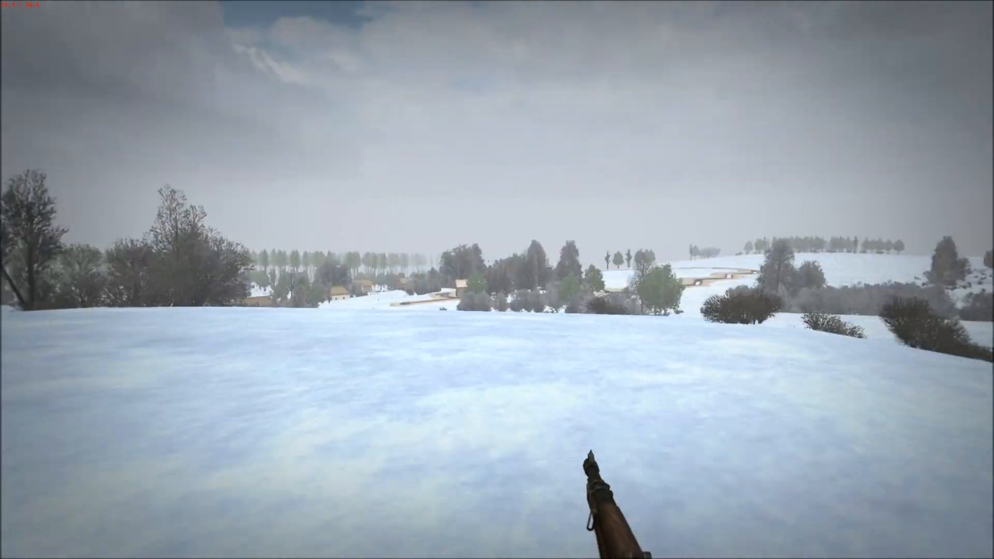
pyautogui.press('w')
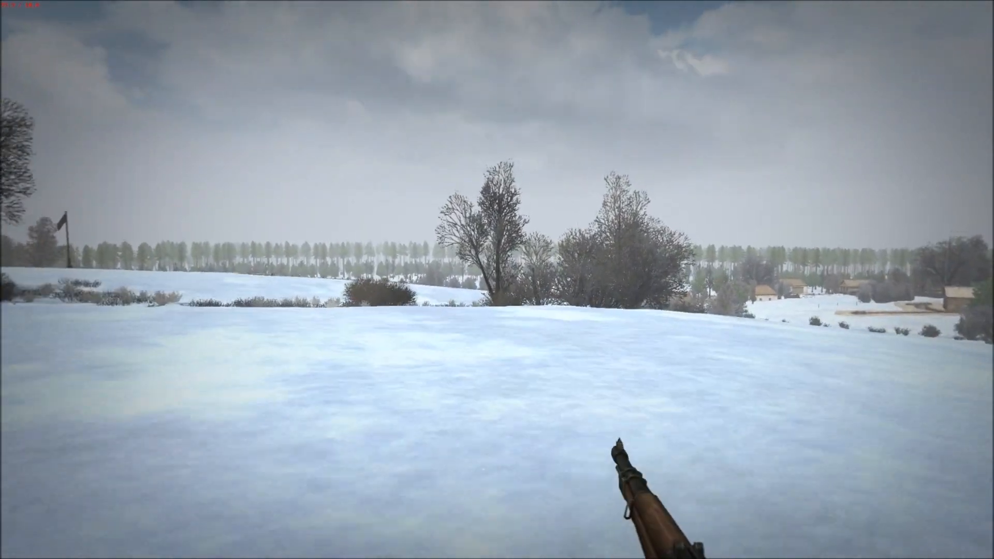
pyautogui.press('w')
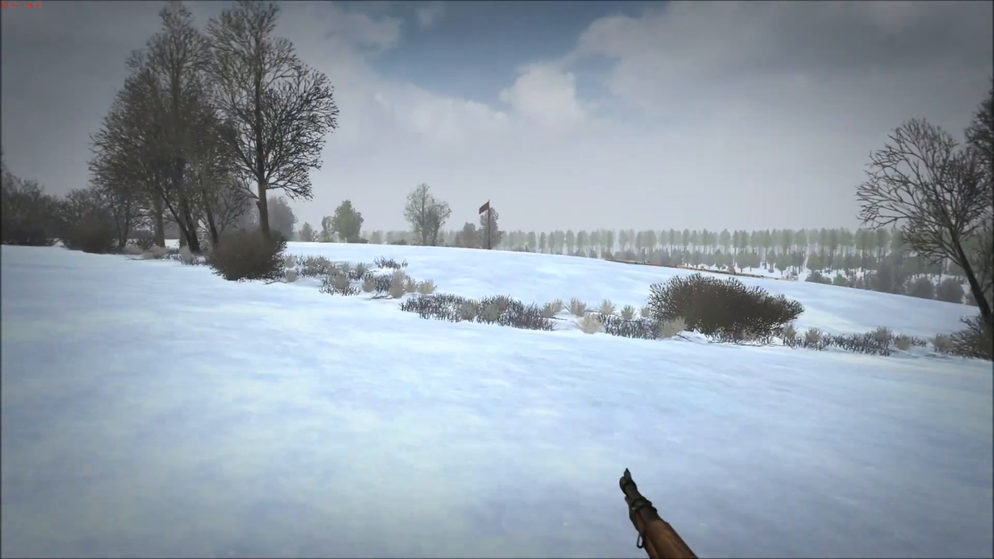
pyautogui.press('w')
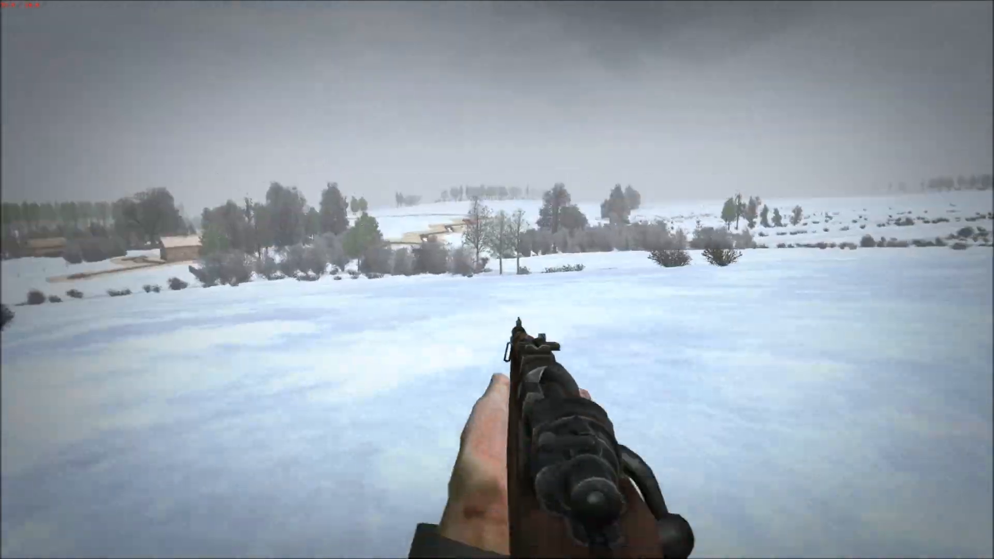
pyautogui.press('w')
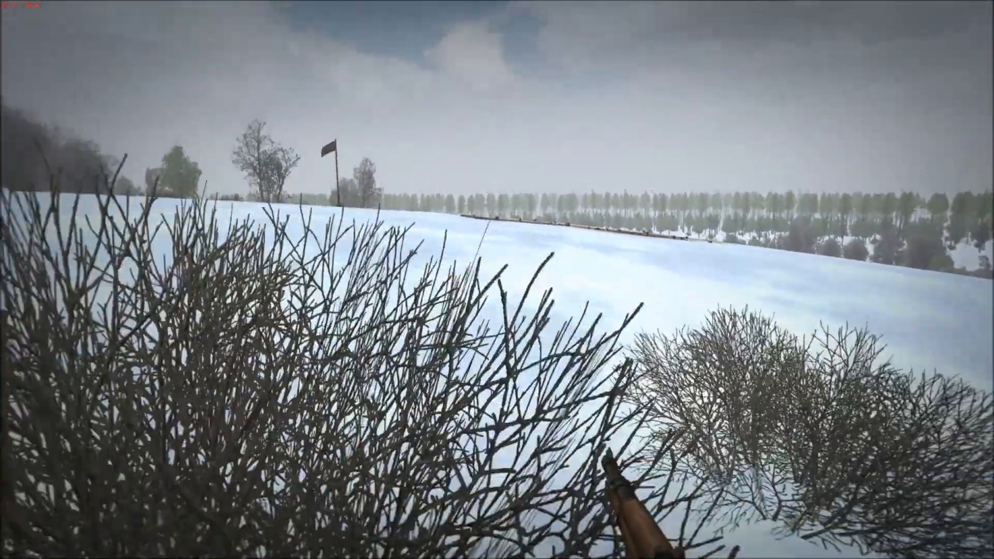
pyautogui.press('w')
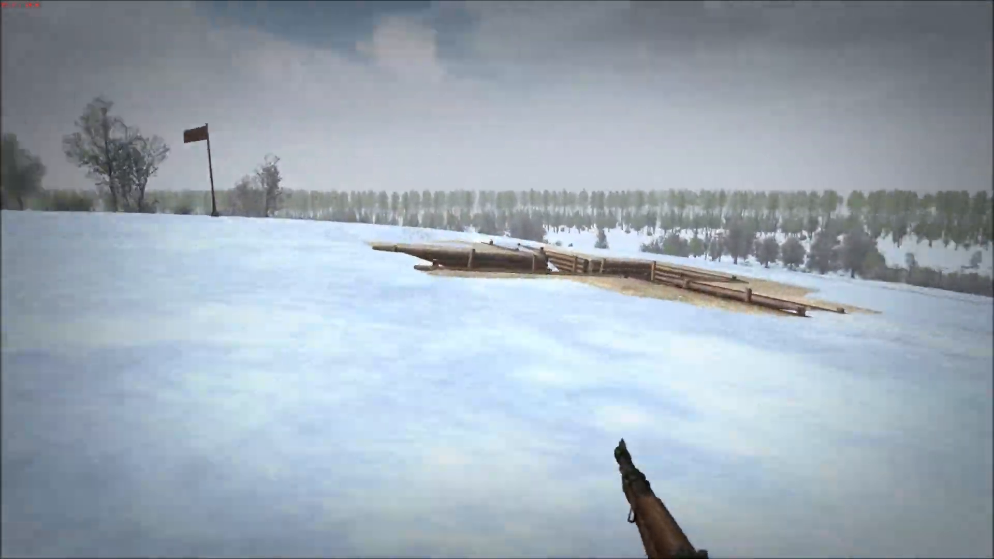
pyautogui.press('w')
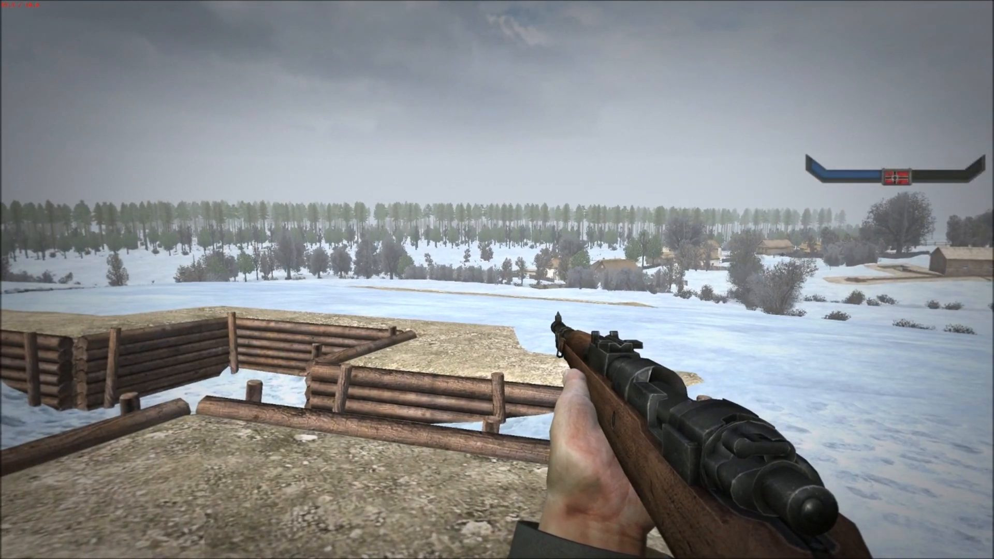
pyautogui.press('w')
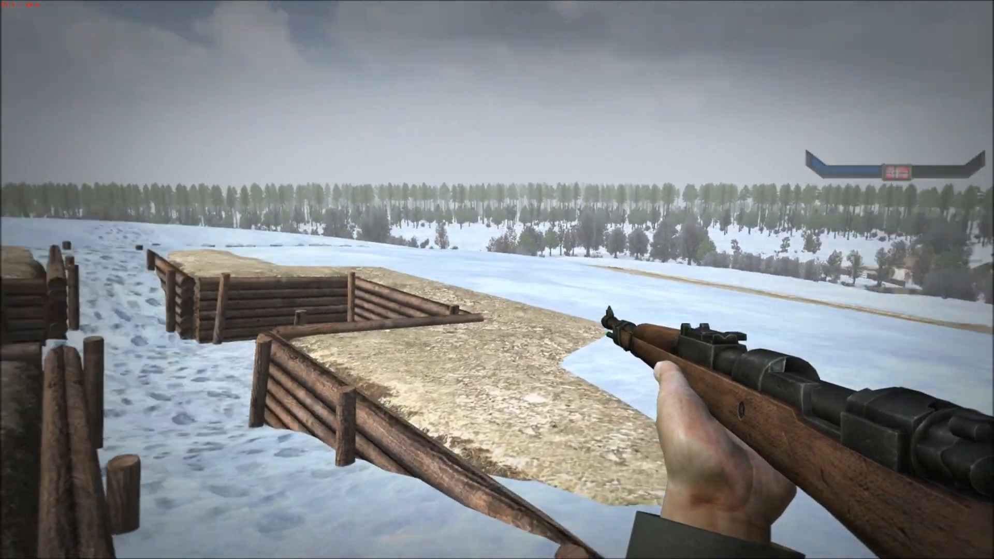
pyautogui.press('w')
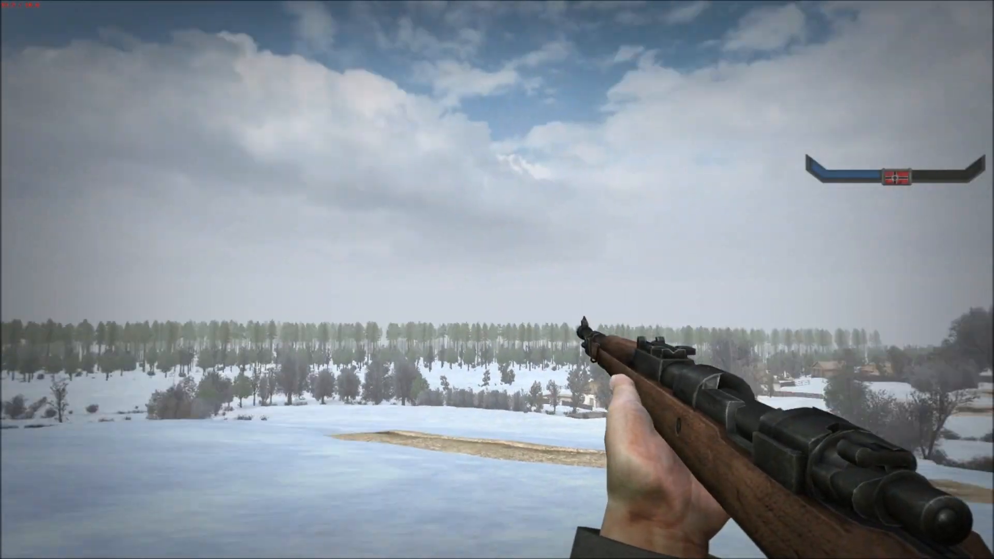
pyautogui.press('w')
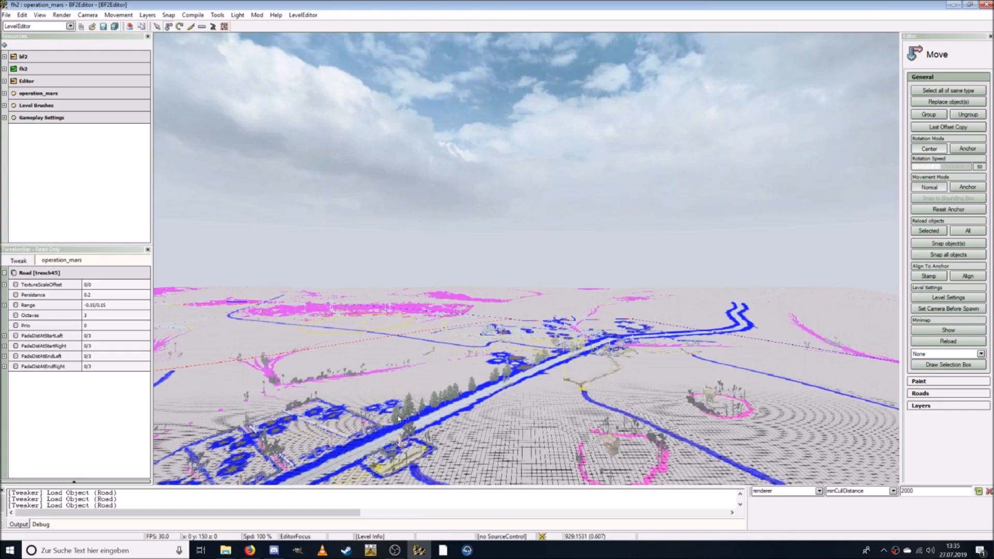
# Step: Switch from the LevelEditor to the TerrainEditor and activate the Overgrowth mode for the operation_mars map
pyautogui.moveTo(399, 419); pyautogui.dragTo(300, 427, button='right')
pyautogui.moveTo(407, 365); pyautogui.dragTo(466, 384, button='right')
pyautogui.scroll(4, 407, 366)
pyautogui.press('w')
pyautogui.press('w')
pyautogui.press('a')
pyautogui.scroll(1, 403, 365)
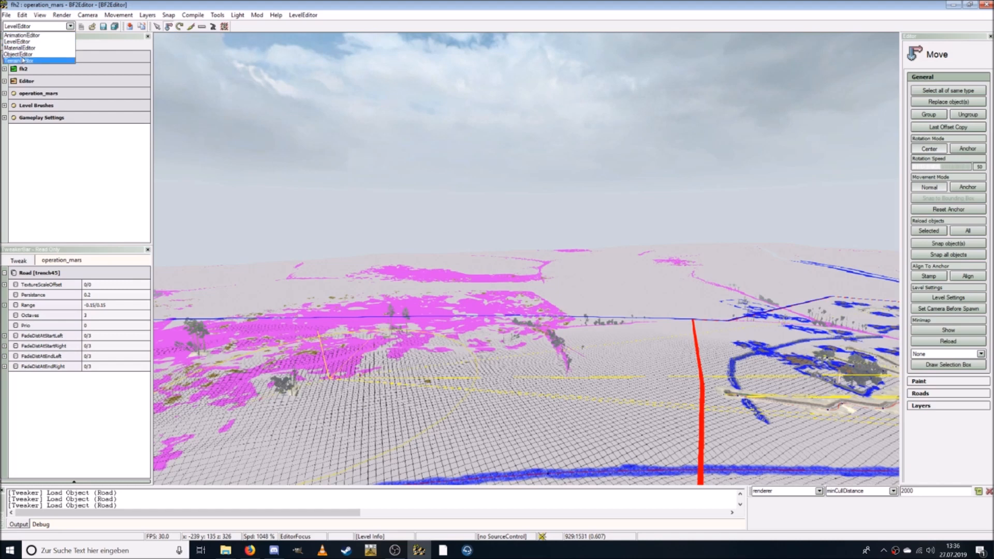
pyautogui.click(23, 60)
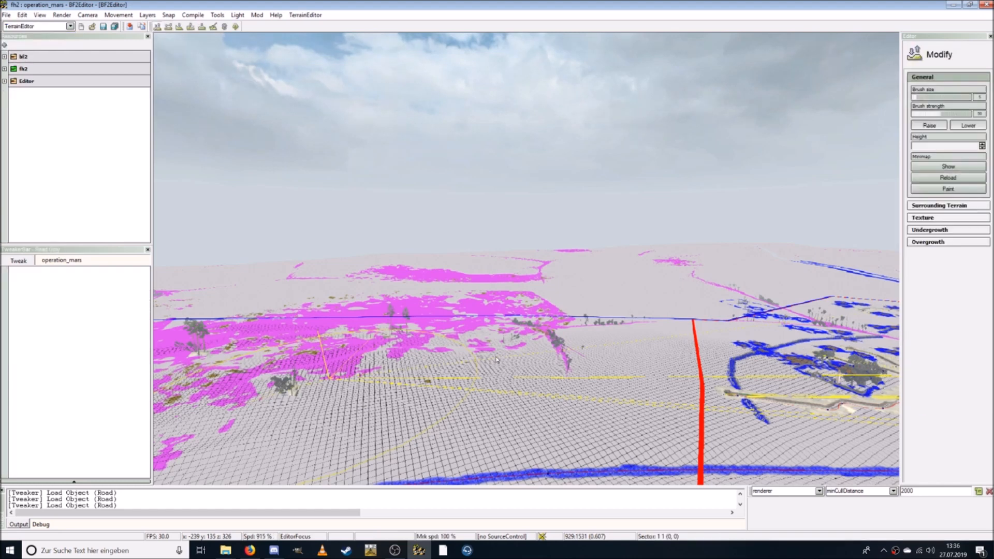
pyautogui.click(236, 27)
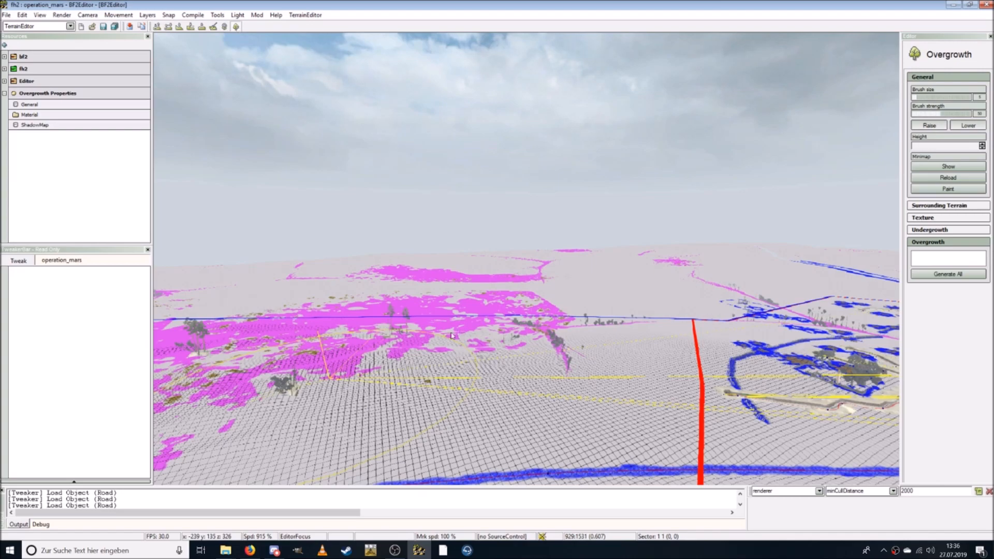
# Step: Examine the painted terrain areas, roads and existing tree lines across the operation_mars map
pyautogui.moveTo(526, 259); pyautogui.dragTo(507, 244, button='right')
pyautogui.press('w')
pyautogui.press('w')
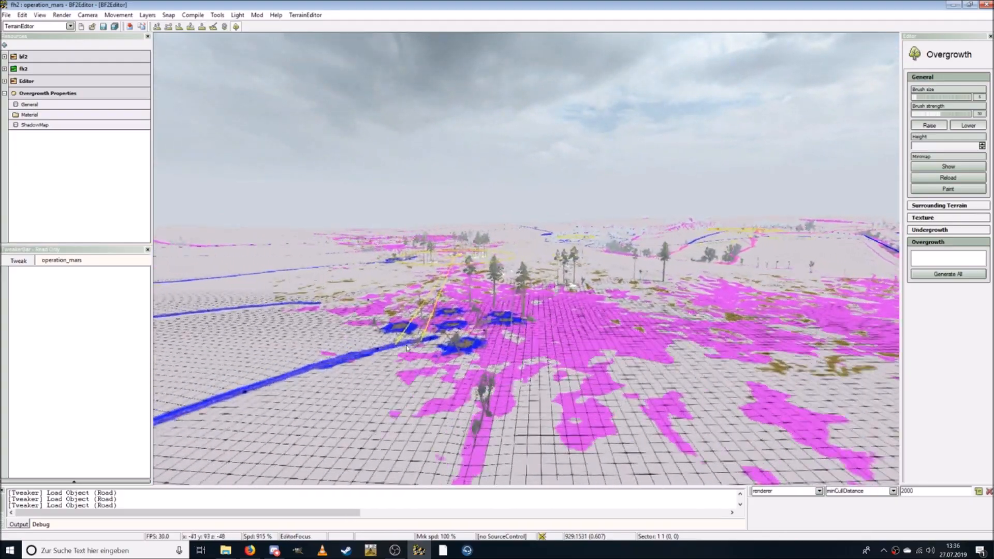
pyautogui.press('s')
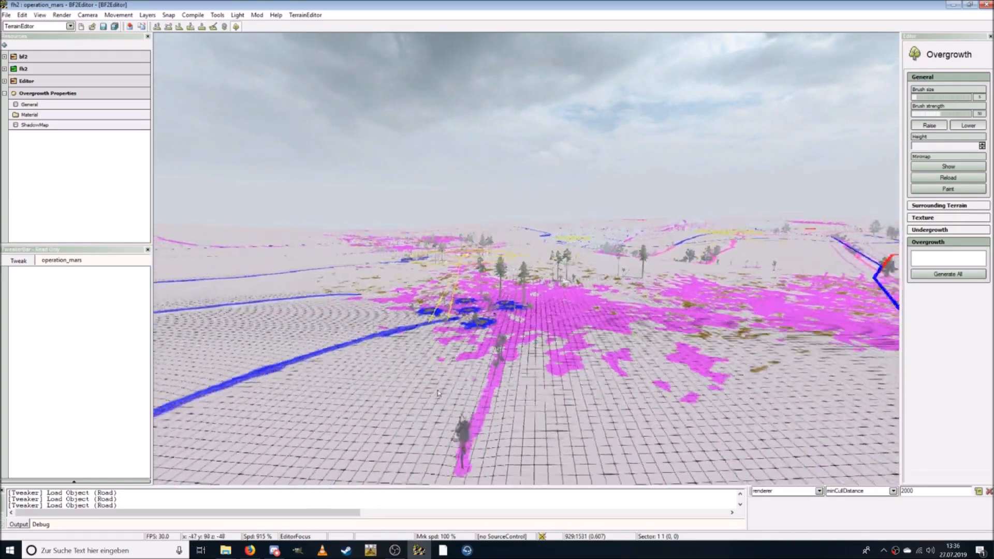
pyautogui.press('w')
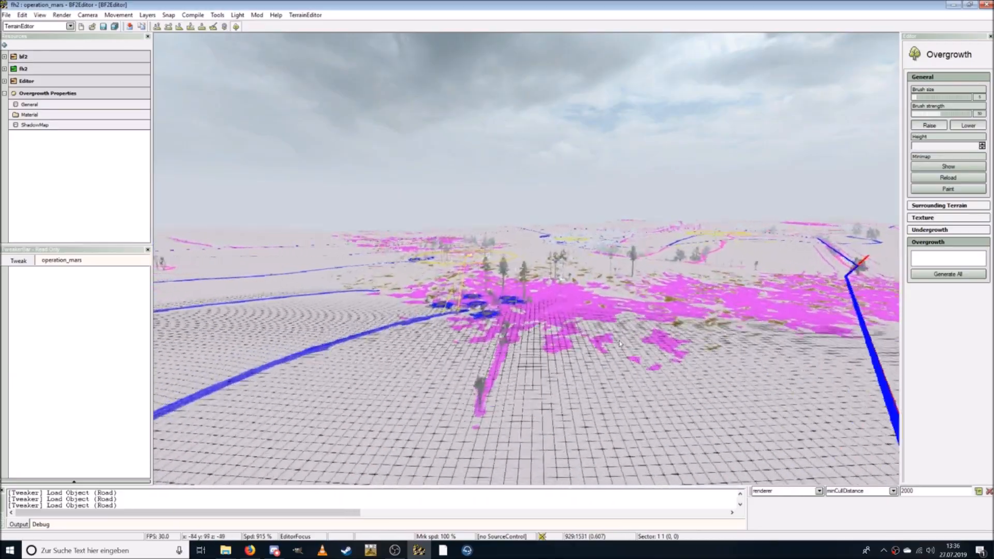
pyautogui.moveTo(437, 392); pyautogui.dragTo(327, 394, button='right')
pyautogui.press('w')
pyautogui.press('w')
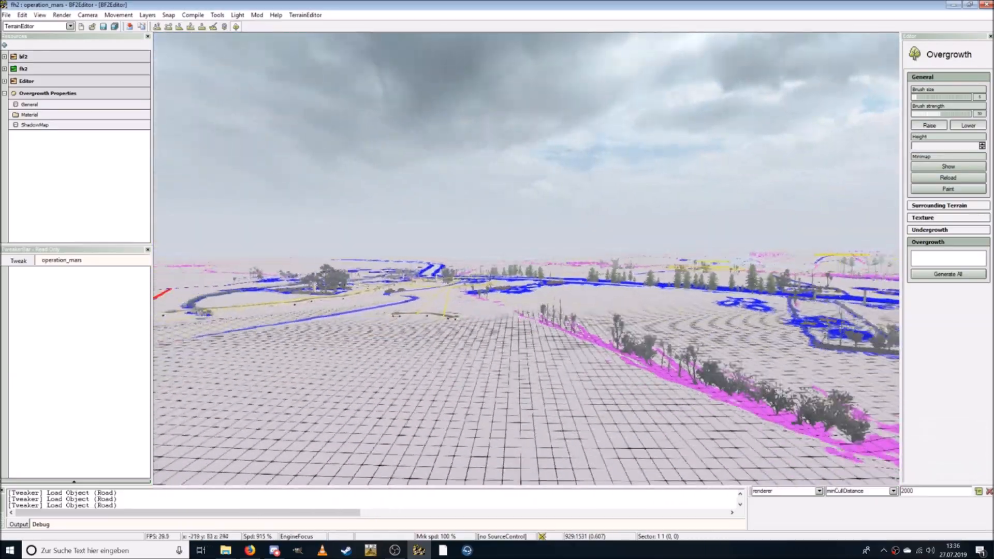
pyautogui.press('s')
pyautogui.press('w')
pyautogui.moveTo(326, 394); pyautogui.dragTo(299, 422, button='right')
pyautogui.press('w')
pyautogui.press('d')
pyautogui.press('w')
pyautogui.press('w')
pyautogui.press('s')
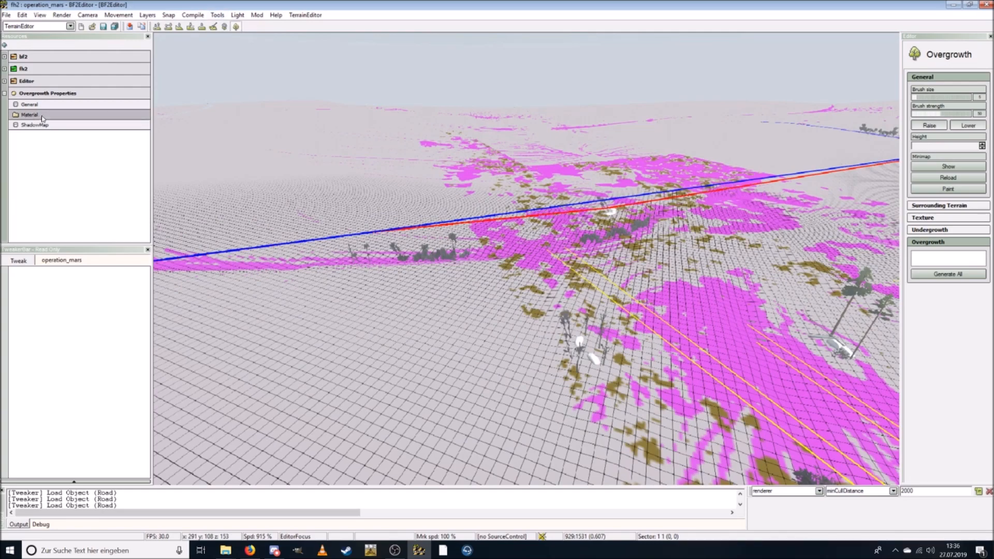
# Step: Add an overgrowth material named bushes_low using material slot 1
pyautogui.hotkey('ctrl', 's')
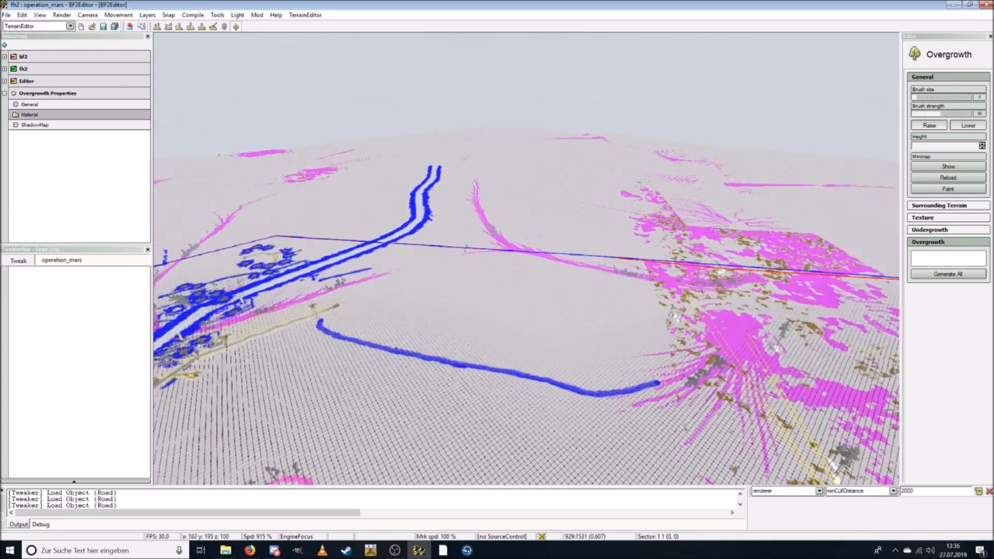
pyautogui.hotkey('ctrl', 'a')
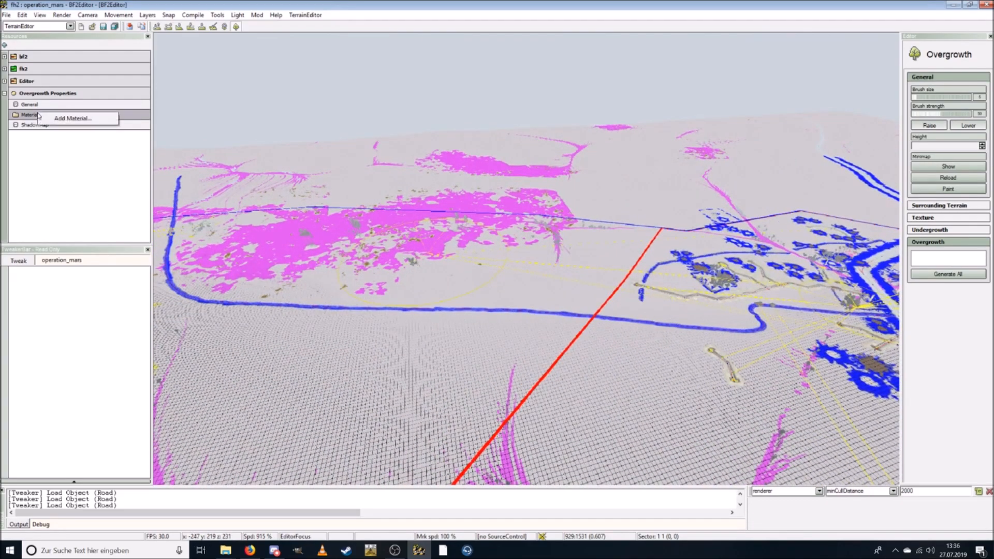
pyautogui.click(47, 120)
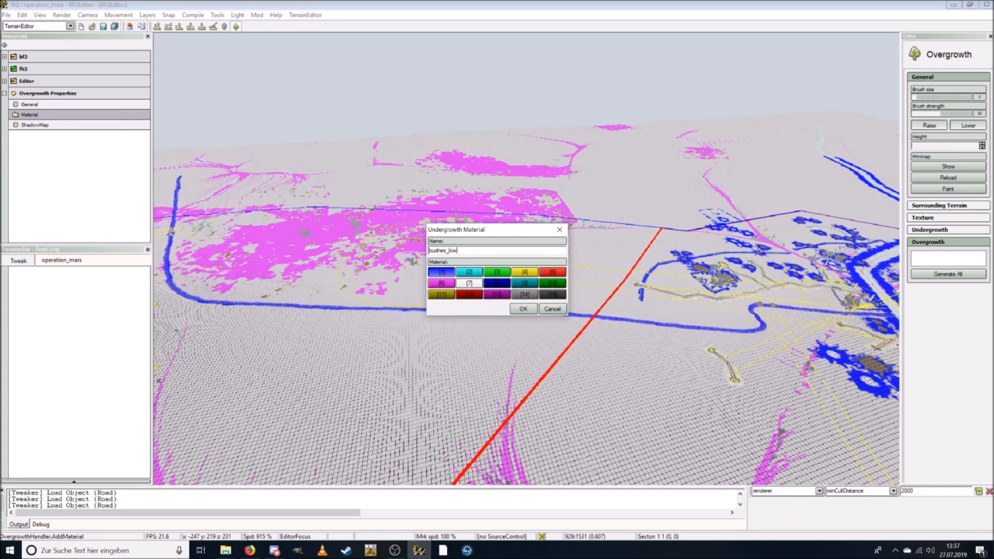
pyautogui.click(522, 309)
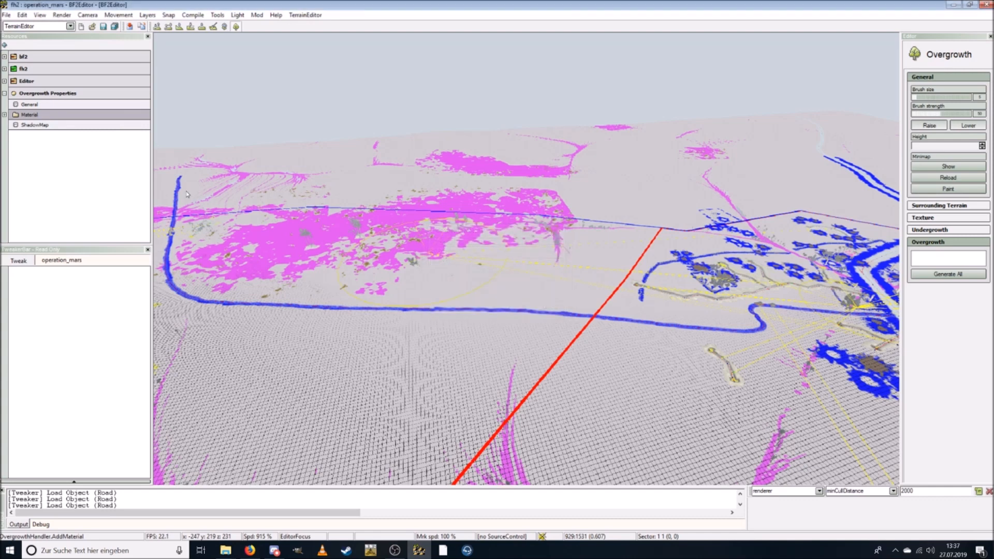
# Step: Add an overgrowth material named bushes_high using material slot 2
pyautogui.click(4, 115)
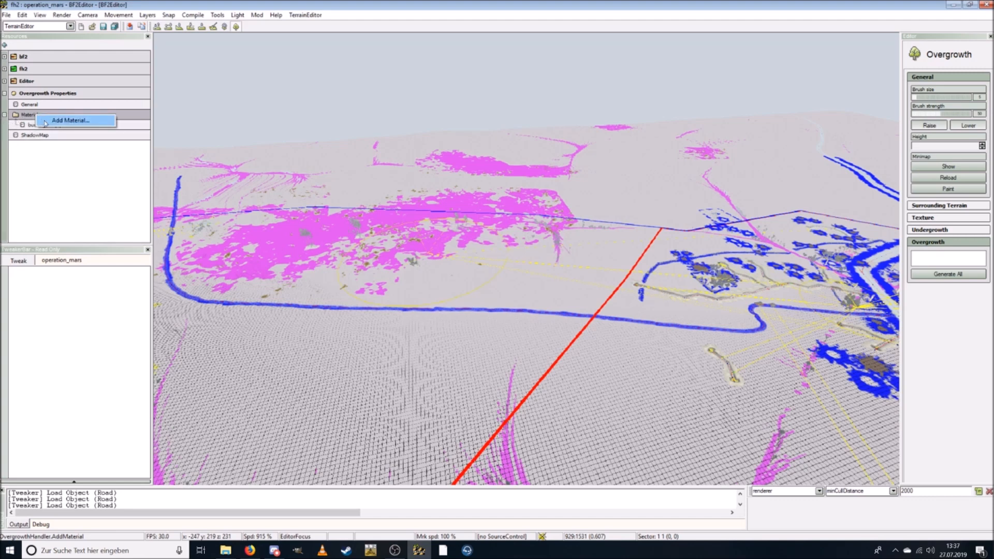
pyautogui.click(62, 120)
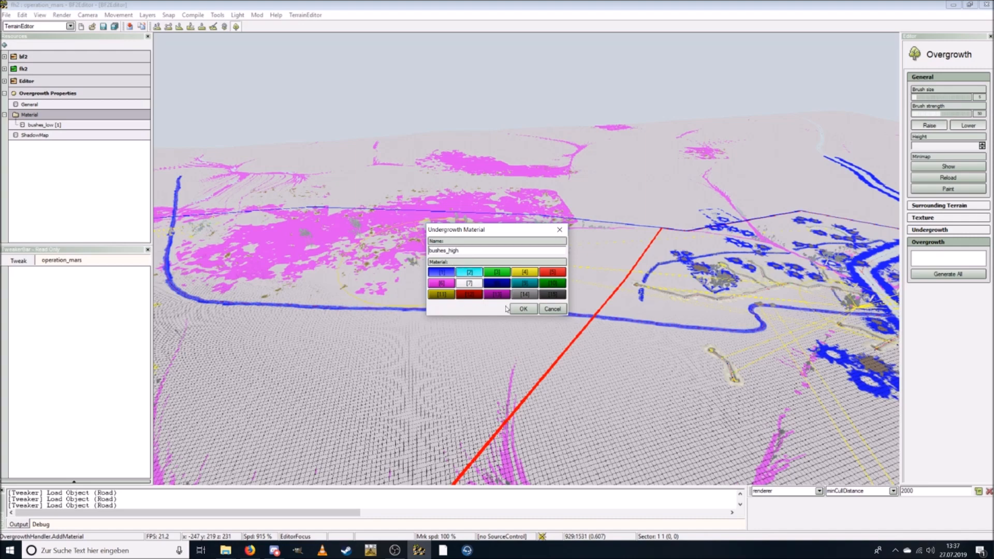
pyautogui.click(522, 309)
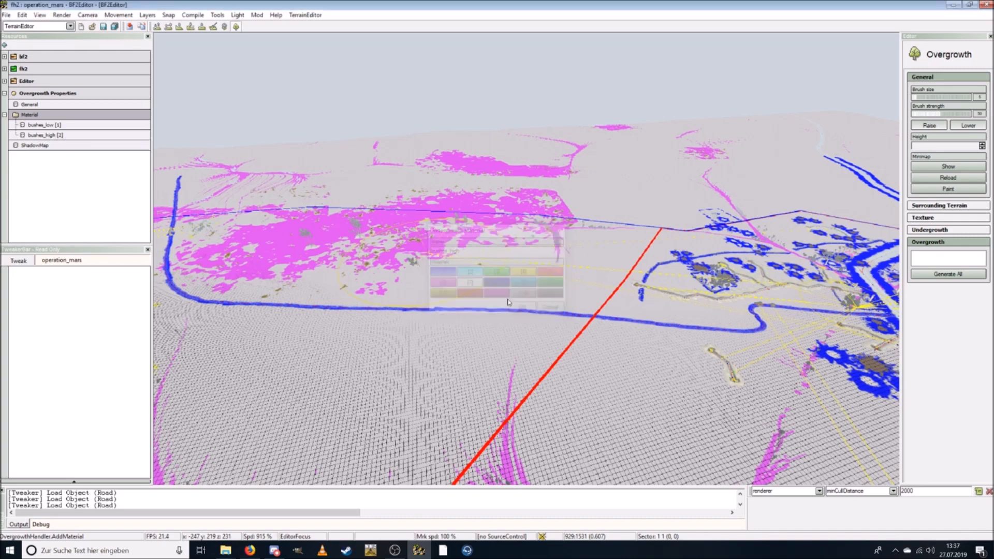
# Step: Select the bushes_low and bushes_high materials in turn and survey the existing hedgerows and roadside vegetation on the map
pyautogui.click(44, 125)
pyautogui.press('s')
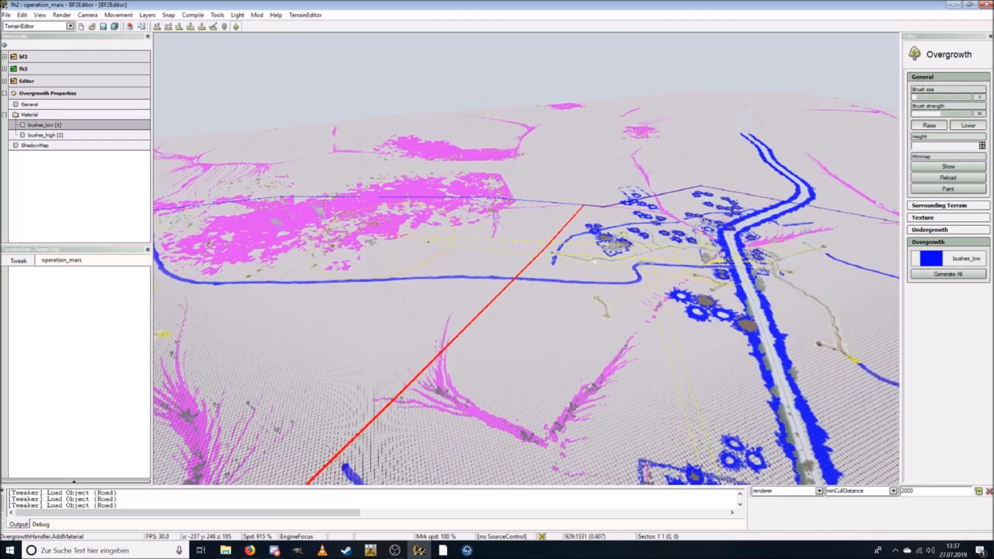
pyautogui.click(67, 137)
pyautogui.press('w')
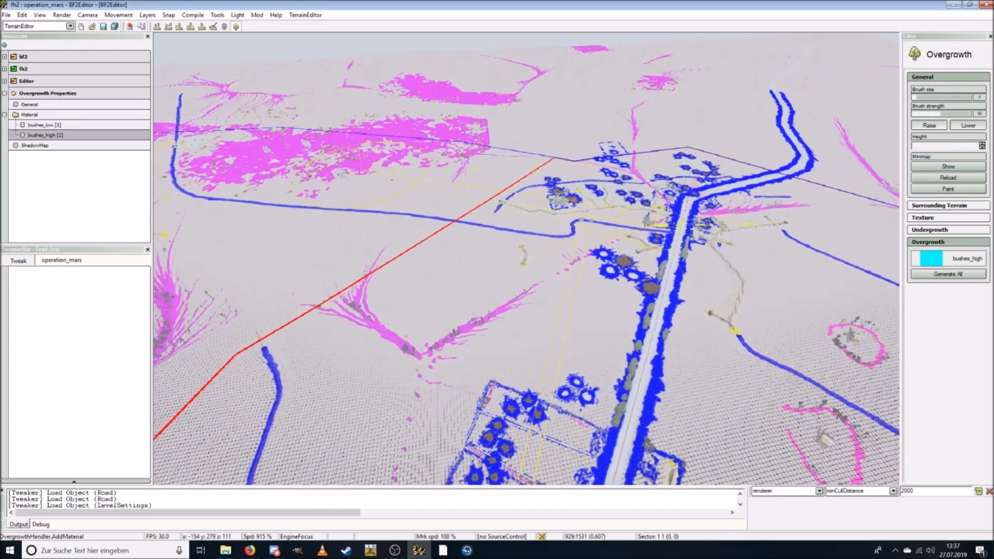
pyautogui.press('w')
pyautogui.scroll(-2, 222, 344)
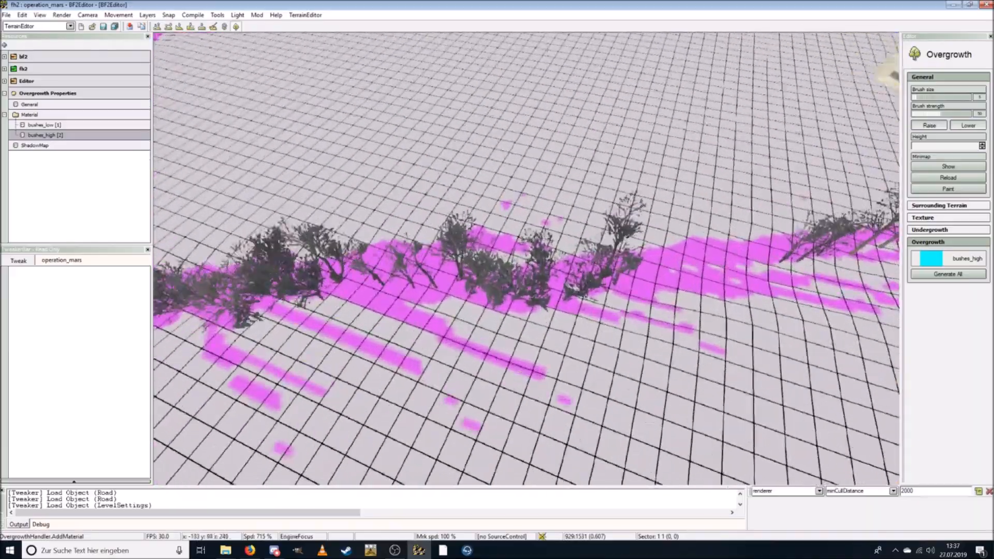
pyautogui.press('d')
pyautogui.press('s')
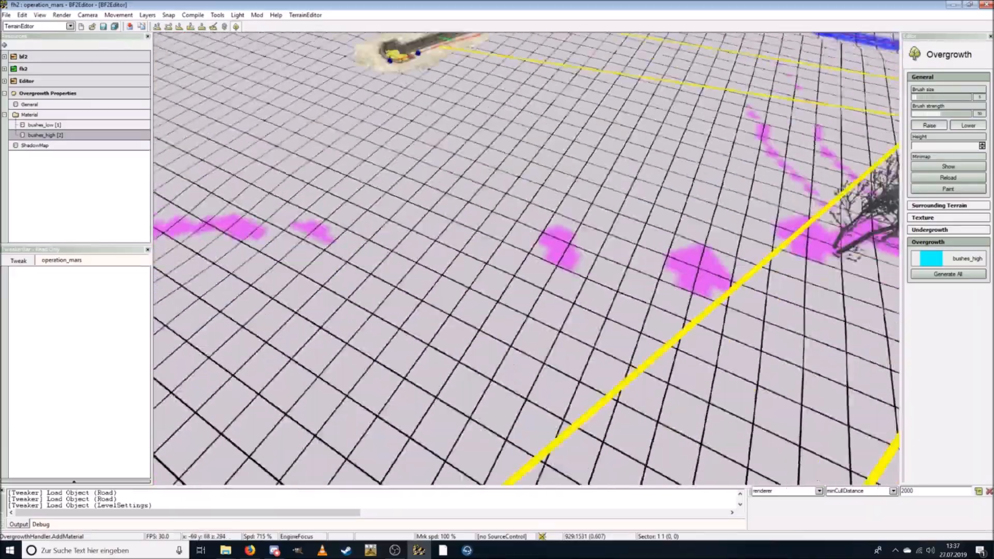
pyautogui.press('w')
pyautogui.scroll(8, 527, 259)
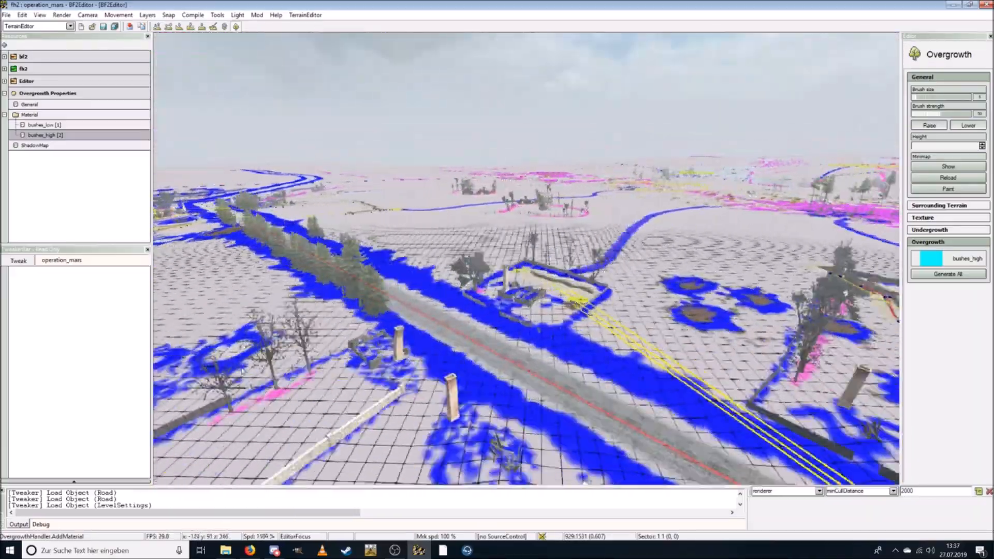
pyautogui.press('w')
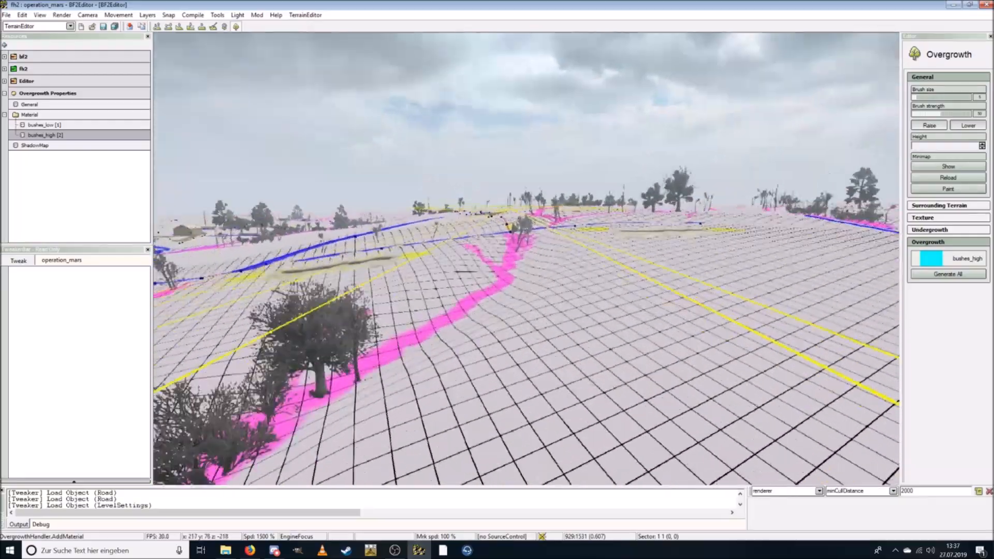
pyautogui.press('s')
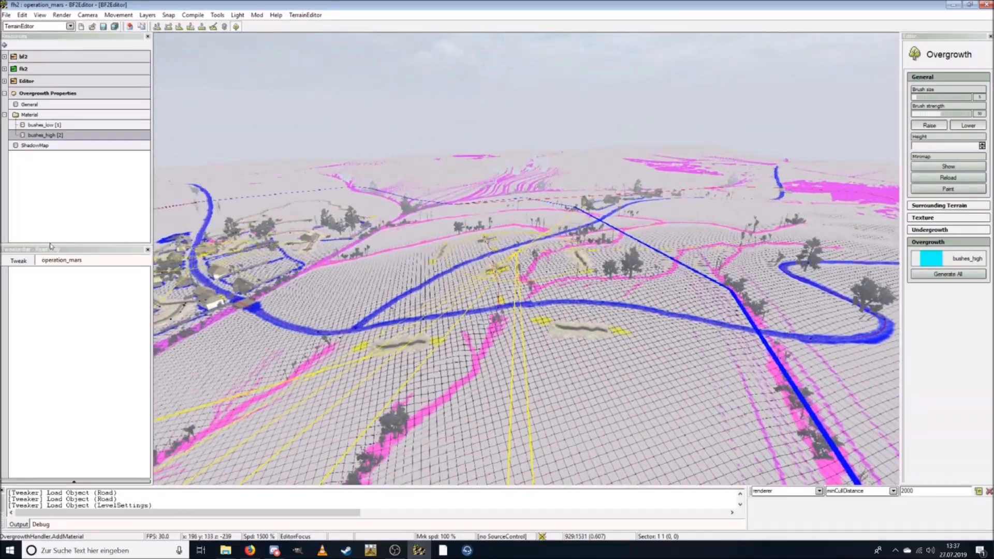
# Step: Select the bushes_low material and examine the hedge lines, trenches and road edges around the open fields
pyautogui.click(61, 126)
pyautogui.press('w')
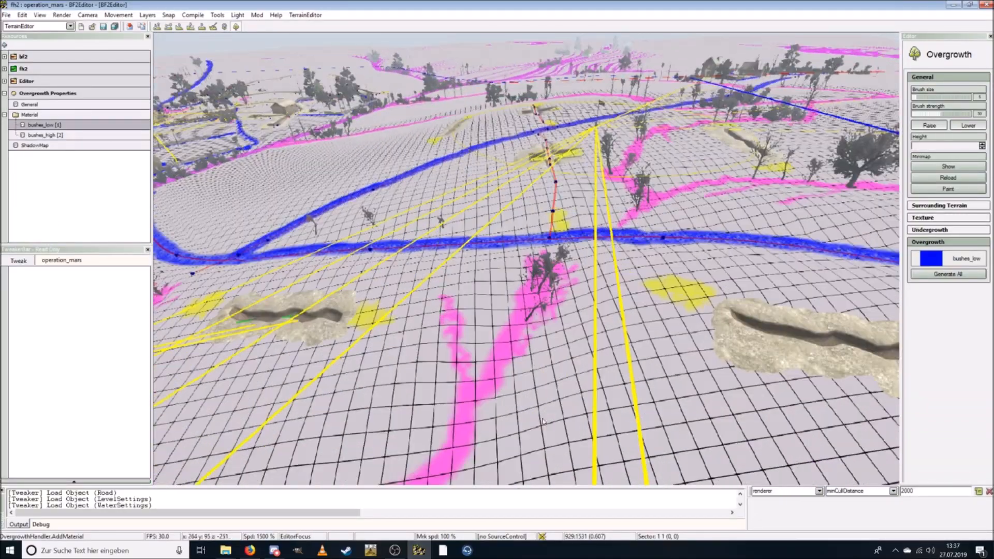
pyautogui.press('s')
pyautogui.press('w')
pyautogui.press('s')
pyautogui.press('w')
pyautogui.press('s')
pyautogui.press('w')
pyautogui.press('s')
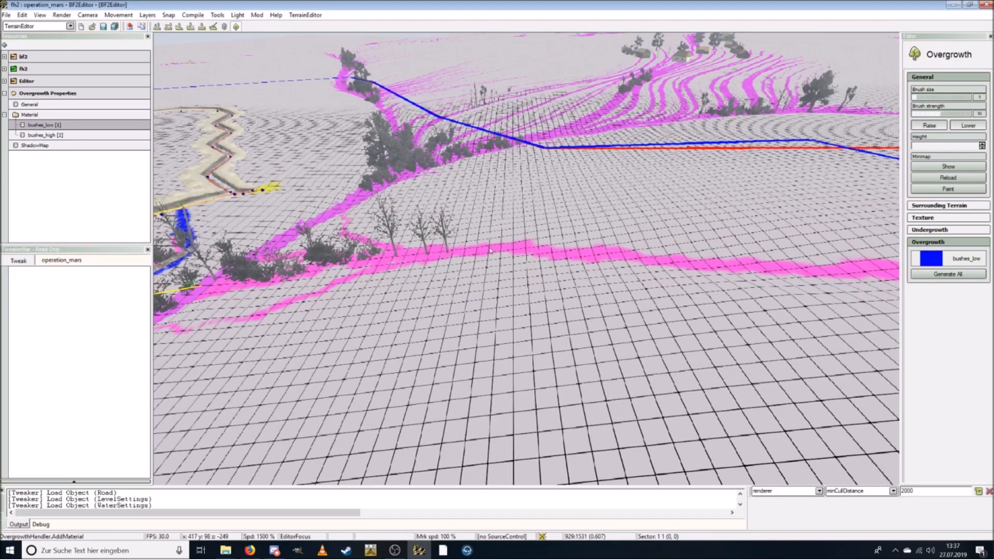
pyautogui.press('s')
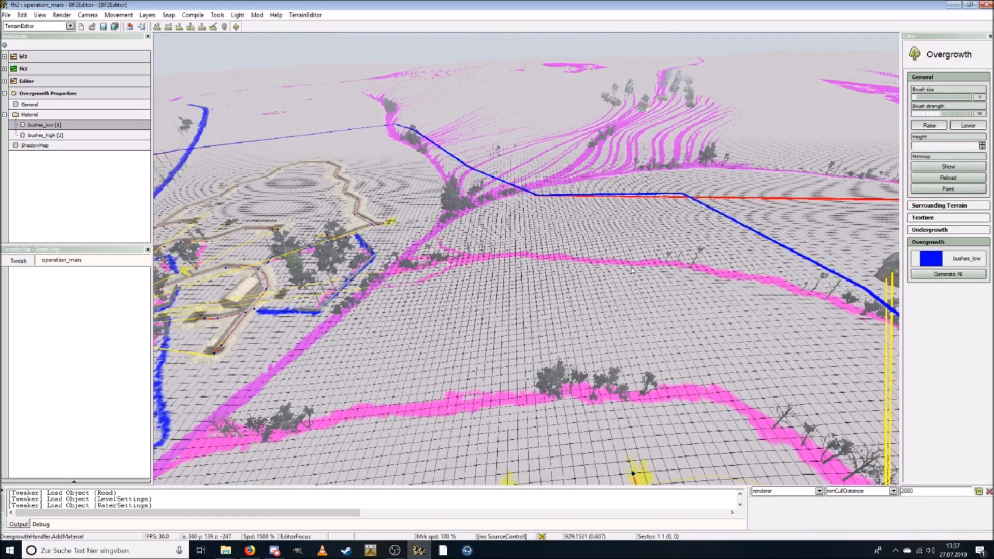
pyautogui.press('w')
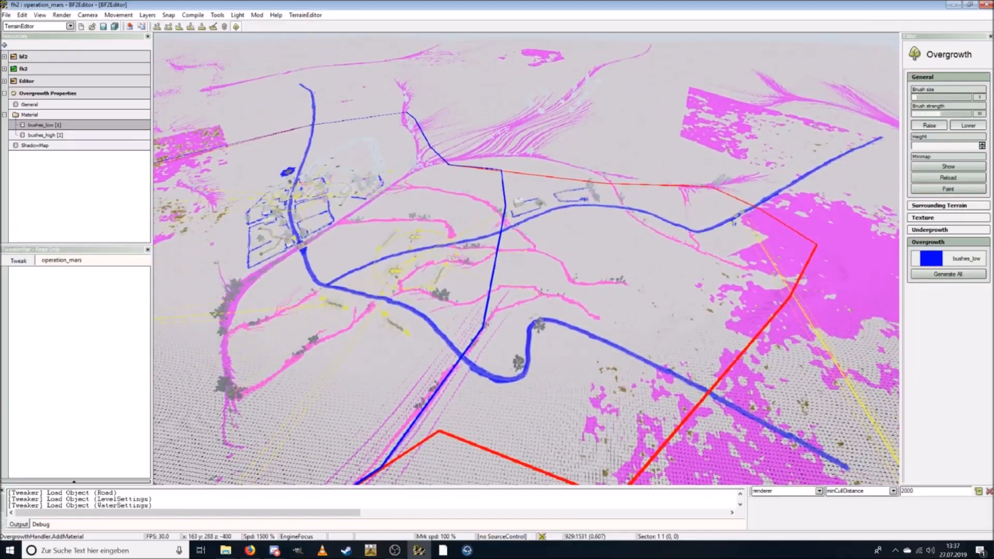
# Step: Examine the tree lines, field hedgerows and roadside bushes around the village and its neighbouring open fields
pyautogui.press('s')
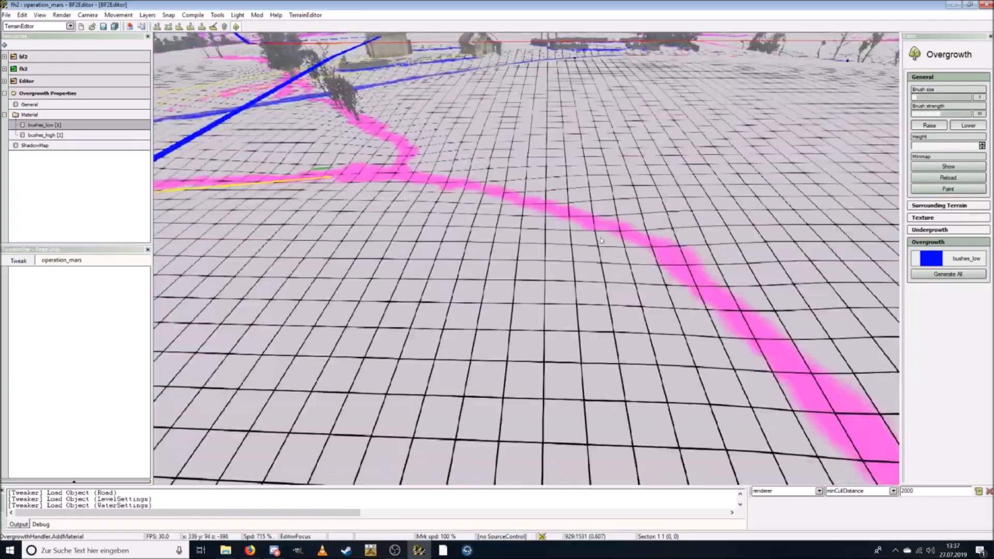
pyautogui.press('s')
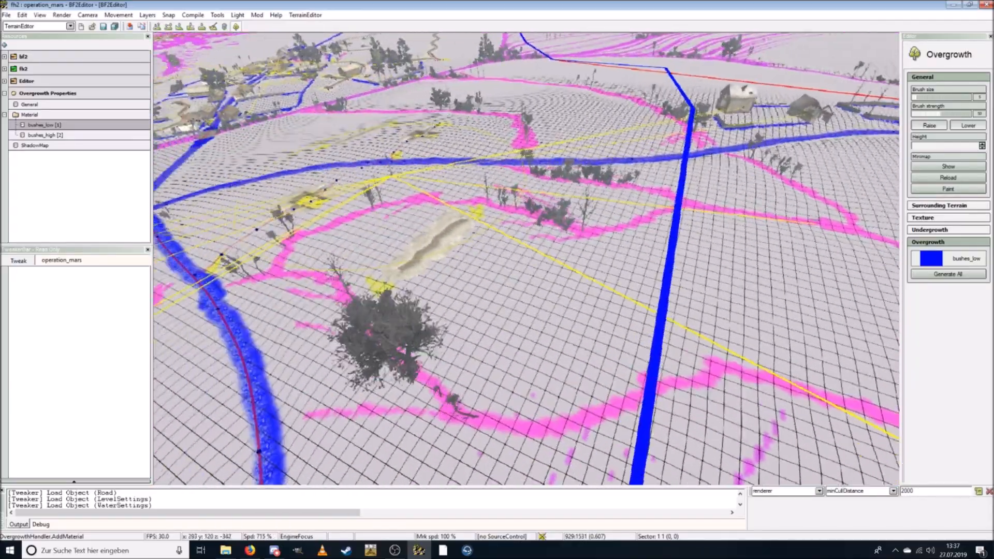
pyautogui.press('w')
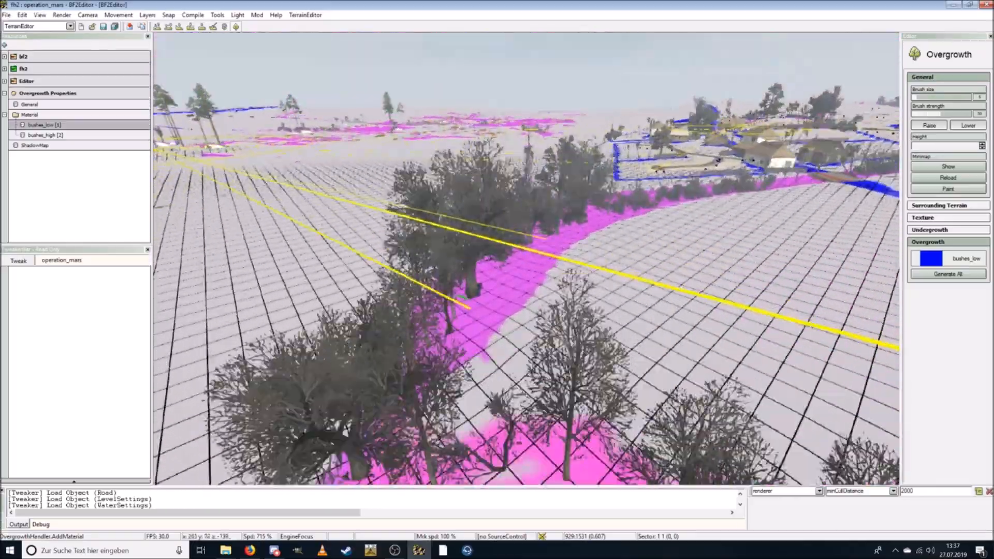
pyautogui.press('s')
pyautogui.scroll(-7, 526, 259)
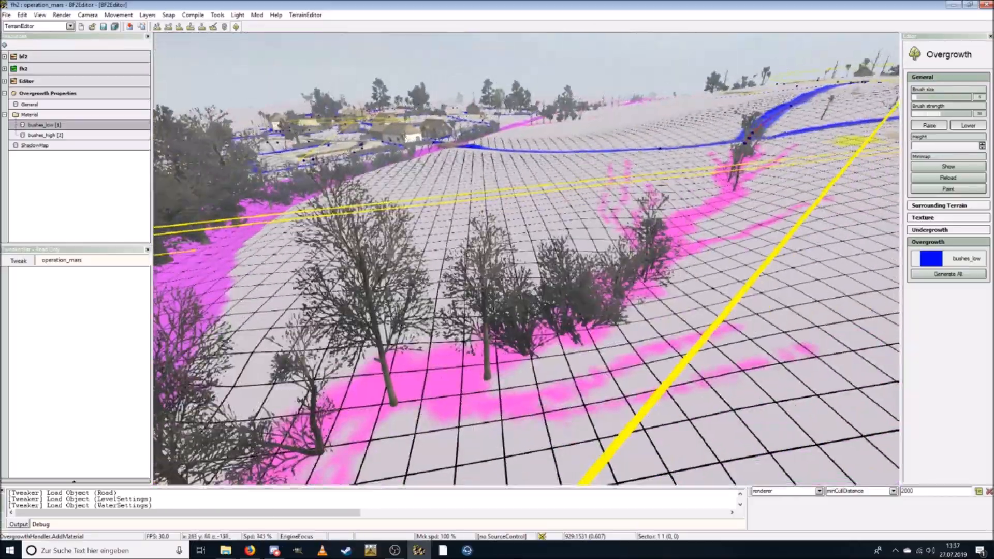
pyautogui.press('w')
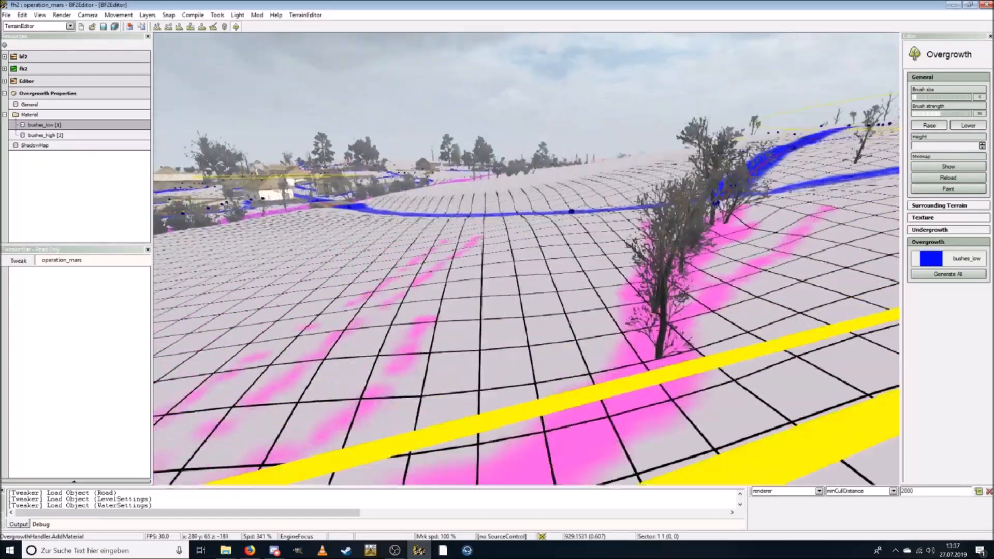
pyautogui.press('w')
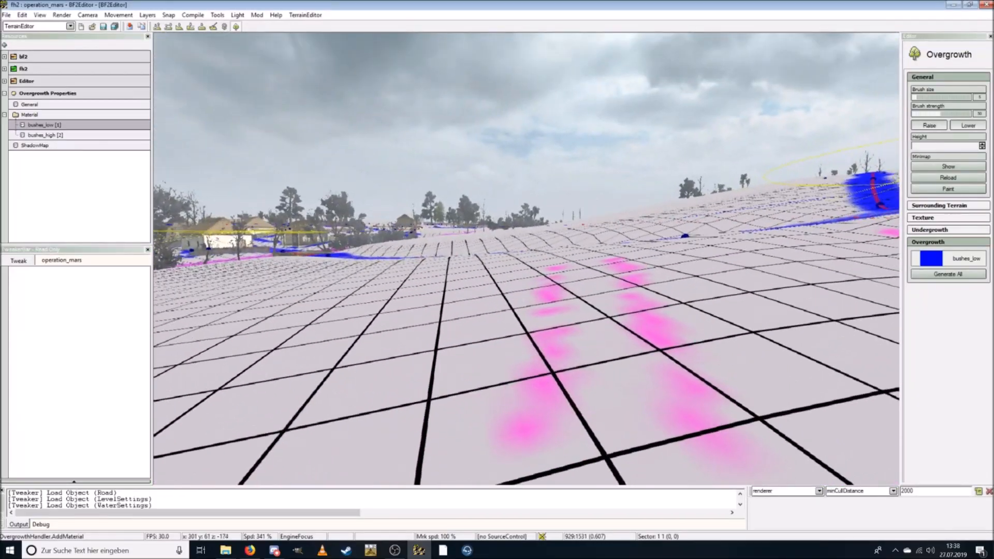
pyautogui.press('s')
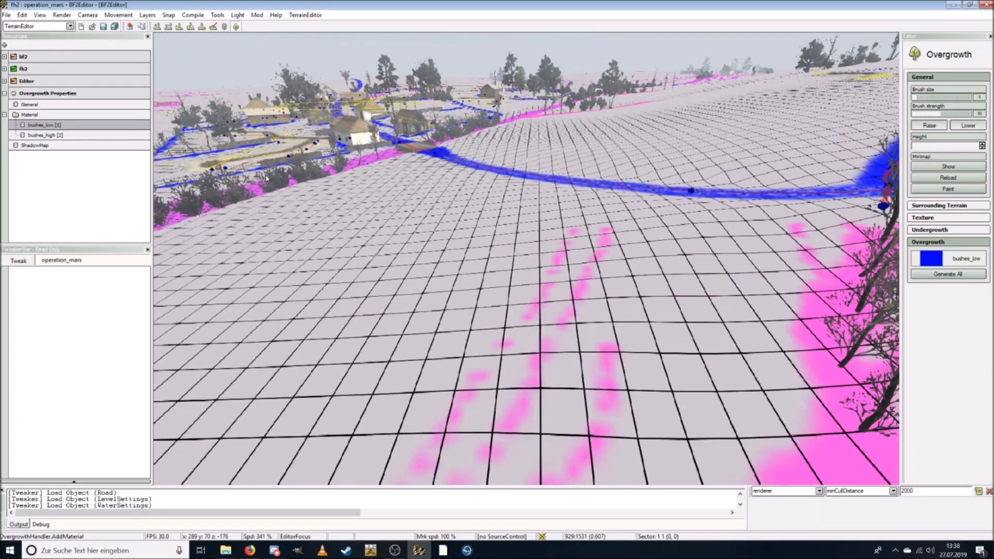
# Step: Add an overgrowth material named forest_edge using material slot 3 and select it
pyautogui.rightClick(47, 118)
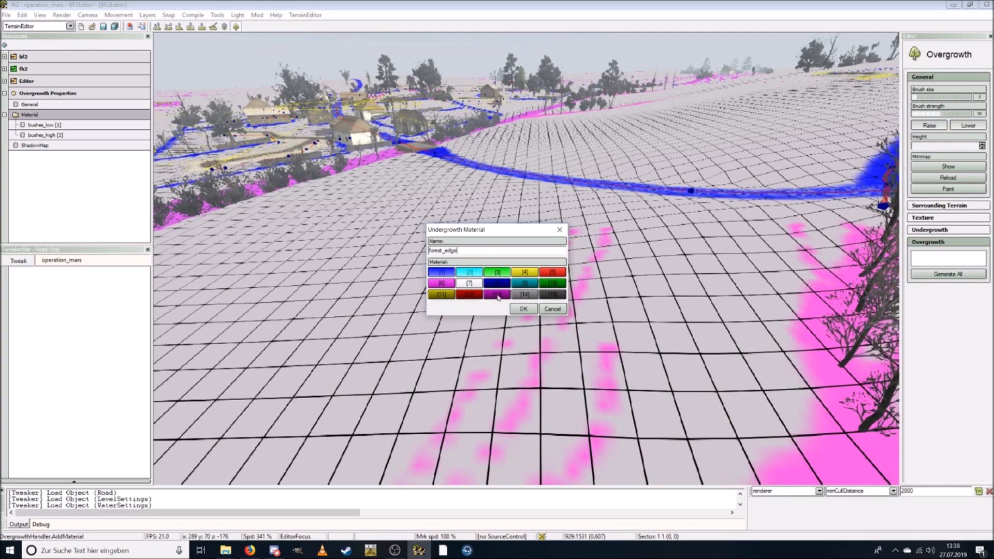
pyautogui.click(523, 309)
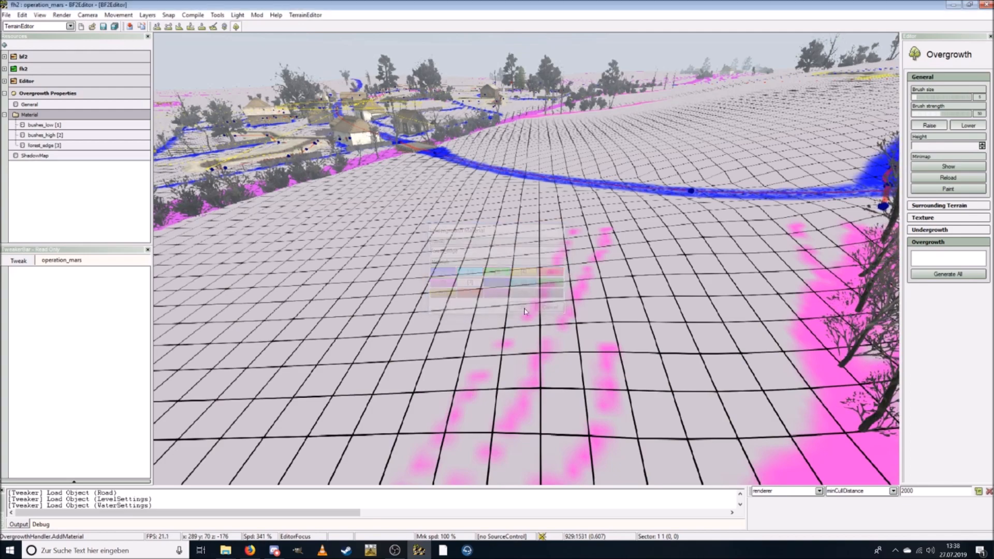
pyautogui.click(69, 146)
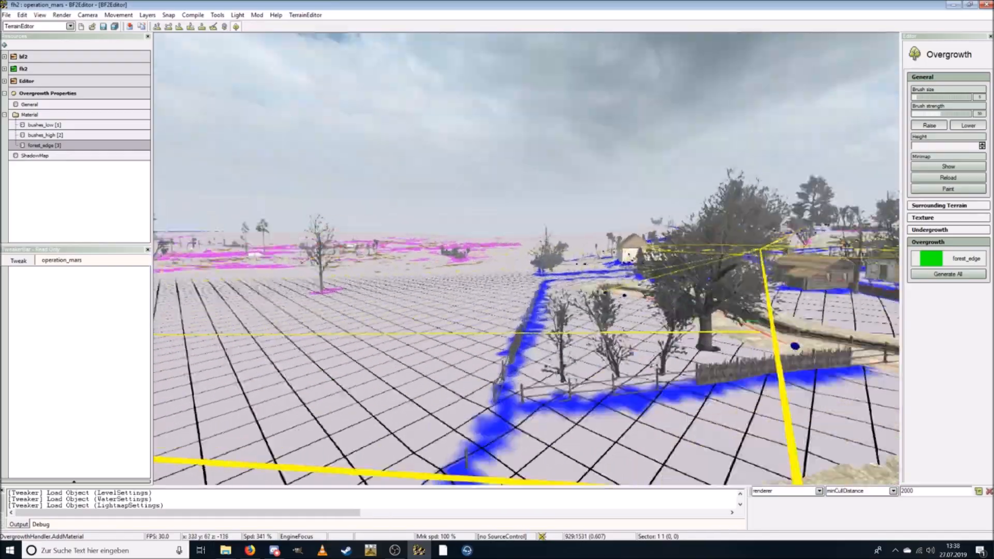
# Step: Survey the open land beyond the village and the border where the fields meet the wooded ground
pyautogui.press('w')
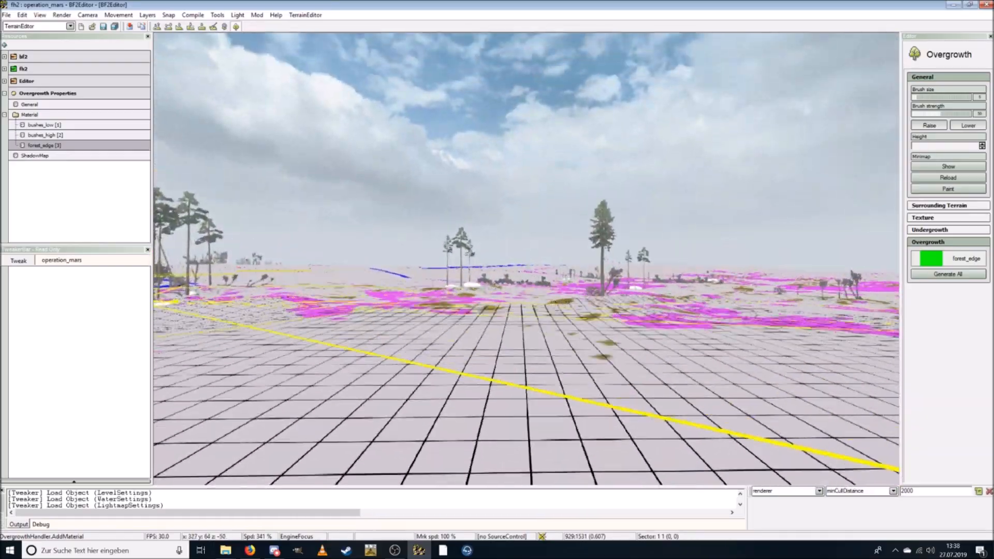
pyautogui.press('w')
pyautogui.press('w')
pyautogui.press('w')
pyautogui.press('w')
pyautogui.press('w')
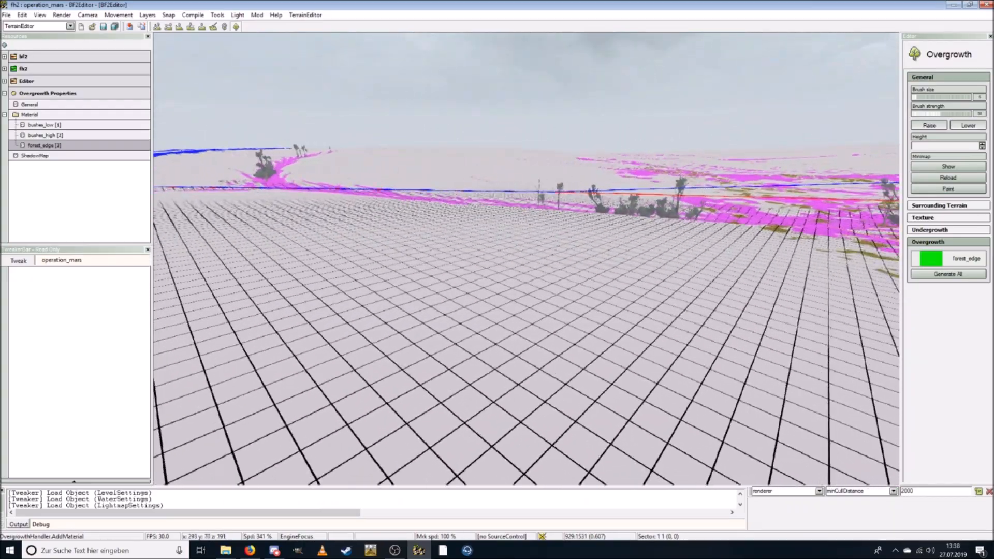
pyautogui.press('w')
pyautogui.press('s')
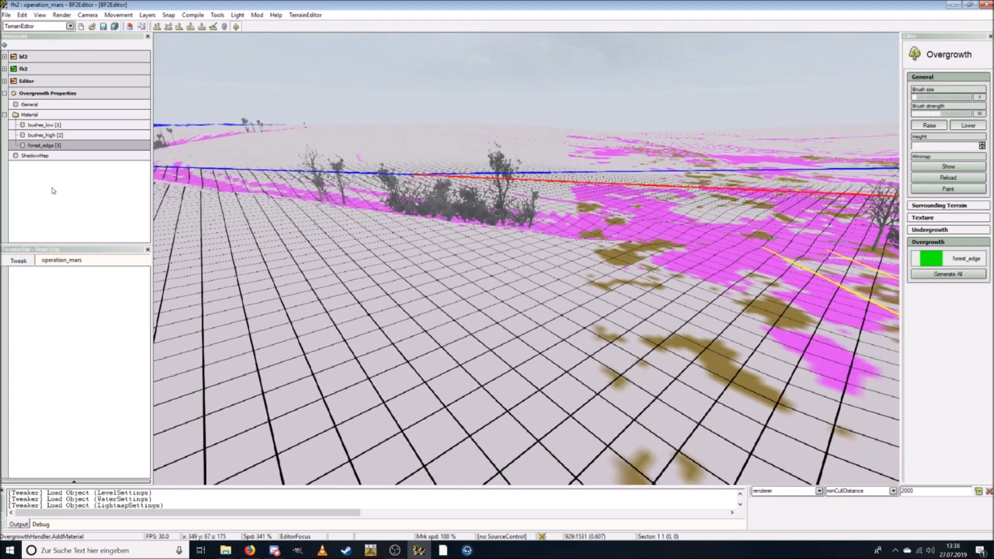
# Step: Add an overgrowth material named forest_center using material slot 4
pyautogui.rightClick(38, 116)
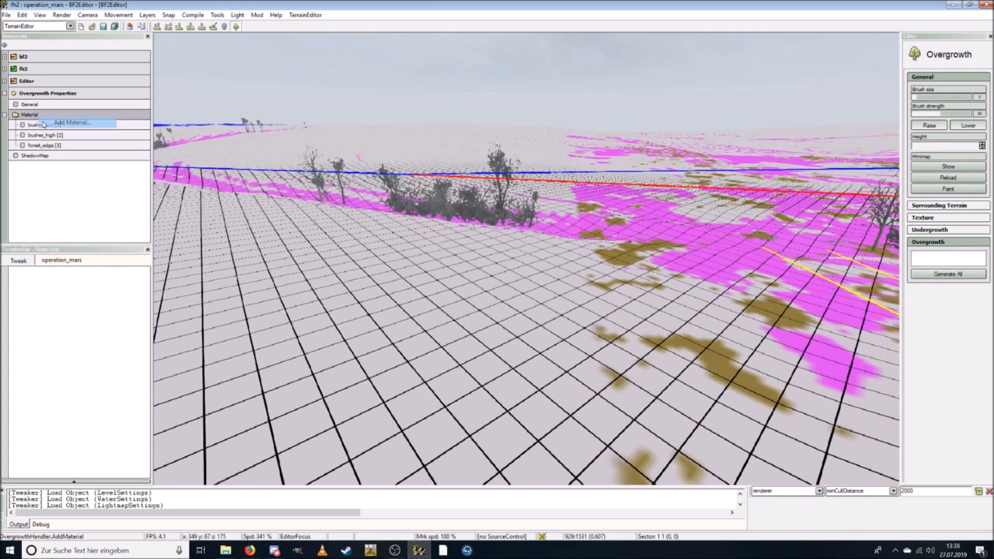
pyautogui.click(45, 123)
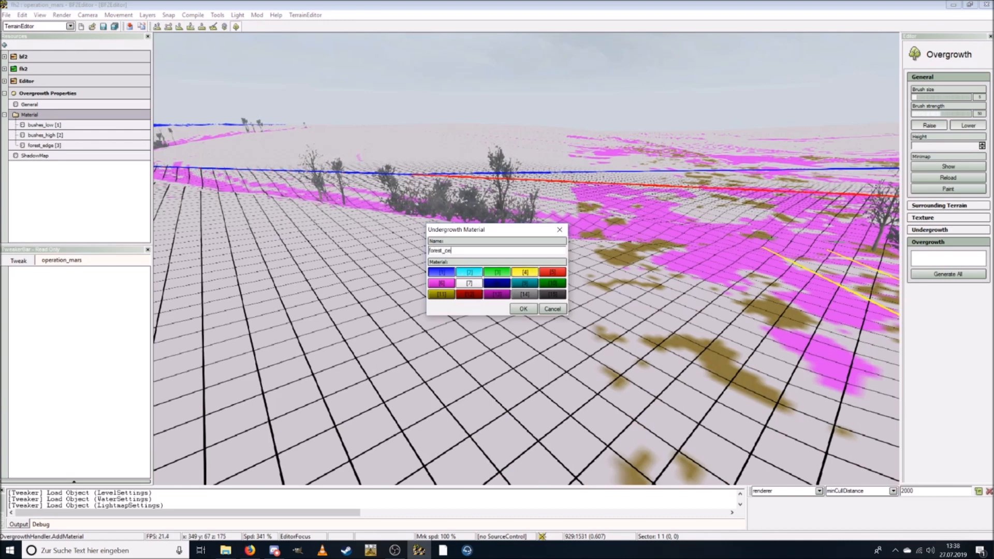
pyautogui.click(515, 311)
# Step: Survey the forest area with its scattered pines, bushes, fallen logs and rocks from several viewpoints
pyautogui.press('w')
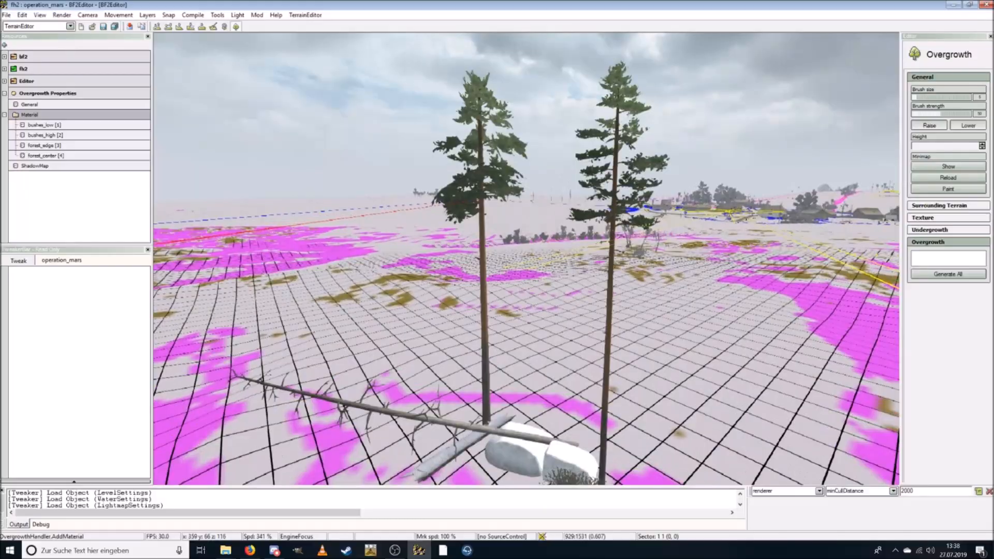
pyautogui.press('w')
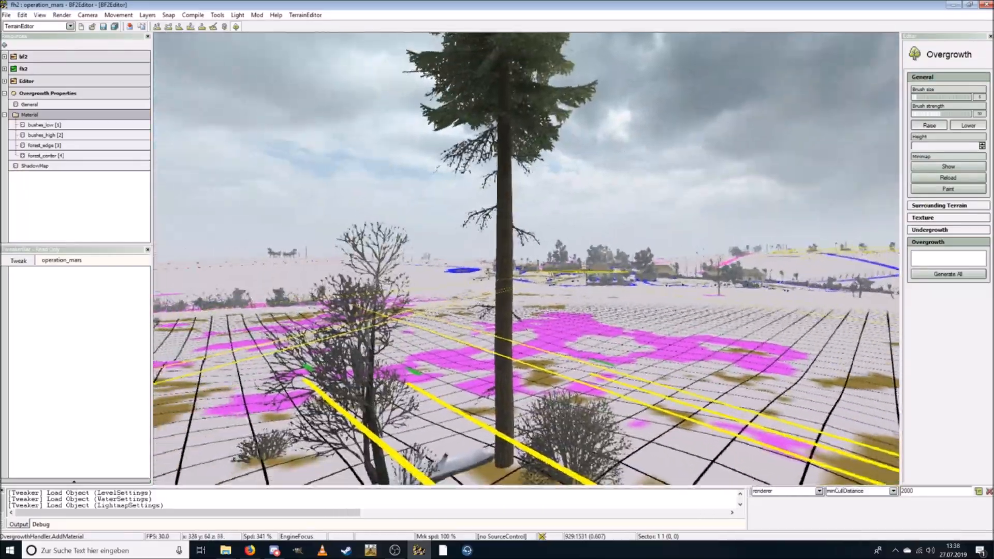
pyautogui.press('w')
pyautogui.press('s')
pyautogui.press('a')
pyautogui.press('s')
pyautogui.press('d')
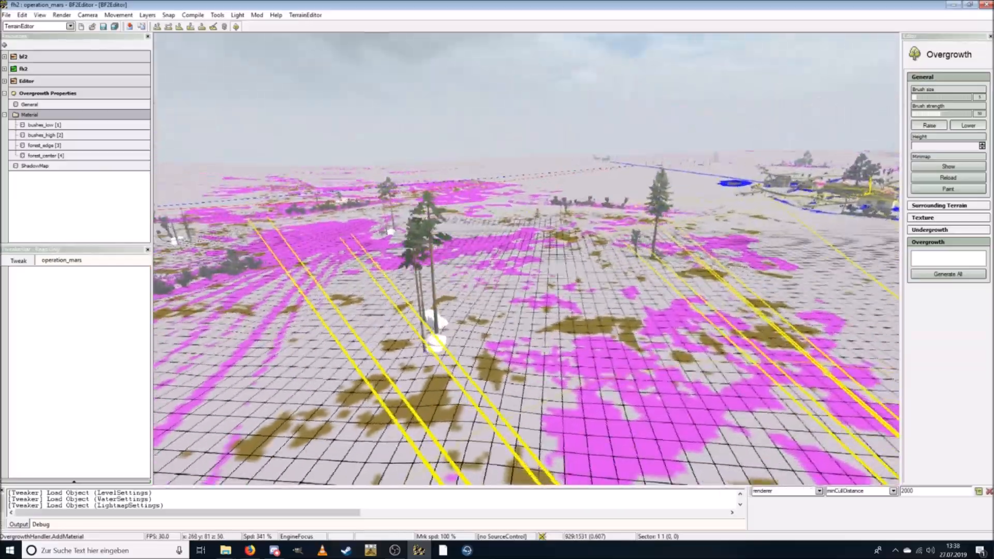
pyautogui.press('d')
pyautogui.press('w')
pyautogui.press('s')
pyautogui.press('w')
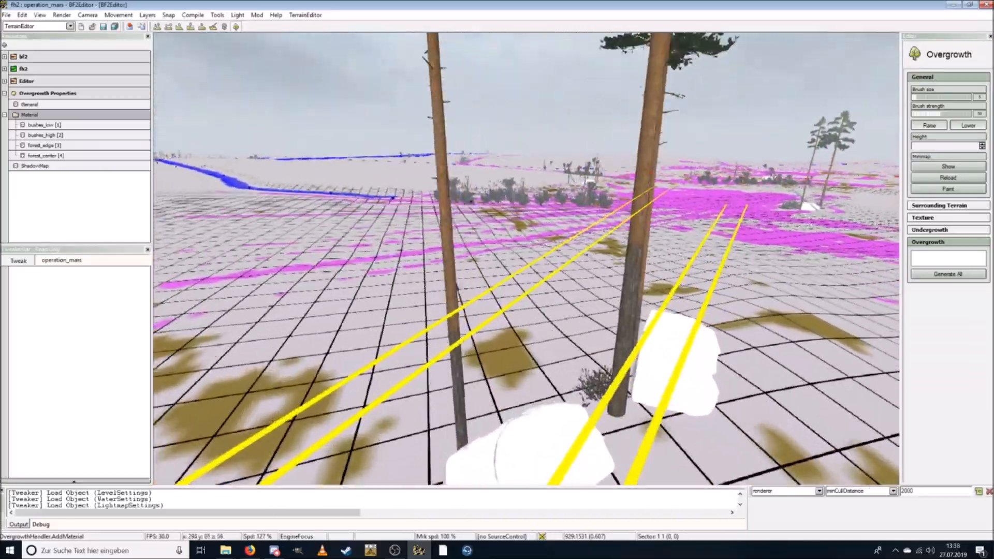
# Step: Inspect the tall pine trees up close, from their trunks to their crowns, along with the surrounding forest floor
pyautogui.press('w')
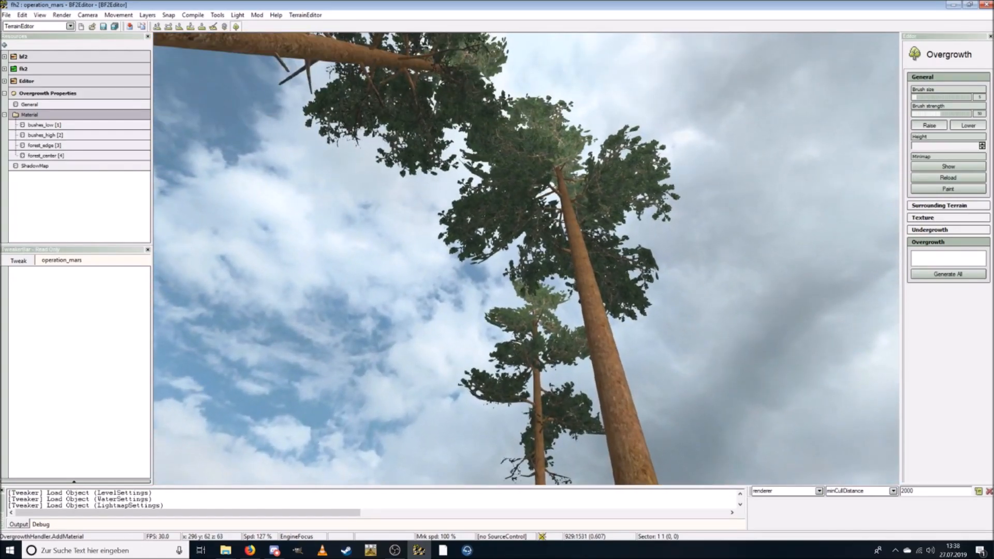
pyautogui.press('s')
pyautogui.press('w')
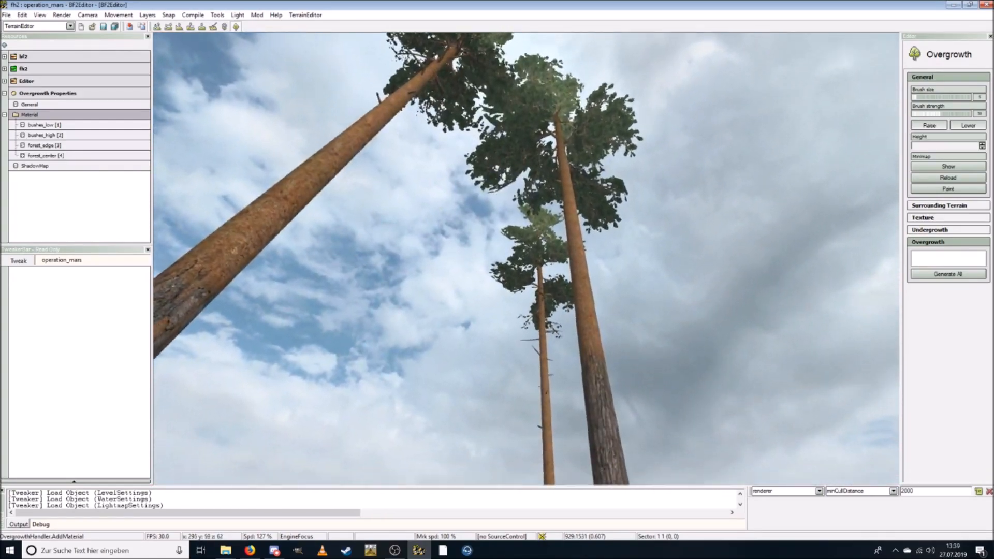
pyautogui.press('w')
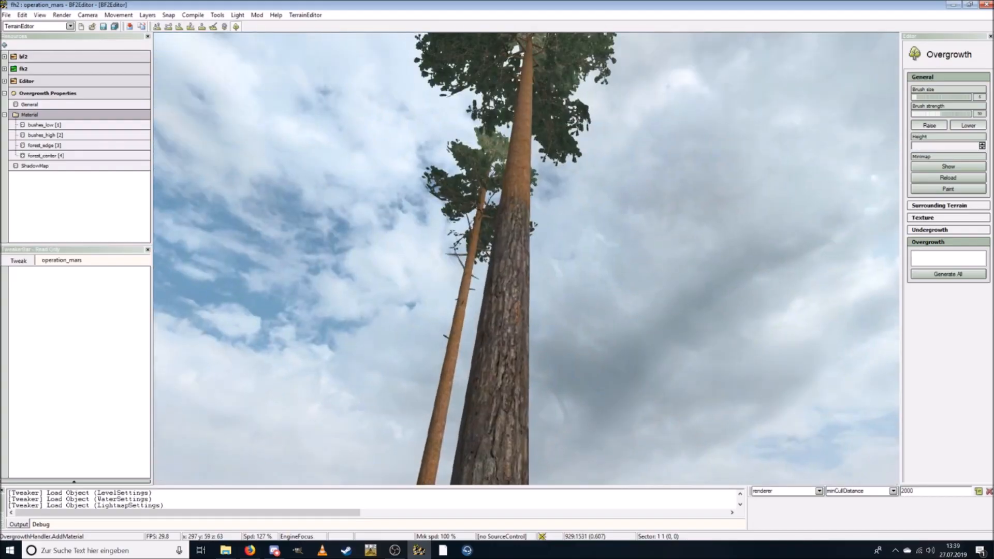
pyautogui.press('s')
pyautogui.press('w')
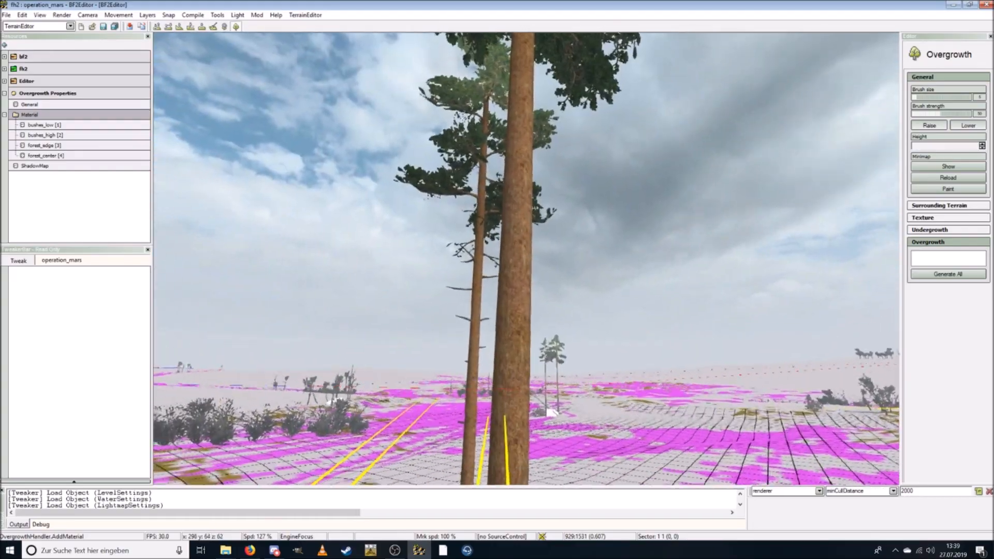
pyautogui.press('s')
pyautogui.press('w')
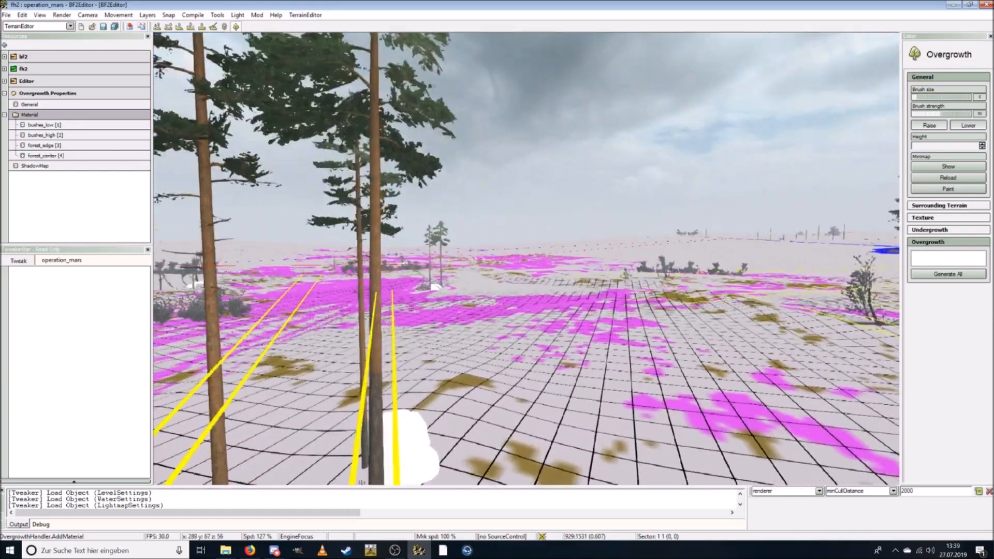
pyautogui.press('w')
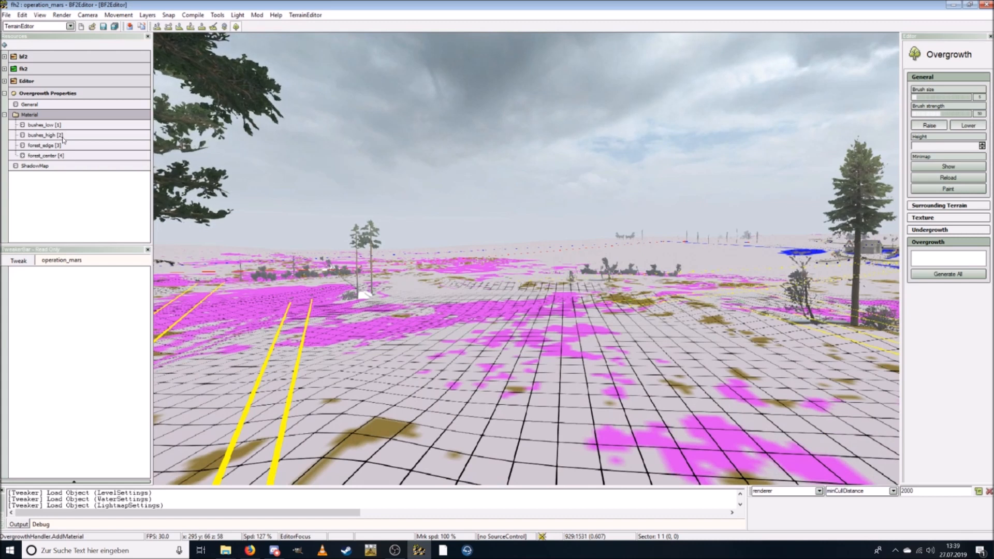
# Step: Add a vegetation type named bush1 to the bushes_low material
pyautogui.click(46, 124)
pyautogui.rightClick(51, 126)
pyautogui.click(73, 132)
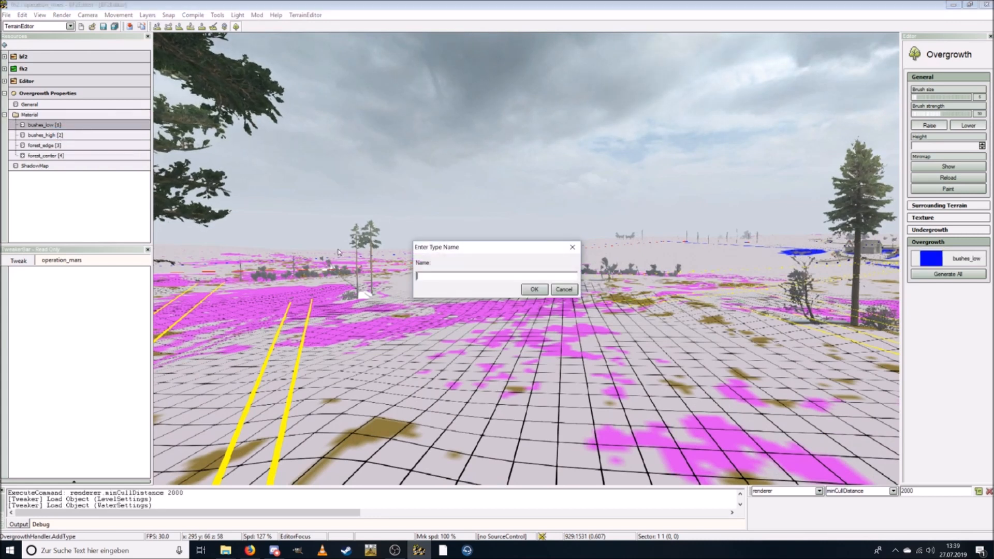
pyautogui.write('bush')
pyautogui.click(534, 290)
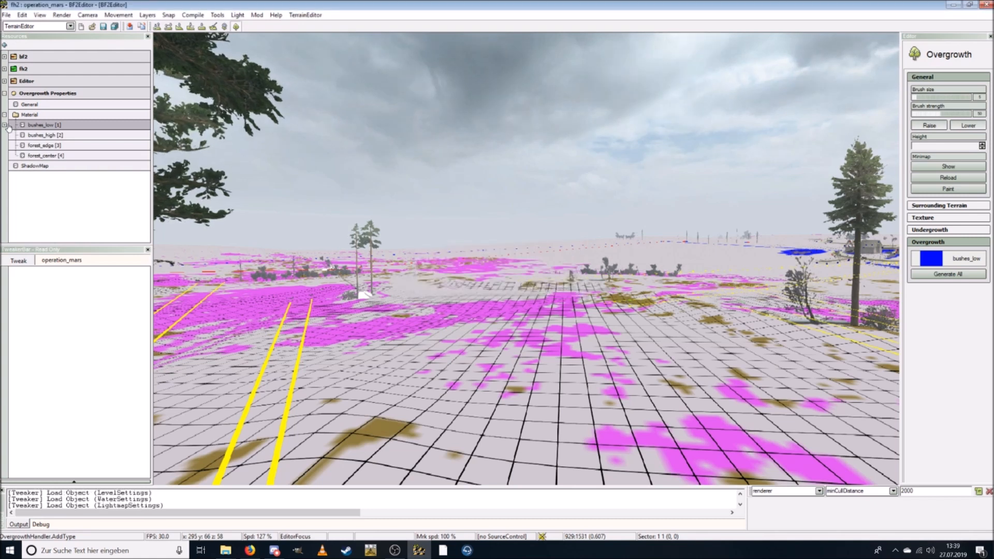
# Step: Assign the wip_bush_1.con geometry from the wip_stvith vegetation folder to the bush1 type under bushes_low
pyautogui.click(5, 125)
pyautogui.click(41, 134)
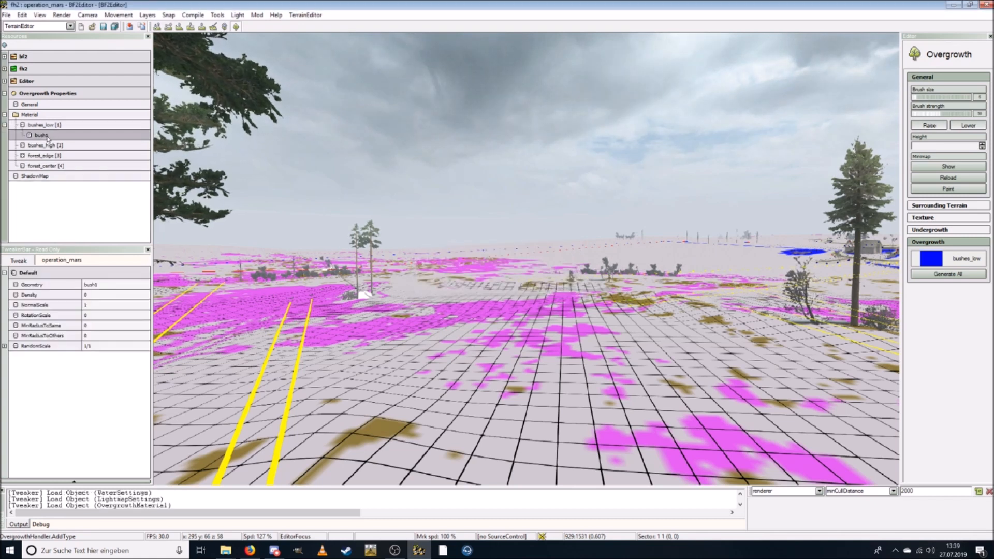
pyautogui.click(90, 284)
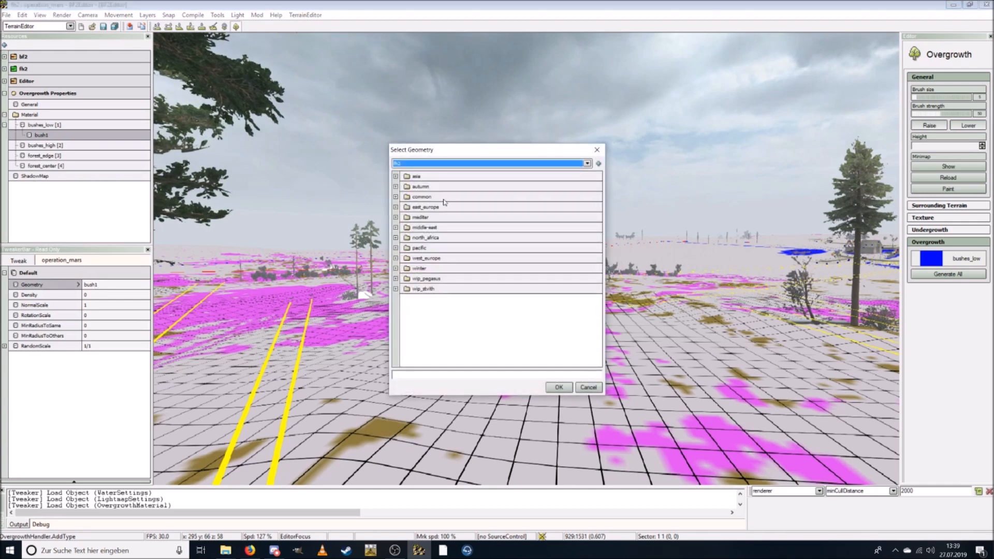
pyautogui.click(396, 289)
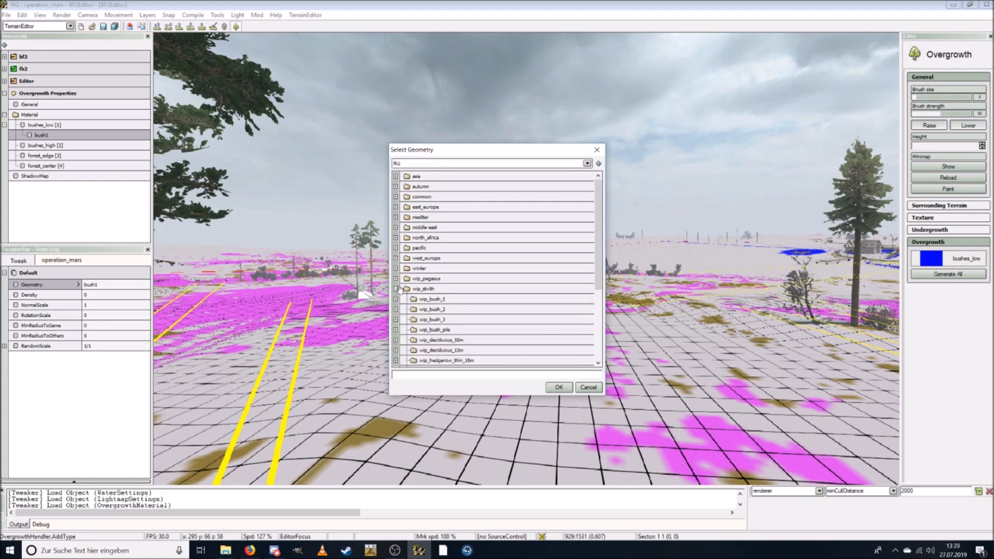
pyautogui.click(396, 299)
pyautogui.click(459, 311)
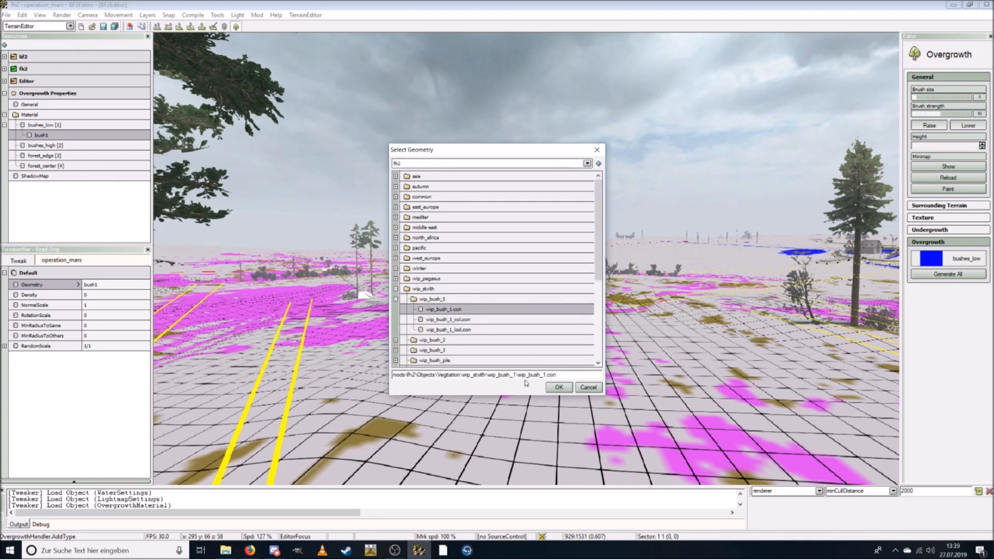
pyautogui.click(559, 388)
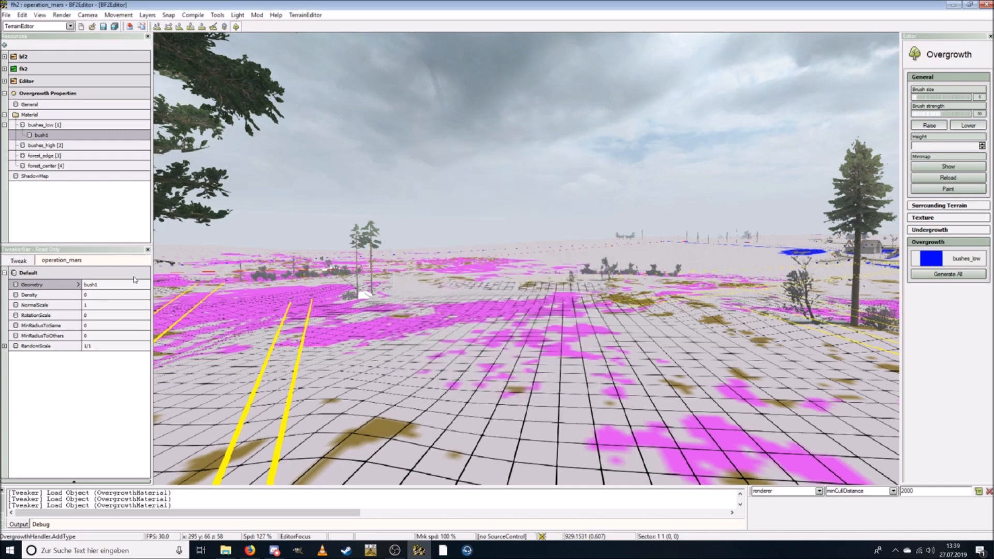
# Step: Set the density of the bush1 type to 8
pyautogui.click(99, 294)
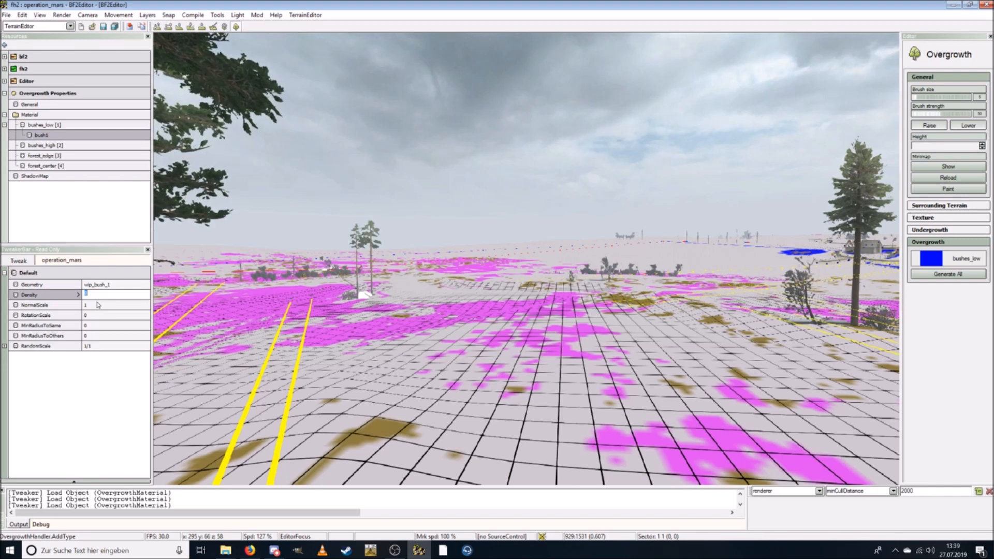
pyautogui.write('0')
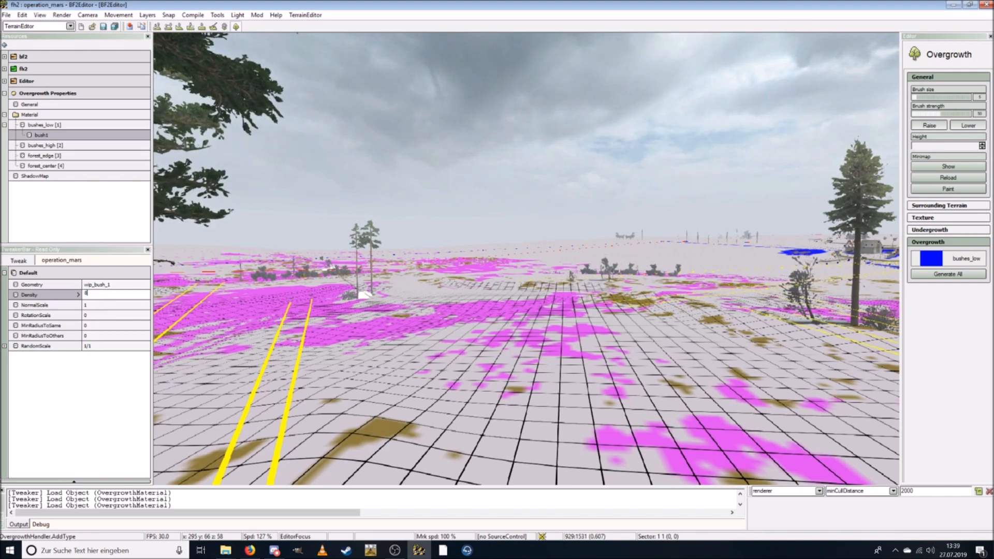
pyautogui.press('Return')
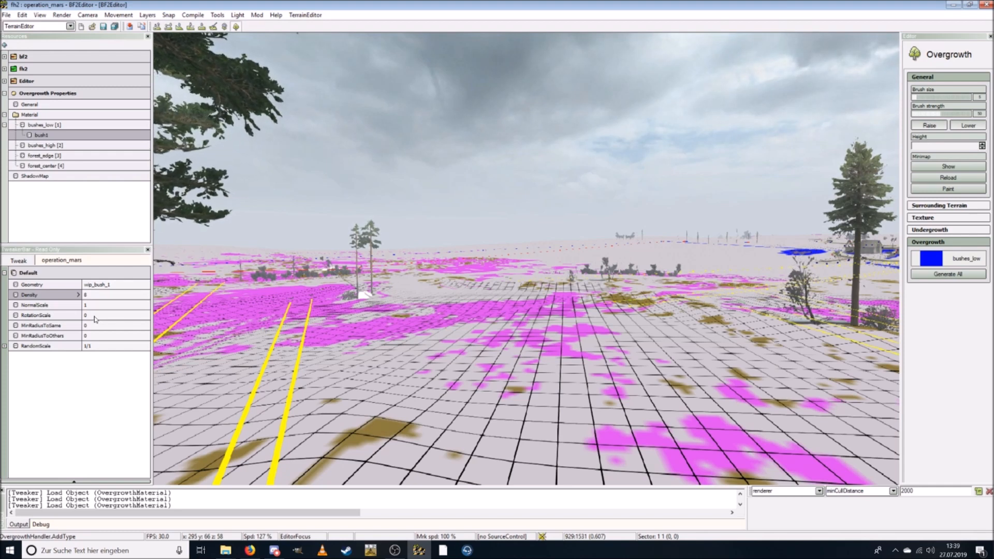
# Step: Set the rotation scale of the bush1 type under bushes_low to 1
pyautogui.click(94, 316)
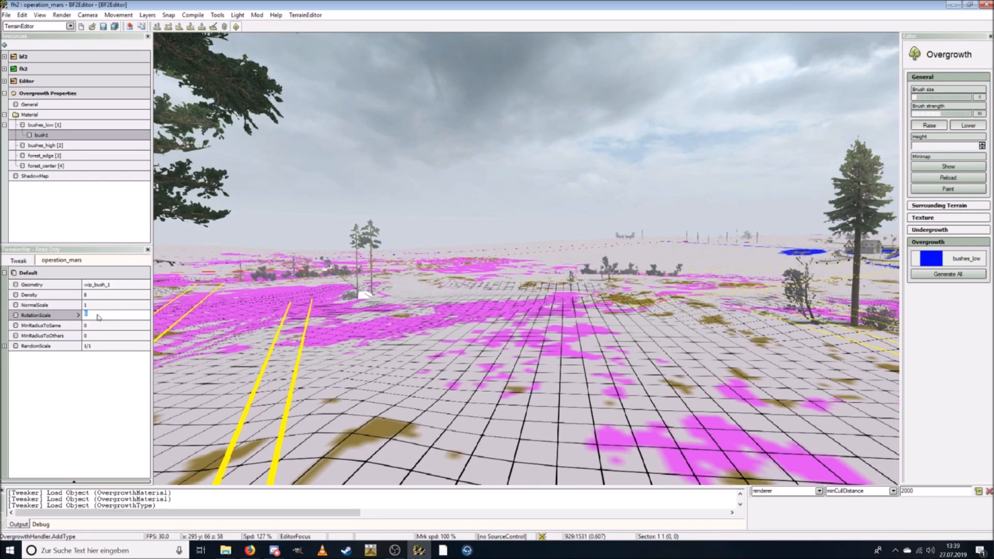
pyautogui.press('Return')
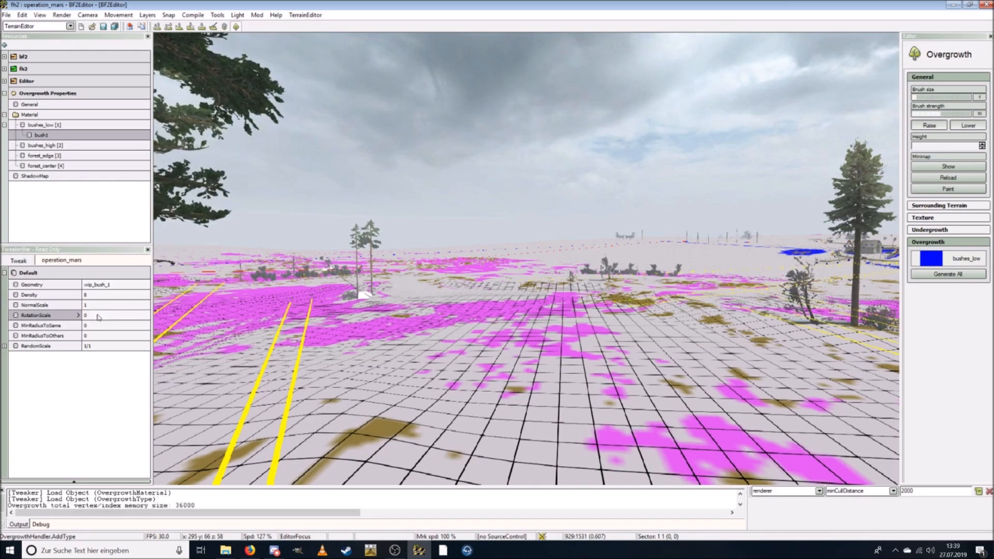
pyautogui.press('w')
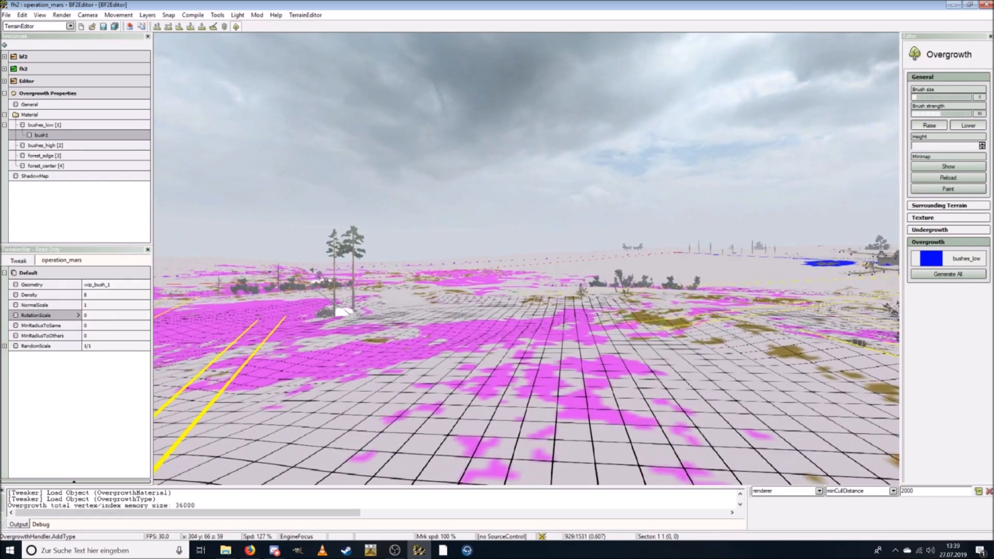
pyautogui.press('w')
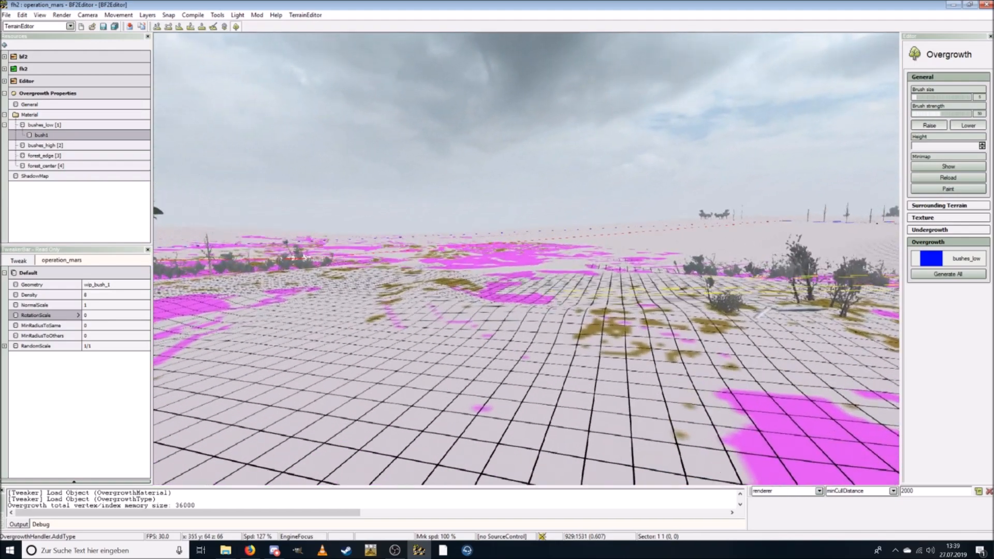
pyautogui.click(119, 314)
pyautogui.write('1')
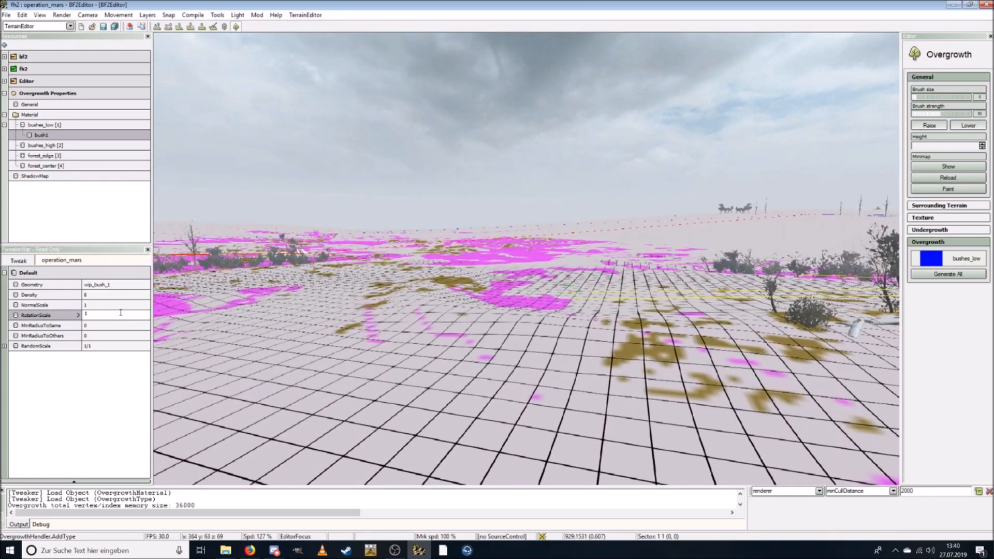
pyautogui.press('Return')
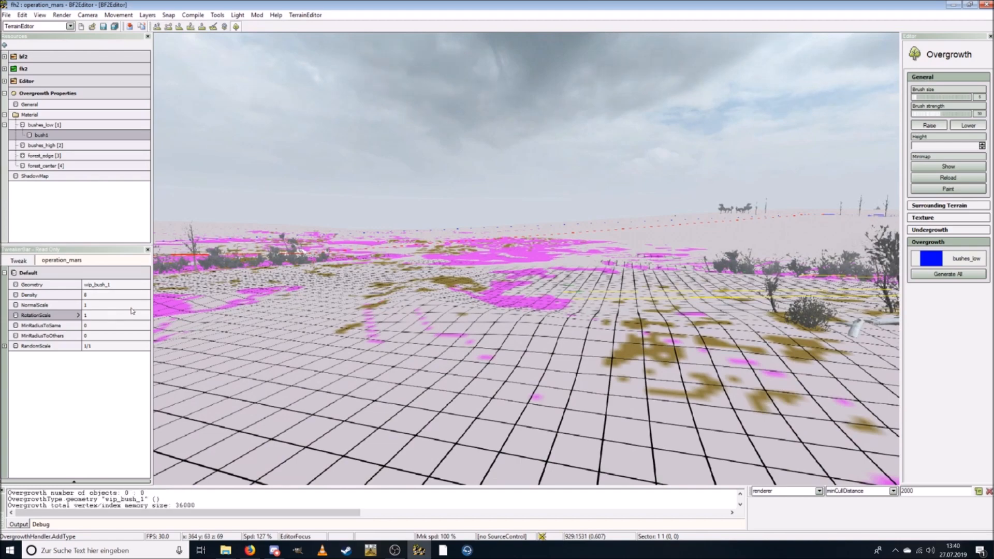
pyautogui.press('w')
pyautogui.press('w')
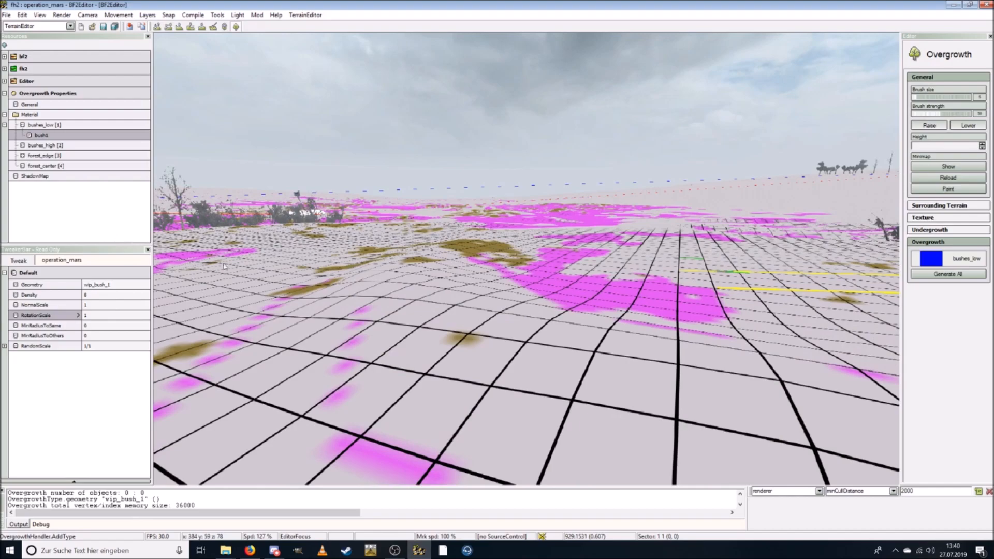
pyautogui.press('w')
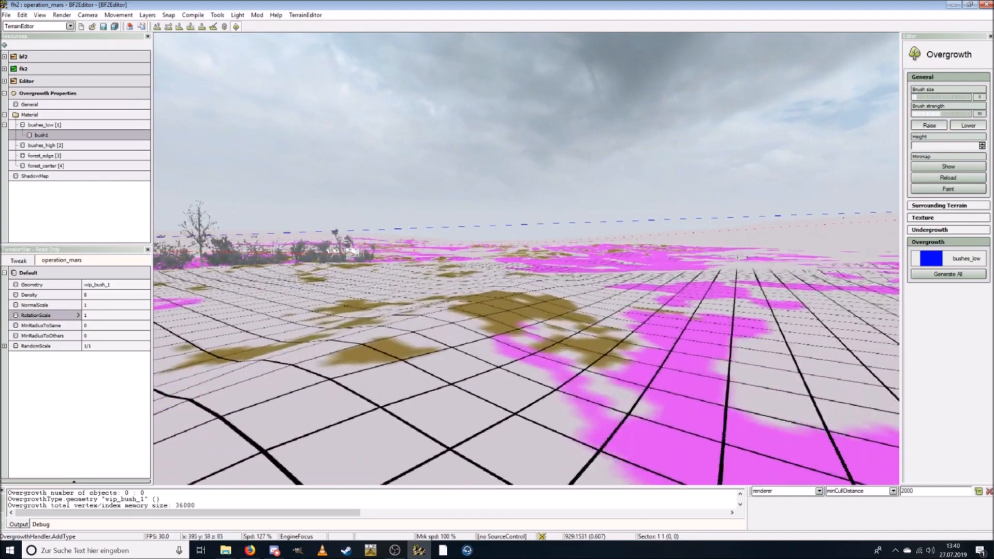
pyautogui.press('s')
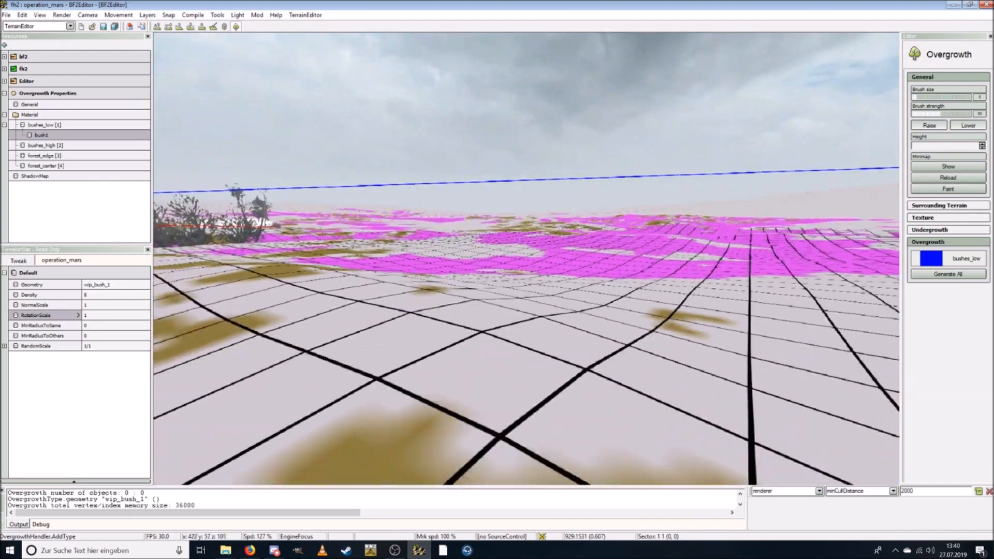
pyautogui.press('w')
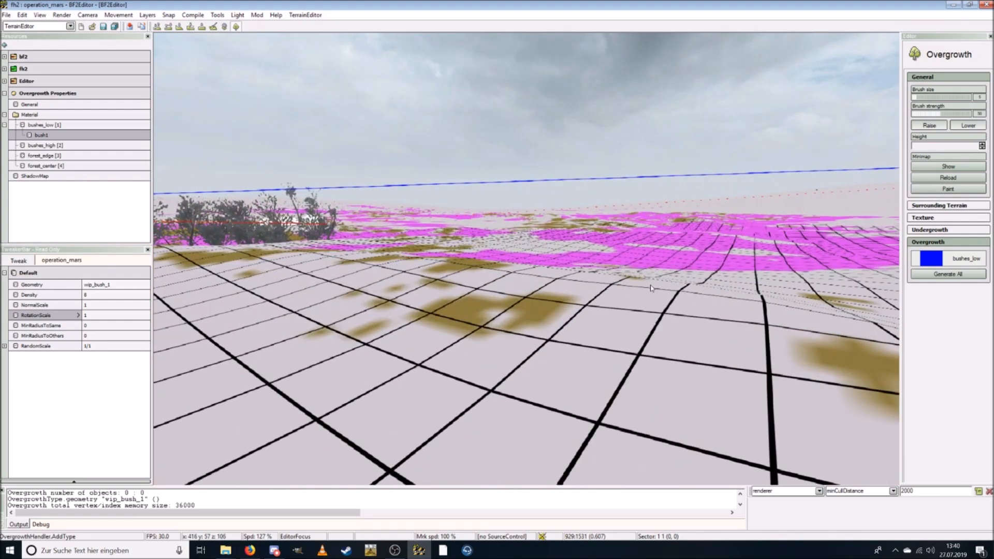
pyautogui.press('s')
pyautogui.press('s')
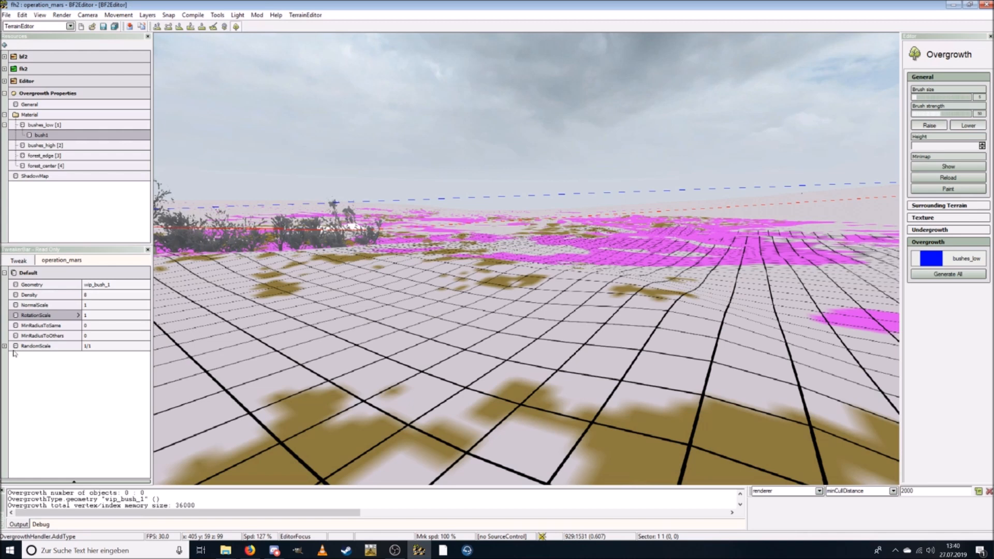
# Step: Set bush1's minimum radius to the same type to 0.3 and its minimum radius to others to 0.1
pyautogui.click(88, 326)
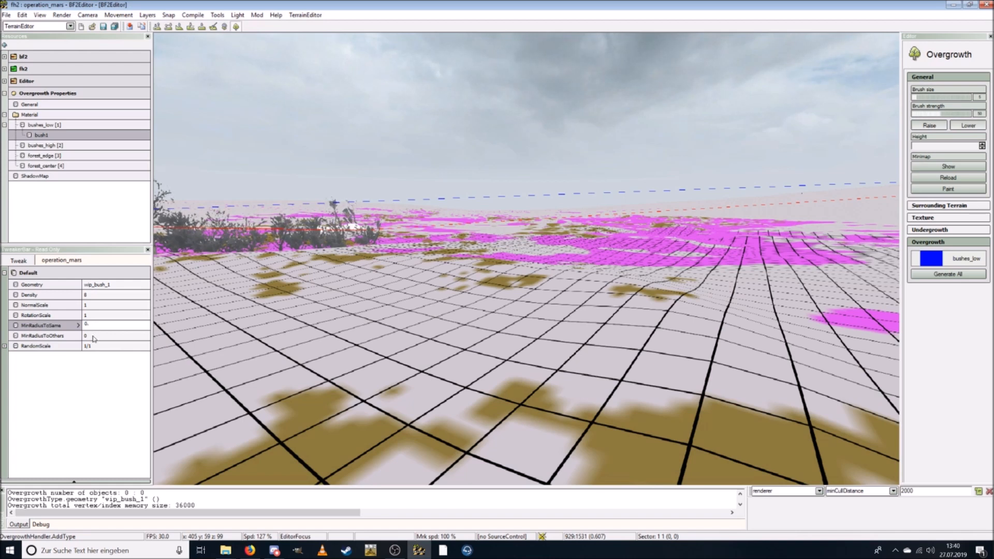
pyautogui.press('Return')
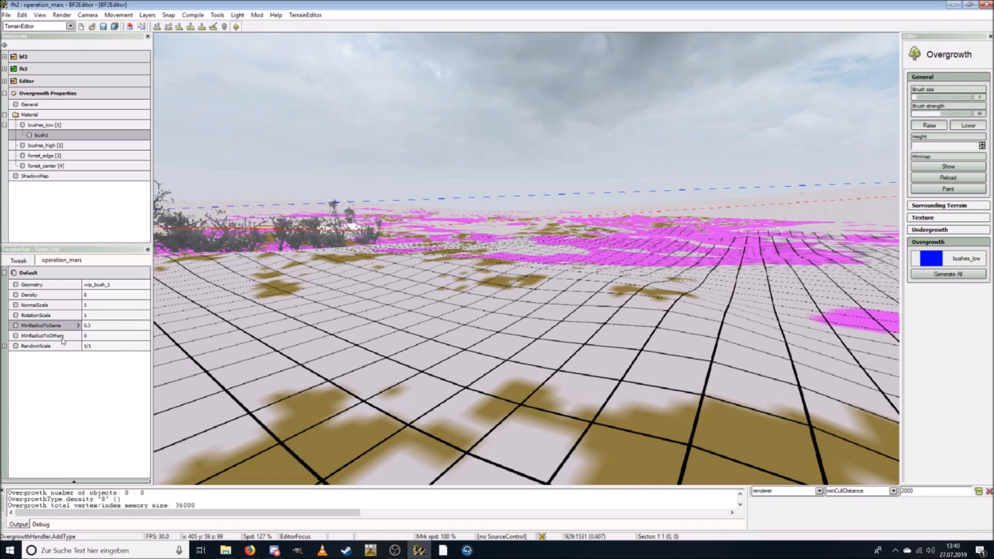
pyautogui.click(92, 335)
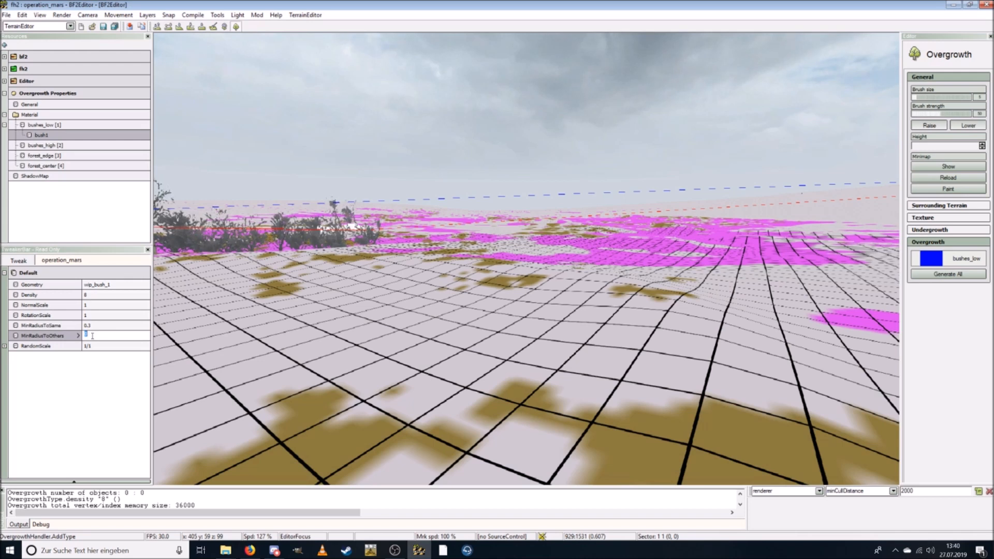
pyautogui.write('0.1')
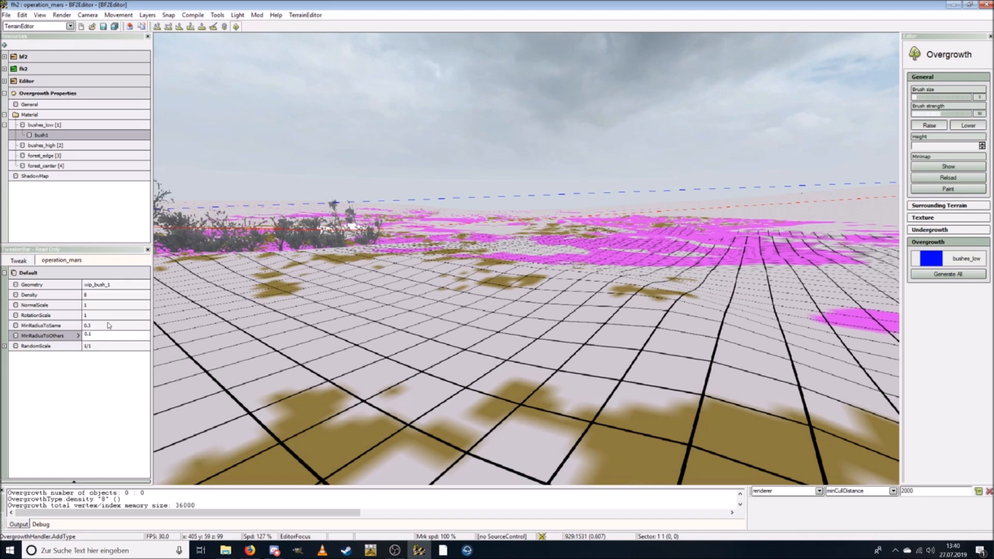
pyautogui.press('Return')
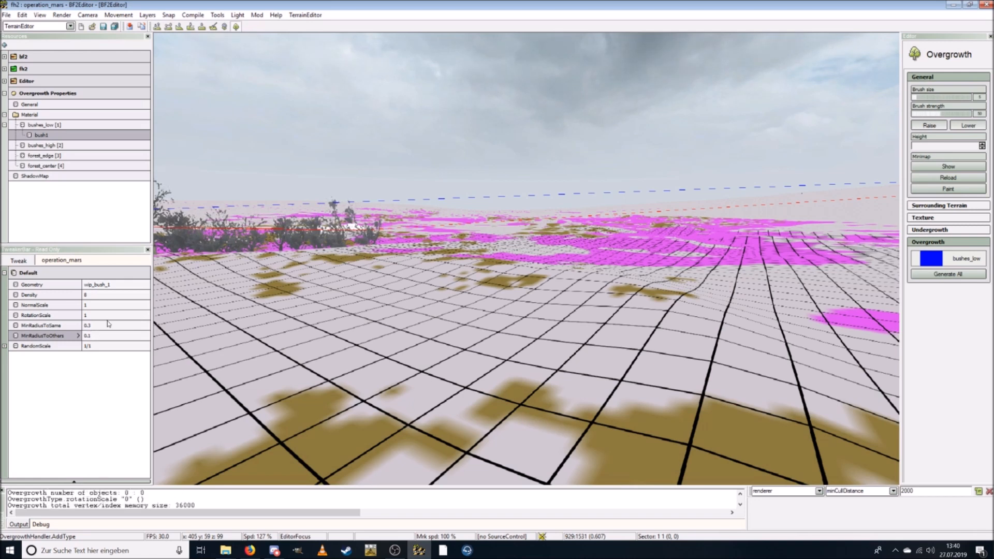
# Step: Add a second vegetation type named bush2 to the bushes_low material
pyautogui.rightClick(46, 125)
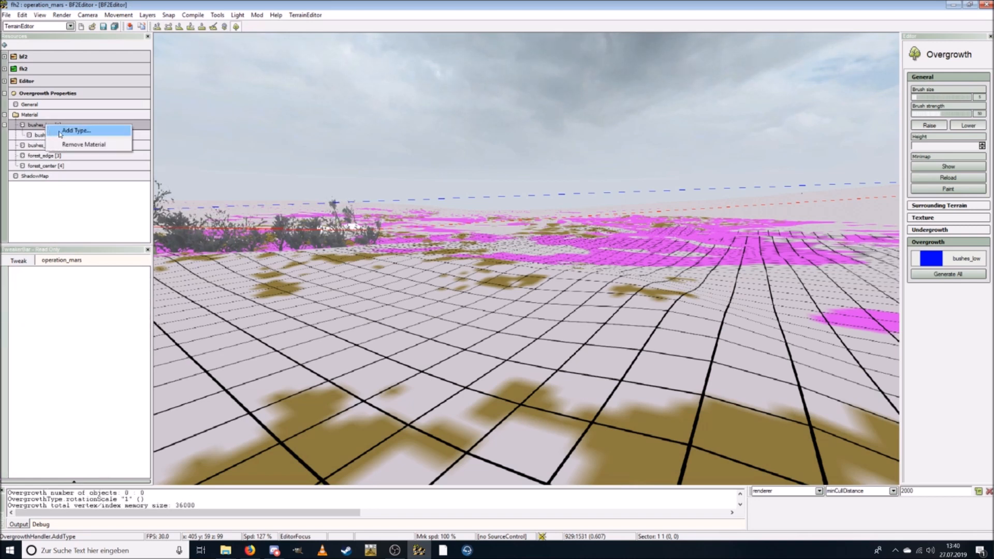
pyautogui.click(76, 130)
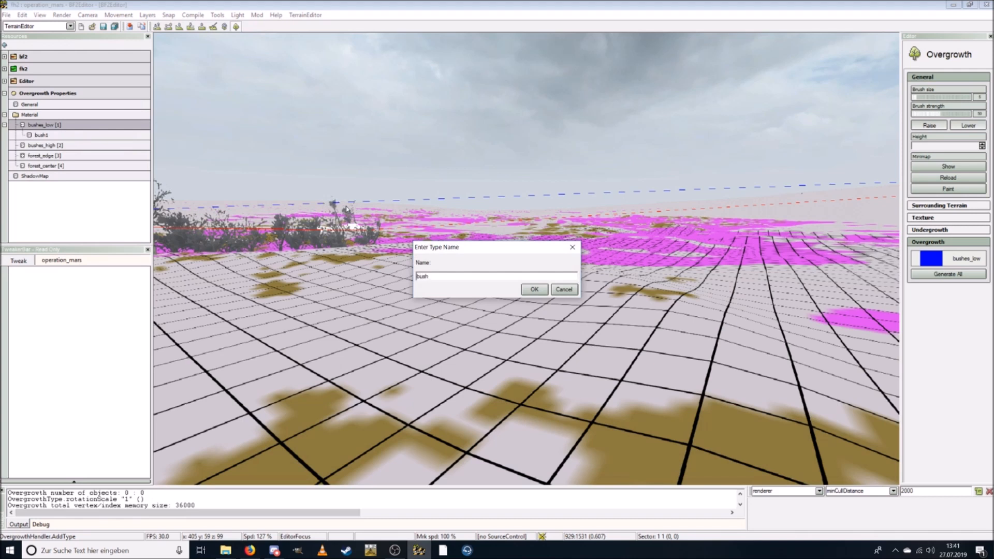
pyautogui.click(534, 289)
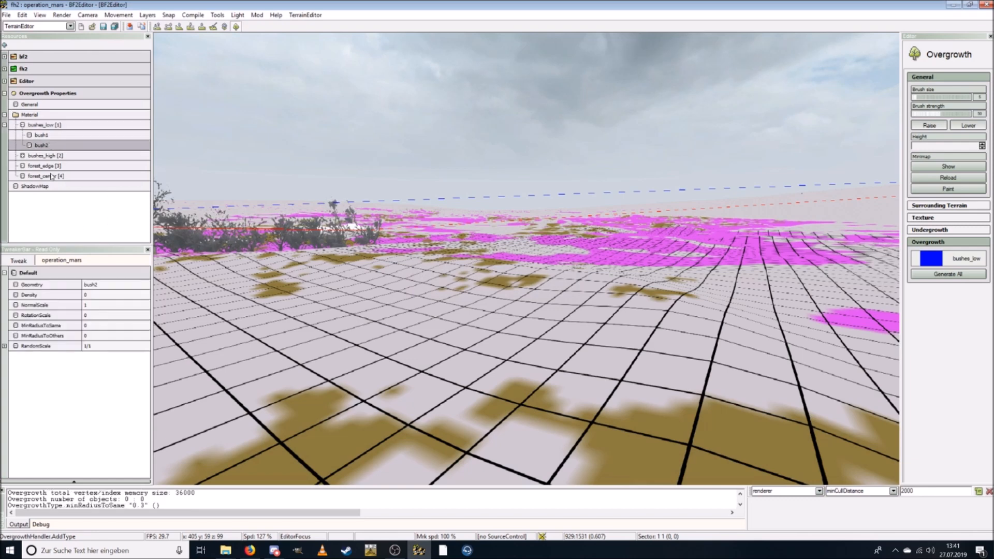
# Step: Assign the wip_bush_2.con geometry from the wip_stvith vegetation folder to the bush2 type
pyautogui.click(93, 286)
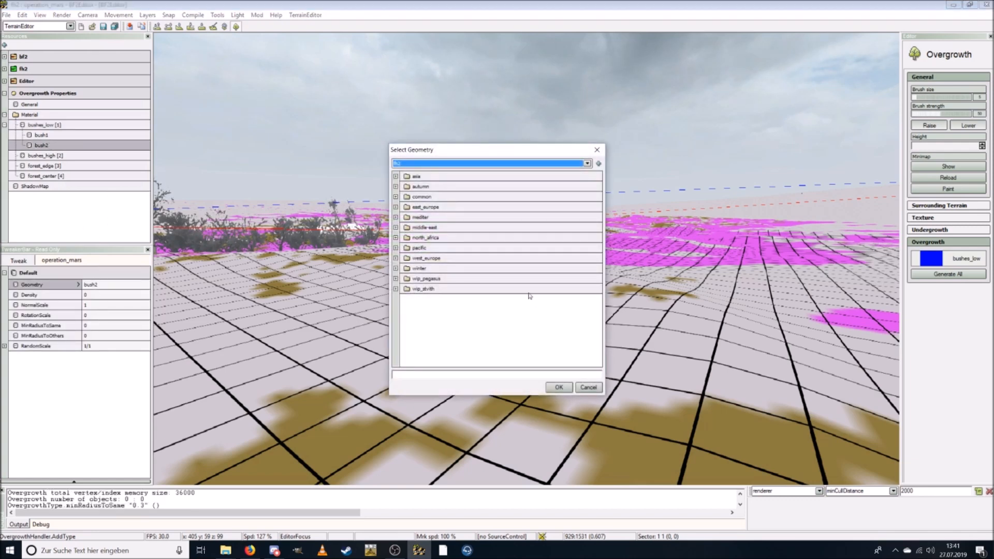
pyautogui.click(396, 289)
pyautogui.click(396, 311)
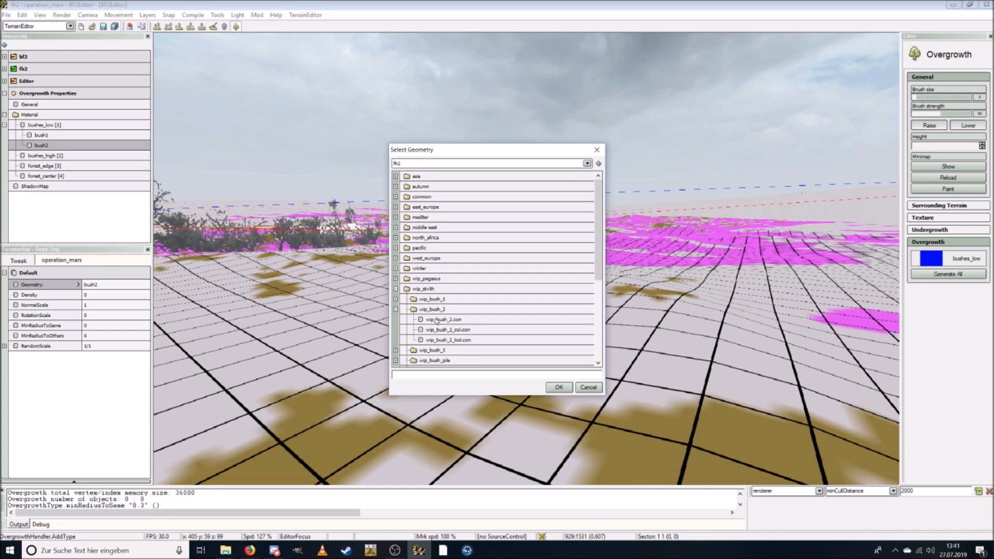
pyautogui.click(440, 320)
pyautogui.click(559, 388)
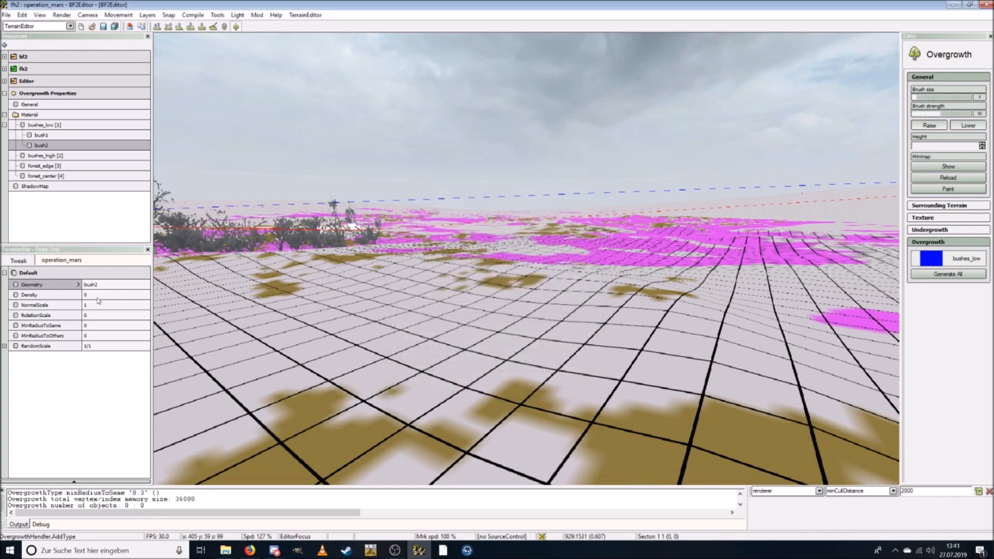
# Step: Set the density of the bush2 type to 7 and its rotation scale to 1
pyautogui.click(98, 296)
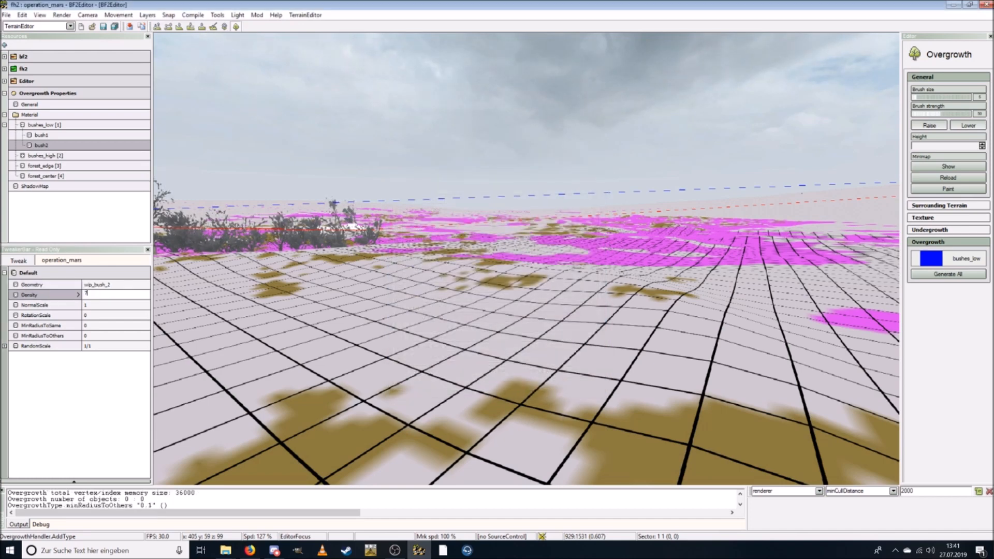
pyautogui.press('Return')
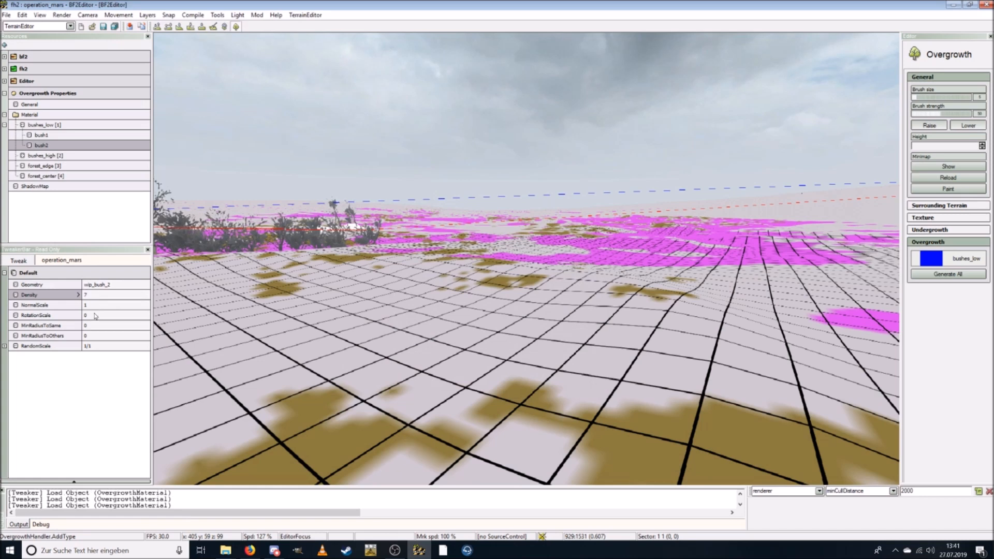
pyautogui.click(95, 316)
pyautogui.write('1')
pyautogui.press('Return')
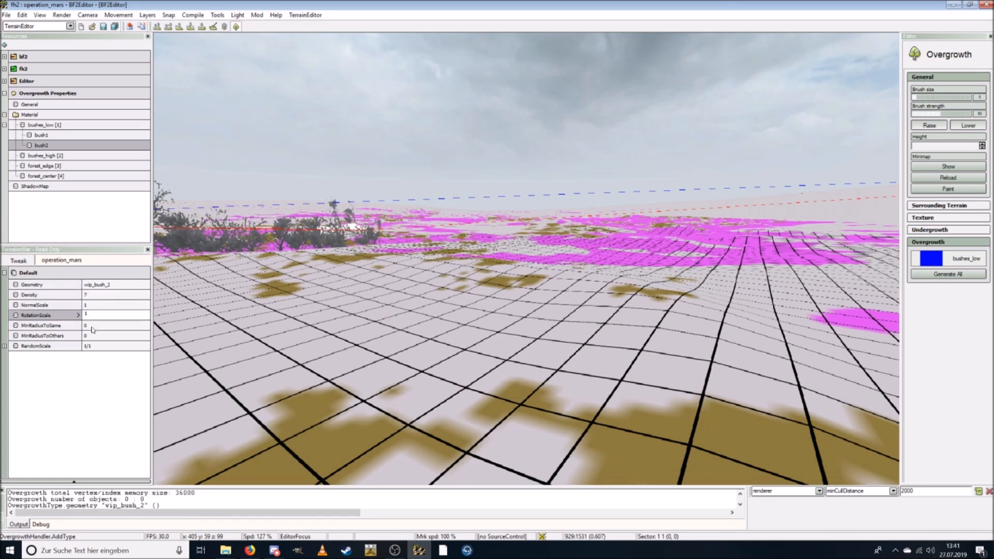
# Step: Set bush2's minimum radius to the same type to 0.3 and its minimum radius to others to 0.1
pyautogui.click(91, 326)
pyautogui.write('0')
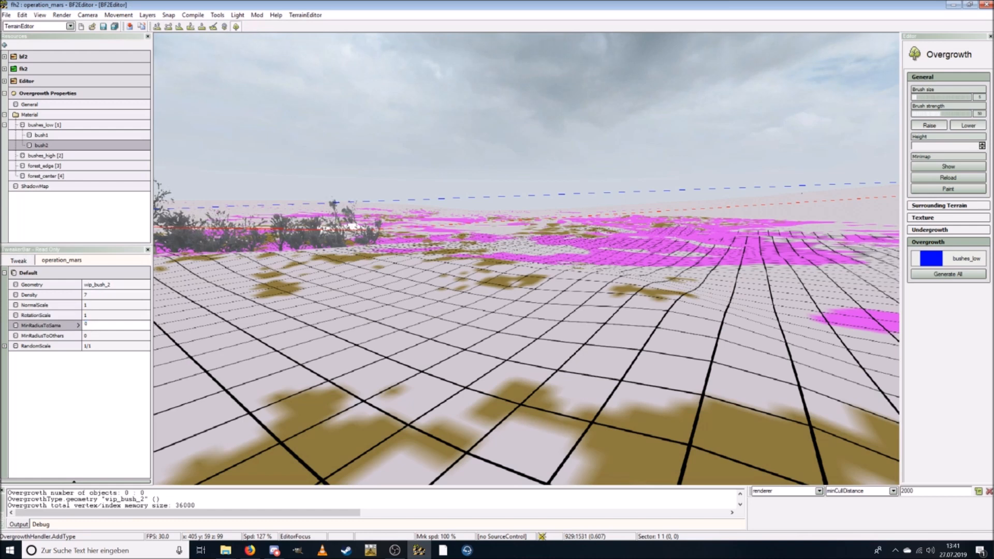
pyautogui.write('.3')
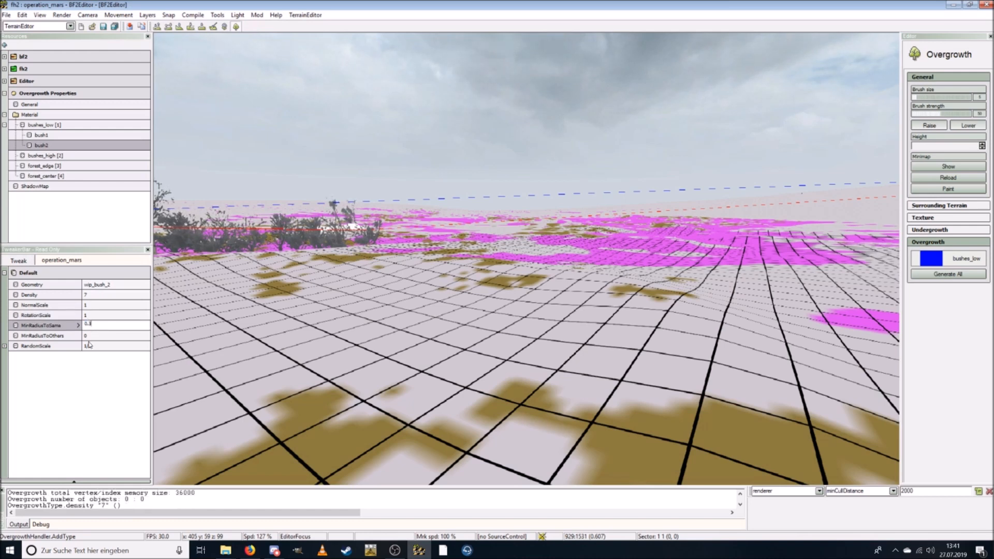
pyautogui.click(89, 336)
pyautogui.write('0')
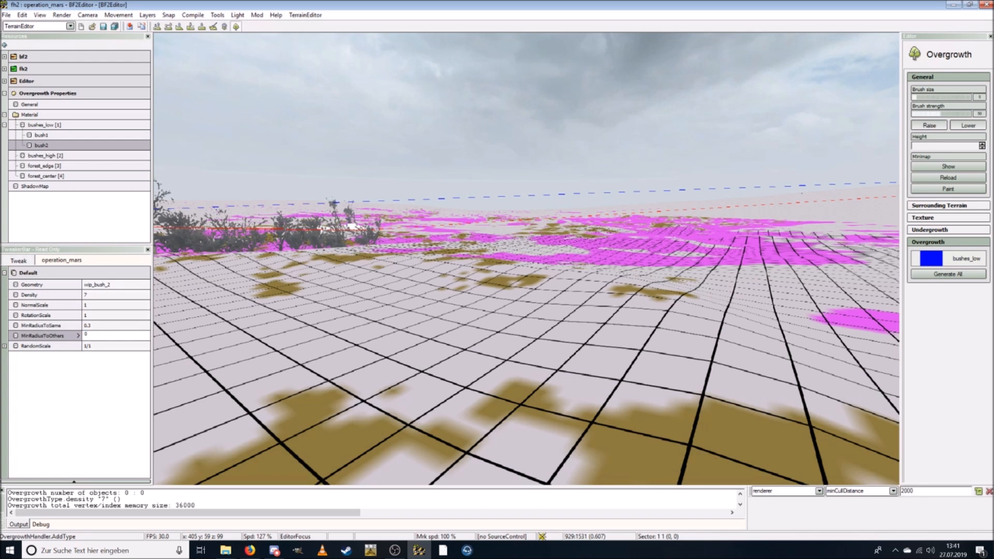
pyautogui.write('.1')
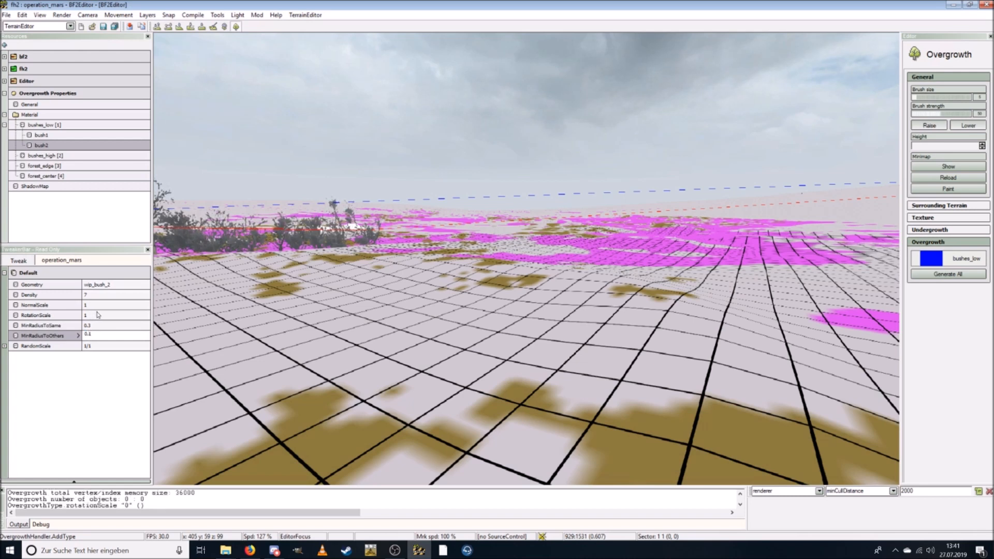
# Step: Add a third vegetation type named bush3 to the bushes_low material
pyautogui.rightClick(63, 126)
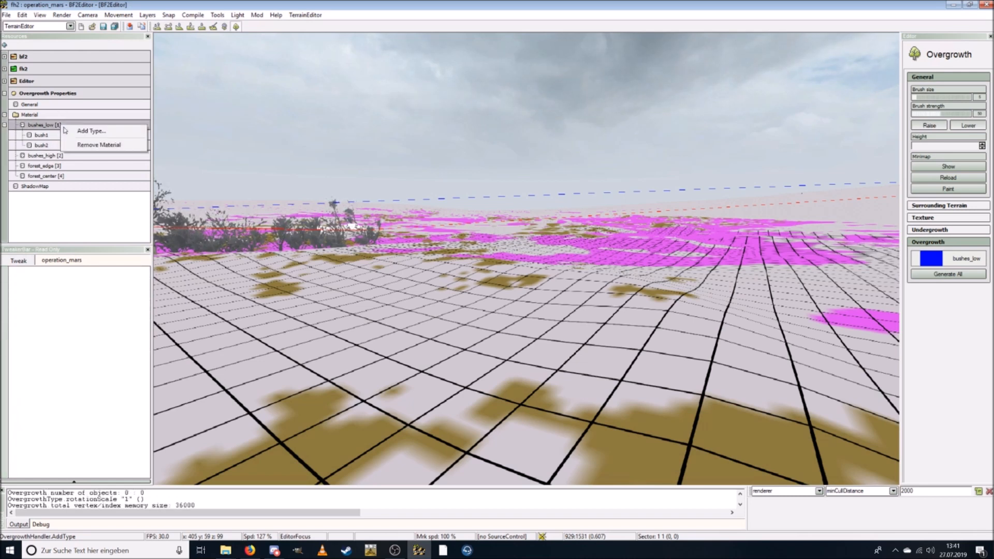
pyautogui.click(68, 132)
pyautogui.write('bush')
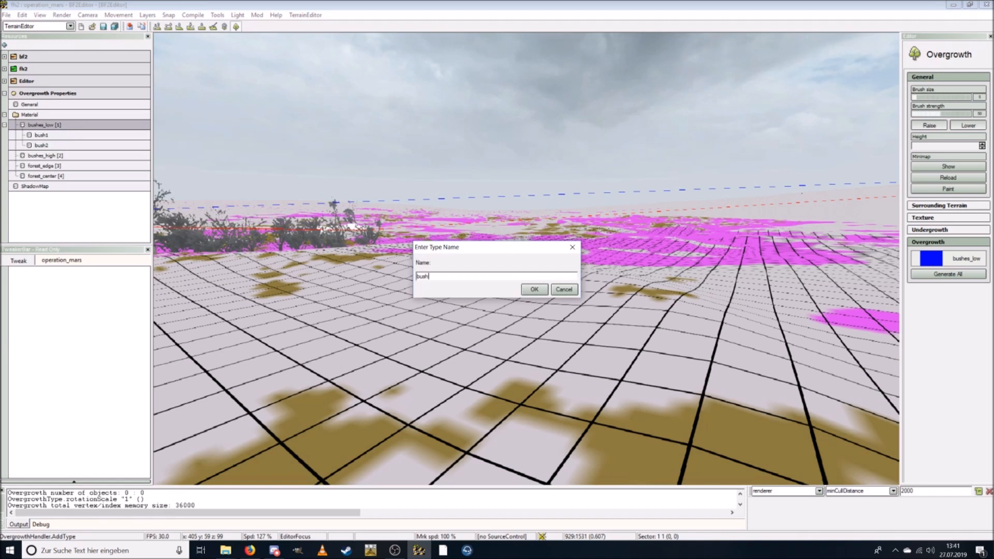
pyautogui.write('3')
pyautogui.click(534, 289)
# Step: Assign the wip_bush_3.con geometry from the wip_stvith vegetation folder to the bush3 type
pyautogui.click(70, 156)
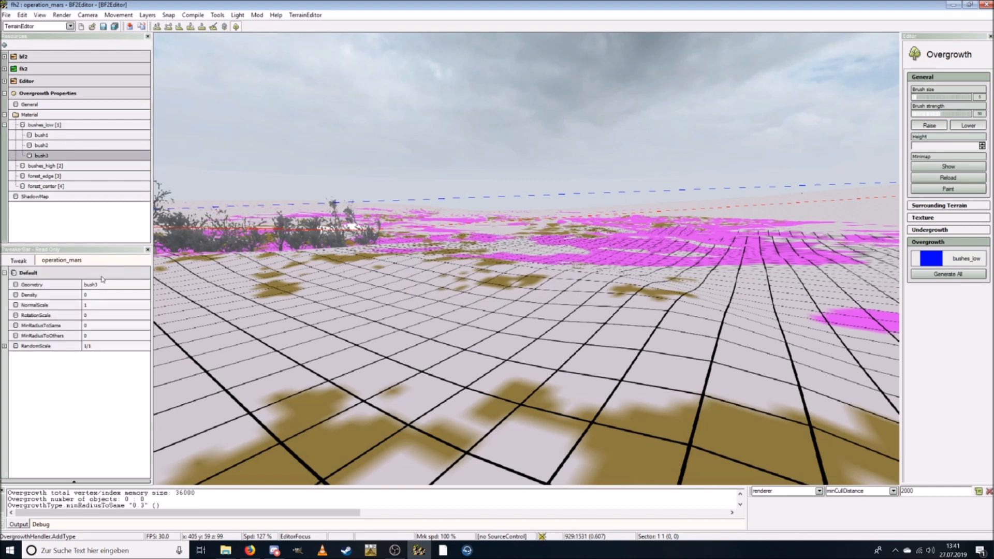
pyautogui.click(395, 289)
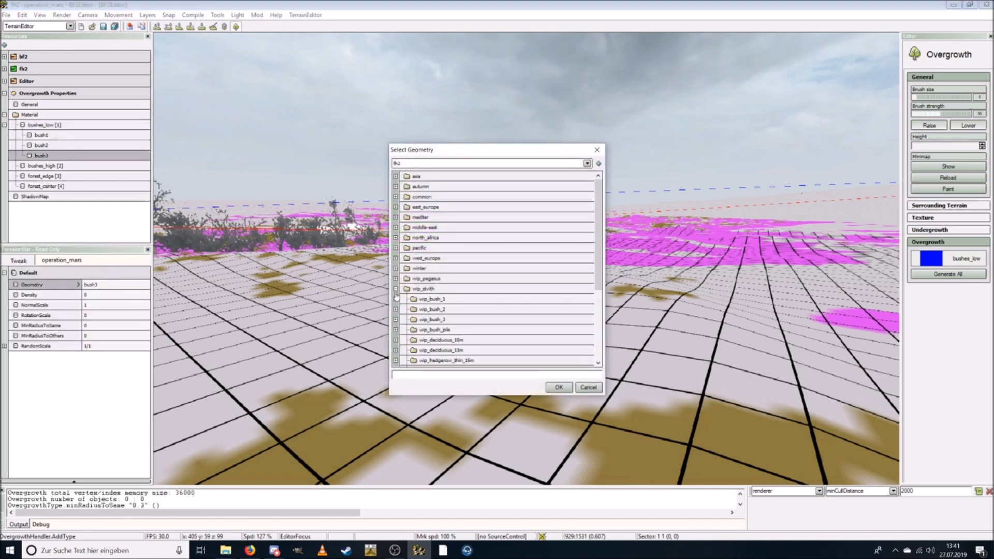
pyautogui.click(395, 319)
pyautogui.click(445, 330)
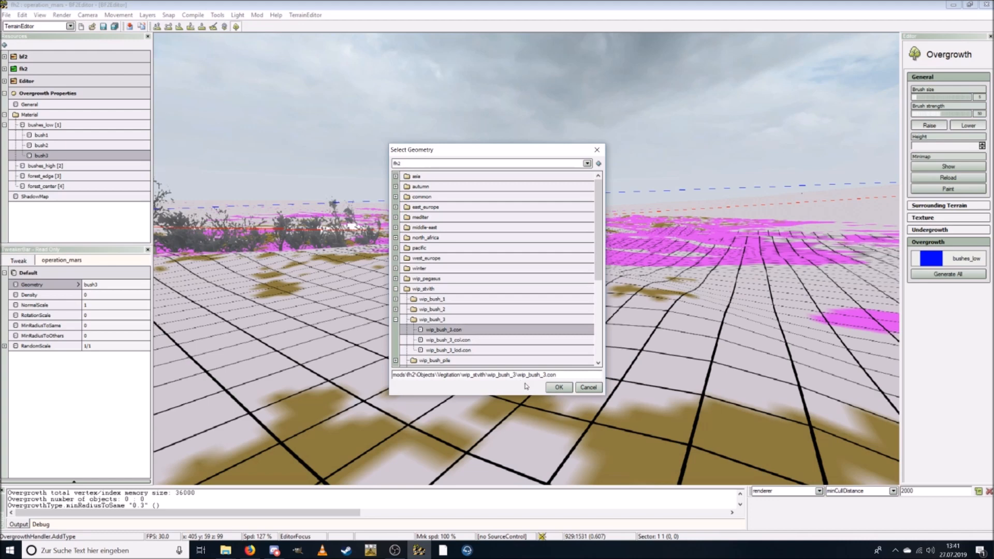
pyautogui.click(559, 387)
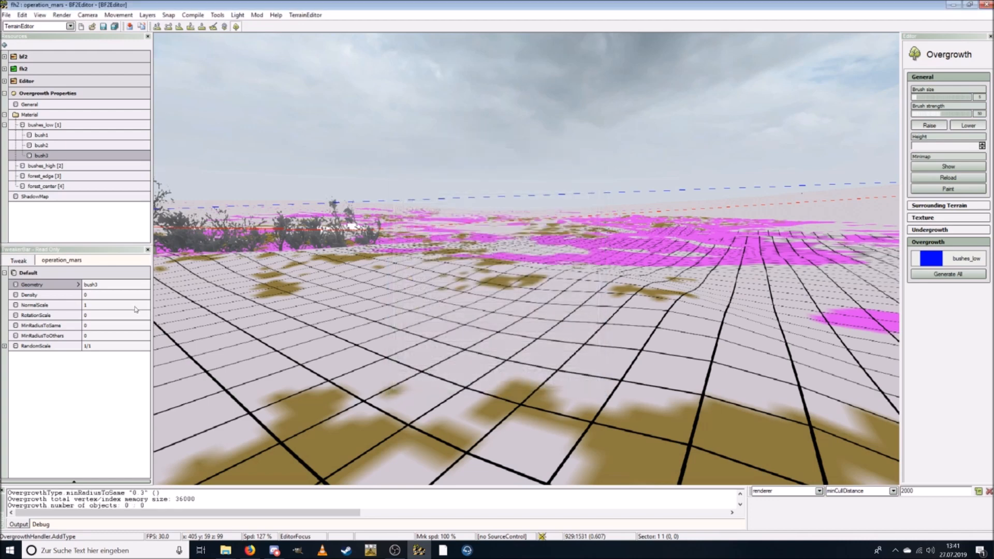
# Step: Set the density of the bush3 type in bushes_low to 7 and its rotation scale to 1
pyautogui.click(111, 295)
pyautogui.write('7')
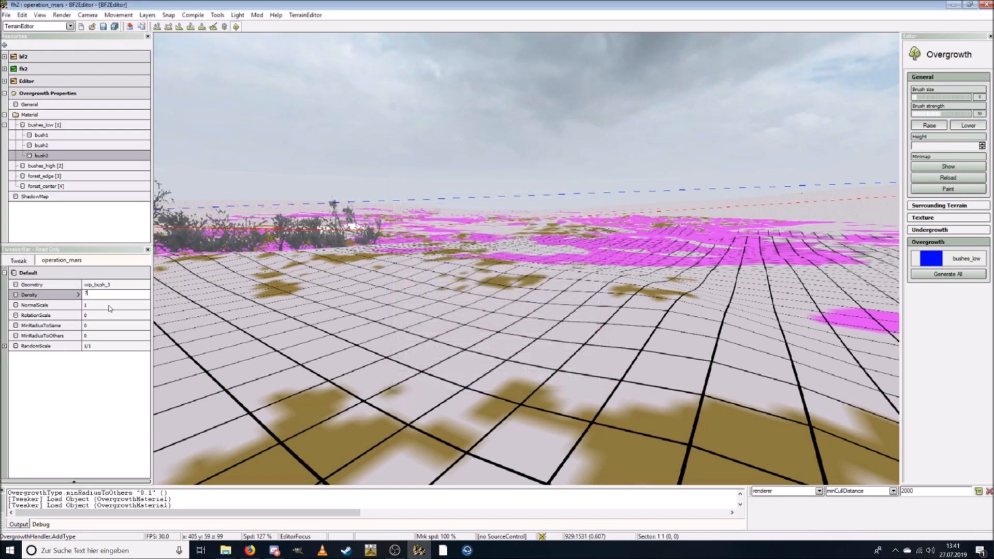
pyautogui.press('Return')
pyautogui.click(103, 315)
pyautogui.write('1')
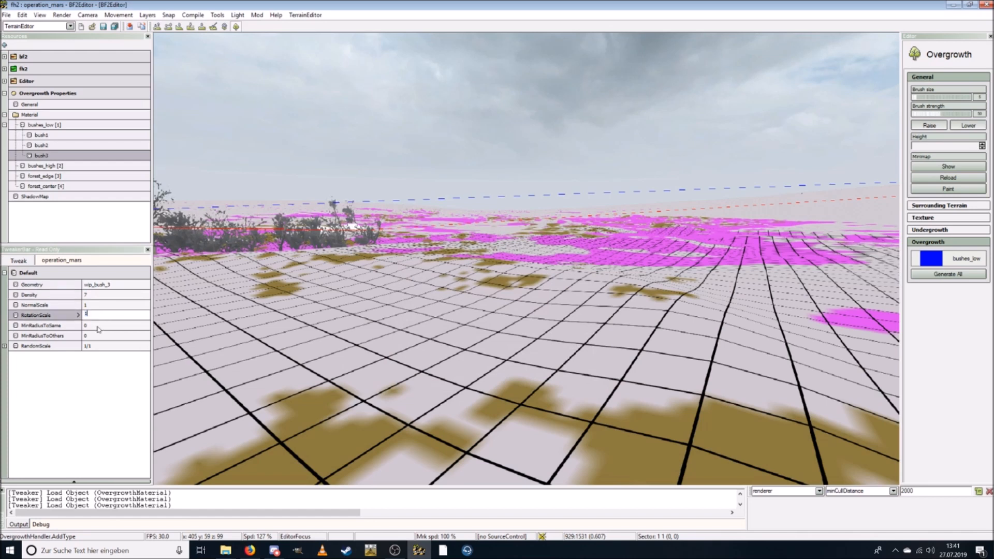
pyautogui.press('Return')
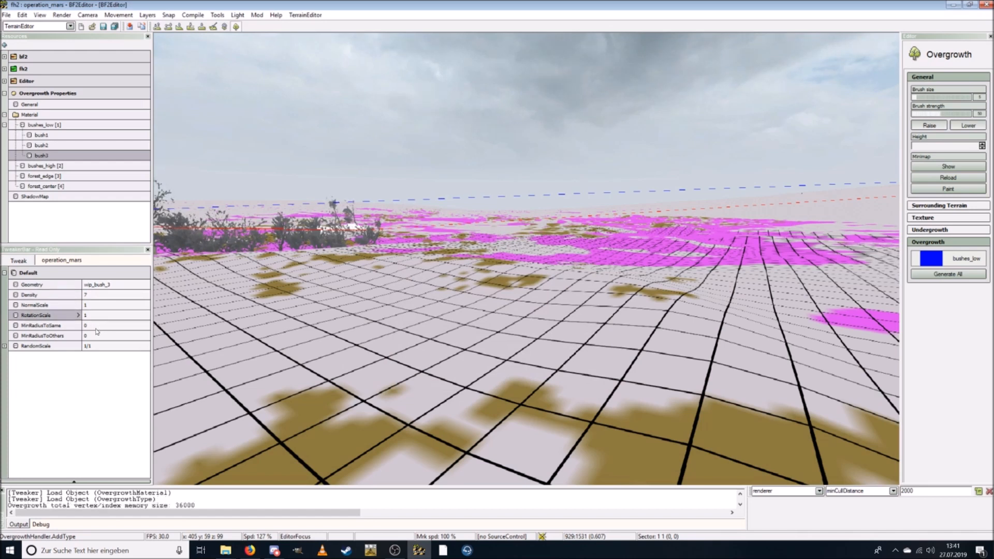
# Step: Set bush3's minimum radius to the same type to 0.3 and its minimum radius to others to 0.1
pyautogui.click(95, 327)
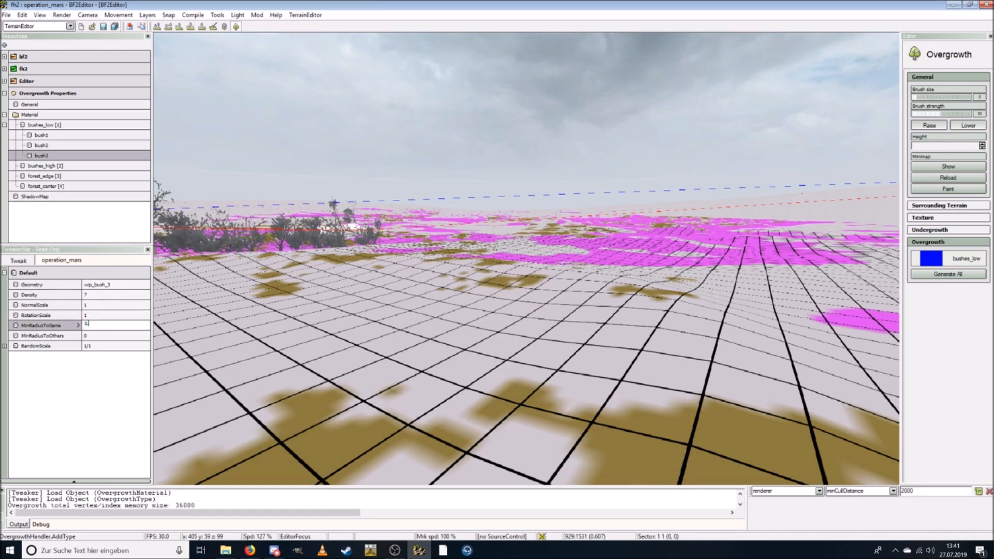
pyautogui.write('0.3')
pyautogui.press('Return')
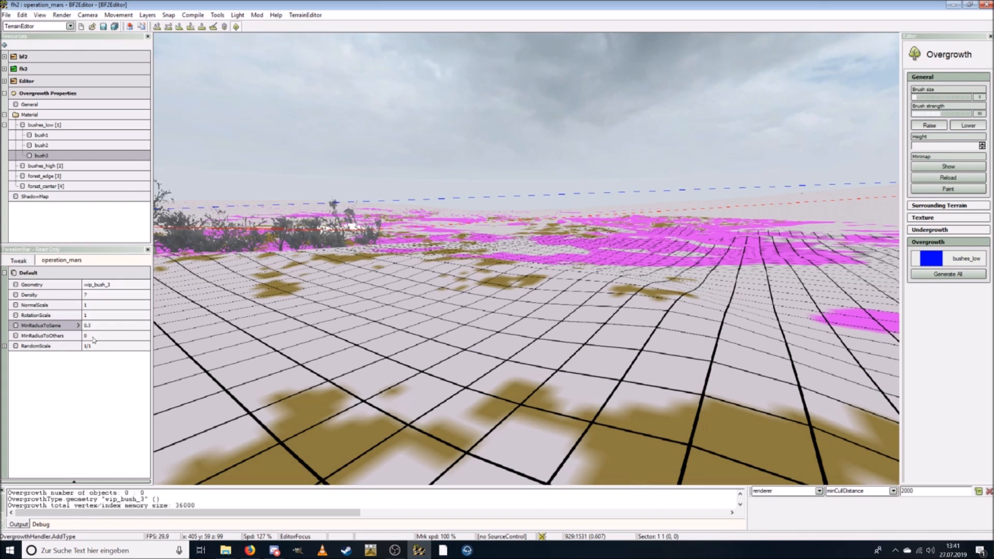
pyautogui.click(93, 337)
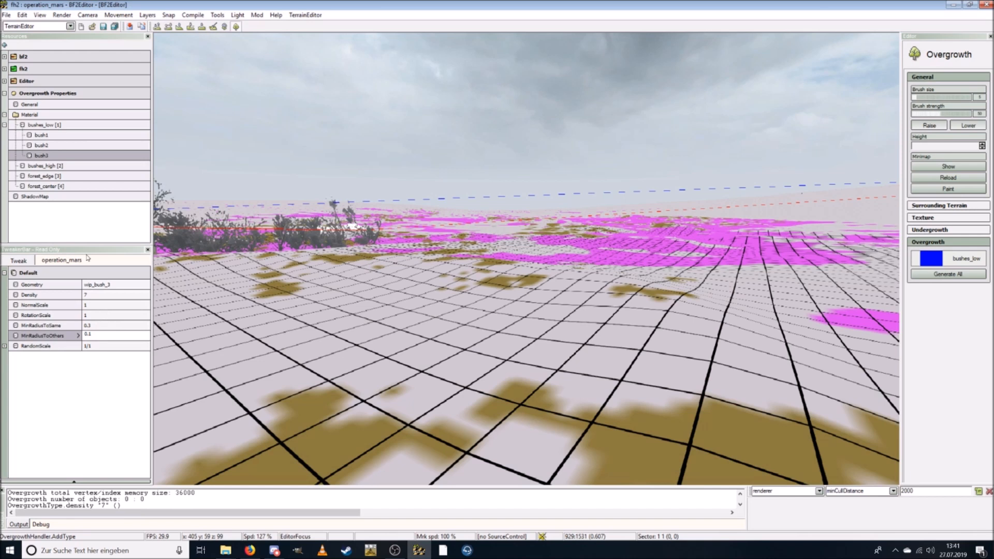
pyautogui.press('Return')
# Step: Review the bush1 settings in bushes_low and add a vegetation type named bush1 to the bushes_high material
pyautogui.click(54, 135)
pyautogui.click(54, 135)
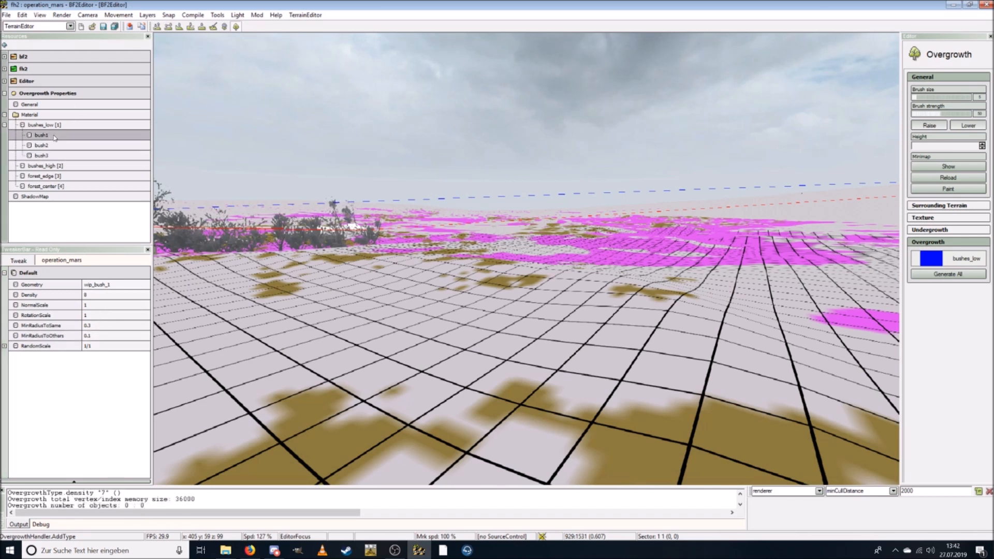
pyautogui.click(44, 166)
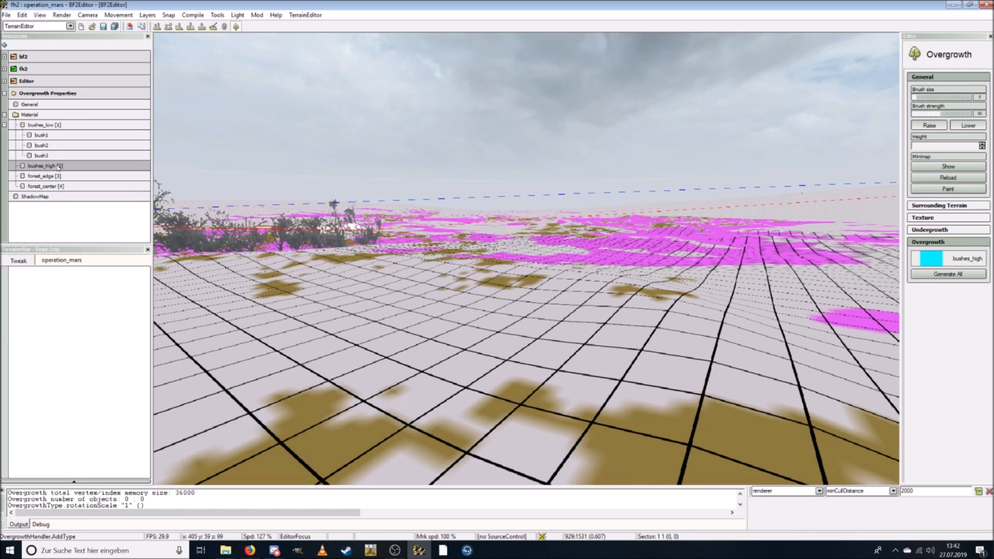
pyautogui.rightClick(58, 166)
pyautogui.click(87, 172)
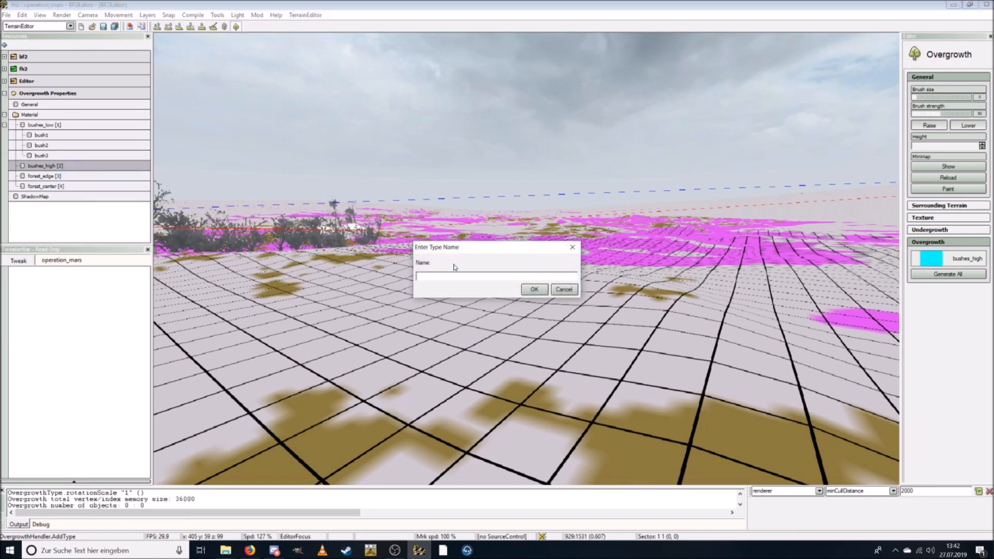
pyautogui.write('b')
pyautogui.click(535, 290)
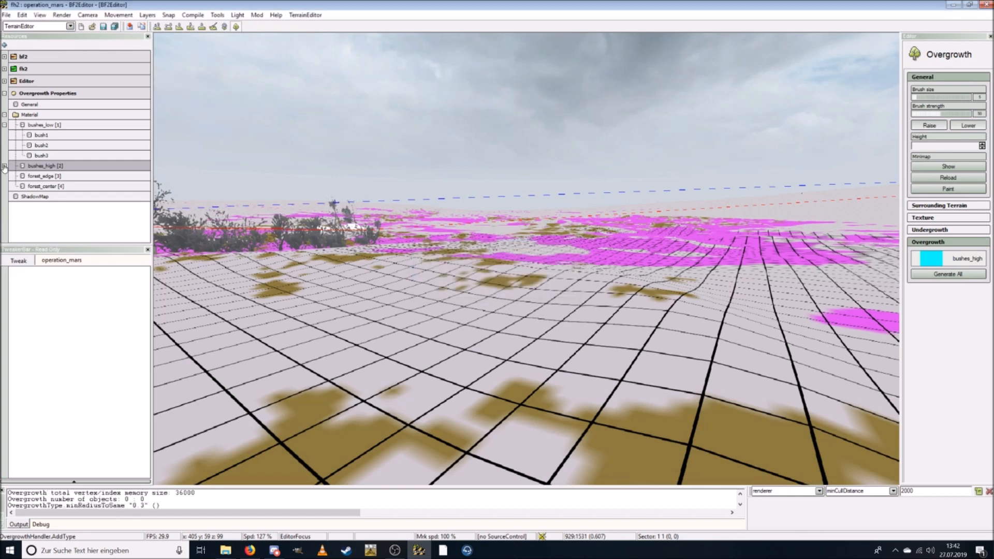
pyautogui.click(4, 165)
# Step: Assign the wip_bush_1.con geometry from the wip_stvith vegetation folder to the bush1 type in bushes_high
pyautogui.click(44, 176)
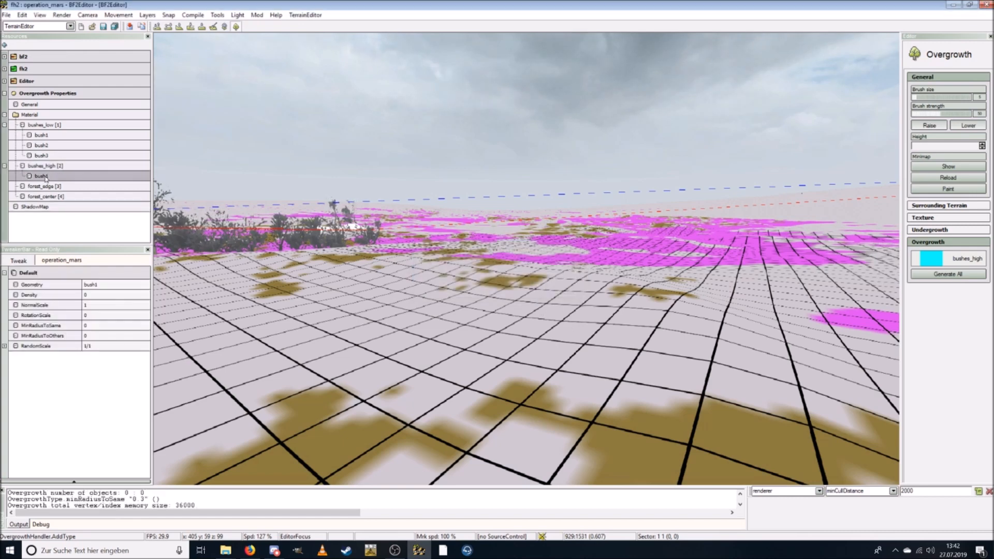
pyautogui.doubleClick(113, 286)
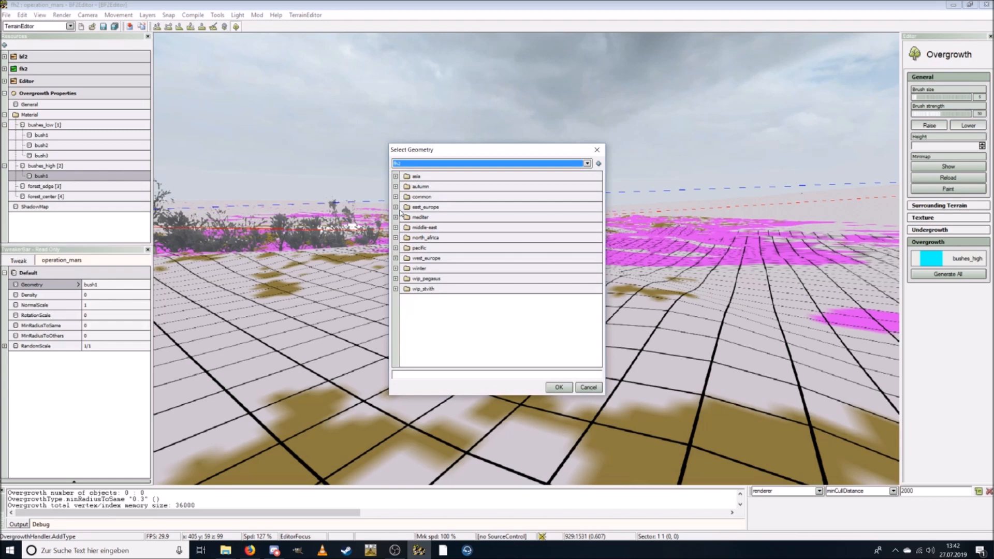
pyautogui.click(396, 288)
pyautogui.scroll(-1, 417, 309)
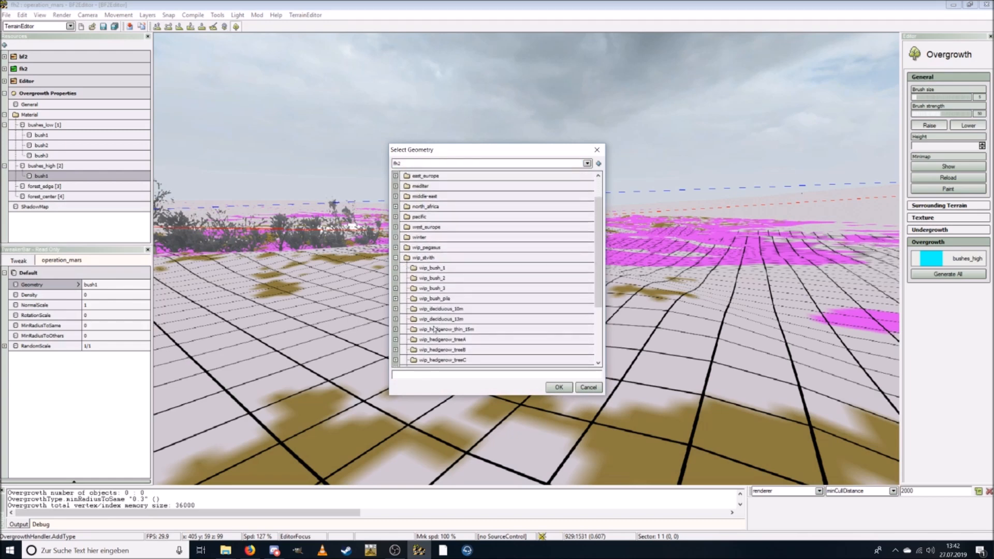
pyautogui.click(396, 268)
pyautogui.click(443, 278)
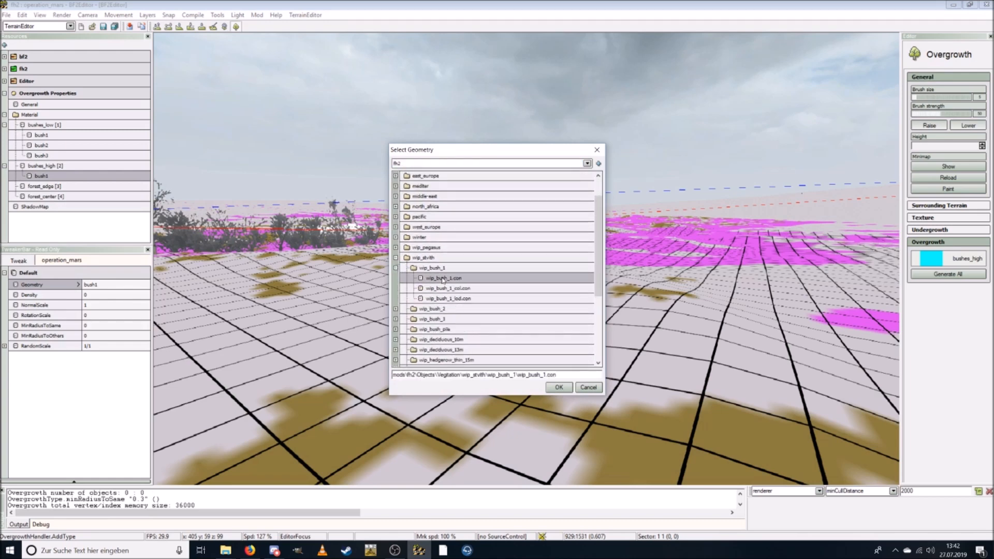
pyautogui.click(559, 387)
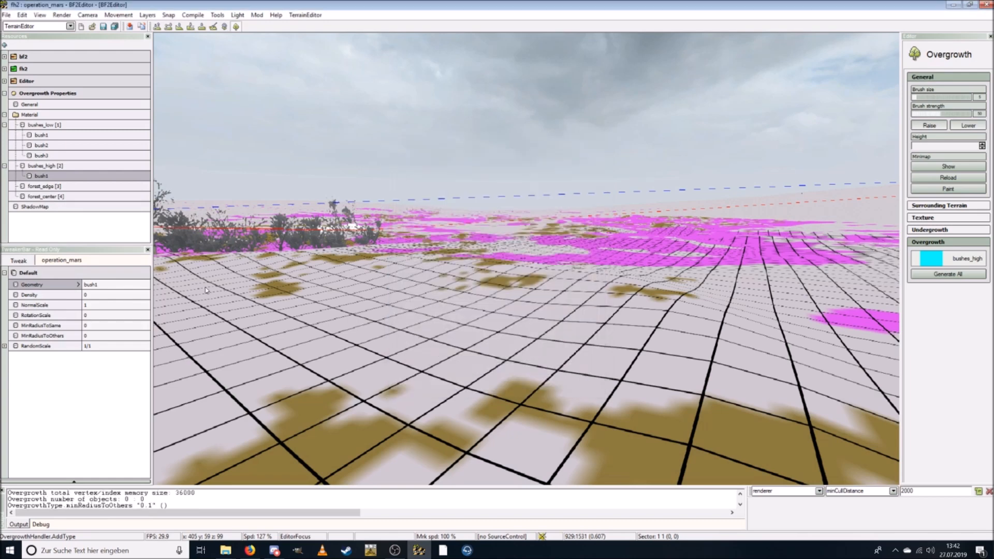
# Step: Set the density of bush1 in bushes_high to 8 and its rotation scale to 1
pyautogui.click(102, 295)
pyautogui.write('4')
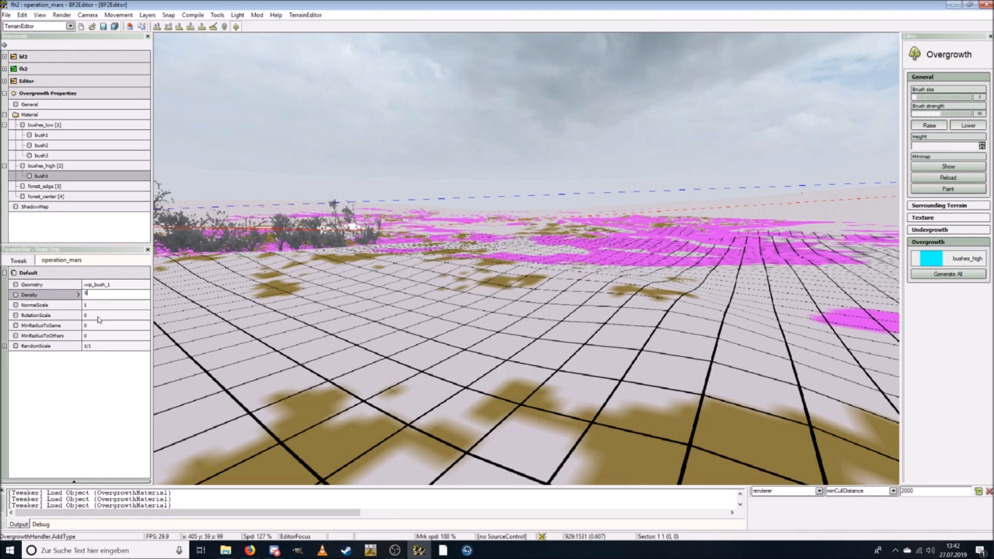
pyautogui.click(99, 315)
pyautogui.write('1')
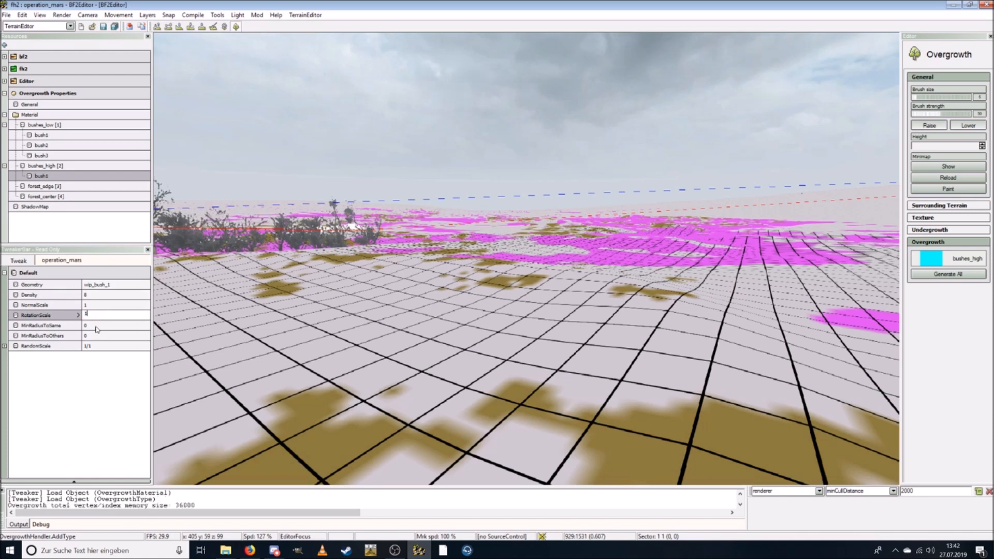
# Step: Set the bushes_high bush1 minimum radius to the same type to 0.4 and its minimum radius to others to 0.1
pyautogui.click(97, 325)
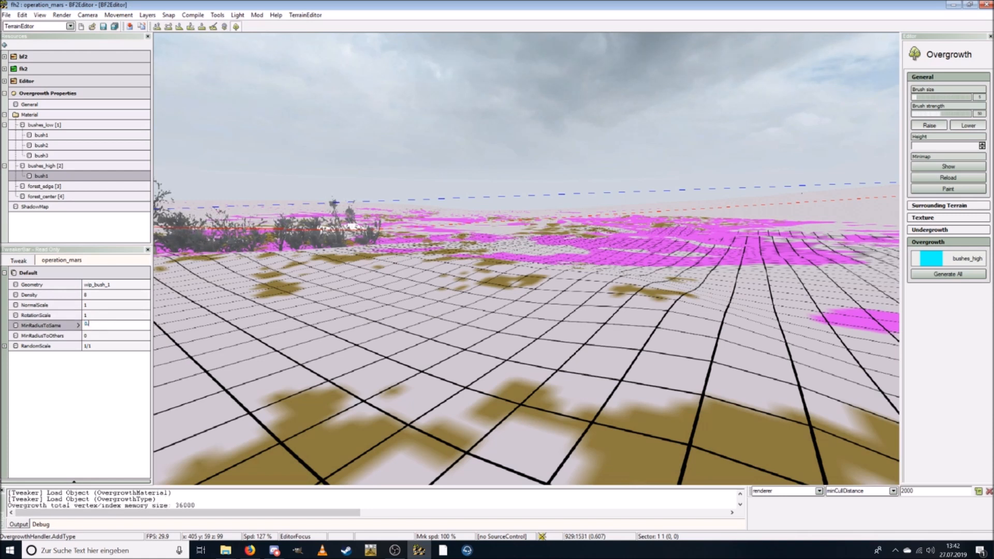
pyautogui.click(89, 336)
pyautogui.write('0')
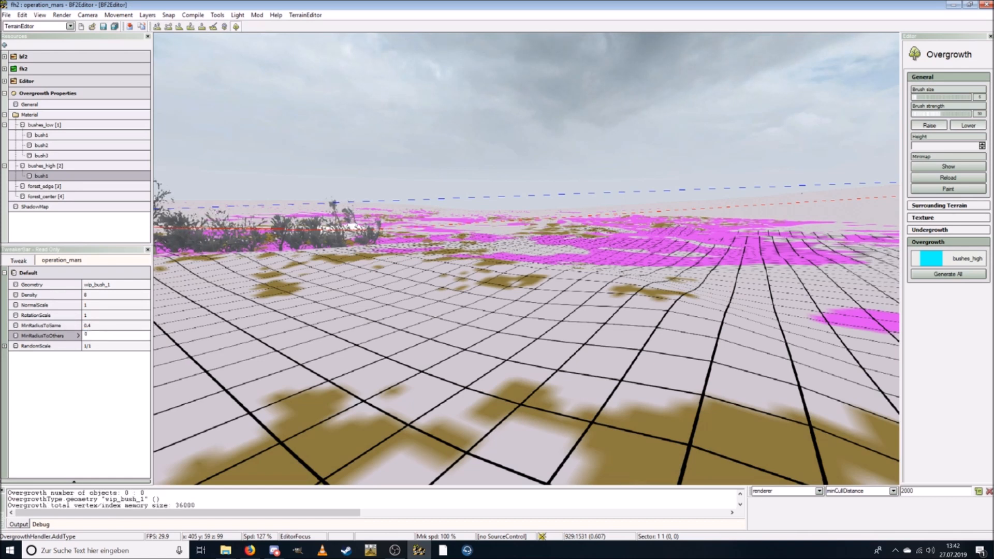
pyautogui.write('.1')
pyautogui.press('Return')
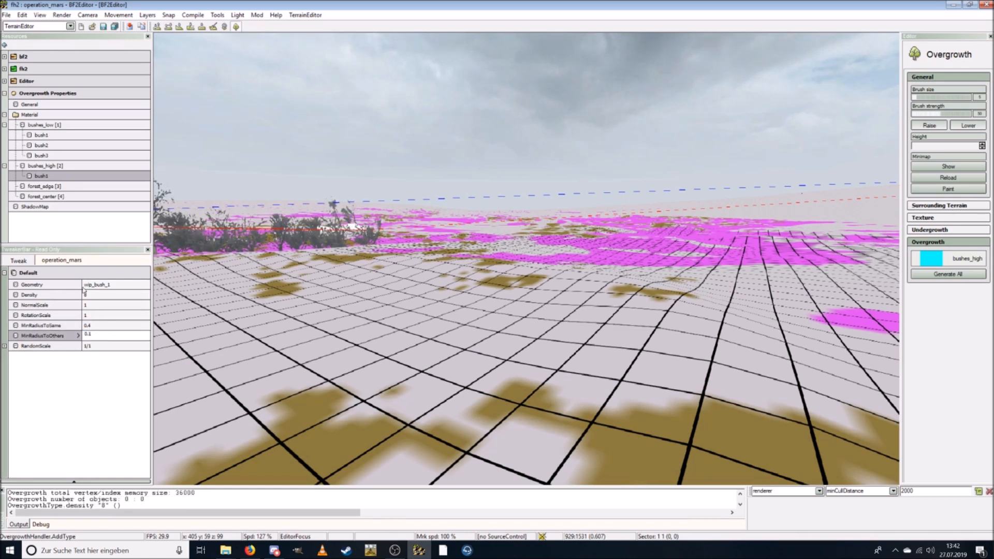
# Step: Add a second vegetation type named bush2 to the bushes_high material
pyautogui.click(67, 166)
pyautogui.rightClick(66, 166)
pyautogui.click(85, 172)
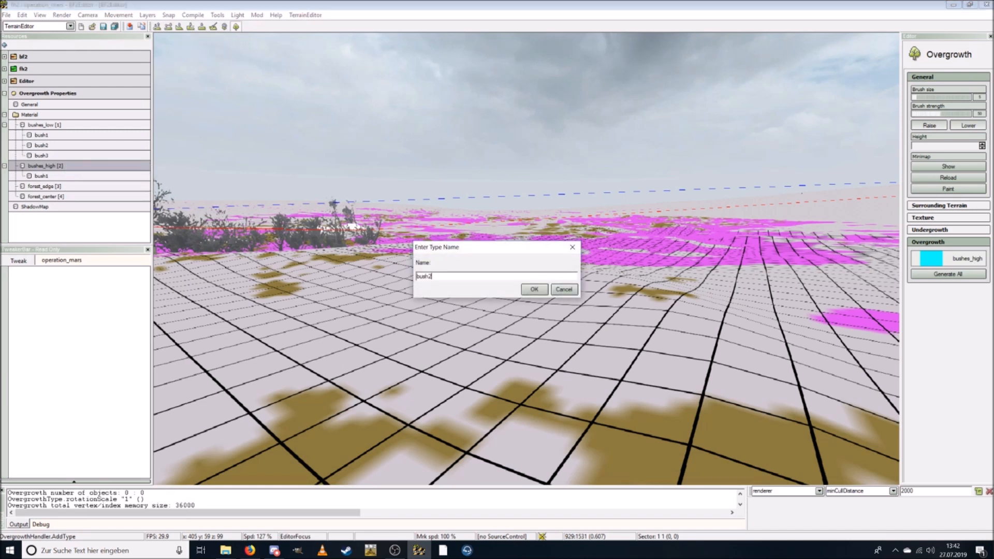
pyautogui.click(535, 289)
# Step: Set the density of bush2 in bushes_high to 6 and its rotation scale to 1
pyautogui.click(33, 185)
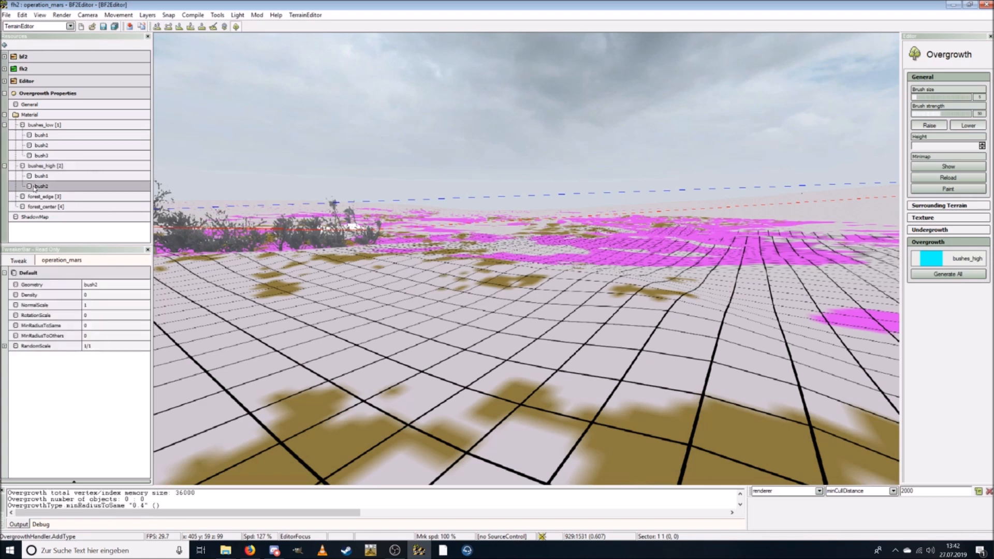
pyautogui.click(96, 297)
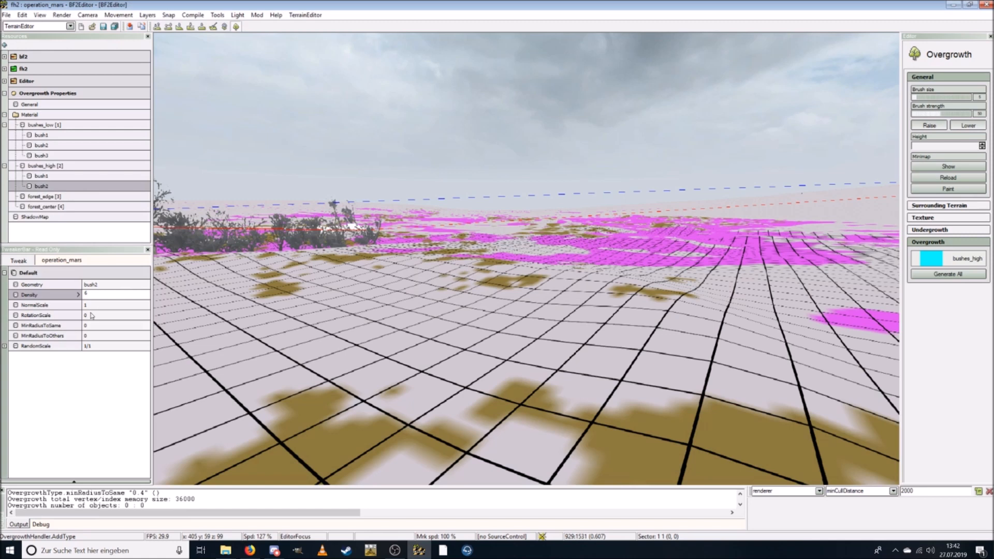
pyautogui.click(91, 315)
pyautogui.write('1')
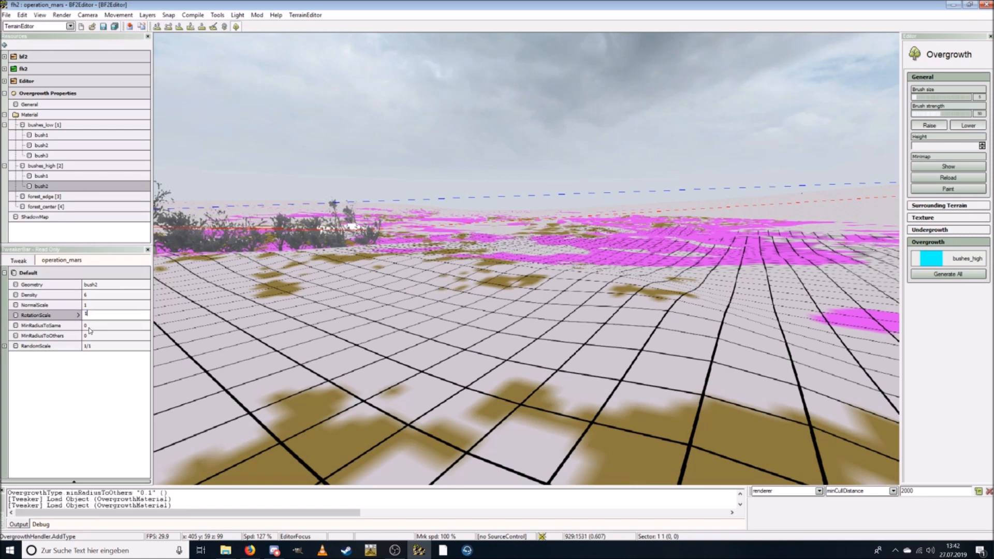
# Step: Set the bushes_high bush2 minimum radius to the same type to 0.3 and its minimum radius to others to 0.1
pyautogui.click(93, 326)
pyautogui.write('0.3')
pyautogui.click(92, 336)
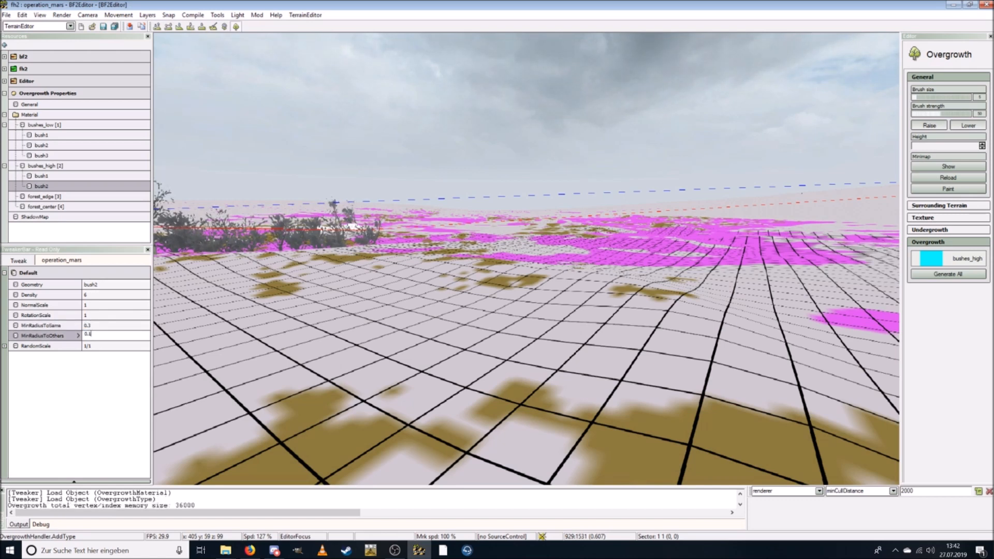
pyautogui.press('Return')
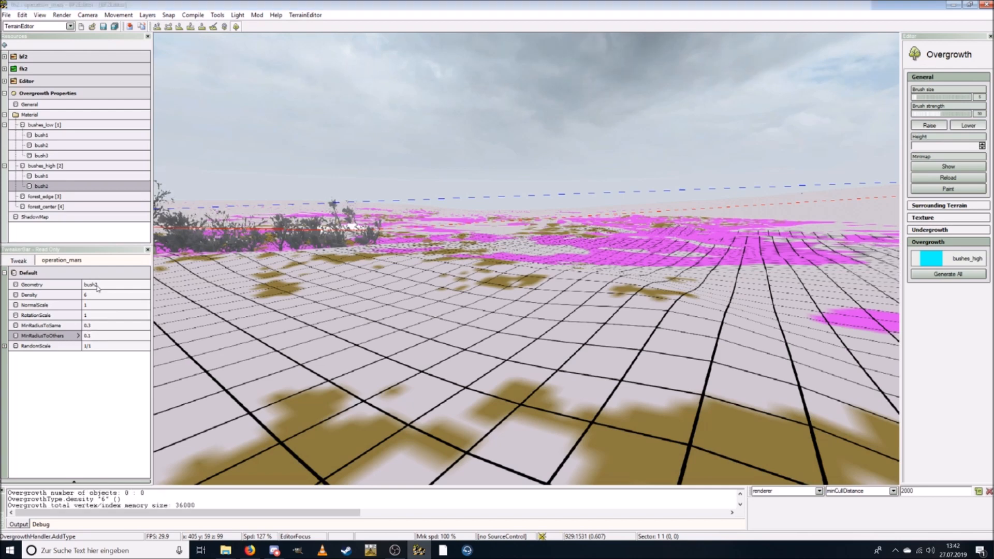
# Step: Assign the wip_bush_2.con geometry from the wip_stvith vegetation folder to the bush2 type in bushes_high
pyautogui.click(96, 286)
pyautogui.click(395, 289)
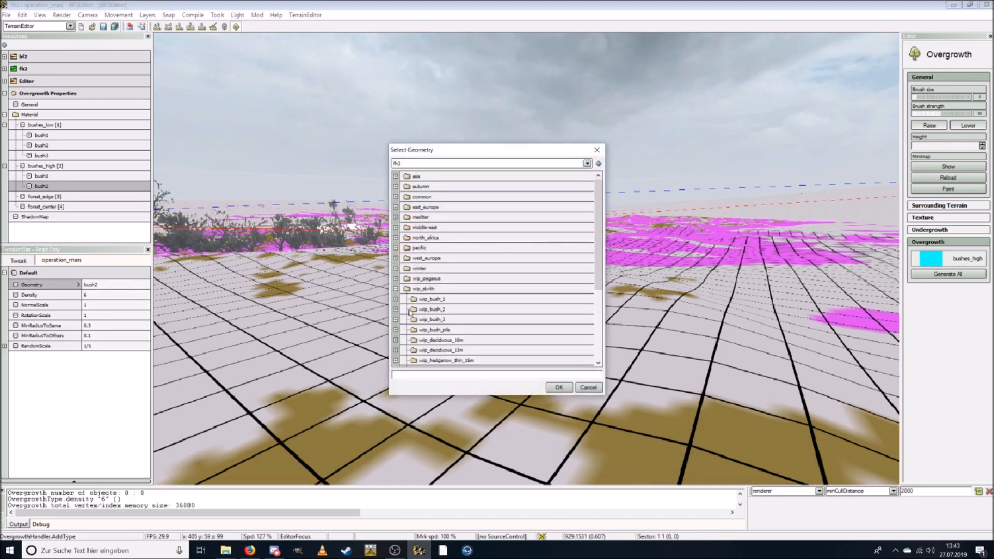
pyautogui.click(396, 310)
pyautogui.click(449, 320)
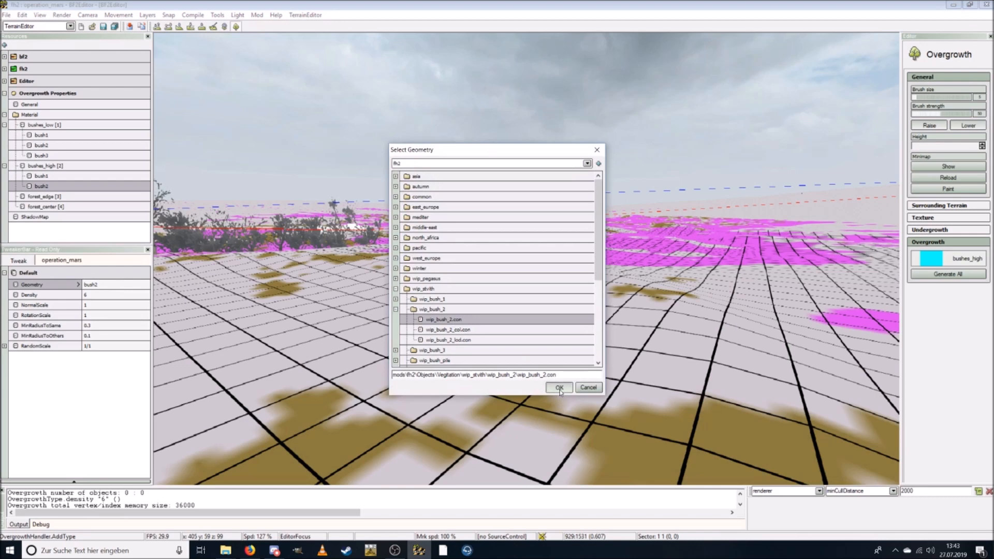
pyautogui.click(559, 387)
# Step: Add a third vegetation type named bush3 to the bushes_high material
pyautogui.click(56, 165)
pyautogui.rightClick(57, 165)
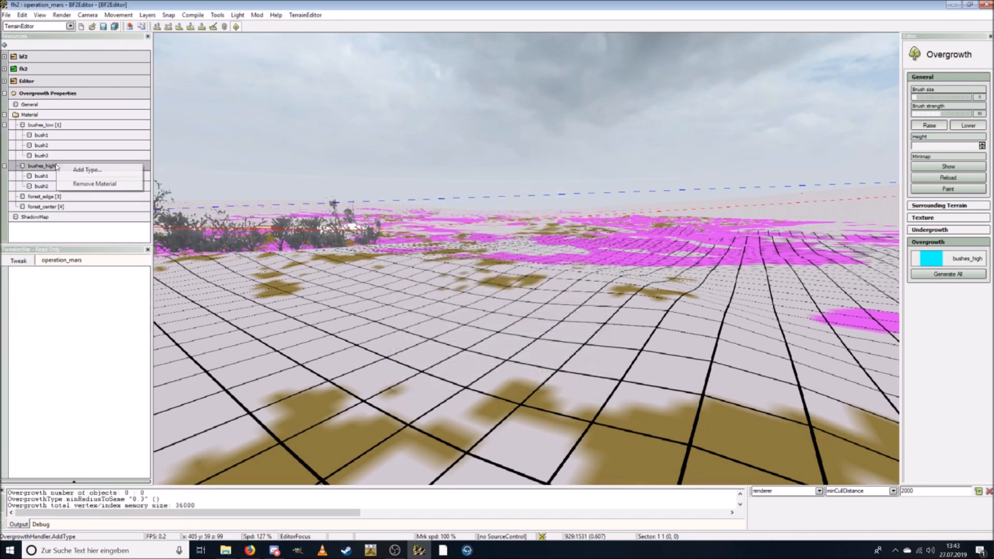
pyautogui.click(76, 173)
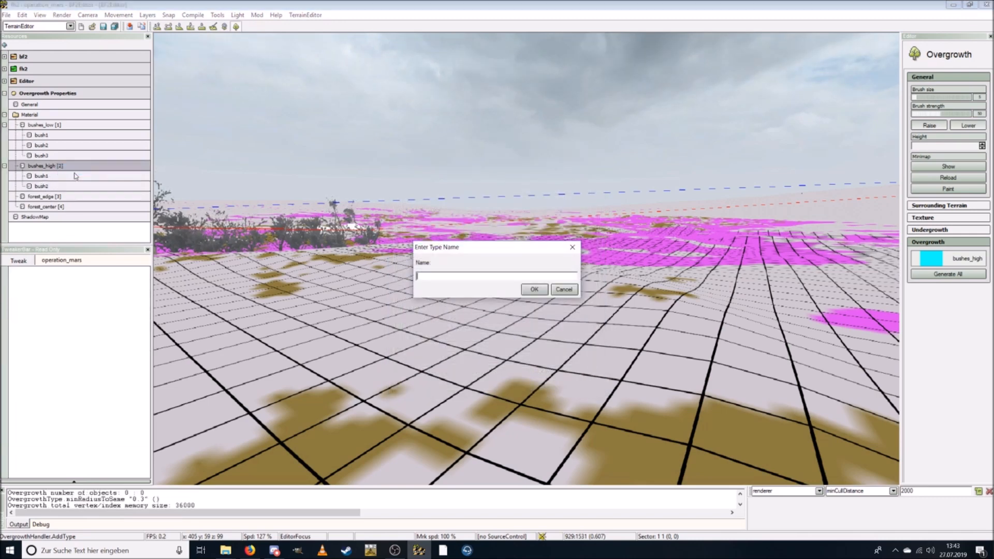
pyautogui.write('bush')
pyautogui.click(534, 289)
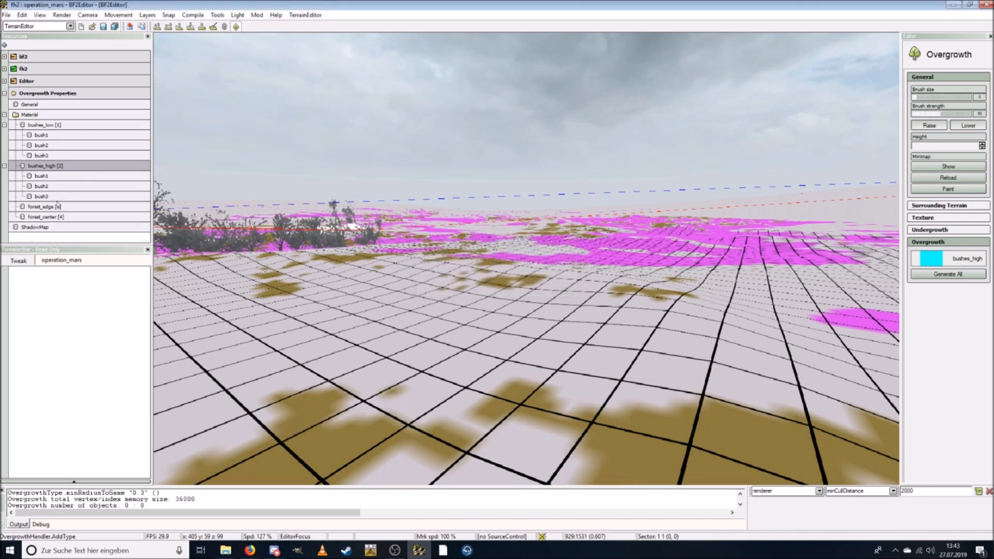
# Step: Assign the wip_bush_3.con geometry from the wip_stvith vegetation folder to the bush3 type in bushes_high
pyautogui.click(45, 196)
pyautogui.doubleClick(110, 288)
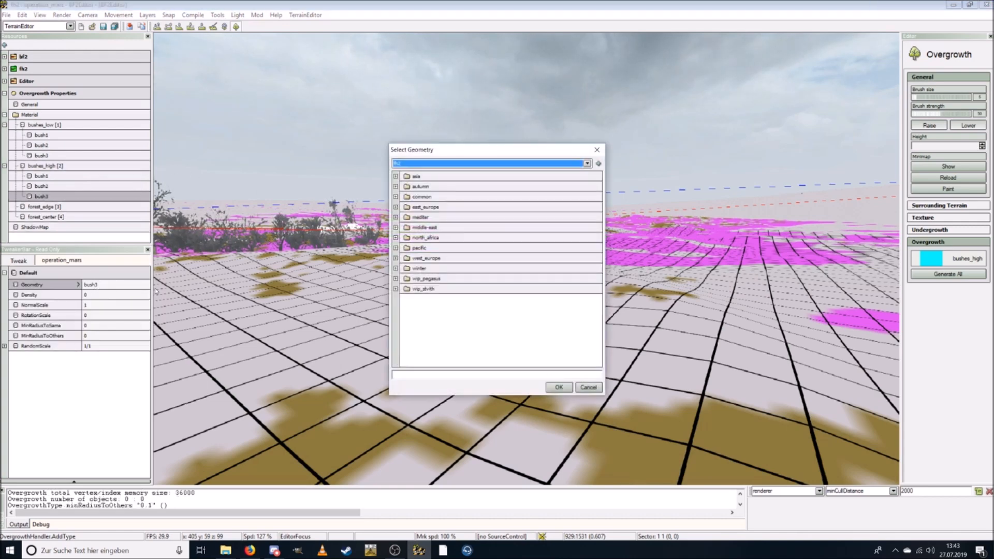
pyautogui.click(396, 289)
pyautogui.scroll(-2, 396, 295)
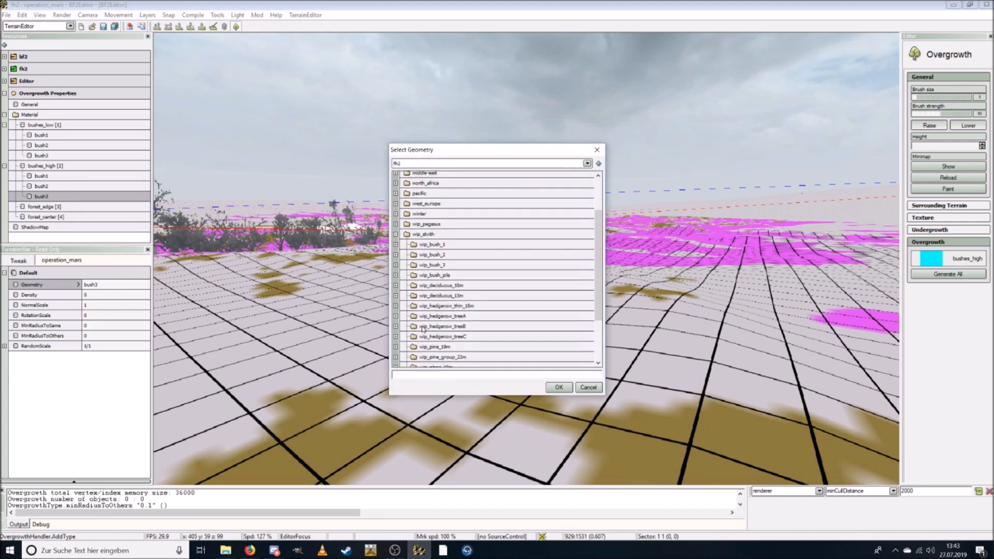
pyautogui.click(425, 275)
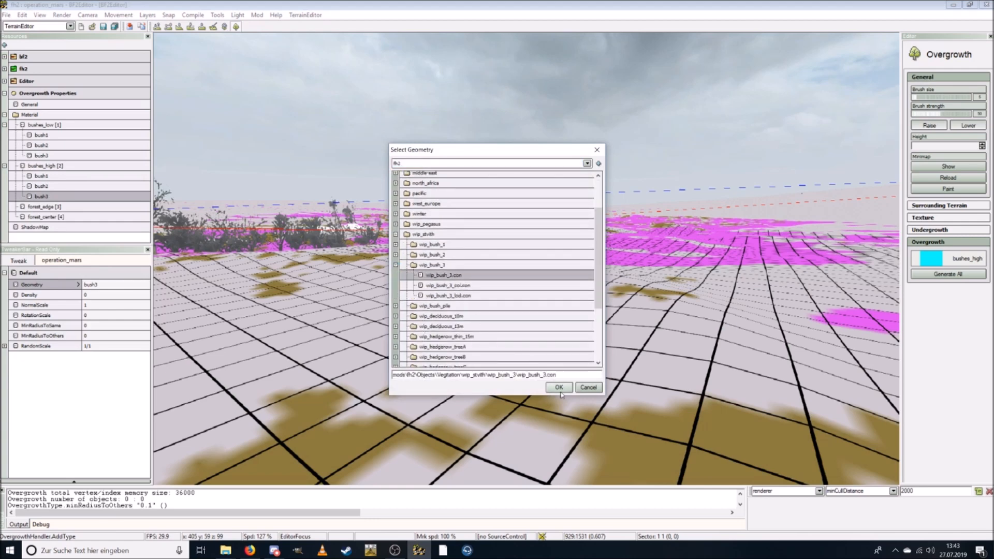
pyautogui.click(558, 387)
# Step: Set the density of the bush3 type in bushes_high to 7 and its rotation scale to 1
pyautogui.click(103, 295)
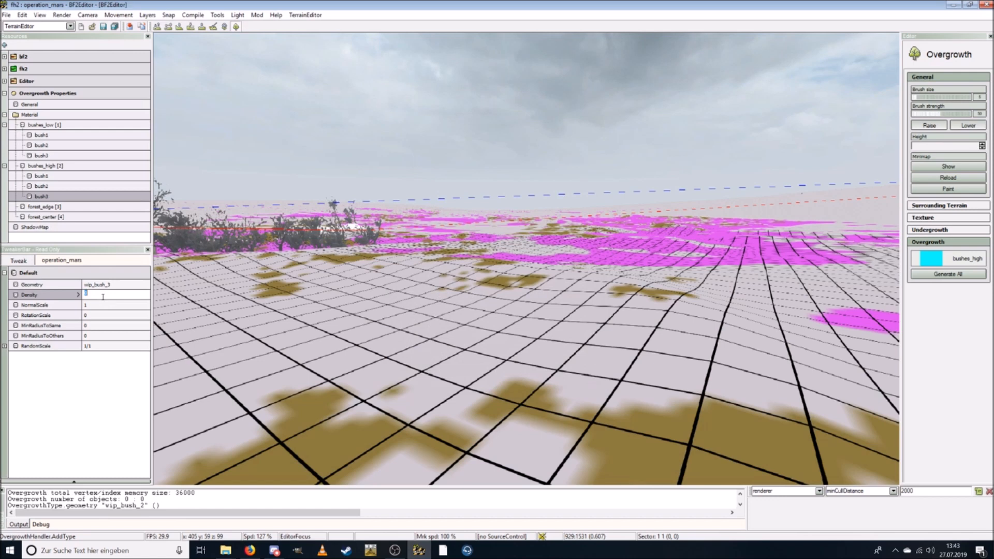
pyautogui.write('7')
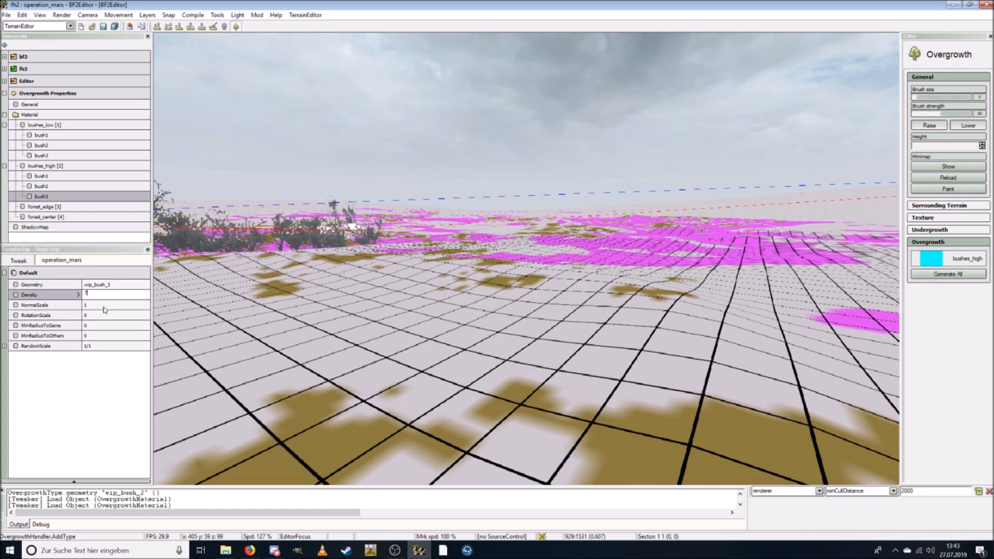
pyautogui.click(96, 316)
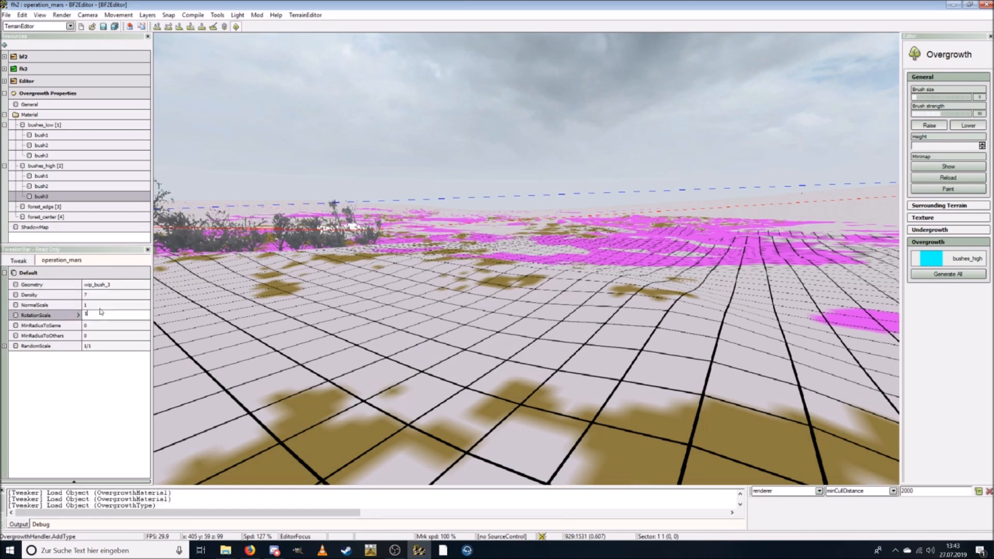
pyautogui.write('1')
pyautogui.press('Return')
# Step: Set the bushes_high bush3 minimum radius to the same type to 0.3 and its minimum radius to others to 0.1
pyautogui.click(93, 326)
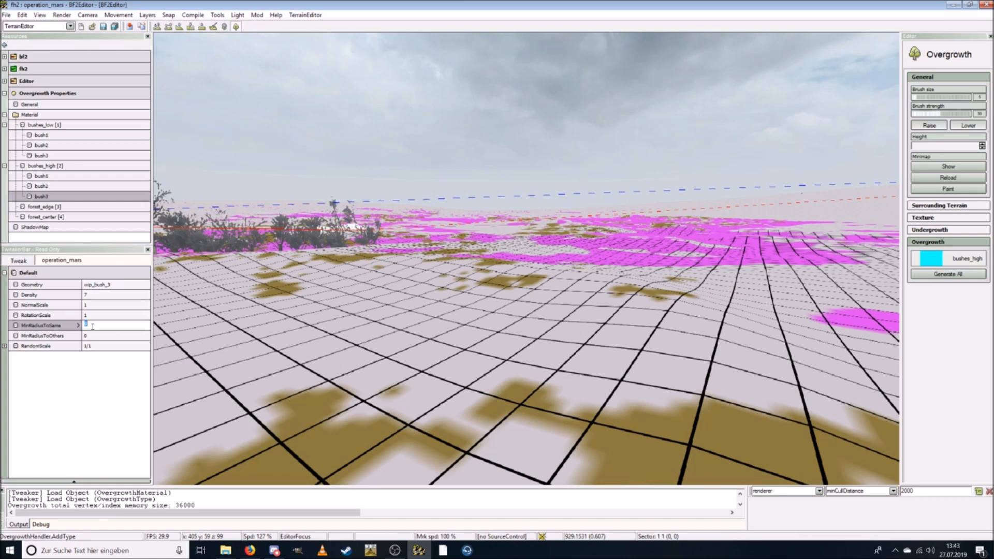
pyautogui.write('0.3')
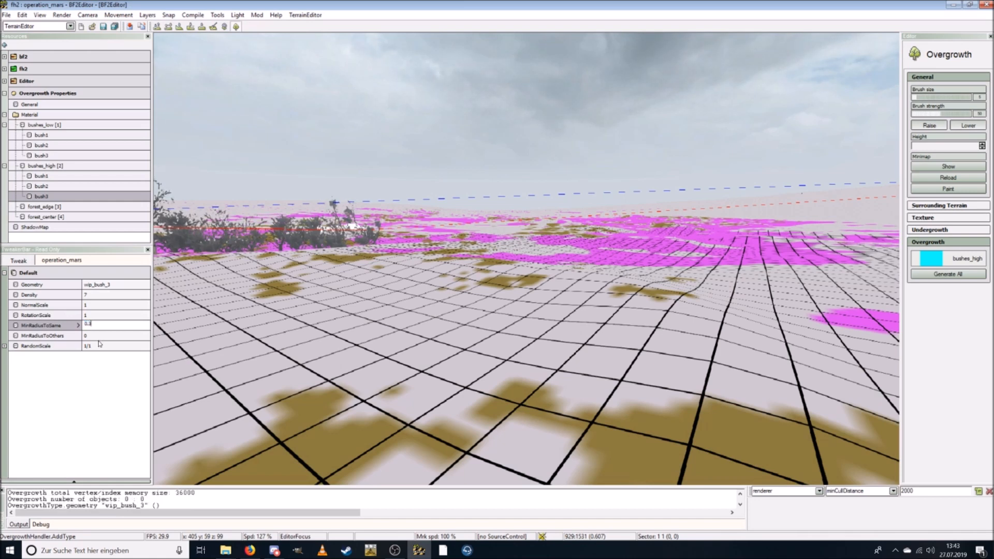
pyautogui.click(97, 335)
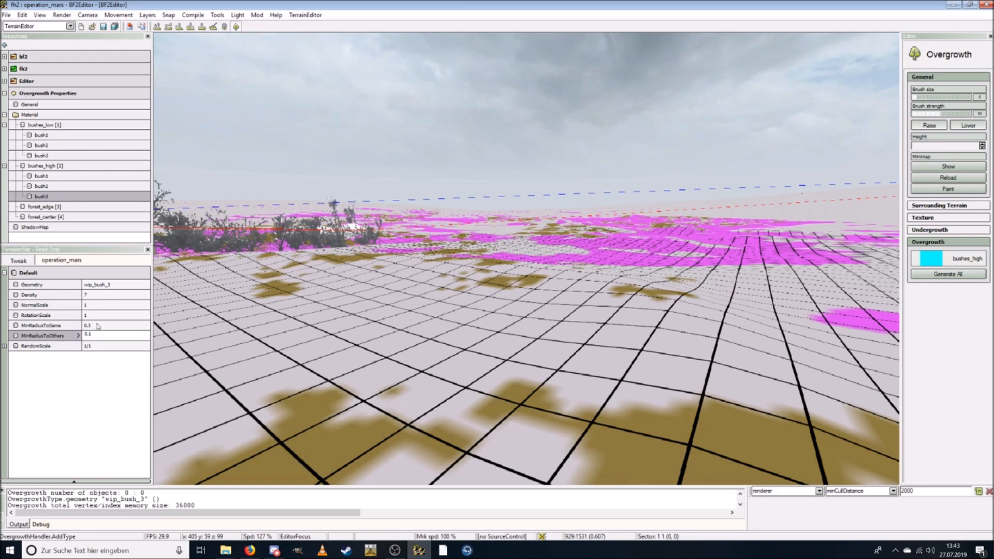
pyautogui.write('0.1')
pyautogui.press('Return')
# Step: Add a fourth vegetation type named deadbush to the bushes_high material
pyautogui.click(60, 166)
pyautogui.rightClick(60, 166)
pyautogui.click(78, 171)
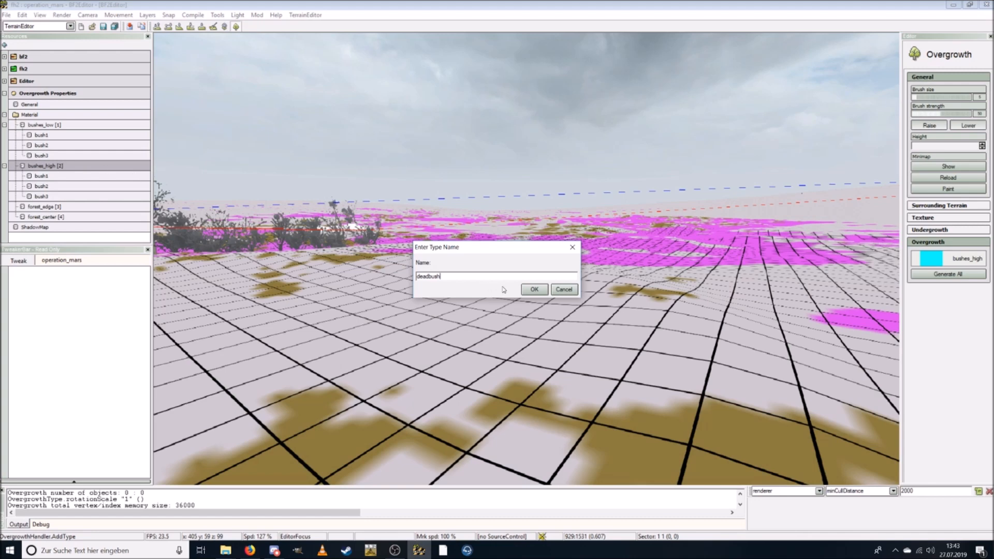
pyautogui.click(535, 290)
# Step: Assign the deadbush.con geometry from the west_europe vegetation folder to the deadbush type in bushes_high
pyautogui.click(51, 207)
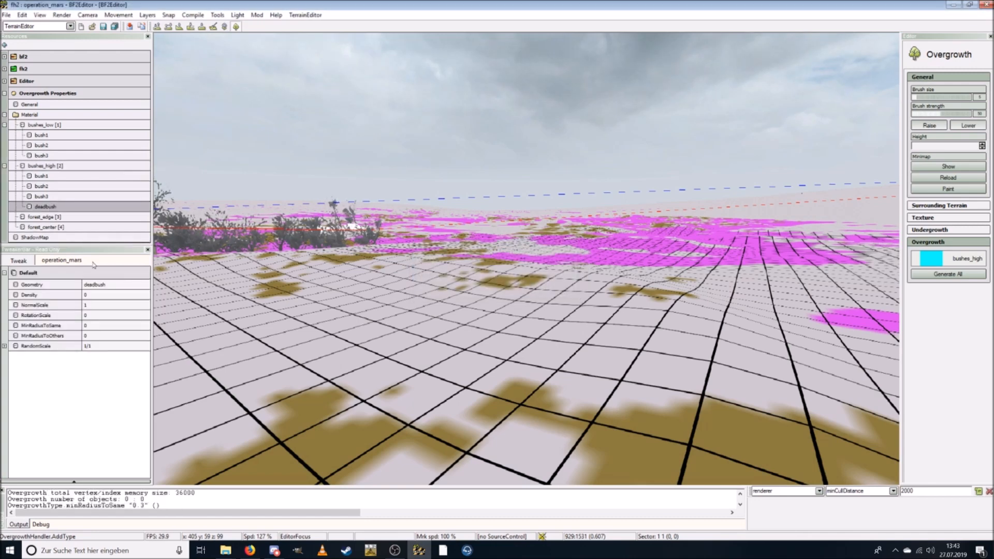
pyautogui.click(100, 286)
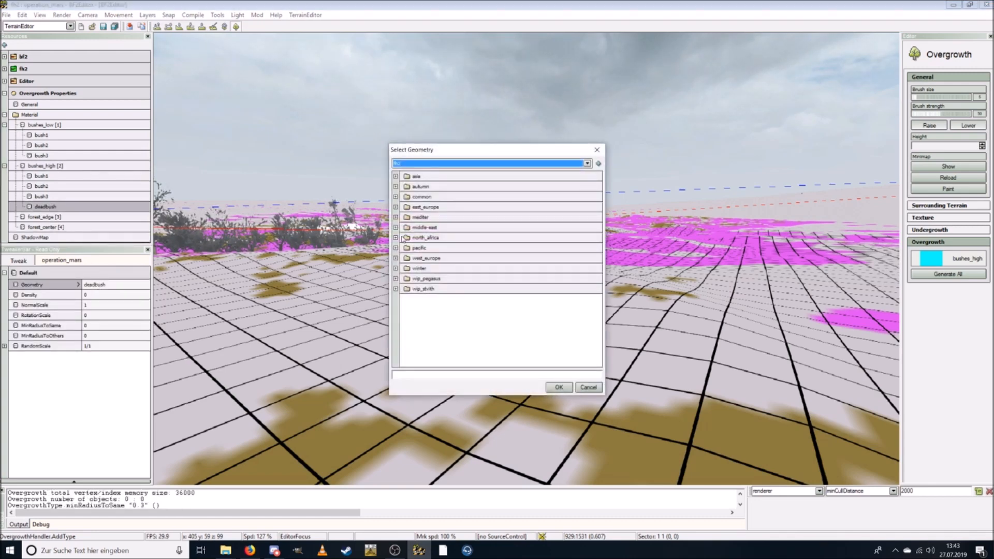
pyautogui.click(396, 259)
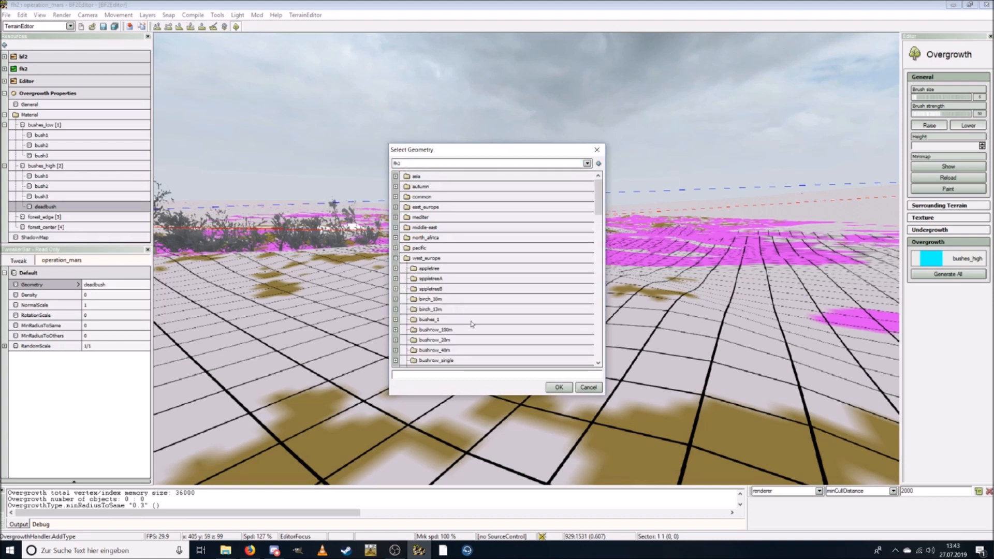
pyautogui.scroll(-5, 475, 330)
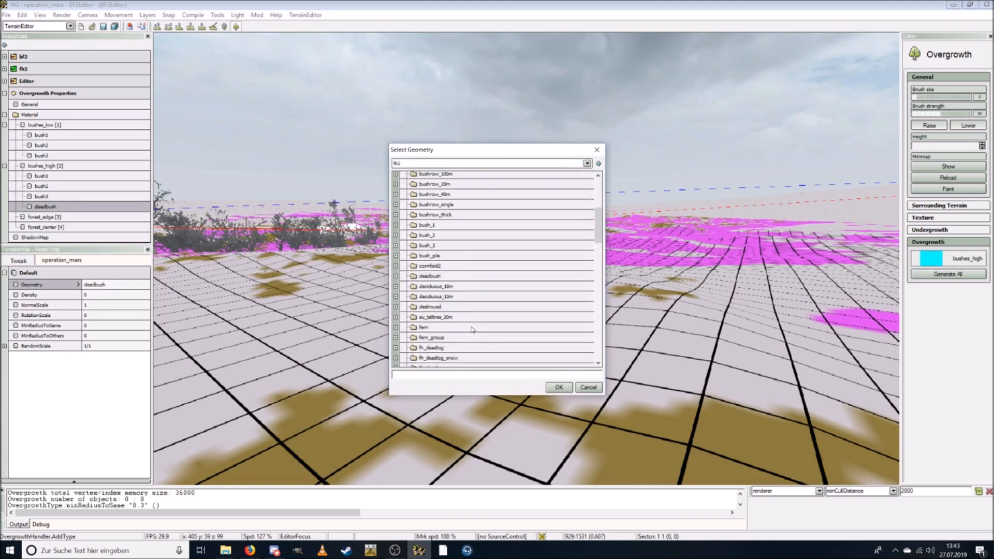
pyautogui.click(396, 276)
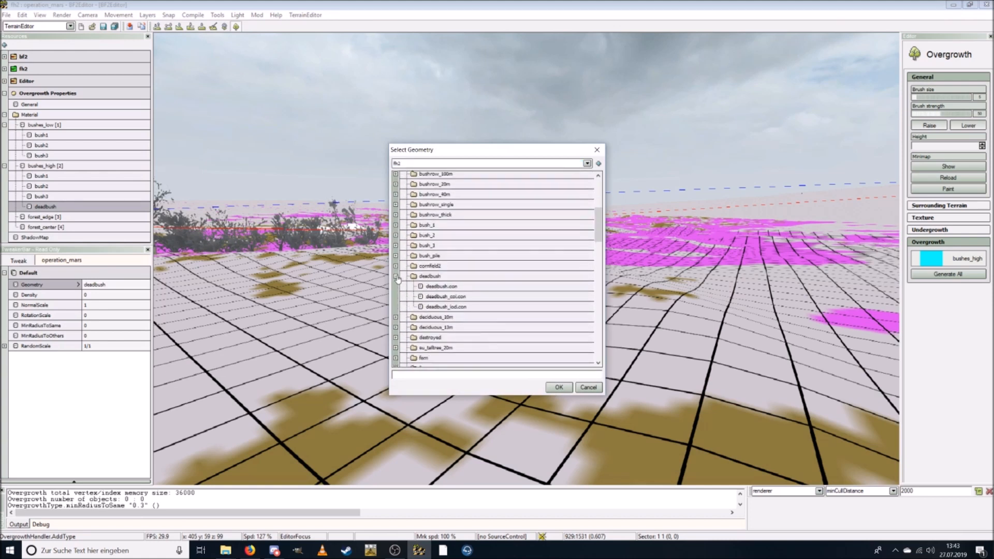
pyautogui.click(440, 288)
pyautogui.click(559, 388)
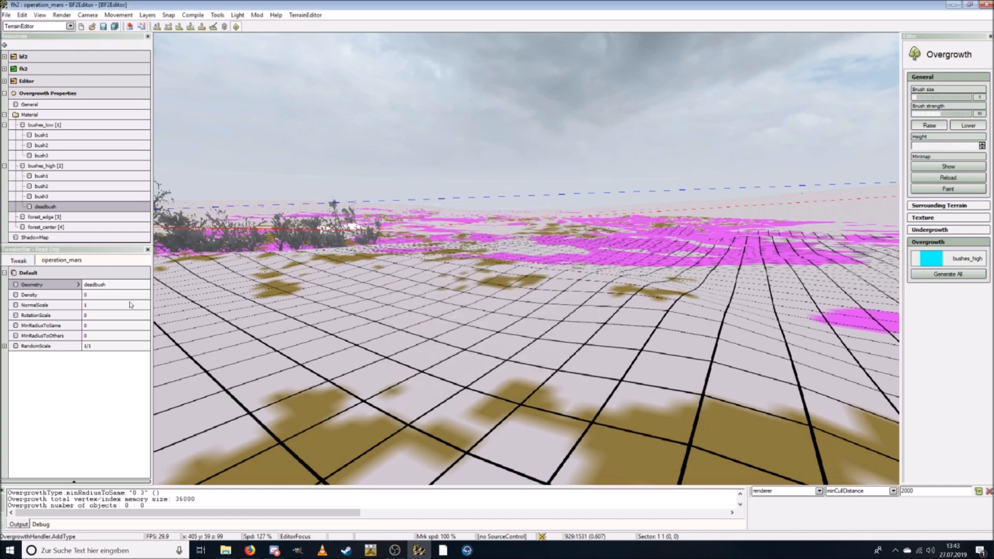
# Step: Set the density of the deadbush type to 5 and its rotation scale to 1
pyautogui.click(102, 296)
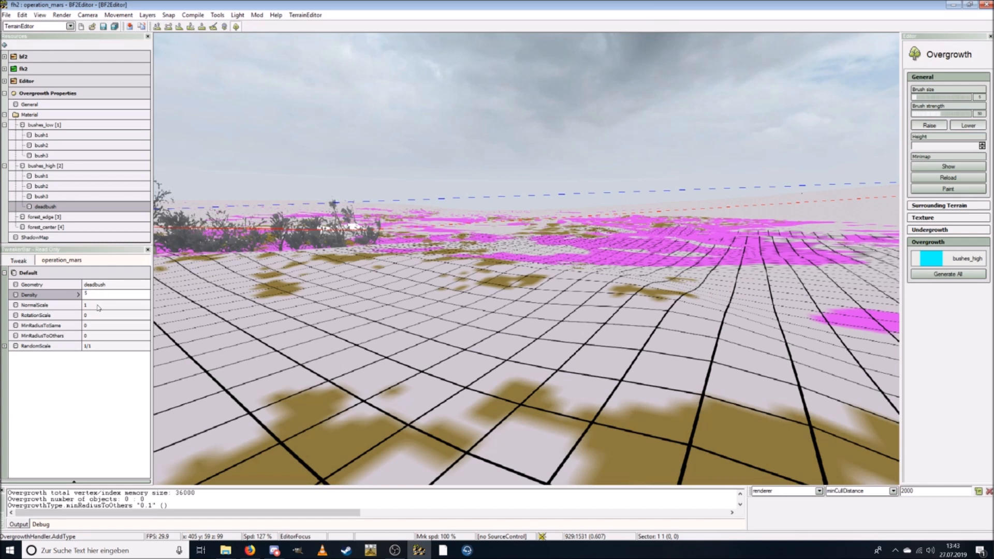
pyautogui.press('Return')
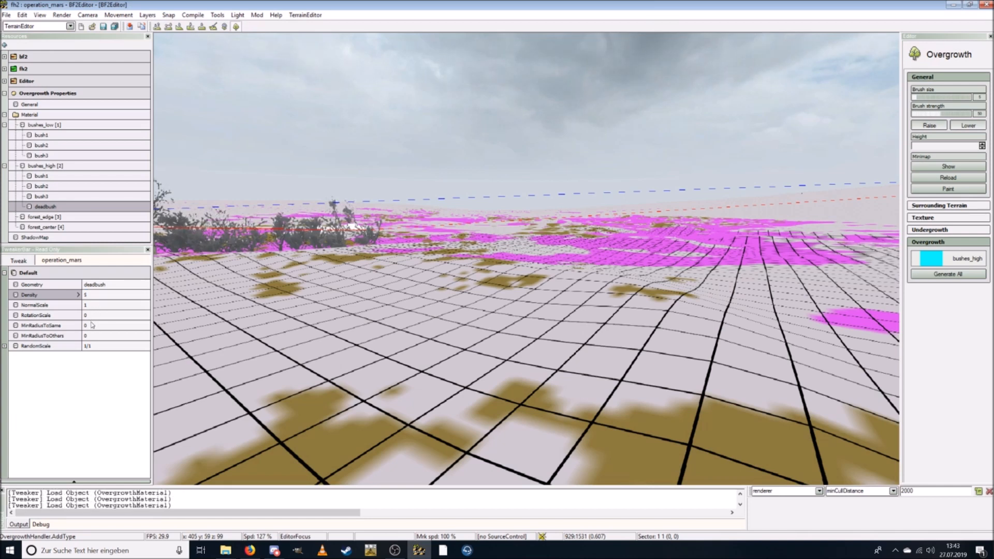
pyautogui.click(93, 316)
pyautogui.press('Return')
# Step: Set the deadbush minimum radius to the same type to 0.8 and its minimum radius to others to 0.5
pyautogui.click(93, 325)
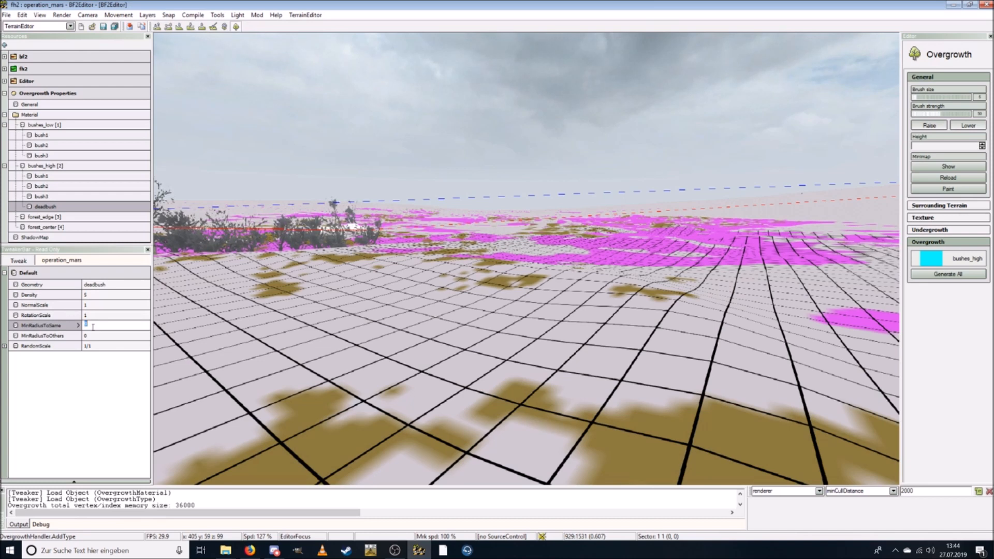
pyautogui.press('Return')
pyautogui.click(91, 334)
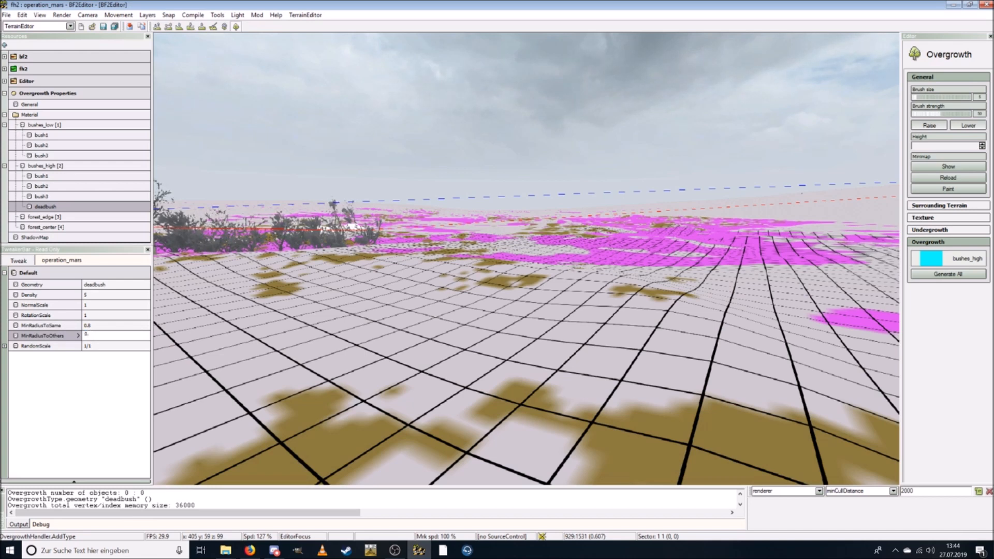
pyautogui.press('Return')
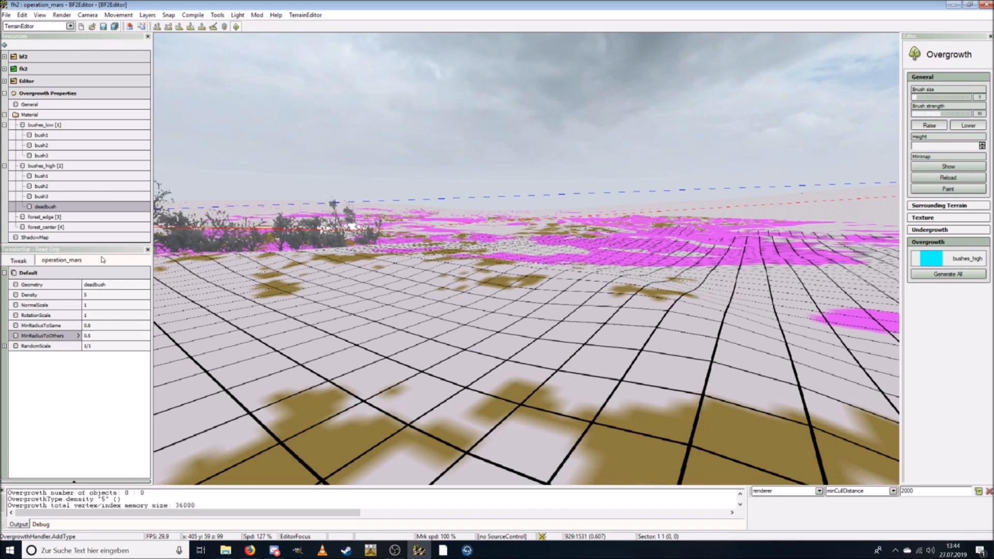
# Step: Add a fifth vegetation type named reeds to the bushes_high material
pyautogui.click(54, 170)
pyautogui.rightClick(57, 170)
pyautogui.click(61, 170)
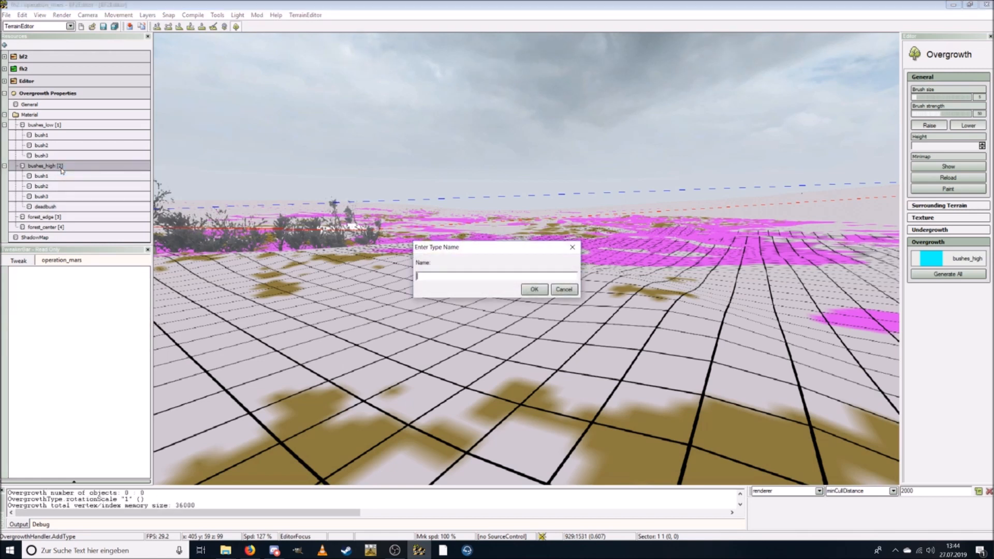
pyautogui.write('reeds')
pyautogui.click(536, 290)
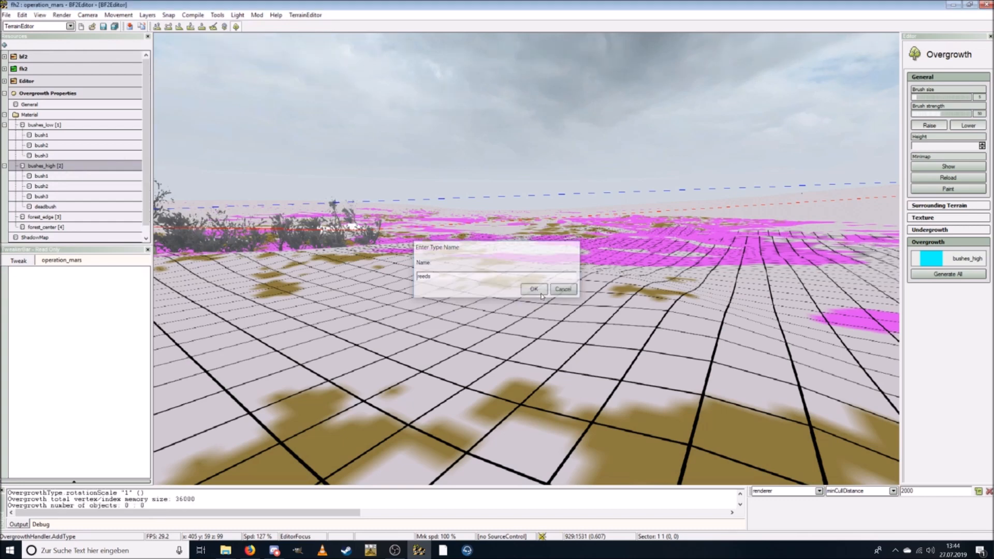
# Step: Assign the wip_reed.con geometry from the wip_stvith vegetation folder to the reeds type in bushes_high
pyautogui.click(95, 215)
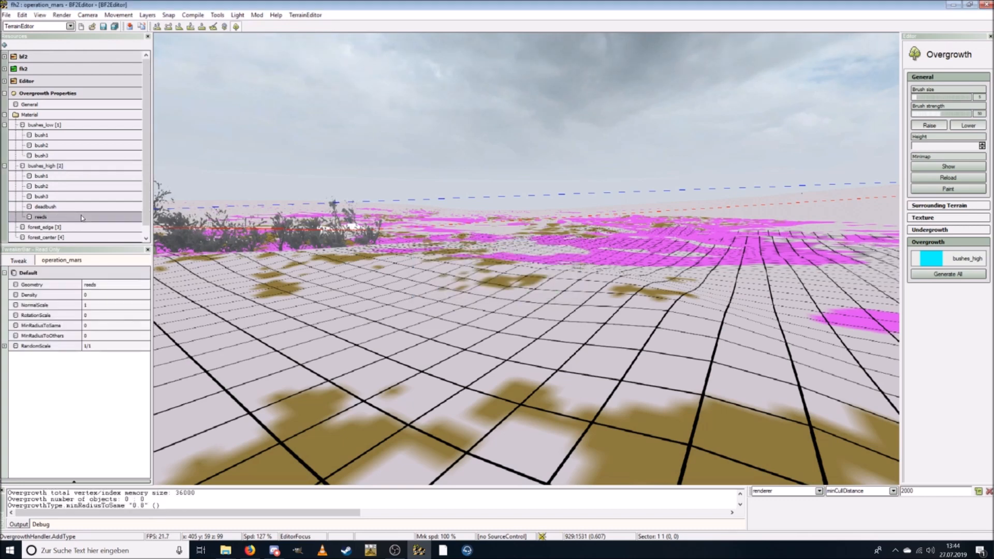
pyautogui.click(90, 288)
pyautogui.click(396, 289)
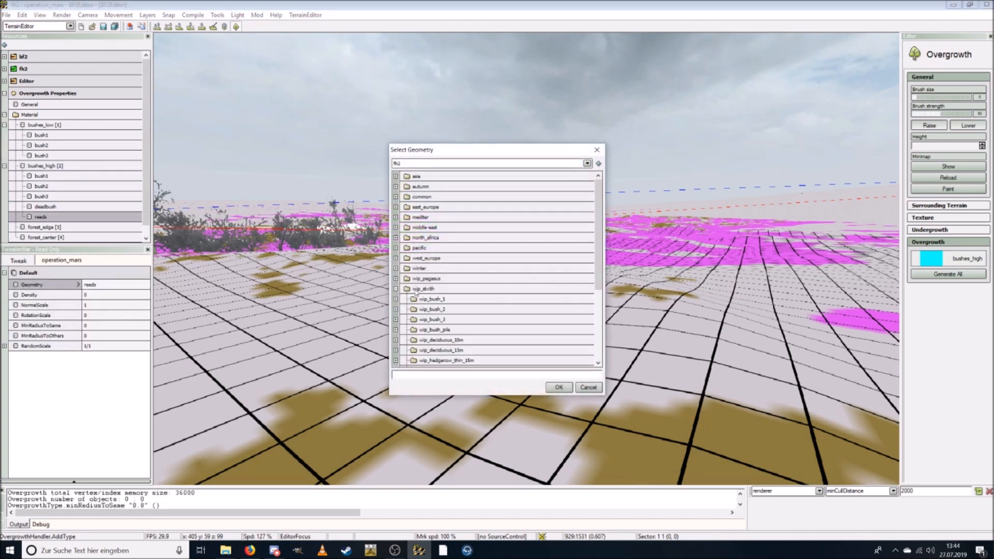
pyautogui.scroll(-2, 456, 327)
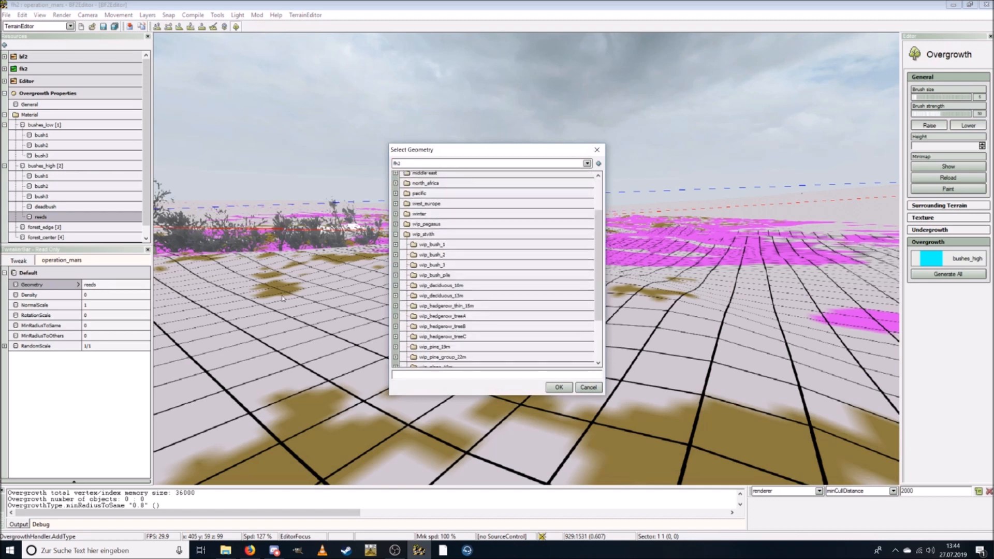
pyautogui.scroll(-2, 479, 323)
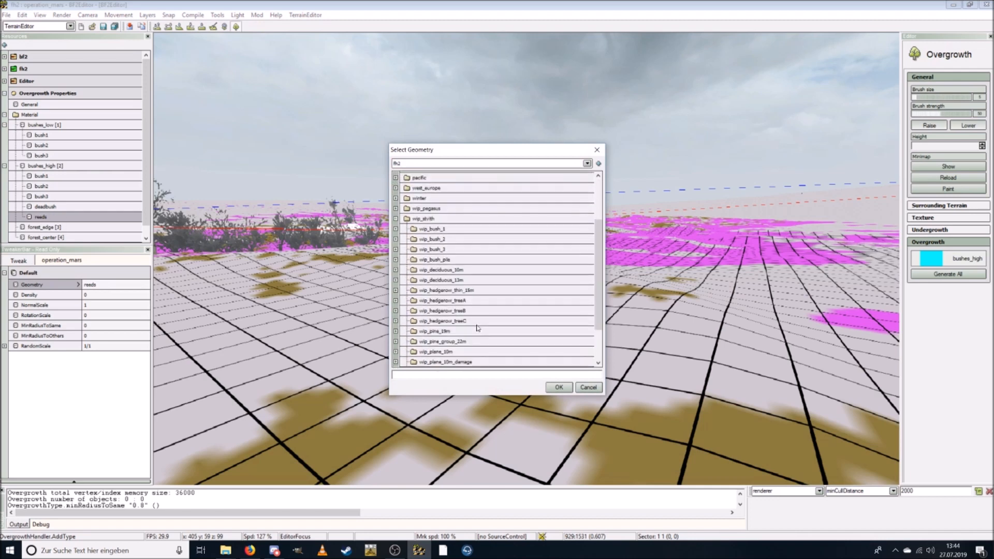
pyautogui.scroll(-3, 477, 327)
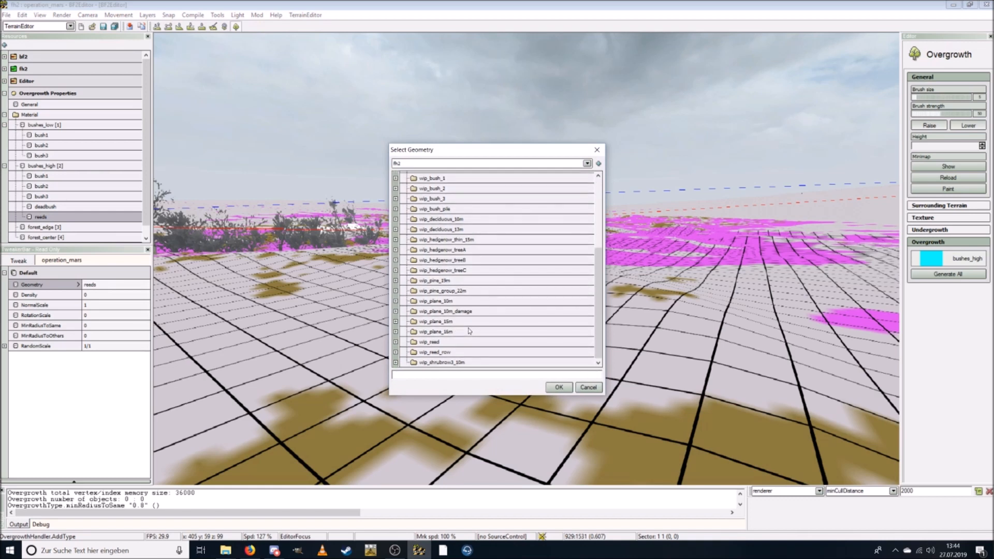
pyautogui.click(395, 342)
pyautogui.scroll(-1, 466, 353)
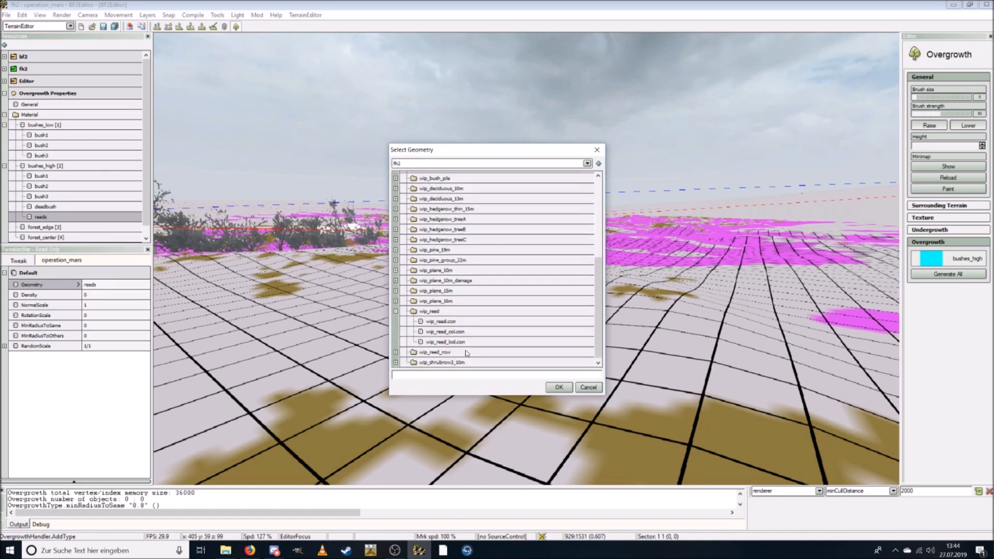
pyautogui.click(446, 322)
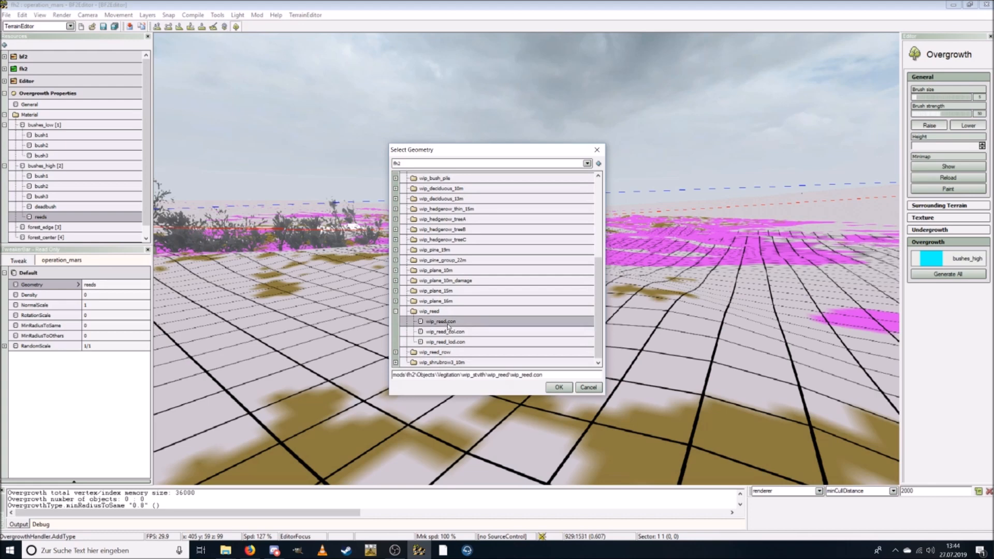
pyautogui.click(548, 387)
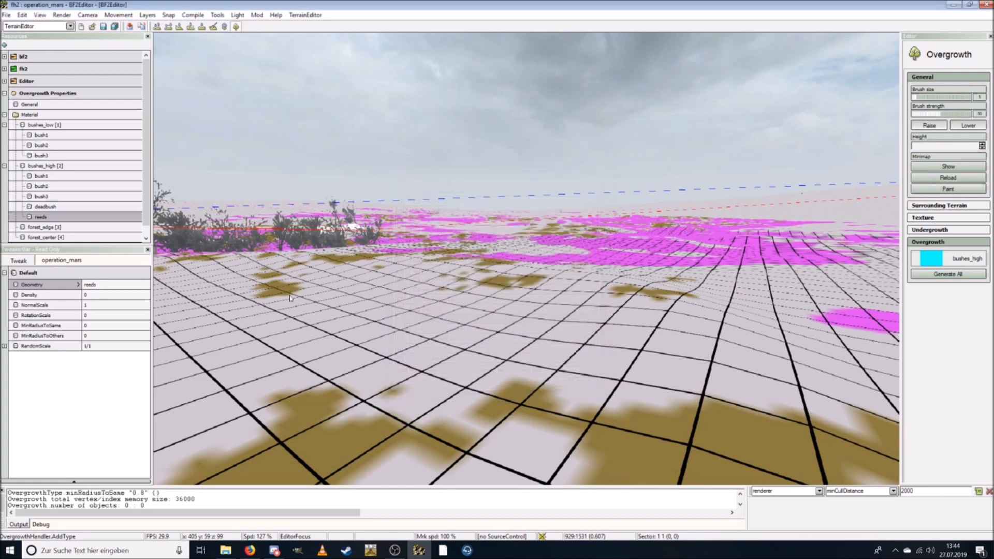
# Step: Set the density of the reeds type to 6 and its rotation scale to 1
pyautogui.click(99, 296)
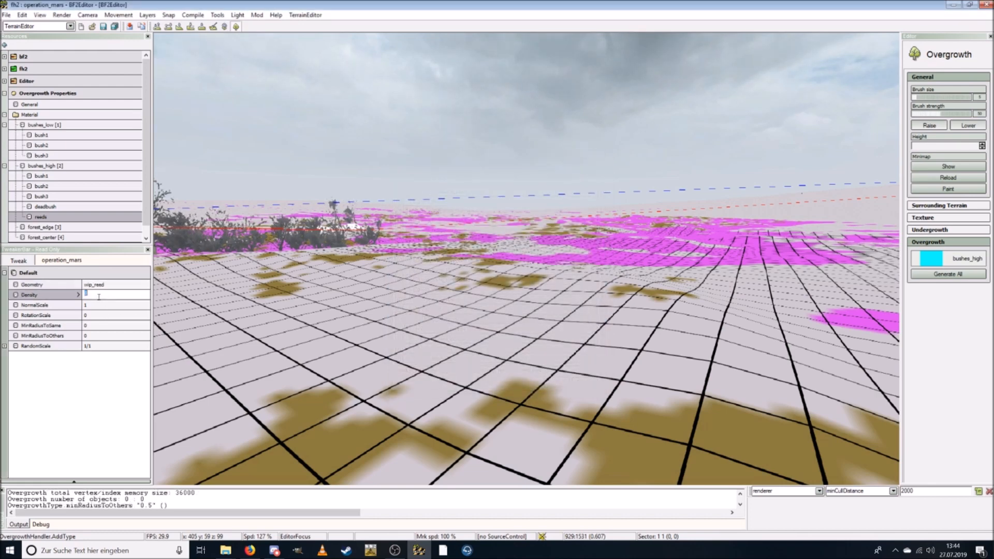
pyautogui.write('4')
pyautogui.press('Return')
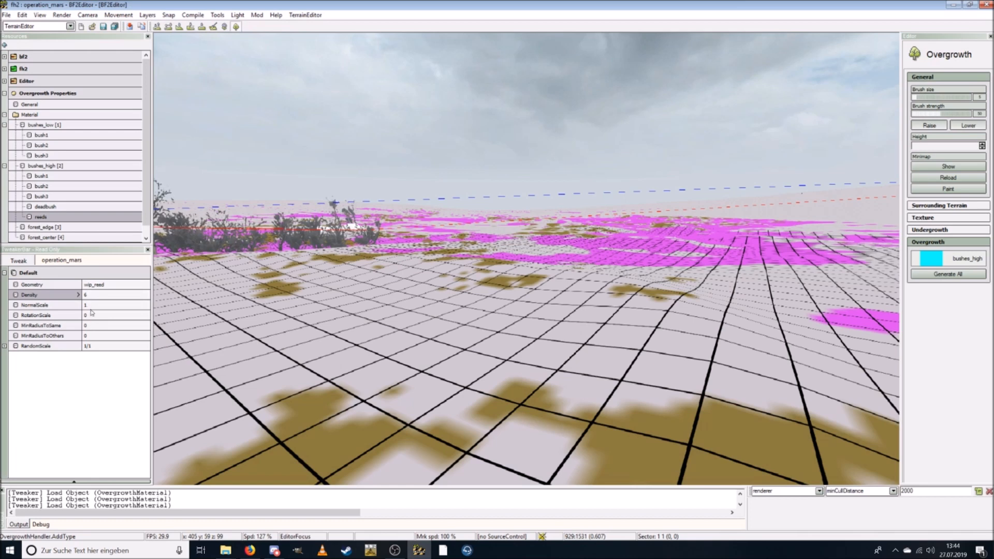
pyautogui.click(90, 316)
pyautogui.write('1')
pyautogui.press('Return')
# Step: Set the reeds type's minimum radius to the same type and its minimum radius to others both to 0.4
pyautogui.click(92, 325)
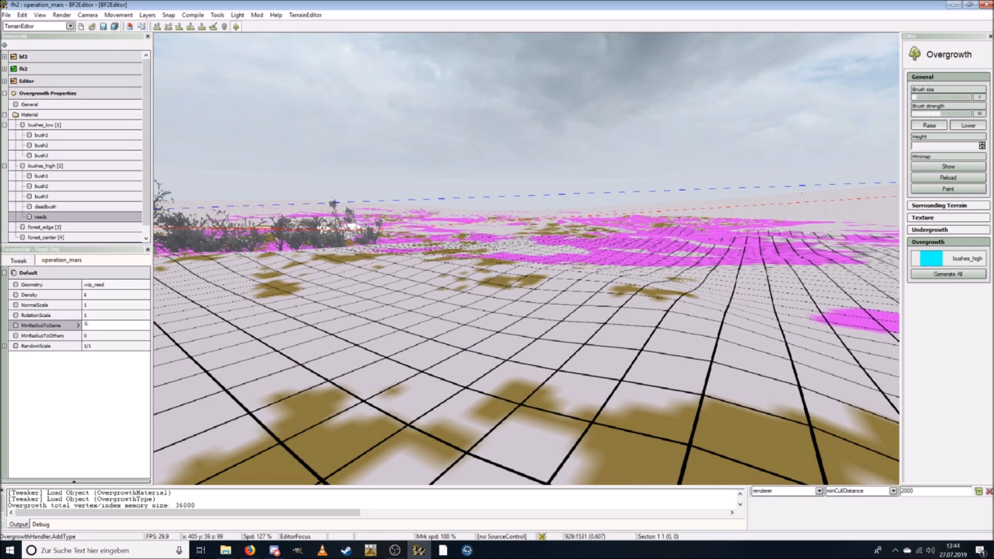
pyautogui.press('Return')
pyautogui.click(92, 336)
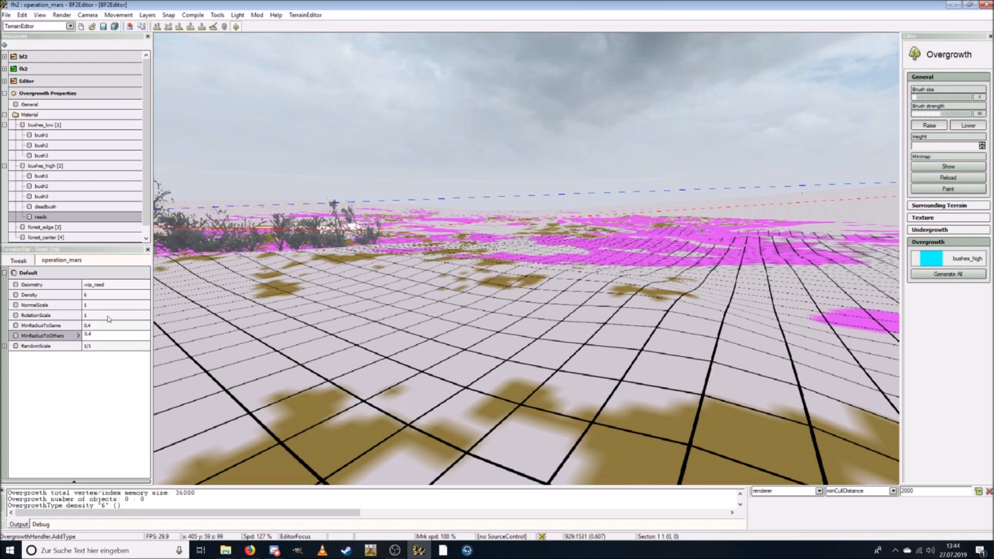
pyautogui.press('Return')
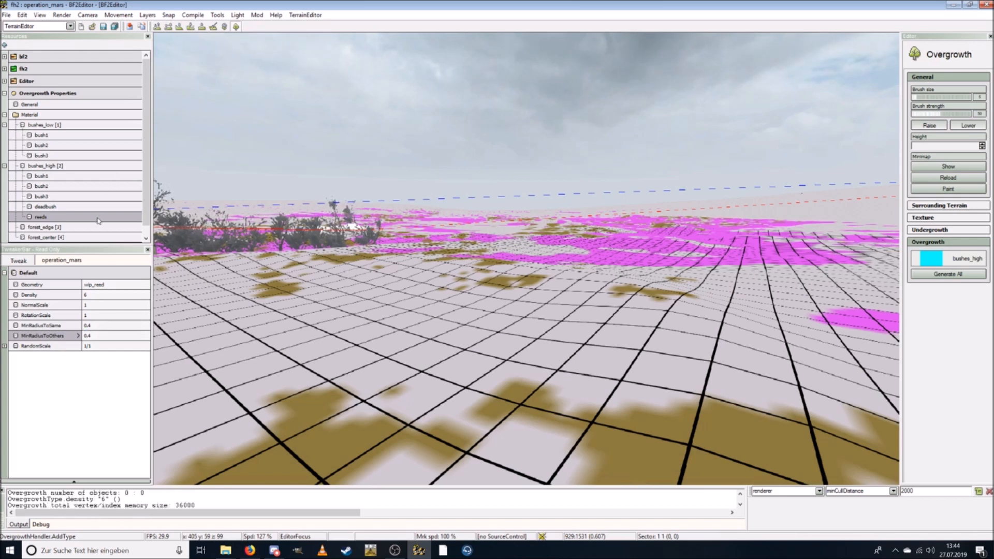
# Step: Add a vegetation type named bush1 to the forest_edge material
pyautogui.click(24, 227)
pyautogui.rightClick(25, 227)
pyautogui.click(46, 230)
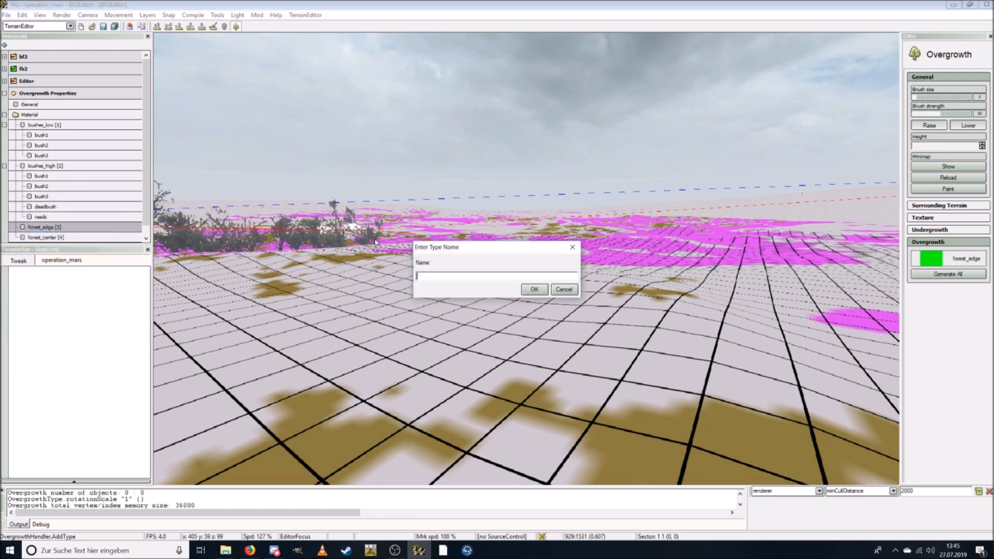
pyautogui.write('bush1')
pyautogui.click(534, 289)
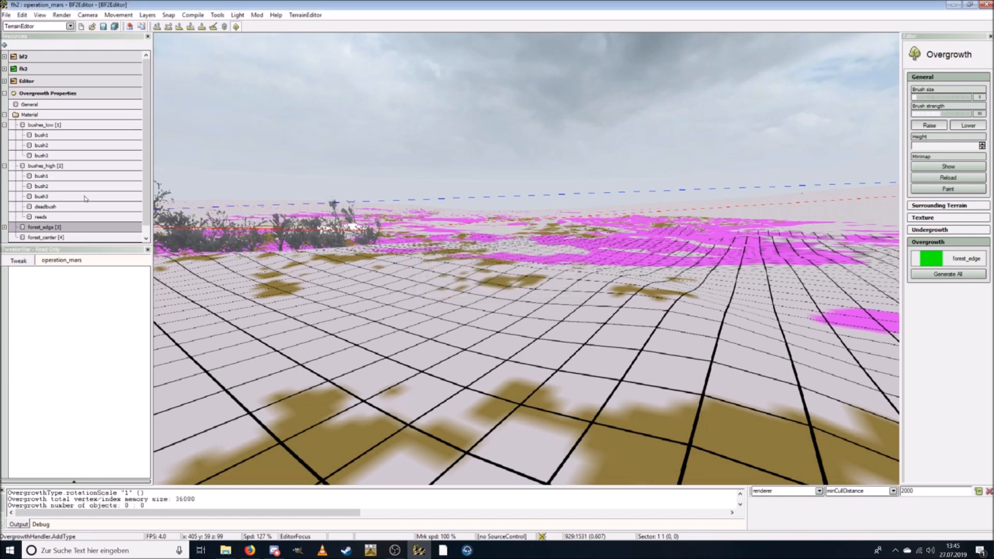
# Step: Assign the wip_bush_1.con geometry from the wip_stvith vegetation folder to the bush1 type in forest_edge
pyautogui.click(4, 227)
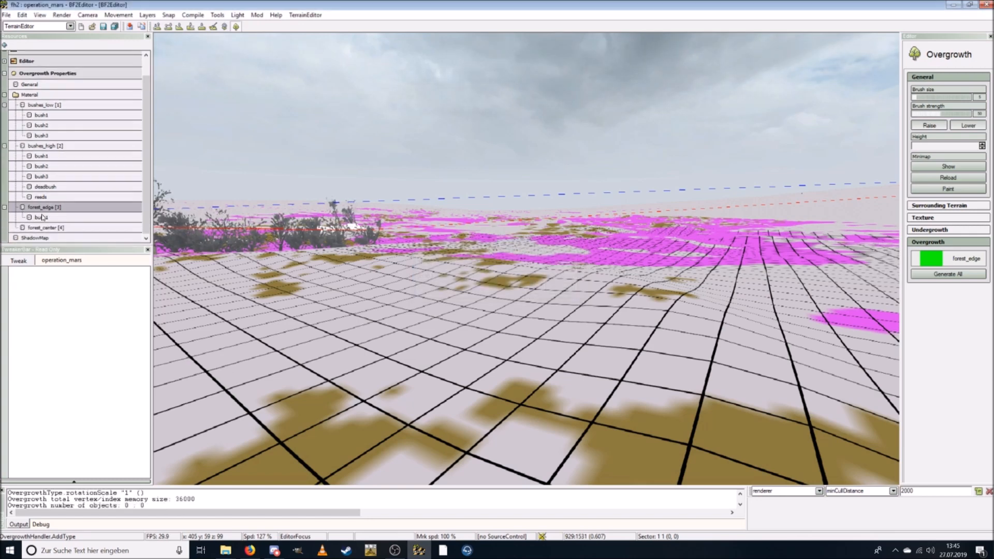
pyautogui.click(42, 217)
pyautogui.click(101, 287)
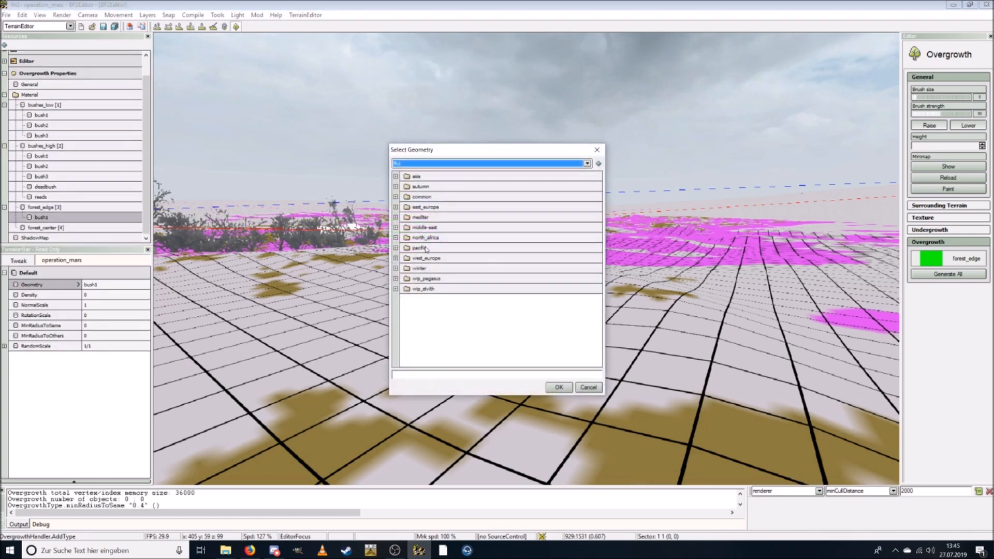
pyautogui.click(395, 289)
pyautogui.click(395, 299)
pyautogui.click(448, 311)
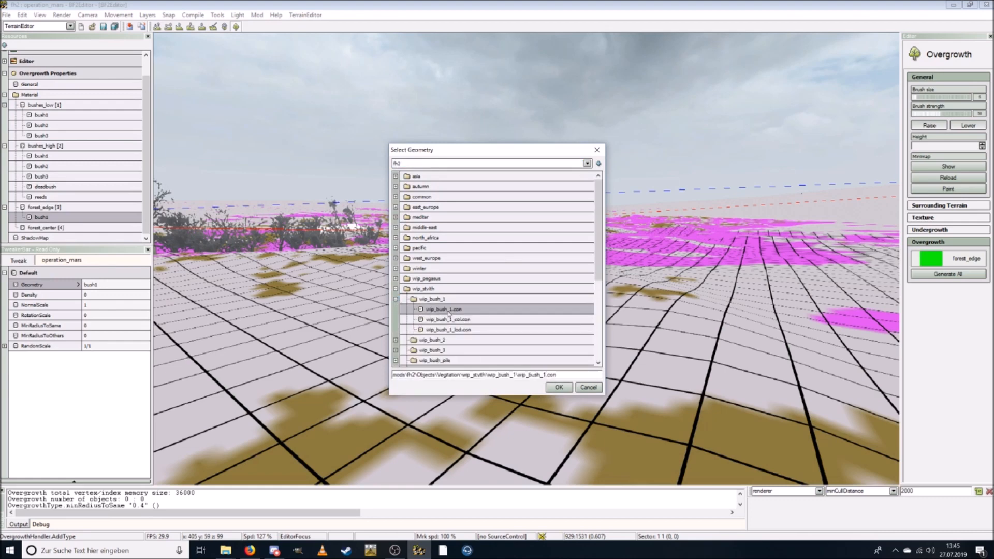
pyautogui.click(558, 387)
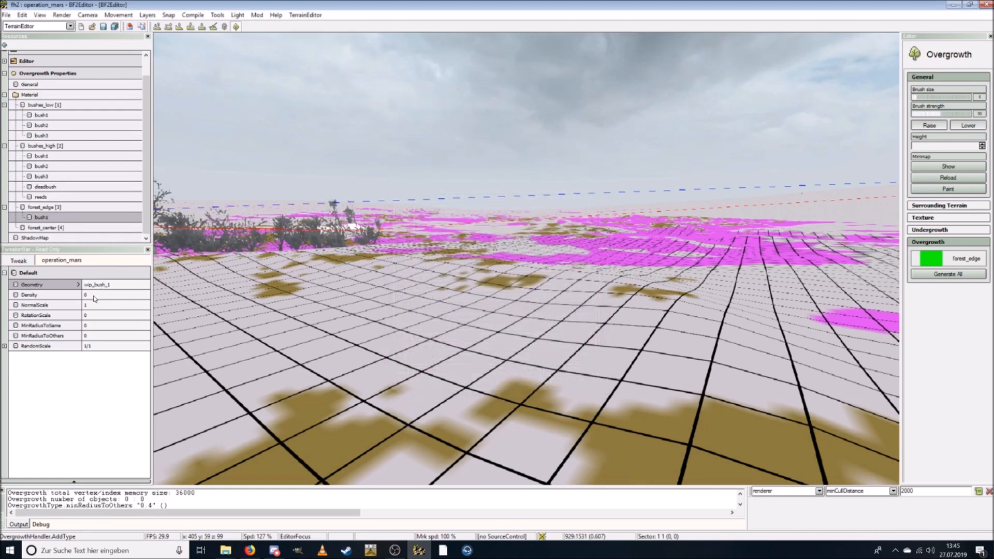
# Step: Set the density of forest_edge's bush1 type to 5 and its rotation scale to 1
pyautogui.click(94, 296)
pyautogui.write('5')
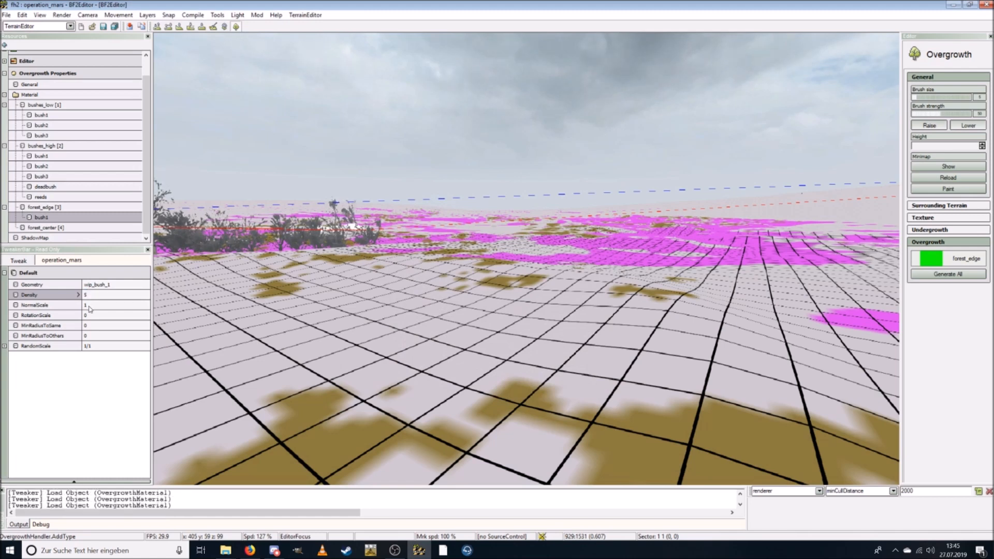
pyautogui.click(89, 314)
pyautogui.write('1')
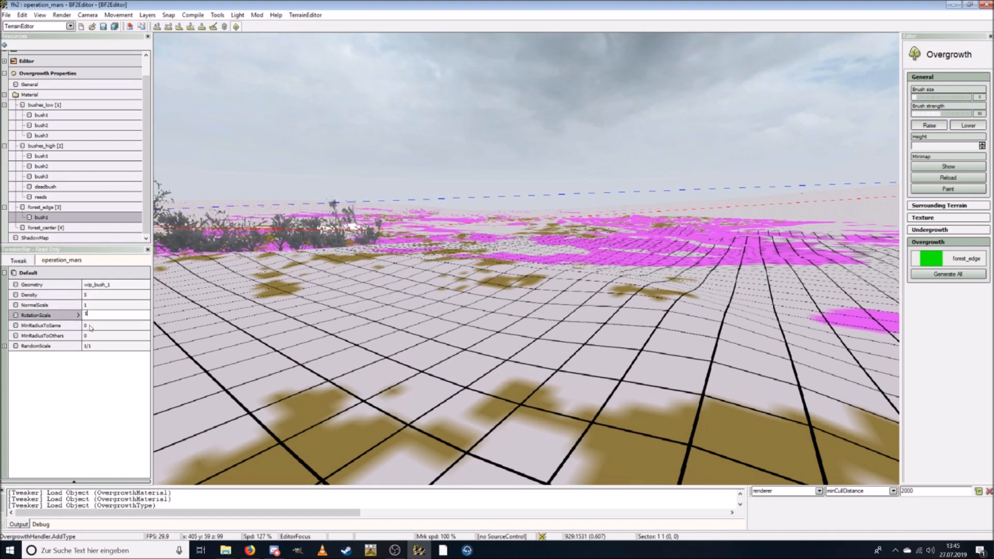
pyautogui.press('Return')
# Step: Set the forest_edge bush1 type's minimum radius to the same type to 0.3 and its minimum radius to others to 0.1
pyautogui.click(89, 326)
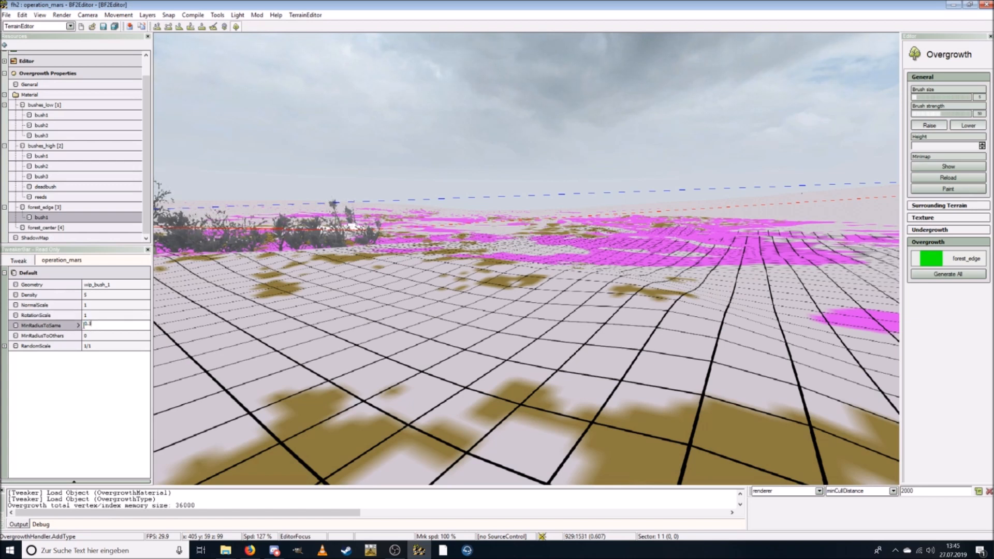
pyautogui.press('Return')
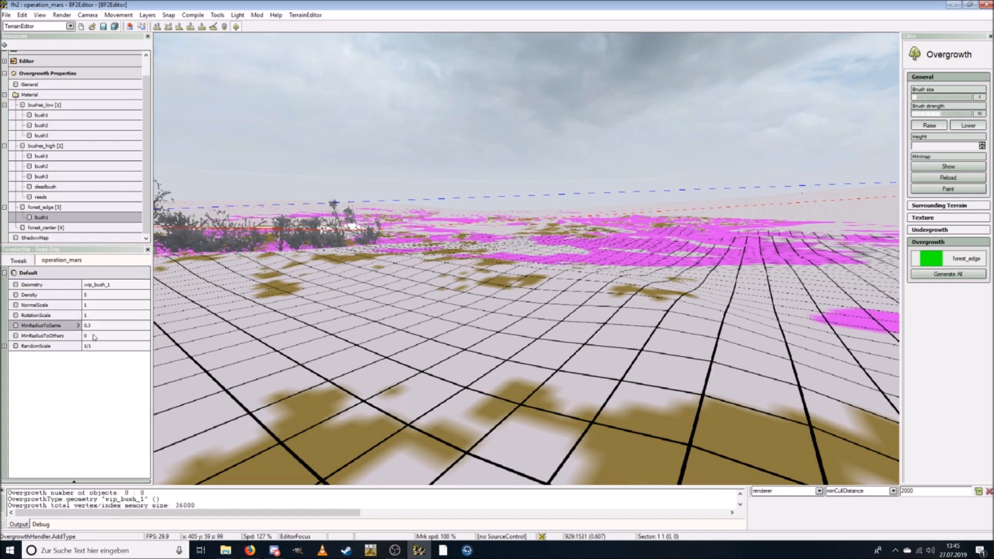
pyautogui.click(93, 336)
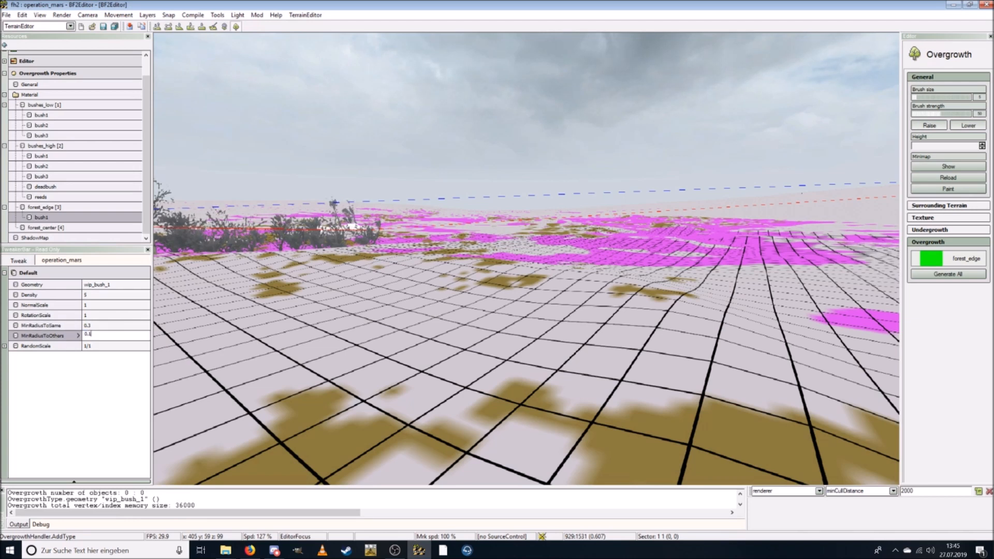
# Step: Add a vegetation type named bush2 to the forest_edge material
pyautogui.rightClick(53, 210)
pyautogui.click(58, 214)
pyautogui.write('bush2')
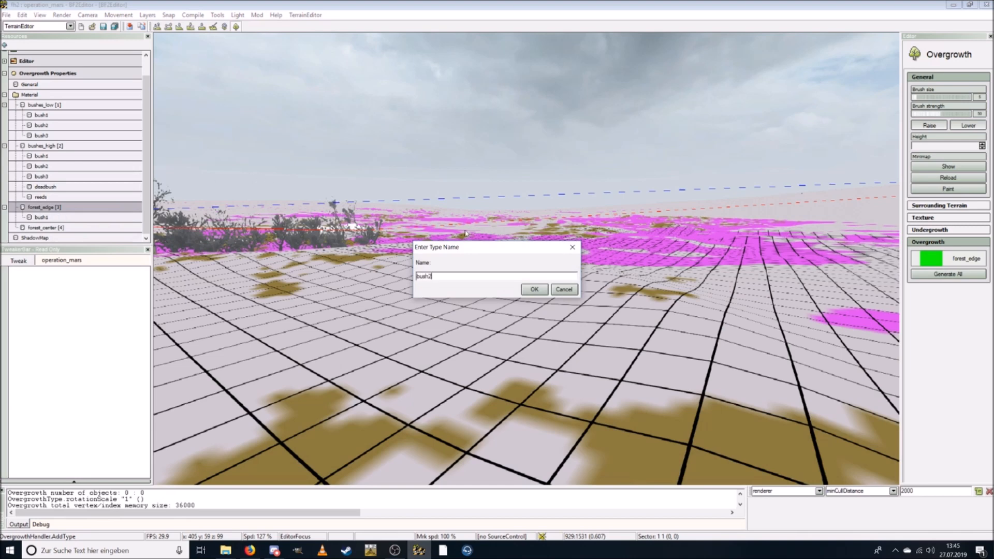
pyautogui.click(535, 289)
# Step: Assign the wip_bush_2.con geometry from the wip_stvith vegetation folder to the bush2 type in forest_edge
pyautogui.click(31, 229)
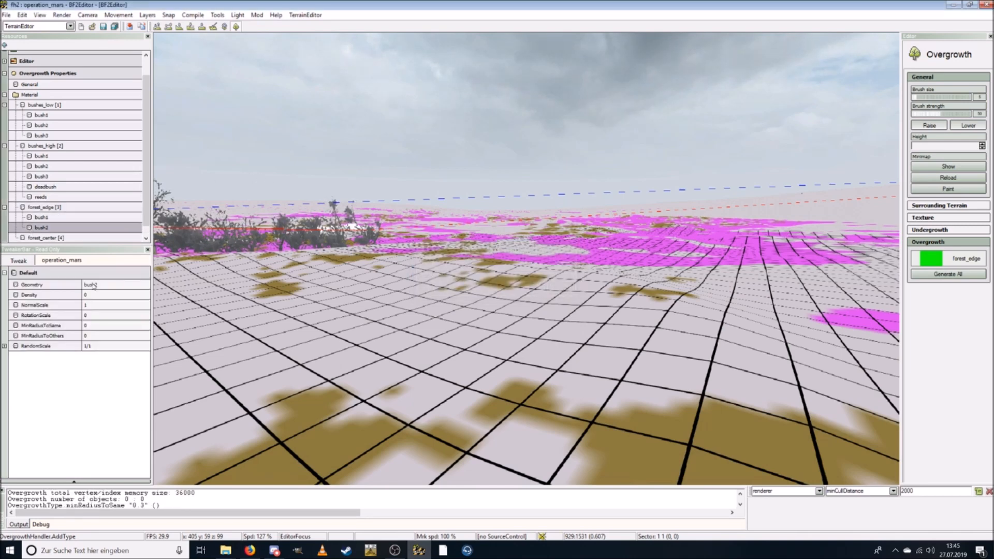
pyautogui.click(95, 286)
pyautogui.click(395, 288)
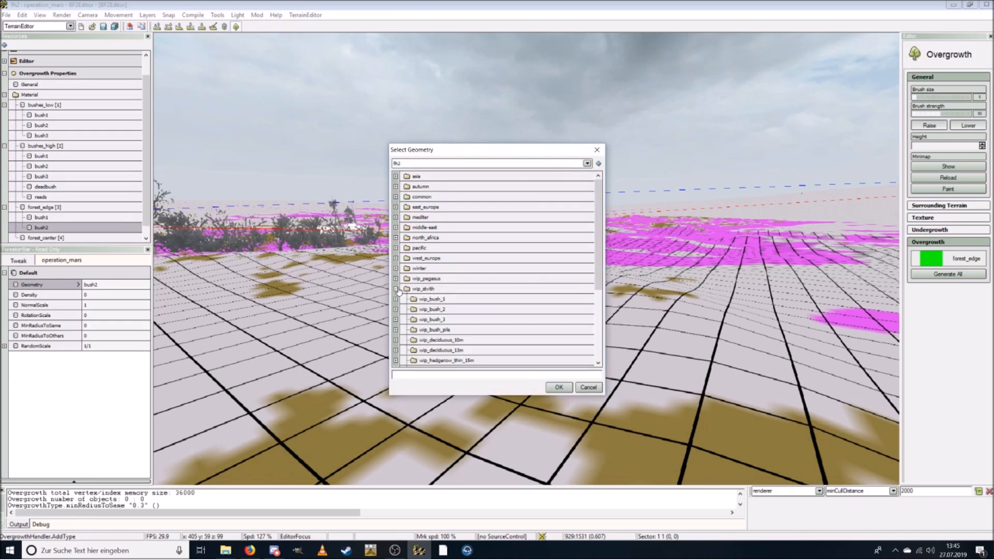
pyautogui.scroll(-2, 401, 279)
pyautogui.click(395, 255)
pyautogui.click(444, 265)
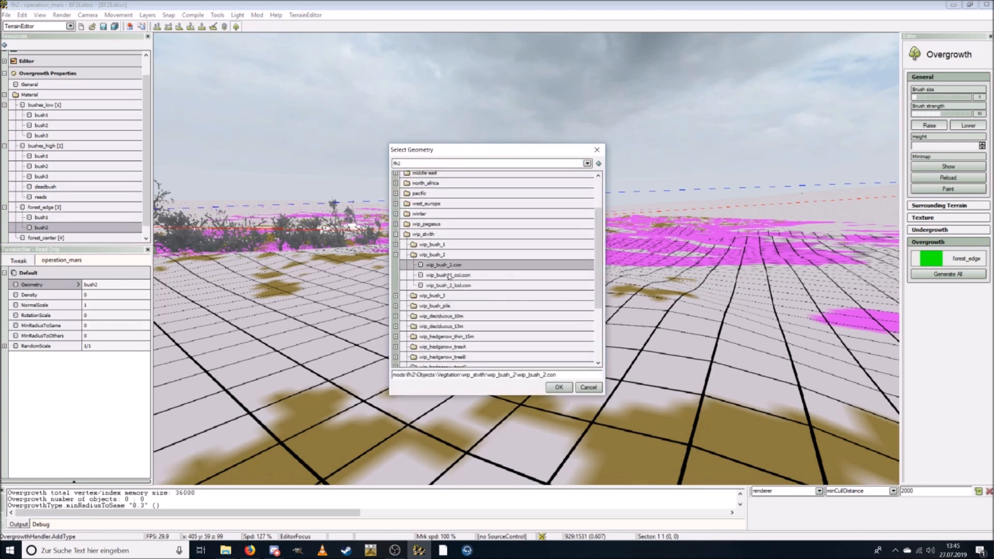
pyautogui.click(558, 388)
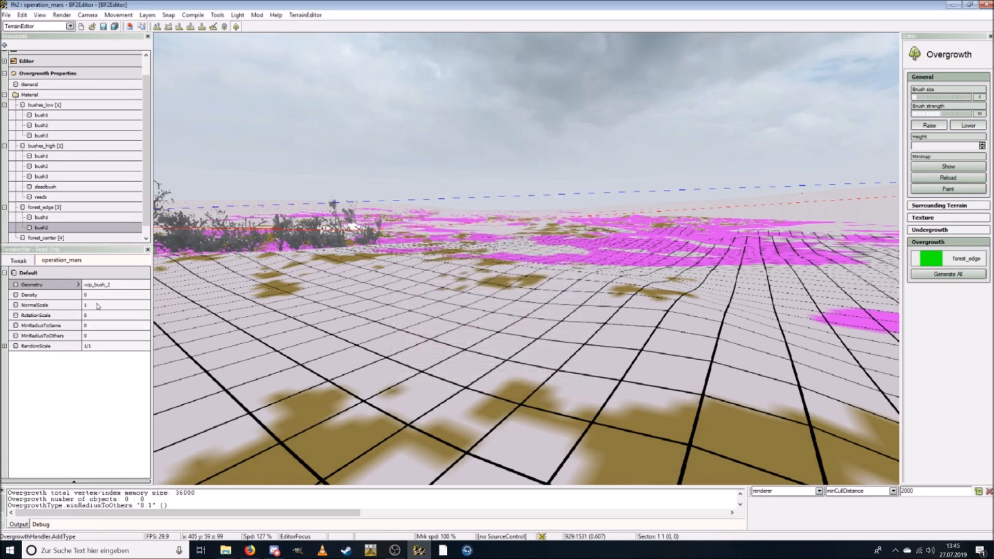
# Step: Set the density of forest_edge's bush2 type to 4 and its rotation scale to 1
pyautogui.click(95, 295)
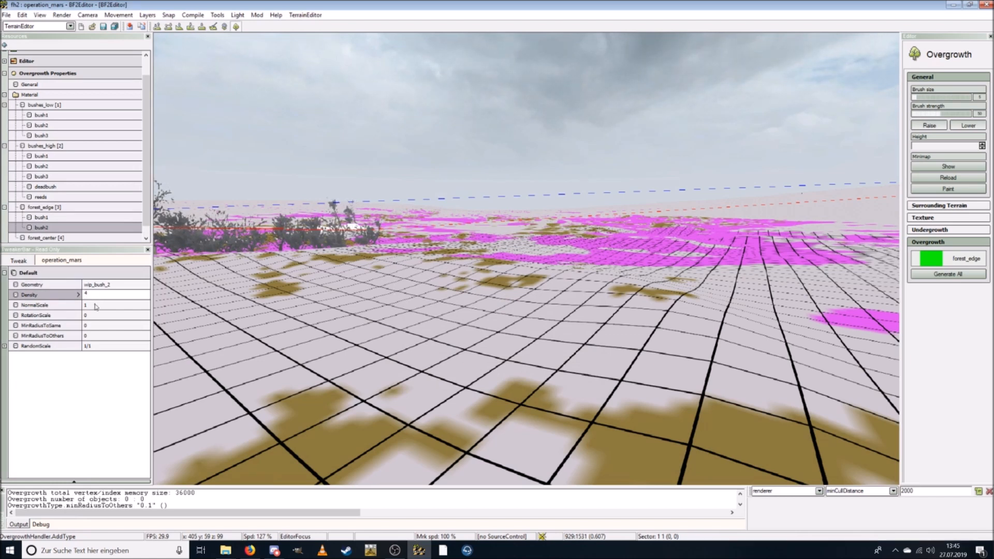
pyautogui.write('4')
pyautogui.press('Return')
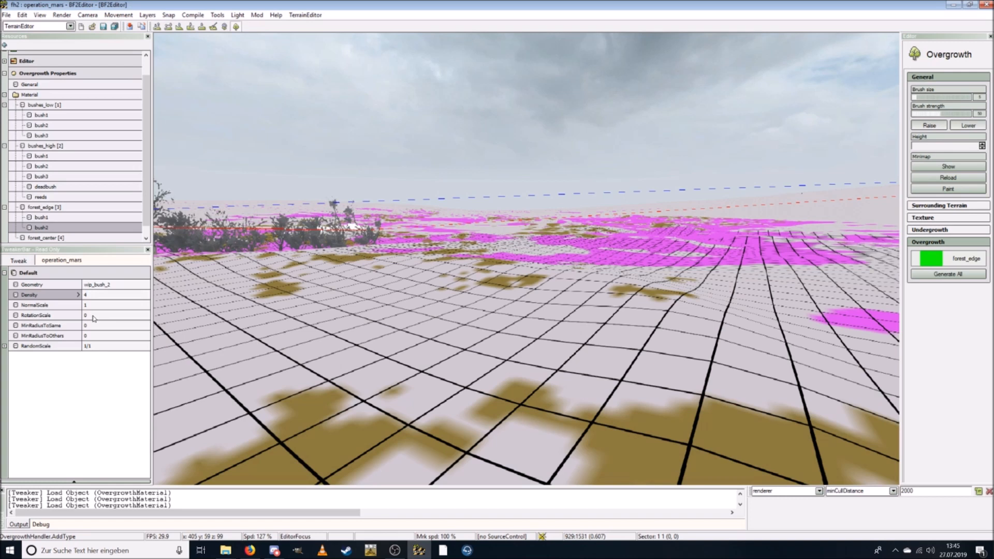
pyautogui.click(93, 316)
pyautogui.write('1')
pyautogui.press('Return')
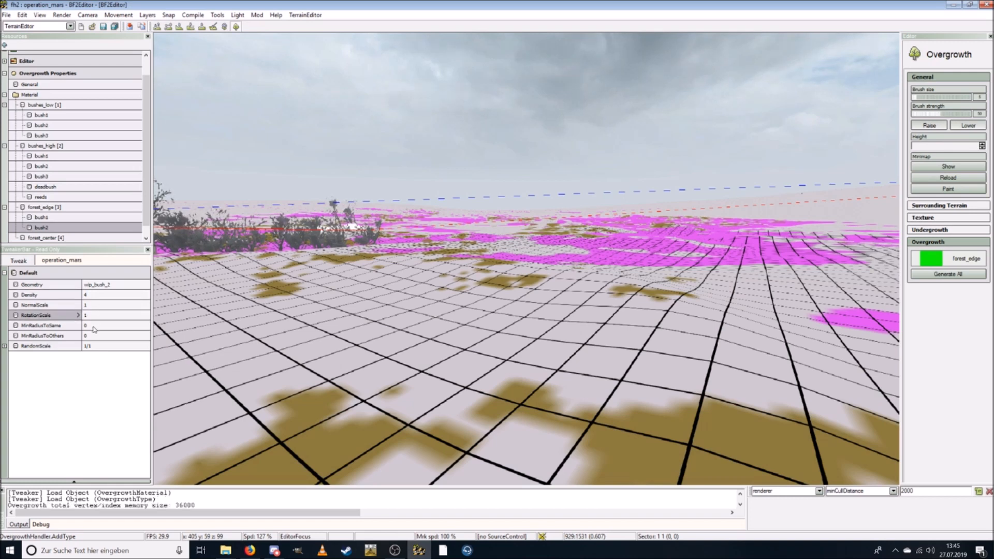
# Step: Set the forest_edge bush2 type's minimum radius to the same type to 0.4 and its minimum radius to others to 0.1
pyautogui.click(93, 326)
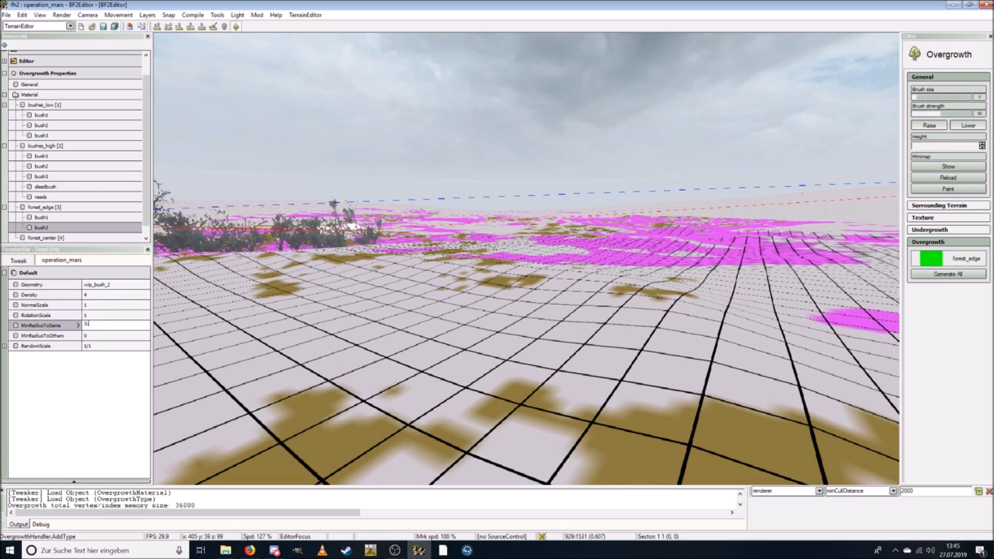
pyautogui.write('0.4')
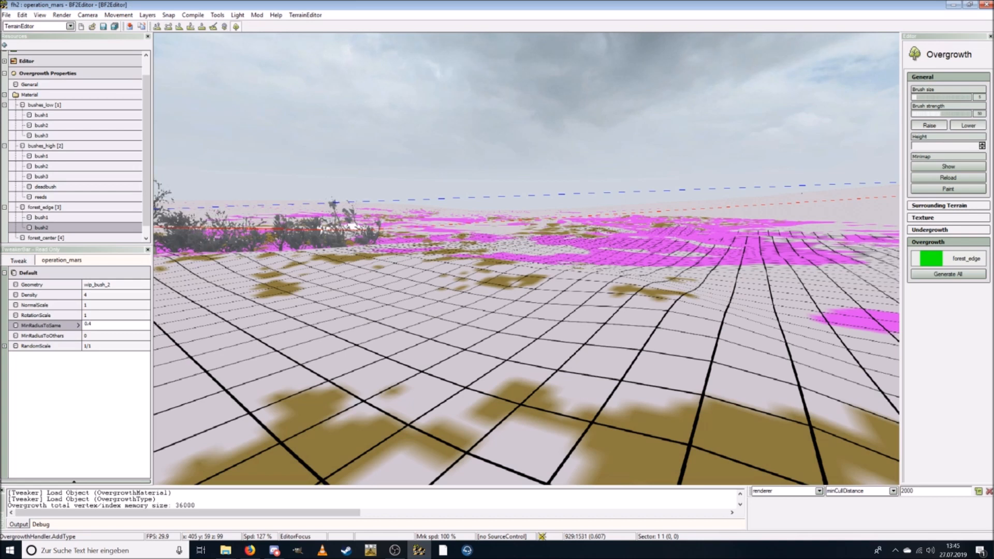
pyautogui.press('Return')
pyautogui.click(95, 336)
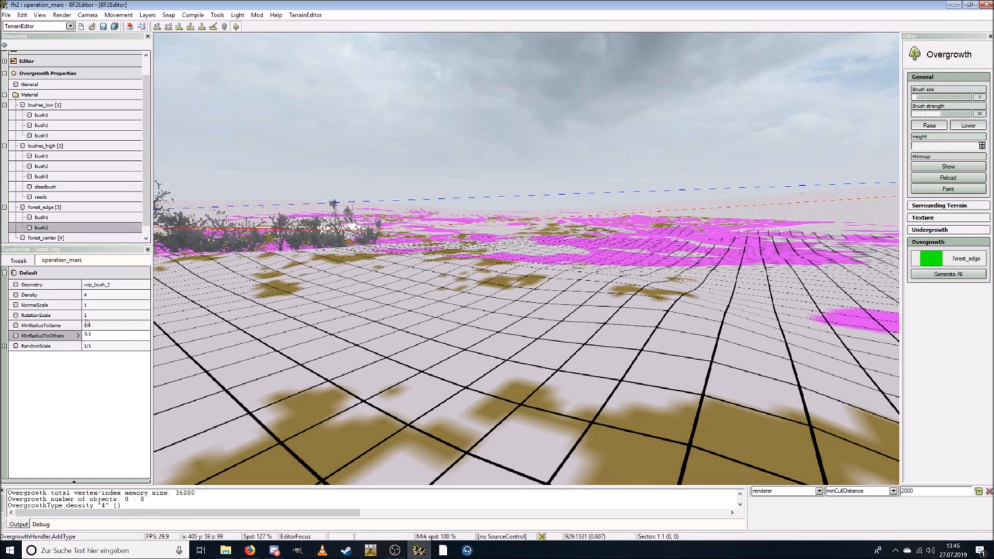
pyautogui.press('Return')
# Step: Add a vegetation type named bush3 to the forest_edge material
pyautogui.rightClick(82, 207)
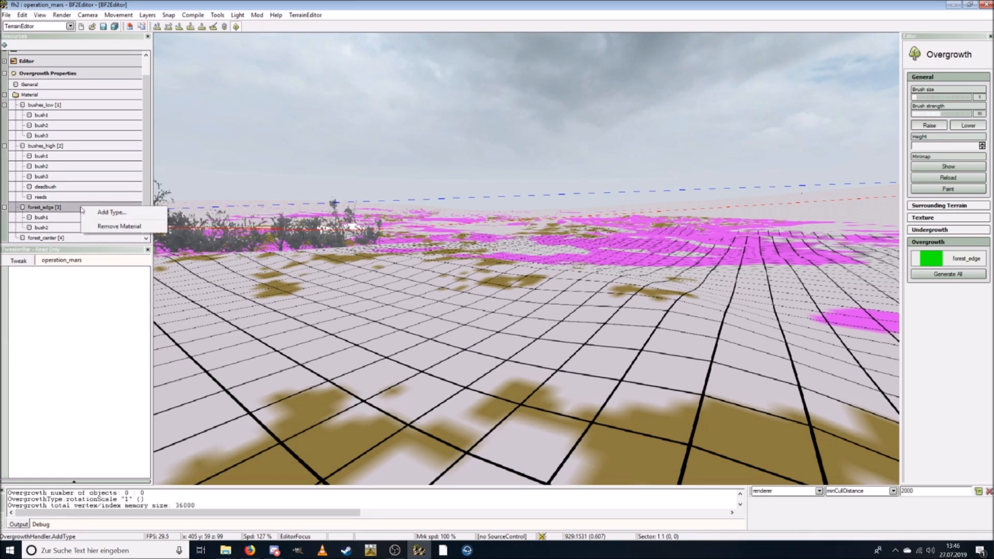
pyautogui.click(93, 214)
pyautogui.write('bush3')
pyautogui.click(534, 289)
# Step: Assign the wip_bush_3.con geometry from the wip_stvith vegetation folder to the bush3 type in forest_edge
pyautogui.click(50, 238)
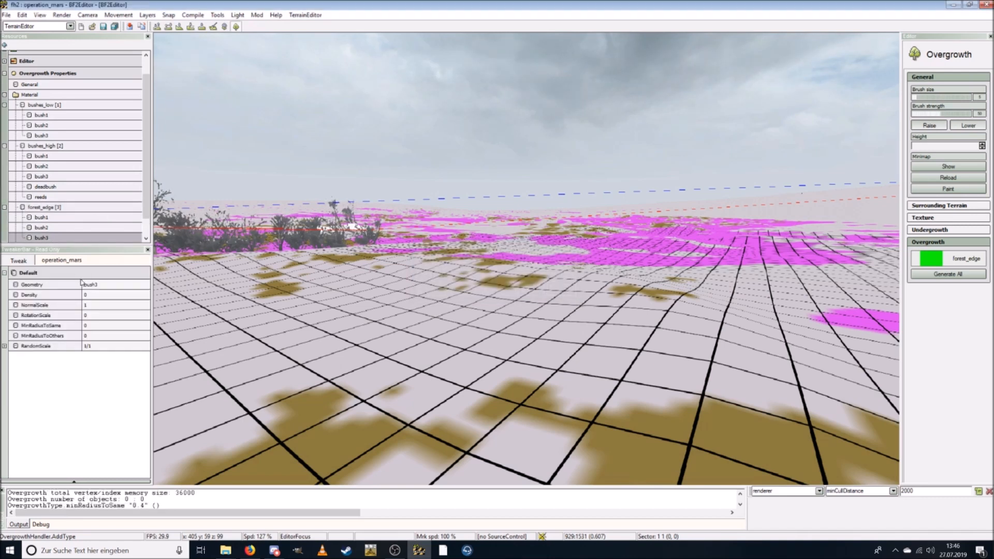
pyautogui.doubleClick(94, 287)
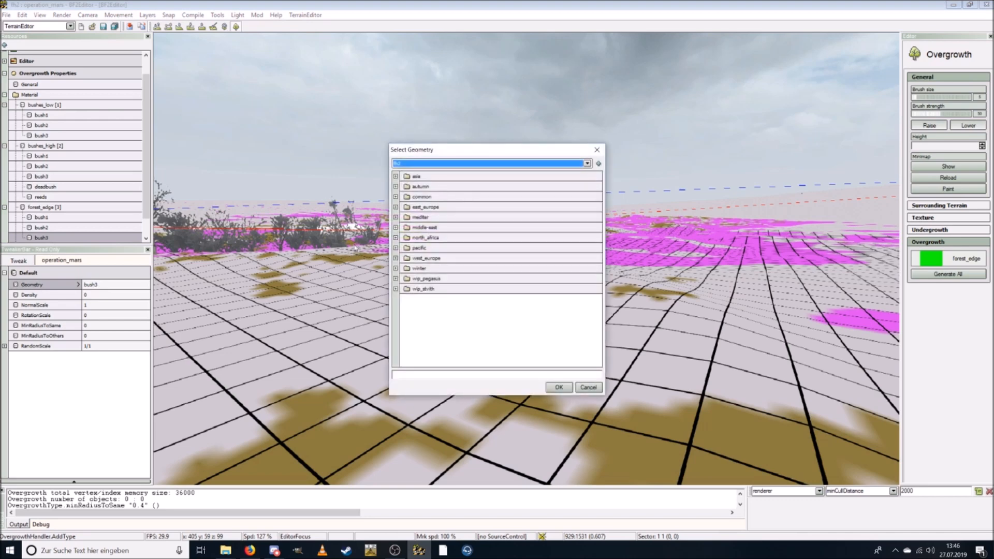
pyautogui.click(399, 288)
pyautogui.click(395, 289)
pyautogui.click(396, 319)
pyautogui.click(444, 330)
pyautogui.click(559, 387)
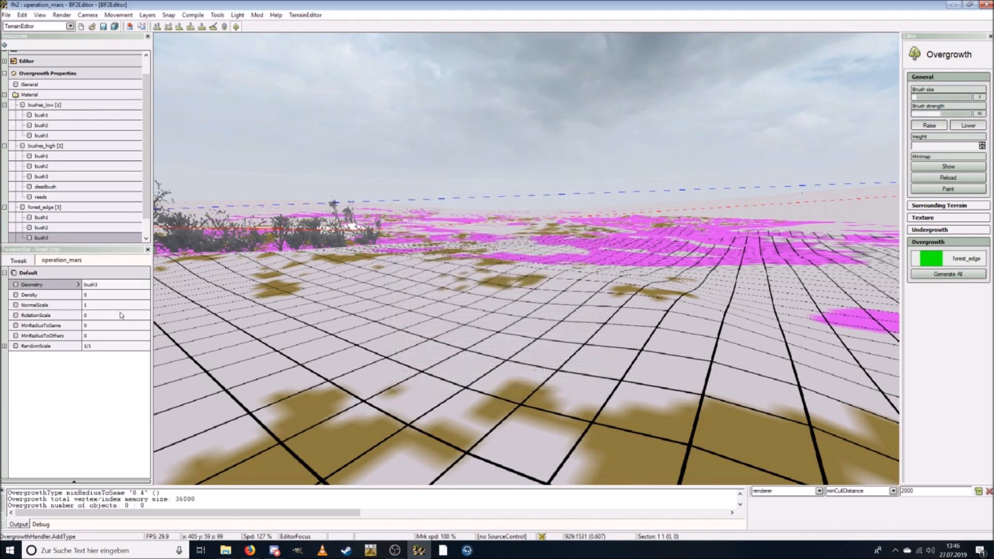
# Step: Set the density of forest_edge's bush3 type to 4 and its rotation scale to 1
pyautogui.click(100, 295)
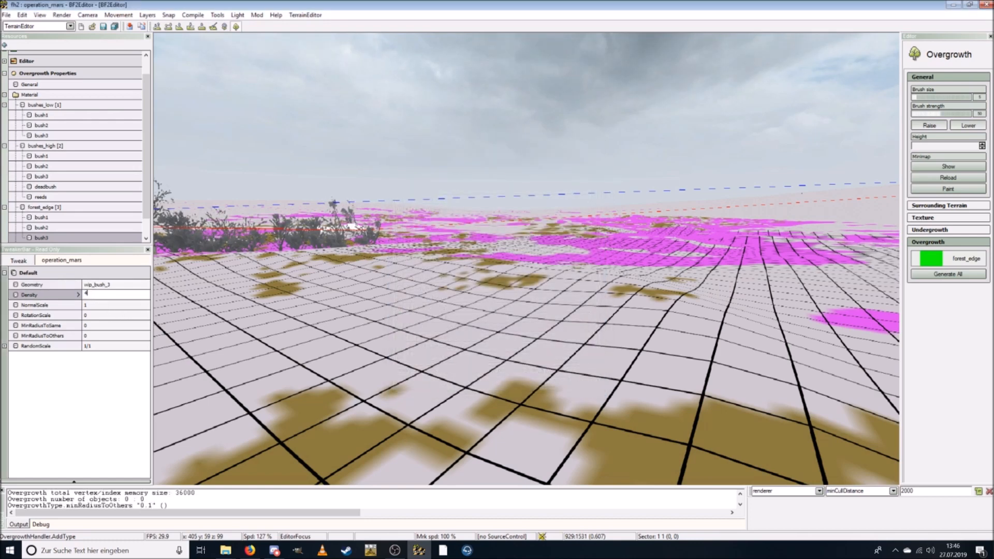
pyautogui.press('Return')
pyautogui.click(101, 314)
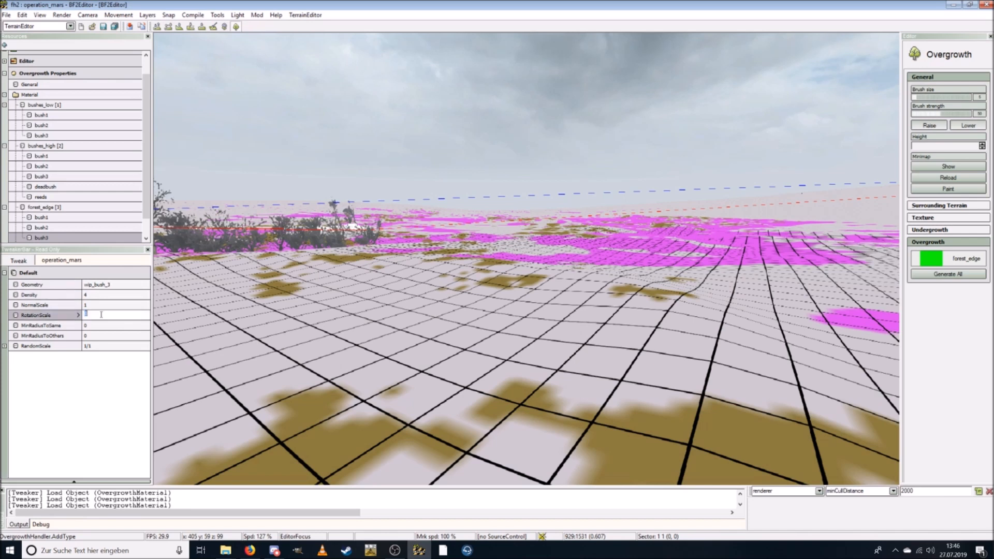
pyautogui.write('1')
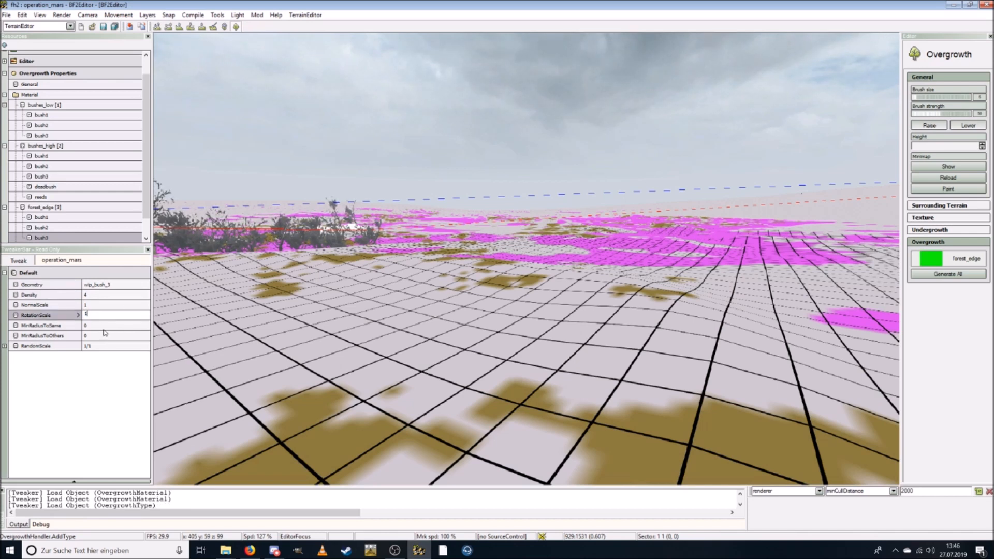
pyautogui.press('Return')
# Step: Set the forest_edge bush3 type's minimum radius to the same type to 0.3 and its minimum radius to others to 0.1
pyautogui.click(96, 326)
pyautogui.write('0')
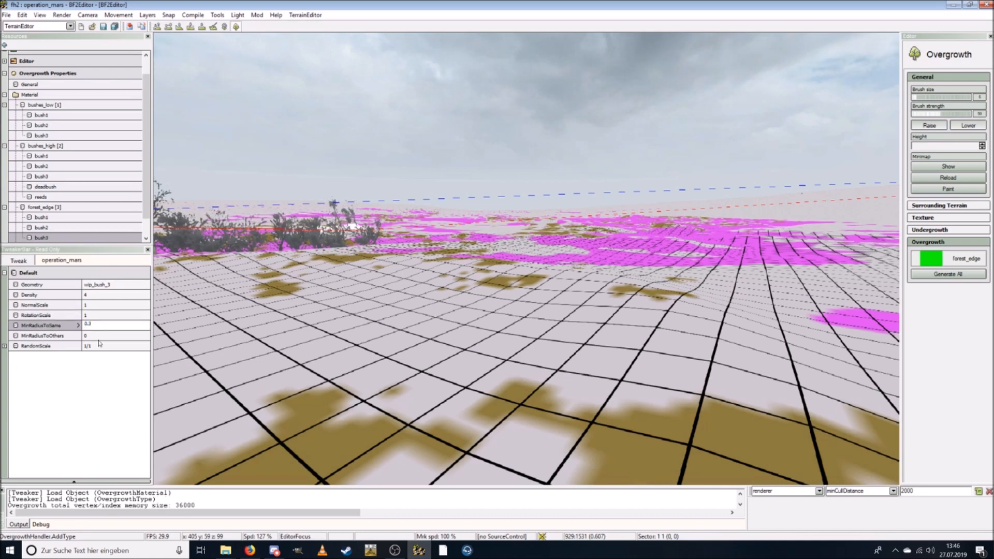
pyautogui.press('Return')
pyautogui.click(91, 336)
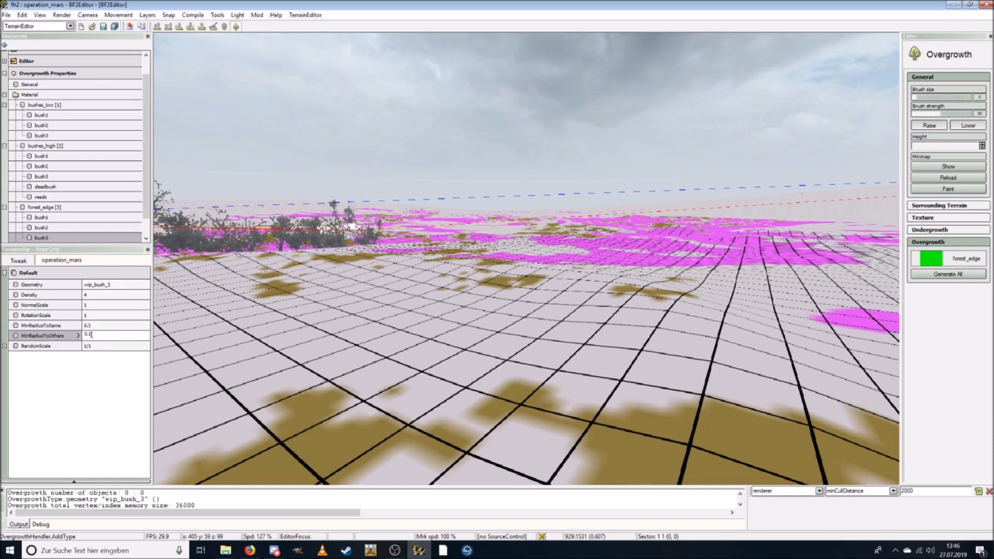
pyautogui.press('Return')
# Step: Add a vegetation type named deadbush to the forest_edge material
pyautogui.rightClick(59, 208)
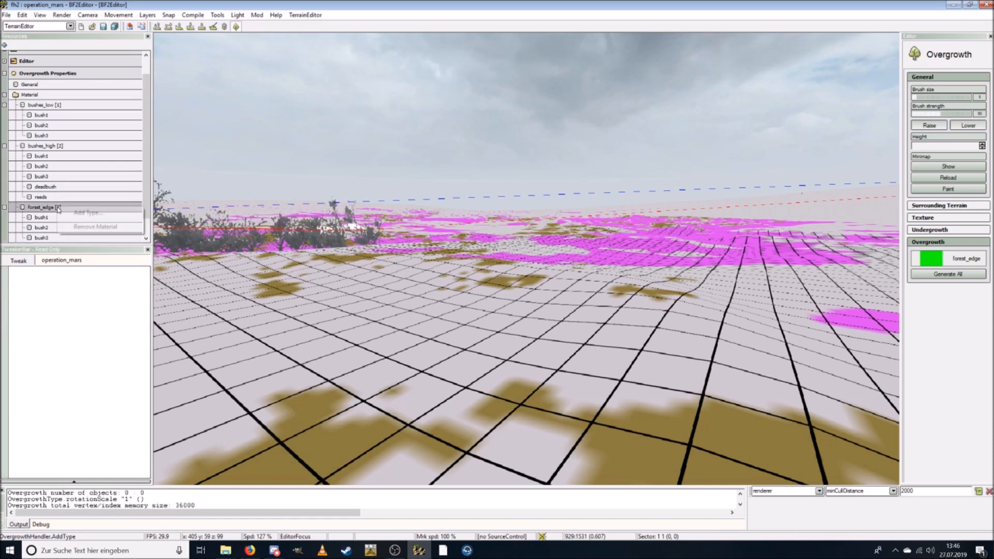
pyautogui.click(86, 213)
pyautogui.write('deadbush')
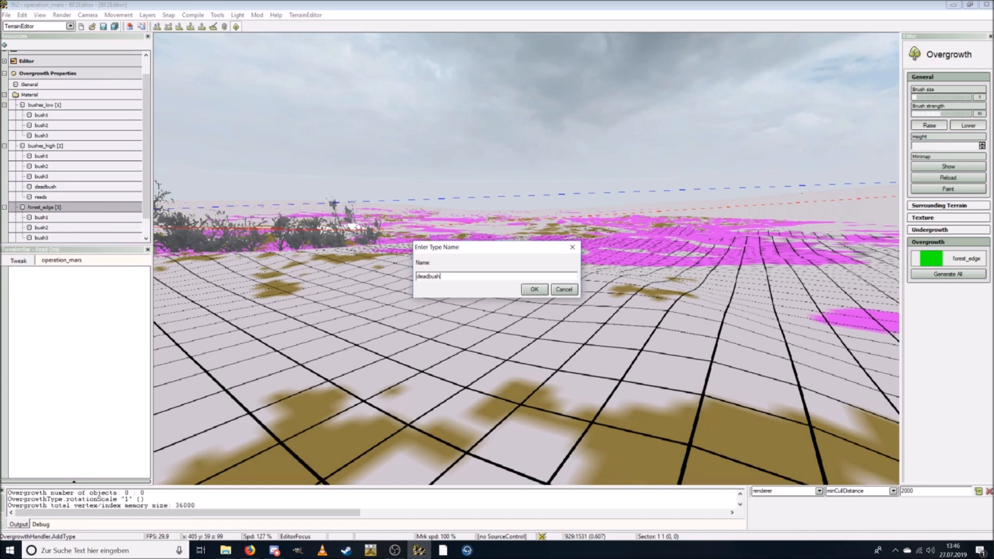
pyautogui.click(534, 290)
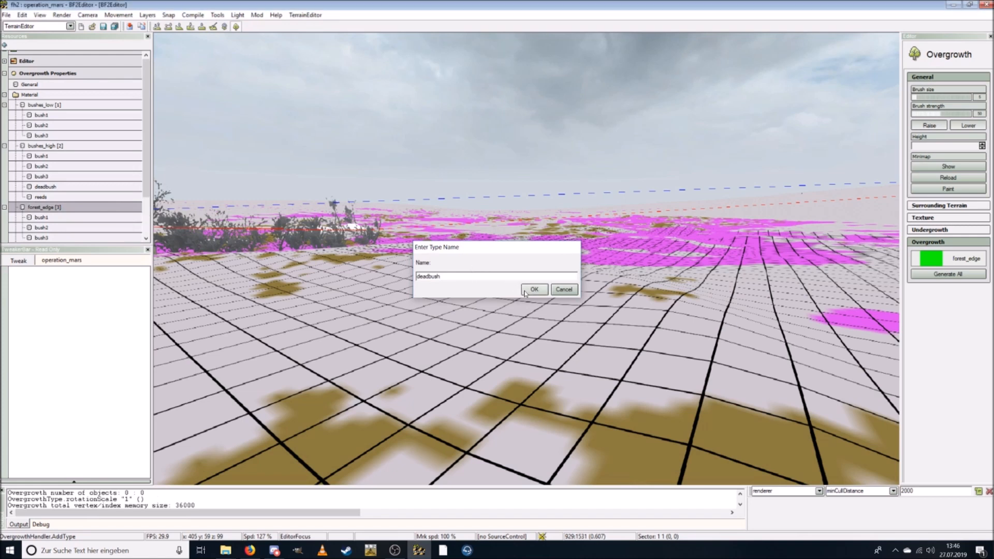
# Step: Assign the deadbush.con geometry from the west_europe vegetation folder to the deadbush type in forest_edge
pyautogui.scroll(-1, 146, 197)
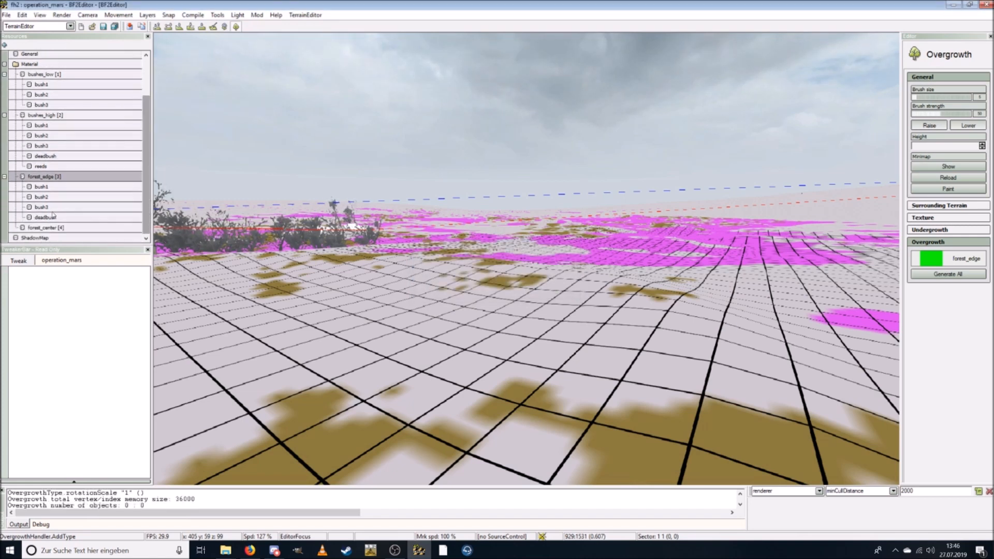
pyautogui.click(54, 218)
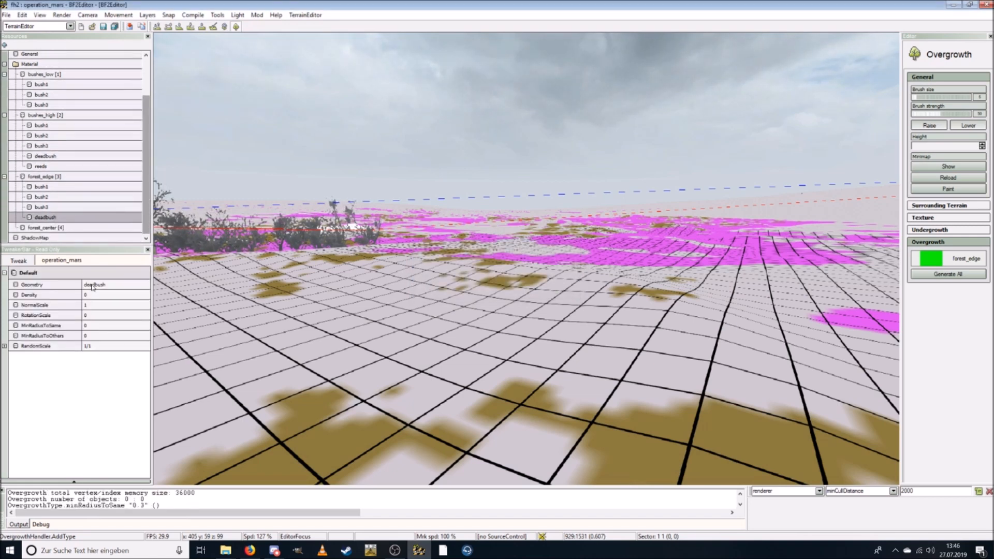
pyautogui.click(91, 288)
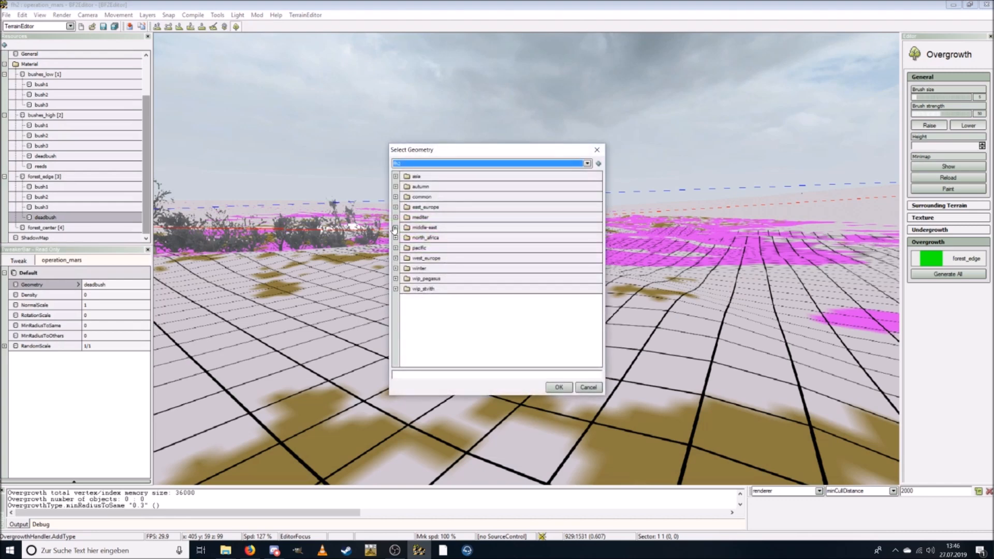
pyautogui.click(396, 258)
pyautogui.scroll(-2, 432, 344)
pyautogui.scroll(-4, 432, 344)
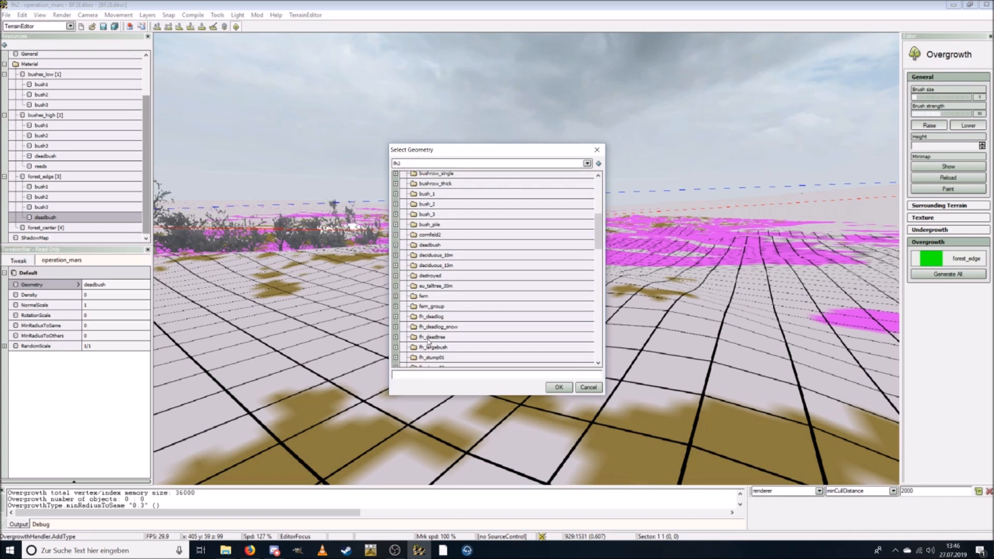
pyautogui.scroll(-1, 426, 342)
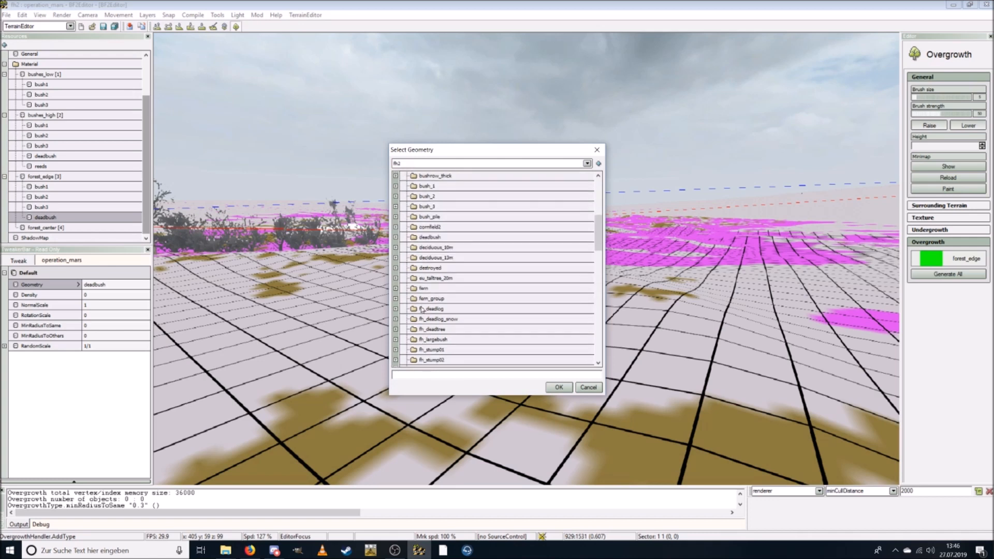
pyautogui.scroll(-1, 416, 306)
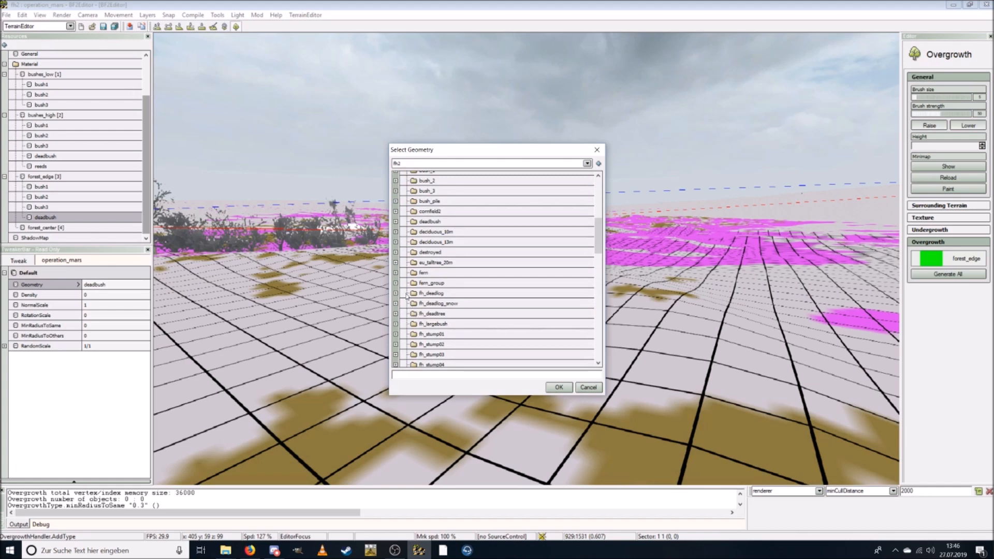
pyautogui.click(395, 222)
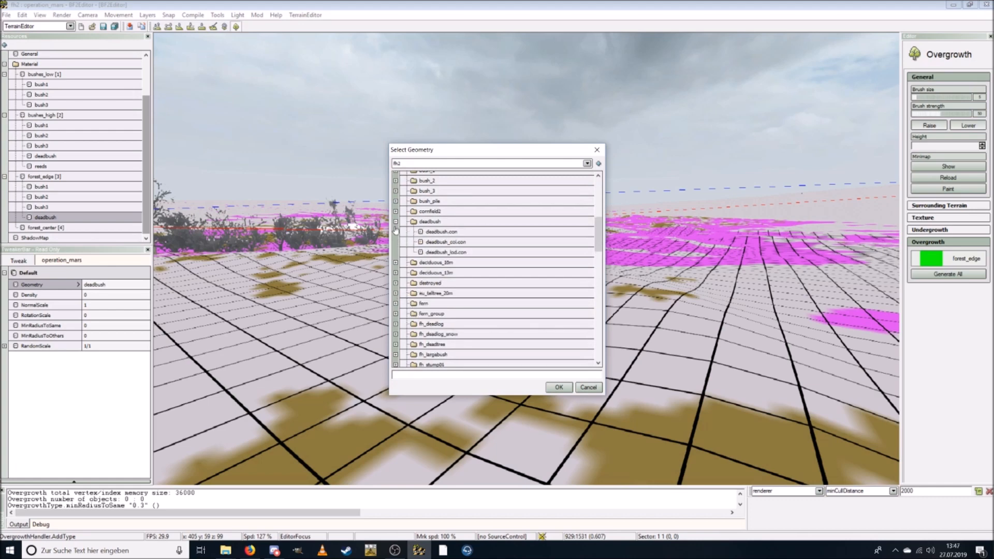
pyautogui.click(421, 232)
pyautogui.click(558, 388)
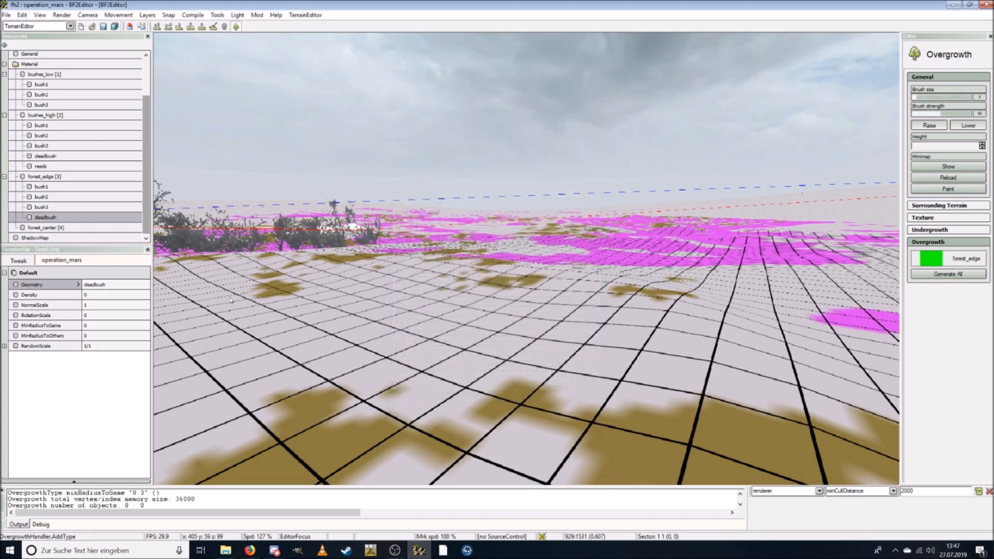
# Step: Set the density of forest_edge's deadbush type to 3 and its rotation scale to 1
pyautogui.click(98, 295)
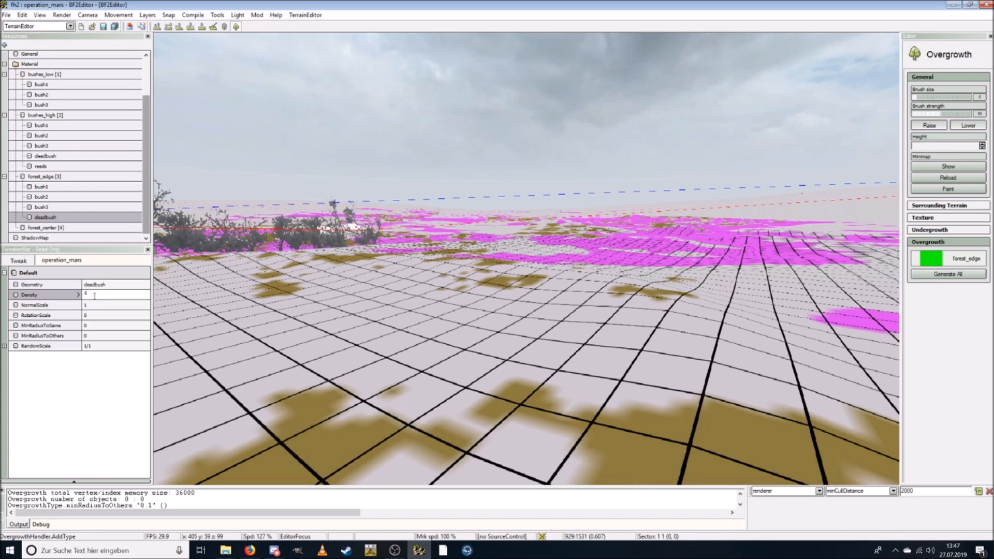
pyautogui.write('3')
pyautogui.press('Return')
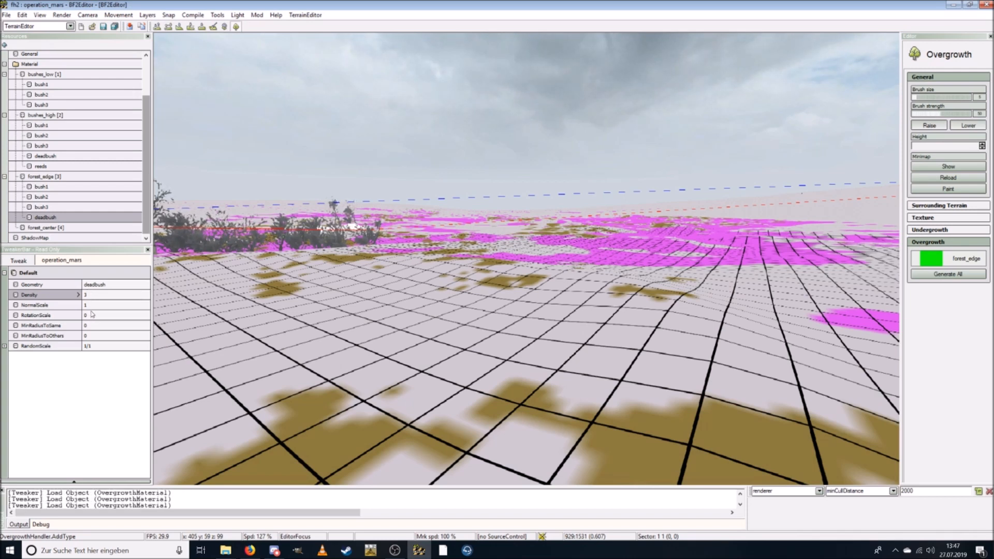
pyautogui.click(91, 314)
pyautogui.write('1')
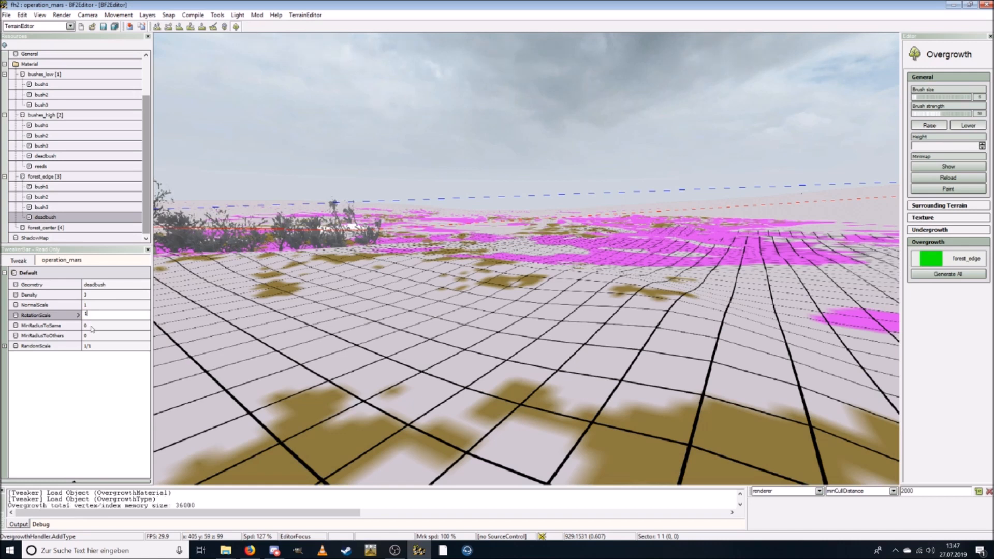
# Step: Set the forest_edge deadbush type's minimum radius to the same type to 0.8 and its minimum radius to others to 0.3
pyautogui.click(92, 326)
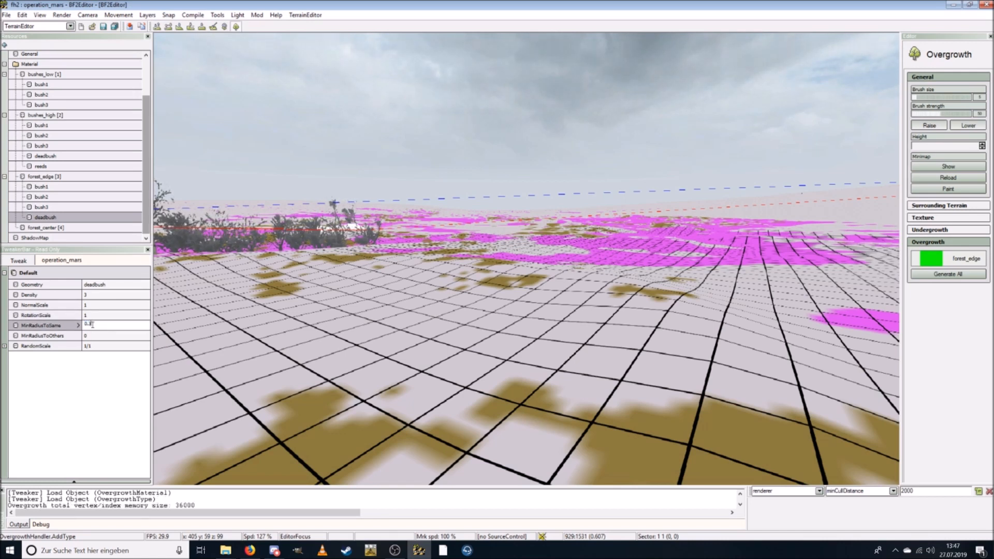
pyautogui.moveTo(94, 324); pyautogui.dragTo(89, 323)
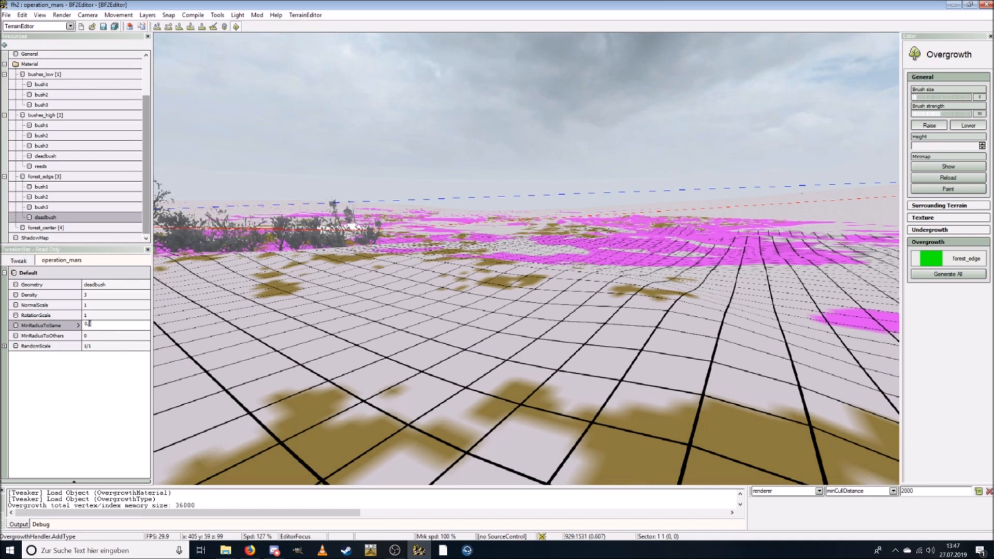
pyautogui.write('8')
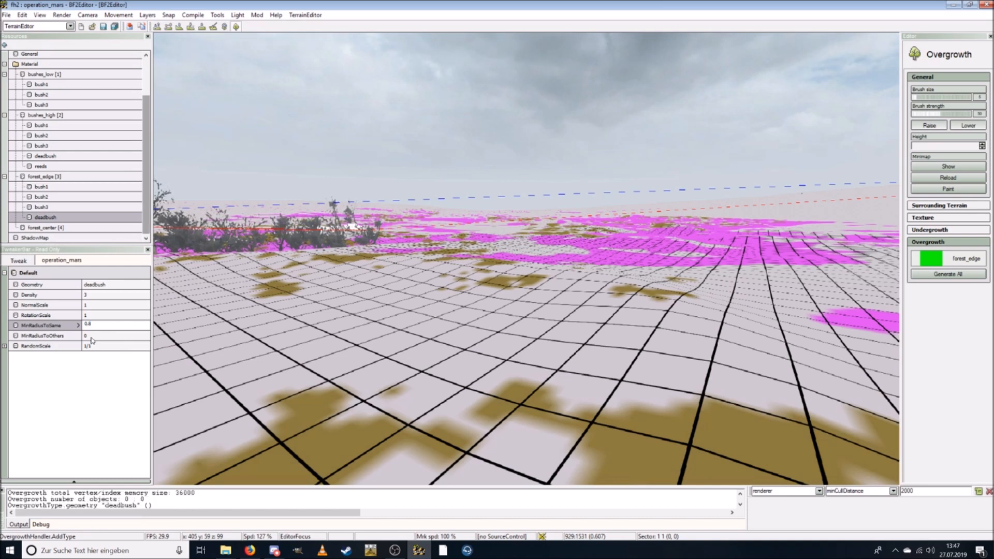
pyautogui.click(91, 336)
pyautogui.write('0')
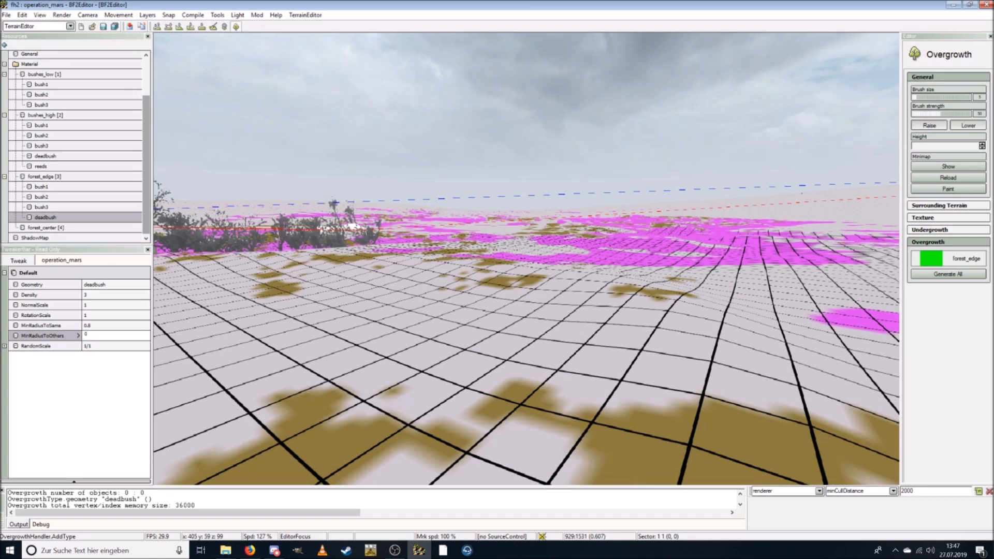
pyautogui.write('.3')
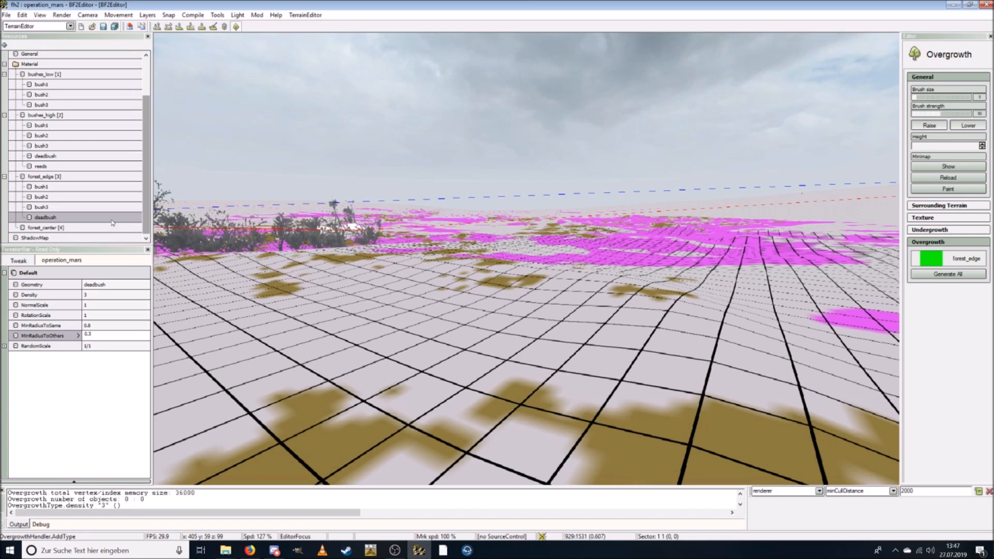
pyautogui.press('Return')
# Step: Add a vegetation type named tree1 to the forest_edge material
pyautogui.rightClick(70, 177)
pyautogui.click(76, 182)
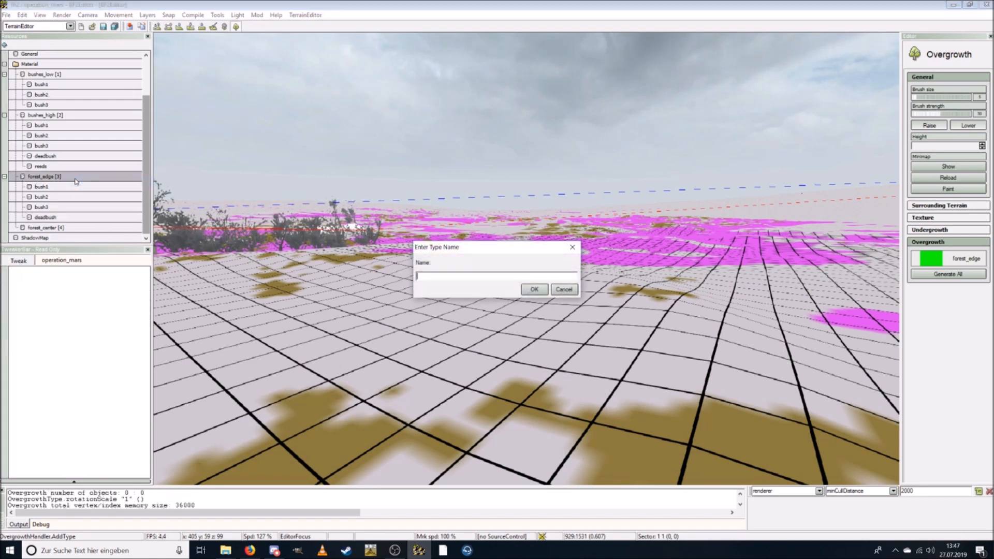
pyautogui.write('tree')
pyautogui.click(526, 288)
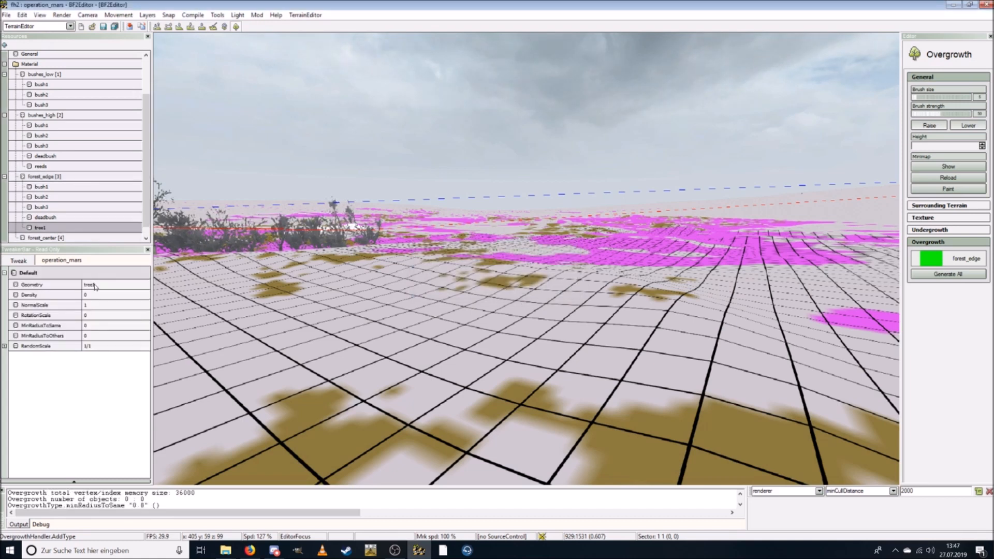
# Step: Assign the wip_deciduous_10m.con geometry from the wip_stvith vegetation folder to the tree1 type in forest_edge
pyautogui.click(95, 286)
pyautogui.click(395, 288)
pyautogui.scroll(-2, 398, 291)
pyautogui.click(395, 278)
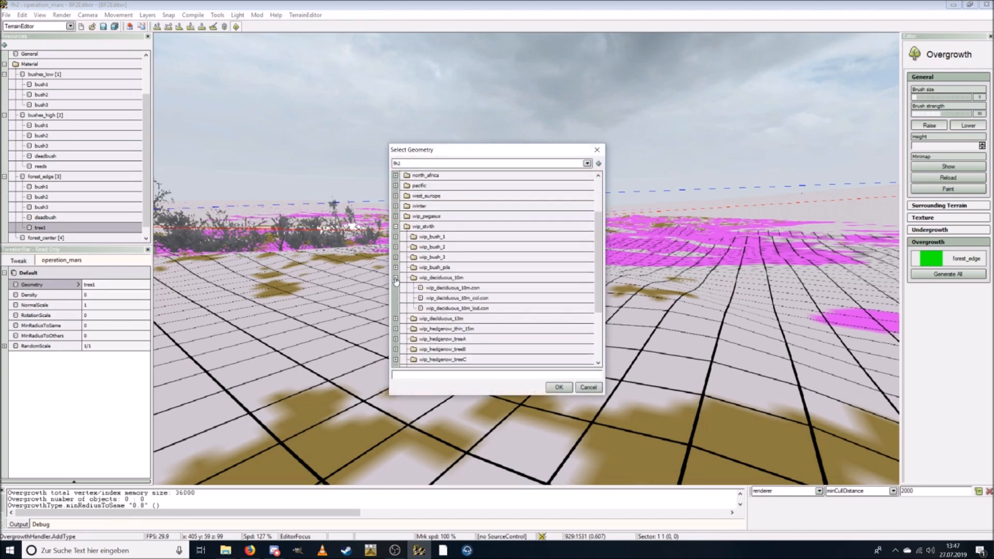
pyautogui.click(453, 288)
pyautogui.click(559, 387)
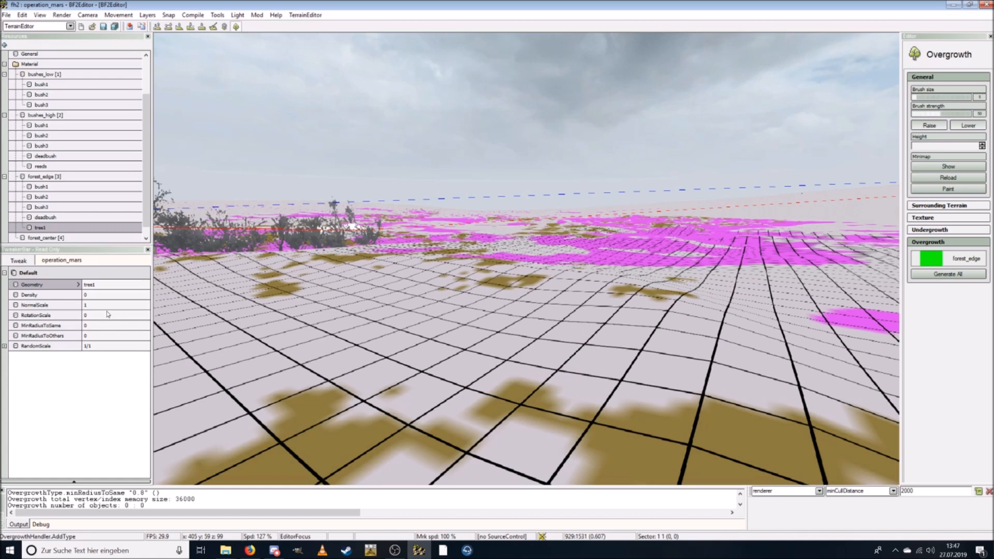
# Step: Set the density of forest_edge's tree1 type to 6 and its rotation scale to 0.1
pyautogui.click(92, 295)
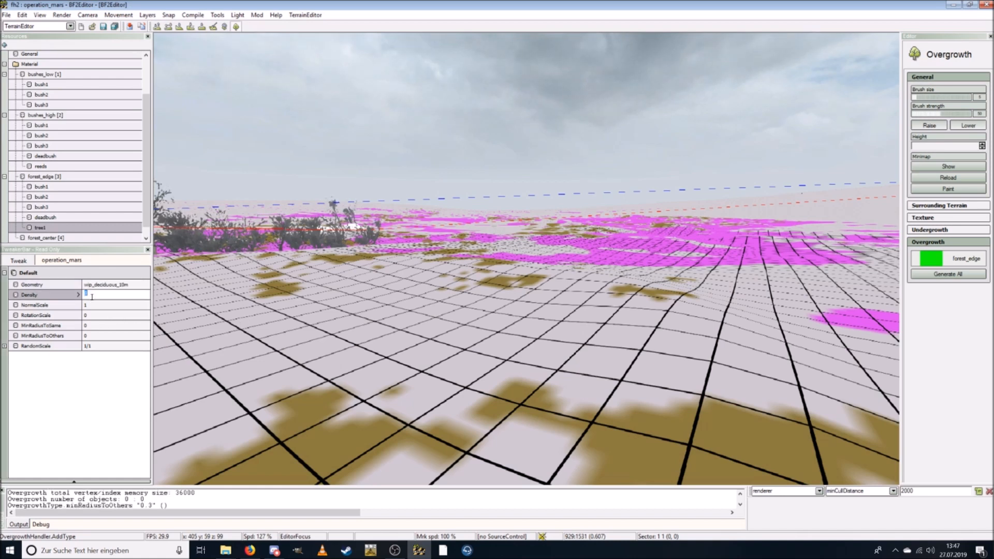
pyautogui.write('6')
pyautogui.press('Return')
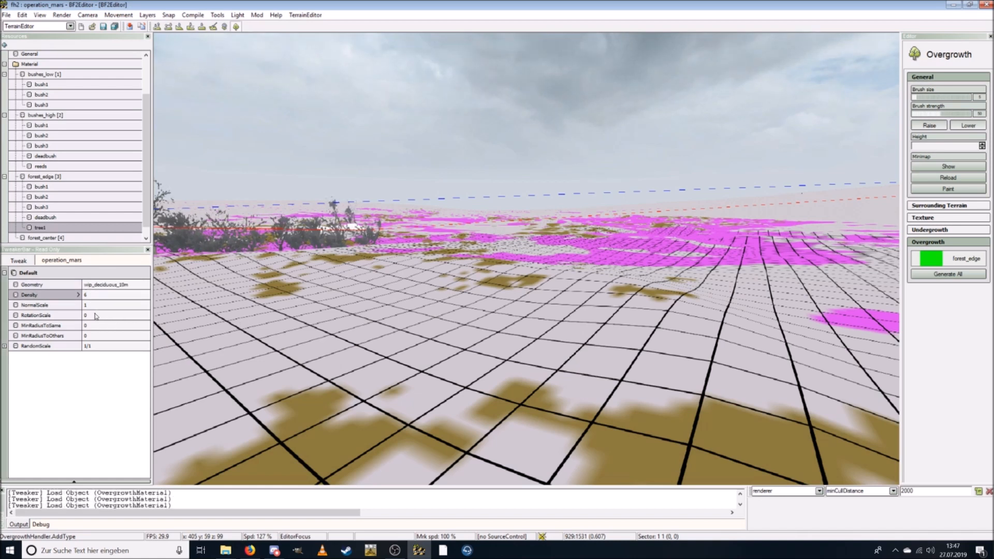
pyautogui.click(95, 314)
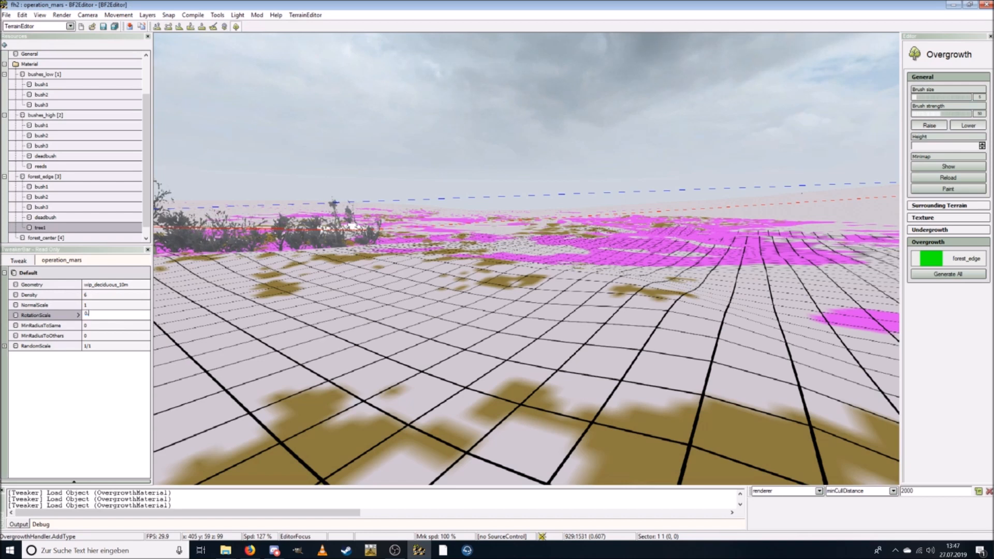
pyautogui.write('0.1')
pyautogui.press('Return')
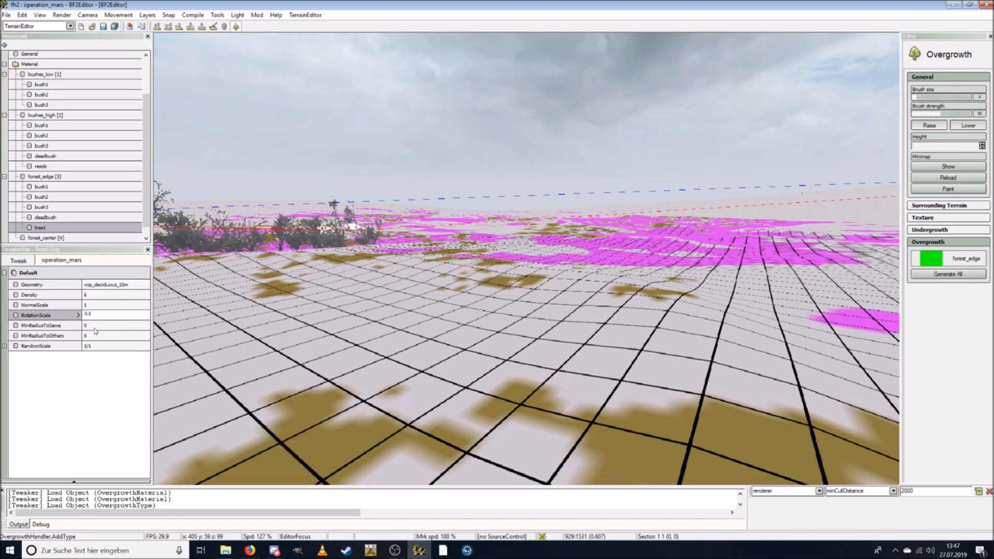
# Step: Set the forest_edge tree1 type's minimum radius to the same type to 0.5 and its minimum radius to others to 0.3
pyautogui.click(95, 326)
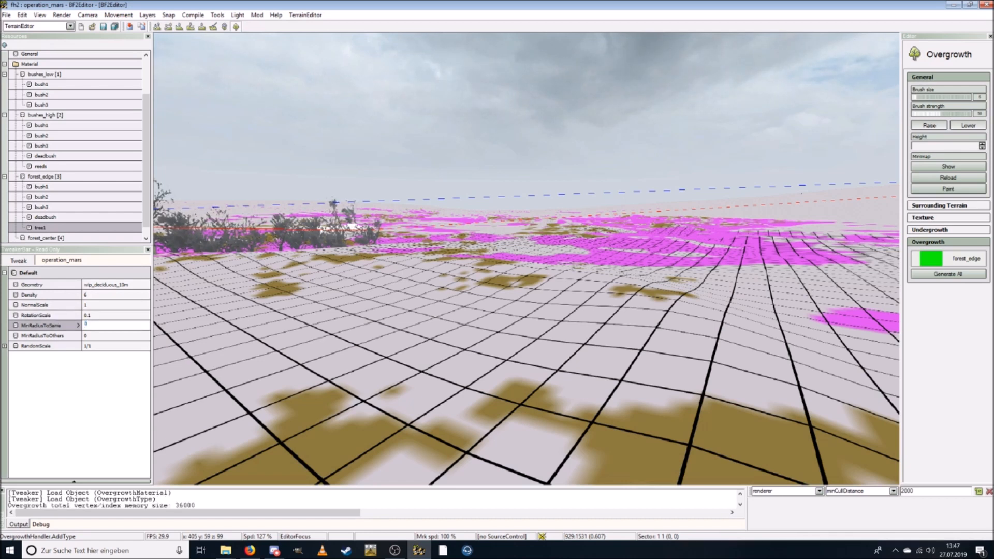
pyautogui.write('0.5')
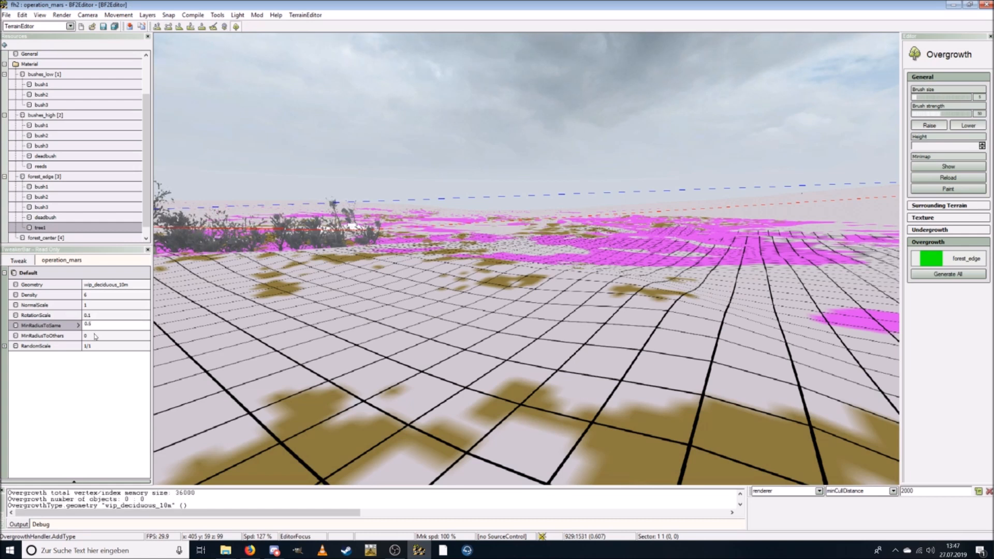
pyautogui.press('Return')
pyautogui.click(93, 336)
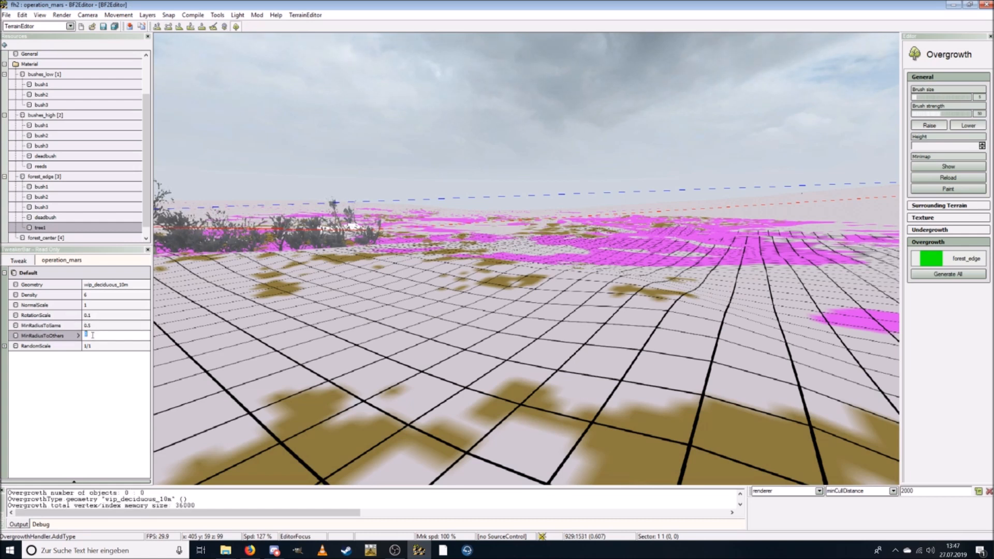
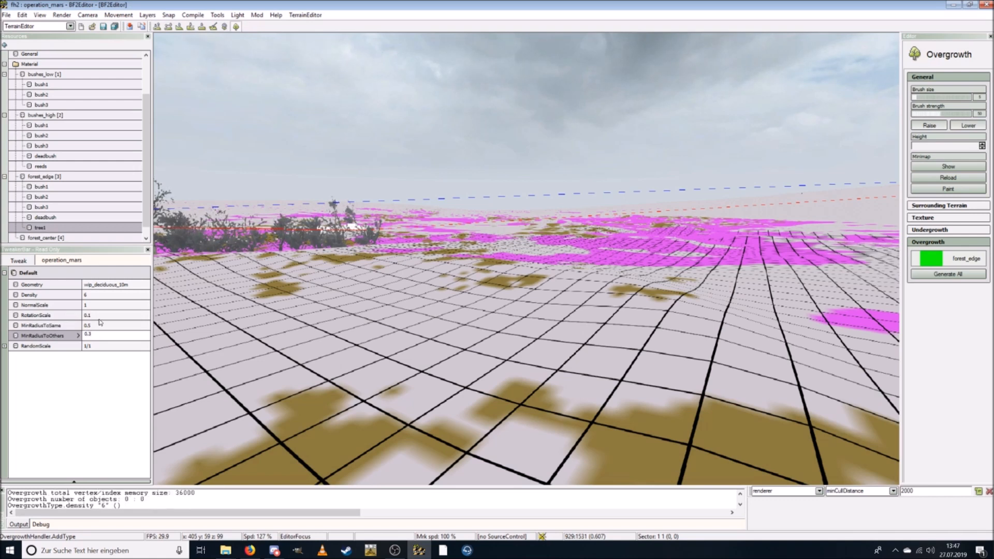
pyautogui.press('Return')
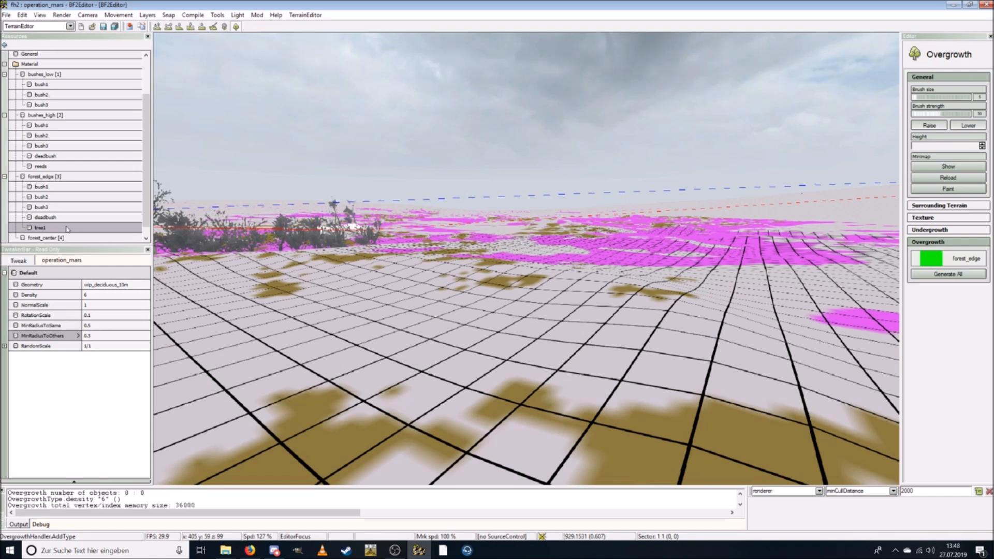
# Step: Add a vegetation type named tree2 to the forest_edge material
pyautogui.rightClick(52, 177)
pyautogui.click(59, 183)
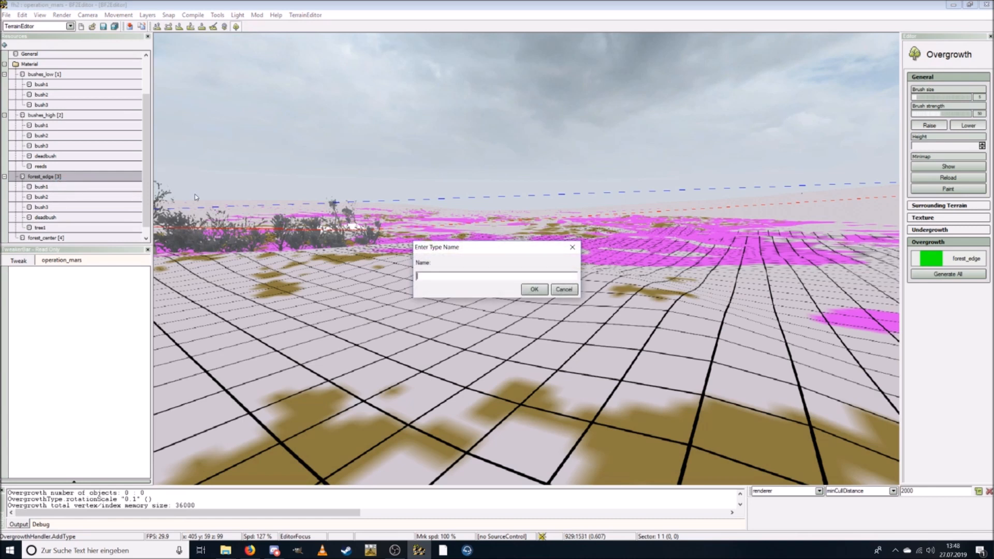
pyautogui.write('tree2')
pyautogui.click(534, 290)
# Step: Assign the wip_deciduous_13m.con geometry from the wip_stvith vegetation folder to the tree2 type in forest_edge
pyautogui.scroll(-1, 94, 220)
pyautogui.click(55, 217)
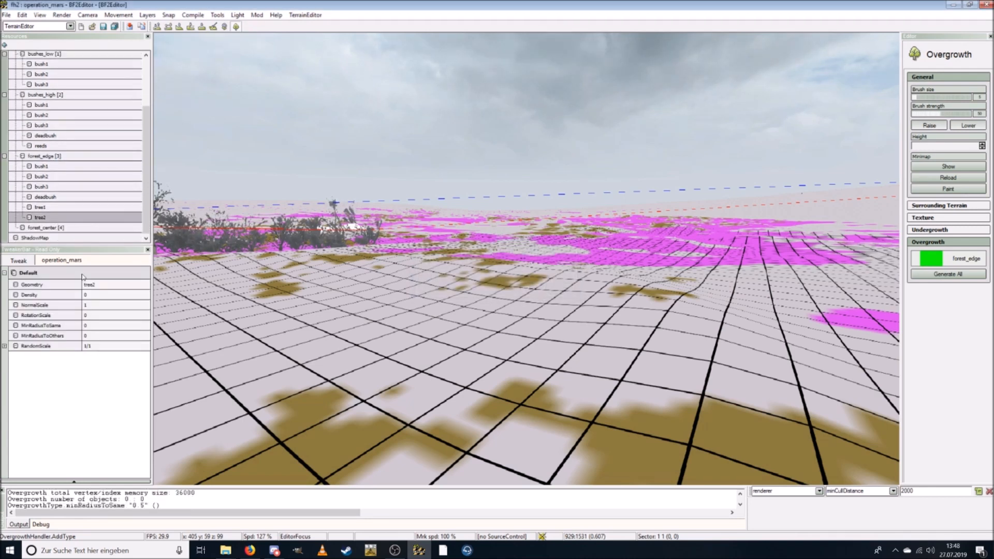
pyautogui.click(90, 286)
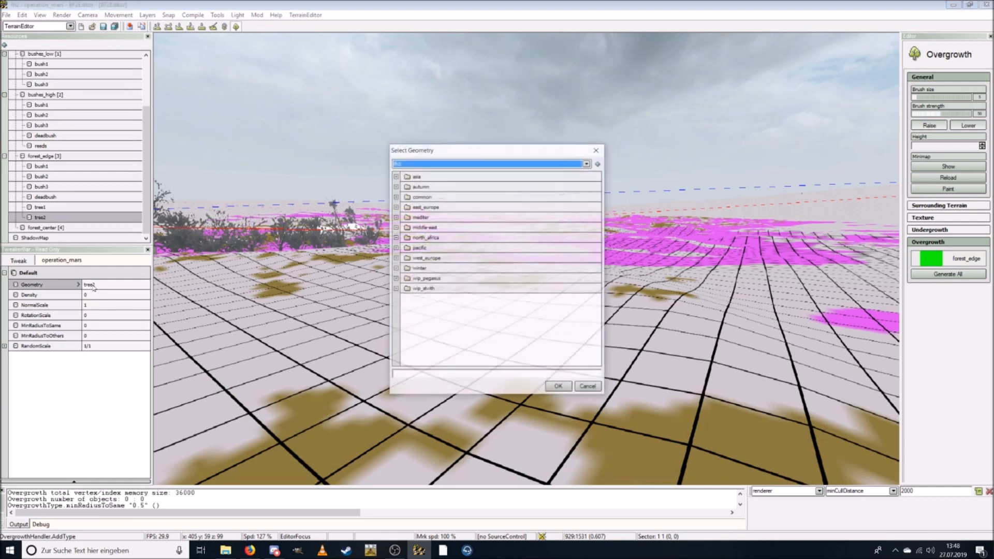
pyautogui.click(396, 289)
pyautogui.click(396, 350)
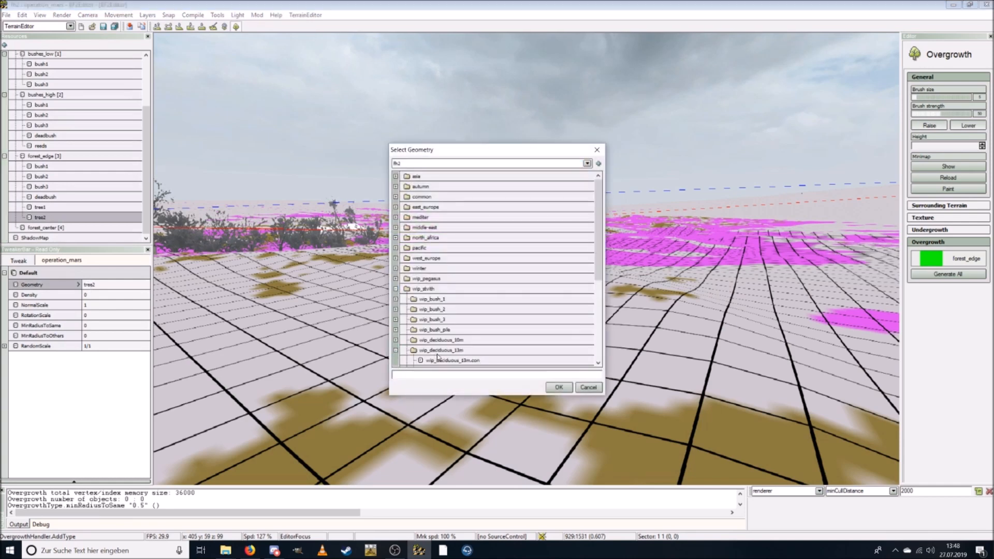
pyautogui.click(441, 360)
pyautogui.click(557, 388)
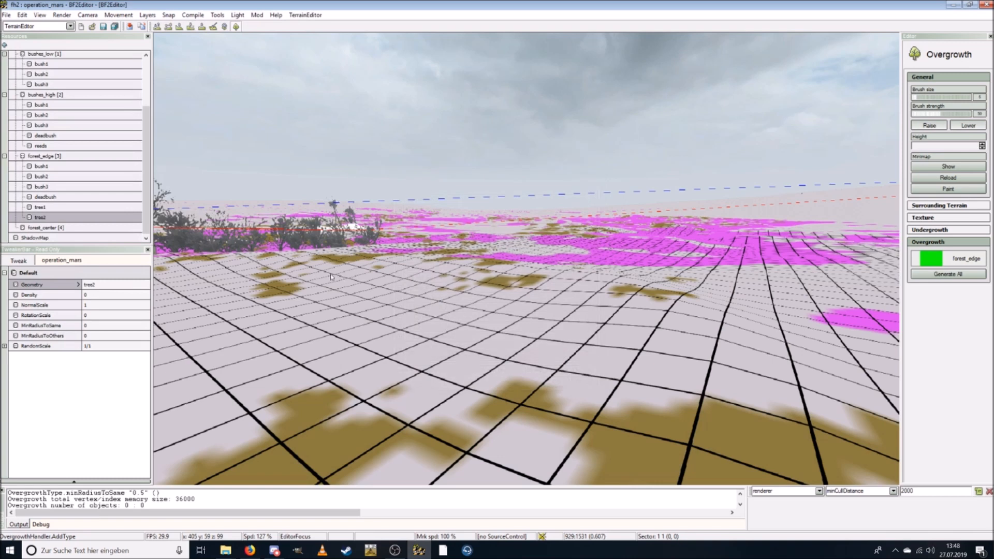
# Step: Set the density of forest_edge's tree2 type to 7 and its rotation scale to 0.1
pyautogui.click(100, 295)
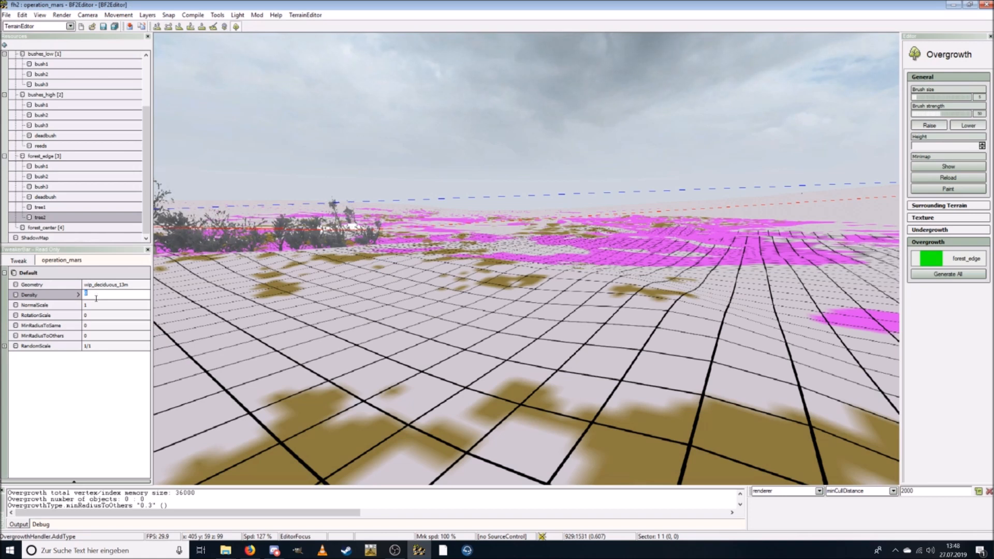
pyautogui.write('7')
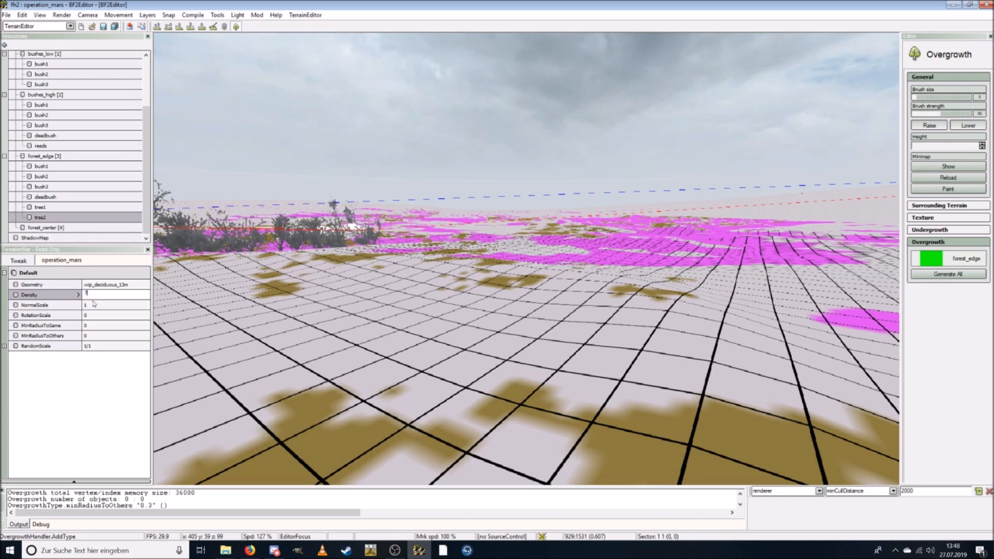
pyautogui.press('Return')
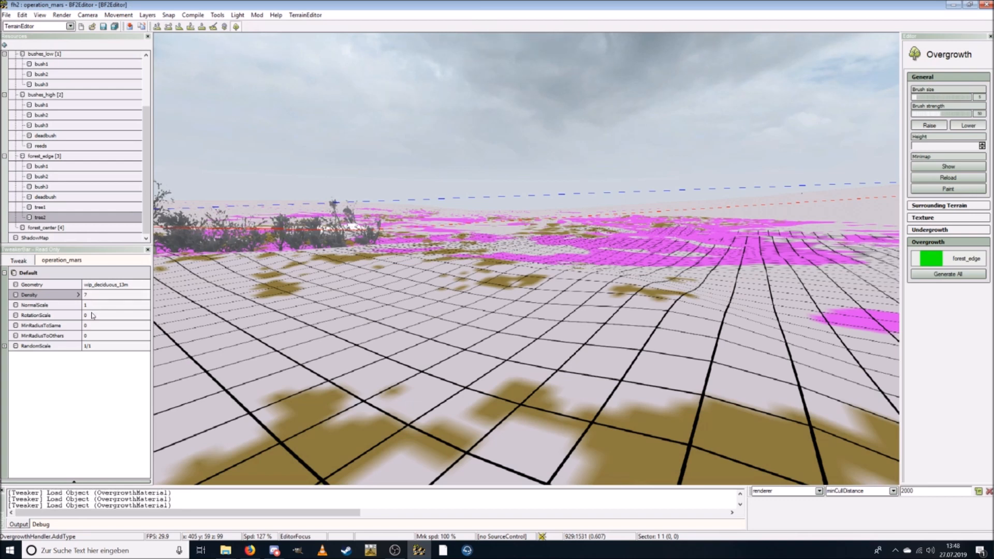
pyautogui.click(92, 313)
pyautogui.write('0')
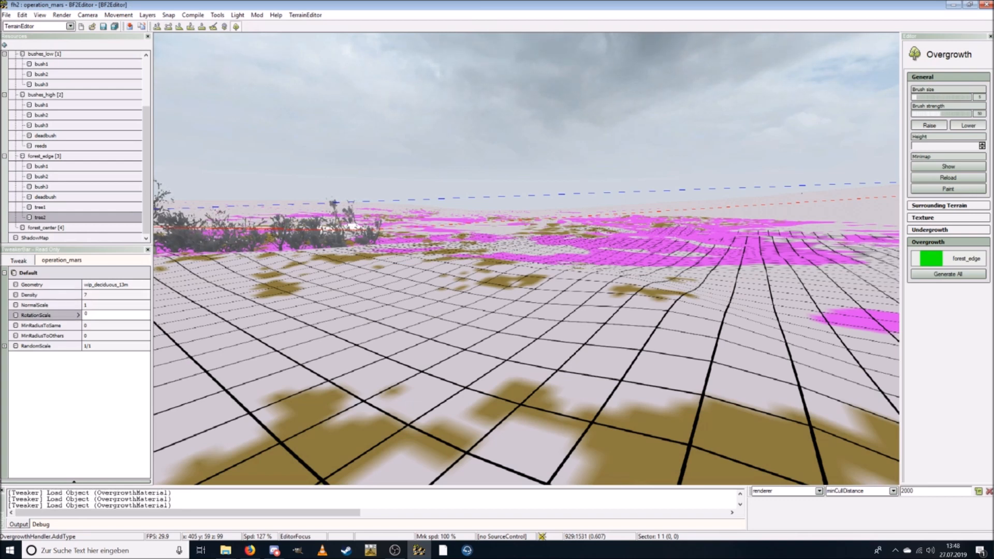
pyautogui.write('.1')
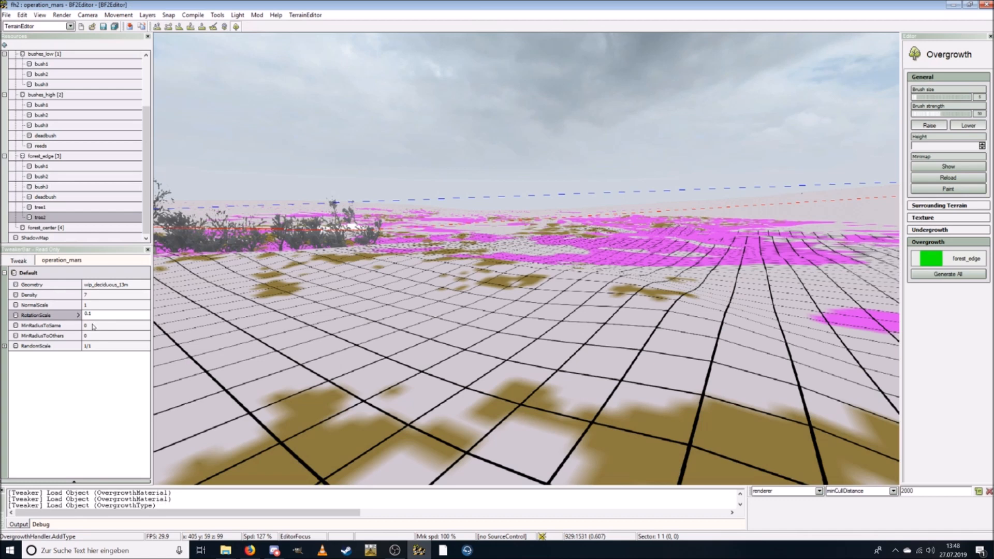
pyautogui.press('Return')
# Step: Set the forest_edge tree2 type's minimum radius to the same type to 0.6 and its minimum radius to others to 0.4
pyautogui.click(90, 327)
pyautogui.write('0.6')
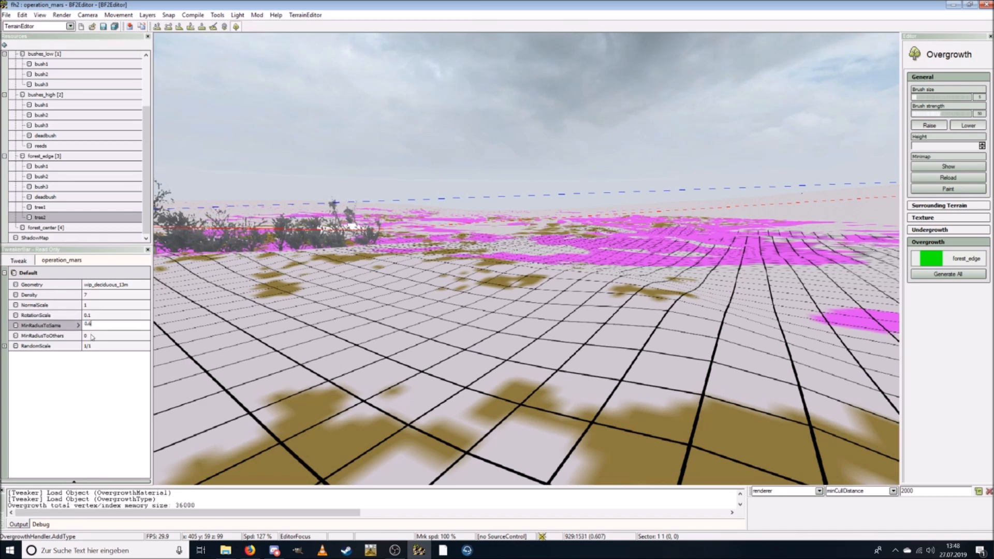
pyautogui.click(90, 336)
pyautogui.write('0.4')
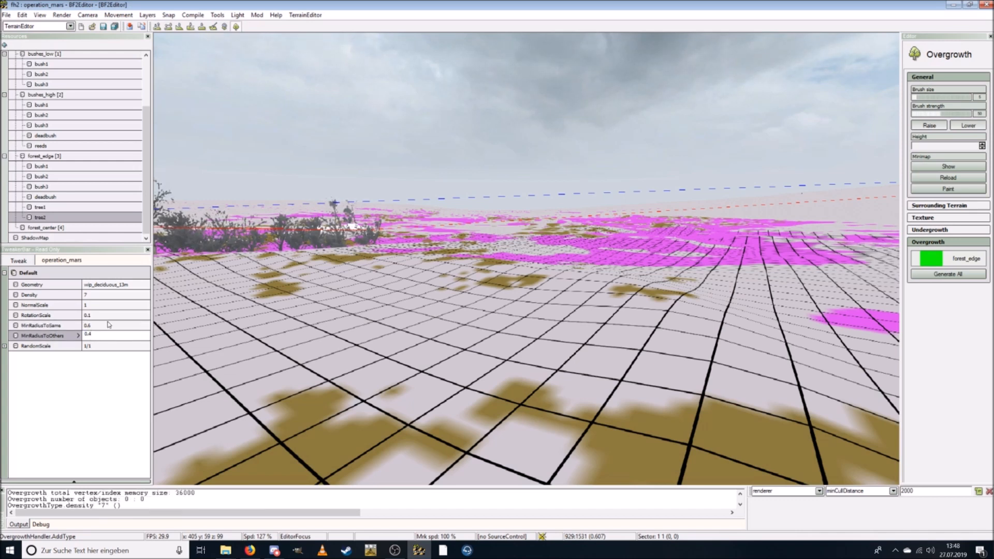
pyautogui.press('Return')
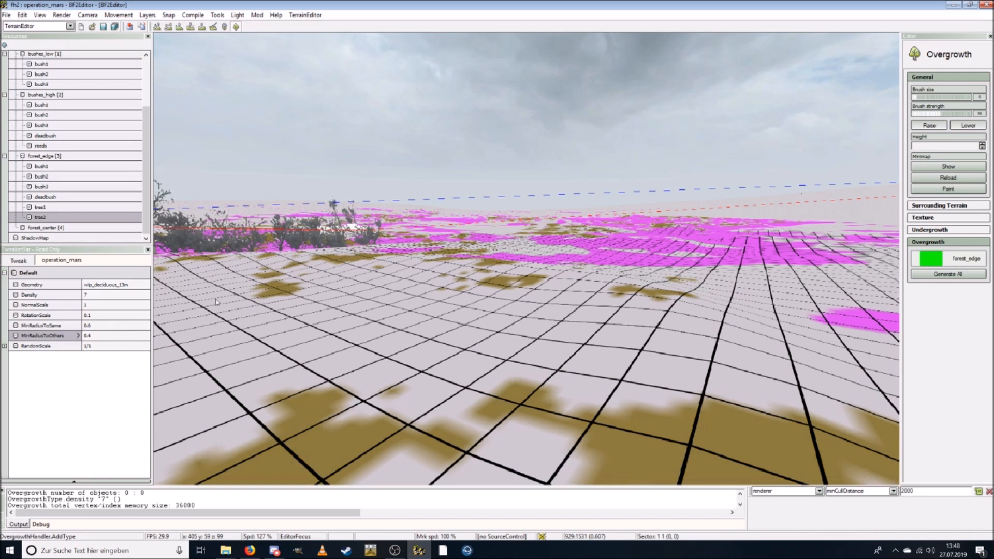
# Step: Add a vegetation type named bush1 to the forest_center material
pyautogui.click(50, 228)
pyautogui.rightClick(51, 232)
pyautogui.click(51, 233)
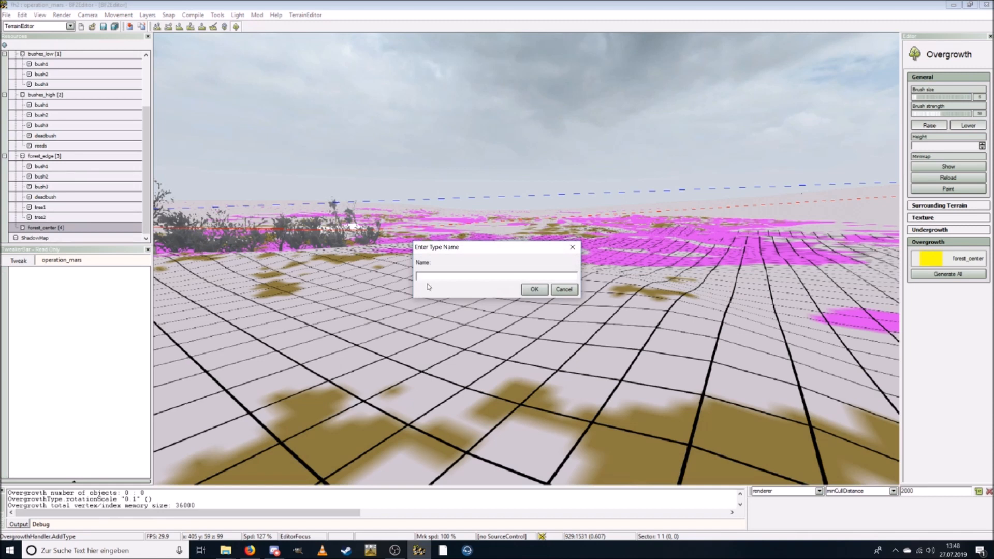
pyautogui.write('bush1')
pyautogui.click(534, 290)
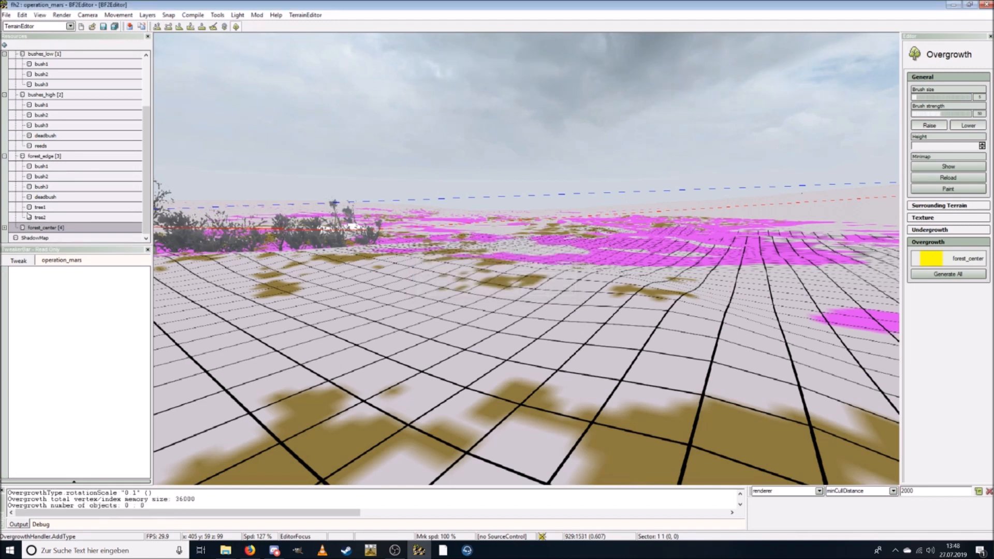
# Step: Assign the wip_bush_1.con geometry from the wip_stvith vegetation folder to the bush1 type in forest_center
pyautogui.click(4, 228)
pyautogui.click(37, 228)
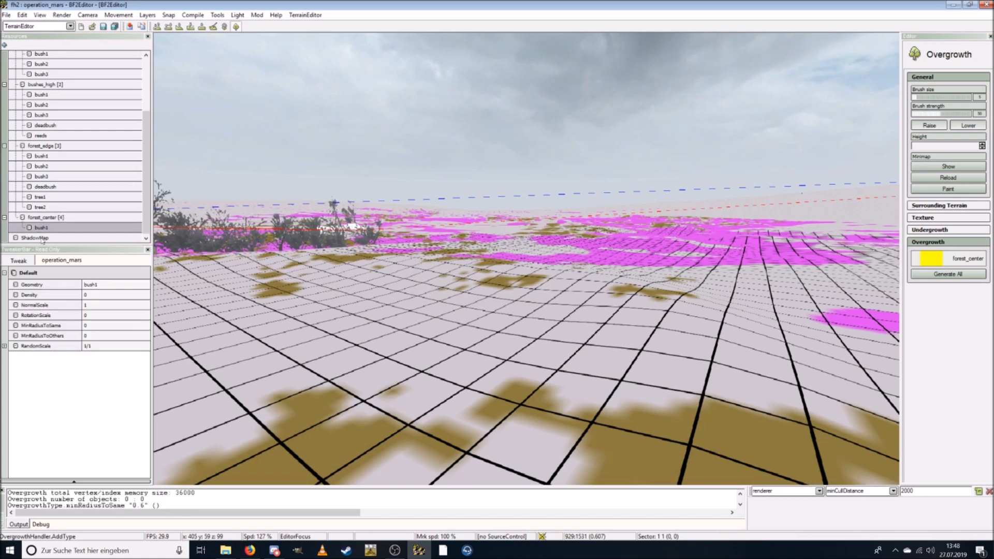
pyautogui.click(91, 286)
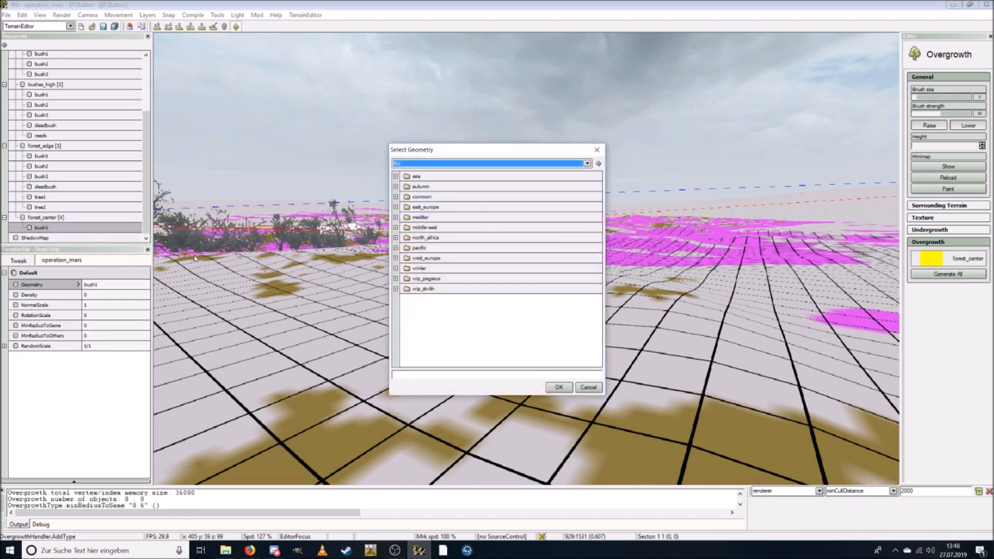
pyautogui.click(396, 288)
pyautogui.click(396, 299)
pyautogui.click(443, 309)
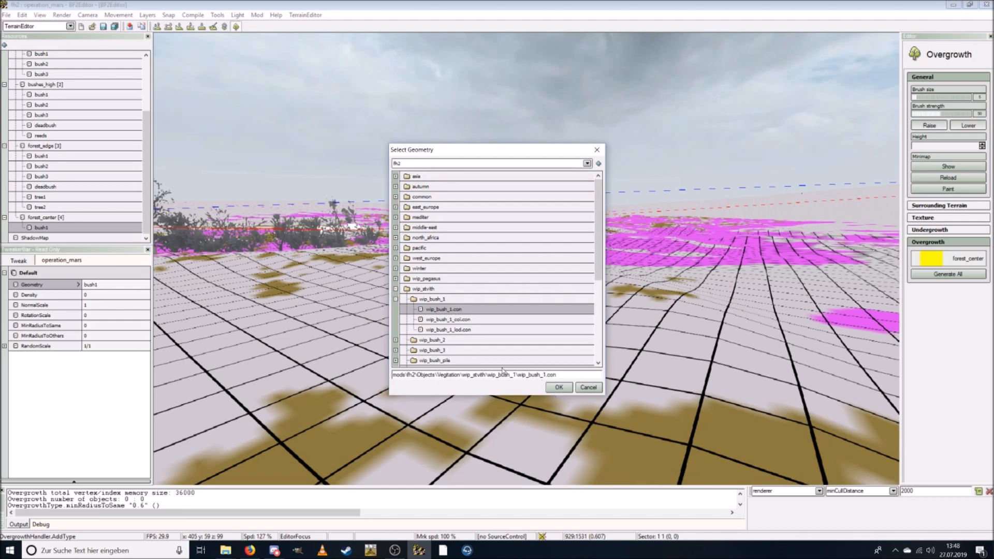
pyautogui.click(559, 387)
# Step: Set the density of forest_center's bush1 type to 5 and its rotation scale to 1
pyautogui.click(106, 294)
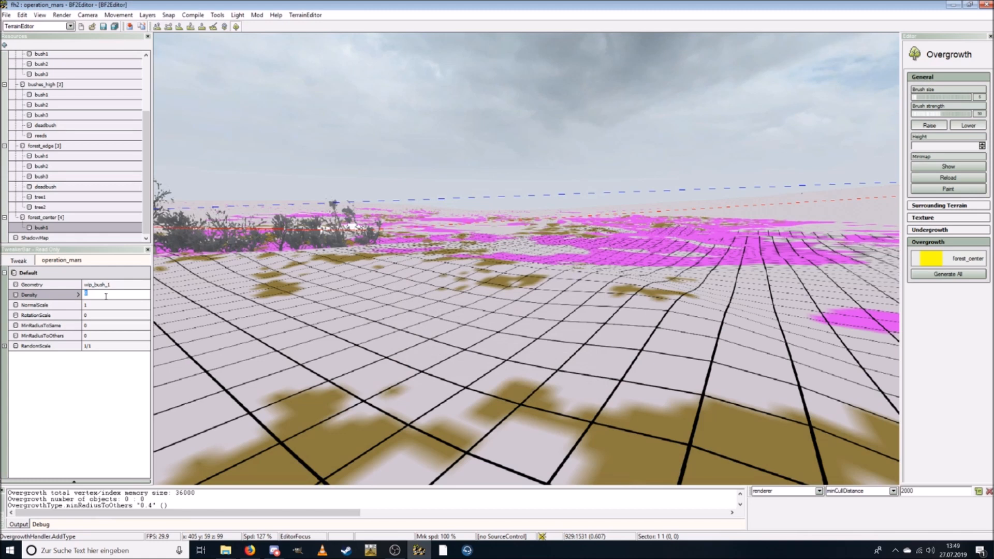
pyautogui.write('5')
pyautogui.press('Return')
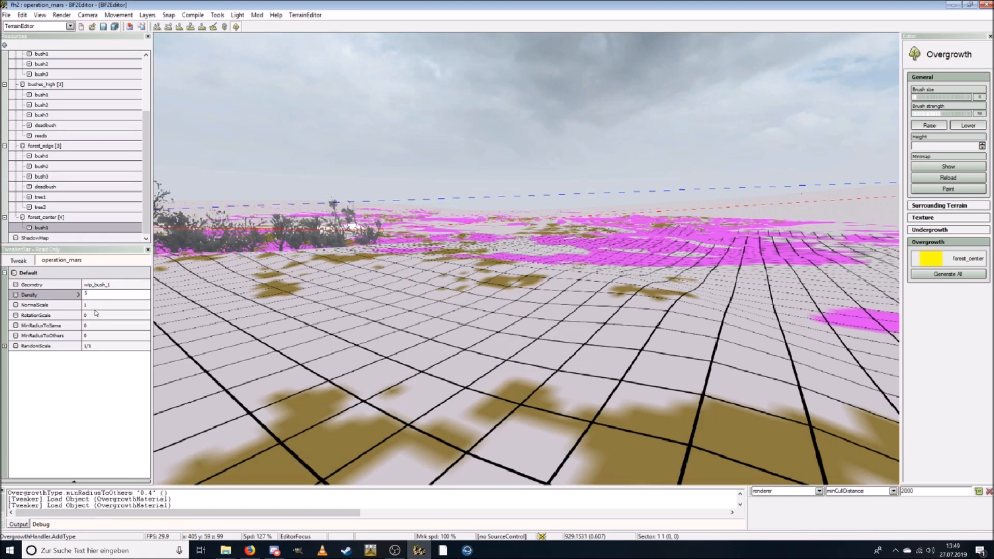
pyautogui.click(91, 315)
pyautogui.write('1')
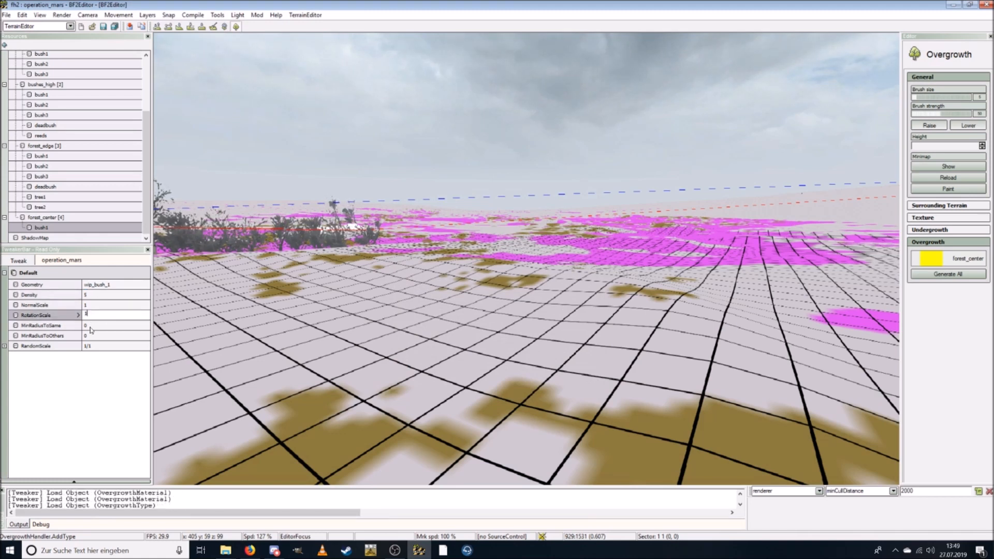
# Step: Set the forest_center bush1 type's minimum radius to the same type to 0.3 and its minimum radius to others to 0.1
pyautogui.click(91, 325)
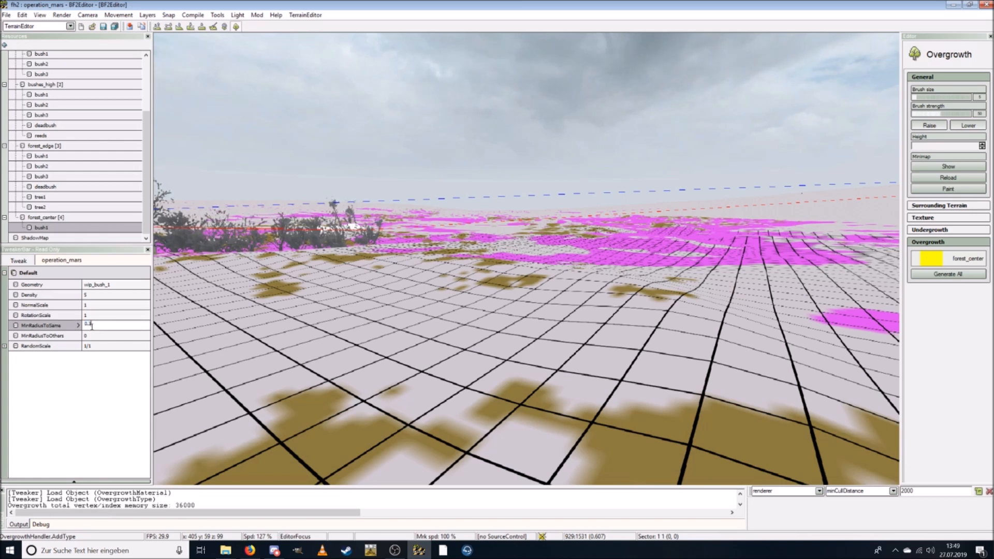
pyautogui.press('Return')
pyautogui.click(91, 336)
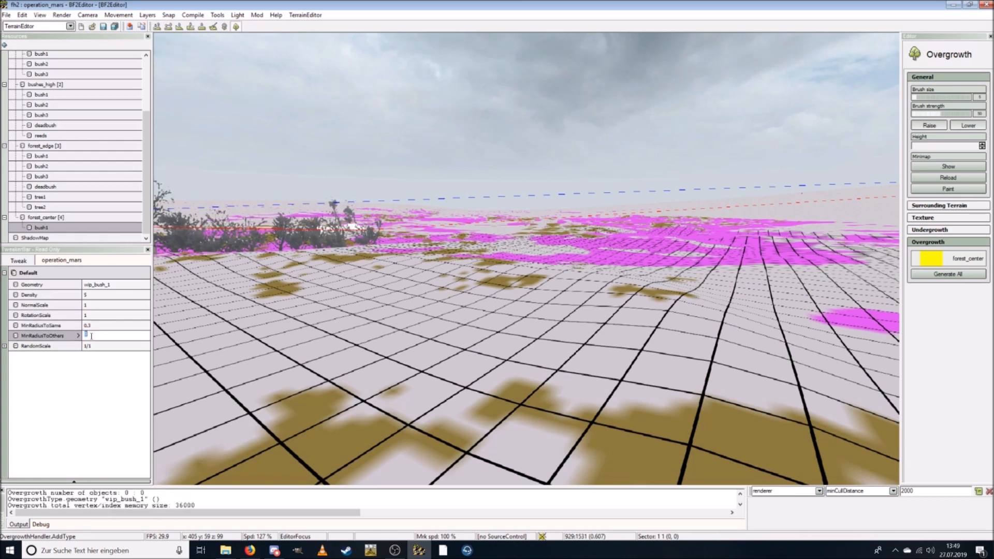
pyautogui.write('0.4')
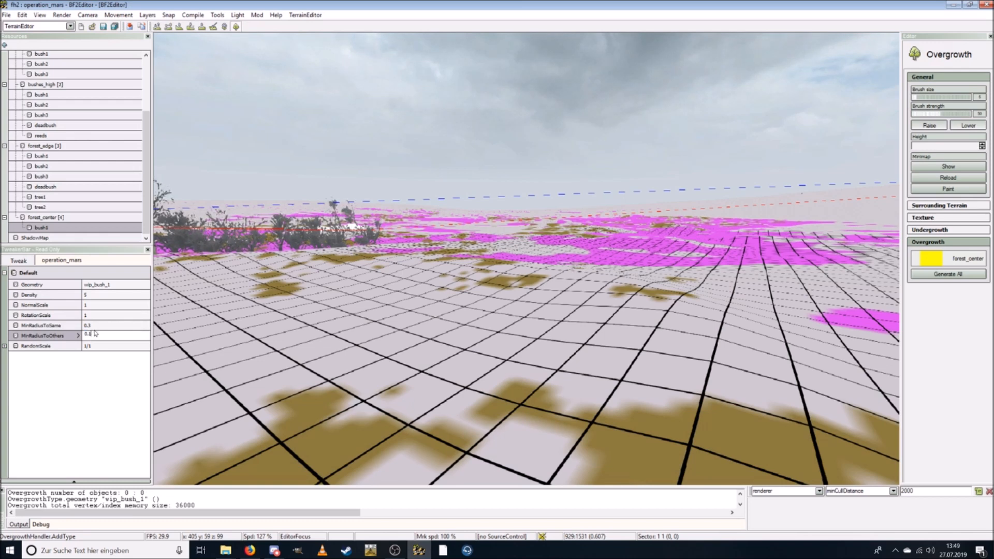
pyautogui.press('Return')
# Step: Add a vegetation type named bush2 to the forest_center material
pyautogui.click(62, 225)
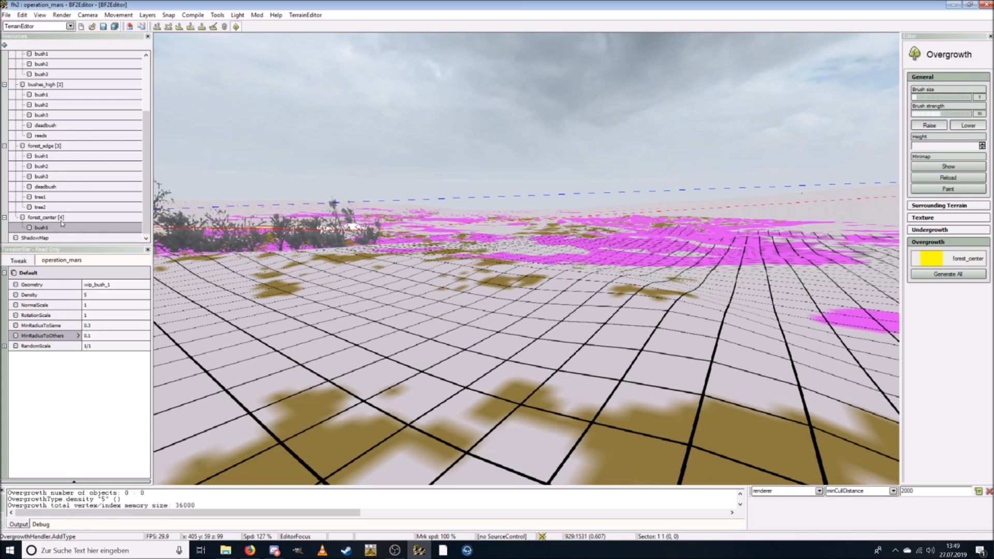
pyautogui.rightClick(59, 218)
pyautogui.click(67, 222)
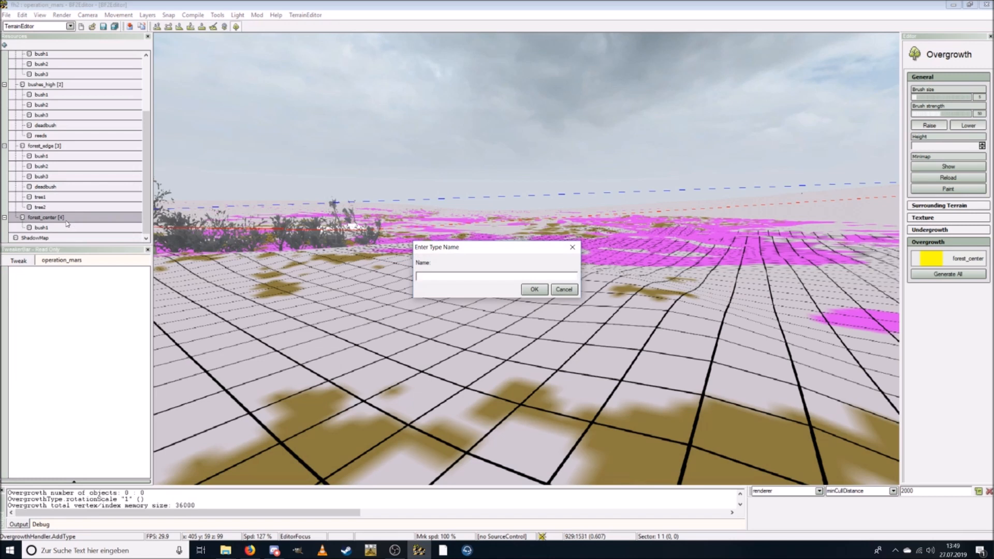
pyautogui.write('bush2')
pyautogui.click(526, 291)
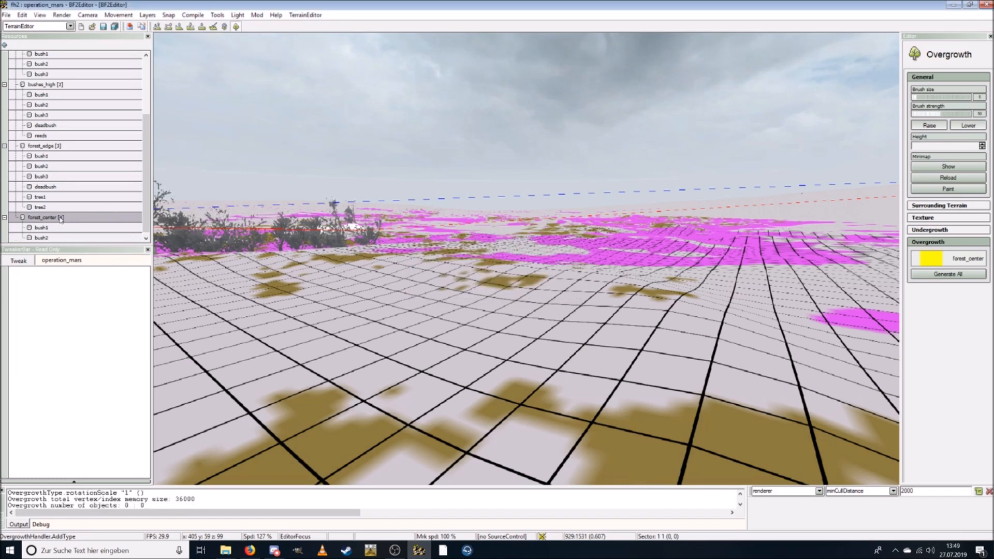
# Step: Assign the wip_bush_2 geometry from the wip_stvith vegetation folder to the bush2 type in forest_center
pyautogui.click(47, 228)
pyautogui.click(93, 284)
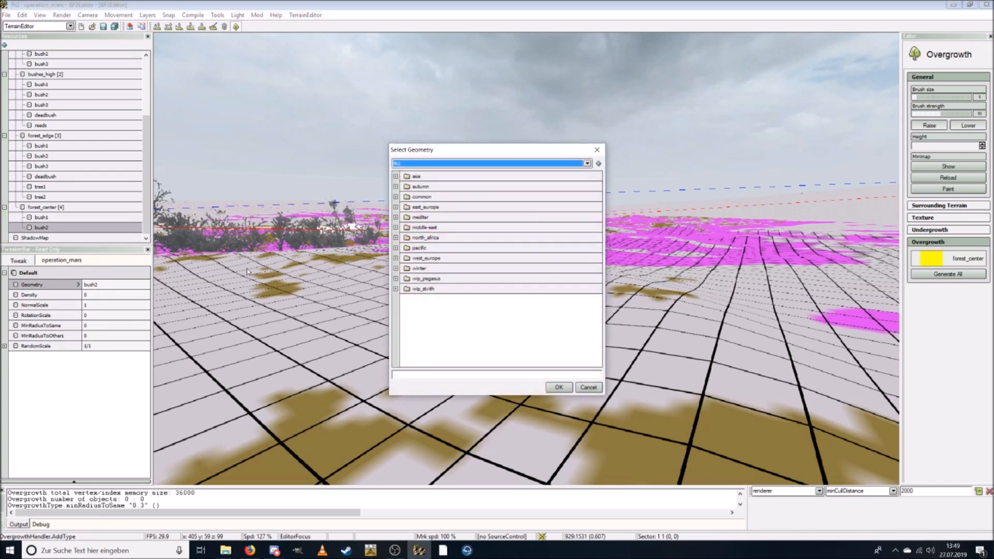
pyautogui.click(396, 289)
pyautogui.scroll(-1, 396, 303)
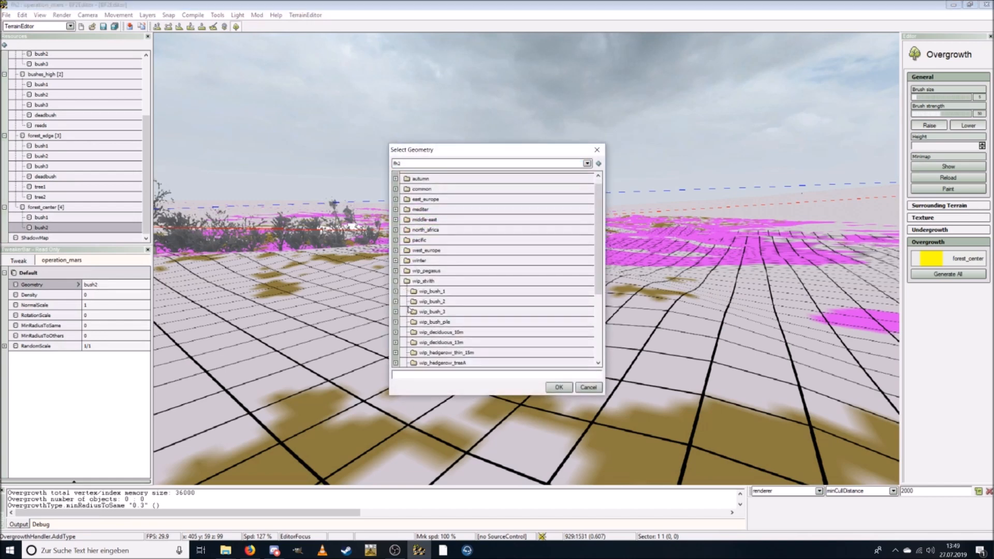
pyautogui.click(428, 312)
pyautogui.click(559, 388)
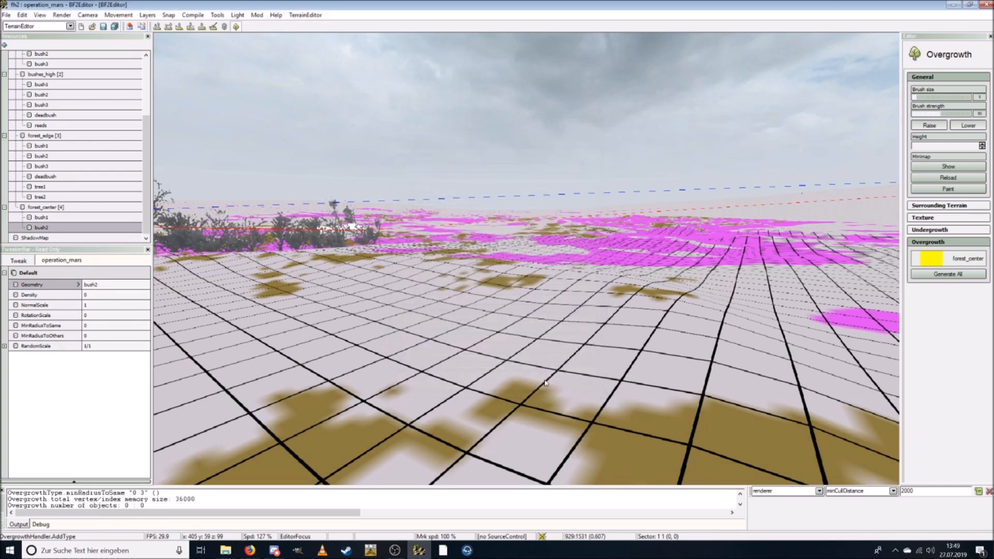
# Step: Set the density of forest_center's bush2 type to 5 and its rotation scale to 1
pyautogui.click(115, 295)
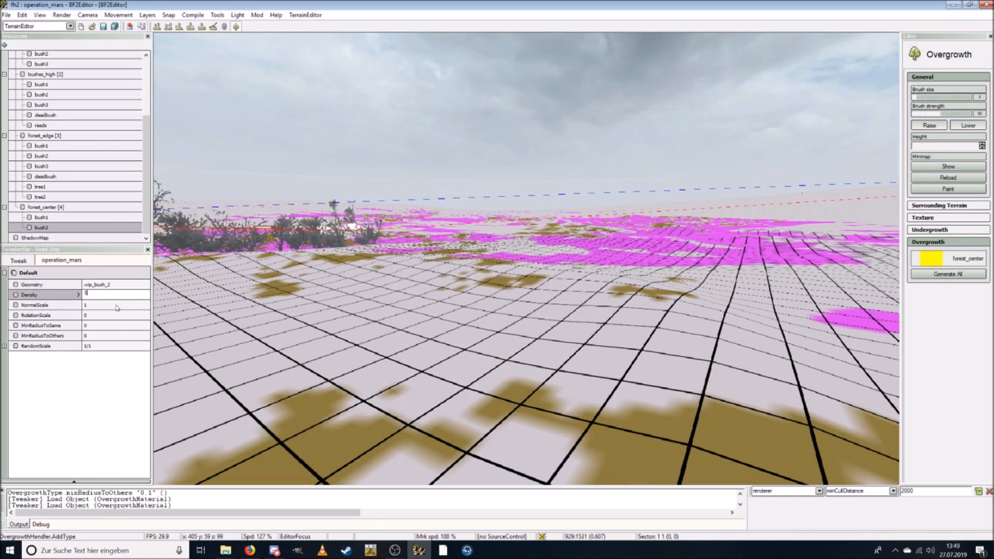
pyautogui.press('Return')
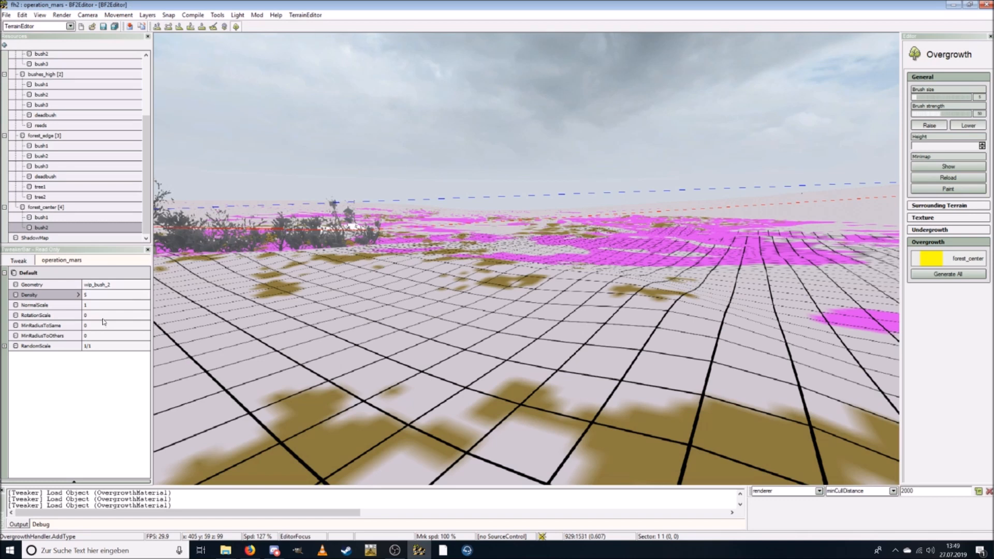
pyautogui.click(102, 317)
pyautogui.write('1')
pyautogui.press('Return')
# Step: Set the forest_center bush2 type's minimum radius to the same type to 0.3 and its minimum radius to others to 0.1
pyautogui.click(99, 327)
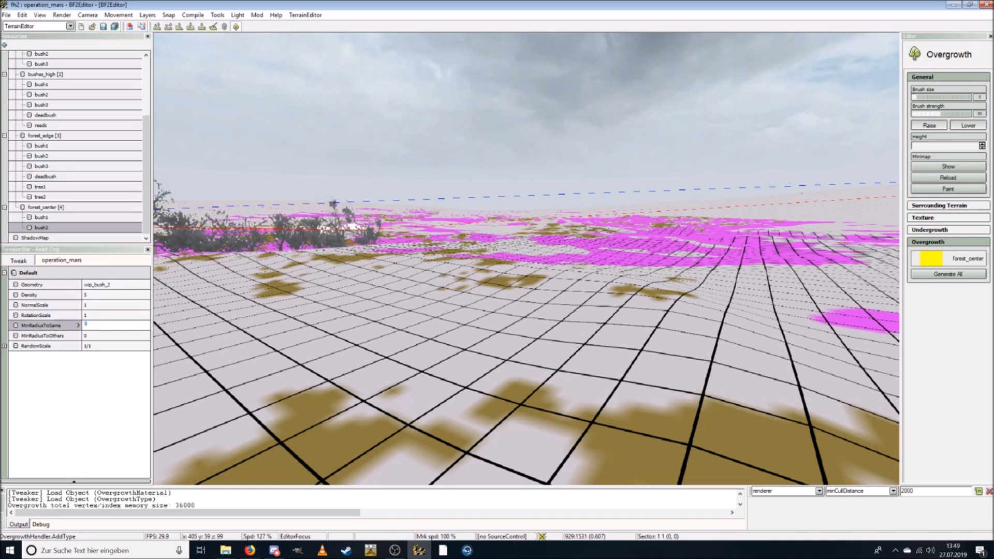
pyautogui.press('Return')
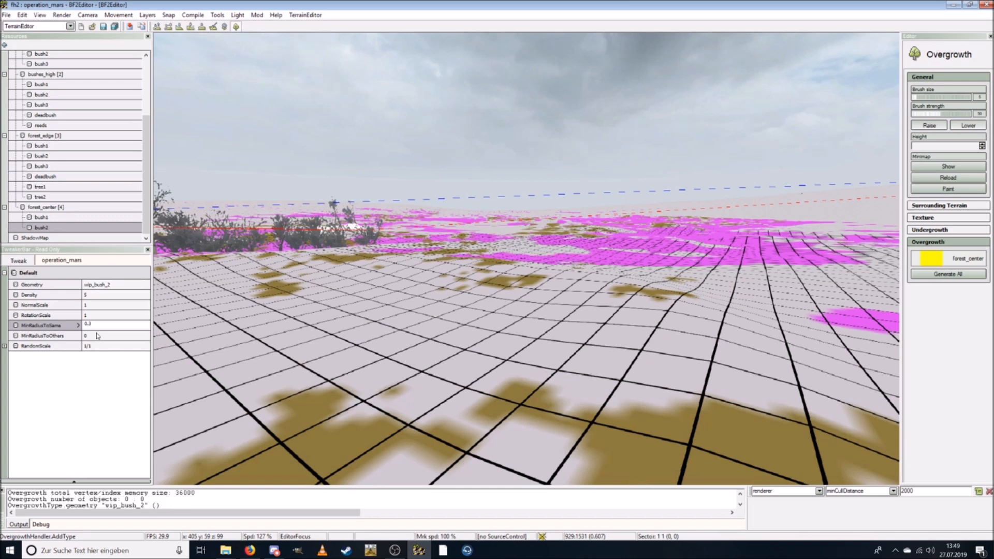
pyautogui.click(96, 335)
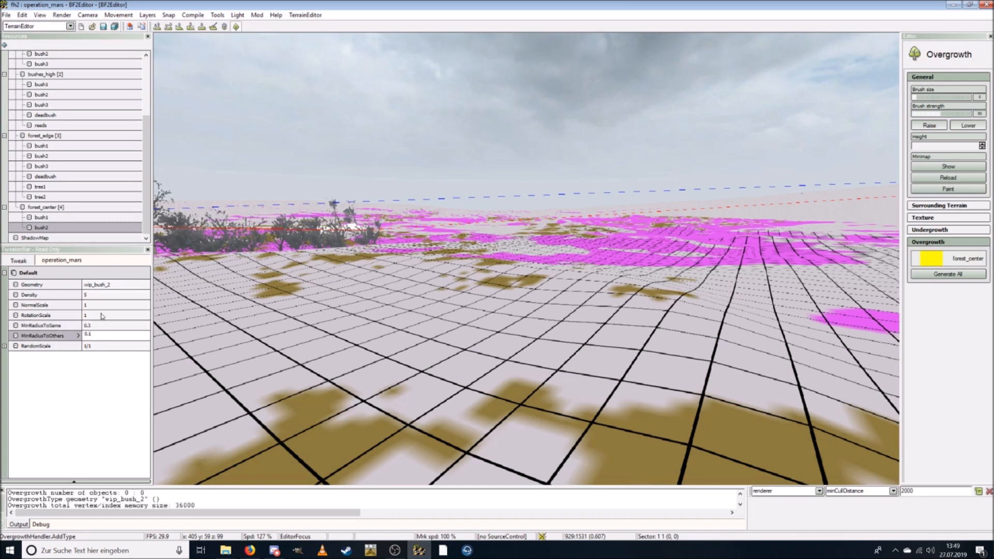
pyautogui.press('Return')
# Step: Add a vegetation type named bush3 to the forest_center material
pyautogui.click(56, 208)
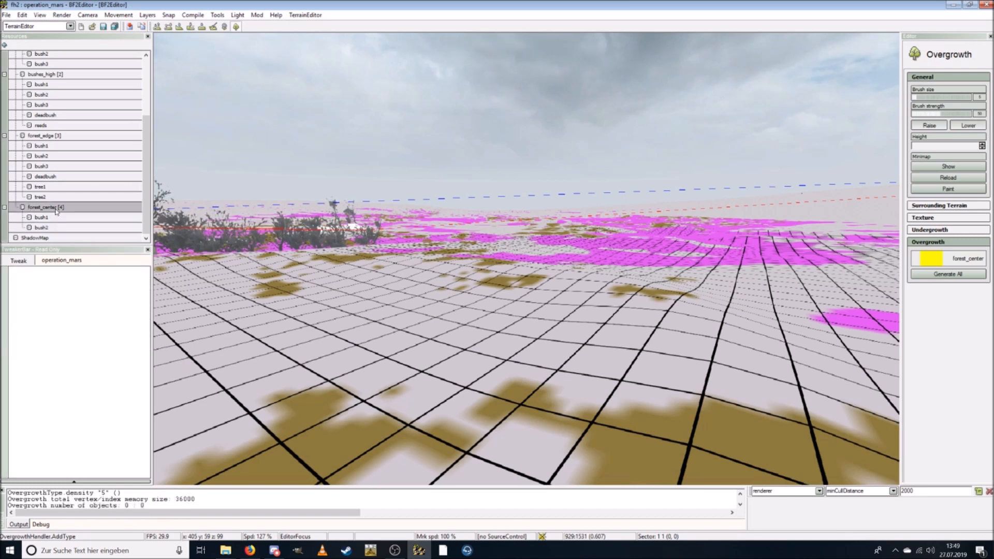
pyautogui.rightClick(55, 208)
pyautogui.click(72, 216)
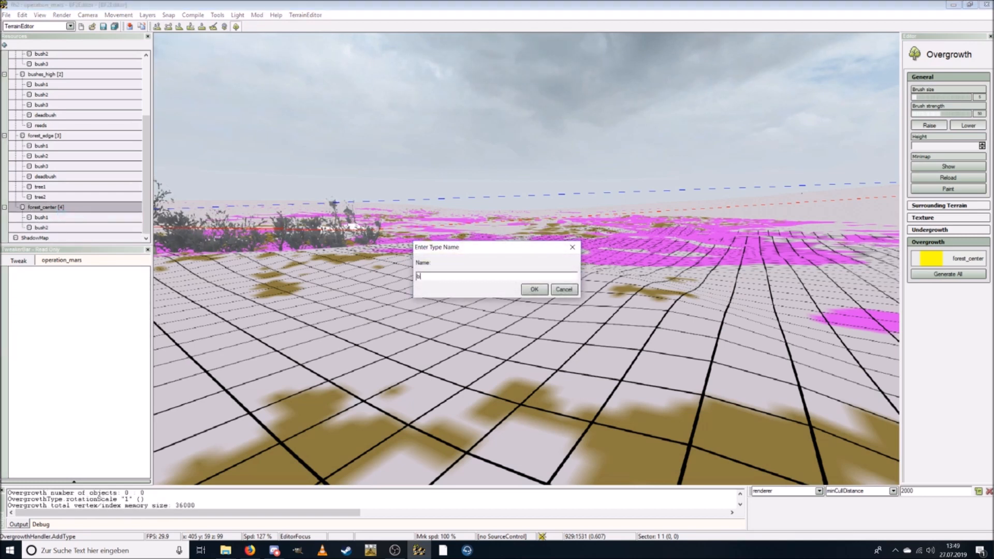
pyautogui.click(533, 290)
# Step: Assign the wip_bush_3 geometry from the wip_stvith vegetation folder to the bush3 type in forest_center
pyautogui.click(65, 238)
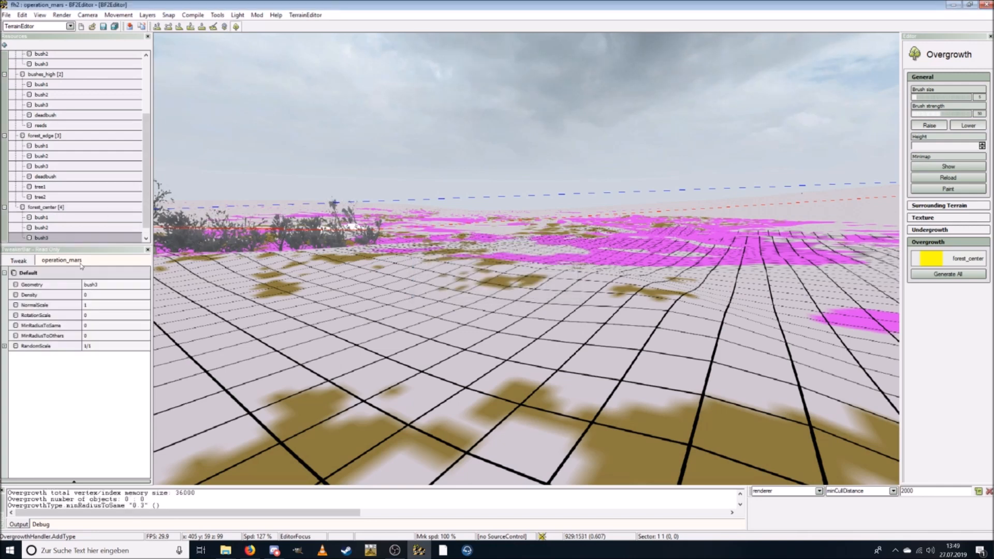
pyautogui.click(92, 284)
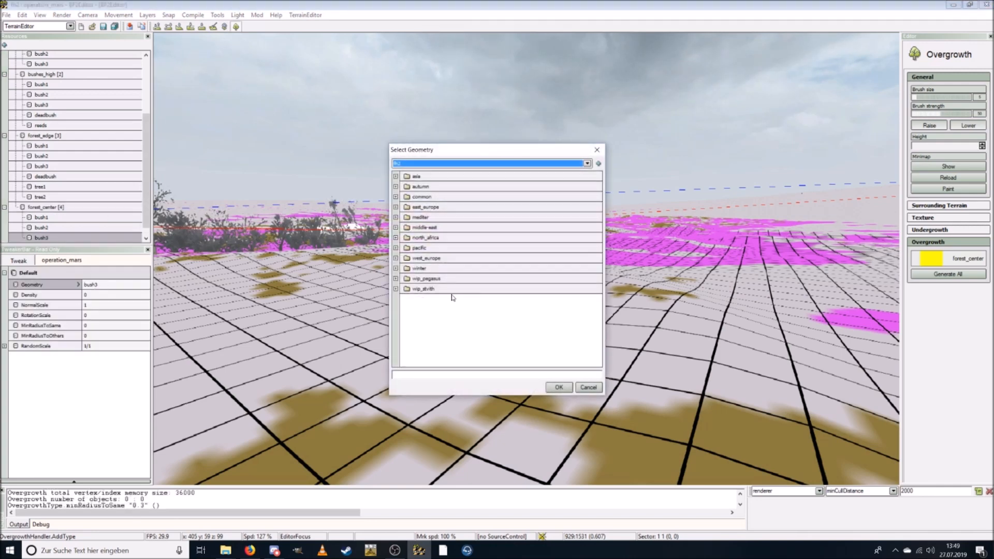
pyautogui.click(396, 288)
pyautogui.click(396, 319)
pyautogui.click(441, 330)
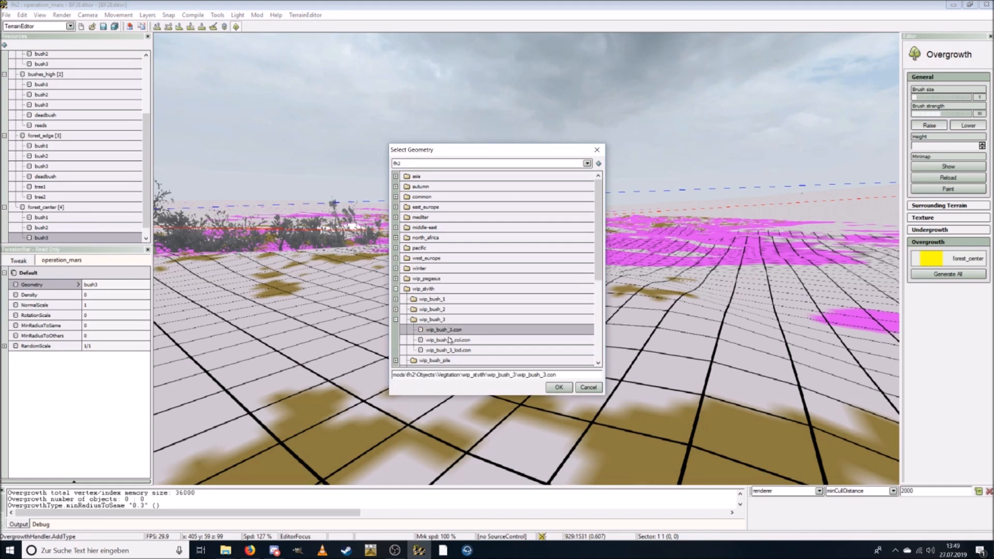
pyautogui.click(550, 390)
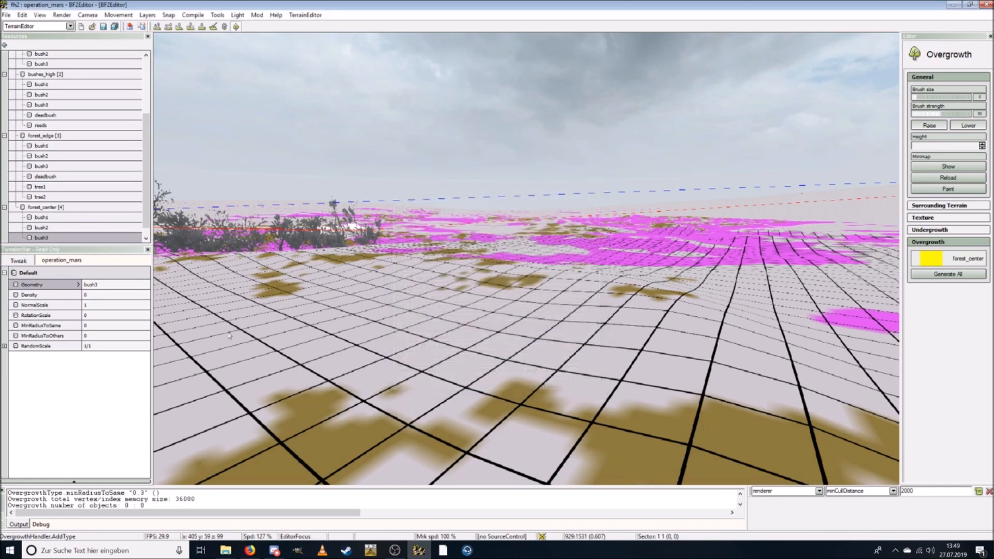
# Step: Set the density of forest_center's bush3 type to 4 and its rotation scale to 1
pyautogui.click(98, 295)
pyautogui.write('4')
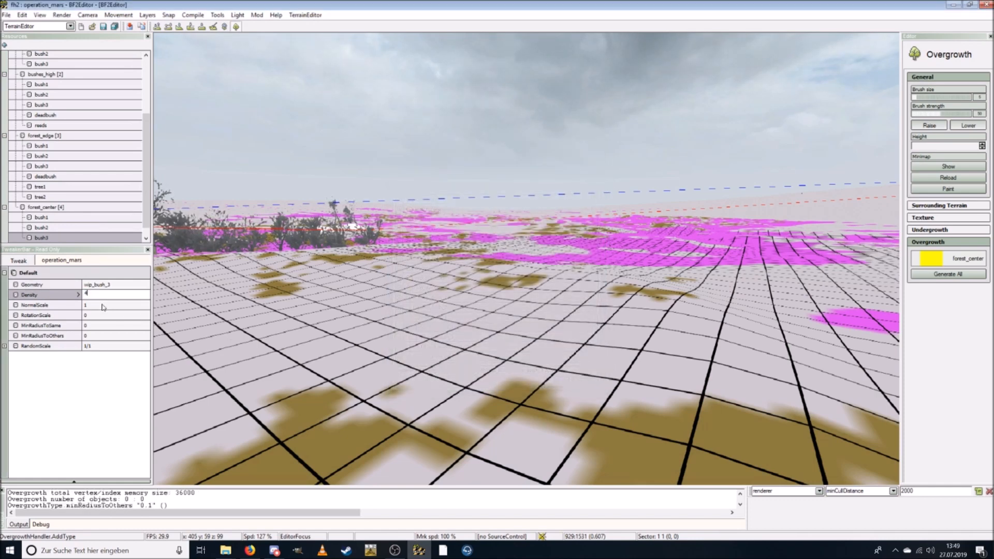
pyautogui.press('Return')
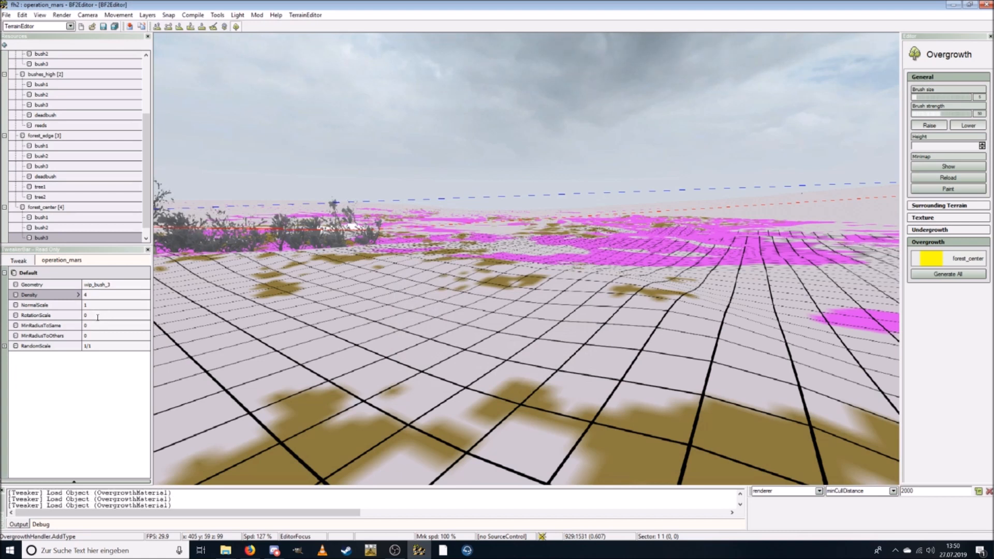
pyautogui.click(99, 317)
pyautogui.write('1')
pyautogui.press('Return')
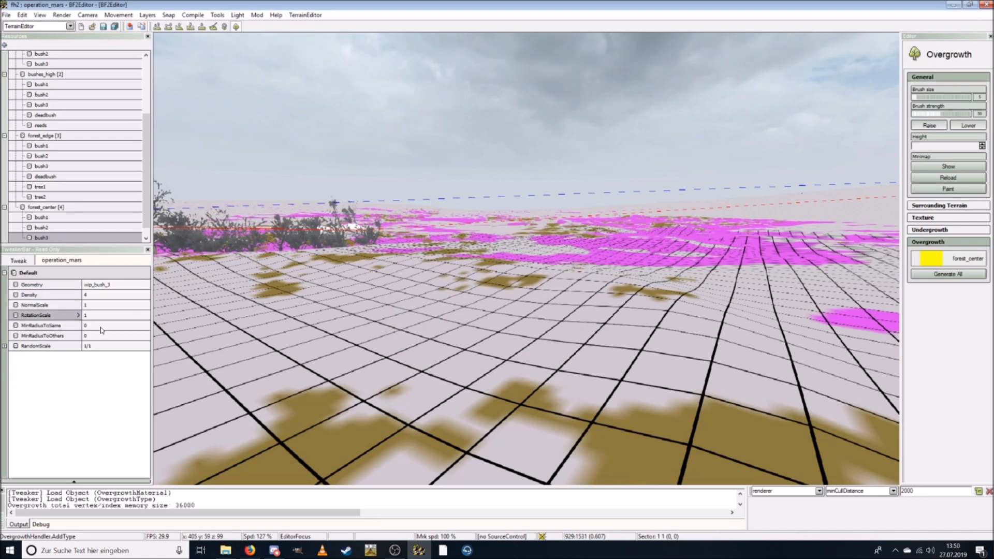
# Step: Set the forest_center bush3 type's minimum radius to the same type to 0.3 and its minimum radius to others to 0.1
pyautogui.click(99, 326)
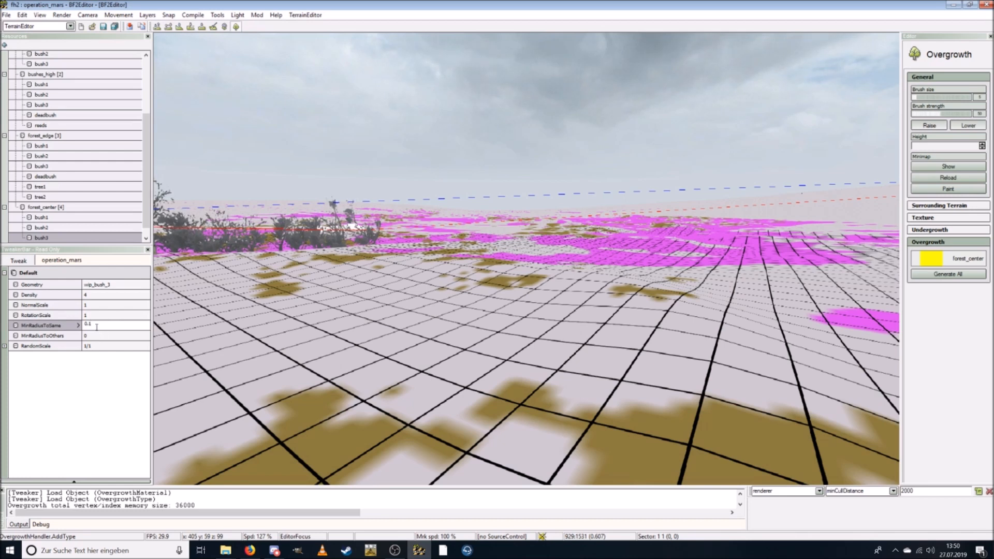
pyautogui.write('0.3')
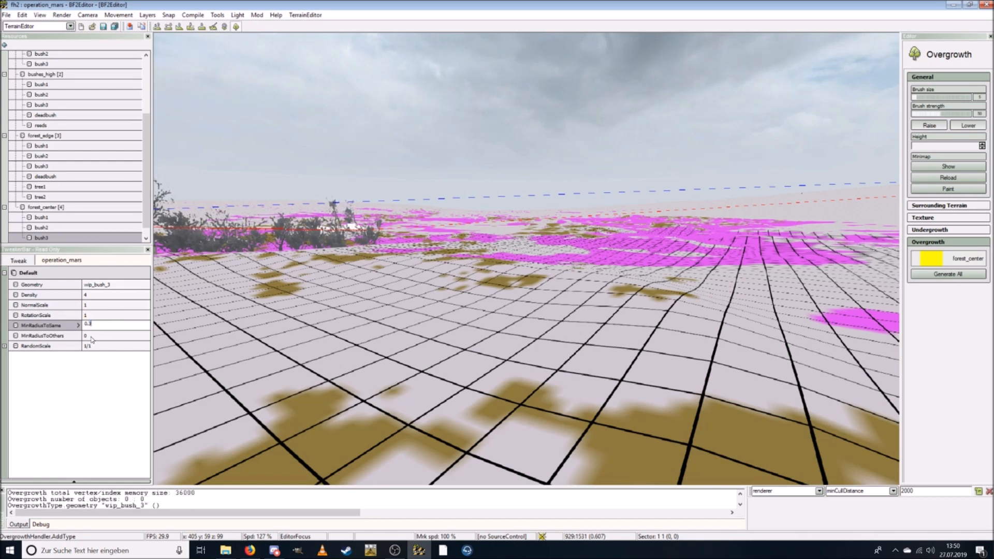
pyautogui.press('Return')
pyautogui.click(90, 335)
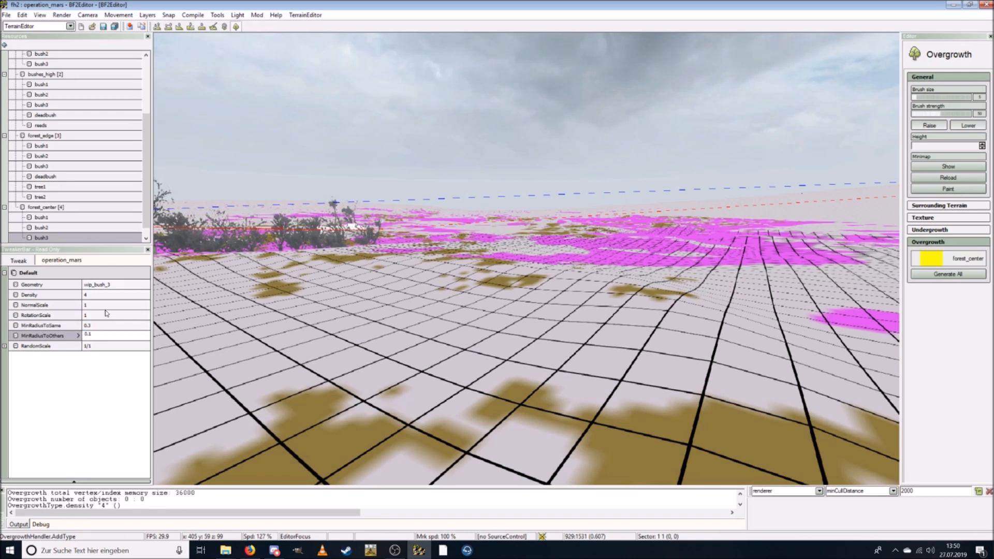
pyautogui.press('Return')
# Step: Add a vegetation type named deadbush to the forest_center material
pyautogui.click(72, 208)
pyautogui.rightClick(73, 209)
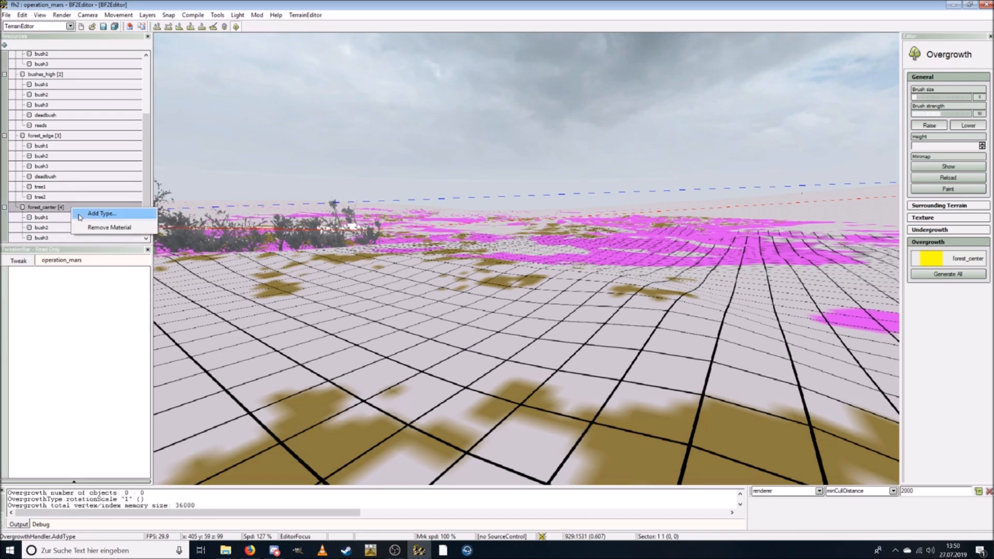
pyautogui.click(93, 213)
pyautogui.write('deadbush')
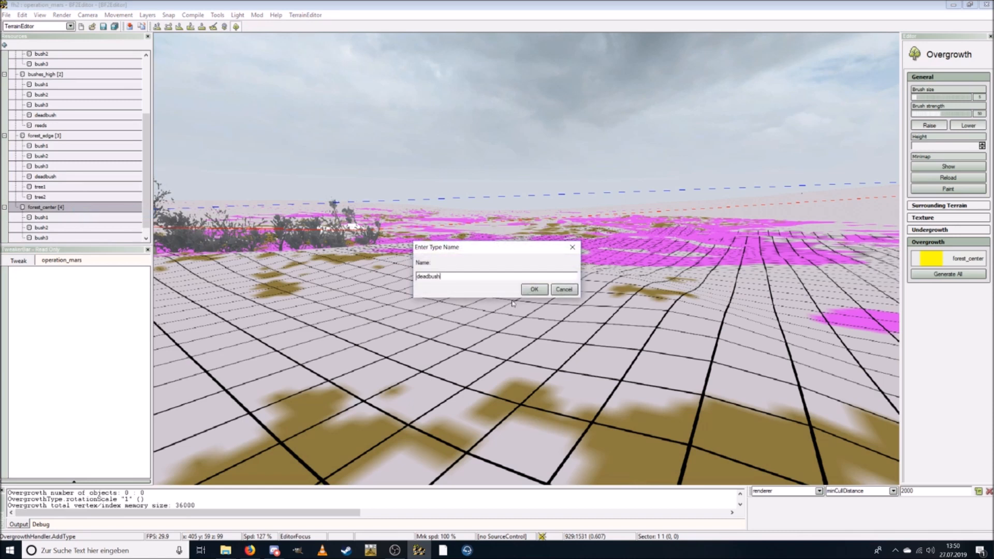
pyautogui.click(534, 289)
# Step: Assign the deadbush geometry from the west_europe vegetation folder to the deadbush type in forest_center
pyautogui.moveTo(144, 184); pyautogui.dragTo(144, 198)
pyautogui.click(61, 228)
pyautogui.click(118, 284)
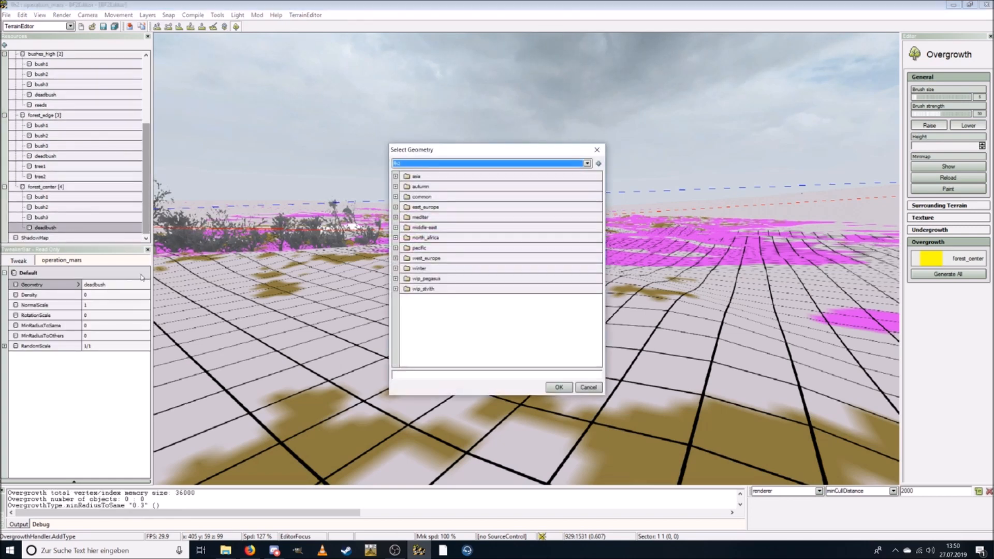
pyautogui.click(395, 289)
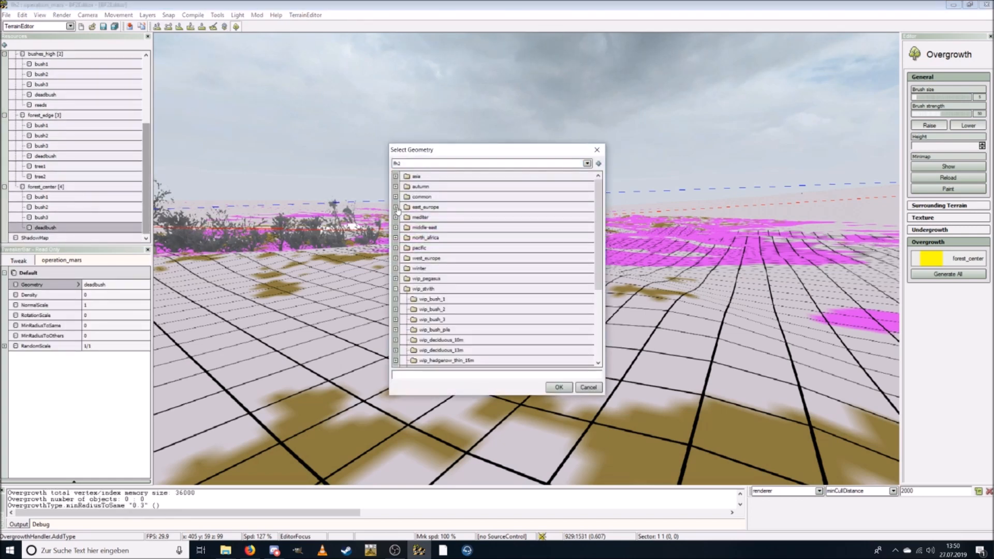
pyautogui.click(396, 258)
pyautogui.scroll(-5, 449, 292)
pyautogui.scroll(-1, 448, 306)
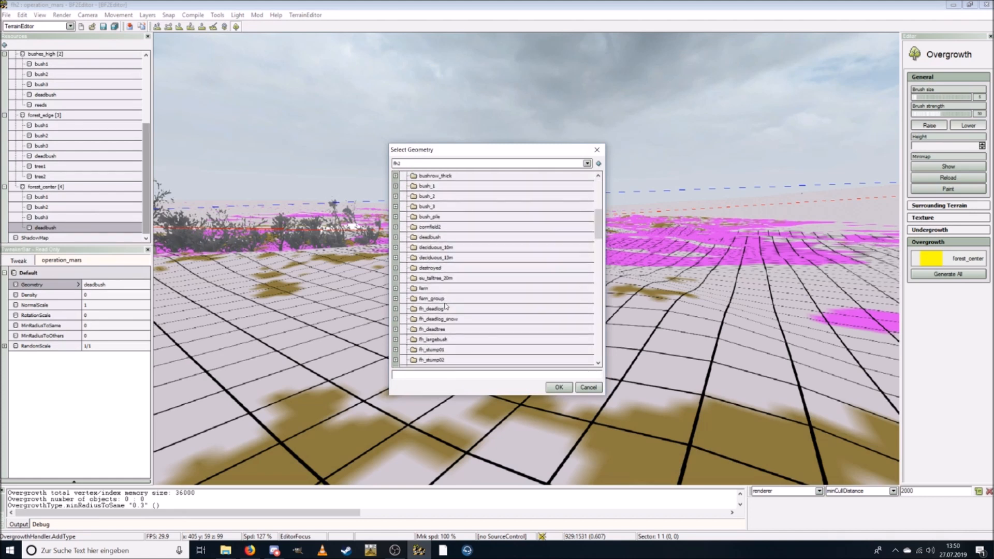
pyautogui.click(396, 237)
pyautogui.click(432, 250)
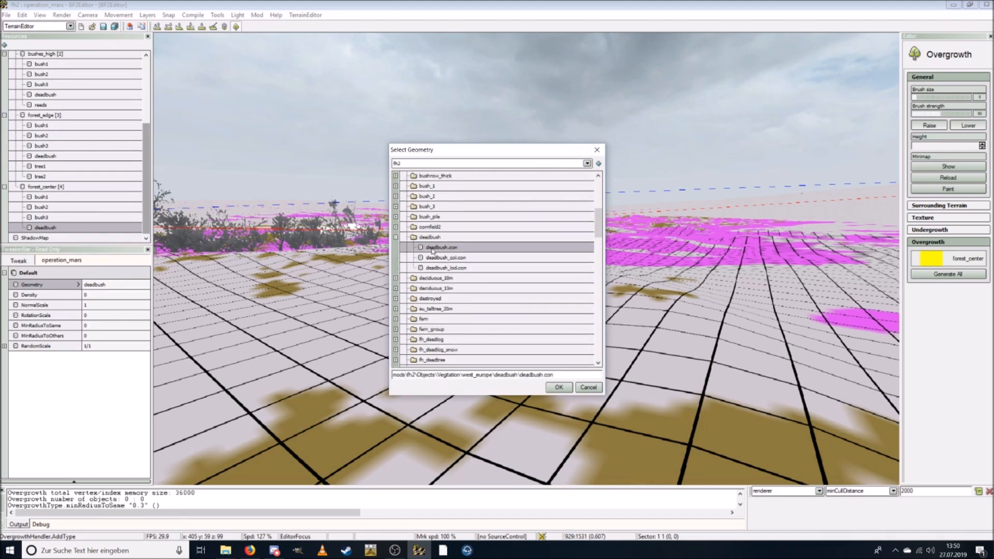
pyautogui.click(560, 388)
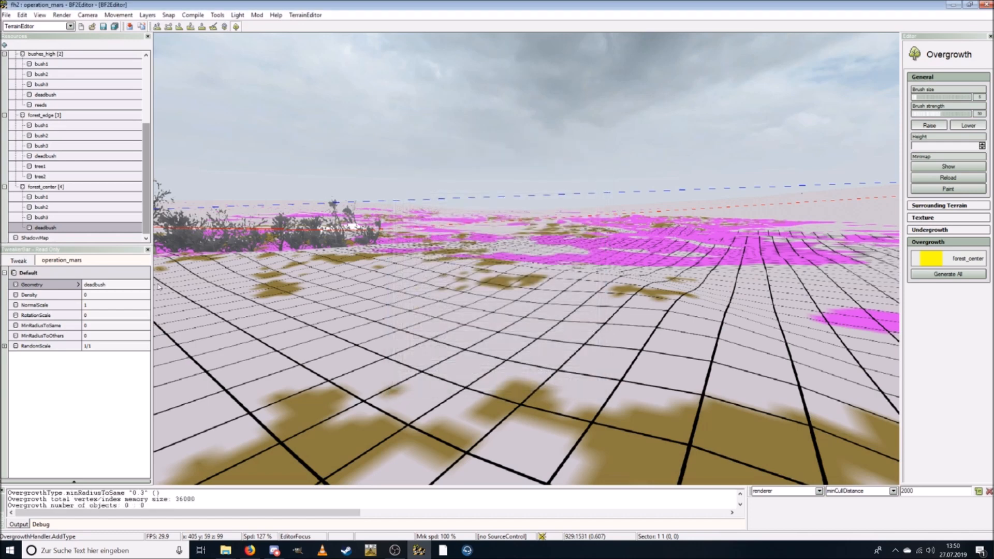
# Step: Set the density of forest_center's deadbush type to 4 and its rotation scale to 1
pyautogui.click(99, 298)
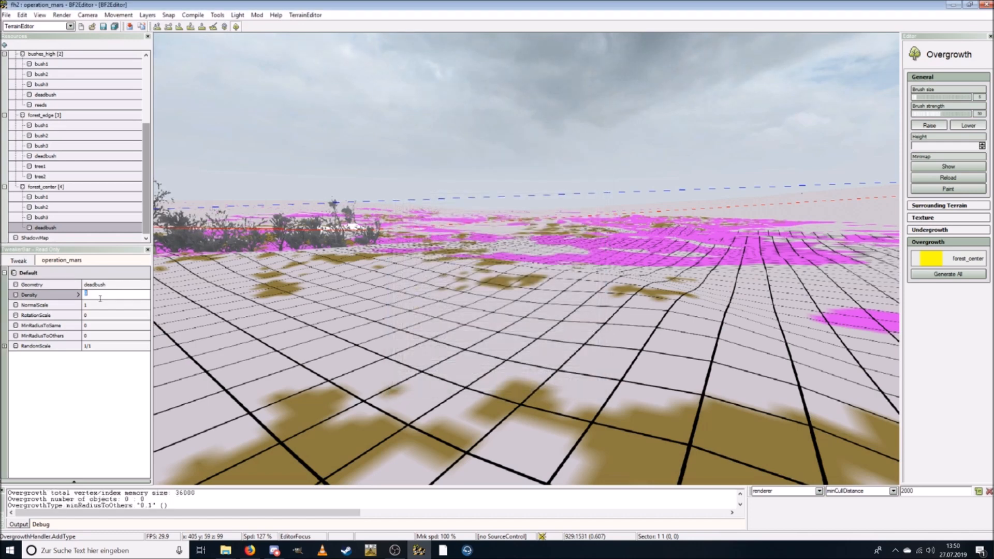
pyautogui.write('4')
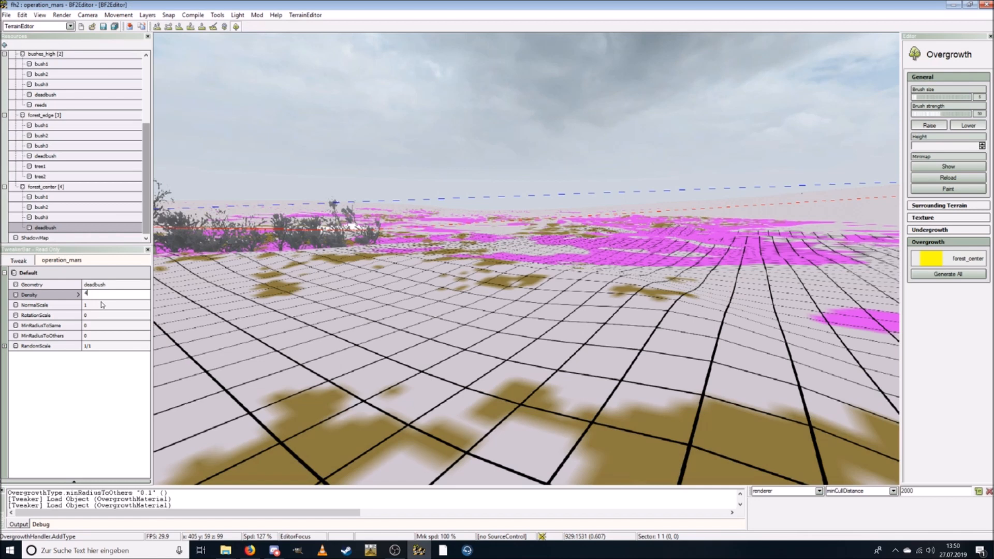
pyautogui.click(94, 315)
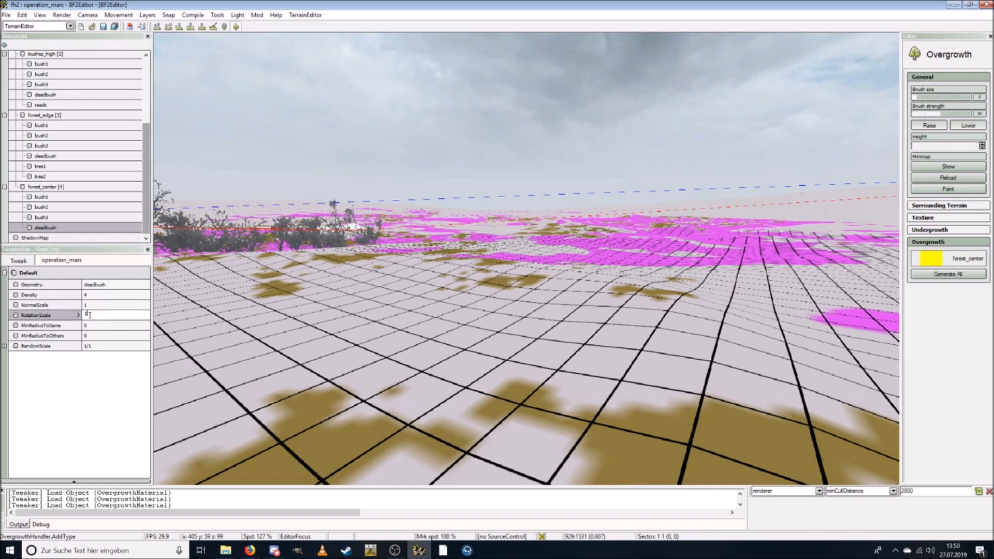
# Step: Set the forest_center deadbush type's minimum radius to the same type to 0.5 and its minimum radius to others to 0.3
pyautogui.click(90, 326)
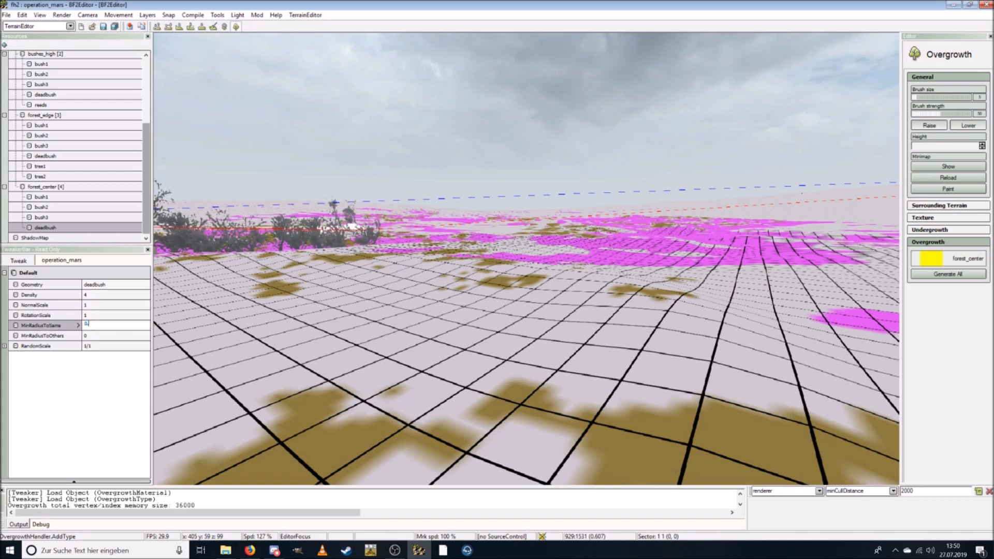
pyautogui.press('Return')
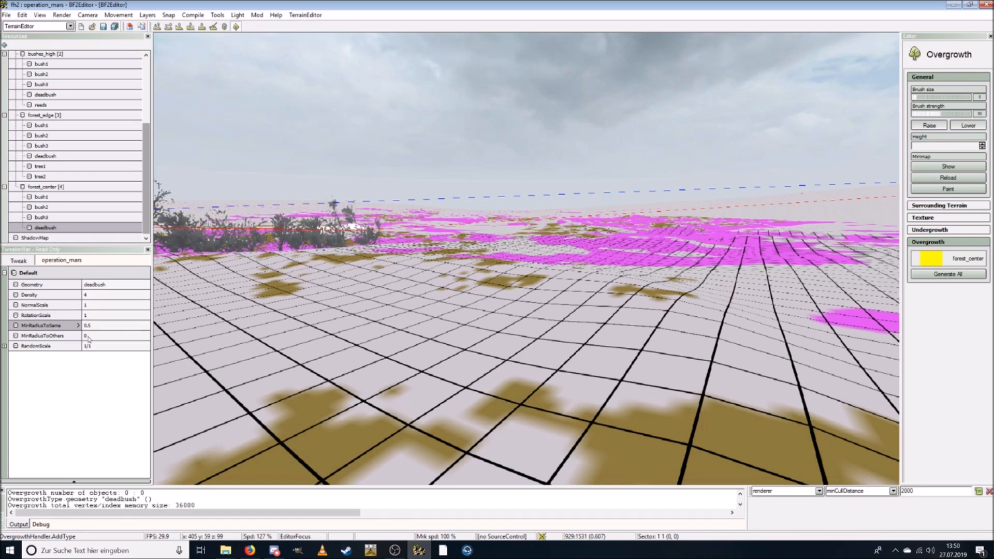
pyautogui.click(88, 335)
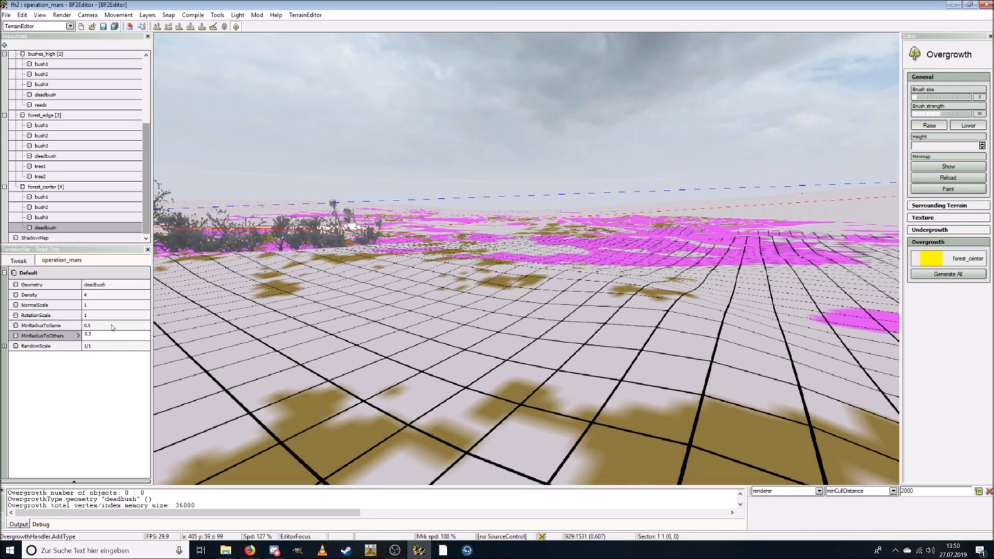
pyautogui.press('Return')
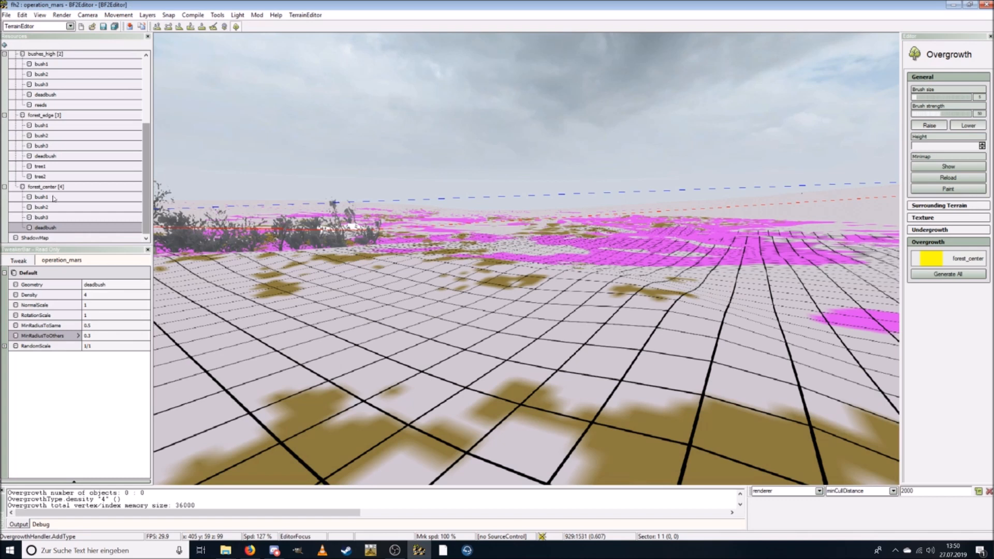
# Step: Add a vegetation type named pine1 to the forest_center material
pyautogui.rightClick(63, 187)
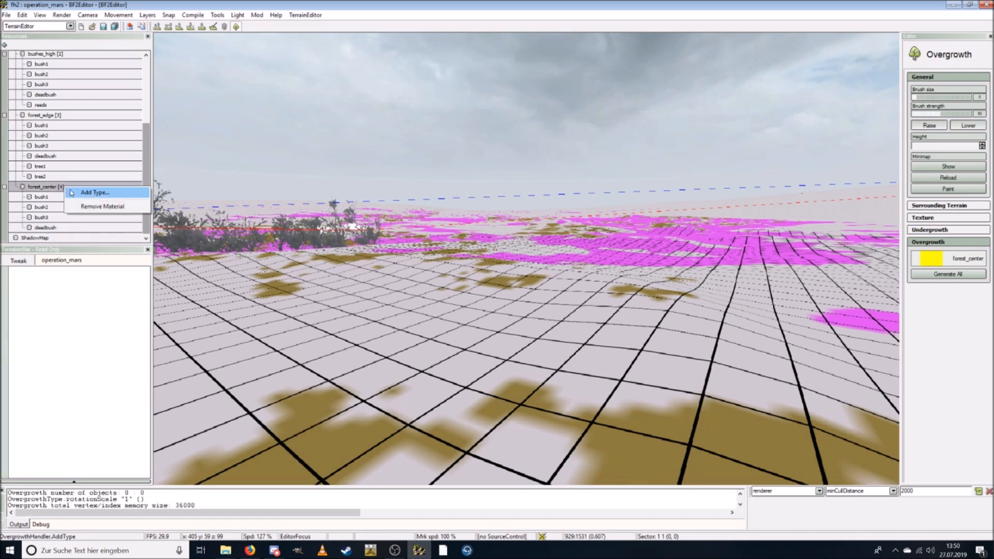
pyautogui.click(72, 193)
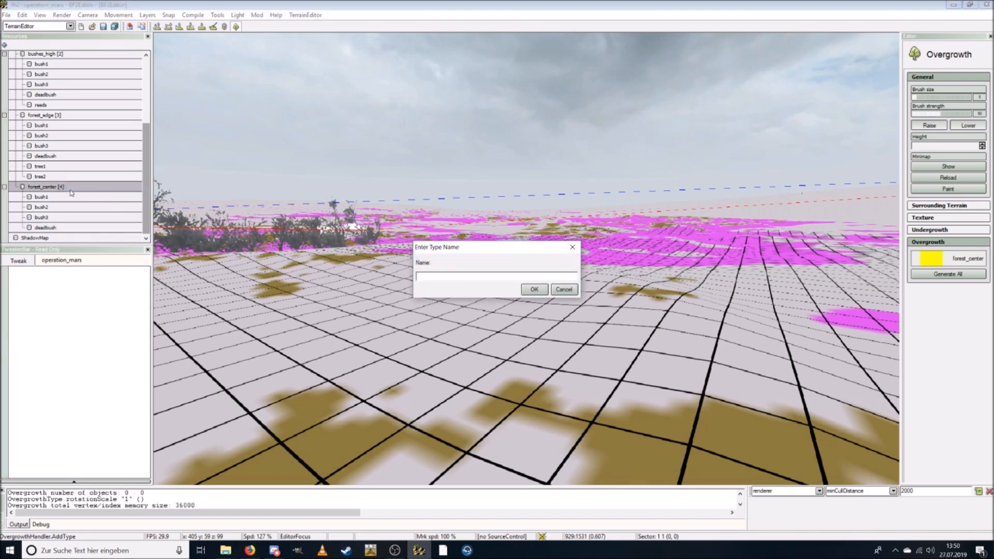
pyautogui.write('p')
pyautogui.click(534, 290)
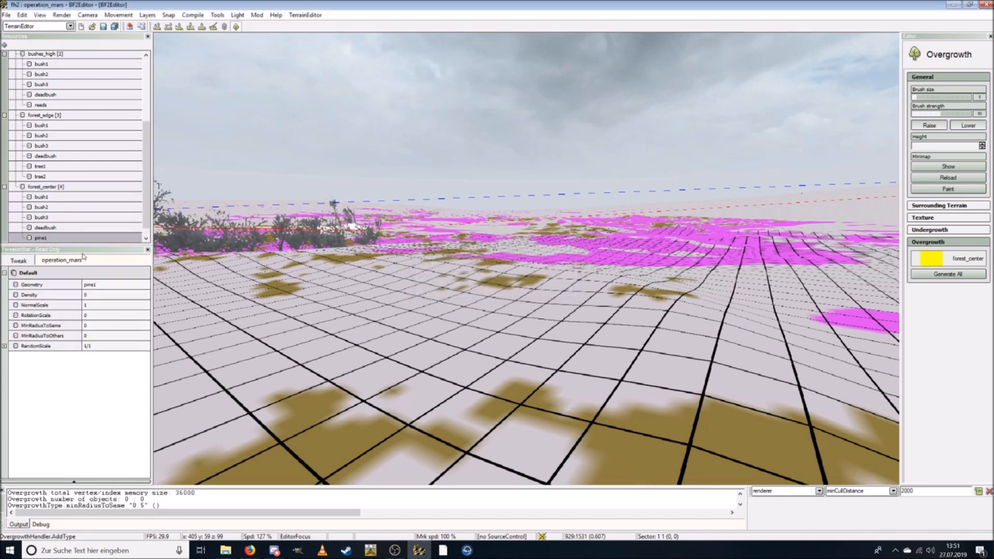
# Step: Assign the pine_22m geometry from the west_europe vegetation folder to the pine1 type in forest_center
pyautogui.click(103, 285)
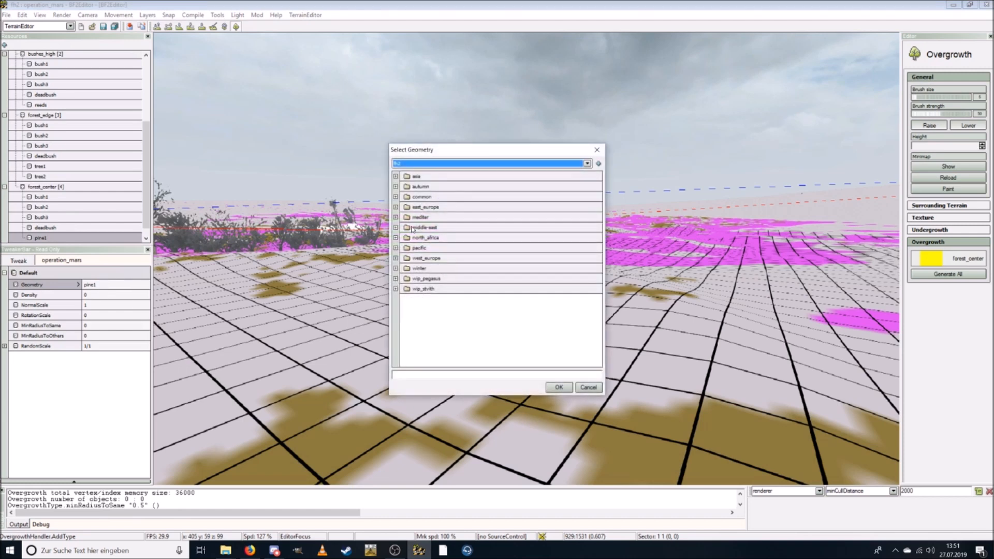
pyautogui.click(396, 258)
pyautogui.scroll(-1, 448, 306)
pyautogui.scroll(-12, 447, 305)
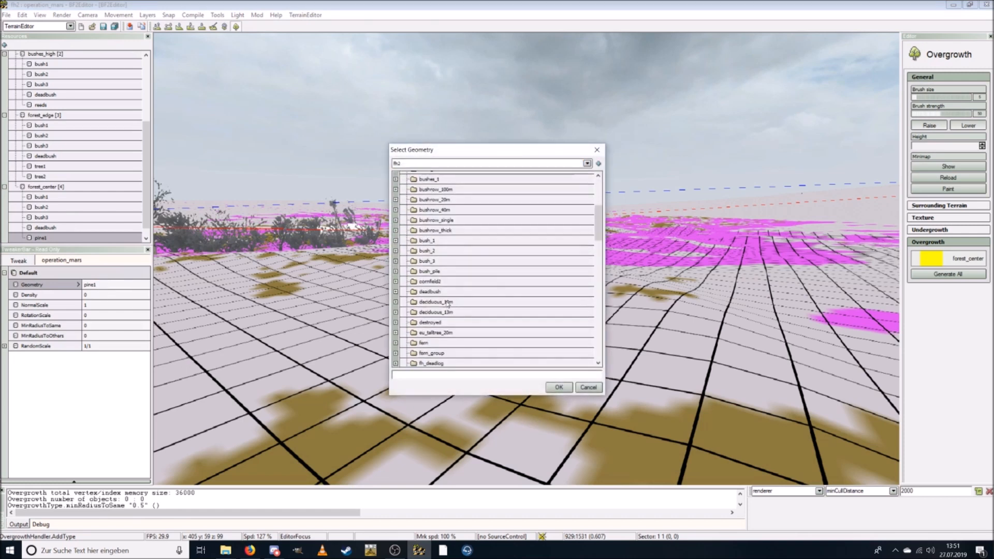
pyautogui.scroll(-2, 447, 305)
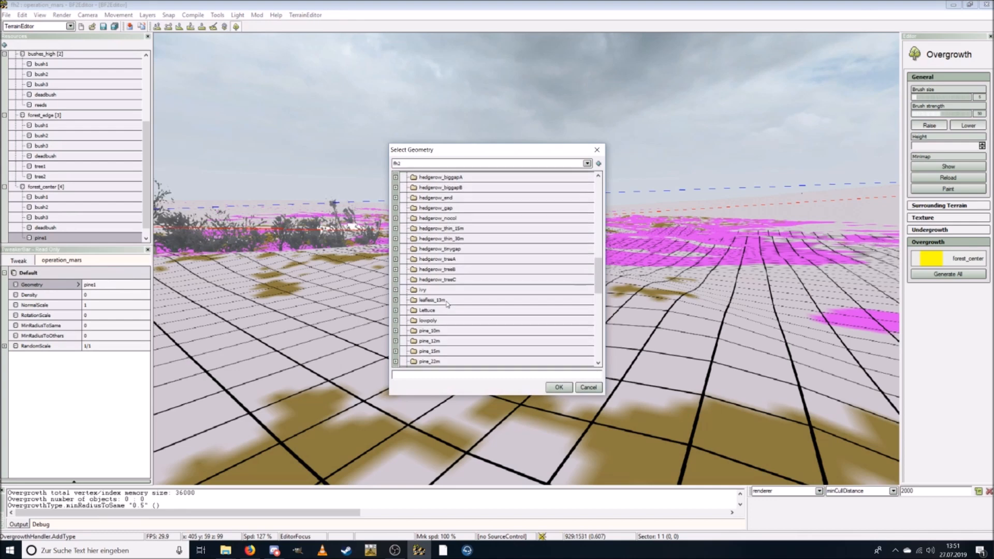
pyautogui.click(395, 330)
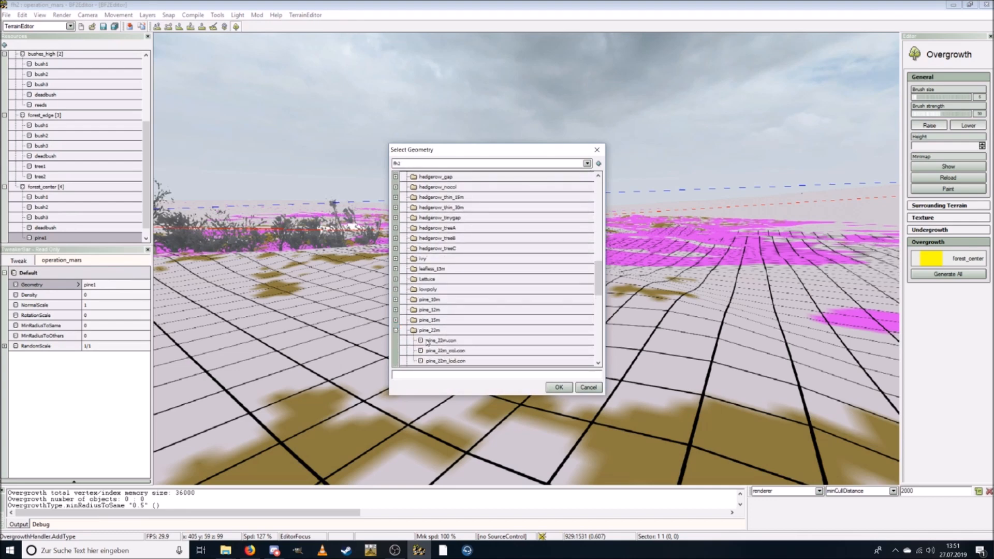
pyautogui.click(427, 341)
pyautogui.click(559, 388)
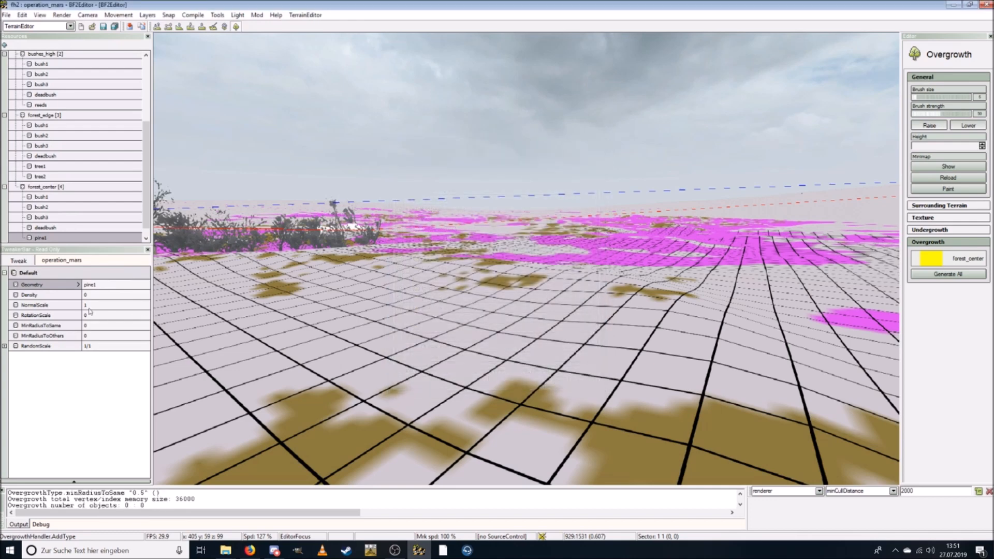
# Step: Set forest_center's pine1 type to density 7, rotation scale 0.2 and minimum radius to the same type 1
pyautogui.click(101, 294)
pyautogui.write('1')
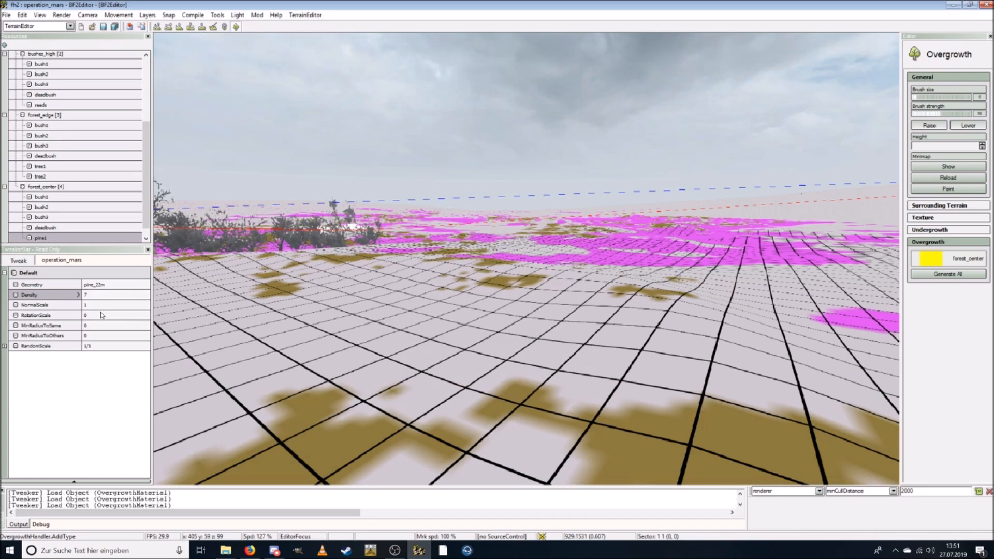
pyautogui.click(99, 314)
pyautogui.write('0.2')
pyautogui.click(102, 328)
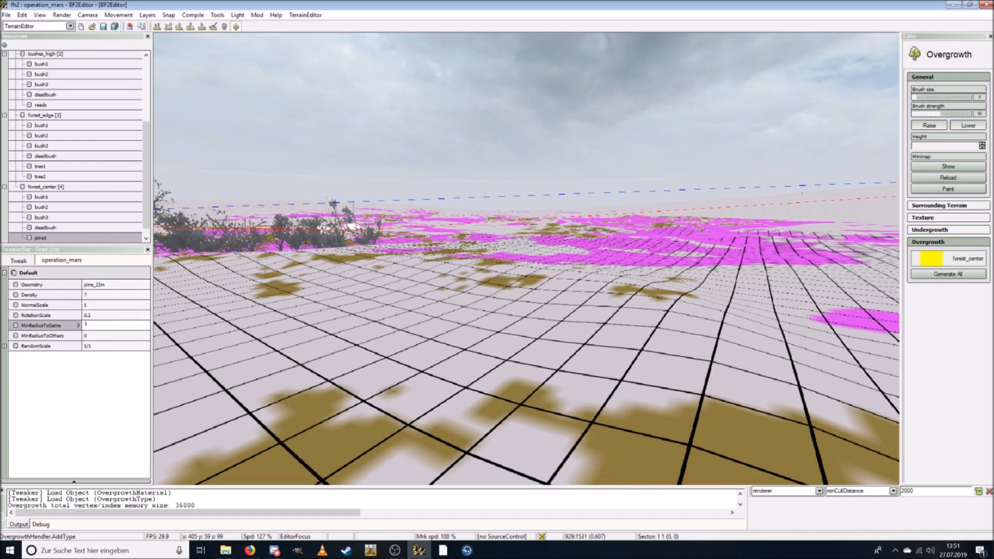
pyautogui.press('Return')
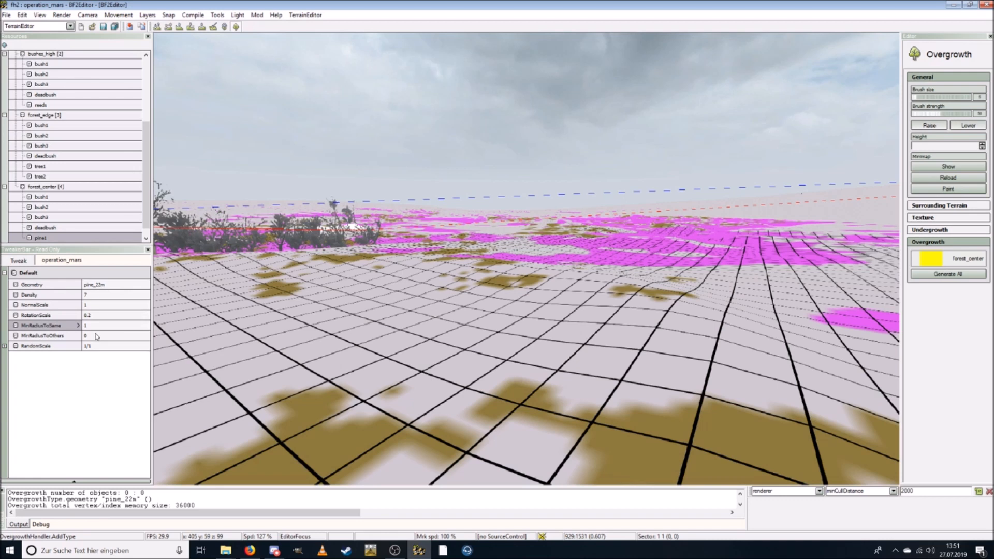
# Step: Set forest_center's pine1 minimum radius to others to 0.5 and add a vegetation type named pine2 to the material
pyautogui.click(96, 336)
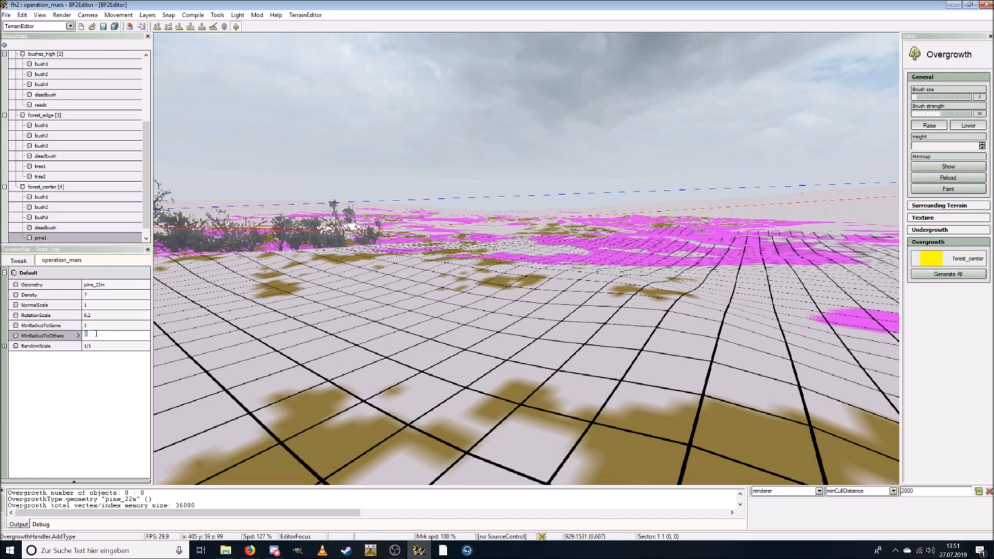
pyautogui.write('0.5')
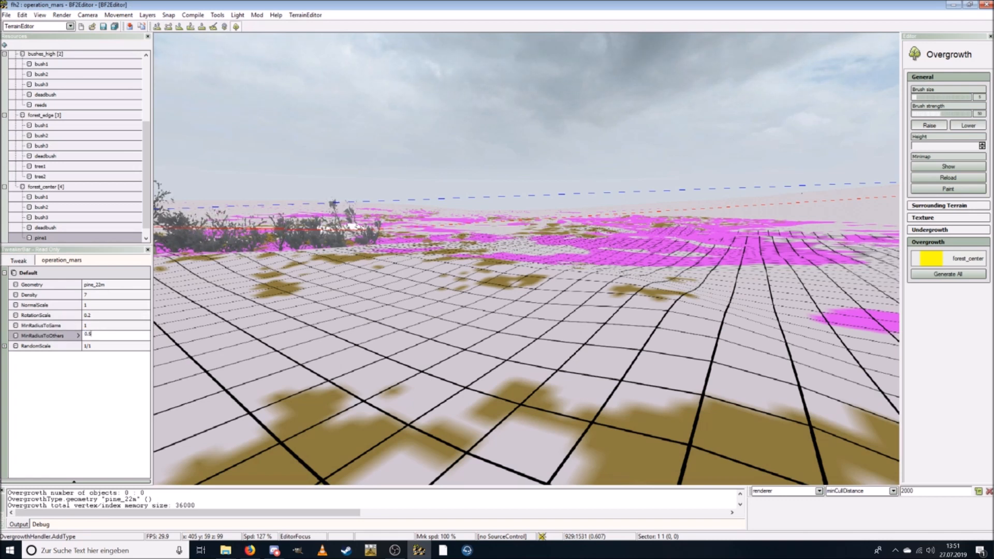
pyautogui.click(62, 189)
pyautogui.rightClick(64, 190)
pyautogui.click(65, 192)
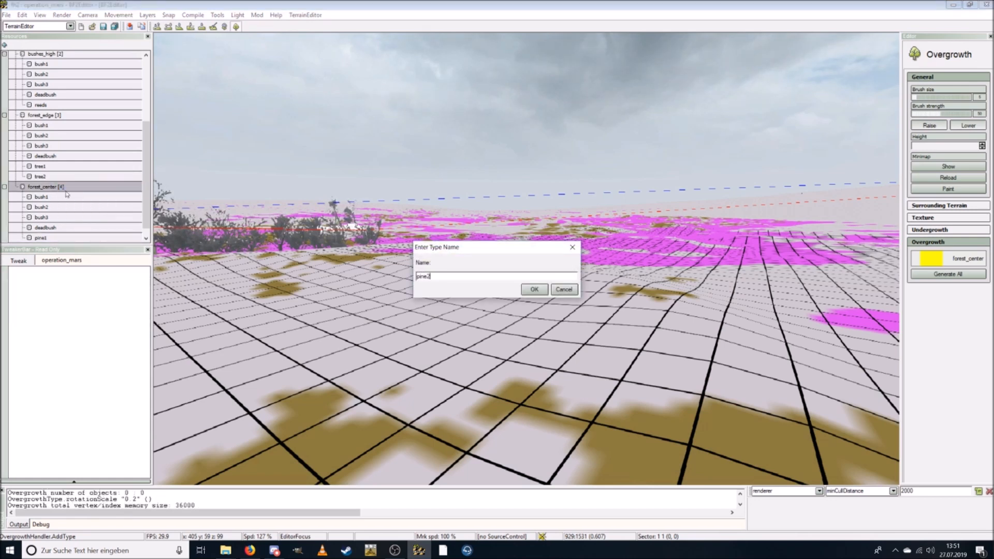
pyautogui.write('pine2')
pyautogui.click(535, 290)
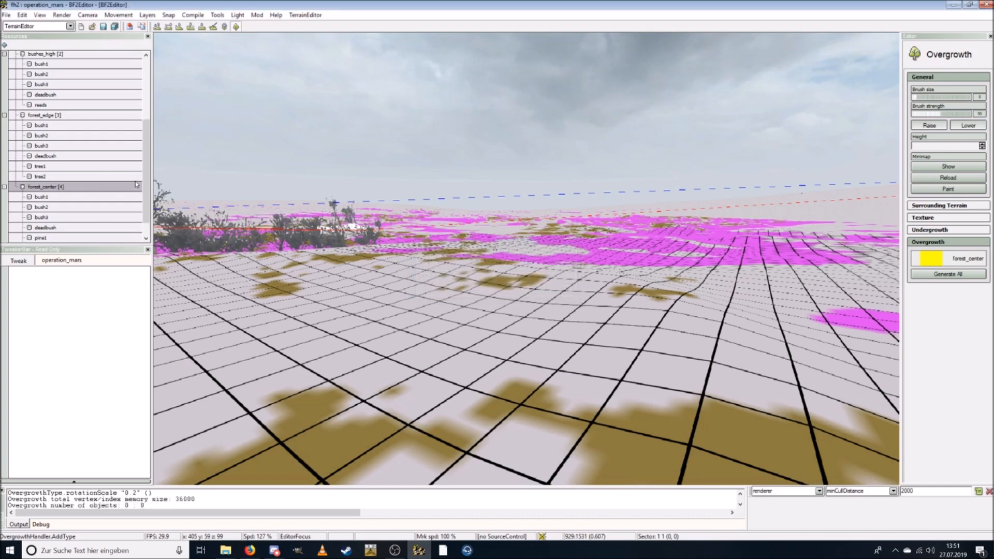
# Step: Assign the scotspine1 geometry from the east_europe vegetation folder to the pine2 type in forest_center
pyautogui.scroll(-1, 144, 185)
pyautogui.click(52, 228)
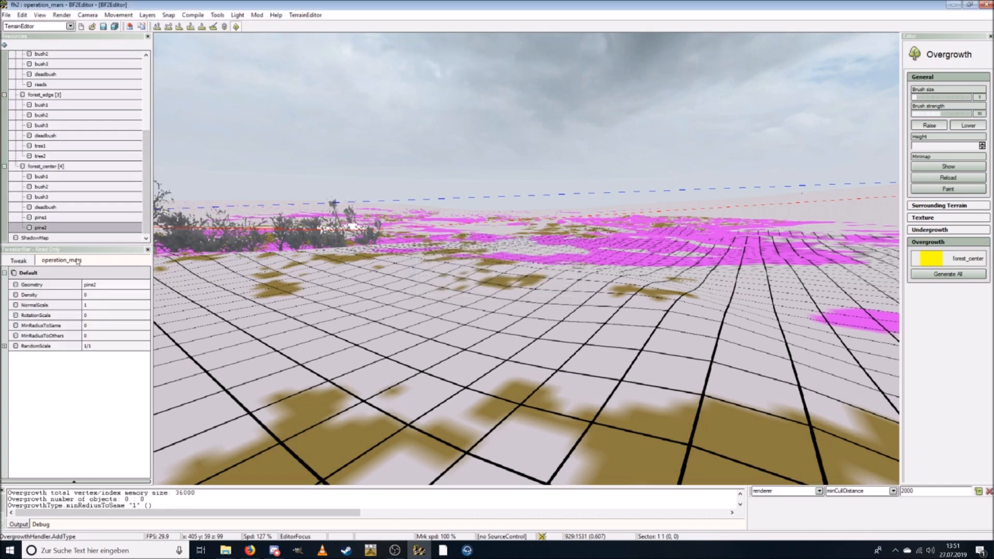
pyautogui.click(105, 285)
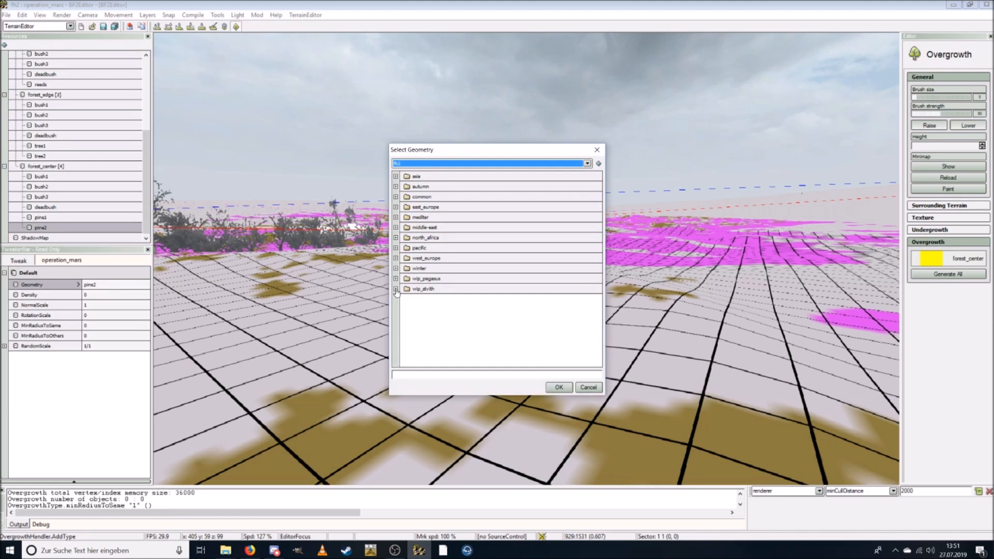
pyautogui.click(395, 289)
pyautogui.scroll(-3, 443, 300)
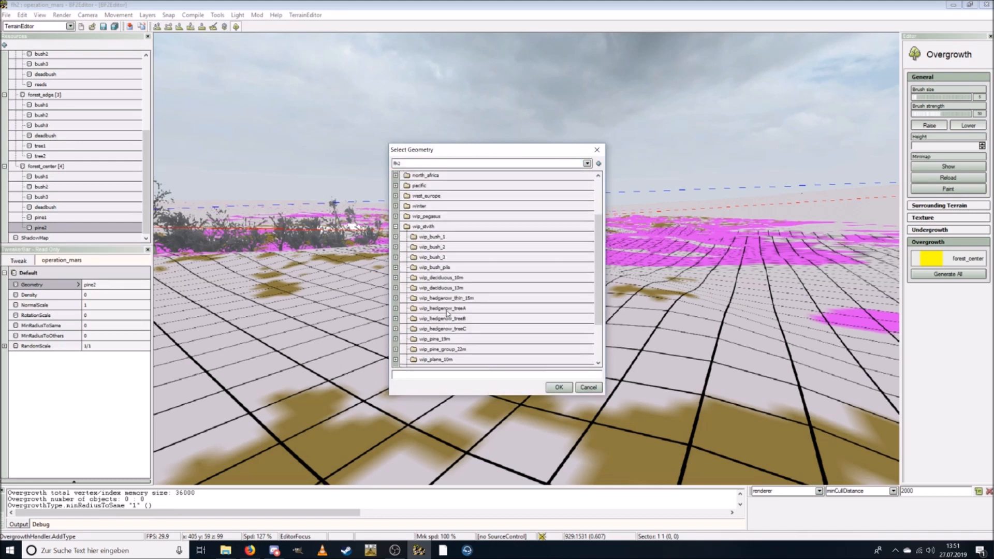
pyautogui.scroll(-2, 444, 317)
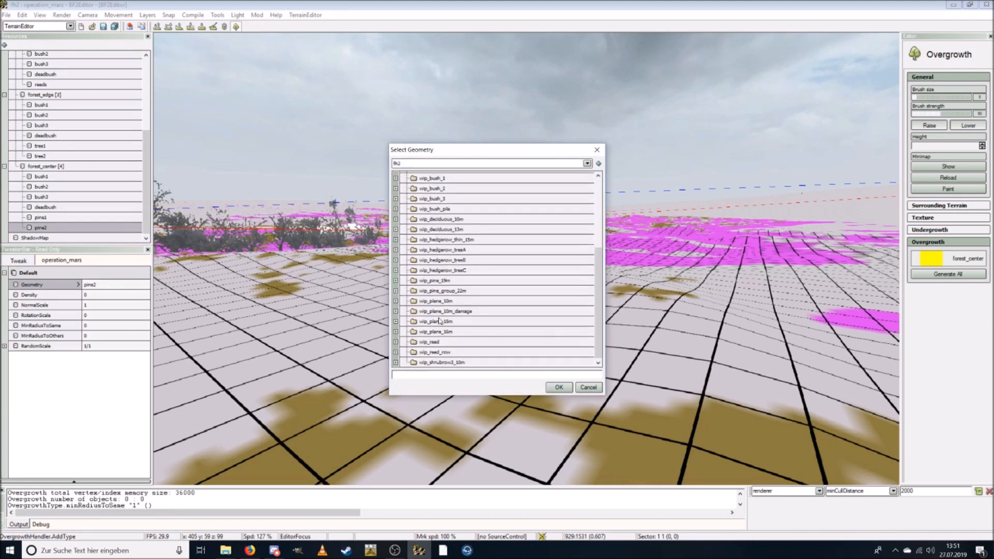
pyautogui.scroll(5, 439, 321)
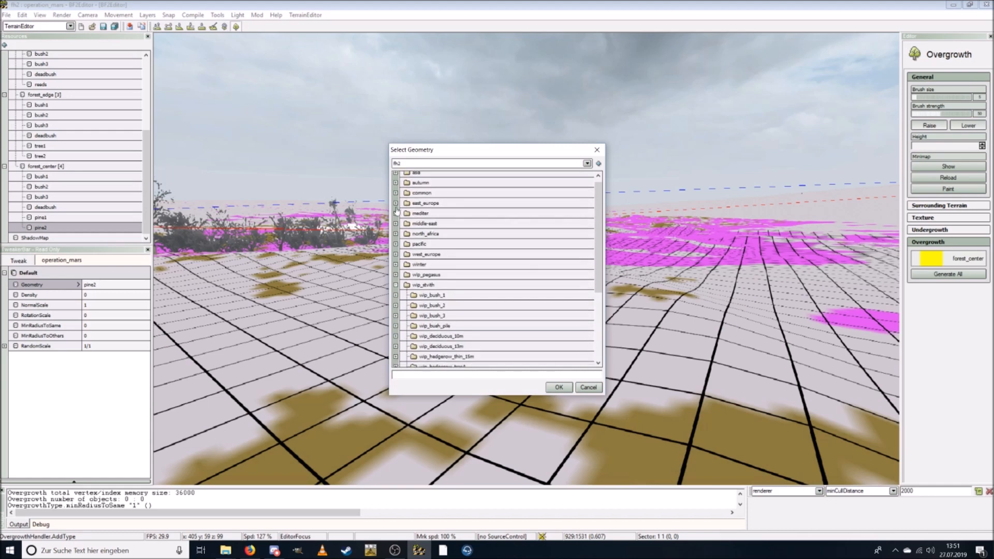
pyautogui.click(395, 203)
pyautogui.click(395, 223)
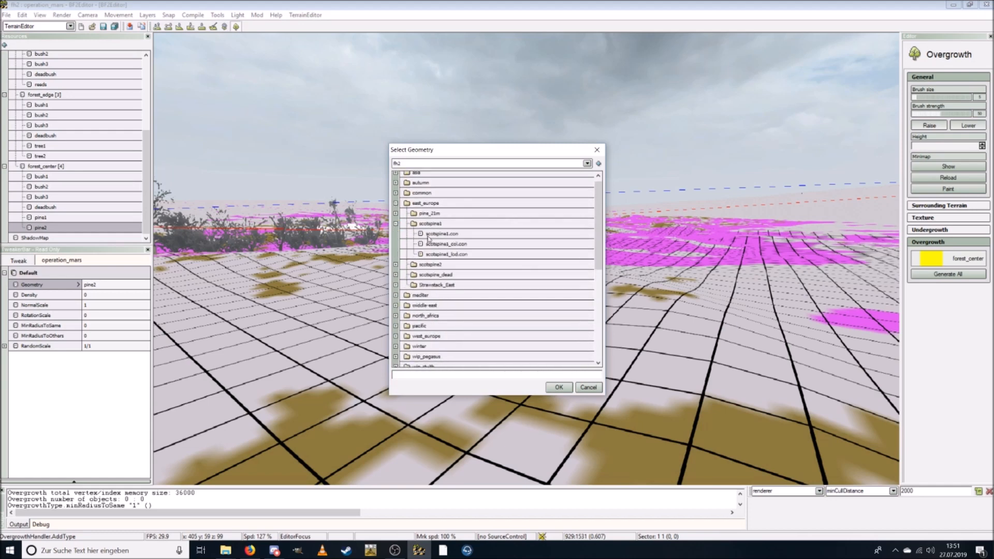
pyautogui.click(430, 233)
pyautogui.click(558, 387)
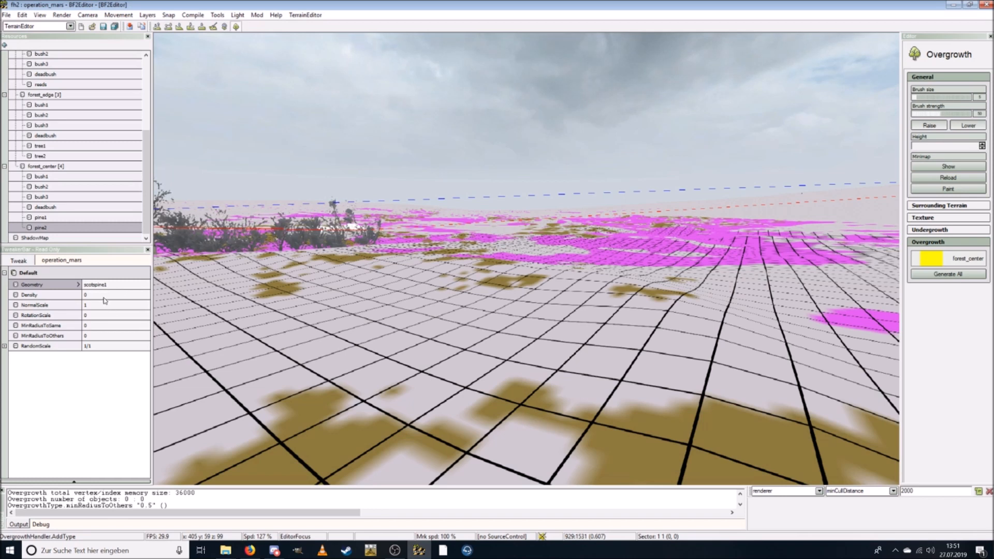
# Step: Set forest_center's pine2 type to density 6, rotation scale 0.2, minimum radius to the same type 1 and to others 0.5
pyautogui.click(103, 295)
pyautogui.write('6')
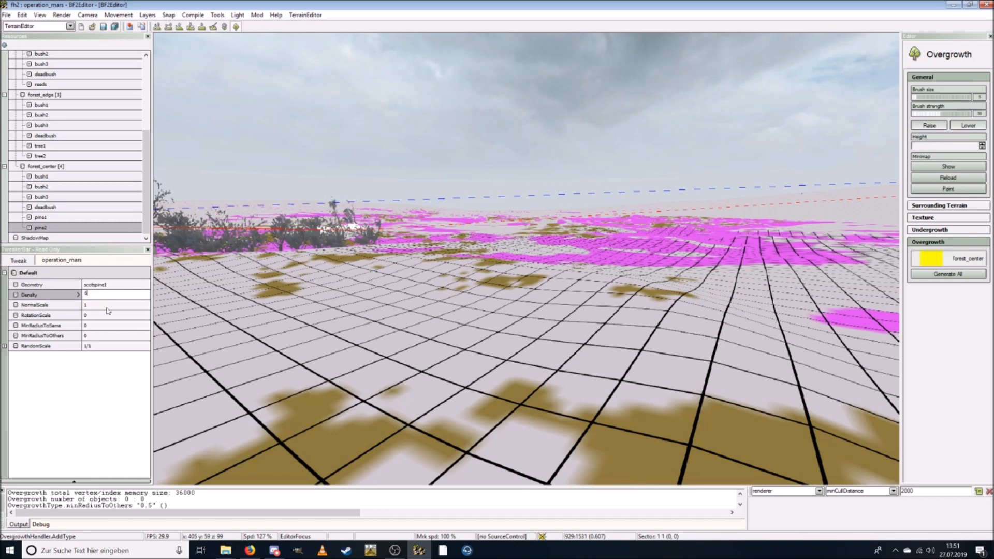
pyautogui.press('Return')
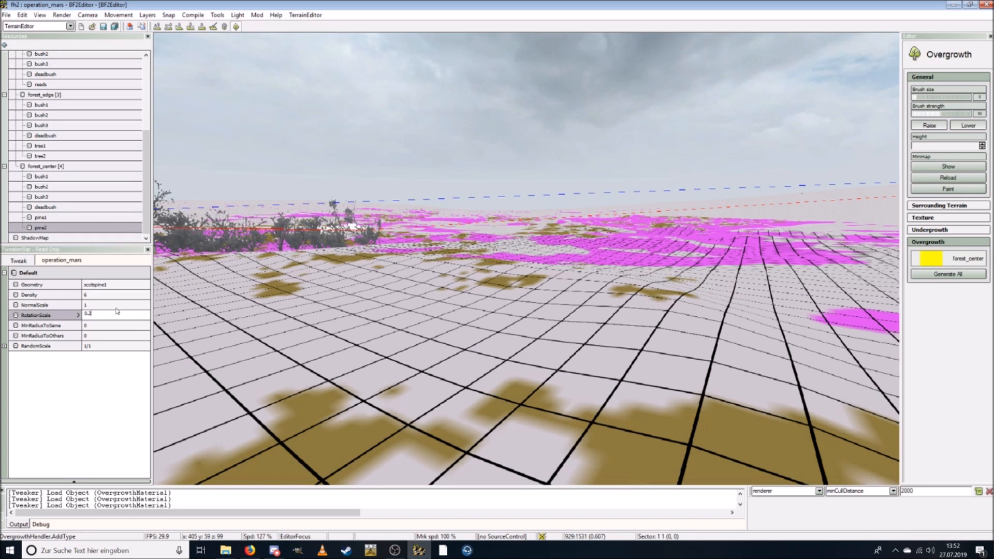
pyautogui.press('Return')
pyautogui.click(104, 326)
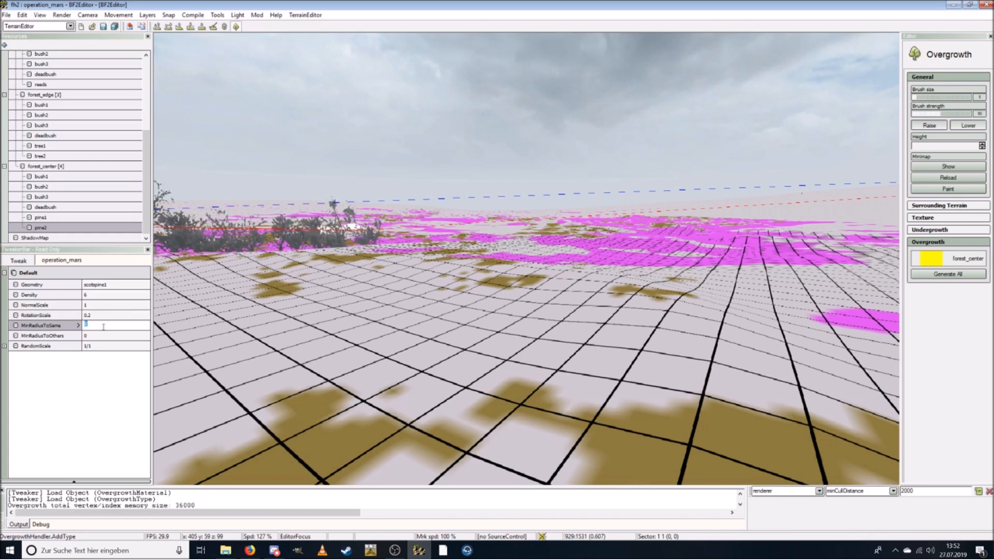
pyautogui.press('Return')
pyautogui.click(95, 336)
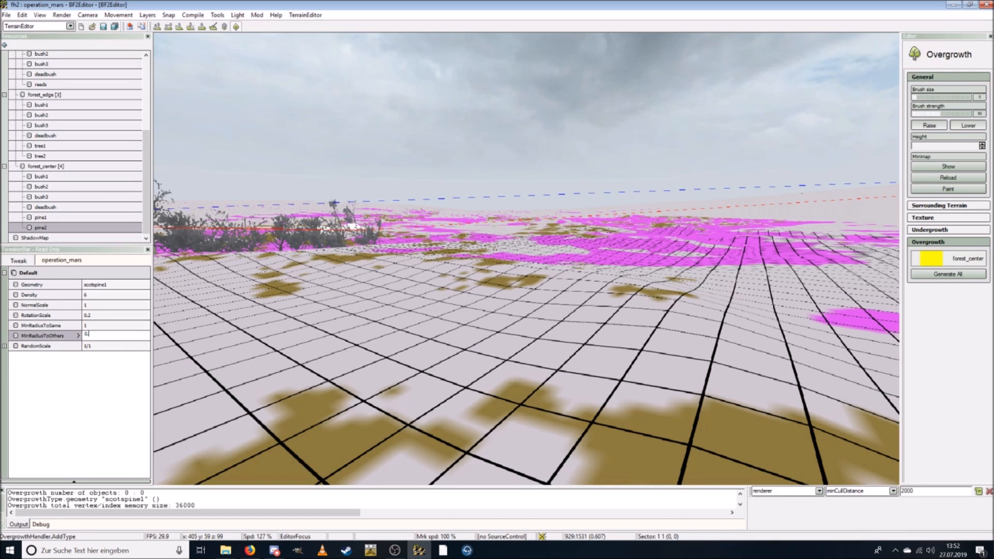
pyautogui.press('Return')
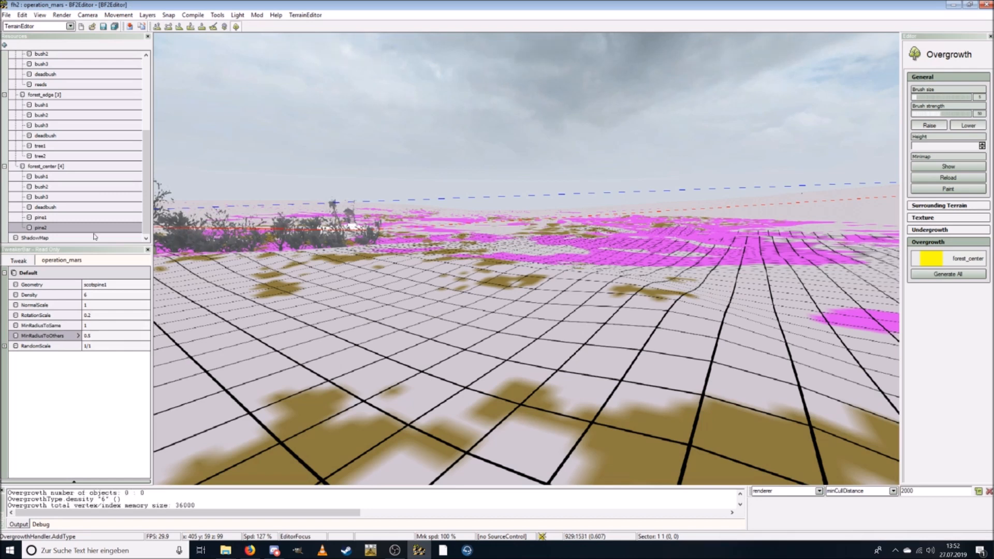
# Step: Add a vegetation type named pine3 to the forest_center material
pyautogui.rightClick(48, 167)
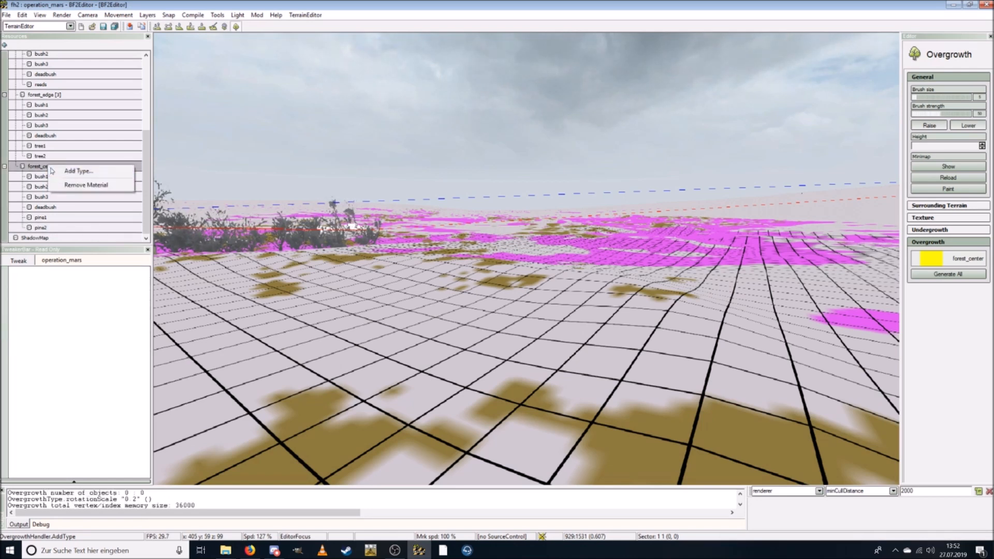
pyautogui.click(57, 172)
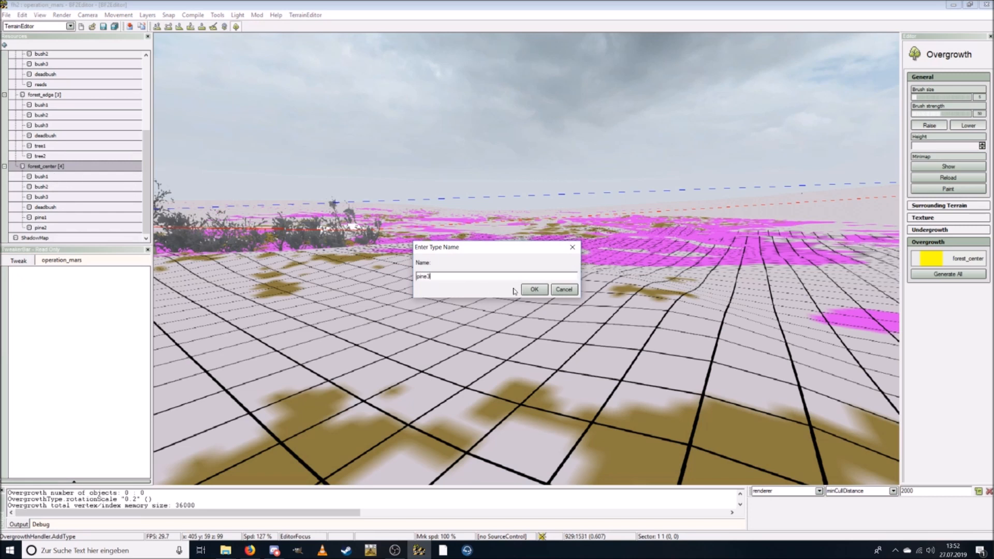
pyautogui.click(534, 289)
# Step: Assign the scotspine2 geometry from the east_europe vegetation folder to the pine3 type in forest_center
pyautogui.scroll(-1, 82, 212)
pyautogui.click(42, 228)
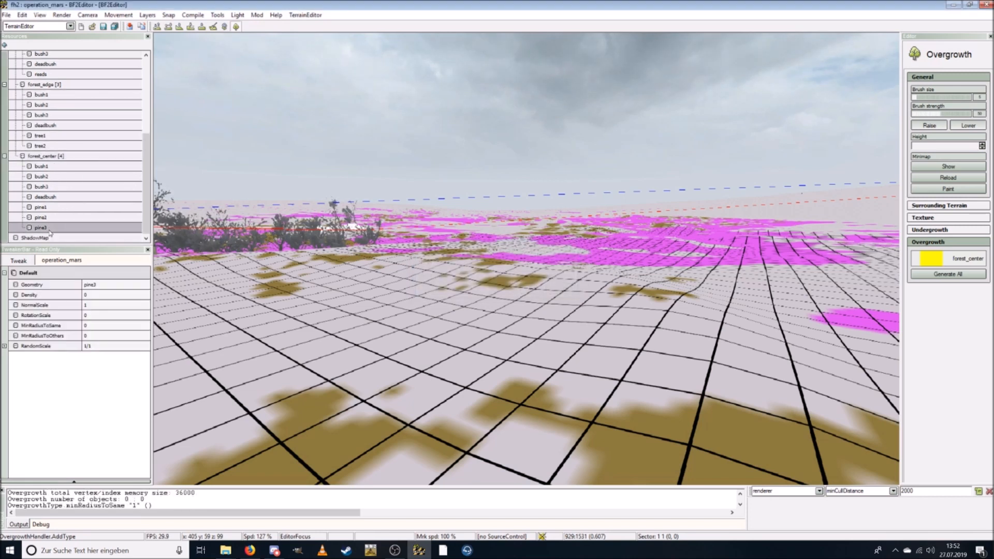
pyautogui.click(97, 288)
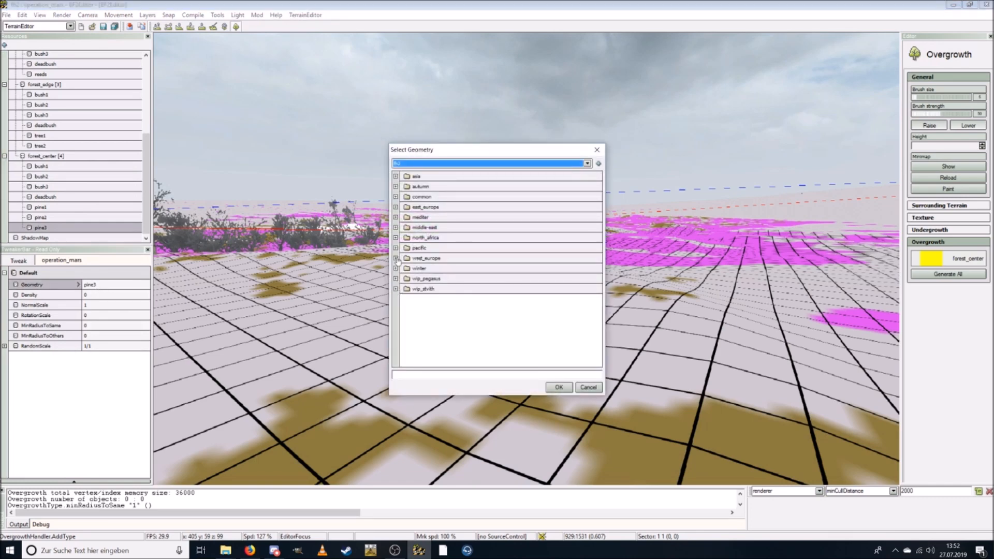
pyautogui.click(397, 207)
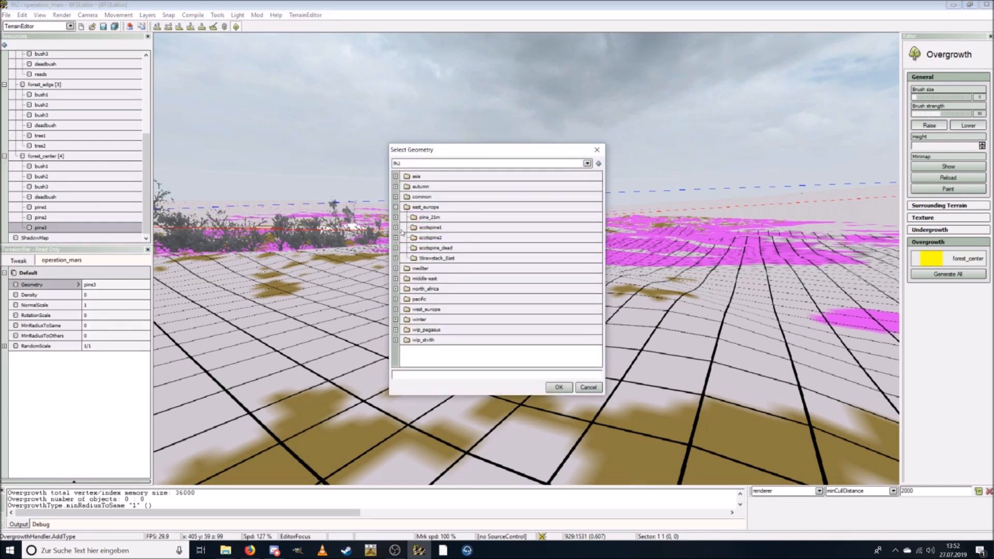
pyautogui.click(396, 237)
pyautogui.click(432, 248)
pyautogui.click(558, 388)
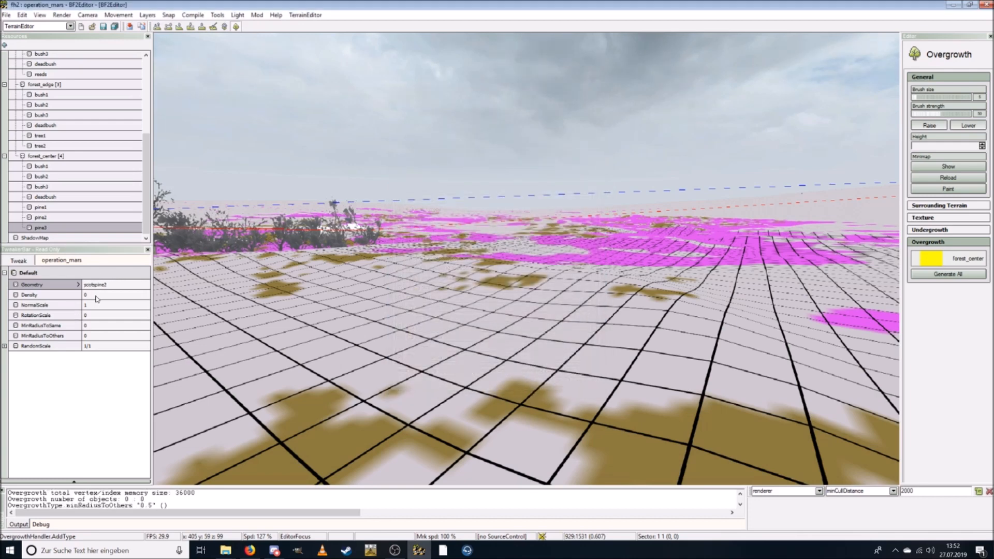
# Step: Set forest_center's pine3 type to density 7, rotation scale 0.2, minimum radius to the same type 1 and to others 0.3
pyautogui.click(97, 295)
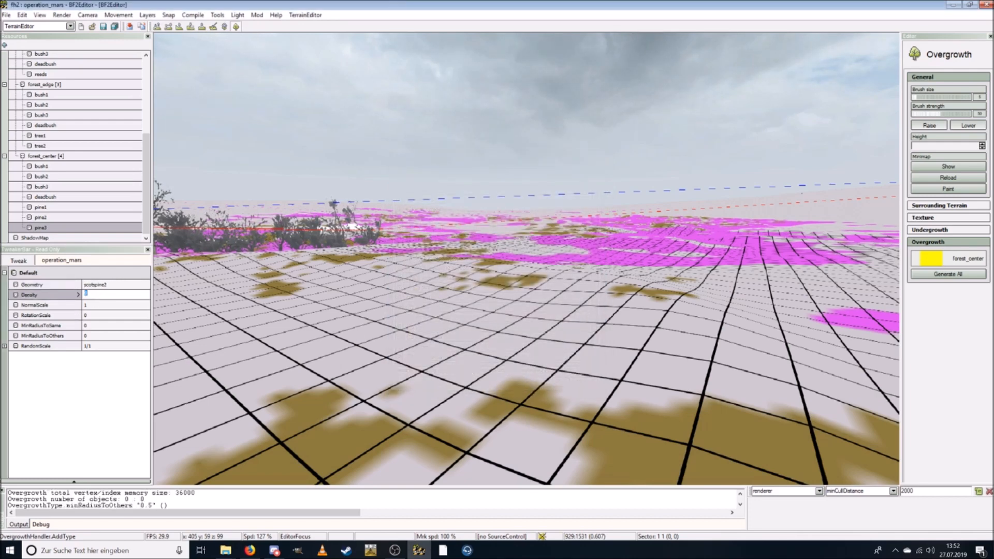
pyautogui.write('7')
pyautogui.press('Return')
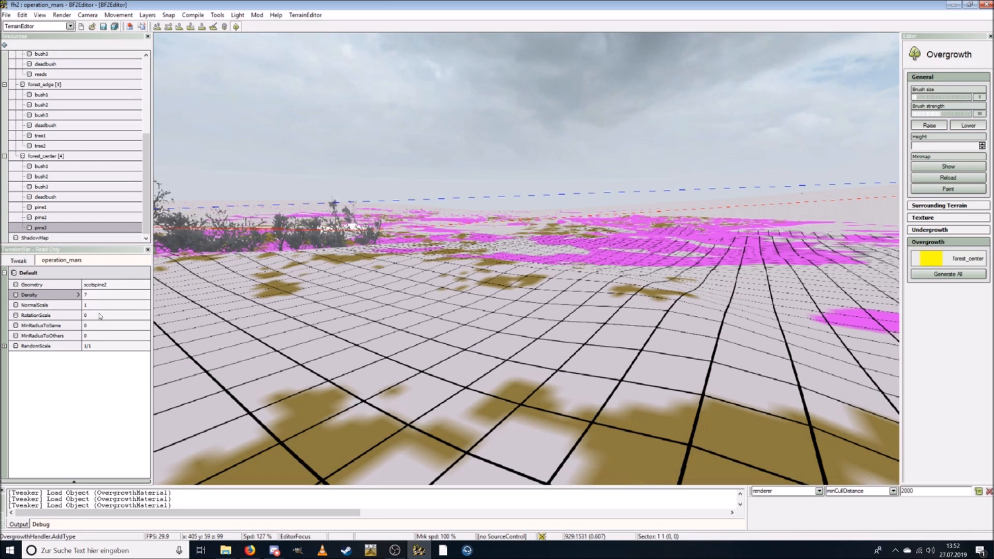
pyautogui.click(97, 314)
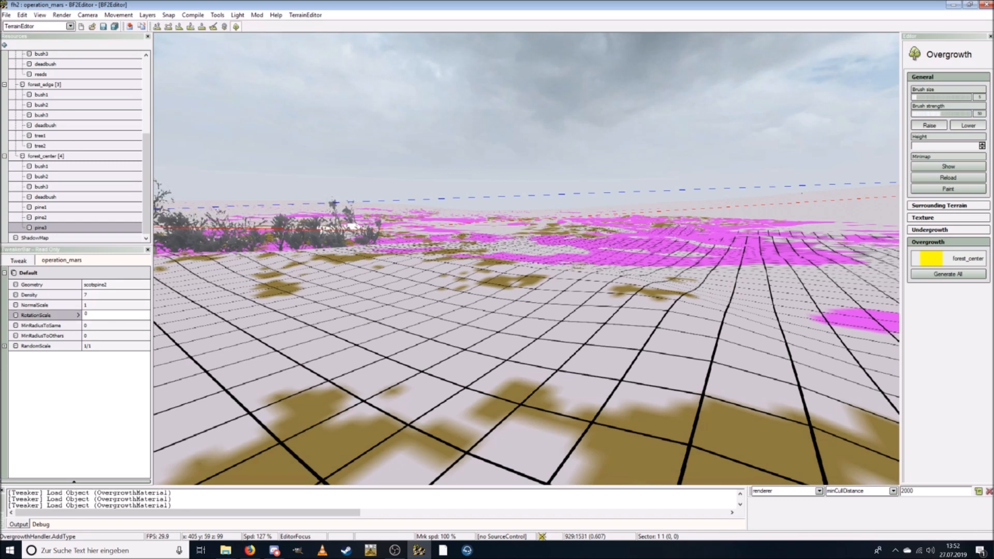
pyautogui.press('Return')
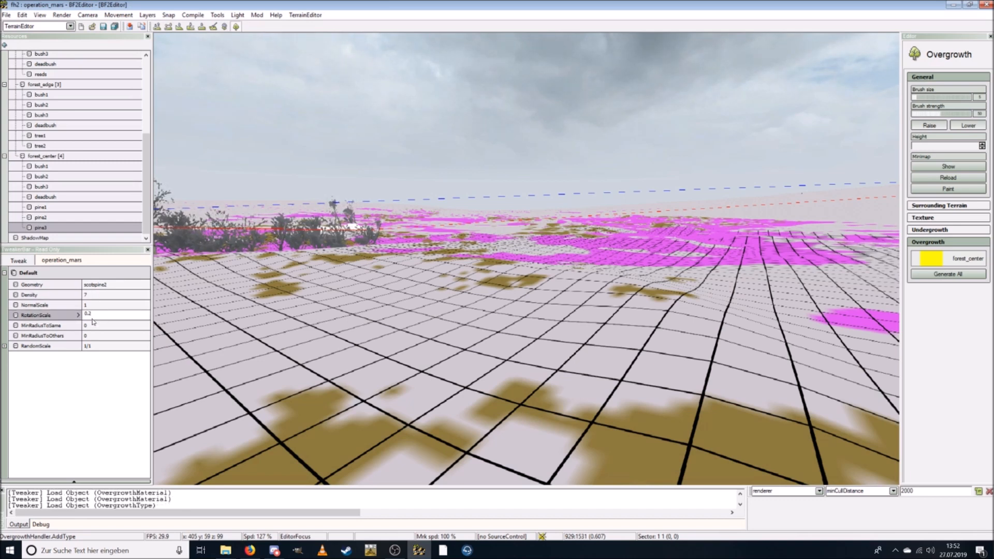
pyautogui.click(94, 326)
pyautogui.write('1')
pyautogui.click(95, 336)
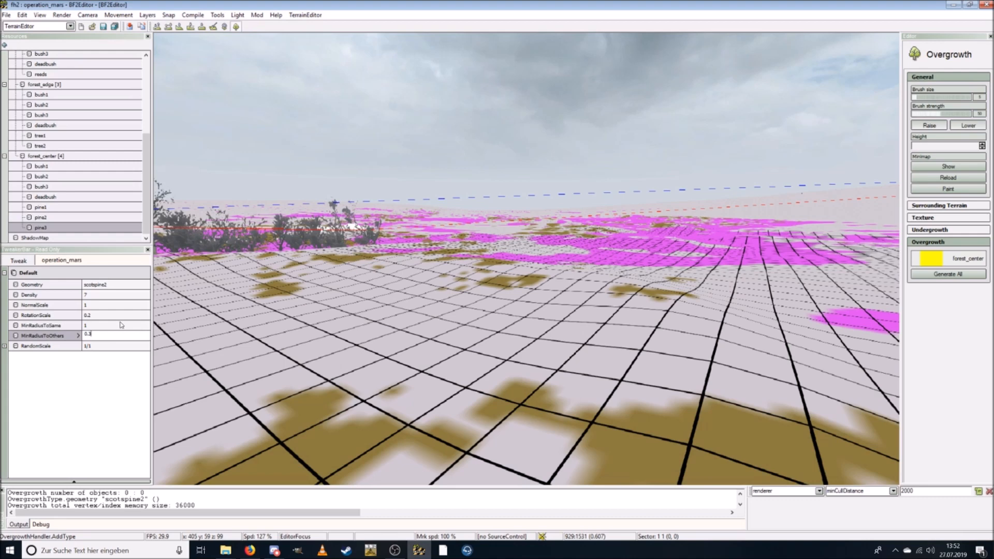
pyautogui.press('Return')
# Step: Save the operation_mars level, keeping the preselected Objects data in the save
pyautogui.click(7, 15)
pyautogui.click(23, 67)
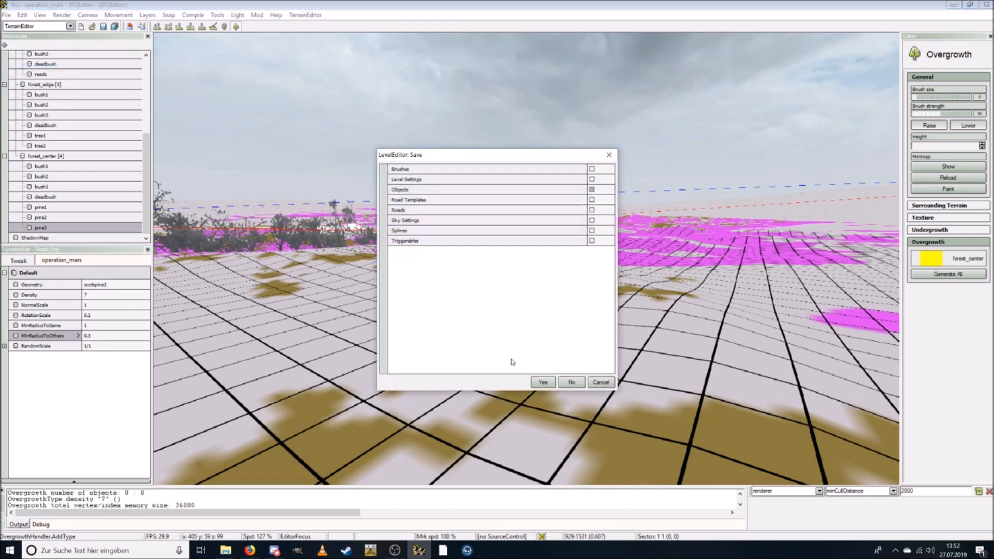
pyautogui.click(541, 383)
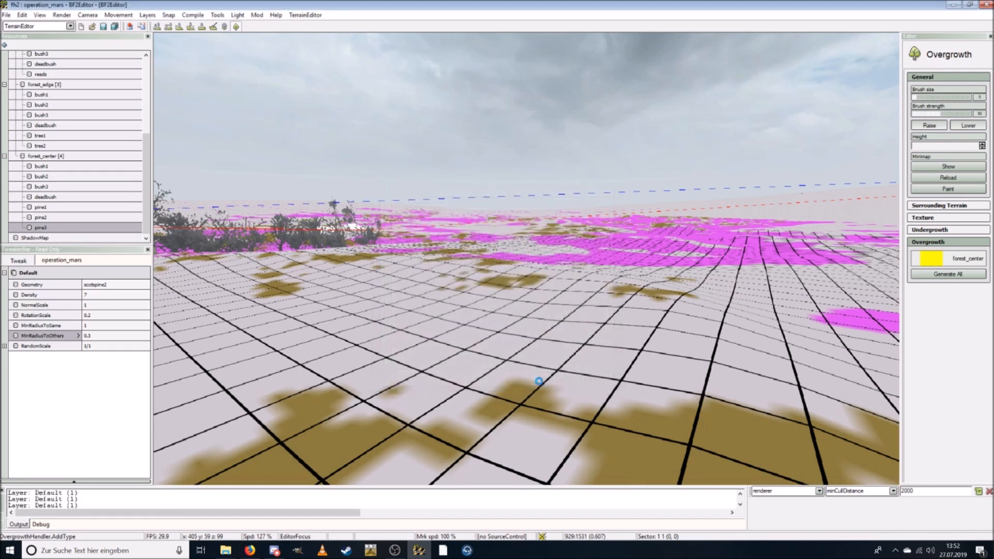
pyautogui.click(542, 382)
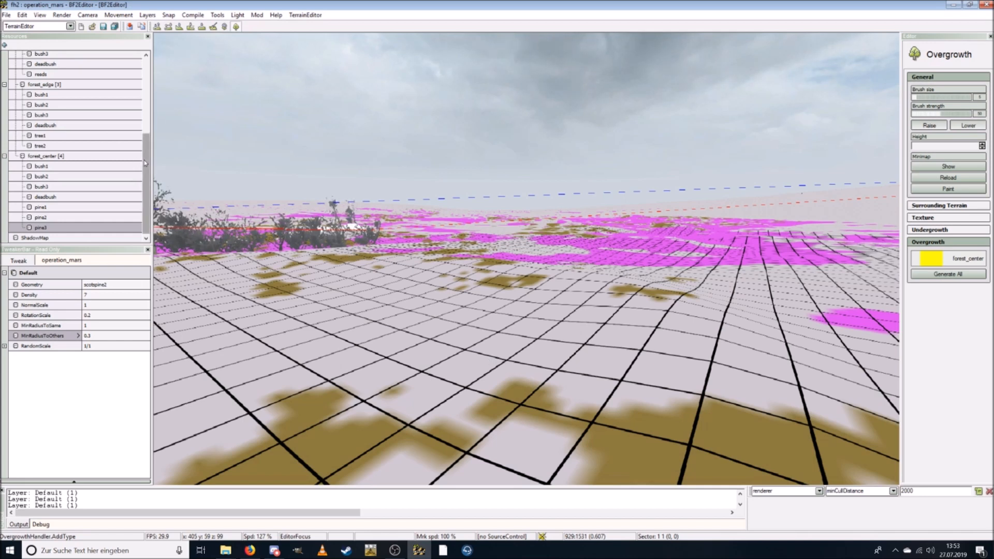
# Step: Select the bushes_low material for painting and display the terrain in Overgrowth Mode near the two small trees in the open field
pyautogui.moveTo(144, 160); pyautogui.dragTo(144, 84)
pyautogui.click(36, 126)
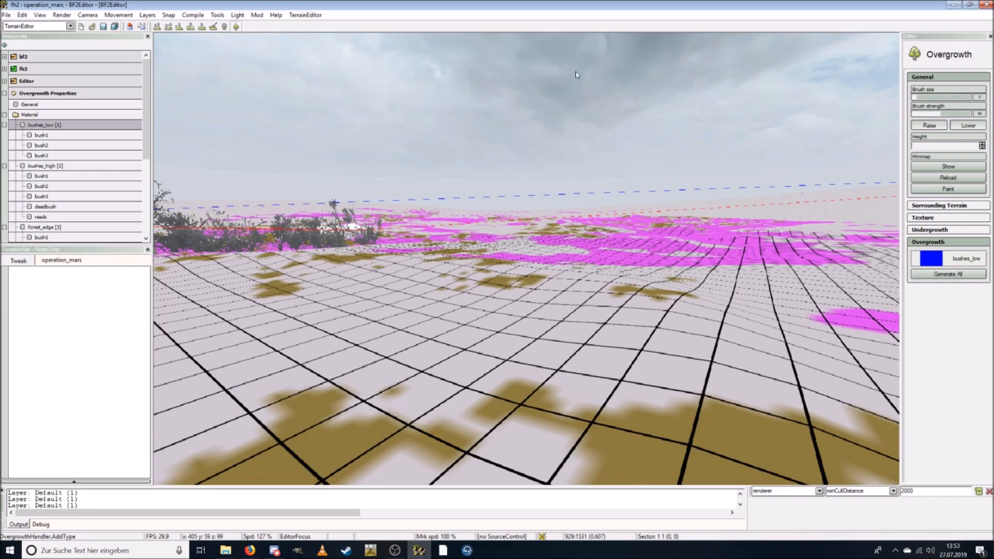
pyautogui.moveTo(331, 227); pyautogui.dragTo(280, 204, button='right')
pyautogui.press('w')
pyautogui.moveTo(559, 305); pyautogui.dragTo(493, 320, button='right')
pyautogui.scroll(5, 508, 284)
pyautogui.press('w')
pyautogui.press('w')
pyautogui.press('w')
pyautogui.press('w')
pyautogui.press('a')
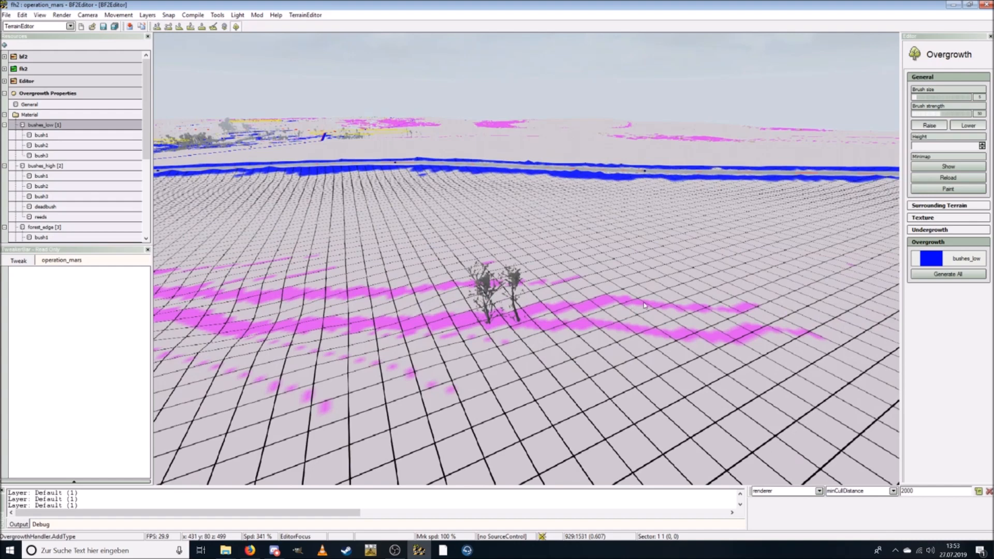
pyautogui.click(61, 14)
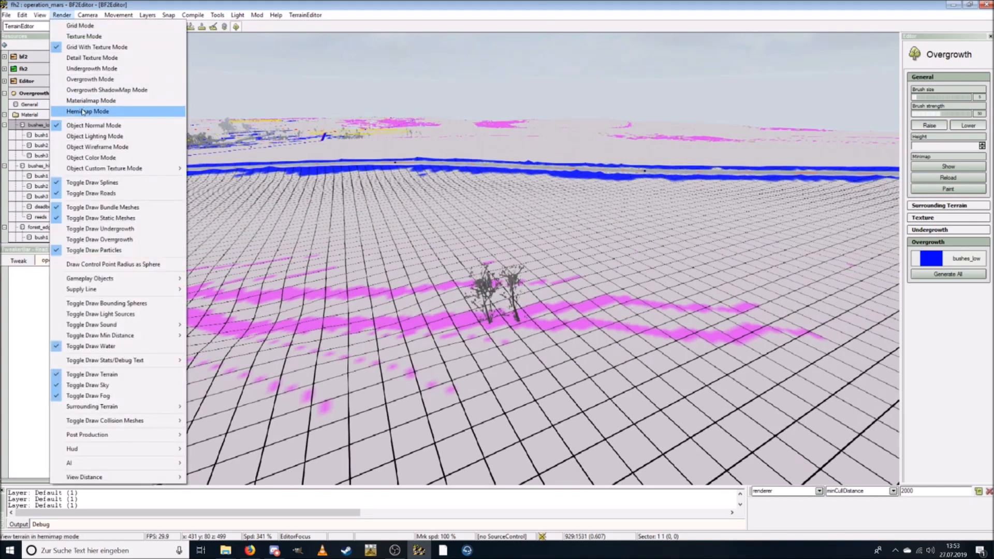
pyautogui.click(83, 80)
# Step: Paint a patch of bushes_low overgrowth on the open ground around the two small trees
pyautogui.moveTo(548, 258); pyautogui.dragTo(536, 295, button='right')
pyautogui.press('s')
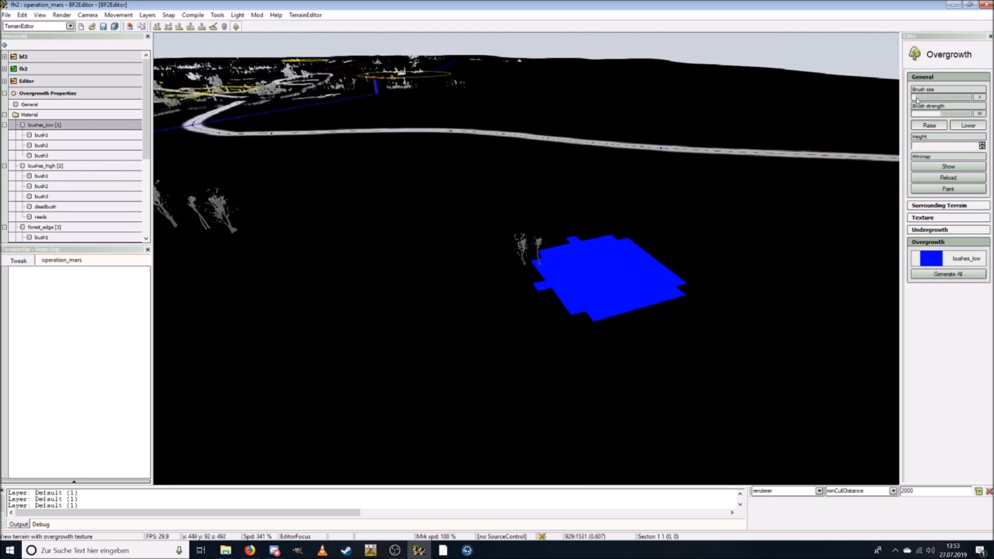
pyautogui.moveTo(553, 249); pyautogui.dragTo(520, 266)
# Step: Switch the terrain display back to Grid With Texture Mode and view the pink strips across the field
pyautogui.click(62, 15)
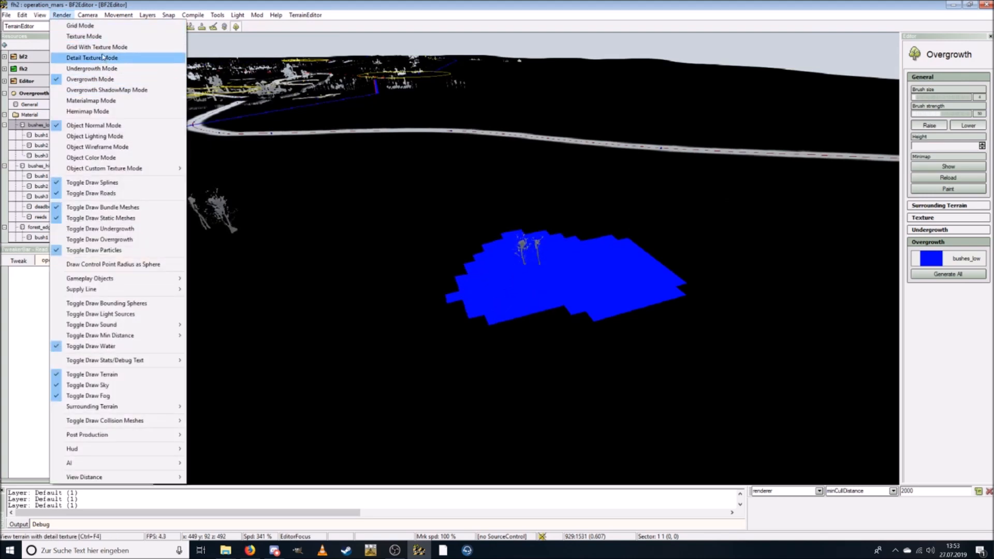
pyautogui.click(101, 47)
pyautogui.moveTo(462, 278); pyautogui.dragTo(600, 260, button='middle')
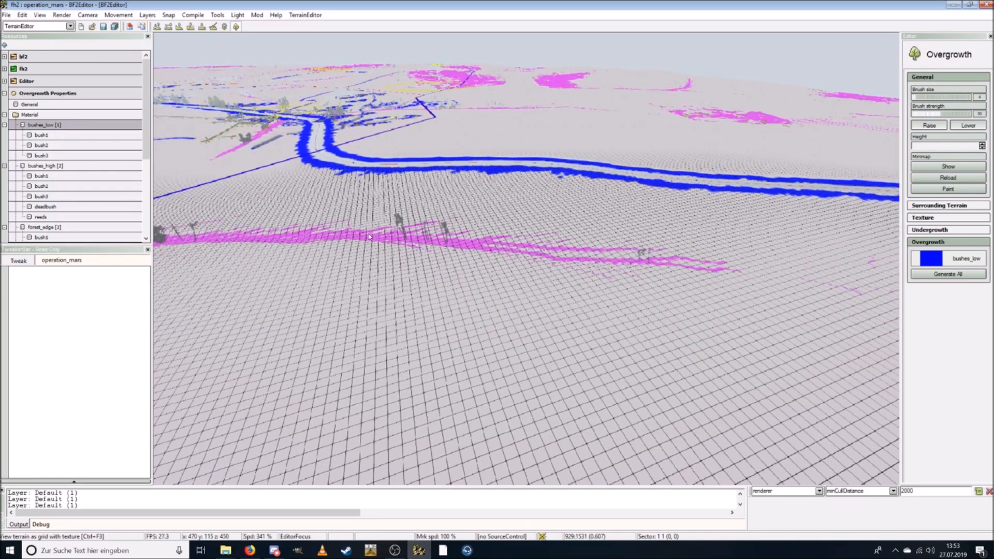
pyautogui.moveTo(230, 245); pyautogui.dragTo(598, 245, button='middle')
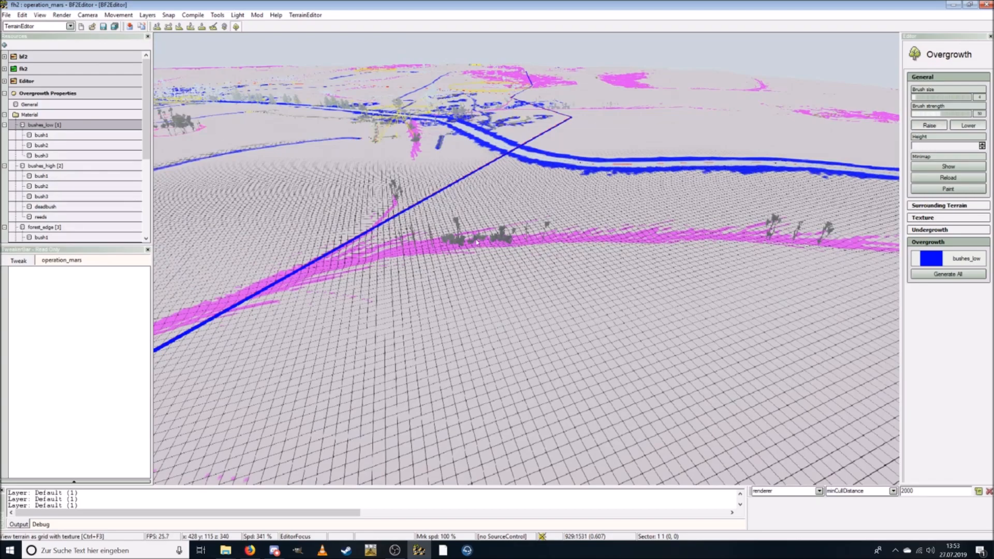
# Step: Extend the bushes_low overgrowth across the gap along the hedge strip near the blue boundary line, working in overgrowth view
pyautogui.moveTo(255, 295); pyautogui.dragTo(600, 265, button='middle')
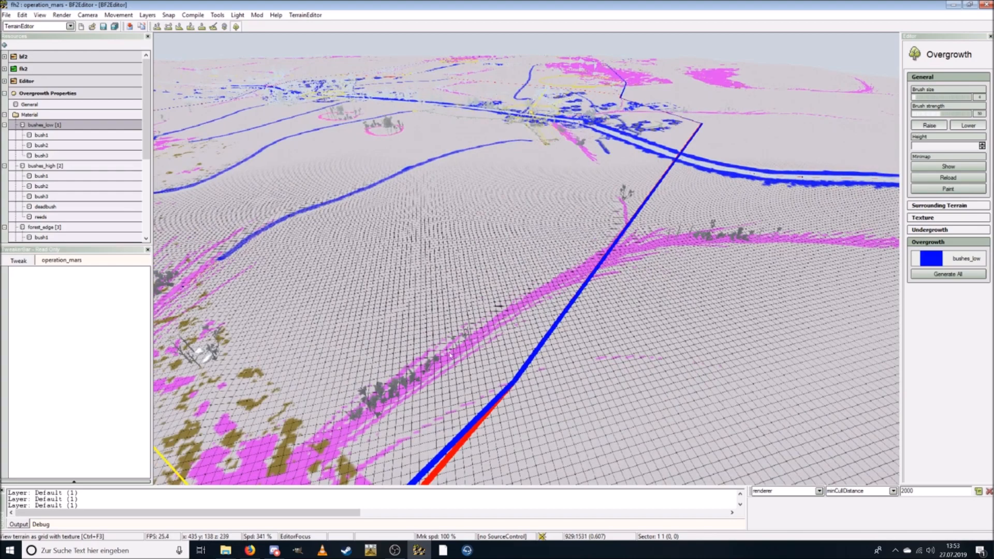
pyautogui.moveTo(325, 450); pyautogui.dragTo(403, 388, button='middle')
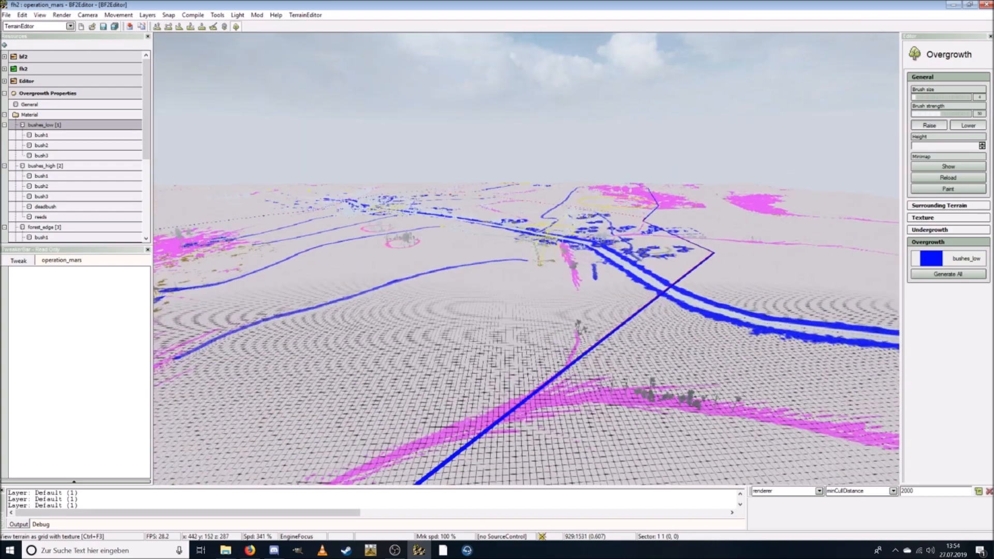
pyautogui.click(61, 15)
pyautogui.click(73, 80)
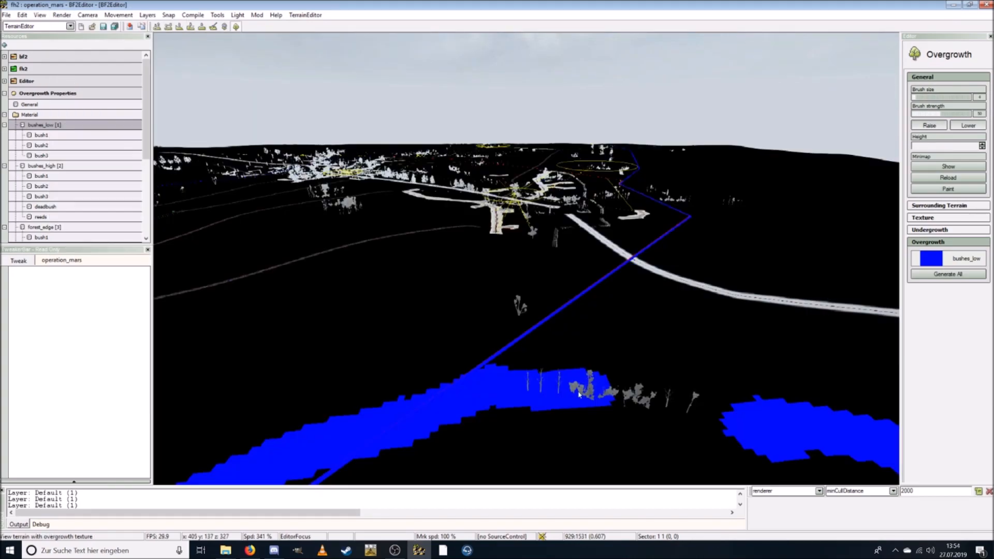
pyautogui.moveTo(580, 386); pyautogui.dragTo(665, 399)
# Step: Adjust the brush size and paint bushes_low along the pink strip beside the road, using grid-with-texture view to locate it
pyautogui.click(914, 99)
pyautogui.click(62, 15)
pyautogui.click(78, 46)
pyautogui.moveTo(415, 207)
pyautogui.mouseDown(button='middle')
pyautogui.moveTo(456, 243)
pyautogui.moveTo(571, 256)
pyautogui.mouseUp(button='middle')
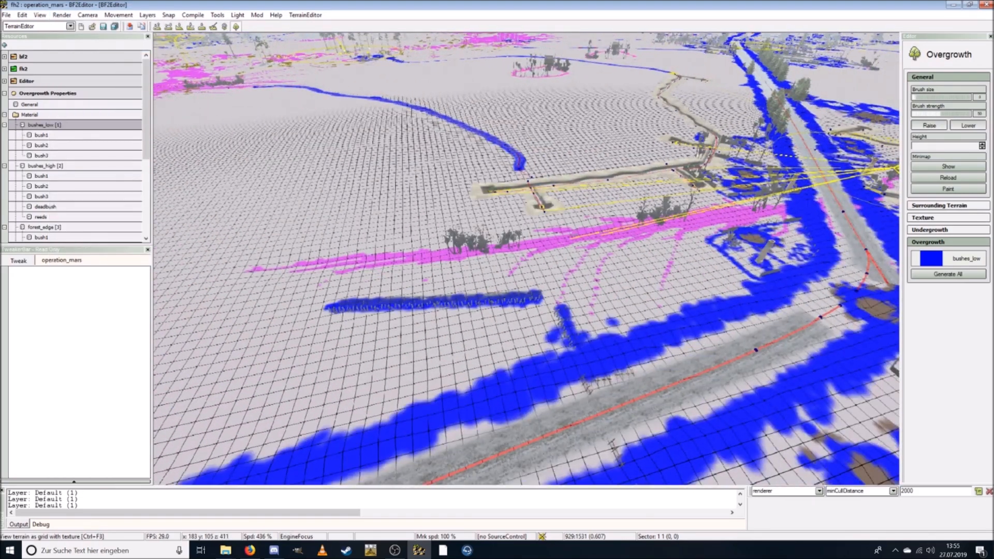
pyautogui.click(62, 15)
pyautogui.click(73, 98)
pyautogui.press('d')
pyautogui.moveTo(497, 280); pyautogui.dragTo(637, 280)
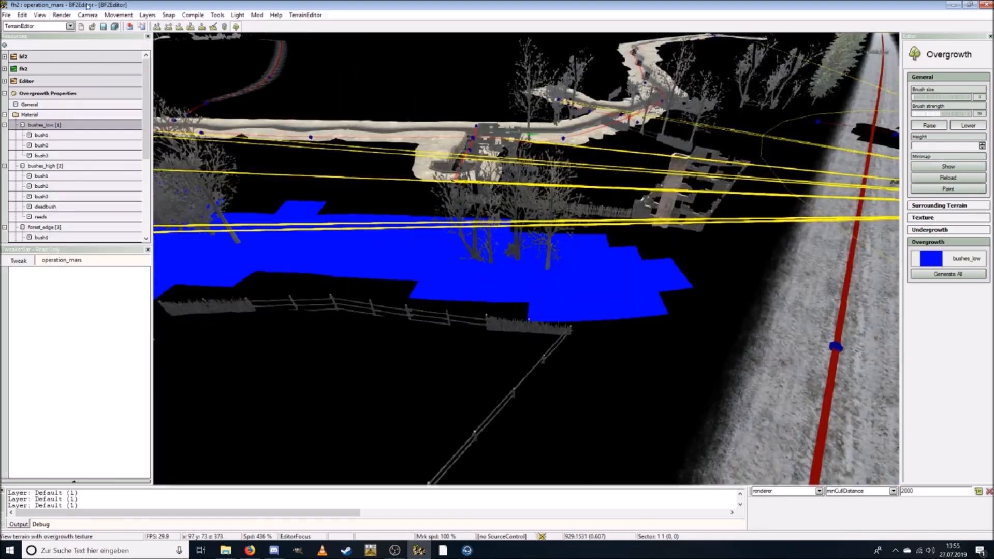
# Step: Compare the painted roadside strip with the ground texture, return to overgrowth view and change the brush size
pyautogui.click(62, 15)
pyautogui.click(77, 47)
pyautogui.click(62, 15)
pyautogui.click(72, 99)
pyautogui.click(914, 98)
pyautogui.press('s')
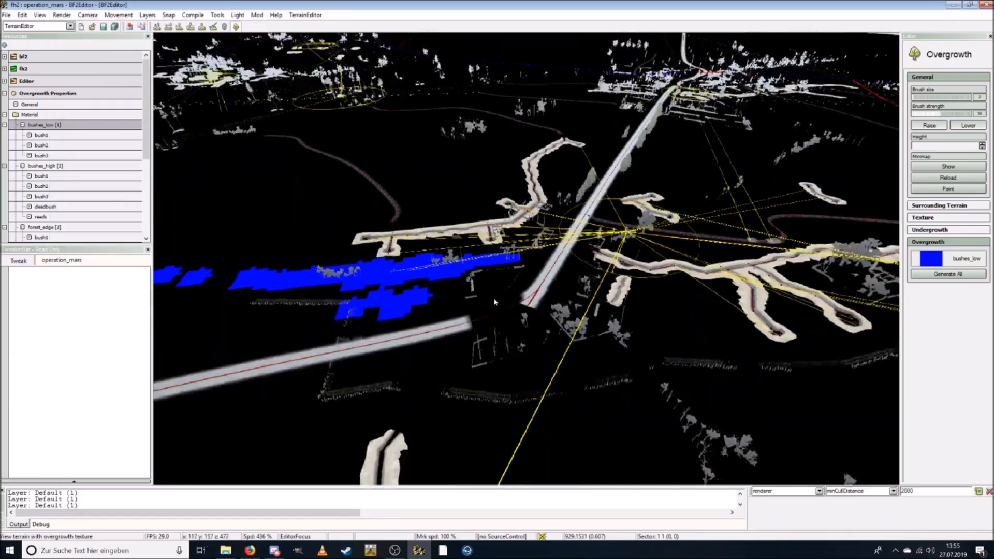
# Step: Locate the tree-lined pink strip crossing the fence row and paint bushes_low overgrowth along it in overgrowth view
pyautogui.click(62, 15)
pyautogui.click(78, 47)
pyautogui.press('w')
pyautogui.press('d')
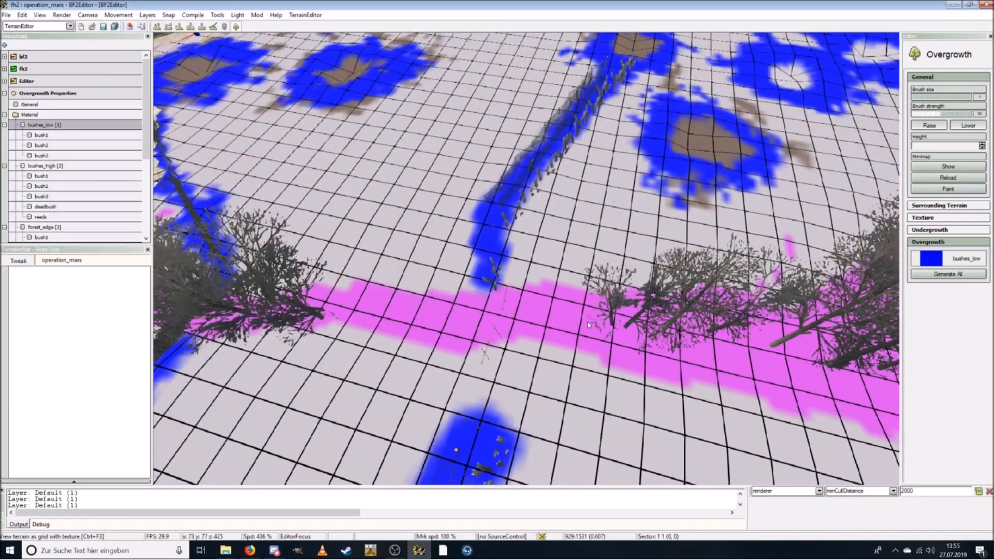
pyautogui.press('s')
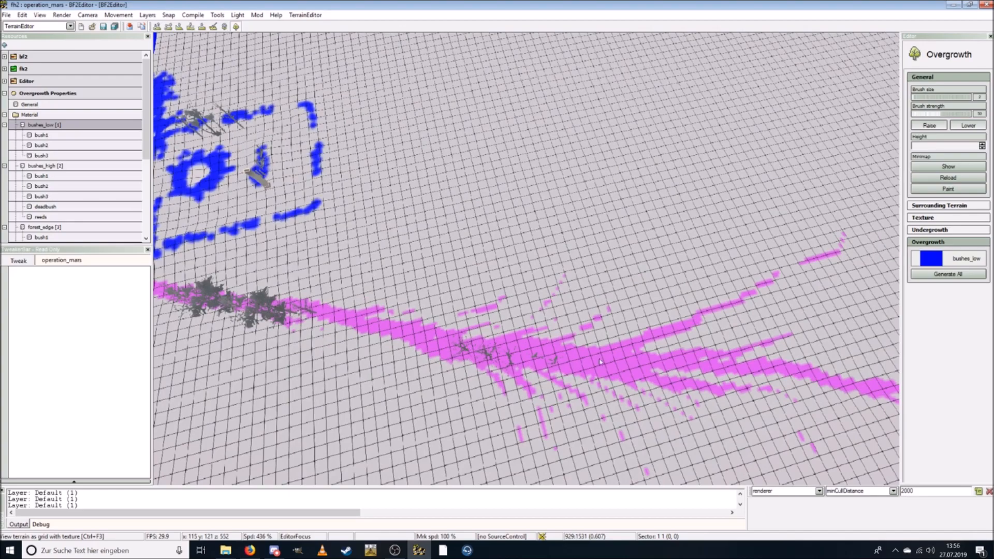
pyautogui.click(62, 15)
pyautogui.click(78, 79)
# Step: Return to grid-with-texture view and examine the tree-lined pink strip in the open field opposite the fenced village
pyautogui.click(62, 16)
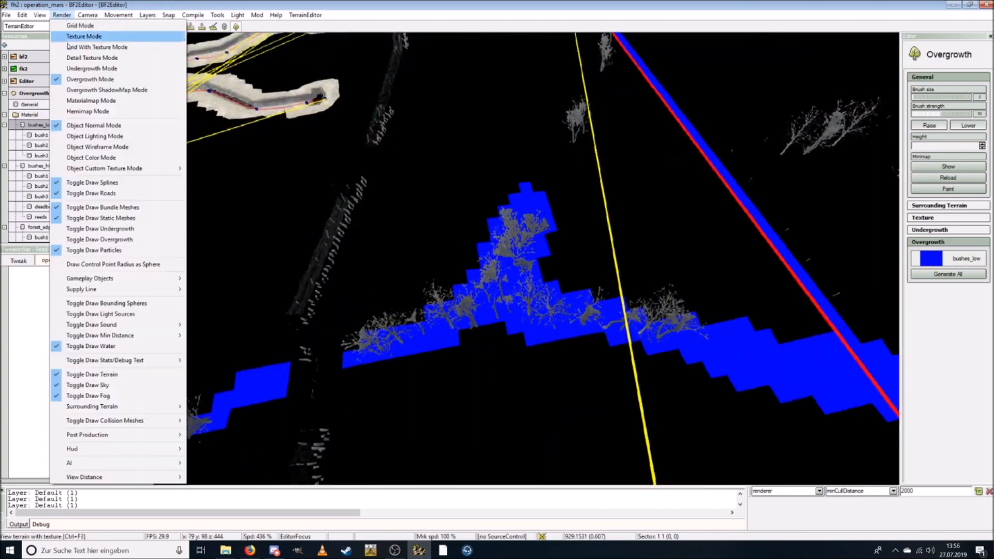
pyautogui.click(77, 46)
pyautogui.press('w')
pyautogui.moveTo(596, 100); pyautogui.dragTo(594, 306, button='right')
pyautogui.press('w')
pyautogui.press('s')
pyautogui.press('w')
pyautogui.press('s')
pyautogui.press('d')
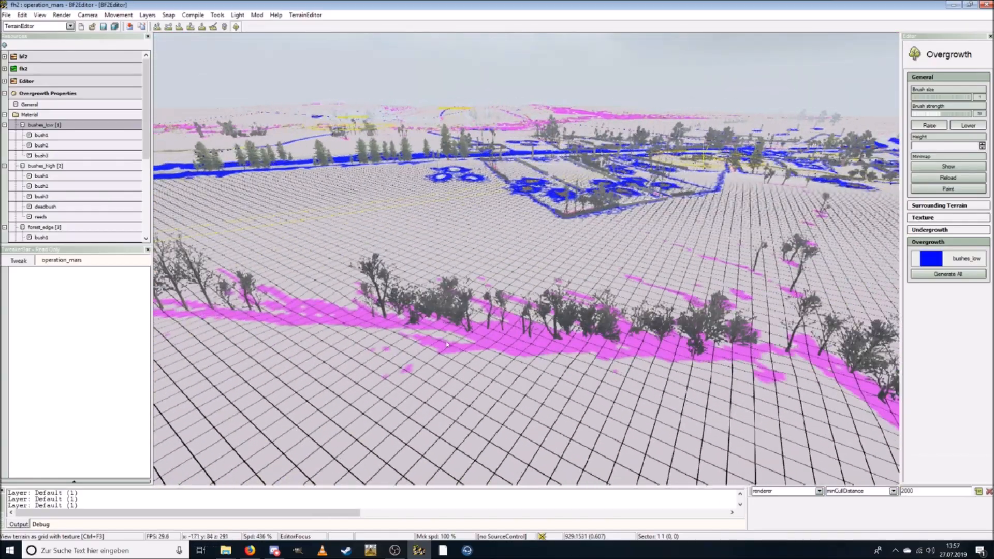
# Step: Work on the bushes_low cover of the tree-lined field strip and return to grid-with-texture view
pyautogui.click(61, 15)
pyautogui.click(86, 155)
pyautogui.moveTo(651, 344); pyautogui.dragTo(290, 321, button='right')
pyautogui.hotkey('ctrl', 'F3')
pyautogui.press('w')
pyautogui.press('w')
# Step: Paint a bushes_low stroke on the pink strip in overgrowth view and show the grid with texture again
pyautogui.click(62, 15)
pyautogui.click(73, 82)
pyautogui.press('w')
pyautogui.moveTo(448, 282); pyautogui.dragTo(522, 272)
pyautogui.click(61, 15)
pyautogui.click(83, 47)
pyautogui.moveTo(331, 249); pyautogui.dragTo(397, 265, button='right')
# Step: Cover the branching pink strips beside the red boundary line with bushes_low, checking them in grid-with-texture view
pyautogui.click(62, 15)
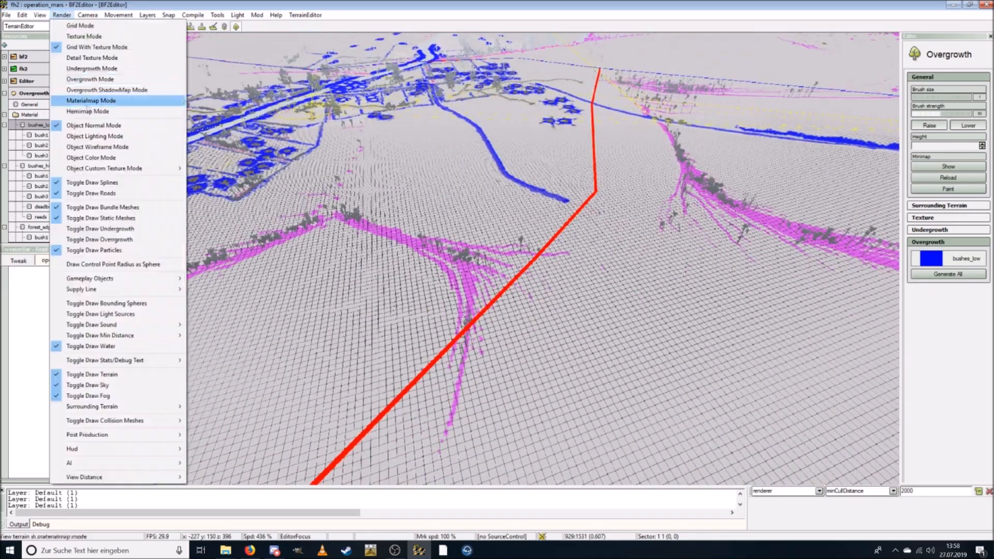
pyautogui.click(74, 78)
pyautogui.click(61, 15)
pyautogui.click(83, 47)
pyautogui.press('w')
pyautogui.moveTo(466, 290); pyautogui.dragTo(497, 254, button='right')
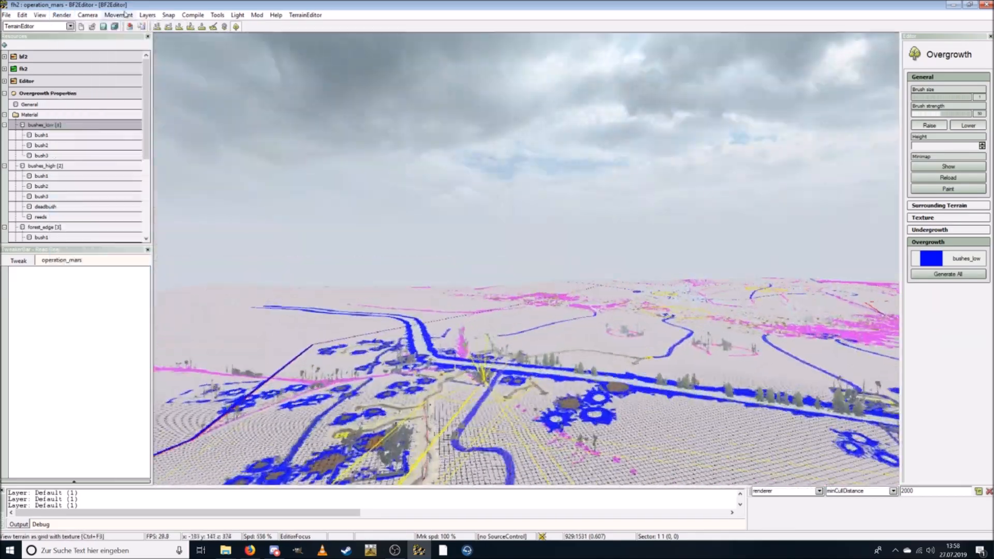
# Step: Paint bushes_low on the hedge strip beyond the crater field in overgrowth view and return to grid-with-texture view
pyautogui.click(62, 15)
pyautogui.click(73, 81)
pyautogui.moveTo(487, 295); pyautogui.dragTo(492, 326, button='right')
pyautogui.press('w')
pyautogui.click(62, 15)
pyautogui.click(83, 47)
# Step: Paint bushes_low over the pink fan below the trench system, switching between overgrowth and grid-with-texture views
pyautogui.moveTo(497, 218); pyautogui.dragTo(494, 300, button='right')
pyautogui.press('s')
pyautogui.moveTo(238, 247); pyautogui.dragTo(305, 368, button='right')
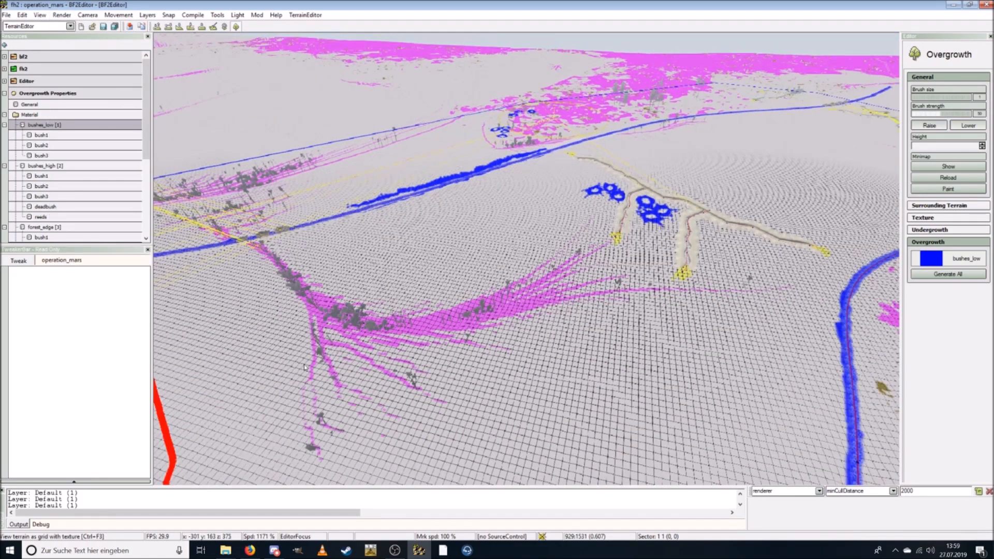
pyautogui.click(62, 15)
pyautogui.click(83, 70)
pyautogui.moveTo(316, 278); pyautogui.dragTo(406, 297, button='right')
pyautogui.press('s')
pyautogui.click(61, 15)
pyautogui.click(83, 48)
# Step: Continue the bushes_low overgrowth toward the parallel pink streaks between the track and the blue boundary line
pyautogui.press('w')
pyautogui.moveTo(645, 416); pyautogui.dragTo(689, 456, button='right')
pyautogui.press('w')
pyautogui.click(61, 15)
pyautogui.click(82, 70)
pyautogui.hotkey('ctrl', 'F3')
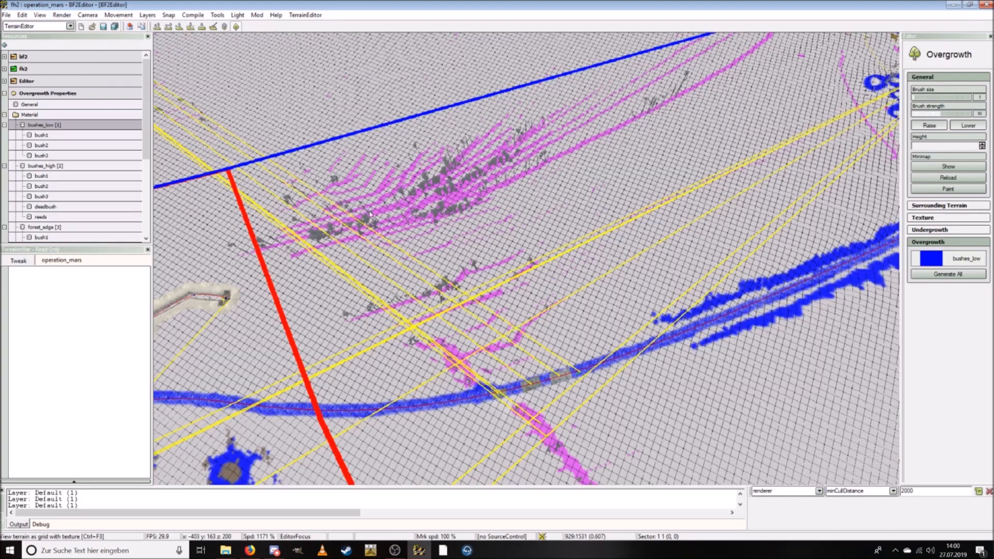
# Step: Paint bushes_low on the parallel pink streaks near the corner of the red and blue boundary lines
pyautogui.click(61, 15)
pyautogui.click(83, 70)
pyautogui.click(62, 15)
pyautogui.click(83, 47)
pyautogui.press('w')
pyautogui.moveTo(621, 269); pyautogui.dragTo(718, 184, button='right')
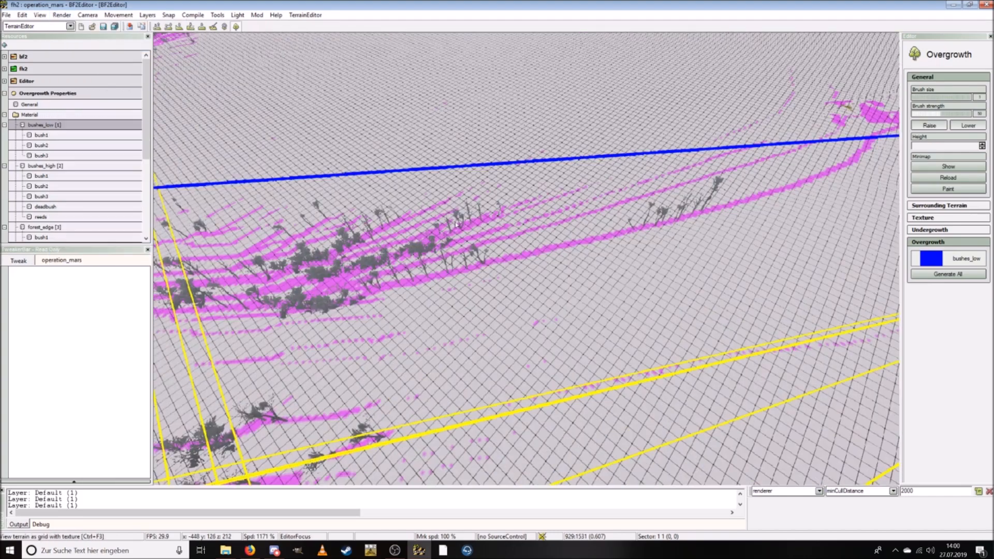
# Step: Add bushes_low to the long pink streaks running toward the forest and return to grid-with-texture view
pyautogui.press('s')
pyautogui.moveTo(657, 208); pyautogui.dragTo(725, 208, button='right')
pyautogui.click(62, 15)
pyautogui.click(86, 90)
pyautogui.hotkey('ctrl', 'F3')
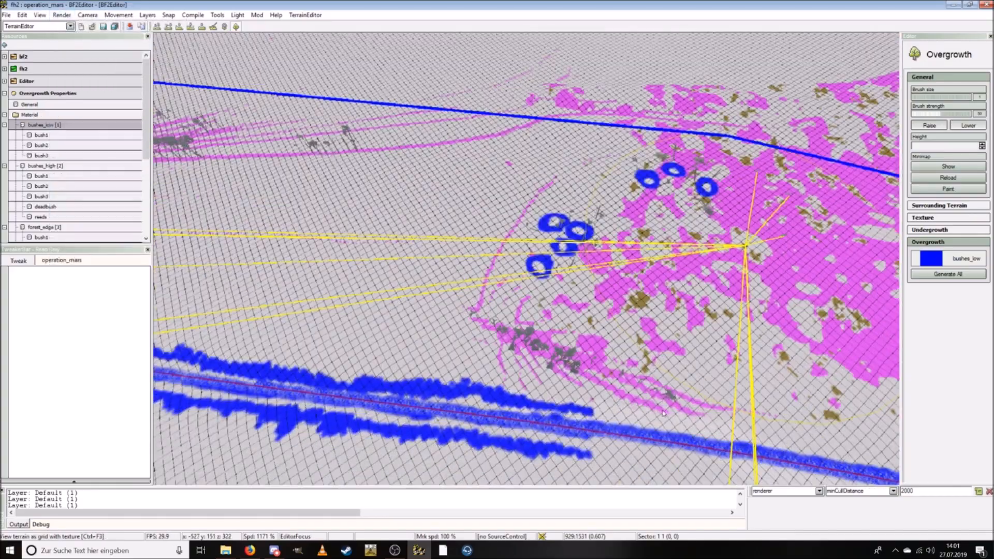
# Step: Paint bushes_low on the pink strip along the forest edge beside the track, restoring grid-with-texture view
pyautogui.click(61, 15)
pyautogui.click(83, 70)
pyautogui.moveTo(510, 208); pyautogui.dragTo(444, 249, button='right')
pyautogui.click(62, 15)
pyautogui.click(83, 48)
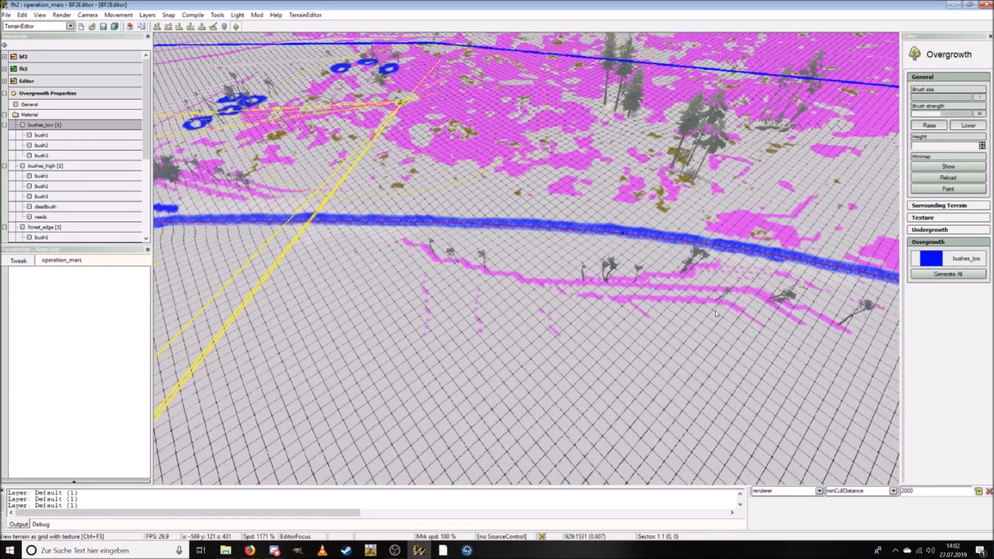
# Step: Locate the large branching pink ridge beyond the track's end and paint bushes_low on it in overgrowth view
pyautogui.moveTo(661, 286); pyautogui.dragTo(508, 348, button='right')
pyautogui.moveTo(634, 356); pyautogui.dragTo(449, 112, button='right')
pyautogui.press('d')
pyautogui.scroll(2, 825, 312)
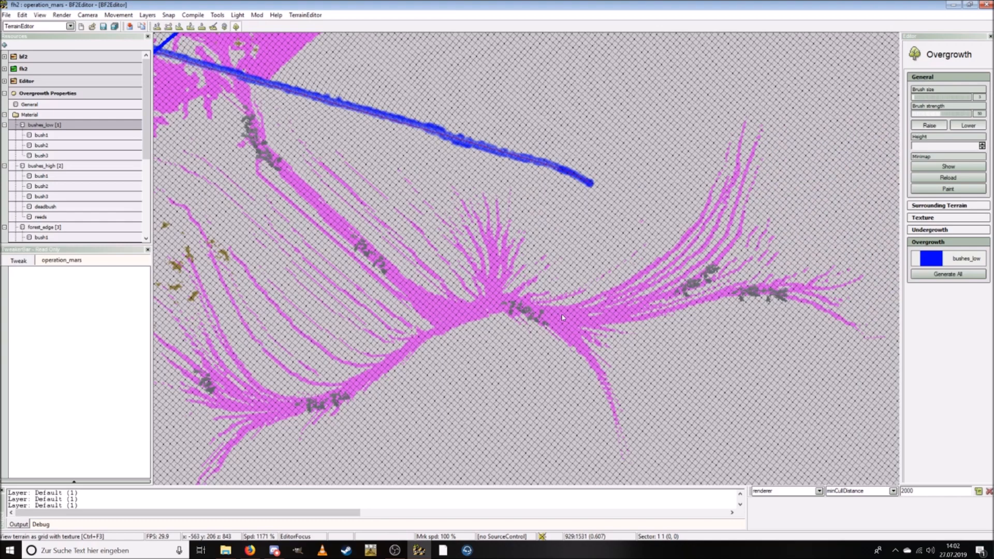
pyautogui.press('a')
pyautogui.click(62, 15)
pyautogui.click(98, 80)
pyautogui.click(61, 15)
pyautogui.click(99, 46)
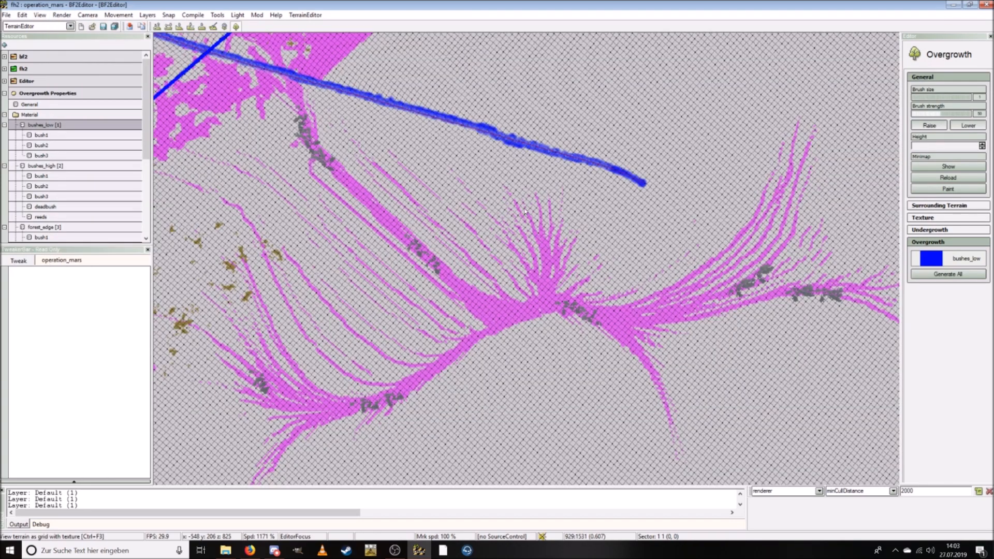
# Step: Continue bushes_low along the remaining arms of the large pink ridge and return to grid-with-texture view
pyautogui.press('d')
pyautogui.click(61, 15)
pyautogui.click(98, 79)
pyautogui.press('s')
pyautogui.click(61, 15)
pyautogui.click(97, 46)
# Step: Find the star-shaped pink area at the forest edge and switch to overgrowth view to work on its bushes_low cover
pyautogui.press('w')
pyautogui.click(62, 15)
pyautogui.click(93, 58)
pyautogui.click(61, 15)
pyautogui.click(94, 46)
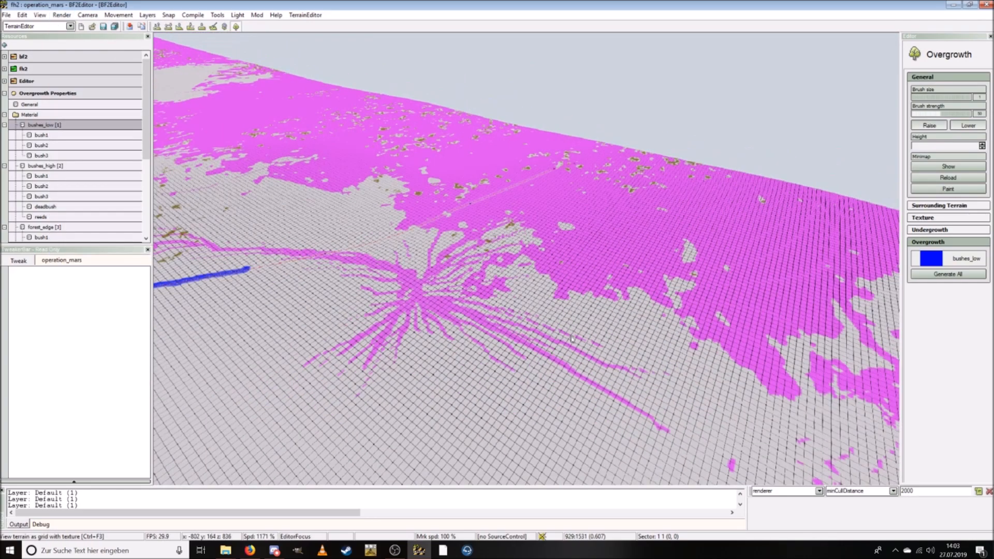
pyautogui.press('w')
pyautogui.click(61, 15)
pyautogui.click(94, 79)
pyautogui.press('w')
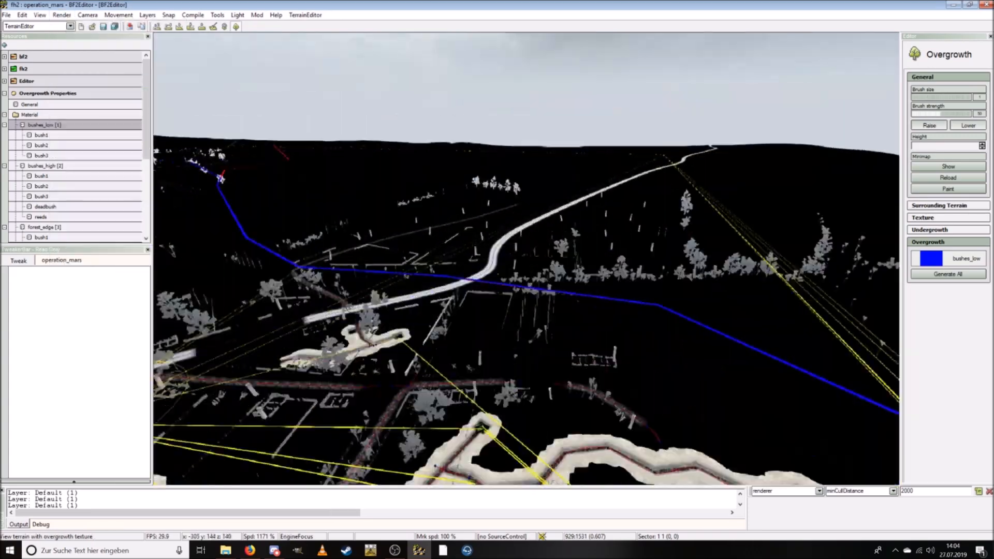
# Step: Return to grid-with-texture view and examine the pink hedge strips from the village edge out to the bare hillside
pyautogui.click(61, 15)
pyautogui.click(93, 45)
pyautogui.press('w')
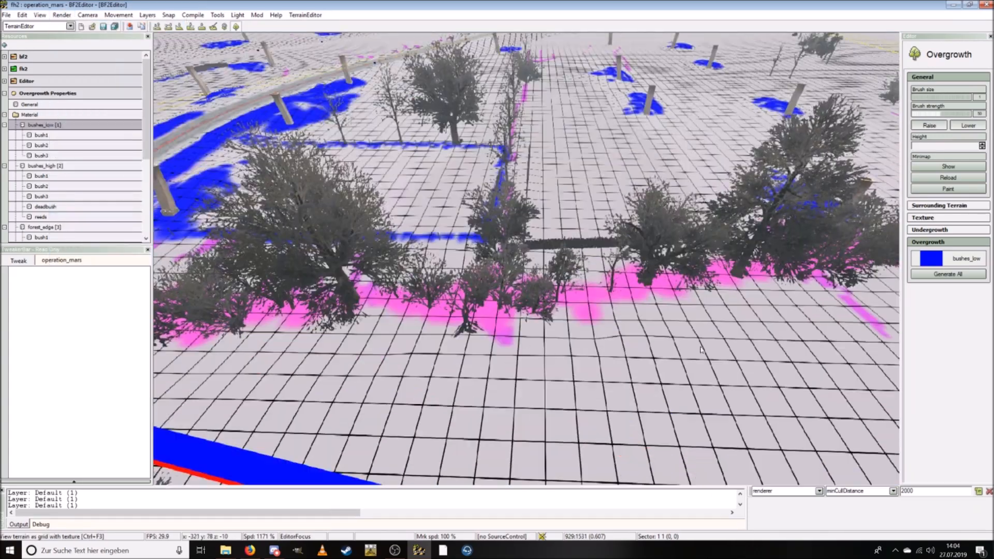
pyautogui.press('s')
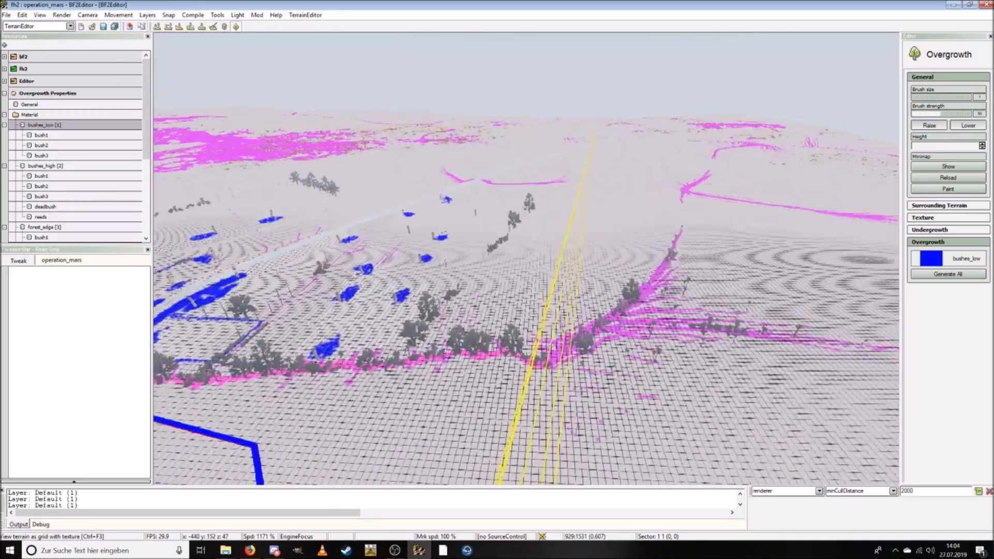
pyautogui.press('w')
pyautogui.press('s')
pyautogui.press('w')
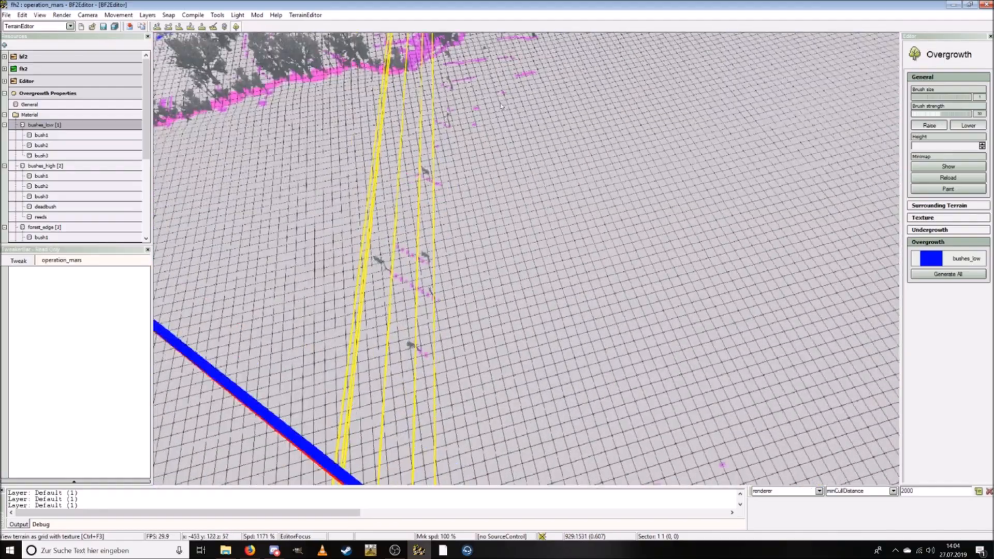
pyautogui.press('w')
pyautogui.press('s')
pyautogui.press('s')
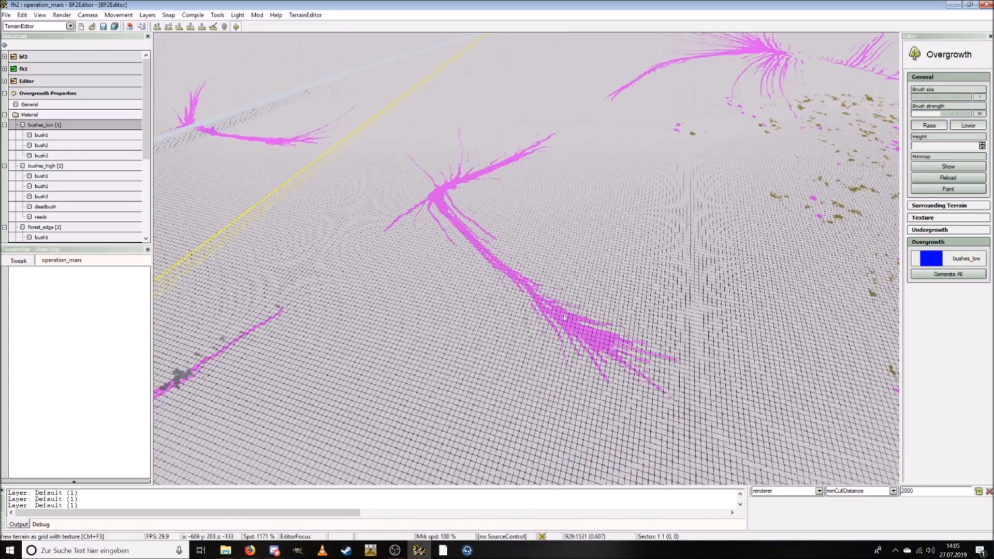
pyautogui.press('w')
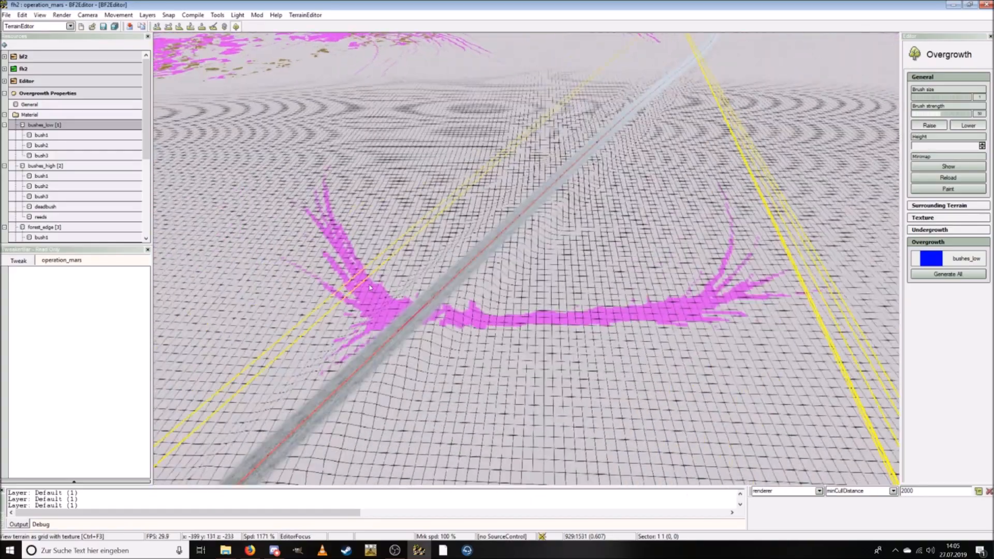
# Step: Work in overgrowth view on the pink strips from the road crossing toward the village, and restore grid-with-texture view
pyautogui.press('s')
pyautogui.click(62, 15)
pyautogui.click(93, 79)
pyautogui.press('s')
pyautogui.hotkey('ctrl', 'F3')
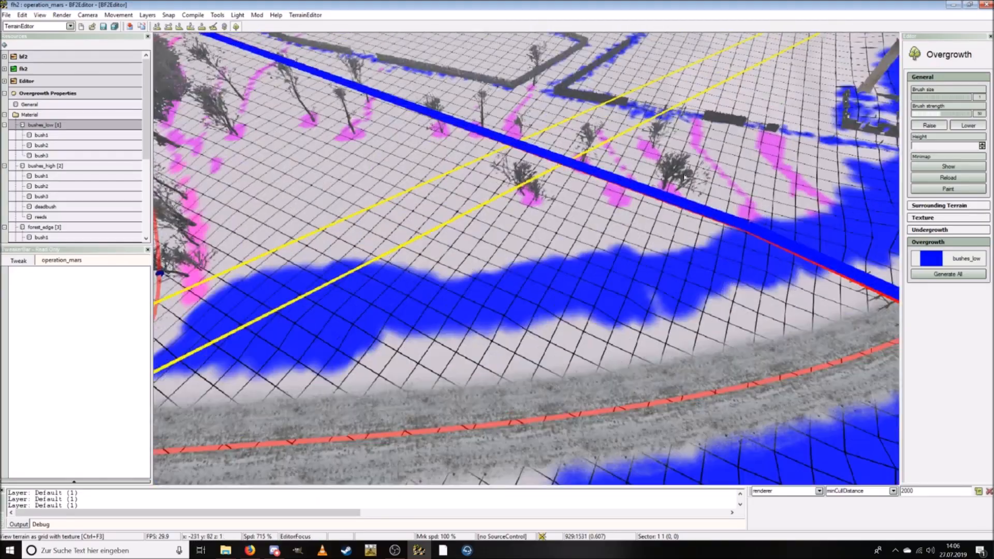
# Step: Paint bushes_low around the scattered pink tree spots and strips near the road, alternating overgrowth and grid-with-texture views
pyautogui.click(61, 14)
pyautogui.click(76, 81)
pyautogui.click(61, 15)
pyautogui.click(77, 48)
pyautogui.click(62, 15)
pyautogui.click(75, 81)
pyautogui.click(62, 15)
pyautogui.click(77, 47)
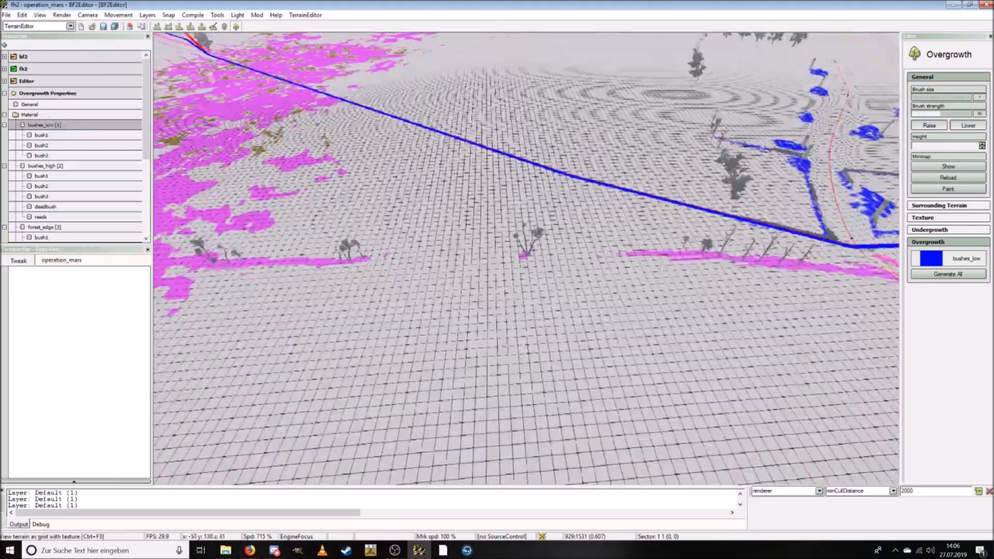
# Step: Locate the pink ring around the hut and switch to overgrowth view to work on the bushes_low cover there
pyautogui.moveTo(322, 268); pyautogui.dragTo(420, 179, button='right')
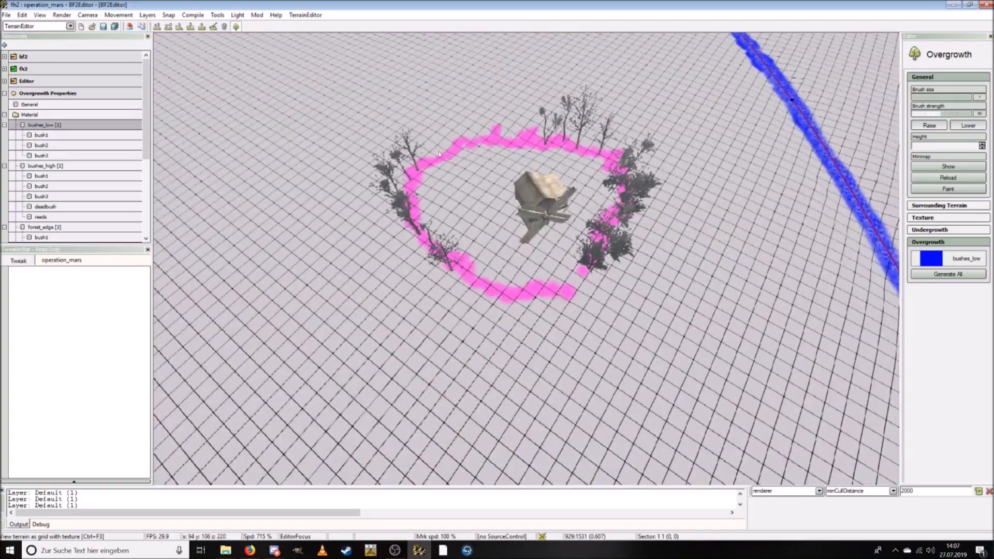
pyautogui.moveTo(623, 247); pyautogui.dragTo(489, 346, button='right')
pyautogui.moveTo(585, 301); pyautogui.dragTo(391, 280, button='right')
pyautogui.moveTo(501, 233); pyautogui.dragTo(420, 308, button='right')
pyautogui.click(62, 15)
pyautogui.click(90, 79)
pyautogui.moveTo(596, 443); pyautogui.dragTo(529, 290, button='right')
# Step: Locate the branching hedge strips leading to the village in grid-with-texture view and paint bushes_low along them in overgrowth view
pyautogui.click(62, 15)
pyautogui.click(87, 56)
pyautogui.moveTo(497, 259); pyautogui.dragTo(638, 330, button='right')
pyautogui.click(61, 15)
pyautogui.click(91, 45)
pyautogui.moveTo(807, 298); pyautogui.dragTo(475, 334, button='right')
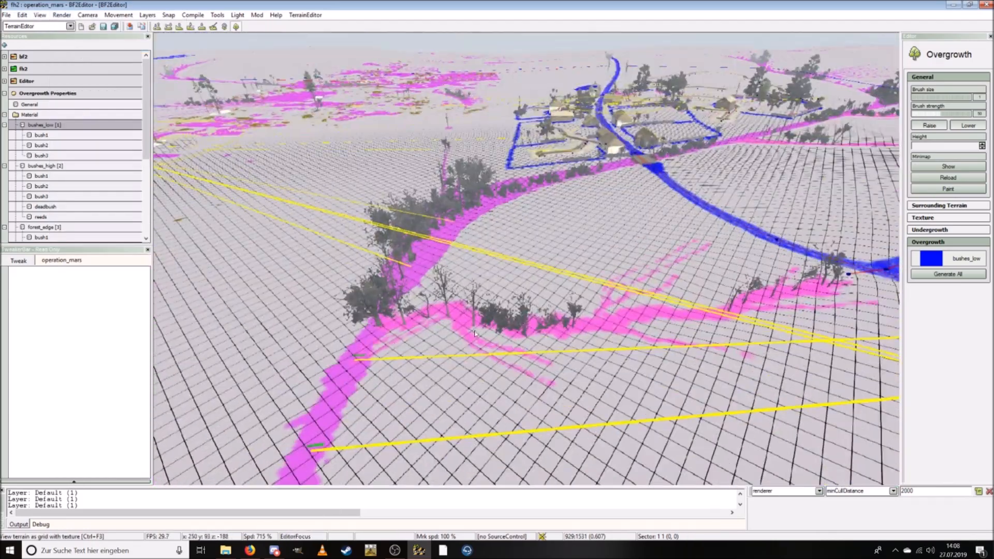
pyautogui.click(62, 15)
pyautogui.click(91, 79)
pyautogui.moveTo(526, 259); pyautogui.dragTo(673, 233, button='right')
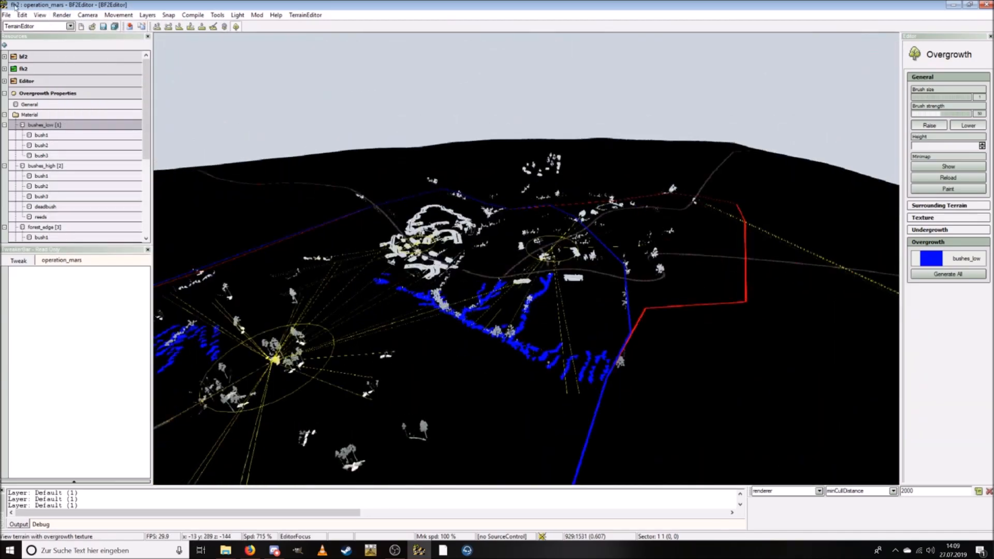
# Step: Paint bushes_low on the pink strips beside the winding road, alternating grid-with-texture and overgrowth views
pyautogui.click(62, 15)
pyautogui.click(97, 47)
pyautogui.moveTo(526, 258); pyautogui.dragTo(518, 311, button='right')
pyautogui.click(62, 15)
pyautogui.click(92, 79)
pyautogui.click(62, 15)
pyautogui.click(97, 47)
pyautogui.moveTo(466, 259); pyautogui.dragTo(467, 306, button='right')
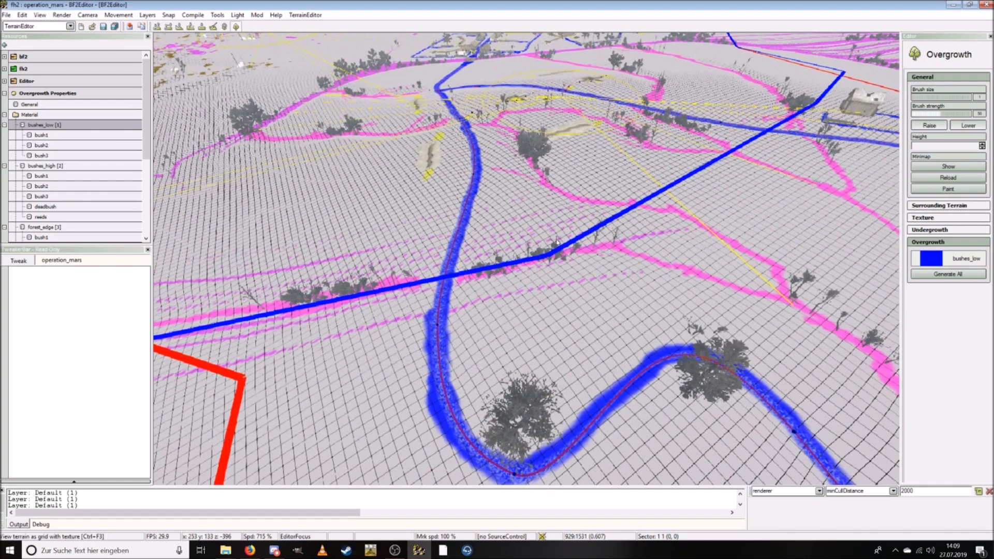
# Step: Paint bushes_low along the forked pink strips between the trenches and the road, checking them against the grid-with-texture view
pyautogui.moveTo(535, 202); pyautogui.dragTo(389, 266, button='right')
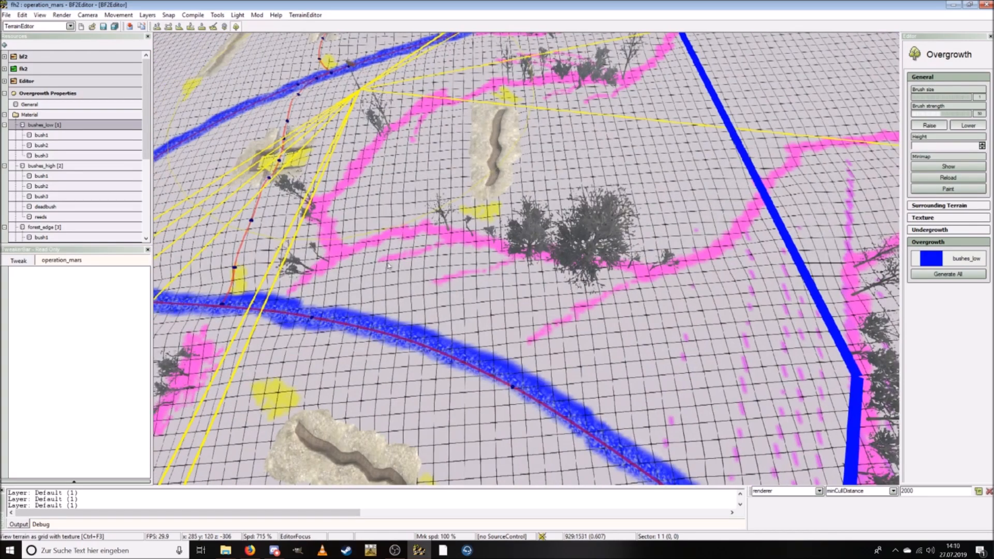
pyautogui.click(62, 15)
pyautogui.click(93, 79)
pyautogui.moveTo(466, 233); pyautogui.dragTo(445, 233, button='right')
pyautogui.click(61, 15)
pyautogui.click(97, 48)
pyautogui.moveTo(528, 249); pyautogui.dragTo(616, 290, button='right')
pyautogui.click(61, 15)
pyautogui.click(93, 79)
pyautogui.click(62, 15)
pyautogui.click(97, 47)
# Step: Continue the bushes_low cover along the pink strips toward the village, comparing overgrowth and grid-with-texture views
pyautogui.moveTo(466, 248); pyautogui.dragTo(530, 281, button='right')
pyautogui.moveTo(773, 125); pyautogui.dragTo(617, 184, button='right')
pyautogui.moveTo(614, 256); pyautogui.dragTo(605, 280, button='right')
pyautogui.click(61, 15)
pyautogui.click(93, 79)
pyautogui.click(62, 15)
pyautogui.click(97, 47)
pyautogui.click(61, 15)
pyautogui.click(93, 79)
pyautogui.click(62, 15)
pyautogui.click(97, 47)
# Step: Paint bushes_low along the pink hedge on both sides of the bridge beside the village houses
pyautogui.moveTo(445, 207); pyautogui.dragTo(356, 262, button='right')
pyautogui.click(62, 16)
pyautogui.click(93, 79)
pyautogui.click(62, 15)
pyautogui.click(97, 47)
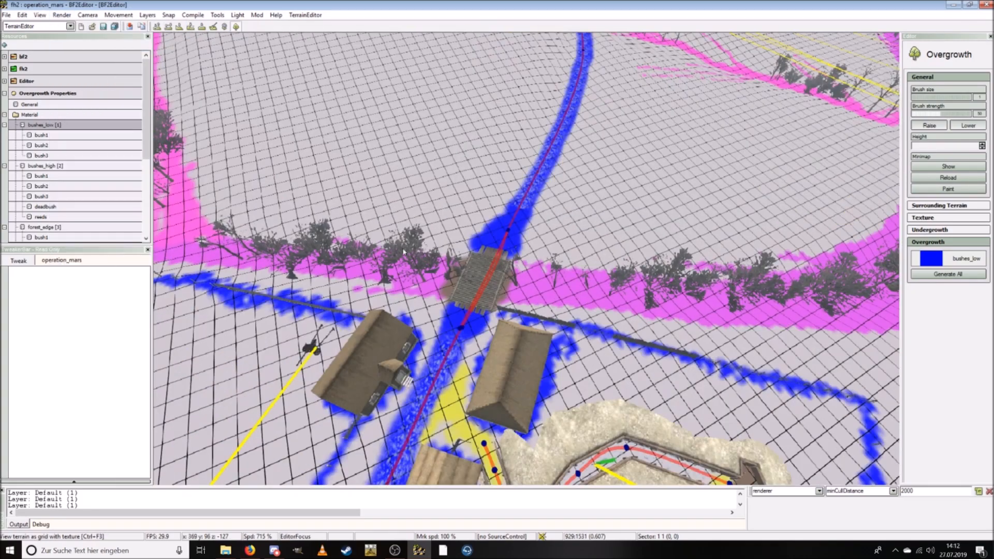
pyautogui.moveTo(414, 290); pyautogui.dragTo(383, 288, button='right')
pyautogui.click(62, 15)
pyautogui.click(93, 79)
pyautogui.moveTo(449, 322); pyautogui.dragTo(488, 323, button='right')
pyautogui.click(61, 15)
pyautogui.click(97, 47)
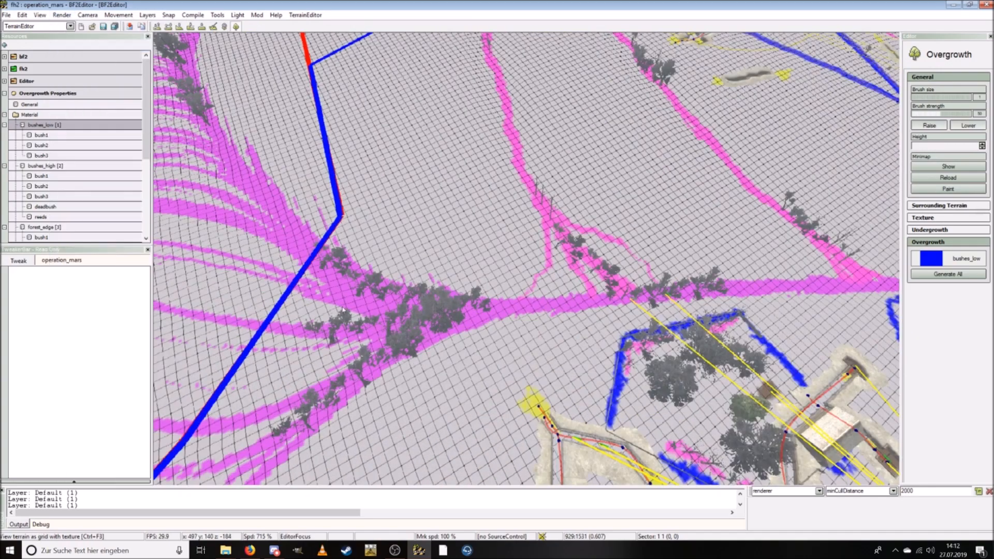
# Step: Paint bushes_low from the strip junction at the combat boundary along the outer hedge, using the grid-with-texture view as reference
pyautogui.moveTo(311, 341); pyautogui.dragTo(438, 253, button='right')
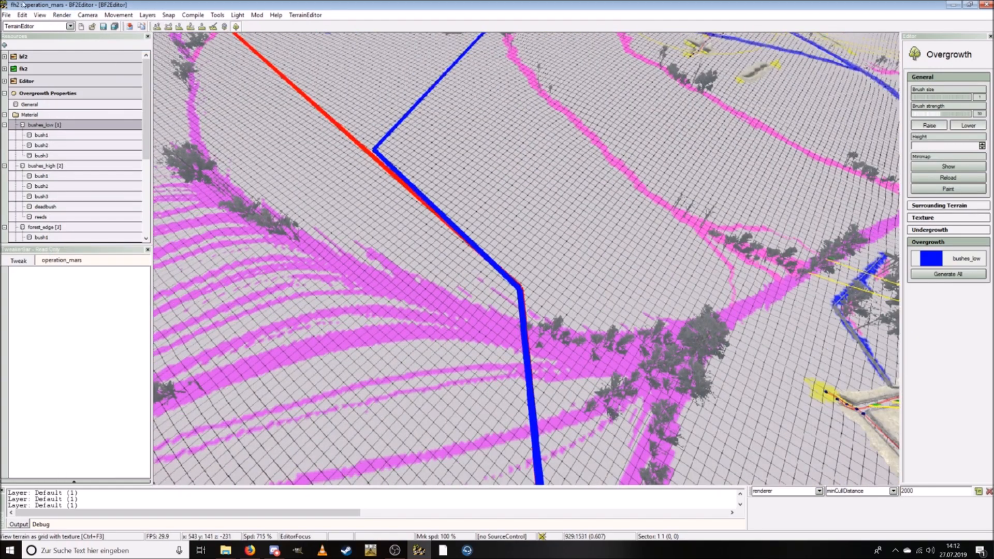
pyautogui.click(62, 15)
pyautogui.click(93, 80)
pyautogui.hotkey('ctrl', 'F3')
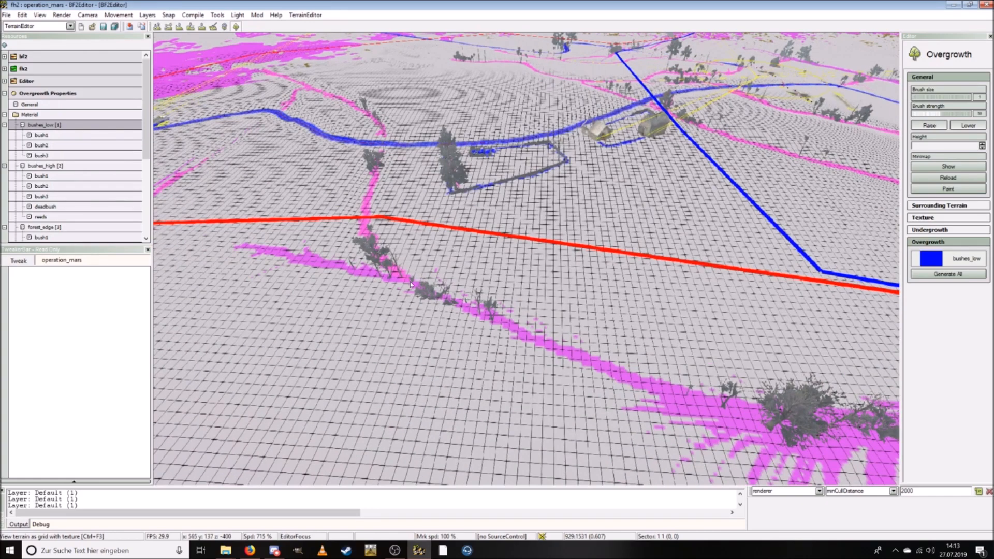
pyautogui.click(62, 15)
pyautogui.click(94, 77)
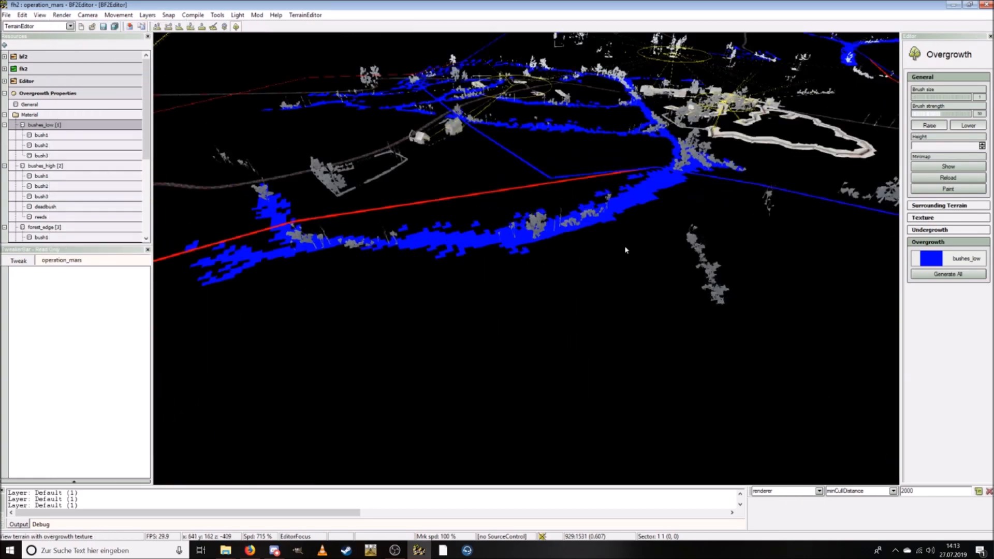
# Step: Work on bushes_low along the strips near the road and the red boundary corner, checking the ground texture
pyautogui.hotkey('ctrl', 'F3')
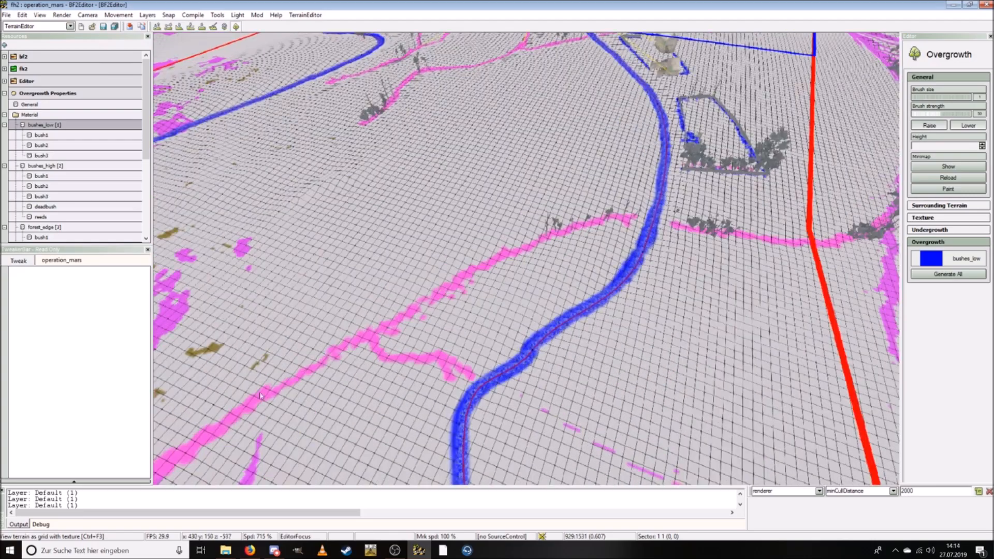
pyautogui.moveTo(261, 396); pyautogui.dragTo(336, 299, button='right')
pyautogui.click(62, 15)
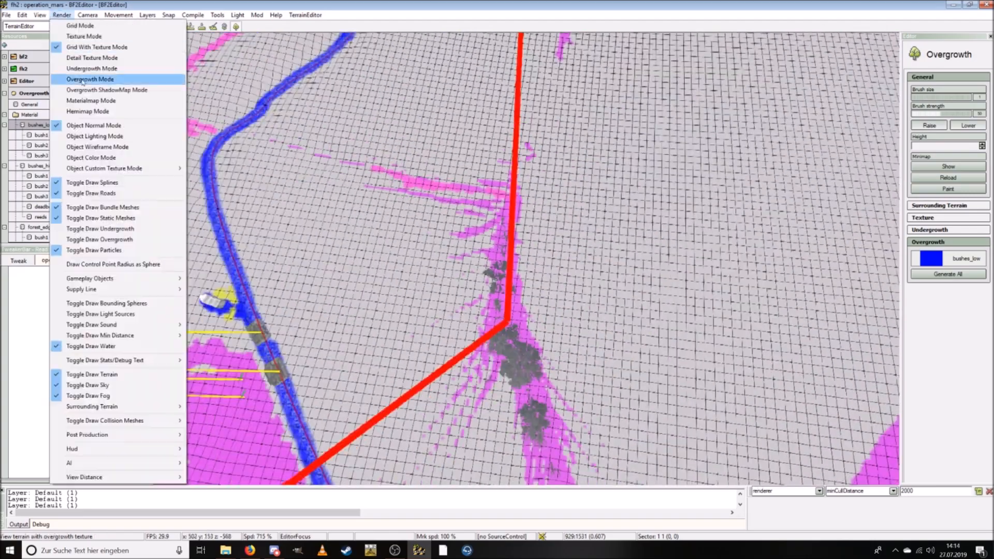
pyautogui.click(93, 76)
pyautogui.hotkey('ctrl', 'F3')
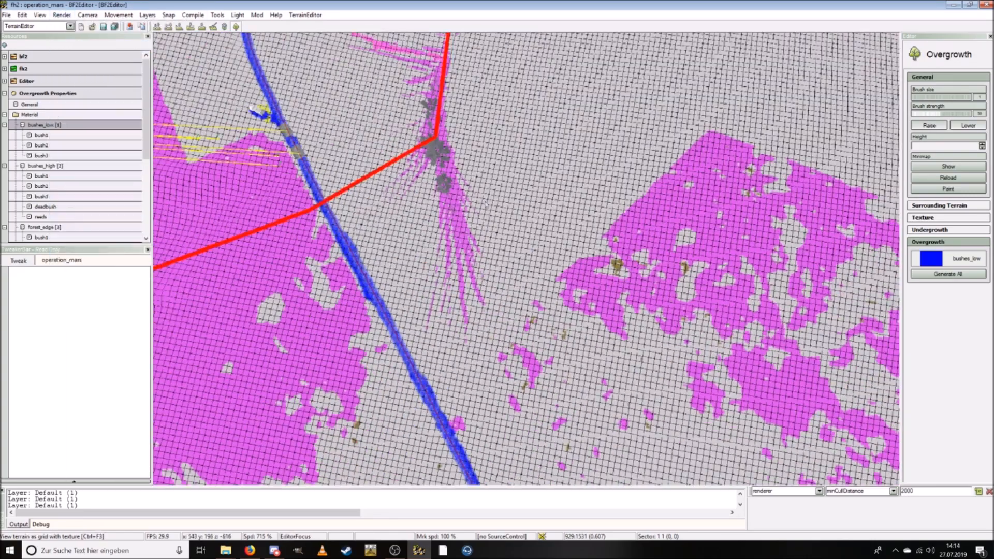
# Step: Locate the fanned pink strips outside the combat boundary in grid-with-texture view and work on their bushes_low cover in overgrowth view
pyautogui.moveTo(455, 183); pyautogui.dragTo(344, 386, button='right')
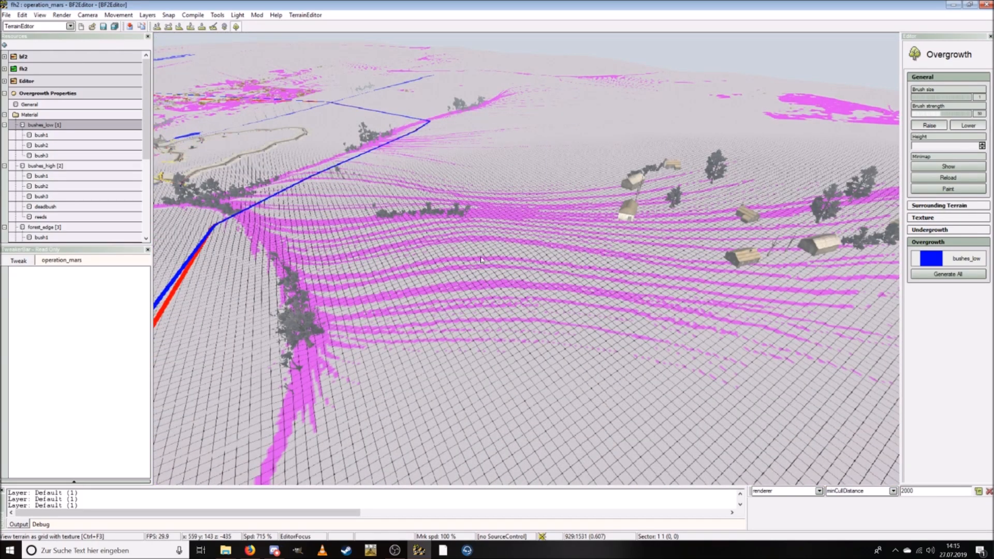
pyautogui.moveTo(498, 232); pyautogui.dragTo(495, 240, button='right')
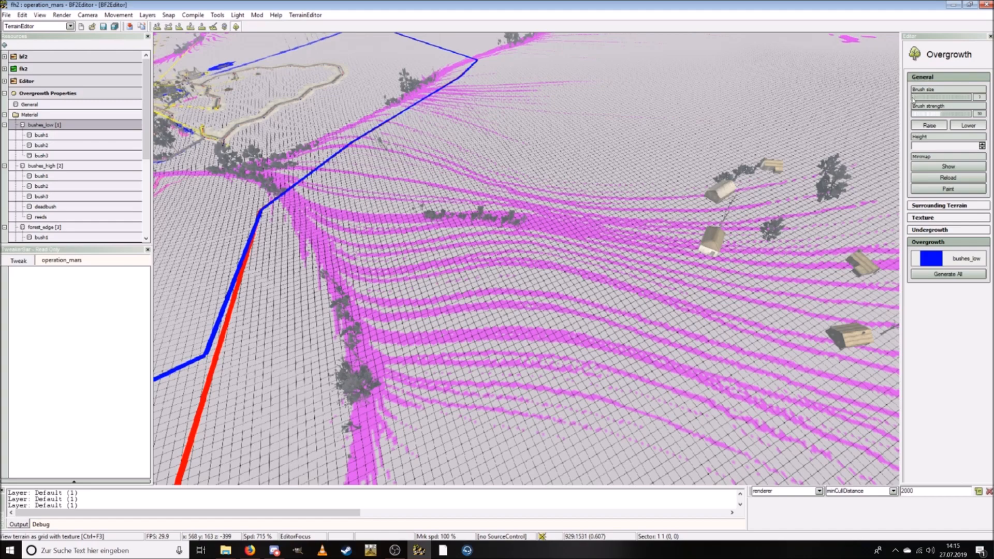
pyautogui.moveTo(912, 99); pyautogui.dragTo(909, 99)
pyautogui.moveTo(673, 179); pyautogui.dragTo(618, 202, button='right')
pyautogui.moveTo(554, 102); pyautogui.dragTo(508, 92, button='right')
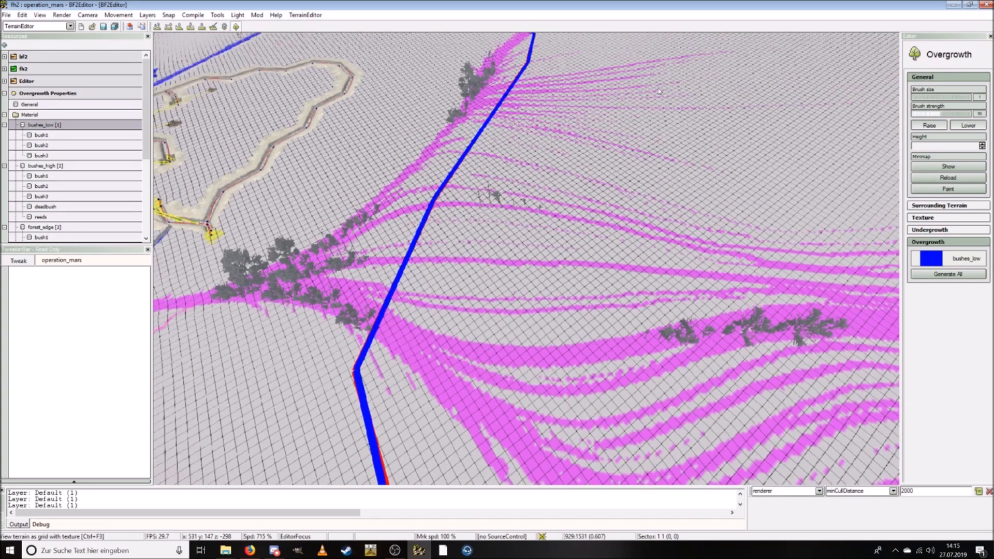
pyautogui.moveTo(616, 228); pyautogui.dragTo(562, 313, button='right')
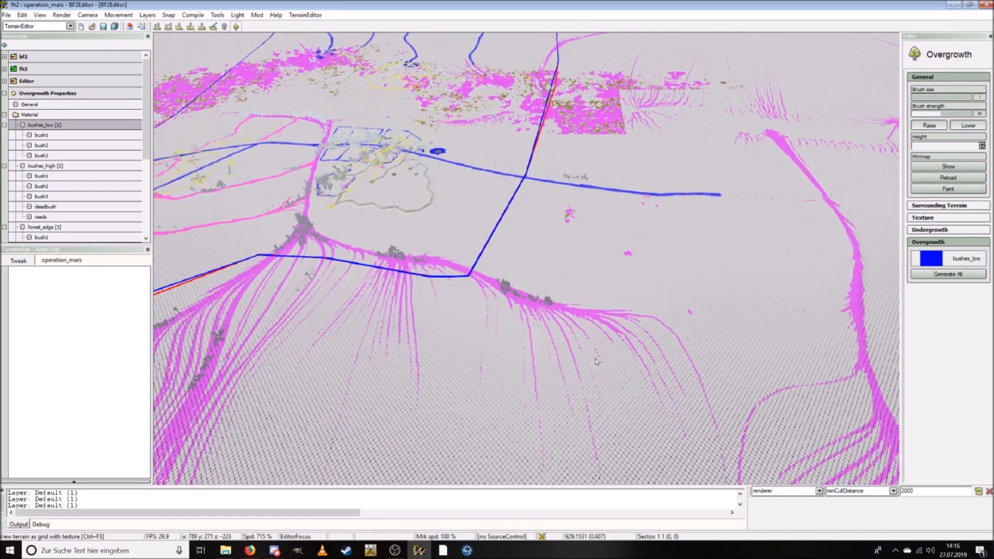
pyautogui.moveTo(666, 371); pyautogui.dragTo(645, 358, button='right')
pyautogui.click(62, 15)
pyautogui.click(90, 81)
pyautogui.moveTo(332, 217); pyautogui.dragTo(586, 302, button='right')
pyautogui.moveTo(667, 251); pyautogui.dragTo(484, 82, button='right')
# Step: Switch repeatedly between grid-with-texture and overgrowth views to paint bushes_low along the next pink strips
pyautogui.click(62, 15)
pyautogui.click(77, 47)
pyautogui.moveTo(518, 269); pyautogui.dragTo(467, 290, button='right')
pyautogui.click(62, 15)
pyautogui.click(83, 78)
pyautogui.click(62, 15)
pyautogui.click(75, 48)
pyautogui.click(62, 15)
pyautogui.click(77, 78)
pyautogui.click(62, 15)
pyautogui.click(69, 45)
pyautogui.click(62, 15)
pyautogui.click(77, 78)
# Step: Compare the last bushes_low strips with the ground texture and restore the grid-with-texture view
pyautogui.moveTo(332, 218); pyautogui.dragTo(258, 197, button='right')
pyautogui.moveTo(362, 207); pyautogui.dragTo(425, 210, button='right')
pyautogui.click(61, 15)
pyautogui.click(77, 47)
pyautogui.click(62, 15)
pyautogui.click(83, 78)
pyautogui.click(61, 15)
pyautogui.click(80, 47)
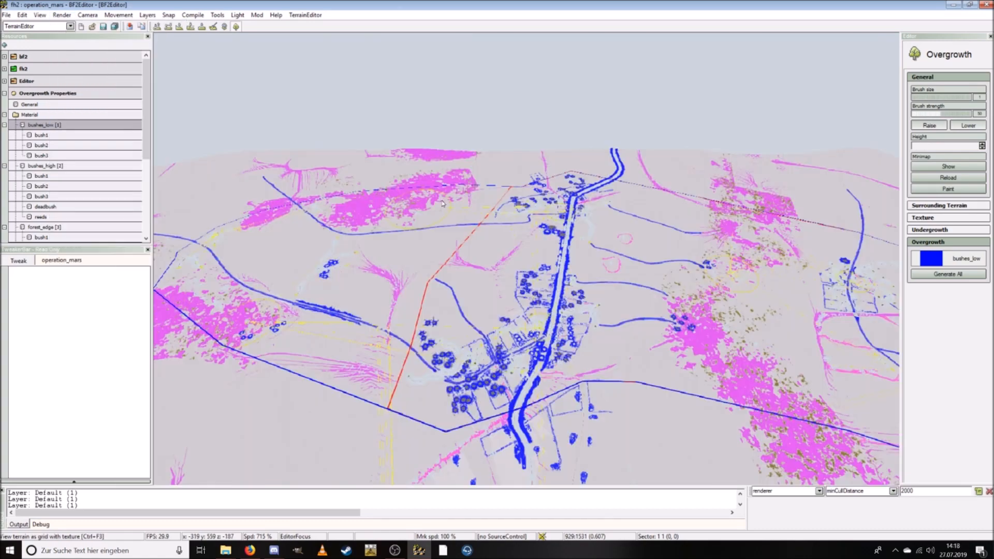
# Step: Save the terrain with only the Overgrowth item selected
pyautogui.press('w')
pyautogui.moveTo(336, 145); pyautogui.dragTo(355, 171, button='right')
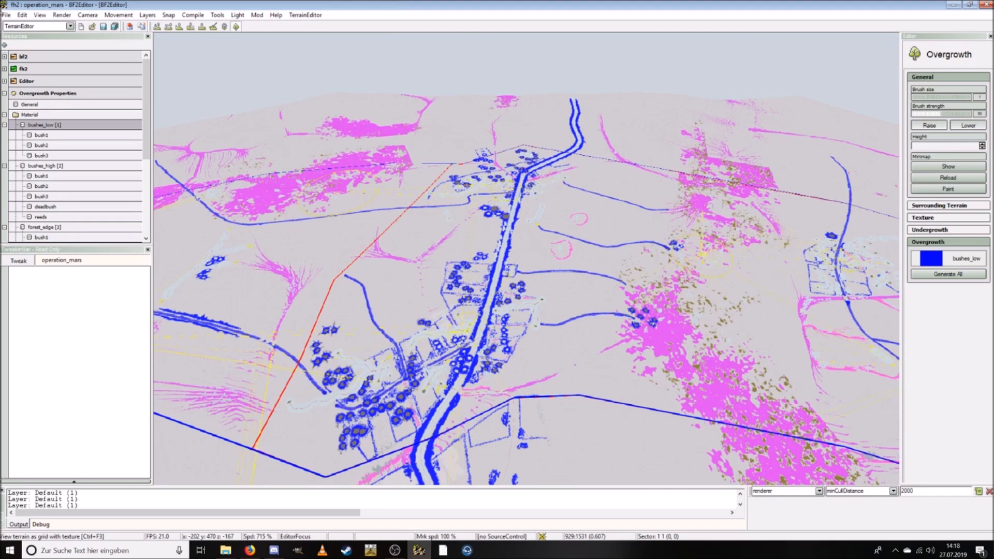
pyautogui.click(6, 15)
pyautogui.click(25, 69)
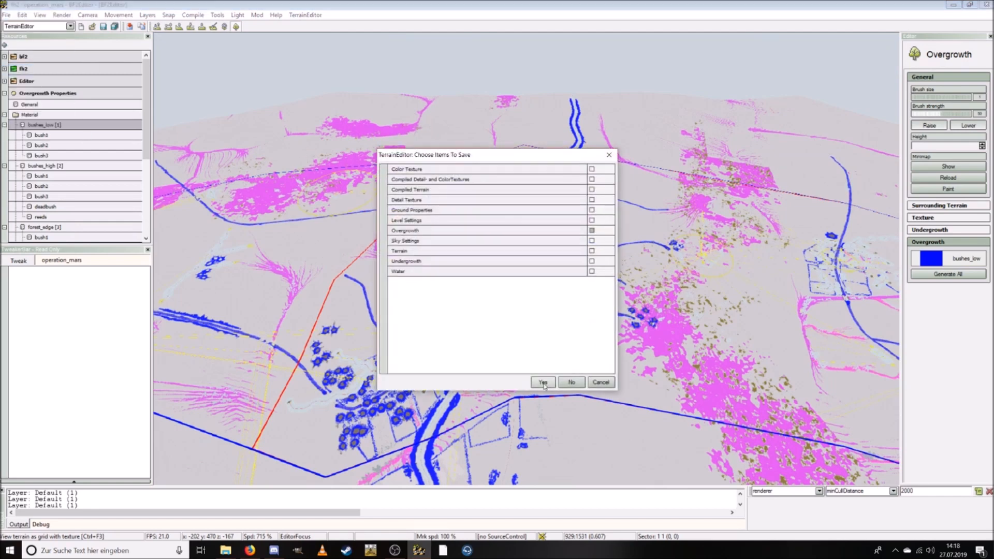
pyautogui.click(540, 384)
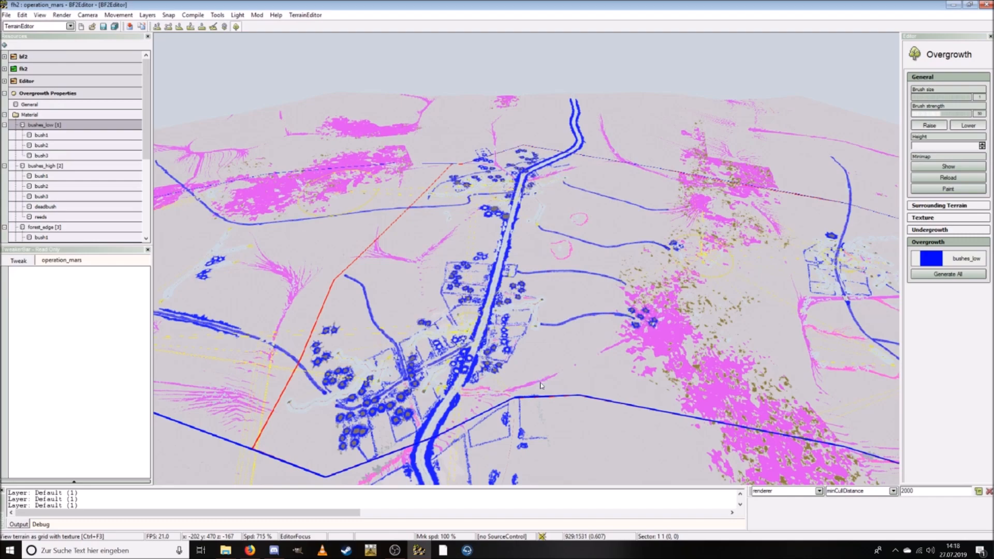
# Step: Turn on overgrowth drawing and approach the forked pink strips crossing the red boundary line
pyautogui.press('w')
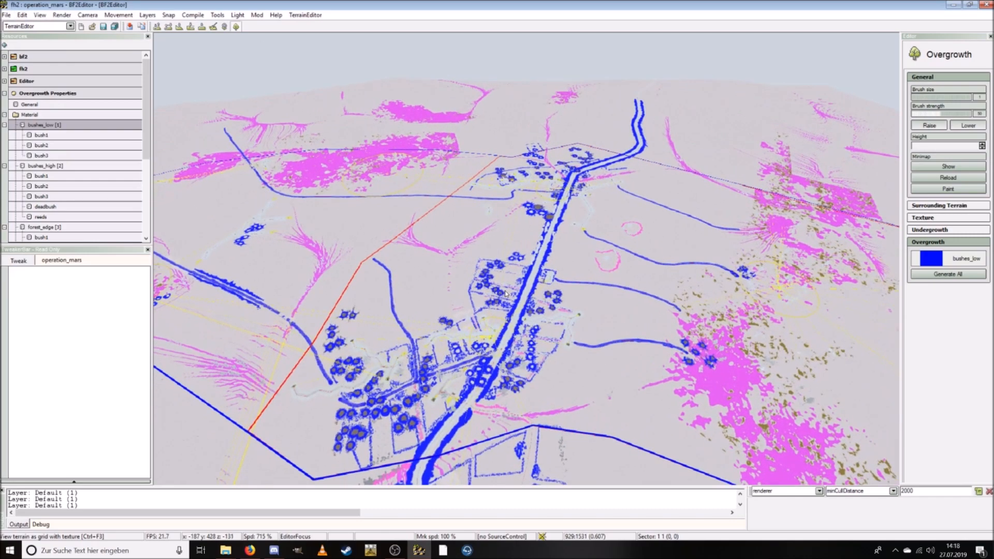
pyautogui.scroll(4, 526, 258)
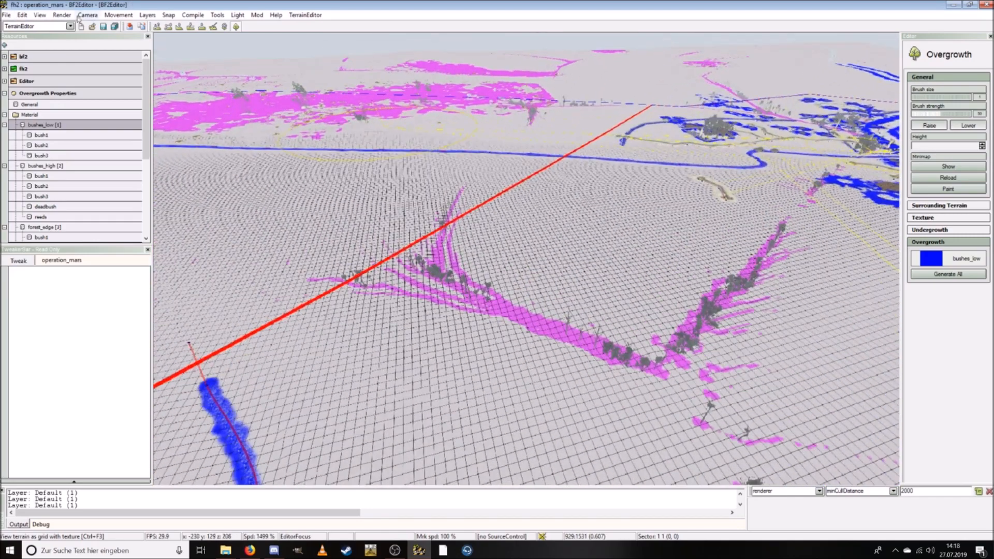
pyautogui.click(62, 15)
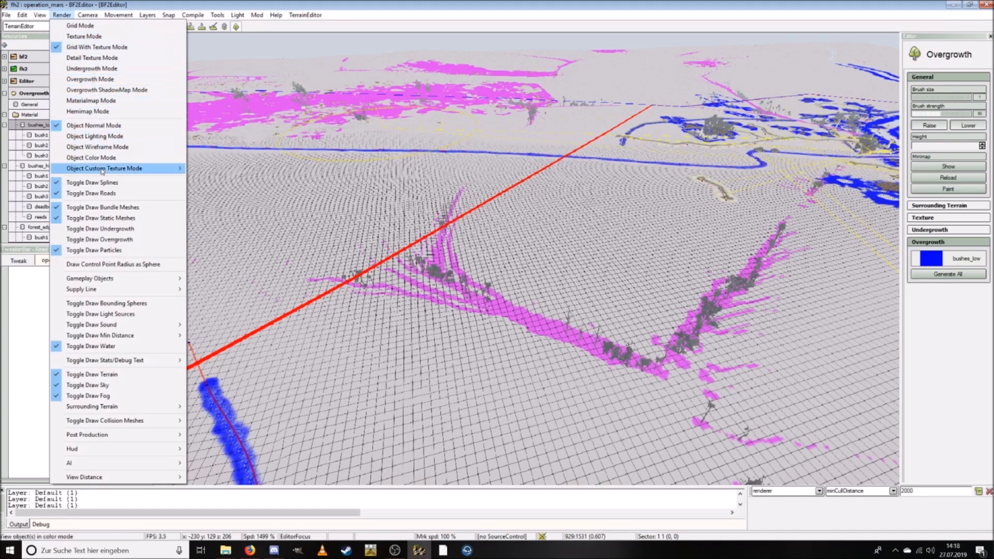
pyautogui.click(121, 239)
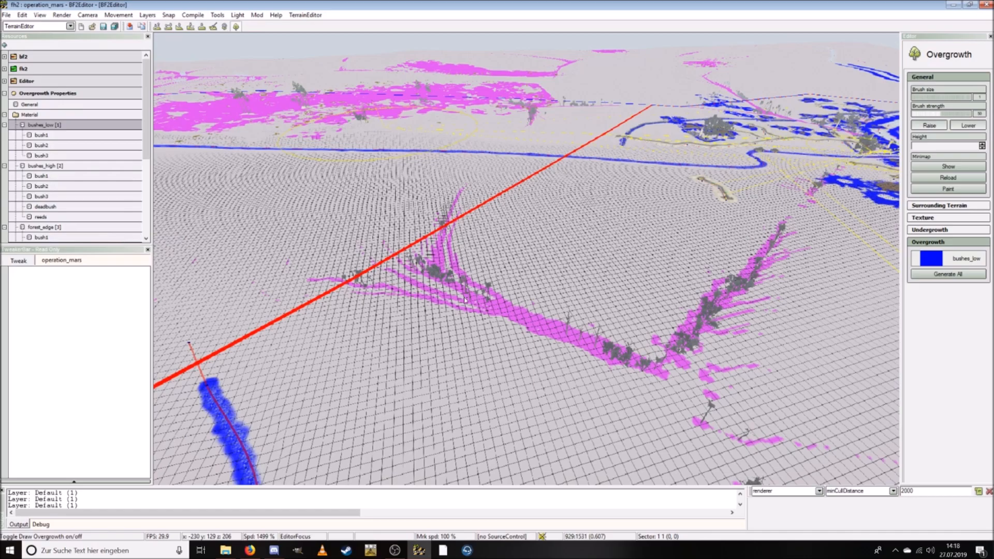
pyautogui.hotkey('ctrl', 'w')
pyautogui.keyDown('ctrl'); pyautogui.scroll(-5, 459, 301); pyautogui.keyUp('ctrl')
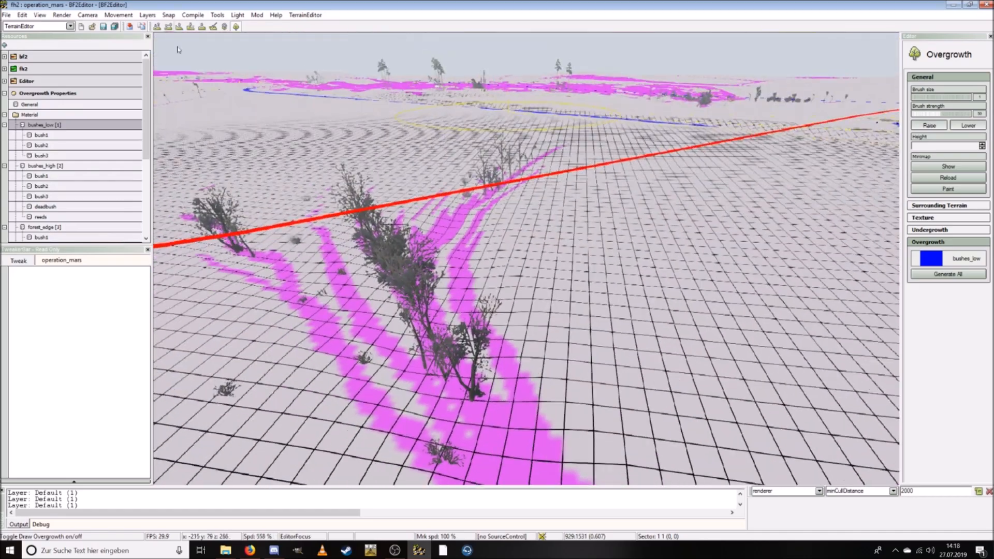
# Step: Examine the bushes along the forked strips and the road end beside the red boundary line
pyautogui.hotkey('ctrl', 'a')
pyautogui.hotkey('ctrl', 'w')
pyautogui.hotkey('ctrl', 's')
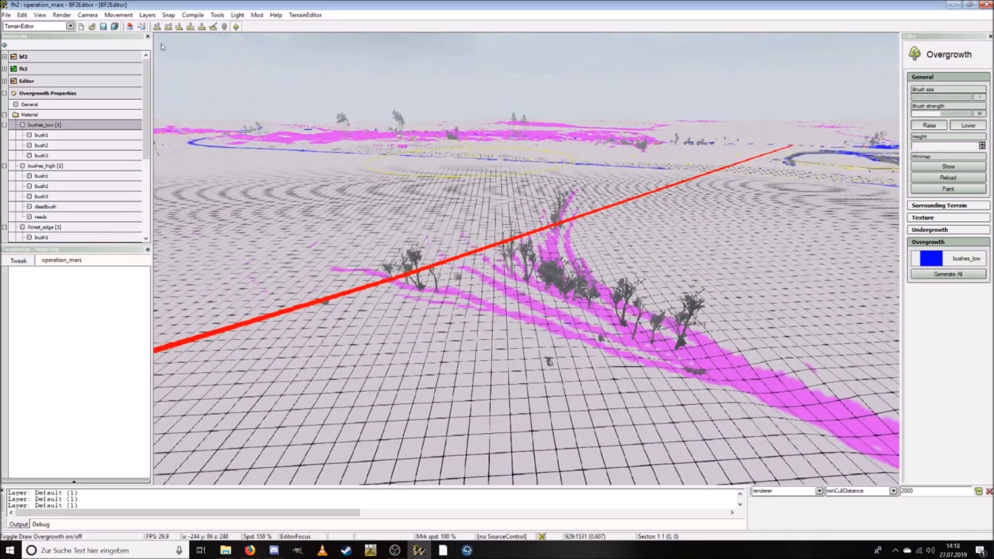
pyautogui.hotkey('ctrl', 'w')
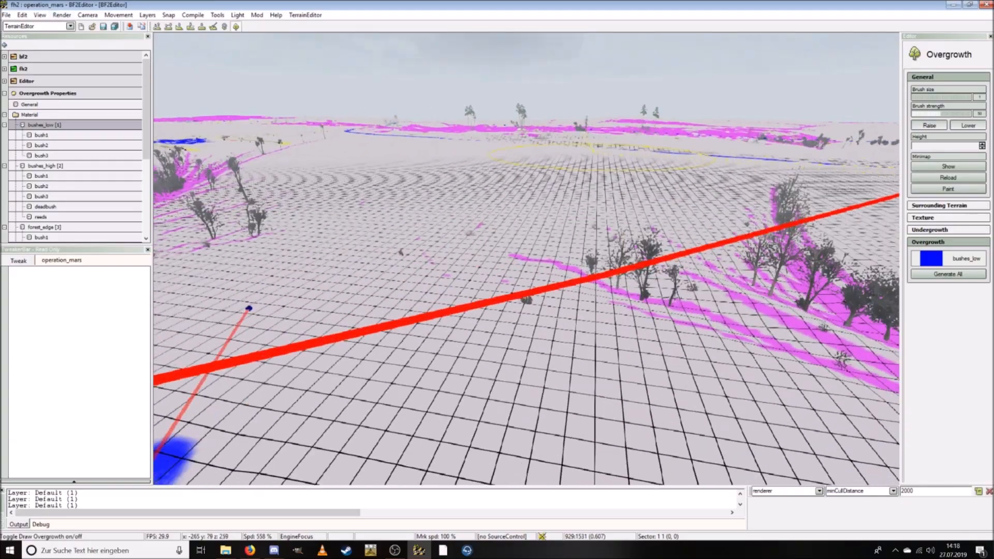
pyautogui.hotkey('ctrl', 's')
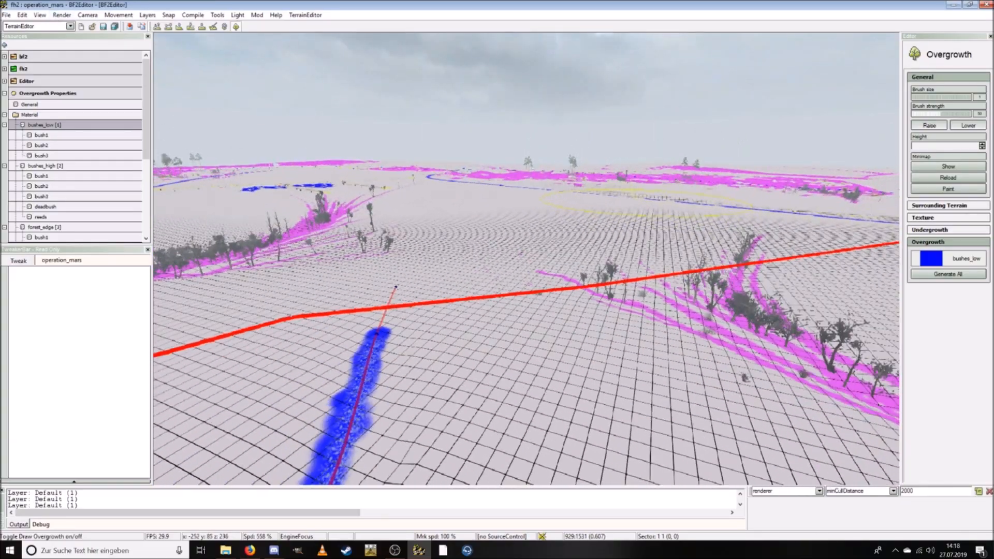
pyautogui.hotkey('ctrl', 'w')
pyautogui.hotkey('ctrl', 's')
pyautogui.hotkey('ctrl', 'w')
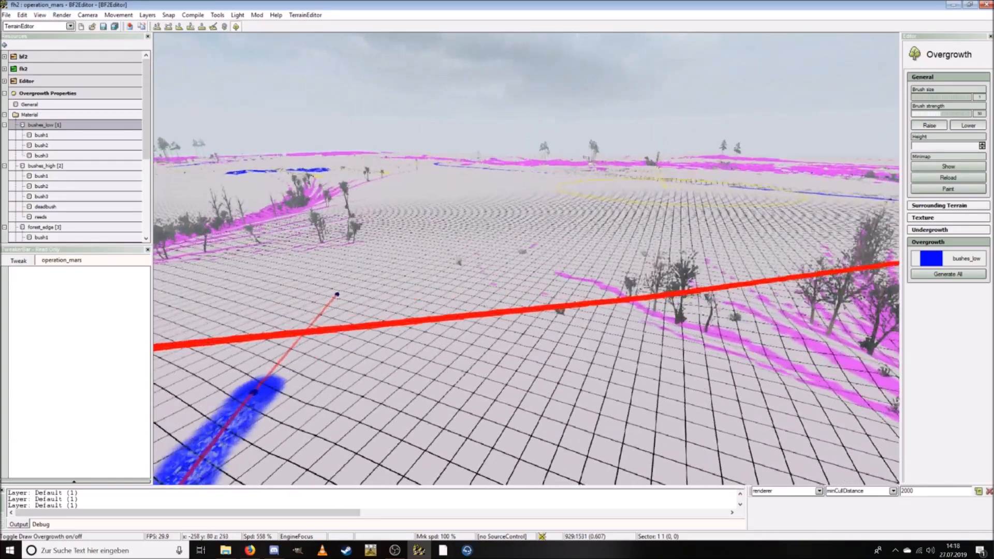
# Step: Switch to detail texture view and inspect the bushes along the pink hedges at ground level
pyautogui.click(62, 14)
pyautogui.click(99, 58)
pyautogui.hotkey('ctrl', 's')
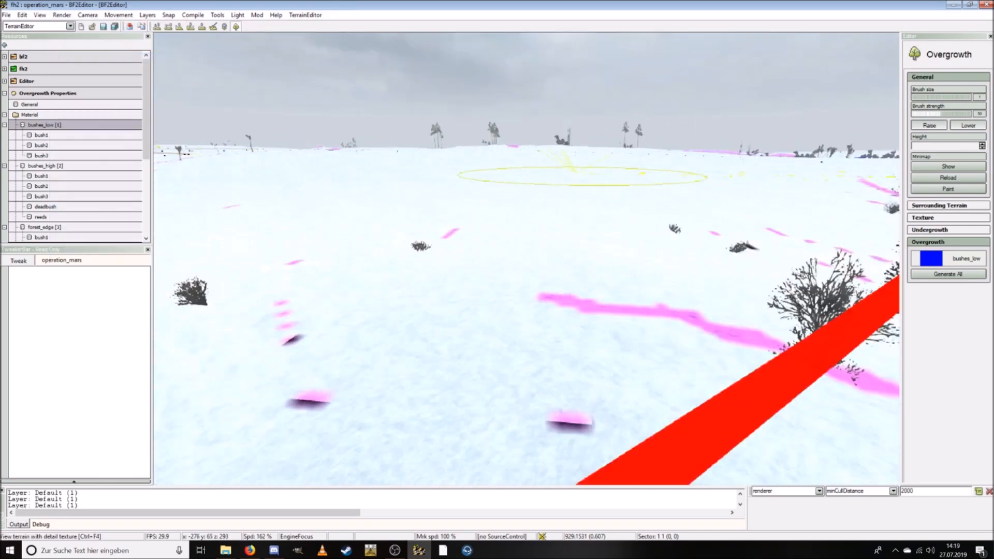
pyautogui.hotkey('ctrl', 'd')
pyautogui.hotkey('ctrl', 'd')
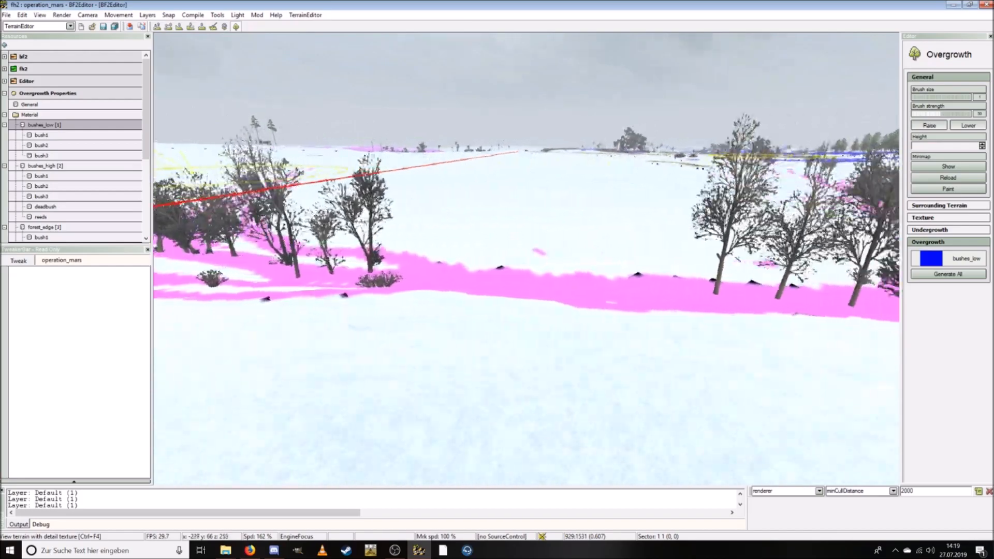
pyautogui.hotkey('ctrl', 'w')
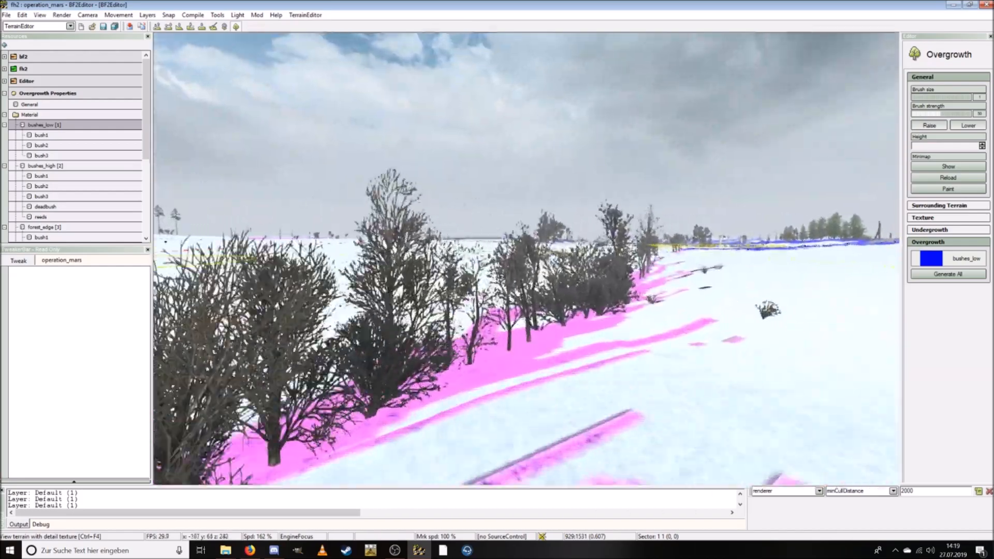
pyautogui.hotkey('ctrl', 'w')
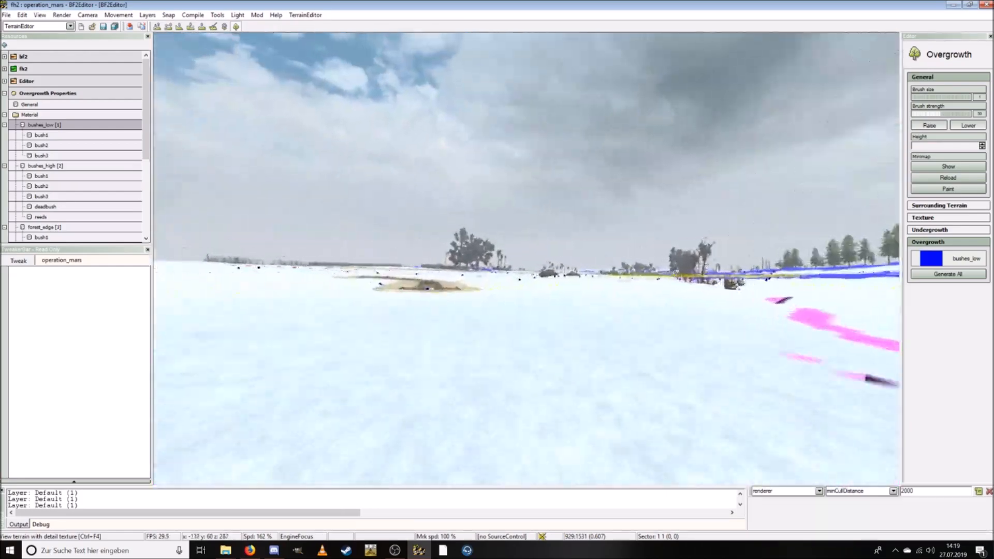
pyautogui.hotkey('ctrl', 'w')
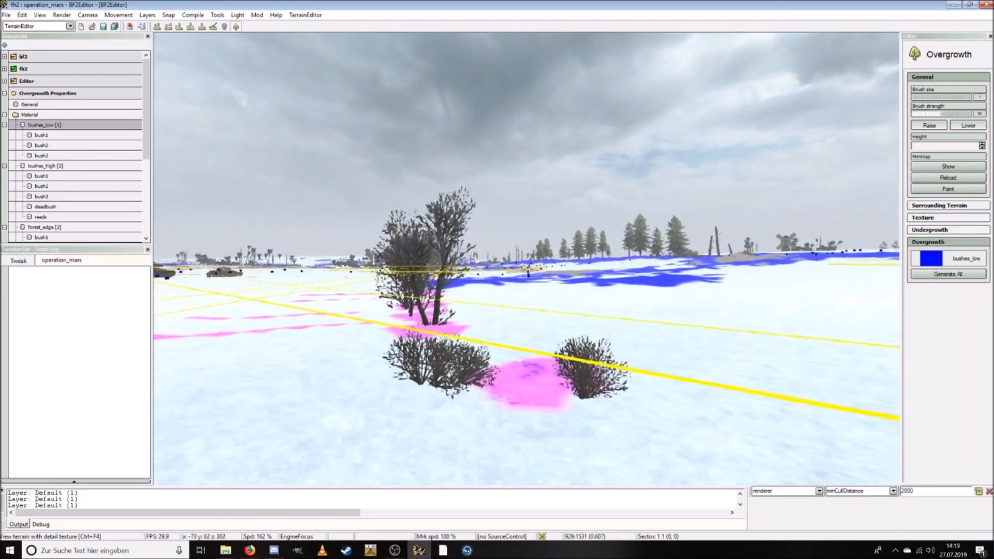
pyautogui.hotkey('ctrl', 's')
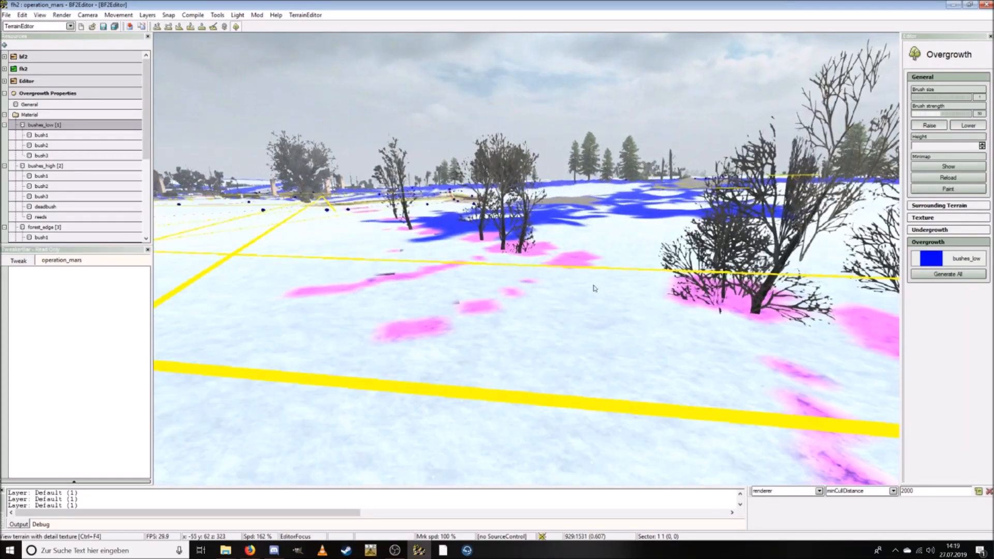
# Step: Set the density of bush1 in the bushes_low material to 14
pyautogui.click(58, 136)
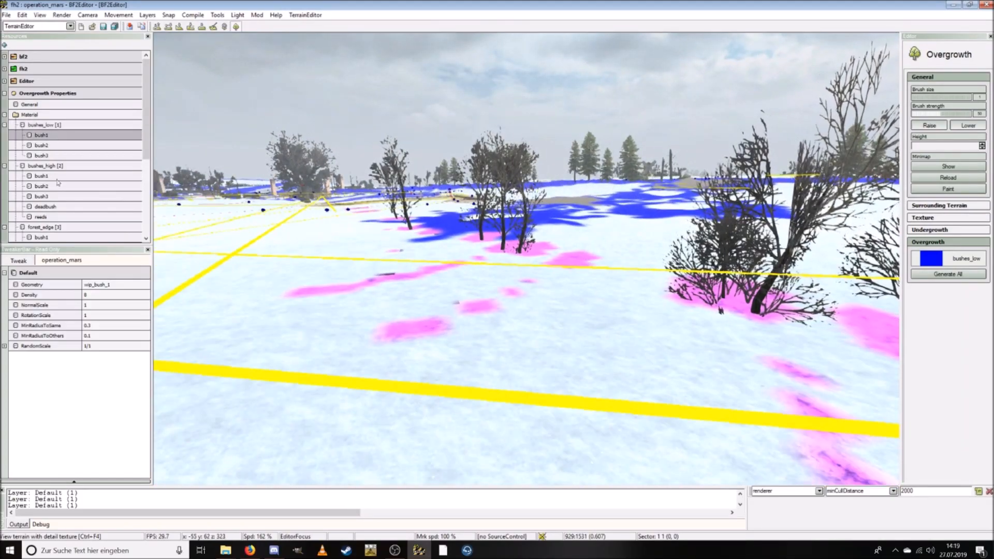
pyautogui.click(89, 295)
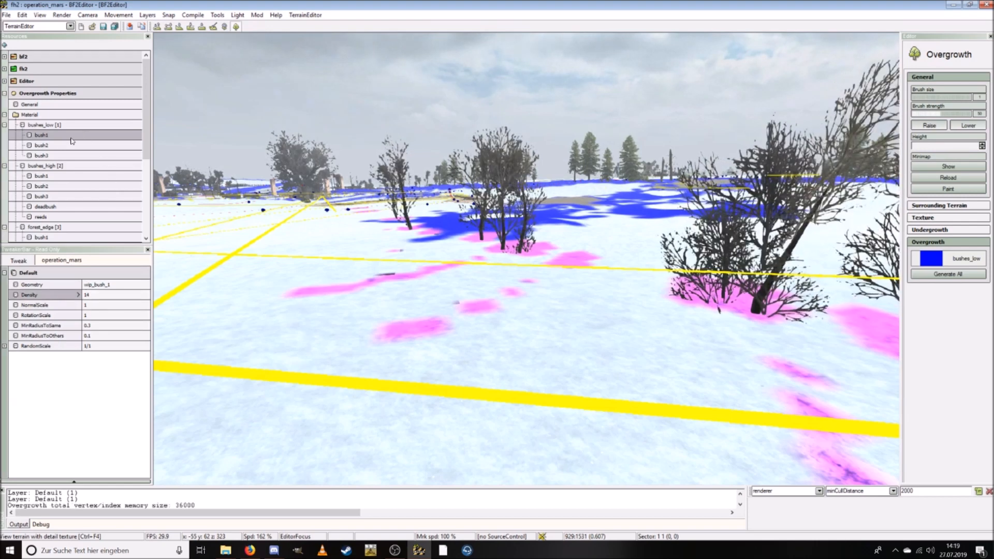
# Step: Set the density of bush2 and bush3 in the bushes_low material to 15
pyautogui.click(55, 147)
pyautogui.click(101, 295)
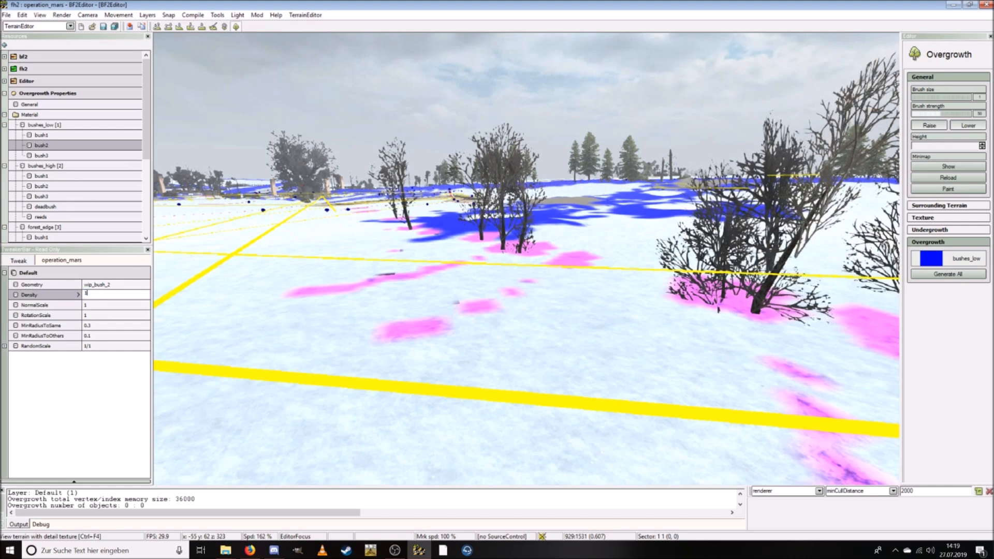
pyautogui.press('Return')
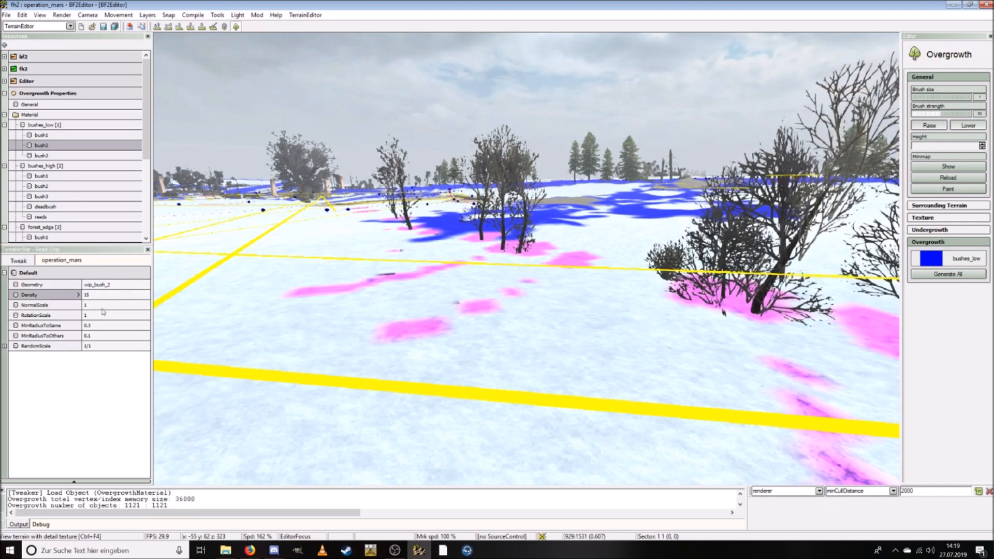
pyautogui.click(59, 156)
pyautogui.write('15')
pyautogui.press('Return')
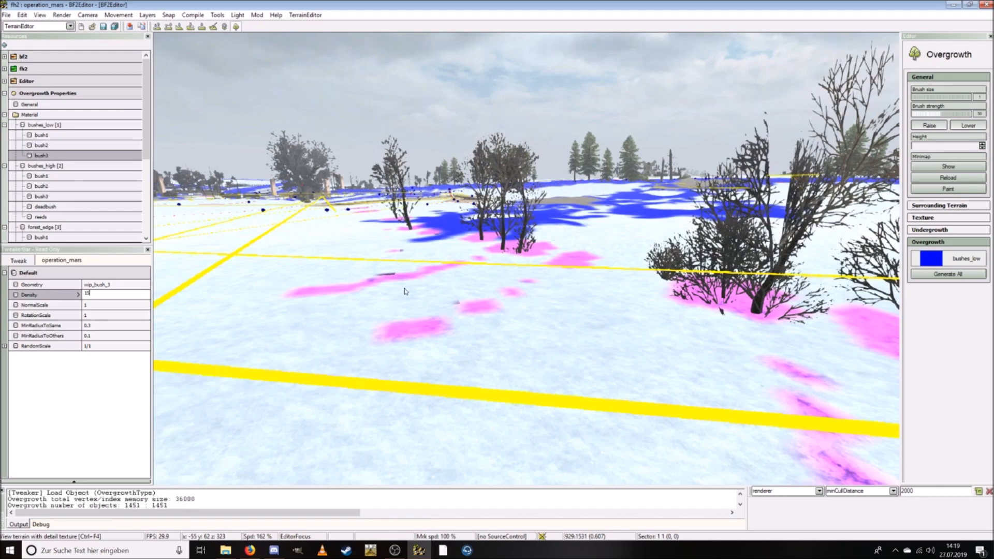
pyautogui.click(406, 292)
# Step: Inspect how densely the bushes fill the pink hedge strips, from the open field to the forked strips at the red boundary line
pyautogui.press('w')
pyautogui.moveTo(416, 303); pyautogui.dragTo(585, 274, button='right')
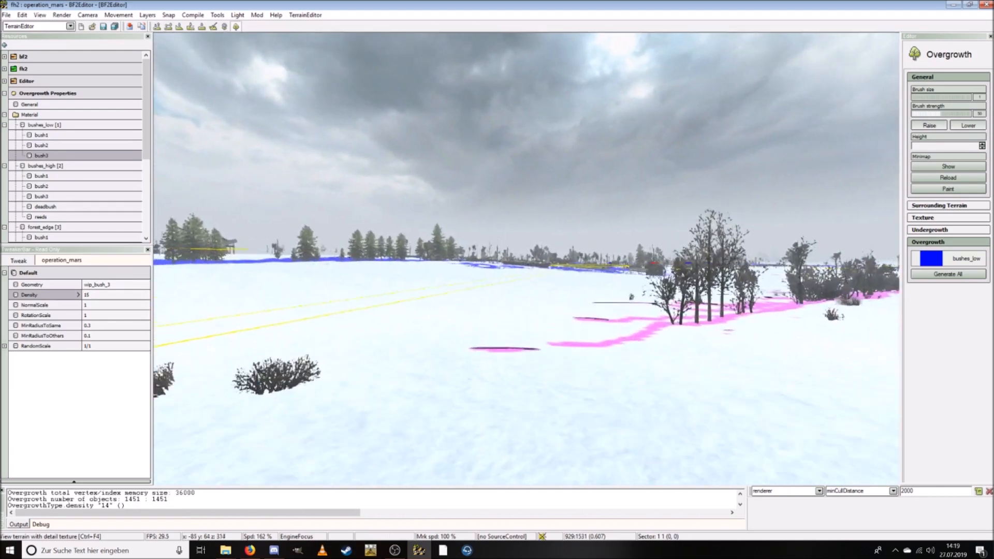
pyautogui.press('w')
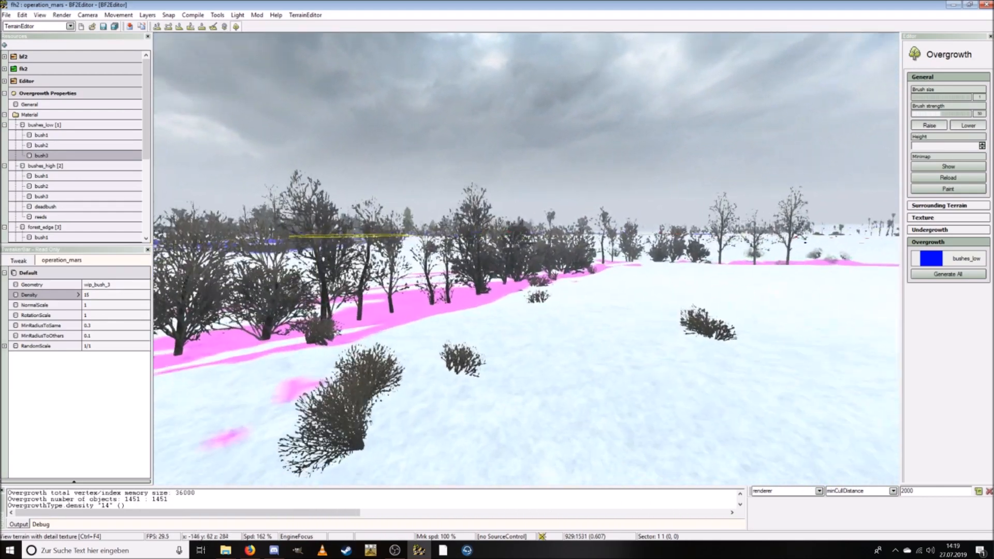
pyautogui.press('s')
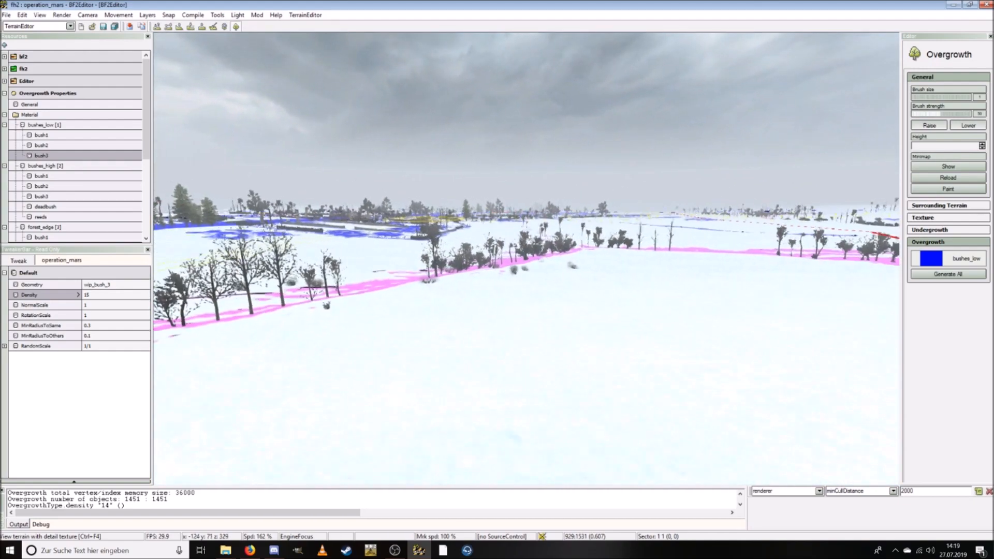
pyautogui.press('w')
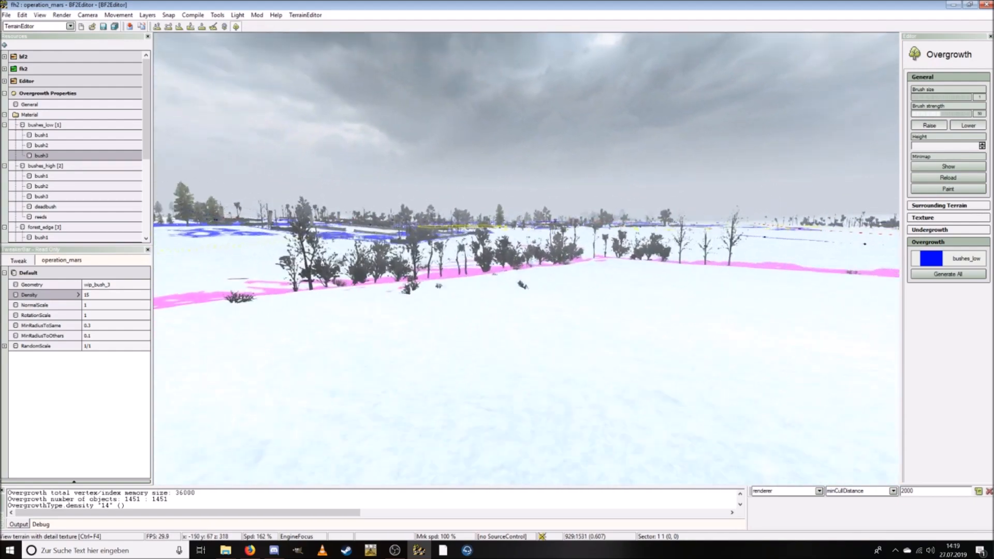
pyautogui.press('s')
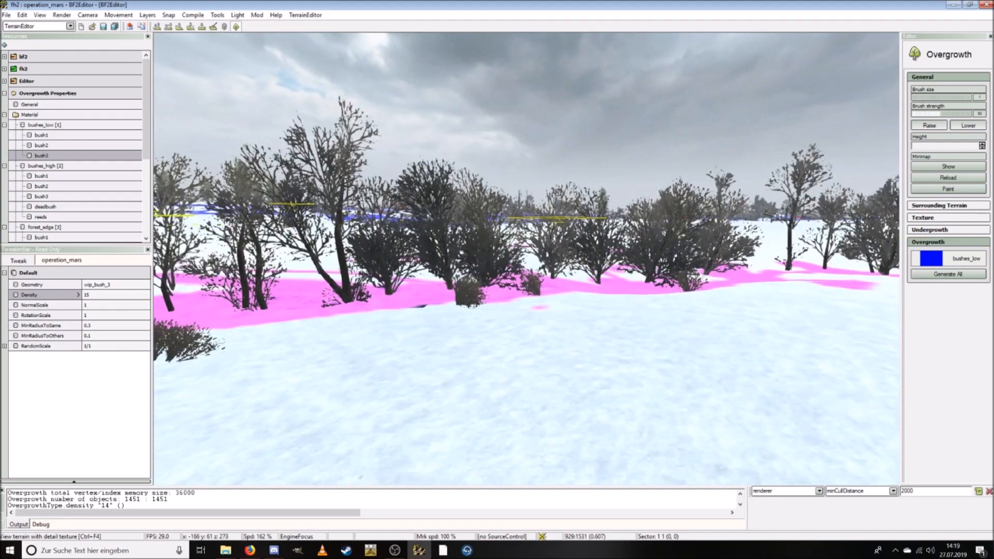
pyautogui.press('s')
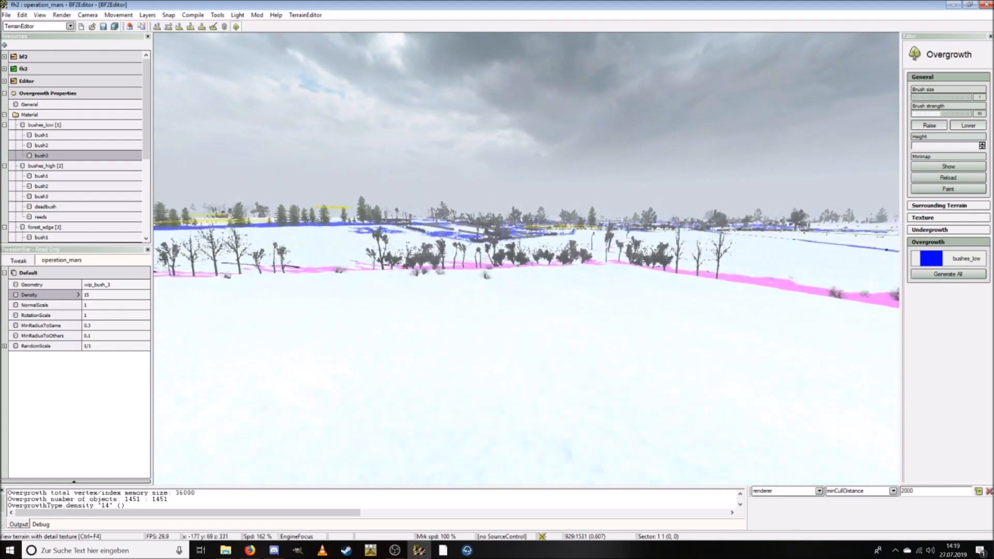
pyautogui.press('d')
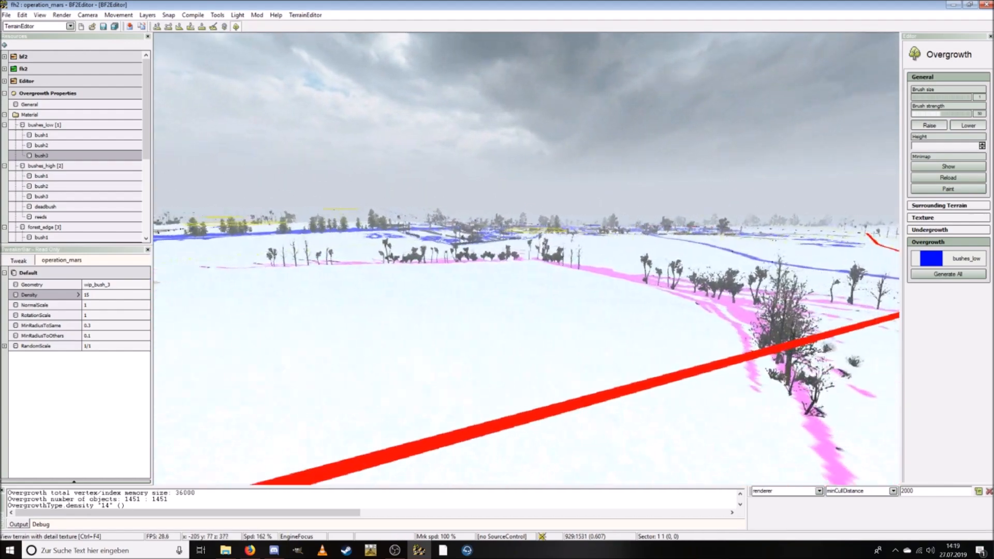
pyautogui.press('d')
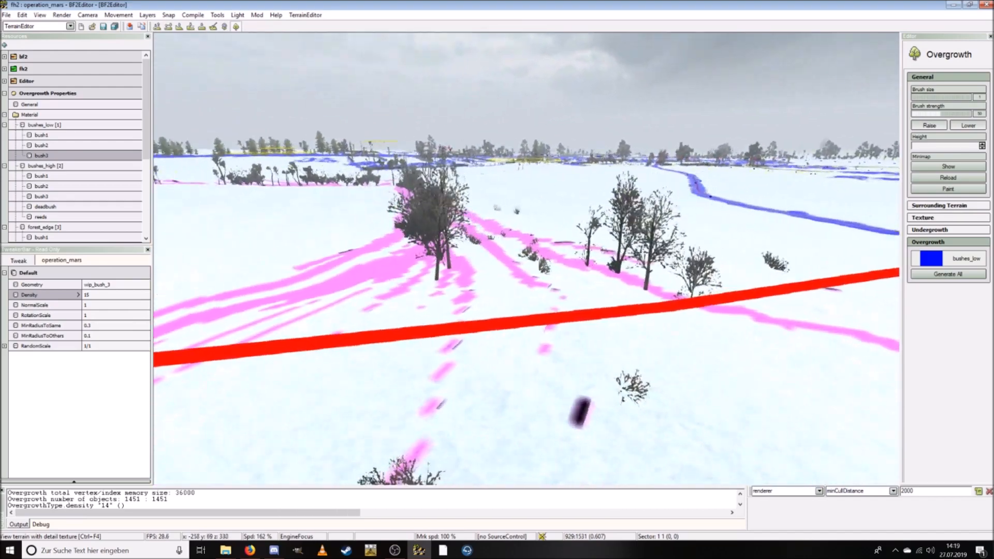
pyautogui.press('w')
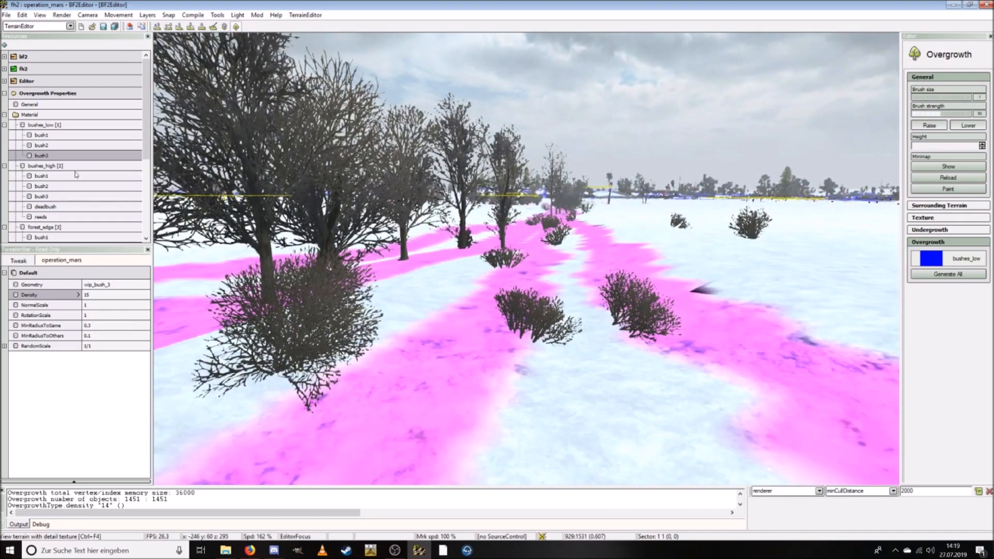
# Step: Set the density of bush1 in the bushes_low material to 27
pyautogui.click(45, 137)
pyautogui.click(103, 292)
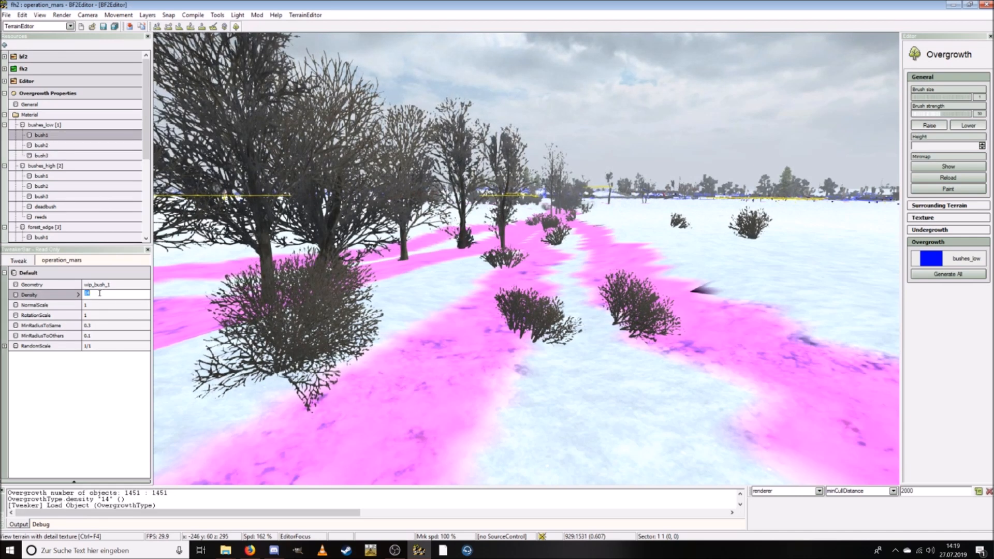
pyautogui.write('27')
pyautogui.press('Return')
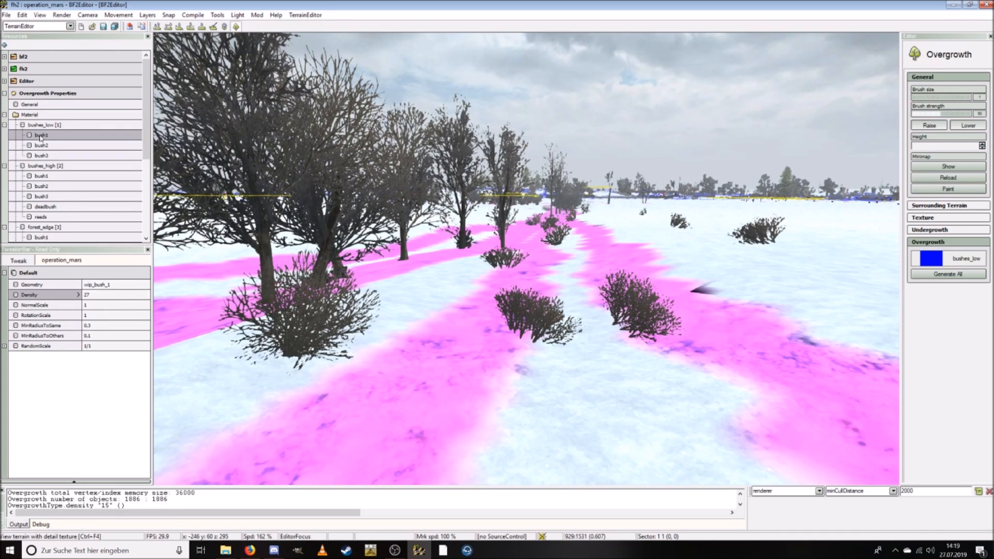
# Step: Set the density of bush2 and bush3 in the bushes_low material to 25
pyautogui.click(42, 146)
pyautogui.click(92, 295)
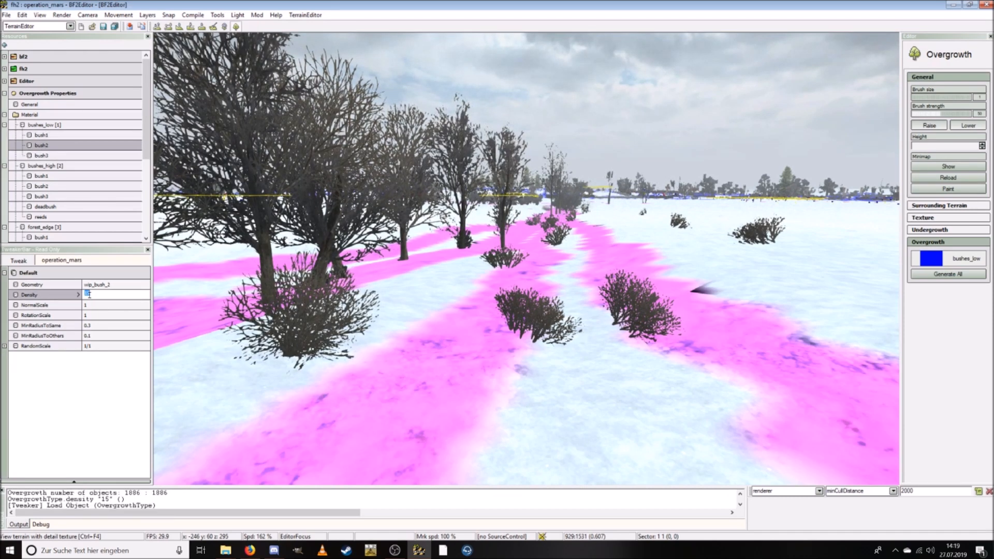
pyautogui.write('25')
pyautogui.press('Return')
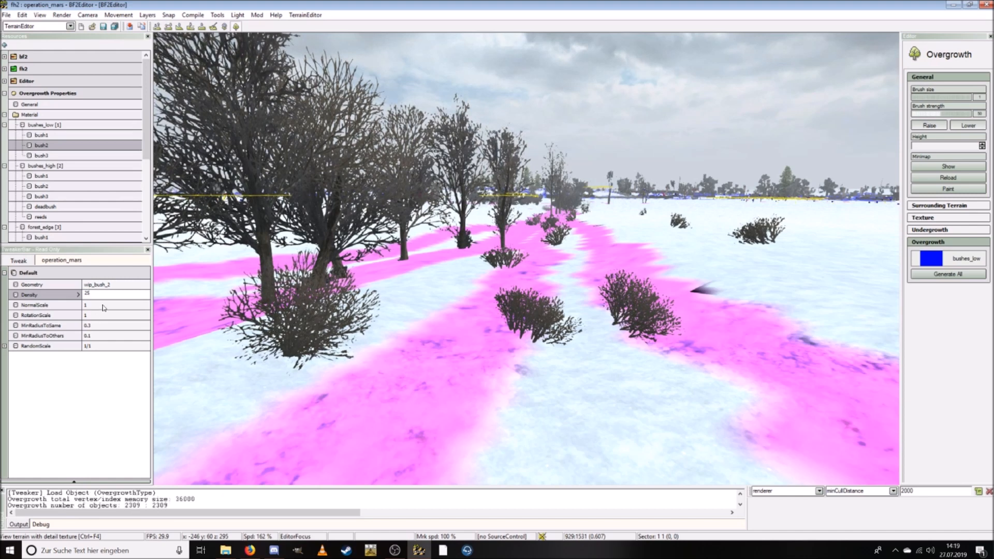
pyautogui.click(41, 155)
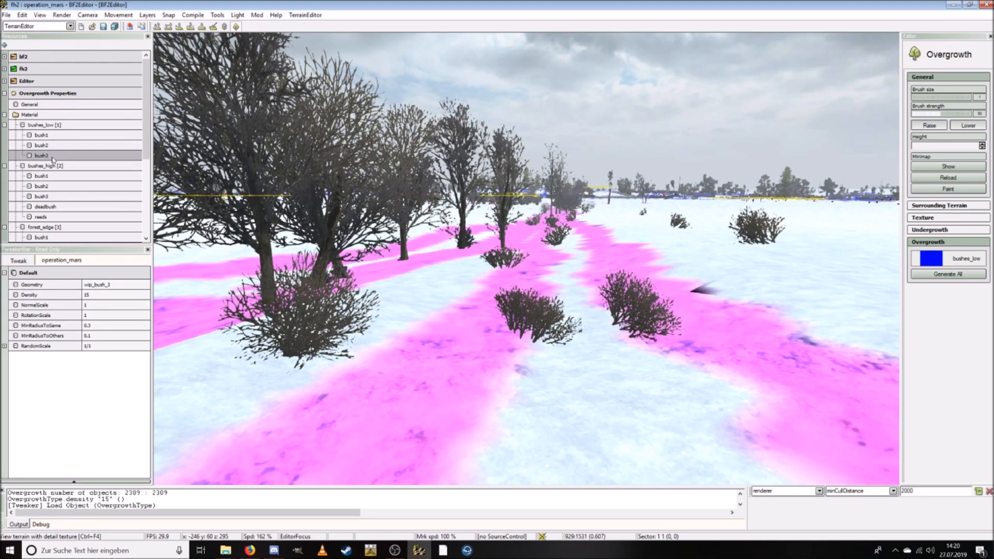
pyautogui.doubleClick(110, 294)
pyautogui.write('2')
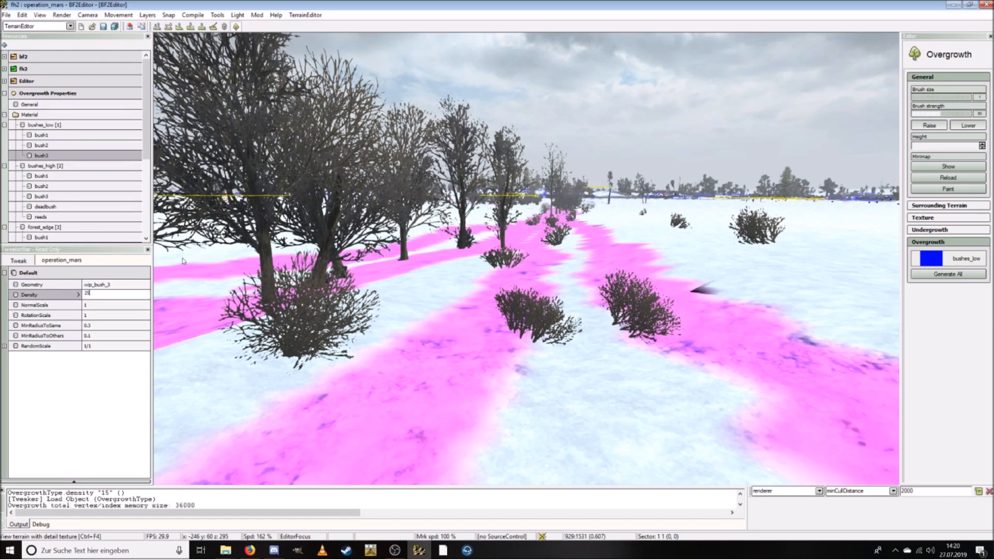
pyautogui.click(434, 188)
# Step: Examine the denser bushes along the tree-lined pink strips and follow the hedges across to the trench area
pyautogui.press('s')
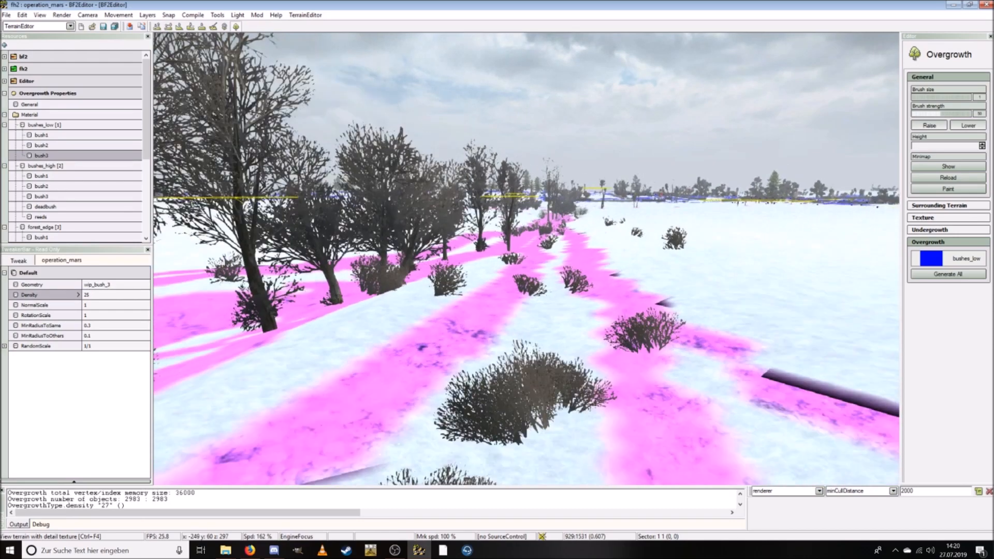
pyautogui.press('w')
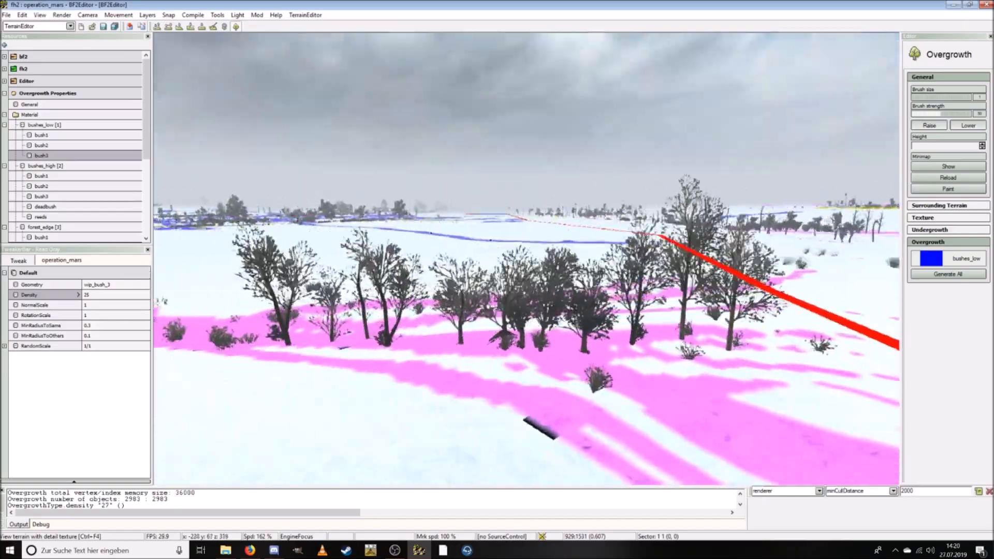
pyautogui.press('w')
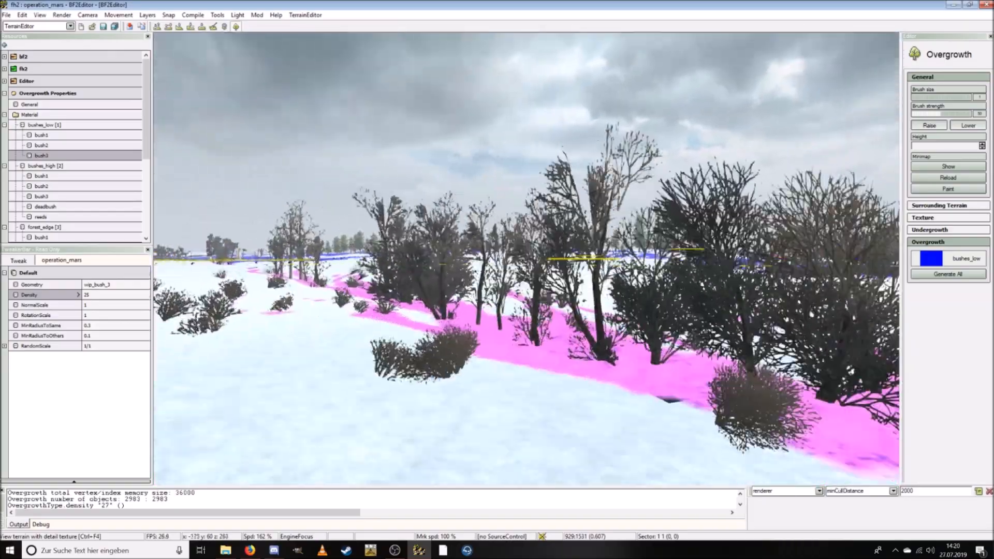
pyautogui.press('w')
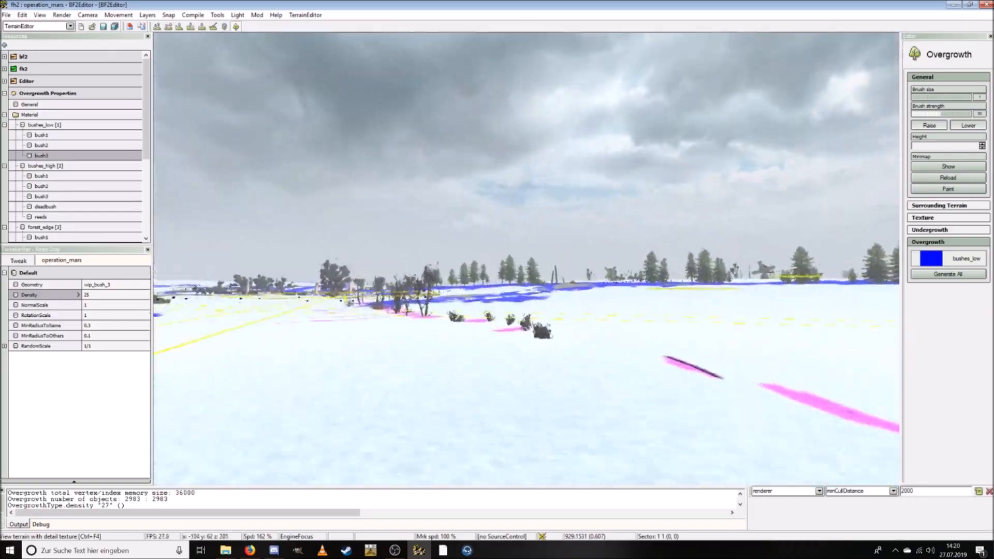
pyautogui.press('w')
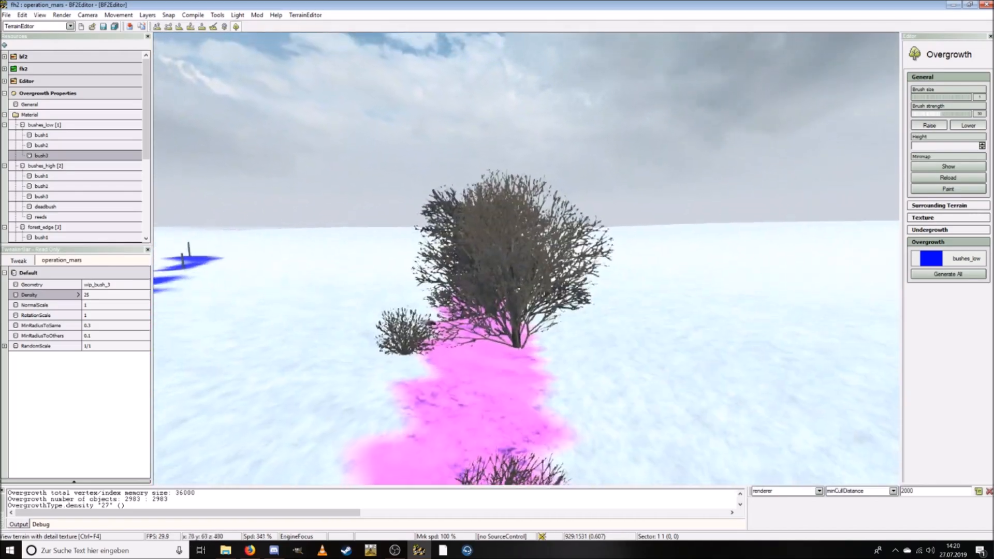
pyautogui.hotkey('ctrl', 'w')
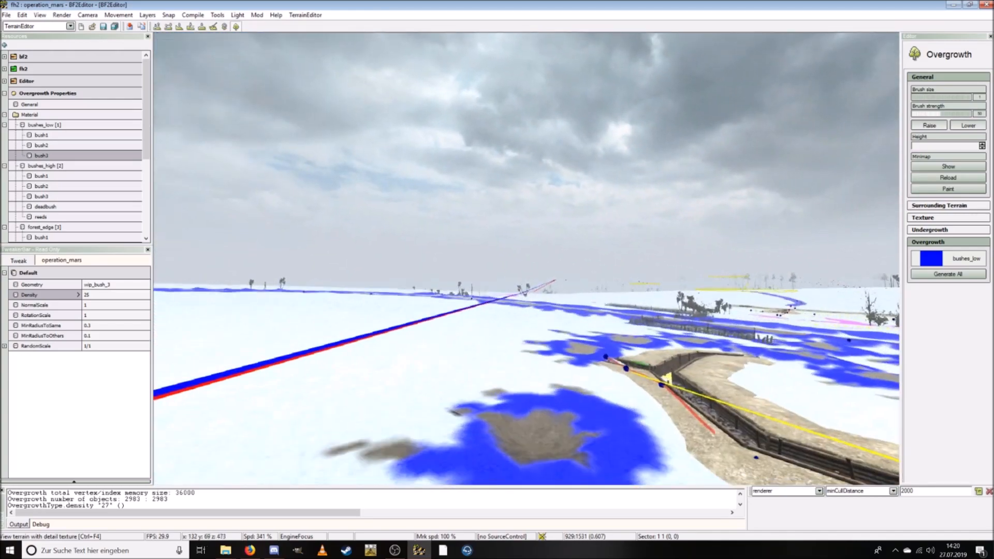
# Step: Select the bushes_high material and display the overgrowth map at the pink hedge junction near the blue boundary line
pyautogui.click(30, 165)
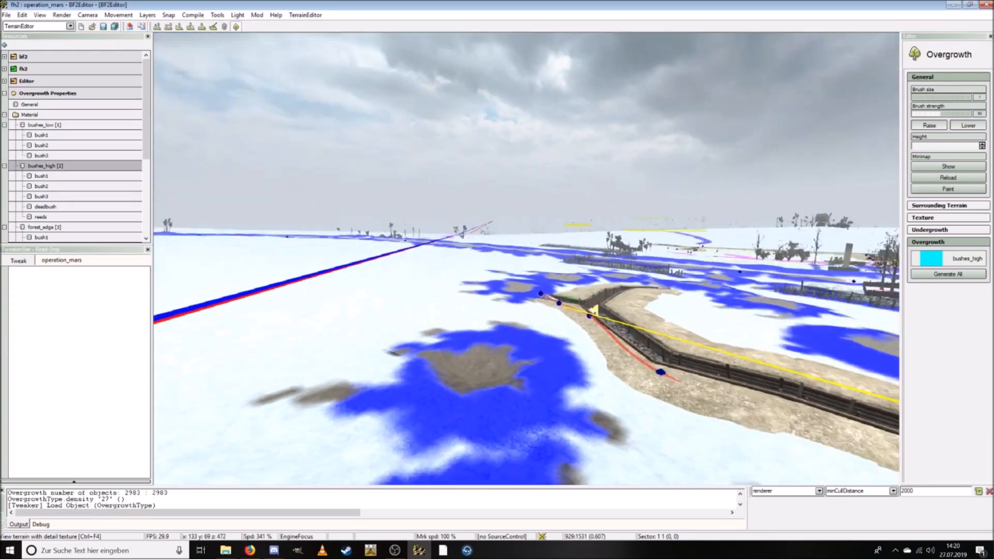
pyautogui.hotkey('ctrl', 'd')
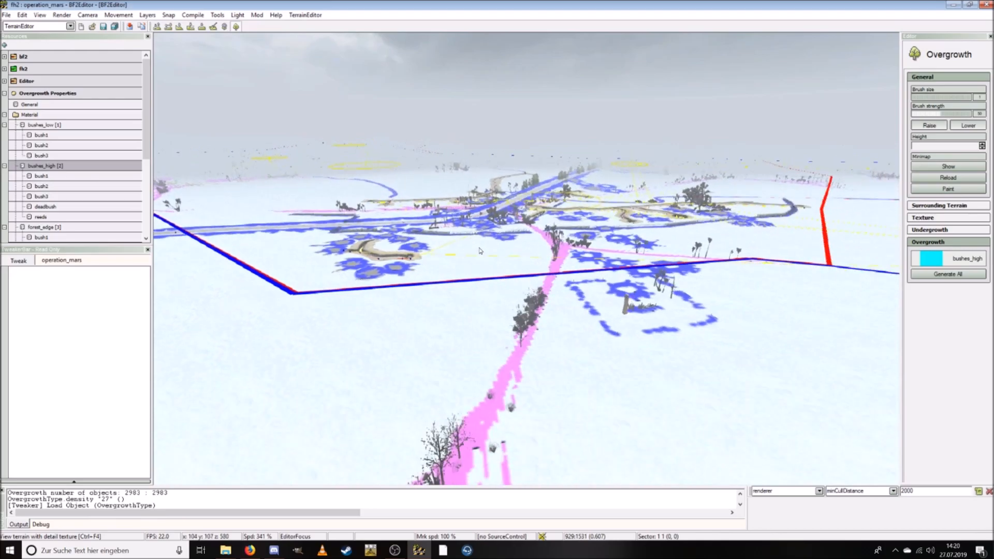
pyautogui.hotkey('ctrl', 'w')
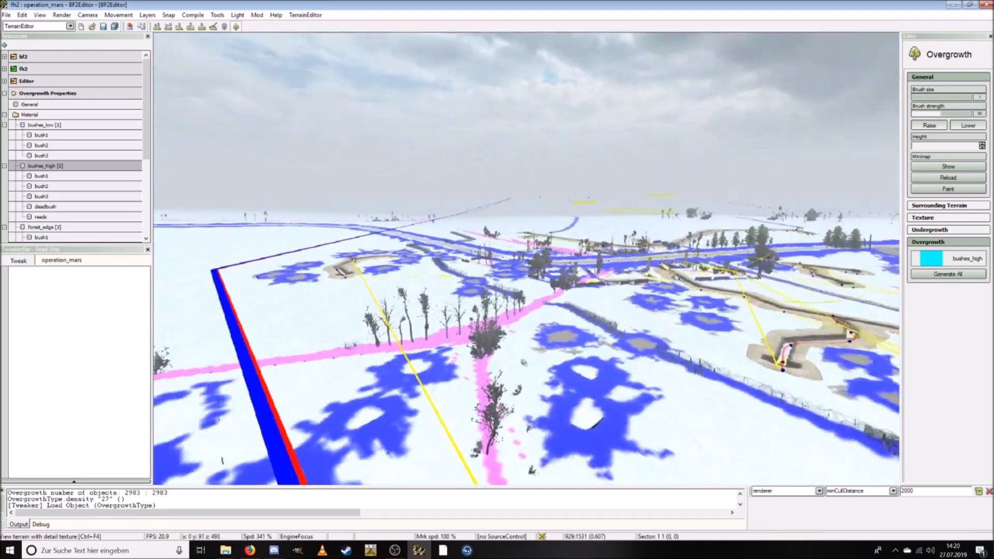
pyautogui.hotkey('ctrl', 's')
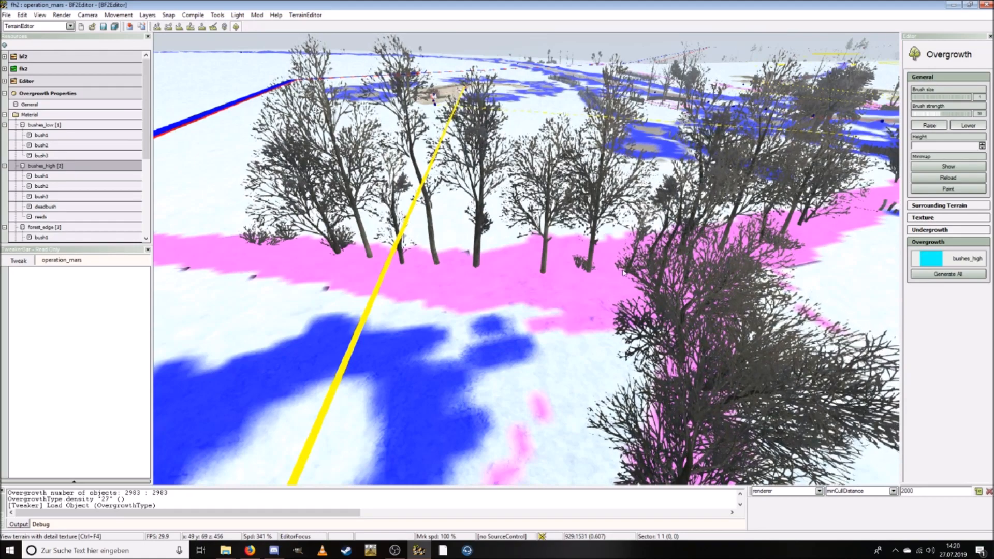
pyautogui.hotkey('ctrl', 'd')
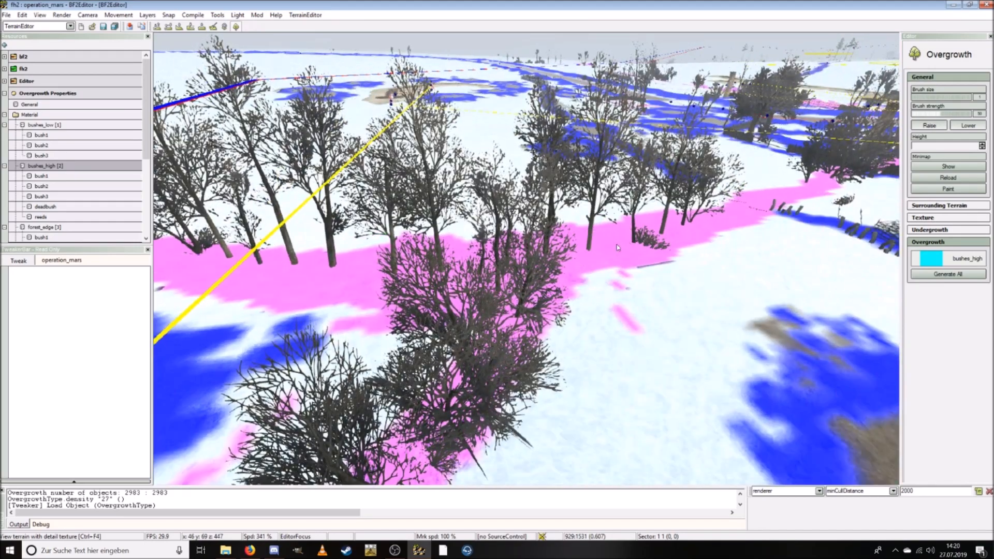
pyautogui.hotkey('ctrl', 's')
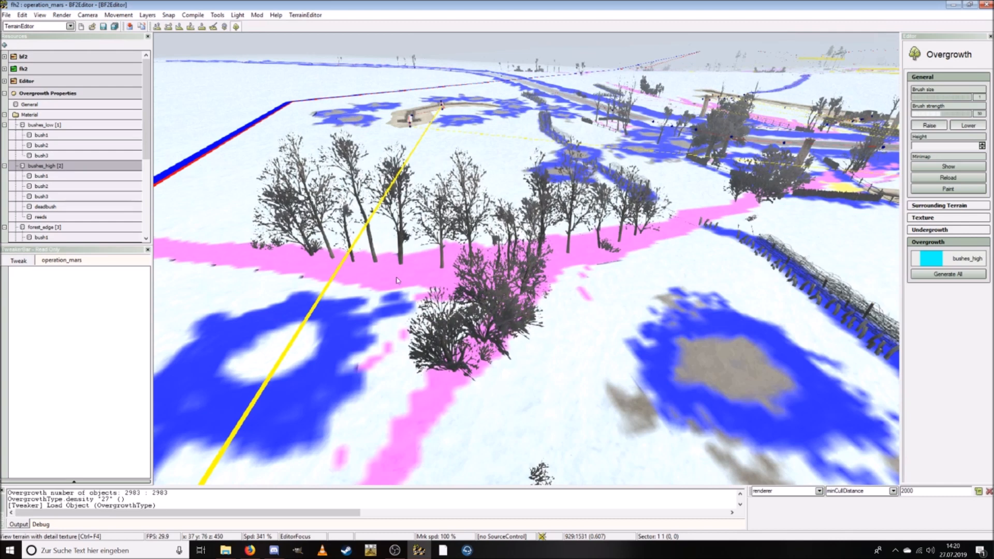
pyautogui.click(62, 14)
pyautogui.click(80, 81)
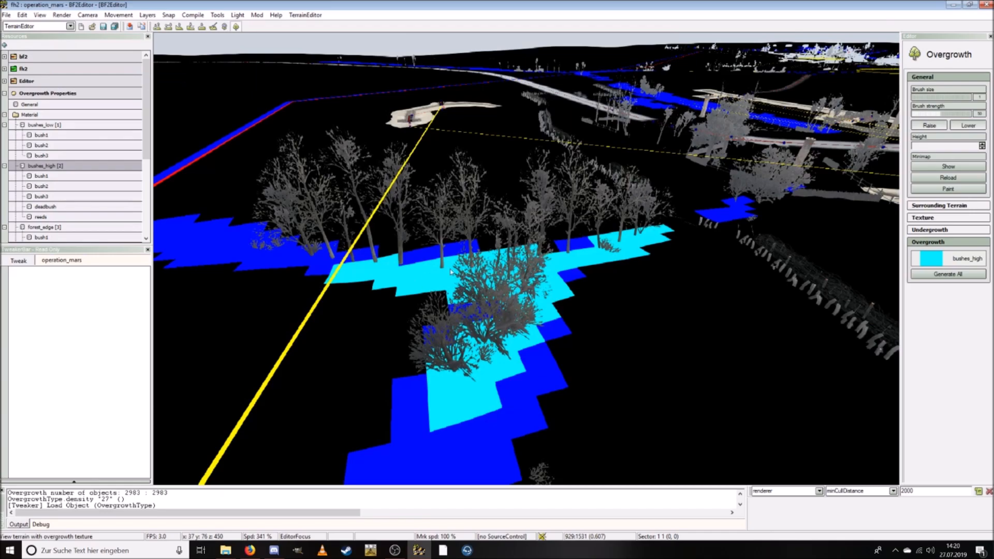
# Step: Switch to grid-with-texture view and survey the pink hedges from the brown-patched area to the forked strips at the red boundary line
pyautogui.click(70, 16)
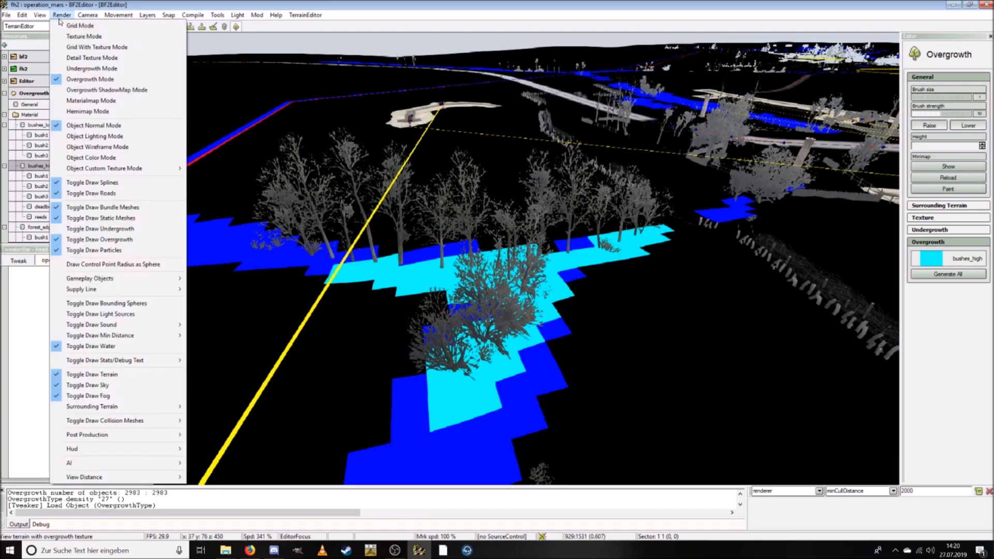
pyautogui.click(85, 45)
pyautogui.press('s')
pyautogui.scroll(8, 526, 259)
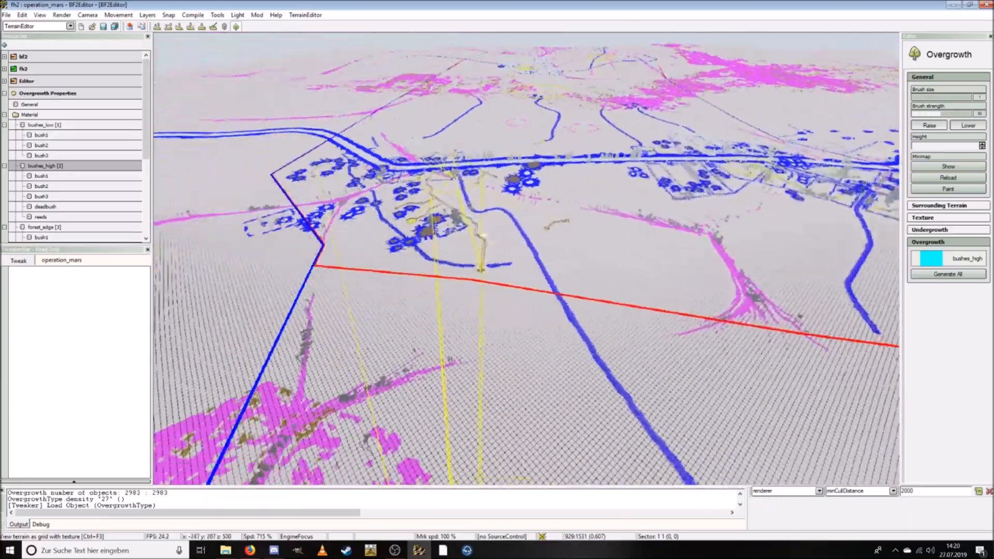
pyautogui.press('w')
pyautogui.press('w')
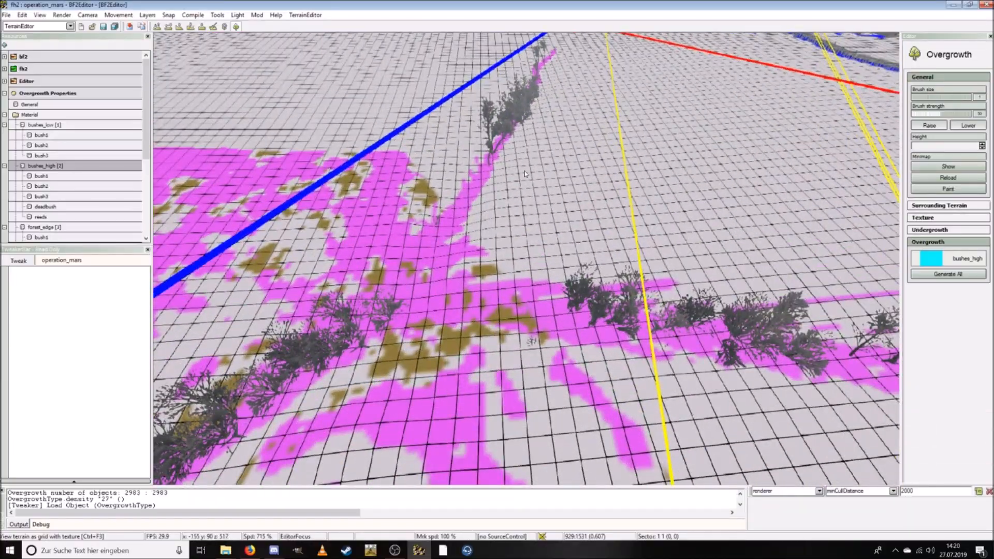
pyautogui.press('w')
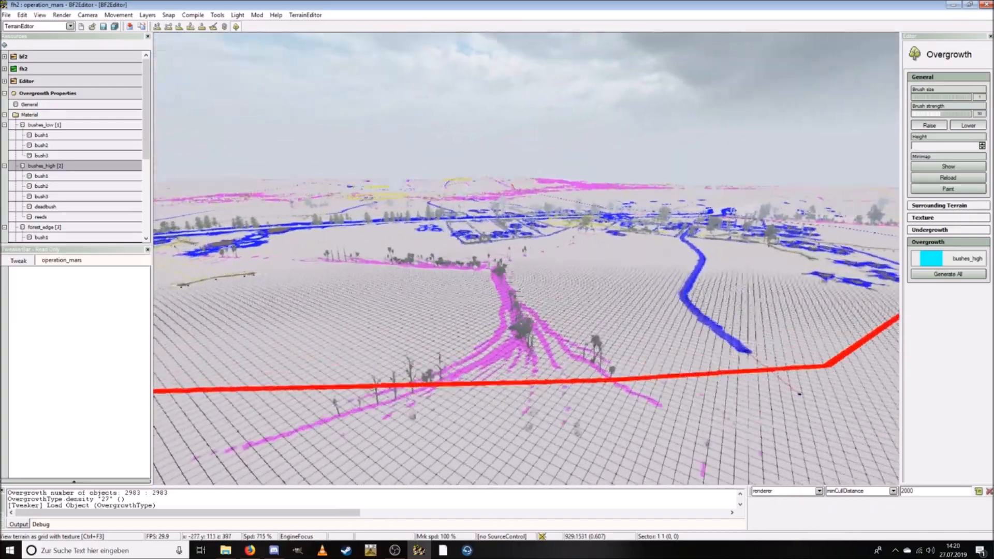
# Step: Examine the bush spread along the forked pink strips at the red boundary line and the hedge corner beyond them
pyautogui.press('w')
pyautogui.press('a')
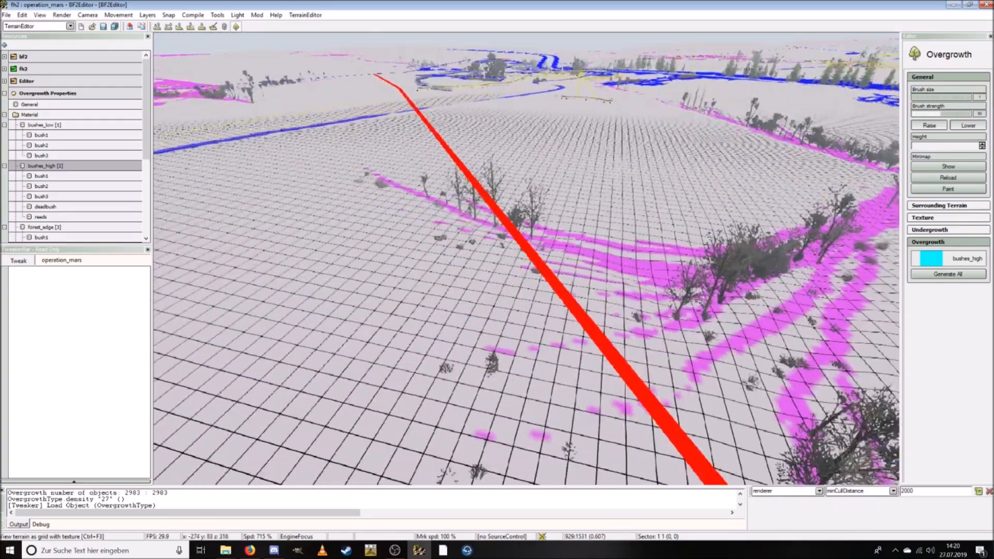
pyautogui.press('d')
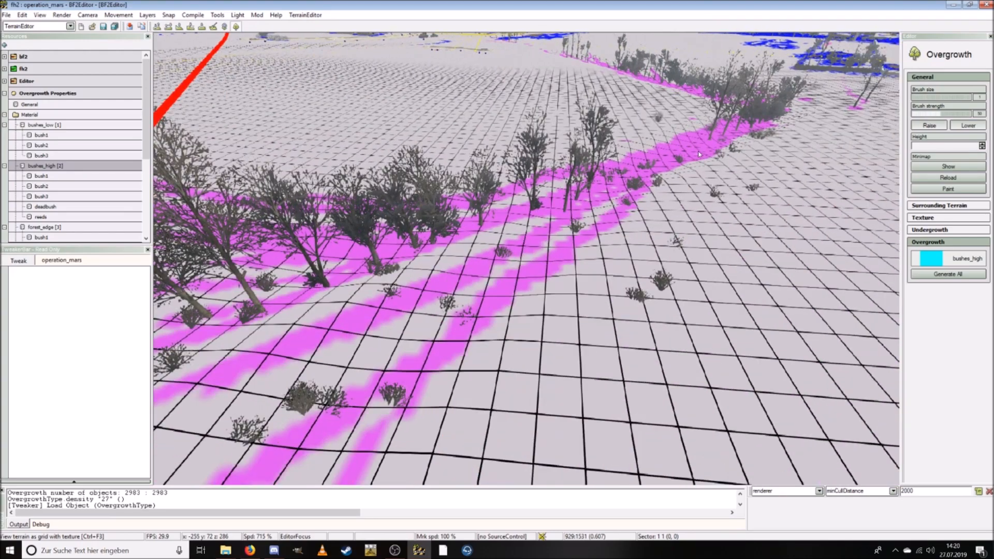
pyautogui.press('d')
pyautogui.press('w')
pyautogui.press('s')
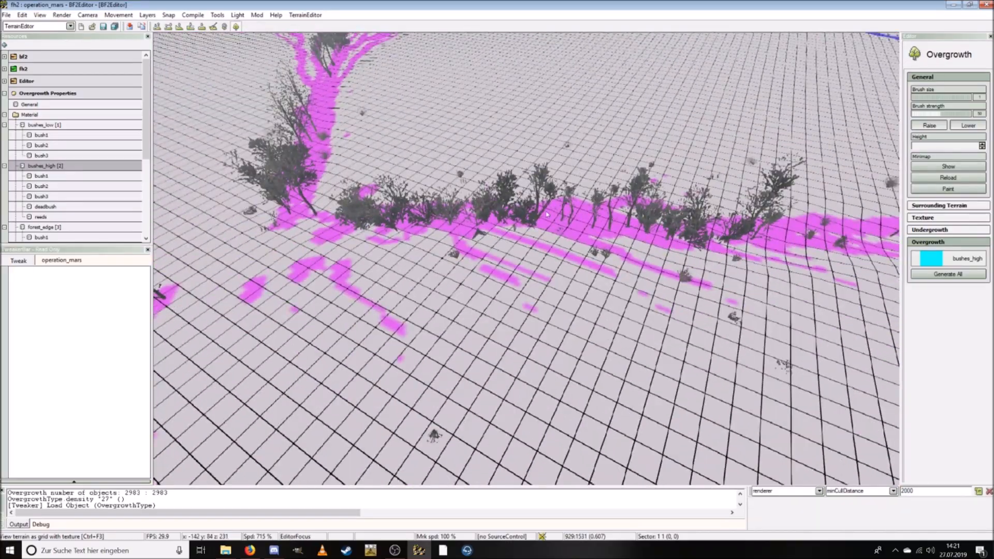
pyautogui.press('s')
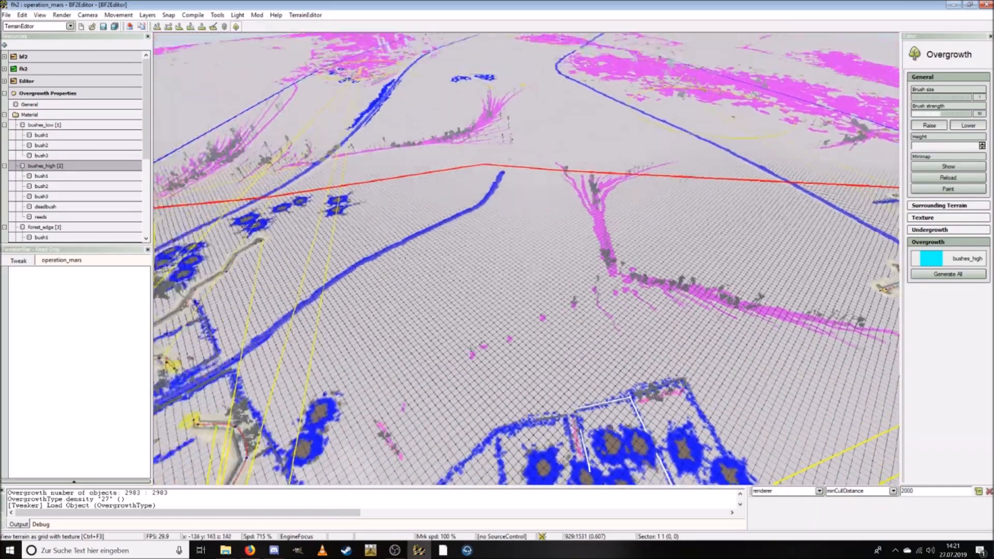
# Step: Inspect the overgrowth along the curved pink hedge and its fanned-out side strips, up to the striped patch near the blue boundary line
pyautogui.press('w')
pyautogui.press('w')
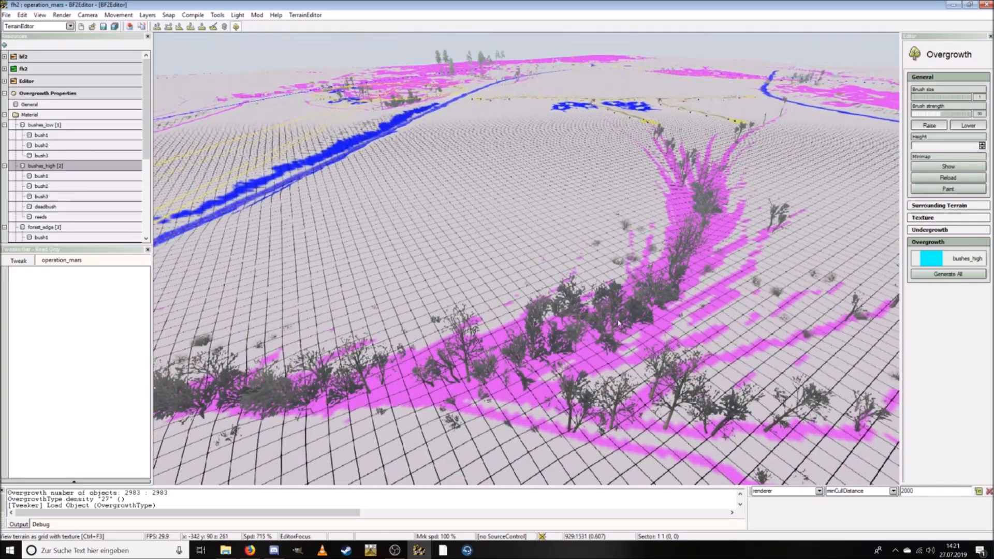
pyautogui.press('d')
pyautogui.moveTo(699, 203); pyautogui.dragTo(666, 220, button='right')
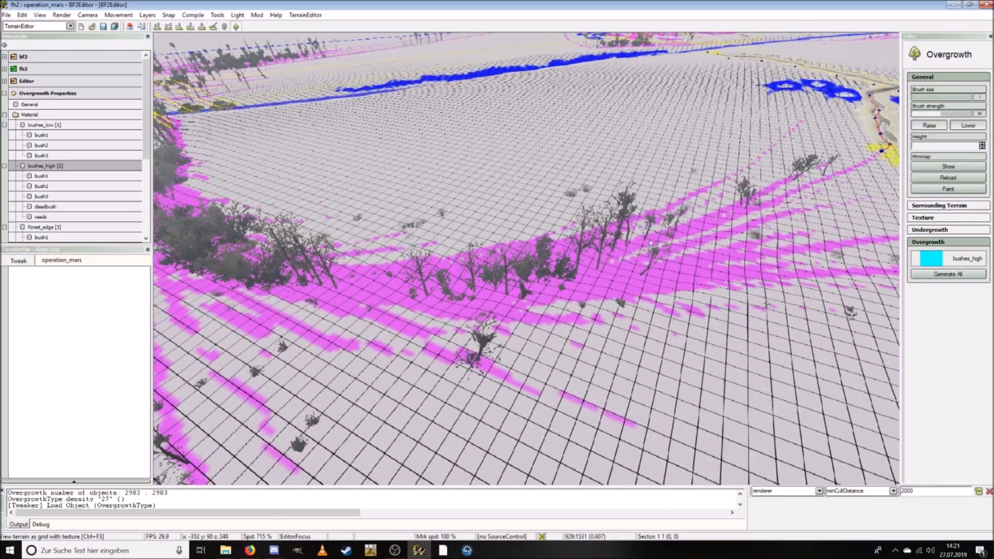
pyautogui.press('a')
pyautogui.moveTo(679, 269); pyautogui.dragTo(662, 271, button='right')
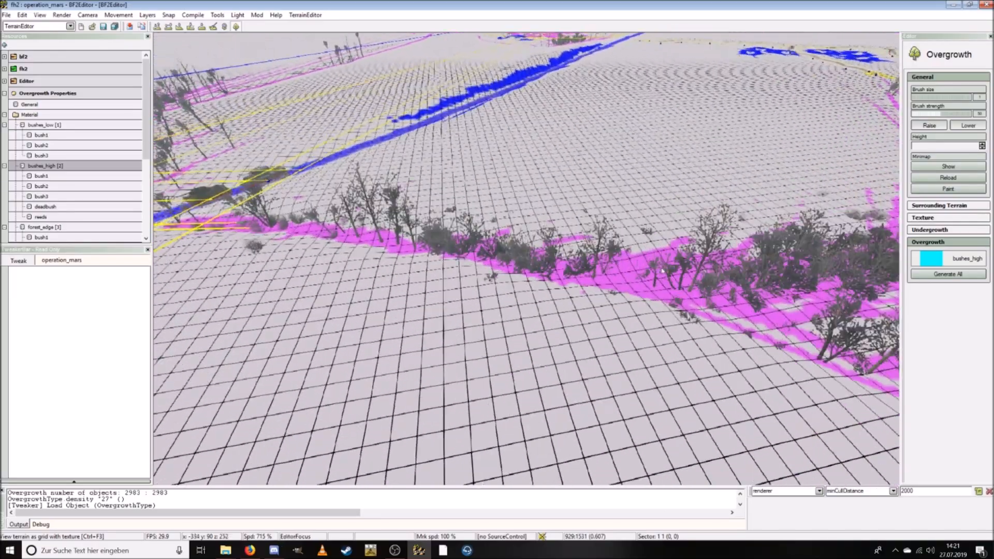
pyautogui.press('w')
pyautogui.moveTo(544, 264); pyautogui.dragTo(492, 236, button='right')
pyautogui.press('s')
pyautogui.press('w')
pyautogui.moveTo(611, 233); pyautogui.dragTo(572, 255, button='right')
pyautogui.press('s')
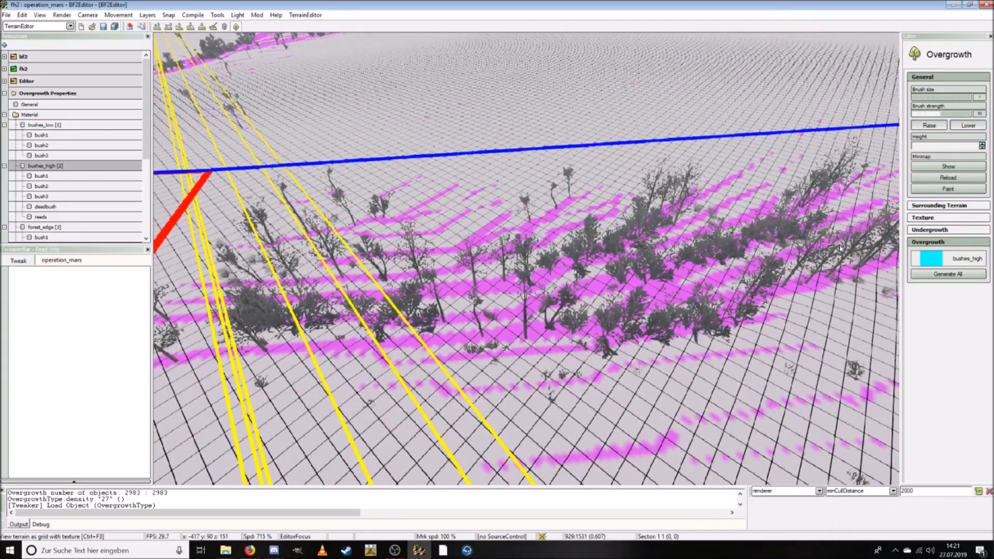
# Step: Survey the sparse bush clumps at the branching pink hedge junctions in the open field beyond the short blue strip
pyautogui.press('s')
pyautogui.moveTo(514, 316); pyautogui.dragTo(428, 306, button='right')
pyautogui.press('w')
pyautogui.press('s')
pyautogui.press('s')
pyautogui.press('d')
pyautogui.press('w')
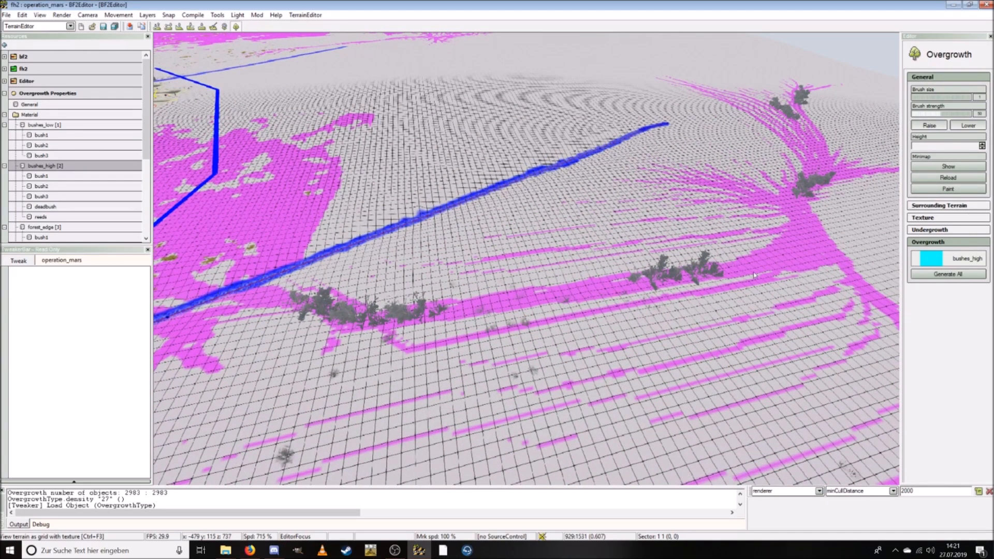
pyautogui.press('w')
pyautogui.moveTo(800, 194); pyautogui.dragTo(688, 288, button='right')
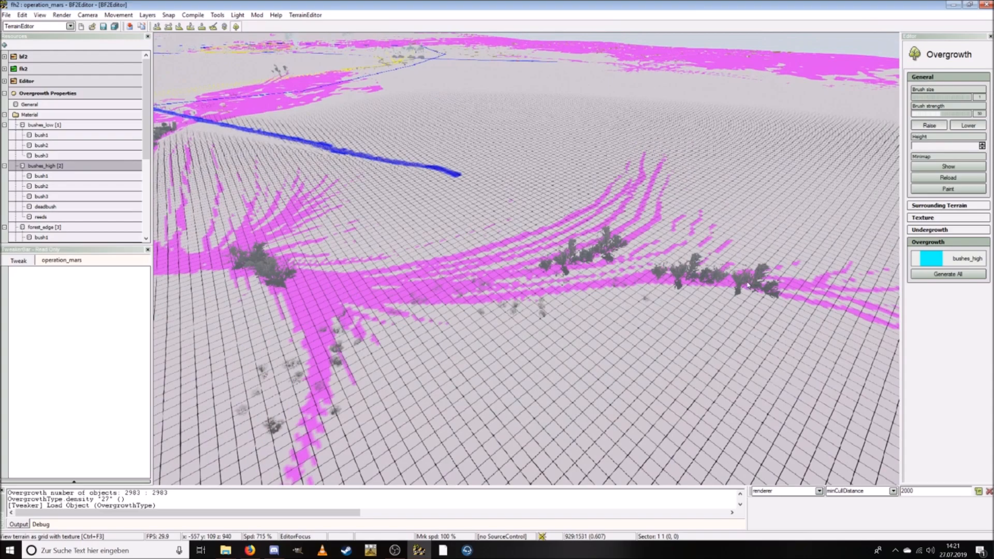
pyautogui.moveTo(425, 310); pyautogui.dragTo(442, 274, button='right')
pyautogui.press('w')
pyautogui.moveTo(433, 311); pyautogui.dragTo(589, 284, button='right')
pyautogui.press('w')
pyautogui.press('s')
pyautogui.press('w')
pyautogui.press('s')
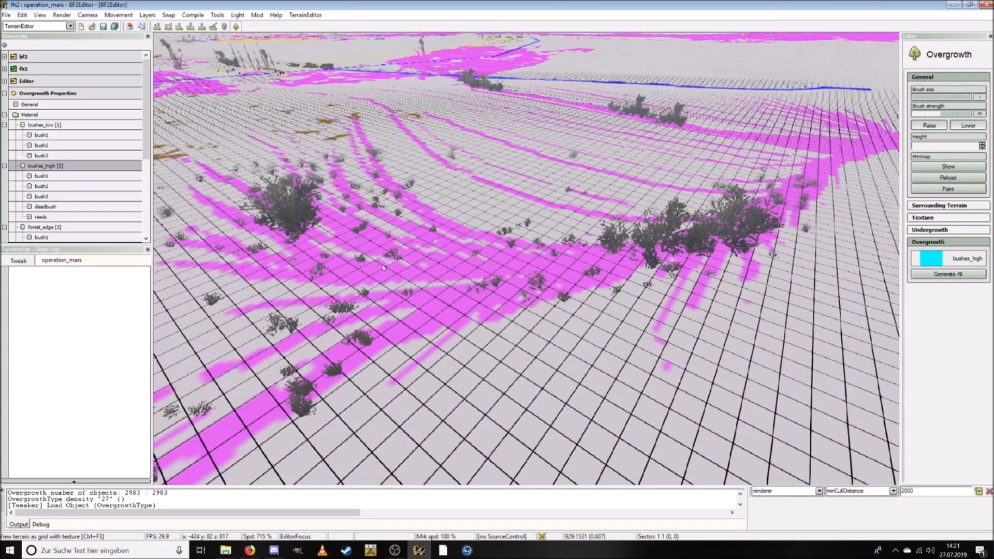
# Step: Compare those clumps with the bare tree row on the pink hedge between the blue-ringed brown patches near the map boundary
pyautogui.press('s')
pyautogui.moveTo(626, 252); pyautogui.dragTo(523, 249, button='right')
pyautogui.press('w')
pyautogui.press('w')
pyautogui.press('w')
pyautogui.press('s')
pyautogui.press('w')
pyautogui.moveTo(668, 313); pyautogui.dragTo(664, 324, button='right')
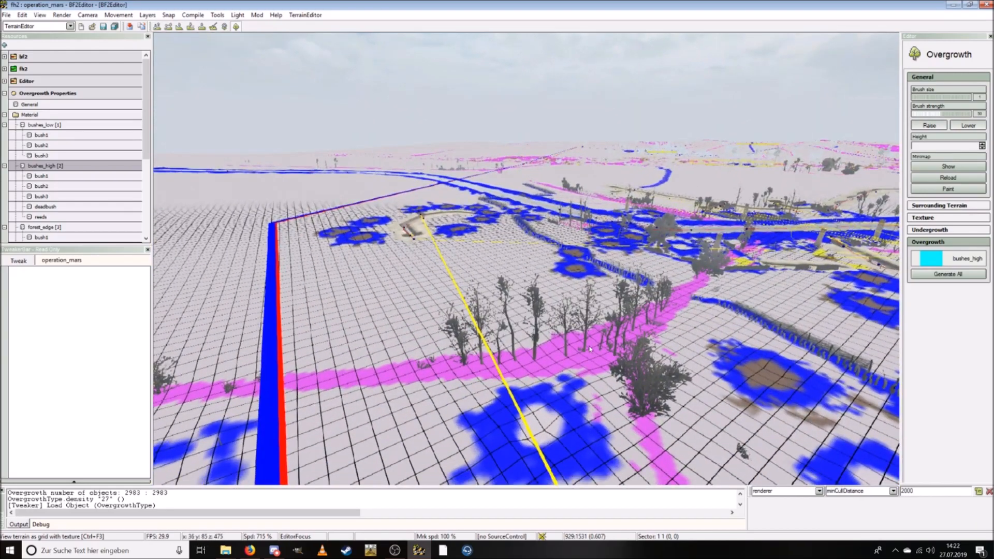
# Step: Follow the dense pink tree line from the road at the blue boundary line to the wide striped hedge fan past the yellow lines
pyautogui.press('s')
pyautogui.moveTo(643, 330); pyautogui.dragTo(456, 312, button='right')
pyautogui.press('w')
pyautogui.press('w')
pyautogui.press('w')
pyautogui.press('w')
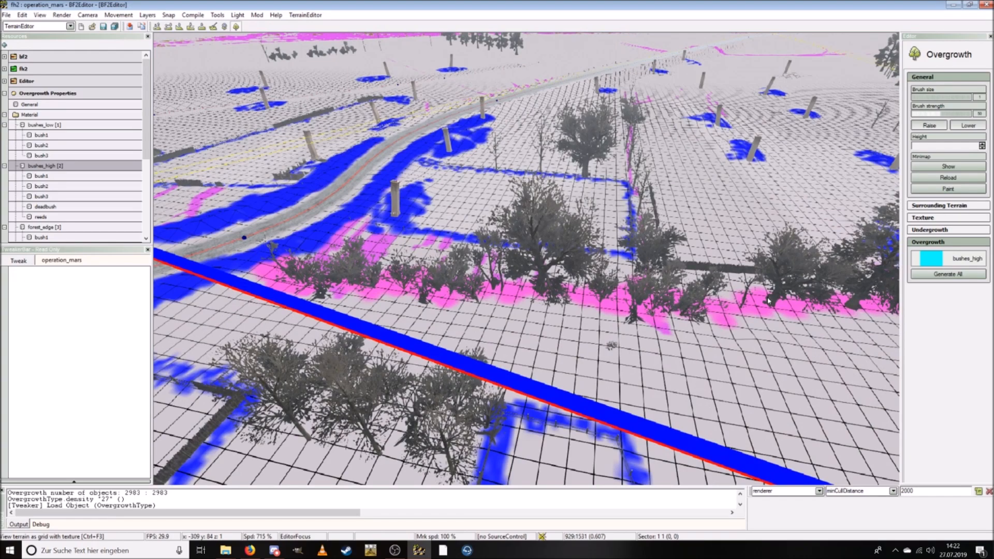
pyautogui.press('d')
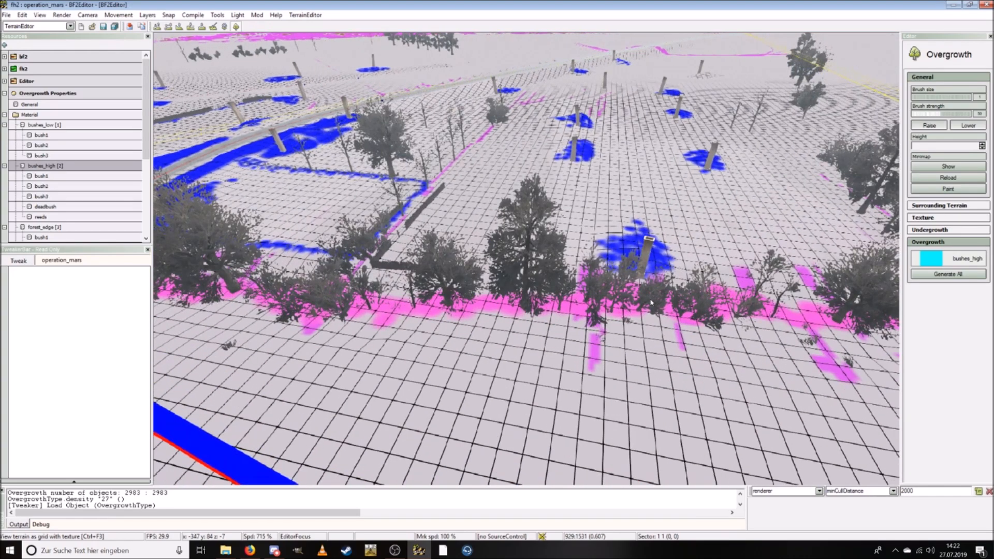
pyautogui.press('d')
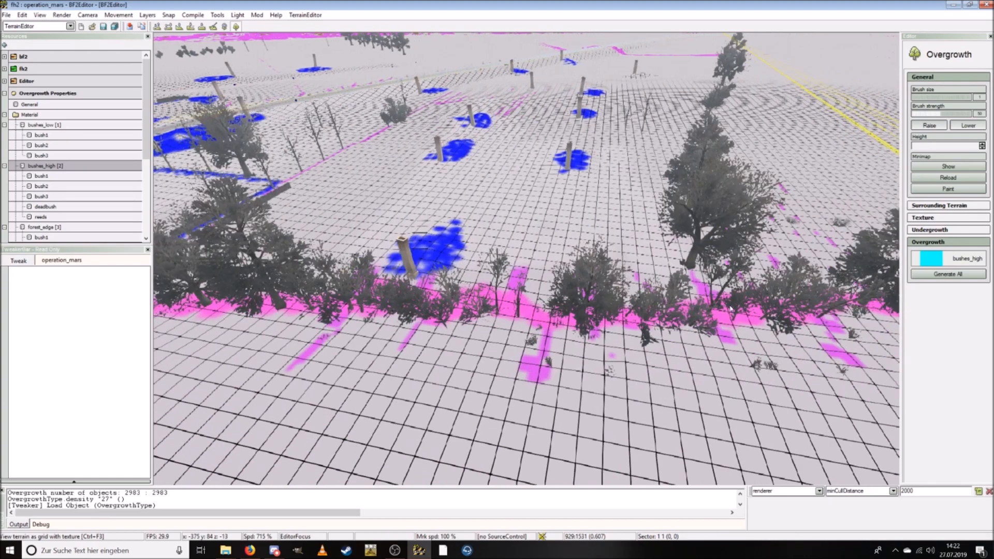
pyautogui.press('d')
pyautogui.press('d')
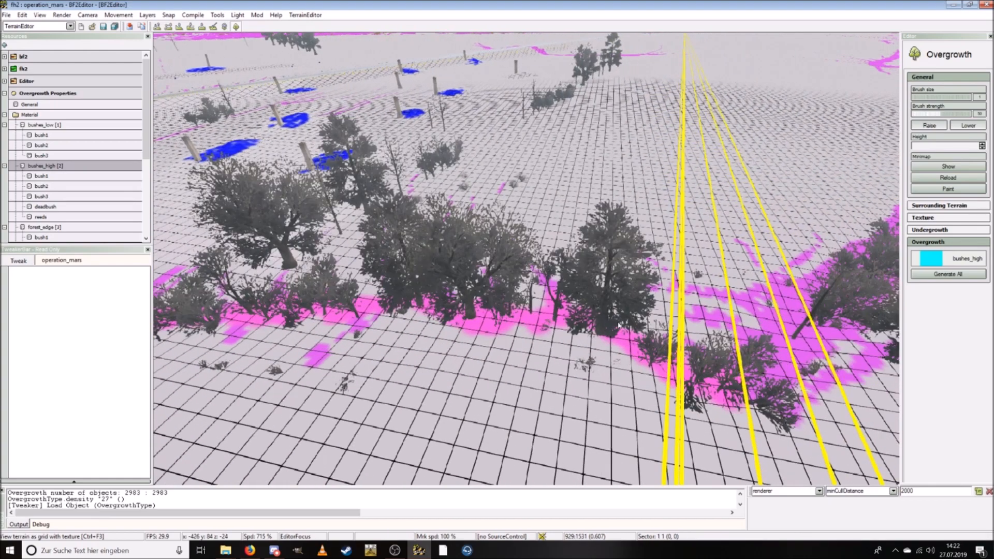
pyautogui.press('d')
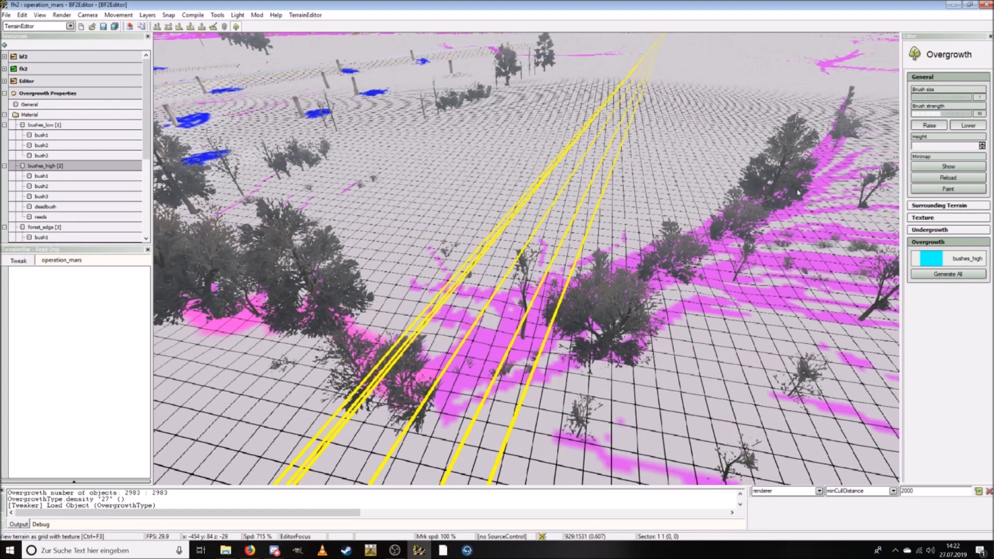
pyautogui.press('d')
pyautogui.press('d')
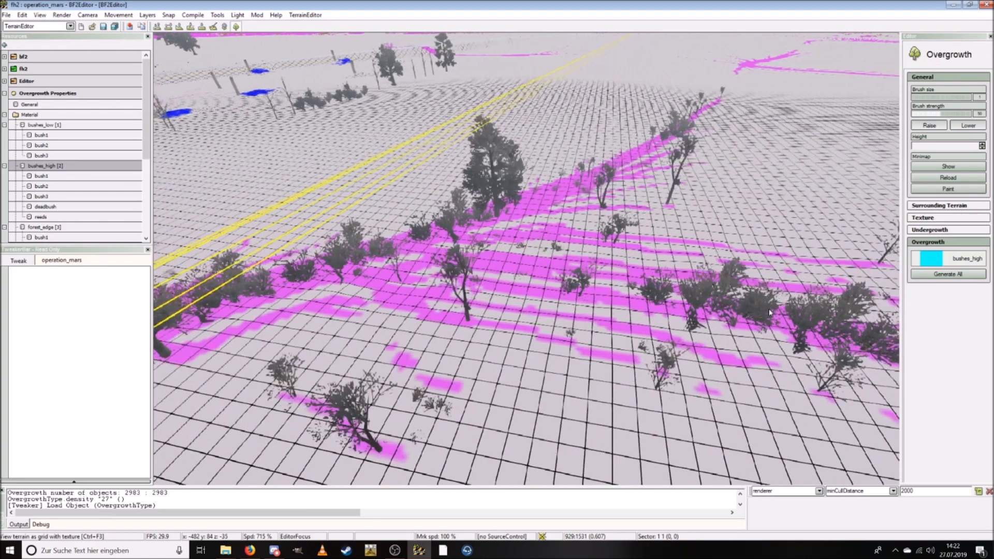
# Step: Survey the isolated pink strips in the open field and the large pink patches around the pine trees
pyautogui.press('s')
pyautogui.press('w')
pyautogui.press('w')
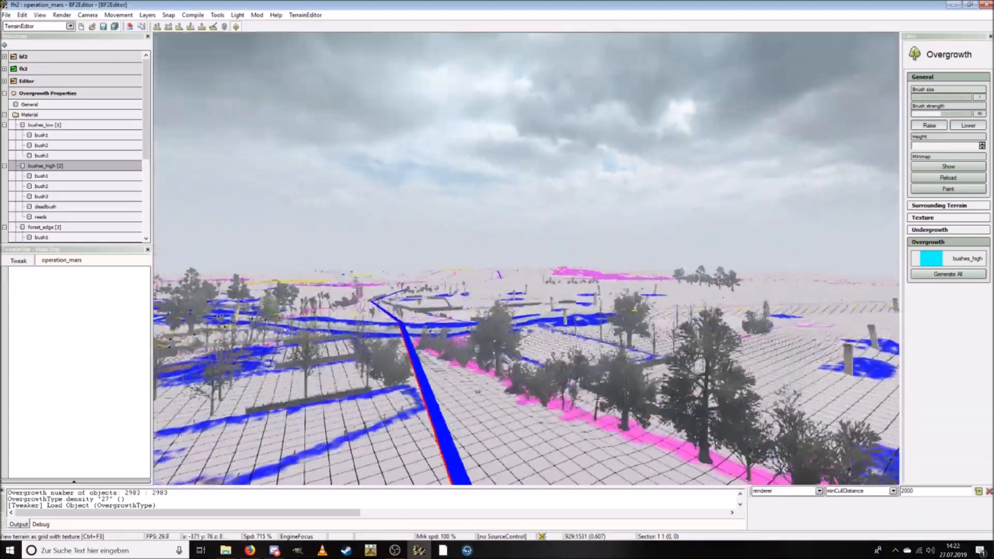
pyautogui.press('w')
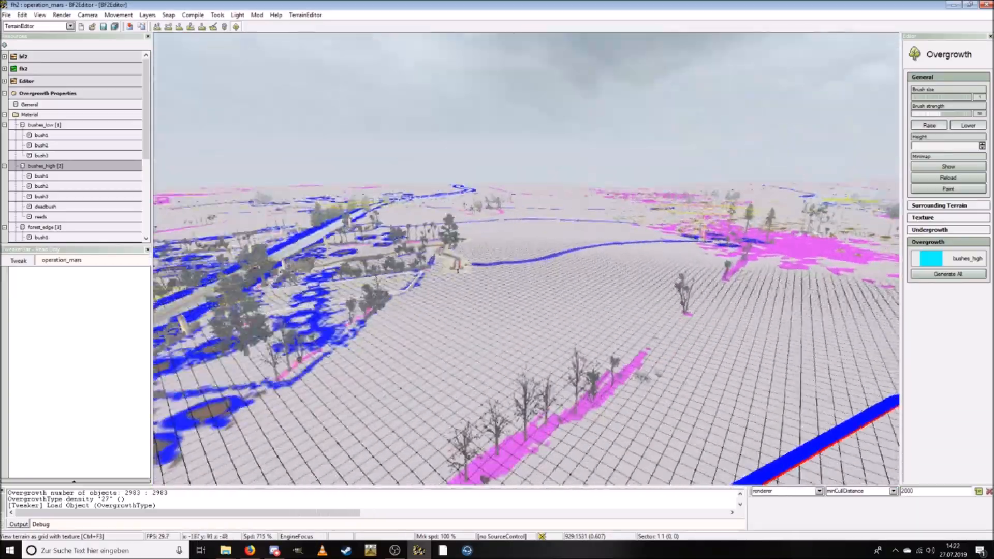
pyautogui.press('w')
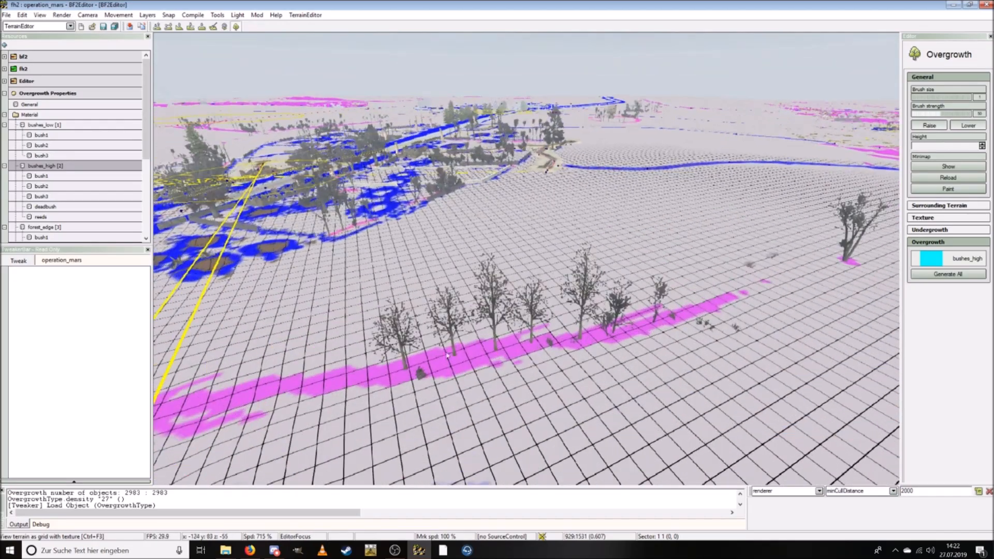
pyautogui.press('w')
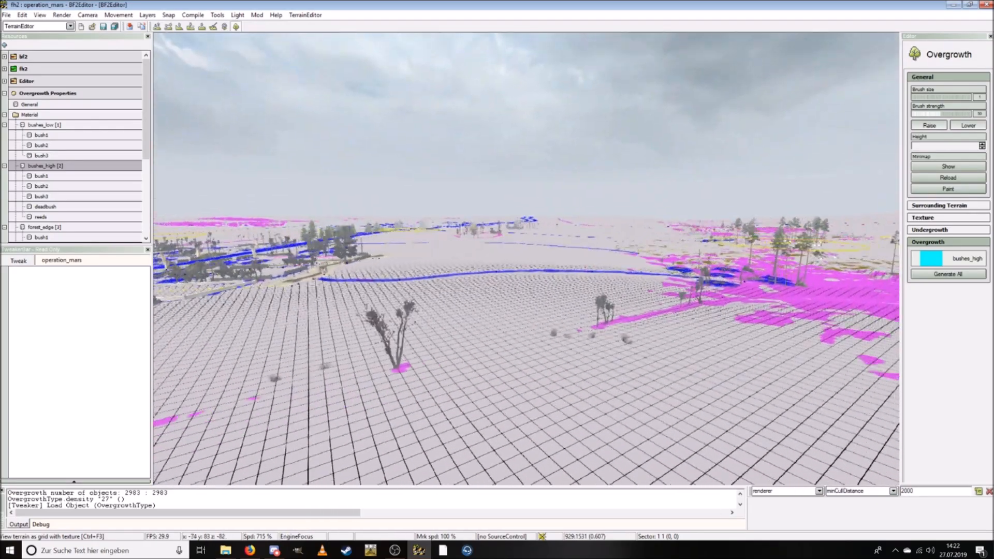
pyautogui.press('s')
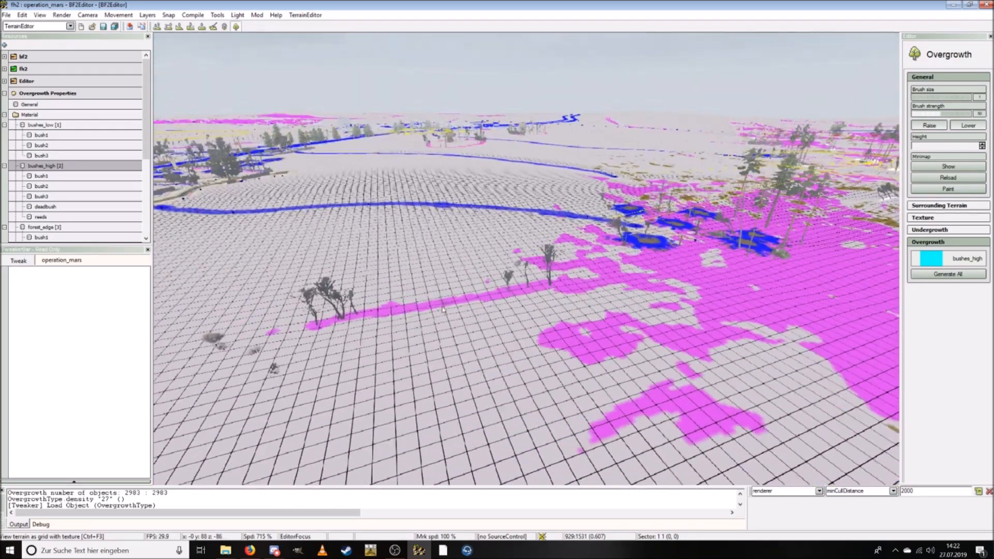
pyautogui.press('w')
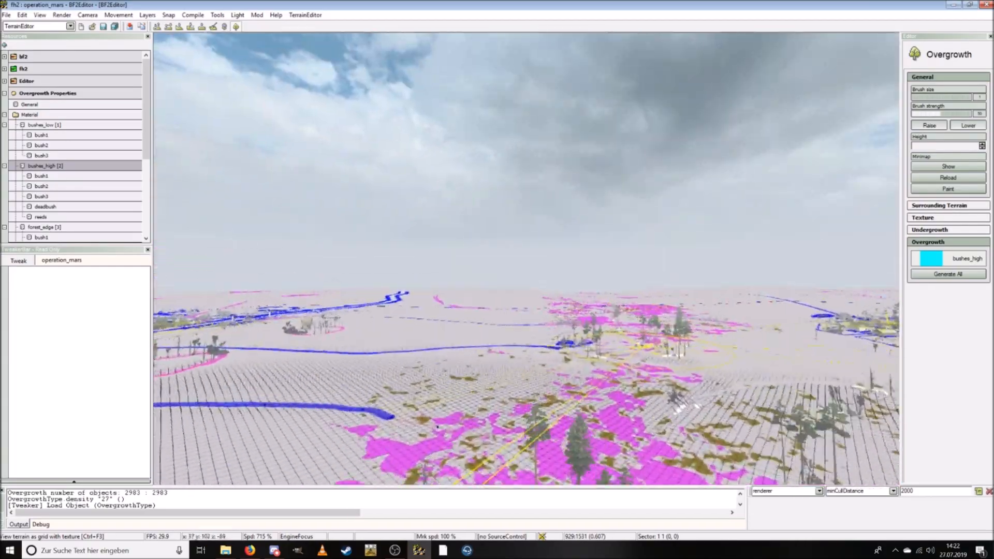
pyautogui.press('w')
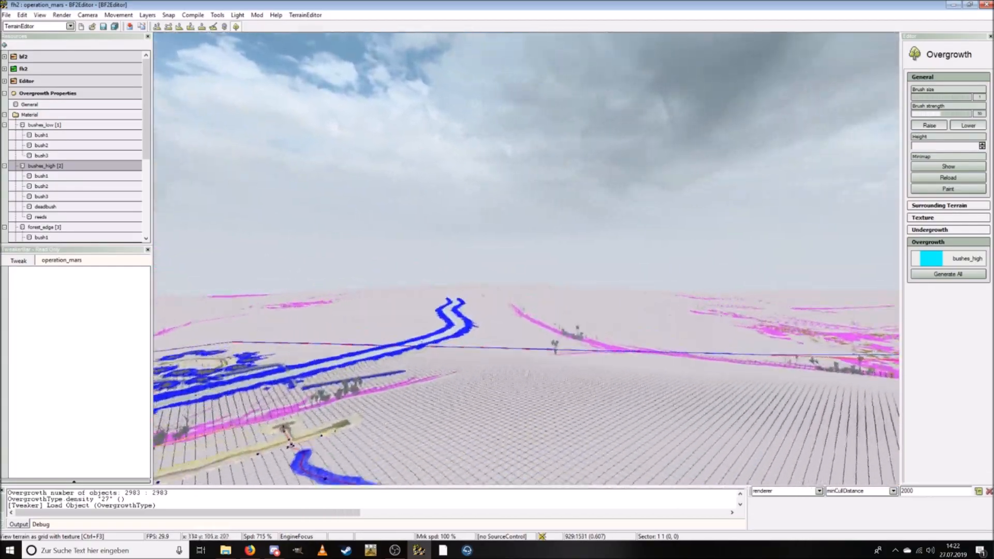
# Step: Examine the bushes on the pink strip between the road and the bunker trenches, from above and at ground level
pyautogui.press('w')
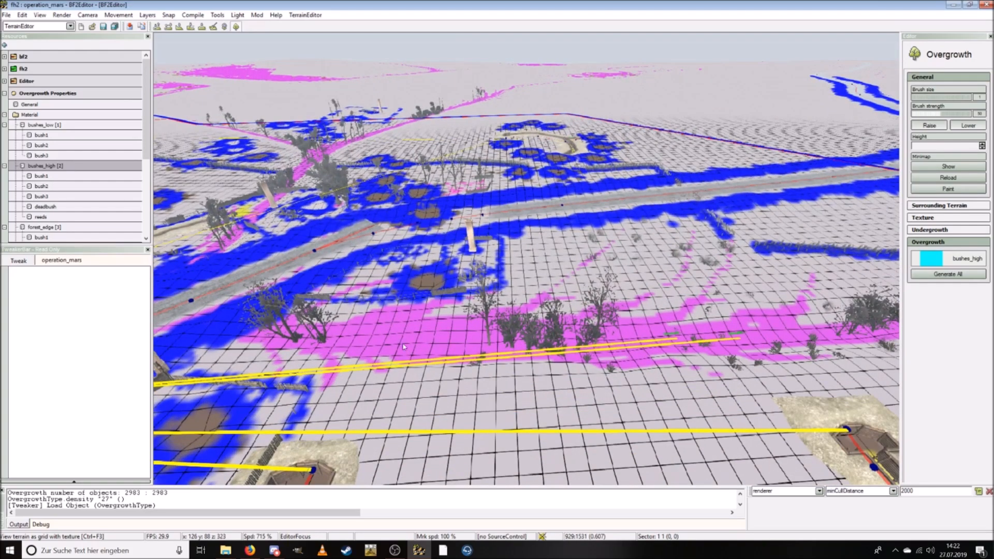
pyautogui.moveTo(730, 340); pyautogui.dragTo(642, 341, button='middle')
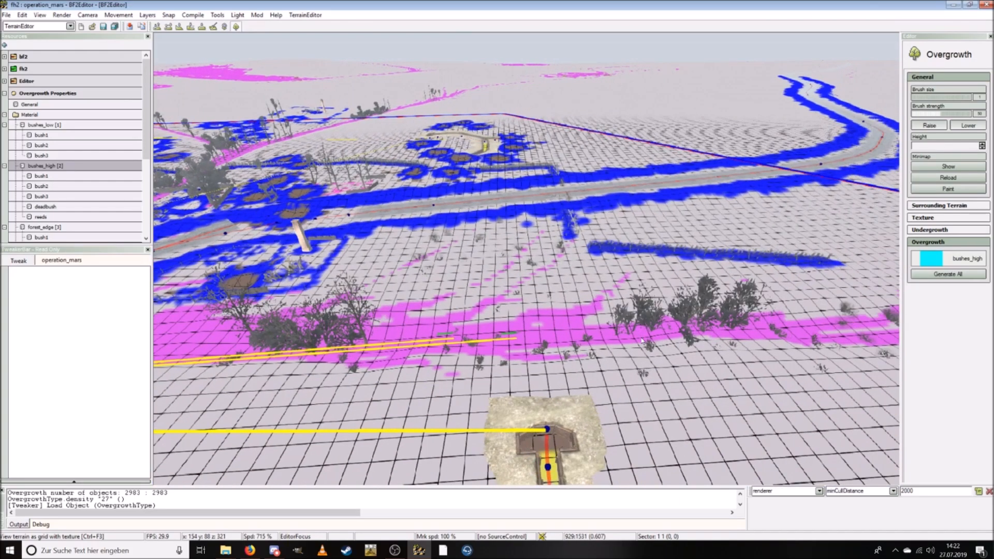
pyautogui.press('d')
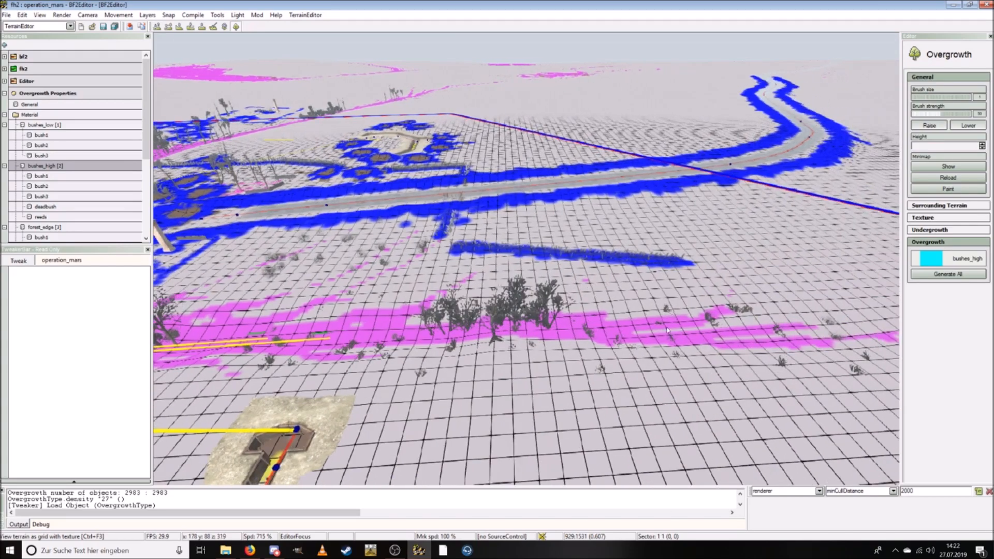
pyautogui.press('a')
pyautogui.press('w')
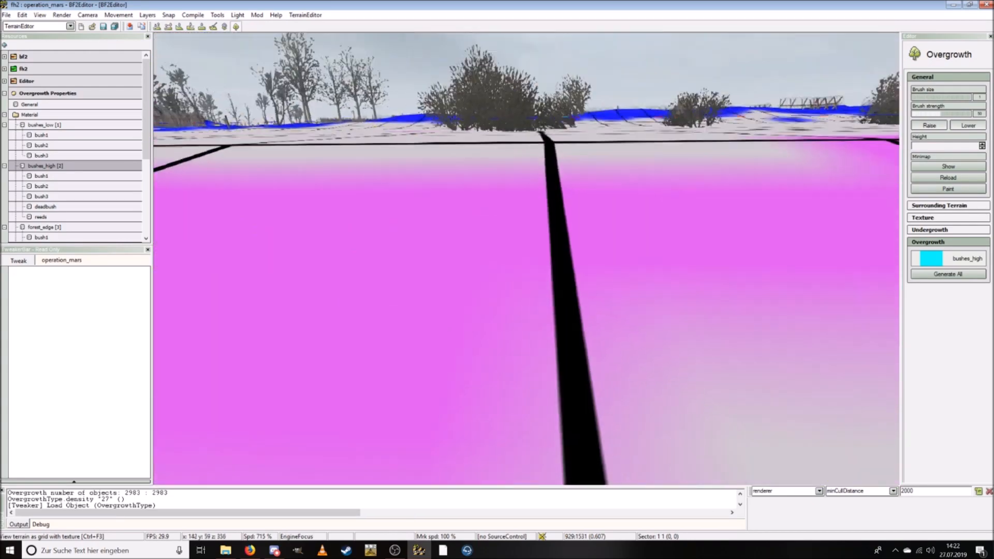
pyautogui.press('s')
pyautogui.press('d')
pyautogui.press('w')
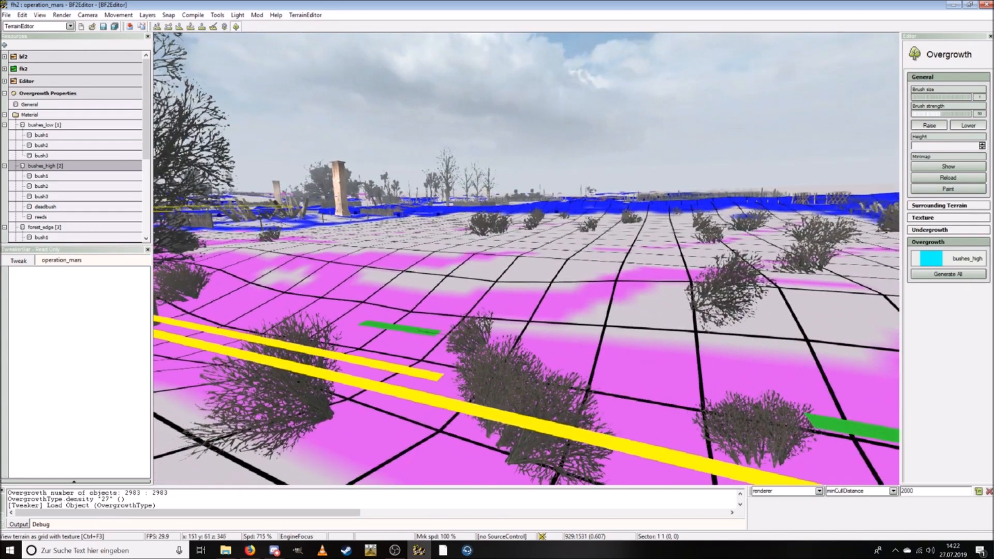
pyautogui.press('s')
# Step: Inspect the long pink hedge that crosses the blue boundary line toward the brown-speckled pink area
pyautogui.press('w')
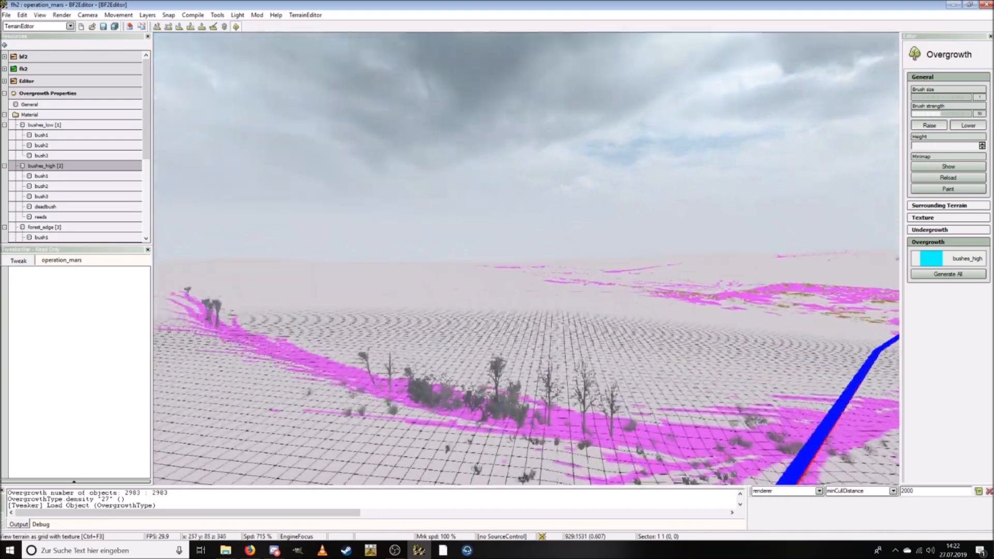
pyautogui.press('s')
pyautogui.press('s')
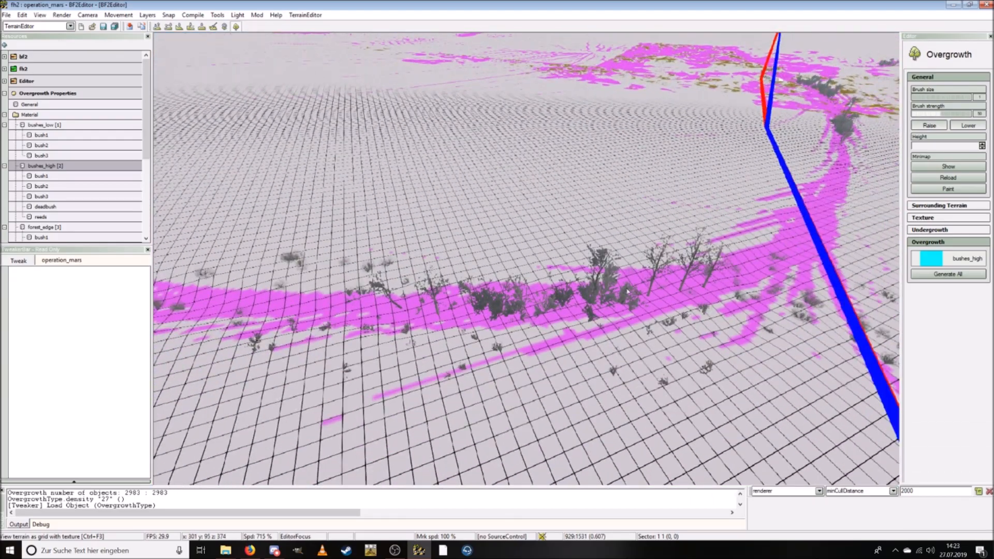
pyautogui.press('a')
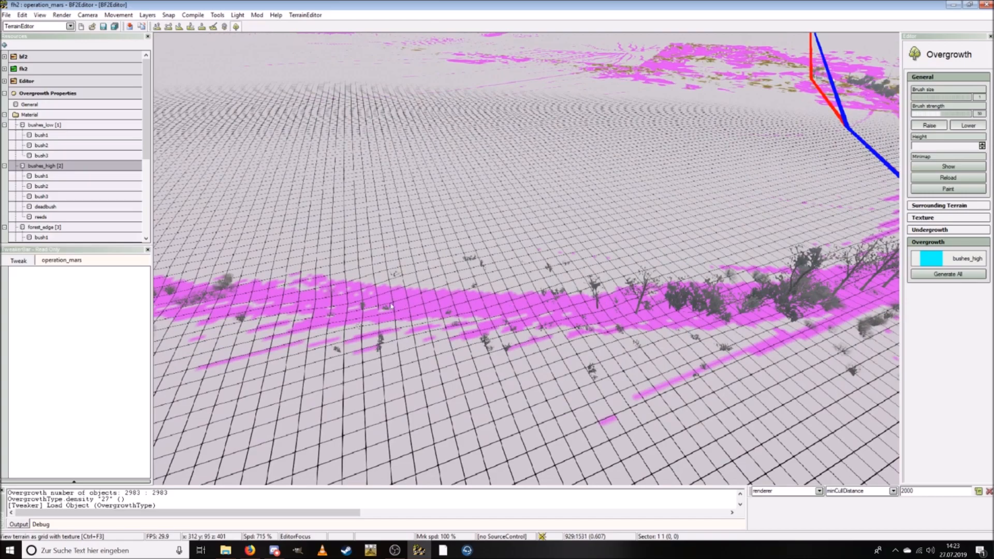
pyautogui.press('a')
pyautogui.press('d')
pyautogui.moveTo(483, 300); pyautogui.dragTo(553, 280, button='right')
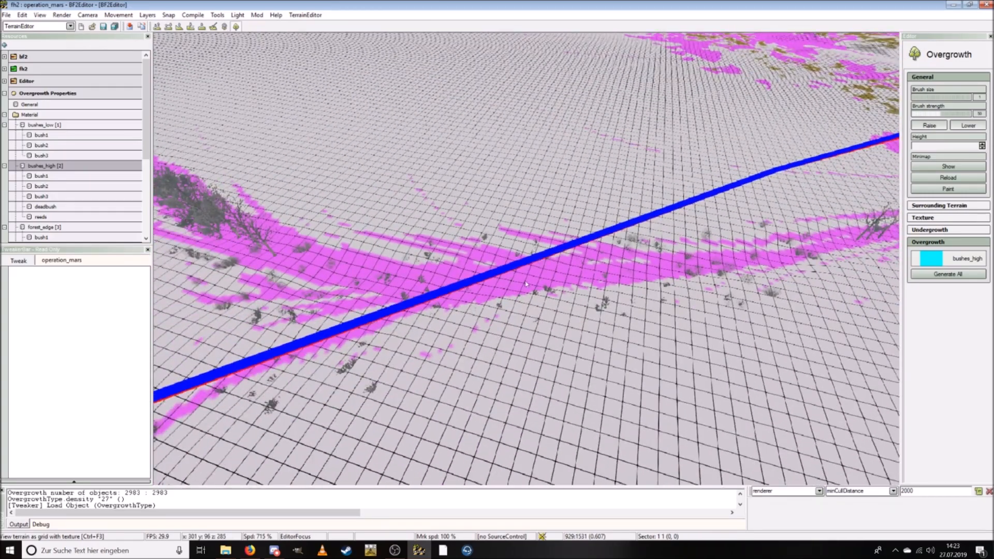
pyautogui.press('d')
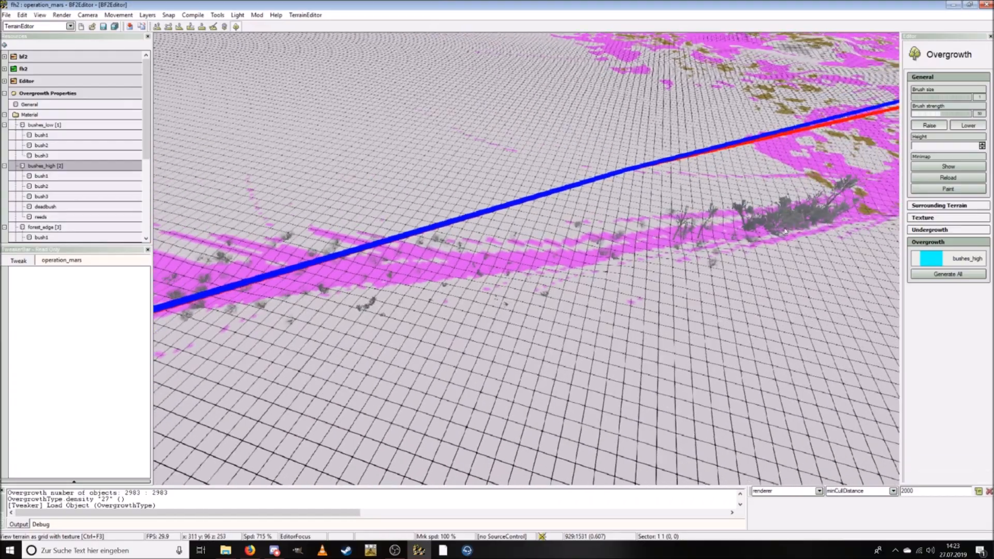
# Step: Survey the brown-speckled pink area past the boundary lines and the bushes on its striped hedge near the trenches
pyautogui.press('w')
pyautogui.moveTo(779, 227)
pyautogui.mouseDown(button='right')
pyautogui.moveTo(849, 187)
pyautogui.moveTo(777, 218)
pyautogui.mouseUp(button='right')
pyautogui.press('w')
pyautogui.moveTo(591, 272); pyautogui.dragTo(578, 282, button='right')
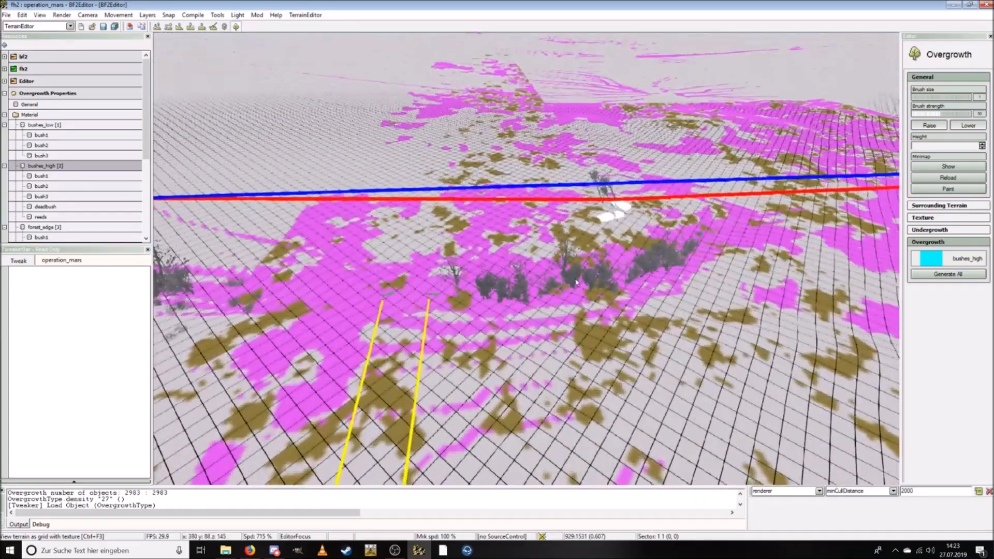
pyautogui.press('s')
pyautogui.moveTo(637, 269); pyautogui.dragTo(841, 231, button='right')
pyautogui.press('w')
pyautogui.moveTo(487, 208); pyautogui.dragTo(435, 311, button='right')
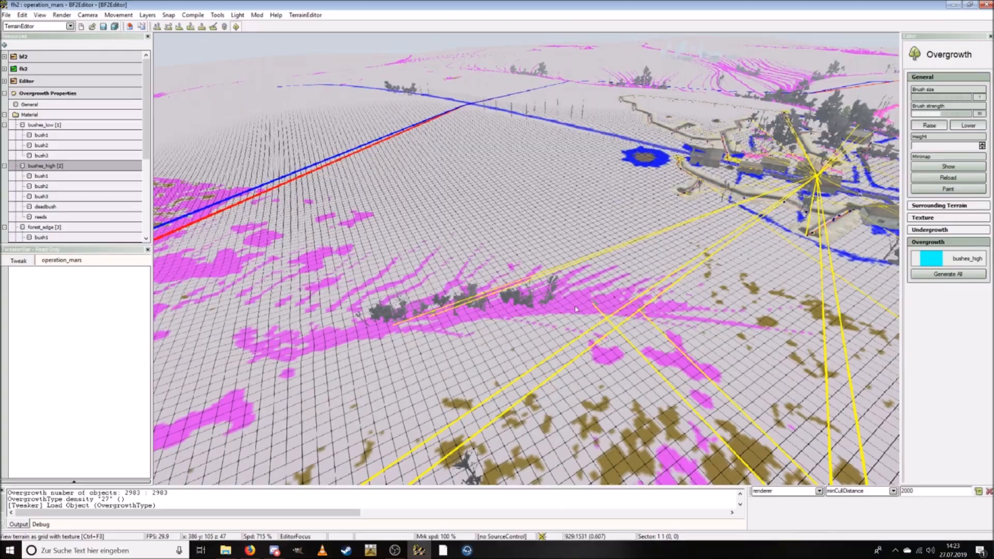
# Step: Inspect the dense pink tree line beside the fields and follow it to the wooden bridge by the farm buildings
pyautogui.press('s')
pyautogui.moveTo(436, 313); pyautogui.dragTo(573, 252, button='right')
pyautogui.press('w')
pyautogui.press('w')
pyautogui.moveTo(417, 252); pyautogui.dragTo(418, 313, button='right')
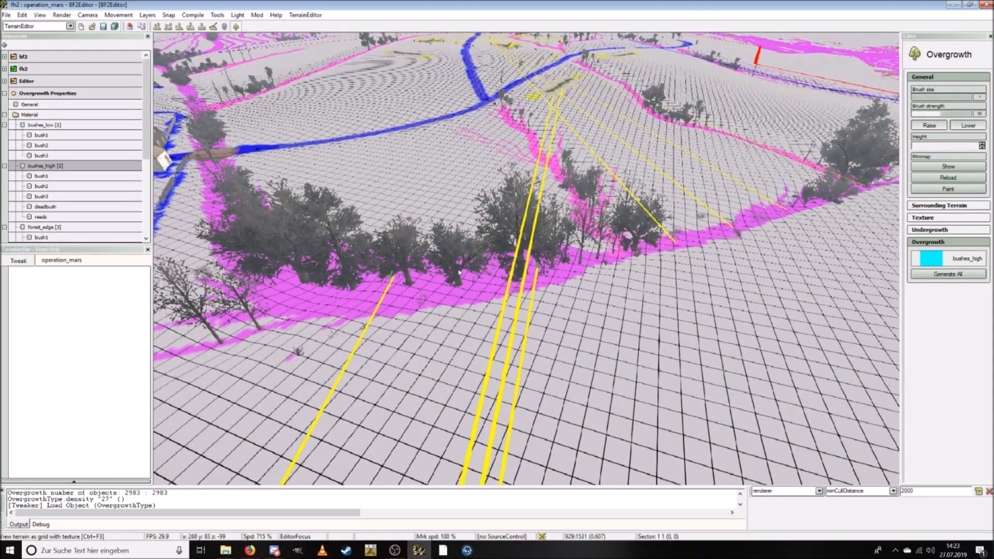
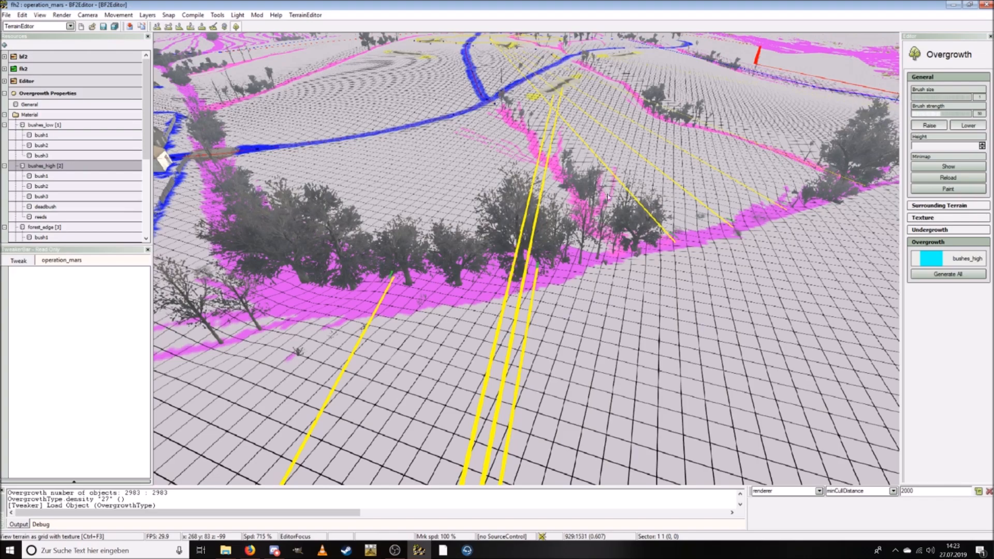
pyautogui.press('d')
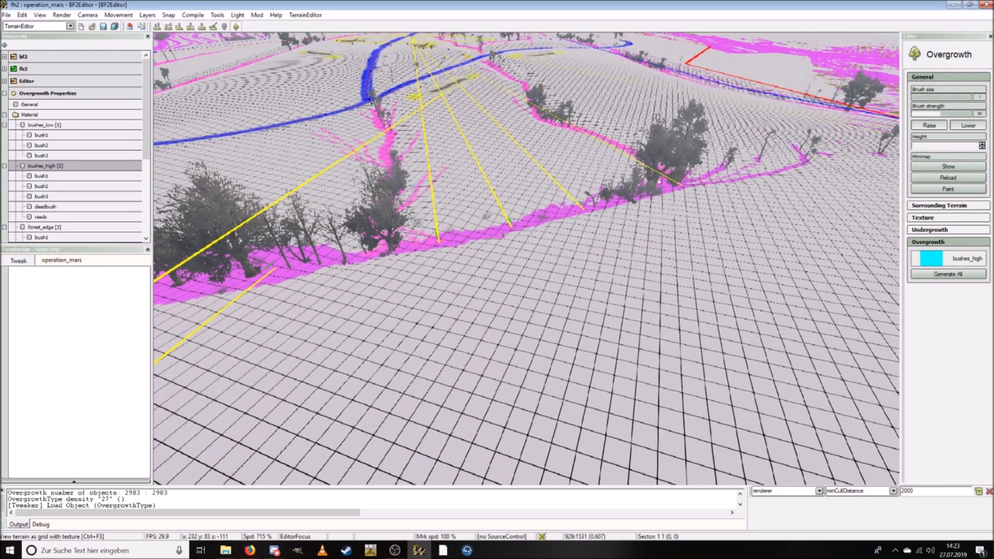
pyautogui.press('s')
pyautogui.press('a')
pyautogui.press('w')
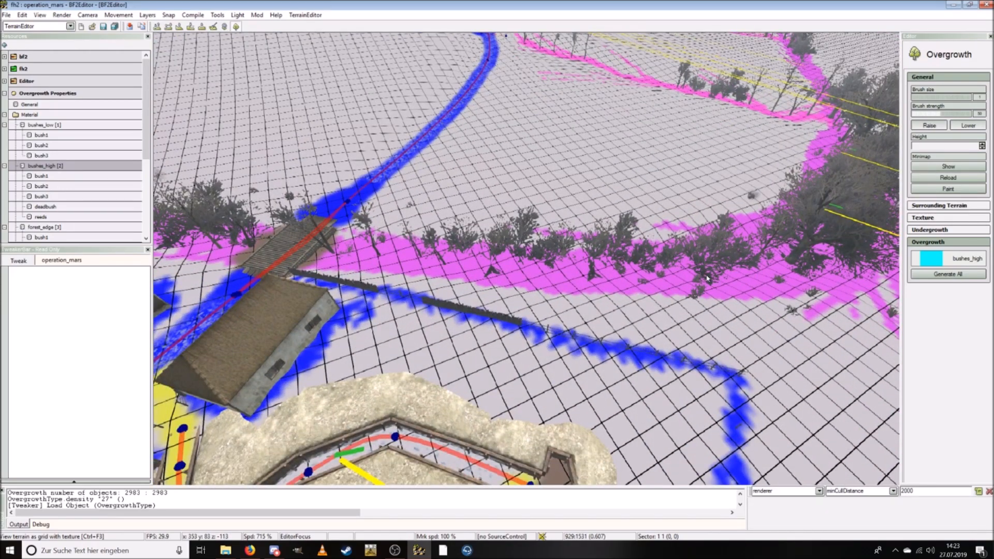
# Step: Follow the pink hedge from the bridge past its field branches to the wide striped fan at the blue boundary line
pyautogui.press('a')
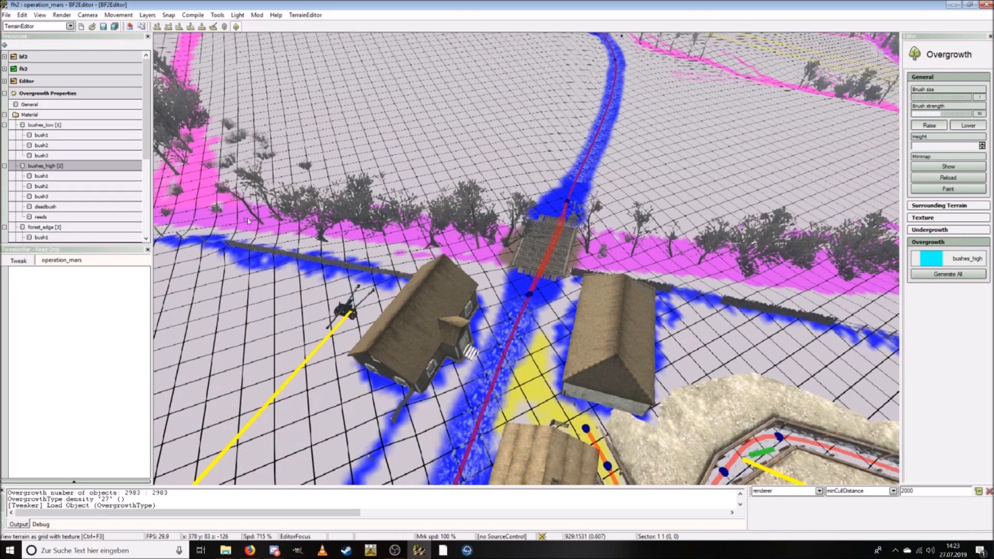
pyautogui.press('a')
pyautogui.moveTo(298, 227); pyautogui.dragTo(467, 234, button='right')
pyautogui.press('s')
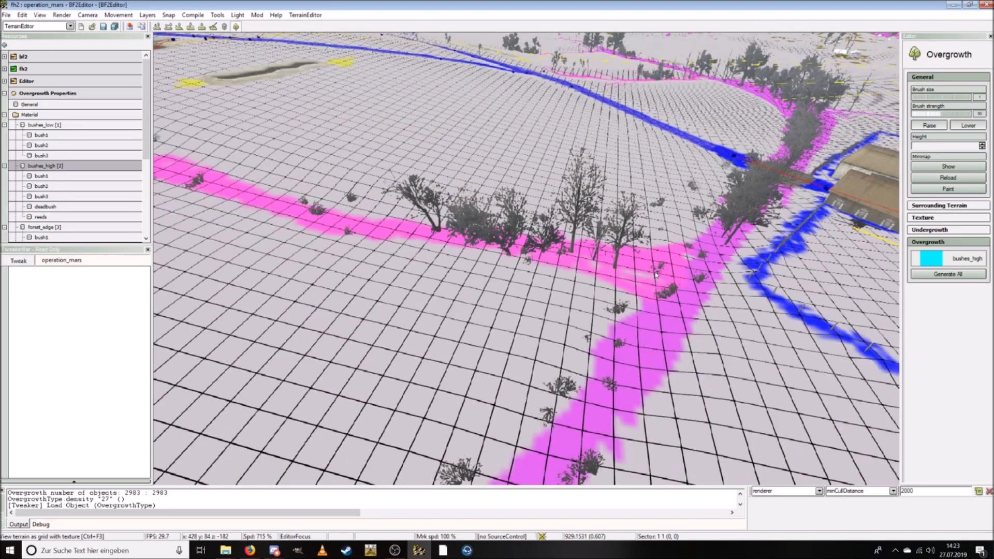
pyautogui.press('s')
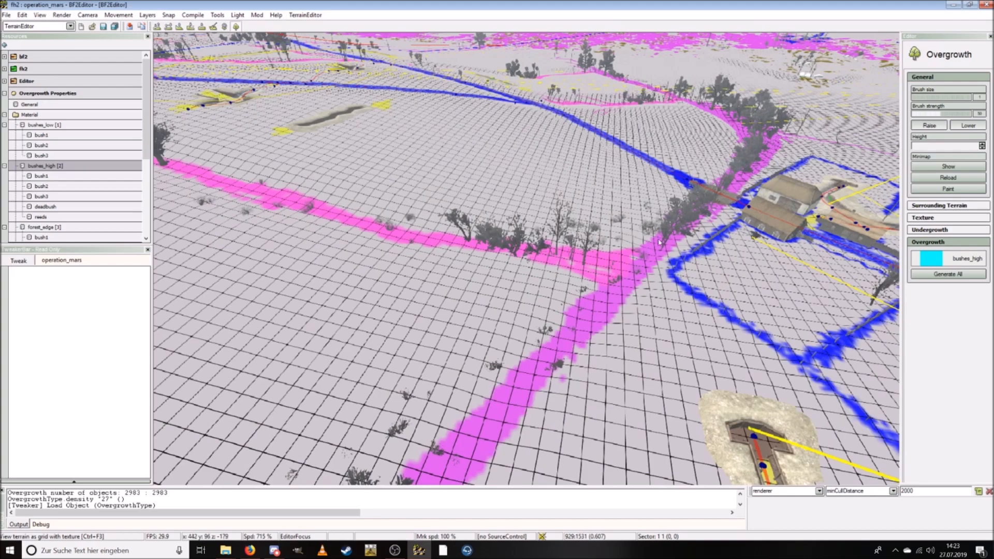
pyautogui.press('s')
pyautogui.moveTo(657, 244); pyautogui.dragTo(458, 370, button='right')
pyautogui.press('w')
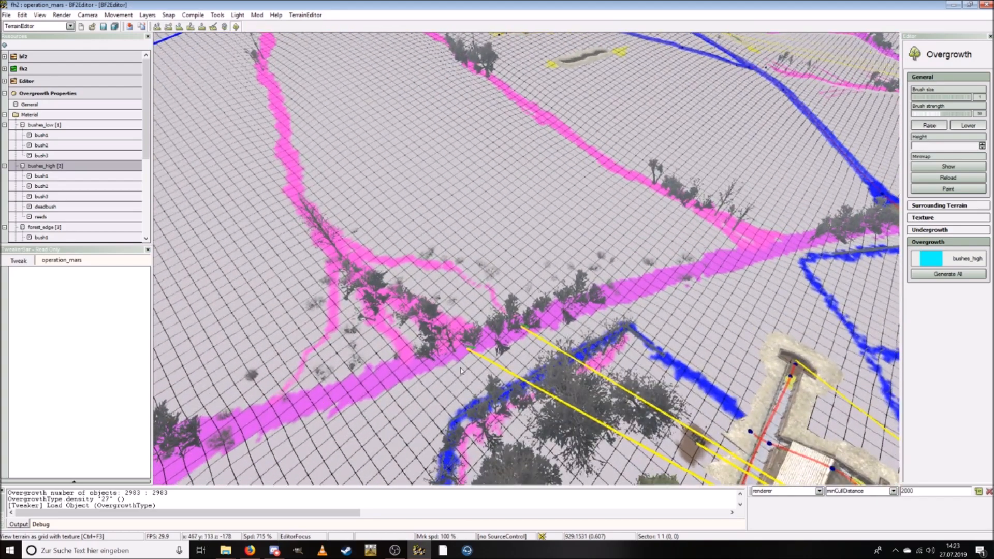
pyautogui.press('w')
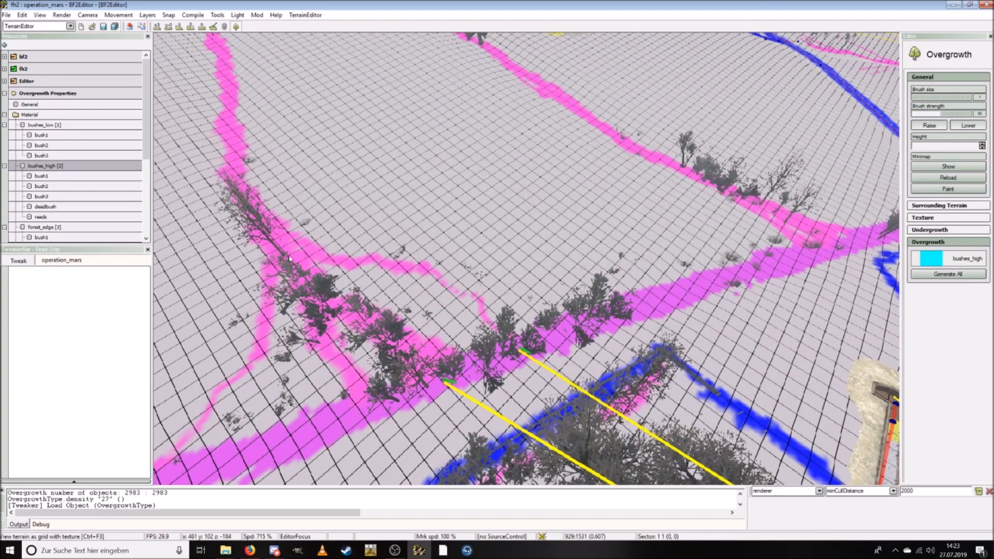
pyautogui.press('s')
pyautogui.press('a')
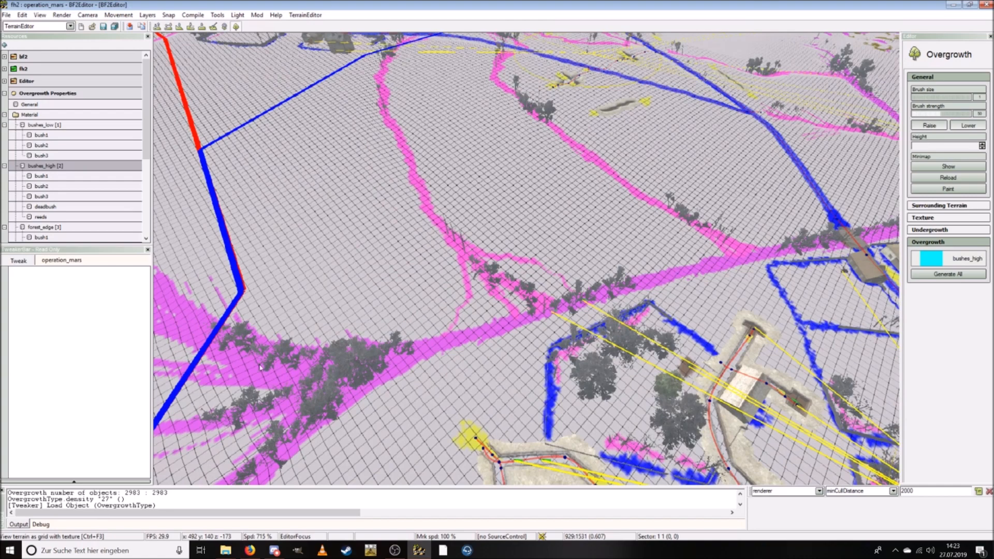
pyautogui.press('a')
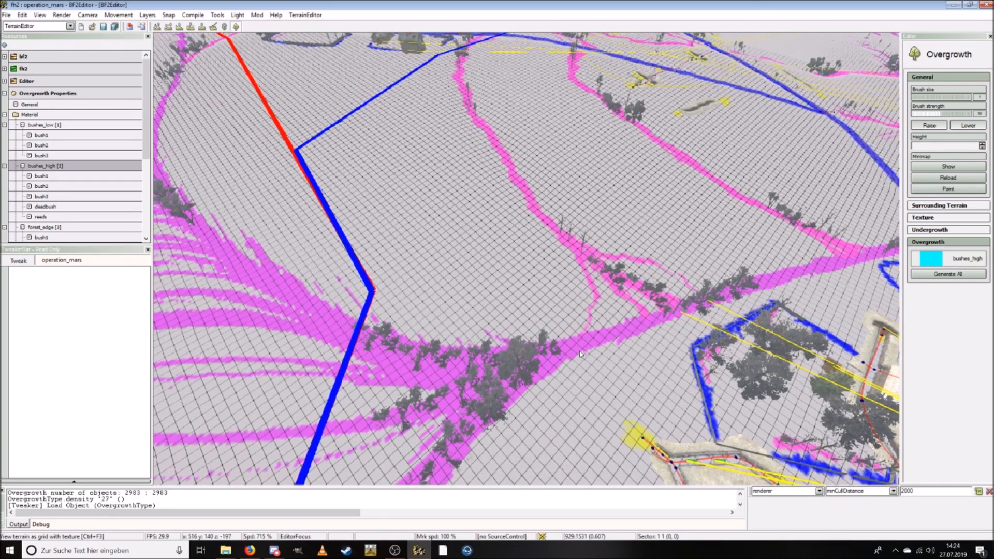
# Step: Switch the terrain to Overgrowth Mode and paint bushes_high along the hedge junction and its curved branch across the boundary line
pyautogui.click(62, 15)
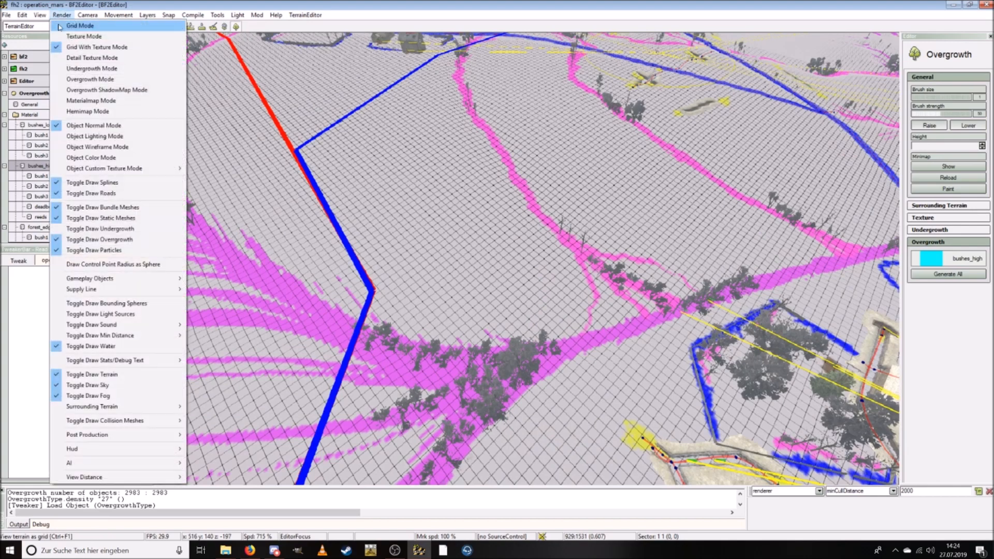
pyautogui.click(94, 82)
pyautogui.press('s')
pyautogui.moveTo(475, 361); pyautogui.dragTo(444, 438)
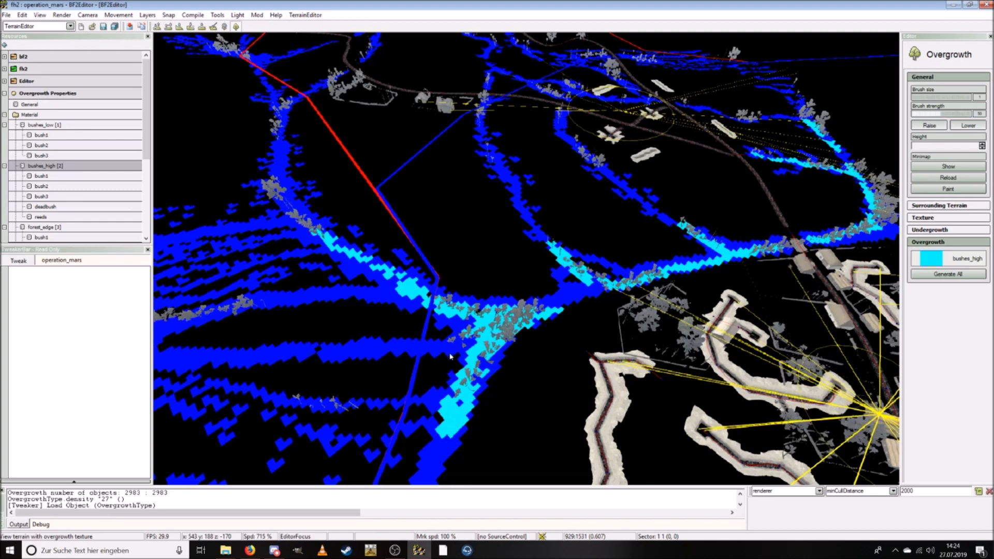
pyautogui.moveTo(355, 261)
pyautogui.mouseDown()
pyautogui.moveTo(290, 202)
pyautogui.moveTo(302, 230)
pyautogui.mouseUp()
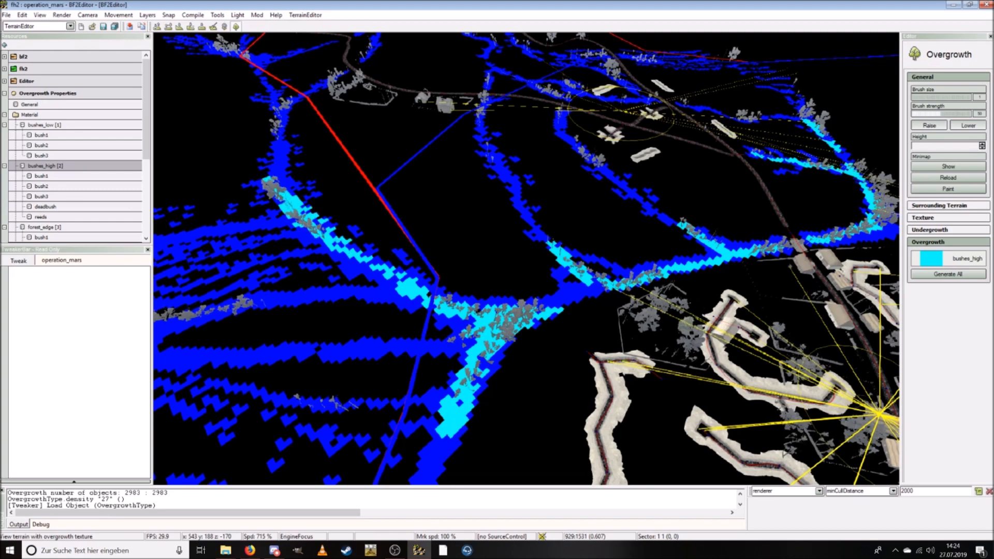
# Step: Extend the bushes_high paint along the hedge beside the red boundary line and on its branch toward the road
pyautogui.press('w')
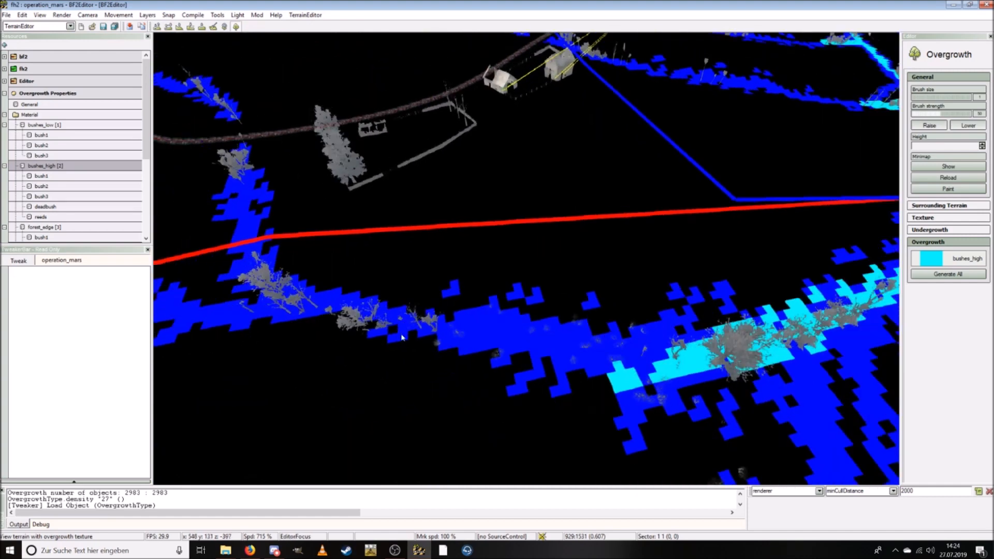
pyautogui.press('s')
pyautogui.moveTo(449, 309)
pyautogui.mouseDown()
pyautogui.moveTo(388, 293)
pyautogui.moveTo(635, 339)
pyautogui.mouseUp()
pyautogui.moveTo(314, 186); pyautogui.dragTo(331, 231)
pyautogui.press('s')
pyautogui.moveTo(332, 231)
pyautogui.mouseDown(button='right')
pyautogui.moveTo(336, 171)
pyautogui.moveTo(414, 134)
pyautogui.moveTo(123, 29)
pyautogui.mouseUp(button='right')
pyautogui.press('w')
pyautogui.press('w')
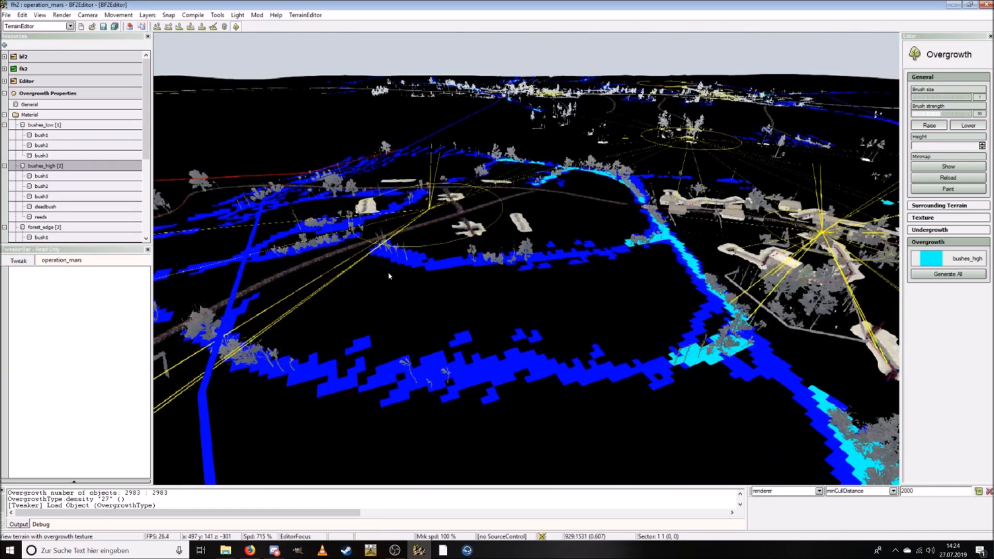
# Step: Return the terrain to Grid With Texture Mode and examine the pink hedge strips around the field trenches and the blue road
pyautogui.click(62, 15)
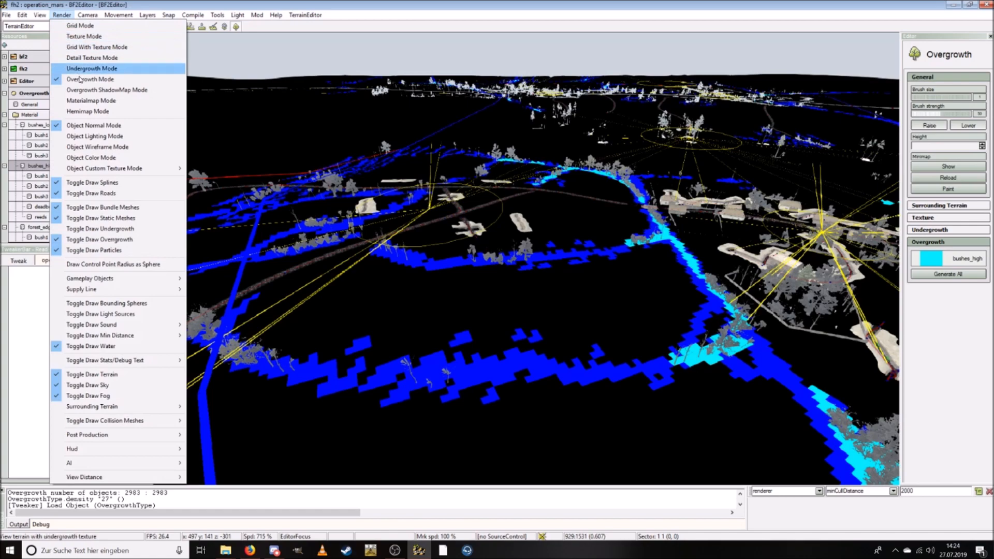
pyautogui.click(96, 47)
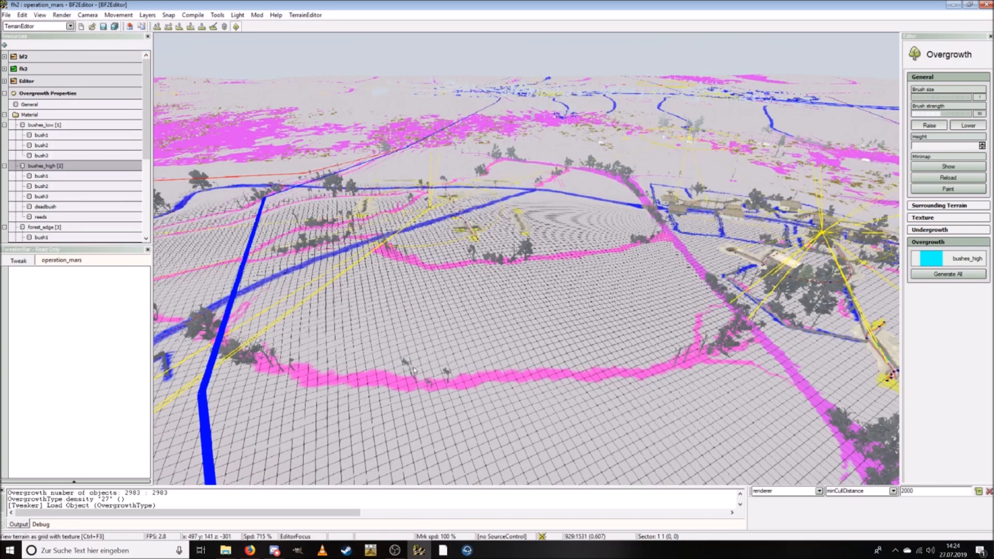
pyautogui.press('a')
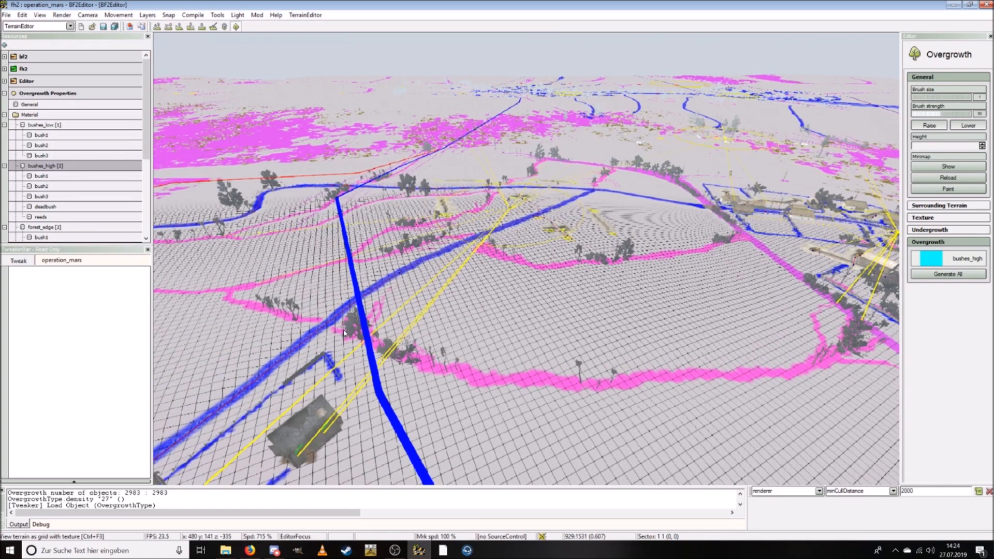
pyautogui.press('w')
pyautogui.press('d')
pyautogui.moveTo(442, 366); pyautogui.dragTo(404, 385, button='right')
pyautogui.press('w')
pyautogui.press('s')
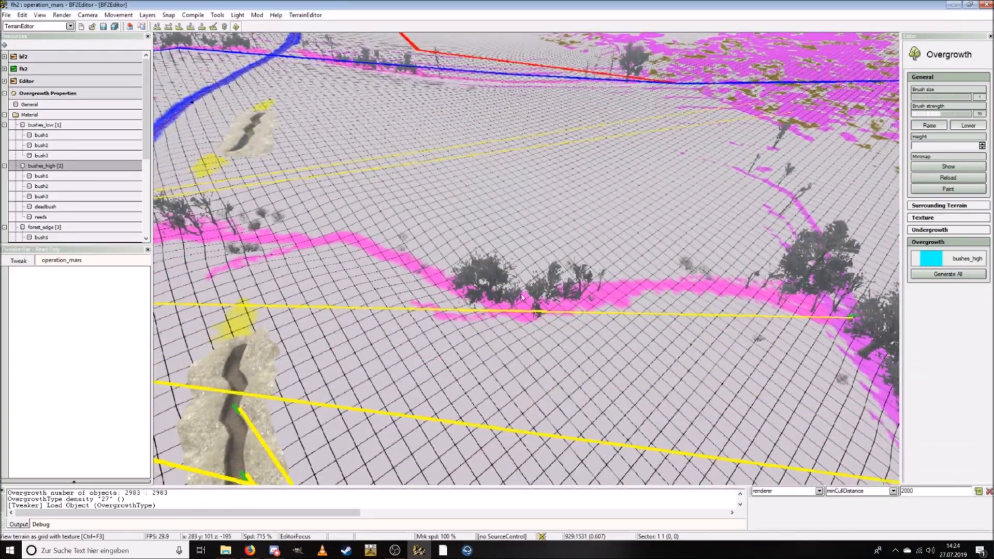
pyautogui.scroll(-2, 572, 312)
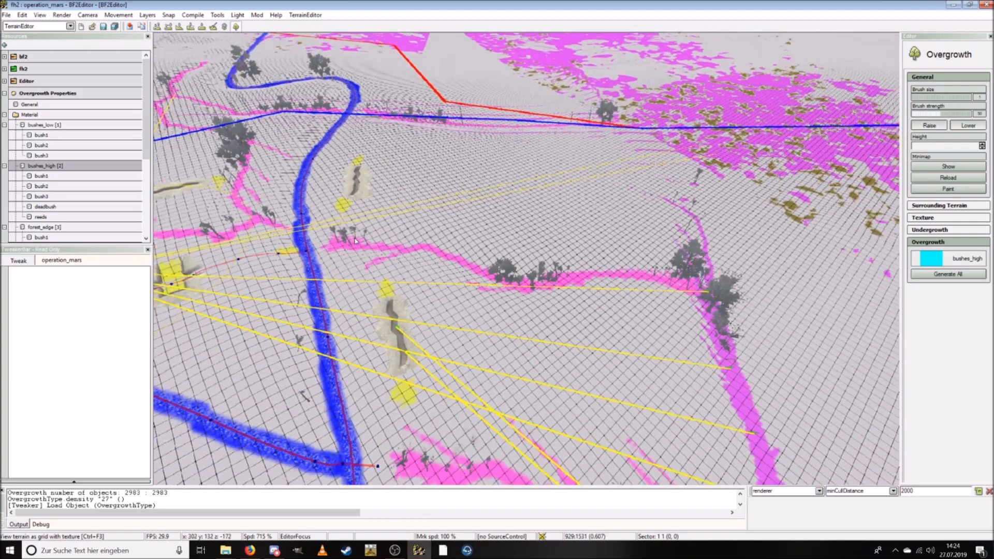
pyautogui.scroll(2, 422, 252)
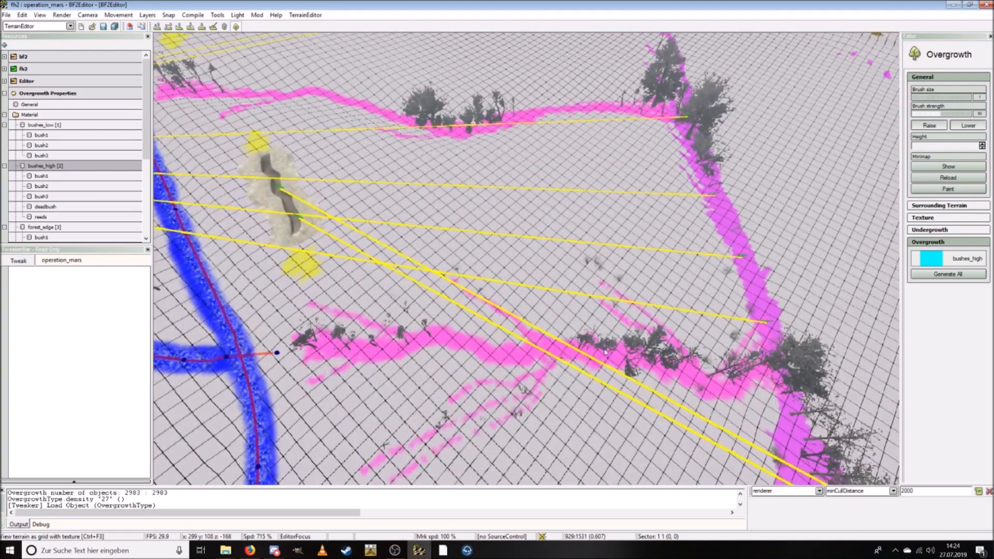
# Step: Check the hedge end near the red boundary line in Overgrowth Mode and again in Grid With Texture Mode
pyautogui.click(61, 14)
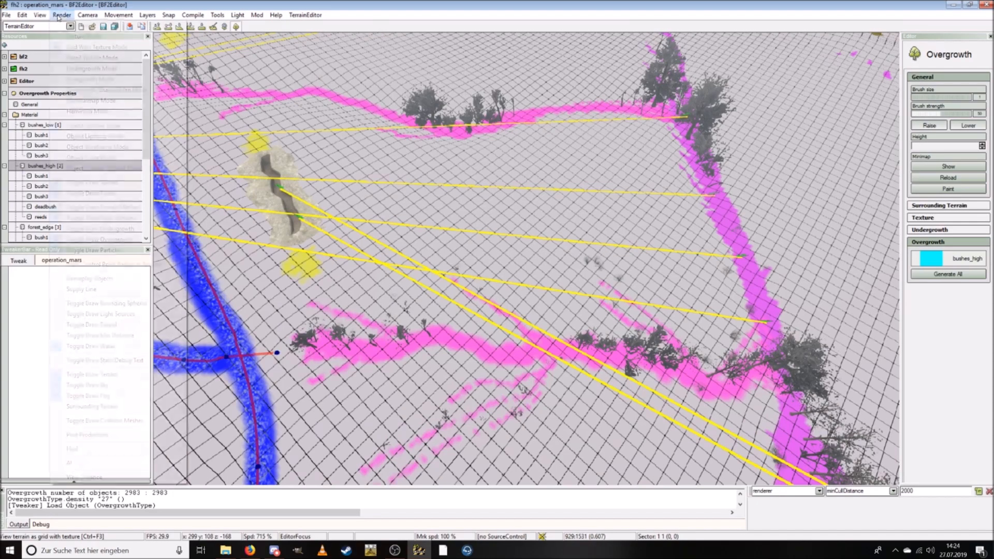
pyautogui.click(100, 79)
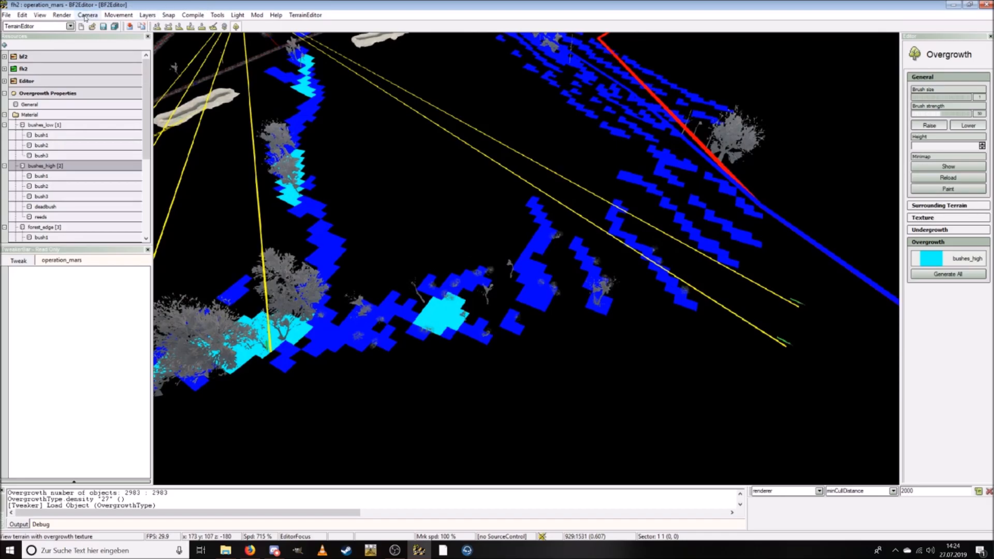
pyautogui.click(62, 14)
pyautogui.click(88, 45)
pyautogui.moveTo(436, 328)
pyautogui.mouseDown(button='right')
pyautogui.moveTo(443, 246)
pyautogui.moveTo(453, 325)
pyautogui.mouseUp(button='right')
pyautogui.press('w')
pyautogui.press('d')
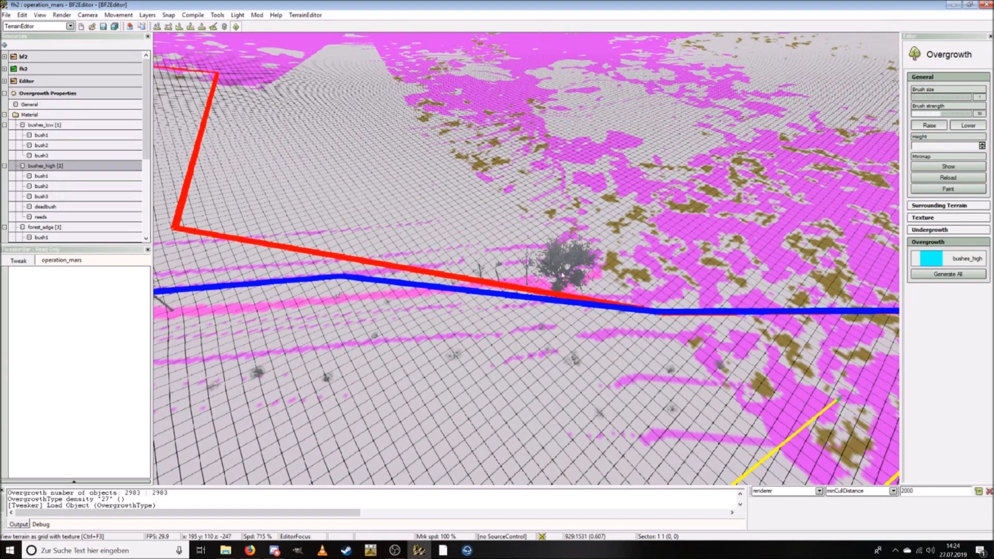
# Step: Survey the hedges around the winding blue road, then the wider landscape up to the large pink and brown-speckled area
pyautogui.press('a')
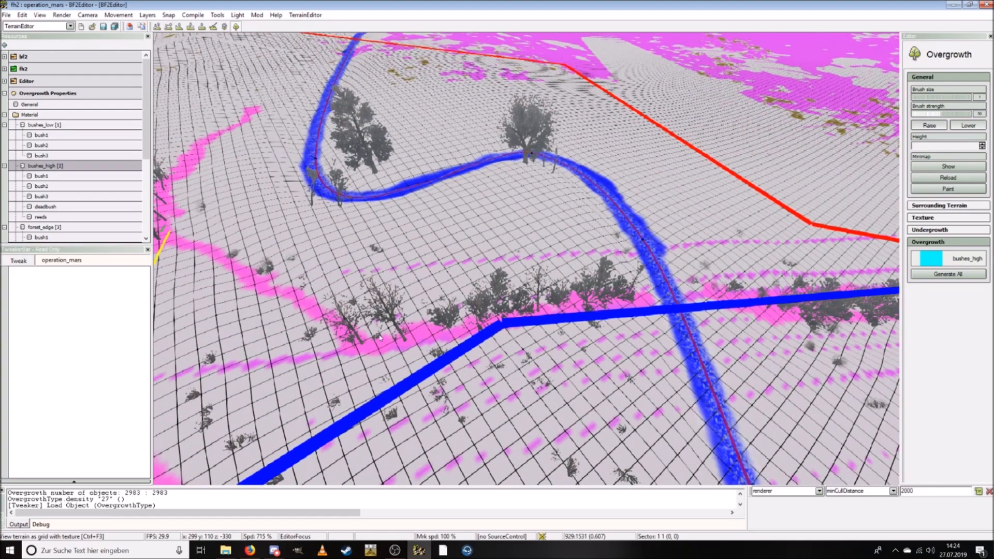
pyautogui.press('s')
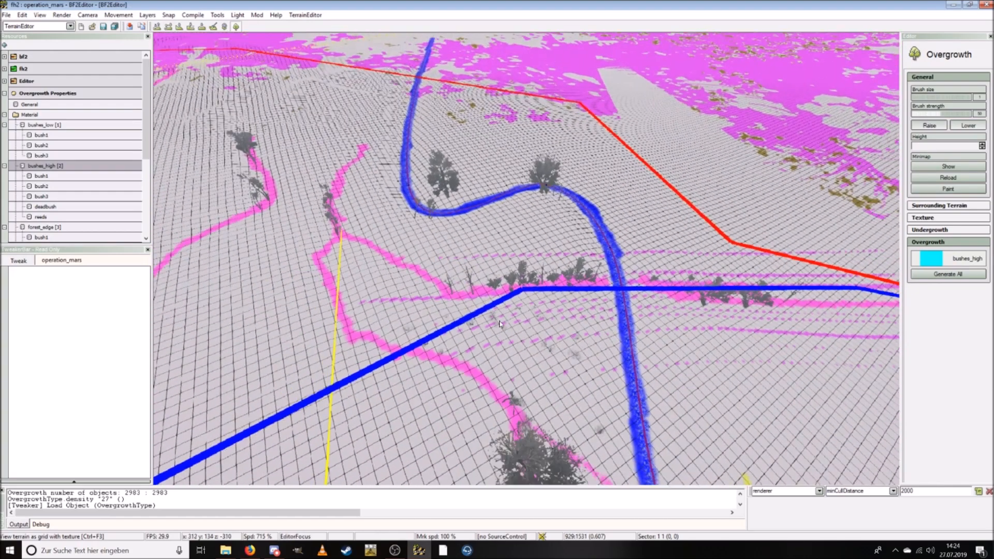
pyautogui.press('a')
pyautogui.press('d')
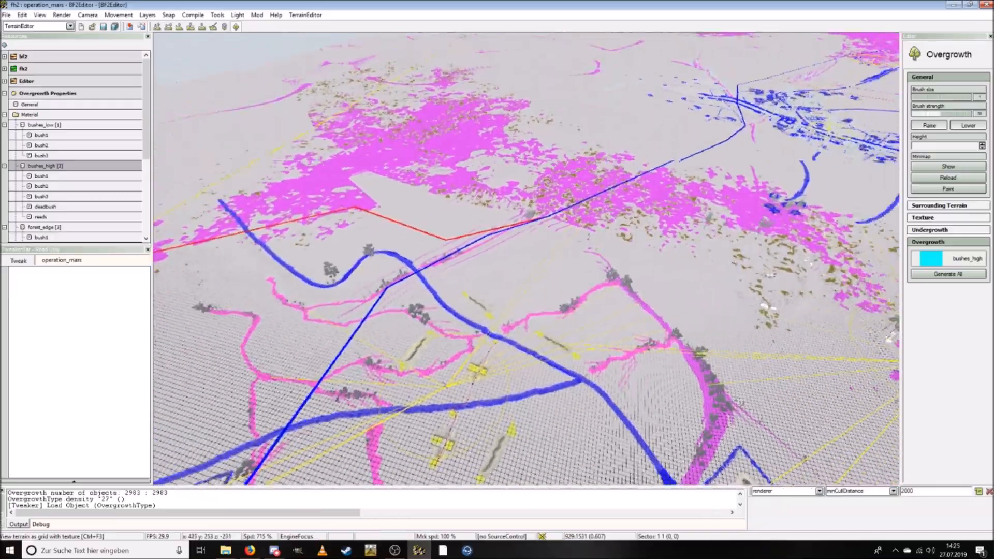
pyautogui.press('w')
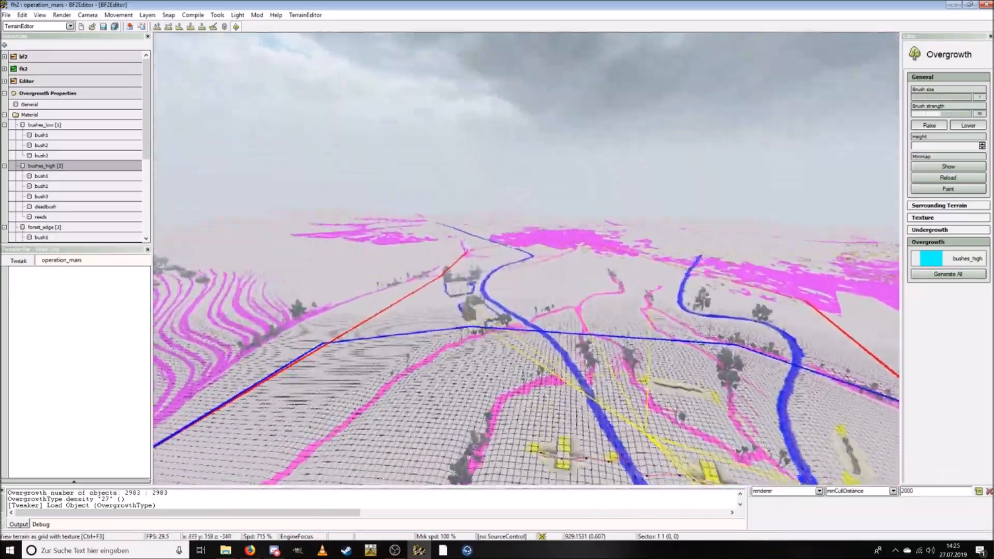
pyautogui.press('w')
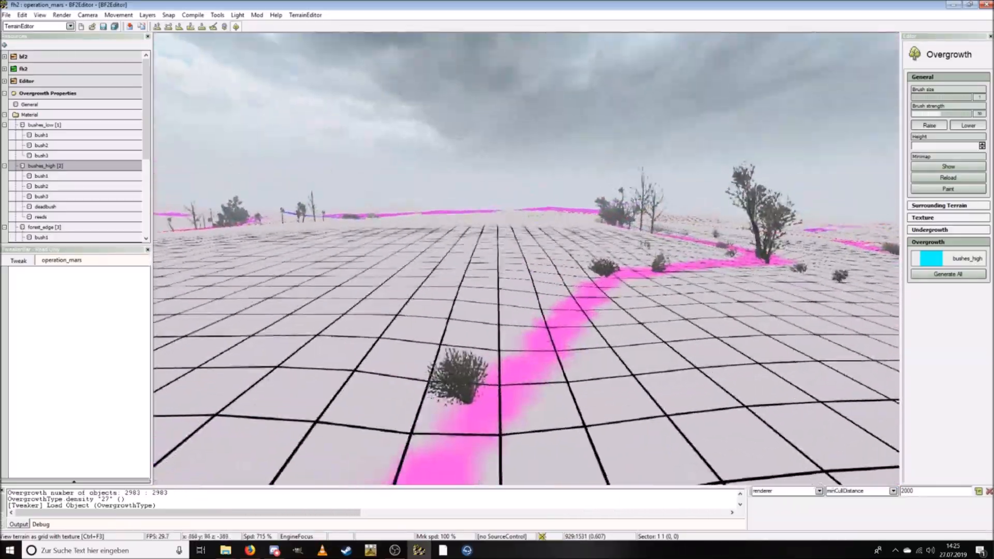
pyautogui.press('w')
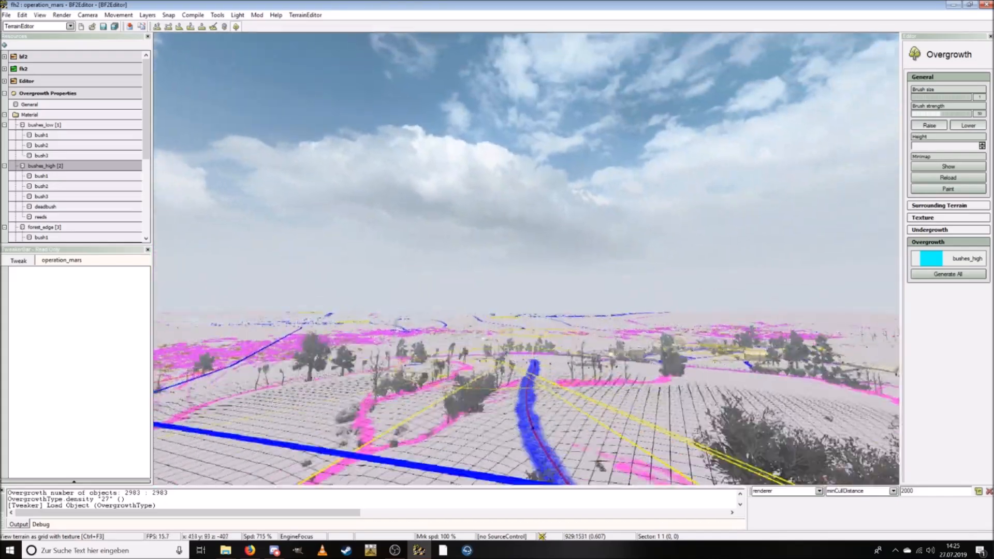
pyautogui.press('w')
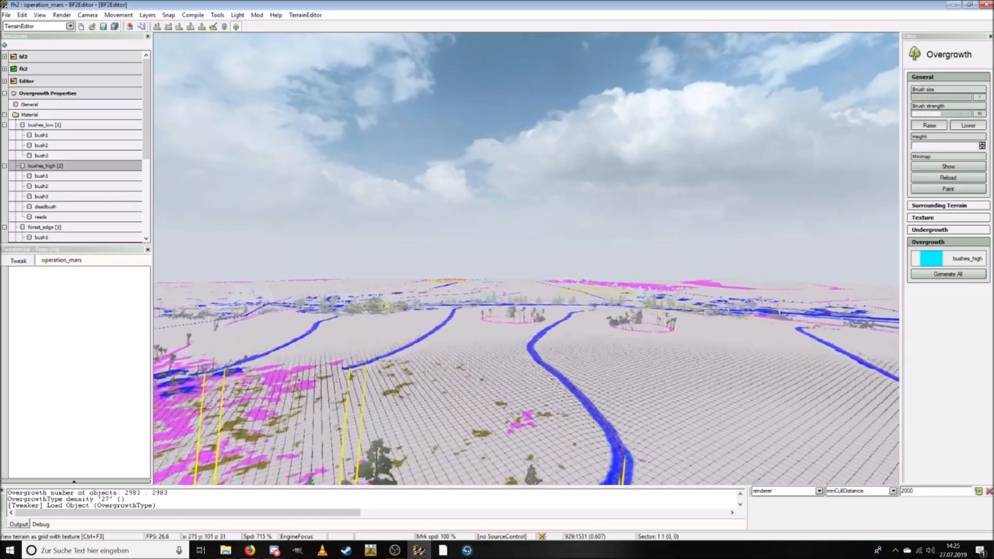
pyautogui.press('s')
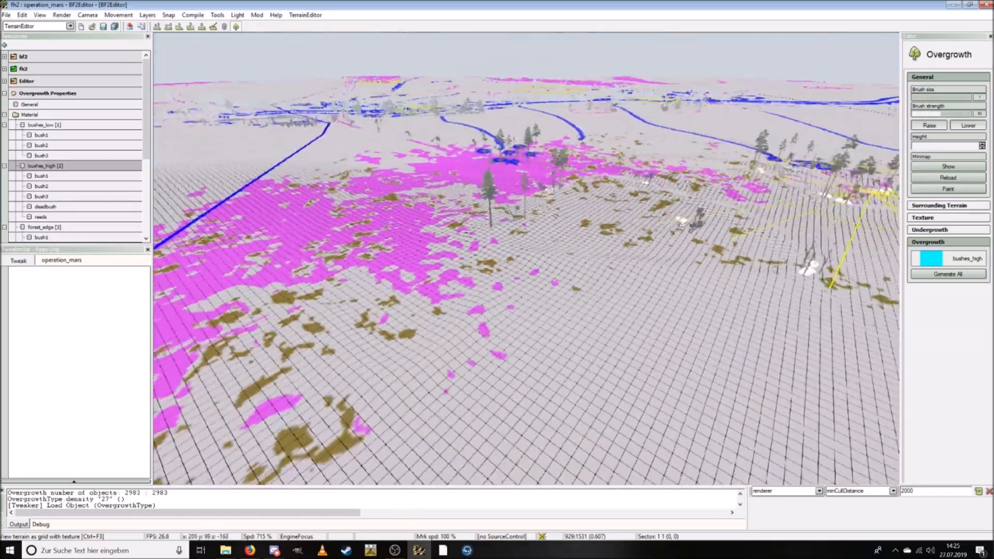
# Step: In Overgrowth Mode, paint bushes_high along the parallel hedge strips that branch off the boundary hedge toward the small buildings
pyautogui.press('s')
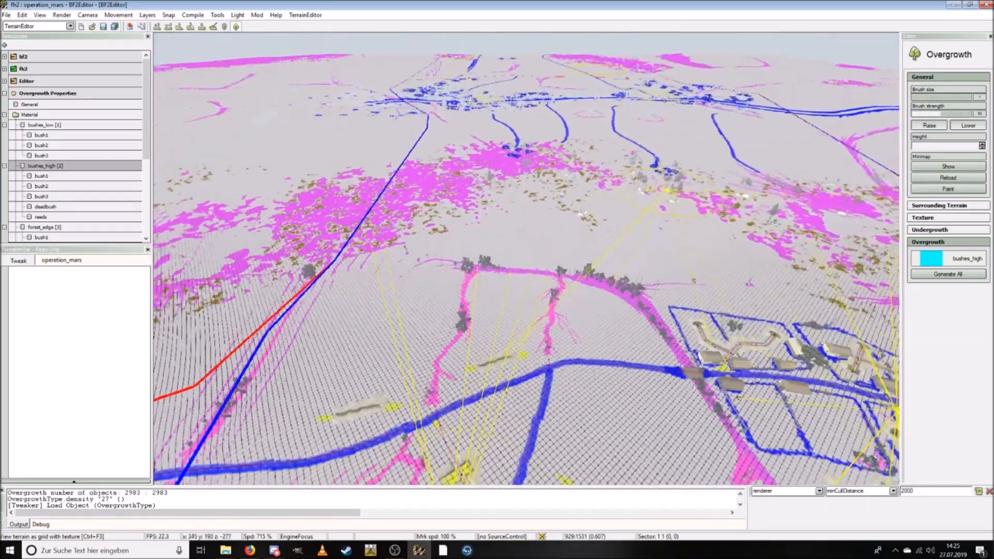
pyautogui.click(61, 14)
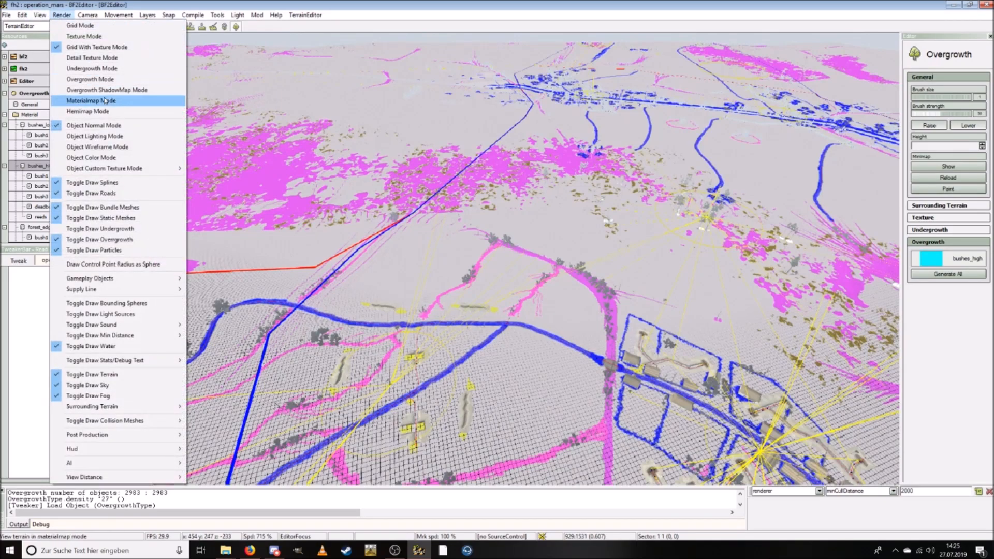
pyautogui.click(96, 81)
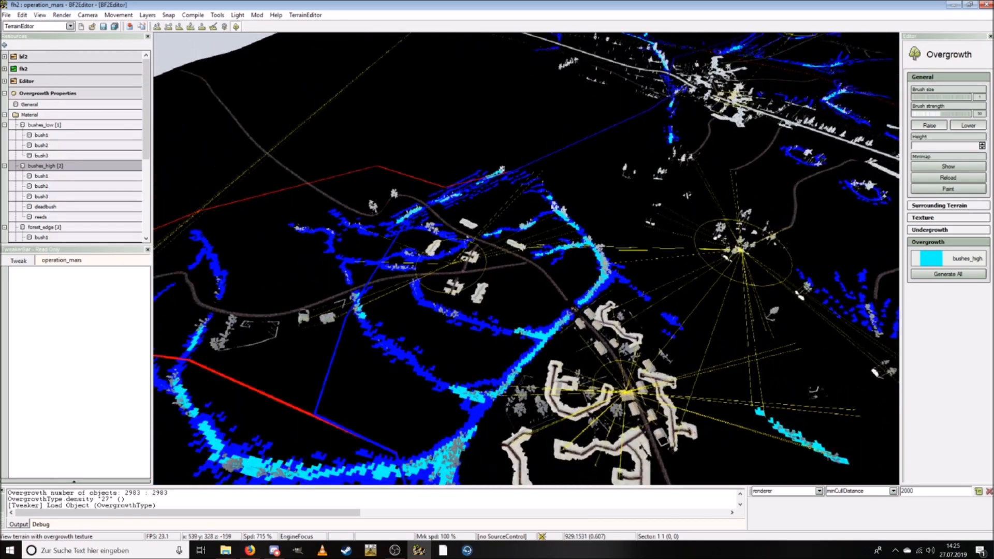
pyautogui.press('s')
pyautogui.press('w')
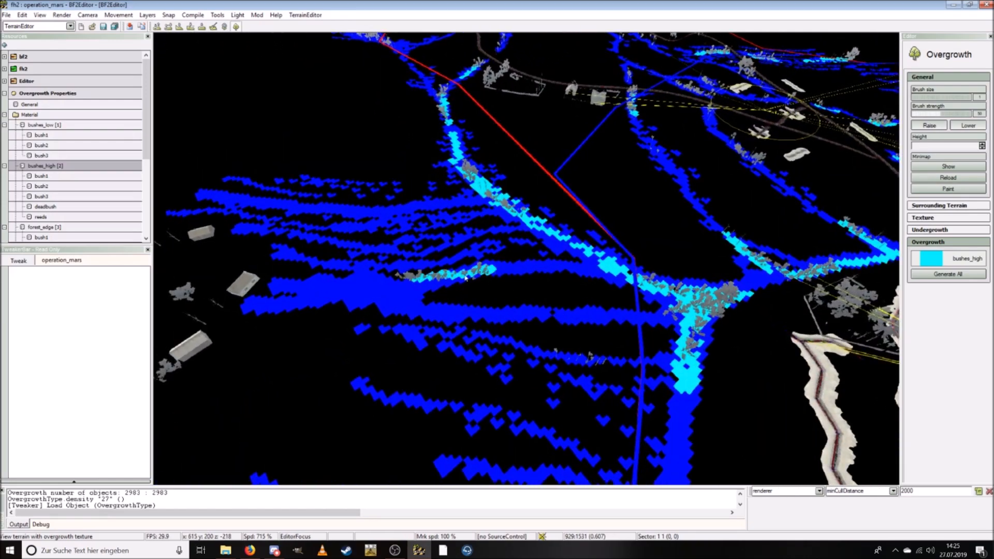
pyautogui.moveTo(408, 291)
pyautogui.mouseDown()
pyautogui.moveTo(339, 290)
pyautogui.moveTo(454, 318)
pyautogui.mouseUp()
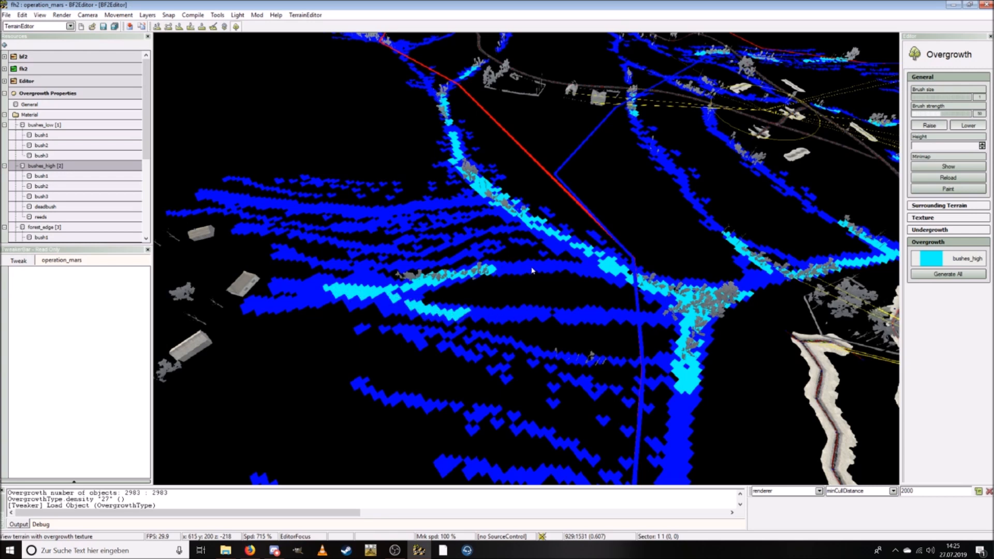
pyautogui.moveTo(561, 270); pyautogui.dragTo(589, 267)
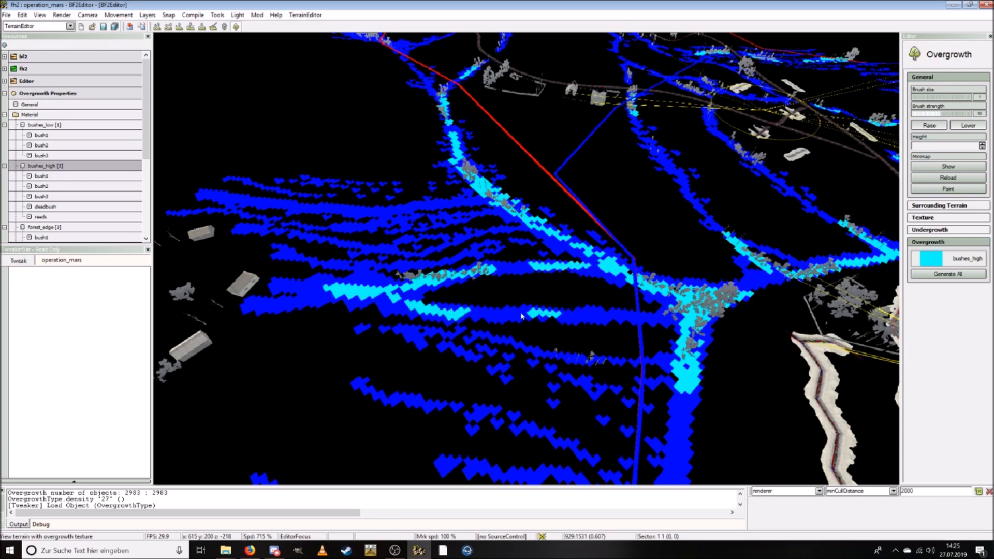
pyautogui.moveTo(528, 317); pyautogui.dragTo(485, 320)
# Step: Paint bushes_high along the long hedge beyond the corner of the blue boundary line
pyautogui.press('s')
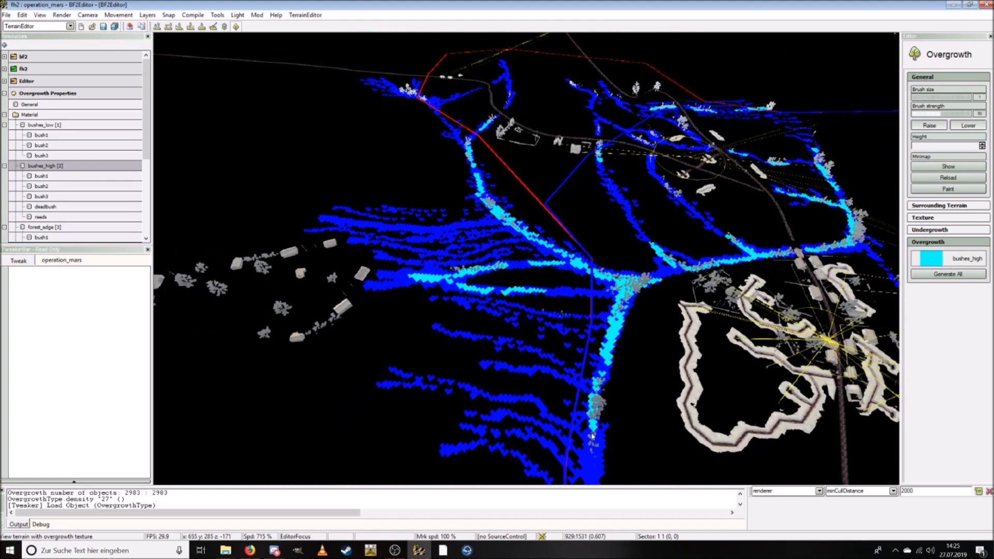
pyautogui.press('w')
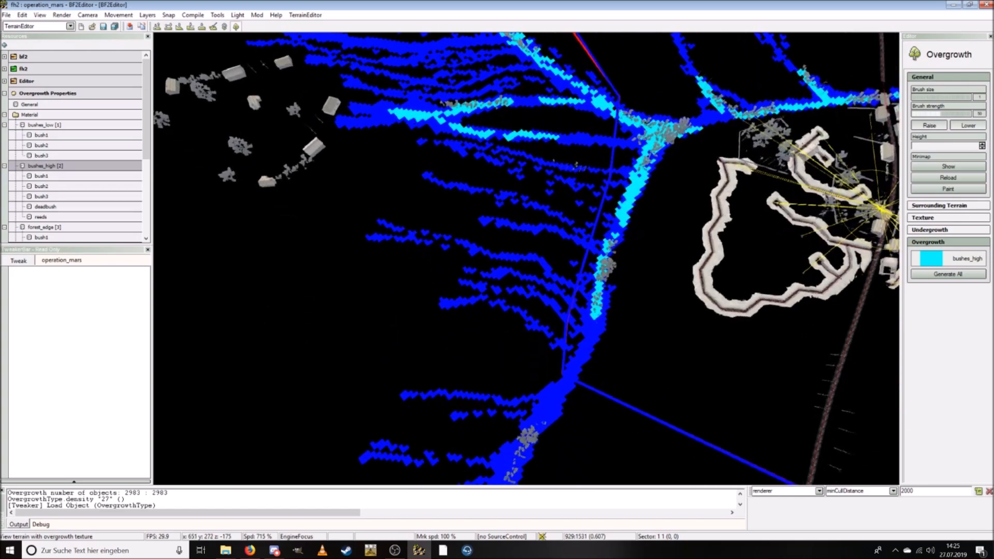
pyautogui.press('s')
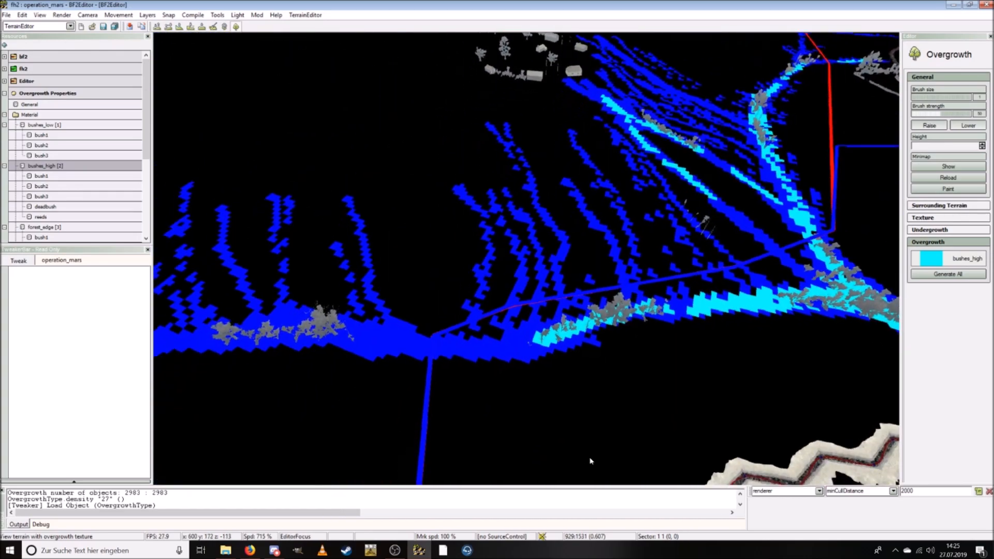
pyautogui.press('w')
pyautogui.moveTo(654, 377)
pyautogui.mouseDown()
pyautogui.moveTo(525, 383)
pyautogui.moveTo(424, 365)
pyautogui.moveTo(251, 365)
pyautogui.moveTo(384, 353)
pyautogui.moveTo(336, 365)
pyautogui.mouseUp()
pyautogui.press('a')
pyautogui.press('d')
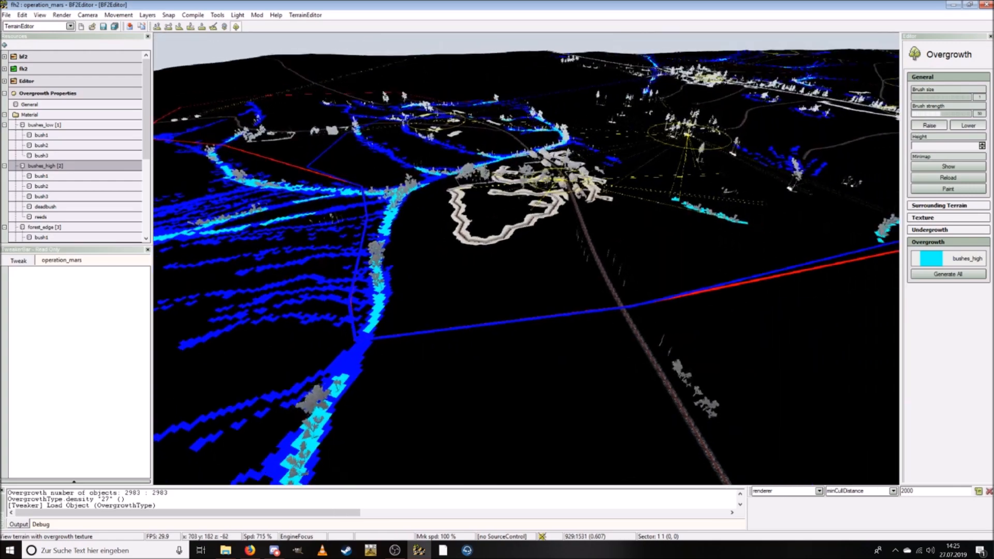
# Step: Paint bushes_high onto the outer end of the hedge that runs toward the tree-lined main road
pyautogui.press('w')
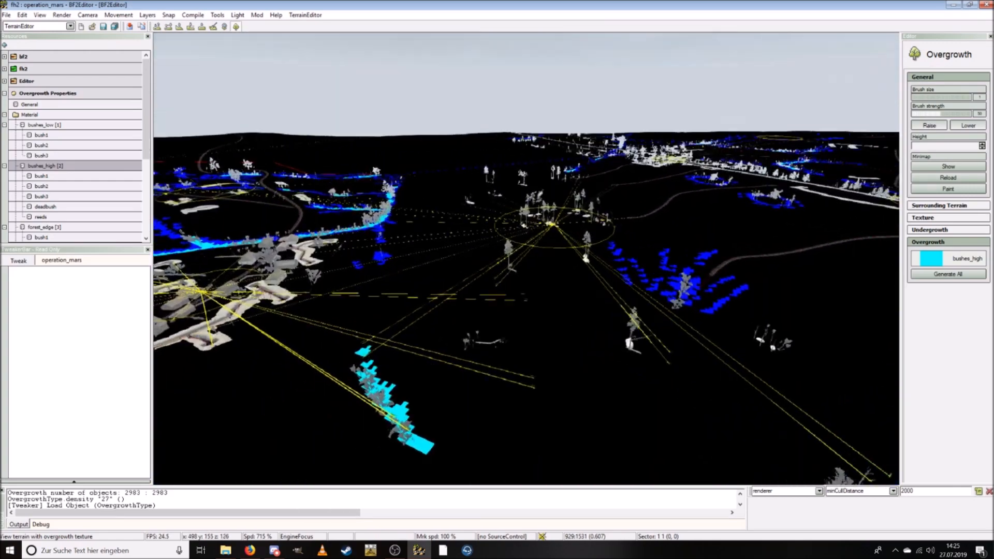
pyautogui.click(61, 14)
pyautogui.click(68, 15)
pyautogui.press('d')
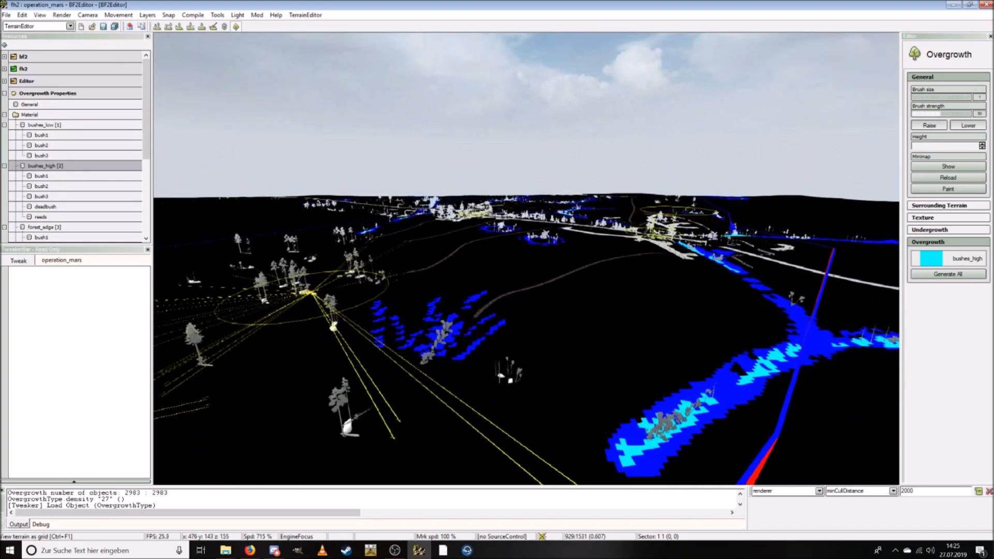
pyautogui.press('w')
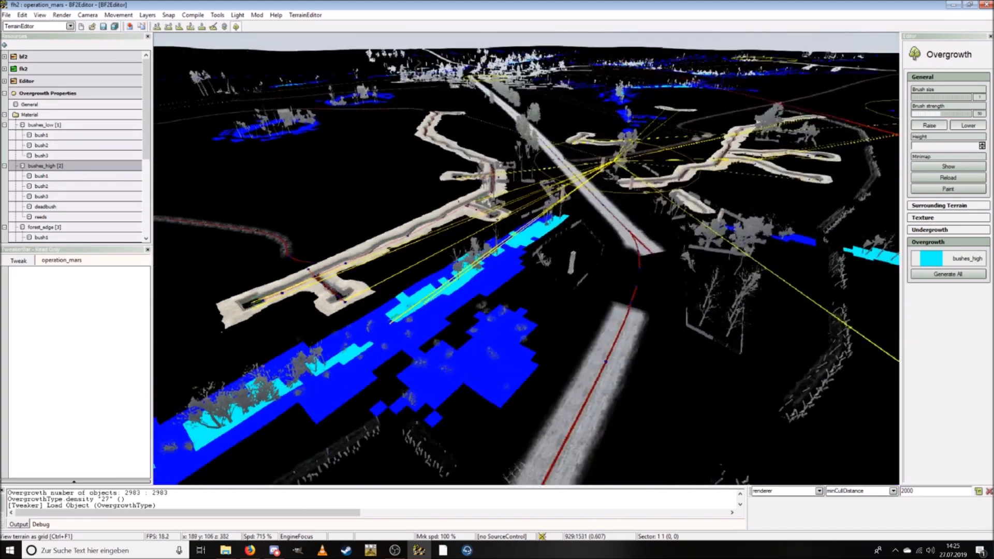
pyautogui.press('s')
pyautogui.press('w')
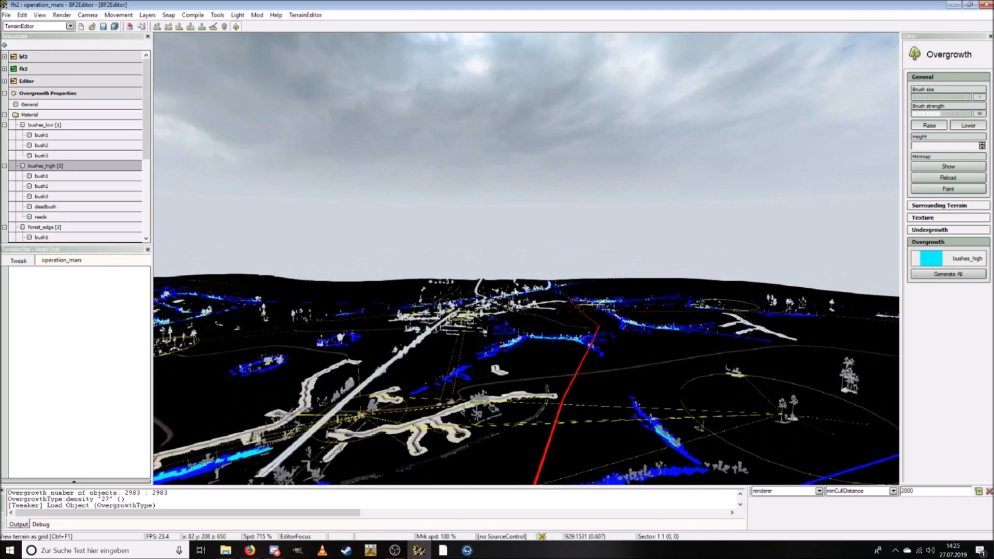
pyautogui.press('w')
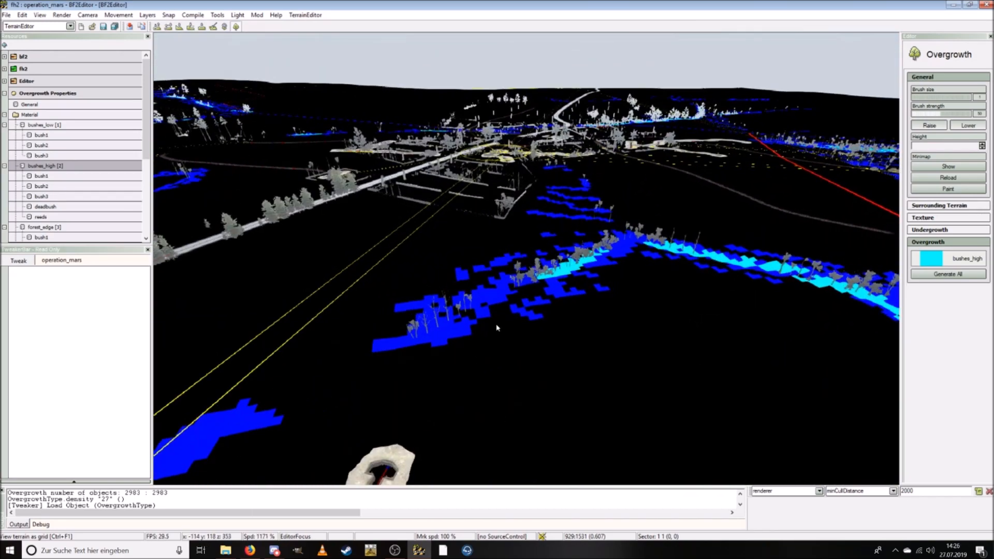
pyautogui.moveTo(444, 330)
pyautogui.mouseDown()
pyautogui.moveTo(337, 381)
pyautogui.moveTo(443, 334)
pyautogui.moveTo(431, 347)
pyautogui.mouseUp()
# Step: Paint bushes_high onto the middle of the hedge patch beside the dirt road
pyautogui.press('d')
pyautogui.press('s')
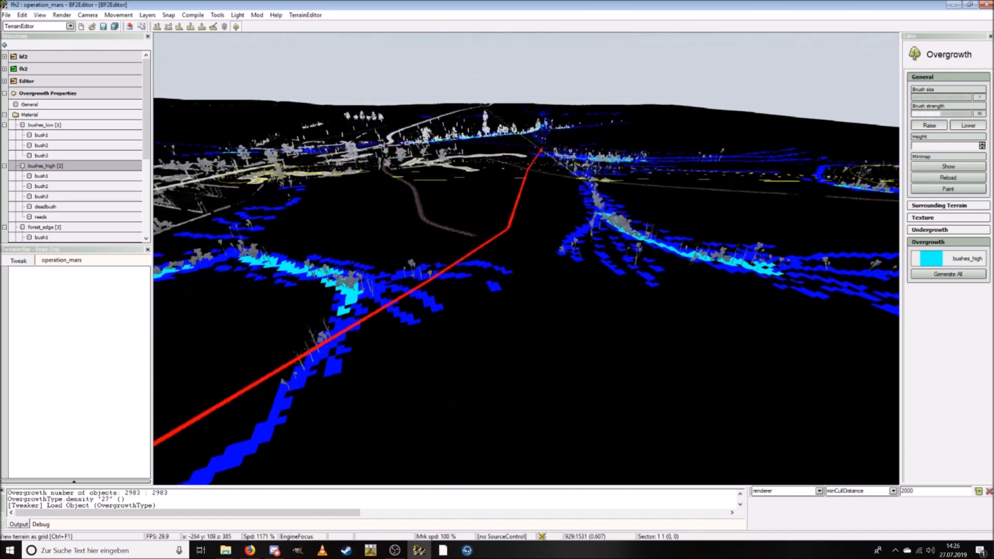
pyautogui.press('w')
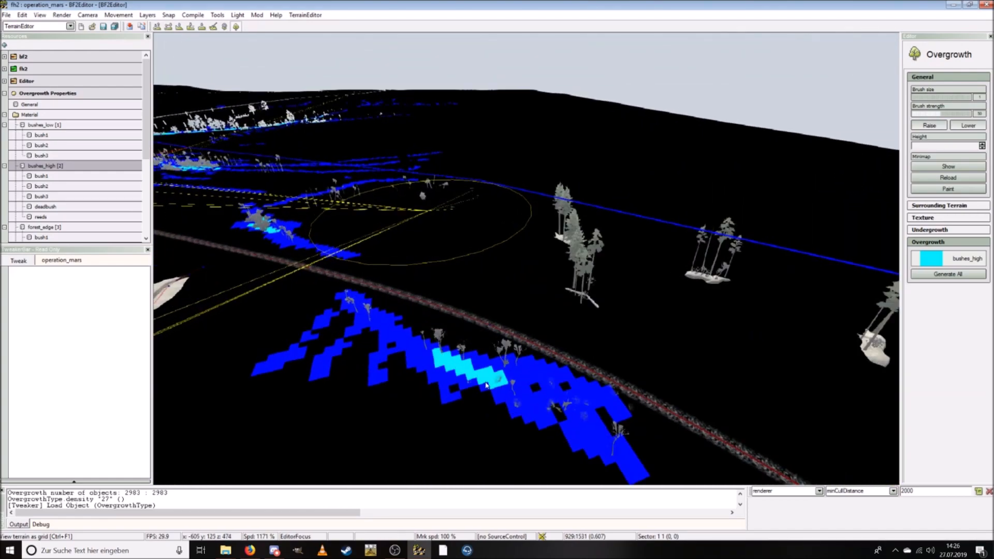
# Step: Survey the painted hedges across the map, then examine the pink hedge rings around the windmills in Grid With Texture Mode
pyautogui.press('s')
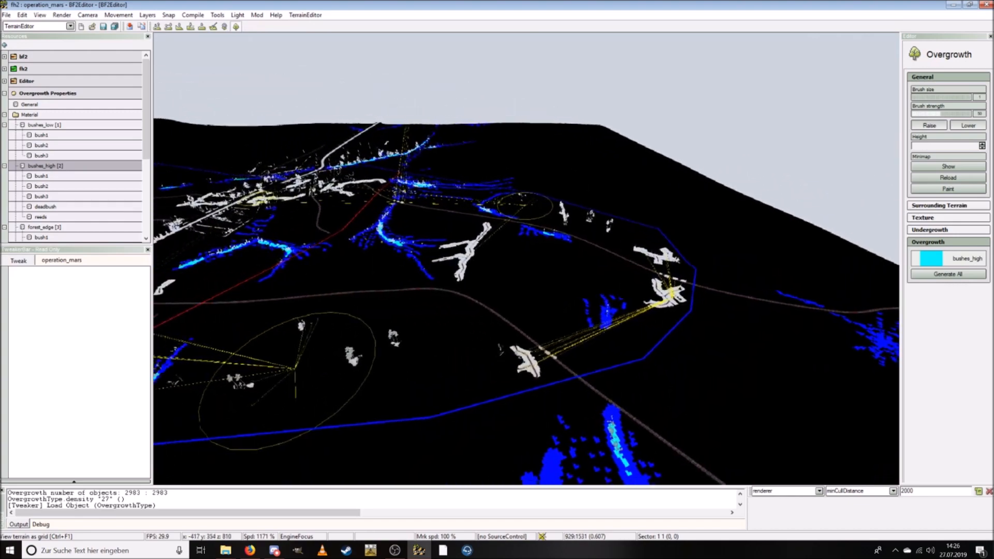
pyautogui.press('s')
pyautogui.press('a')
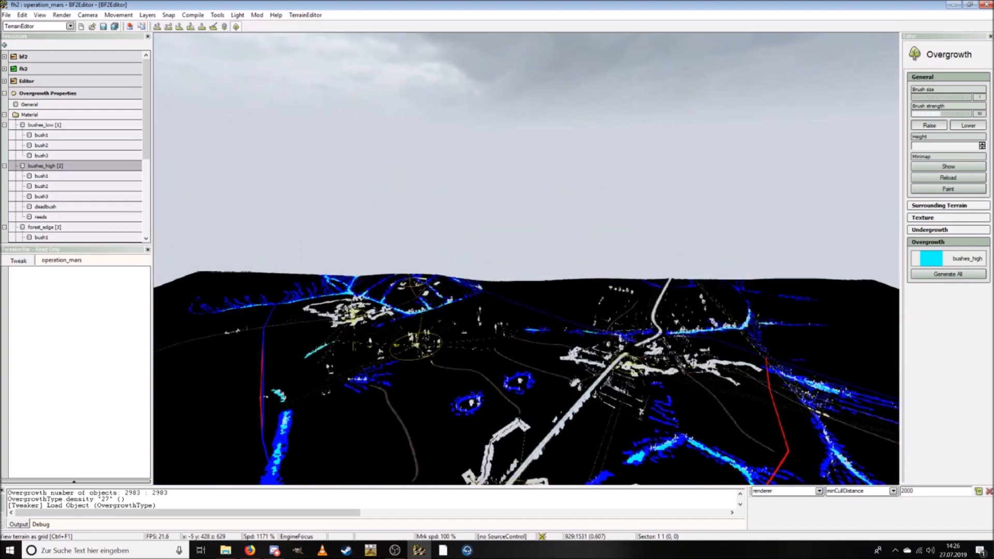
pyautogui.press('w')
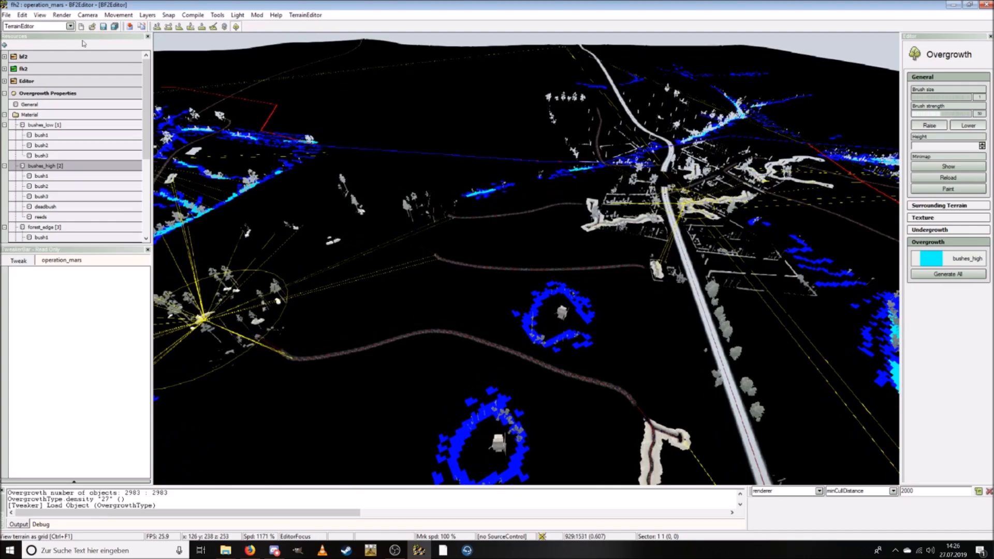
pyautogui.click(61, 14)
pyautogui.click(78, 45)
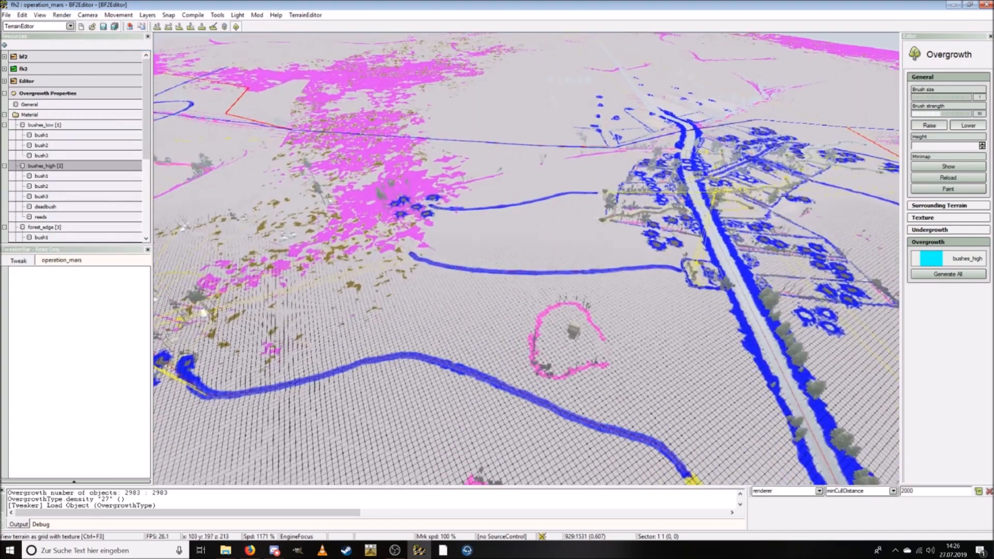
pyautogui.press('w')
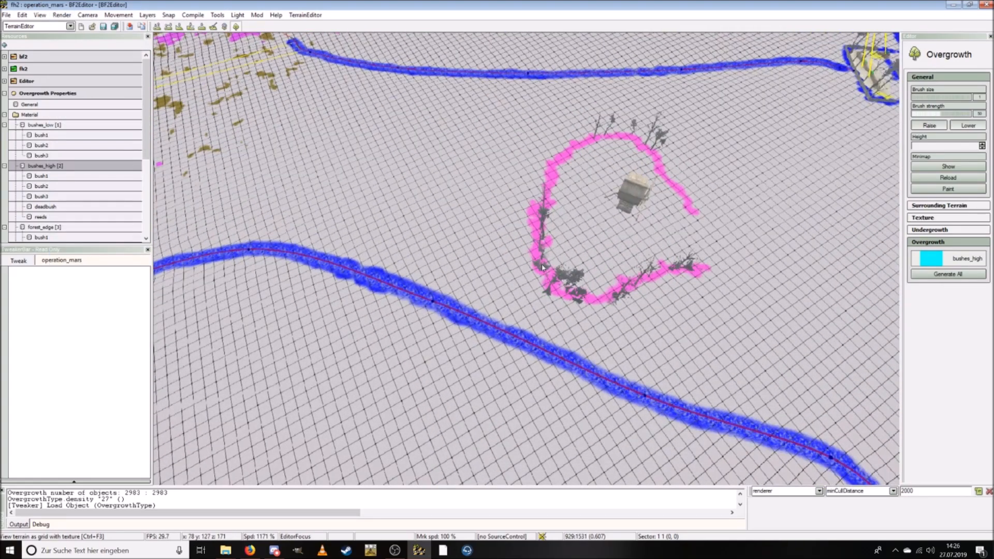
pyautogui.press('s')
pyautogui.press('w')
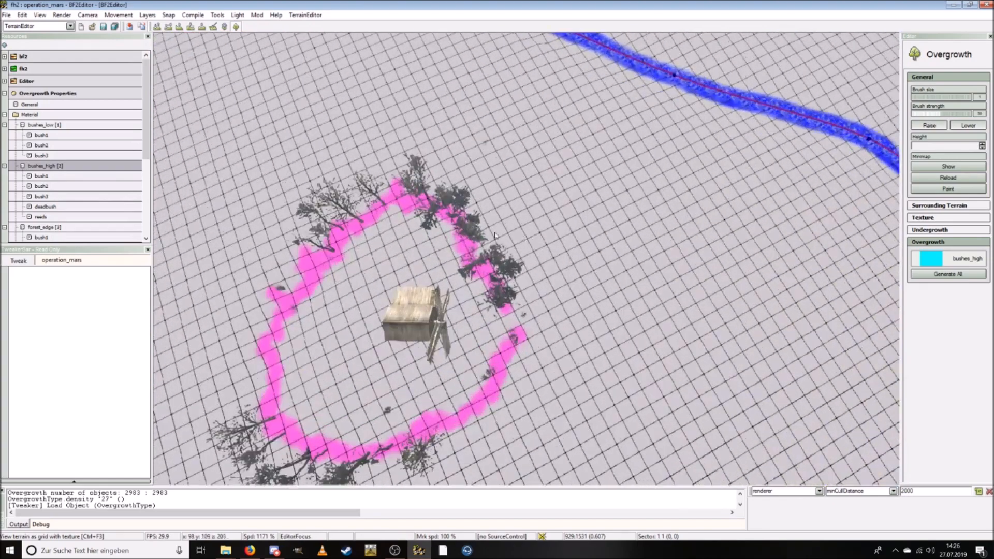
# Step: Adjust the density of the bushes_high bush types, setting bush2 to 27 and bush3 to 26
pyautogui.click(42, 175)
pyautogui.click(86, 295)
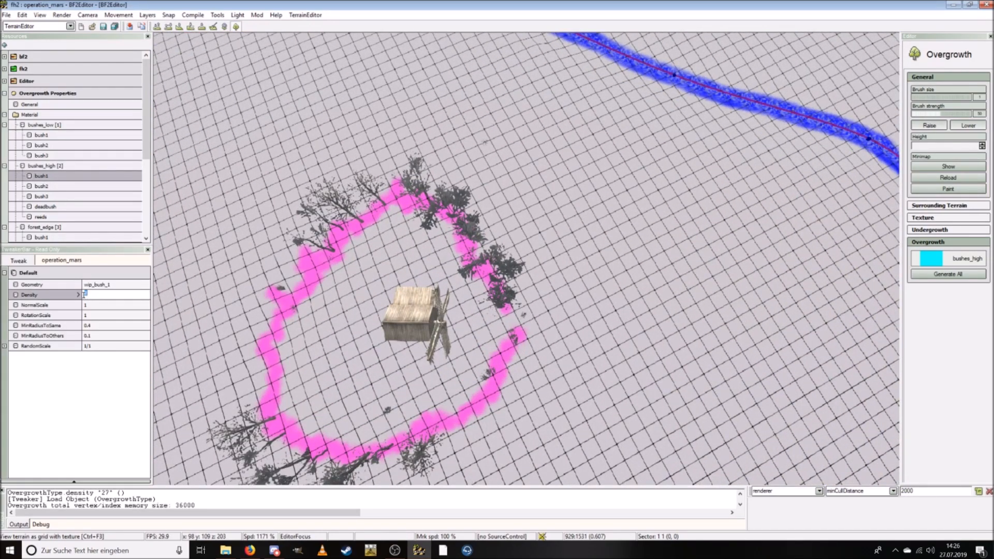
pyautogui.click(52, 188)
pyautogui.click(102, 295)
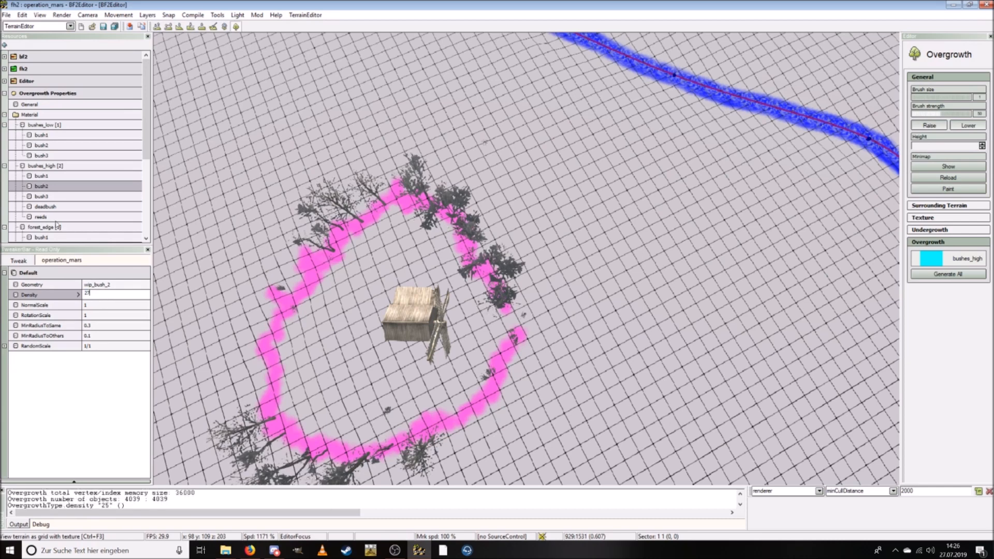
pyautogui.click(52, 198)
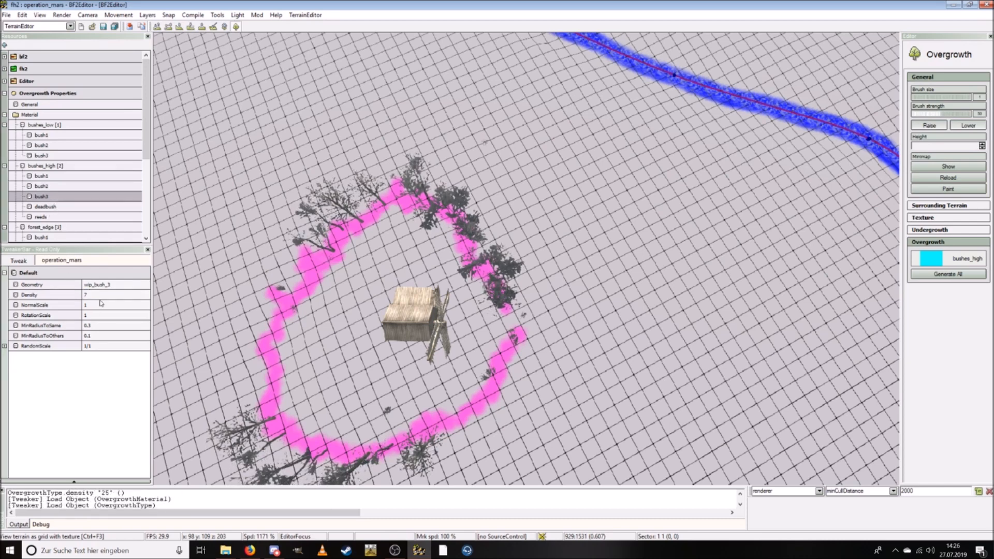
pyautogui.click(100, 294)
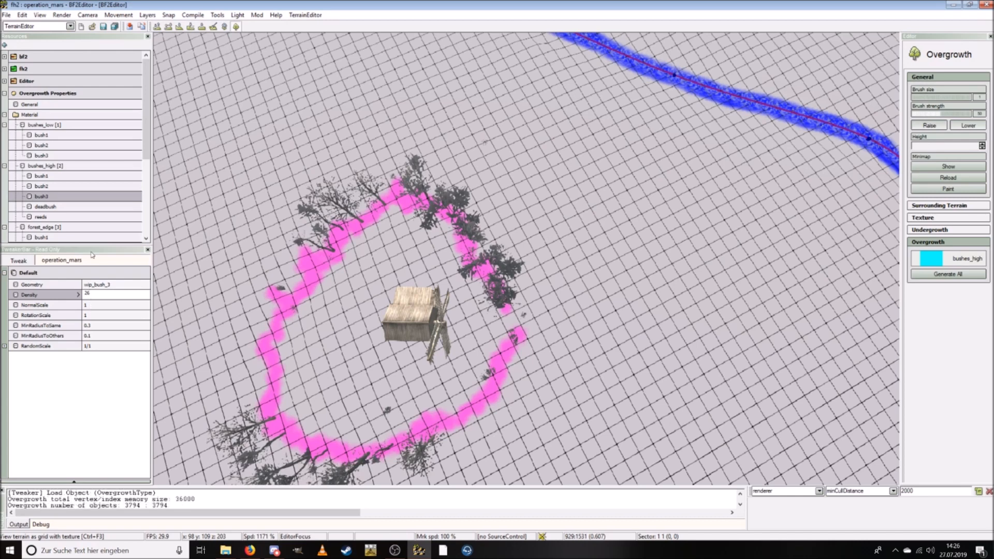
# Step: Set the density of deadbush to 20 and of reeds to 18 in bushes_high
pyautogui.click(56, 209)
pyautogui.click(88, 294)
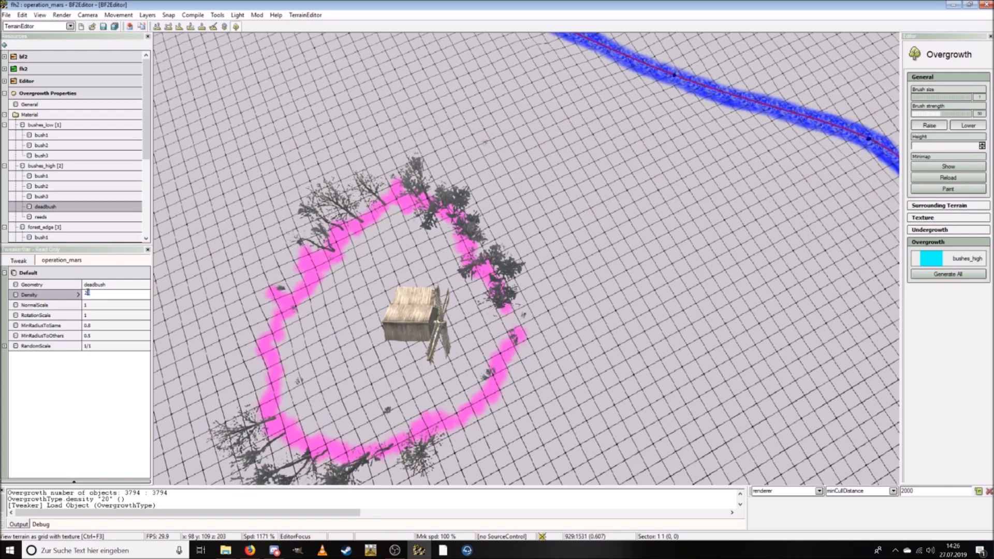
pyautogui.click(44, 218)
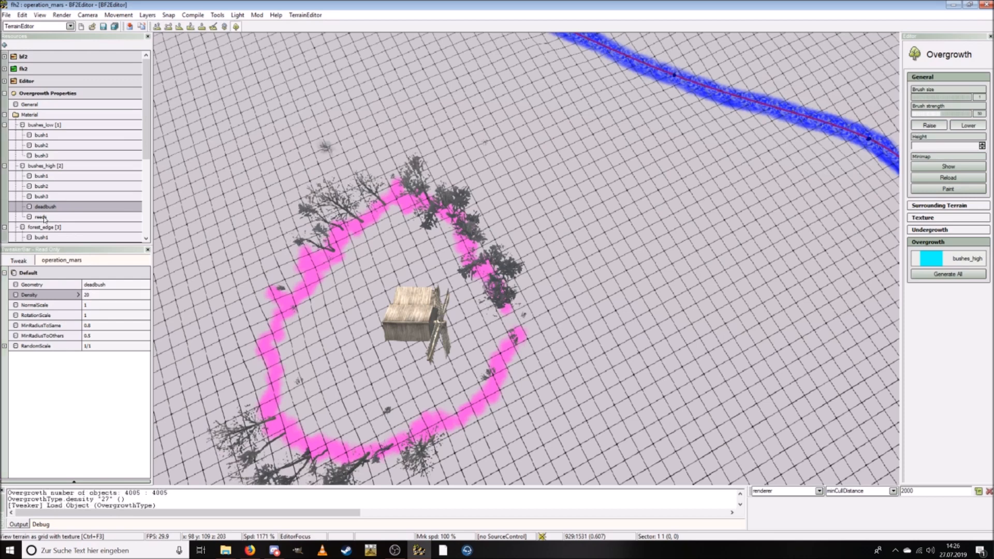
pyautogui.click(94, 294)
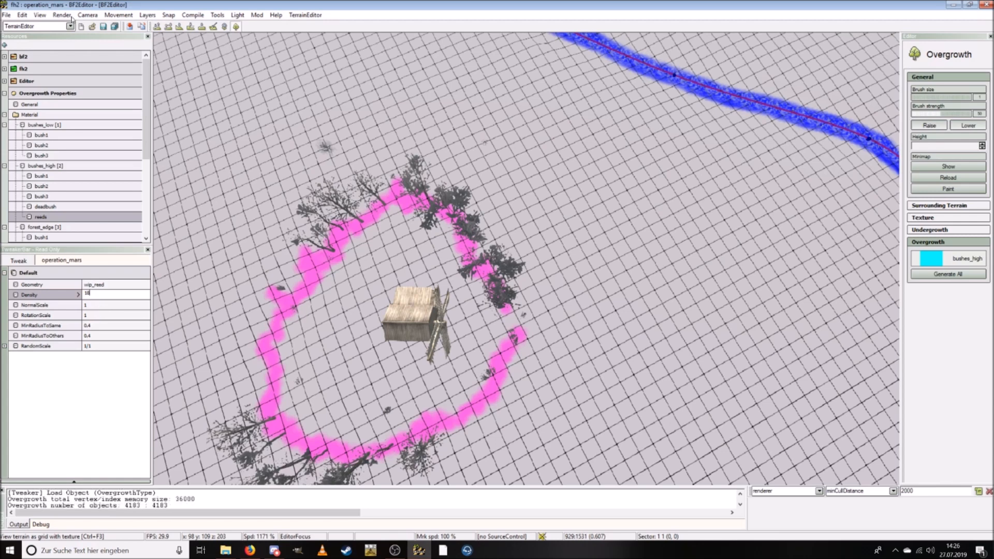
pyautogui.press('Return')
# Step: Save all changes to the map
pyautogui.click(5, 15)
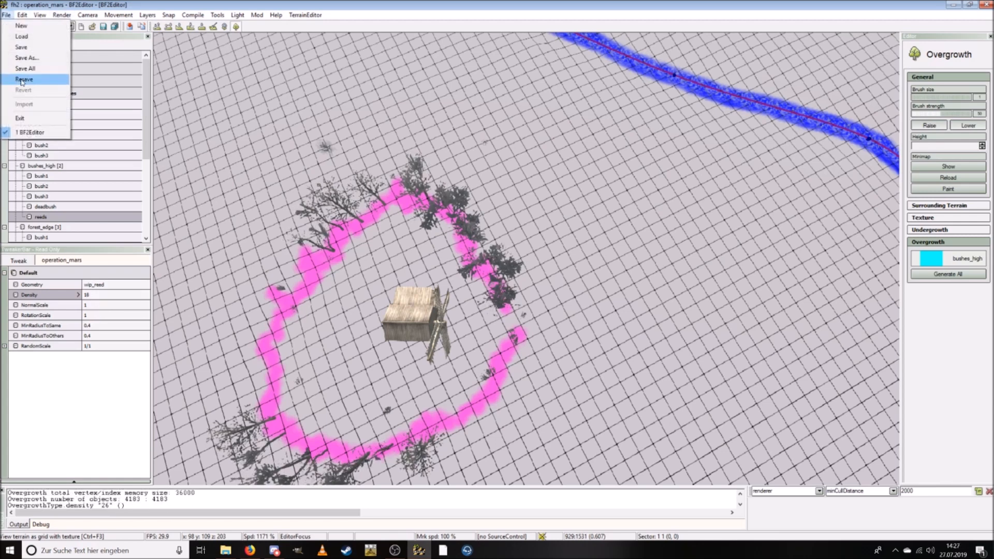
pyautogui.click(16, 67)
pyautogui.click(543, 382)
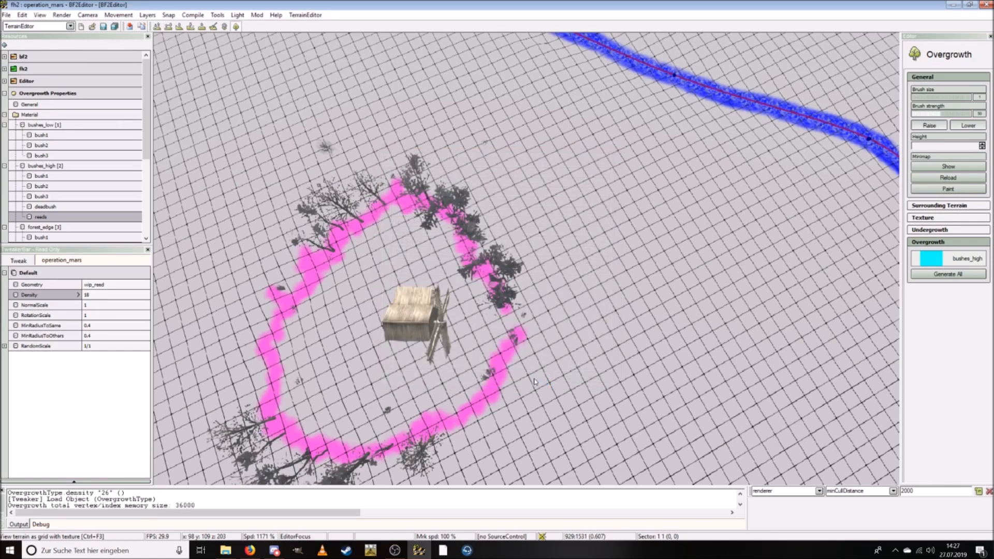
# Step: Inspect the overgrowth around the windmills and up close along the pink hedge past the red boundary line
pyautogui.press('w')
pyautogui.press('s')
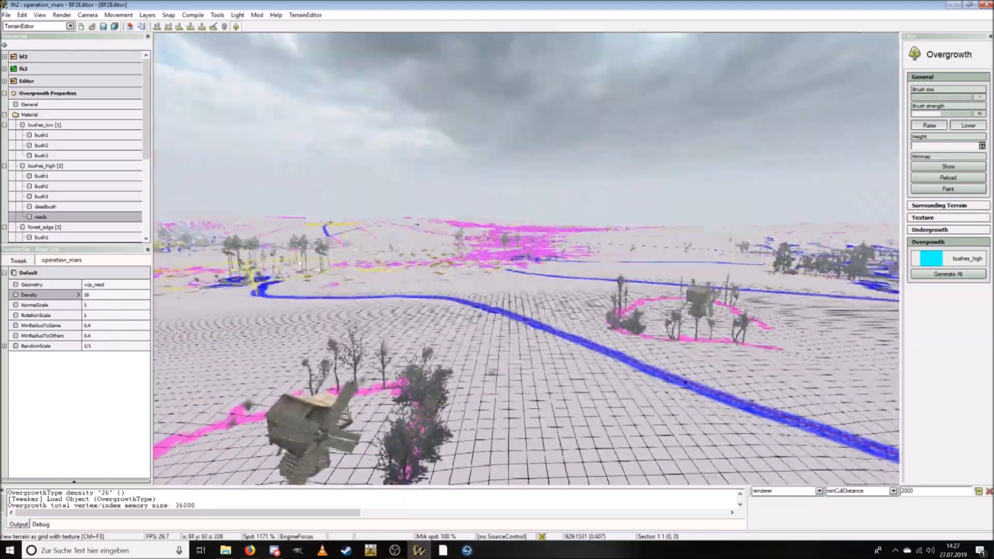
pyautogui.press('w')
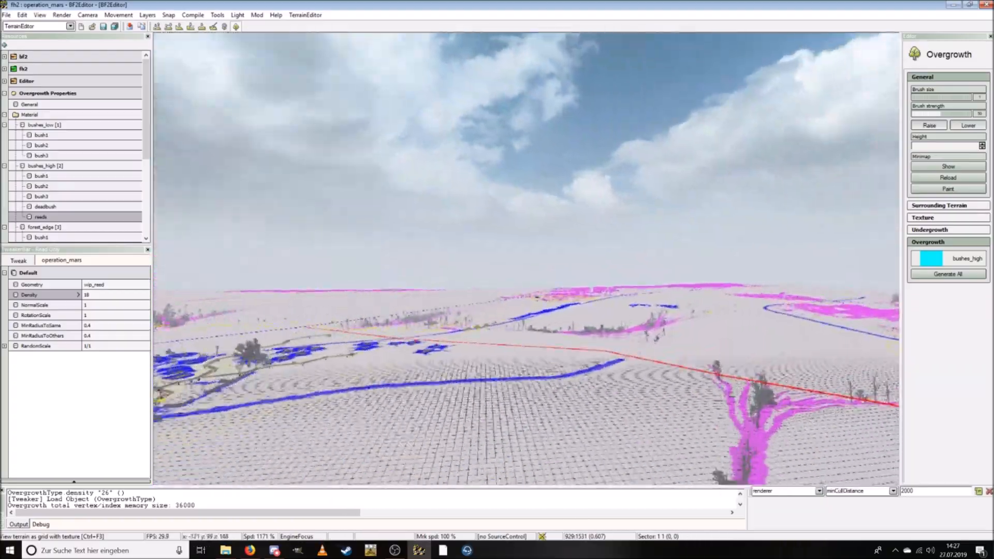
pyautogui.press('w')
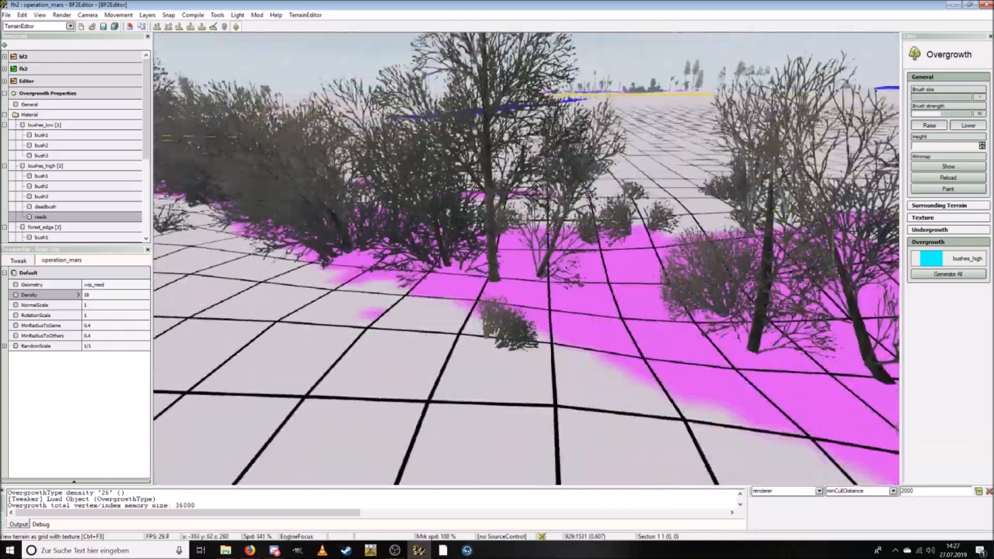
# Step: Inspect the bushes and trees up close along the pink hedge on both sides of the yellow boundary line
pyautogui.press('s')
pyautogui.press('w')
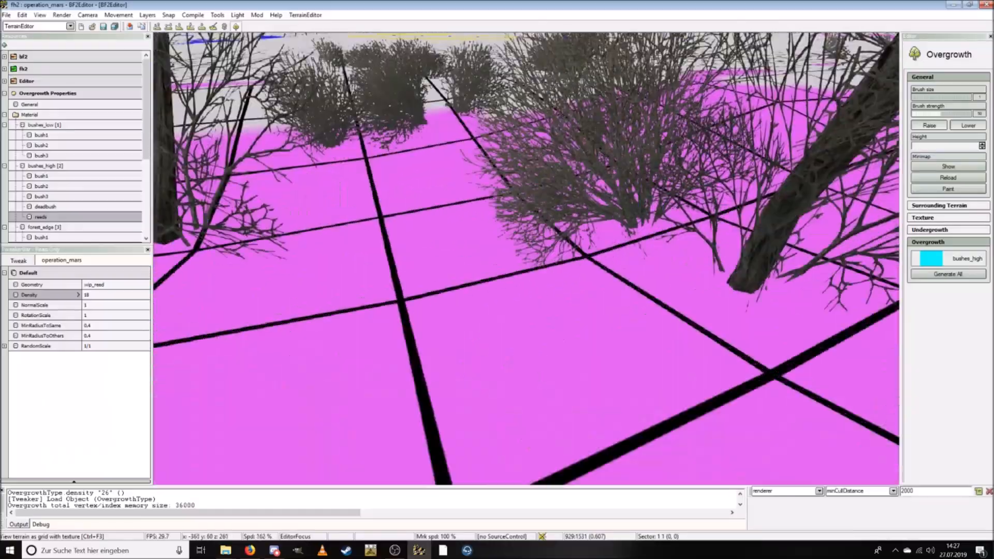
pyautogui.press('s')
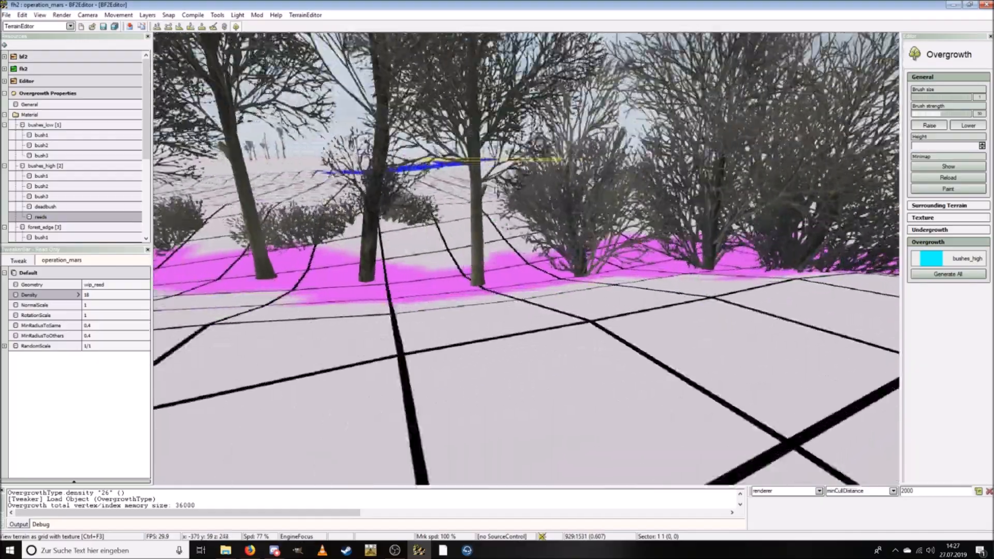
pyautogui.press('w')
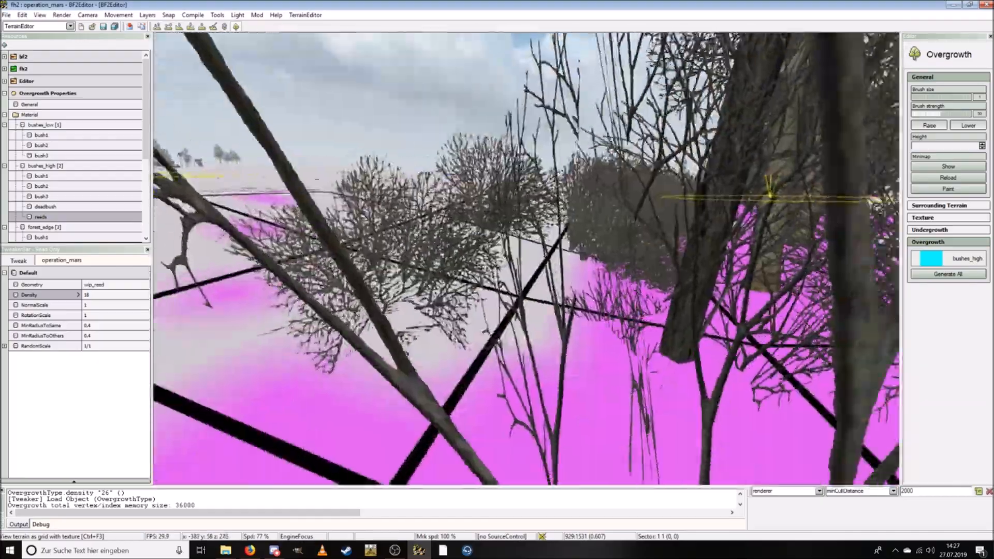
pyautogui.press('s')
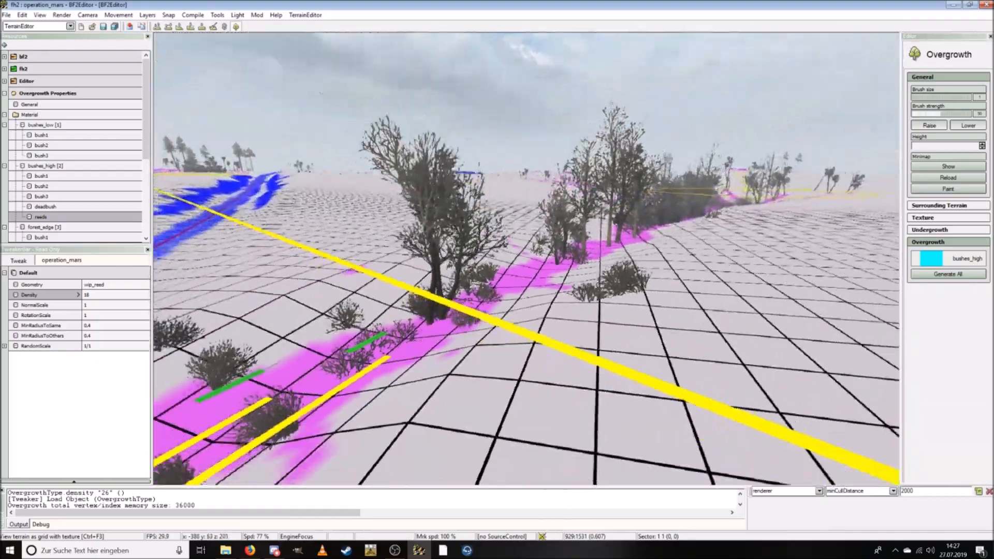
pyautogui.press('w')
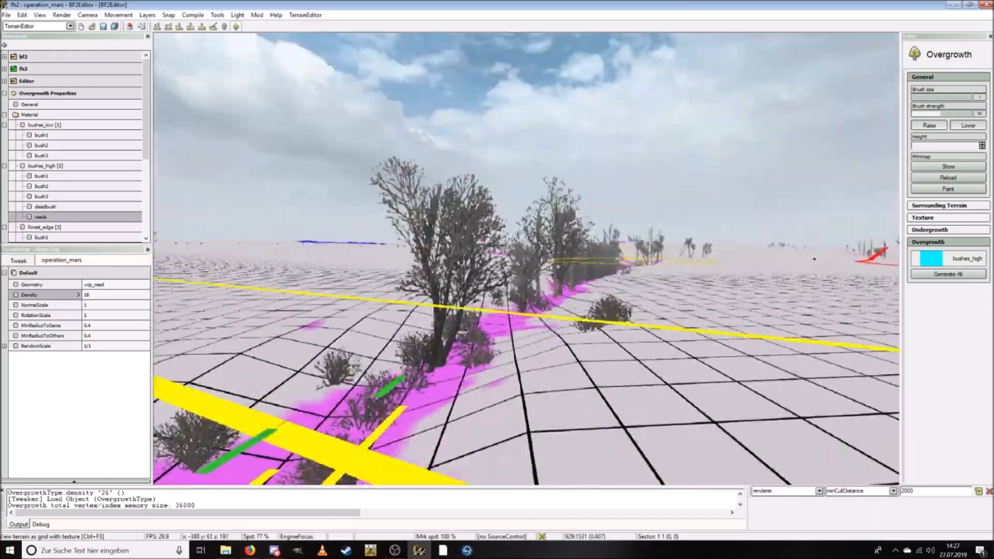
pyautogui.press('w')
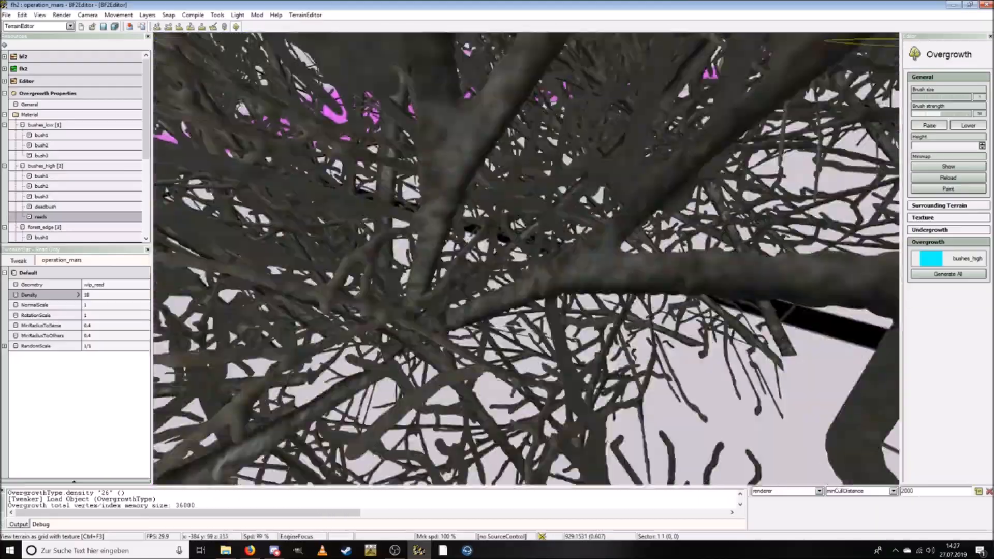
pyautogui.press('w')
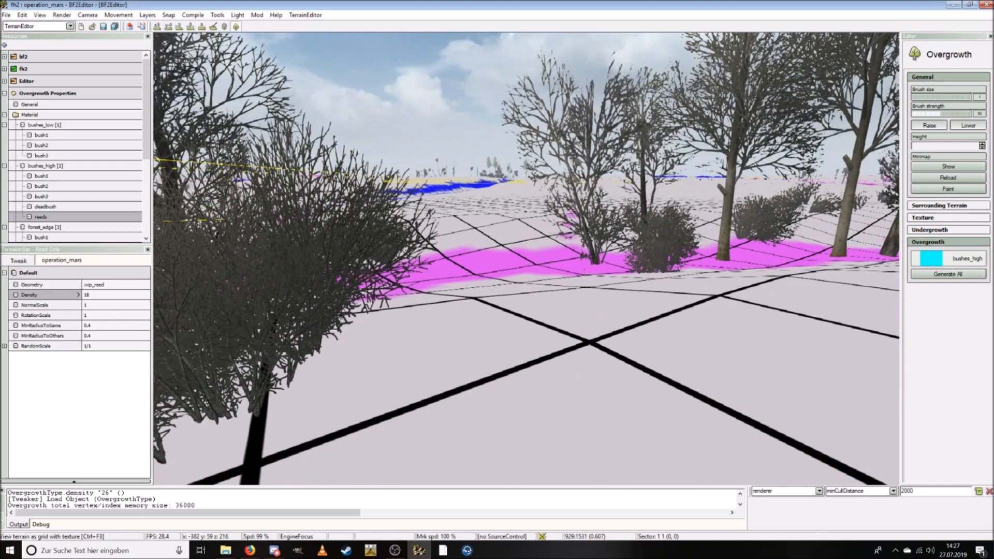
pyautogui.press('s')
pyautogui.press('w')
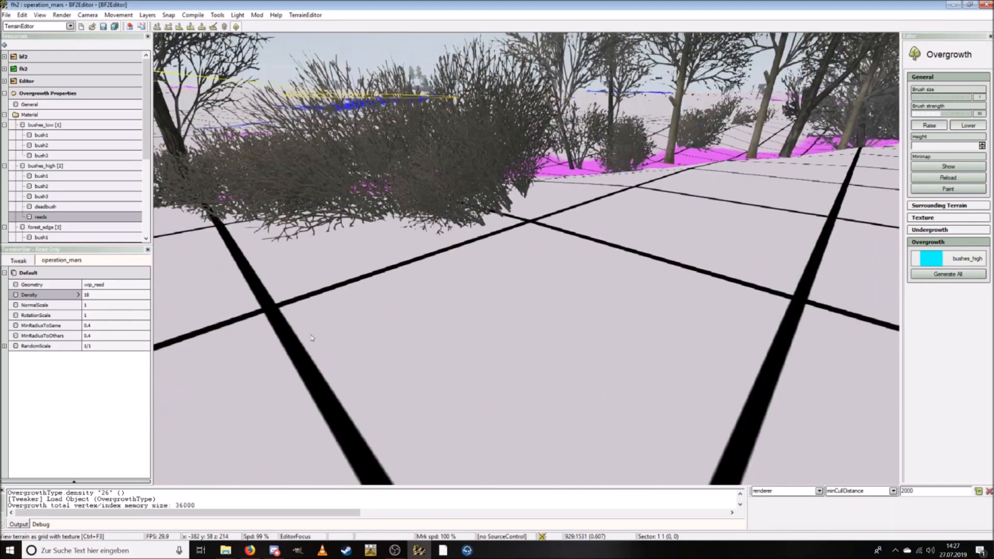
# Step: Set the RotationScale of bush1, bush2 and bush3 in bushes_low to 0.4
pyautogui.click(55, 139)
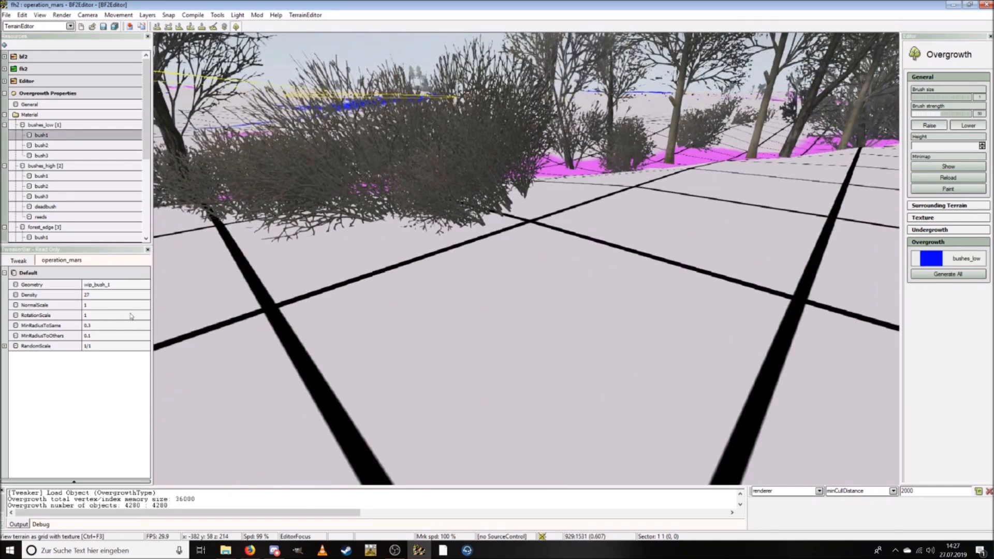
pyautogui.click(92, 315)
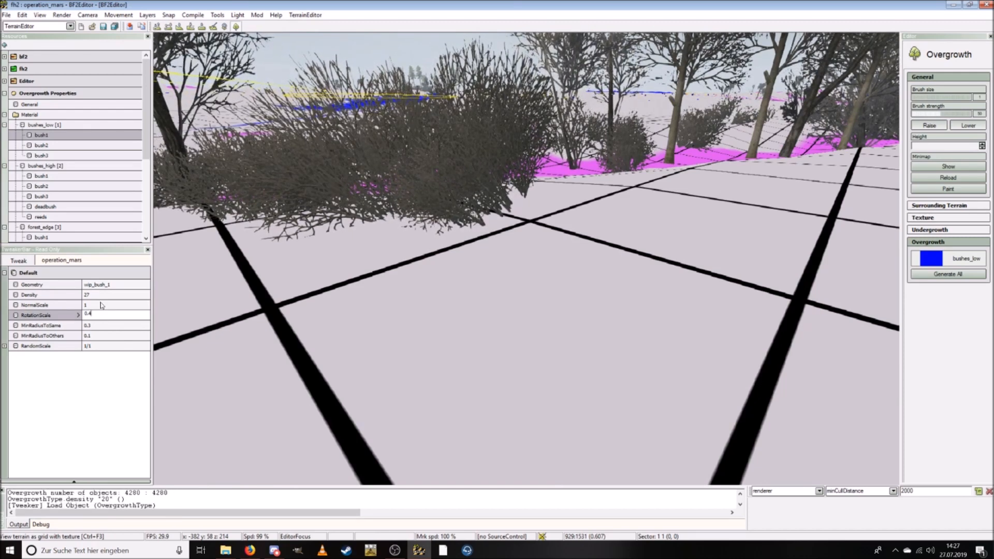
pyautogui.press('Return')
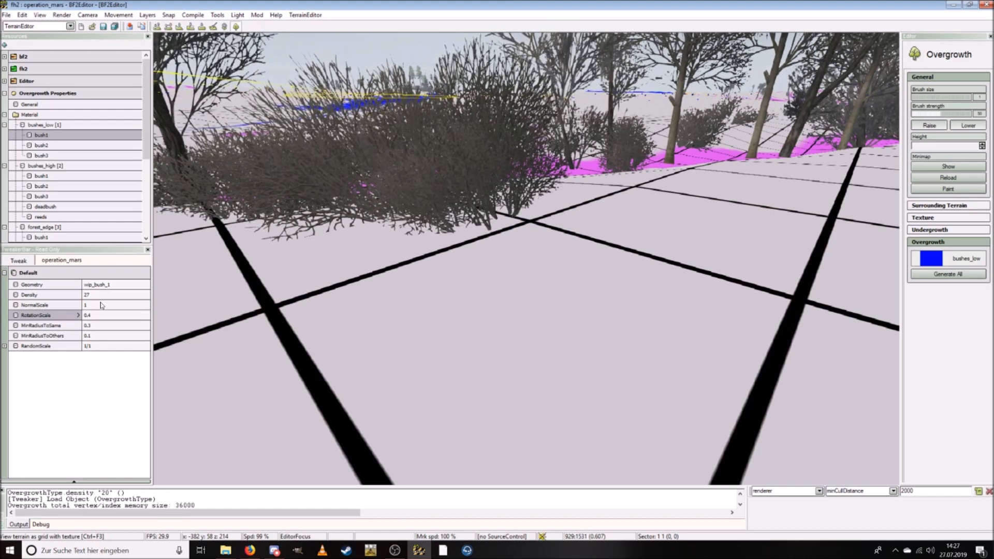
pyautogui.click(59, 145)
pyautogui.click(92, 316)
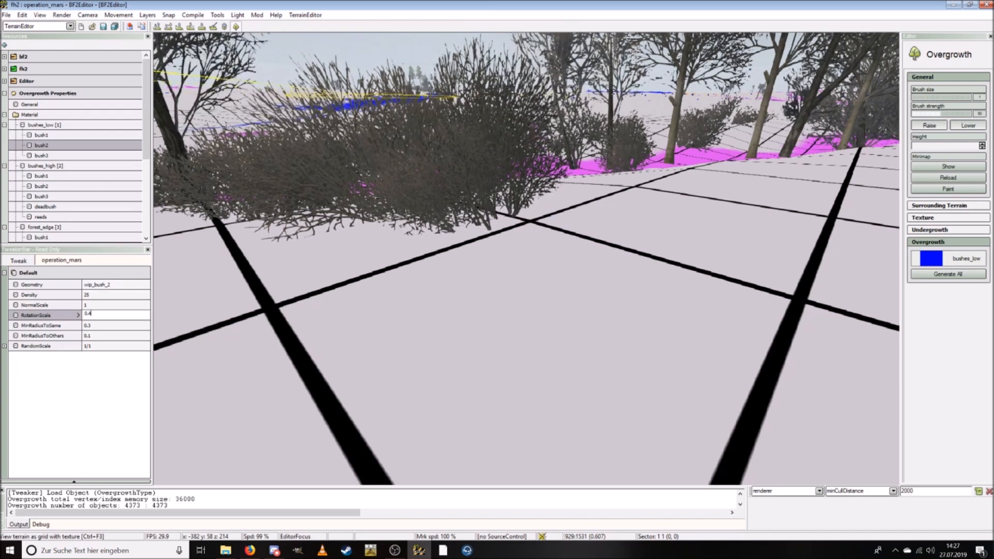
pyautogui.click(39, 158)
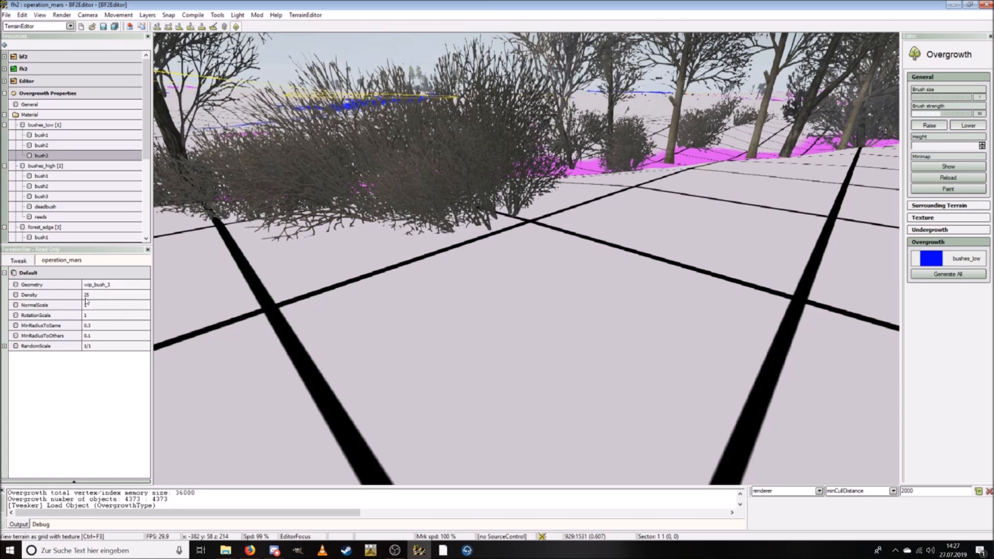
pyautogui.click(89, 314)
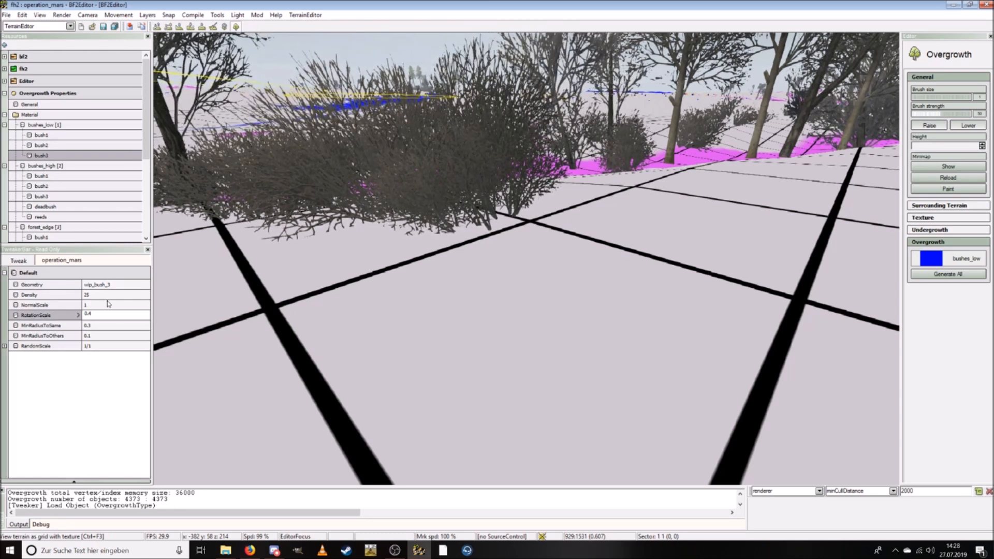
# Step: Set the RotationScale of bush1, bush2 and bush3 in bushes_high to 0.4
pyautogui.click(48, 176)
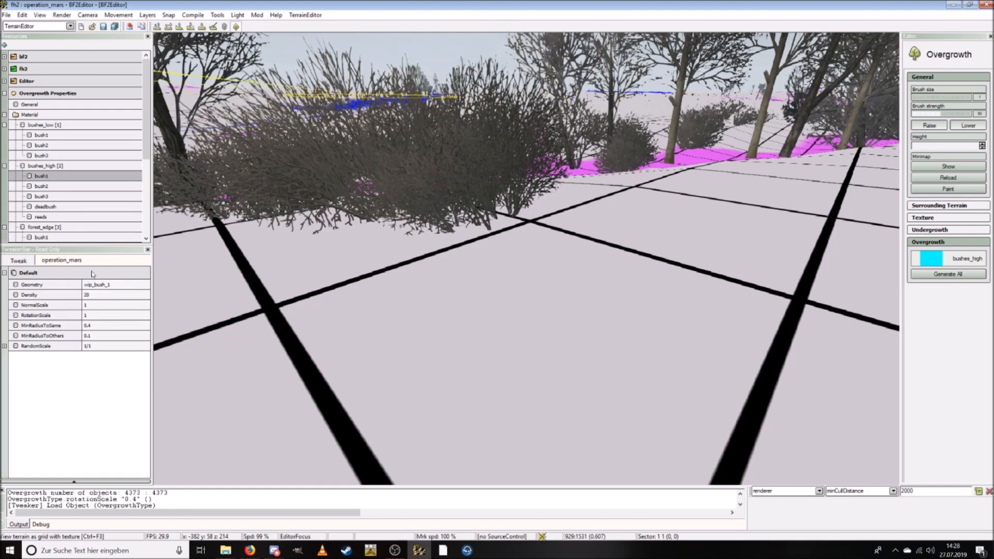
pyautogui.click(93, 314)
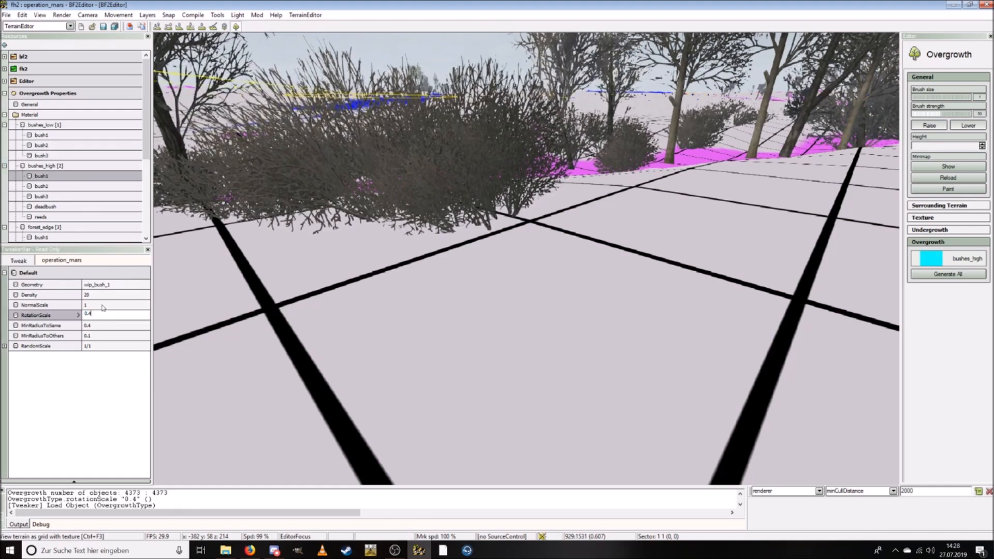
pyautogui.click(35, 186)
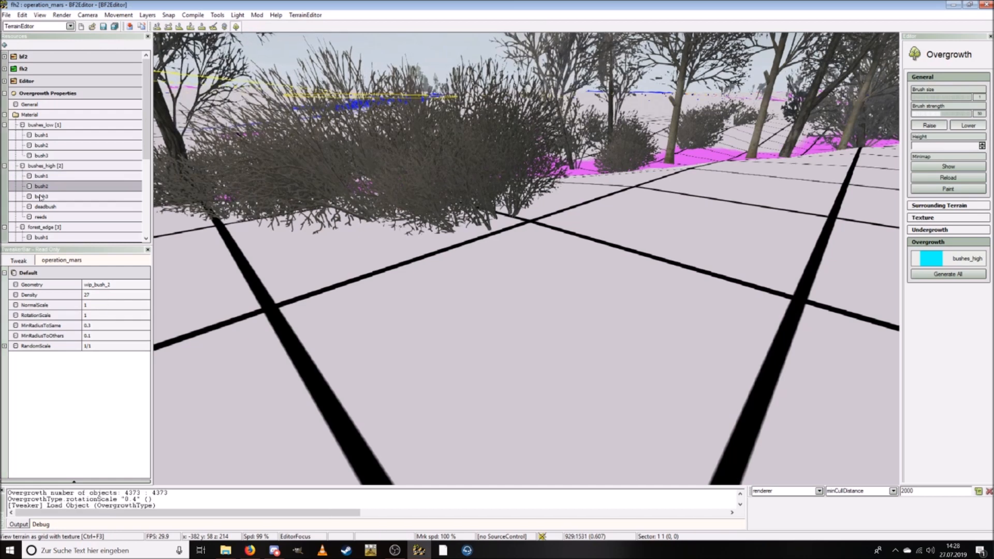
pyautogui.click(95, 305)
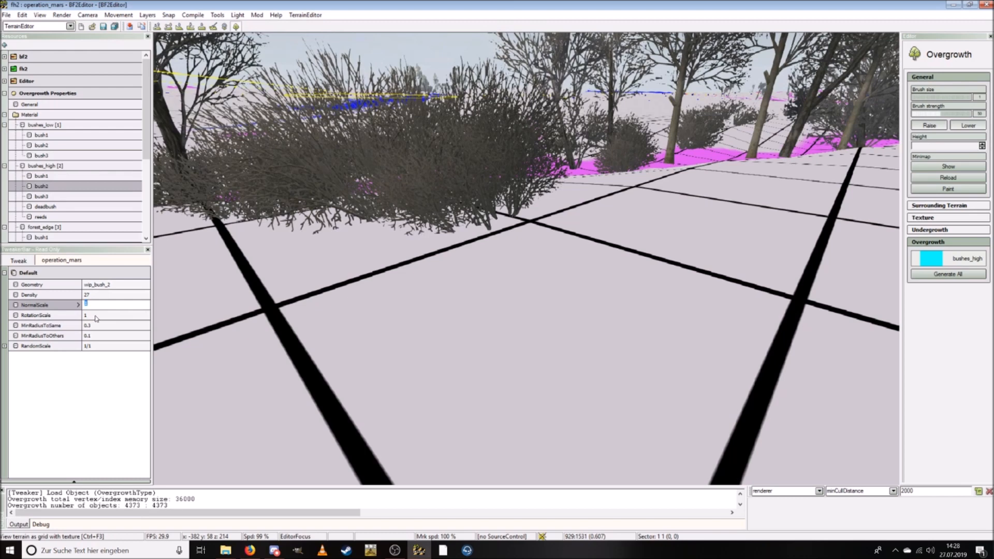
pyautogui.click(96, 316)
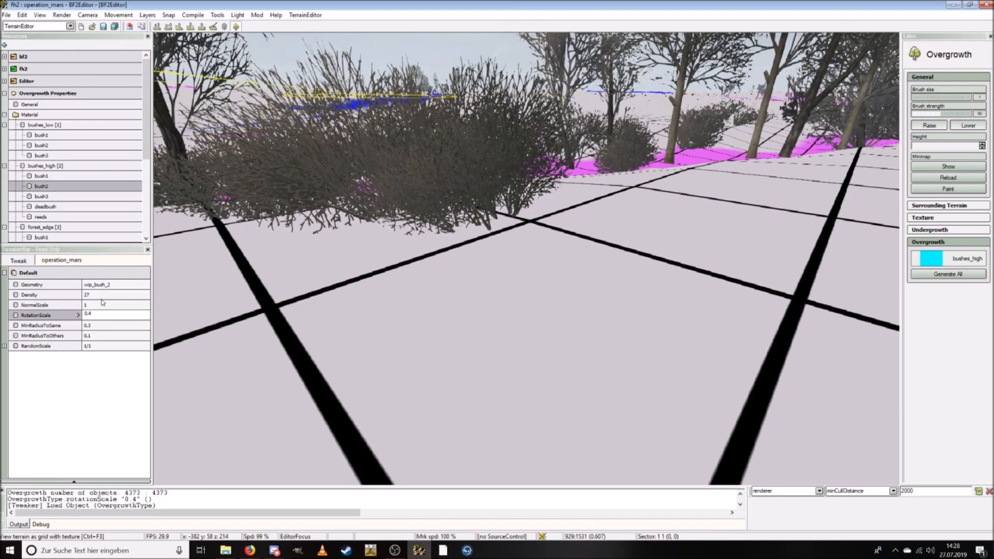
pyautogui.click(44, 155)
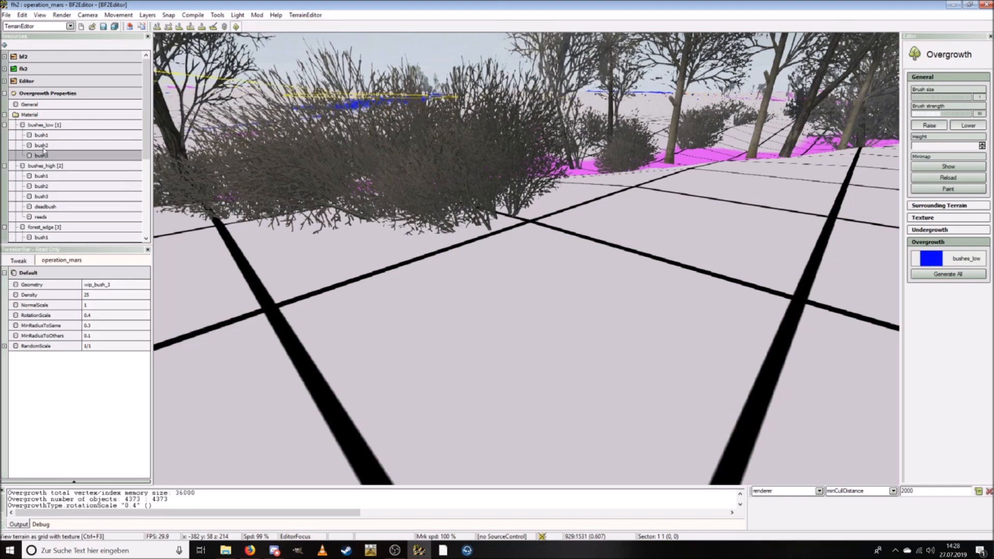
pyautogui.click(45, 146)
pyautogui.click(51, 195)
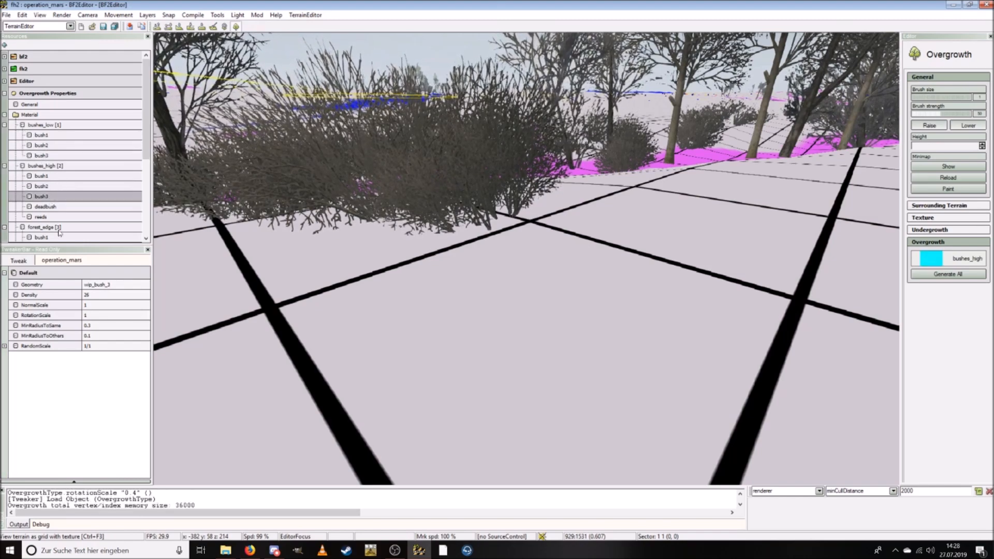
pyautogui.click(97, 316)
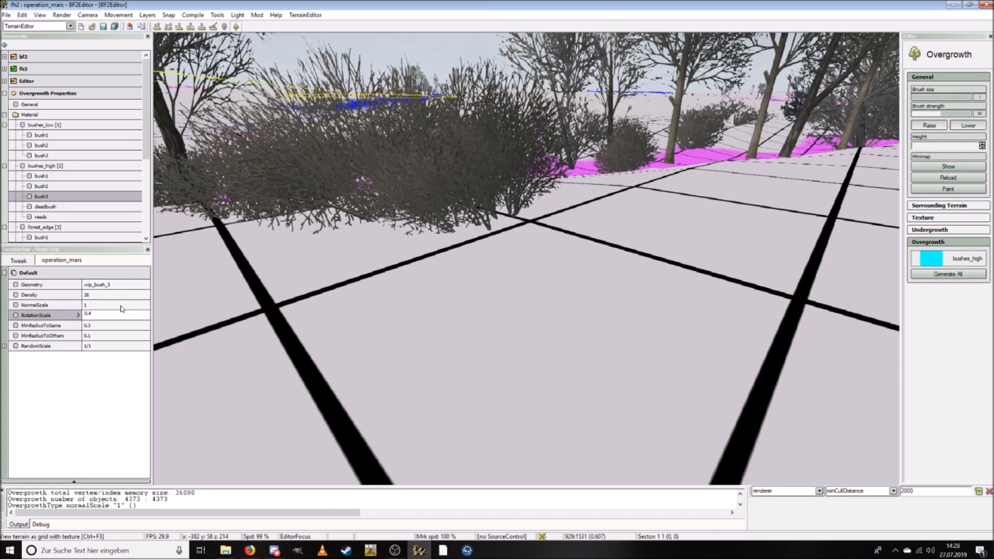
pyautogui.press('Return')
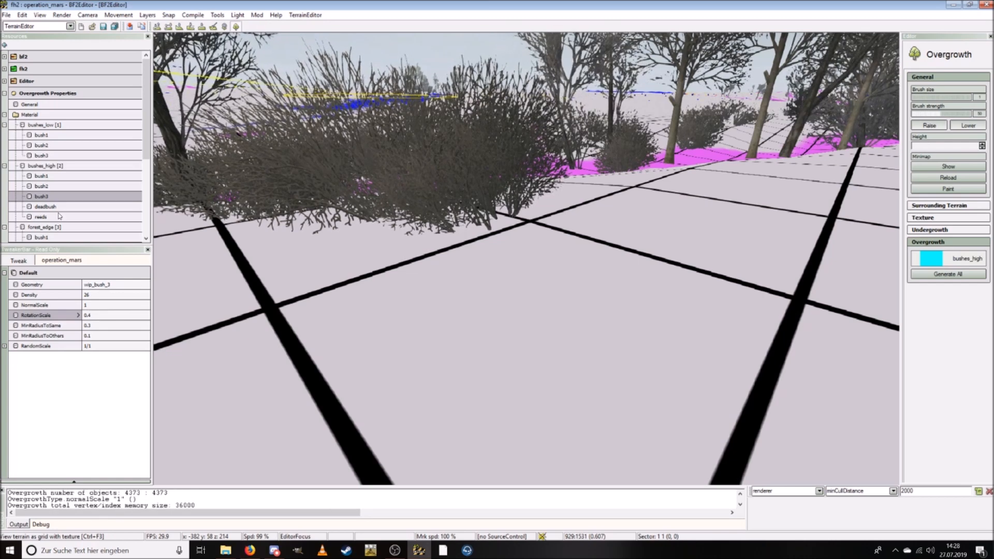
# Step: Set the RotationScale of deadbush in bushes_high to 0.3
pyautogui.click(57, 209)
pyautogui.press('w')
pyautogui.moveTo(193, 305); pyautogui.dragTo(303, 265, button='right')
pyautogui.press('w')
pyautogui.press('w')
pyautogui.moveTo(331, 233); pyautogui.dragTo(305, 245, button='right')
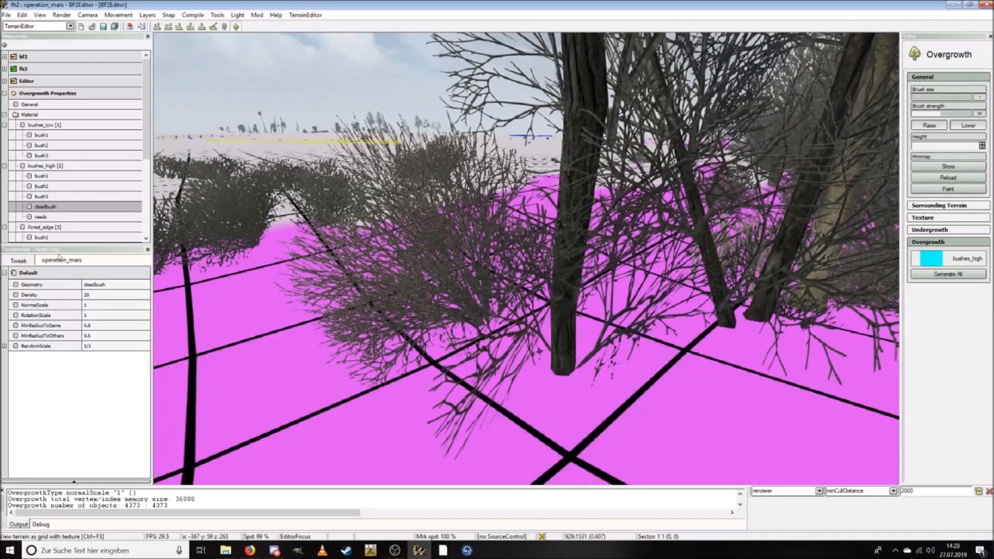
pyautogui.click(88, 316)
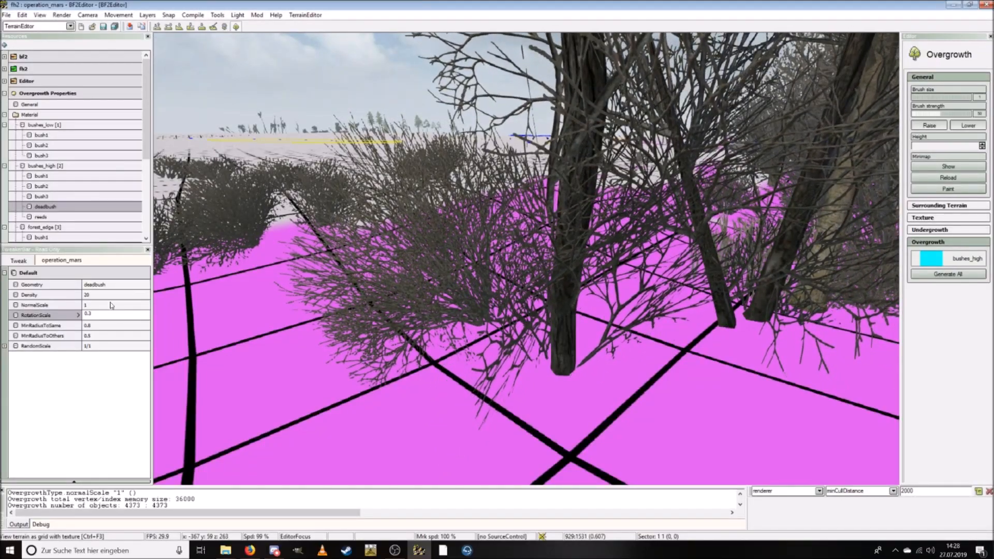
pyautogui.write('0.4')
pyautogui.press('Return')
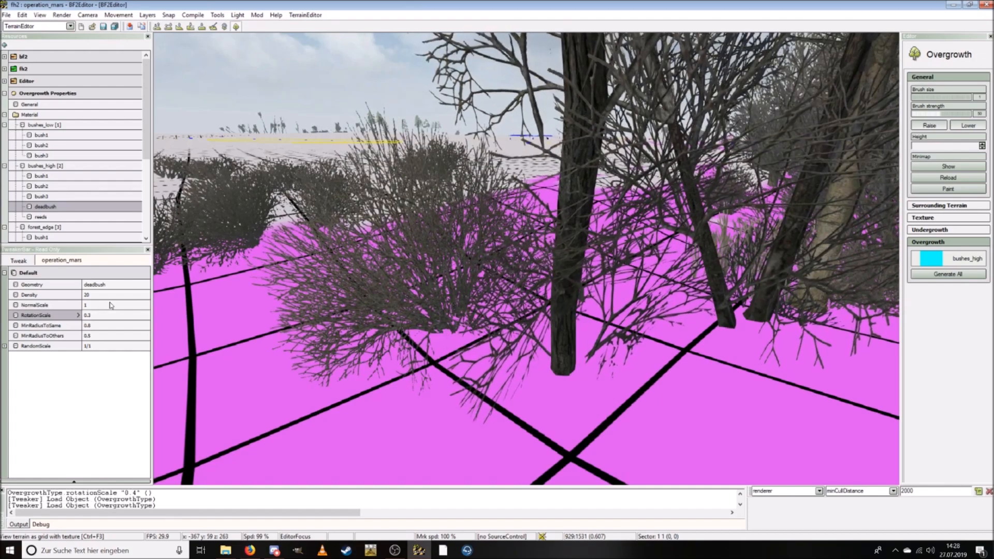
# Step: Set the RotationScale of reeds in bushes_high to 0.2
pyautogui.click(42, 217)
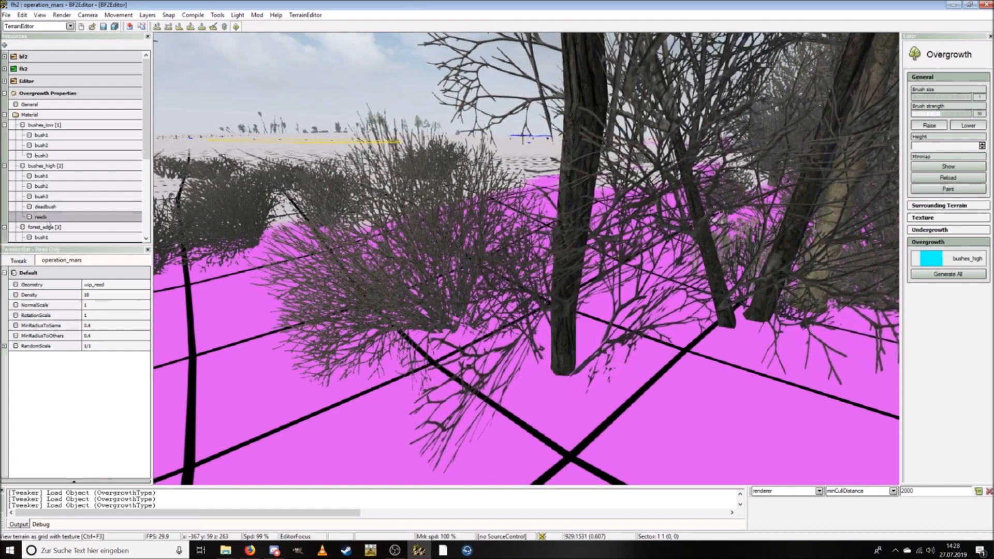
pyautogui.click(101, 315)
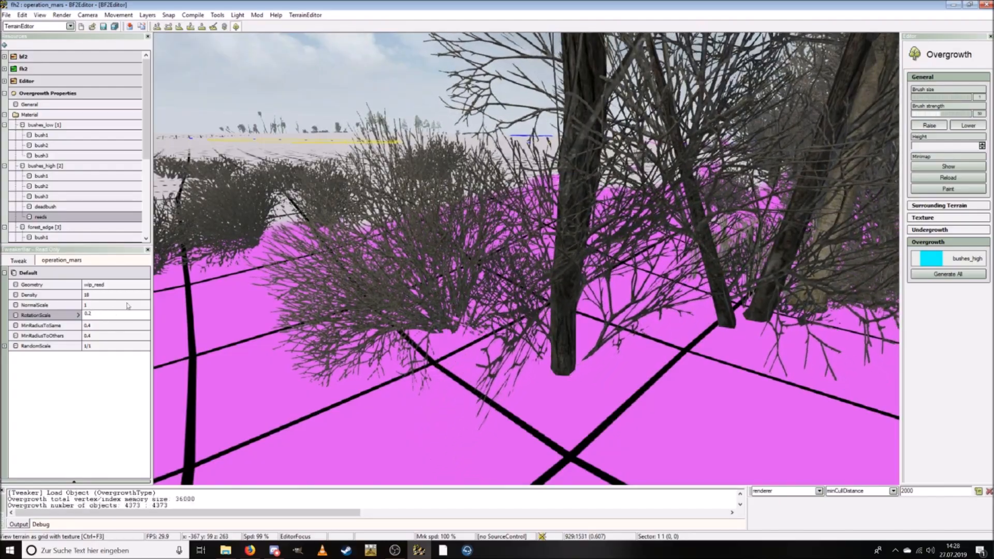
pyautogui.press('Return')
# Step: Examine the bushes along the pink hedge and the spacing of the reeds around a tree trunk up close
pyautogui.press('capslock')
pyautogui.press('s')
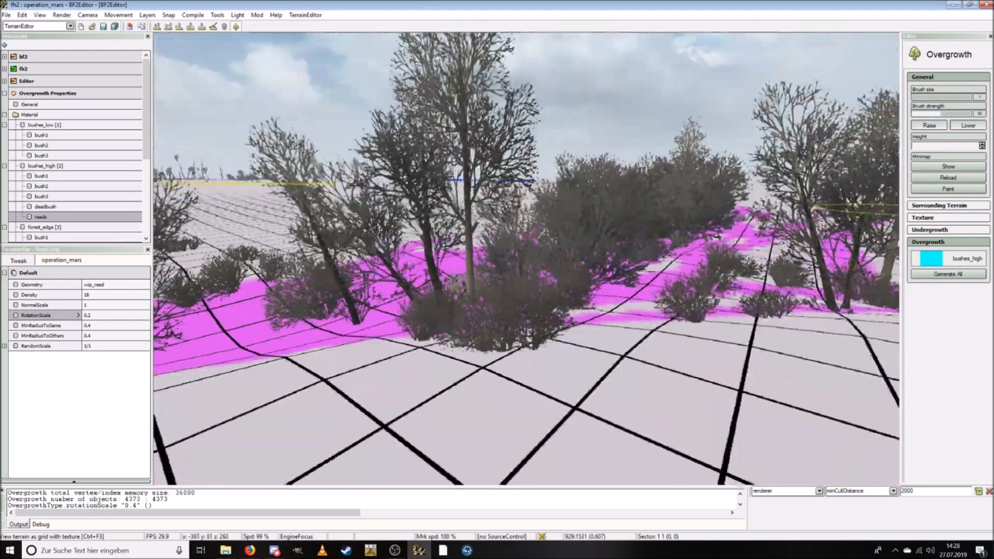
pyautogui.press('w')
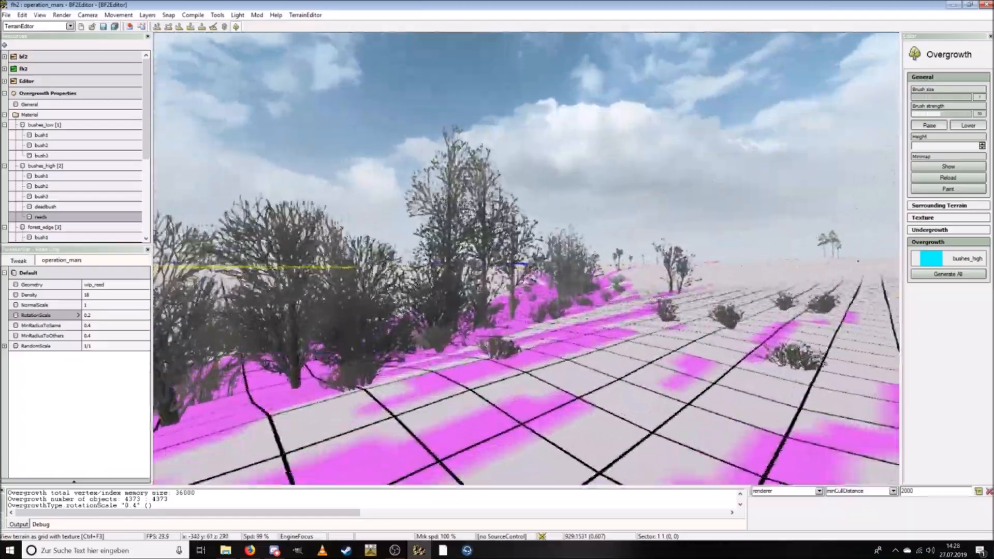
pyautogui.press('w')
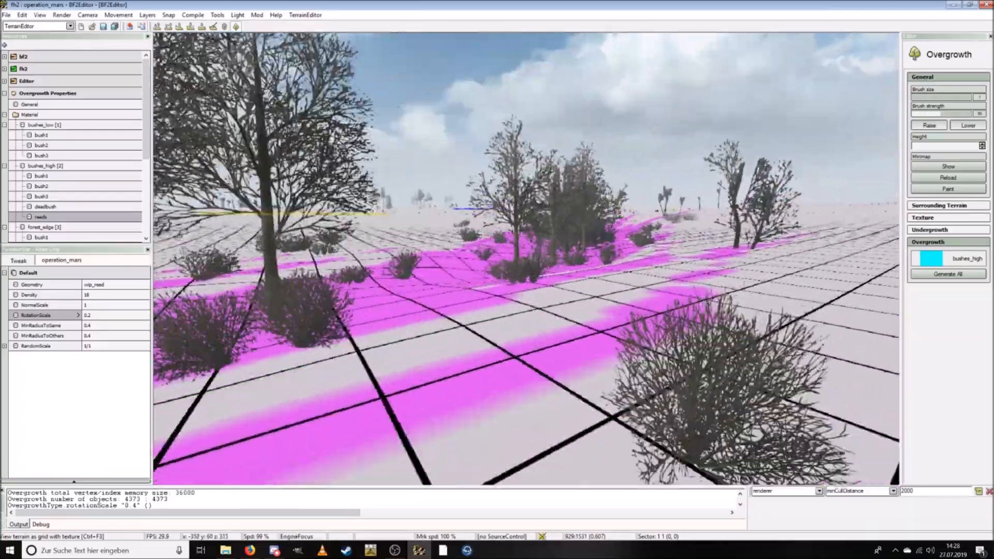
pyautogui.press('w')
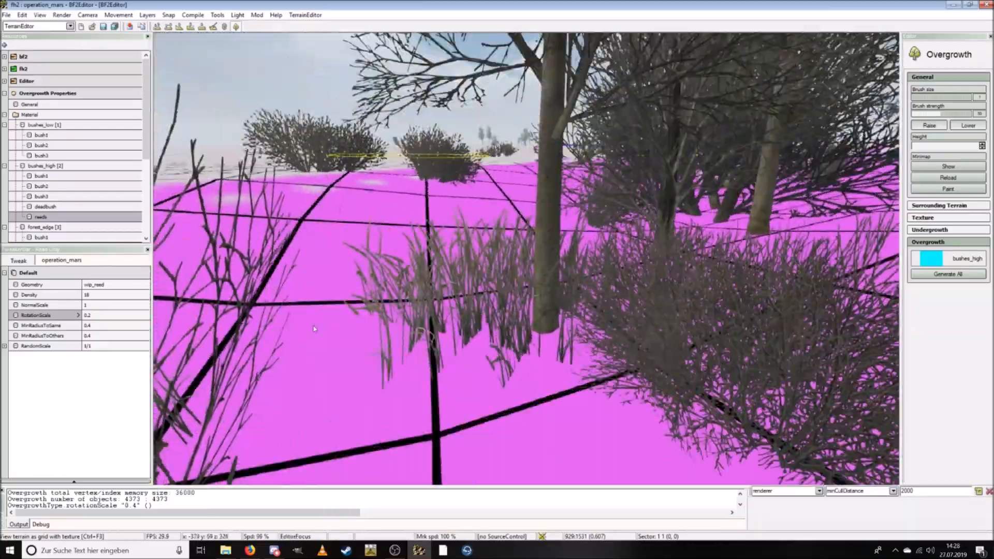
pyautogui.press('capslock')
pyautogui.press('capslock')
pyautogui.press('w')
pyautogui.press('a')
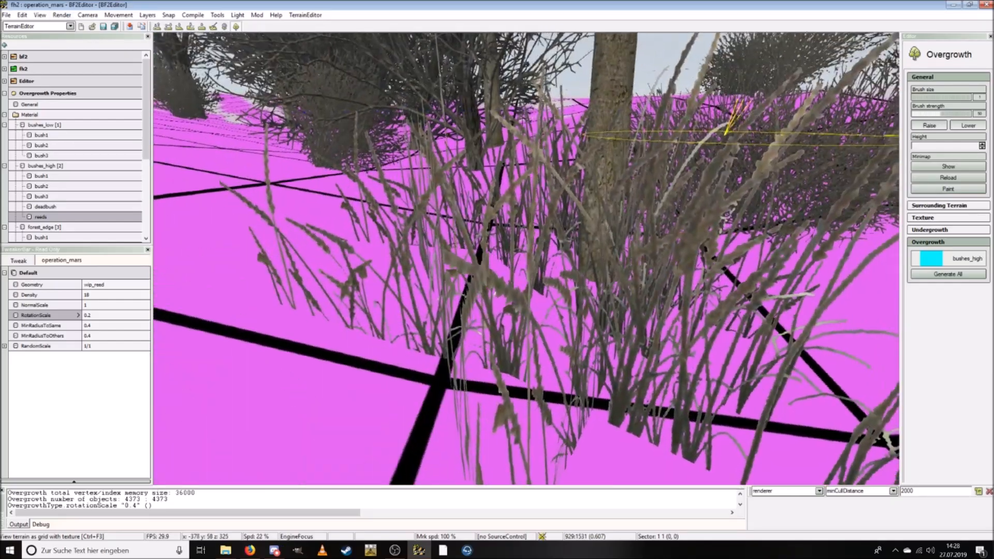
pyautogui.press('s')
pyautogui.press('capslock')
# Step: Set the MinRadiusToSame of reeds in bushes_high to 0.2 and its MinRadiusToOthers to 0.1
pyautogui.click(103, 325)
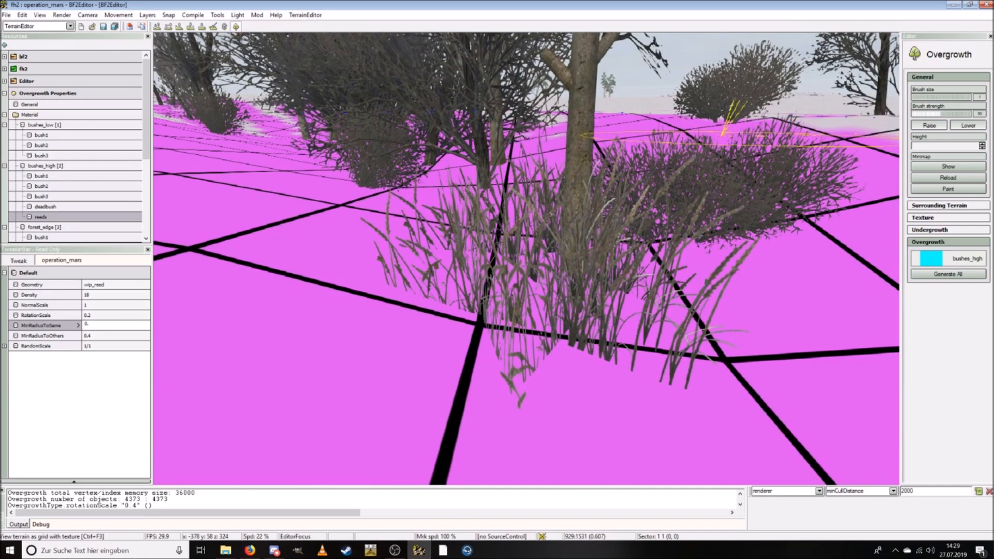
pyautogui.click(96, 336)
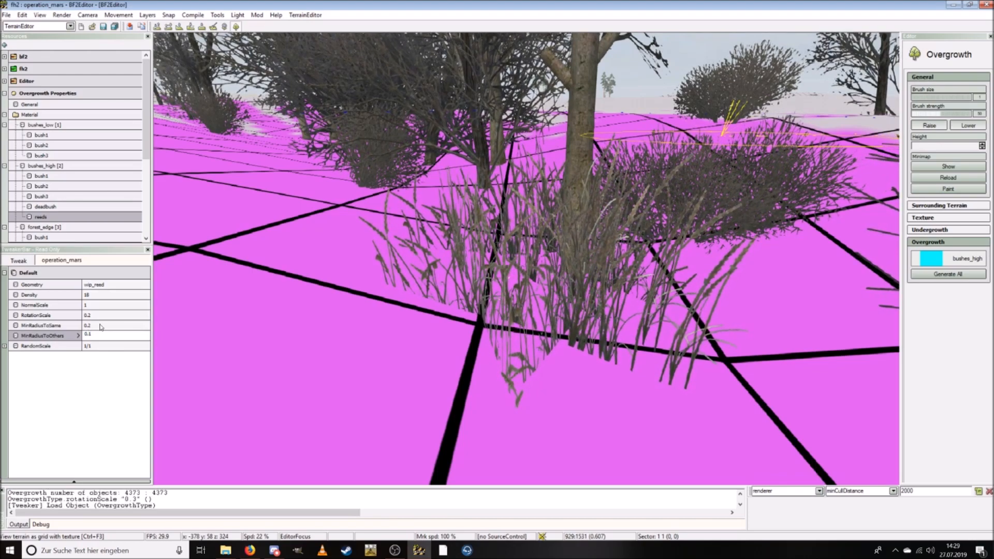
# Step: Set the Density of reeds in bushes_high to 22
pyautogui.press('Return')
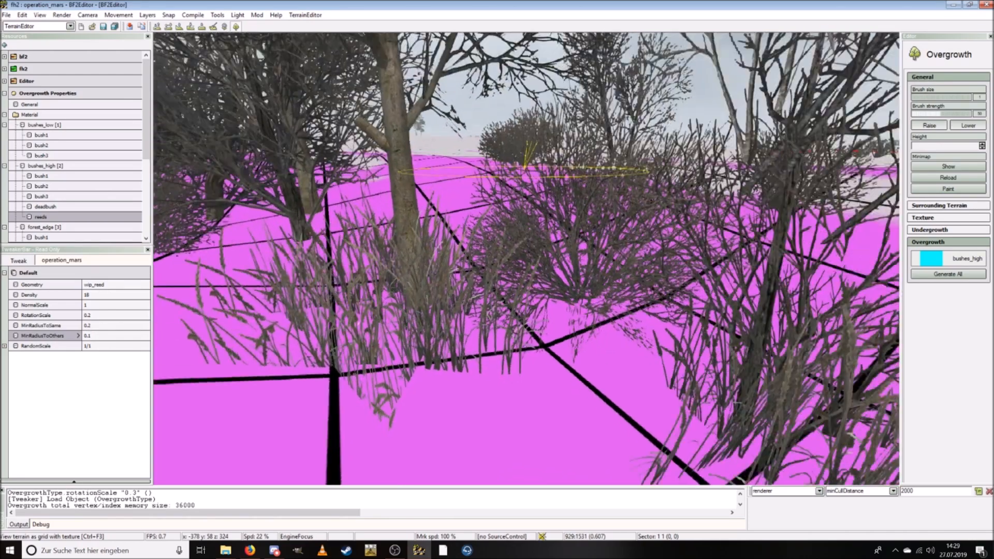
pyautogui.press('s')
pyautogui.scroll(4, 526, 259)
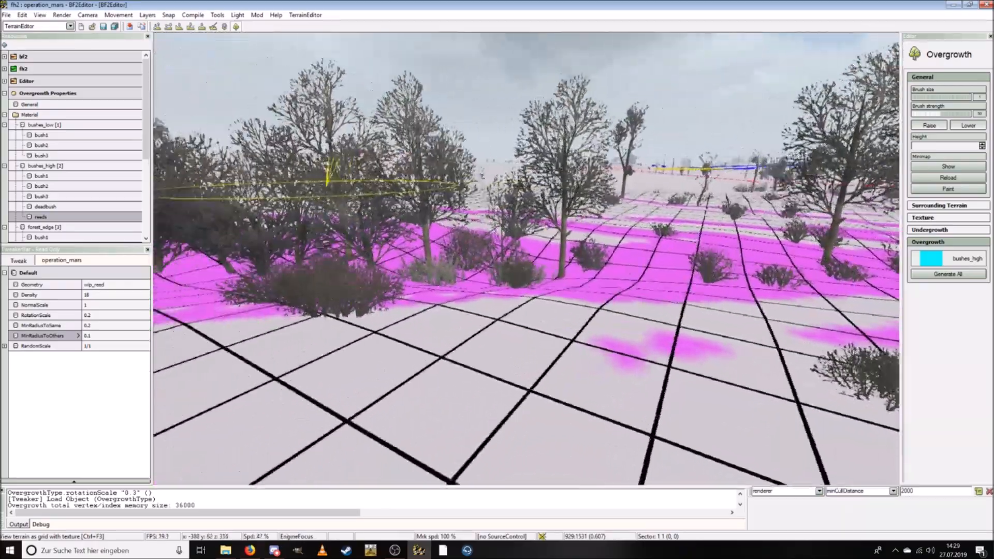
pyautogui.click(99, 295)
pyautogui.write('20')
pyautogui.press('Return')
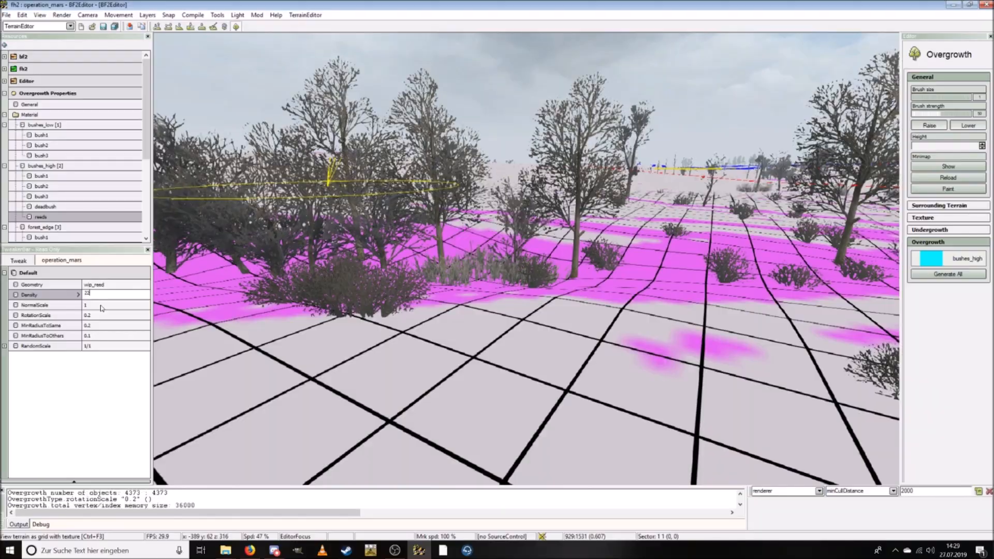
# Step: Switch the terrain display to Overgrowth Mode at the row of trees on the pink hedge
pyautogui.moveTo(527, 259); pyautogui.dragTo(445, 238, button='right')
pyautogui.press('w')
pyautogui.press('w')
pyautogui.press('w')
pyautogui.moveTo(301, 246); pyautogui.dragTo(505, 301, button='right')
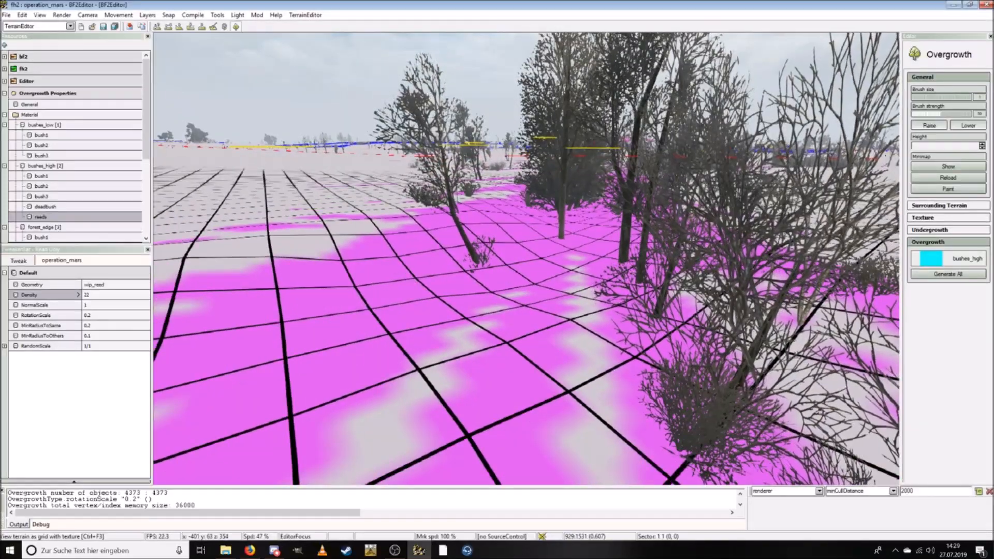
pyautogui.click(67, 15)
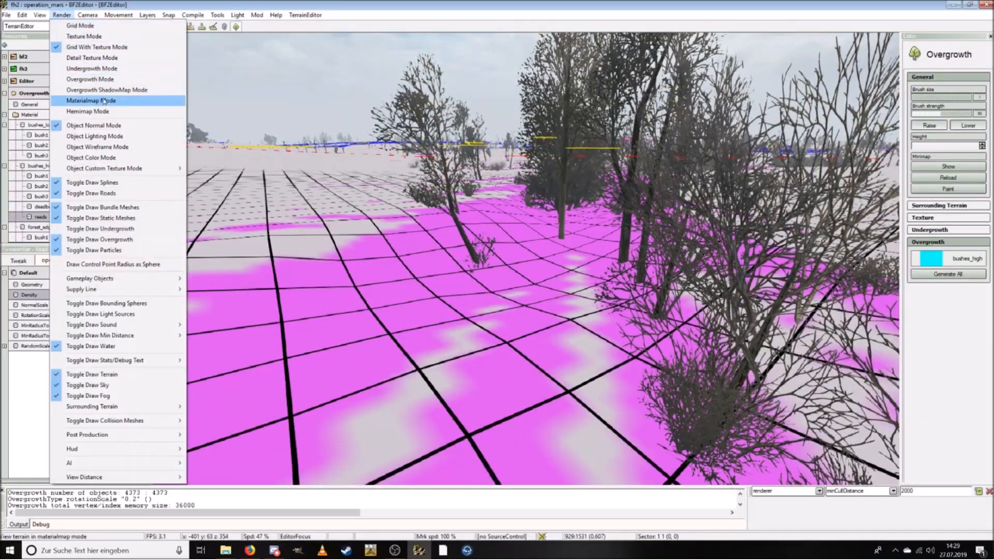
pyautogui.click(86, 81)
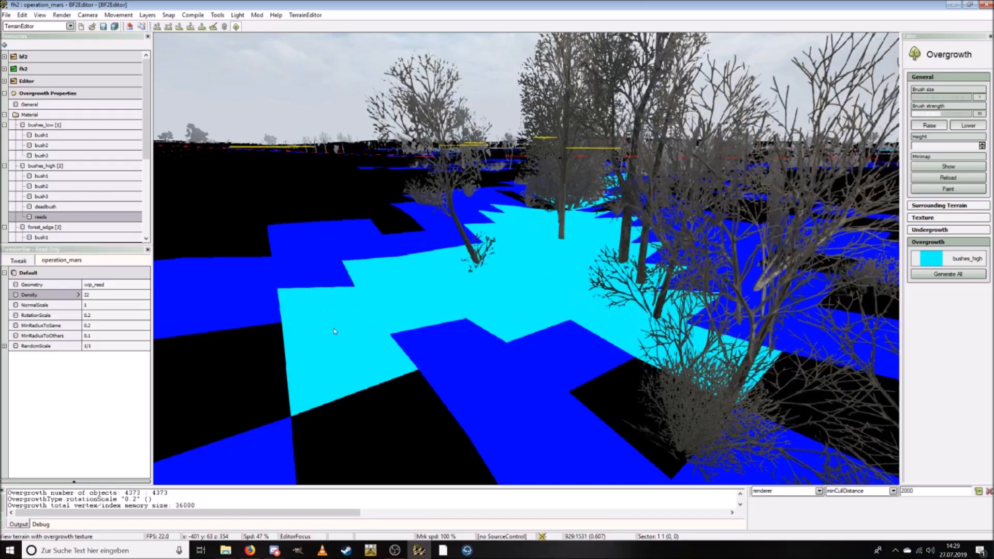
# Step: Examine the reeds and bushes along the hedge up close and from above against the overgrowth map colours
pyautogui.hotkey('ctrl', 's')
pyautogui.keyDown('ctrl'); pyautogui.scroll(4, 355, 310); pyautogui.keyUp('ctrl')
pyautogui.hotkey('ctrl', 'w')
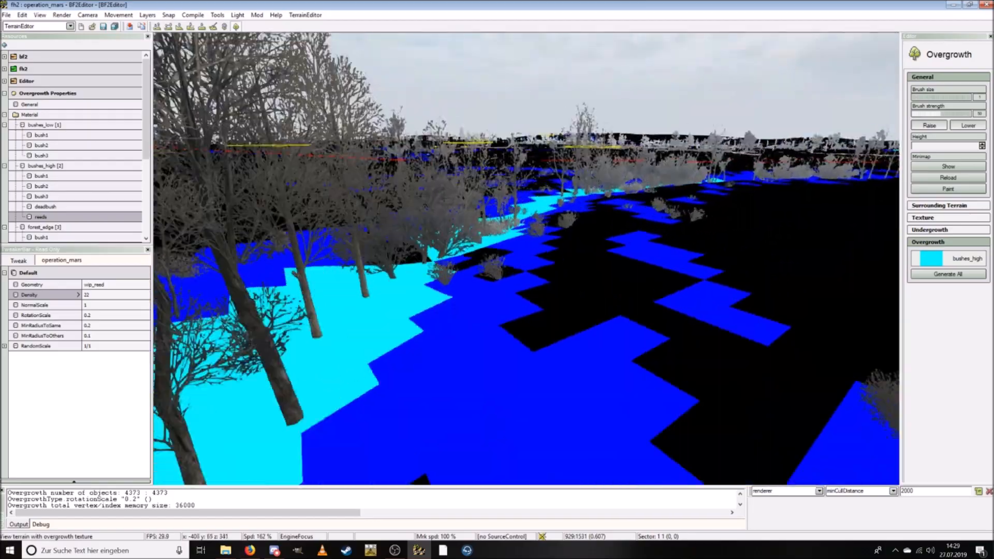
pyautogui.hotkey('ctrl', 'w')
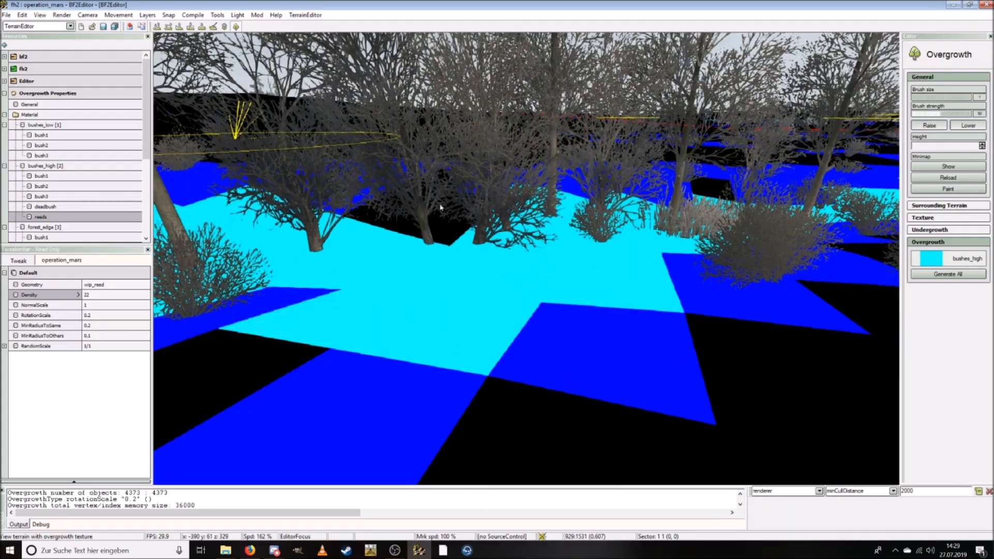
pyautogui.hotkey('ctrl', 'w')
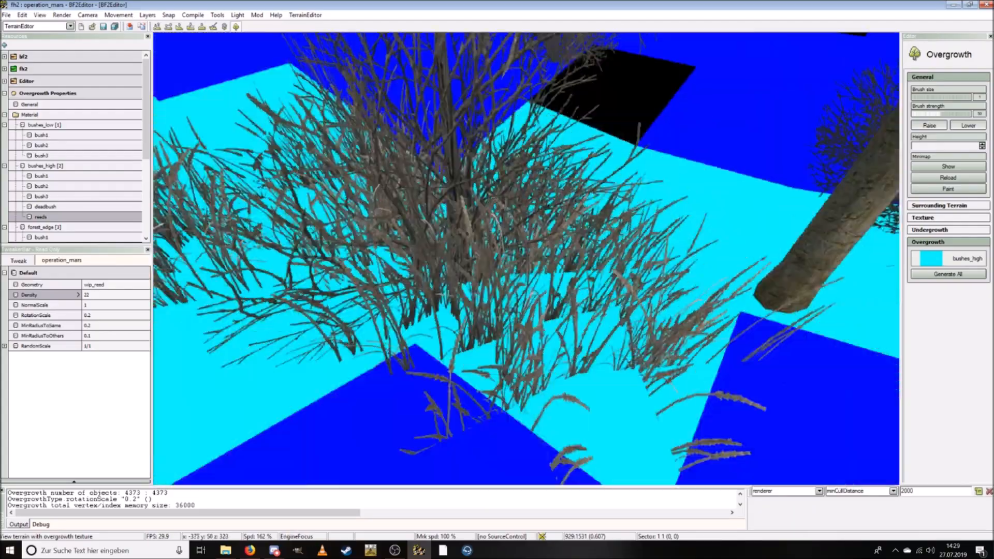
pyautogui.hotkey('ctrl', 's')
pyautogui.hotkey('ctrl', 's')
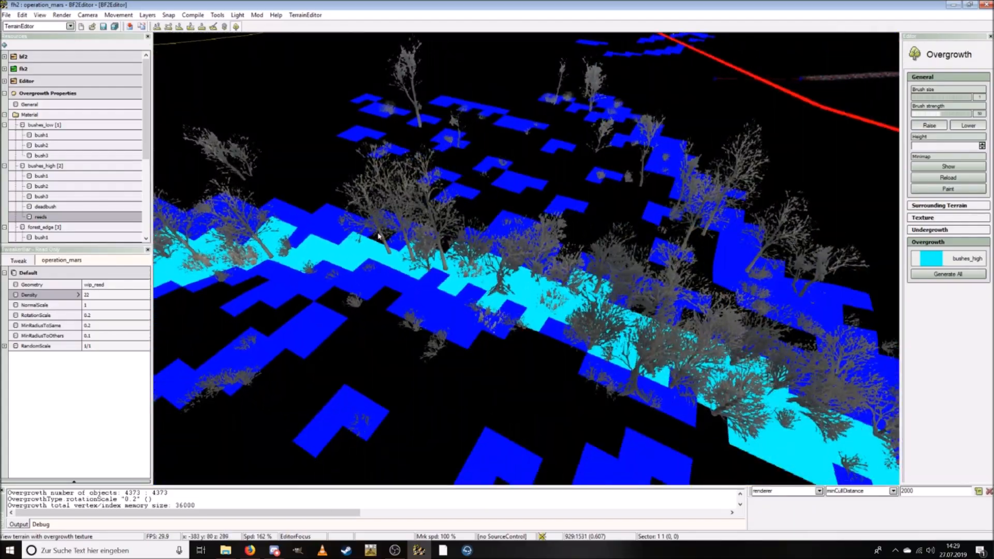
pyautogui.hotkey('ctrl', 's')
pyautogui.keyDown('ctrl'); pyautogui.scroll(1, 526, 259); pyautogui.keyUp('ctrl')
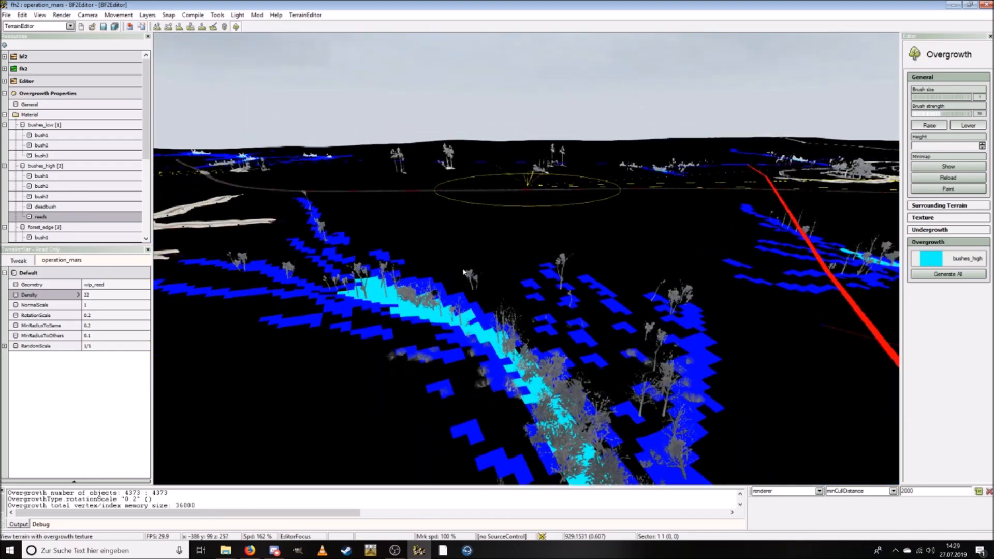
# Step: Paint bushes_high overgrowth over the blue cells beside the reeds to widen the cyan strip of the next hedge
pyautogui.hotkey('ctrl', 'w')
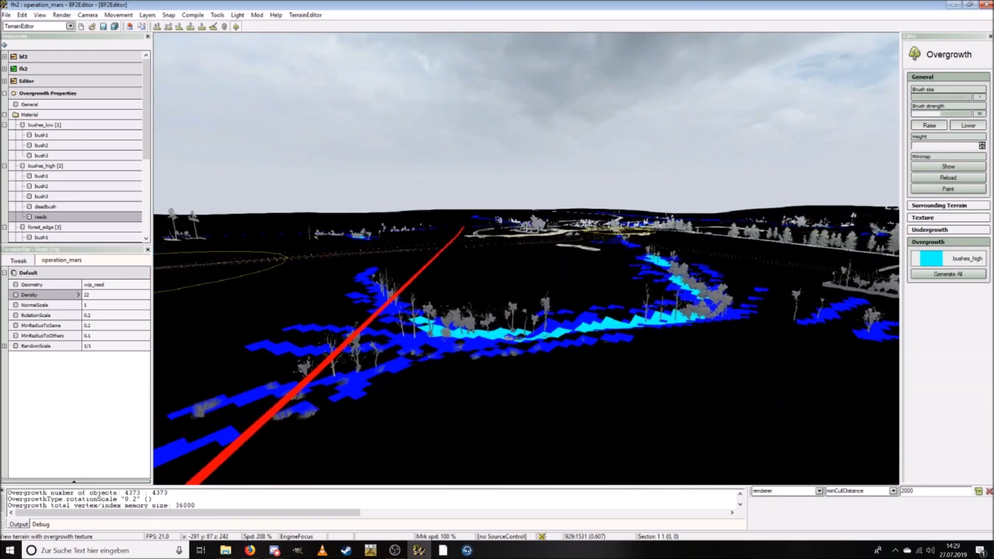
pyautogui.hotkey('ctrl', 'w')
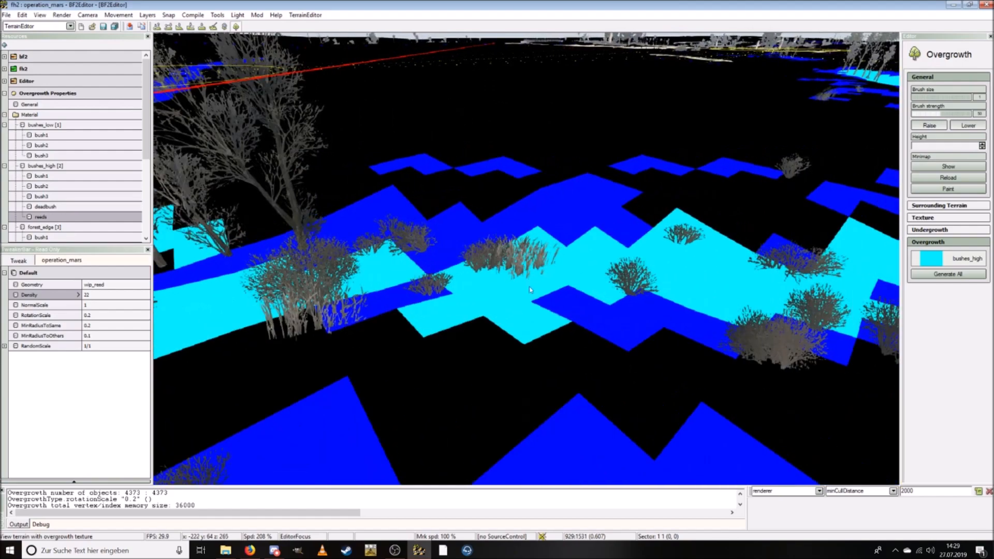
pyautogui.moveTo(530, 290)
pyautogui.mouseDown()
pyautogui.moveTo(420, 287)
pyautogui.moveTo(397, 253)
pyautogui.mouseUp()
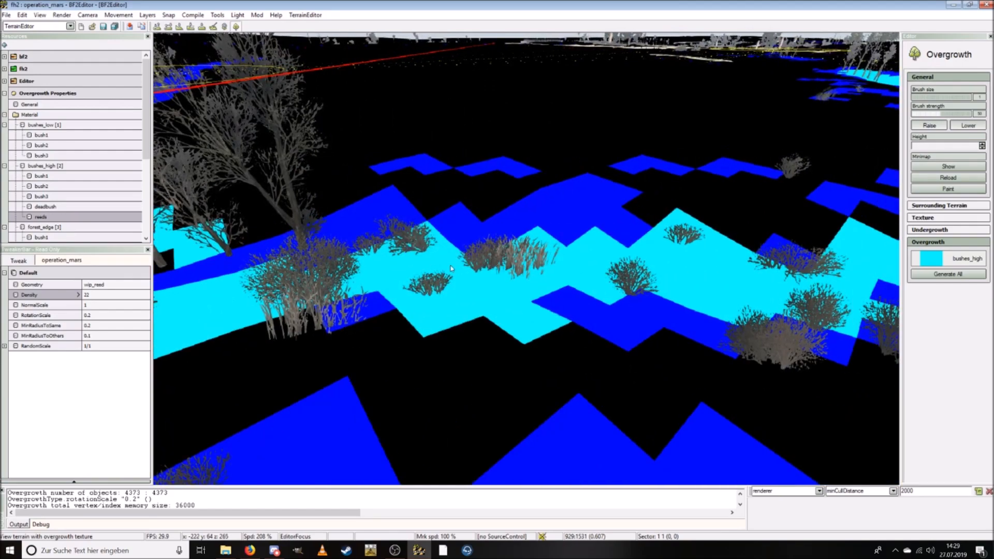
pyautogui.hotkey('ctrl', 'w')
pyautogui.moveTo(488, 278); pyautogui.dragTo(550, 274)
# Step: Paint more bushes_high overgrowth onto the cells next to the small cyan patch at the distant hedge
pyautogui.hotkey('ctrl', 's')
pyautogui.hotkey('ctrl', 's')
pyautogui.keyDown('ctrl'); pyautogui.scroll(4, 526, 259); pyautogui.keyUp('ctrl')
pyautogui.hotkey('ctrl', 'w')
pyautogui.hotkey('ctrl', 'w')
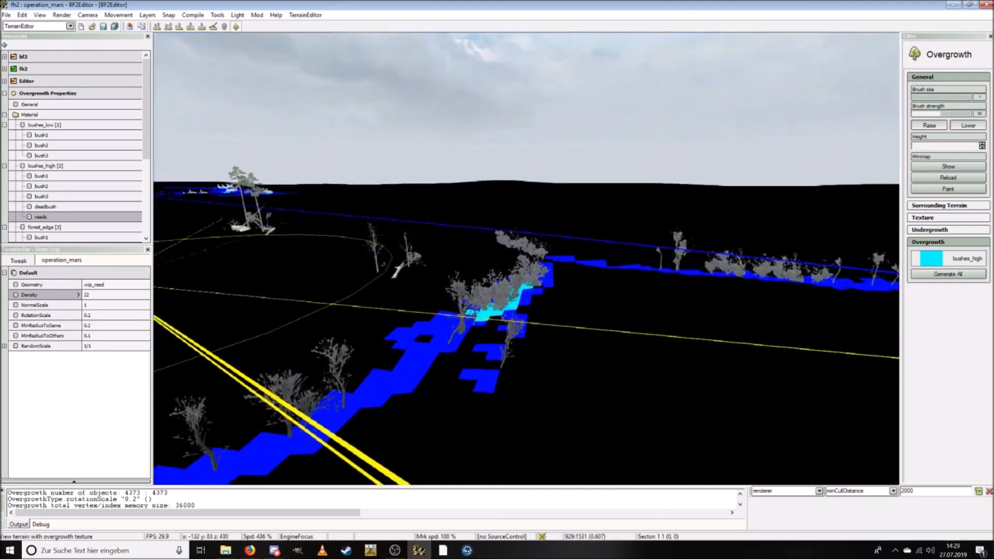
pyautogui.hotkey('ctrl', 'w')
pyautogui.hotkey('ctrl', 's')
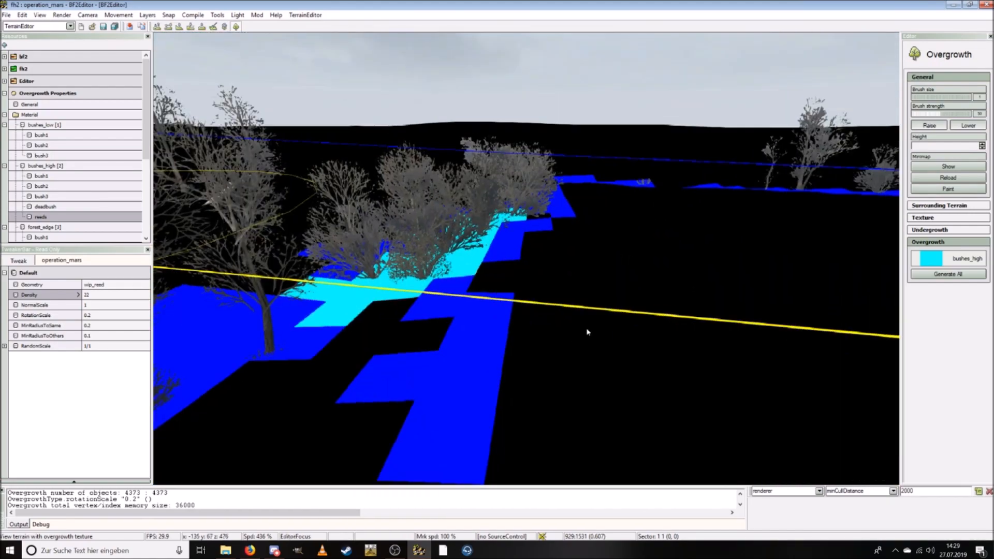
pyautogui.moveTo(391, 325)
pyautogui.mouseDown()
pyautogui.moveTo(389, 314)
pyautogui.moveTo(406, 352)
pyautogui.moveTo(398, 322)
pyautogui.moveTo(366, 323)
pyautogui.moveTo(407, 287)
pyautogui.mouseUp()
# Step: Show the terrain in Grid With Texture Mode and examine the hedges between the tree row and the ruined house
pyautogui.hotkey('ctrl', 's')
pyautogui.hotkey('ctrl', 'a')
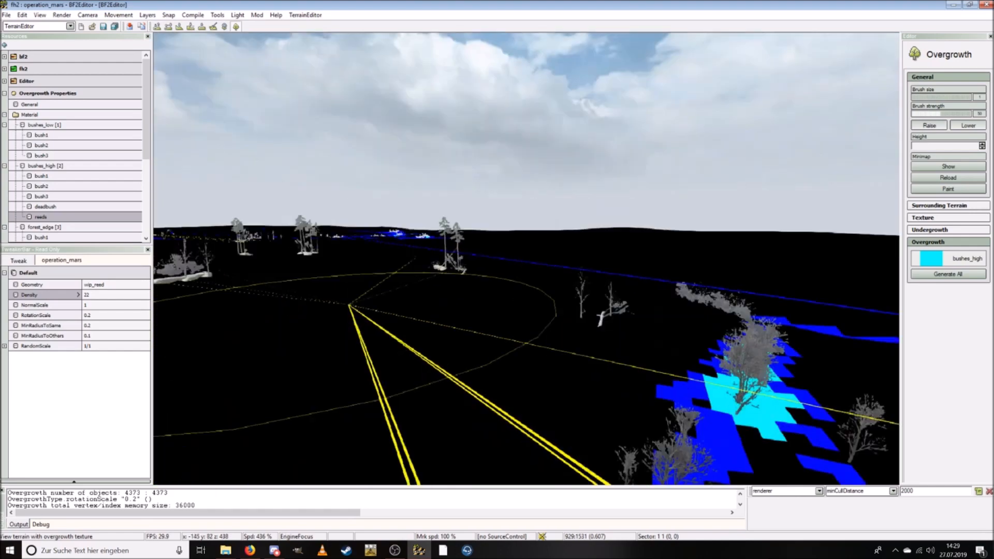
pyautogui.hotkey('ctrl', 'w')
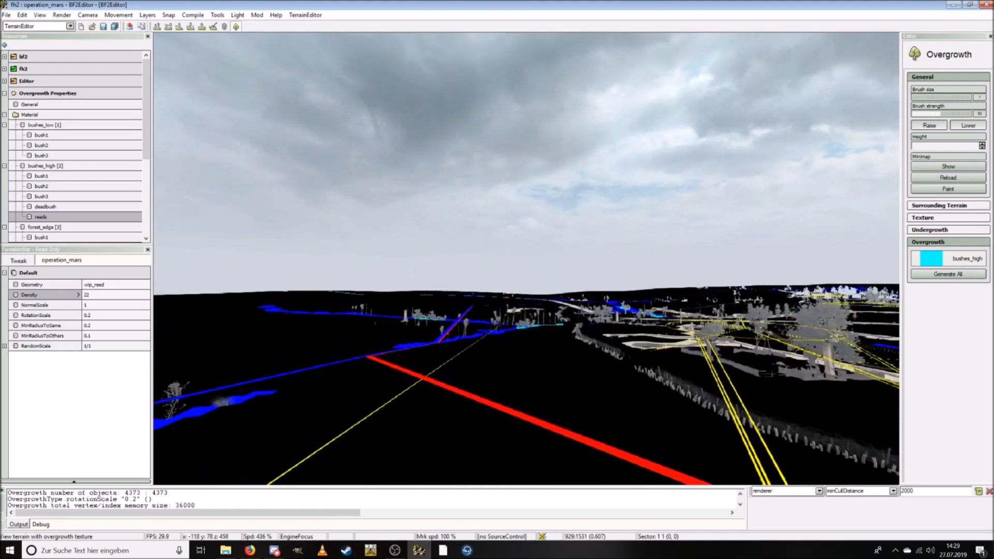
pyautogui.hotkey('ctrl', 'w')
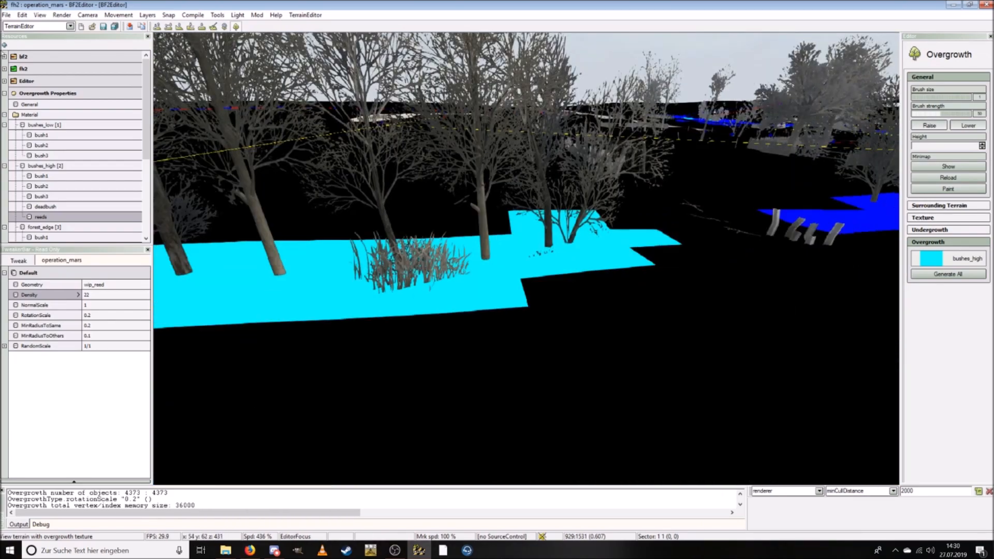
pyautogui.click(62, 15)
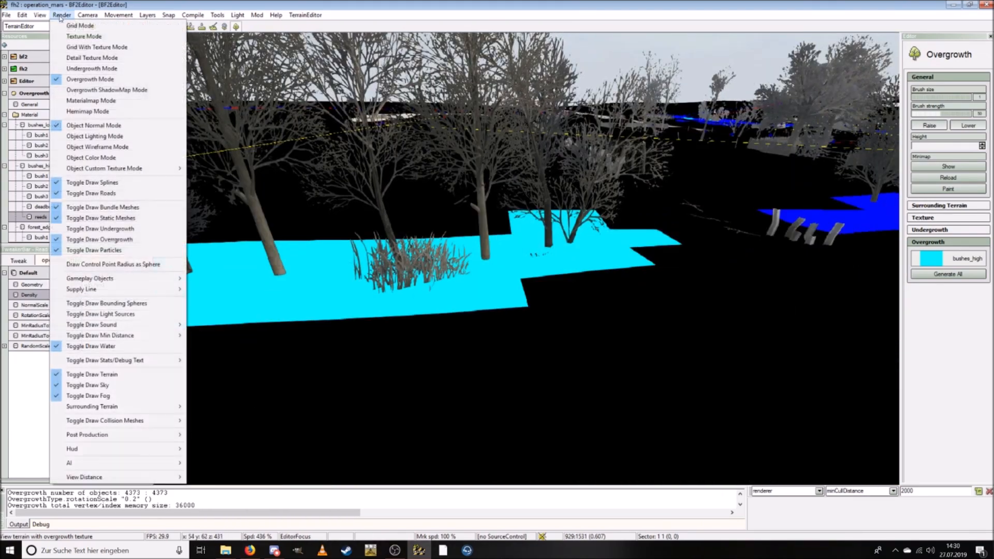
pyautogui.click(75, 51)
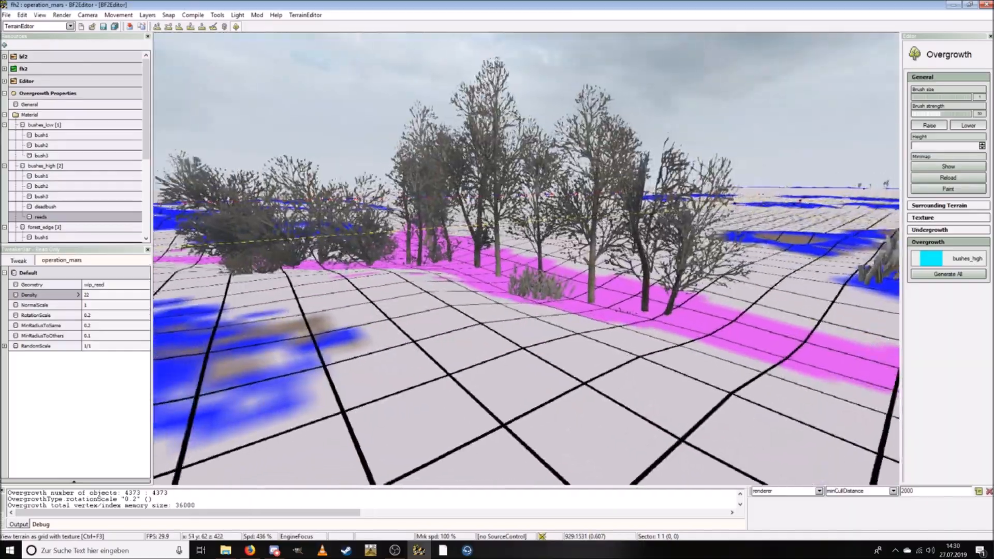
pyautogui.hotkey('ctrl', 'w')
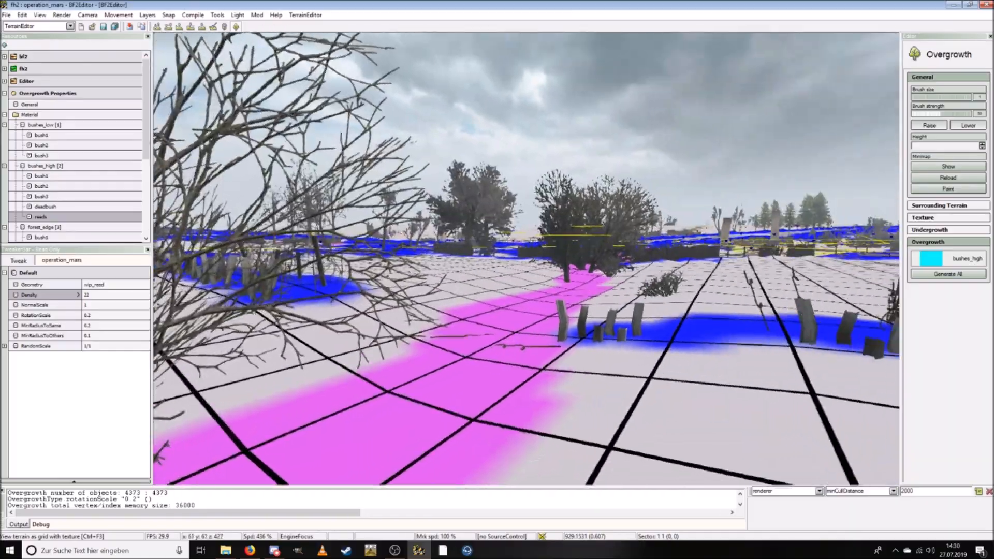
pyautogui.hotkey('ctrl', 'w')
pyautogui.hotkey('ctrl', 's')
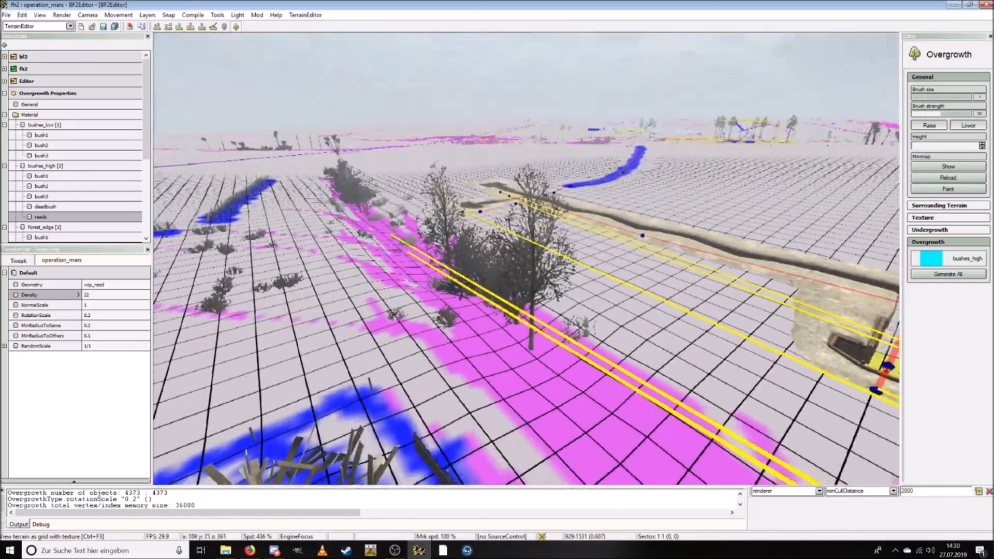
pyautogui.hotkey('ctrl', 'd')
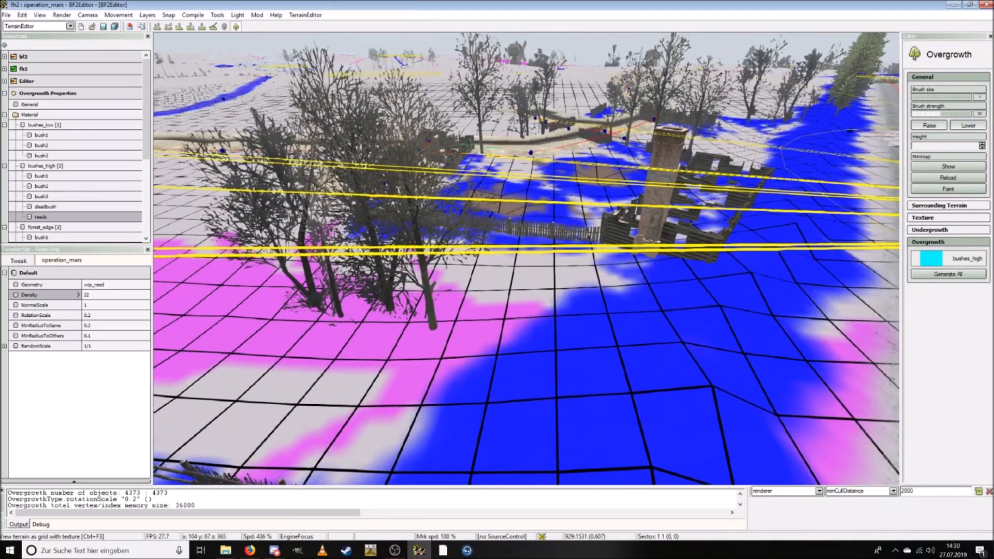
pyautogui.hotkey('ctrl', 'a')
# Step: Return the terrain display to Overgrowth Mode and paint bushes_high along the hedge strip behind the wooden fence
pyautogui.click(63, 15)
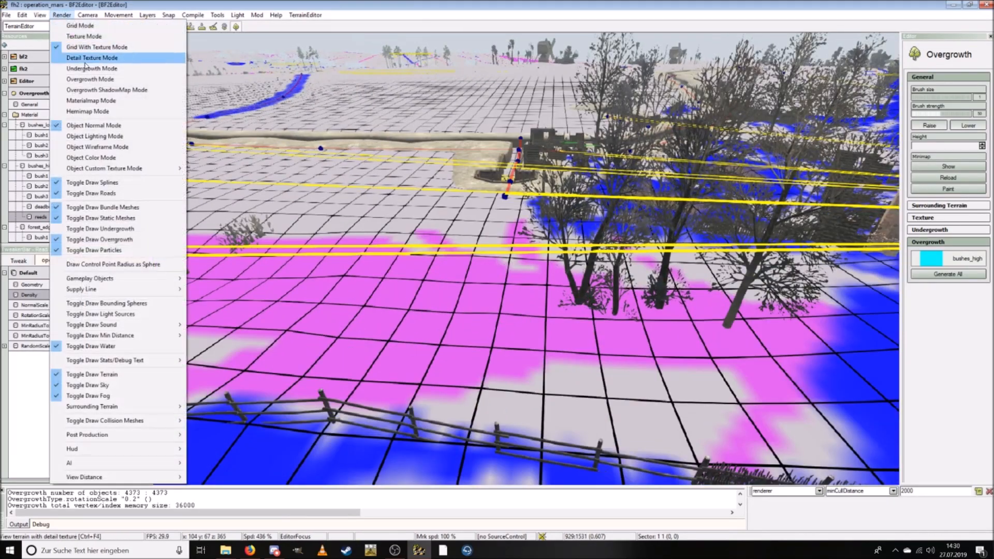
pyautogui.click(91, 79)
pyautogui.moveTo(265, 294)
pyautogui.mouseDown()
pyautogui.moveTo(310, 249)
pyautogui.moveTo(347, 273)
pyautogui.moveTo(220, 285)
pyautogui.moveTo(219, 305)
pyautogui.mouseUp()
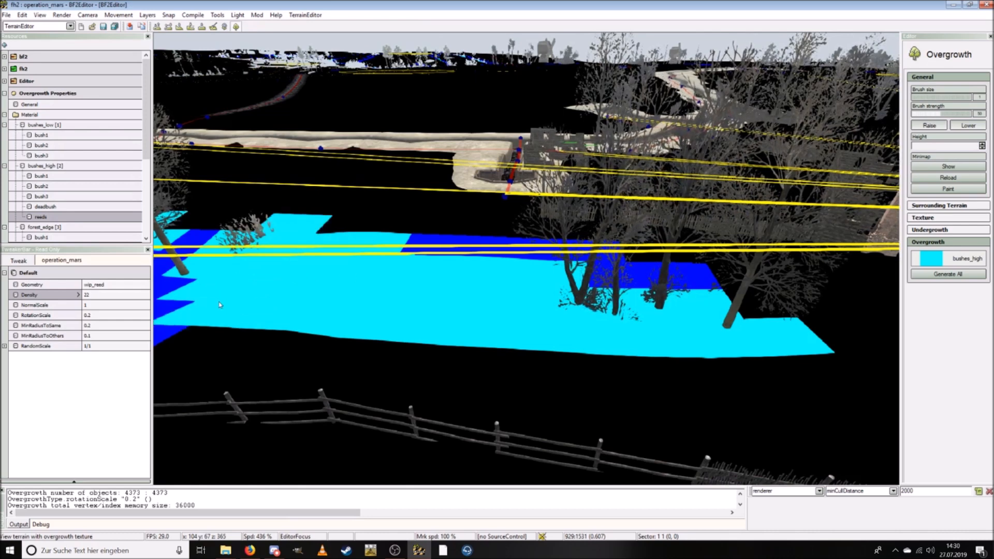
pyautogui.click(16, 67)
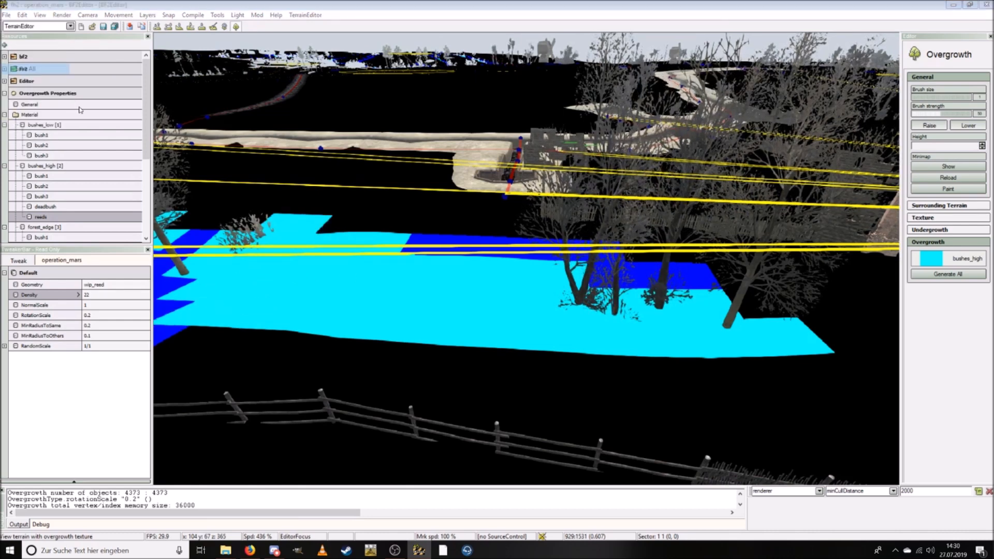
pyautogui.click(543, 383)
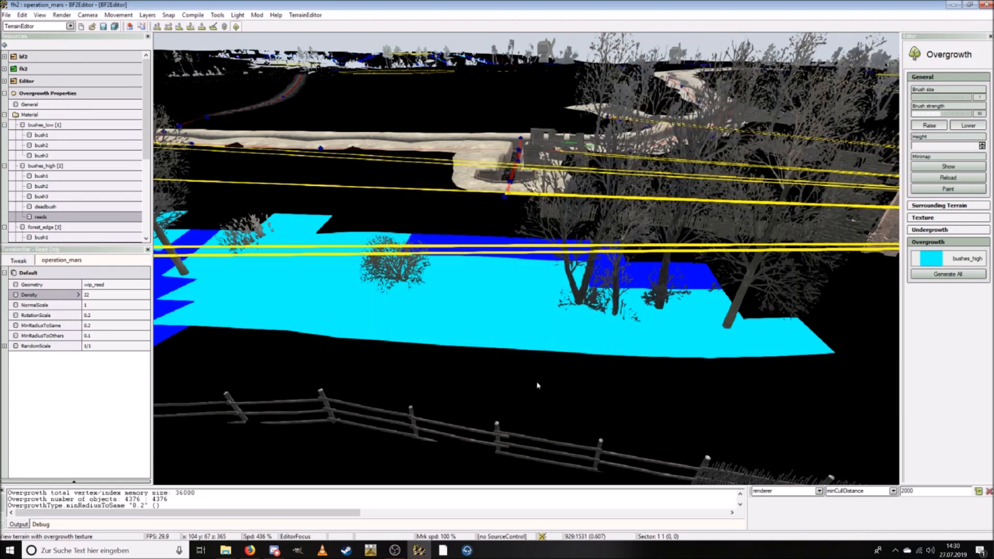
# Step: Set the MinRadiusToSame of bush2 in bushes_high to 0.2
pyautogui.click(51, 187)
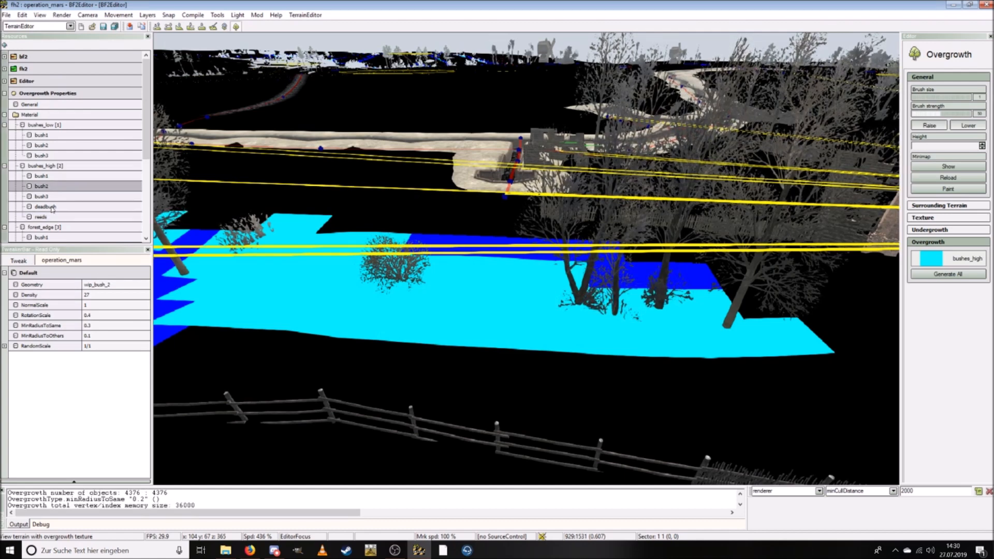
pyautogui.click(96, 325)
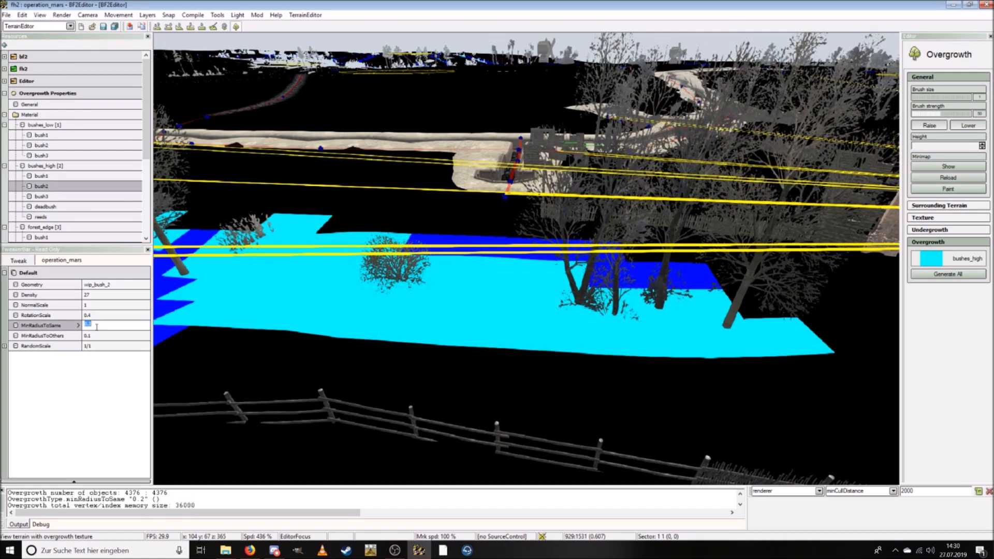
pyautogui.write('0.2')
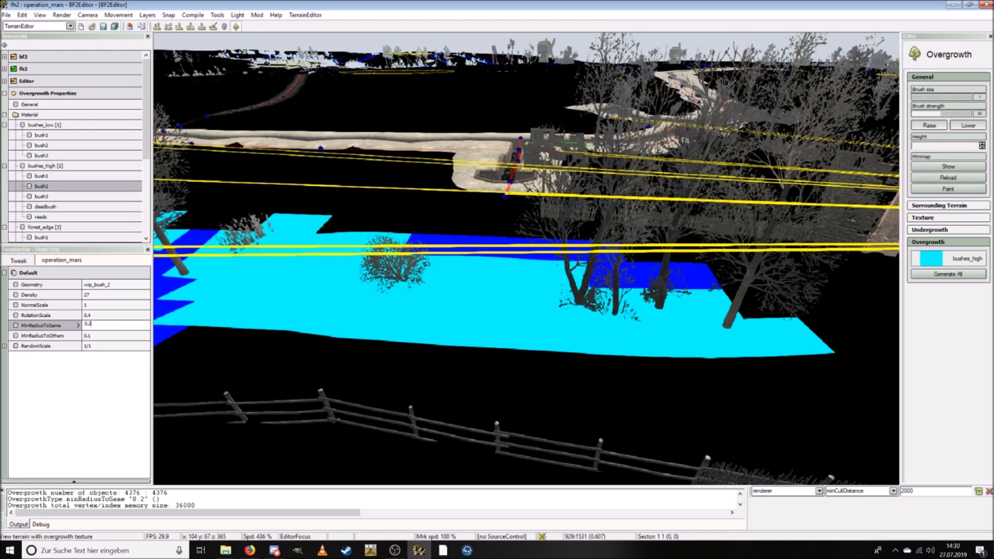
pyautogui.press('Return')
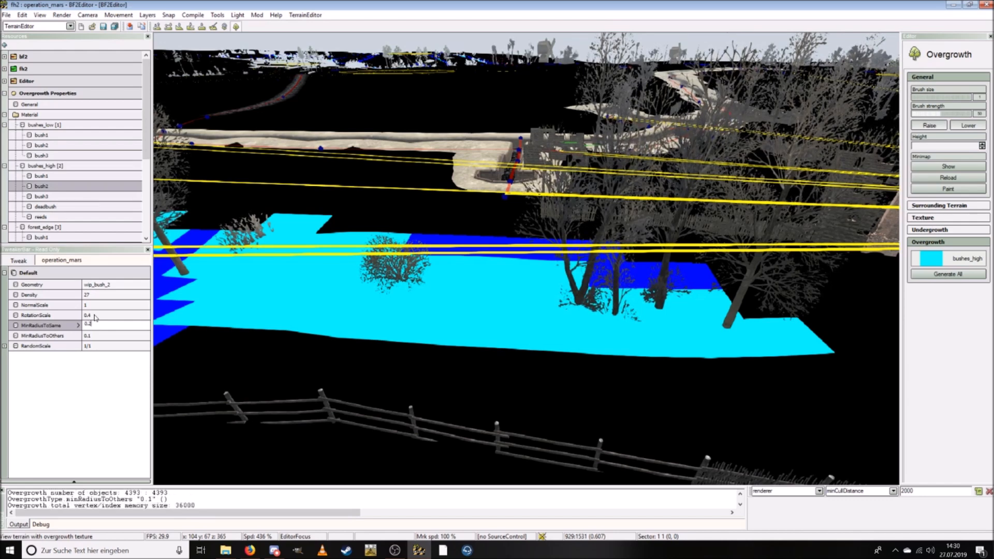
# Step: Examine the bush spacing along the hedges from the road to the far tree row against the overgrowth map
pyautogui.moveTo(213, 312); pyautogui.dragTo(407, 294, button='right')
pyautogui.press('s')
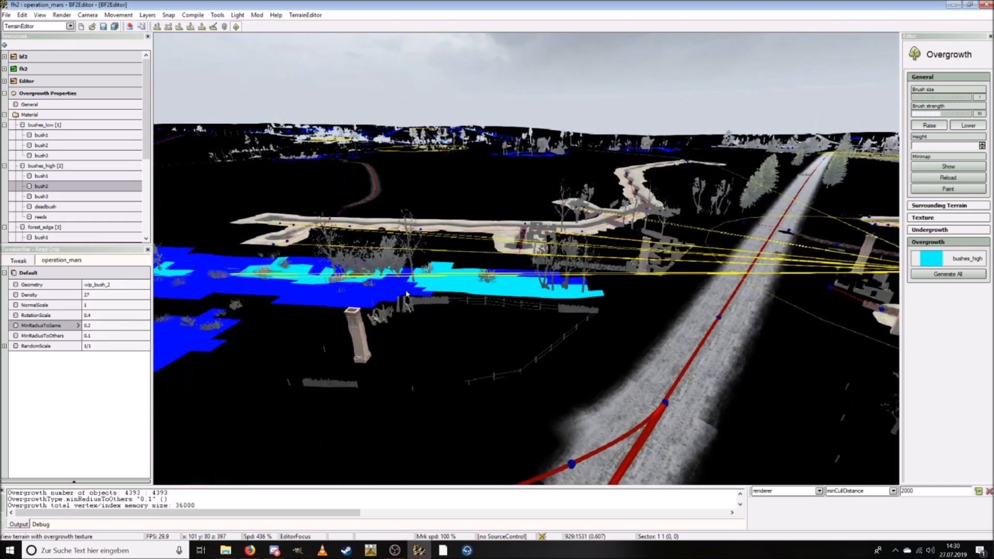
pyautogui.press('s')
pyautogui.moveTo(424, 332); pyautogui.dragTo(297, 285, button='right')
pyautogui.press('w')
pyautogui.press('s')
pyautogui.press('a')
pyautogui.press('w')
pyautogui.press('w')
# Step: Switch the terrain display to Grid With Texture Mode and look over the hedge and the distant terrain
pyautogui.click(58, 16)
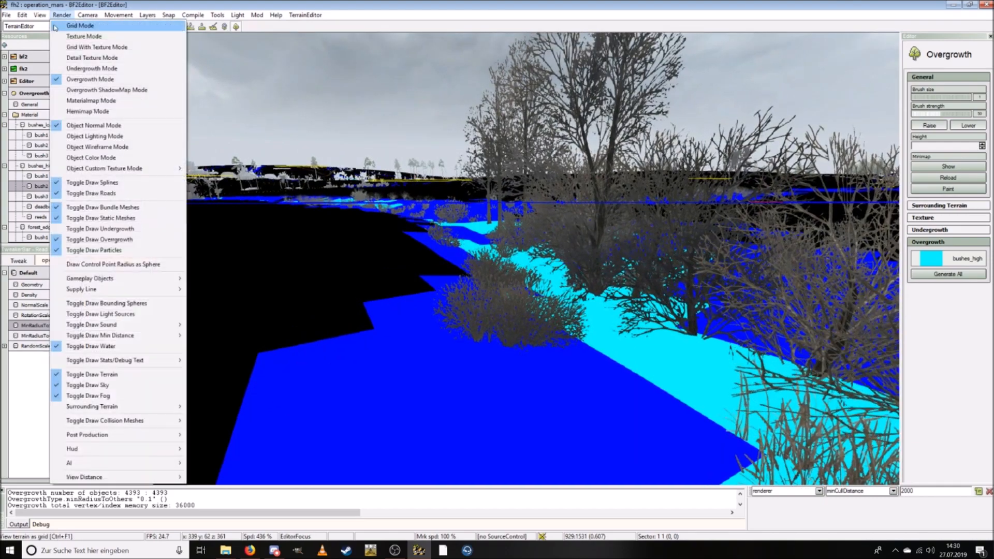
pyautogui.click(74, 50)
pyautogui.press('w')
pyautogui.moveTo(290, 207); pyautogui.dragTo(368, 288, button='right')
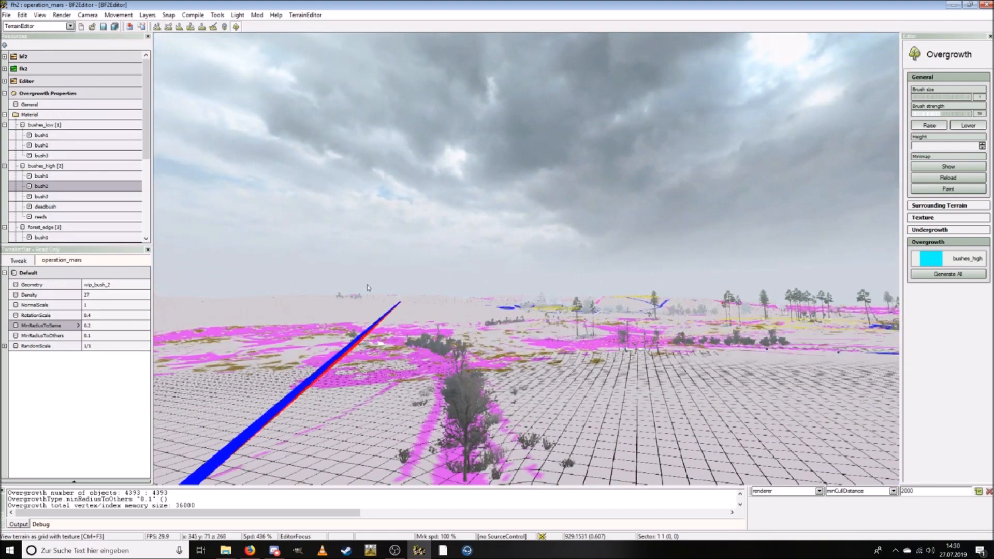
# Step: Select the forest_edge material and switch the terrain display to Hemimap Mode, viewing the map from high above
pyautogui.click(40, 228)
pyautogui.moveTo(258, 137); pyautogui.dragTo(291, 129, button='right')
pyautogui.press('w')
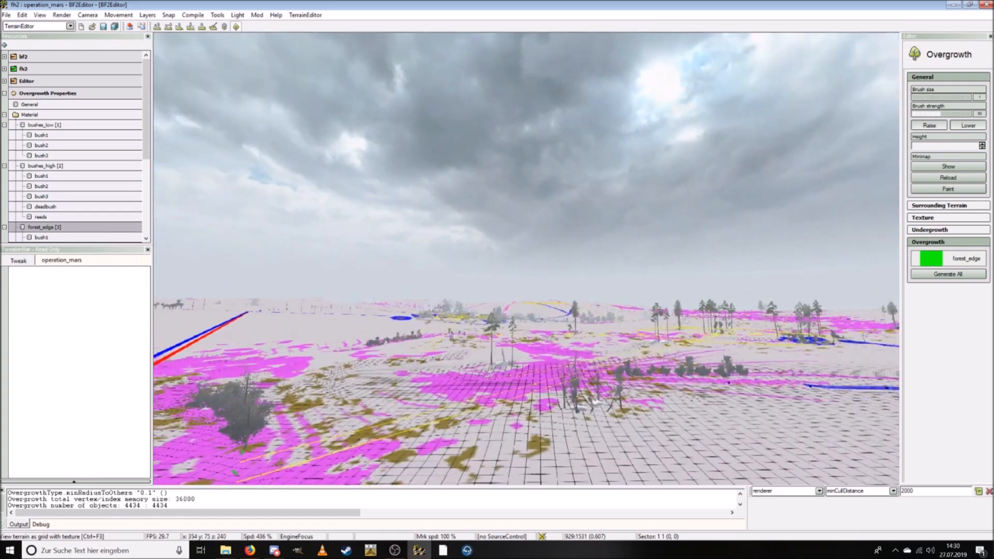
pyautogui.click(61, 15)
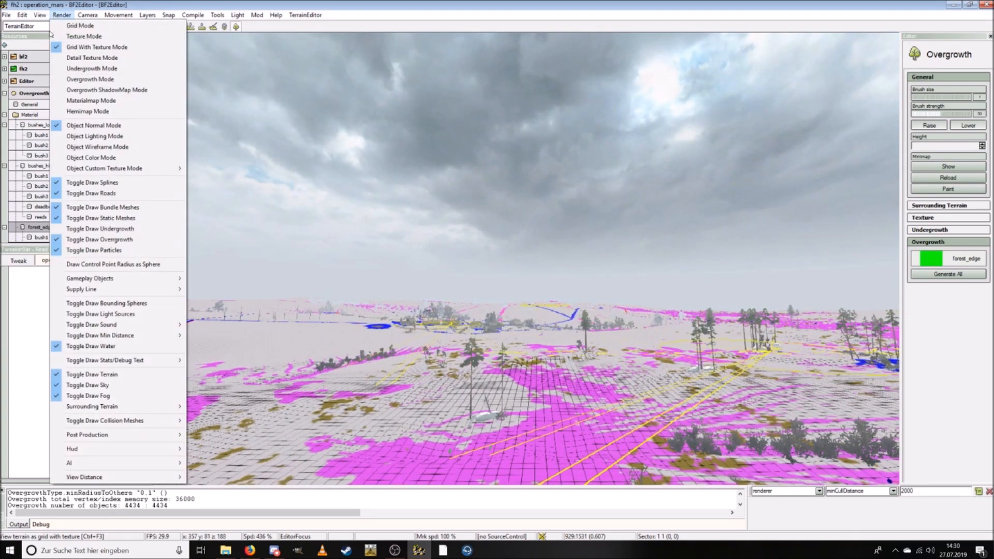
pyautogui.click(68, 115)
pyautogui.press('w')
pyautogui.moveTo(393, 119); pyautogui.dragTo(477, 299, button='right')
pyautogui.scroll(4, 466, 259)
pyautogui.press('s')
pyautogui.scroll(1, 509, 315)
pyautogui.press('s')
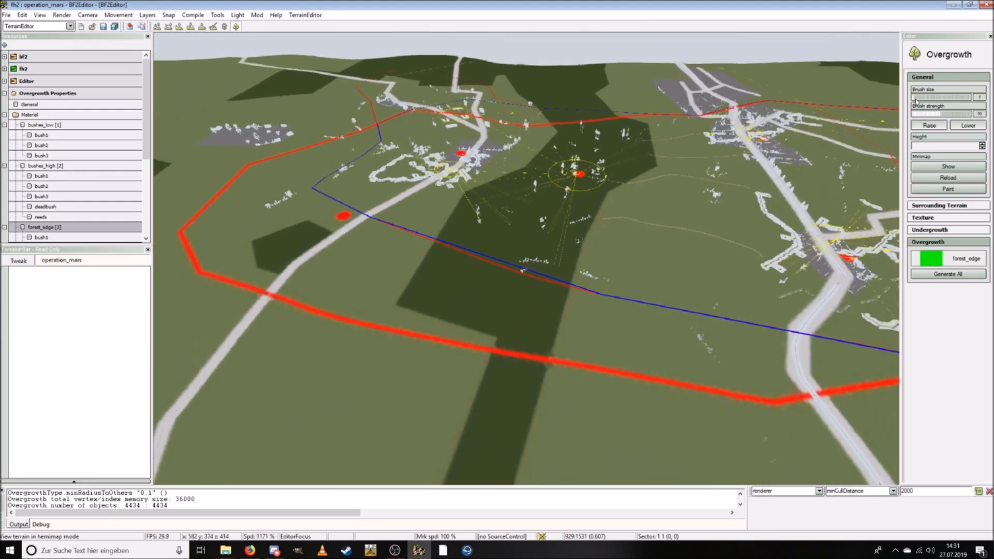
# Step: Examine the dark forest areas on the hemimap from the narrow strip outside the red boundary to the large forest crossed by the road
pyautogui.press('s')
pyautogui.moveTo(491, 325); pyautogui.dragTo(477, 325, button='right')
pyautogui.press('w')
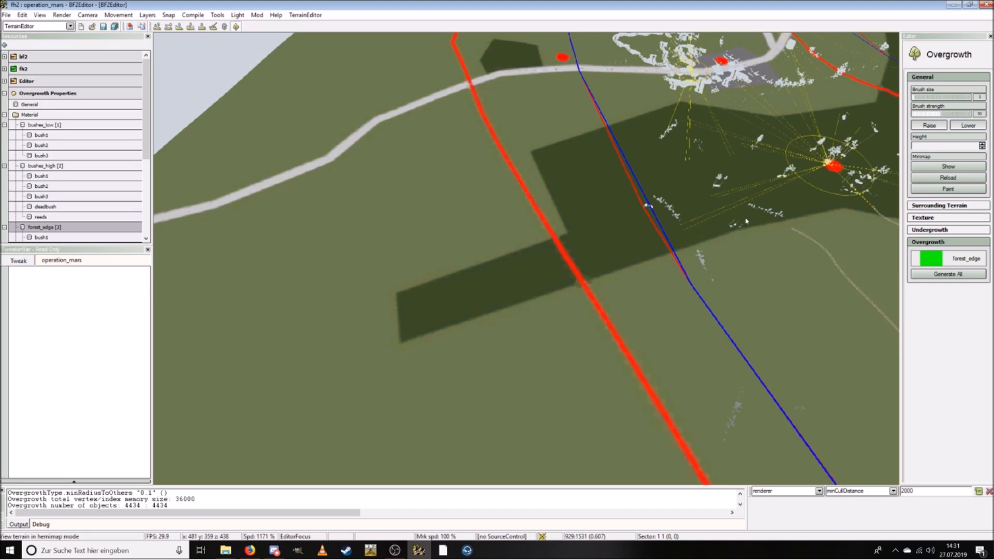
pyautogui.press('d')
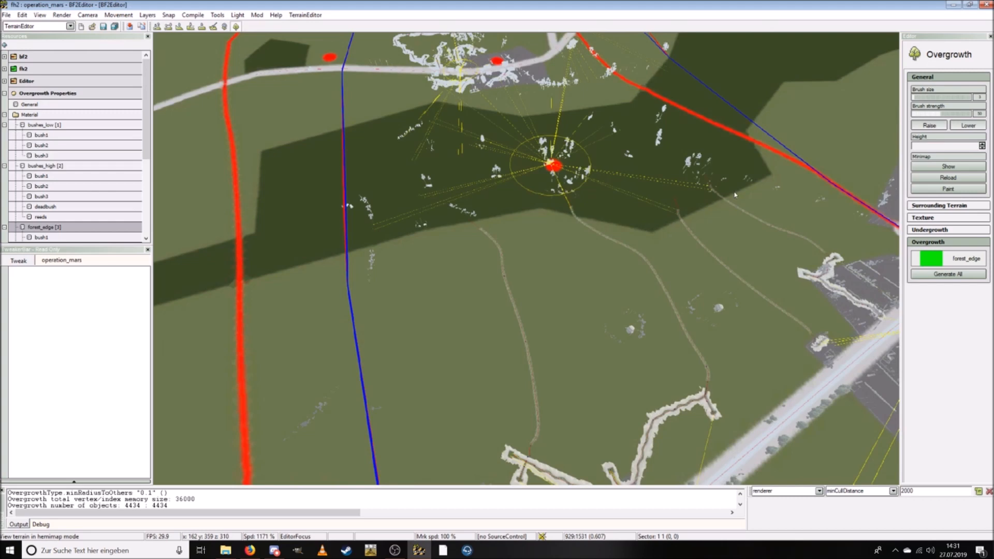
pyautogui.press('d')
pyautogui.moveTo(742, 133); pyautogui.dragTo(443, 225, button='right')
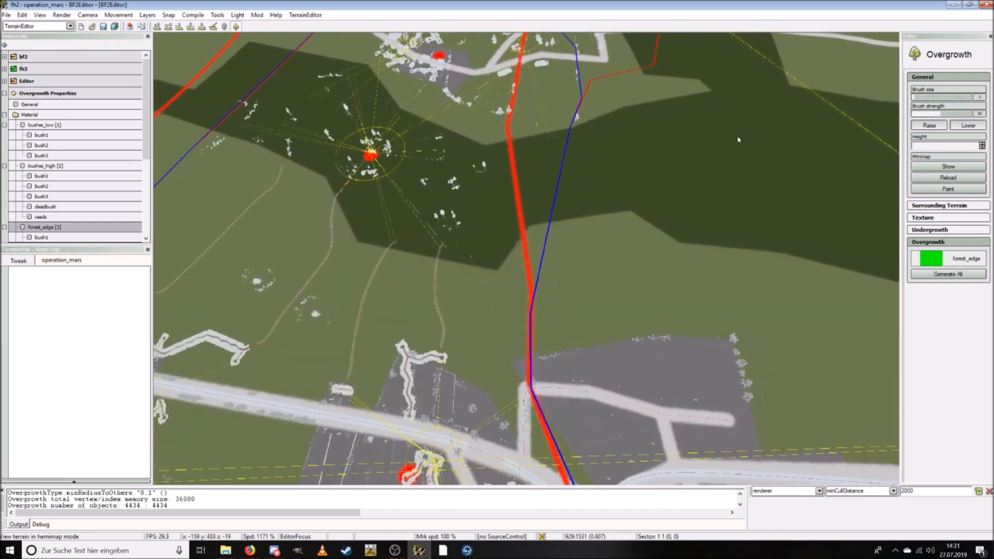
pyautogui.press('d')
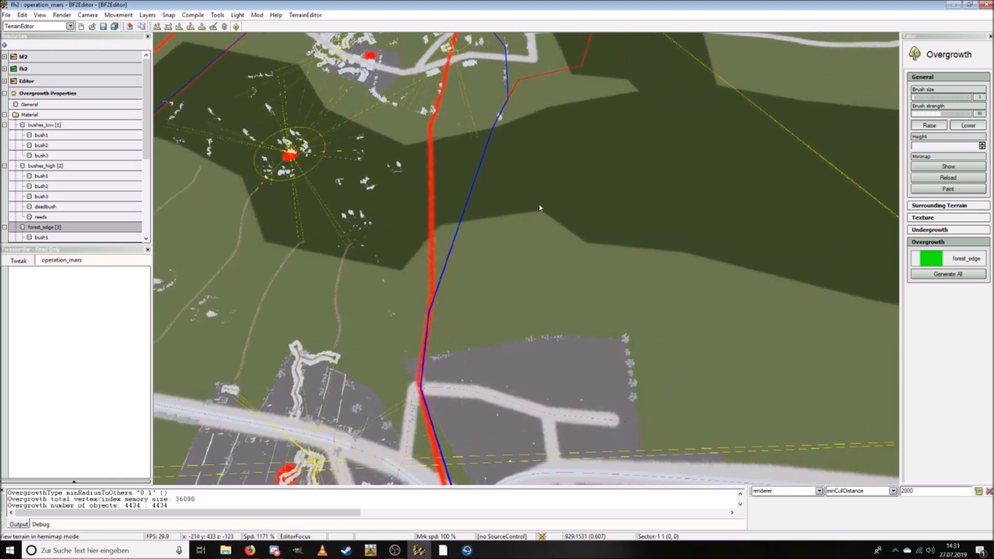
pyautogui.press('d')
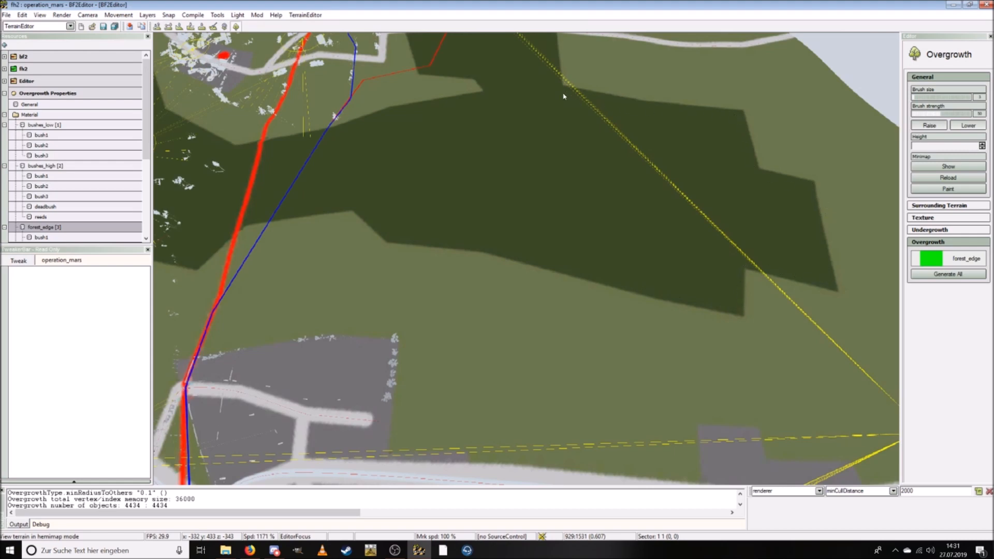
pyautogui.press('s')
pyautogui.moveTo(595, 129); pyautogui.dragTo(670, 179, button='right')
pyautogui.press('w')
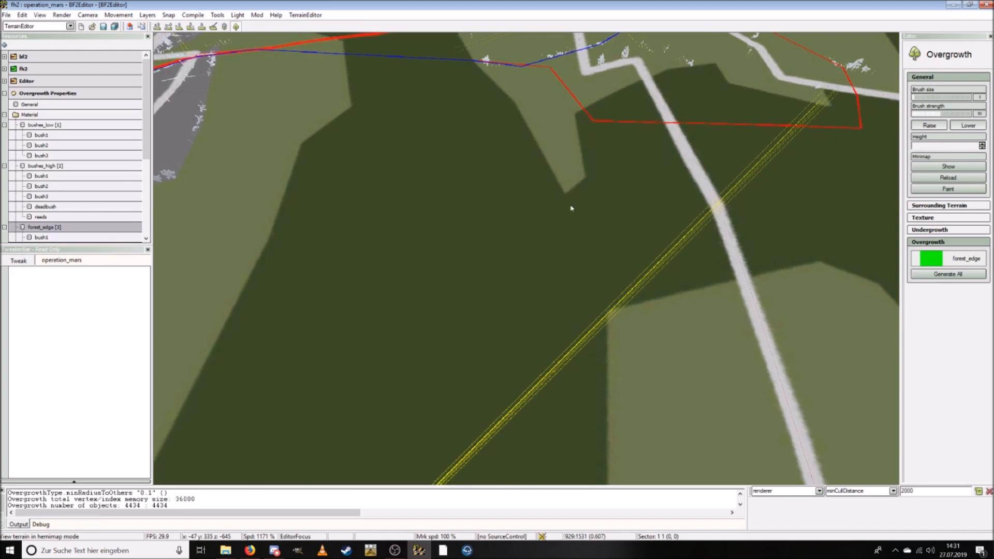
# Step: Follow the large forest's outline back past the villages to the small forest patch beside the road inside the red boundary
pyautogui.press('w')
pyautogui.moveTo(481, 91); pyautogui.dragTo(401, 75, button='right')
pyautogui.moveTo(651, 243); pyautogui.dragTo(615, 233, button='right')
pyautogui.press('s')
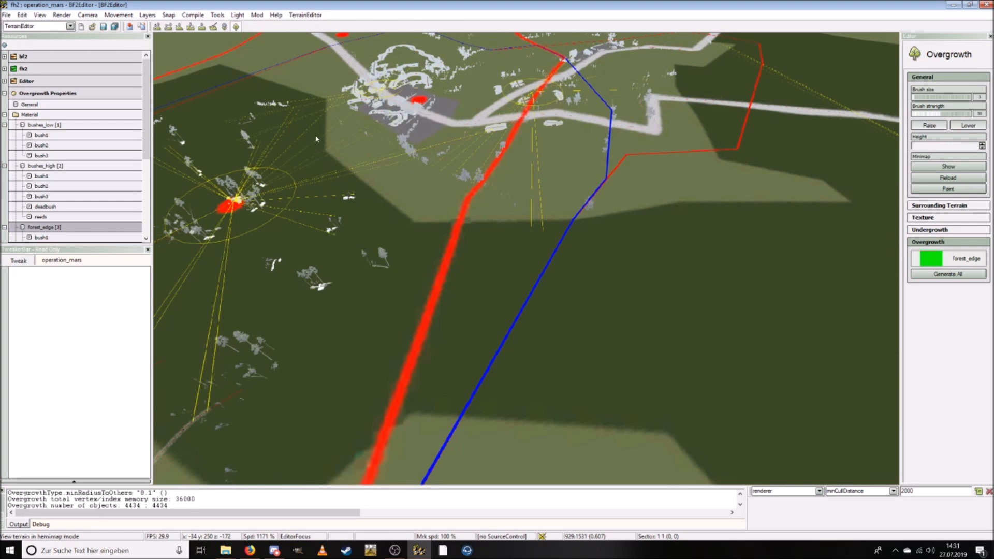
pyautogui.moveTo(222, 77); pyautogui.dragTo(414, 179, button='right')
pyautogui.press('w')
pyautogui.press('s')
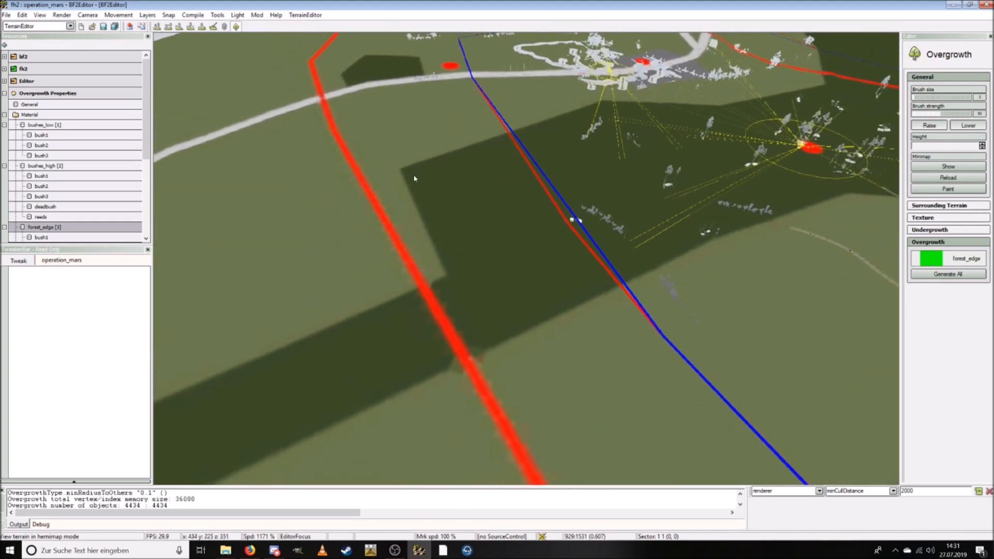
pyautogui.press('s')
pyautogui.moveTo(562, 189); pyautogui.dragTo(457, 262, button='right')
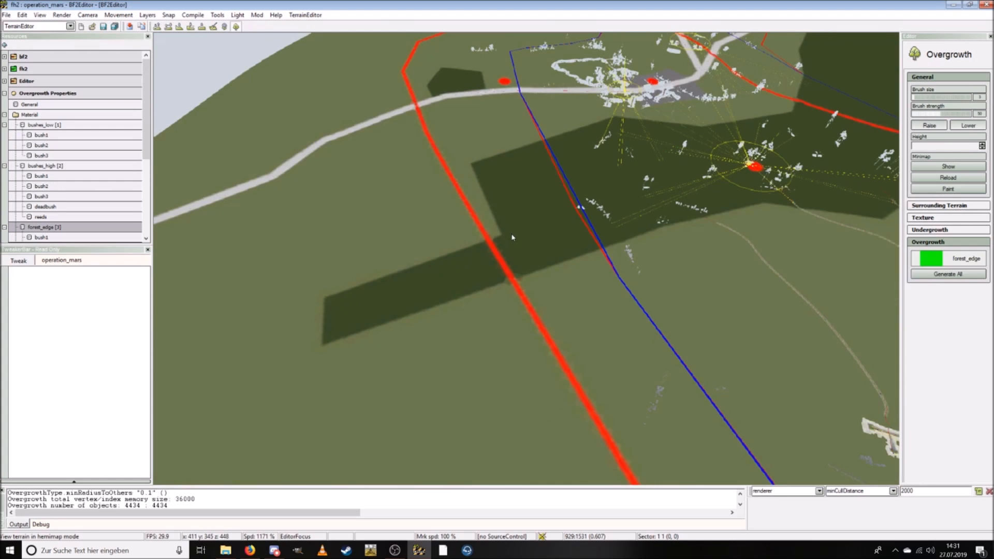
pyautogui.press('w')
pyautogui.moveTo(352, 312); pyautogui.dragTo(392, 317, button='right')
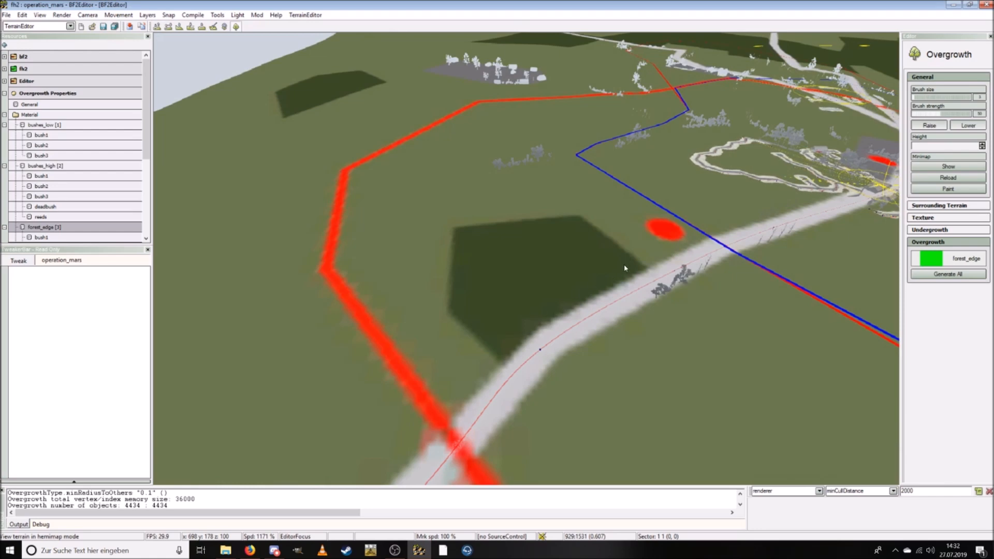
# Step: Examine the outlying forest patches beyond the red boundary and the forests around the forking roads, ending with a wide overview
pyautogui.moveTo(469, 239); pyautogui.dragTo(562, 268, button='right')
pyautogui.press('w')
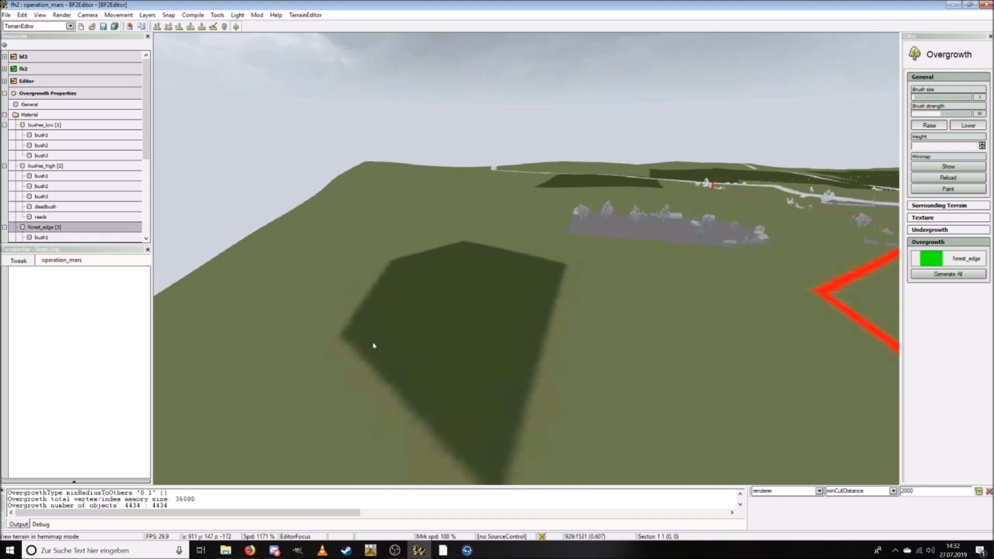
pyautogui.moveTo(526, 266); pyautogui.dragTo(573, 305, button='right')
pyautogui.press('w')
pyautogui.scroll(-4, 574, 304)
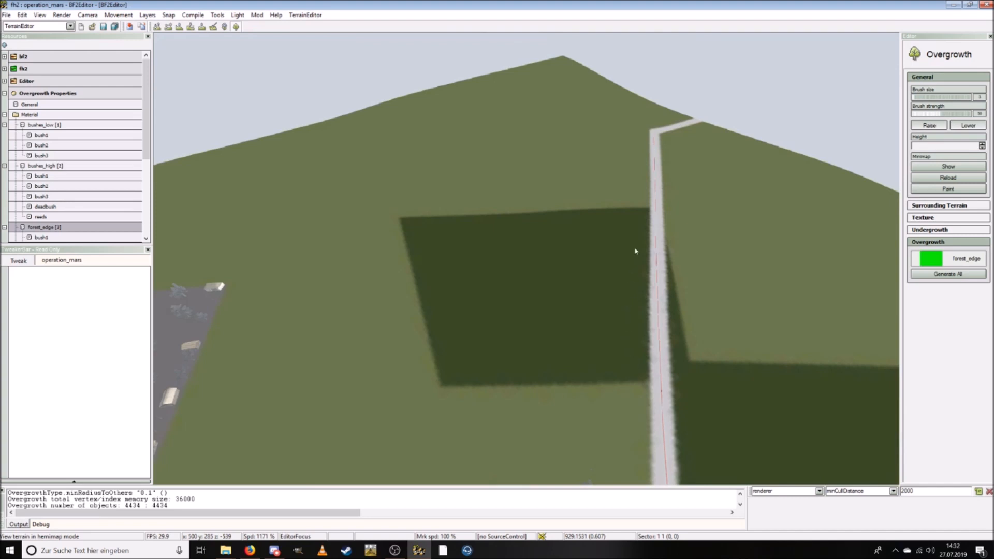
pyautogui.press('s')
pyautogui.moveTo(637, 213); pyautogui.dragTo(603, 305, button='right')
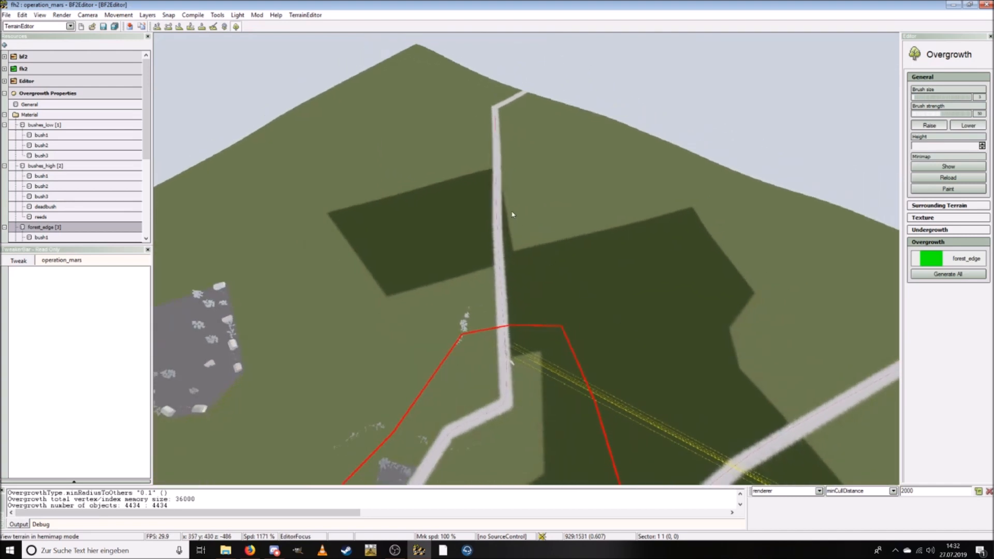
pyautogui.press('s')
pyautogui.moveTo(563, 472); pyautogui.dragTo(554, 372, button='right')
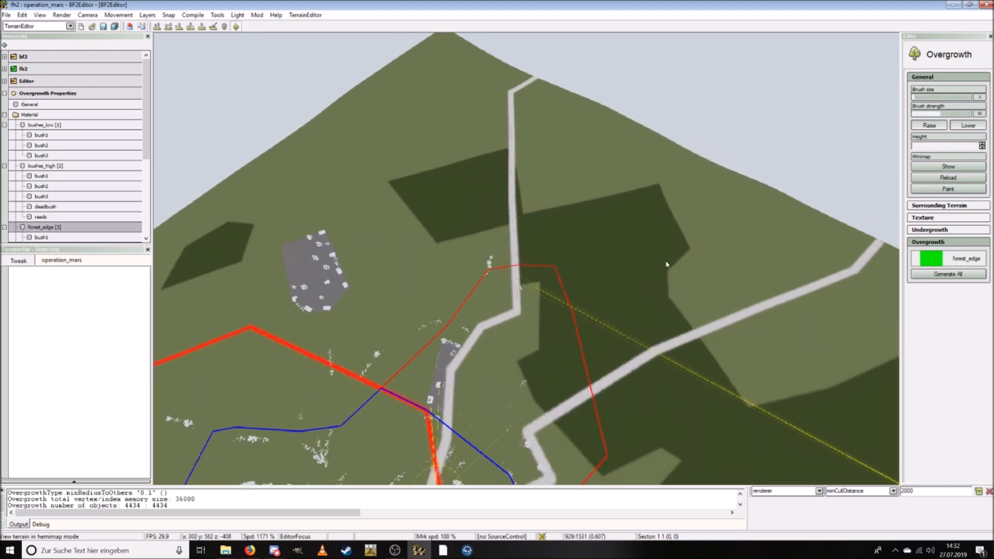
pyautogui.press('s')
pyautogui.moveTo(531, 224); pyautogui.dragTo(542, 302, button='right')
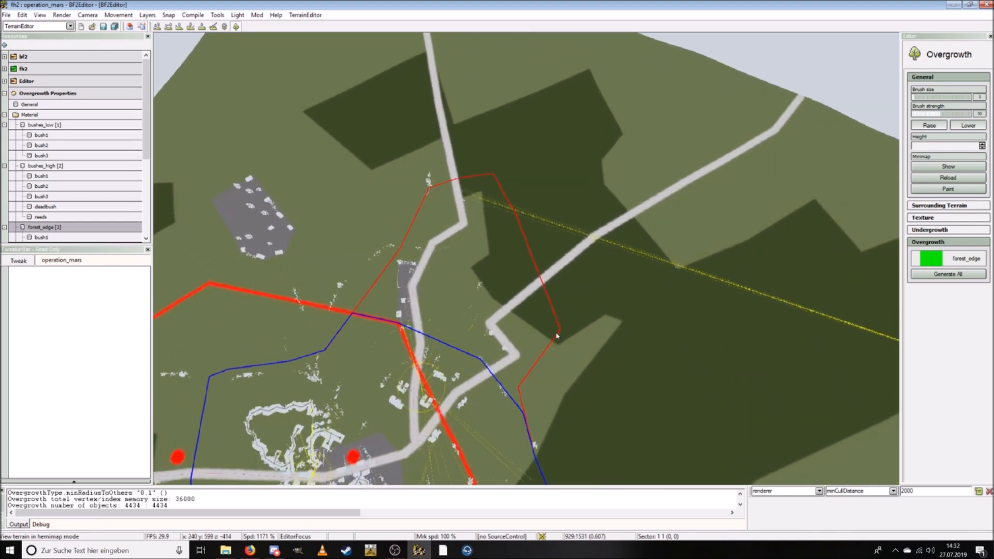
pyautogui.press('s')
pyautogui.moveTo(576, 422); pyautogui.dragTo(581, 394, button='right')
pyautogui.press('w')
pyautogui.press('s')
# Step: Switch to Overgrowth Mode to check the painted green forest_edge outlines, and return to Hemimap Mode
pyautogui.click(62, 15)
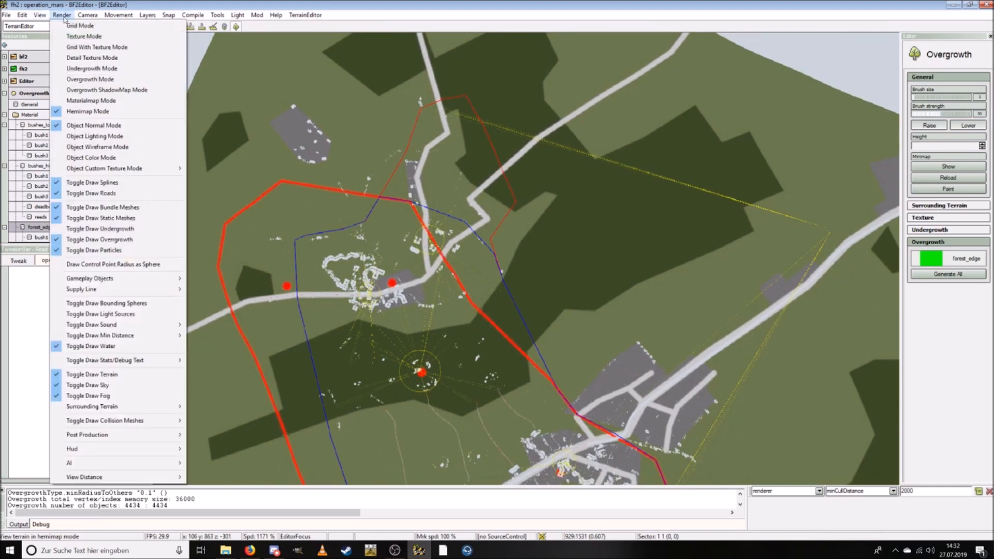
pyautogui.click(95, 79)
pyautogui.moveTo(539, 243); pyautogui.dragTo(632, 237, button='right')
pyautogui.press('w')
pyautogui.press('w')
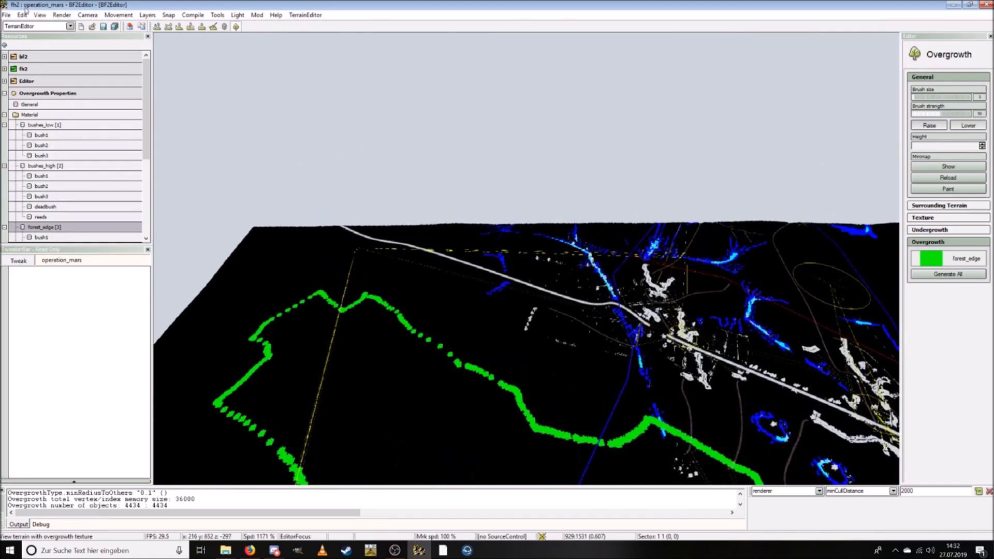
pyautogui.click(62, 14)
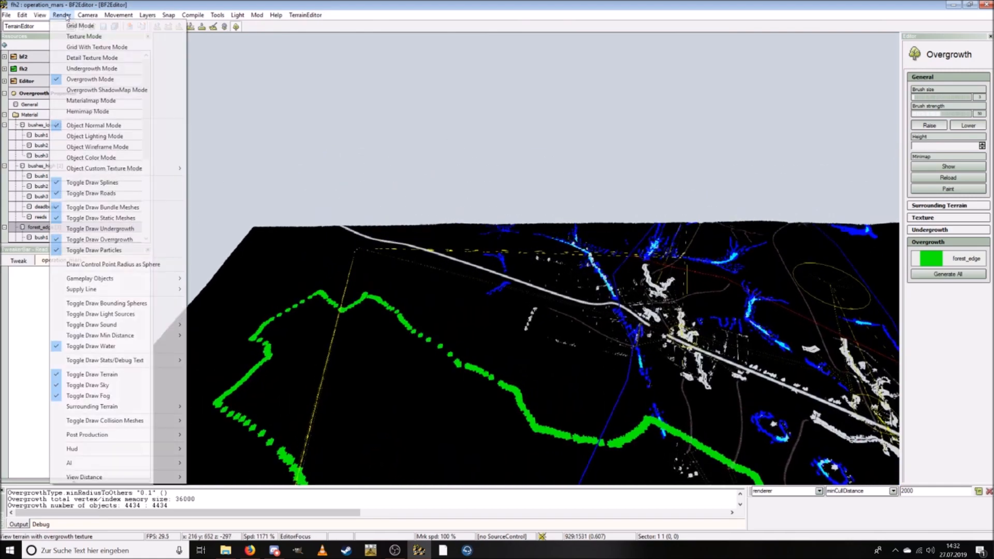
pyautogui.click(93, 113)
# Step: Examine the isolated forest patches near the map border and the forests crossed by the red and blue boundary lines
pyautogui.press('w')
pyautogui.moveTo(518, 259); pyautogui.dragTo(579, 270, button='right')
pyautogui.moveTo(523, 311); pyautogui.dragTo(565, 368, button='right')
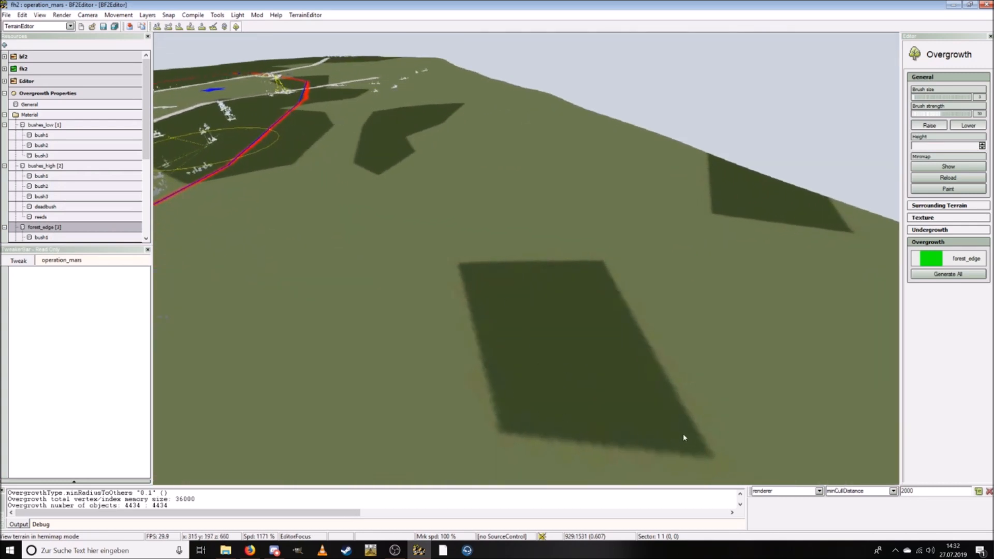
pyautogui.press('d')
pyautogui.moveTo(489, 283); pyautogui.dragTo(571, 207, button='right')
pyautogui.press('w')
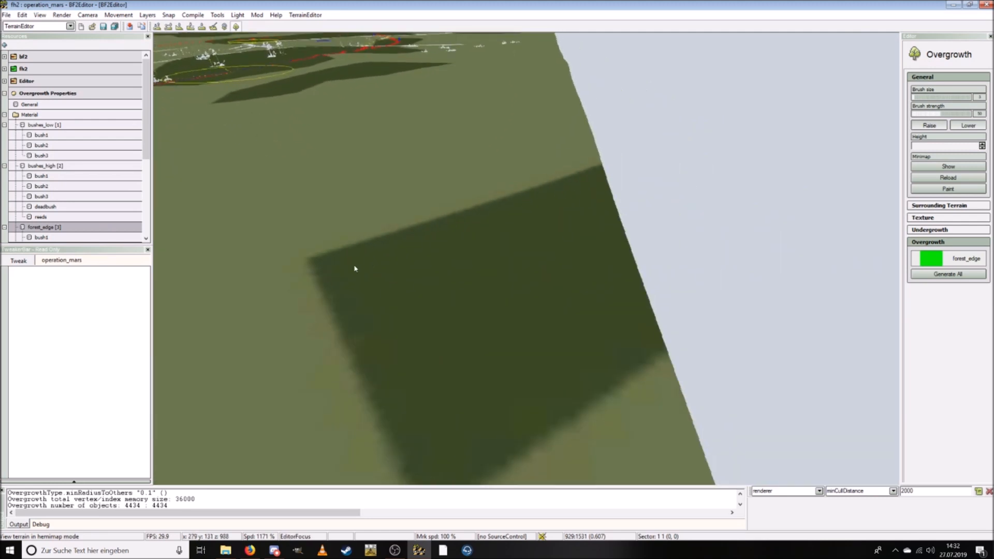
pyautogui.press('s')
pyautogui.moveTo(567, 211); pyautogui.dragTo(623, 301, button='right')
pyautogui.press('w')
pyautogui.press('s')
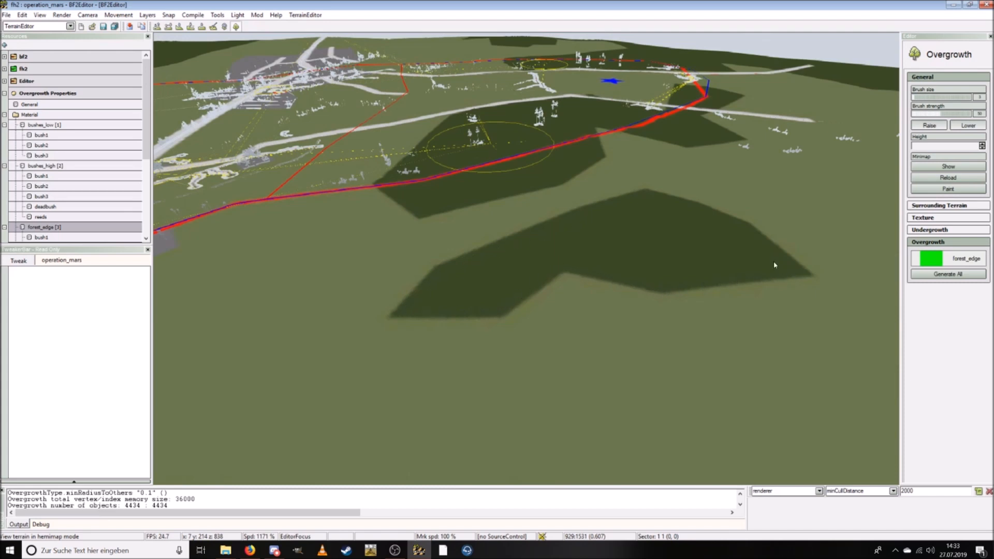
pyautogui.moveTo(577, 223); pyautogui.dragTo(536, 339, button='right')
pyautogui.press('w')
pyautogui.press('w')
pyautogui.press('s')
pyautogui.press('w')
pyautogui.press('s')
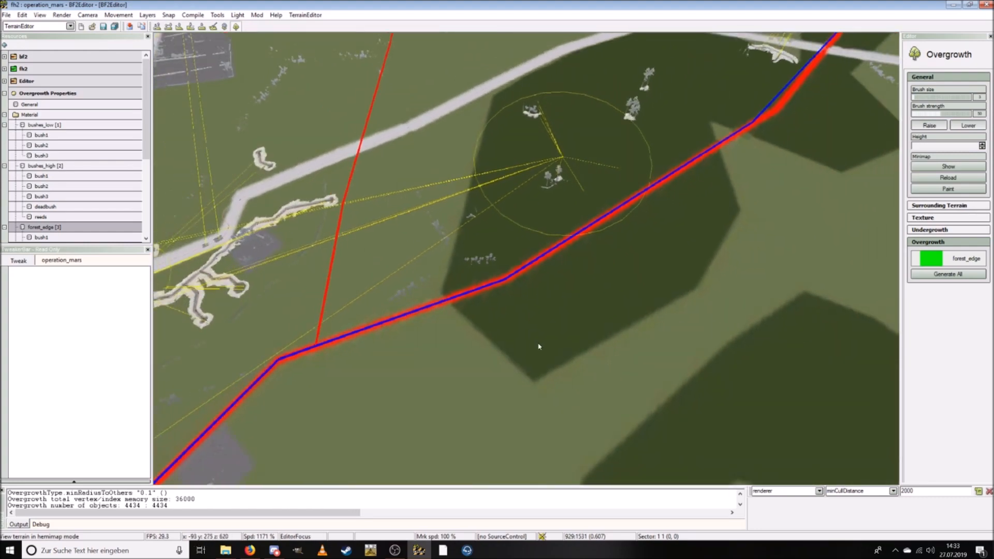
# Step: Compare the boundary forests in Overgrowth Mode and Grid With Texture Mode, and return to Hemimap Mode
pyautogui.click(40, 15)
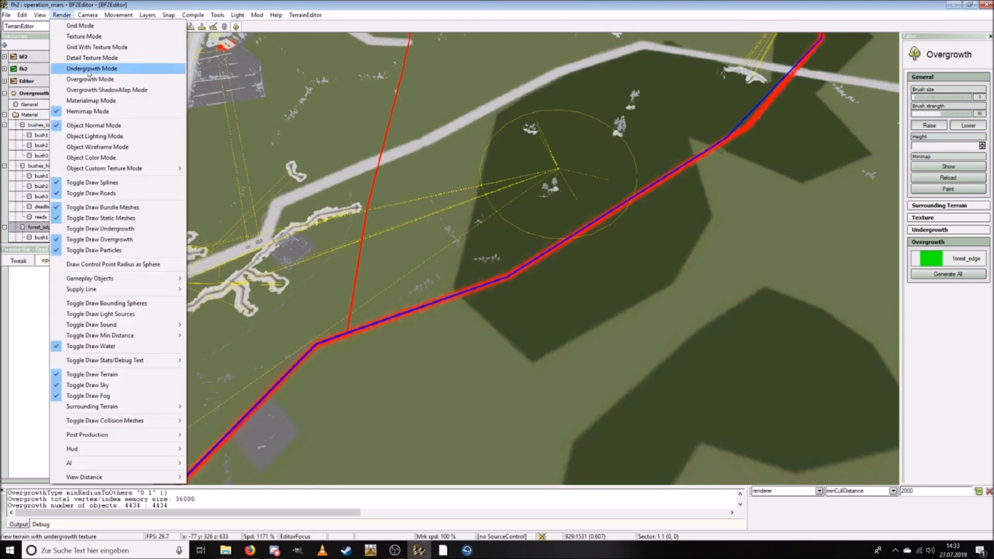
pyautogui.click(90, 79)
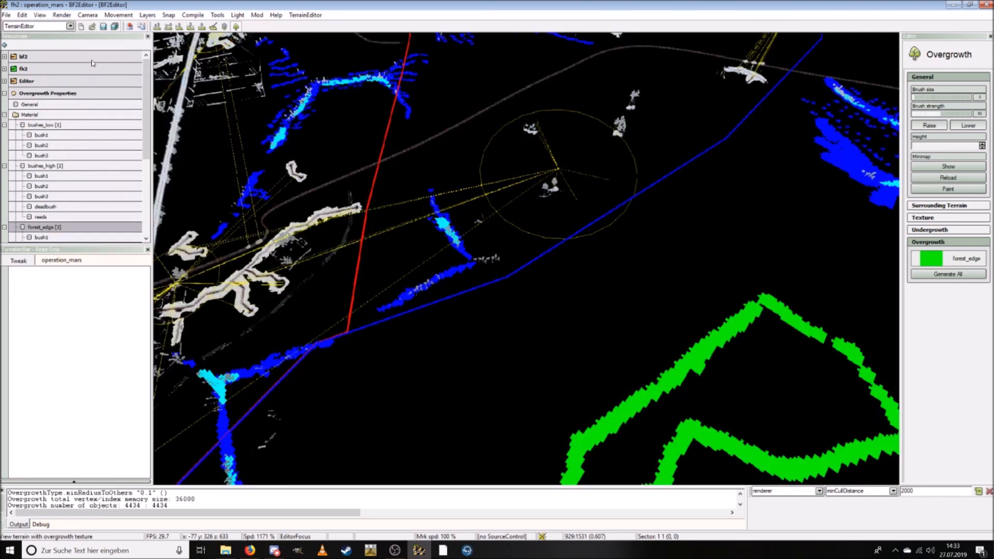
pyautogui.click(62, 15)
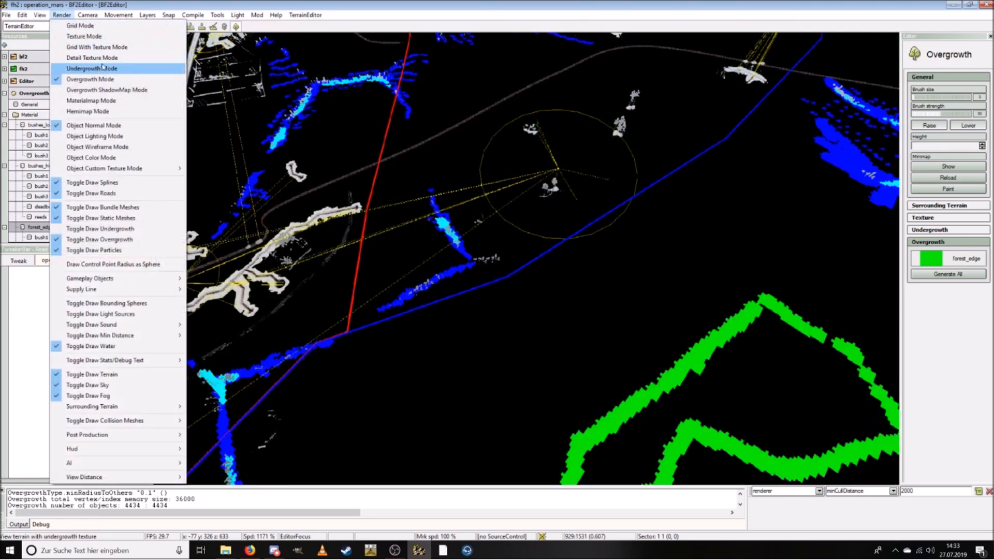
pyautogui.click(88, 46)
pyautogui.click(62, 15)
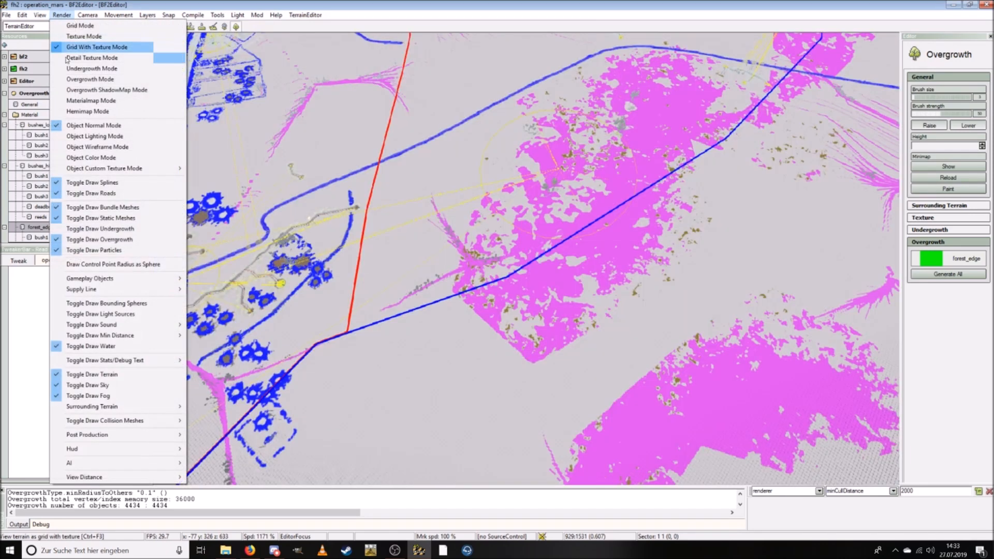
pyautogui.click(88, 110)
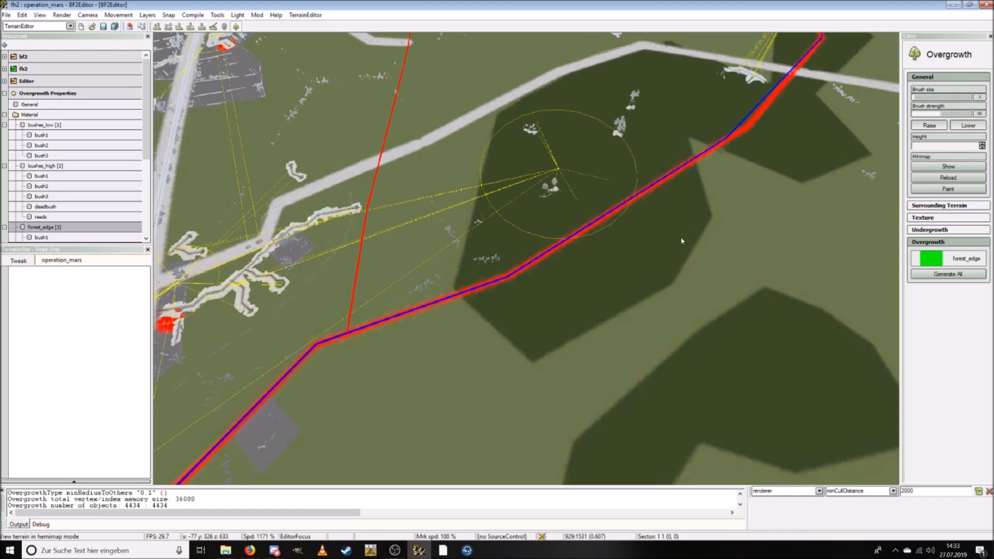
# Step: Examine the forest outlines around the blue star base and in the adjoining map corner on the hemimap
pyautogui.moveTo(585, 332)
pyautogui.mouseDown(button='right')
pyautogui.moveTo(590, 259)
pyautogui.moveTo(621, 196)
pyautogui.moveTo(714, 186)
pyautogui.moveTo(581, 335)
pyautogui.mouseUp(button='right')
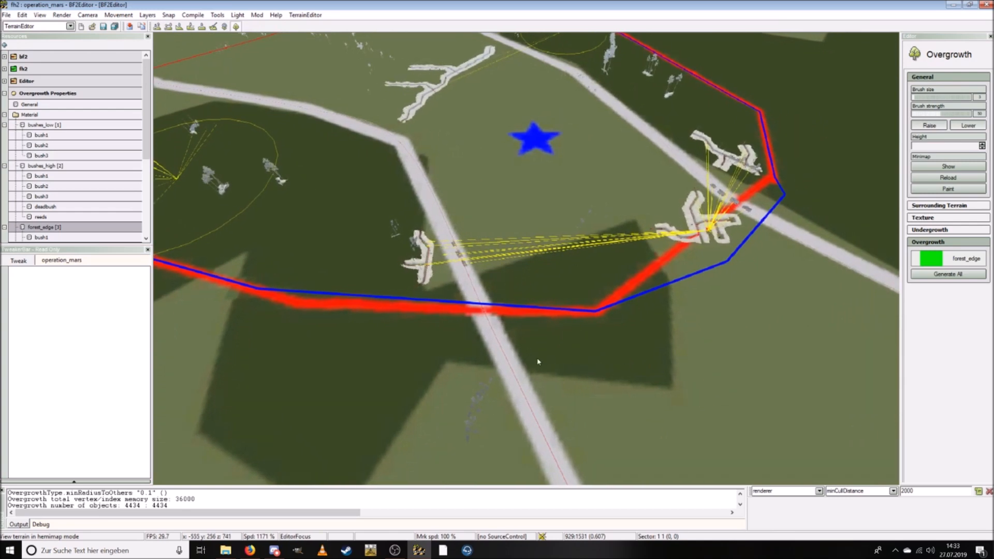
pyautogui.press('s')
pyautogui.moveTo(613, 322); pyautogui.dragTo(675, 313, button='right')
pyautogui.press('a')
pyautogui.press('w')
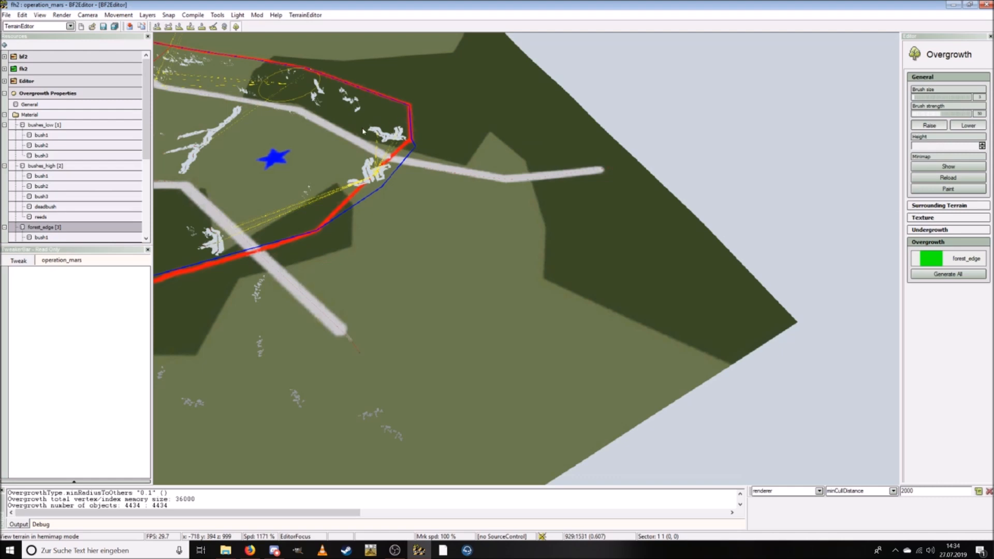
pyautogui.hotkey('ctrl', 'w')
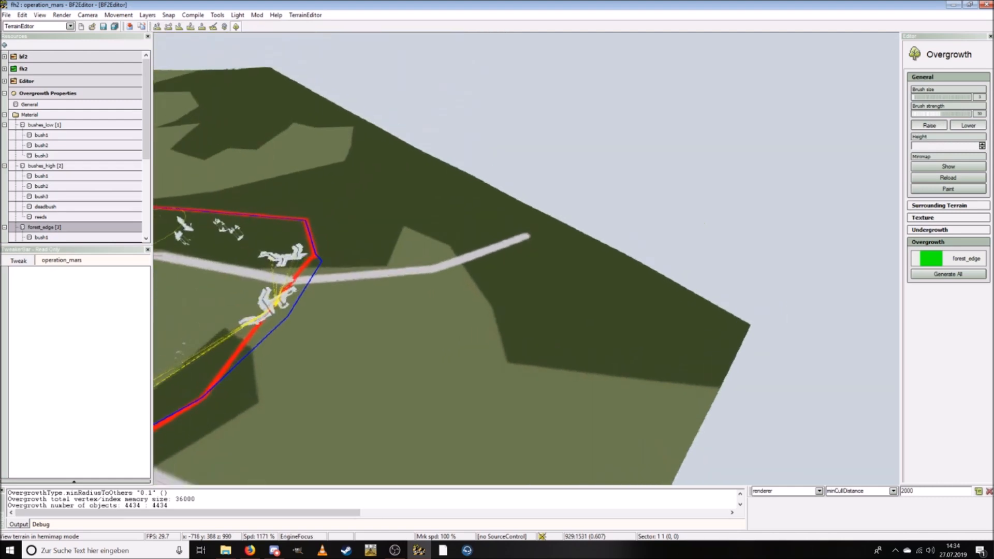
pyautogui.hotkey('ctrl', 's')
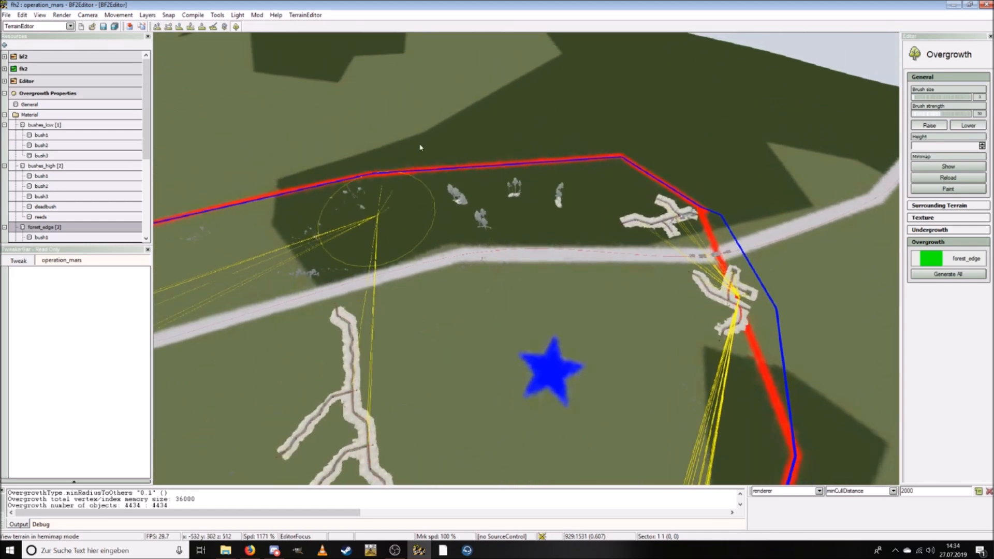
pyautogui.hotkey('ctrl', 's')
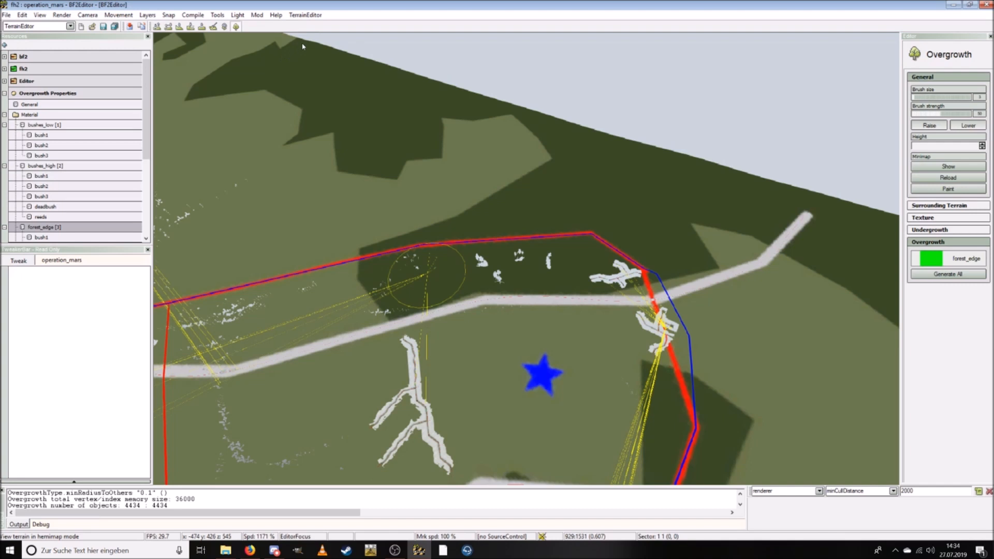
# Step: Examine the forest areas along the outer map edge and beside the road on the hemimap
pyautogui.hotkey('ctrl', 'w')
pyautogui.scroll(2, 466, 253)
pyautogui.hotkey('ctrl', 'w')
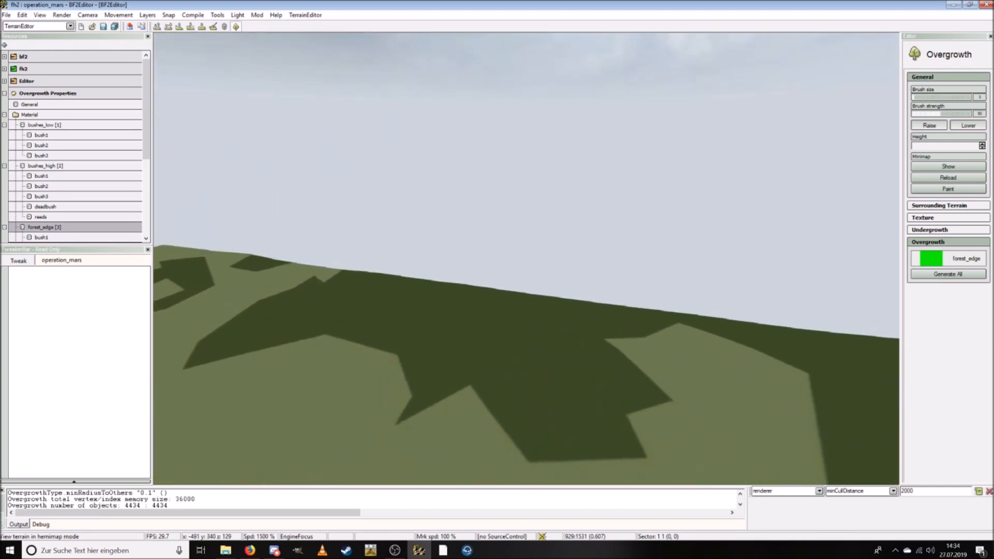
pyautogui.hotkey('ctrl', 'w')
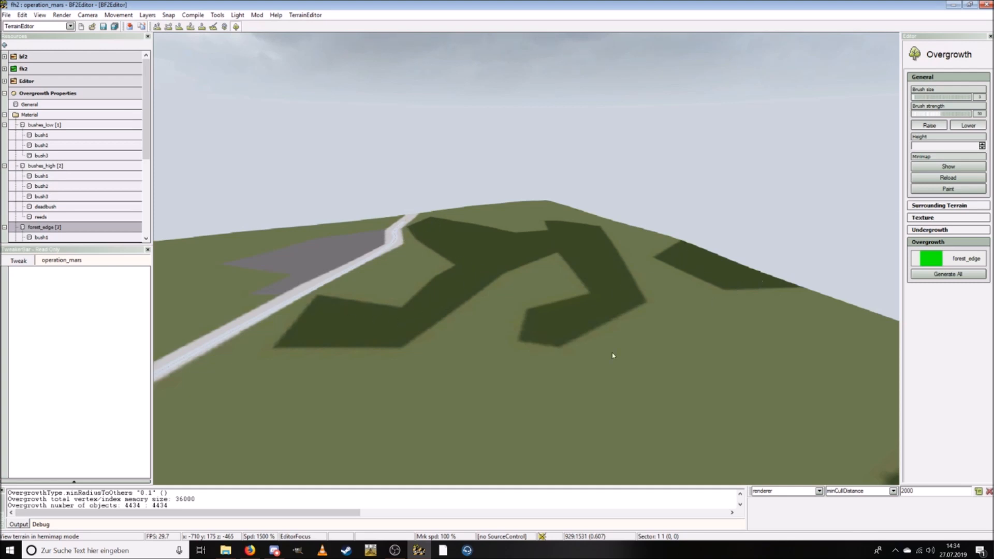
pyautogui.hotkey('ctrl', 's')
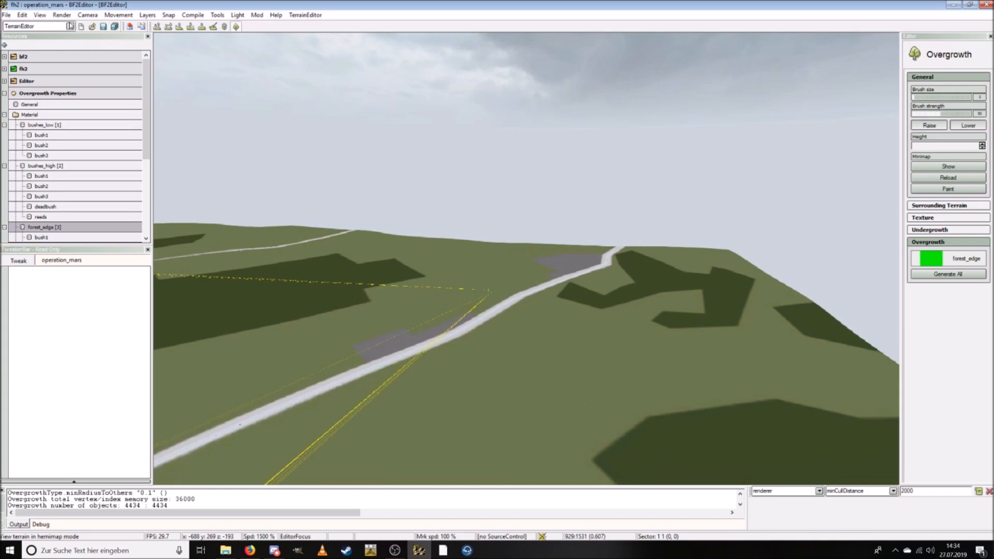
# Step: Switch to Overgrowth Mode and fill the outlined isolated forest patch near the map border with solid forest_edge overgrowth
pyautogui.click(62, 15)
pyautogui.click(81, 80)
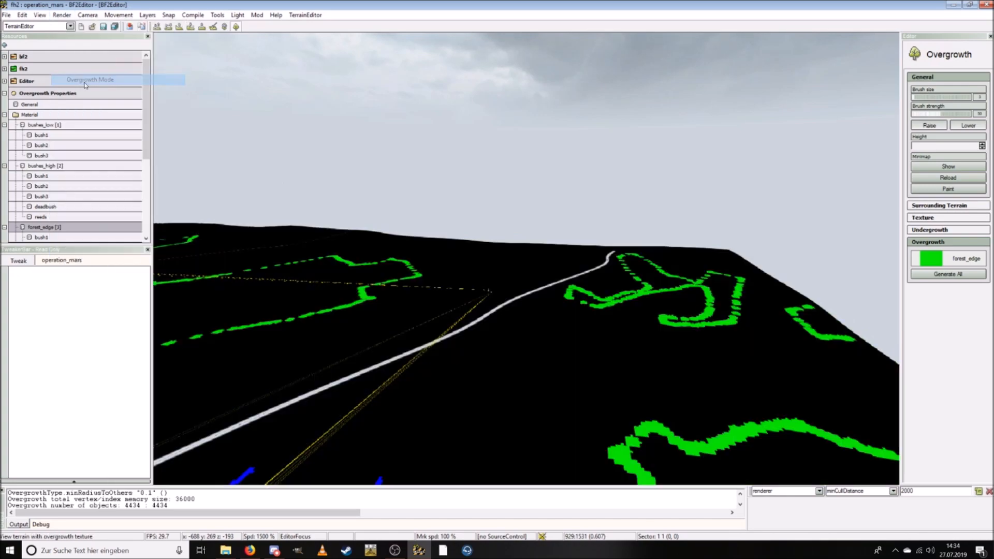
pyautogui.hotkey('ctrl', 's')
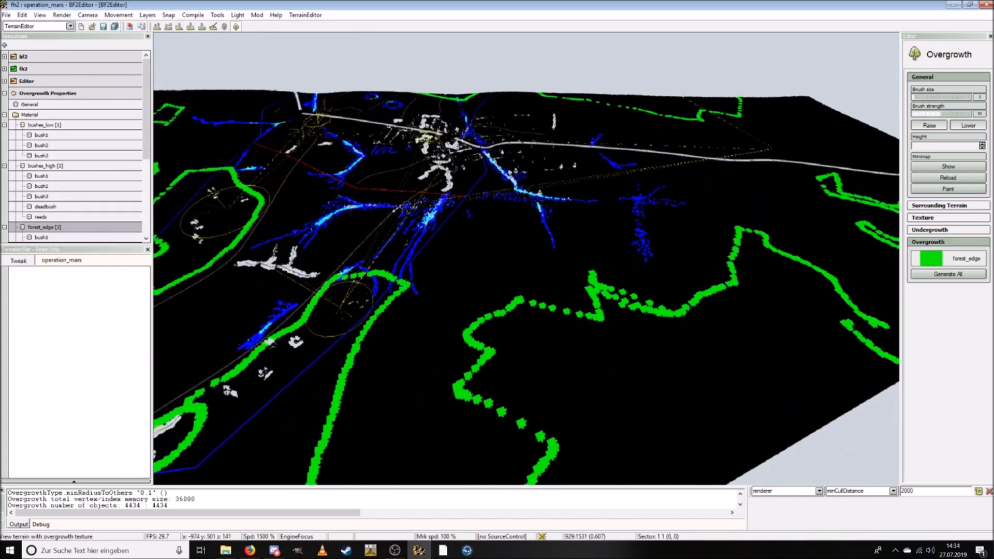
pyautogui.hotkey('ctrl', 'w')
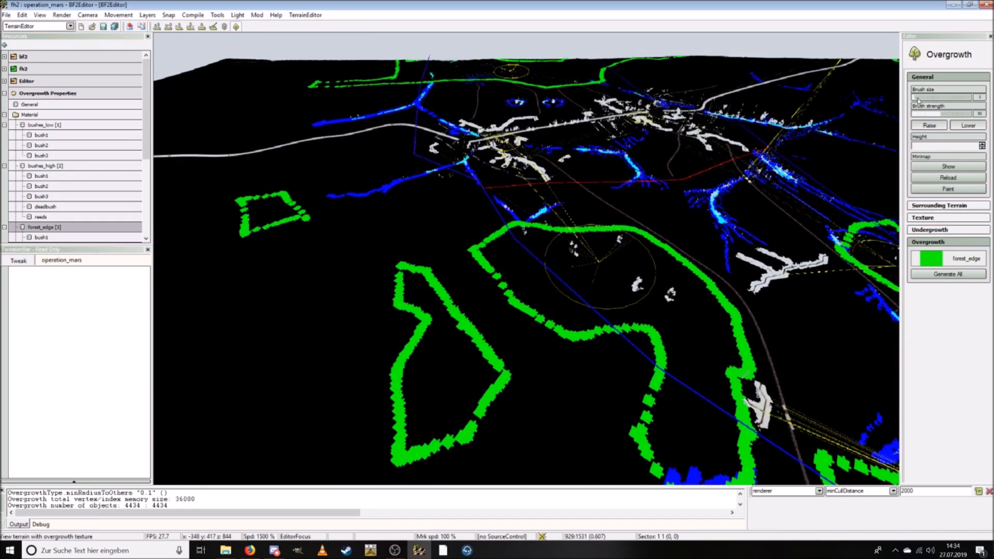
pyautogui.hotkey('ctrl', 'w')
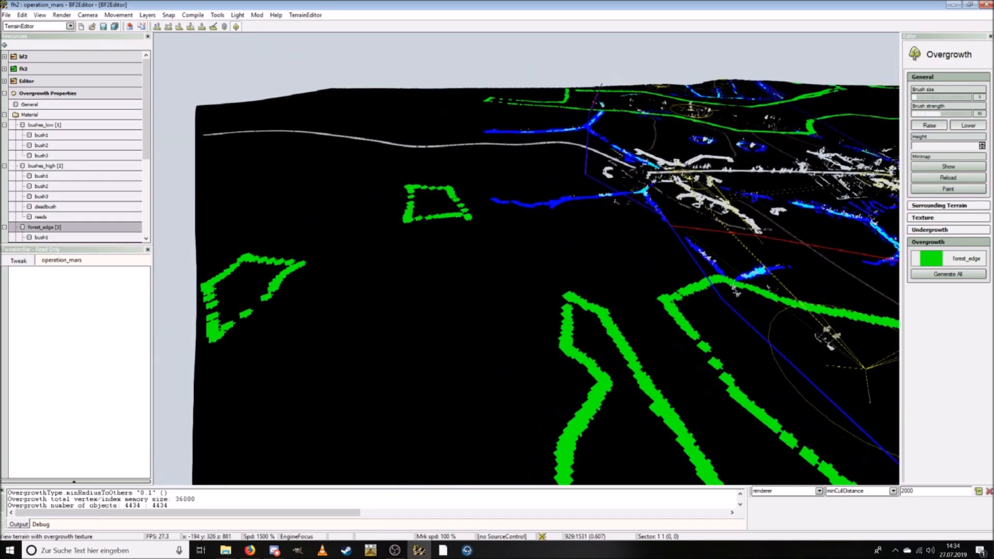
pyautogui.moveTo(269, 247)
pyautogui.mouseDown()
pyautogui.moveTo(251, 288)
pyautogui.moveTo(295, 347)
pyautogui.moveTo(339, 275)
pyautogui.moveTo(360, 185)
pyautogui.moveTo(282, 190)
pyautogui.moveTo(333, 233)
pyautogui.mouseUp()
pyautogui.hotkey('ctrl', 'w')
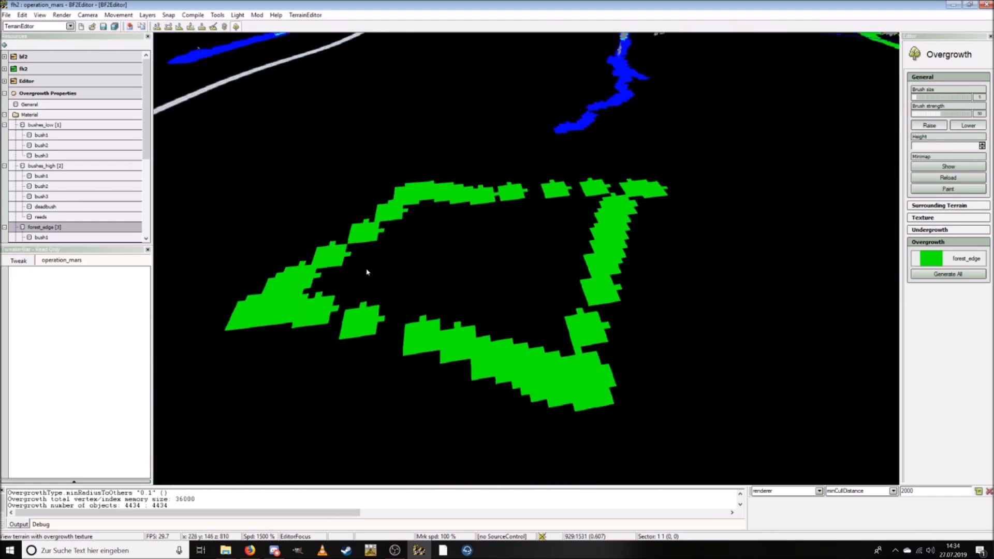
pyautogui.moveTo(411, 242)
pyautogui.mouseDown()
pyautogui.moveTo(371, 270)
pyautogui.moveTo(365, 254)
pyautogui.moveTo(415, 222)
pyautogui.moveTo(515, 218)
pyautogui.moveTo(586, 229)
pyautogui.moveTo(561, 335)
pyautogui.moveTo(362, 304)
pyautogui.moveTo(489, 225)
pyautogui.moveTo(490, 268)
pyautogui.moveTo(521, 284)
pyautogui.mouseUp()
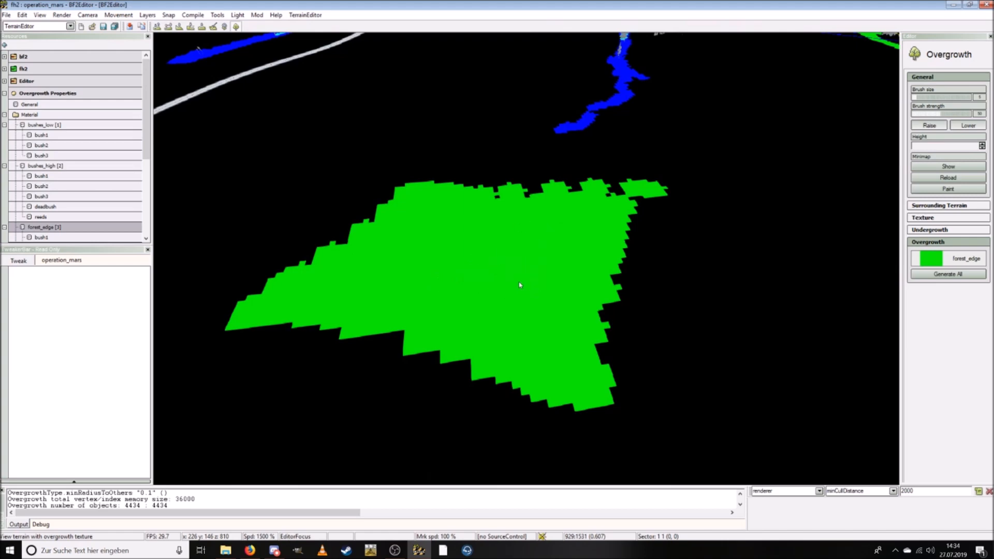
# Step: Fill the interior of the long narrow forest outside the red and blue boundary lines with forest_edge overgrowth
pyautogui.hotkey('ctrl', 's')
pyautogui.hotkey('ctrl', 'w')
pyautogui.hotkey('ctrl', 'w')
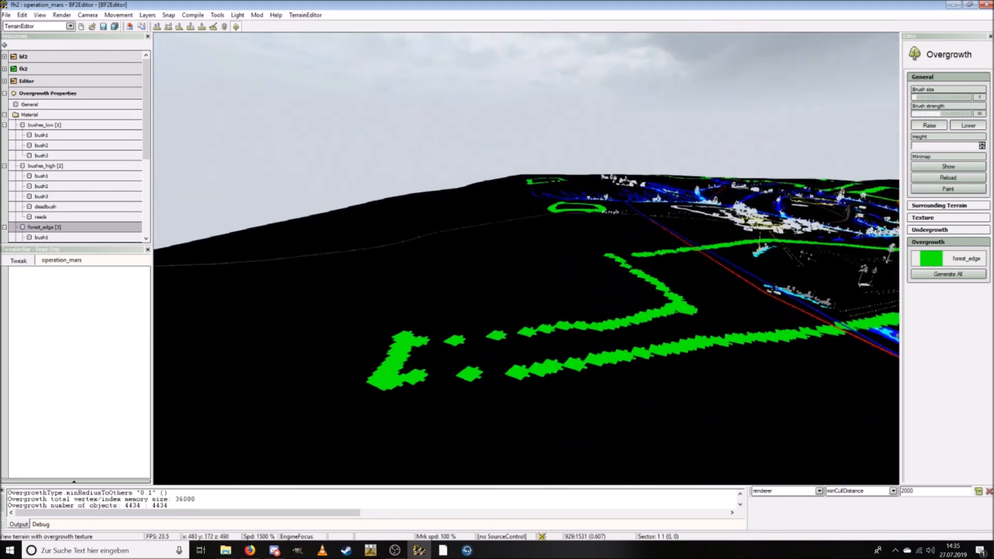
pyautogui.hotkey('ctrl', 's')
pyautogui.moveTo(323, 250)
pyautogui.mouseDown()
pyautogui.moveTo(486, 249)
pyautogui.moveTo(456, 316)
pyautogui.moveTo(608, 293)
pyautogui.moveTo(585, 262)
pyautogui.moveTo(771, 276)
pyautogui.mouseUp()
pyautogui.hotkey('ctrl', 's')
pyautogui.moveTo(435, 272)
pyautogui.mouseDown()
pyautogui.moveTo(337, 288)
pyautogui.moveTo(404, 261)
pyautogui.moveTo(311, 286)
pyautogui.moveTo(497, 270)
pyautogui.moveTo(447, 263)
pyautogui.moveTo(554, 296)
pyautogui.moveTo(586, 294)
pyautogui.mouseUp()
pyautogui.press('d')
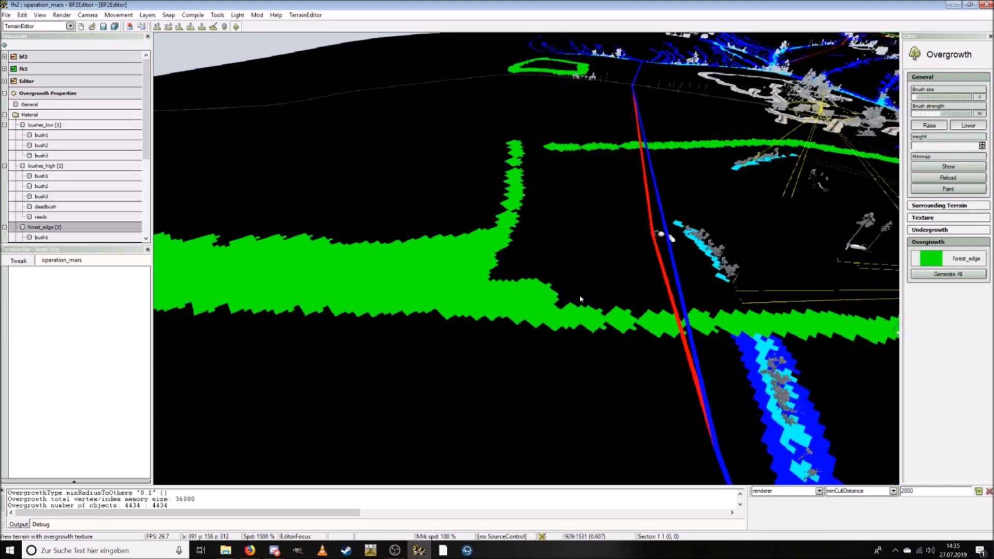
# Step: Extend the forest_edge fill across the red and blue boundary lines and along the forest's far outline
pyautogui.press('w')
pyautogui.press('a')
pyautogui.press('s')
pyautogui.press('w')
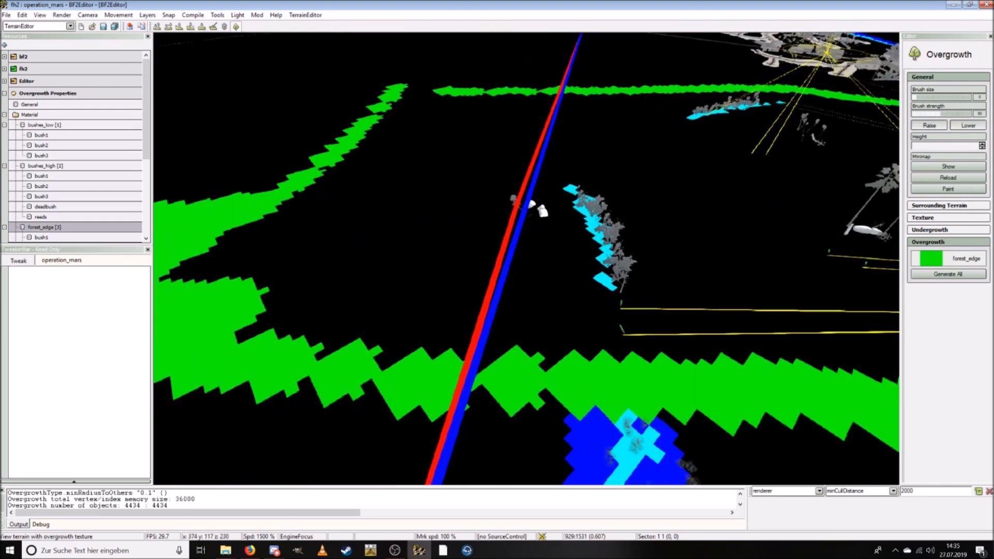
pyautogui.press('s')
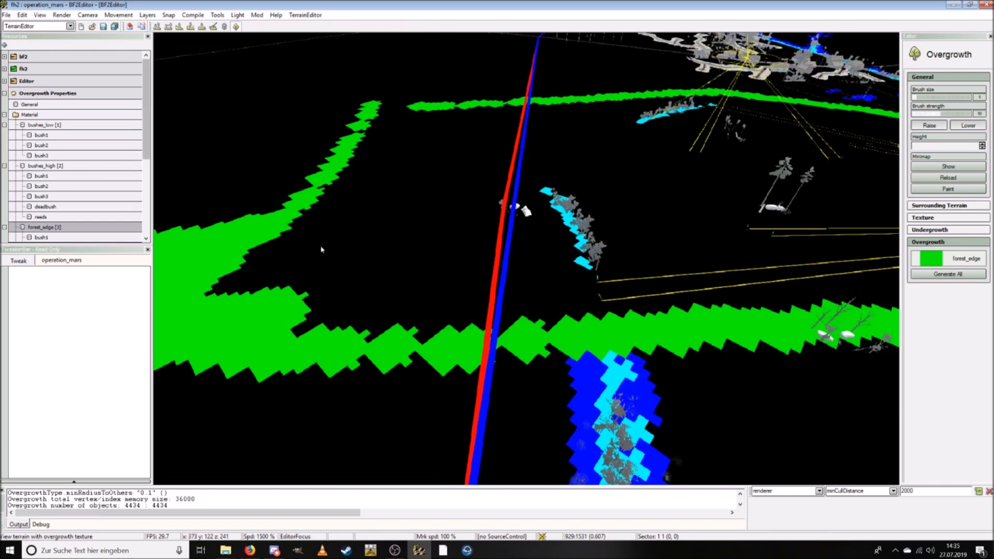
pyautogui.moveTo(336, 327)
pyautogui.mouseDown()
pyautogui.moveTo(523, 310)
pyautogui.moveTo(528, 268)
pyautogui.moveTo(497, 237)
pyautogui.moveTo(463, 227)
pyautogui.mouseUp()
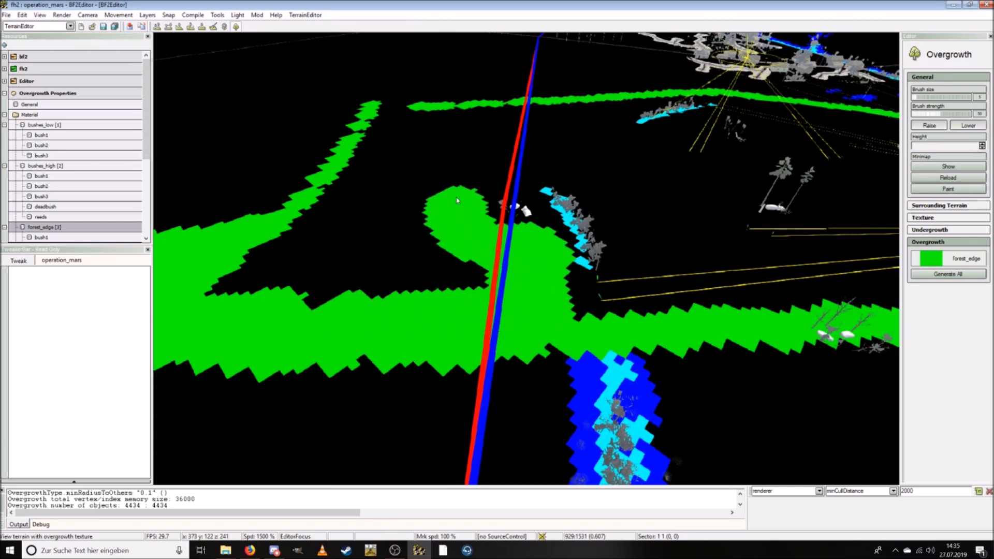
pyautogui.moveTo(465, 189)
pyautogui.mouseDown()
pyautogui.moveTo(446, 239)
pyautogui.moveTo(455, 273)
pyautogui.moveTo(254, 286)
pyautogui.moveTo(326, 269)
pyautogui.mouseUp()
pyautogui.moveTo(354, 238)
pyautogui.mouseDown()
pyautogui.moveTo(368, 149)
pyautogui.moveTo(394, 117)
pyautogui.mouseUp()
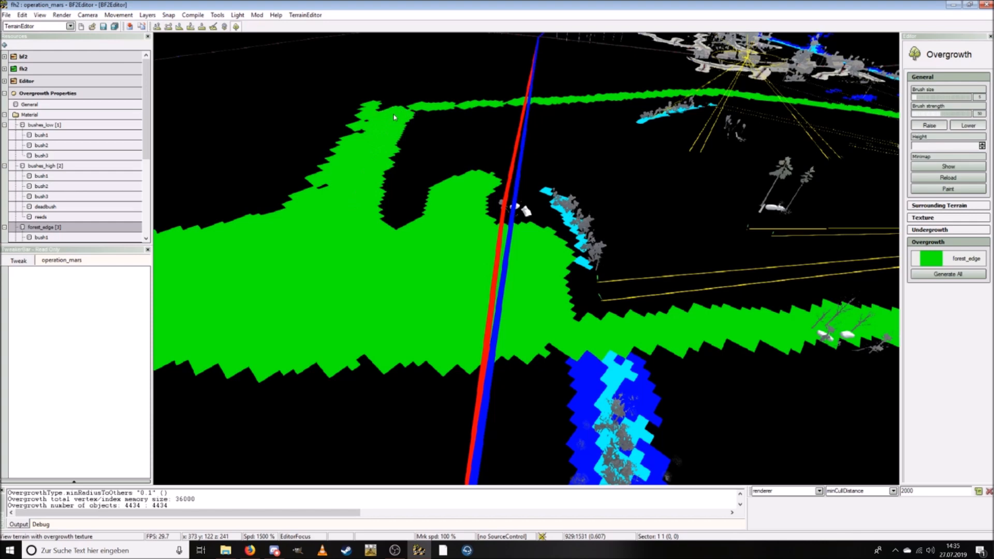
pyautogui.moveTo(337, 190); pyautogui.dragTo(434, 118)
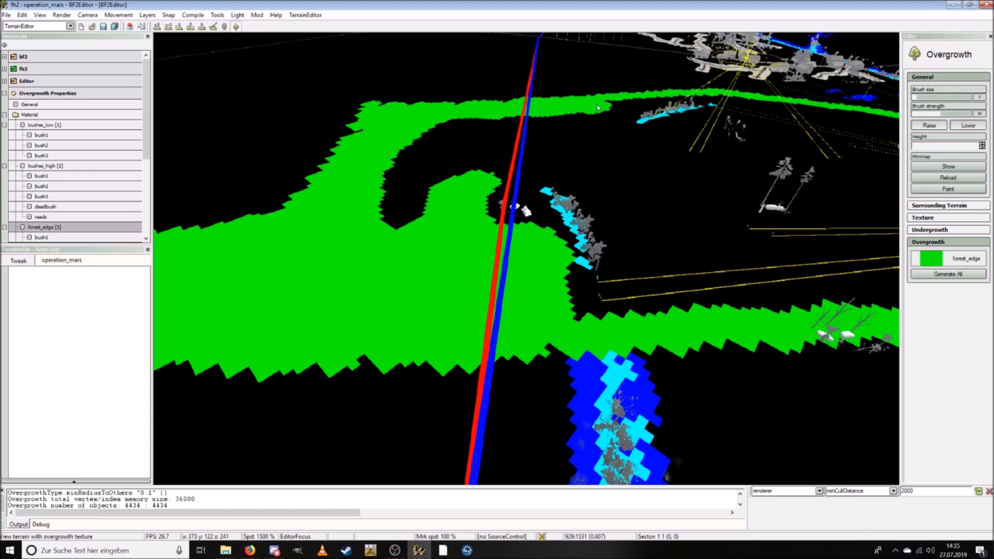
# Step: Thicken the forest_edge band inward from the boundary lines to the row of cyan-marked bushes
pyautogui.hotkey('ctrl', 'w')
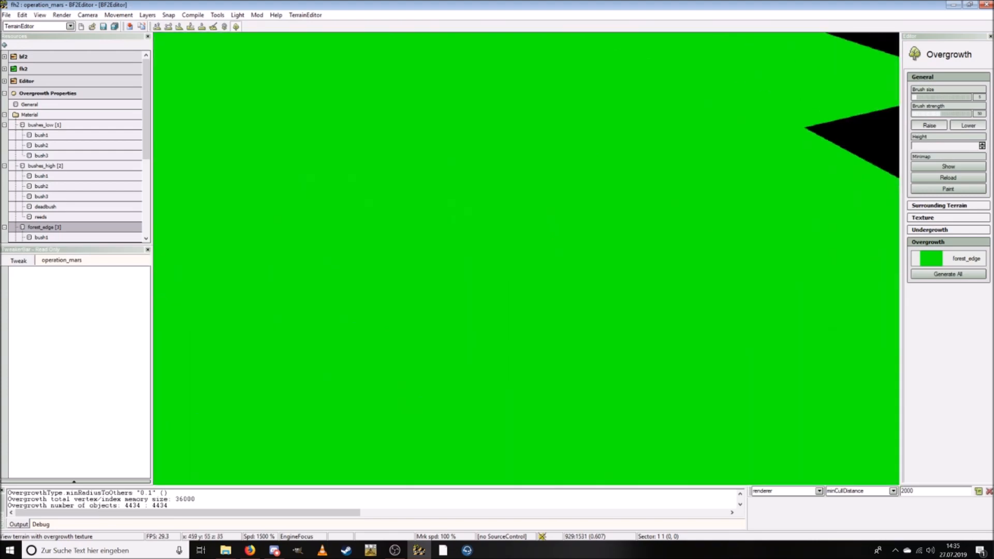
pyautogui.hotkey('ctrl', 's')
pyautogui.keyDown('ctrl'); pyautogui.scroll(-5, 494, 231); pyautogui.keyUp('ctrl')
pyautogui.hotkey('ctrl', 'w')
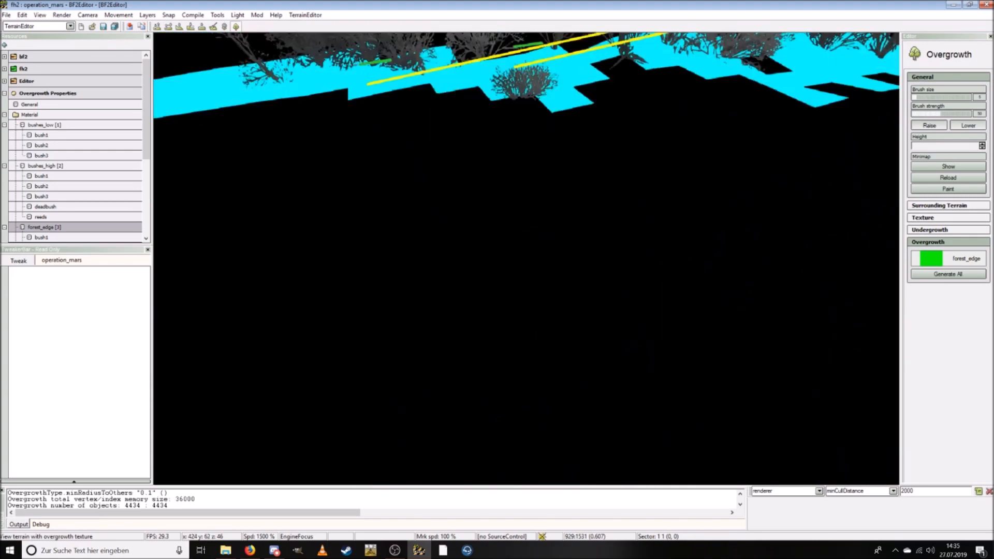
pyautogui.hotkey('ctrl', 's')
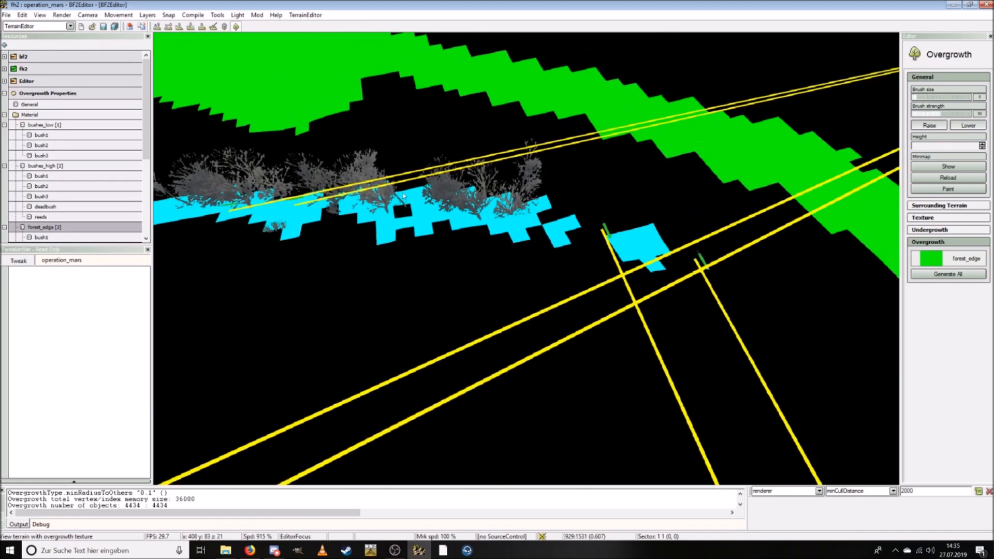
pyautogui.moveTo(342, 133)
pyautogui.mouseDown()
pyautogui.moveTo(362, 168)
pyautogui.moveTo(382, 172)
pyautogui.moveTo(425, 150)
pyautogui.moveTo(457, 170)
pyautogui.moveTo(576, 176)
pyautogui.moveTo(623, 194)
pyautogui.moveTo(701, 233)
pyautogui.moveTo(790, 355)
pyautogui.mouseUp()
pyautogui.hotkey('ctrl', 's')
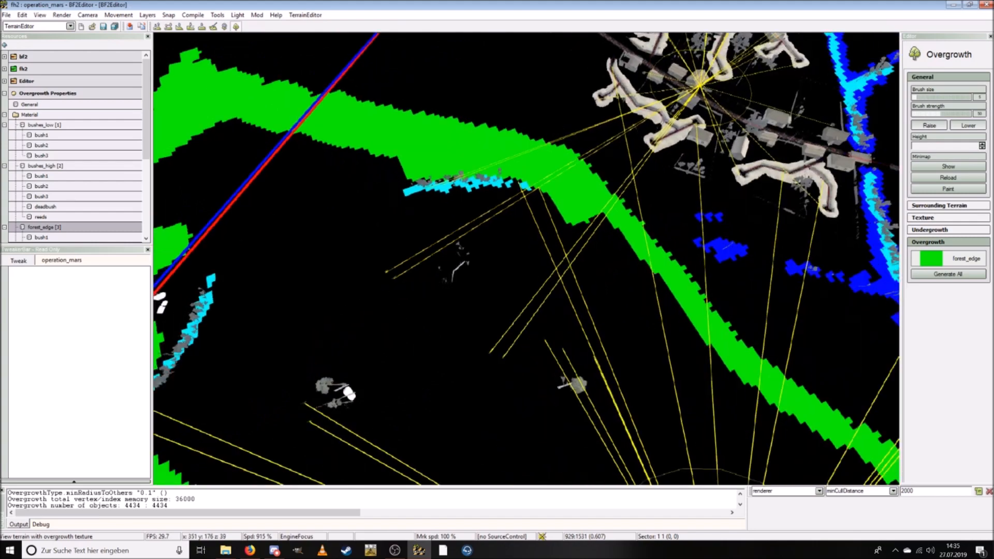
# Step: Widen the forest_edge band beside the village from the cyan-marked bushes towards the white boulders
pyautogui.hotkey('ctrl', 'w')
pyautogui.moveTo(502, 169); pyautogui.dragTo(597, 261)
pyautogui.moveTo(503, 156)
pyautogui.mouseDown()
pyautogui.moveTo(640, 332)
pyautogui.moveTo(689, 366)
pyautogui.mouseUp()
pyautogui.hotkey('ctrl', 'w')
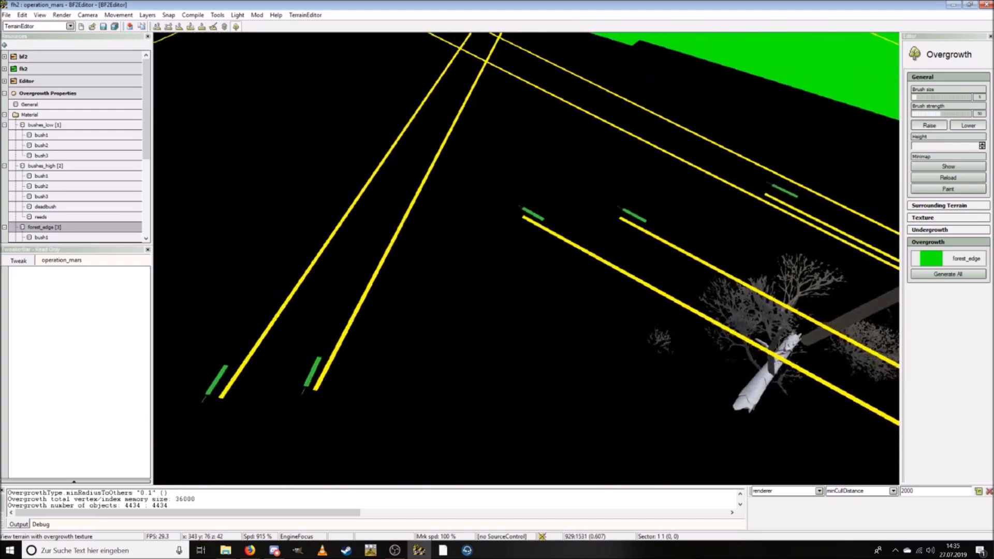
pyautogui.scroll(-5, 526, 259)
pyautogui.hotkey('ctrl', 'w')
pyautogui.hotkey('ctrl', 'd')
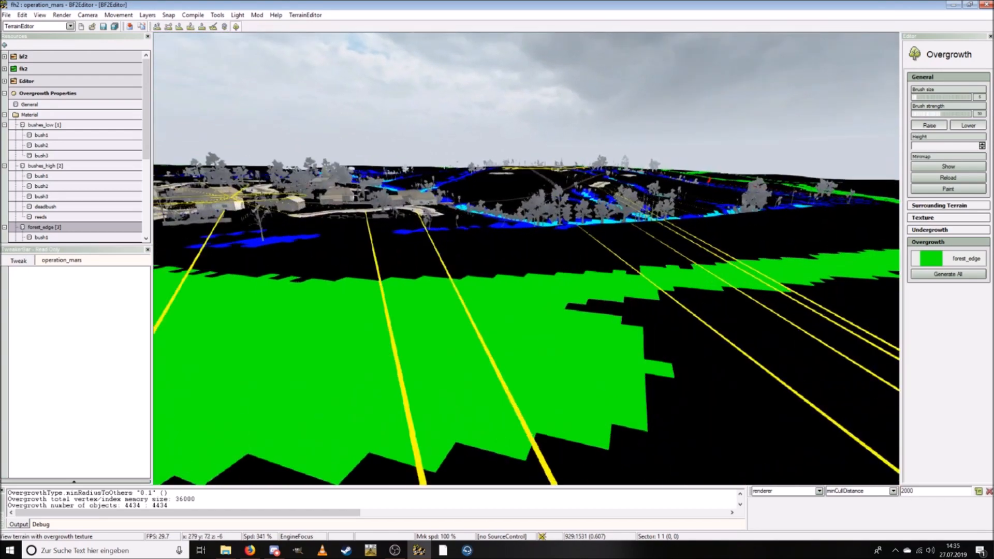
pyautogui.moveTo(427, 226)
pyautogui.mouseDown()
pyautogui.moveTo(398, 226)
pyautogui.moveTo(630, 246)
pyautogui.moveTo(649, 278)
pyautogui.mouseUp()
pyautogui.press('d')
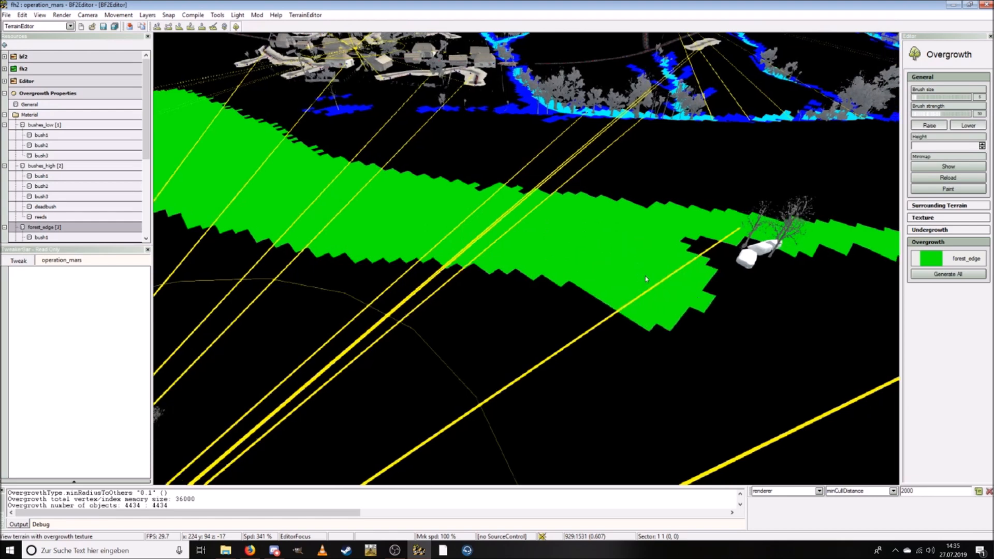
# Step: Paint forest_edge overgrowth around the white boulders, leaving them clear, and widen the band just beyond them
pyautogui.moveTo(538, 284)
pyautogui.mouseDown()
pyautogui.moveTo(461, 318)
pyautogui.moveTo(472, 304)
pyautogui.moveTo(484, 313)
pyautogui.moveTo(336, 277)
pyautogui.mouseUp()
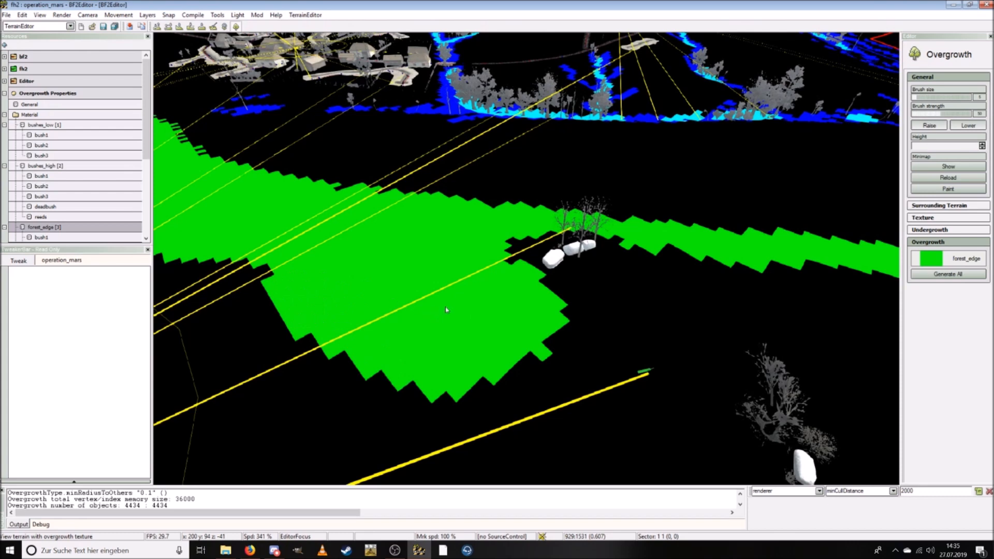
pyautogui.moveTo(595, 298); pyautogui.dragTo(555, 304)
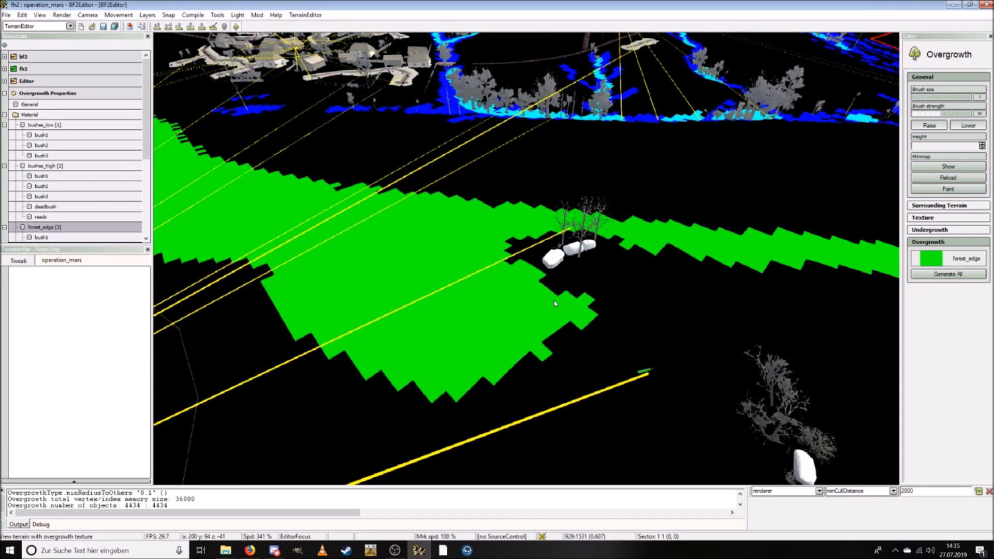
pyautogui.moveTo(621, 297)
pyautogui.mouseDown()
pyautogui.moveTo(655, 258)
pyautogui.moveTo(605, 292)
pyautogui.moveTo(668, 307)
pyautogui.mouseUp()
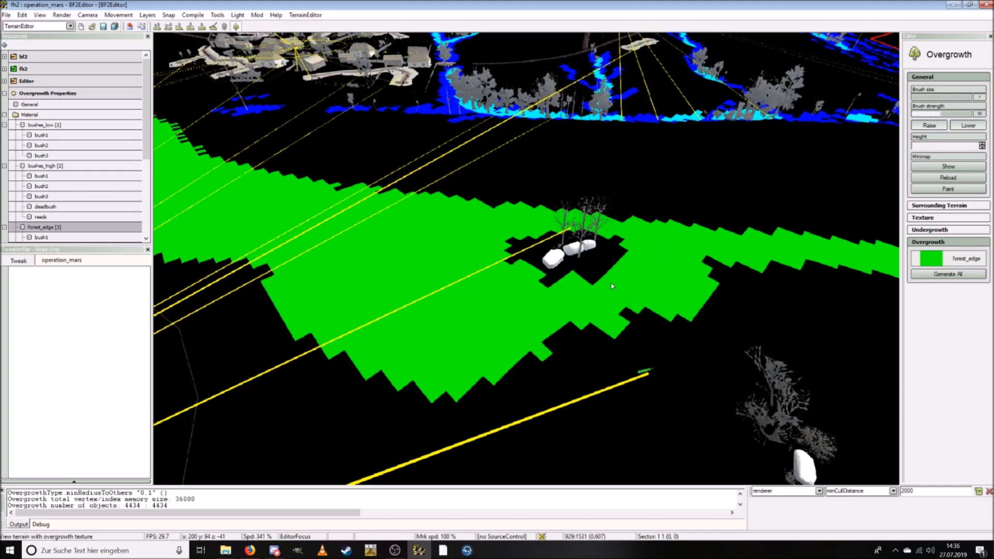
pyautogui.press('s')
pyautogui.press('d')
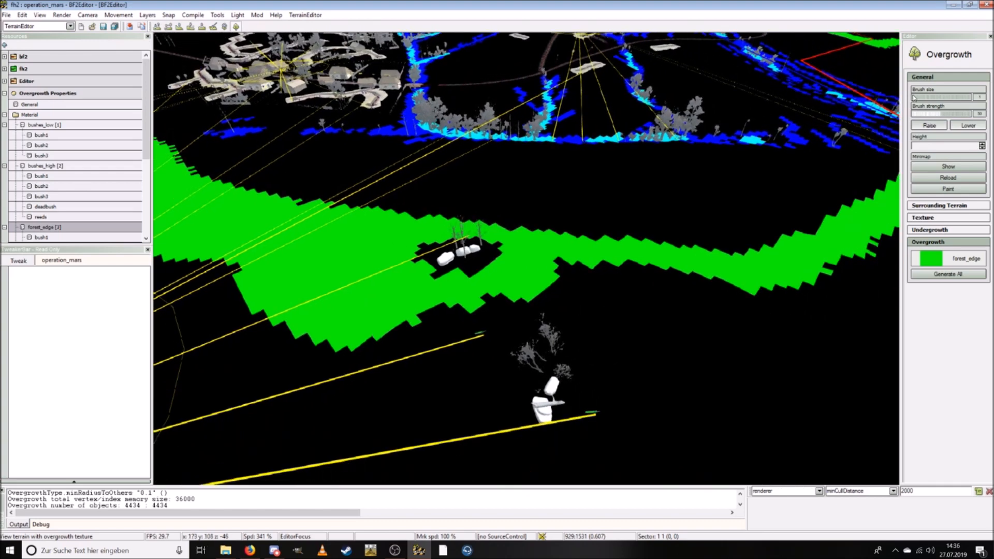
pyautogui.moveTo(565, 275)
pyautogui.mouseDown()
pyautogui.moveTo(637, 289)
pyautogui.moveTo(633, 280)
pyautogui.moveTo(642, 290)
pyautogui.mouseUp()
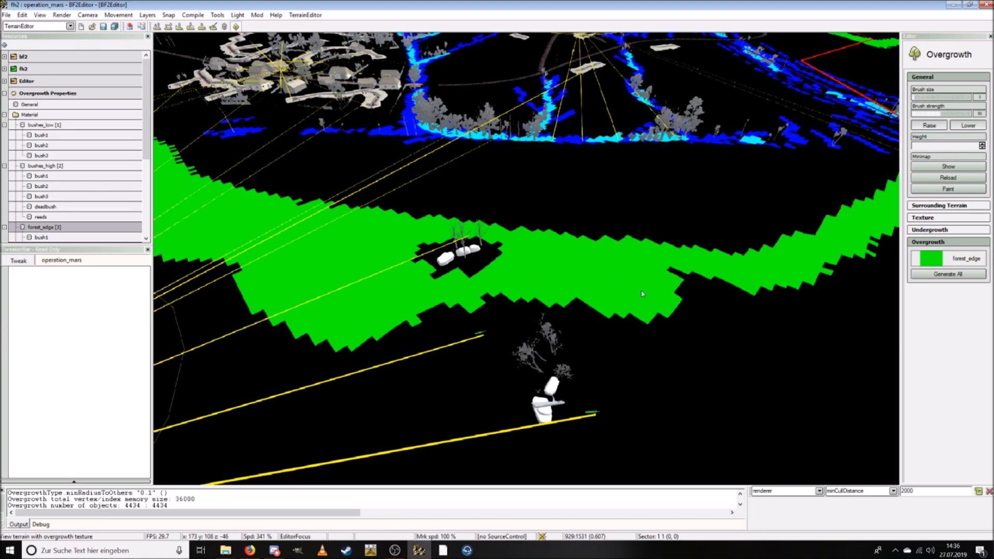
# Step: Widen the forest_edge band around the bend near the fallen log and along the straight stretch beyond it
pyautogui.press('w')
pyautogui.press('w')
pyautogui.press('s')
pyautogui.moveTo(386, 204)
pyautogui.mouseDown()
pyautogui.moveTo(456, 249)
pyautogui.moveTo(561, 249)
pyautogui.moveTo(650, 282)
pyautogui.moveTo(747, 293)
pyautogui.moveTo(700, 267)
pyautogui.mouseUp()
pyautogui.press('s')
pyautogui.press('d')
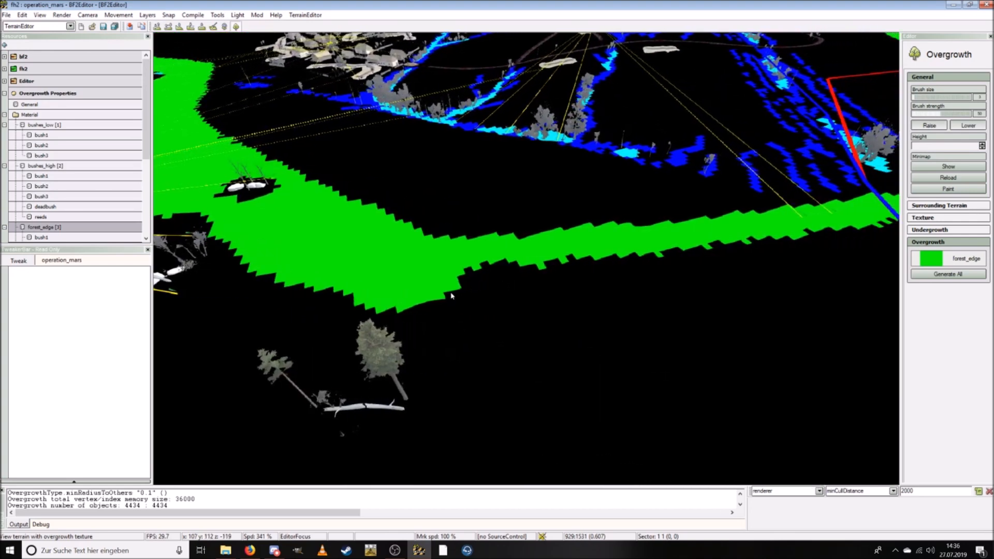
pyautogui.moveTo(447, 296)
pyautogui.mouseDown()
pyautogui.moveTo(427, 300)
pyautogui.moveTo(513, 284)
pyautogui.moveTo(468, 312)
pyautogui.moveTo(347, 283)
pyautogui.moveTo(518, 352)
pyautogui.moveTo(497, 273)
pyautogui.moveTo(572, 277)
pyautogui.moveTo(635, 310)
pyautogui.moveTo(693, 258)
pyautogui.moveTo(648, 275)
pyautogui.mouseUp()
pyautogui.press('d')
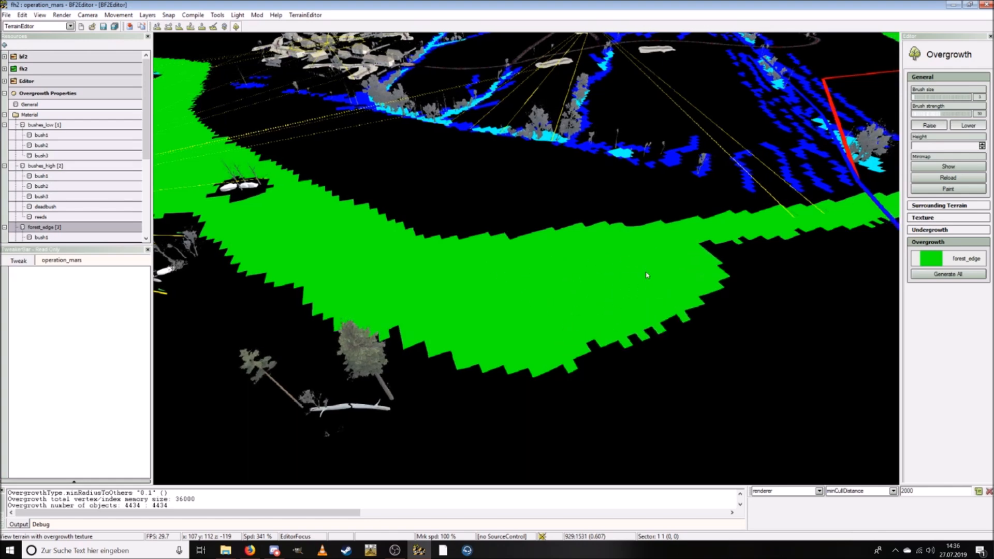
# Step: Continue widening the forest_edge band across the blue boundary line and fill the gap between the parallel strips beyond it
pyautogui.press('s')
pyautogui.moveTo(533, 254)
pyautogui.mouseDown()
pyautogui.moveTo(555, 258)
pyautogui.moveTo(481, 284)
pyautogui.moveTo(616, 260)
pyautogui.moveTo(725, 274)
pyautogui.moveTo(645, 248)
pyautogui.moveTo(672, 246)
pyautogui.mouseUp()
pyautogui.press('d')
pyautogui.press('s')
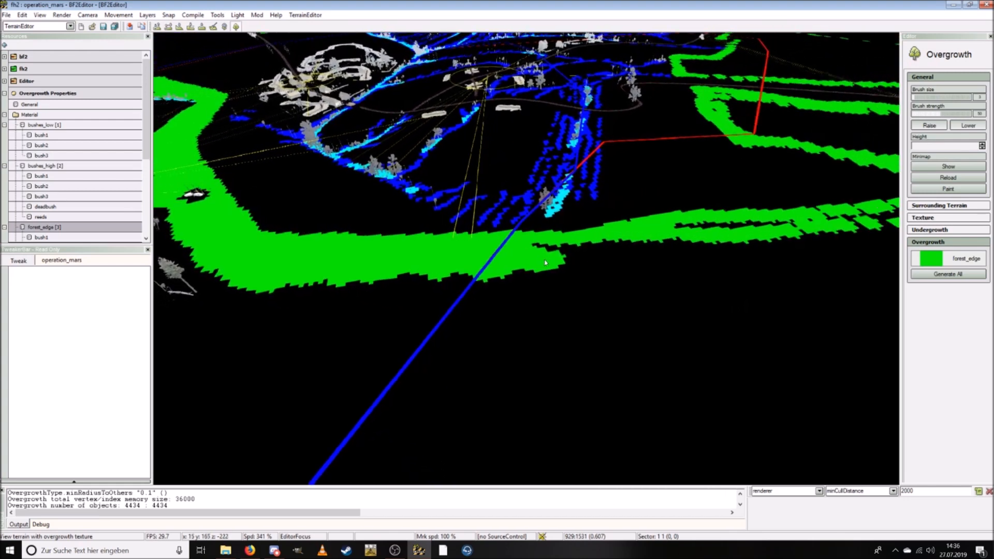
pyautogui.moveTo(507, 257); pyautogui.dragTo(694, 246)
pyautogui.press('s')
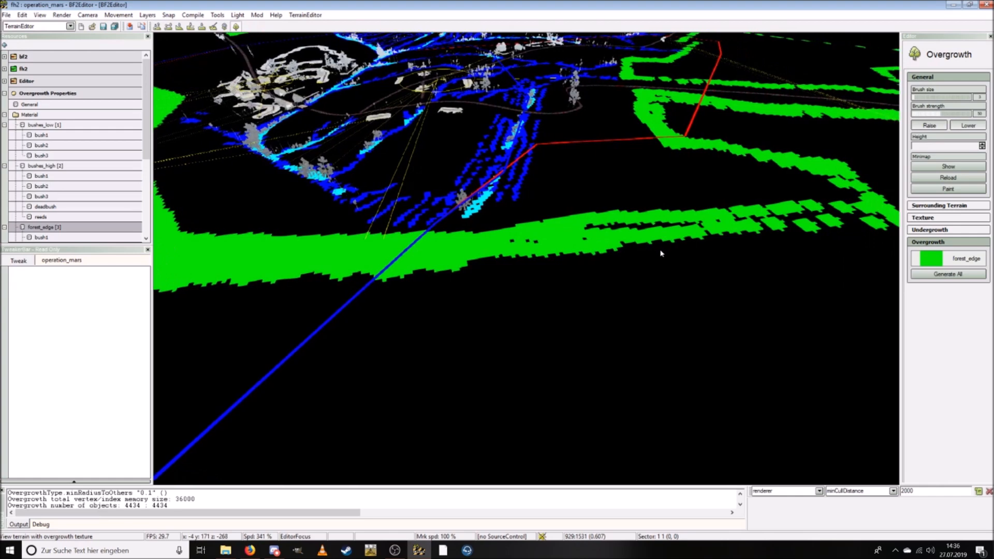
pyautogui.press('d')
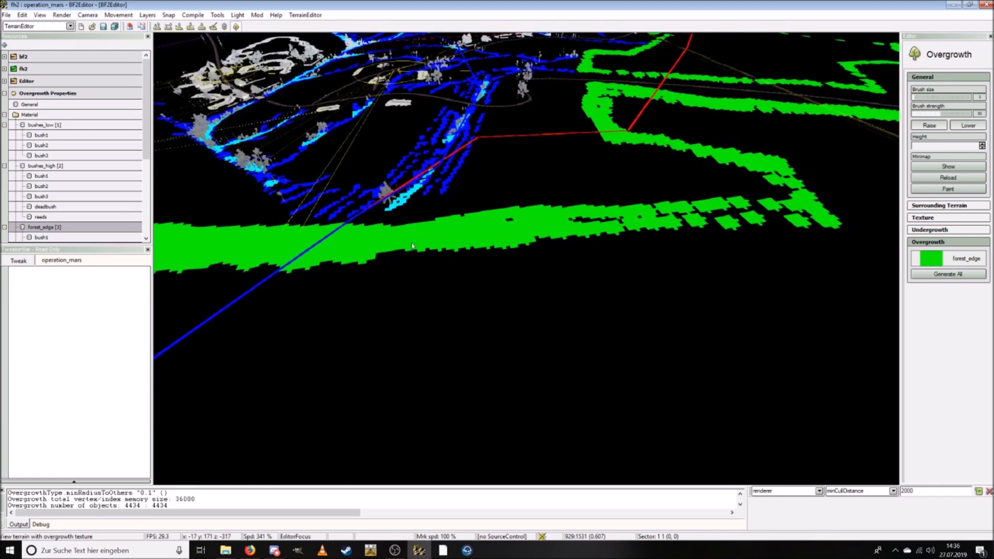
# Step: Paint forest_edge overgrowth along the thin straight band to widen it and close its scattered gaps up to the bend
pyautogui.moveTo(380, 263); pyautogui.dragTo(481, 252)
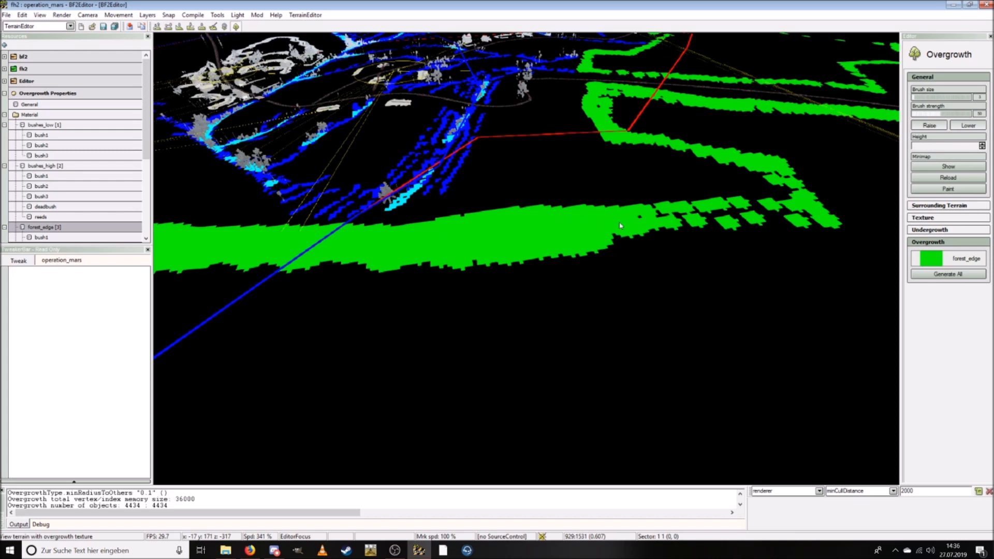
pyautogui.moveTo(630, 221)
pyautogui.mouseDown()
pyautogui.moveTo(627, 243)
pyautogui.moveTo(700, 220)
pyautogui.mouseUp()
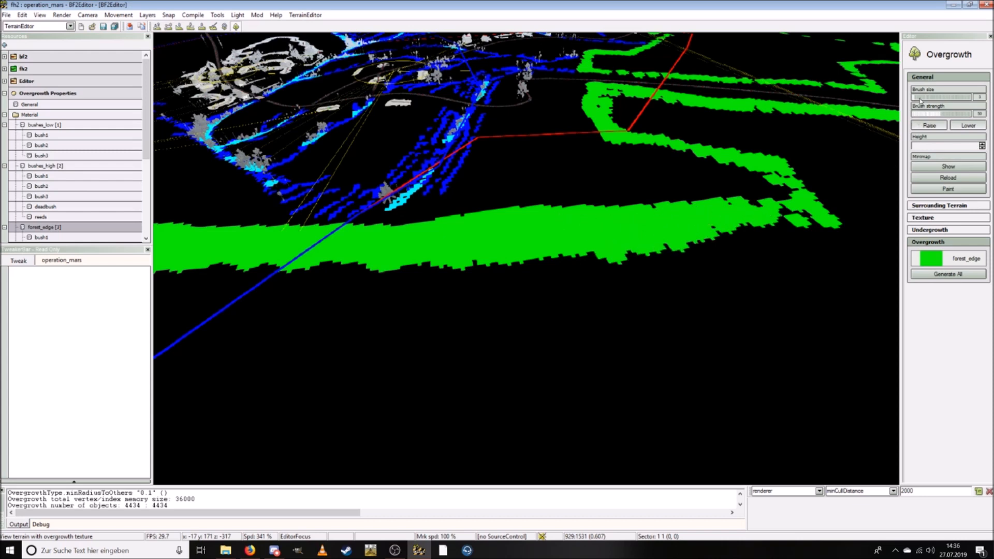
pyautogui.moveTo(719, 223)
pyautogui.mouseDown()
pyautogui.moveTo(766, 233)
pyautogui.moveTo(828, 209)
pyautogui.moveTo(787, 161)
pyautogui.mouseUp()
# Step: Widen the forest_edge band around the sharp bend and along the stretch beside the road, filling the inner corner
pyautogui.moveTo(787, 173)
pyautogui.mouseDown(button='right')
pyautogui.moveTo(718, 191)
pyautogui.moveTo(705, 206)
pyautogui.moveTo(735, 171)
pyautogui.moveTo(646, 335)
pyautogui.mouseUp(button='right')
pyautogui.moveTo(673, 332)
pyautogui.mouseDown()
pyautogui.moveTo(566, 310)
pyautogui.moveTo(472, 268)
pyautogui.mouseUp()
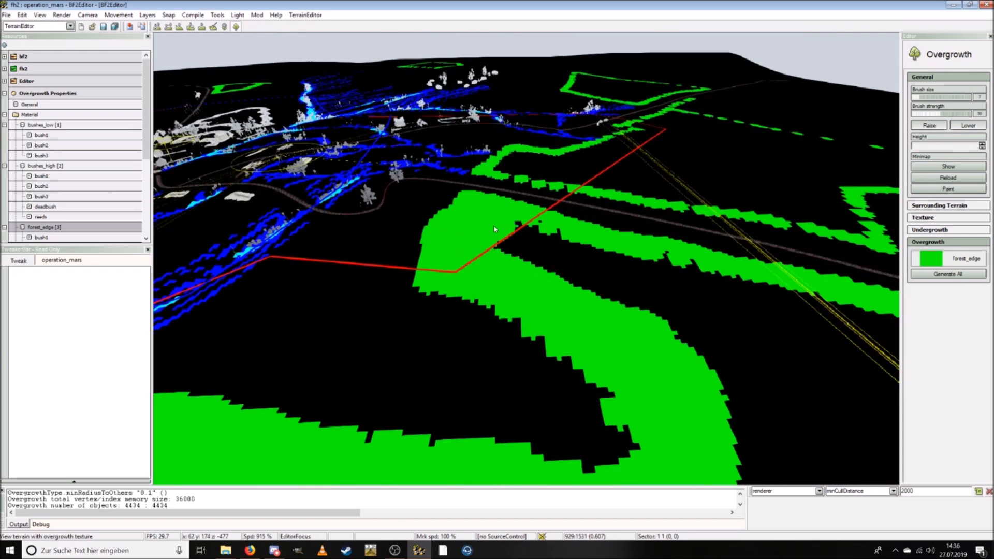
pyautogui.moveTo(523, 232); pyautogui.dragTo(518, 249)
pyautogui.moveTo(518, 249)
pyautogui.mouseDown(button='right')
pyautogui.moveTo(454, 277)
pyautogui.moveTo(451, 321)
pyautogui.moveTo(448, 278)
pyautogui.mouseUp(button='right')
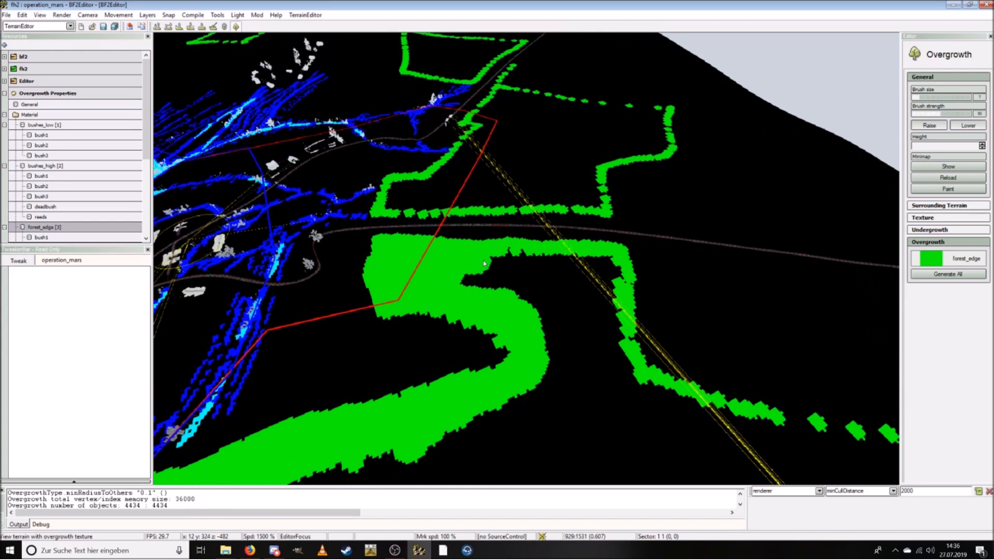
pyautogui.moveTo(487, 274)
pyautogui.mouseDown()
pyautogui.moveTo(511, 284)
pyautogui.moveTo(596, 265)
pyautogui.moveTo(613, 332)
pyautogui.mouseUp()
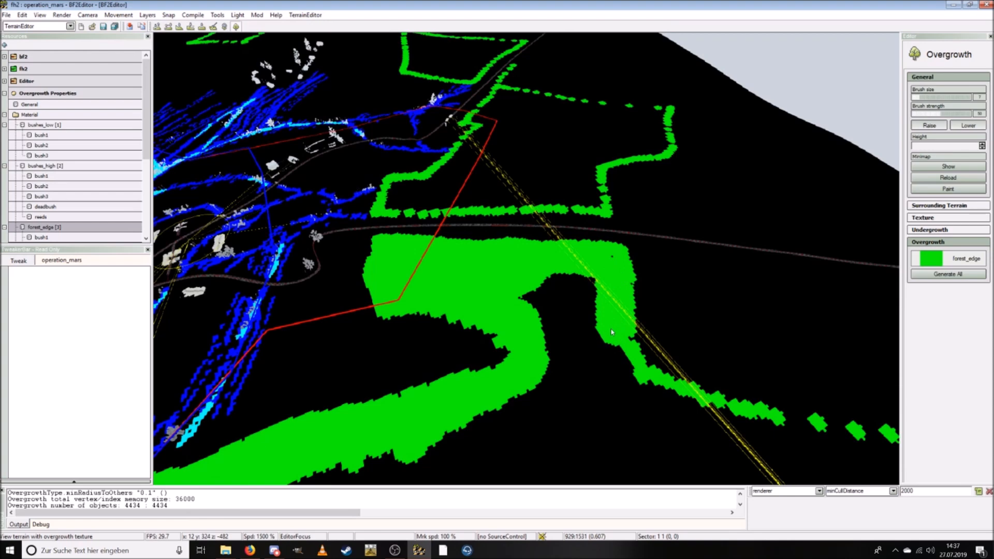
pyautogui.moveTo(589, 282)
pyautogui.mouseDown()
pyautogui.moveTo(528, 302)
pyautogui.moveTo(590, 331)
pyautogui.moveTo(616, 384)
pyautogui.mouseUp()
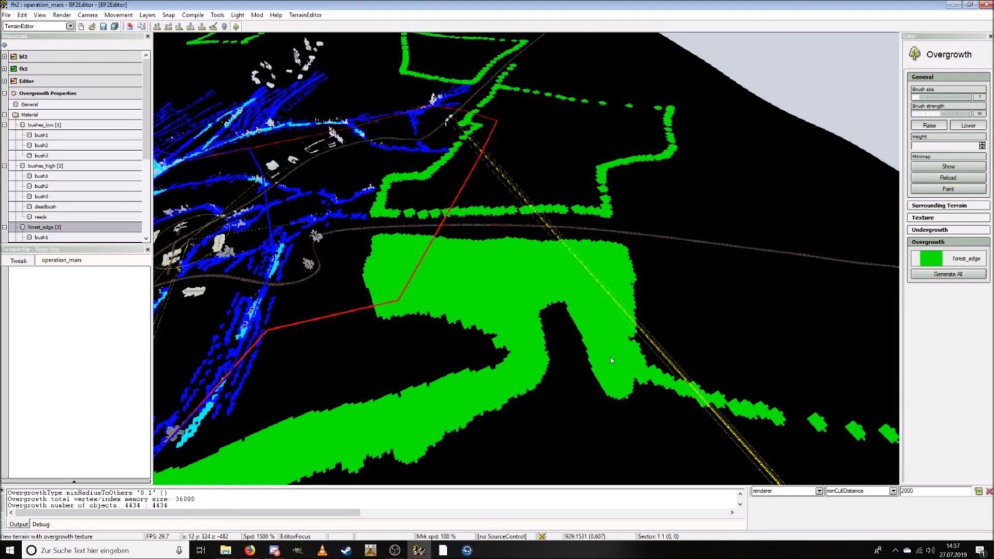
# Step: Widen the forest_edge outline down its long side, around the far end, and partway up the opposite side
pyautogui.press('w')
pyautogui.moveTo(456, 298)
pyautogui.mouseDown()
pyautogui.moveTo(433, 295)
pyautogui.moveTo(570, 309)
pyautogui.moveTo(776, 262)
pyautogui.moveTo(826, 271)
pyautogui.moveTo(646, 301)
pyautogui.mouseUp()
pyautogui.press('s')
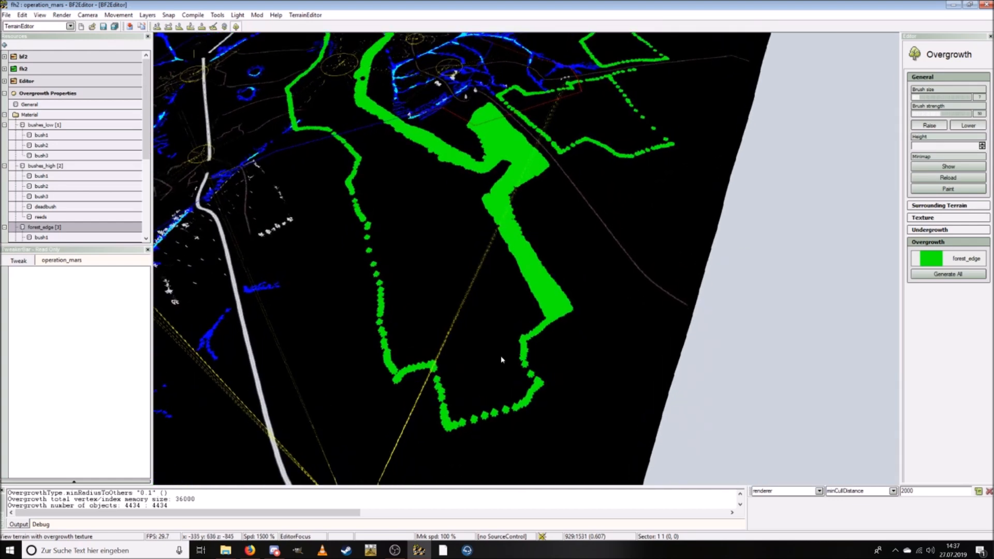
pyautogui.press('w')
pyautogui.moveTo(442, 426)
pyautogui.mouseDown()
pyautogui.moveTo(436, 454)
pyautogui.moveTo(519, 422)
pyautogui.moveTo(511, 362)
pyautogui.moveTo(539, 327)
pyautogui.moveTo(505, 354)
pyautogui.moveTo(502, 415)
pyautogui.moveTo(446, 442)
pyautogui.mouseUp()
pyautogui.moveTo(424, 412)
pyautogui.mouseDown()
pyautogui.moveTo(415, 374)
pyautogui.moveTo(449, 422)
pyautogui.moveTo(368, 334)
pyautogui.moveTo(354, 231)
pyautogui.mouseUp()
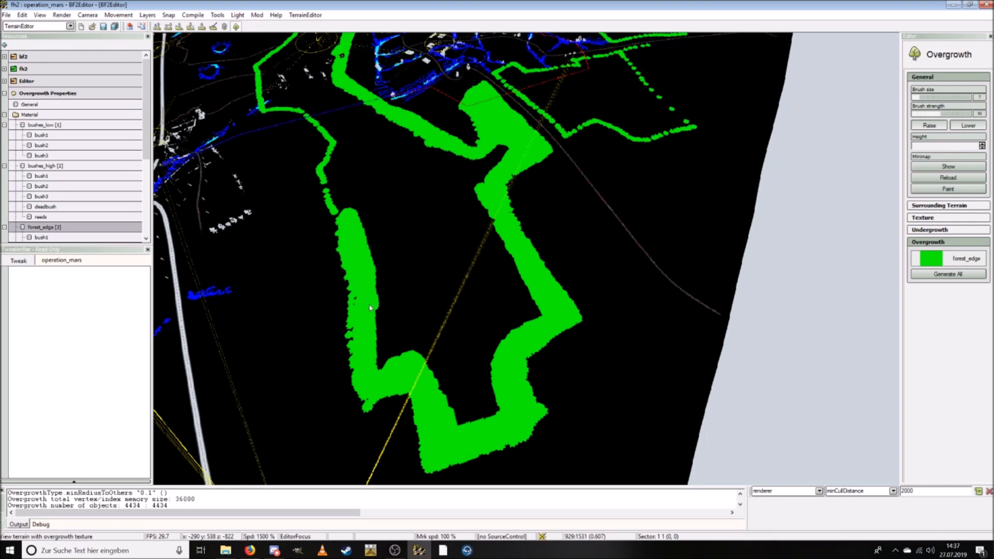
# Step: Continue the wide forest_edge band over the remaining thin, broken outline toward the corner near the dirt tracks
pyautogui.hotkey('ctrl', 'w')
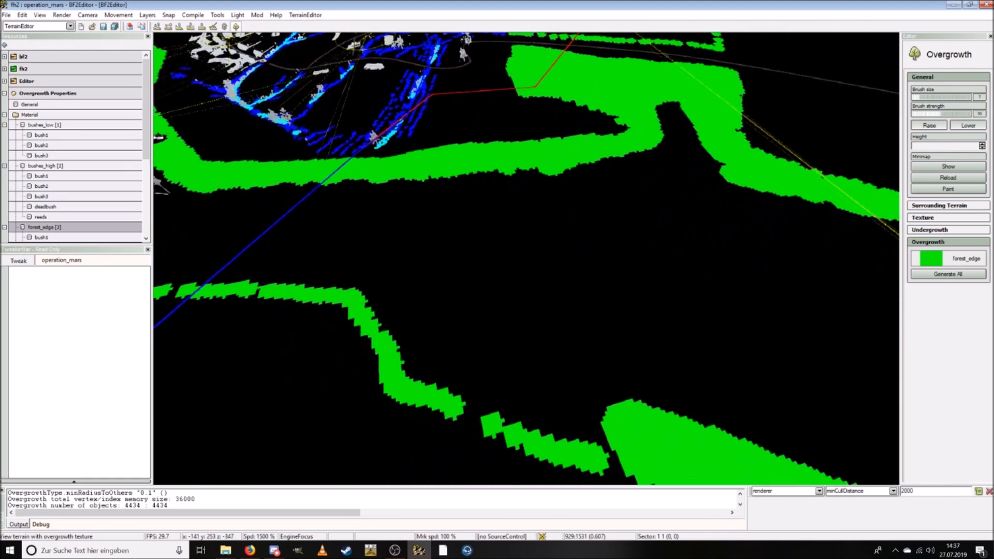
pyautogui.moveTo(303, 258)
pyautogui.mouseDown()
pyautogui.moveTo(310, 271)
pyautogui.moveTo(331, 267)
pyautogui.moveTo(389, 287)
pyautogui.moveTo(373, 256)
pyautogui.moveTo(456, 285)
pyautogui.moveTo(513, 336)
pyautogui.moveTo(608, 394)
pyautogui.moveTo(714, 418)
pyautogui.moveTo(662, 381)
pyautogui.moveTo(492, 311)
pyautogui.mouseUp()
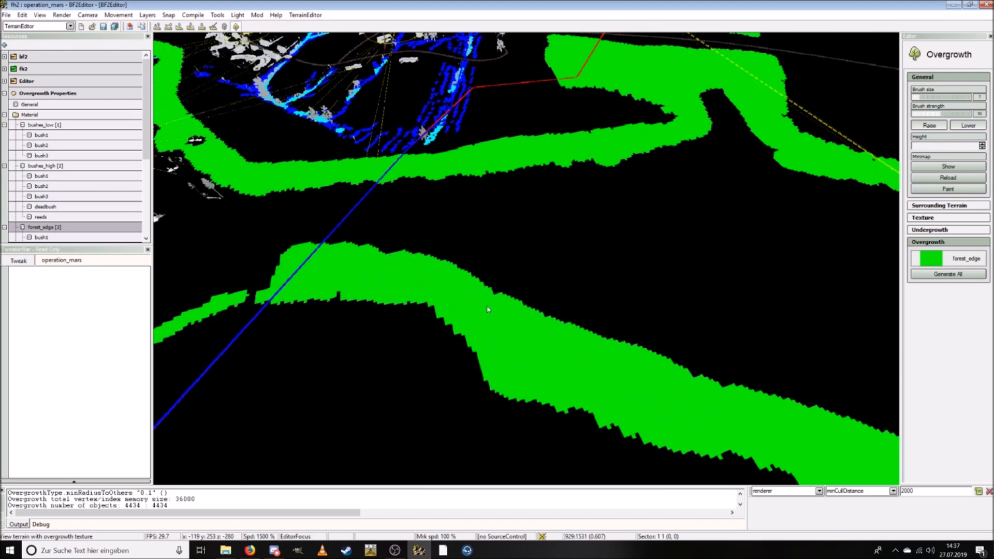
pyautogui.press('ctrl')
pyautogui.hotkey('ctrl', 'w')
pyautogui.moveTo(598, 341)
pyautogui.mouseDown()
pyautogui.moveTo(560, 357)
pyautogui.moveTo(589, 355)
pyautogui.moveTo(510, 359)
pyautogui.moveTo(448, 395)
pyautogui.mouseUp()
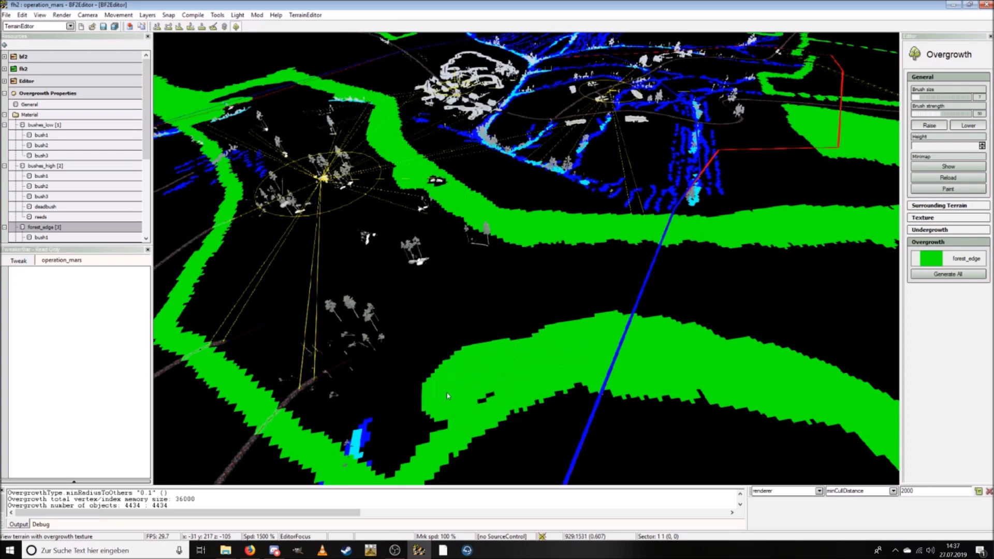
# Step: Fill the inside of the V-shaped corner with forest_edge overgrowth, painting around the small patch of high bushes
pyautogui.hotkey('ctrl', 'w')
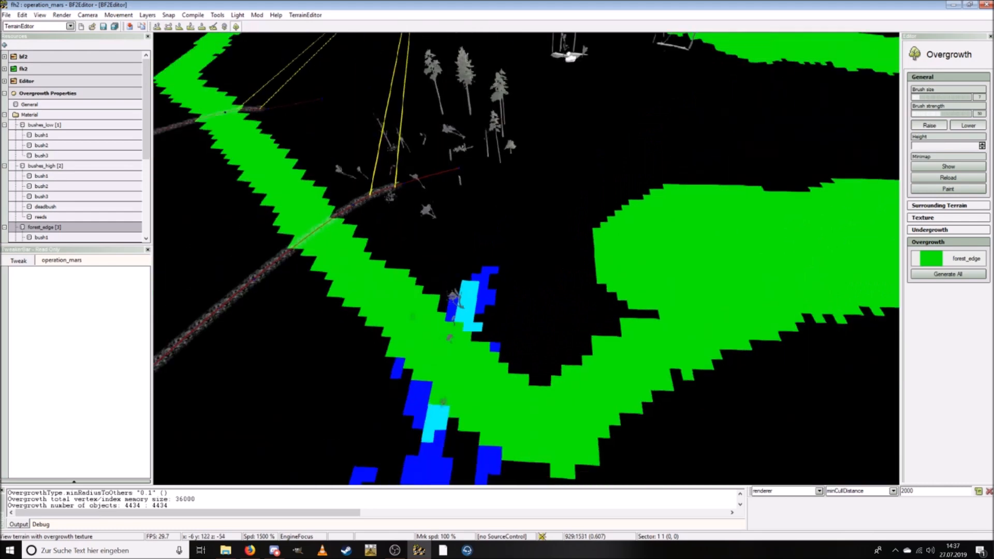
pyautogui.hotkey('ctrl', 'w')
pyautogui.moveTo(618, 257)
pyautogui.mouseDown()
pyautogui.moveTo(579, 343)
pyautogui.moveTo(552, 309)
pyautogui.moveTo(561, 283)
pyautogui.mouseUp()
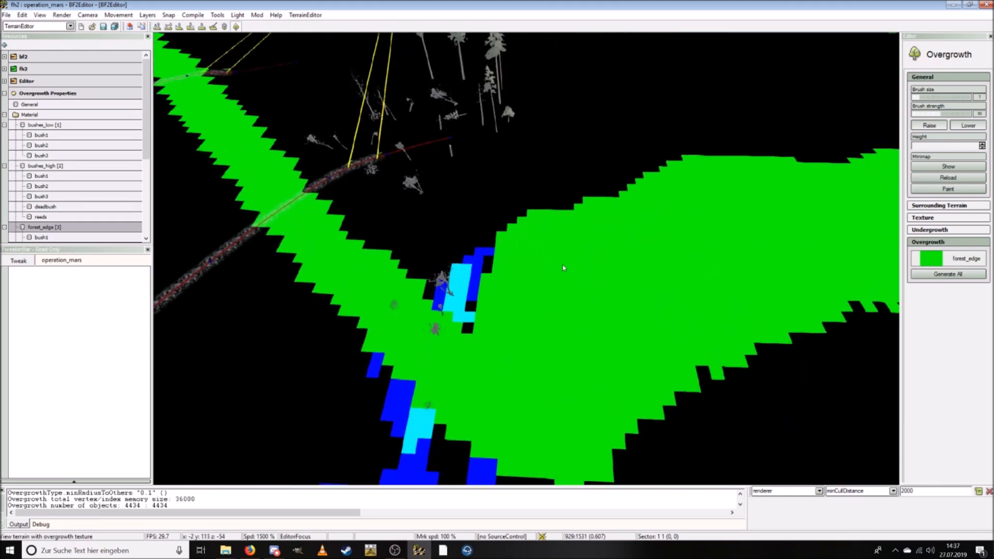
pyautogui.moveTo(549, 207); pyautogui.dragTo(523, 201)
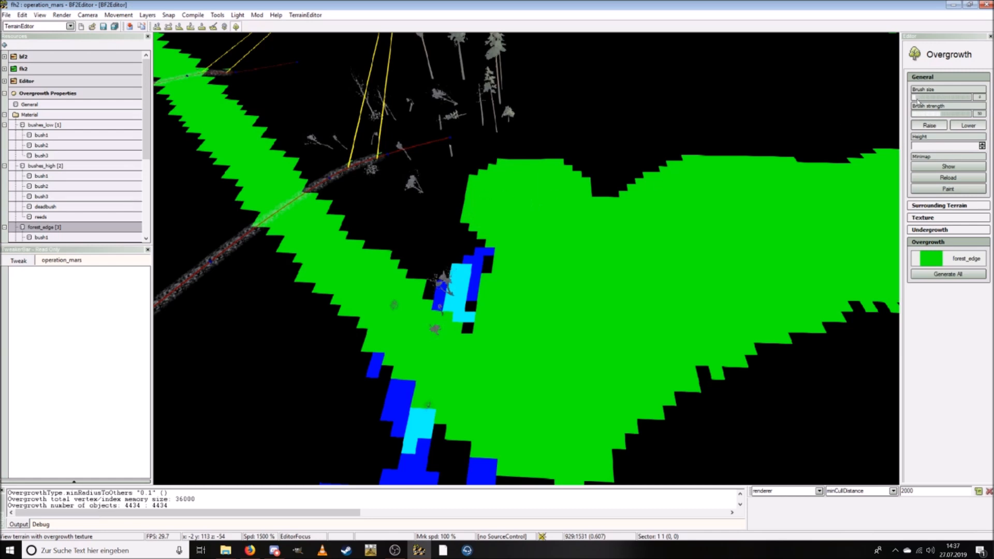
pyautogui.moveTo(465, 222)
pyautogui.mouseDown()
pyautogui.moveTo(446, 214)
pyautogui.moveTo(422, 249)
pyautogui.mouseUp()
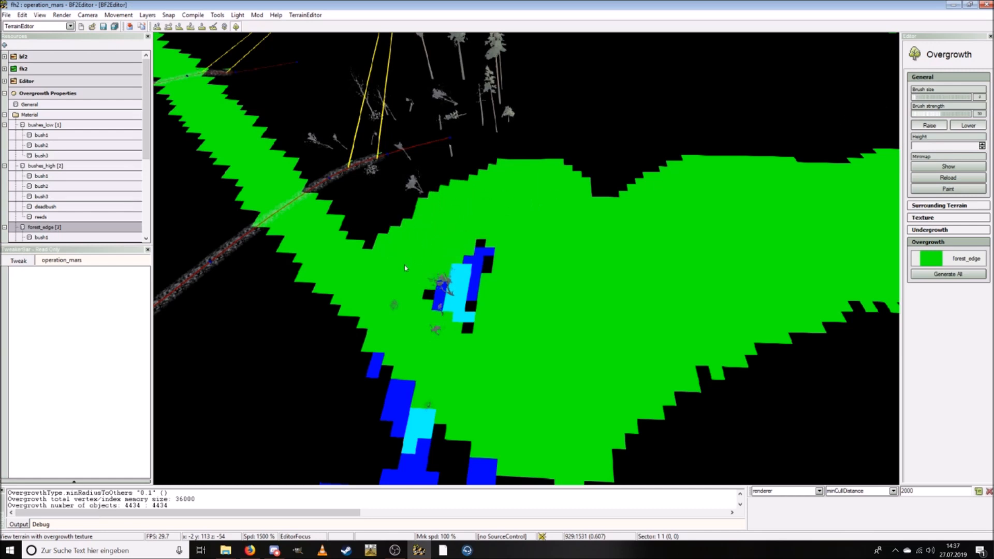
# Step: Fill the forest_edge border beside the first dirt track and clear the overgrowth where the track crosses the band
pyautogui.press('w')
pyautogui.moveTo(393, 279); pyautogui.dragTo(431, 284, button='right')
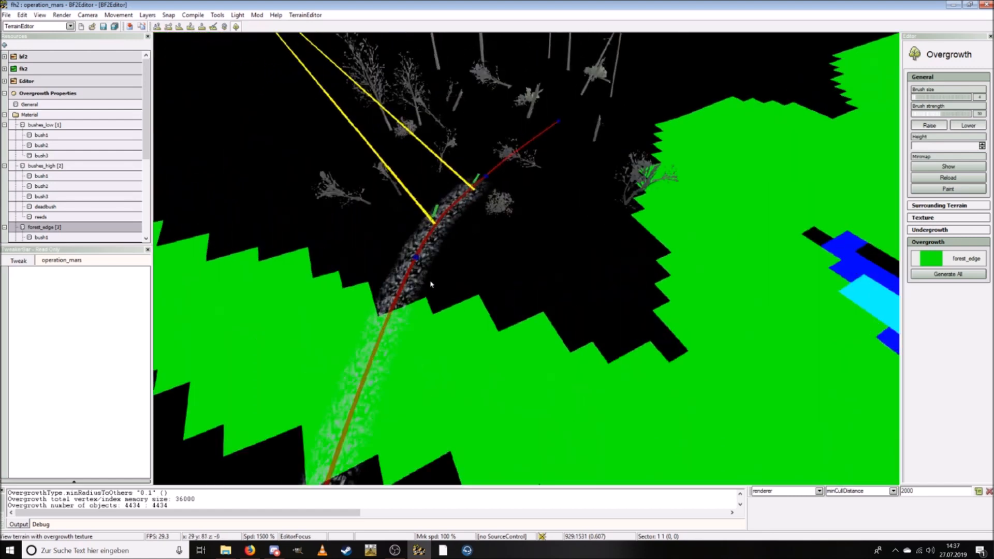
pyautogui.moveTo(557, 342)
pyautogui.mouseDown()
pyautogui.moveTo(518, 339)
pyautogui.moveTo(508, 316)
pyautogui.moveTo(627, 318)
pyautogui.moveTo(574, 337)
pyautogui.mouseUp()
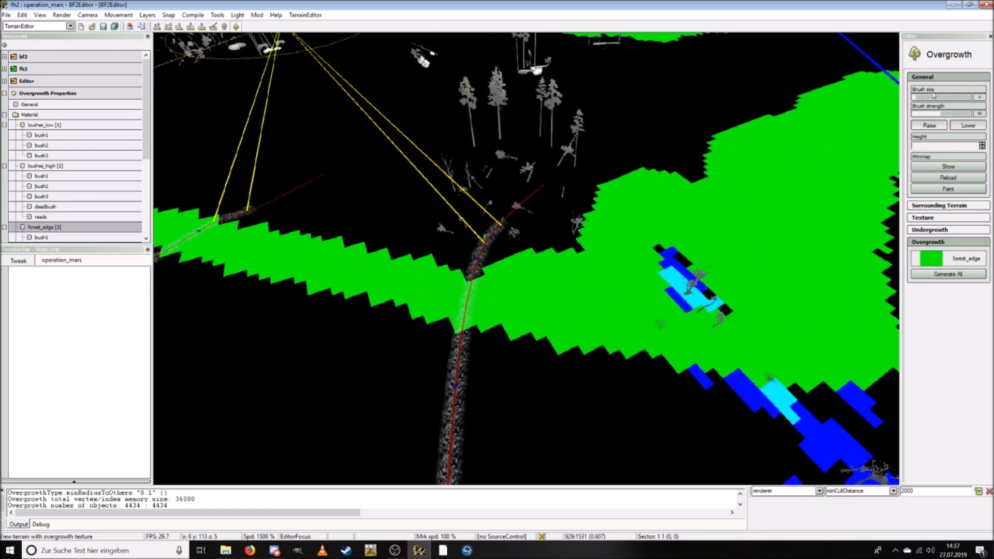
pyautogui.moveTo(457, 316); pyautogui.dragTo(472, 280)
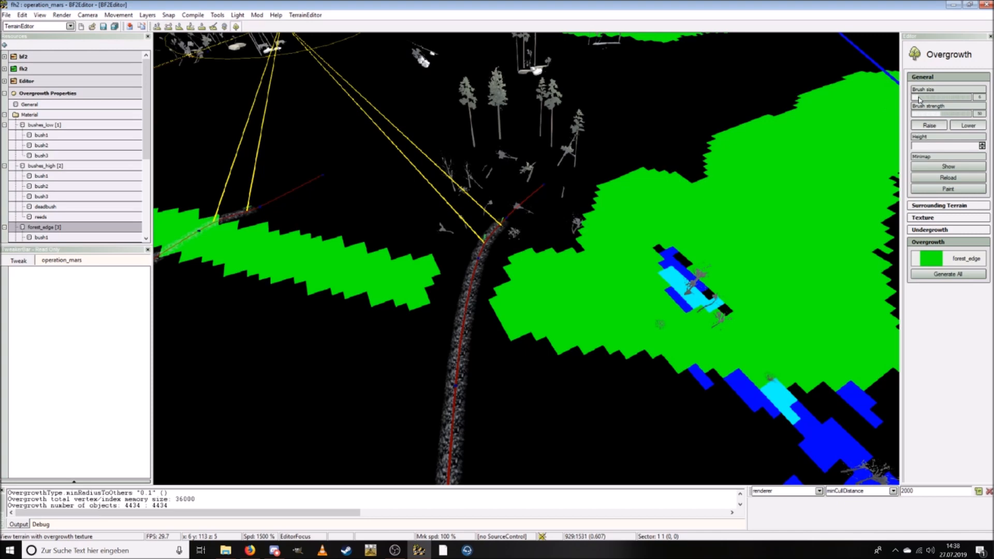
# Step: Widen the forest_edge band from the first dirt track past the middle one, and clear the overgrowth covering the middle track
pyautogui.moveTo(366, 190)
pyautogui.mouseDown()
pyautogui.moveTo(336, 223)
pyautogui.moveTo(412, 233)
pyautogui.moveTo(378, 190)
pyautogui.moveTo(364, 248)
pyautogui.mouseUp()
pyautogui.moveTo(365, 248)
pyautogui.mouseDown(button='right')
pyautogui.moveTo(175, 242)
pyautogui.moveTo(377, 254)
pyautogui.mouseUp(button='right')
pyautogui.press('w')
pyautogui.press('w')
pyautogui.moveTo(703, 210)
pyautogui.mouseDown()
pyautogui.moveTo(609, 234)
pyautogui.moveTo(497, 282)
pyautogui.moveTo(276, 182)
pyautogui.mouseUp()
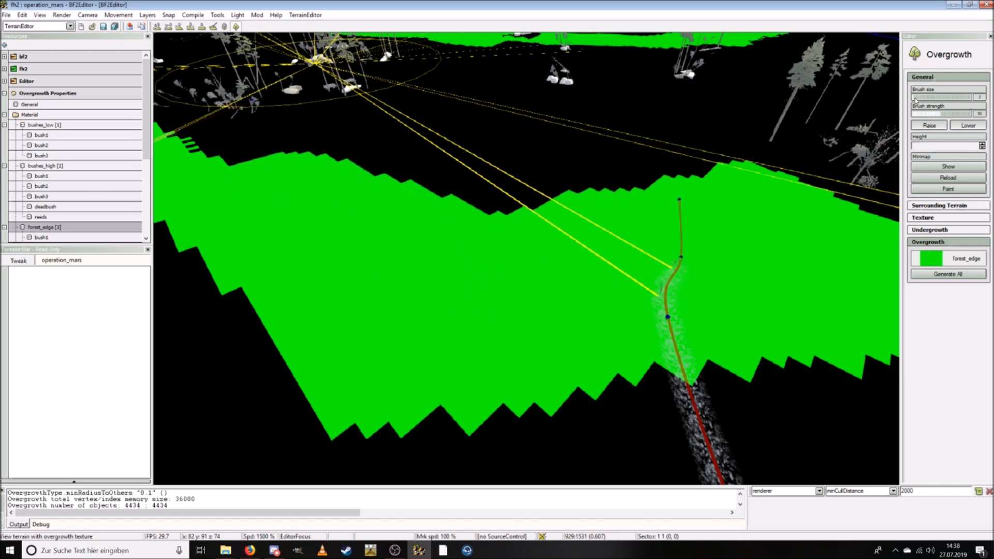
pyautogui.moveTo(661, 390); pyautogui.dragTo(678, 241)
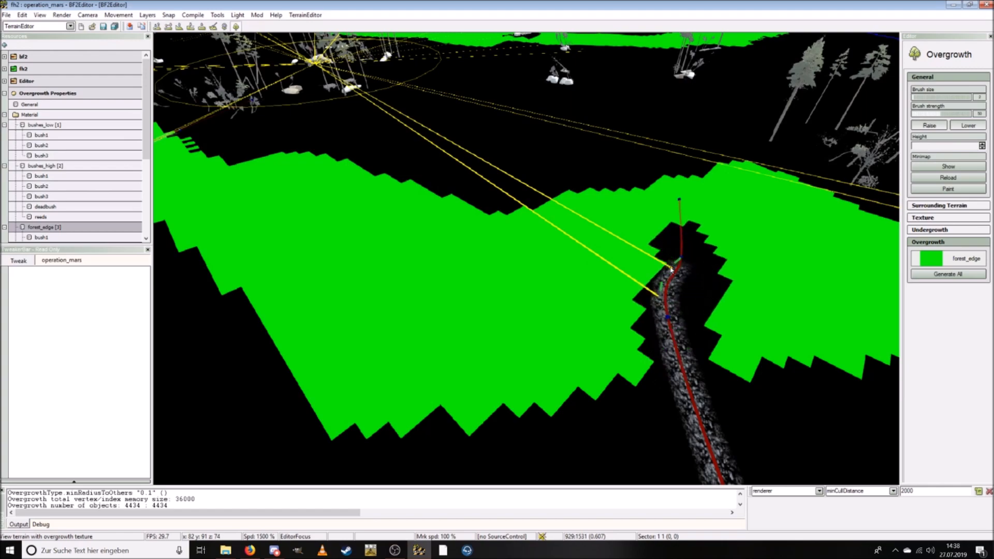
pyautogui.press('s')
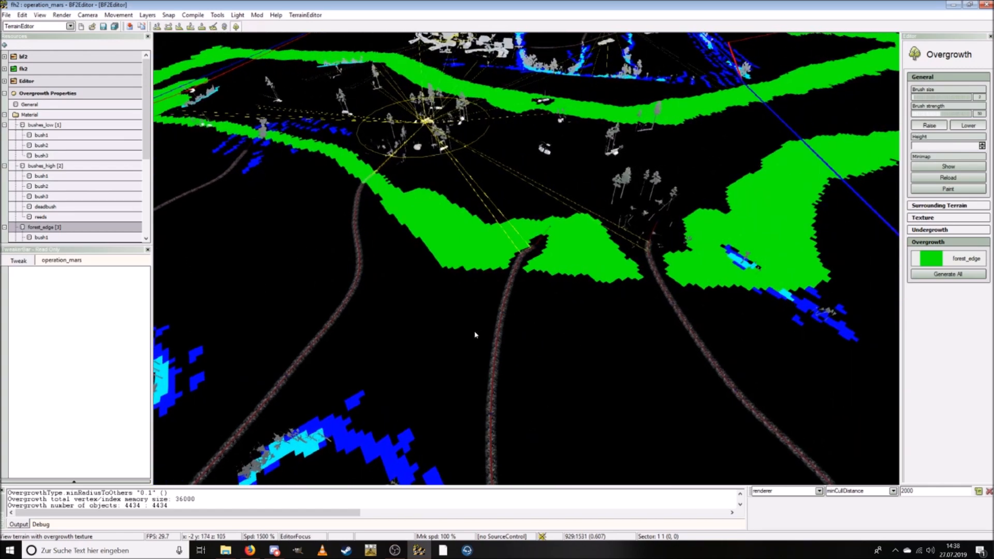
# Step: Thicken the inner side of the forest_edge band near the first track and between the middle and third dirt tracks
pyautogui.press('w')
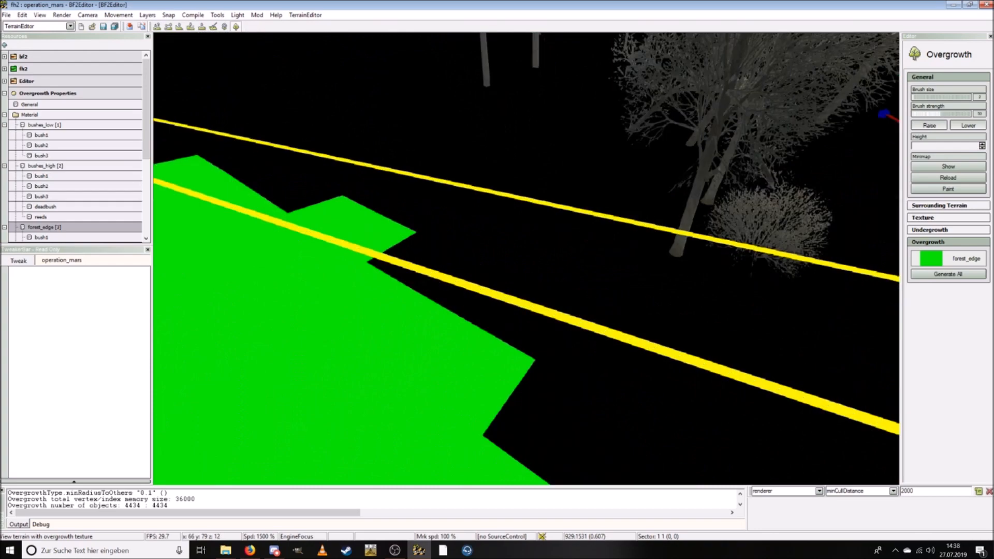
pyautogui.moveTo(433, 330)
pyautogui.mouseDown()
pyautogui.moveTo(486, 304)
pyautogui.moveTo(557, 344)
pyautogui.mouseUp()
pyautogui.press('s')
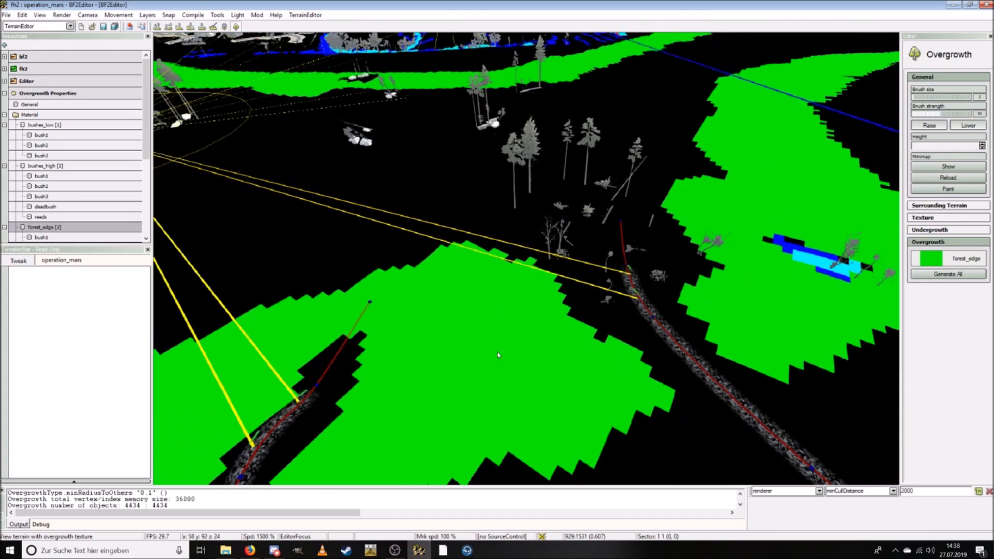
pyautogui.press('a')
pyautogui.press('w')
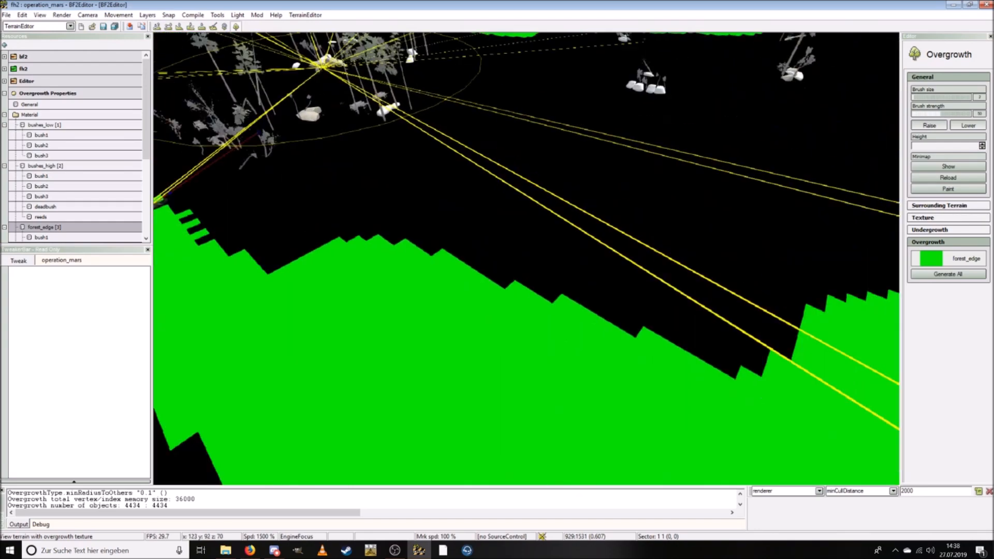
pyautogui.press('s')
pyautogui.press('a')
pyautogui.press('w')
pyautogui.moveTo(486, 313)
pyautogui.mouseDown()
pyautogui.moveTo(343, 284)
pyautogui.moveTo(332, 266)
pyautogui.moveTo(409, 244)
pyautogui.moveTo(497, 269)
pyautogui.moveTo(502, 289)
pyautogui.moveTo(535, 288)
pyautogui.mouseUp()
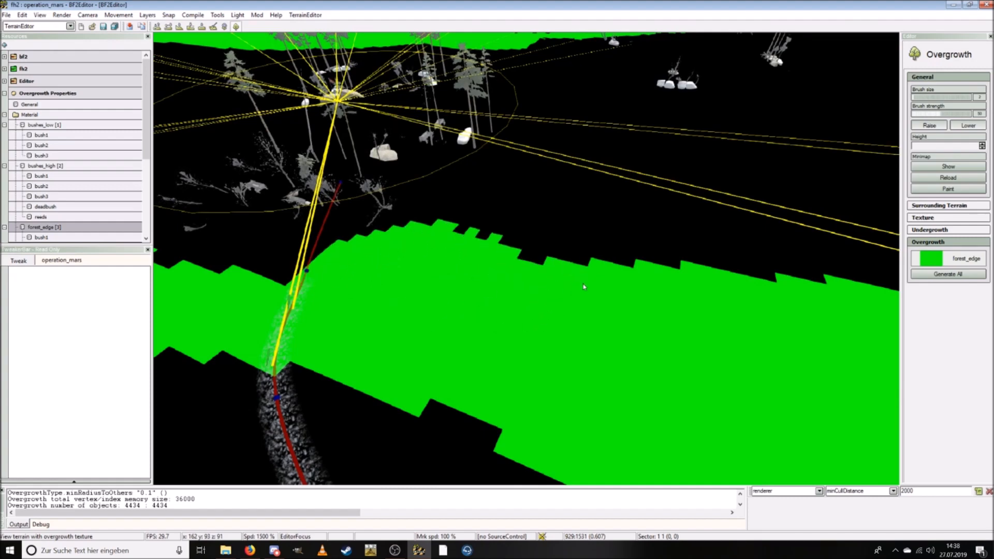
# Step: Extend the wider forest_edge band beyond the third dirt track toward the patches of low bushes
pyautogui.press('w')
pyautogui.press('a')
pyautogui.press('d')
pyautogui.press('s')
pyautogui.moveTo(346, 280)
pyautogui.mouseDown()
pyautogui.moveTo(321, 270)
pyautogui.moveTo(385, 267)
pyautogui.moveTo(465, 290)
pyautogui.moveTo(508, 239)
pyautogui.moveTo(303, 230)
pyautogui.moveTo(322, 235)
pyautogui.mouseUp()
pyautogui.press('a')
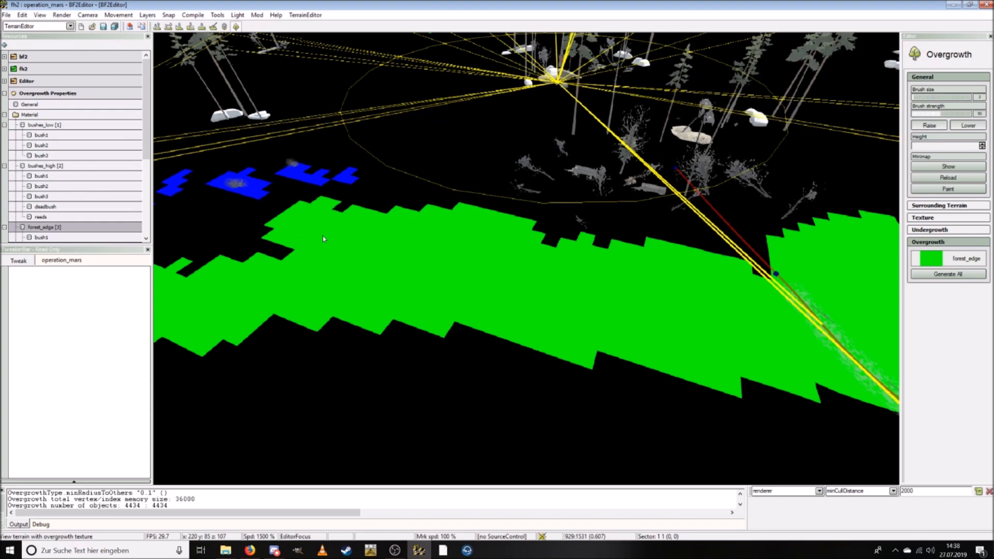
pyautogui.press('a')
pyautogui.moveTo(322, 236); pyautogui.dragTo(392, 285, button='right')
pyautogui.moveTo(547, 306)
pyautogui.mouseDown()
pyautogui.moveTo(406, 288)
pyautogui.moveTo(414, 331)
pyautogui.moveTo(564, 306)
pyautogui.mouseUp()
pyautogui.press('s')
pyautogui.press('a')
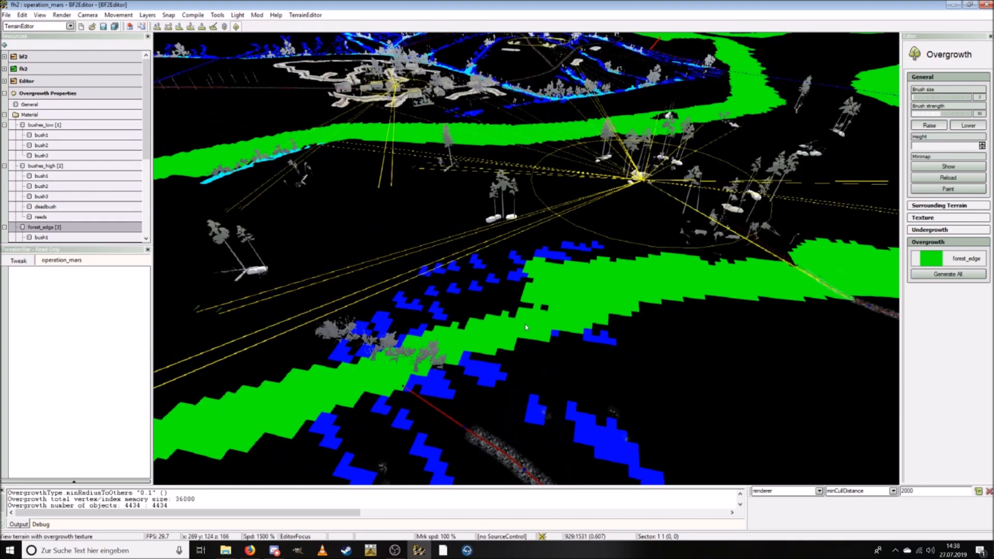
# Step: Fill out the forest_edge band beside the low bushes and clear the overgrowth covering the third dirt track
pyautogui.press('w')
pyautogui.moveTo(454, 352)
pyautogui.mouseDown()
pyautogui.moveTo(416, 378)
pyautogui.moveTo(417, 357)
pyautogui.moveTo(482, 326)
pyautogui.moveTo(512, 321)
pyautogui.moveTo(556, 346)
pyautogui.mouseUp()
pyautogui.press('d')
pyautogui.moveTo(596, 263)
pyautogui.mouseDown(button='right')
pyautogui.moveTo(664, 331)
pyautogui.moveTo(589, 282)
pyautogui.mouseUp(button='right')
pyautogui.press('s')
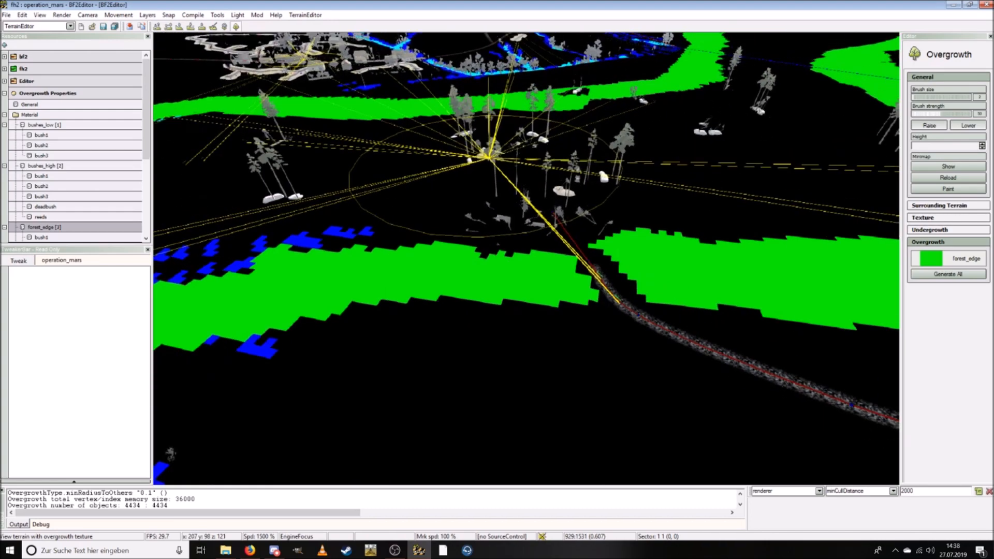
# Step: Clear forest_edge overgrowth along the row of bushes crossing the band at the next track, and touch up the adjoining edge
pyautogui.press('w')
pyautogui.press('s')
pyautogui.press('a')
pyautogui.press('w')
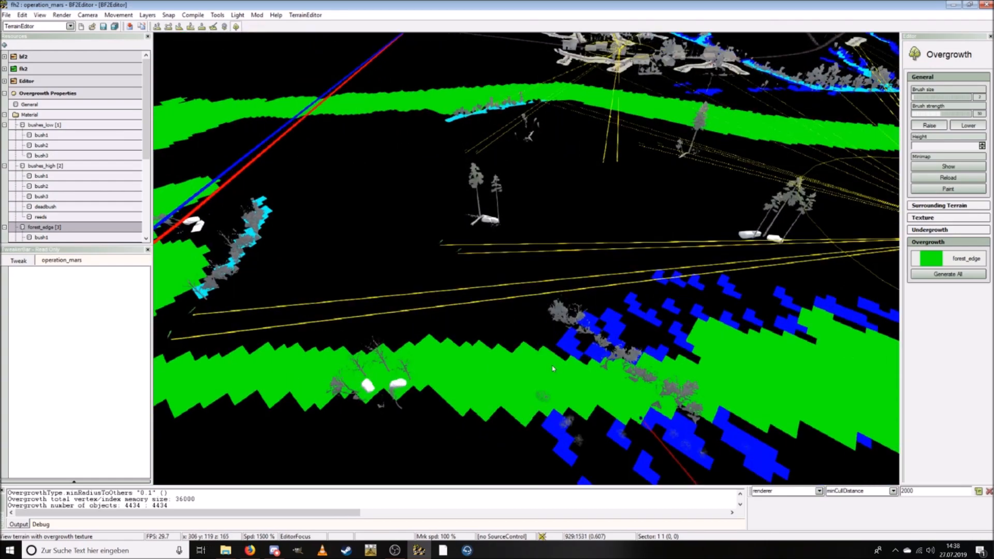
pyautogui.press('s')
pyautogui.press('d')
pyautogui.press('a')
pyautogui.press('w')
pyautogui.moveTo(562, 392); pyautogui.dragTo(560, 406)
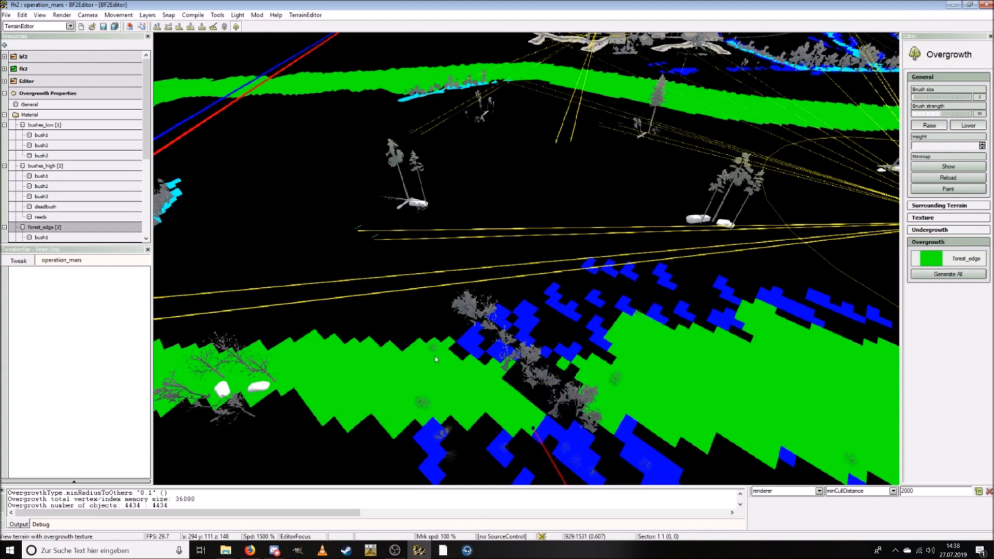
pyautogui.moveTo(434, 360); pyautogui.dragTo(442, 358)
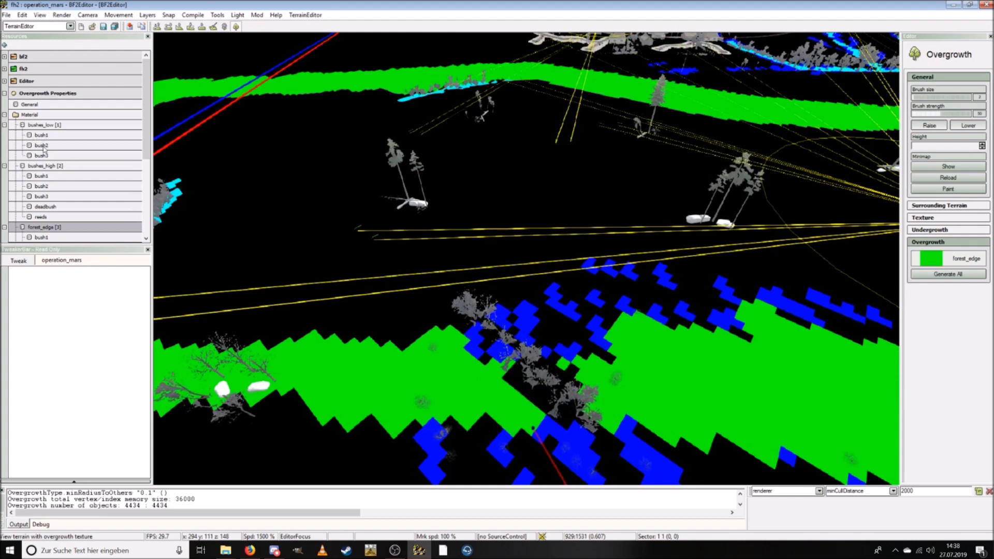
# Step: Select the bushes_high material and paint it along the cleared row of bushes crossing the forest band
pyautogui.click(46, 167)
pyautogui.moveTo(561, 409)
pyautogui.mouseDown()
pyautogui.moveTo(494, 332)
pyautogui.moveTo(505, 355)
pyautogui.mouseUp()
pyautogui.scroll(-4, 505, 355)
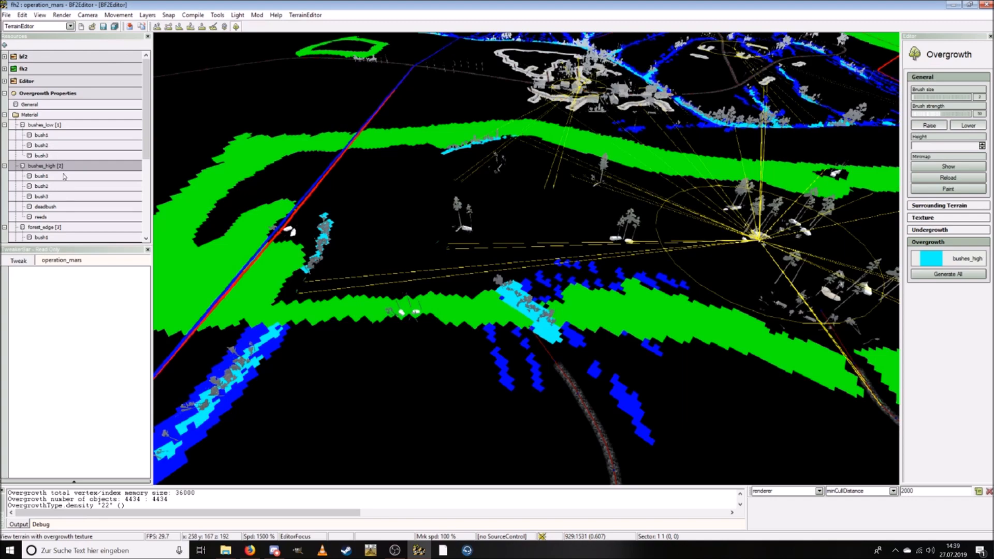
# Step: Switch back to the forest_edge material and widen the band between the inner corner and the row of high bushes
pyautogui.click(57, 228)
pyautogui.press('w')
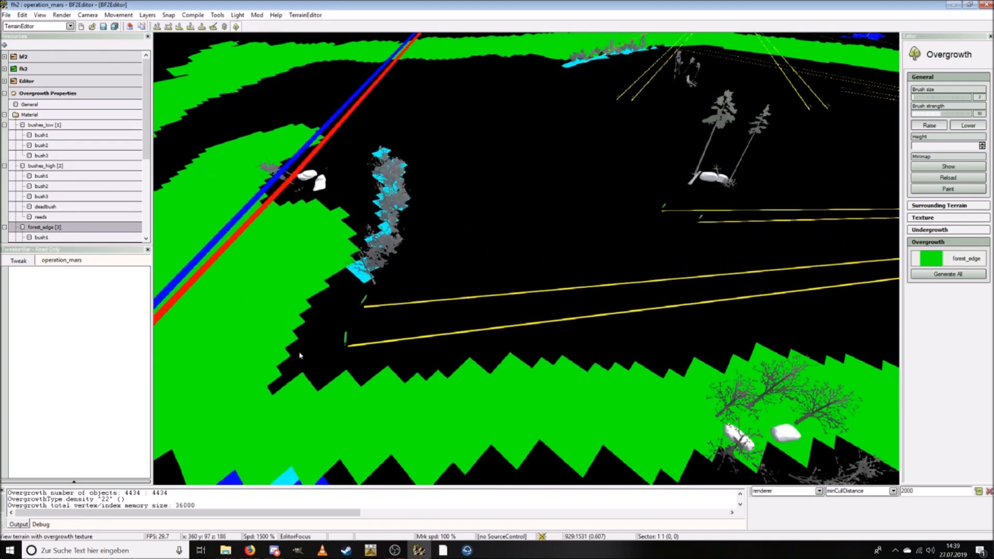
pyautogui.moveTo(291, 368)
pyautogui.mouseDown()
pyautogui.moveTo(337, 290)
pyautogui.moveTo(414, 356)
pyautogui.moveTo(389, 339)
pyautogui.moveTo(697, 356)
pyautogui.moveTo(651, 331)
pyautogui.moveTo(496, 352)
pyautogui.moveTo(576, 354)
pyautogui.moveTo(506, 352)
pyautogui.mouseUp()
pyautogui.press('d')
pyautogui.press('s')
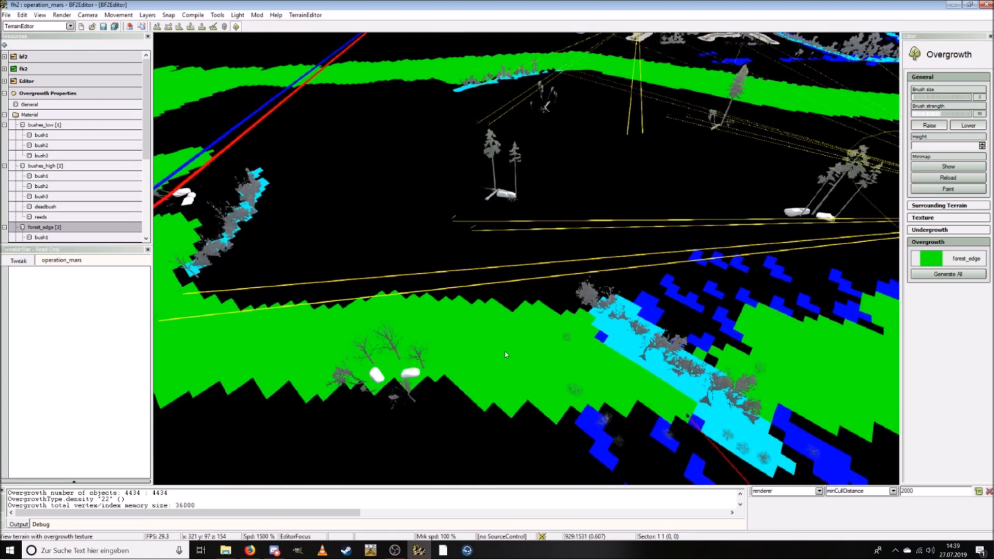
# Step: Clear the forest_edge overgrowth around the two white boulders and bare trees at the band's outer edge
pyautogui.press('w')
pyautogui.moveTo(432, 344)
pyautogui.mouseDown()
pyautogui.moveTo(370, 365)
pyautogui.moveTo(415, 382)
pyautogui.moveTo(449, 377)
pyautogui.moveTo(348, 384)
pyautogui.mouseUp()
pyautogui.press('a')
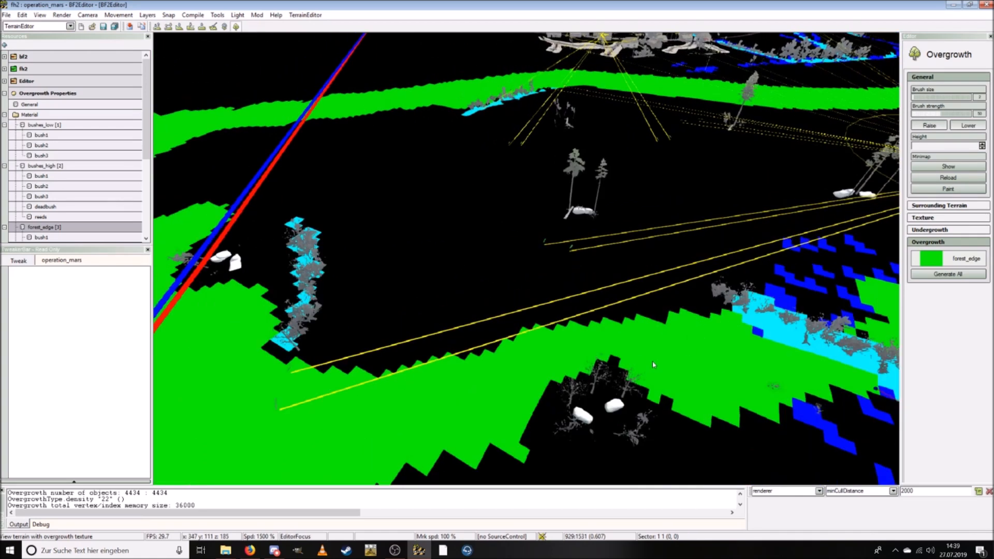
# Step: Enlarge the brush and widen the forest_edge band at the corner and track-side edge of the forest outline across the track
pyautogui.press('s')
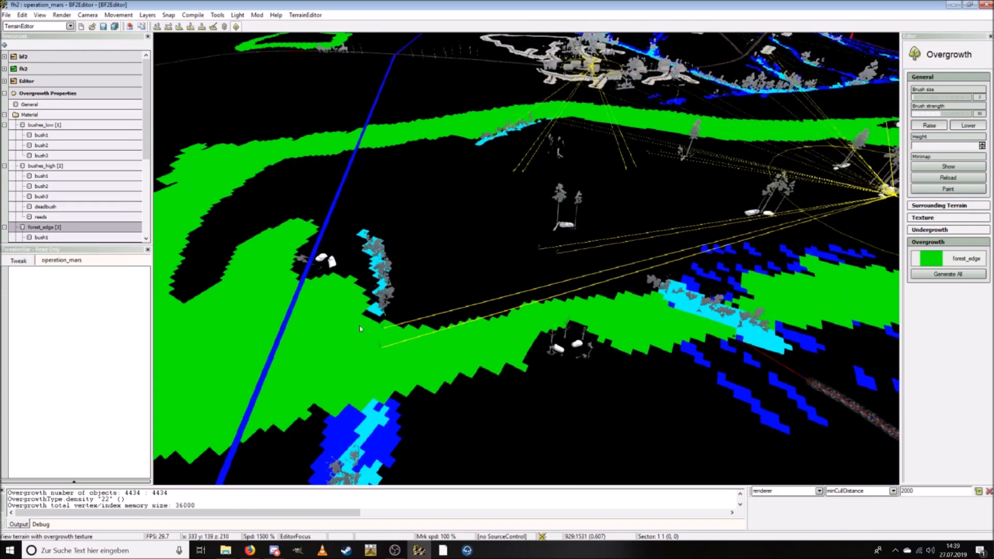
pyautogui.press('s')
pyautogui.moveTo(368, 334); pyautogui.dragTo(434, 347, button='right')
pyautogui.press('w')
pyautogui.press('w')
pyautogui.press('w')
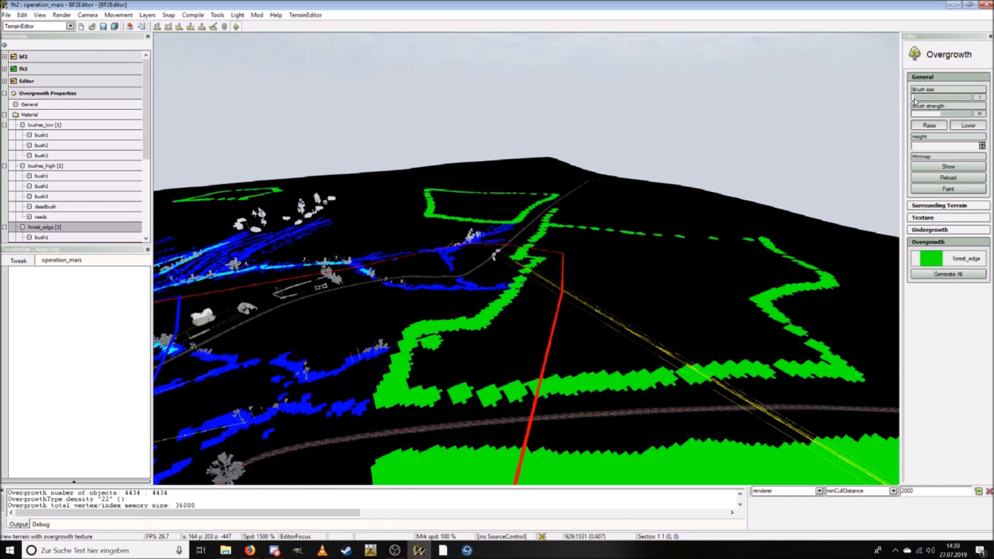
pyautogui.moveTo(463, 350)
pyautogui.mouseDown()
pyautogui.moveTo(438, 341)
pyautogui.moveTo(440, 376)
pyautogui.moveTo(458, 382)
pyautogui.mouseUp()
pyautogui.moveTo(524, 386)
pyautogui.mouseDown()
pyautogui.moveTo(452, 344)
pyautogui.moveTo(499, 331)
pyautogui.moveTo(476, 343)
pyautogui.moveTo(578, 368)
pyautogui.moveTo(713, 357)
pyautogui.mouseUp()
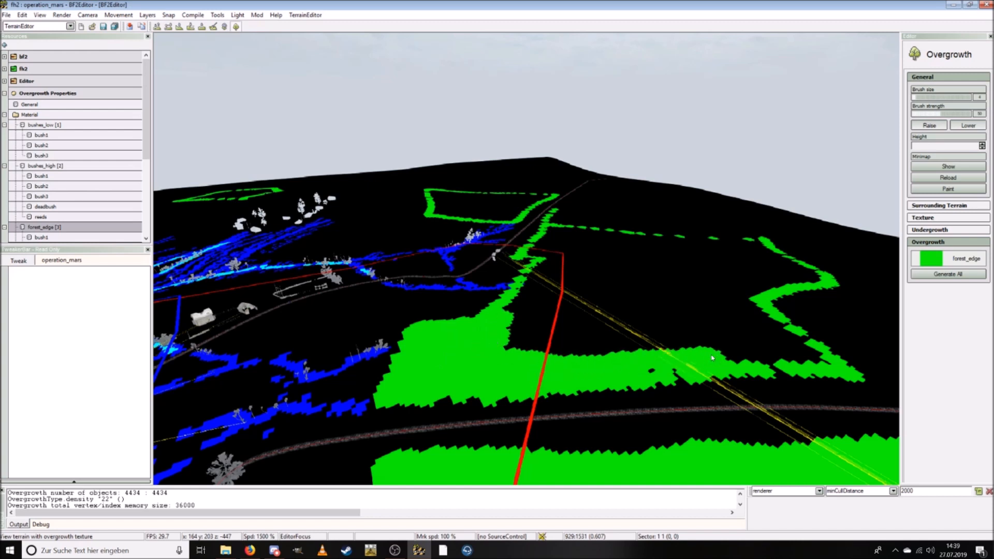
pyautogui.moveTo(642, 364)
pyautogui.mouseDown()
pyautogui.moveTo(813, 357)
pyautogui.moveTo(759, 317)
pyautogui.mouseUp()
pyautogui.hotkey('ctrl', 'd')
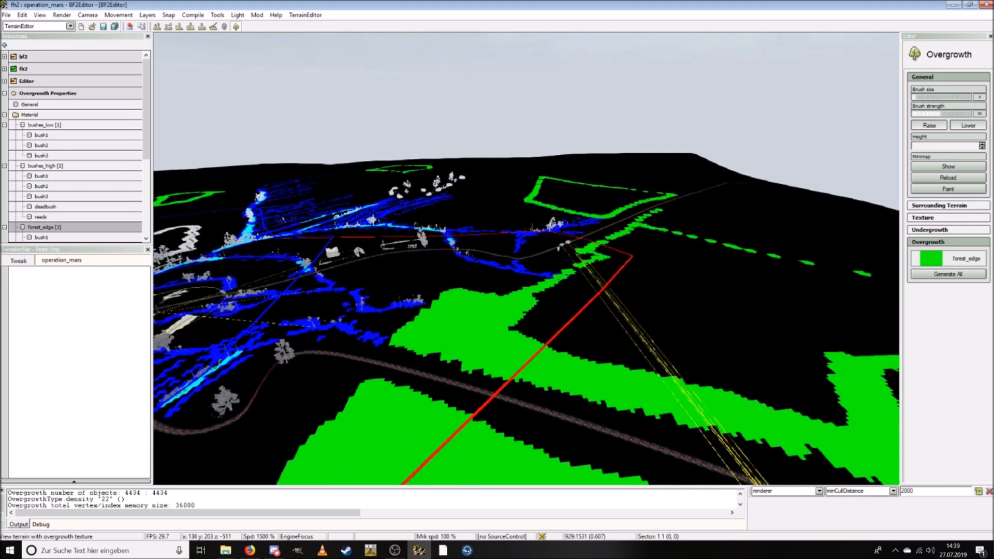
# Step: Widen the forest_edge band around the remaining sides of the same forest outline, covering its far edge and outer corner
pyautogui.moveTo(538, 344)
pyautogui.mouseDown()
pyautogui.moveTo(545, 329)
pyautogui.moveTo(611, 344)
pyautogui.moveTo(585, 362)
pyautogui.moveTo(617, 360)
pyautogui.moveTo(706, 396)
pyautogui.moveTo(777, 380)
pyautogui.moveTo(826, 324)
pyautogui.moveTo(594, 206)
pyautogui.mouseUp()
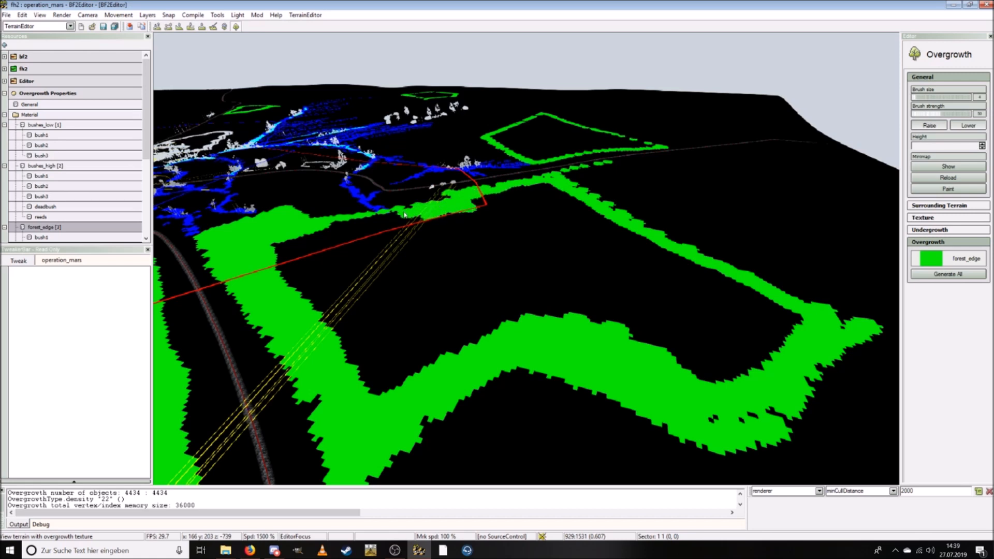
pyautogui.moveTo(321, 232)
pyautogui.mouseDown()
pyautogui.moveTo(278, 259)
pyautogui.moveTo(369, 230)
pyautogui.mouseUp()
pyautogui.moveTo(429, 220)
pyautogui.mouseDown()
pyautogui.moveTo(311, 248)
pyautogui.moveTo(409, 226)
pyautogui.mouseUp()
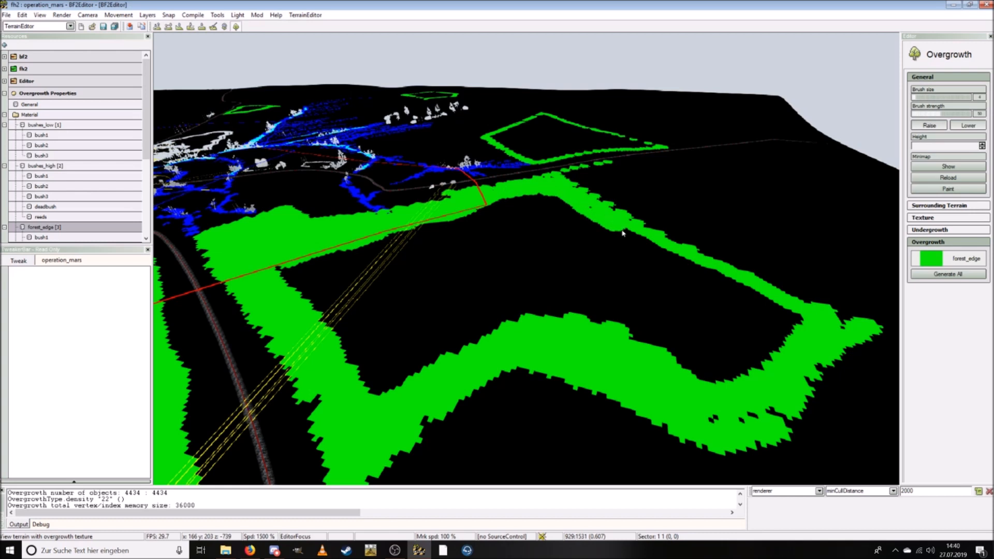
pyautogui.moveTo(644, 241); pyautogui.dragTo(794, 321)
pyautogui.moveTo(677, 282)
pyautogui.mouseDown()
pyautogui.moveTo(637, 329)
pyautogui.moveTo(683, 298)
pyautogui.moveTo(703, 321)
pyautogui.moveTo(695, 358)
pyautogui.moveTo(751, 345)
pyautogui.moveTo(763, 356)
pyautogui.moveTo(735, 315)
pyautogui.mouseUp()
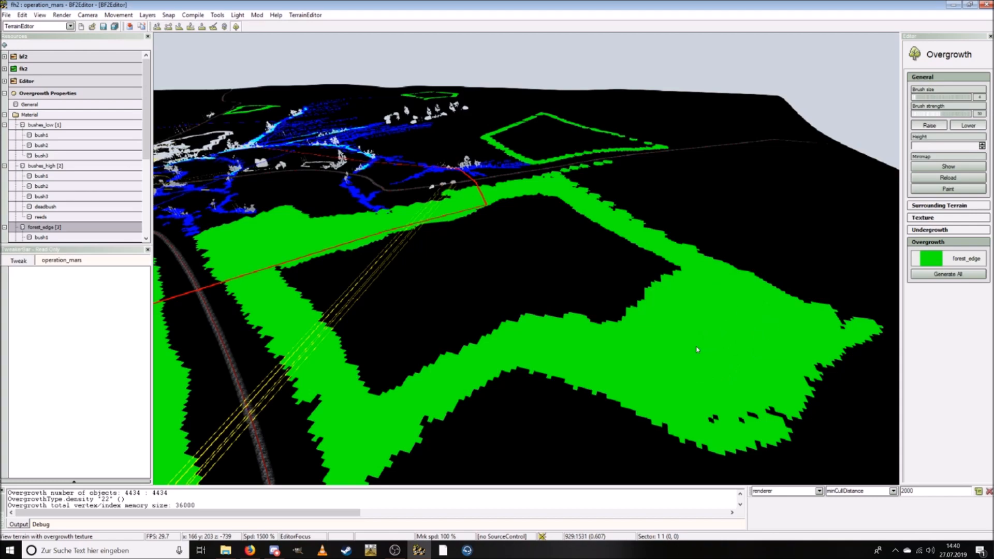
# Step: Enlarge the brush and paint a wider forest_edge band on the thin sides of the neighbouring four-sided forest outline
pyautogui.press('w')
pyautogui.moveTo(707, 400); pyautogui.dragTo(776, 388, button='right')
pyautogui.moveTo(403, 266)
pyautogui.mouseDown()
pyautogui.moveTo(461, 451)
pyautogui.moveTo(745, 414)
pyautogui.moveTo(777, 383)
pyautogui.moveTo(834, 362)
pyautogui.moveTo(651, 283)
pyautogui.mouseUp()
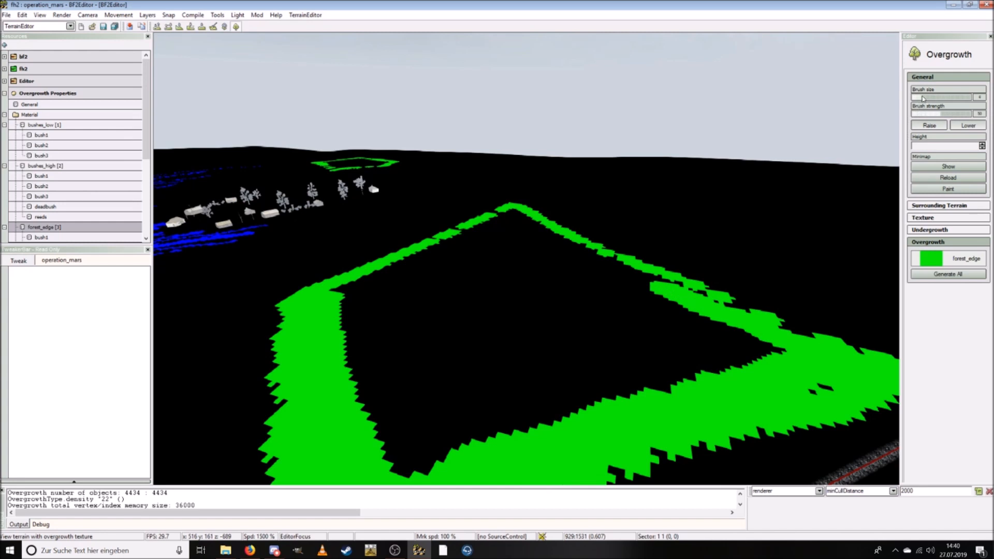
pyautogui.moveTo(482, 295)
pyautogui.mouseDown()
pyautogui.moveTo(373, 293)
pyautogui.moveTo(502, 225)
pyautogui.moveTo(536, 230)
pyautogui.moveTo(639, 283)
pyautogui.moveTo(722, 349)
pyautogui.moveTo(497, 393)
pyautogui.moveTo(435, 426)
pyautogui.moveTo(379, 334)
pyautogui.moveTo(520, 252)
pyautogui.mouseUp()
pyautogui.moveTo(449, 294)
pyautogui.mouseDown()
pyautogui.moveTo(622, 330)
pyautogui.moveTo(549, 269)
pyautogui.moveTo(559, 303)
pyautogui.mouseUp()
# Step: Thicken the forest_edge overgrowth on the remaining outlines nearby and fill in the small distant forest patch
pyautogui.press('s')
pyautogui.moveTo(560, 303)
pyautogui.mouseDown(button='right')
pyautogui.moveTo(498, 303)
pyautogui.moveTo(476, 290)
pyautogui.moveTo(487, 270)
pyautogui.moveTo(543, 277)
pyautogui.moveTo(564, 312)
pyautogui.mouseUp(button='right')
pyautogui.press('w')
pyautogui.moveTo(495, 292); pyautogui.dragTo(478, 263)
pyautogui.moveTo(458, 296)
pyautogui.mouseDown()
pyautogui.moveTo(454, 343)
pyautogui.moveTo(531, 323)
pyautogui.mouseUp()
pyautogui.moveTo(519, 297)
pyautogui.mouseDown(button='right')
pyautogui.moveTo(481, 258)
pyautogui.moveTo(476, 298)
pyautogui.moveTo(526, 296)
pyautogui.mouseUp(button='right')
pyautogui.press('s')
pyautogui.press('w')
pyautogui.moveTo(526, 296)
pyautogui.mouseDown()
pyautogui.moveTo(505, 261)
pyautogui.moveTo(410, 304)
pyautogui.moveTo(445, 312)
pyautogui.mouseUp()
pyautogui.press('s')
pyautogui.moveTo(468, 302)
pyautogui.mouseDown(button='right')
pyautogui.moveTo(453, 290)
pyautogui.moveTo(500, 304)
pyautogui.moveTo(523, 290)
pyautogui.moveTo(472, 331)
pyautogui.moveTo(468, 306)
pyautogui.mouseUp(button='right')
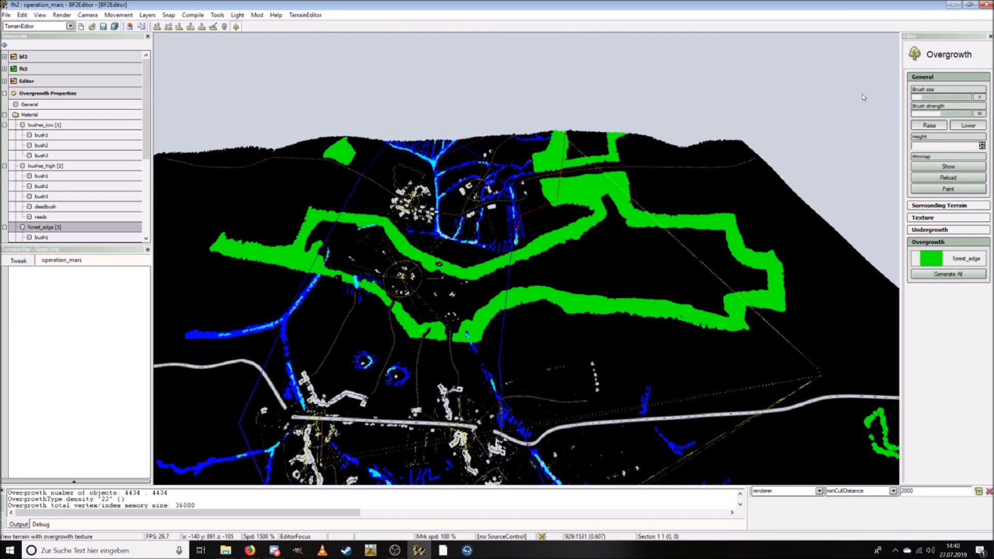
# Step: Reduce the brush size and widen the forest_edge band on the branching forest outline beside the white road near the map border
pyautogui.moveTo(622, 103)
pyautogui.mouseDown(button='right')
pyautogui.moveTo(616, 142)
pyautogui.moveTo(611, 129)
pyautogui.moveTo(647, 103)
pyautogui.moveTo(673, 104)
pyautogui.moveTo(668, 133)
pyautogui.moveTo(666, 122)
pyautogui.mouseUp(button='right')
pyautogui.press('d')
pyautogui.press('w')
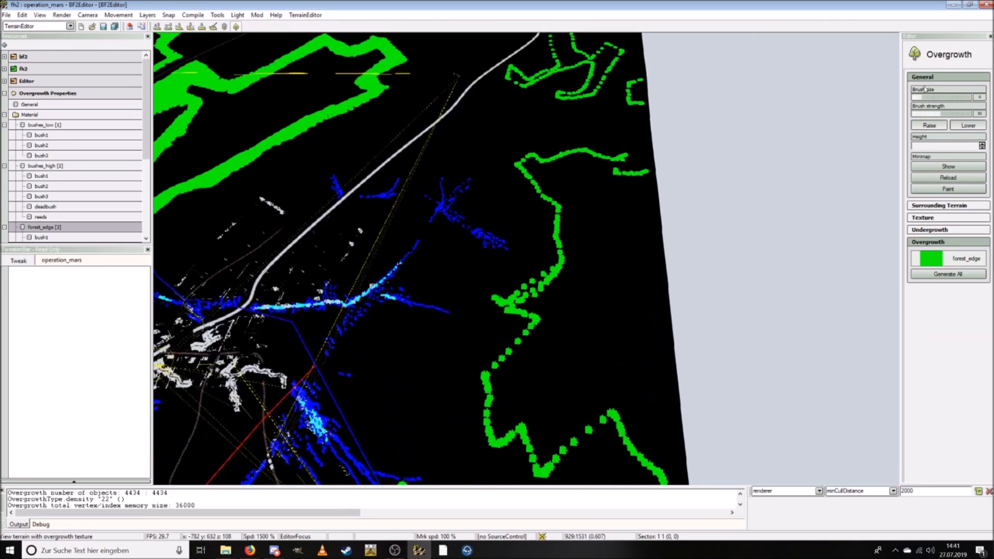
pyautogui.moveTo(920, 99); pyautogui.dragTo(916, 98)
pyautogui.press('w')
pyautogui.moveTo(837, 111); pyautogui.dragTo(835, 80, button='right')
pyautogui.moveTo(477, 238)
pyautogui.mouseDown(button='right')
pyautogui.moveTo(475, 222)
pyautogui.moveTo(474, 244)
pyautogui.mouseUp(button='right')
pyautogui.moveTo(491, 289)
pyautogui.mouseDown()
pyautogui.moveTo(526, 333)
pyautogui.moveTo(655, 311)
pyautogui.moveTo(694, 233)
pyautogui.moveTo(676, 255)
pyautogui.mouseUp()
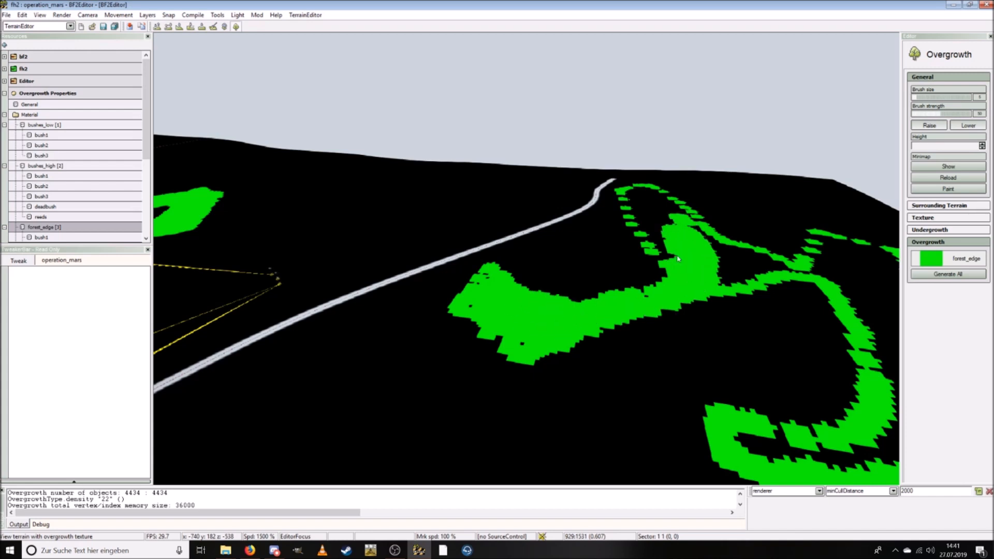
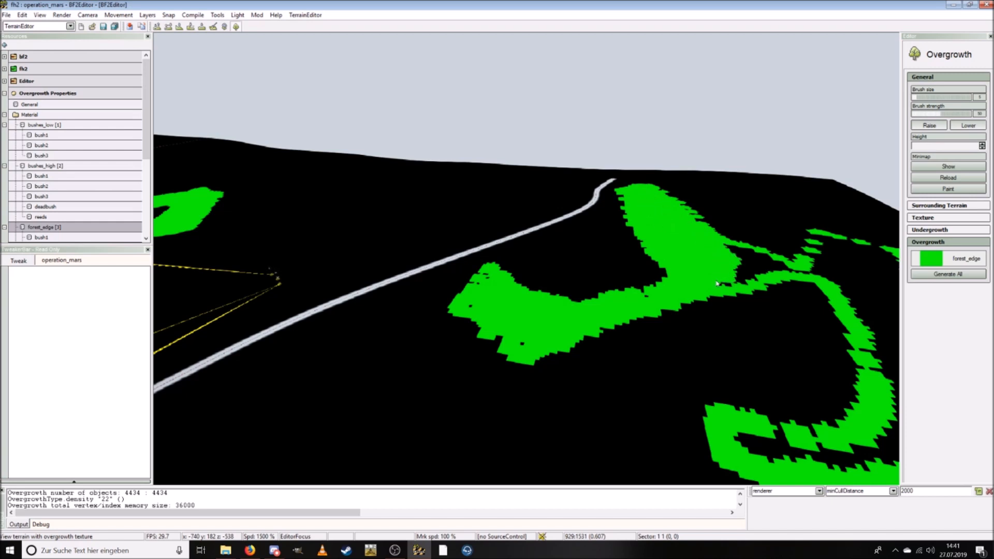
# Step: Connect the forest's branches with forest_edge overgrowth and fill the narrow curved arm between its two dotted outlines
pyautogui.moveTo(717, 283); pyautogui.dragTo(787, 270)
pyautogui.press('d')
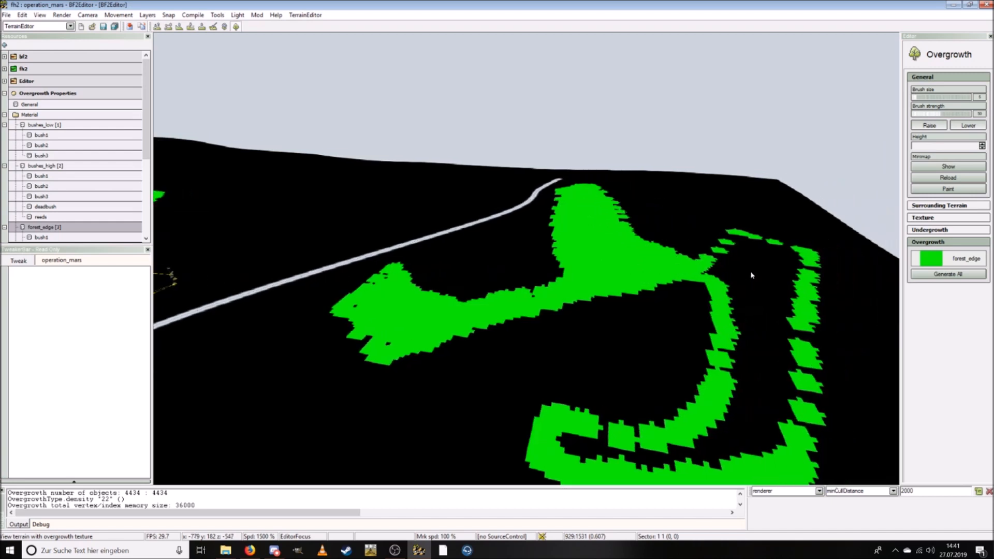
pyautogui.moveTo(651, 252); pyautogui.dragTo(628, 260)
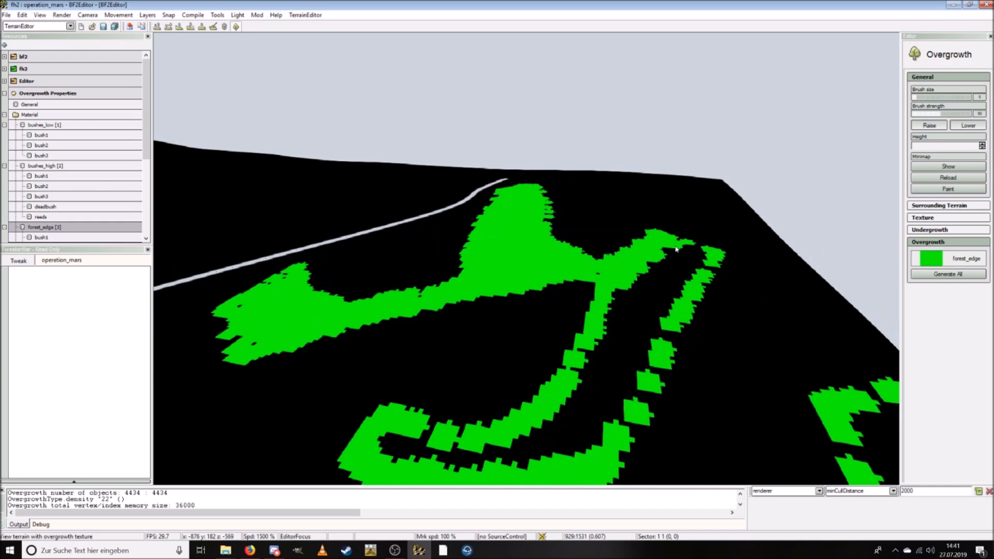
pyautogui.moveTo(694, 270)
pyautogui.mouseDown()
pyautogui.moveTo(606, 409)
pyautogui.moveTo(497, 451)
pyautogui.moveTo(401, 450)
pyautogui.mouseUp()
pyautogui.moveTo(542, 429); pyautogui.dragTo(672, 259)
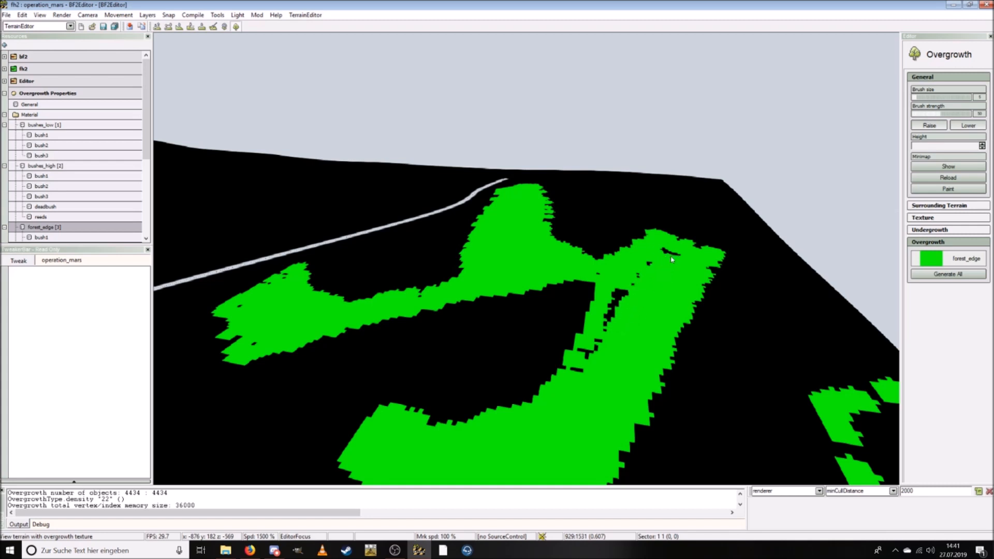
# Step: Widen the forest_edge bands on the next outlines along the map border, down to the end of the forked strip
pyautogui.press('s')
pyautogui.press('d')
pyautogui.moveTo(631, 291); pyautogui.dragTo(560, 292, button='right')
pyautogui.moveTo(559, 264)
pyautogui.mouseDown()
pyautogui.moveTo(535, 323)
pyautogui.moveTo(574, 268)
pyautogui.mouseUp()
pyautogui.moveTo(550, 264); pyautogui.dragTo(389, 272, button='right')
pyautogui.press('a')
pyautogui.moveTo(547, 292)
pyautogui.mouseDown(button='right')
pyautogui.moveTo(538, 270)
pyautogui.moveTo(513, 271)
pyautogui.moveTo(536, 254)
pyautogui.moveTo(547, 293)
pyautogui.mouseUp(button='right')
pyautogui.press('a')
pyautogui.moveTo(666, 399)
pyautogui.mouseDown()
pyautogui.moveTo(704, 419)
pyautogui.moveTo(629, 333)
pyautogui.moveTo(651, 319)
pyautogui.mouseUp()
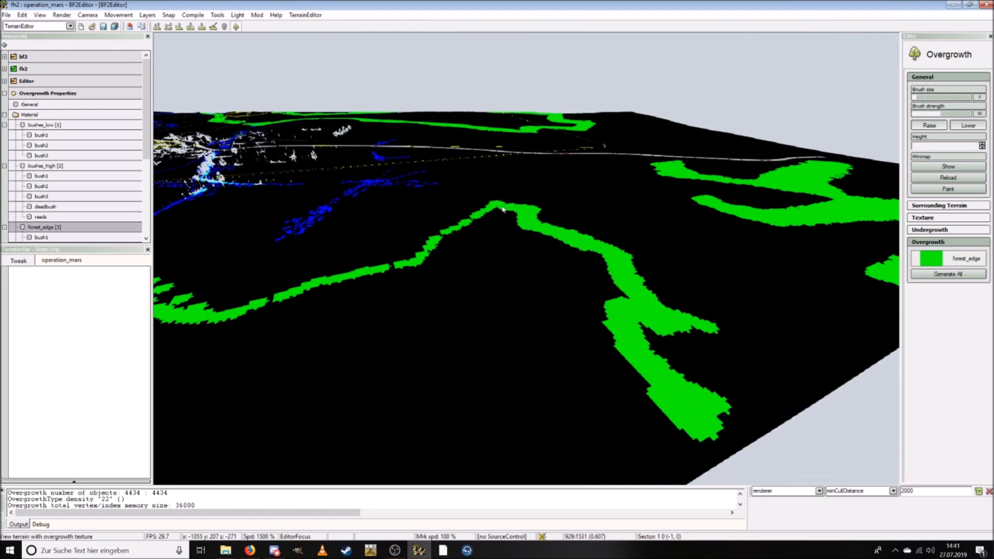
# Step: Widen the thin forest_edge line from the forest's pointed corner along its side facing the village
pyautogui.moveTo(462, 234)
pyautogui.mouseDown()
pyautogui.moveTo(425, 264)
pyautogui.moveTo(506, 216)
pyautogui.mouseUp()
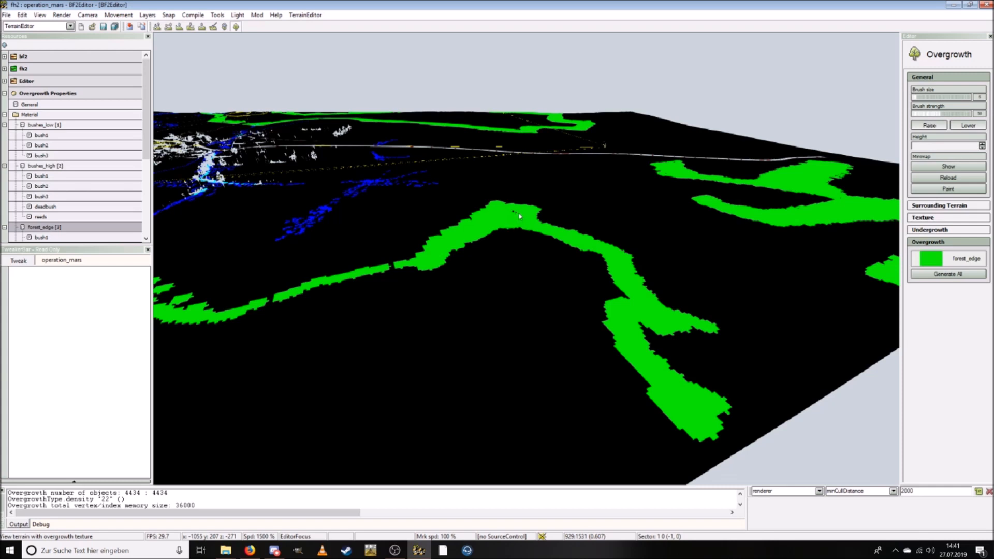
pyautogui.moveTo(450, 253)
pyautogui.mouseDown()
pyautogui.moveTo(353, 291)
pyautogui.moveTo(426, 272)
pyautogui.mouseUp()
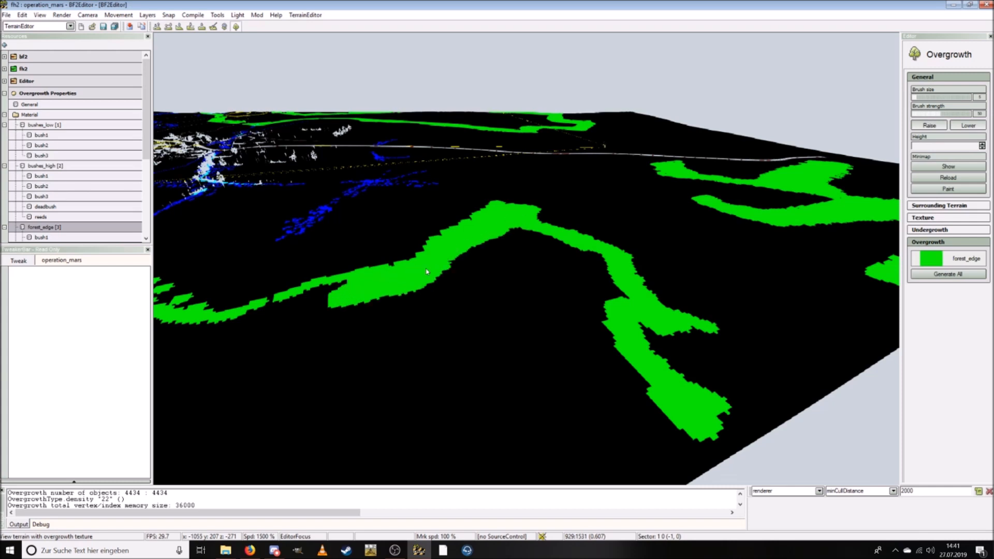
pyautogui.moveTo(305, 310); pyautogui.dragTo(264, 317)
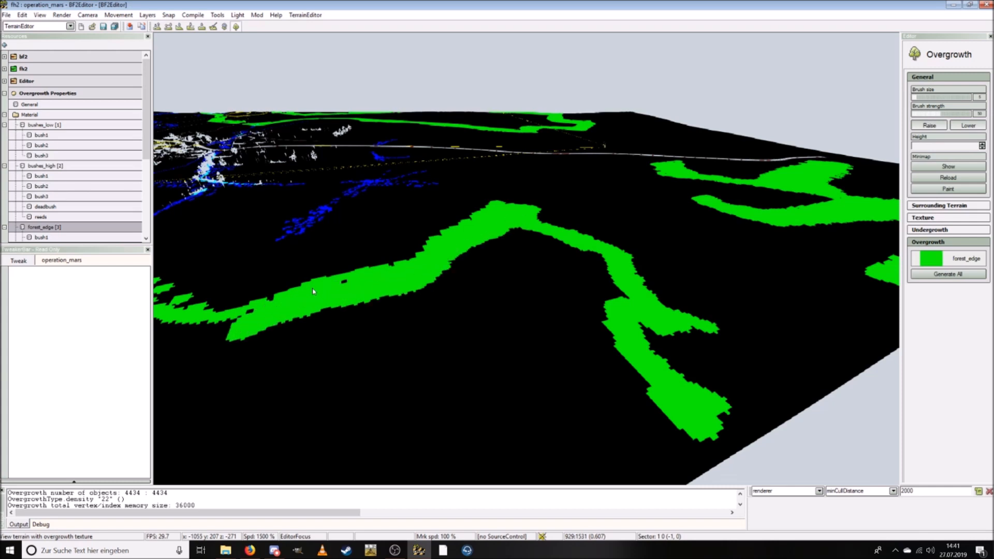
# Step: Continue the wide forest_edge band around the next bend and fill the notch beside the row of separate patches
pyautogui.press('a')
pyautogui.moveTo(458, 322)
pyautogui.mouseDown()
pyautogui.moveTo(398, 281)
pyautogui.moveTo(517, 320)
pyautogui.mouseUp()
pyautogui.moveTo(373, 304); pyautogui.dragTo(377, 294)
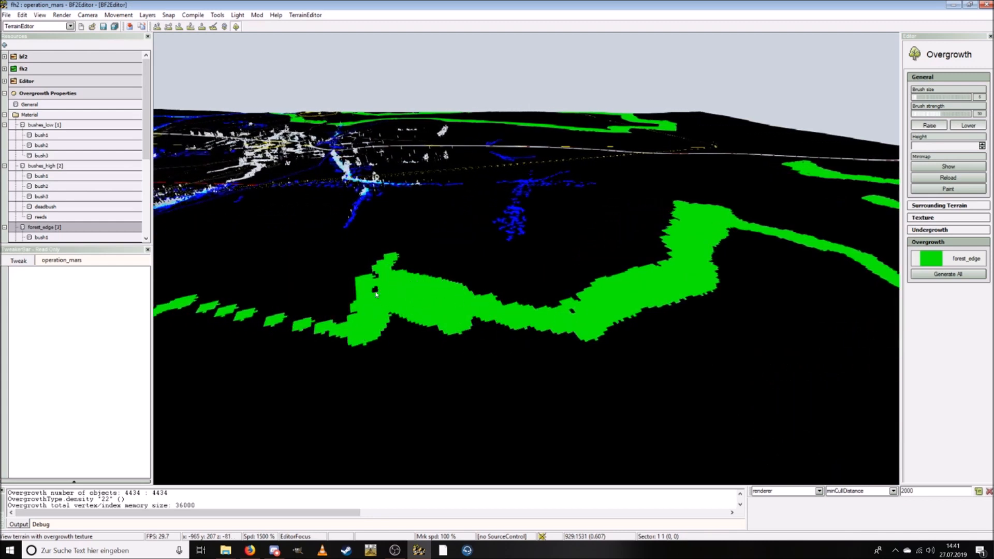
pyautogui.moveTo(391, 329)
pyautogui.mouseDown()
pyautogui.moveTo(601, 345)
pyautogui.moveTo(404, 352)
pyautogui.moveTo(508, 339)
pyautogui.moveTo(381, 358)
pyautogui.moveTo(413, 354)
pyautogui.mouseUp()
pyautogui.moveTo(350, 332)
pyautogui.mouseDown()
pyautogui.moveTo(251, 322)
pyautogui.moveTo(376, 350)
pyautogui.moveTo(363, 359)
pyautogui.mouseUp()
# Step: Paint forest_edge overgrowth over the row of separate patches and thicken the band around the next corner
pyautogui.press('a')
pyautogui.press('a')
pyautogui.moveTo(520, 312)
pyautogui.mouseDown()
pyautogui.moveTo(425, 339)
pyautogui.moveTo(468, 310)
pyautogui.moveTo(455, 342)
pyautogui.moveTo(477, 365)
pyautogui.moveTo(489, 358)
pyautogui.mouseUp()
pyautogui.press('s')
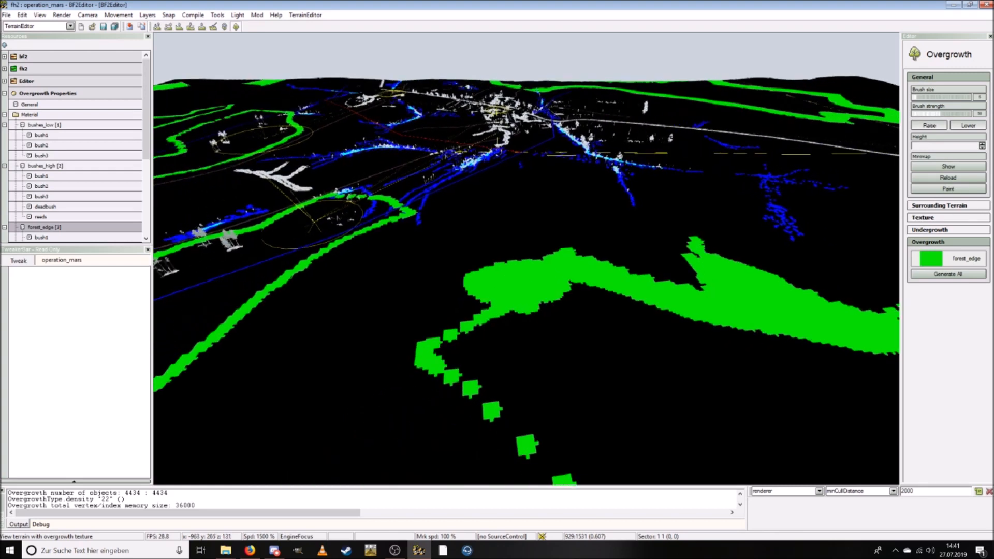
pyautogui.press('w')
pyautogui.moveTo(536, 295)
pyautogui.mouseDown()
pyautogui.moveTo(476, 318)
pyautogui.moveTo(495, 357)
pyautogui.moveTo(541, 380)
pyautogui.moveTo(573, 283)
pyautogui.mouseUp()
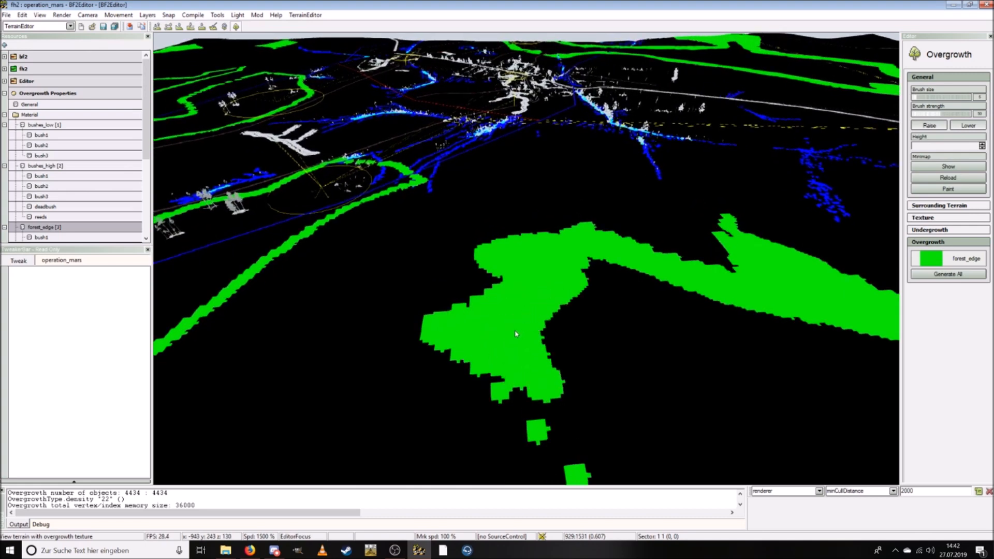
# Step: Thicken the inner bend and extend the wide forest_edge band along the map border to the outline's far corner
pyautogui.press('s')
pyautogui.moveTo(484, 227)
pyautogui.mouseDown()
pyautogui.moveTo(441, 289)
pyautogui.moveTo(459, 331)
pyautogui.moveTo(495, 368)
pyautogui.moveTo(505, 358)
pyautogui.moveTo(477, 331)
pyautogui.moveTo(468, 292)
pyautogui.moveTo(549, 241)
pyautogui.moveTo(474, 267)
pyautogui.mouseUp()
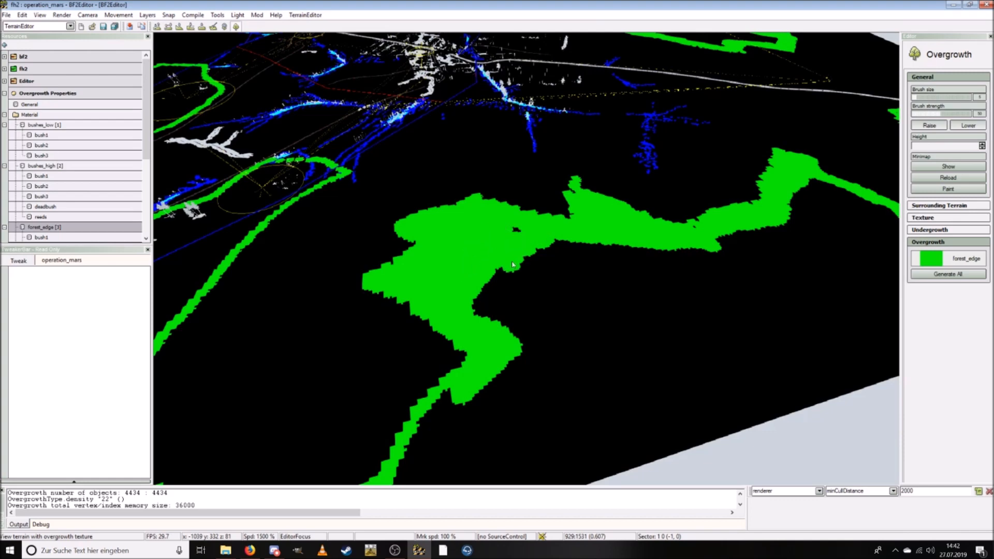
pyautogui.press('s')
pyautogui.moveTo(491, 287)
pyautogui.mouseDown()
pyautogui.moveTo(435, 345)
pyautogui.moveTo(393, 362)
pyautogui.moveTo(352, 358)
pyautogui.moveTo(374, 358)
pyautogui.moveTo(282, 325)
pyautogui.mouseUp()
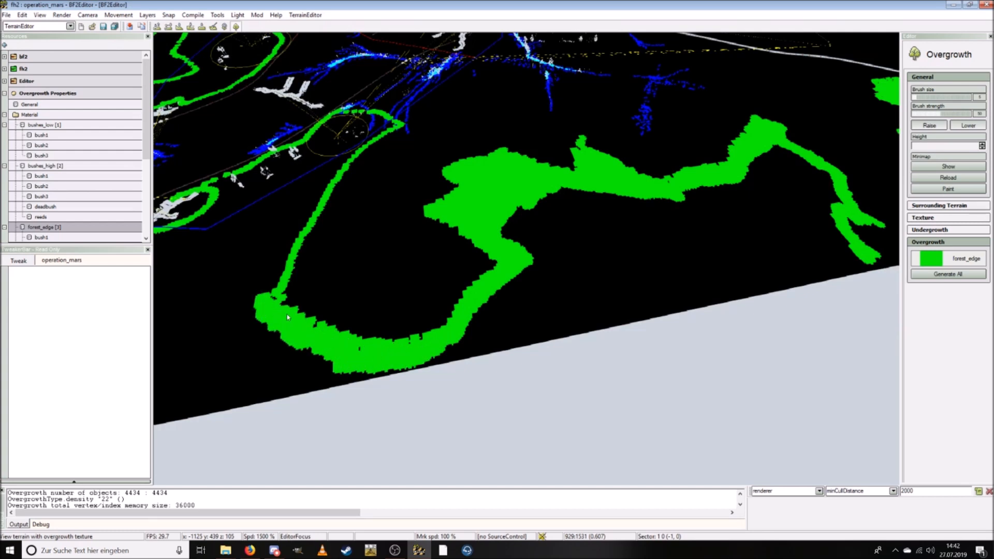
pyautogui.moveTo(308, 356); pyautogui.dragTo(267, 322)
# Step: Widen the forest_edge band around the curved outline beside the trench and close the gaps leading up to the track
pyautogui.press('w')
pyautogui.moveTo(324, 309); pyautogui.dragTo(290, 249, button='right')
pyautogui.moveTo(320, 280); pyautogui.dragTo(382, 325, button='right')
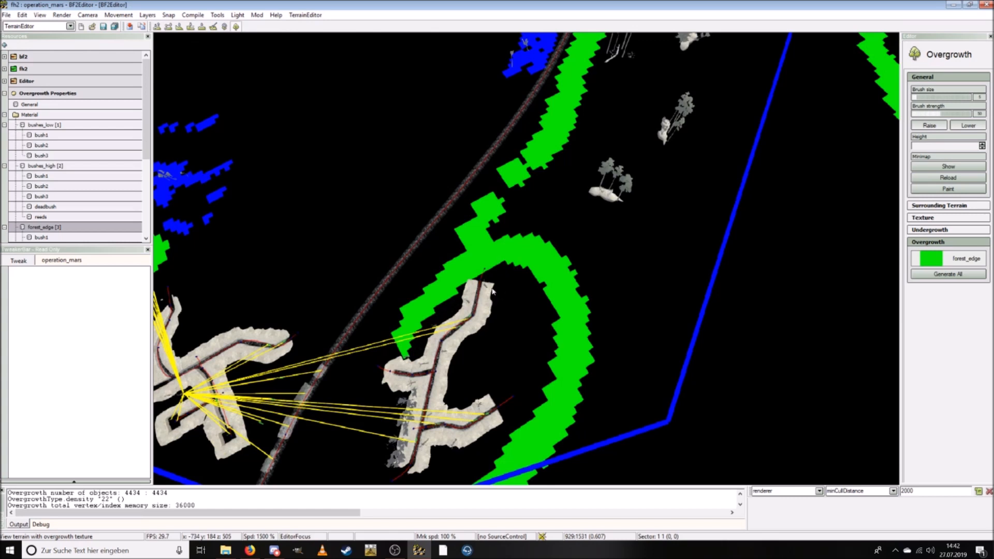
pyautogui.moveTo(529, 220)
pyautogui.mouseDown()
pyautogui.moveTo(517, 218)
pyautogui.moveTo(518, 183)
pyautogui.moveTo(590, 248)
pyautogui.moveTo(603, 274)
pyautogui.moveTo(620, 379)
pyautogui.moveTo(592, 431)
pyautogui.mouseUp()
pyautogui.moveTo(559, 211)
pyautogui.mouseDown()
pyautogui.moveTo(573, 140)
pyautogui.moveTo(596, 127)
pyautogui.mouseUp()
# Step: Widen the forest_edge band on the forest side of the outline running alongside the track
pyautogui.press('w')
pyautogui.moveTo(580, 140); pyautogui.dragTo(579, 140, button='right')
pyautogui.moveTo(570, 282)
pyautogui.mouseDown()
pyautogui.moveTo(520, 247)
pyautogui.moveTo(507, 209)
pyautogui.mouseUp()
pyautogui.press('s')
pyautogui.moveTo(507, 212); pyautogui.dragTo(507, 212, button='right')
pyautogui.press('w')
pyautogui.moveTo(521, 256); pyautogui.dragTo(521, 256, button='right')
pyautogui.press('s')
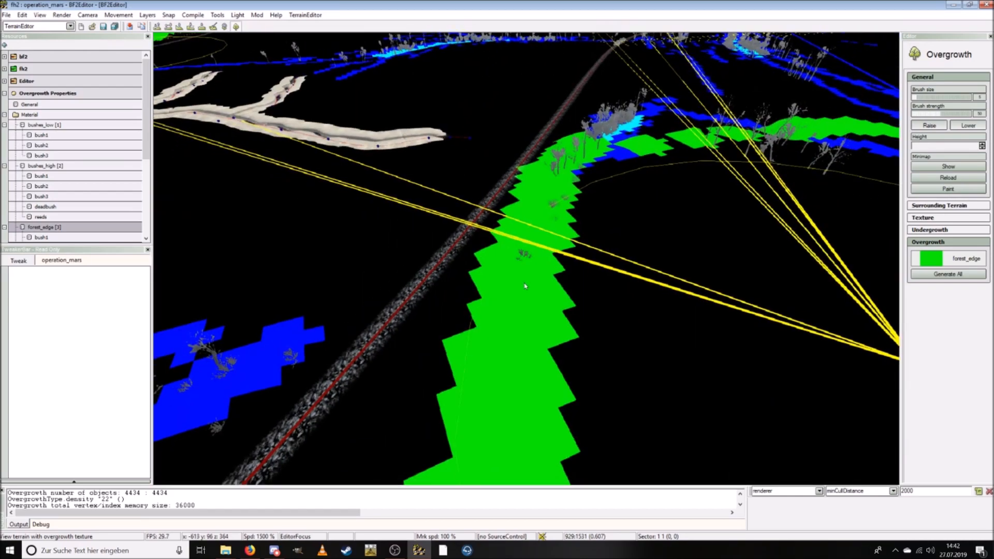
# Step: Select the bushes_low material and paint it over the row of bare bushes crossing the forest band near the track
pyautogui.press('d')
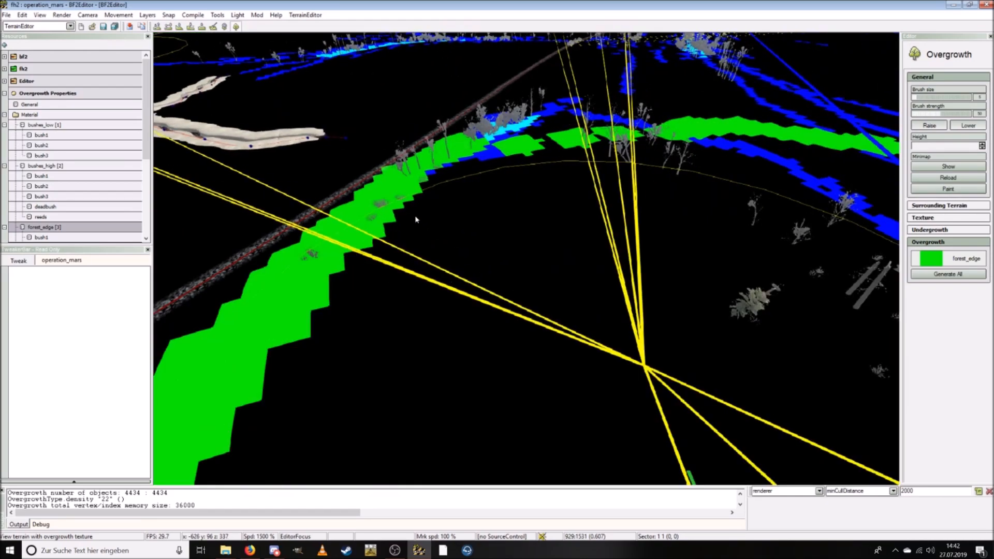
pyautogui.press('w')
pyautogui.moveTo(406, 222); pyautogui.dragTo(417, 218, button='right')
pyautogui.press('w')
pyautogui.press('w')
pyautogui.press('s')
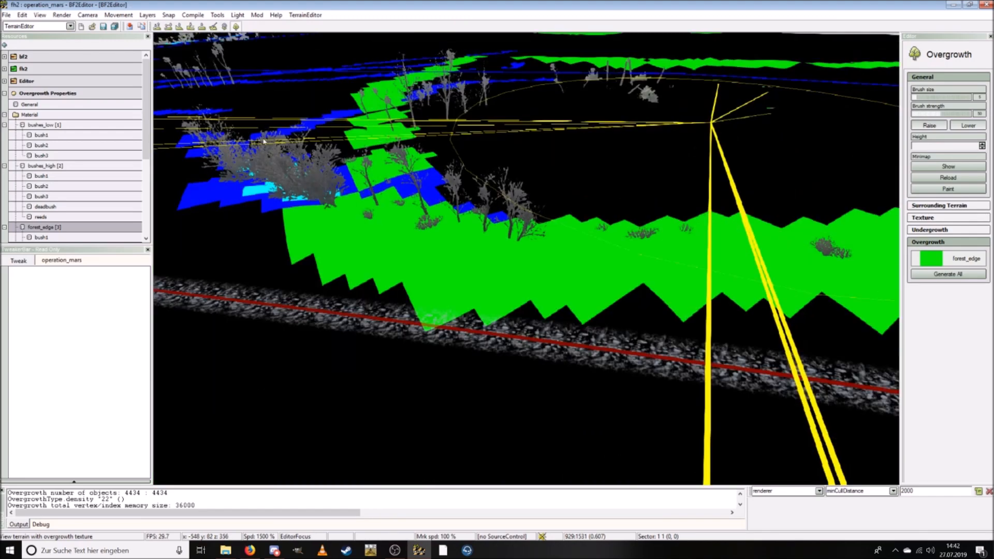
pyautogui.click(41, 135)
pyautogui.click(66, 126)
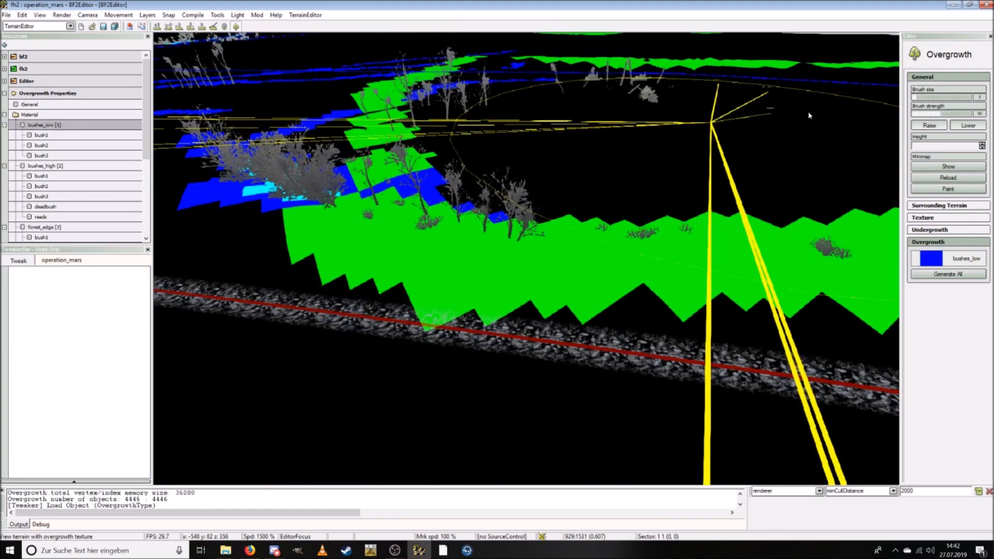
pyautogui.moveTo(529, 241); pyautogui.dragTo(365, 201)
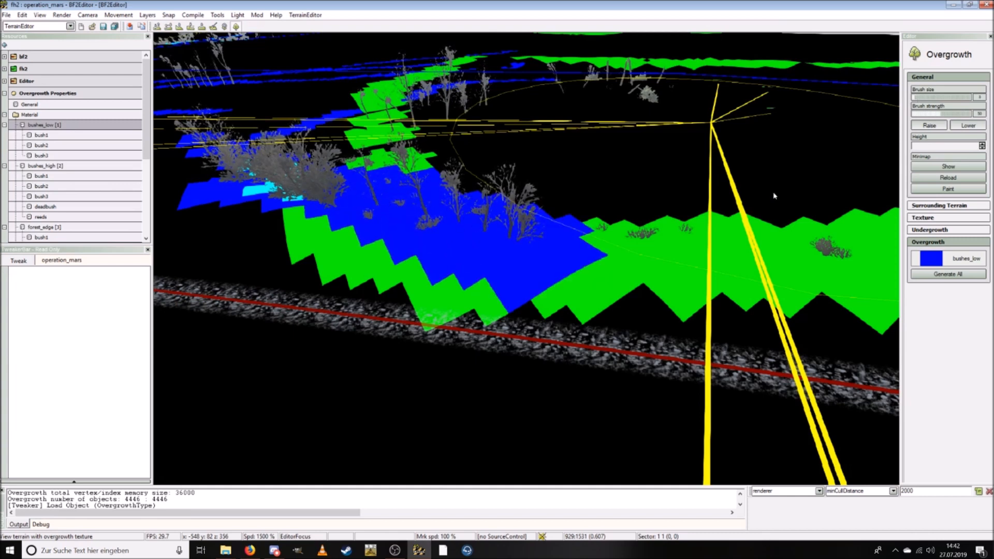
# Step: Switch back to forest_edge, repaint the strip between the low bushes and the track, and clear the overgrowth overlapping the track
pyautogui.click(47, 228)
pyautogui.moveTo(509, 305); pyautogui.dragTo(450, 277)
pyautogui.moveTo(404, 350); pyautogui.dragTo(529, 349, button='right')
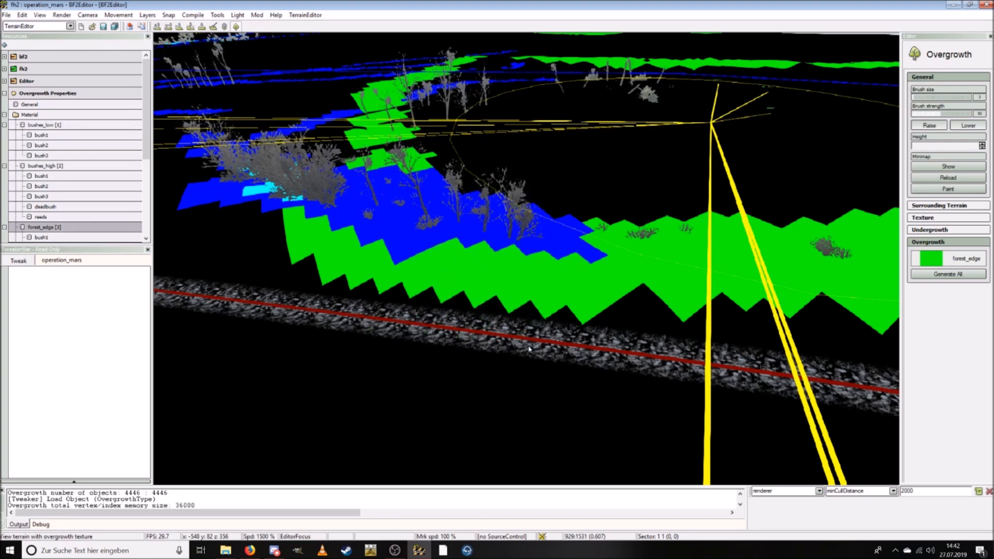
# Step: Close the gap in the forest_edge band just past the painted low bushes
pyautogui.hotkey('ctrl', 's')
pyautogui.hotkey('ctrl', 'w')
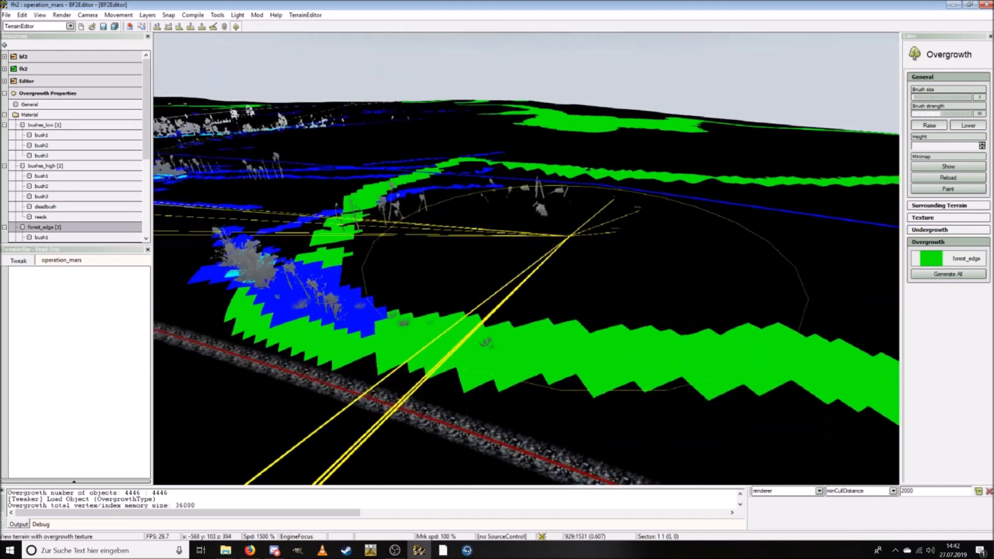
pyautogui.hotkey('ctrl', 'w')
pyautogui.hotkey('ctrl', 's')
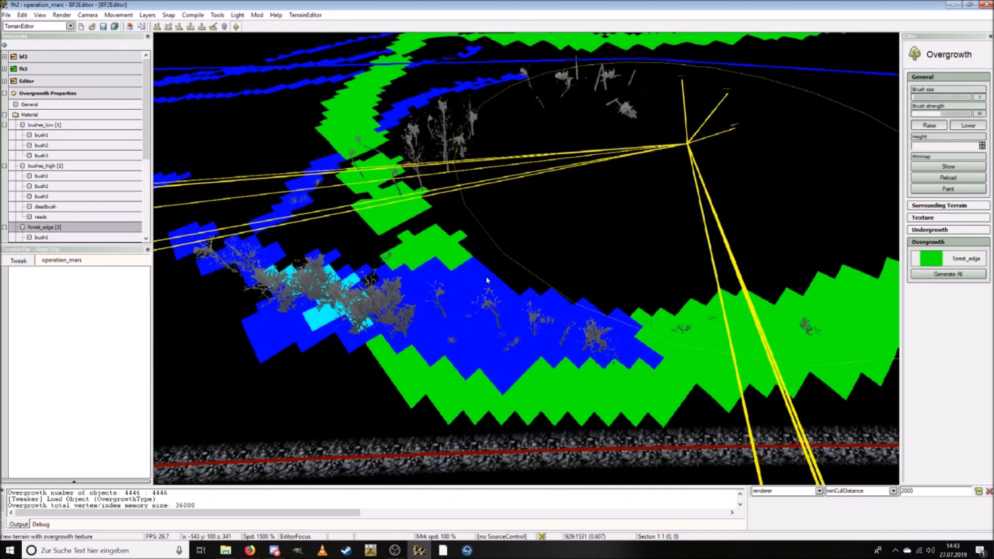
pyautogui.hotkey('ctrl', 'w')
pyautogui.moveTo(463, 229); pyautogui.dragTo(454, 224)
# Step: Widen the forest_edge band inward along the group of tall bare trees beyond the low bushes
pyautogui.hotkey('ctrl', 's')
pyautogui.hotkey('ctrl', 'w')
pyautogui.hotkey('ctrl', 's')
pyautogui.hotkey('ctrl', 's')
pyautogui.hotkey('ctrl', 'a')
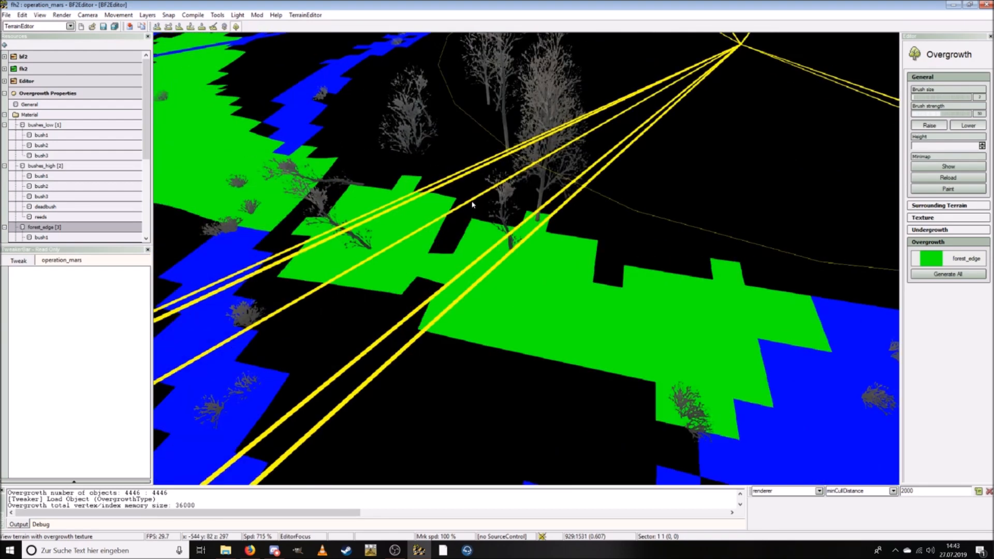
pyautogui.moveTo(473, 204)
pyautogui.mouseDown()
pyautogui.moveTo(356, 193)
pyautogui.moveTo(507, 221)
pyautogui.moveTo(362, 259)
pyautogui.moveTo(293, 194)
pyautogui.moveTo(322, 171)
pyautogui.moveTo(359, 199)
pyautogui.moveTo(440, 228)
pyautogui.moveTo(640, 150)
pyautogui.mouseUp()
pyautogui.hotkey('ctrl', 'd')
pyautogui.hotkey('ctrl', 'w')
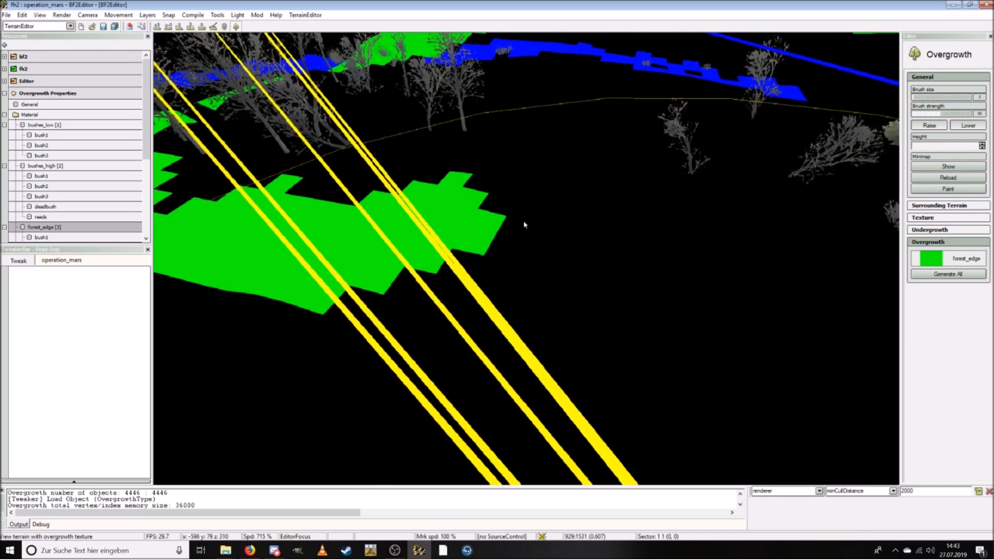
# Step: Extend the forest_edge band past the yellow link lines to the bush row and thicken the band on the row's far side
pyautogui.moveTo(524, 225)
pyautogui.mouseDown()
pyautogui.moveTo(559, 78)
pyautogui.moveTo(611, 101)
pyautogui.moveTo(564, 230)
pyautogui.moveTo(510, 262)
pyautogui.mouseUp()
pyautogui.hotkey('ctrl', 's')
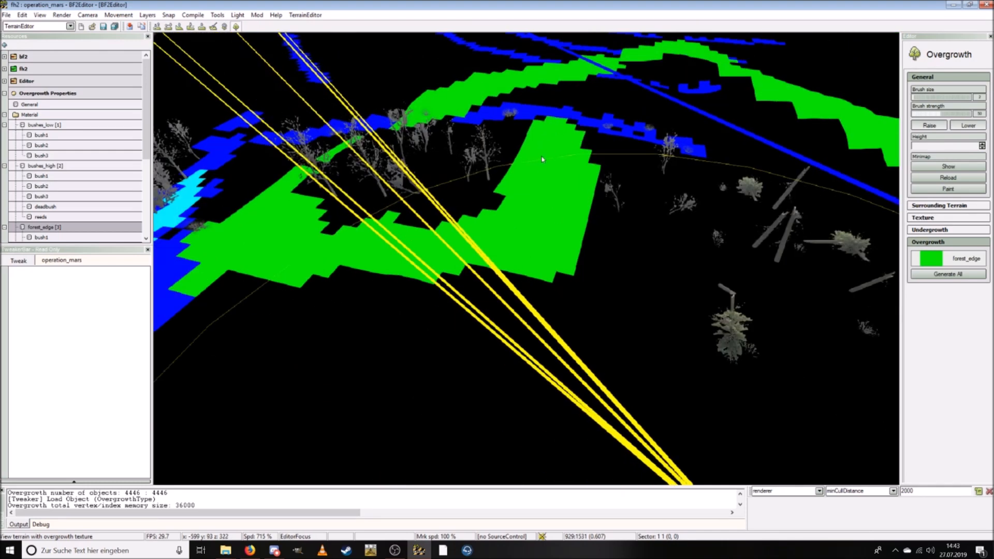
pyautogui.hotkey('ctrl', 's')
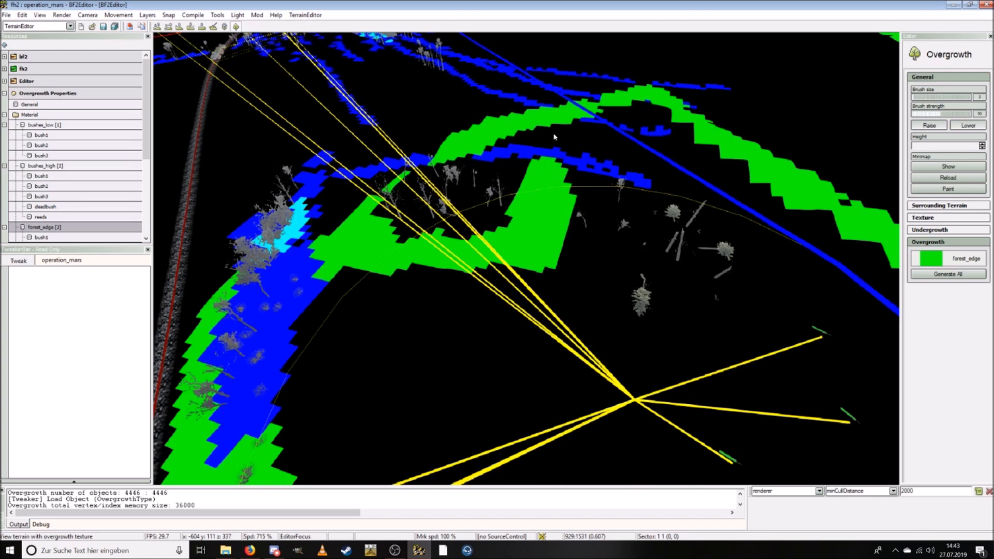
pyautogui.moveTo(513, 140)
pyautogui.mouseDown()
pyautogui.moveTo(606, 147)
pyautogui.moveTo(663, 168)
pyautogui.moveTo(699, 166)
pyautogui.moveTo(696, 145)
pyautogui.mouseUp()
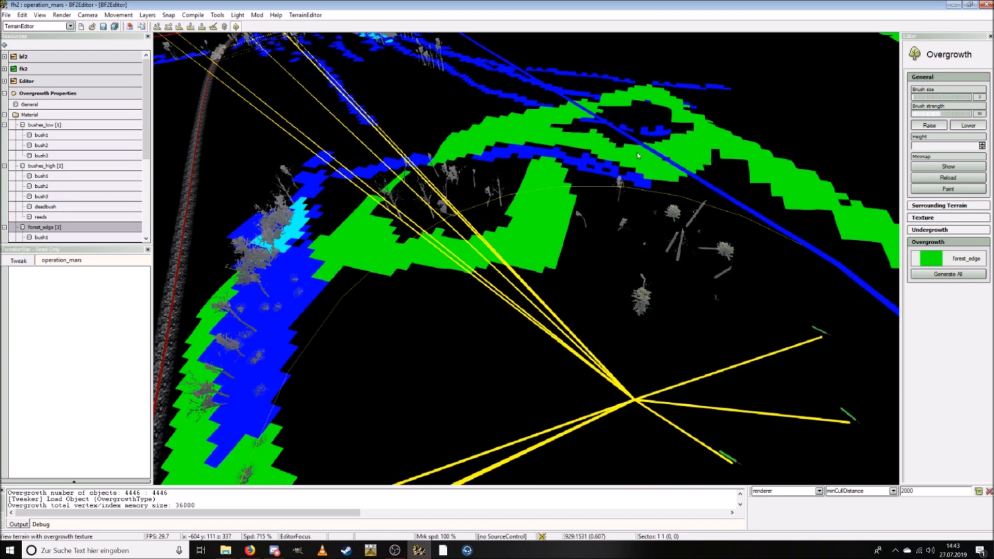
pyautogui.moveTo(634, 109); pyautogui.dragTo(664, 116)
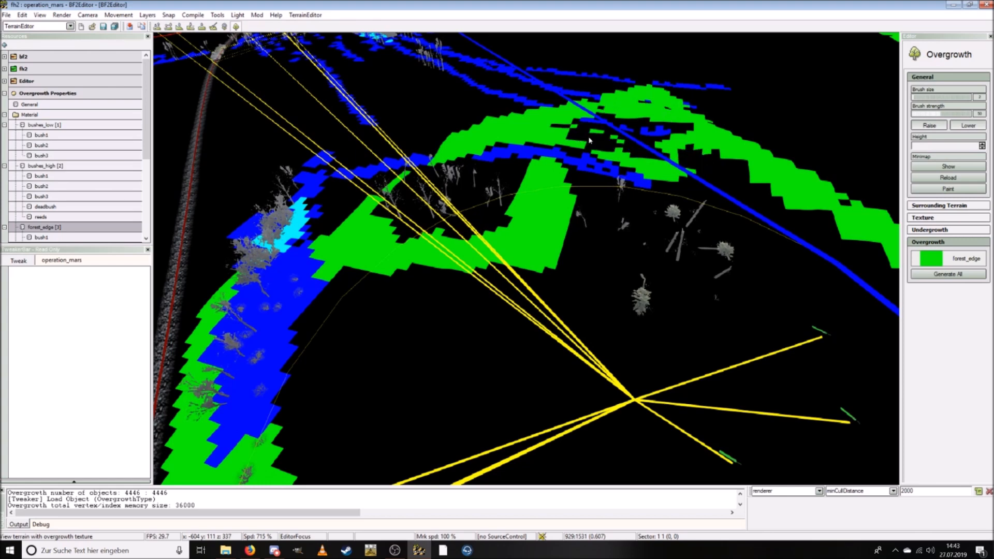
# Step: Paint a forest_edge ring around the clearing with the fallen logs and join it to the long outer band
pyautogui.press('d')
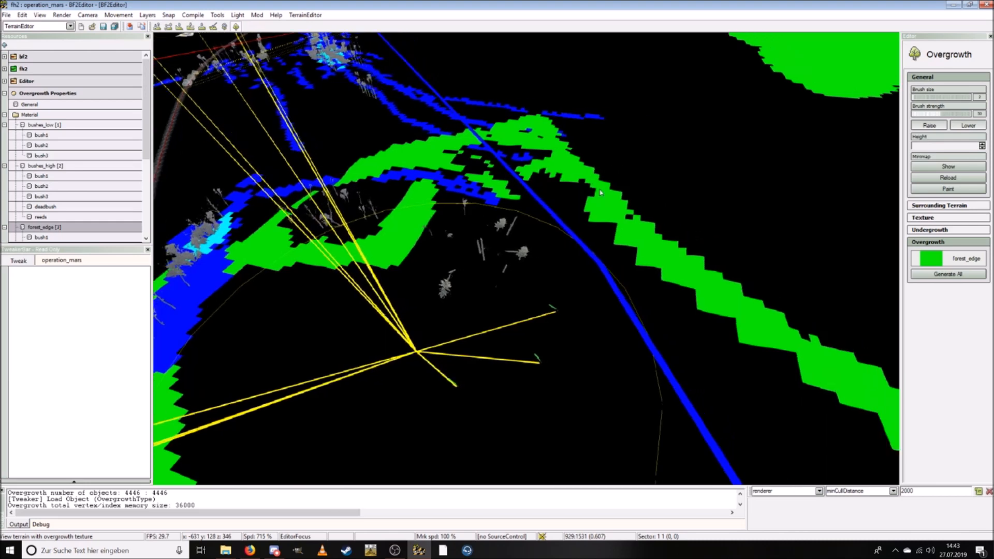
pyautogui.moveTo(502, 184)
pyautogui.mouseDown()
pyautogui.moveTo(505, 216)
pyautogui.moveTo(528, 243)
pyautogui.moveTo(522, 274)
pyautogui.moveTo(432, 346)
pyautogui.moveTo(362, 365)
pyautogui.moveTo(286, 357)
pyautogui.moveTo(231, 331)
pyautogui.moveTo(240, 274)
pyautogui.mouseUp()
pyautogui.press('s')
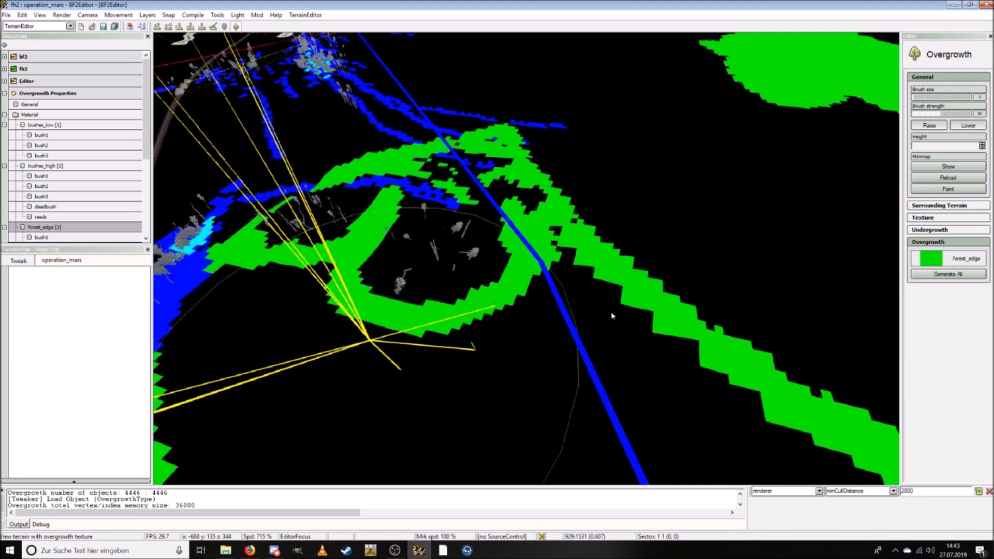
pyautogui.moveTo(558, 237); pyautogui.dragTo(562, 257)
pyautogui.moveTo(480, 332); pyautogui.dragTo(529, 276)
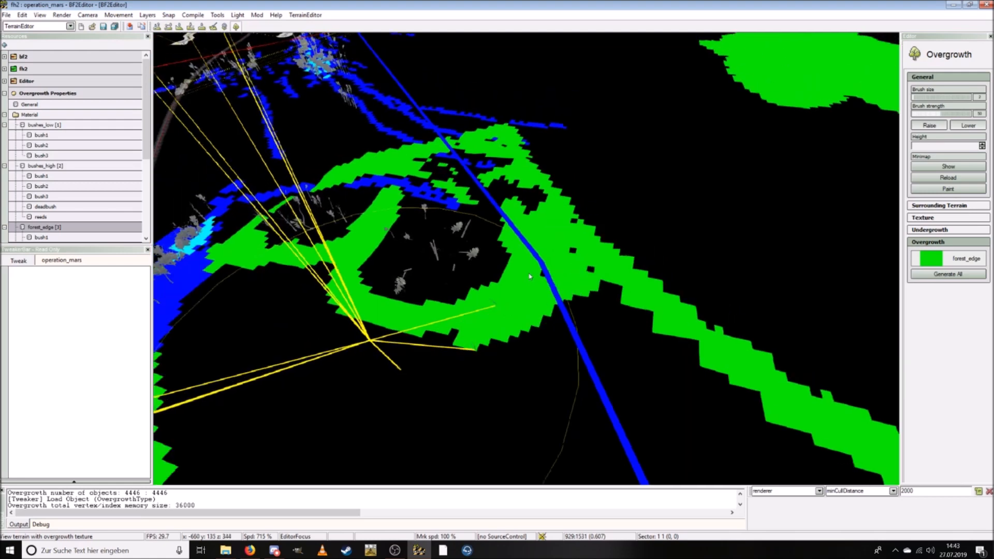
# Step: Connect the clearing's ring to the trackside band and fill the forest area between them with forest_edge
pyautogui.press('s')
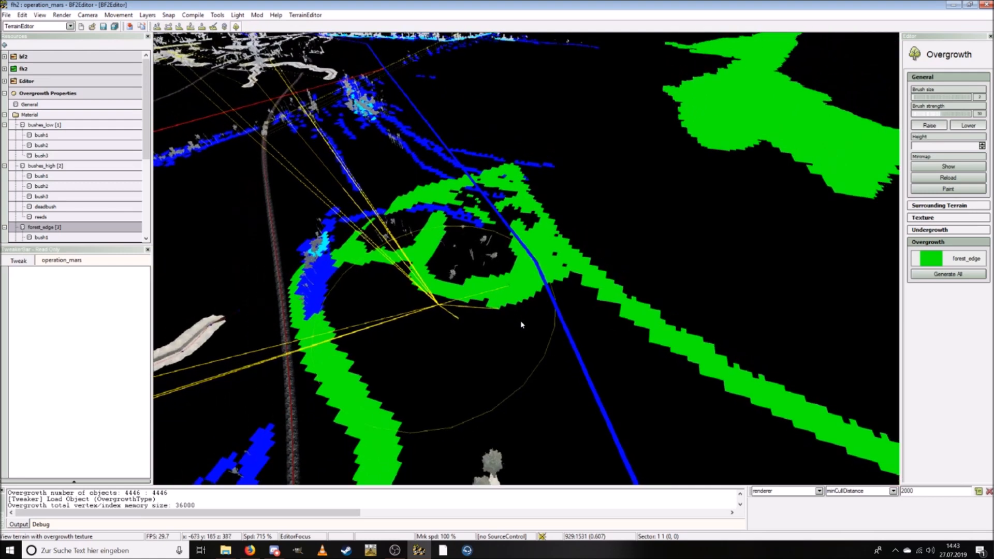
pyautogui.moveTo(416, 375); pyautogui.dragTo(497, 299)
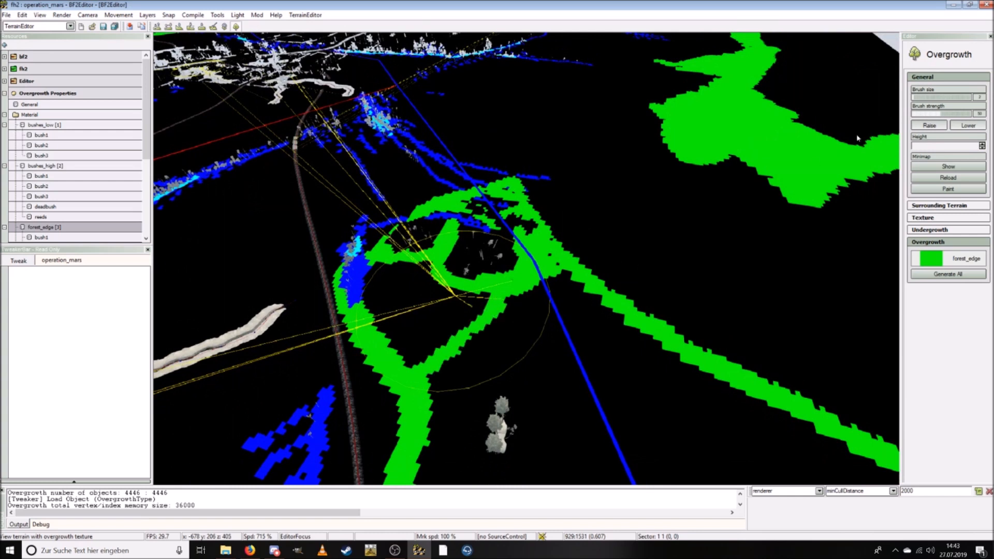
pyautogui.moveTo(399, 325)
pyautogui.mouseDown()
pyautogui.moveTo(416, 339)
pyautogui.moveTo(414, 360)
pyautogui.moveTo(477, 312)
pyautogui.moveTo(385, 346)
pyautogui.mouseUp()
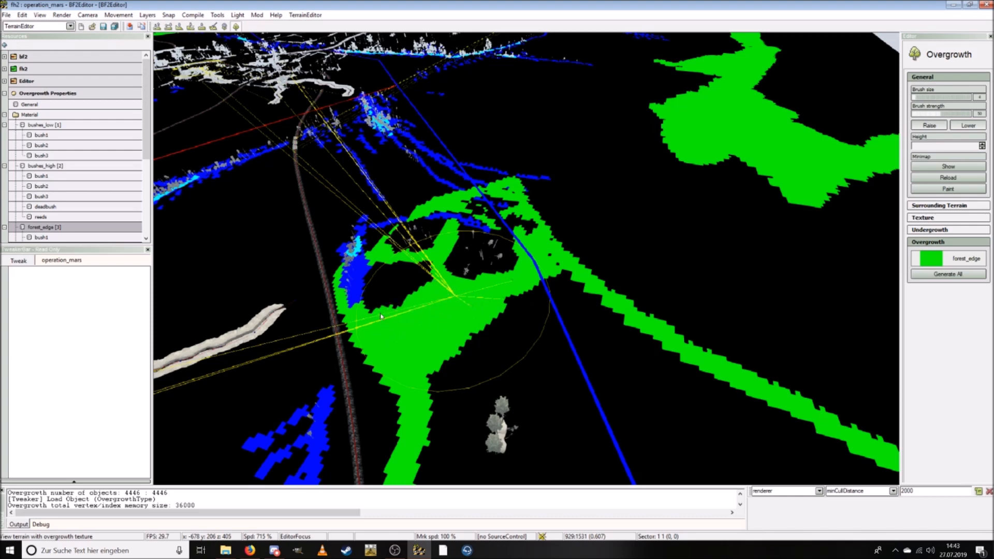
pyautogui.press('w')
pyautogui.press('a')
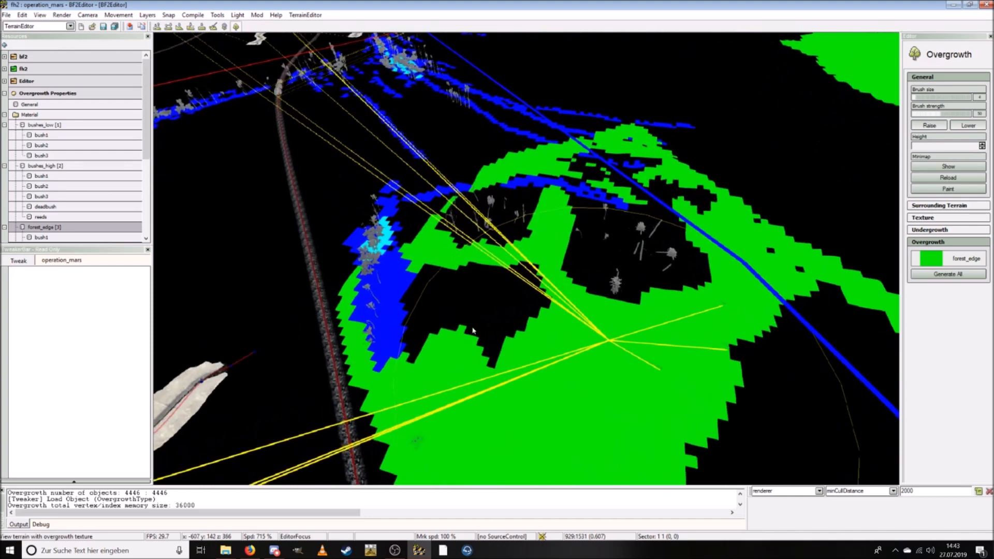
pyautogui.moveTo(466, 334)
pyautogui.mouseDown()
pyautogui.moveTo(426, 362)
pyautogui.moveTo(428, 289)
pyautogui.moveTo(515, 285)
pyautogui.moveTo(495, 345)
pyautogui.mouseUp()
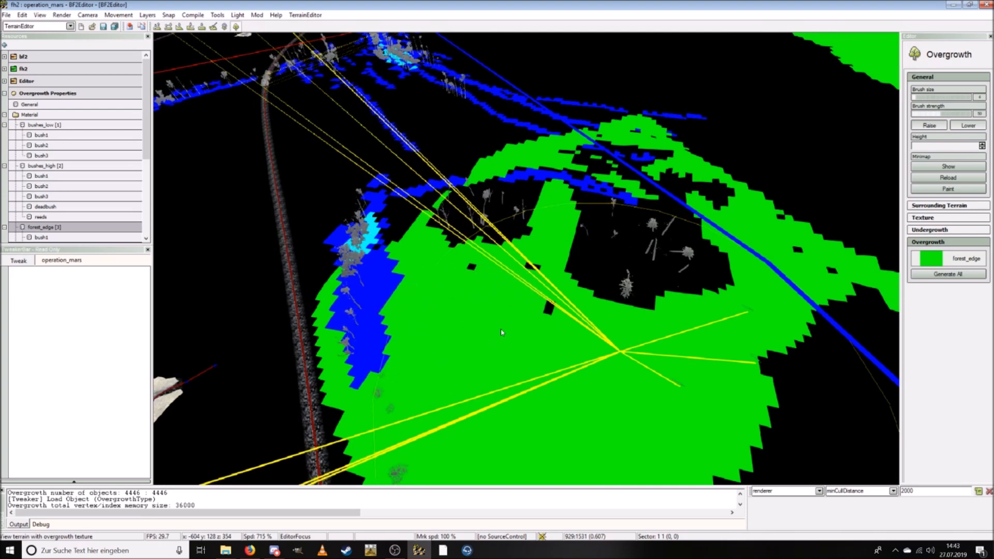
# Step: Widen the long forest_edge band from the clearing to the bend near the map border and patch its holes
pyautogui.press('s')
pyautogui.moveTo(551, 356); pyautogui.dragTo(552, 359, button='right')
pyautogui.press('d')
pyautogui.moveTo(428, 239)
pyautogui.mouseDown()
pyautogui.moveTo(424, 250)
pyautogui.moveTo(593, 271)
pyautogui.moveTo(683, 267)
pyautogui.mouseUp()
pyautogui.press('d')
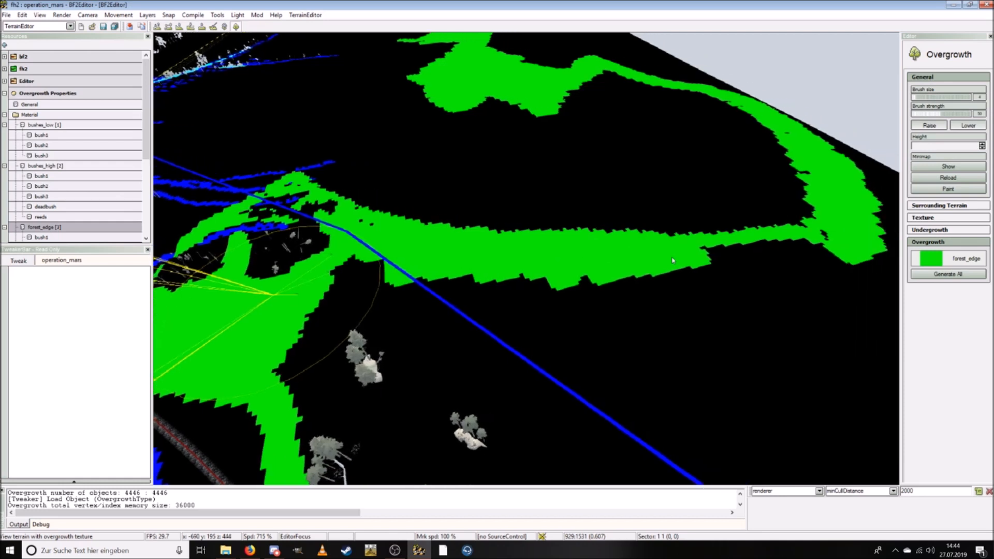
pyautogui.moveTo(607, 254)
pyautogui.mouseDown()
pyautogui.moveTo(717, 242)
pyautogui.moveTo(631, 247)
pyautogui.mouseUp()
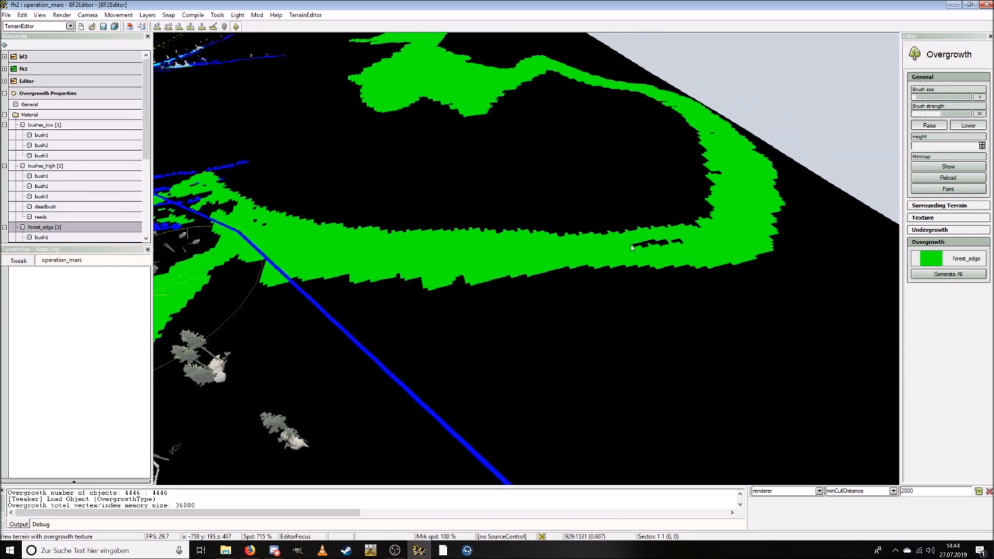
# Step: Fill the forest behind the trackside trench with forest_edge and widen the broken outline onward toward the map border
pyautogui.press('s')
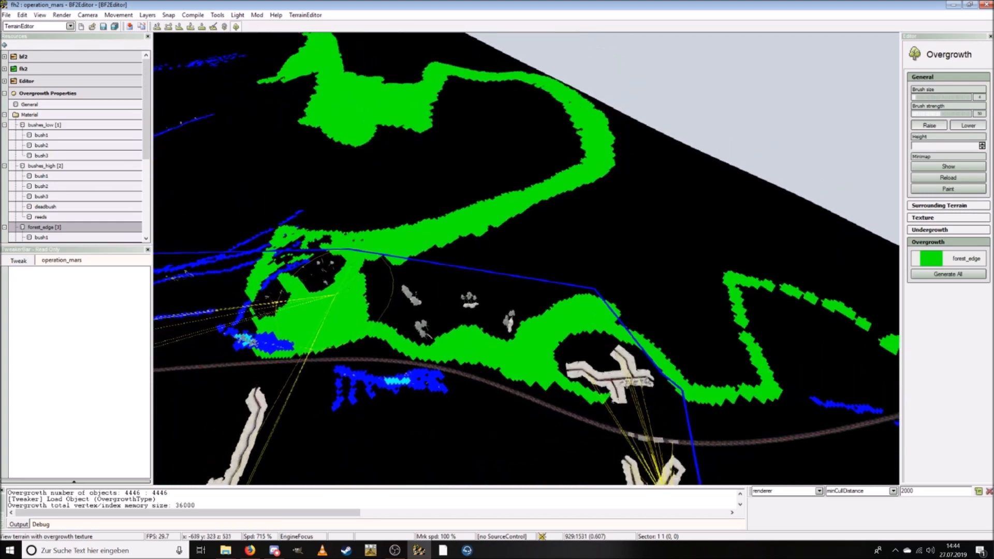
pyautogui.press('s')
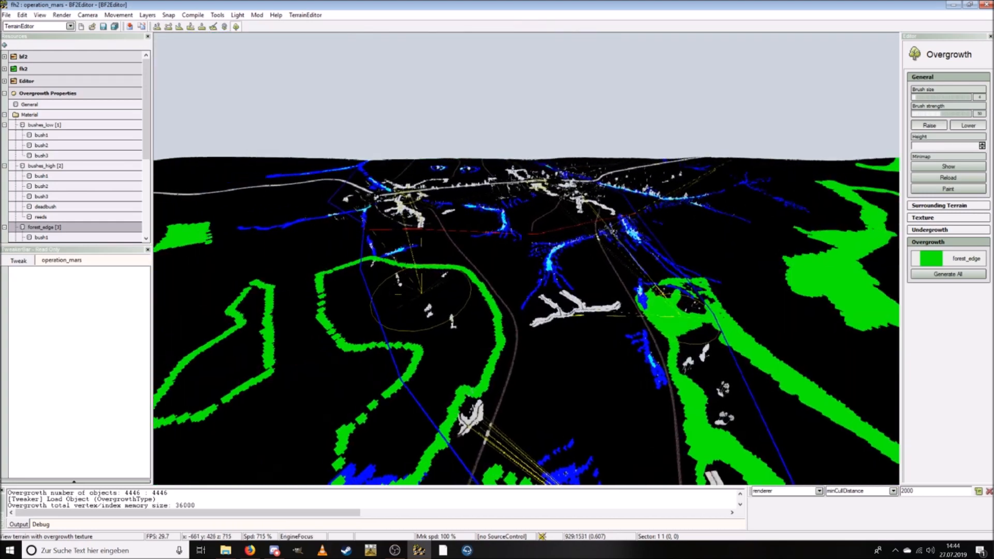
pyautogui.press('w')
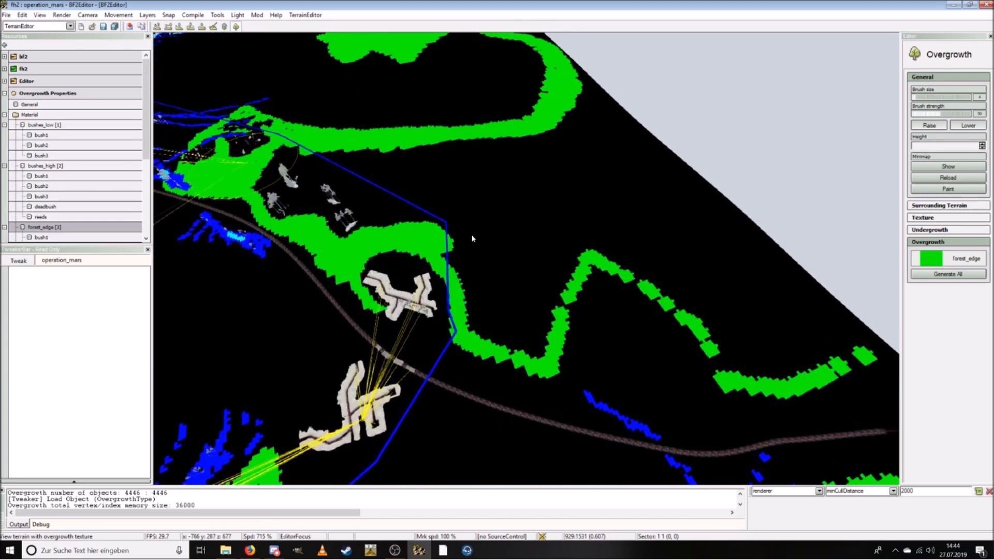
pyautogui.moveTo(394, 249)
pyautogui.mouseDown()
pyautogui.moveTo(418, 280)
pyautogui.moveTo(426, 327)
pyautogui.moveTo(471, 368)
pyautogui.moveTo(536, 296)
pyautogui.moveTo(541, 252)
pyautogui.moveTo(406, 230)
pyautogui.moveTo(456, 332)
pyautogui.moveTo(500, 311)
pyautogui.moveTo(437, 331)
pyautogui.moveTo(531, 274)
pyautogui.moveTo(476, 285)
pyautogui.moveTo(455, 269)
pyautogui.moveTo(463, 256)
pyautogui.moveTo(576, 242)
pyautogui.moveTo(586, 216)
pyautogui.moveTo(725, 384)
pyautogui.moveTo(786, 394)
pyautogui.moveTo(875, 370)
pyautogui.moveTo(841, 355)
pyautogui.mouseUp()
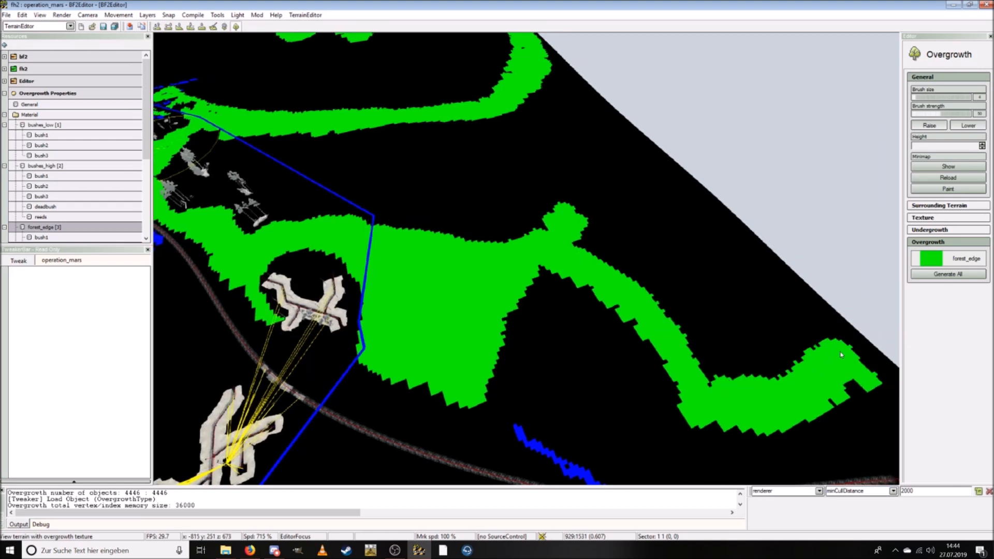
# Step: Widen the forest_edge band across the track, past the scattered bushes and down to the map corner
pyautogui.press('s')
pyautogui.scroll(2, 697, 372)
pyautogui.moveTo(738, 373)
pyautogui.mouseDown(button='right')
pyautogui.moveTo(673, 383)
pyautogui.moveTo(684, 377)
pyautogui.moveTo(696, 409)
pyautogui.mouseUp(button='right')
pyautogui.press('s')
pyautogui.press('w')
pyautogui.moveTo(709, 409)
pyautogui.mouseDown()
pyautogui.moveTo(639, 409)
pyautogui.moveTo(613, 381)
pyautogui.mouseUp()
pyautogui.moveTo(565, 343); pyautogui.dragTo(526, 307)
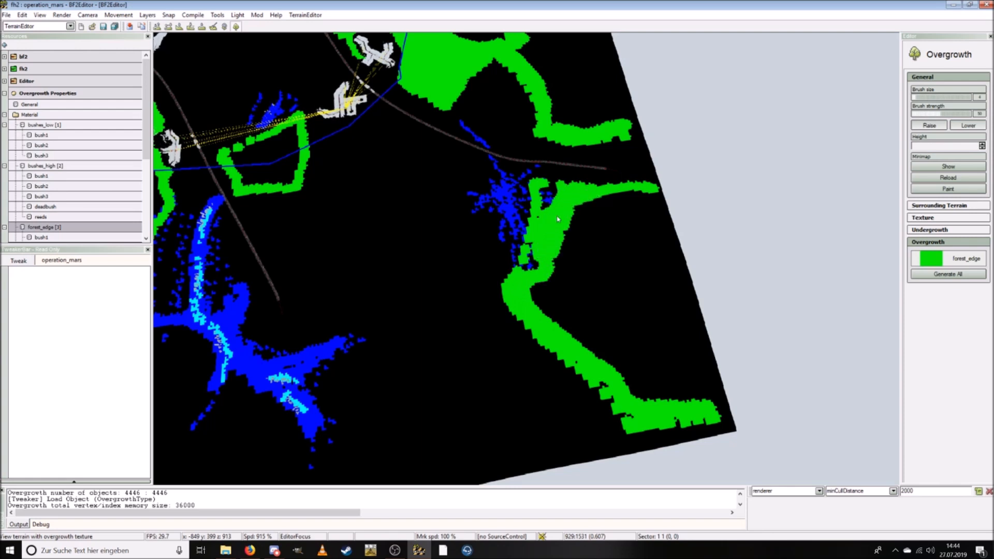
pyautogui.moveTo(640, 200); pyautogui.dragTo(649, 200)
# Step: Close the forest outline between the trench and the low bushes, and fill its interior with forest_edge
pyautogui.moveTo(598, 258); pyautogui.dragTo(549, 280, button='right')
pyautogui.press('a')
pyautogui.press('w')
pyautogui.press('w')
pyautogui.press('s')
pyautogui.press('w')
pyautogui.press('s')
pyautogui.moveTo(458, 158); pyautogui.dragTo(454, 187, button='right')
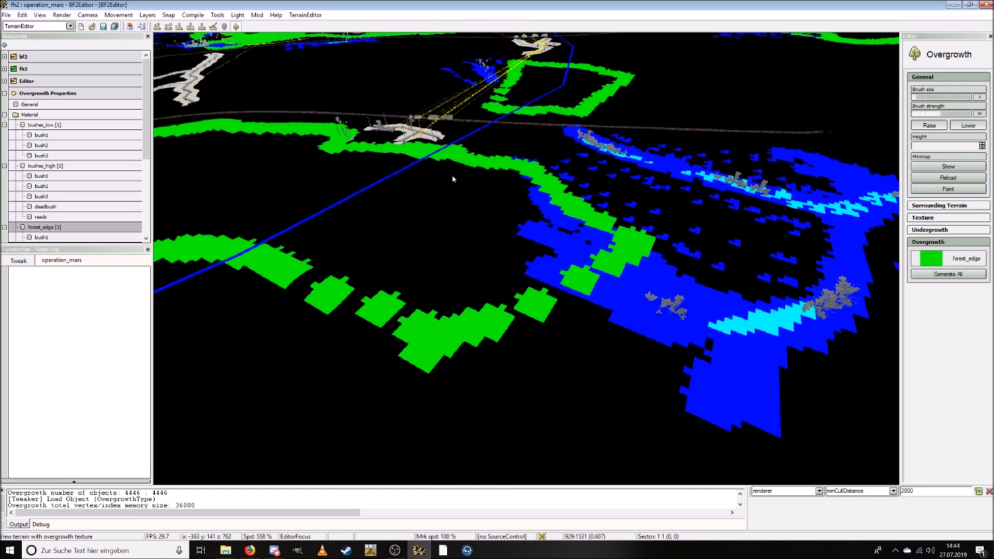
pyautogui.moveTo(450, 163)
pyautogui.mouseDown()
pyautogui.moveTo(305, 227)
pyautogui.moveTo(321, 280)
pyautogui.moveTo(478, 316)
pyautogui.moveTo(574, 264)
pyautogui.moveTo(601, 235)
pyautogui.moveTo(547, 195)
pyautogui.mouseUp()
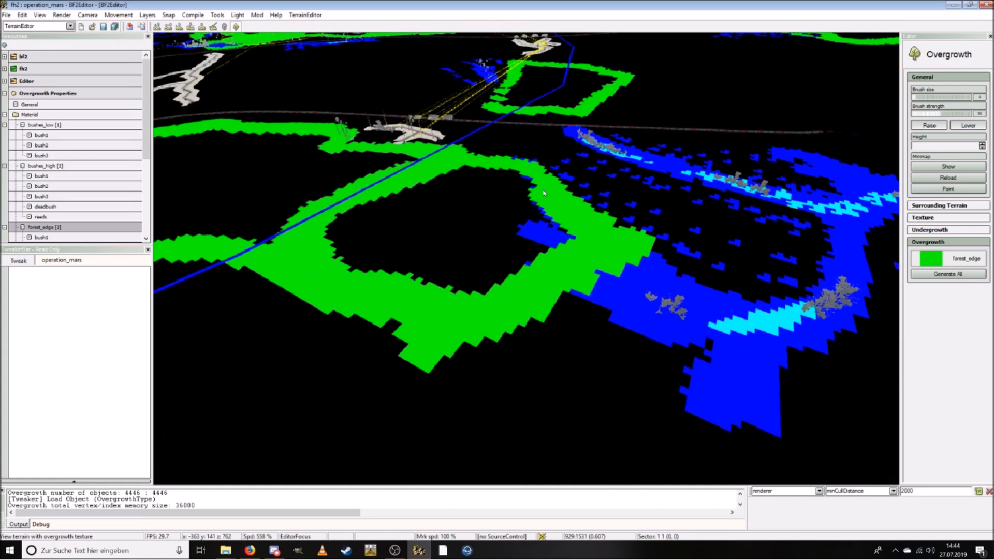
pyautogui.moveTo(378, 195)
pyautogui.mouseDown()
pyautogui.moveTo(342, 238)
pyautogui.moveTo(523, 254)
pyautogui.moveTo(518, 202)
pyautogui.moveTo(371, 204)
pyautogui.moveTo(360, 277)
pyautogui.mouseUp()
pyautogui.moveTo(379, 212)
pyautogui.mouseDown()
pyautogui.moveTo(476, 202)
pyautogui.moveTo(497, 249)
pyautogui.moveTo(473, 223)
pyautogui.moveTo(415, 269)
pyautogui.moveTo(519, 250)
pyautogui.mouseUp()
# Step: Paint forest_edge patches into the gaps between the tall bushes along the branching bush rows beside the filled forest
pyautogui.hotkey('ctrl', 'w')
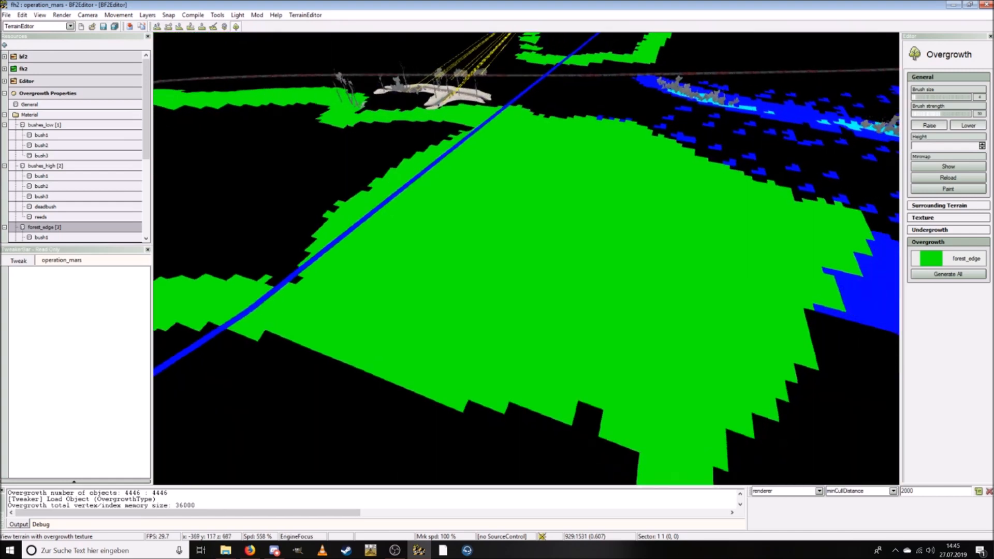
pyautogui.hotkey('ctrl', 'd')
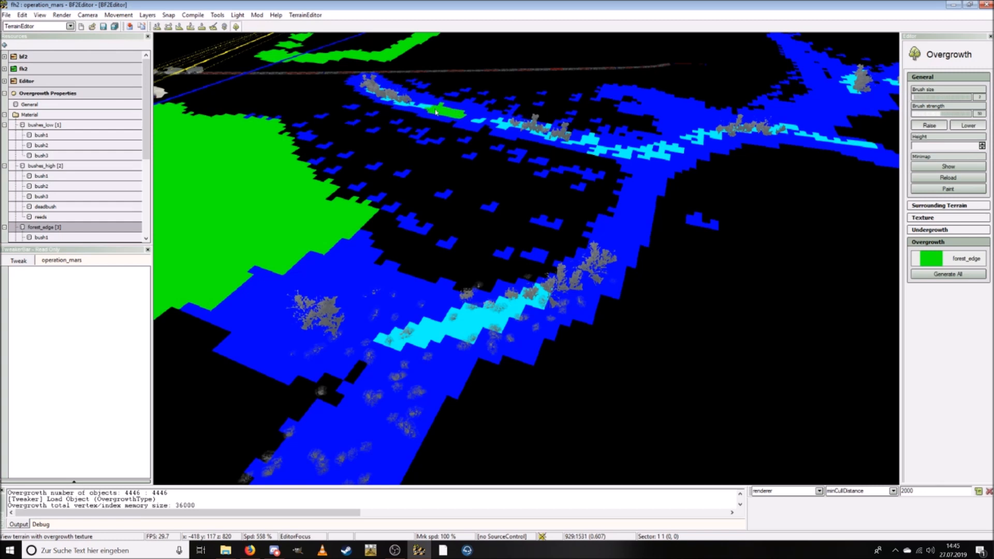
pyautogui.moveTo(469, 117); pyautogui.dragTo(473, 120)
pyautogui.hotkey('ctrl', 'd')
pyautogui.moveTo(534, 140); pyautogui.dragTo(540, 144)
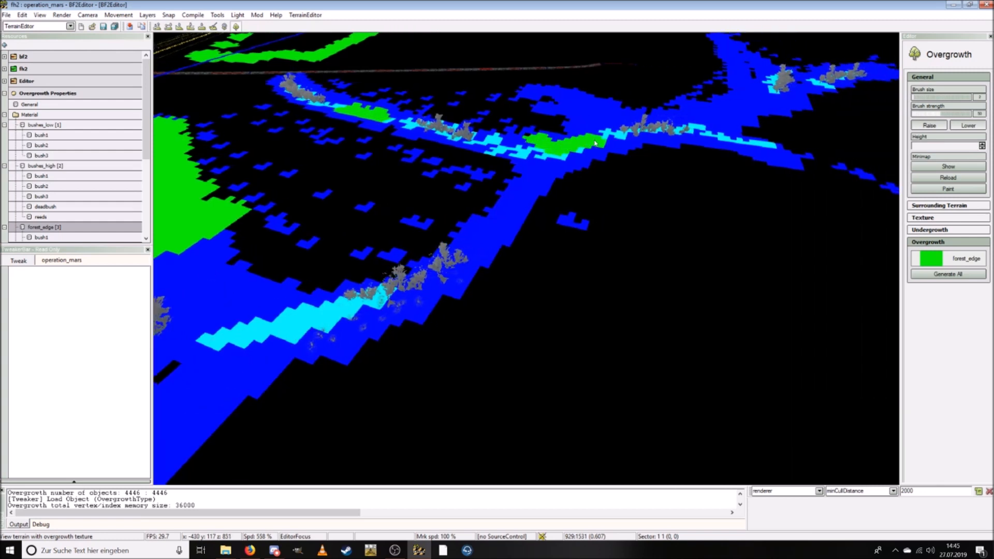
pyautogui.hotkey('ctrl', 'd')
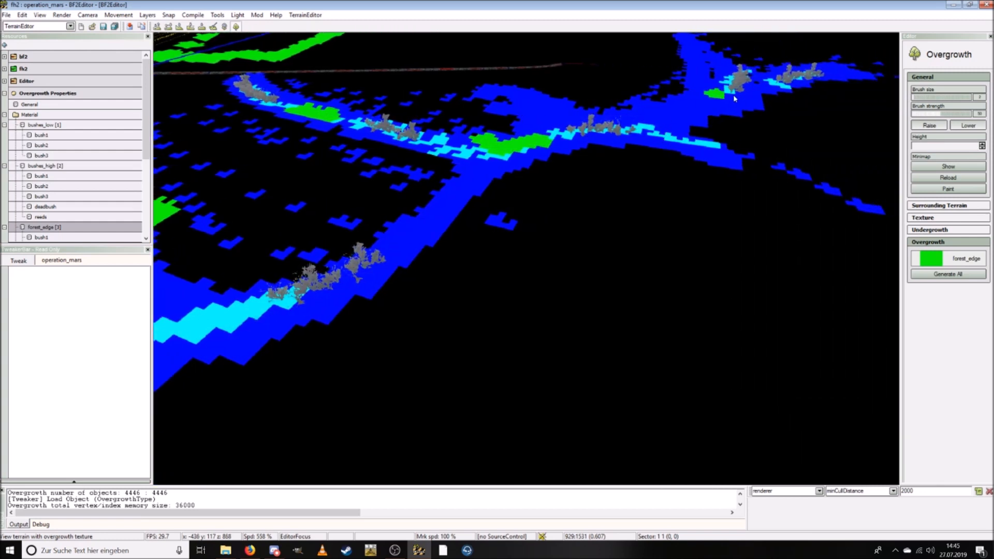
pyautogui.moveTo(398, 239); pyautogui.dragTo(460, 188)
pyautogui.hotkey('ctrl', 'a')
pyautogui.moveTo(323, 338); pyautogui.dragTo(291, 350)
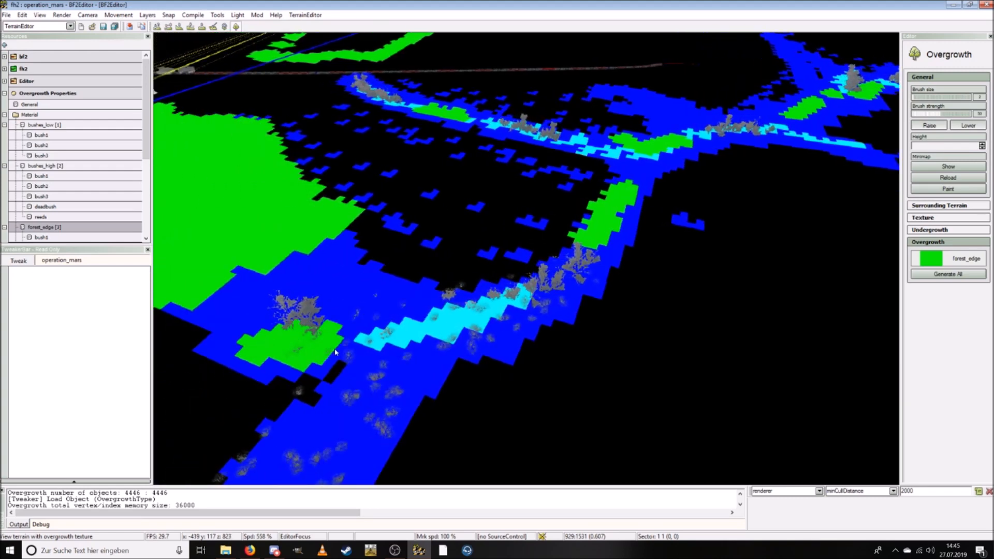
pyautogui.hotkey('ctrl', 's')
pyautogui.moveTo(398, 393); pyautogui.dragTo(448, 341)
# Step: Widen the forest_edge band curving away from the filled forest toward the rock-and-tree groups and patch its holes
pyautogui.hotkey('ctrl', 'd')
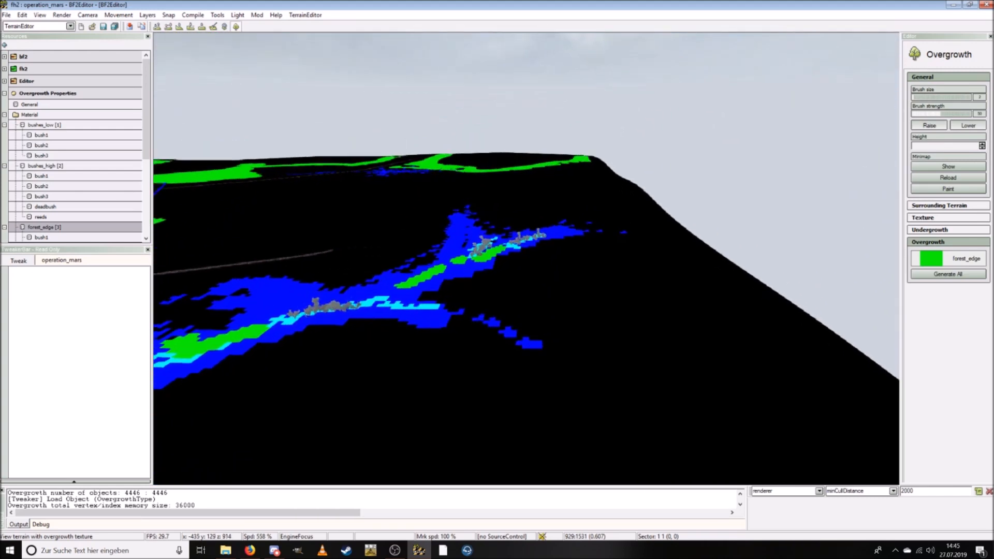
pyautogui.hotkey('ctrl', 'w')
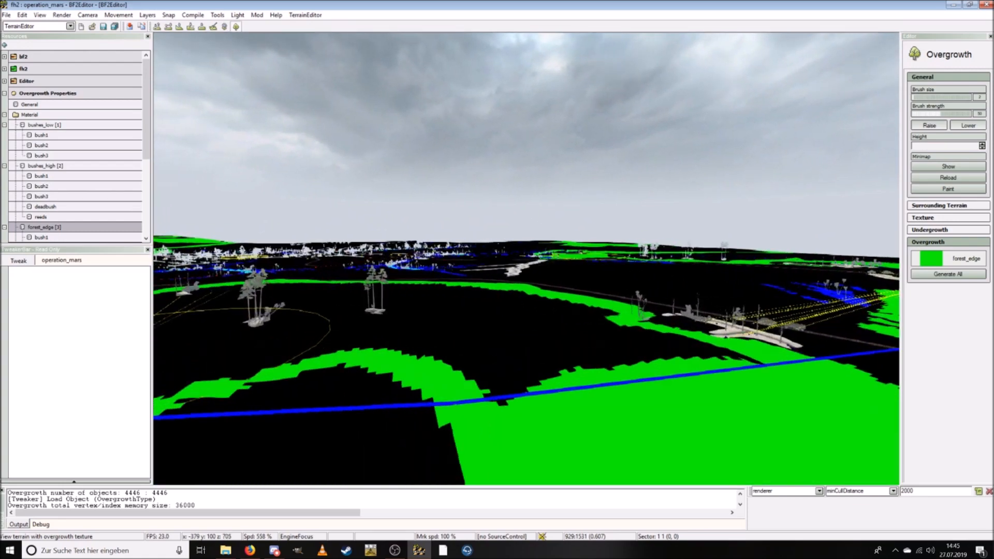
pyautogui.hotkey('ctrl', 'a')
pyautogui.hotkey('ctrl', 's')
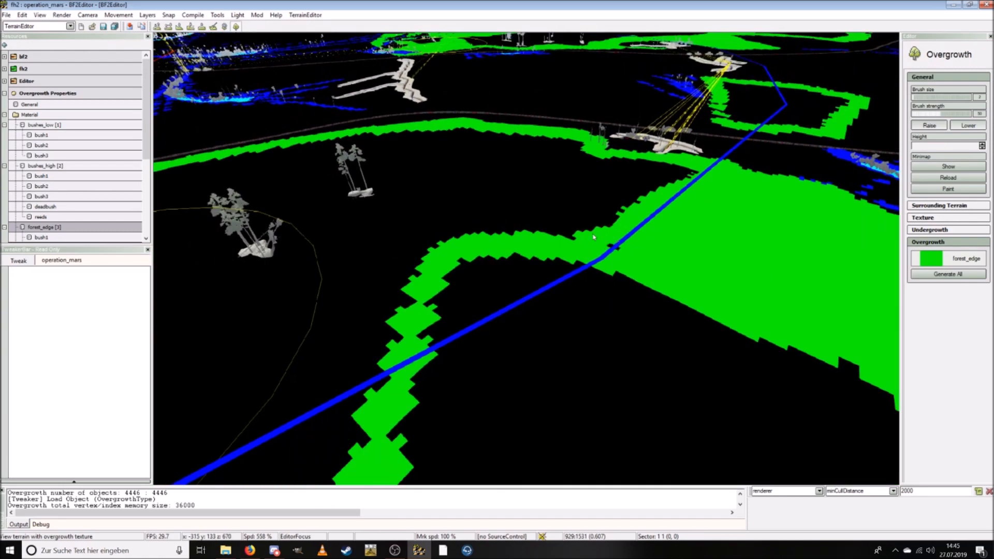
pyautogui.moveTo(594, 237)
pyautogui.mouseDown()
pyautogui.moveTo(497, 228)
pyautogui.moveTo(352, 317)
pyautogui.moveTo(378, 290)
pyautogui.moveTo(393, 326)
pyautogui.mouseUp()
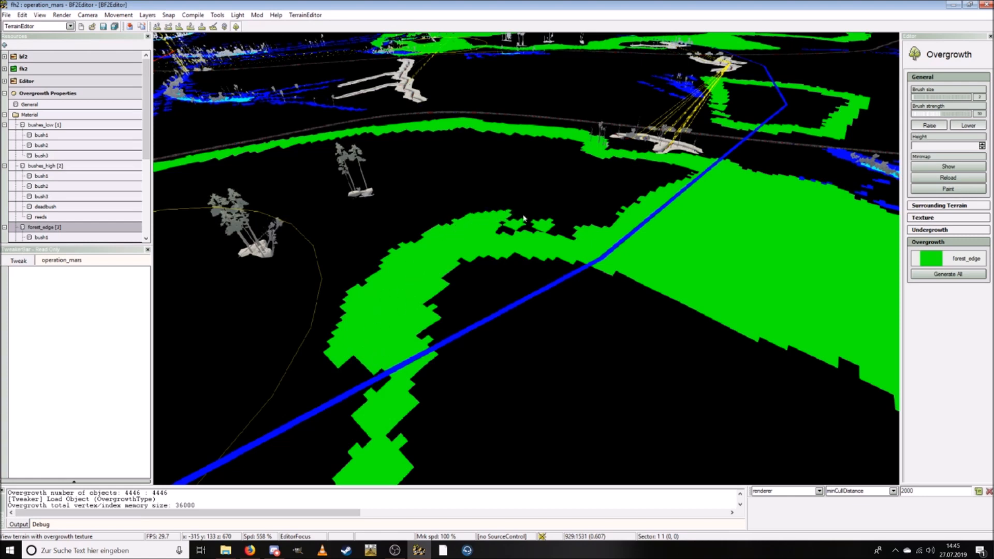
pyautogui.moveTo(597, 231); pyautogui.dragTo(525, 222)
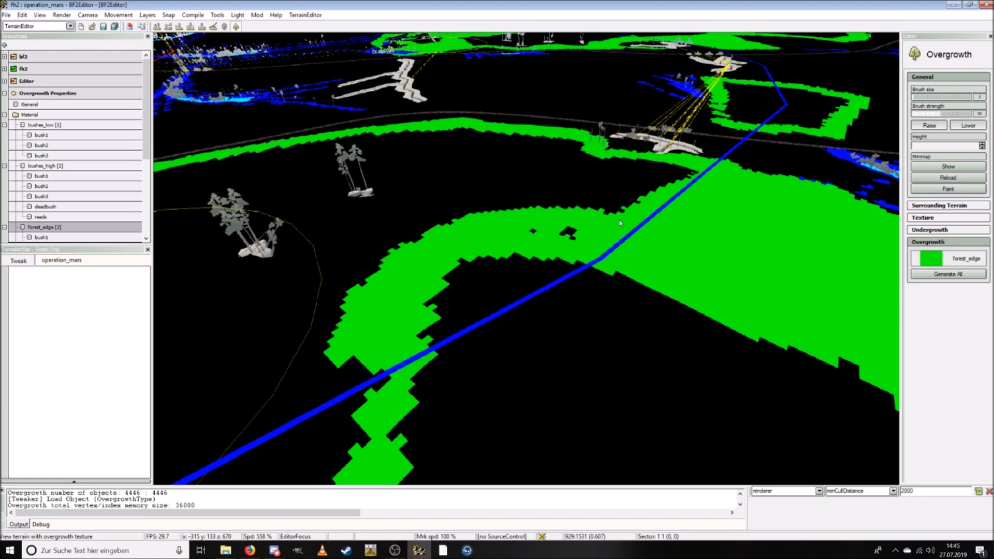
pyautogui.click(575, 238)
pyautogui.hotkey('ctrl', 's')
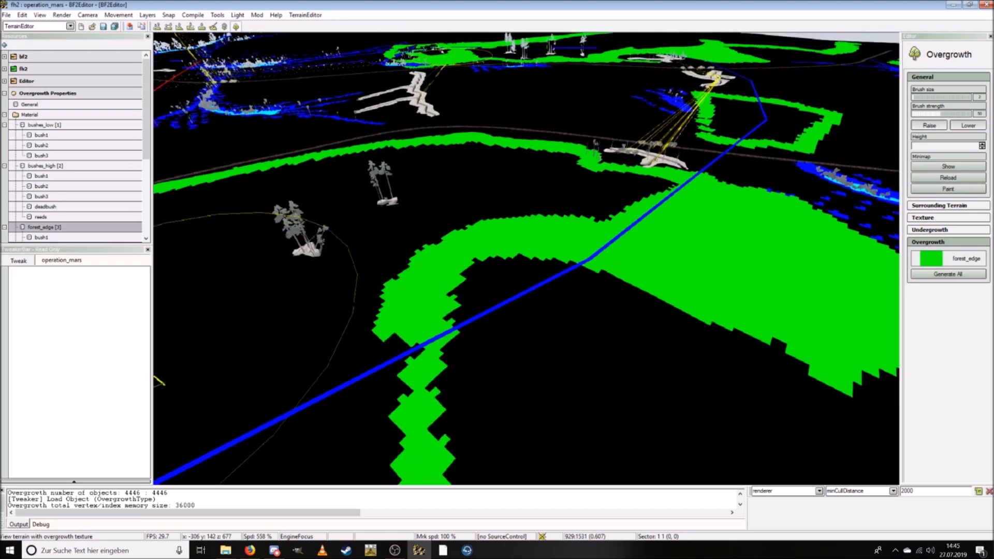
# Step: Widen the forest_edge band curving away from the filled forest, close its gaps, and thicken the corner up toward the low bushes
pyautogui.moveTo(523, 216)
pyautogui.mouseDown()
pyautogui.moveTo(510, 220)
pyautogui.moveTo(472, 327)
pyautogui.mouseUp()
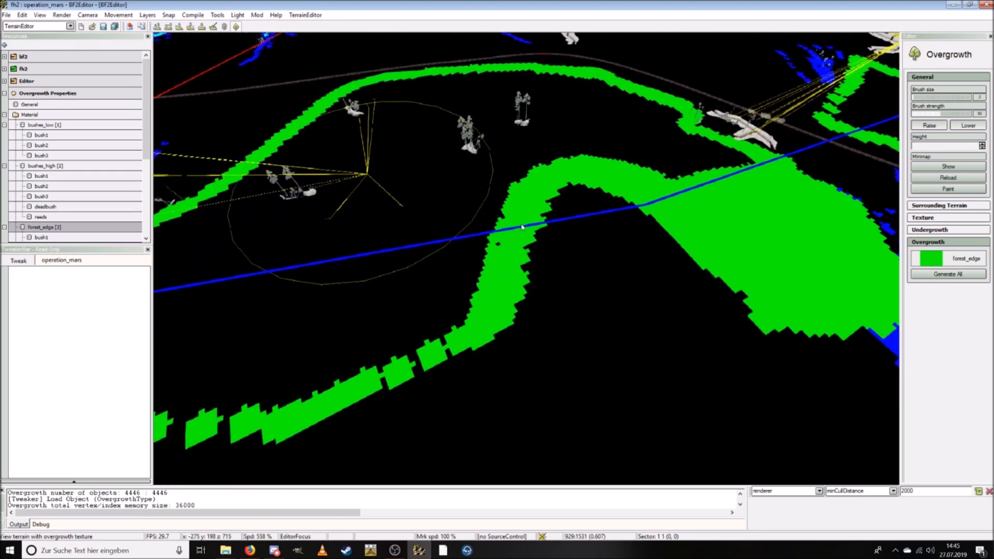
pyautogui.moveTo(457, 287)
pyautogui.mouseDown()
pyautogui.moveTo(385, 360)
pyautogui.moveTo(470, 286)
pyautogui.mouseUp()
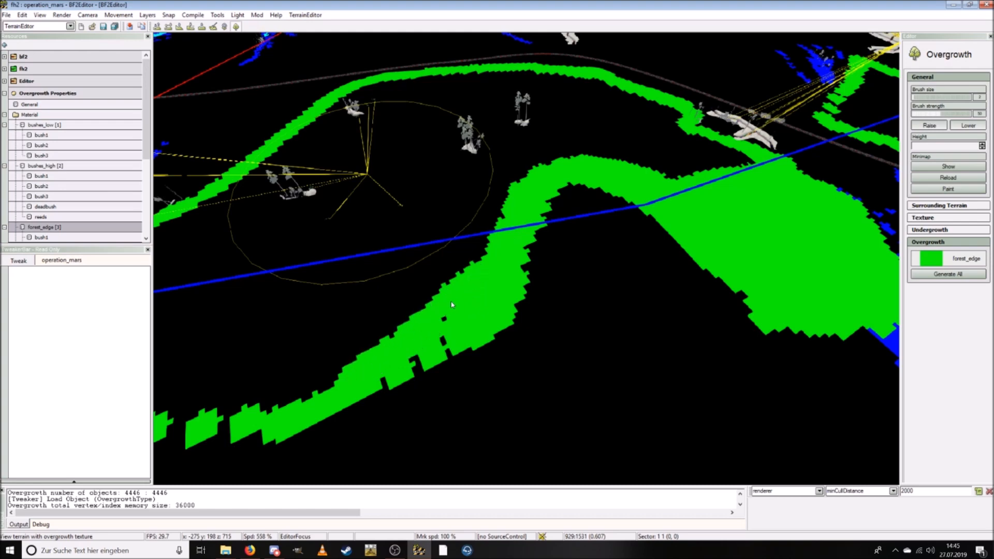
pyautogui.hotkey('ctrl', 'a')
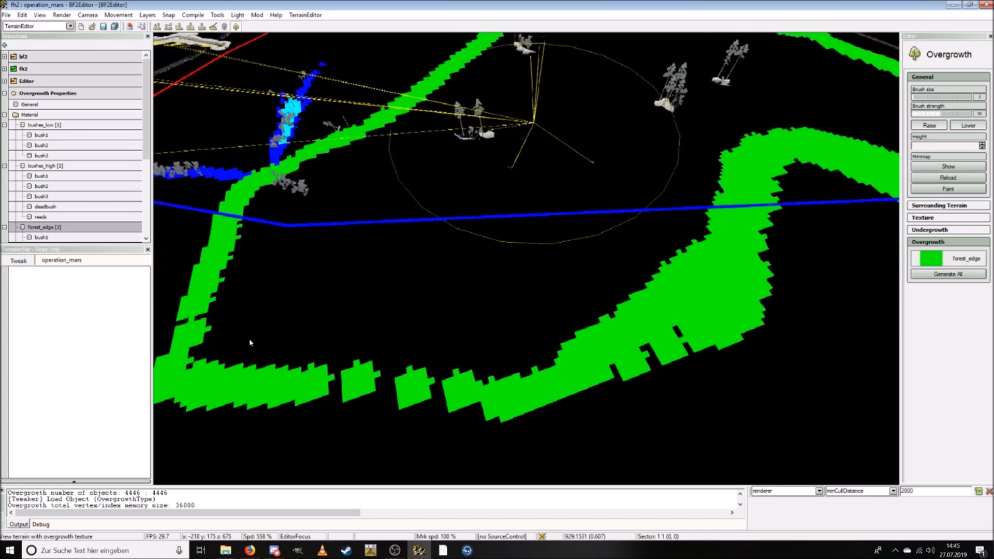
pyautogui.moveTo(250, 313); pyautogui.dragTo(244, 368)
pyautogui.moveTo(278, 333)
pyautogui.mouseDown()
pyautogui.moveTo(603, 339)
pyautogui.moveTo(561, 378)
pyautogui.moveTo(268, 357)
pyautogui.mouseUp()
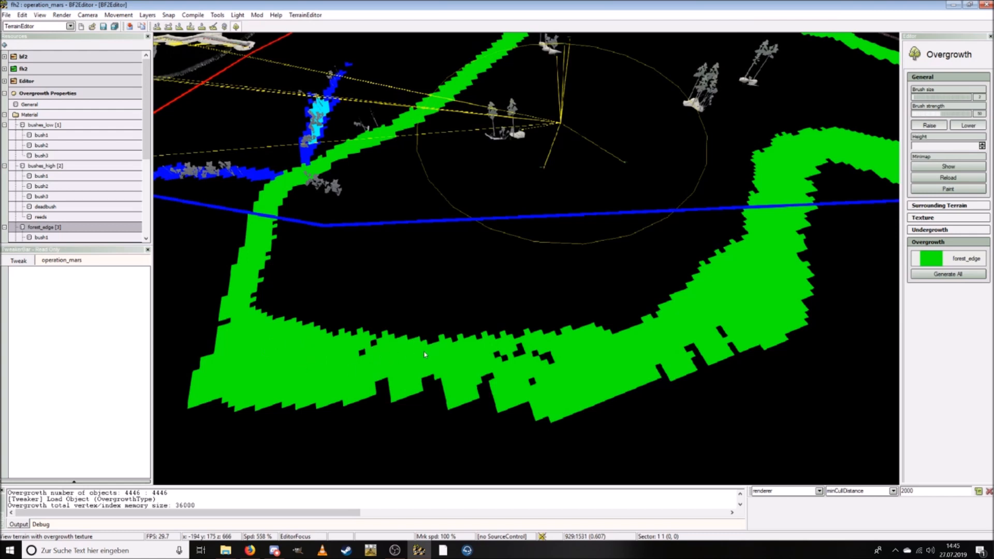
pyautogui.moveTo(407, 364)
pyautogui.mouseDown()
pyautogui.moveTo(298, 318)
pyautogui.moveTo(275, 239)
pyautogui.mouseUp()
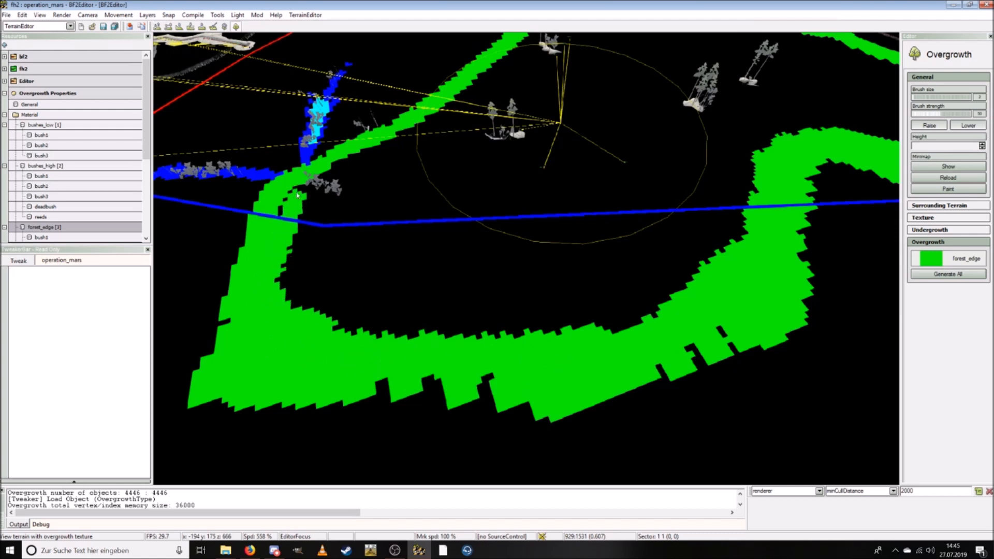
# Step: Paint bushes_high over the row of bushes crossing the forest_edge band where the two bushes_low rows meet
pyautogui.hotkey('ctrl', 'w')
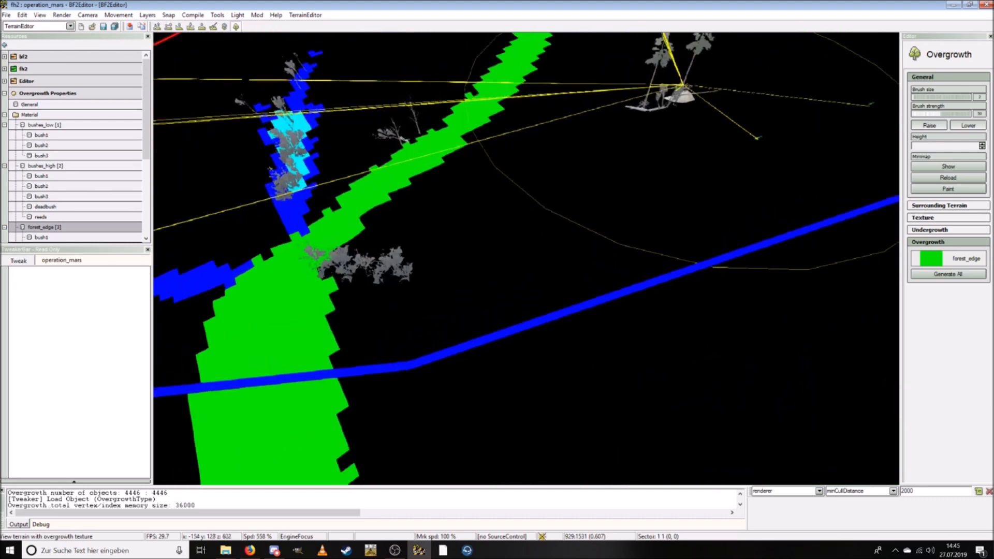
pyautogui.click(51, 165)
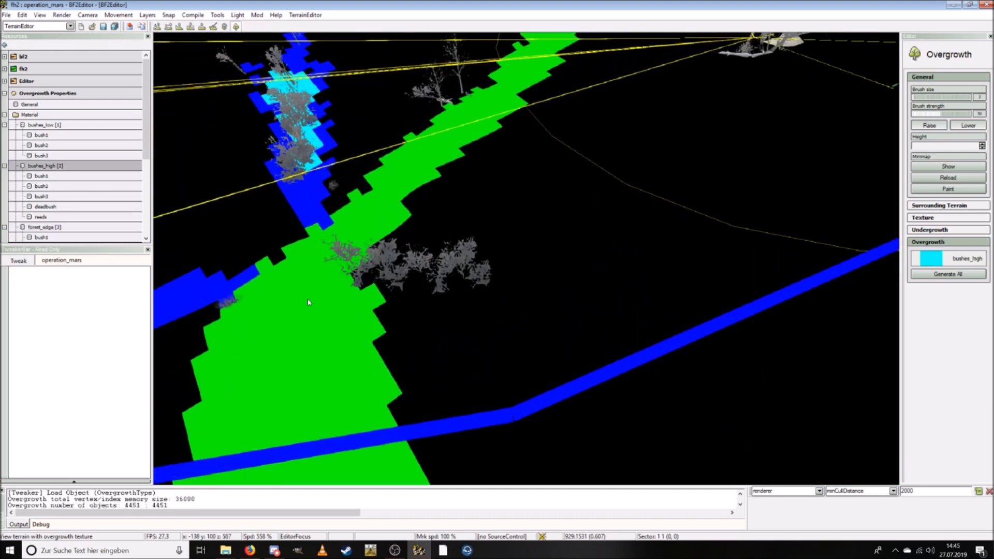
pyautogui.moveTo(276, 281)
pyautogui.mouseDown()
pyautogui.moveTo(409, 264)
pyautogui.moveTo(491, 278)
pyautogui.moveTo(403, 306)
pyautogui.moveTo(234, 294)
pyautogui.moveTo(484, 249)
pyautogui.moveTo(390, 258)
pyautogui.moveTo(407, 243)
pyautogui.mouseUp()
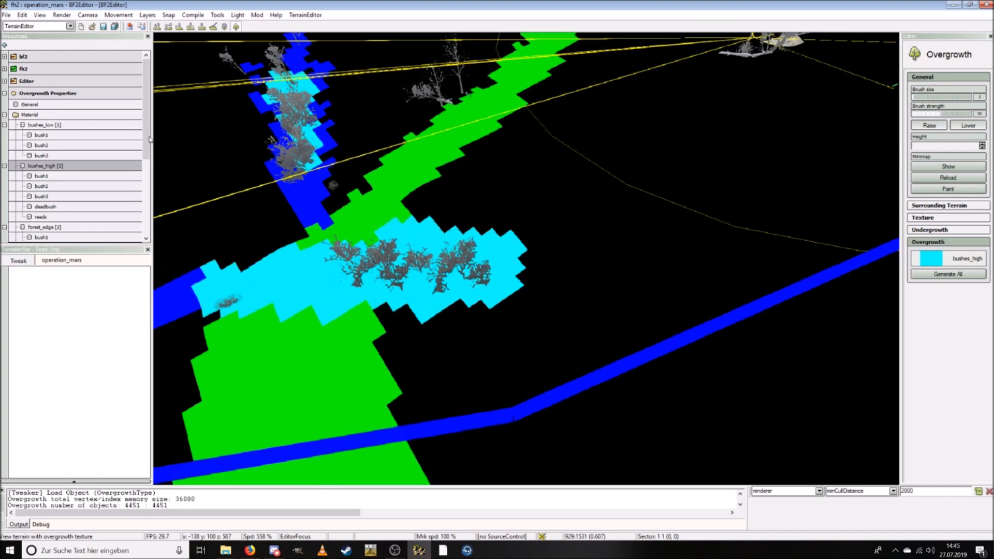
# Step: Surround the new bushes_high patch with forest_edge and widen the band from there past the bare trees
pyautogui.click(54, 228)
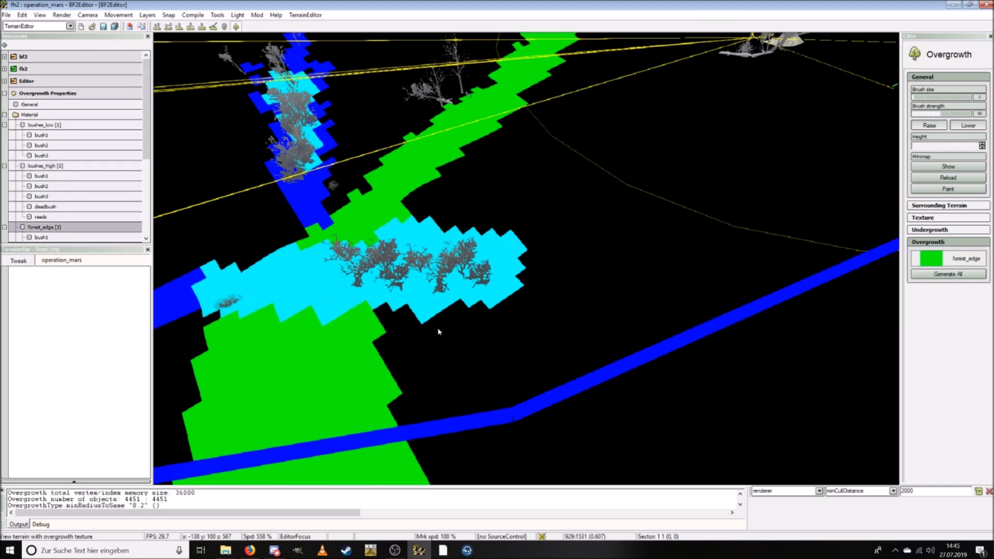
pyautogui.moveTo(428, 309)
pyautogui.mouseDown()
pyautogui.moveTo(492, 312)
pyautogui.moveTo(543, 288)
pyautogui.moveTo(539, 239)
pyautogui.moveTo(451, 219)
pyautogui.moveTo(494, 190)
pyautogui.moveTo(516, 153)
pyautogui.moveTo(557, 236)
pyautogui.mouseUp()
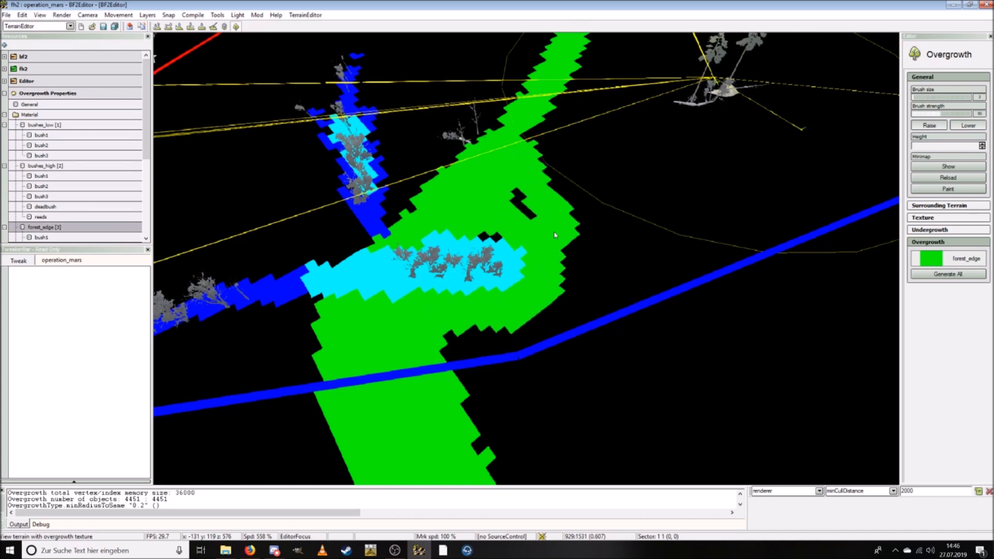
pyautogui.press('s')
pyautogui.moveTo(502, 330)
pyautogui.mouseDown()
pyautogui.moveTo(488, 361)
pyautogui.moveTo(510, 326)
pyautogui.moveTo(498, 411)
pyautogui.mouseUp()
pyautogui.moveTo(517, 409)
pyautogui.mouseDown(button='right')
pyautogui.moveTo(528, 378)
pyautogui.moveTo(525, 393)
pyautogui.mouseUp(button='right')
pyautogui.press('w')
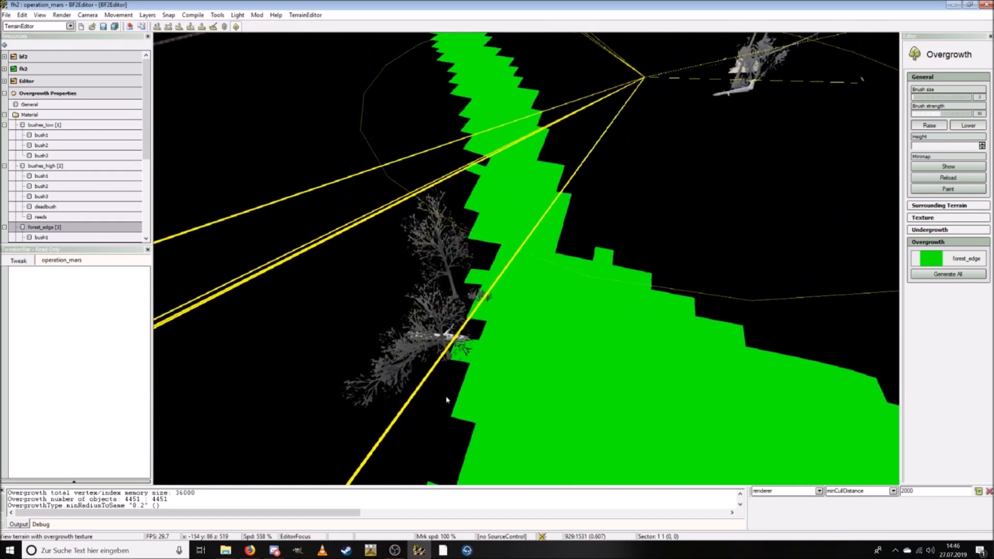
pyautogui.press('s')
pyautogui.moveTo(518, 316); pyautogui.dragTo(530, 280)
pyautogui.moveTo(529, 280)
pyautogui.mouseDown(button='right')
pyautogui.moveTo(600, 253)
pyautogui.moveTo(580, 248)
pyautogui.mouseUp(button='right')
pyautogui.press('s')
pyautogui.press('w')
pyautogui.press('a')
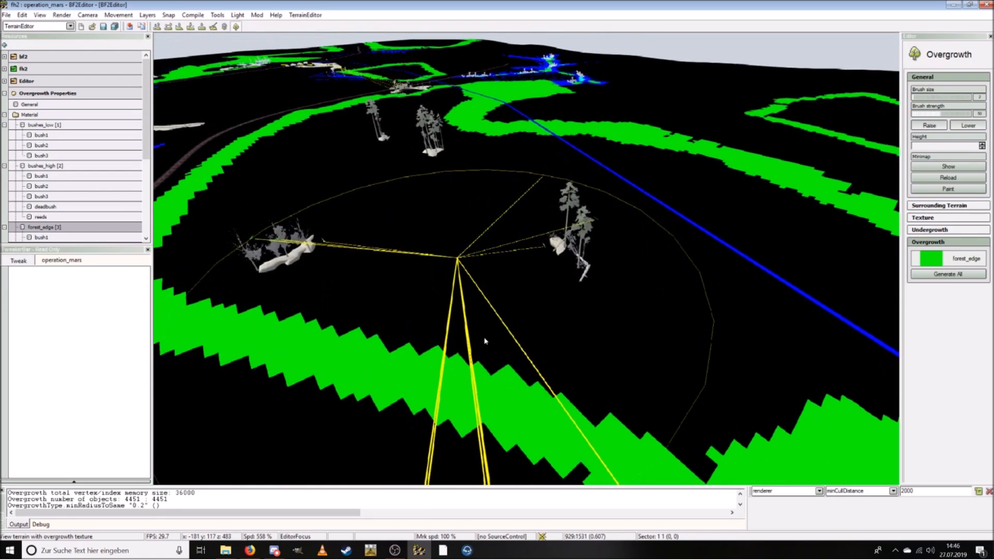
# Step: Extend forest_edge from the band around the nearby rock-and-tree group, keeping the rocks themselves clear
pyautogui.press('w')
pyautogui.press('a')
pyautogui.moveTo(477, 363)
pyautogui.mouseDown()
pyautogui.moveTo(523, 393)
pyautogui.moveTo(427, 330)
pyautogui.moveTo(539, 342)
pyautogui.moveTo(654, 277)
pyautogui.moveTo(666, 224)
pyautogui.moveTo(583, 179)
pyautogui.moveTo(489, 192)
pyautogui.moveTo(373, 310)
pyautogui.moveTo(259, 327)
pyautogui.moveTo(232, 251)
pyautogui.moveTo(362, 217)
pyautogui.moveTo(366, 250)
pyautogui.mouseUp()
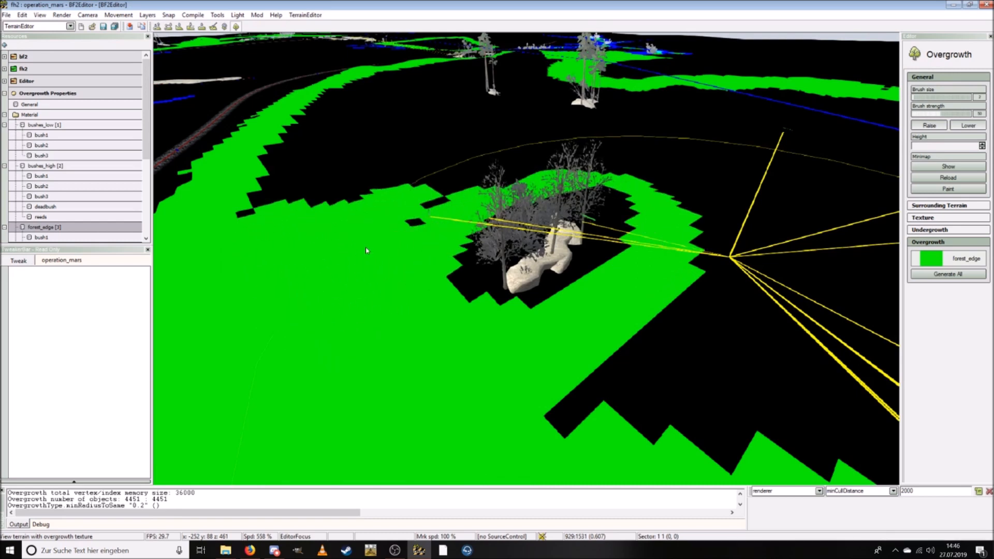
pyautogui.moveTo(424, 201)
pyautogui.mouseDown()
pyautogui.moveTo(280, 197)
pyautogui.moveTo(282, 174)
pyautogui.moveTo(321, 155)
pyautogui.moveTo(295, 156)
pyautogui.mouseUp()
pyautogui.press('s')
pyautogui.press('d')
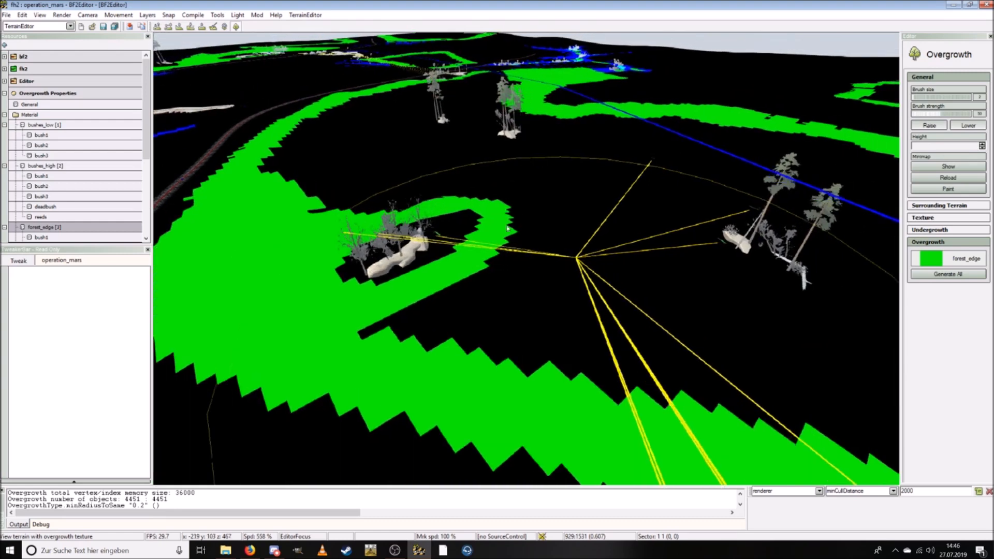
pyautogui.moveTo(417, 229)
pyautogui.mouseDown()
pyautogui.moveTo(376, 213)
pyautogui.moveTo(363, 339)
pyautogui.moveTo(310, 321)
pyautogui.moveTo(275, 327)
pyautogui.moveTo(449, 375)
pyautogui.moveTo(434, 307)
pyautogui.moveTo(513, 390)
pyautogui.moveTo(541, 402)
pyautogui.mouseUp()
# Step: Fill the narrow end of the separate forest outline outside the combat boundary with forest_edge and widen the loop beyond it
pyautogui.press('s')
pyautogui.press('s')
pyautogui.scroll(5, 508, 390)
pyautogui.moveTo(508, 390); pyautogui.dragTo(430, 415, button='right')
pyautogui.press('w')
pyautogui.moveTo(508, 331); pyautogui.dragTo(500, 324, button='right')
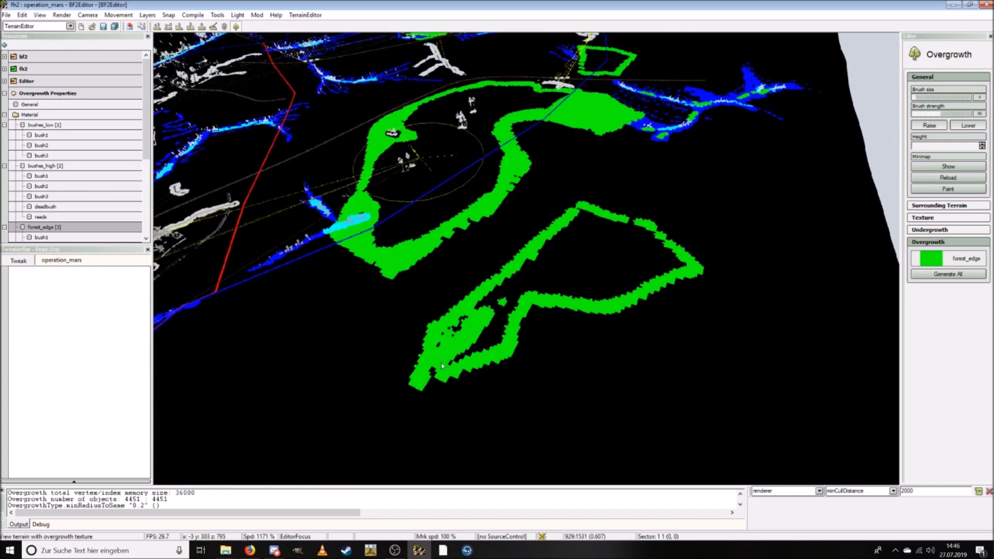
pyautogui.moveTo(492, 336); pyautogui.dragTo(488, 344)
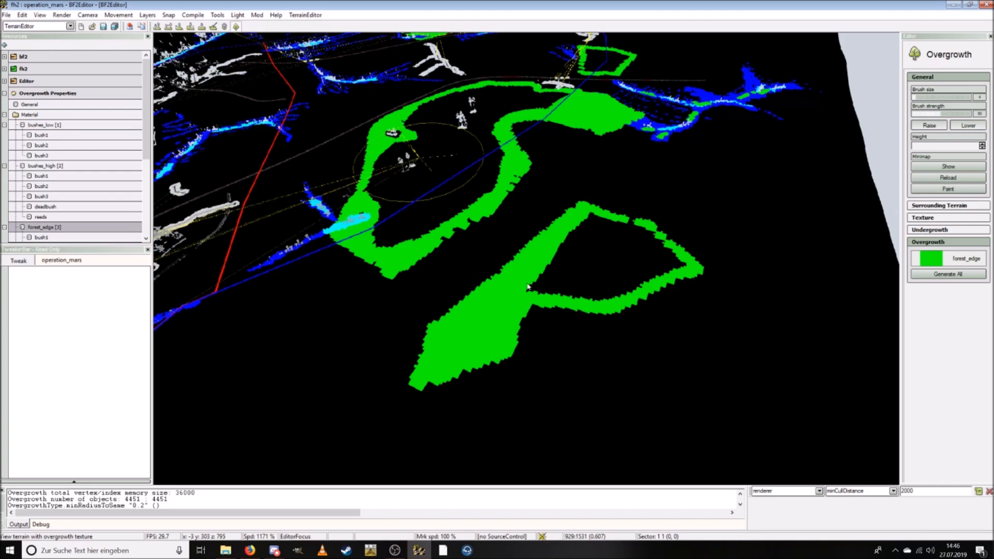
pyautogui.moveTo(523, 282); pyautogui.dragTo(612, 294)
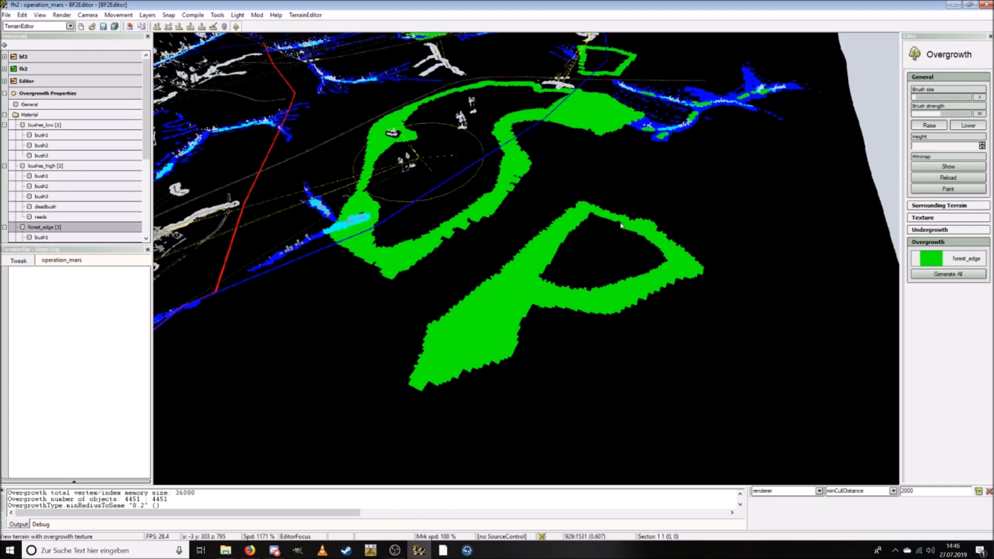
# Step: Widen the forest_edge band running beside the track from the rock-and-tree group to the trench and the filled forest
pyautogui.press('s')
pyautogui.moveTo(580, 223)
pyautogui.mouseDown(button='right')
pyautogui.moveTo(579, 255)
pyautogui.moveTo(627, 242)
pyautogui.moveTo(663, 257)
pyautogui.mouseUp(button='right')
pyautogui.press('w')
pyautogui.moveTo(378, 212)
pyautogui.mouseDown()
pyautogui.moveTo(475, 227)
pyautogui.moveTo(579, 271)
pyautogui.moveTo(651, 363)
pyautogui.mouseUp()
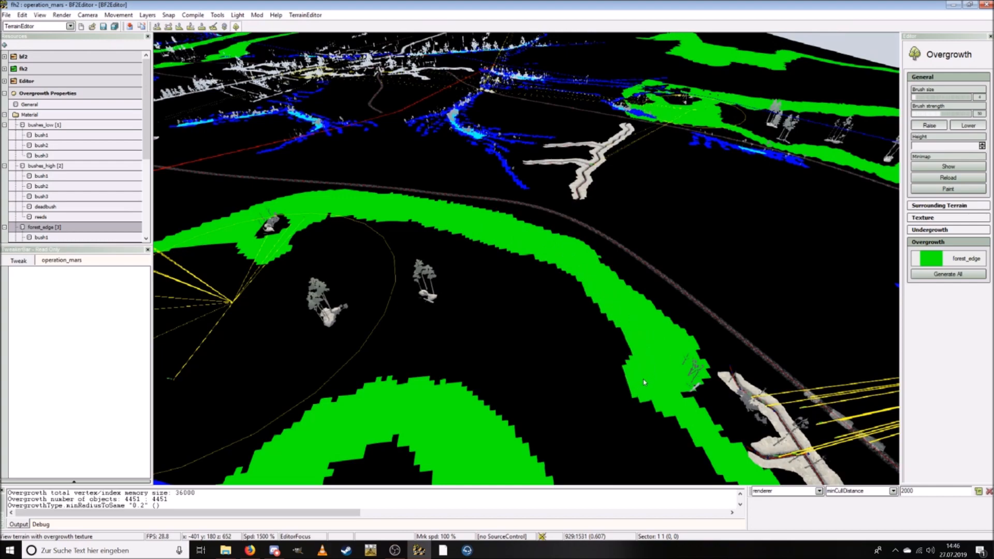
pyautogui.press('s')
pyautogui.moveTo(517, 342); pyautogui.dragTo(543, 372)
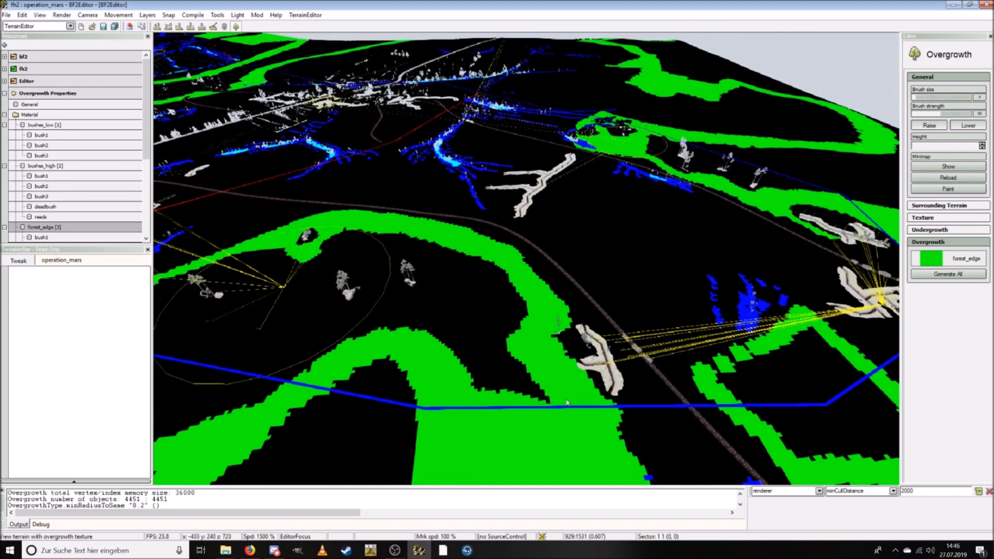
# Step: Erase forest_edge around the bare trees and fallen log beside the trench
pyautogui.press('w')
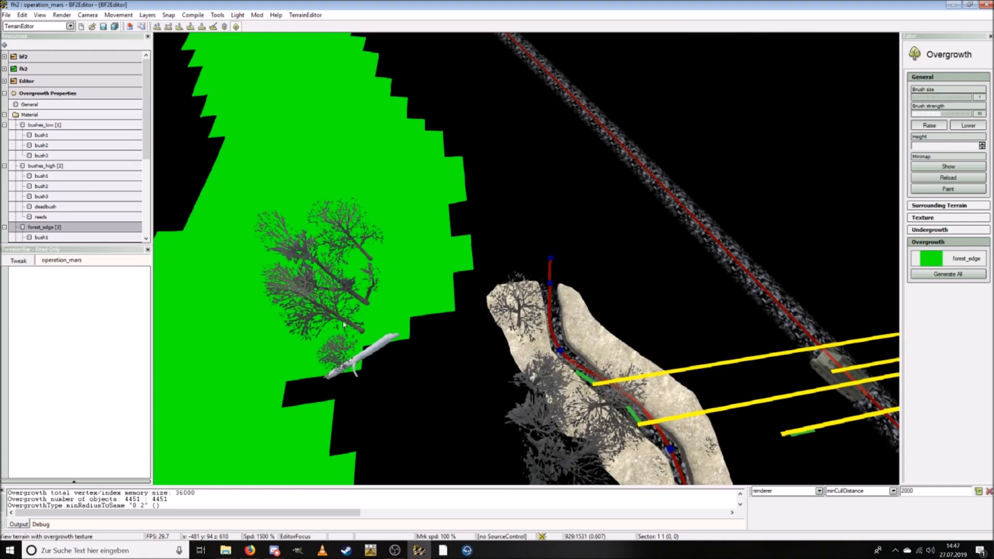
pyautogui.moveTo(365, 348)
pyautogui.mouseDown(button='right')
pyautogui.moveTo(371, 296)
pyautogui.moveTo(277, 396)
pyautogui.mouseUp(button='right')
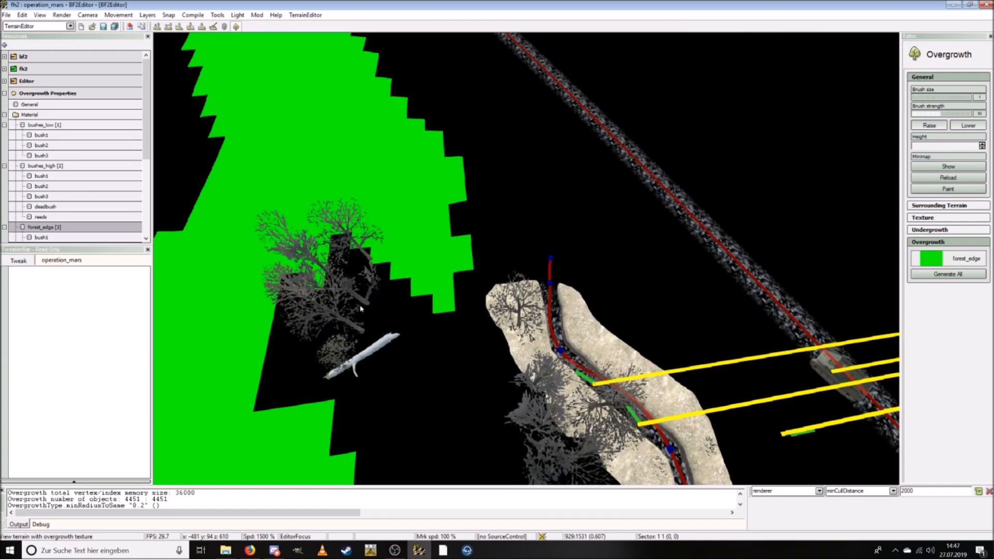
pyautogui.press('s')
pyautogui.press('s')
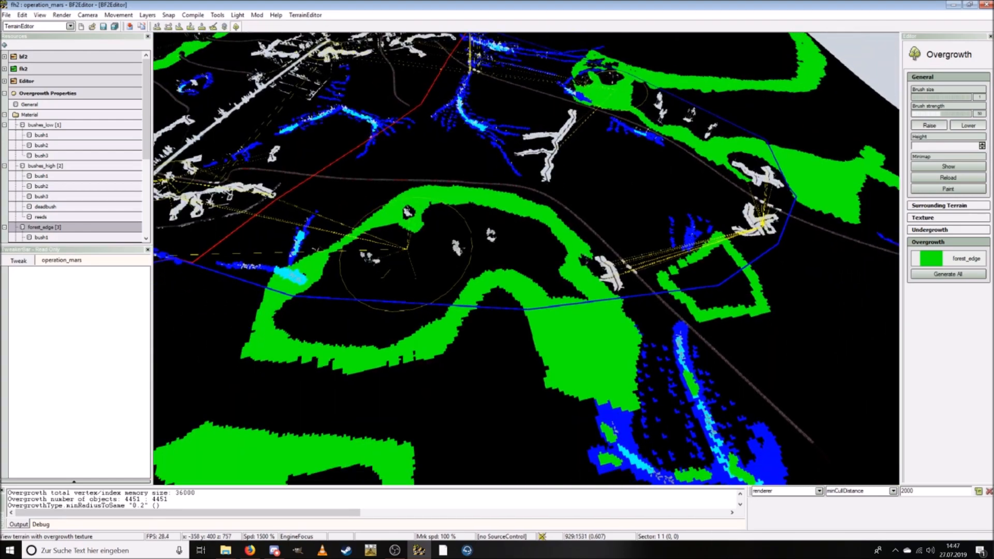
# Step: Close the gaps in the small four-sided forest outline across the track and fill its interior with forest_edge
pyautogui.press('w')
pyautogui.press('s')
pyautogui.press('a')
pyautogui.press('s')
pyautogui.press('d')
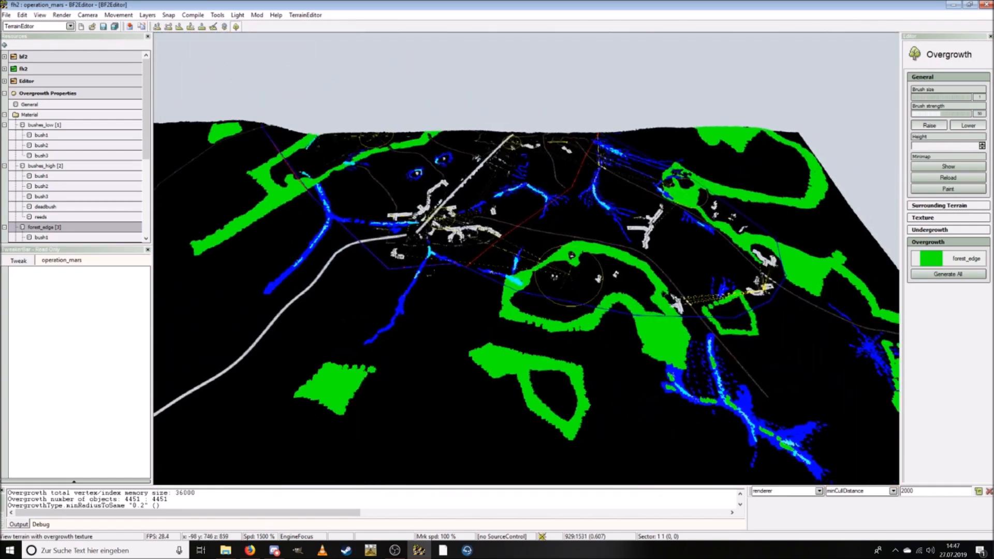
pyautogui.press('w')
pyautogui.press('w')
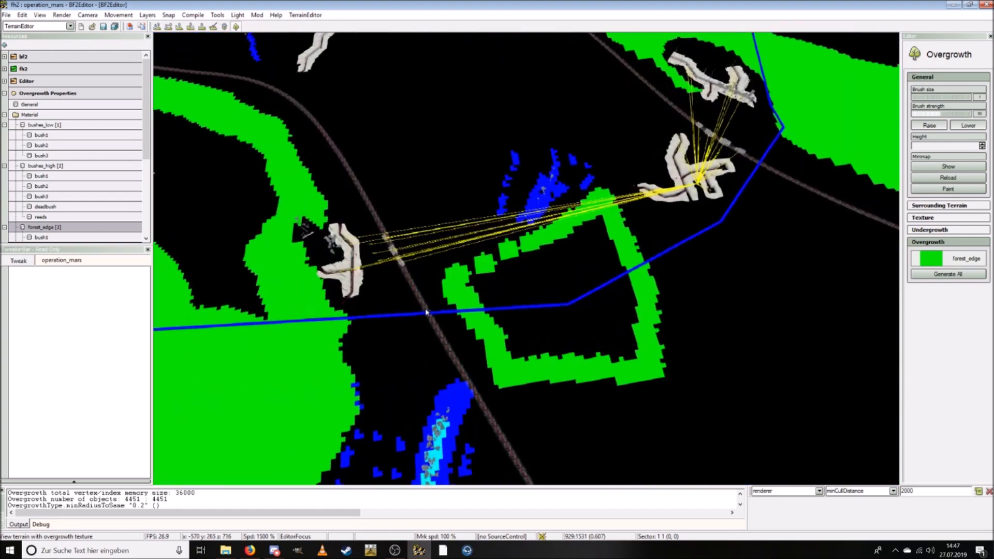
pyautogui.moveTo(501, 279); pyautogui.dragTo(523, 274)
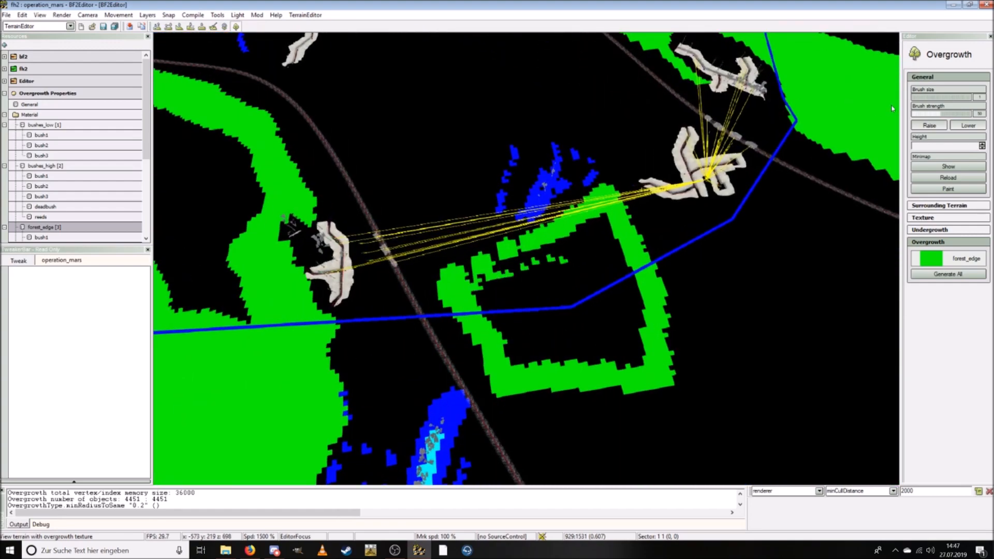
pyautogui.moveTo(574, 305)
pyautogui.mouseDown()
pyautogui.moveTo(479, 295)
pyautogui.moveTo(577, 241)
pyautogui.moveTo(606, 253)
pyautogui.moveTo(619, 347)
pyautogui.moveTo(554, 345)
pyautogui.moveTo(499, 321)
pyautogui.moveTo(580, 271)
pyautogui.mouseUp()
pyautogui.hotkey('ctrl', 's')
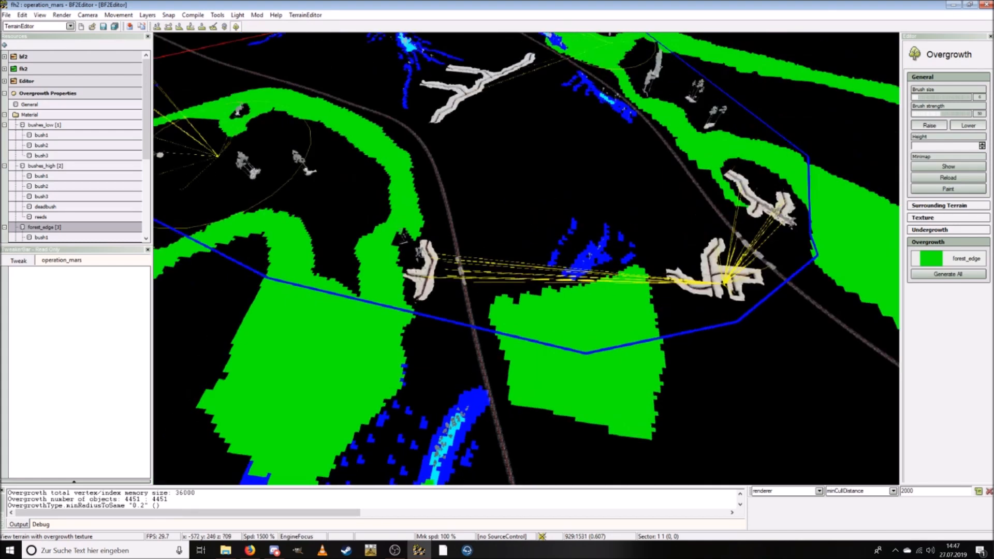
# Step: Save the terrain changes with only the Overgrowth item selected
pyautogui.hotkey('ctrl', 'w')
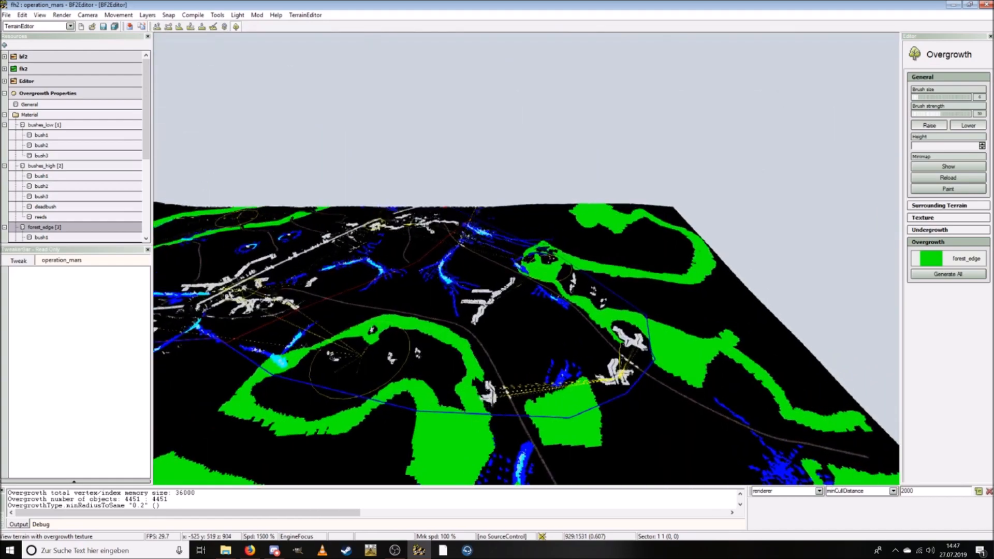
pyautogui.hotkey('ctrl', 'w')
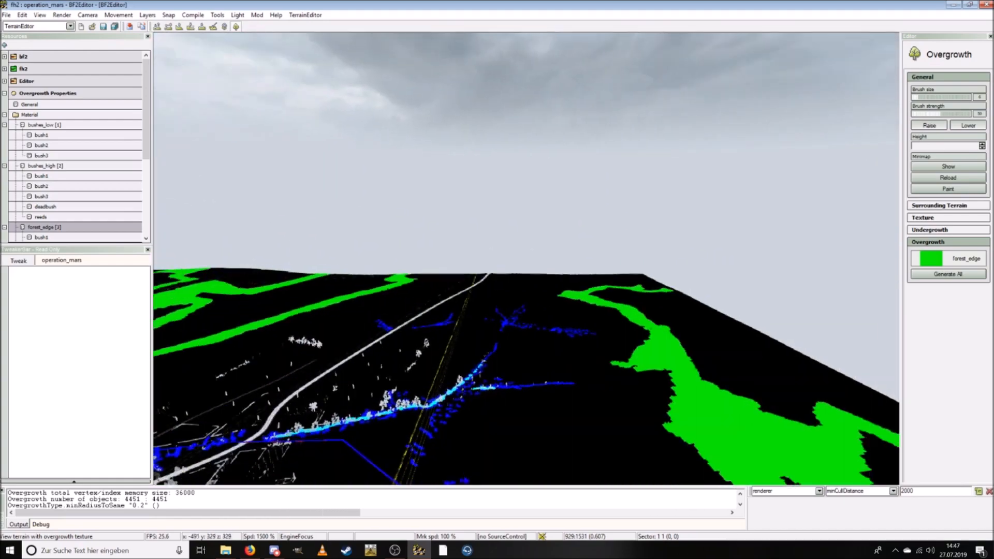
pyautogui.hotkey('ctrl', 'w')
pyautogui.click(6, 15)
pyautogui.click(16, 68)
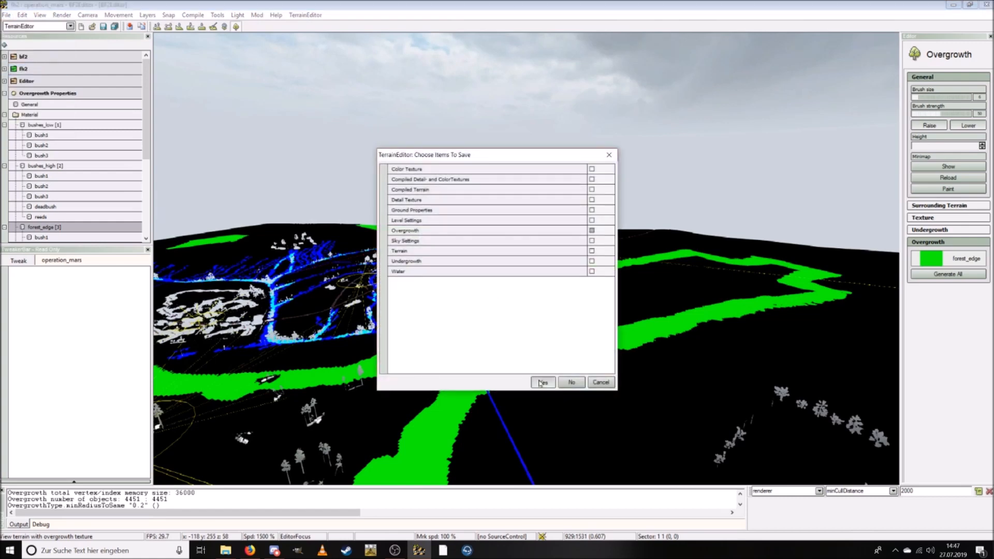
pyautogui.click(542, 382)
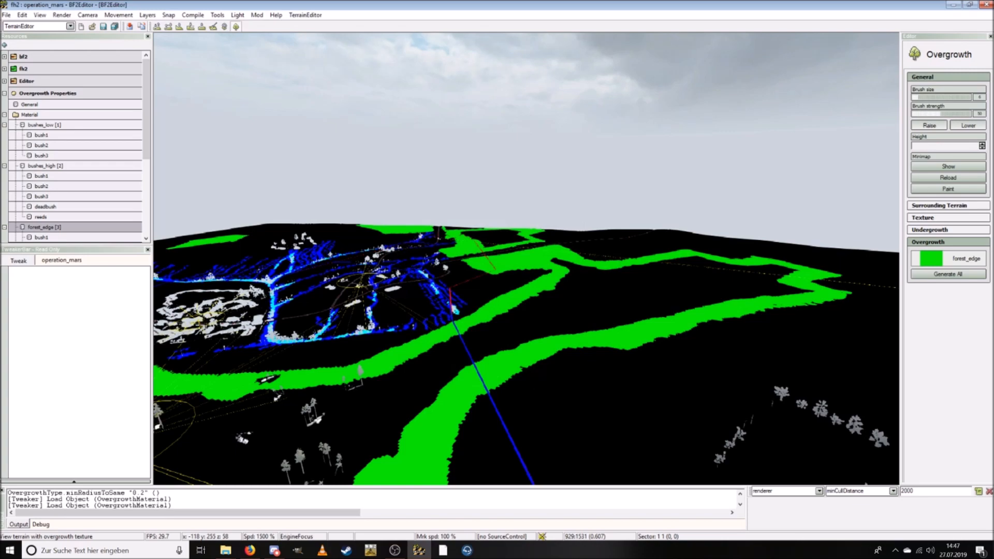
# Step: Switch the terrain display to grid with texture at the forest beside the track
pyautogui.hotkey('ctrl', 'w')
pyautogui.hotkey('ctrl', 's')
pyautogui.hotkey('ctrl', 'w')
pyautogui.hotkey('ctrl', 's')
pyautogui.hotkey('ctrl', 'w')
pyautogui.hotkey('ctrl', 'w')
pyautogui.hotkey('ctrl', 's')
pyautogui.hotkey('ctrl', 'w')
pyautogui.hotkey('ctrl', 'a')
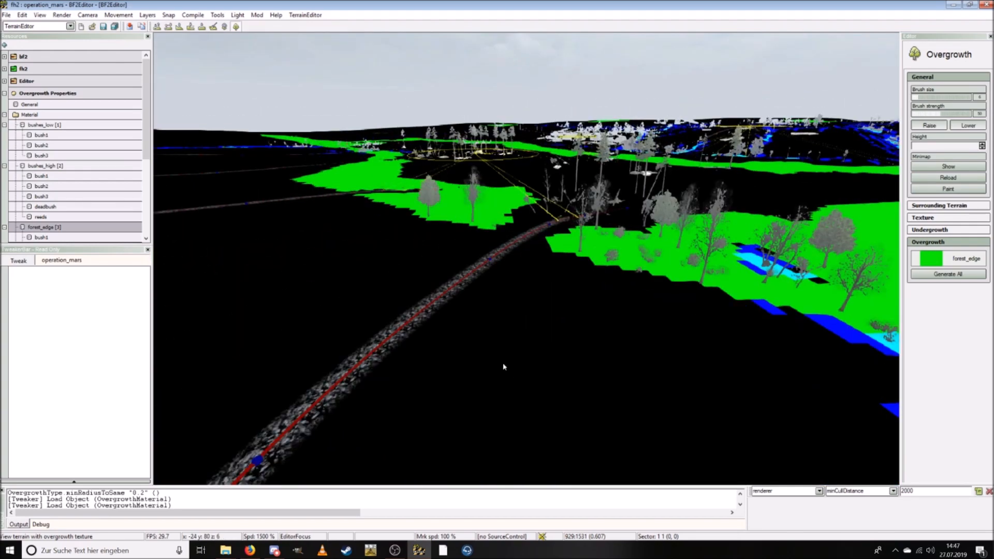
pyautogui.click(62, 15)
pyautogui.click(96, 47)
# Step: Examine the spacing of trees and bushes at ground level and the object types listed under the forest_edge material
pyautogui.keyDown('ctrl'); pyautogui.scroll(-5, 480, 278); pyautogui.keyUp('ctrl')
pyautogui.hotkey('ctrl', 'w')
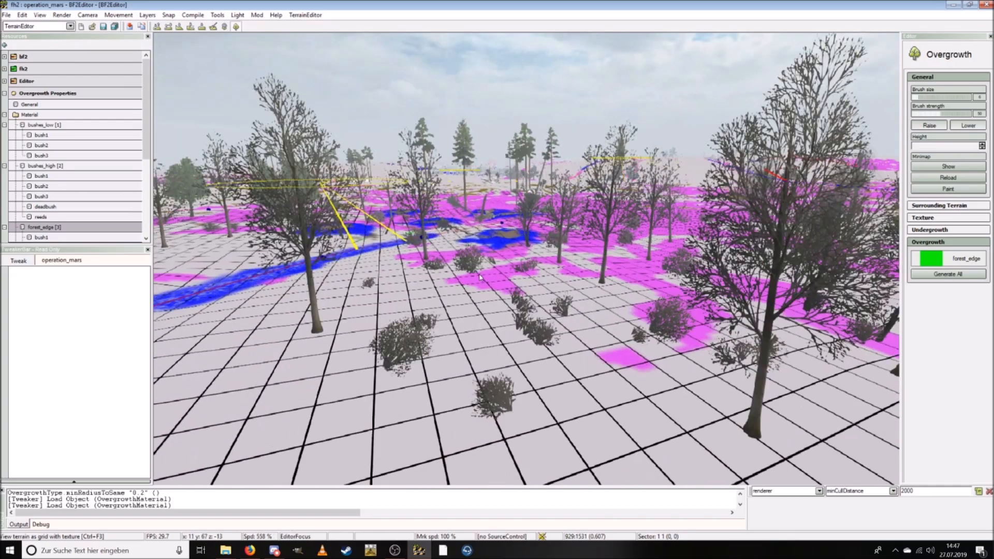
pyautogui.hotkey('ctrl', 'w')
pyautogui.hotkey('ctrl', 's')
pyautogui.hotkey('ctrl', 'a')
pyautogui.hotkey('ctrl', 'a')
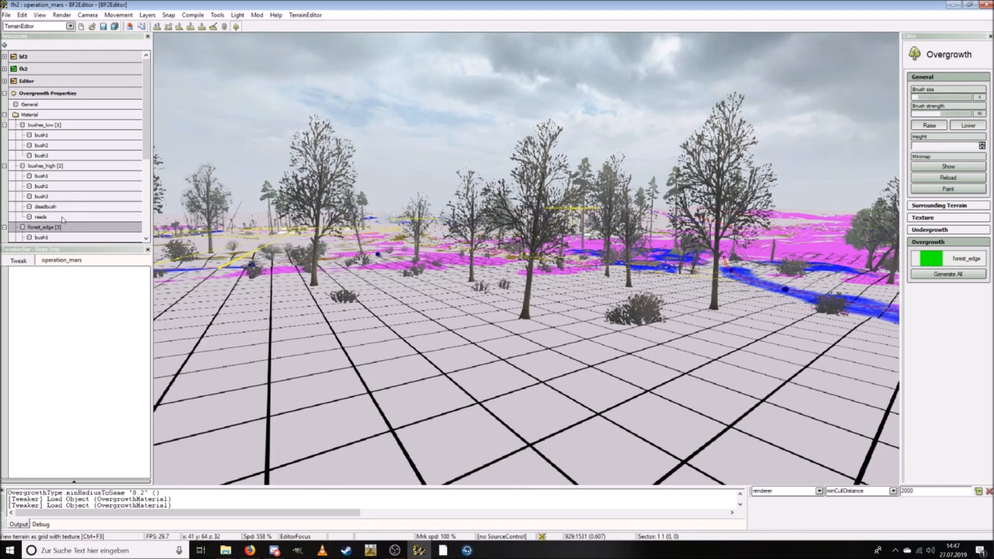
pyautogui.scroll(-4, 69, 220)
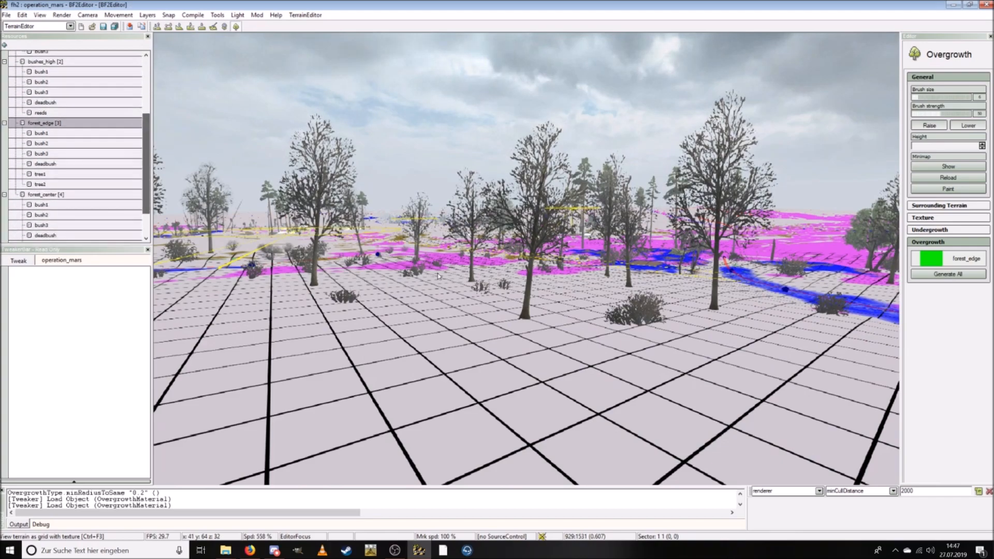
pyautogui.hotkey('ctrl', 'd')
pyautogui.hotkey('ctrl', 'a')
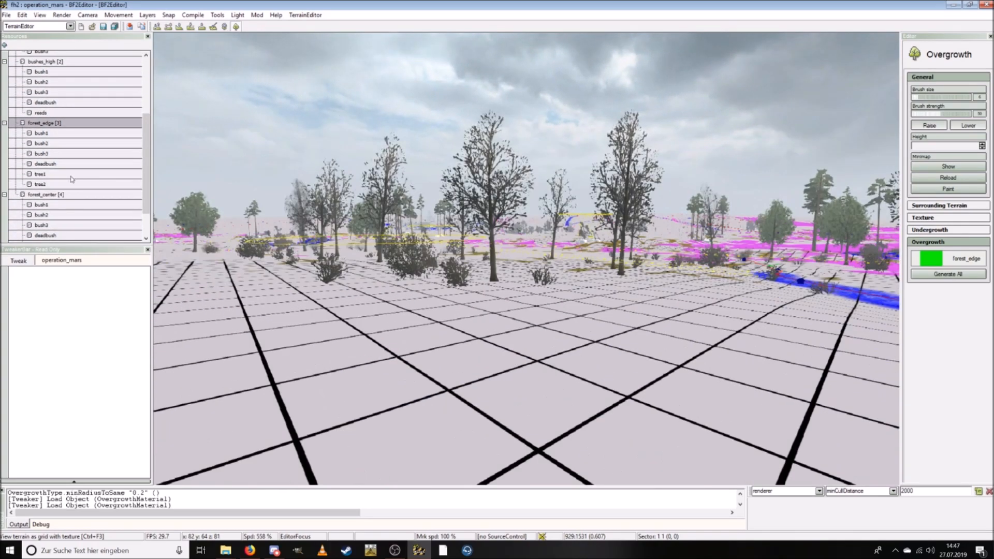
# Step: Set the Density of the deadbush type under the forest_edge material to 5
pyautogui.click(41, 134)
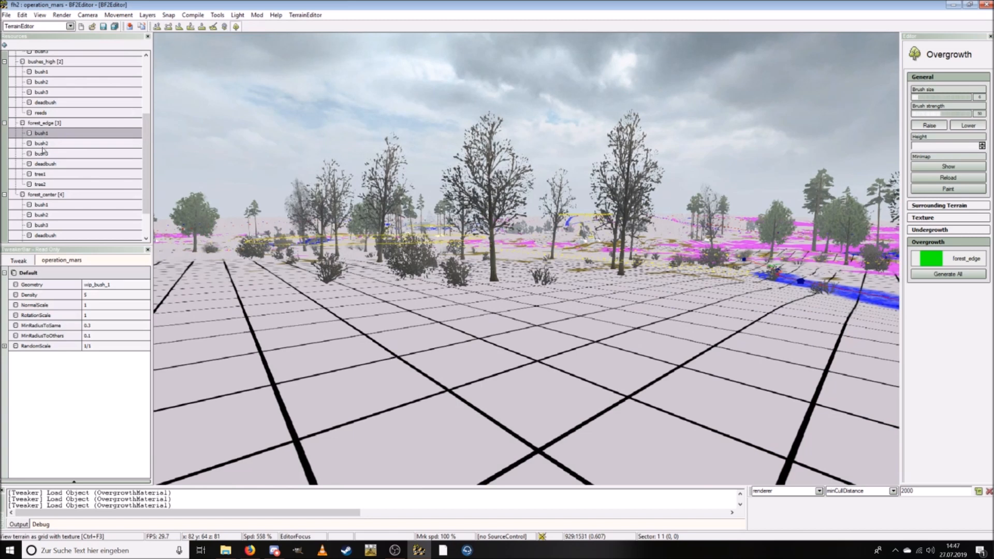
pyautogui.click(45, 165)
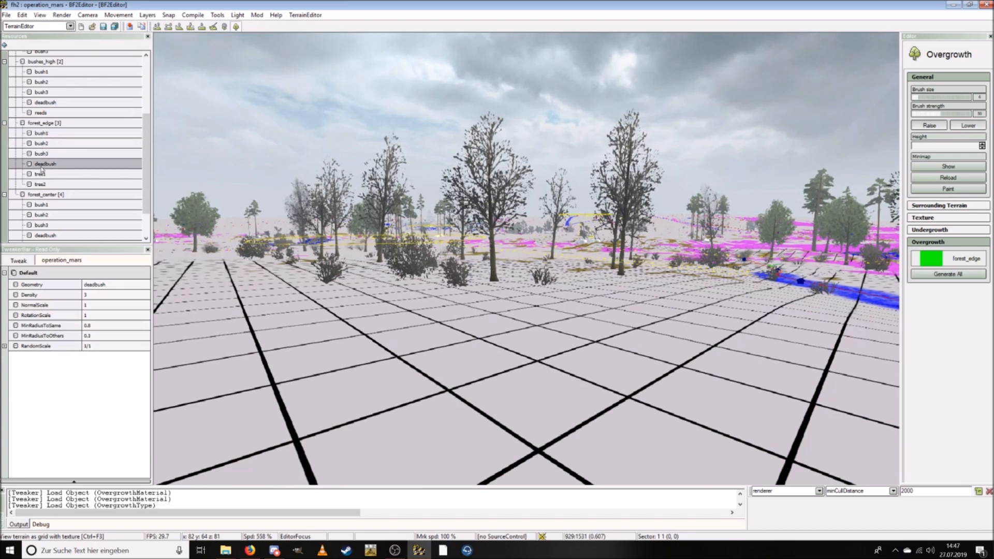
pyautogui.click(89, 295)
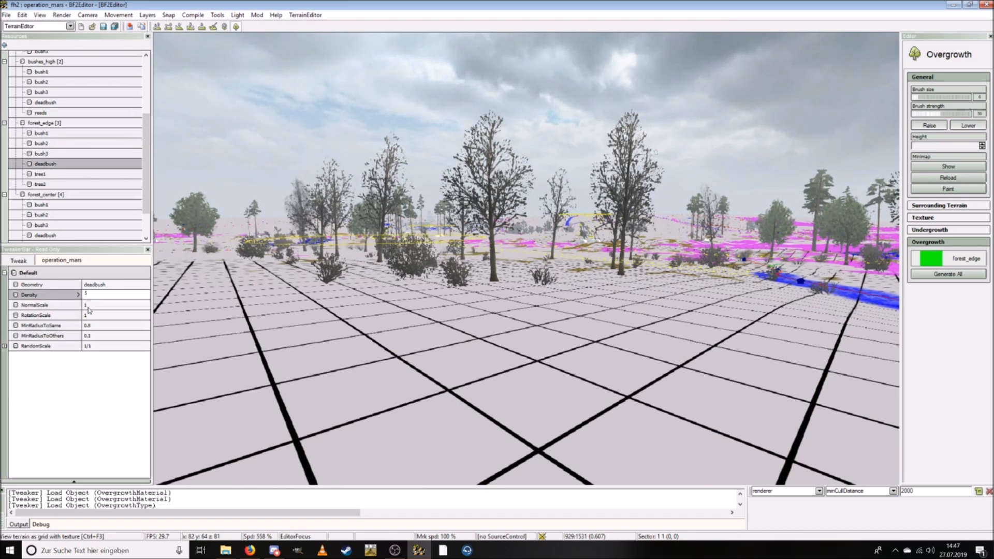
pyautogui.write('5')
pyautogui.press('Return')
# Step: Set the Density of both tree1 and tree2 under forest_edge to 12
pyautogui.click(39, 175)
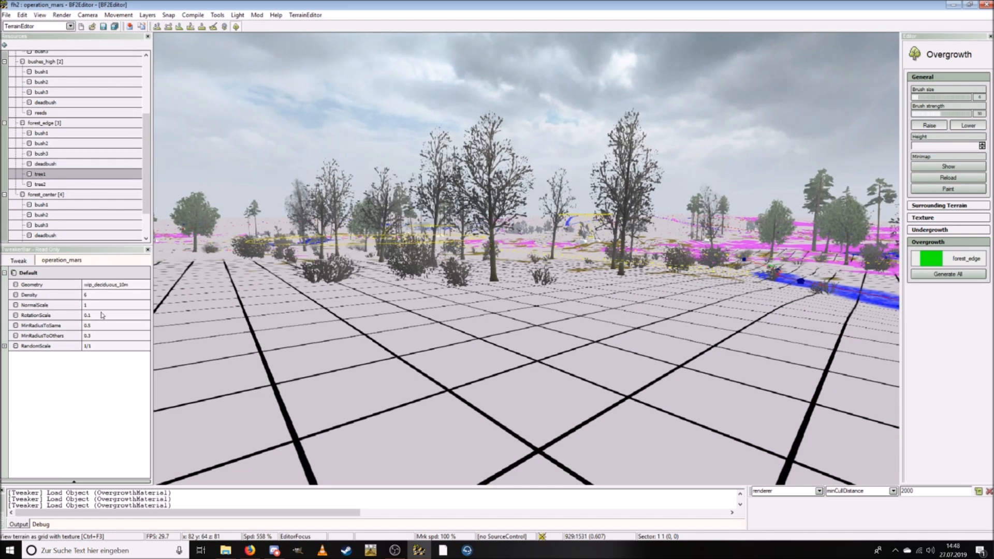
pyautogui.click(95, 294)
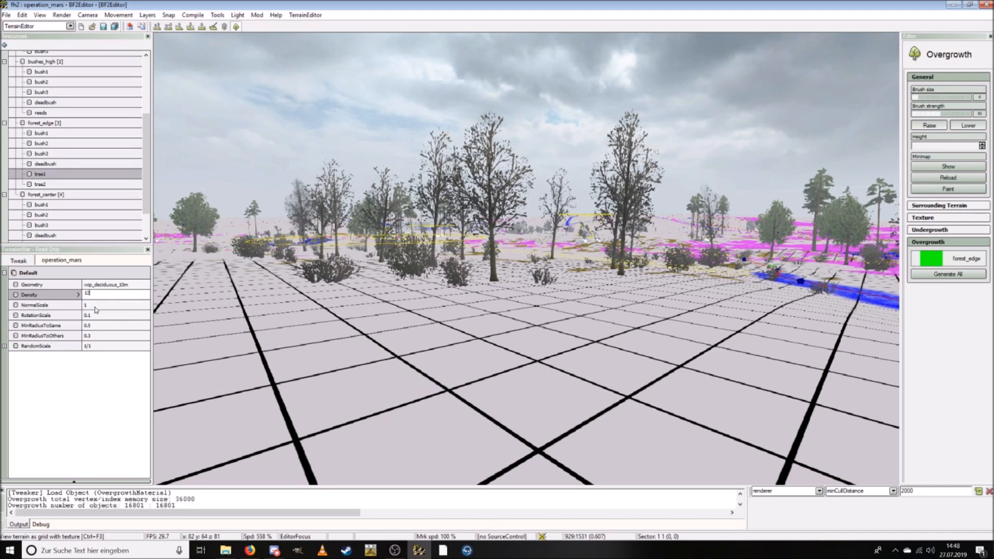
pyautogui.press('Return')
pyautogui.click(62, 185)
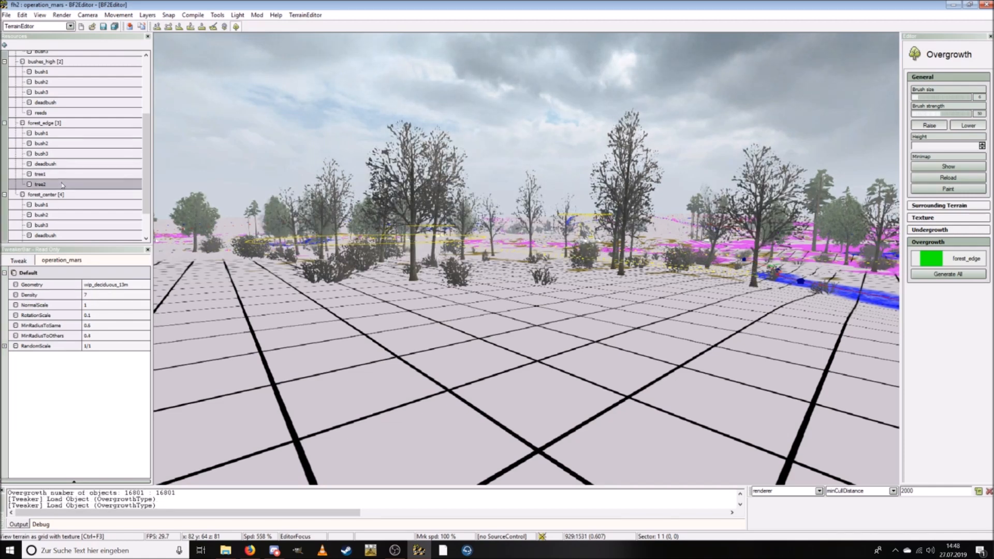
pyautogui.click(98, 294)
pyautogui.write('12')
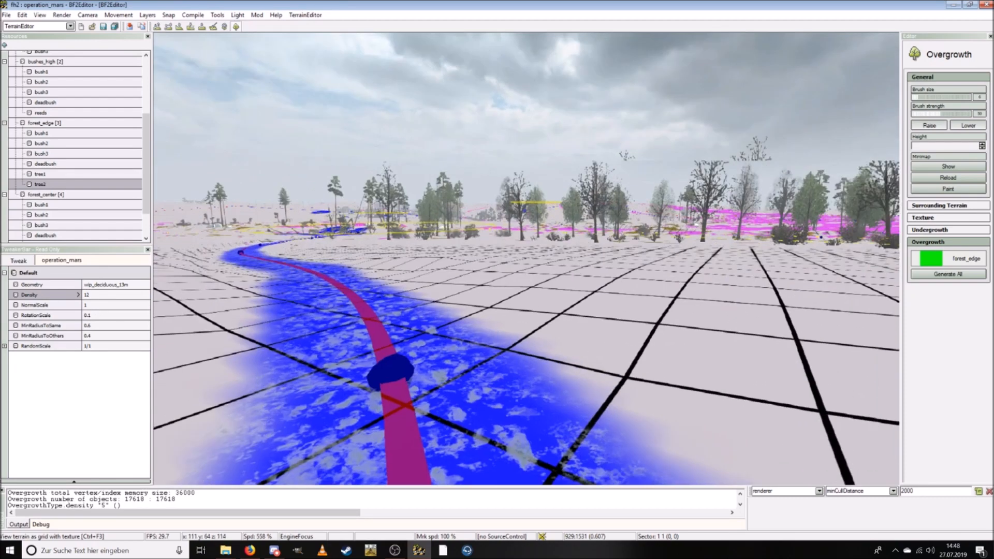
# Step: Set the RotationScale of both forest_edge trees, tree1 and tree2, to 0
pyautogui.press('s')
pyautogui.press('w')
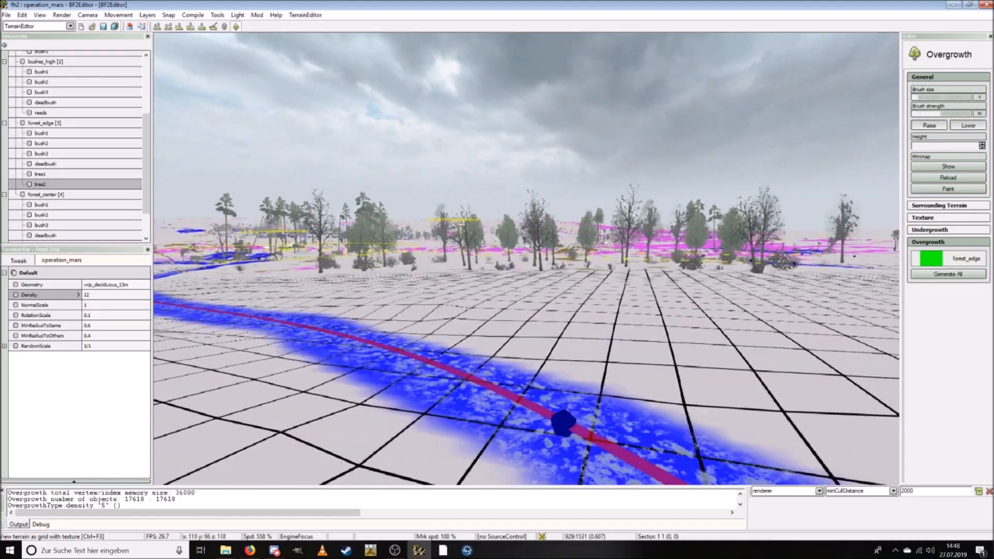
pyautogui.press('w')
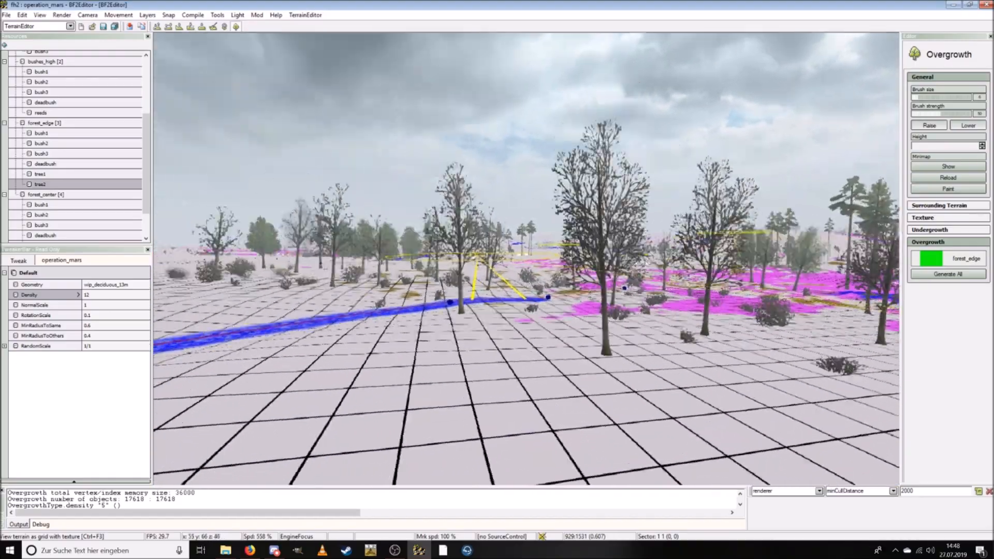
pyautogui.press('w')
pyautogui.scroll(-7, 526, 259)
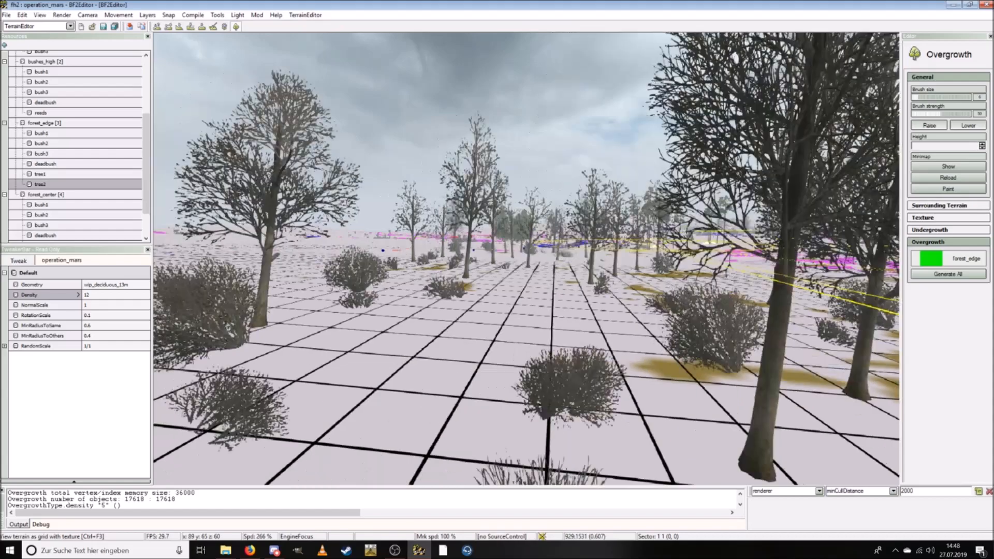
pyautogui.press('s')
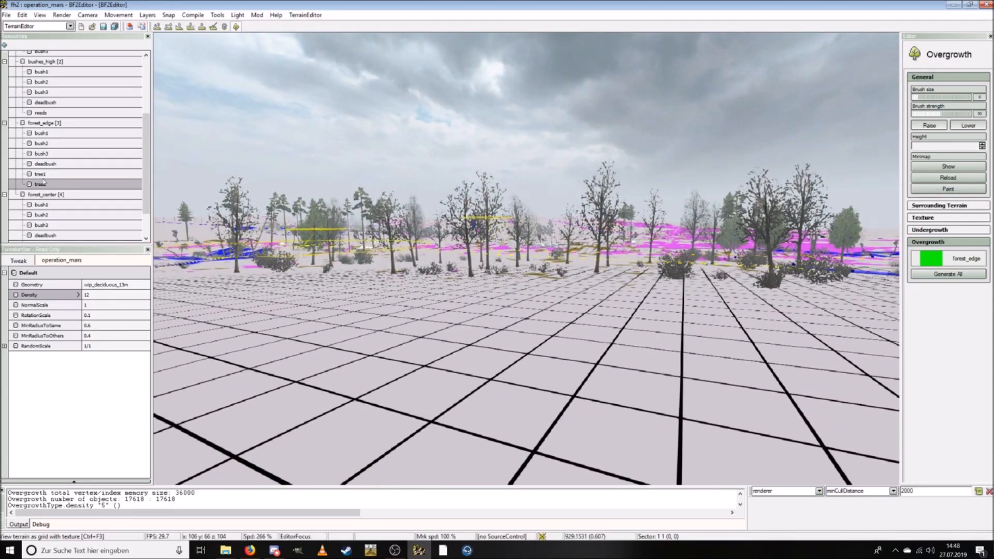
pyautogui.press('Up')
pyautogui.click(106, 317)
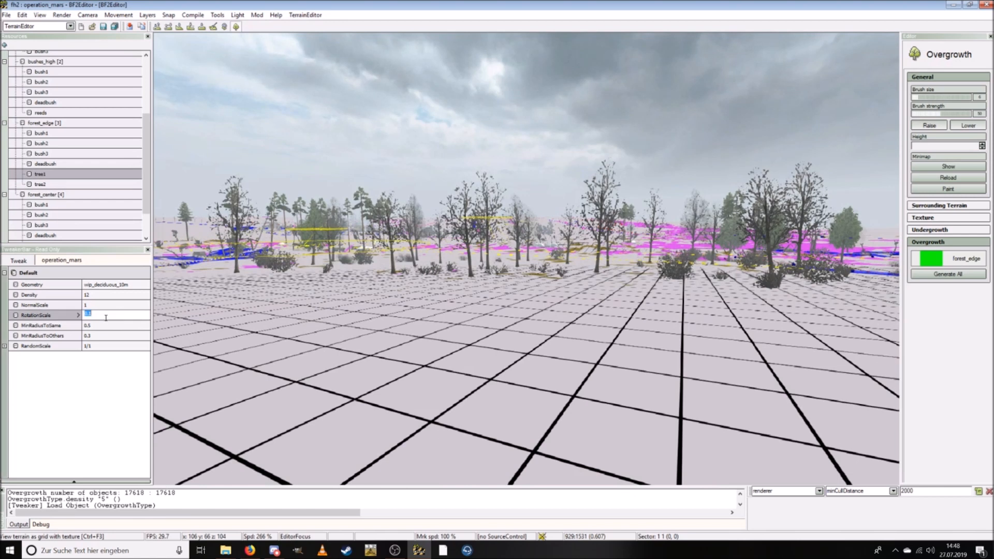
pyautogui.click(52, 185)
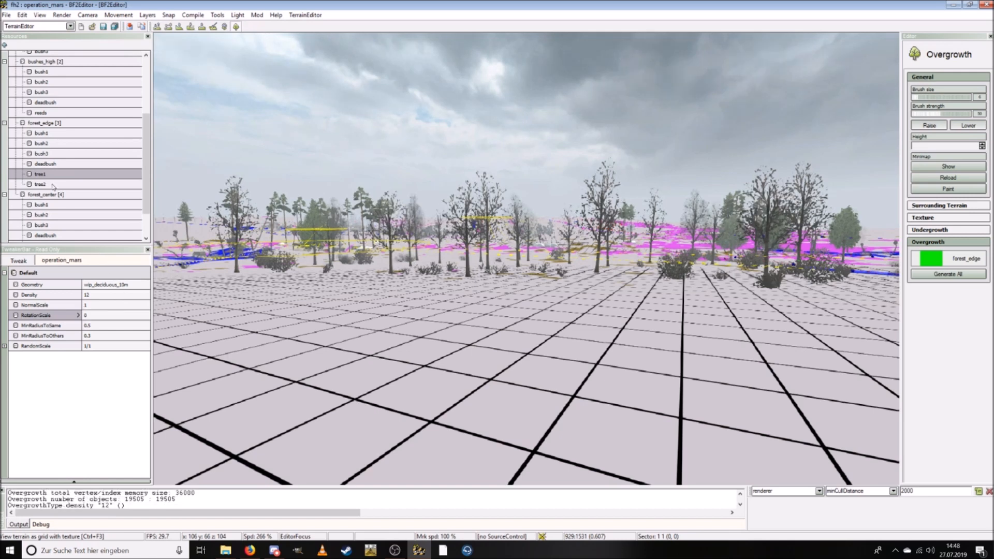
pyautogui.click(97, 316)
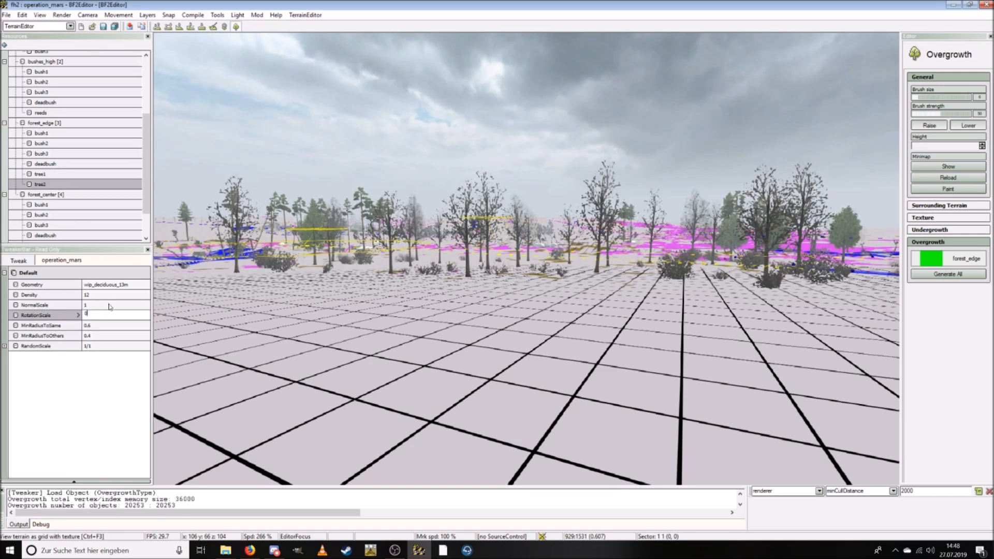
pyautogui.press('Return')
# Step: For tree2 under forest_edge, set MinRadiusToOthers to 0.2 and MinRadiusToSame to 0.4
pyautogui.press('w')
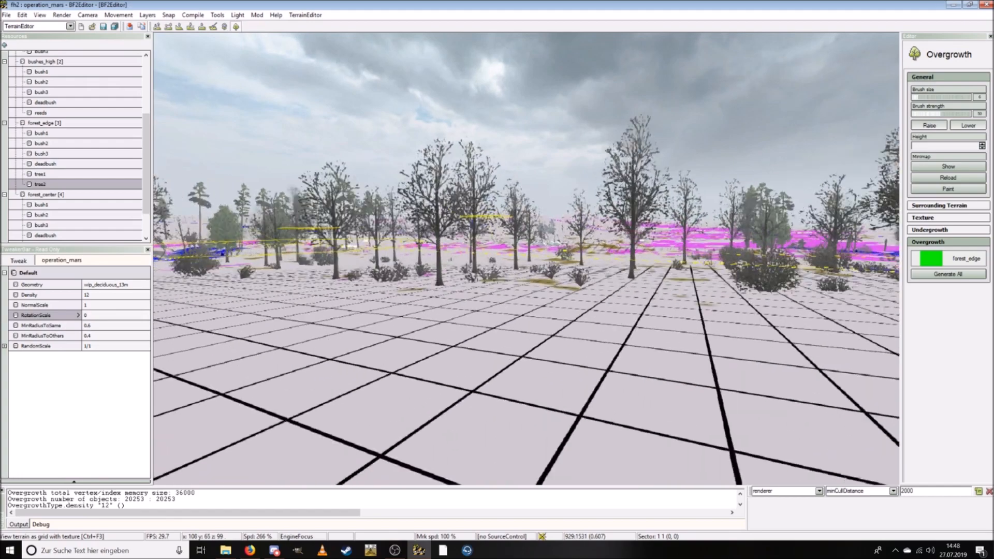
pyautogui.press('s')
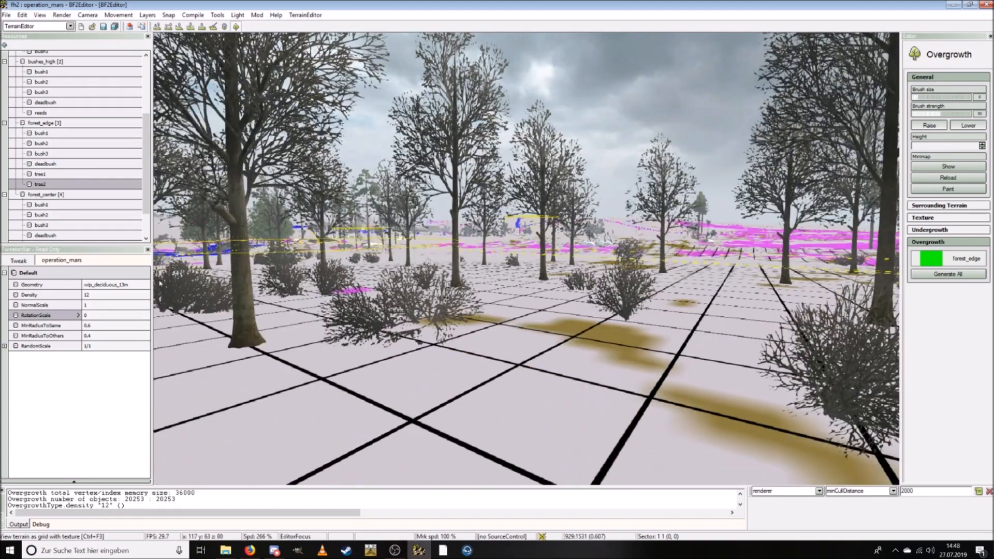
pyautogui.click(98, 336)
pyautogui.write('0.')
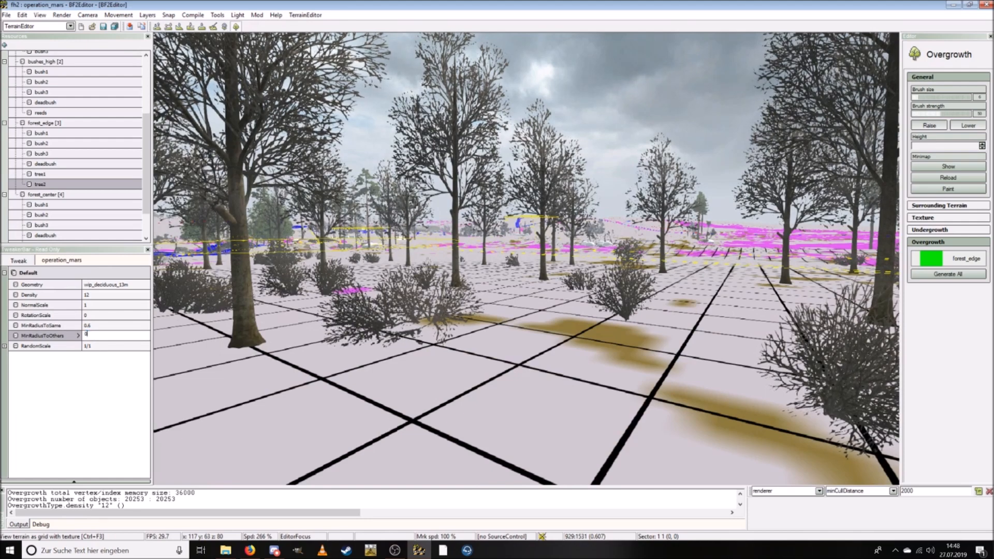
pyautogui.write('2')
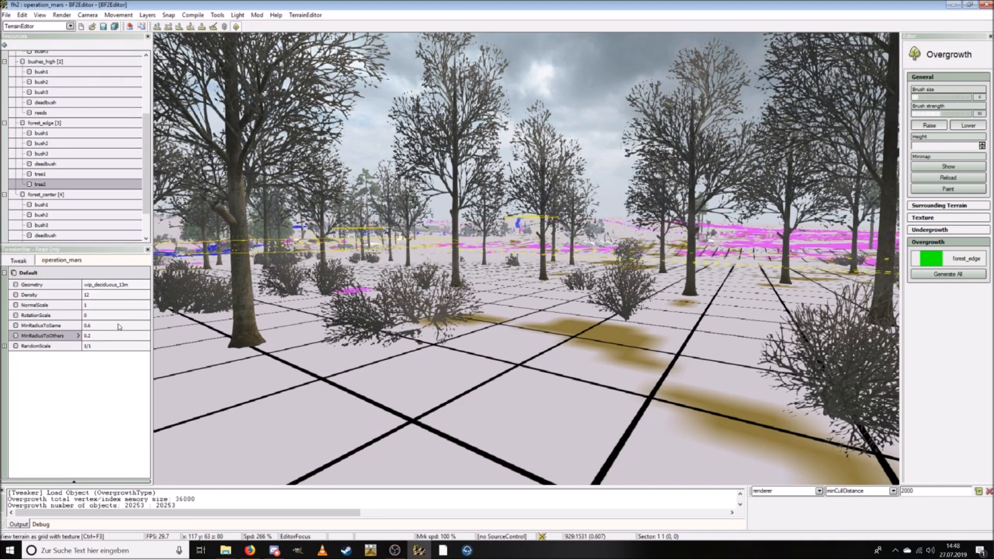
pyautogui.click(102, 327)
pyautogui.write('0.4')
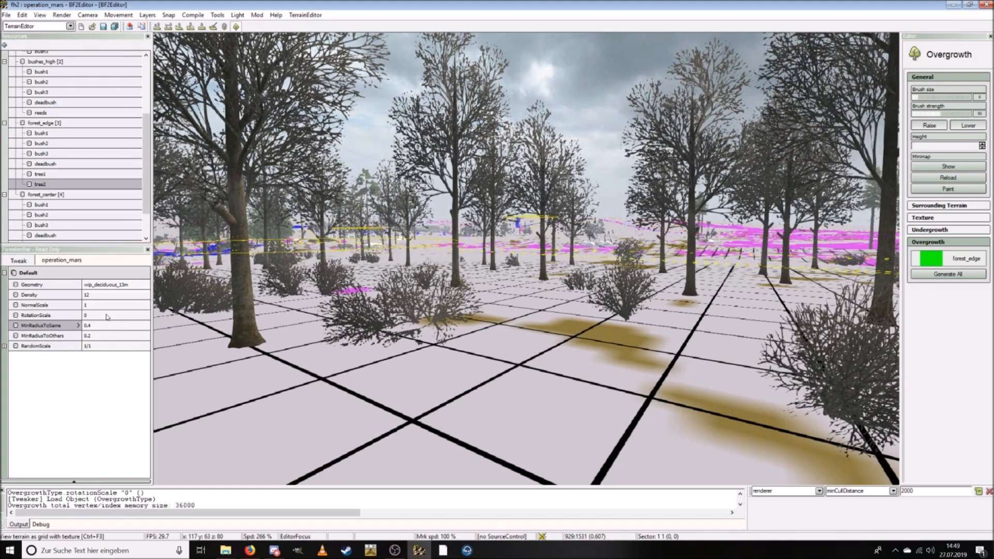
# Step: For tree1 under forest_edge, set both MinRadiusToSame and MinRadiusToOthers to 0.3
pyautogui.click(57, 176)
pyautogui.click(95, 325)
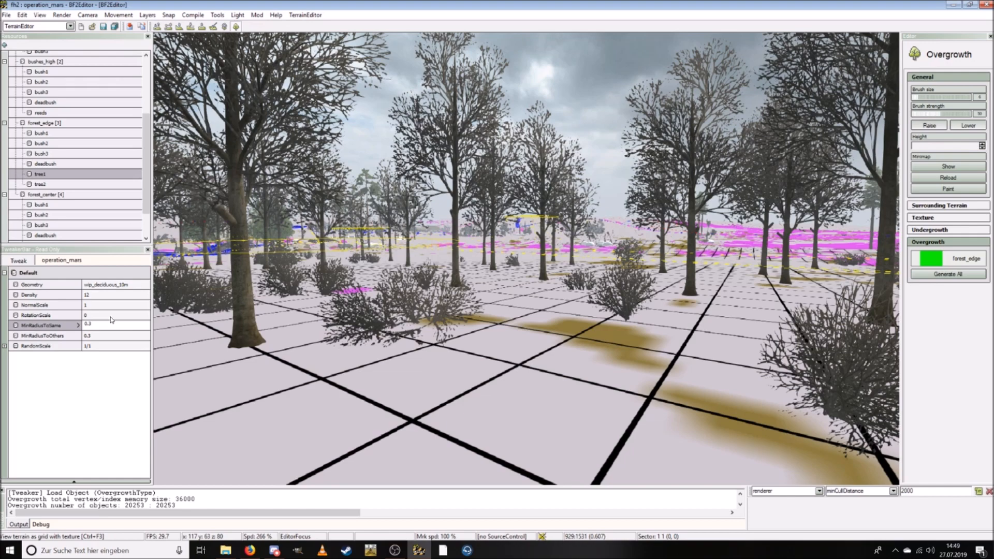
pyautogui.click(94, 336)
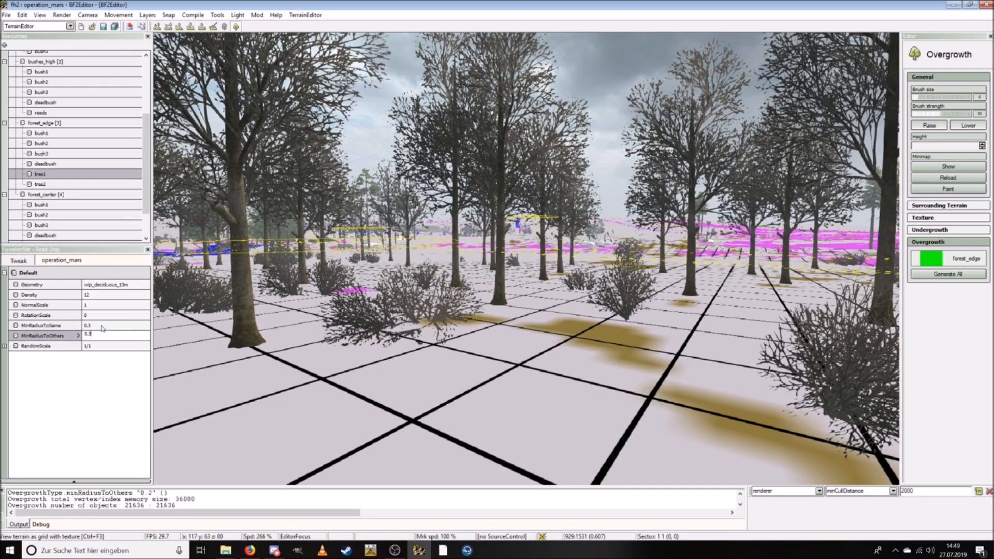
# Step: Examine the tree density of the forest beside the track at ground level and from above
pyautogui.press('s')
pyautogui.press('s')
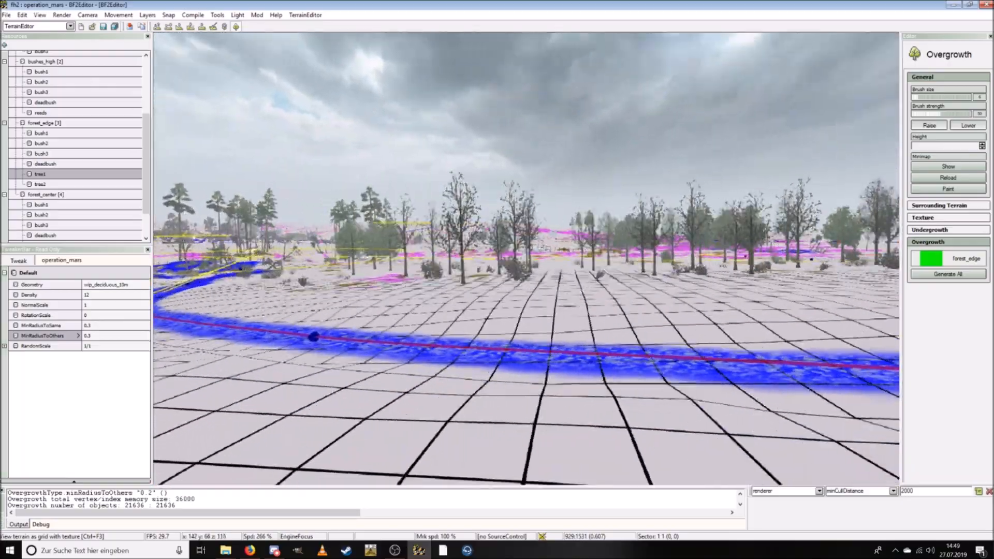
pyautogui.press('w')
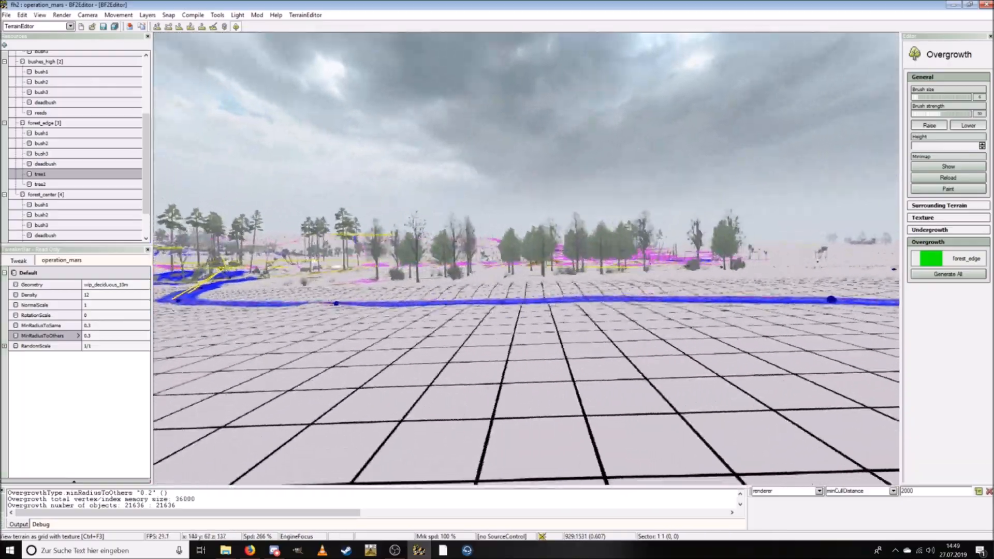
pyautogui.press('w')
pyautogui.press('s')
pyautogui.scroll(5, 411, 280)
pyautogui.press('s')
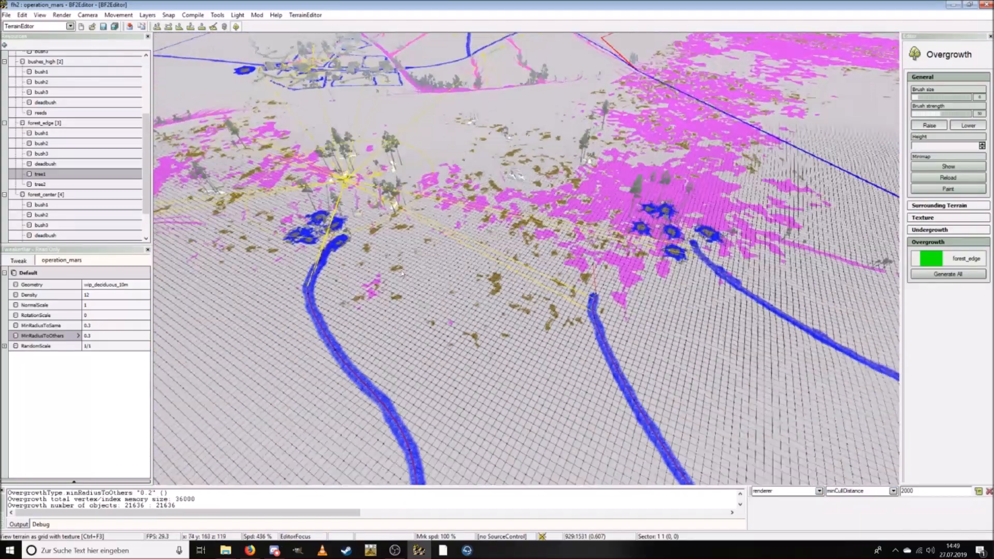
# Step: Save all changes to the map and generate the overgrowth atlas
pyautogui.click(6, 14)
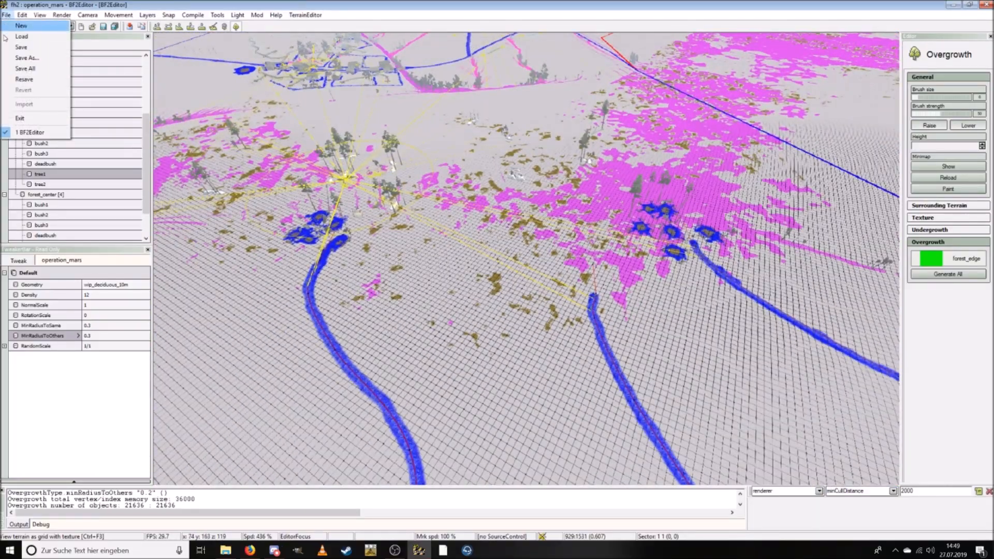
pyautogui.click(18, 69)
pyautogui.click(532, 382)
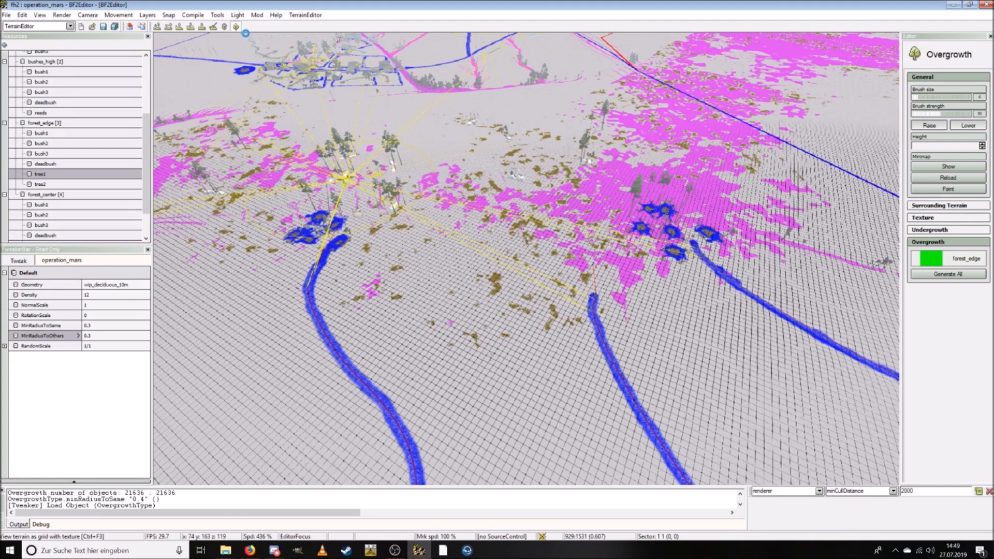
pyautogui.click(190, 16)
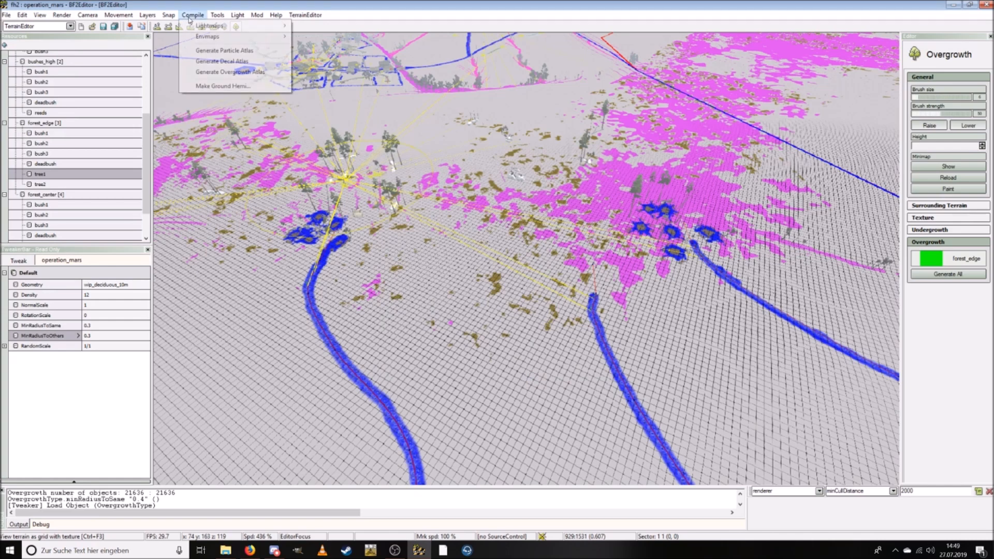
pyautogui.click(232, 72)
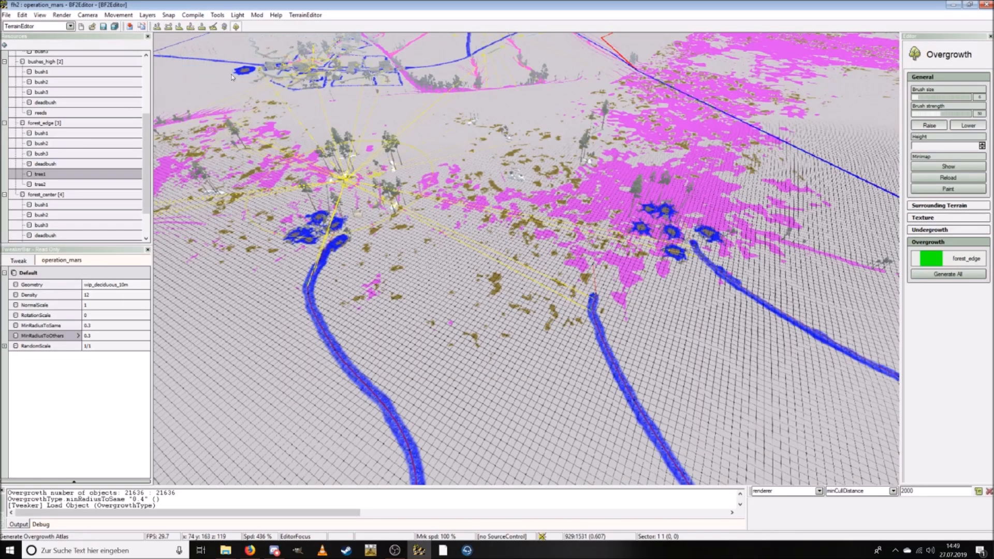
# Step: Switch the terrain display to overgrowth mode over the forest beside the track
pyautogui.press('w')
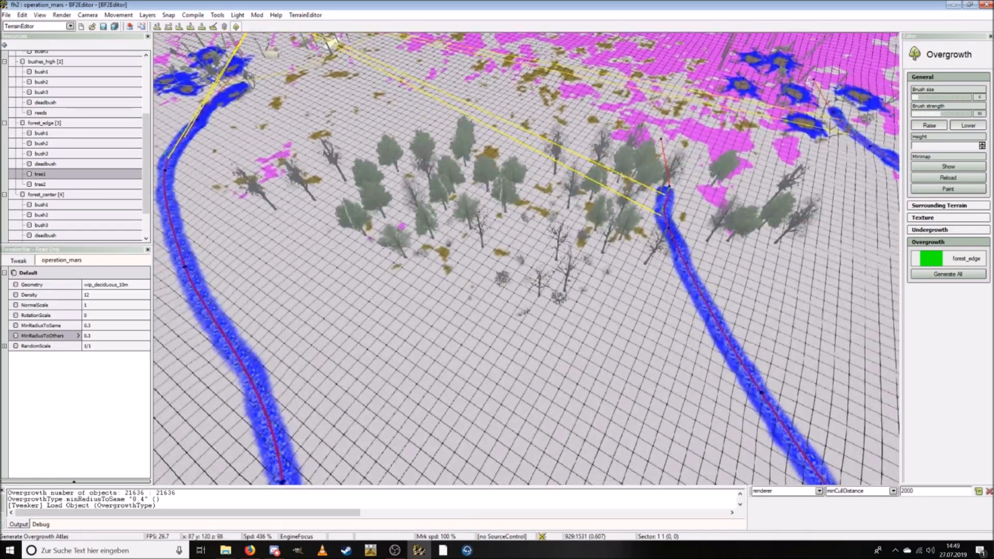
pyautogui.press('s')
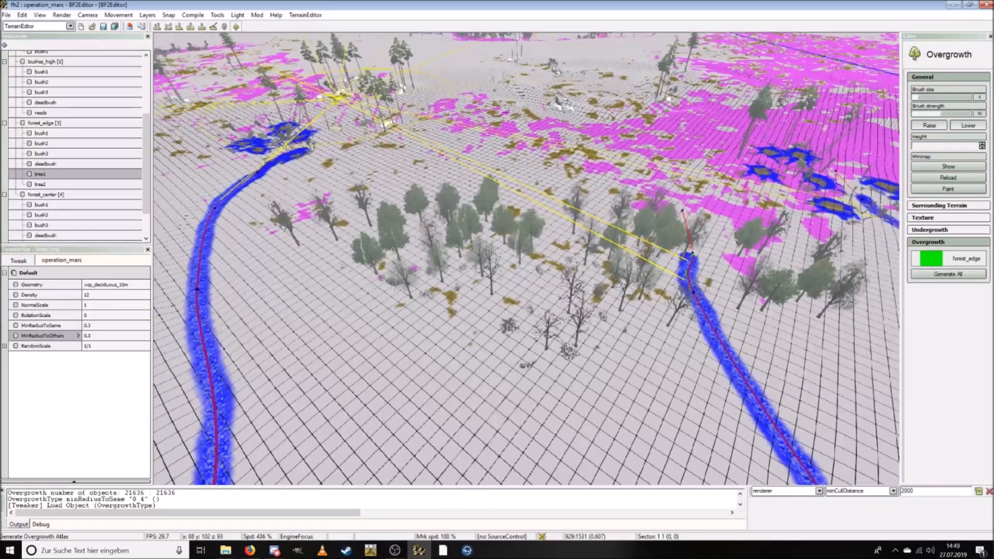
pyautogui.press('w')
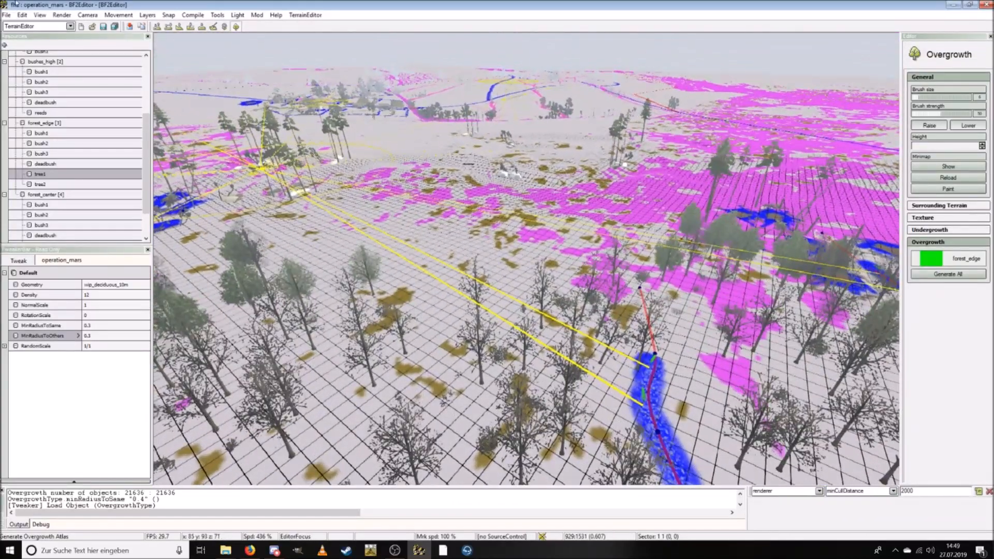
pyautogui.click(54, 15)
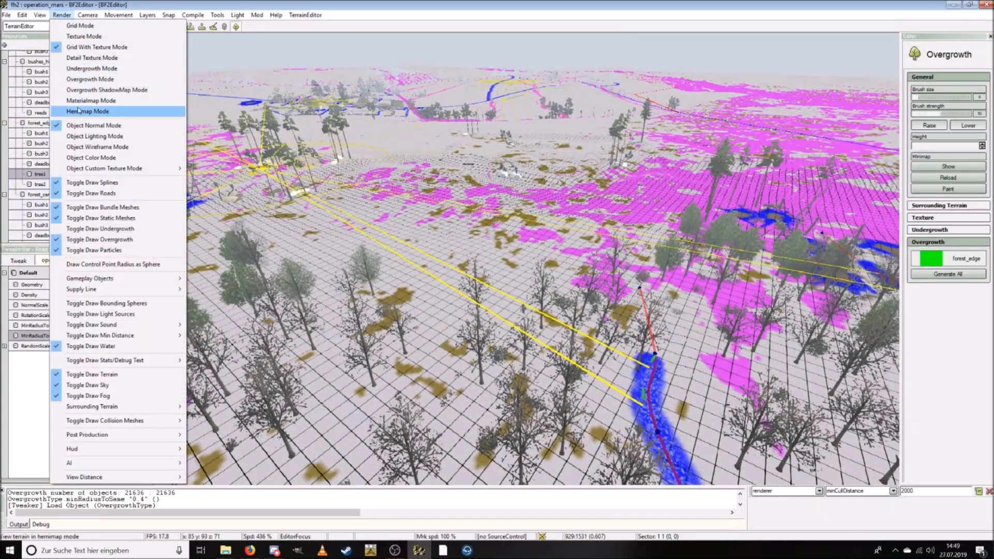
pyautogui.click(87, 81)
# Step: Set the RotationScale of pine1, pine2 and pine3 under forest_center to 0
pyautogui.scroll(-2, 59, 217)
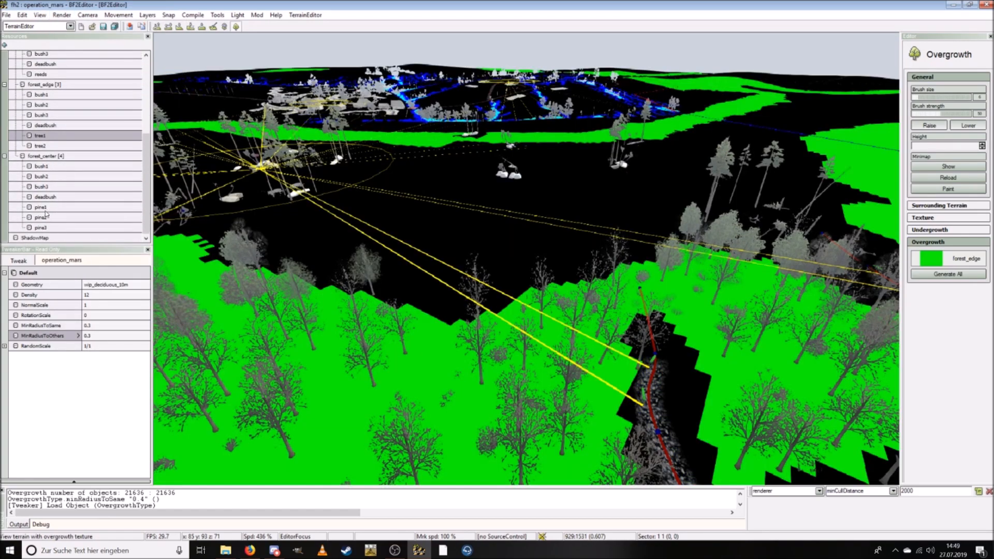
pyautogui.click(45, 208)
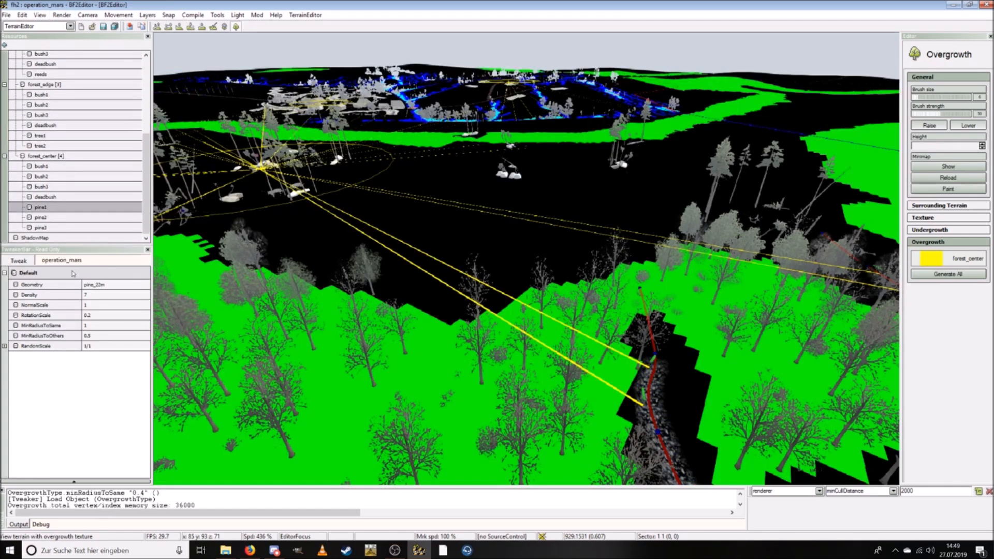
pyautogui.click(93, 315)
pyautogui.press('BackSpace')
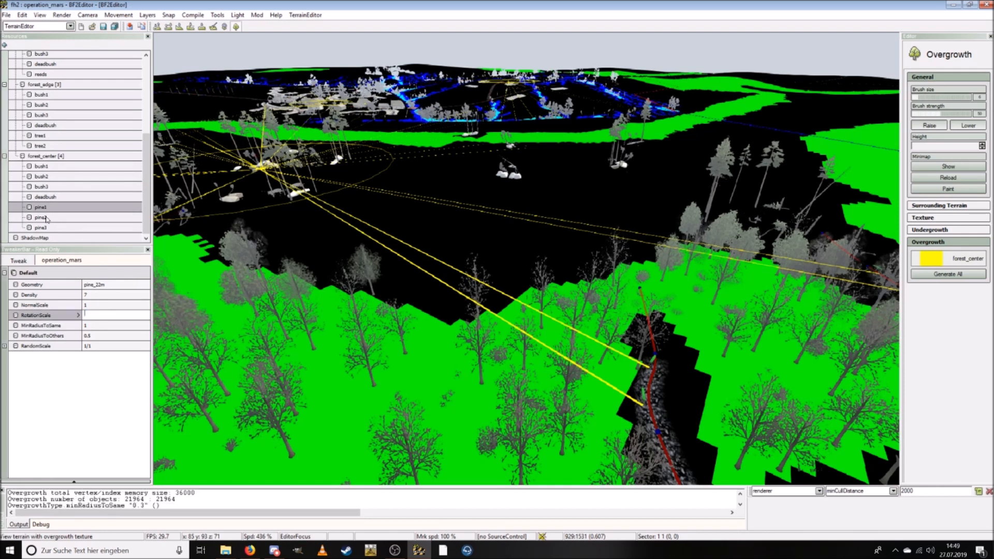
pyautogui.click(50, 198)
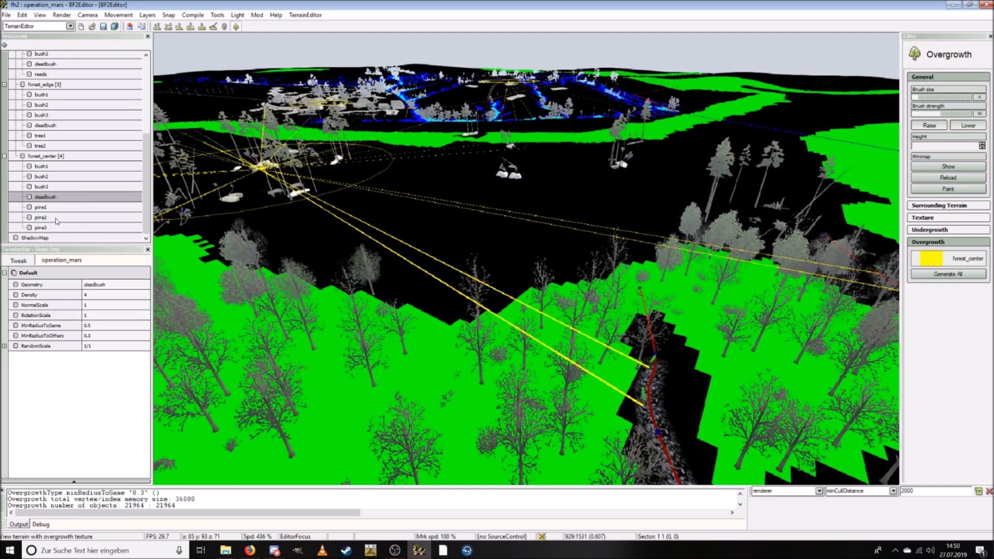
pyautogui.click(57, 219)
pyautogui.click(100, 317)
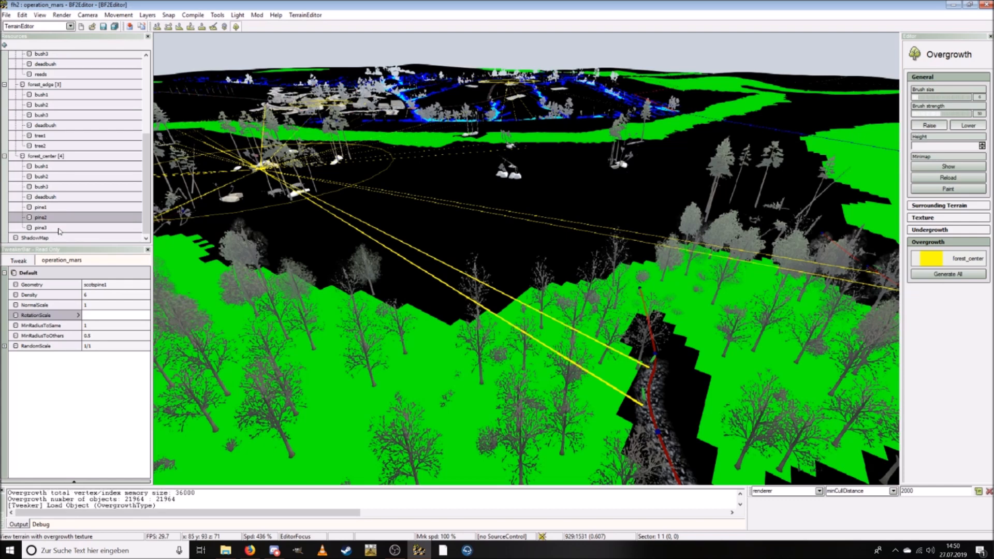
pyautogui.click(54, 228)
pyautogui.click(94, 317)
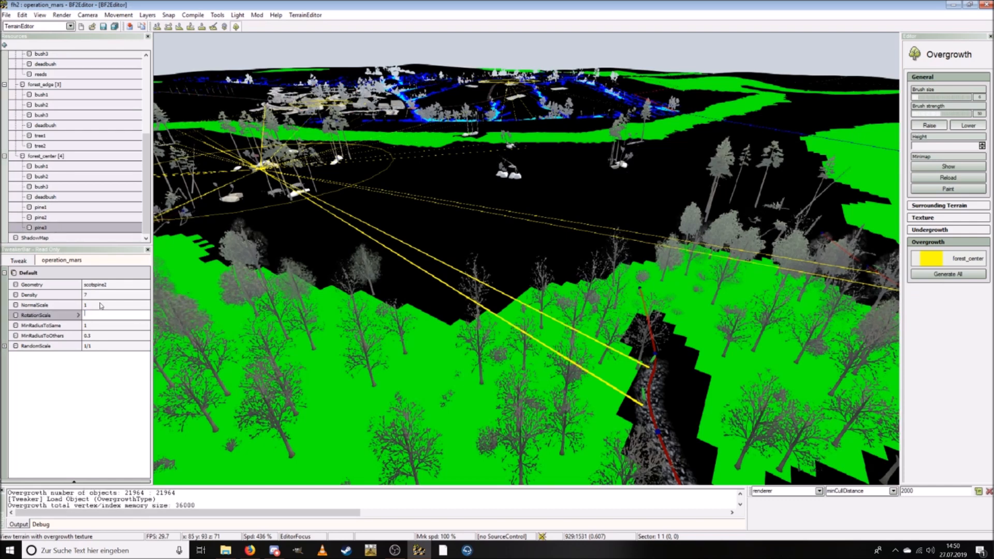
pyautogui.press('Return')
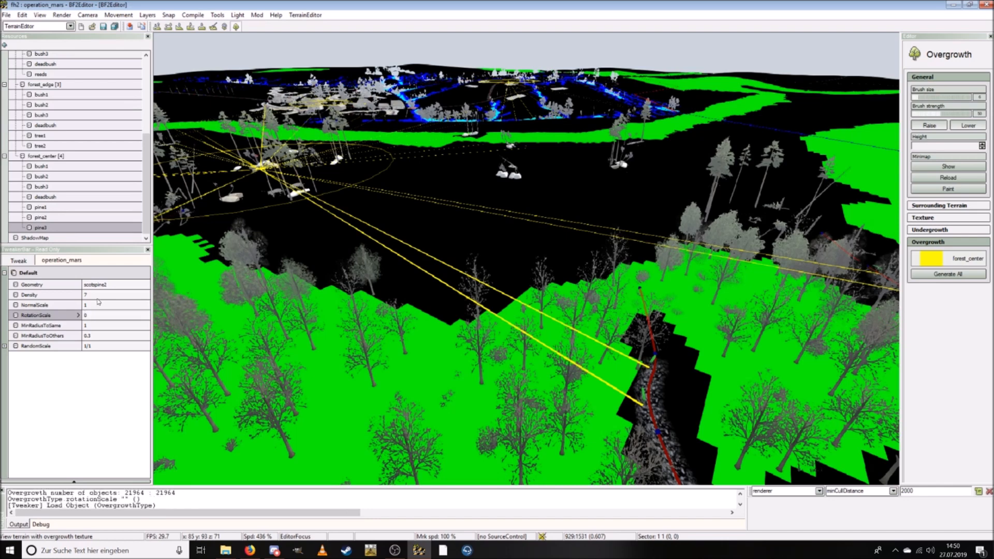
# Step: Adjust the Density of the three forest_center pines, entering 9 for pine3 and 8 for pine1
pyautogui.click(97, 295)
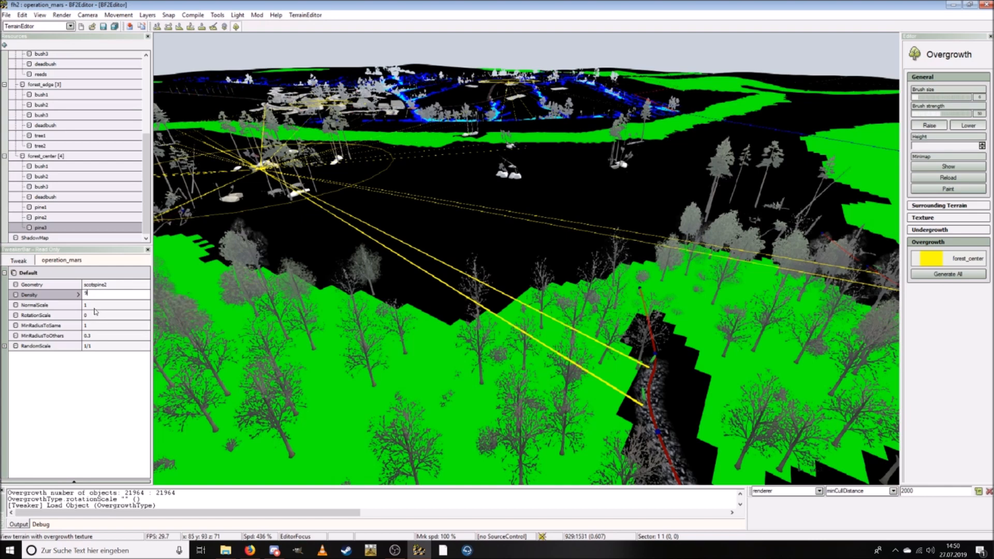
pyautogui.click(51, 218)
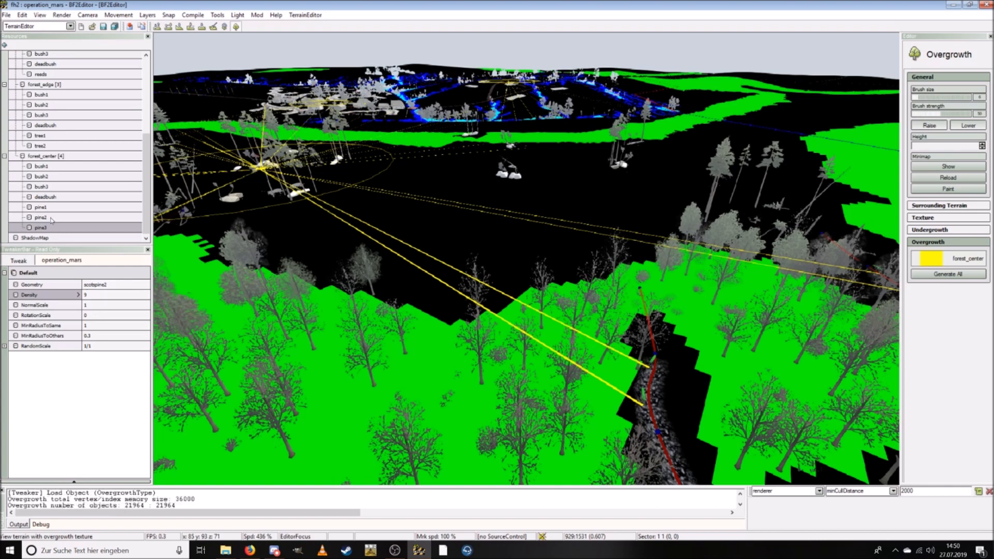
pyautogui.click(97, 295)
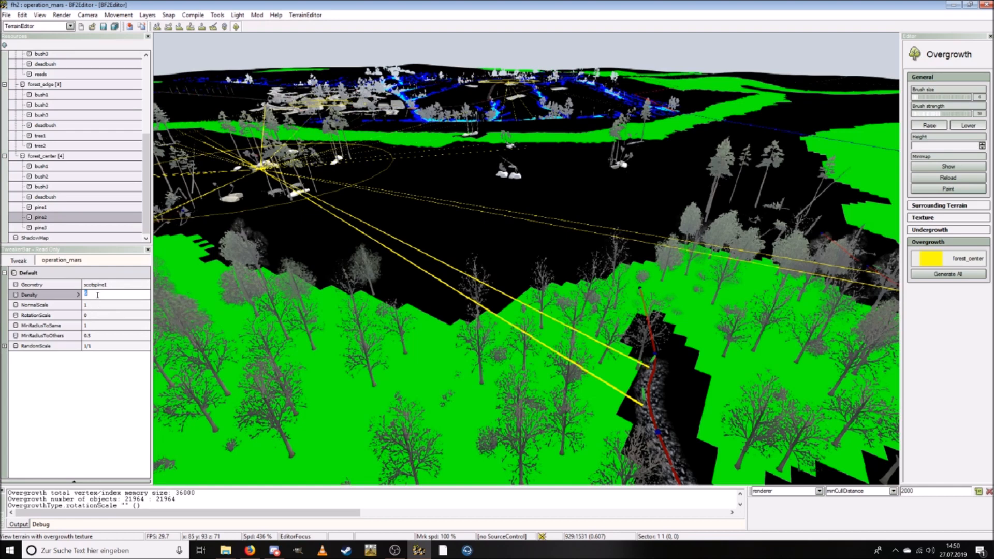
pyautogui.click(48, 209)
pyautogui.click(88, 295)
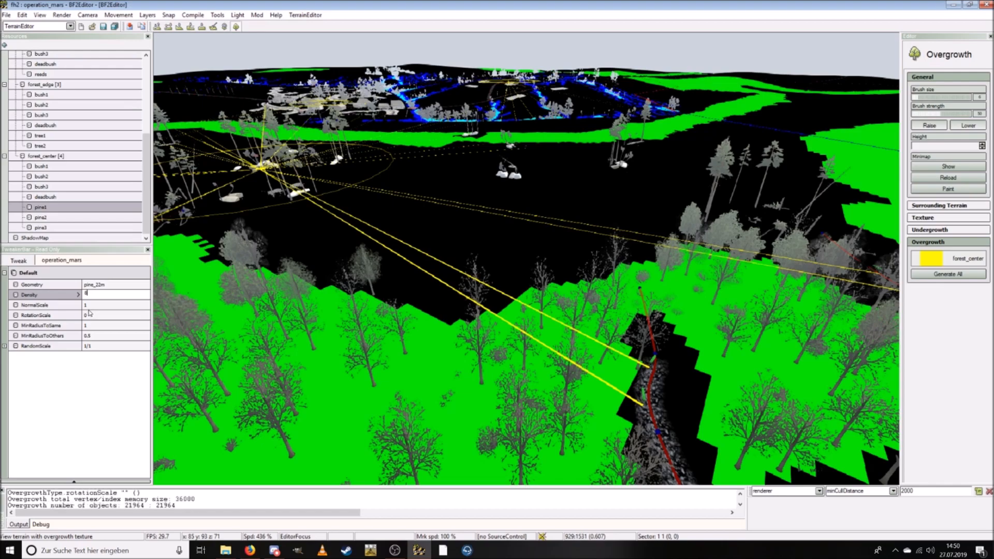
pyautogui.press('Return')
# Step: Paint a forest_center strip along the inner side of the forest_edge band, closing the gap between the two edge areas
pyautogui.moveTo(539, 296); pyautogui.dragTo(697, 262, button='right')
pyautogui.moveTo(583, 453); pyautogui.dragTo(456, 406, button='right')
pyautogui.press('w')
pyautogui.moveTo(750, 300); pyautogui.dragTo(704, 361, button='right')
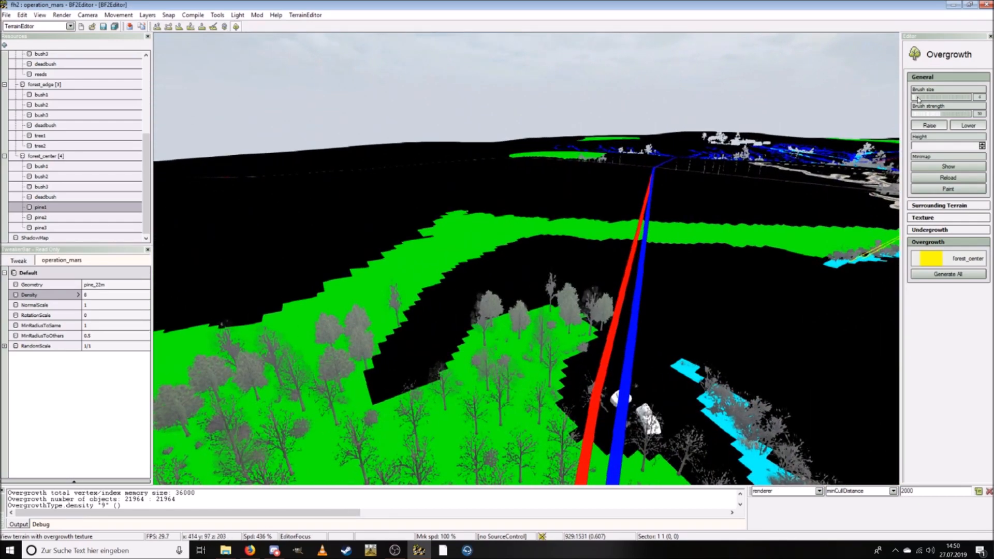
pyautogui.moveTo(455, 303)
pyautogui.mouseDown()
pyautogui.moveTo(394, 363)
pyautogui.moveTo(421, 352)
pyautogui.moveTo(462, 274)
pyautogui.mouseUp()
pyautogui.moveTo(537, 244); pyautogui.dragTo(487, 296)
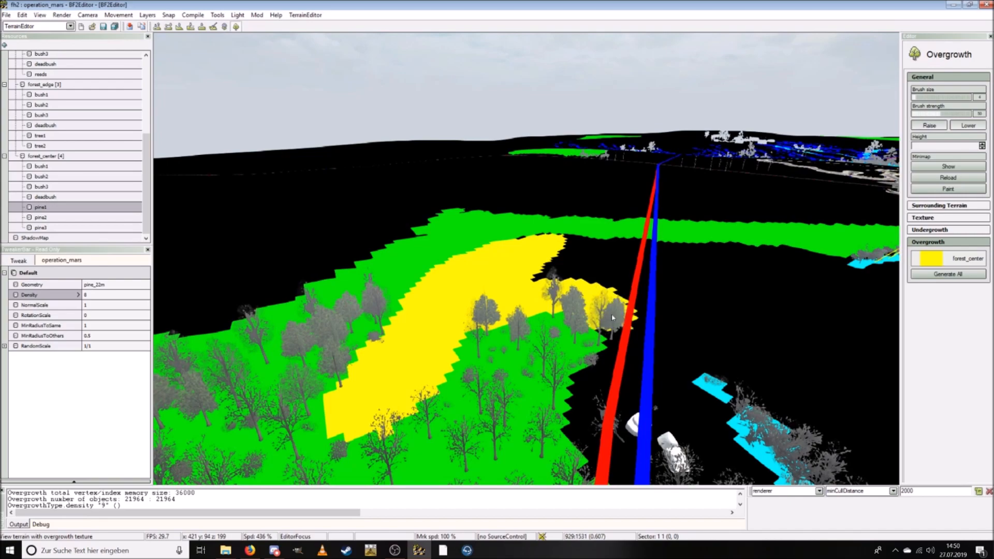
# Step: Extend the forest_center area across the red and blue line, past the white boulders to the cyan bush strip
pyautogui.press('w')
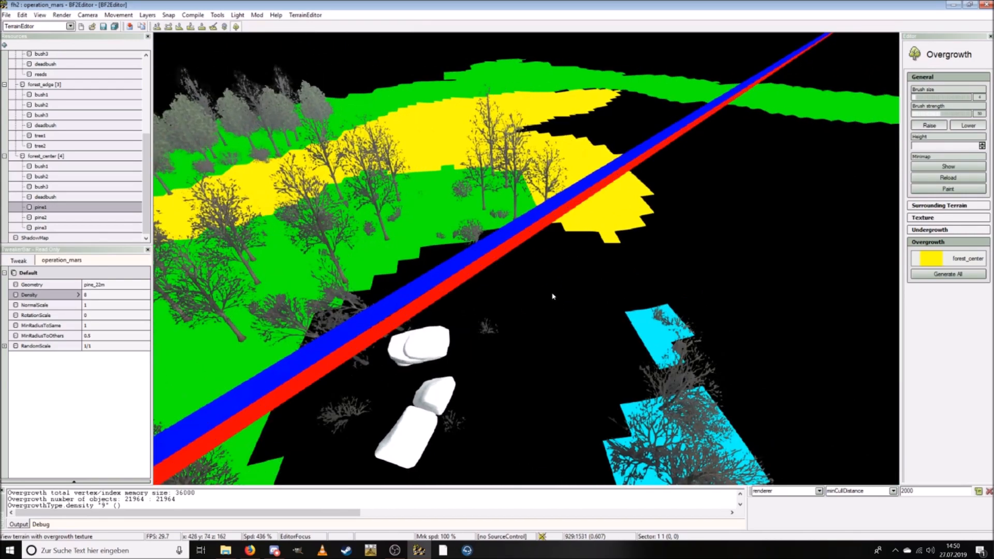
pyautogui.moveTo(559, 256); pyautogui.dragTo(539, 277)
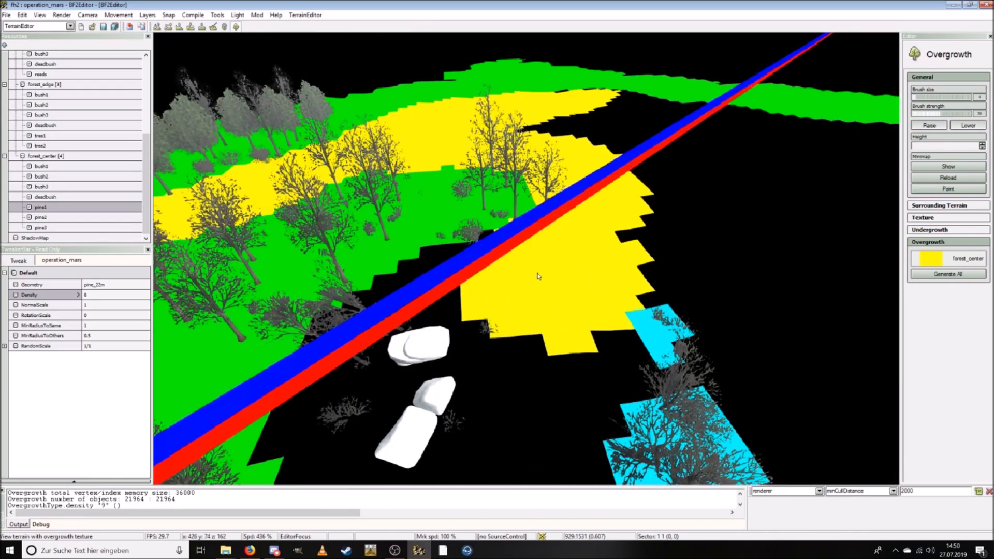
pyautogui.click(601, 348)
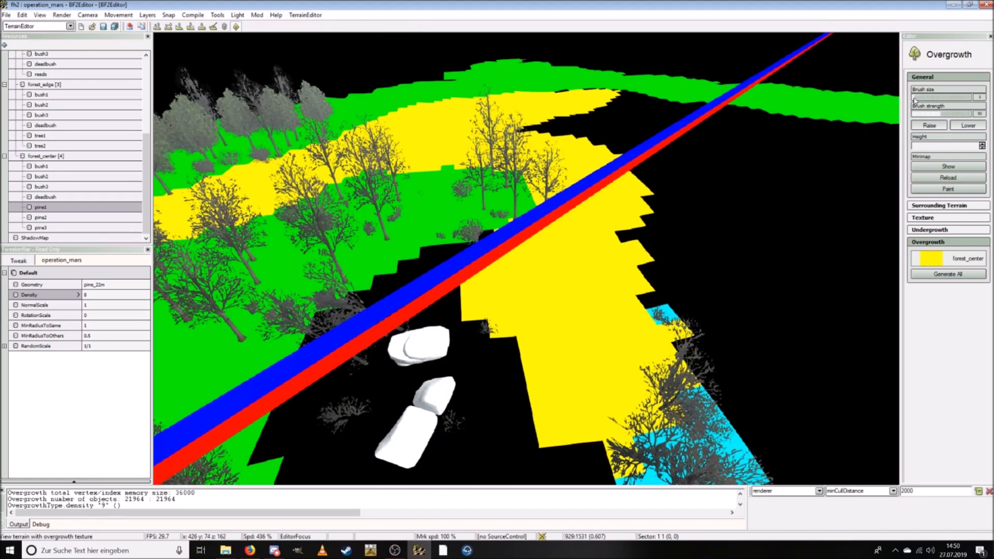
pyautogui.press('s')
pyautogui.moveTo(536, 331); pyautogui.dragTo(506, 359)
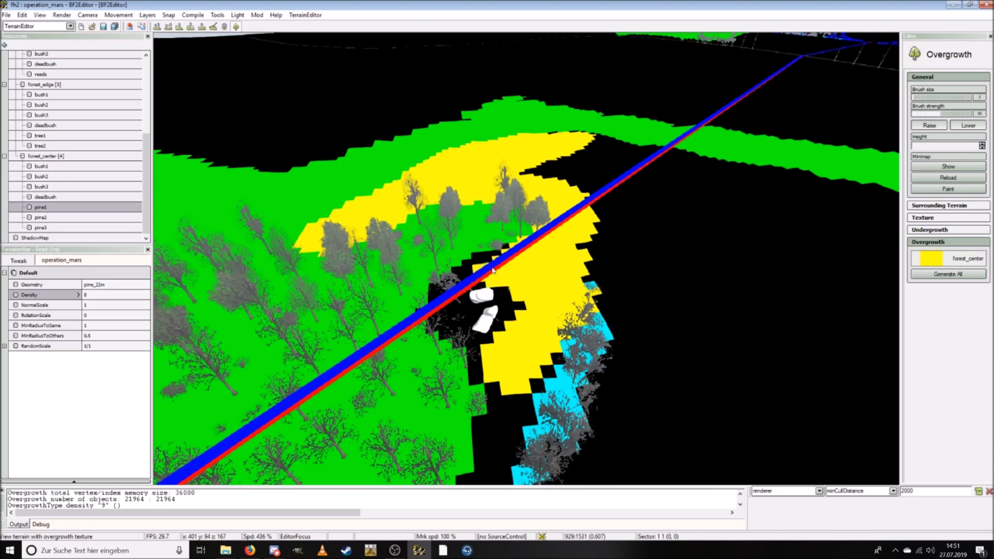
# Step: Paint forest_center along the far side of the cyan bush strip and fill the open ground up to the forest_edge band
pyautogui.press('s')
pyautogui.press('d')
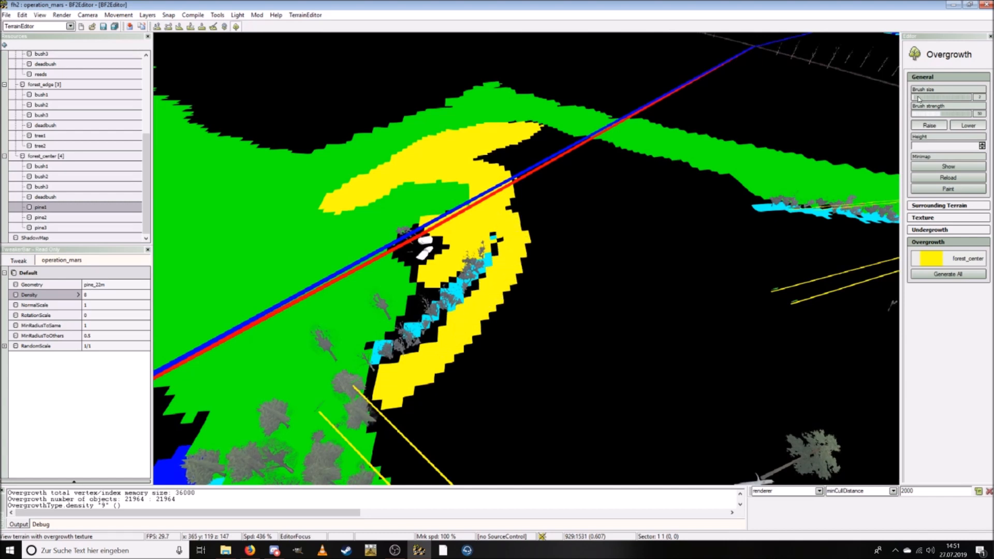
pyautogui.press('s')
pyautogui.moveTo(586, 291)
pyautogui.mouseDown()
pyautogui.moveTo(539, 300)
pyautogui.moveTo(533, 195)
pyautogui.mouseUp()
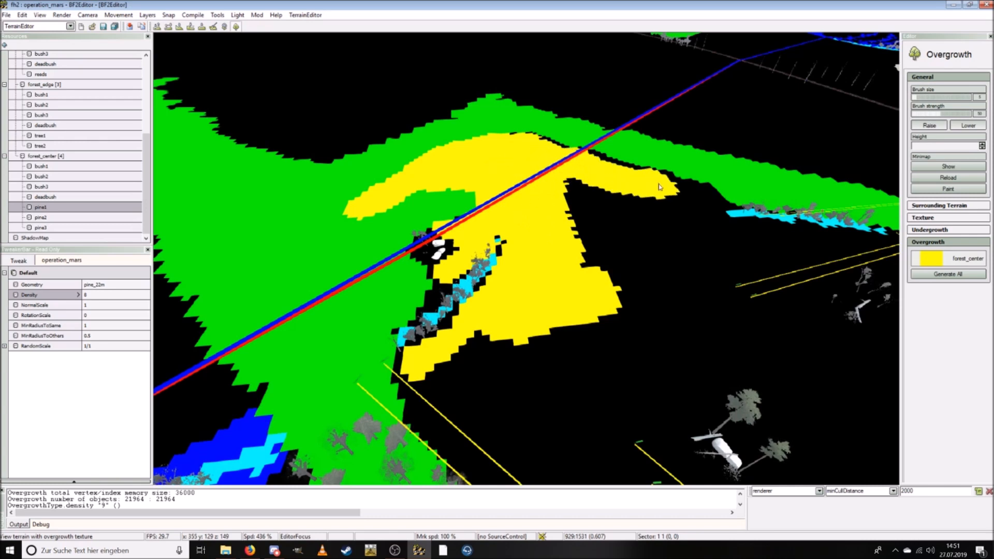
pyautogui.moveTo(690, 198)
pyautogui.mouseDown()
pyautogui.moveTo(653, 249)
pyautogui.moveTo(616, 211)
pyautogui.mouseUp()
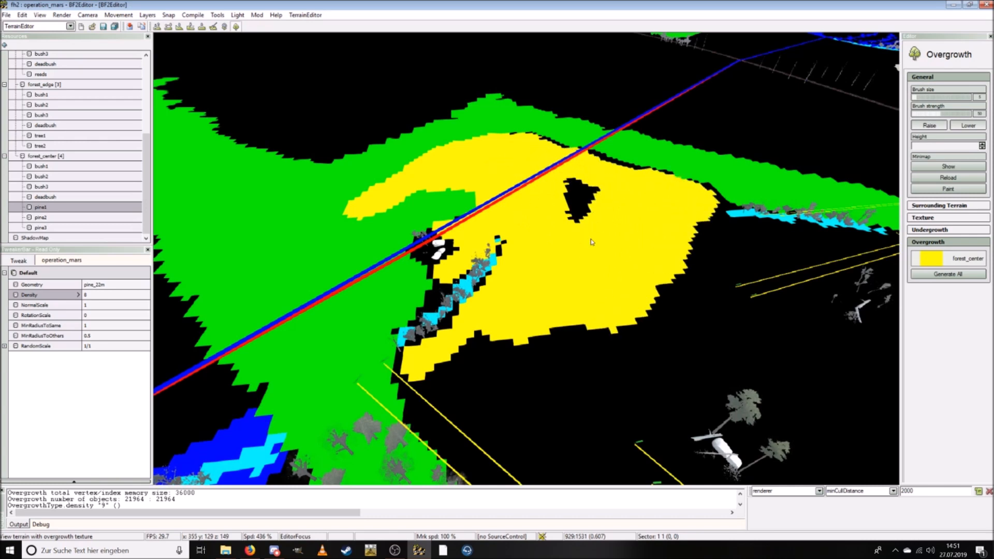
# Step: Extend forest_center from the end of the cyan bush strip along the forest_edge band and fill the adjoining open ground
pyautogui.press('s')
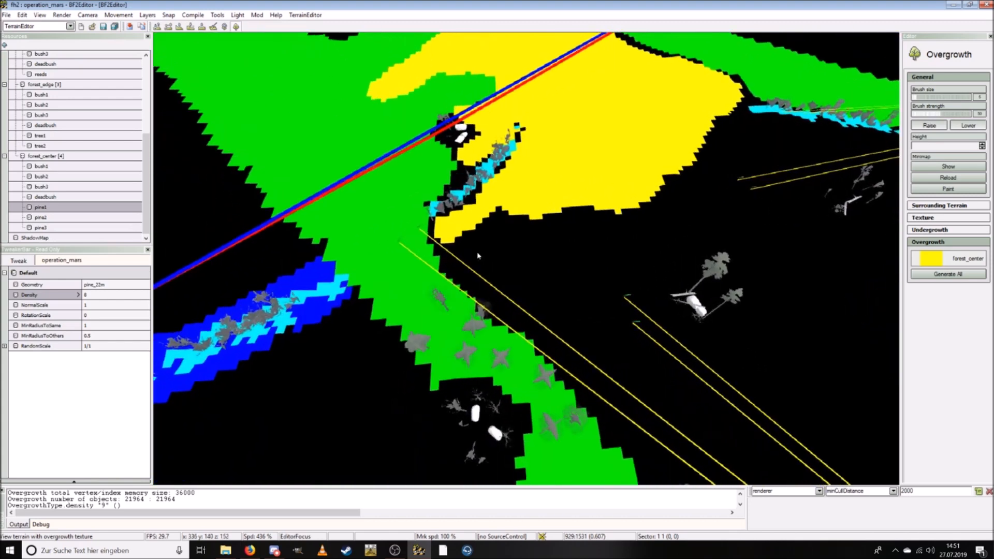
pyautogui.moveTo(468, 250)
pyautogui.mouseDown()
pyautogui.moveTo(548, 310)
pyautogui.moveTo(535, 263)
pyautogui.mouseUp()
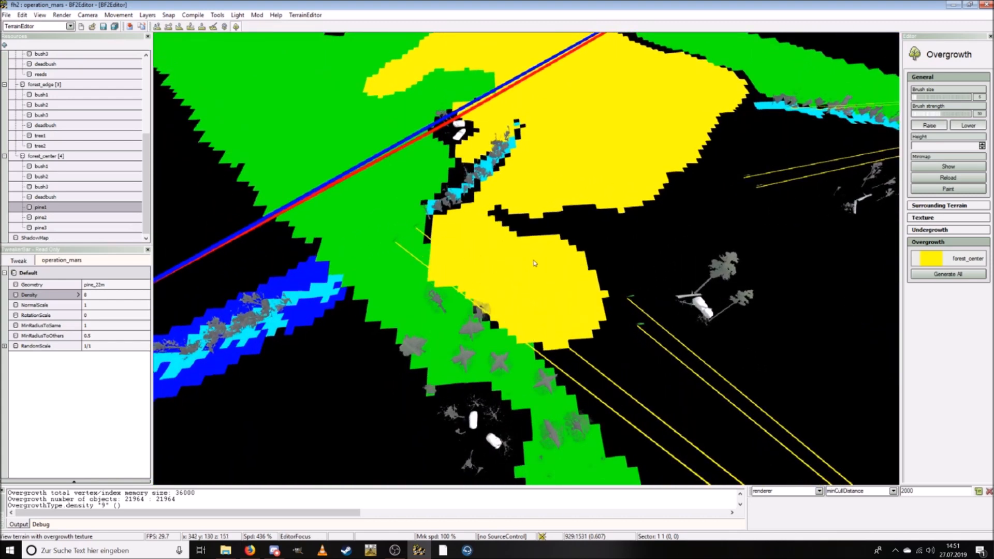
pyautogui.moveTo(528, 220)
pyautogui.mouseDown()
pyautogui.moveTo(628, 210)
pyautogui.moveTo(576, 279)
pyautogui.moveTo(658, 237)
pyautogui.mouseUp()
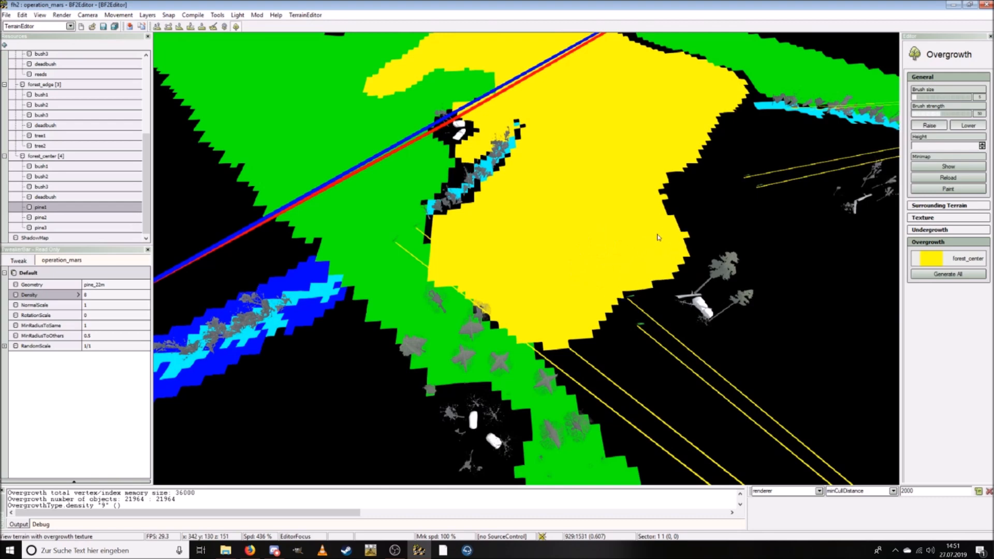
pyautogui.moveTo(572, 316)
pyautogui.mouseDown()
pyautogui.moveTo(584, 344)
pyautogui.moveTo(619, 327)
pyautogui.moveTo(665, 348)
pyautogui.moveTo(669, 364)
pyautogui.mouseUp()
pyautogui.press('s')
pyautogui.moveTo(668, 365); pyautogui.dragTo(650, 366, button='right')
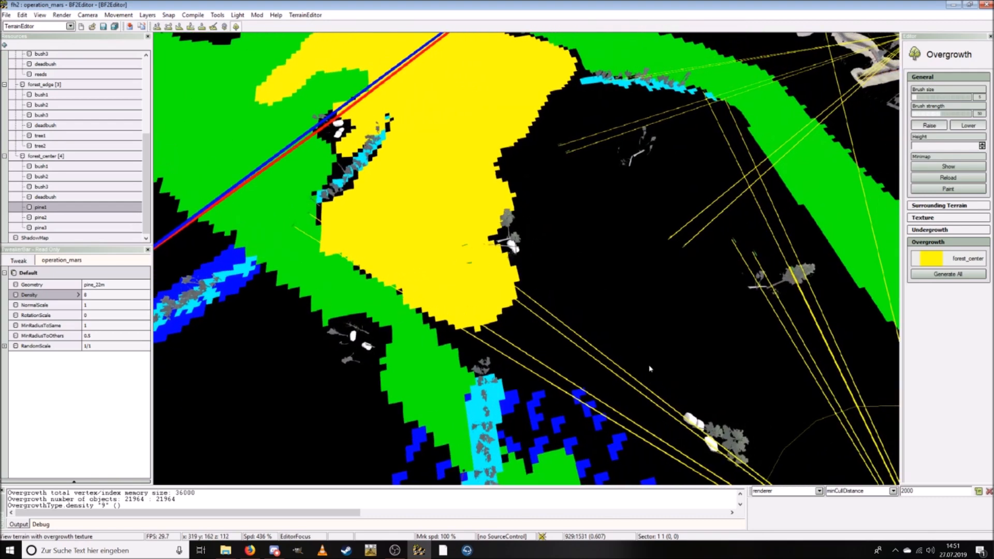
# Step: Paint forest_center around the boulders beside the filled area and on towards the fallen tree trunk
pyautogui.press('w')
pyautogui.moveTo(440, 321)
pyautogui.mouseDown()
pyautogui.moveTo(495, 237)
pyautogui.moveTo(447, 140)
pyautogui.mouseUp()
pyautogui.moveTo(481, 112)
pyautogui.mouseDown()
pyautogui.moveTo(536, 187)
pyautogui.moveTo(593, 178)
pyautogui.mouseUp()
pyautogui.press('w')
pyautogui.moveTo(594, 179); pyautogui.dragTo(534, 199, button='right')
pyautogui.moveTo(395, 207)
pyautogui.mouseDown()
pyautogui.moveTo(365, 202)
pyautogui.moveTo(455, 210)
pyautogui.moveTo(369, 170)
pyautogui.mouseUp()
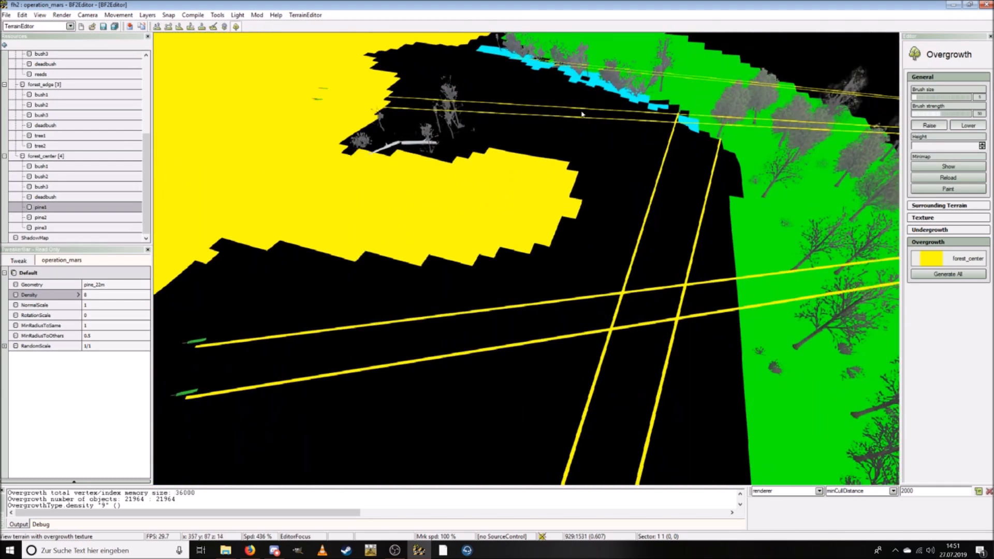
# Step: Surround the fallen tree trunk with forest_center up to the second cyan bush strip, leaving the trunk itself unpainted
pyautogui.moveTo(549, 172); pyautogui.dragTo(539, 117)
pyautogui.press('w')
pyautogui.moveTo(573, 172)
pyautogui.mouseDown(button='right')
pyautogui.moveTo(579, 148)
pyautogui.moveTo(569, 176)
pyautogui.moveTo(581, 193)
pyautogui.moveTo(575, 181)
pyautogui.mouseUp(button='right')
pyautogui.press('s')
pyautogui.moveTo(506, 140)
pyautogui.mouseDown()
pyautogui.moveTo(524, 138)
pyautogui.moveTo(445, 171)
pyautogui.moveTo(358, 243)
pyautogui.moveTo(378, 204)
pyautogui.moveTo(275, 206)
pyautogui.moveTo(260, 153)
pyautogui.moveTo(402, 146)
pyautogui.mouseUp()
pyautogui.press('s')
pyautogui.press('s')
pyautogui.press('d')
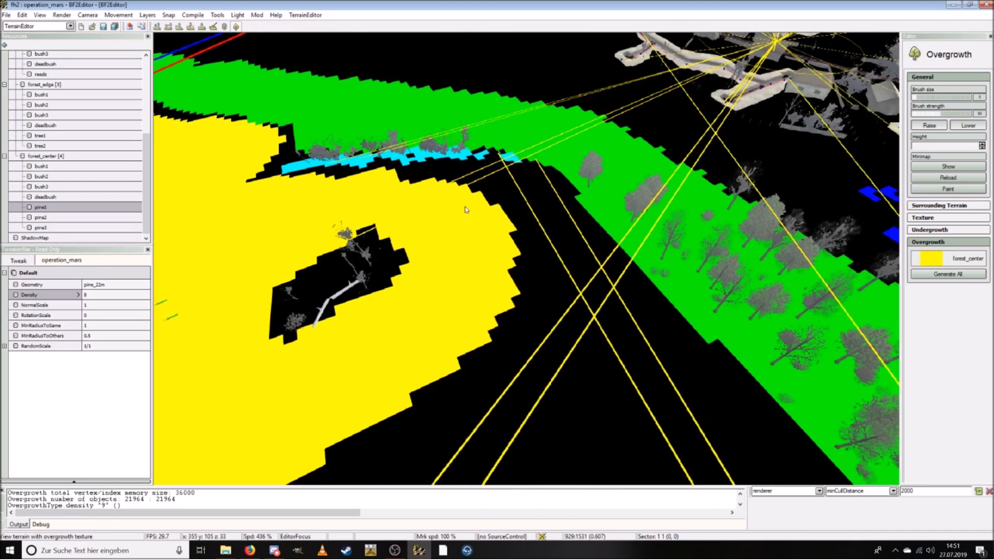
pyautogui.moveTo(435, 197)
pyautogui.mouseDown()
pyautogui.moveTo(513, 203)
pyautogui.moveTo(569, 290)
pyautogui.moveTo(546, 246)
pyautogui.moveTo(650, 366)
pyautogui.moveTo(559, 355)
pyautogui.moveTo(538, 319)
pyautogui.mouseUp()
# Step: Continue forest_center along the inside of the forest_edge band and around the lone pine, keeping the pine's spot clear
pyautogui.press('s')
pyautogui.press('s')
pyautogui.moveTo(393, 259); pyautogui.dragTo(436, 271, button='right')
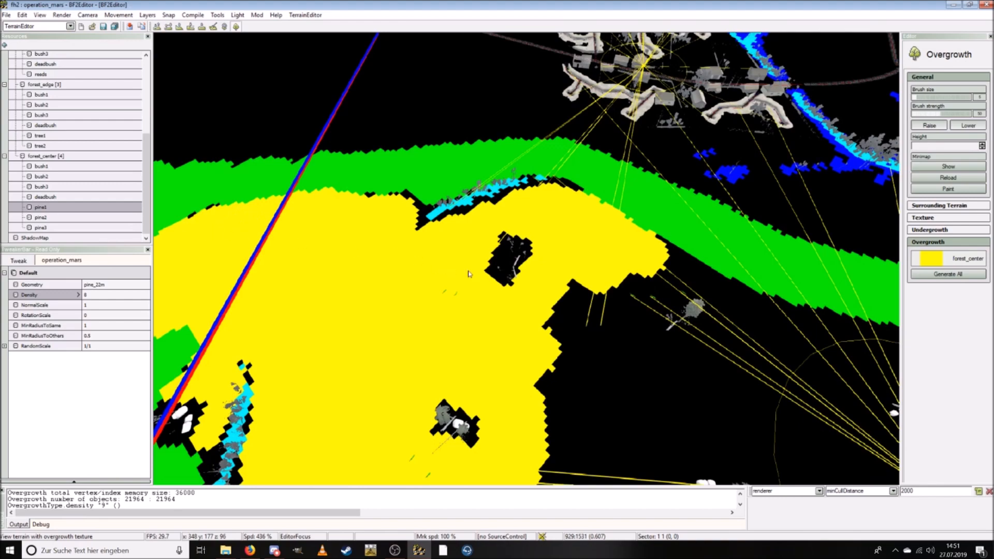
pyautogui.moveTo(583, 302)
pyautogui.mouseDown()
pyautogui.moveTo(560, 335)
pyautogui.moveTo(640, 283)
pyautogui.mouseUp()
pyautogui.moveTo(640, 283)
pyautogui.mouseDown(button='right')
pyautogui.moveTo(688, 332)
pyautogui.moveTo(735, 337)
pyautogui.mouseUp(button='right')
pyautogui.press('w')
pyautogui.press('w')
pyautogui.moveTo(527, 259); pyautogui.dragTo(489, 187, button='right')
pyautogui.moveTo(409, 215)
pyautogui.mouseDown()
pyautogui.moveTo(464, 265)
pyautogui.moveTo(404, 353)
pyautogui.moveTo(369, 373)
pyautogui.mouseUp()
pyautogui.press('a')
pyautogui.moveTo(499, 409)
pyautogui.mouseDown()
pyautogui.moveTo(387, 385)
pyautogui.moveTo(342, 291)
pyautogui.moveTo(363, 236)
pyautogui.mouseUp()
# Step: Fill the gap between the area around the lone pine and the main forest_center area
pyautogui.press('s')
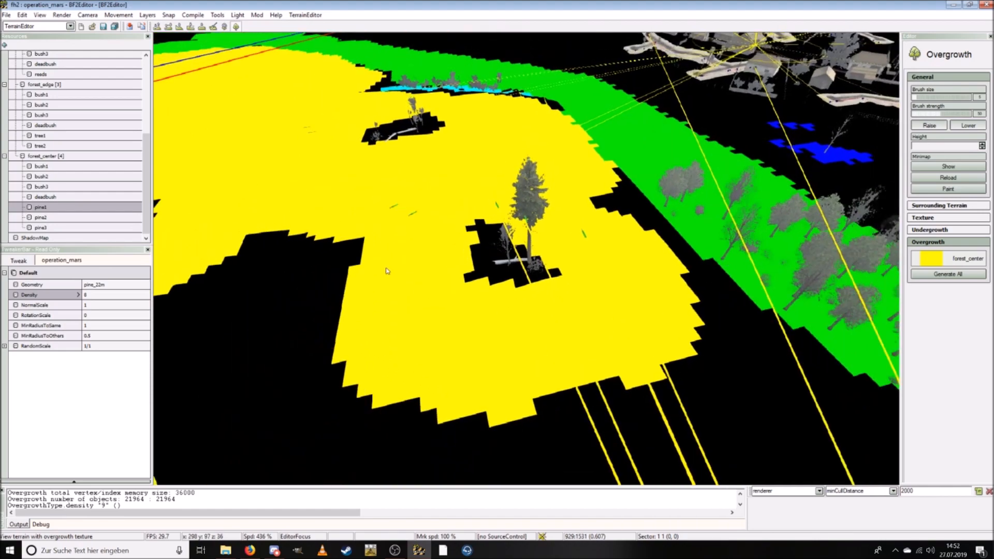
pyautogui.press('d')
pyautogui.press('w')
pyautogui.press('d')
pyautogui.moveTo(441, 212)
pyautogui.mouseDown()
pyautogui.moveTo(467, 342)
pyautogui.moveTo(544, 352)
pyautogui.mouseUp()
pyautogui.press('s')
pyautogui.press('a')
pyautogui.press('a')
pyautogui.press('w')
pyautogui.moveTo(311, 276)
pyautogui.mouseDown()
pyautogui.moveTo(306, 318)
pyautogui.moveTo(421, 323)
pyautogui.moveTo(477, 312)
pyautogui.moveTo(514, 212)
pyautogui.moveTo(559, 259)
pyautogui.mouseUp()
# Step: Extend forest_center past the pines with white boulders towards the control point circle
pyautogui.press('s')
pyautogui.moveTo(486, 355); pyautogui.dragTo(513, 317, button='right')
pyautogui.press('w')
pyautogui.moveTo(490, 239)
pyautogui.mouseDown()
pyautogui.moveTo(538, 316)
pyautogui.moveTo(580, 280)
pyautogui.moveTo(636, 260)
pyautogui.moveTo(784, 325)
pyautogui.mouseUp()
pyautogui.press('s')
pyautogui.moveTo(731, 326)
pyautogui.mouseDown(button='right')
pyautogui.moveTo(740, 363)
pyautogui.moveTo(695, 320)
pyautogui.moveTo(665, 227)
pyautogui.mouseUp(button='right')
pyautogui.press('w')
pyautogui.moveTo(620, 148)
pyautogui.mouseDown()
pyautogui.moveTo(617, 276)
pyautogui.moveTo(534, 305)
pyautogui.moveTo(655, 288)
pyautogui.mouseUp()
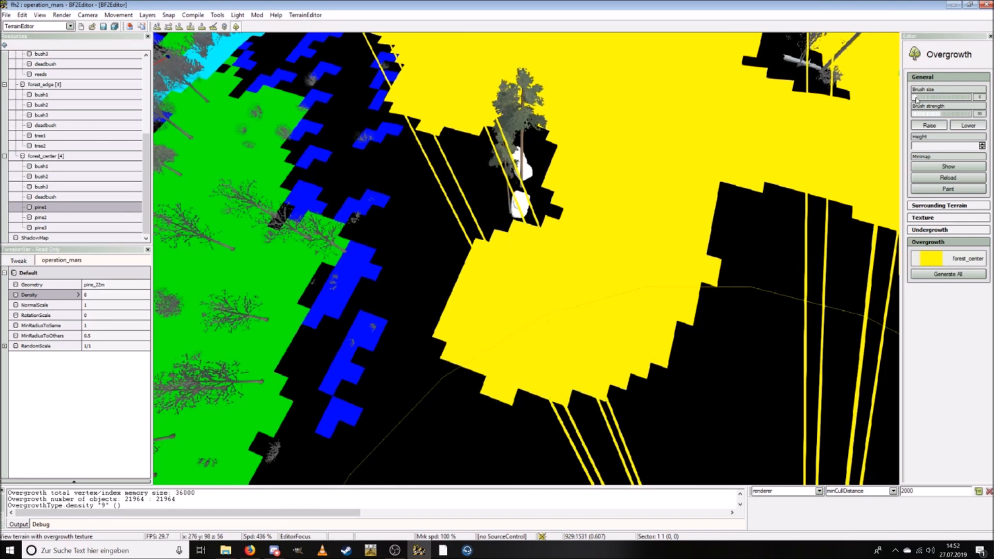
# Step: Close the forest_center paint around the white boulders and pines next to the blue overgrowth patches
pyautogui.moveTo(525, 222); pyautogui.dragTo(509, 232)
pyautogui.moveTo(525, 278)
pyautogui.mouseDown()
pyautogui.moveTo(426, 221)
pyautogui.moveTo(415, 126)
pyautogui.mouseUp()
pyautogui.press('s')
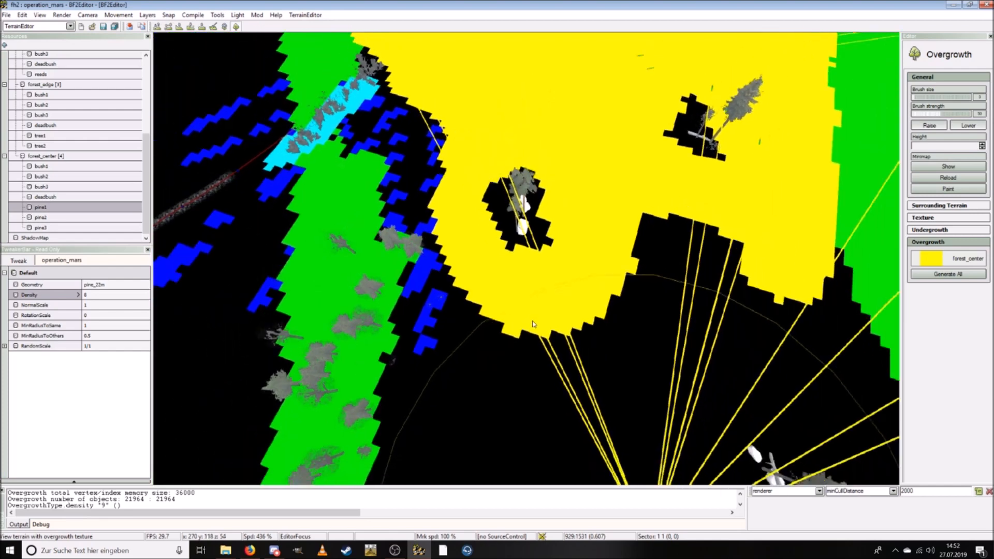
pyautogui.press('s')
# Step: Fill forest_center between the two forest_edge bands, curving around the clearing at the control point
pyautogui.moveTo(566, 244)
pyautogui.mouseDown()
pyautogui.moveTo(527, 265)
pyautogui.moveTo(564, 253)
pyautogui.moveTo(523, 290)
pyautogui.moveTo(454, 296)
pyautogui.mouseUp()
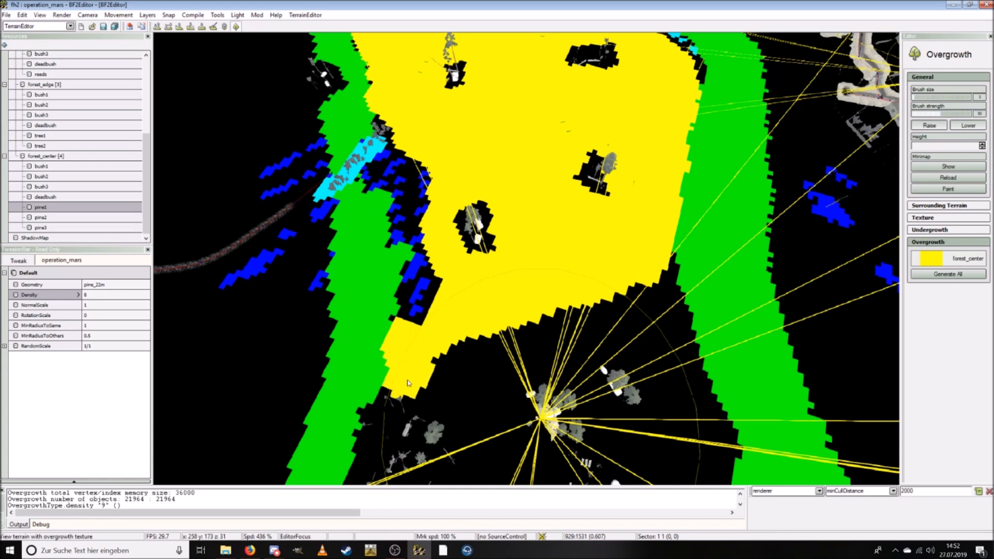
pyautogui.moveTo(458, 393)
pyautogui.mouseDown()
pyautogui.moveTo(445, 376)
pyautogui.moveTo(550, 322)
pyautogui.moveTo(638, 303)
pyautogui.mouseUp()
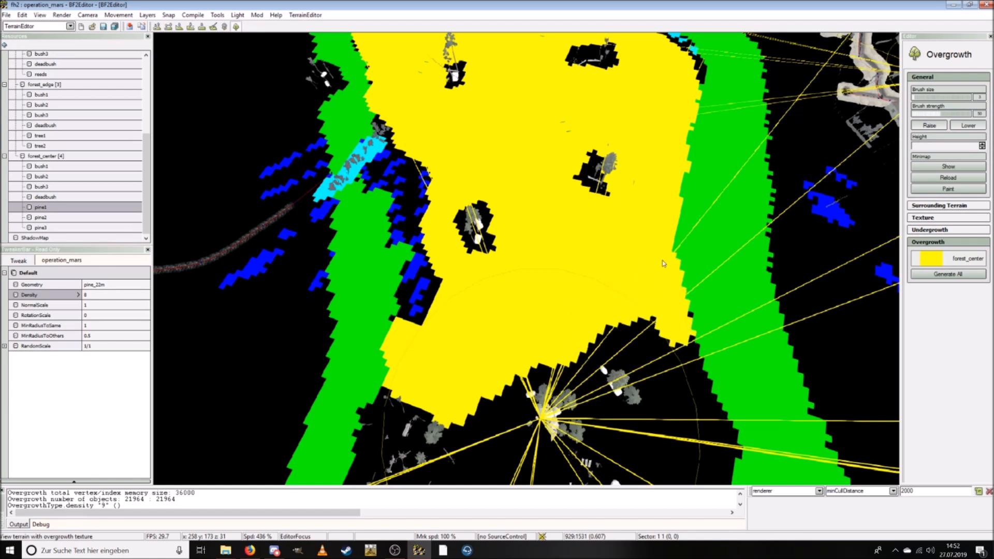
pyautogui.moveTo(645, 358); pyautogui.dragTo(685, 418)
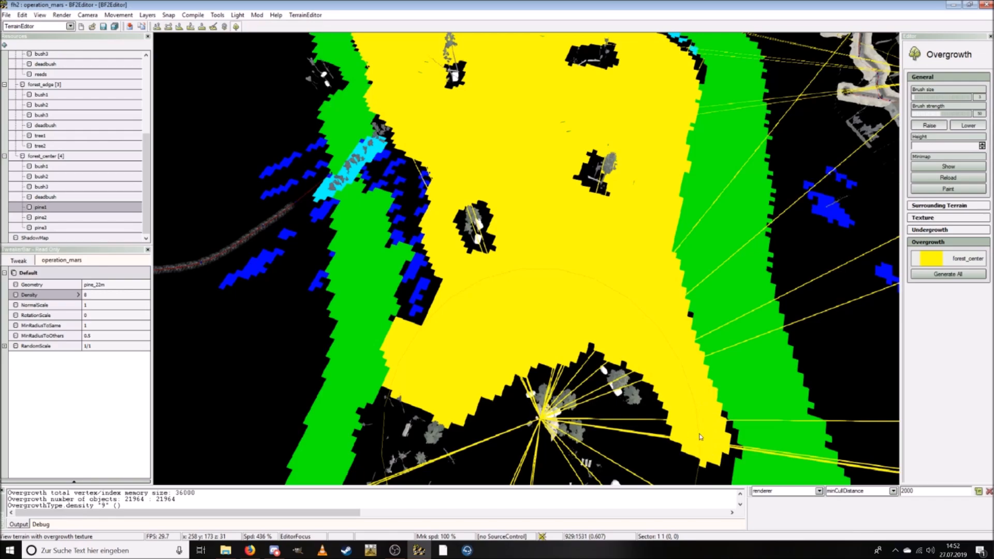
# Step: Paint forest_center around the pine and white rock beside the control point, leaving their spot clear
pyautogui.press('w')
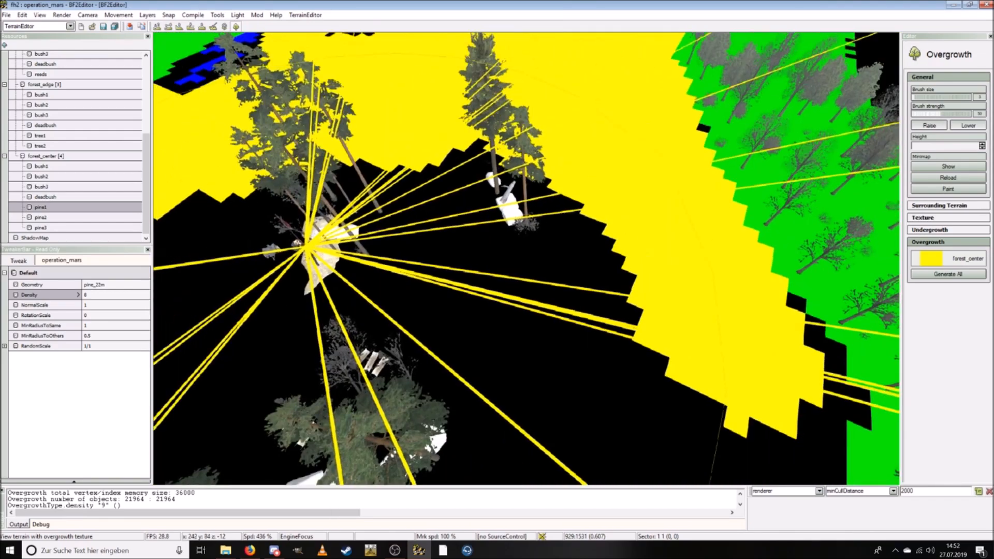
pyautogui.press('s')
pyautogui.press('w')
pyautogui.moveTo(576, 220)
pyautogui.mouseDown()
pyautogui.moveTo(587, 228)
pyautogui.moveTo(492, 271)
pyautogui.moveTo(437, 278)
pyautogui.moveTo(440, 179)
pyautogui.mouseUp()
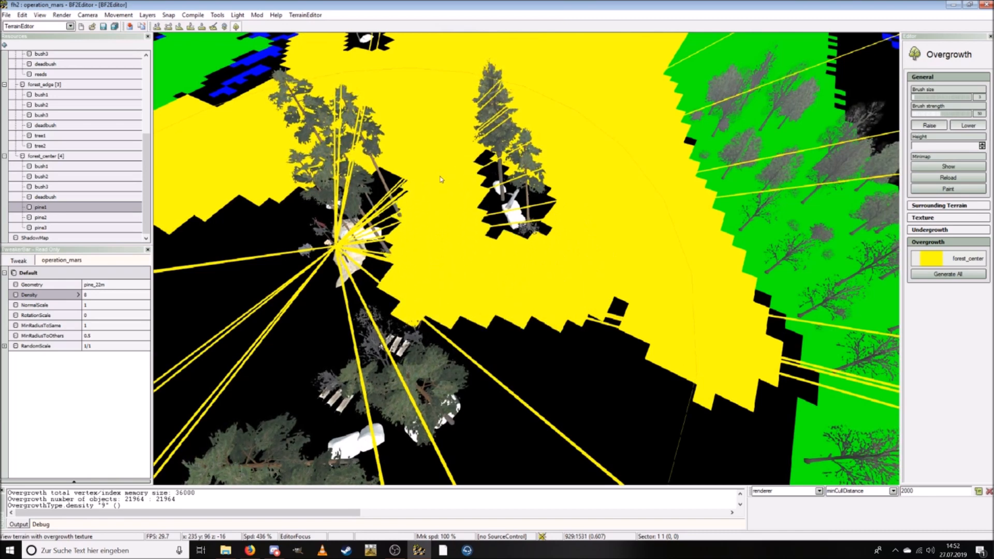
# Step: Extend forest_center along the forest_edge band, past the pine and boulder groups beside the control point
pyautogui.moveTo(559, 325)
pyautogui.mouseDown()
pyautogui.moveTo(520, 362)
pyautogui.moveTo(544, 409)
pyautogui.moveTo(616, 394)
pyautogui.moveTo(748, 339)
pyautogui.moveTo(697, 390)
pyautogui.mouseUp()
pyautogui.press('s')
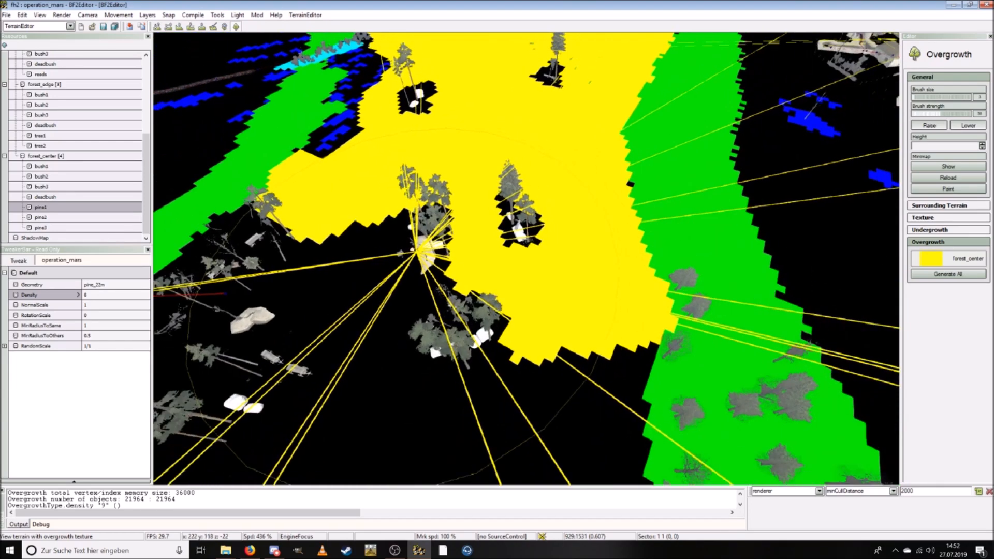
pyautogui.press('w')
pyautogui.moveTo(575, 285)
pyautogui.mouseDown()
pyautogui.moveTo(446, 376)
pyautogui.moveTo(680, 280)
pyautogui.moveTo(724, 334)
pyautogui.moveTo(753, 281)
pyautogui.mouseUp()
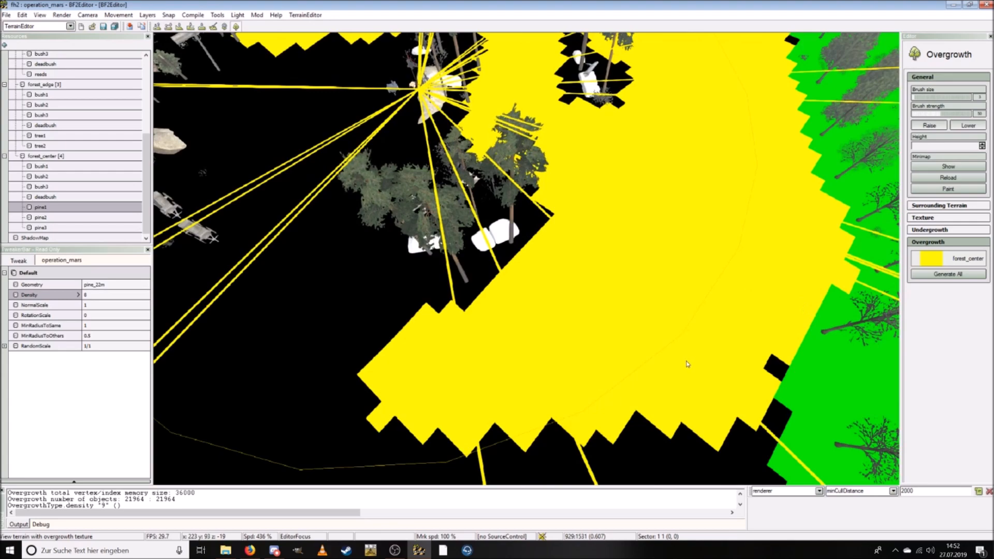
# Step: Loop forest_center around the pines and white boulders at the control point, joining the existing paint on the clearing's other side
pyautogui.press('s')
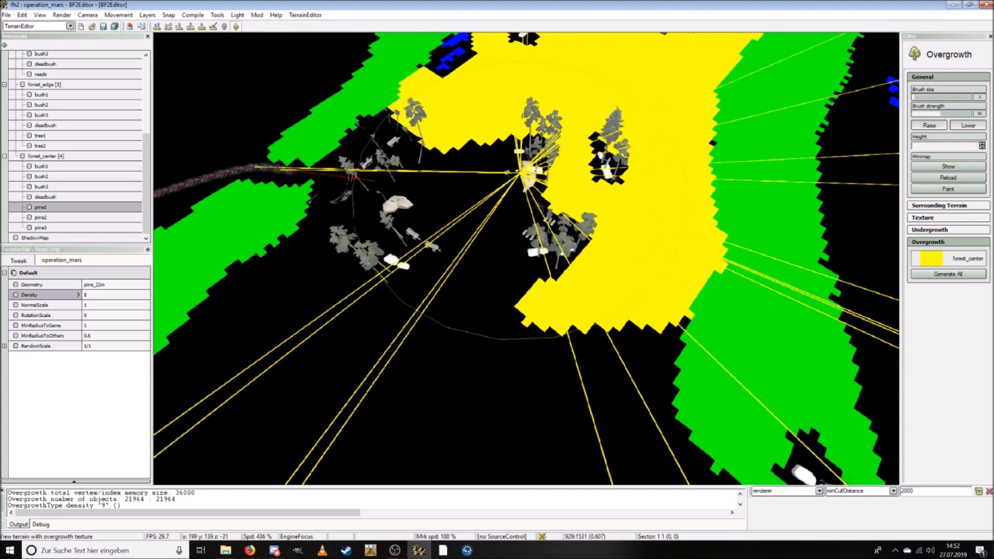
pyautogui.press('w')
pyautogui.moveTo(713, 304)
pyautogui.mouseDown()
pyautogui.moveTo(630, 300)
pyautogui.moveTo(585, 255)
pyautogui.mouseUp()
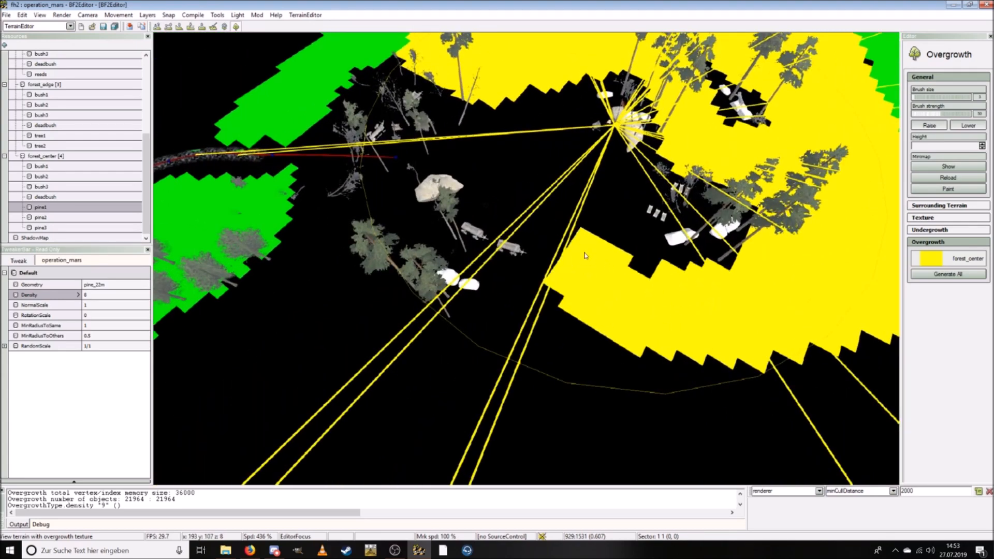
pyautogui.moveTo(562, 212); pyautogui.dragTo(527, 180)
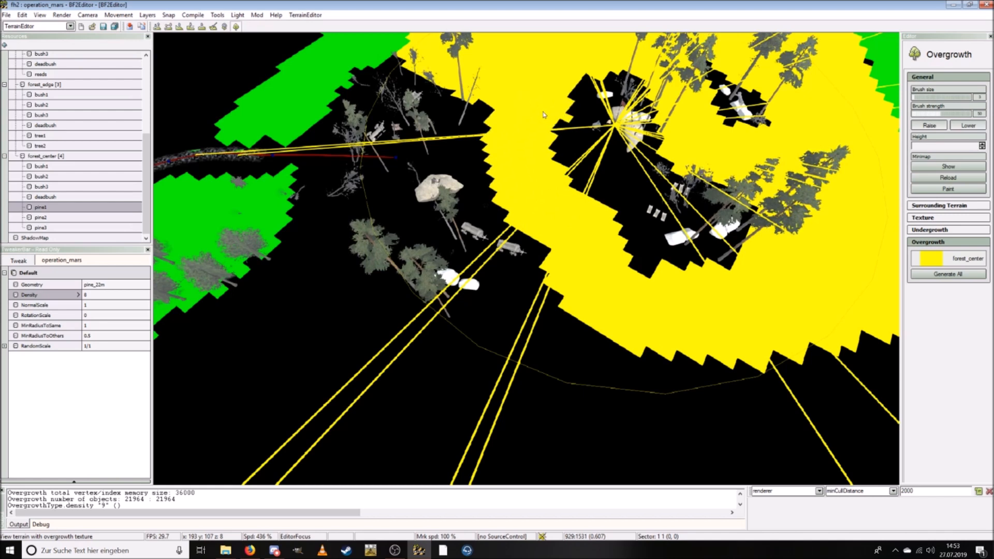
pyautogui.moveTo(589, 214)
pyautogui.mouseDown()
pyautogui.moveTo(618, 244)
pyautogui.moveTo(596, 321)
pyautogui.moveTo(388, 390)
pyautogui.moveTo(321, 295)
pyautogui.moveTo(316, 264)
pyautogui.mouseUp()
# Step: Paint forest_center between the cart and boulder clearing and the forest_edge band, leaving the pines and rocks clear
pyautogui.hotkey('ctrl', 'w')
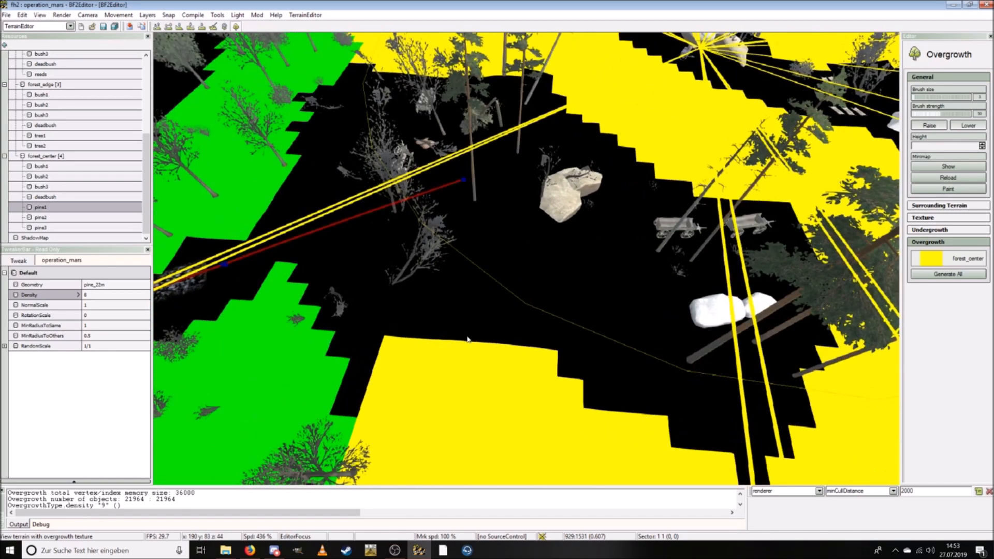
pyautogui.moveTo(469, 338)
pyautogui.mouseDown()
pyautogui.moveTo(523, 328)
pyautogui.moveTo(555, 295)
pyautogui.moveTo(586, 394)
pyautogui.moveTo(723, 376)
pyautogui.mouseUp()
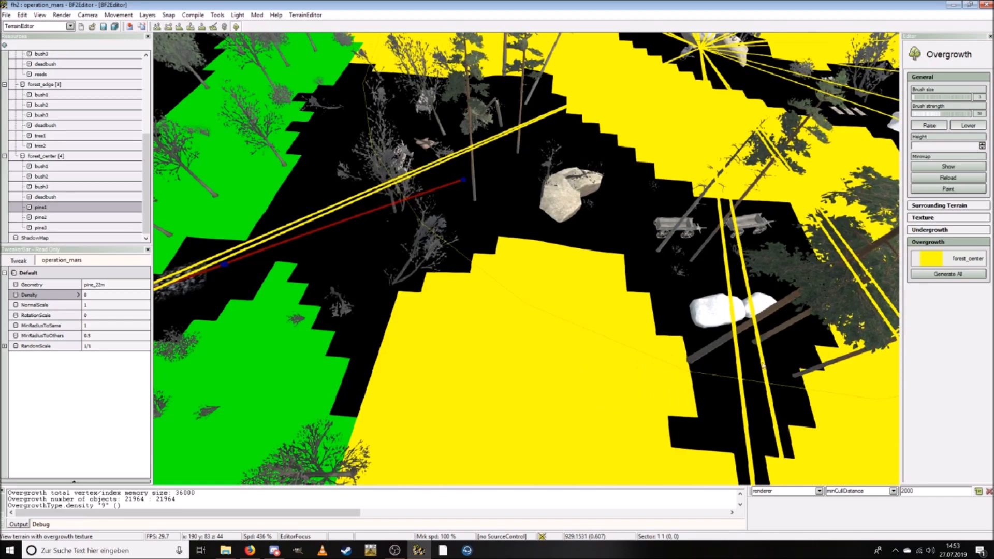
pyautogui.moveTo(738, 364); pyautogui.dragTo(729, 369, button='right')
pyautogui.hotkey('ctrl', 's')
pyautogui.moveTo(691, 437)
pyautogui.mouseDown()
pyautogui.moveTo(654, 413)
pyautogui.moveTo(659, 398)
pyautogui.mouseUp()
# Step: Reduce the brush size and paint a small forest_center patch between the forest_edge band and the end of the road
pyautogui.hotkey('ctrl', 'a')
pyautogui.hotkey('ctrl', 'w')
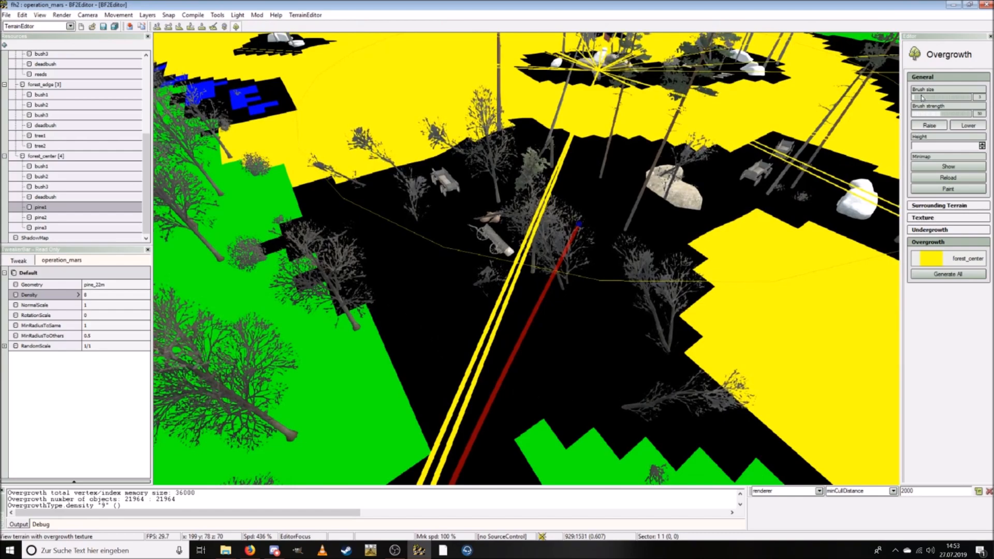
pyautogui.hotkey('ctrl', 'w')
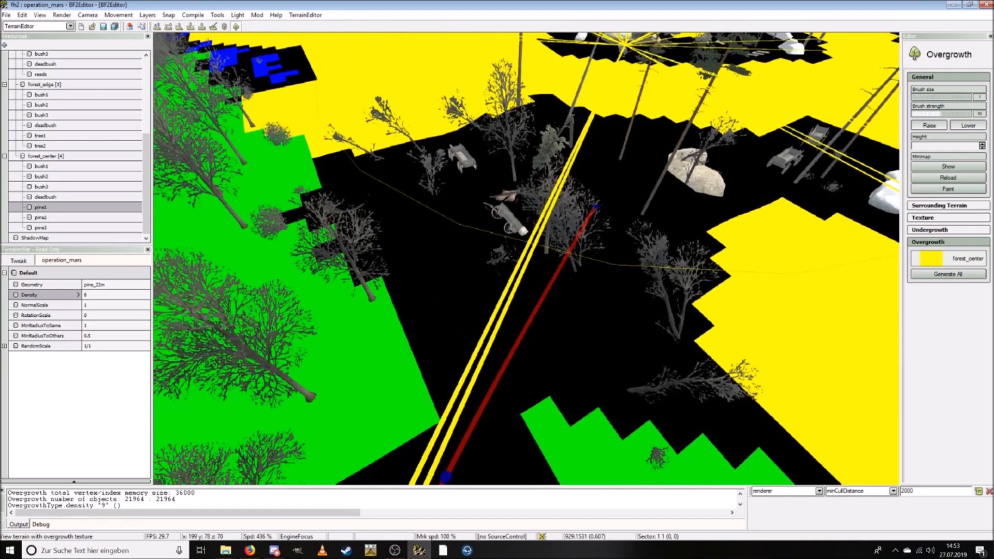
pyautogui.hotkey('ctrl', 's')
pyautogui.moveTo(467, 253)
pyautogui.mouseDown()
pyautogui.moveTo(441, 375)
pyautogui.moveTo(436, 266)
pyautogui.mouseUp()
pyautogui.hotkey('ctrl', 's')
pyautogui.moveTo(498, 341); pyautogui.dragTo(496, 338)
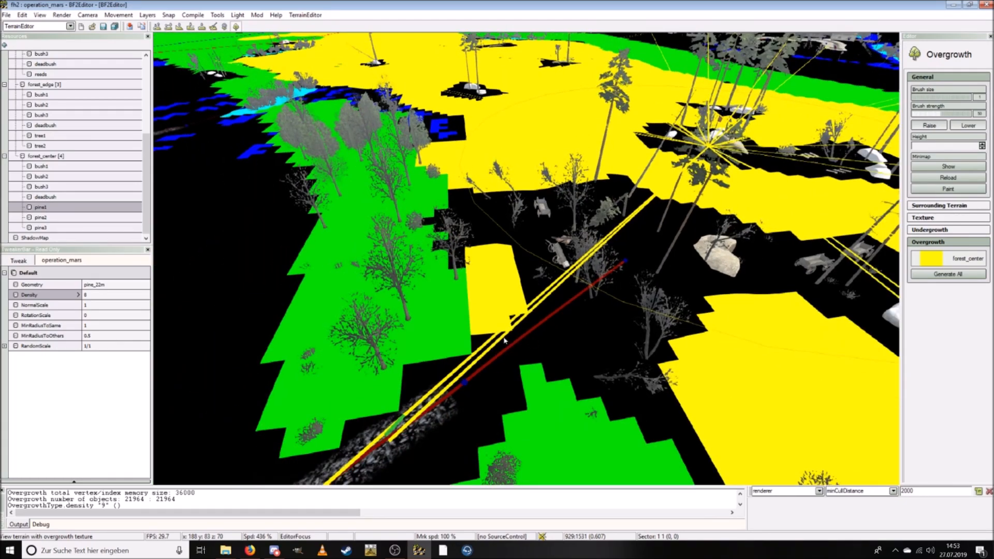
# Step: Enlarge the brush and extend forest_center along the inner side of forest_edge, past the middle road towards the pines
pyautogui.hotkey('ctrl', 's')
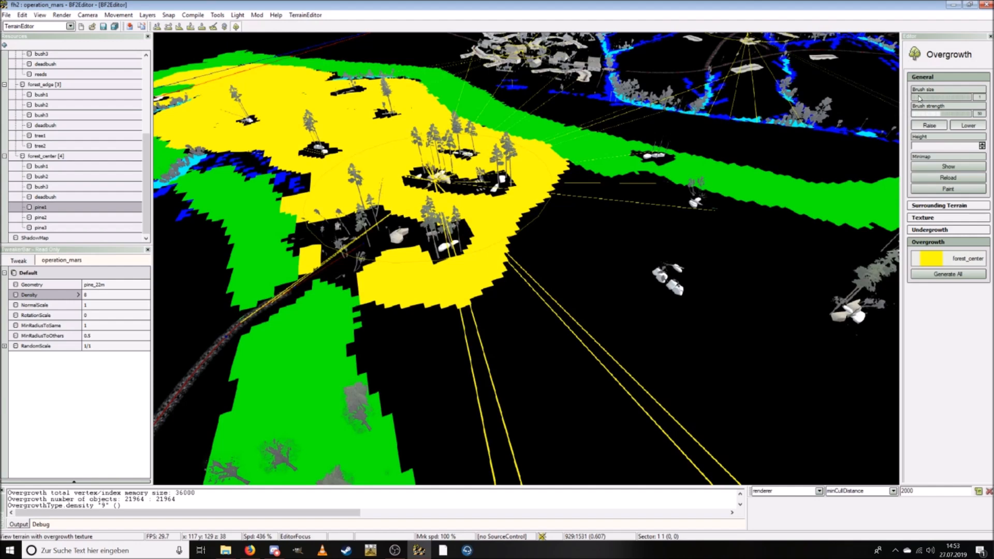
pyautogui.moveTo(527, 309)
pyautogui.mouseDown()
pyautogui.moveTo(468, 326)
pyautogui.moveTo(386, 330)
pyautogui.moveTo(444, 432)
pyautogui.mouseUp()
pyautogui.hotkey('ctrl', 's')
pyautogui.moveTo(430, 319)
pyautogui.mouseDown()
pyautogui.moveTo(428, 332)
pyautogui.moveTo(480, 334)
pyautogui.moveTo(545, 316)
pyautogui.mouseUp()
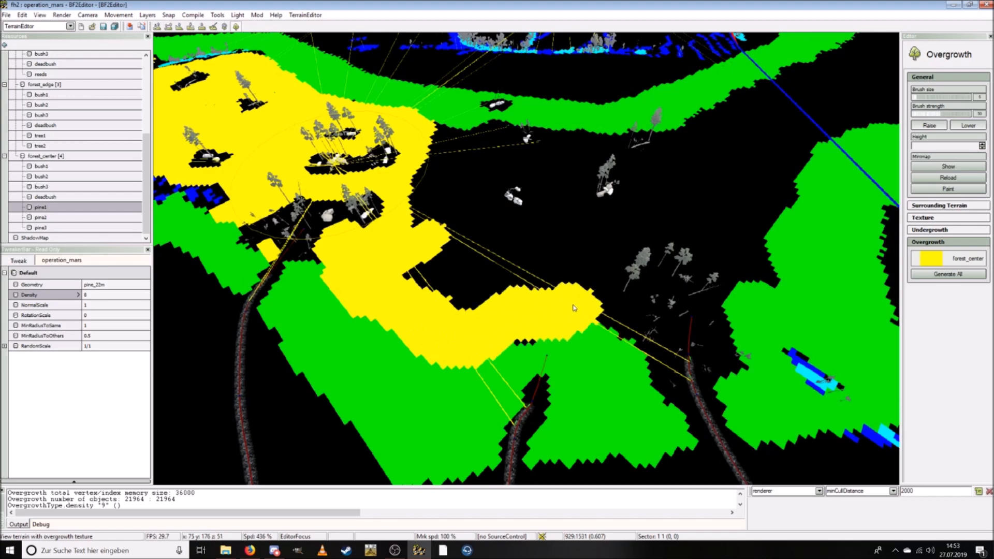
pyautogui.hotkey('ctrl', 'w')
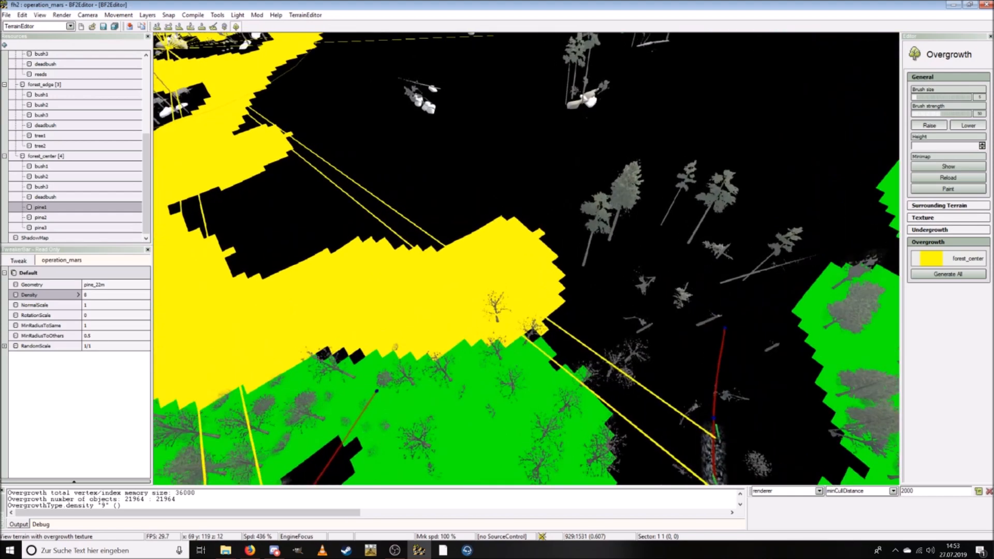
pyautogui.moveTo(531, 237)
pyautogui.mouseDown()
pyautogui.moveTo(663, 244)
pyautogui.moveTo(790, 291)
pyautogui.moveTo(517, 306)
pyautogui.moveTo(480, 281)
pyautogui.moveTo(502, 313)
pyautogui.moveTo(624, 357)
pyautogui.moveTo(620, 273)
pyautogui.moveTo(421, 211)
pyautogui.moveTo(518, 176)
pyautogui.moveTo(611, 202)
pyautogui.moveTo(621, 228)
pyautogui.mouseUp()
# Step: Fill forest_center across the open ground between both forest_edge bands, up to the lone pine with the fallen trunk
pyautogui.press('d')
pyautogui.moveTo(604, 242); pyautogui.dragTo(462, 200, button='right')
pyautogui.moveTo(462, 200); pyautogui.dragTo(467, 177)
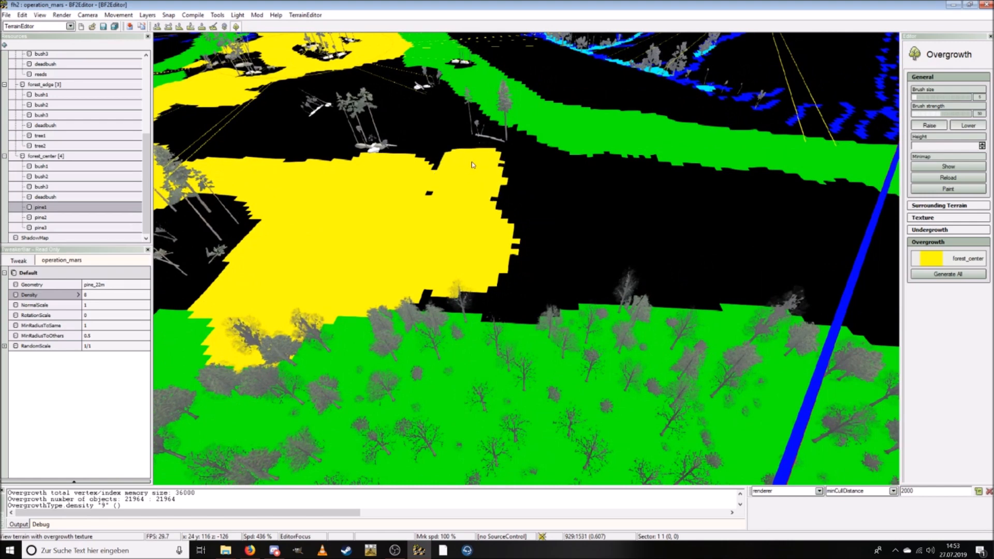
pyautogui.moveTo(518, 173)
pyautogui.mouseDown()
pyautogui.moveTo(537, 161)
pyautogui.moveTo(562, 174)
pyautogui.moveTo(754, 177)
pyautogui.moveTo(506, 244)
pyautogui.moveTo(452, 282)
pyautogui.moveTo(579, 246)
pyautogui.moveTo(632, 189)
pyautogui.mouseUp()
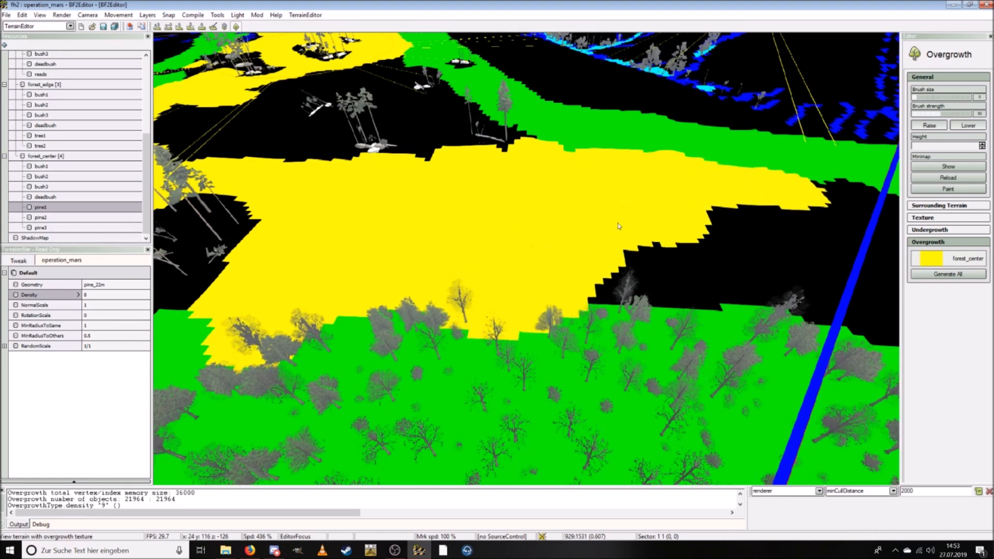
# Step: Continue forest_center between the forest_edge bands to beyond the blue boundary line
pyautogui.press('d')
pyautogui.press('d')
pyautogui.moveTo(468, 234)
pyautogui.mouseDown()
pyautogui.moveTo(373, 254)
pyautogui.moveTo(402, 275)
pyautogui.moveTo(339, 274)
pyautogui.moveTo(485, 293)
pyautogui.moveTo(495, 238)
pyautogui.moveTo(573, 215)
pyautogui.moveTo(643, 217)
pyautogui.moveTo(611, 267)
pyautogui.moveTo(609, 326)
pyautogui.moveTo(722, 392)
pyautogui.moveTo(679, 395)
pyautogui.mouseUp()
pyautogui.press('d')
pyautogui.moveTo(465, 237)
pyautogui.mouseDown()
pyautogui.moveTo(496, 228)
pyautogui.moveTo(648, 249)
pyautogui.moveTo(394, 290)
pyautogui.moveTo(522, 319)
pyautogui.moveTo(505, 398)
pyautogui.mouseUp()
# Step: Paint forest_center along the far forest_edge band into its notched corner and fill the area inside the bend
pyautogui.press('s')
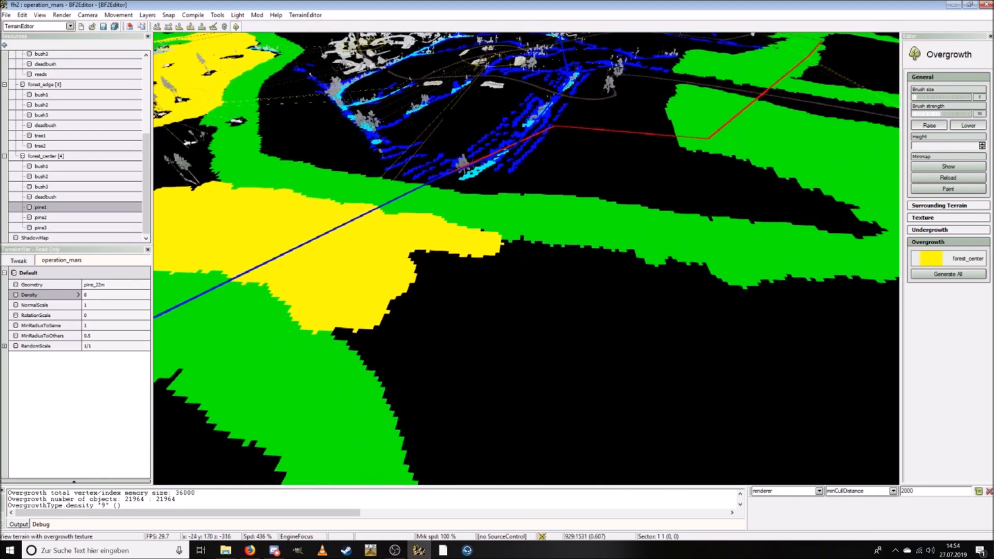
pyautogui.press('s')
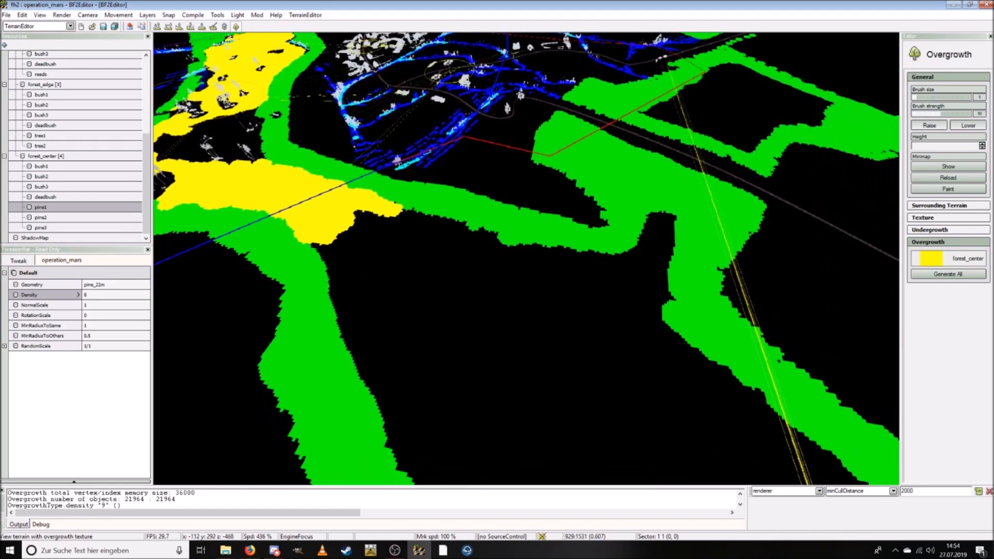
pyautogui.press('s')
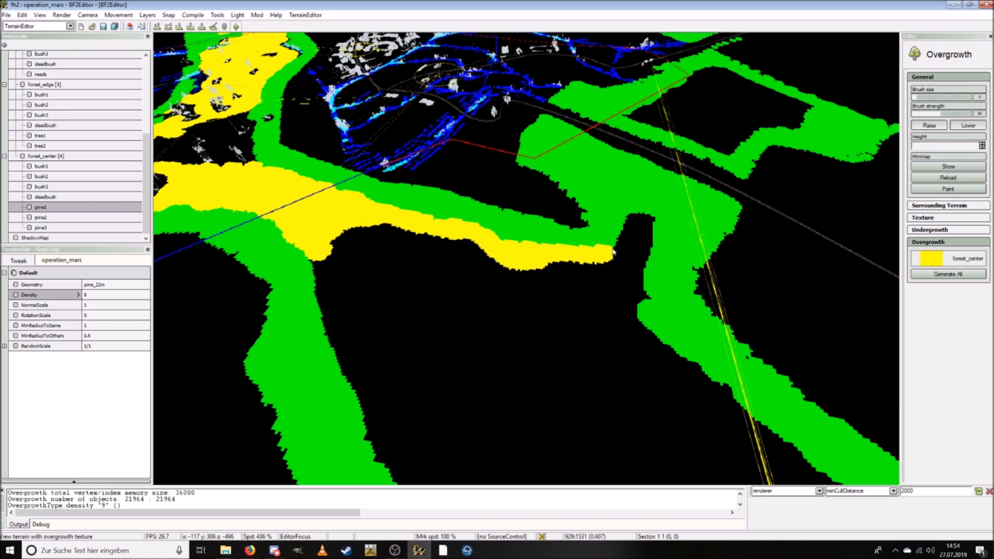
pyautogui.moveTo(652, 223); pyautogui.dragTo(633, 300)
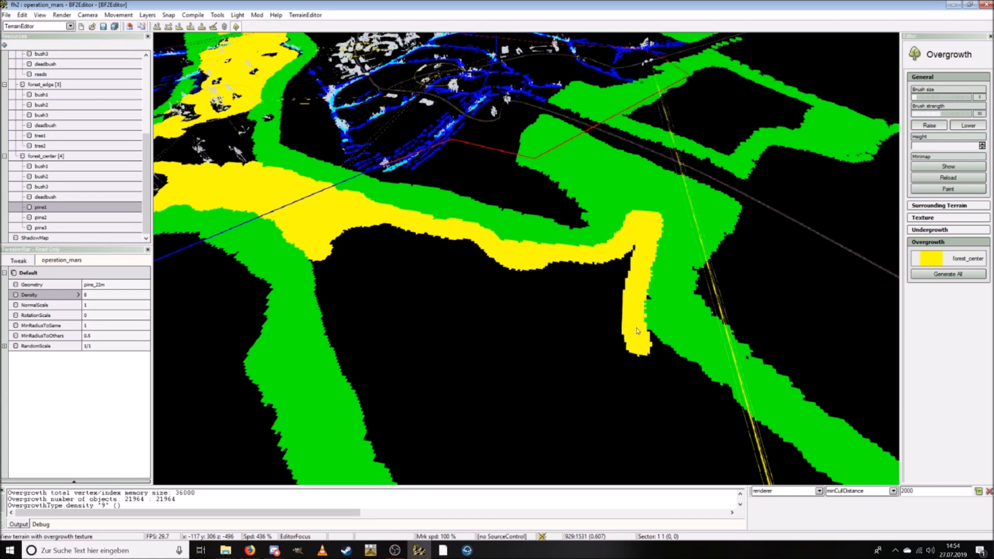
pyautogui.moveTo(527, 263); pyautogui.dragTo(615, 325)
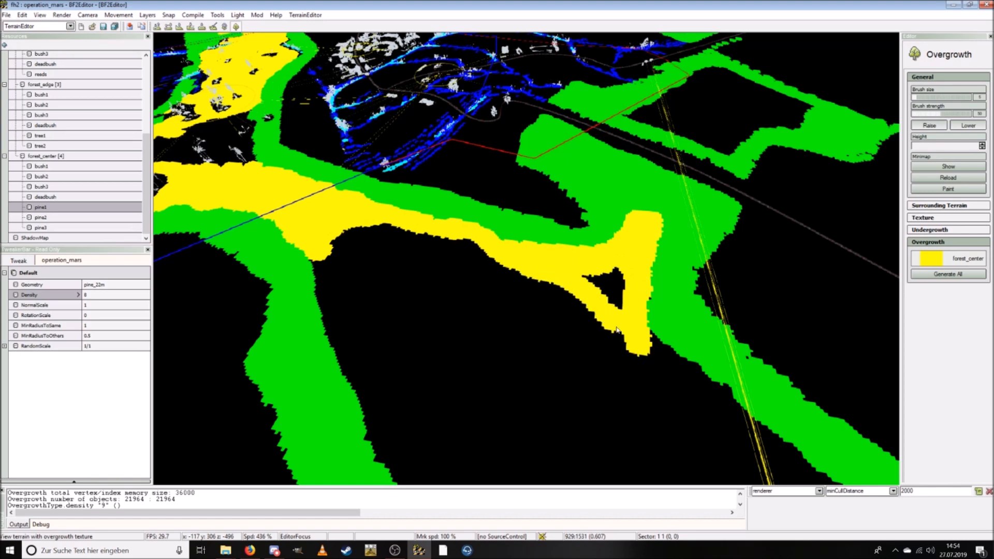
pyautogui.press('s')
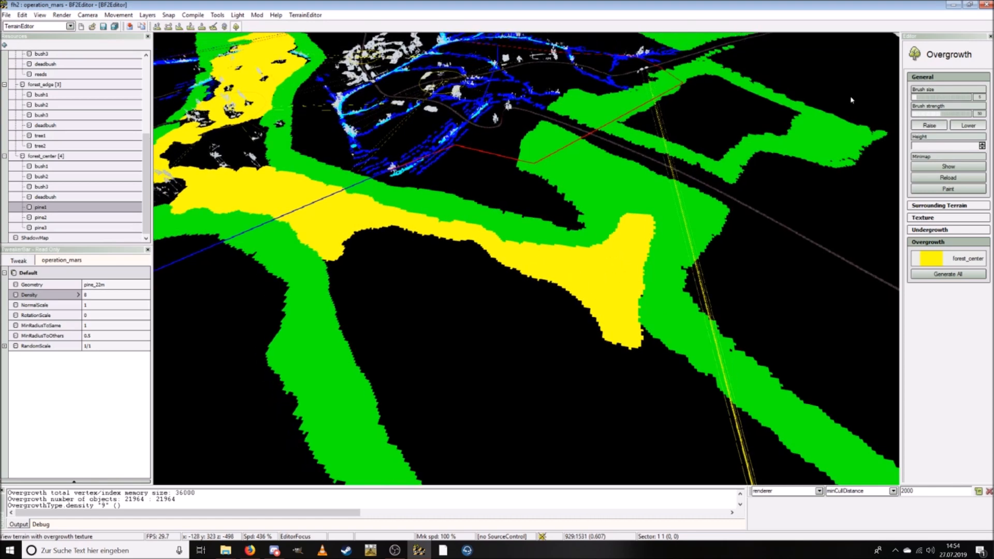
# Step: Extend forest_center along the opposite forest_edge band and add curved strokes across the open ground between the bands
pyautogui.moveTo(375, 235)
pyautogui.mouseDown()
pyautogui.moveTo(337, 293)
pyautogui.moveTo(347, 254)
pyautogui.moveTo(338, 285)
pyautogui.moveTo(358, 360)
pyautogui.moveTo(363, 266)
pyautogui.moveTo(392, 229)
pyautogui.mouseUp()
pyautogui.press('s')
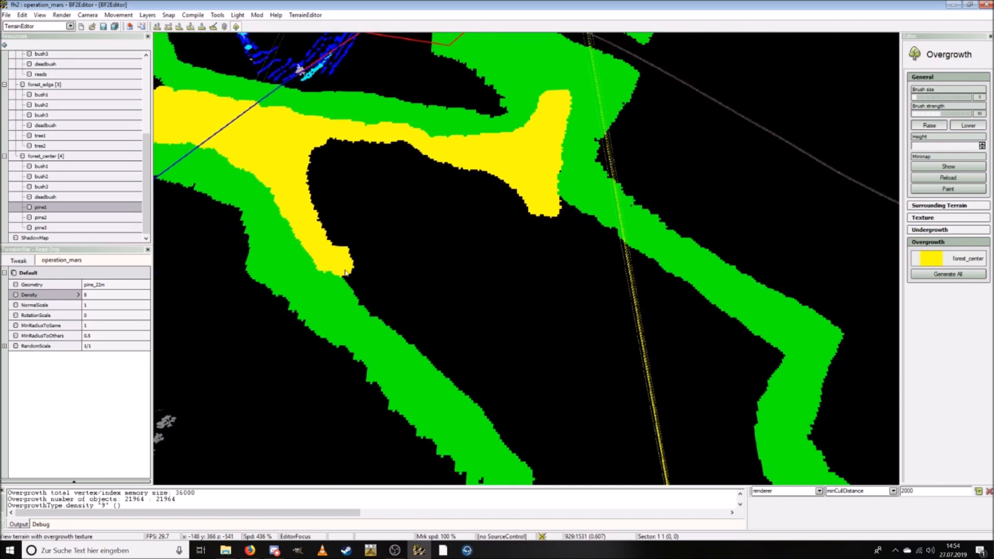
pyautogui.moveTo(344, 270); pyautogui.dragTo(390, 327)
pyautogui.moveTo(384, 150); pyautogui.dragTo(348, 241)
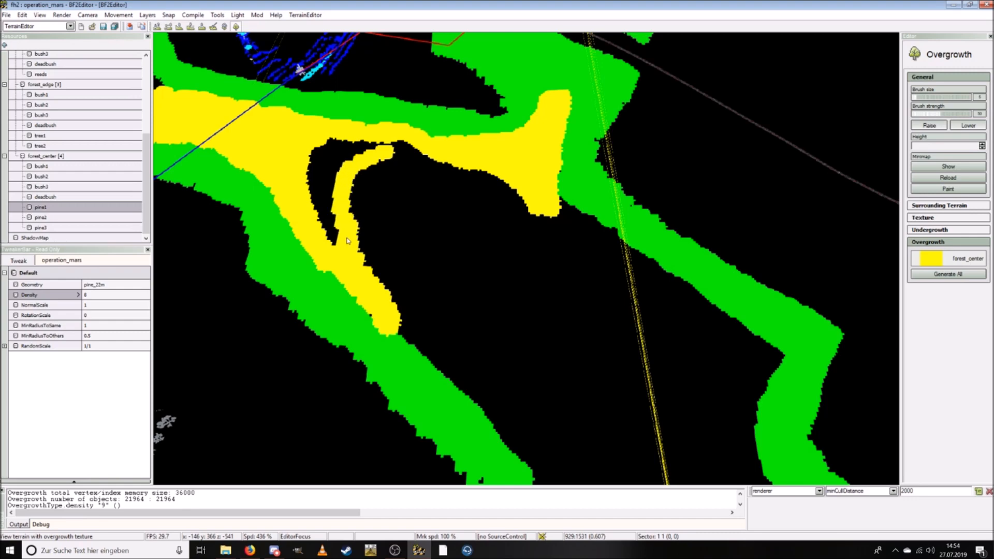
pyautogui.moveTo(435, 165)
pyautogui.mouseDown()
pyautogui.moveTo(383, 215)
pyautogui.moveTo(392, 287)
pyautogui.mouseUp()
pyautogui.moveTo(442, 222)
pyautogui.mouseDown()
pyautogui.moveTo(409, 352)
pyautogui.moveTo(510, 179)
pyautogui.moveTo(427, 284)
pyautogui.mouseUp()
# Step: Fill forest_center on the unpainted ground near the control point, encircling the white boulder cluster with the leaning tree
pyautogui.moveTo(495, 195); pyautogui.dragTo(481, 142, button='right')
pyautogui.press('w')
pyautogui.moveTo(482, 218); pyautogui.dragTo(461, 279, button='right')
pyautogui.press('w')
pyautogui.press('w')
pyautogui.moveTo(460, 278)
pyautogui.mouseDown()
pyautogui.moveTo(288, 208)
pyautogui.moveTo(364, 271)
pyautogui.moveTo(480, 273)
pyautogui.moveTo(485, 338)
pyautogui.moveTo(534, 194)
pyautogui.moveTo(614, 204)
pyautogui.moveTo(452, 136)
pyautogui.mouseUp()
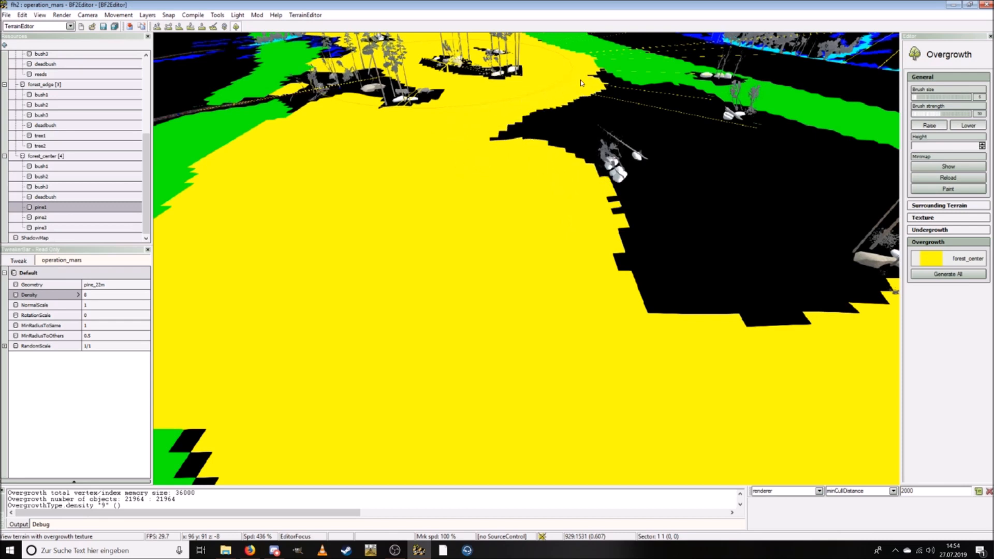
pyautogui.moveTo(632, 100)
pyautogui.mouseDown()
pyautogui.moveTo(655, 93)
pyautogui.moveTo(672, 144)
pyautogui.moveTo(712, 193)
pyautogui.moveTo(642, 247)
pyautogui.moveTo(691, 240)
pyautogui.mouseUp()
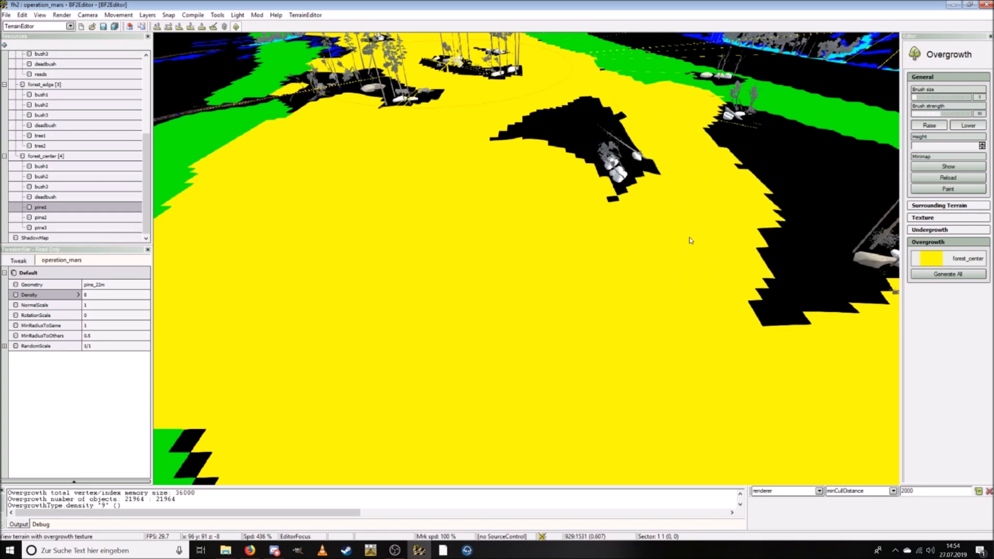
pyautogui.moveTo(531, 162); pyautogui.dragTo(524, 123)
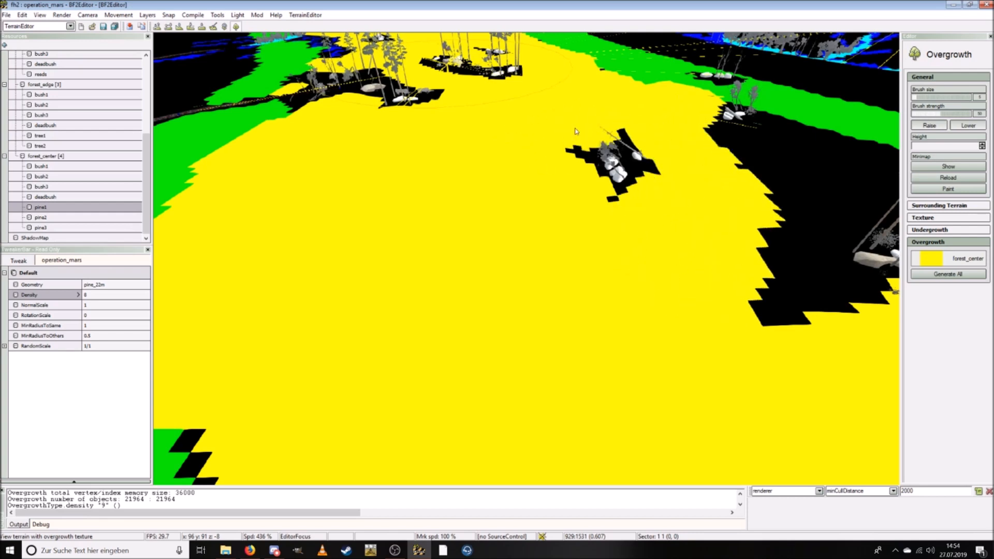
# Step: Tighten forest_center around the white boulder cluster and fill the wedge towards the neighbouring pines and rocks
pyautogui.hotkey('ctrl', 'w')
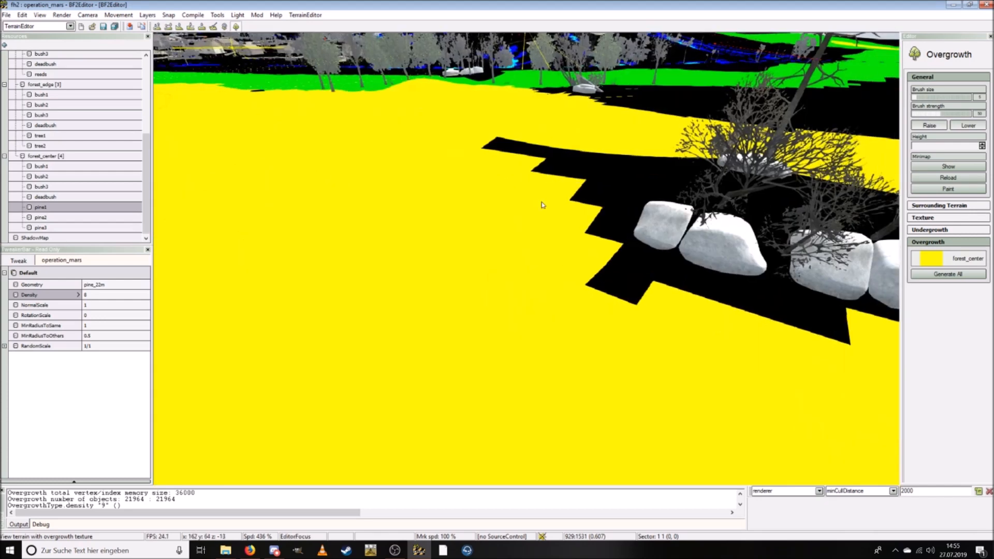
pyautogui.moveTo(486, 167); pyautogui.dragTo(500, 168)
pyautogui.hotkey('ctrl', 's')
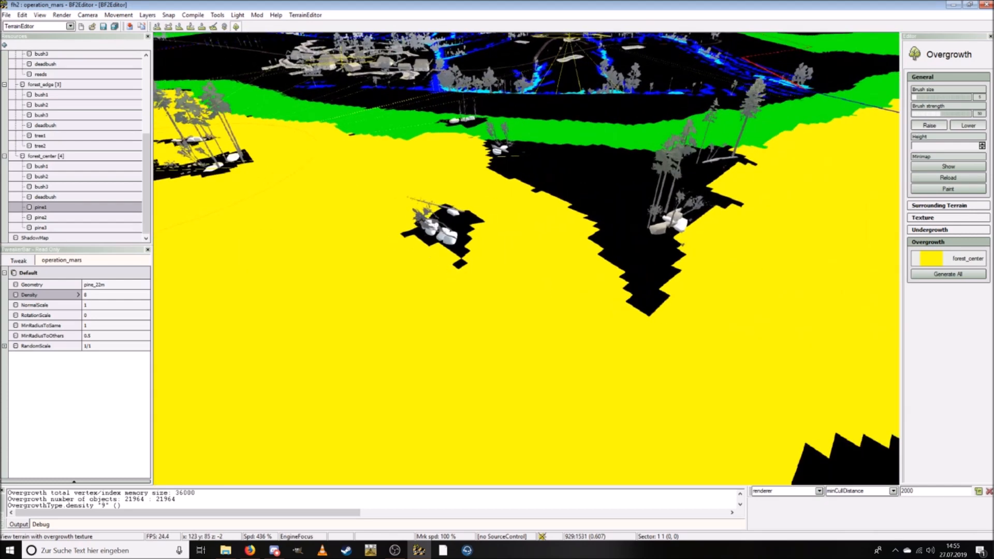
pyautogui.moveTo(535, 315); pyautogui.dragTo(573, 279)
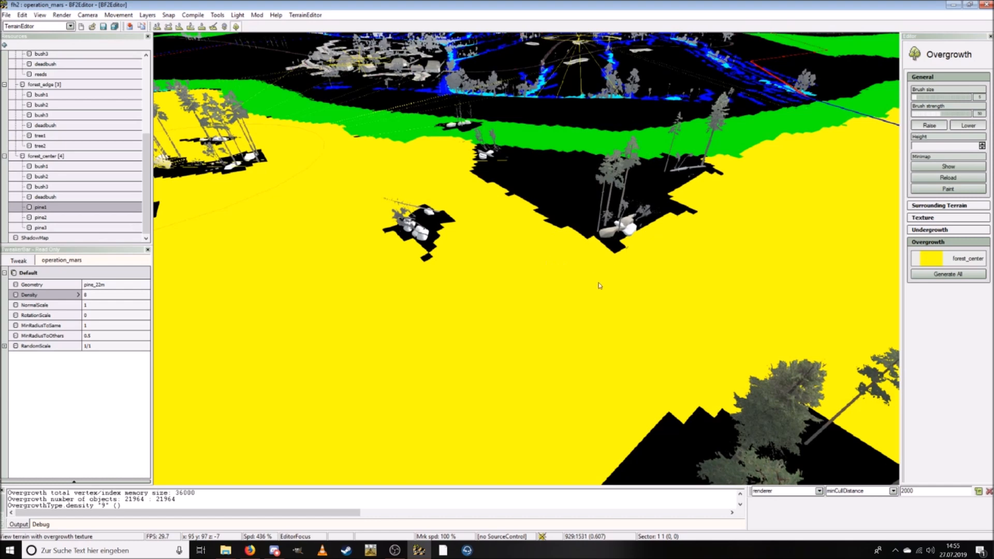
# Step: Paint forest_center beside the forest_edge tree line and around the pine and boulder group, leaving the boulders clear
pyautogui.hotkey('ctrl', 'w')
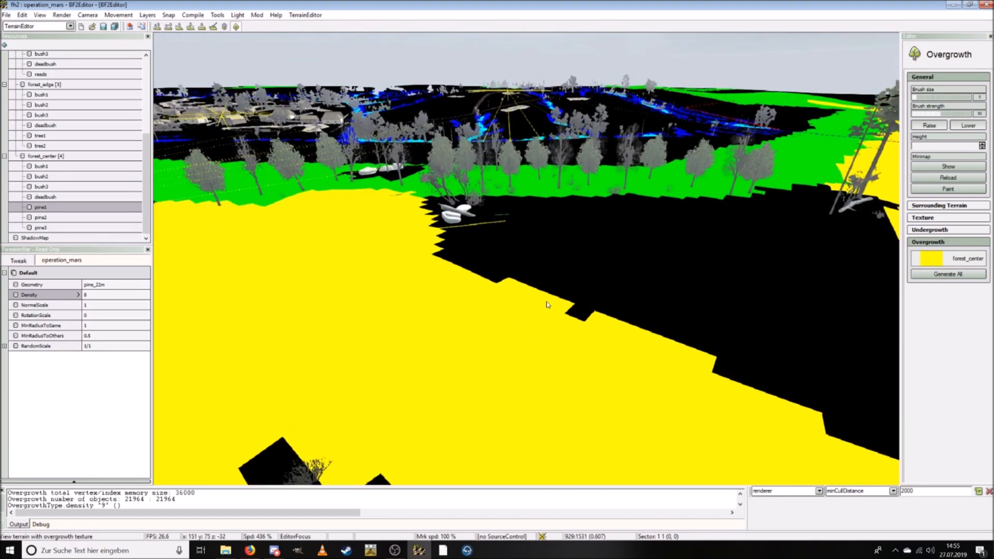
pyautogui.moveTo(548, 304)
pyautogui.mouseDown()
pyautogui.moveTo(482, 299)
pyautogui.moveTo(542, 225)
pyautogui.moveTo(613, 218)
pyautogui.mouseUp()
pyautogui.hotkey('ctrl', 'w')
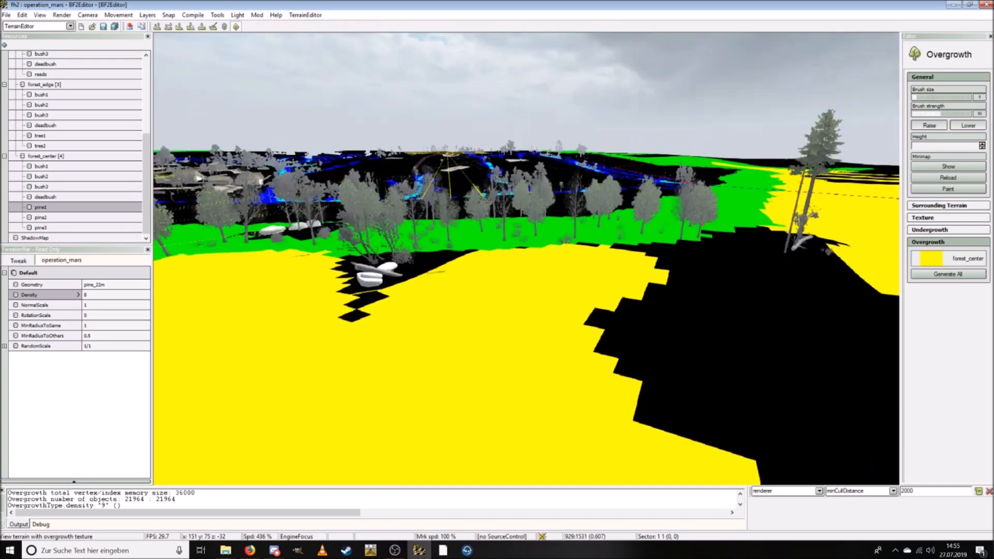
pyautogui.hotkey('ctrl', 's')
pyautogui.hotkey('ctrl', 's')
pyautogui.hotkey('ctrl', 's')
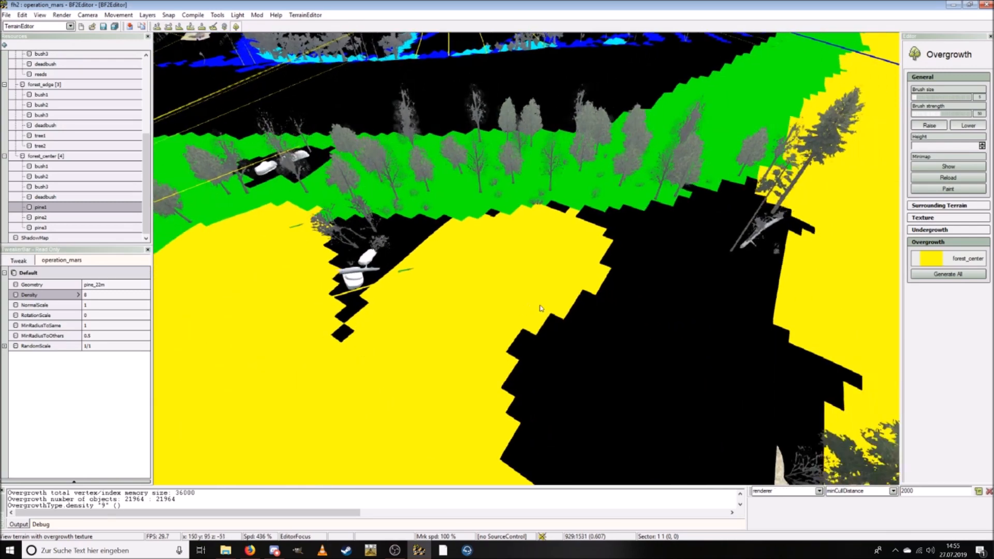
pyautogui.moveTo(433, 292)
pyautogui.mouseDown()
pyautogui.moveTo(384, 357)
pyautogui.moveTo(386, 384)
pyautogui.moveTo(430, 376)
pyautogui.moveTo(519, 299)
pyautogui.moveTo(583, 307)
pyautogui.mouseUp()
# Step: Close the remaining forest_center gaps along forest_edge between the white rocks and the lone pine with the fallen trunk
pyautogui.hotkey('ctrl', 's')
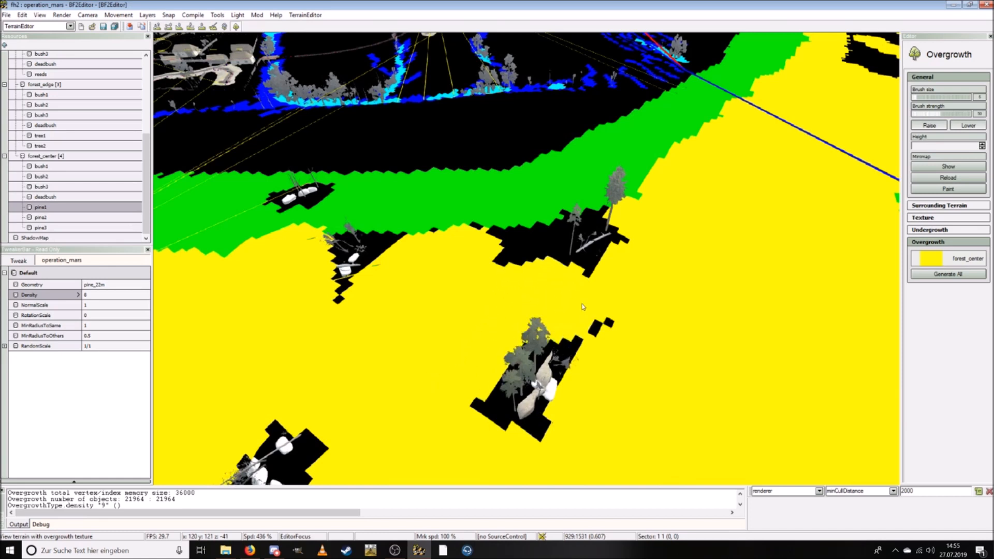
pyautogui.moveTo(518, 295)
pyautogui.mouseDown()
pyautogui.moveTo(497, 252)
pyautogui.moveTo(538, 213)
pyautogui.mouseUp()
pyautogui.moveTo(439, 258); pyautogui.dragTo(431, 241)
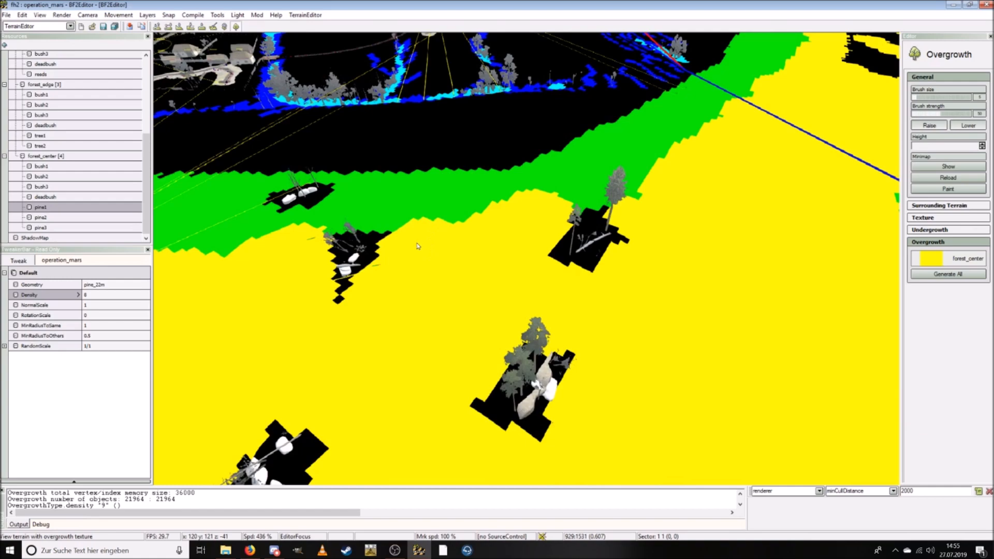
# Step: Examine the forest_center coverage of the whole forest belt from a high viewpoint
pyautogui.press('d')
pyautogui.press('a')
pyautogui.press('s')
pyautogui.scroll(3, 448, 332)
pyautogui.press('s')
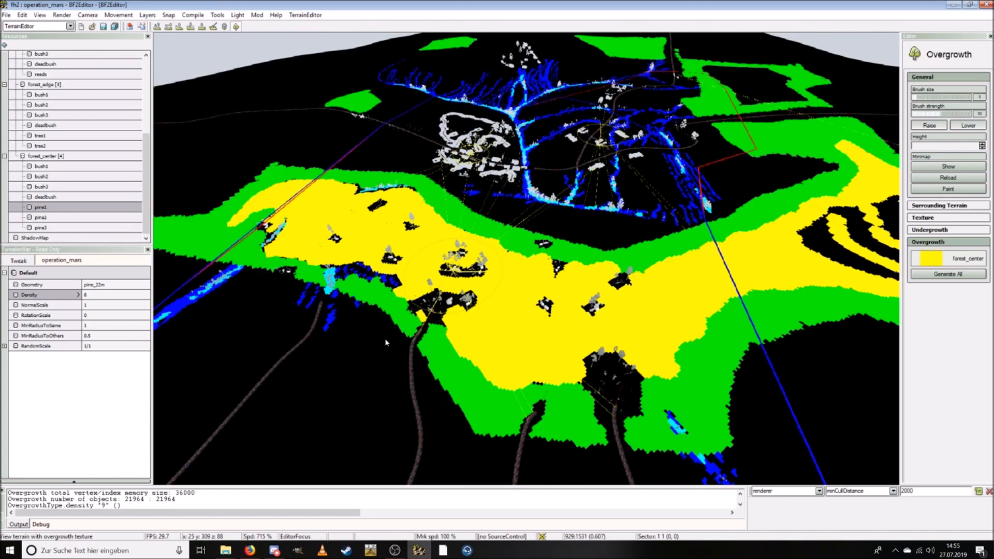
# Step: Paint forest_center along the inside of the closed forest_edge ring beside the red boundary line and fill its interior
pyautogui.press('w')
pyautogui.scroll(4, 384, 342)
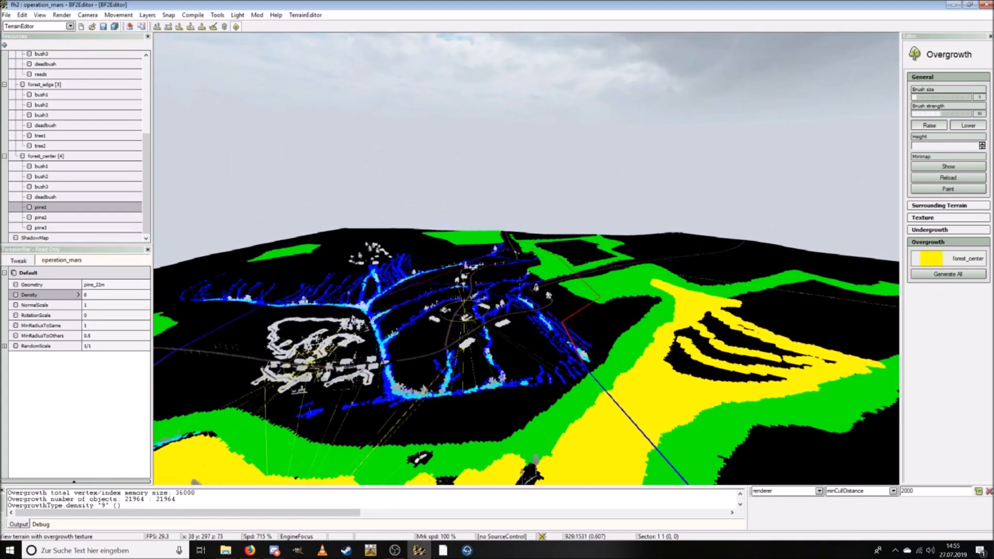
pyautogui.press('w')
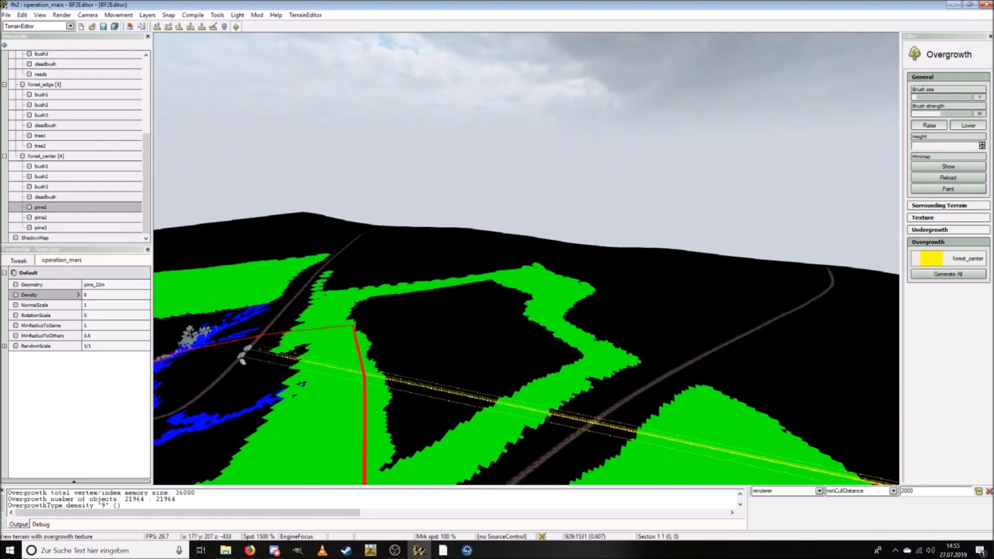
pyautogui.moveTo(374, 301)
pyautogui.mouseDown()
pyautogui.moveTo(404, 422)
pyautogui.moveTo(409, 407)
pyautogui.moveTo(402, 421)
pyautogui.moveTo(600, 324)
pyautogui.moveTo(614, 301)
pyautogui.moveTo(564, 257)
pyautogui.mouseUp()
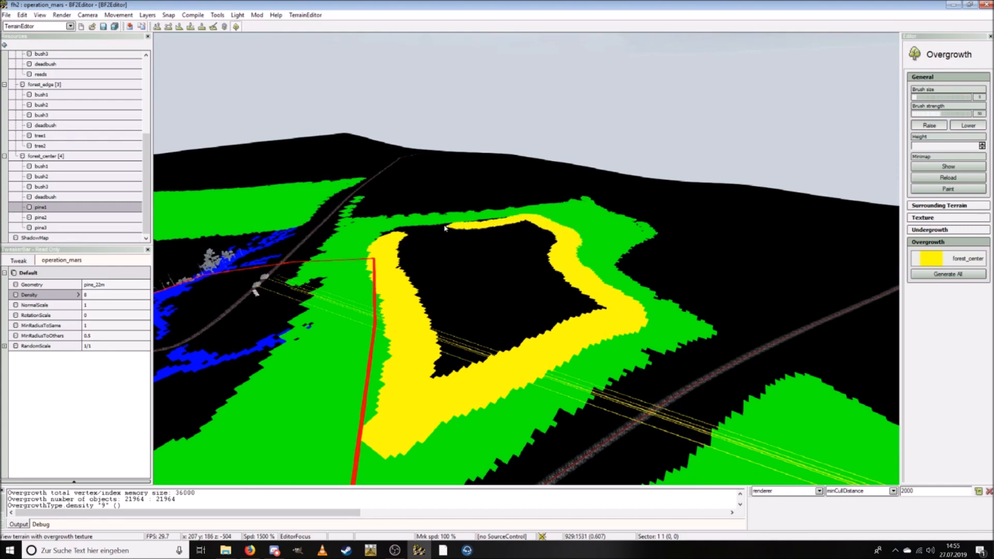
pyautogui.moveTo(514, 222); pyautogui.dragTo(414, 251)
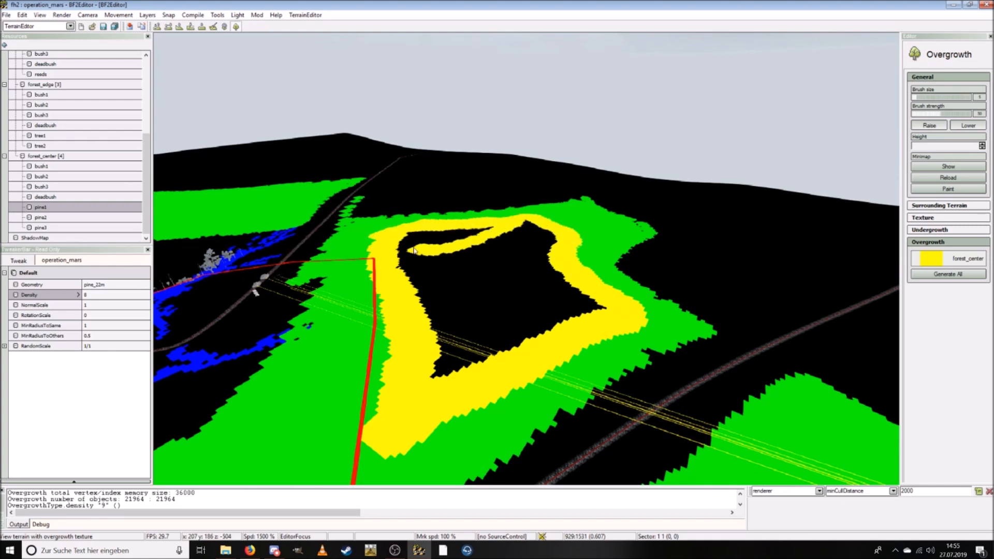
pyautogui.moveTo(427, 324)
pyautogui.mouseDown()
pyautogui.moveTo(484, 350)
pyautogui.moveTo(599, 299)
pyautogui.mouseUp()
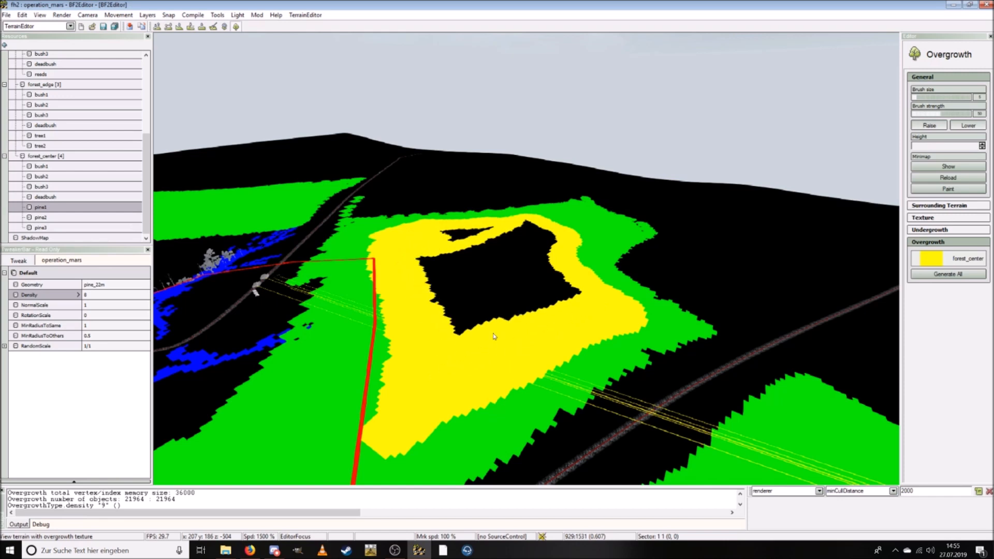
pyautogui.moveTo(494, 337); pyautogui.dragTo(564, 264)
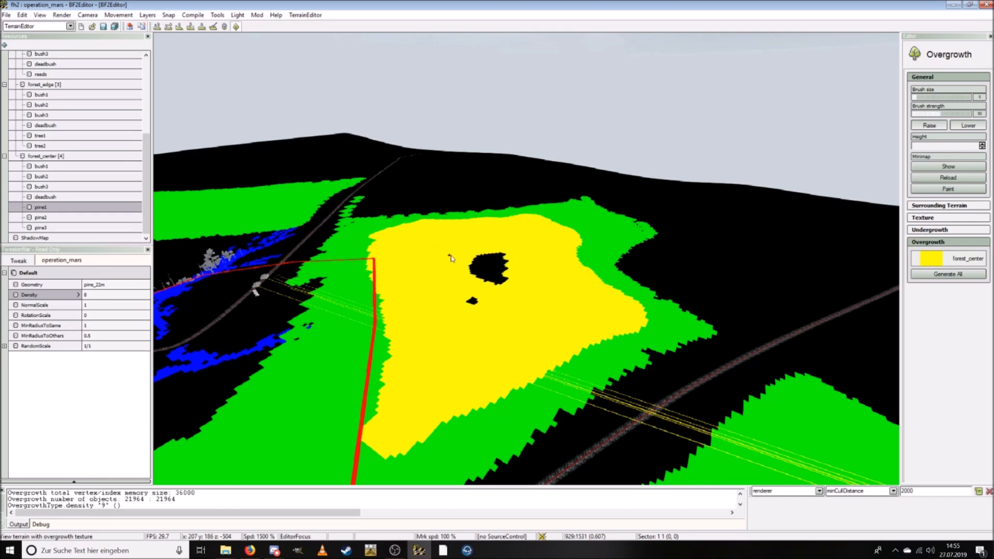
# Step: Fill the middle of the small isolated forest_edge patch with forest_center, keeping a forest_edge rim around it
pyautogui.press('s')
pyautogui.moveTo(473, 274); pyautogui.dragTo(365, 336, button='right')
pyautogui.press('a')
pyautogui.press('w')
pyautogui.press('s')
pyautogui.press('w')
pyautogui.moveTo(562, 254); pyautogui.dragTo(563, 303, button='right')
pyautogui.press('s')
pyautogui.moveTo(563, 303); pyautogui.dragTo(581, 351)
pyautogui.moveTo(631, 372)
pyautogui.mouseDown()
pyautogui.moveTo(642, 332)
pyautogui.moveTo(616, 290)
pyautogui.moveTo(569, 306)
pyautogui.mouseUp()
pyautogui.moveTo(604, 350)
pyautogui.mouseDown()
pyautogui.moveTo(614, 313)
pyautogui.moveTo(595, 324)
pyautogui.moveTo(624, 355)
pyautogui.mouseUp()
# Step: Outline the rounded part of the curved forest_edge enclosure with forest_center and fill it, sparing the pine and boulder group
pyautogui.hotkey('ctrl', 'w')
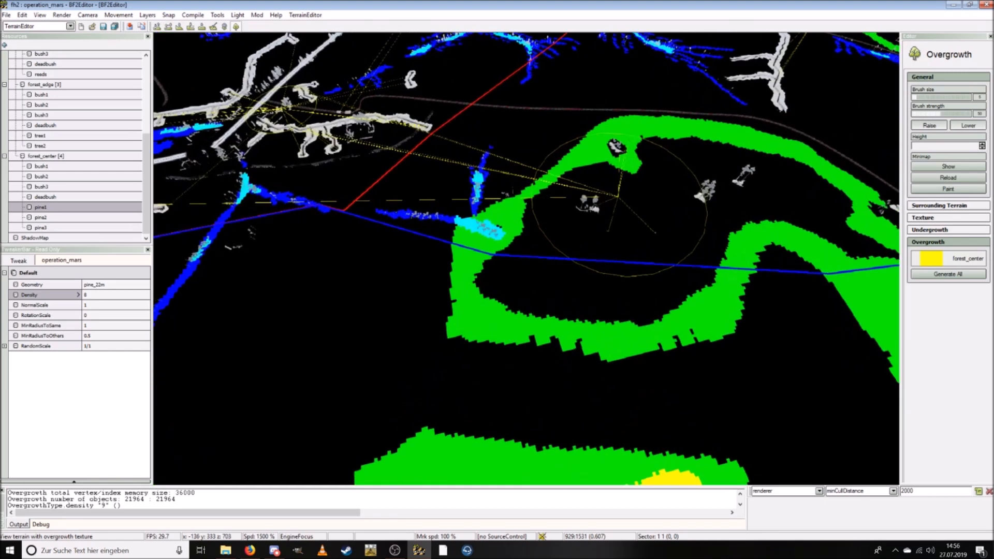
pyautogui.moveTo(488, 298)
pyautogui.mouseDown()
pyautogui.moveTo(458, 316)
pyautogui.moveTo(518, 430)
pyautogui.moveTo(718, 431)
pyautogui.mouseUp()
pyautogui.hotkey('ctrl', 'd')
pyautogui.hotkey('ctrl', 's')
pyautogui.moveTo(446, 395)
pyautogui.mouseDown()
pyautogui.moveTo(505, 377)
pyautogui.moveTo(584, 314)
pyautogui.moveTo(610, 269)
pyautogui.moveTo(595, 228)
pyautogui.mouseUp()
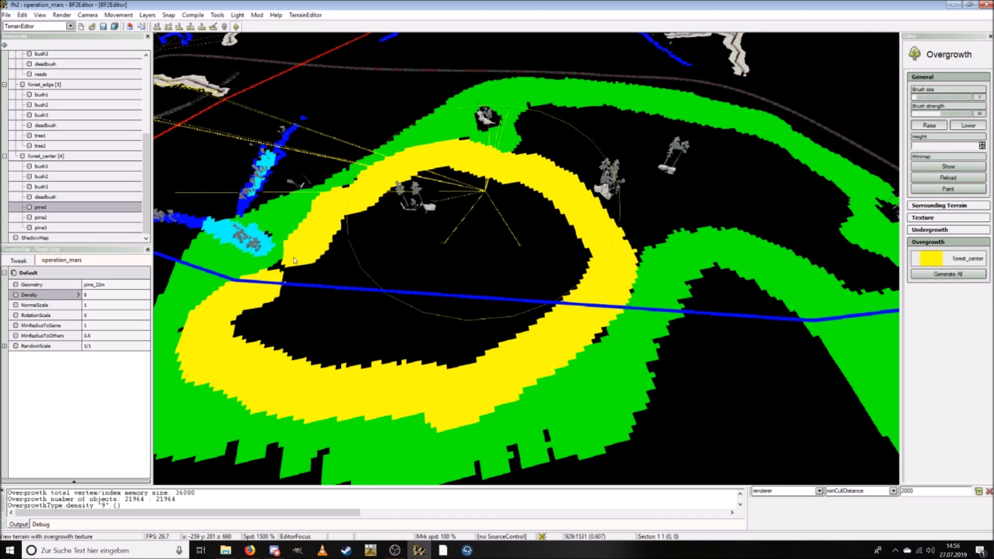
pyautogui.moveTo(383, 226)
pyautogui.mouseDown()
pyautogui.moveTo(412, 246)
pyautogui.moveTo(456, 239)
pyautogui.moveTo(451, 194)
pyautogui.moveTo(466, 178)
pyautogui.moveTo(528, 202)
pyautogui.moveTo(580, 263)
pyautogui.moveTo(515, 346)
pyautogui.moveTo(368, 371)
pyautogui.moveTo(249, 349)
pyautogui.moveTo(291, 293)
pyautogui.moveTo(360, 238)
pyautogui.moveTo(313, 341)
pyautogui.moveTo(372, 321)
pyautogui.moveTo(419, 282)
pyautogui.moveTo(366, 373)
pyautogui.moveTo(553, 315)
pyautogui.moveTo(482, 164)
pyautogui.moveTo(438, 297)
pyautogui.moveTo(498, 189)
pyautogui.mouseUp()
# Step: Extend forest_center between the forest_edge tree line and outer band, leaving the ground under the next two pine and rock groups clear
pyautogui.scroll(4, 417, 339)
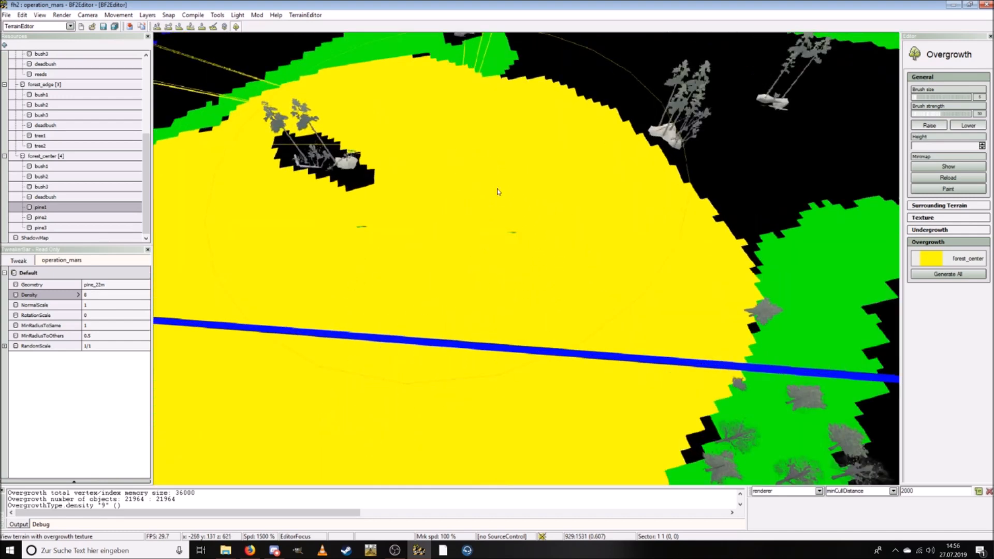
pyautogui.press('d')
pyautogui.press('w')
pyautogui.press('a')
pyautogui.press('s')
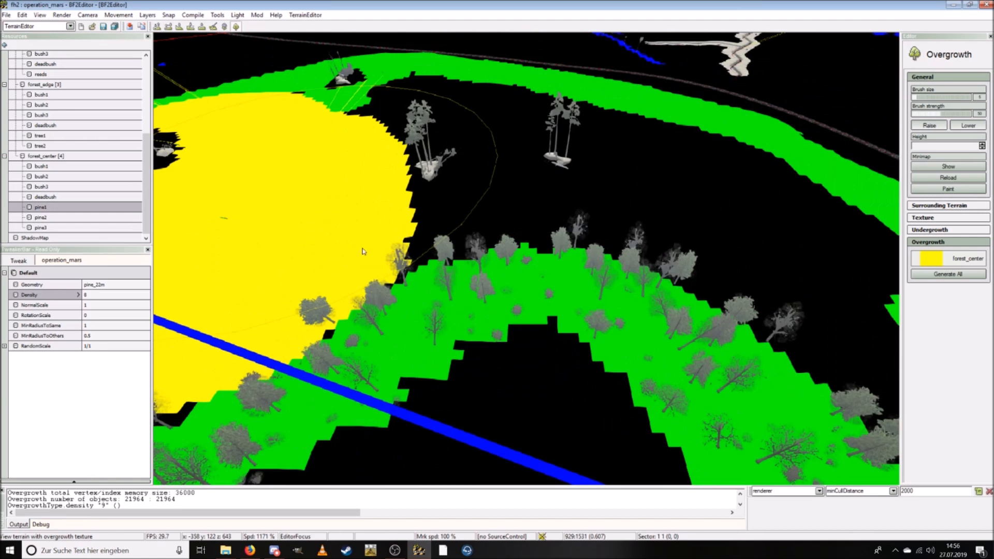
pyautogui.moveTo(407, 234)
pyautogui.mouseDown()
pyautogui.moveTo(451, 243)
pyautogui.moveTo(503, 233)
pyautogui.moveTo(455, 199)
pyautogui.moveTo(474, 181)
pyautogui.moveTo(479, 127)
pyautogui.moveTo(407, 130)
pyautogui.mouseUp()
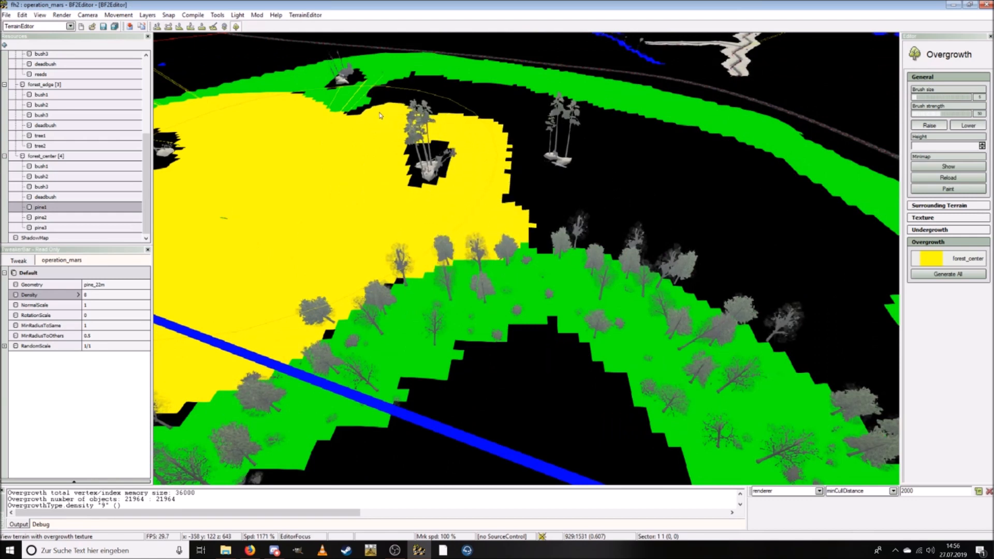
pyautogui.moveTo(439, 85); pyautogui.dragTo(481, 98)
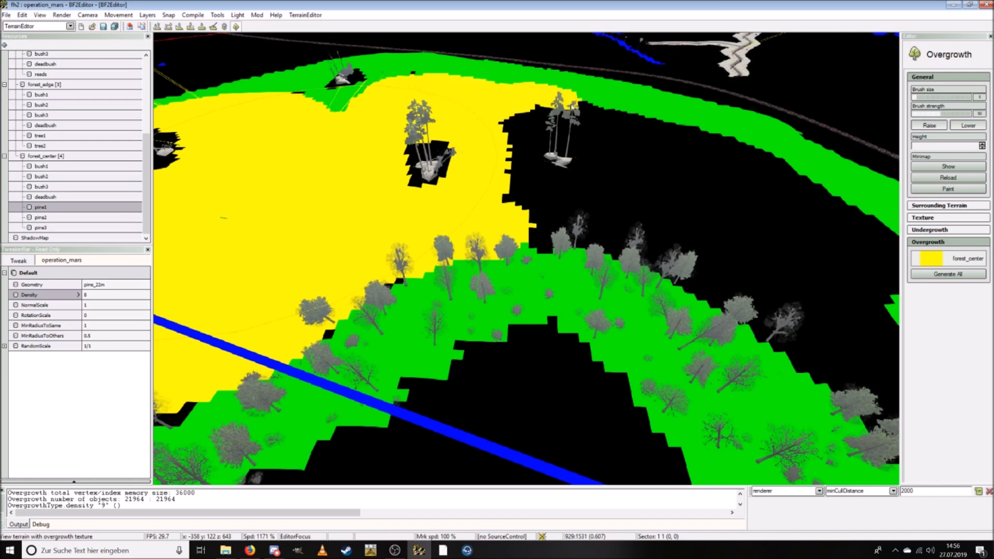
pyautogui.moveTo(572, 106); pyautogui.dragTo(622, 123)
pyautogui.moveTo(611, 176)
pyautogui.mouseDown()
pyautogui.moveTo(606, 201)
pyautogui.moveTo(544, 244)
pyautogui.moveTo(503, 178)
pyautogui.mouseUp()
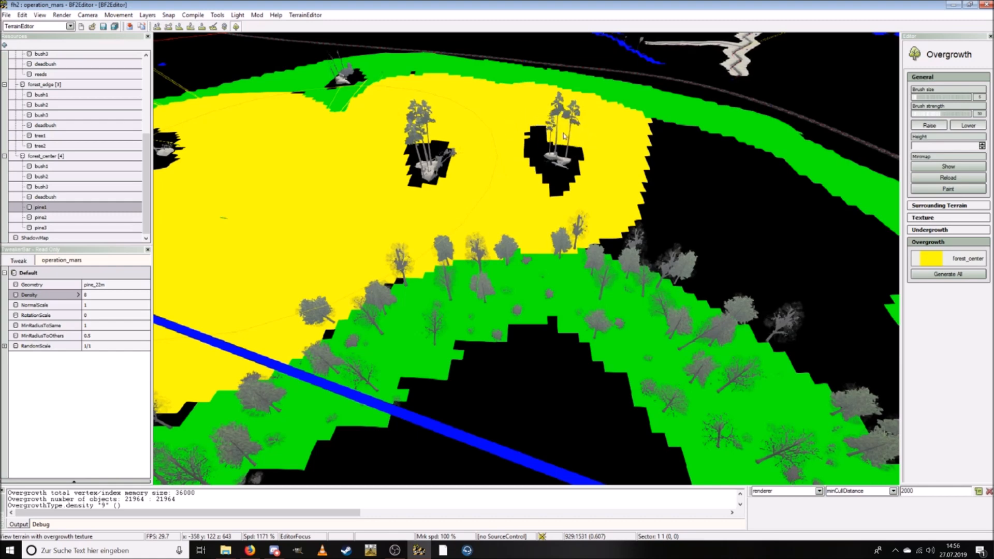
# Step: Continue forest_center past the second pine group into the narrowing end of the curved forest_edge enclosure
pyautogui.moveTo(623, 208)
pyautogui.mouseDown()
pyautogui.moveTo(619, 231)
pyautogui.moveTo(769, 305)
pyautogui.moveTo(810, 342)
pyautogui.mouseUp()
pyautogui.press('s')
pyautogui.press('d')
pyautogui.moveTo(544, 305)
pyautogui.mouseDown()
pyautogui.moveTo(526, 285)
pyautogui.moveTo(601, 254)
pyautogui.moveTo(554, 190)
pyautogui.mouseUp()
pyautogui.moveTo(503, 160)
pyautogui.mouseDown()
pyautogui.moveTo(497, 217)
pyautogui.moveTo(538, 217)
pyautogui.moveTo(508, 251)
pyautogui.moveTo(523, 358)
pyautogui.moveTo(619, 417)
pyautogui.moveTo(629, 396)
pyautogui.moveTo(551, 325)
pyautogui.mouseUp()
# Step: Paint forest_center around the pine and white boulder group at the narrow end of the triangular forest_edge enclosure
pyautogui.moveTo(550, 324); pyautogui.dragTo(575, 316, button='right')
pyautogui.press('s')
pyautogui.press('s')
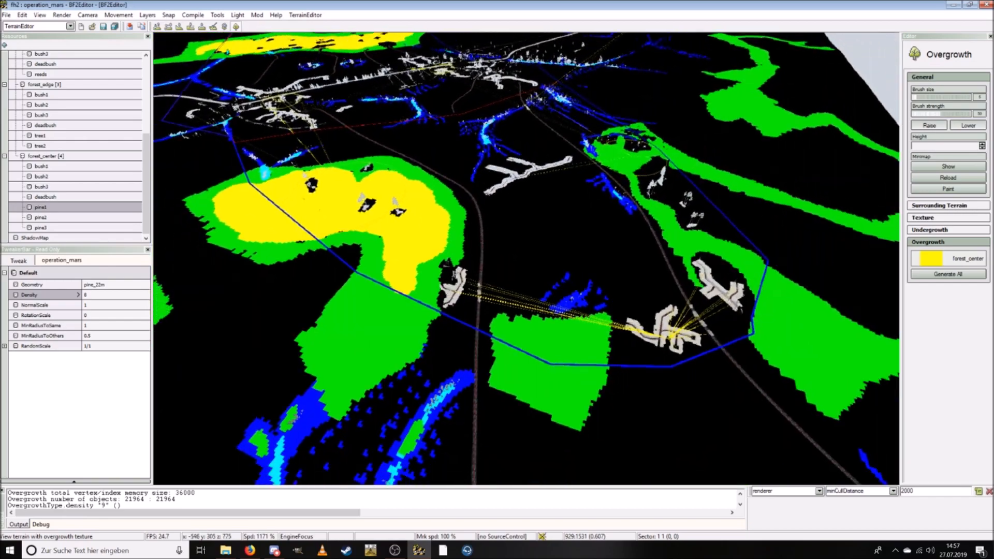
pyautogui.press('w')
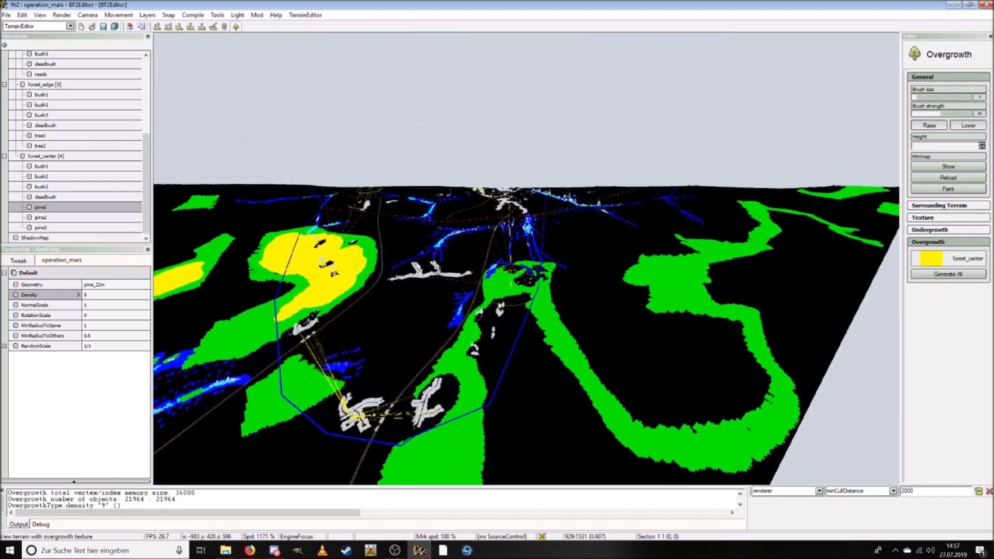
pyautogui.press('w')
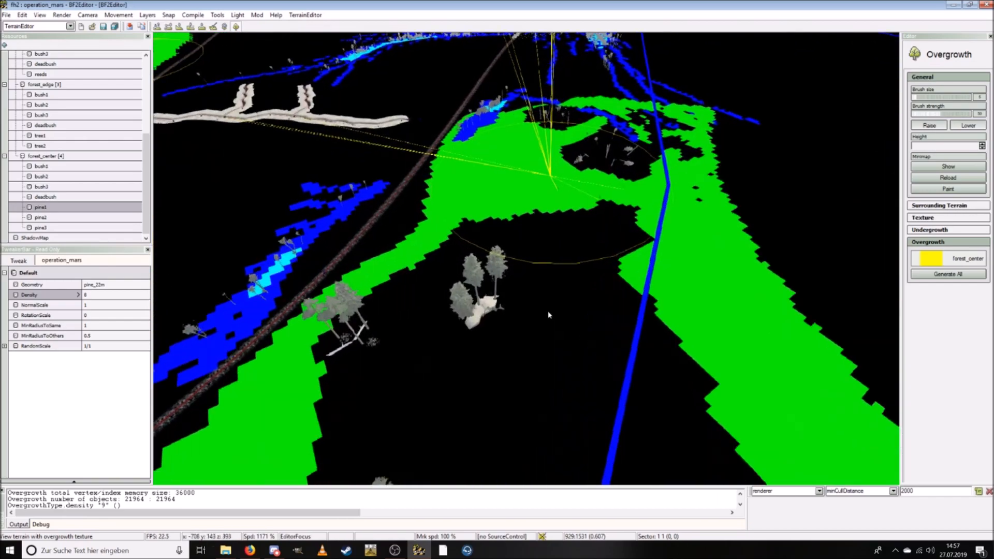
pyautogui.moveTo(451, 238)
pyautogui.mouseDown()
pyautogui.moveTo(466, 223)
pyautogui.moveTo(513, 227)
pyautogui.moveTo(605, 198)
pyautogui.moveTo(647, 197)
pyautogui.moveTo(638, 232)
pyautogui.moveTo(608, 238)
pyautogui.moveTo(556, 283)
pyautogui.moveTo(595, 337)
pyautogui.moveTo(531, 408)
pyautogui.moveTo(440, 428)
pyautogui.mouseUp()
pyautogui.press('s')
pyautogui.moveTo(455, 379)
pyautogui.mouseDown()
pyautogui.moveTo(425, 372)
pyautogui.moveTo(419, 288)
pyautogui.moveTo(434, 272)
pyautogui.mouseUp()
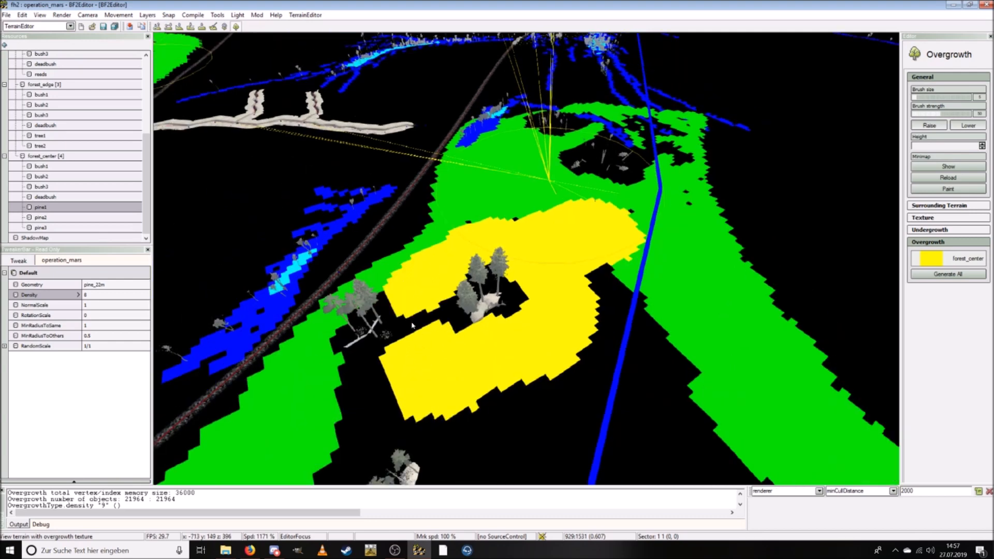
pyautogui.moveTo(413, 323); pyautogui.dragTo(436, 343)
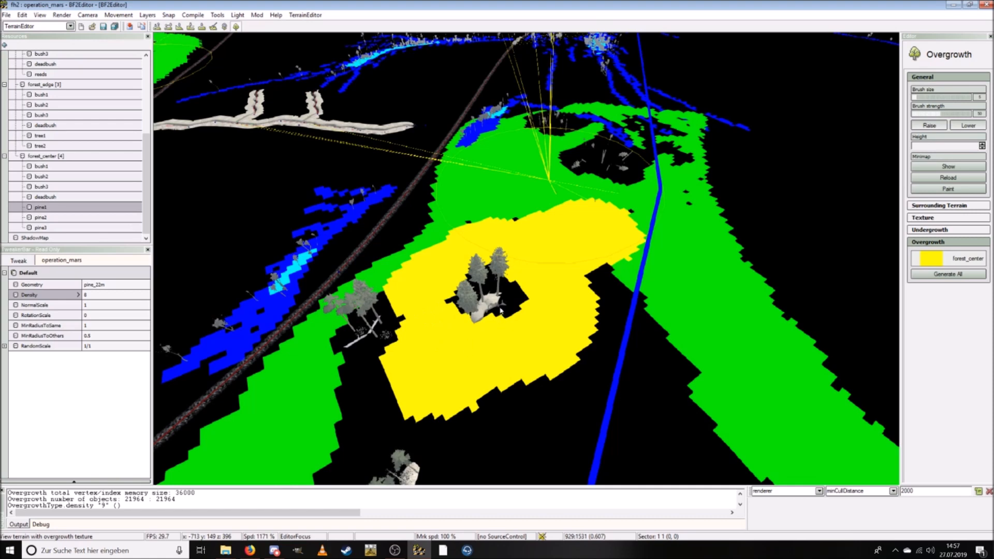
pyautogui.moveTo(501, 310); pyautogui.dragTo(488, 301)
# Step: Extend forest_center around the next pine and rock group and along the forest_edge band opposite the road
pyautogui.moveTo(544, 352)
pyautogui.mouseDown()
pyautogui.moveTo(523, 342)
pyautogui.moveTo(531, 383)
pyautogui.moveTo(596, 313)
pyautogui.moveTo(653, 336)
pyautogui.moveTo(669, 426)
pyautogui.mouseUp()
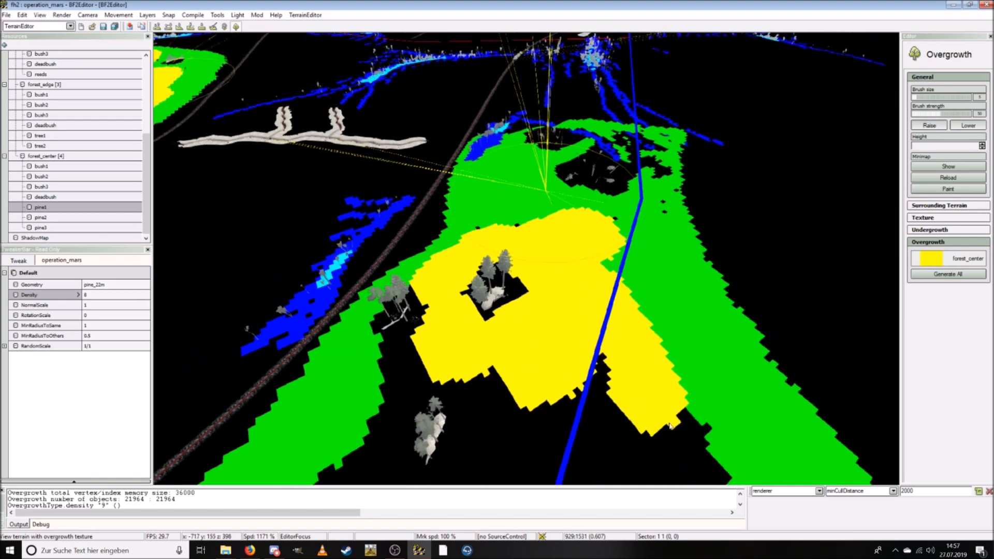
pyautogui.scroll(-2, 670, 423)
pyautogui.moveTo(462, 335); pyautogui.dragTo(450, 337)
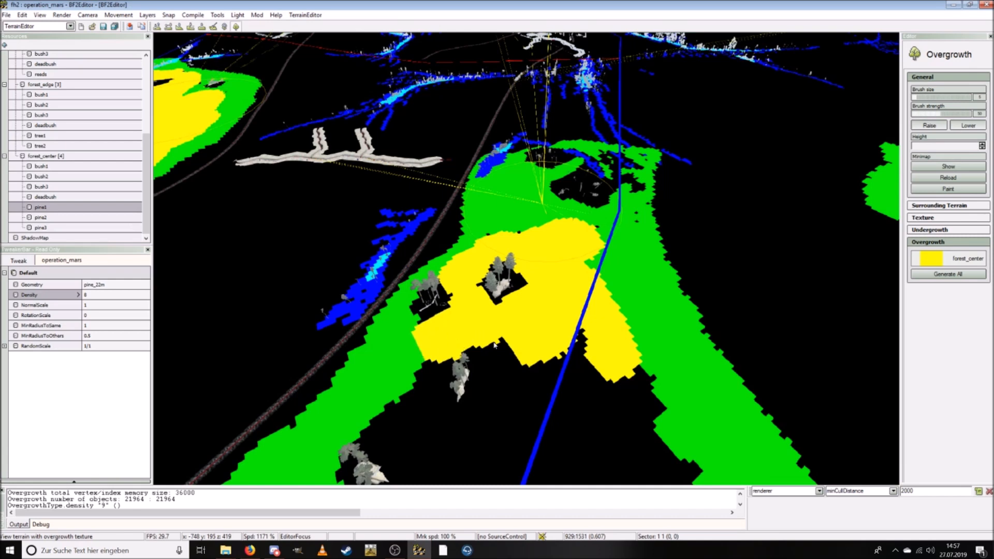
pyautogui.moveTo(509, 359)
pyautogui.mouseDown()
pyautogui.moveTo(499, 419)
pyautogui.moveTo(415, 418)
pyautogui.mouseUp()
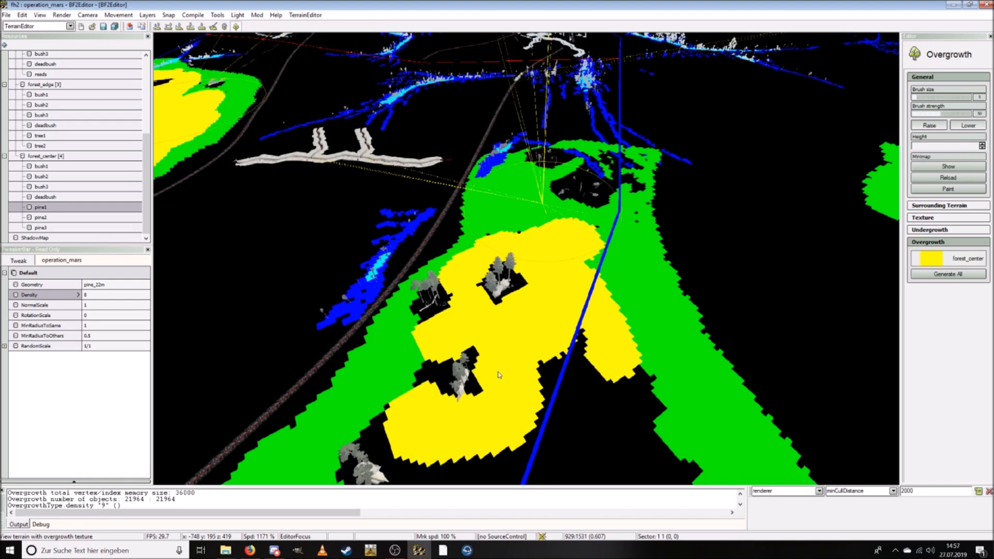
pyautogui.moveTo(486, 345); pyautogui.dragTo(619, 306, button='right')
pyautogui.scroll(2, 629, 306)
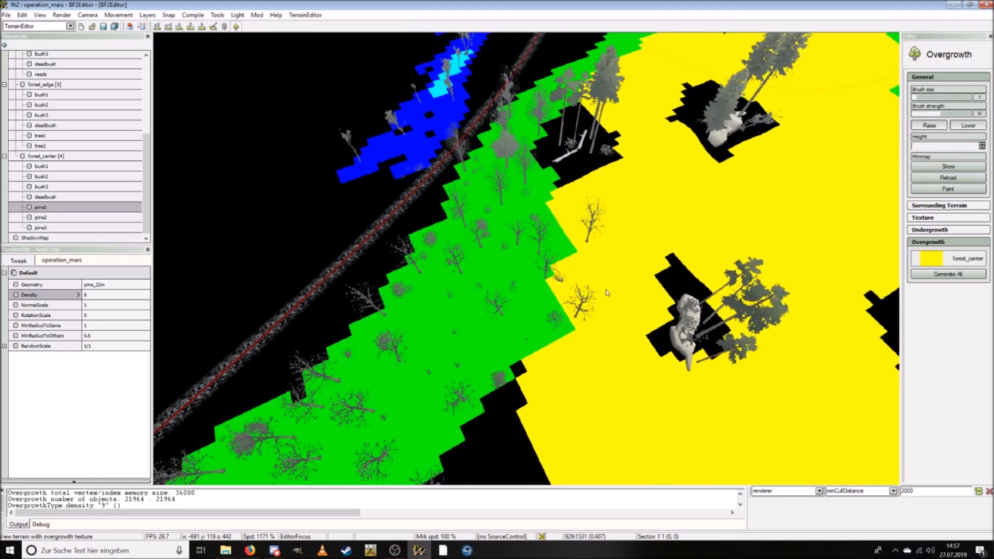
pyautogui.scroll(-3, 647, 292)
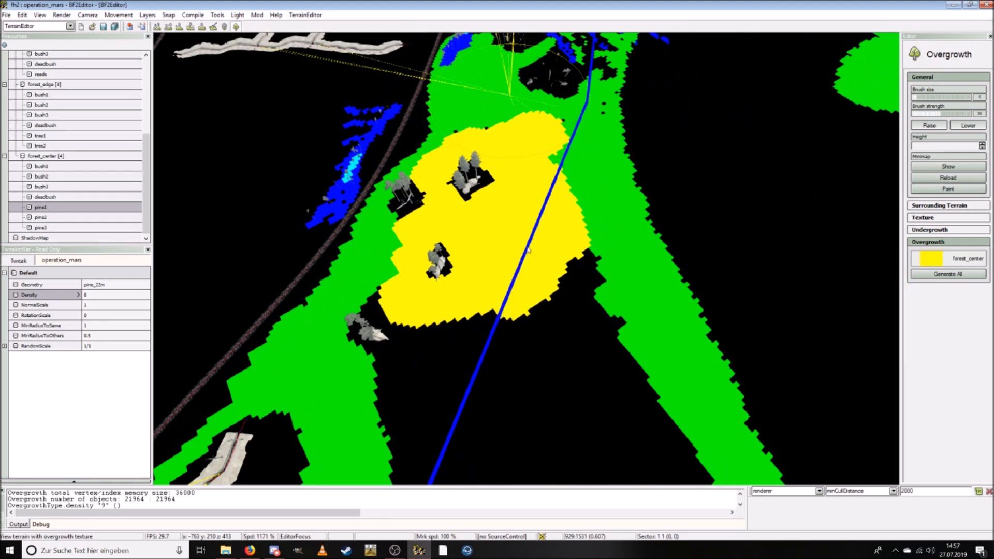
pyautogui.moveTo(569, 295); pyautogui.dragTo(602, 363)
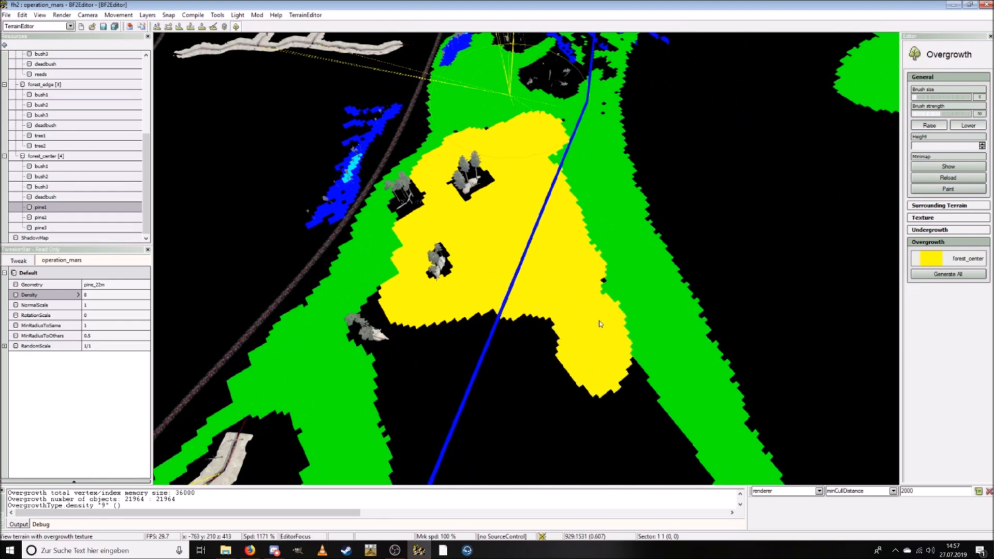
# Step: Paint forest_center around the roadside pine and rock group and along the forest_edge band beyond the trenches
pyautogui.scroll(-3, 600, 322)
pyautogui.moveTo(600, 323); pyautogui.dragTo(600, 322, button='right')
pyautogui.scroll(3, 600, 322)
pyautogui.scroll(1, 635, 286)
pyautogui.moveTo(504, 282)
pyautogui.mouseDown()
pyautogui.moveTo(497, 290)
pyautogui.moveTo(529, 259)
pyautogui.moveTo(533, 295)
pyautogui.moveTo(576, 250)
pyautogui.moveTo(621, 321)
pyautogui.moveTo(679, 270)
pyautogui.moveTo(695, 277)
pyautogui.moveTo(535, 421)
pyautogui.moveTo(523, 366)
pyautogui.moveTo(515, 451)
pyautogui.moveTo(567, 326)
pyautogui.moveTo(621, 301)
pyautogui.moveTo(700, 366)
pyautogui.moveTo(659, 277)
pyautogui.mouseUp()
pyautogui.scroll(-1, 582, 369)
pyautogui.scroll(-2, 525, 365)
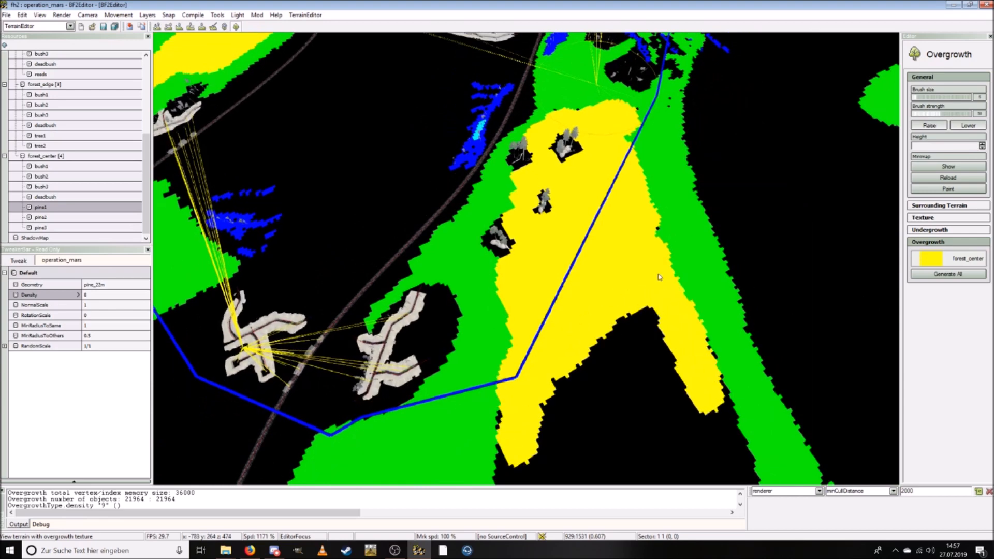
# Step: Fill the remaining wide part of the triangular enclosure between both forest_edge bands with forest_center
pyautogui.press('s')
pyautogui.press('d')
pyautogui.moveTo(470, 358)
pyautogui.mouseDown()
pyautogui.moveTo(449, 414)
pyautogui.moveTo(451, 368)
pyautogui.moveTo(547, 299)
pyautogui.moveTo(507, 348)
pyautogui.mouseUp()
pyautogui.moveTo(574, 303)
pyautogui.mouseDown()
pyautogui.moveTo(510, 365)
pyautogui.moveTo(546, 370)
pyautogui.moveTo(595, 318)
pyautogui.moveTo(601, 394)
pyautogui.moveTo(491, 445)
pyautogui.moveTo(528, 382)
pyautogui.moveTo(544, 393)
pyautogui.moveTo(510, 417)
pyautogui.moveTo(575, 370)
pyautogui.moveTo(607, 411)
pyautogui.moveTo(515, 423)
pyautogui.moveTo(479, 448)
pyautogui.mouseUp()
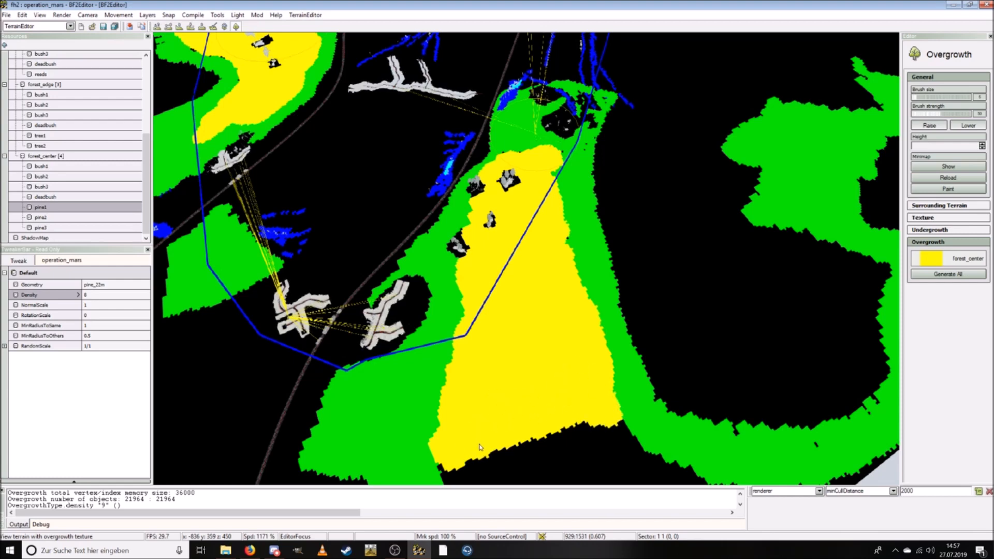
pyautogui.scroll(-5, 546, 405)
pyautogui.moveTo(558, 368)
pyautogui.mouseDown()
pyautogui.moveTo(489, 386)
pyautogui.moveTo(492, 406)
pyautogui.moveTo(565, 370)
pyautogui.moveTo(505, 393)
pyautogui.mouseUp()
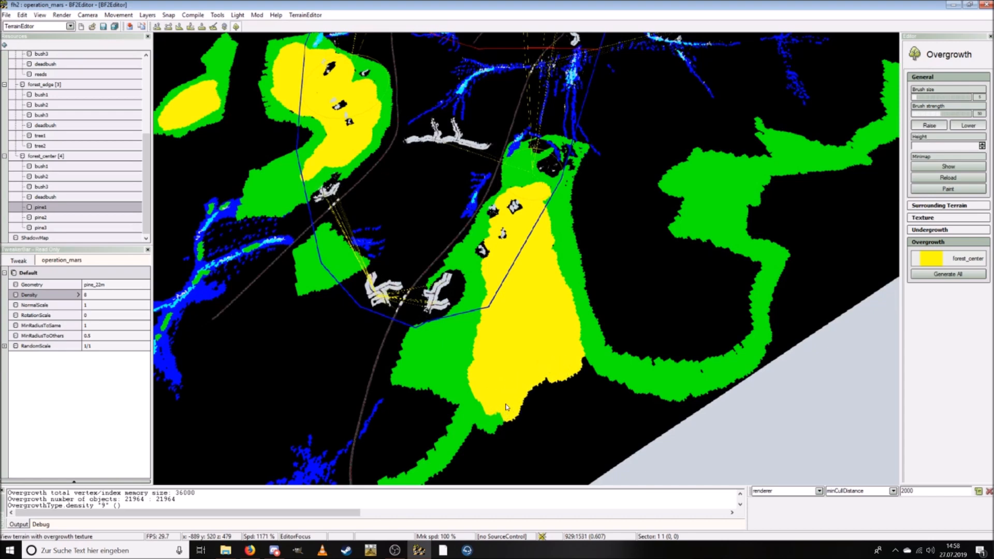
# Step: Paint forest_center along the outer side of the forest_edge bands flanking the triangle, with a second strip towards the map border
pyautogui.scroll(-3, 461, 444)
pyautogui.scroll(-3, 462, 443)
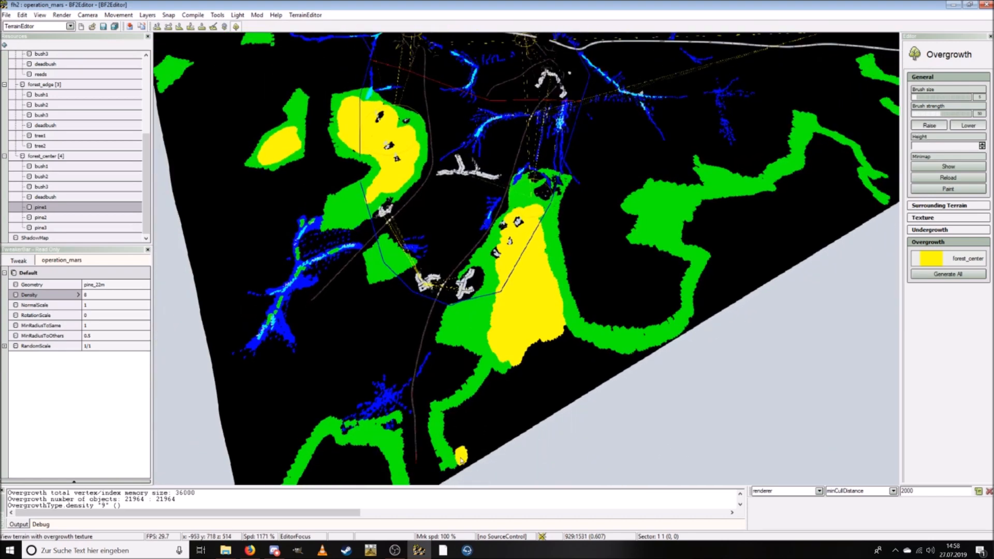
pyautogui.moveTo(448, 426); pyautogui.dragTo(497, 371)
pyautogui.moveTo(462, 417)
pyautogui.mouseDown()
pyautogui.moveTo(569, 342)
pyautogui.moveTo(556, 337)
pyautogui.moveTo(619, 357)
pyautogui.moveTo(704, 306)
pyautogui.mouseUp()
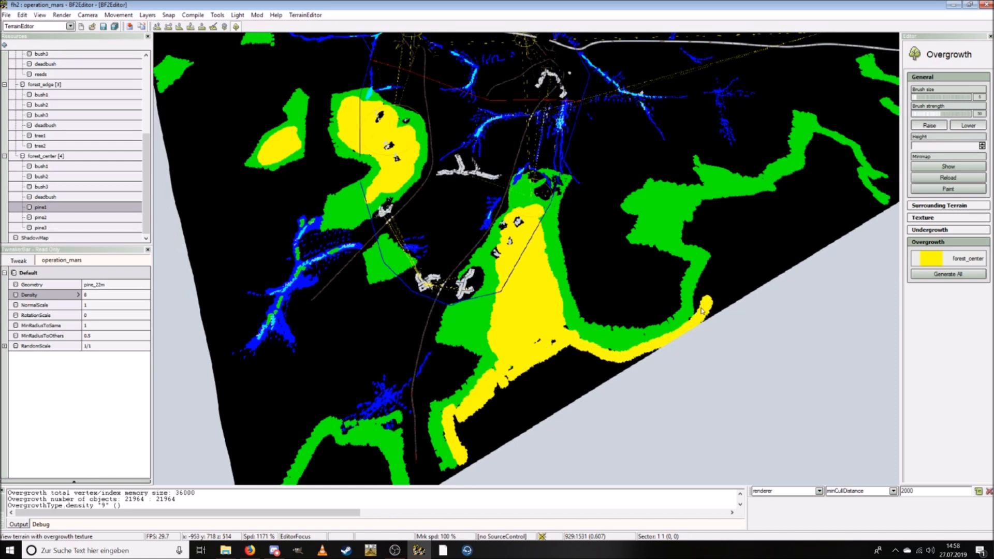
pyautogui.moveTo(598, 359)
pyautogui.mouseDown()
pyautogui.moveTo(544, 379)
pyautogui.moveTo(483, 429)
pyautogui.mouseUp()
# Step: Paint forest_center bands inside the arch-shaped forest_edge at the map corner and along the winding forest_edge near the border
pyautogui.press('s')
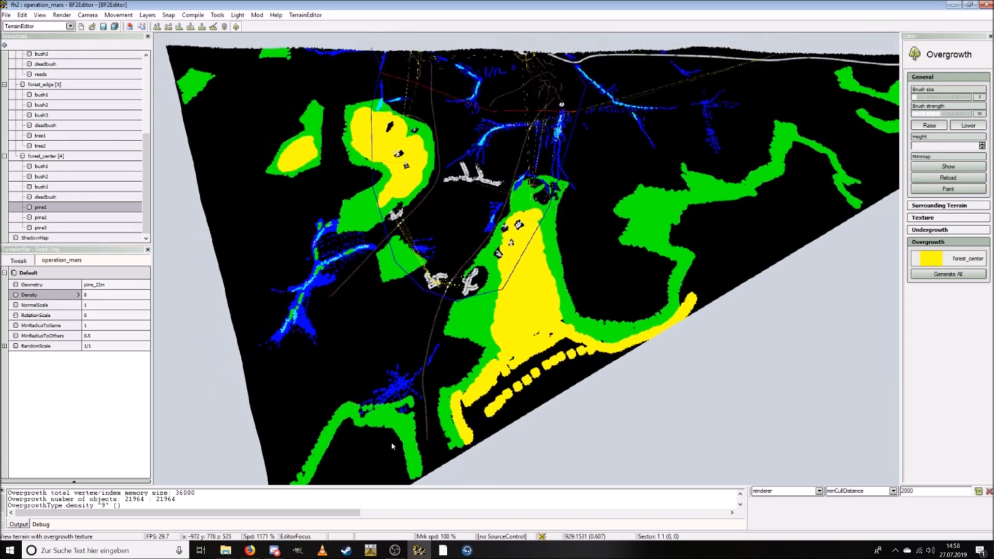
pyautogui.moveTo(345, 458)
pyautogui.mouseDown()
pyautogui.moveTo(368, 409)
pyautogui.moveTo(414, 424)
pyautogui.moveTo(421, 441)
pyautogui.mouseUp()
pyautogui.moveTo(384, 410)
pyautogui.mouseDown()
pyautogui.moveTo(334, 469)
pyautogui.moveTo(364, 439)
pyautogui.mouseUp()
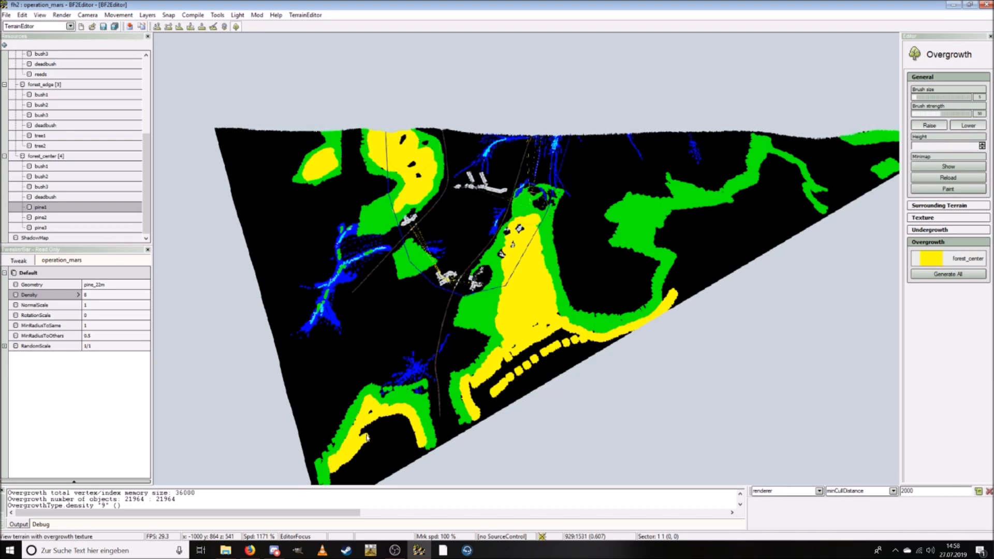
pyautogui.press('w')
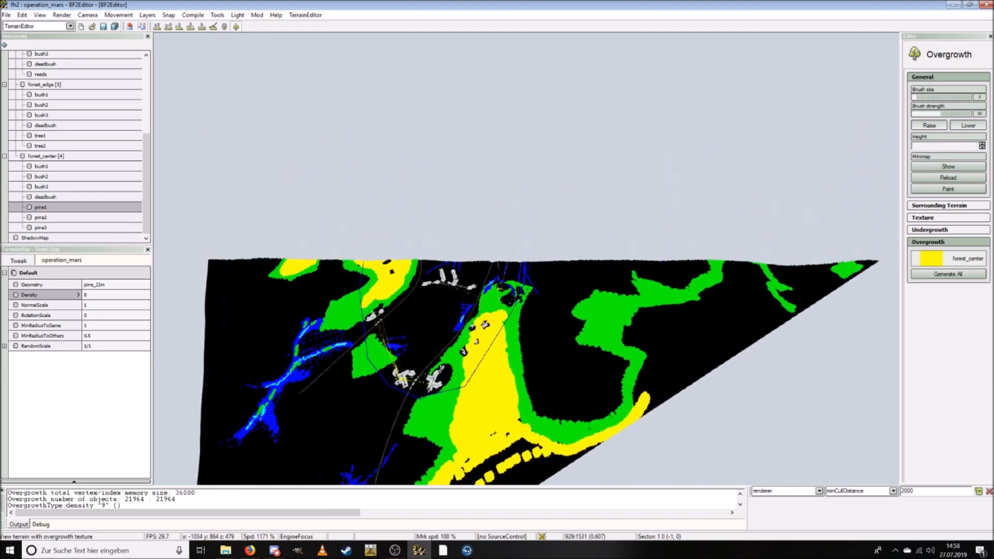
pyautogui.press('w')
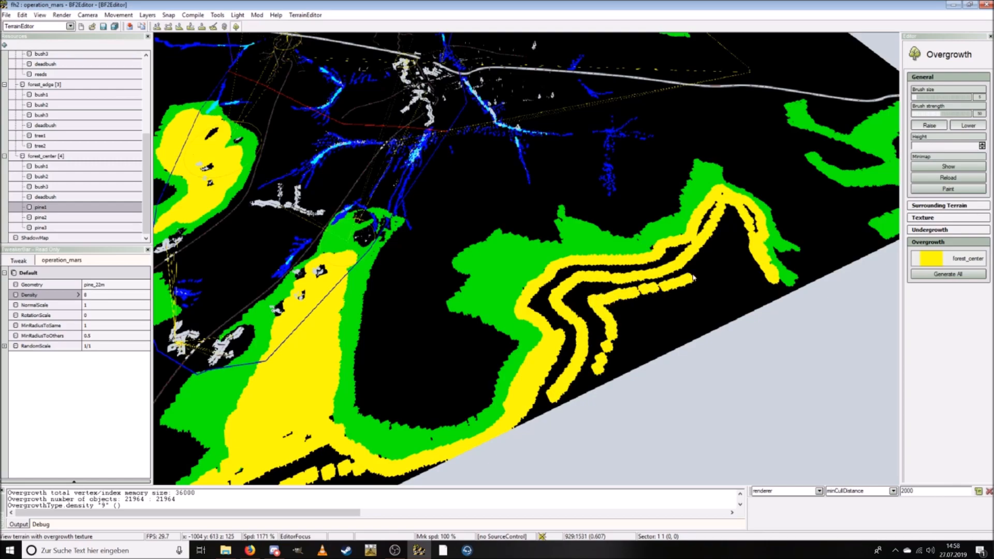
# Step: Return to the first painted forest belt and save all changes to the map
pyautogui.moveTo(732, 225); pyautogui.dragTo(617, 302, button='right')
pyautogui.moveTo(398, 271)
pyautogui.mouseDown(button='right')
pyautogui.moveTo(440, 305)
pyautogui.moveTo(505, 316)
pyautogui.moveTo(390, 279)
pyautogui.mouseUp(button='right')
pyautogui.click(5, 15)
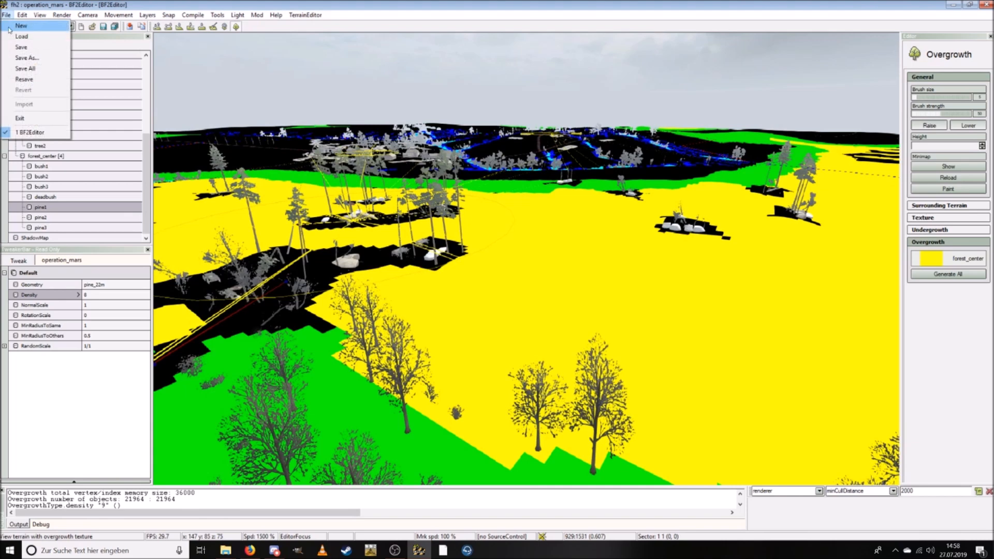
pyautogui.click(24, 68)
pyautogui.click(540, 382)
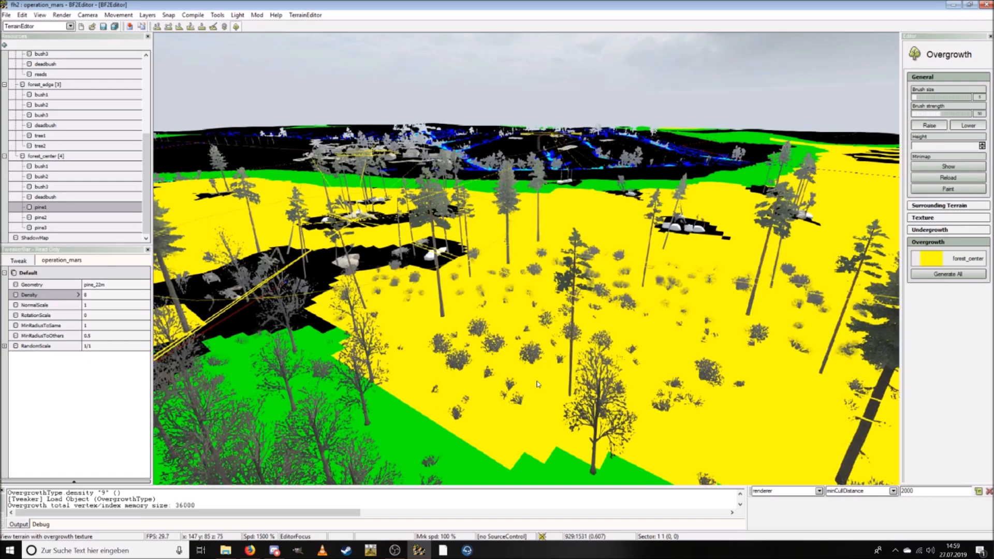
# Step: Set the density of bush1 in the forest_center overgrowth to 3
pyautogui.press('w')
pyautogui.scroll(-7, 546, 266)
pyautogui.moveTo(547, 266)
pyautogui.mouseDown(button='right')
pyautogui.moveTo(547, 316)
pyautogui.moveTo(541, 267)
pyautogui.mouseUp(button='right')
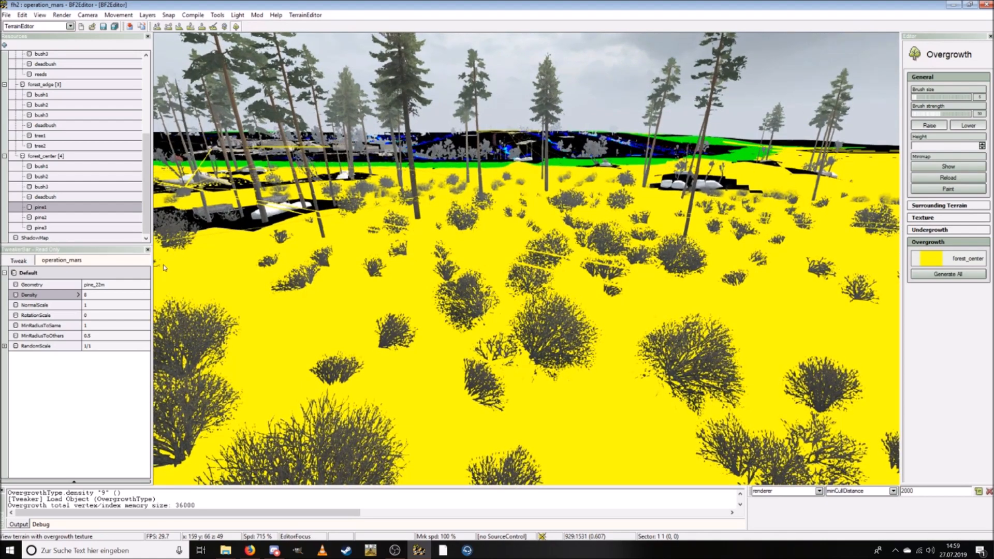
pyautogui.click(53, 169)
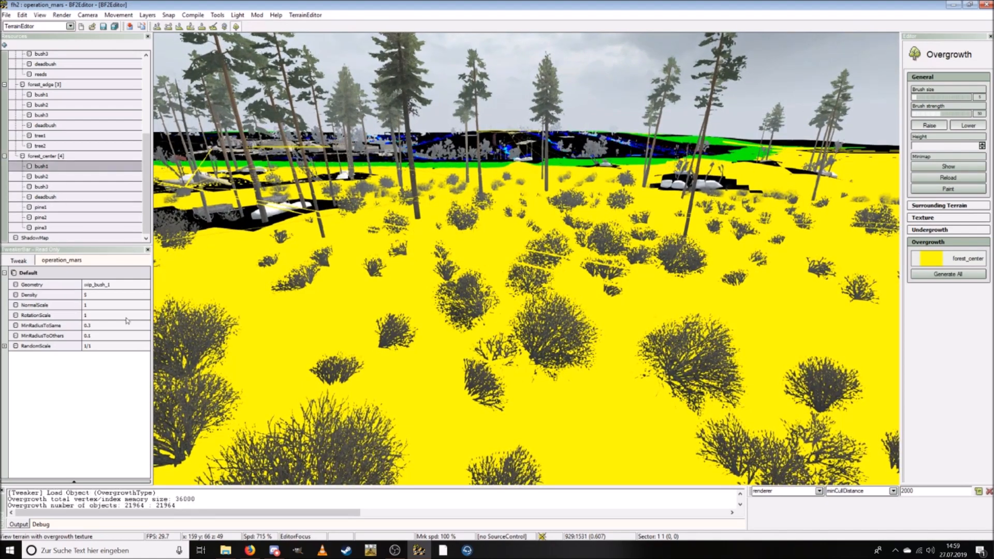
pyautogui.click(103, 295)
pyautogui.write('3')
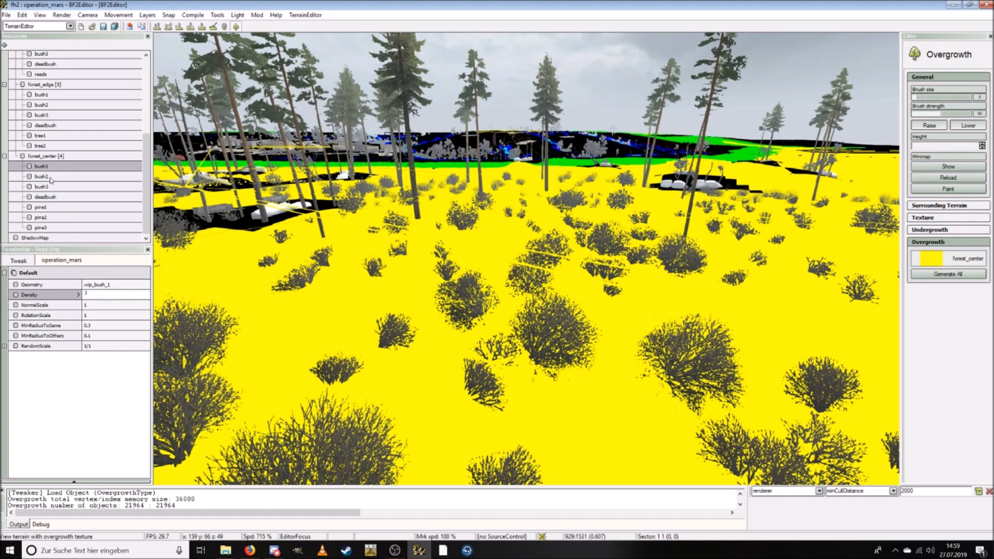
pyautogui.press('Return')
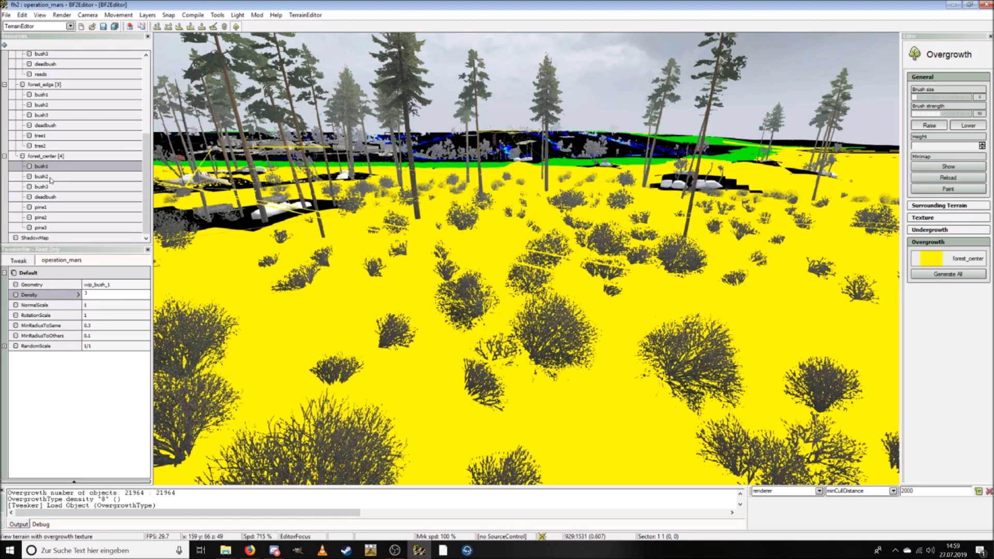
# Step: Set the density of both bush2 and bush3 in forest_center to 2
pyautogui.click(51, 177)
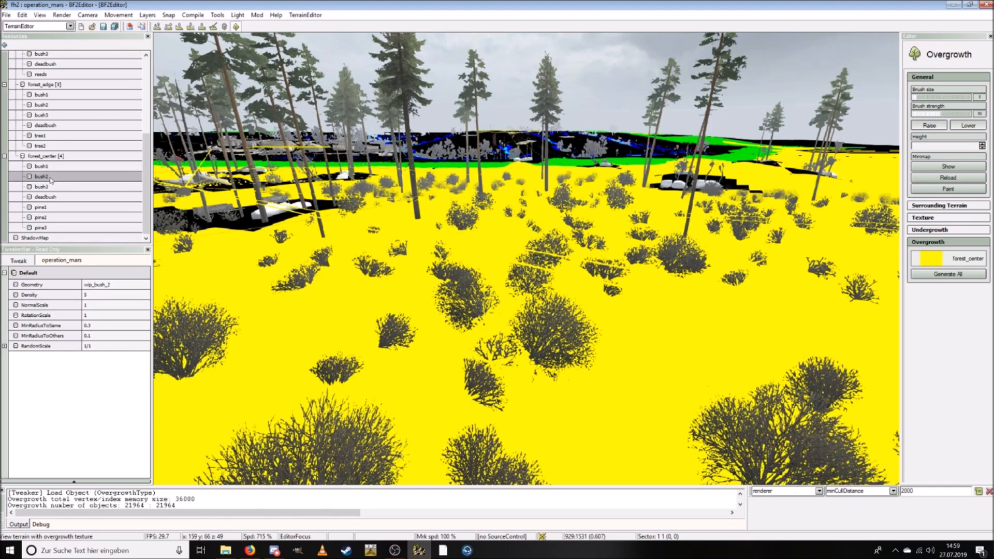
pyautogui.click(87, 295)
pyautogui.write('2')
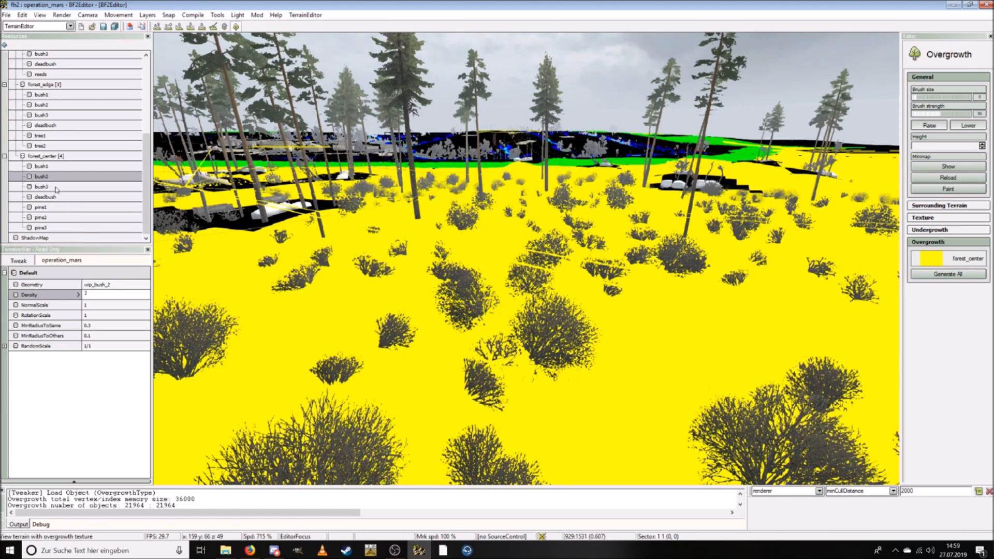
pyautogui.click(56, 187)
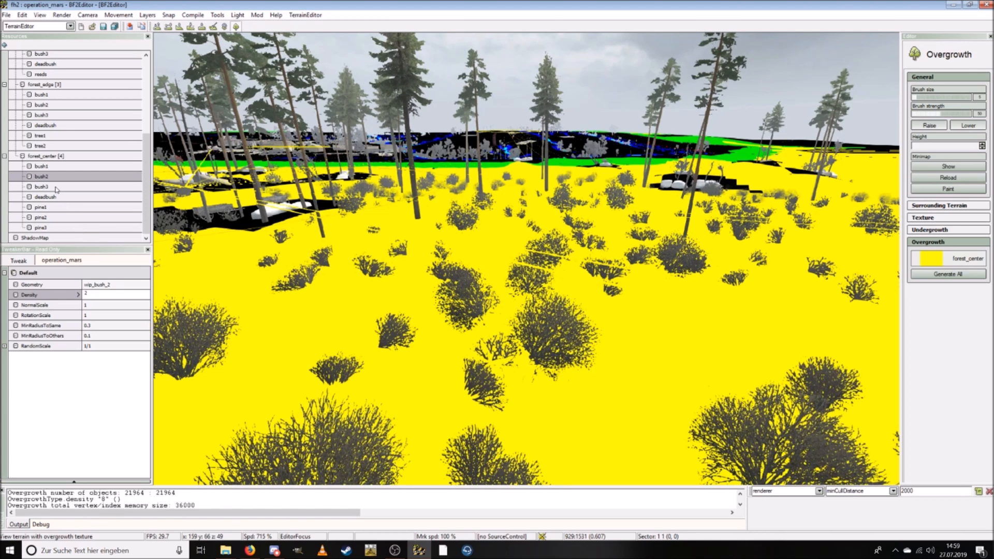
pyautogui.click(42, 186)
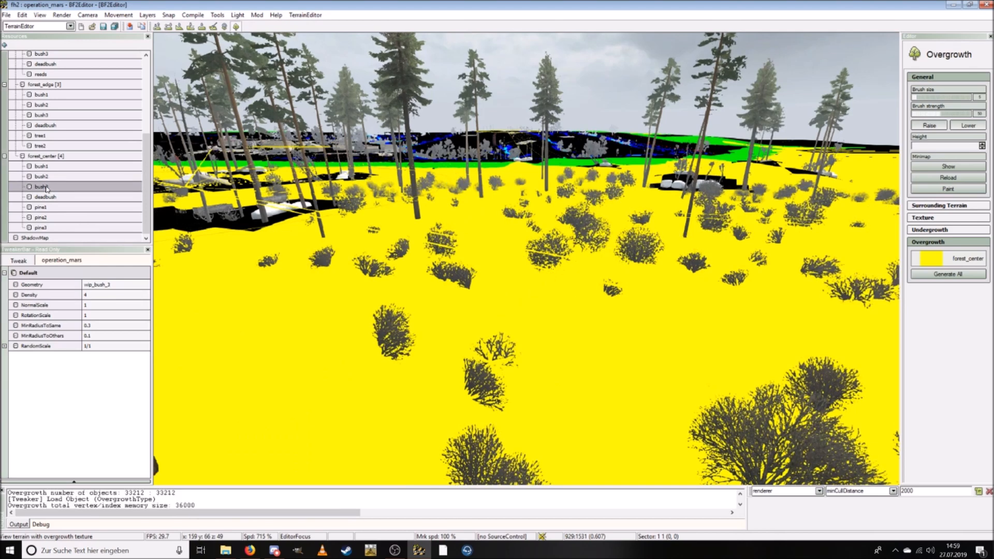
pyautogui.click(104, 294)
pyautogui.write('2')
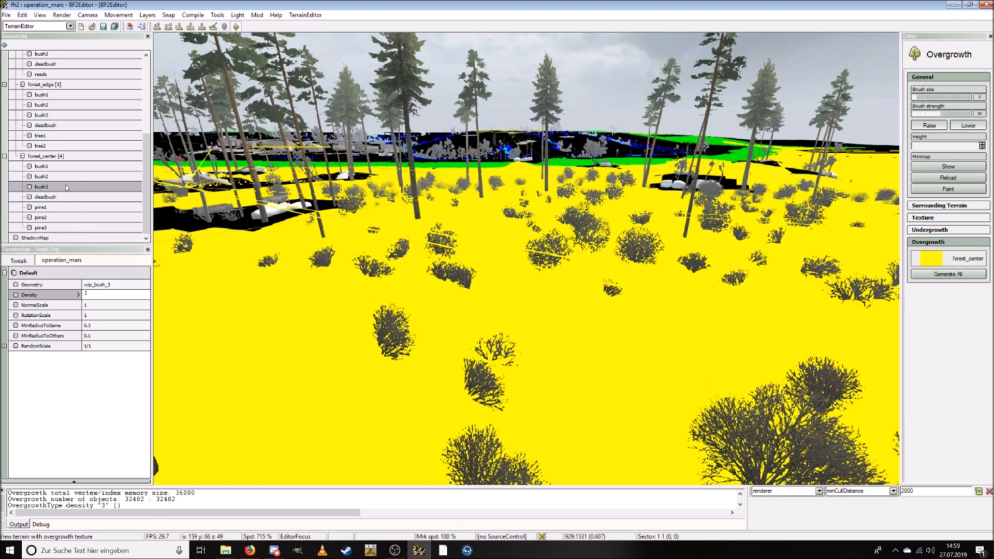
pyautogui.click(64, 193)
pyautogui.press('Up')
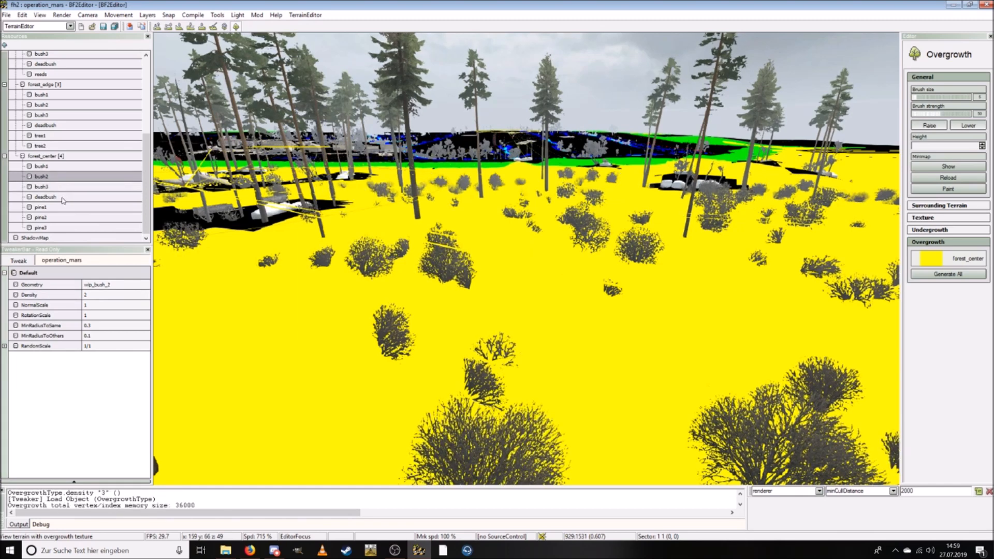
# Step: Set the density of forest_center's deadbush to 2
pyautogui.click(55, 196)
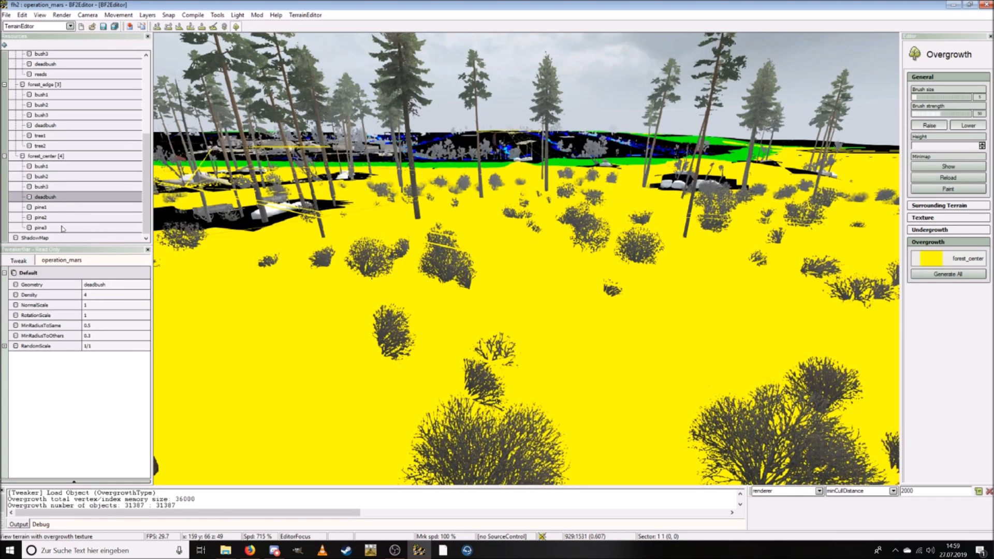
pyautogui.click(89, 294)
pyautogui.write('2')
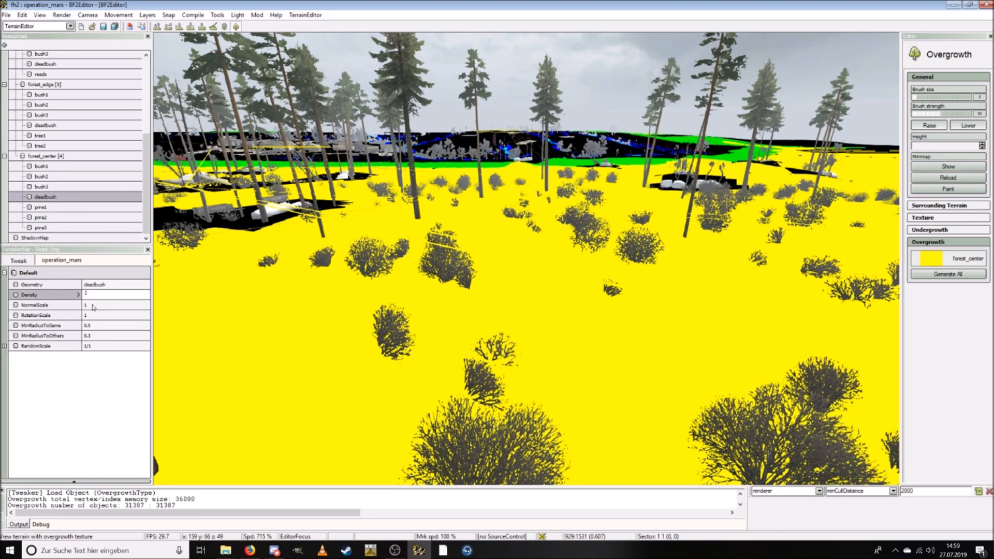
pyautogui.press('Return')
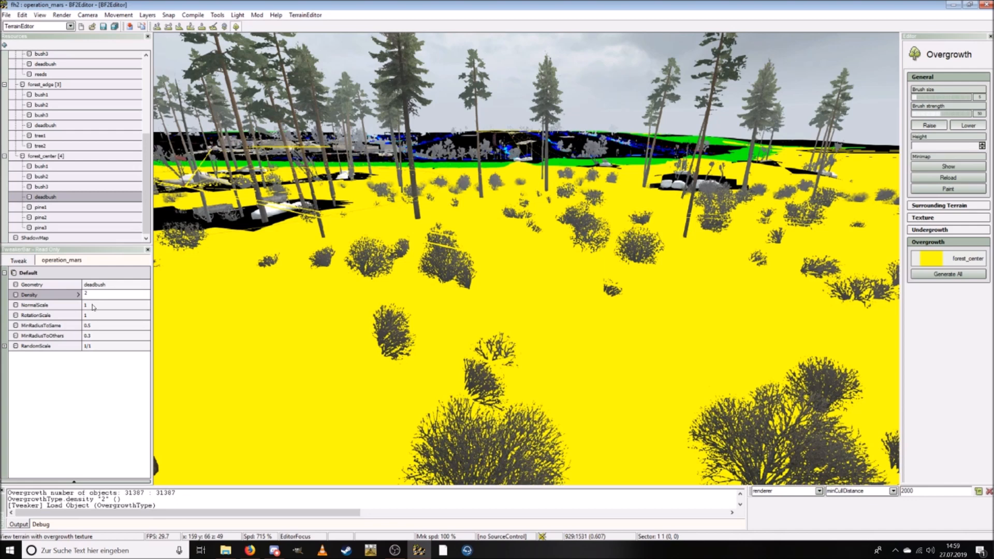
# Step: For forest_center's pine1, set MinRadiusToSame to 0.3 and MinRadiusToOthers to 0.2
pyautogui.click(42, 208)
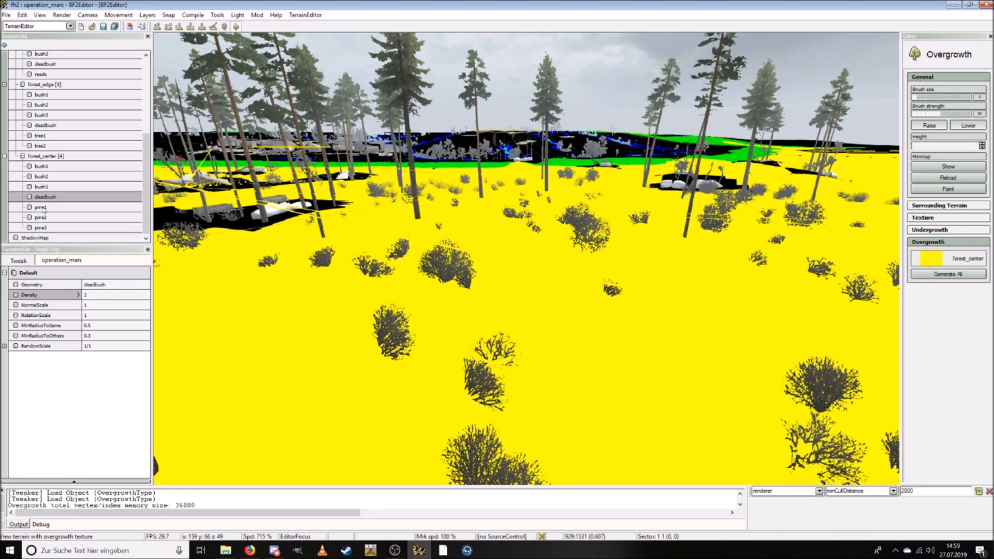
pyautogui.click(95, 326)
pyautogui.write('0.3')
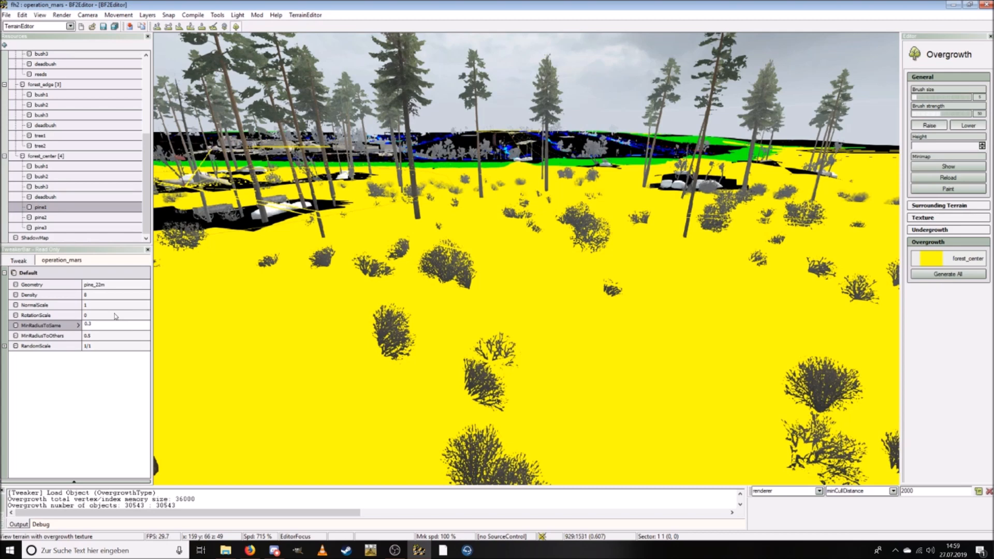
pyautogui.click(94, 335)
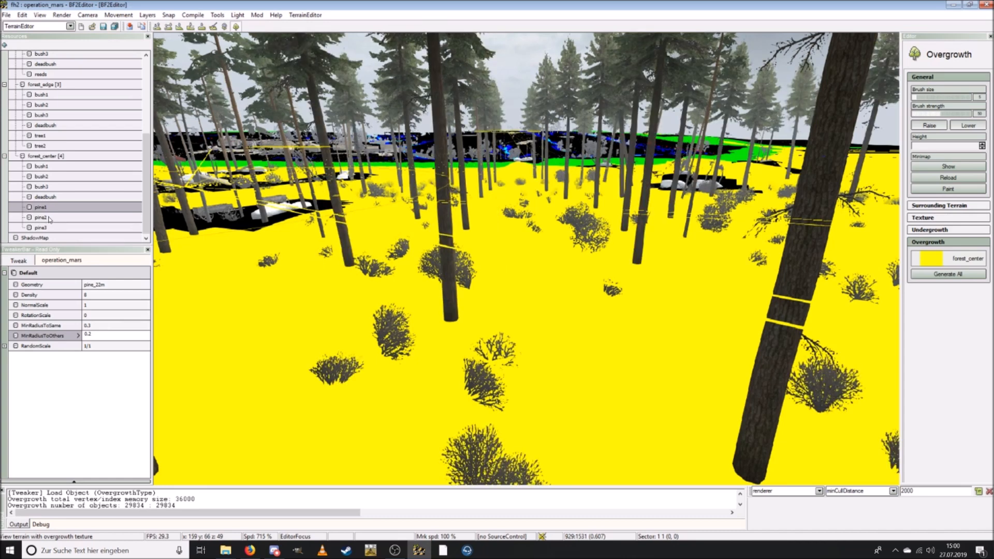
# Step: For forest_center's pine2, set MinRadiusToSame to 0.4 and MinRadiusToOthers to 0.3
pyautogui.click(49, 218)
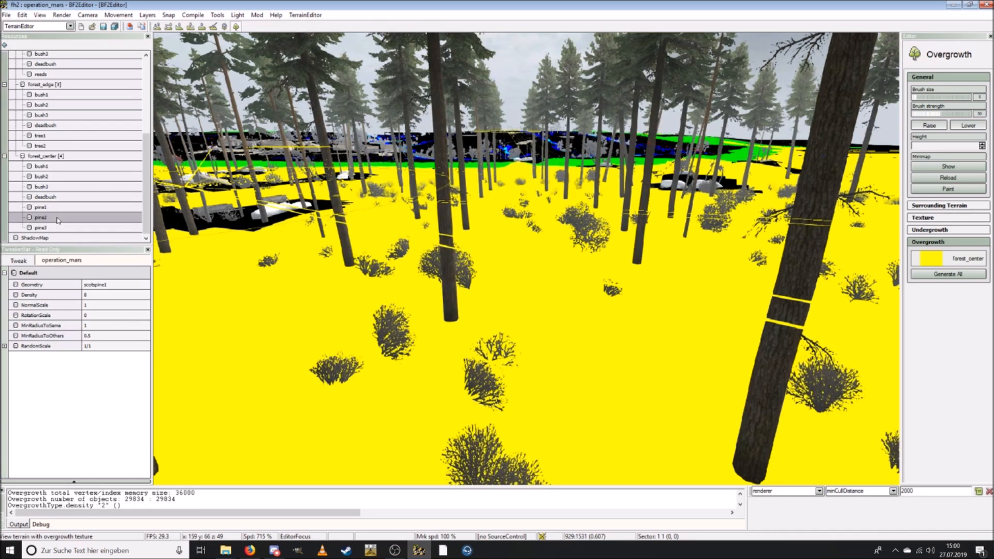
pyautogui.click(90, 325)
pyautogui.write('0.4')
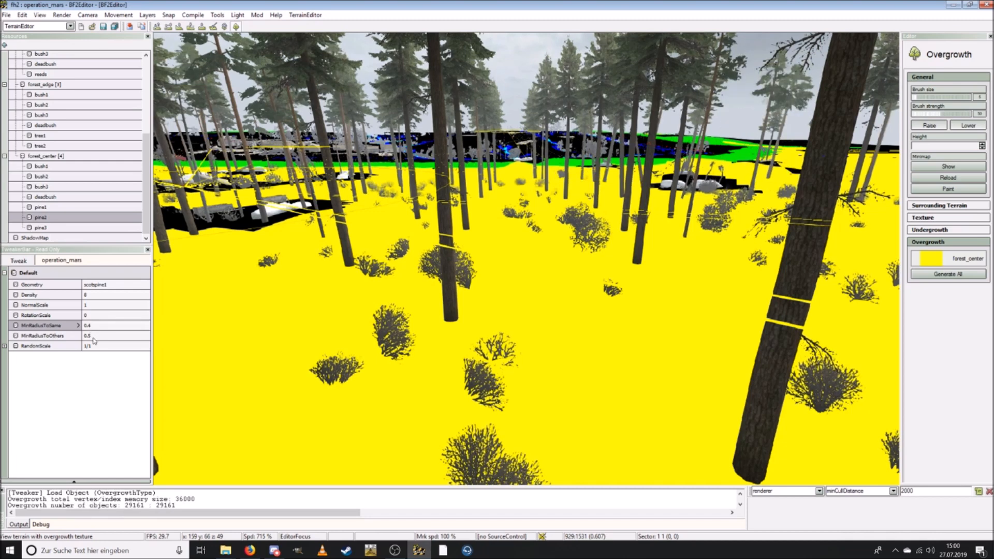
pyautogui.click(94, 336)
pyautogui.write('0.3')
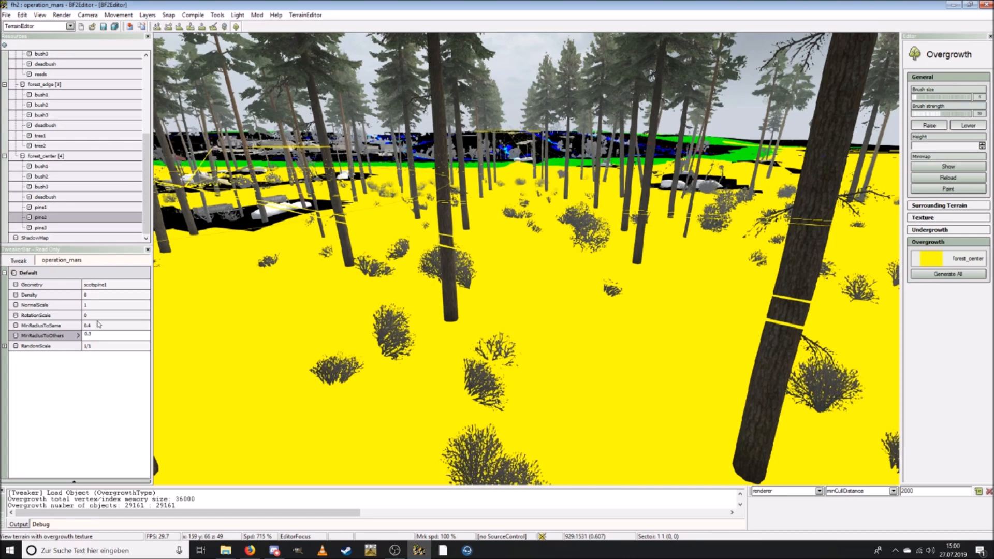
pyautogui.press('Return')
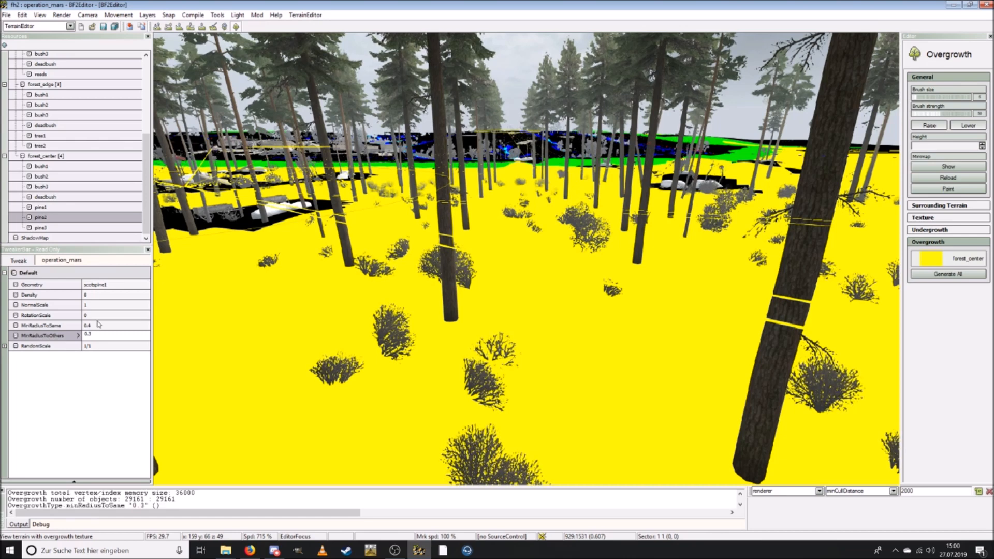
# Step: Set MinRadiusToSame of forest_center's pine3 to 0.4
pyautogui.click(56, 228)
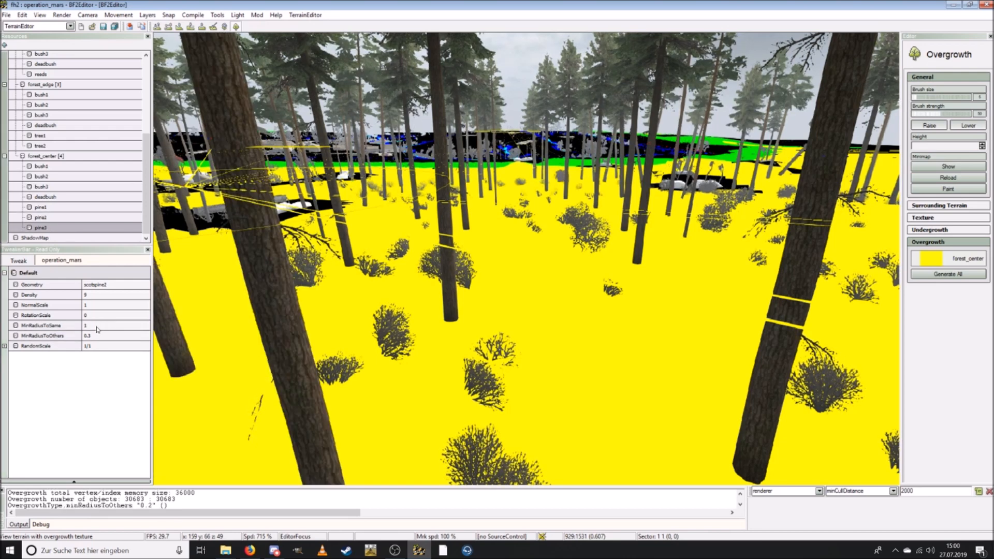
pyautogui.click(98, 326)
pyautogui.write('0.4')
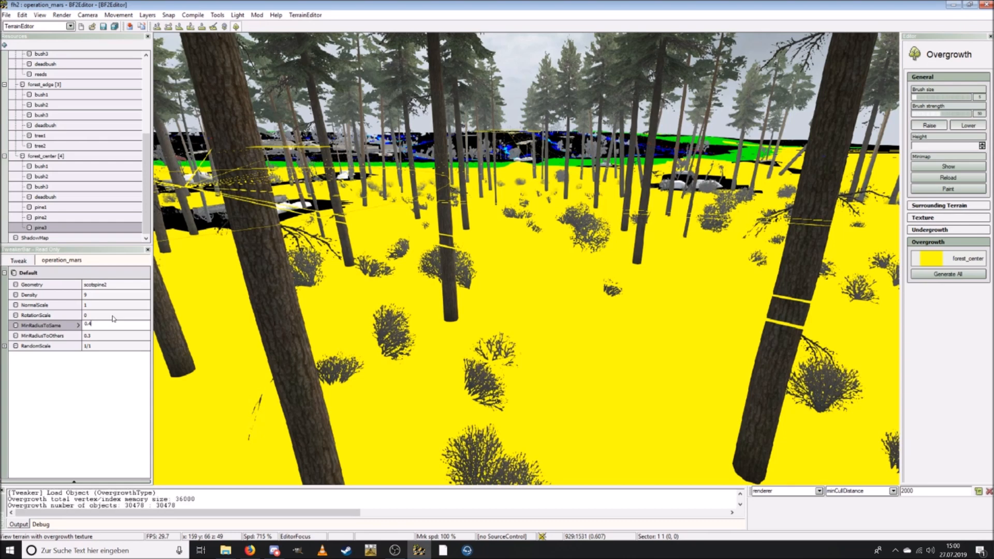
# Step: Examine the pine spacing throughout the forest_center area and compare the radius values of pine1, pine2 and pine3
pyautogui.moveTo(506, 293); pyautogui.dragTo(449, 259, button='right')
pyautogui.press('w')
pyautogui.scroll(-7, 510, 294)
pyautogui.press('w')
pyautogui.press('s')
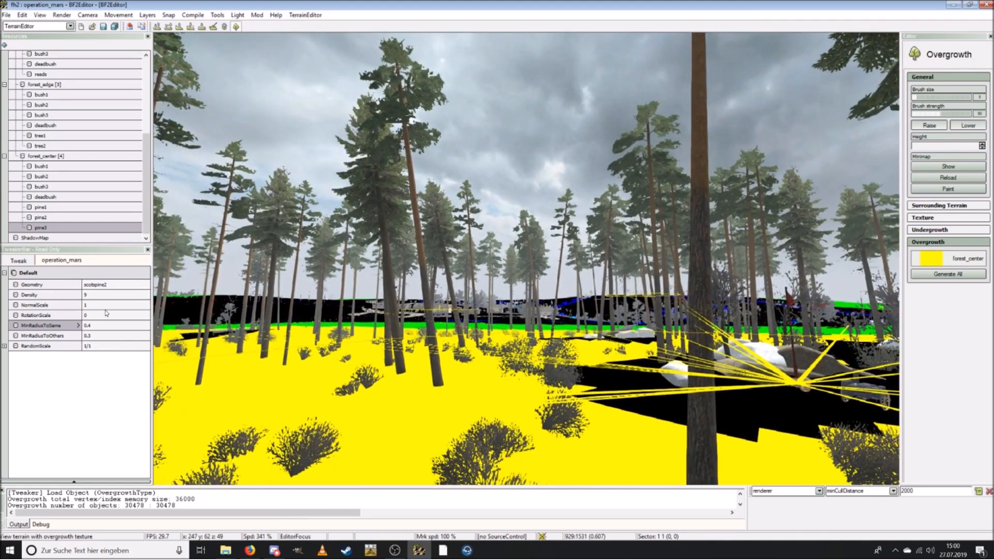
pyautogui.click(47, 218)
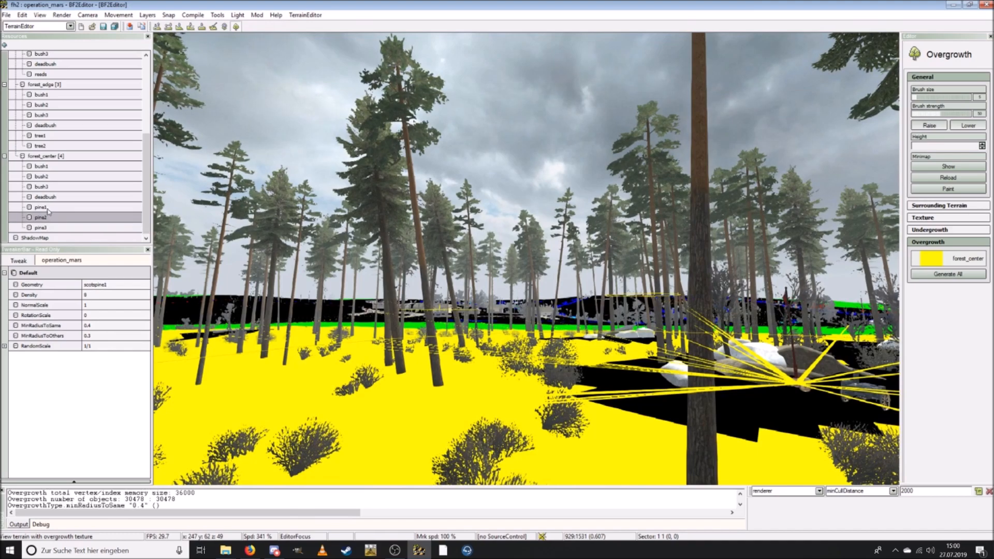
pyautogui.click(48, 209)
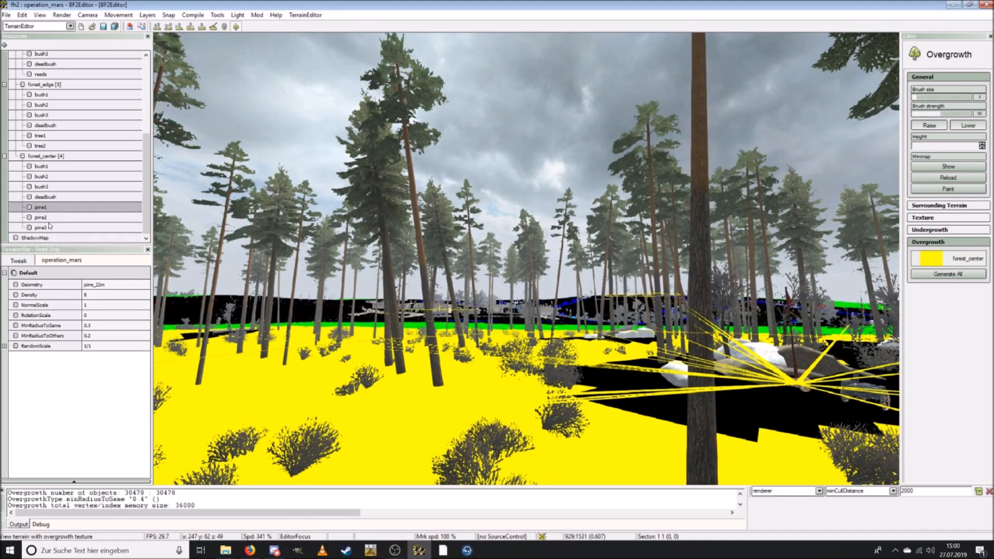
pyautogui.click(50, 228)
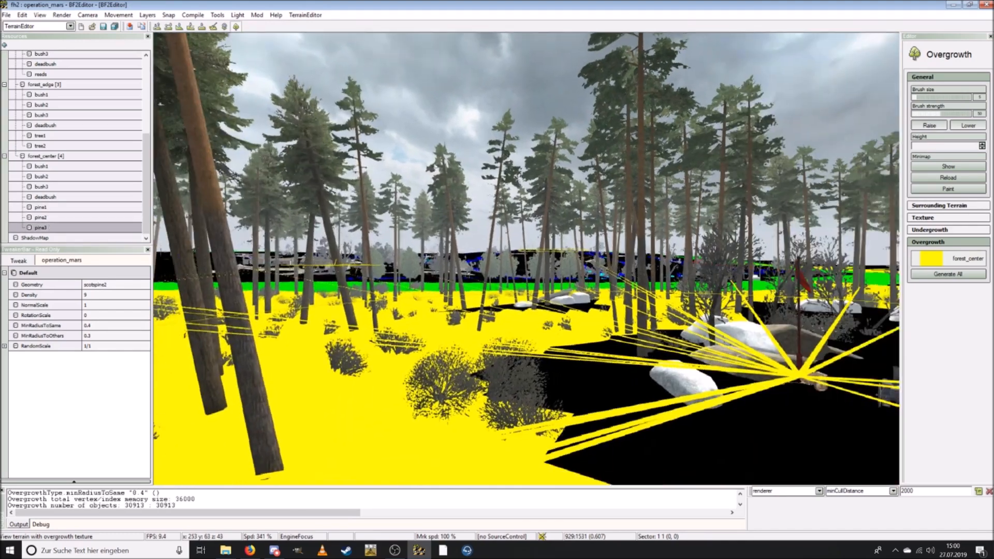
pyautogui.press('d')
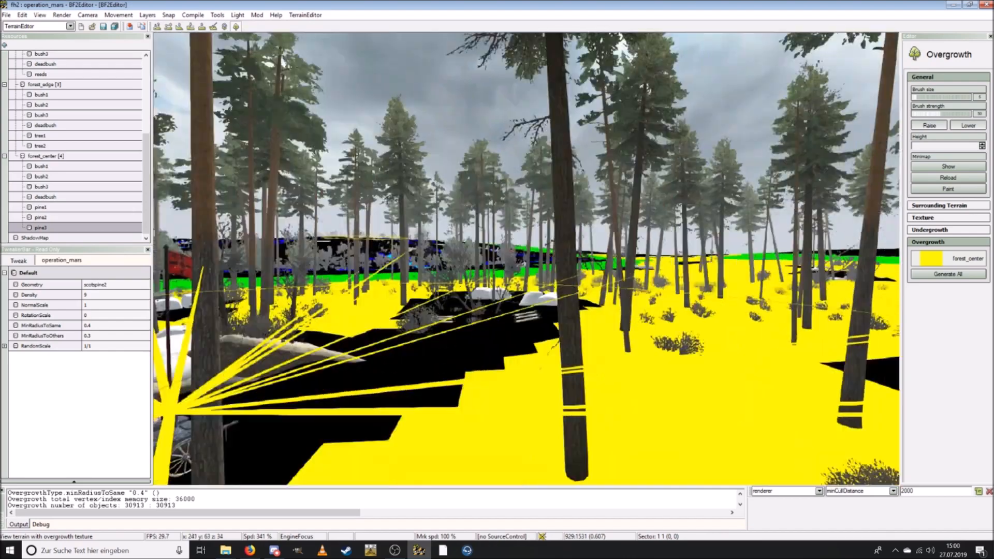
pyautogui.press('d')
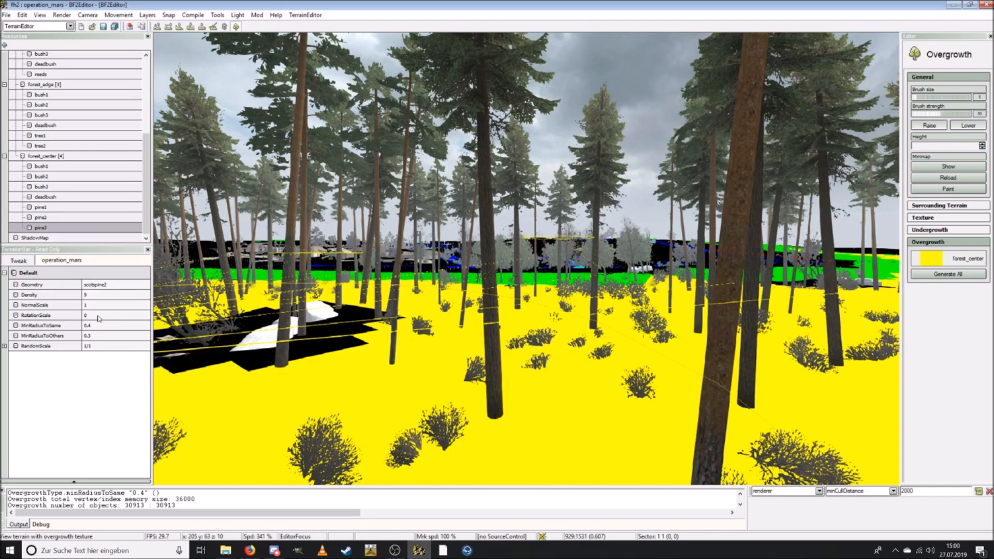
pyautogui.press('s')
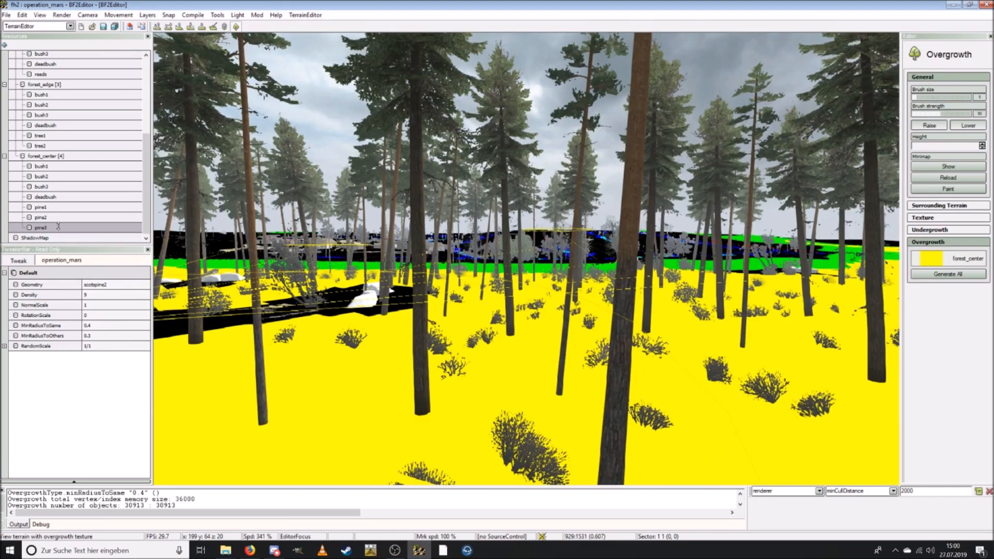
pyautogui.press('w')
pyautogui.press('a')
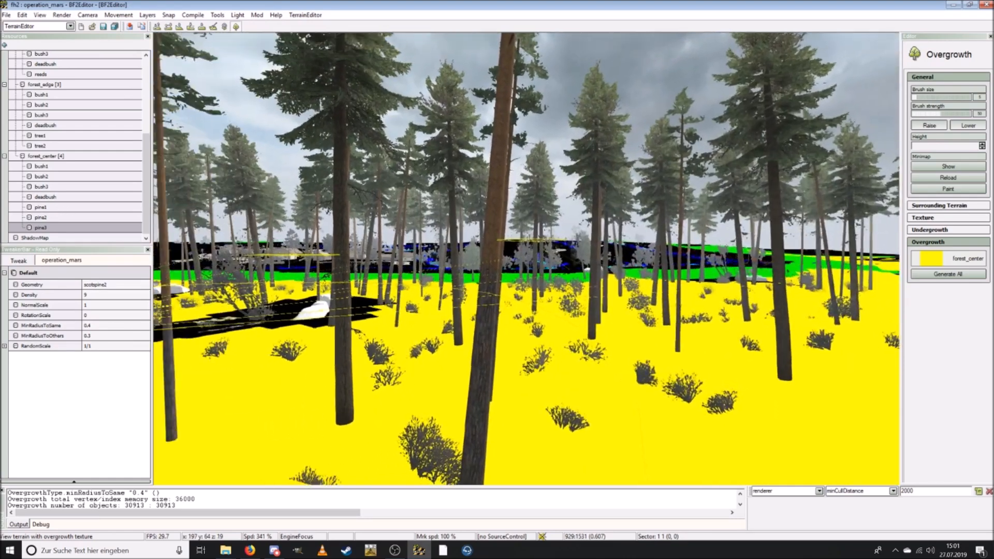
pyautogui.press('ctrl')
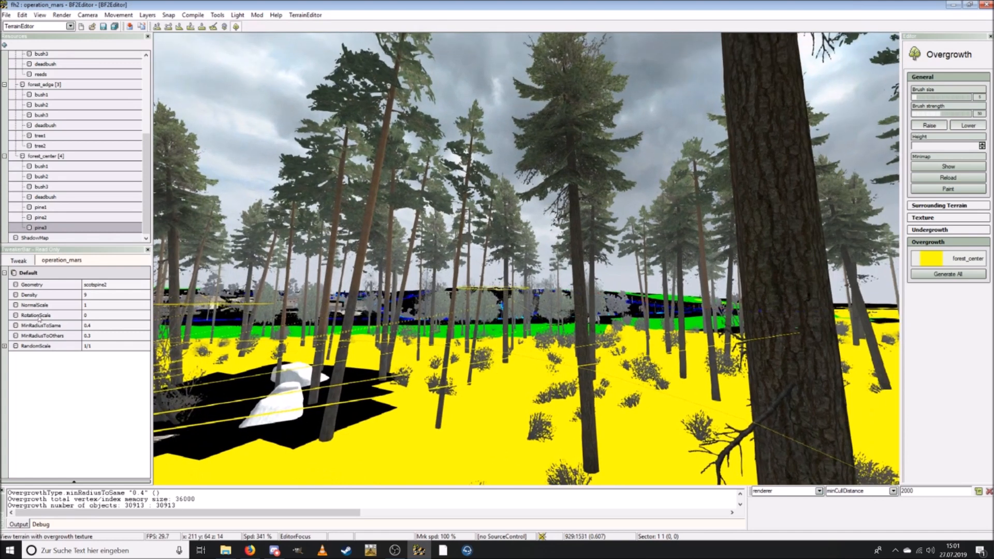
# Step: Try a RotationScale of 1 on forest_center's pine1 and set it back to 0
pyautogui.click(56, 207)
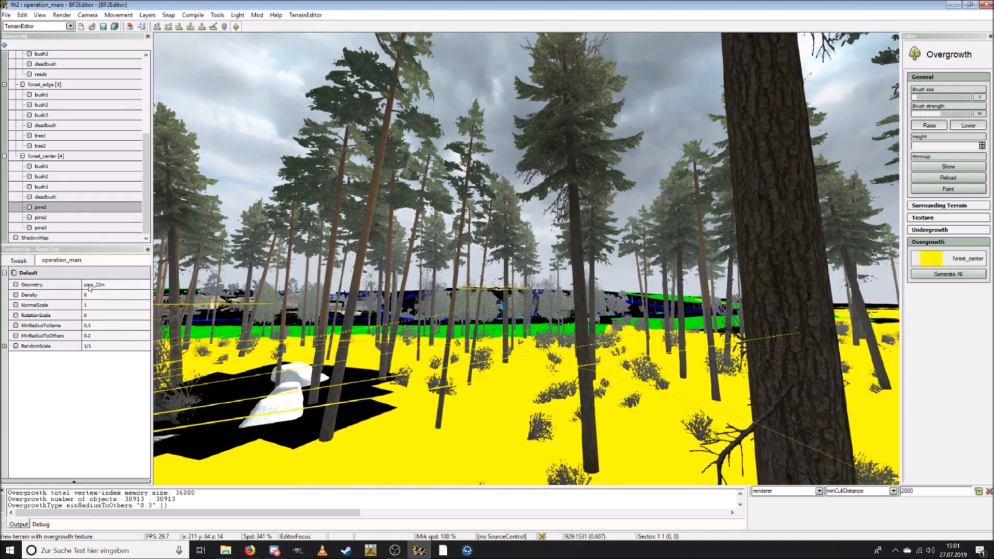
pyautogui.click(103, 314)
pyautogui.write('1')
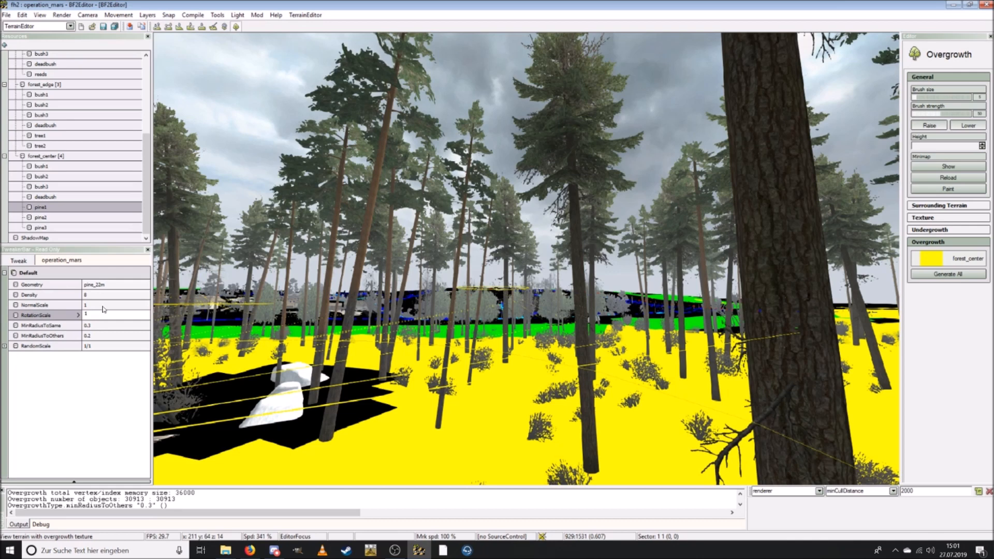
pyautogui.press('Return')
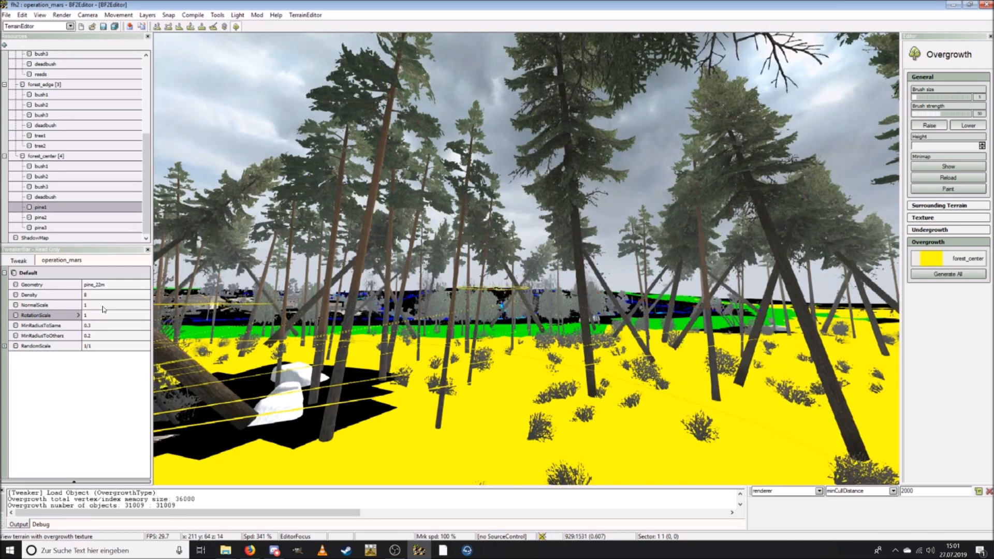
pyautogui.click(97, 314)
pyautogui.write('0.1')
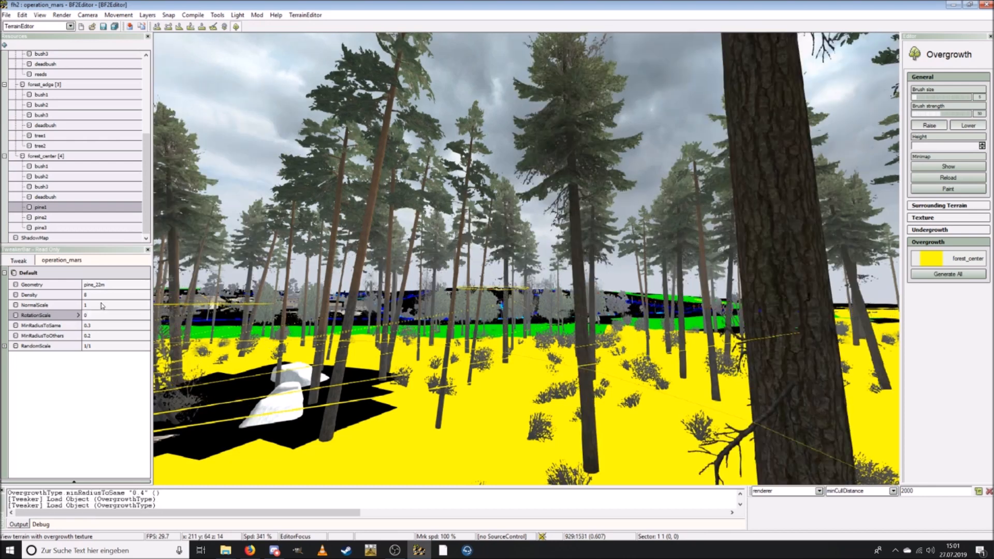
# Step: Set NormalScale of forest_center's pine1 to 0
pyautogui.click(101, 305)
pyautogui.write('0')
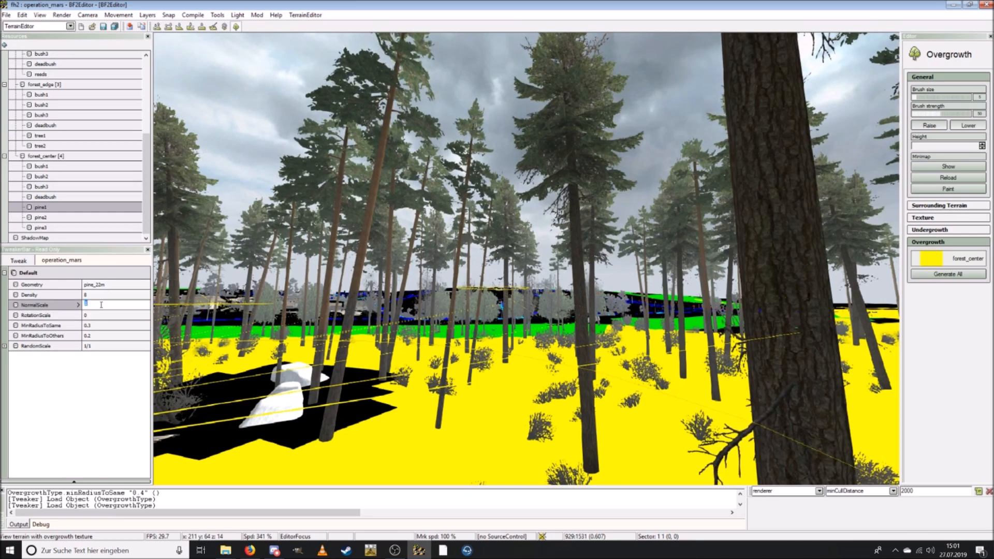
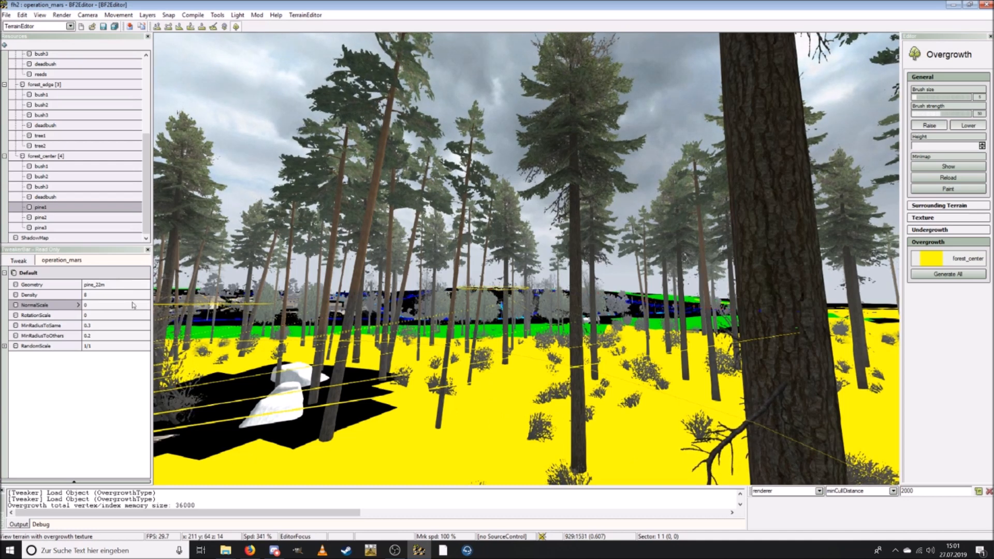
# Step: Set RotationScale to 0 for forest_center's deadbush and bush3
pyautogui.click(47, 196)
pyautogui.click(99, 315)
pyautogui.write('0')
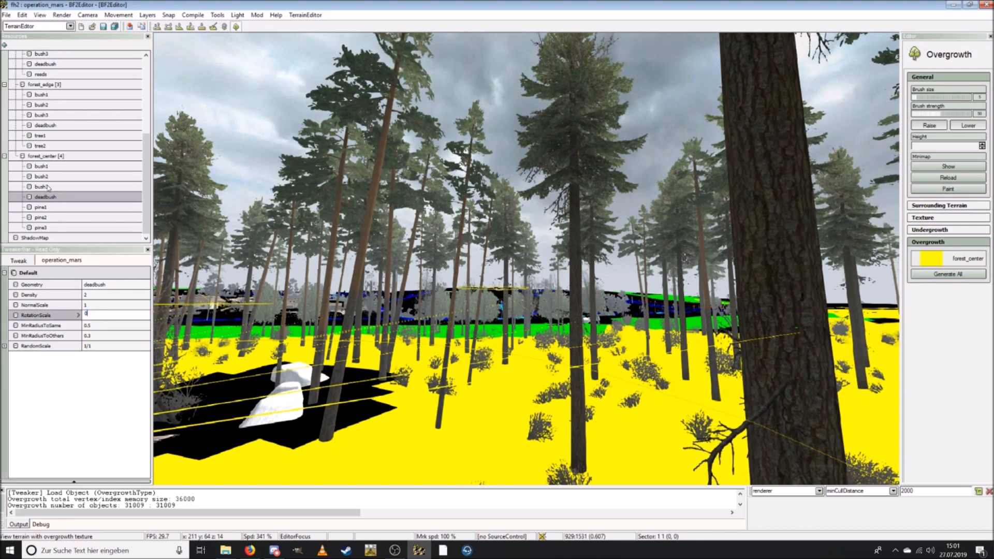
pyautogui.press('Return')
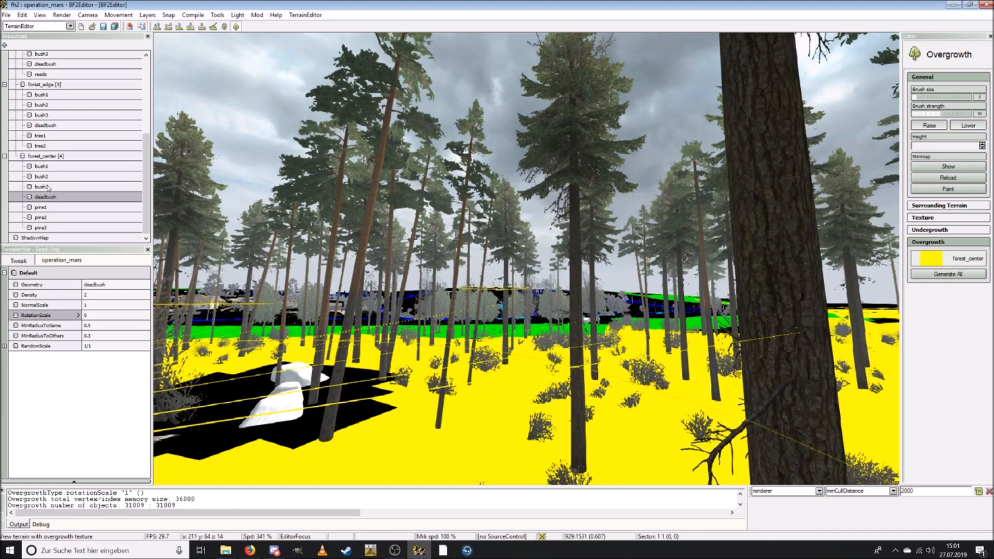
pyautogui.click(48, 188)
pyautogui.click(97, 314)
pyautogui.write('0')
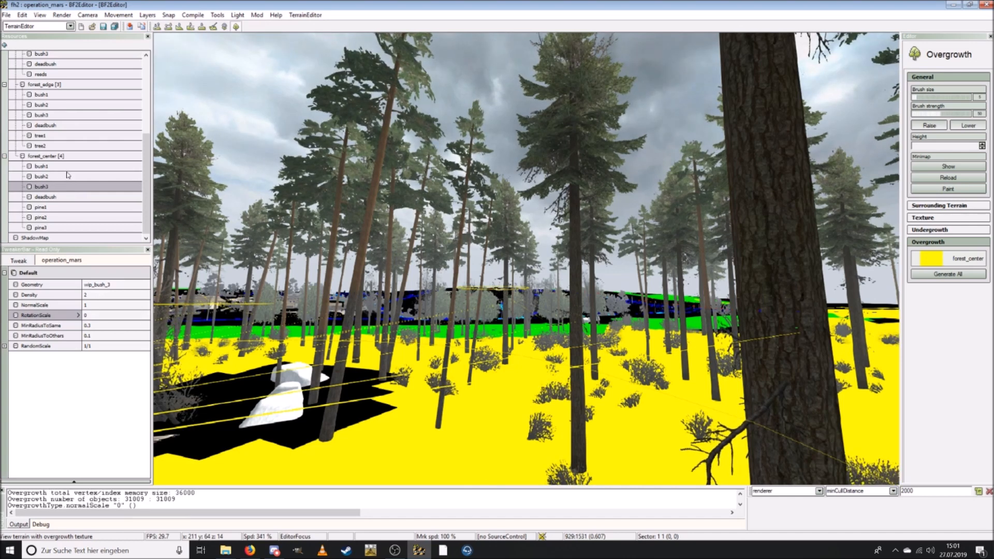
# Step: Set RotationScale to 0 for forest_center's bush2 and bush1
pyautogui.click(57, 177)
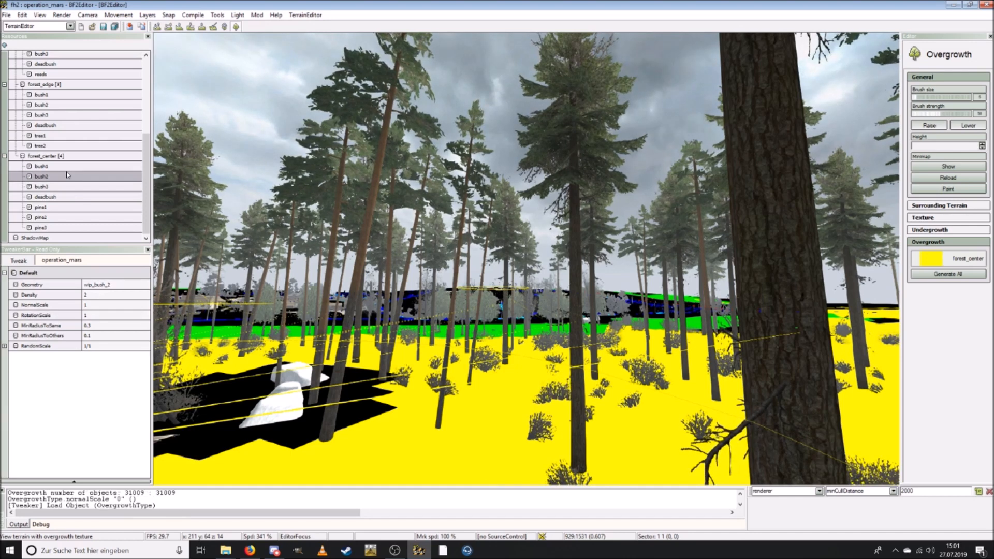
pyautogui.click(102, 315)
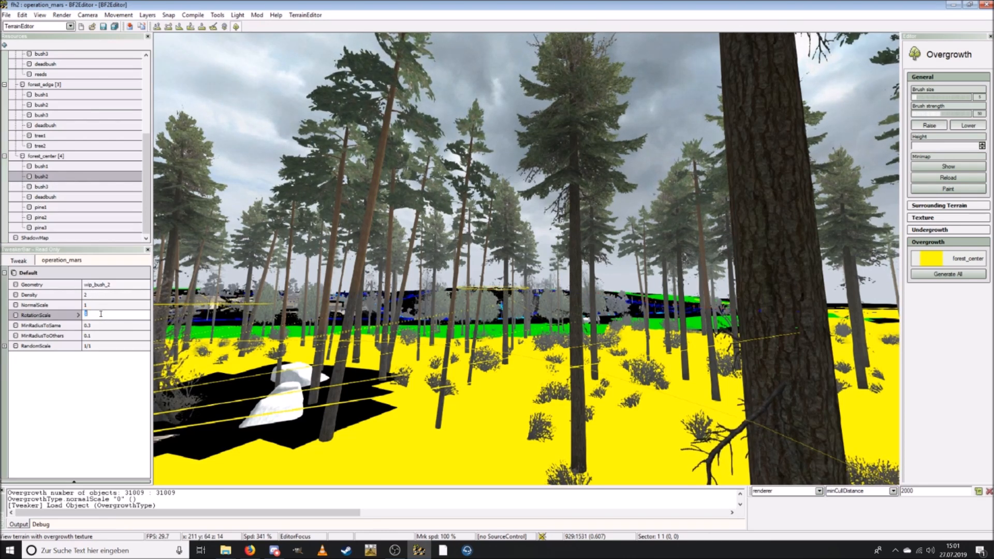
pyautogui.write('0')
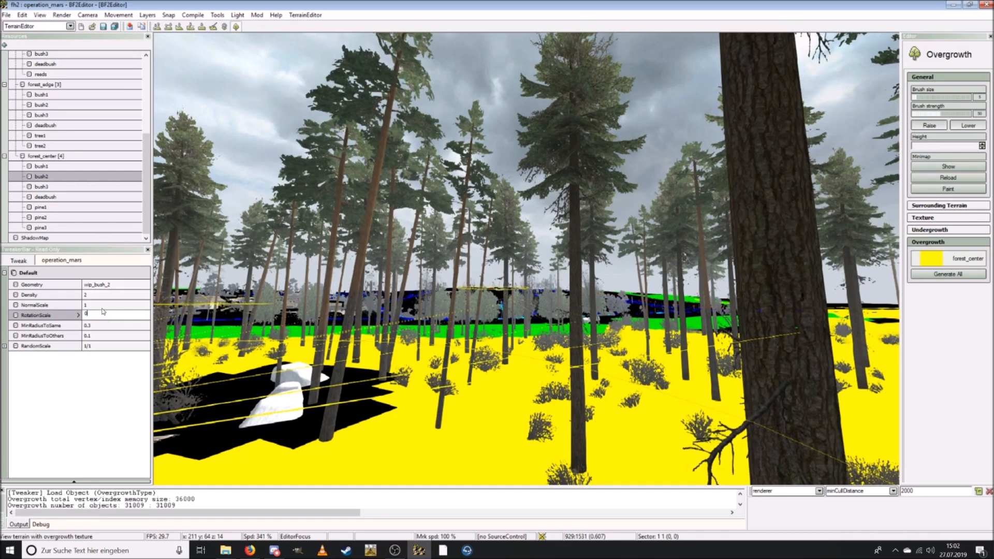
pyautogui.press('Return')
pyautogui.click(55, 167)
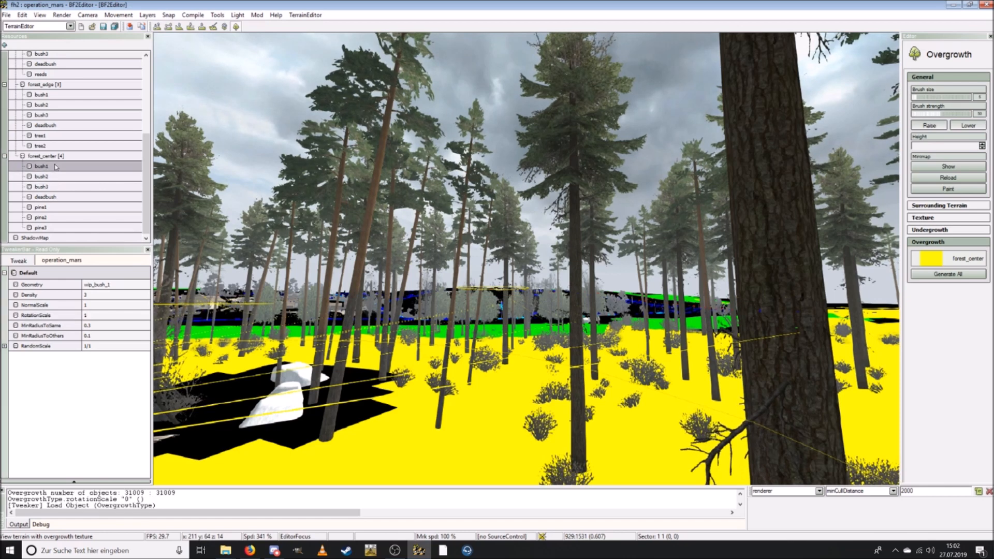
pyautogui.click(96, 312)
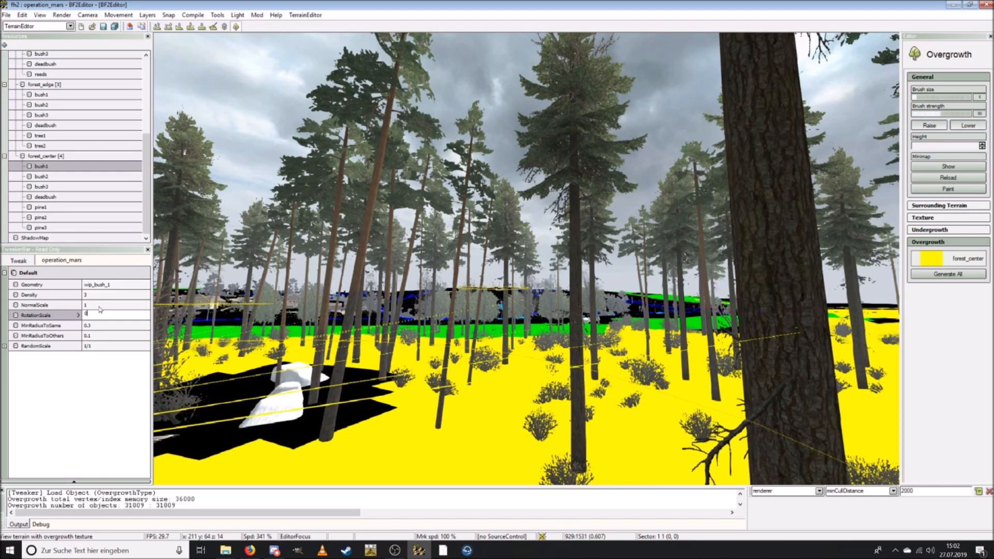
# Step: Set NormalScale to 0.2 for forest_center's pine2 and pine3
pyautogui.click(67, 206)
pyautogui.click(56, 218)
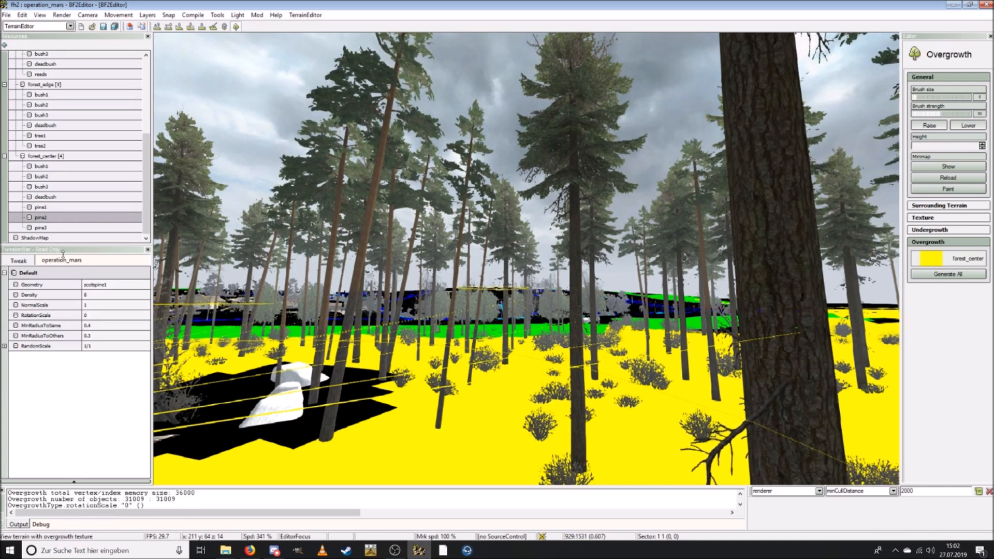
pyautogui.click(97, 306)
pyautogui.write('0.2')
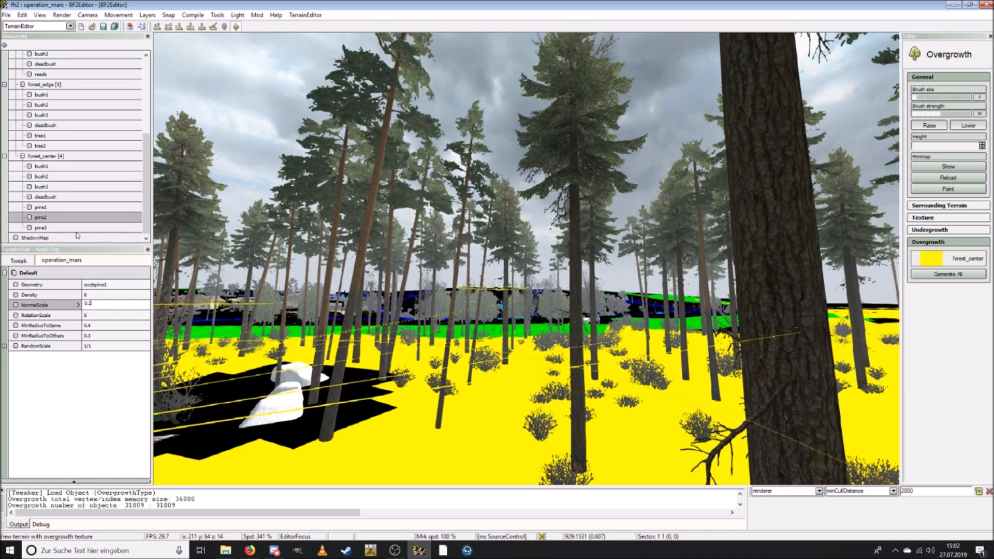
pyautogui.click(57, 227)
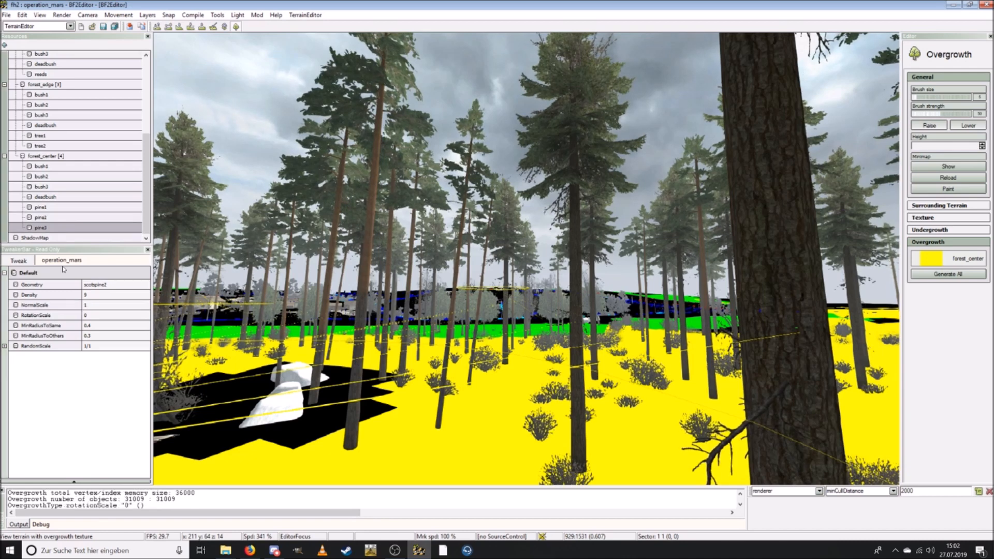
pyautogui.click(95, 303)
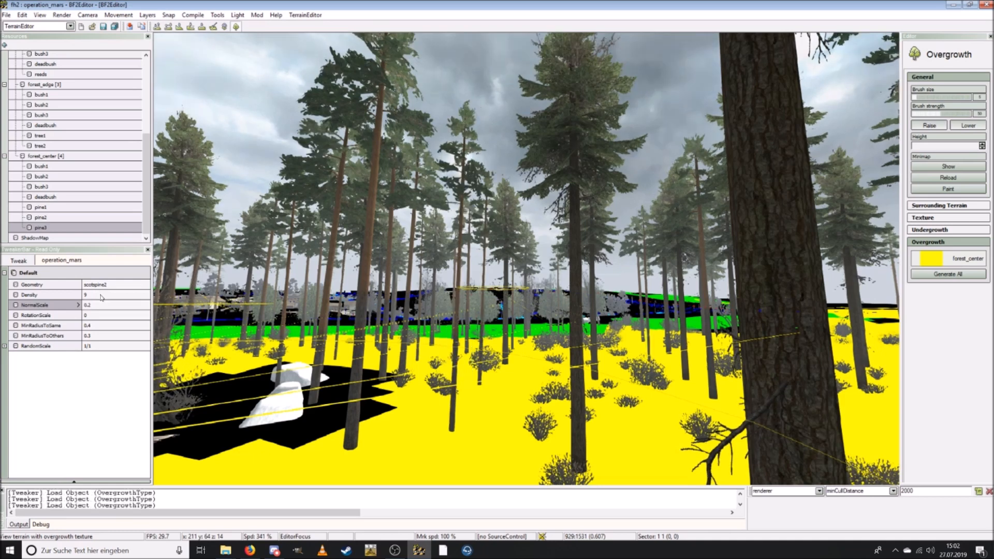
# Step: For forest_edge, set NormalScale of tree2 to 0.2 and of tree1 to 0.1
pyautogui.click(45, 145)
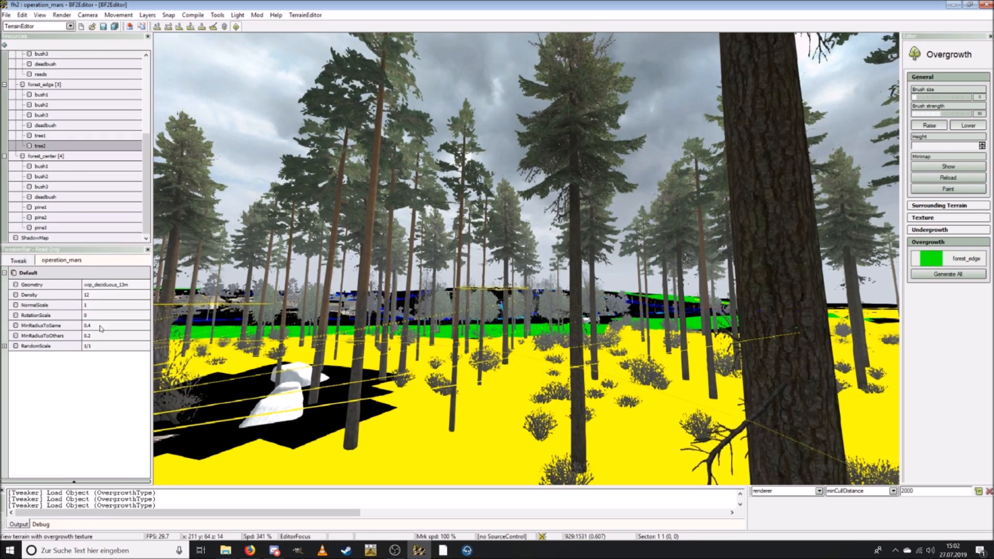
pyautogui.click(95, 305)
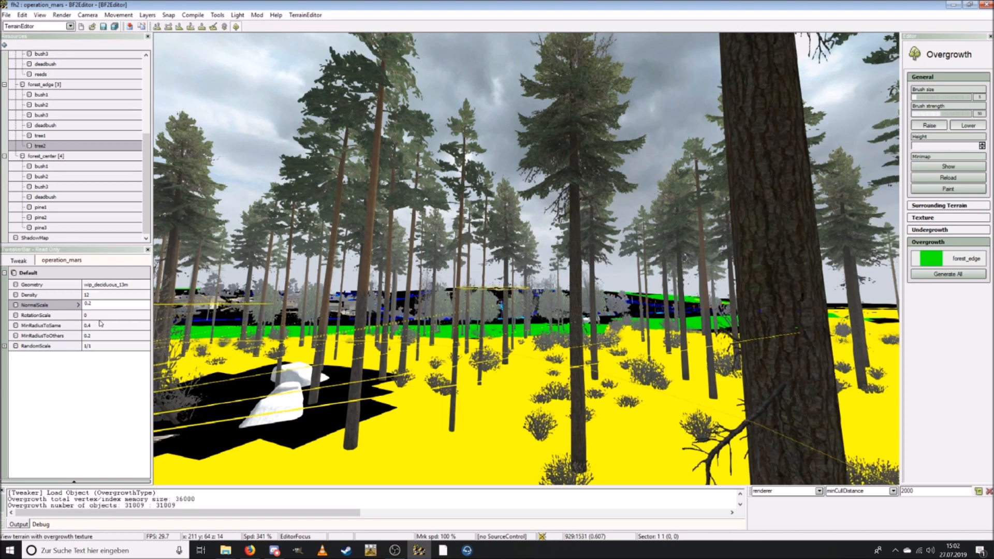
pyautogui.click(48, 134)
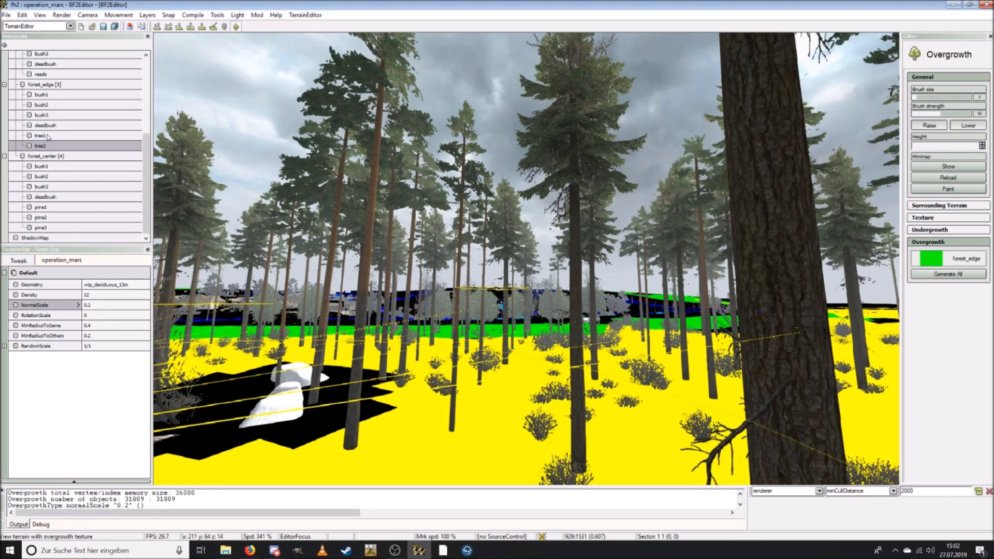
pyautogui.click(101, 305)
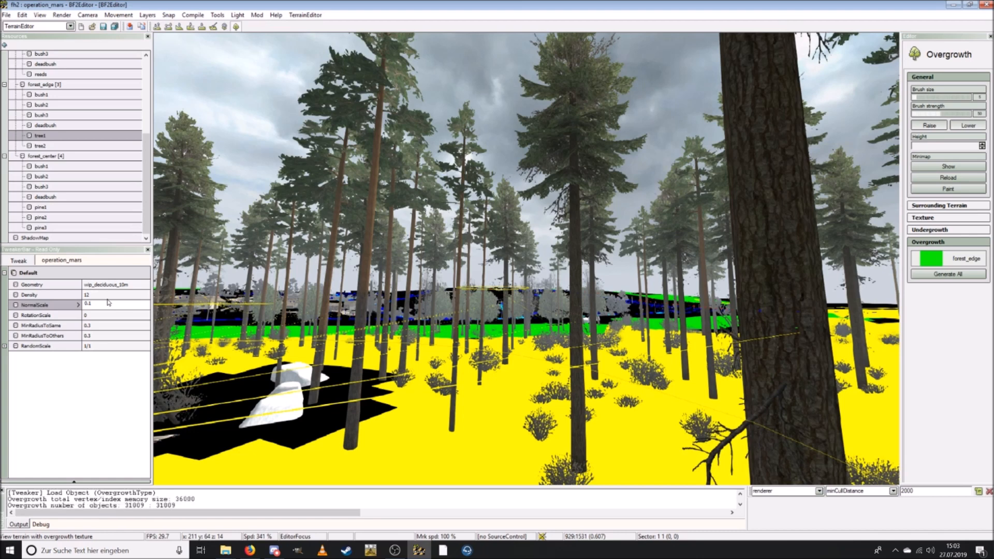
pyautogui.press('Return')
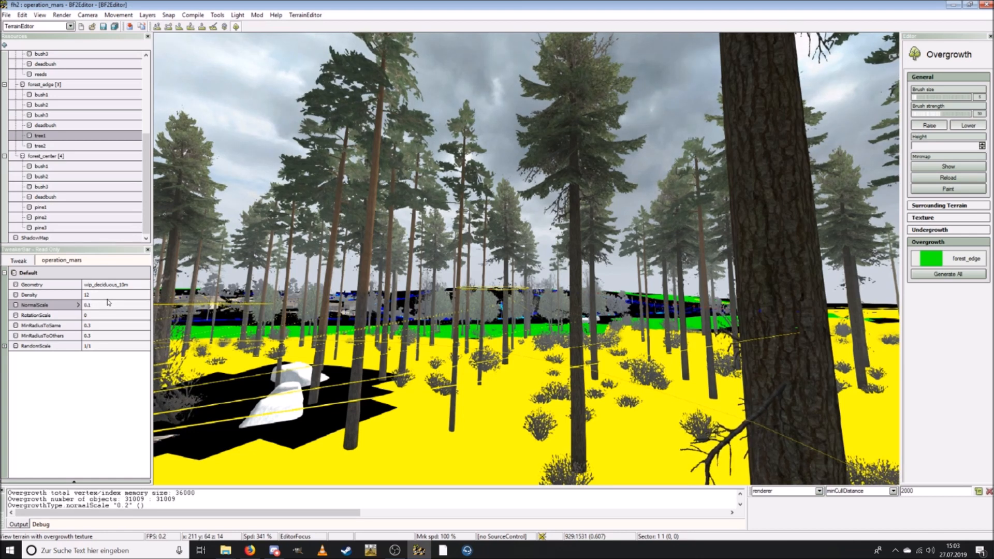
# Step: Set RotationScale to 0 for forest_edge's deadbush and bush3
pyautogui.click(59, 126)
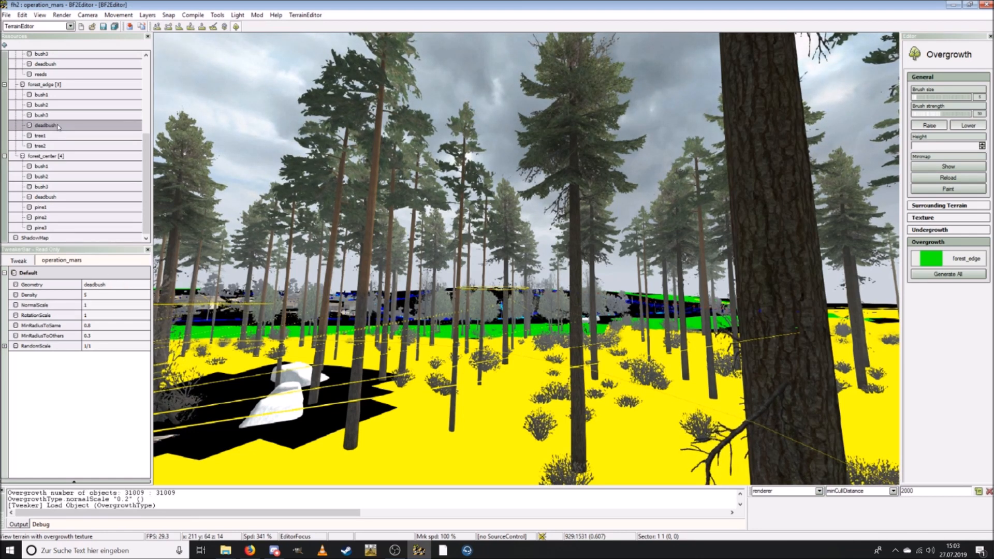
pyautogui.click(104, 315)
pyautogui.write('0')
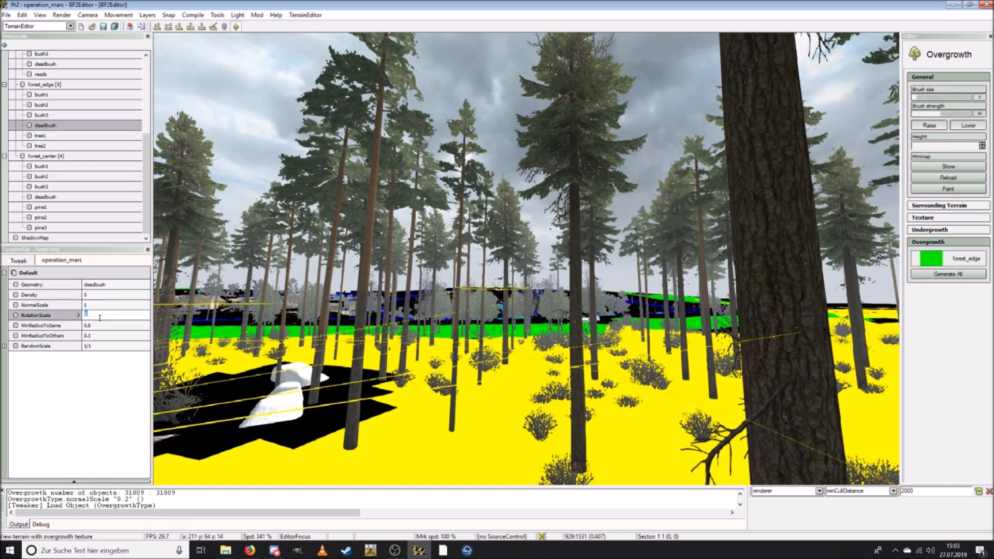
pyautogui.click(52, 115)
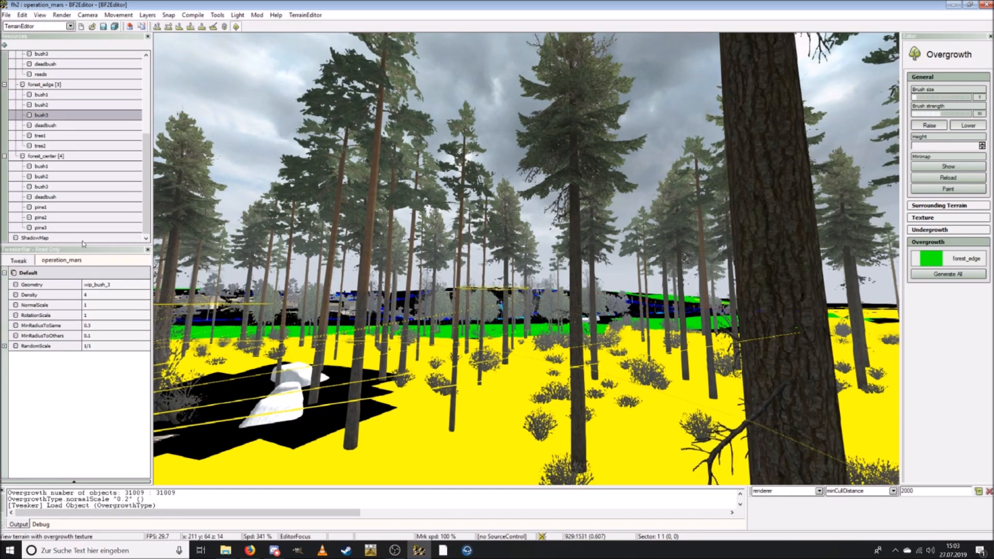
pyautogui.click(96, 315)
pyautogui.write('0')
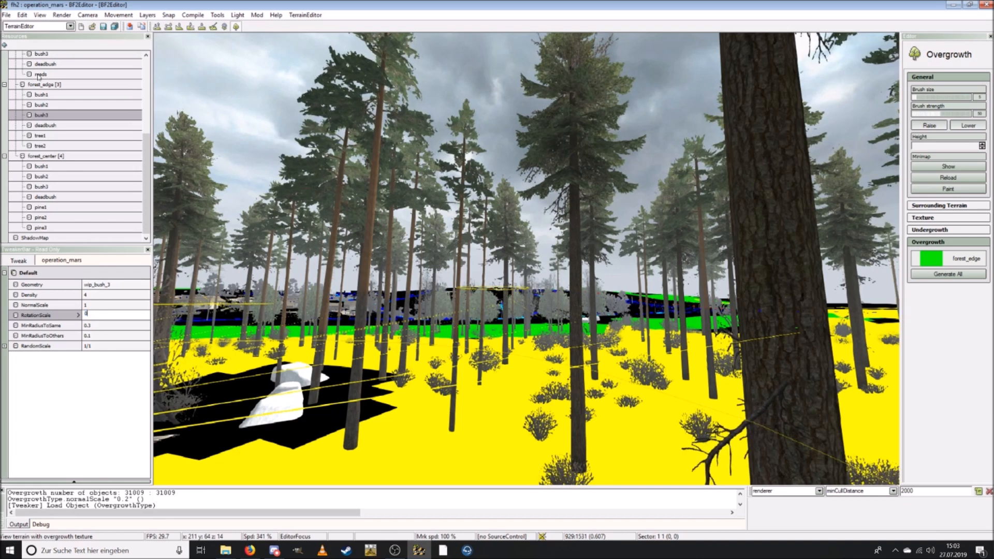
# Step: Set RotationScale to 0 for forest_edge's bush2 and bush1
pyautogui.click(47, 105)
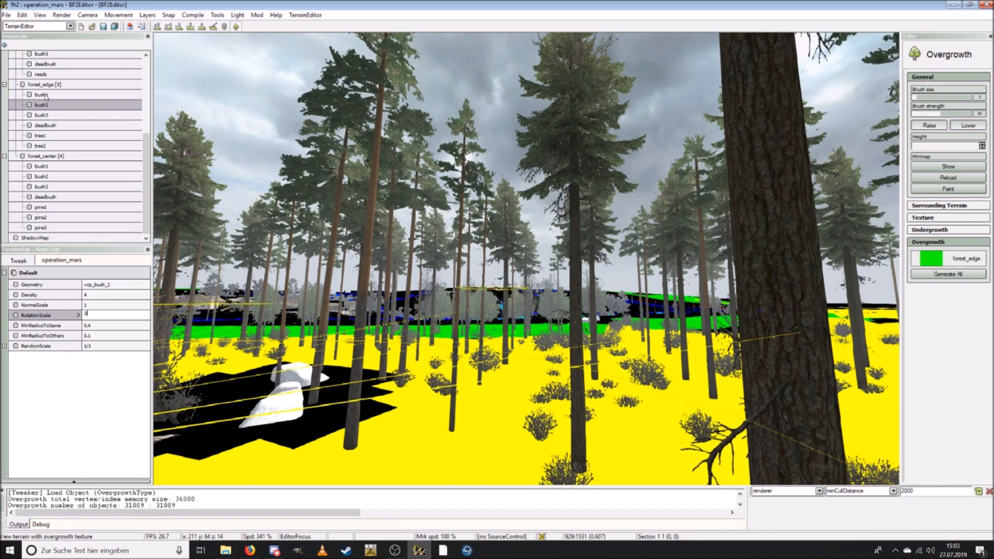
pyautogui.press('Return')
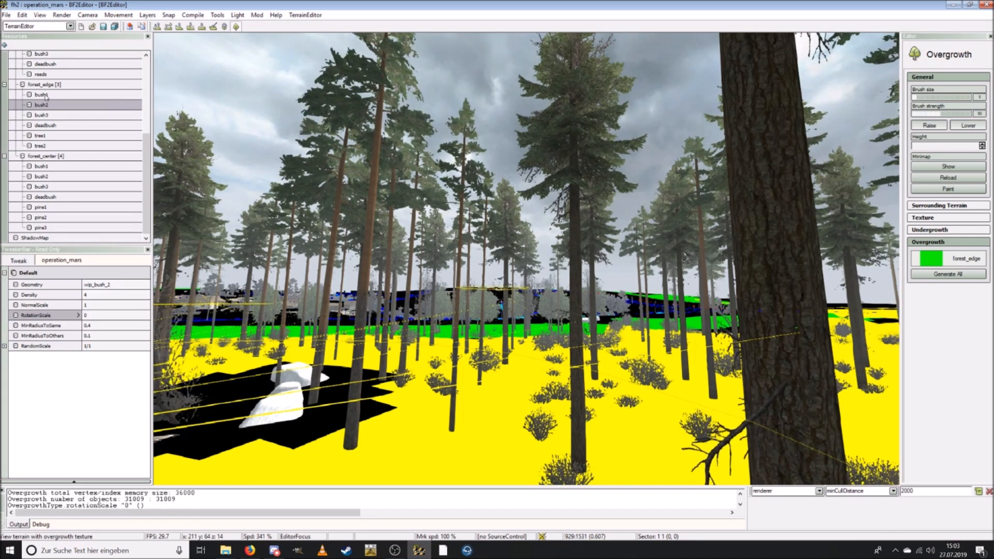
pyautogui.click(43, 95)
pyautogui.click(95, 314)
pyautogui.write('0')
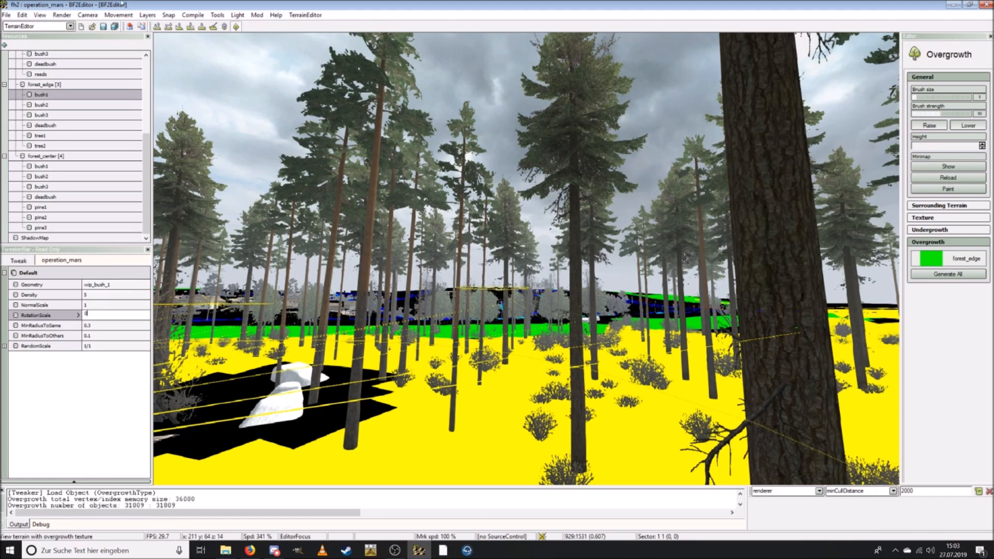
# Step: Display the terrain with its detail texture and inspect the trees and bushes of the forest edge and center from ground level
pyautogui.click(58, 15)
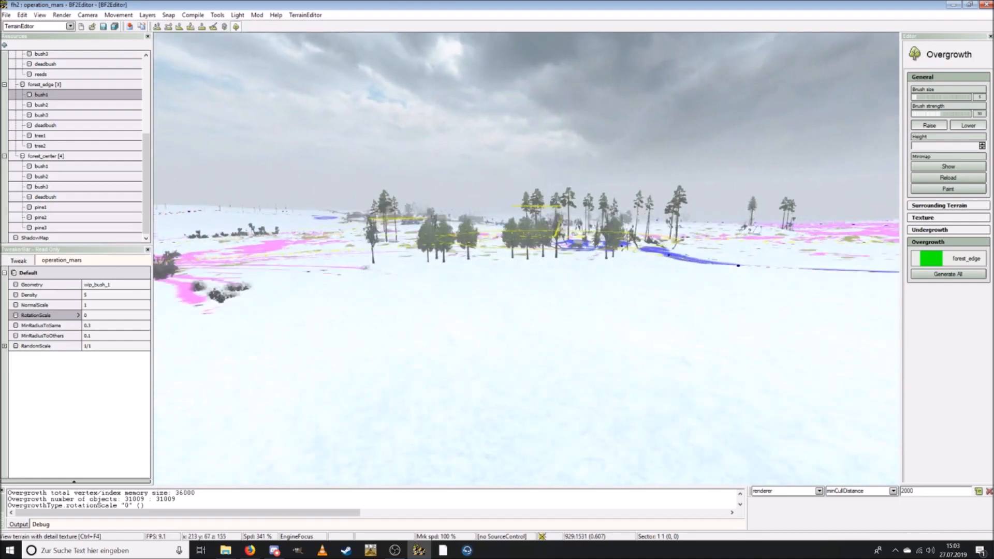
pyautogui.press('w')
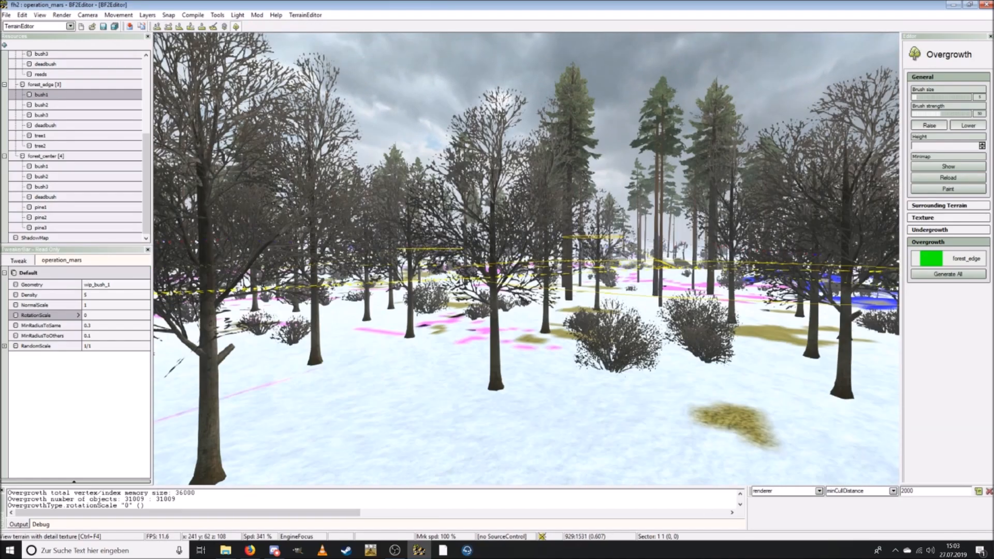
pyautogui.press('w')
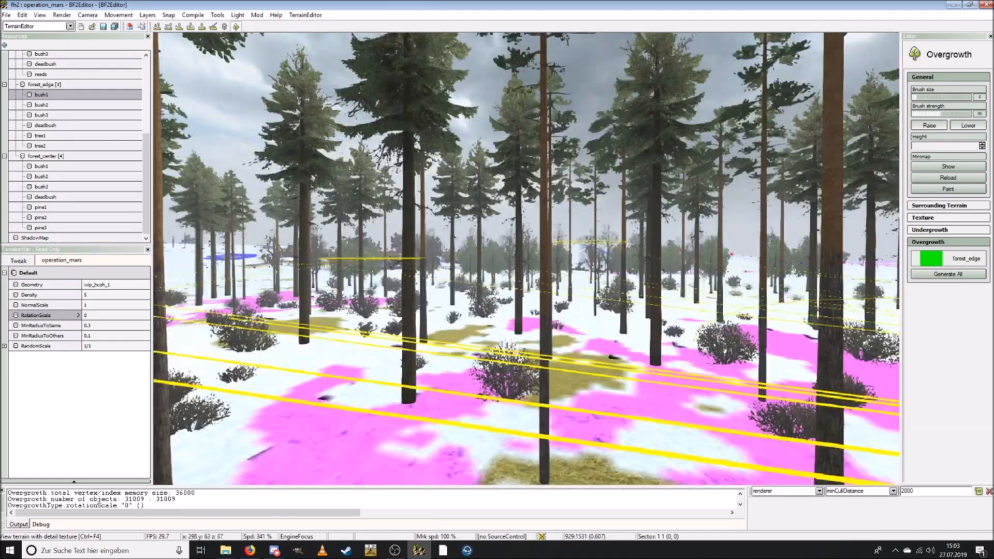
pyautogui.press('w')
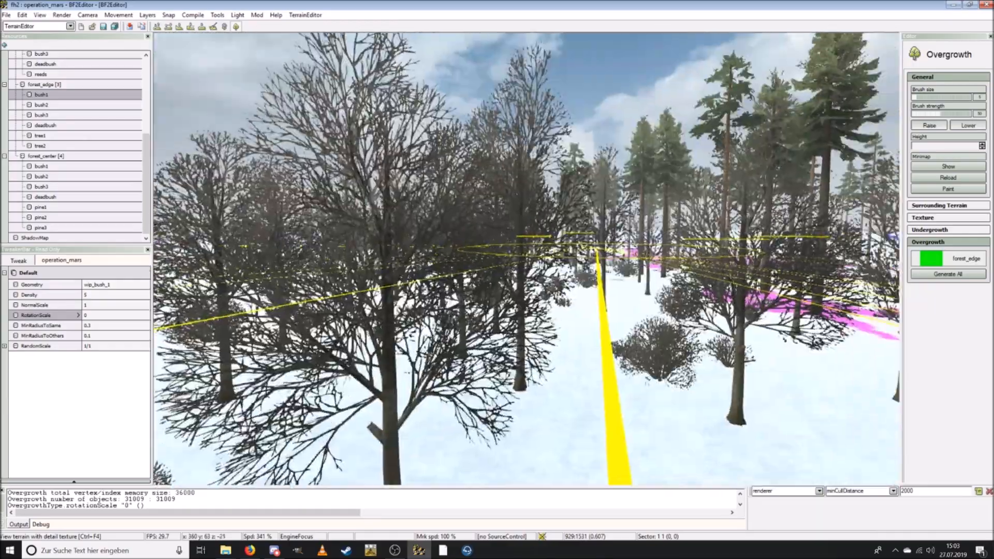
pyautogui.press('w')
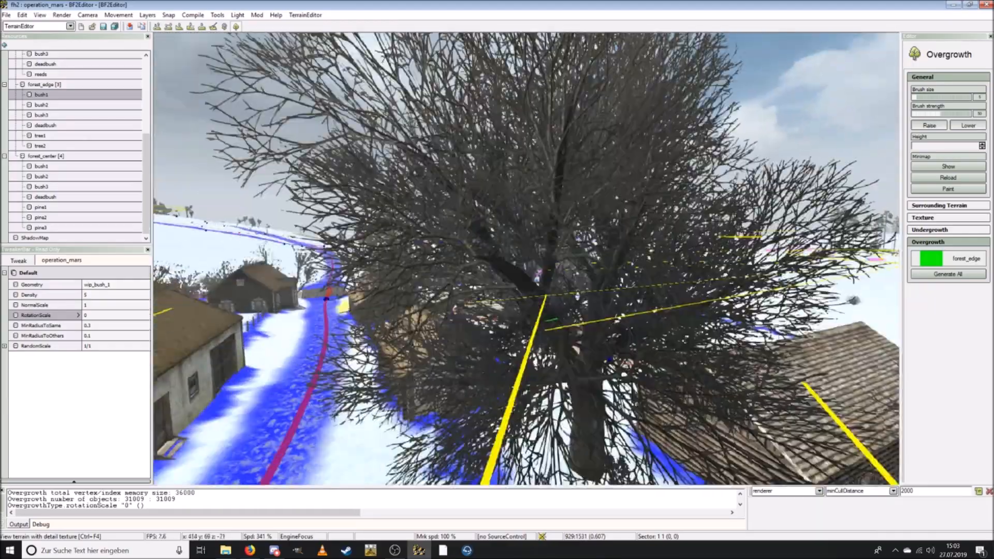
pyautogui.press('d')
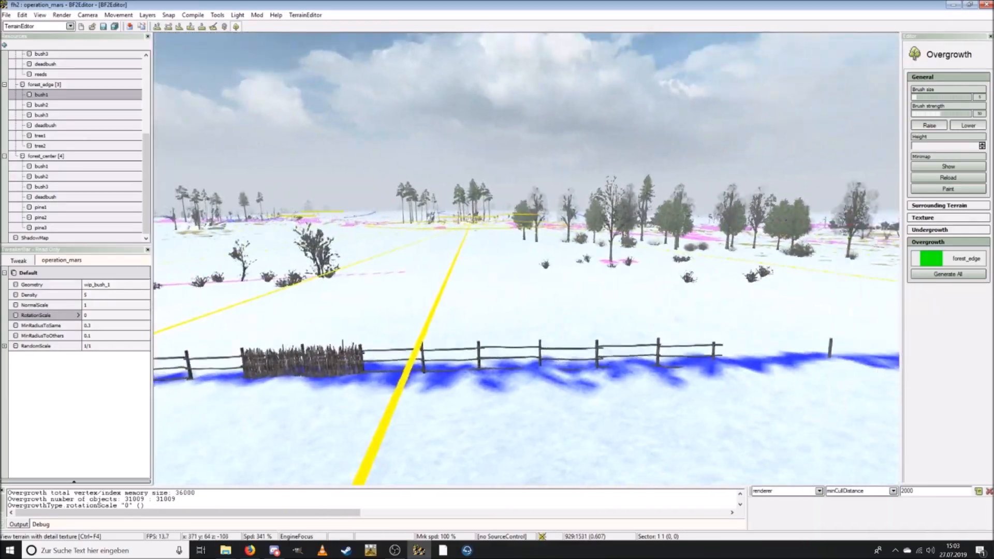
# Step: Save all changes to the operation_mars map
pyautogui.click(6, 14)
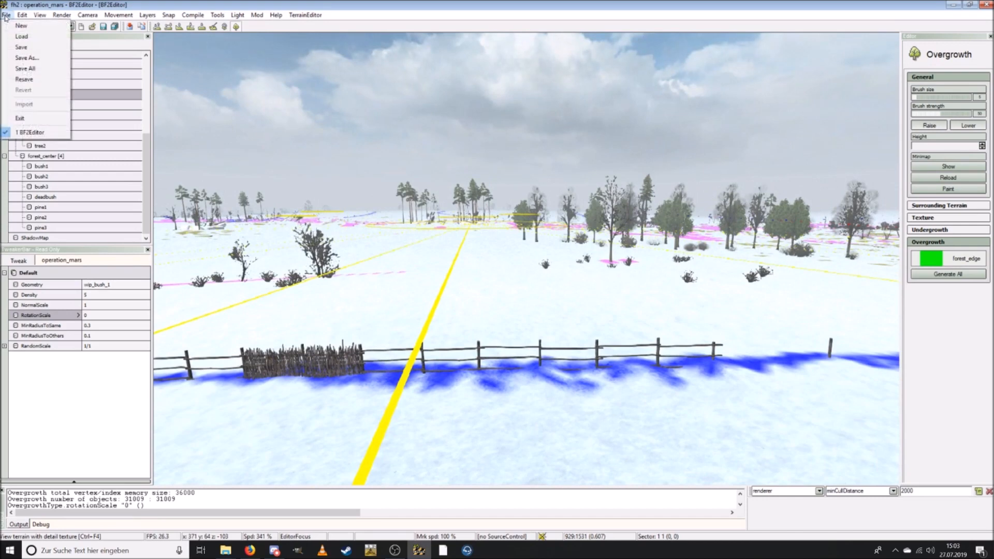
pyautogui.click(21, 67)
pyautogui.click(542, 383)
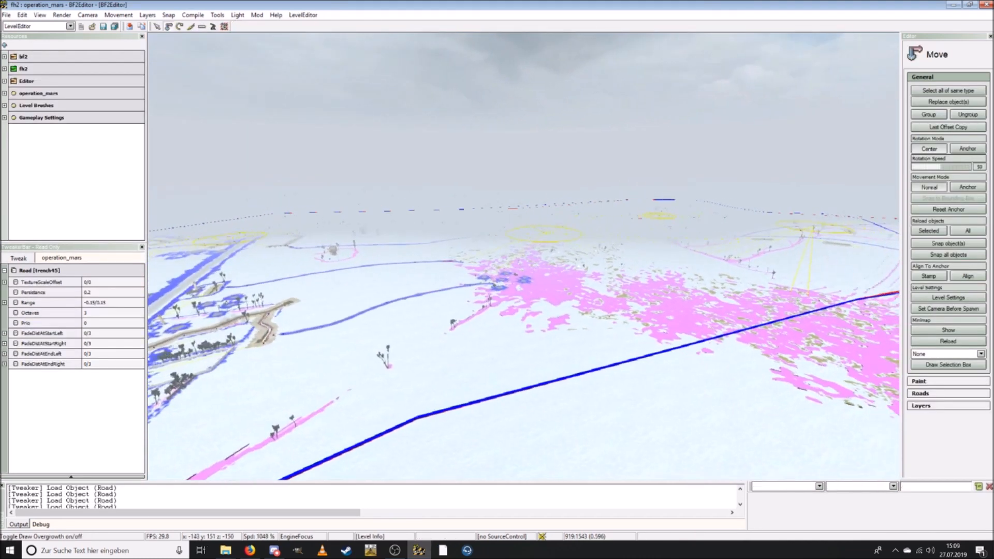
pyautogui.press('w')
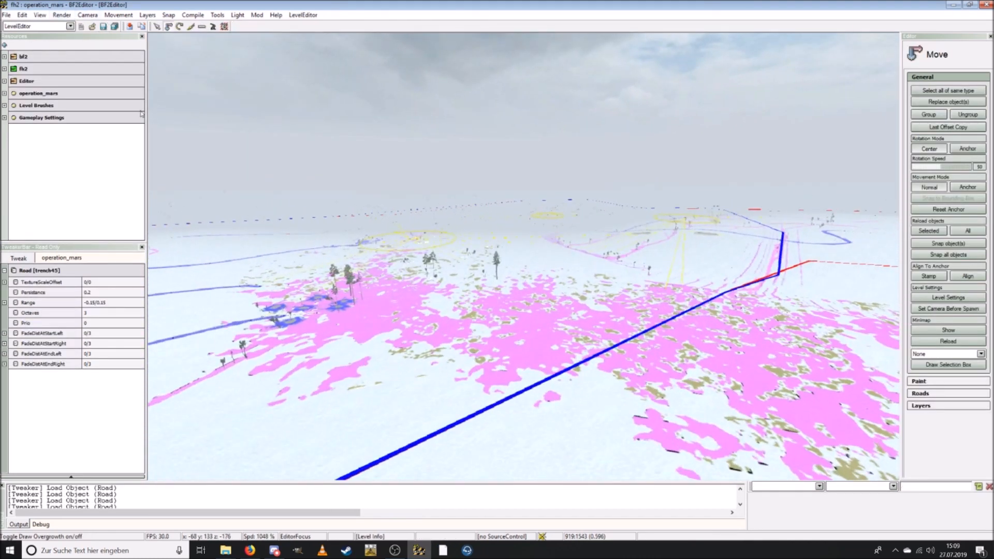
# Step: Set the renderer's minCullDistance to 2999 and turn on overgrowth drawing for the operation_mars level
pyautogui.click(804, 485)
pyautogui.write('renderer')
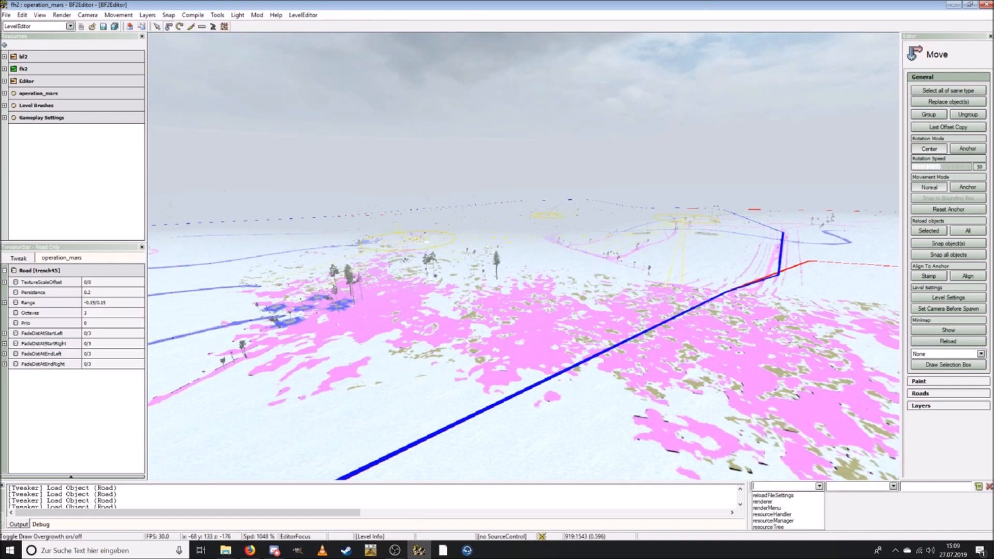
pyautogui.click(809, 496)
pyautogui.click(837, 488)
pyautogui.write('min')
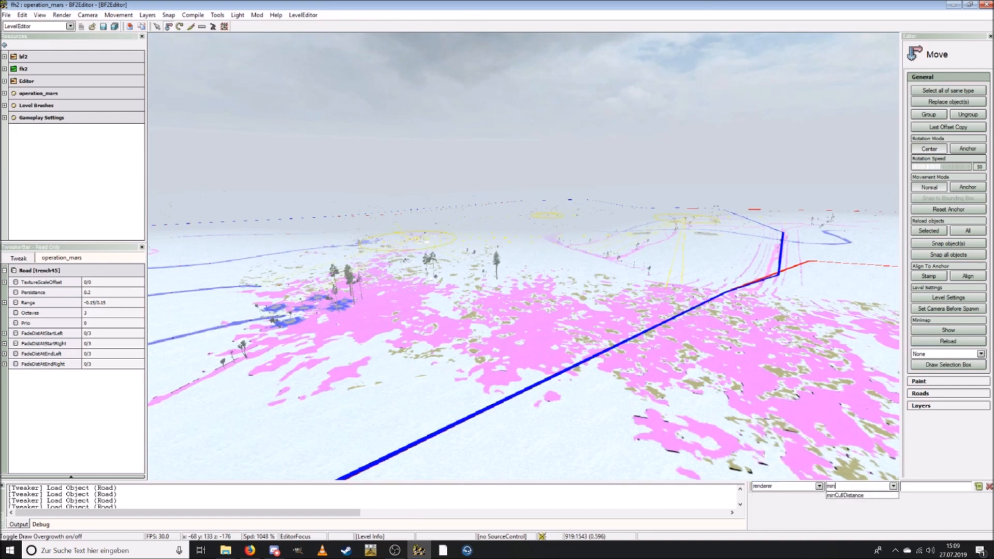
pyautogui.click(845, 496)
pyautogui.click(921, 486)
pyautogui.write('2999')
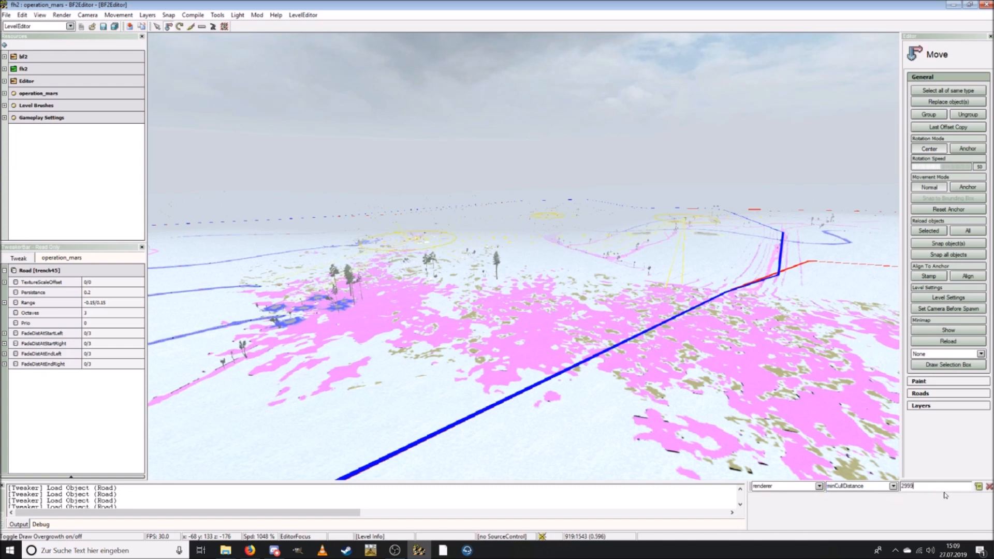
pyautogui.click(979, 487)
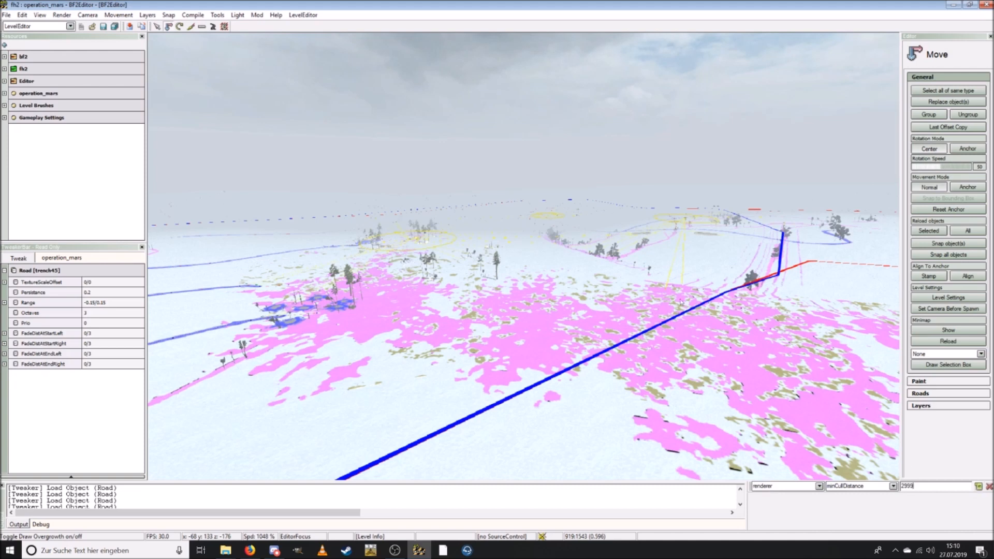
pyautogui.click(62, 15)
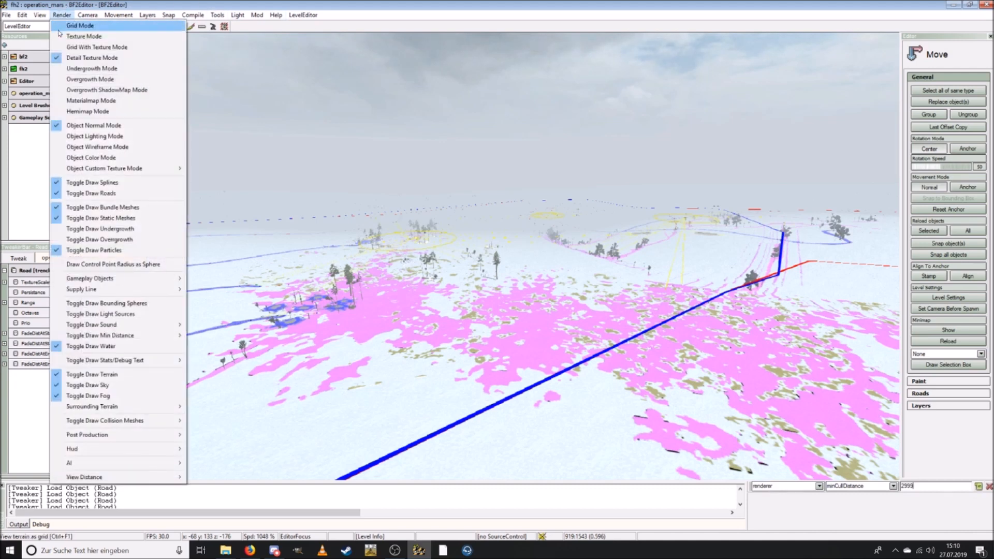
pyautogui.click(134, 239)
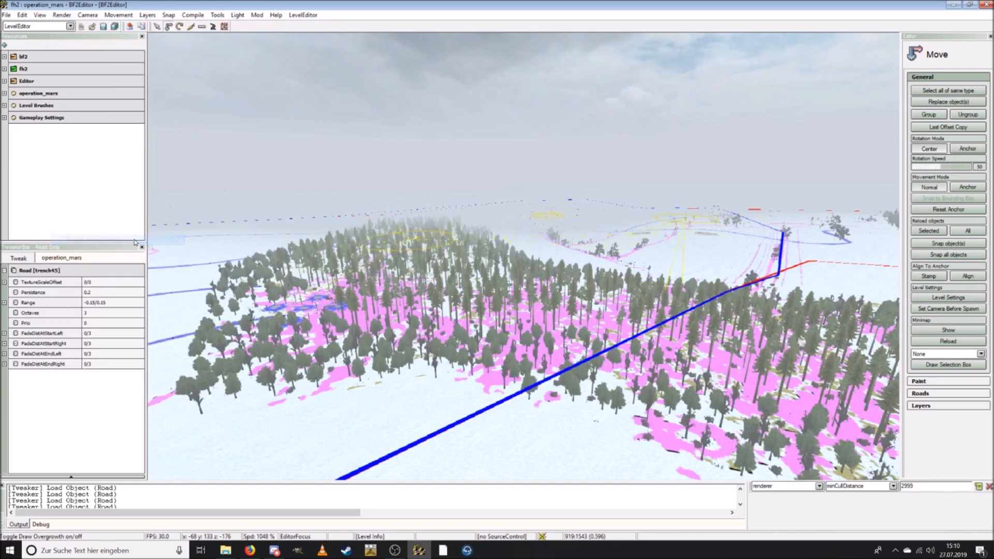
# Step: Fly across the operation_mars level to examine its forests, hedgerows, trenches, roads and painted ground textures
pyautogui.moveTo(393, 332); pyautogui.dragTo(239, 358, button='right')
pyautogui.press('w')
pyautogui.press('w')
pyautogui.press('s')
pyautogui.press('w')
pyautogui.scroll(-5, 393, 334)
pyautogui.press('w')
pyautogui.press('d')
pyautogui.press('d')
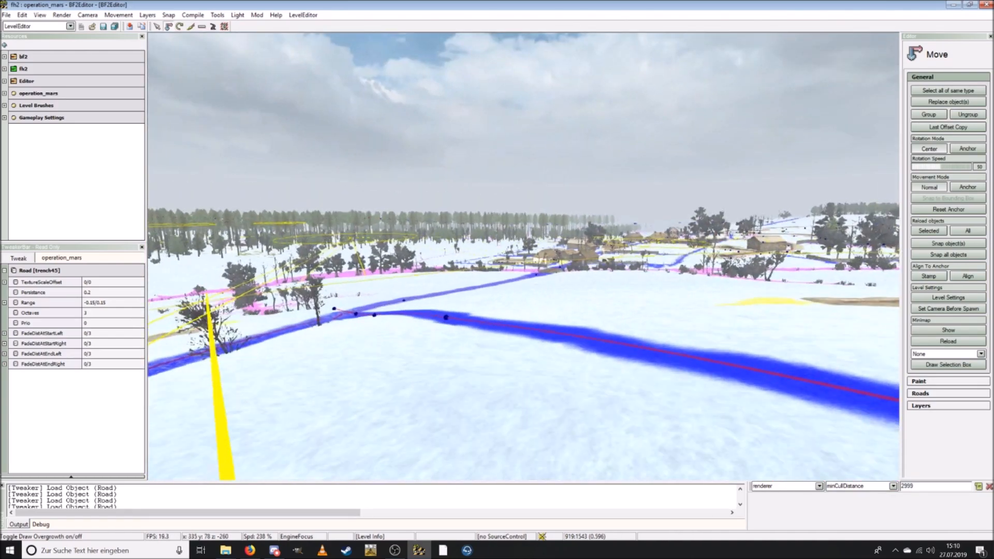
pyautogui.press('w')
pyautogui.moveTo(523, 257); pyautogui.dragTo(486, 248, button='right')
pyautogui.press('w')
pyautogui.press('w')
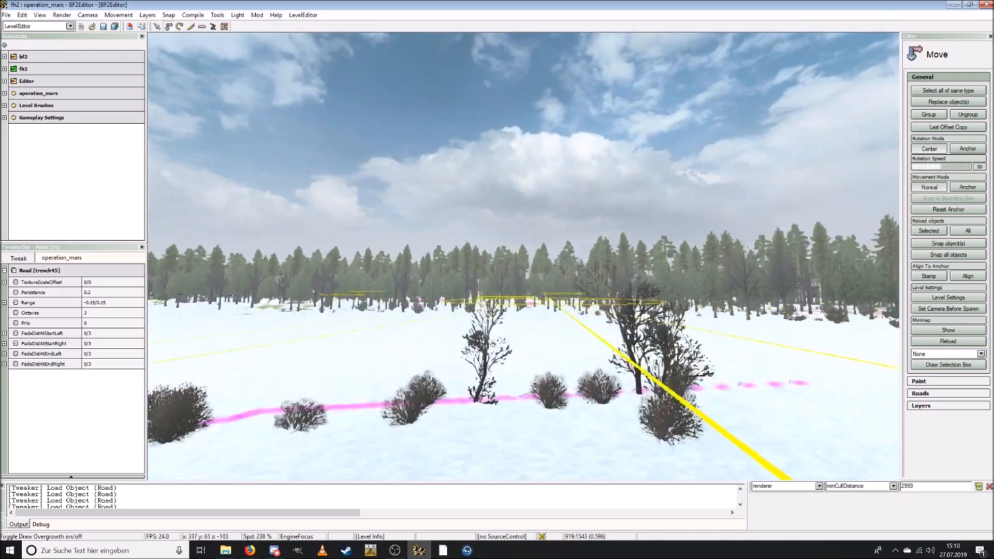
pyautogui.press('w')
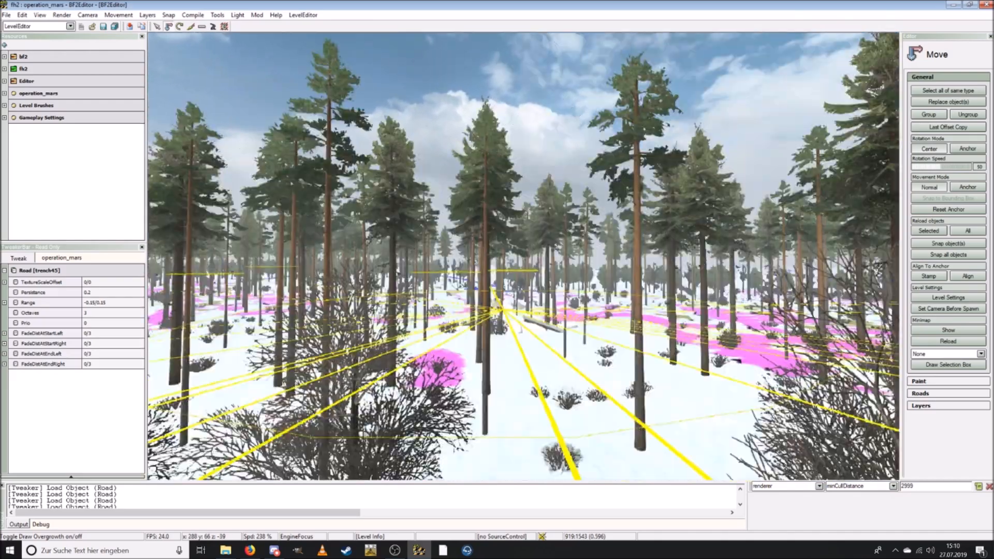
pyautogui.press('w')
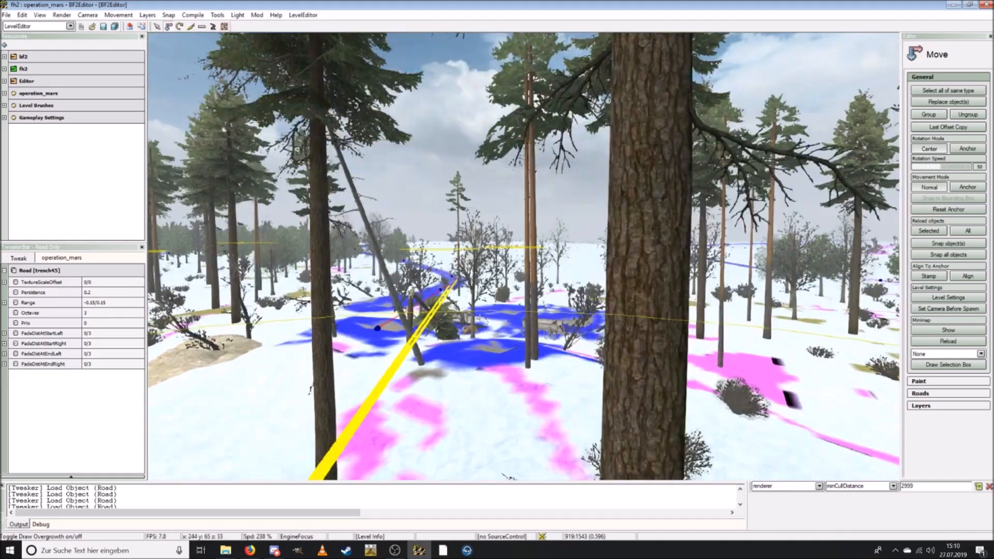
pyautogui.press('w')
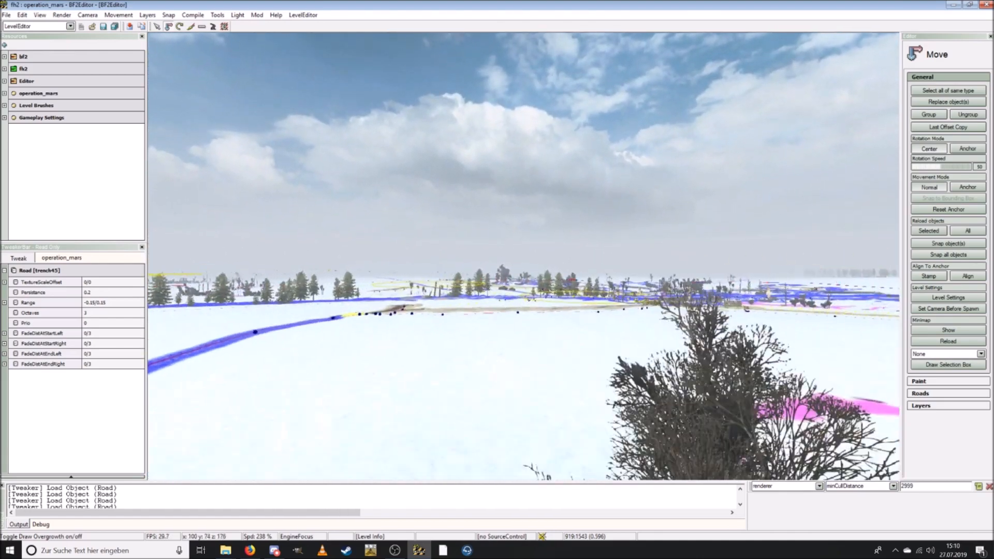
pyautogui.press('w')
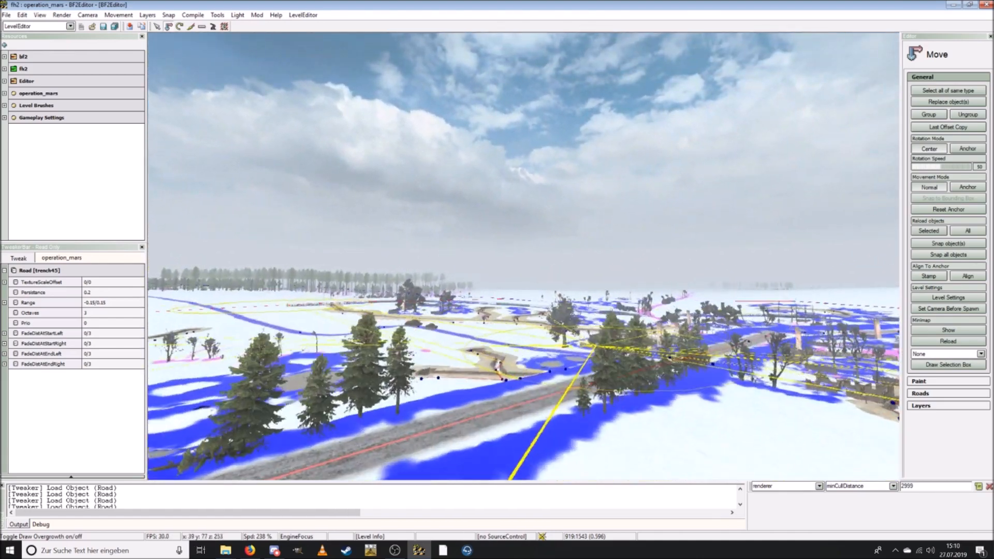
pyautogui.press('w')
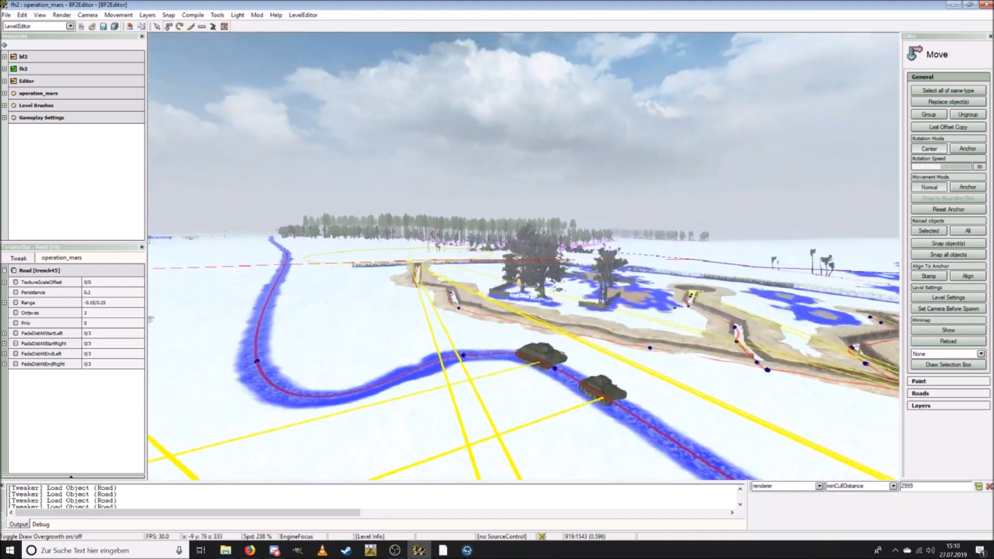
pyautogui.press('w')
pyautogui.press('a')
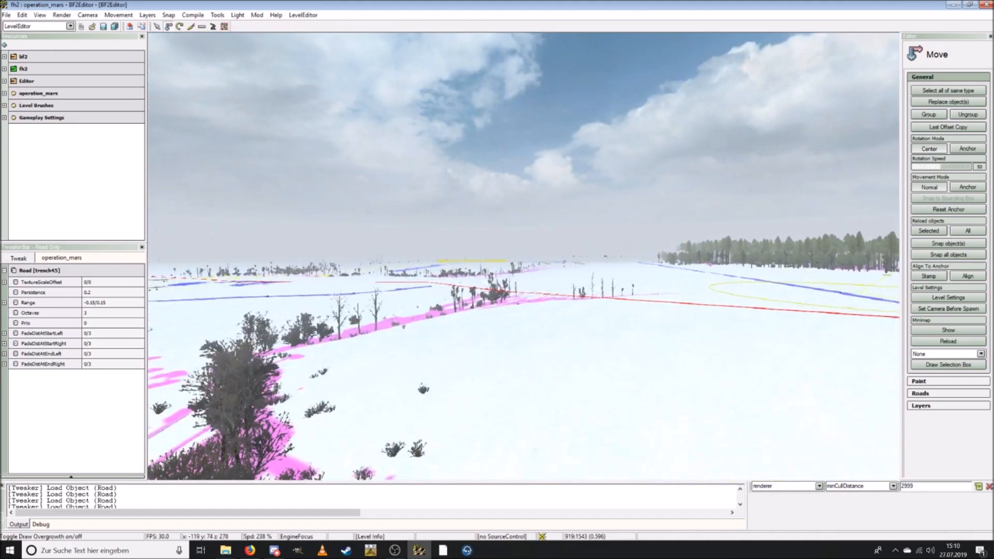
pyautogui.press('w')
pyautogui.press('a')
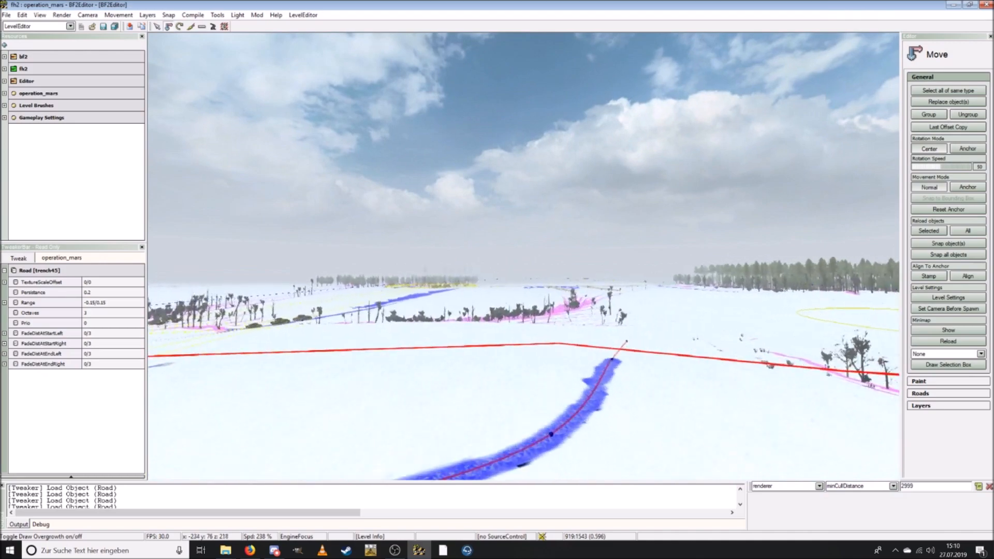
pyautogui.press('w')
pyautogui.press('a')
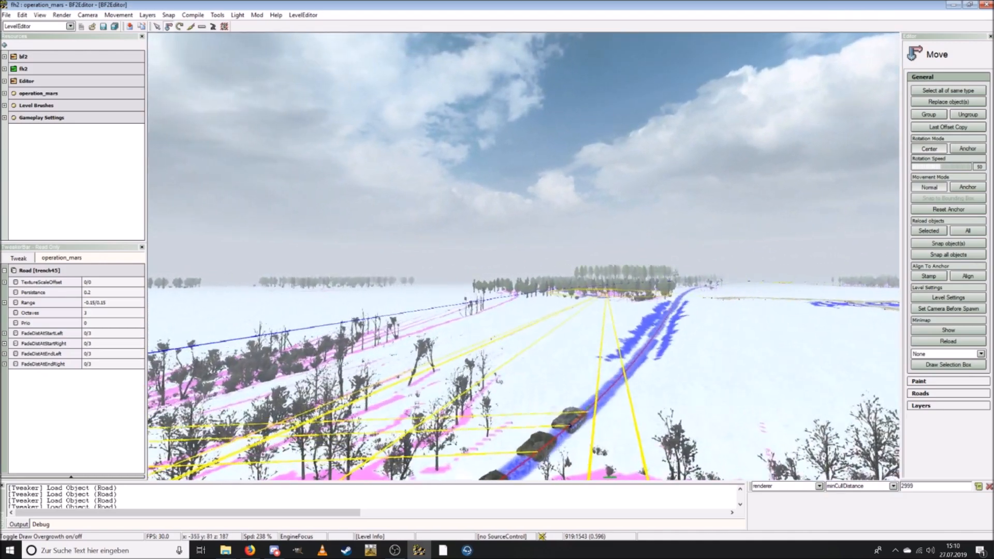
pyautogui.press('w')
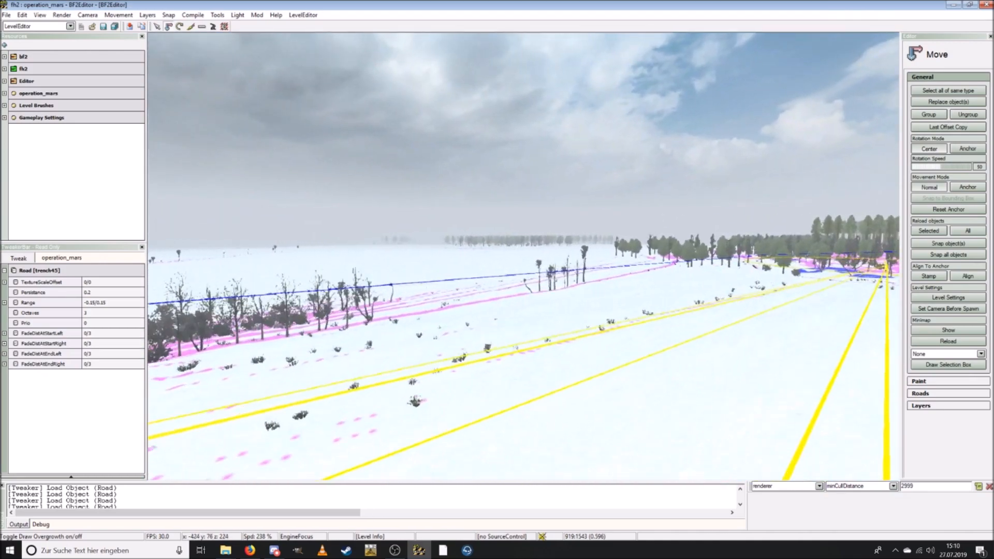
pyautogui.press('w')
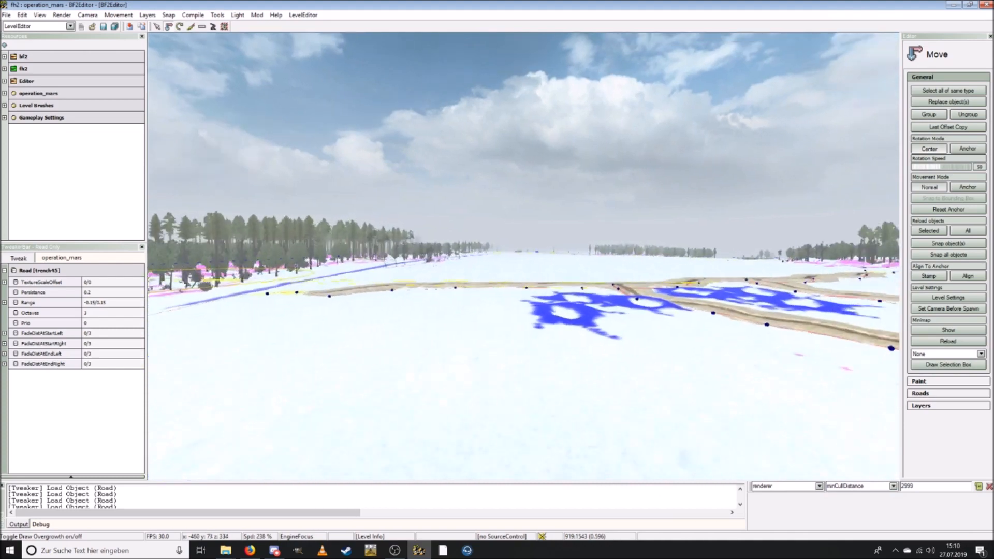
pyautogui.press('w')
pyautogui.press('d')
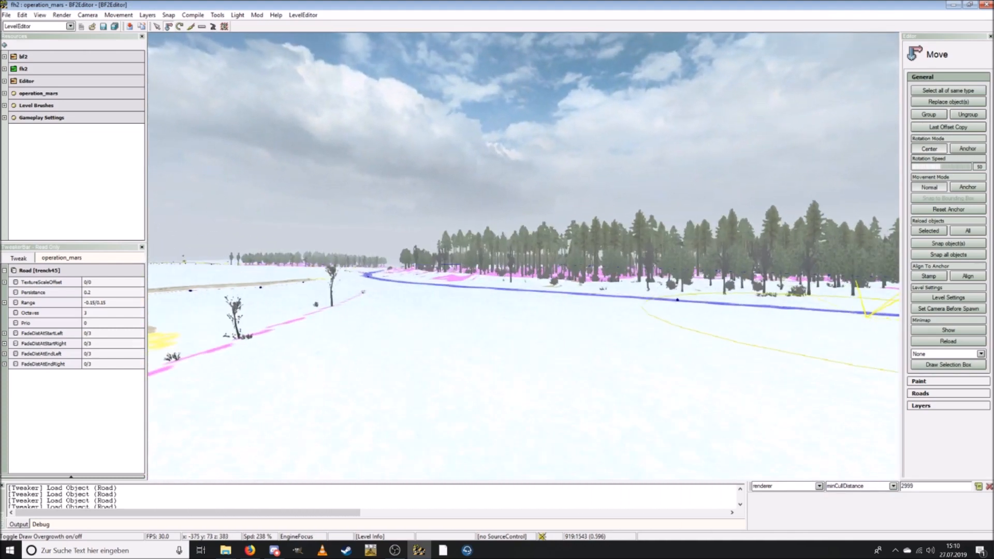
pyautogui.press('w')
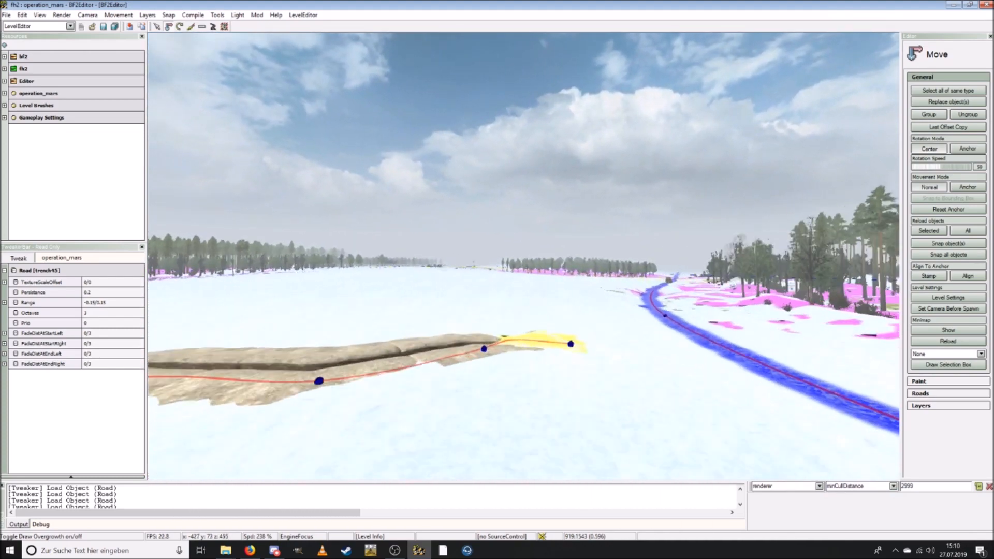
pyautogui.press('w')
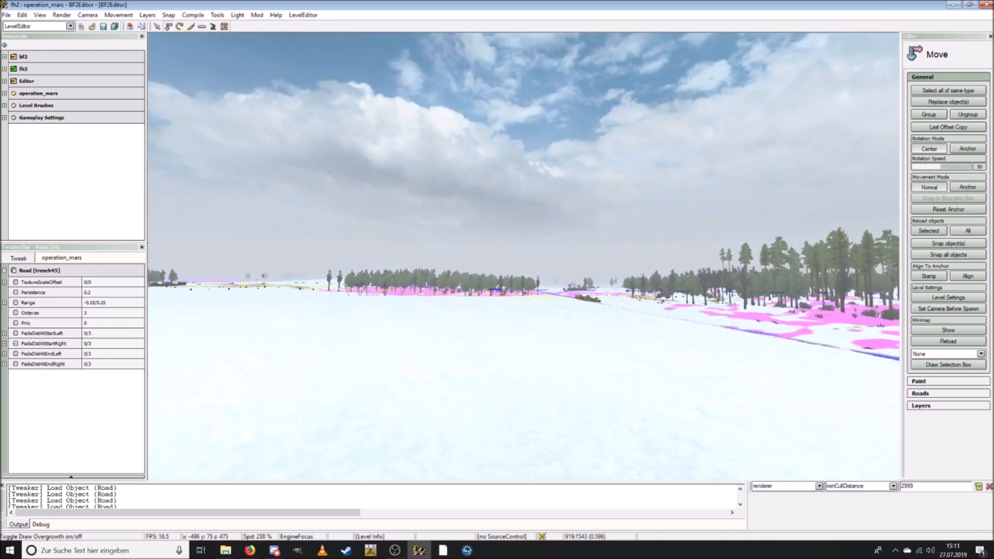
pyautogui.press('w')
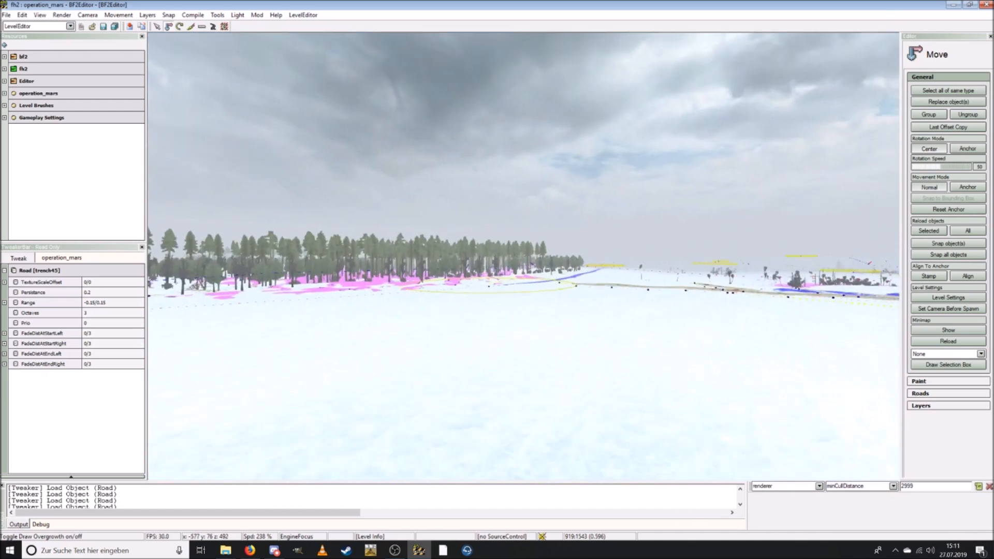
pyautogui.press('w')
# Step: Open the layered ExportedImage file from the opmars project folder in GIMP
pyautogui.click(7, 16)
pyautogui.click(31, 74)
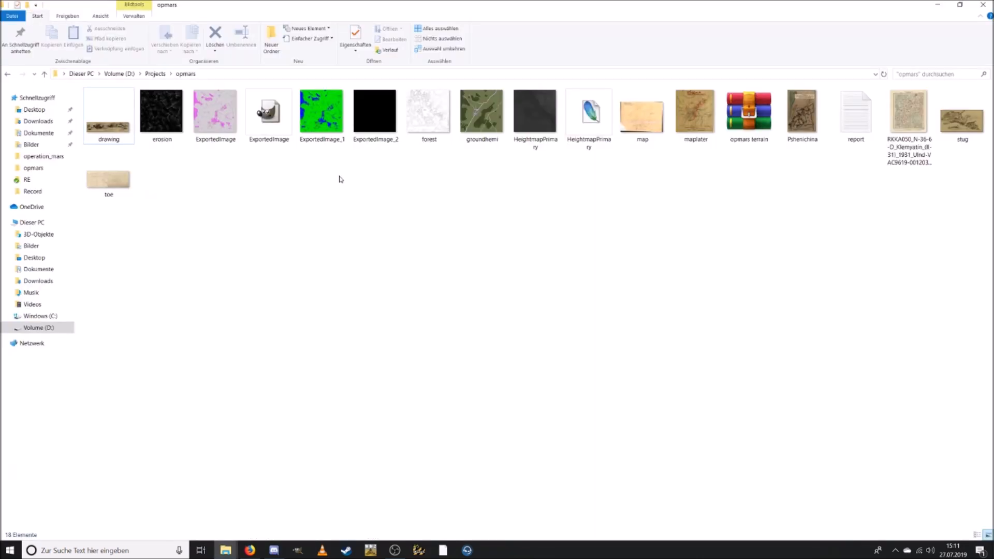
pyautogui.click(281, 122)
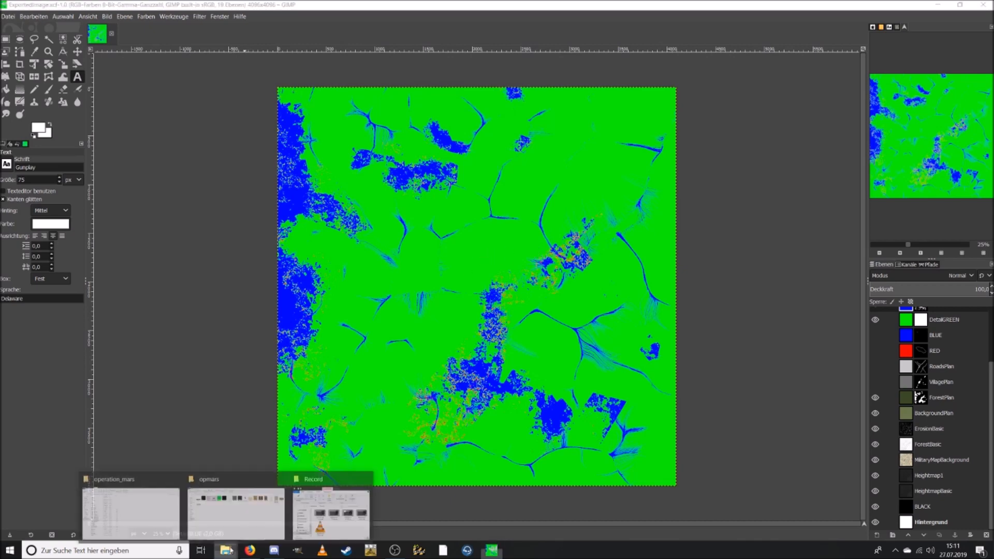
pyautogui.click(264, 515)
pyautogui.click(491, 550)
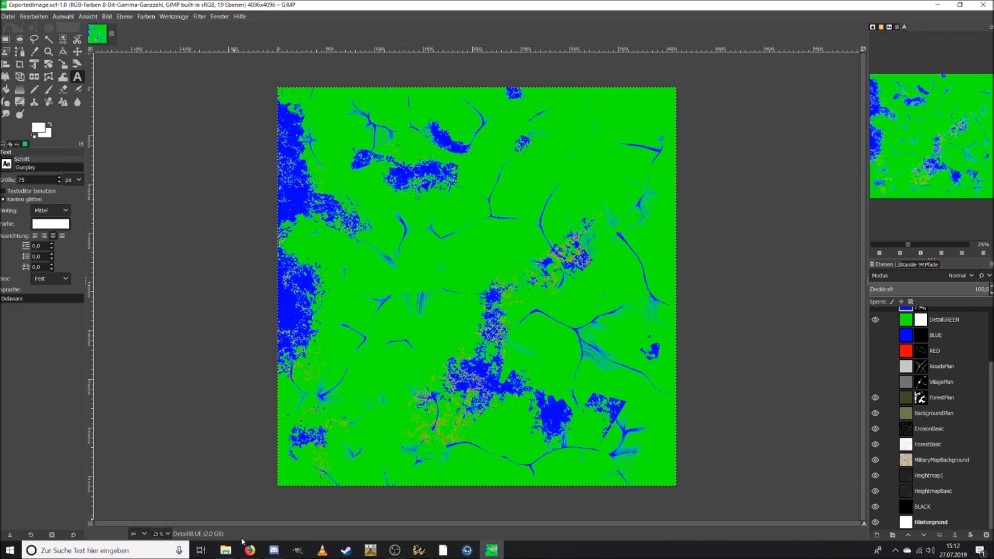
# Step: Look at the BF2 Mod Toolkit folder, then select the Colormaps and Detailmaps folders inside operation_mars's Editor folder
pyautogui.click(228, 552)
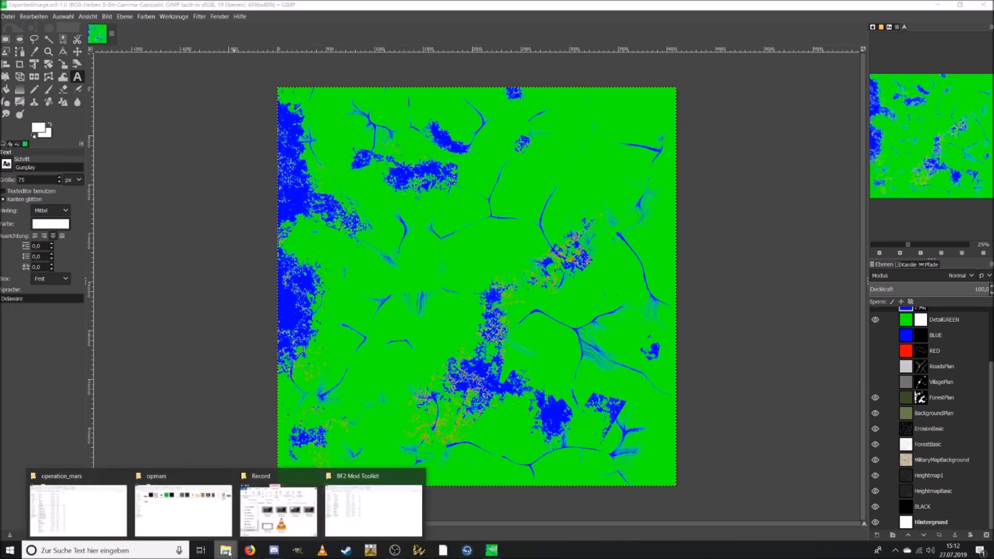
pyautogui.click(373, 508)
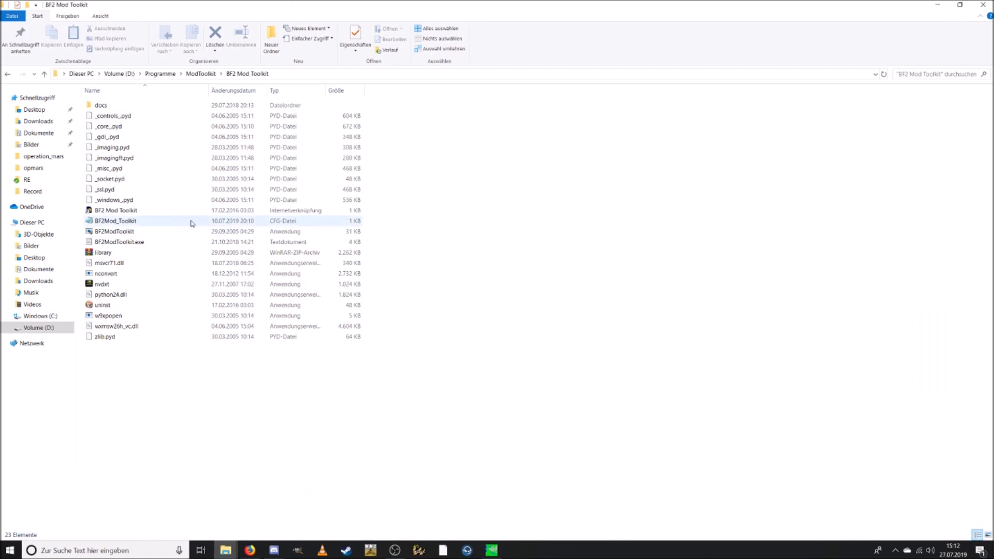
pyautogui.click(224, 552)
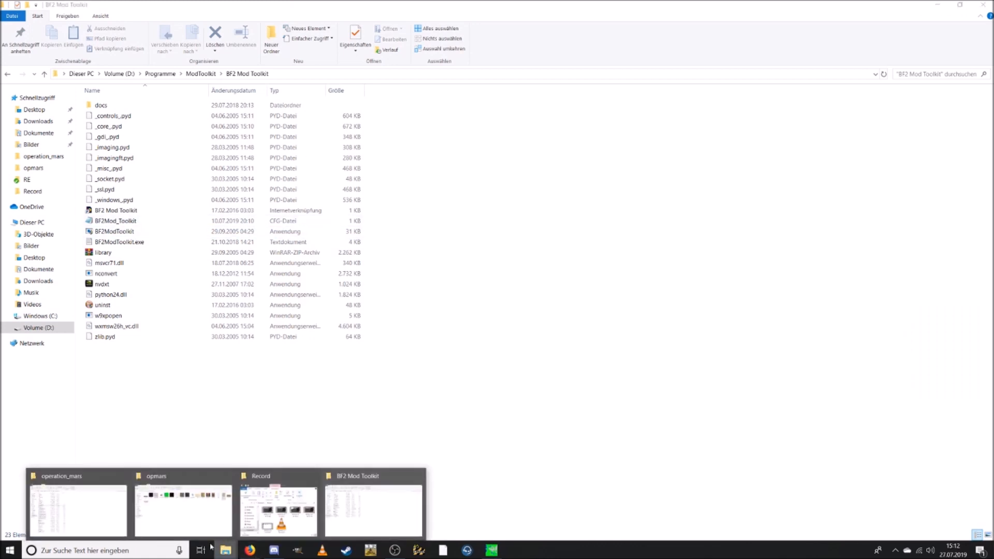
pyautogui.click(96, 510)
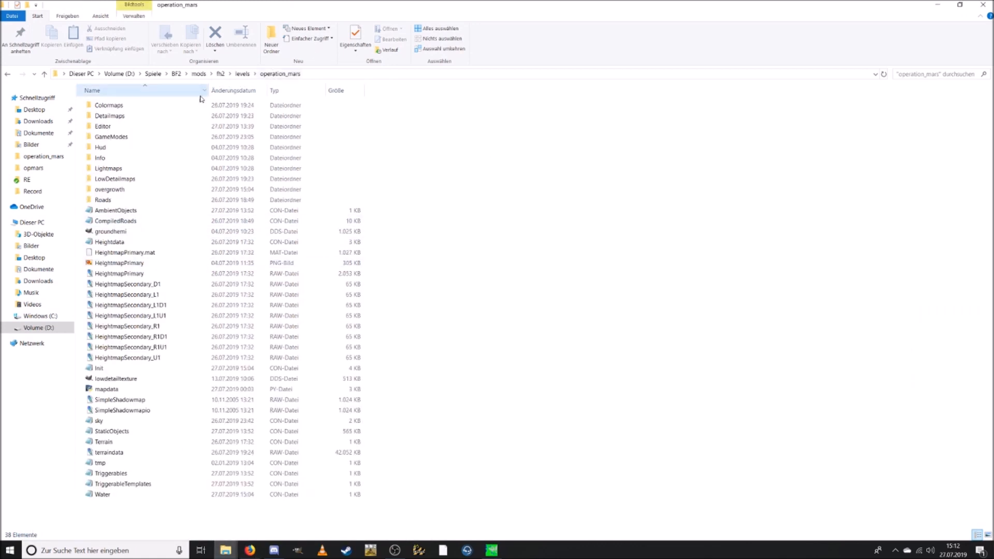
pyautogui.doubleClick(129, 126)
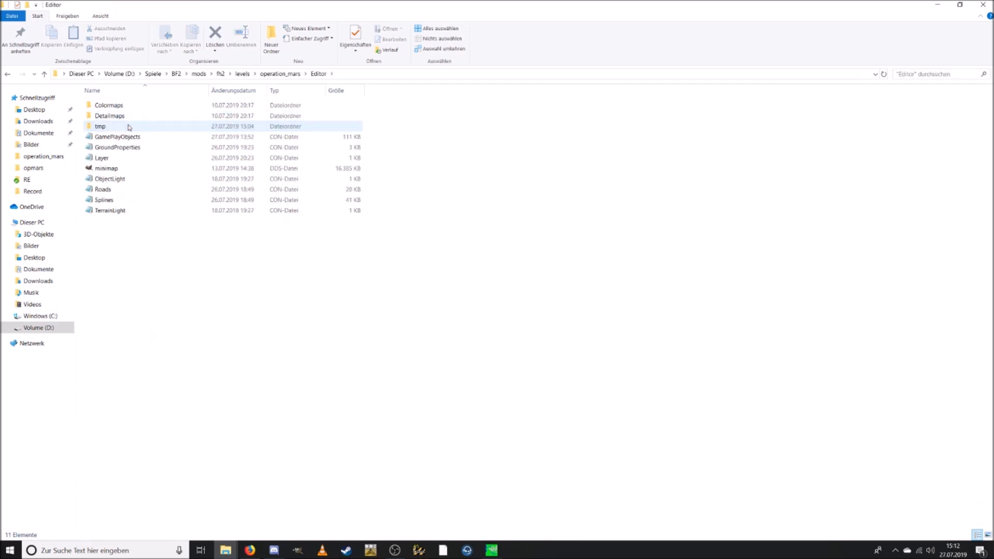
pyautogui.click(131, 107)
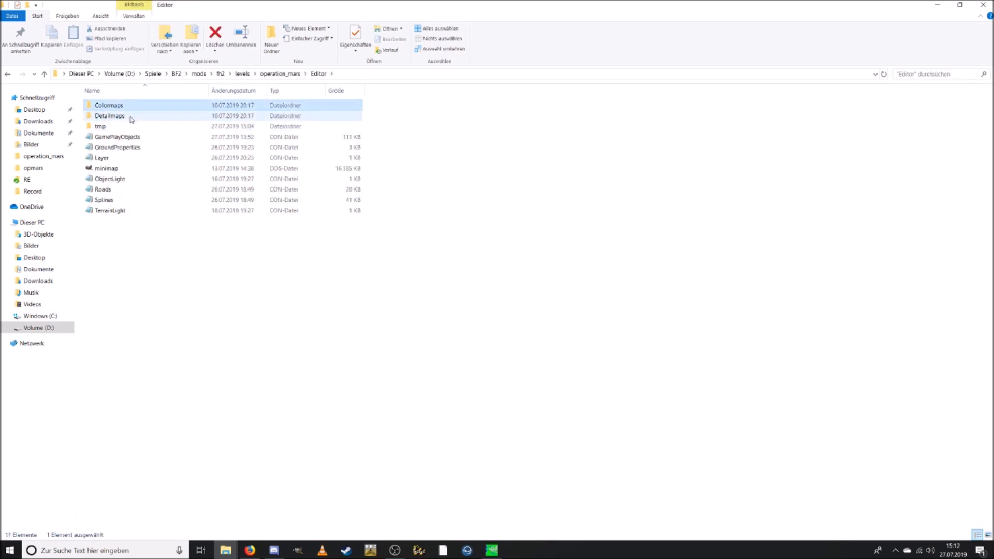
pyautogui.keyDown('ctrl'); pyautogui.click(131, 117); pyautogui.keyUp('ctrl')
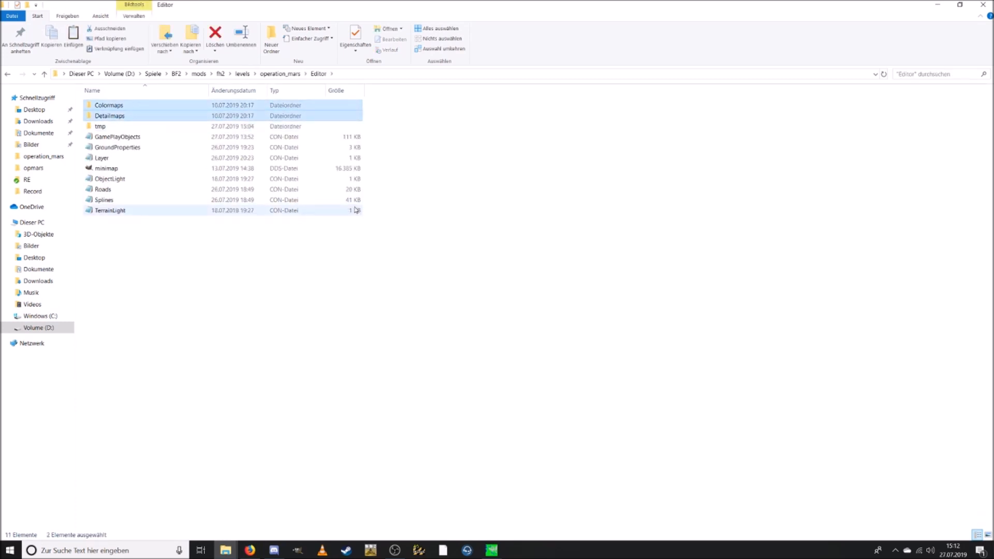
# Step: Go to the fh2map mod's levels and open the dukla_pass level folder
pyautogui.click(207, 74)
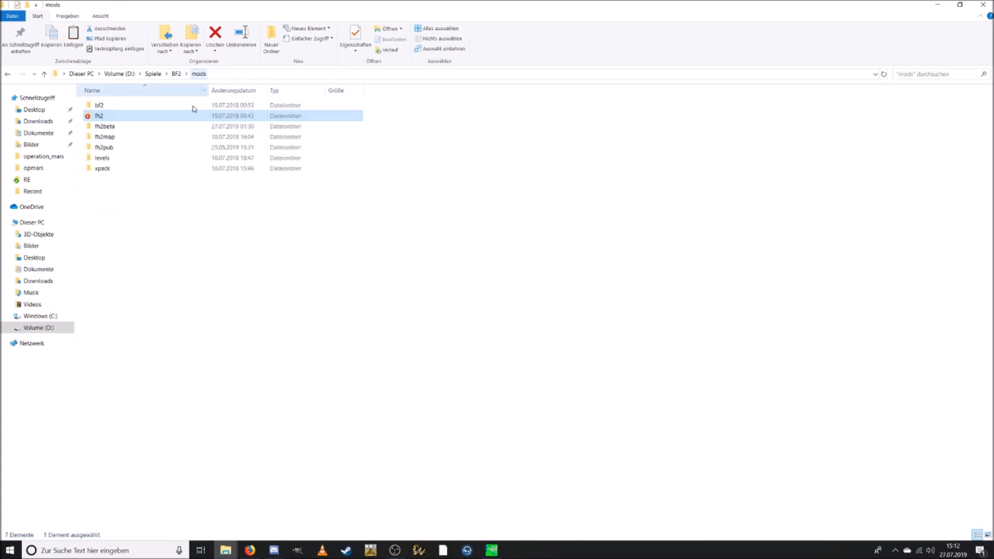
pyautogui.doubleClick(133, 136)
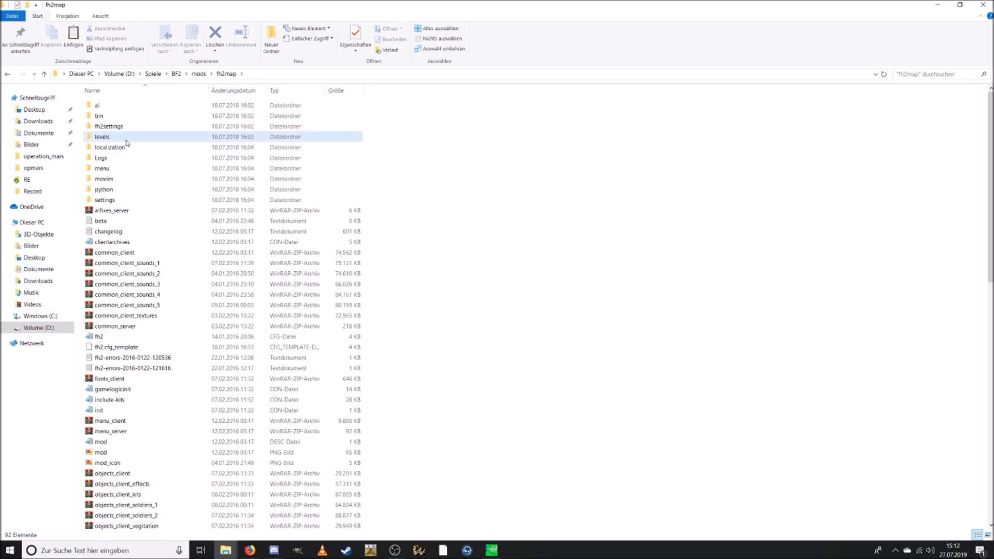
pyautogui.doubleClick(127, 137)
pyautogui.doubleClick(125, 117)
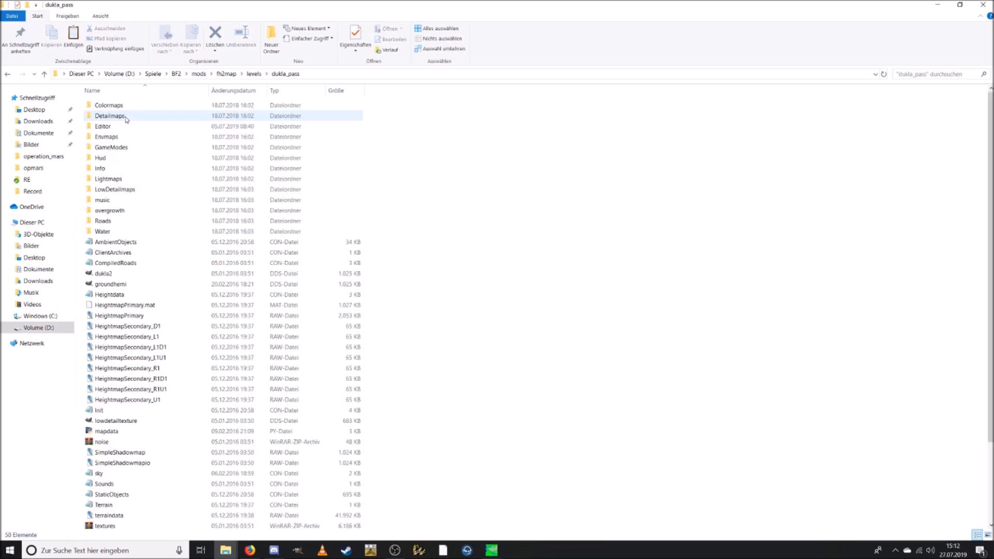
# Step: Paste the copied Colormaps and Detailmaps folders into dukla_pass's Editor folder, replacing the existing files
pyautogui.doubleClick(125, 126)
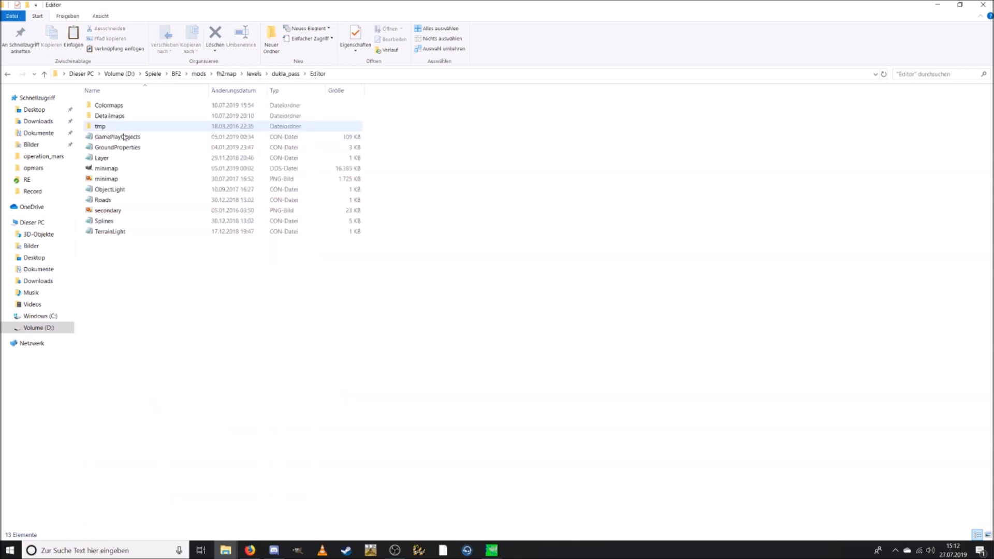
pyautogui.rightClick(211, 371)
pyautogui.click(291, 438)
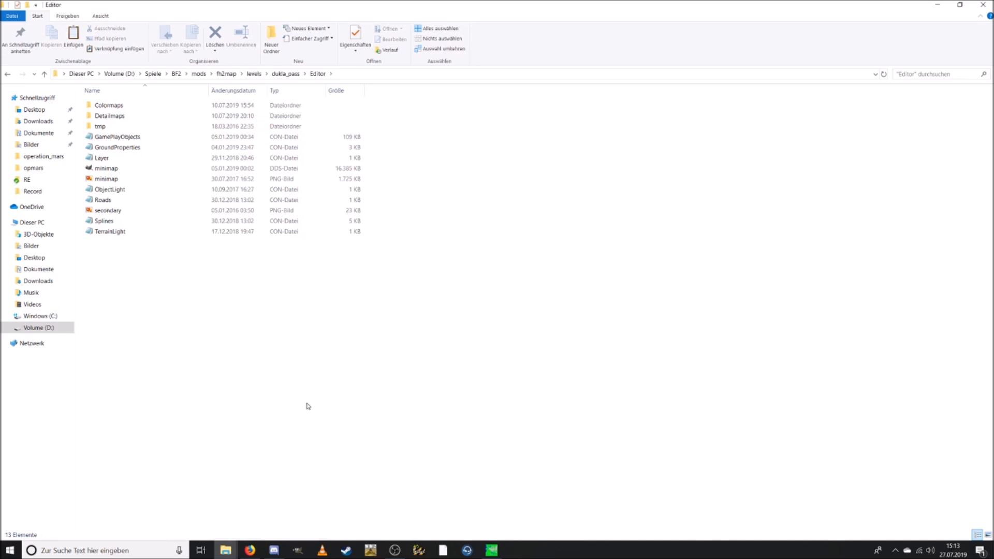
pyautogui.click(210, 233)
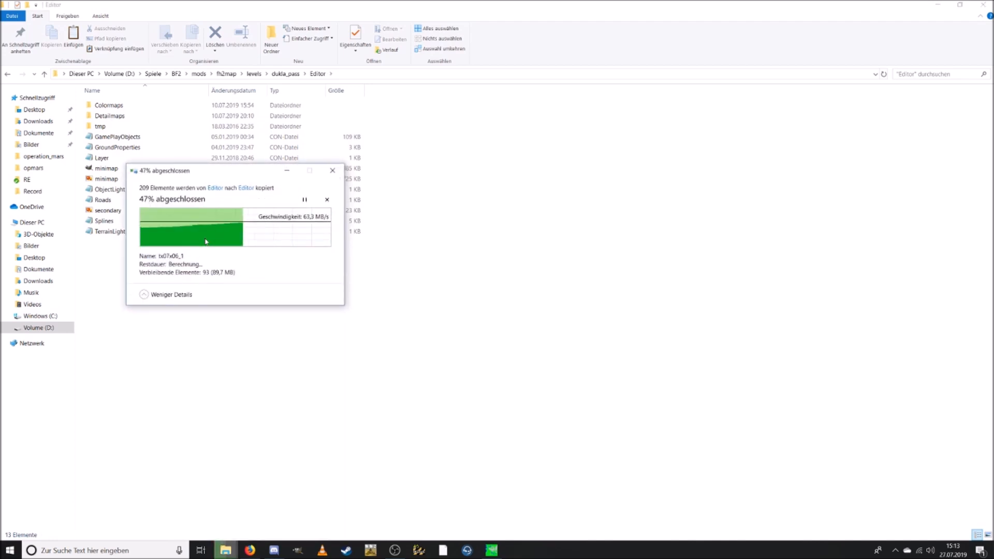
# Step: Rename the fh2 folder in the BF2 mods folder to fh2svn
pyautogui.click(199, 73)
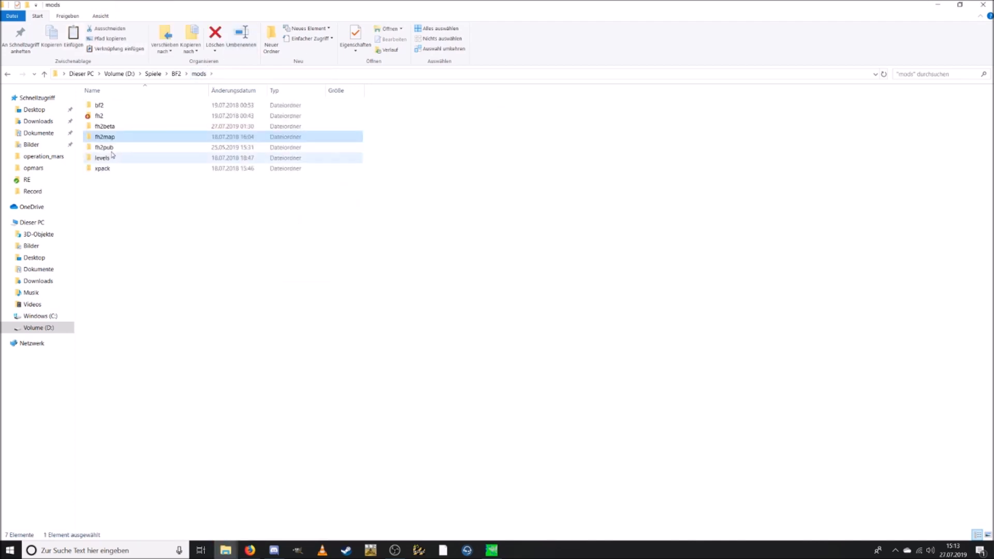
pyautogui.rightClick(108, 121)
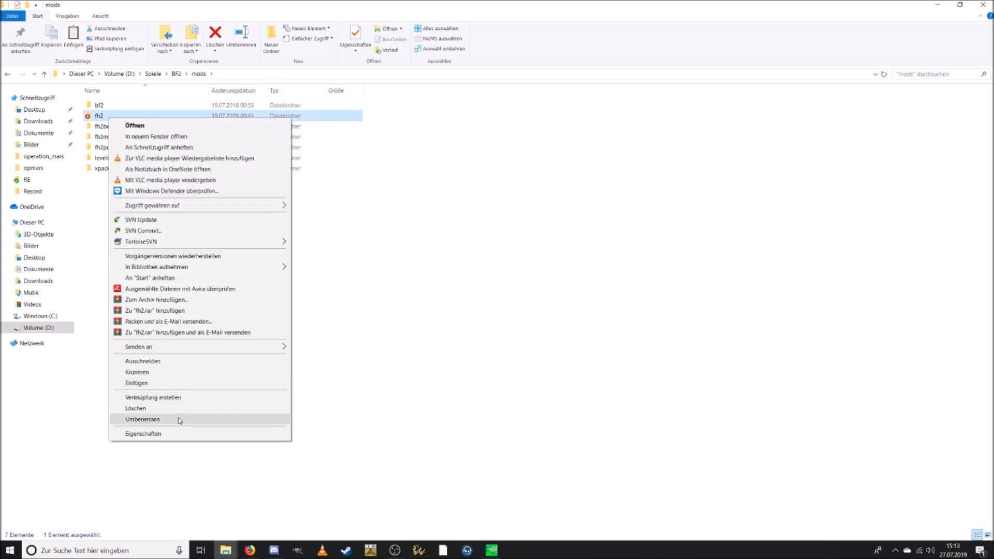
pyautogui.click(179, 420)
pyautogui.click(113, 116)
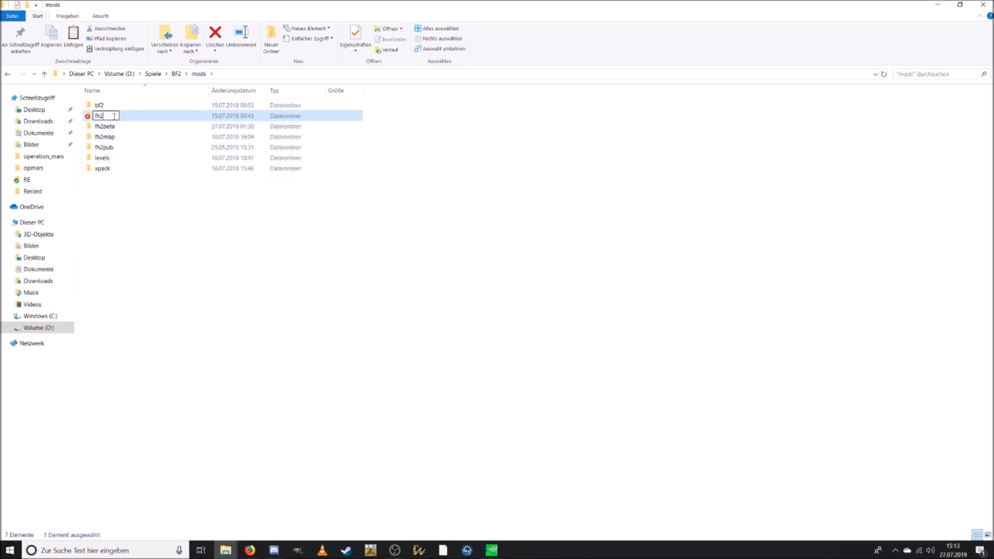
pyautogui.write('svn')
pyautogui.press('Return')
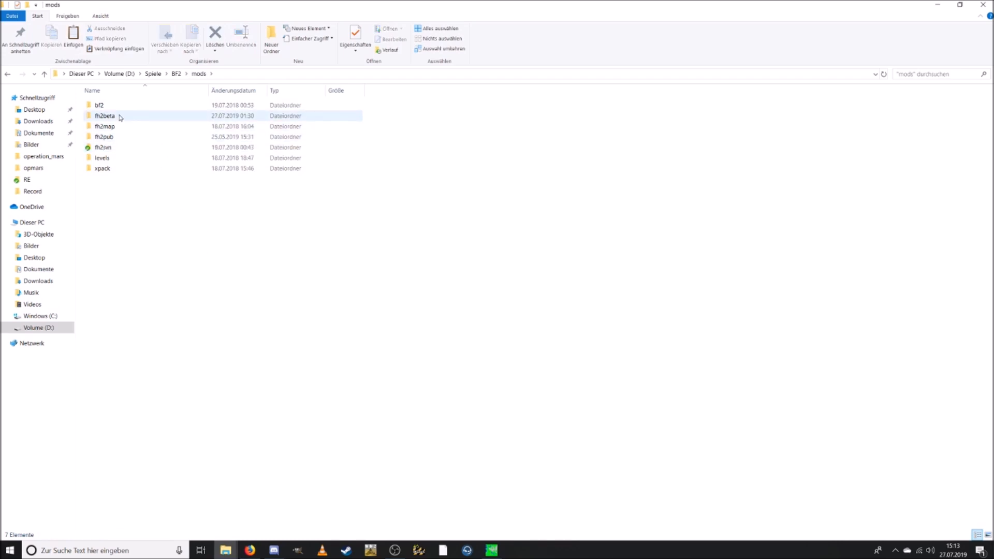
# Step: Rename the fh2map mod folder to fh2
pyautogui.click(120, 106)
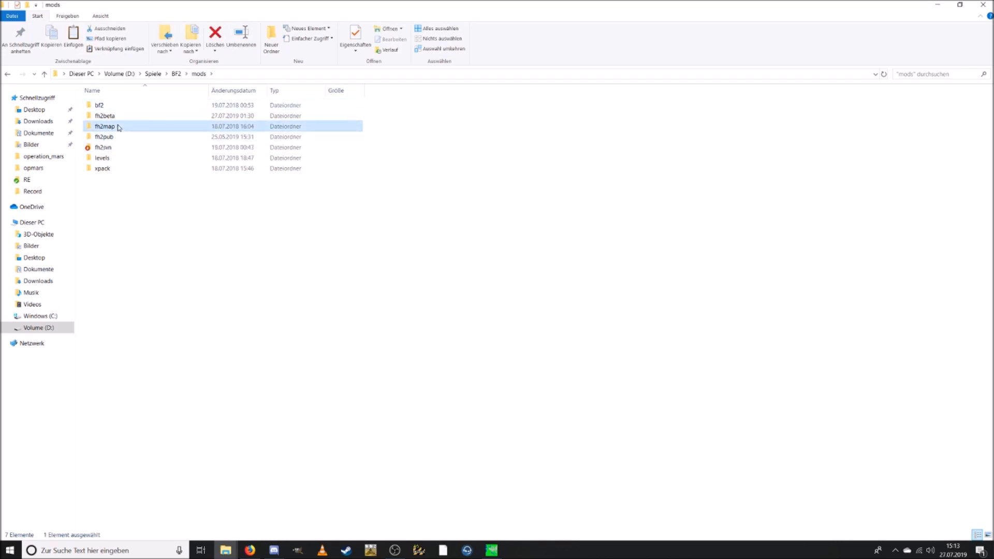
pyautogui.rightClick(115, 126)
pyautogui.click(156, 415)
pyautogui.click(114, 126)
pyautogui.press('BackSpace')
pyautogui.click(263, 524)
# Step: Launch the BF2ModToolkit application from the BF2 Mod Toolkit folder
pyautogui.moveTo(226, 549)
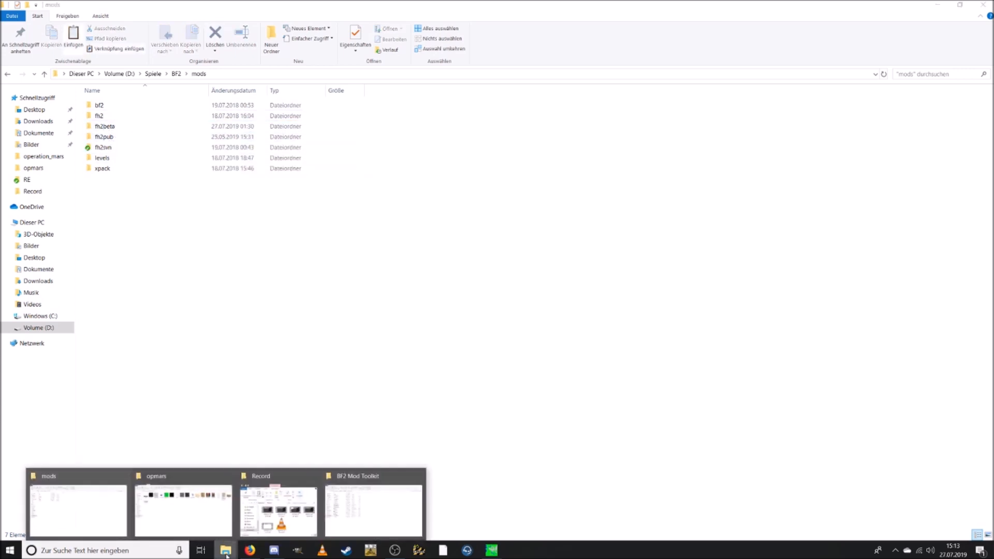
pyautogui.click(381, 514)
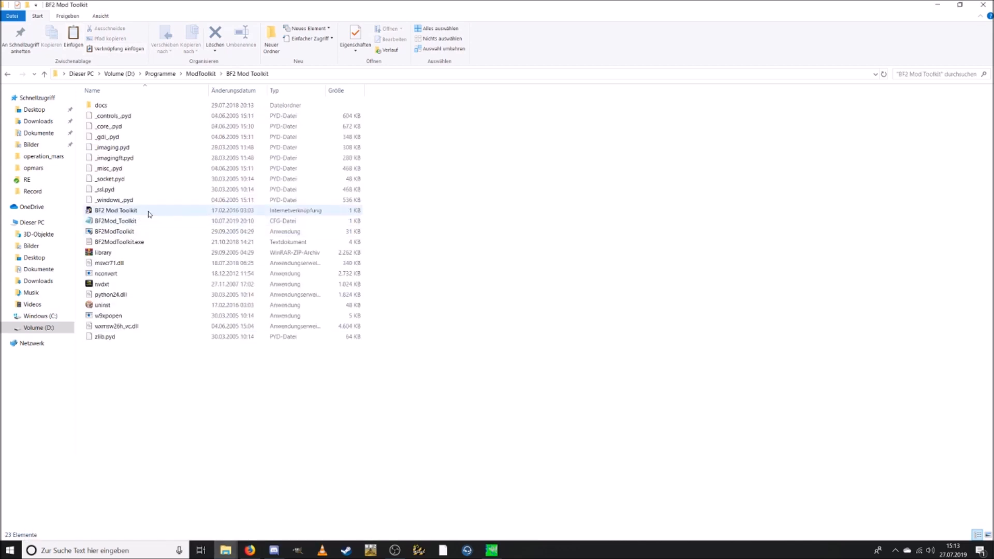
pyautogui.click(145, 235)
pyautogui.doubleClick(145, 236)
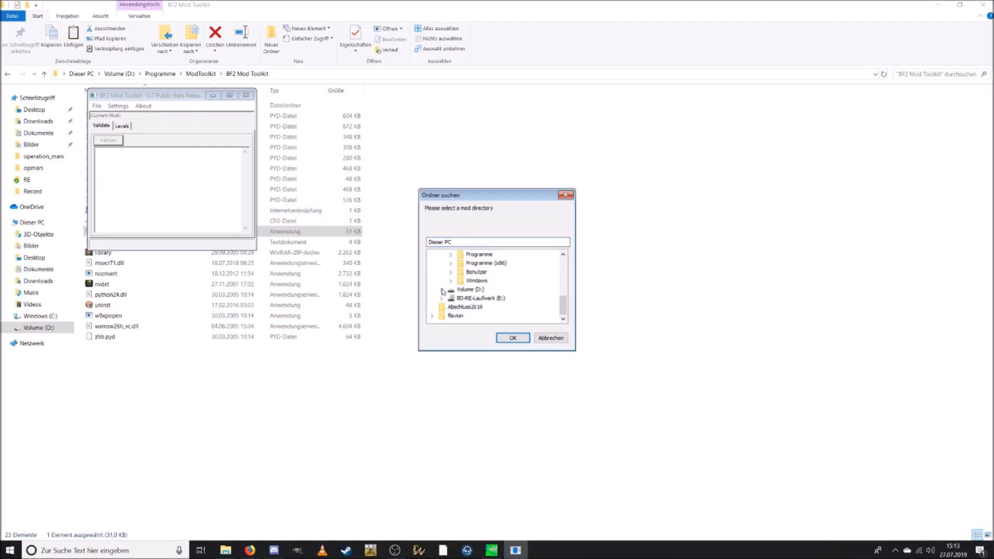
# Step: Choose D:\Spiele\BF2\mods\fh2 as the mod directory and validate the mod
pyautogui.click(441, 290)
pyautogui.scroll(-2, 452, 308)
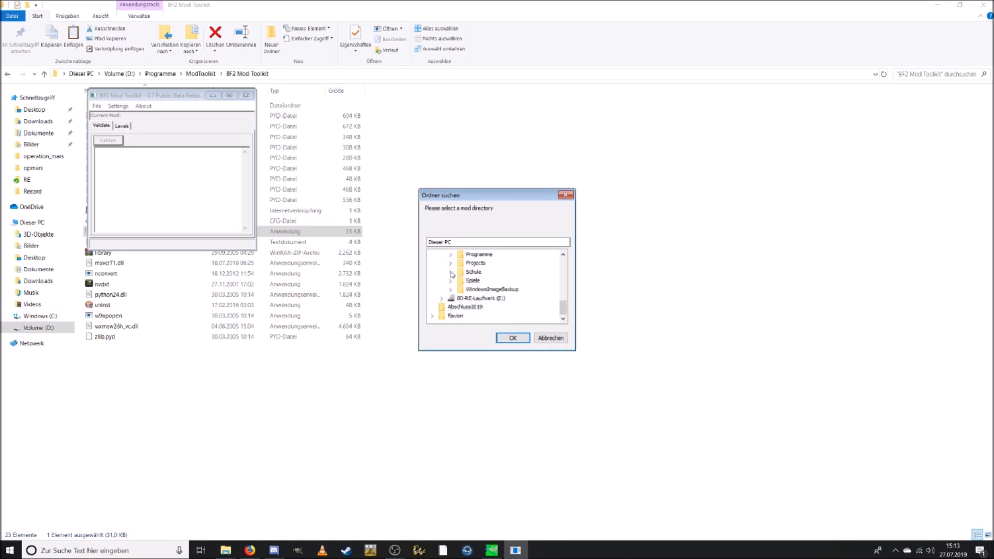
pyautogui.click(451, 281)
pyautogui.click(460, 264)
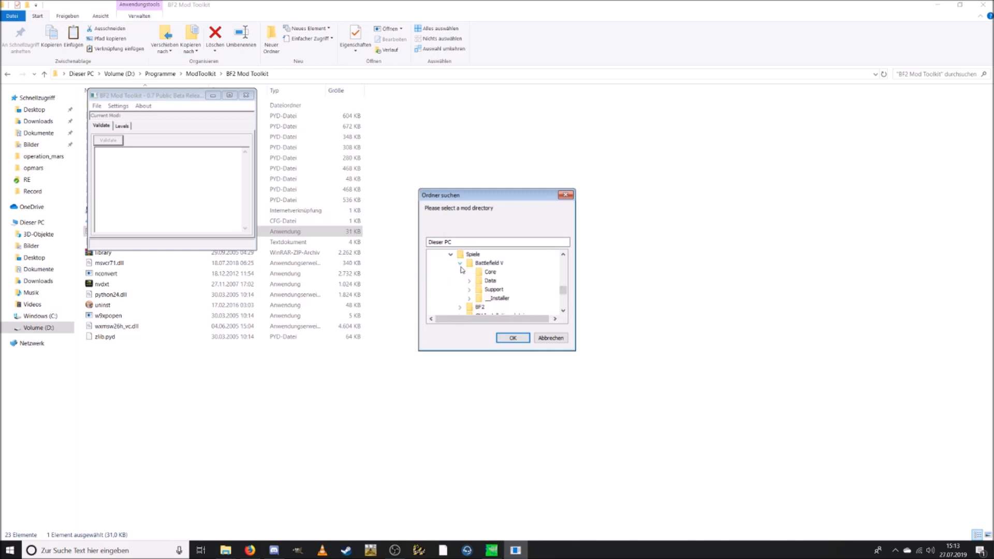
pyautogui.click(460, 264)
pyautogui.click(459, 272)
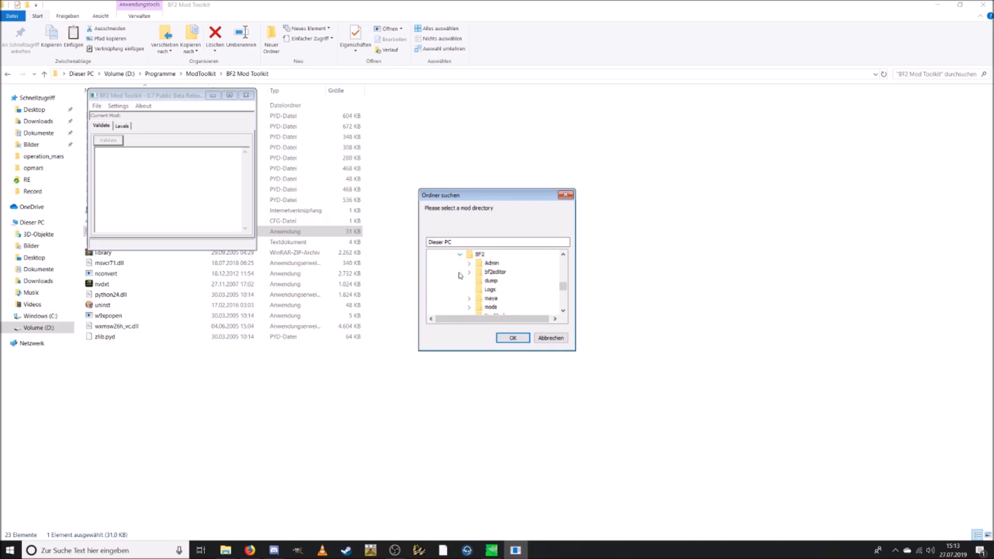
pyautogui.click(469, 307)
pyautogui.click(498, 272)
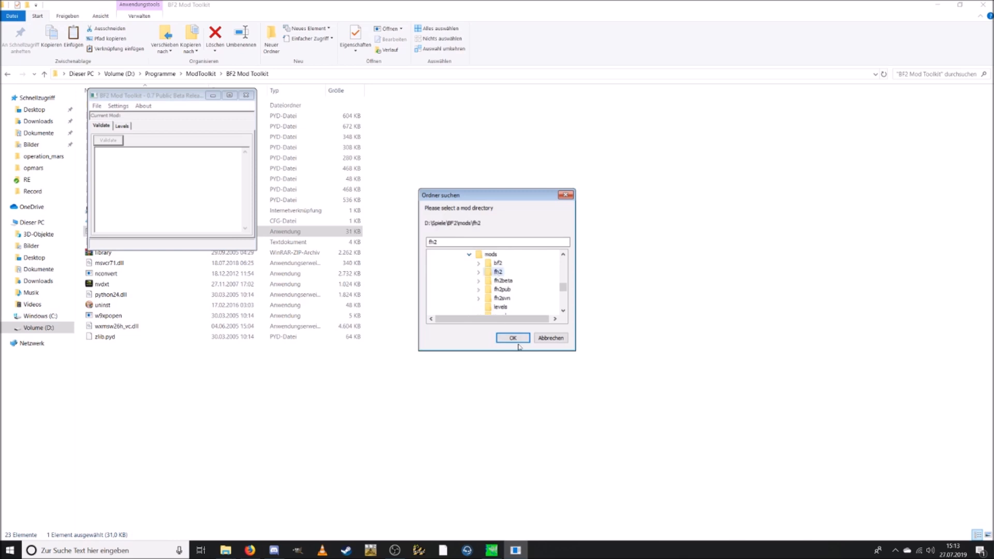
pyautogui.click(513, 337)
pyautogui.click(108, 141)
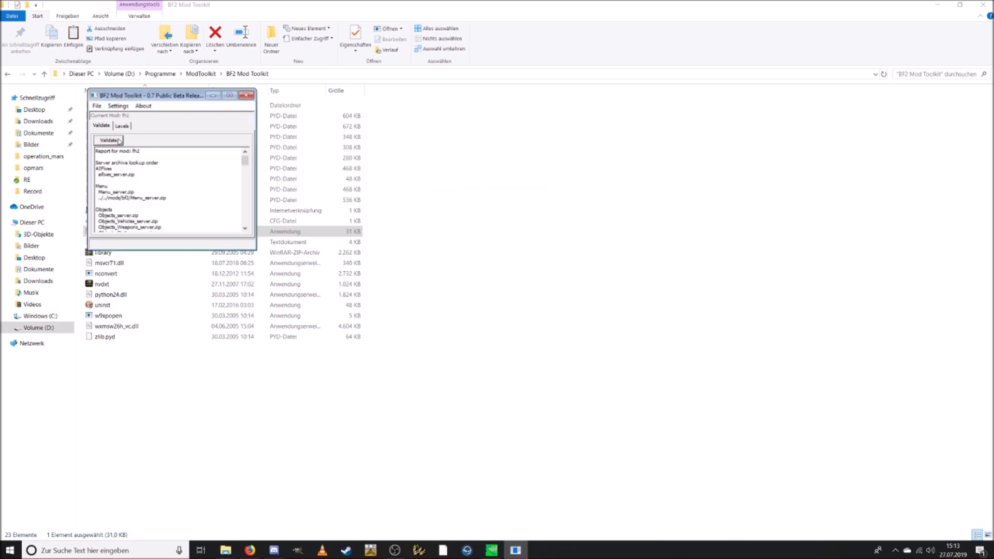
# Step: Export the Dukla Pass level's map images with only Colormaps and Detailmaps included, overwriting the existing files, and close the toolkit
pyautogui.click(131, 127)
pyautogui.click(109, 141)
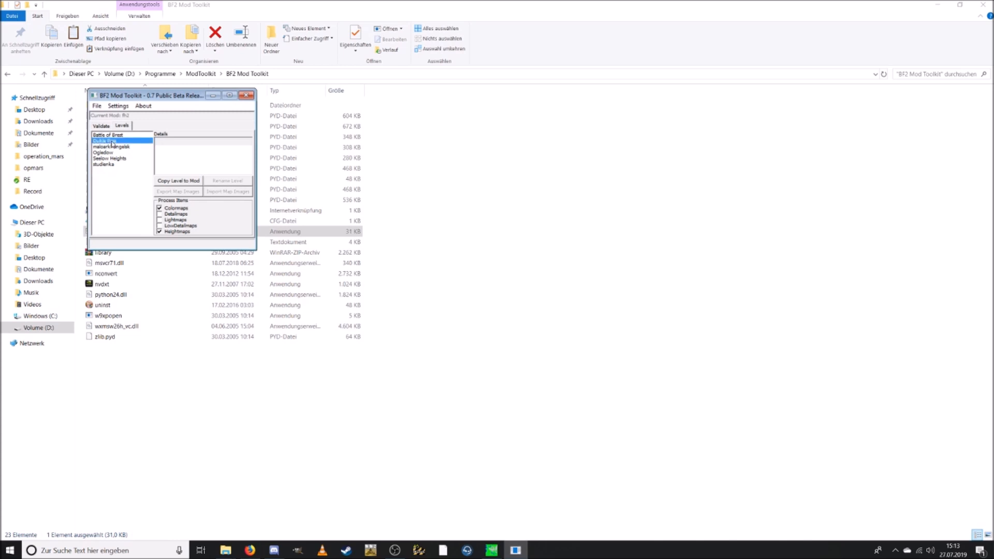
pyautogui.click(160, 232)
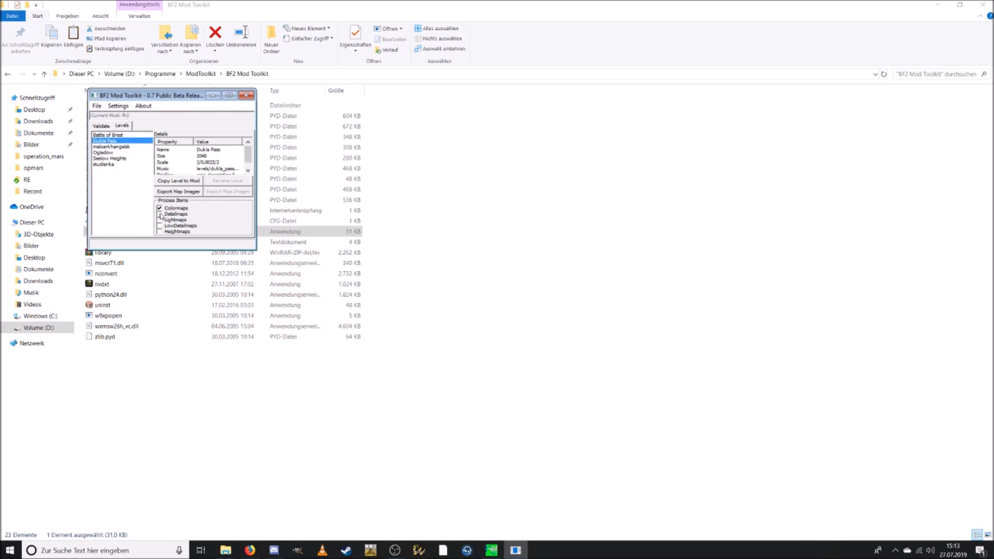
pyautogui.click(159, 214)
pyautogui.click(178, 191)
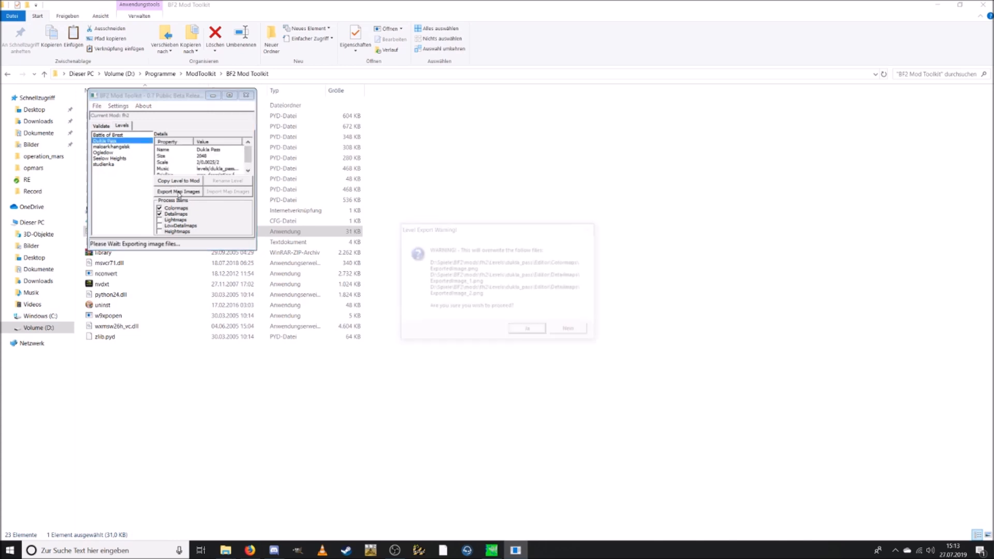
pyautogui.click(533, 331)
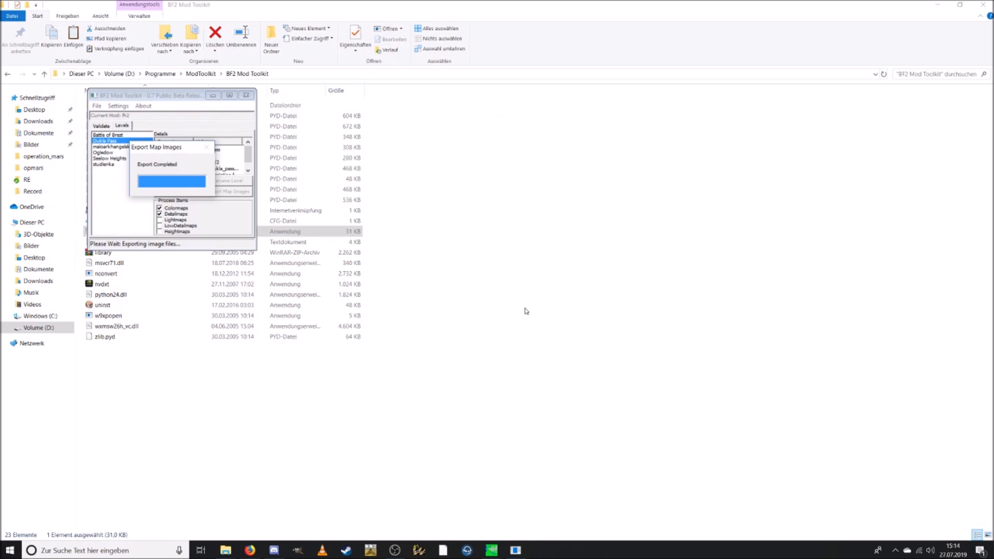
pyautogui.click(247, 96)
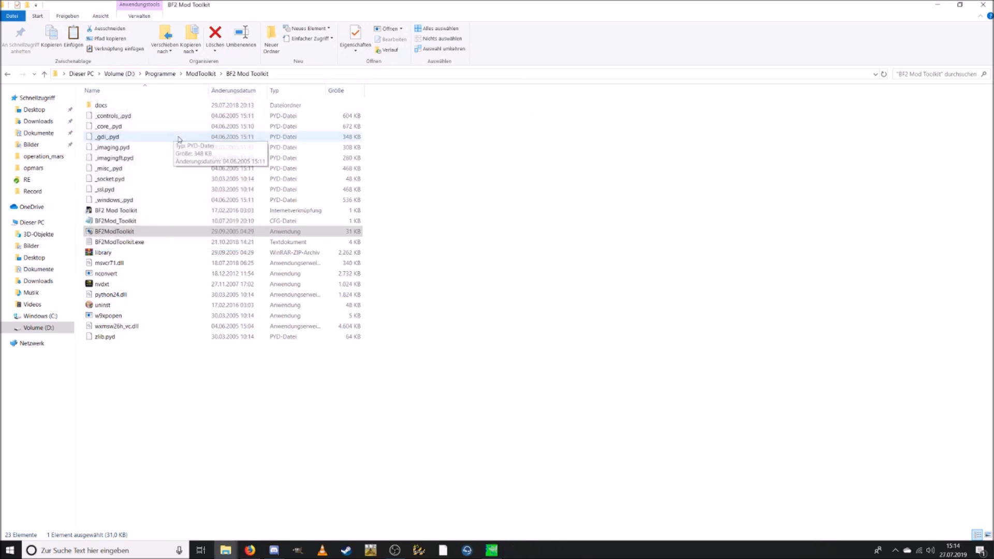
# Step: Go to the Colormaps folder inside the Editor folder of the fh2 mod's dukla_pass level
pyautogui.moveTo(229, 554)
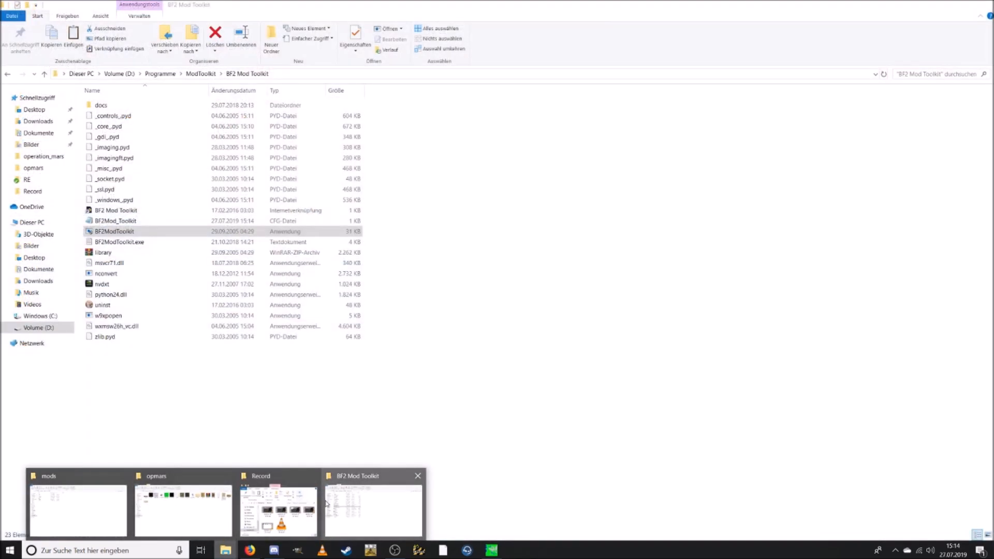
pyautogui.click(42, 503)
pyautogui.doubleClick(91, 115)
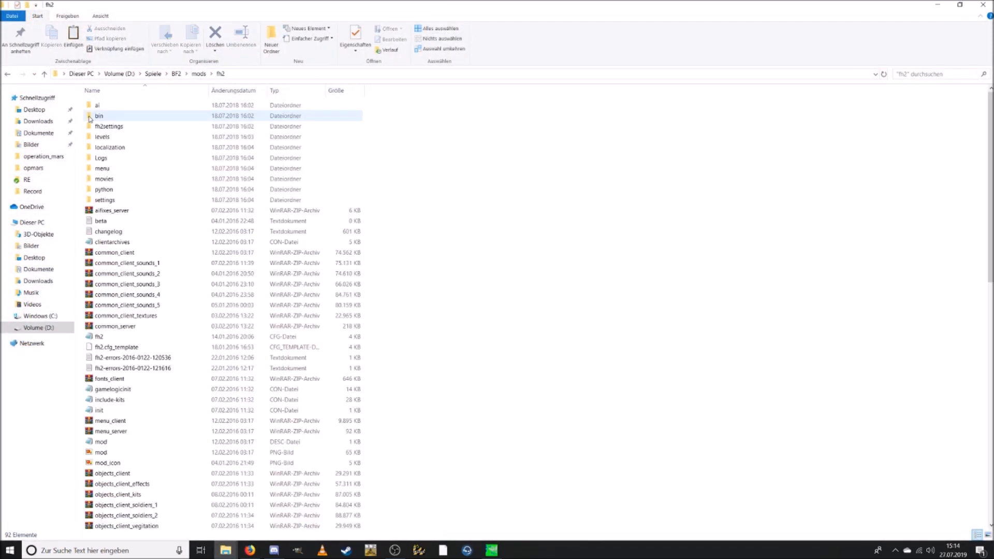
pyautogui.doubleClick(104, 138)
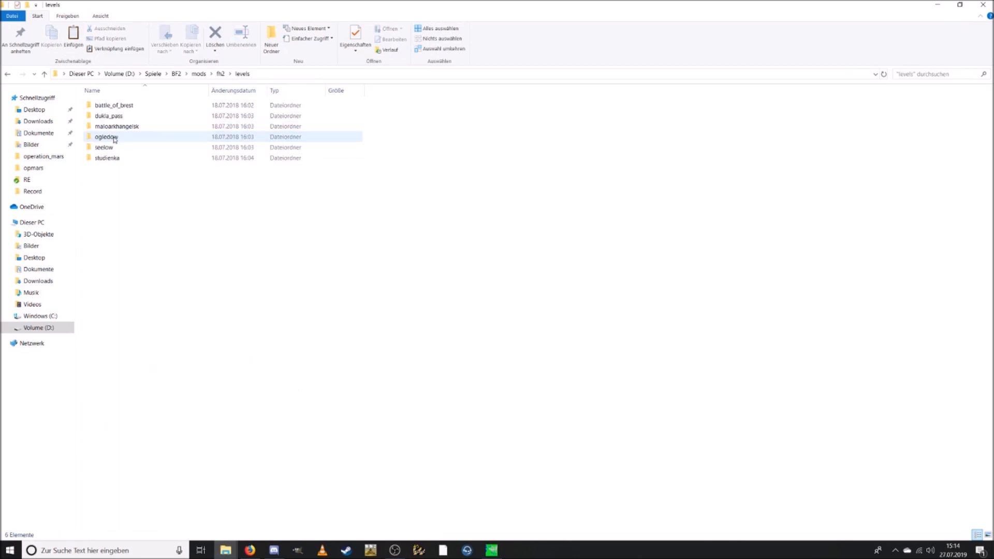
pyautogui.doubleClick(109, 116)
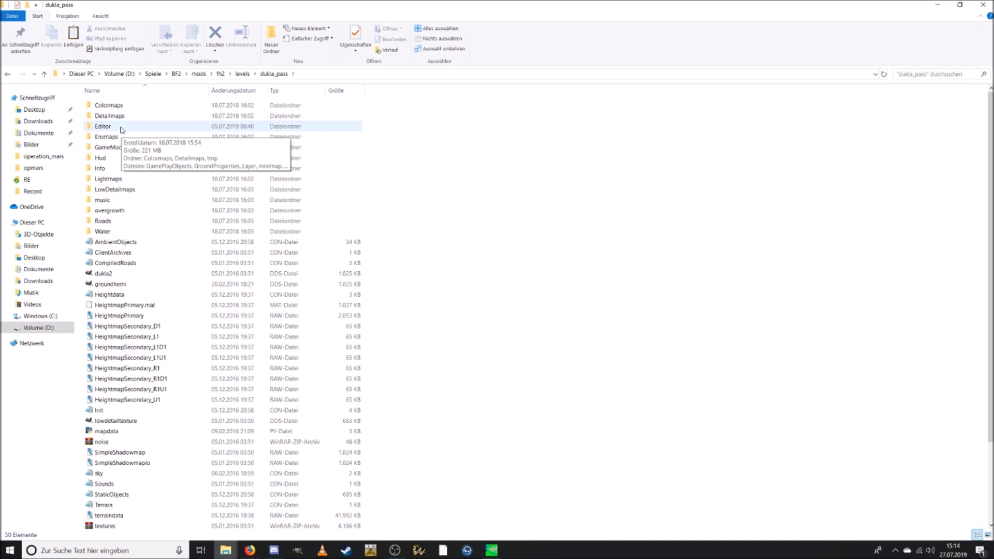
pyautogui.doubleClick(122, 127)
pyautogui.doubleClick(118, 106)
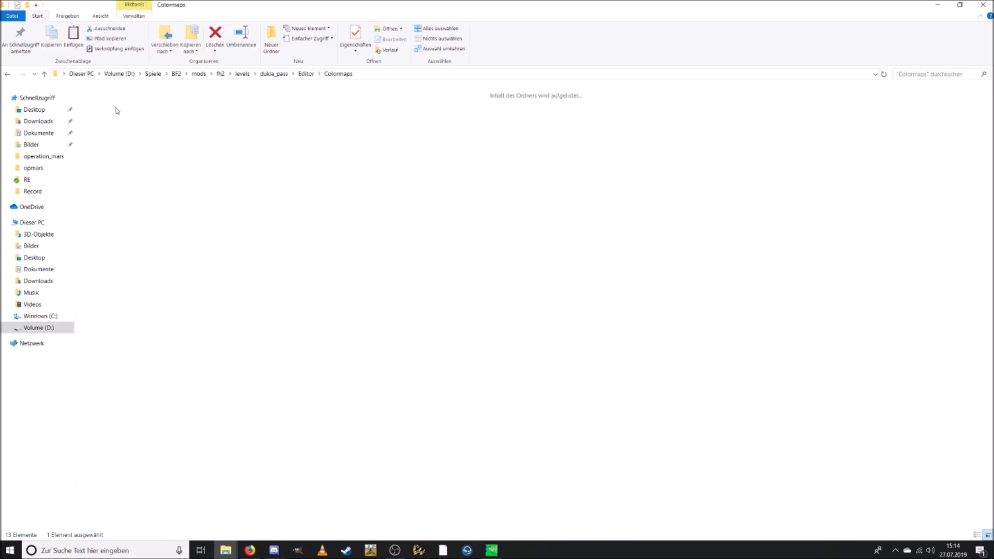
# Step: Open the Colormaps ExportedImage in GIMP and examine its roads and village area at 400% zoom
pyautogui.click(122, 115)
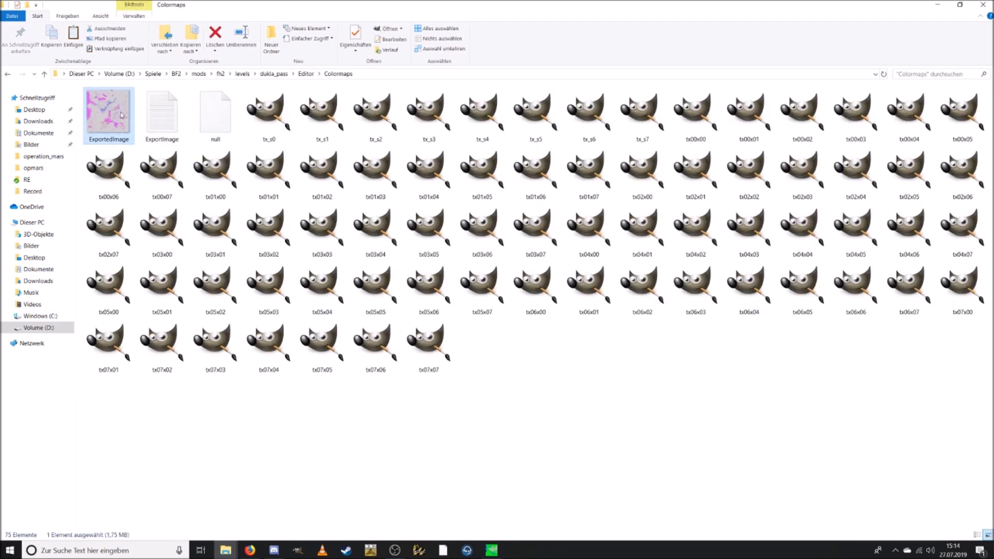
pyautogui.doubleClick(121, 115)
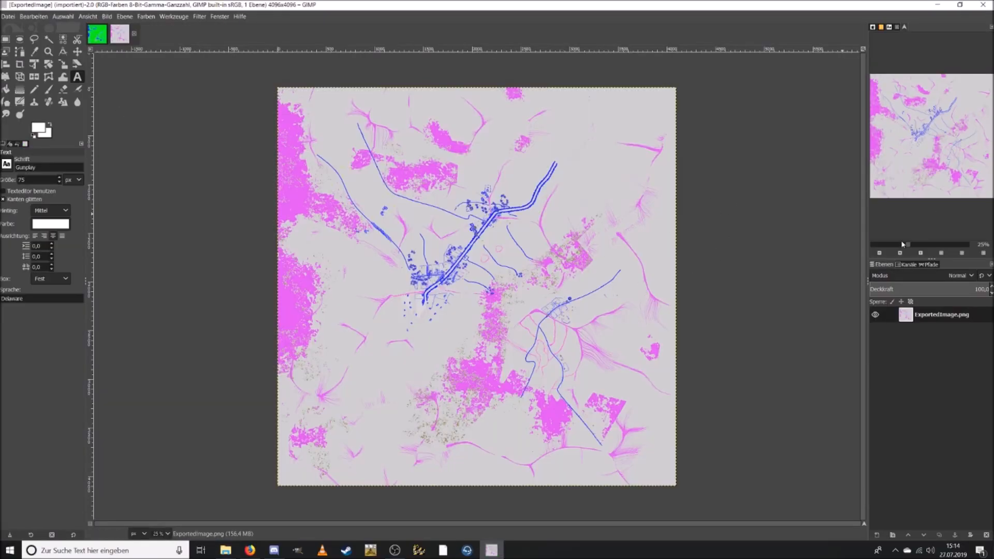
pyautogui.moveTo(902, 244); pyautogui.dragTo(938, 245)
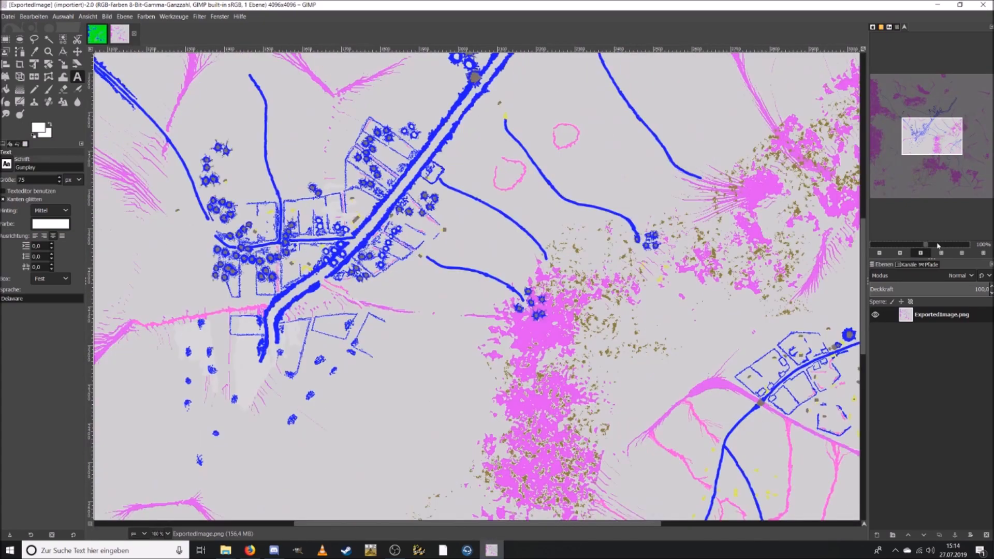
pyautogui.moveTo(931, 138); pyautogui.dragTo(924, 123)
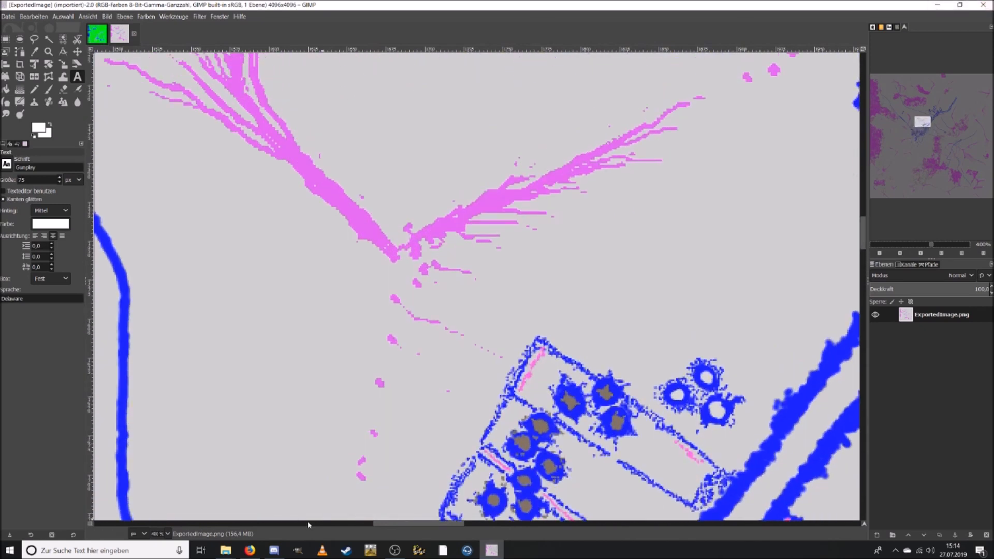
# Step: Open ExportedImage_1 and ExportedImage_2 from the Editor's Detailmaps folder in GIMP, and return to the color map image
pyautogui.click(227, 552)
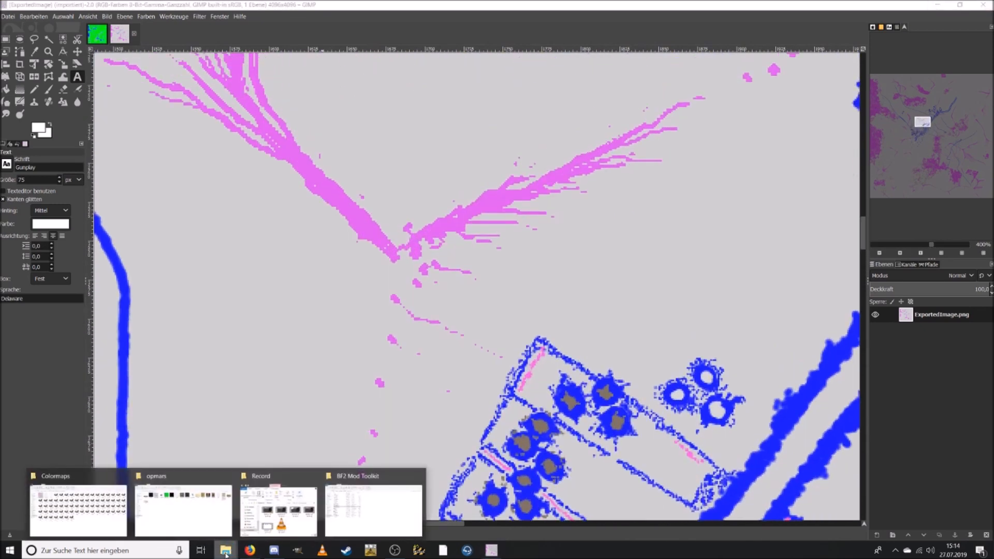
pyautogui.click(77, 508)
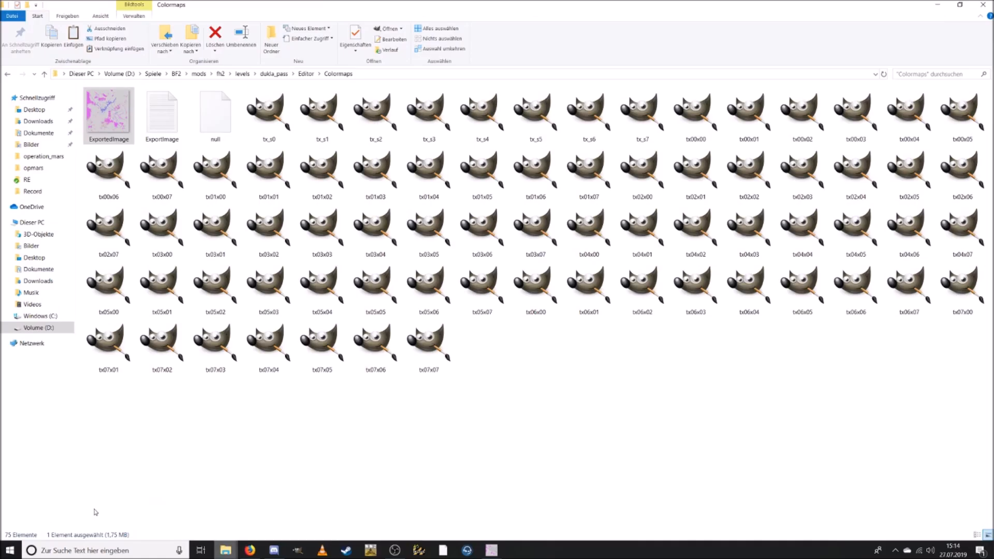
pyautogui.click(308, 74)
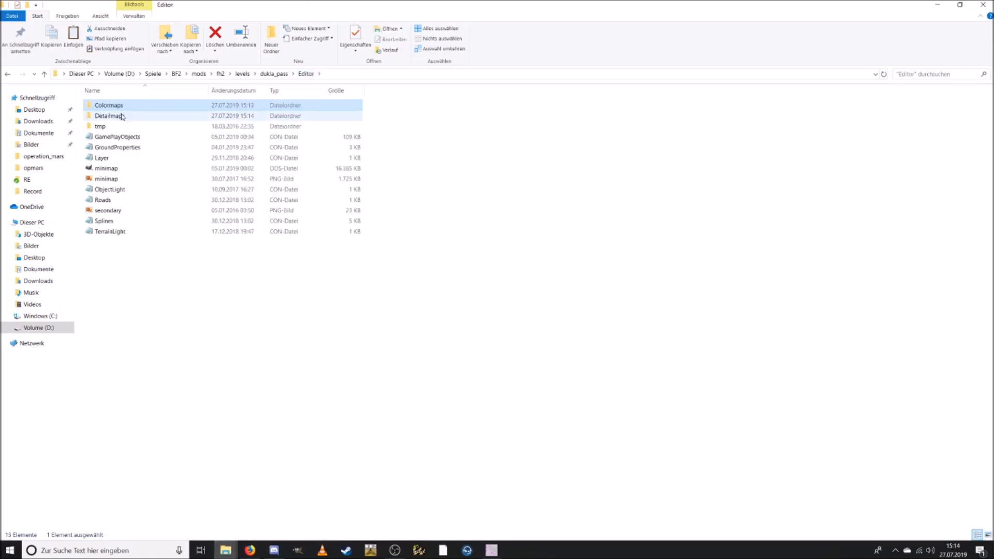
pyautogui.doubleClick(120, 115)
pyautogui.click(109, 111)
pyautogui.click(148, 113)
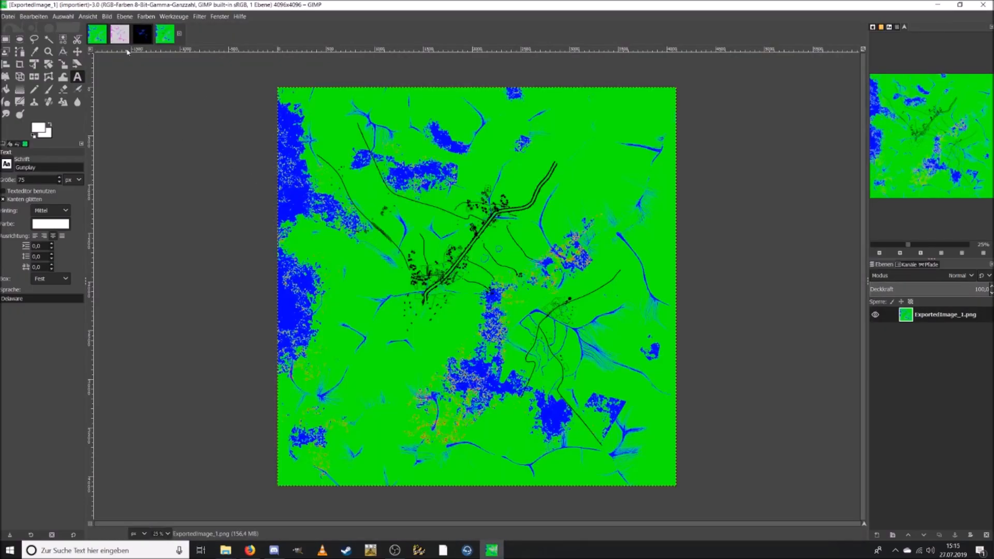
pyautogui.click(117, 36)
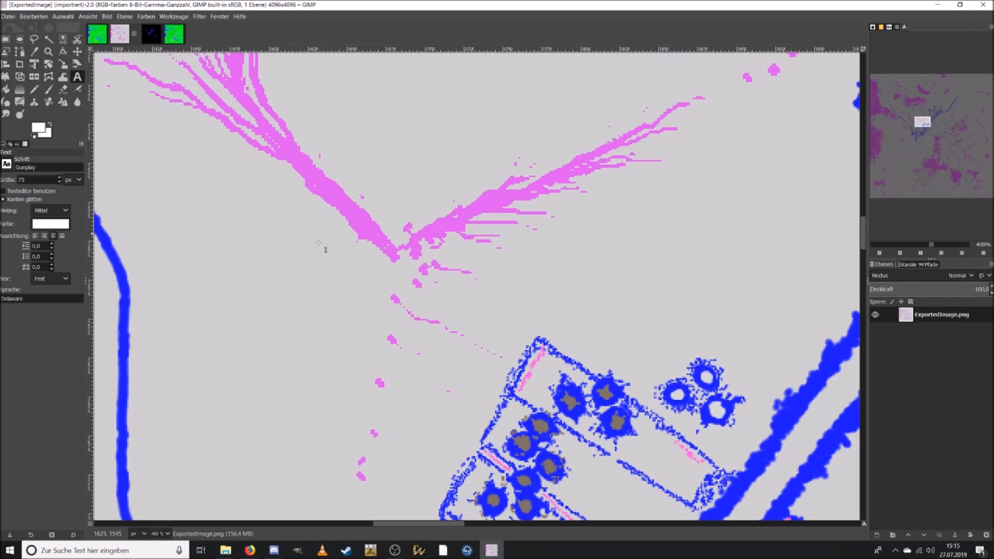
# Step: Copy the full color map from the imported ExportedImage.png and switch to the layered ExportedImage.xcf image
pyautogui.click(922, 245)
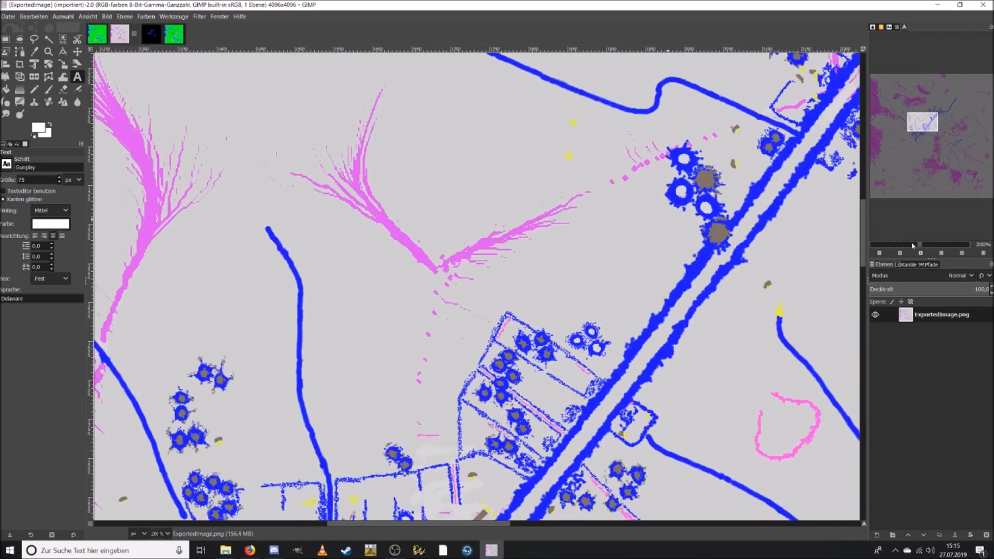
pyautogui.click(913, 245)
pyautogui.click(893, 245)
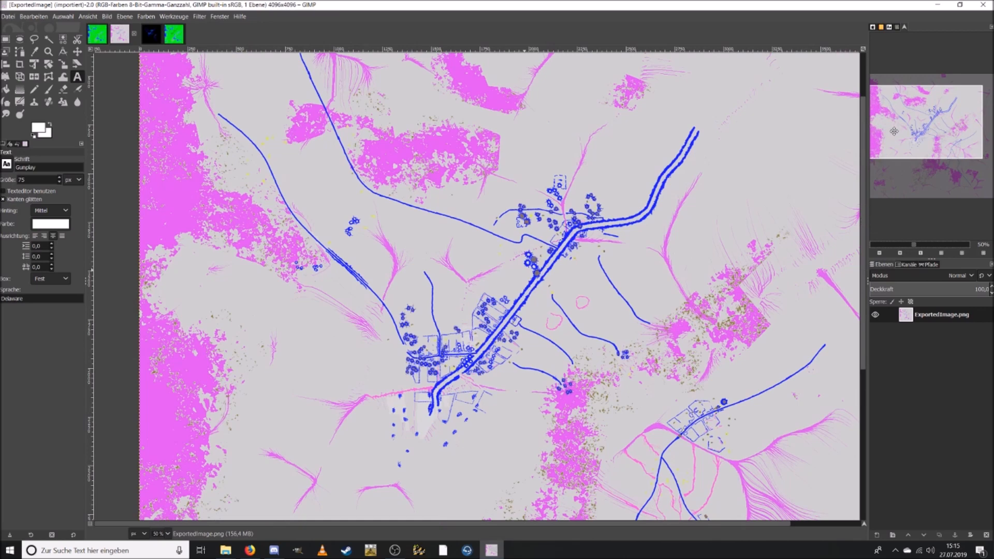
pyautogui.hotkey('ctrl', 'c')
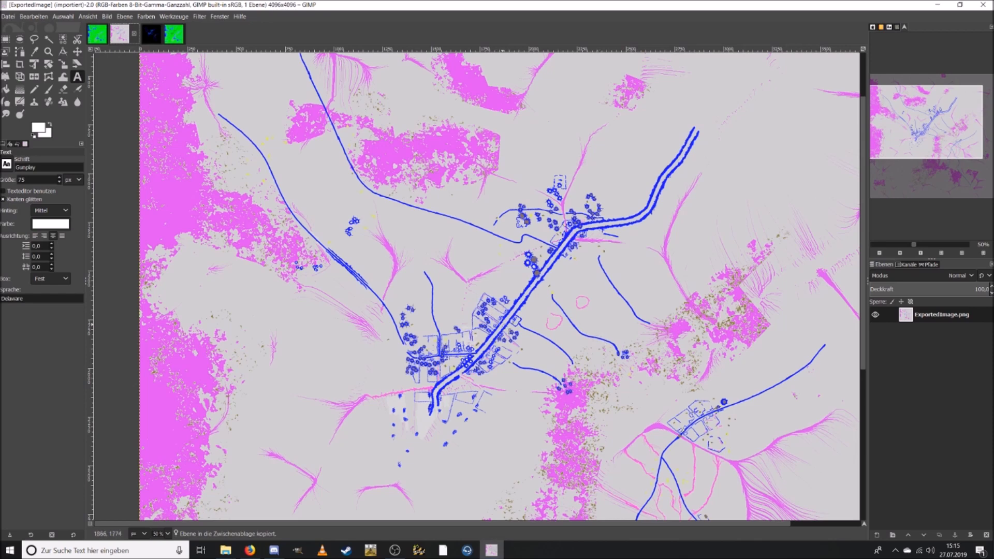
pyautogui.click(98, 35)
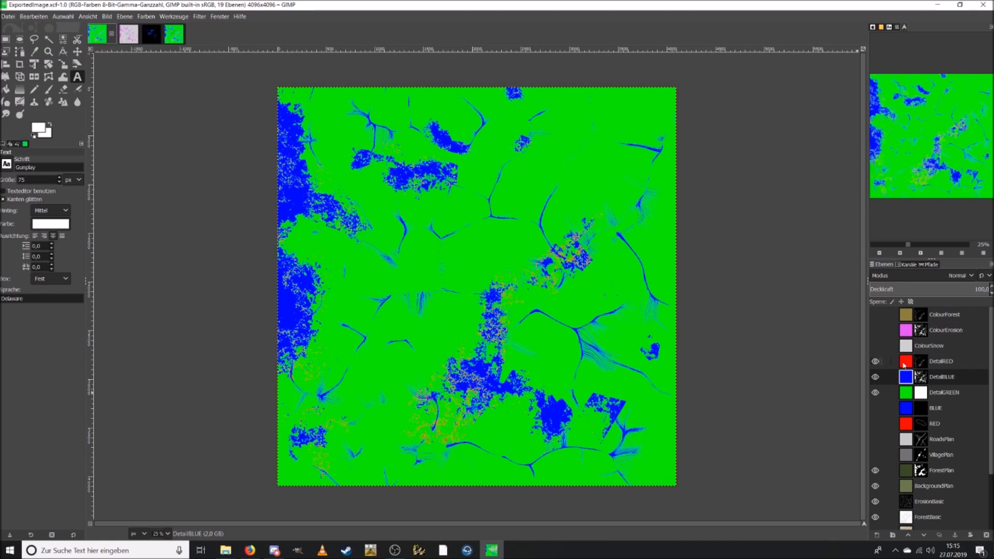
# Step: Move the DetailRED, DetailBLUE and DetailGREEN layers below BackgroundPlan, directly above ErosionBasic, in that order
pyautogui.click(906, 366)
pyautogui.moveTo(907, 364); pyautogui.dragTo(908, 495)
pyautogui.moveTo(907, 366); pyautogui.dragTo(912, 496)
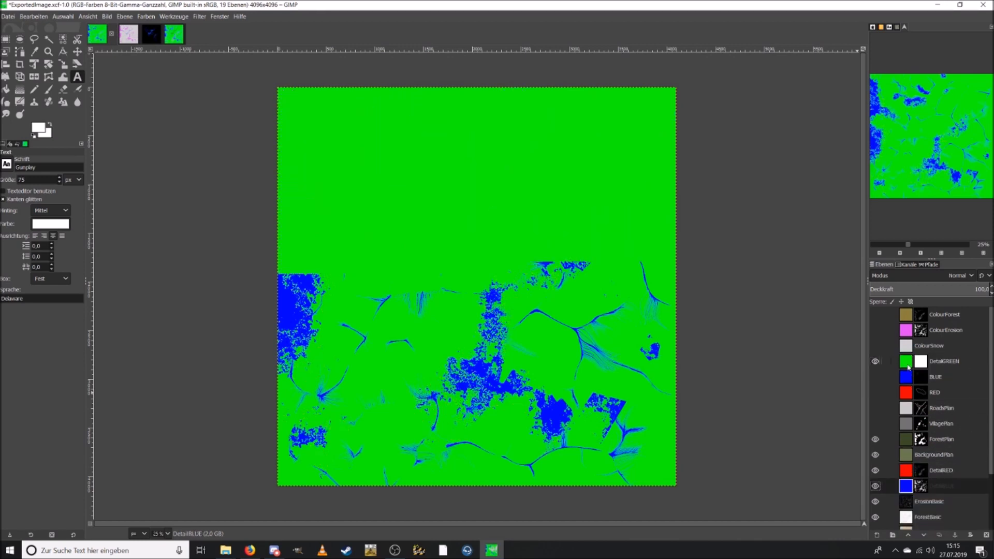
pyautogui.moveTo(906, 361); pyautogui.dragTo(910, 496)
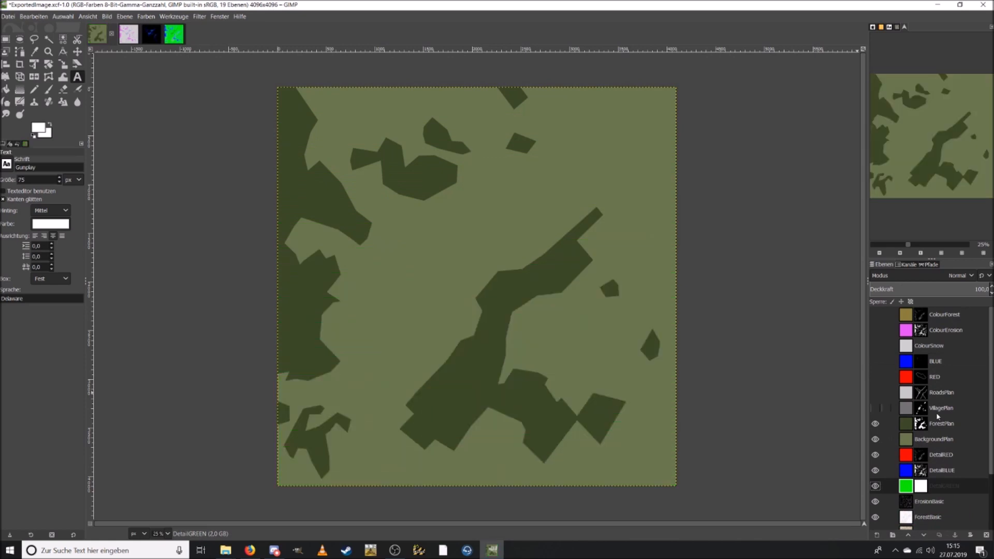
# Step: Make the VillagePlan, RoadsPlan, RED and BLUE layers visible
pyautogui.click(875, 408)
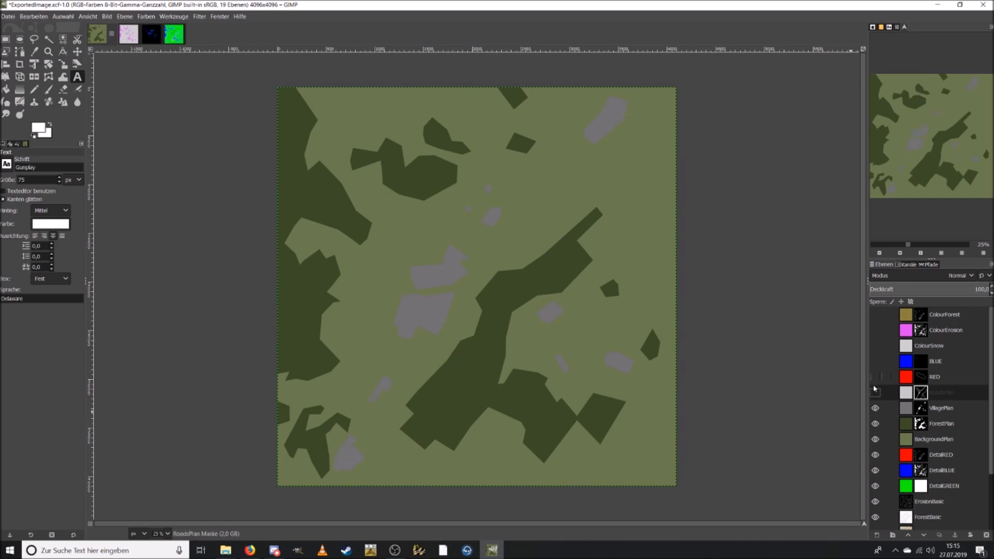
pyautogui.click(875, 392)
pyautogui.click(875, 377)
pyautogui.click(875, 362)
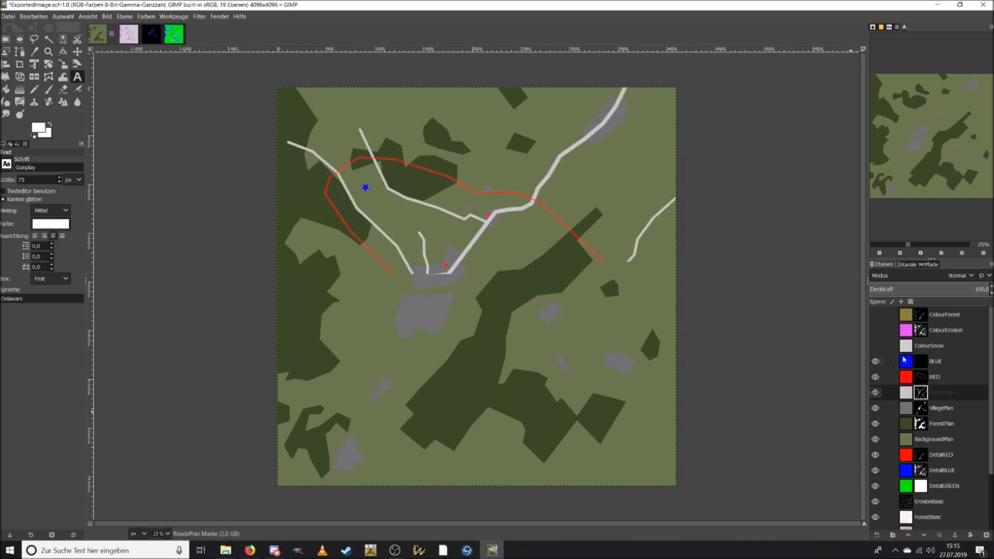
# Step: Paste the copied color map as a new layer directly above the BLUE layer
pyautogui.click(906, 363)
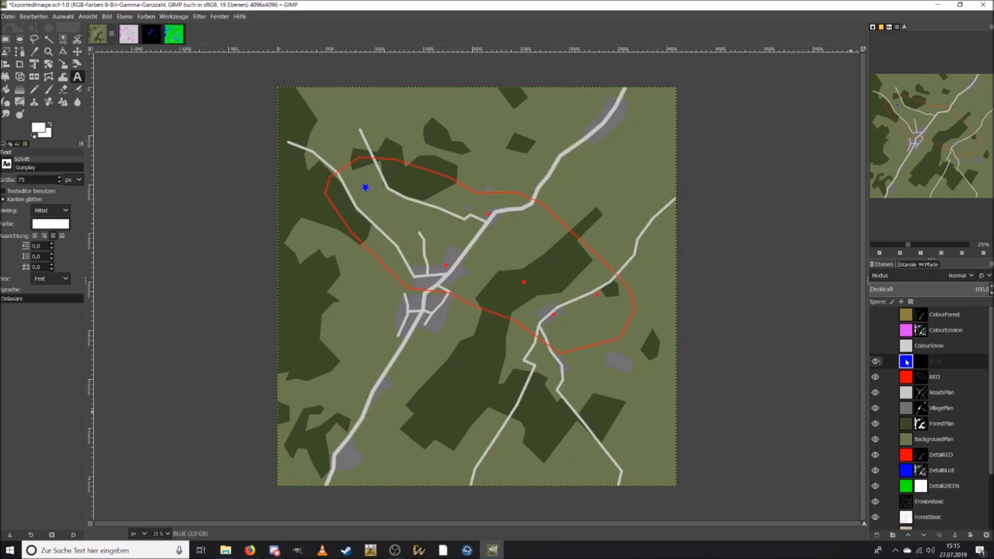
pyautogui.hotkey('ctrl', 'v')
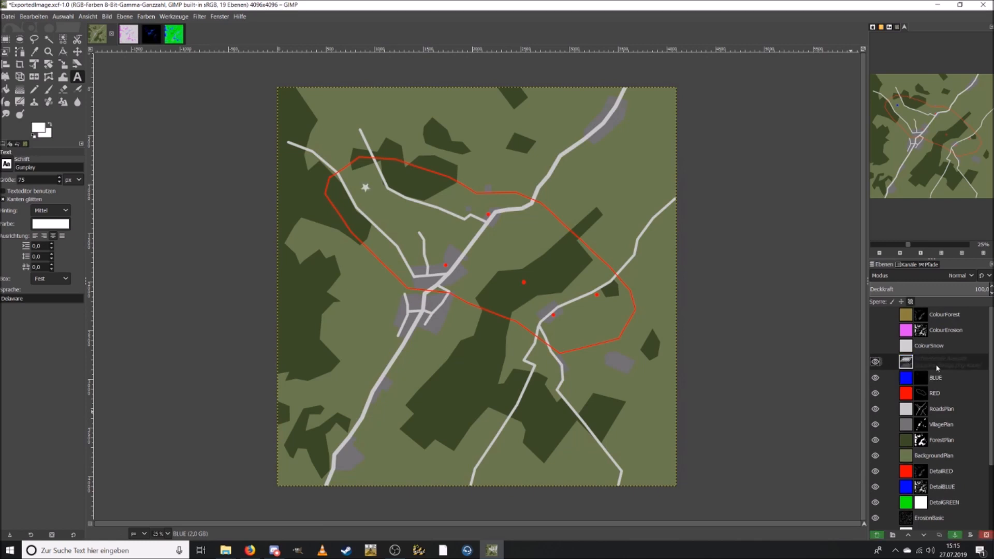
pyautogui.rightClick(939, 367)
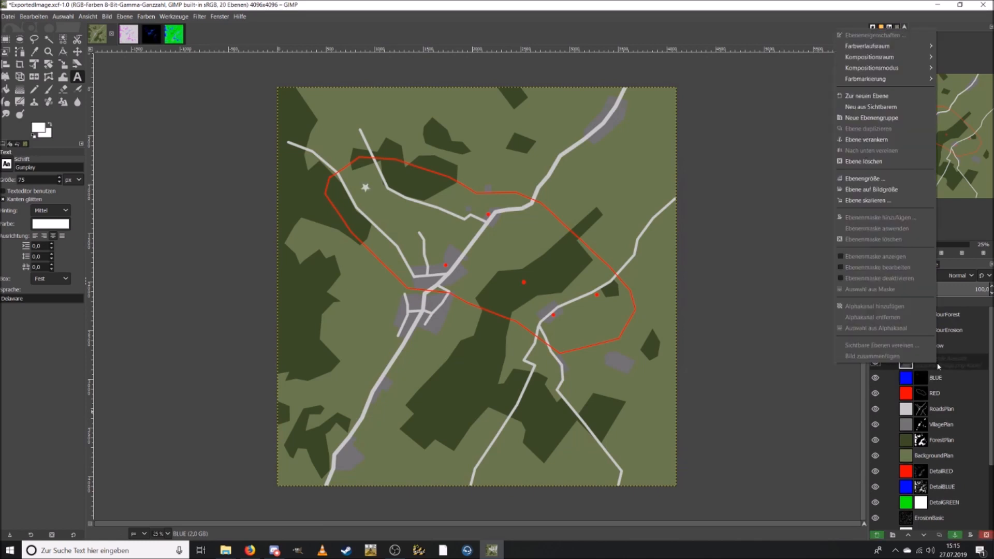
pyautogui.click(875, 97)
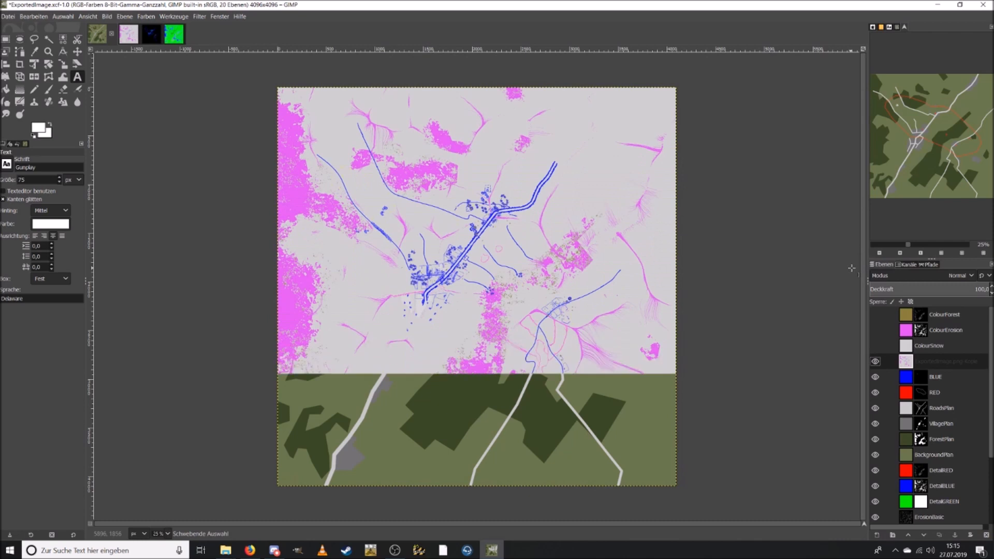
# Step: Rename the pasted color map layer to ColourEditor and close the imported ExportedImage.png without leaving the project
pyautogui.doubleClick(935, 363)
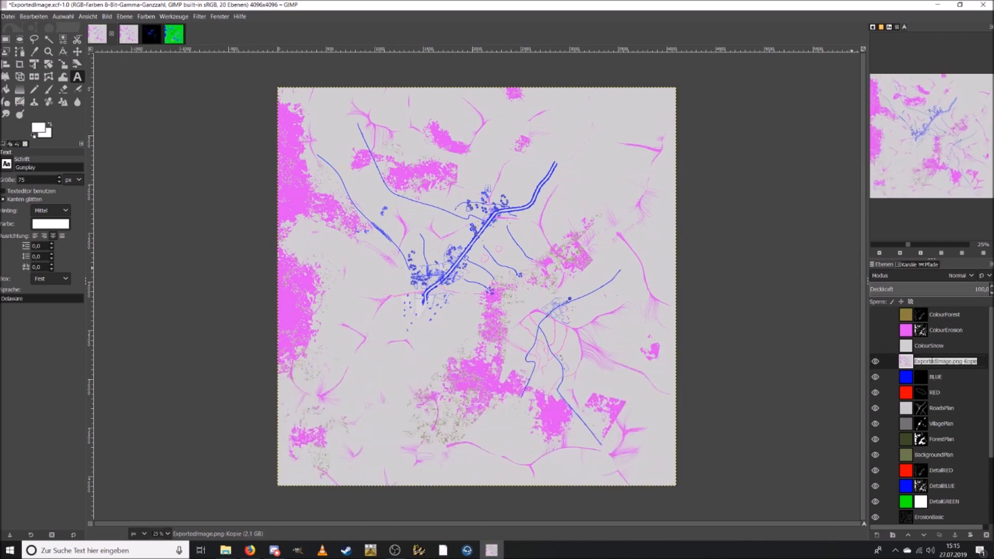
pyautogui.write('ColourEditor')
pyautogui.press('Return')
pyautogui.click(136, 37)
pyautogui.click(134, 34)
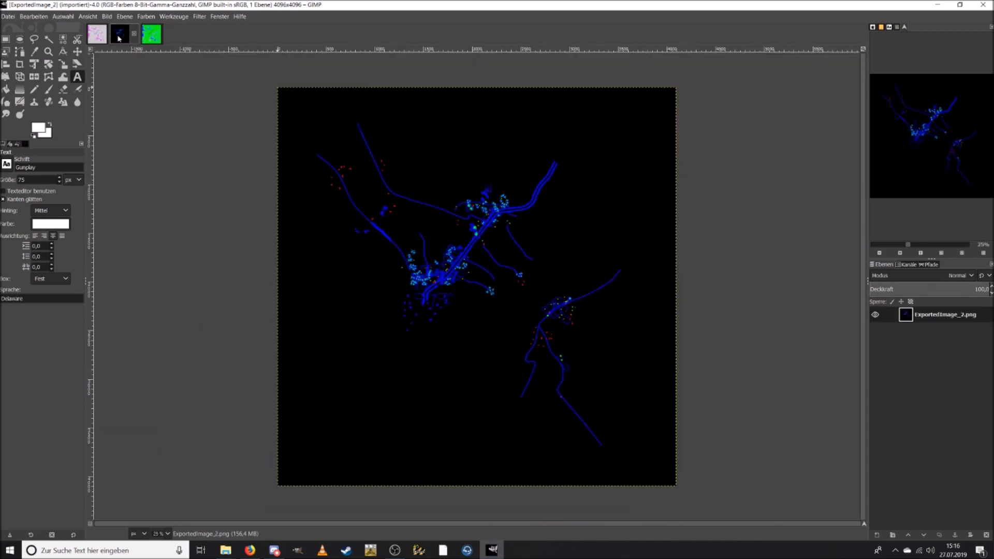
# Step: Copy the ExportedImage_1 detail map into ExportedImage.xcf as a new layer above ColourEditor
pyautogui.click(150, 37)
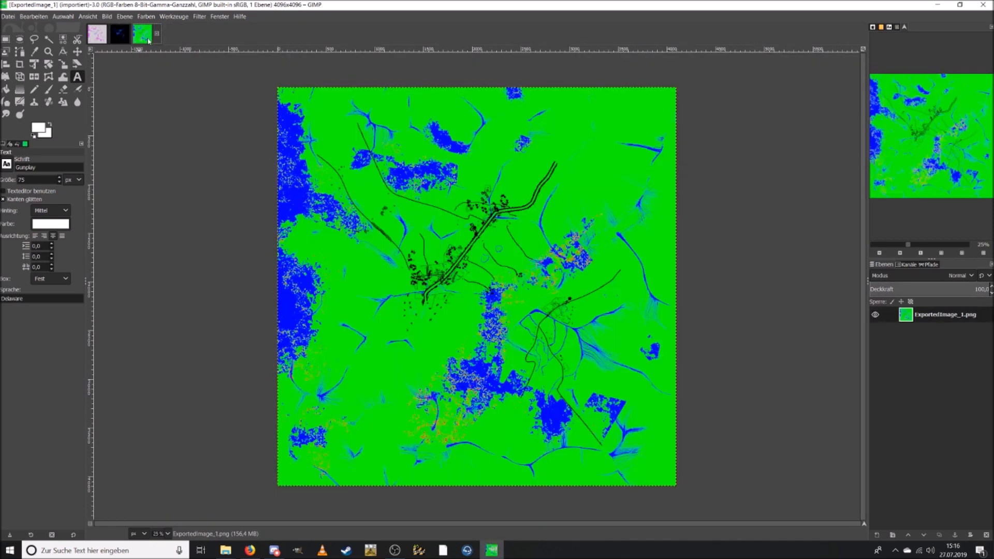
pyautogui.hotkey('ctrl', 'c')
pyautogui.click(95, 40)
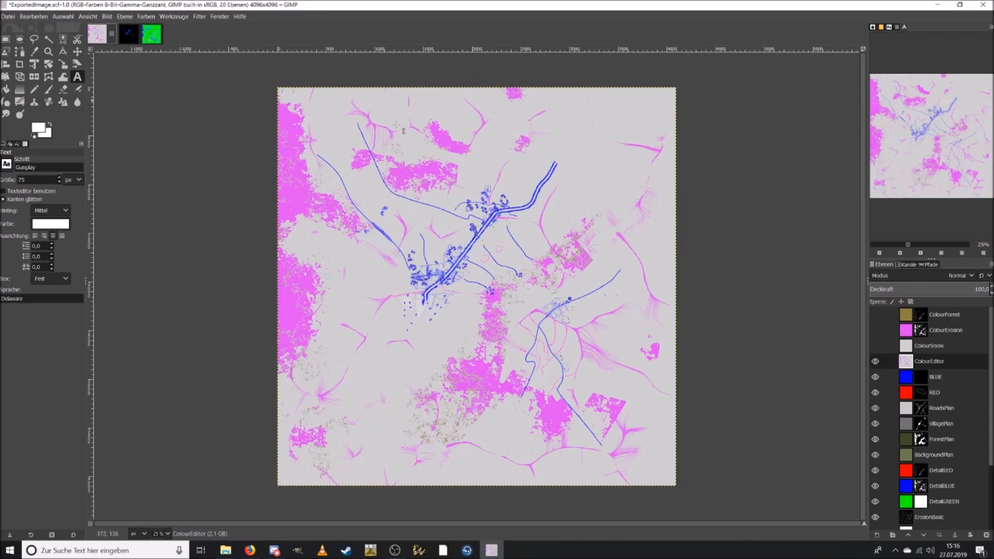
pyautogui.hotkey('ctrl', 'v')
pyautogui.rightClick(938, 365)
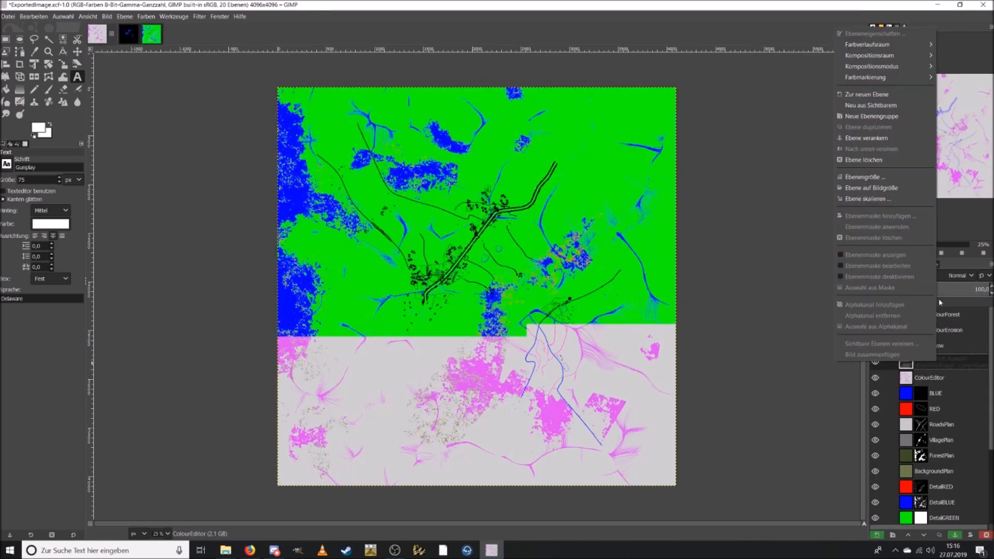
pyautogui.click(894, 138)
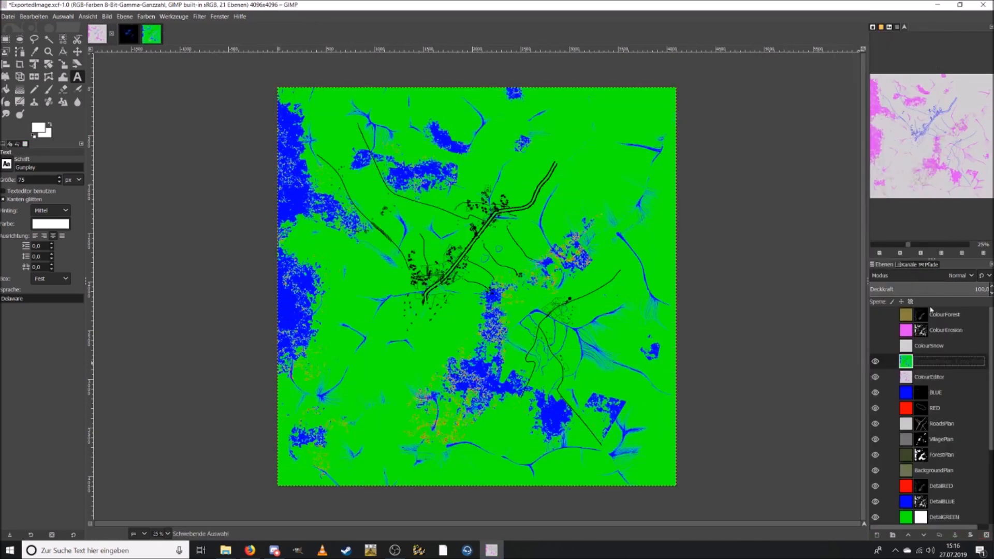
# Step: Rename the pasted detail map layer to Detail1Editor and close the imported ExportedImage_1 image
pyautogui.hotkey('shift', 'd')
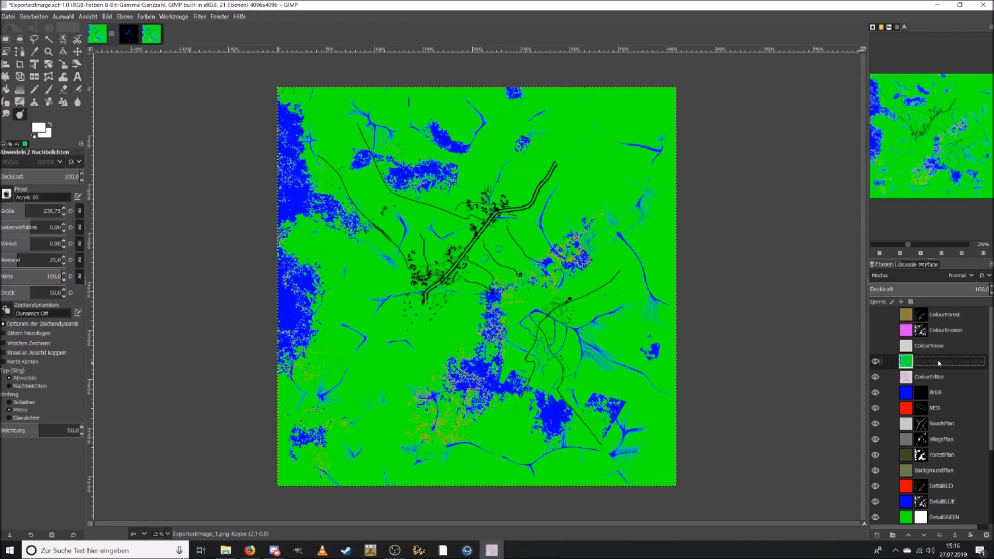
pyautogui.press('a')
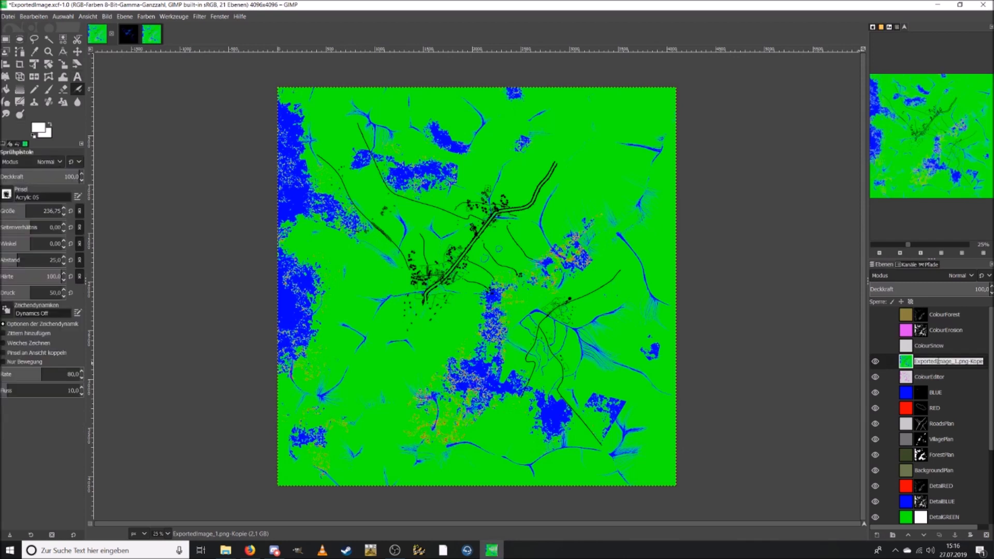
pyautogui.write('Detail1Editor')
pyautogui.press('Return')
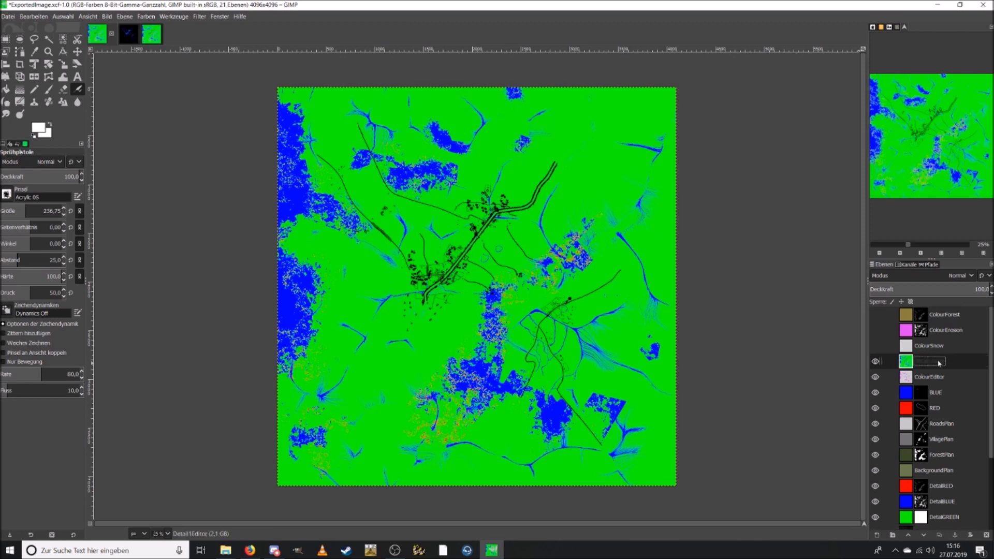
pyautogui.click(151, 34)
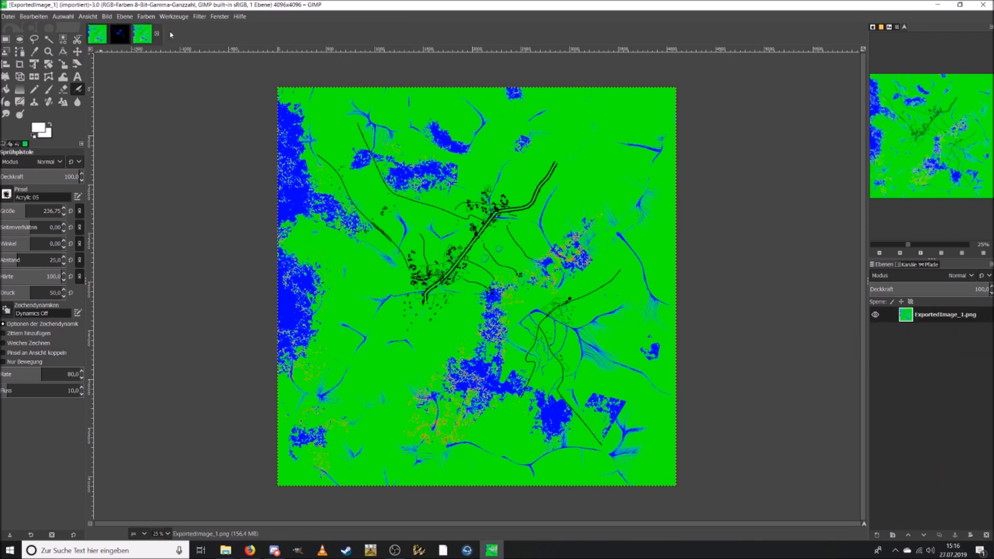
pyautogui.click(166, 34)
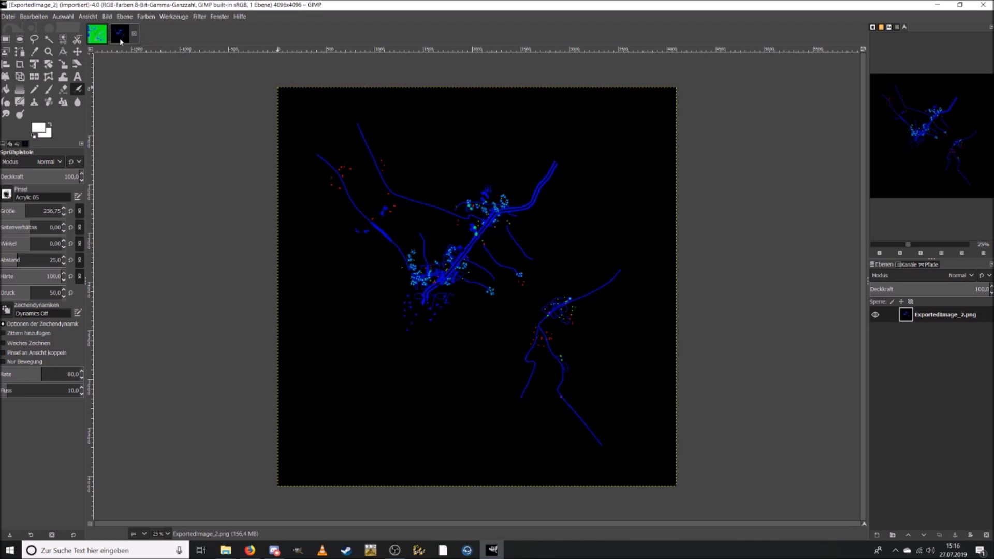
# Step: Copy the ExportedImage_2 detail map into ExportedImage.xcf as a new layer above Detail1Editor
pyautogui.click(95, 37)
pyautogui.hotkey('ctrl', 'v')
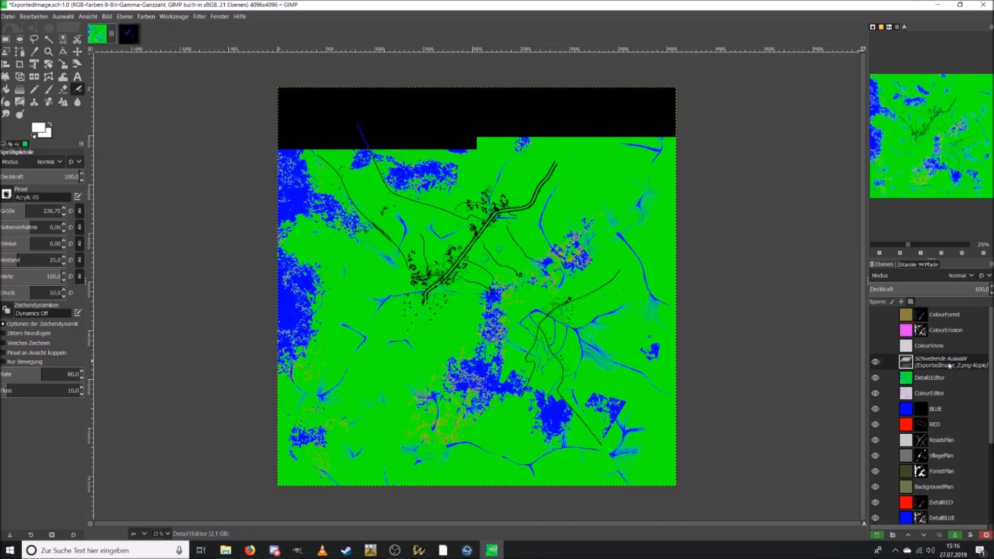
pyautogui.rightClick(948, 364)
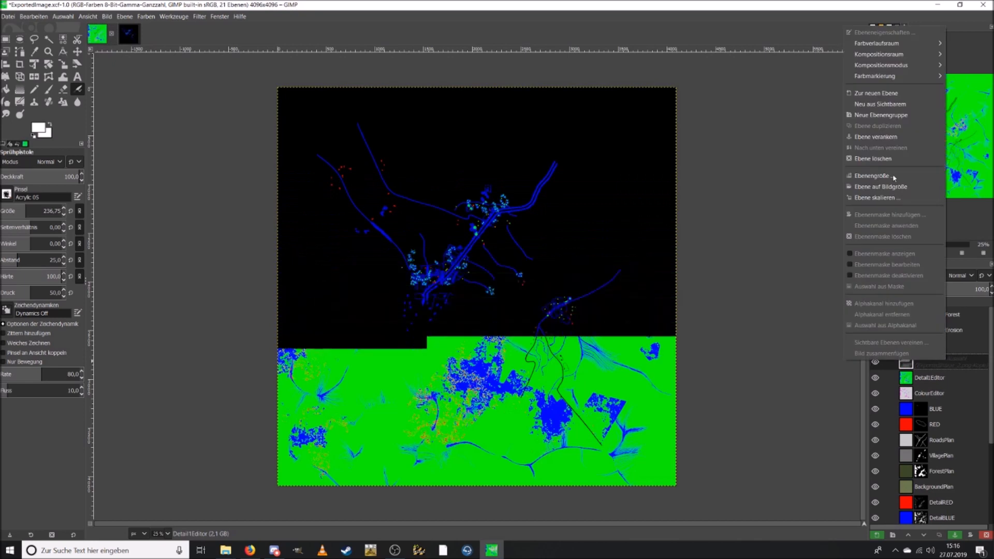
pyautogui.click(886, 95)
# Step: Rename the second pasted detail map layer to Detail2Editor and move it below Detail1Editor
pyautogui.doubleClick(927, 364)
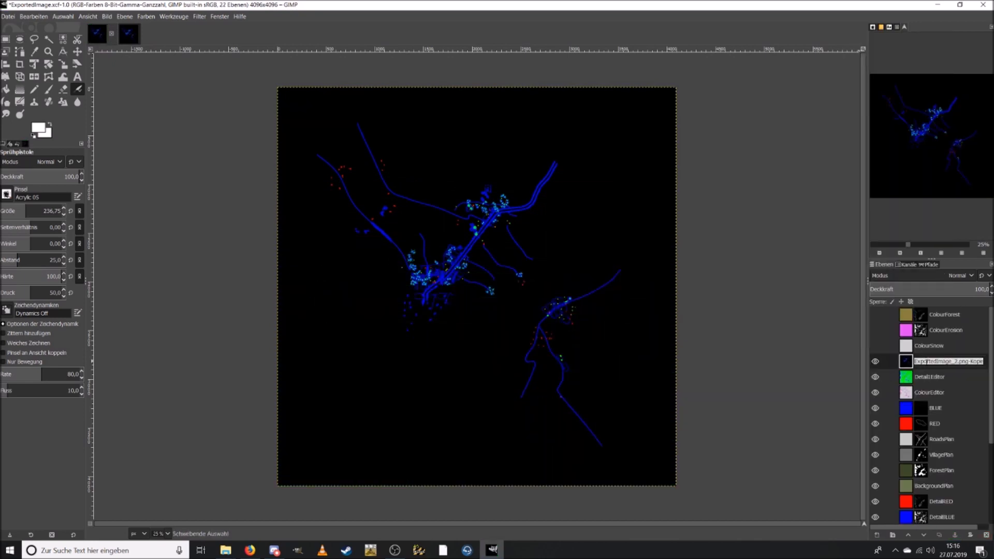
pyautogui.hotkey('shift', 'd')
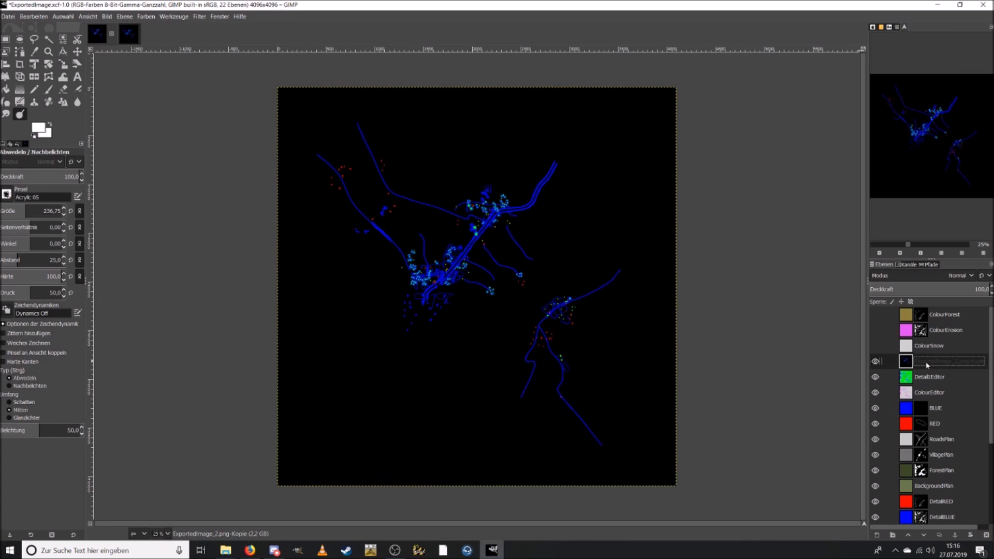
pyautogui.doubleClick(927, 364)
pyautogui.write('D')
pyautogui.doubleClick(928, 362)
pyautogui.moveTo(951, 365); pyautogui.dragTo(948, 379)
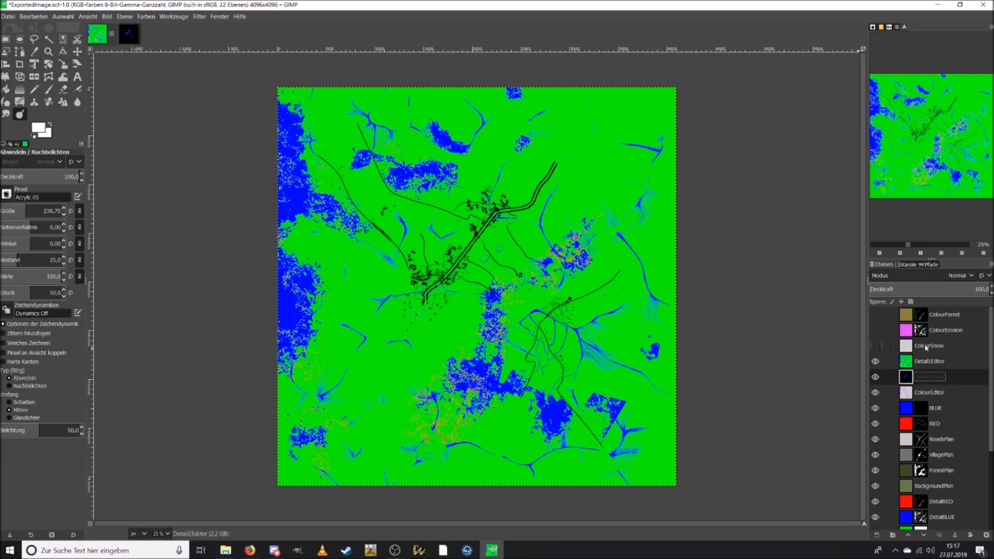
# Step: Make the ColourSnow, ColourErosion and ColourForest layers visible
pyautogui.click(884, 345)
pyautogui.click(875, 346)
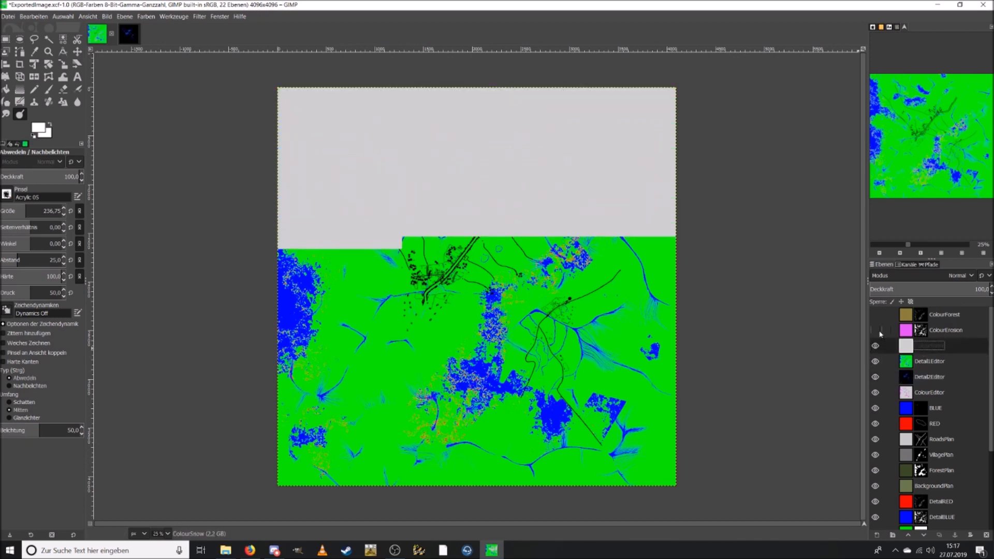
pyautogui.click(880, 330)
pyautogui.click(876, 315)
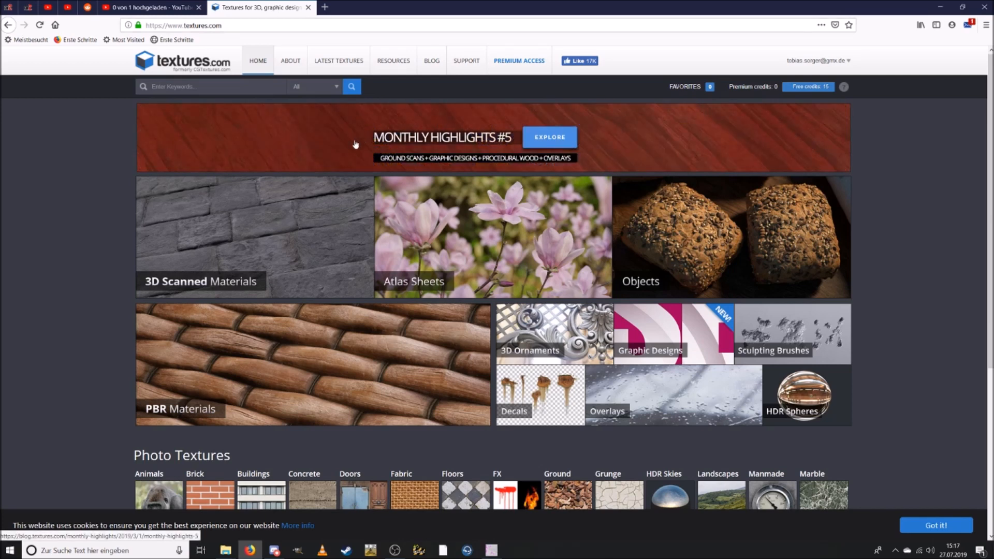
# Step: Search textures.com in the browser for "snow" and browse the listed materials for a suitable snow ground texture
pyautogui.click(229, 89)
pyautogui.write('sri')
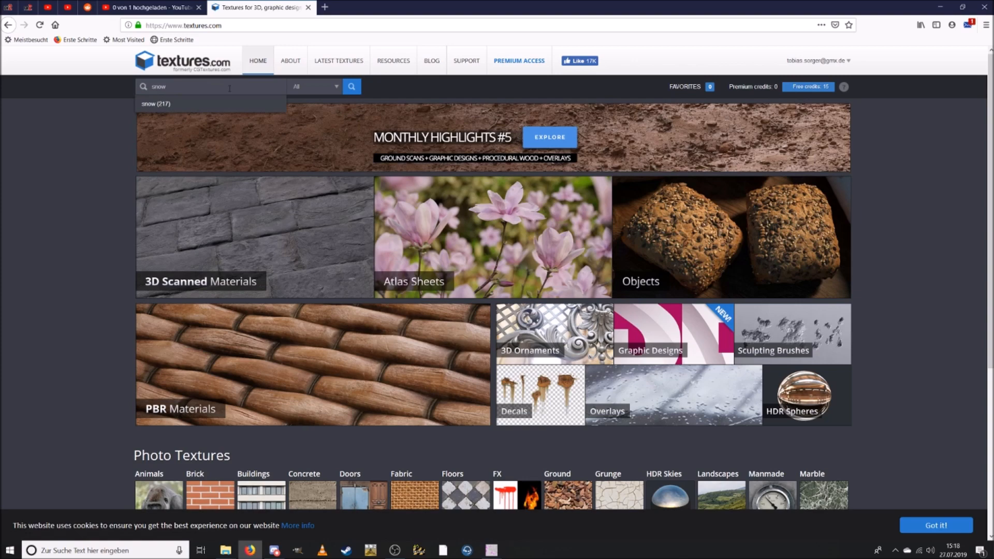
pyautogui.press('Return')
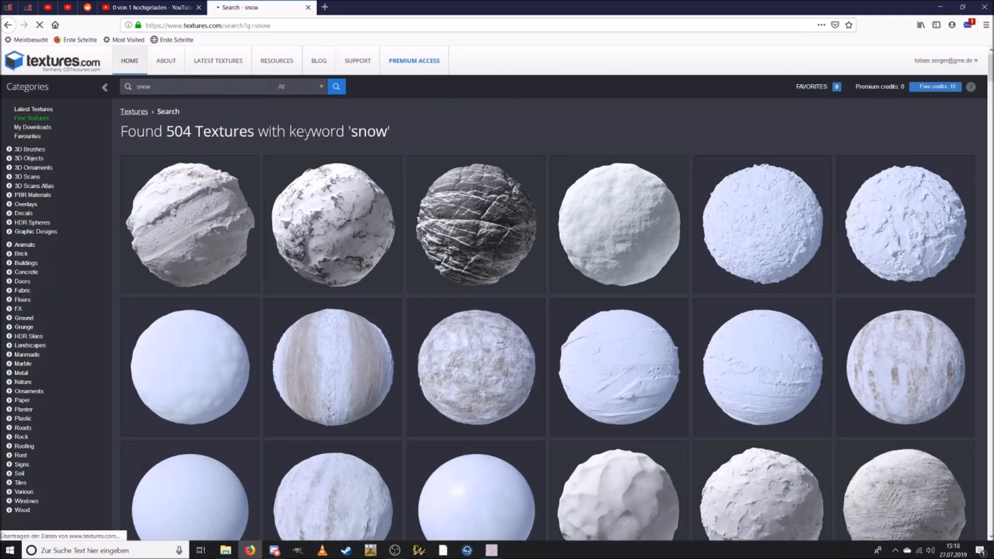
pyautogui.scroll(-5, 459, 270)
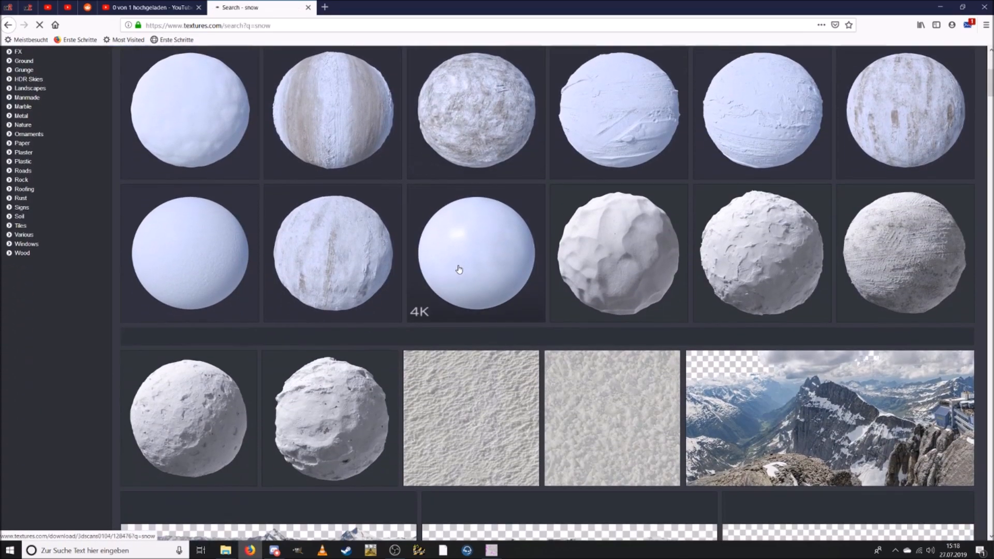
pyautogui.scroll(-3, 457, 270)
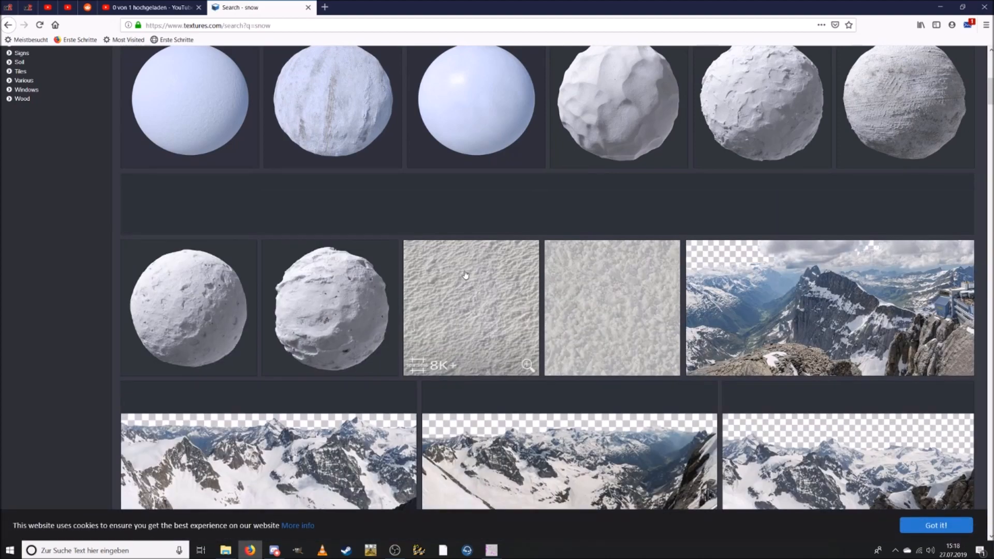
pyautogui.scroll(-3, 455, 272)
pyautogui.scroll(4, 454, 272)
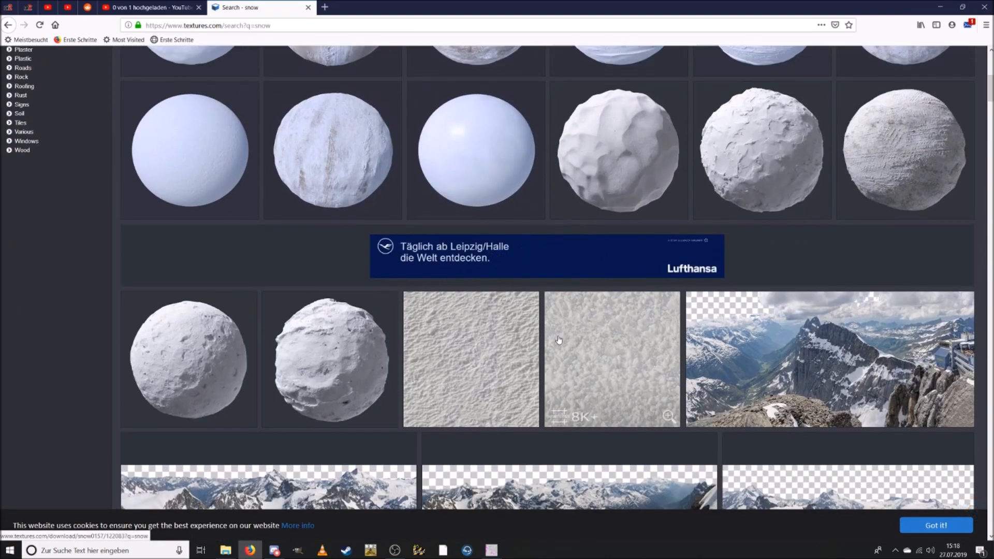
# Step: Open the Snow0157 texture and save its seamless Image 1 to disk in the small 1024x1024 size
pyautogui.scroll(-1, 581, 275)
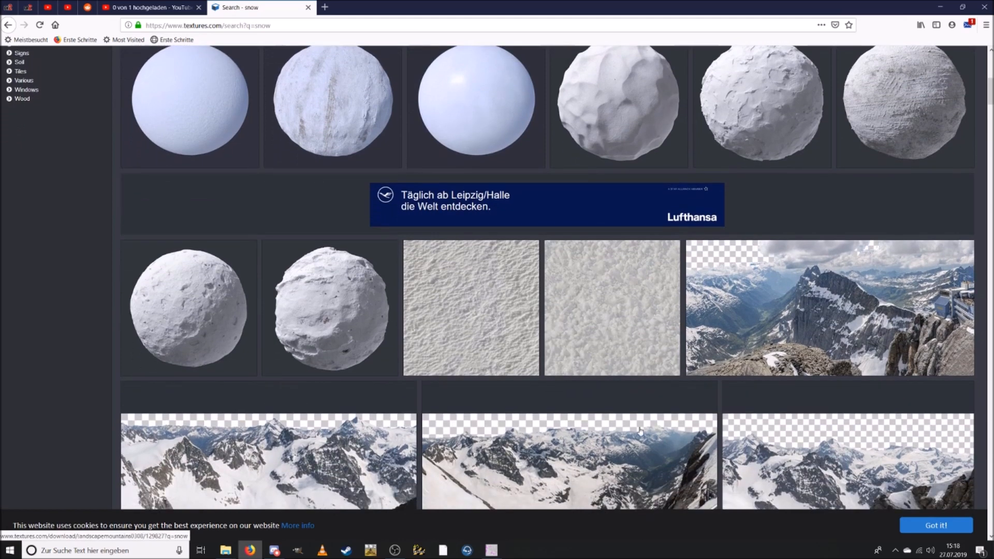
pyautogui.click(597, 303)
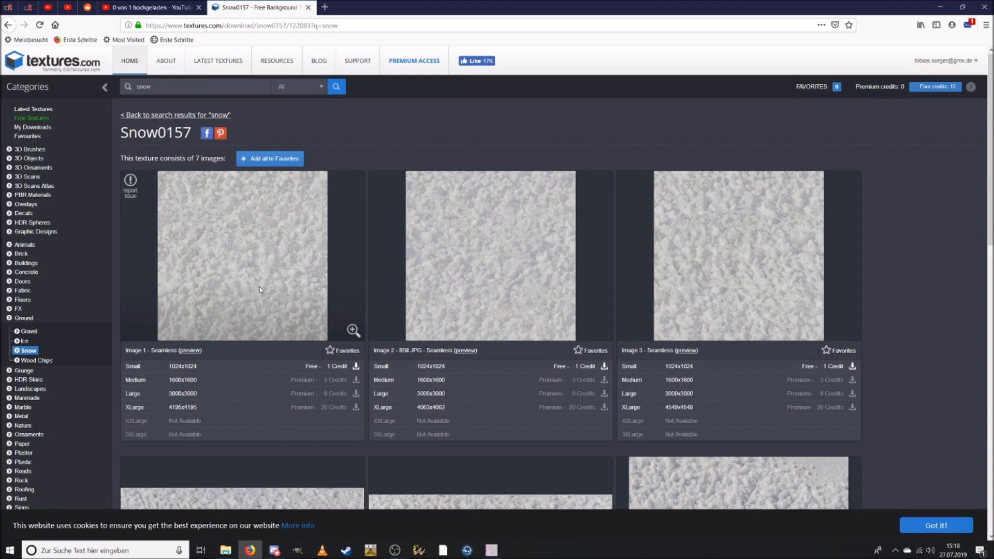
pyautogui.scroll(-1, 260, 290)
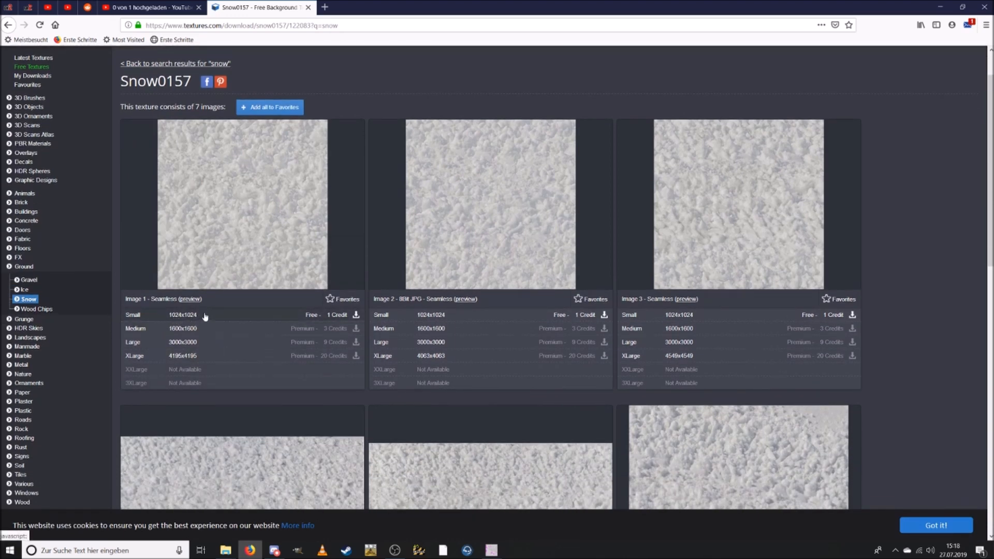
pyautogui.click(340, 317)
pyautogui.click(561, 373)
pyautogui.click(659, 413)
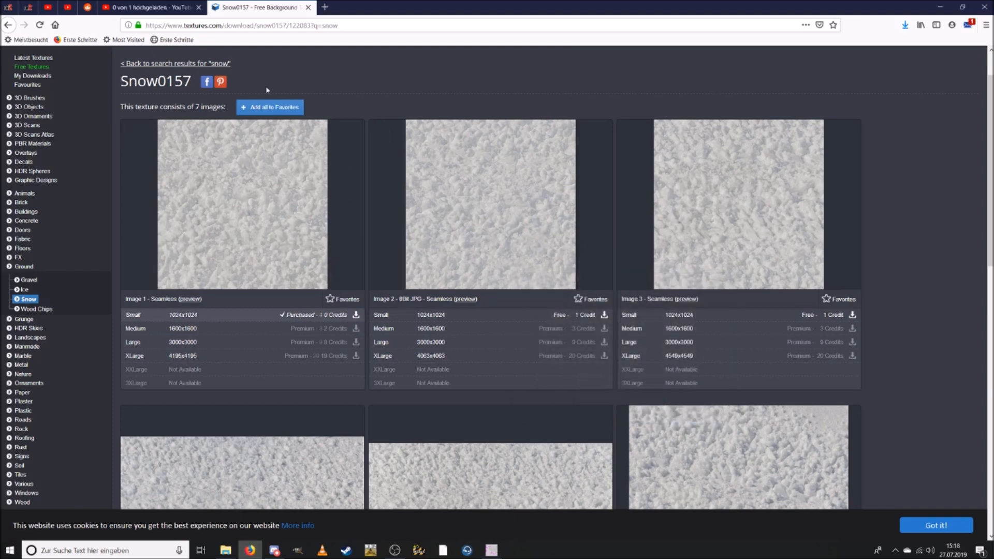
# Step: Return to the snow results and inspect the images of the Snow0193 texture as a candidate
pyautogui.click(8, 25)
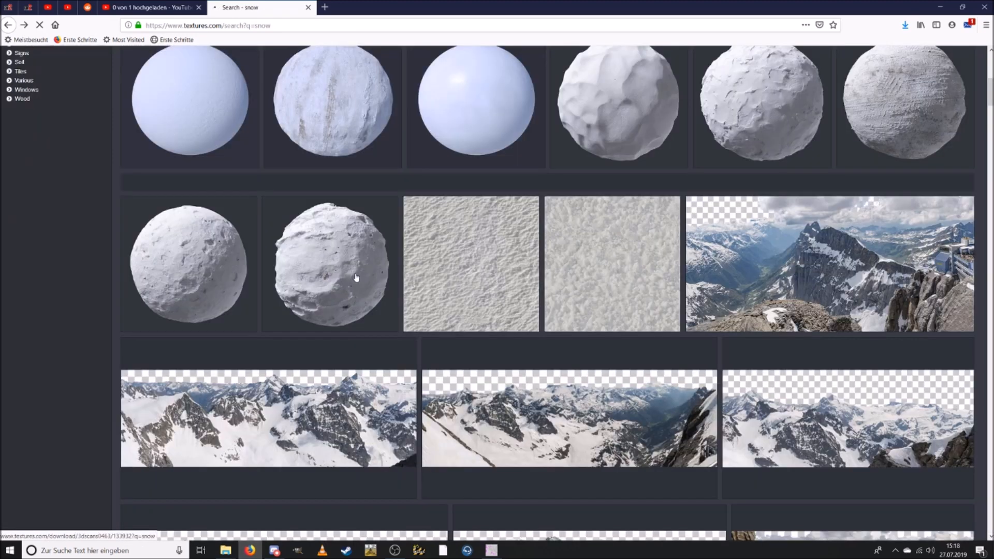
pyautogui.scroll(-8, 429, 332)
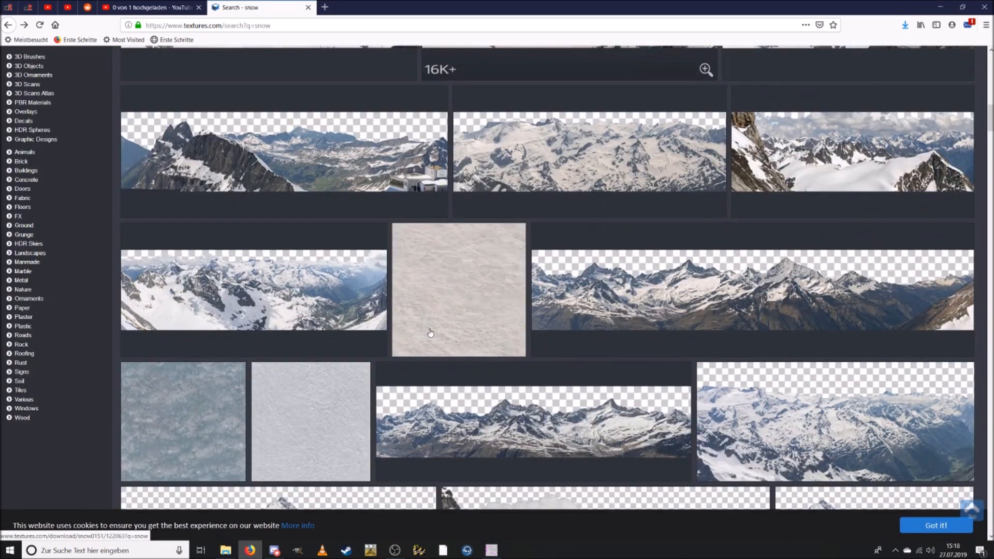
pyautogui.scroll(-5, 430, 332)
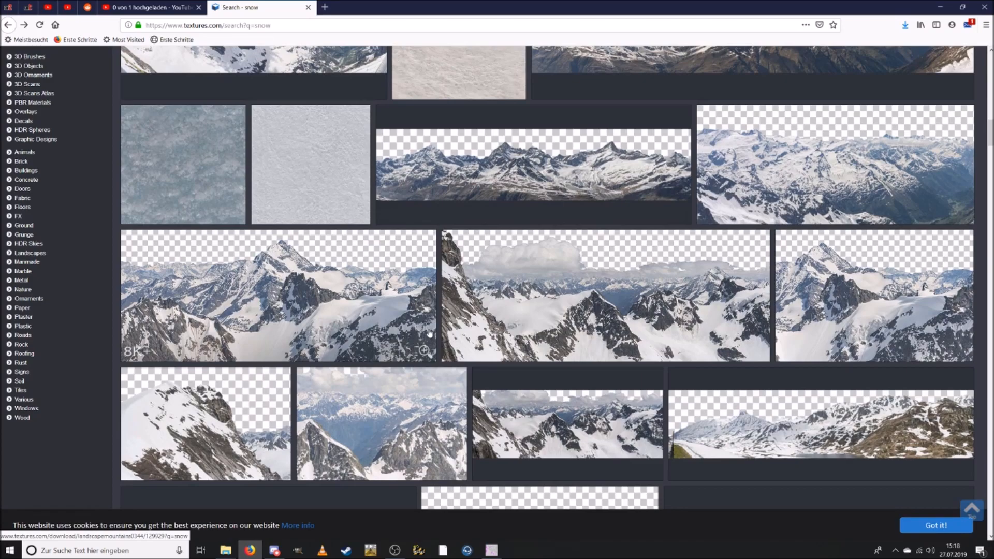
pyautogui.scroll(-10, 430, 333)
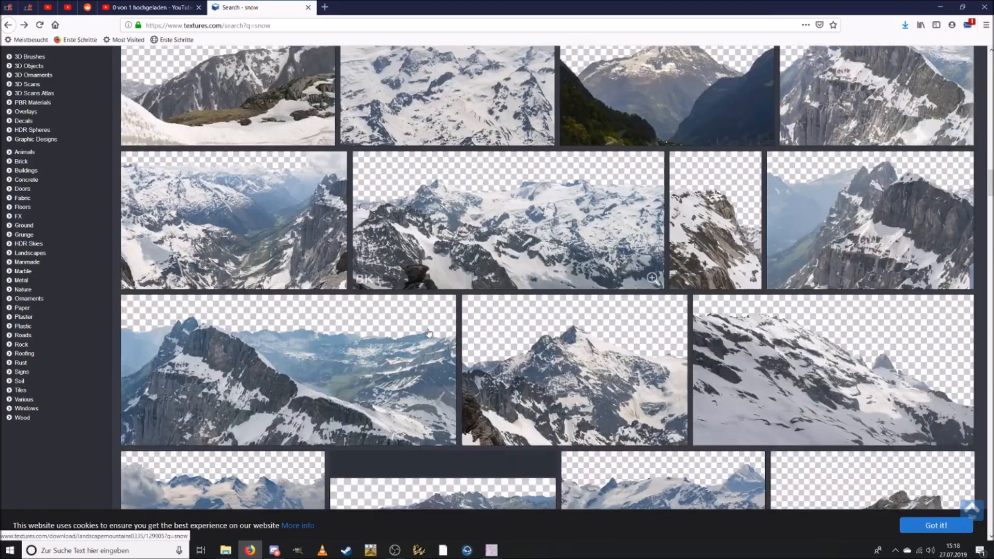
pyautogui.scroll(-5, 430, 332)
pyautogui.click(647, 173)
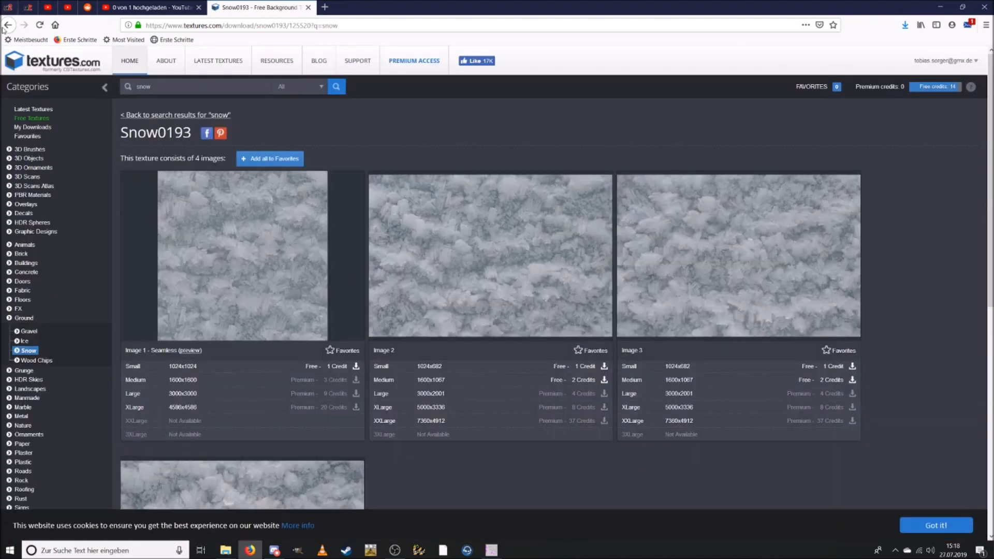
pyautogui.click(217, 114)
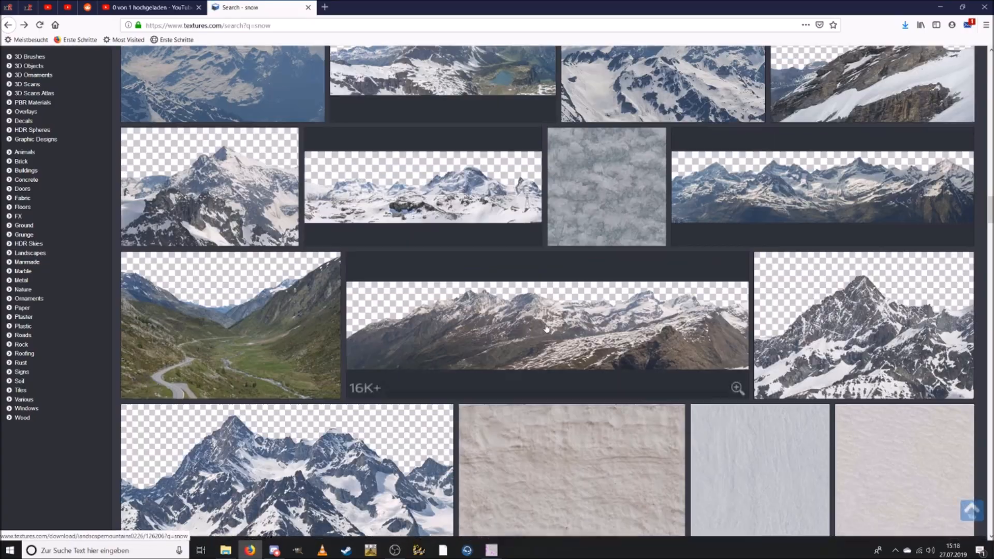
# Step: Browse further down the snow search results for a seamless snow or ice ground texture
pyautogui.scroll(-5, 547, 328)
pyautogui.scroll(-1, 546, 328)
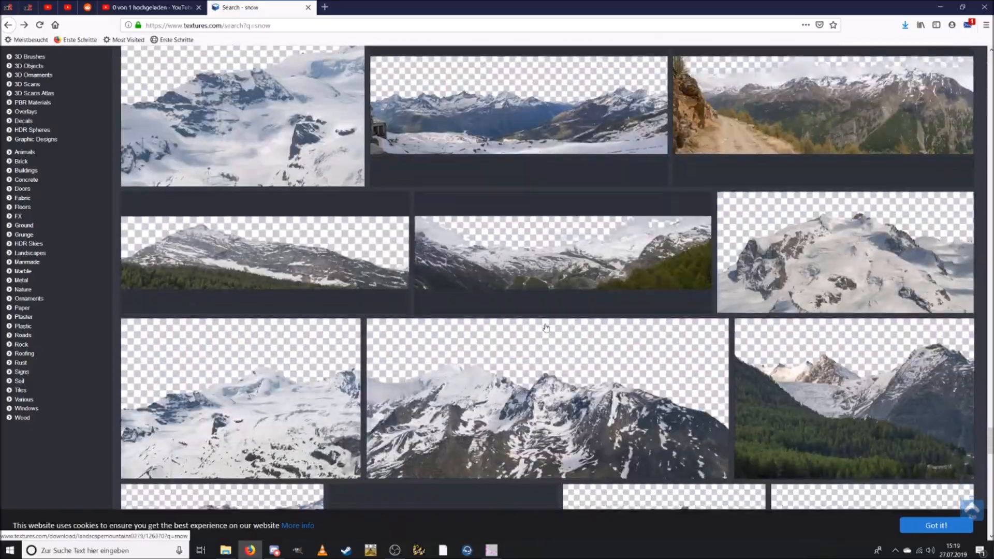
pyautogui.scroll(-2, 546, 328)
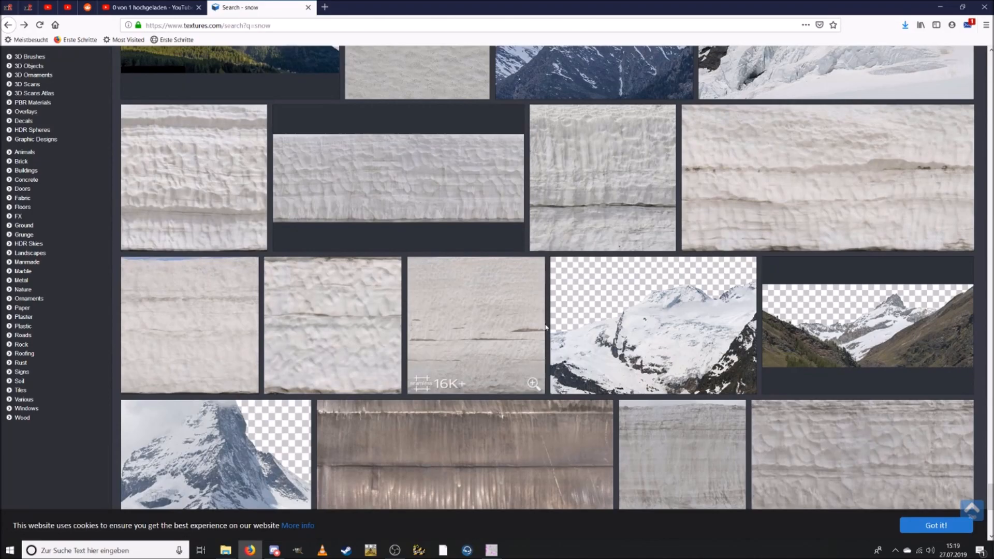
pyautogui.scroll(4, 546, 328)
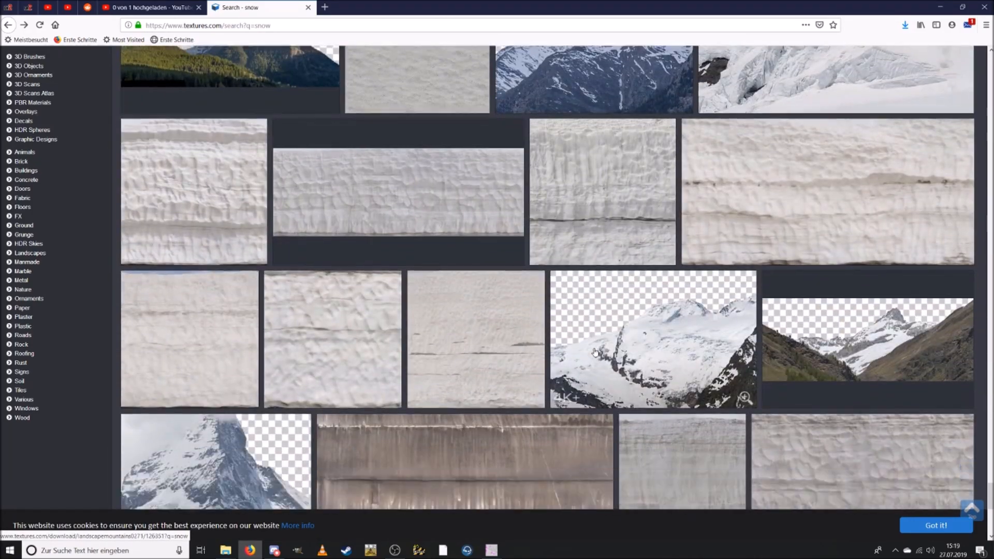
pyautogui.scroll(-10, 593, 353)
pyautogui.scroll(-15, 593, 352)
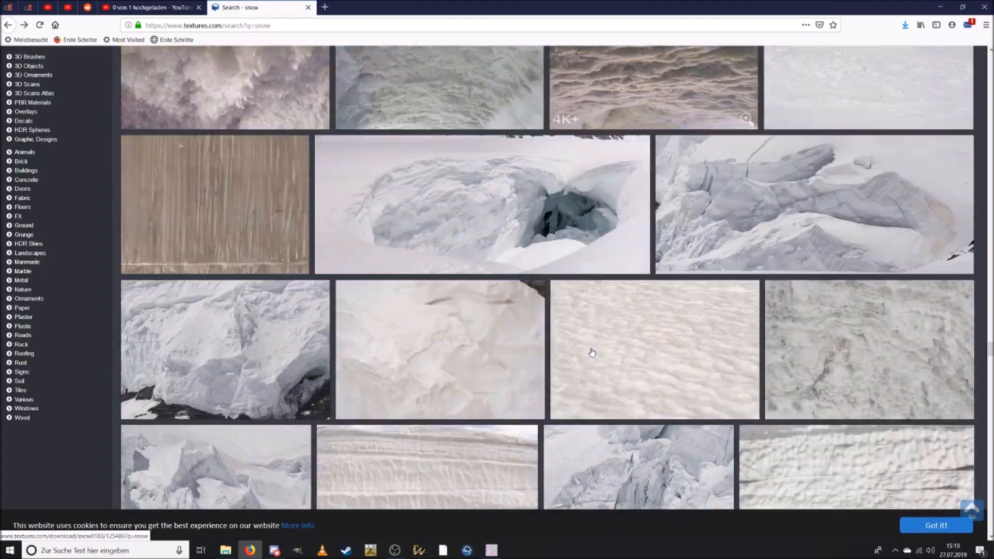
pyautogui.scroll(-15, 591, 353)
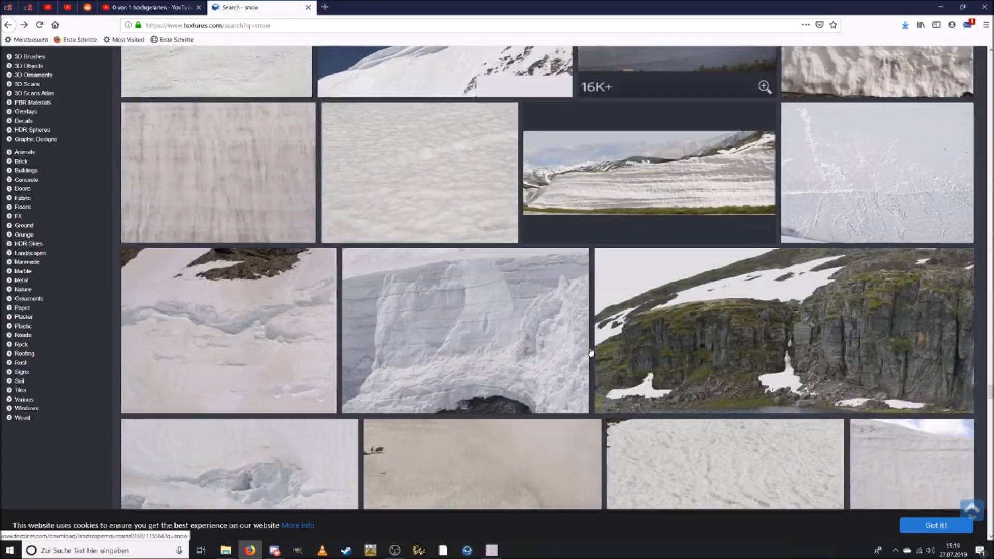
pyautogui.scroll(-10, 590, 352)
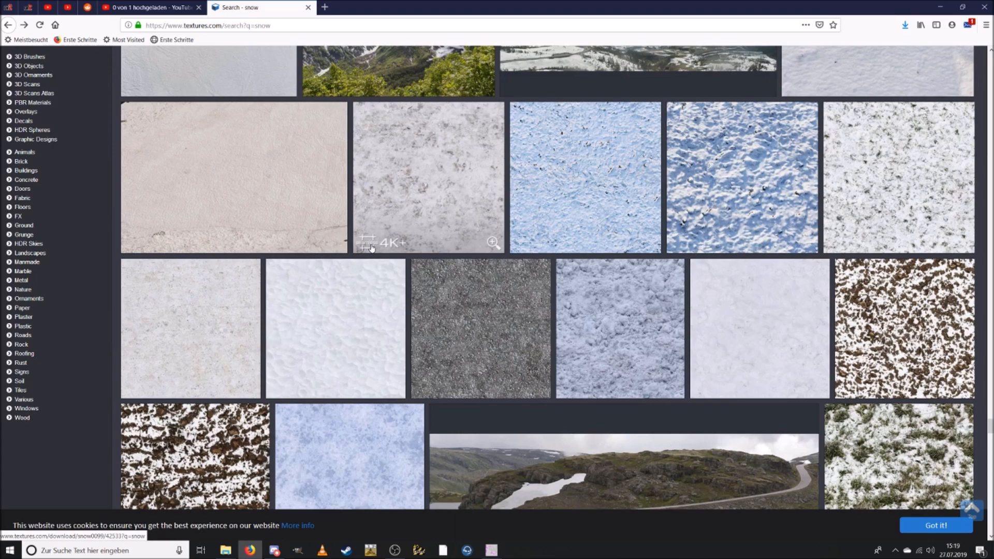
pyautogui.scroll(-5, 371, 247)
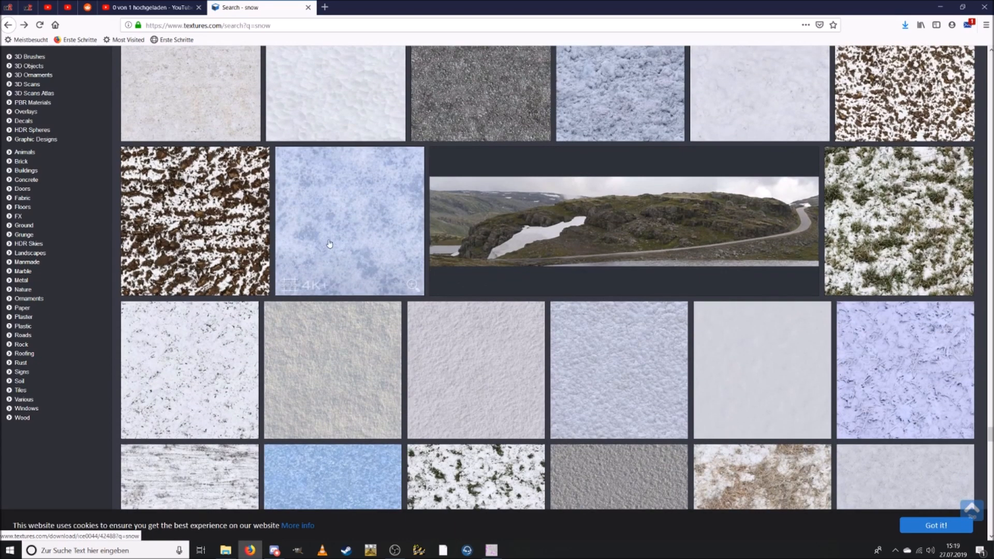
# Step: Open the Ice0044 texture and view its small 1024x1024 Image 1 in the photo viewer
pyautogui.click(340, 212)
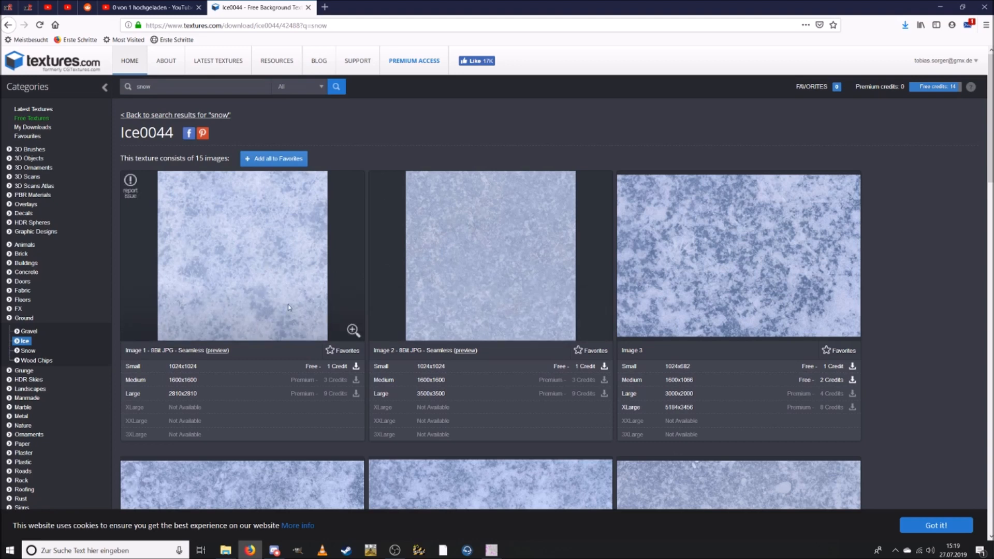
pyautogui.click(310, 368)
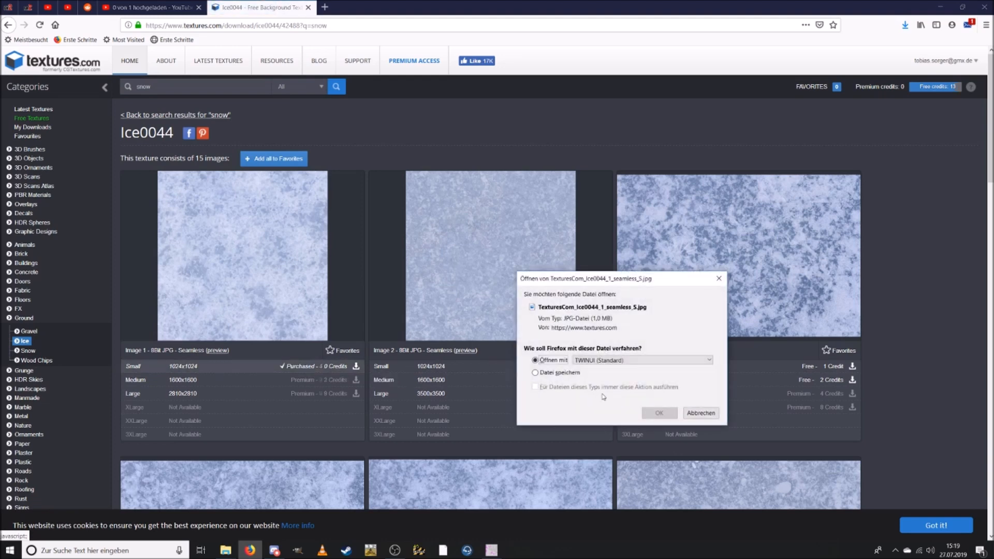
pyautogui.click(644, 413)
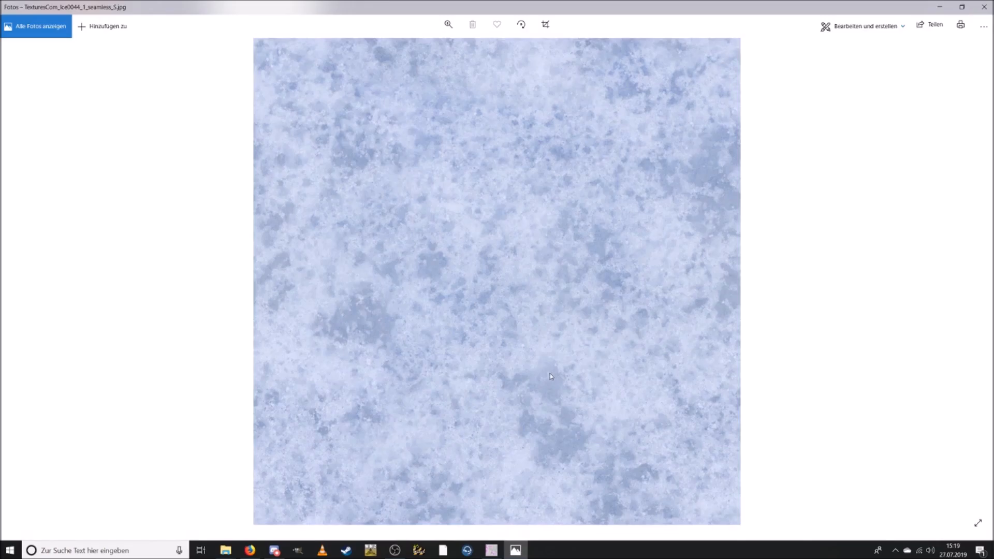
pyautogui.click(979, 4)
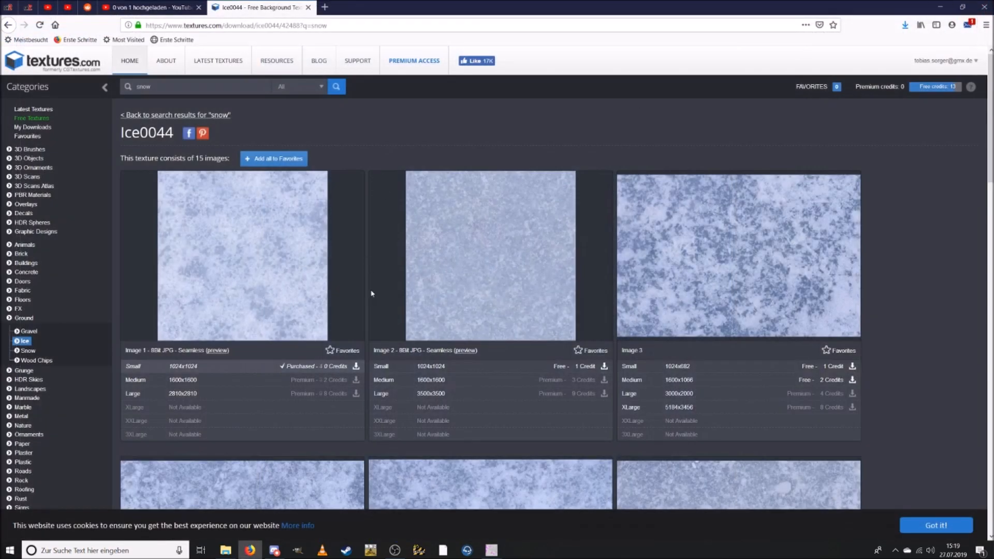
# Step: Save the small 1024x1024 seamless versions of Ice0044 Image 1 and Image 2 to disk
pyautogui.click(309, 368)
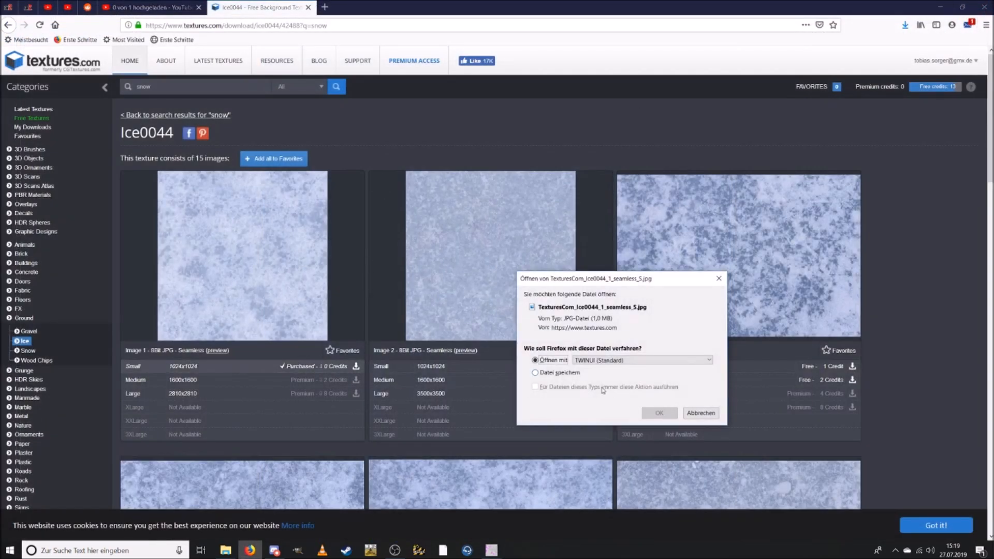
pyautogui.click(659, 413)
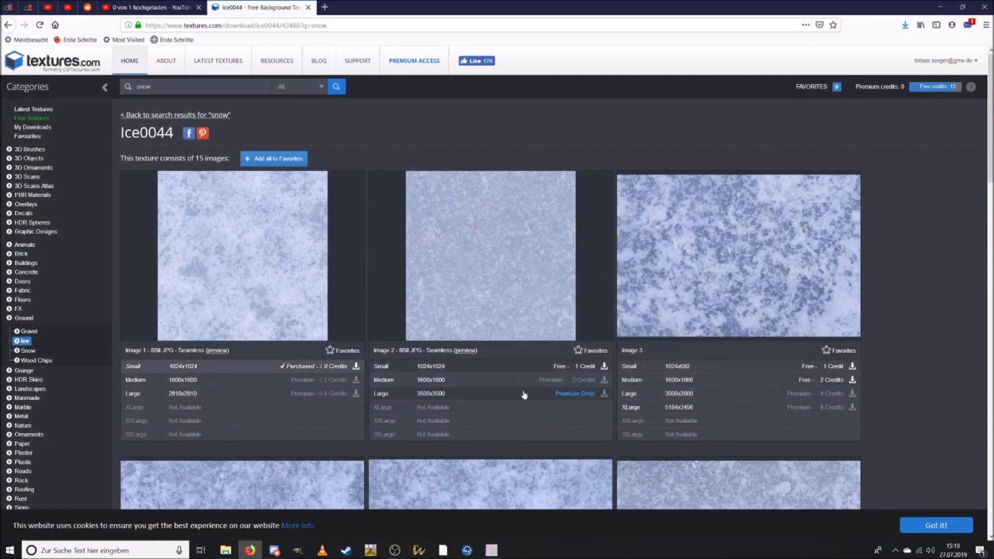
pyautogui.click(491, 369)
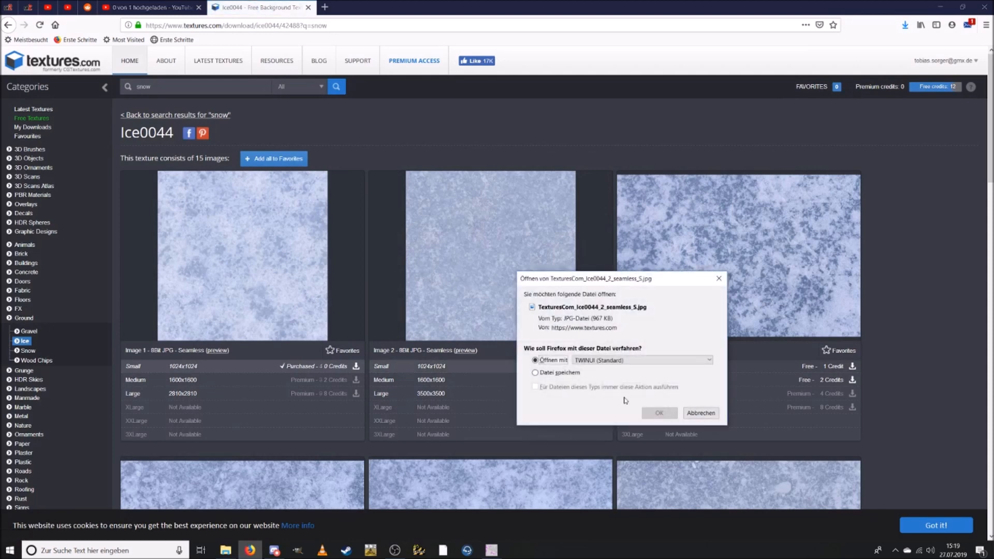
pyautogui.click(566, 374)
pyautogui.click(659, 413)
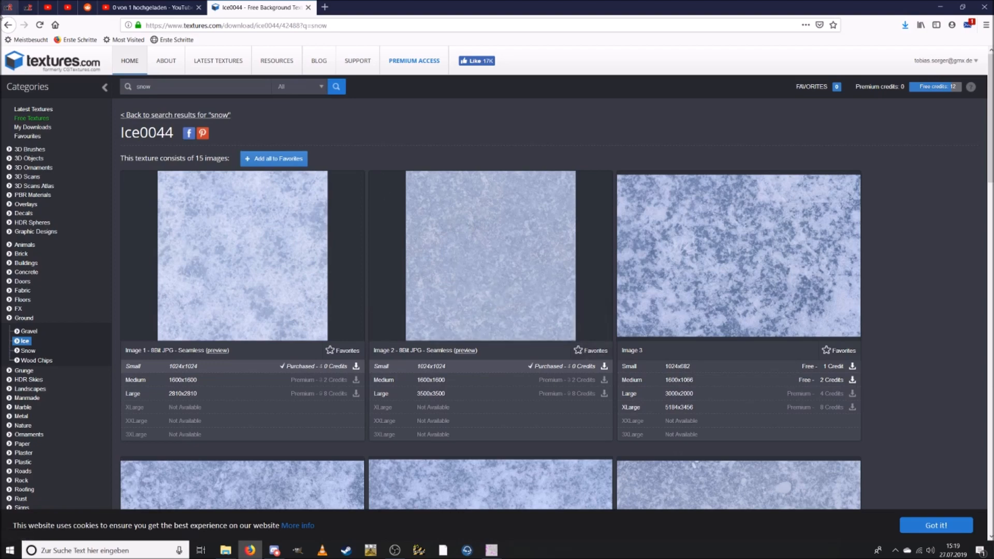
# Step: Return to the snow search results and browse them for further seamless snow or ice ground textures
pyautogui.click(7, 26)
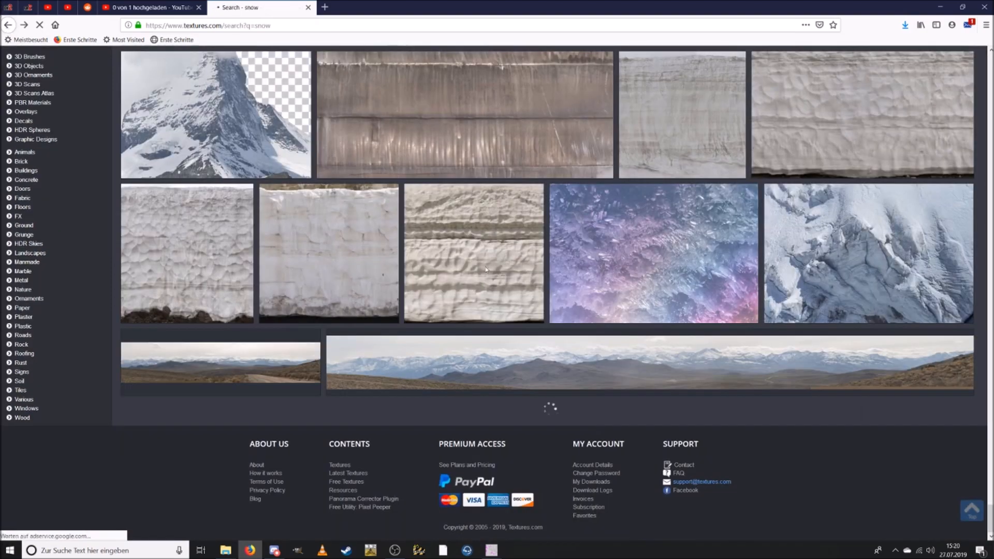
pyautogui.scroll(-2, 466, 310)
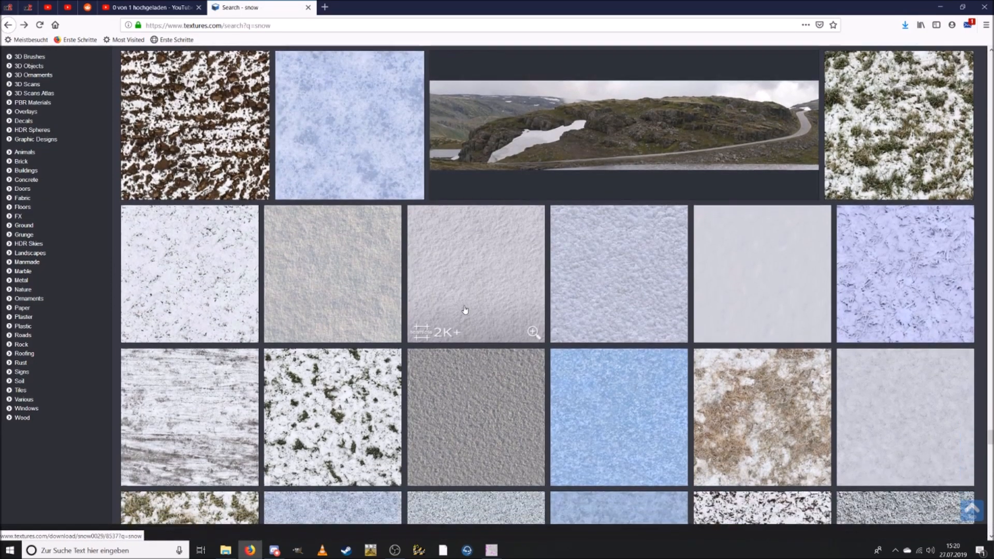
pyautogui.scroll(-3, 464, 310)
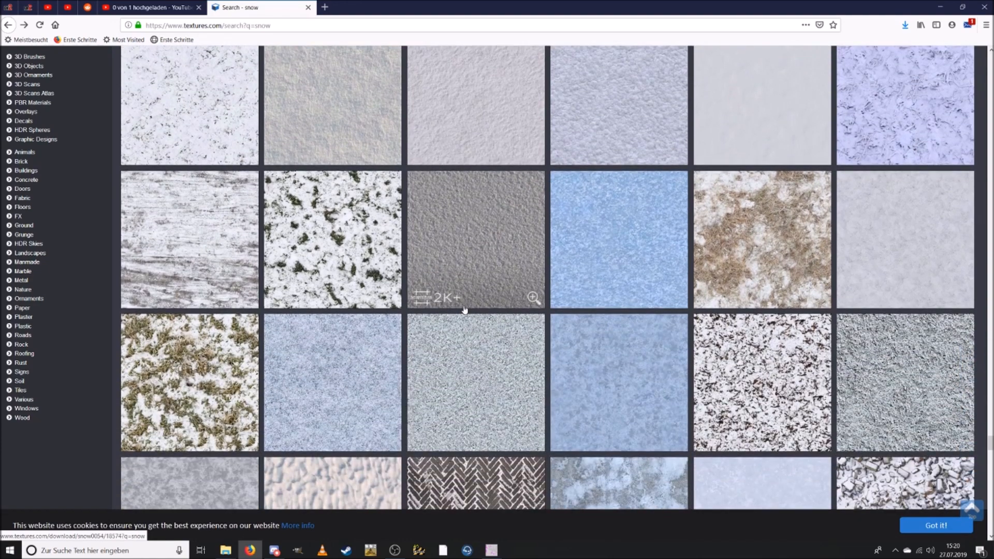
pyautogui.scroll(-2, 464, 309)
pyautogui.scroll(-1, 464, 309)
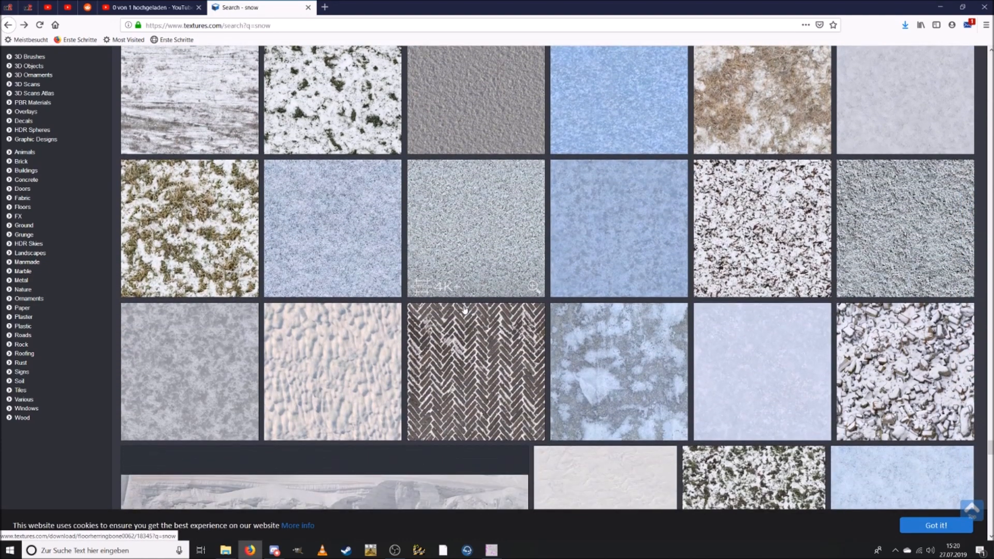
pyautogui.scroll(2, 465, 310)
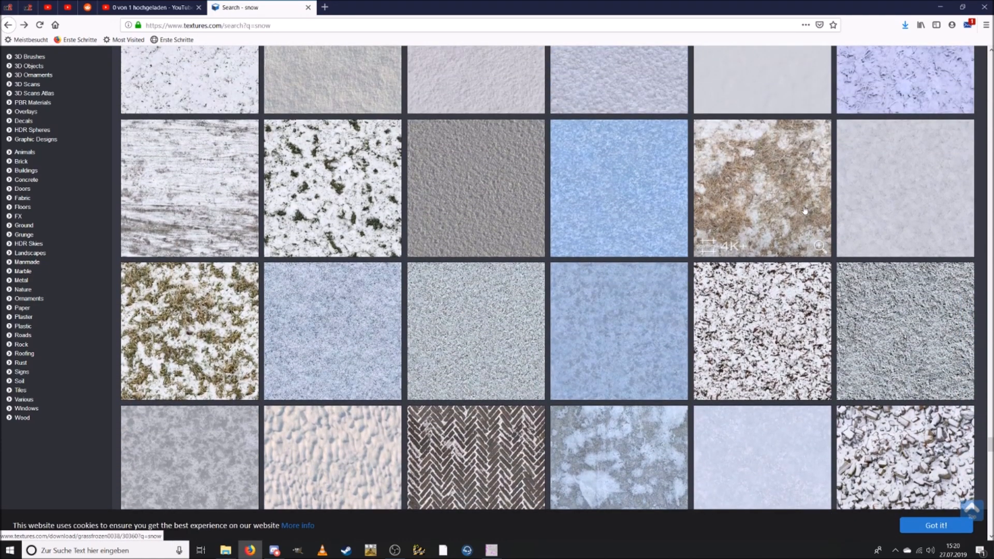
pyautogui.scroll(-9, 438, 322)
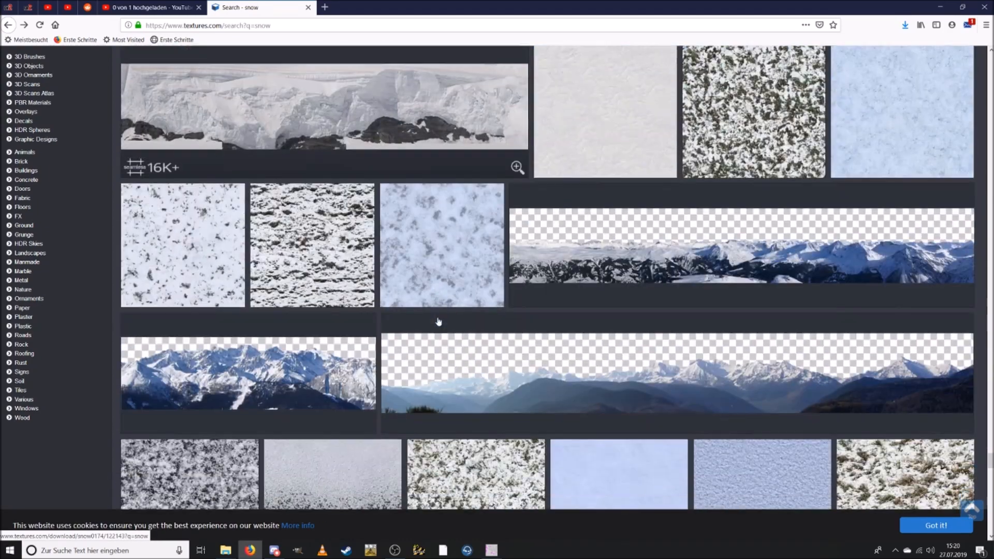
pyautogui.scroll(-8, 438, 322)
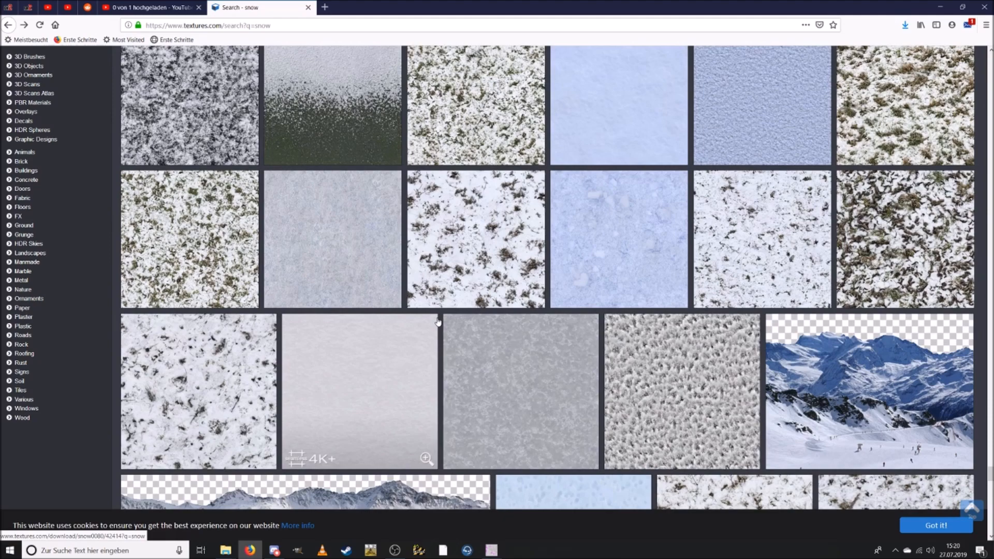
pyautogui.scroll(-4, 438, 322)
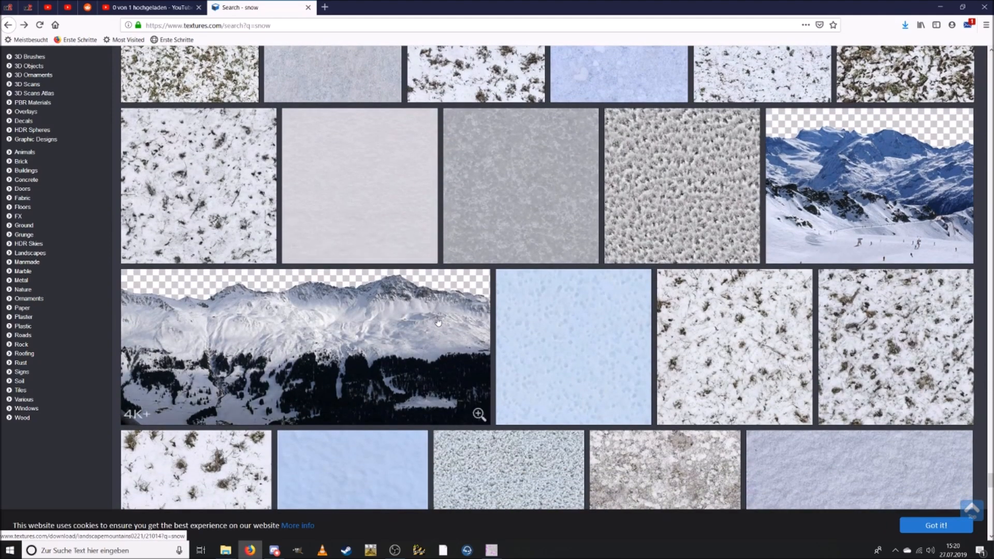
pyautogui.scroll(-5, 438, 323)
pyautogui.scroll(-7, 437, 322)
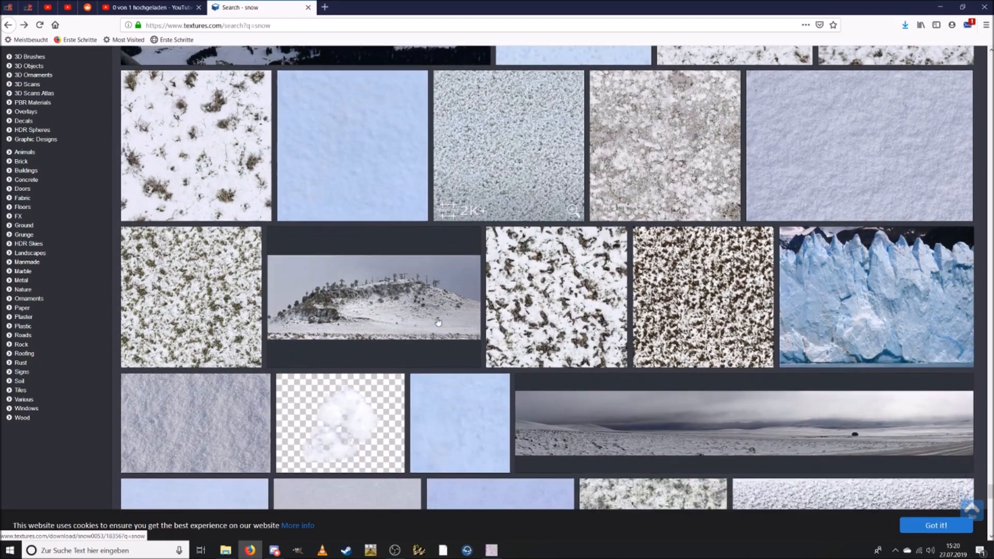
pyautogui.scroll(-13, 437, 322)
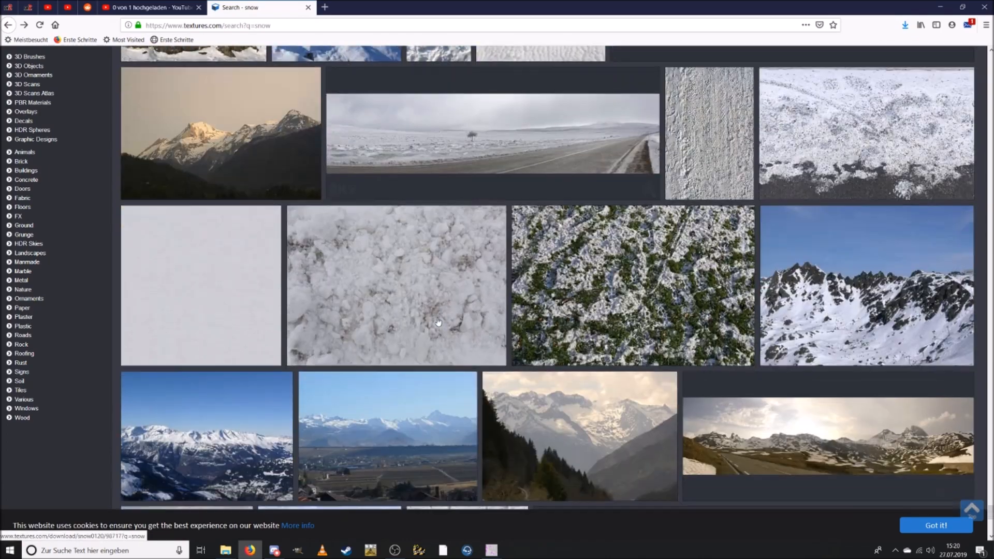
pyautogui.scroll(-2, 437, 322)
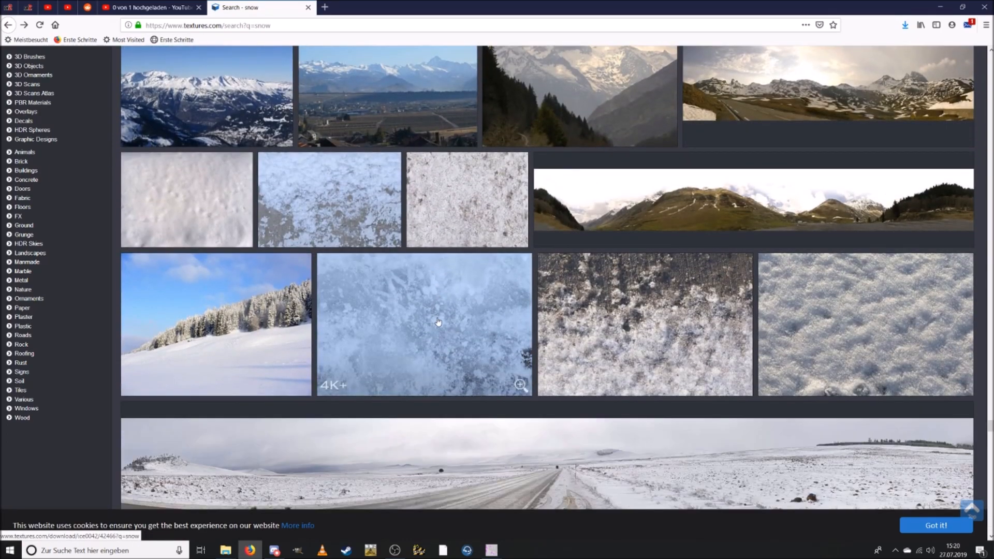
pyautogui.scroll(7, 437, 323)
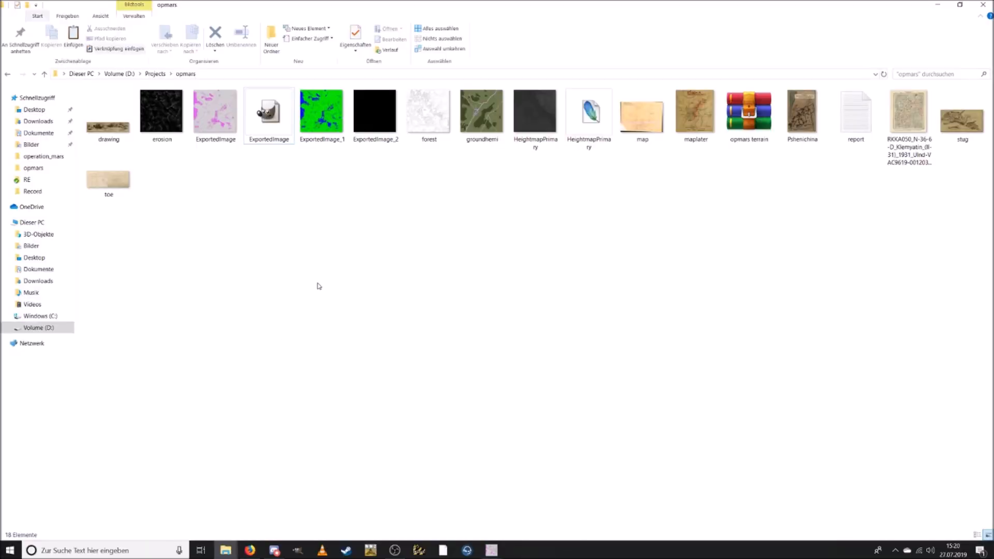
# Step: Switch to File Explorer and create a new folder named textures inside the opmars project folder
pyautogui.rightClick(319, 259)
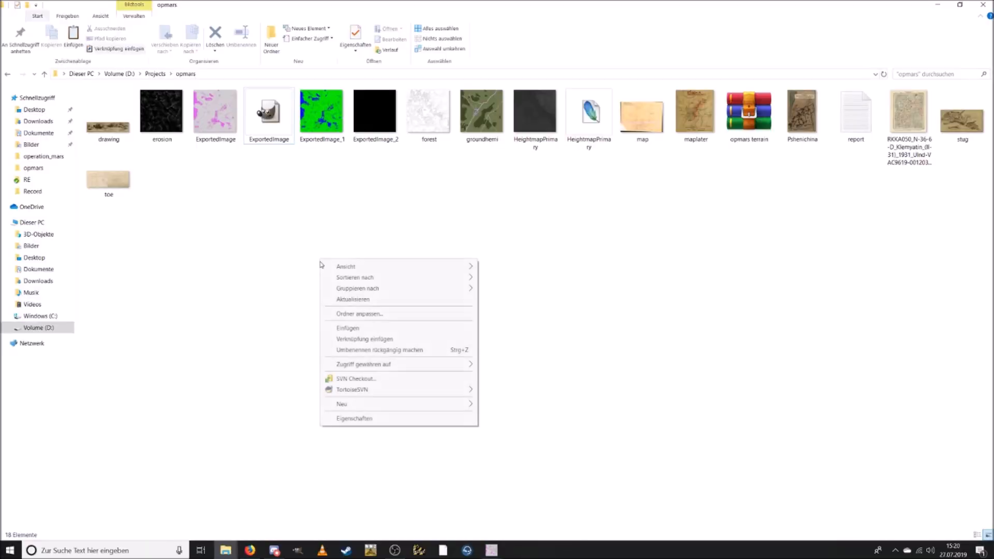
pyautogui.moveTo(400, 404)
pyautogui.click(518, 406)
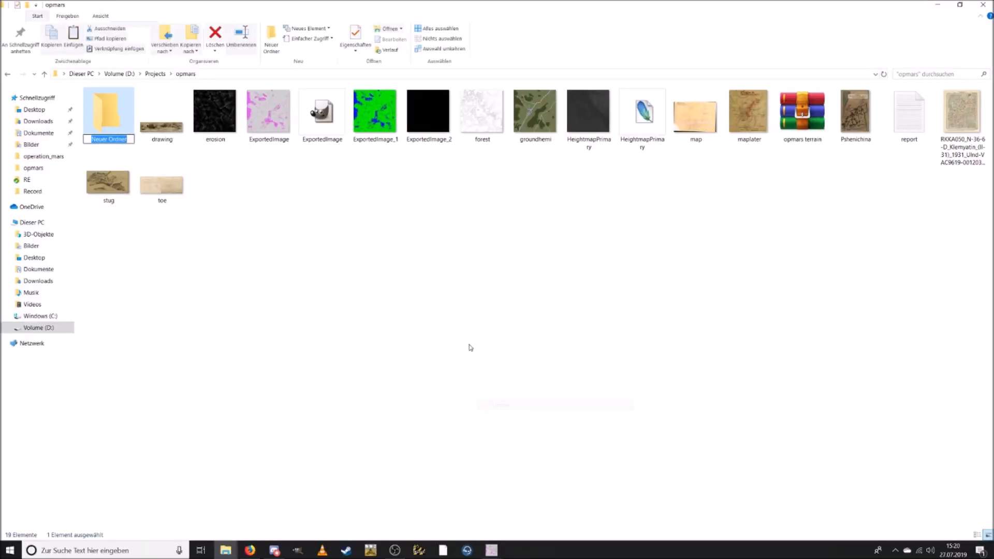
pyautogui.write('textures')
pyautogui.click(412, 296)
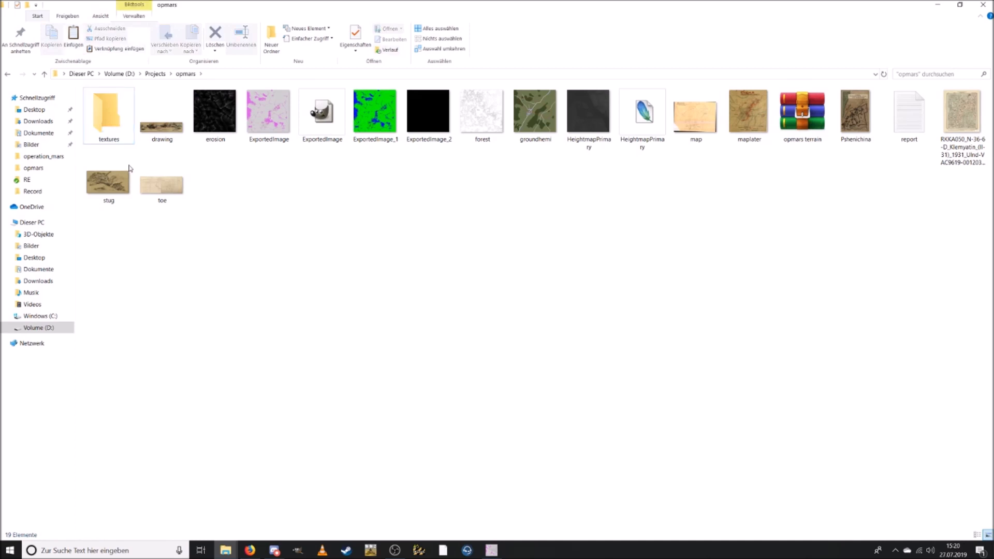
# Step: Paste the four downloaded Ice0044, Snow0157 and Snow0164 images into the textures folder, check them there, and return to opmars
pyautogui.doubleClick(119, 118)
pyautogui.rightClick(202, 184)
pyautogui.click(270, 252)
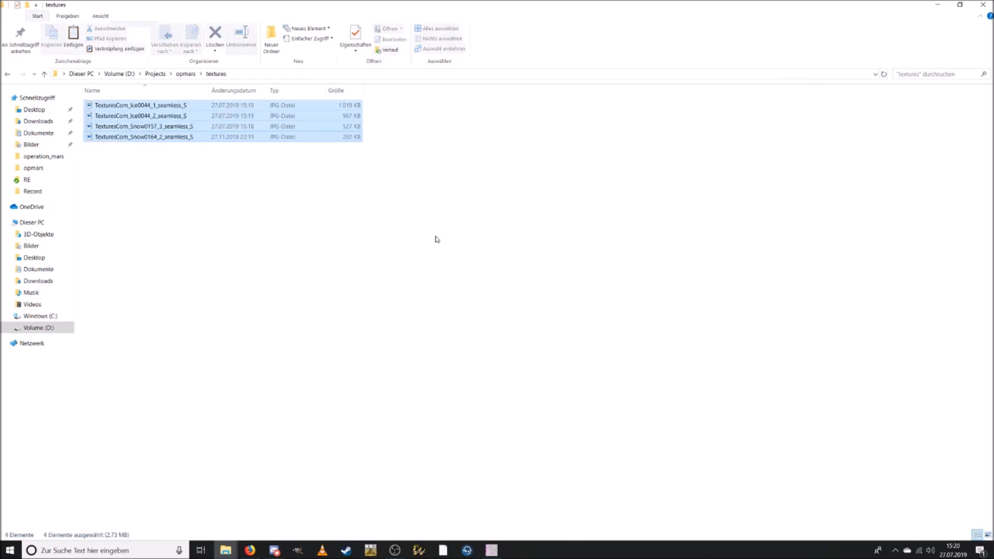
pyautogui.click(187, 74)
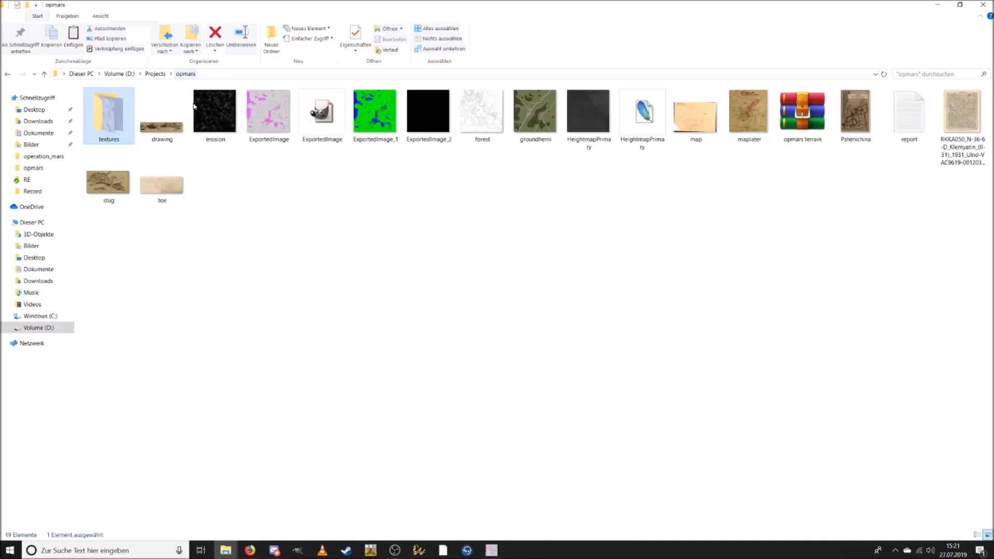
pyautogui.doubleClick(108, 130)
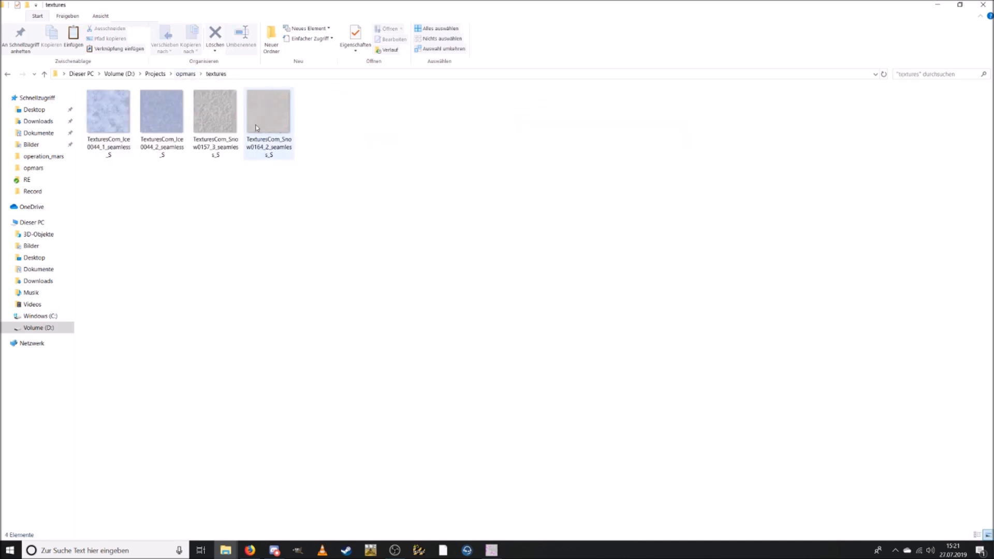
pyautogui.click(185, 74)
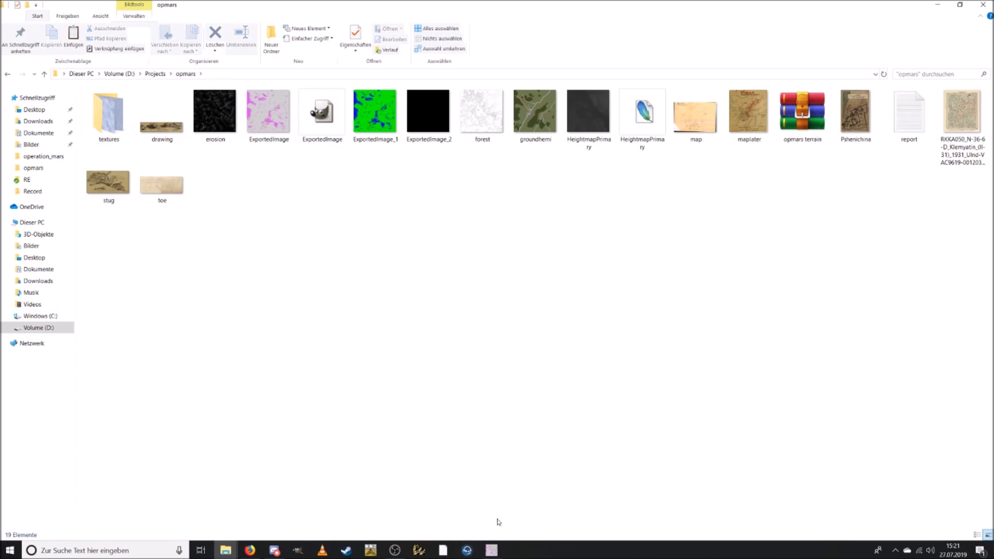
# Step: Switch to GIMP, close the imported ExportedImage_2 image, and hide the ColourForest and ColourErosion layers above ColourSnow
pyautogui.click(491, 550)
pyautogui.click(135, 35)
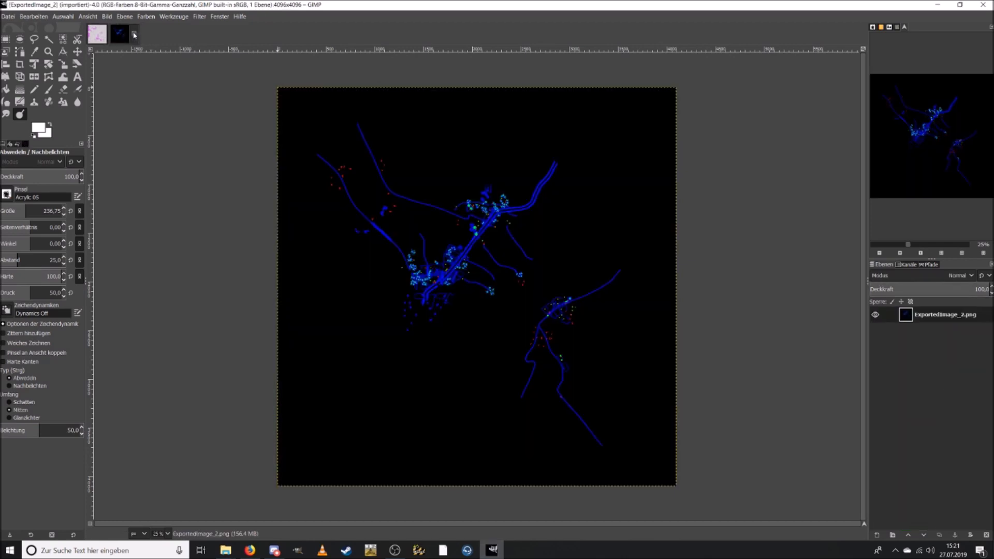
pyautogui.click(134, 34)
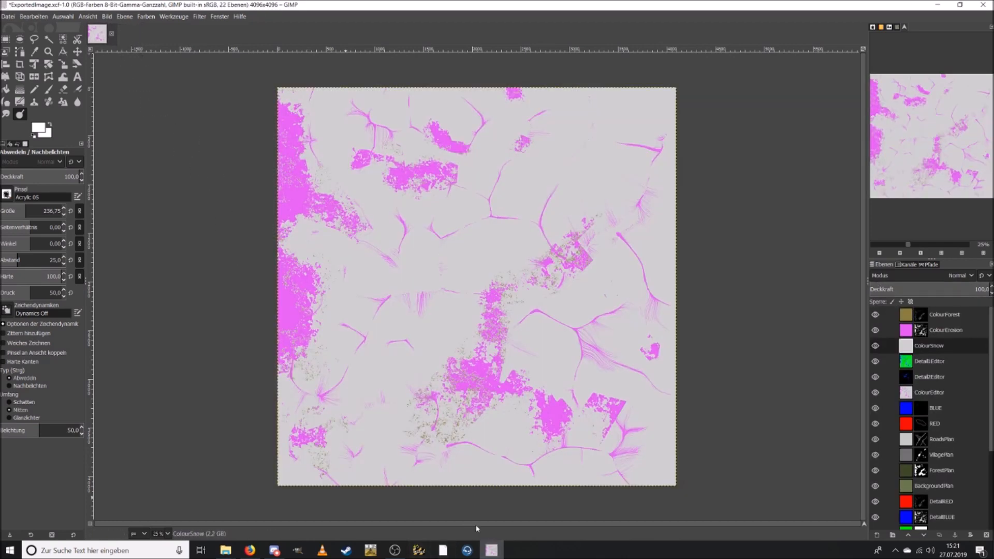
pyautogui.doubleClick(915, 349)
pyautogui.click(876, 331)
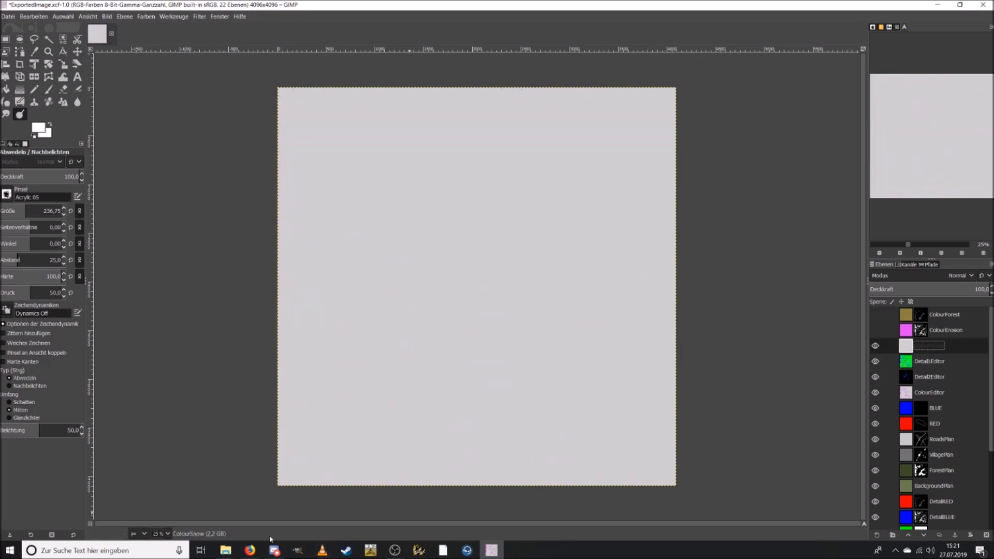
# Step: Switch to File Explorer and view TexturesCom_Ice0044_1_seamless_S from the opmars textures folder in the photo viewer
pyautogui.click(233, 553)
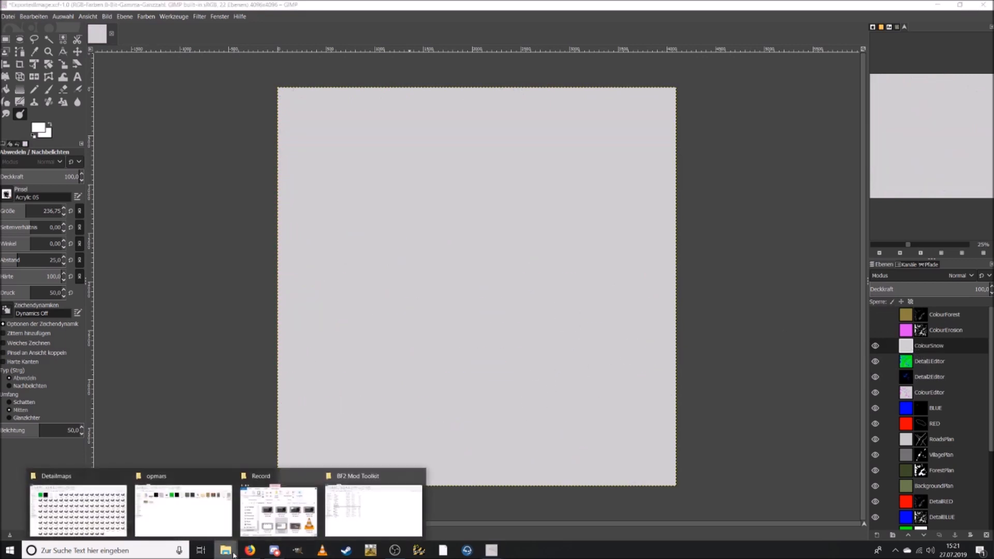
pyautogui.click(155, 492)
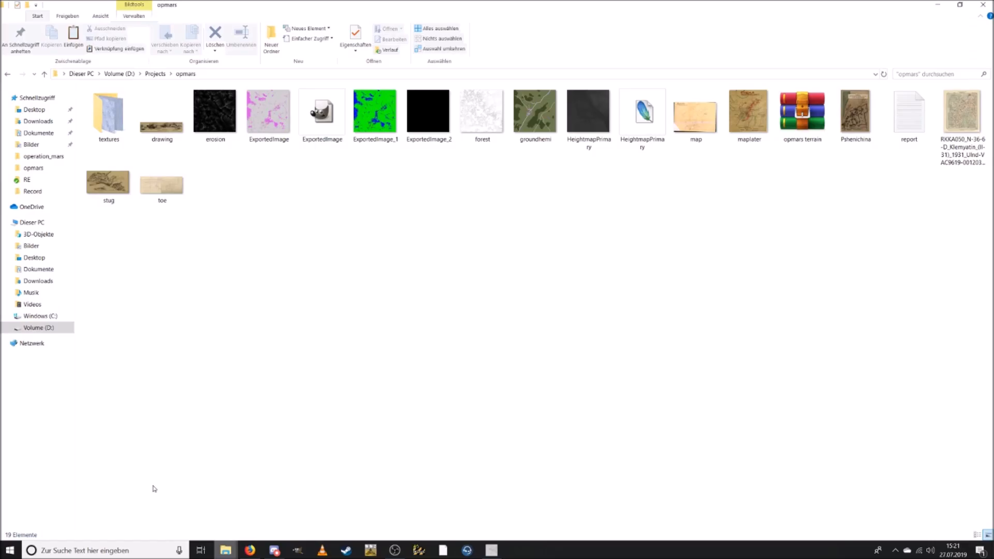
pyautogui.doubleClick(110, 114)
pyautogui.doubleClick(115, 116)
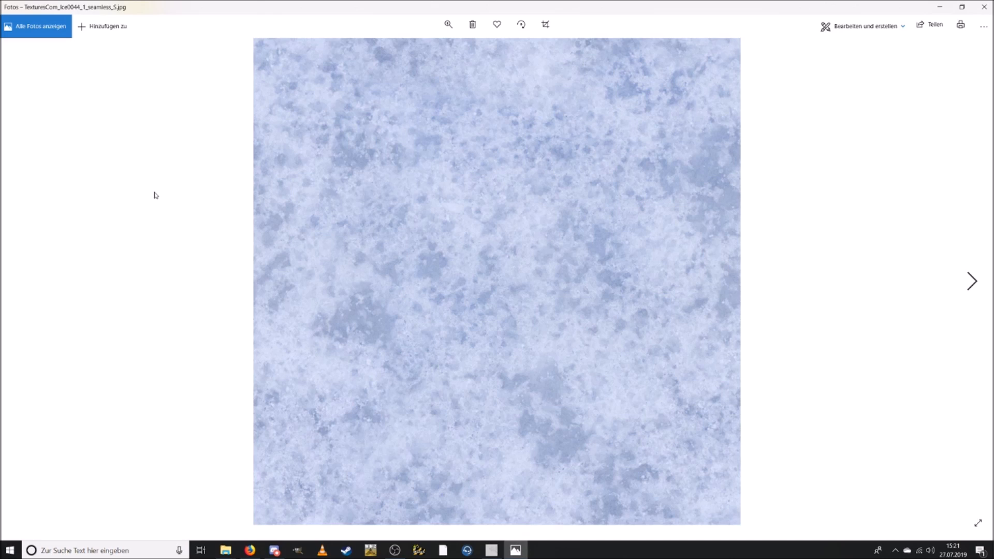
pyautogui.click(984, 7)
# Step: Open TexturesCom_Ice0044_1_seamless_S in GIMP, converting its embedded color profile to the built-in sRGB working space
pyautogui.rightClick(121, 110)
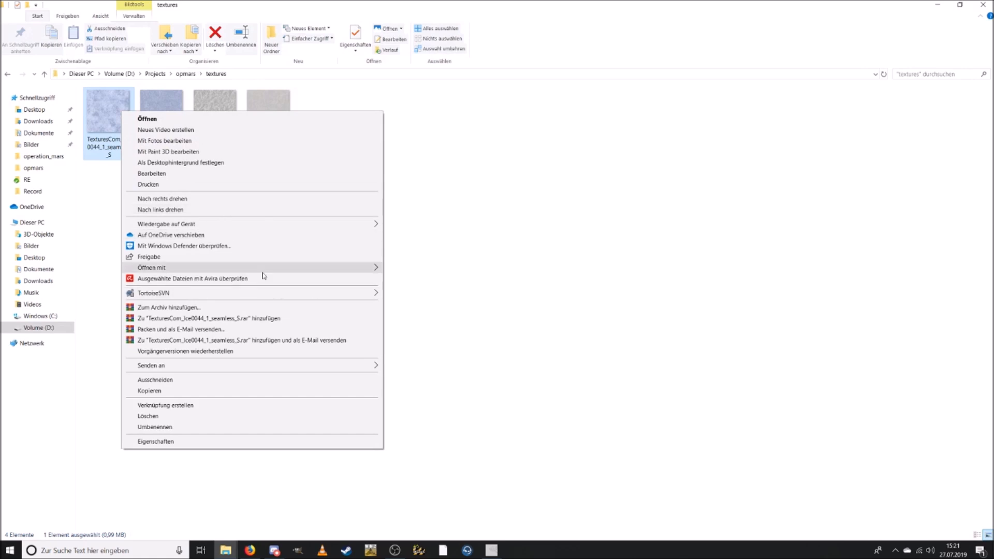
pyautogui.moveTo(357, 269)
pyautogui.click(419, 291)
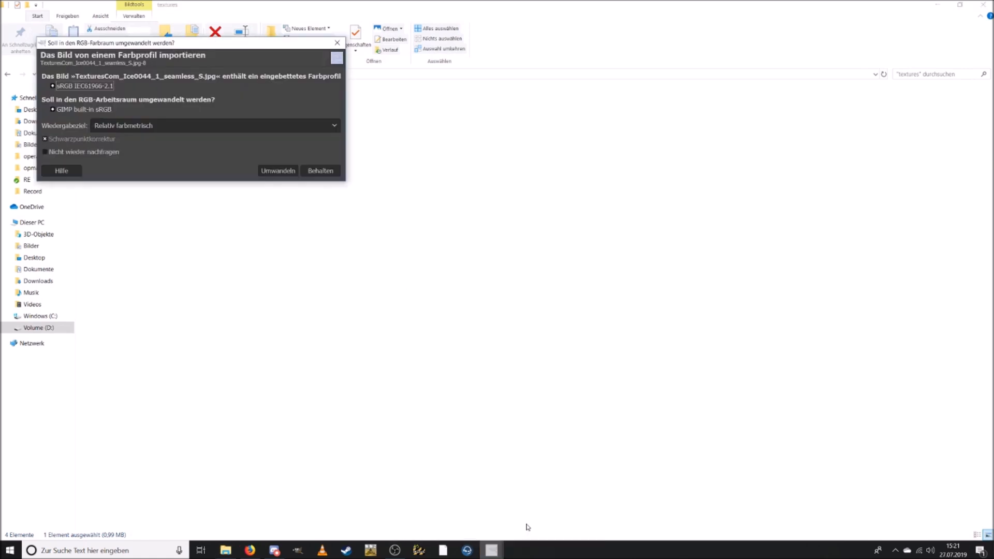
pyautogui.click(267, 171)
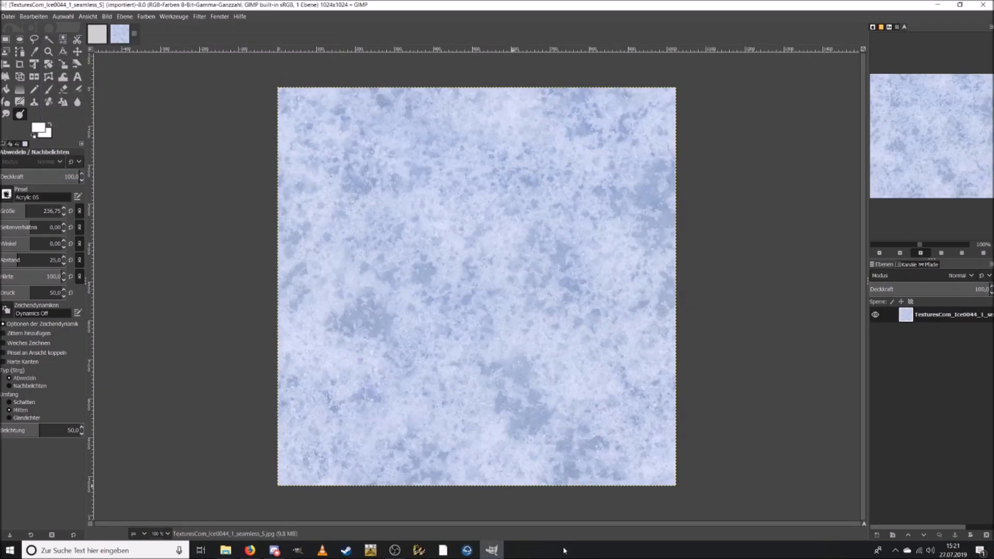
# Step: Try to paste the Ice0044 texture into the ExportedImage project above the ColourSnow layer, and undo the paste
pyautogui.hotkey('ctrl', 'c')
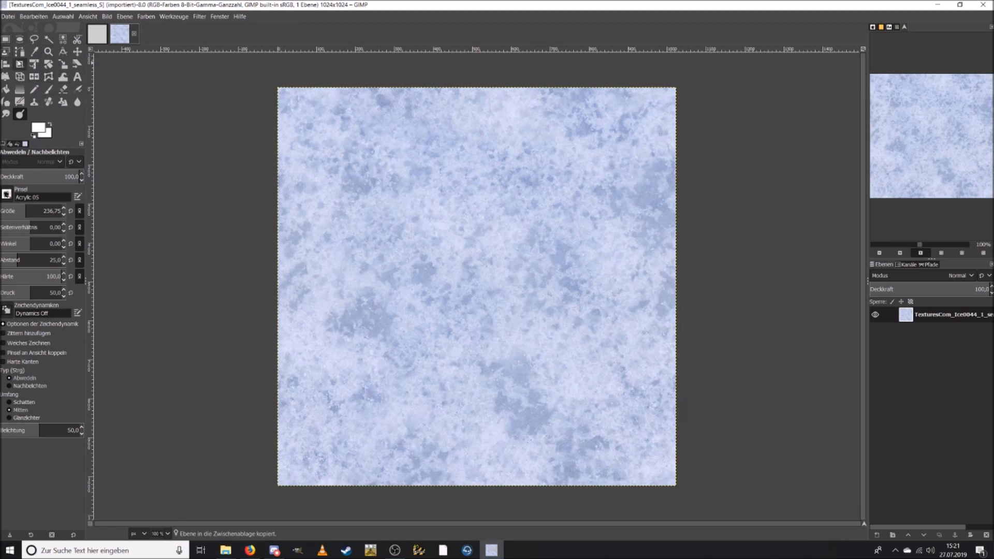
pyautogui.press('m')
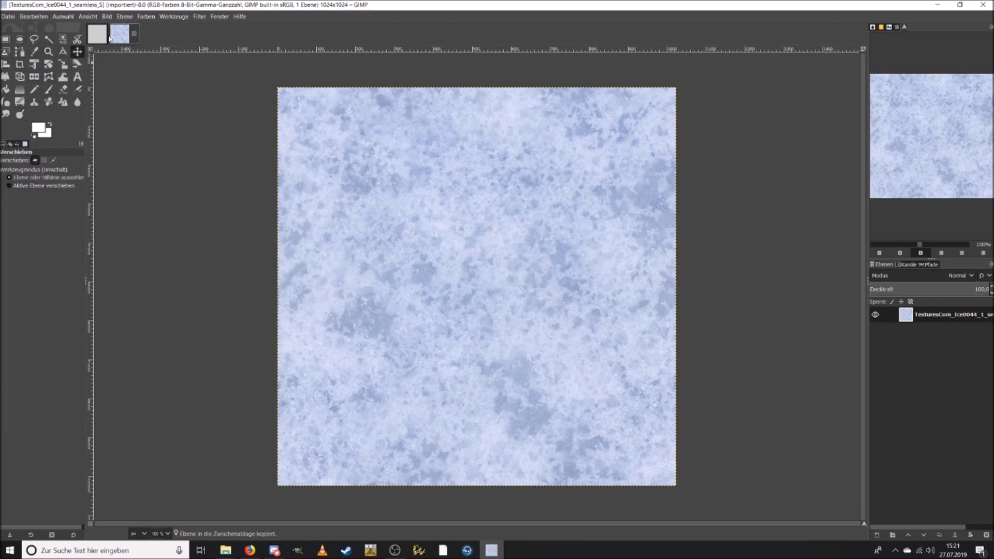
pyautogui.click(96, 41)
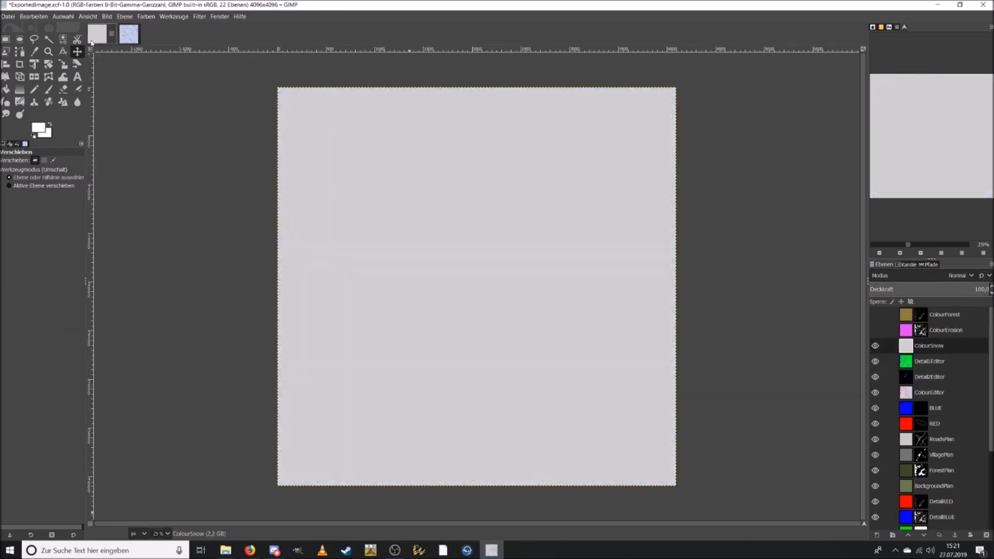
pyautogui.click(912, 351)
pyautogui.hotkey('ctrl', 'v')
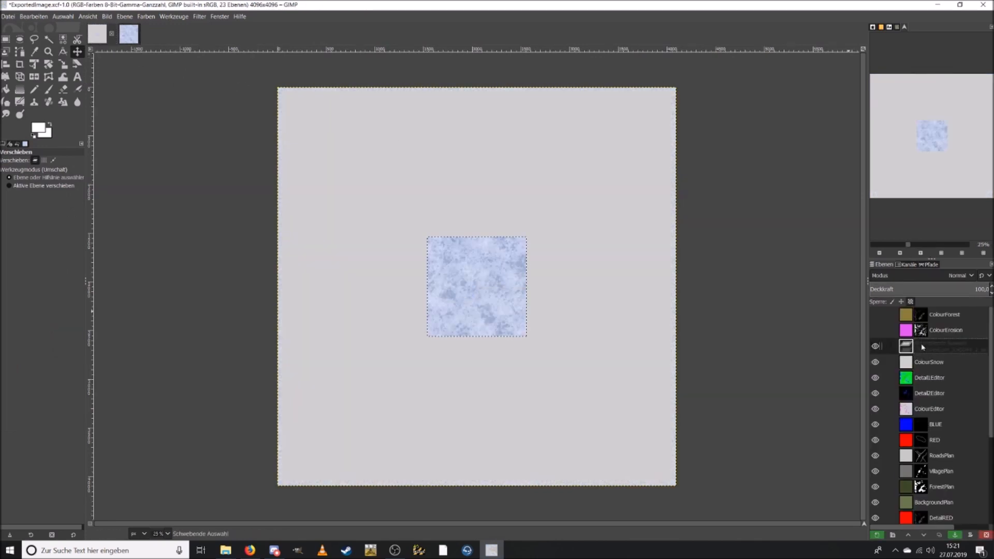
pyautogui.rightClick(924, 349)
pyautogui.press('Escape')
pyautogui.click(33, 16)
pyautogui.click(43, 30)
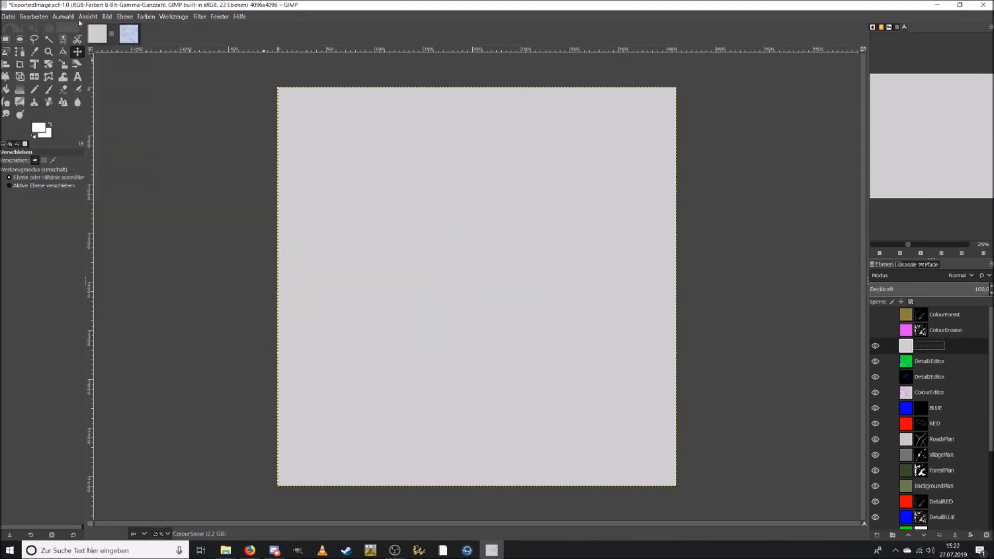
# Step: Switch to the open TexturesCom_Ice0044_1_seamless_S image
pyautogui.click(129, 37)
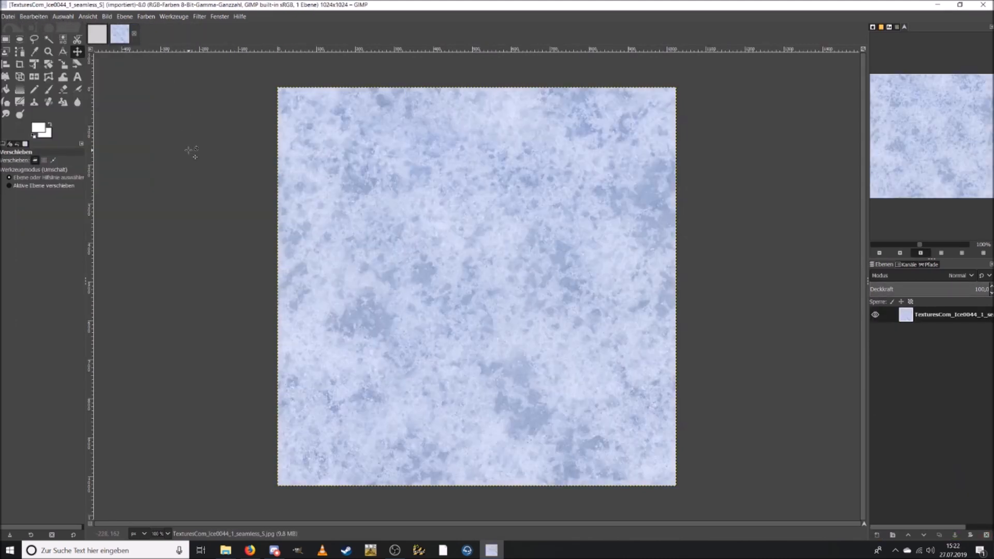
pyautogui.click(144, 17)
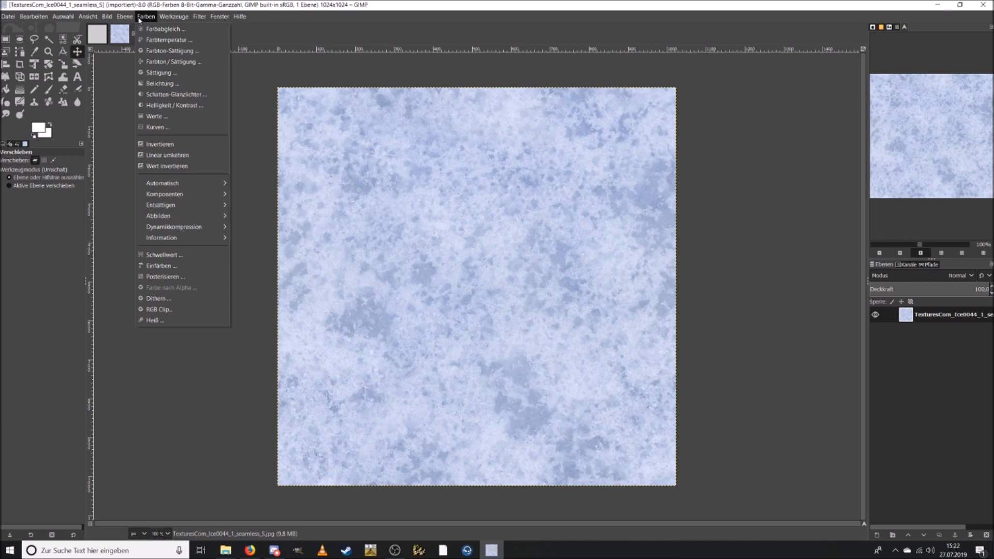
pyautogui.moveTo(202, 20)
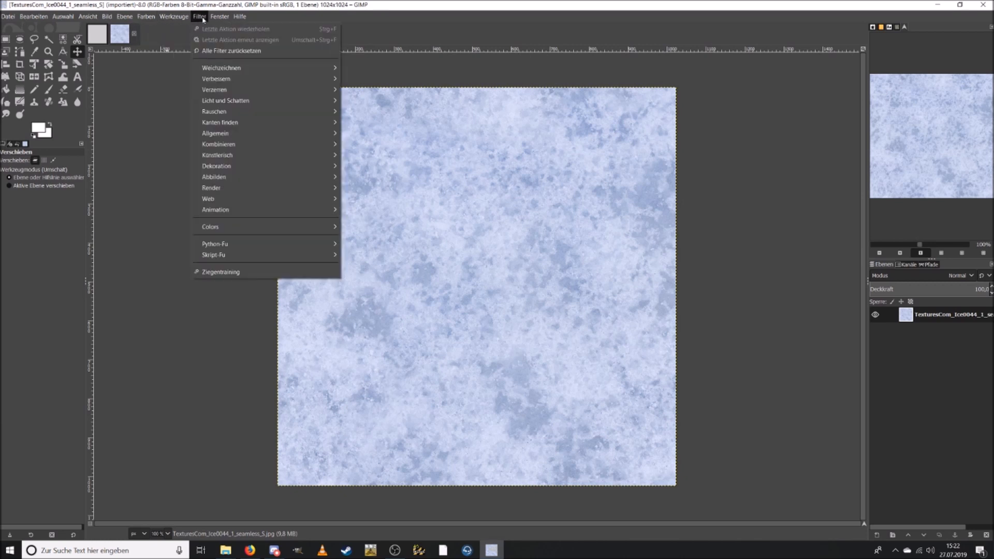
pyautogui.moveTo(262, 176)
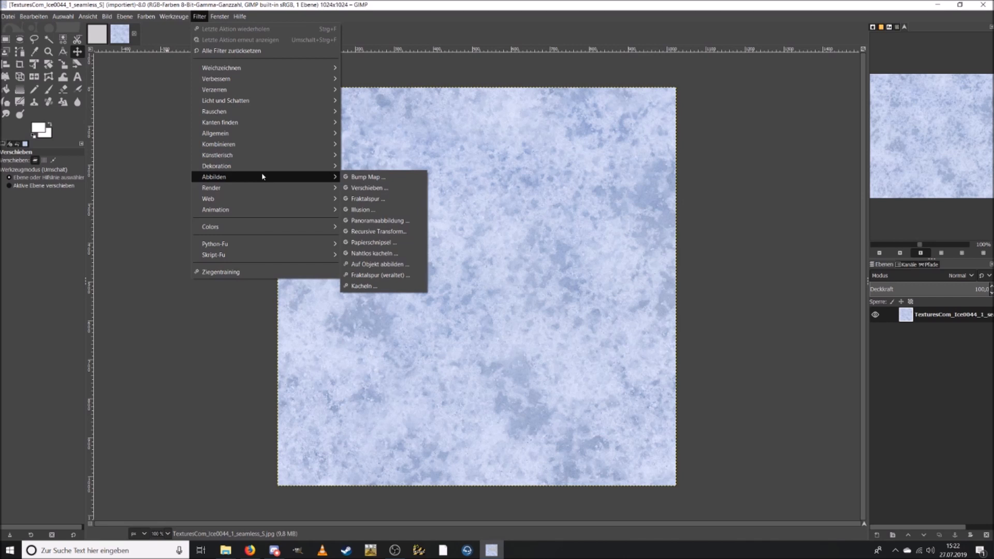
pyautogui.click(389, 286)
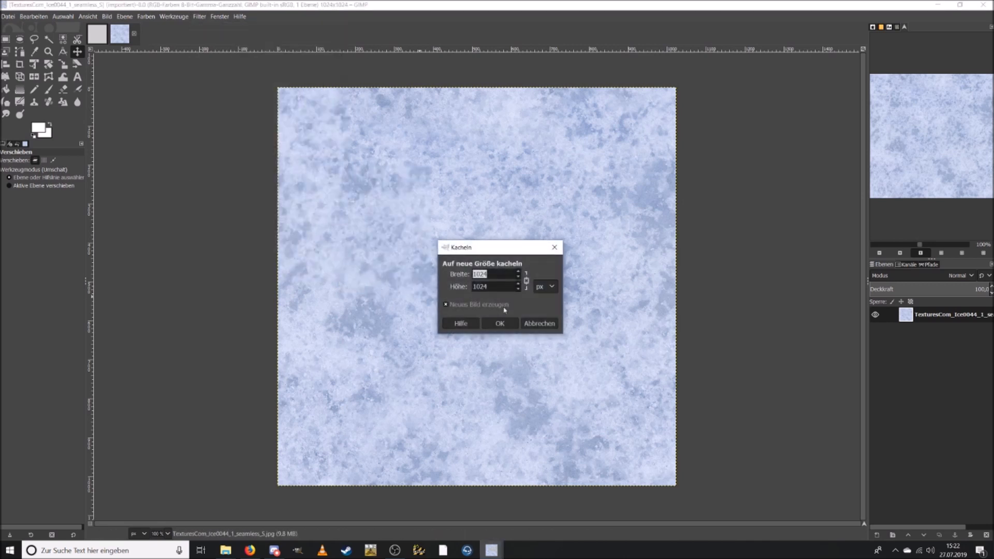
pyautogui.click(540, 324)
# Step: Scale the Ice0044_1 texture image to 512 × 512 pixels
pyautogui.click(139, 20)
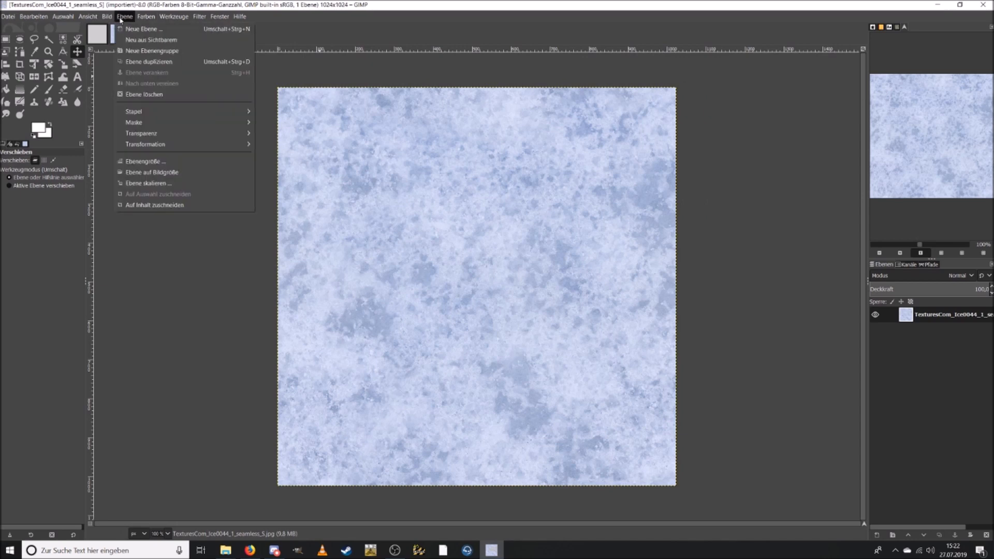
pyautogui.moveTo(110, 19)
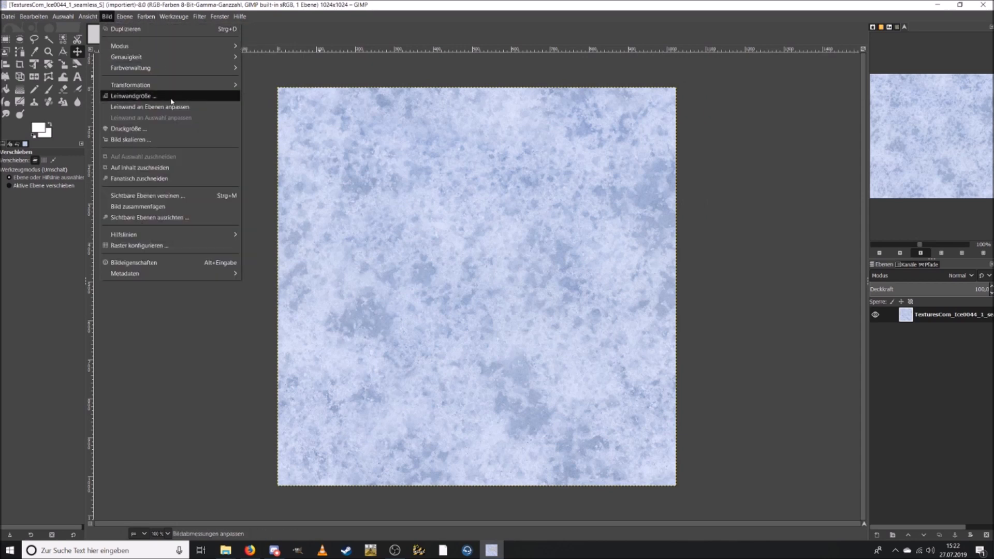
pyautogui.click(176, 141)
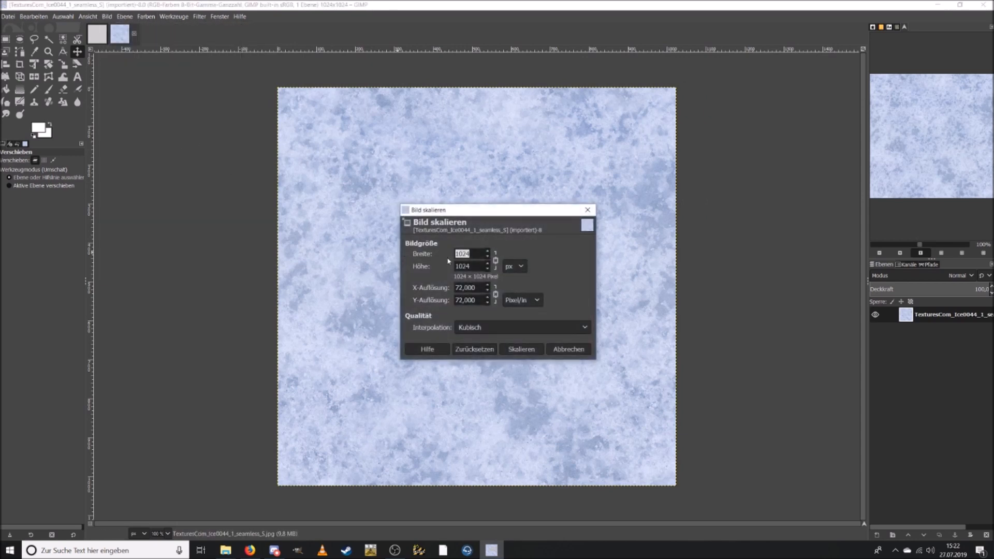
pyautogui.write('51')
pyautogui.click(521, 349)
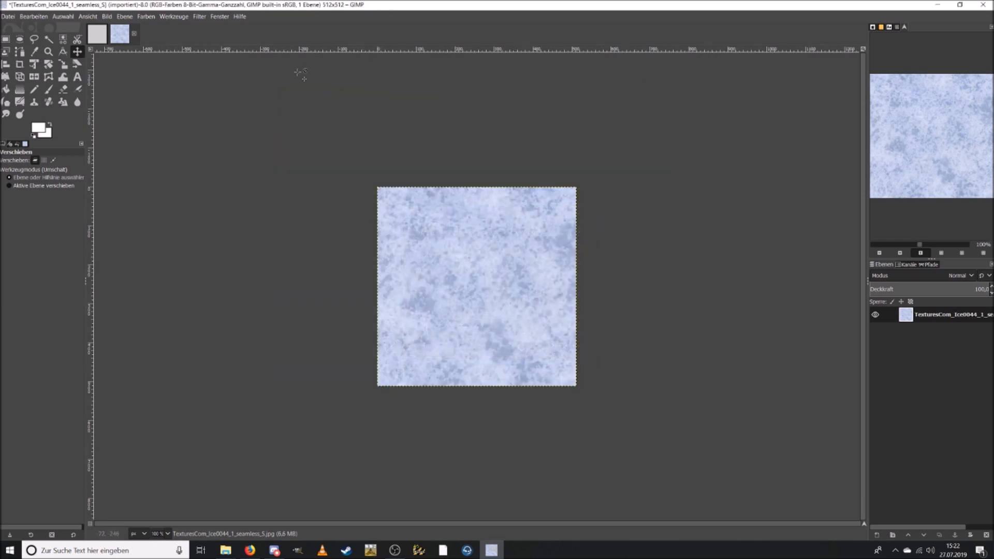
# Step: Tile the scaled Ice0044_1 texture into a new 4096 × 4096 pixel image
pyautogui.click(146, 16)
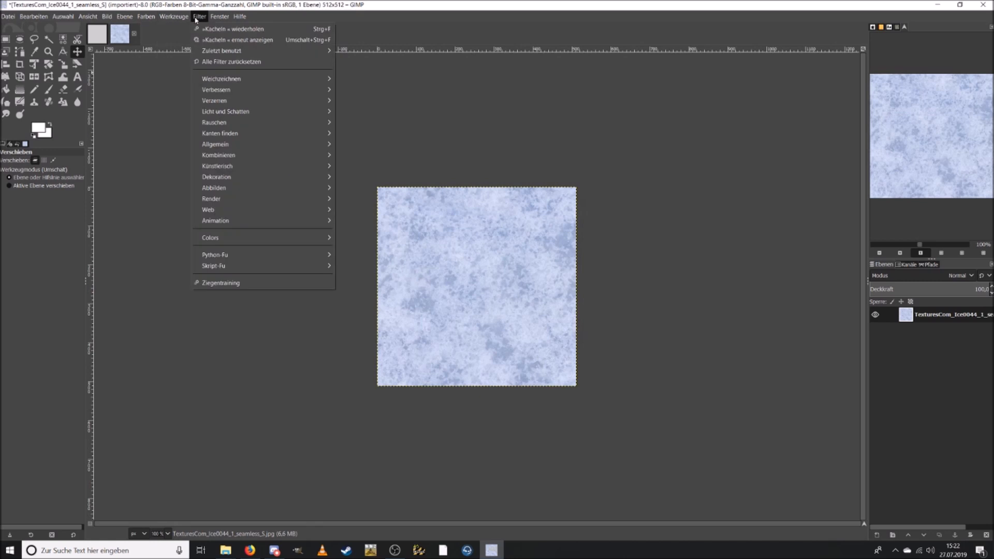
pyautogui.moveTo(291, 190)
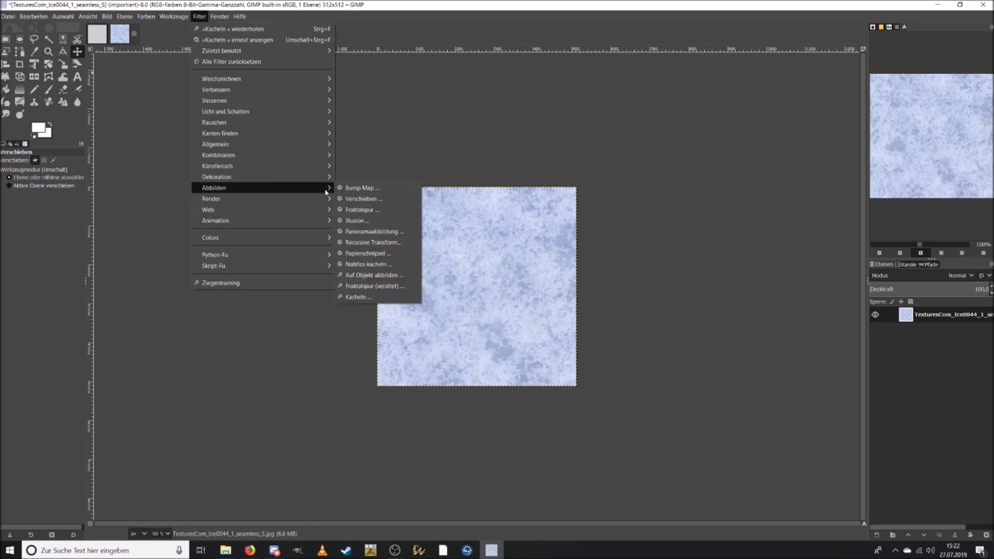
pyautogui.click(362, 296)
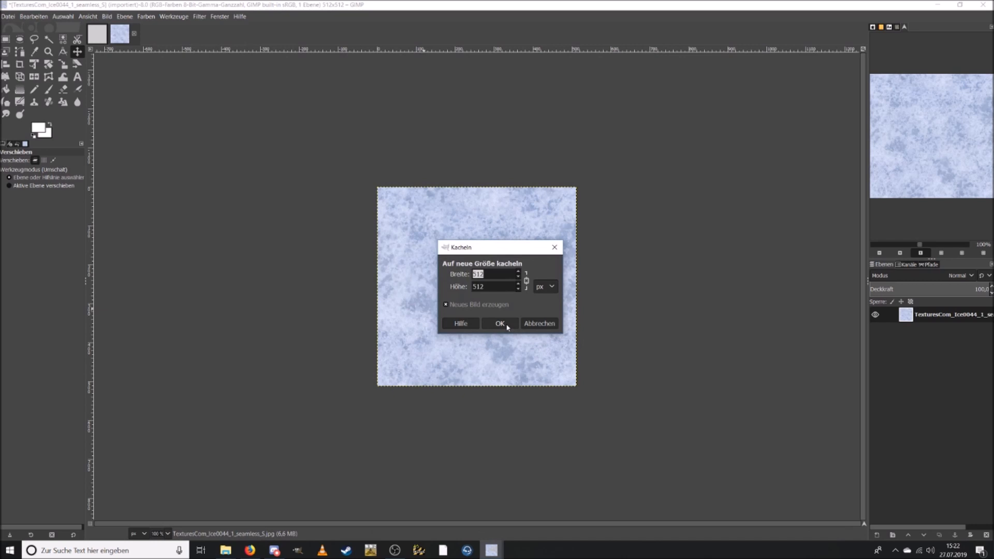
pyautogui.write('4096')
pyautogui.press('Tab')
pyautogui.click(500, 323)
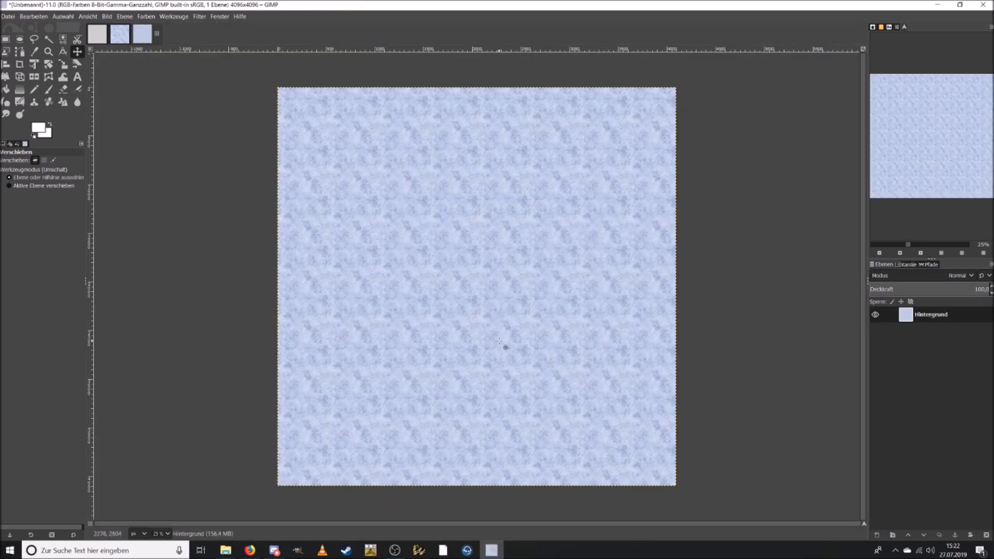
# Step: Copy the tiled ice texture into the ExportedImage project as a new layer and merge it down into ColourSnow
pyautogui.doubleClick(906, 320)
pyautogui.click(95, 34)
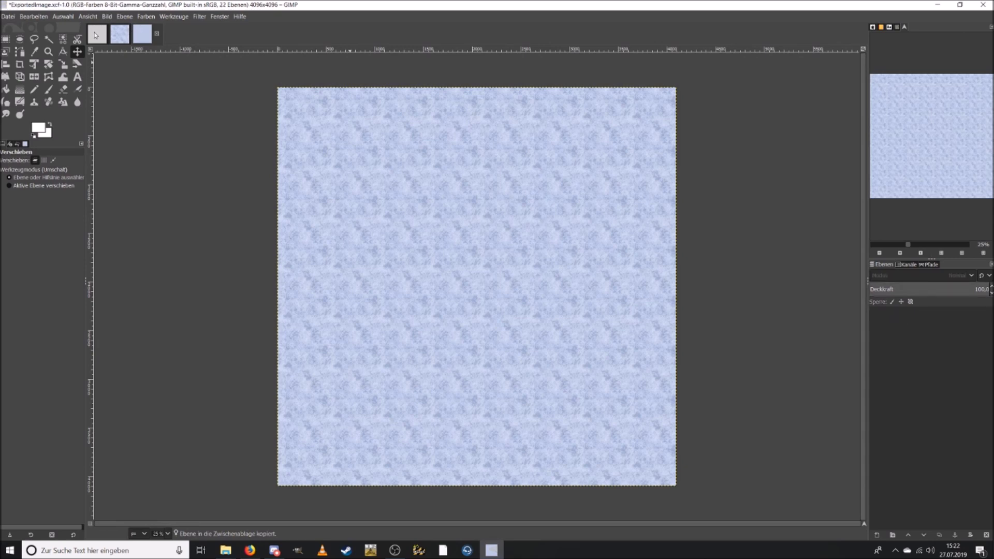
pyautogui.hotkey('ctrl', 'v')
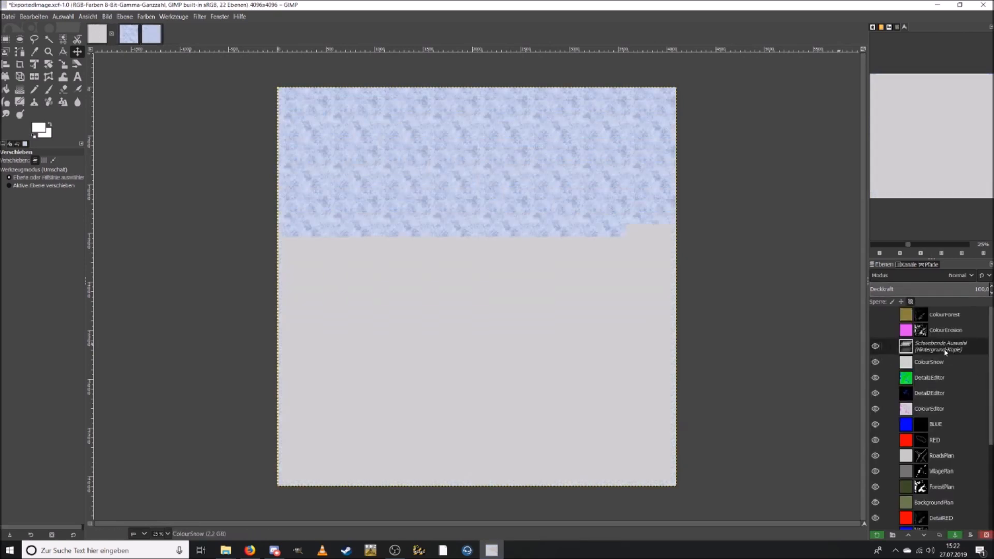
pyautogui.rightClick(946, 351)
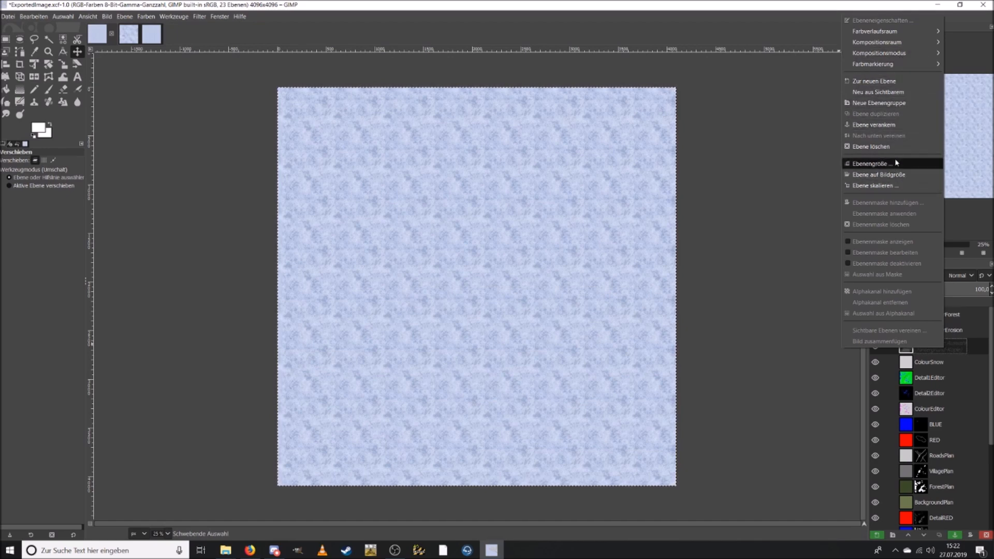
pyautogui.click(880, 82)
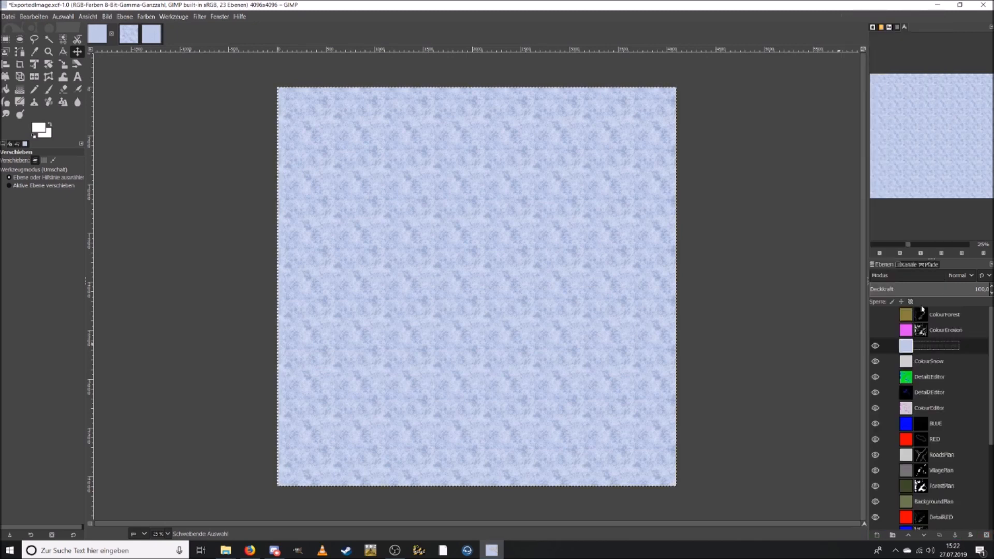
pyautogui.rightClick(927, 349)
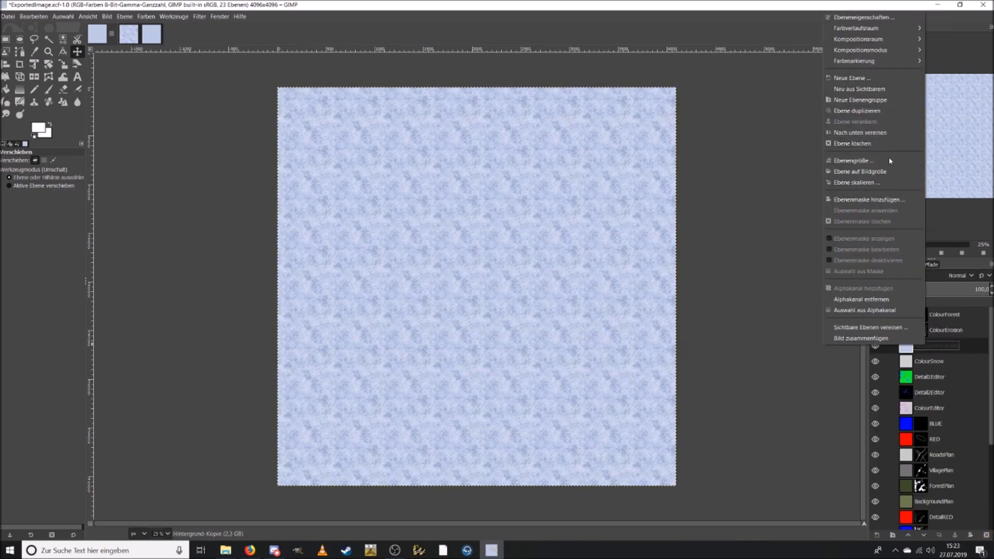
pyautogui.click(881, 132)
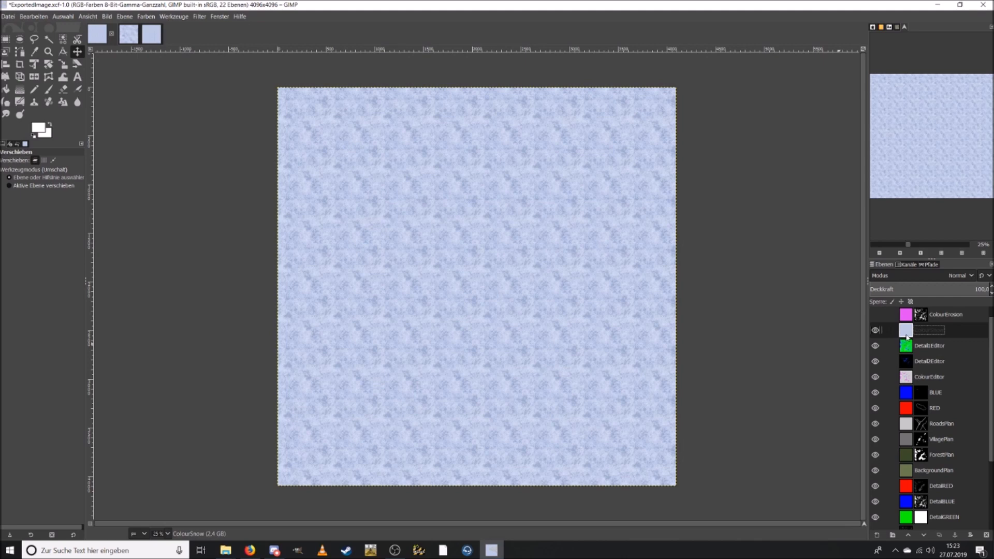
# Step: Copy the ColourSnow layer and paste it as a new layer directly above it
pyautogui.hotkey('ctrl', 'c')
pyautogui.hotkey('ctrl', 'v')
pyautogui.rightClick(945, 335)
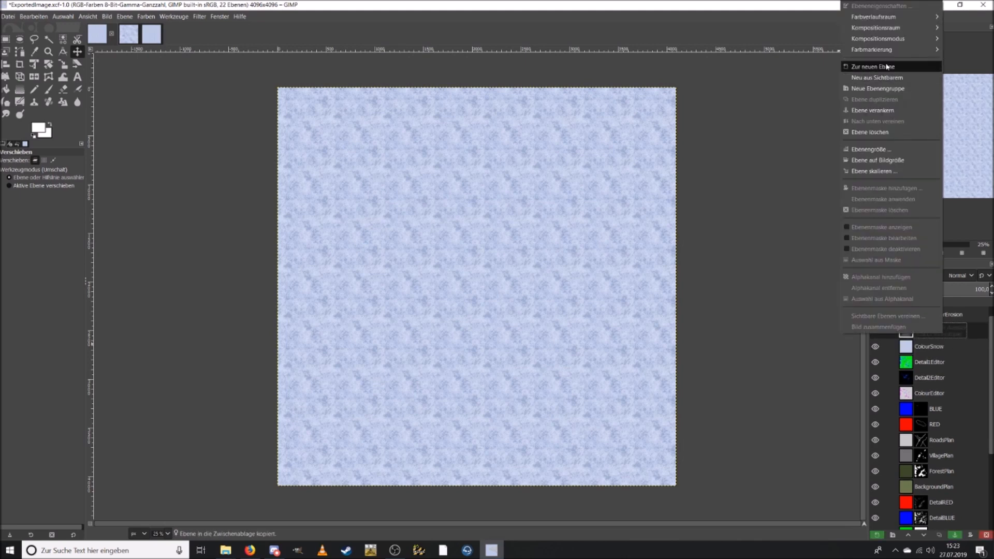
pyautogui.click(890, 67)
# Step: Rename the copied snow layer to Colourdisturbed
pyautogui.doubleClick(941, 335)
pyautogui.press('Return')
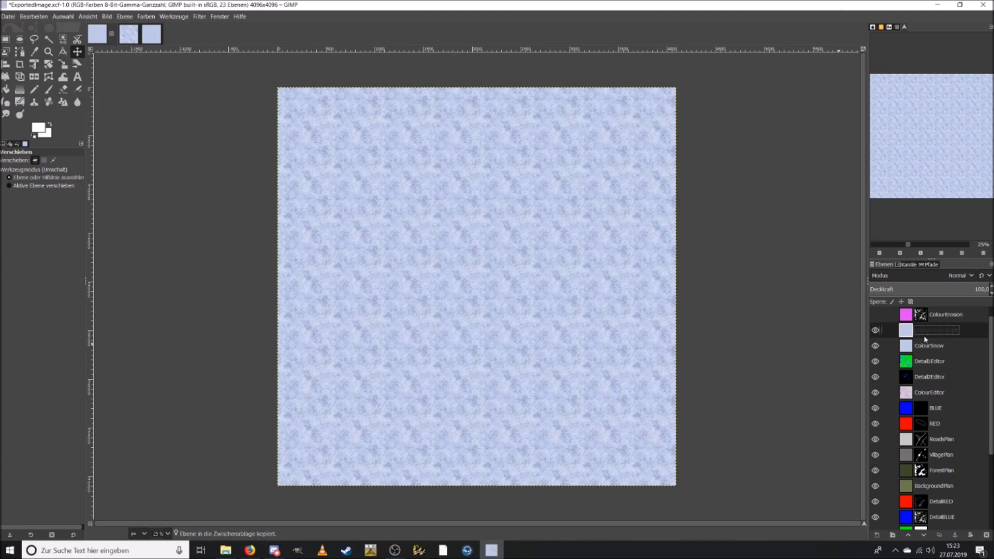
pyautogui.doubleClick(929, 333)
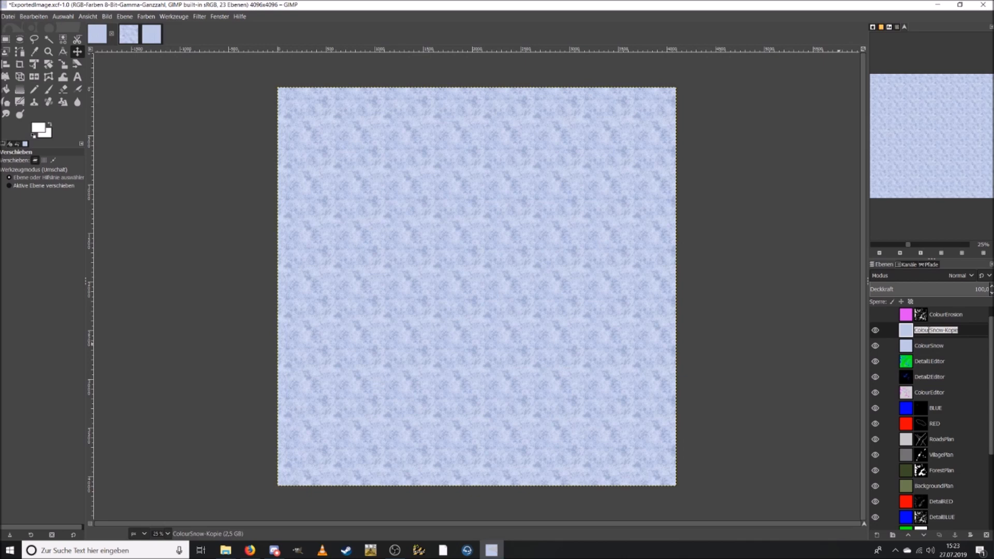
pyautogui.write('Co')
pyautogui.write('lourdisturbed')
pyautogui.press('Return')
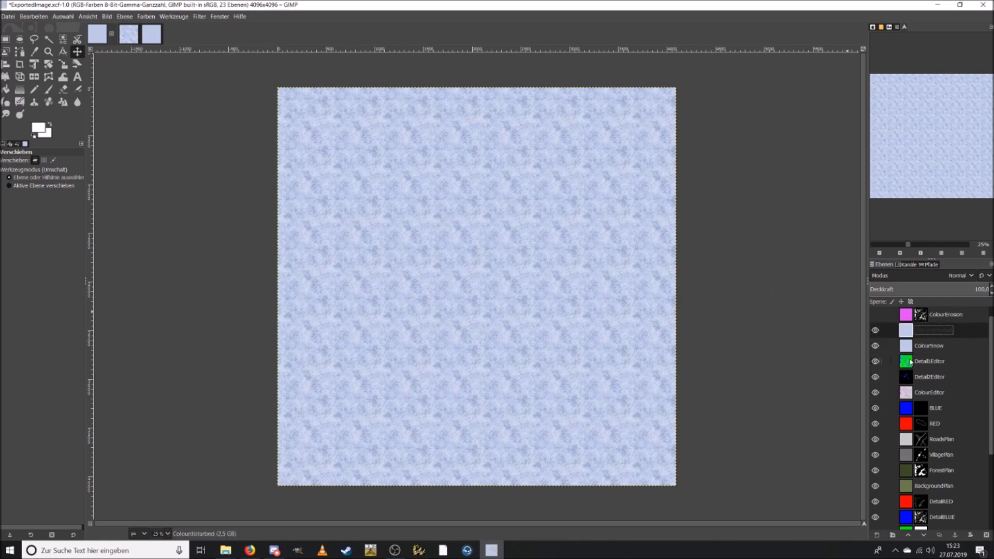
# Step: Close the untitled tiled image and the TexturesCom_Ice0044_1_seamless_S image, discarding the changes in both
pyautogui.click(148, 38)
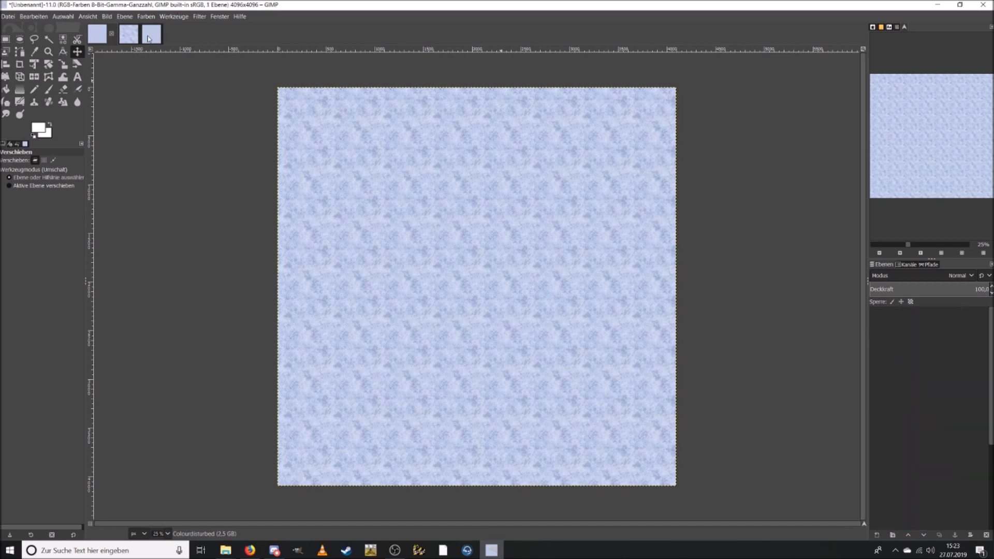
pyautogui.click(156, 34)
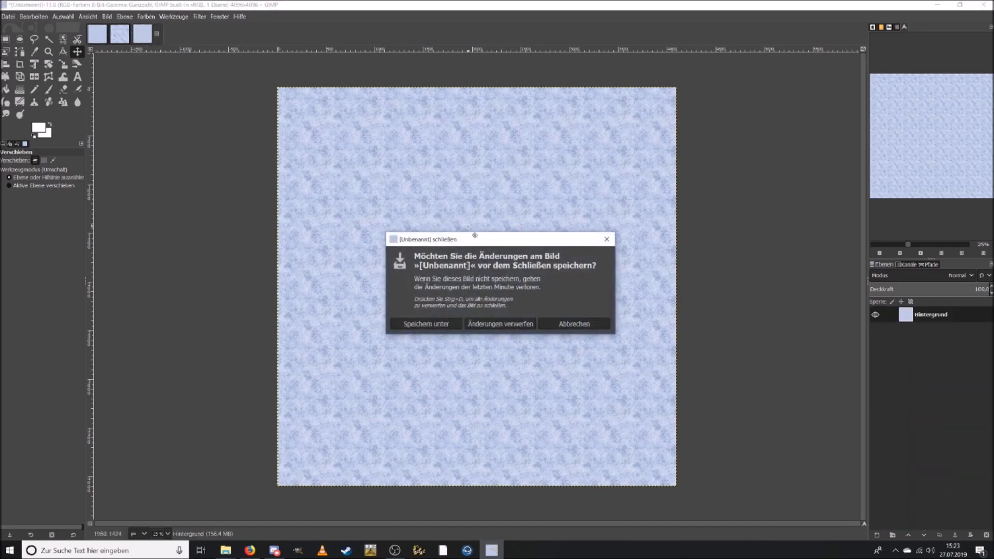
pyautogui.click(509, 324)
pyautogui.click(134, 34)
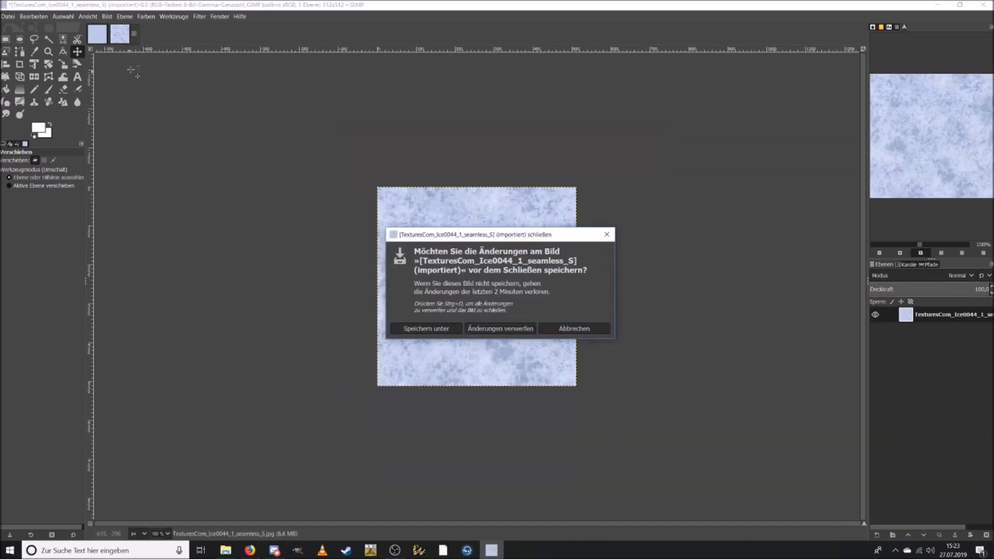
pyautogui.click(499, 329)
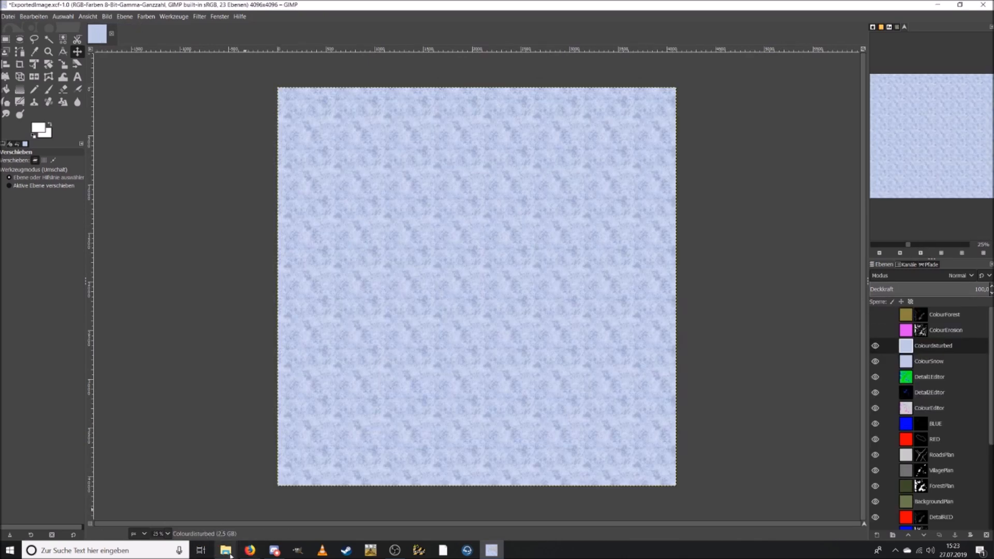
# Step: Open TexturesCom_Ice0044_2_seamless_S from the opmars textures folder in GIMP, converting its embedded color profile to the built-in sRGB working space
pyautogui.moveTo(230, 553)
pyautogui.click(181, 518)
pyautogui.click(159, 133)
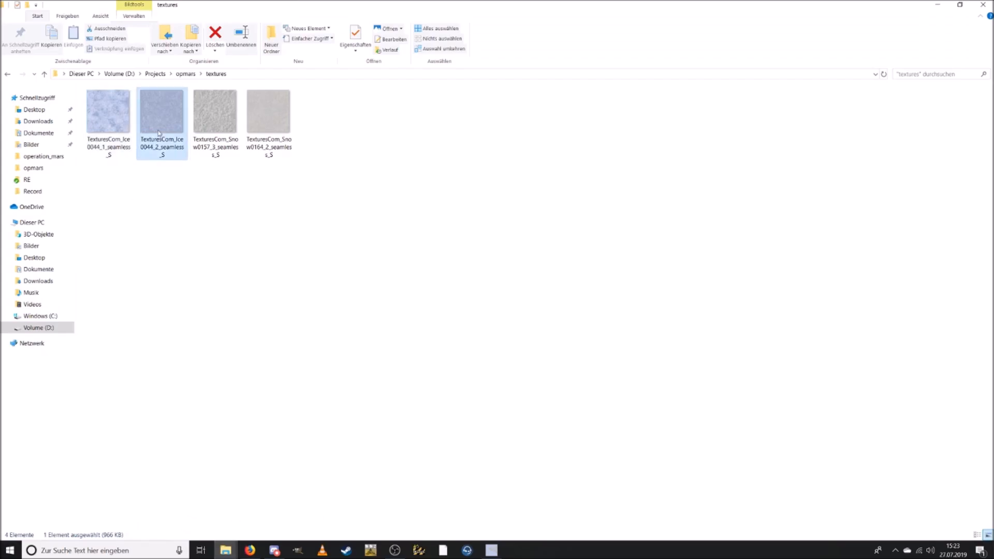
pyautogui.rightClick(159, 133)
pyautogui.moveTo(255, 288)
pyautogui.click(471, 311)
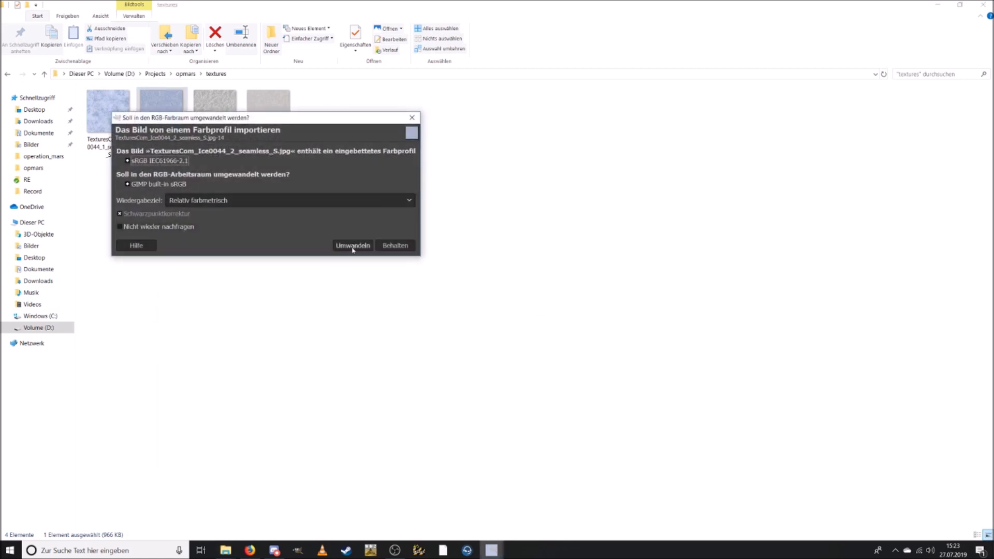
pyautogui.click(353, 246)
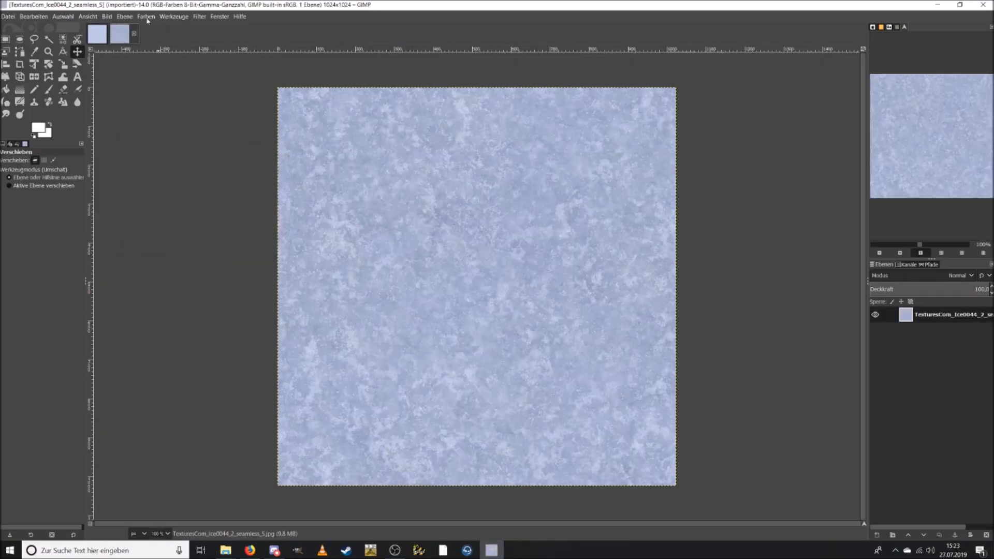
# Step: Repeat the Tile filter on the Ice0044_2 texture to create a 4096 × 4096 pixel image and copy its layer
pyautogui.click(199, 17)
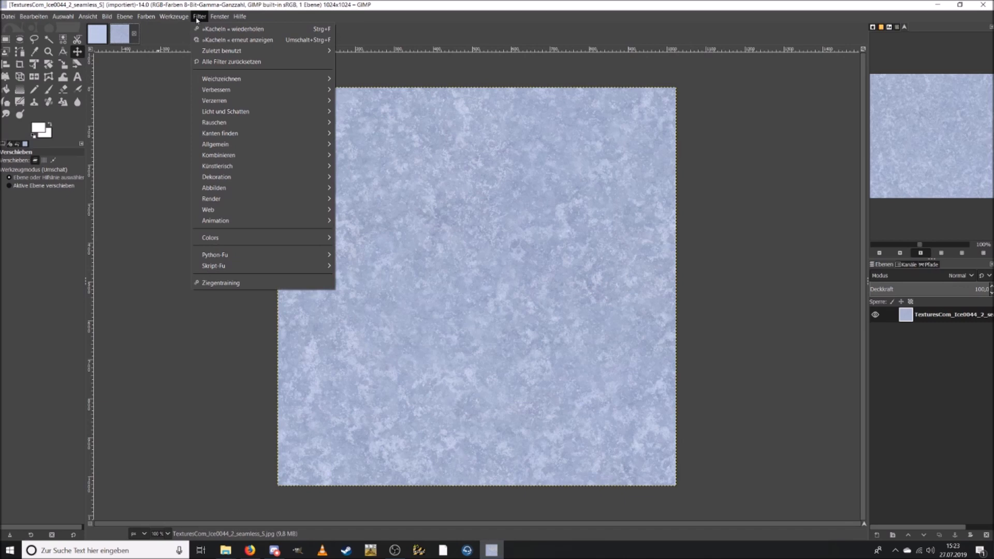
pyautogui.click(260, 31)
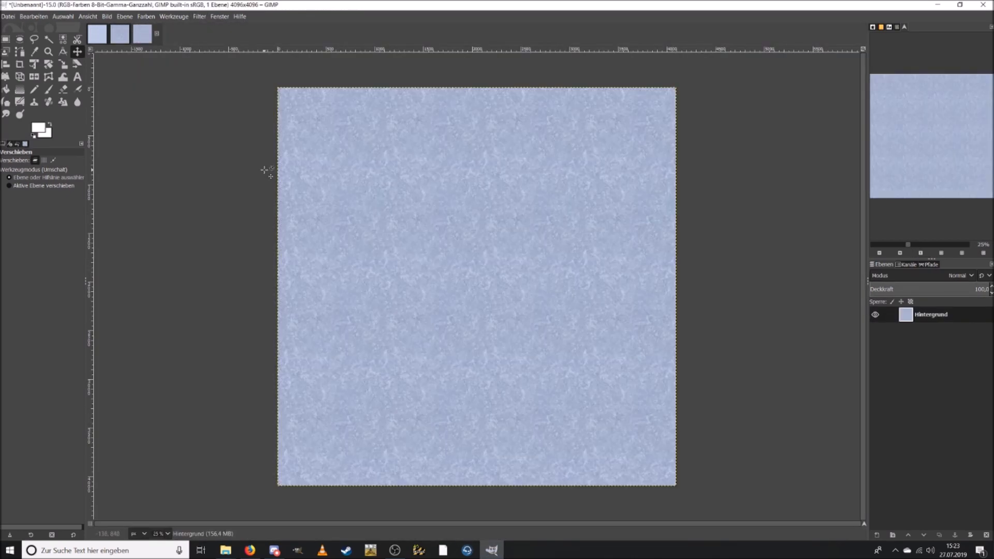
pyautogui.hotkey('ctrl', 'c')
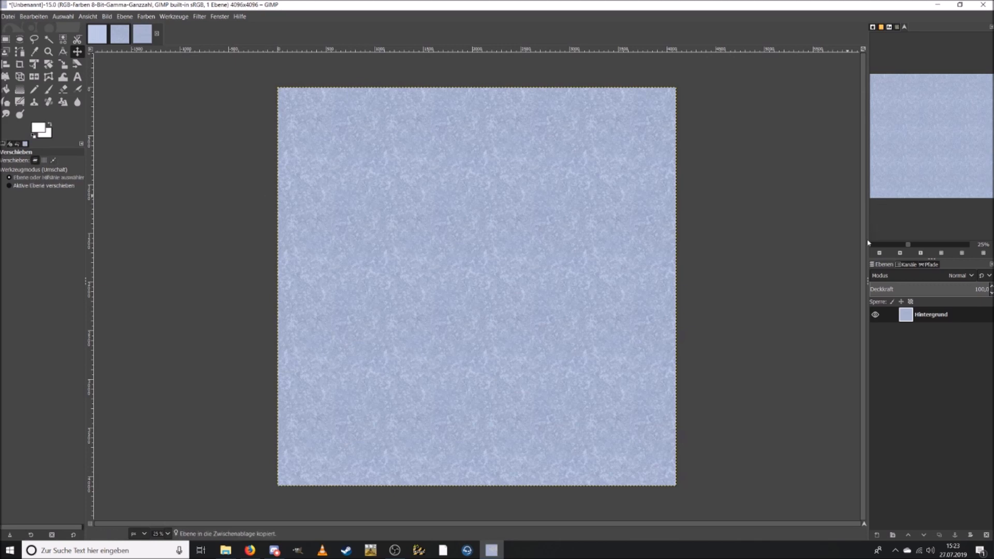
# Step: Paste the copied Ice0044_2 texture into ExportedImage as a new layer and merge it down into Colourdisturbed
pyautogui.click(104, 39)
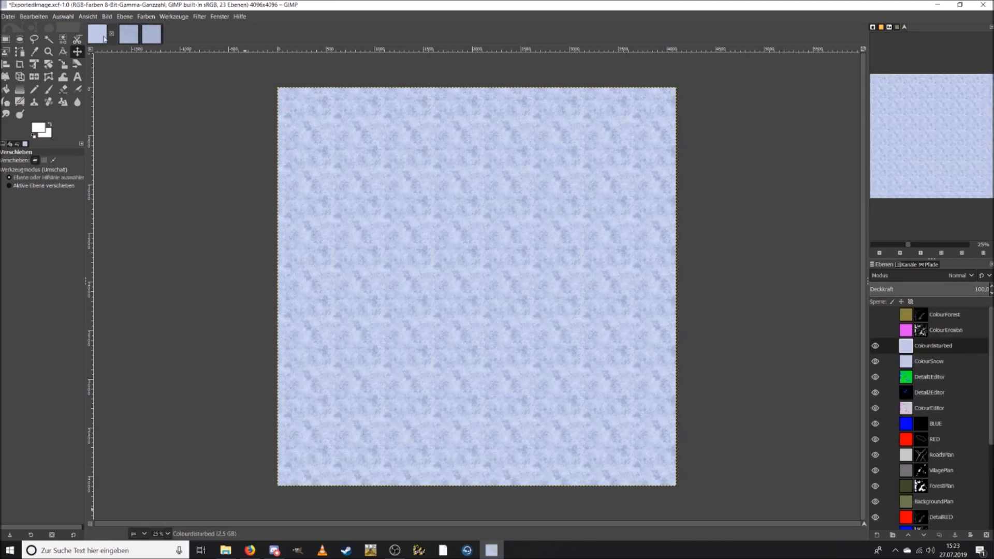
pyautogui.doubleClick(941, 351)
pyautogui.hotkey('ctrl', 'v')
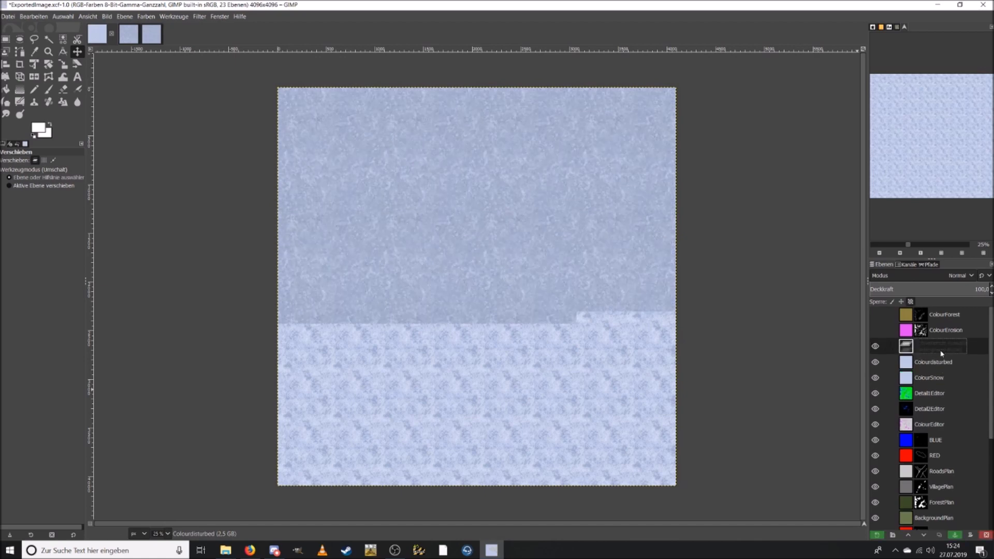
pyautogui.rightClick(929, 334)
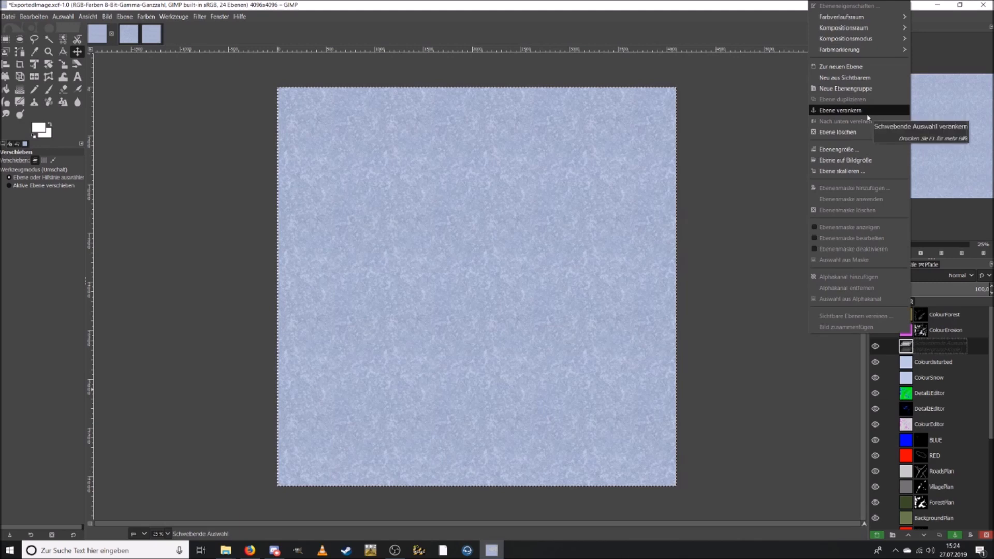
pyautogui.click(864, 68)
pyautogui.rightClick(939, 344)
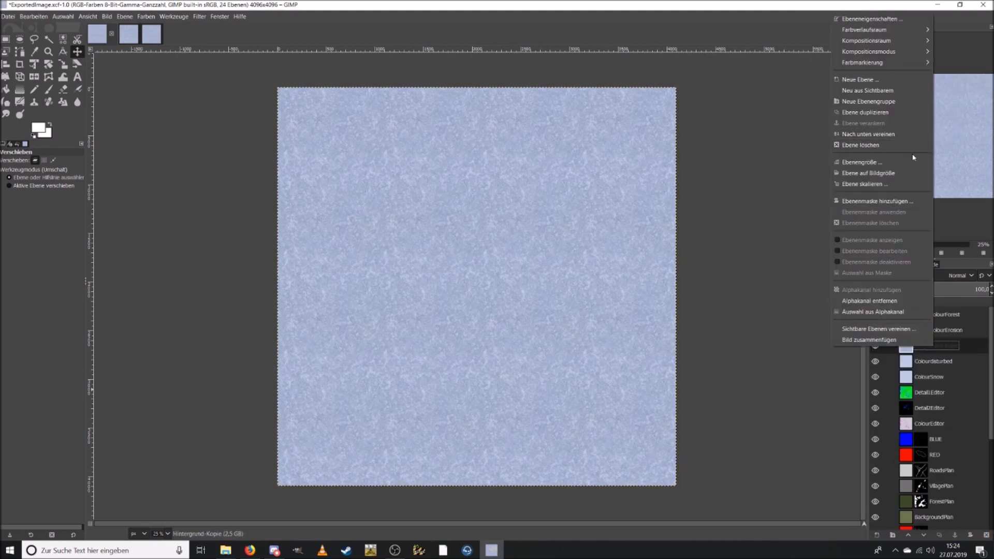
pyautogui.click(891, 134)
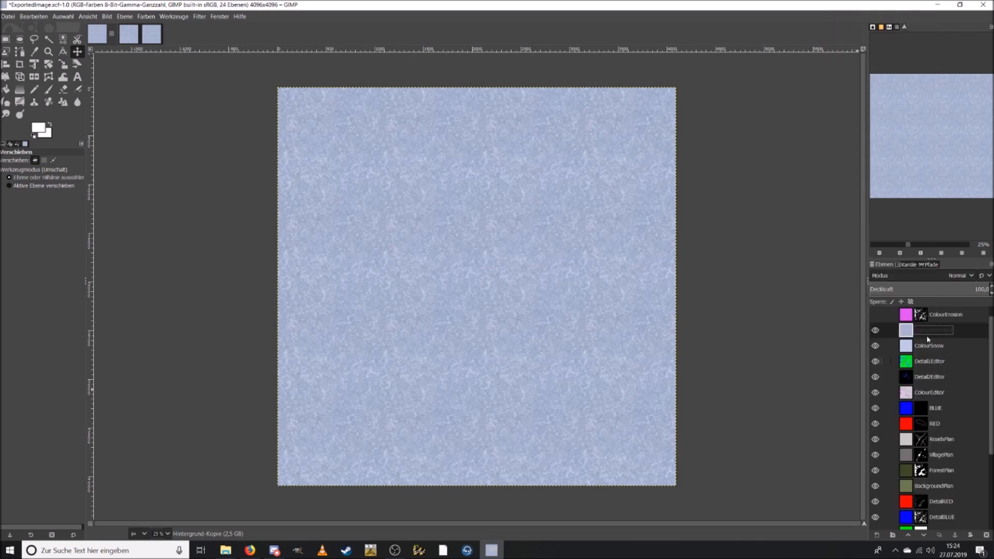
# Step: Rename the merged Colourdisturbed layer to ColourHighlight
pyautogui.press('BackSpace')
pyautogui.hotkey('ctrl', 'v')
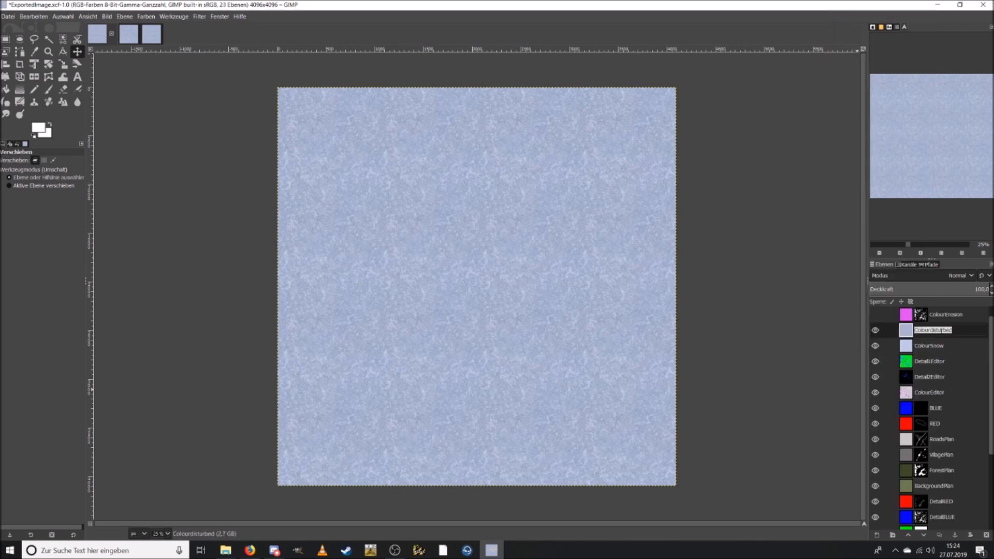
pyautogui.moveTo(954, 330); pyautogui.dragTo(934, 330)
pyautogui.write('I')
pyautogui.write('ighlight')
pyautogui.press('Return')
# Step: Add a layer mask to ColourHighlight, initialized to black (full transparency)
pyautogui.rightClick(943, 329)
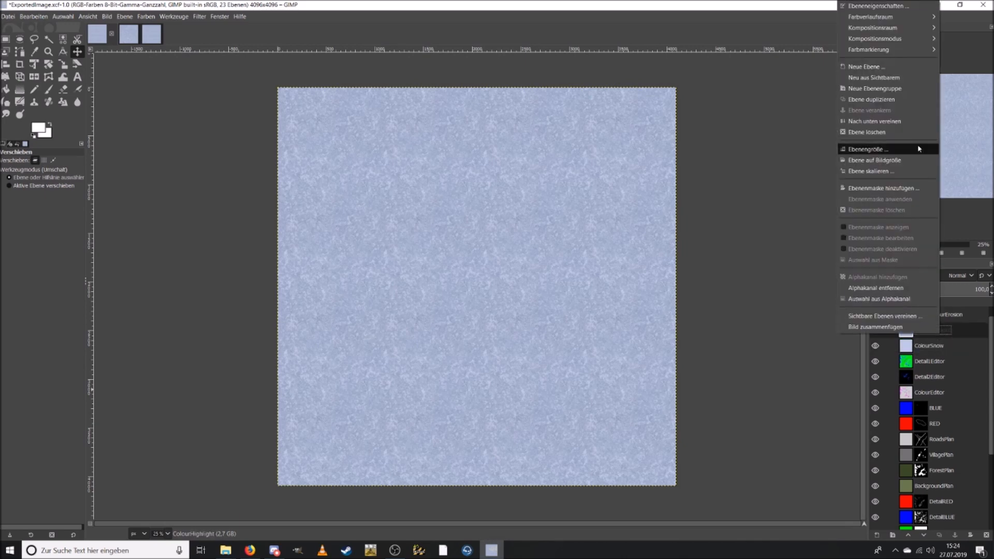
pyautogui.click(895, 187)
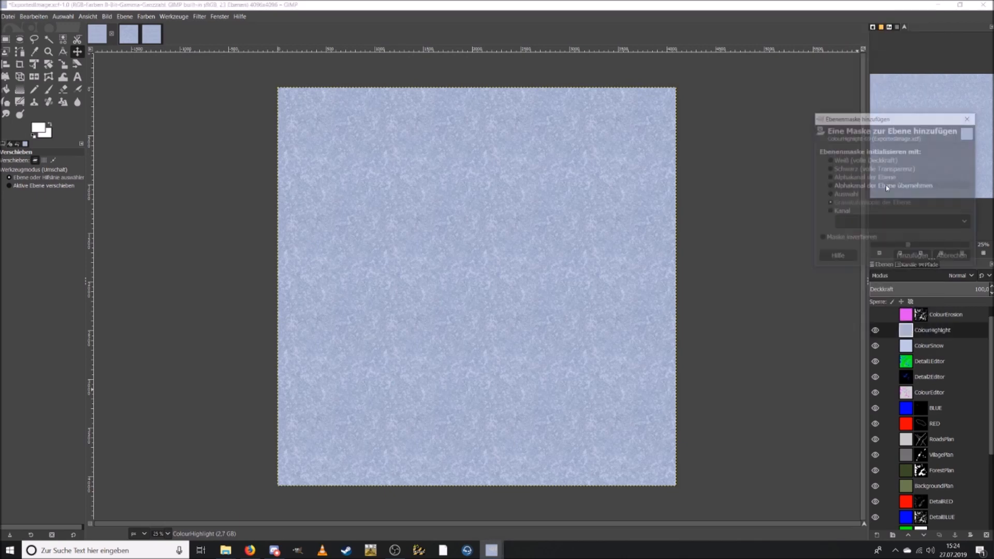
pyautogui.click(856, 168)
pyautogui.click(913, 258)
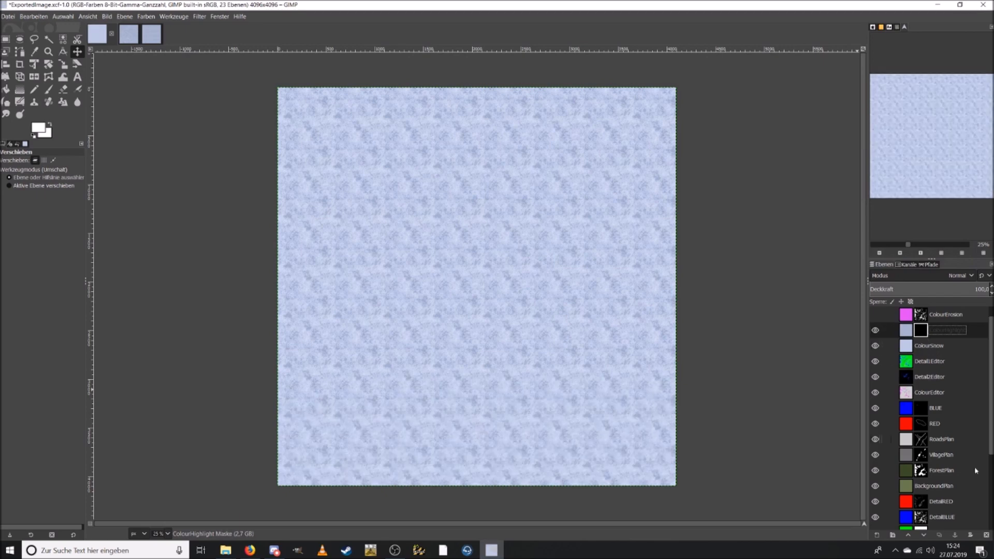
# Step: Copy the Heightmap1 layer, paste and anchor it into the ColourHighlight layer mask, and display the mask on the canvas
pyautogui.scroll(-4, 958, 497)
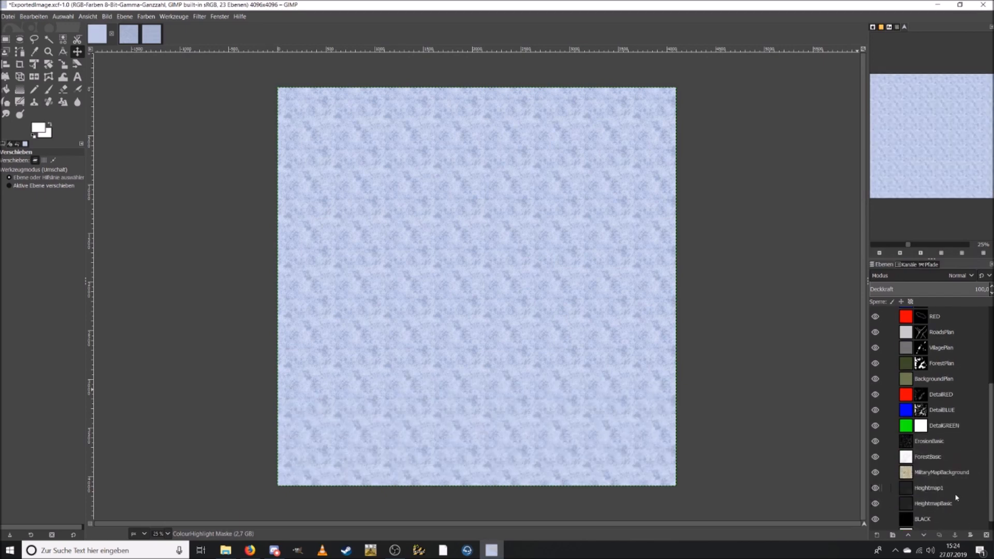
pyautogui.click(909, 490)
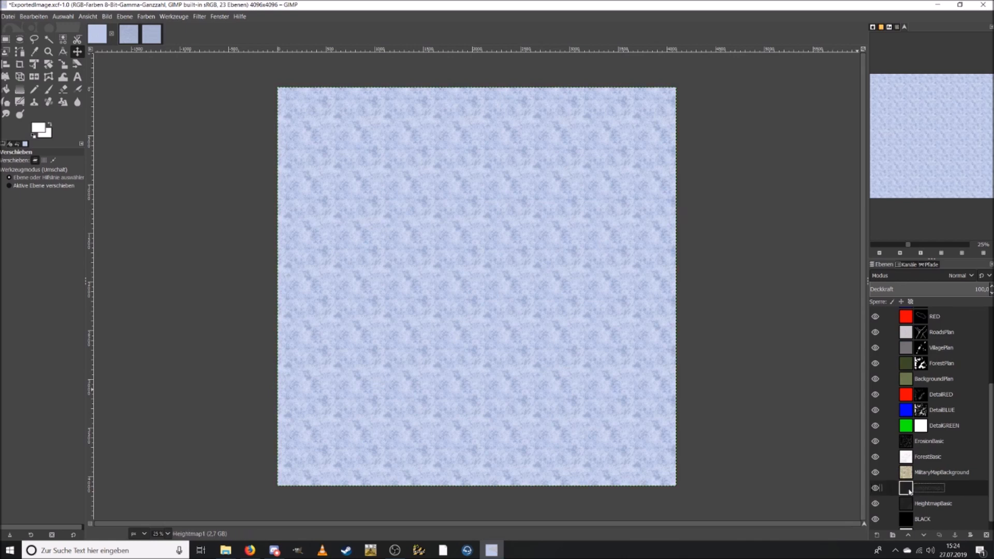
pyautogui.hotkey('ctrl', 'c')
pyautogui.scroll(5, 956, 445)
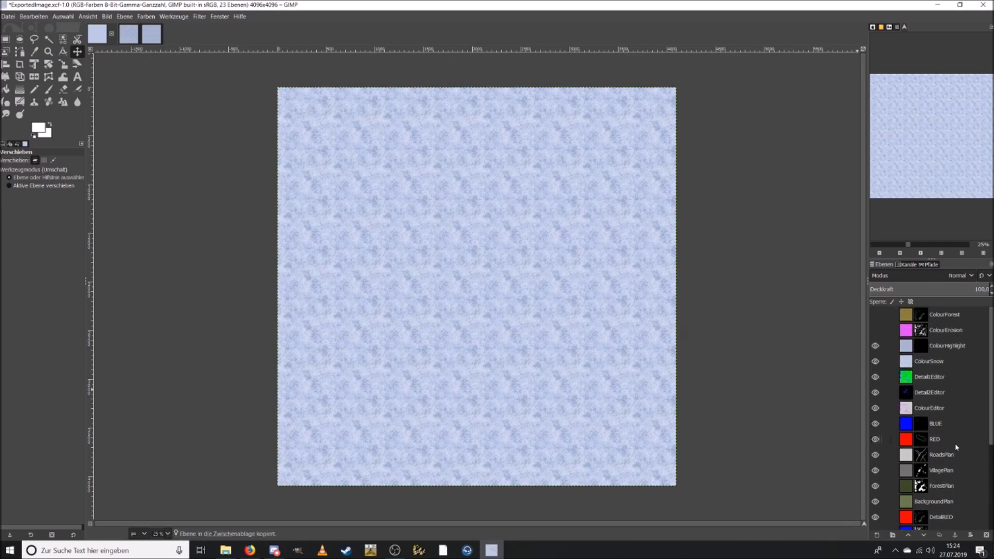
pyautogui.click(921, 354)
pyautogui.hotkey('ctrl', 'v')
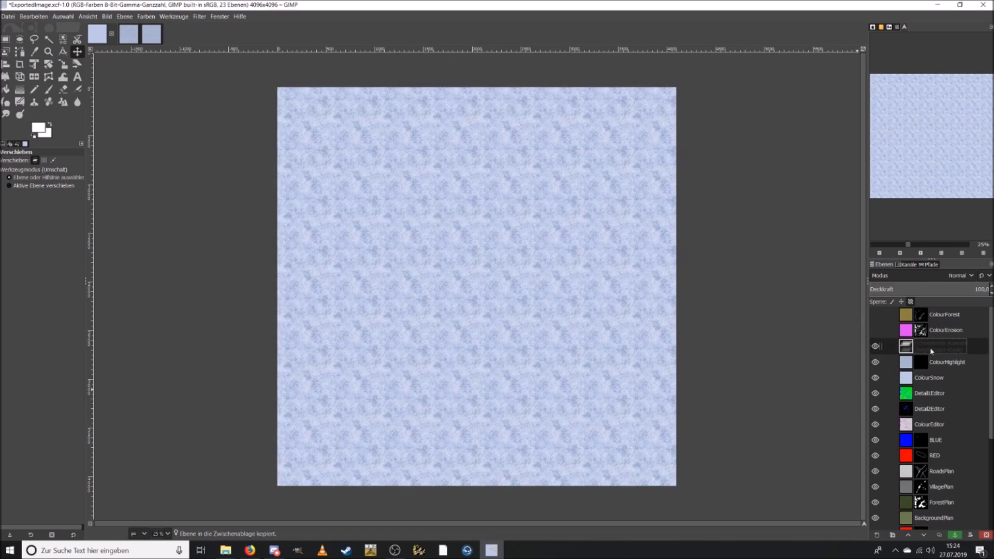
pyautogui.rightClick(930, 347)
pyautogui.click(885, 125)
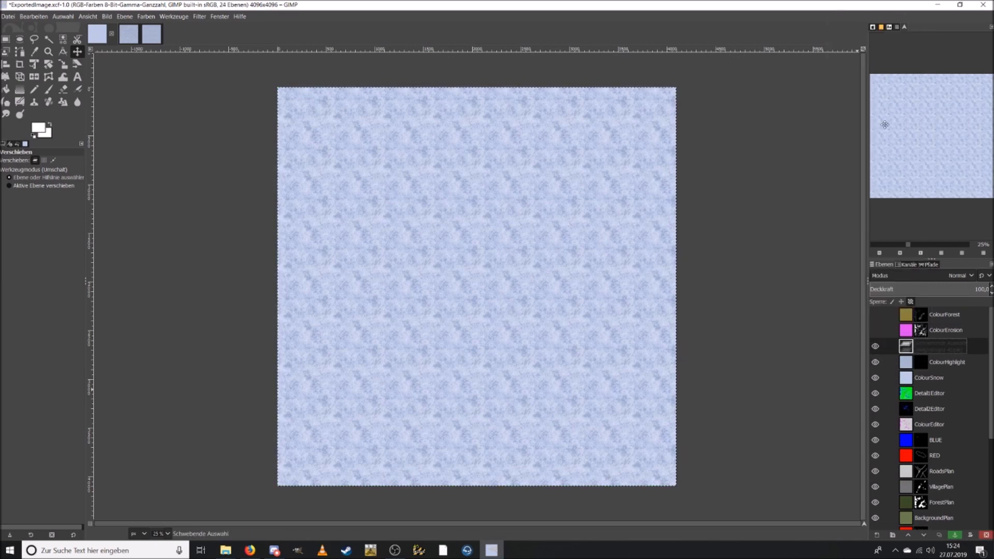
pyautogui.rightClick(920, 348)
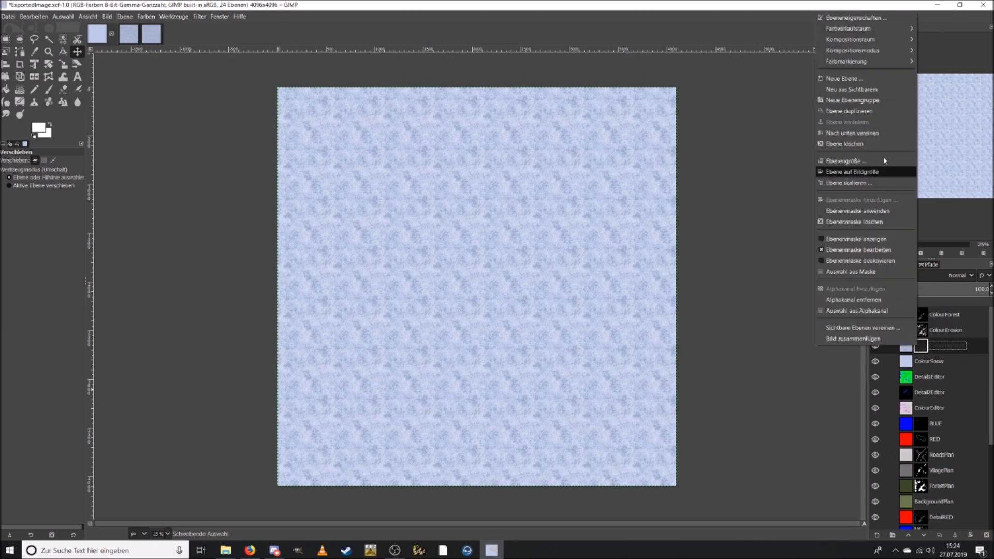
pyautogui.click(876, 238)
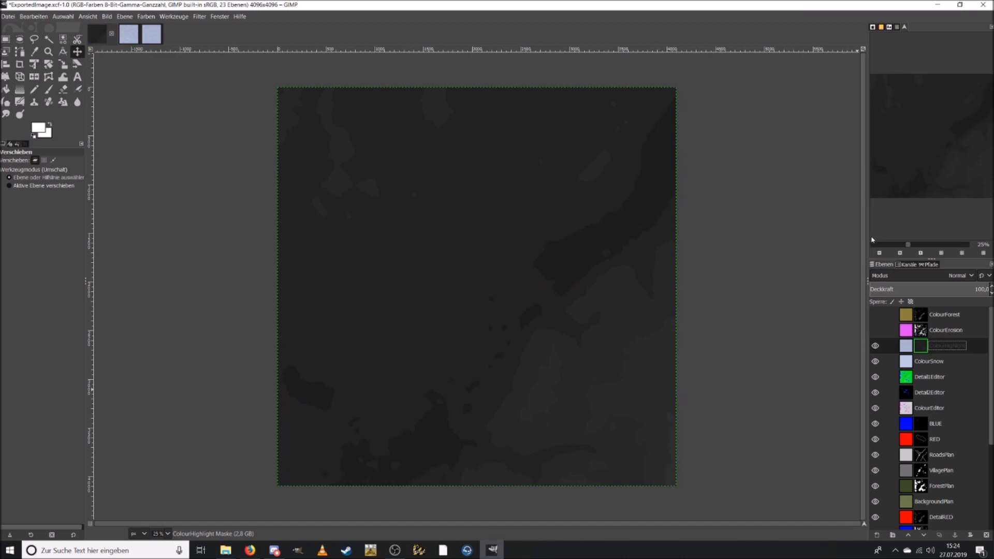
# Step: Try the HeightmapBasic layer as mask content by copying it and pasting it into the ColourHighlight layer mask
pyautogui.scroll(-5, 968, 466)
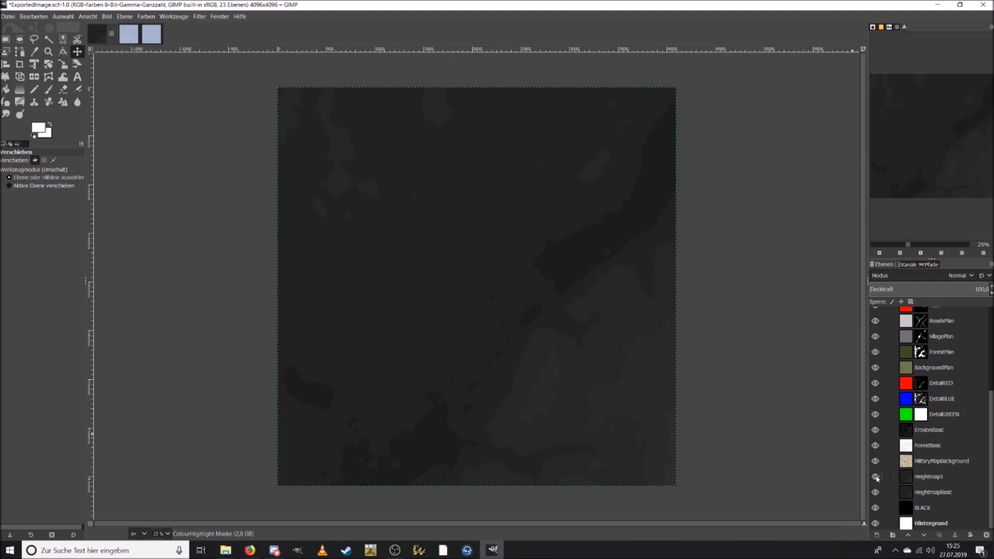
pyautogui.click(909, 490)
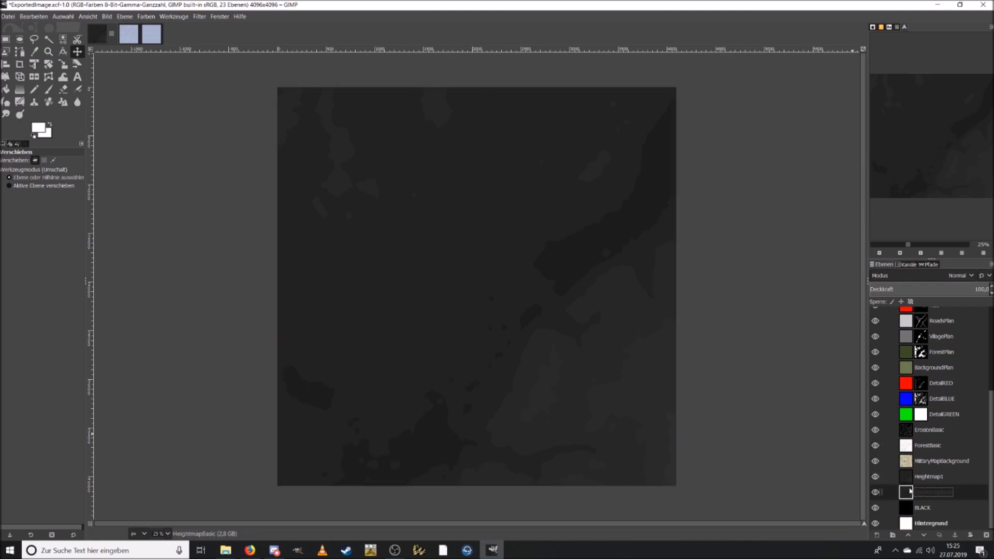
pyautogui.hotkey('ctrl', 'c')
pyautogui.scroll(3, 961, 471)
pyautogui.scroll(2, 961, 472)
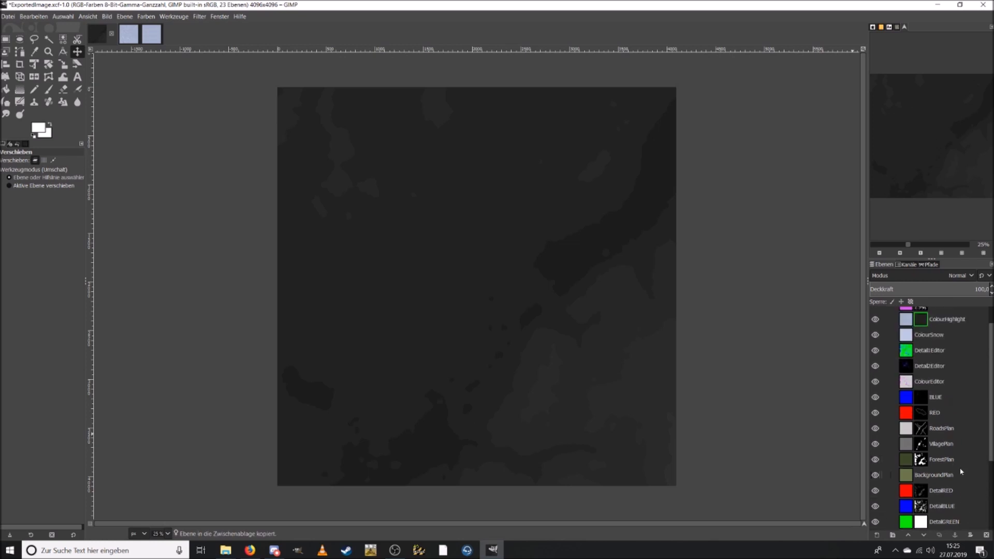
pyautogui.click(923, 346)
pyautogui.hotkey('ctrl', 'v')
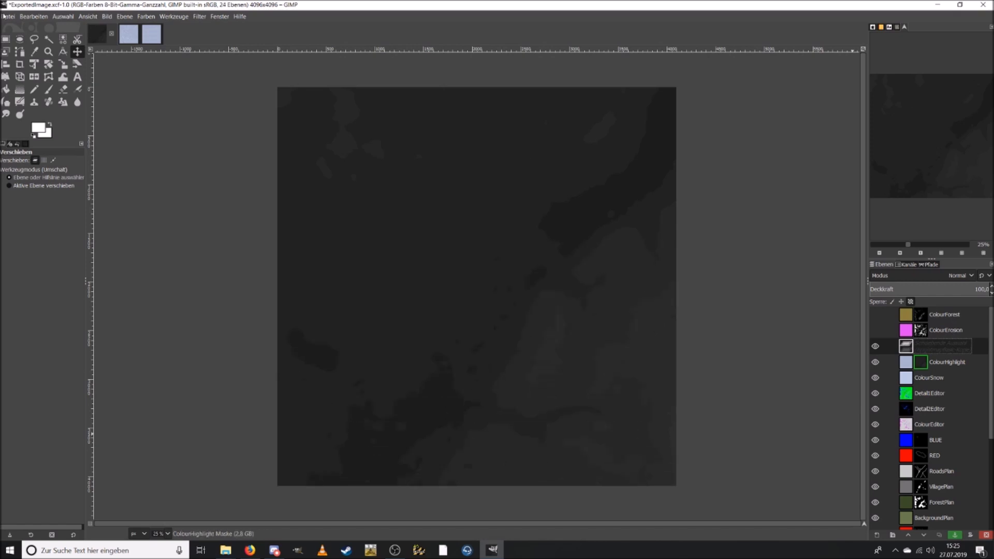
# Step: Undo pasting HeightmapBasic into the ColourHighlight mask
pyautogui.click(34, 16)
pyautogui.click(39, 30)
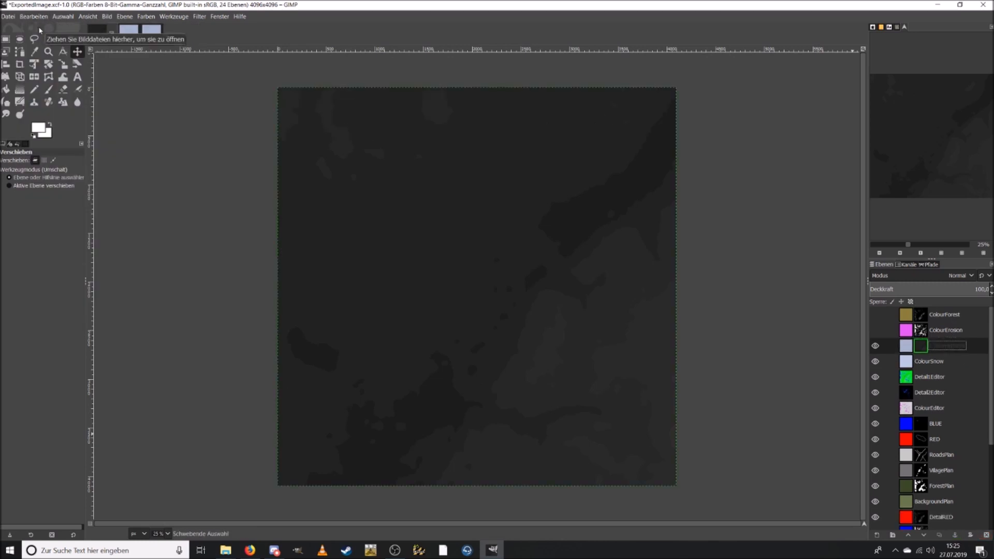
pyautogui.click(33, 16)
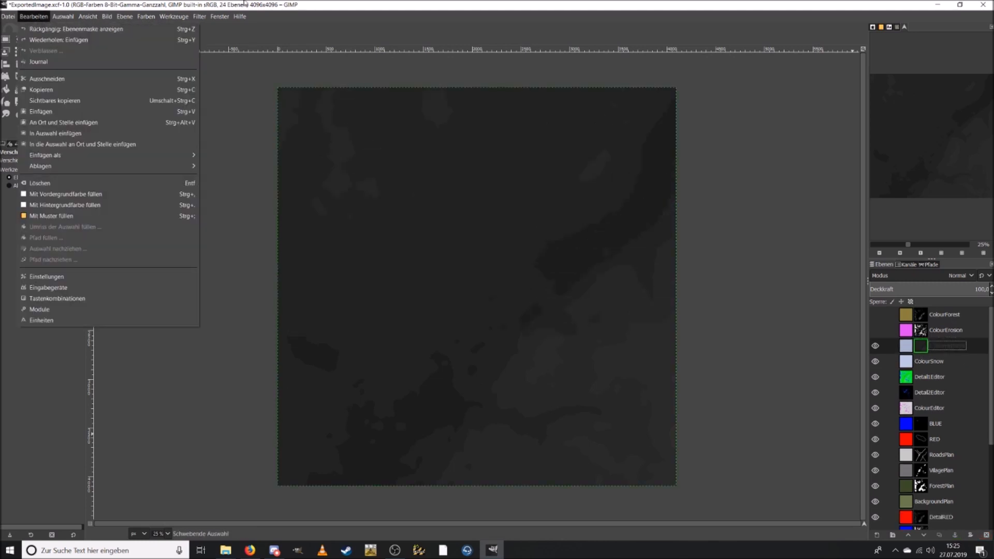
pyautogui.click(245, 4)
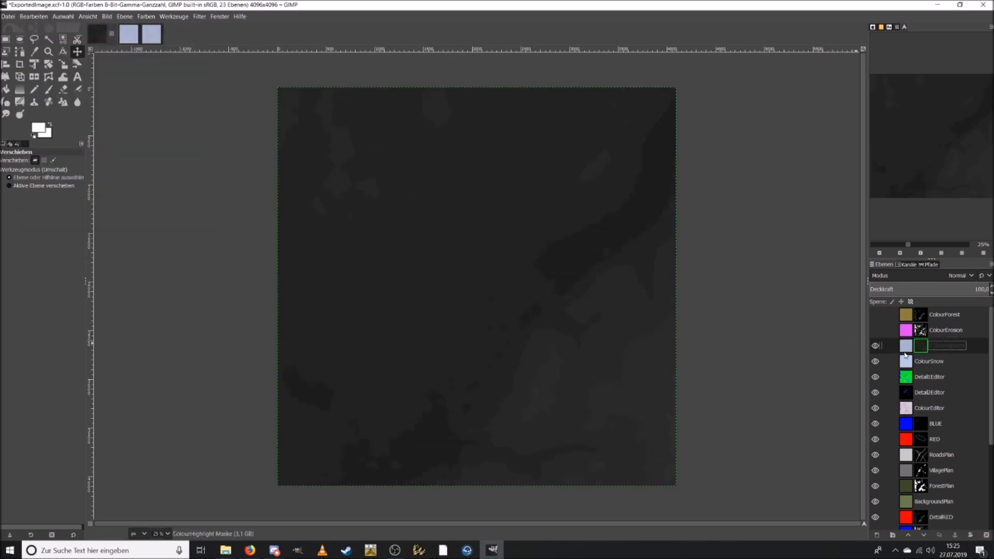
# Step: Hide every layer from ColourHighlight down through MilitaryMapBackground so that Heightmap1 is the uppermost visible layer
pyautogui.click(875, 345)
pyautogui.click(875, 361)
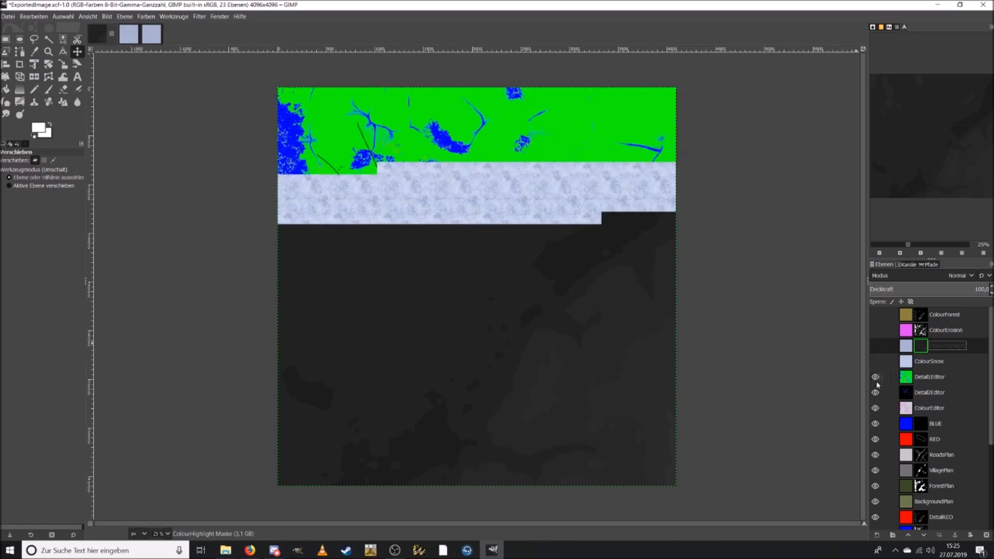
pyautogui.click(876, 377)
pyautogui.click(875, 392)
pyautogui.click(875, 408)
pyautogui.click(875, 424)
pyautogui.click(875, 439)
pyautogui.click(875, 455)
pyautogui.click(876, 470)
pyautogui.click(875, 486)
pyautogui.click(875, 501)
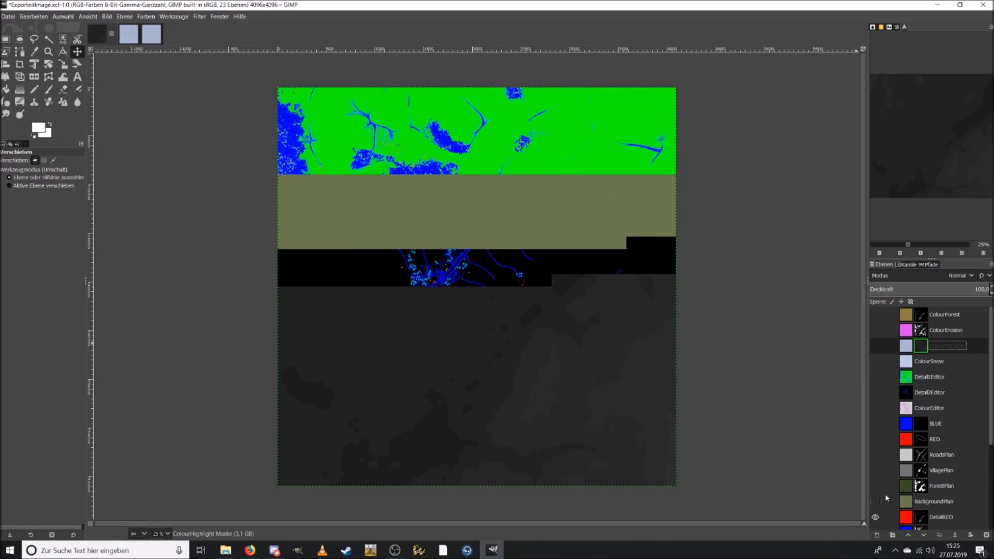
pyautogui.scroll(-3, 875, 497)
pyautogui.click(875, 409)
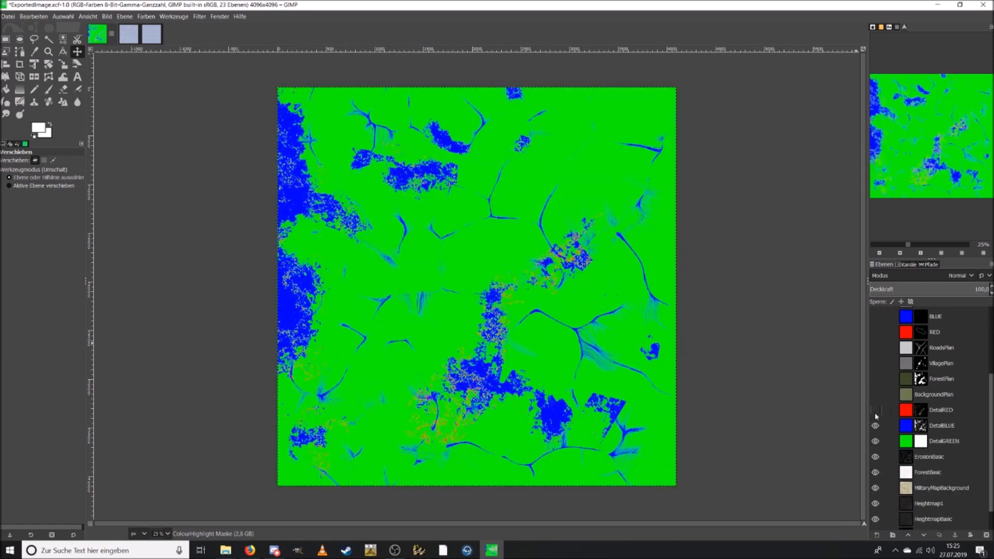
pyautogui.click(875, 425)
pyautogui.click(875, 441)
pyautogui.click(875, 456)
pyautogui.click(876, 473)
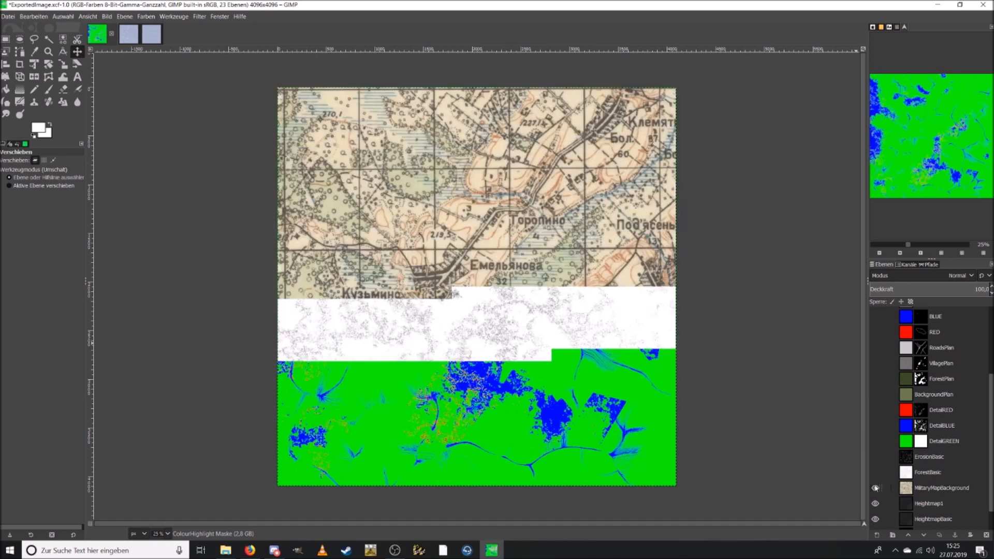
pyautogui.click(876, 489)
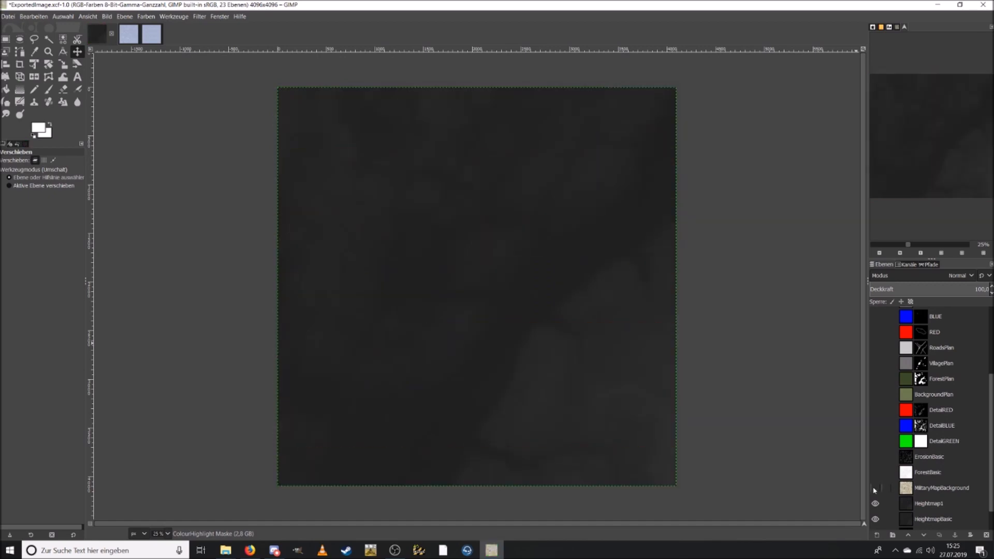
# Step: Make ColourHighlight visible again, try pasting a fresh copy of Heightmap1 into its mask, and undo the paste
pyautogui.click(910, 509)
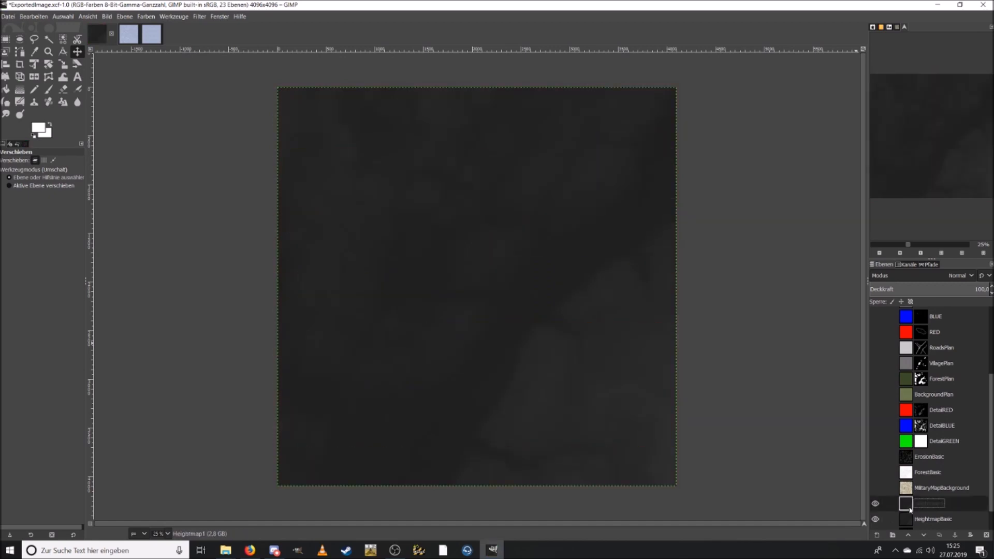
pyautogui.hotkey('ctrl', 'c')
pyautogui.scroll(4, 923, 479)
pyautogui.click(924, 346)
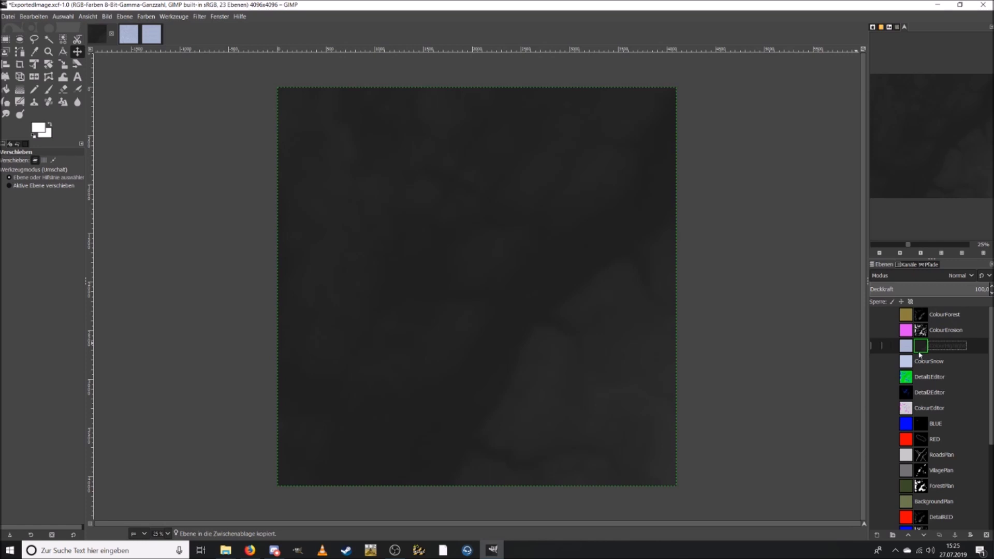
pyautogui.click(874, 346)
pyautogui.hotkey('ctrl', 'v')
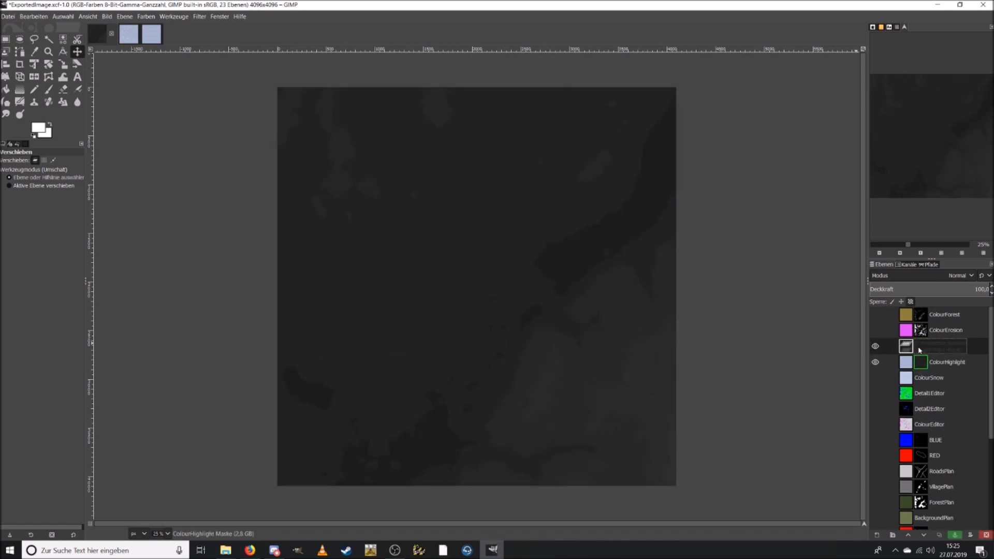
pyautogui.click(38, 17)
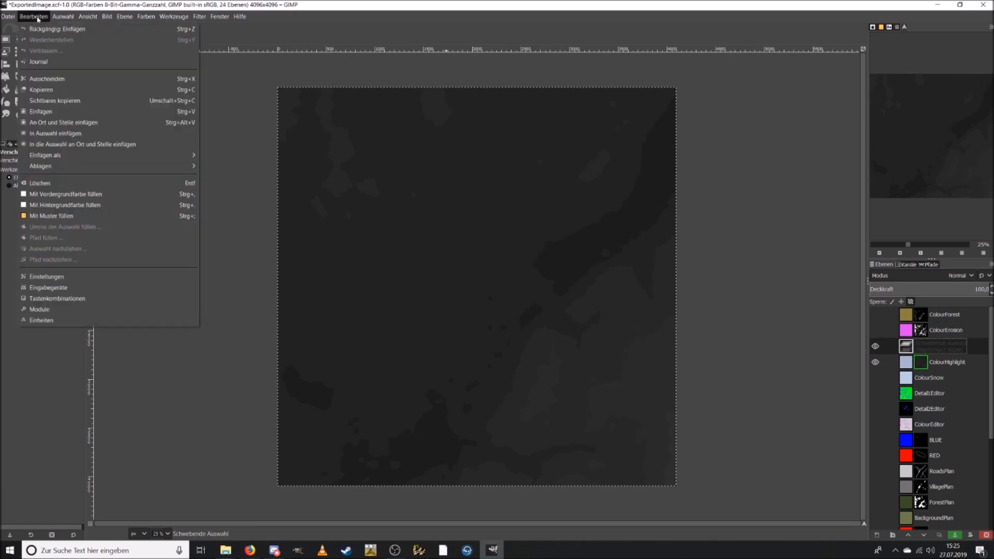
pyautogui.click(54, 29)
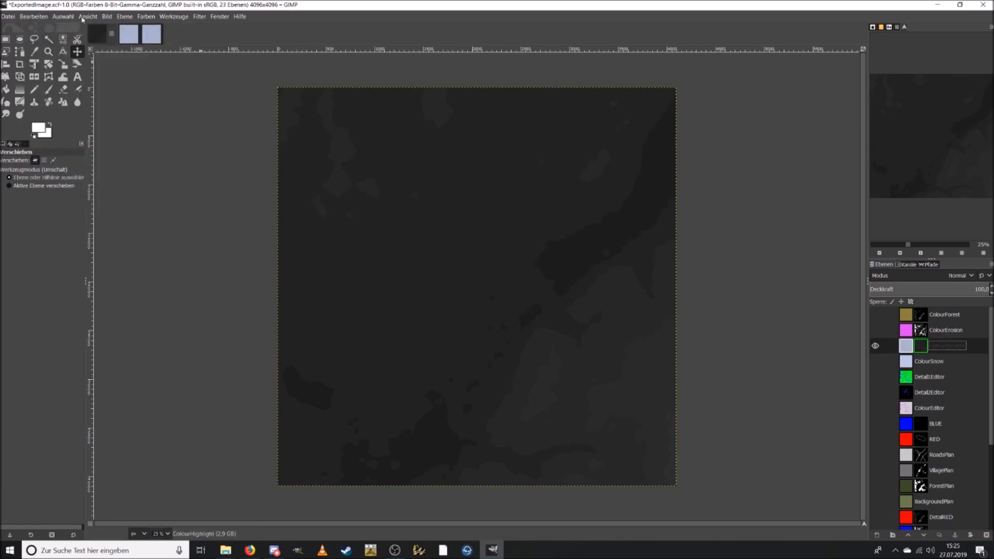
pyautogui.click(107, 17)
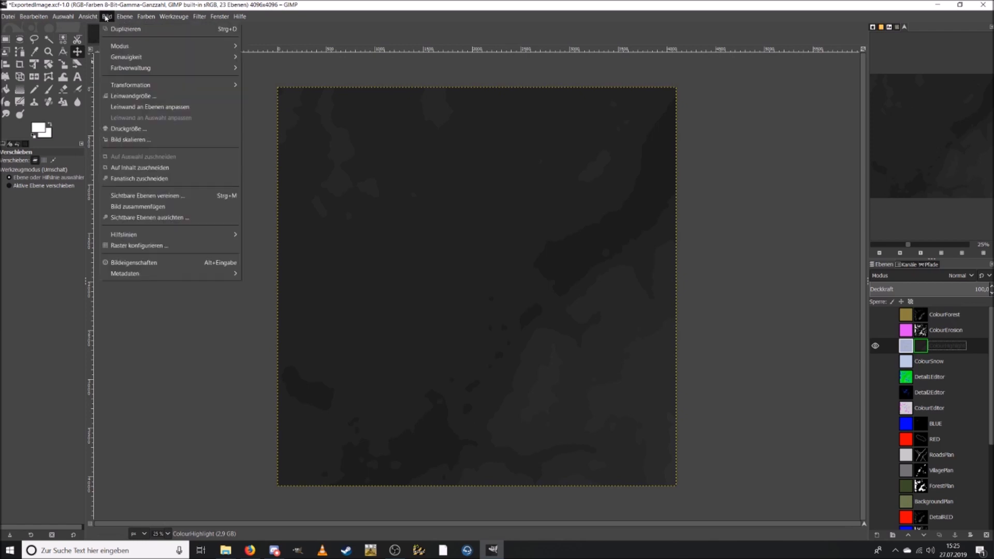
pyautogui.moveTo(134, 48)
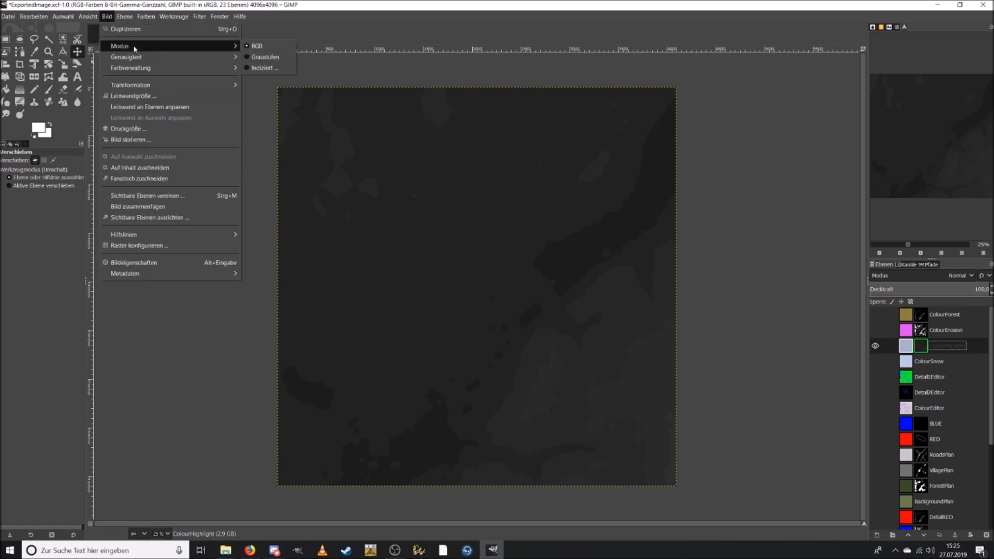
pyautogui.click(440, 3)
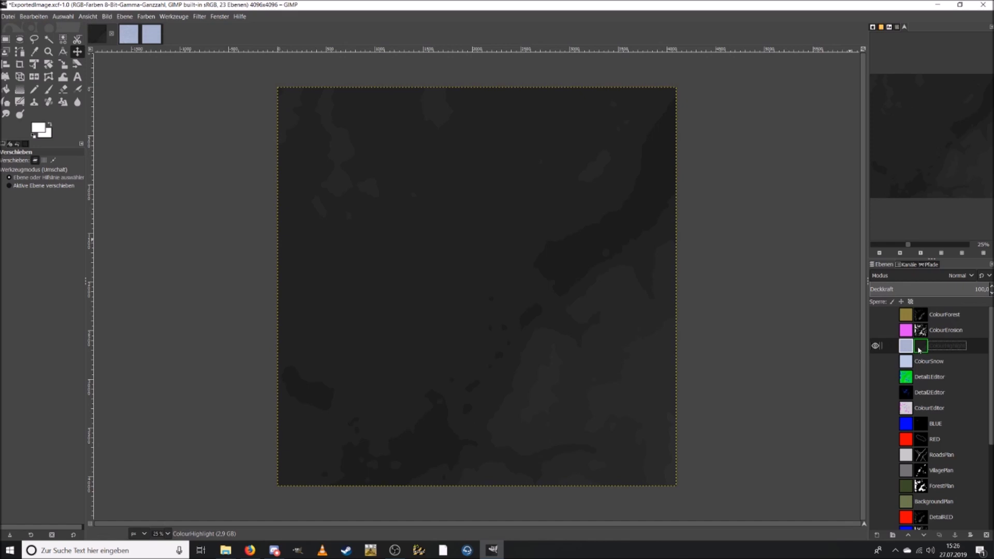
# Step: Paste the copied Heightmap1 content and turn the floating selection into a new layer above ColourHighlight
pyautogui.hotkey('ctrl', 'v')
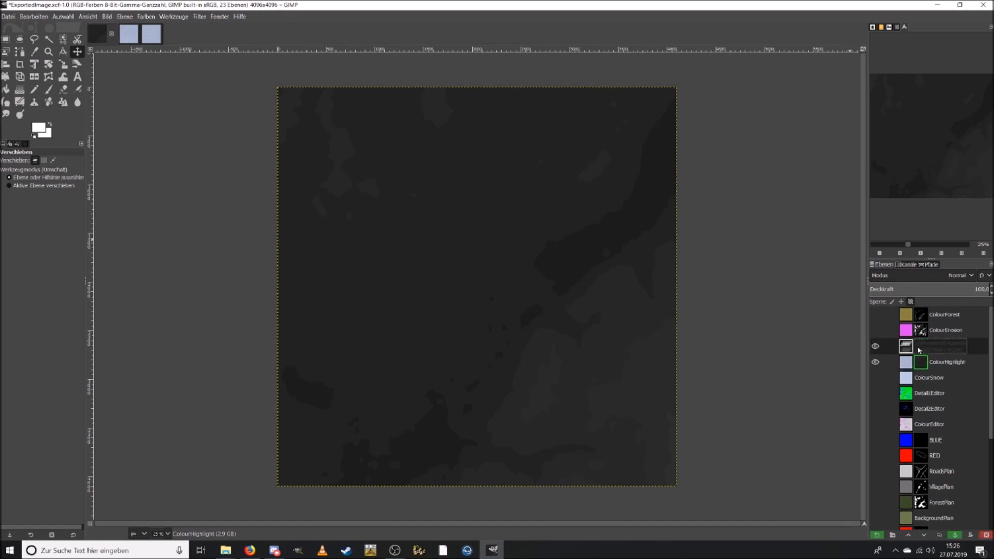
pyautogui.rightClick(935, 347)
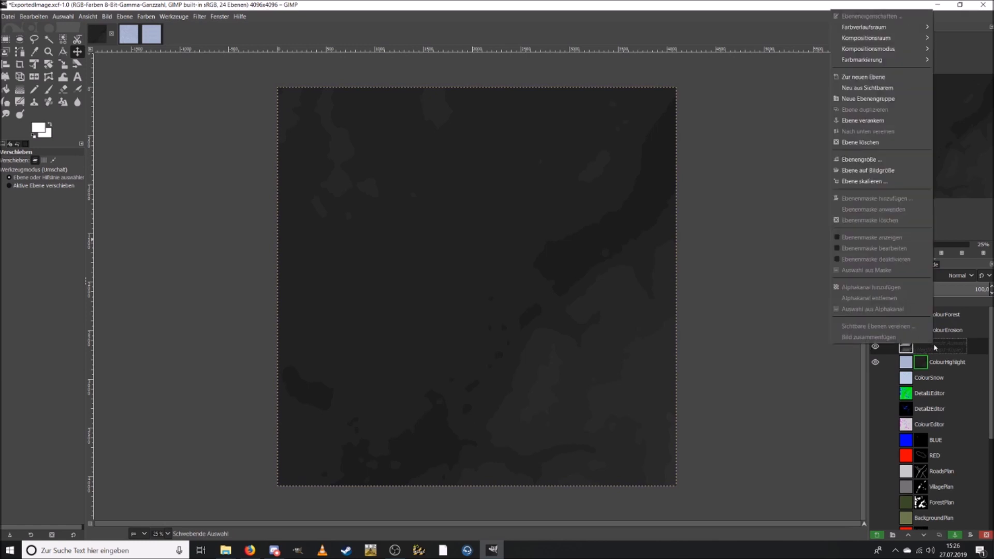
pyautogui.click(864, 78)
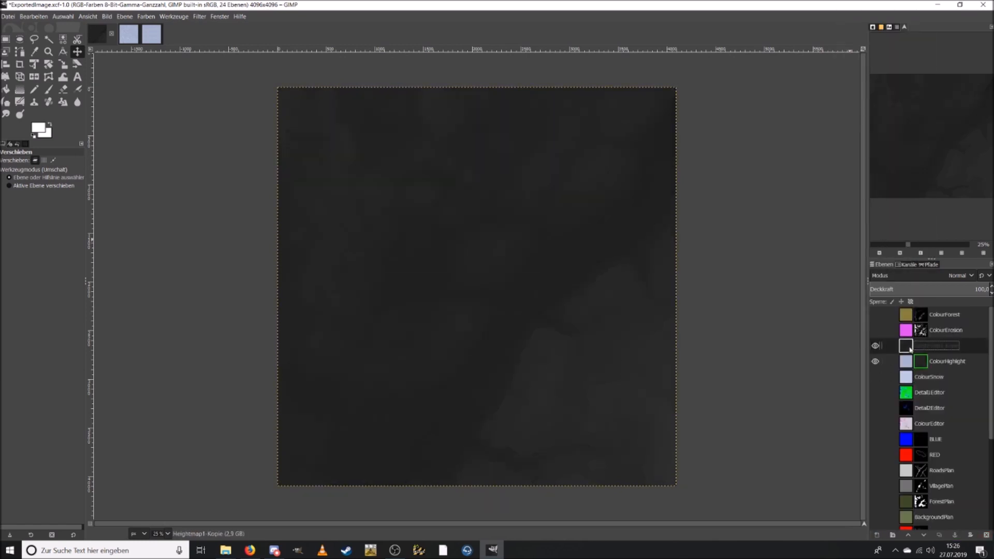
# Step: Copy the pasted heightmap layer, paste it into the ColourHighlight layer mask and anchor the floating selection
pyautogui.hotkey('ctrl', 'c')
pyautogui.hotkey('ctrl', 'v')
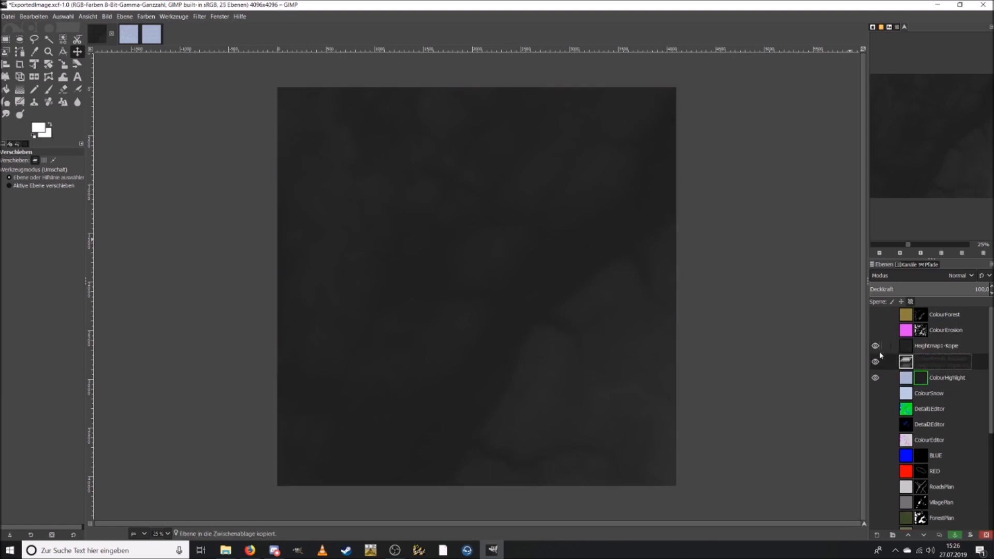
pyautogui.rightClick(922, 363)
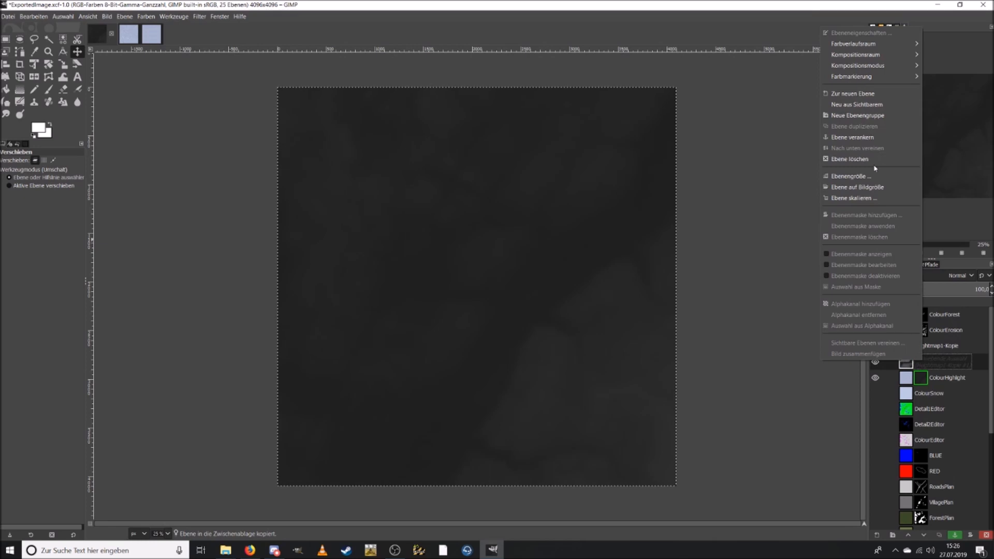
pyautogui.click(870, 138)
# Step: Delete the duplicate heightmap layer above ColourHighlight
pyautogui.click(877, 347)
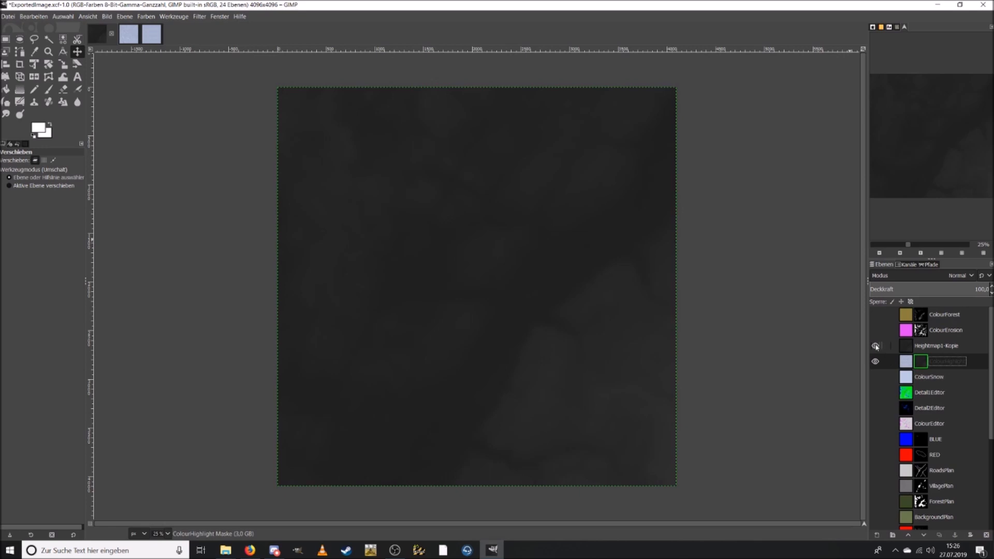
pyautogui.click(906, 346)
pyautogui.rightClick(907, 346)
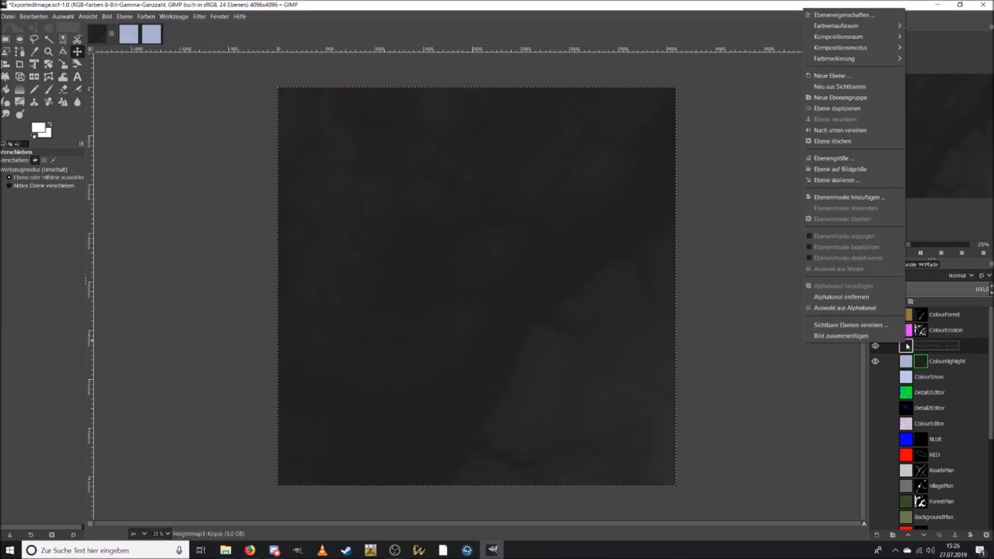
pyautogui.click(849, 141)
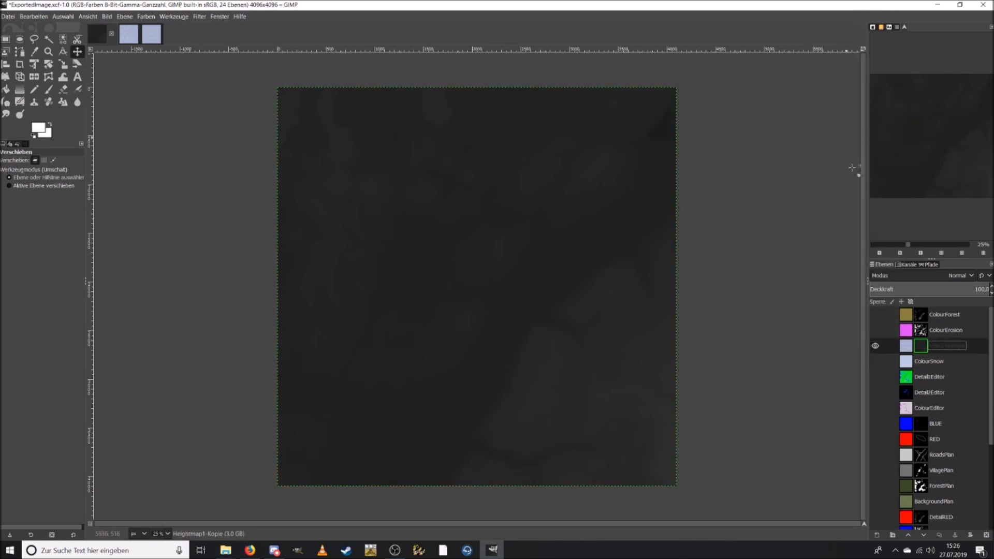
pyautogui.click(906, 346)
pyautogui.rightClick(904, 348)
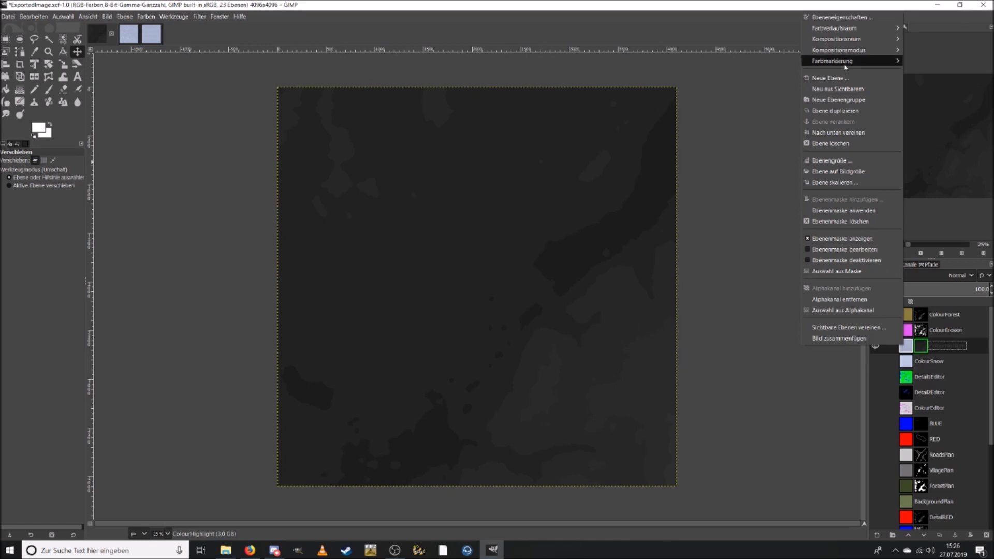
pyautogui.moveTo(840, 30)
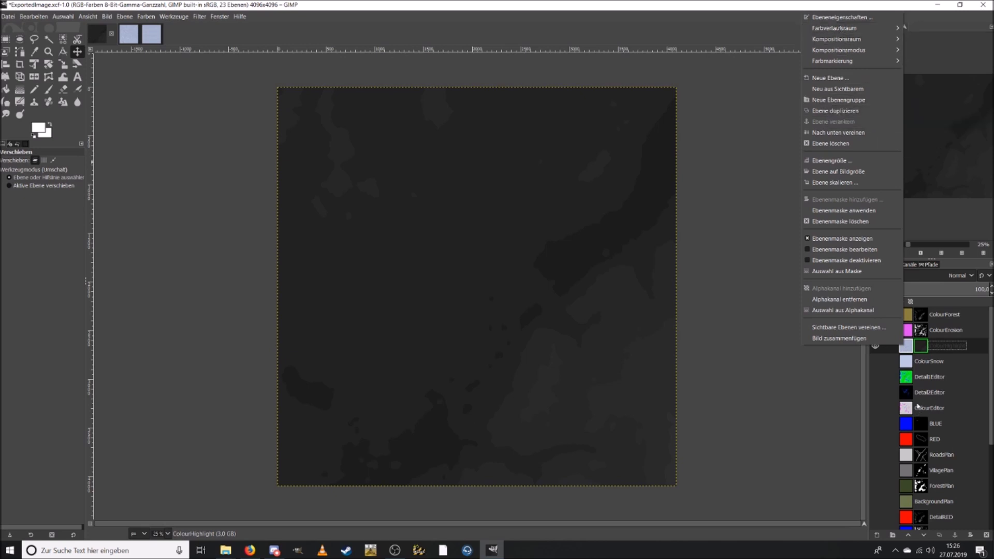
pyautogui.click(928, 348)
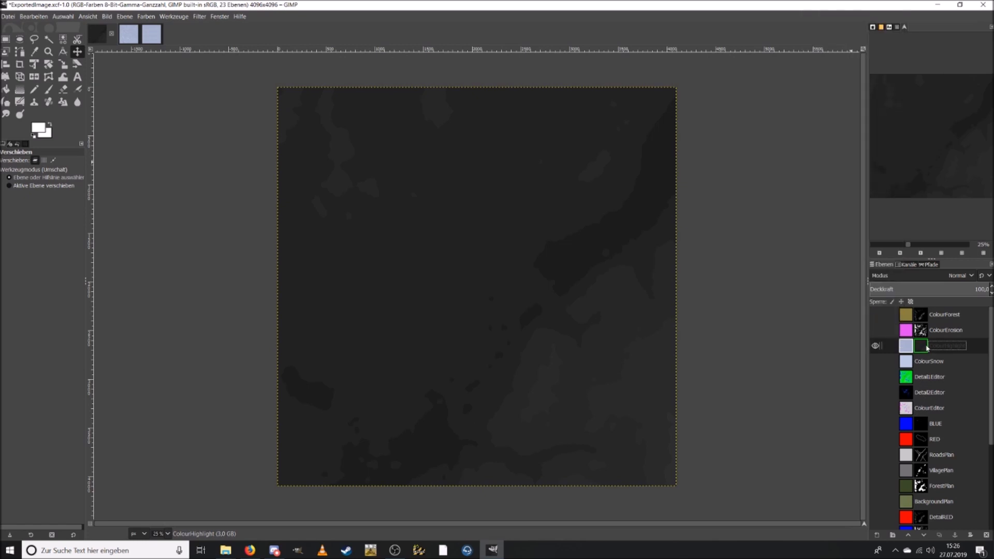
pyautogui.click(107, 16)
pyautogui.moveTo(122, 47)
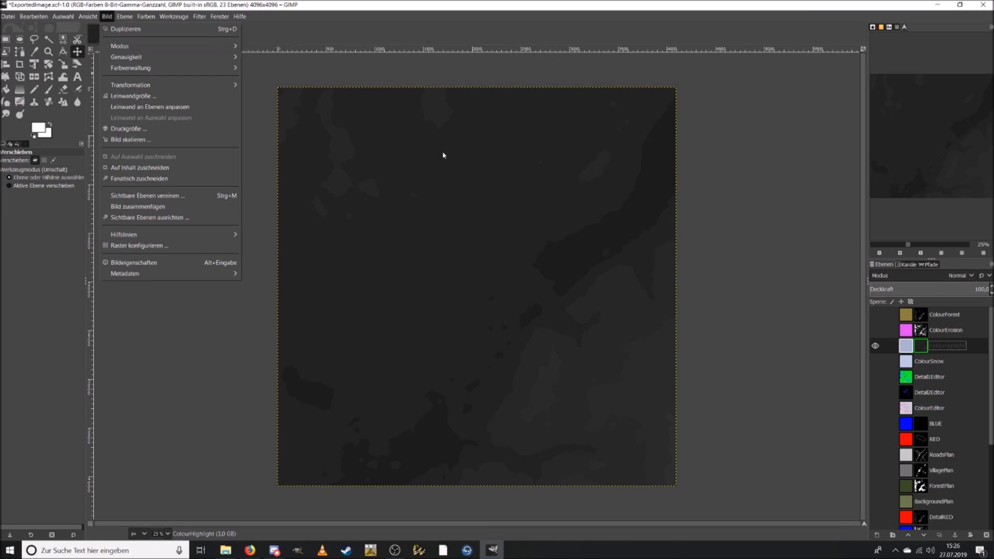
pyautogui.click(948, 349)
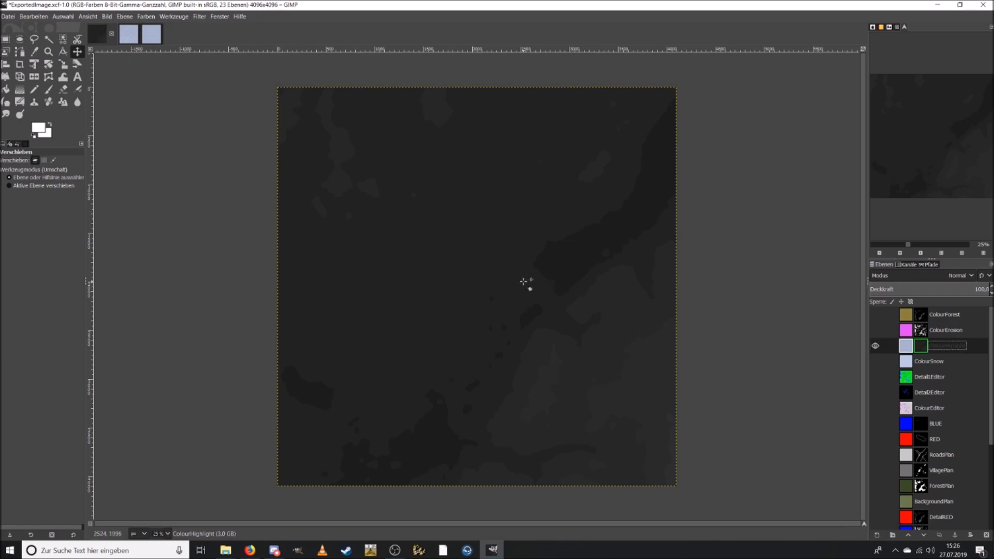
pyautogui.click(924, 348)
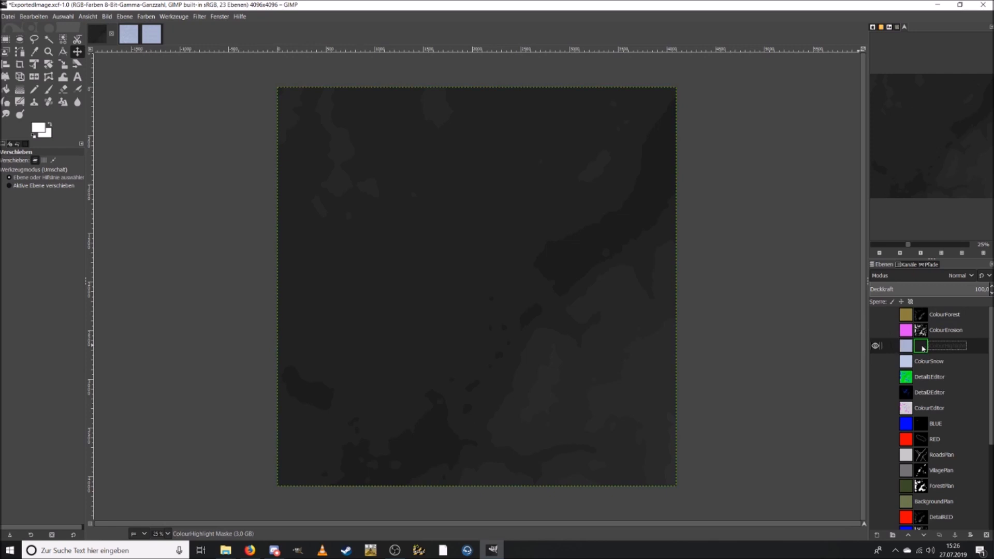
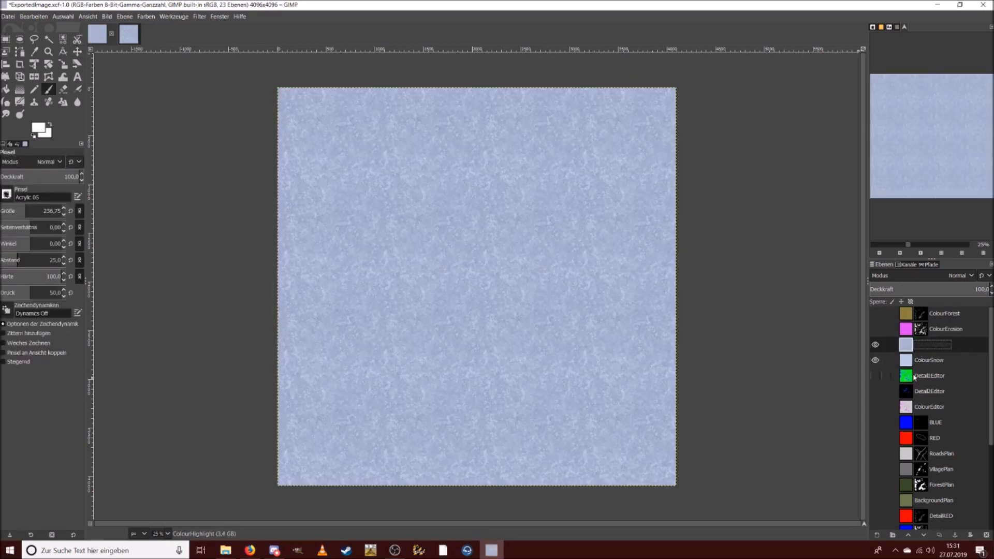
# Step: Add a black, fully transparent layer mask to the ColourHighlight layer
pyautogui.rightClick(928, 351)
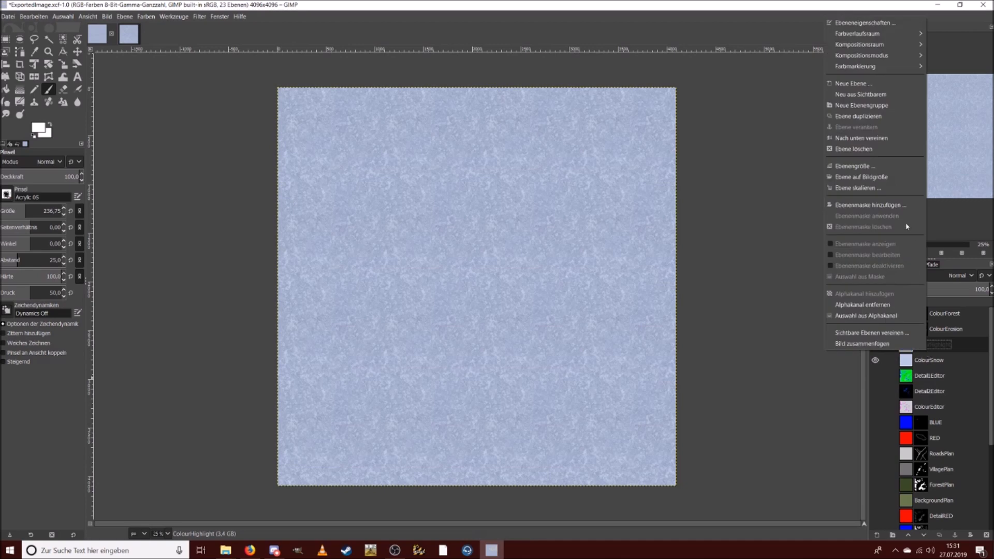
pyautogui.click(904, 205)
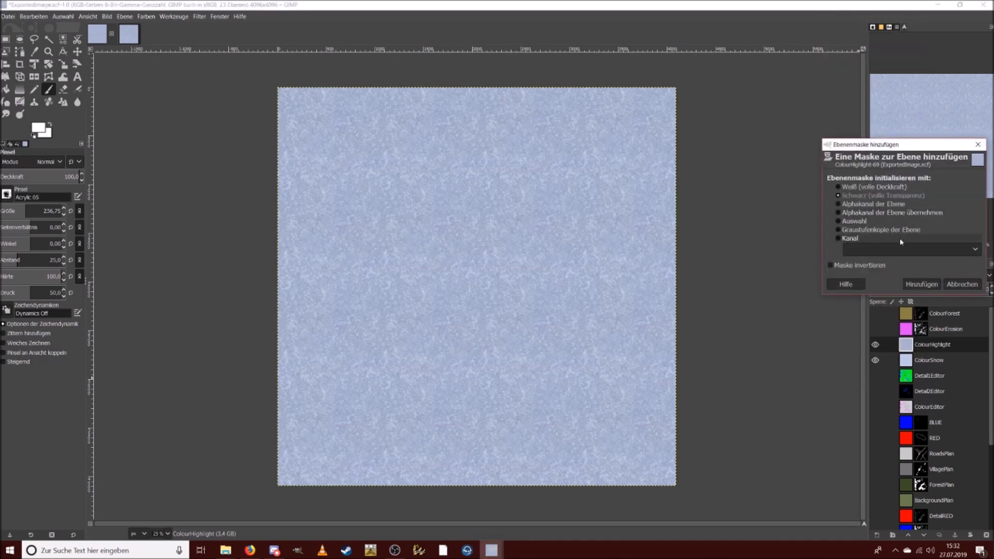
pyautogui.click(922, 284)
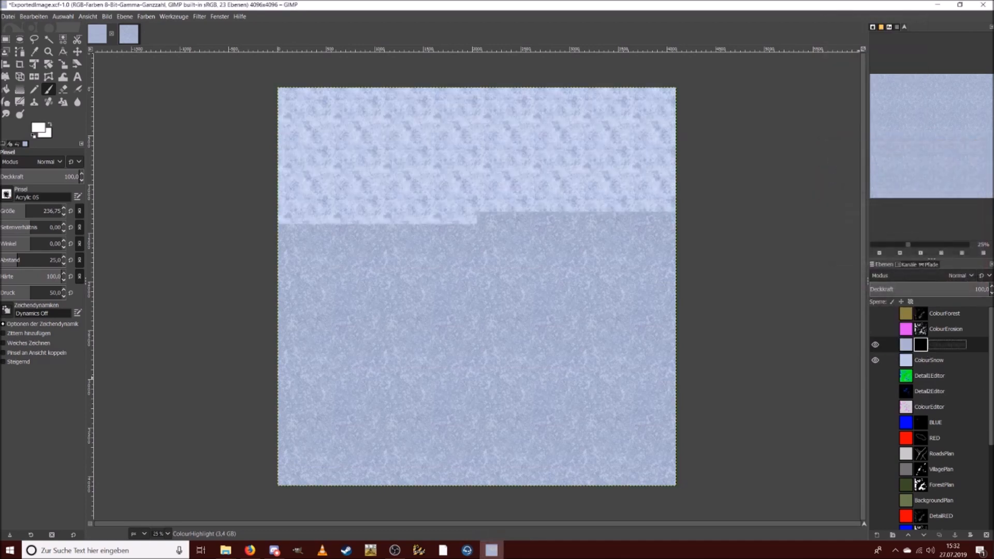
# Step: Apply the Grau einfärben filter to the HeightmapBasic layer with radius 300, Muster 4 and 10 iterations
pyautogui.scroll(-5, 926, 440)
pyautogui.click(923, 475)
pyautogui.rightClick(923, 480)
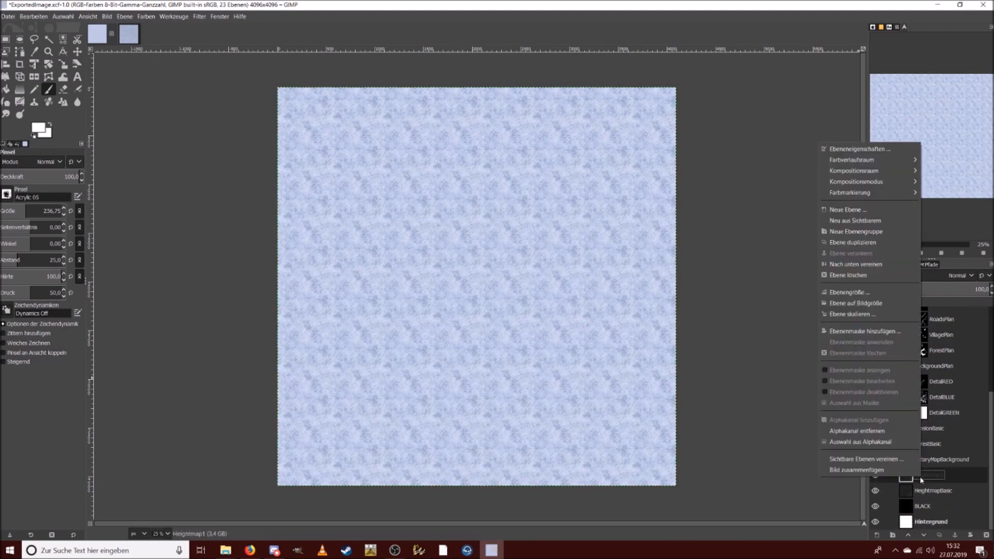
pyautogui.click(925, 479)
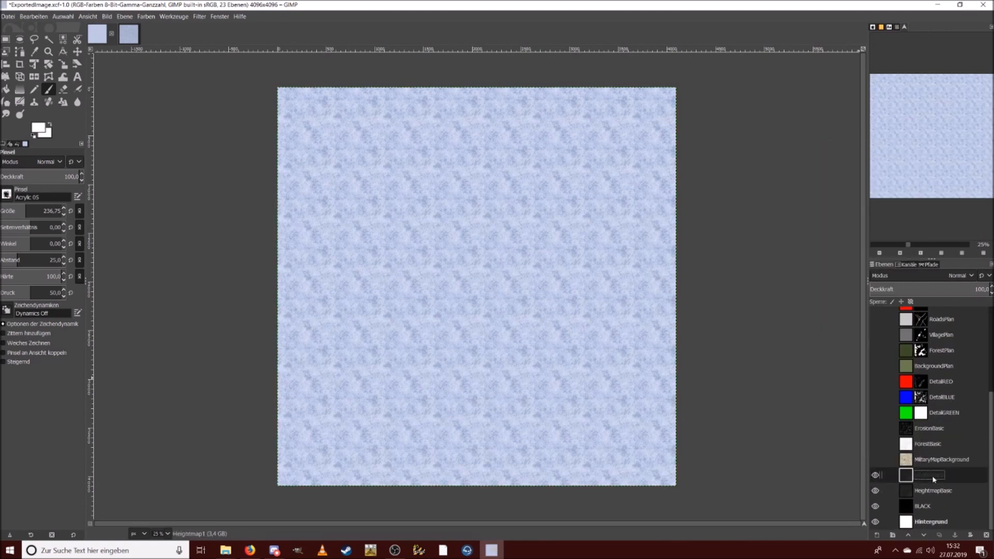
pyautogui.click(906, 493)
pyautogui.rightClick(906, 494)
pyautogui.press('Escape')
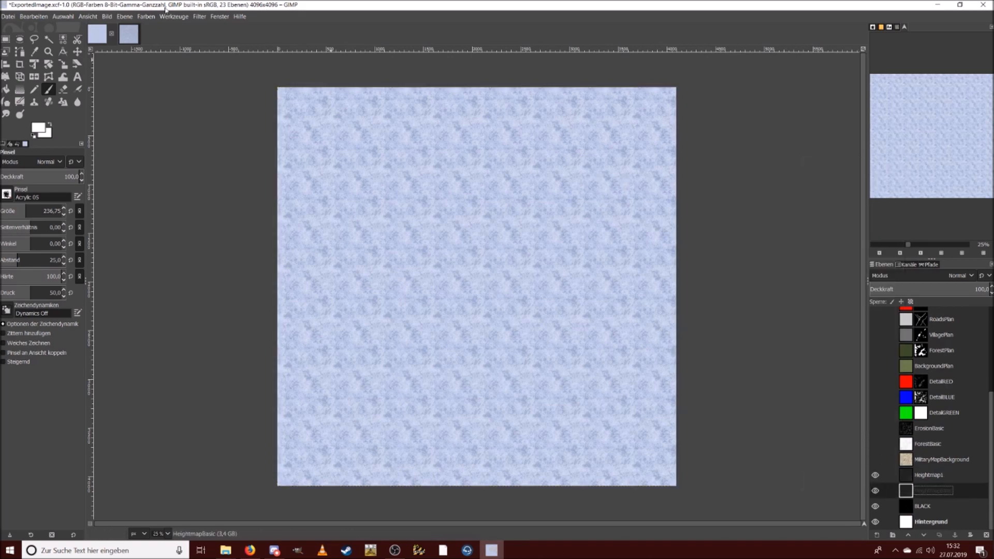
pyautogui.click(147, 17)
pyautogui.moveTo(203, 233)
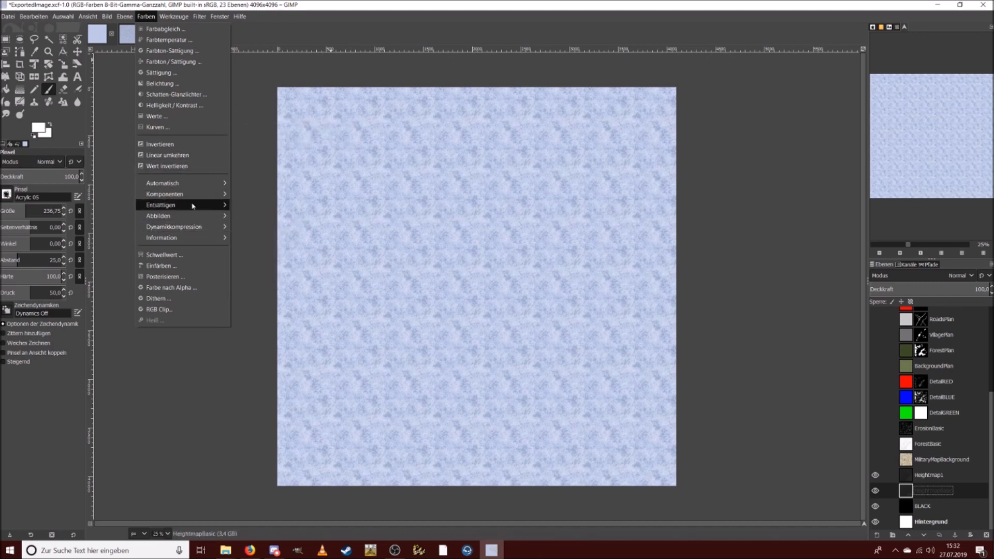
pyautogui.moveTo(193, 206)
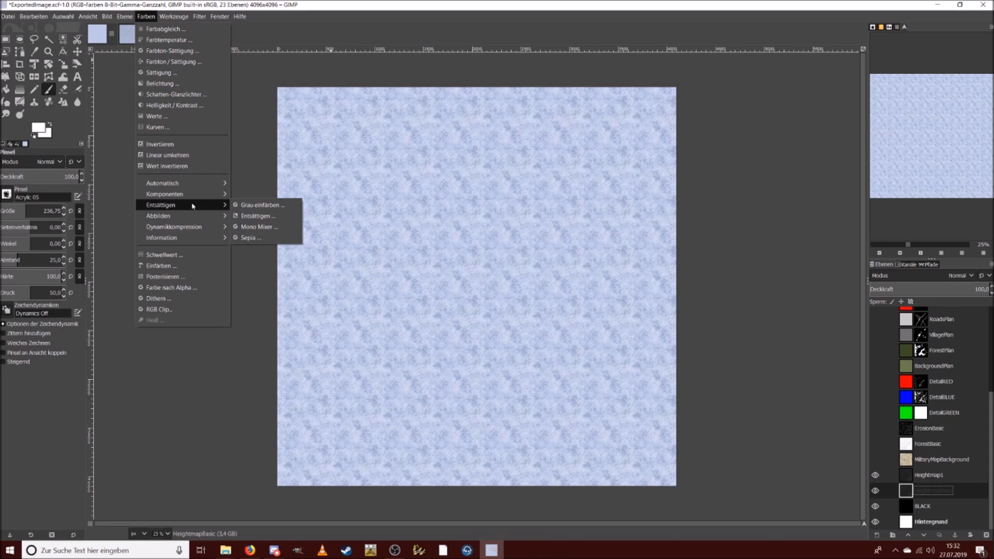
pyautogui.click(249, 206)
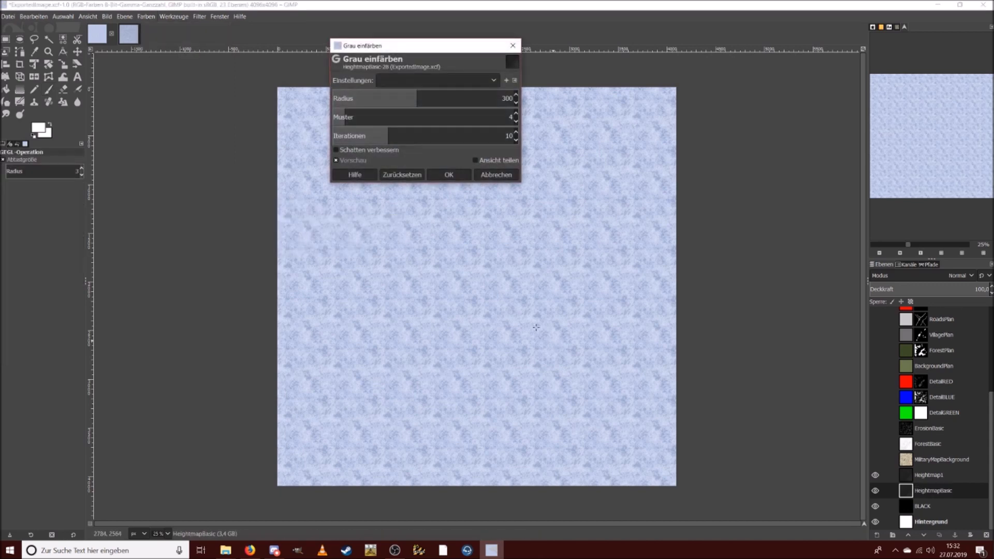
pyautogui.click(448, 175)
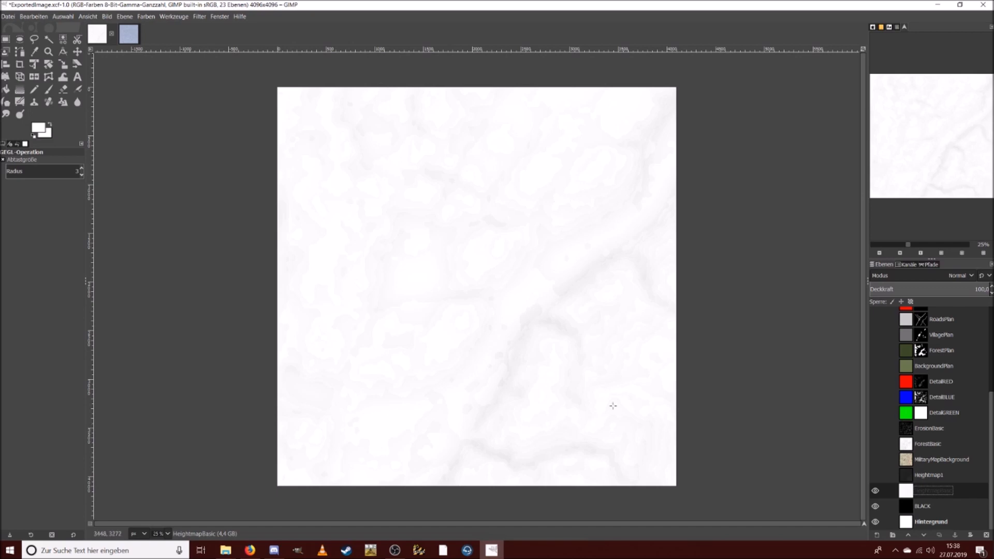
# Step: Copy the gray-filtered HeightmapBasic layer and make the ColourHighlight and ColourSnow layers visible
pyautogui.click(936, 245)
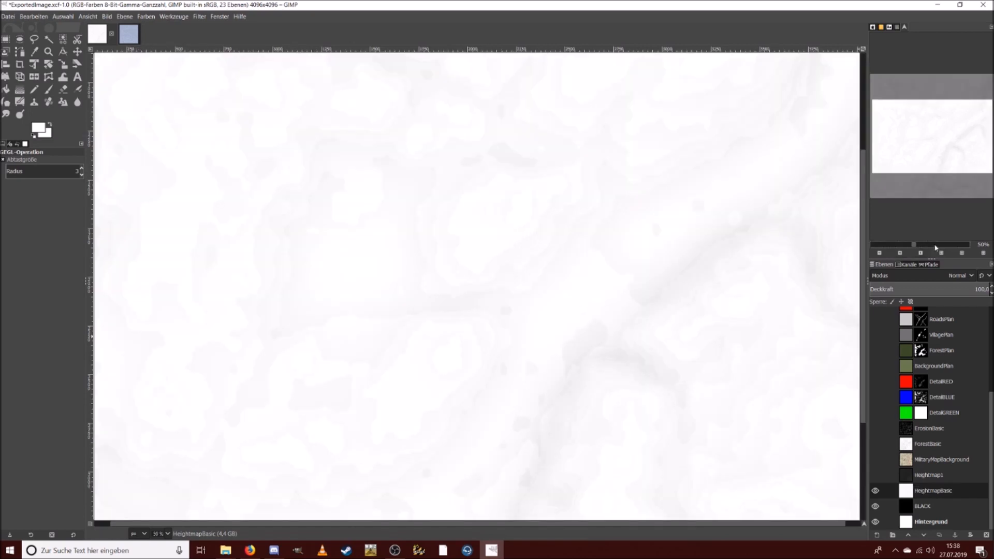
pyautogui.click(910, 246)
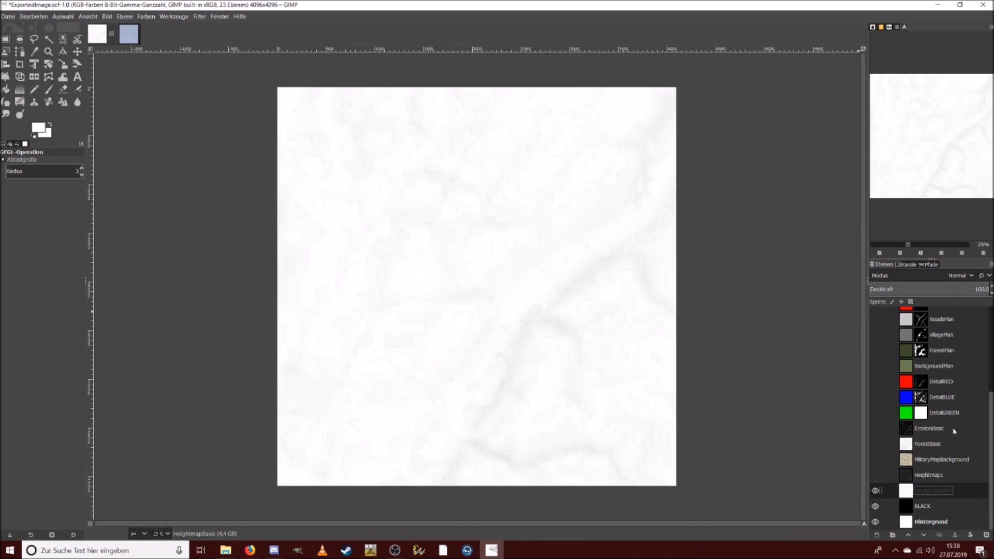
pyautogui.hotkey('ctrl', 'c')
pyautogui.scroll(1, 962, 378)
pyautogui.scroll(4, 959, 392)
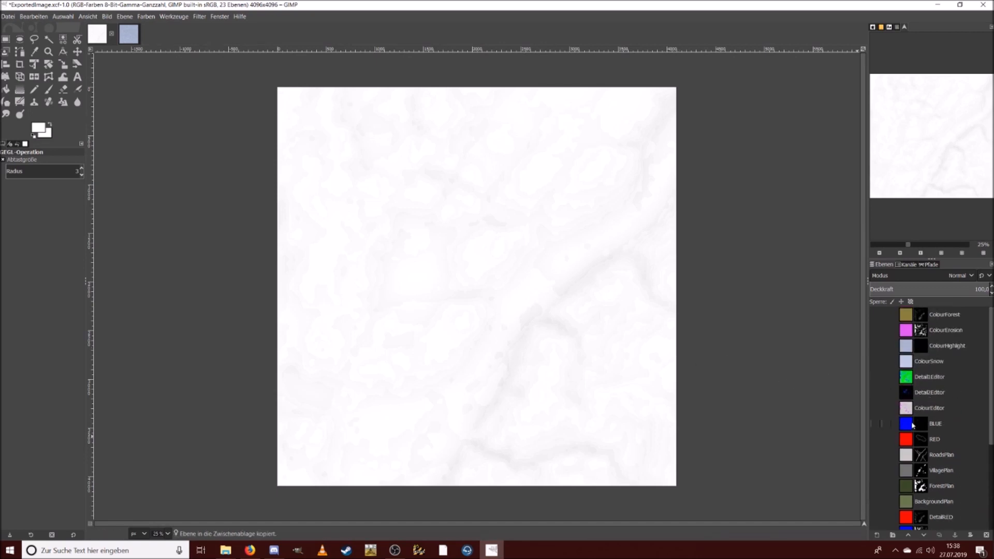
pyautogui.click(875, 346)
pyautogui.click(875, 361)
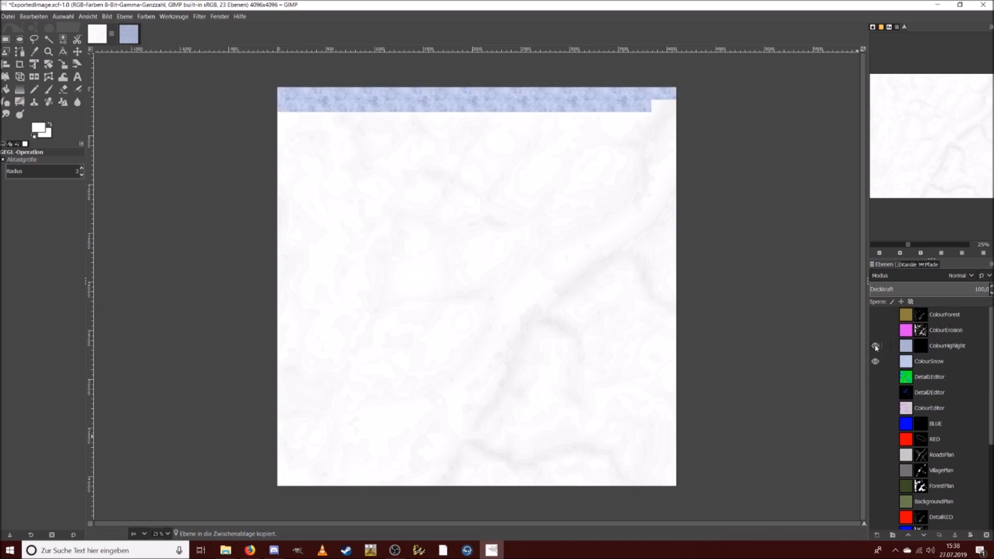
# Step: Paste the copied HeightmapBasic content into the ColourHighlight layer mask and anchor the floating selection
pyautogui.click(921, 347)
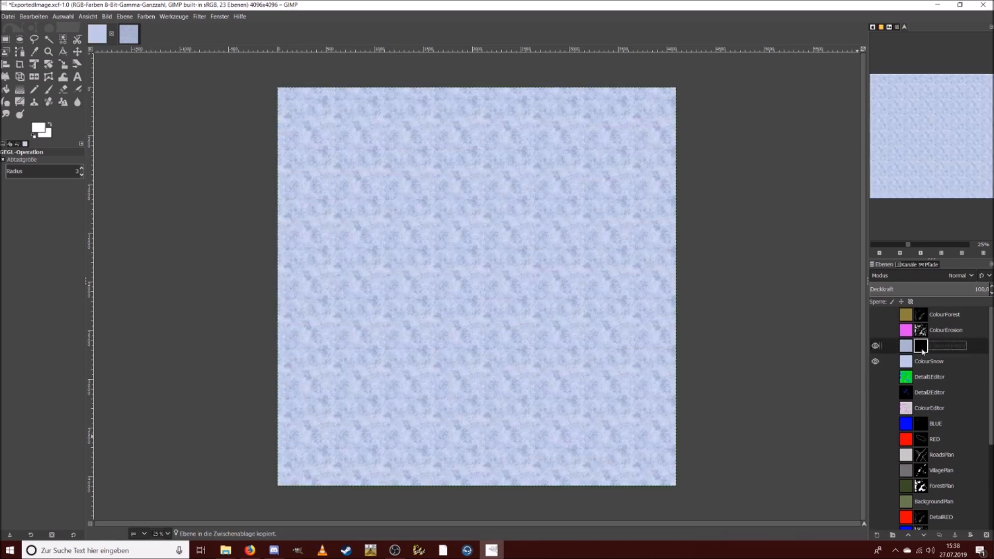
pyautogui.hotkey('ctrl', 'v')
pyautogui.rightClick(932, 346)
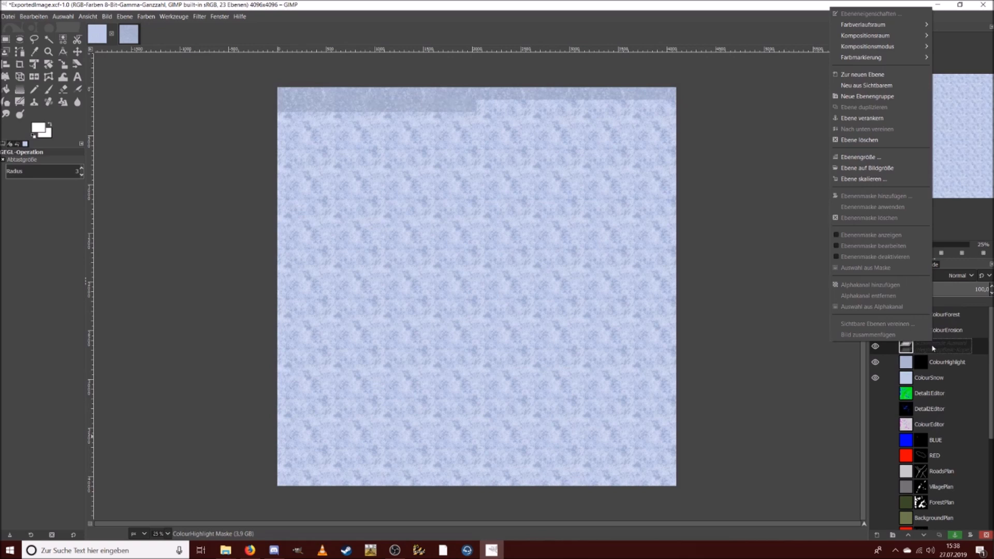
pyautogui.click(882, 118)
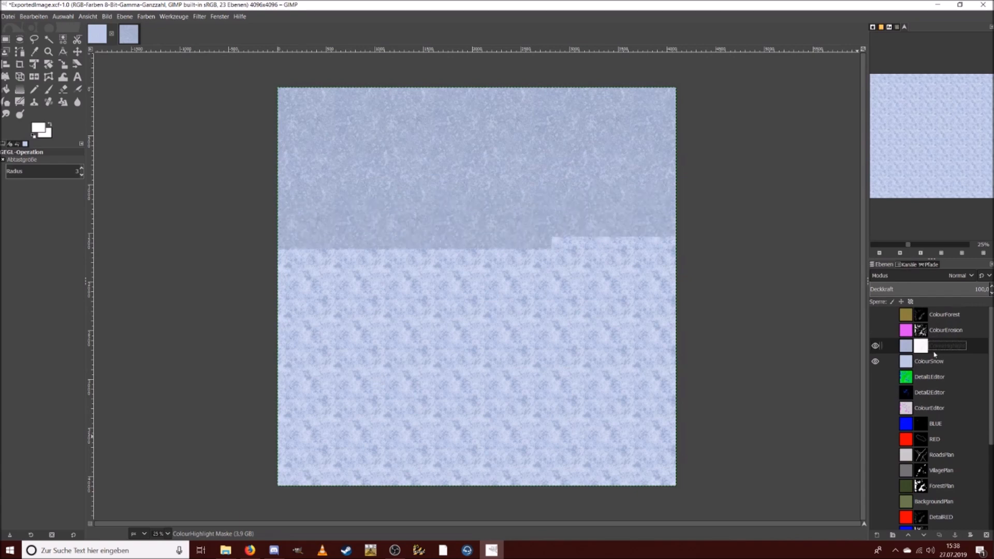
# Step: Show the ColourHighlight layer mask on the canvas and adjust it to brightness -82 and contrast 26
pyautogui.rightClick(937, 348)
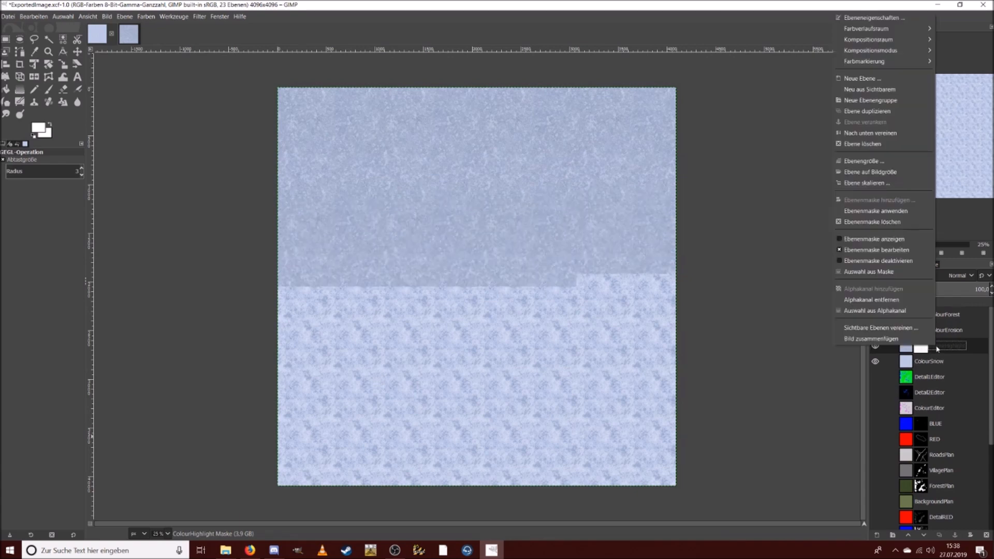
pyautogui.click(889, 240)
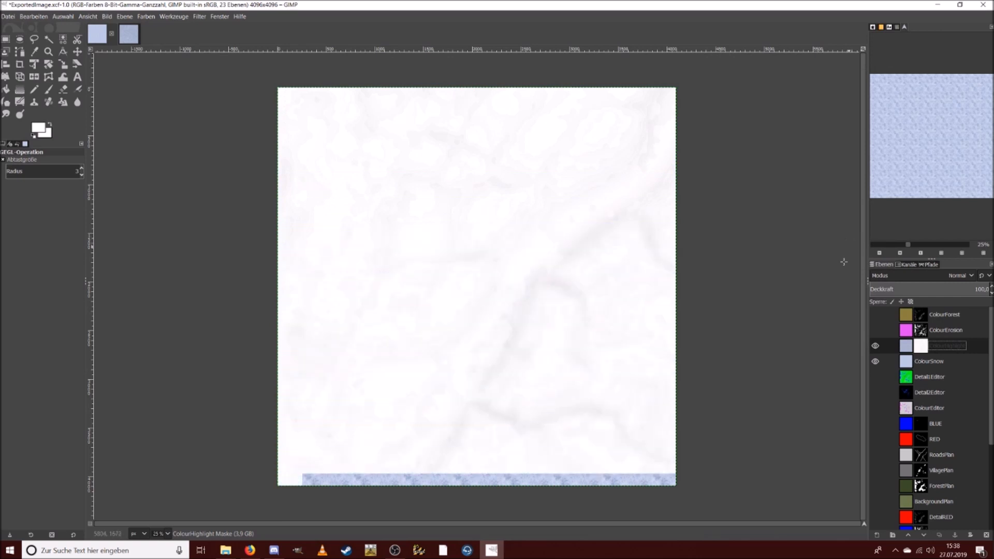
pyautogui.click(127, 20)
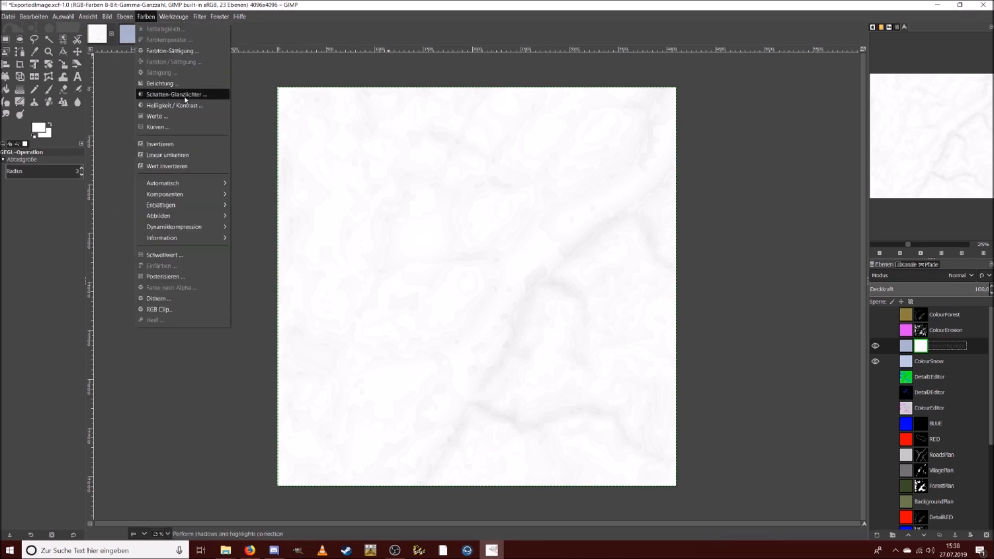
pyautogui.click(182, 105)
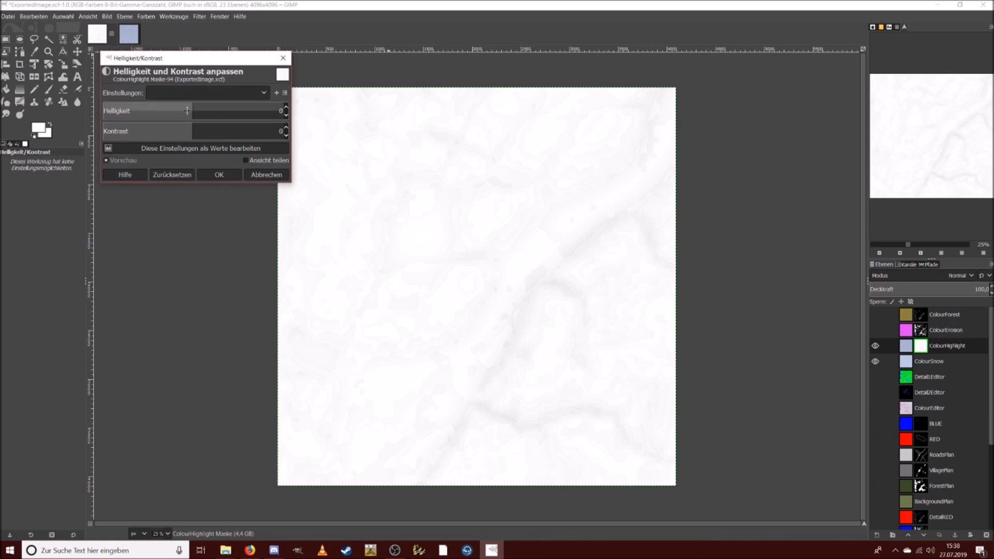
pyautogui.moveTo(191, 112); pyautogui.dragTo(94, 109)
pyautogui.moveTo(198, 112); pyautogui.dragTo(208, 131)
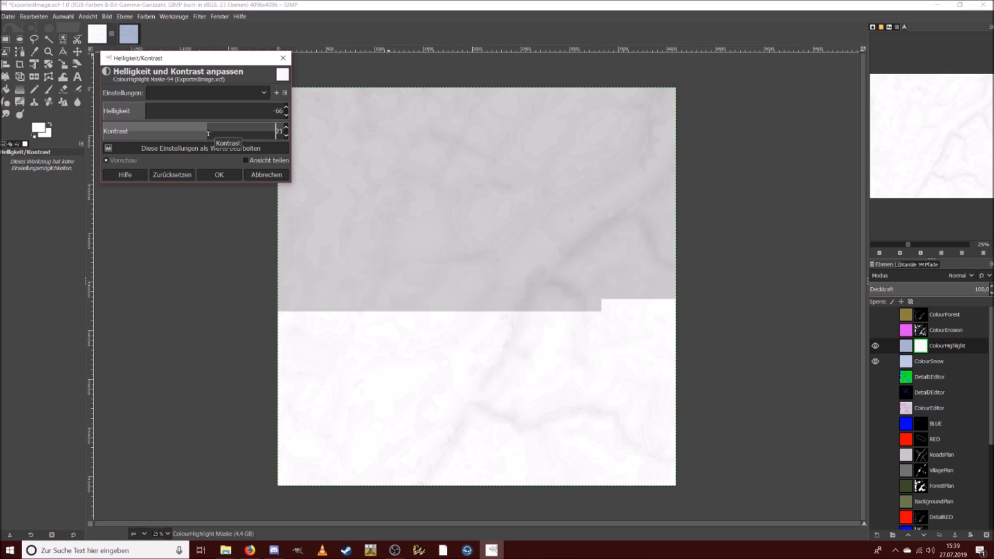
pyautogui.moveTo(145, 106); pyautogui.dragTo(135, 108)
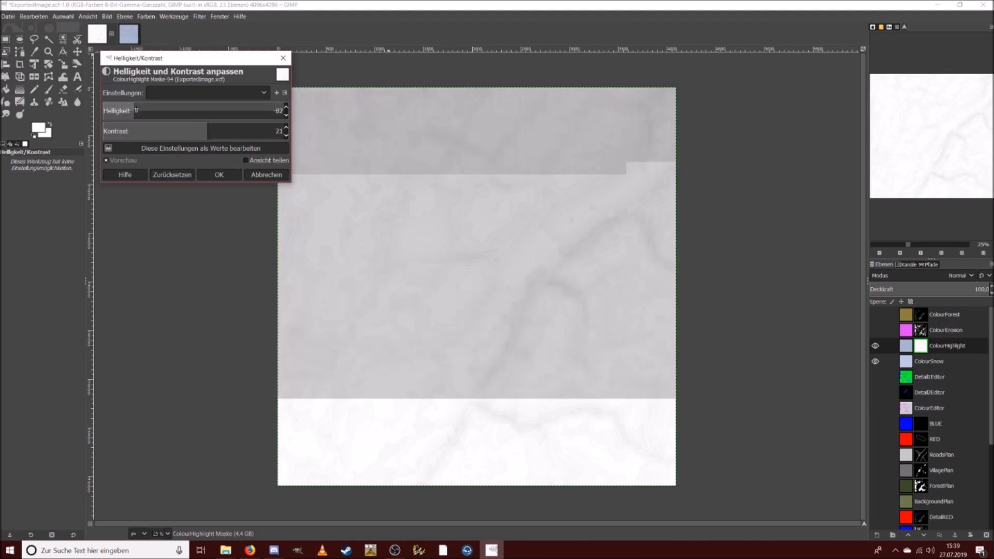
pyautogui.moveTo(205, 139); pyautogui.dragTo(230, 133)
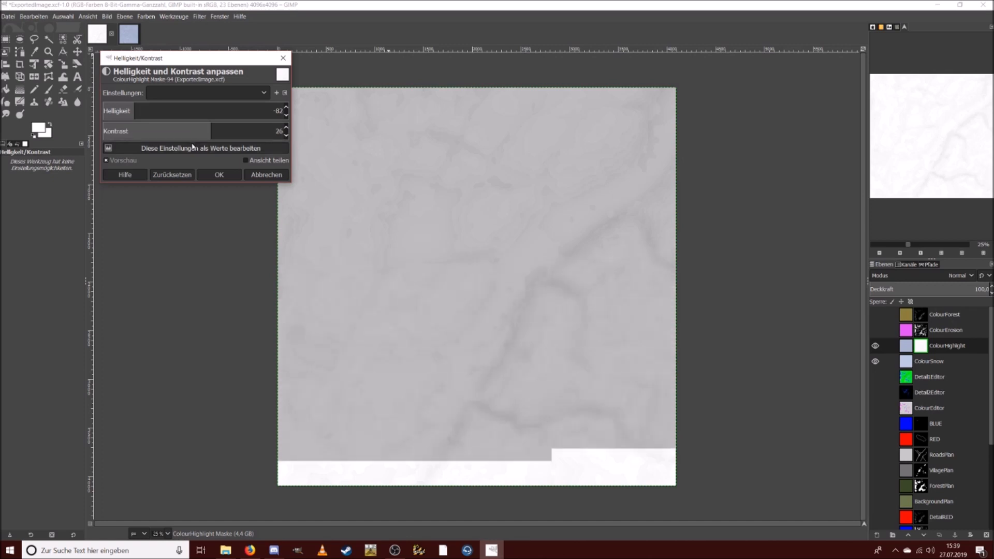
pyautogui.click(210, 174)
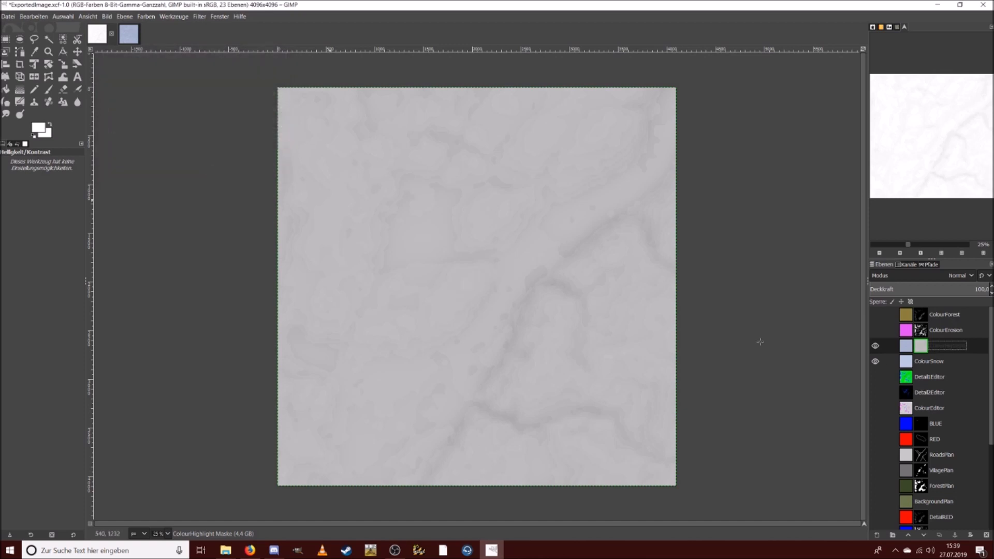
# Step: Apply a Gaussian blur (Gaußscher Weichzeichner) to the ColourHighlight mask with X and Y size 11,79
pyautogui.click(140, 17)
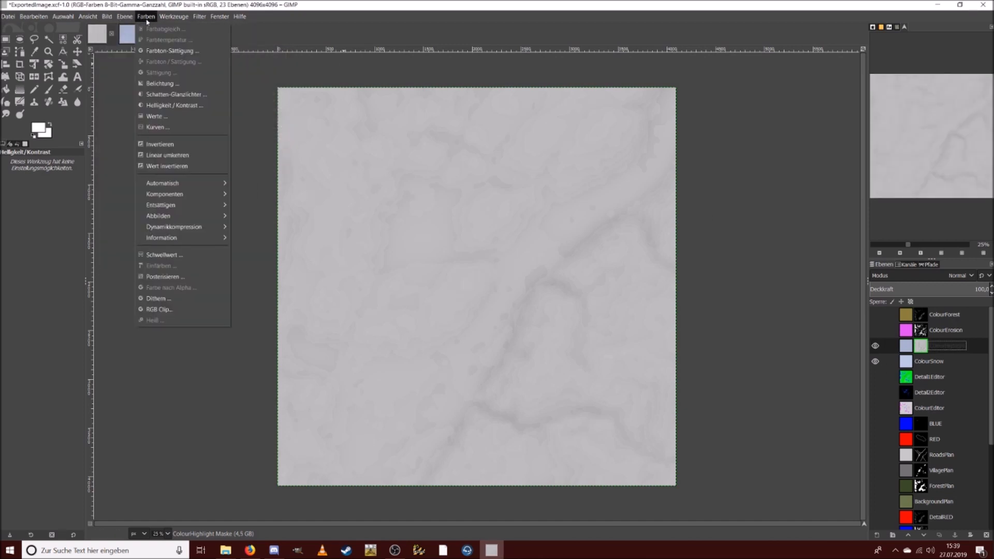
pyautogui.moveTo(199, 17)
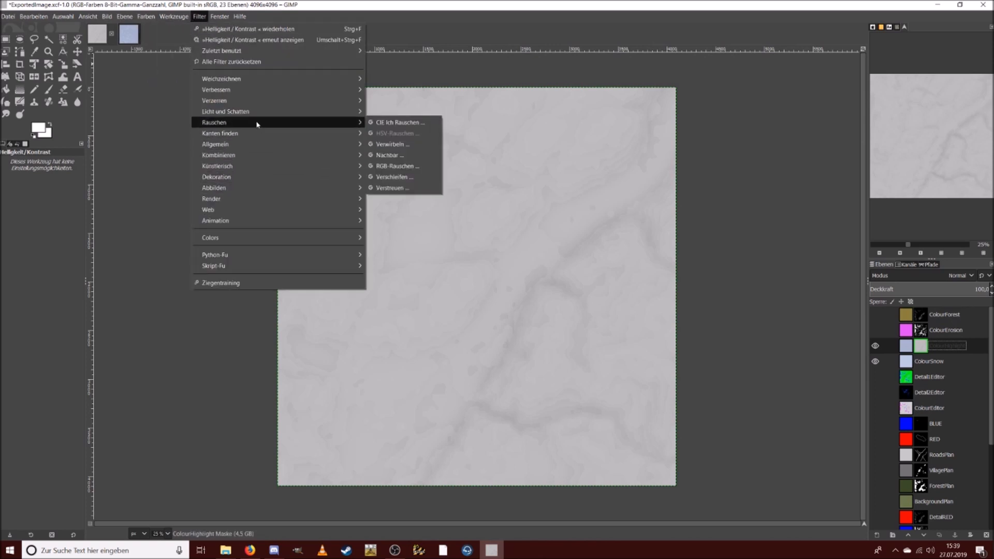
pyautogui.moveTo(262, 145)
pyautogui.moveTo(255, 79)
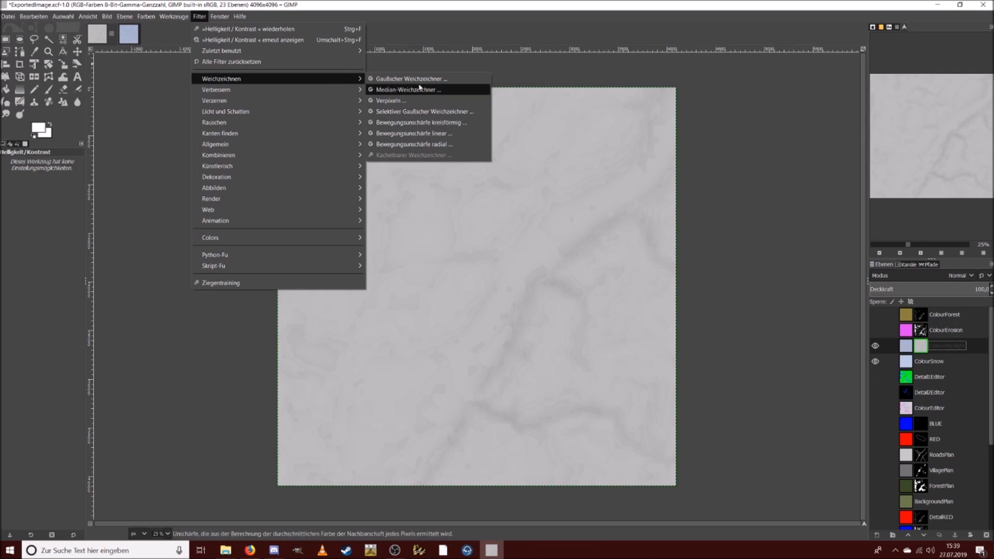
pyautogui.click(414, 79)
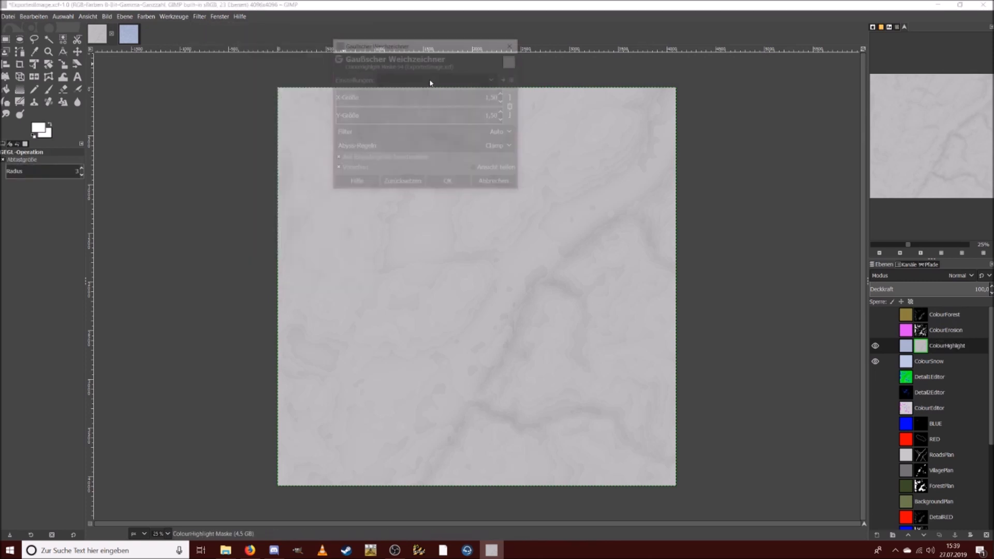
pyautogui.click(352, 98)
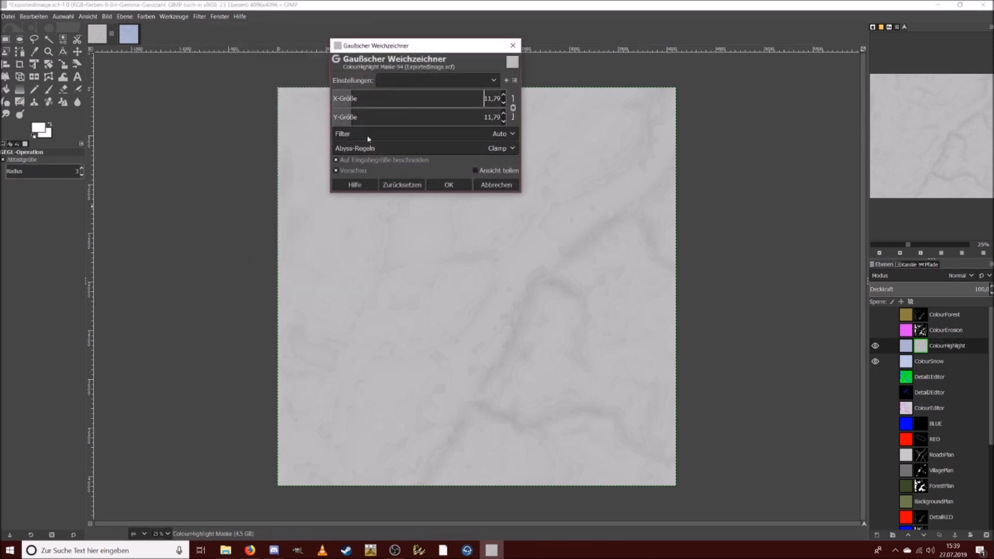
pyautogui.click(458, 187)
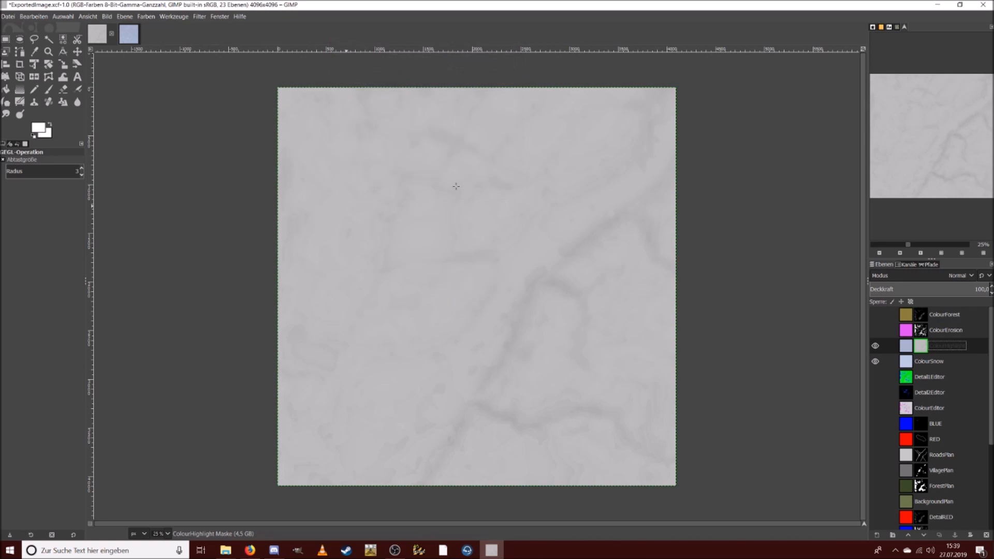
# Step: Turn off the mask display and toggle the ColourHighlight layer's visibility to compare its effect over the snow texture
pyautogui.rightClick(926, 350)
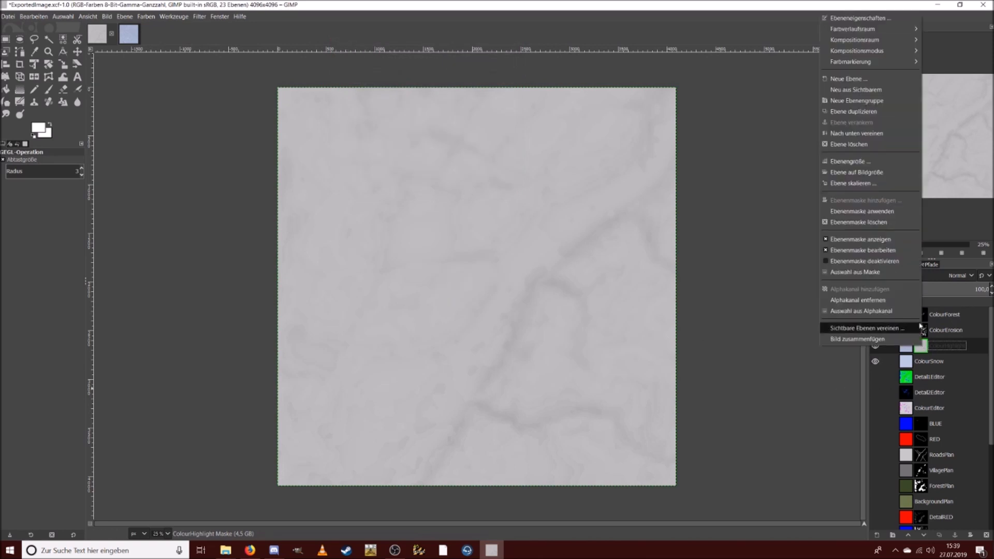
pyautogui.click(896, 241)
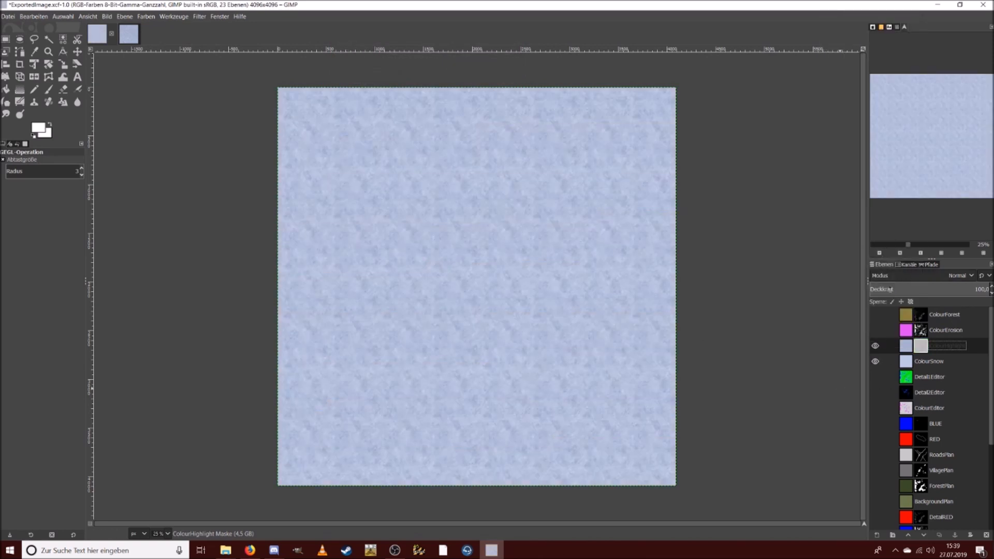
pyautogui.click(876, 346)
pyautogui.click(876, 346)
# Step: Show the ColourHighlight mask again and darken it with brightness -127 and contrast 68
pyautogui.rightClick(919, 351)
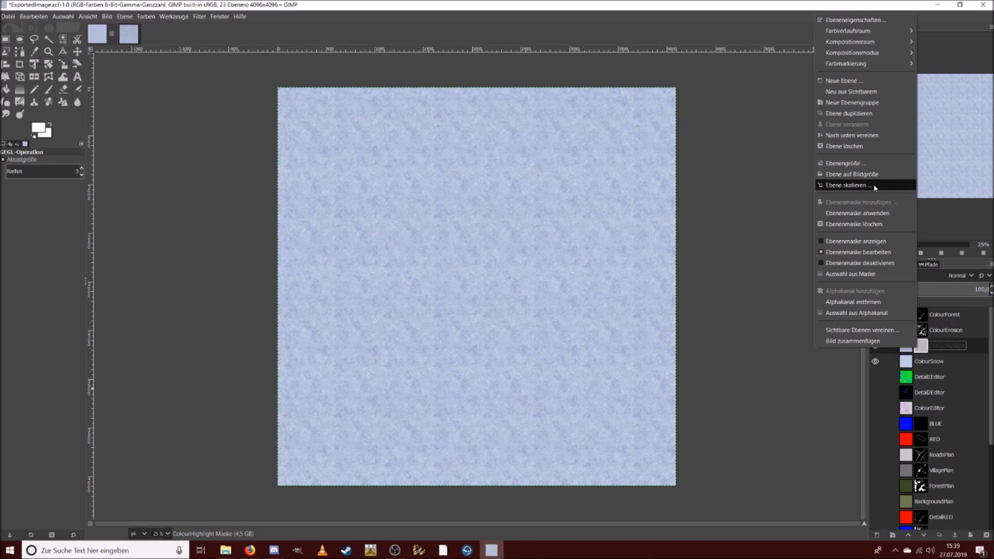
pyautogui.click(872, 240)
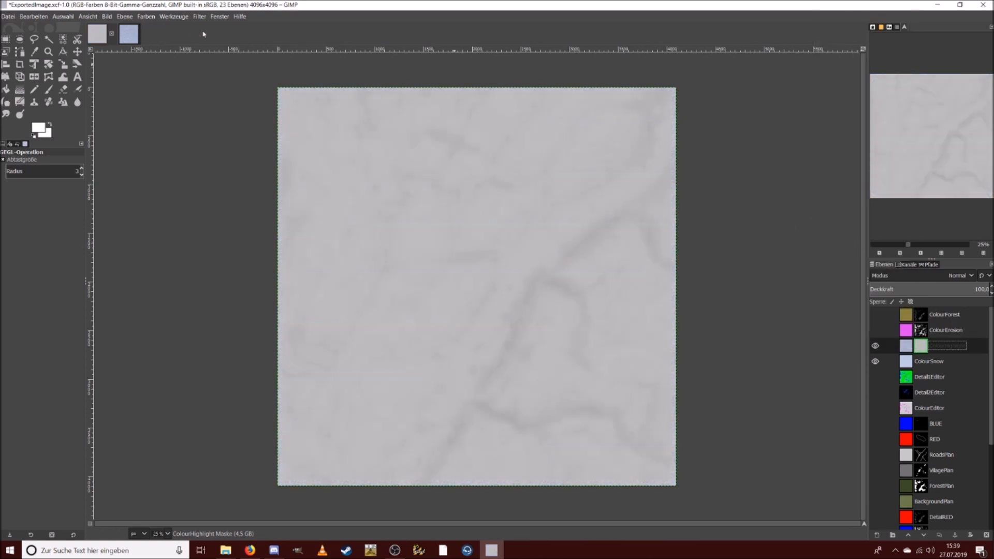
pyautogui.click(200, 16)
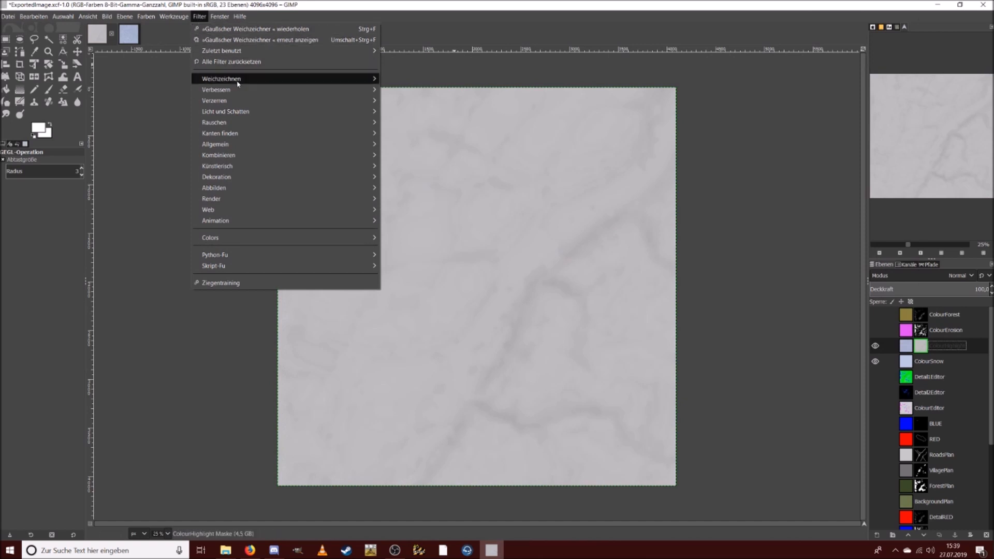
pyautogui.moveTo(238, 80)
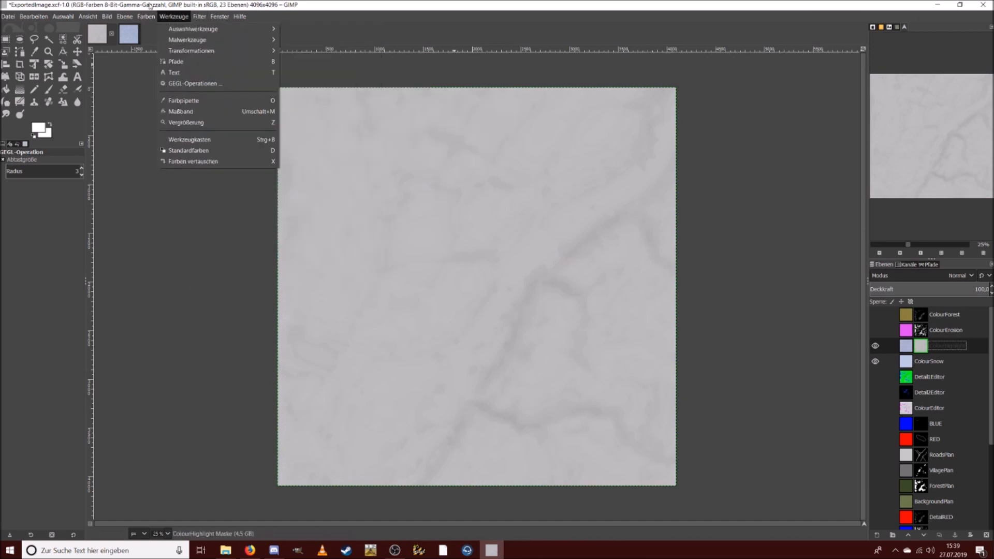
pyautogui.moveTo(146, 16)
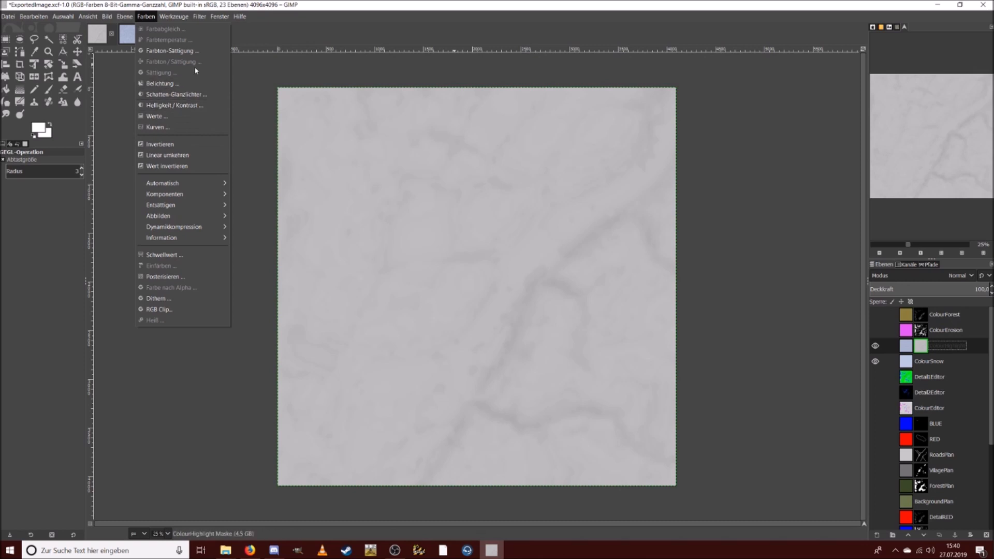
pyautogui.click(196, 105)
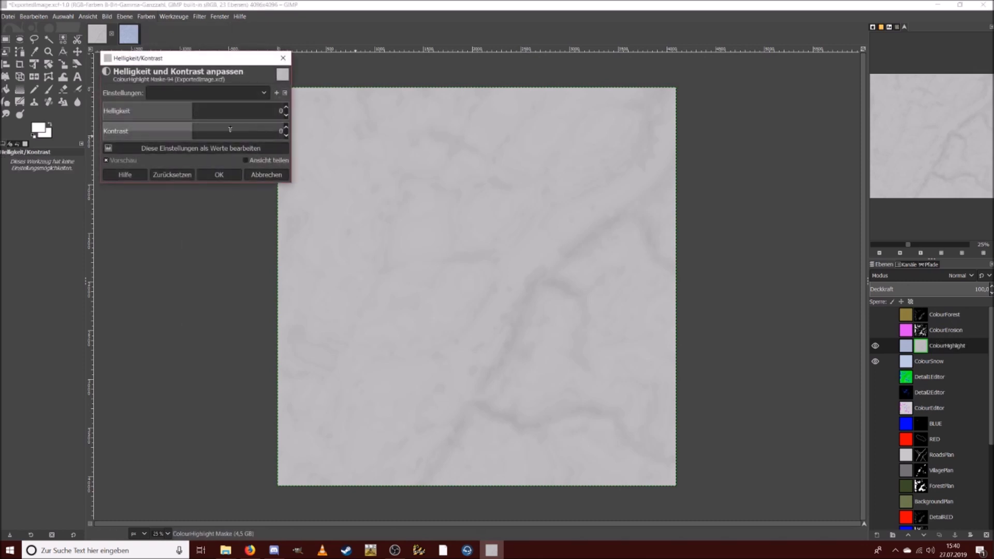
pyautogui.moveTo(186, 130); pyautogui.dragTo(254, 126)
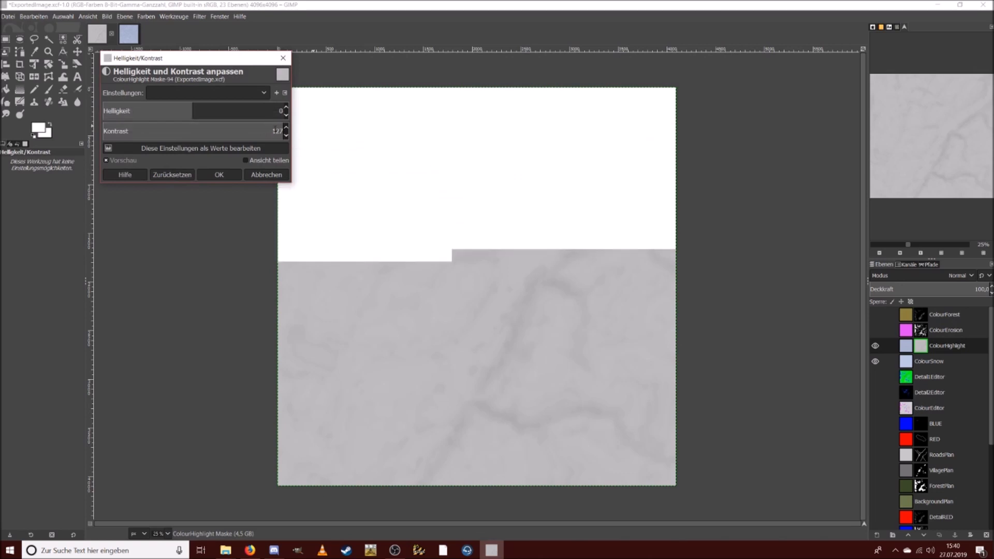
pyautogui.moveTo(255, 131); pyautogui.dragTo(87, 111)
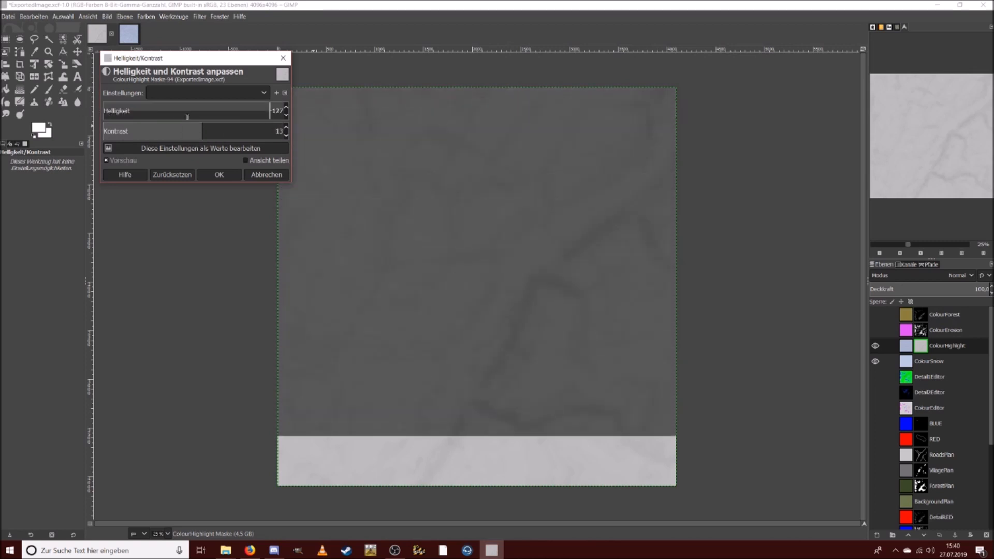
pyautogui.moveTo(199, 132); pyautogui.dragTo(233, 133)
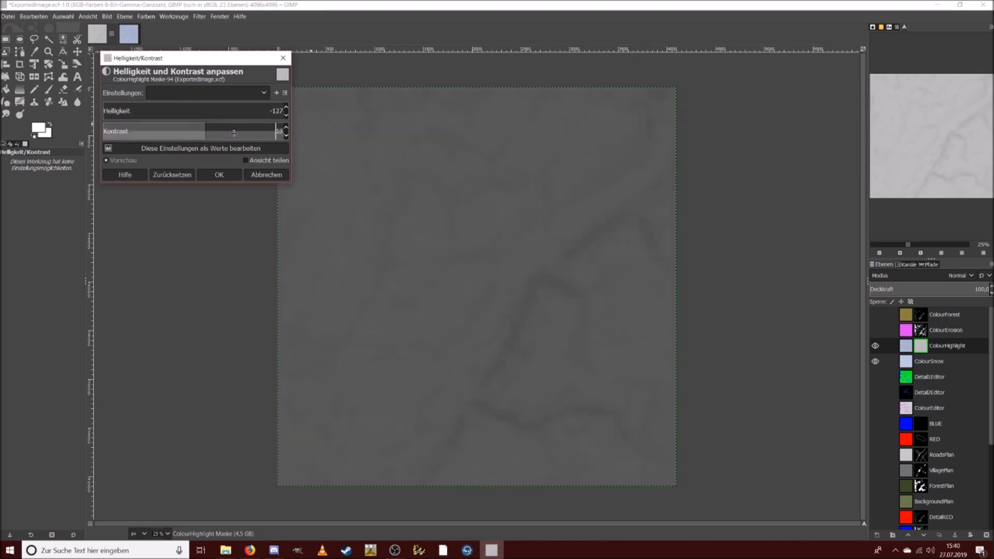
pyautogui.moveTo(322, 132); pyautogui.dragTo(453, 133)
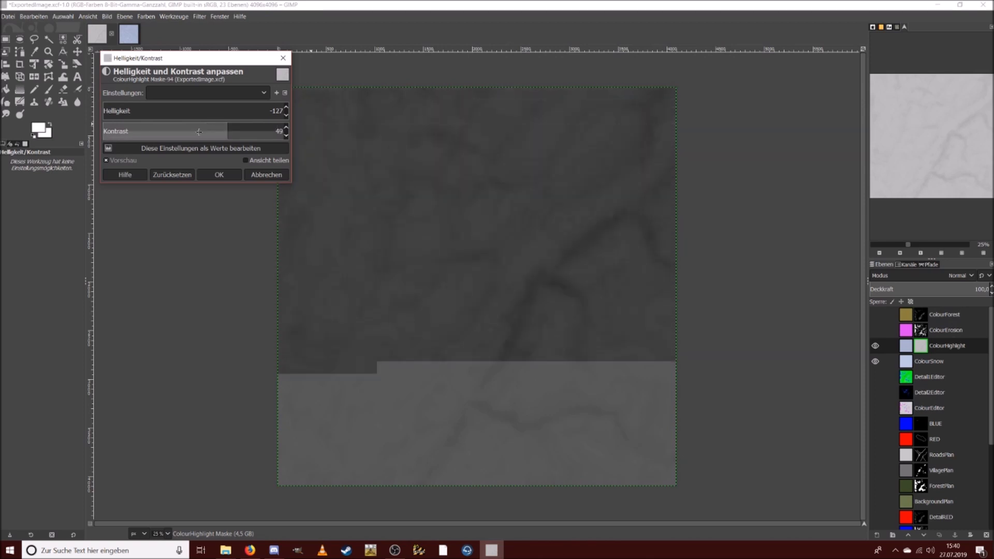
pyautogui.moveTo(230, 133)
pyautogui.mouseDown()
pyautogui.moveTo(251, 133)
pyautogui.moveTo(243, 131)
pyautogui.mouseUp()
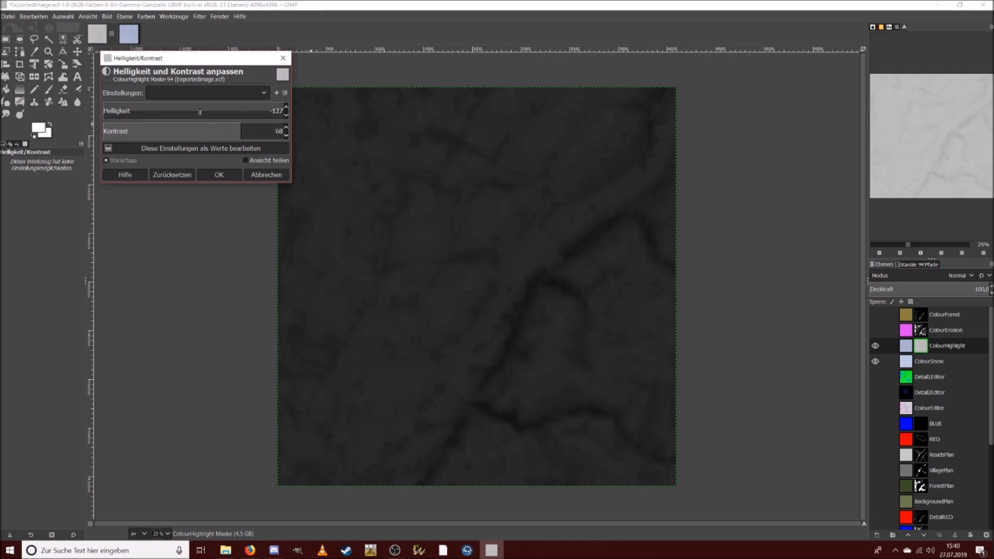
pyautogui.click(219, 175)
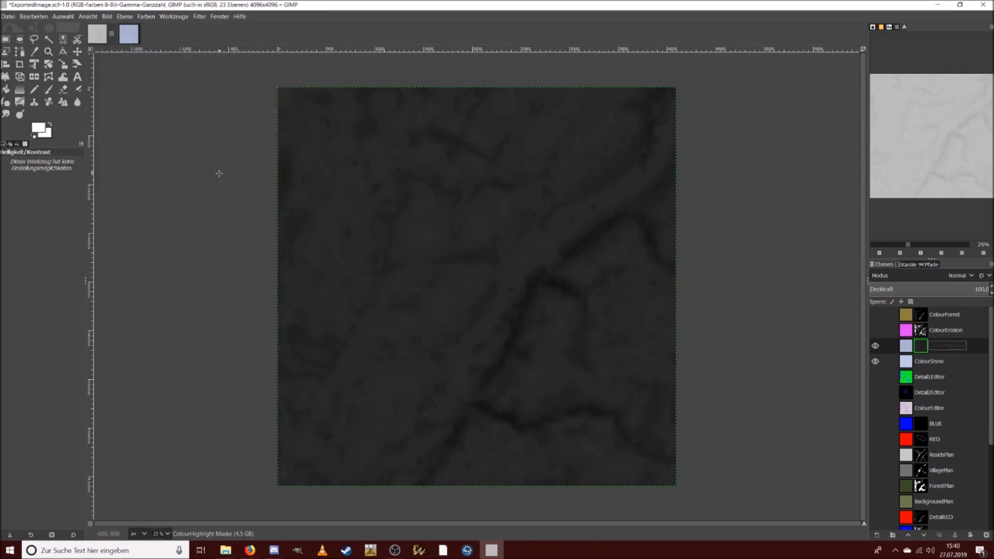
# Step: Apply the RGB-Rauschen filter to the ColourHighlight mask with red, green and blue at 0,200 and alpha at 0,000
pyautogui.click(146, 17)
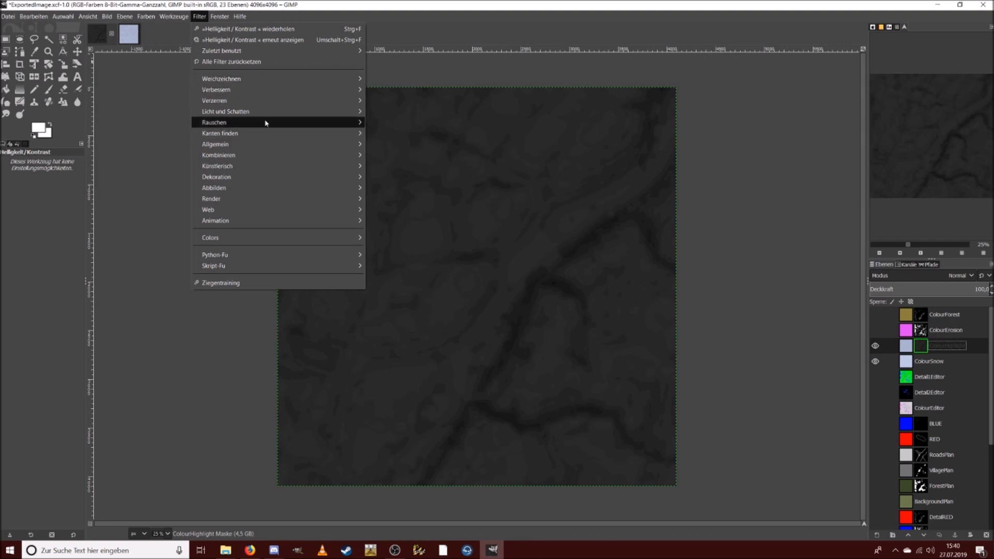
pyautogui.moveTo(265, 123)
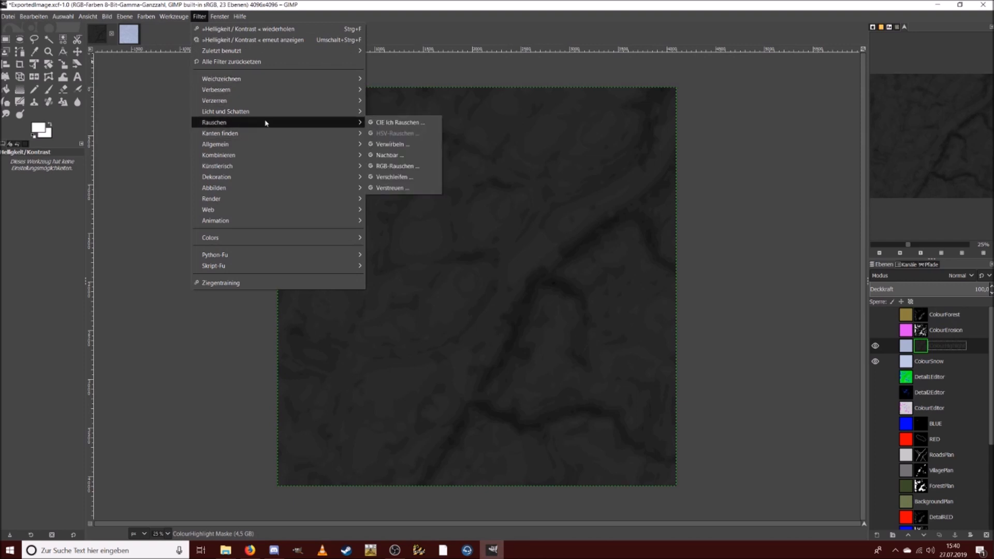
pyautogui.click(397, 167)
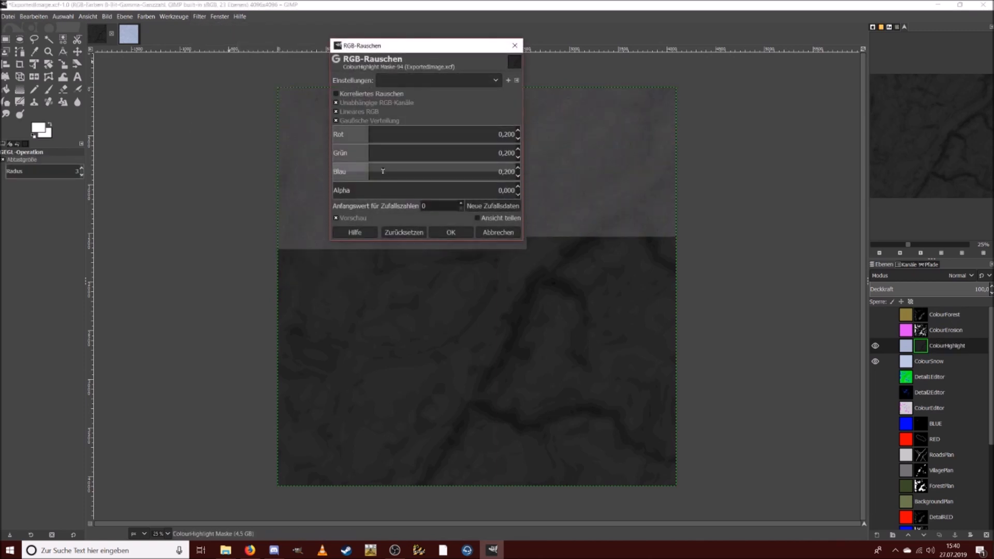
pyautogui.click(364, 129)
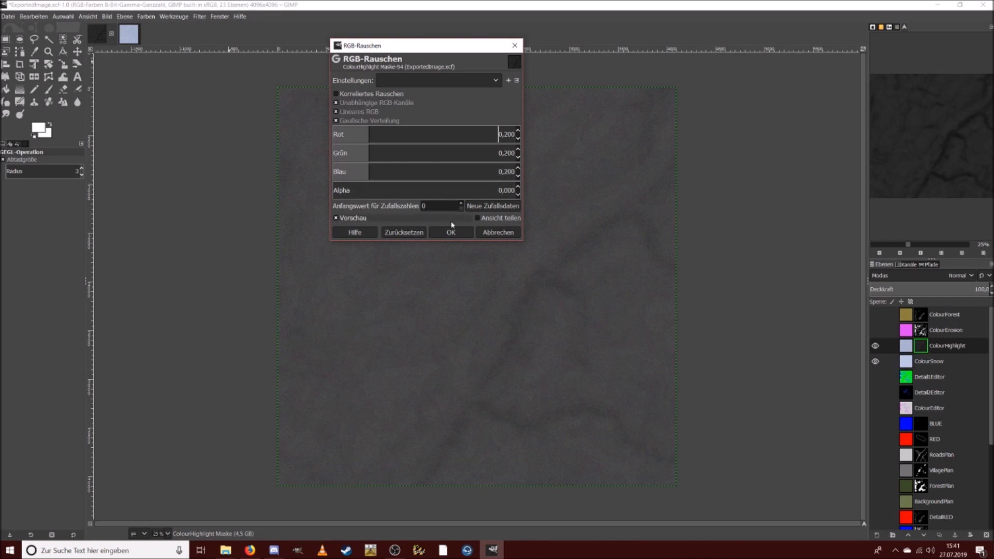
pyautogui.click(449, 232)
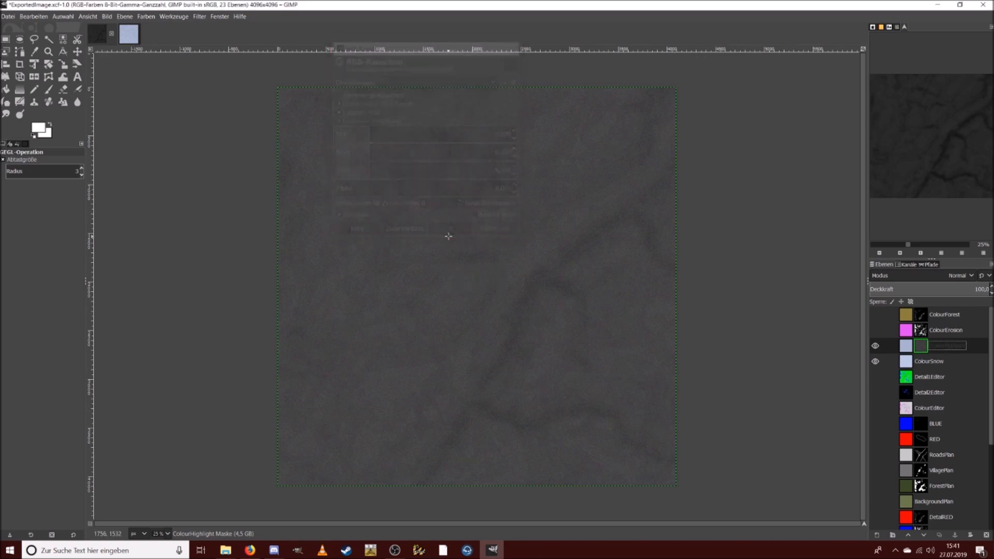
# Step: Apply the Ölgemälde filter to the ColourHighlight mask with Maskenradius 3 and Exponent 15, adjusting the number of intensities
pyautogui.click(935, 245)
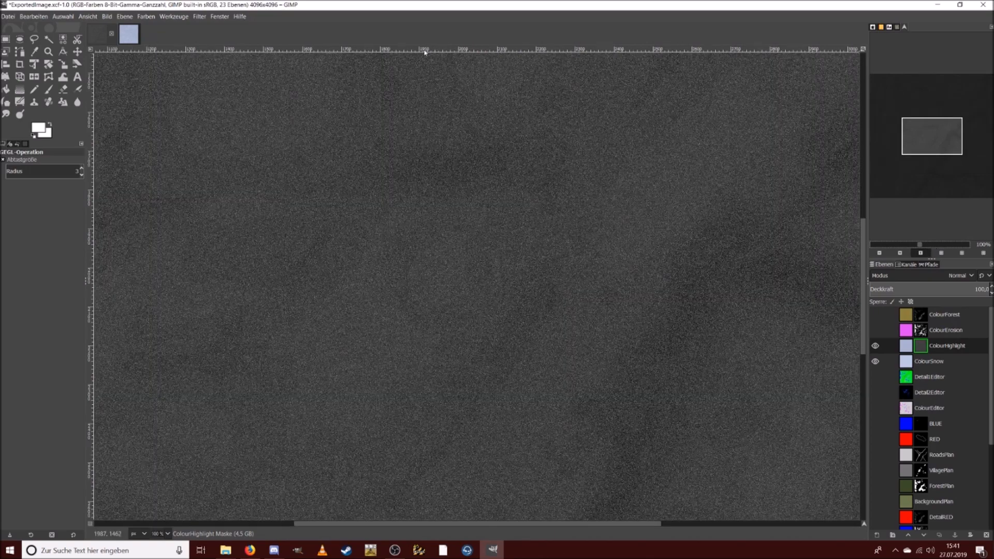
pyautogui.click(200, 17)
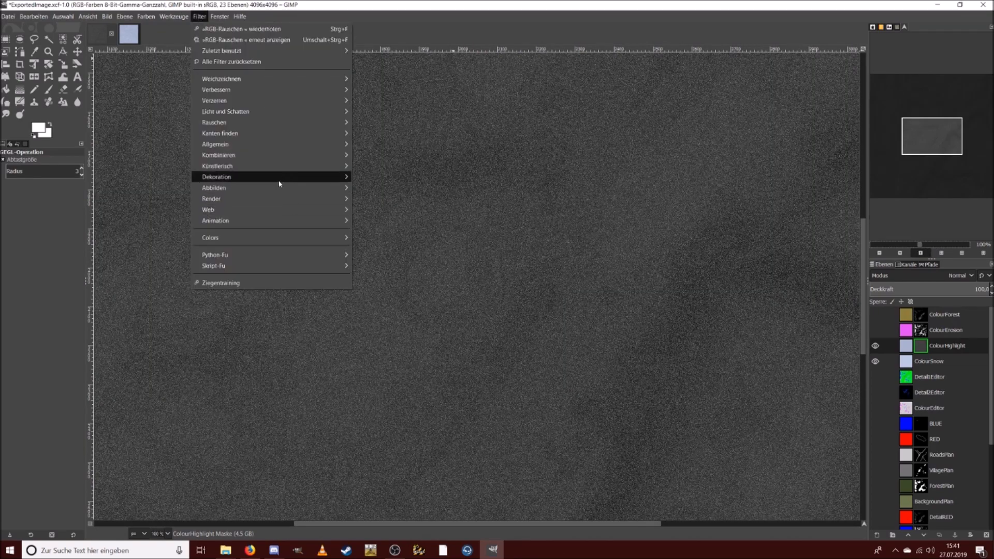
pyautogui.moveTo(276, 193)
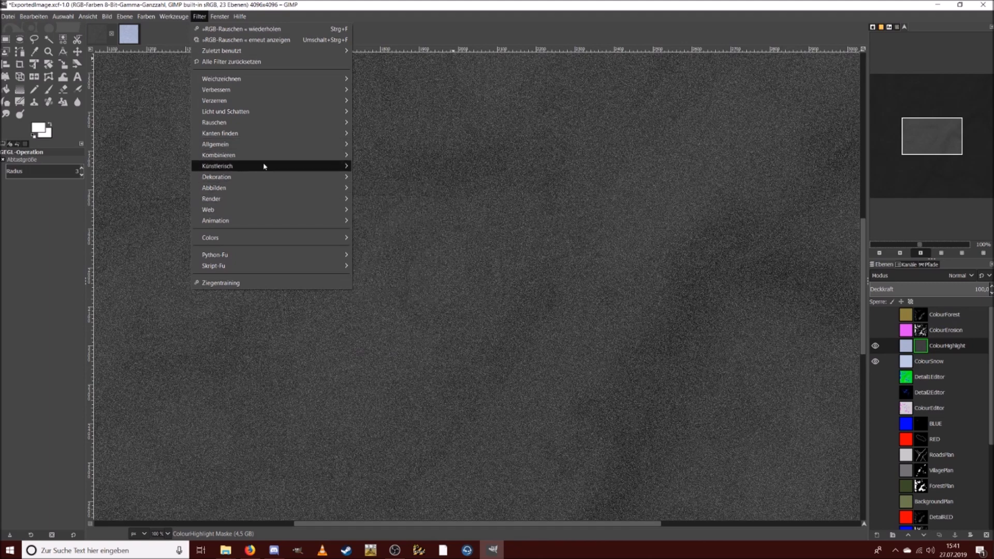
pyautogui.moveTo(262, 165)
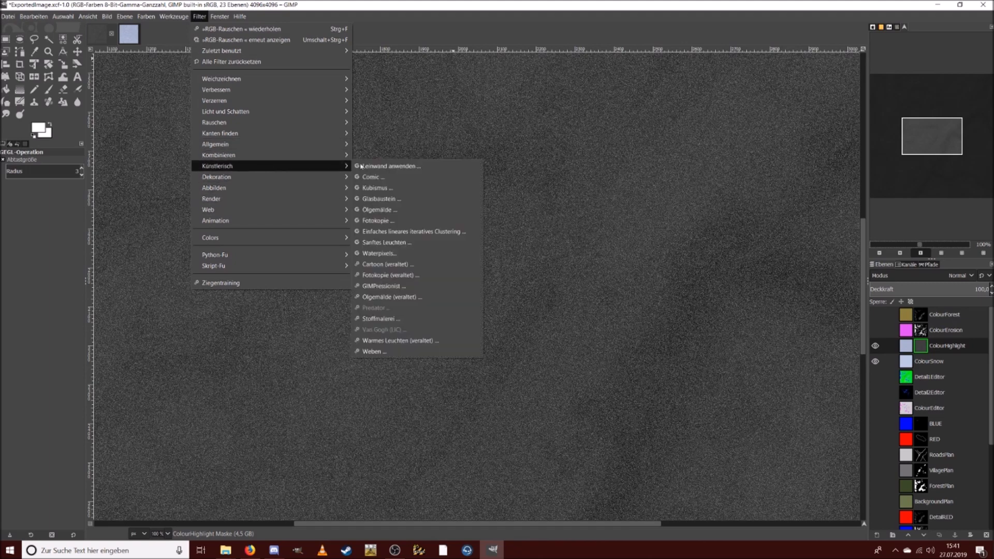
pyautogui.click(406, 208)
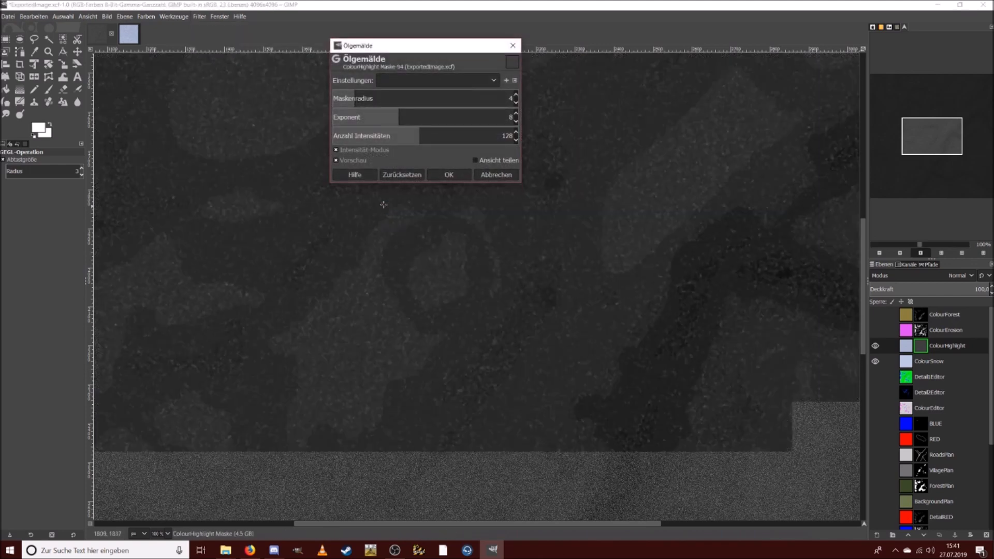
pyautogui.moveTo(350, 96); pyautogui.dragTo(348, 95)
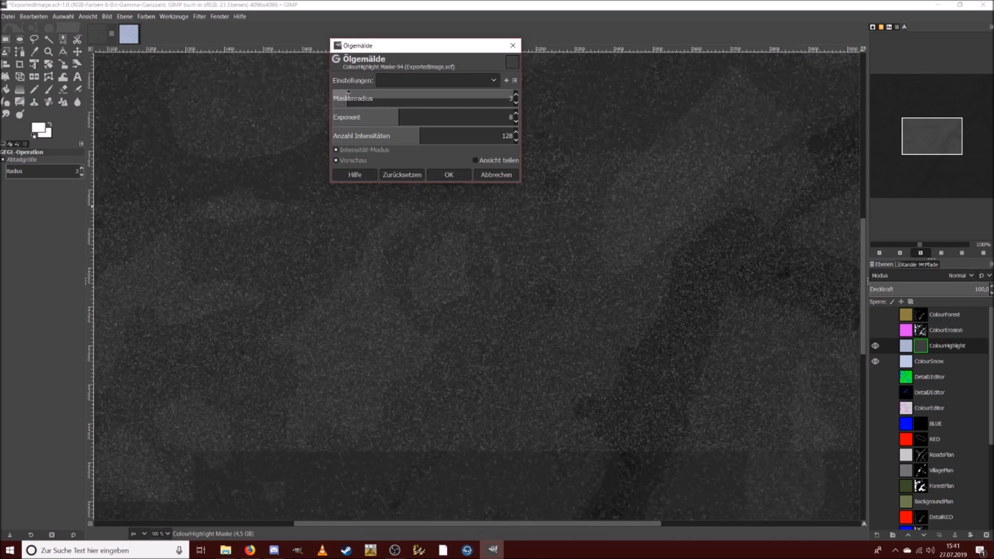
pyautogui.click(368, 117)
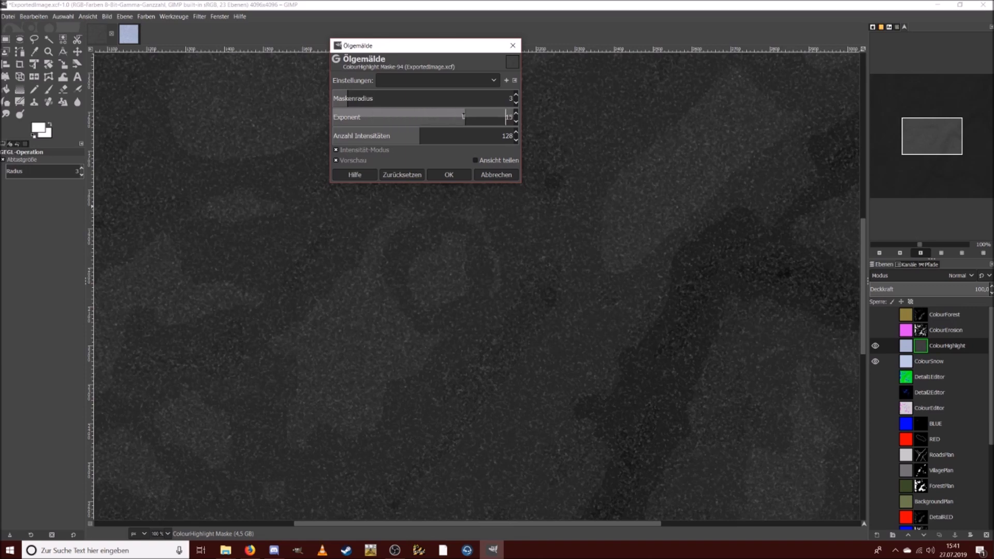
pyautogui.click(396, 134)
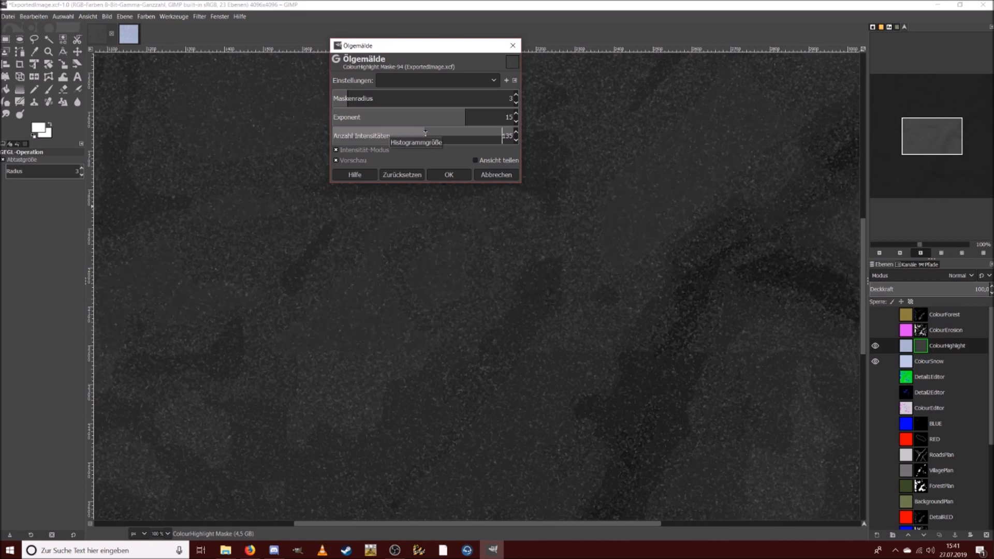
pyautogui.moveTo(422, 133); pyautogui.dragTo(397, 133)
pyautogui.click(448, 175)
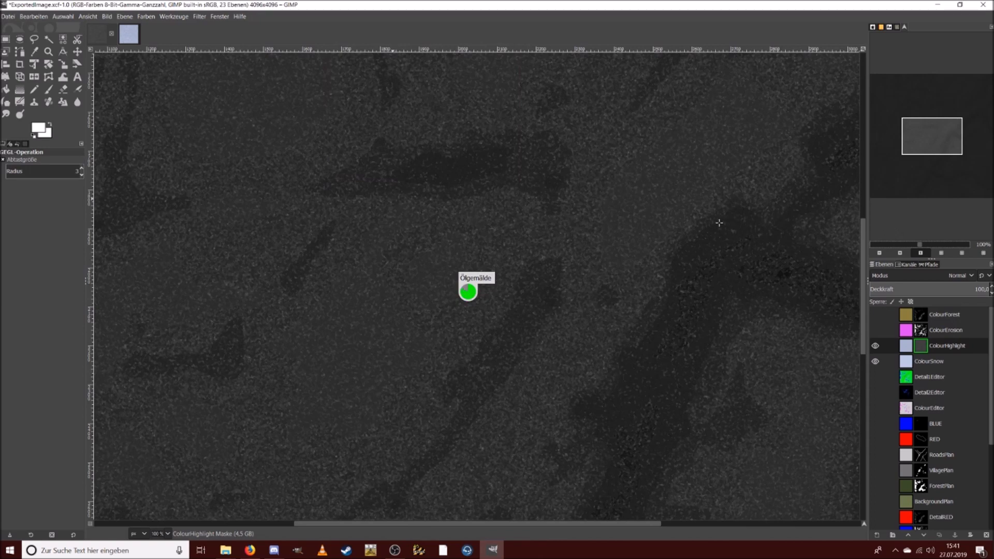
# Step: Turn off the ColourHighlight mask display to check the oil-painting effect over the whole snow texture
pyautogui.moveTo(913, 247); pyautogui.dragTo(907, 246)
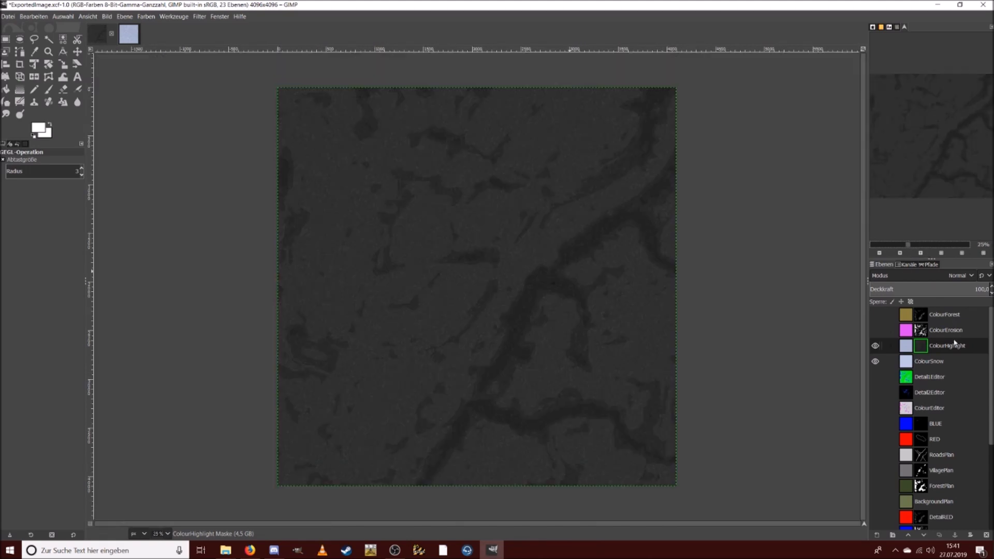
pyautogui.rightClick(940, 350)
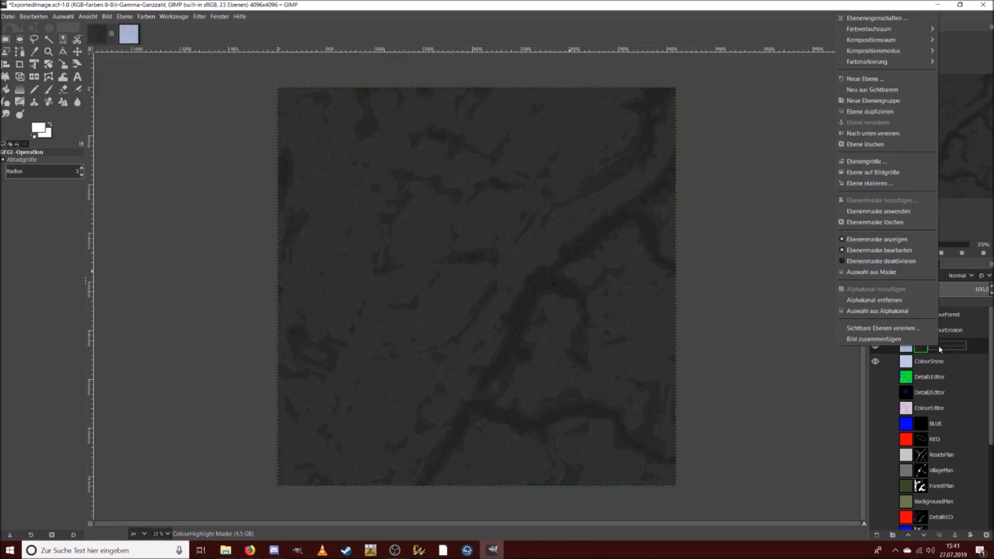
pyautogui.click(916, 239)
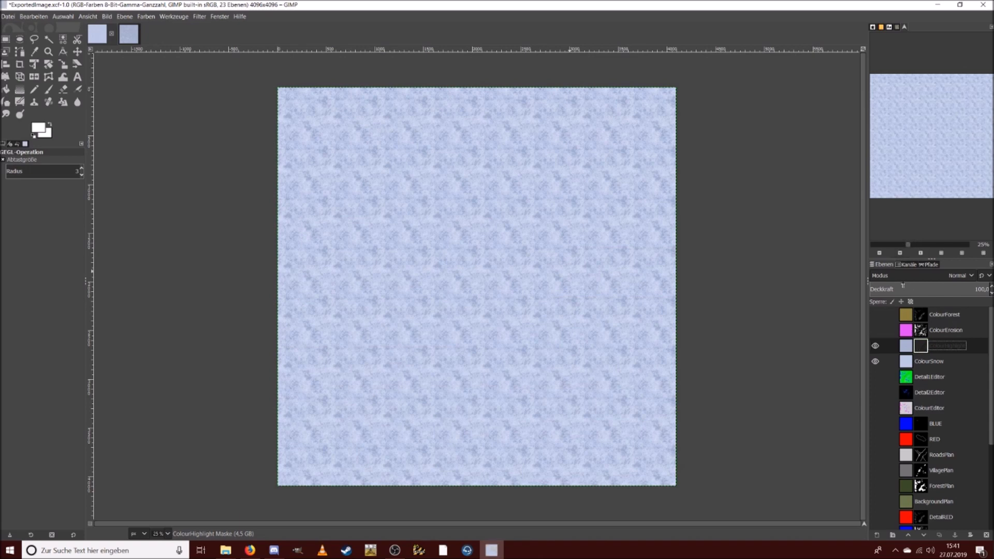
# Step: Show the ColourHighlight mask again and adjust it with brightness 82 and contrast 102
pyautogui.rightClick(927, 348)
pyautogui.click(905, 241)
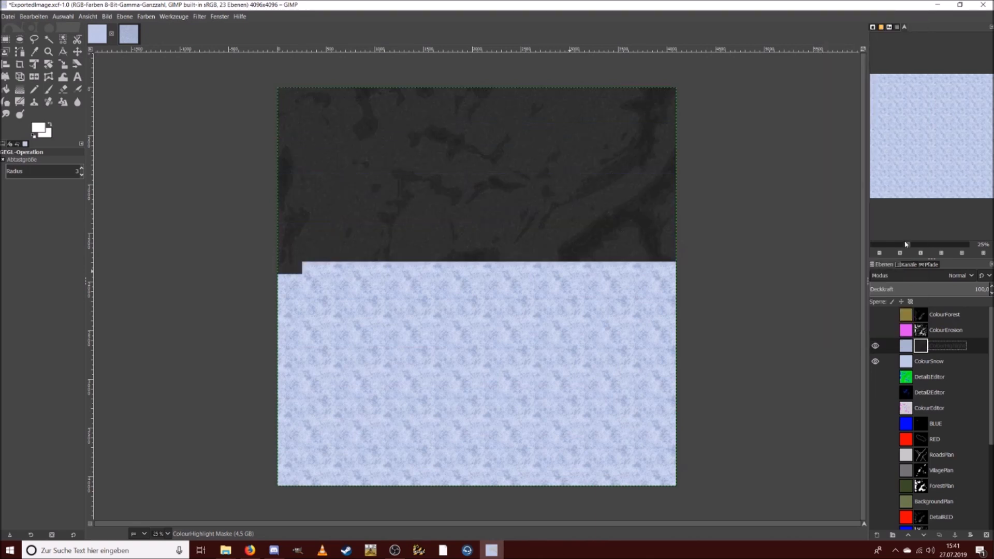
pyautogui.click(184, 16)
pyautogui.moveTo(196, 18)
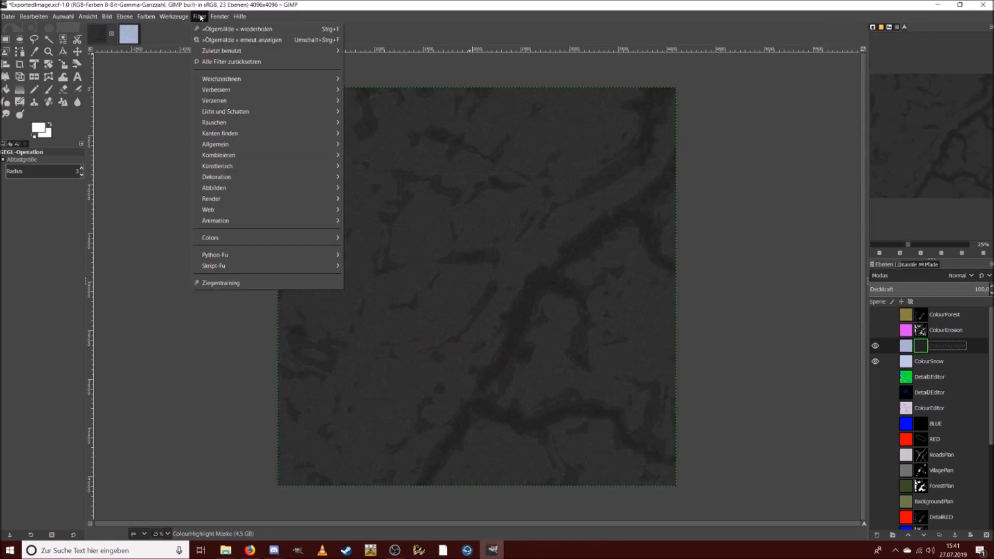
pyautogui.moveTo(149, 19)
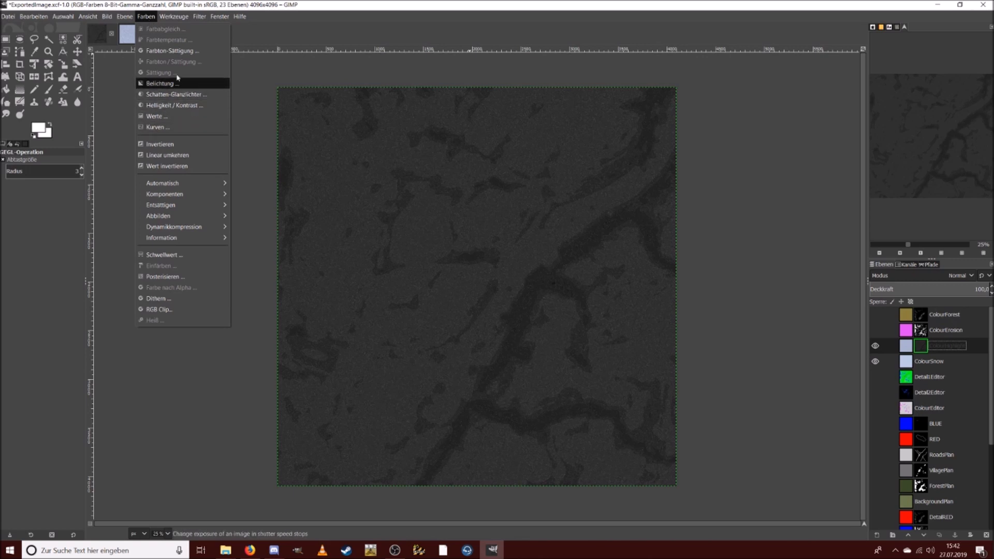
pyautogui.click(175, 105)
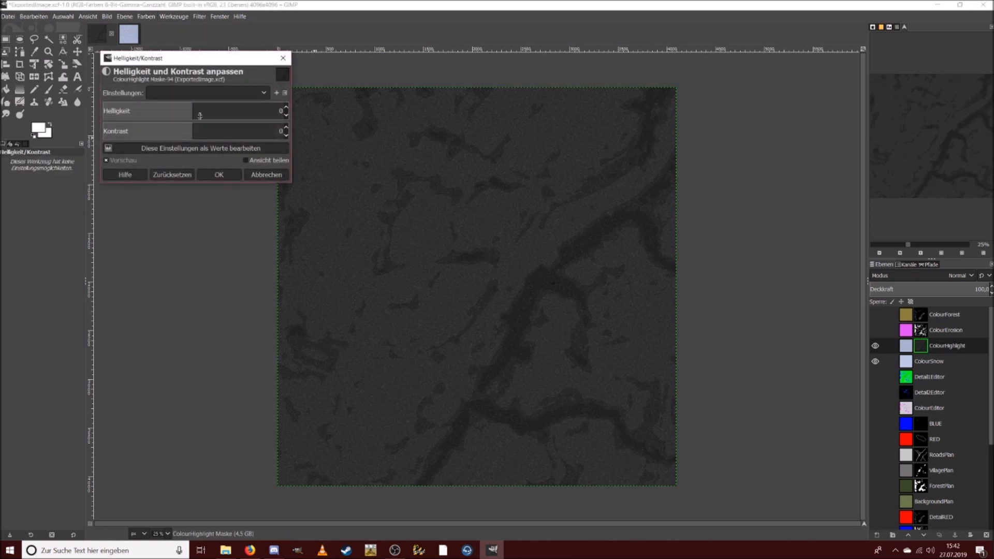
pyautogui.click(214, 132)
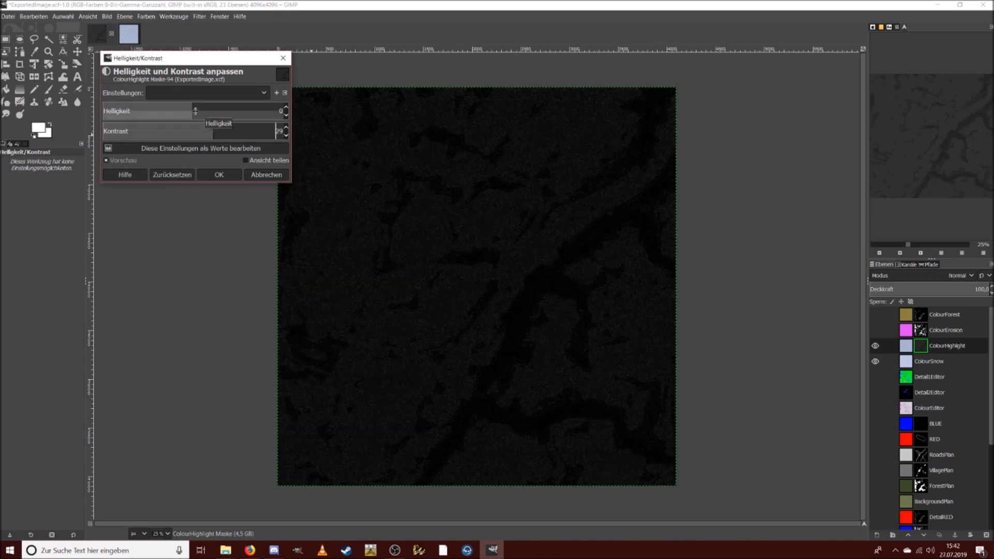
pyautogui.moveTo(197, 113); pyautogui.dragTo(541, 110)
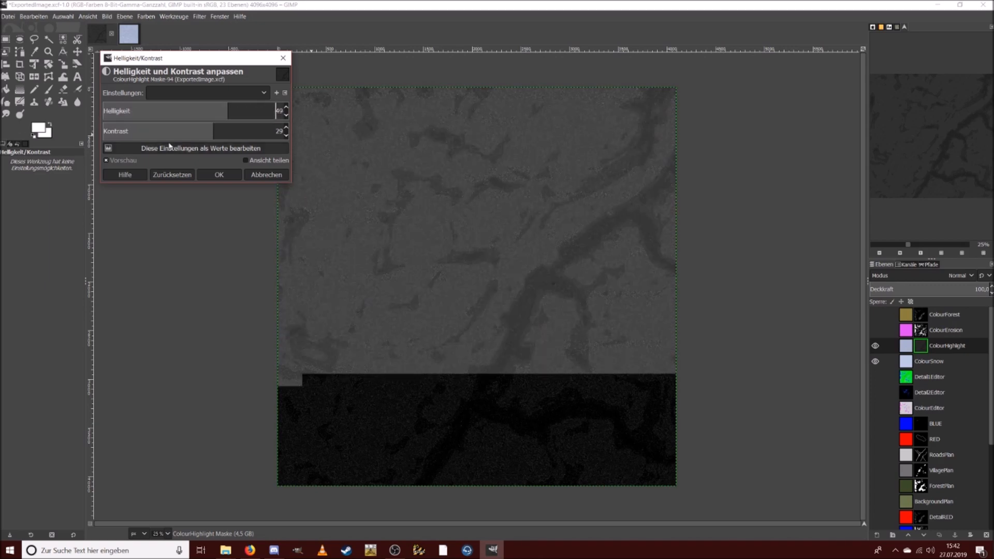
pyautogui.click(206, 132)
pyautogui.moveTo(205, 132); pyautogui.dragTo(238, 132)
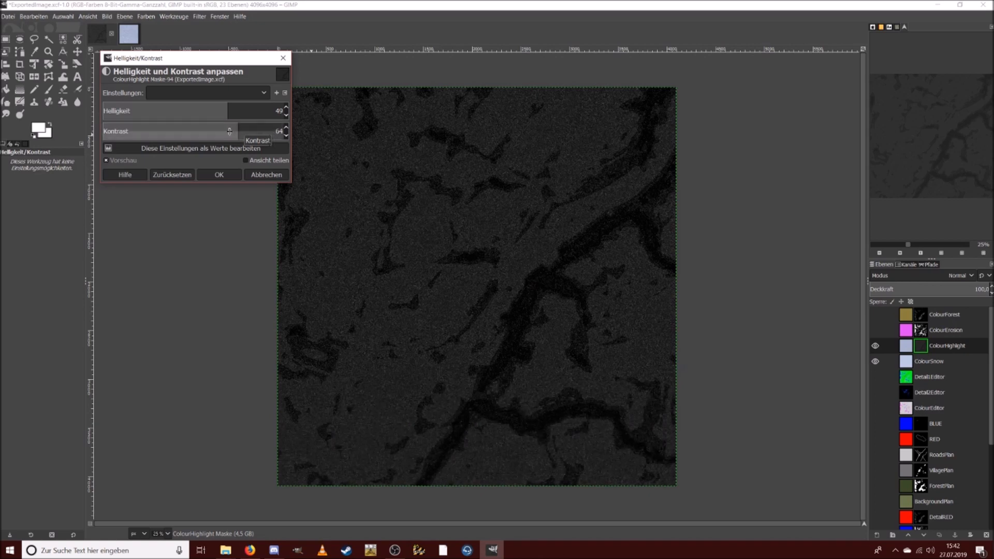
pyautogui.moveTo(227, 110); pyautogui.dragTo(251, 107)
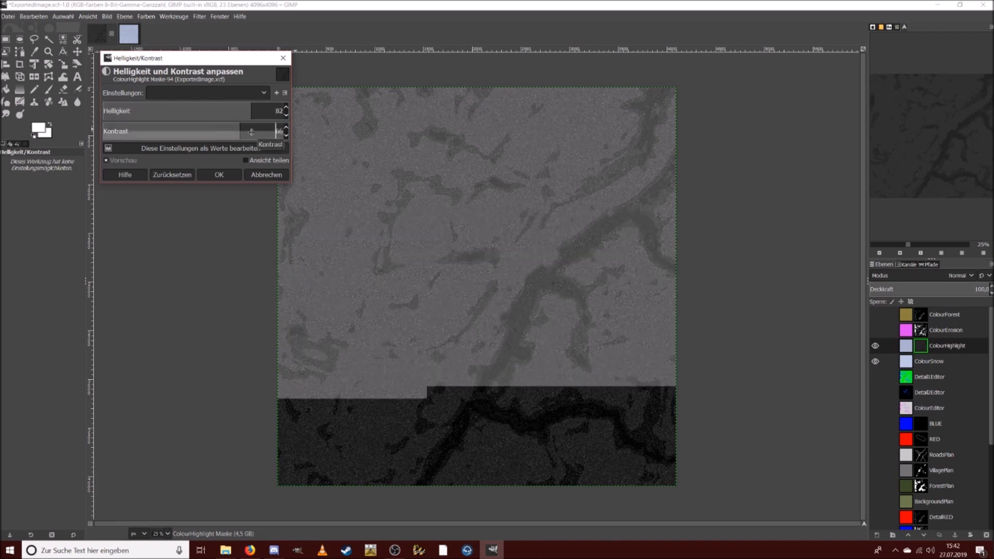
pyautogui.moveTo(256, 132)
pyautogui.mouseDown()
pyautogui.moveTo(276, 138)
pyautogui.moveTo(240, 132)
pyautogui.moveTo(279, 132)
pyautogui.moveTo(266, 135)
pyautogui.mouseUp()
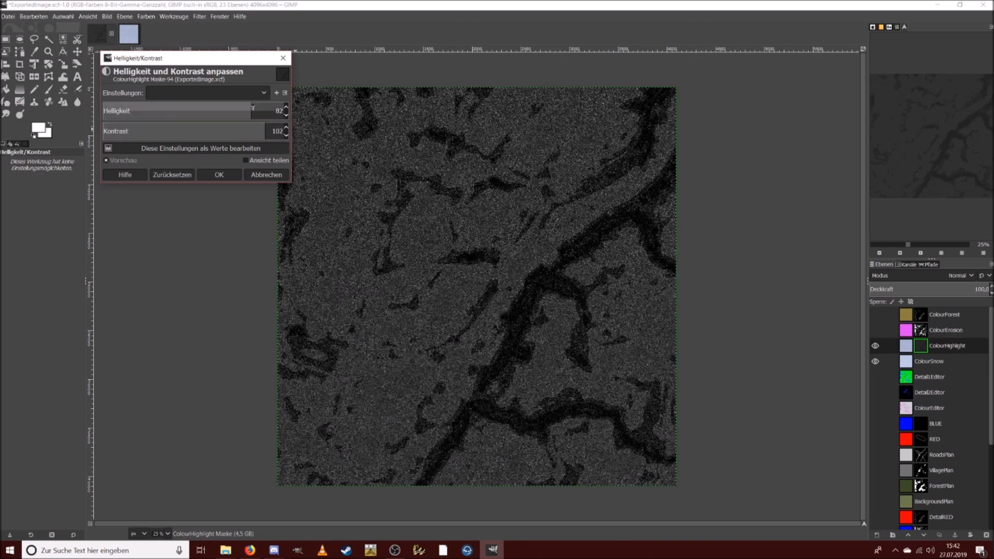
pyautogui.click(254, 176)
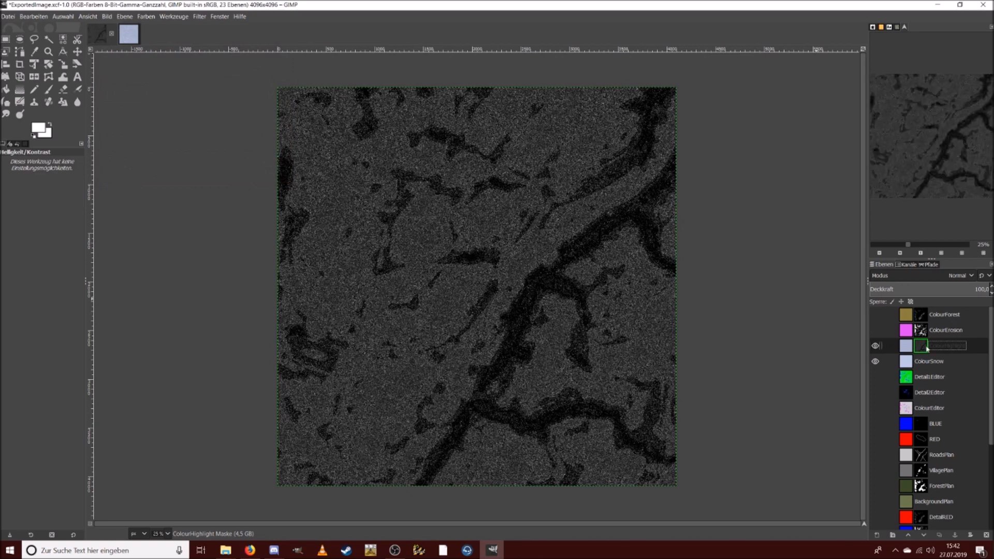
# Step: Turn off the ColourHighlight mask display and inspect the blended snow texture up close at 100%
pyautogui.rightClick(926, 346)
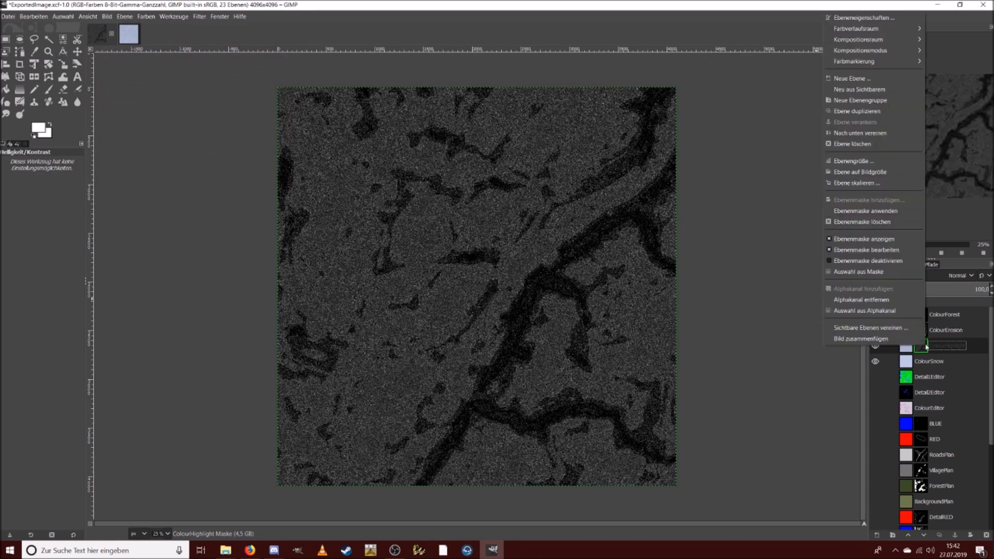
pyautogui.click(897, 248)
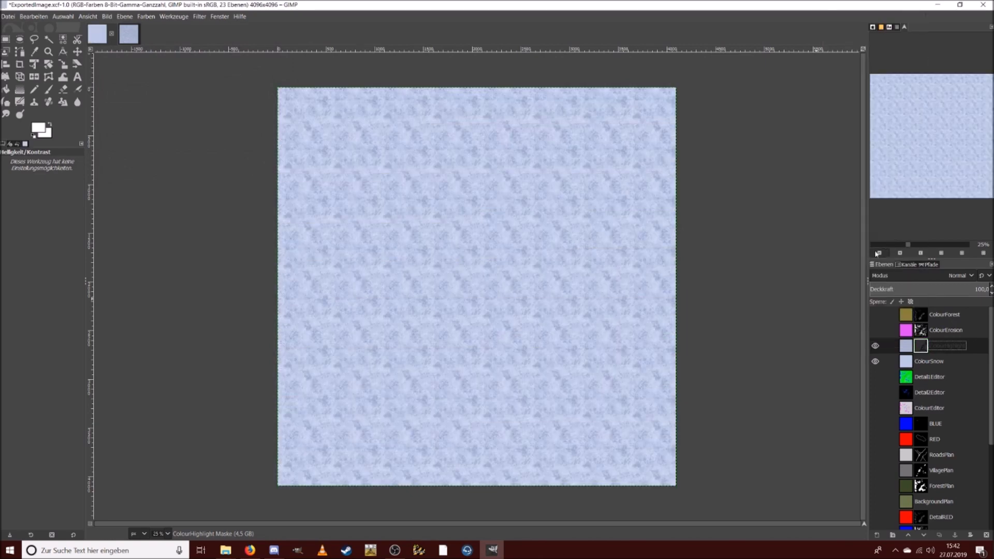
pyautogui.click(924, 251)
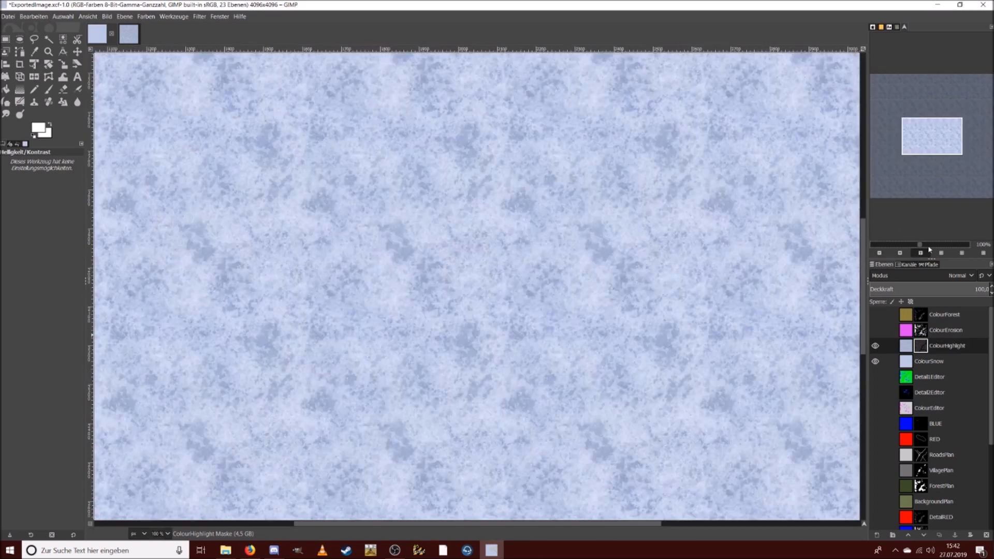
pyautogui.moveTo(909, 248); pyautogui.dragTo(901, 251)
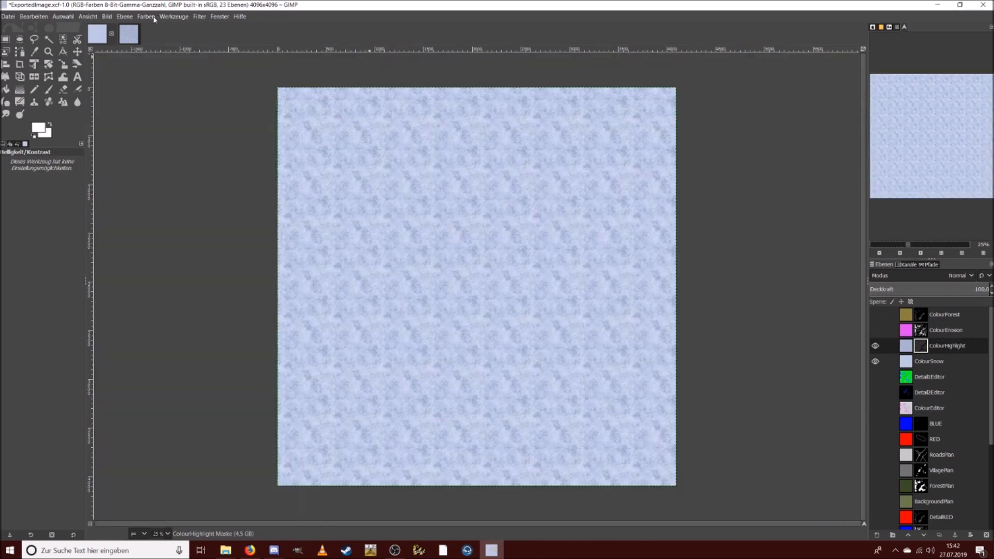
# Step: Show the ColourHighlight mask again and strengthen it with brightness 93 and contrast 93
pyautogui.rightClick(922, 346)
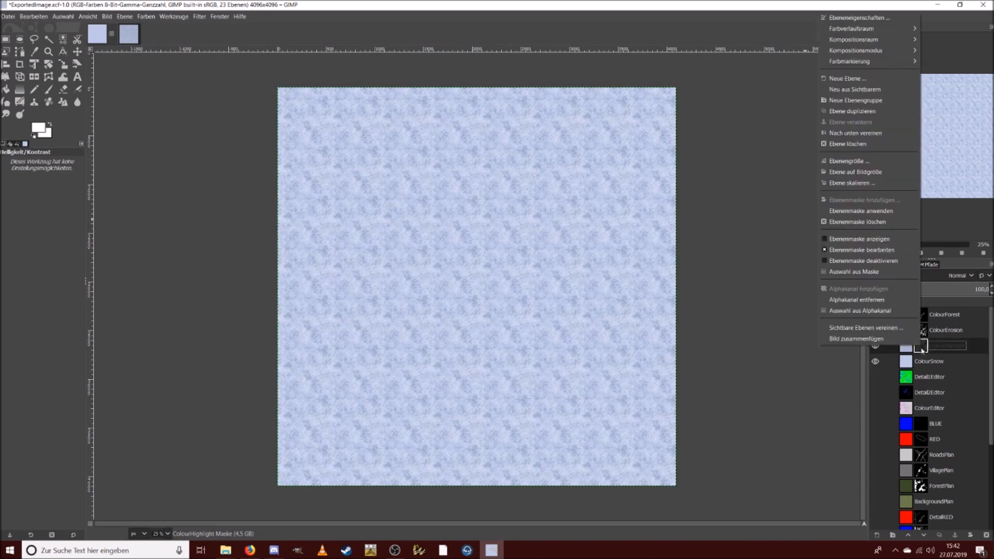
pyautogui.click(885, 241)
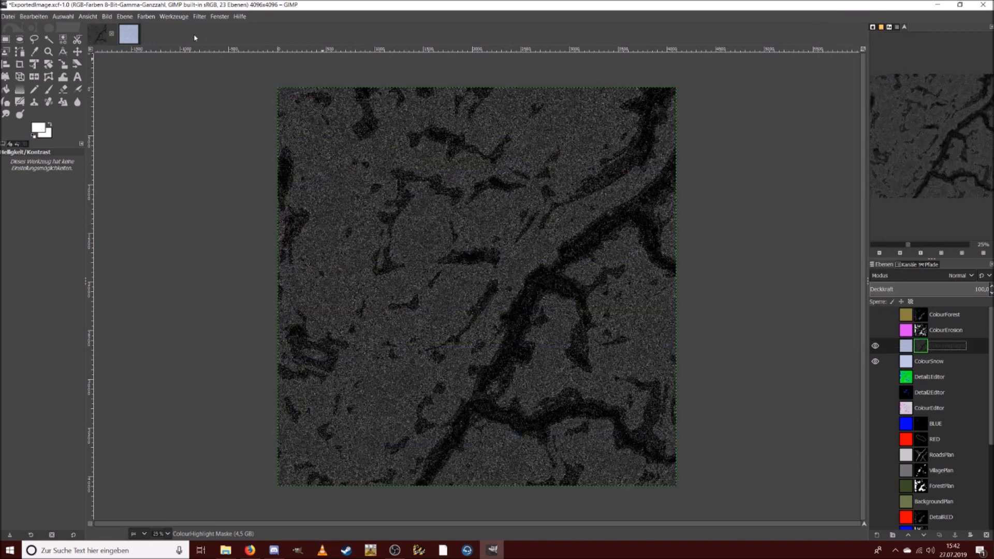
pyautogui.click(199, 17)
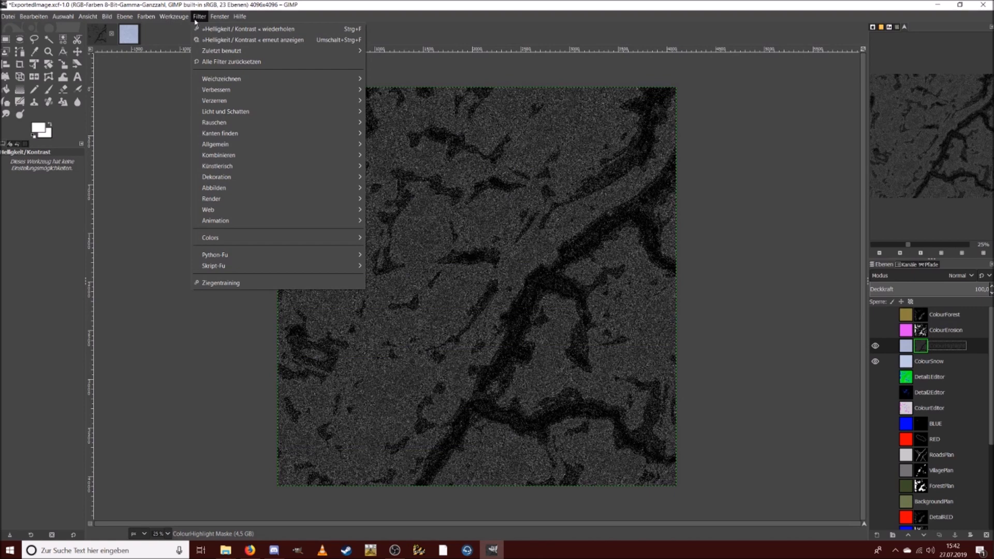
pyautogui.moveTo(138, 21)
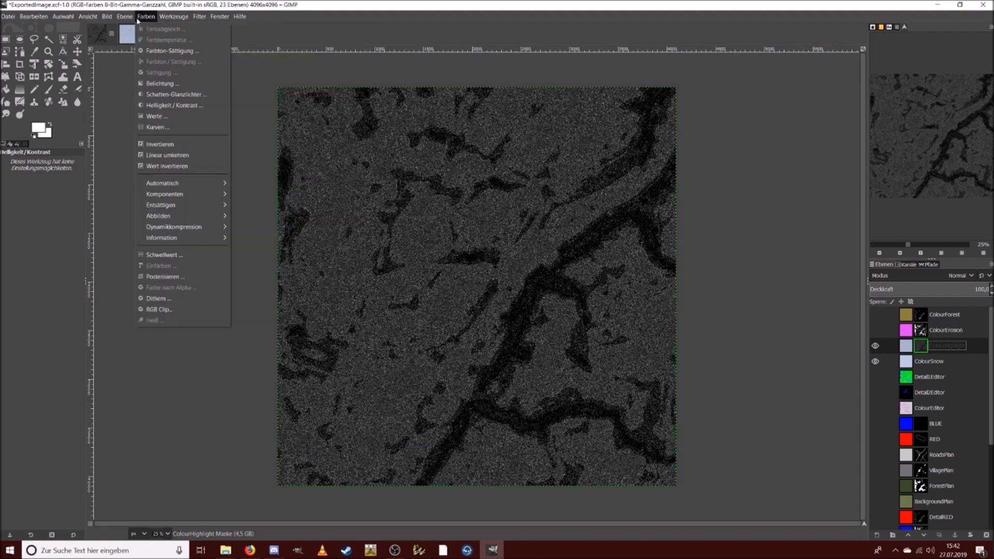
pyautogui.click(175, 105)
pyautogui.moveTo(190, 111); pyautogui.dragTo(260, 107)
pyautogui.moveTo(192, 132); pyautogui.dragTo(259, 131)
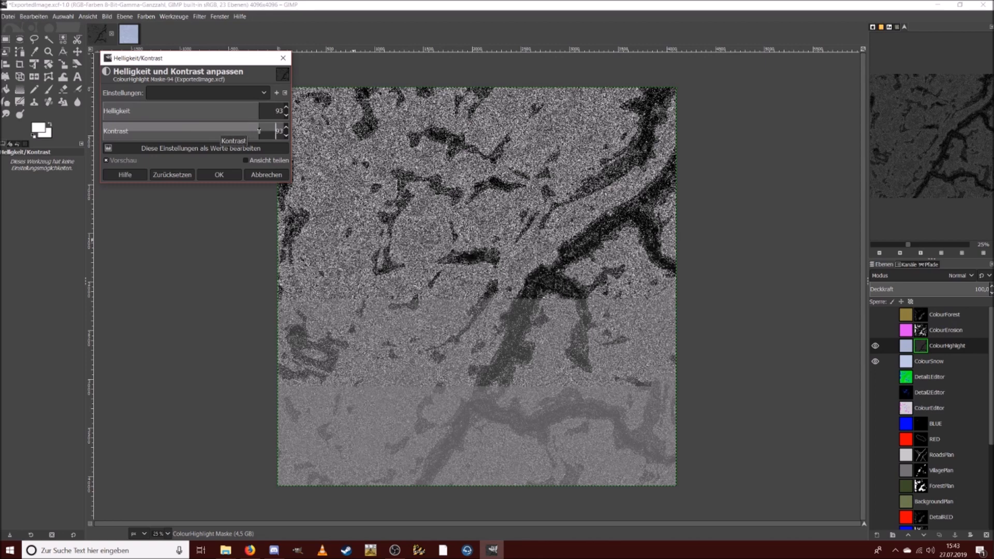
pyautogui.click(219, 175)
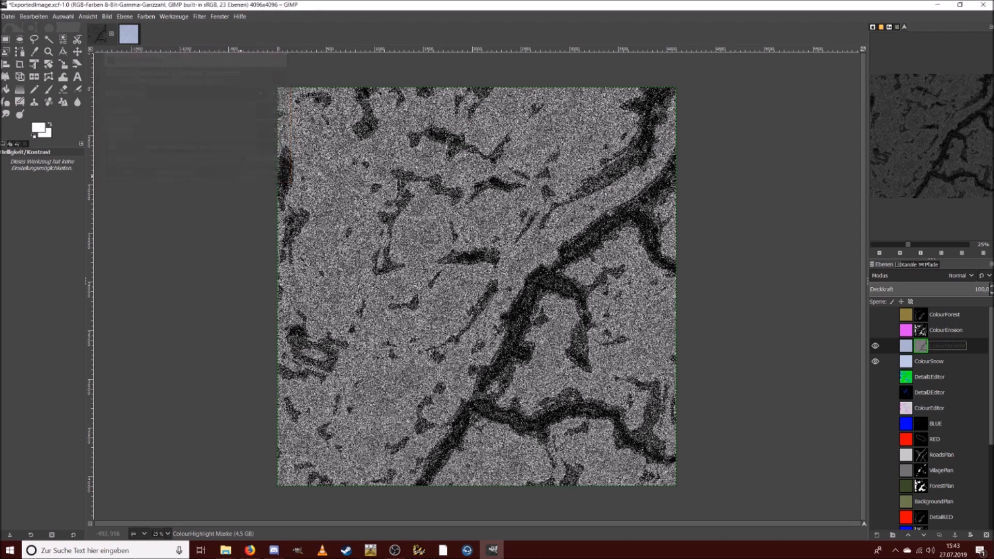
# Step: Turn off the ColourHighlight mask display and examine the resulting texture blend at 50%
pyautogui.rightClick(952, 345)
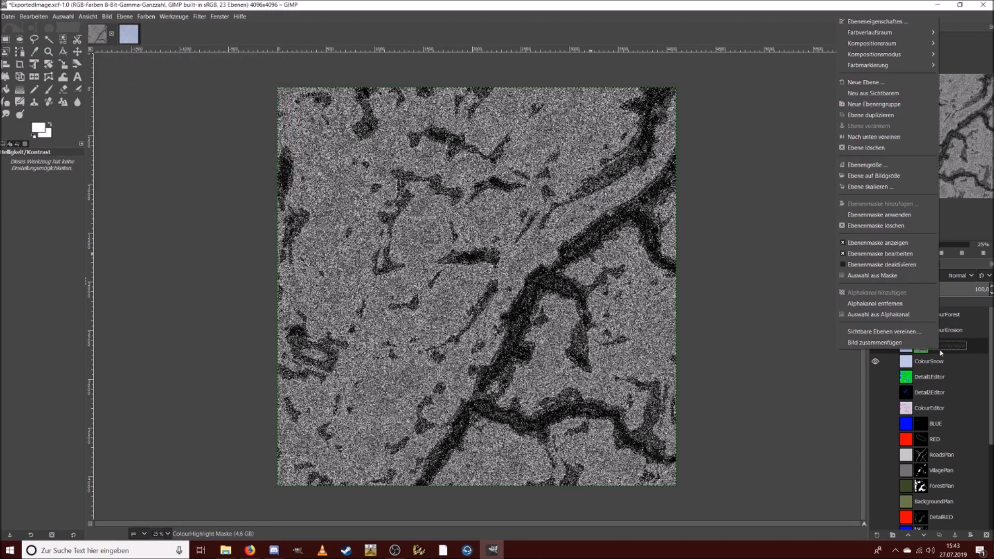
pyautogui.click(911, 245)
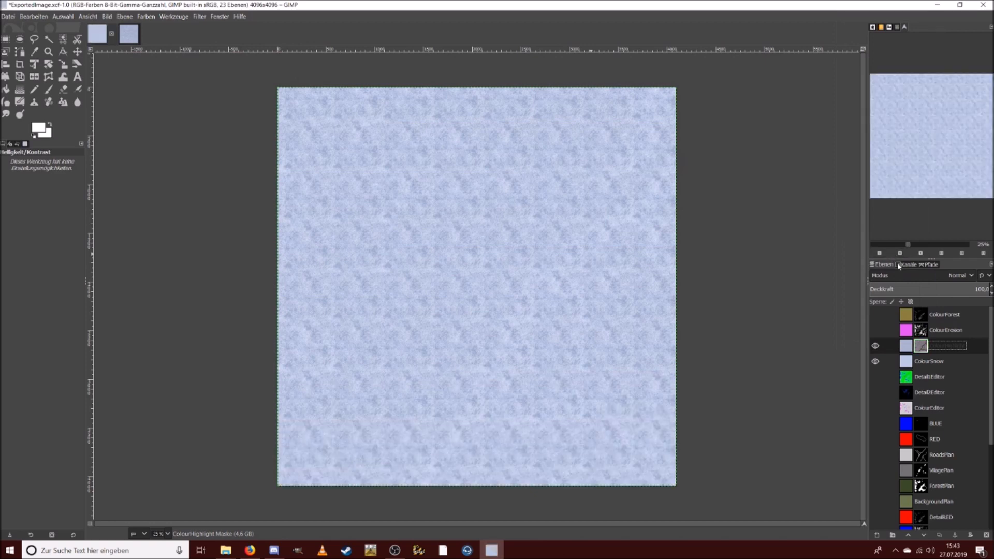
pyautogui.click(934, 245)
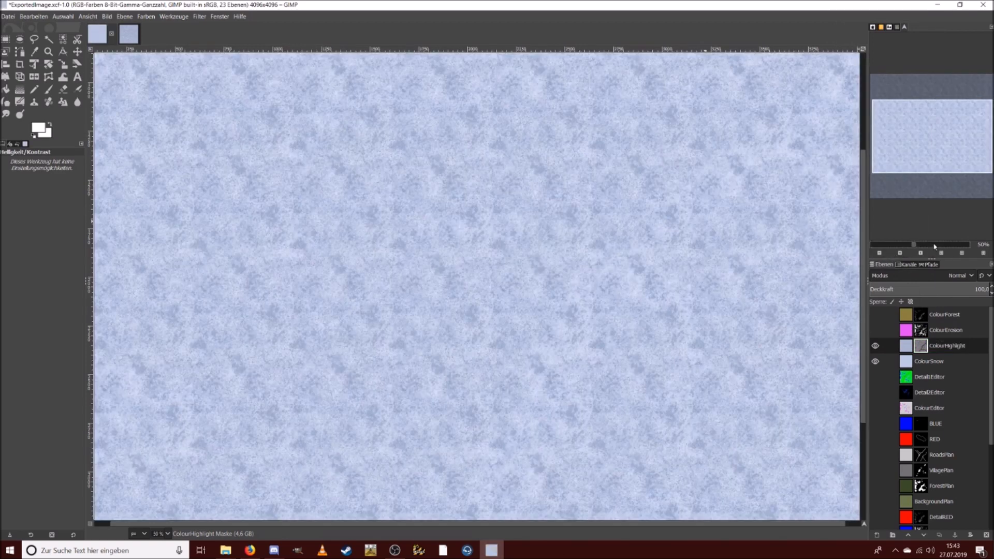
# Step: Check the snow texture blend up close at 100%, and display the ColourHighlight layer mask on the canvas again
pyautogui.click(934, 245)
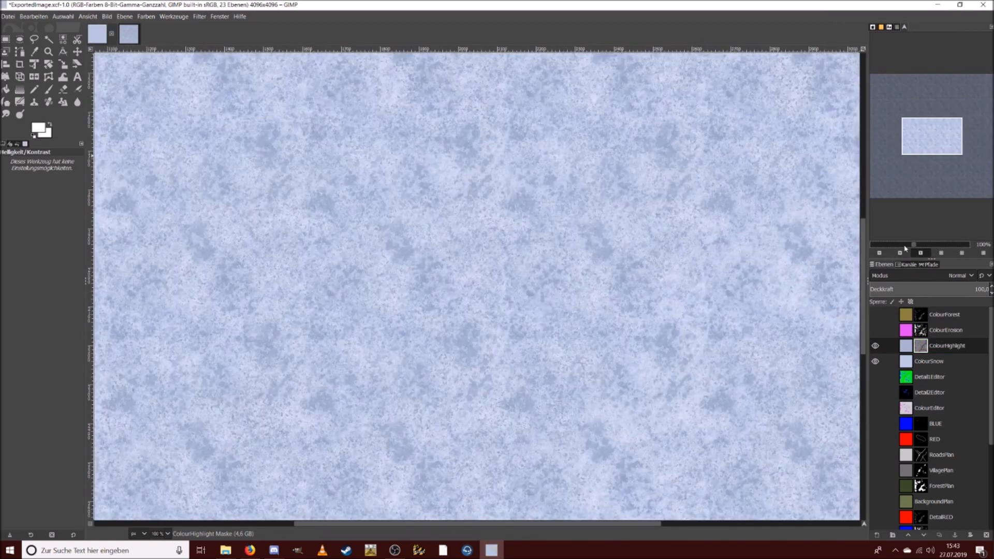
pyautogui.click(905, 248)
pyautogui.click(899, 249)
pyautogui.click(876, 346)
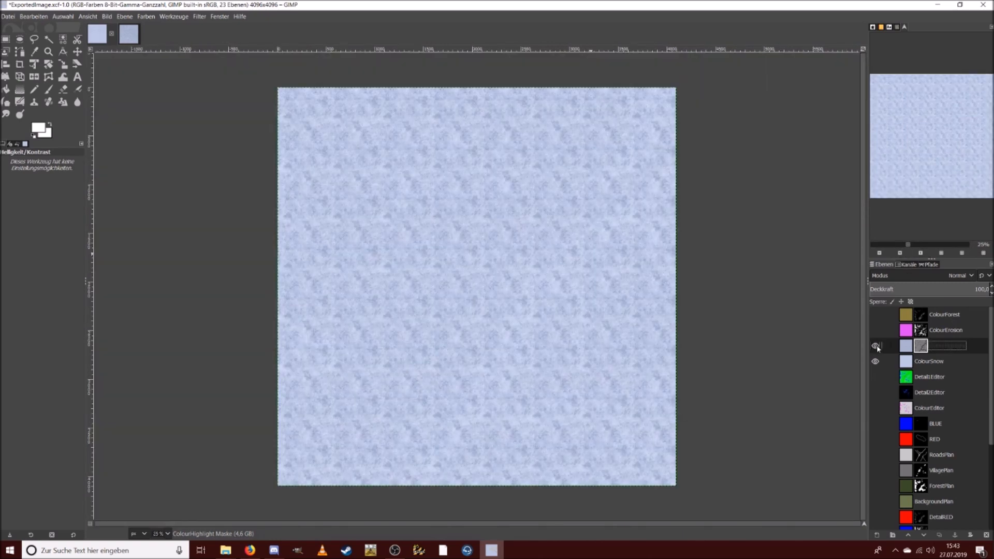
pyautogui.rightClick(917, 349)
pyautogui.click(903, 238)
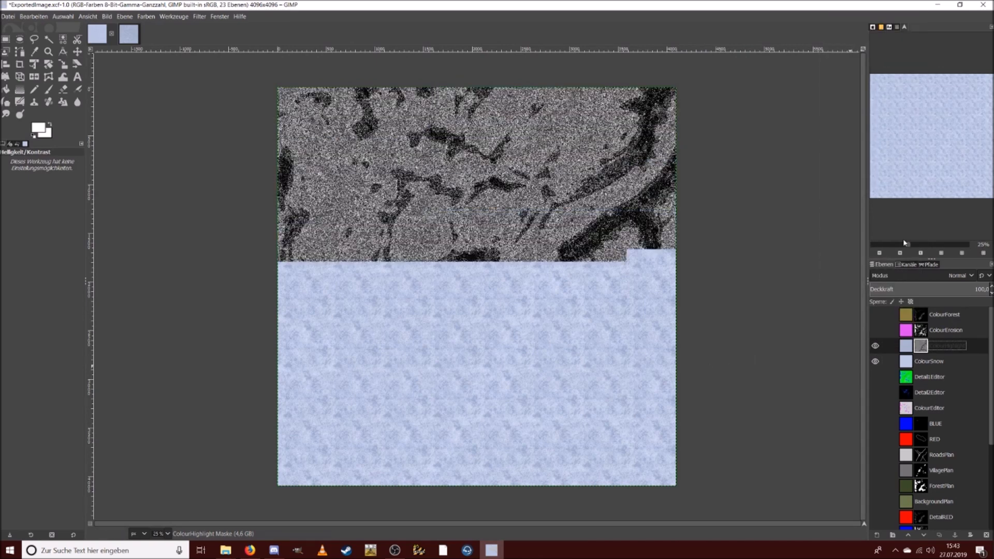
# Step: Adjust the ColourHighlight mask with brightness 8 and contrast 127
pyautogui.click(197, 16)
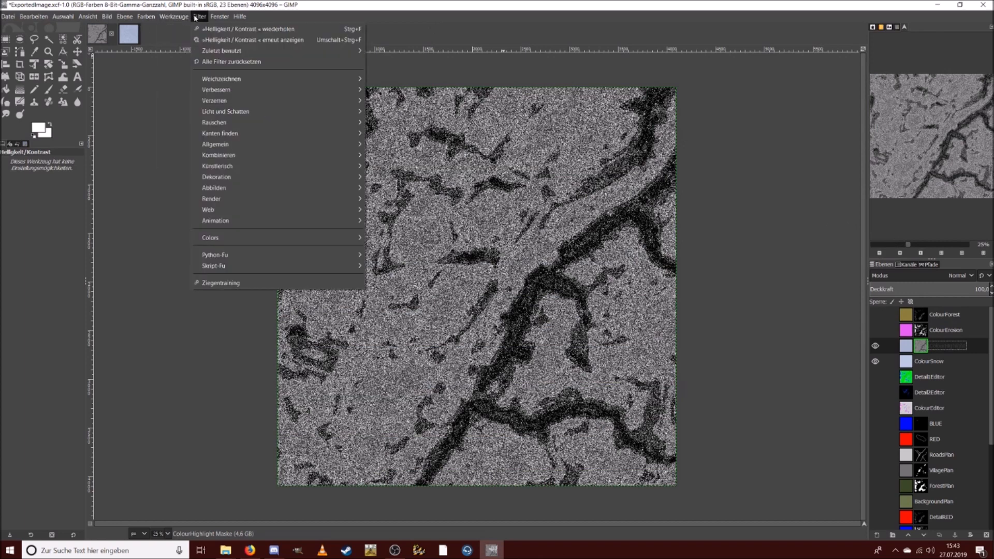
pyautogui.moveTo(143, 22)
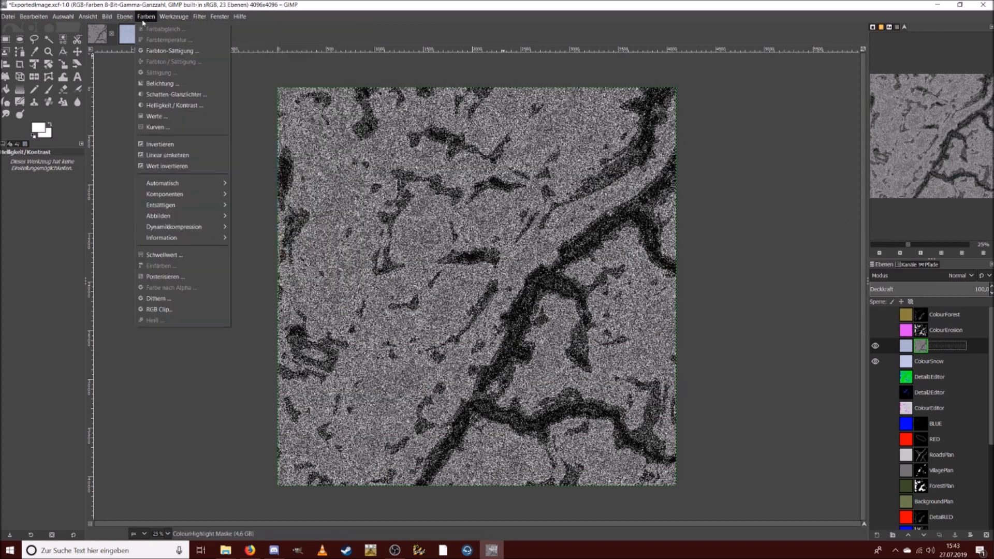
pyautogui.click(177, 107)
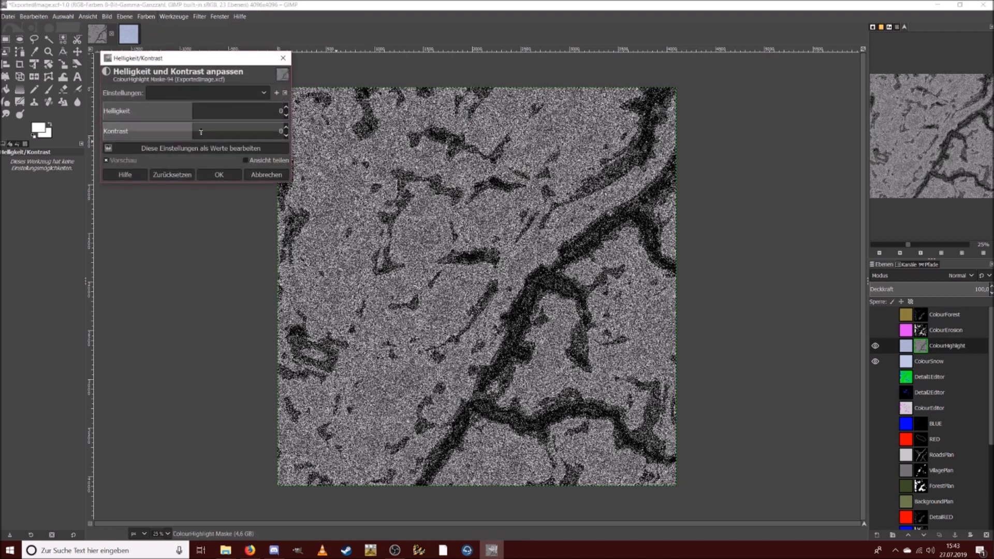
pyautogui.moveTo(204, 130); pyautogui.dragTo(286, 132)
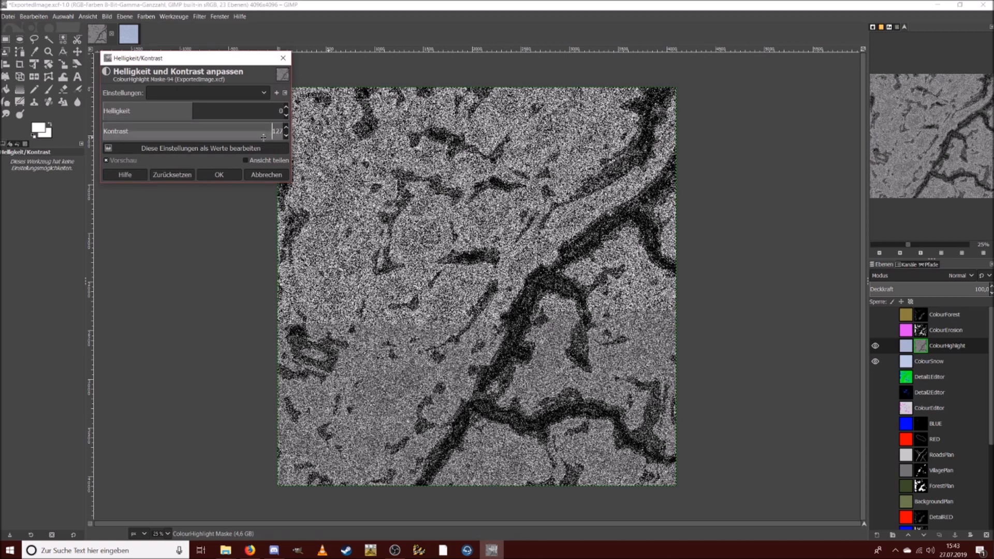
pyautogui.click(200, 110)
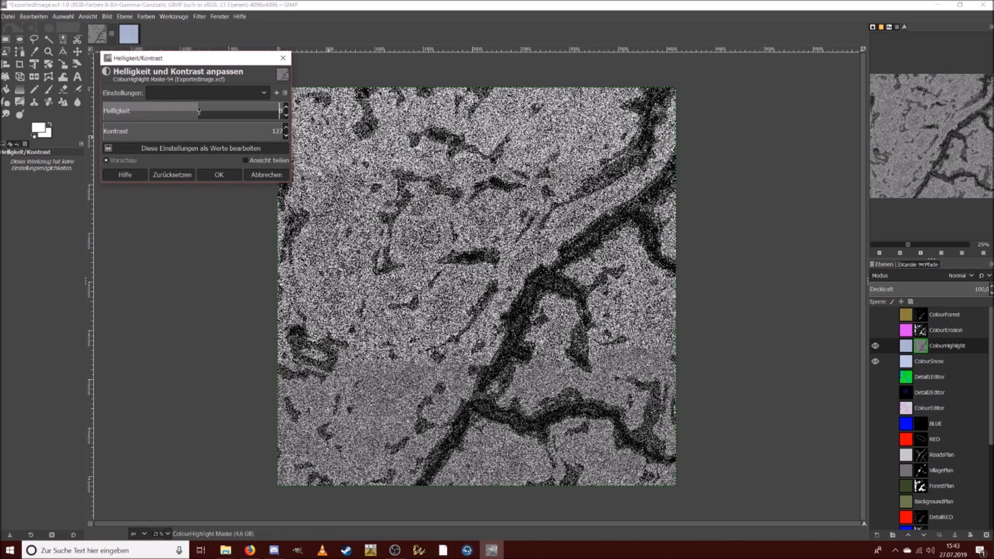
pyautogui.click(219, 175)
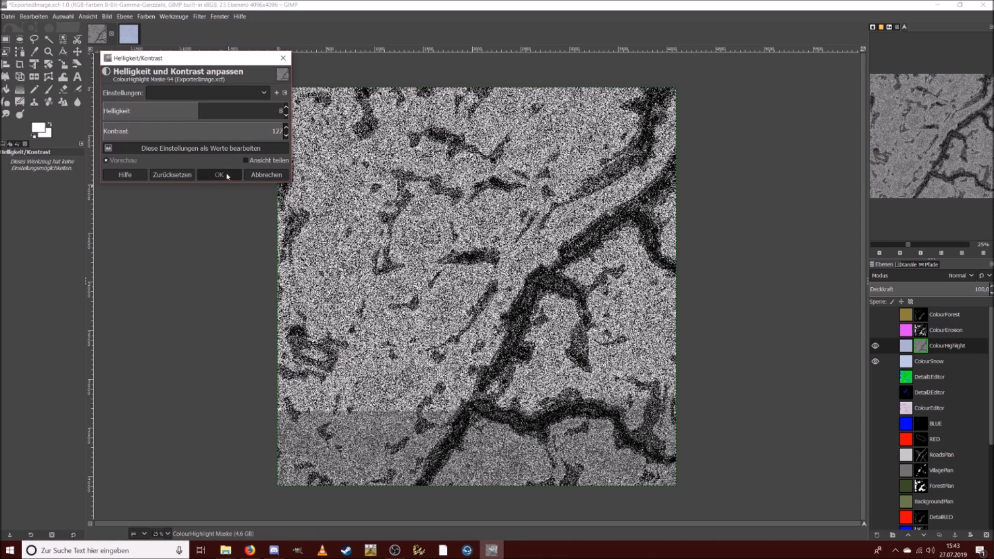
# Step: Turn off the ColourHighlight mask display and check the snow blend at 50% and over the whole image
pyautogui.rightClick(925, 350)
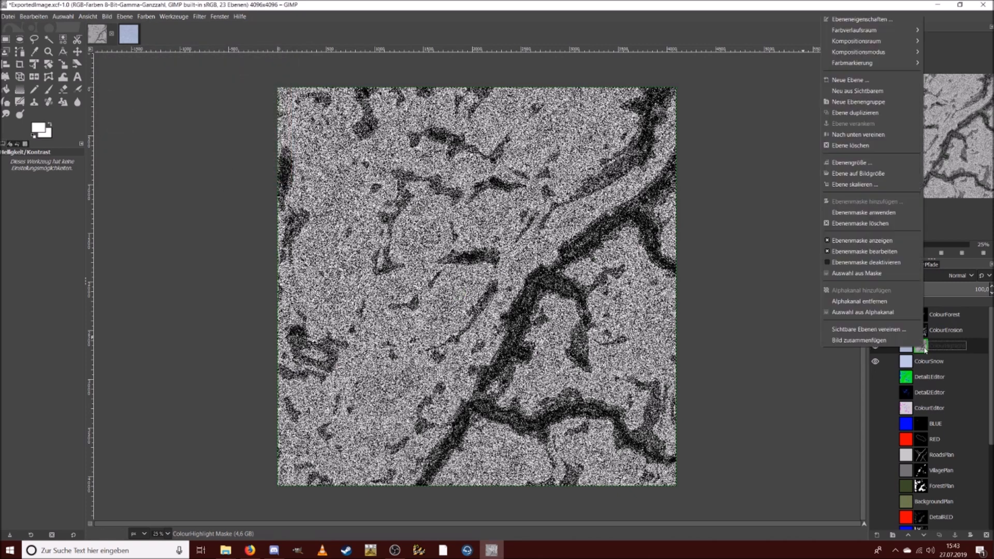
pyautogui.click(897, 240)
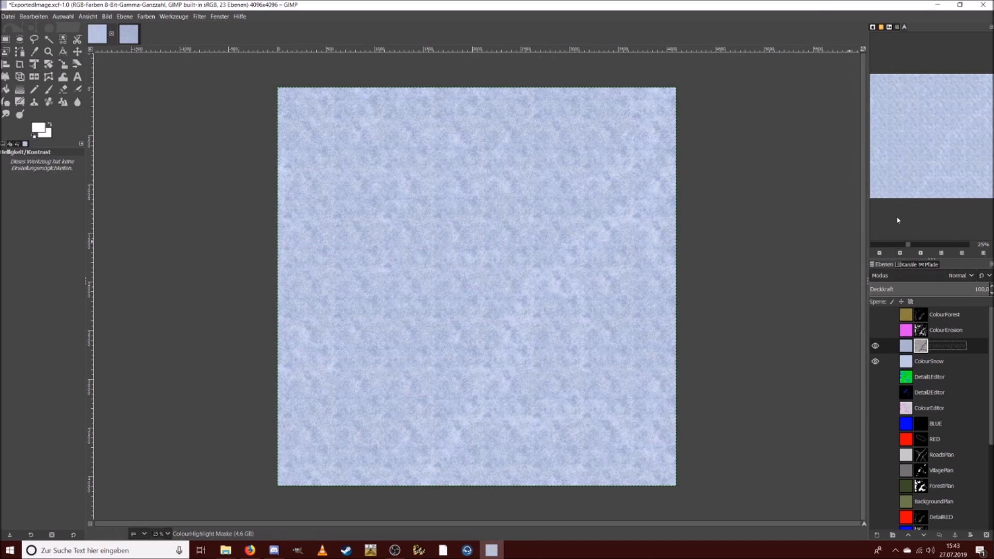
pyautogui.click(929, 247)
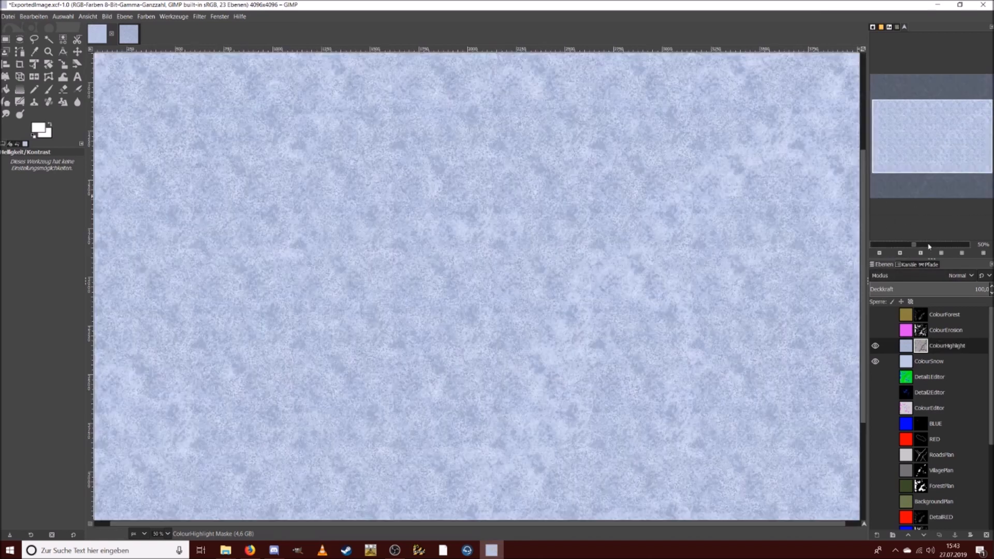
pyautogui.click(897, 248)
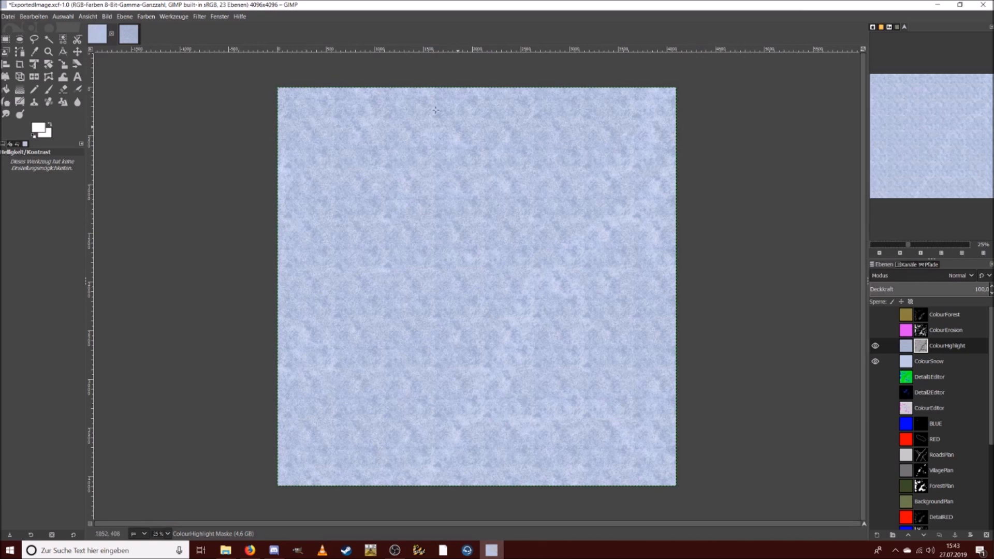
# Step: Display the ColourHighlight layer's mask, raise its contrast strongly with brightness at 93, and return to the normal image view
pyautogui.rightClick(917, 345)
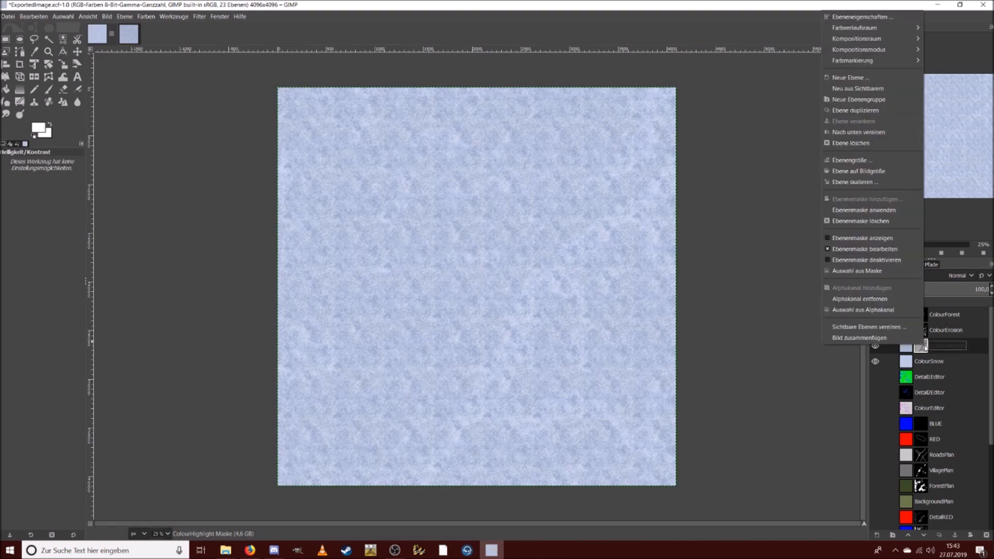
pyautogui.click(876, 249)
pyautogui.click(174, 16)
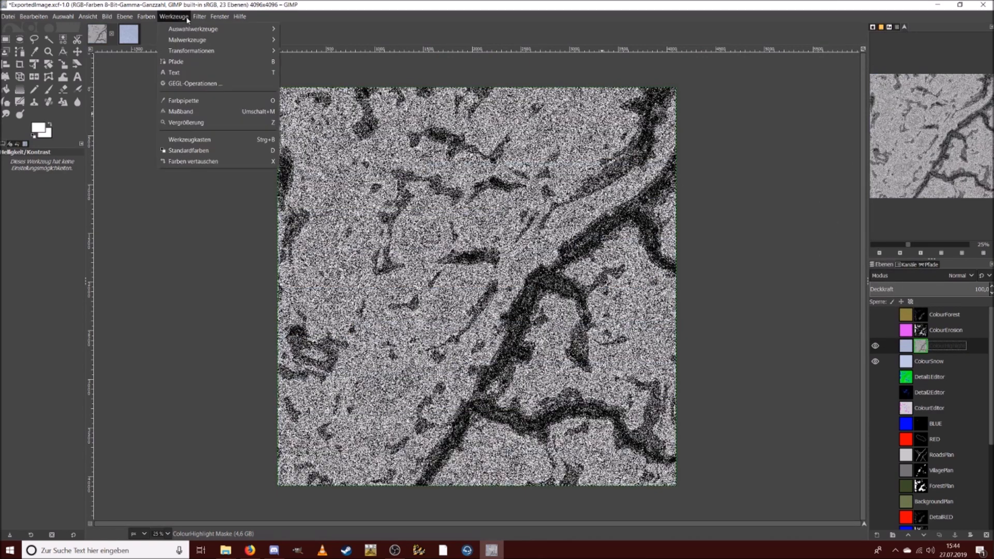
pyautogui.moveTo(154, 19)
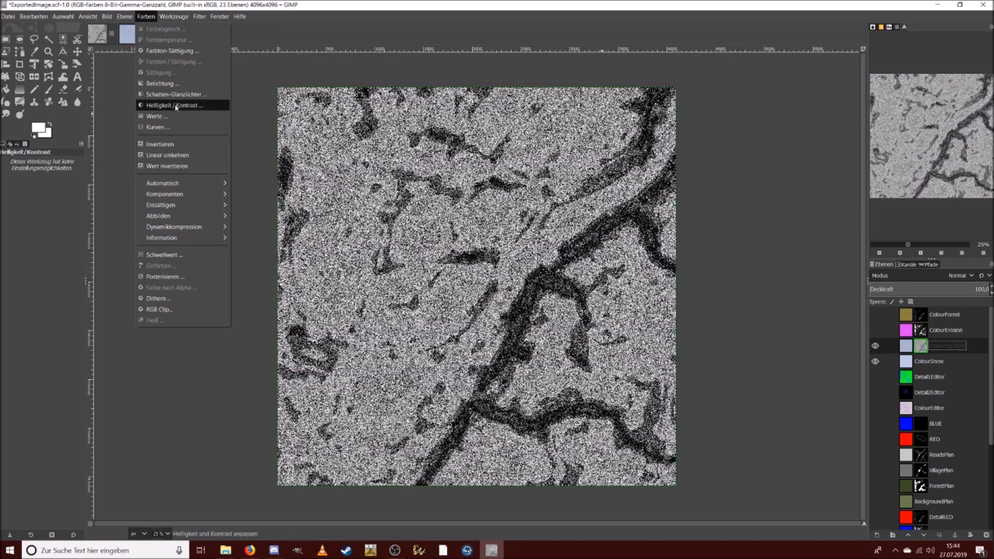
pyautogui.click(169, 105)
pyautogui.moveTo(191, 131); pyautogui.dragTo(272, 131)
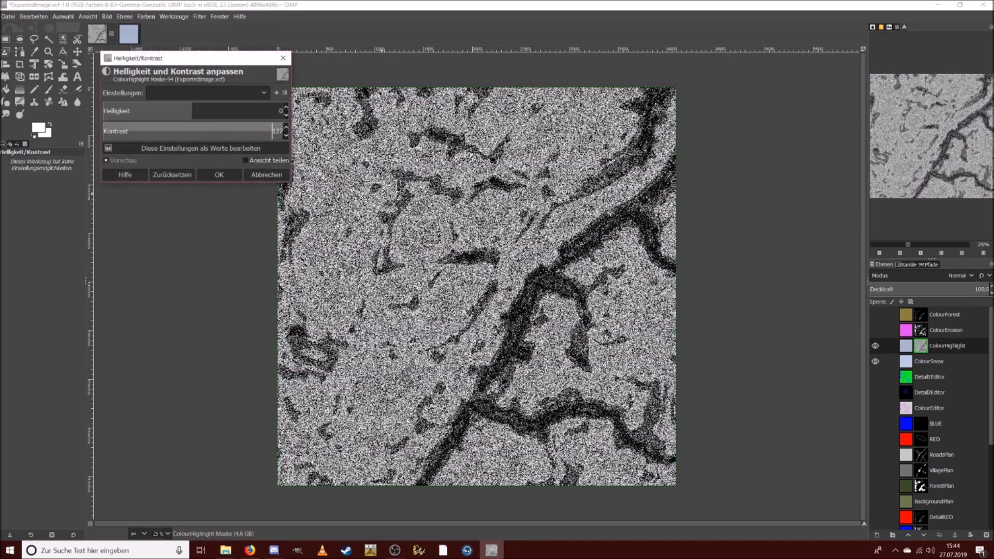
pyautogui.moveTo(200, 110); pyautogui.dragTo(225, 109)
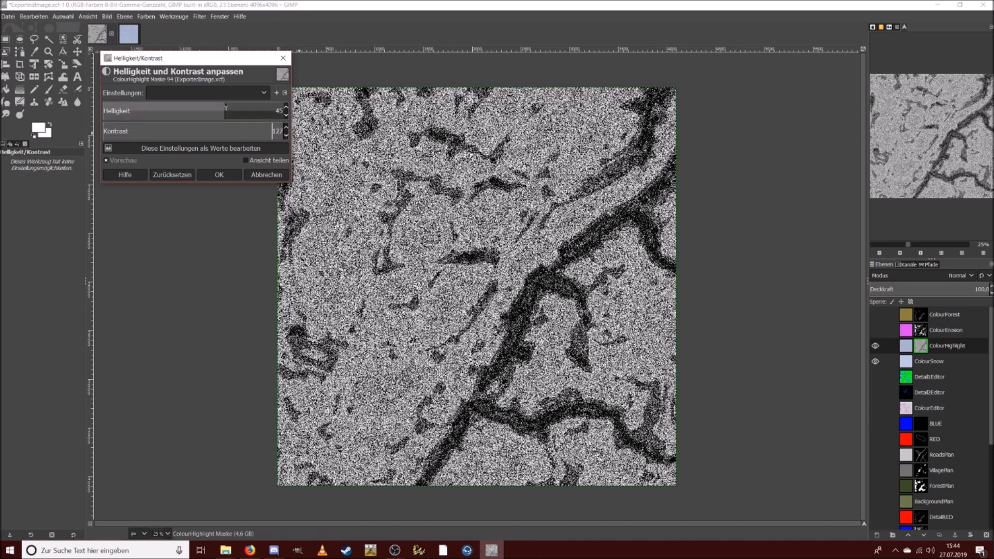
pyautogui.moveTo(227, 113); pyautogui.dragTo(259, 112)
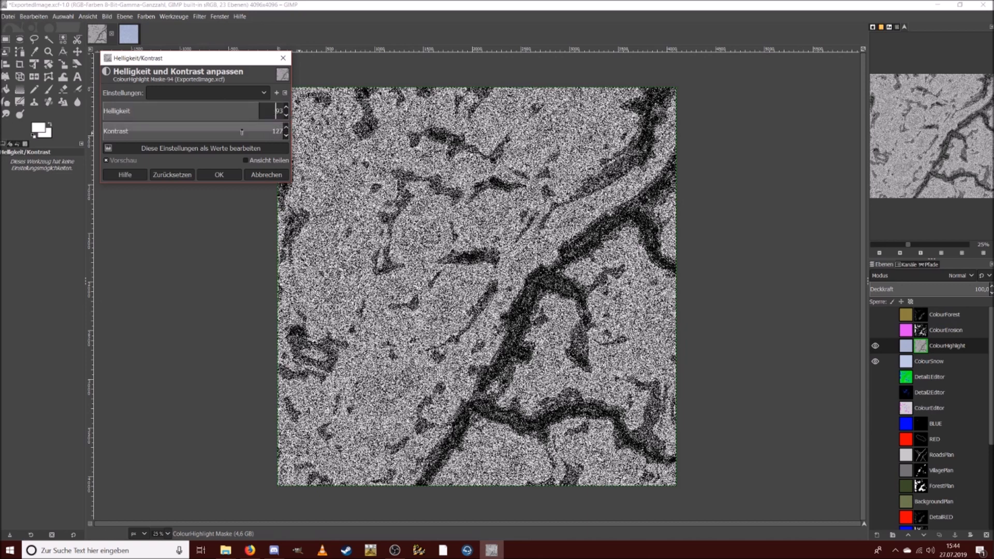
pyautogui.click(226, 175)
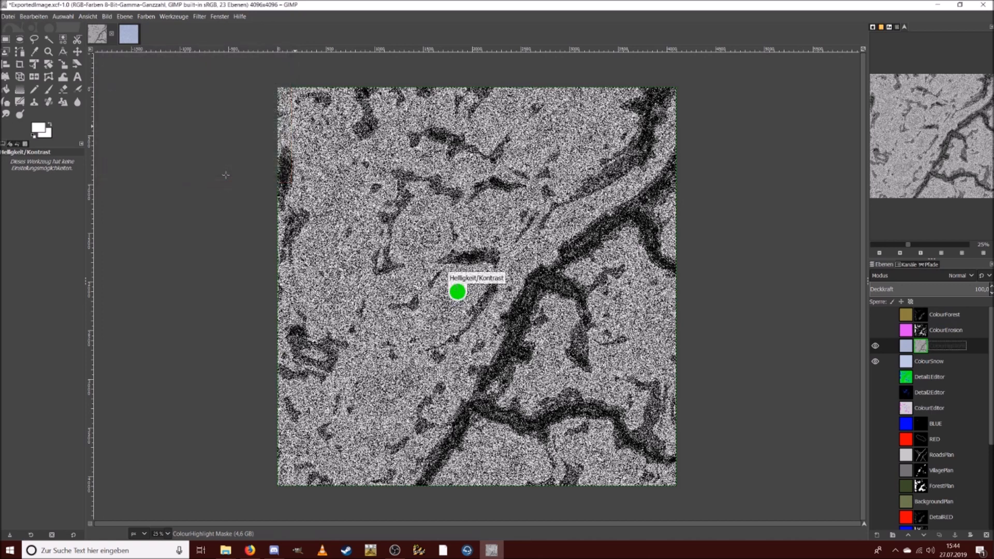
pyautogui.rightClick(936, 349)
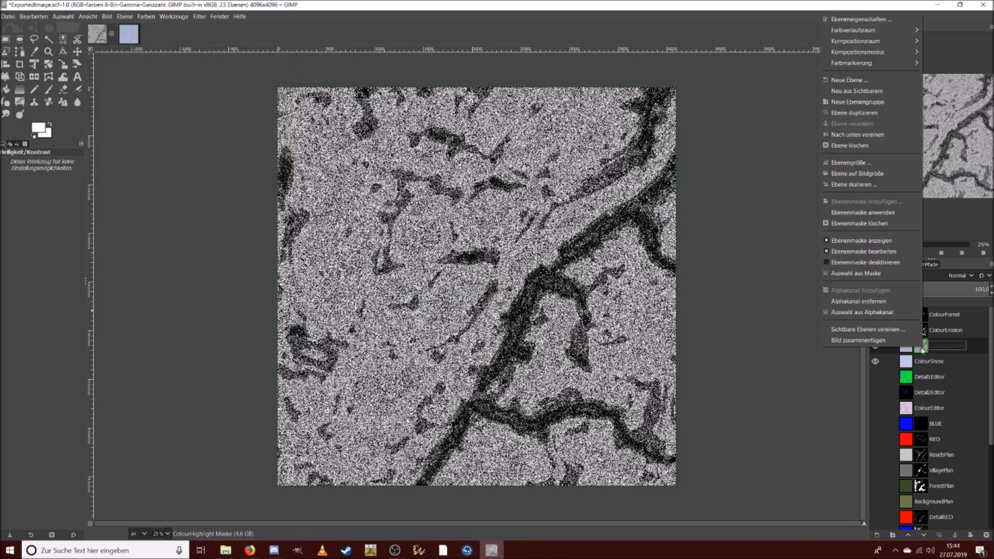
pyautogui.click(900, 245)
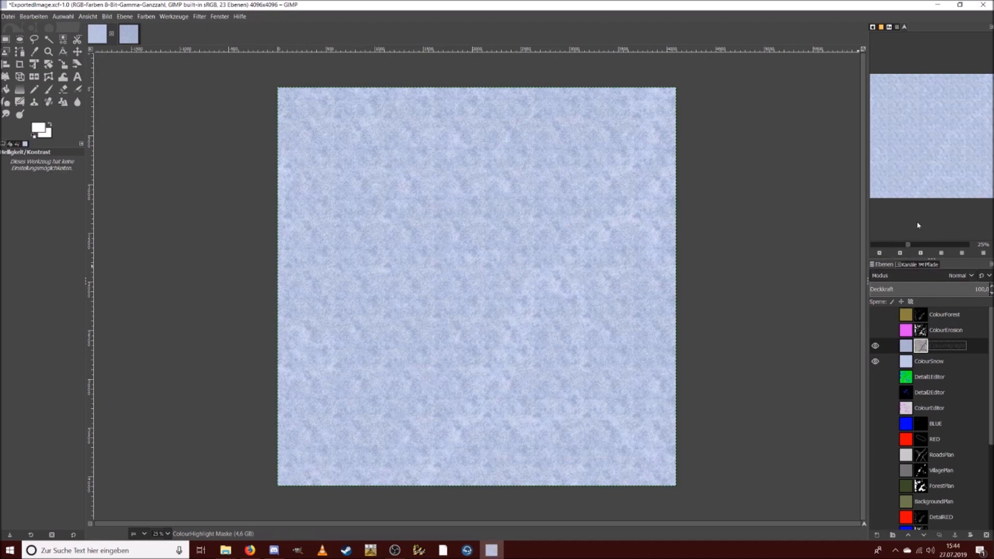
# Step: Examine the blended ice and snow texture up close and compare it with the ColourHighlight layer hidden and shown
pyautogui.click(921, 244)
pyautogui.click(924, 244)
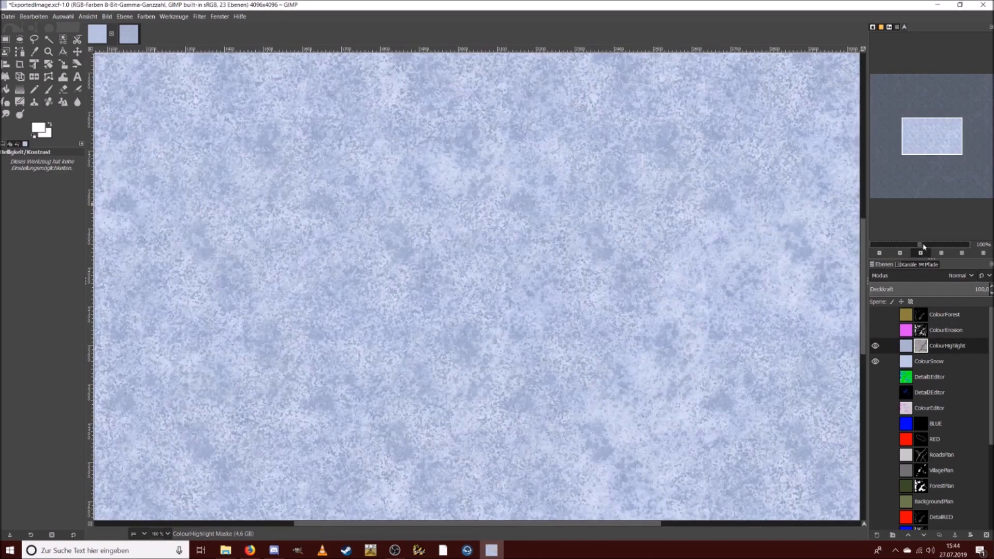
pyautogui.moveTo(915, 246); pyautogui.dragTo(910, 247)
pyautogui.click(902, 247)
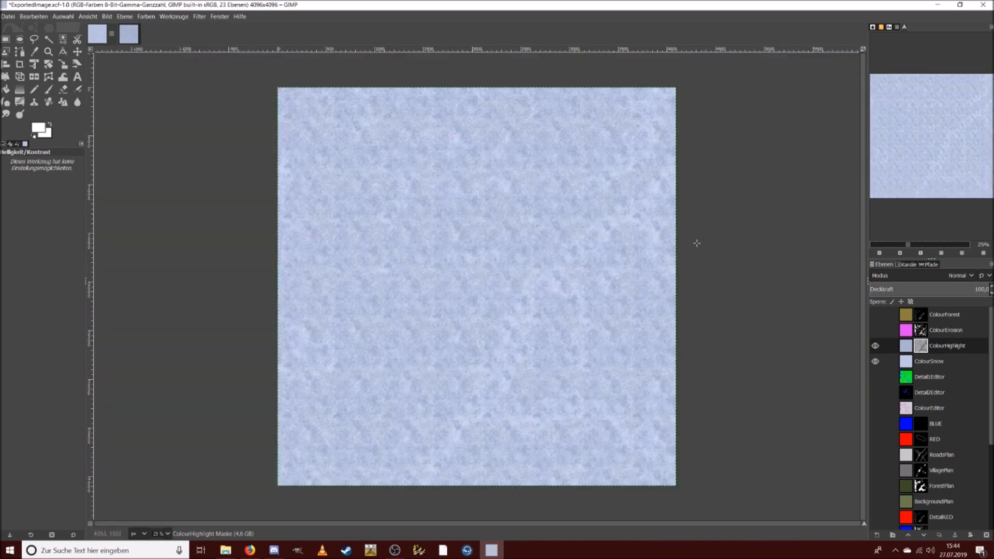
pyautogui.moveTo(906, 163); pyautogui.dragTo(895, 188)
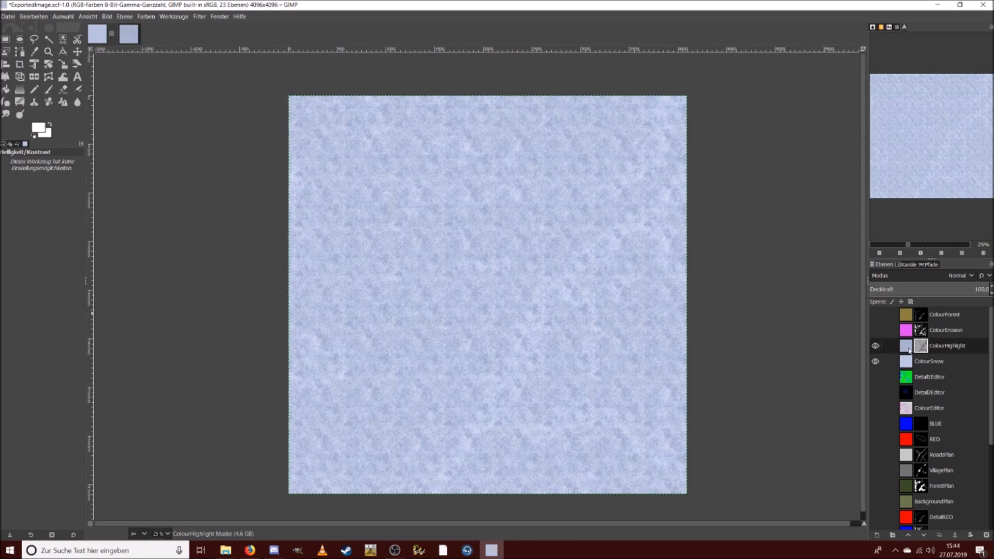
pyautogui.click(872, 348)
pyautogui.click(873, 349)
# Step: Make the ColourHighlight layer active instead of its mask and close the TexturesCom_Ice0044_2_seamless_S image
pyautogui.click(906, 351)
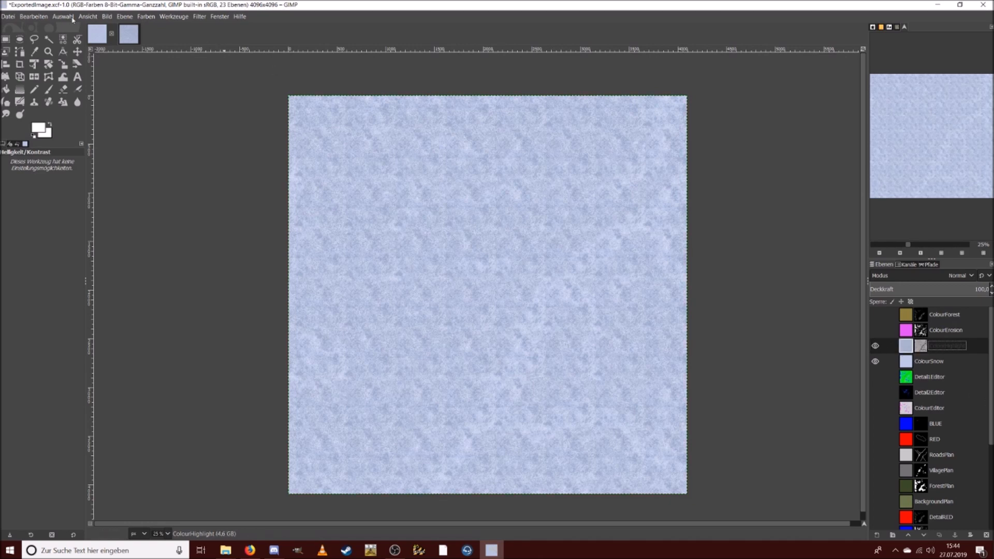
pyautogui.click(126, 37)
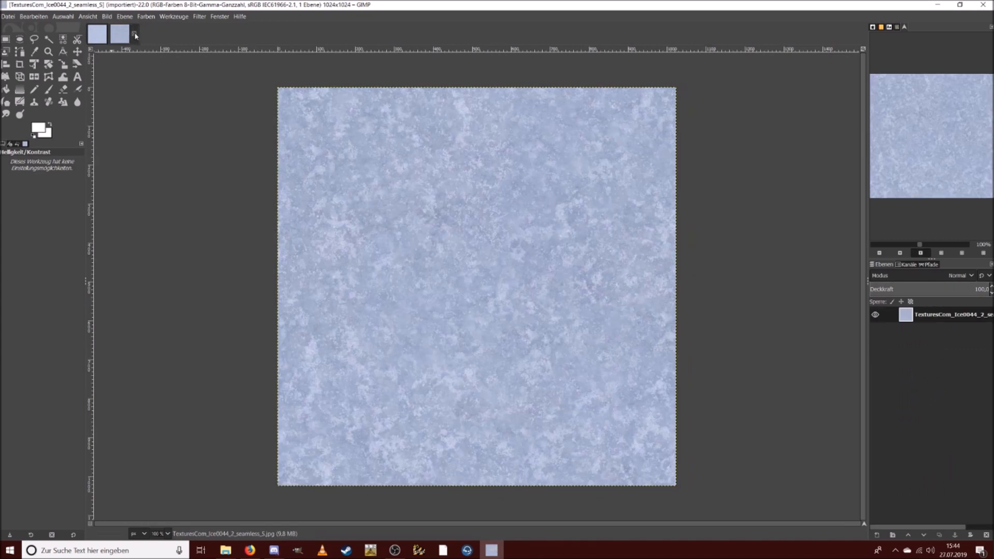
pyautogui.click(135, 34)
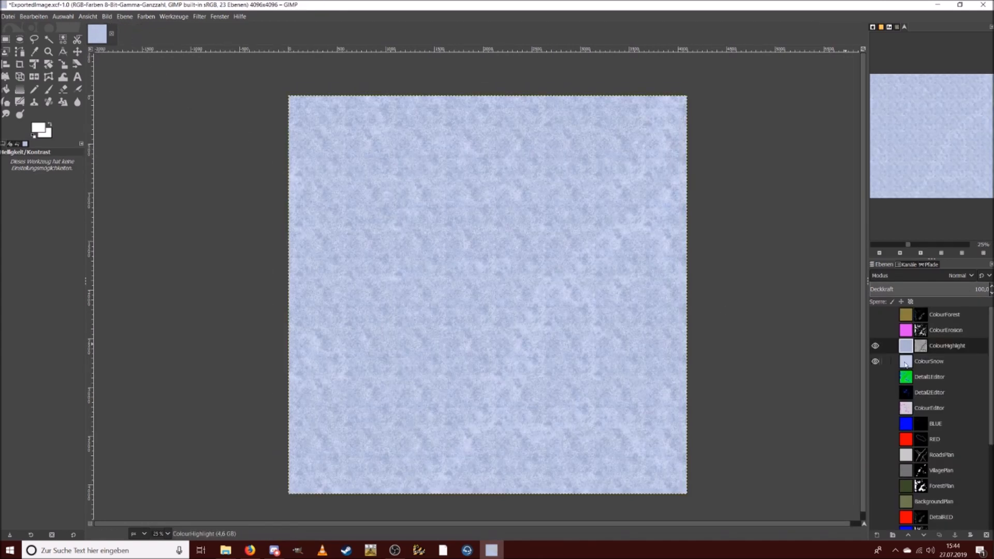
# Step: Add a black (full transparency) layer mask to the ColourSnow layer
pyautogui.rightClick(922, 361)
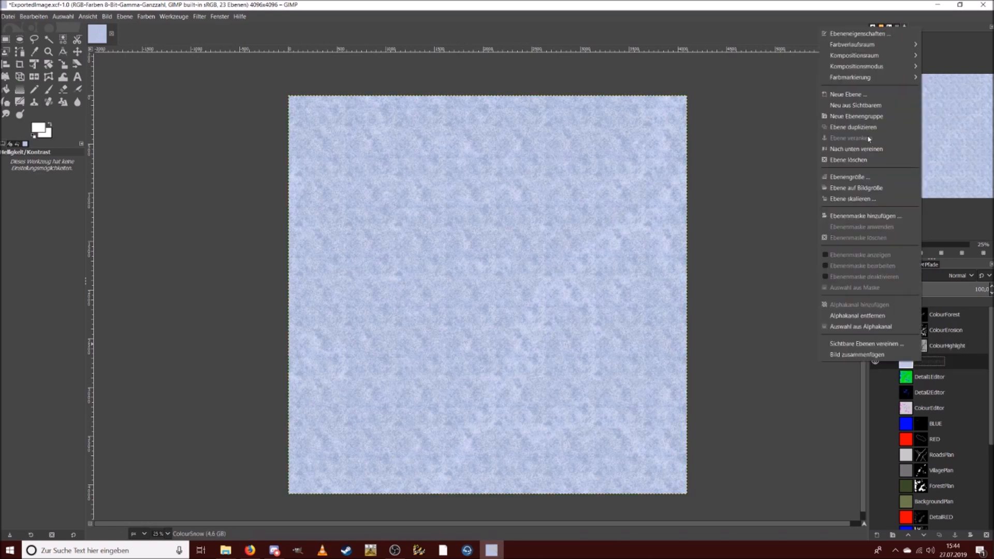
pyautogui.click(881, 216)
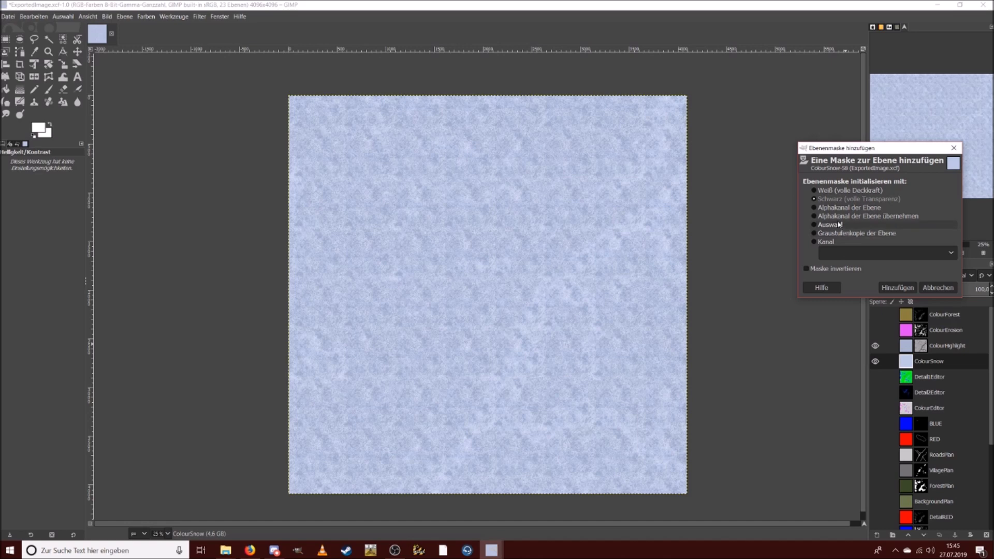
pyautogui.click(898, 287)
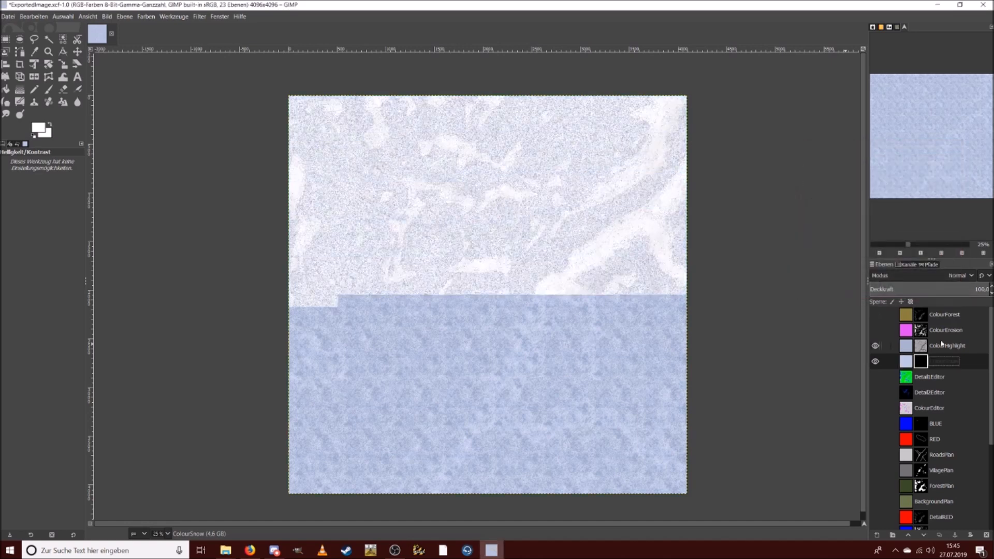
# Step: Copy the ColourHighlight layer's mask into the ColourSnow mask and anchor the pasted floating selection
pyautogui.click(924, 346)
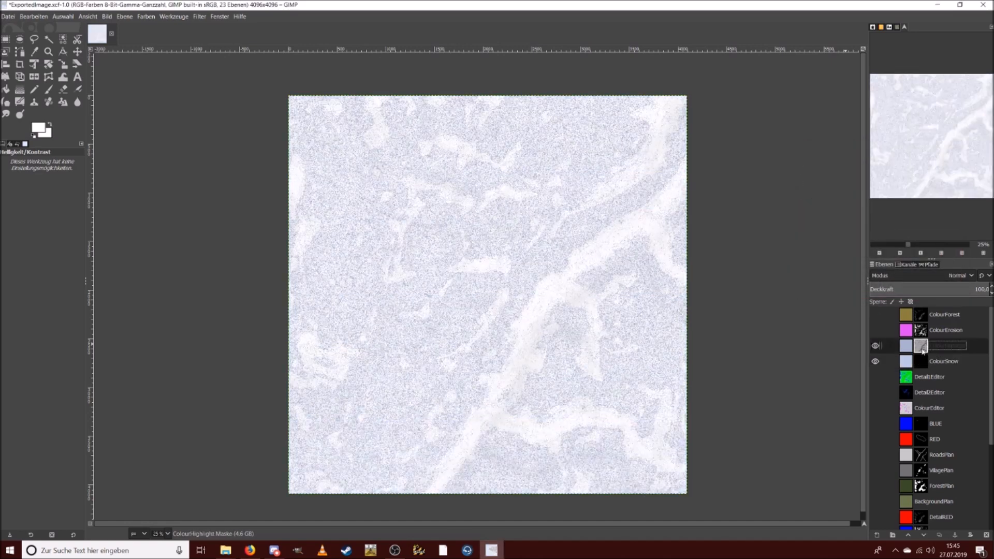
pyautogui.hotkey('ctrl', 'c')
pyautogui.click(926, 361)
pyautogui.hotkey('ctrl', 'v')
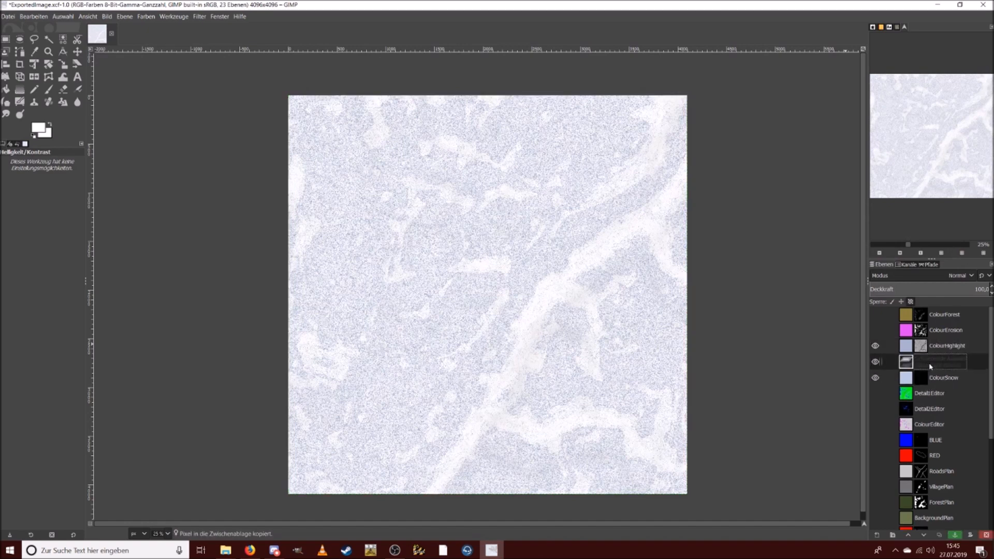
pyautogui.rightClick(927, 364)
pyautogui.click(880, 145)
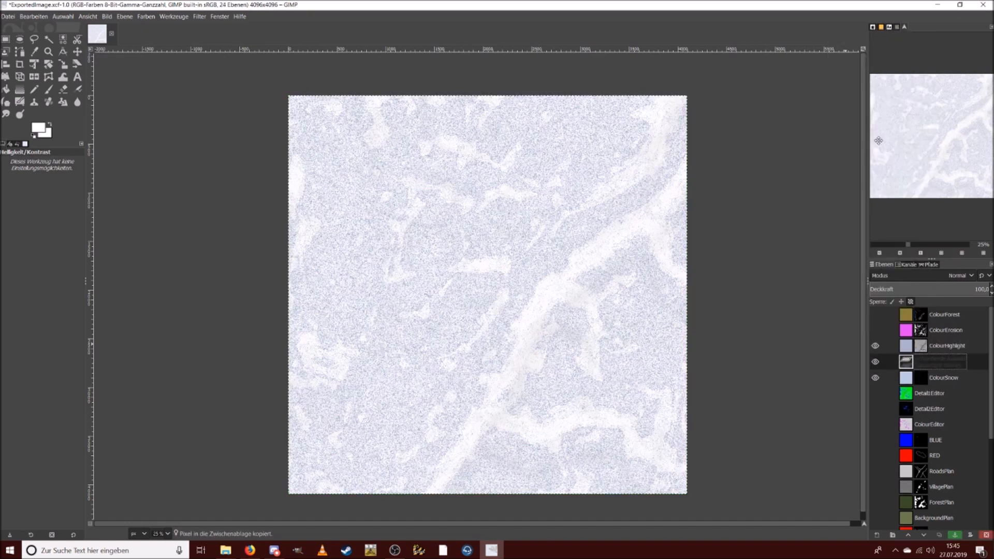
# Step: Move the ColourHighlight layer directly below ColourSnow and disable its layer mask
pyautogui.moveTo(910, 346); pyautogui.dragTo(924, 383)
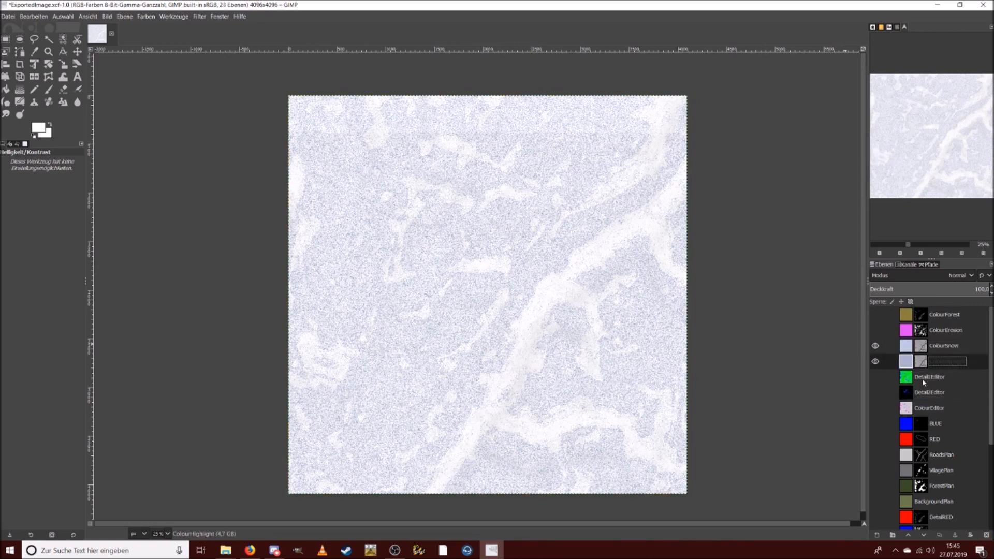
pyautogui.click(921, 361)
pyautogui.rightClick(921, 361)
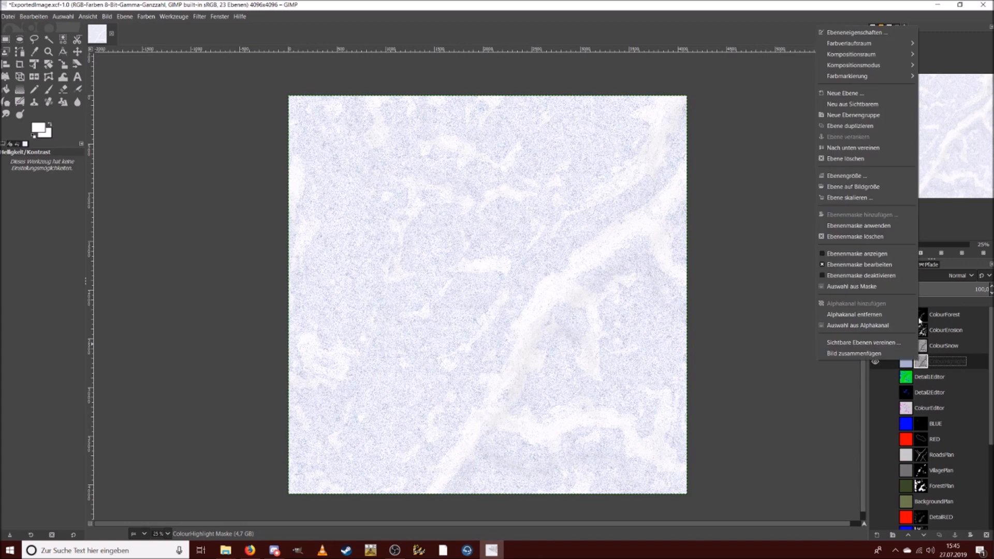
pyautogui.click(888, 275)
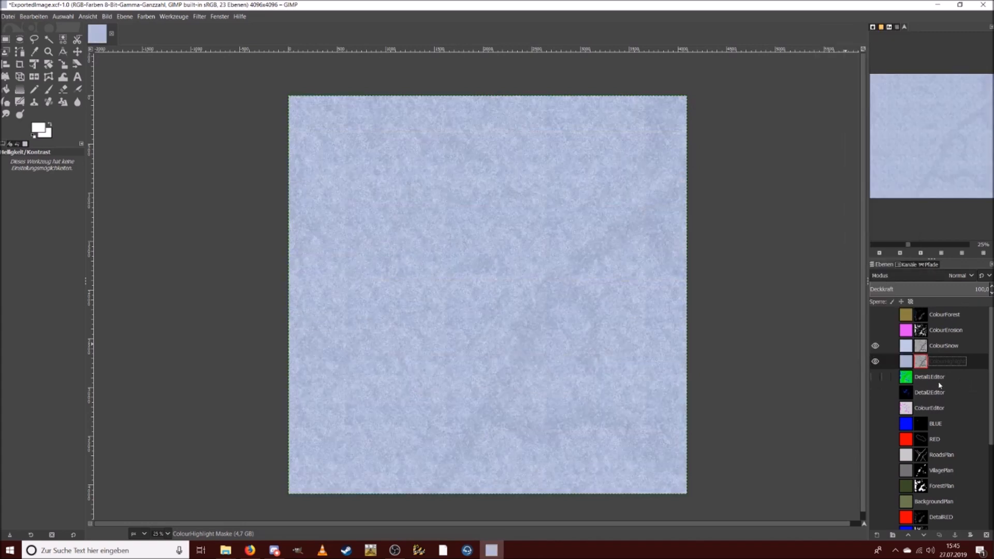
pyautogui.rightClick(922, 365)
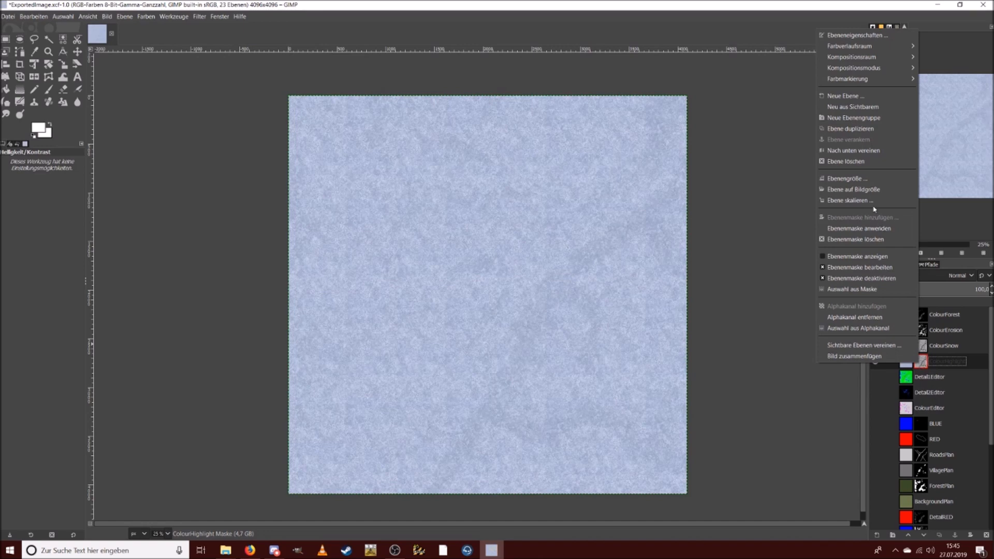
pyautogui.click(863, 159)
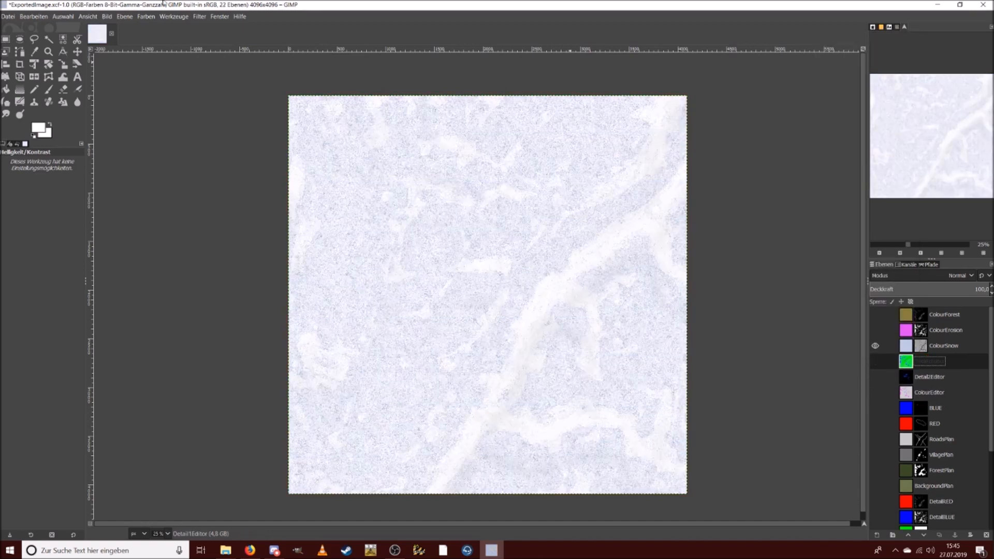
pyautogui.click(33, 16)
pyautogui.click(42, 27)
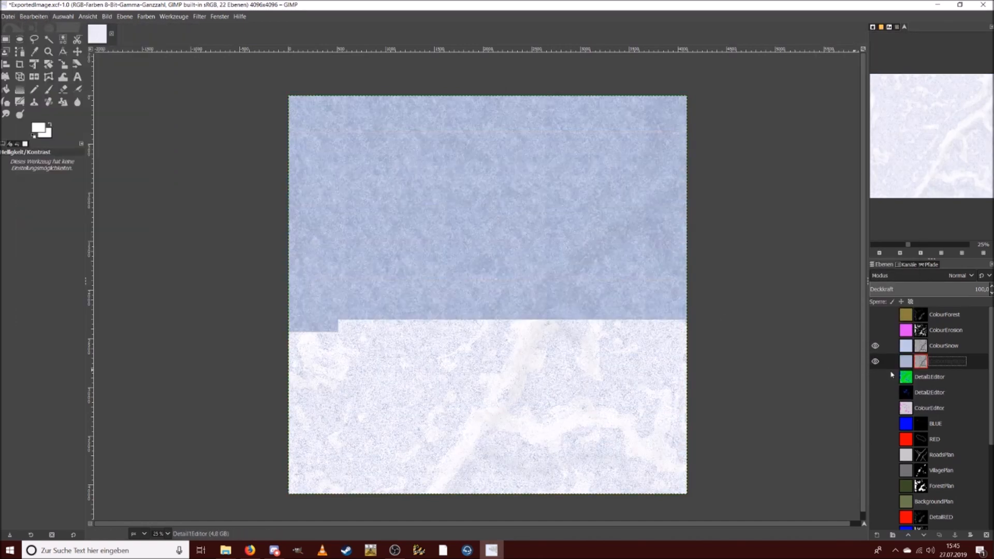
# Step: Delete the ColourHighlight layer's mask and make the ColourSnow layer active
pyautogui.rightClick(922, 363)
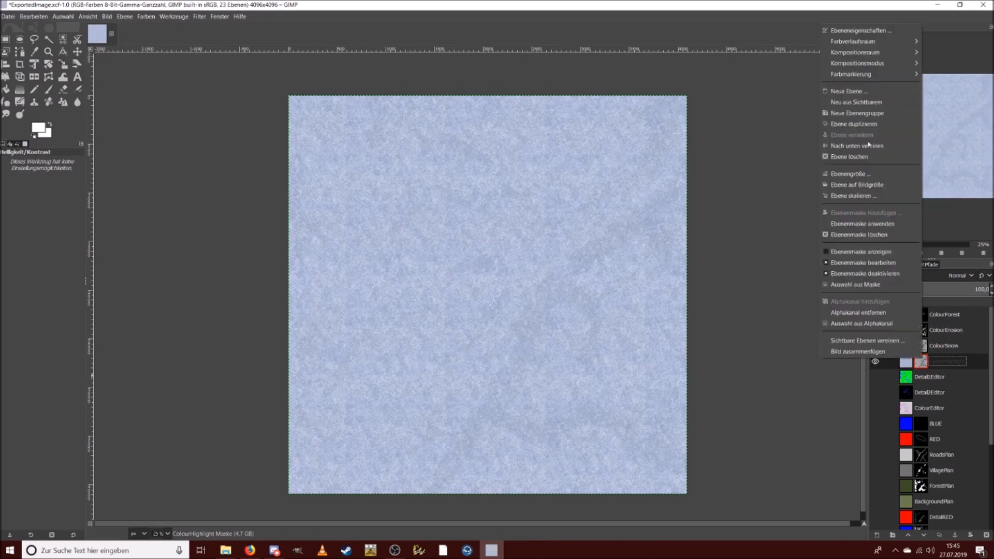
pyautogui.click(876, 236)
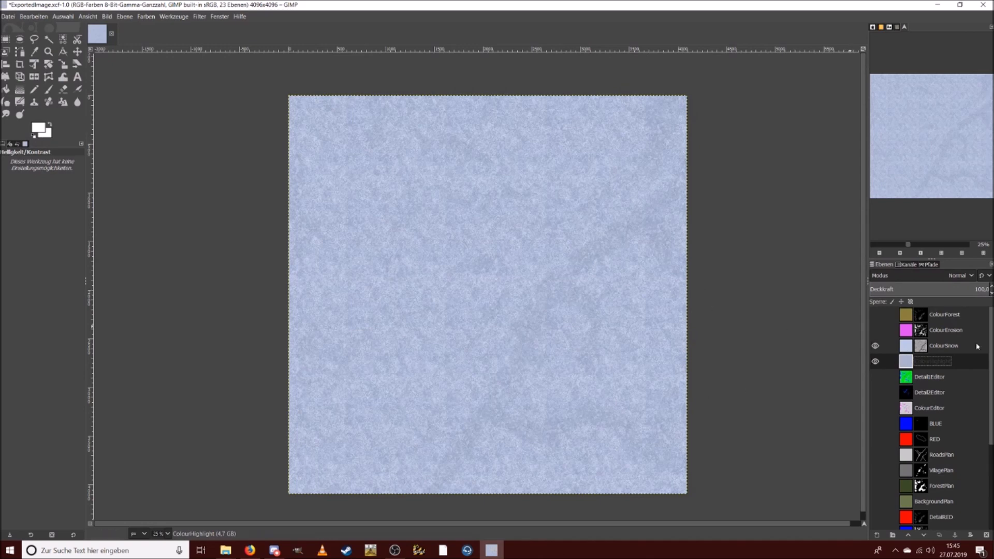
pyautogui.click(908, 348)
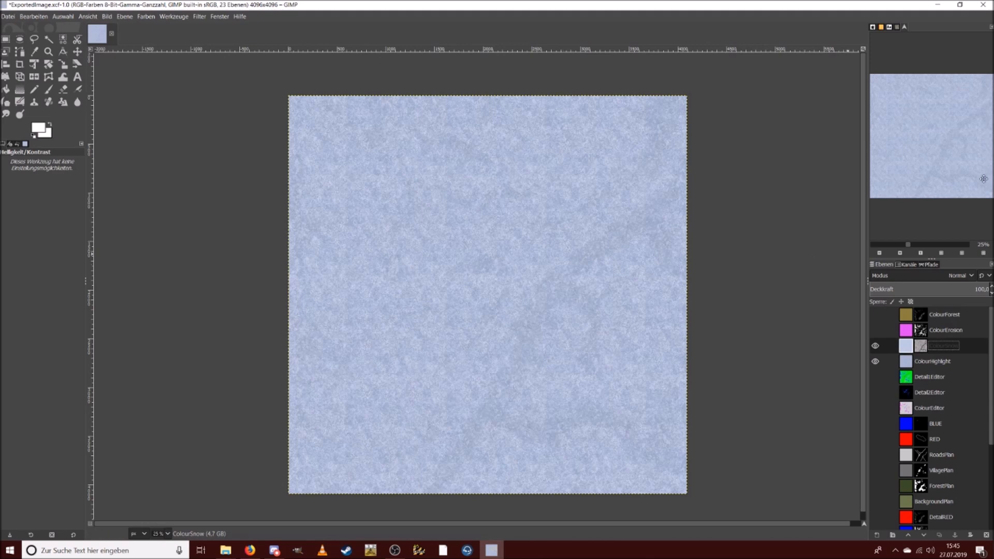
# Step: Examine how the masked ColourSnow texture blends over ColourHighlight, both in pixel detail and across the whole map
pyautogui.click(931, 245)
pyautogui.click(931, 245)
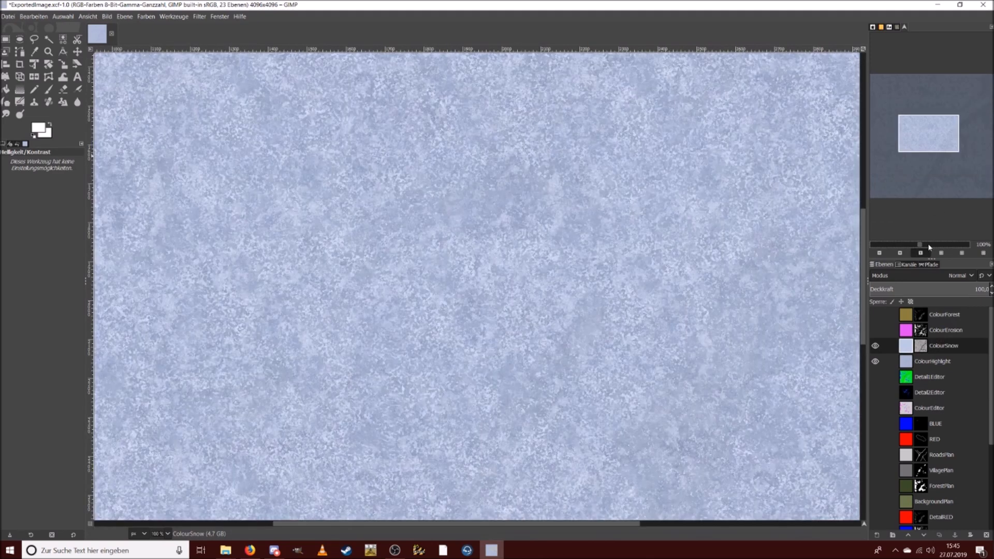
pyautogui.click(939, 246)
pyautogui.click(941, 247)
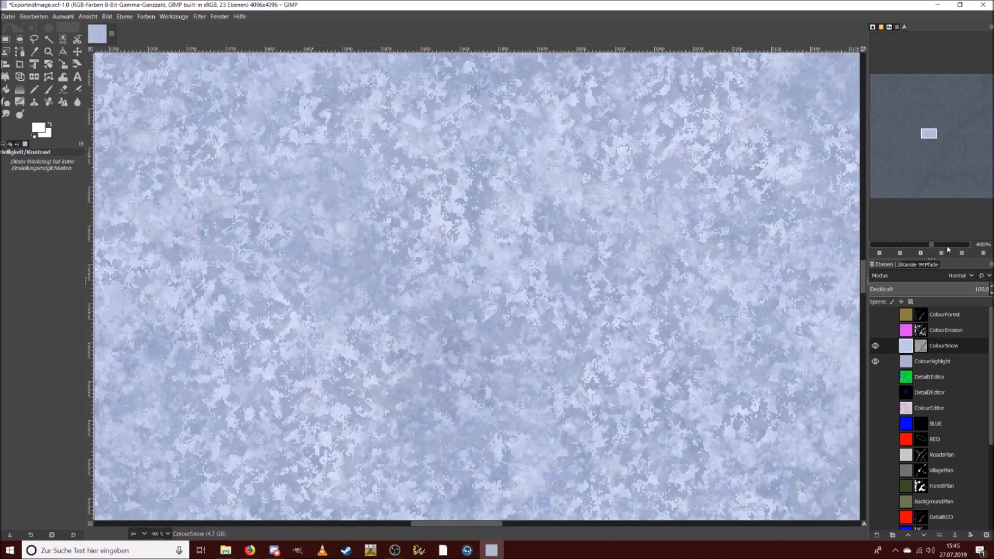
pyautogui.click(951, 248)
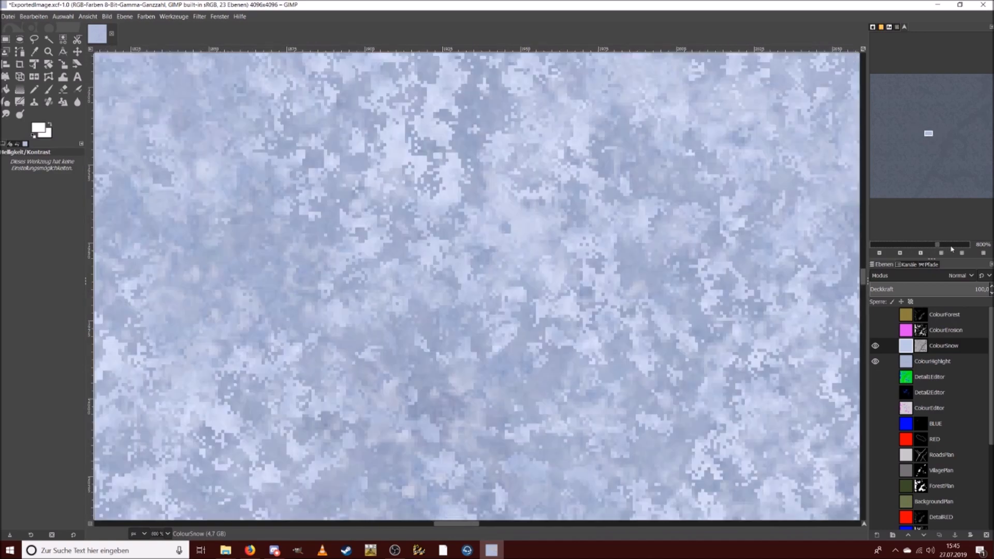
pyautogui.click(909, 248)
pyautogui.click(895, 249)
pyautogui.click(889, 249)
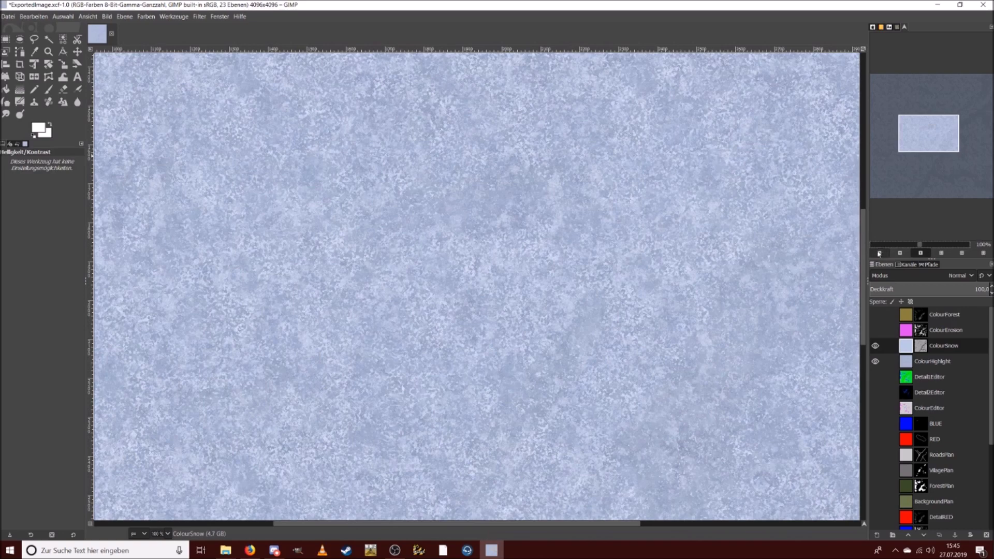
pyautogui.click(889, 250)
pyautogui.click(887, 248)
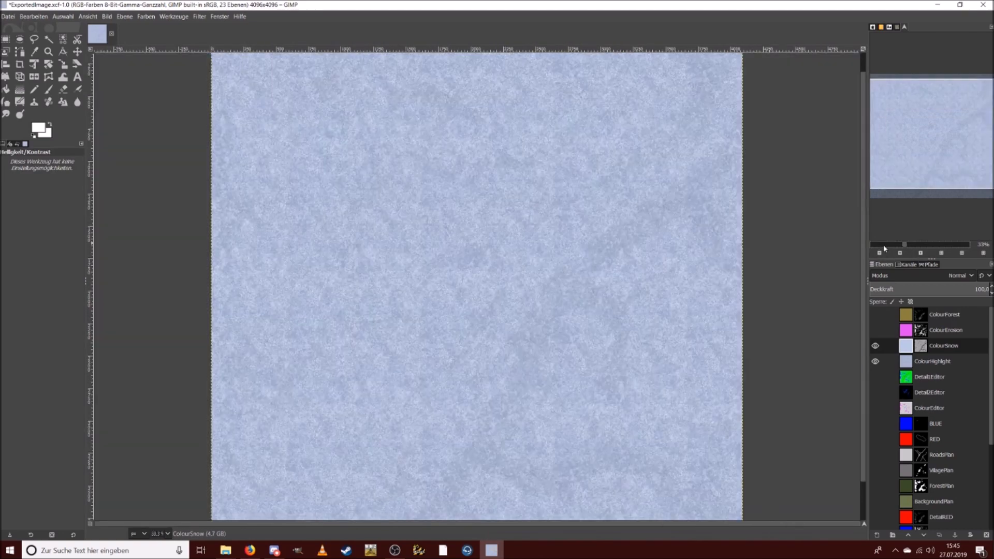
pyautogui.click(885, 248)
pyautogui.click(899, 245)
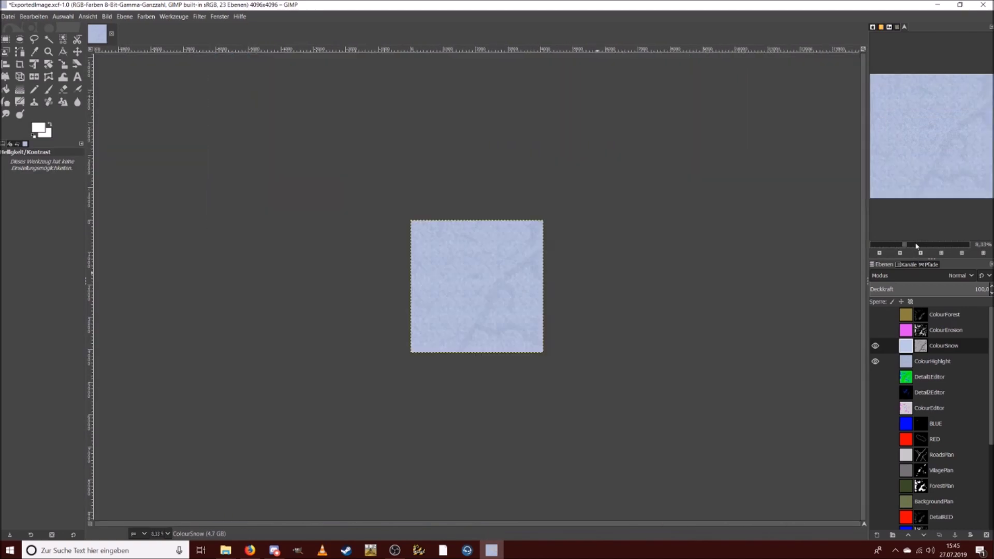
pyautogui.click(917, 246)
pyautogui.click(919, 246)
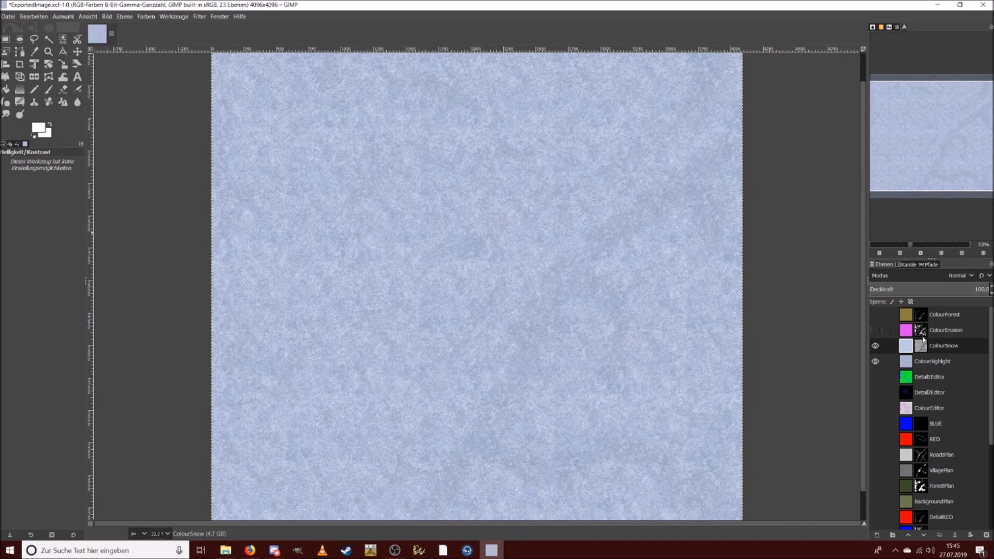
pyautogui.click(907, 333)
pyautogui.click(875, 330)
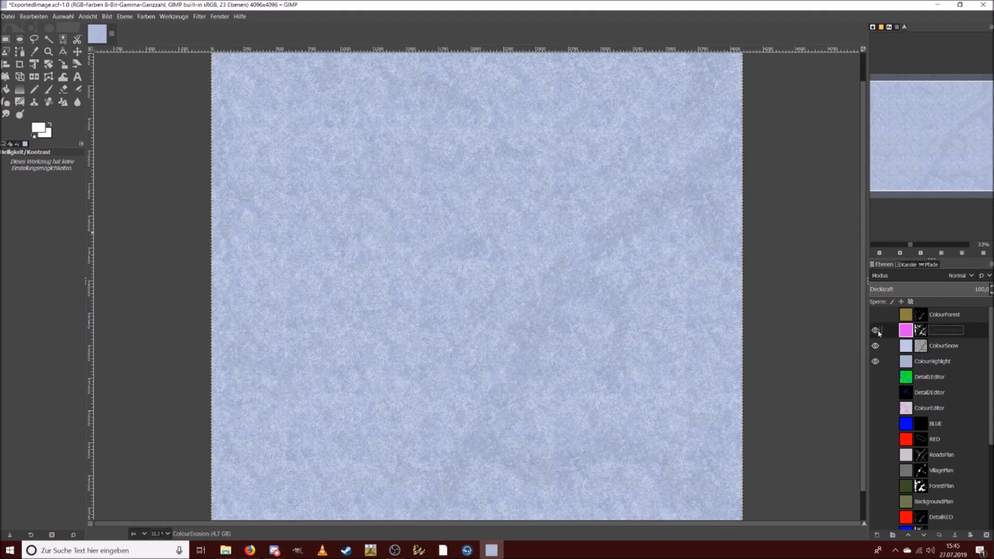
pyautogui.click(875, 331)
pyautogui.click(907, 347)
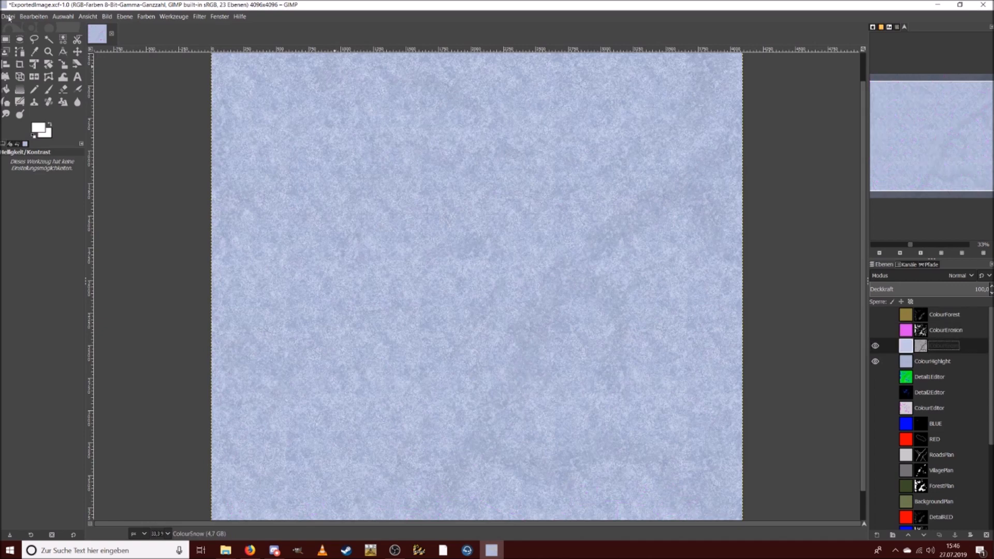
pyautogui.click(8, 17)
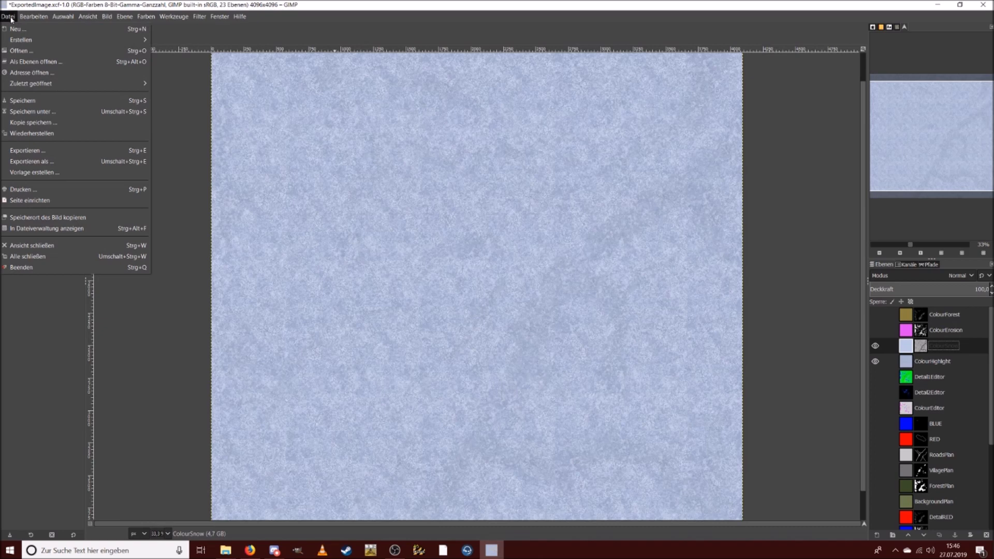
pyautogui.click(11, 19)
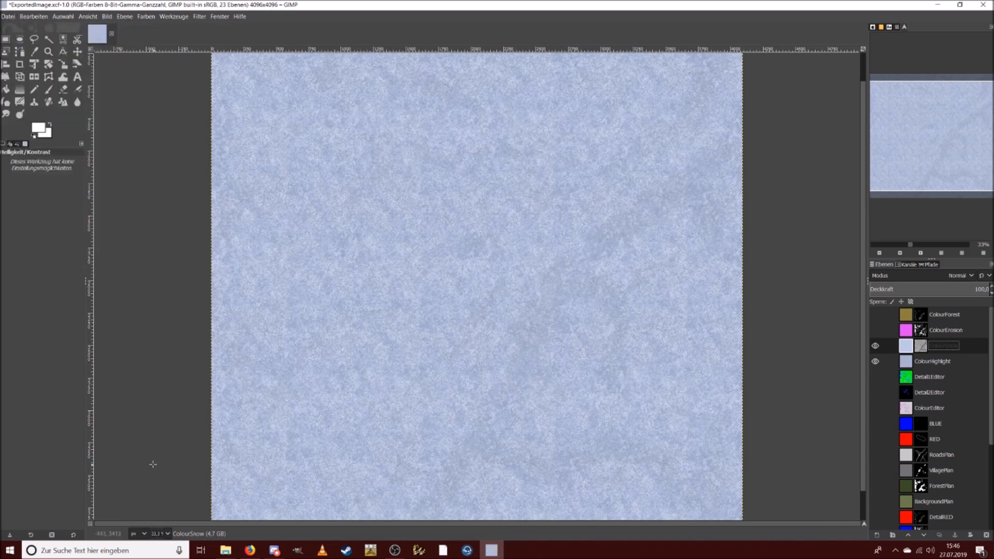
# Step: Open TexturesCom_Snow0157_3_seamless_S from the opmars textures folder with GNU Image Manipulation Program
pyautogui.click(231, 556)
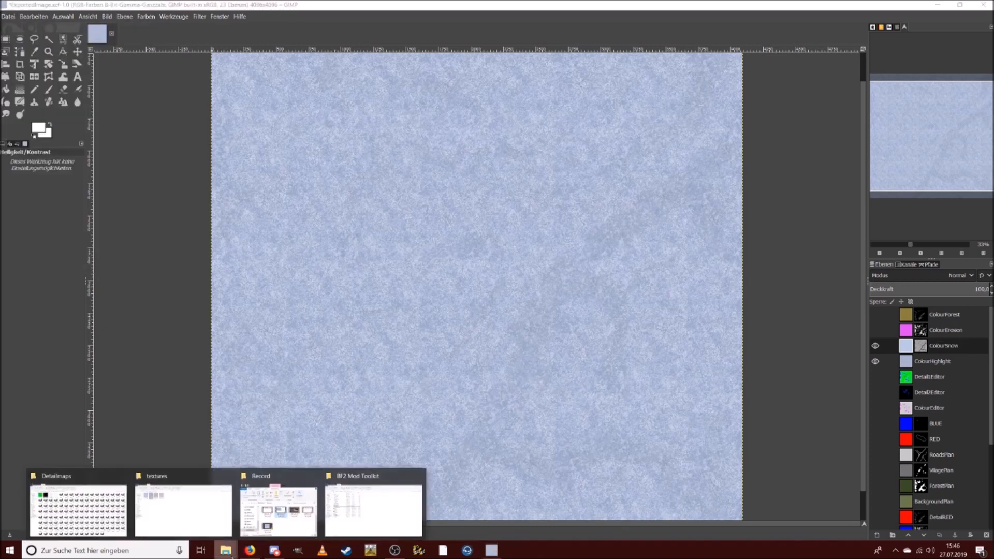
pyautogui.click(183, 505)
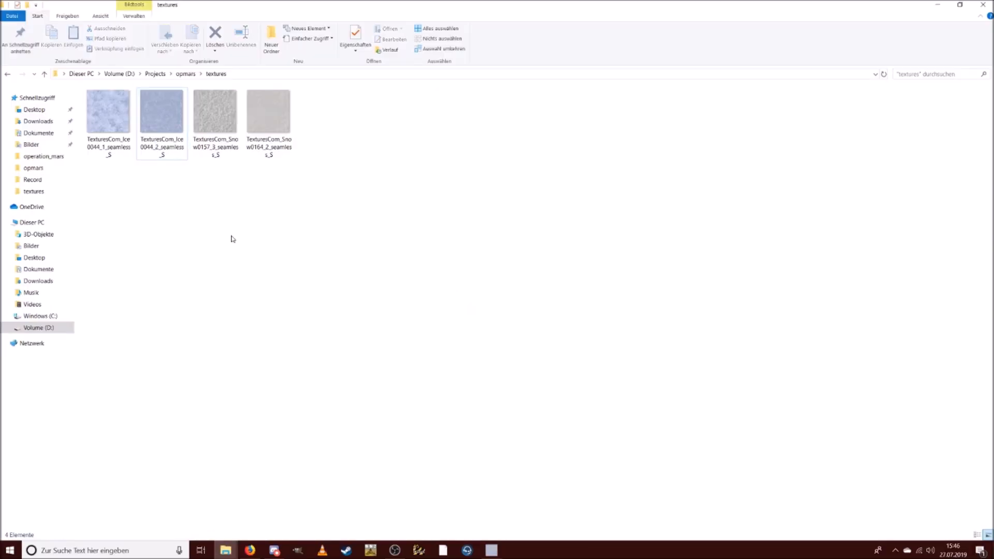
pyautogui.click(220, 122)
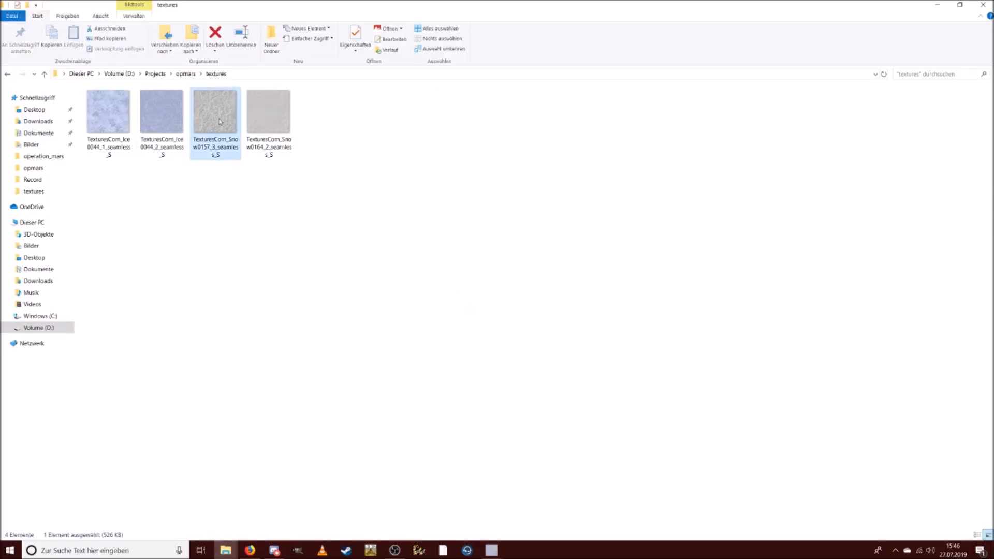
pyautogui.rightClick(220, 121)
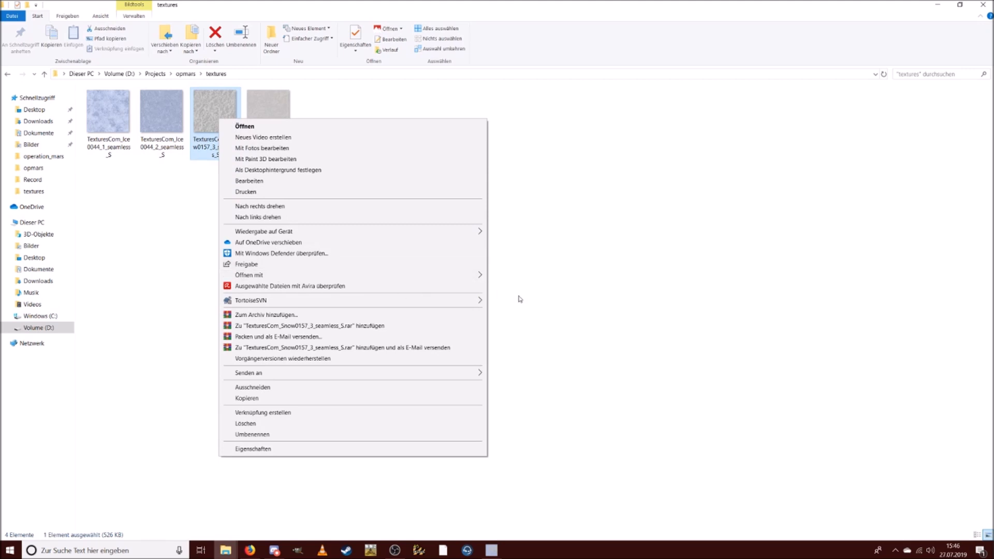
pyautogui.moveTo(416, 277)
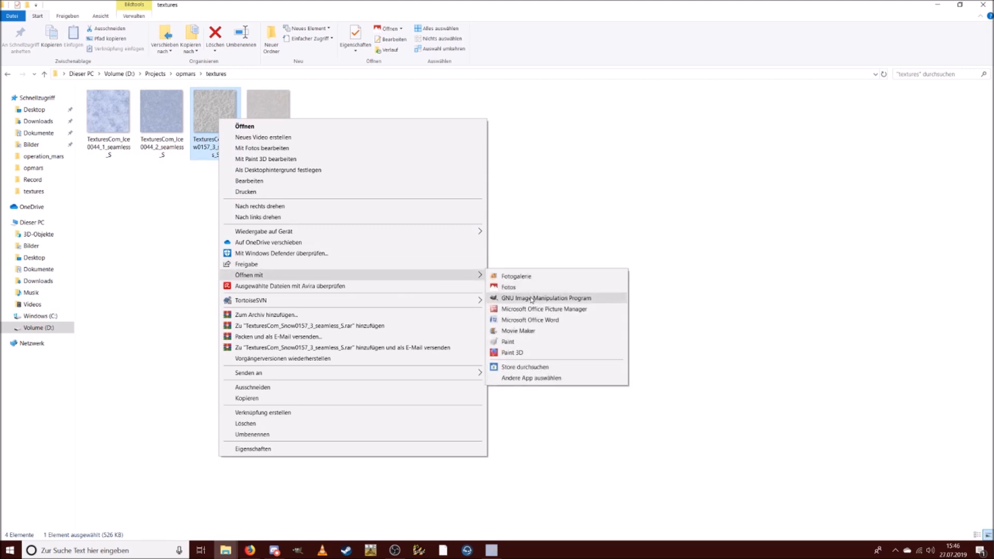
pyautogui.click(532, 299)
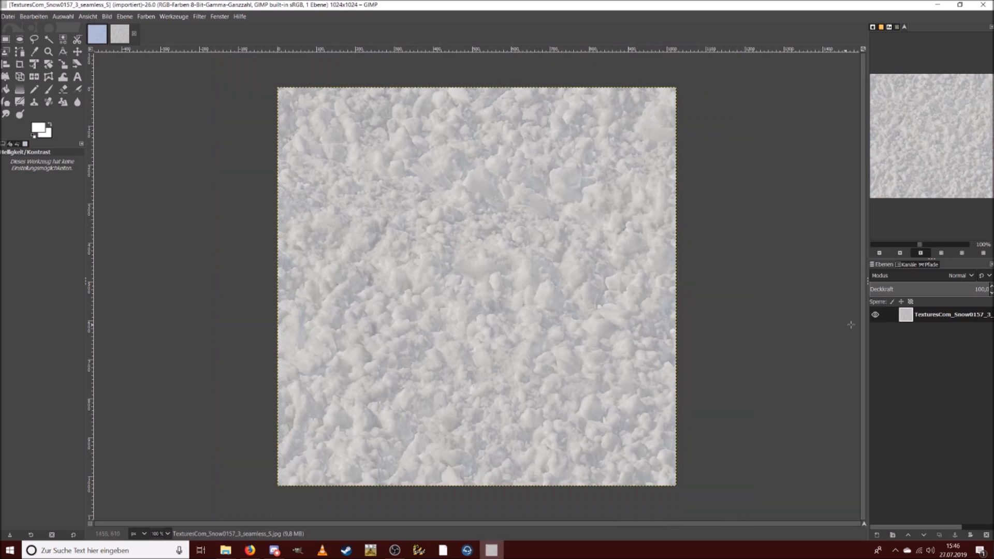
# Step: Scale the snow texture image to 256 x 256 px
pyautogui.click(906, 318)
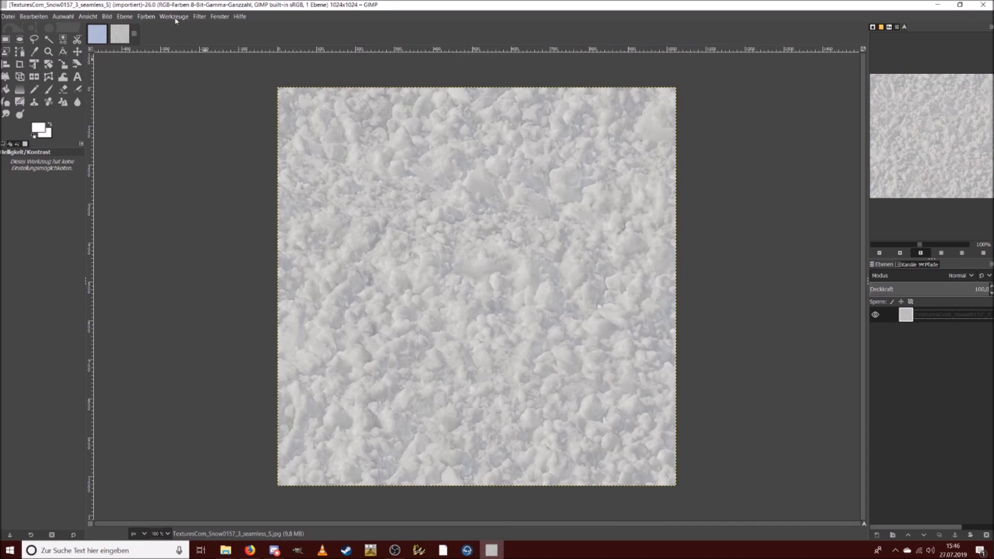
pyautogui.click(153, 17)
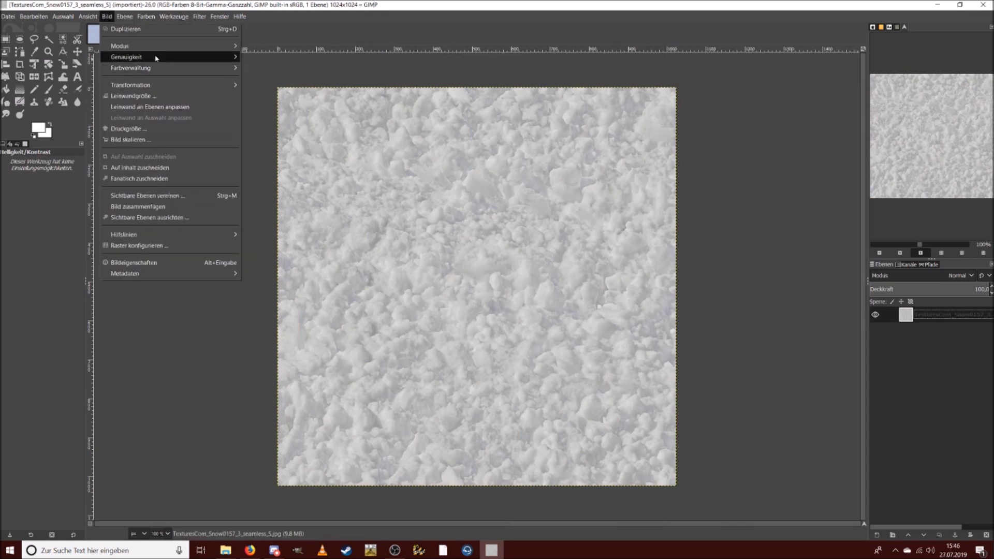
pyautogui.moveTo(107, 20)
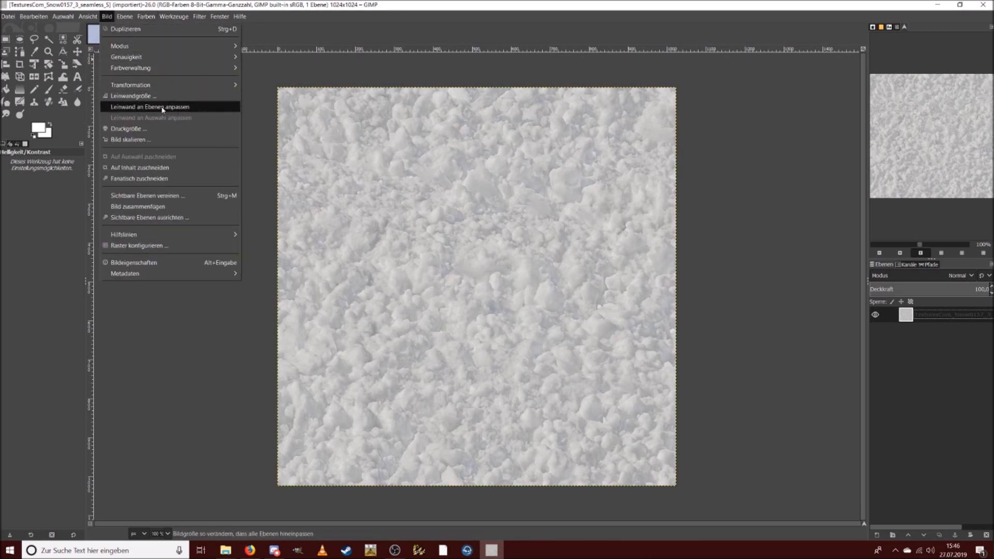
pyautogui.click(166, 144)
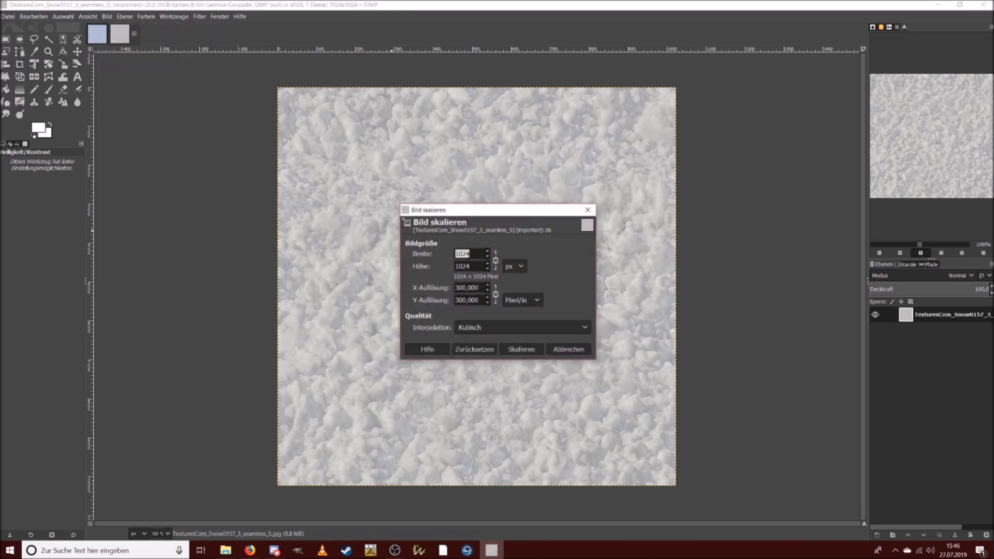
pyautogui.write('256')
pyautogui.click(476, 264)
pyautogui.click(519, 348)
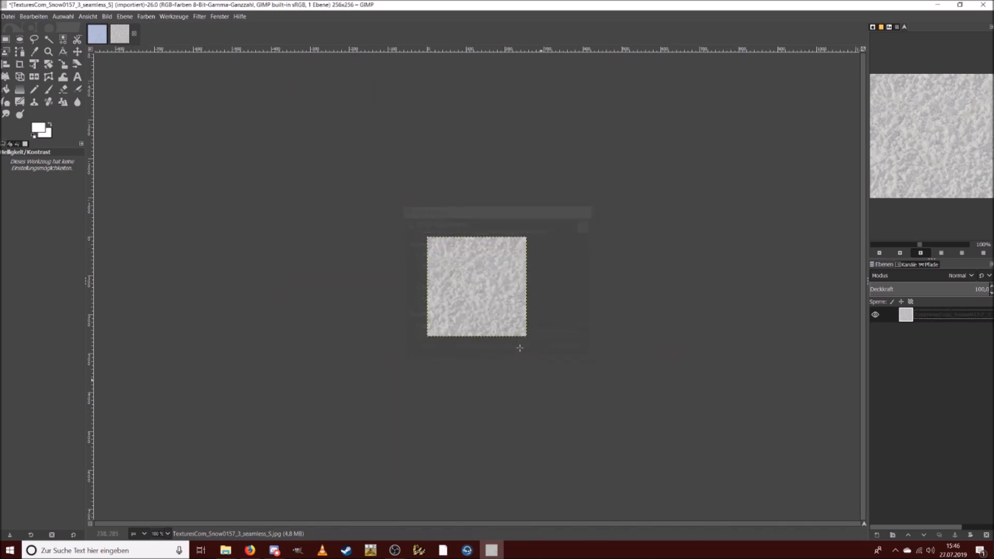
# Step: Tile the scaled snow texture into a new 4096 x 4096 px image
pyautogui.click(199, 17)
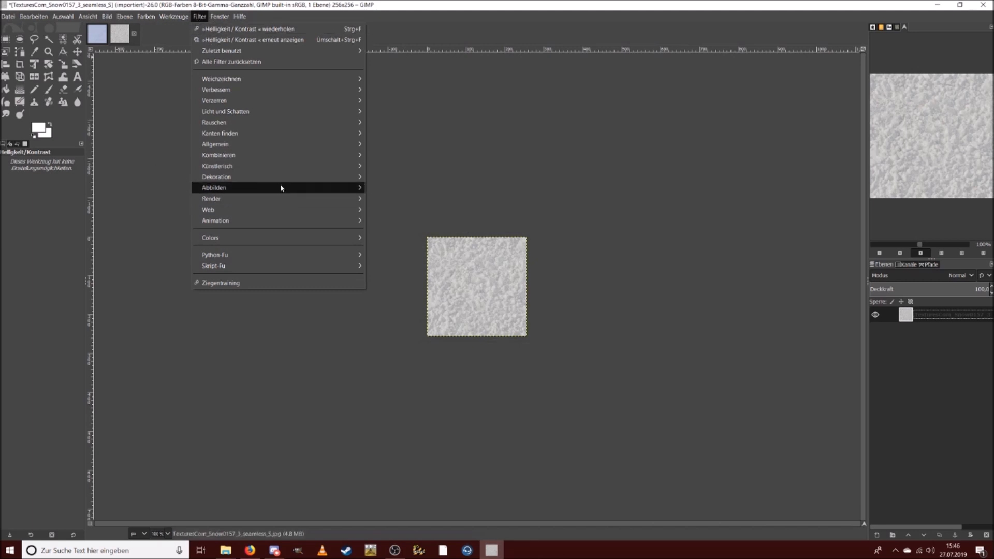
pyautogui.moveTo(279, 188)
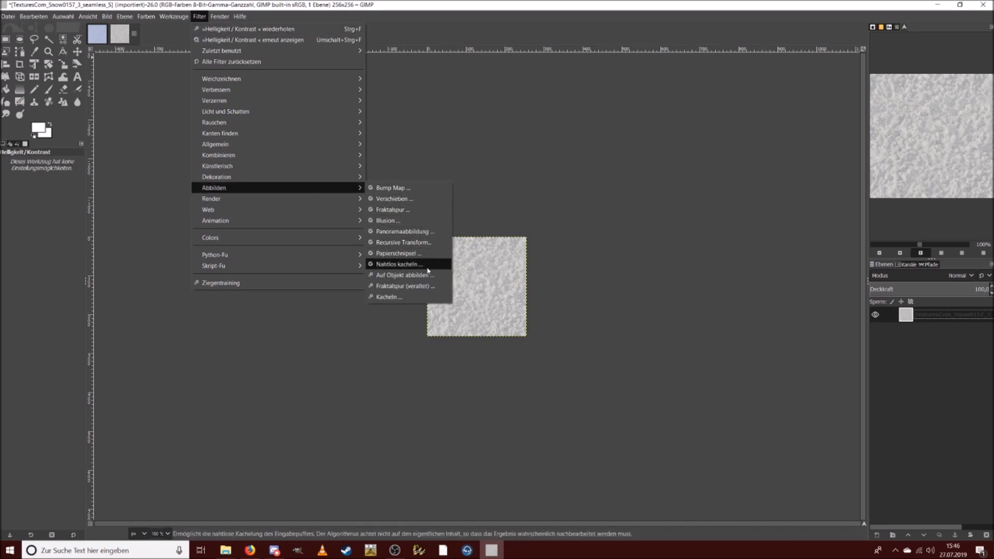
pyautogui.click(417, 296)
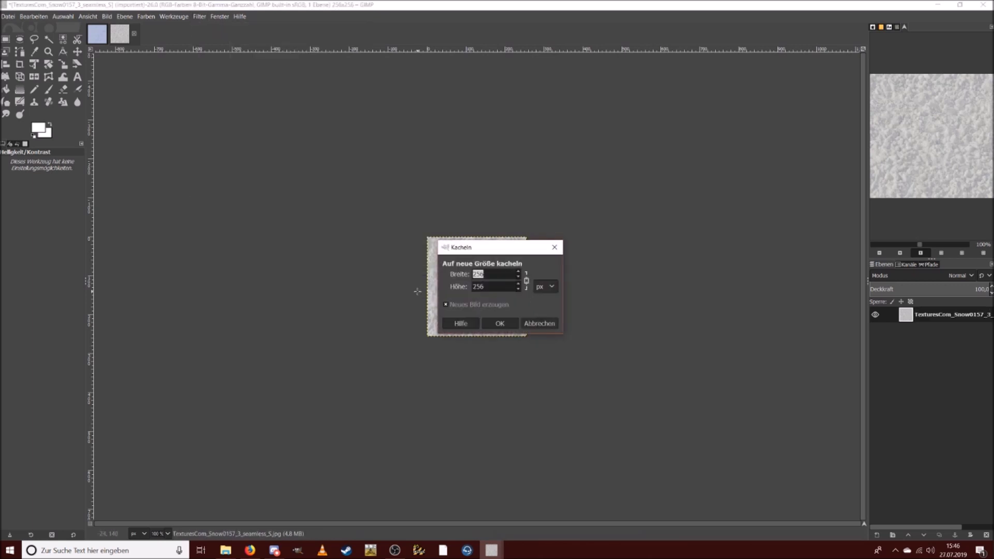
pyautogui.write('4096')
pyautogui.press('Tab')
pyautogui.write('4096')
pyautogui.click(501, 323)
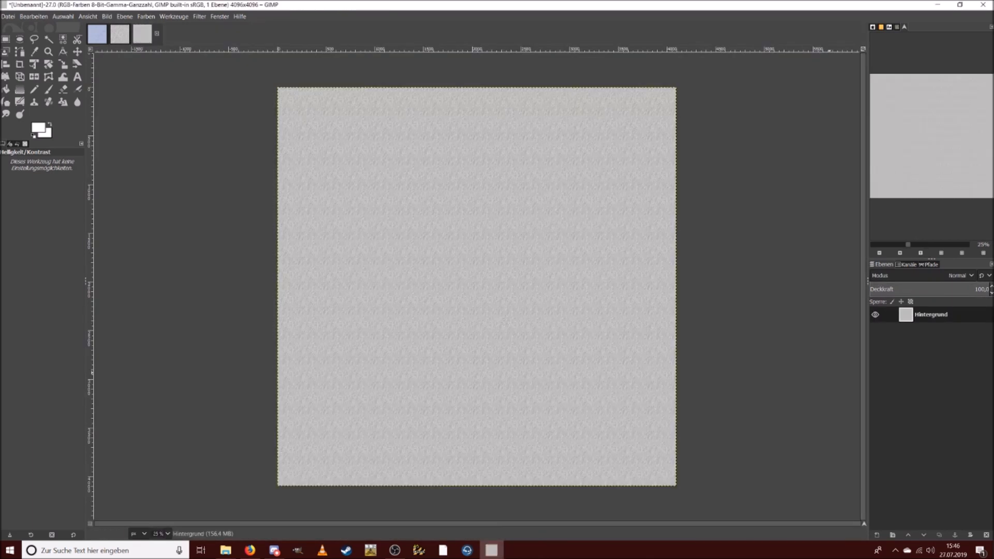
# Step: Copy the tiled snow texture layer and return to the ExportedImage.xcf image
pyautogui.doubleClick(906, 317)
pyautogui.hotkey('ctrl', 'c')
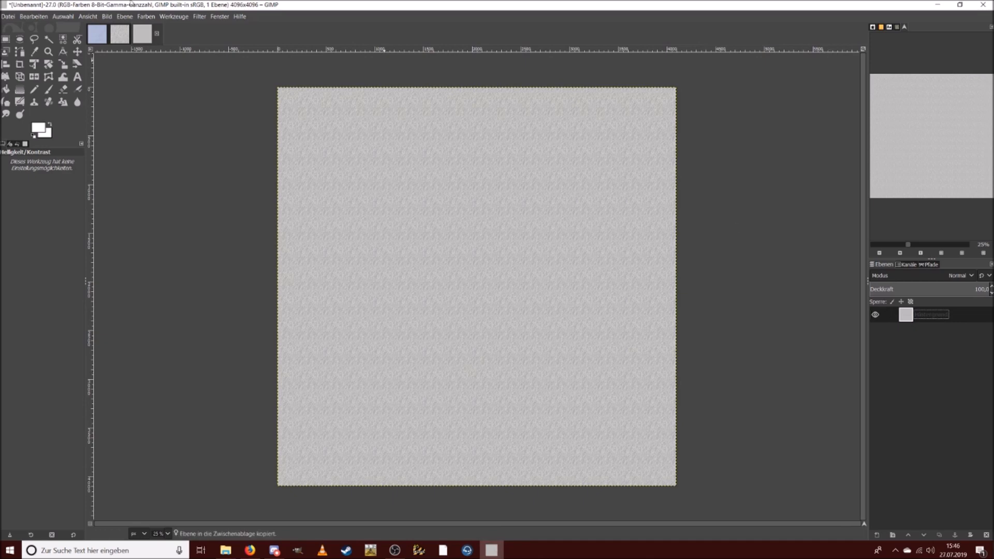
pyautogui.click(104, 33)
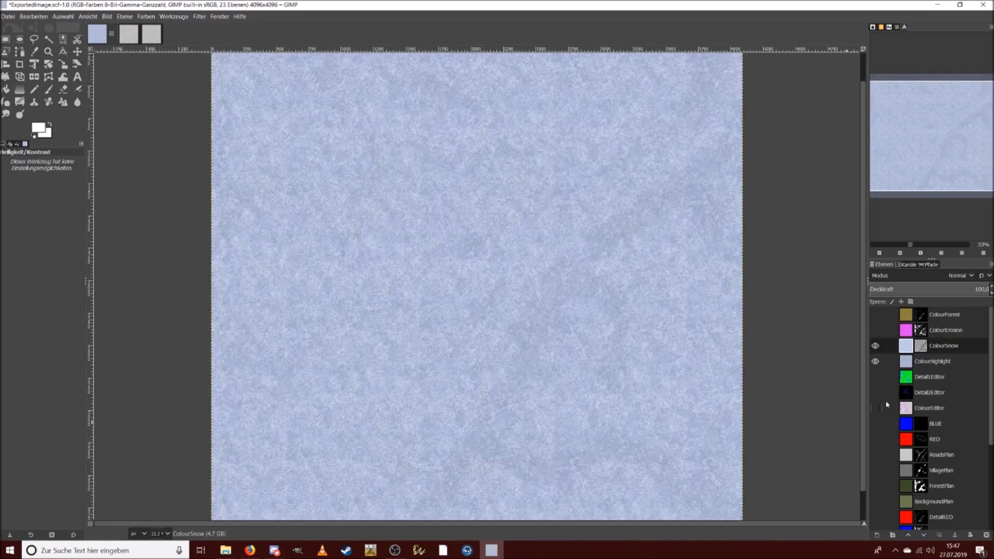
# Step: Make the ColourErosion layer visible and delete its layer mask
pyautogui.click(875, 330)
pyautogui.click(906, 331)
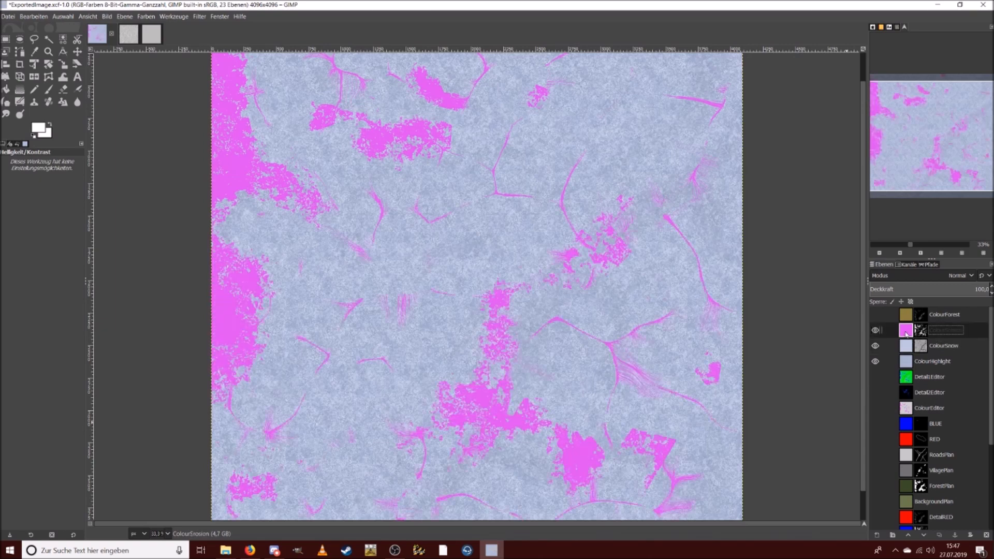
pyautogui.rightClick(918, 334)
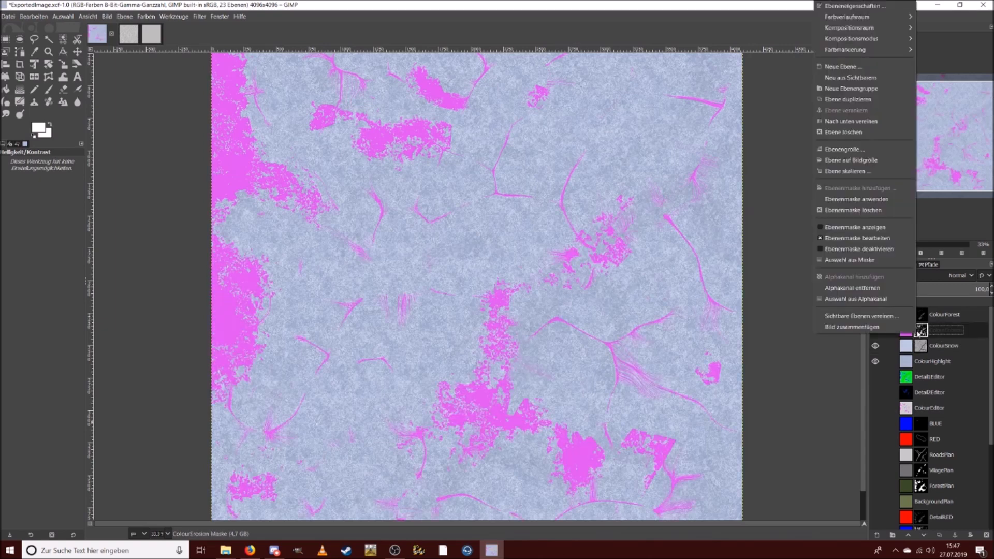
pyautogui.click(880, 210)
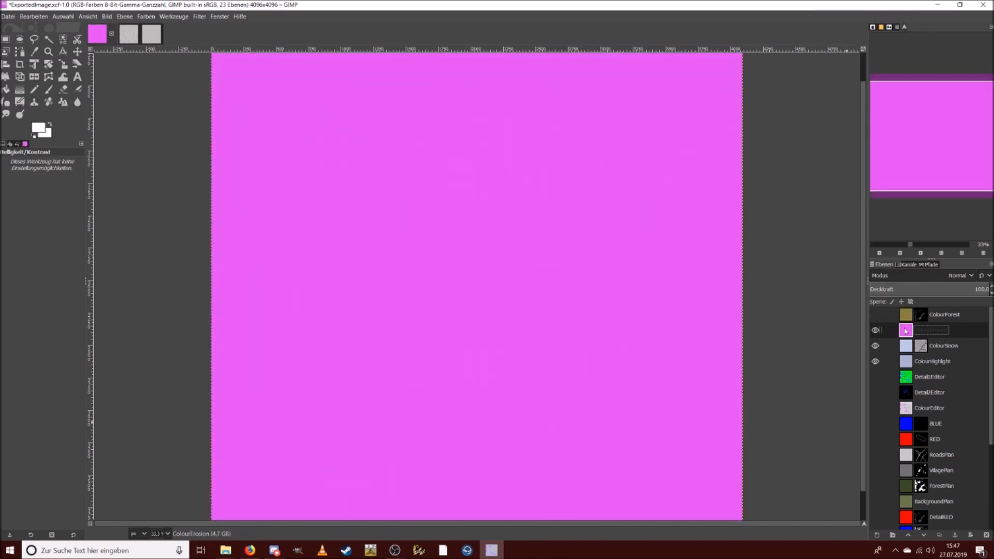
# Step: Paste the tiled snow texture above ColourErosion, convert the floating selection to a new layer and merge it down
pyautogui.hotkey('ctrl', 'v')
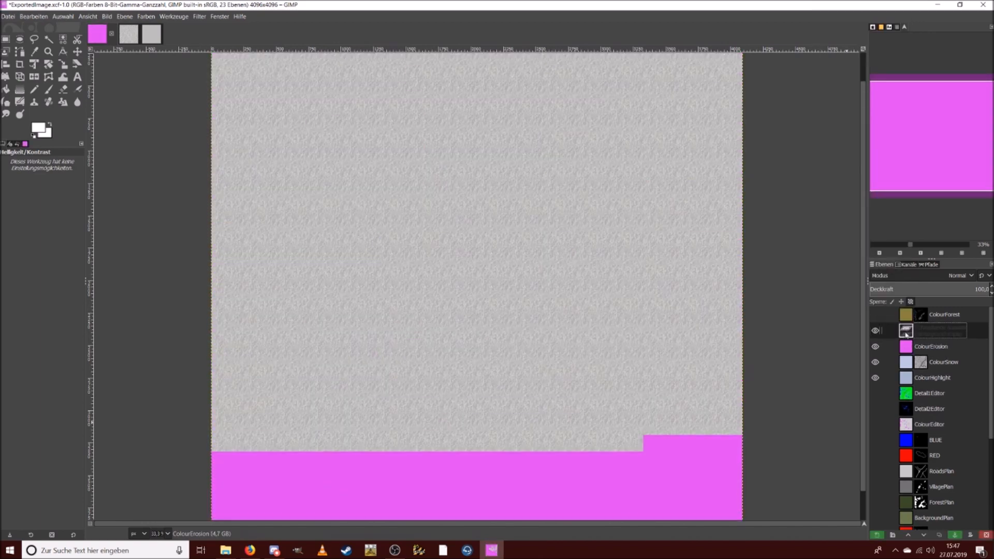
pyautogui.rightClick(921, 326)
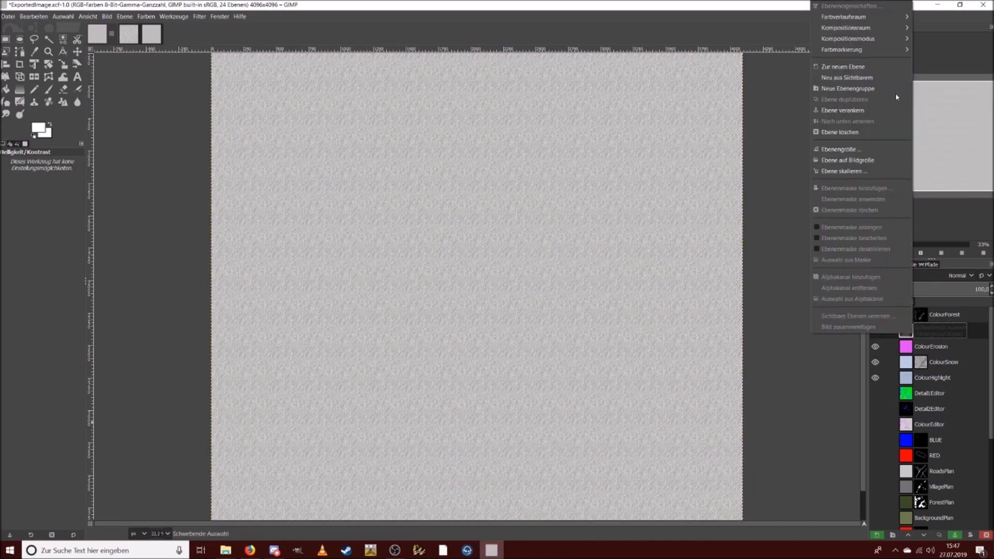
pyautogui.click(880, 73)
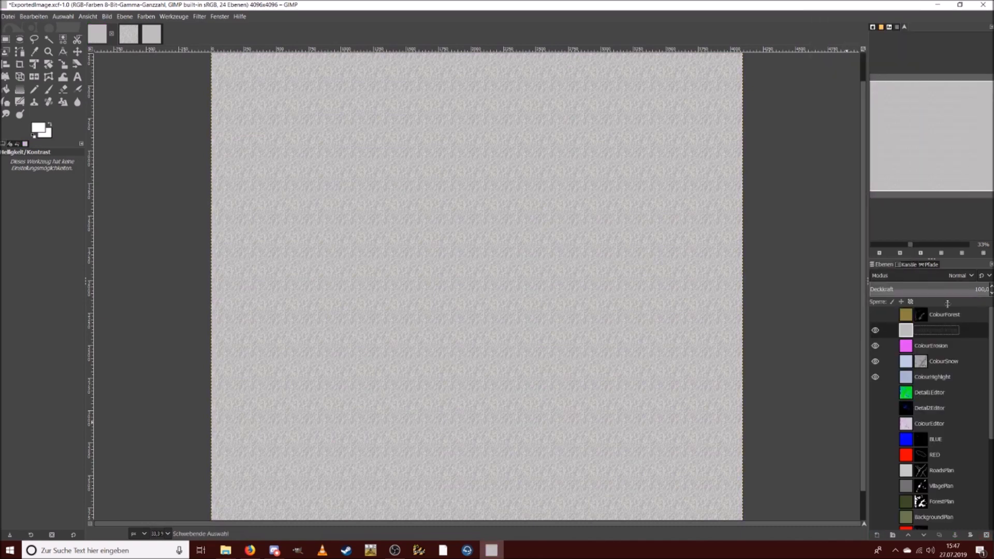
pyautogui.rightClick(942, 330)
pyautogui.click(907, 121)
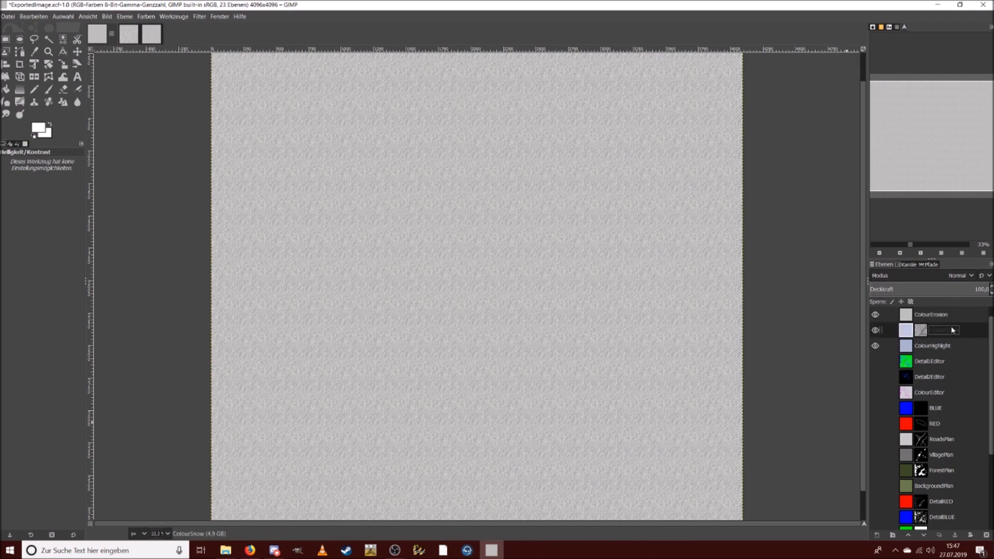
# Step: Add a black (full transparency) layer mask to the ColourErosion layer
pyautogui.click(900, 250)
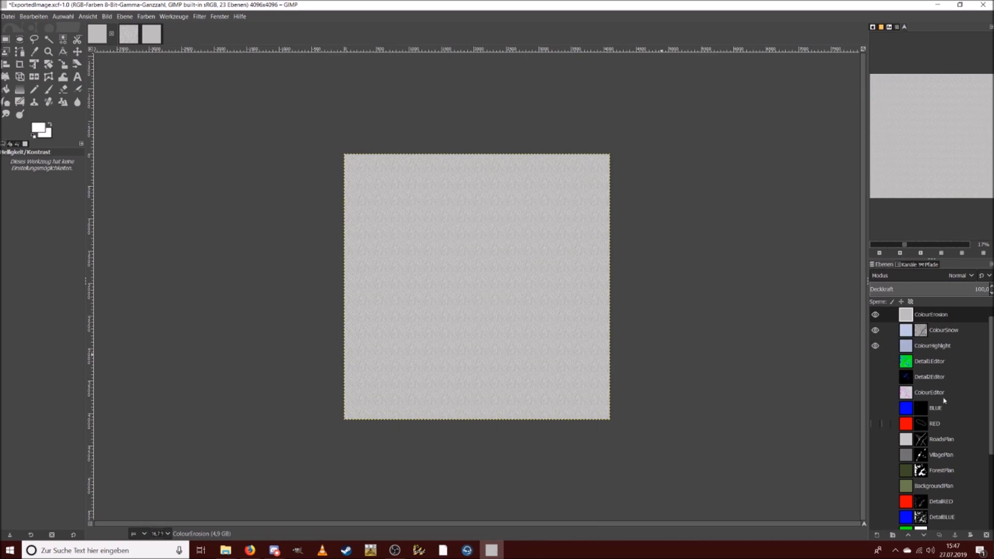
pyautogui.rightClick(917, 317)
pyautogui.click(859, 189)
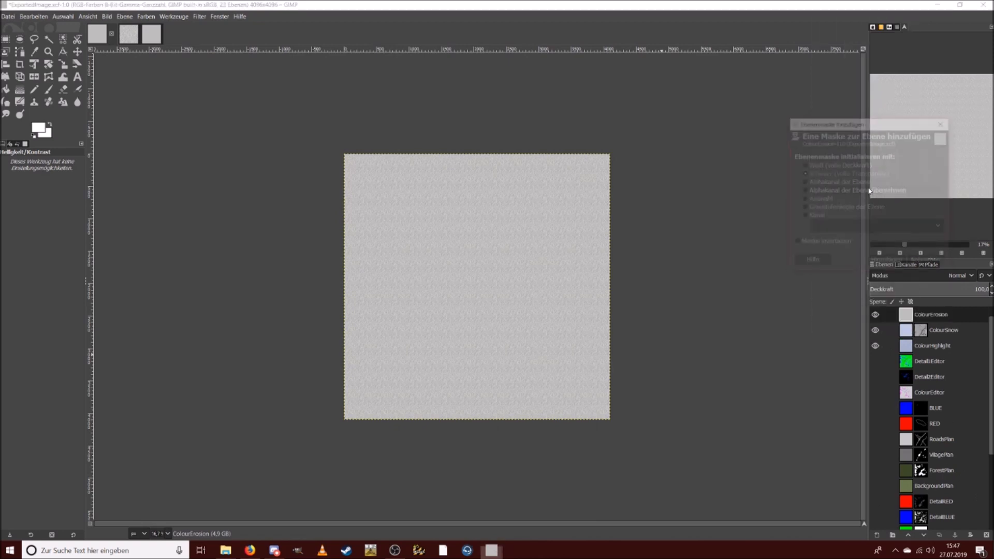
pyautogui.click(887, 262)
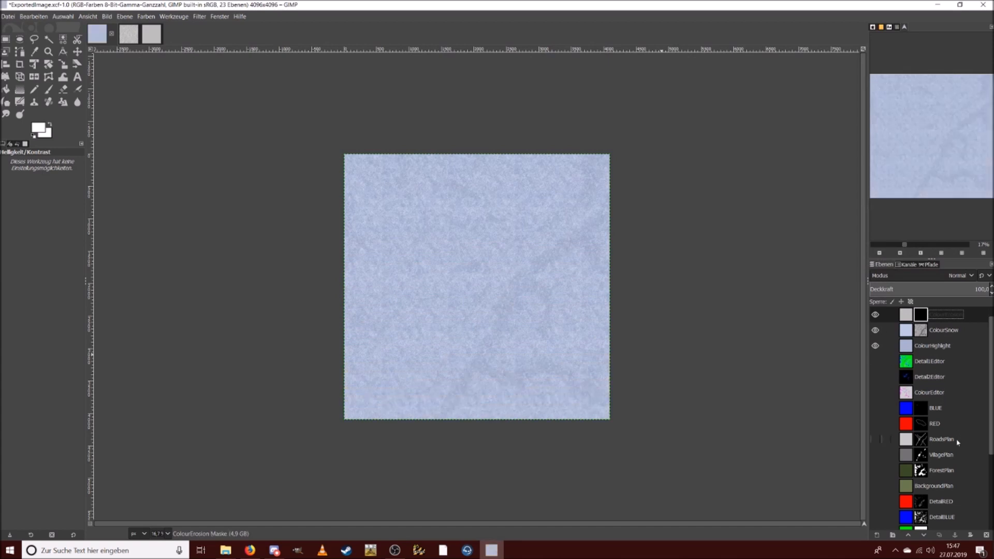
pyautogui.scroll(-3, 953, 467)
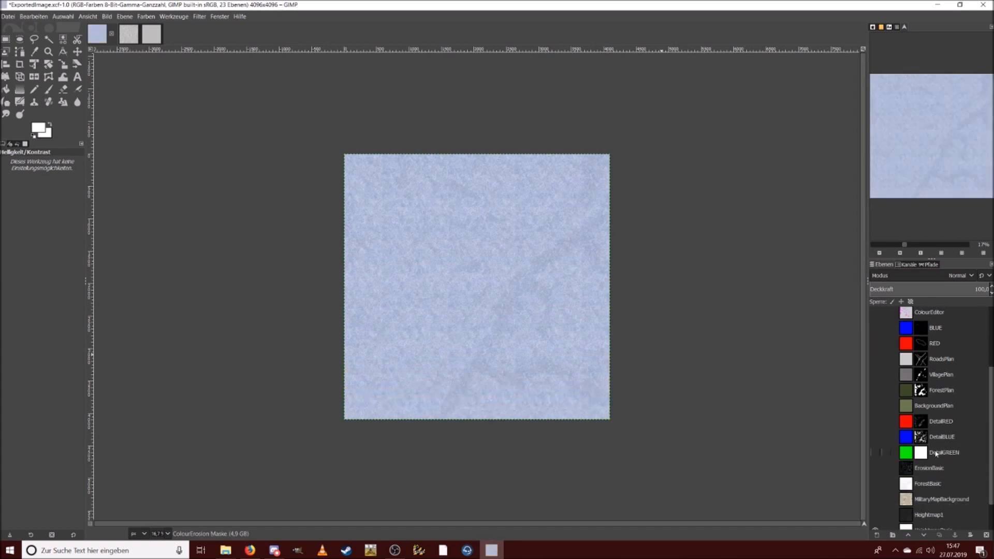
pyautogui.scroll(3, 936, 454)
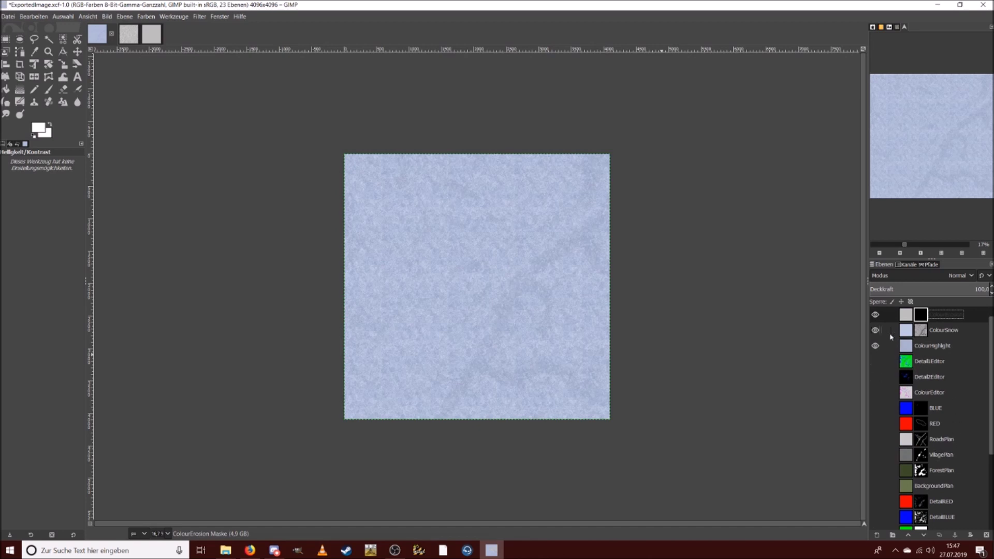
# Step: Hide the ColourErosion, ColourSnow and ColourHighlight layers and make Detail2Editor the active, visible layer
pyautogui.click(876, 317)
pyautogui.click(876, 331)
pyautogui.click(876, 346)
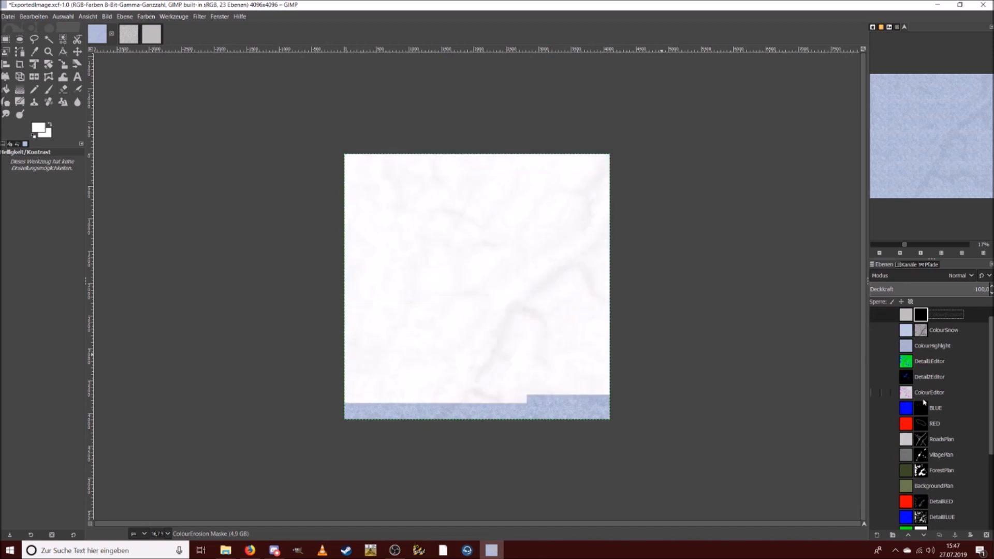
pyautogui.doubleClick(930, 377)
pyautogui.click(875, 377)
# Step: Select all blue areas of the Detail2Editor layer by colour with a threshold of 139.8 and copy them
pyautogui.moveTo(919, 249); pyautogui.dragTo(931, 244)
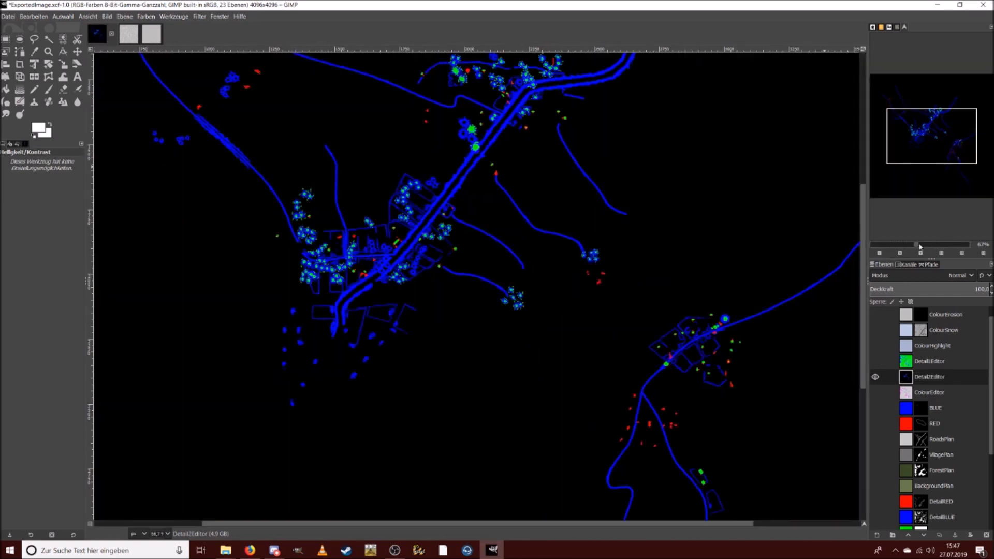
pyautogui.click(925, 247)
pyautogui.moveTo(933, 129); pyautogui.dragTo(908, 117)
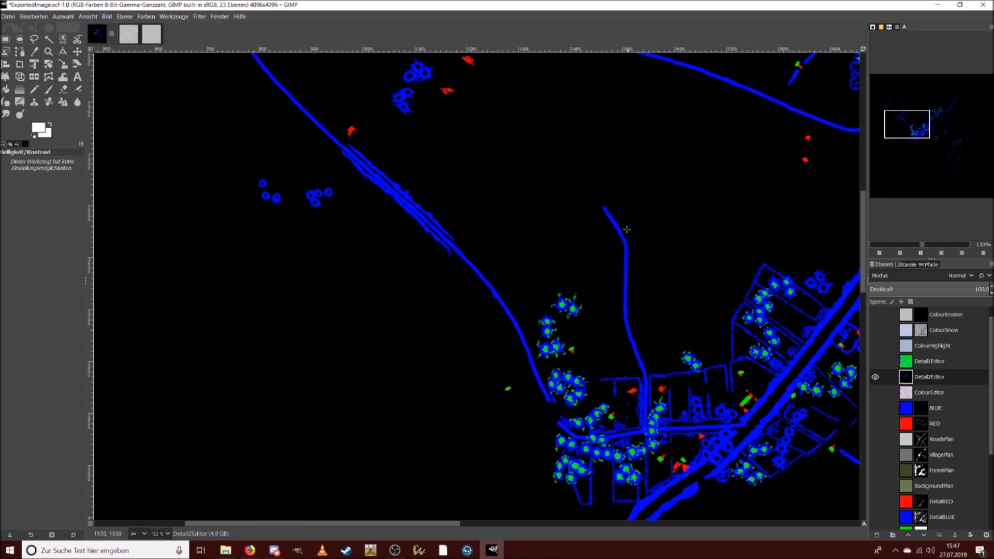
pyautogui.moveTo(921, 121); pyautogui.dragTo(937, 129)
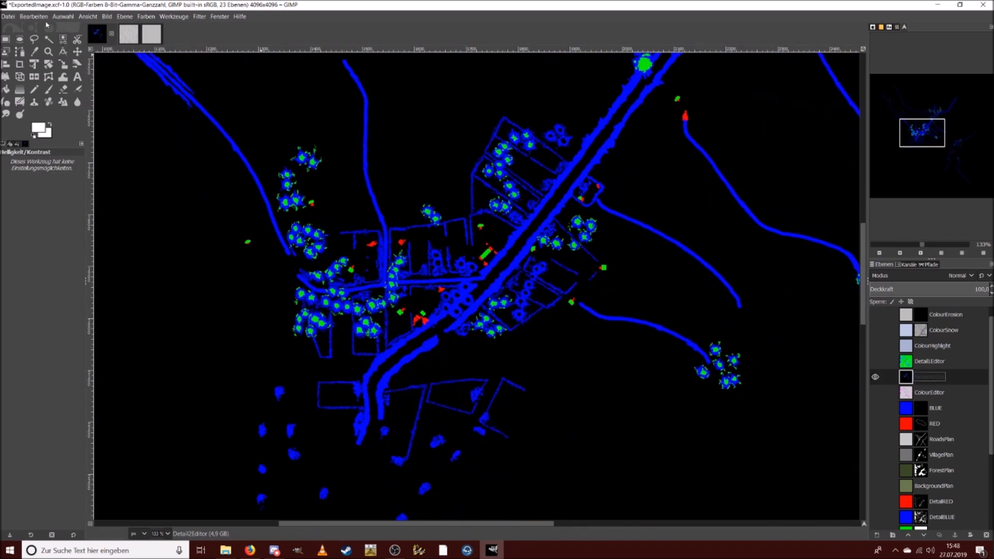
pyautogui.click(63, 39)
pyautogui.moveTo(36, 208); pyautogui.dragTo(45, 209)
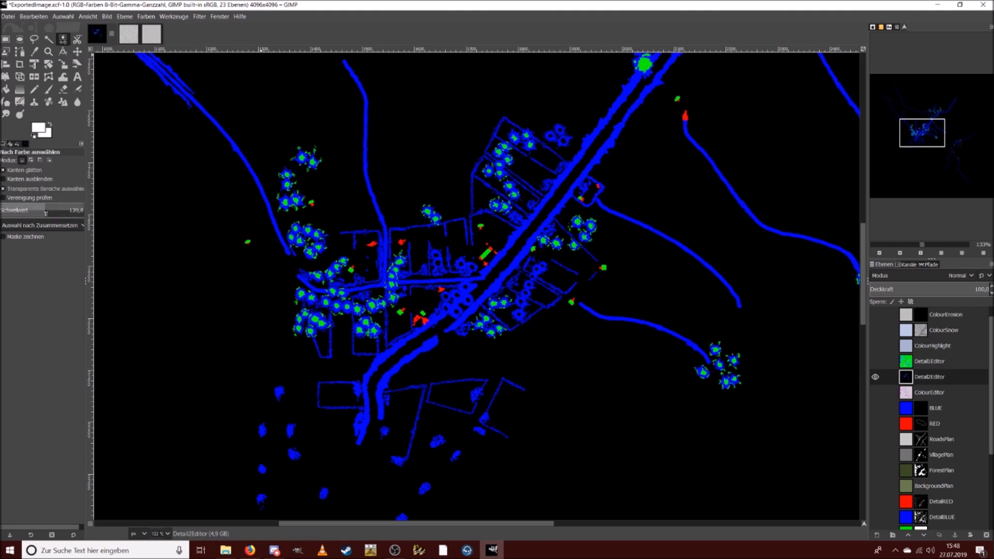
pyautogui.click(381, 218)
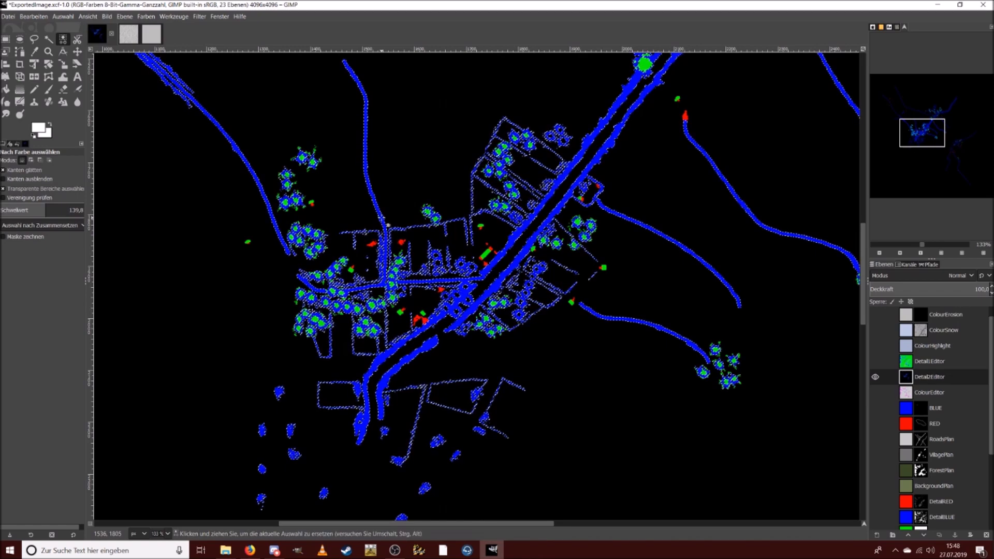
pyautogui.hotkey('ctrl', 'c')
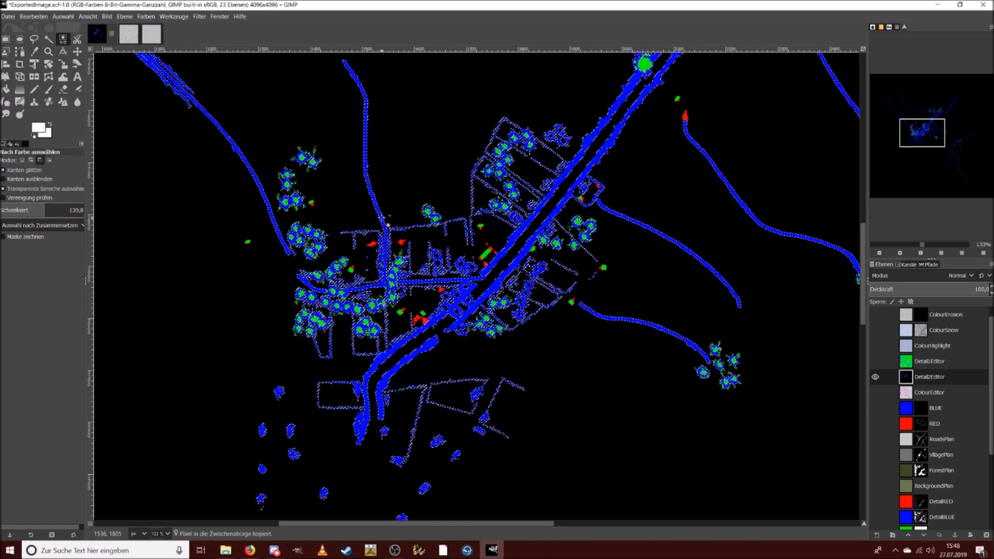
# Step: Paste the copied areas into the ColourErosion layer mask, fill them with the white foreground colour and anchor the floating selection
pyautogui.doubleClick(929, 316)
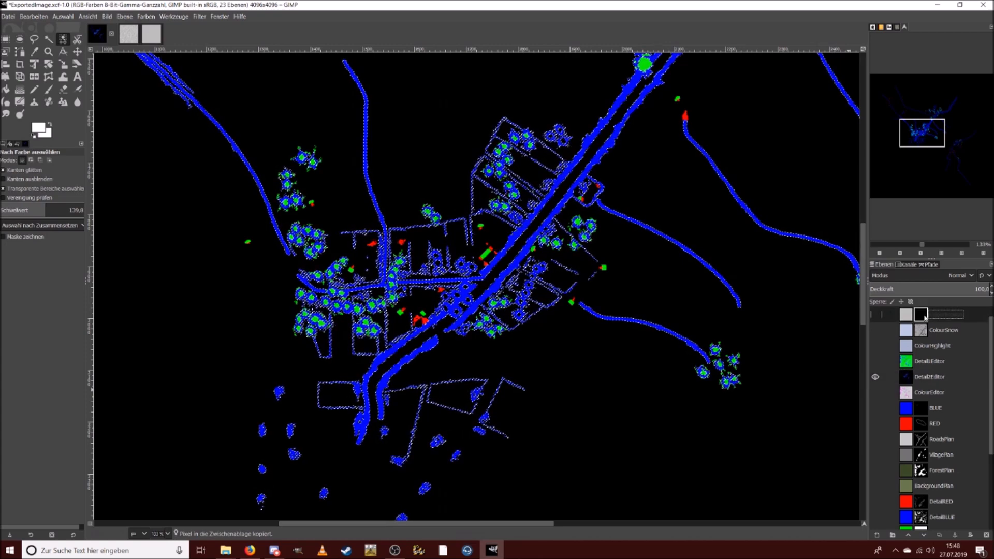
pyautogui.hotkey('ctrl', 'v')
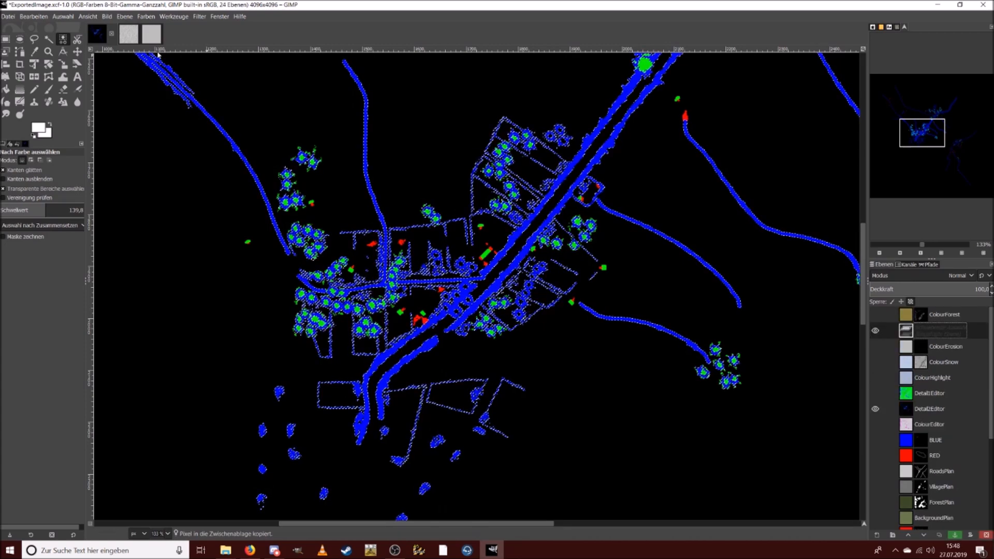
pyautogui.click(31, 17)
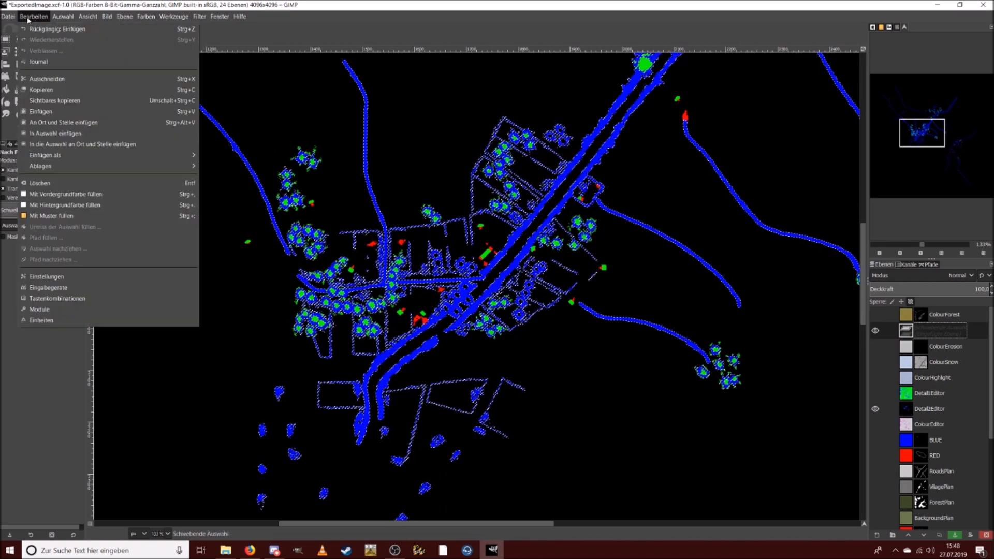
pyautogui.click(90, 196)
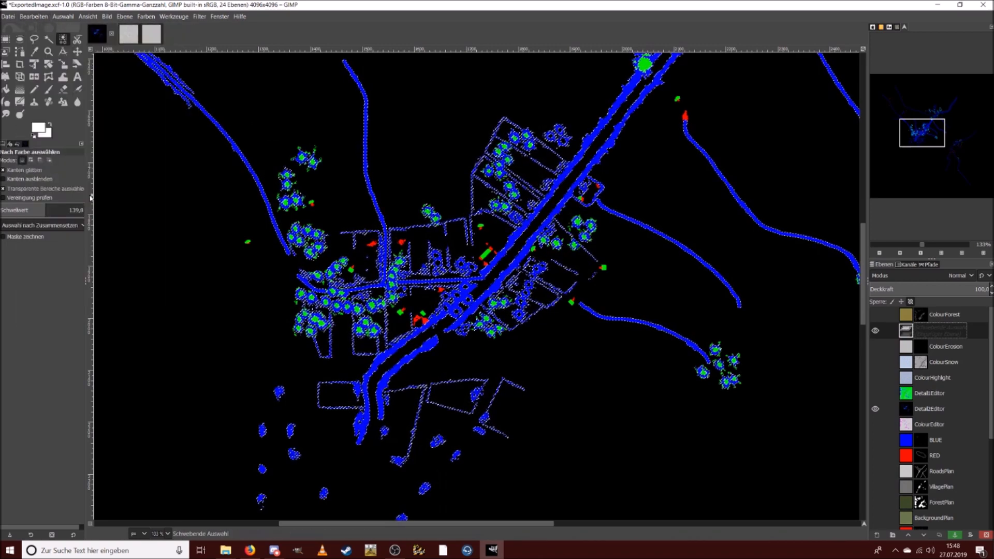
pyautogui.rightClick(925, 334)
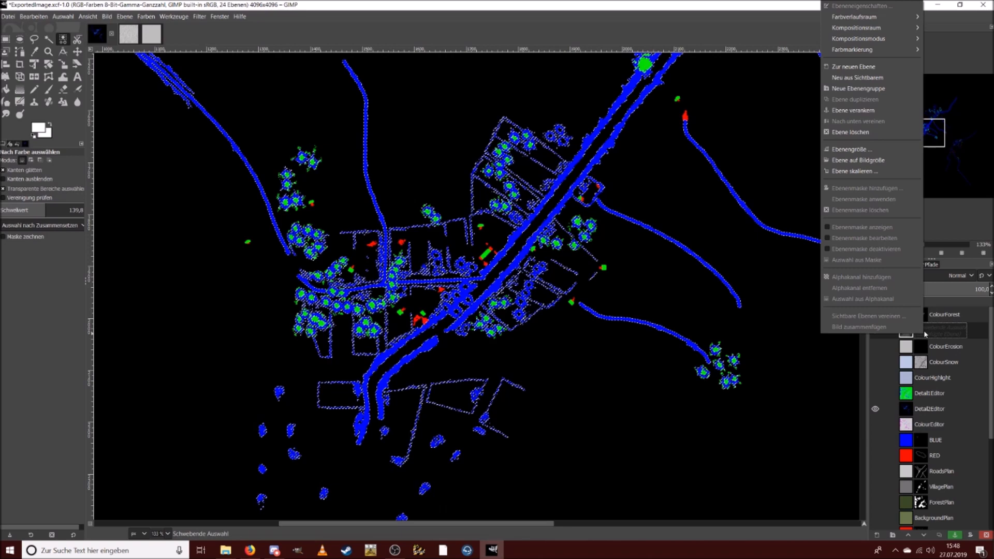
pyautogui.click(876, 111)
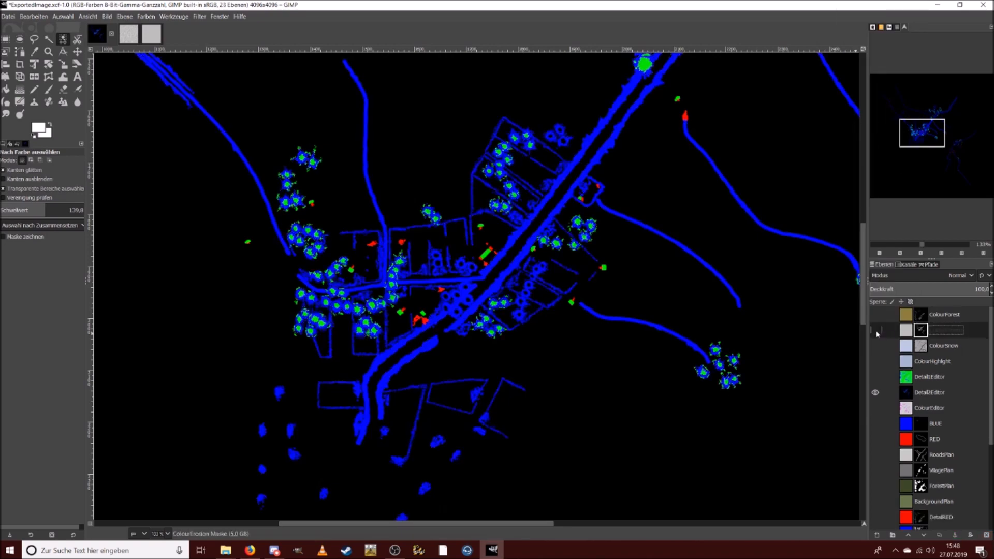
# Step: Make ColourHighlight, ColourSnow and ColourErosion visible, check the masked paths, and activate the ColourErosion layer itself instead of its mask
pyautogui.click(875, 361)
pyautogui.click(875, 346)
pyautogui.click(875, 330)
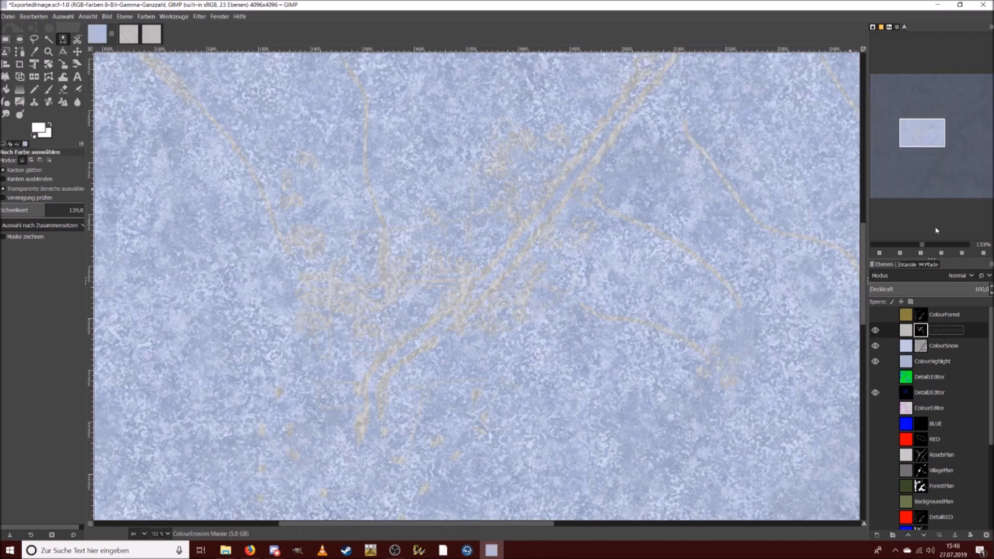
pyautogui.moveTo(921, 245); pyautogui.dragTo(928, 245)
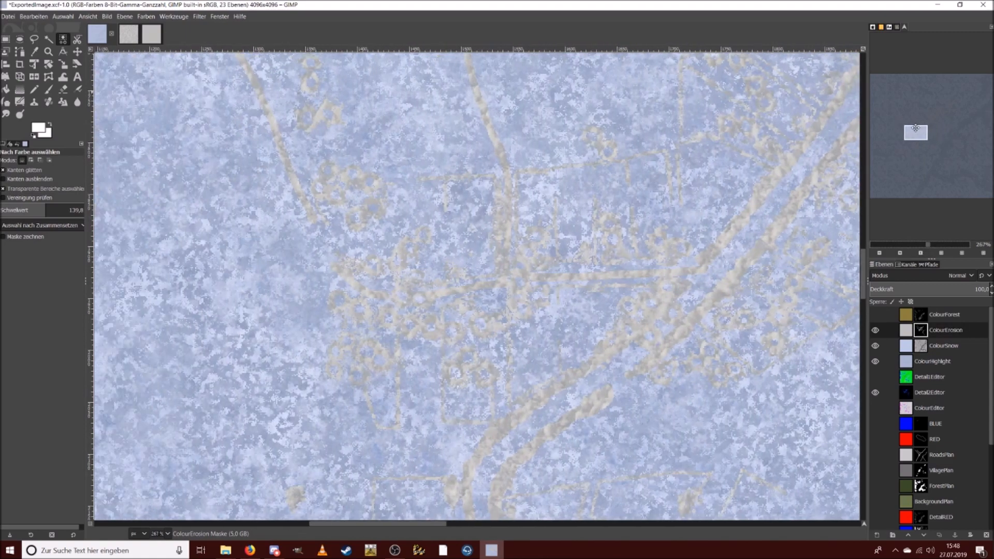
pyautogui.moveTo(916, 128); pyautogui.dragTo(919, 126)
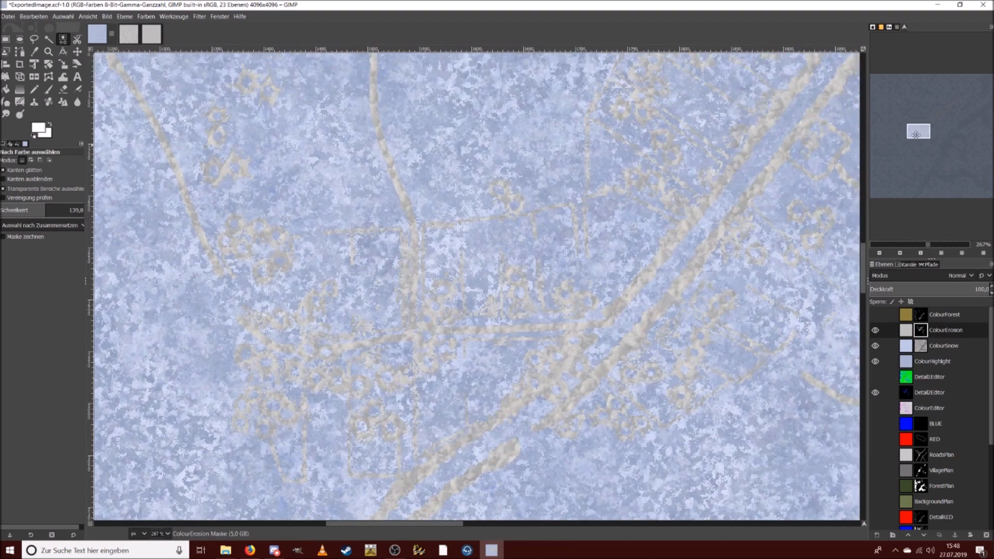
pyautogui.click(922, 246)
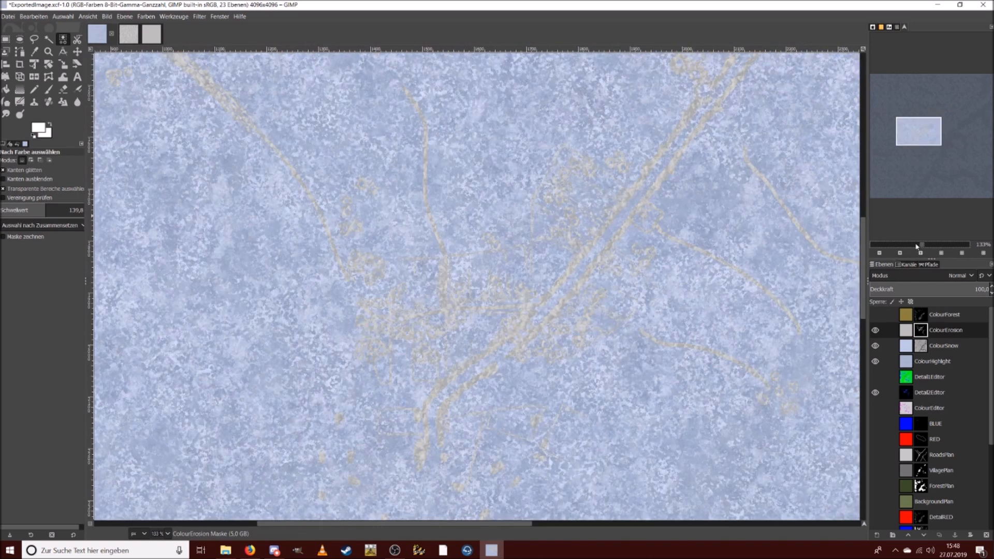
pyautogui.doubleClick(939, 330)
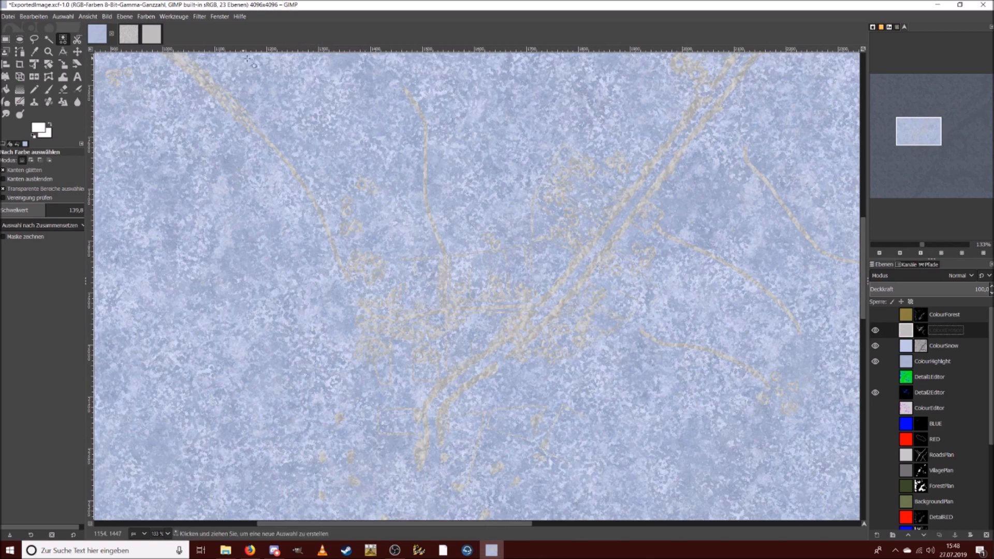
pyautogui.click(199, 17)
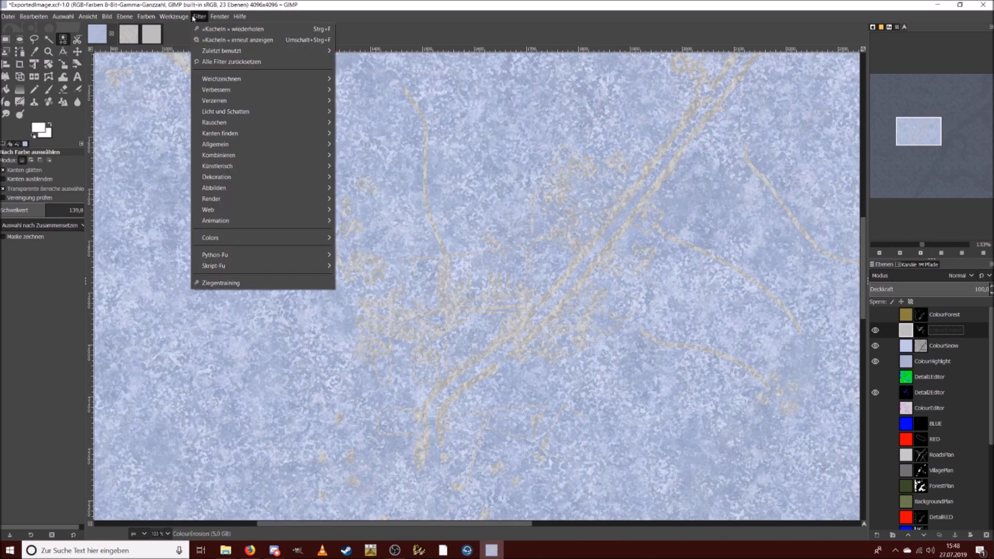
pyautogui.moveTo(145, 22)
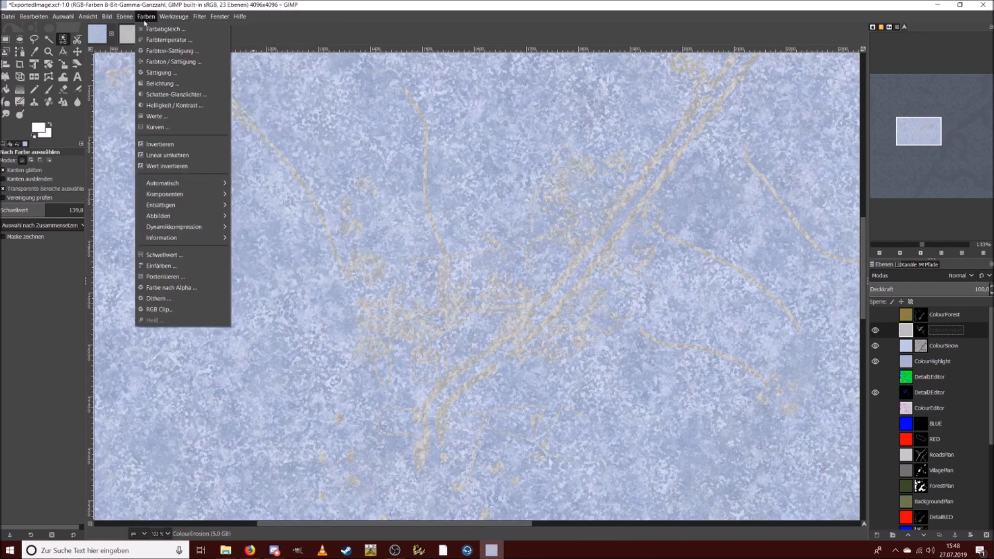
pyautogui.click(160, 54)
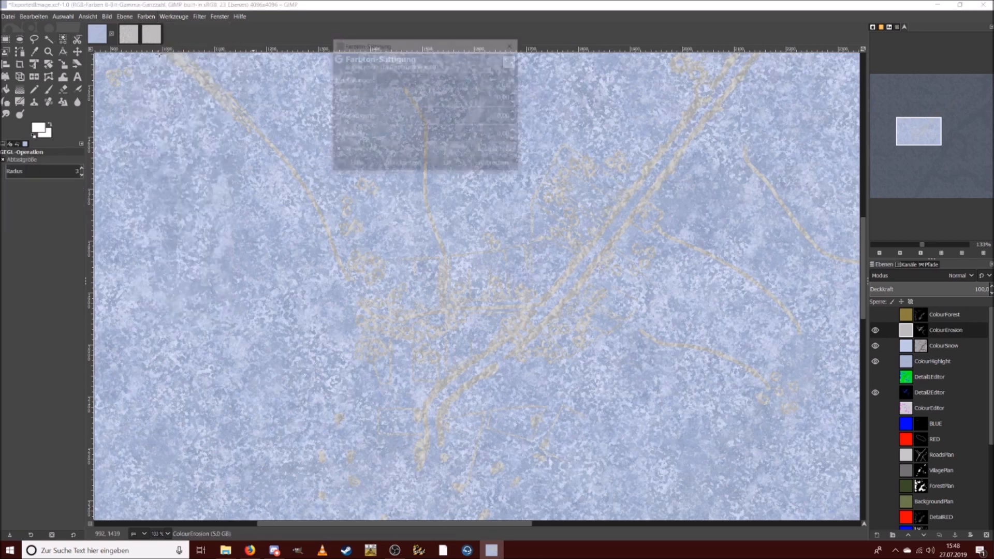
pyautogui.moveTo(420, 100); pyautogui.dragTo(765, 99)
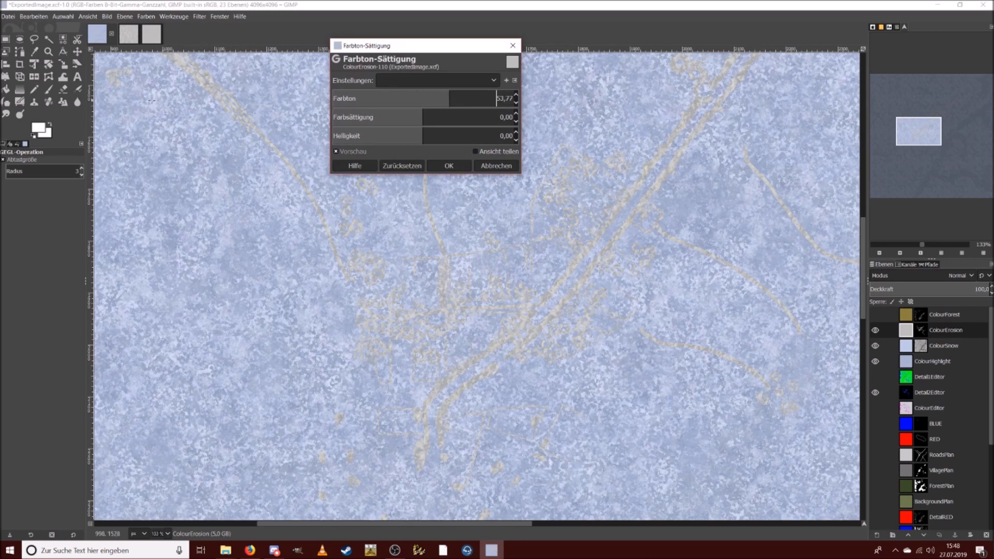
pyautogui.click(491, 165)
# Step: Apply a Colour Balance to the ColourErosion layer with the midtones' Cyan-Red value at -88.1
pyautogui.click(141, 18)
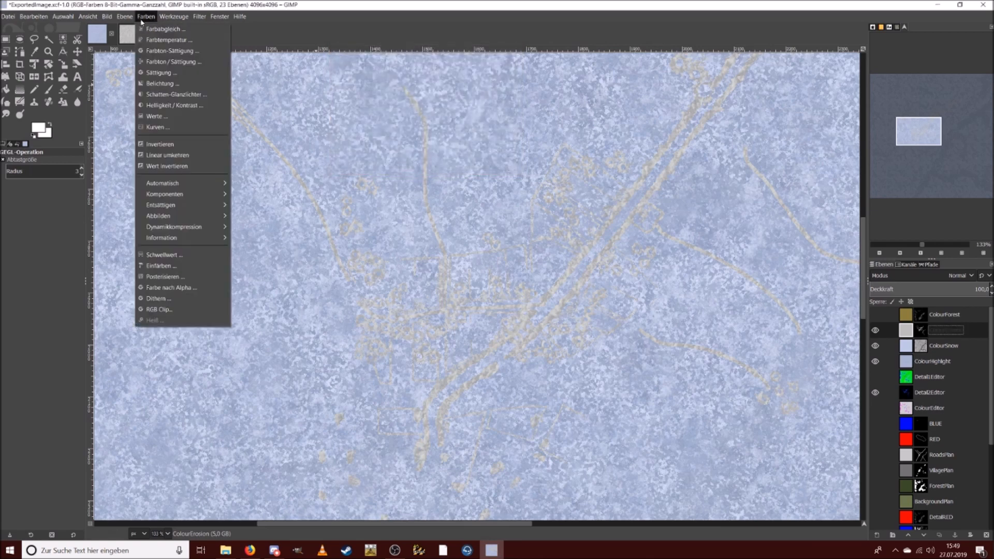
pyautogui.click(159, 30)
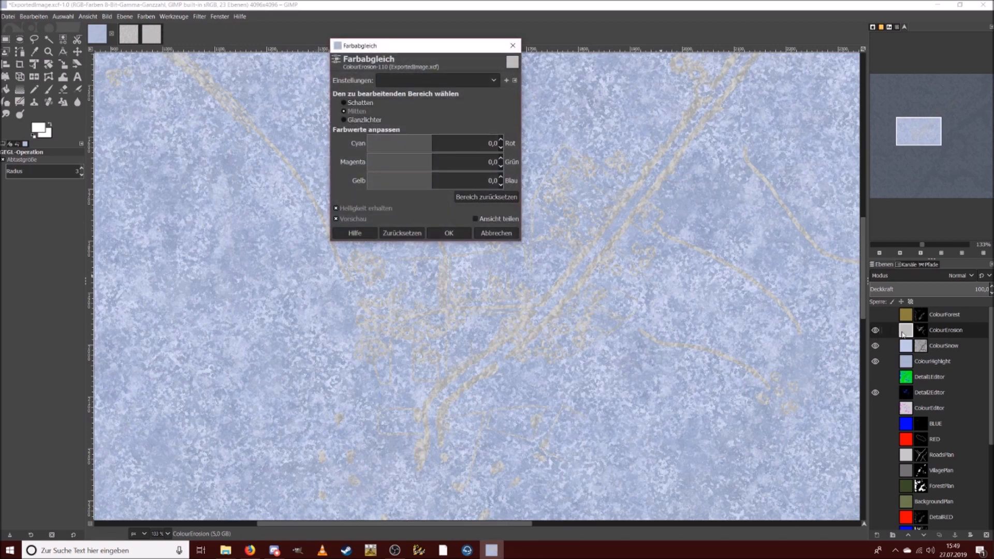
pyautogui.click(428, 144)
pyautogui.moveTo(429, 144)
pyautogui.mouseDown()
pyautogui.moveTo(370, 143)
pyautogui.moveTo(442, 143)
pyautogui.moveTo(412, 139)
pyautogui.mouseUp()
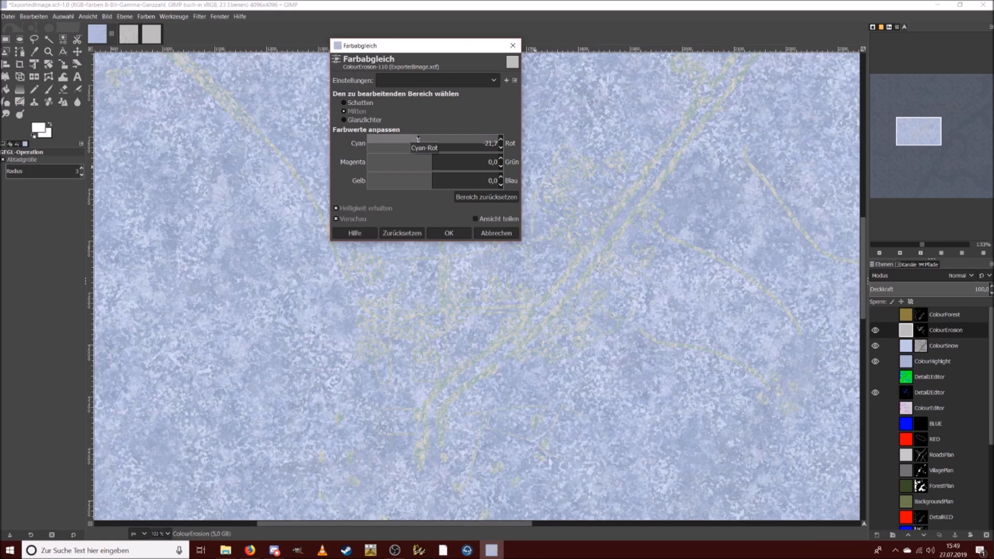
pyautogui.moveTo(417, 140); pyautogui.dragTo(378, 140)
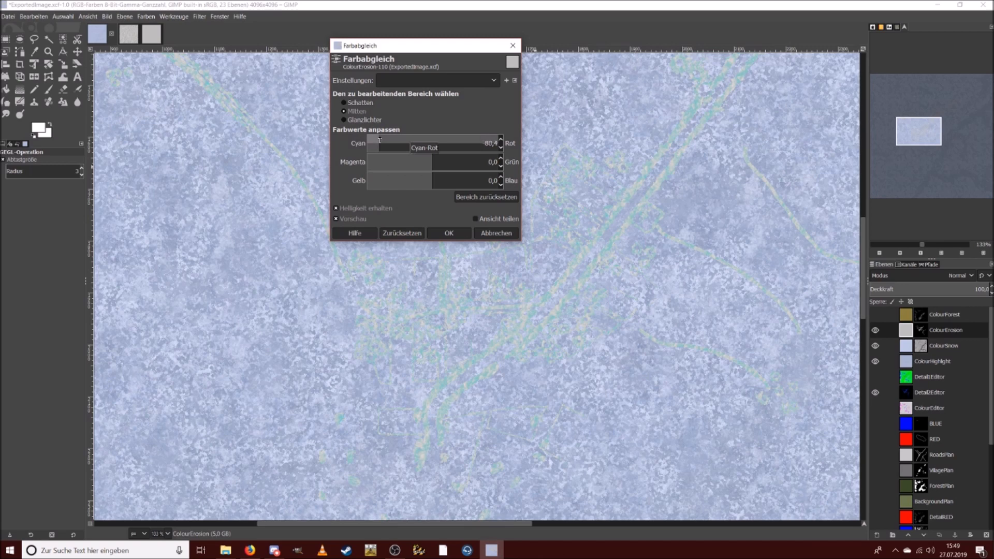
pyautogui.moveTo(382, 139)
pyautogui.mouseDown()
pyautogui.moveTo(392, 139)
pyautogui.moveTo(365, 138)
pyautogui.moveTo(374, 143)
pyautogui.mouseUp()
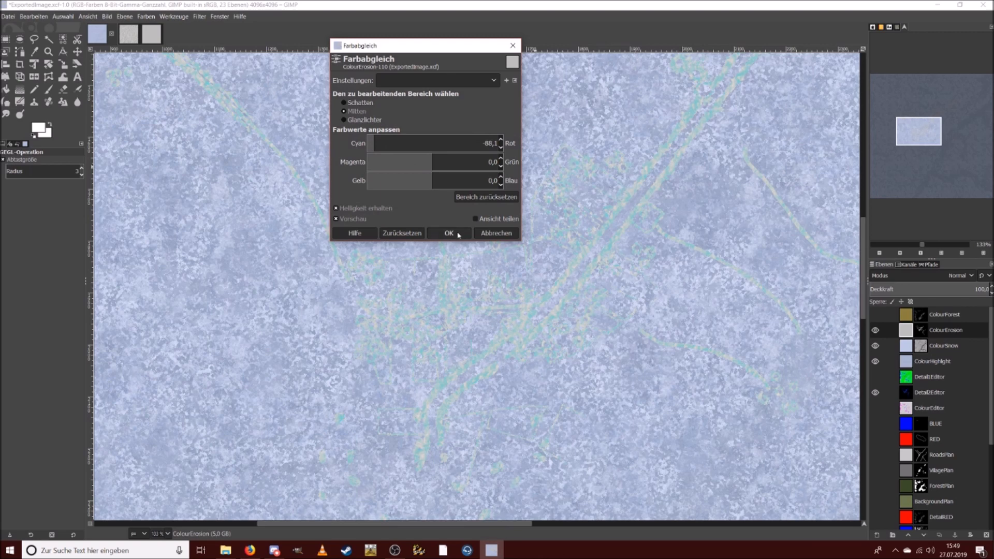
pyautogui.click(449, 233)
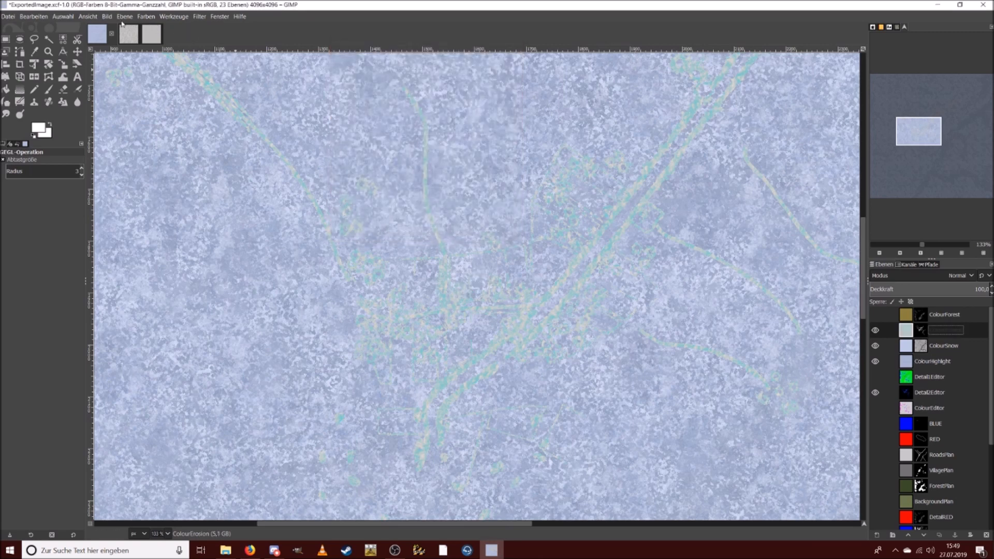
# Step: Reduce the ColourErosion layer's saturation with the Saturation filter at a scale of 0.582
pyautogui.click(147, 17)
pyautogui.click(159, 72)
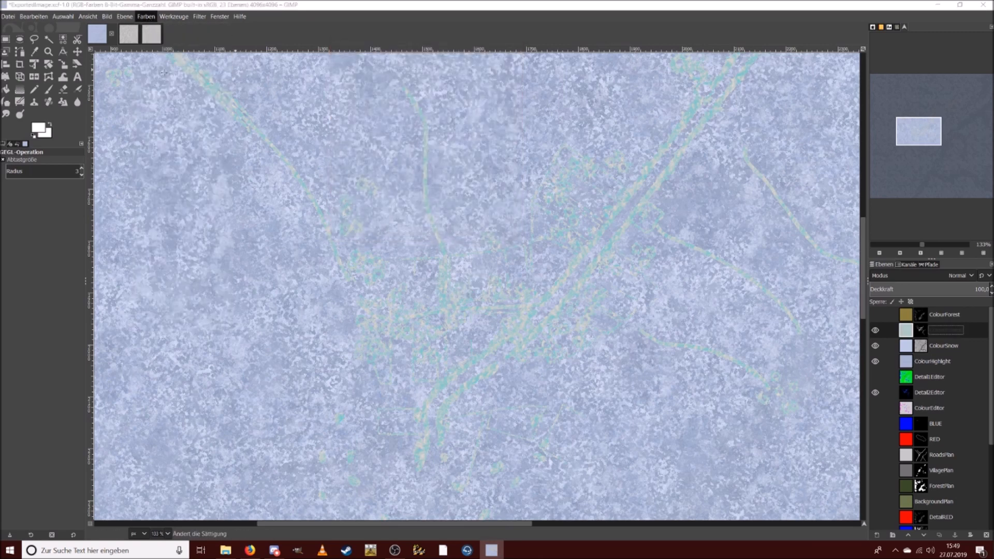
pyautogui.moveTo(422, 97); pyautogui.dragTo(387, 99)
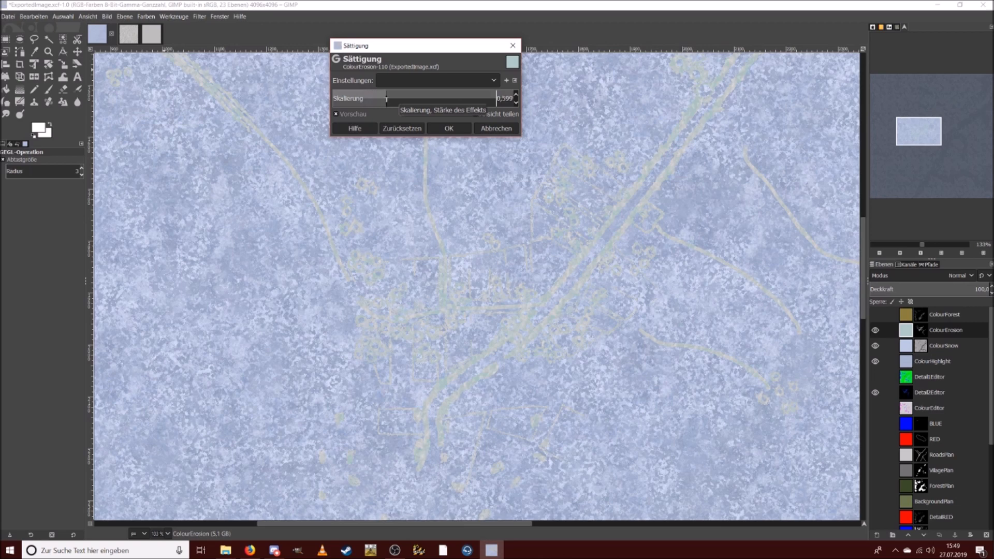
pyautogui.click(444, 128)
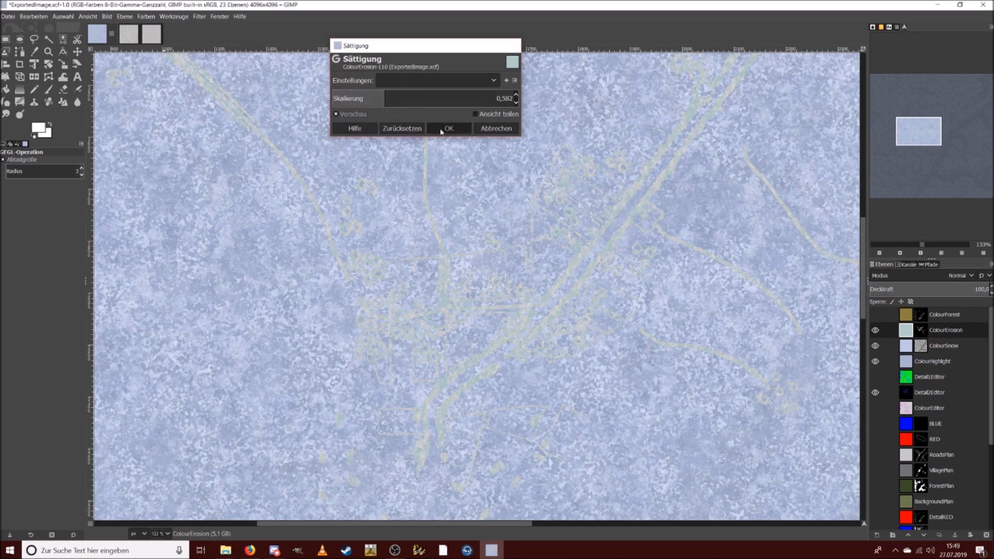
# Step: Apply Hue-Saturation to the ColourErosion layer with hue 38.1, lightness -1.8 and saturation 63.1
pyautogui.click(147, 18)
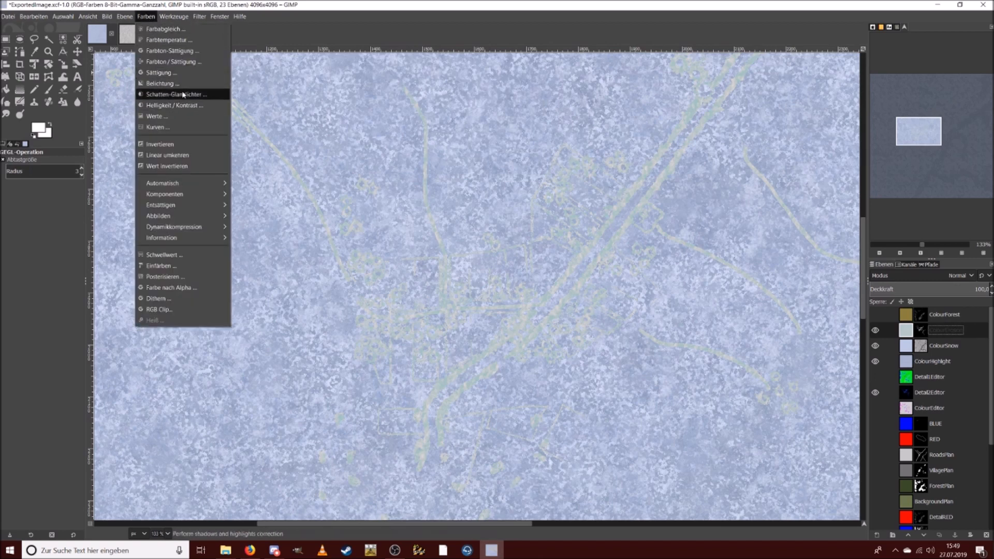
pyautogui.click(178, 62)
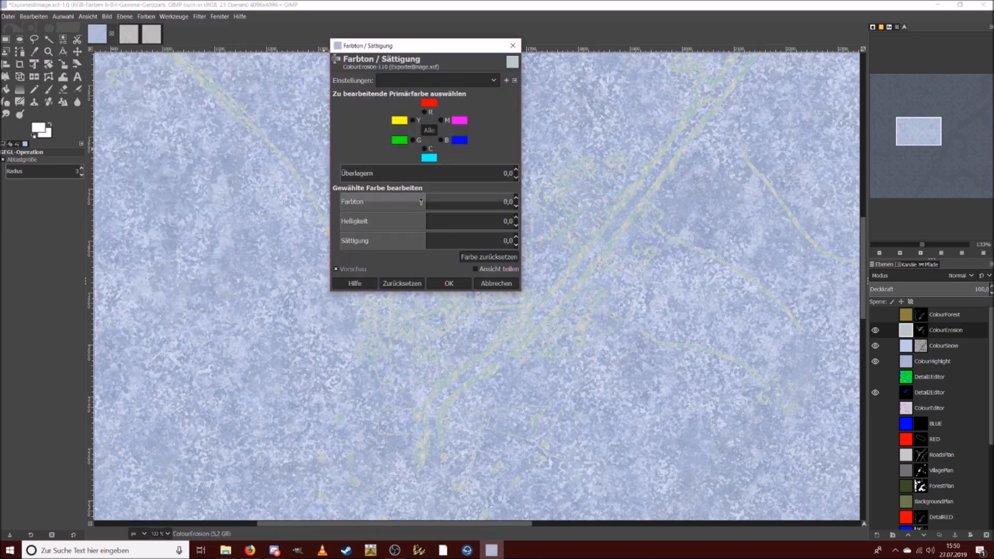
pyautogui.moveTo(426, 203)
pyautogui.mouseDown()
pyautogui.moveTo(357, 203)
pyautogui.moveTo(487, 202)
pyautogui.moveTo(389, 198)
pyautogui.moveTo(437, 198)
pyautogui.moveTo(412, 223)
pyautogui.moveTo(420, 244)
pyautogui.moveTo(388, 245)
pyautogui.moveTo(470, 246)
pyautogui.moveTo(434, 204)
pyautogui.moveTo(443, 203)
pyautogui.mouseUp()
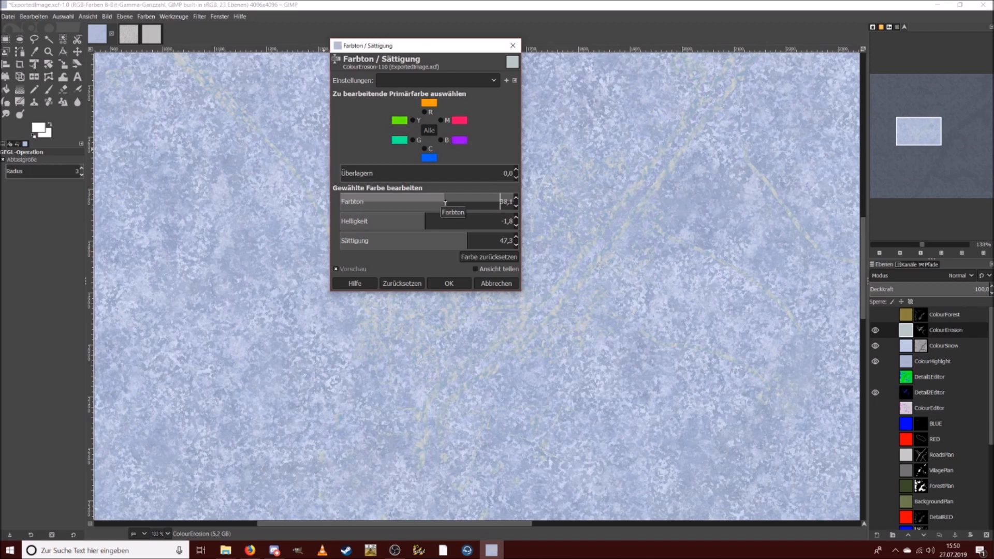
pyautogui.moveTo(455, 240); pyautogui.dragTo(481, 238)
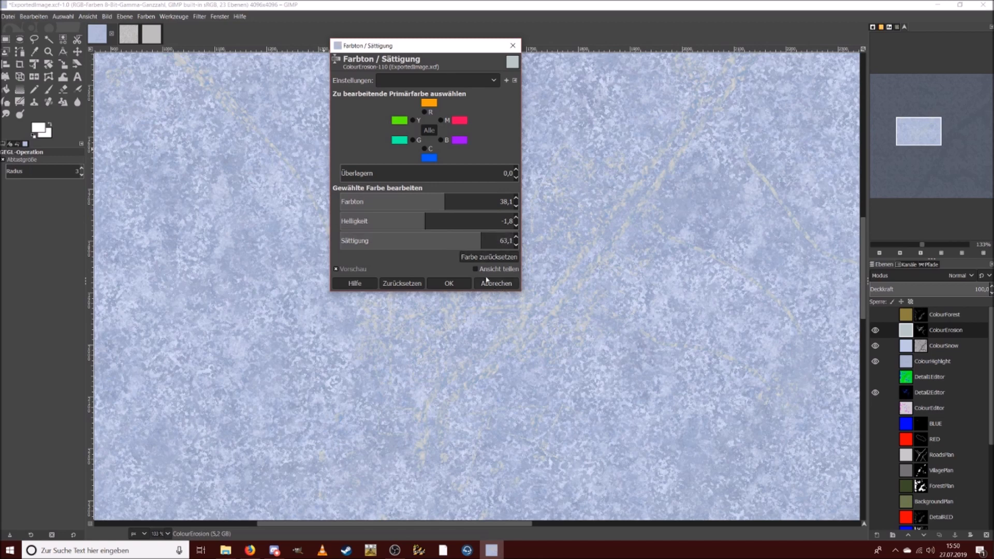
pyautogui.click(466, 283)
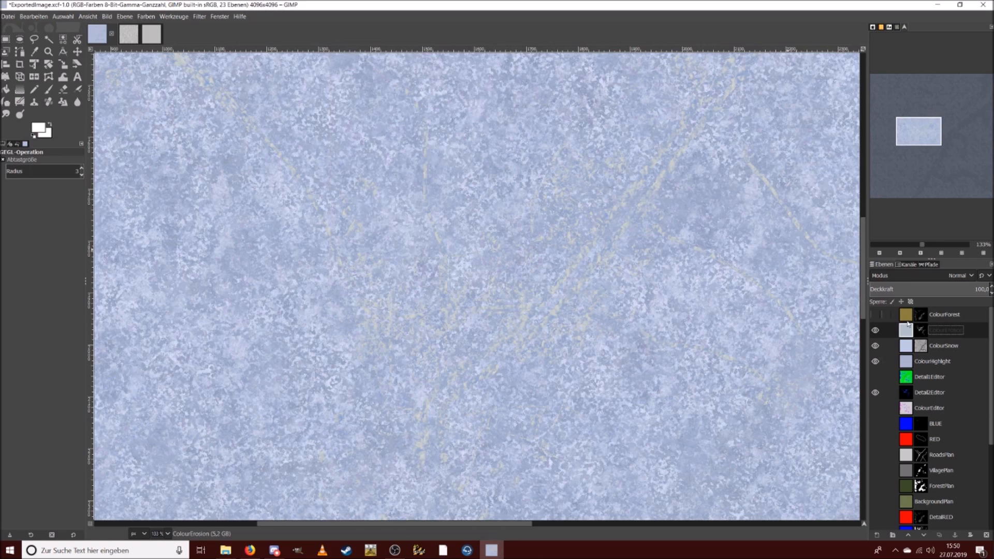
# Step: Temporarily disable the ColourErosion layer mask to inspect the full texture, re-enable it, and check the blend across the whole map
pyautogui.rightClick(921, 332)
pyautogui.click(883, 249)
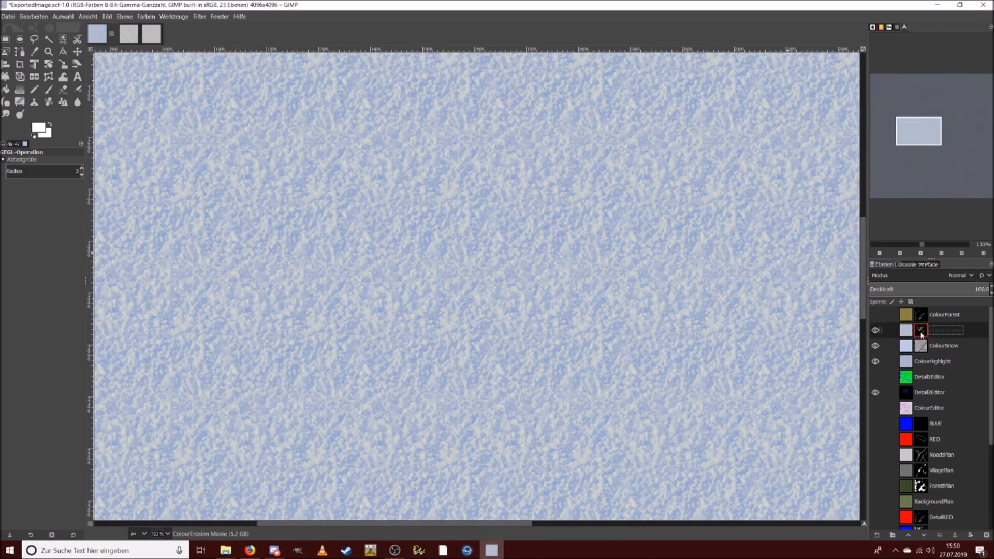
pyautogui.rightClick(921, 335)
pyautogui.click(900, 249)
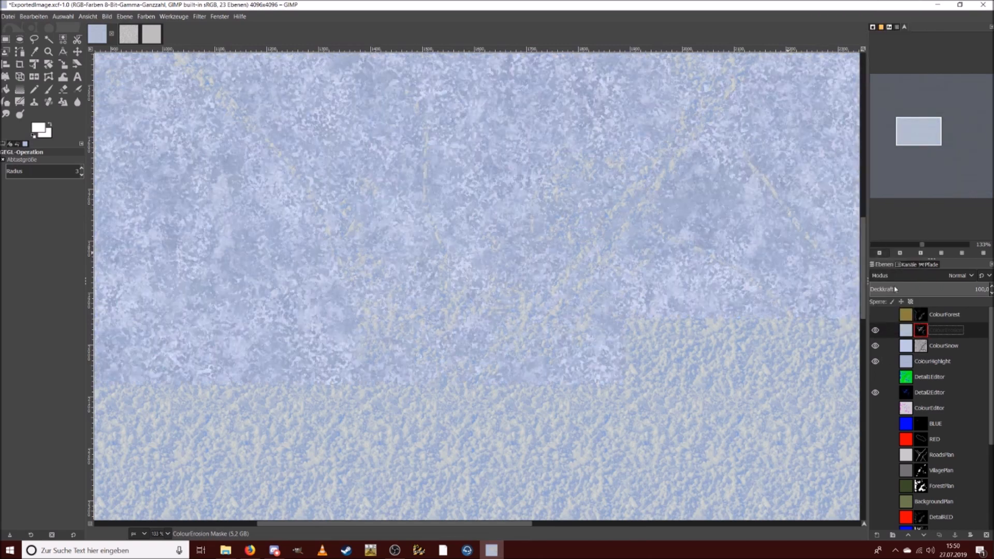
pyautogui.click(906, 247)
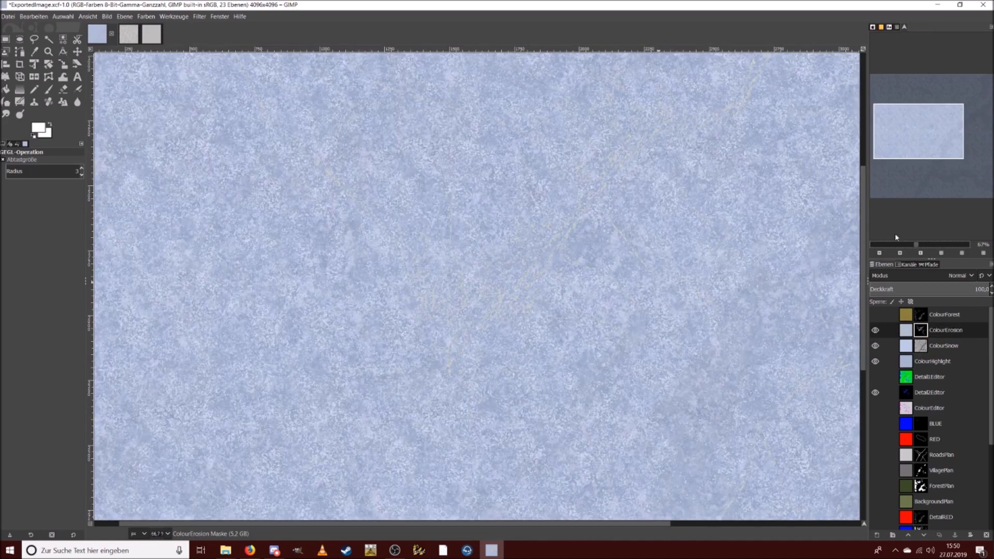
pyautogui.click(906, 244)
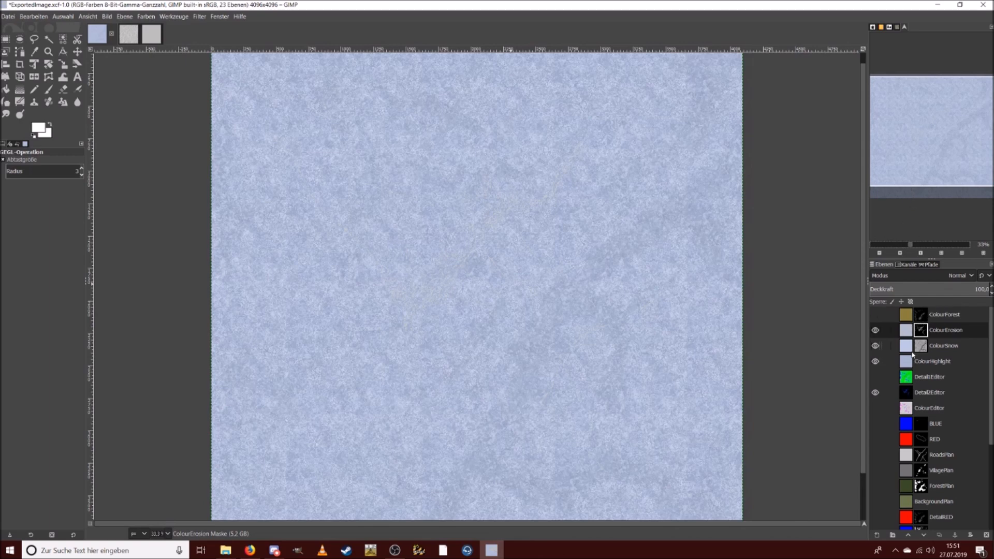
# Step: Rename the ColourErosion layer as ColourDisturbed
pyautogui.doubleClick(949, 331)
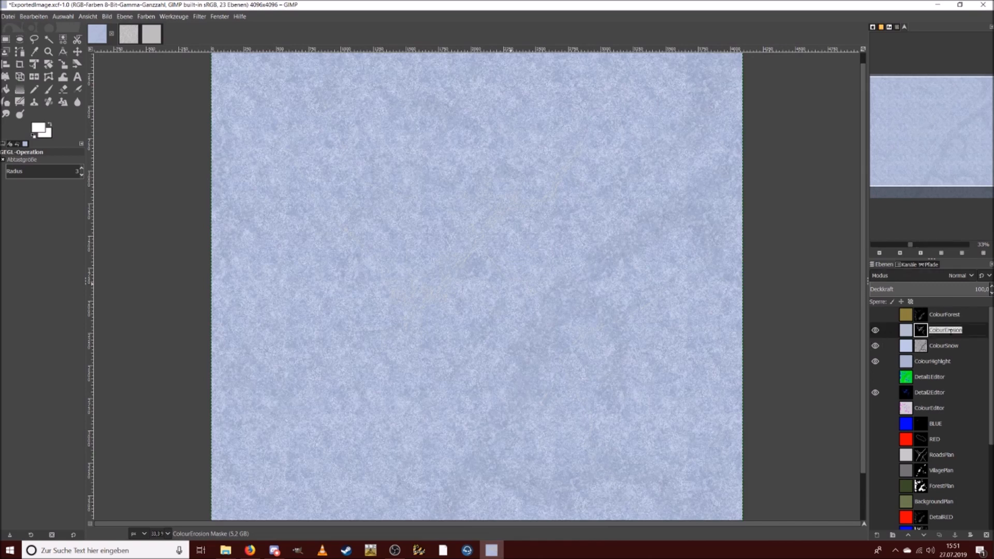
pyautogui.write('d')
pyautogui.write('olour')
pyautogui.press('Return')
# Step: Copy the ColourDisturbed texture without its mask, paste it as a new layer above, and name that layer ColourErosion
pyautogui.click(906, 332)
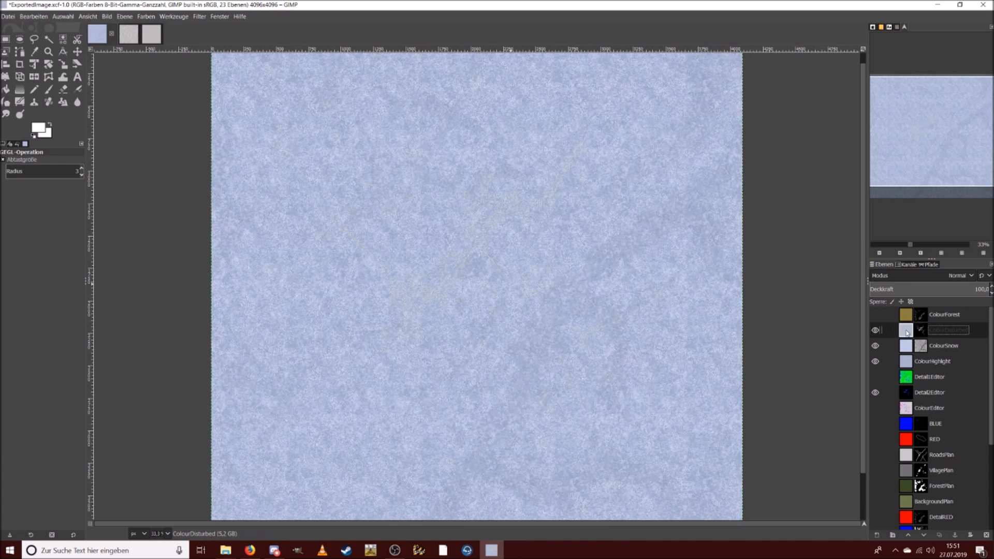
pyautogui.hotkey('ctrl', 'c')
pyautogui.hotkey('ctrl', 'v')
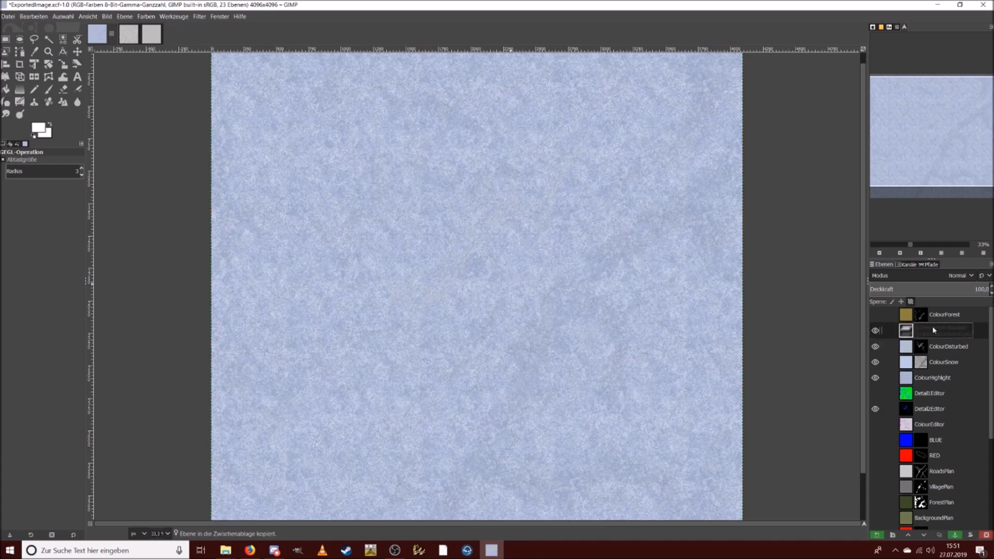
pyautogui.rightClick(932, 330)
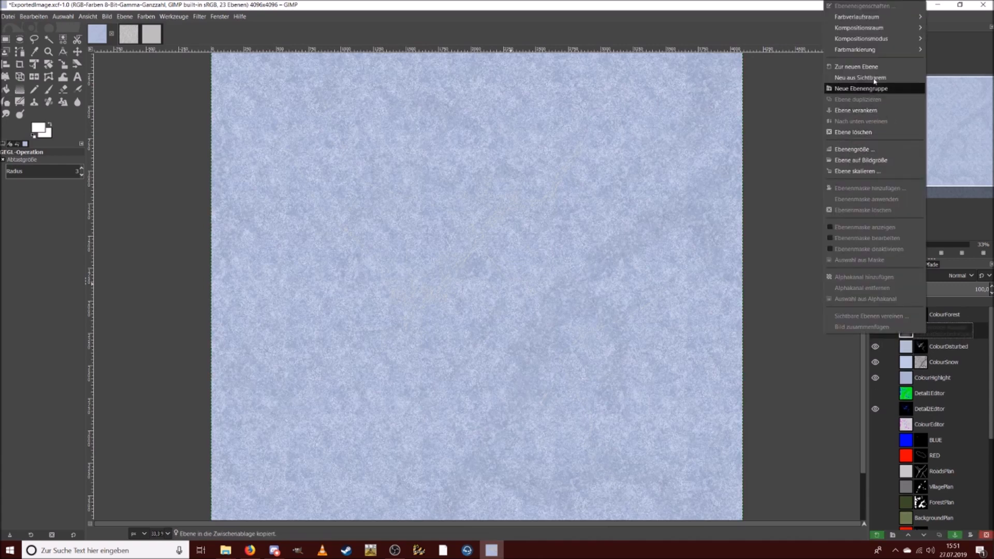
pyautogui.click(884, 111)
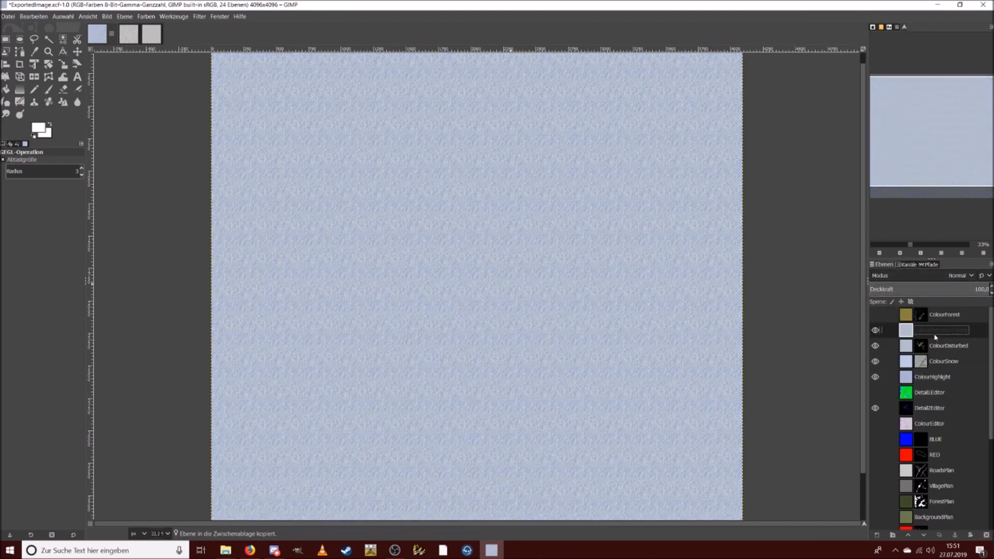
pyautogui.hotkey('shift', 'c')
pyautogui.write('Colour')
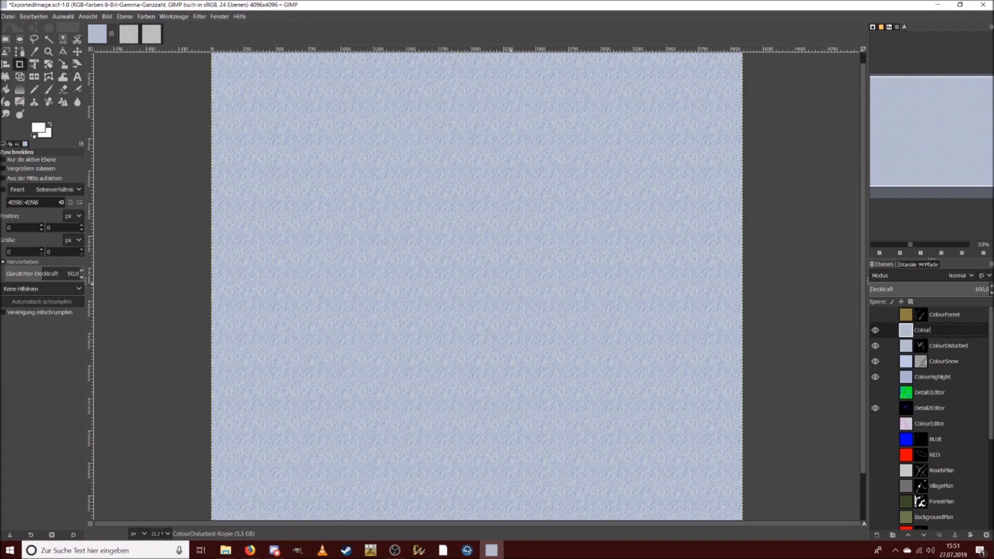
pyautogui.write('Erosion')
pyautogui.press('Return')
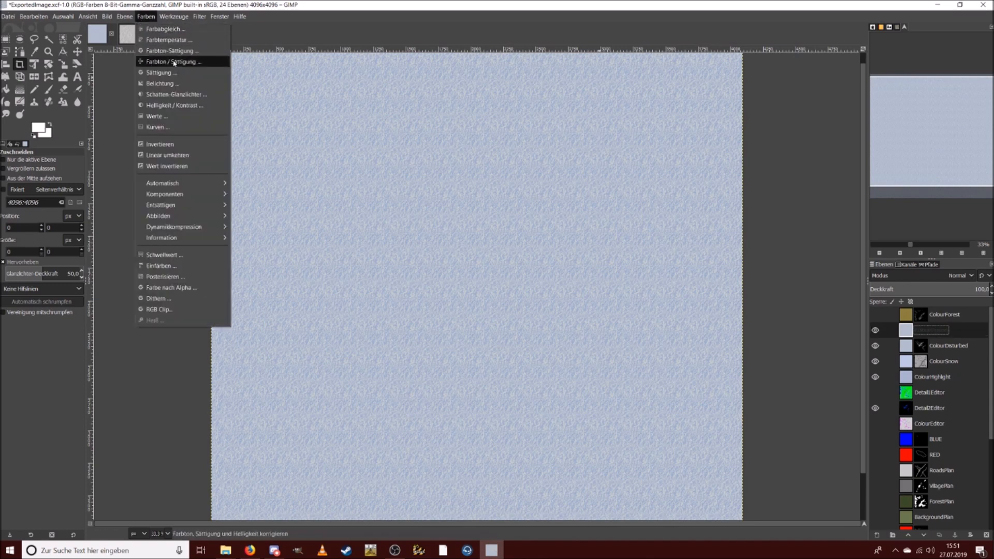
# Step: Reduce the new ColourErosion layer's saturation with the Saturation filter at a scale of 0.185
pyautogui.click(160, 73)
pyautogui.moveTo(400, 99); pyautogui.dragTo(349, 99)
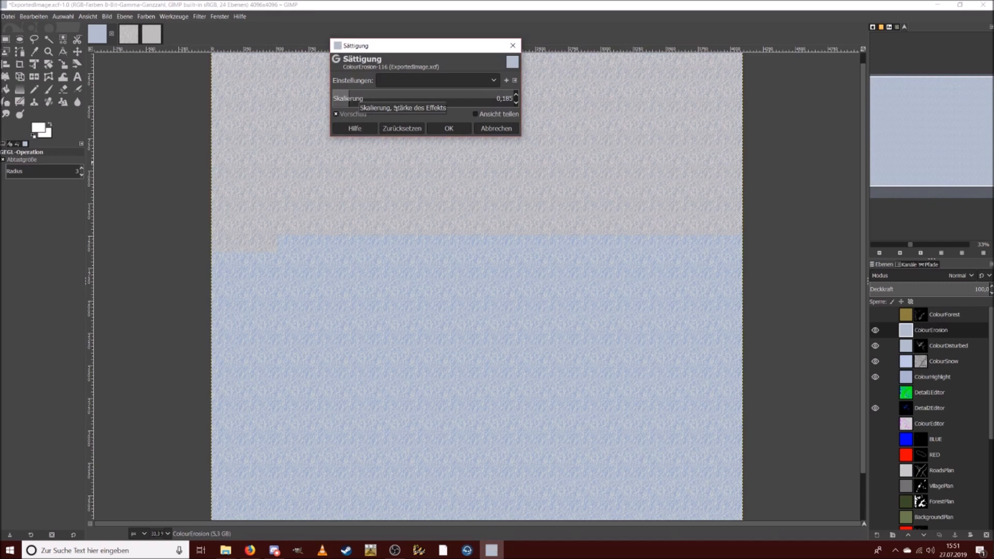
pyautogui.click(448, 128)
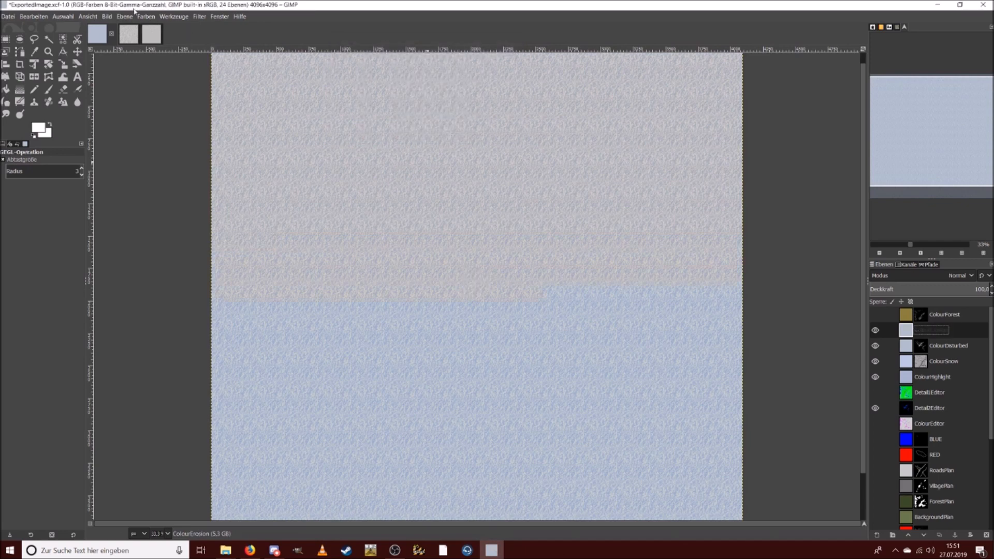
# Step: Darken the ColourErosion layer with Brightness-Contrast, using brightness -25 and contrast -11
pyautogui.click(146, 16)
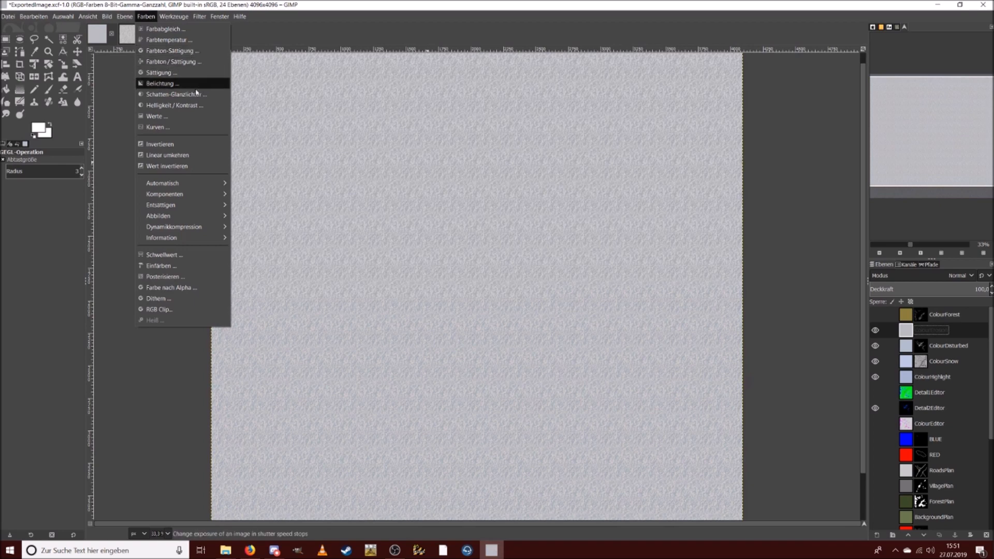
pyautogui.click(197, 105)
pyautogui.moveTo(192, 111)
pyautogui.mouseDown()
pyautogui.moveTo(205, 111)
pyautogui.moveTo(175, 110)
pyautogui.mouseUp()
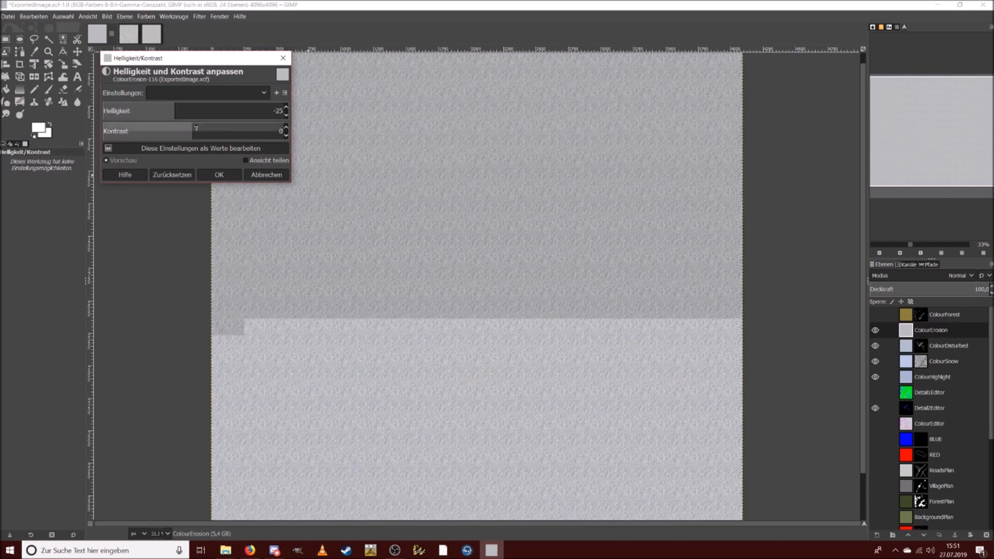
pyautogui.click(188, 131)
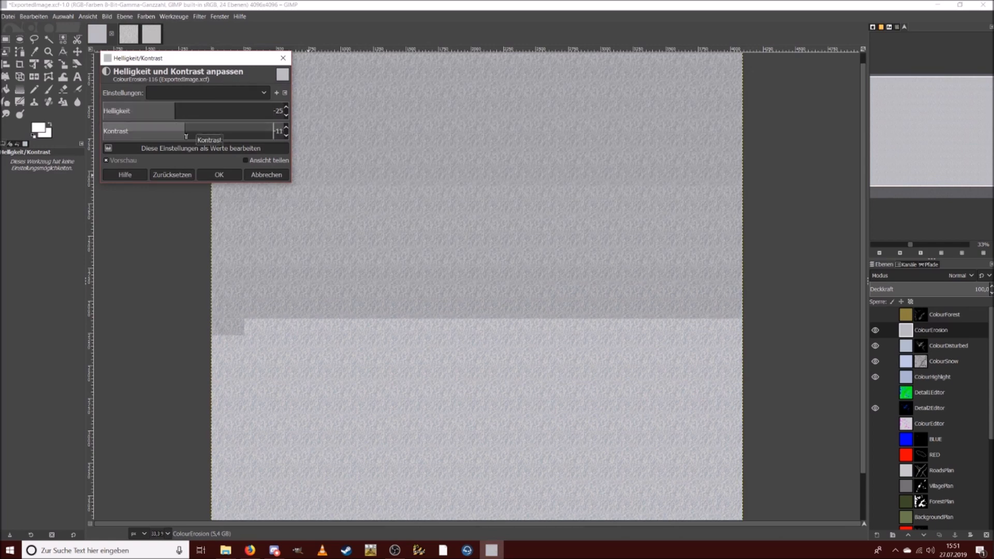
pyautogui.click(219, 175)
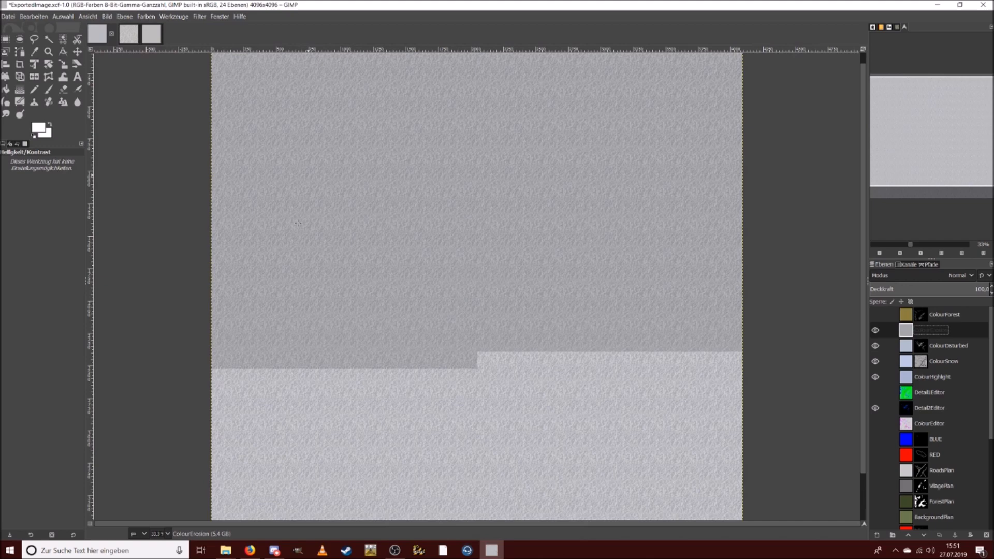
# Step: Add a black, fully transparent layer mask to the ColourErosion layer
pyautogui.rightClick(921, 333)
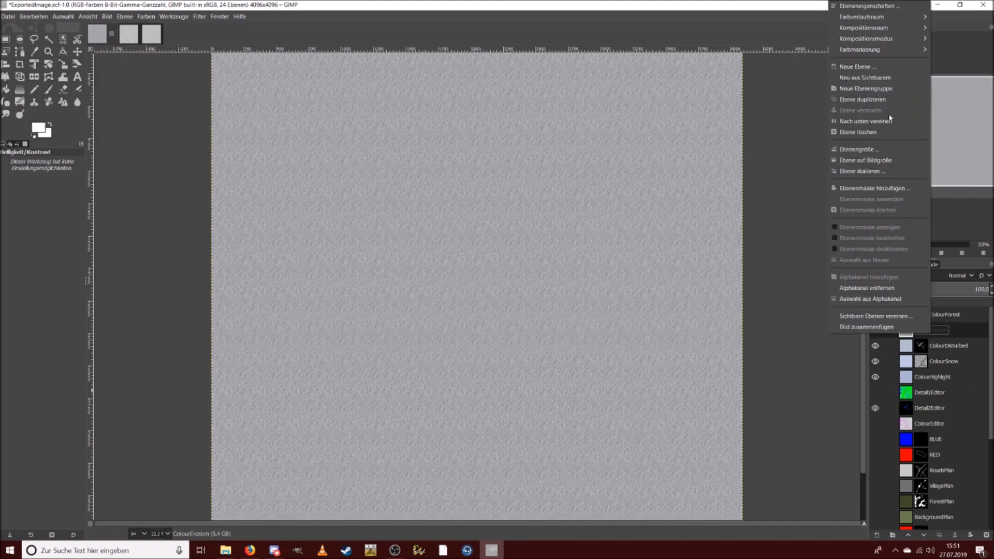
pyautogui.click(874, 189)
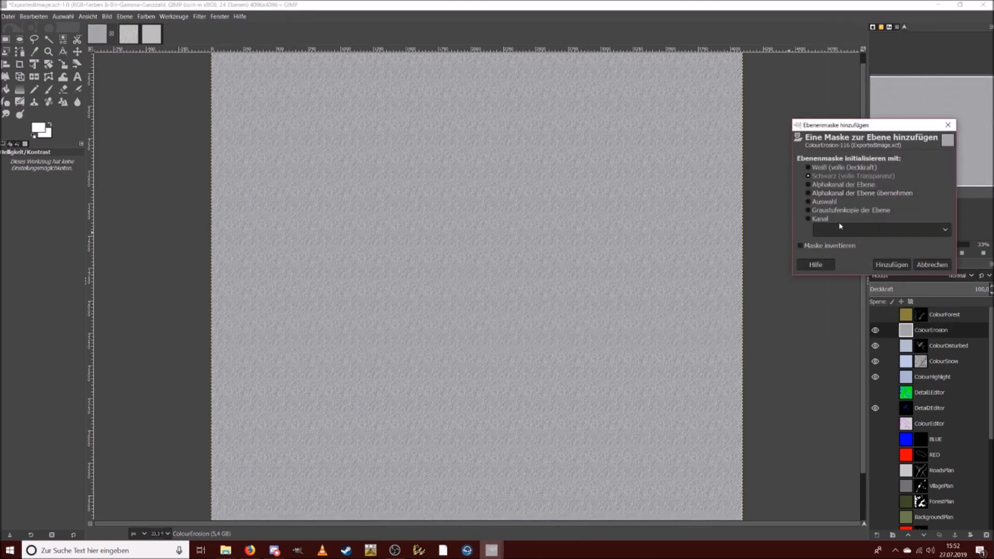
pyautogui.click(891, 265)
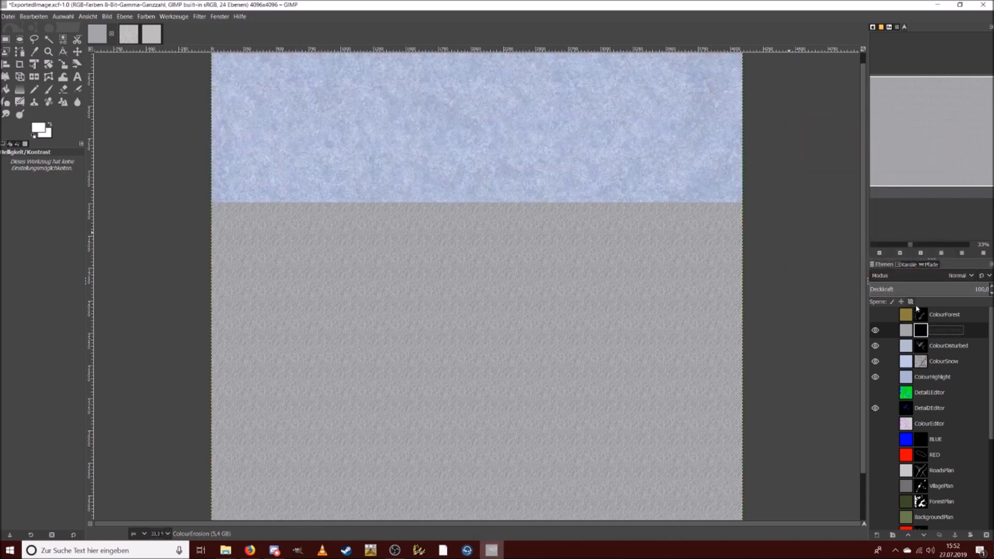
# Step: Hide ColourErosion, ColourDisturbed, ColourSnow and ColourHighlight, then make Detail1Editor visible and activate it
pyautogui.scroll(-3, 956, 448)
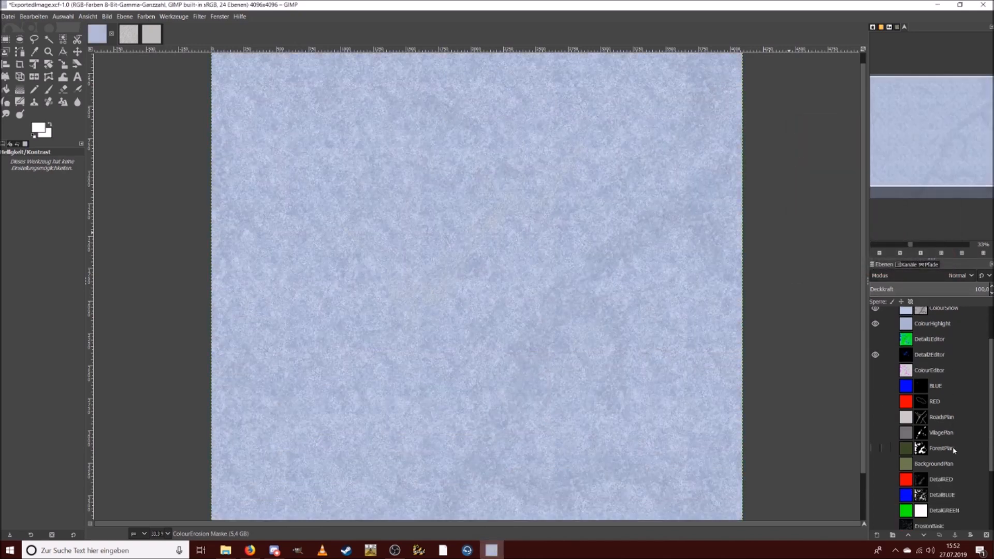
pyautogui.scroll(3, 954, 451)
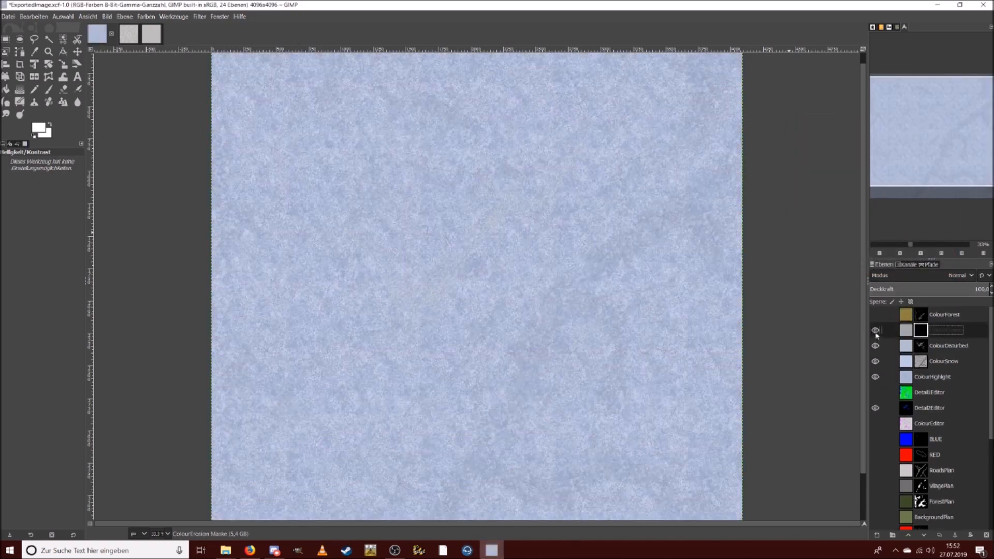
pyautogui.moveTo(877, 345); pyautogui.dragTo(875, 397)
pyautogui.click(875, 394)
pyautogui.click(930, 393)
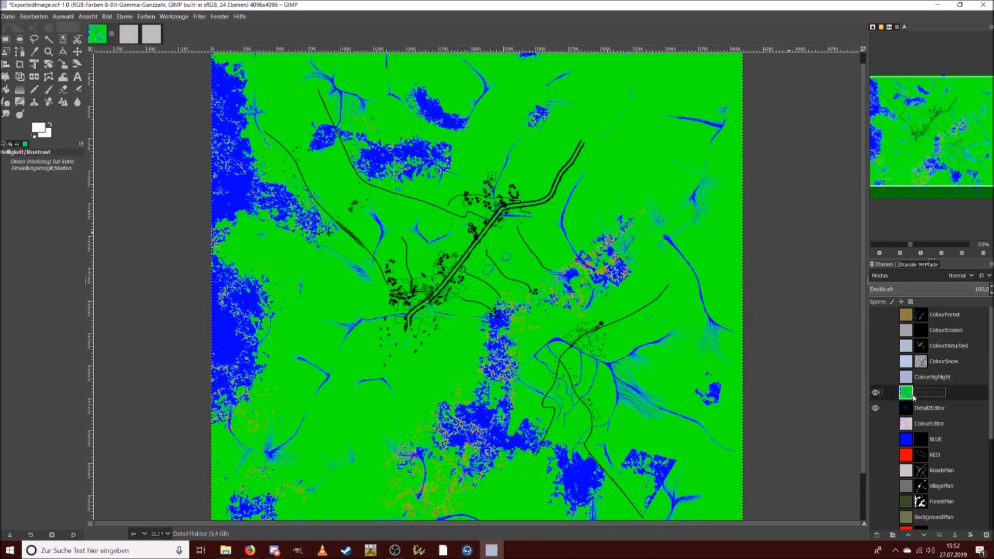
# Step: Select all blue areas of the Detail1Editor layer by colour and copy them
pyautogui.click(63, 40)
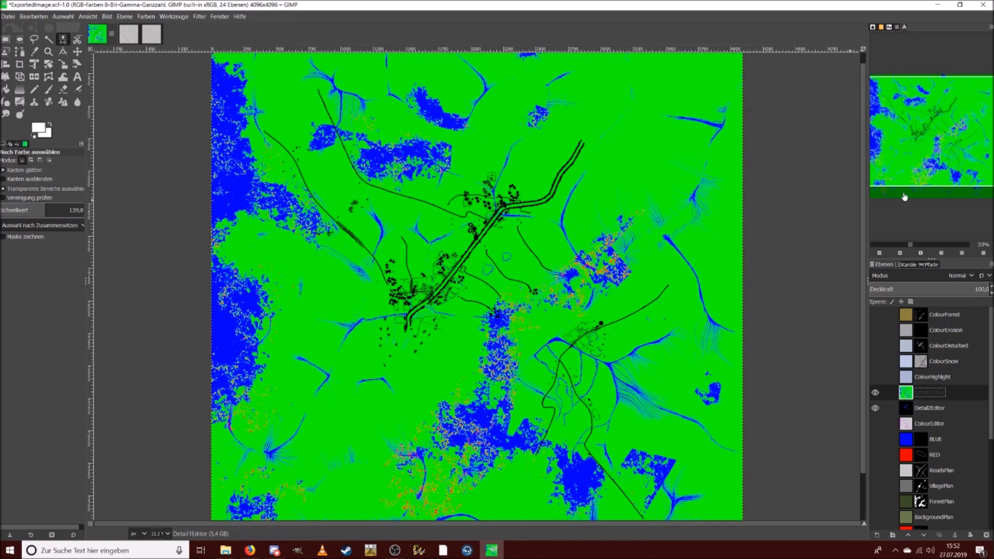
pyautogui.click(927, 244)
pyautogui.click(927, 244)
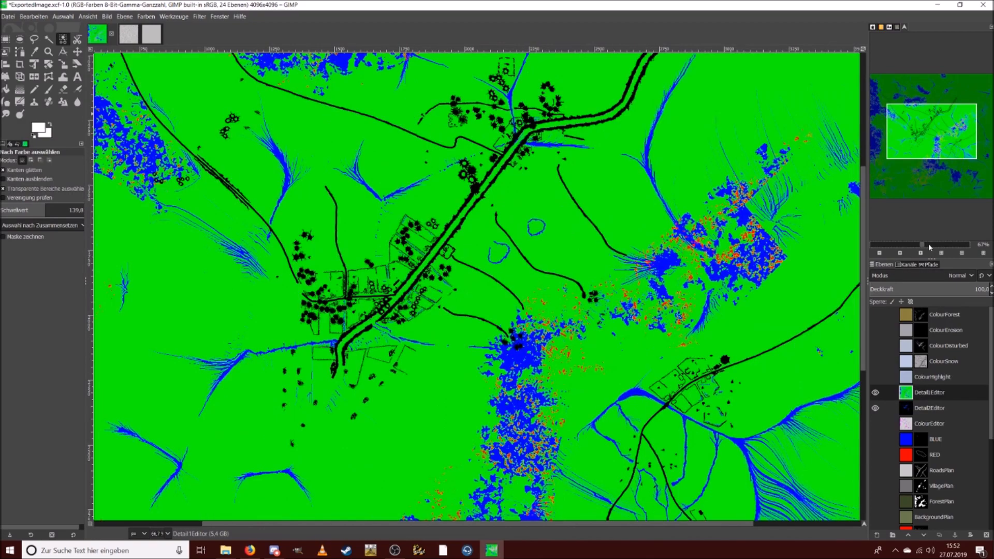
pyautogui.moveTo(932, 132); pyautogui.dragTo(942, 149)
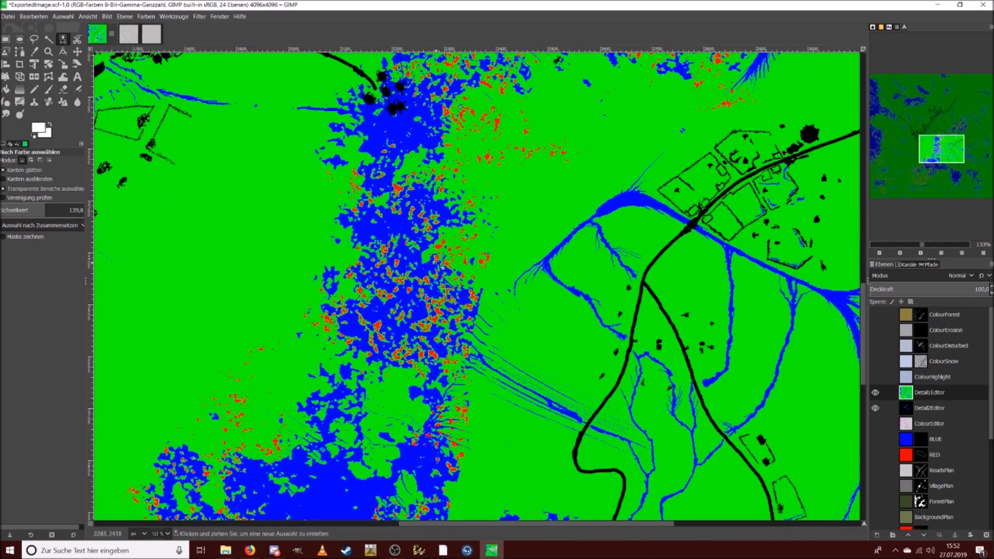
pyautogui.click(399, 223)
pyautogui.hotkey('ctrl', 'c')
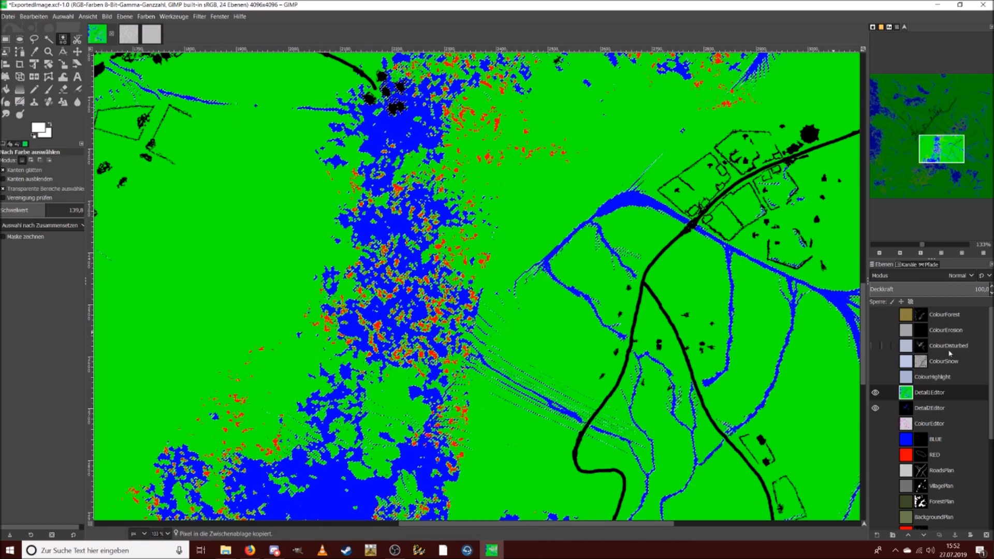
# Step: Paste the copied blue areas into the ColourErosion layer mask, fill them with the white foreground colour and anchor the floating selection
pyautogui.click(922, 331)
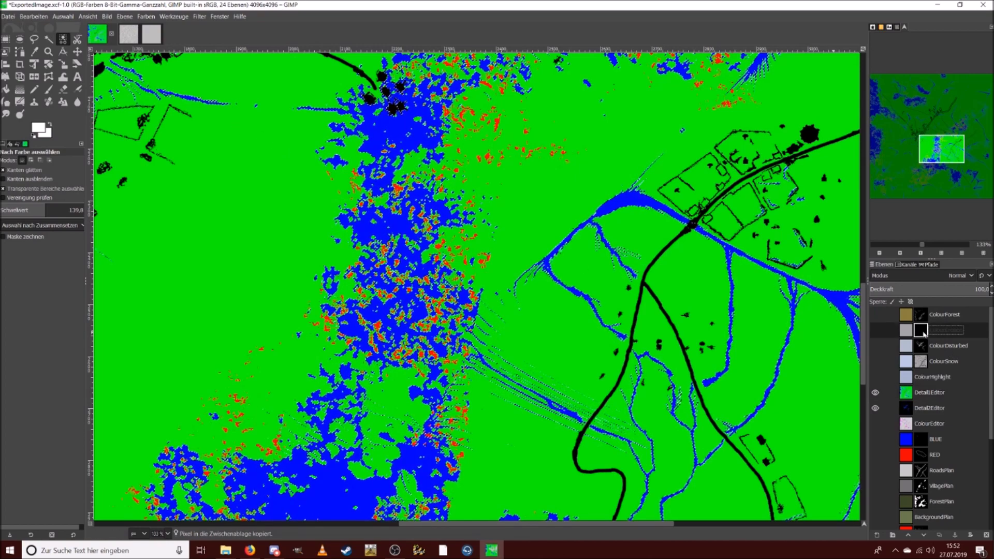
pyautogui.hotkey('ctrl', 'v')
pyautogui.click(34, 17)
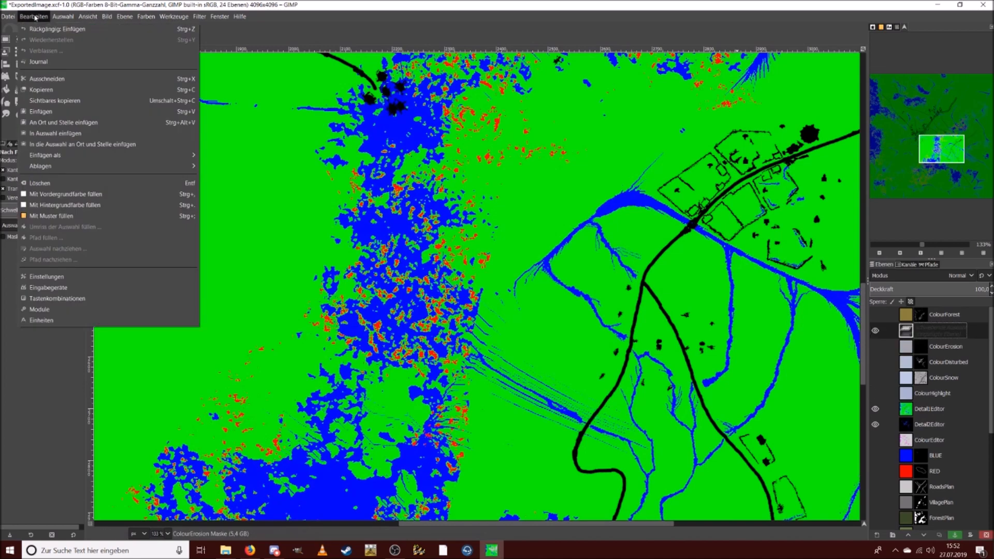
pyautogui.click(100, 195)
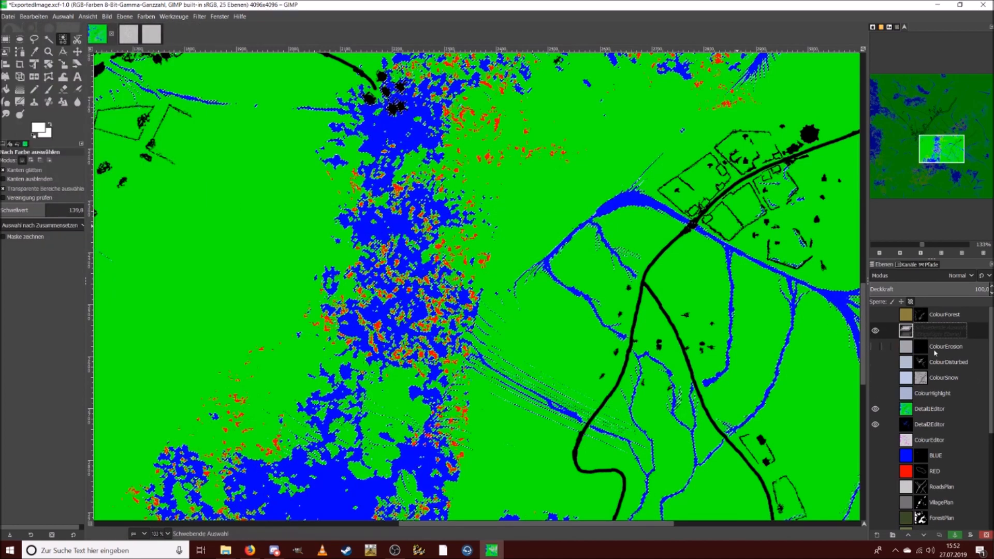
pyautogui.rightClick(932, 332)
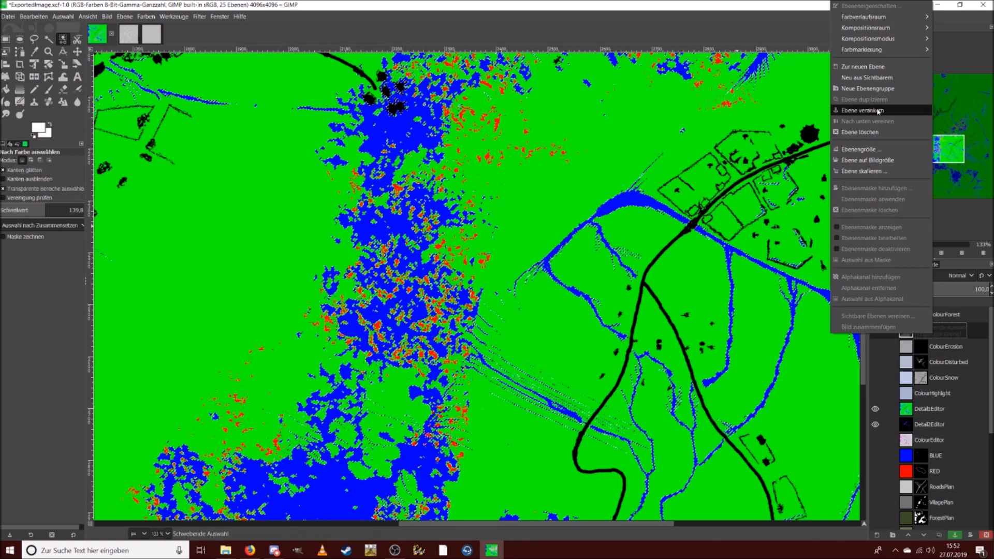
pyautogui.click(870, 132)
# Step: Make ColourHighlight, ColourSnow, ColourDisturbed and ColourErosion visible and view the whole map at 33%
pyautogui.click(875, 376)
pyautogui.click(875, 360)
pyautogui.click(875, 345)
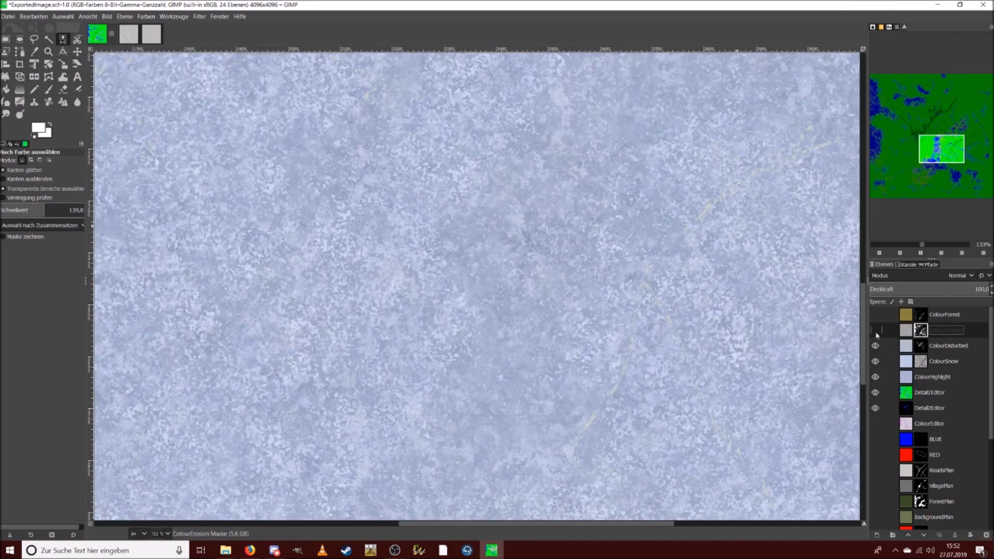
pyautogui.click(876, 329)
pyautogui.moveTo(914, 246); pyautogui.dragTo(906, 244)
pyautogui.moveTo(928, 141)
pyautogui.mouseDown()
pyautogui.moveTo(916, 135)
pyautogui.moveTo(931, 133)
pyautogui.mouseUp()
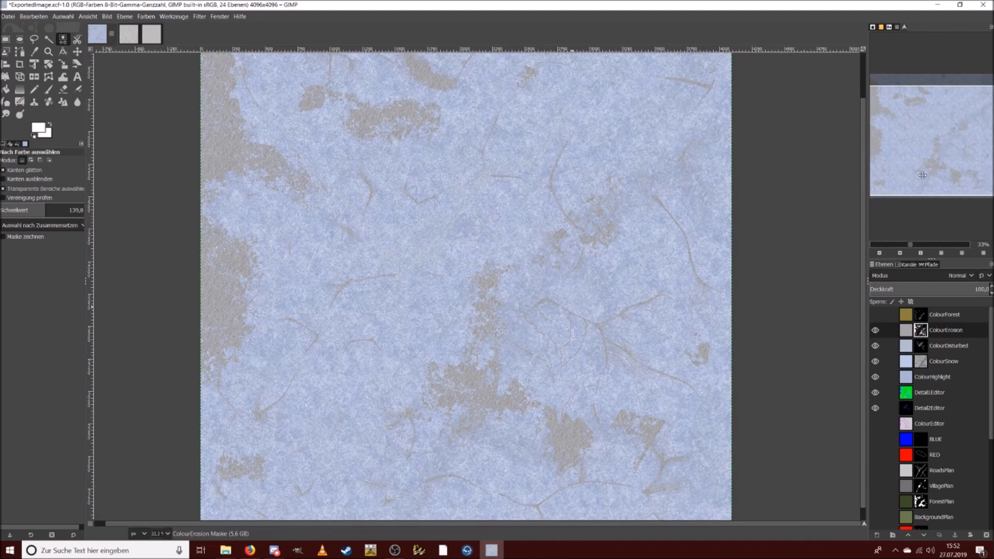
# Step: Copy the ColourErosion texture into a new layer above it and name it ColourErosionHighlight
pyautogui.click(907, 331)
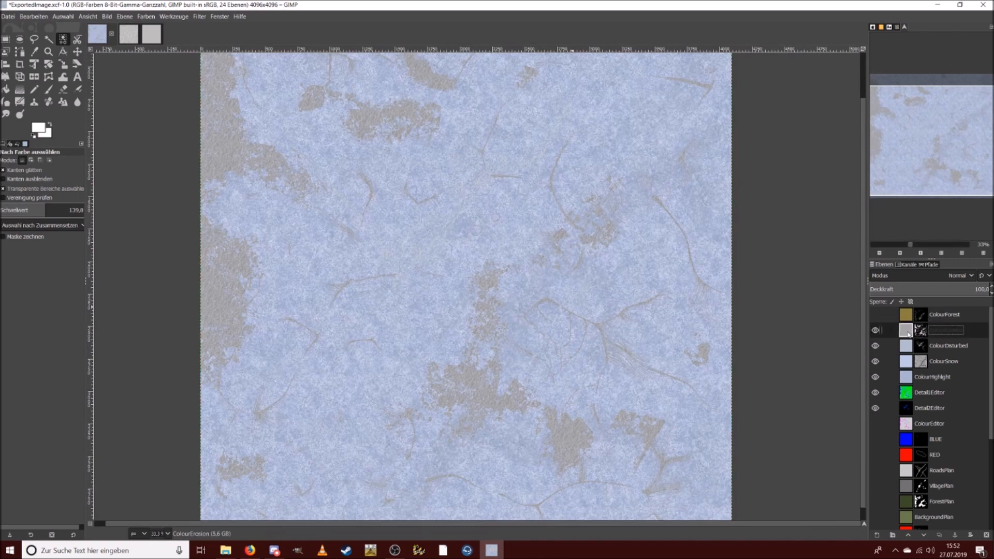
pyautogui.hotkey('ctrl', 'c')
pyautogui.hotkey('ctrl', 'v')
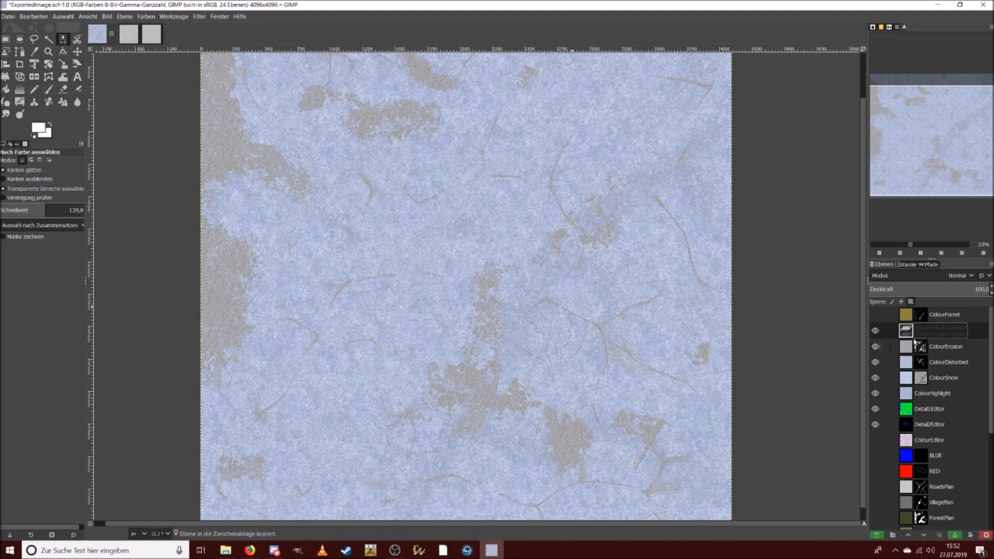
pyautogui.rightClick(924, 332)
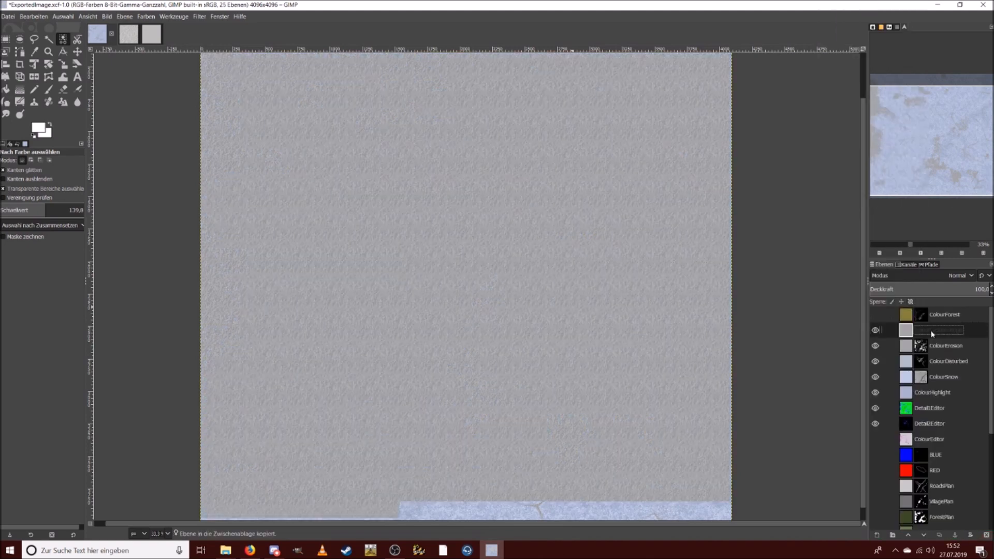
pyautogui.write('C')
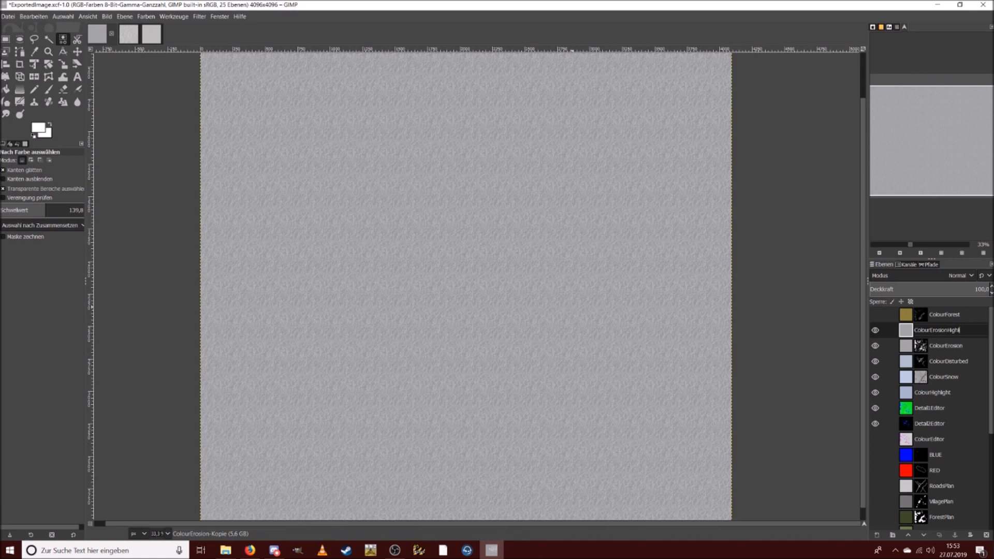
pyautogui.press('Return')
pyautogui.doubleClick(949, 332)
# Step: Copy the contents of the ErosionBasic layer
pyautogui.scroll(-5, 948, 424)
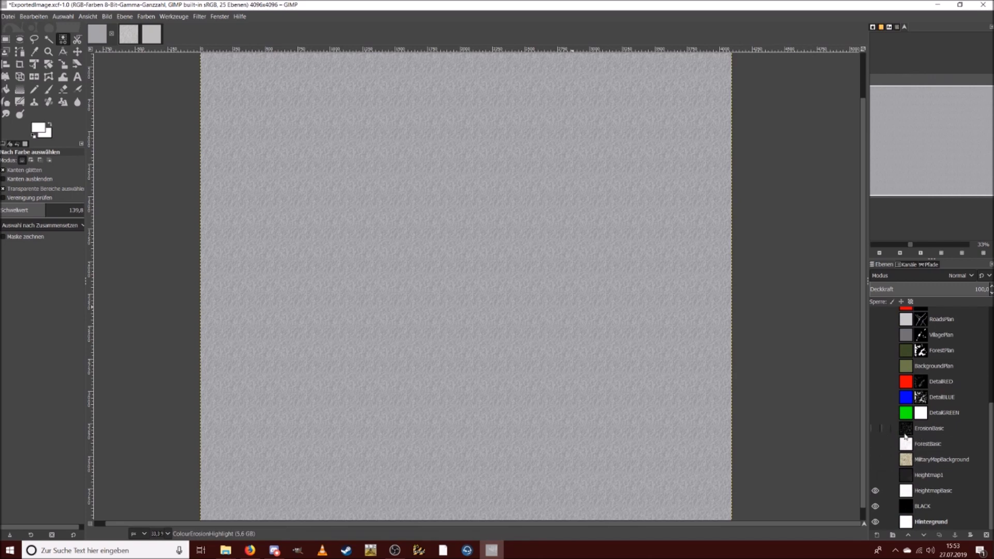
pyautogui.click(906, 428)
pyautogui.hotkey('ctrl', 'c')
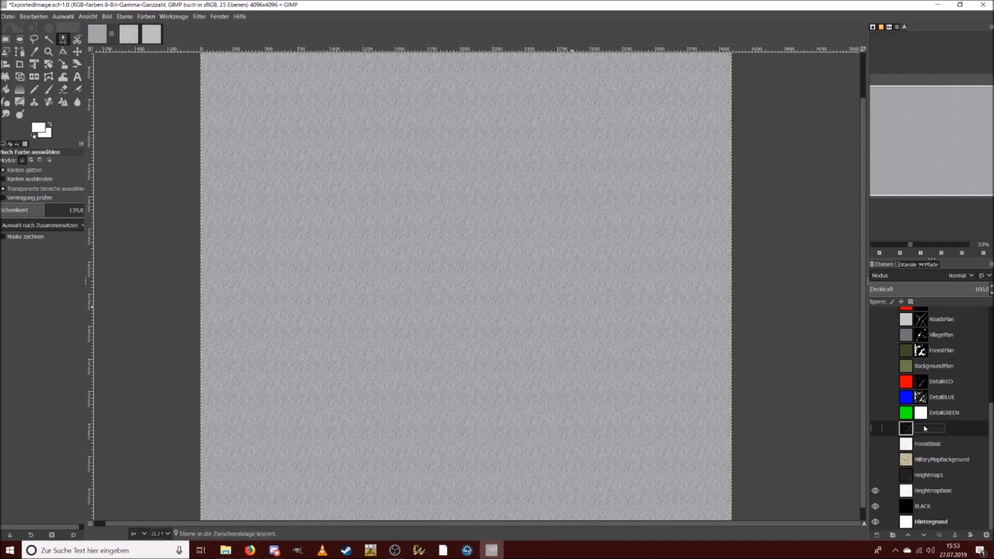
pyautogui.scroll(5, 925, 427)
pyautogui.scroll(2, 925, 428)
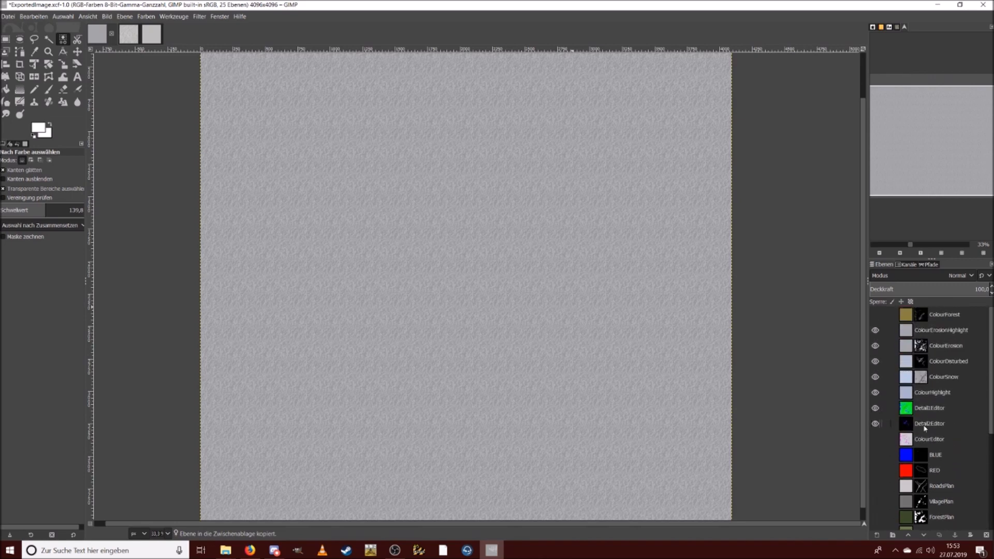
# Step: Add a black, fully transparent layer mask to the ColourErosionHighlight layer
pyautogui.rightClick(943, 334)
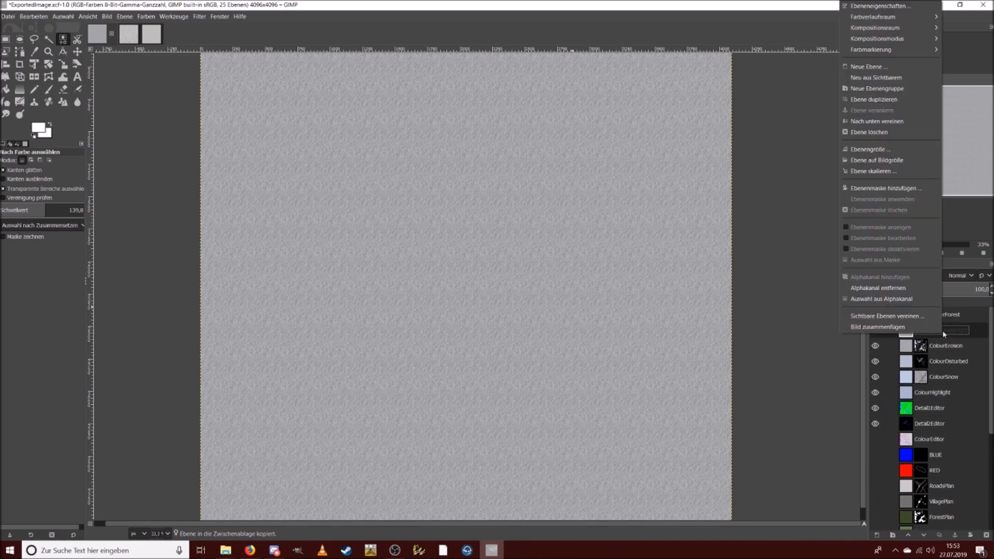
pyautogui.click(896, 190)
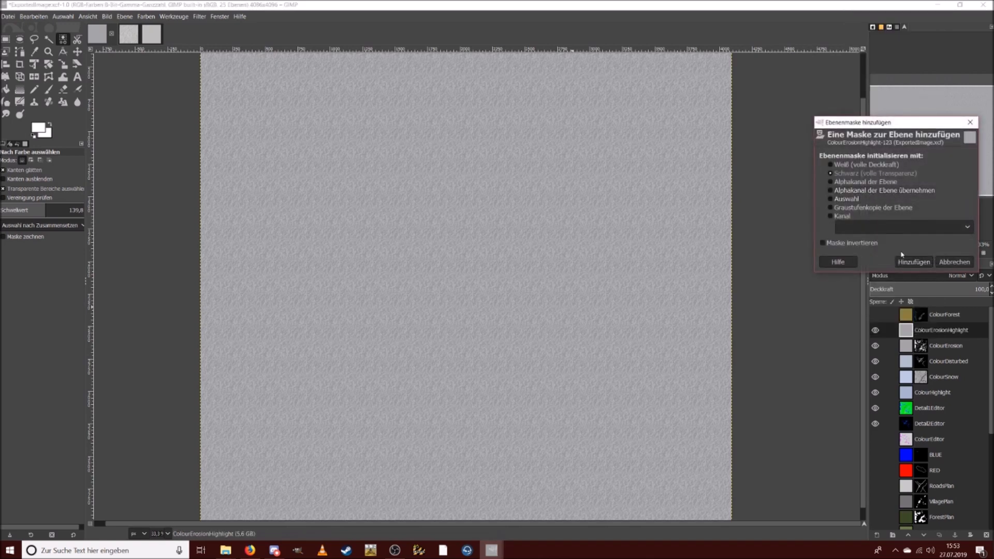
pyautogui.click(913, 262)
# Step: Display the ColourErosionHighlight mask, paste and anchor the ErosionBasic image in it, and return to the normal layer view
pyautogui.rightClick(920, 330)
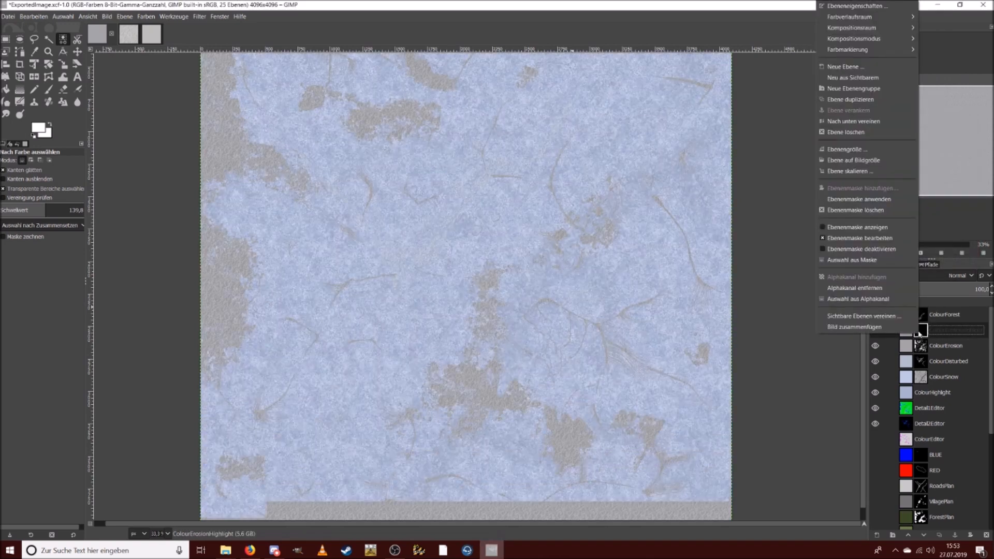
pyautogui.click(880, 227)
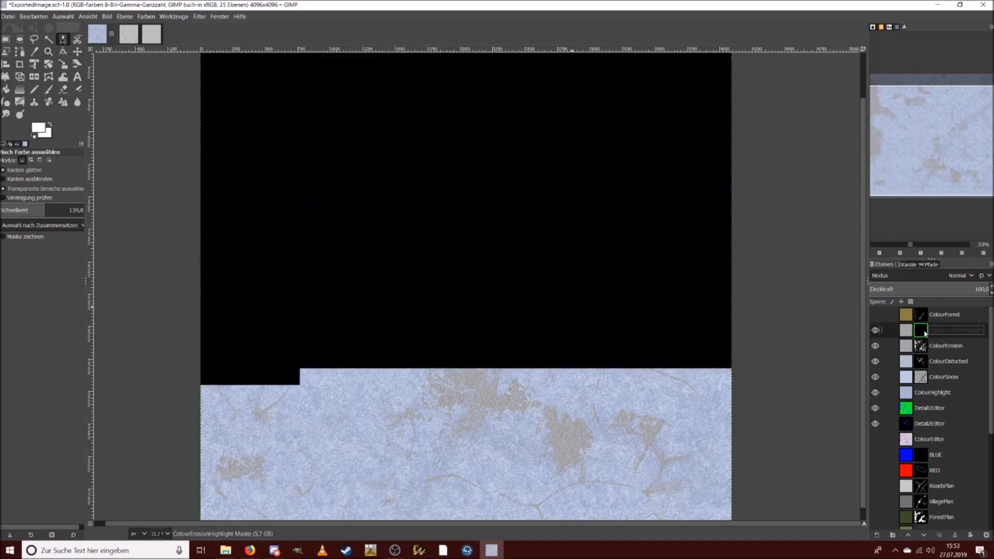
pyautogui.hotkey('ctrl', 'v')
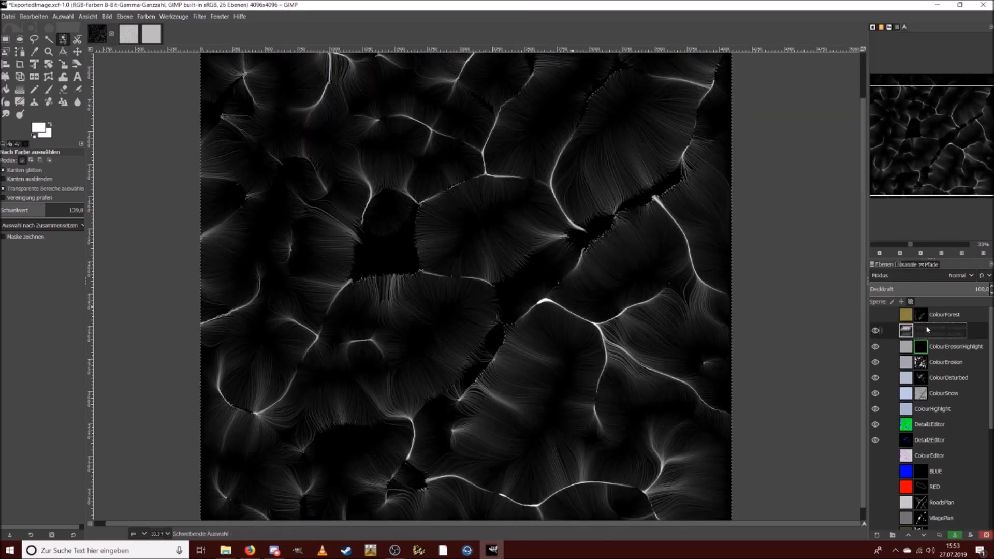
pyautogui.rightClick(930, 331)
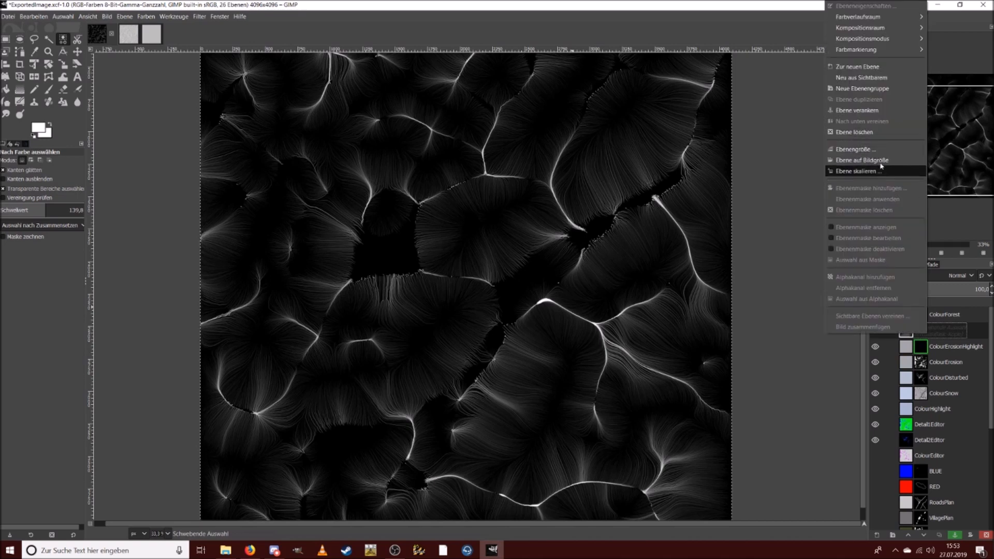
pyautogui.click(870, 111)
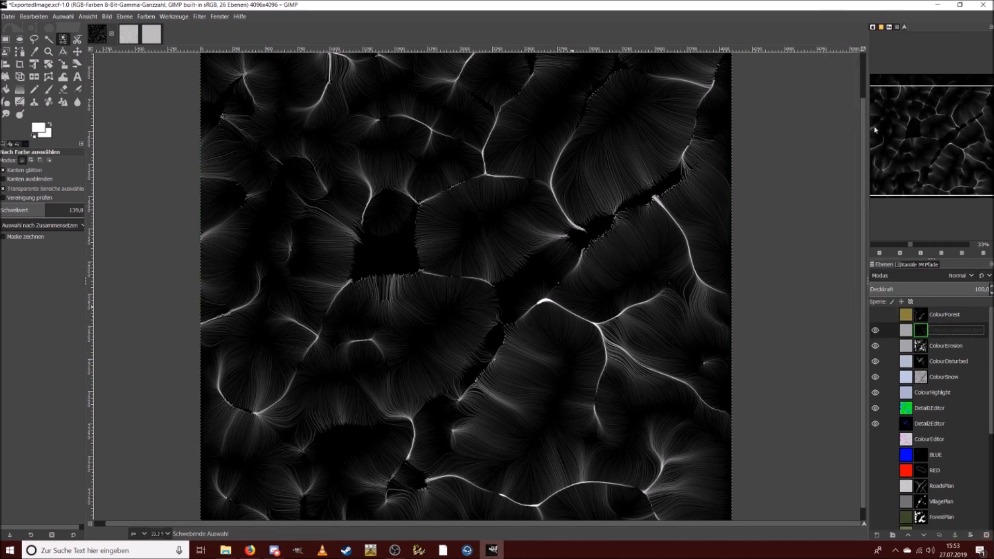
pyautogui.rightClick(922, 331)
pyautogui.click(883, 225)
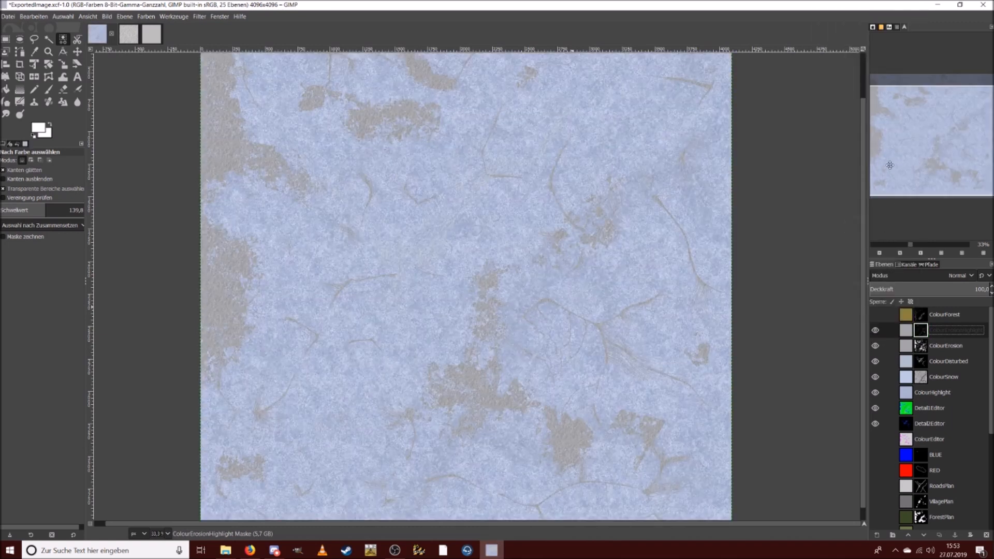
# Step: Examine the masked erosion textures and their edges against the snow, both close up and across the whole map
pyautogui.click(928, 245)
pyautogui.click(929, 247)
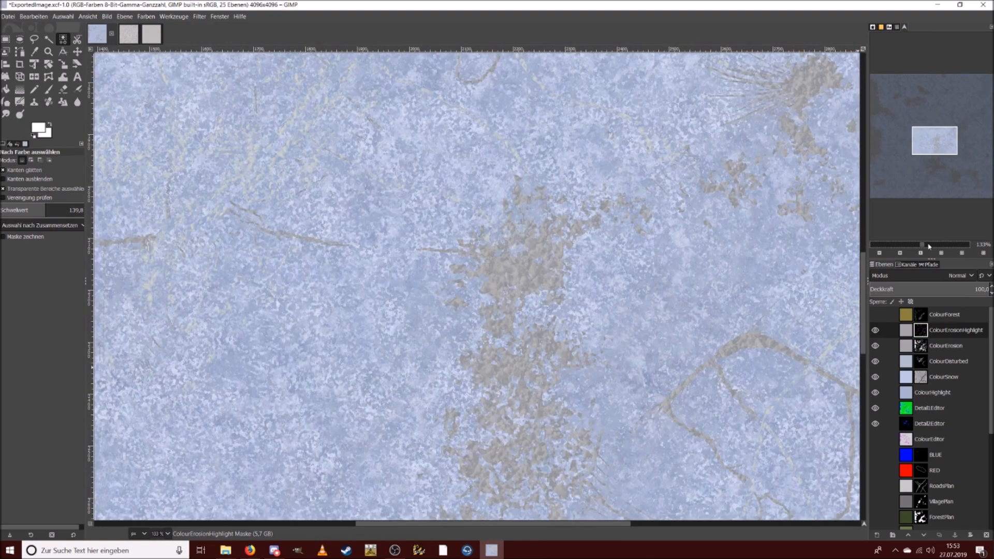
pyautogui.moveTo(928, 141); pyautogui.dragTo(884, 164)
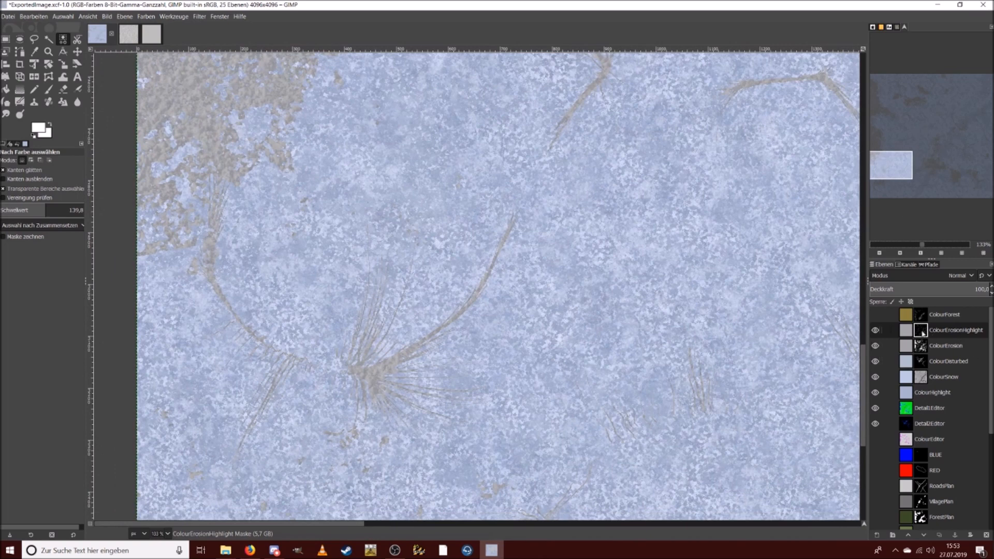
pyautogui.click(934, 248)
pyautogui.click(937, 248)
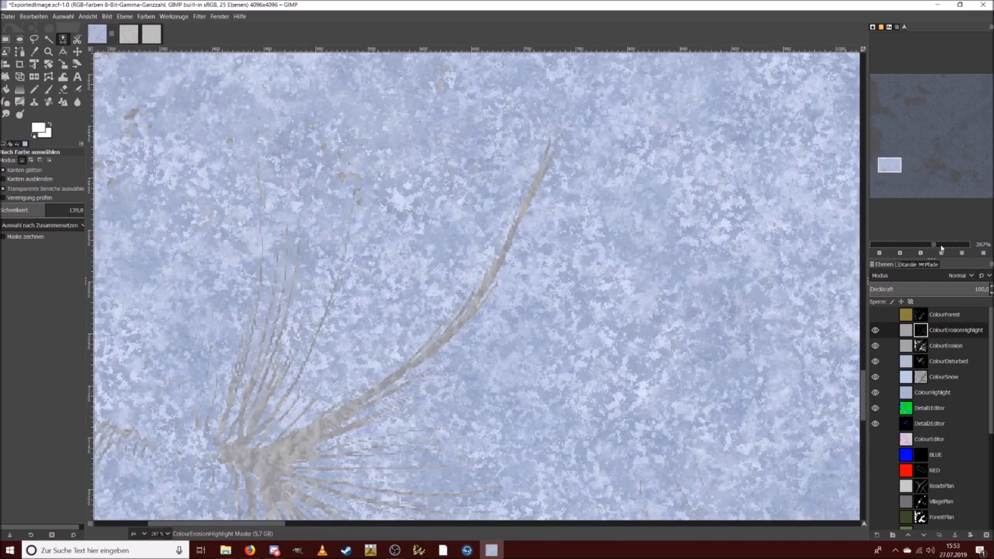
pyautogui.click(941, 248)
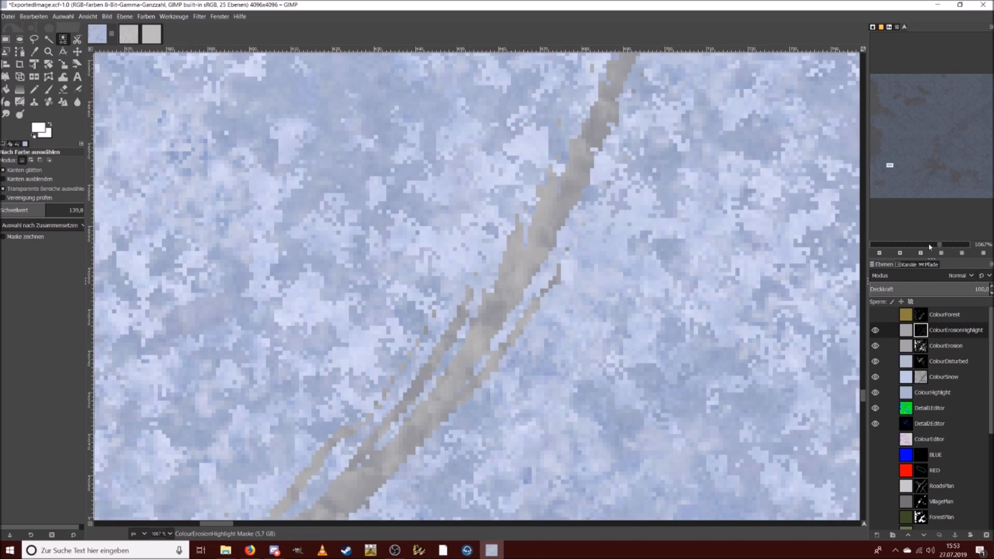
pyautogui.click(919, 248)
pyautogui.click(917, 247)
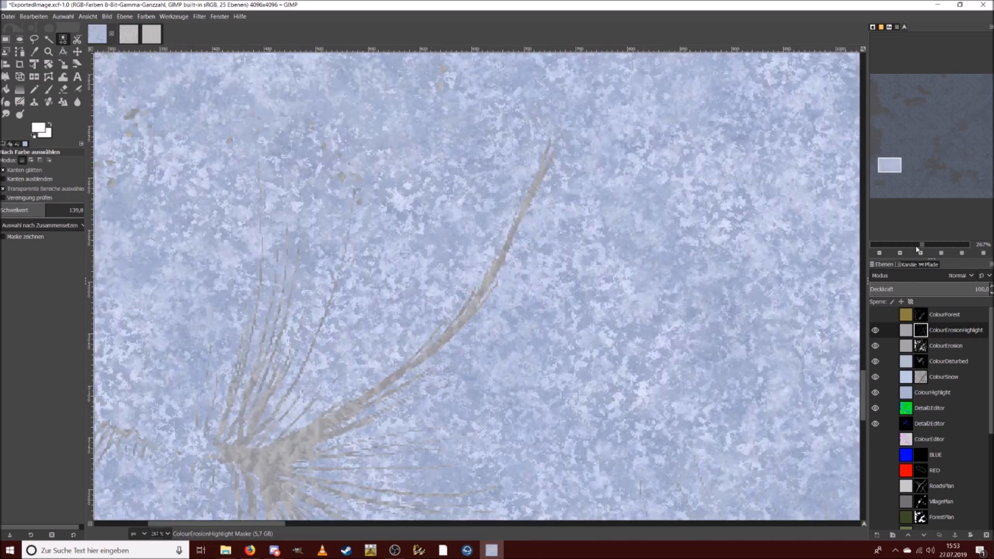
pyautogui.click(915, 247)
pyautogui.click(913, 247)
pyautogui.click(911, 246)
pyautogui.moveTo(929, 145); pyautogui.dragTo(926, 112)
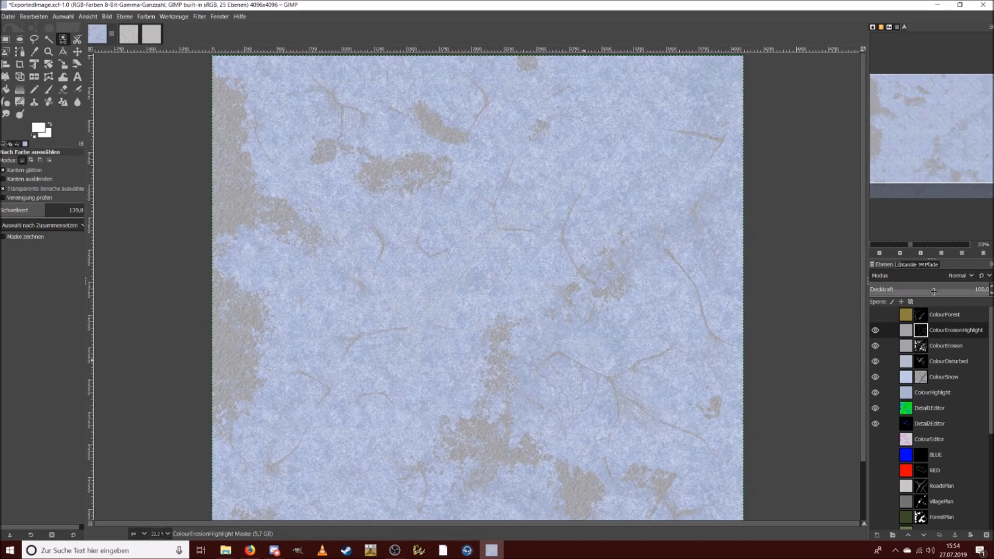
# Step: Activate the ColourForest mask and hide the colour and Detail2Editor layers, leaving Detail1Editor visible
pyautogui.click(875, 315)
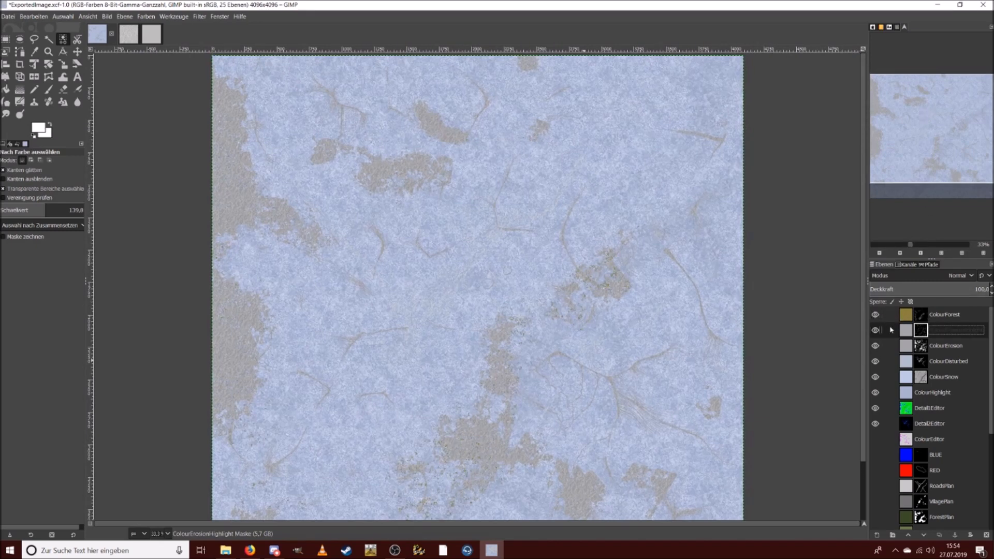
pyautogui.click(927, 316)
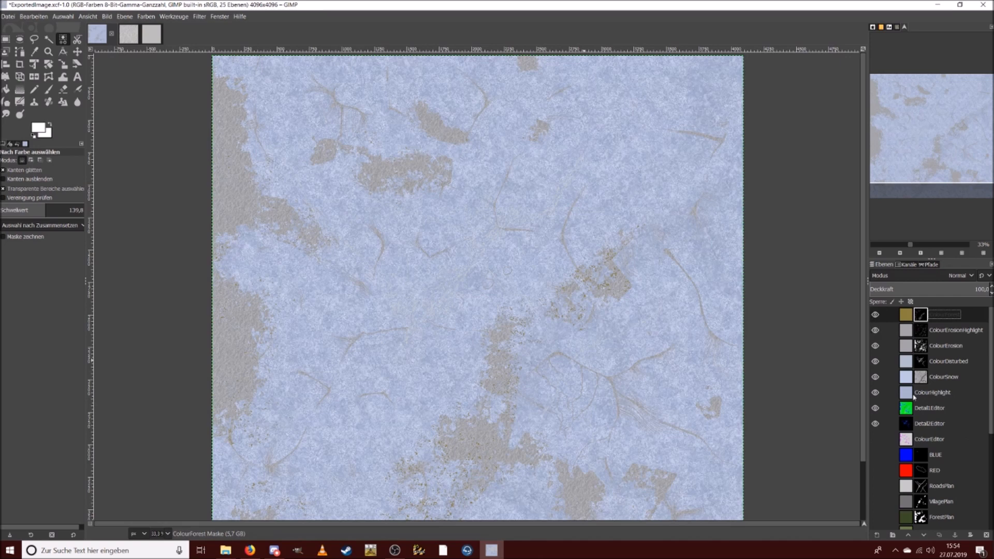
pyautogui.moveTo(878, 332); pyautogui.dragTo(875, 425)
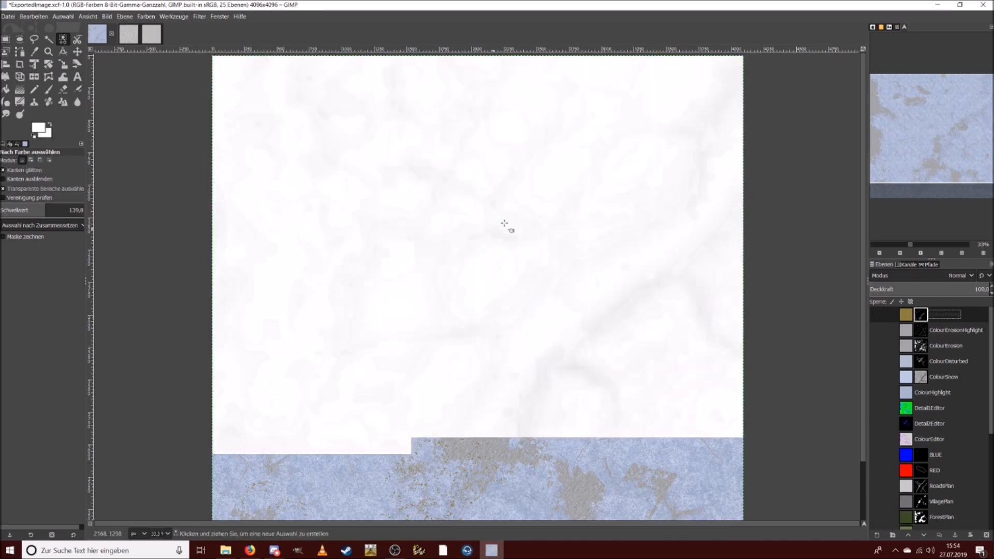
pyautogui.scroll(-2, 879, 380)
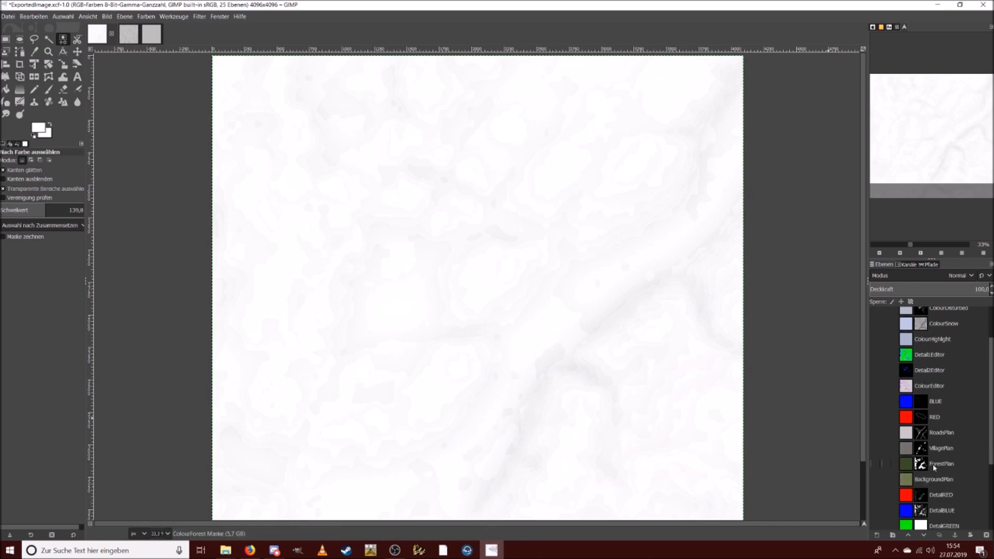
pyautogui.click(875, 381)
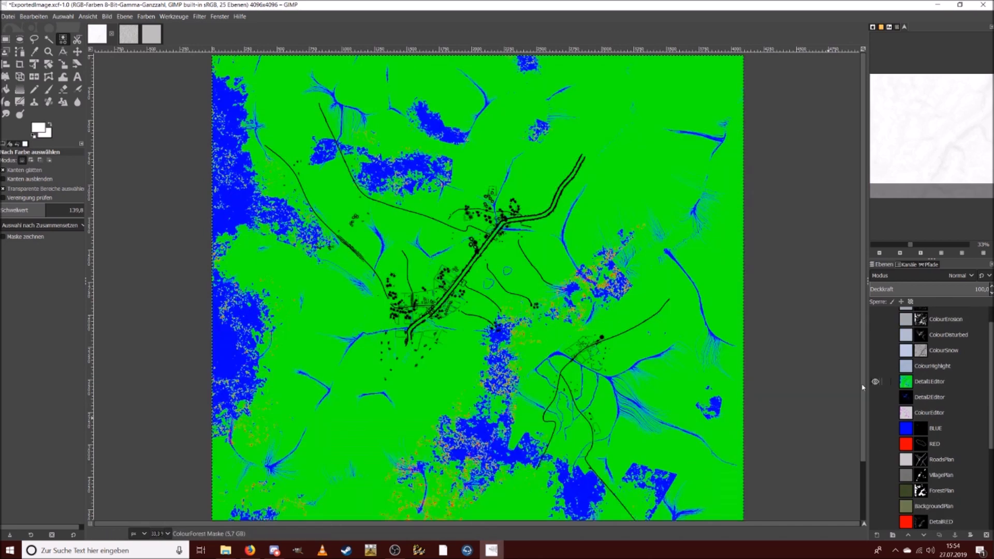
# Step: Switch to File Explorer and browse the Projects folder to the Motovskiy Bay map's source files
pyautogui.moveTo(226, 550)
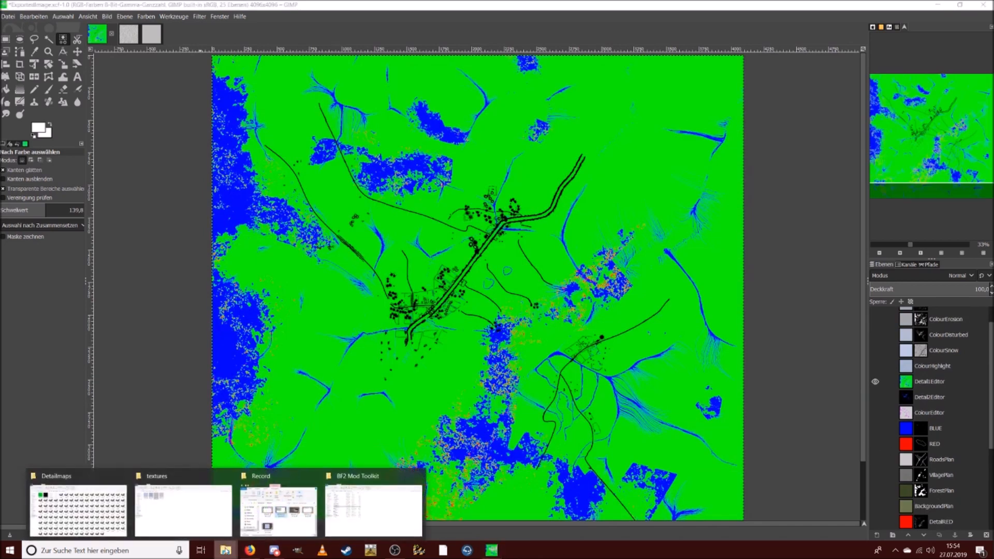
pyautogui.click(184, 506)
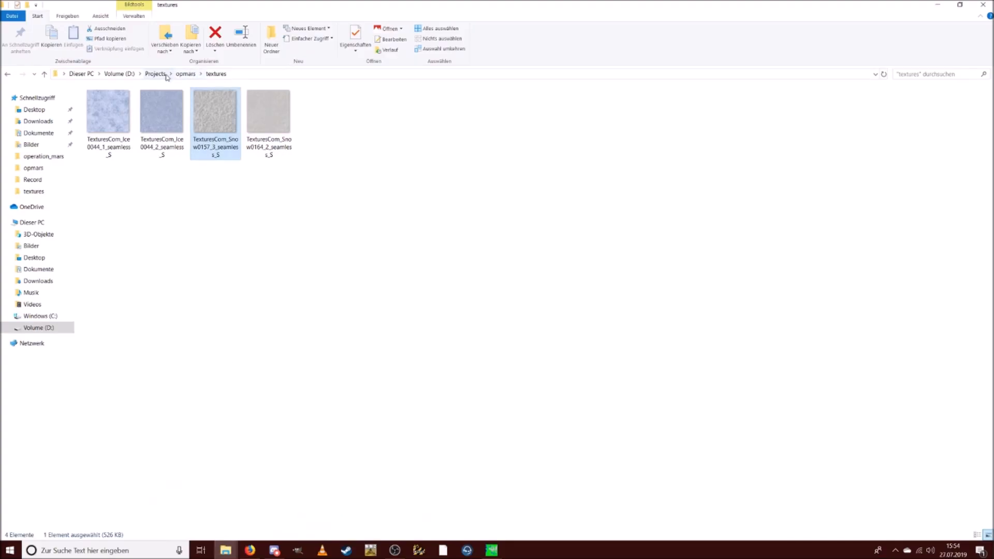
pyautogui.click(157, 74)
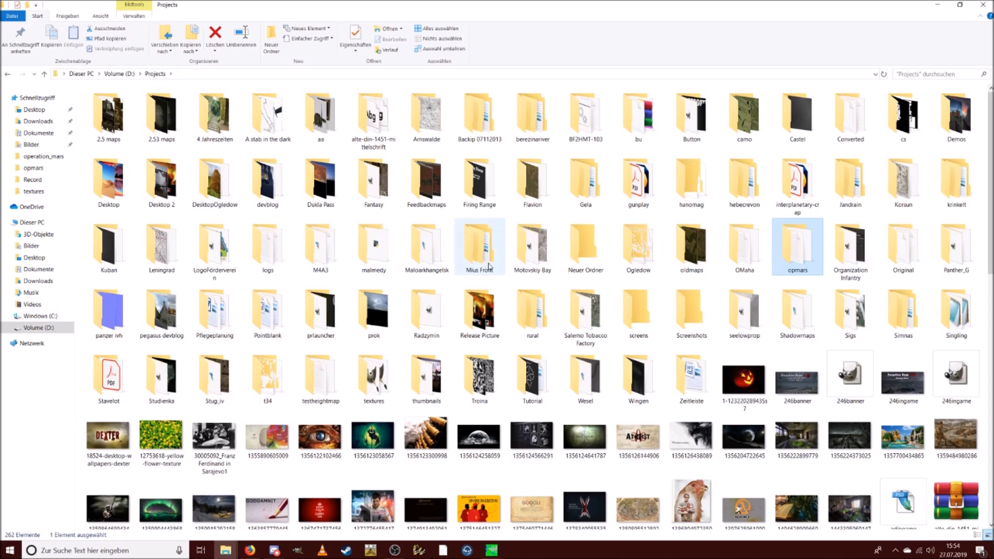
pyautogui.doubleClick(638, 246)
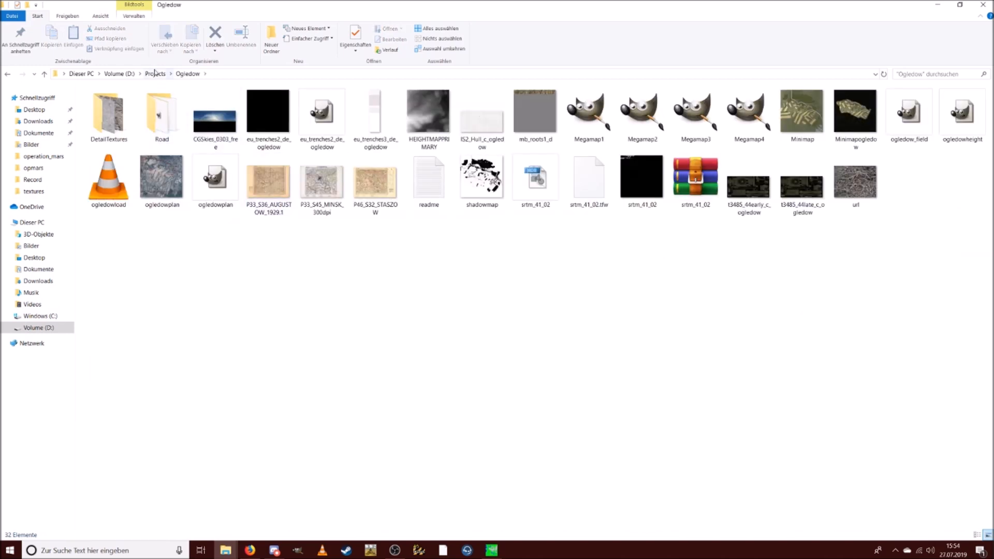
pyautogui.click(154, 73)
pyautogui.doubleClick(543, 255)
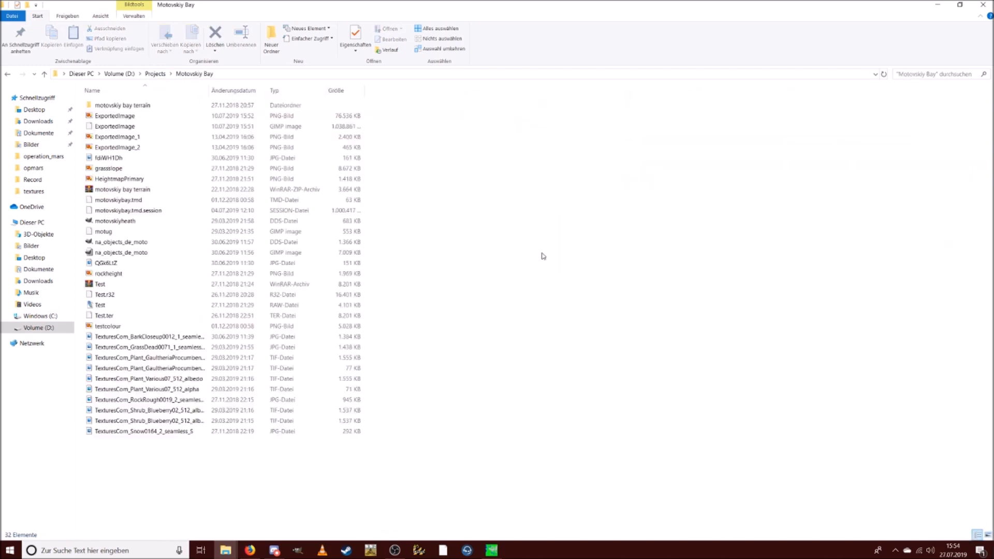
pyautogui.doubleClick(131, 105)
pyautogui.click(195, 74)
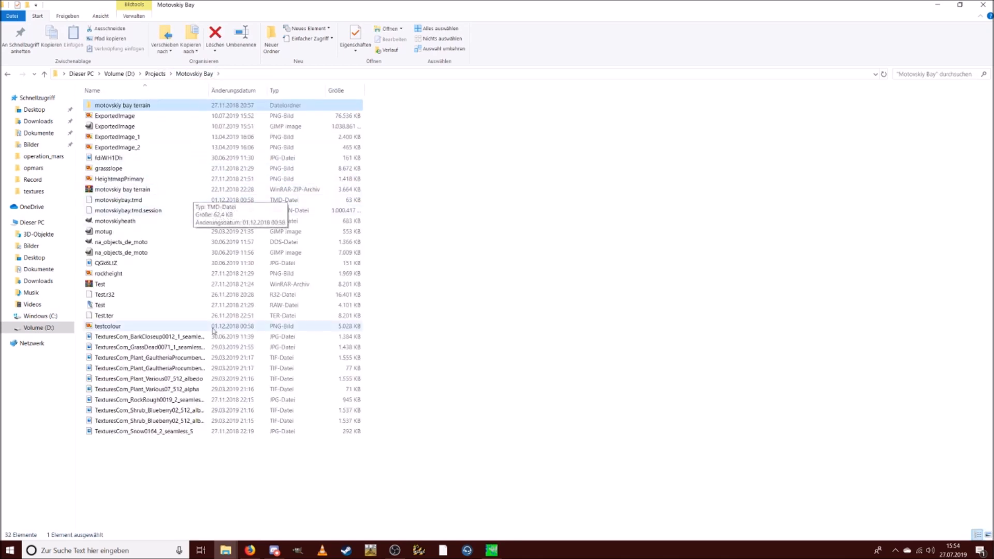
# Step: View the TexturesCom_GrassDead0071_1 texture as a possible forest ground source and close the preview
pyautogui.doubleClick(205, 348)
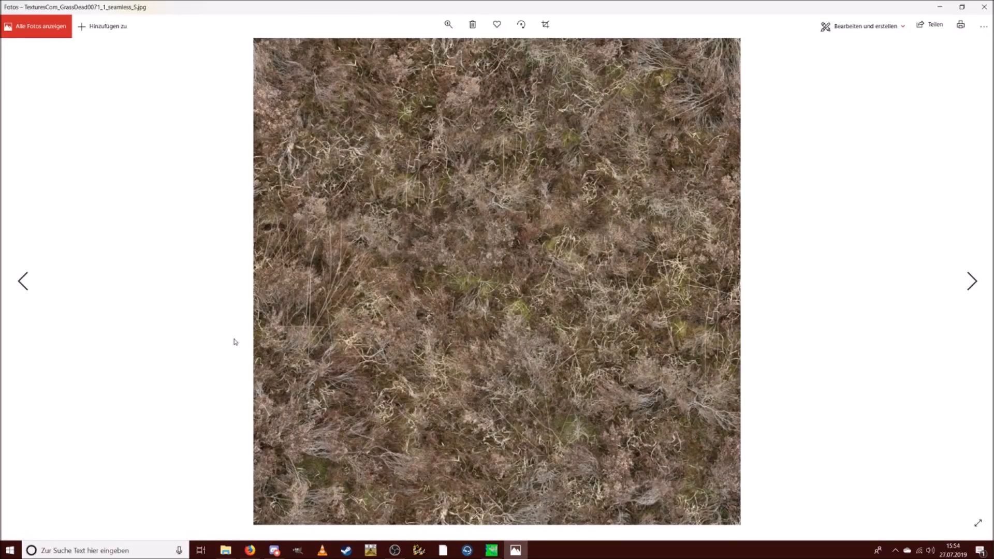
pyautogui.click(984, 7)
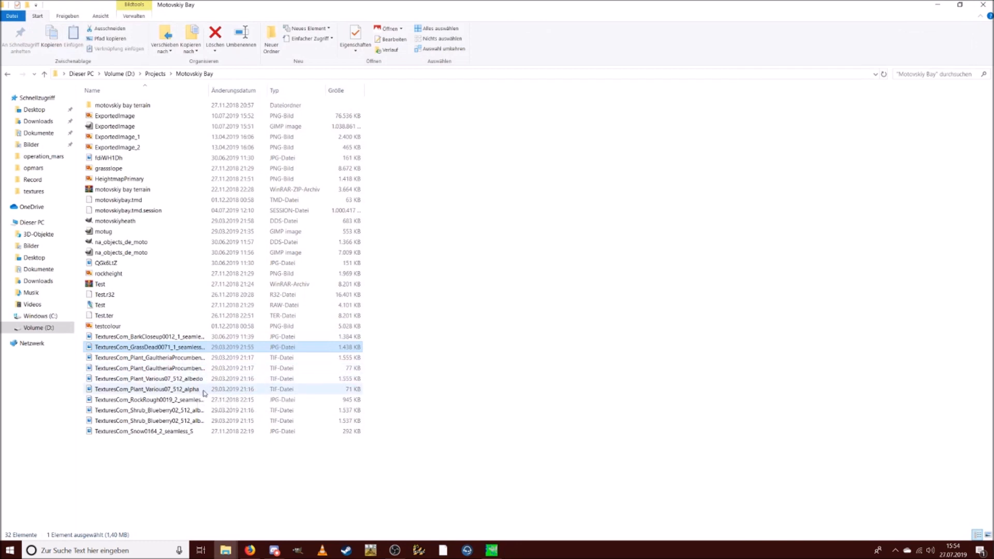
pyautogui.click(204, 411)
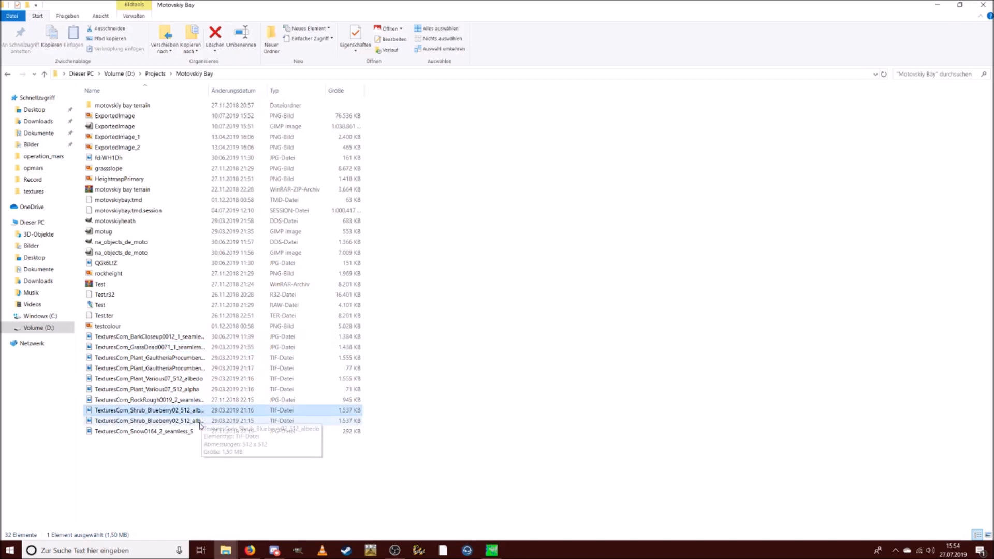
pyautogui.click(188, 349)
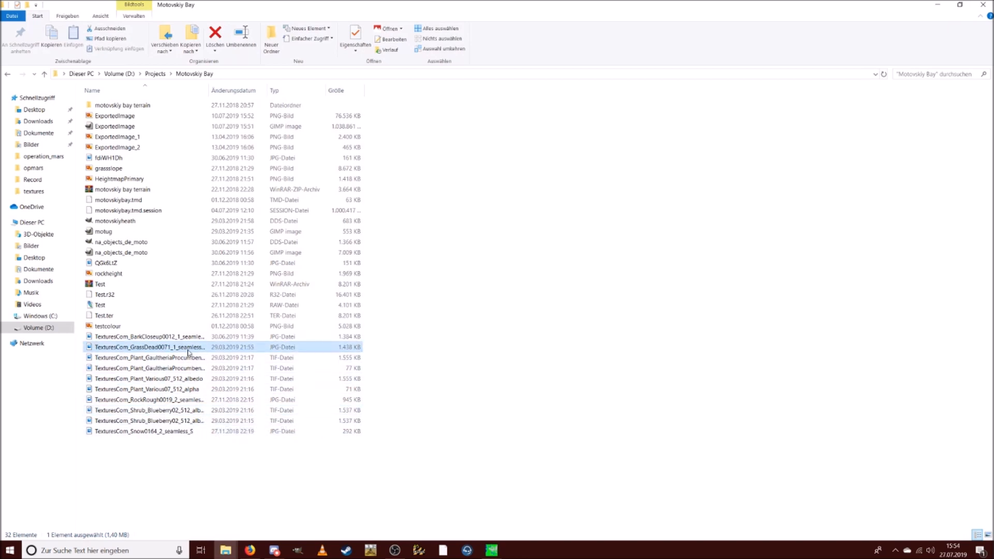
pyautogui.rightClick(189, 352)
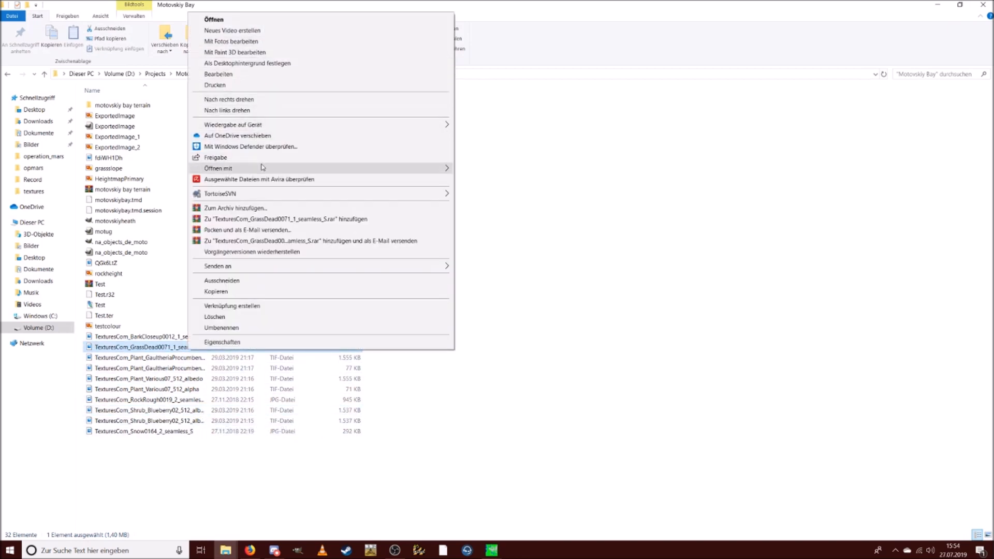
pyautogui.click(535, 228)
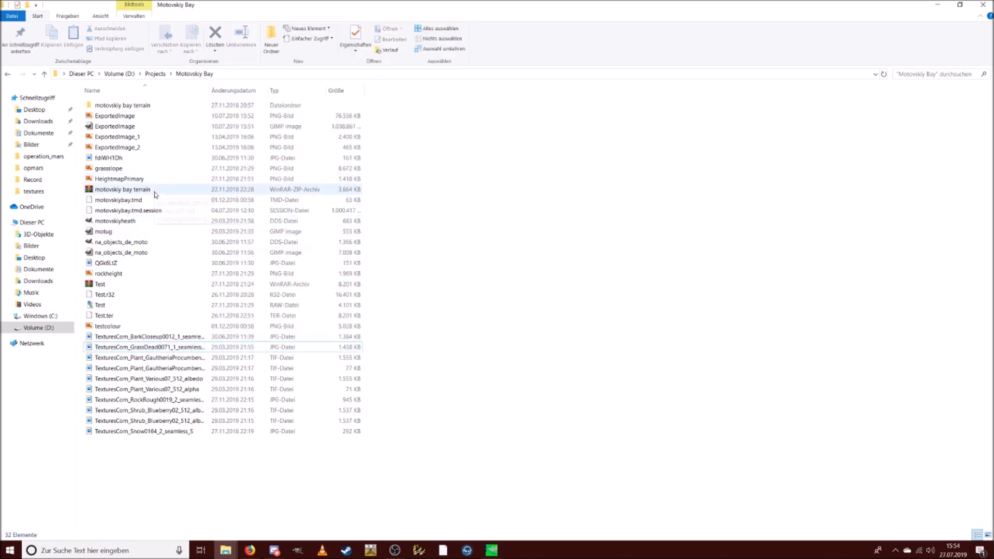
# Step: Open Motovskiy Bay's ExportedImage GIMP file alongside the current terrain map, and save the current map
pyautogui.doubleClick(136, 126)
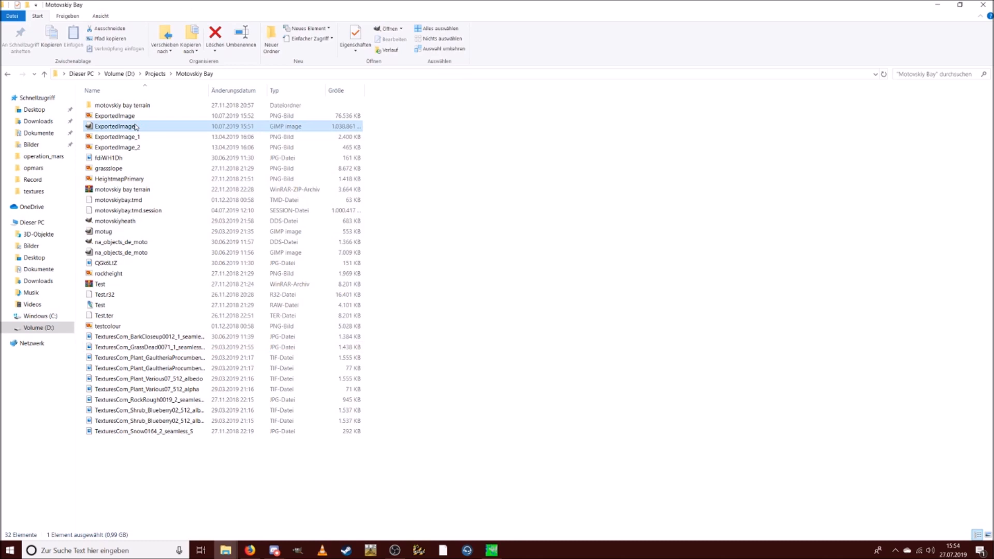
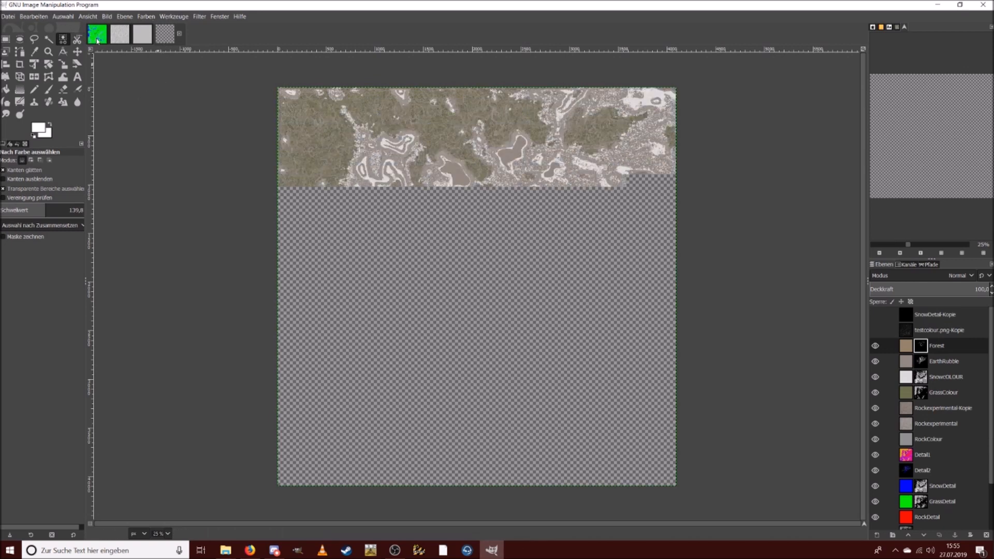
pyautogui.click(91, 35)
pyautogui.click(12, 18)
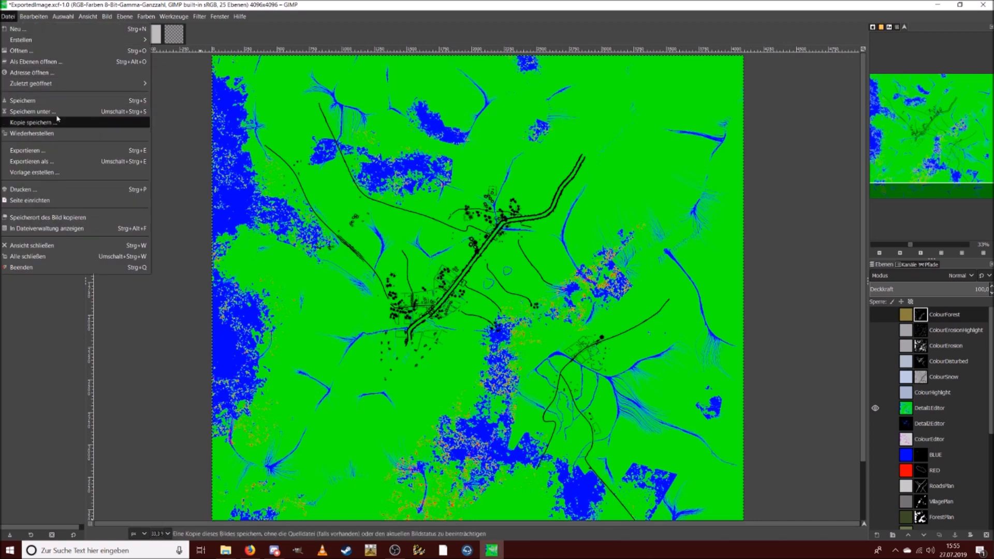
pyautogui.click(23, 101)
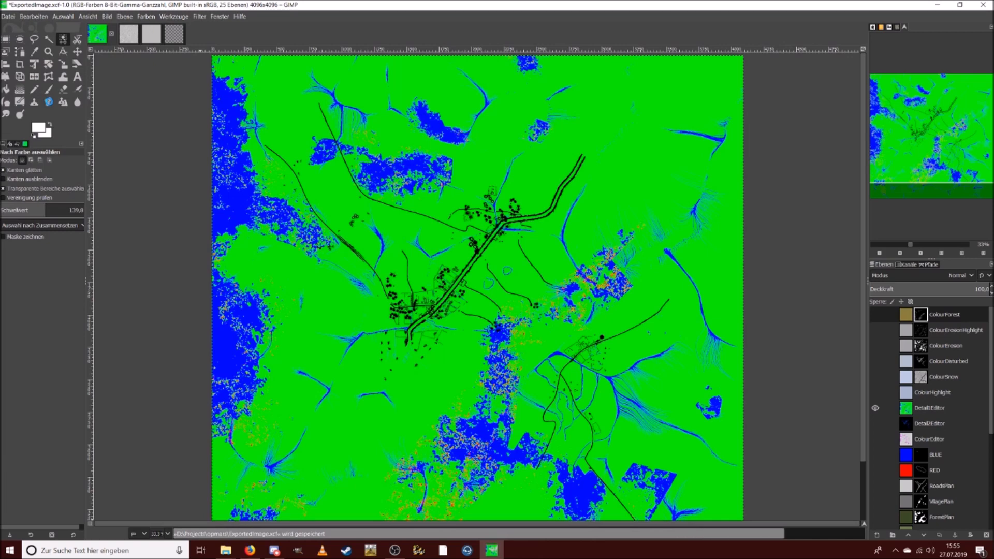
# Step: Copy the Forest texture layer from the Motovskiy Bay image and paste it as a new layer above ColourForest in the terrain map
pyautogui.click(167, 41)
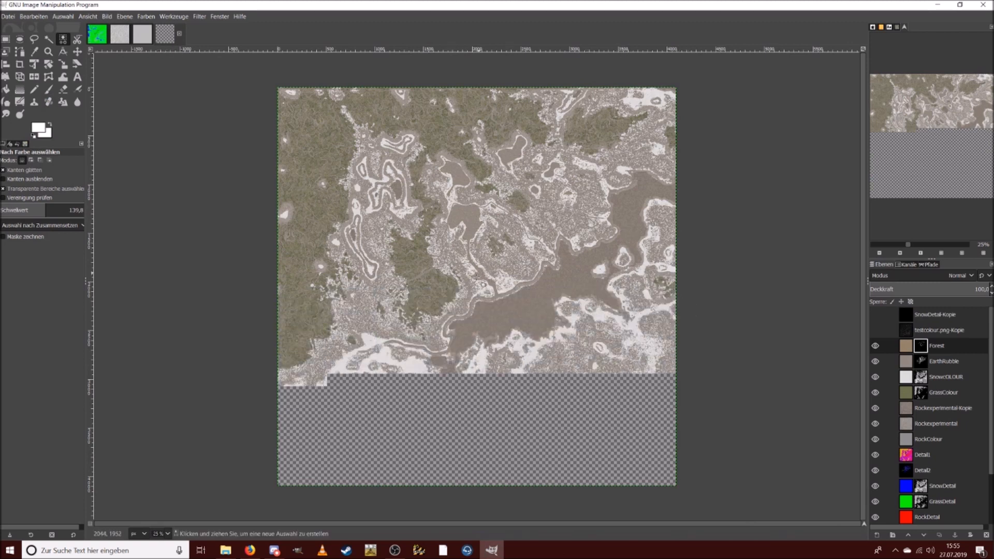
pyautogui.click(905, 351)
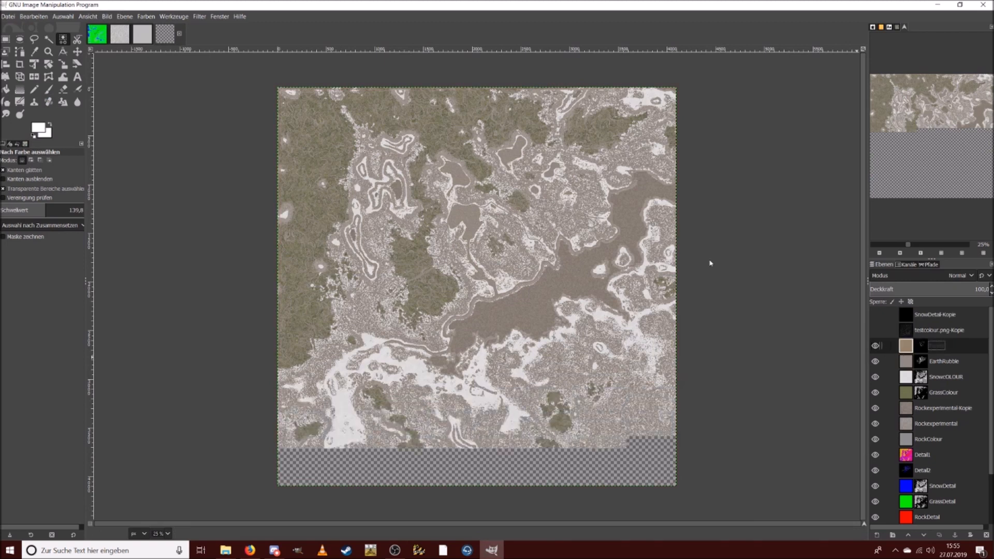
pyautogui.click(94, 38)
pyautogui.click(907, 317)
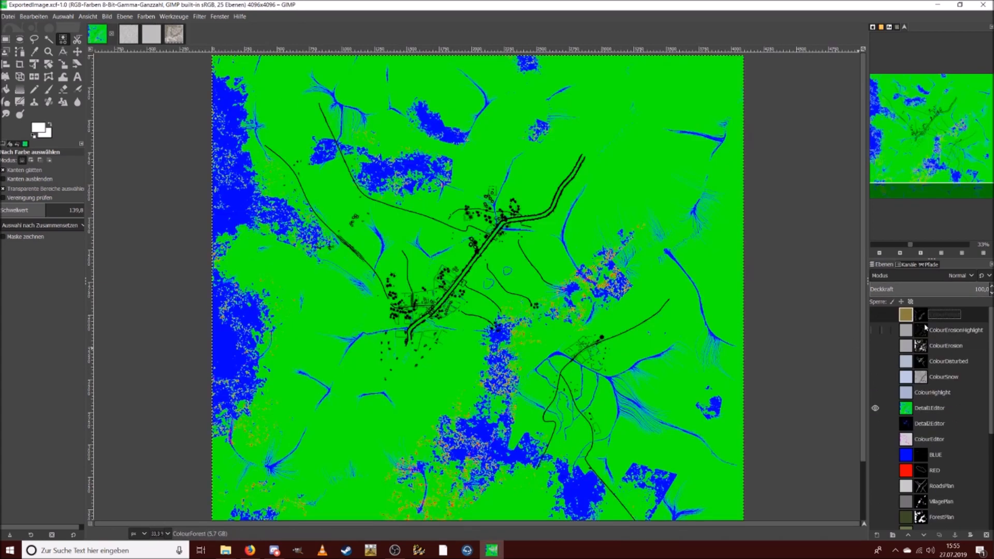
pyautogui.hotkey('ctrl', 'v')
pyautogui.rightClick(929, 315)
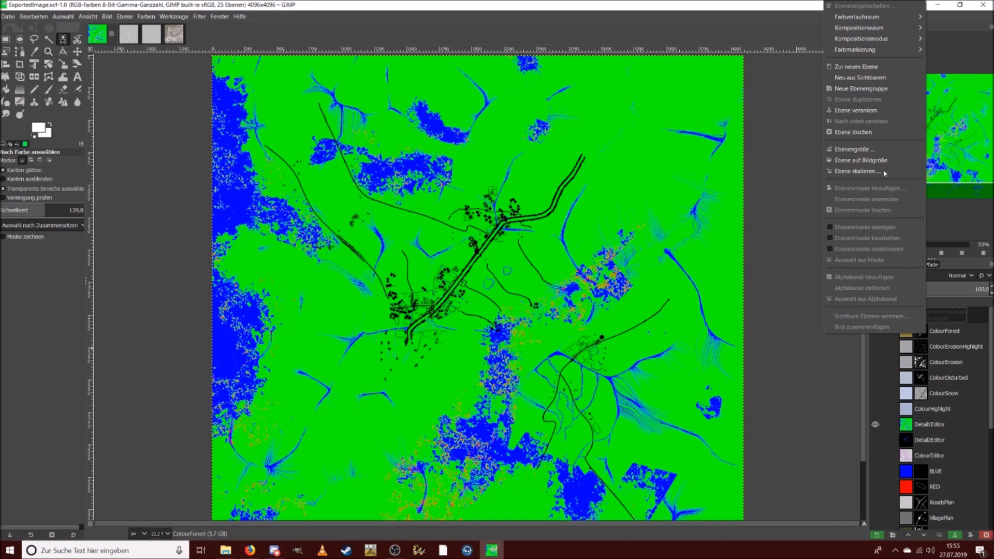
pyautogui.click(871, 67)
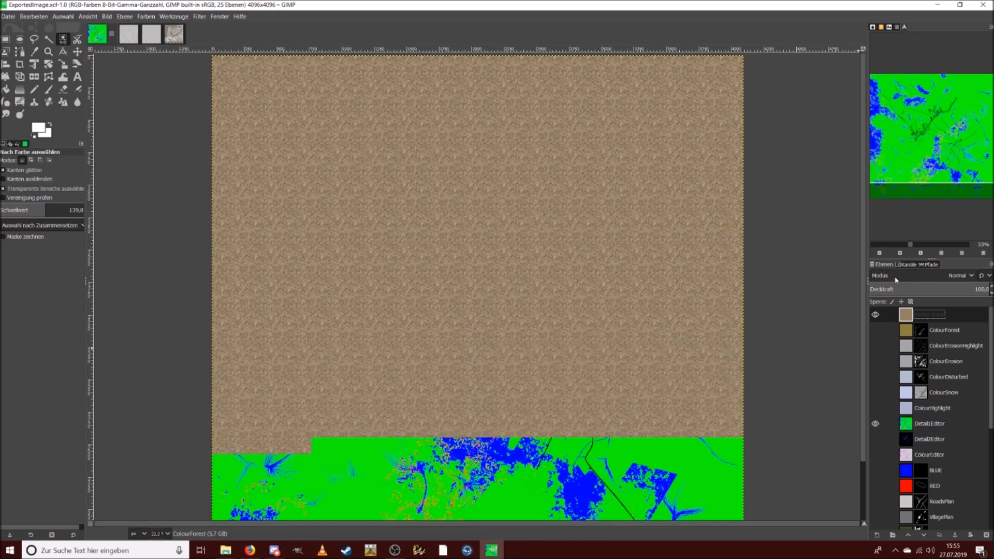
# Step: Delete the old ColourForest layer together with its mask
pyautogui.rightClick(911, 334)
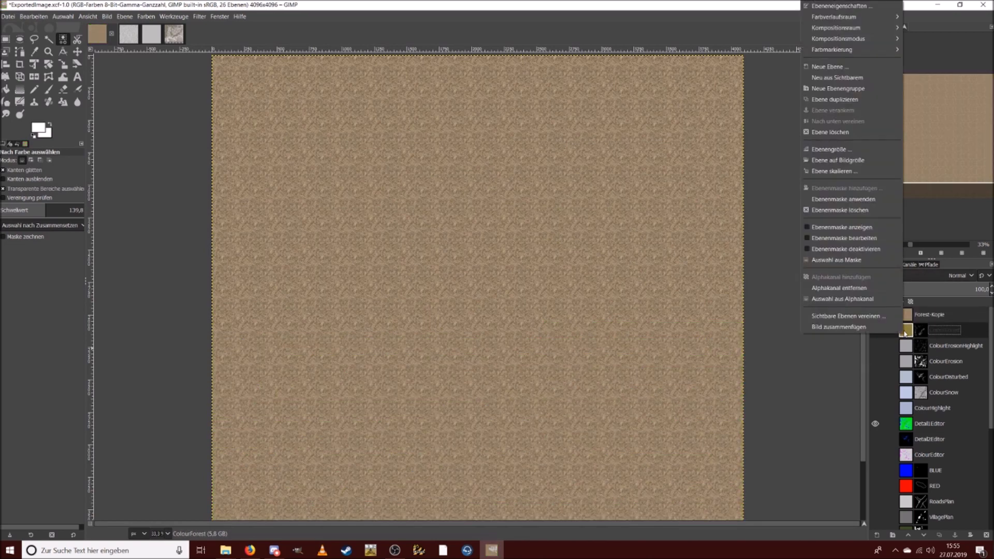
pyautogui.click(856, 210)
pyautogui.rightClick(904, 332)
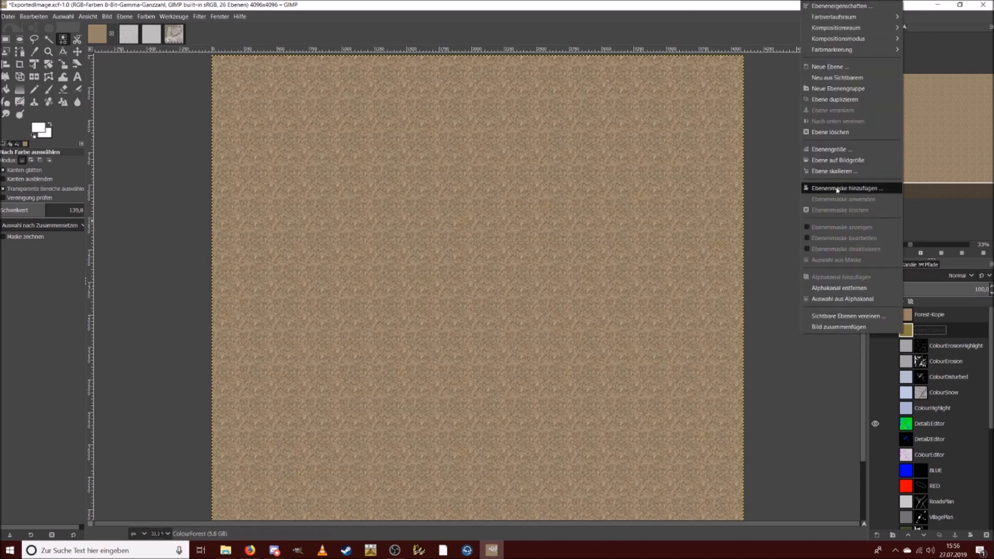
pyautogui.click(830, 132)
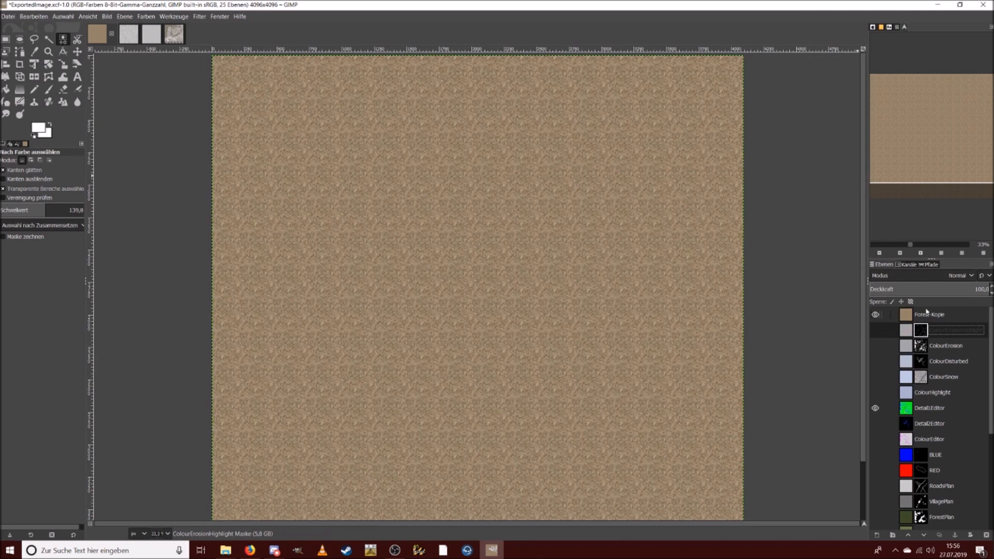
# Step: Rename the pasted Forest-Kopie layer as ColourForest
pyautogui.click(927, 312)
pyautogui.click(875, 344)
pyautogui.click(875, 331)
pyautogui.rightClick(922, 315)
pyautogui.doubleClick(939, 315)
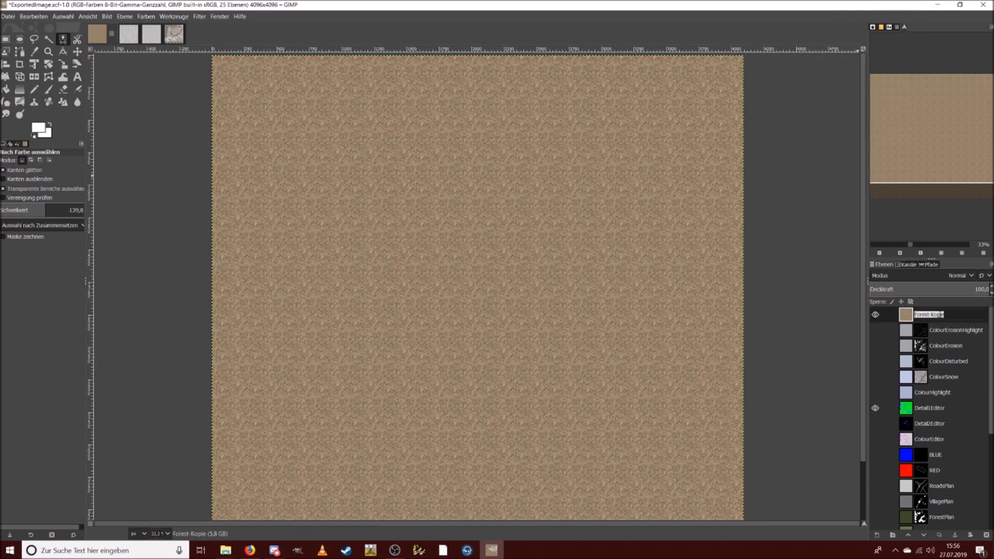
pyautogui.write('Colour')
pyautogui.doubleClick(941, 316)
# Step: Add a black, fully transparent layer mask to the new ColourForest layer
pyautogui.rightClick(899, 317)
pyautogui.click(828, 188)
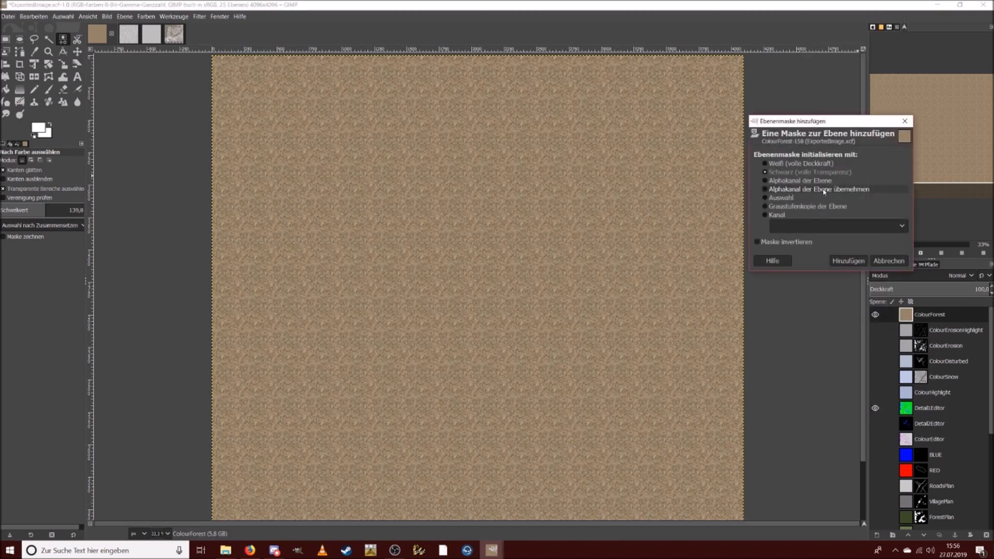
pyautogui.click(848, 261)
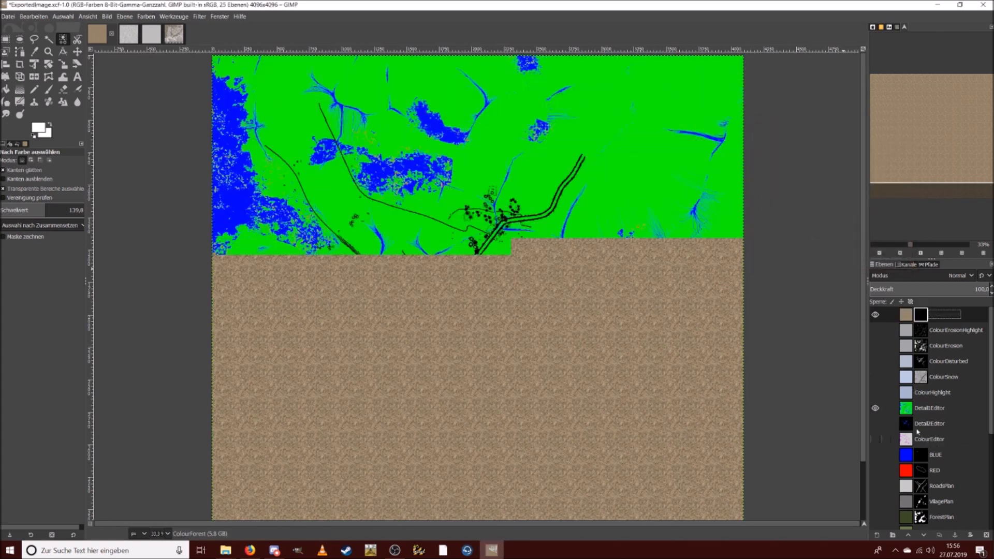
# Step: Activate the Detail1Editor layer and select all its red areas by colour
pyautogui.doubleClick(917, 409)
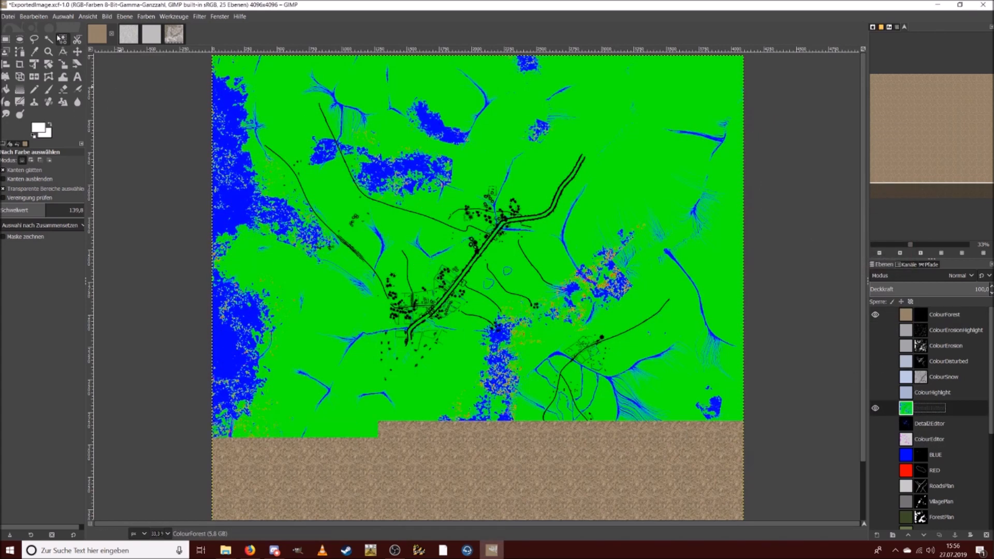
pyautogui.click(936, 245)
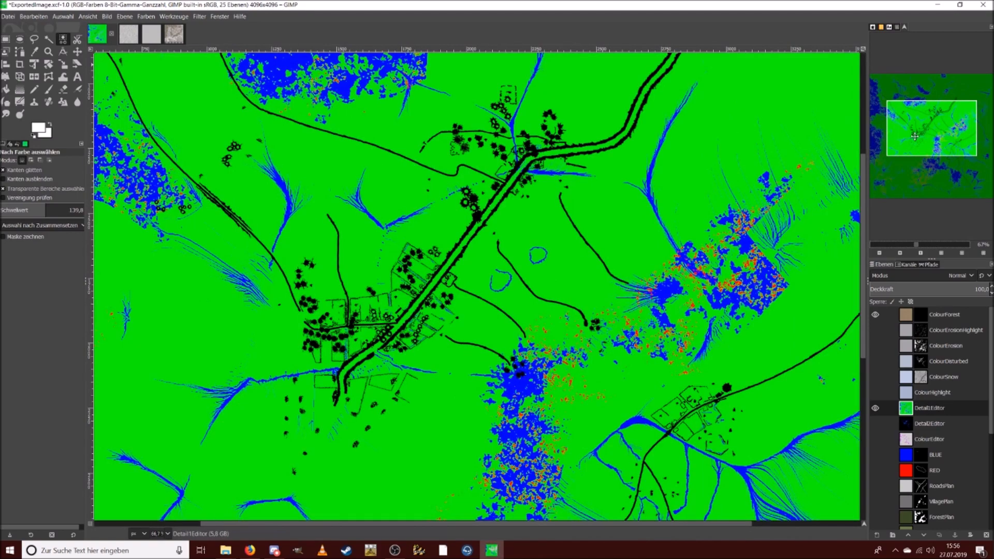
pyautogui.click(938, 245)
pyautogui.click(938, 245)
pyautogui.moveTo(933, 123); pyautogui.dragTo(949, 132)
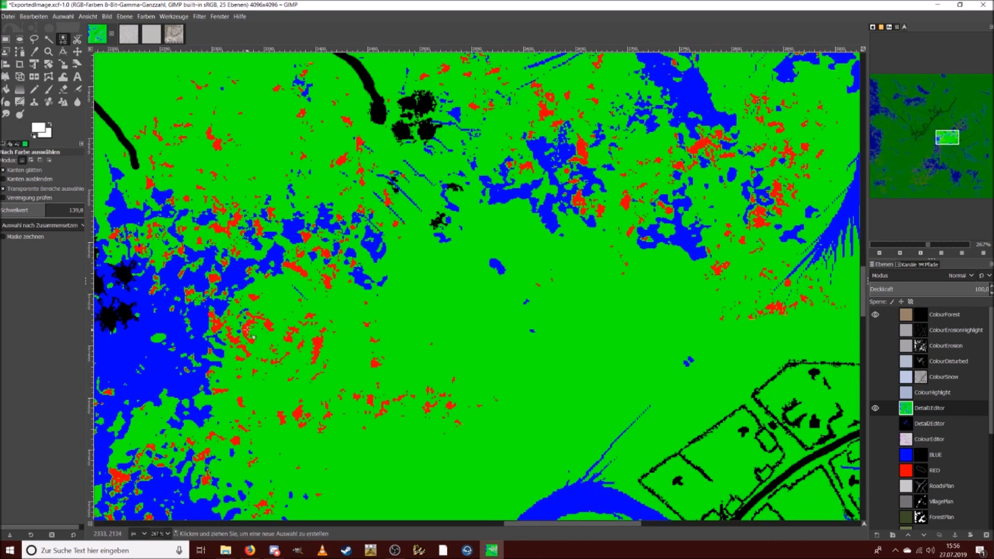
pyautogui.click(252, 337)
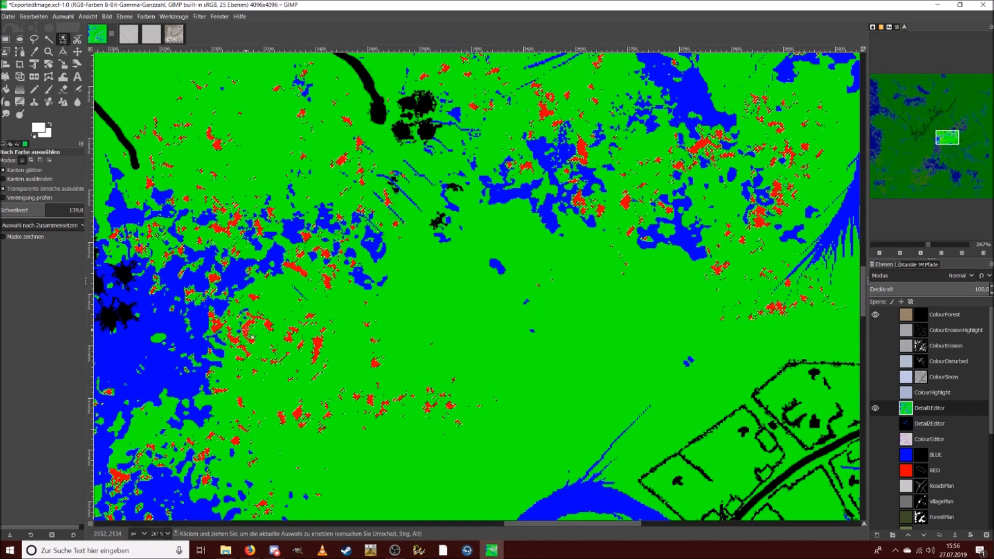
# Step: Copy the selected red areas, paste them into the ColourForest mask and fill the pasted selection with the white foreground colour
pyautogui.hotkey('ctrl', 'c')
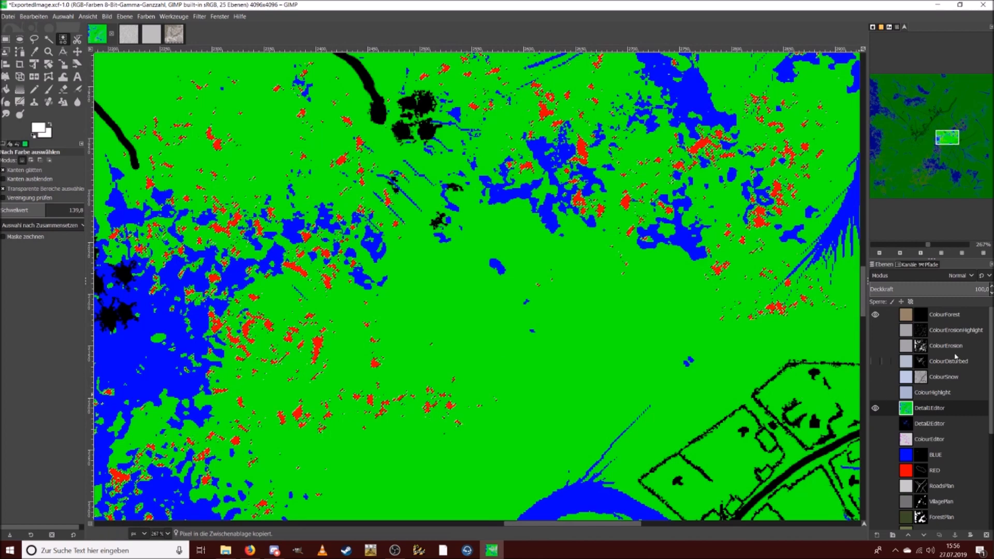
pyautogui.hotkey('ctrl', 'v')
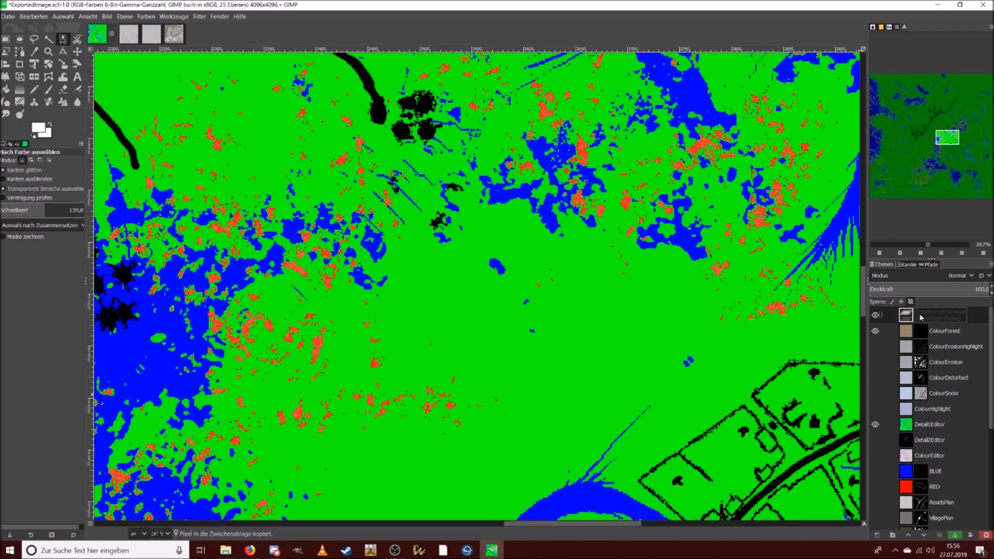
pyautogui.click(33, 16)
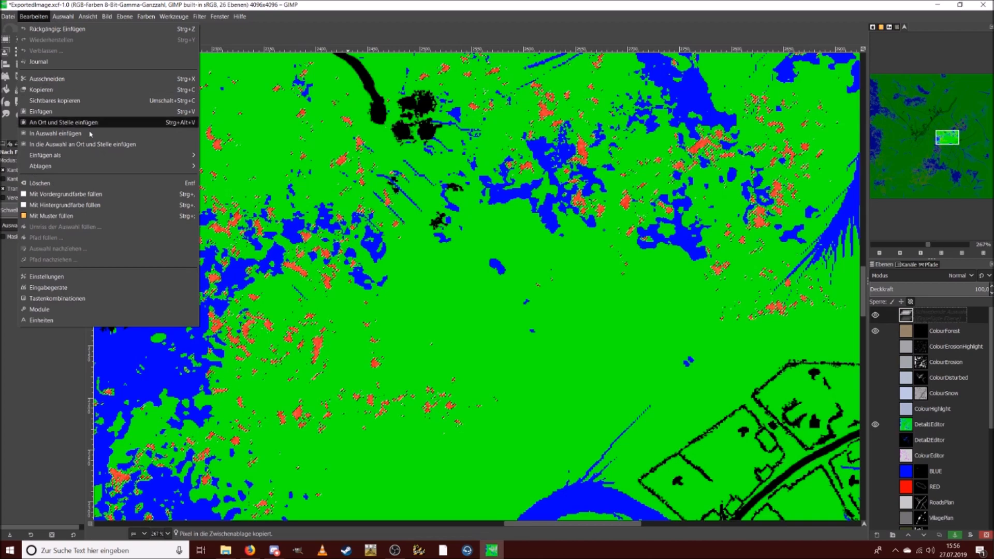
pyautogui.click(62, 193)
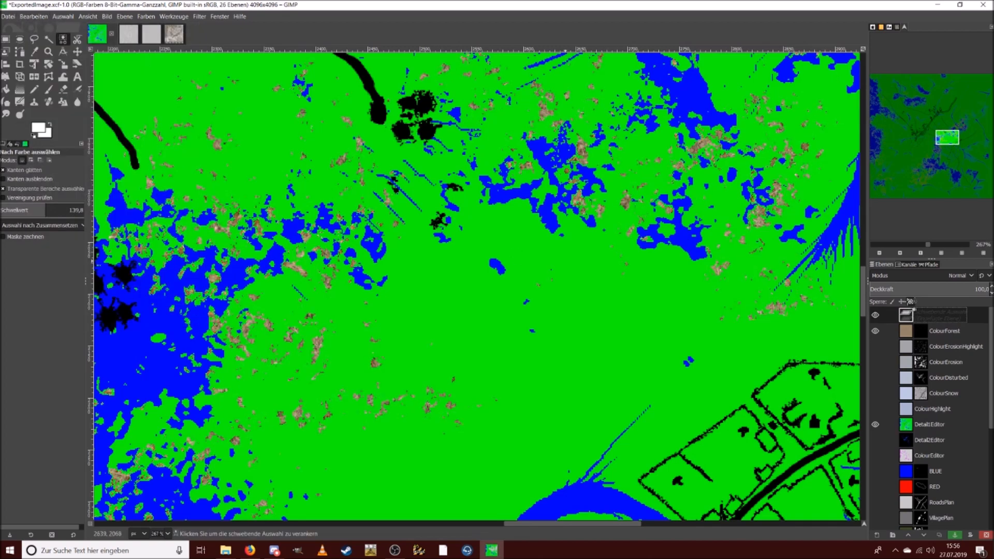
# Step: Anchor the floating selection into the ColourForest mask and make the layers from ColourErosionHighlight to ColourHighlight visible
pyautogui.rightClick(938, 316)
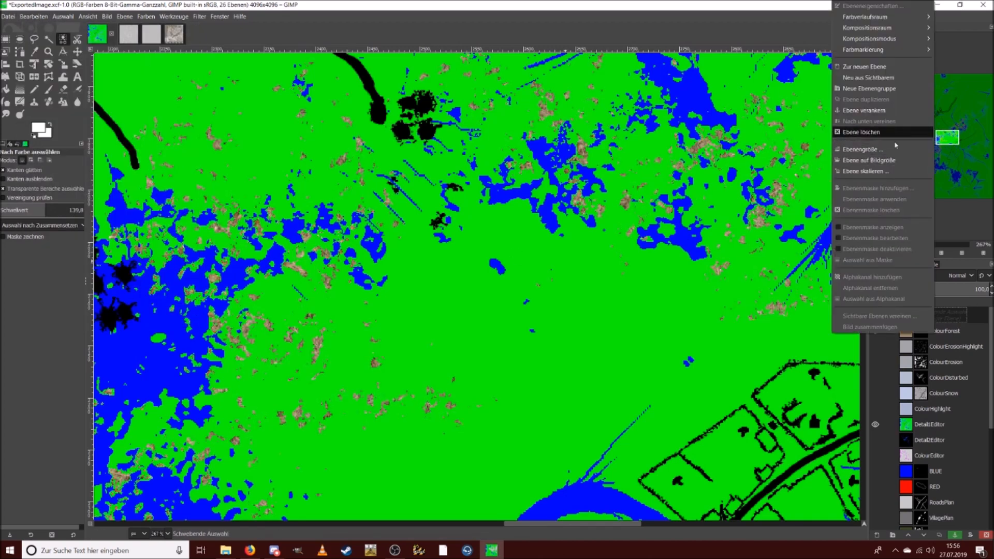
pyautogui.click(890, 110)
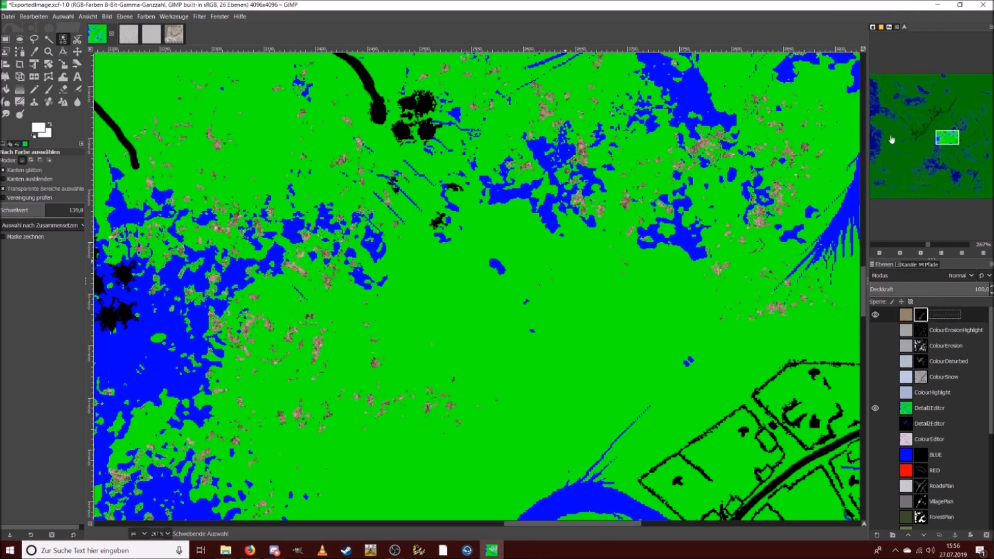
pyautogui.moveTo(877, 345); pyautogui.dragTo(875, 392)
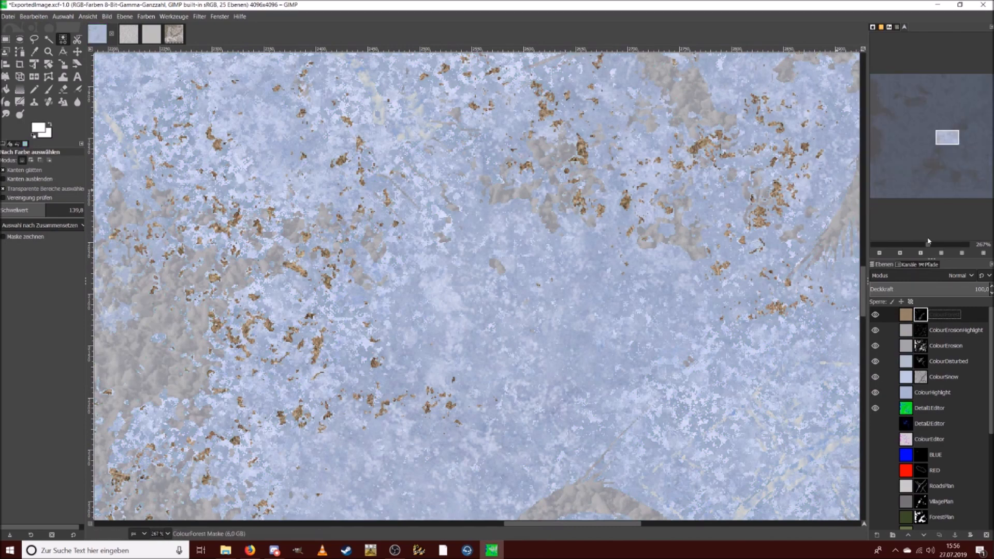
pyautogui.click(914, 246)
pyautogui.click(913, 247)
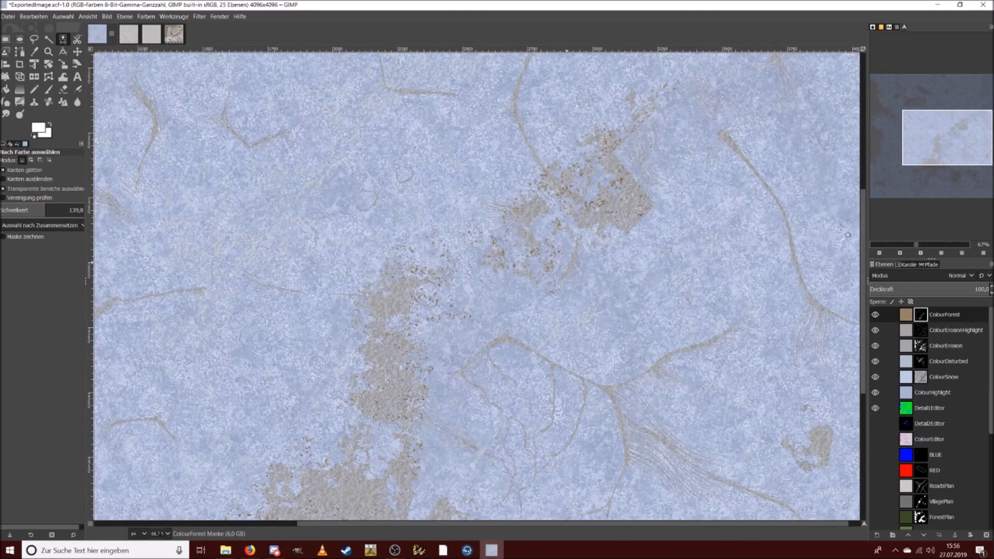
# Step: Save ExportedImage.xcf and close the three other open texture images, discarding their changes
pyautogui.click(4, 18)
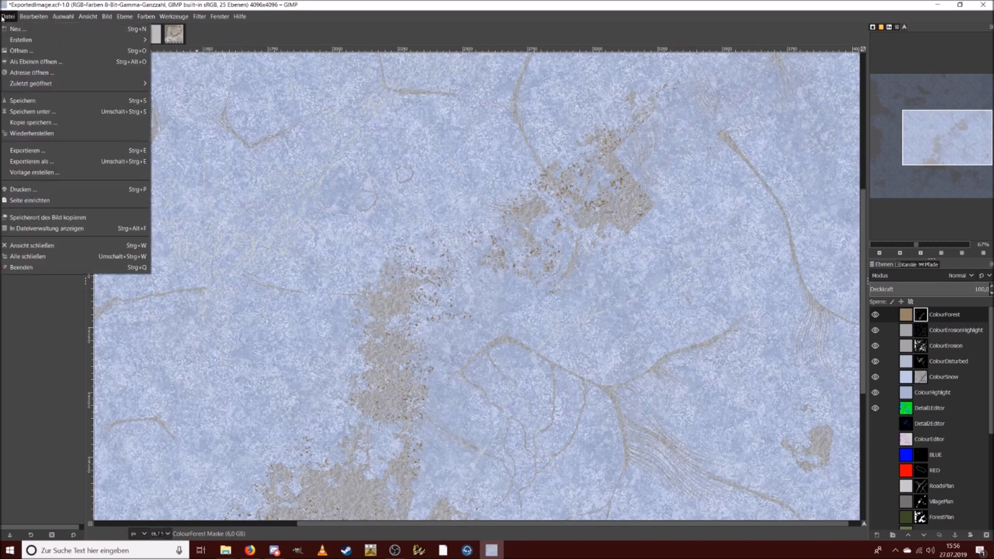
pyautogui.click(21, 82)
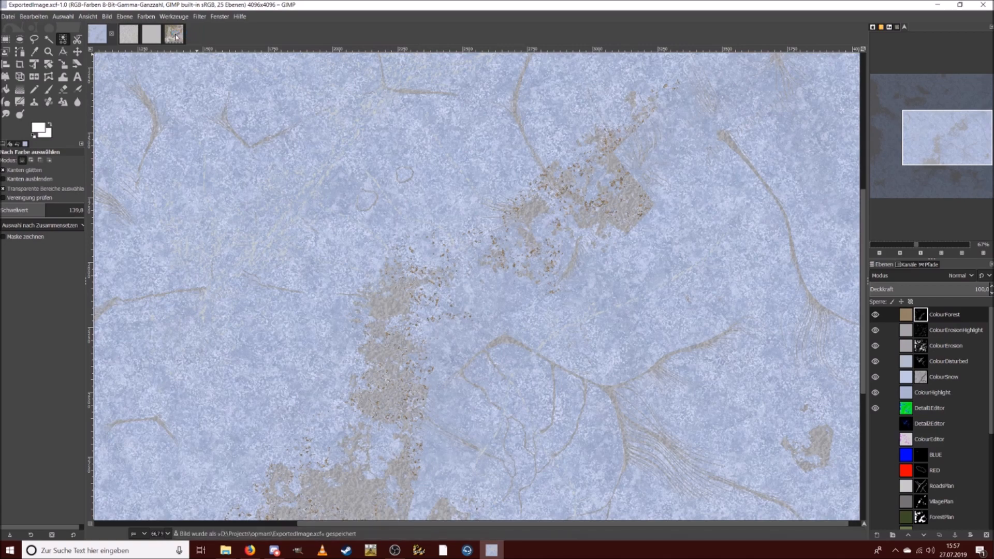
pyautogui.click(175, 36)
pyautogui.click(179, 35)
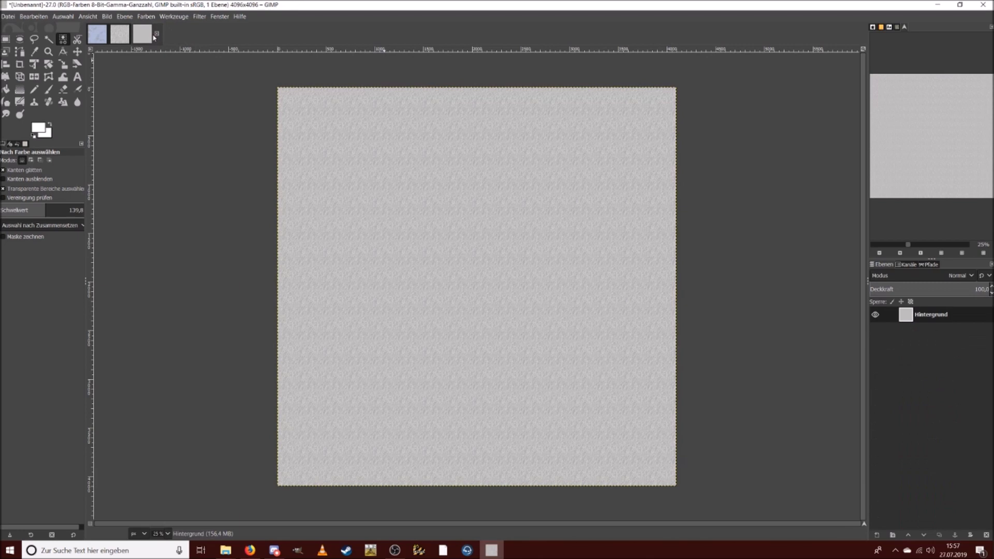
pyautogui.click(156, 33)
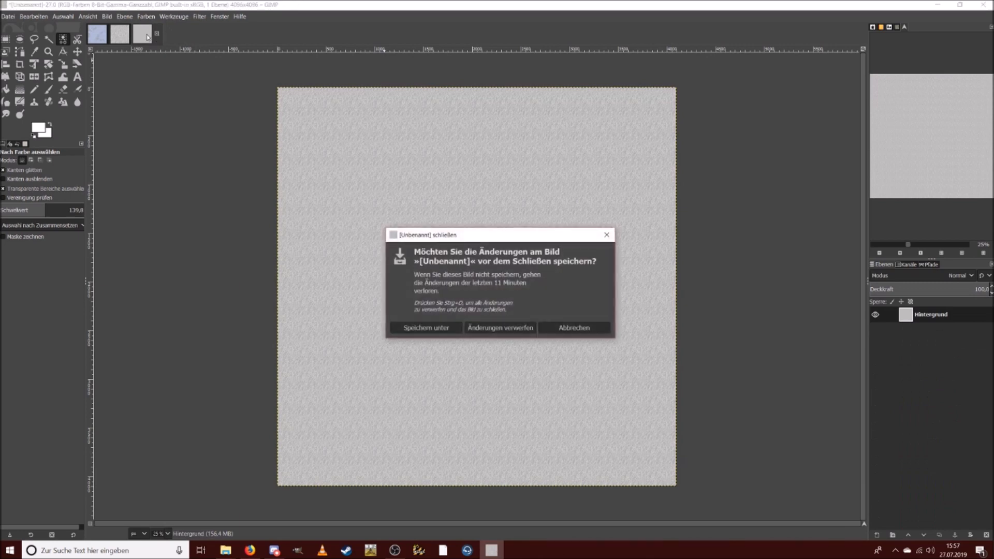
pyautogui.click(499, 327)
pyautogui.click(133, 34)
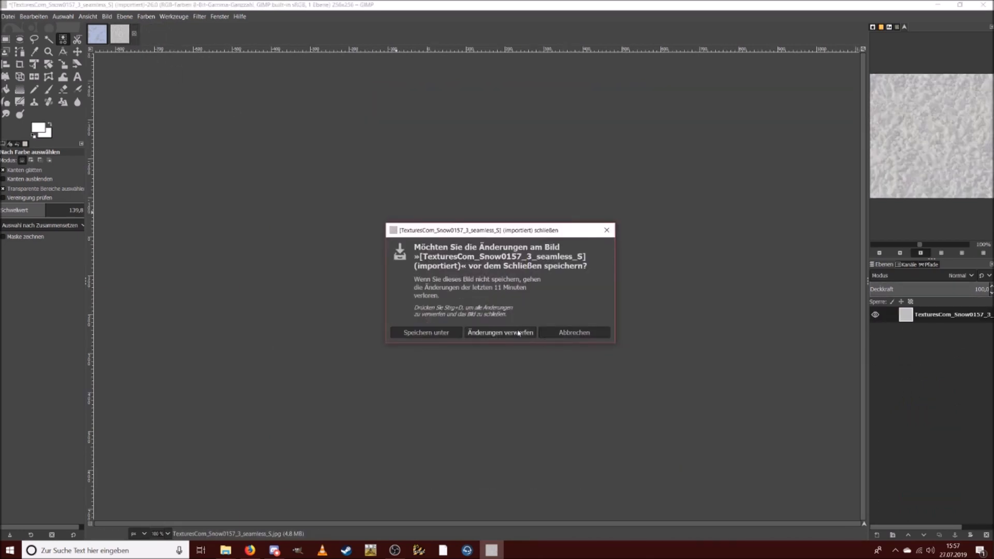
pyautogui.click(519, 332)
# Step: Hide the layers from ColourForest to ColourHighlight and Detail1Editor, and show the Detail2Editor layer
pyautogui.moveTo(924, 140); pyautogui.dragTo(912, 171)
pyautogui.moveTo(915, 245); pyautogui.dragTo(912, 246)
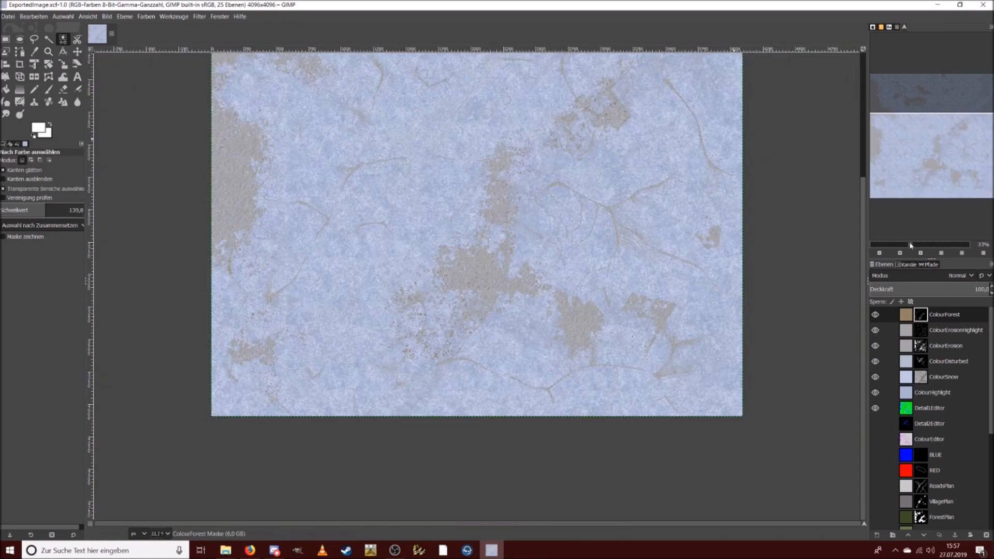
pyautogui.moveTo(921, 167); pyautogui.dragTo(885, 150)
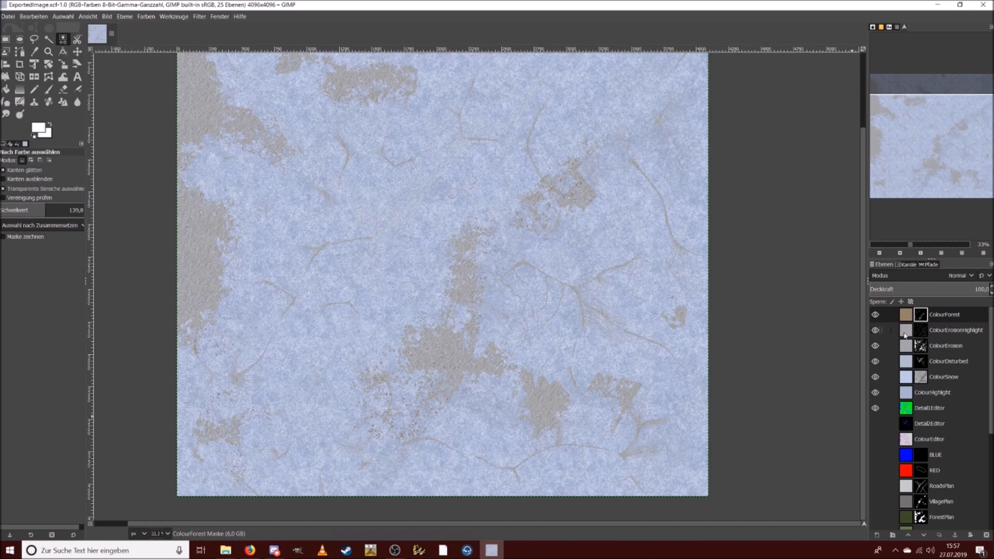
pyautogui.moveTo(875, 314); pyautogui.dragTo(876, 392)
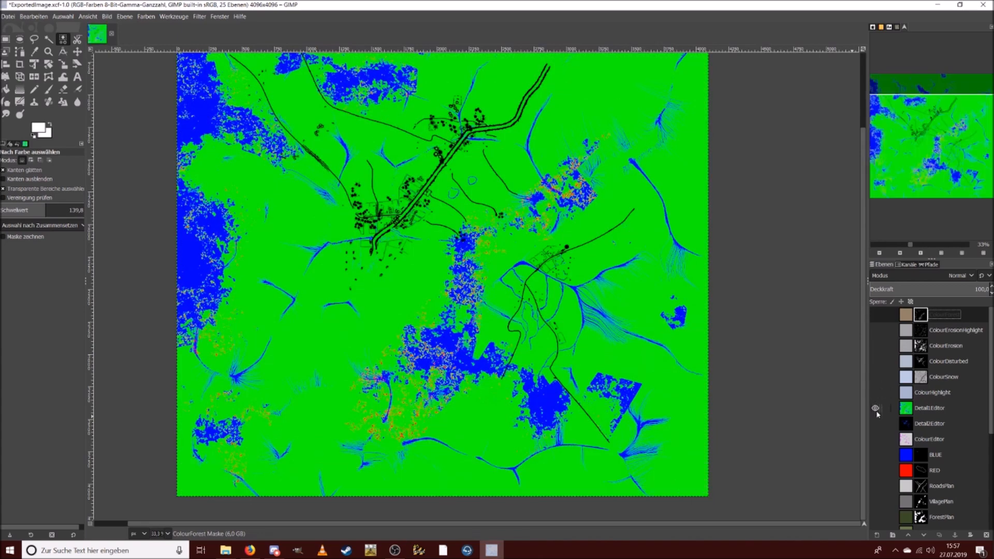
pyautogui.click(876, 412)
pyautogui.click(876, 426)
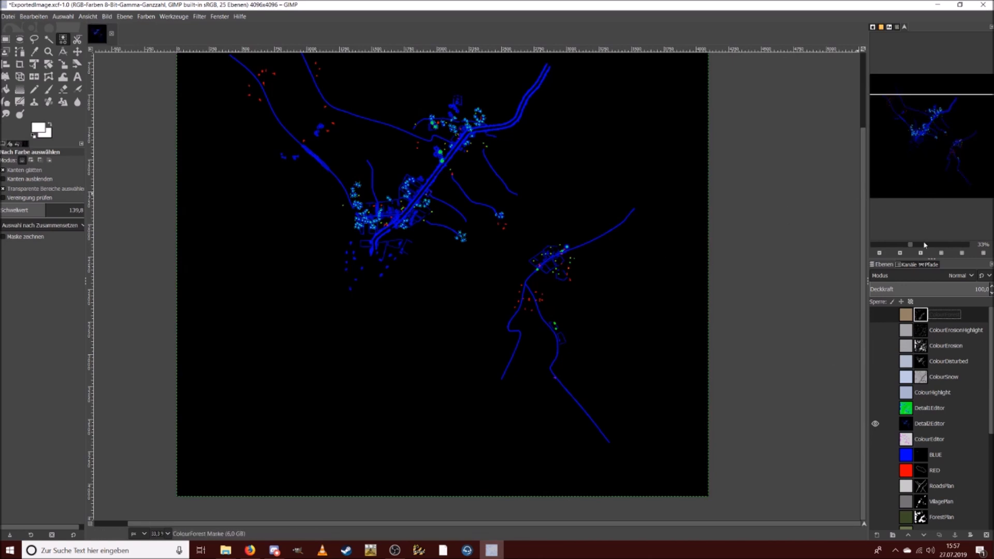
# Step: Examine the red, green and blue areas around the roads and villages in the Detail2Editor layer
pyautogui.click(925, 244)
pyautogui.click(931, 246)
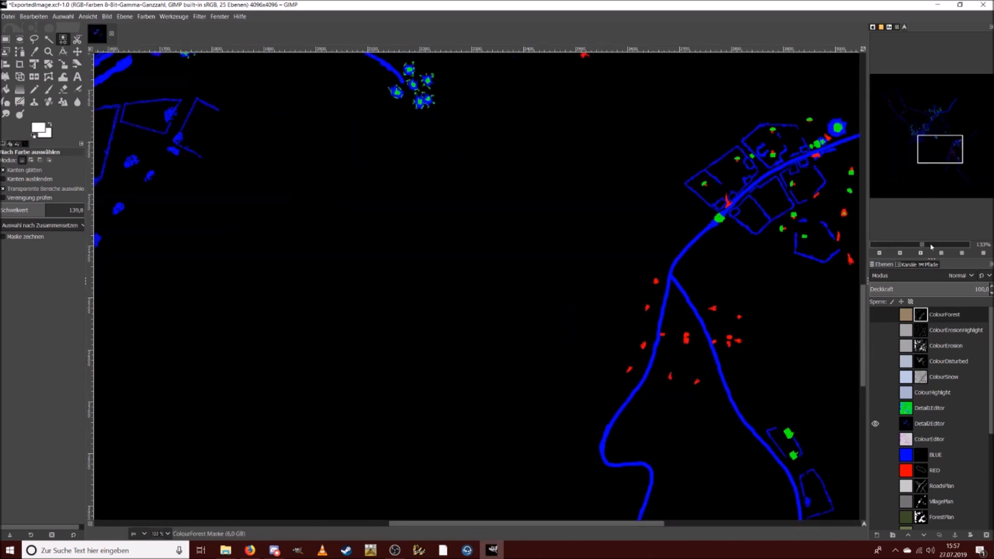
pyautogui.moveTo(927, 153); pyautogui.dragTo(908, 136)
pyautogui.click(929, 245)
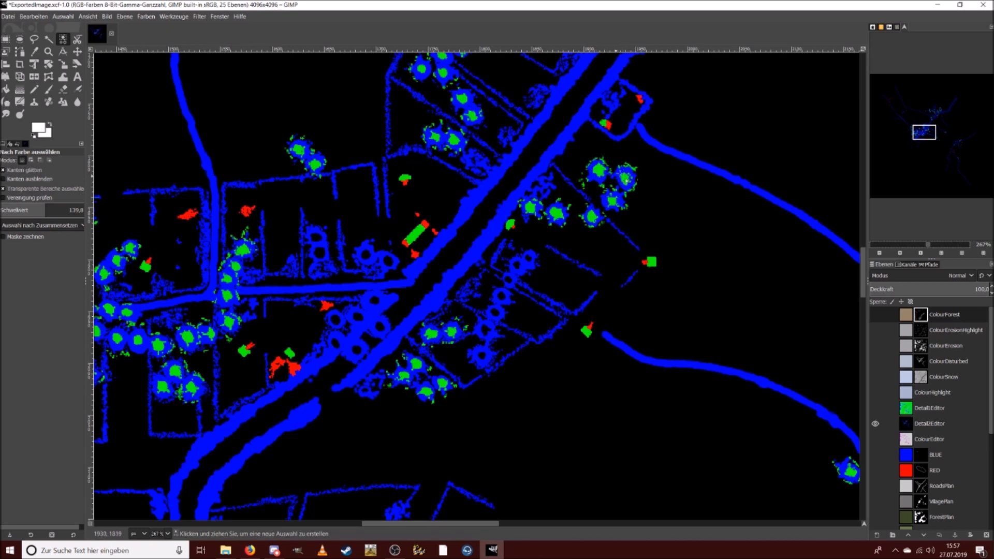
pyautogui.moveTo(924, 130); pyautogui.dragTo(916, 130)
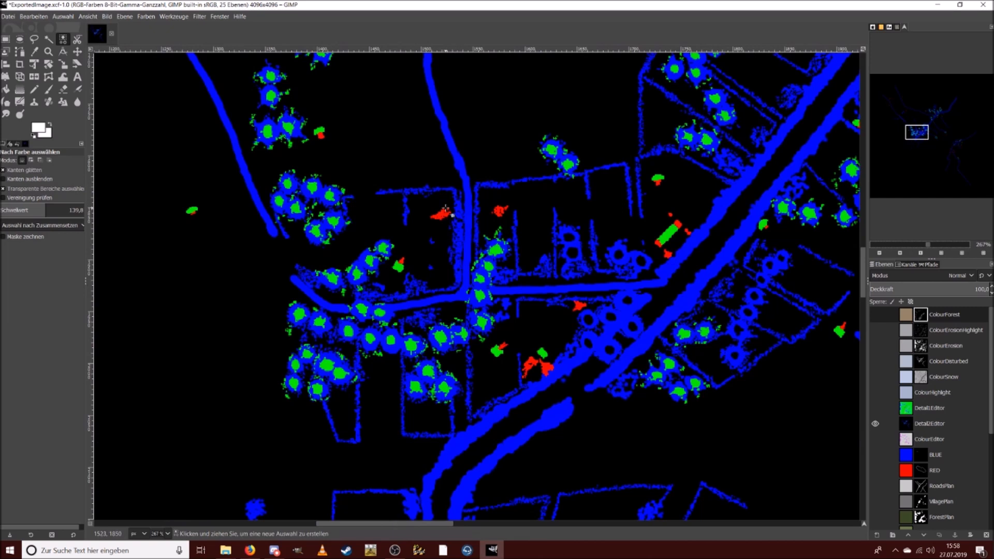
pyautogui.moveTo(922, 135); pyautogui.dragTo(913, 117)
pyautogui.moveTo(915, 123); pyautogui.dragTo(923, 134)
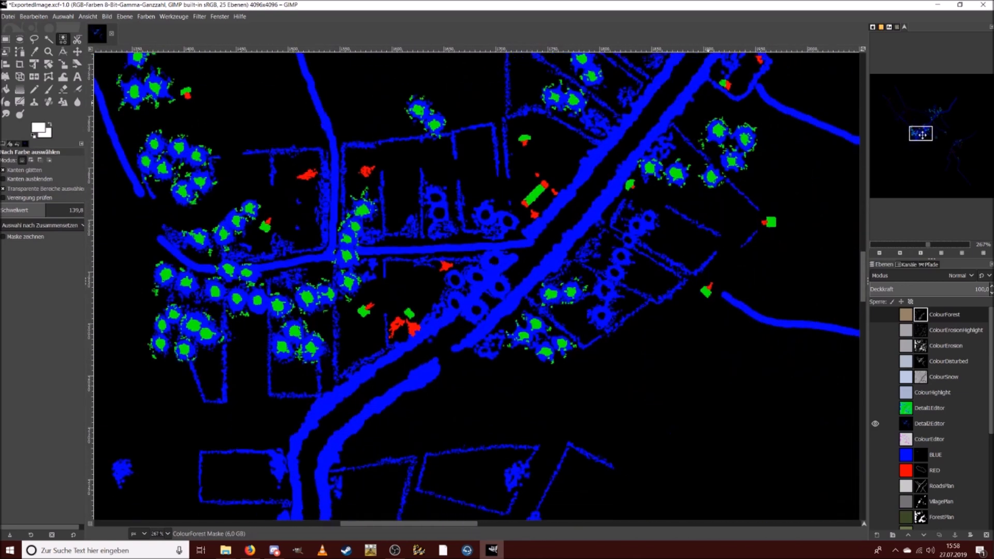
# Step: Show the layers from ColourForest to ColourHighlight again and paste a copy of the ColourForest texture as a new layer
pyautogui.click(875, 315)
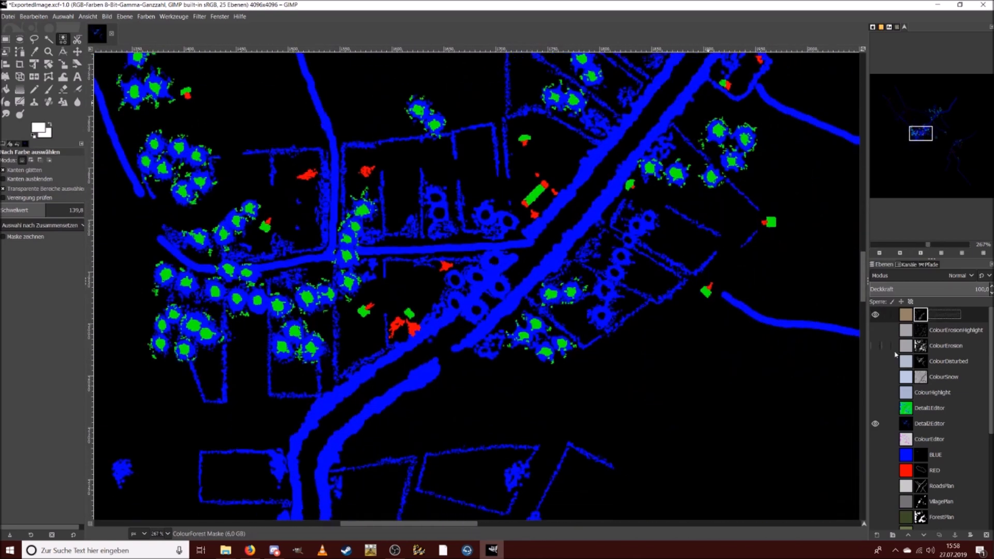
pyautogui.moveTo(878, 337); pyautogui.dragTo(877, 408)
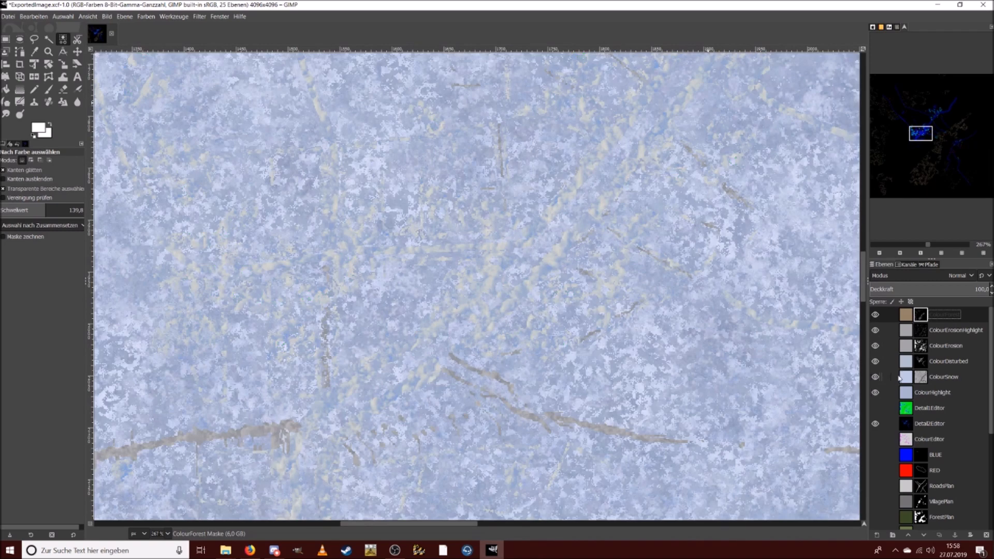
pyautogui.click(905, 317)
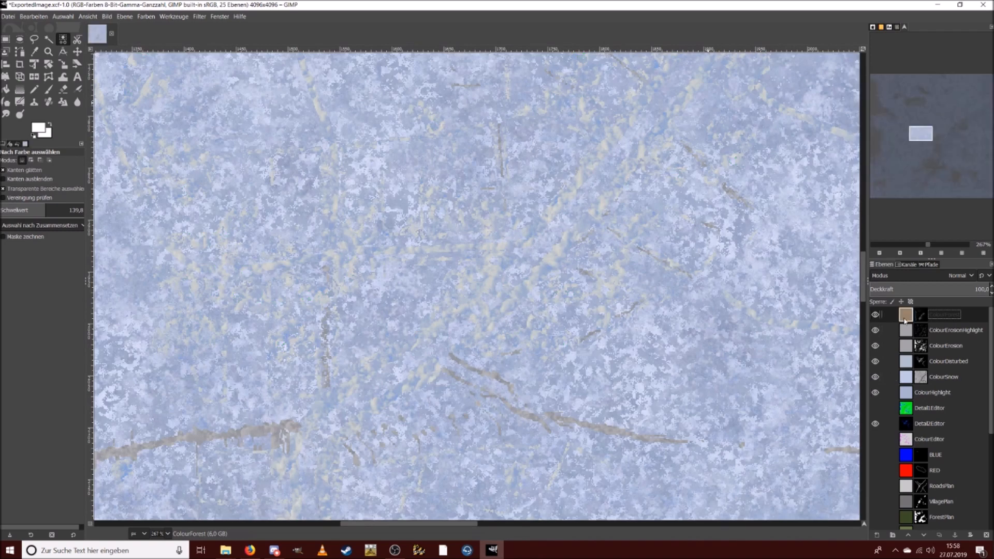
pyautogui.hotkey('ctrl', 'c')
pyautogui.hotkey('ctrl', 'v')
pyautogui.rightClick(933, 320)
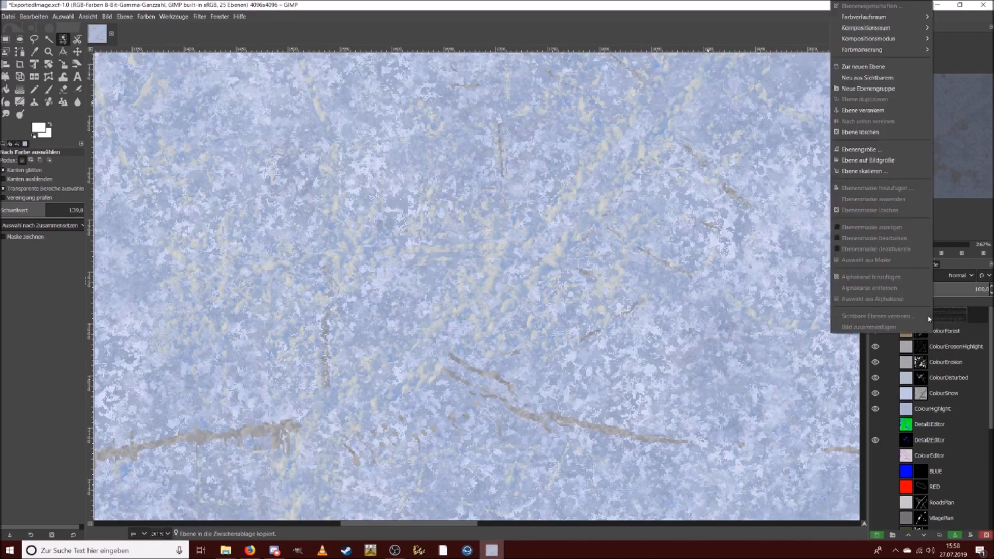
pyautogui.click(864, 66)
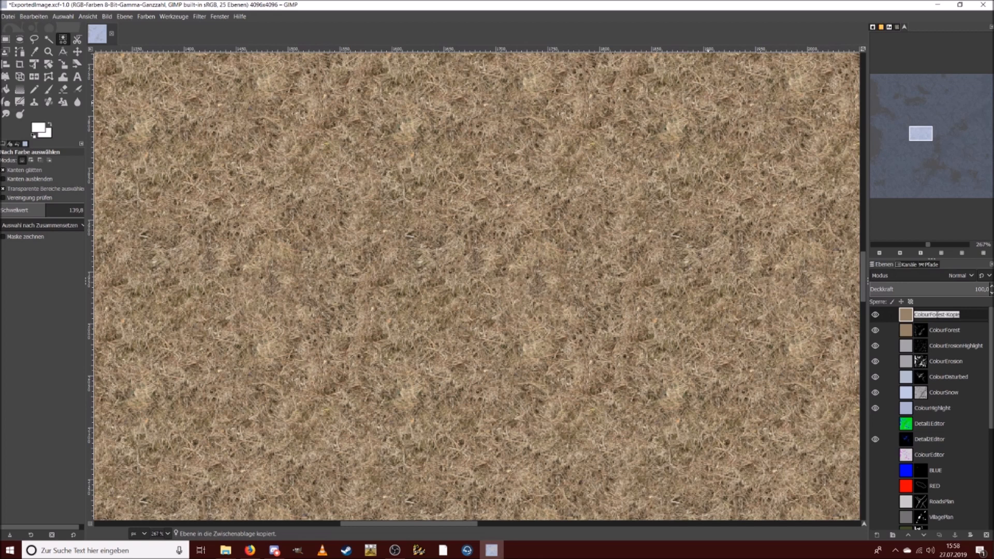
# Step: Rename the pasted ColourForest copy as ColourMud
pyautogui.write('Colur')
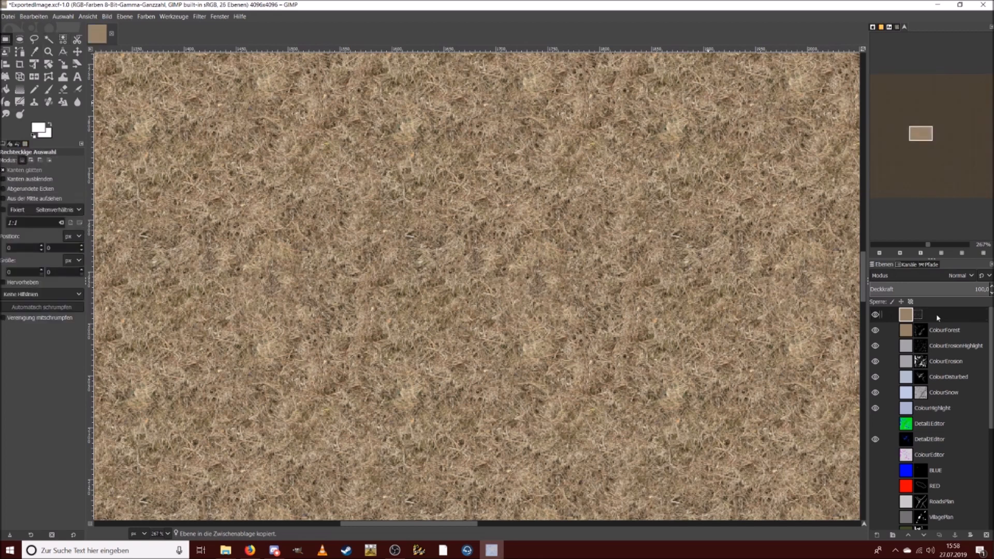
pyautogui.write('Colour')
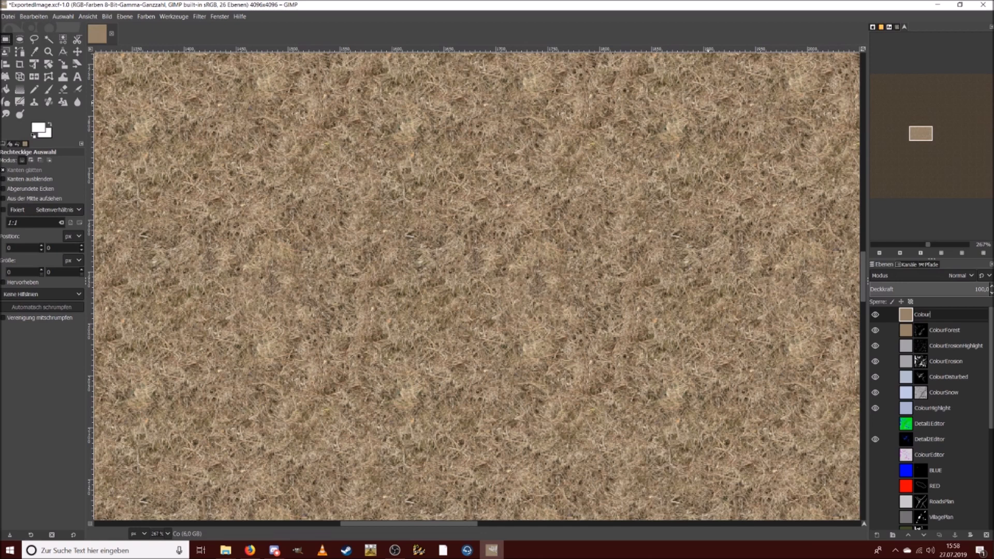
pyautogui.press('Return')
# Step: Switch to File Explorer and browse to the Projects\Ogledow\DetailTextures folder on drive D
pyautogui.click(228, 552)
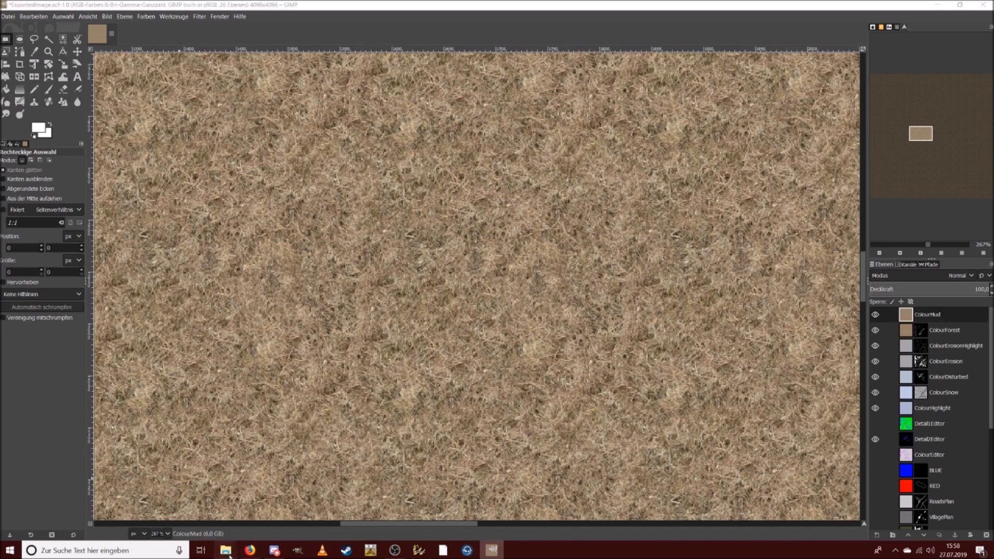
pyautogui.moveTo(230, 555)
pyautogui.click(183, 510)
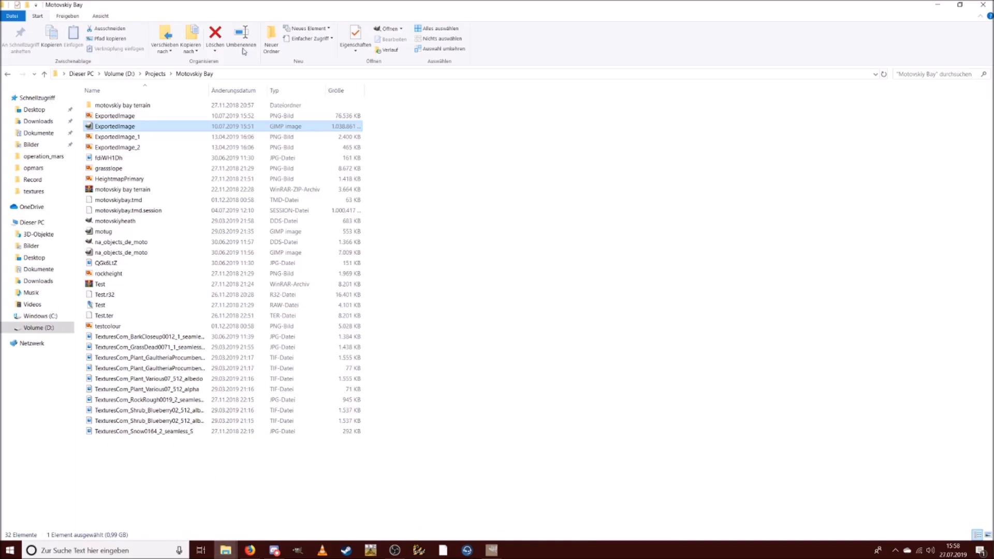
pyautogui.click(157, 74)
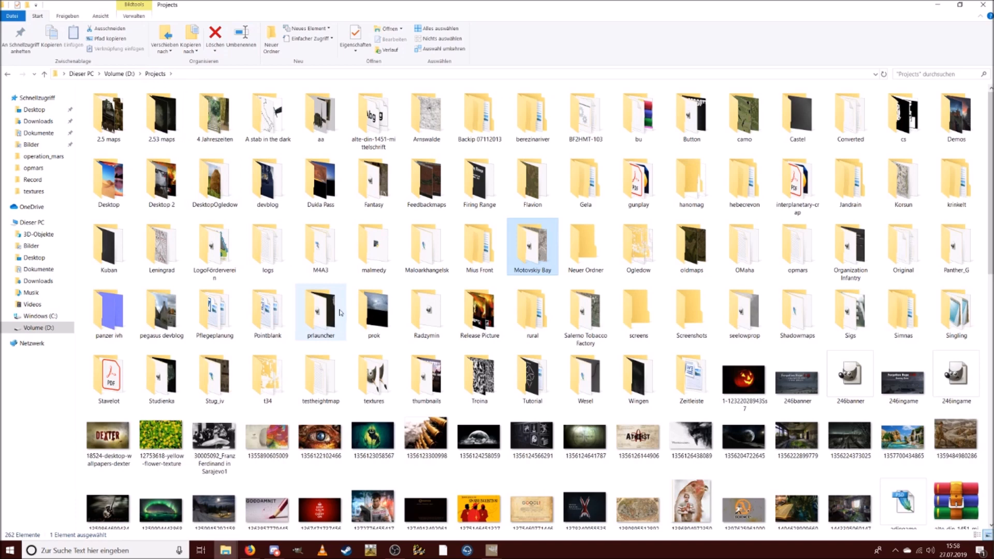
pyautogui.doubleClick(658, 243)
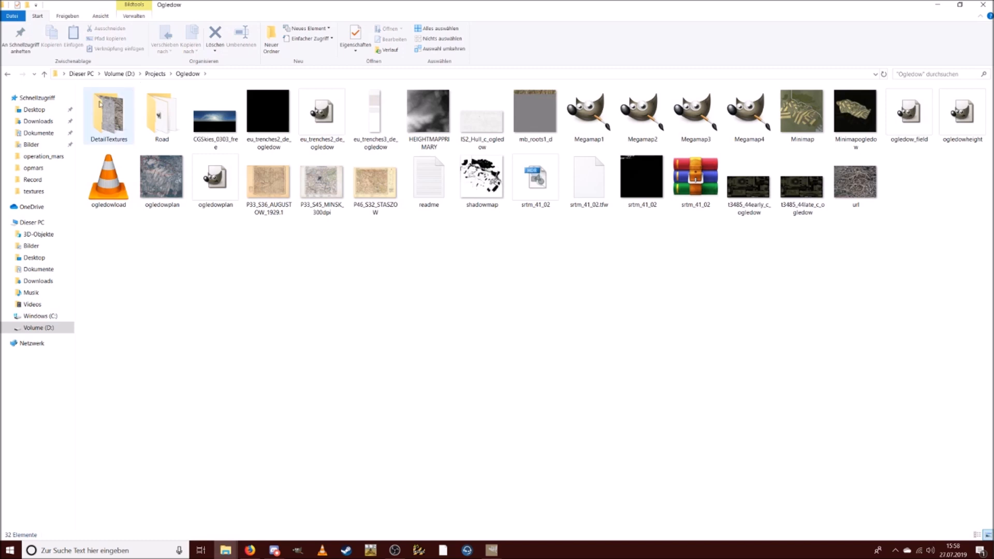
pyautogui.doubleClick(108, 113)
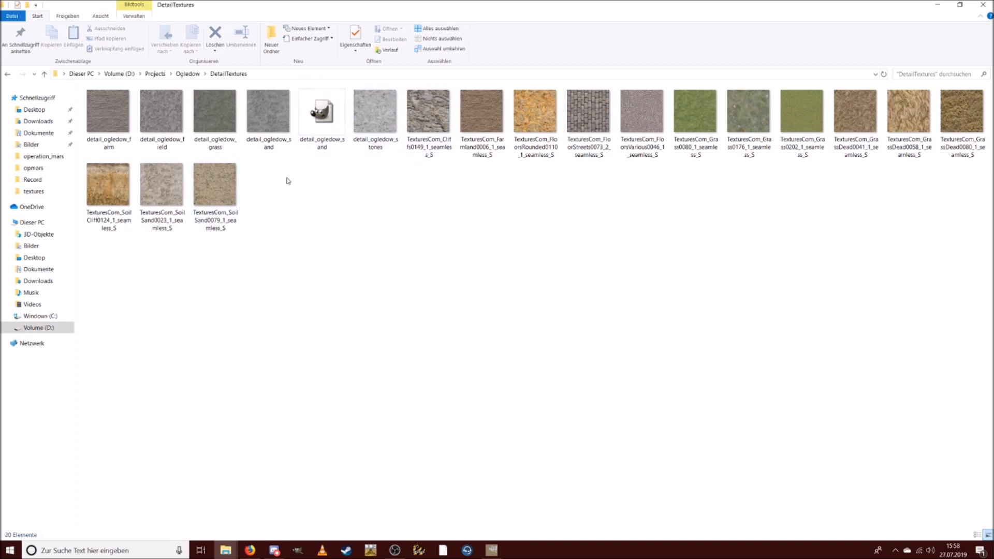
# Step: Open the TexturesCom_SoilSand0023_1_seamless_S texture in GIMP
pyautogui.click(161, 186)
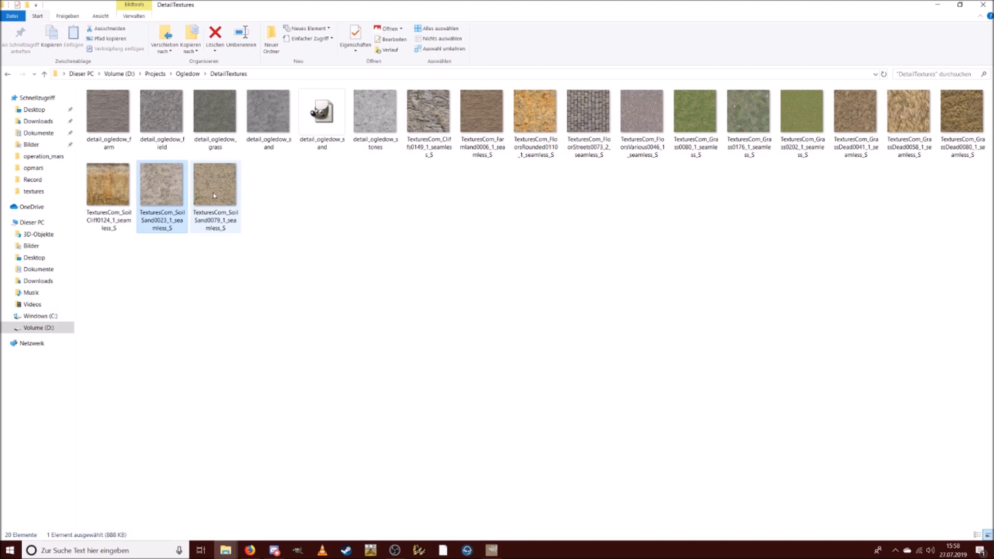
pyautogui.rightClick(162, 191)
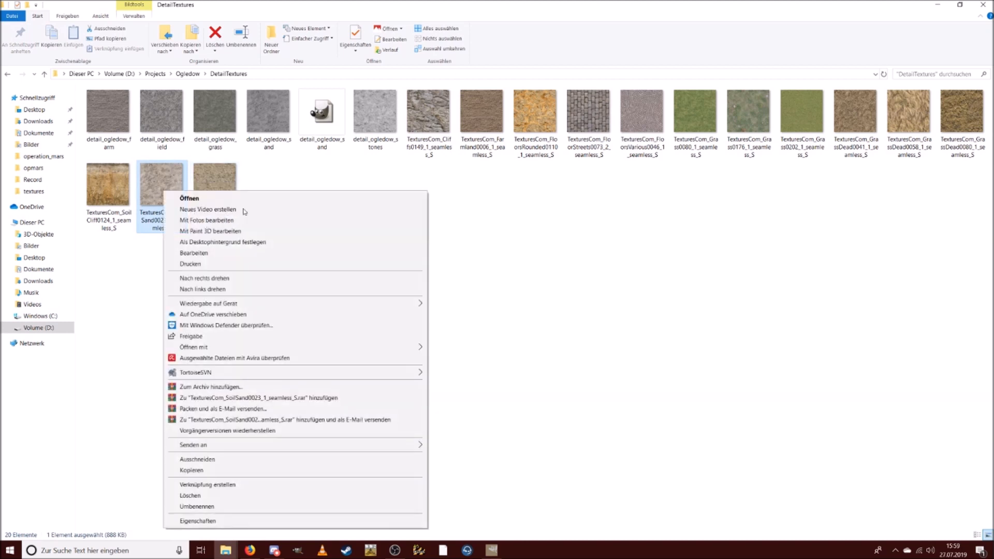
pyautogui.moveTo(231, 347)
pyautogui.click(460, 370)
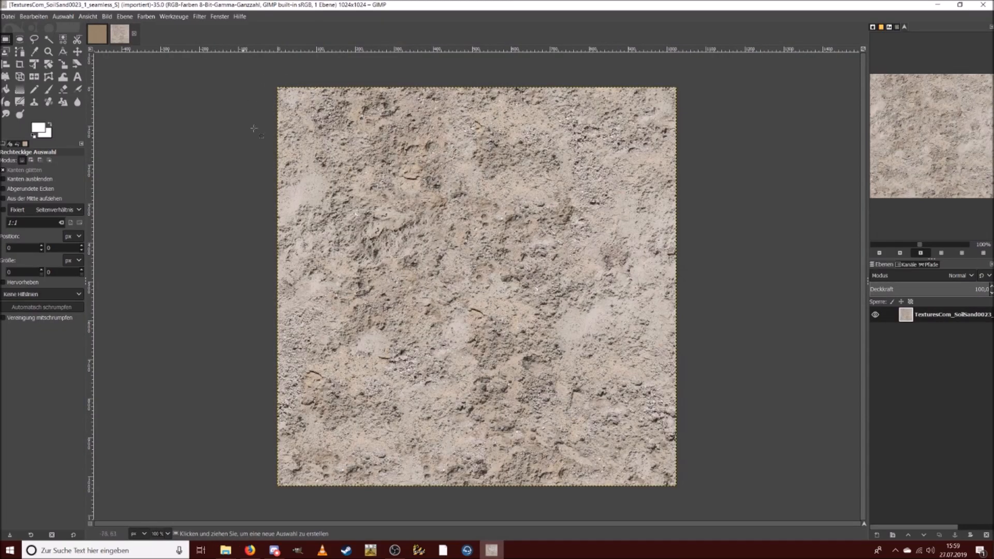
# Step: Darken and desaturate the soil texture with Hue-Saturation, using hue 3.0, lightness -100 and saturation -61.7
pyautogui.click(147, 16)
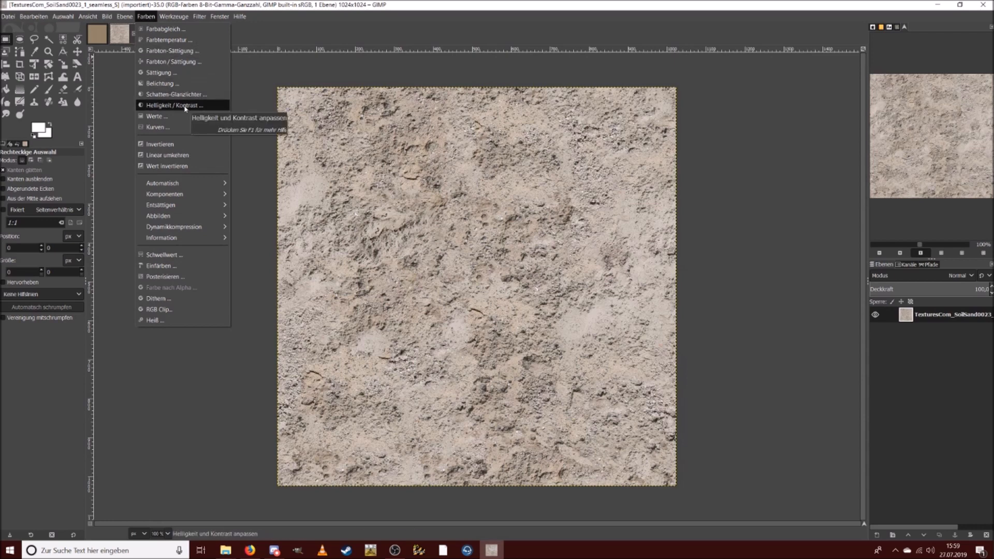
pyautogui.click(185, 62)
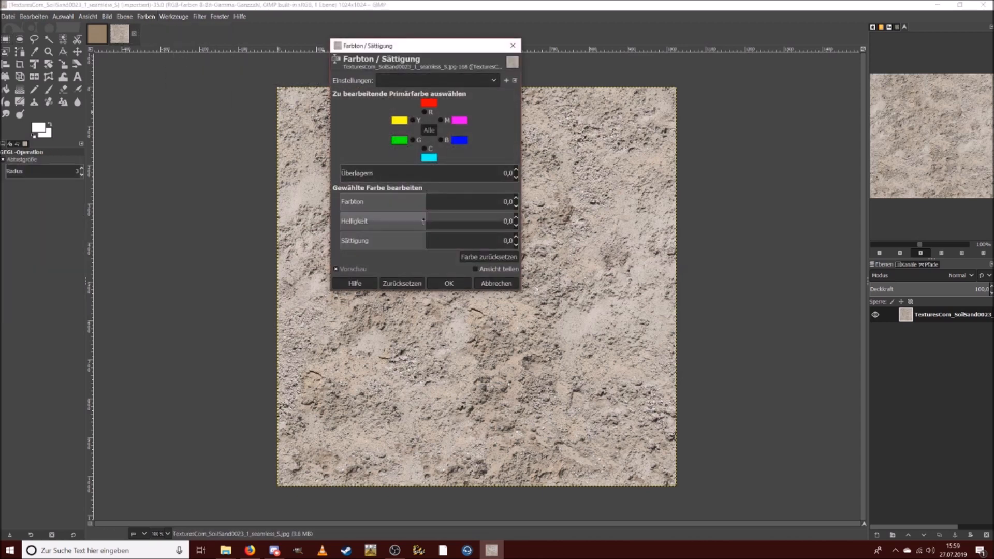
pyautogui.click(355, 221)
pyautogui.moveTo(355, 221); pyautogui.dragTo(354, 221)
pyautogui.moveTo(402, 242); pyautogui.dragTo(356, 243)
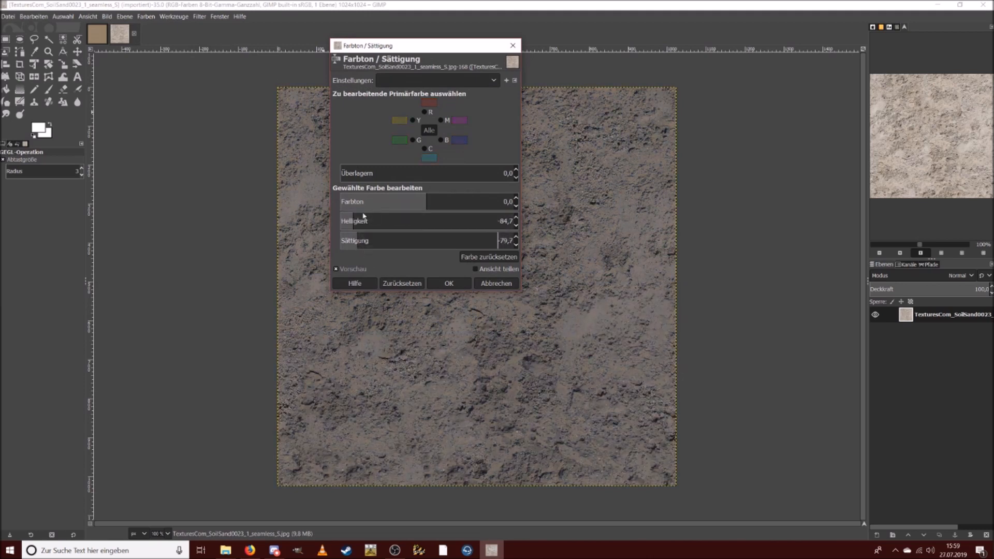
pyautogui.click(417, 202)
pyautogui.moveTo(418, 202)
pyautogui.mouseDown()
pyautogui.moveTo(166, 196)
pyautogui.moveTo(460, 202)
pyautogui.moveTo(437, 202)
pyautogui.mouseUp()
pyautogui.moveTo(345, 223)
pyautogui.mouseDown()
pyautogui.moveTo(356, 241)
pyautogui.moveTo(377, 240)
pyautogui.moveTo(333, 223)
pyautogui.mouseUp()
pyautogui.click(340, 241)
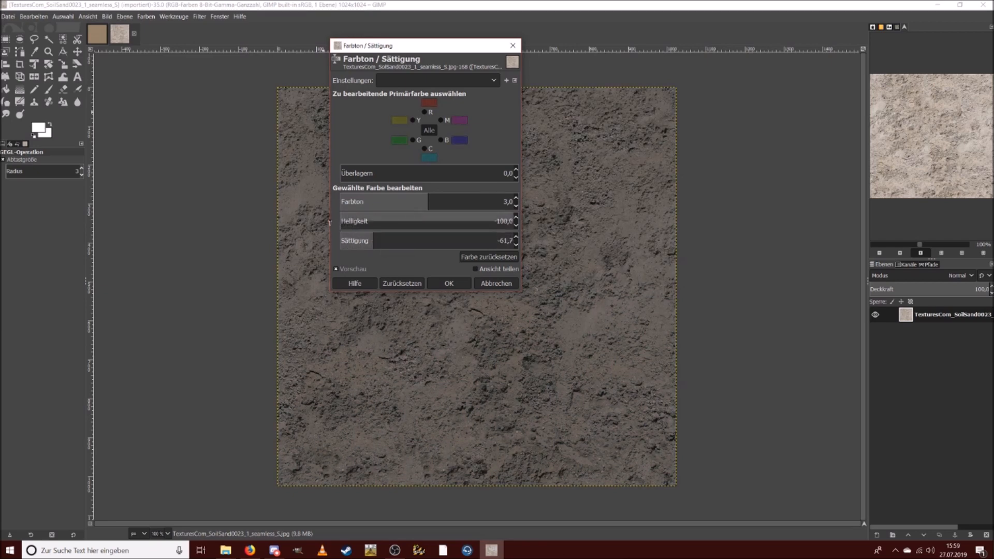
pyautogui.click(449, 283)
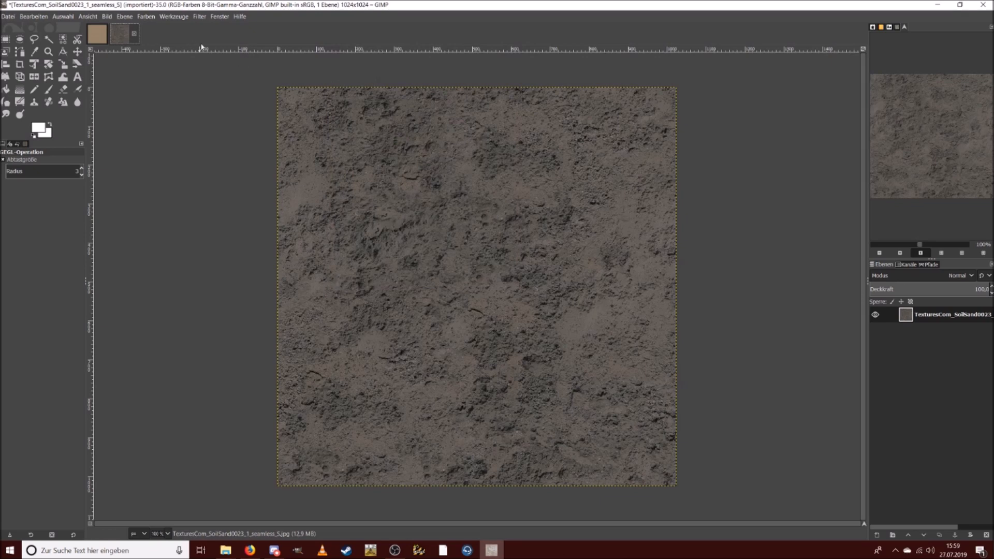
# Step: Reduce the soil texture's brightness to -60 with Brightness-Contrast
pyautogui.click(124, 16)
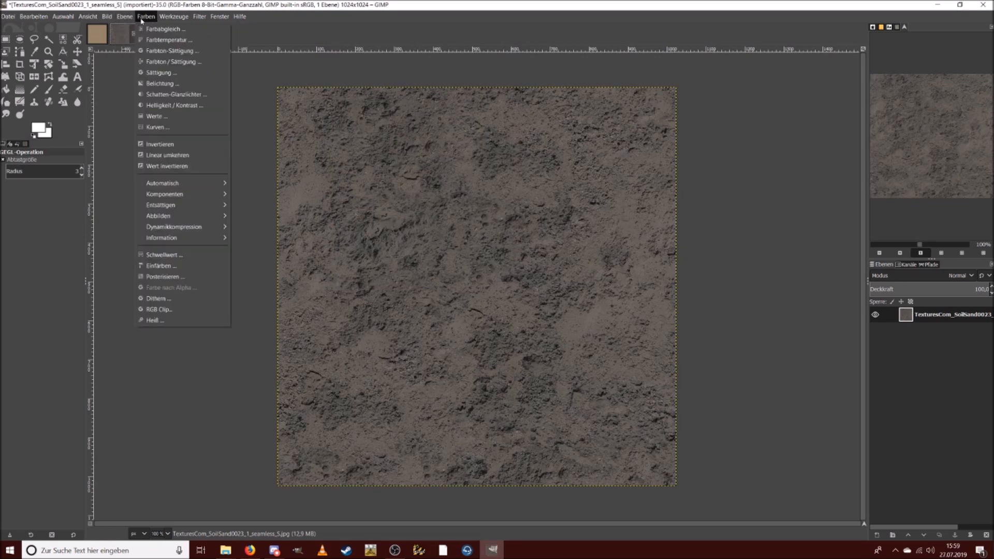
pyautogui.click(171, 105)
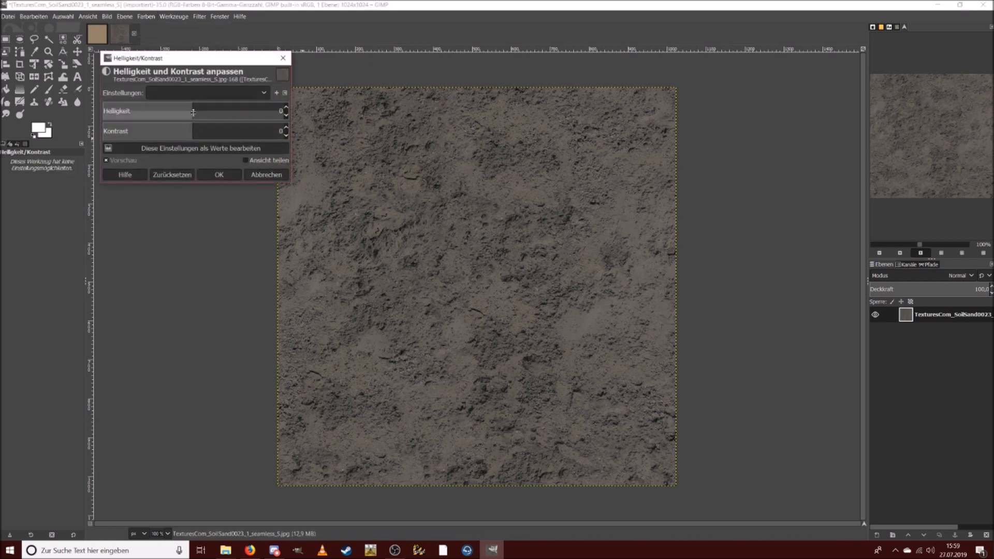
pyautogui.moveTo(193, 113); pyautogui.dragTo(152, 111)
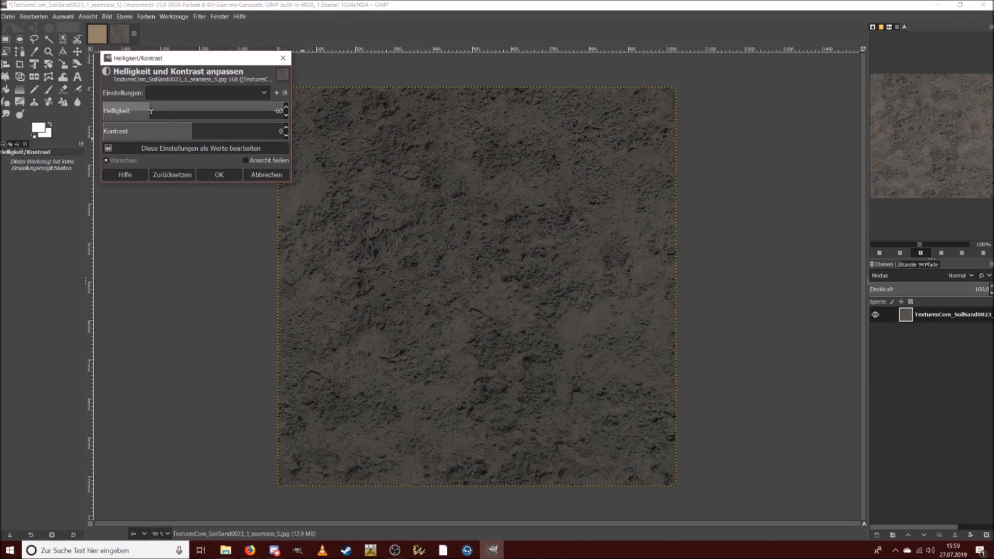
pyautogui.click(219, 175)
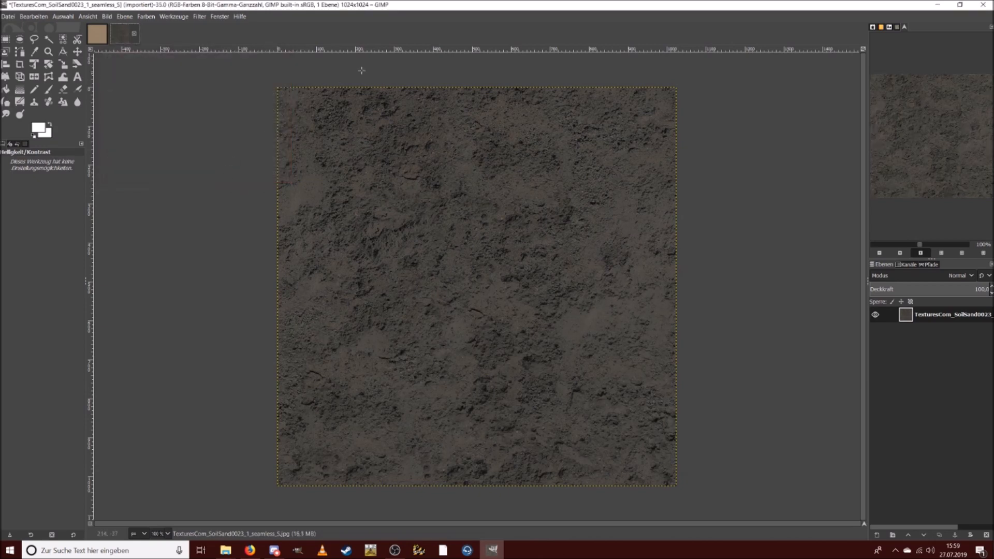
# Step: Scale the soil texture image down to 256 x 256 pixels
pyautogui.click(150, 17)
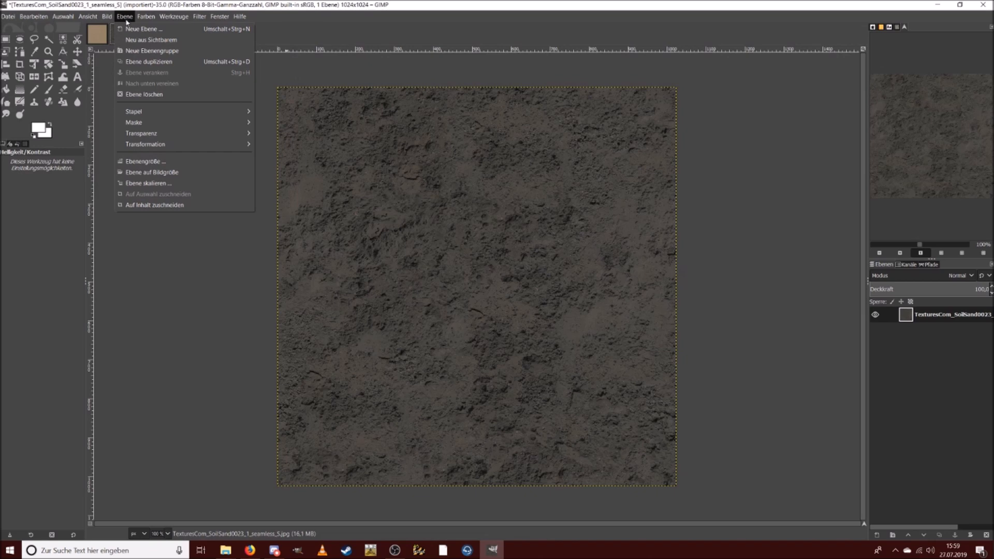
pyautogui.moveTo(109, 21)
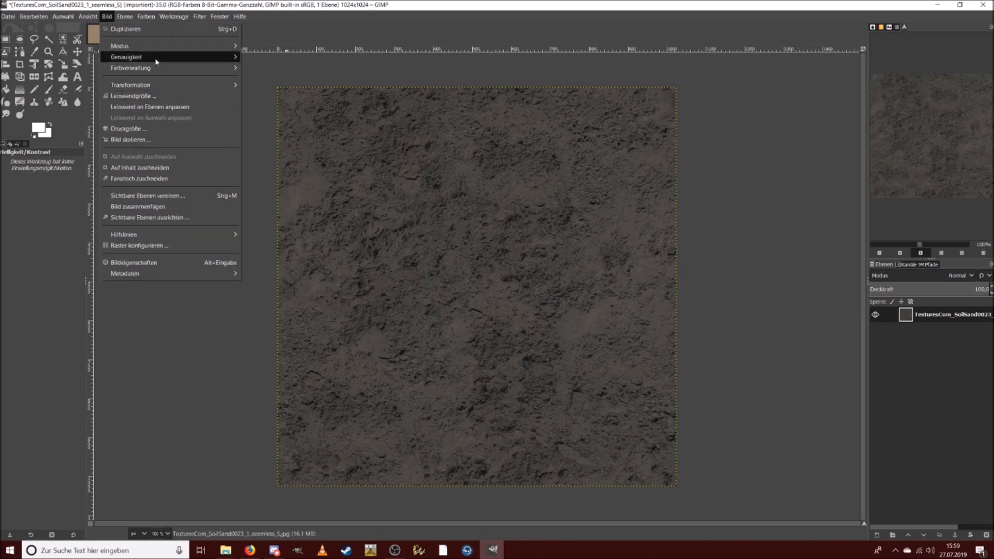
pyautogui.click(155, 140)
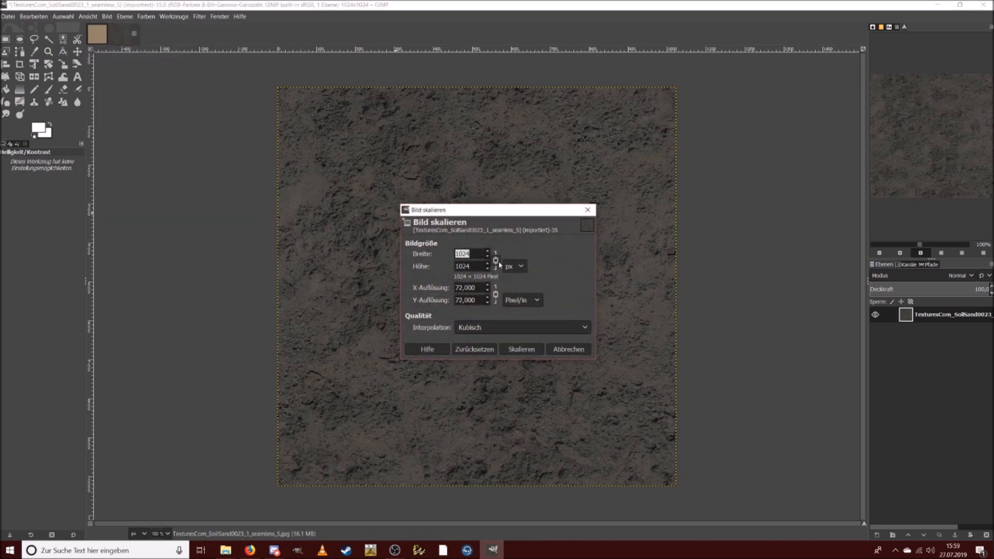
pyautogui.write('256')
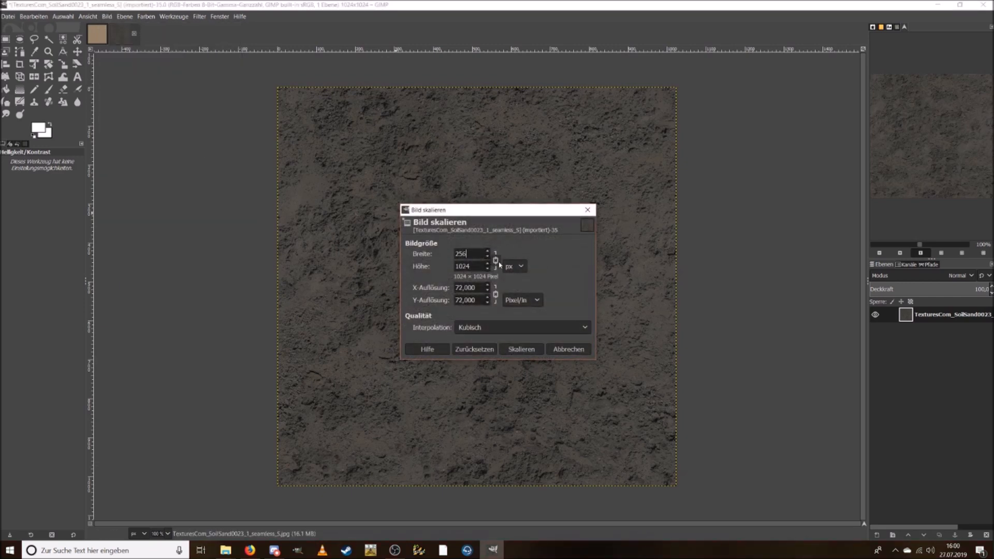
pyautogui.click(520, 349)
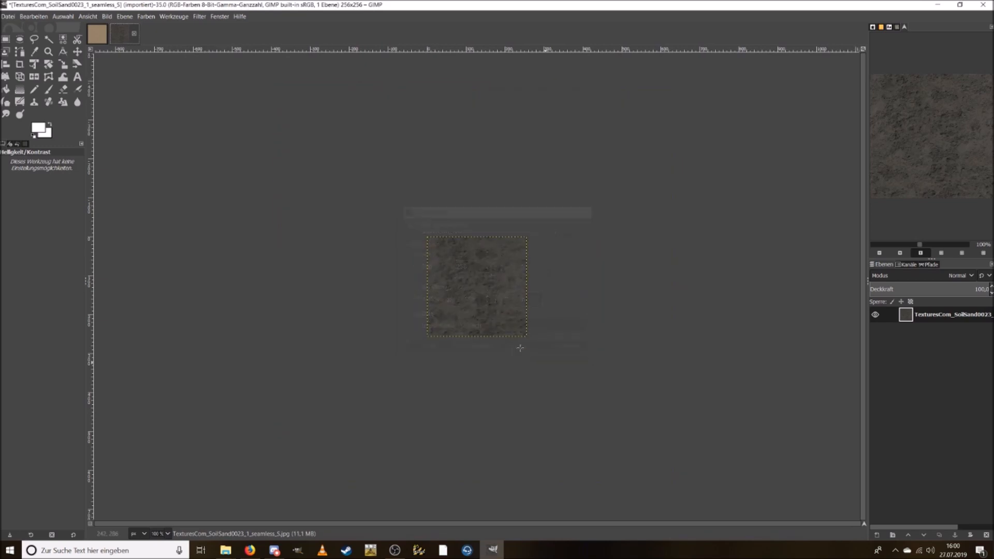
# Step: Tile the scaled soil texture into a new image of 4096 x 4096 pixels
pyautogui.click(178, 18)
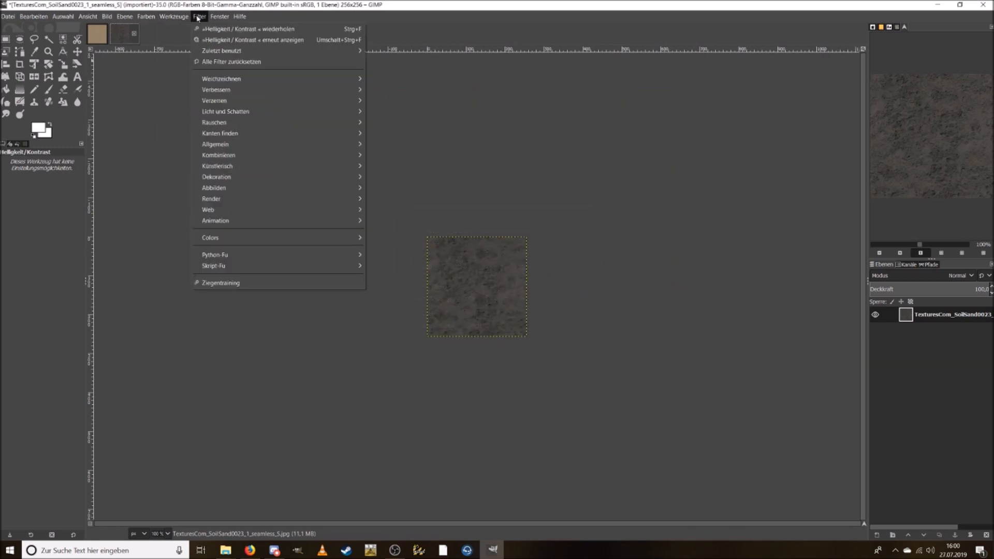
pyautogui.moveTo(264, 188)
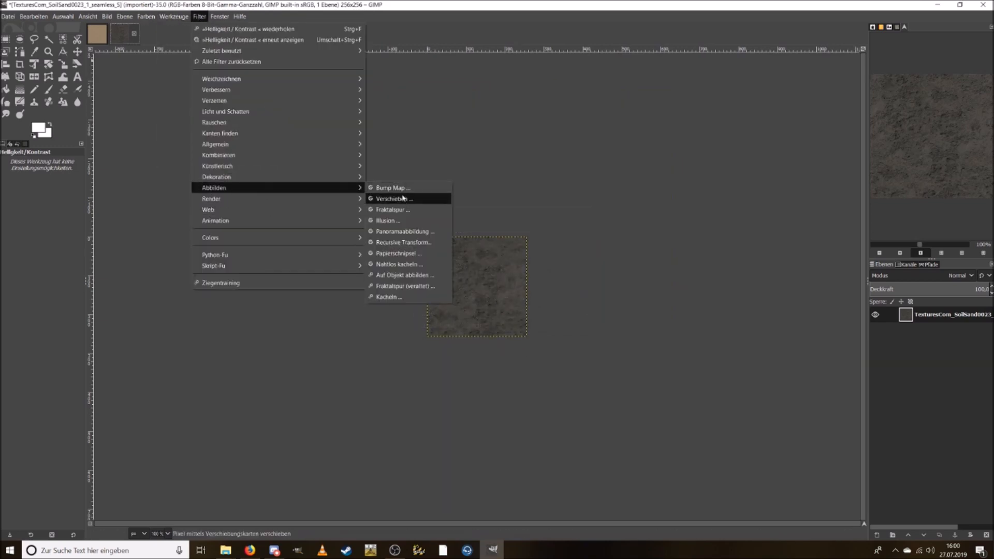
pyautogui.click(417, 297)
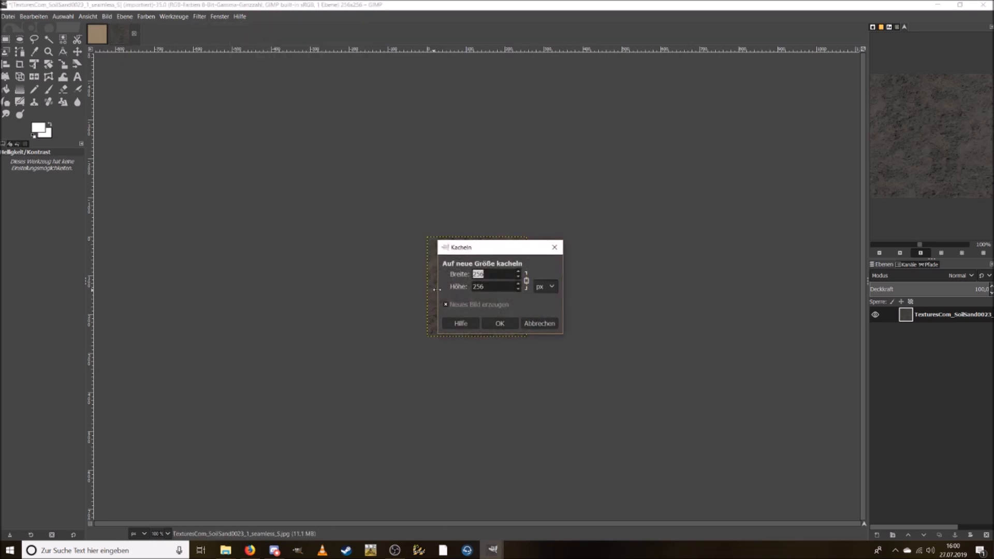
pyautogui.write('4096')
pyautogui.press('Tab')
pyautogui.click(510, 323)
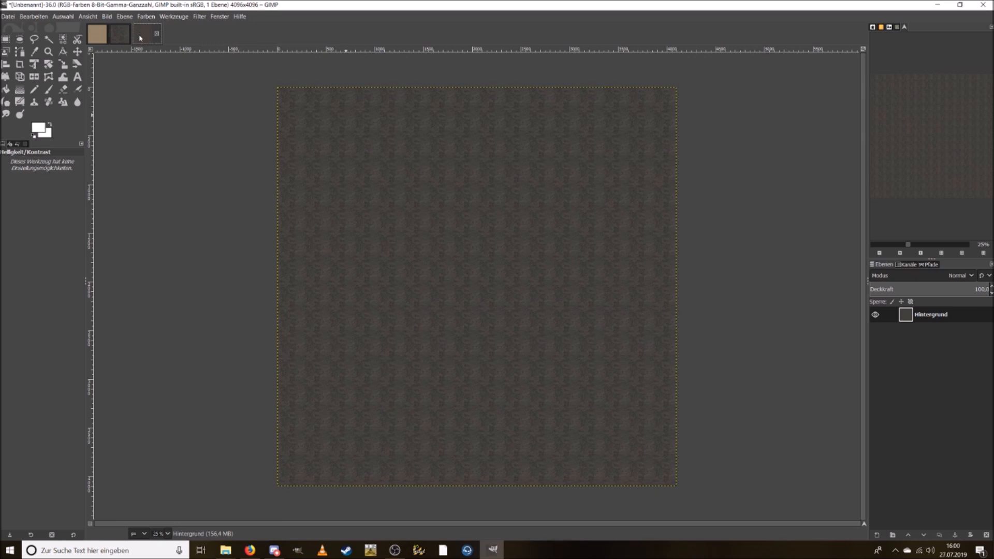
# Step: Paste the tiled soil texture as a new layer in ExportedImage.xcf and merge it down into ColourMud
pyautogui.click(97, 34)
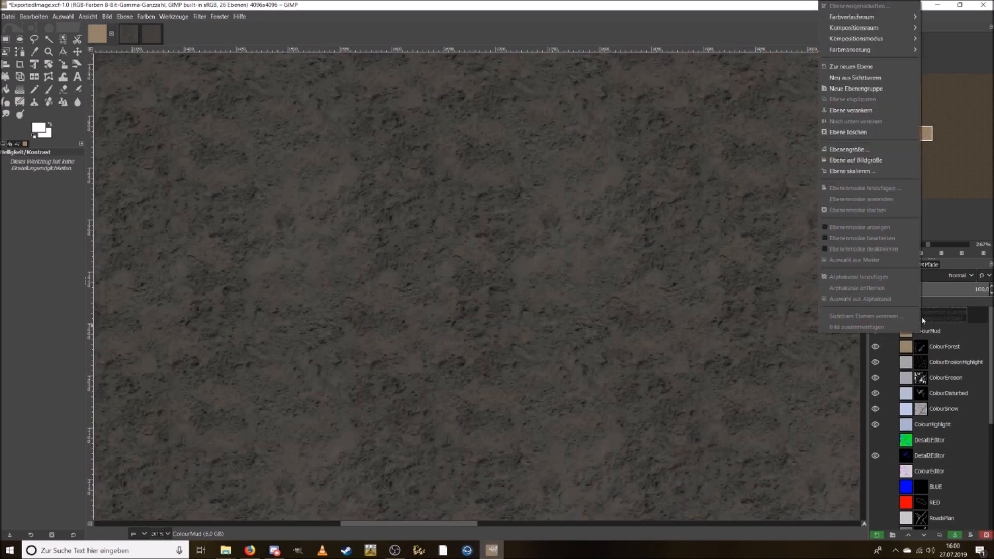
pyautogui.rightClick(913, 317)
pyautogui.click(870, 76)
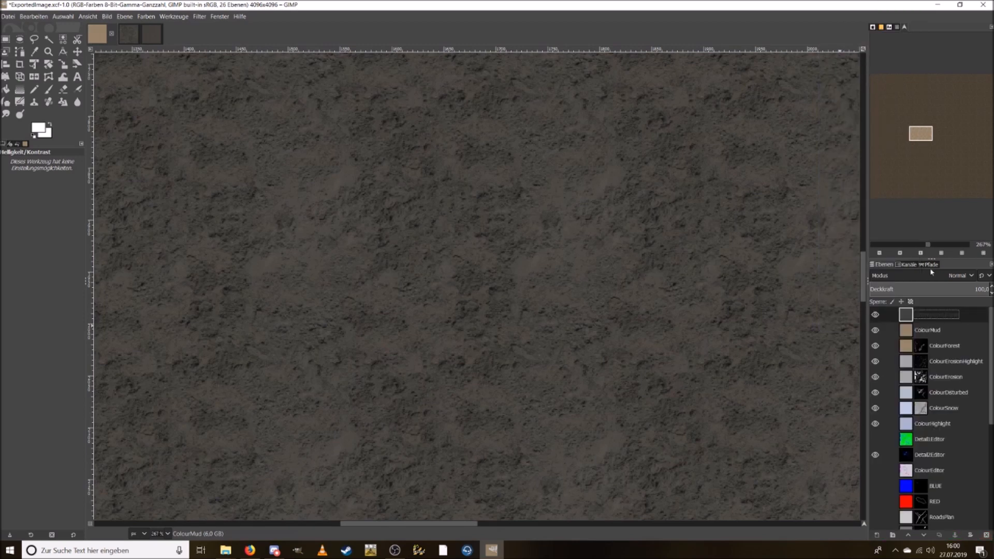
pyautogui.rightClick(938, 317)
pyautogui.click(886, 123)
# Step: Add a black, fully transparent layer mask to the ColourMud layer
pyautogui.moveTo(928, 244); pyautogui.dragTo(904, 248)
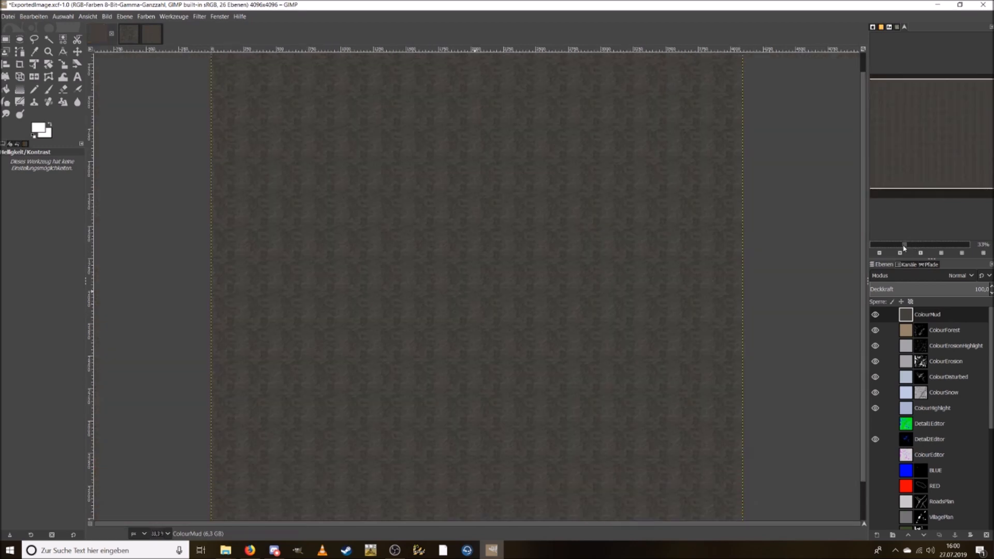
pyautogui.rightClick(931, 316)
pyautogui.click(891, 188)
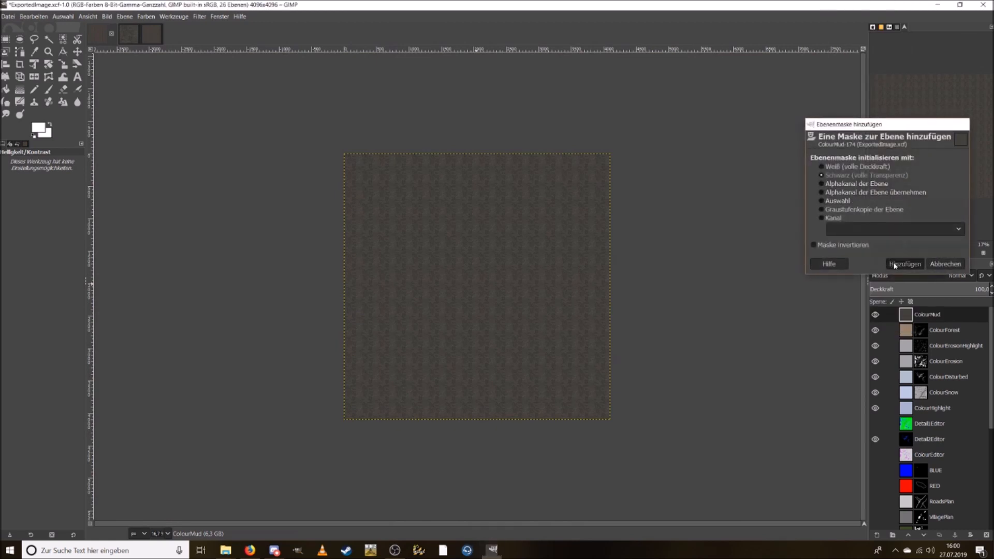
pyautogui.click(898, 264)
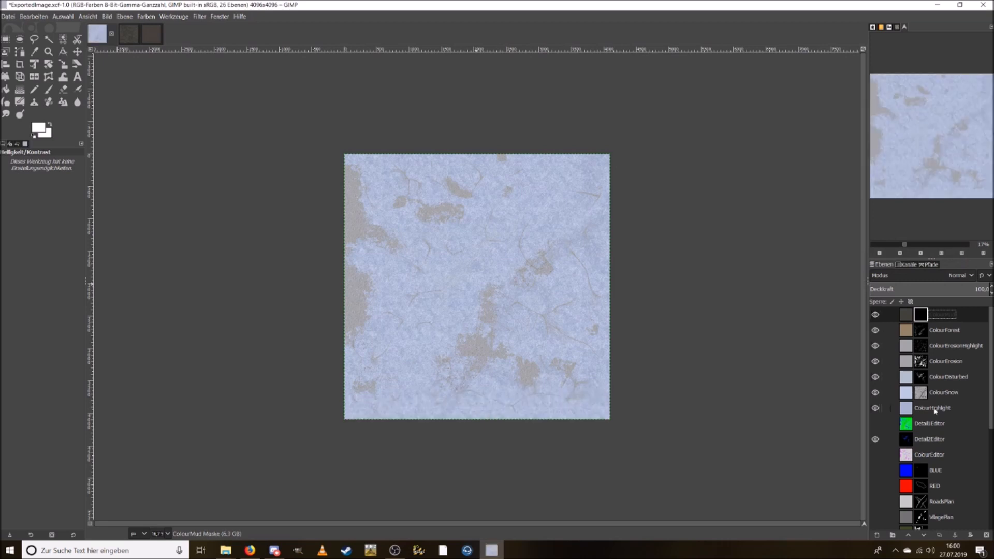
# Step: Hide the layers from ColourMud down to ColourHighlight to expose Detail2Editor
pyautogui.moveTo(875, 315); pyautogui.dragTo(875, 409)
pyautogui.click(926, 245)
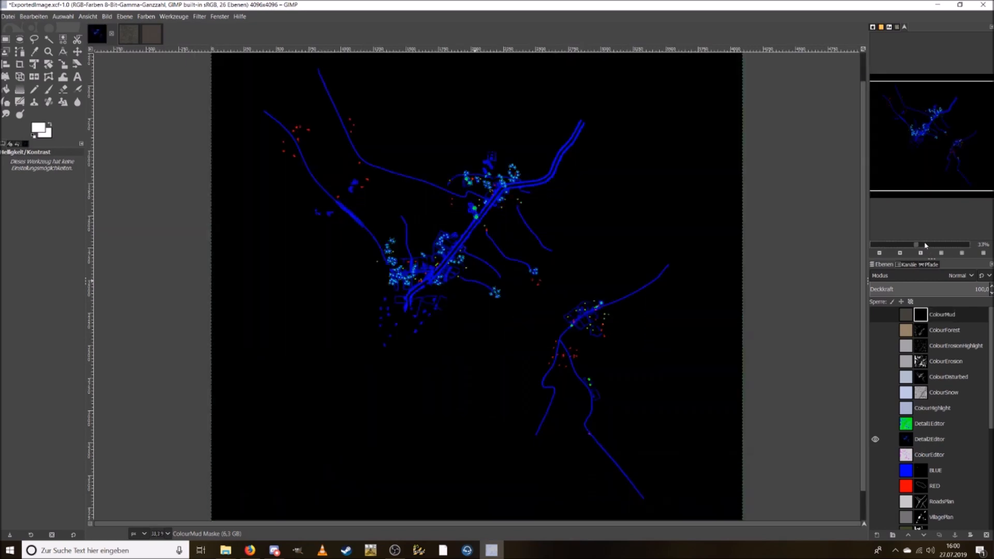
pyautogui.click(926, 245)
pyautogui.click(931, 246)
# Step: Select all green areas of the Detail2Editor layer by colour and copy them
pyautogui.click(63, 39)
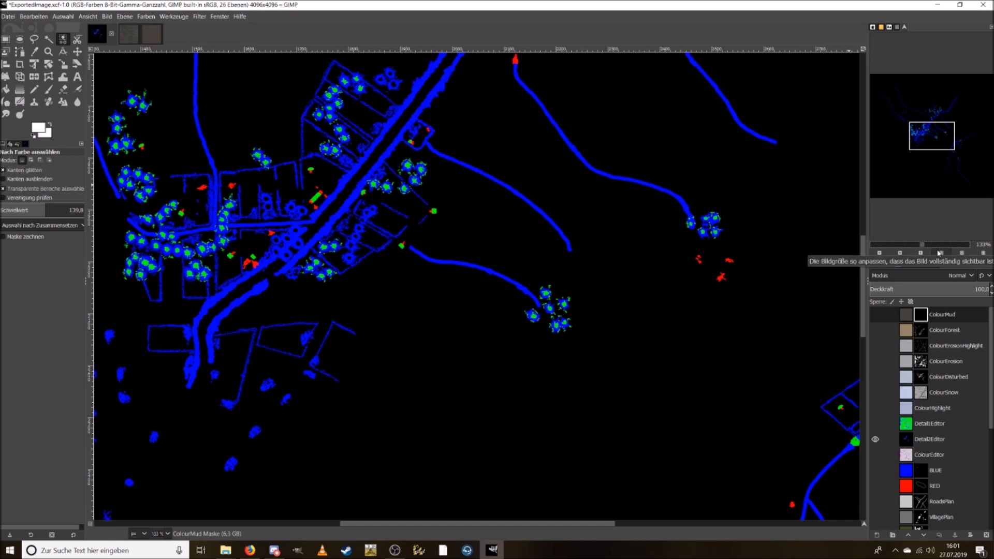
pyautogui.click(876, 440)
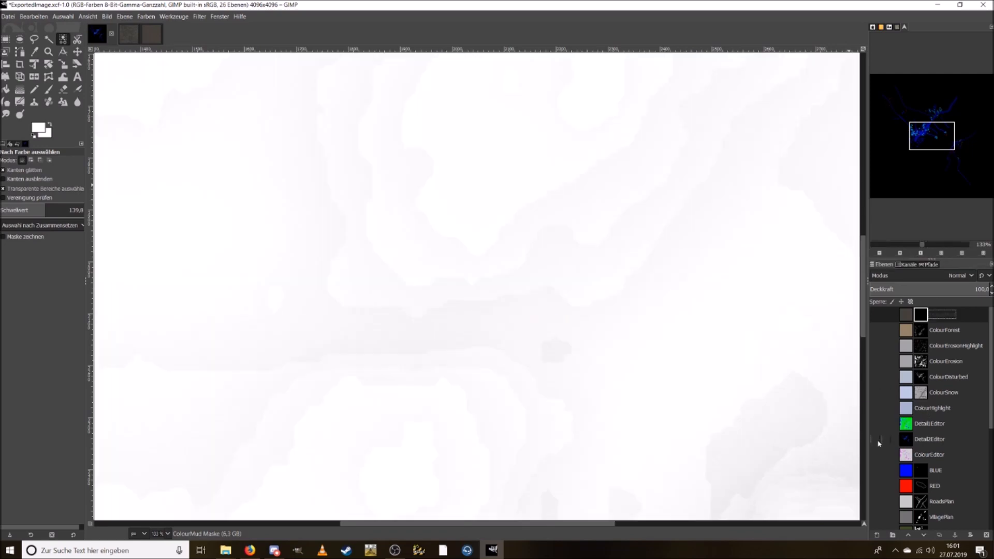
pyautogui.click(877, 440)
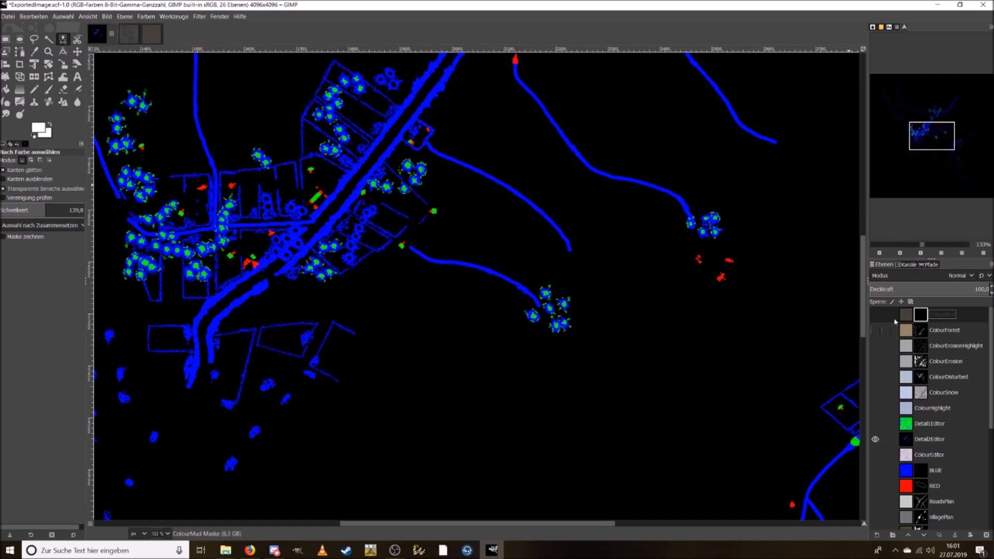
pyautogui.click(937, 246)
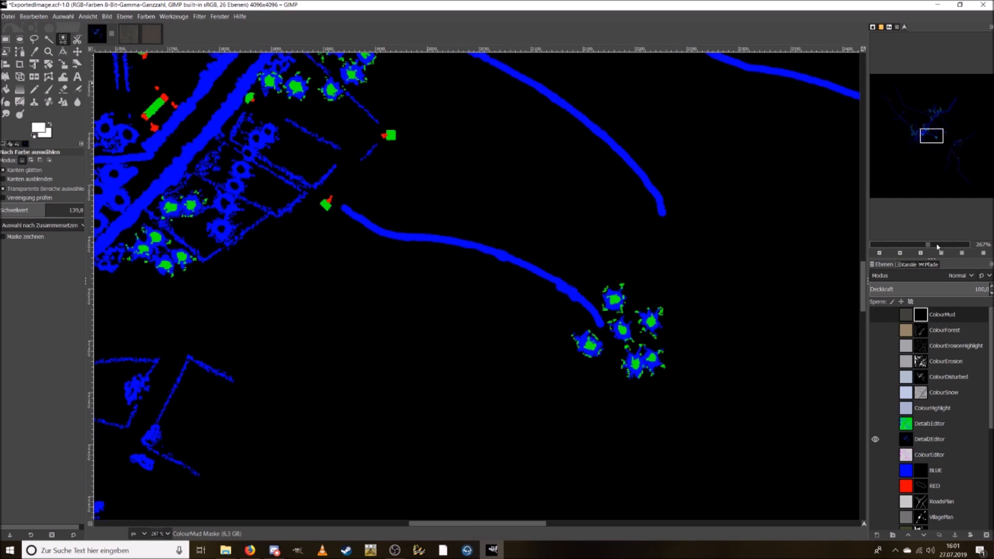
pyautogui.click(938, 246)
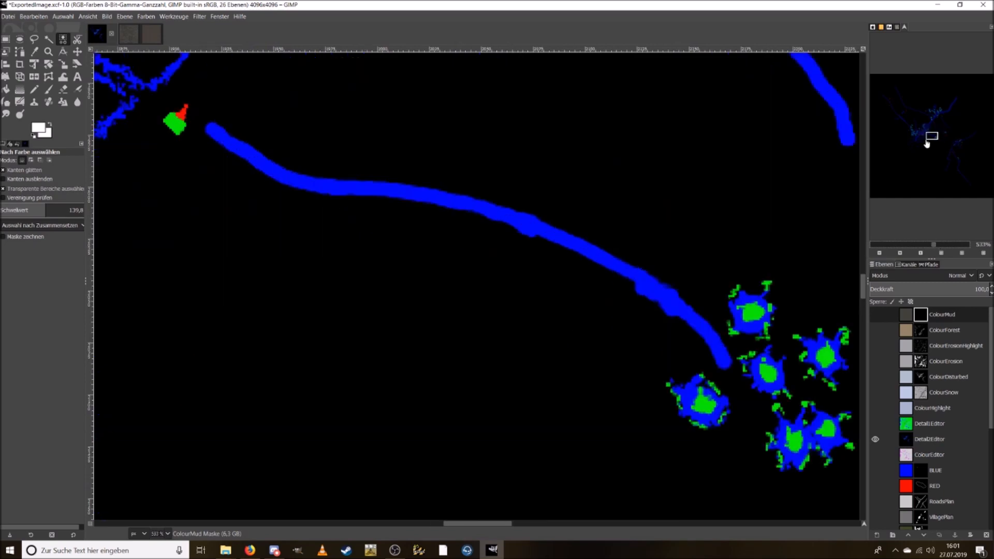
pyautogui.moveTo(929, 136); pyautogui.dragTo(916, 131)
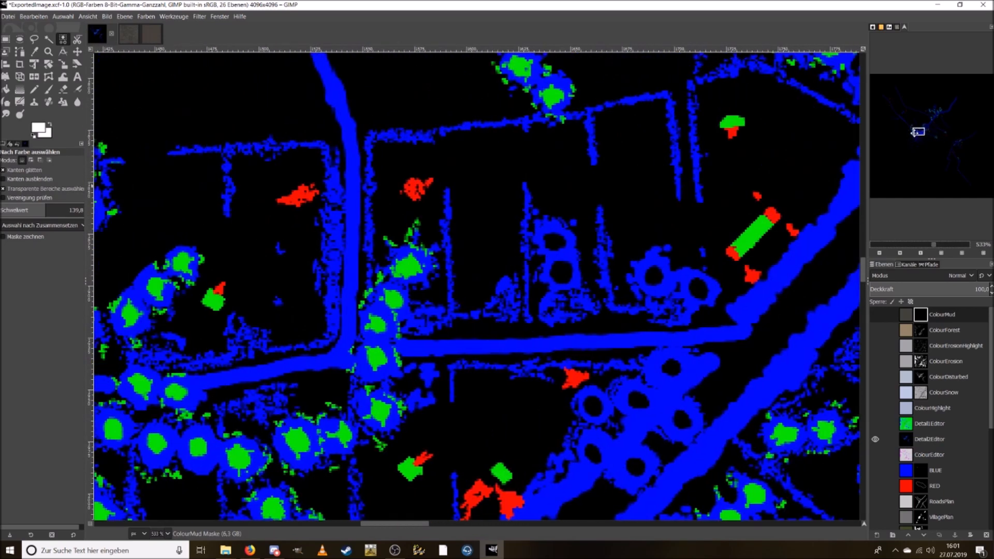
pyautogui.click(407, 269)
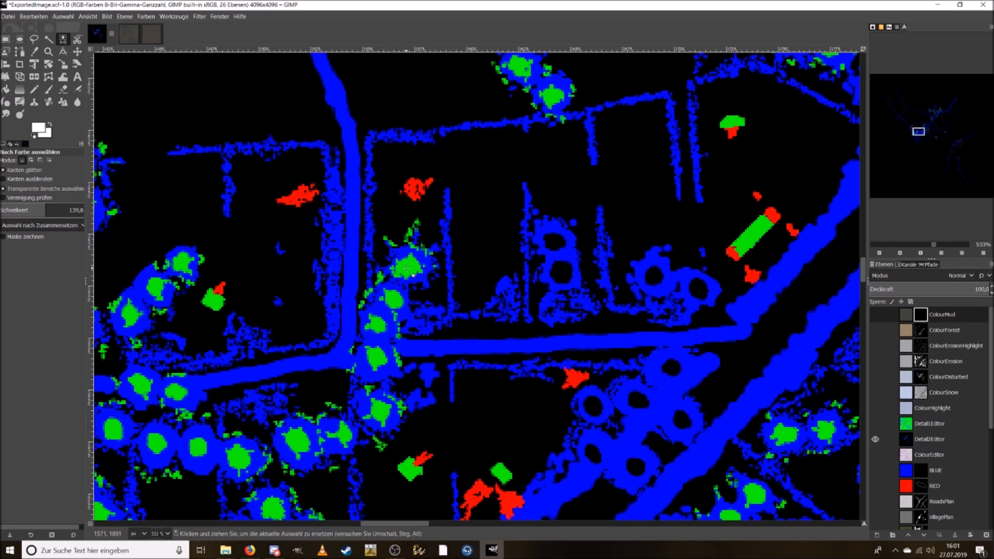
pyautogui.click(908, 440)
pyautogui.click(410, 268)
pyautogui.hotkey('ctrl', 'c')
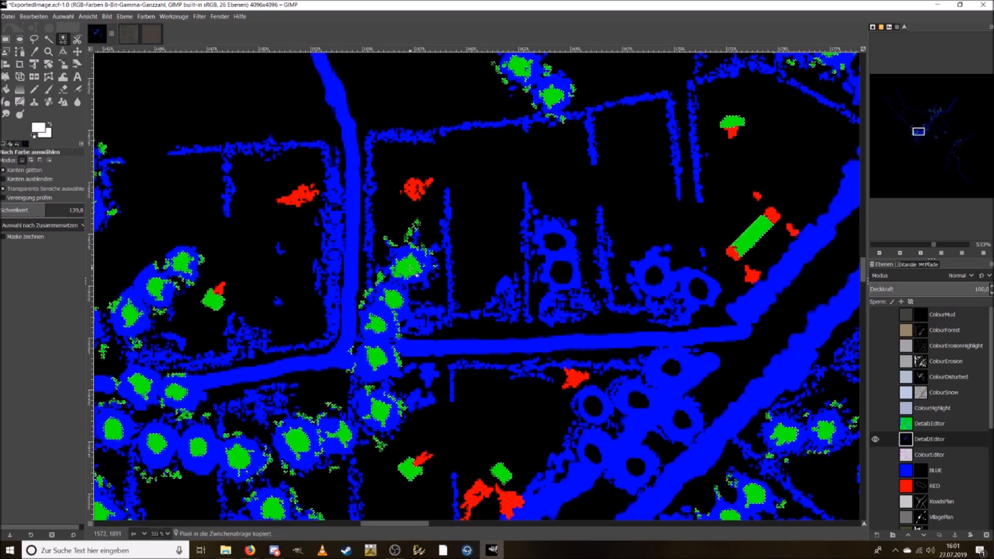
# Step: Paste the copied green areas into the ColourMud layer mask, fill them with the white foreground colour and anchor them
pyautogui.click(925, 318)
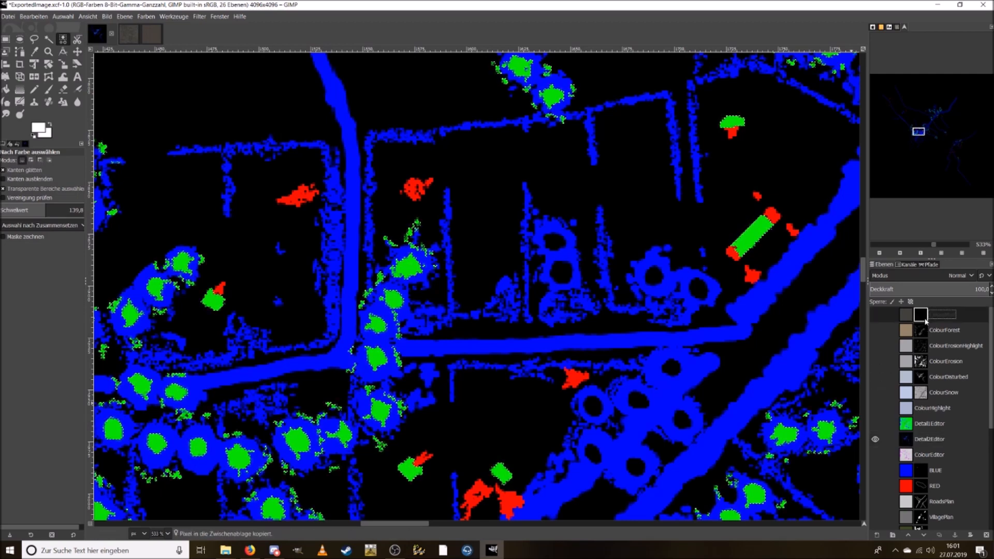
pyautogui.hotkey('ctrl', 'v')
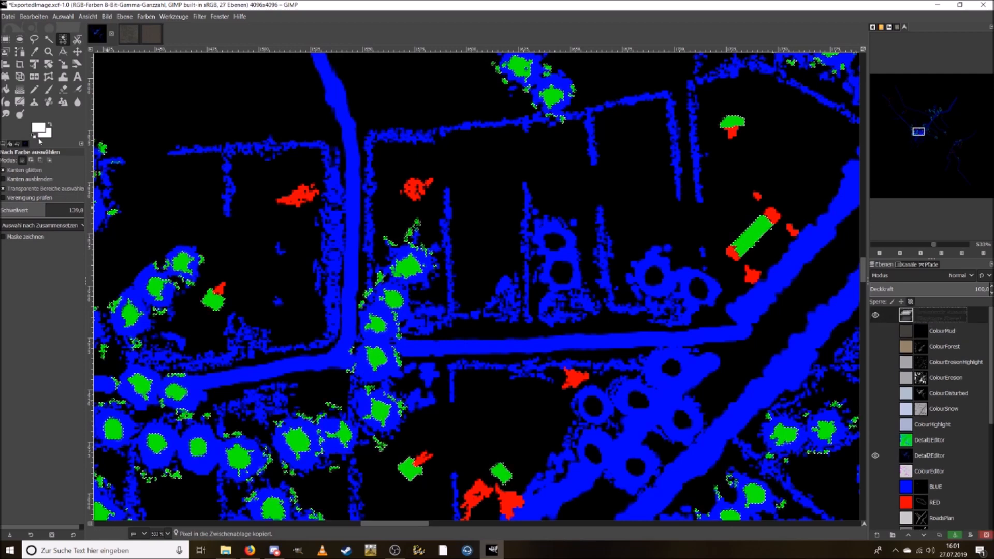
pyautogui.click(33, 16)
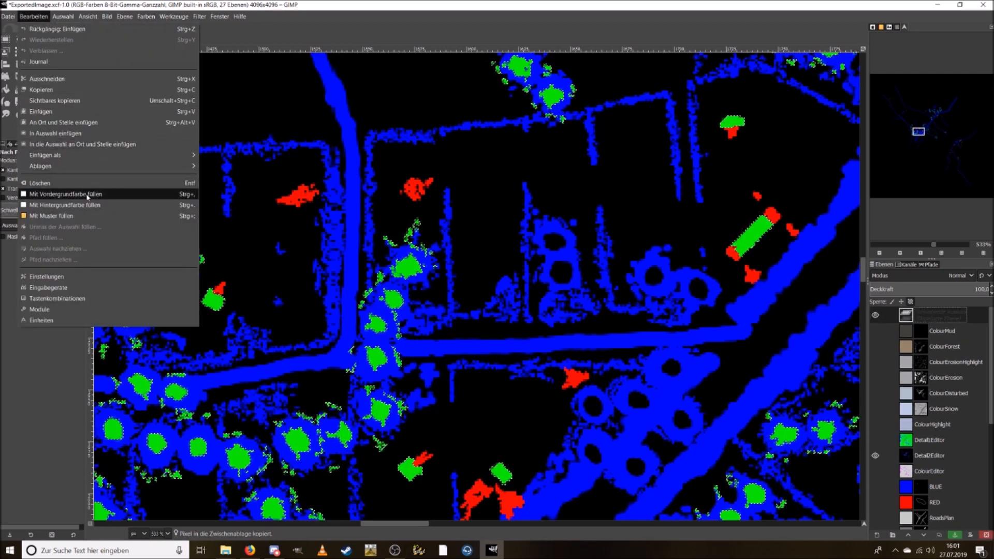
pyautogui.click(87, 197)
pyautogui.rightClick(936, 318)
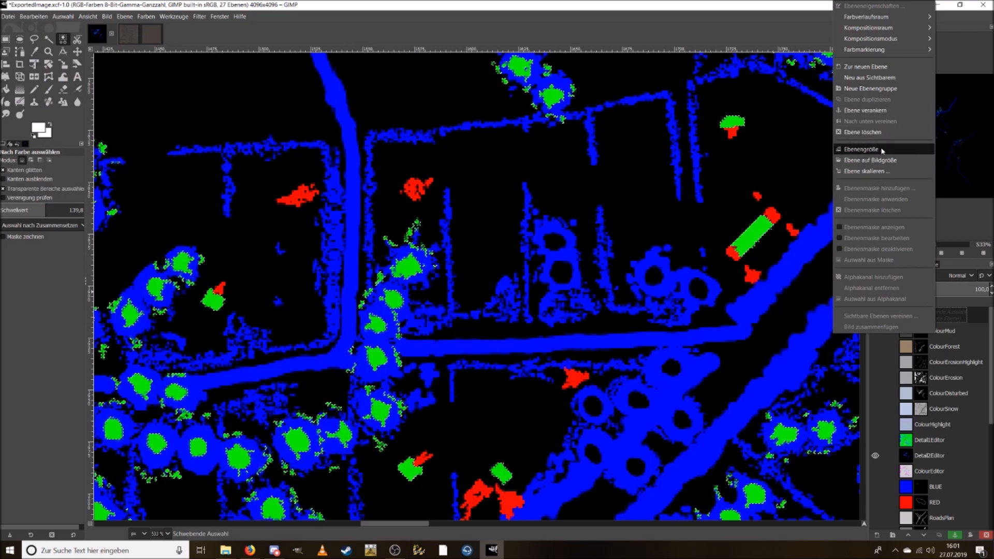
pyautogui.click(872, 110)
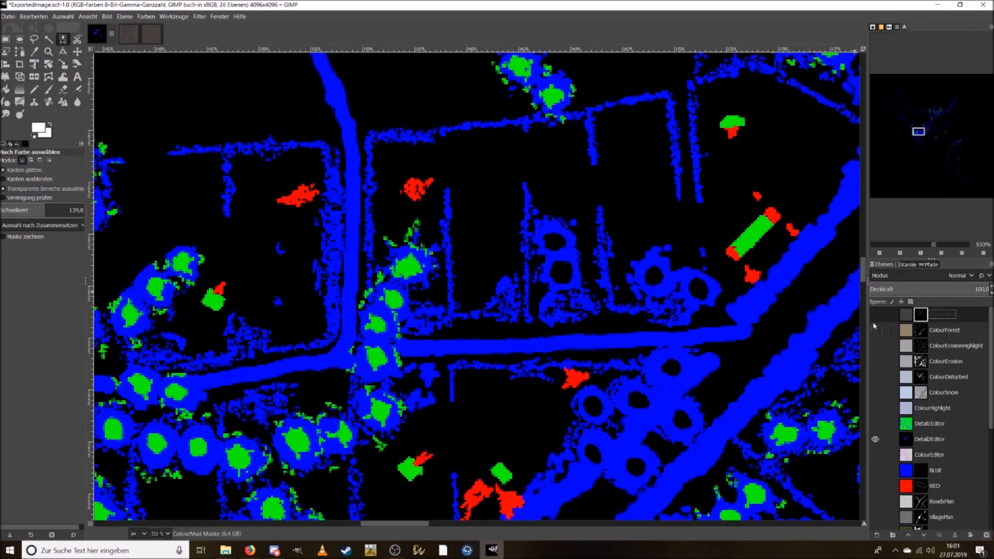
# Step: Show the layers from ColourMud down to ColourHighlight and inspect the masked mud patches across the terrain
pyautogui.click(875, 316)
pyautogui.moveTo(877, 346); pyautogui.dragTo(880, 418)
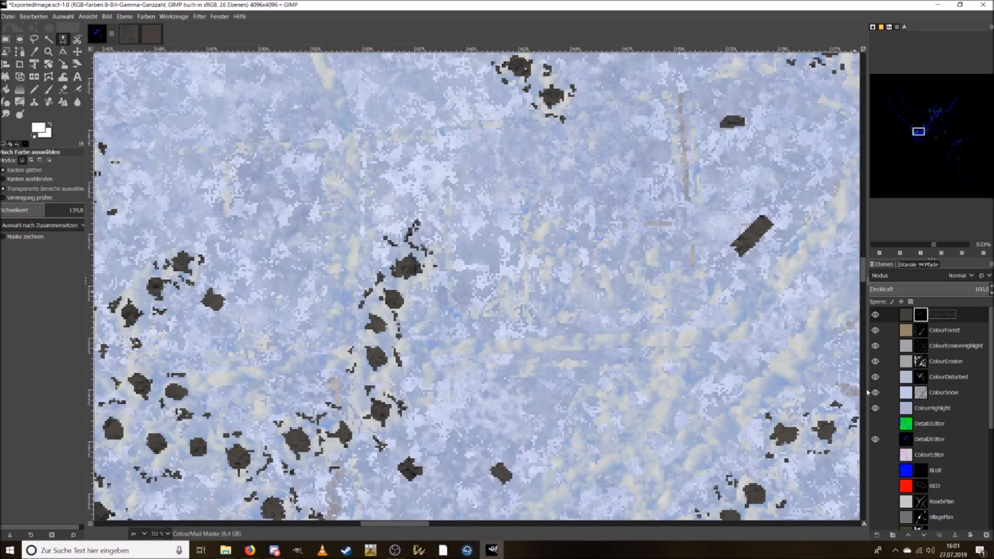
pyautogui.click(915, 246)
pyautogui.click(913, 245)
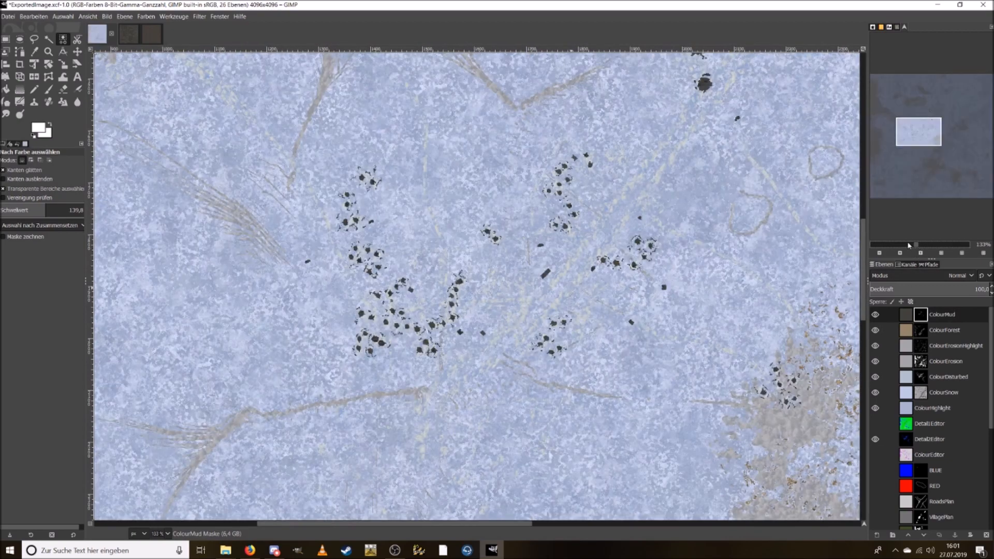
pyautogui.click(909, 246)
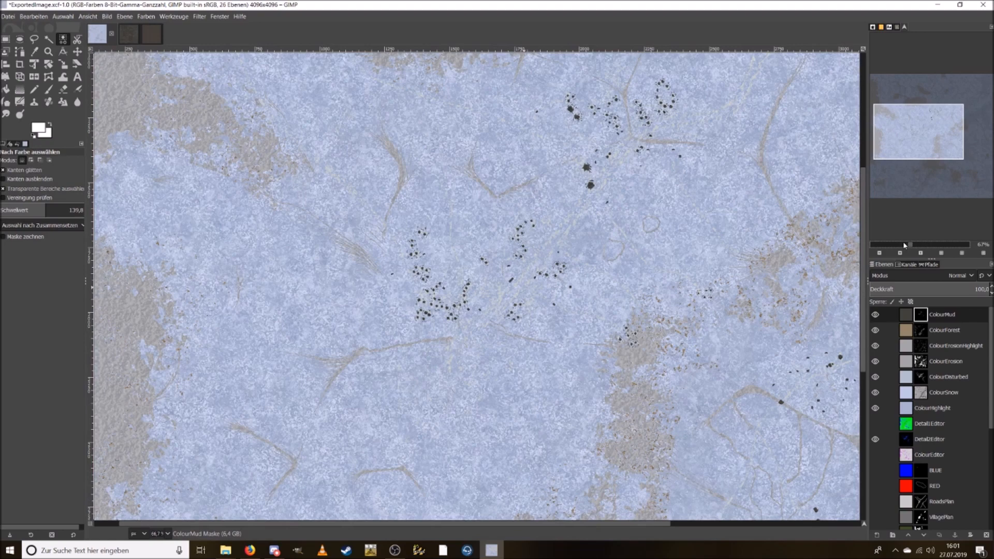
pyautogui.click(903, 245)
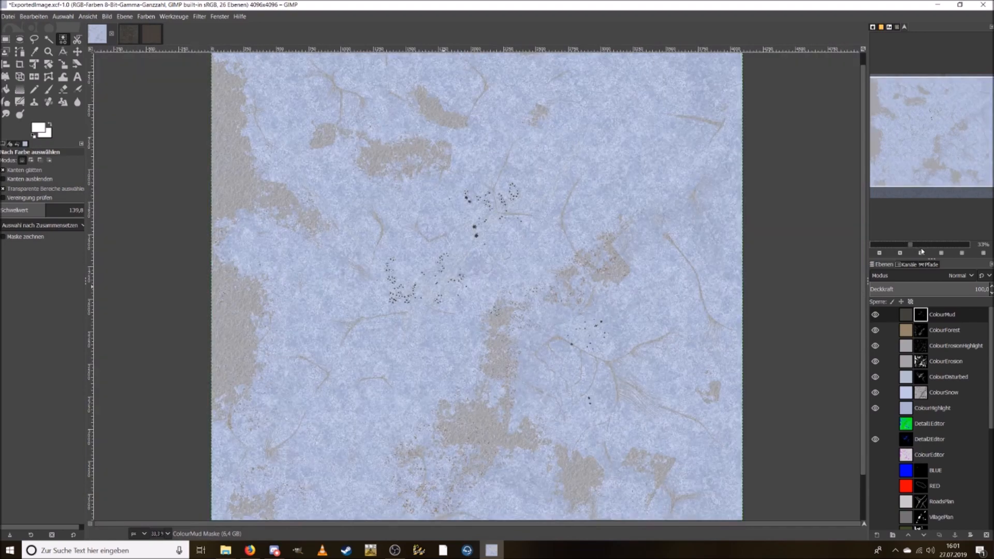
pyautogui.click(925, 247)
pyautogui.click(925, 247)
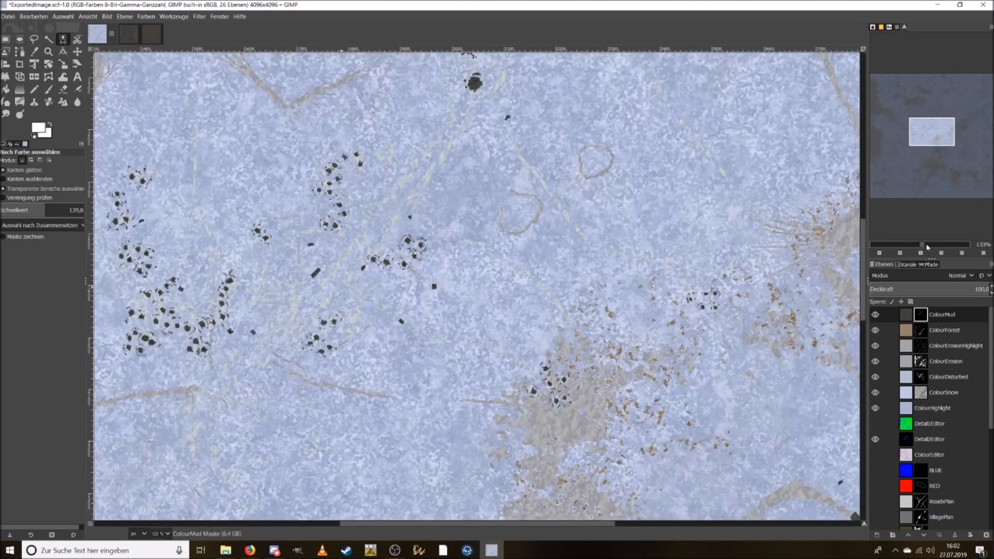
pyautogui.click(928, 247)
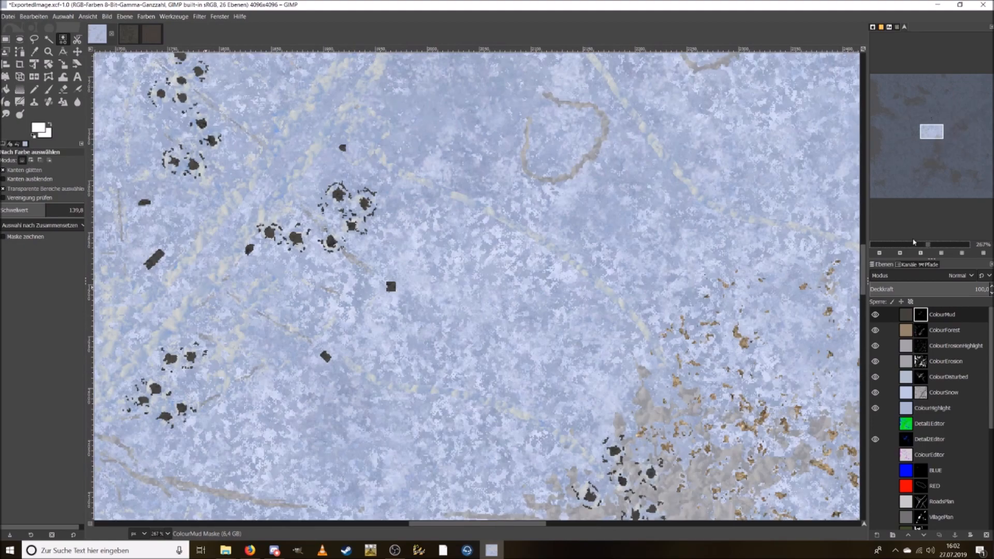
pyautogui.moveTo(928, 131); pyautogui.dragTo(916, 113)
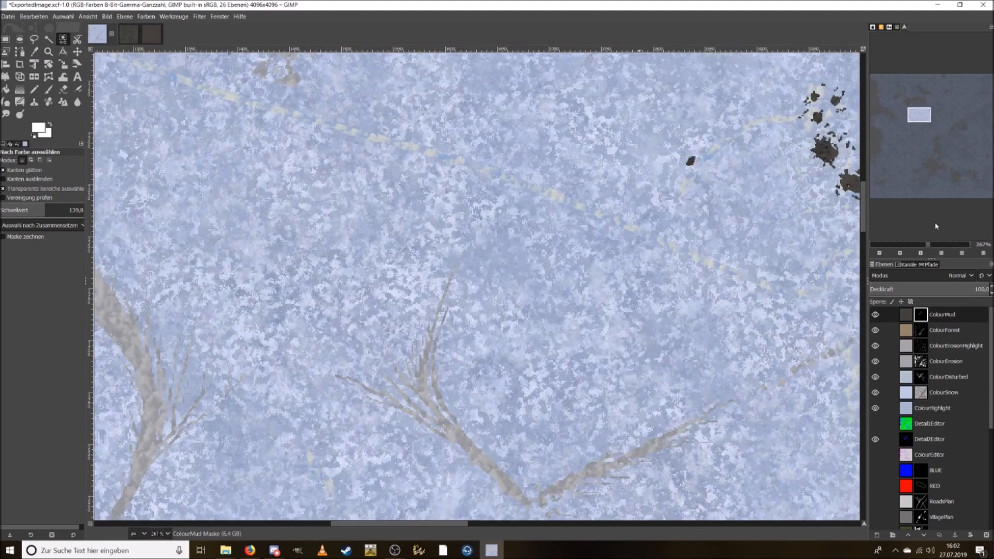
pyautogui.click(920, 247)
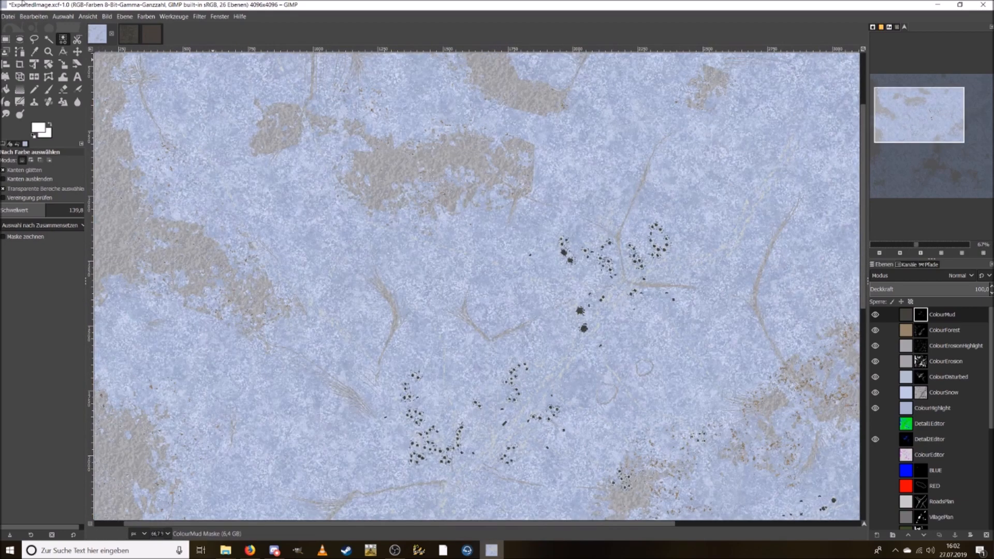
# Step: Save ExportedImage.xcf and export it as ExportedImage.png into the opmars folder, replacing the existing file
pyautogui.click(8, 16)
pyautogui.click(39, 103)
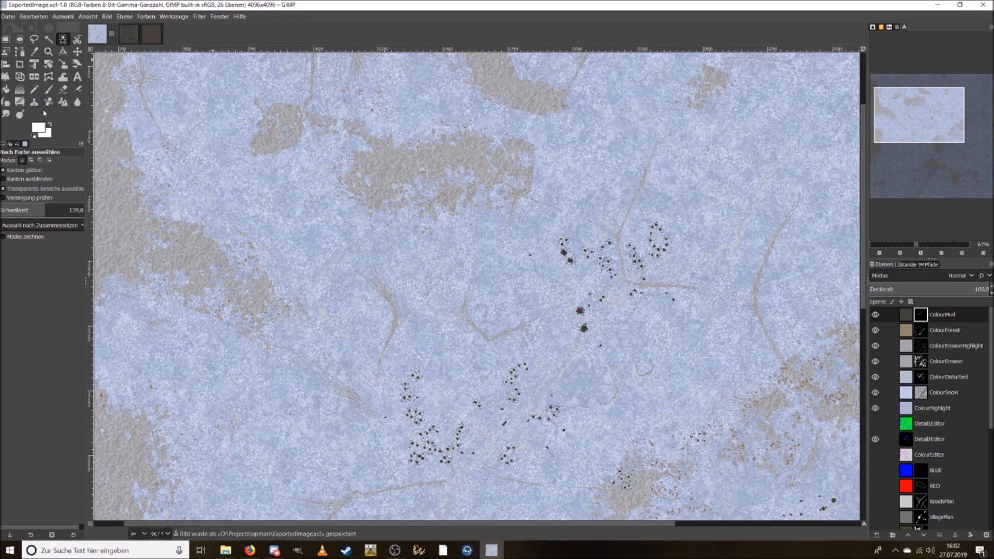
pyautogui.click(7, 16)
pyautogui.click(39, 164)
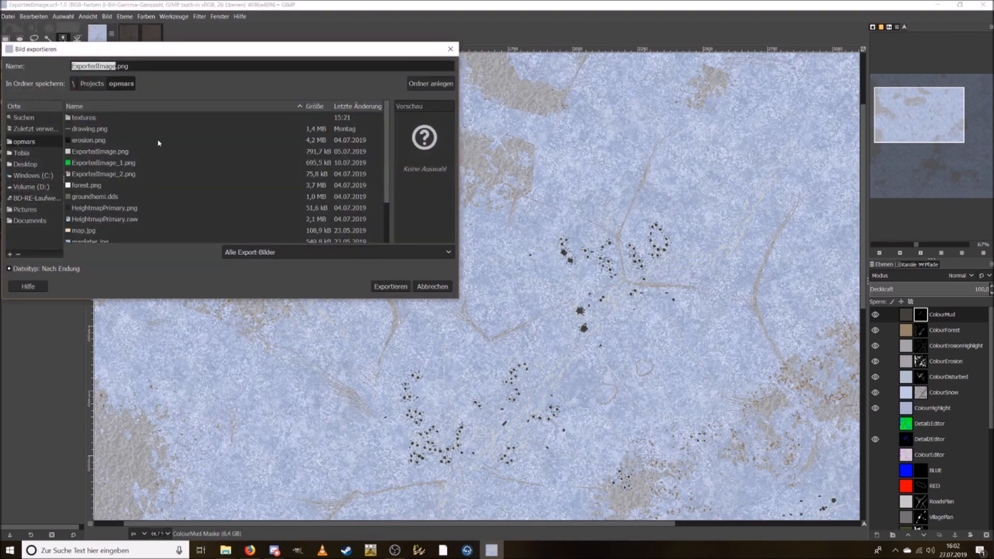
pyautogui.click(121, 151)
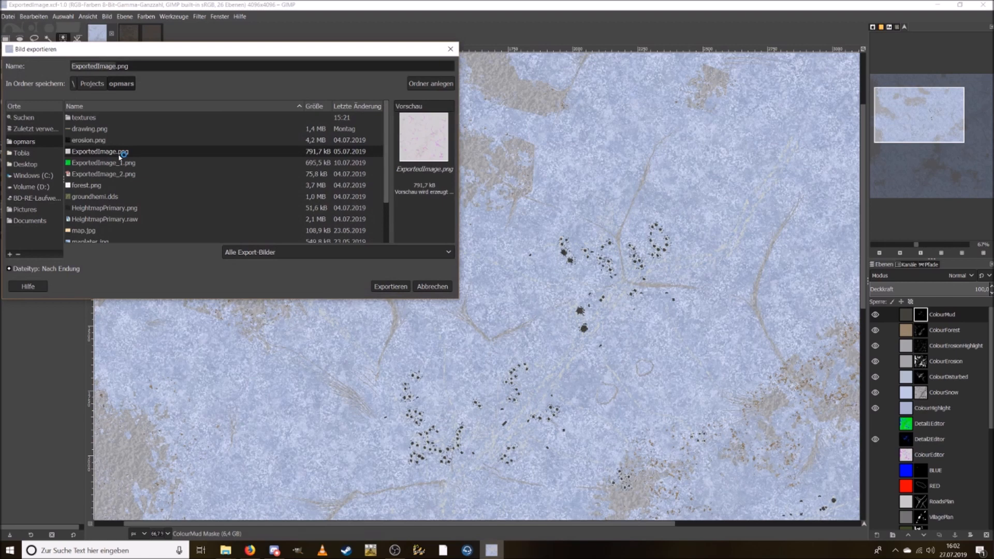
pyautogui.click(394, 289)
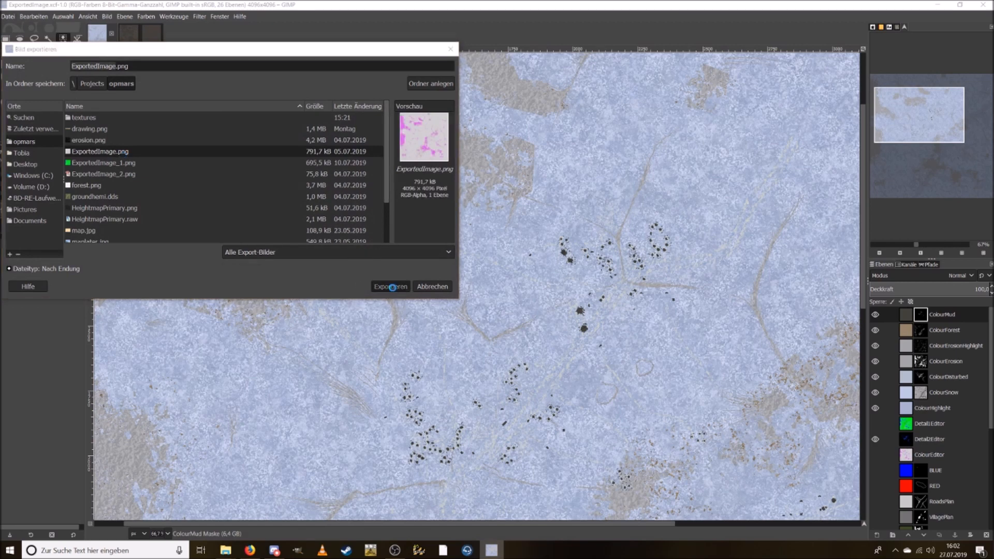
pyautogui.click(273, 219)
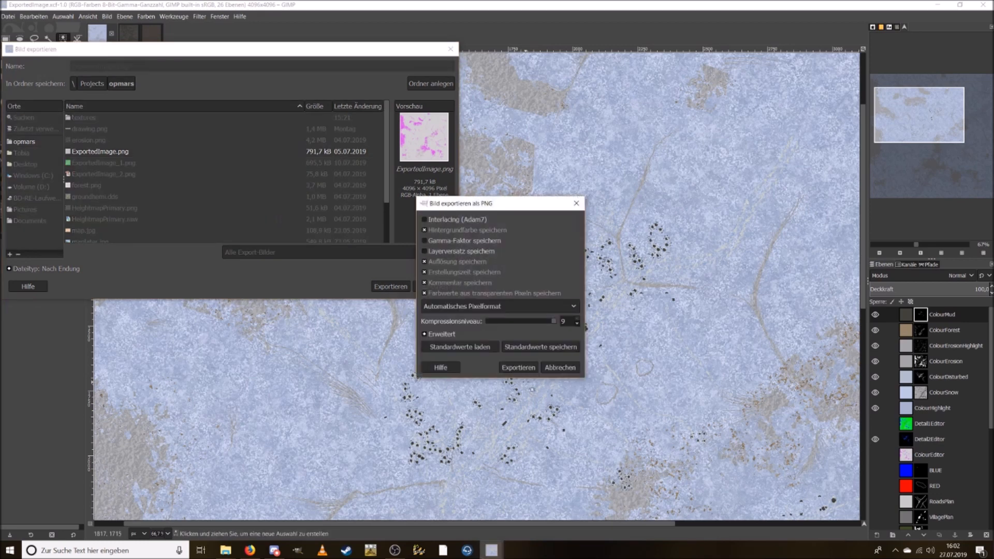
pyautogui.click(516, 369)
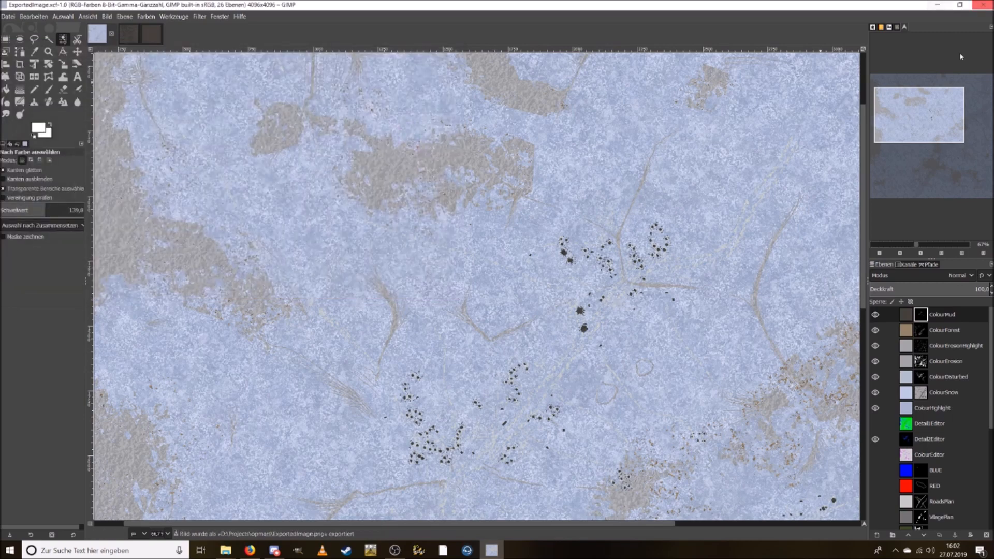
# Step: Look over the finished colour map and quit GIMP, discarding the unsaved changes in the two soil texture images
pyautogui.moveTo(936, 140)
pyautogui.mouseDown()
pyautogui.moveTo(950, 90)
pyautogui.moveTo(931, 151)
pyautogui.mouseUp()
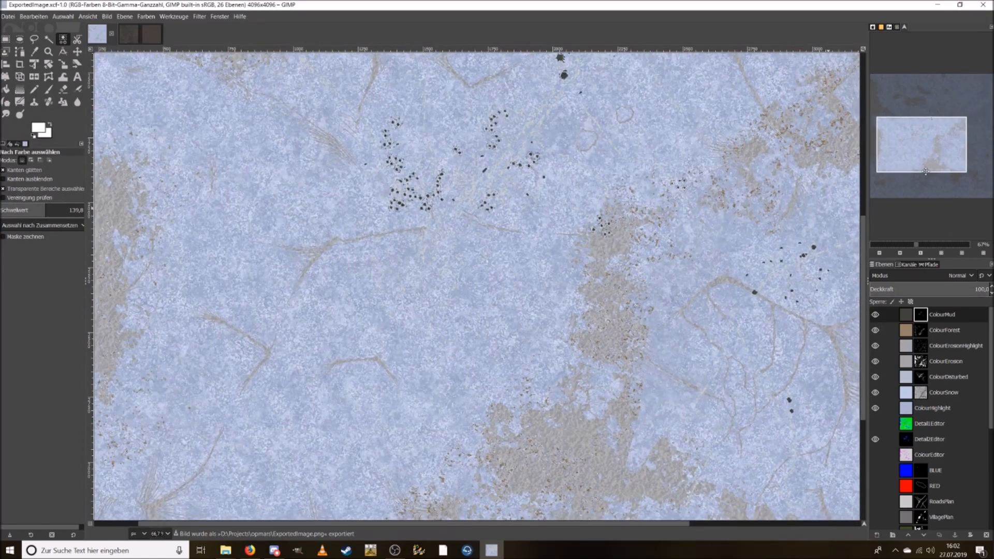
pyautogui.moveTo(937, 154); pyautogui.dragTo(953, 124)
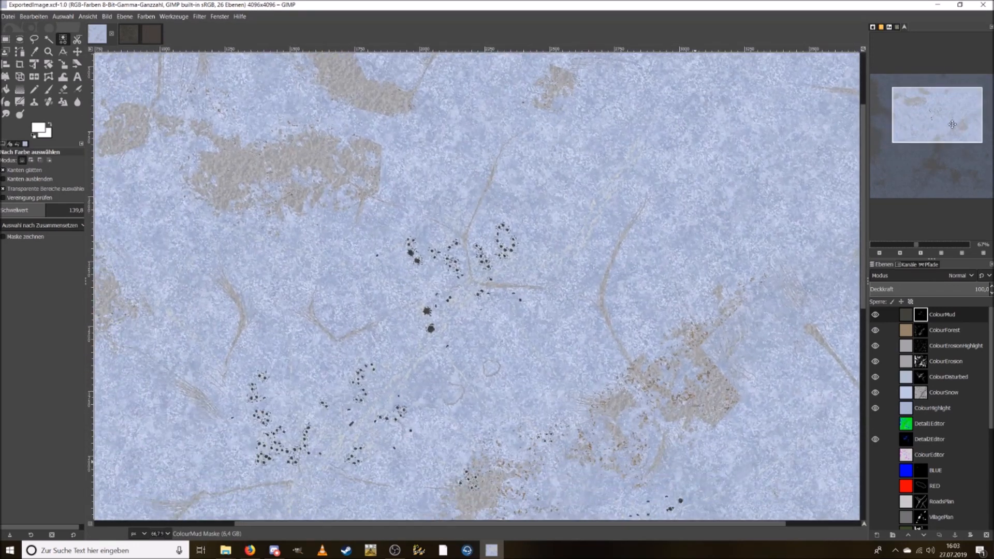
pyautogui.click(985, 5)
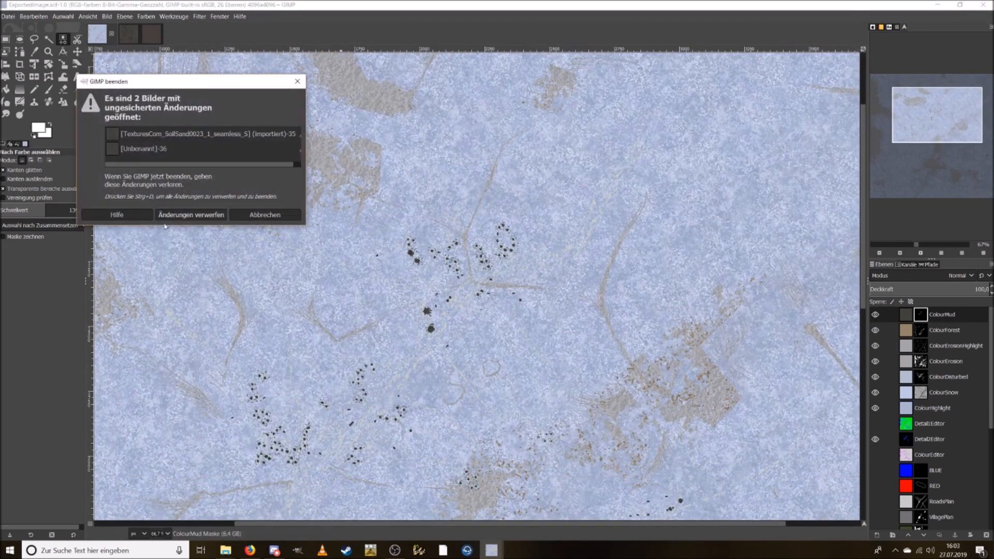
pyautogui.click(188, 215)
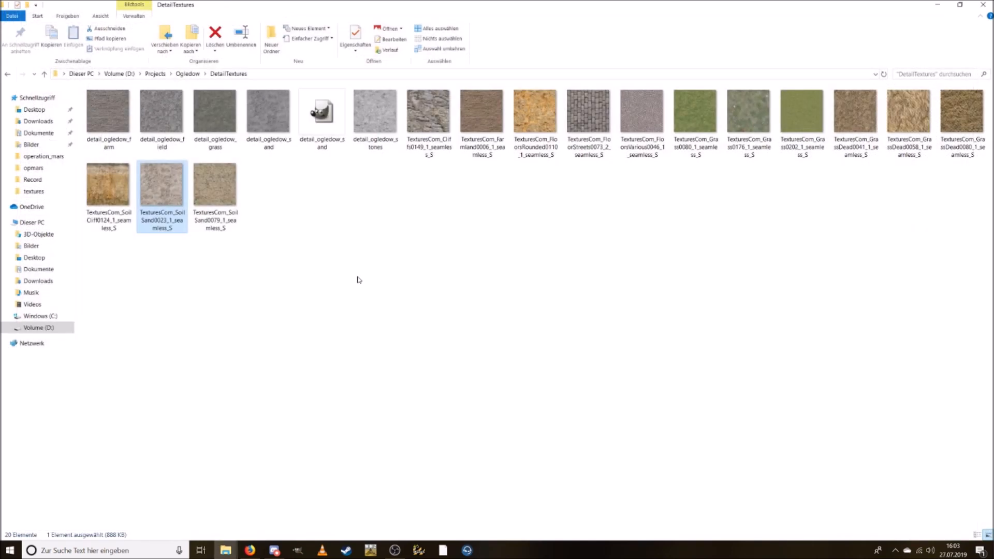
# Step: Go to the Projects\opmars folder in File Explorer and copy the exported ExportedImage PNG
pyautogui.click(155, 74)
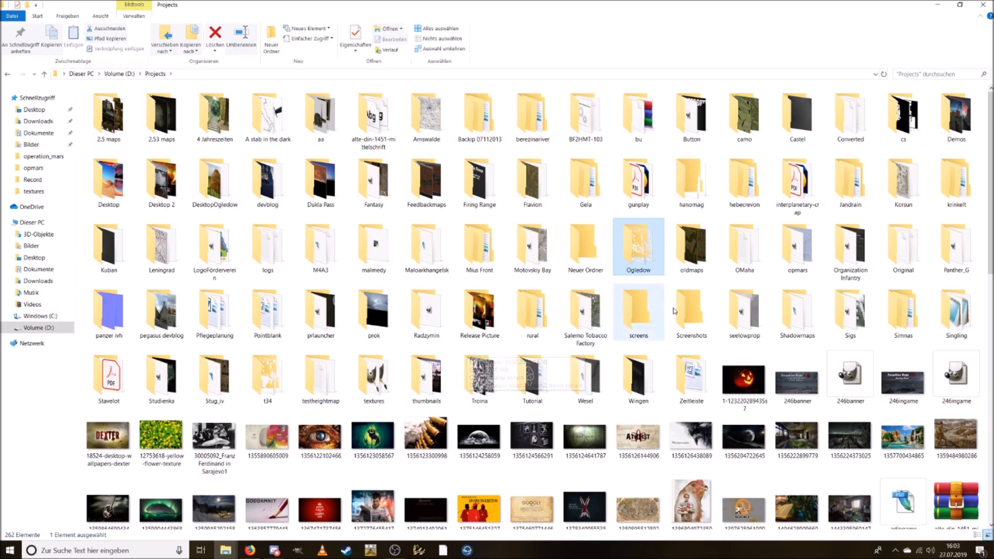
pyautogui.doubleClick(798, 247)
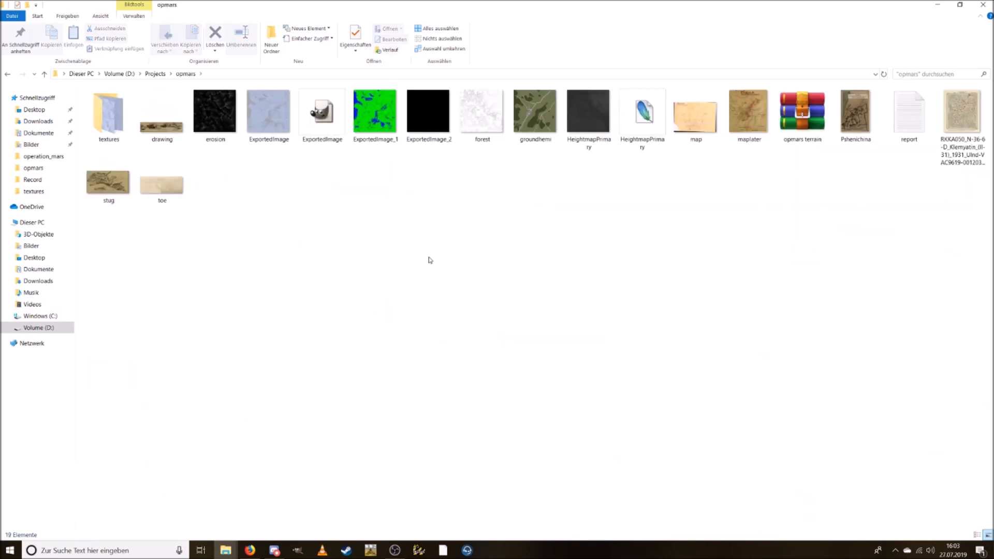
pyautogui.click(262, 123)
pyautogui.click(371, 277)
pyautogui.click(275, 147)
pyautogui.hotkey('ctrl', 'c')
# Step: Switch to the Detailmaps folder window and navigate to BF2\mods\fh2\levels\dukla_pass\Editor\Colormaps
pyautogui.moveTo(226, 550)
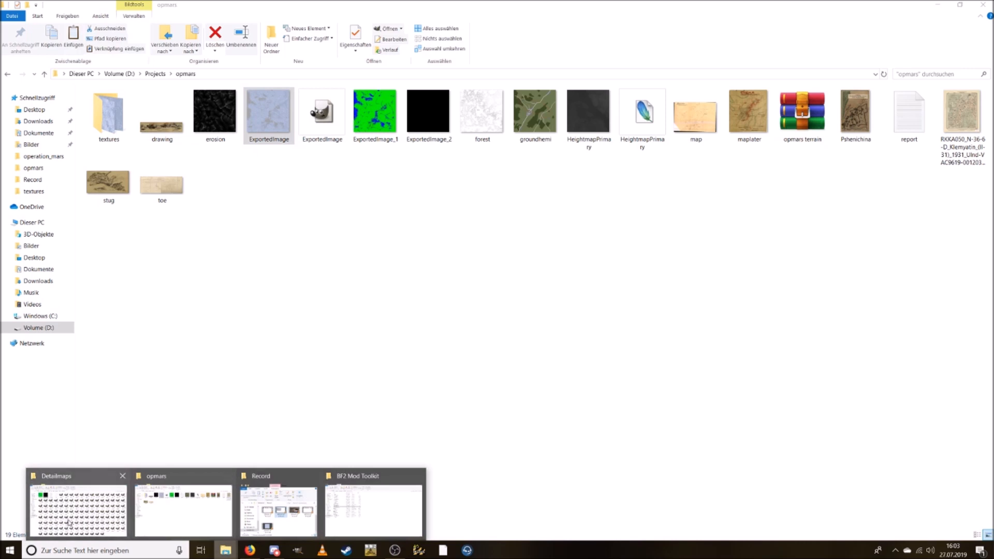
pyautogui.click(78, 505)
pyautogui.click(202, 74)
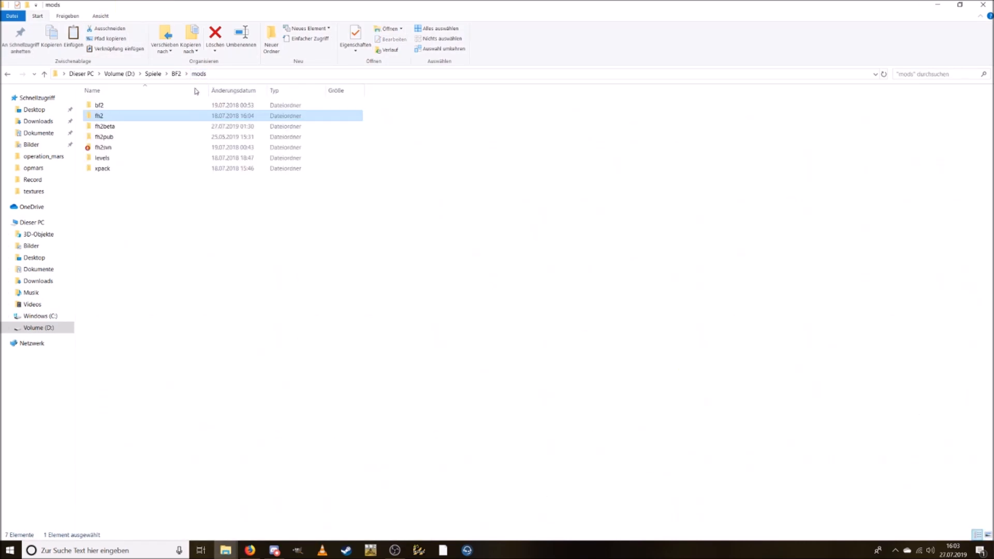
pyautogui.doubleClick(106, 114)
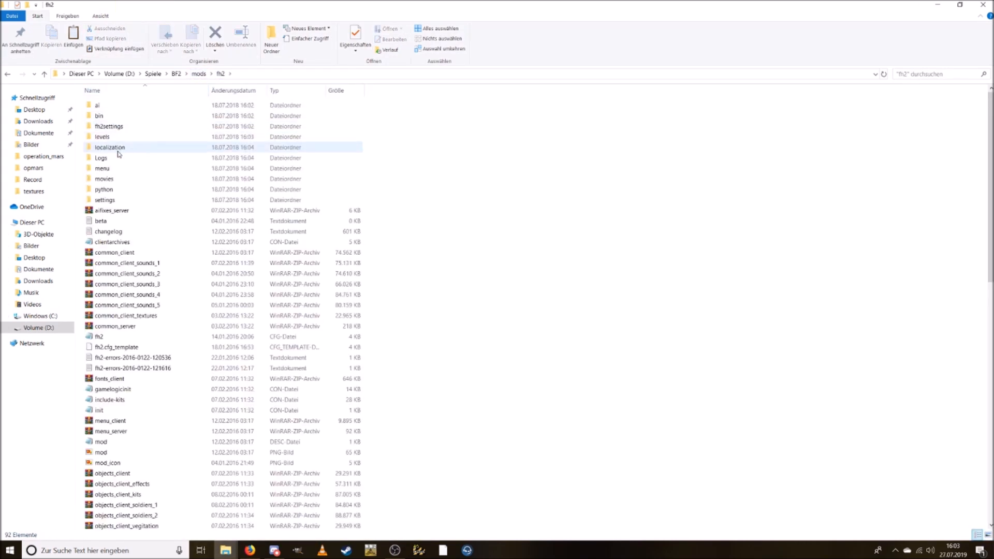
pyautogui.doubleClick(122, 136)
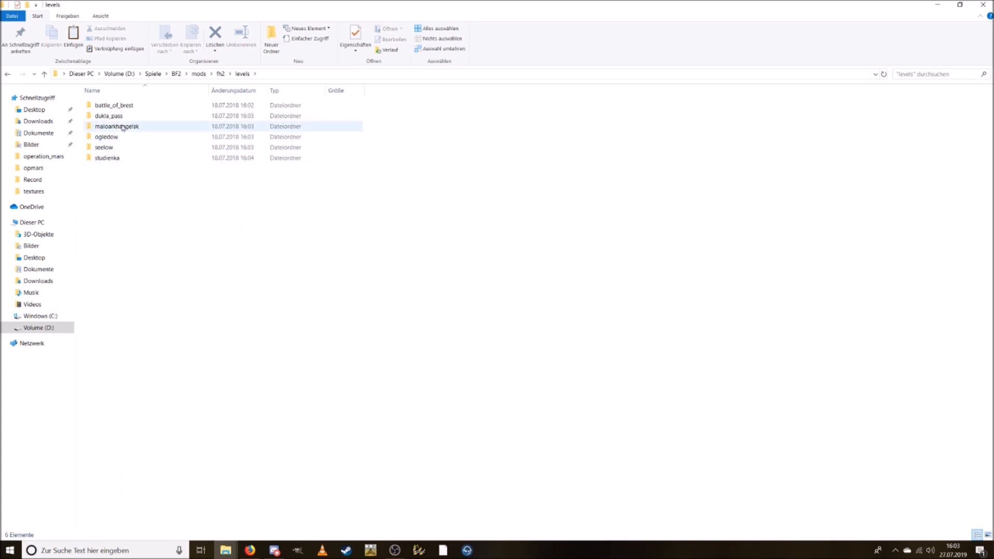
pyautogui.doubleClick(115, 116)
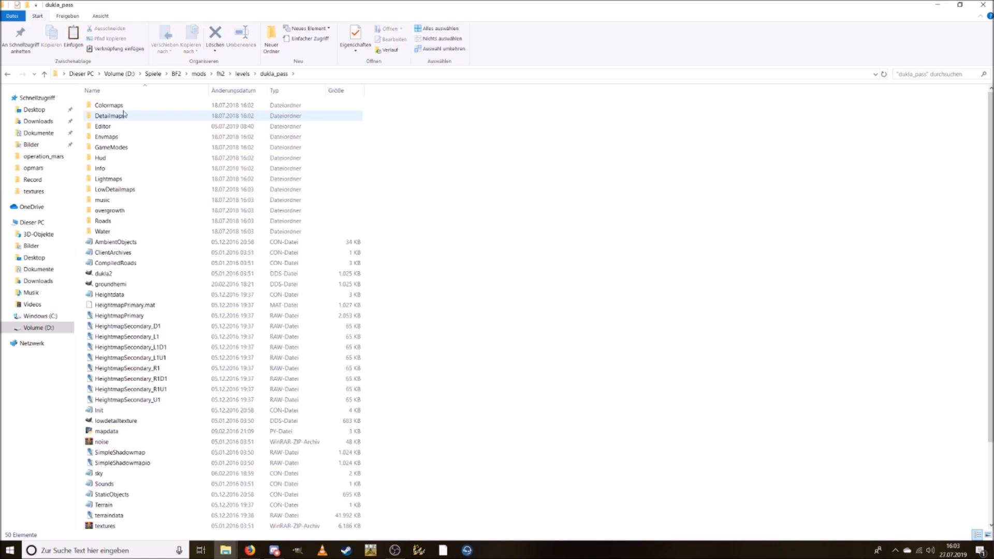
pyautogui.doubleClick(124, 105)
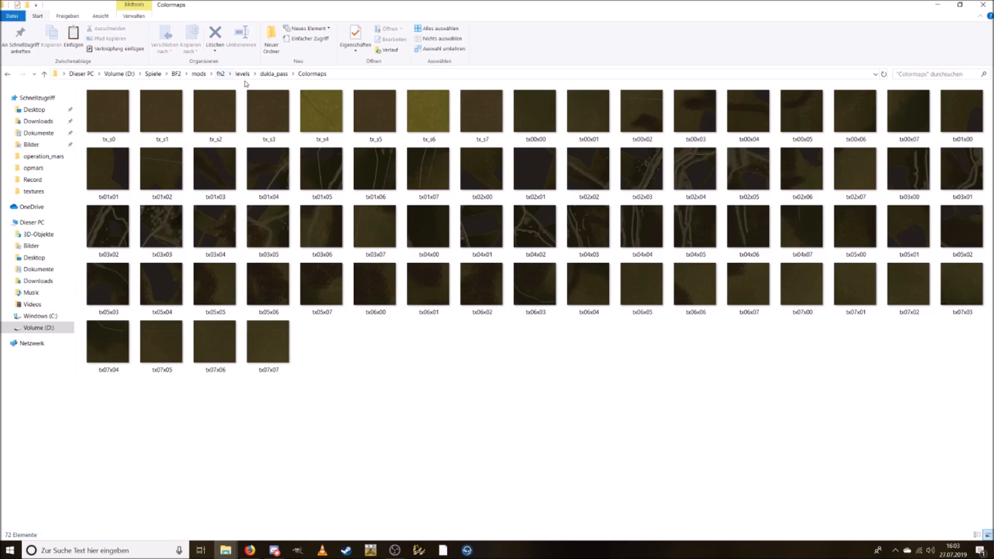
pyautogui.click(273, 74)
pyautogui.doubleClick(104, 126)
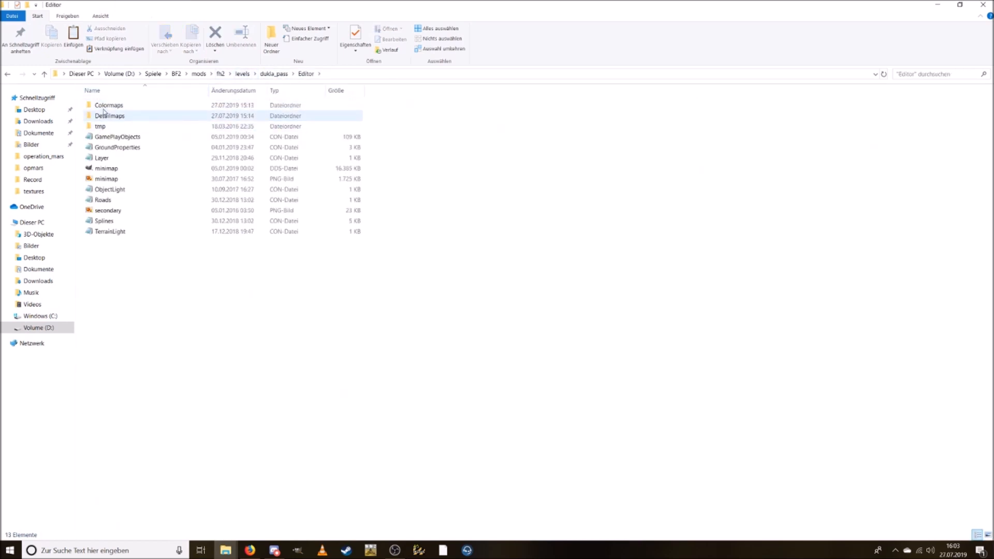
pyautogui.doubleClick(104, 106)
# Step: Paste the copied ExportedImage into the Colormaps folder, replacing the existing file
pyautogui.rightClick(217, 247)
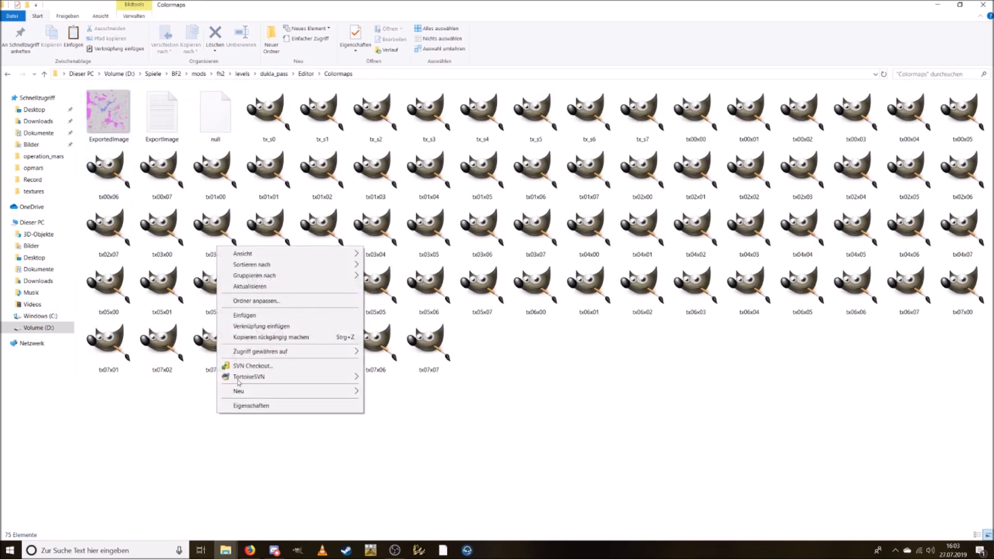
pyautogui.click(244, 315)
pyautogui.click(453, 236)
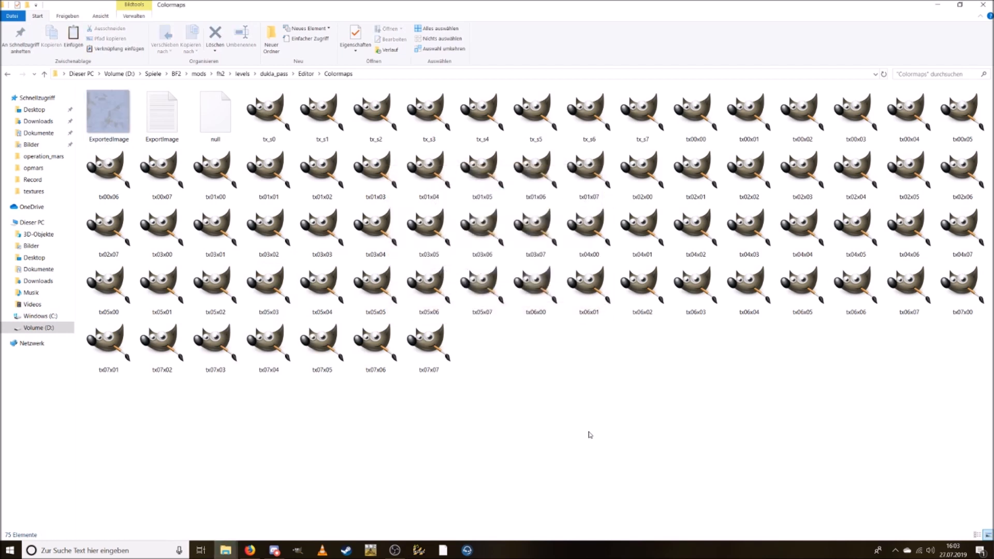
# Step: Switch to the BF2 Mod Toolkit folder window and launch BF2ModToolkit
pyautogui.click(228, 551)
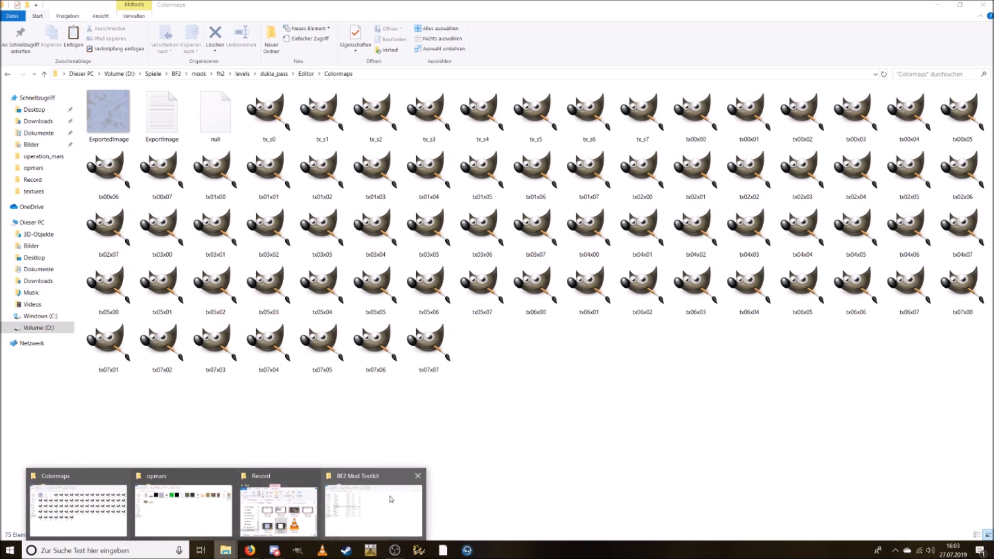
pyautogui.click(373, 508)
pyautogui.doubleClick(161, 233)
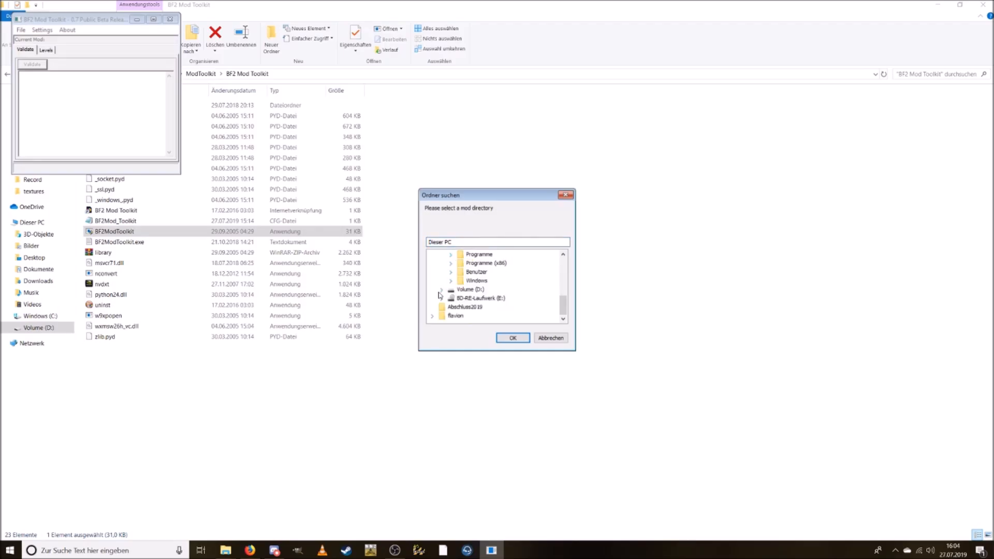
# Step: Select Spiele\BF2\mods\fh2 on Volume (D:) as the mod directory
pyautogui.click(440, 290)
pyautogui.scroll(-2, 448, 308)
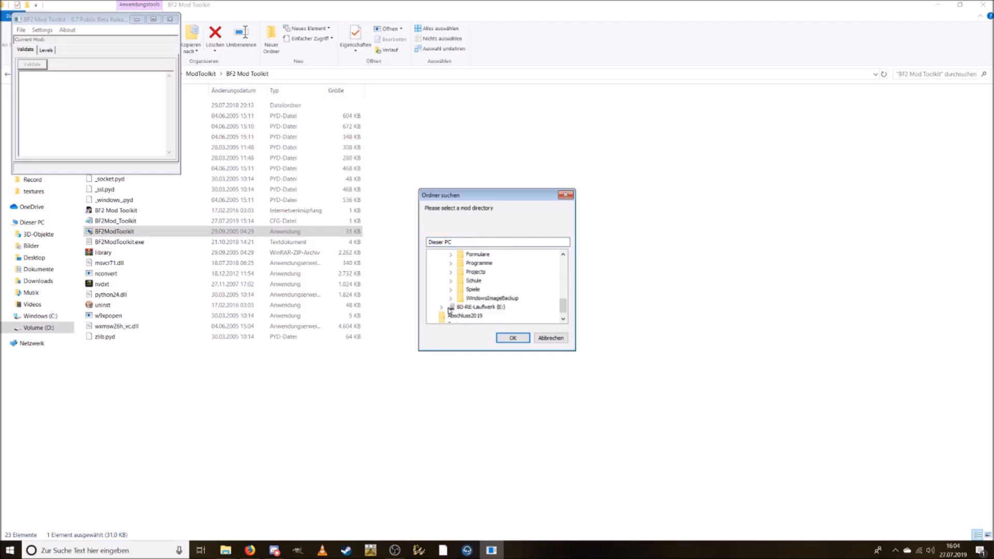
pyautogui.click(450, 290)
pyautogui.click(460, 273)
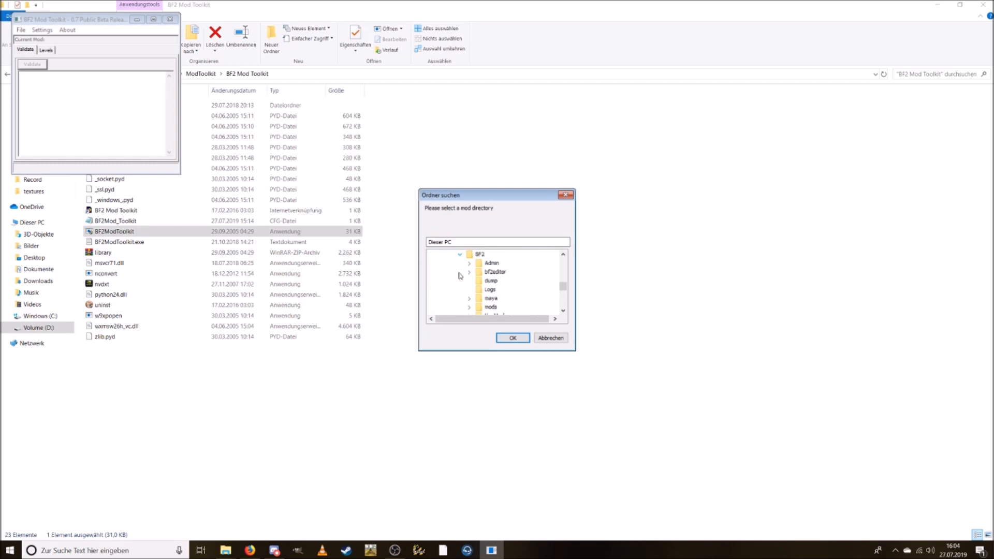
pyautogui.click(470, 308)
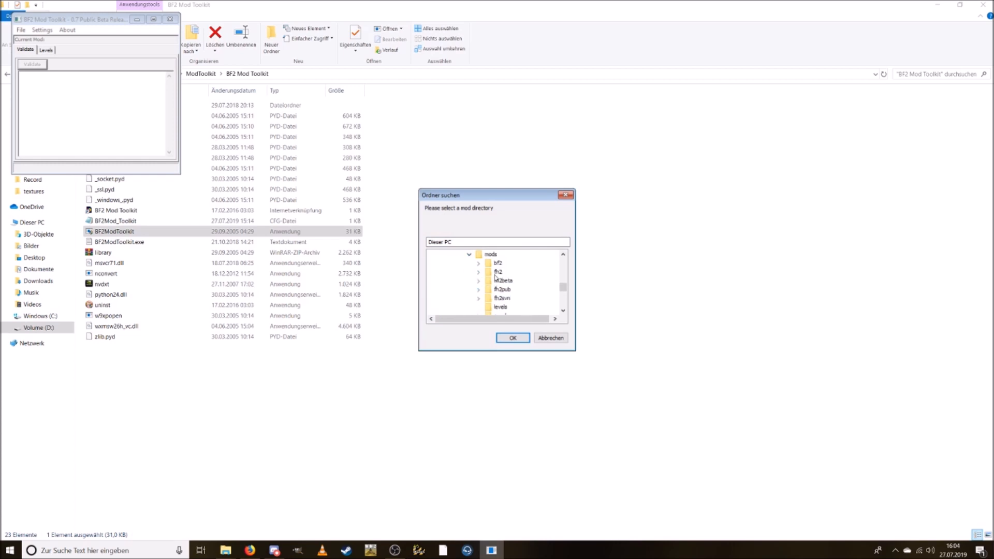
pyautogui.click(496, 272)
pyautogui.click(512, 337)
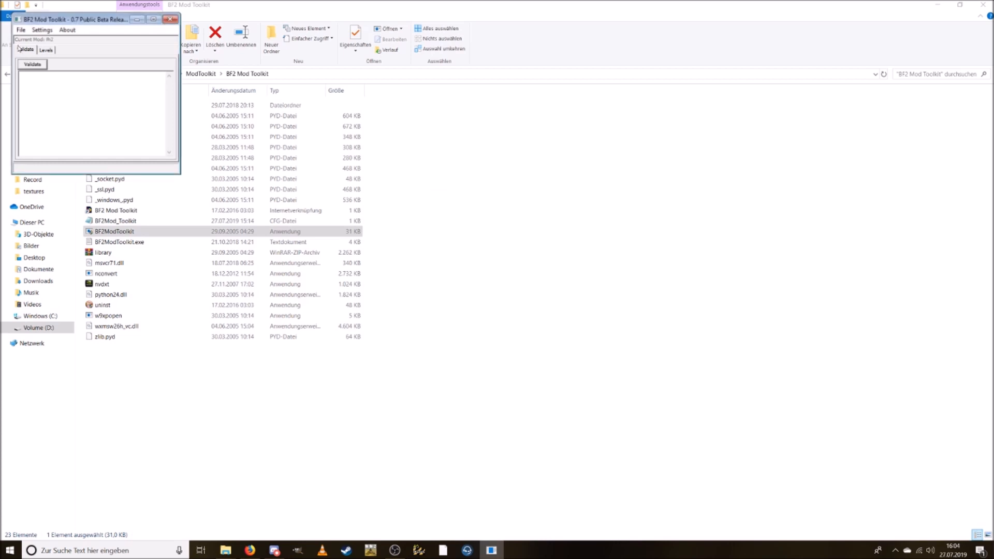
# Step: Validate the fh2 mod and select the Dukla Pass level with only Colormaps enabled for processing
pyautogui.click(31, 64)
pyautogui.click(46, 50)
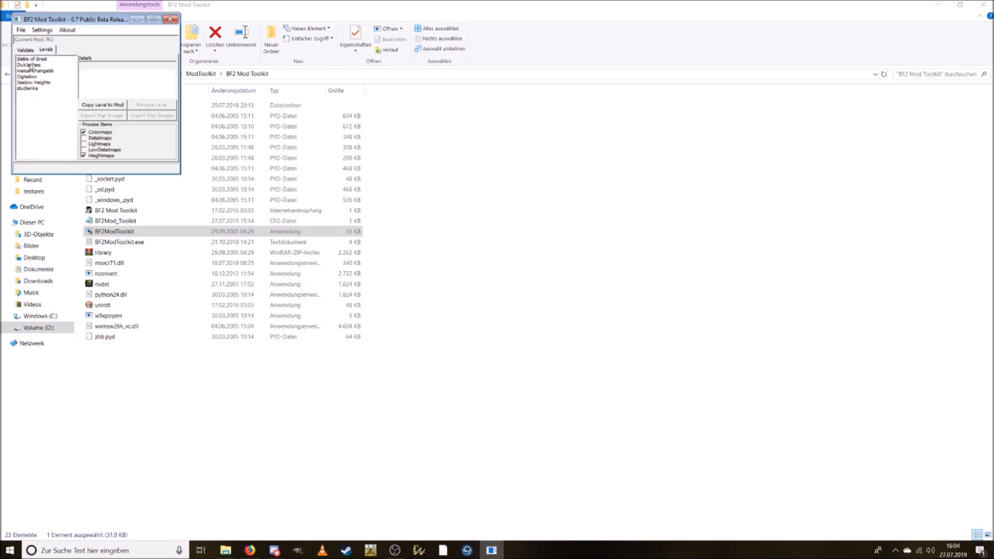
pyautogui.click(33, 65)
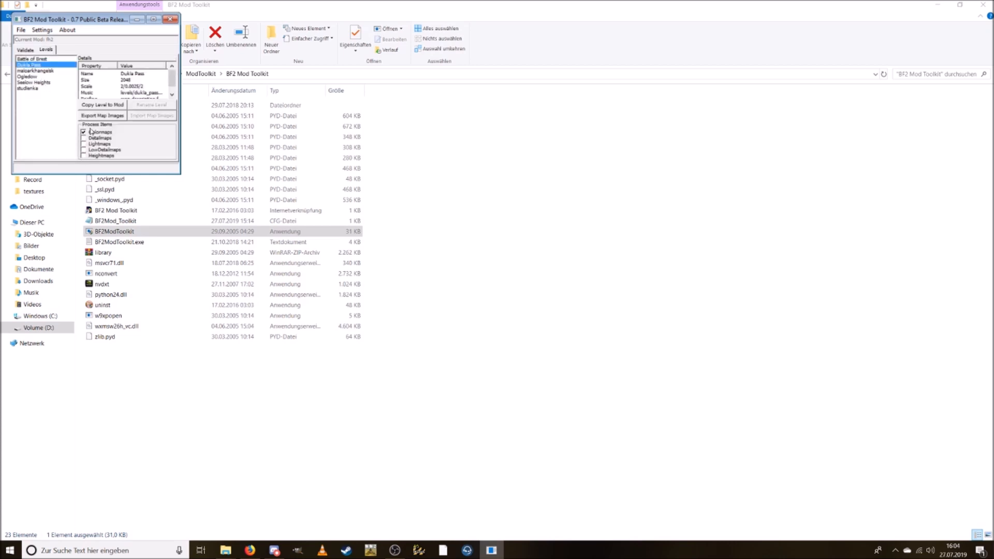
# Step: Set the NConvert and Nvdxt file paths to nconvert and nvdxt in the BF2 Mod Toolkit folder
pyautogui.click(42, 30)
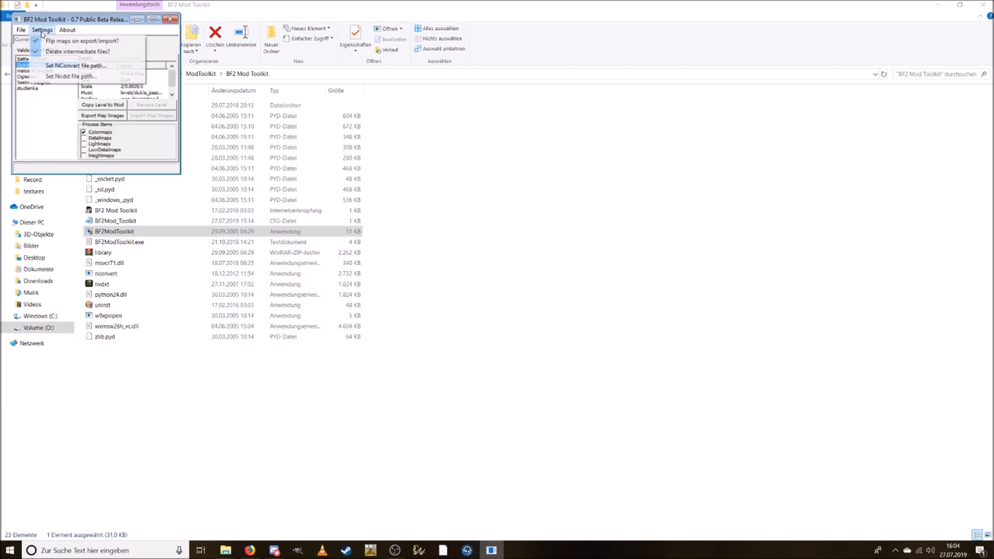
pyautogui.click(65, 70)
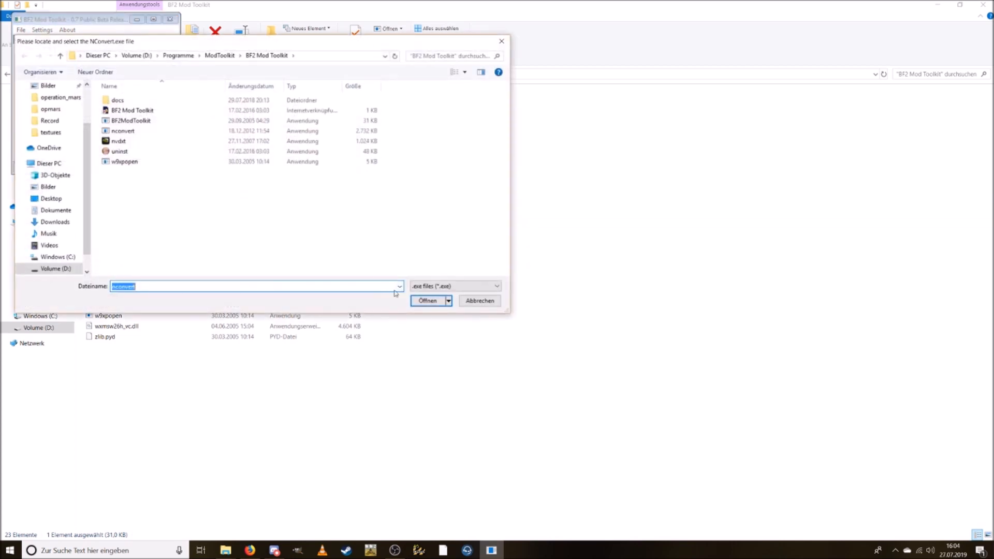
pyautogui.click(428, 301)
pyautogui.click(43, 30)
pyautogui.click(68, 76)
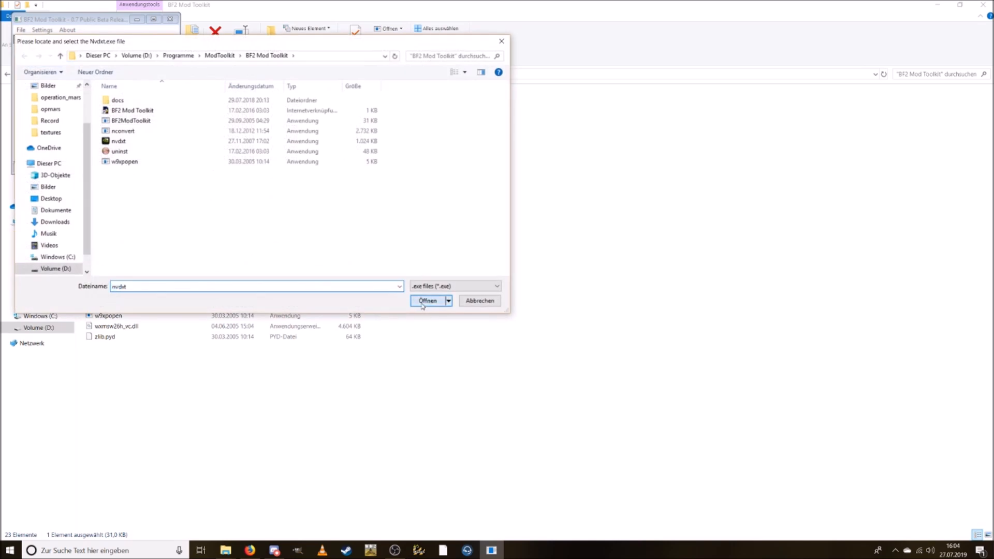
pyautogui.click(428, 300)
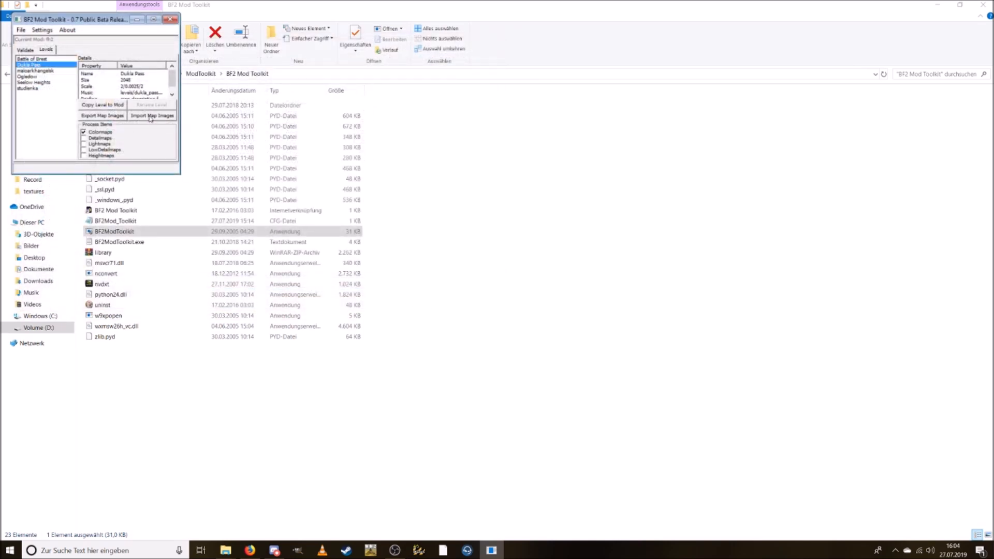
# Step: Import the map images into Dukla Pass, overwriting its existing colormap tiles, and minimize the toolkit
pyautogui.click(150, 117)
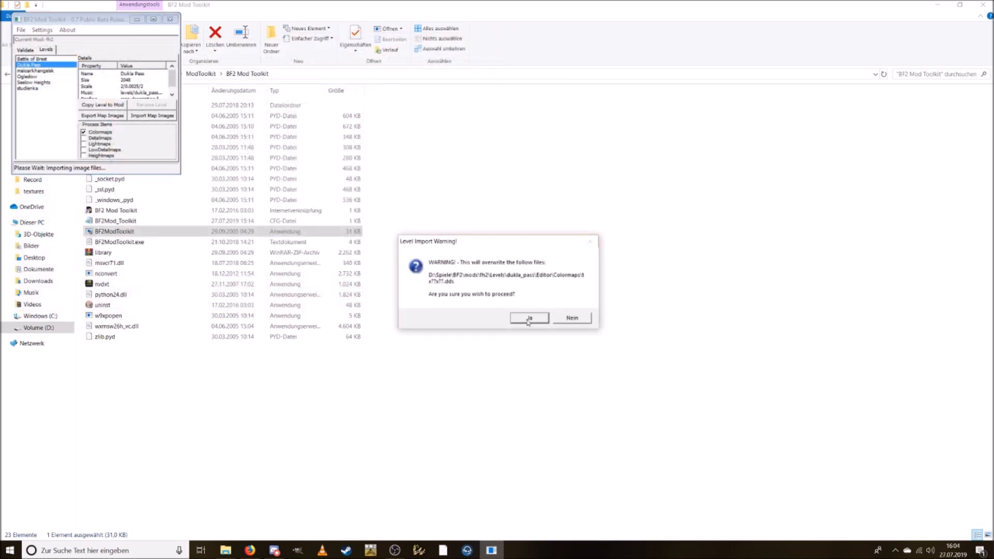
pyautogui.click(529, 318)
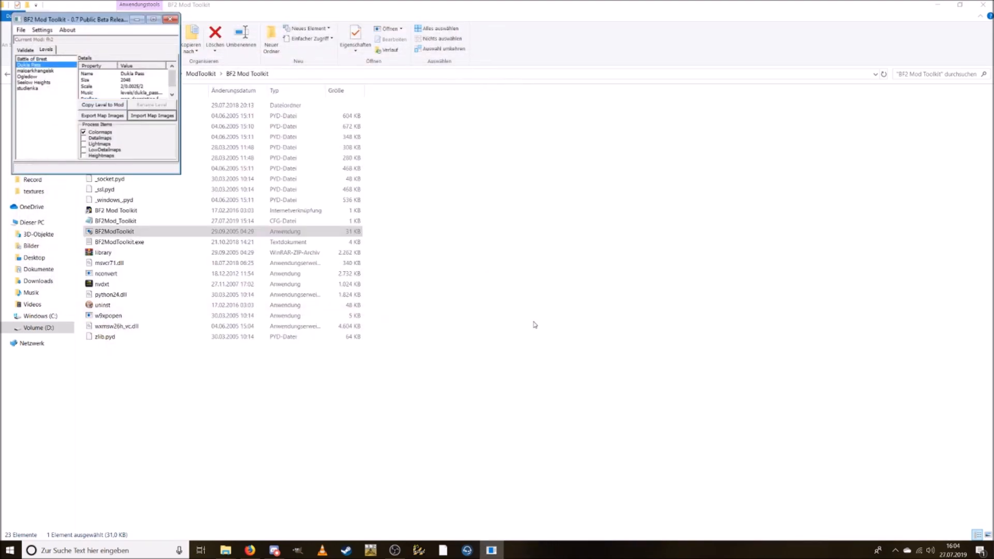
pyautogui.click(137, 20)
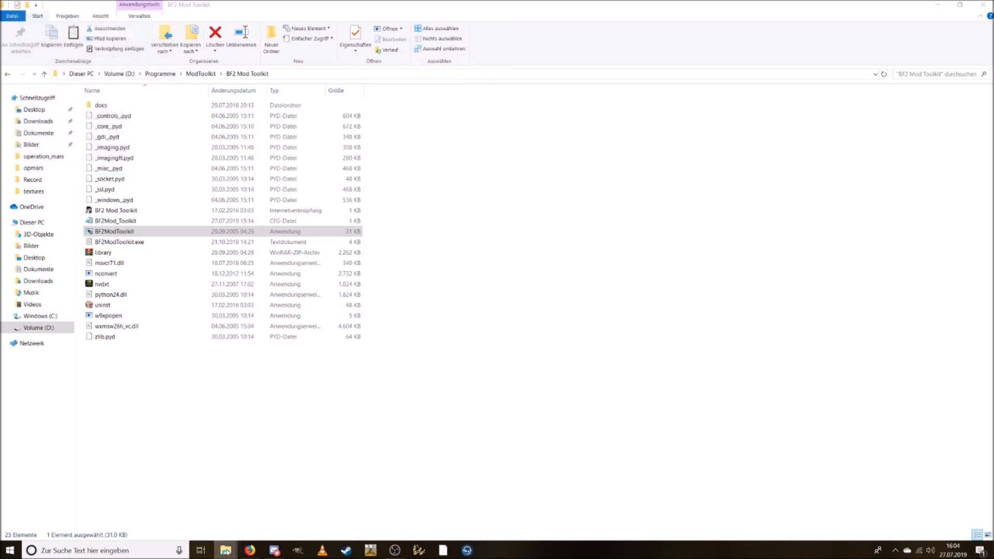
# Step: Return to the Colormaps folder window, go up to dukla_pass's Editor folder and copy the Colormaps folder
pyautogui.moveTo(227, 552)
pyautogui.click(78, 508)
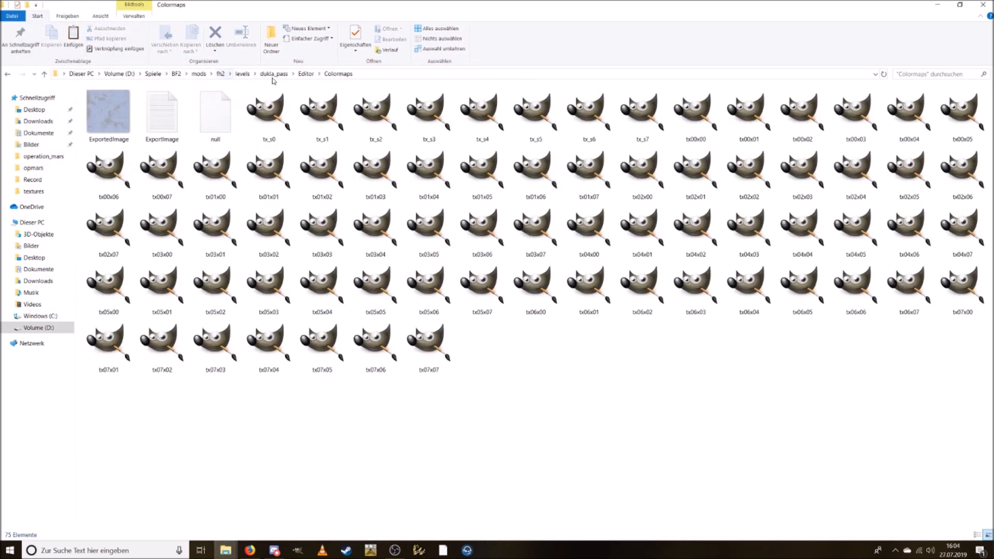
pyautogui.click(305, 74)
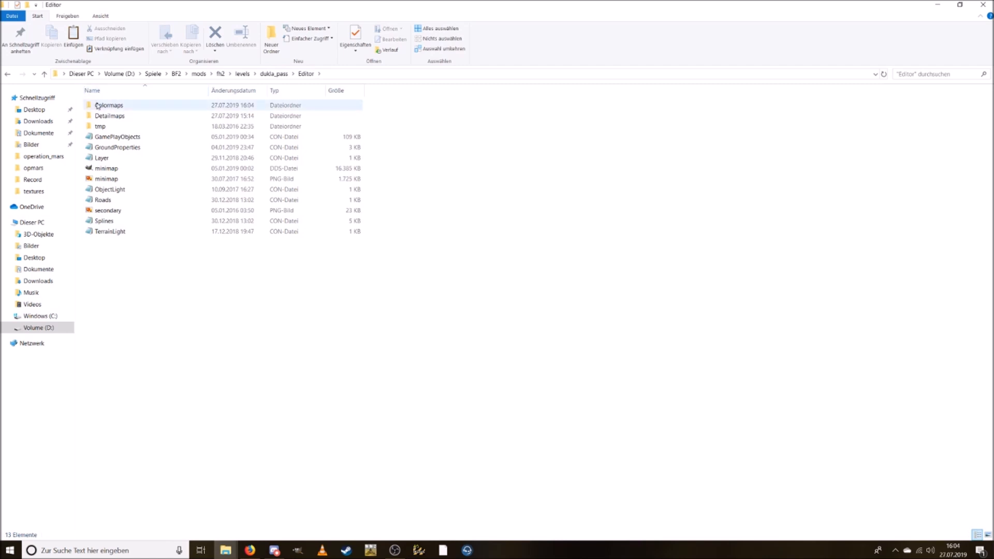
# Step: Navigate to BF2\mods\fh2svn\levels\operation_mars\Editor
pyautogui.click(201, 74)
pyautogui.doubleClick(118, 149)
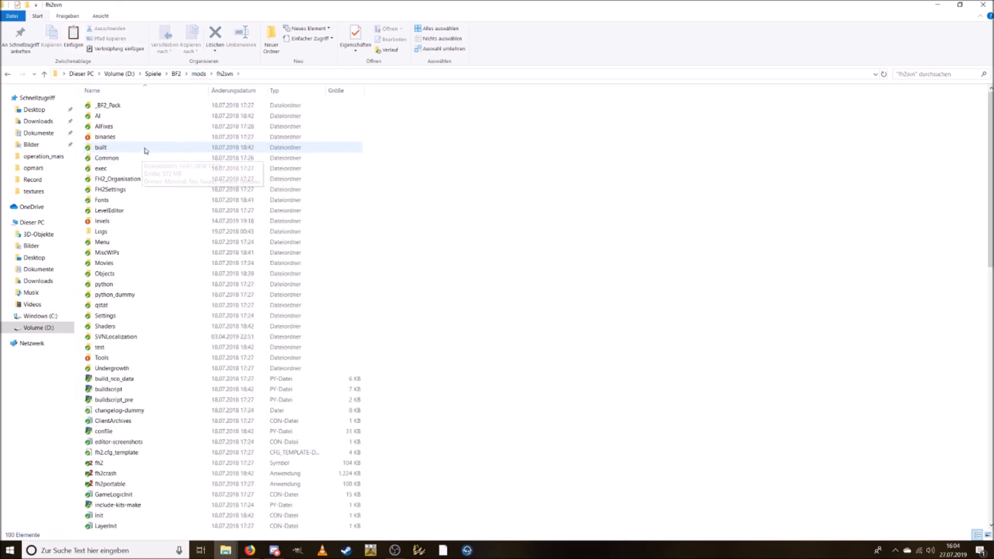
pyautogui.doubleClick(138, 221)
pyautogui.scroll(-3, 243, 355)
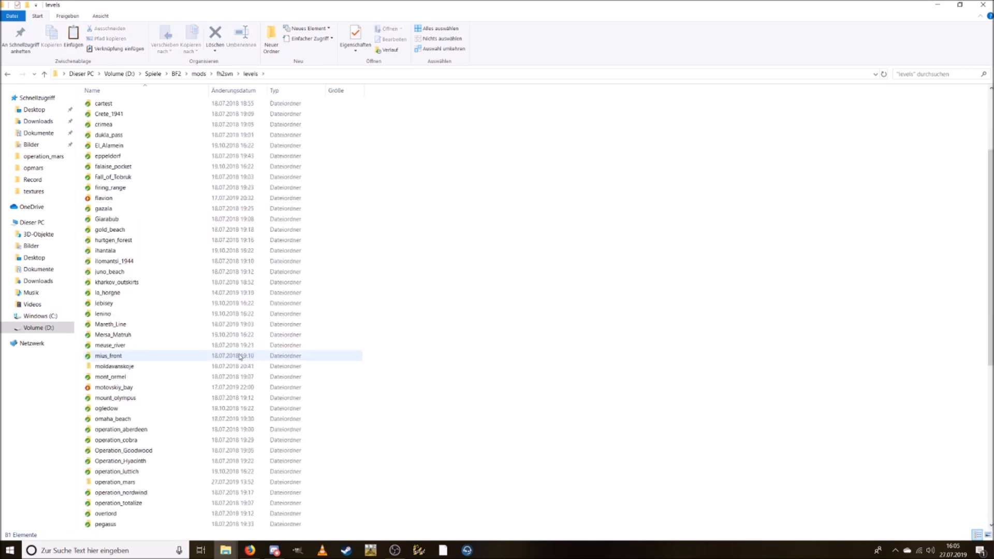
pyautogui.doubleClick(181, 389)
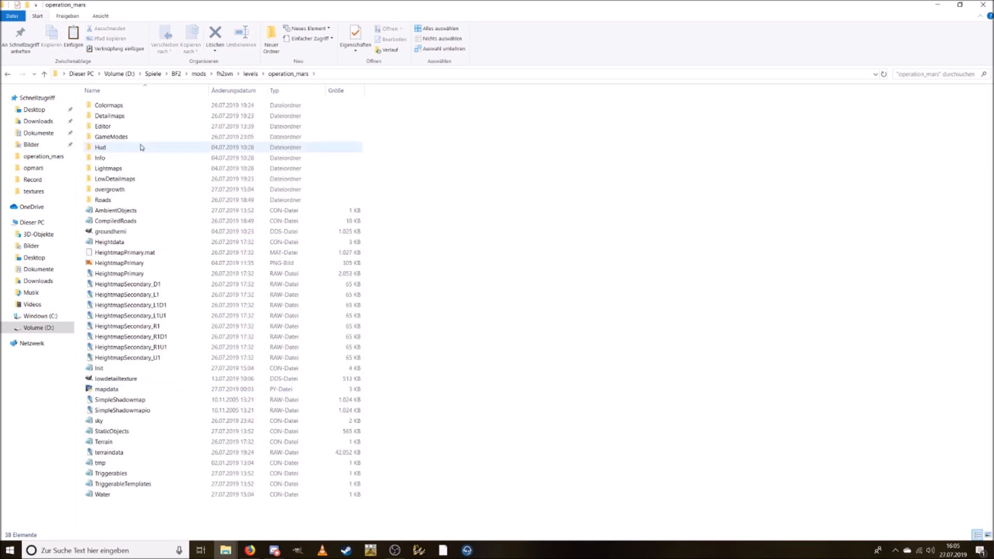
pyautogui.doubleClick(127, 126)
# Step: Paste the copied Colormaps folder into operation_mars's Editor folder, replacing the existing files
pyautogui.rightClick(739, 332)
pyautogui.click(767, 399)
pyautogui.click(465, 238)
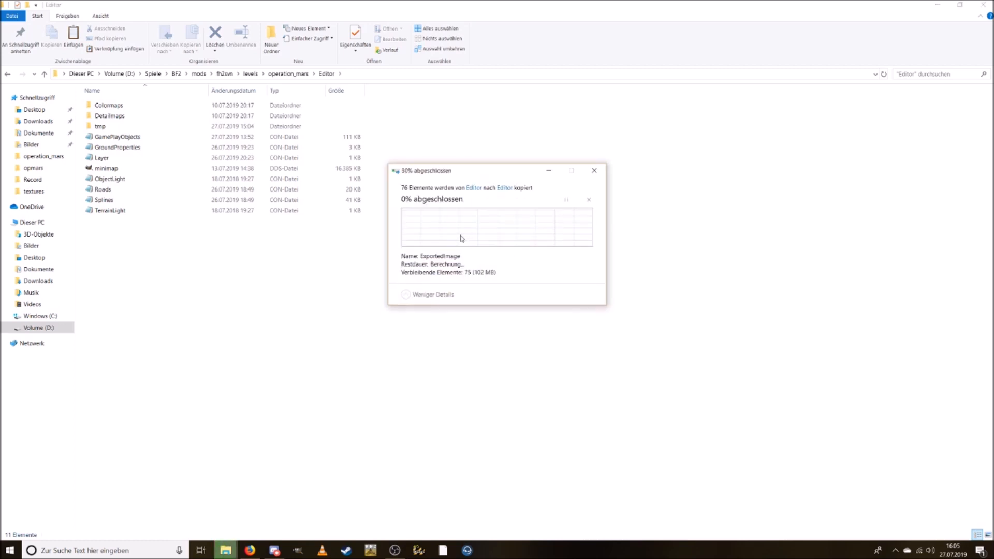
# Step: Go back to the mods folder and rename the fh2 folder as fh2map
pyautogui.click(199, 74)
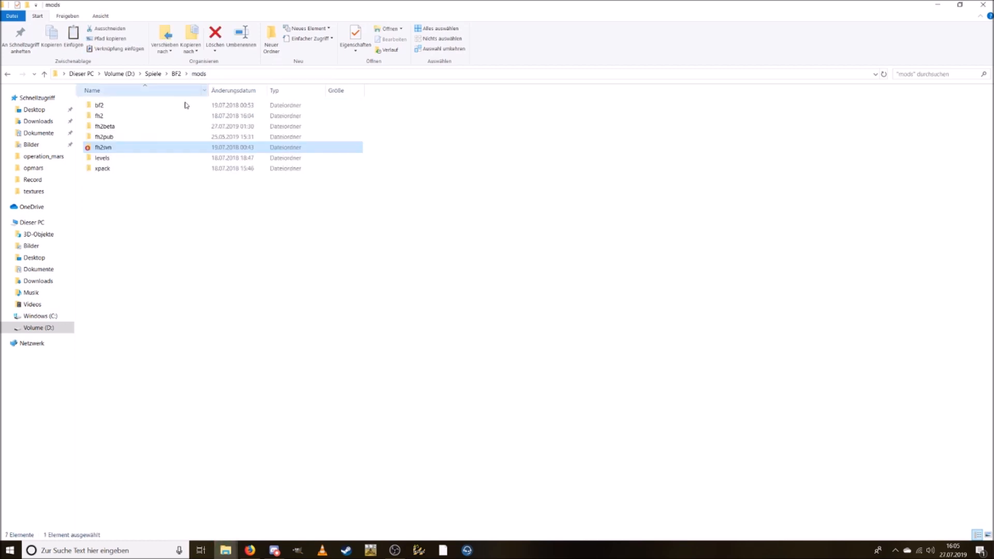
pyautogui.rightClick(126, 118)
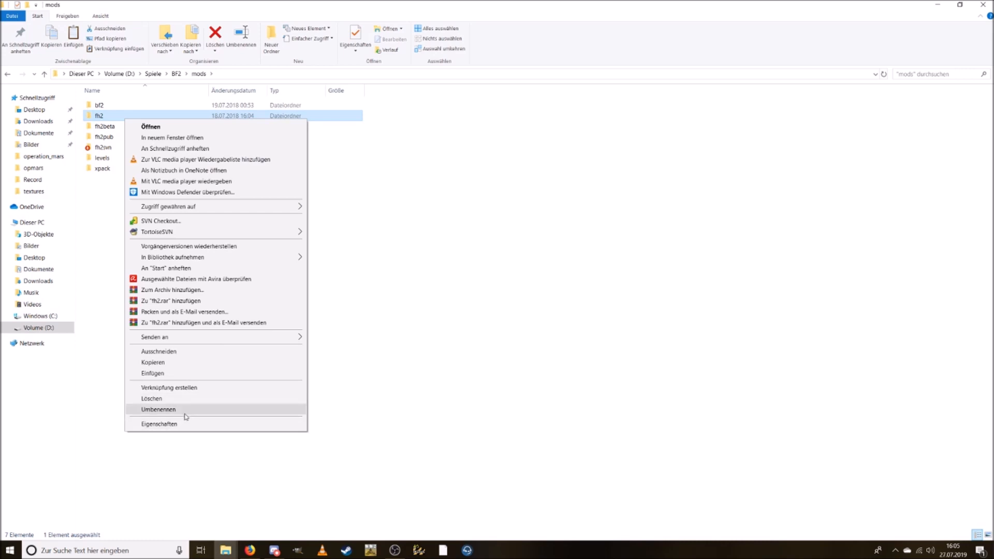
pyautogui.click(182, 410)
pyautogui.write('map')
pyautogui.click(128, 178)
# Step: Rename the fh2svn folder as fh2
pyautogui.click(106, 147)
pyautogui.rightClick(108, 147)
pyautogui.click(174, 440)
pyautogui.moveTo(113, 147); pyautogui.dragTo(105, 146)
pyautogui.press('BackSpace')
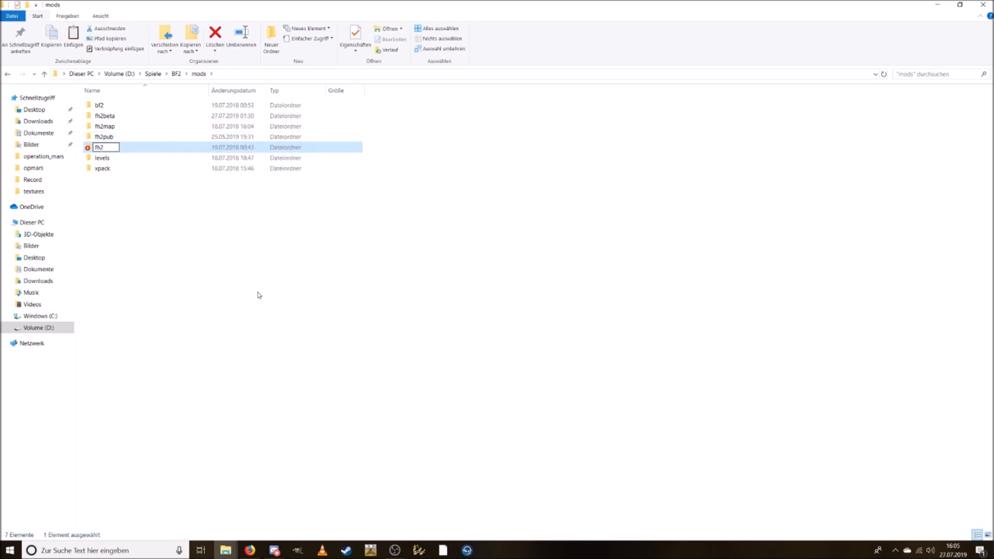
pyautogui.click(259, 296)
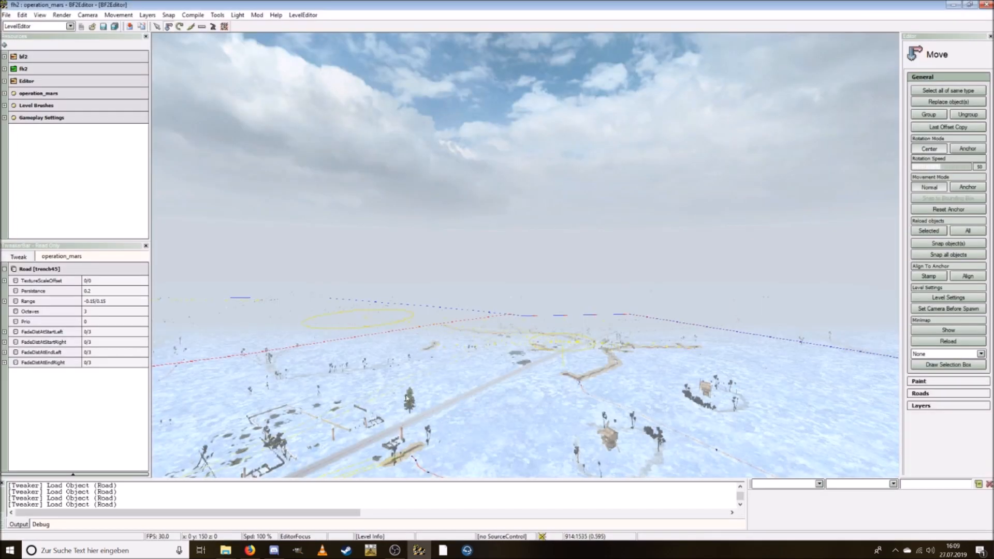
# Step: Fly over operation_mars in BF2Editor and examine the snow colour map along the tree-lined road
pyautogui.moveTo(421, 412); pyautogui.dragTo(500, 363, button='right')
pyautogui.press('w')
pyautogui.scroll(4, 504, 466)
pyautogui.press('w')
pyautogui.press('s')
pyautogui.scroll(-2, 443, 385)
pyautogui.press('w')
pyautogui.press('w')
pyautogui.press('s')
pyautogui.press('w')
pyautogui.scroll(-2, 447, 396)
pyautogui.press('w')
pyautogui.press('w')
pyautogui.press('w')
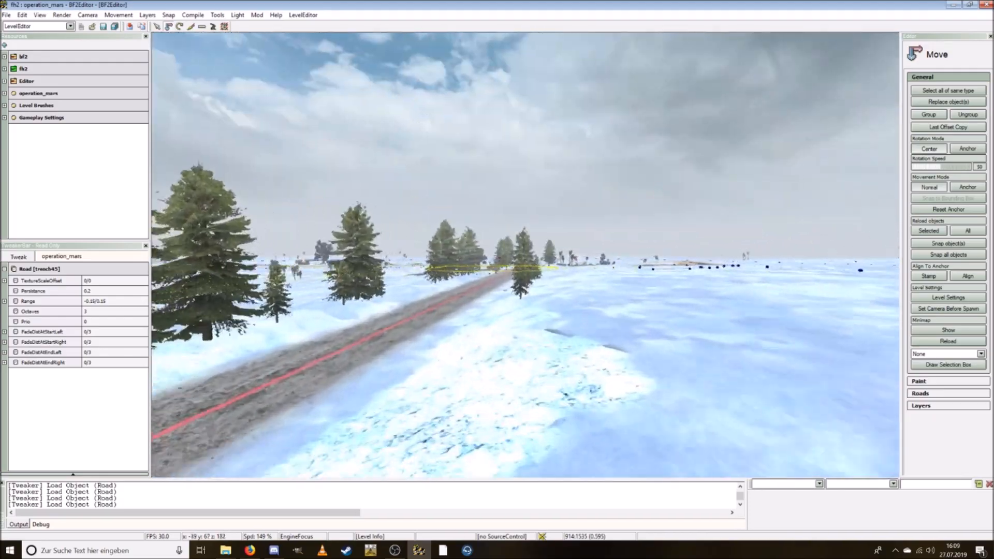
# Step: Examine the terrain colours around the trenches, dark soil patches and barbed-wire lines in the level
pyautogui.press('d')
pyautogui.press('w')
pyautogui.moveTo(500, 363); pyautogui.dragTo(572, 414, button='right')
pyautogui.press('a')
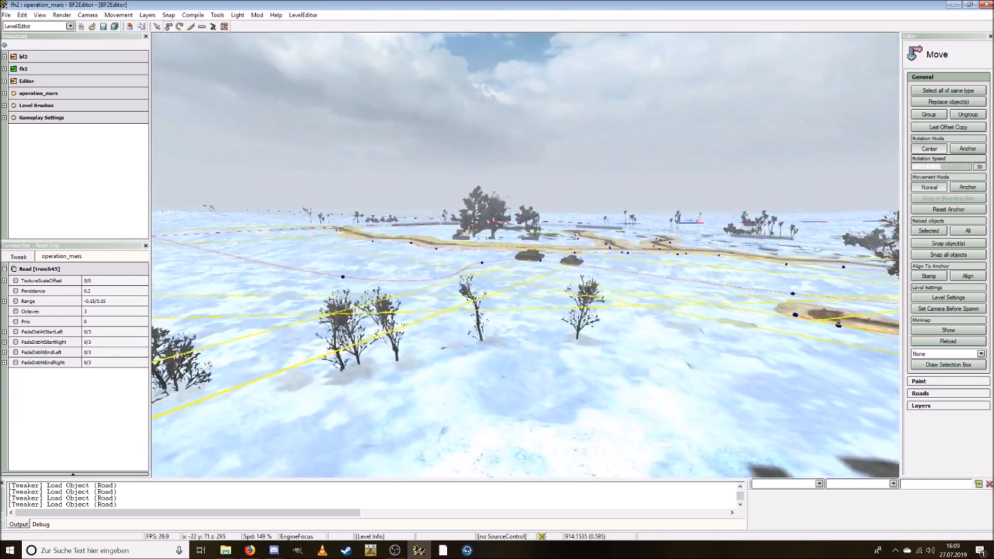
pyautogui.press('w')
pyautogui.moveTo(525, 256); pyautogui.dragTo(595, 282, button='right')
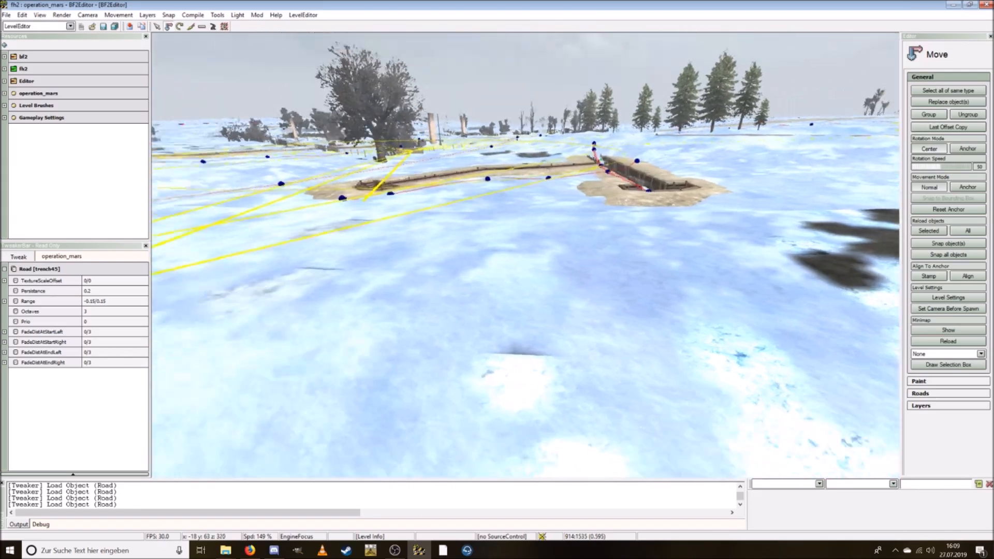
pyautogui.moveTo(526, 257); pyautogui.dragTo(450, 220, button='right')
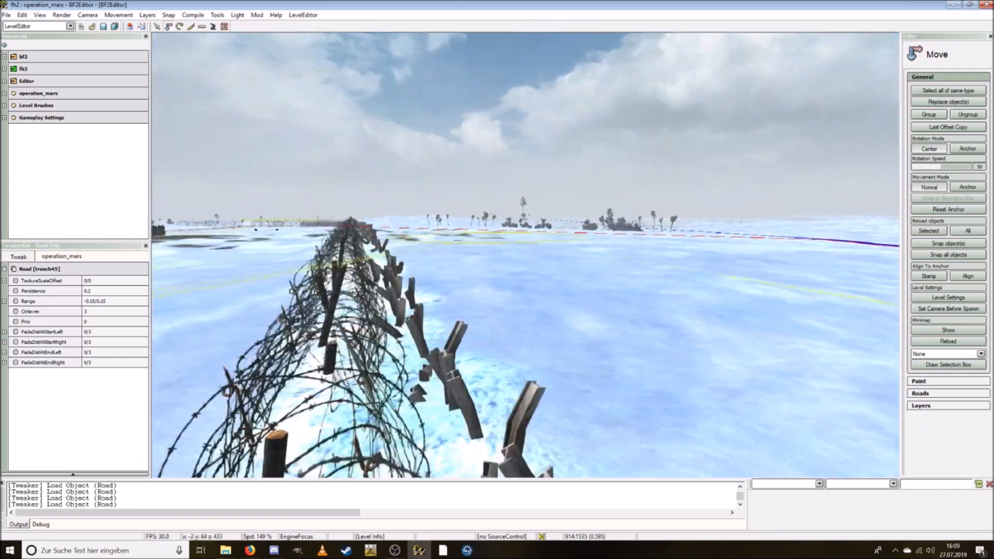
pyautogui.press('a')
pyautogui.moveTo(482, 377); pyautogui.dragTo(473, 398, button='right')
pyautogui.press('w')
pyautogui.press('a')
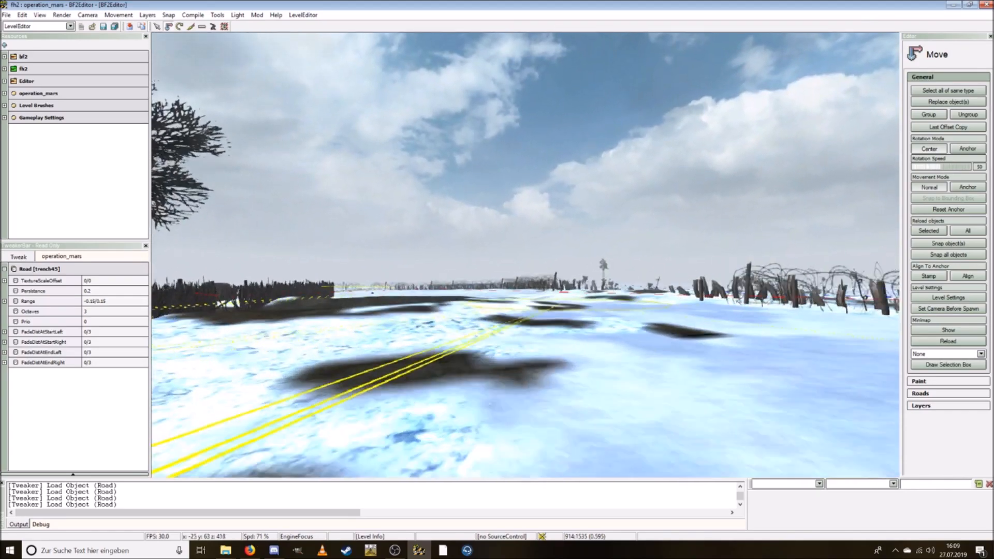
pyautogui.press('w')
pyautogui.scroll(5, 525, 255)
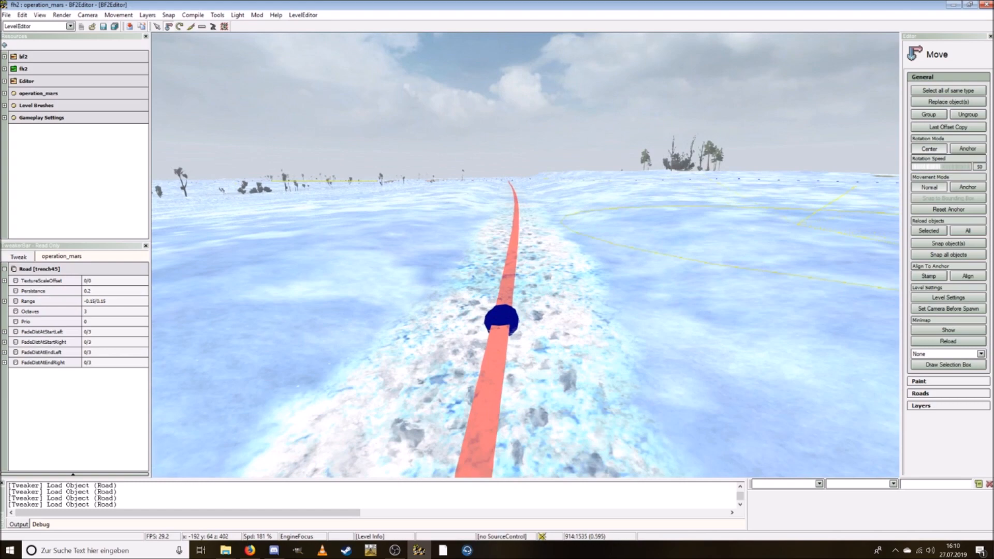
# Step: Follow the snowy footpath toward the log ruins and fences and examine its ground texture
pyautogui.press('w')
pyautogui.moveTo(566, 441); pyautogui.dragTo(378, 384, button='right')
pyautogui.press('w')
pyautogui.scroll(-3, 463, 400)
pyautogui.scroll(-2, 468, 388)
pyautogui.press('w')
pyautogui.press('s')
pyautogui.press('w')
pyautogui.scroll(-2, 424, 382)
pyautogui.press('w')
pyautogui.press('w')
pyautogui.moveTo(580, 328); pyautogui.dragTo(523, 308, button='right')
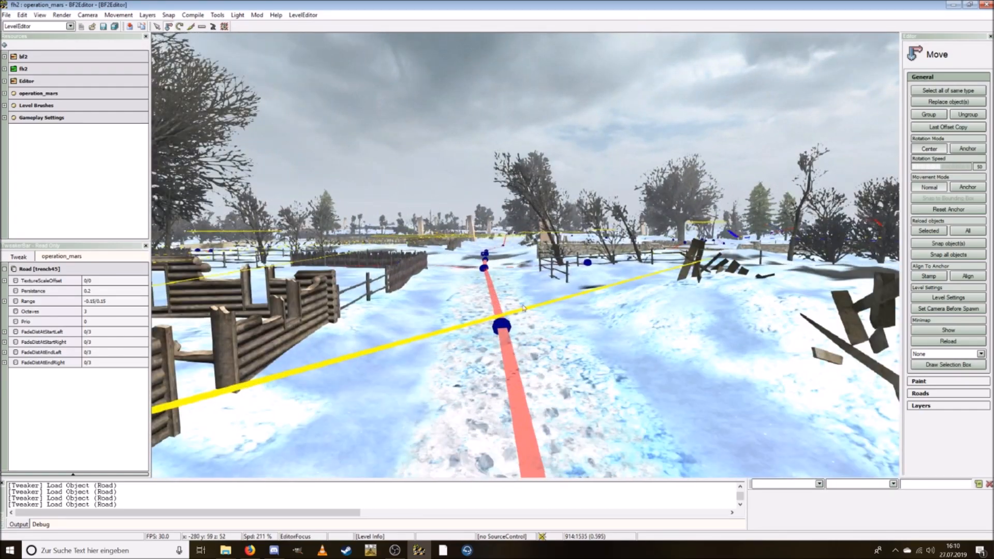
# Step: Switch to the TerrainEditor and resave the Color Texture, Compiled Detail- and ColorTextures, and Terrain items
pyautogui.click(37, 26)
pyautogui.click(21, 46)
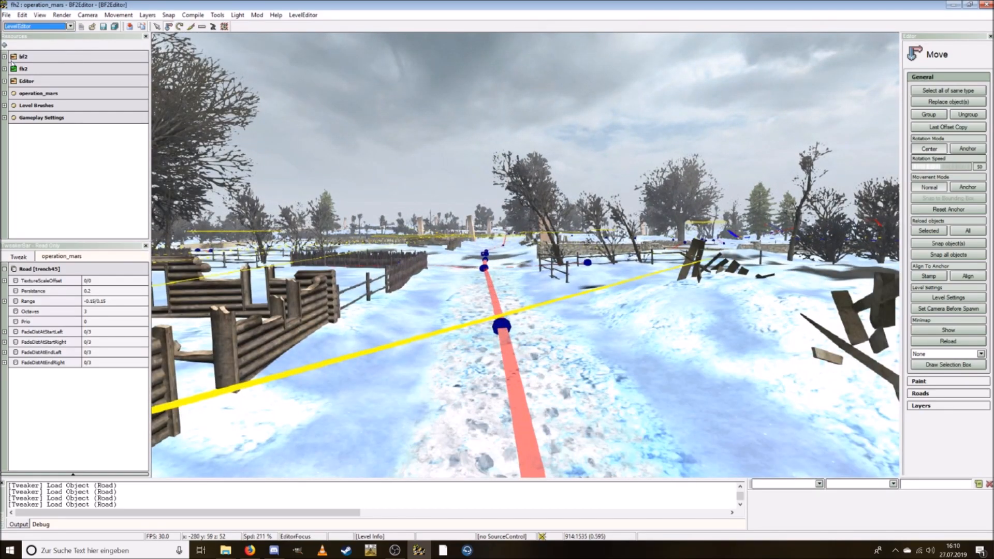
pyautogui.click(6, 15)
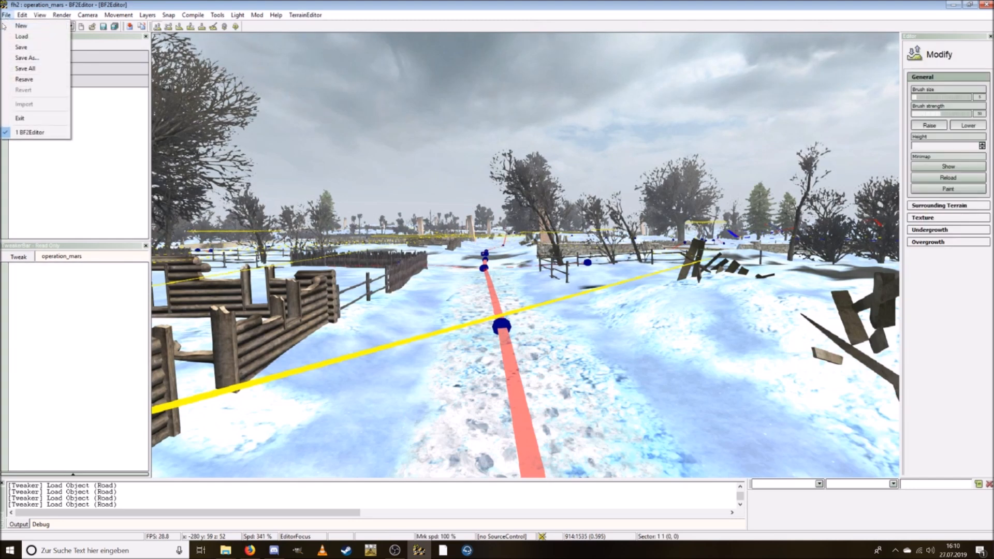
pyautogui.click(32, 80)
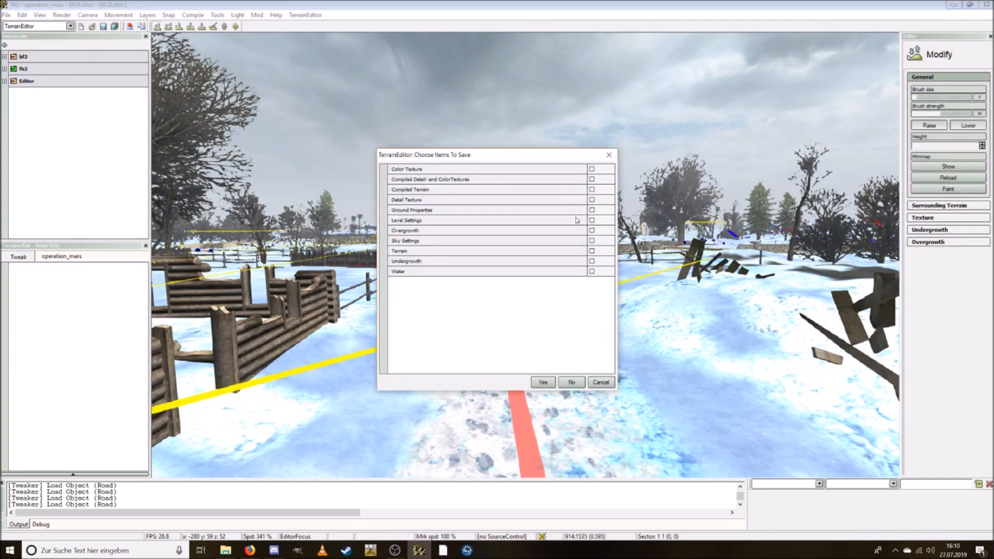
pyautogui.click(591, 169)
pyautogui.click(592, 179)
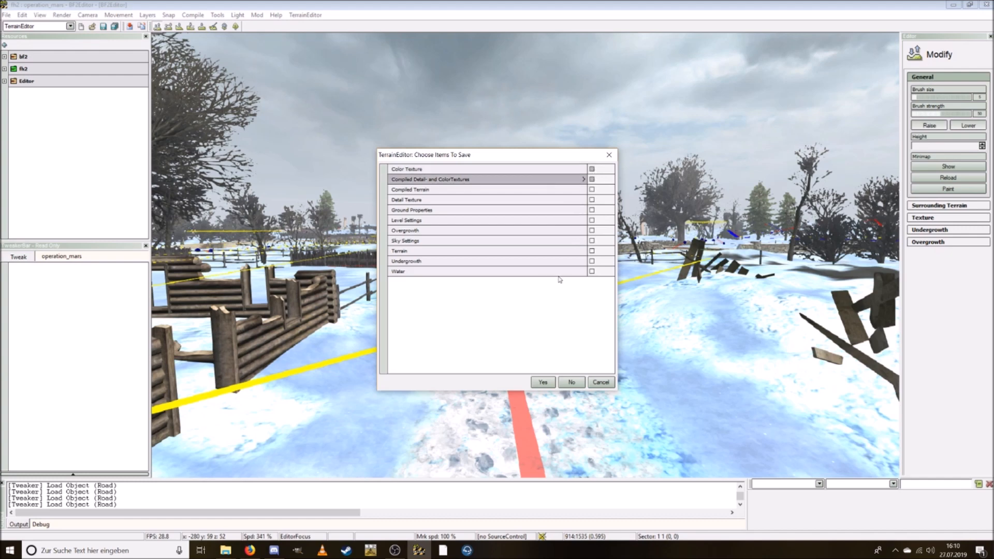
pyautogui.click(592, 251)
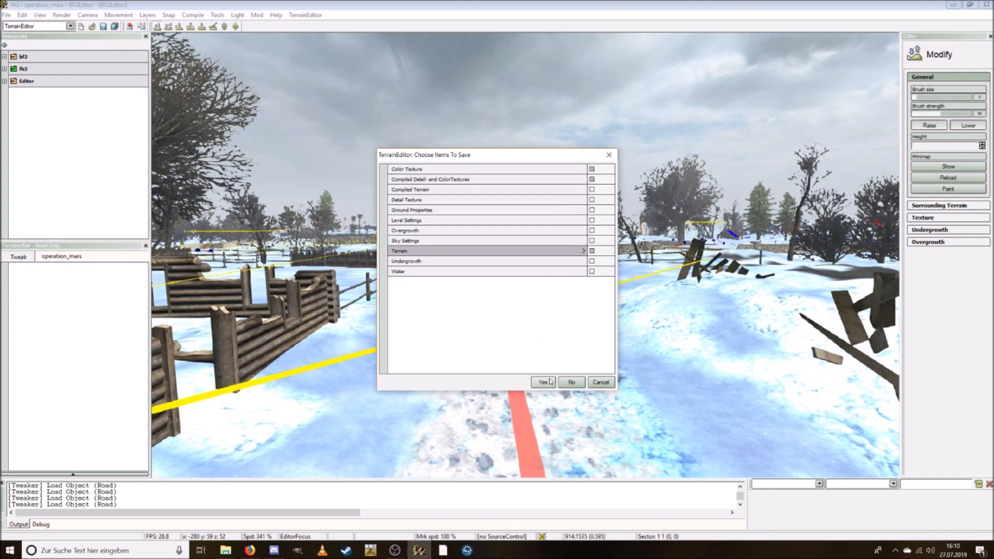
pyautogui.click(543, 382)
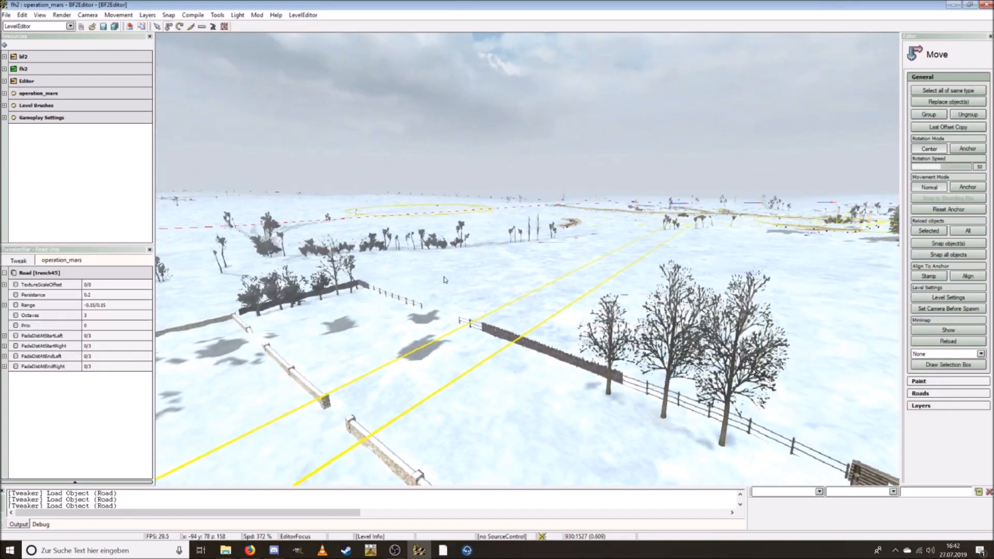
# Step: Fly over the snowfields of operation_mars and examine the terrain colours around the trees, fences and walls from a distance
pyautogui.press('w')
pyautogui.moveTo(446, 280); pyautogui.dragTo(611, 265, button='right')
pyautogui.press('w')
pyautogui.press('s')
pyautogui.press('s')
pyautogui.press('s')
pyautogui.scroll(-5, 434, 300)
pyautogui.press('w')
pyautogui.press('w')
pyautogui.press('w')
pyautogui.scroll(8, 559, 267)
pyautogui.press('w')
pyautogui.moveTo(409, 311)
pyautogui.mouseDown(button='right')
pyautogui.moveTo(422, 296)
pyautogui.moveTo(408, 307)
pyautogui.mouseUp(button='right')
pyautogui.press('s')
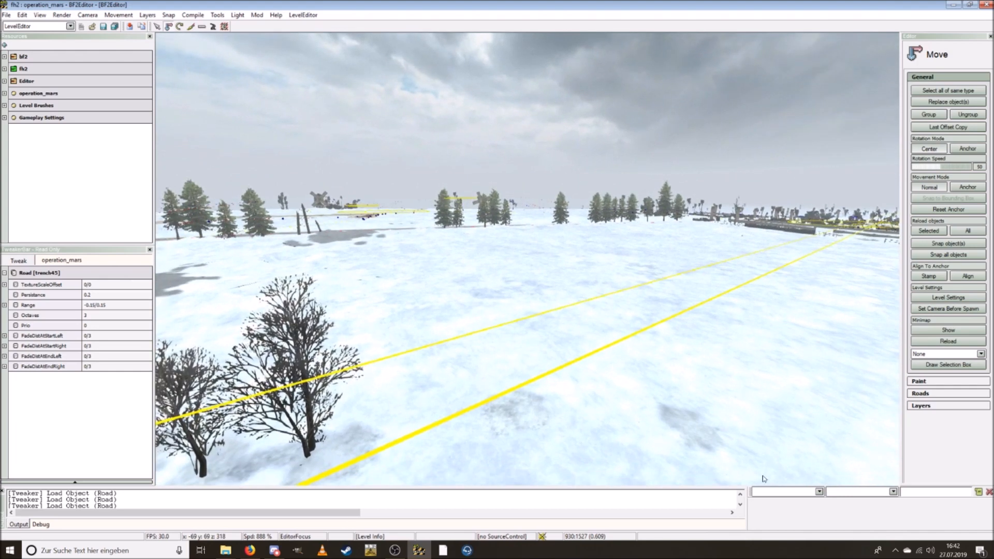
# Step: Apply the renderer's minCullDistance setting with the value 2999
pyautogui.write('renderm')
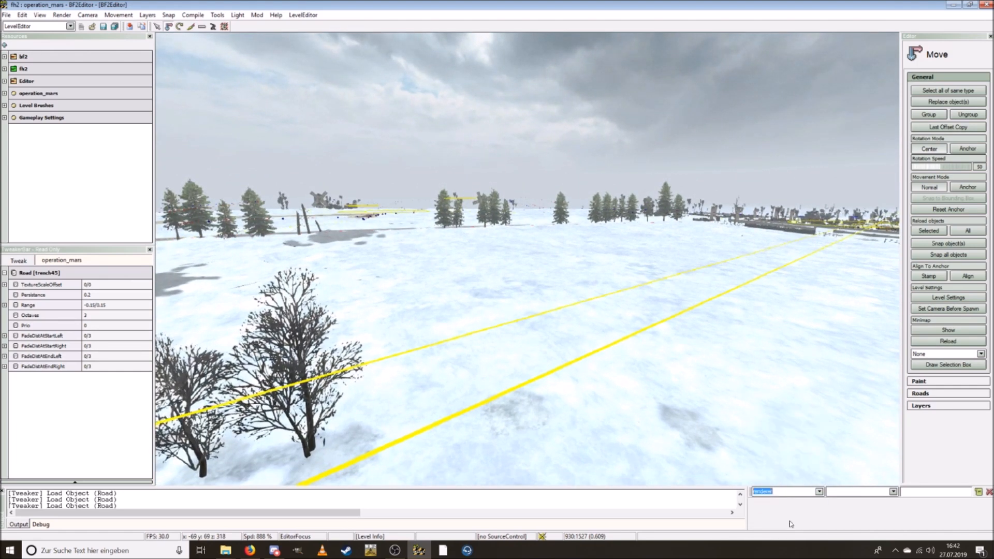
pyautogui.click(842, 494)
pyautogui.write('min')
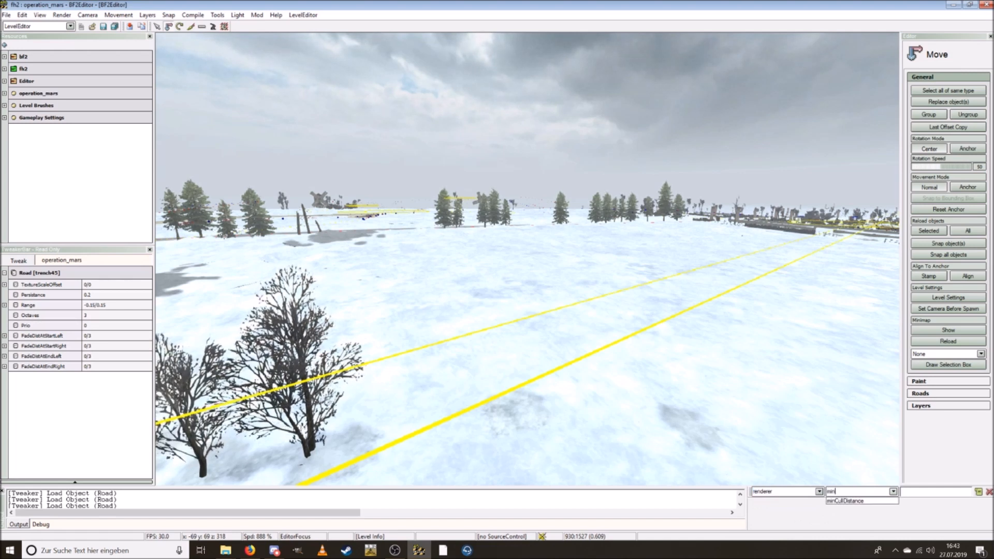
pyautogui.click(880, 500)
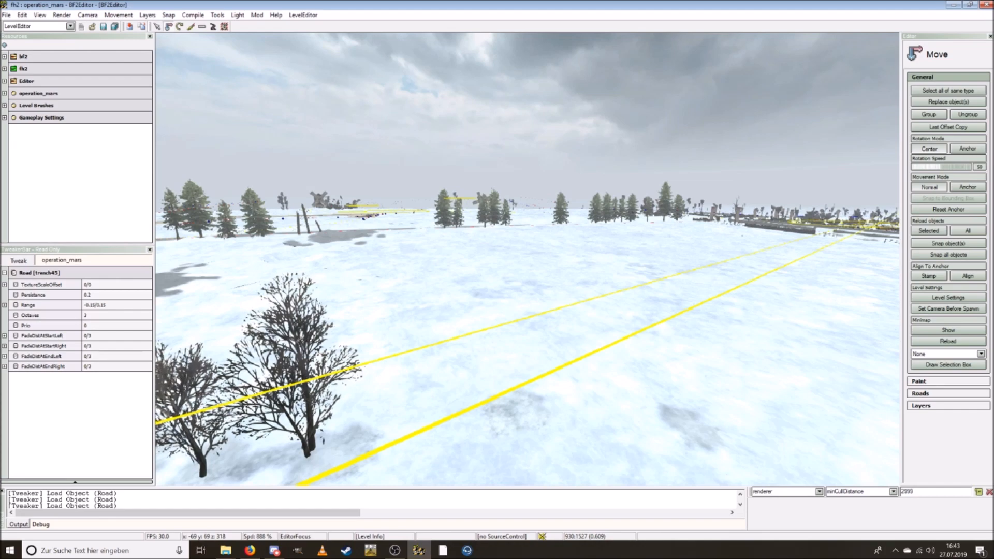
pyautogui.click(978, 492)
# Step: Examine the snow texture and dark soil patches near the stone walls, both close up and from a distance
pyautogui.hotkey('ctrl', 'w')
pyautogui.hotkey('ctrl', 'w')
pyautogui.hotkey('ctrl', 's')
pyautogui.keyDown('ctrl'); pyautogui.scroll(-5, 527, 259); pyautogui.keyUp('ctrl')
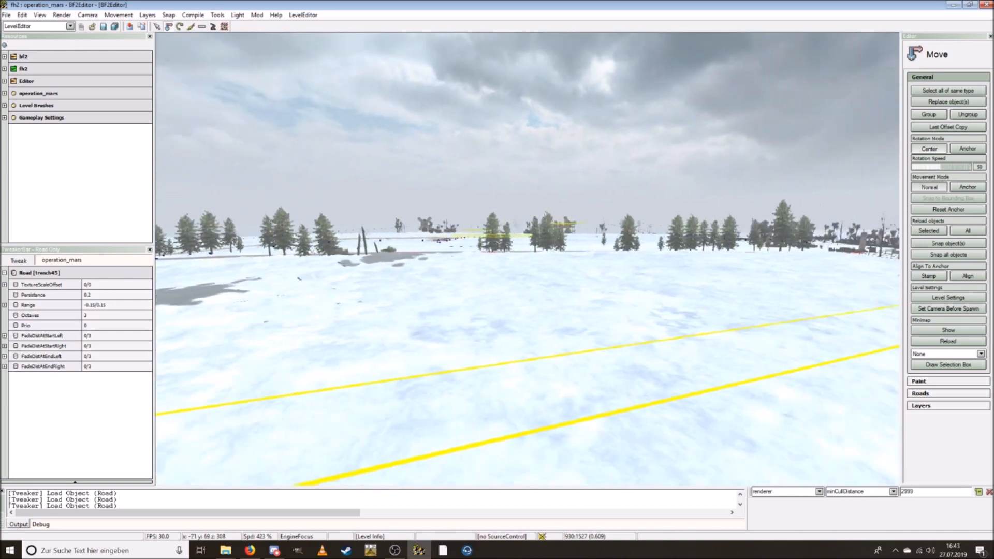
pyautogui.hotkey('ctrl', 's')
pyautogui.hotkey('ctrl', 'w')
pyautogui.hotkey('ctrl', 's')
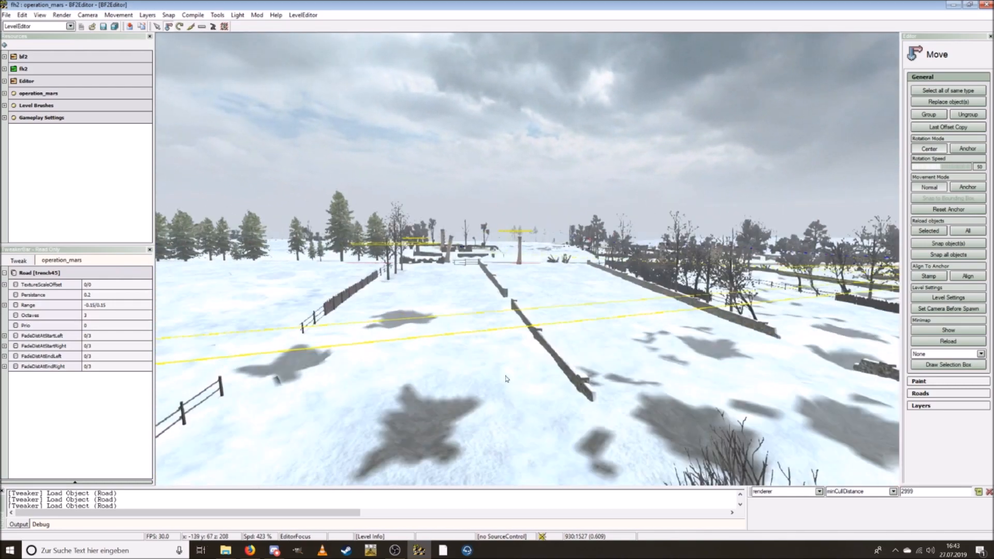
pyautogui.hotkey('ctrl', 'w')
pyautogui.keyDown('ctrl'); pyautogui.scroll(-5, 527, 259); pyautogui.keyUp('ctrl')
pyautogui.hotkey('ctrl', 'd')
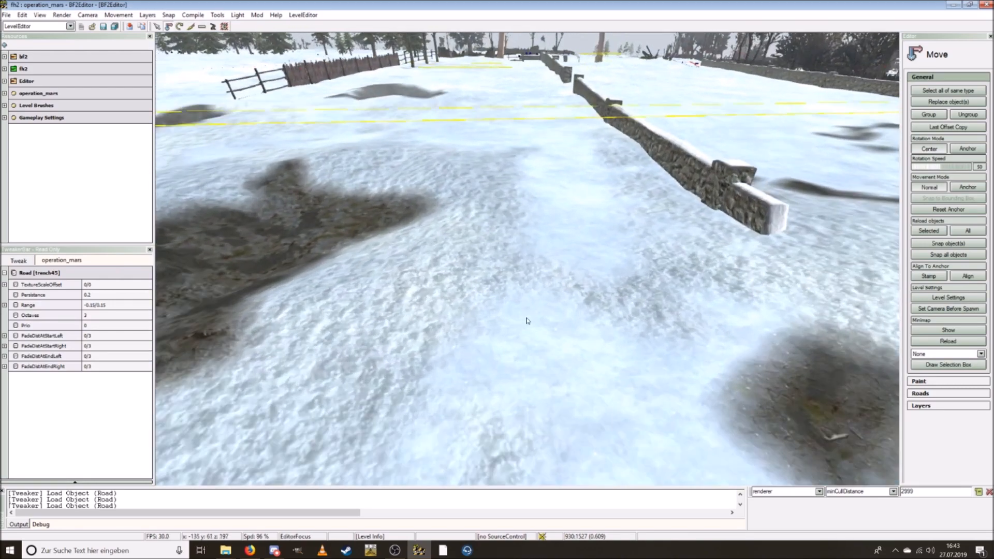
pyautogui.hotkey('ctrl', 'a')
pyautogui.hotkey('ctrl', 's')
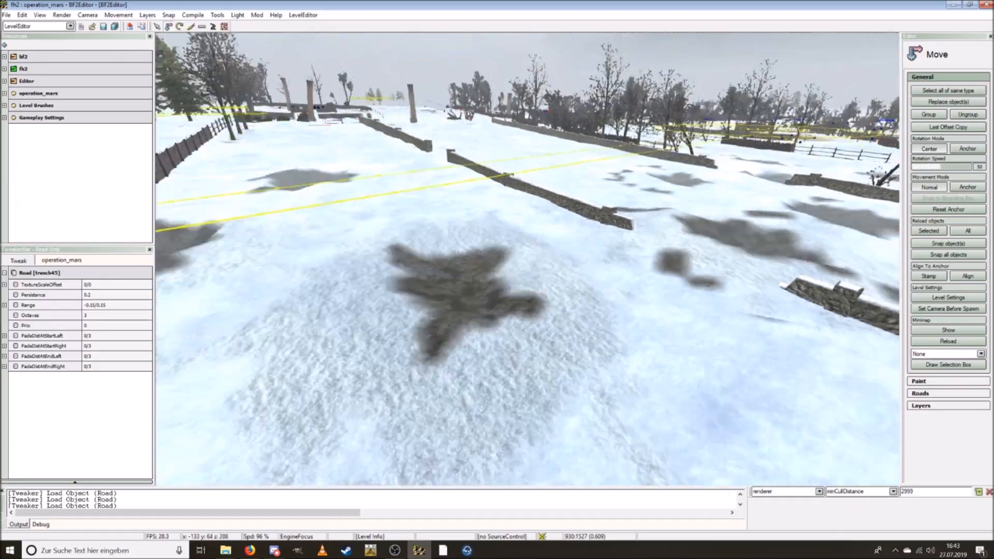
# Step: Turn on the drawing of overgrowth so the map's trees and bushes are rendered
pyautogui.hotkey('ctrl', 'w')
pyautogui.keyDown('ctrl'); pyautogui.scroll(7, 527, 259); pyautogui.keyUp('ctrl')
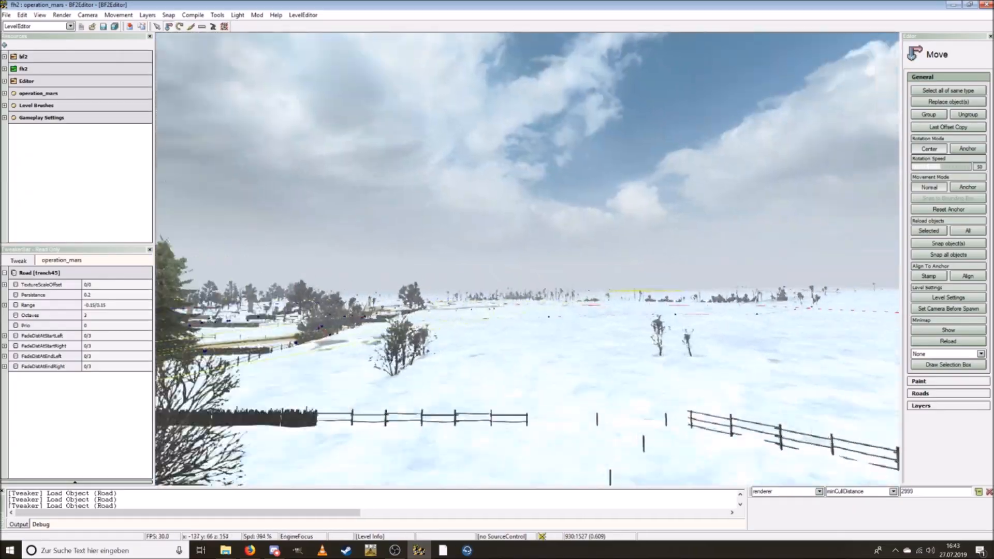
pyautogui.hotkey('ctrl', 'w')
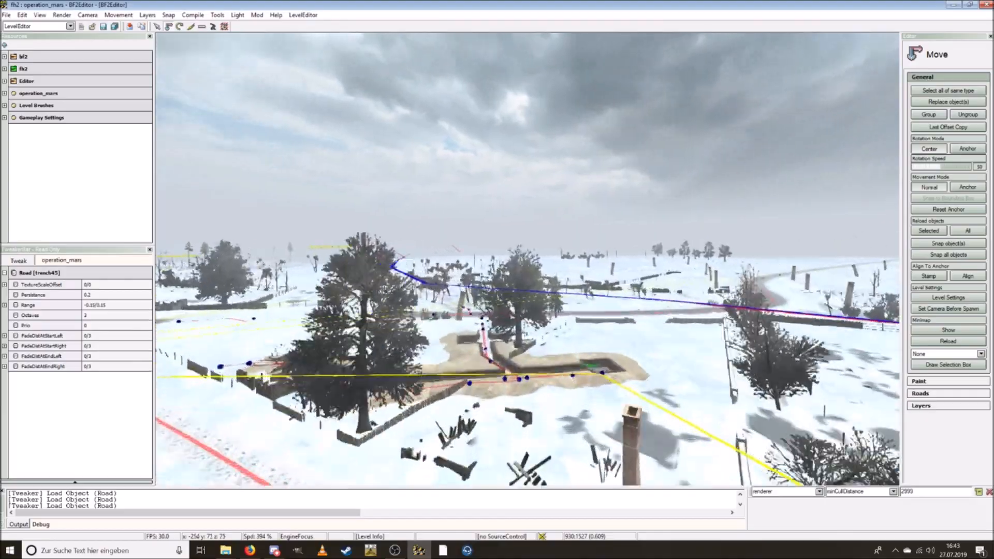
pyautogui.hotkey('ctrl', 'd')
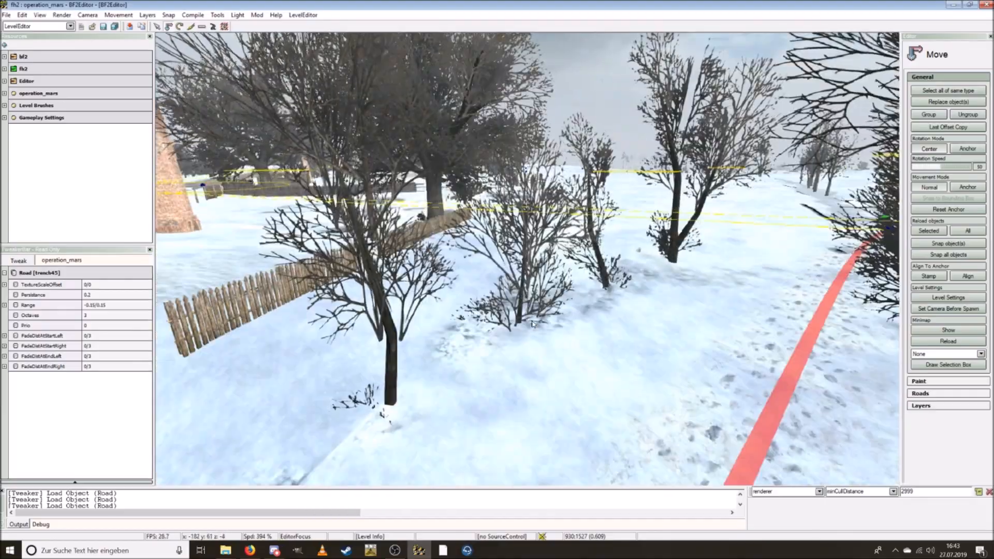
pyautogui.press('ctrl')
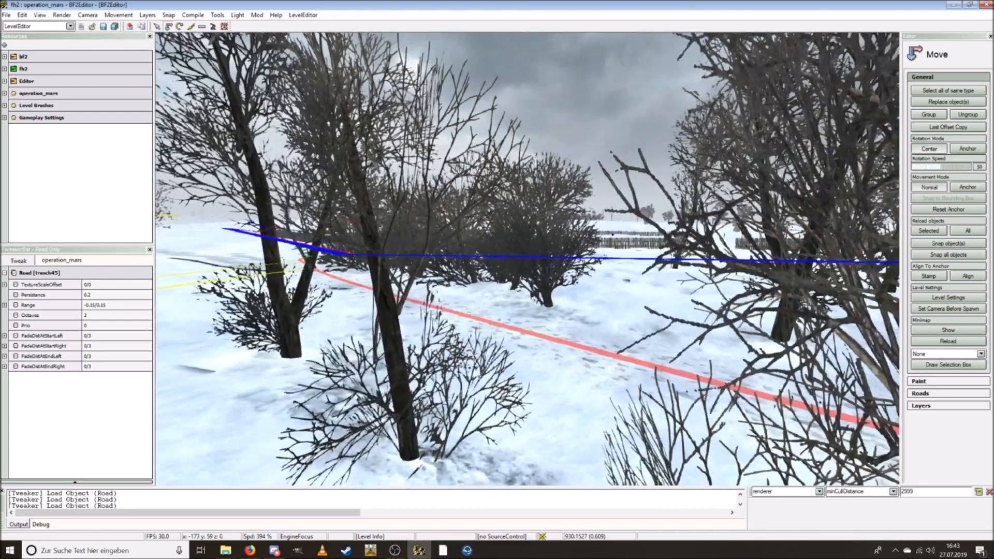
pyautogui.hotkey('ctrl', 'w')
pyautogui.scroll(5, 477, 286)
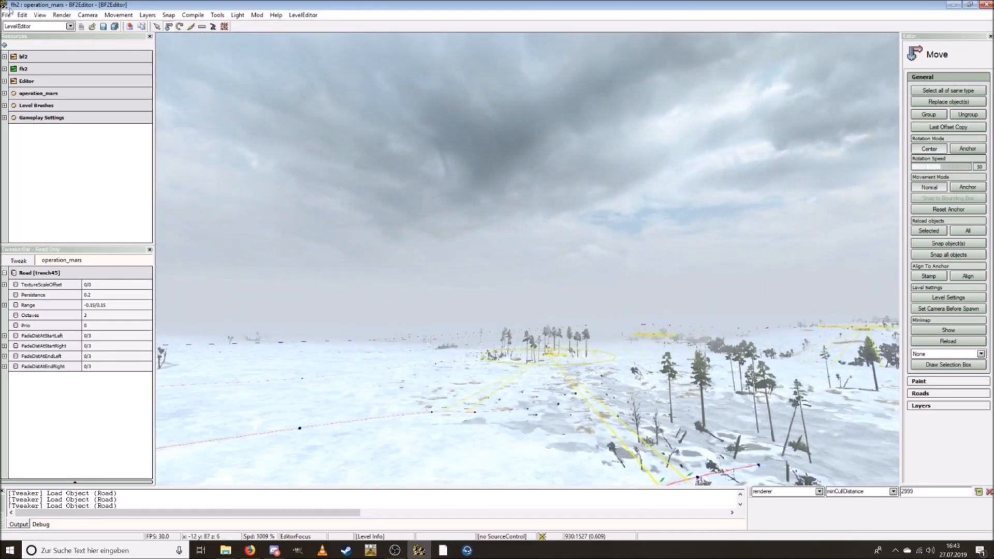
pyautogui.click(62, 15)
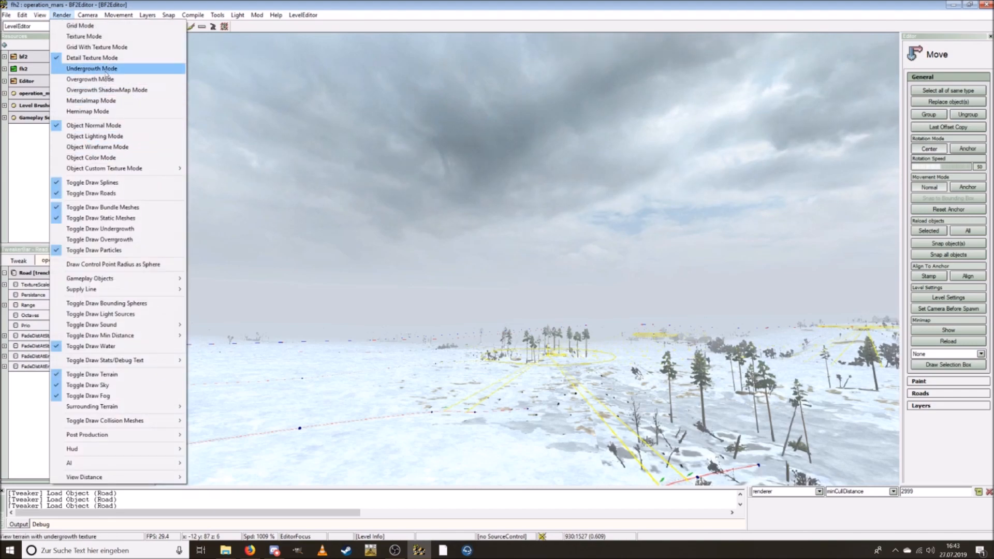
pyautogui.click(103, 239)
# Step: Examine the overgrowth forest from ground level, then the windmill, trenches and village area from above
pyautogui.hotkey('ctrl', 'w')
pyautogui.hotkey('ctrl', 'w')
pyautogui.scroll(-5, 470, 354)
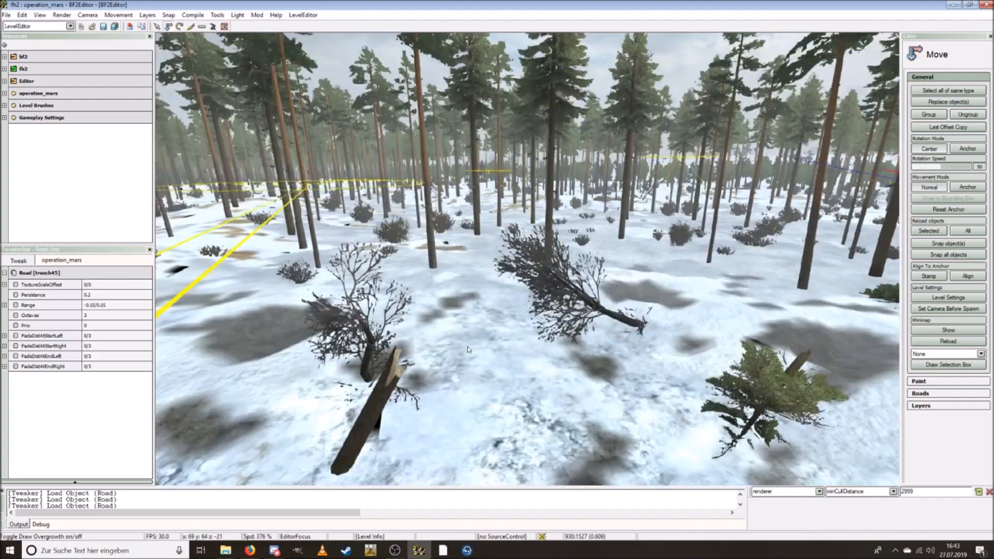
pyautogui.hotkey('ctrl', 'w')
pyautogui.hotkey('ctrl', 'w')
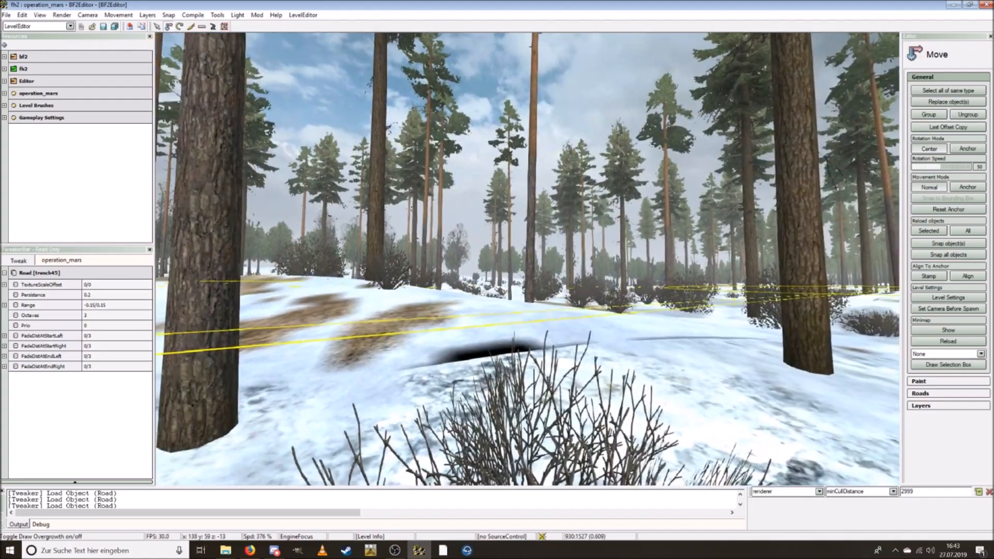
pyautogui.hotkey('ctrl', 'w')
pyautogui.hotkey('ctrl', 'w')
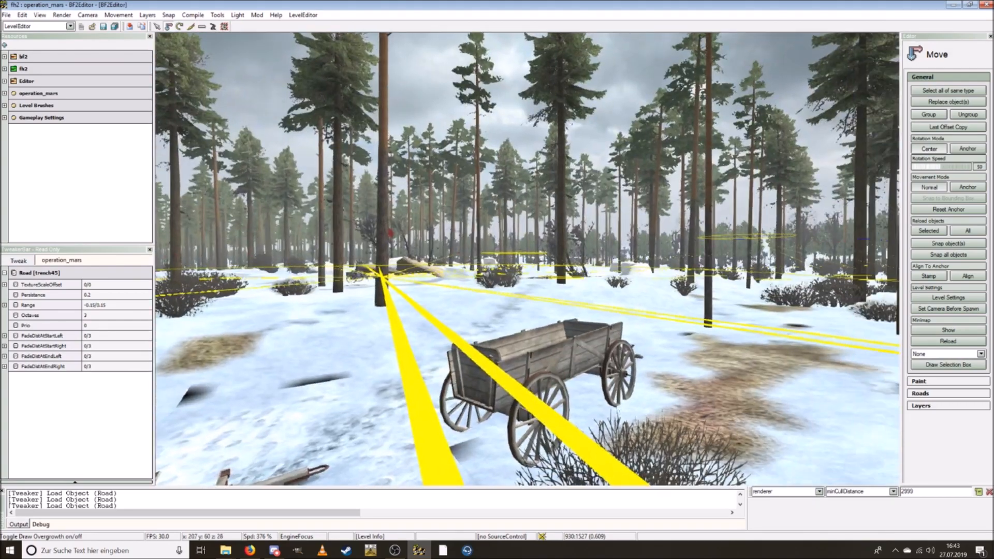
pyautogui.press('ctrl')
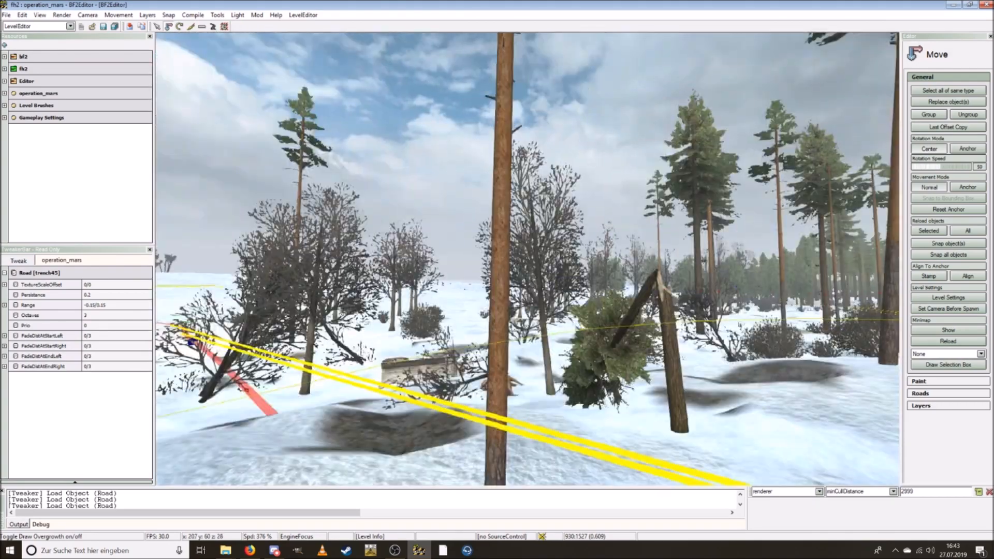
pyautogui.hotkey('ctrl', 'w')
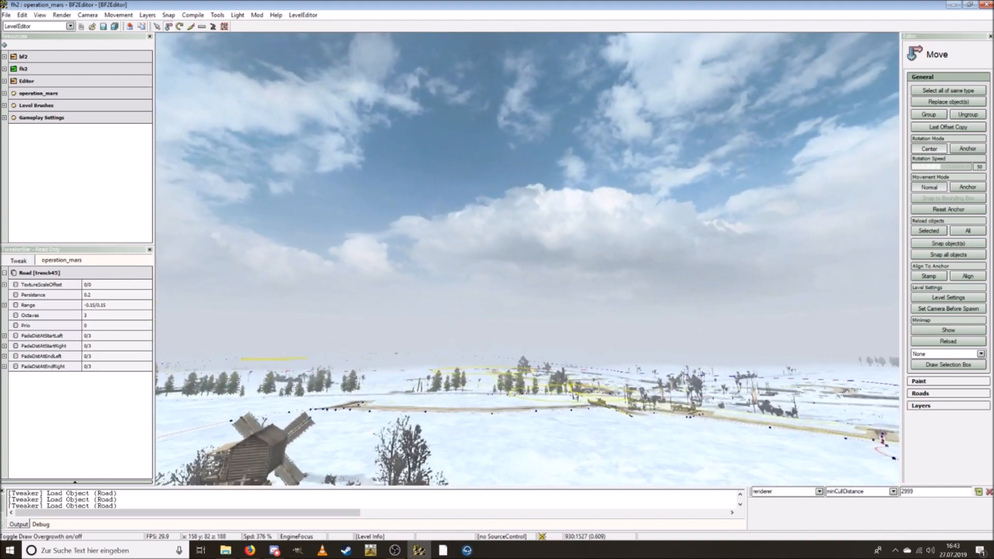
pyautogui.hotkey('ctrl', 'w')
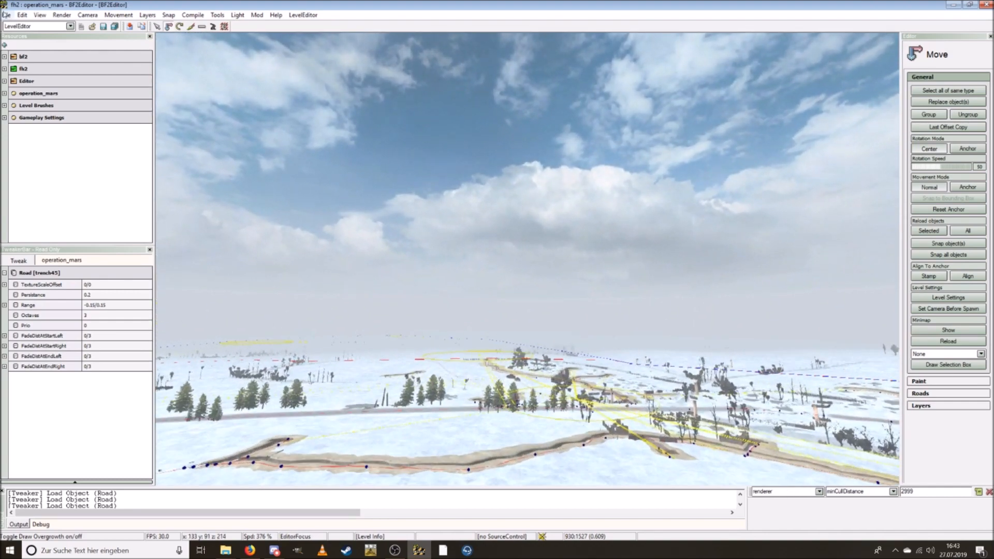
# Step: Switch to the TerrainEditor and save only the Color Texture, Compiled Detail- and ColorTextures, Detail Texture and Terrain items
pyautogui.click(36, 26)
pyautogui.click(16, 36)
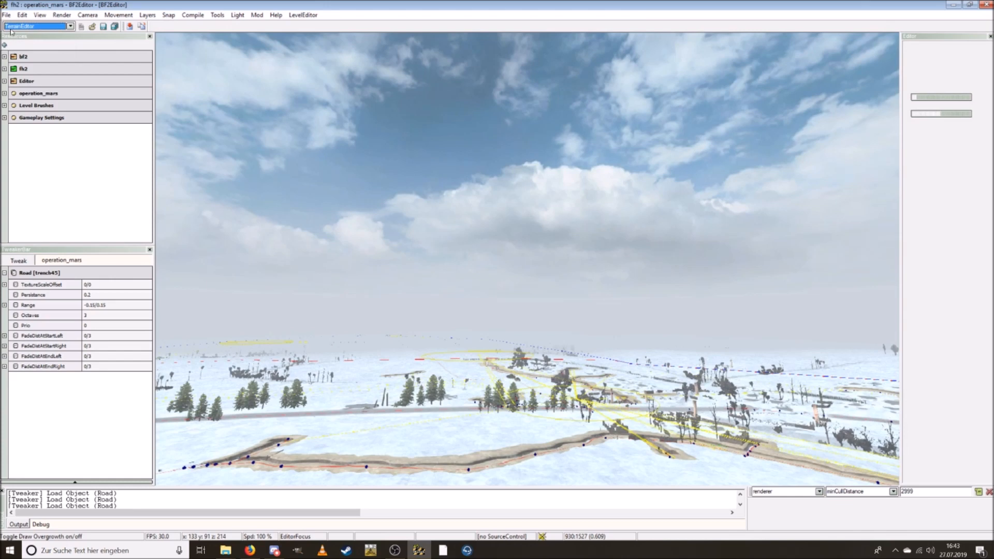
pyautogui.click(6, 15)
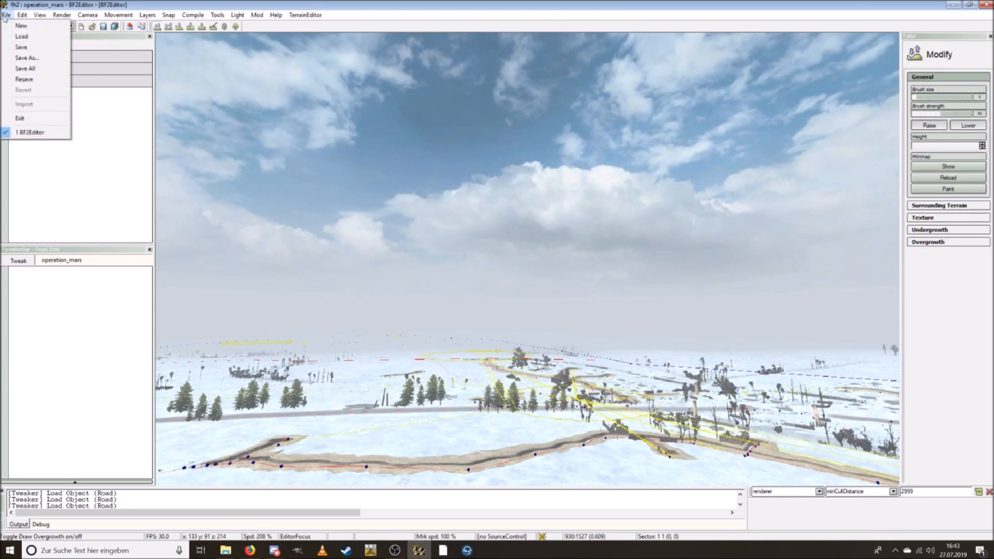
pyautogui.click(30, 83)
pyautogui.click(592, 169)
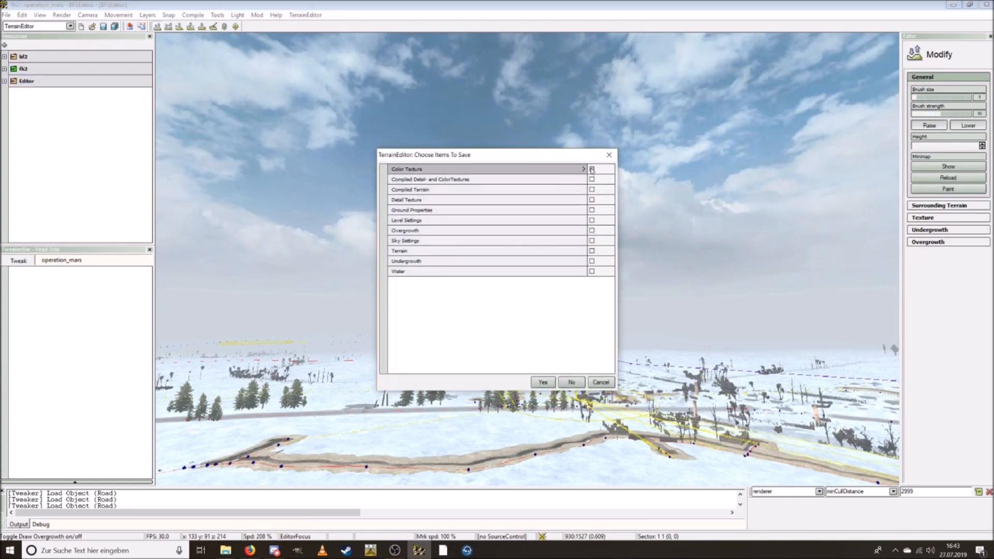
pyautogui.click(591, 180)
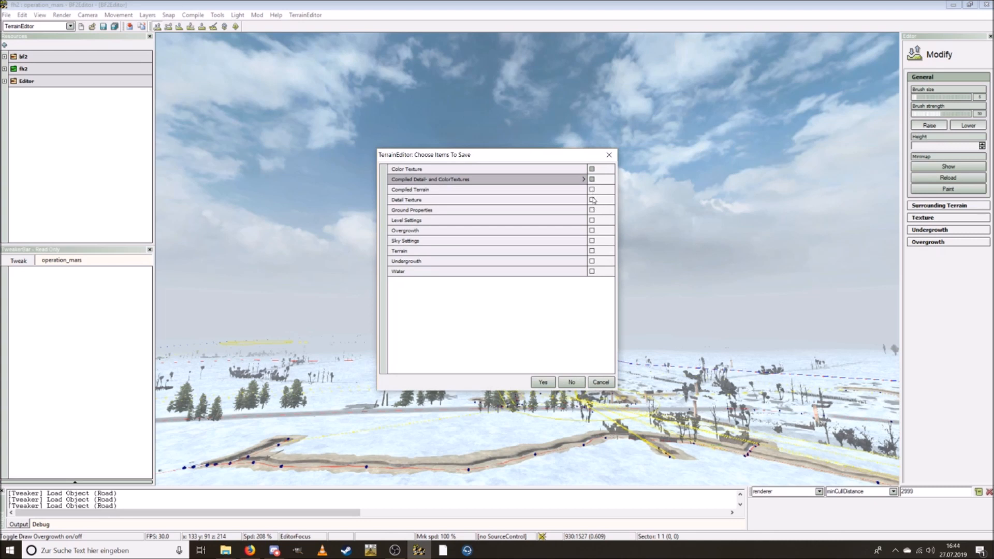
pyautogui.click(591, 200)
pyautogui.click(591, 251)
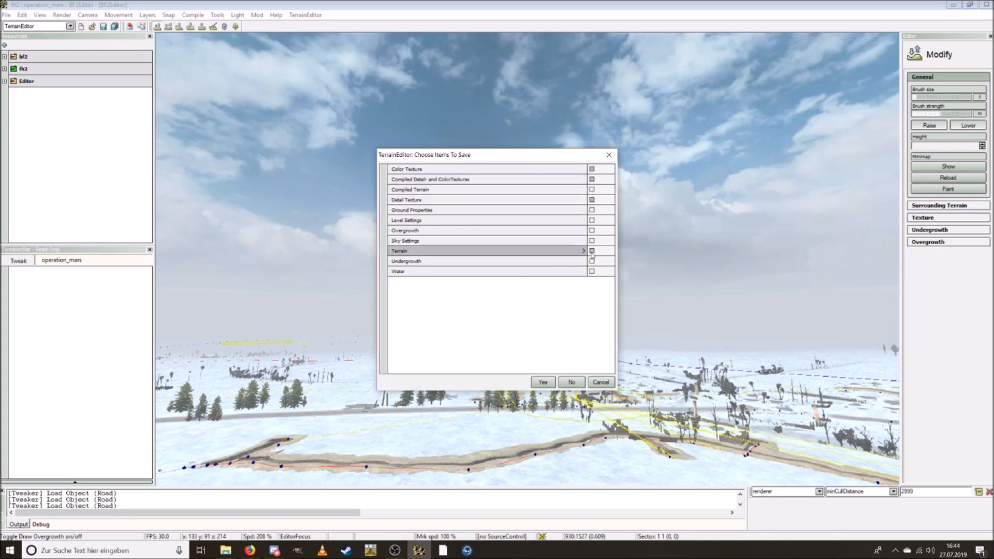
pyautogui.click(543, 382)
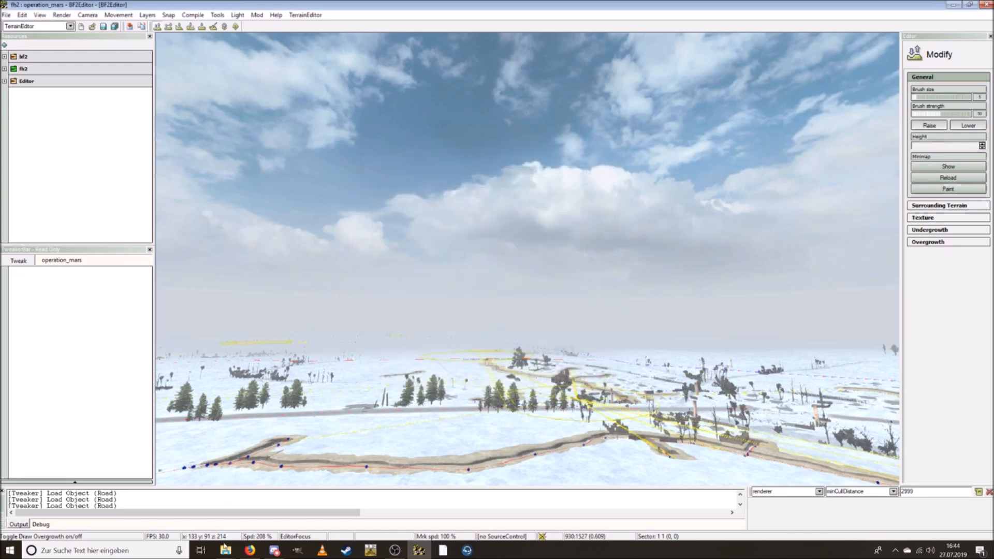
# Step: Add an undergrowth material named "erosion" in slot 1 and expand the material list
pyautogui.moveTo(226, 550)
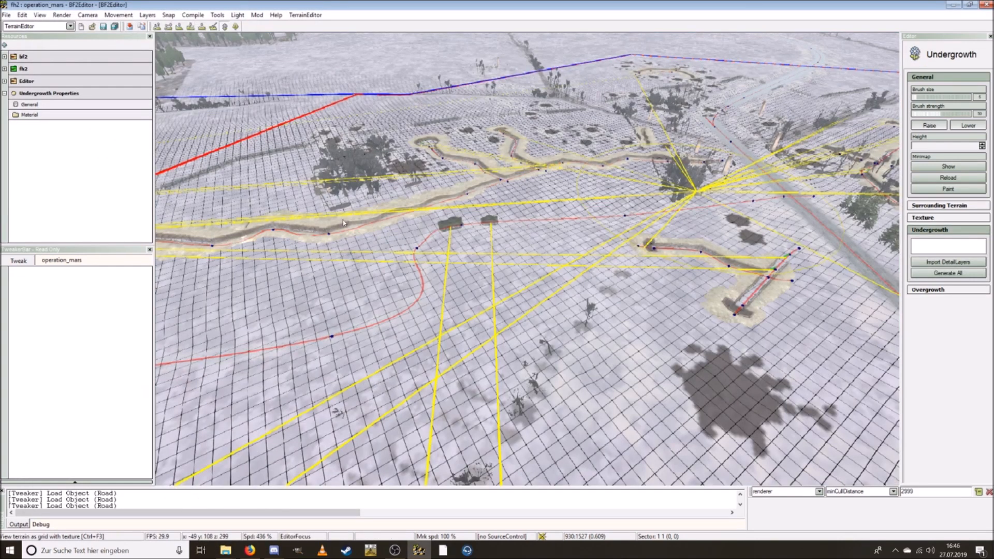
pyautogui.press('w')
pyautogui.moveTo(406, 274); pyautogui.dragTo(408, 295, button='right')
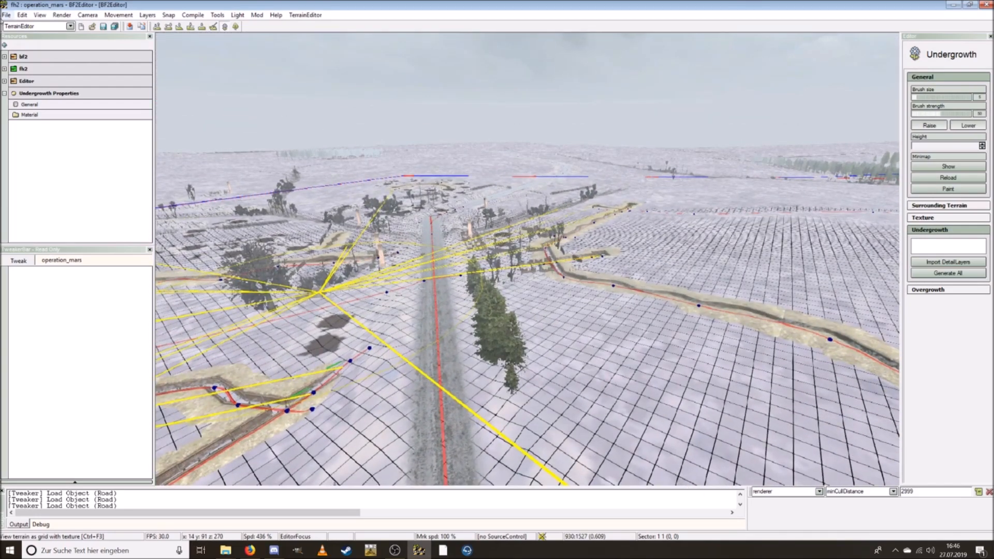
pyautogui.rightClick(29, 116)
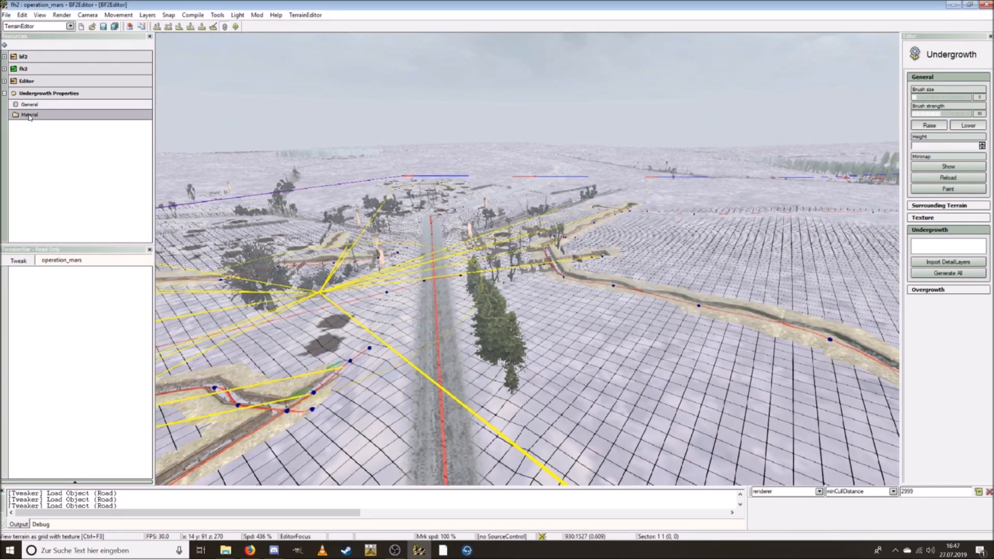
pyautogui.click(36, 122)
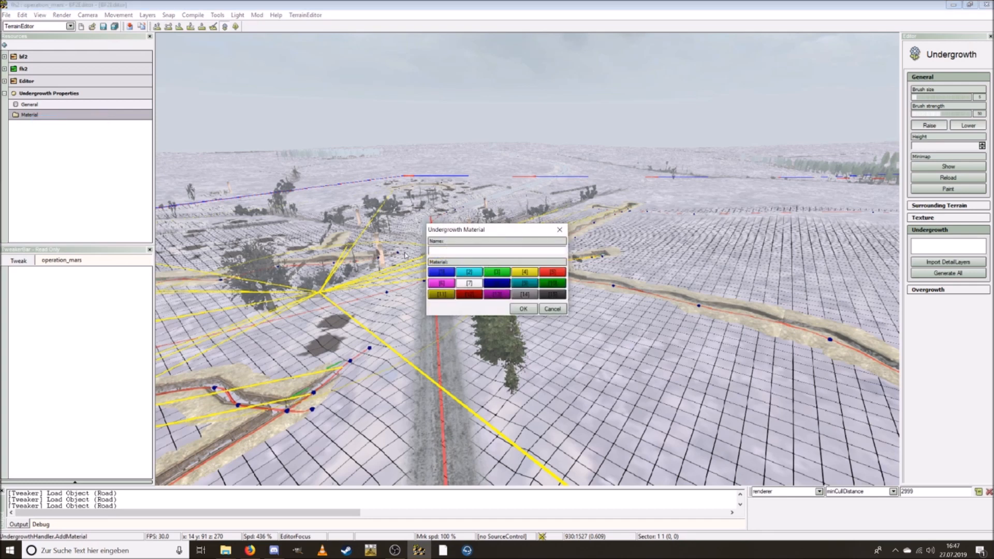
pyautogui.click(444, 272)
pyautogui.click(514, 310)
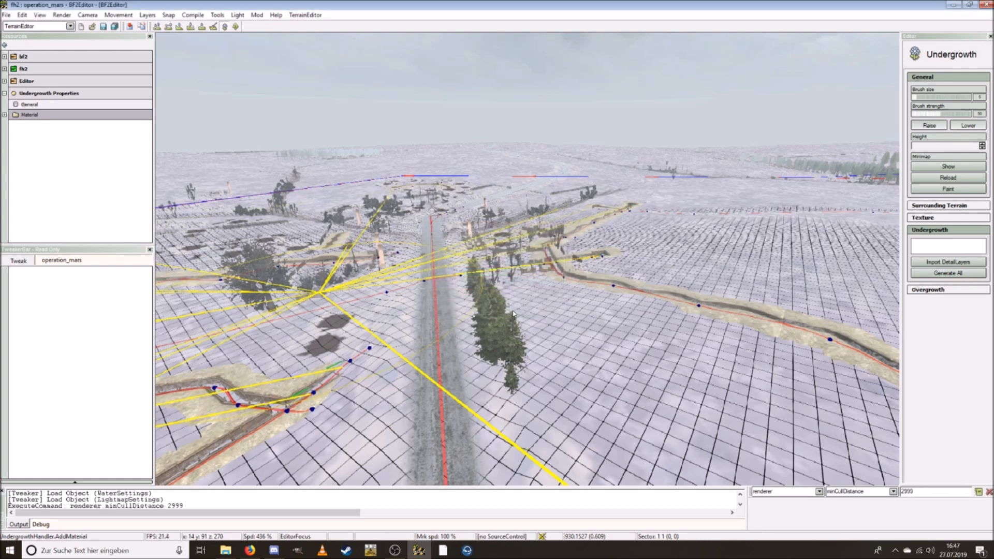
pyautogui.click(4, 115)
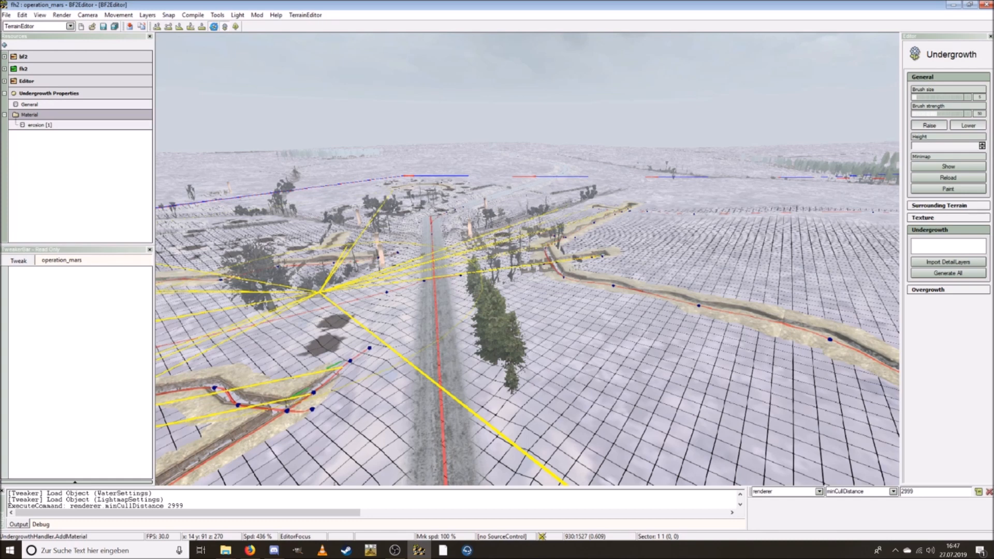
# Step: Render the terrain in Detail Texture Mode and check the ground properties of texture layers 1 to 3
pyautogui.click(213, 27)
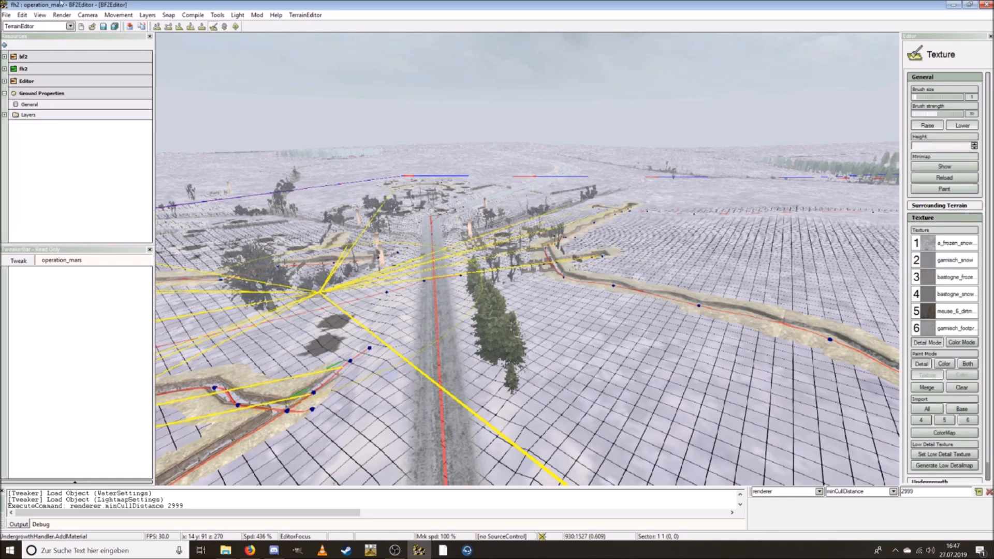
pyautogui.click(4, 115)
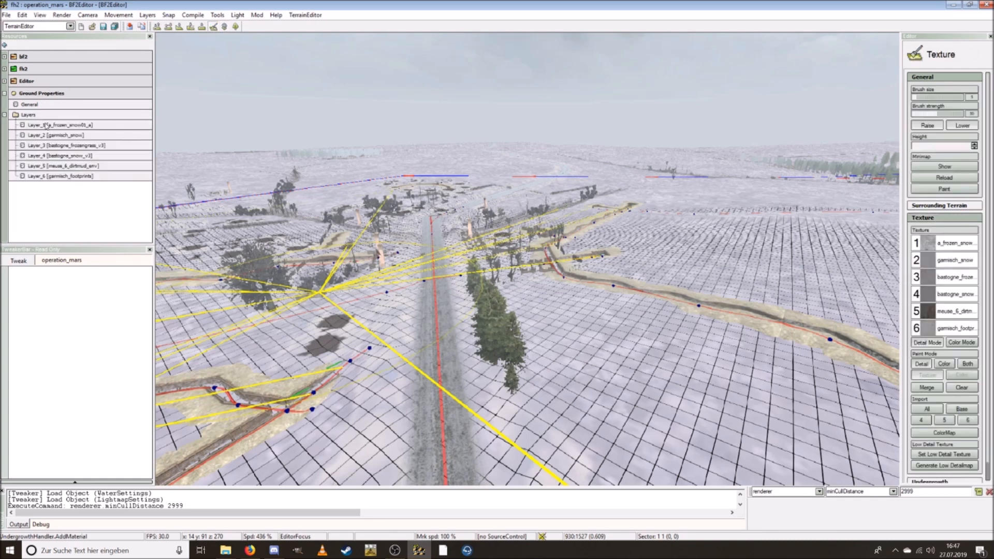
pyautogui.click(62, 14)
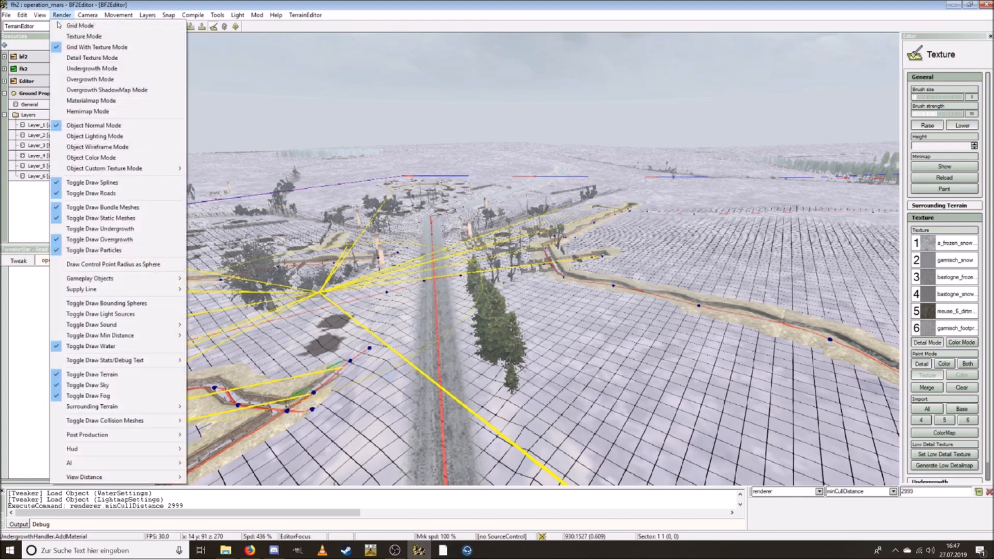
pyautogui.click(73, 57)
pyautogui.click(68, 127)
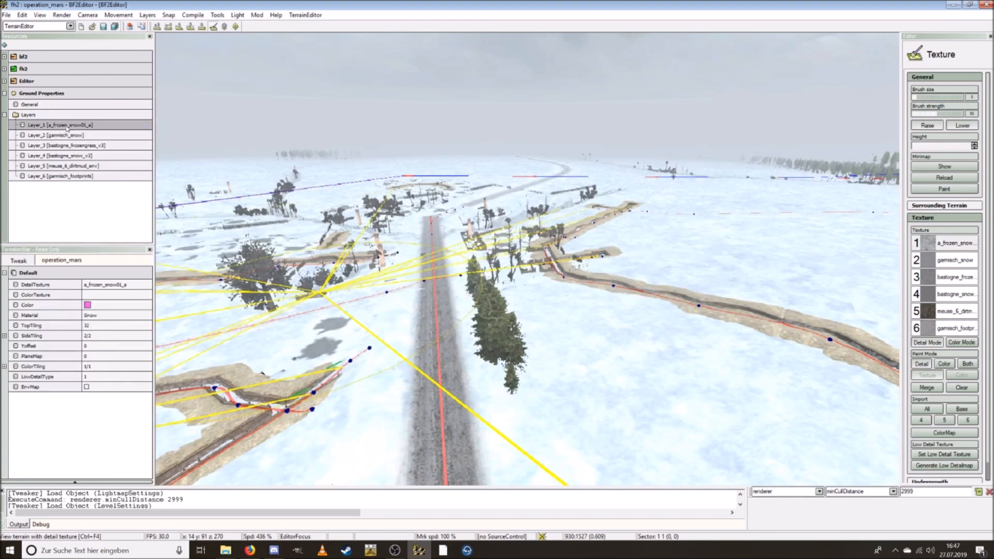
pyautogui.click(79, 138)
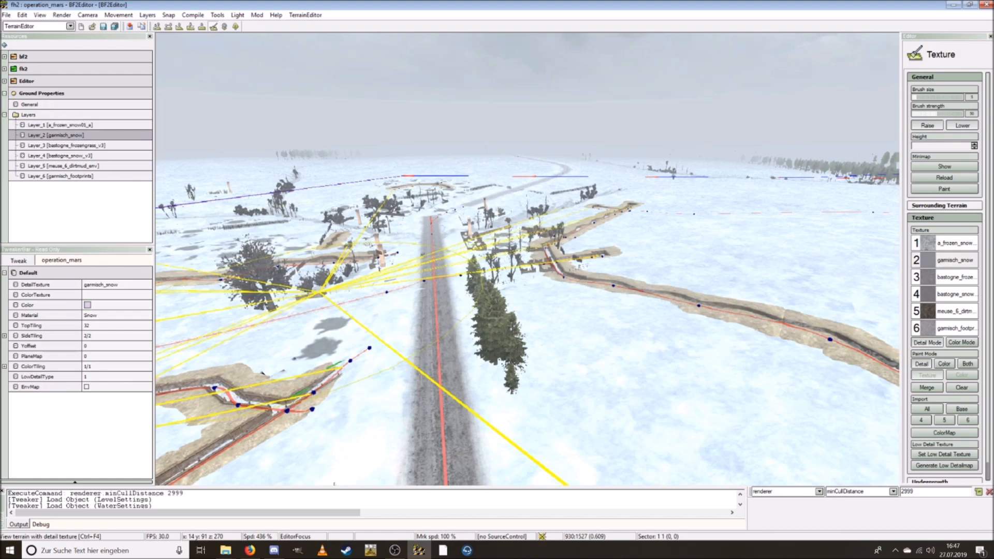
pyautogui.click(74, 148)
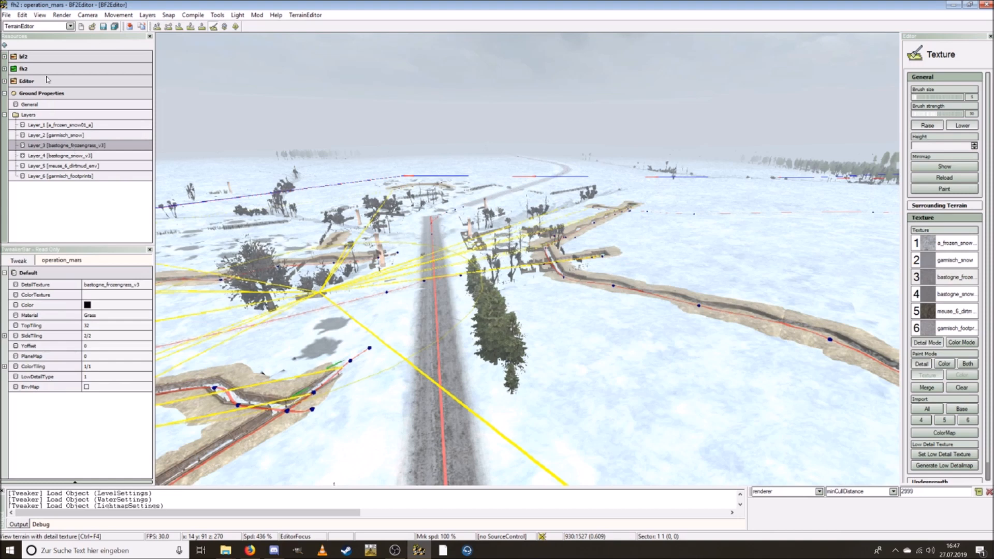
# Step: Return to the undergrowth properties and add a material named "snow" in slot 2
pyautogui.click(215, 28)
pyautogui.click(5, 115)
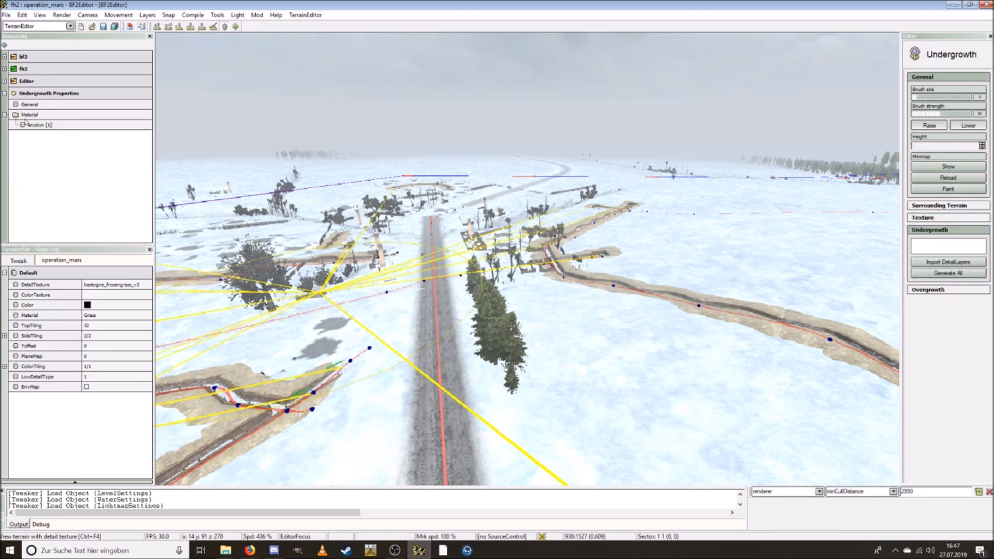
pyautogui.rightClick(25, 117)
pyautogui.click(38, 124)
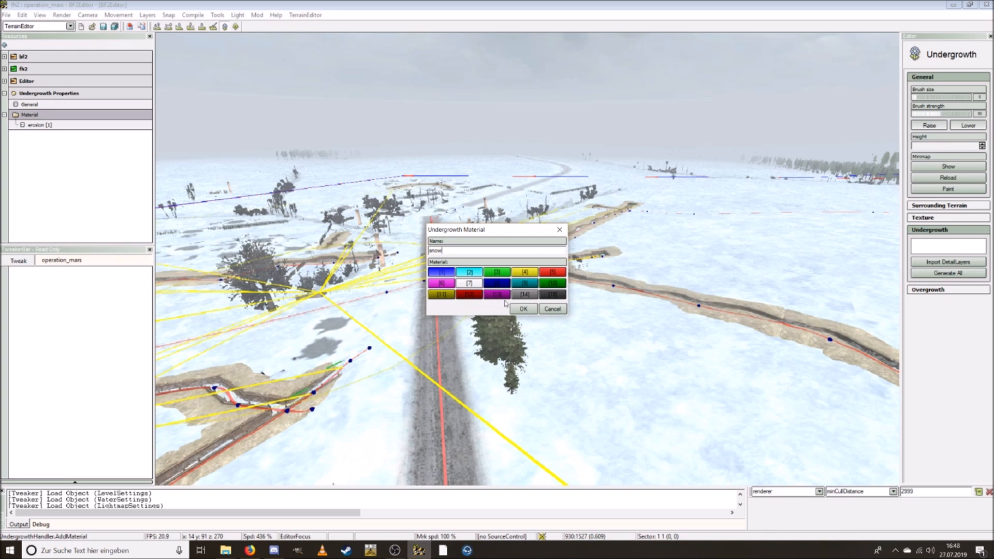
pyautogui.click(524, 308)
# Step: Add another undergrowth material named "forestgrass" in slot 3
pyautogui.rightClick(34, 115)
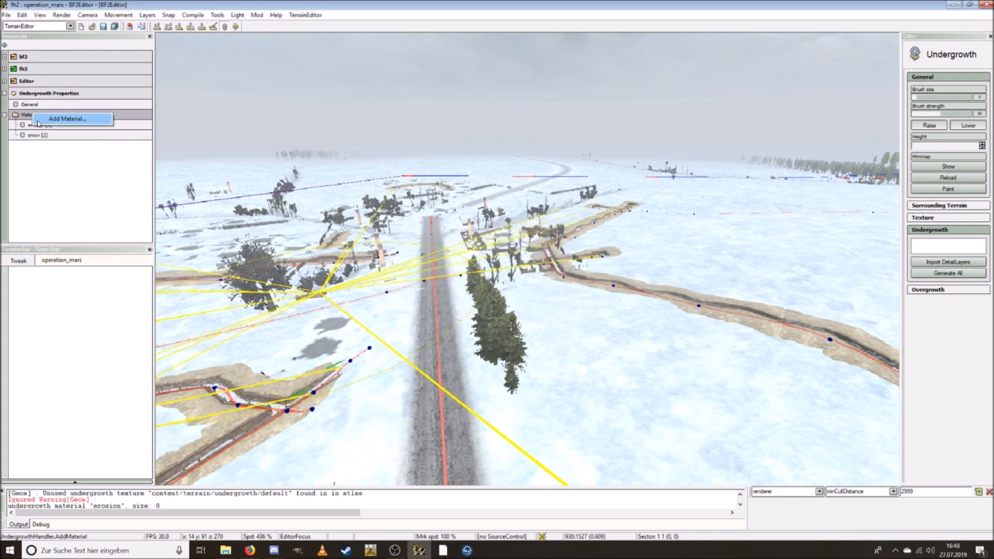
pyautogui.click(62, 122)
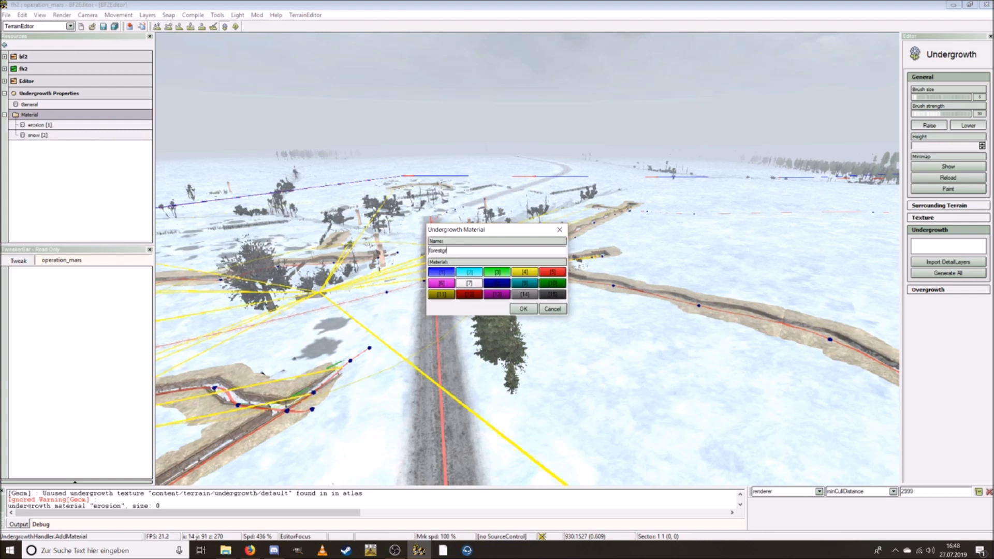
pyautogui.click(523, 308)
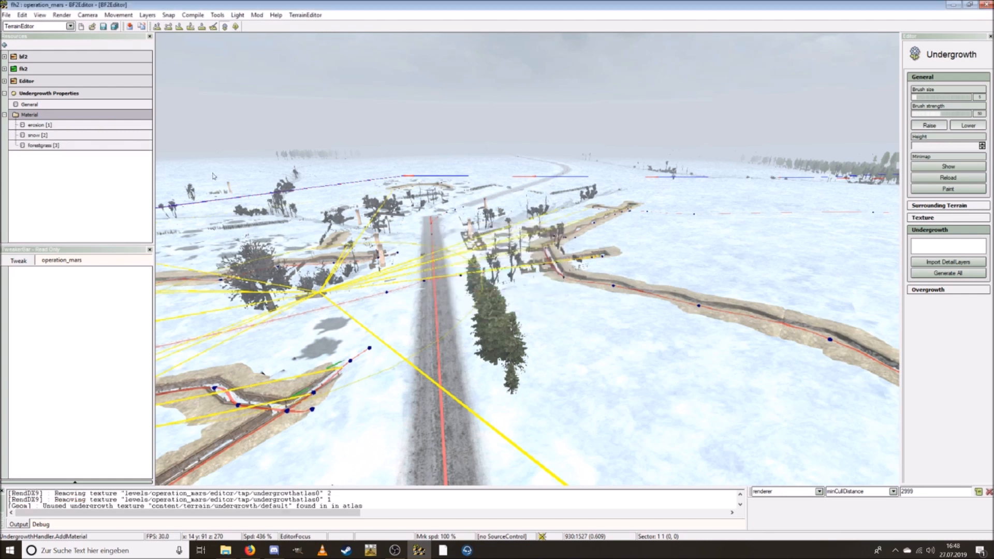
# Step: Add an undergrowth material named "disturbedsnow" in slot 4
pyautogui.rightClick(49, 118)
pyautogui.click(59, 124)
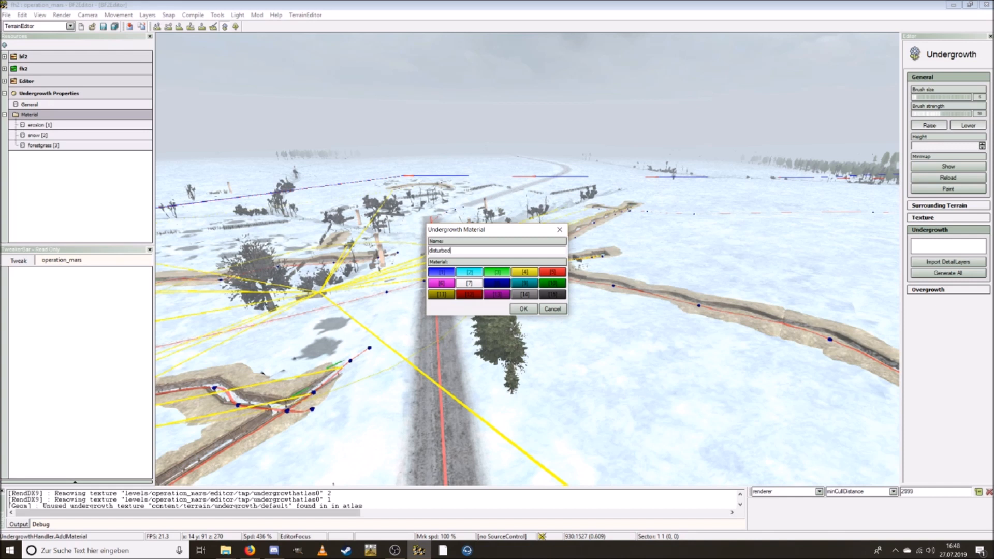
pyautogui.click(525, 272)
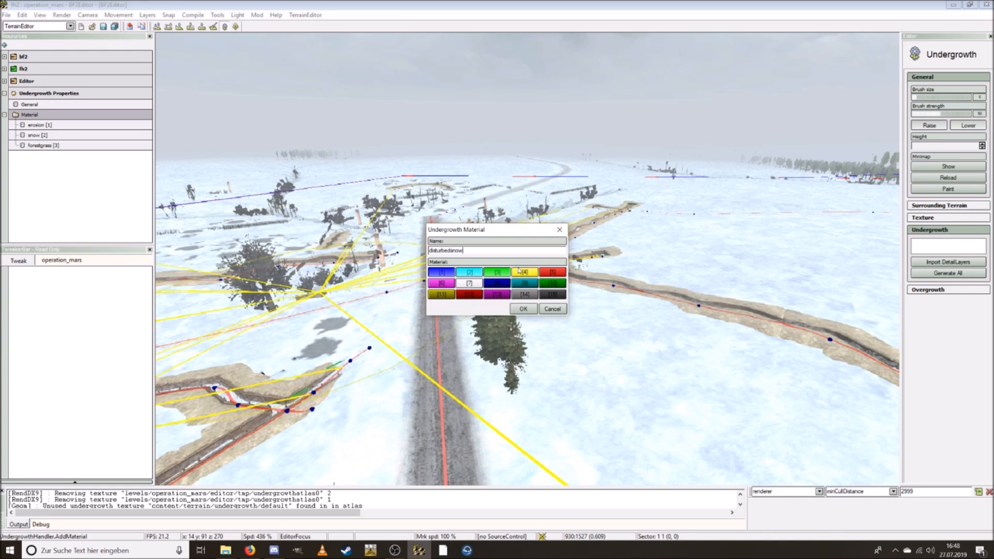
pyautogui.click(524, 309)
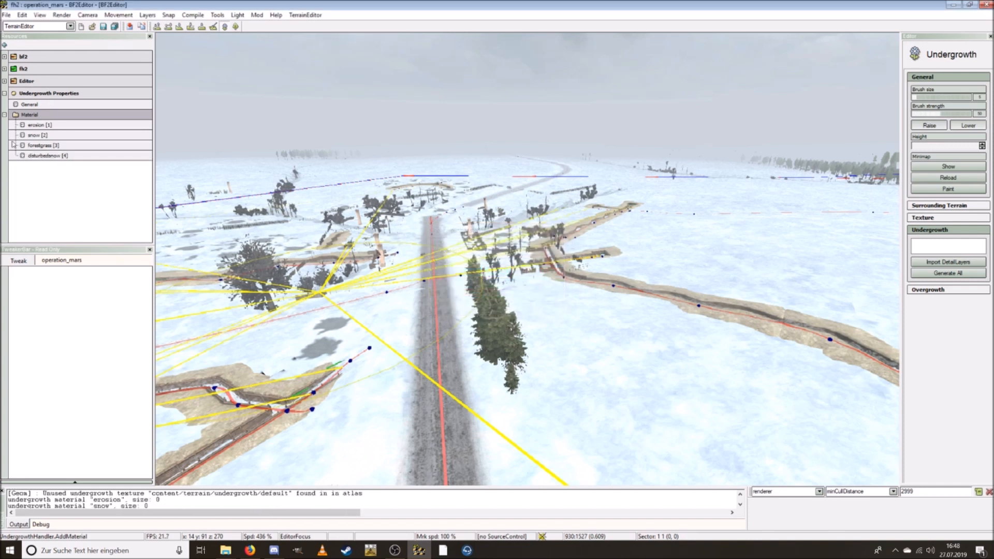
# Step: Add two more undergrowth materials, "mud" in slot 5 and "footprints" in slot 6
pyautogui.rightClick(29, 115)
pyautogui.click(52, 122)
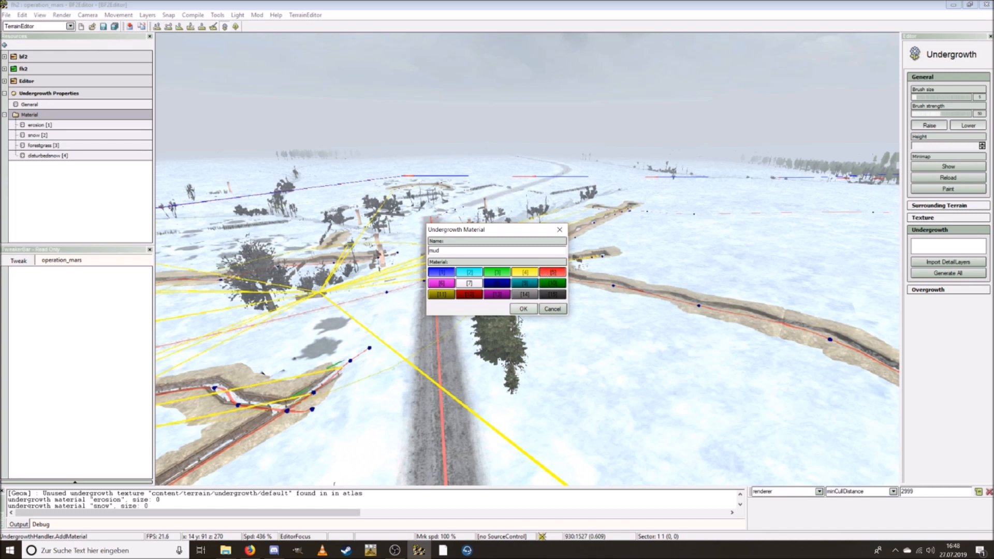
pyautogui.click(523, 309)
pyautogui.rightClick(40, 115)
pyautogui.click(51, 126)
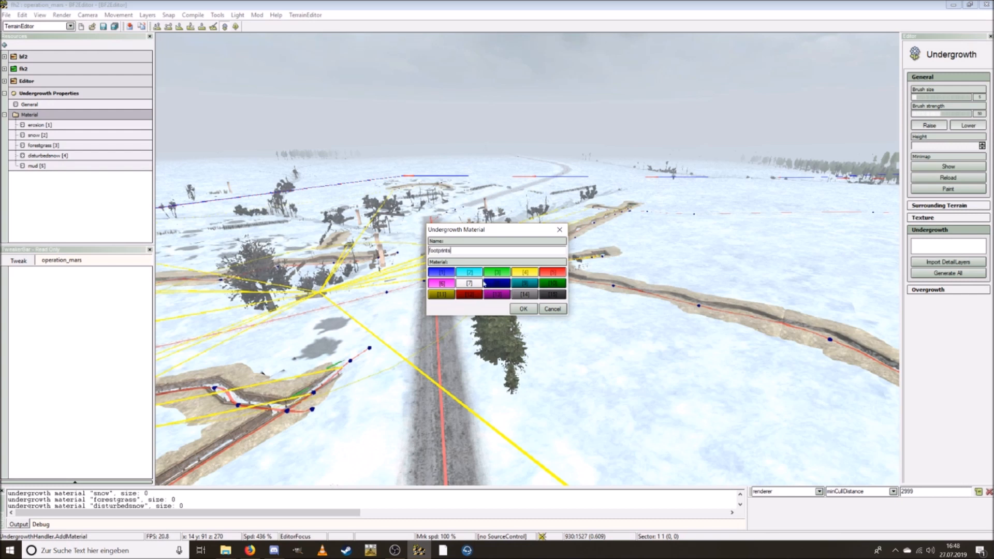
pyautogui.click(523, 309)
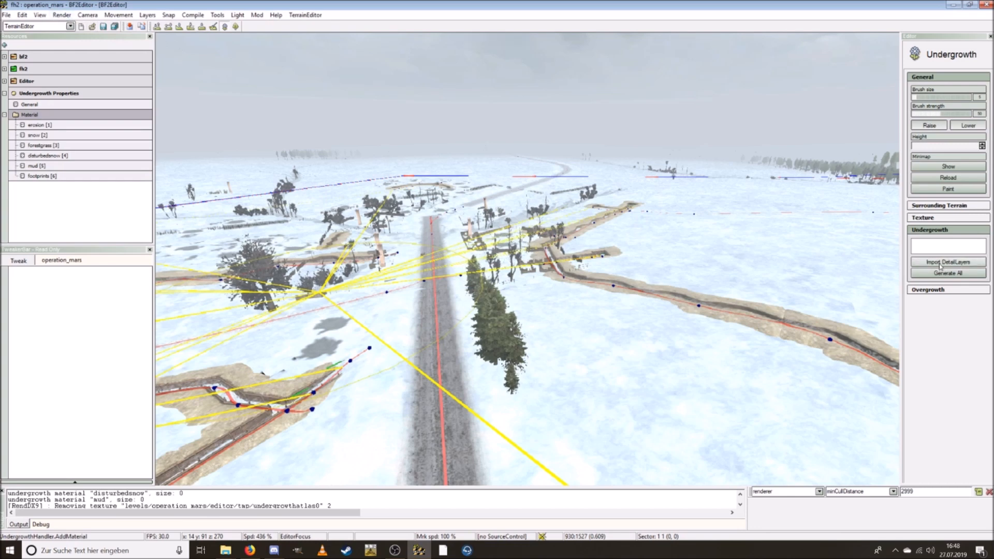
# Step: Render the terrain in Undergrowth Mode and examine how the material colours are distributed across the map
pyautogui.click(61, 16)
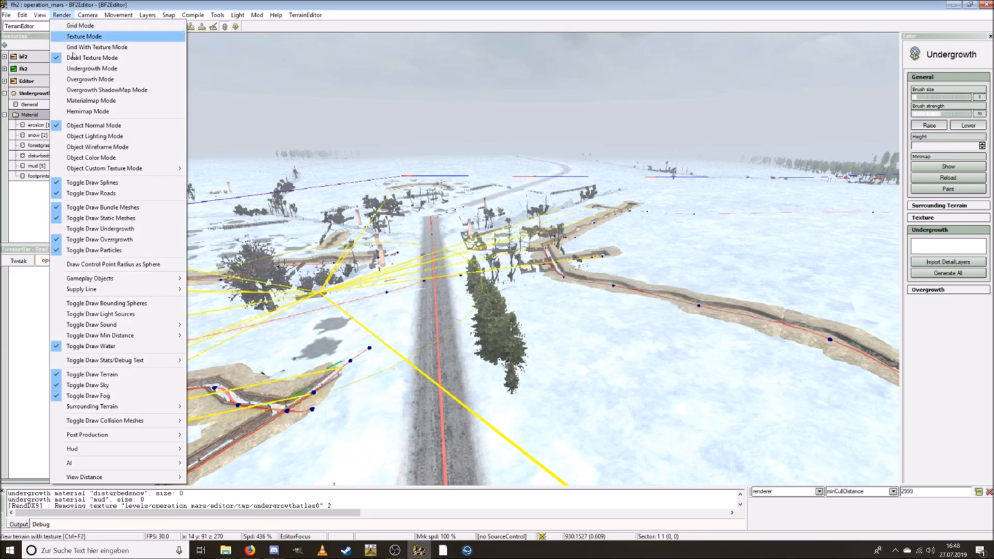
pyautogui.click(91, 68)
pyautogui.press('w')
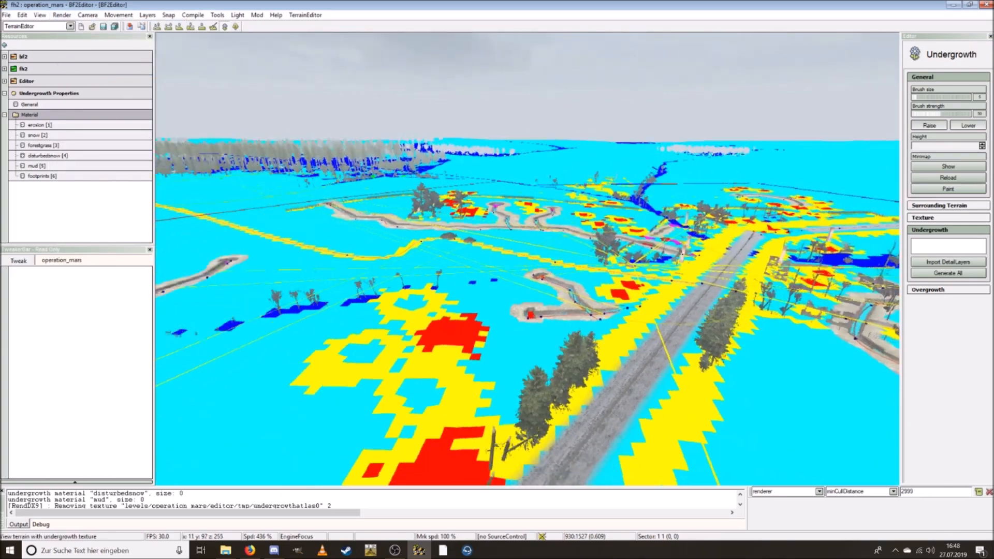
pyautogui.press('a')
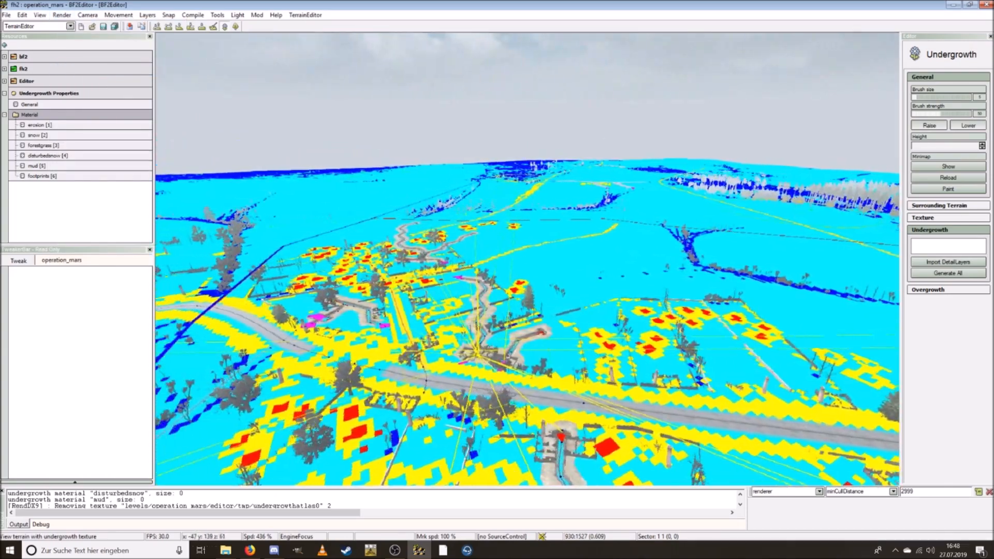
pyautogui.press('a')
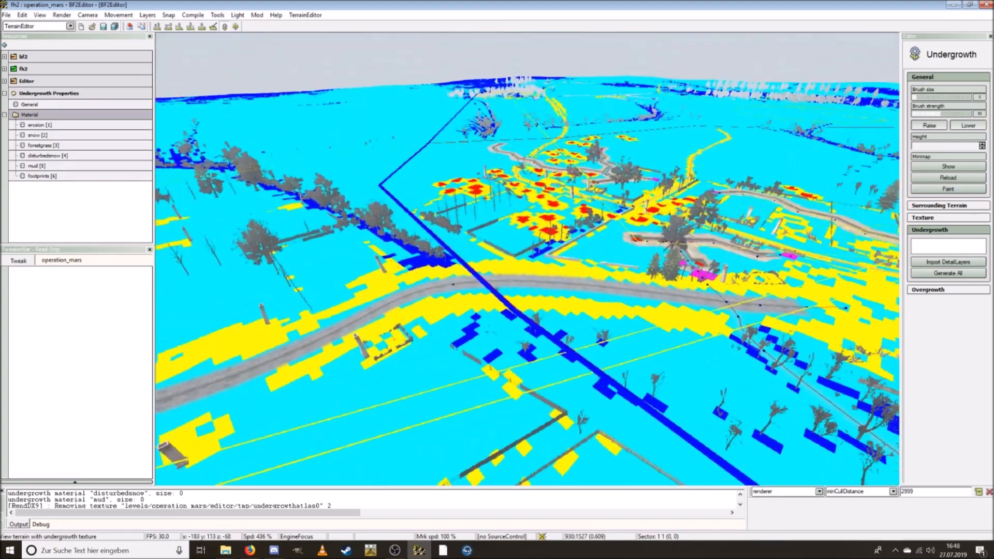
pyautogui.press('w')
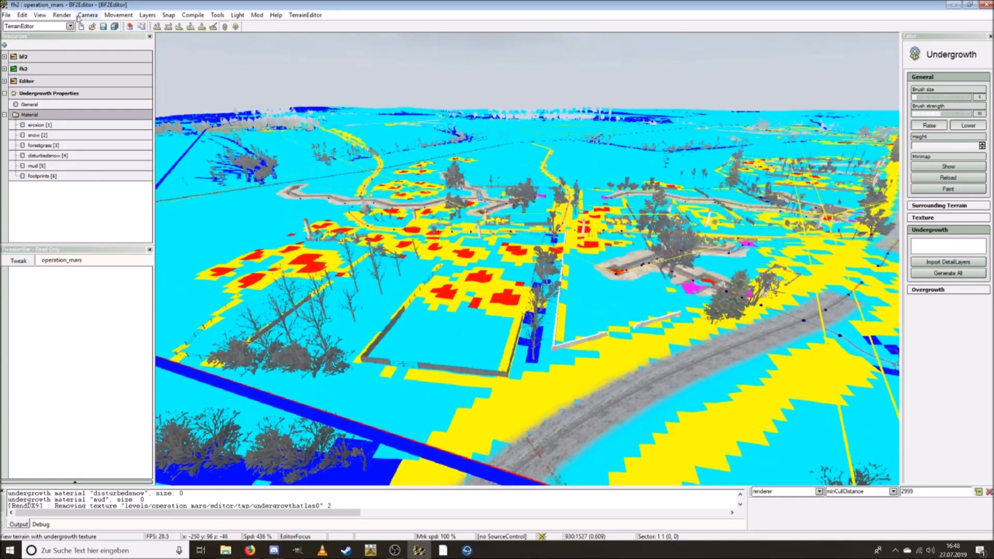
# Step: Select the erosion material and examine where its colour covers the ground around the trees and bushes
pyautogui.click(50, 127)
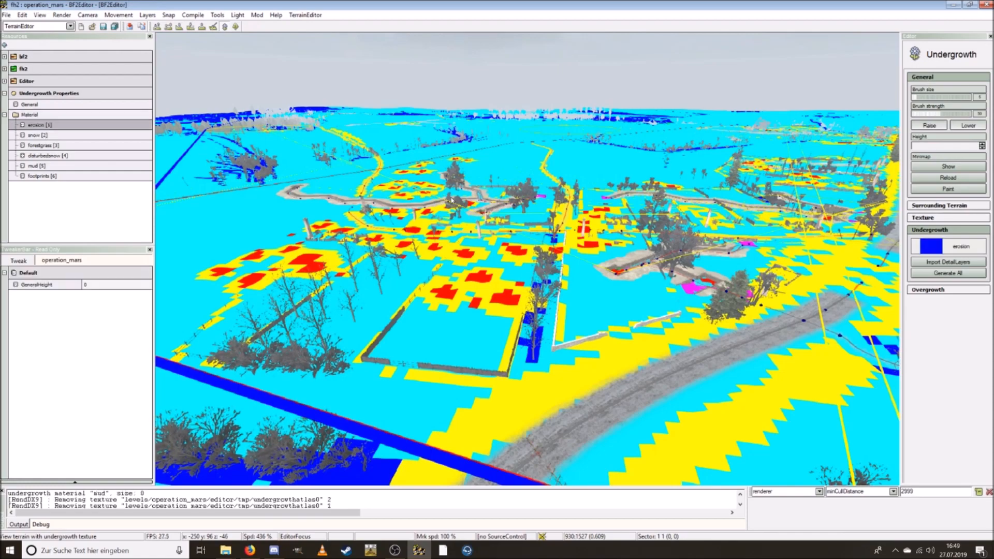
pyautogui.press('w')
pyautogui.press('w')
pyautogui.scroll(5, 469, 248)
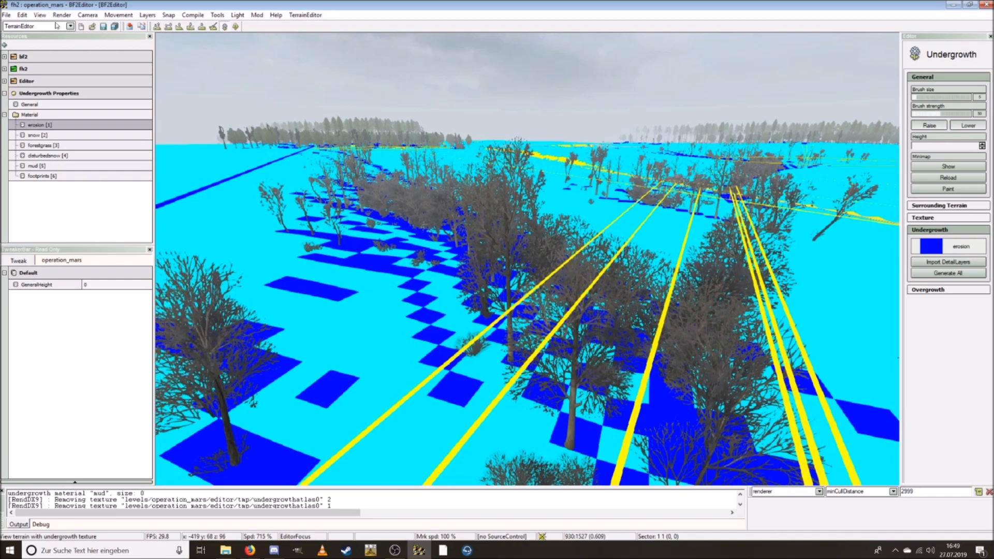
# Step: Switch the terrain back to Detail Texture Mode and inspect the ground between the bushes in the erosion area
pyautogui.click(62, 14)
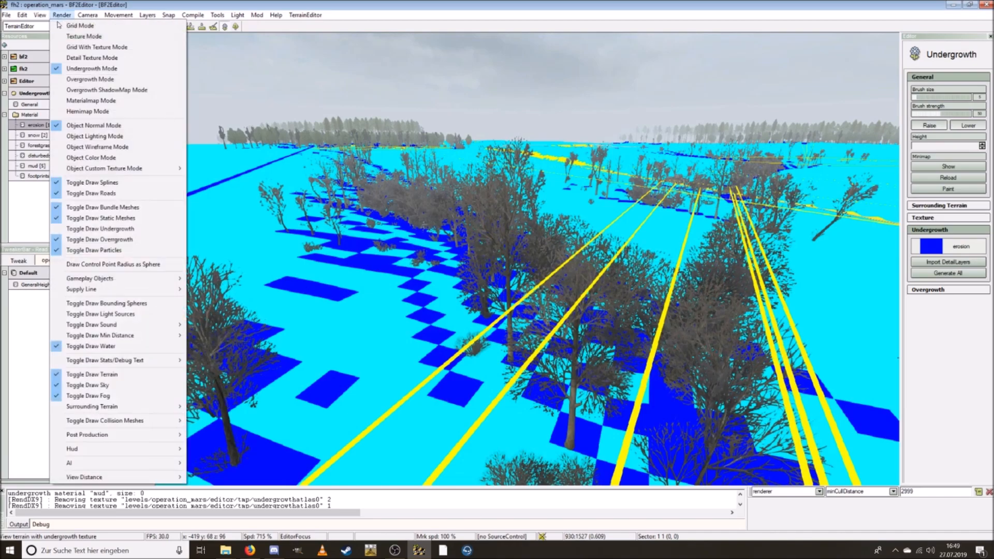
pyautogui.click(86, 58)
pyautogui.press('w')
pyautogui.scroll(-5, 523, 327)
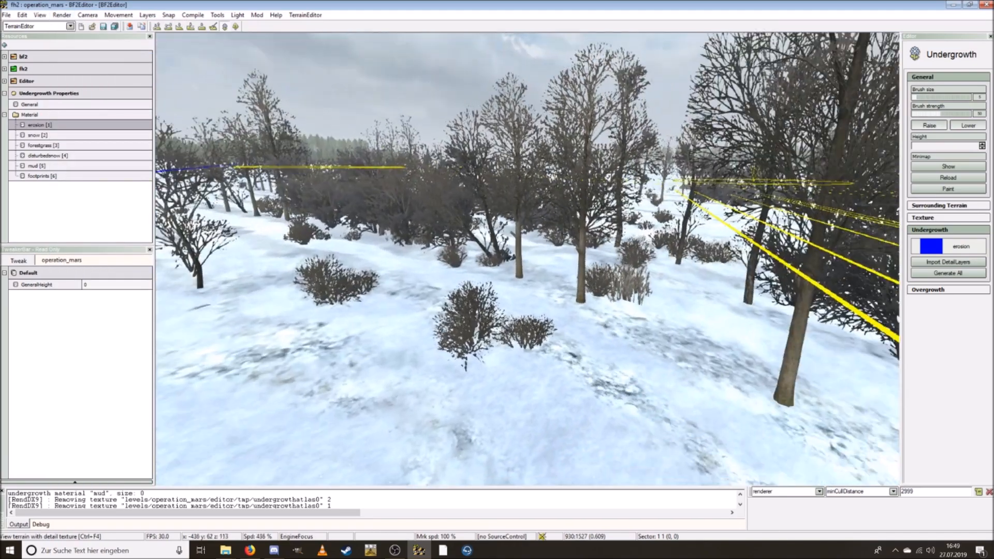
pyautogui.press('s')
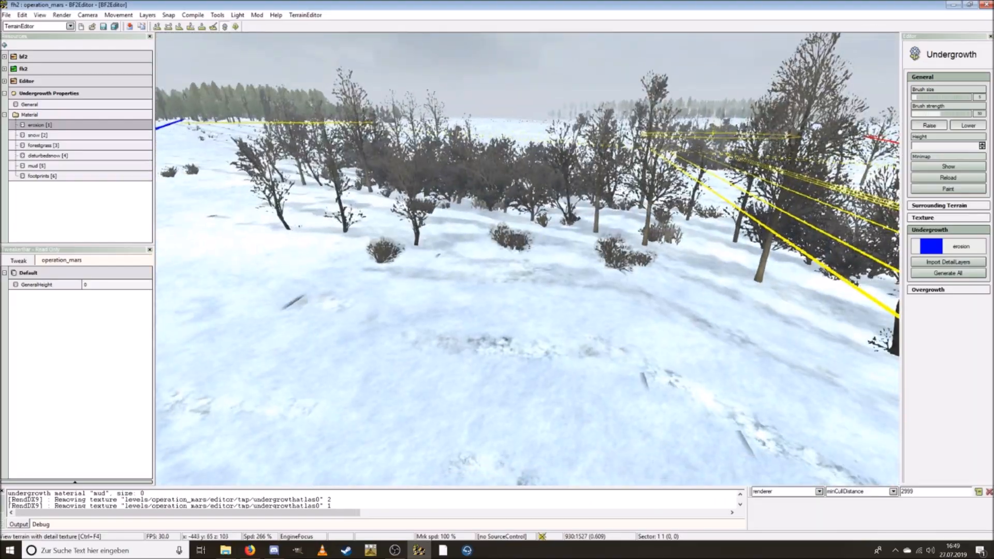
pyautogui.press('w')
pyautogui.press('w')
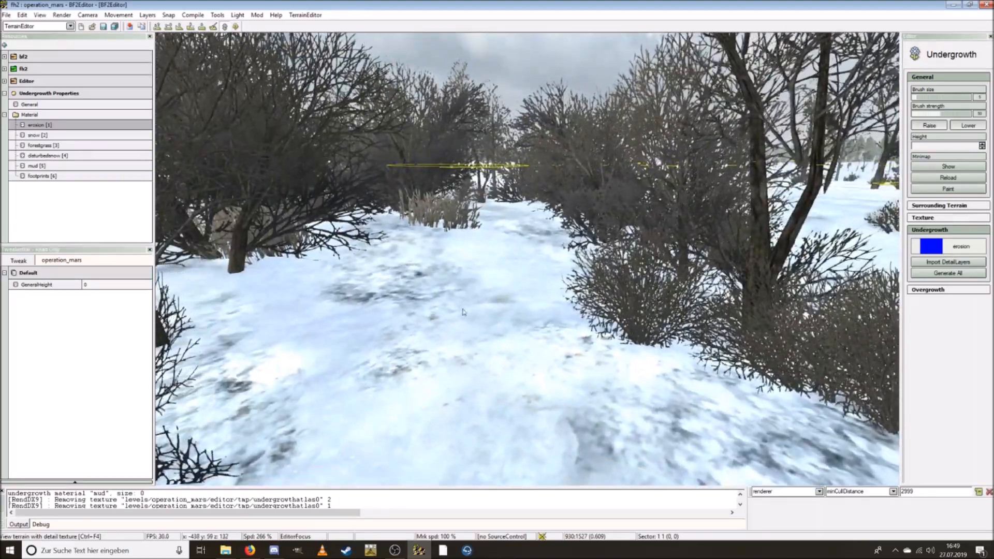
# Step: Add an undergrowth type named "branches" to the erosion material
pyautogui.rightClick(75, 129)
pyautogui.click(99, 133)
pyautogui.write('branches')
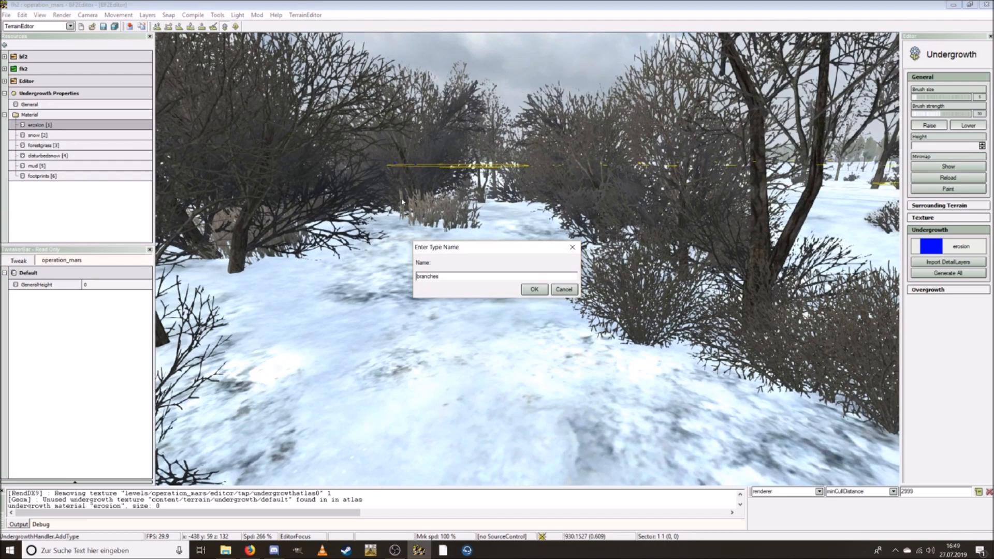
pyautogui.click(534, 289)
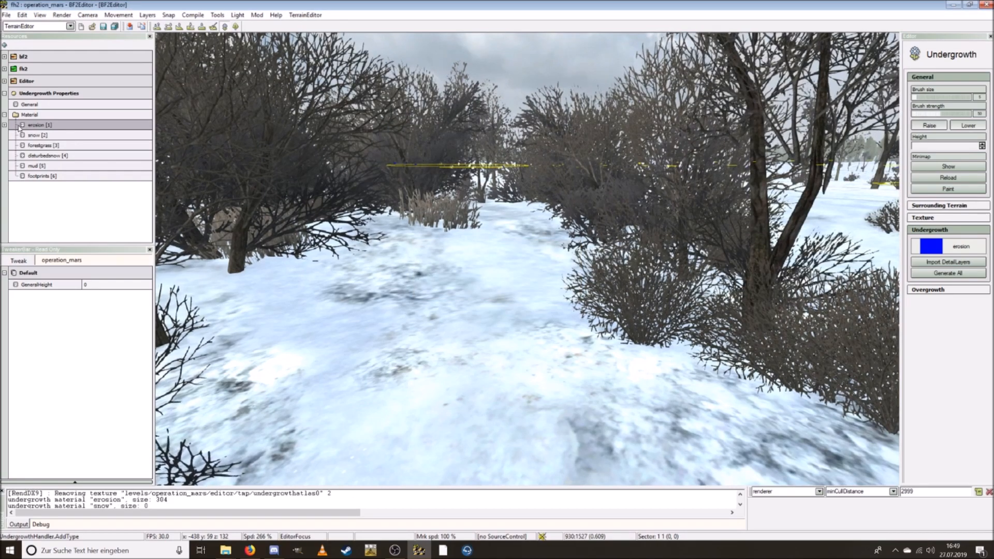
# Step: Assign the fh_winter_branch mesh to the branches type under erosion
pyautogui.click(45, 134)
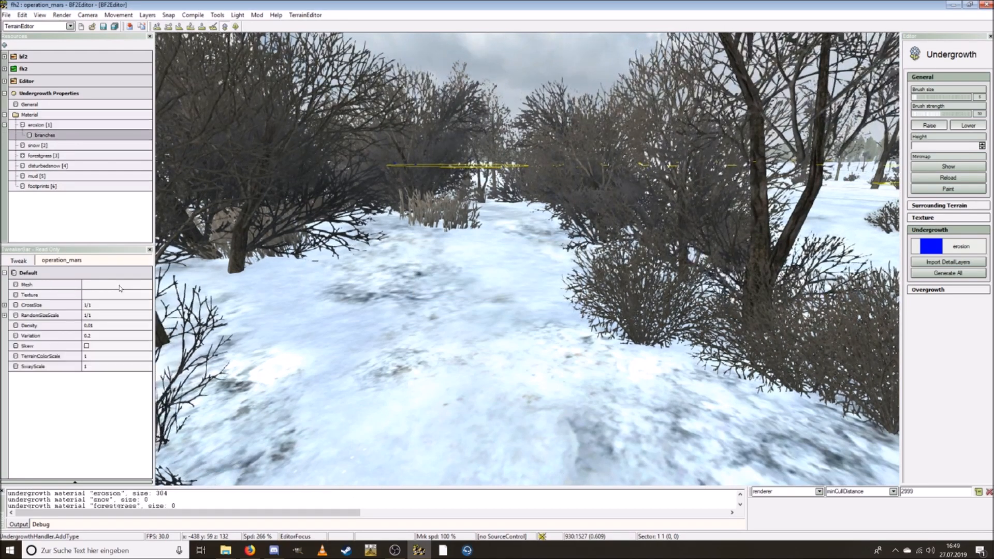
pyautogui.click(119, 288)
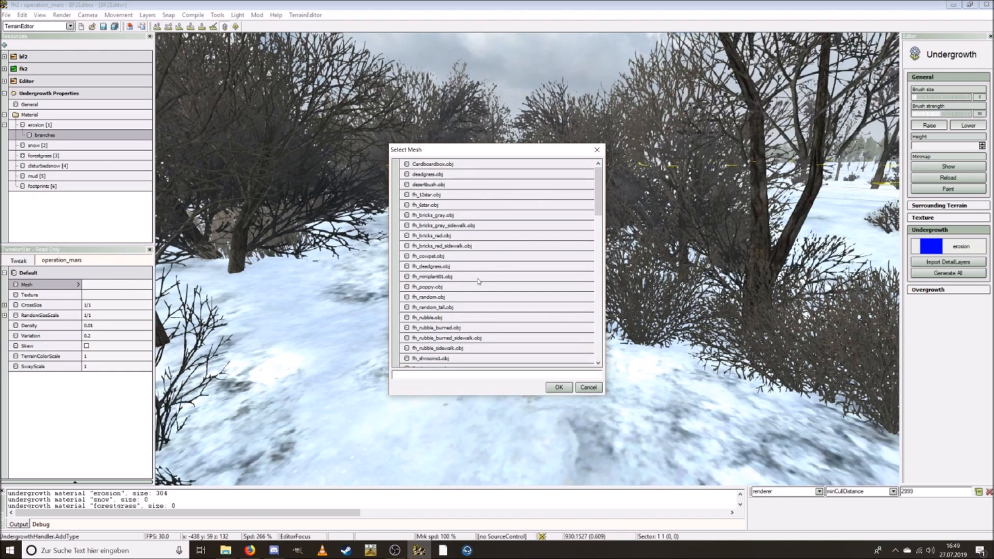
pyautogui.scroll(-3, 508, 311)
pyautogui.scroll(-1, 498, 323)
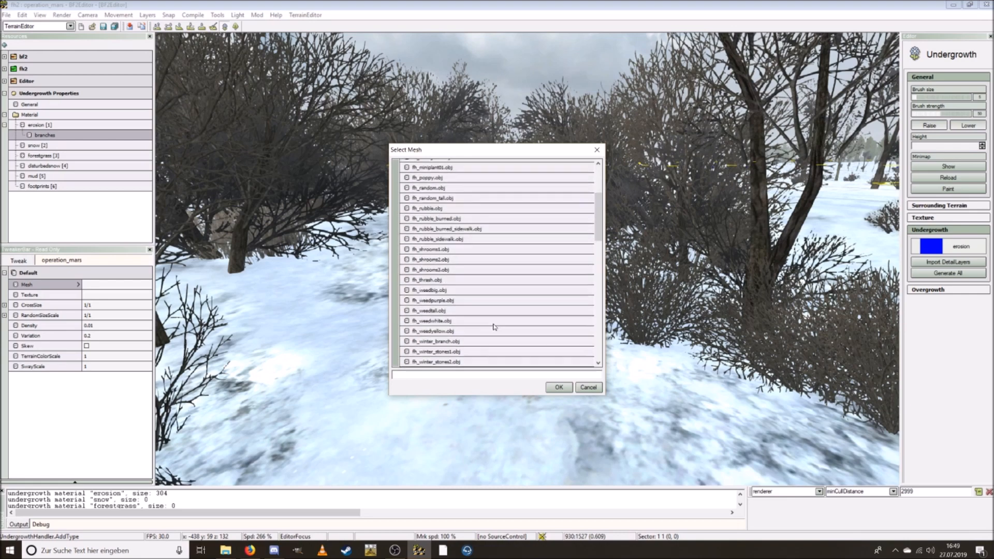
pyautogui.click(465, 342)
pyautogui.click(559, 388)
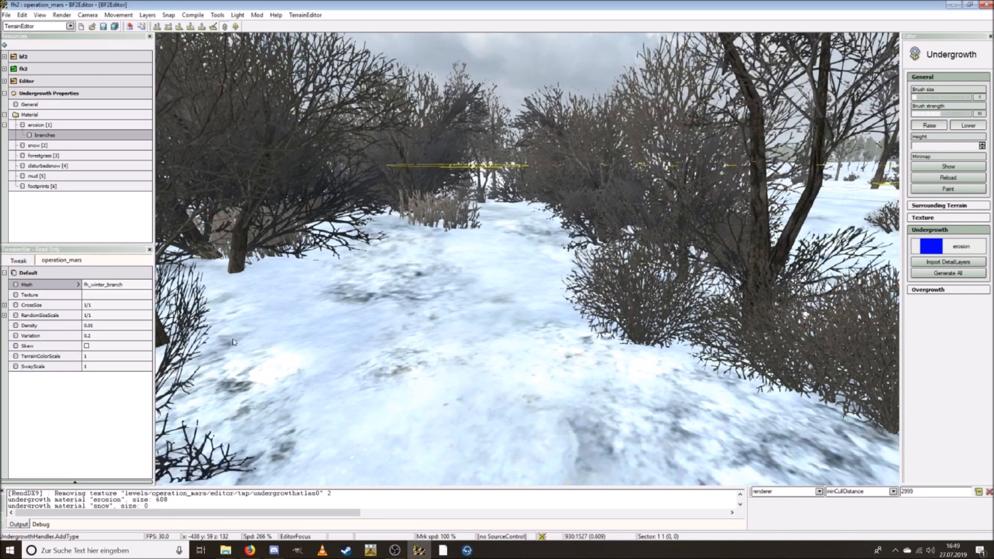
# Step: Assign the fh_winter_branch texture to the branches type
pyautogui.click(96, 297)
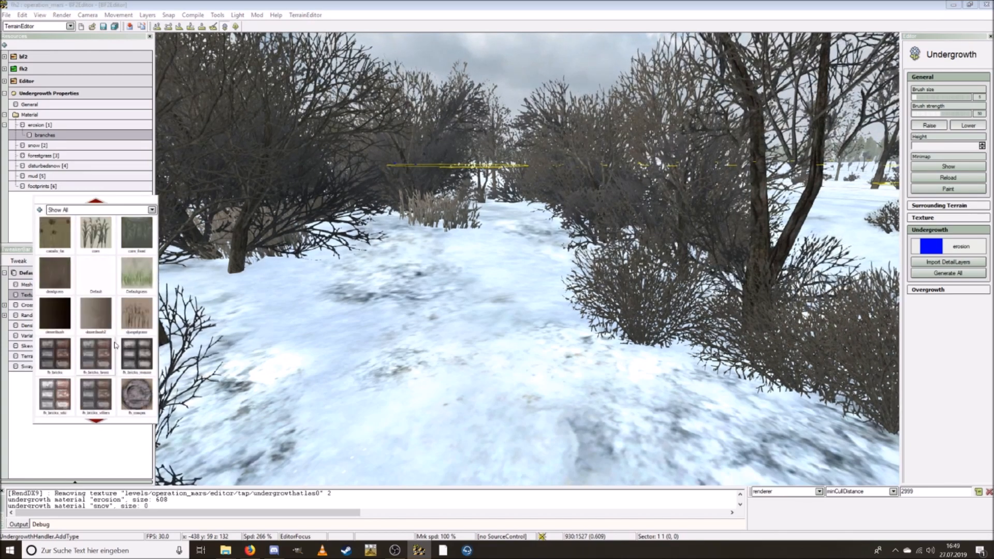
pyautogui.scroll(-4, 113, 347)
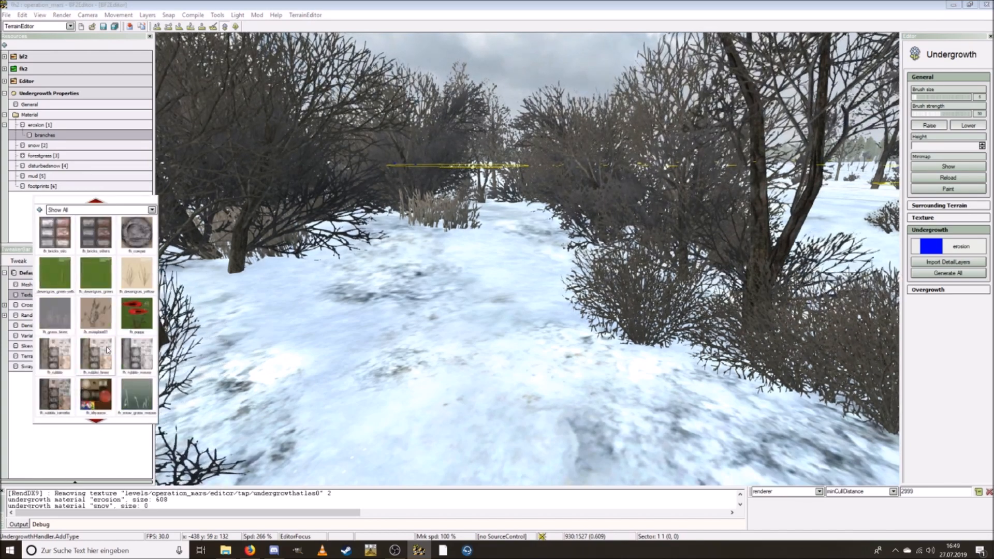
pyautogui.scroll(-6, 108, 350)
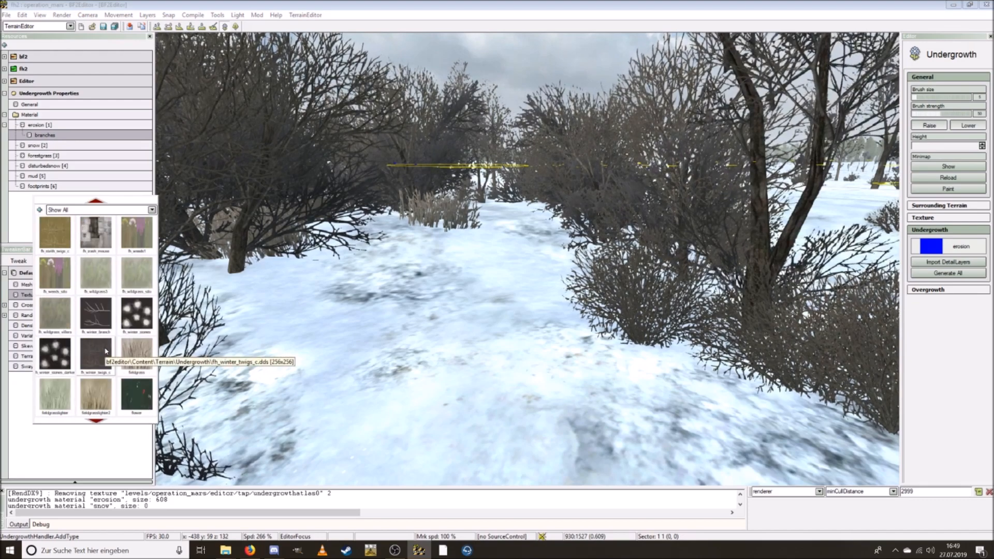
pyautogui.click(101, 322)
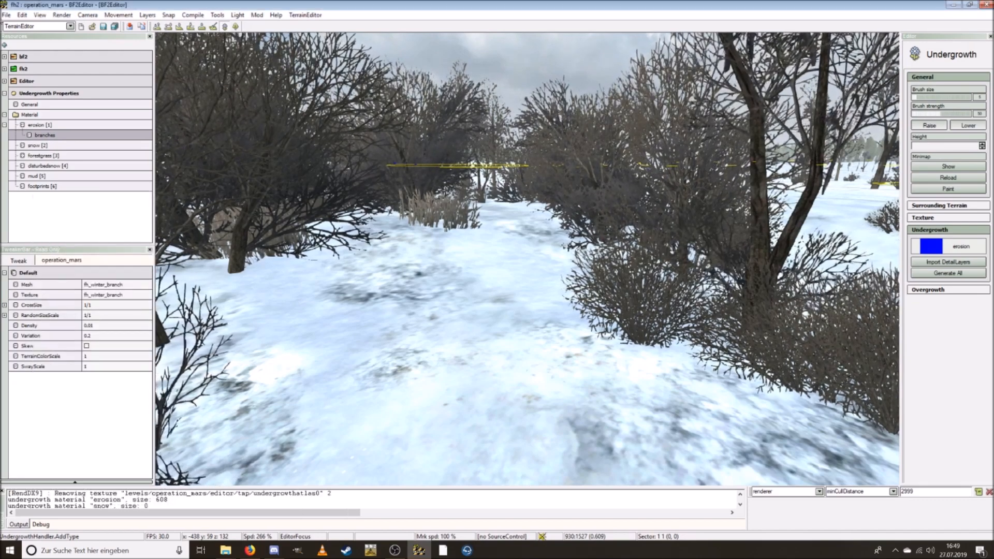
# Step: Set the density of the branches type to 0.6
pyautogui.click(97, 325)
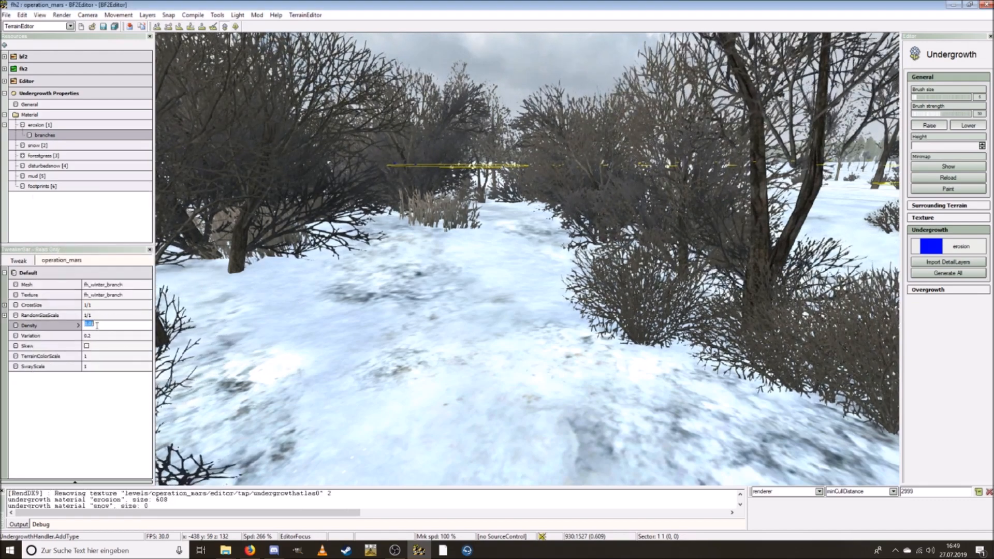
pyautogui.write('0.')
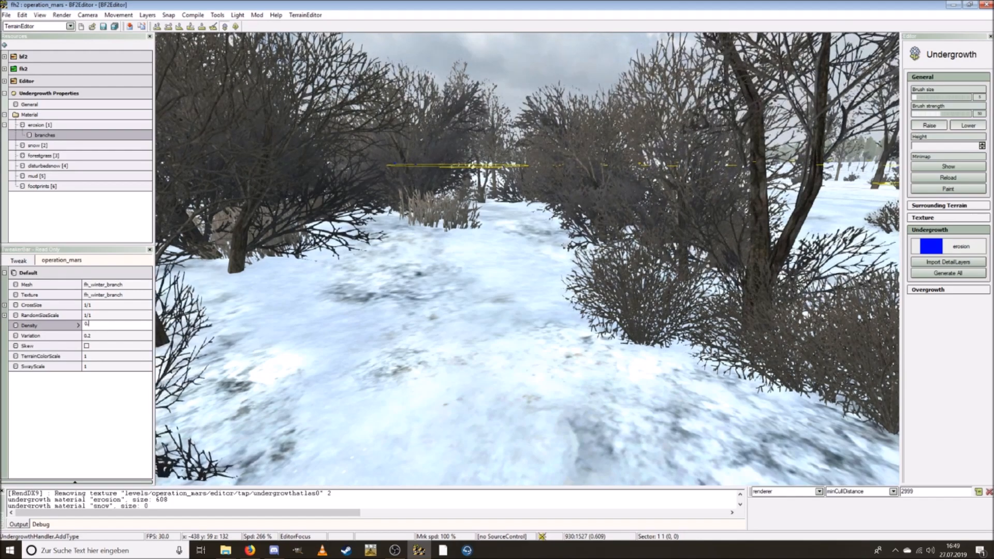
pyautogui.write('6')
pyautogui.press('Return')
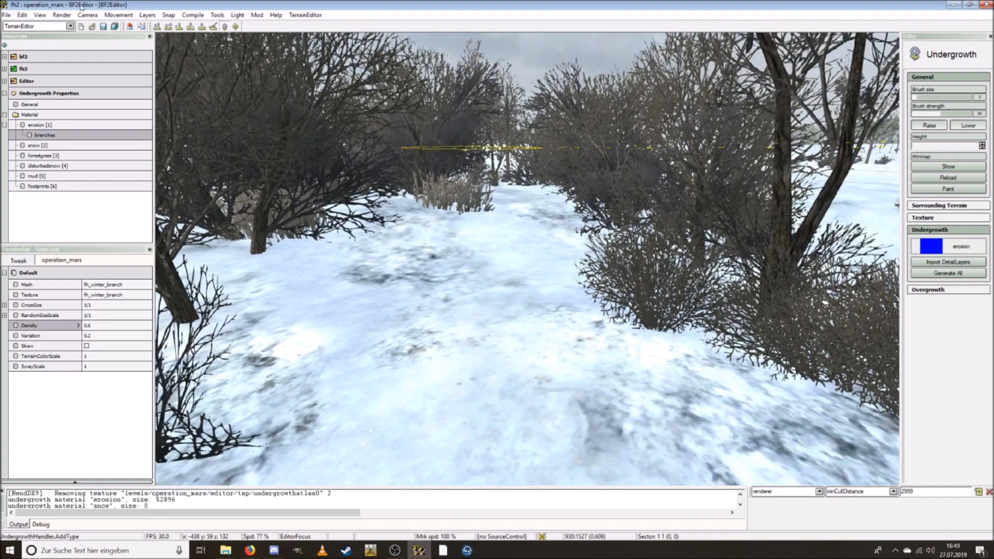
# Step: Turn on undergrowth drawing and inspect the branches on the snow up close
pyautogui.click(61, 15)
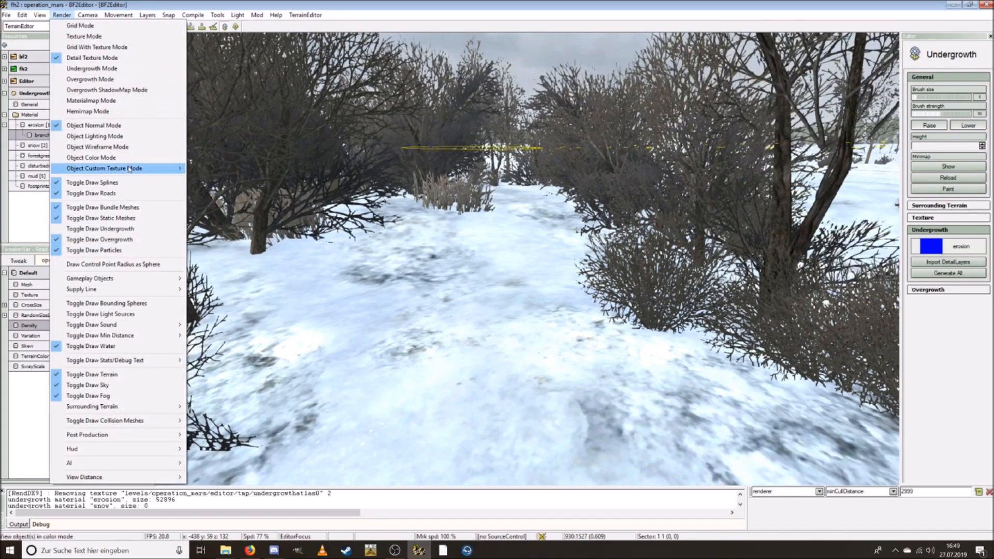
pyautogui.click(130, 226)
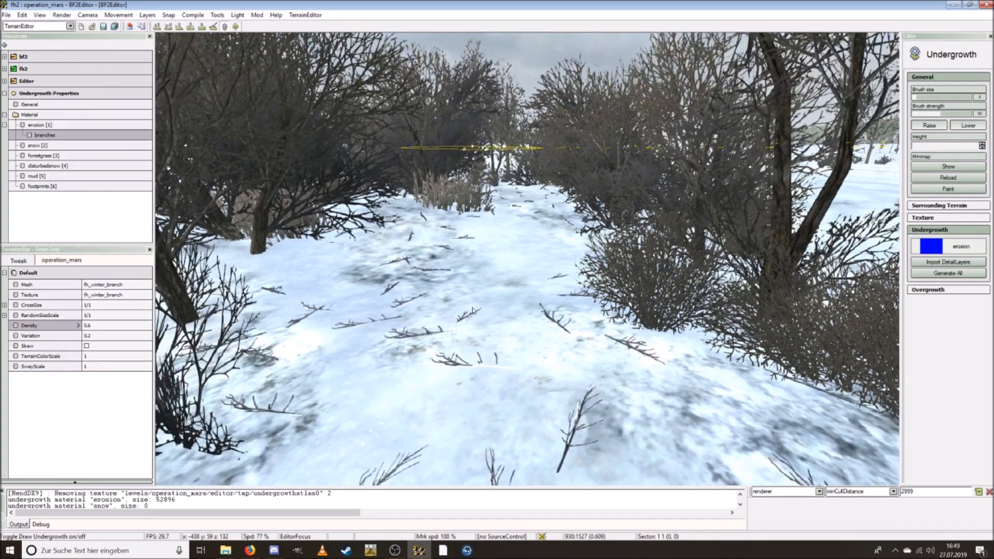
pyautogui.hotkey('ctrl', 'w')
pyautogui.keyDown('ctrl'); pyautogui.scroll(-2, 469, 311); pyautogui.keyUp('ctrl')
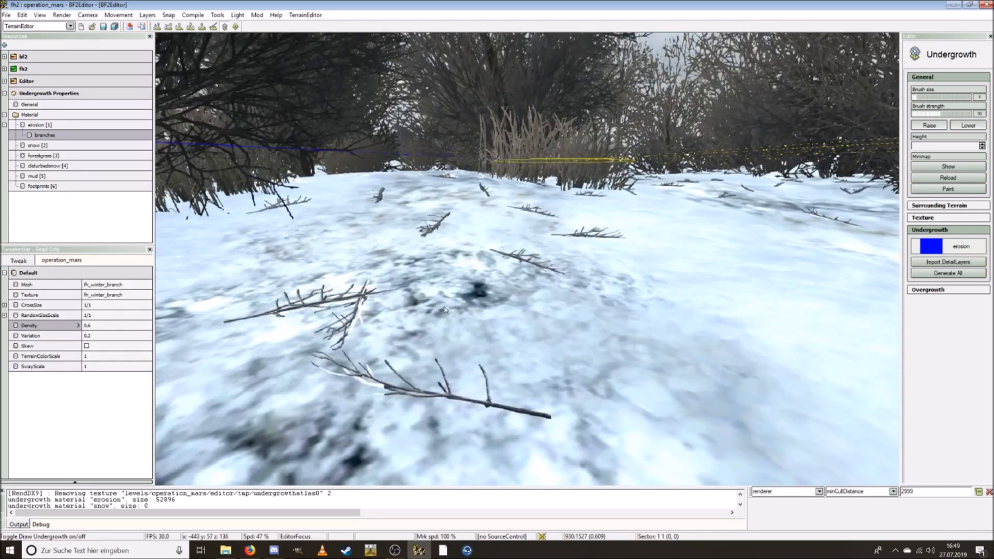
# Step: Set the variation of the branches type to 1
pyautogui.click(94, 335)
pyautogui.write('1')
pyautogui.press('Return')
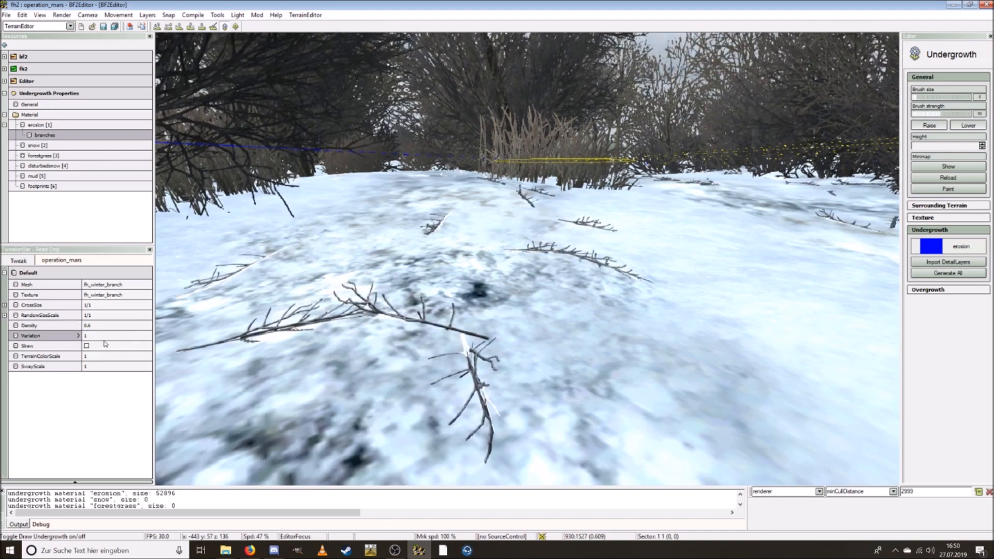
# Step: Set the random size scale of the branches type to 0.4 for X and 1.6 for Y
pyautogui.doubleClick(21, 315)
pyautogui.click(89, 325)
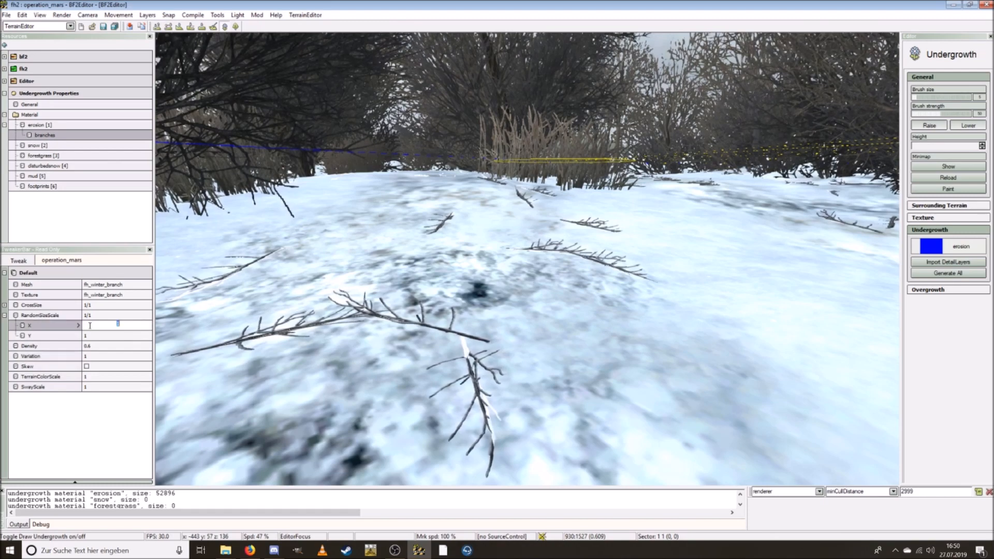
pyautogui.write('0.')
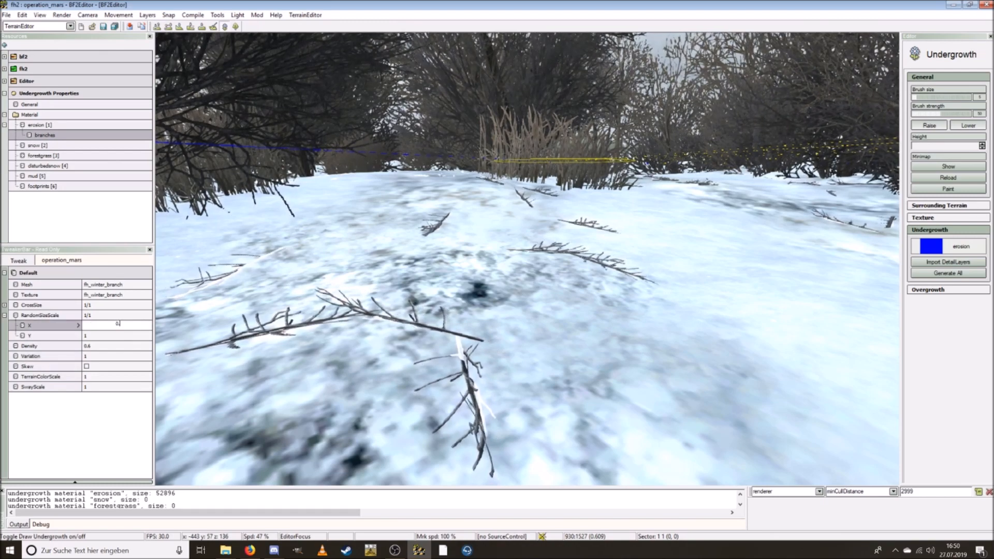
pyautogui.write('4')
pyautogui.press('Return')
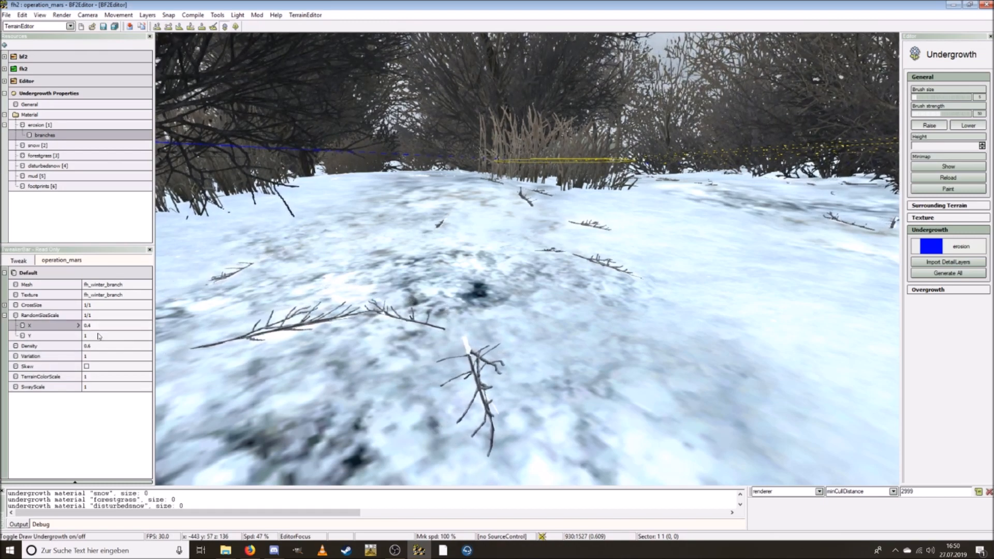
pyautogui.click(98, 335)
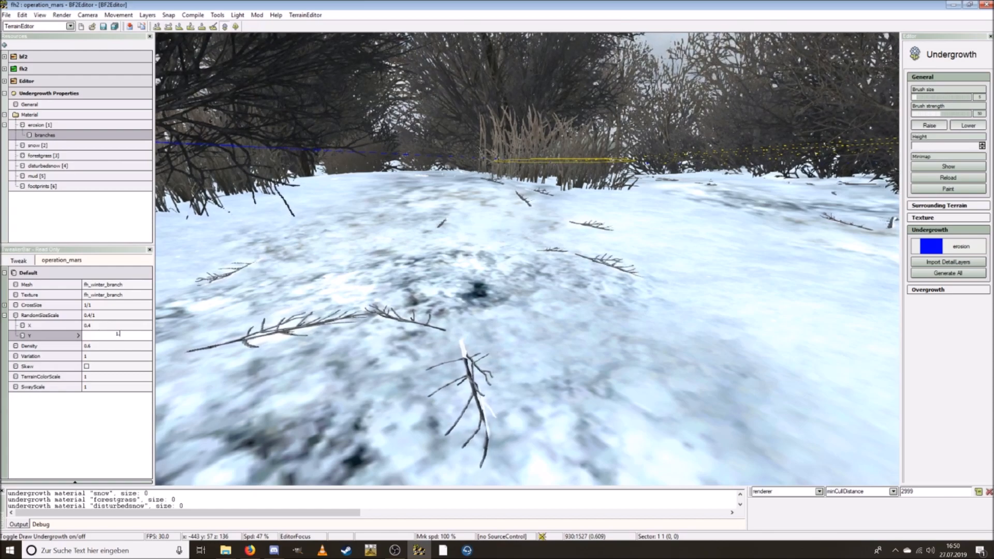
pyautogui.press('Return')
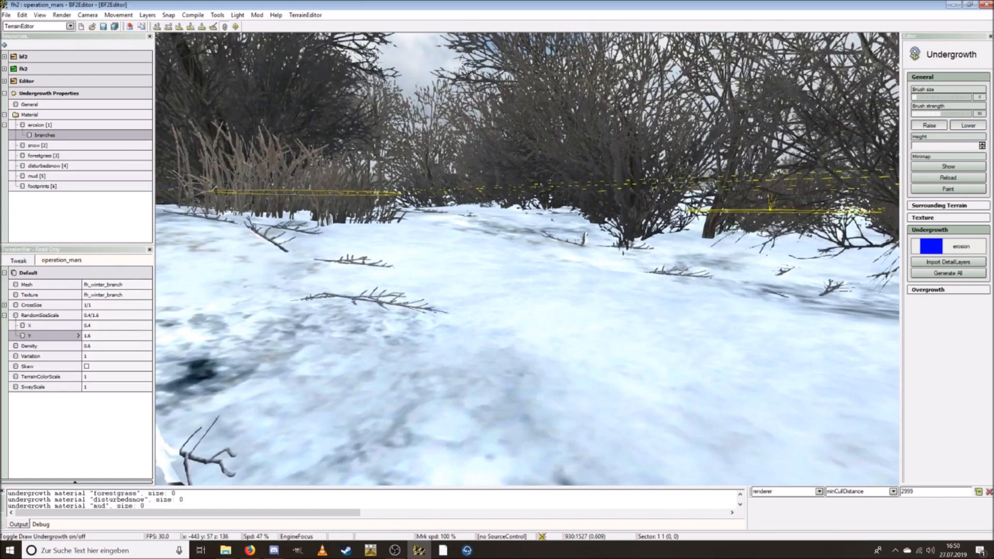
# Step: Set the sway scale of the branches type to 0
pyautogui.click(97, 388)
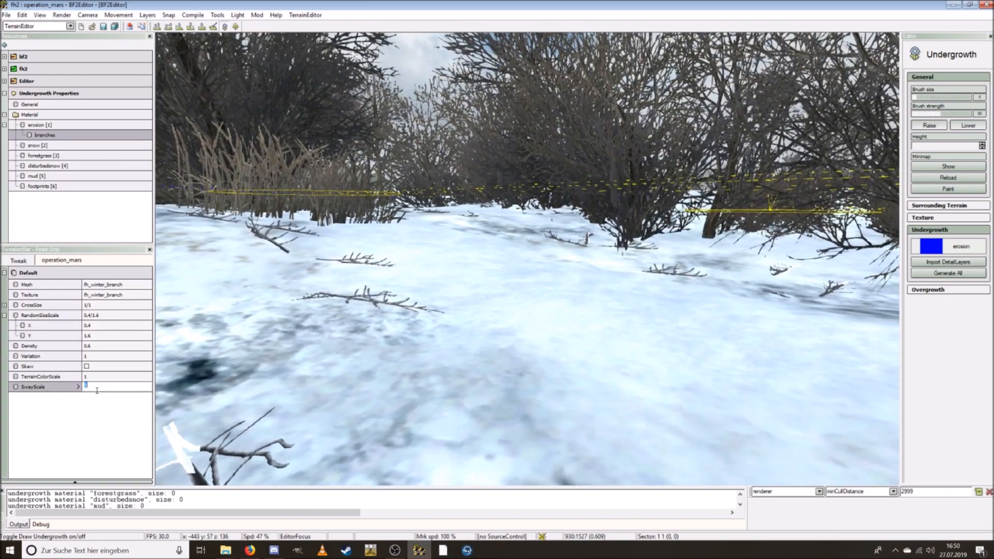
pyautogui.write('0')
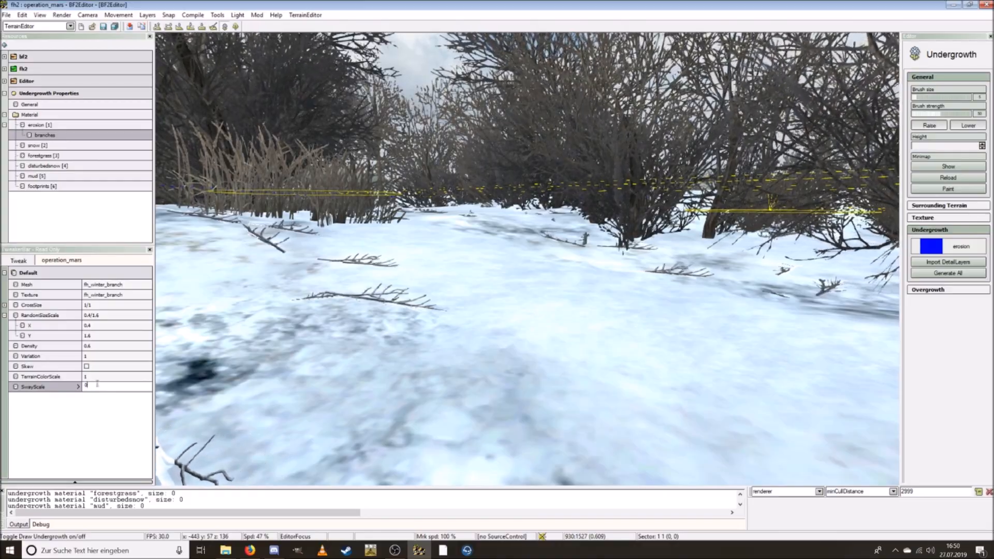
pyautogui.press('Return')
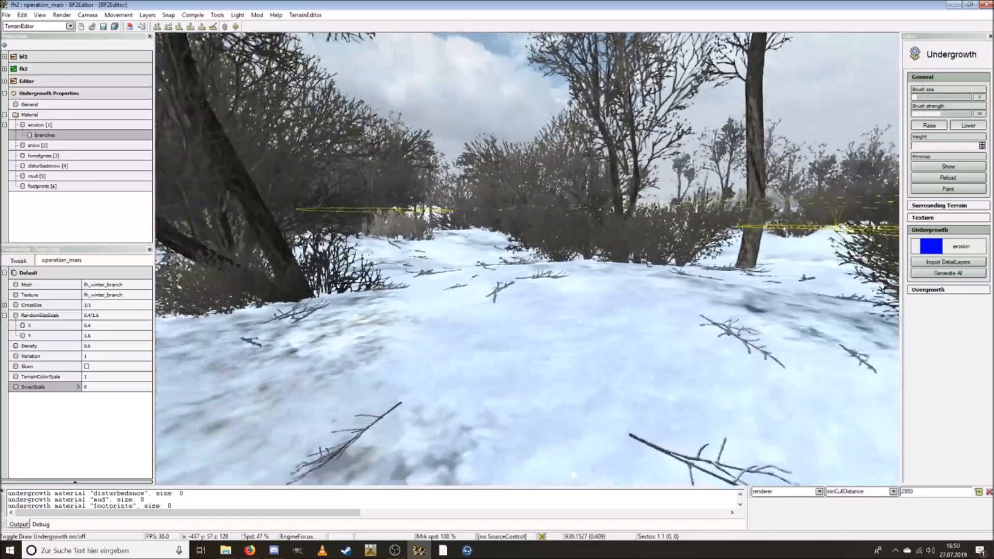
# Step: Add a second undergrowth type named grass to the erosion material
pyautogui.press('w')
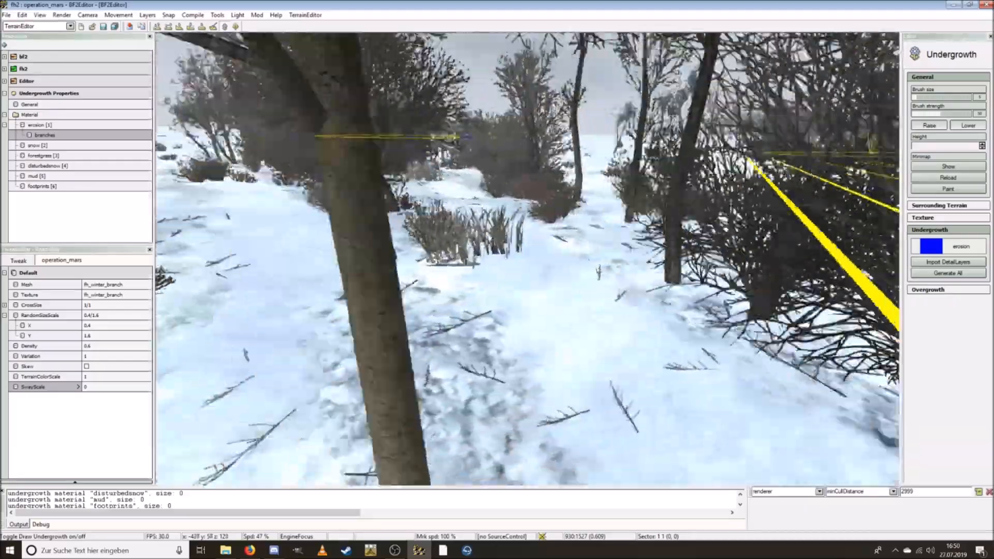
pyautogui.press('w')
pyautogui.scroll(3, 527, 258)
pyautogui.press('w')
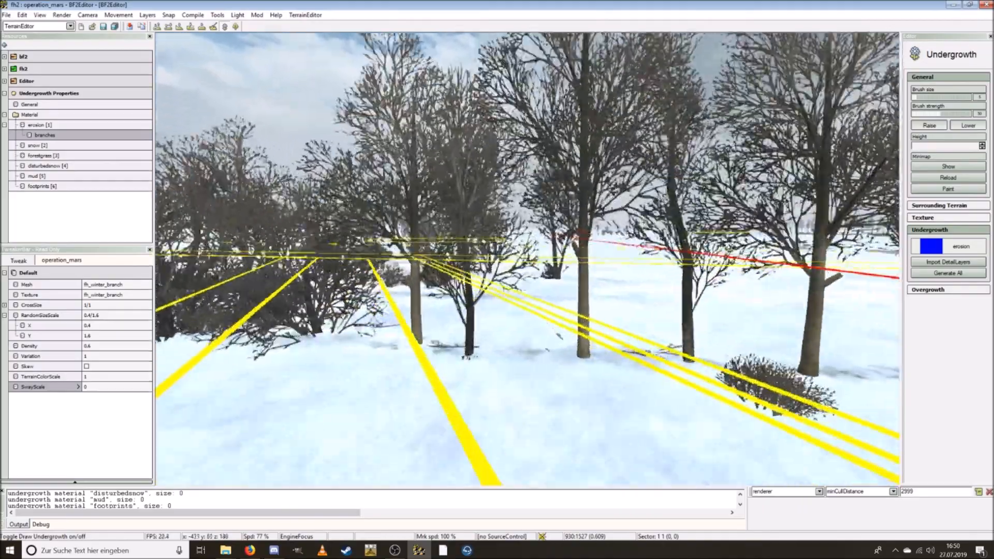
pyautogui.press('w')
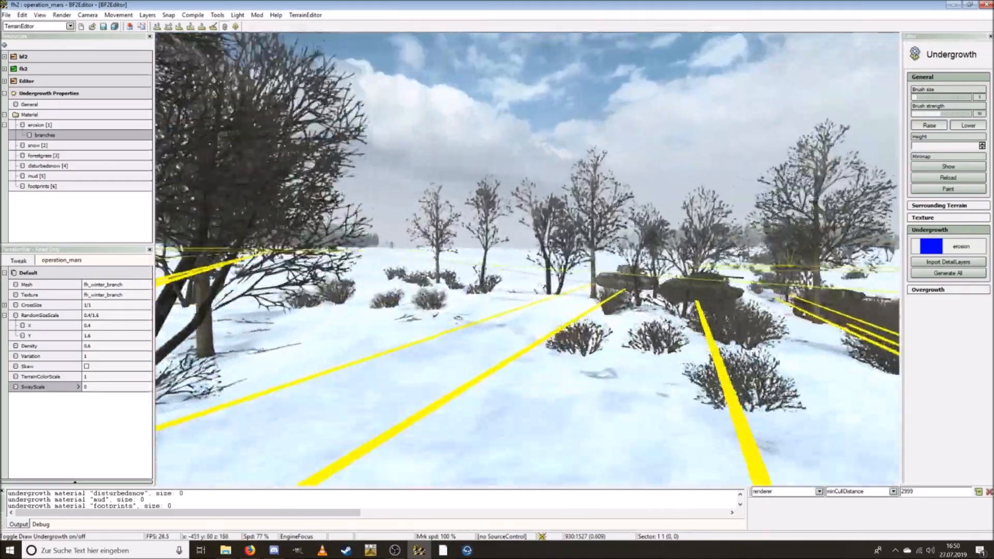
pyautogui.press('w')
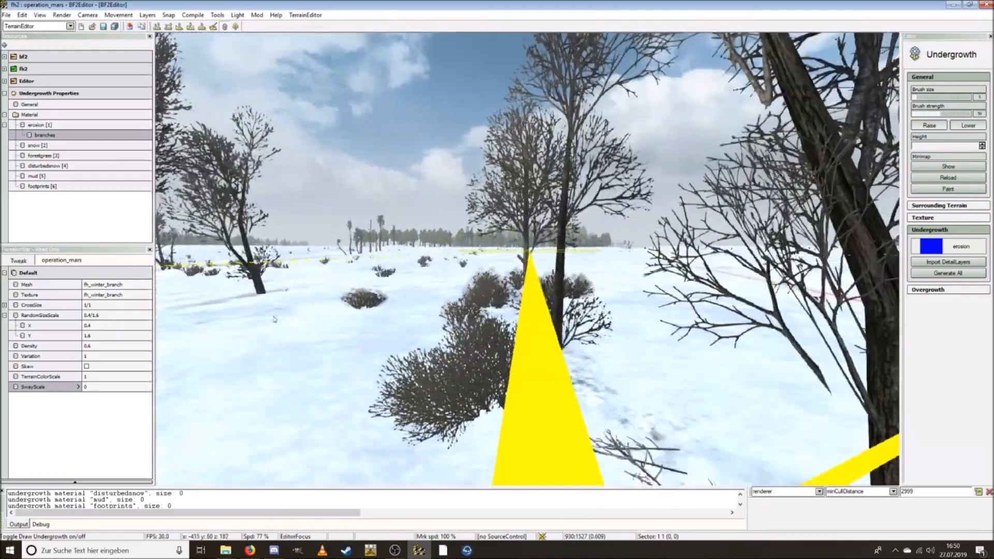
pyautogui.rightClick(48, 126)
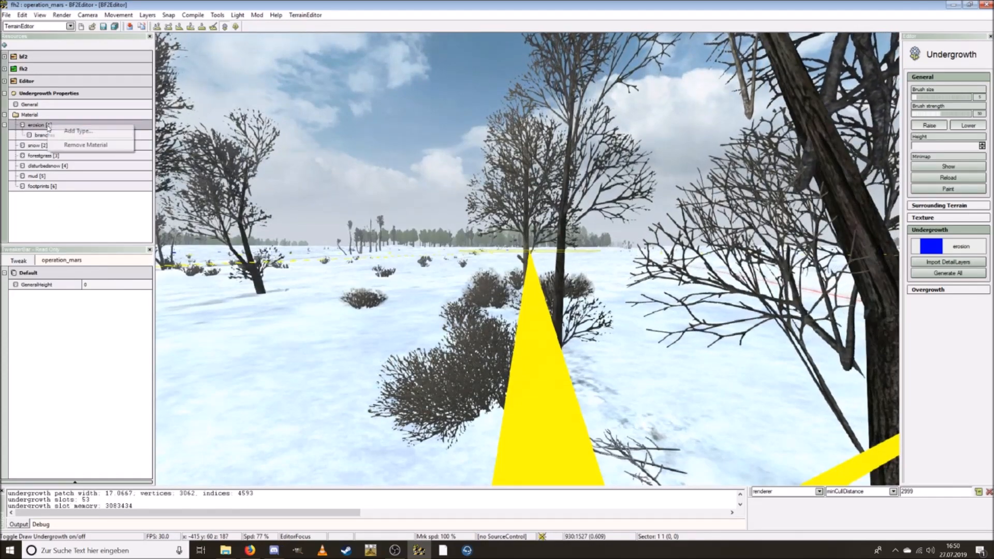
pyautogui.click(55, 133)
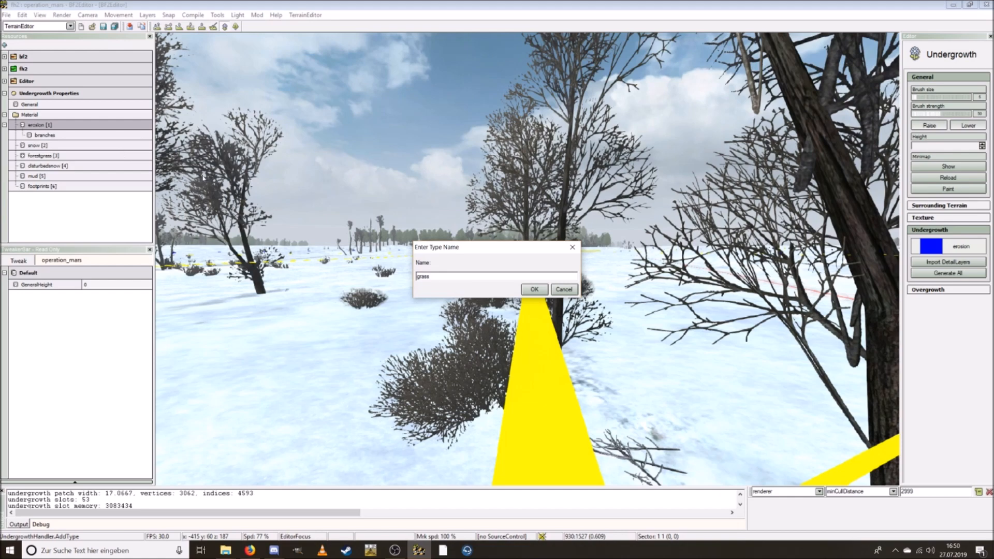
pyautogui.click(524, 290)
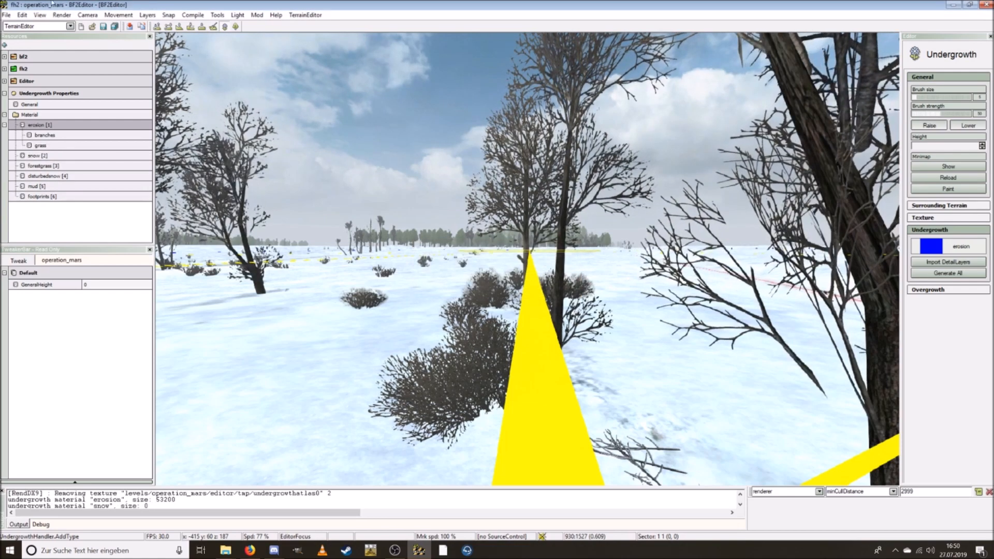
# Step: Save the map's changed terrain items, including the undergrowth
pyautogui.click(6, 16)
pyautogui.click(26, 69)
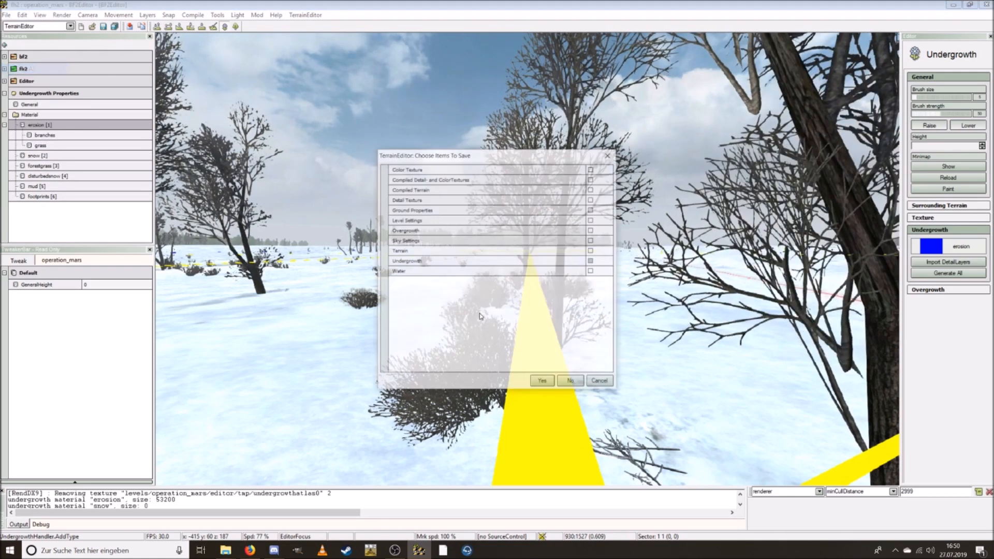
pyautogui.click(542, 382)
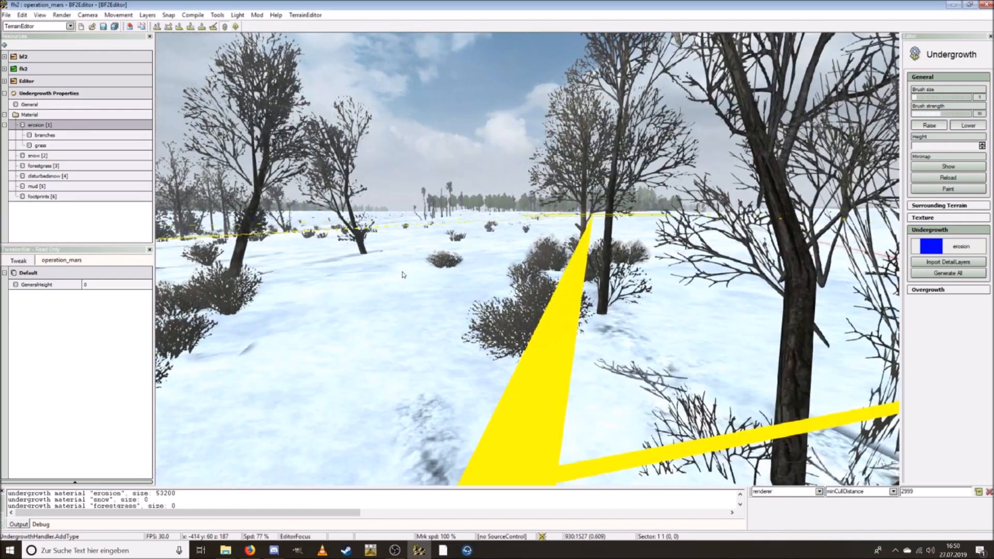
# Step: Assign the desertbush.obj mesh to the grass type of the erosion material
pyautogui.press('s')
pyautogui.moveTo(403, 275); pyautogui.dragTo(300, 272, button='right')
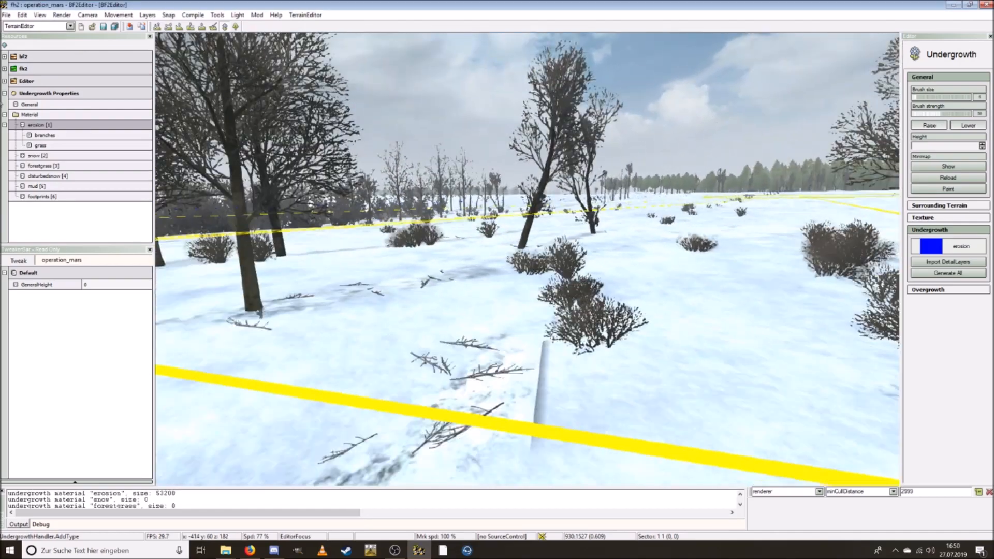
pyautogui.click(63, 147)
pyautogui.moveTo(290, 228); pyautogui.dragTo(233, 220, button='right')
pyautogui.press('w')
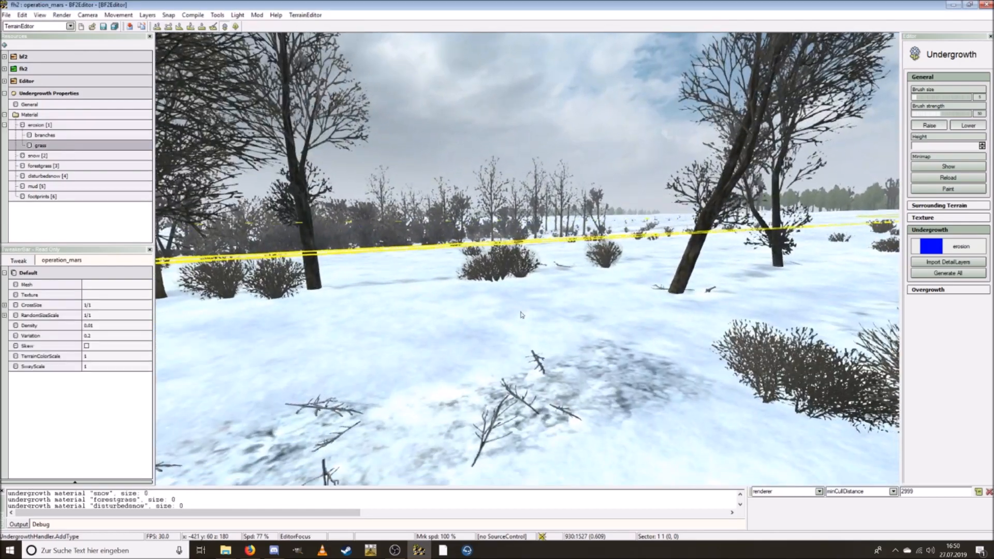
pyautogui.click(102, 286)
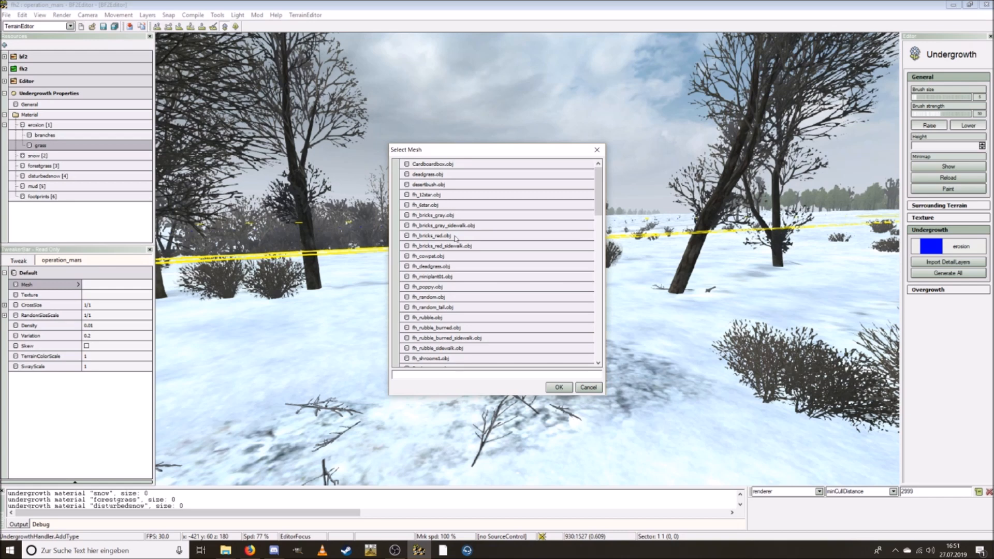
pyautogui.click(441, 185)
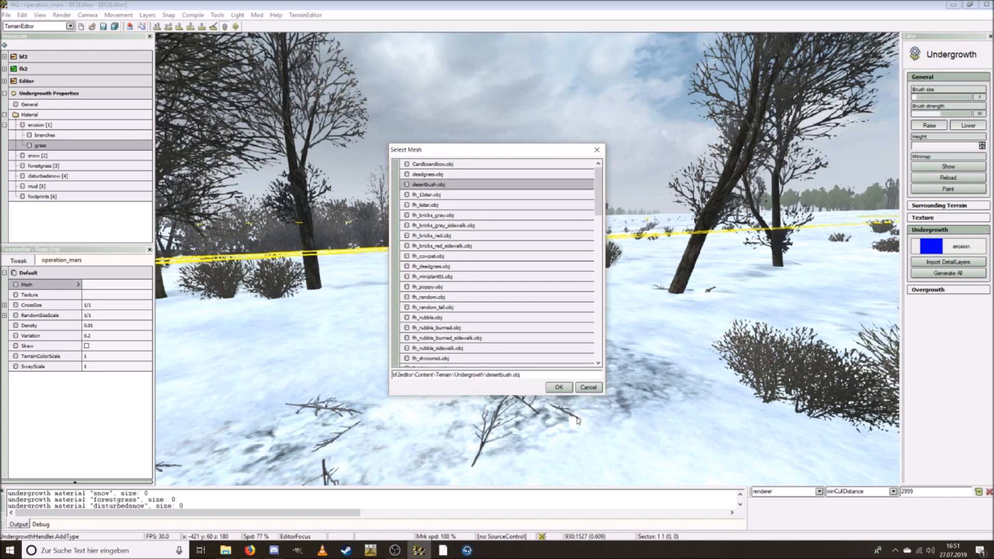
pyautogui.click(435, 196)
pyautogui.click(431, 206)
pyautogui.click(432, 185)
pyautogui.click(558, 388)
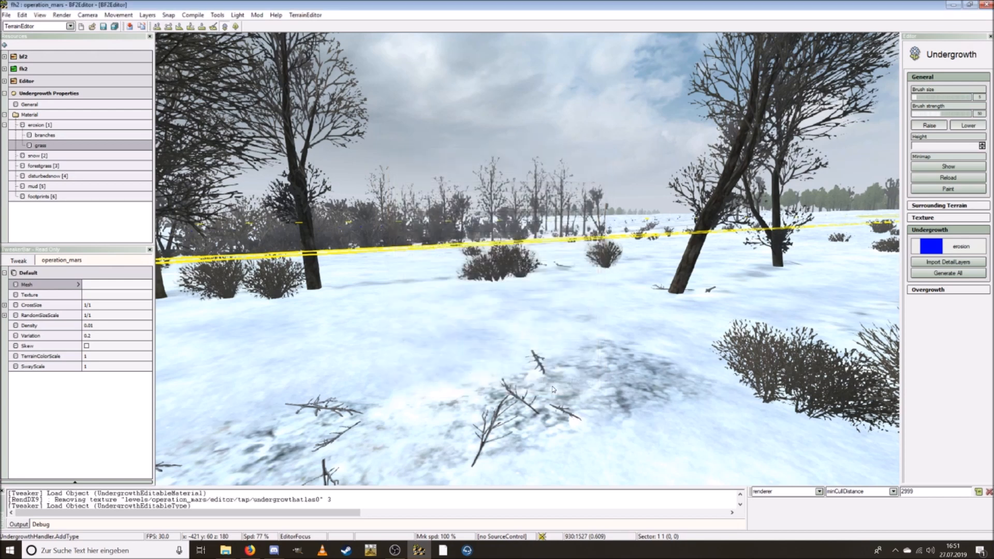
# Step: Assign the fh_grass_brest texture to the grass type
pyautogui.click(97, 297)
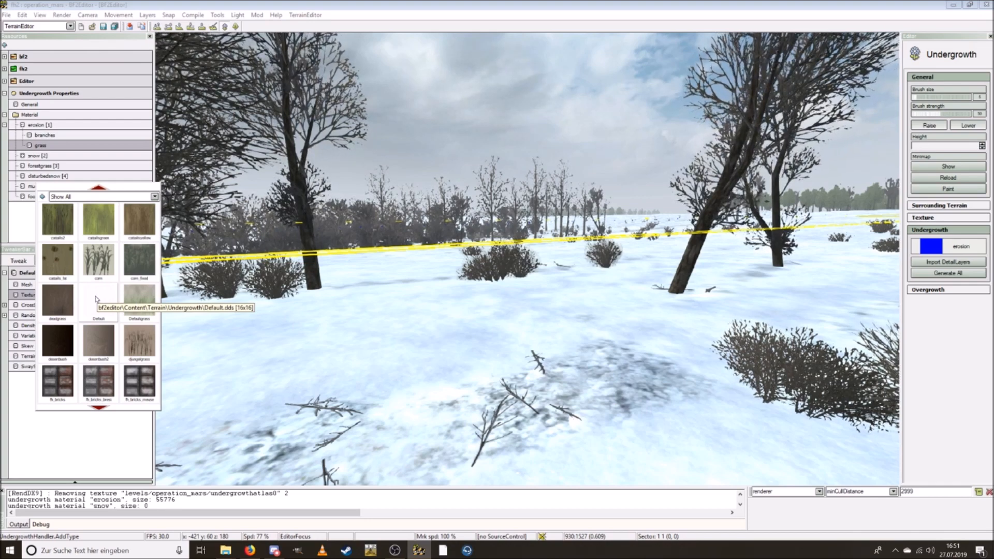
pyautogui.scroll(-4, 96, 299)
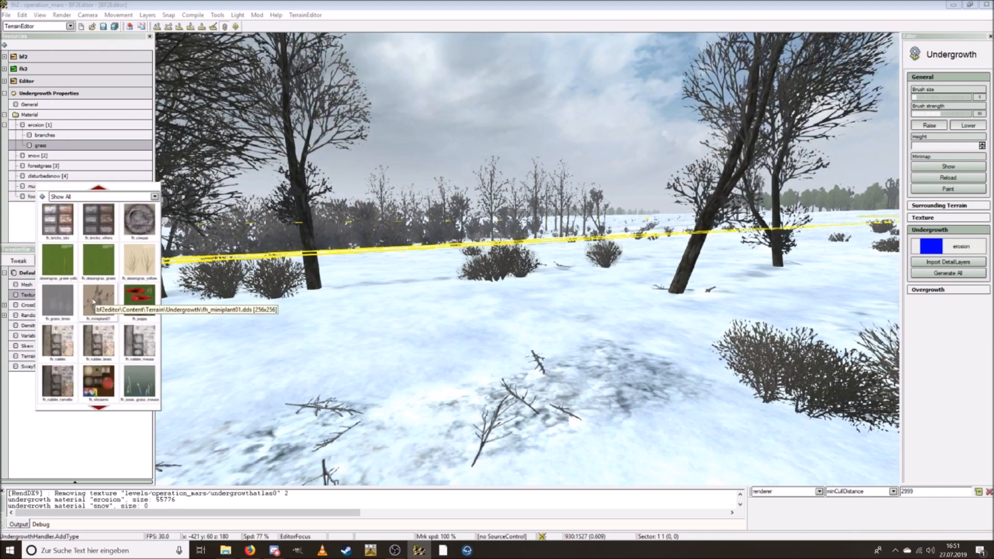
pyautogui.scroll(-3, 83, 302)
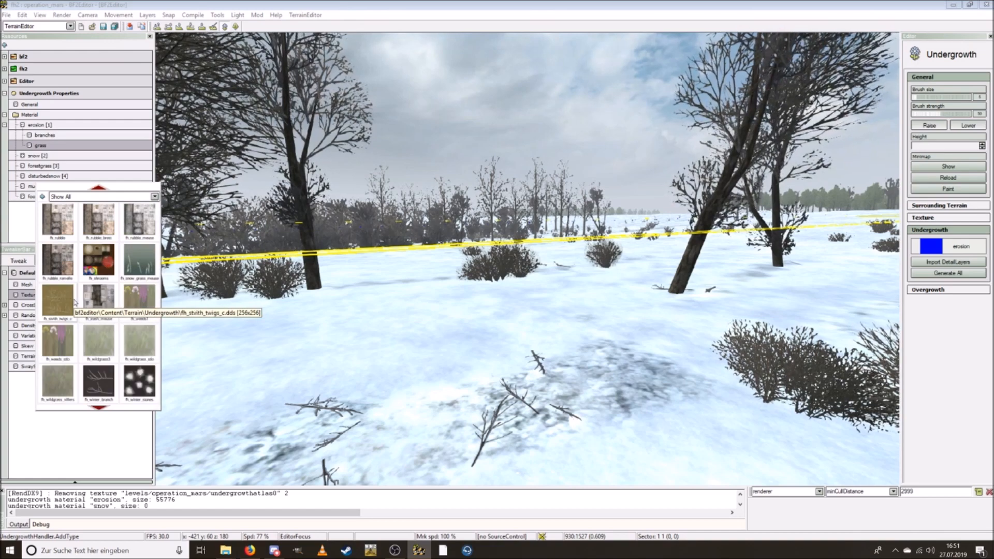
pyautogui.scroll(-1, 75, 303)
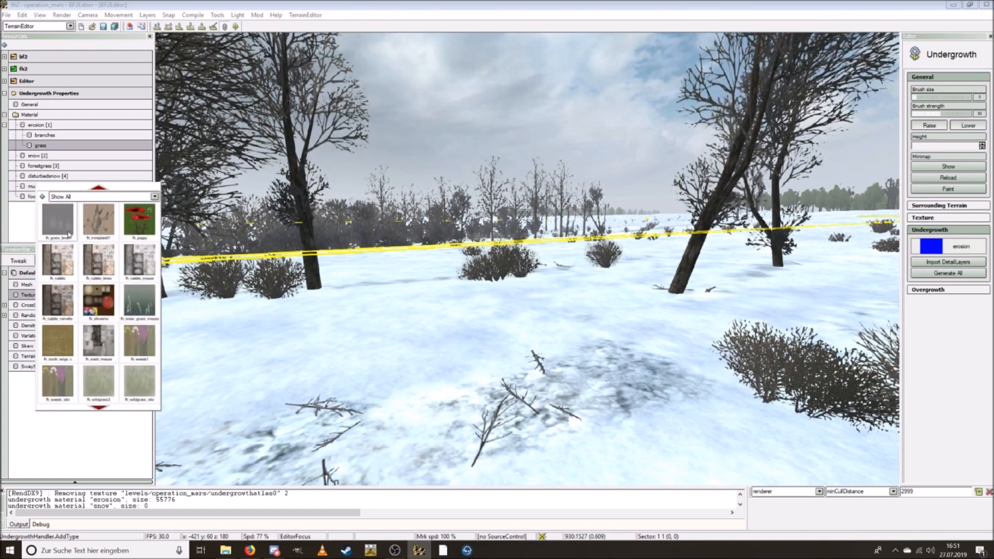
pyautogui.click(98, 305)
# Step: Set the density of the grass type to 0.5 and view the grass clumps up close
pyautogui.click(98, 326)
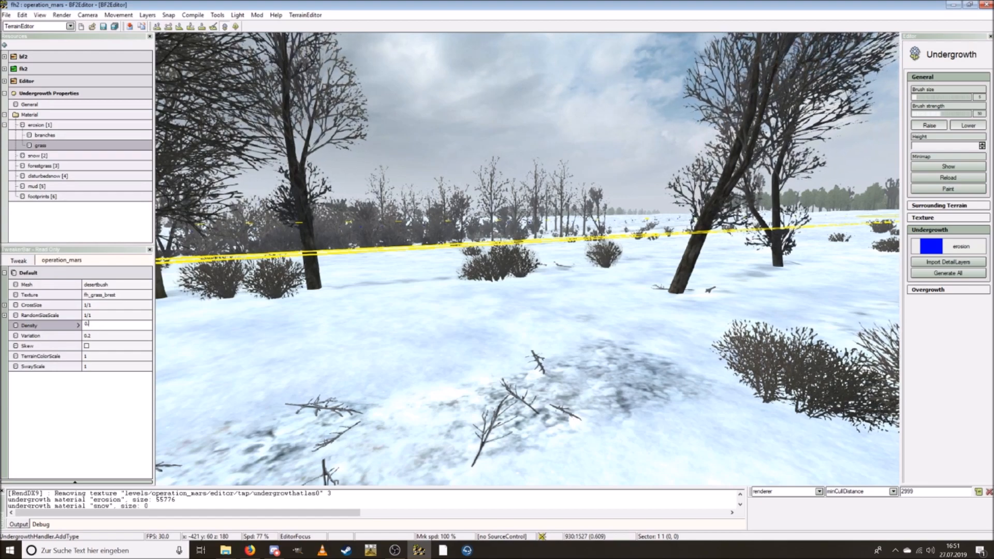
pyautogui.press('Return')
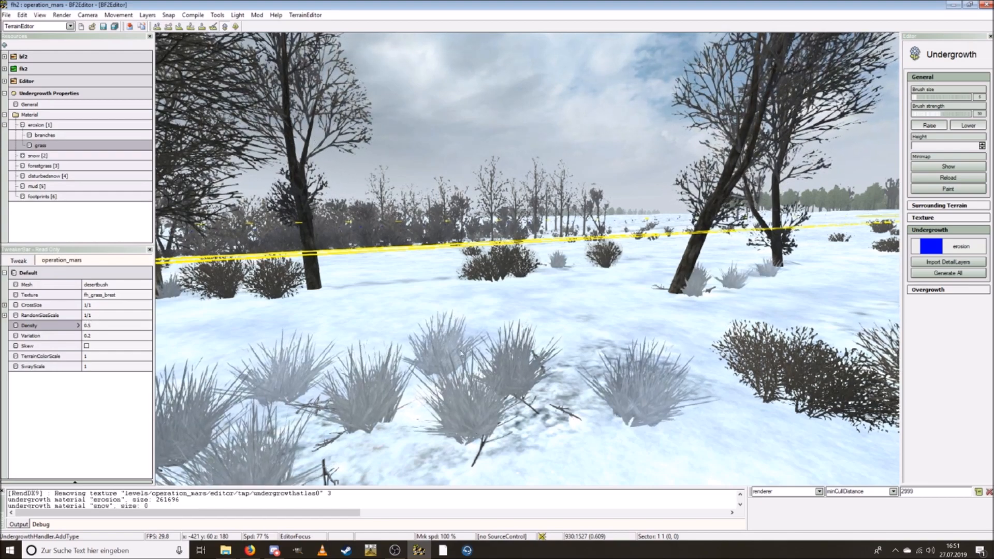
pyautogui.press('w')
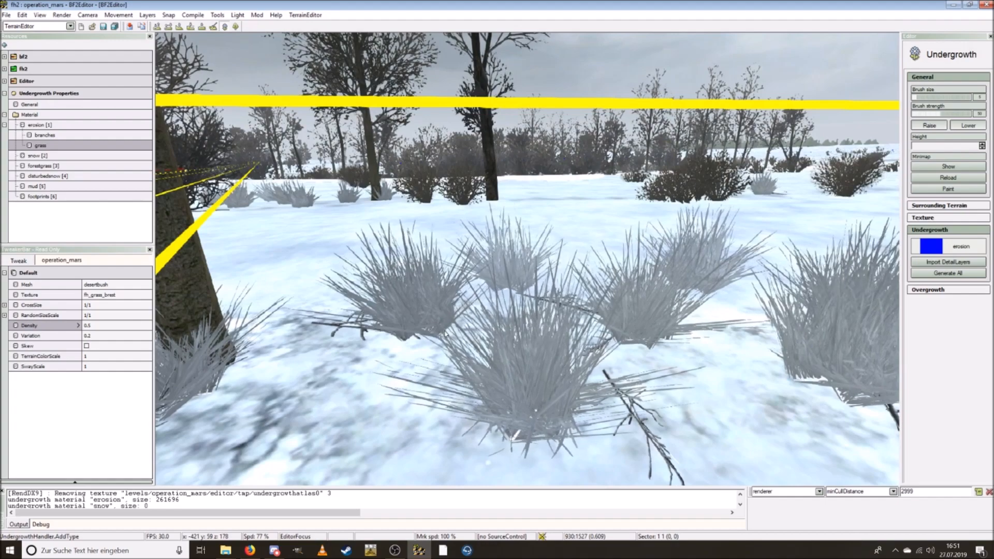
# Step: Set the sway scale of the grass type to 0.1 and its variation to 1
pyautogui.click(93, 365)
pyautogui.write('0.1')
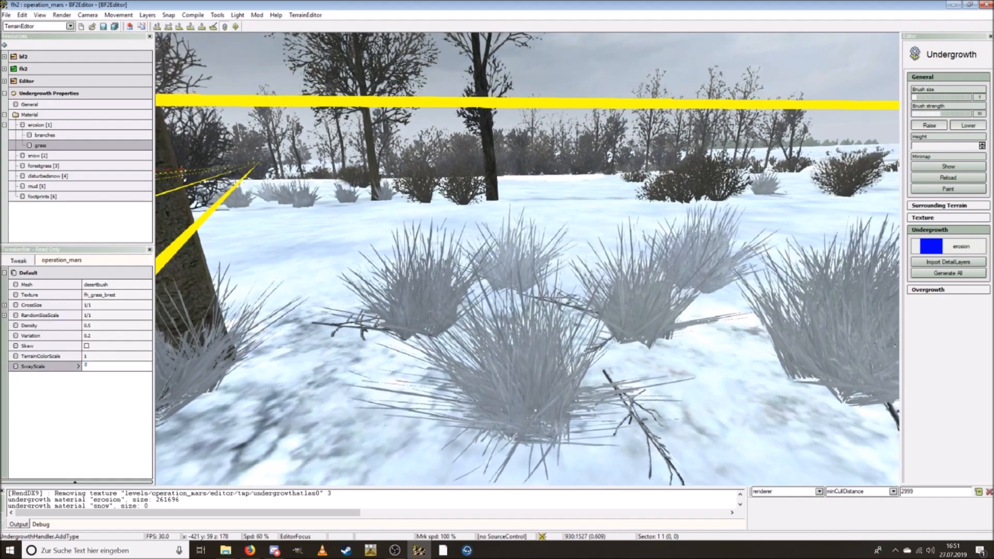
pyautogui.press('Return')
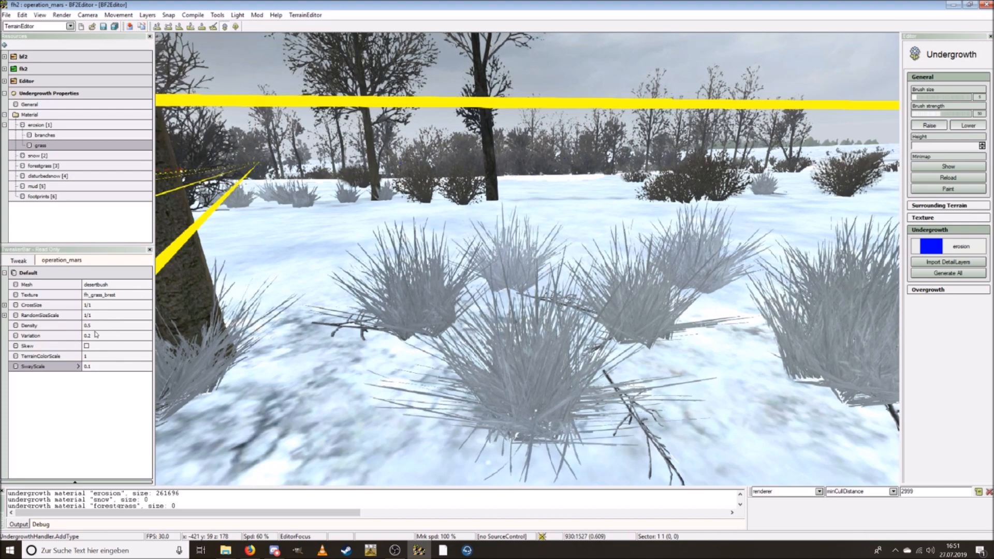
pyautogui.click(96, 335)
pyautogui.write('1')
pyautogui.press('Return')
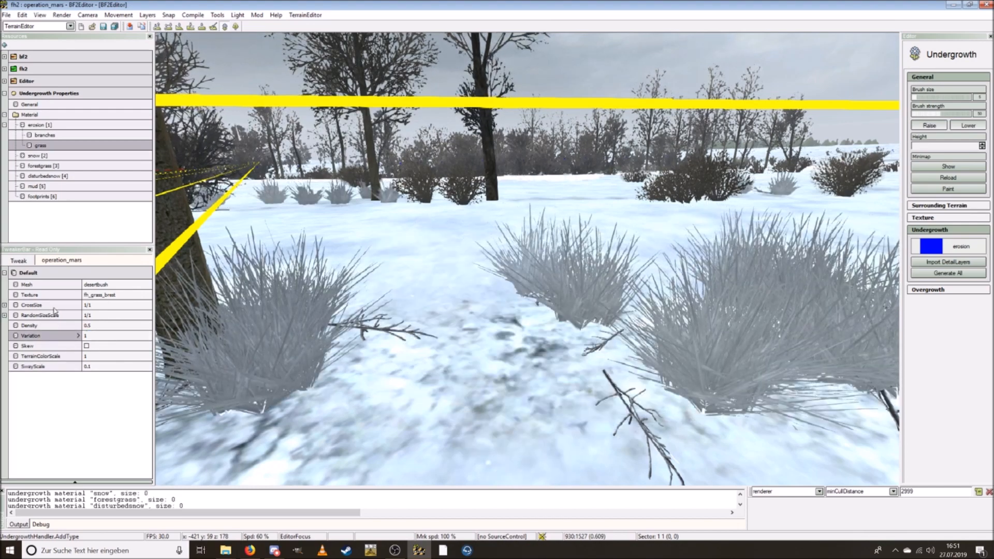
# Step: Set the grass type's random size scale to 0.4 in X and 0.5 in Y
pyautogui.click(4, 316)
pyautogui.click(94, 326)
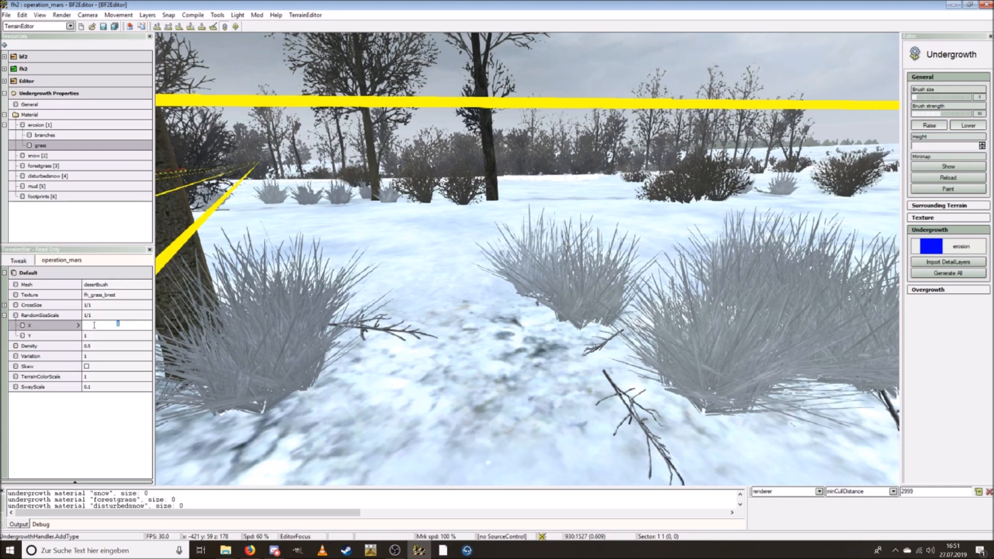
pyautogui.write('0.4')
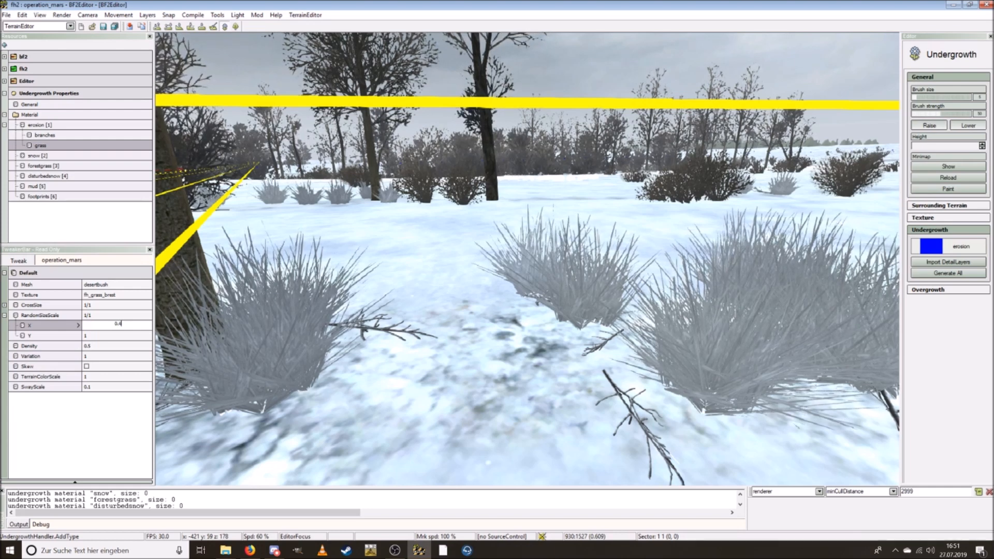
pyautogui.press('Return')
pyautogui.click(102, 336)
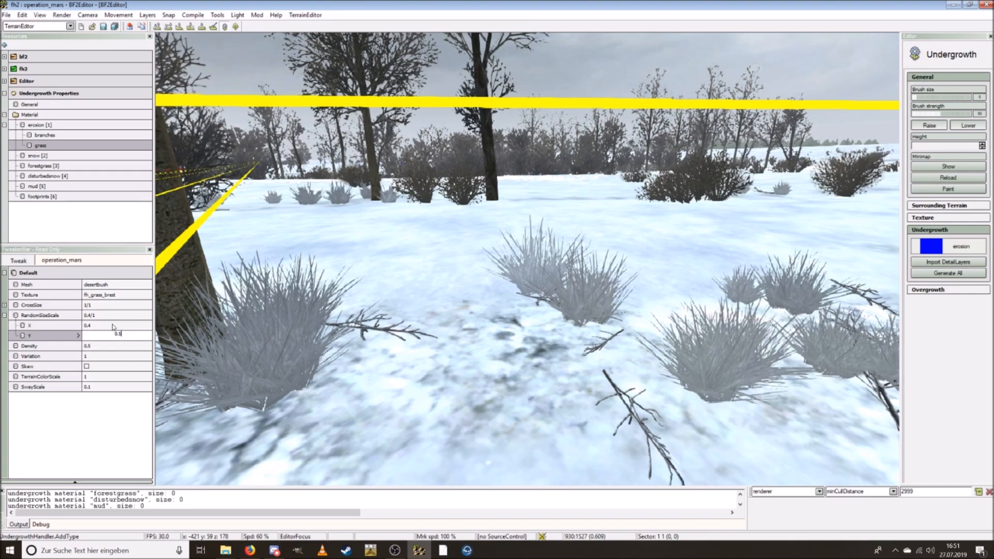
pyautogui.press('Return')
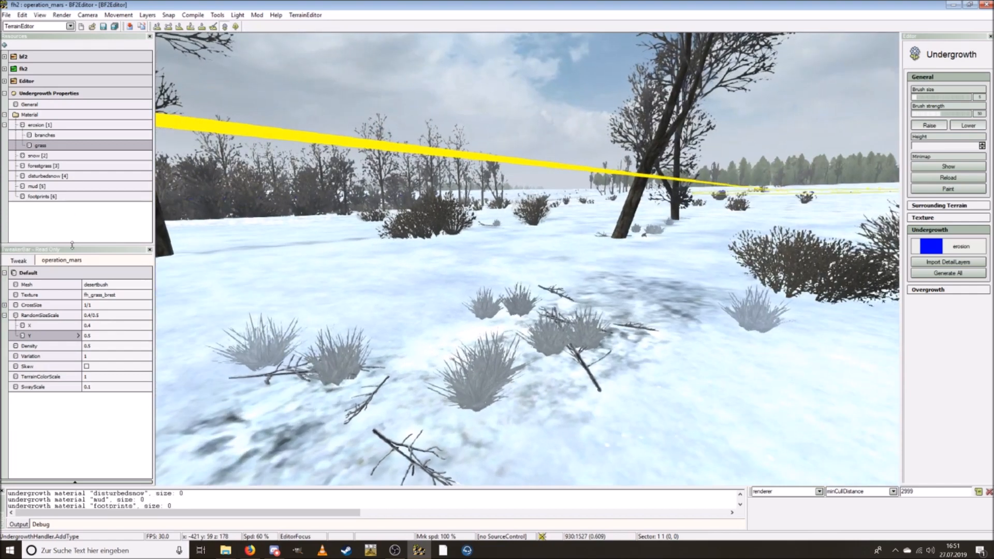
# Step: Try the fh_snow_grass_meuse texture on the grass type and inspect the clumps up close
pyautogui.click(106, 296)
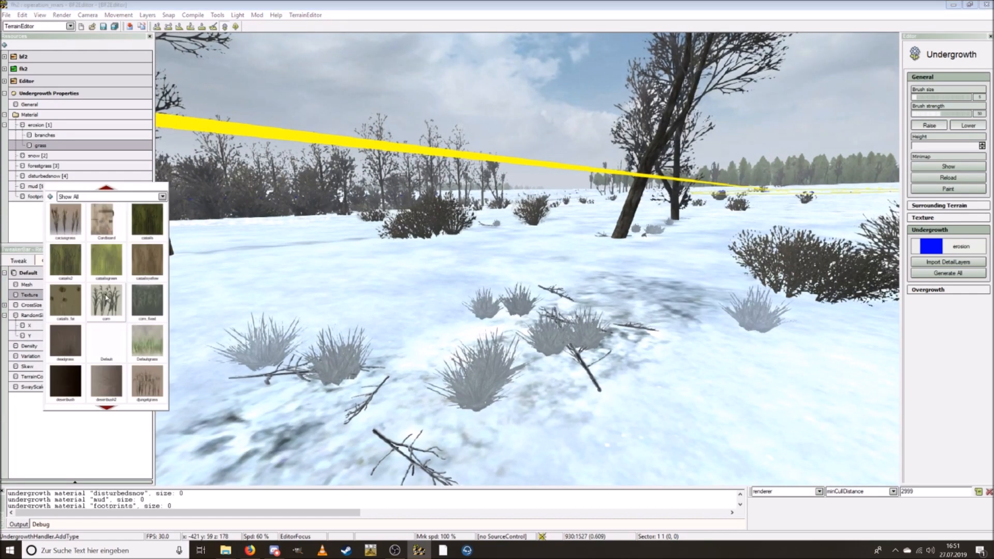
pyautogui.scroll(-5, 135, 310)
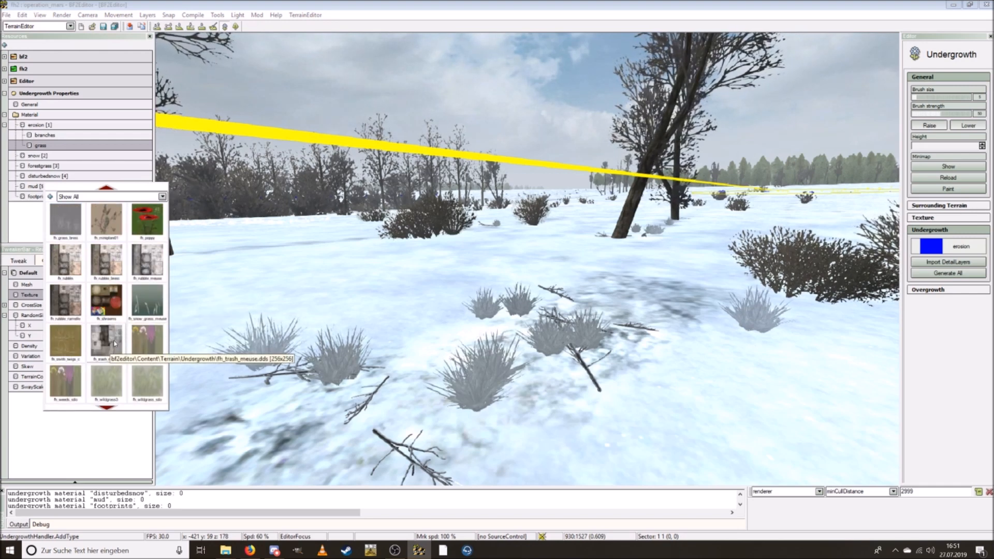
pyautogui.scroll(-1, 110, 348)
pyautogui.click(144, 262)
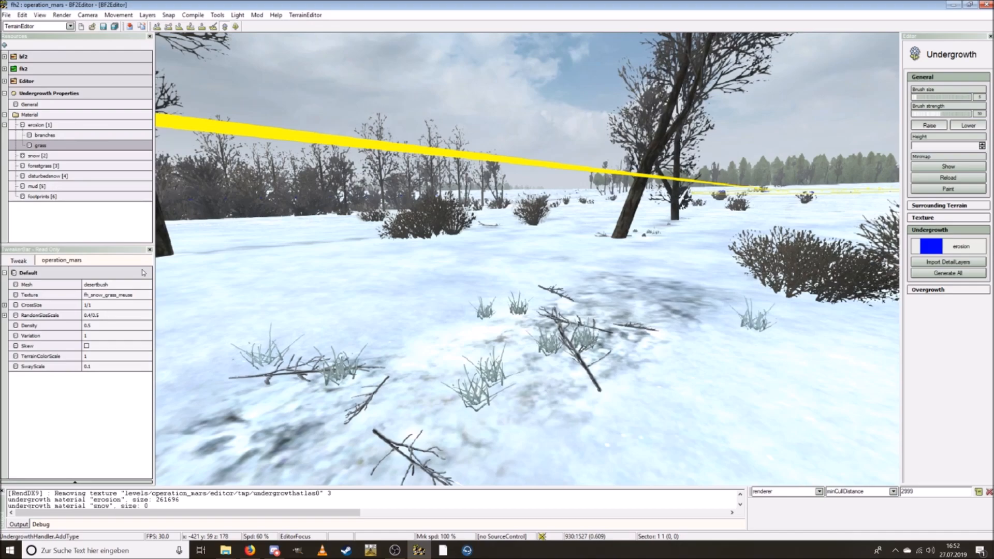
pyautogui.press('w')
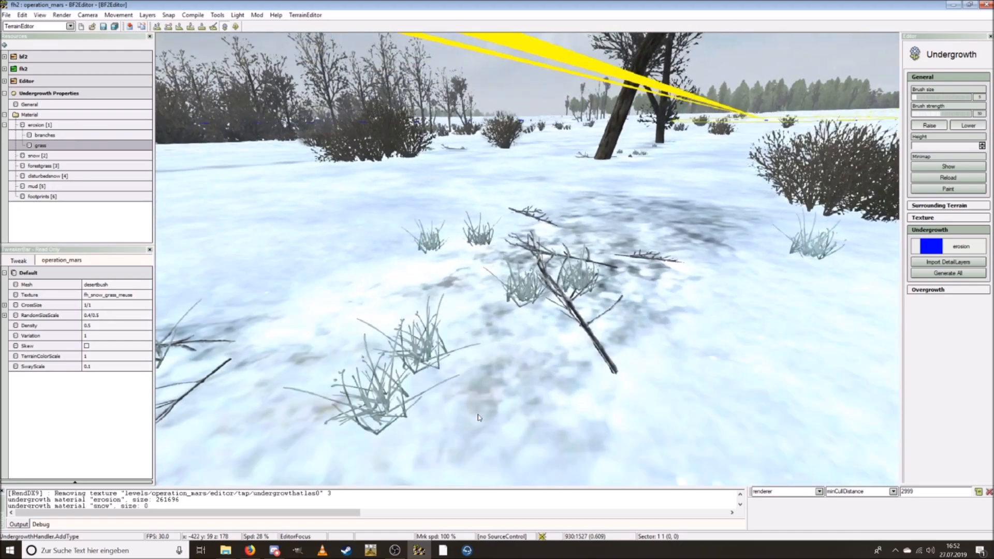
pyautogui.scroll(-4, 470, 420)
pyautogui.press('s')
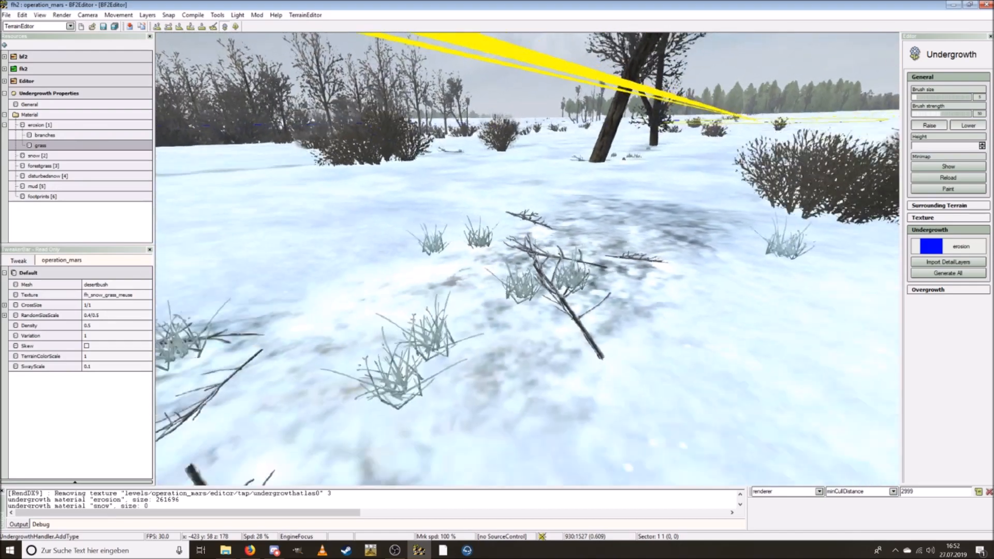
pyautogui.press('w')
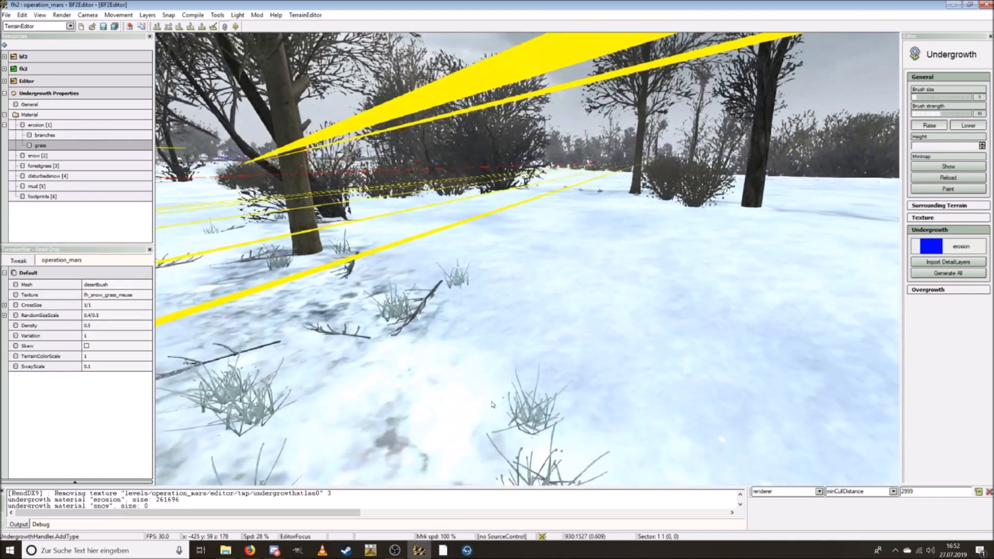
# Step: Try the fh_wildgrass3 texture on the grass type of the erosion material
pyautogui.click(118, 298)
pyautogui.scroll(-3, 130, 329)
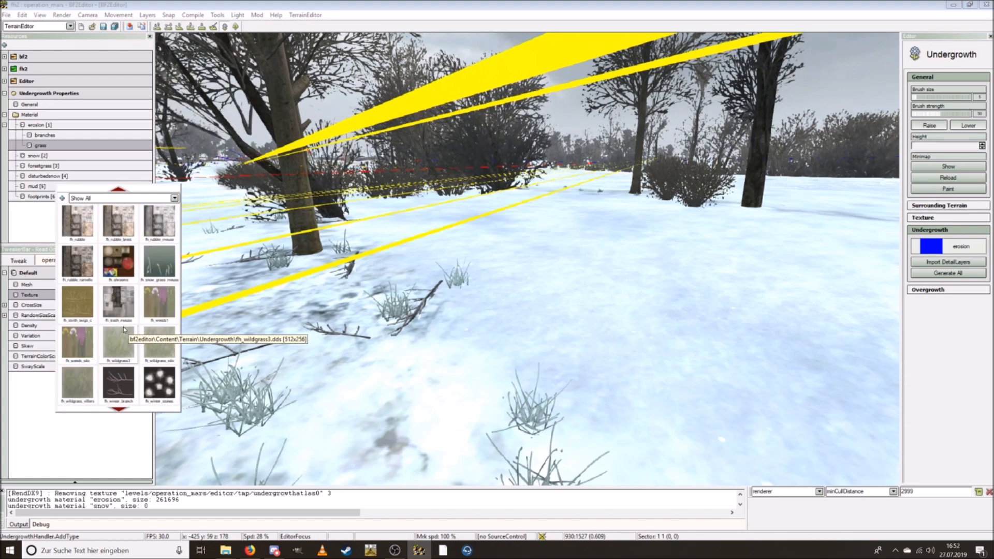
pyautogui.click(119, 333)
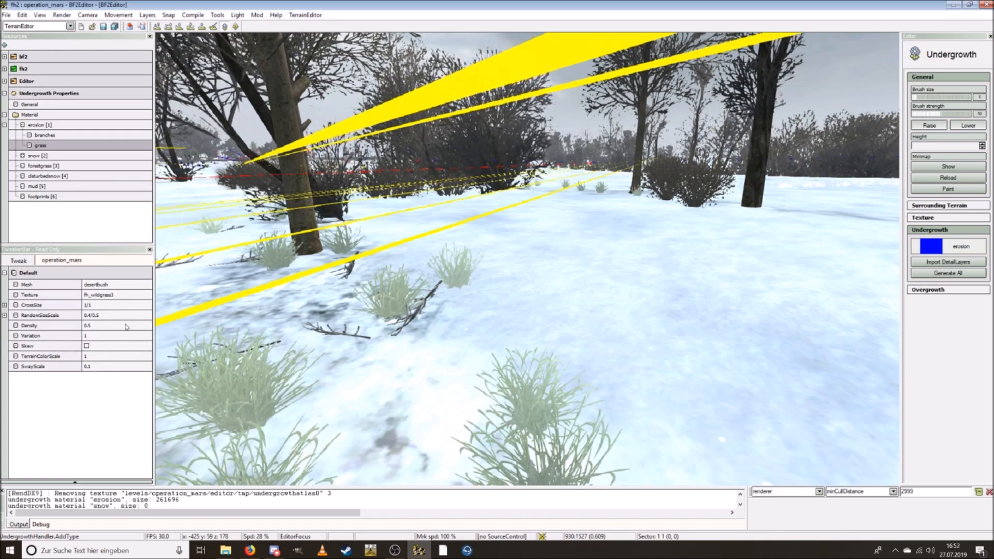
# Step: Try the fieldgrass texture on the grass type of the erosion material
pyautogui.click(117, 296)
pyautogui.scroll(-4, 114, 311)
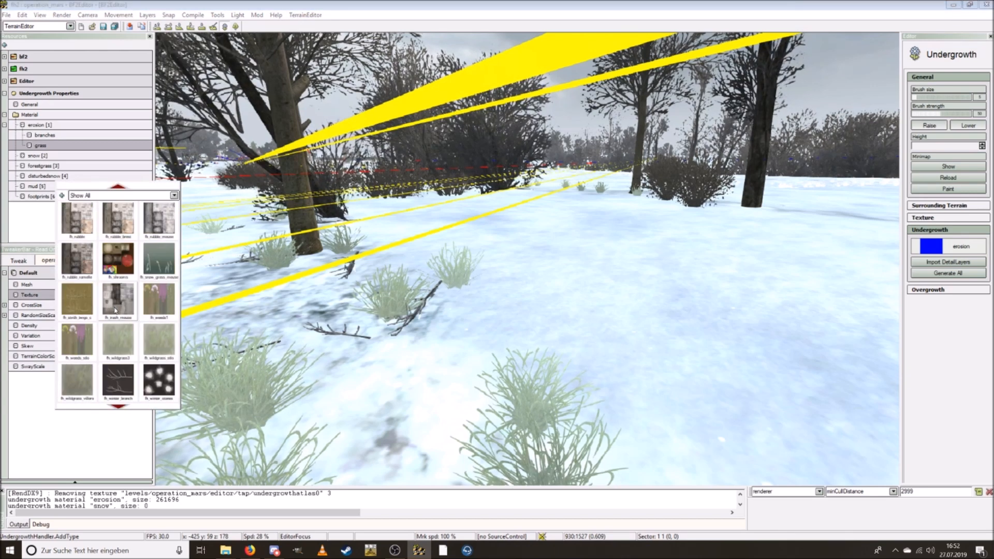
pyautogui.scroll(-1, 113, 311)
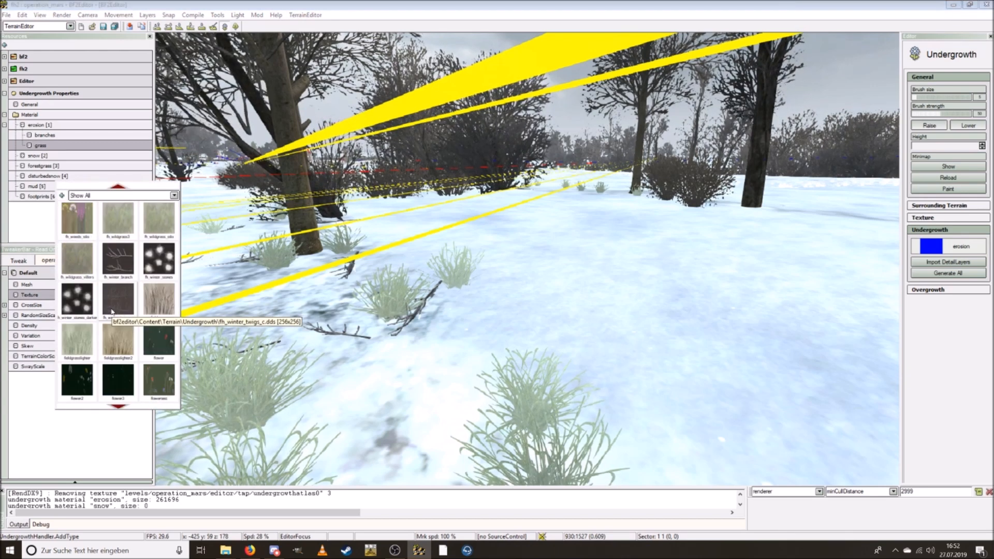
pyautogui.click(159, 305)
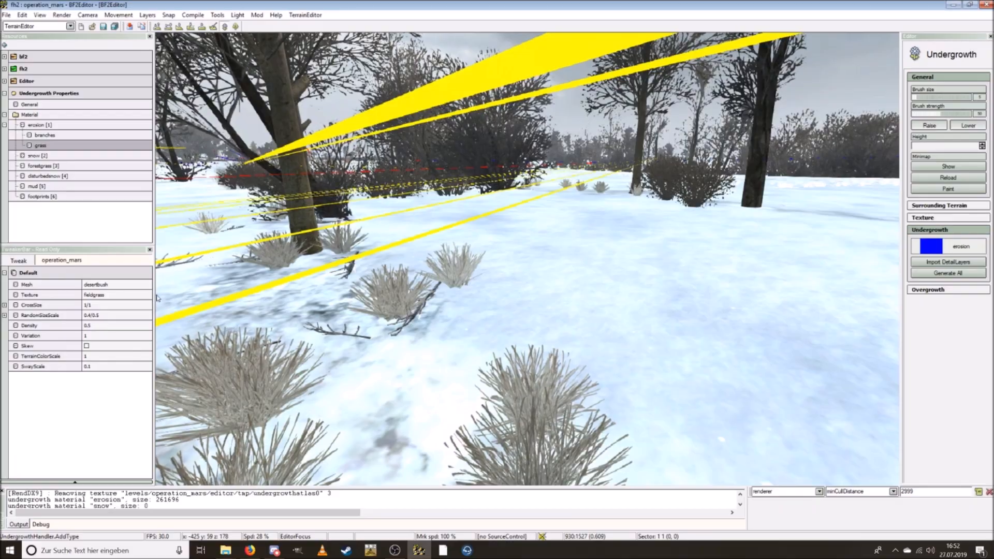
# Step: Examine how the retextured grass clumps blend with the snowy terrain from a distance and up close
pyautogui.press('s')
pyautogui.scroll(5, 510, 304)
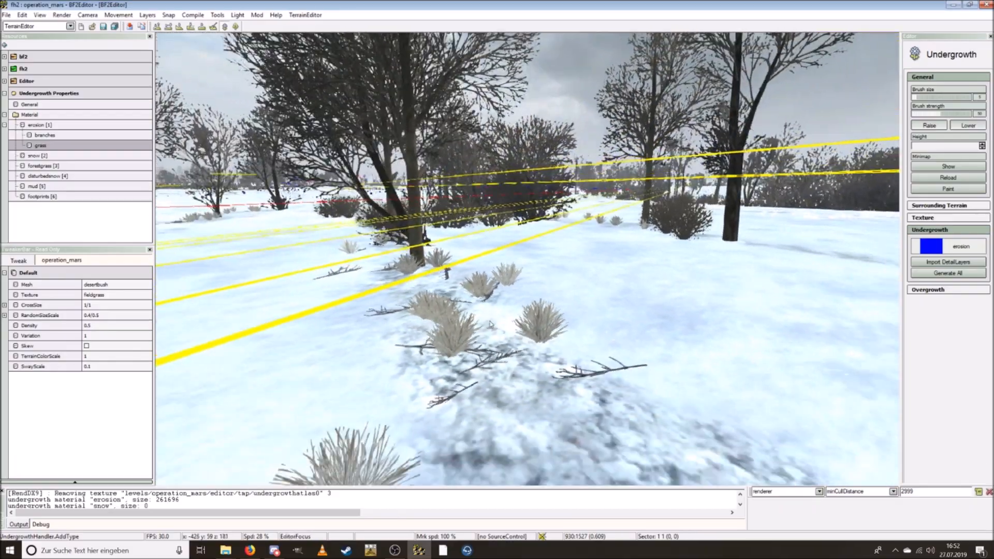
pyautogui.press('s')
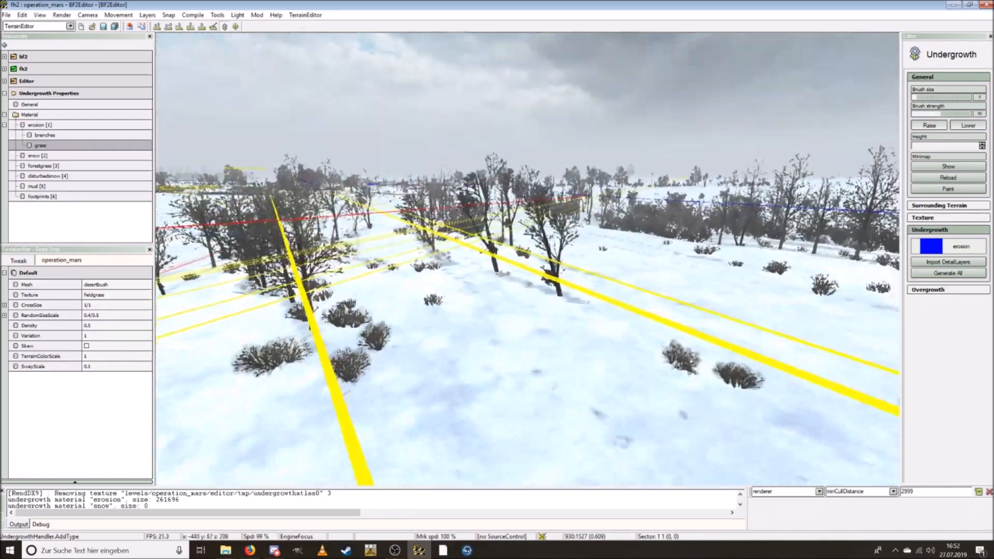
pyautogui.press('w')
pyautogui.press('w')
pyautogui.press('s')
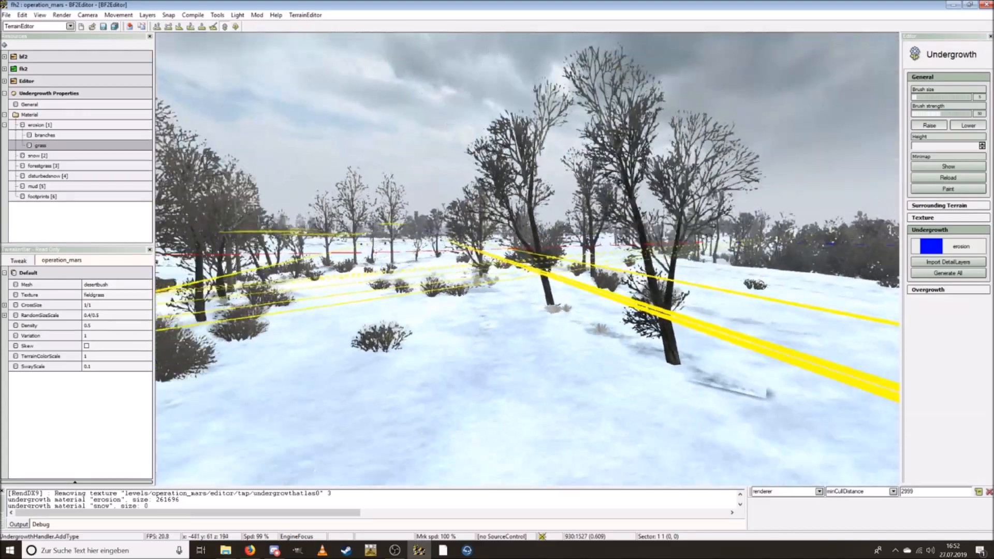
pyautogui.press('s')
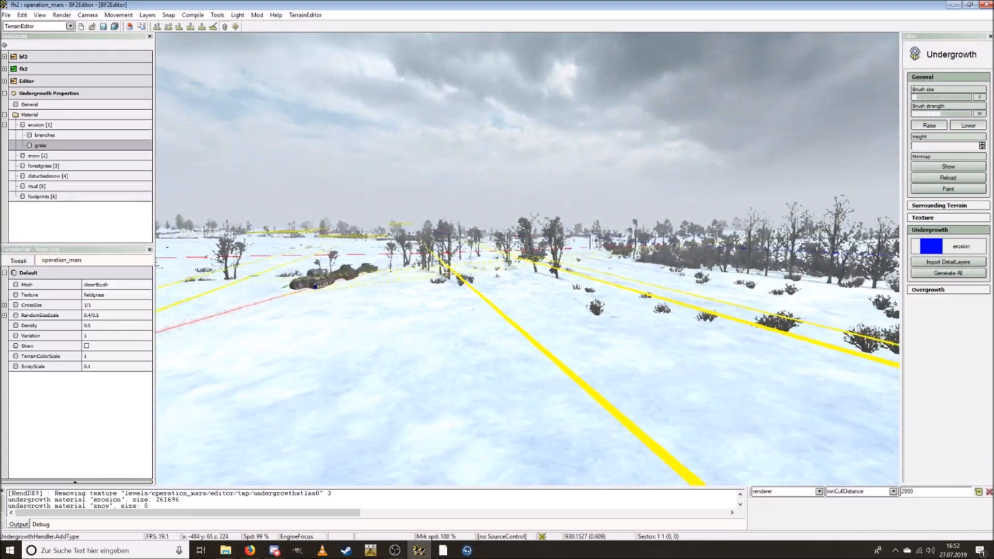
pyautogui.press('w')
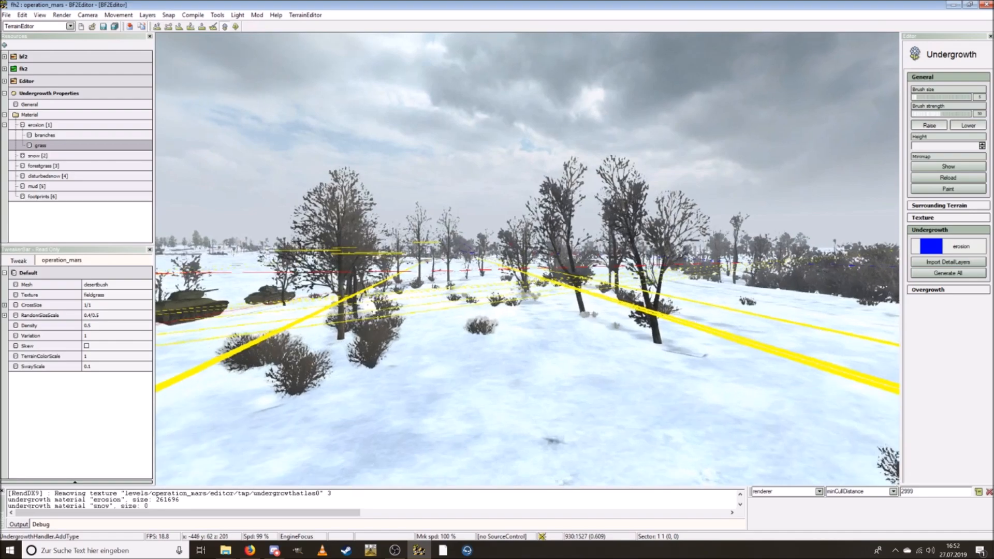
pyautogui.press('w')
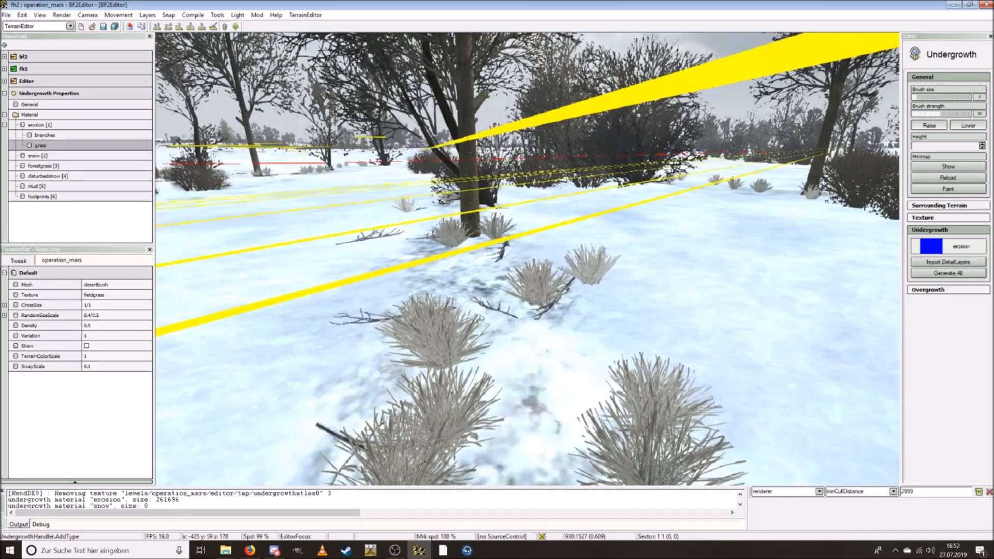
# Step: Try the fieldgrasslighter2 texture on the grass type and check the clumps around the trees
pyautogui.click(107, 296)
pyautogui.scroll(-10, 112, 291)
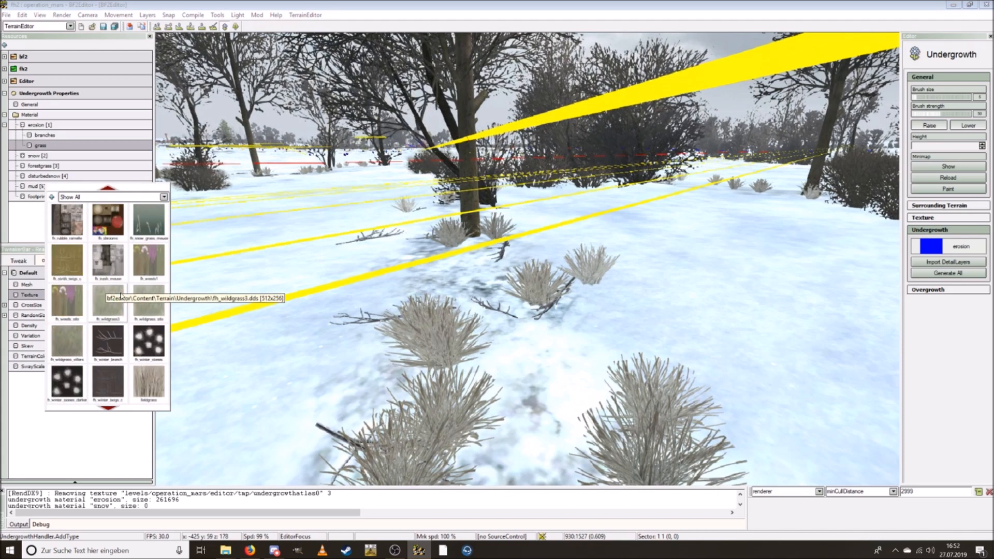
pyautogui.scroll(-2, 91, 300)
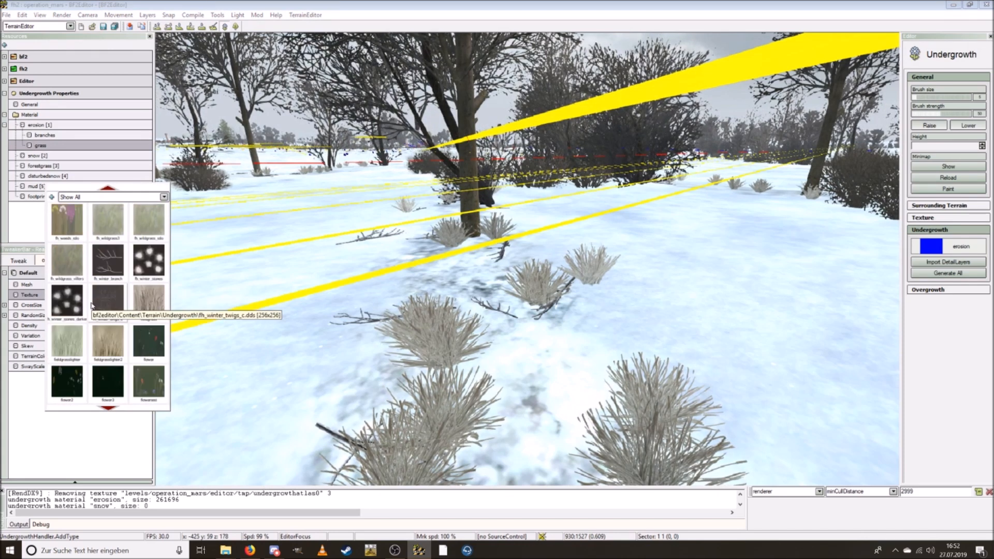
pyautogui.scroll(-2, 90, 306)
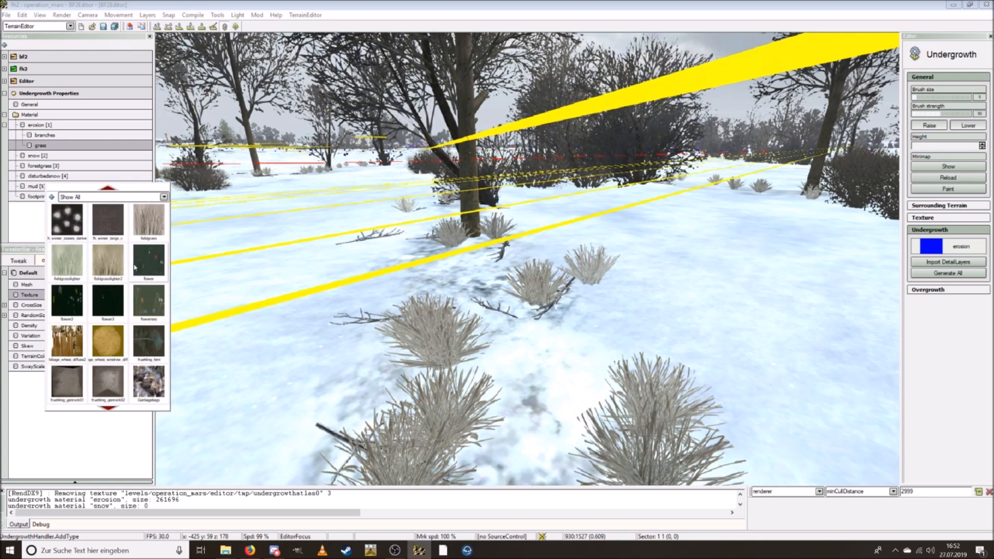
pyautogui.click(107, 261)
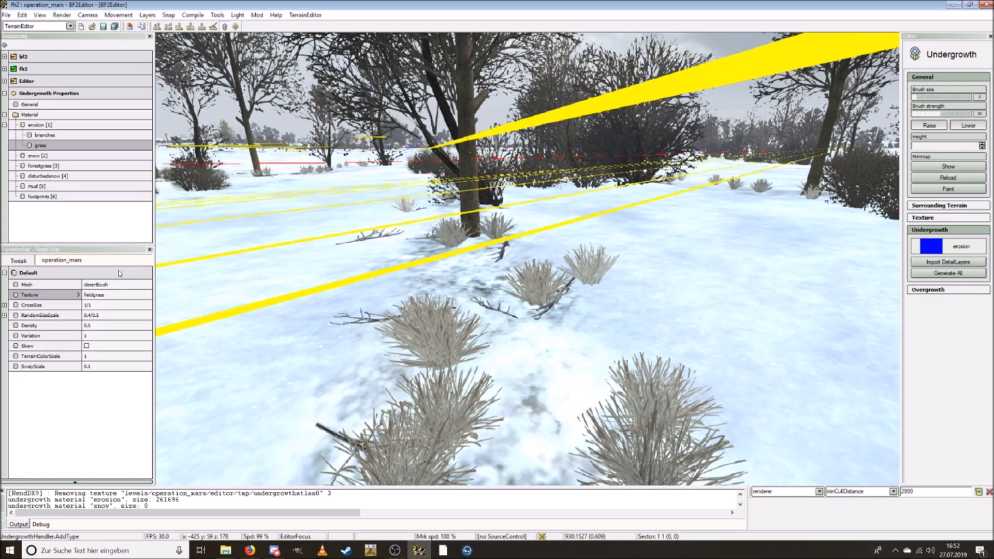
pyautogui.moveTo(384, 350); pyautogui.dragTo(365, 305, button='right')
pyautogui.press('s')
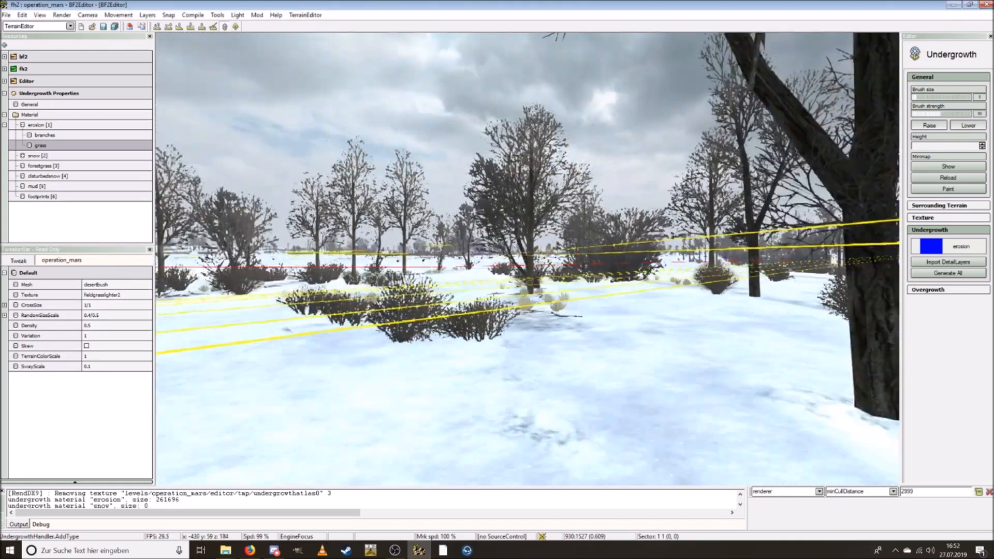
pyautogui.press('w')
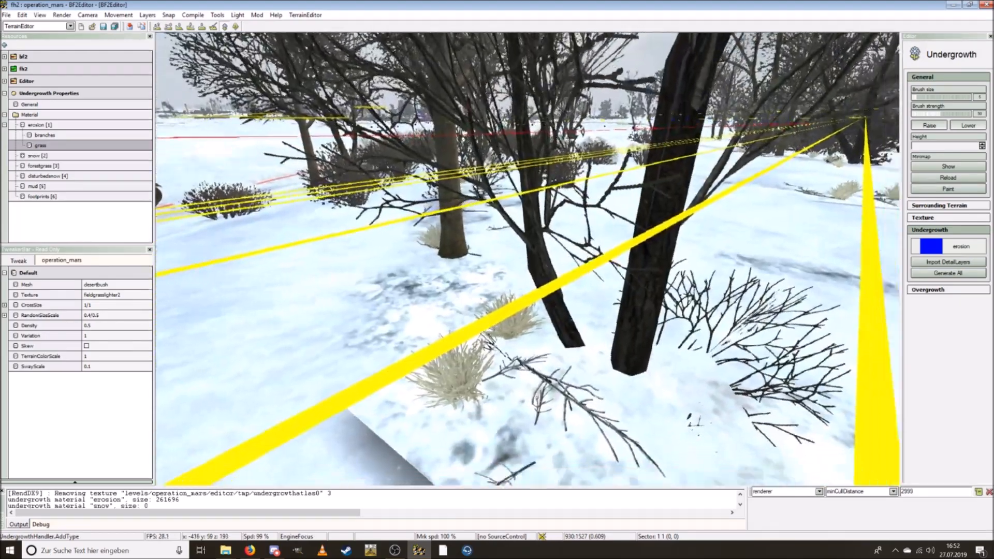
pyautogui.press('w')
pyautogui.moveTo(325, 344); pyautogui.dragTo(339, 363, button='right')
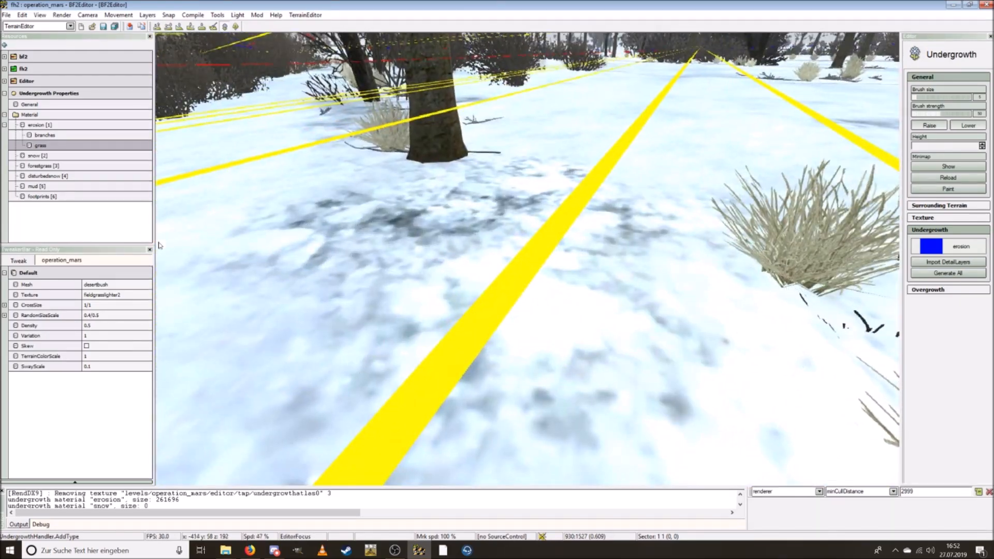
# Step: Assign the grass_mix3 texture to the grass type and check its look among the bushes and trees
pyautogui.click(117, 297)
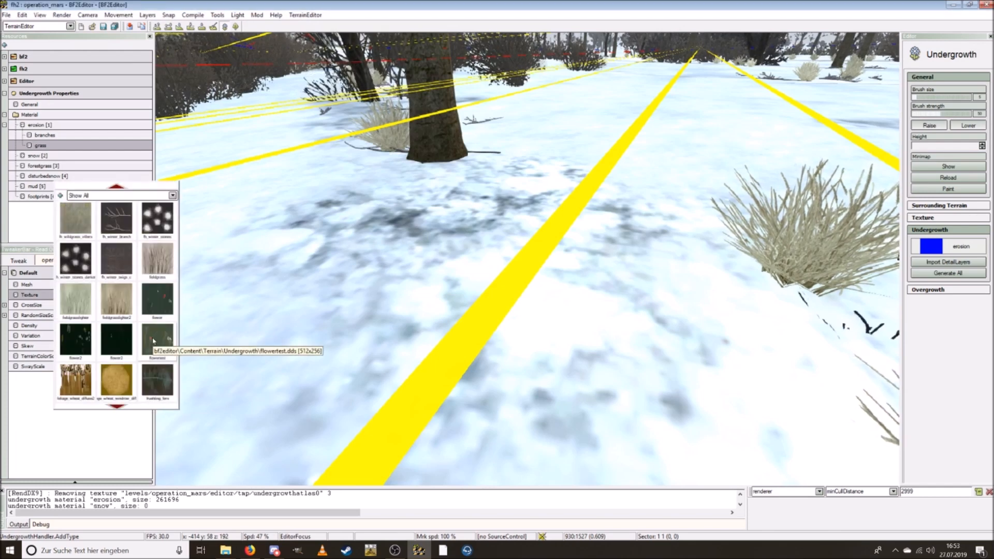
pyautogui.scroll(-3, 153, 340)
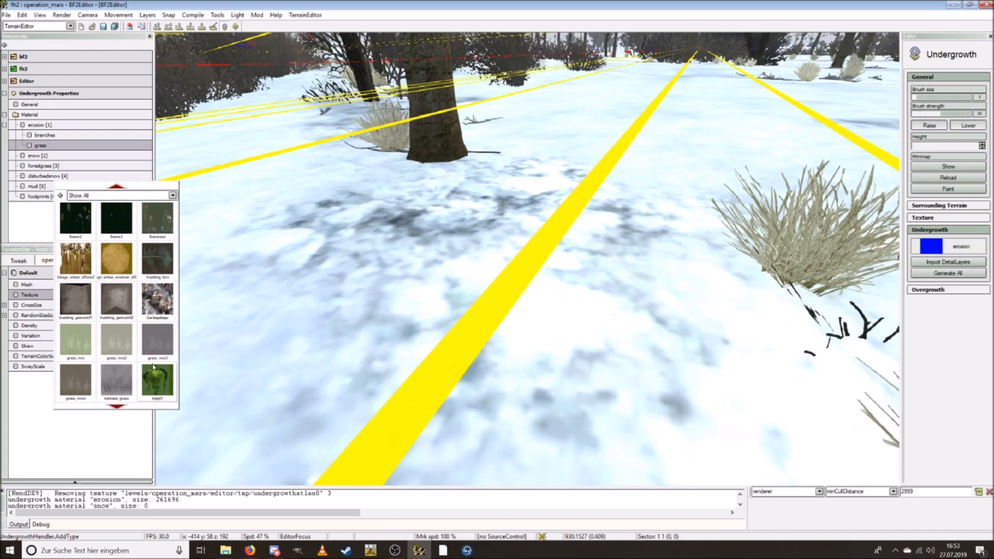
pyautogui.click(157, 350)
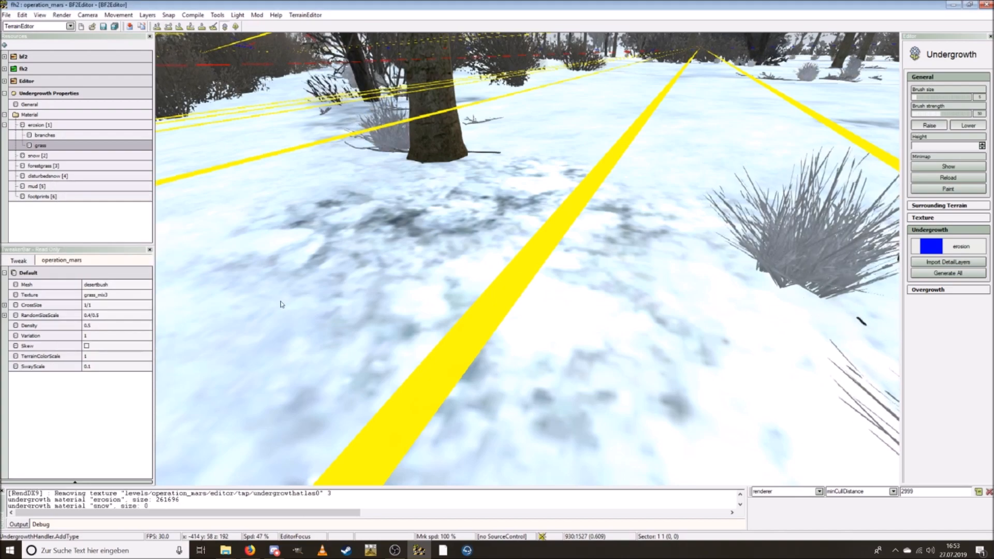
pyautogui.moveTo(206, 299); pyautogui.dragTo(343, 359, button='middle')
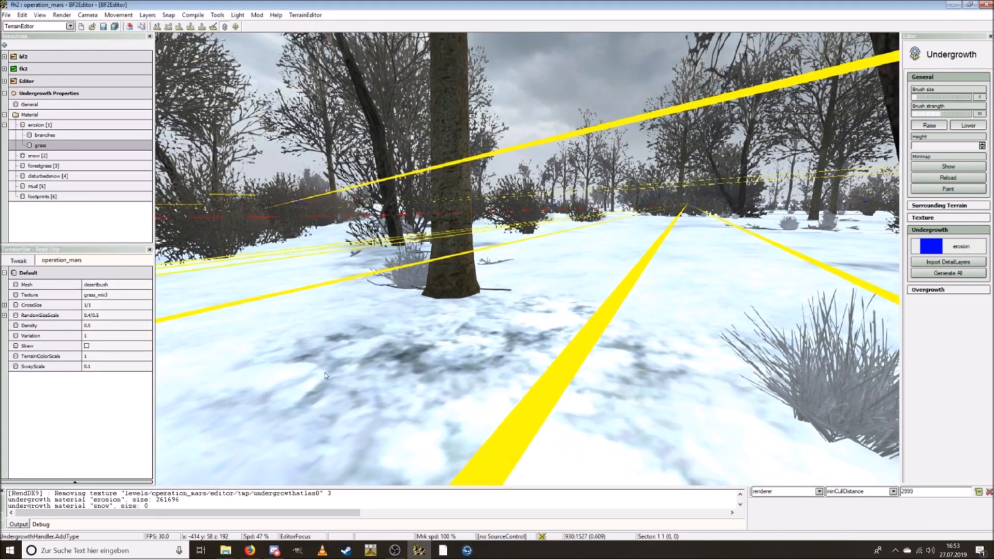
pyautogui.press('s')
pyautogui.press('d')
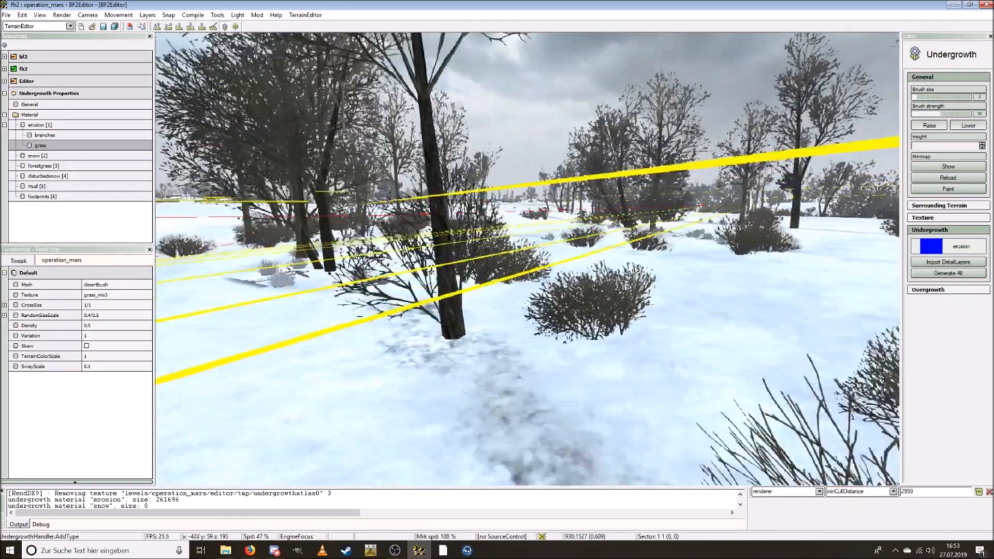
pyautogui.press('d')
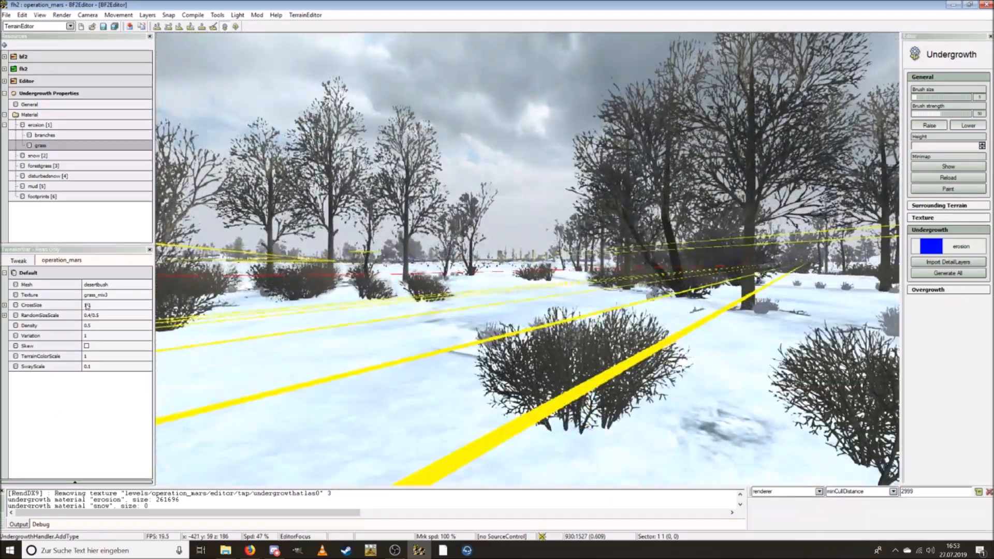
# Step: Try the test2 texture on the grass type of the erosion material and check a clump up close
pyautogui.click(102, 295)
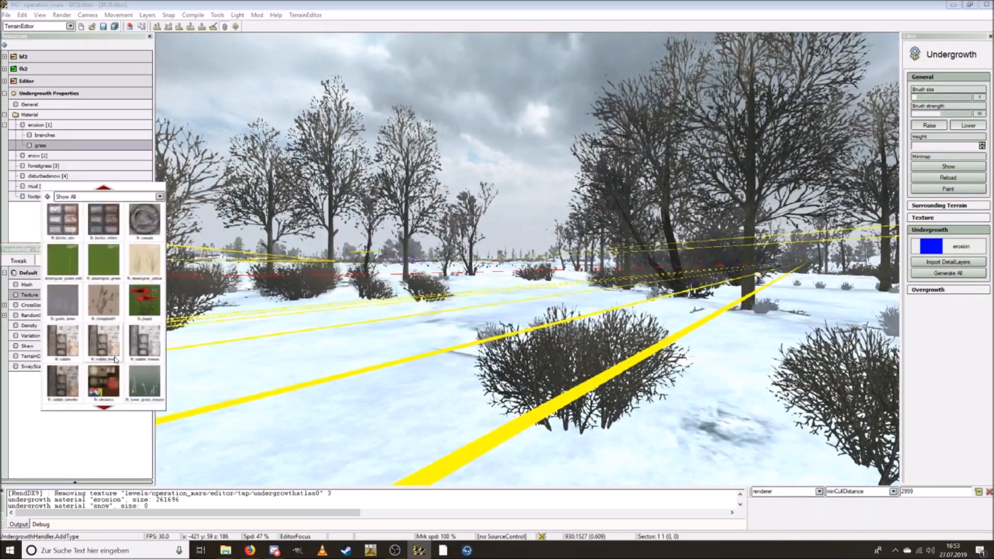
pyautogui.scroll(-3, 116, 359)
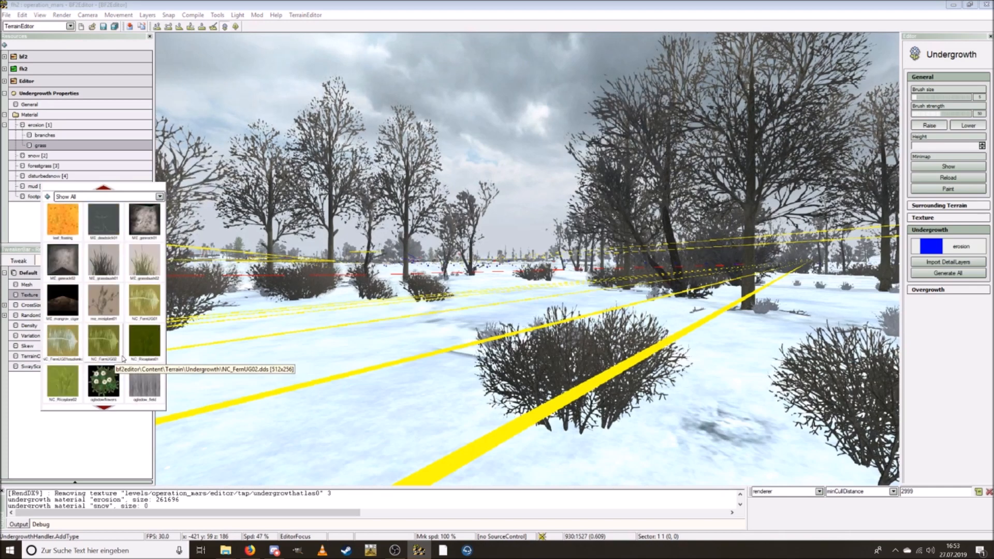
pyautogui.scroll(-8, 123, 358)
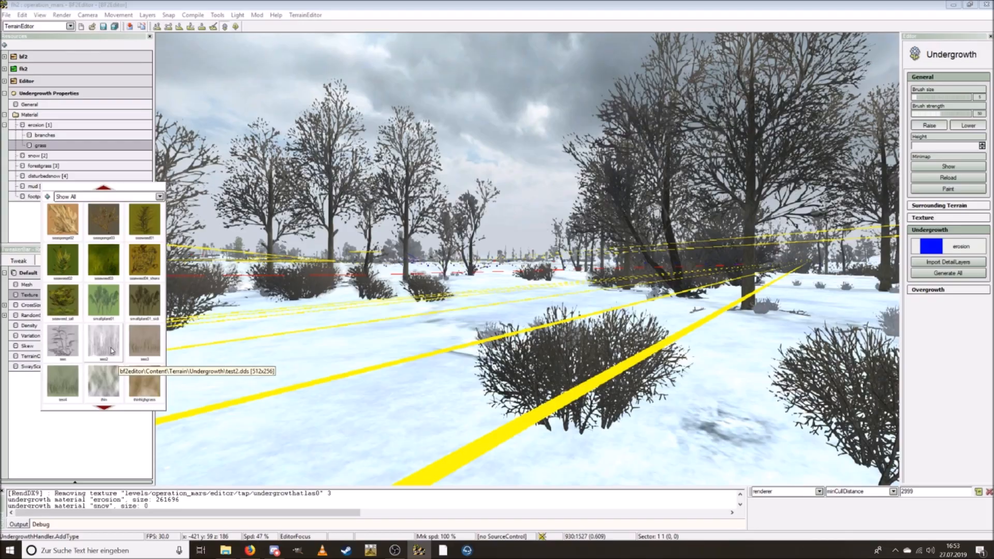
pyautogui.click(111, 347)
pyautogui.moveTo(355, 375); pyautogui.dragTo(422, 402, button='right')
pyautogui.press('w')
pyautogui.press('w')
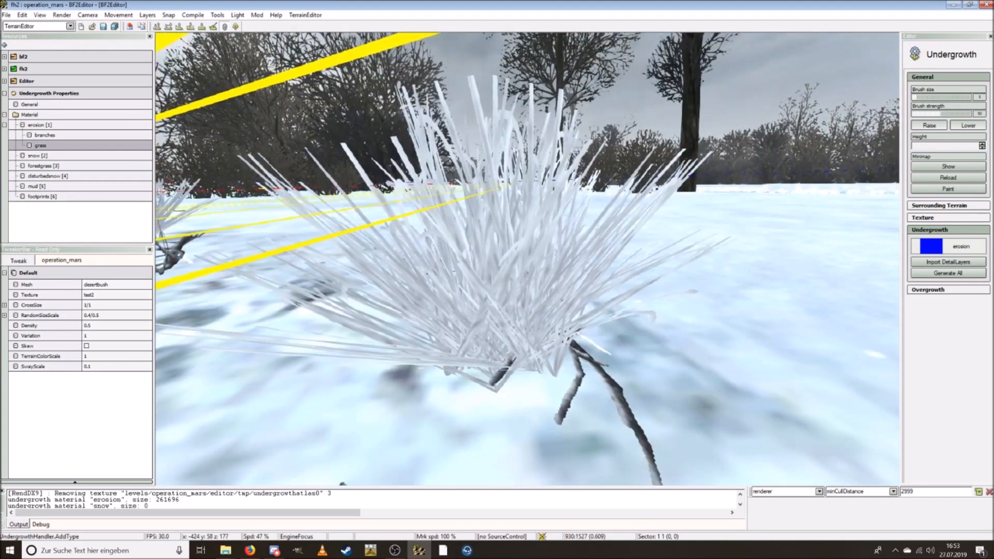
# Step: Browse the undergrowth textures and try the yellowish fh twigs texture on the grass type
pyautogui.click(96, 298)
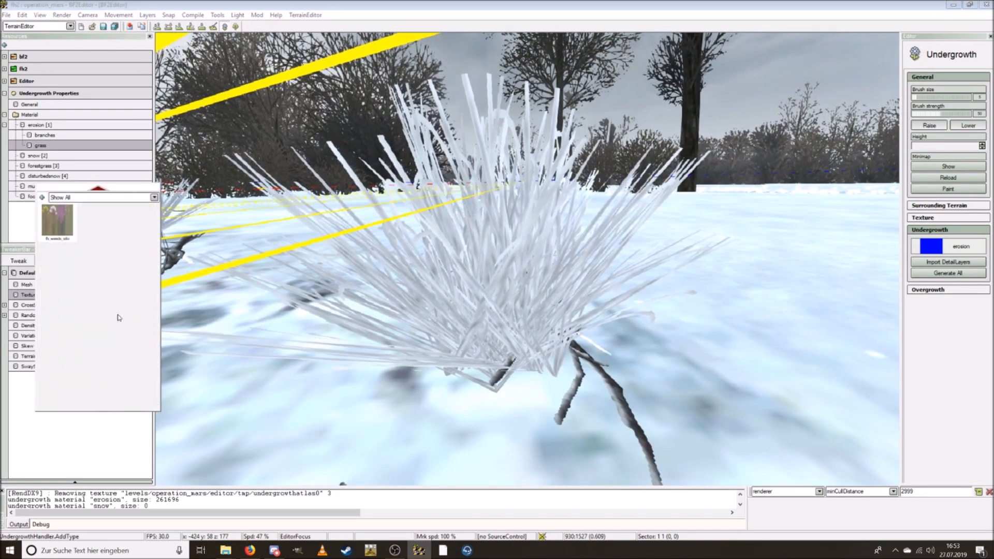
pyautogui.scroll(-4, 118, 318)
pyautogui.scroll(-5, 119, 318)
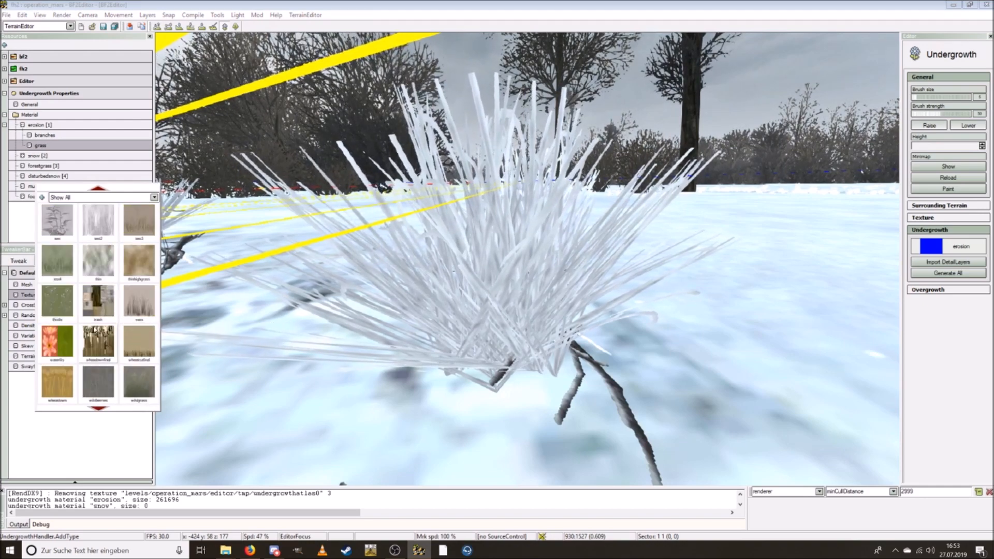
pyautogui.scroll(-1, 95, 330)
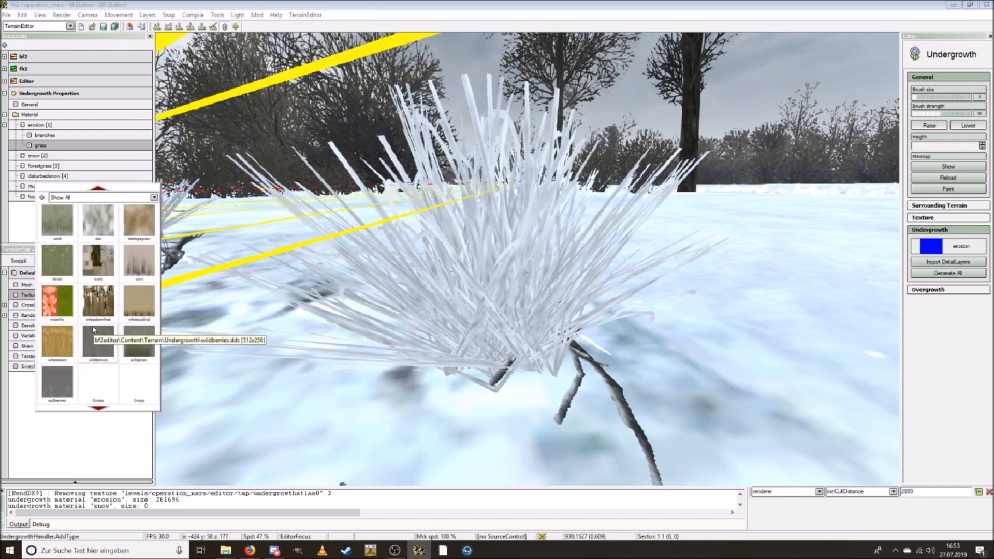
pyautogui.scroll(5, 102, 323)
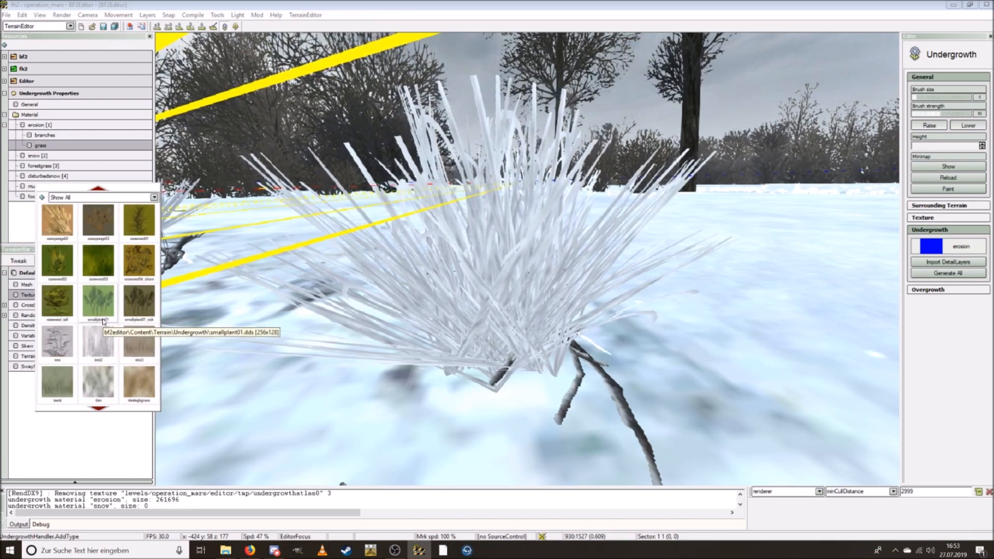
pyautogui.scroll(2, 102, 323)
pyautogui.scroll(2, 102, 321)
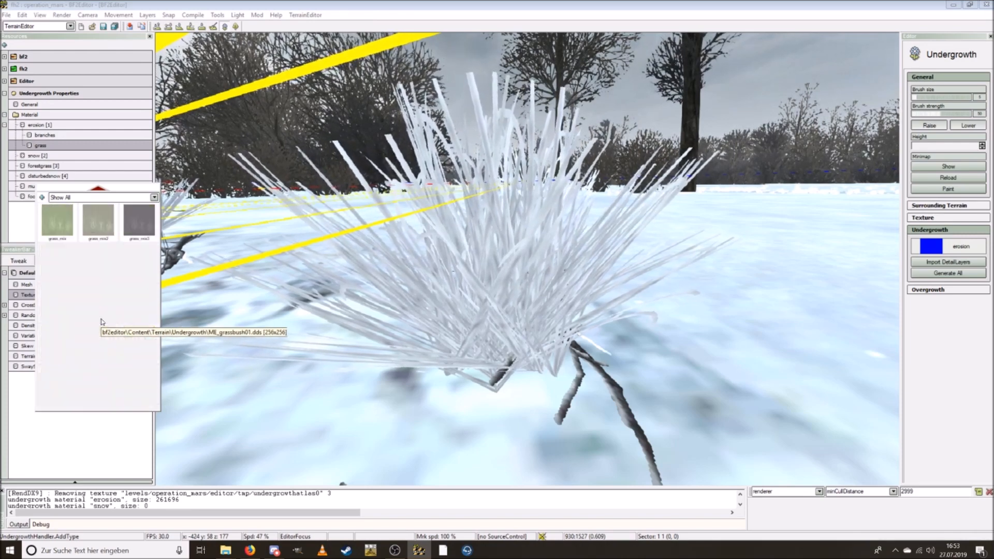
pyautogui.scroll(5, 102, 321)
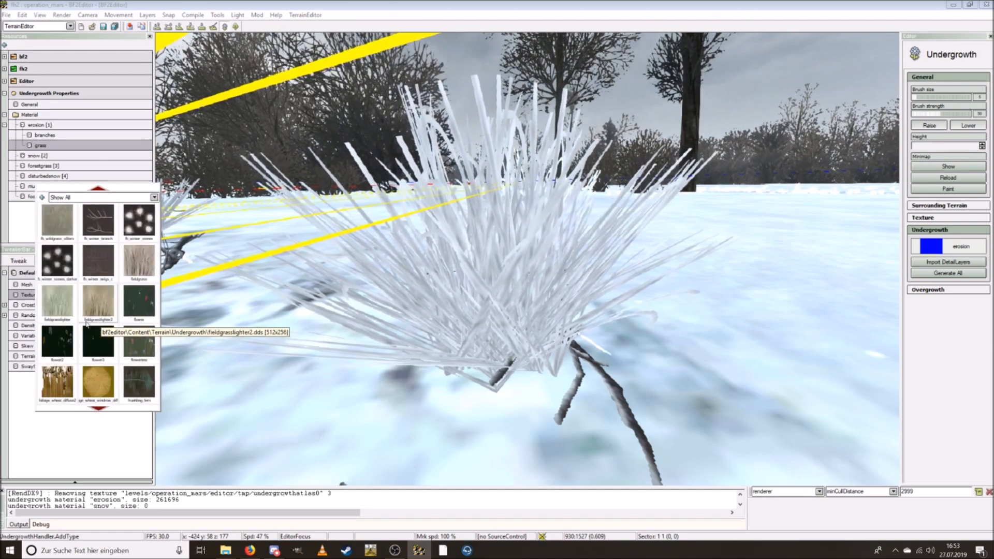
pyautogui.scroll(4, 90, 324)
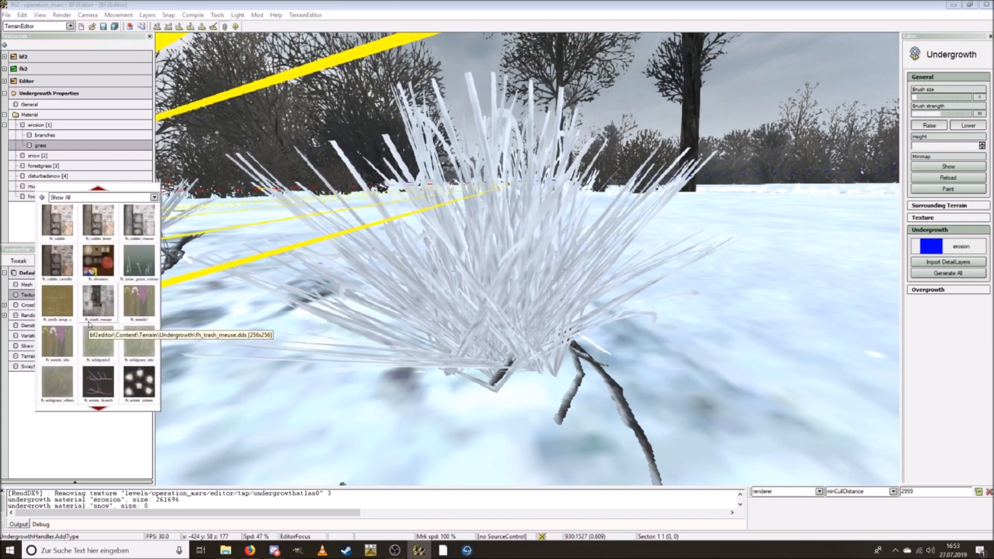
pyautogui.scroll(1, 90, 324)
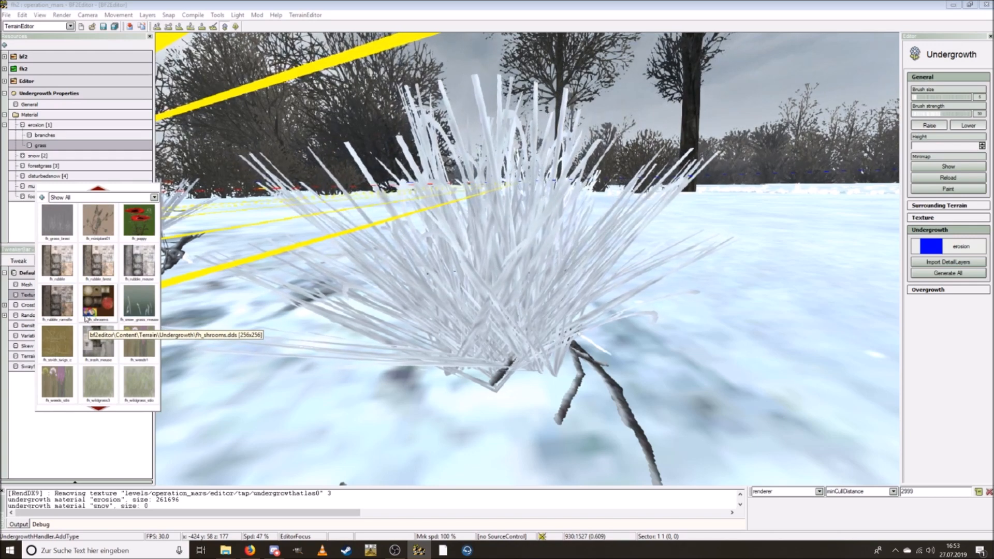
pyautogui.click(66, 341)
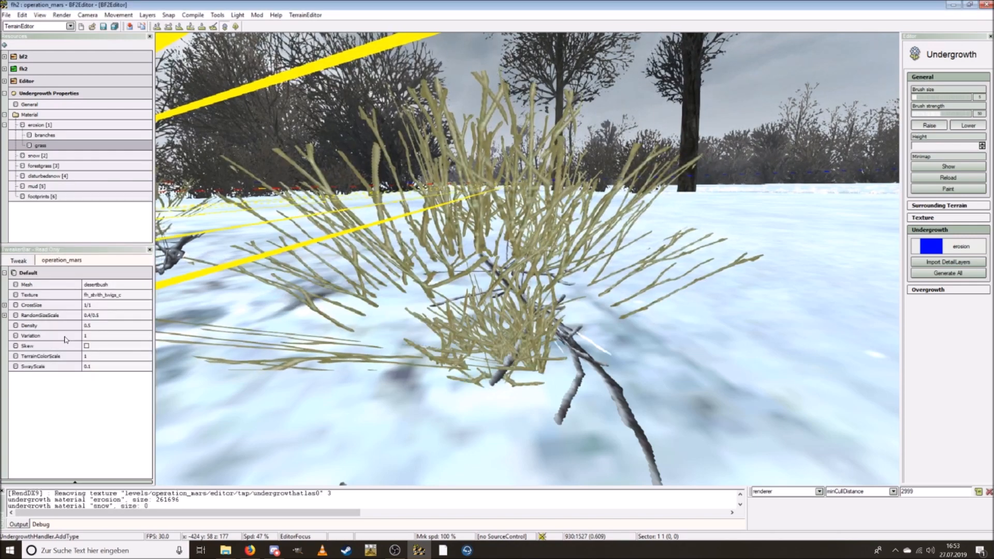
# Step: Set the grass type's texture to fieldgrass and check the clumps up close and from a distance
pyautogui.click(121, 296)
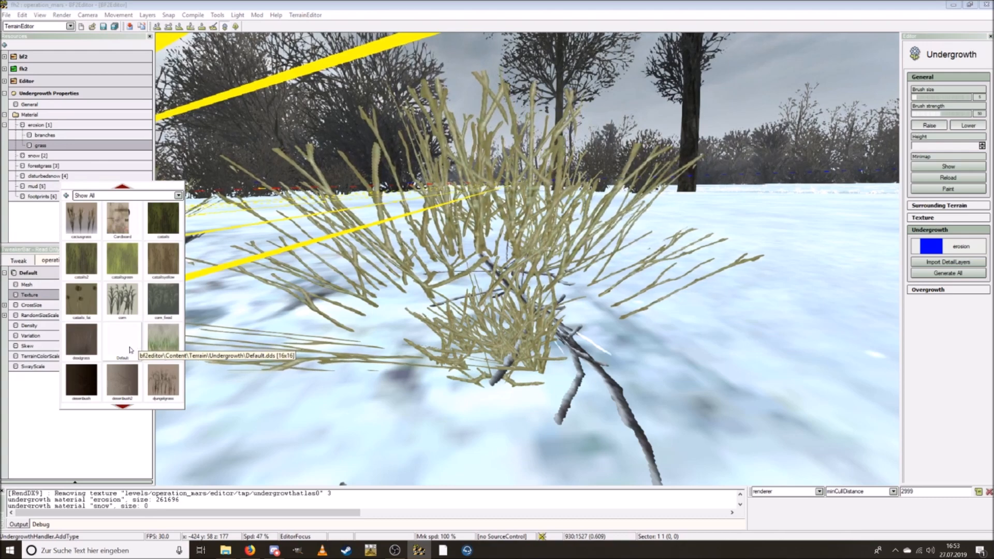
pyautogui.scroll(-10, 130, 350)
pyautogui.scroll(-3, 127, 351)
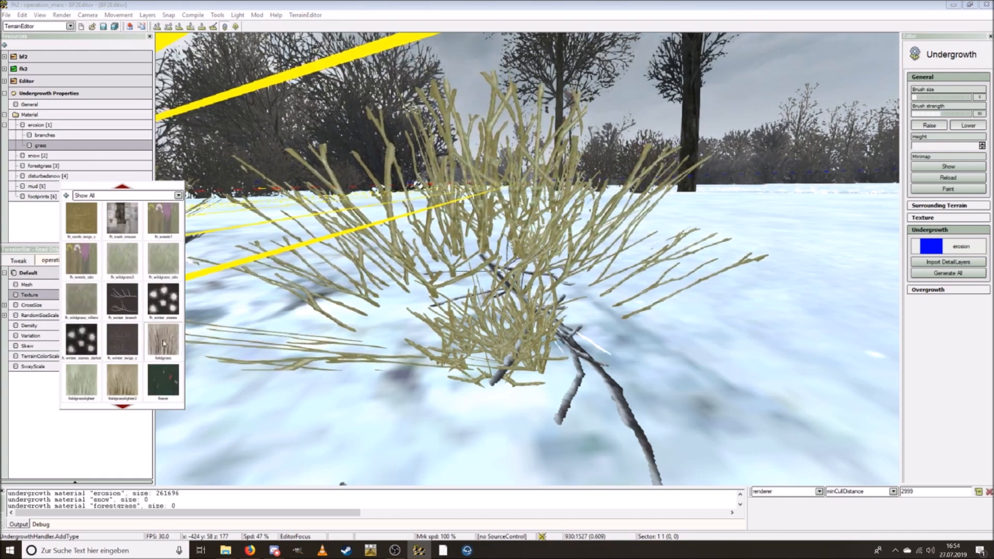
pyautogui.click(164, 340)
pyautogui.press('ctrl')
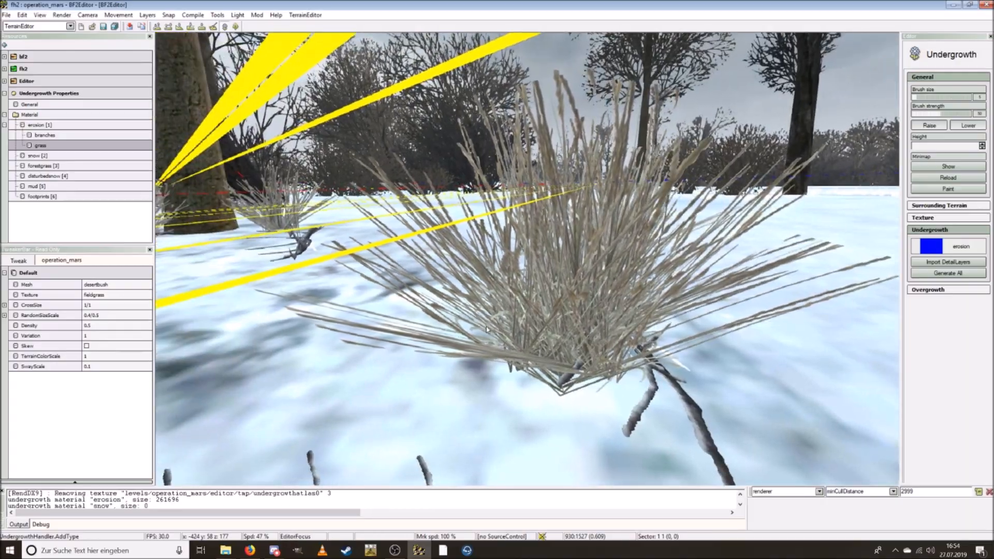
pyautogui.hotkey('ctrl', 's')
pyautogui.hotkey('ctrl', 's')
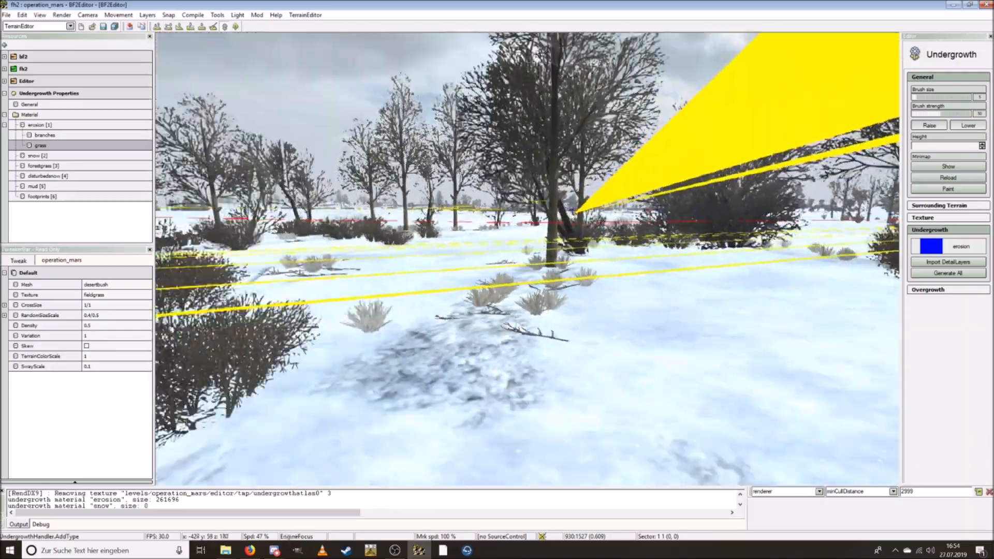
pyautogui.hotkey('ctrl', 'w')
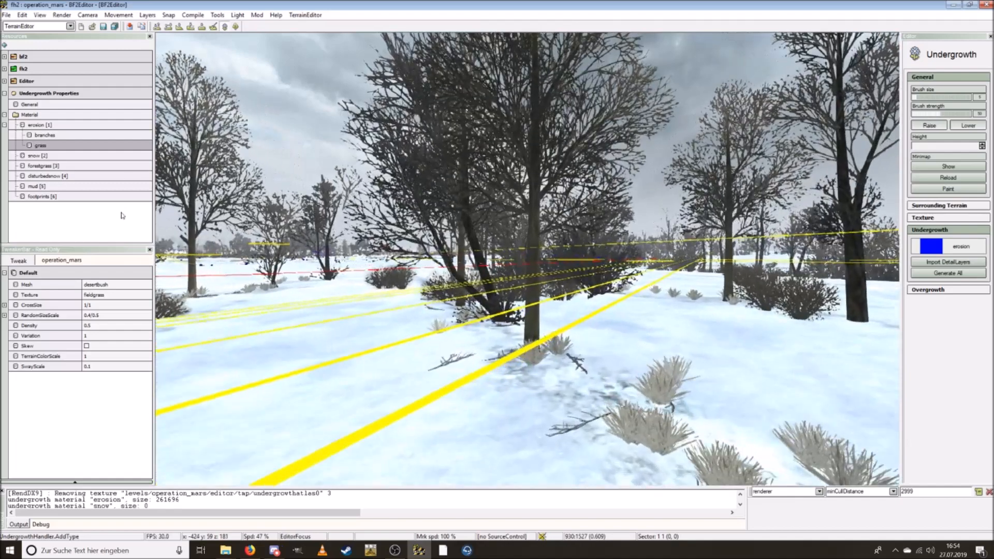
# Step: Add a type named twigs to the erosion material and save the undergrowth
pyautogui.rightClick(52, 126)
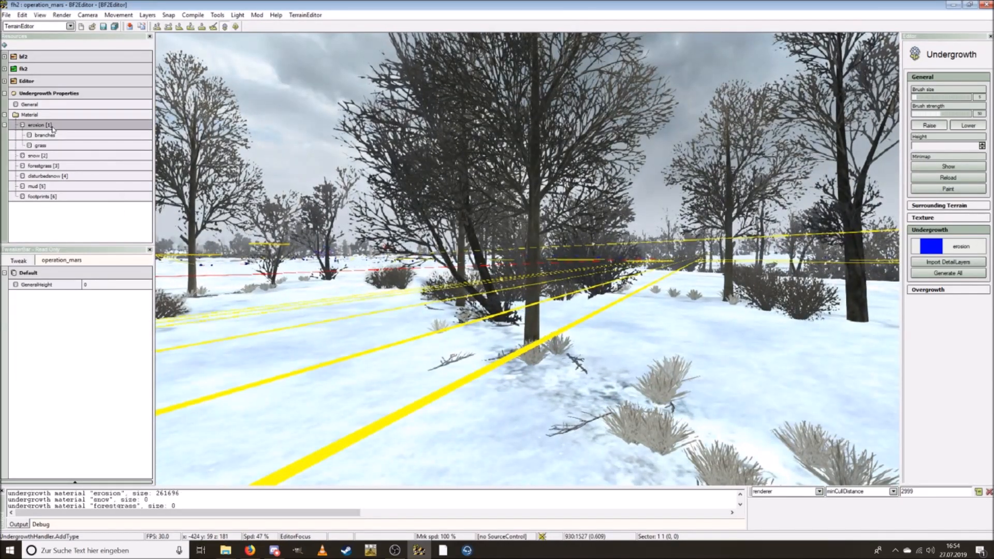
pyautogui.click(58, 132)
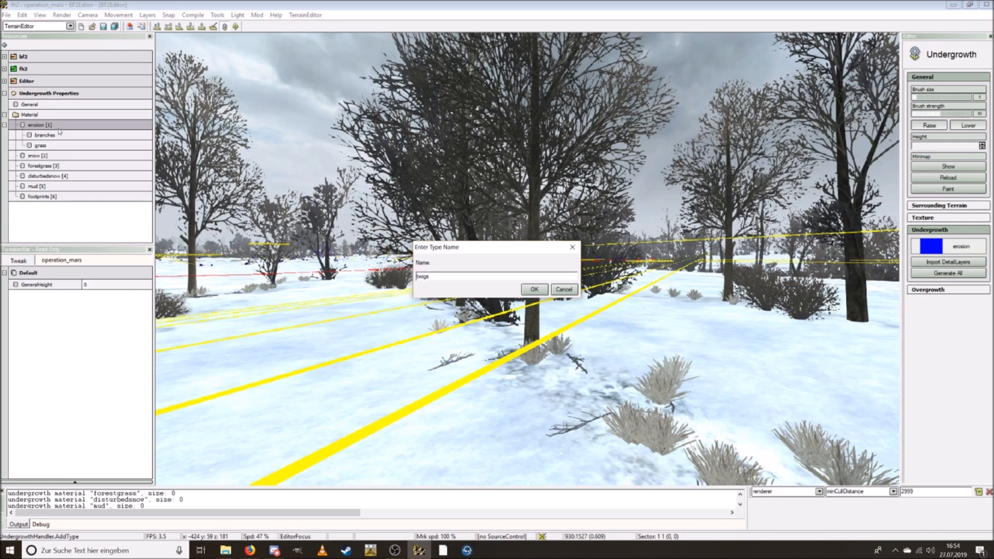
pyautogui.click(534, 290)
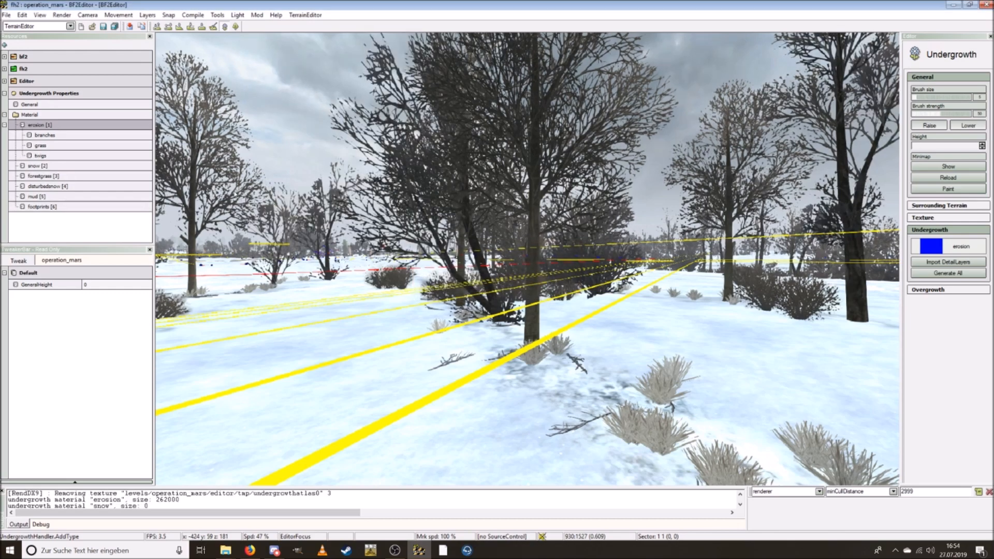
pyautogui.click(6, 15)
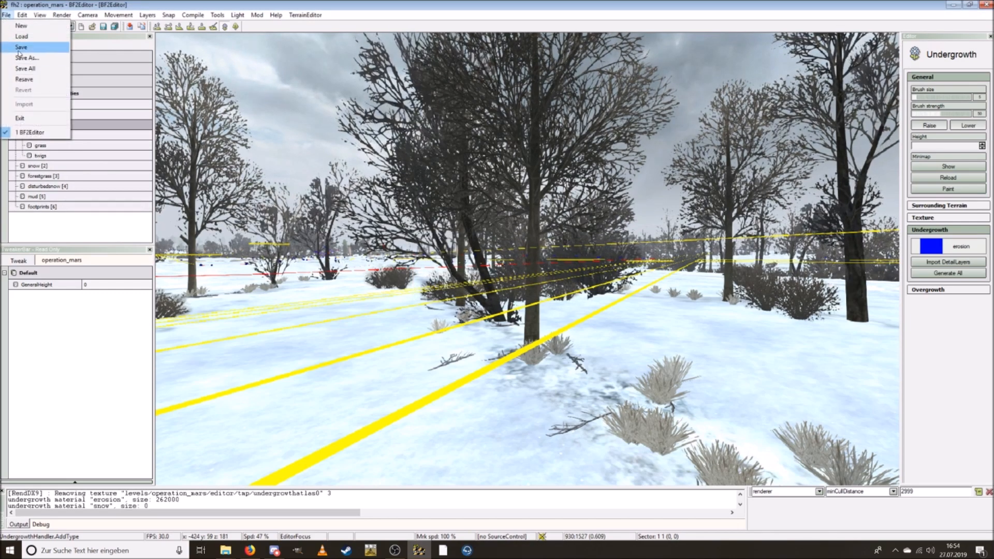
pyautogui.click(20, 47)
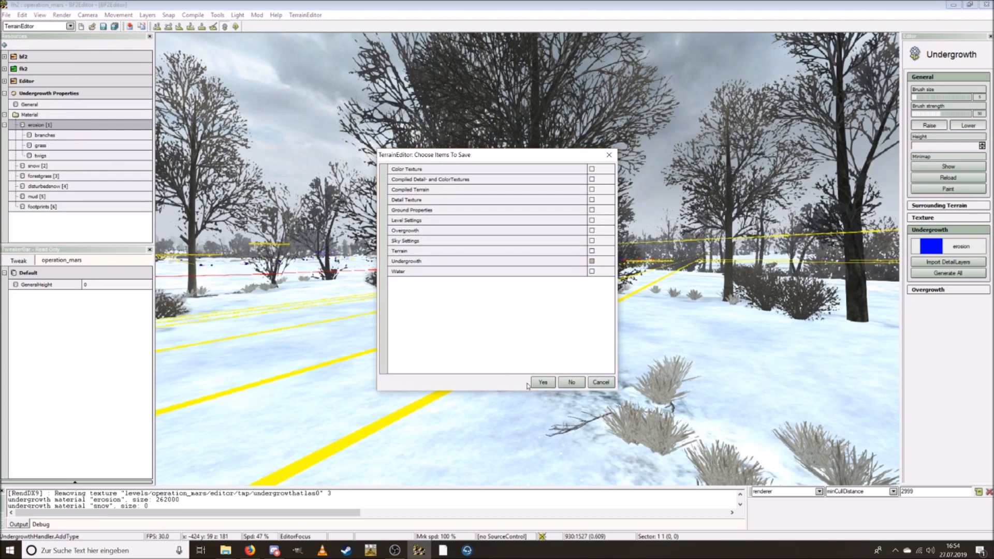
pyautogui.click(538, 385)
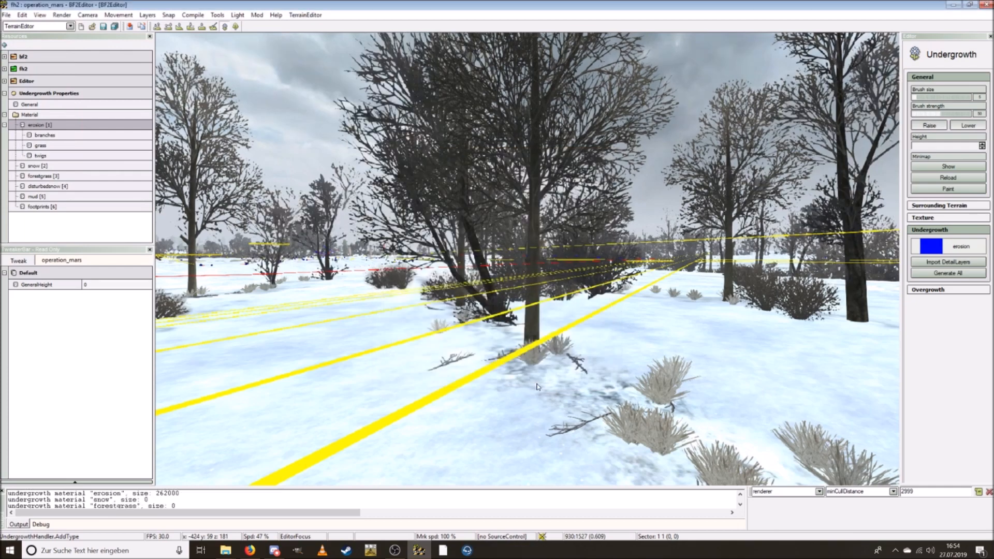
# Step: Assign the fh_12star mesh to the twigs type and set its density to 0.6
pyautogui.click(42, 156)
pyautogui.click(102, 287)
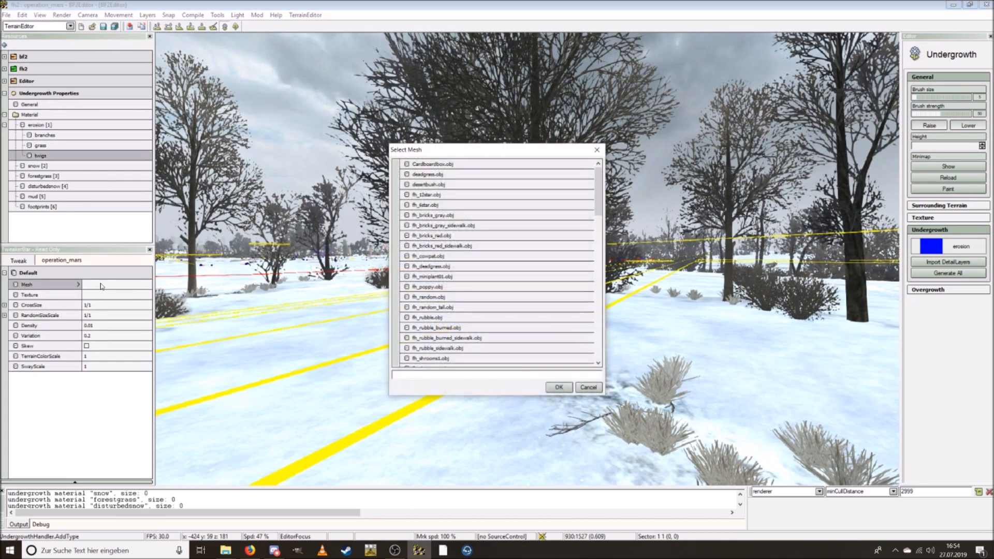
pyautogui.click(430, 195)
pyautogui.click(558, 387)
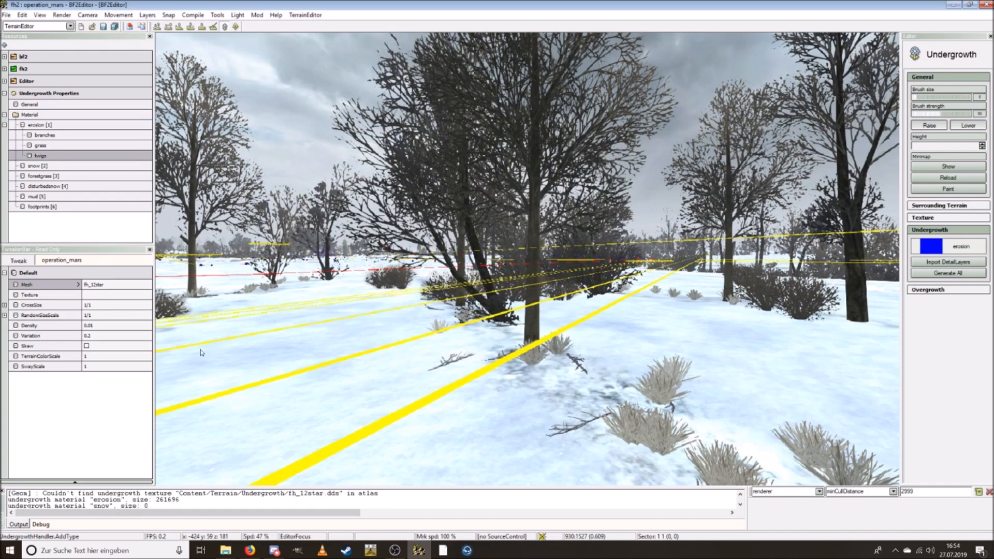
pyautogui.click(97, 325)
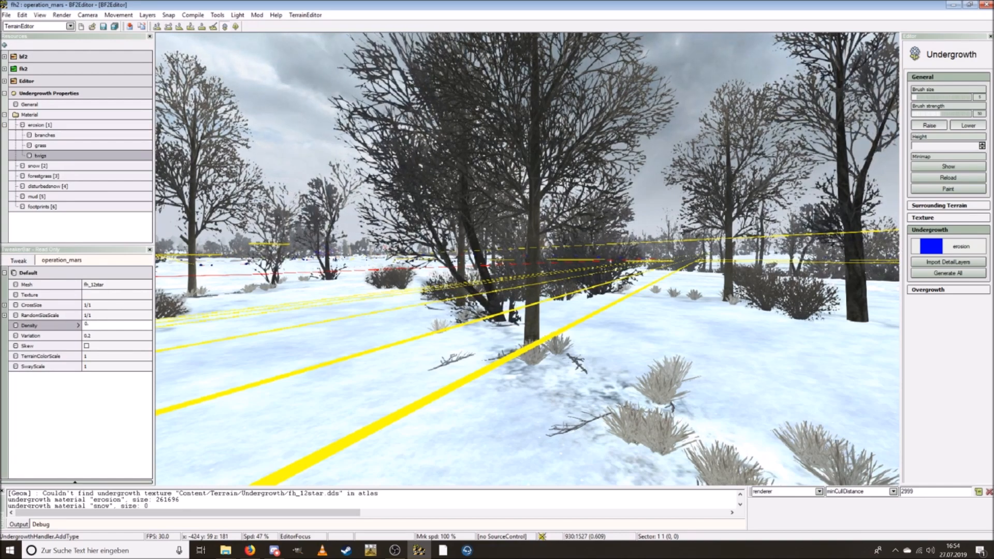
pyautogui.press('Return')
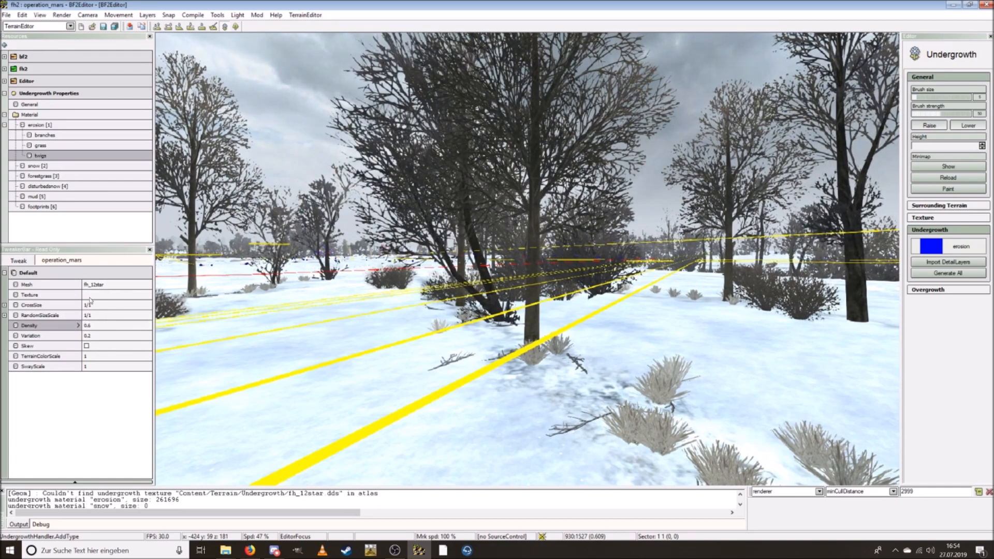
# Step: Assign the fh_snow_grass_meuse texture to the twigs type and inspect the plants near the tree trunk
pyautogui.click(91, 295)
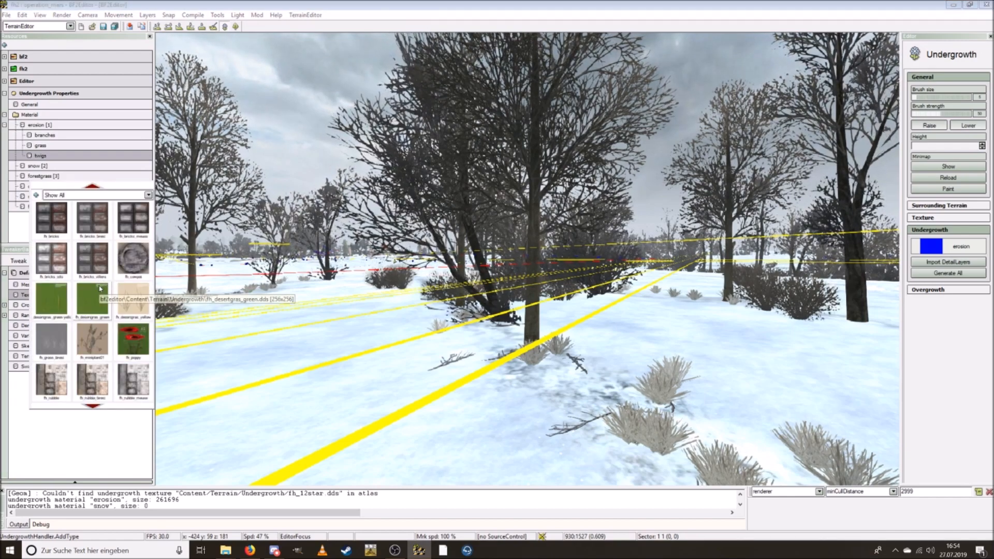
pyautogui.scroll(-2, 99, 288)
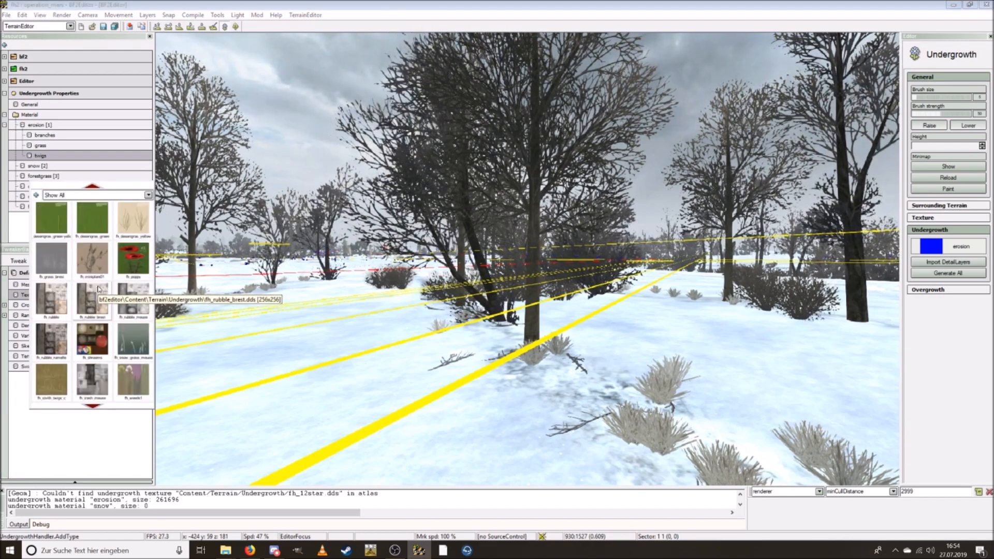
pyautogui.click(133, 339)
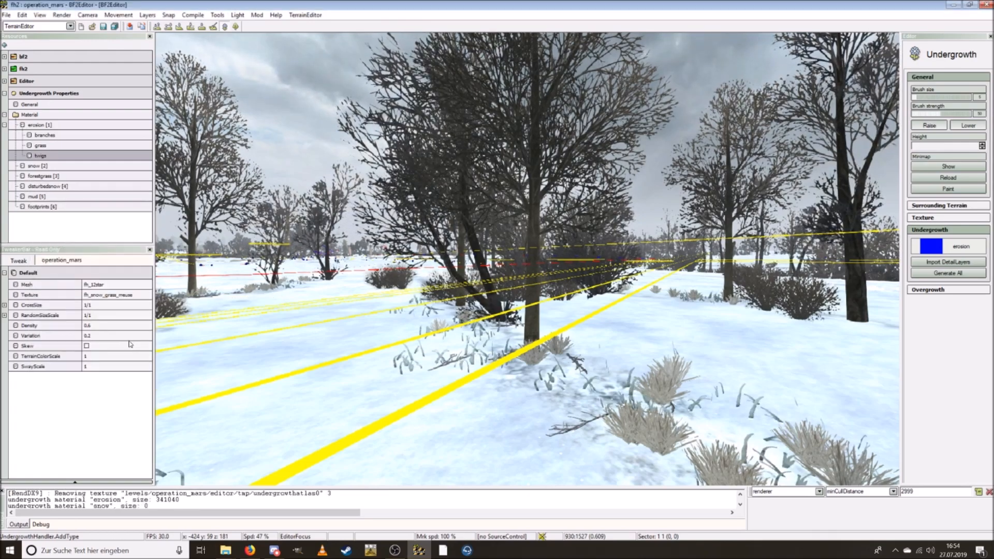
pyautogui.scroll(-5, 483, 333)
pyautogui.press('w')
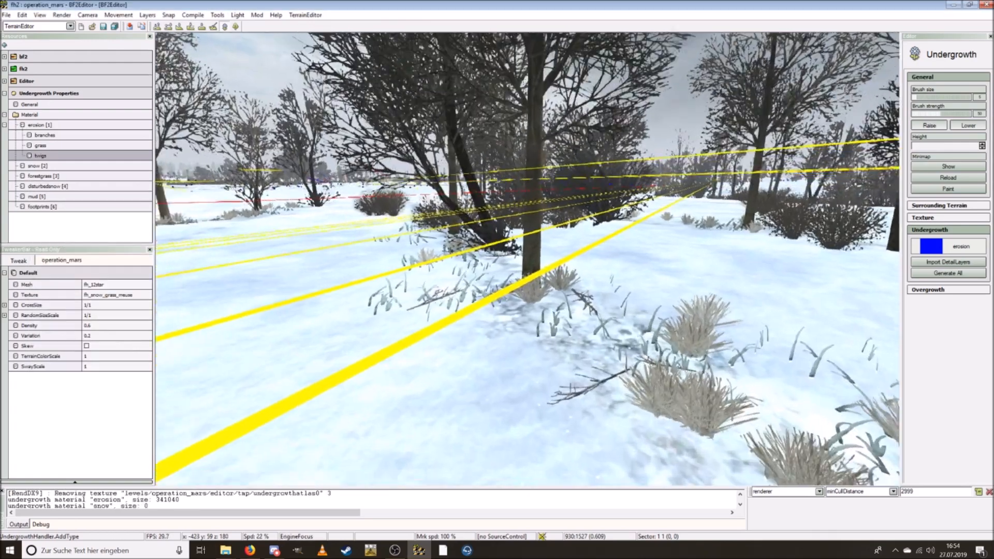
pyautogui.press('w')
pyautogui.press('a')
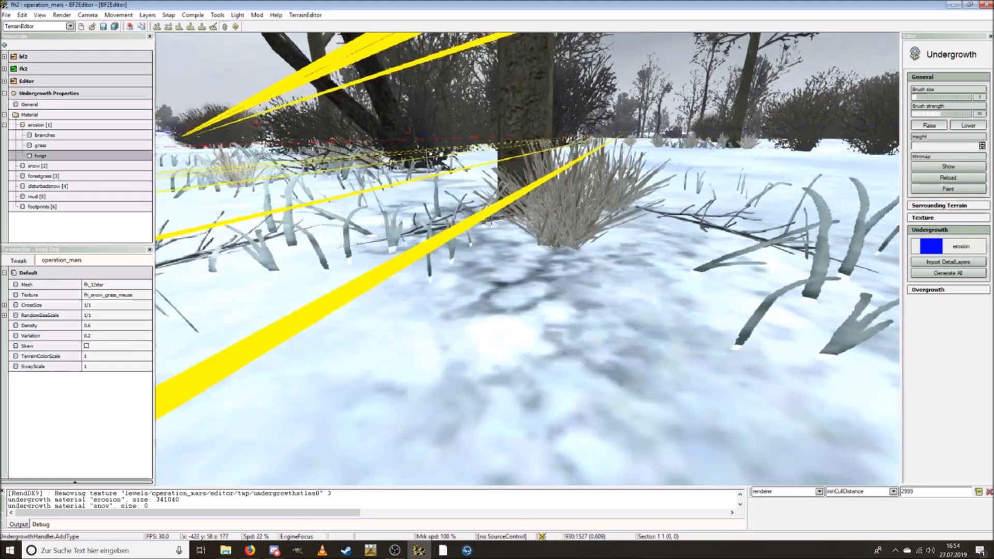
# Step: Set the twigs type's sway scale to 0.3 and check the undergrowth from farther away
pyautogui.click(94, 366)
pyautogui.write('0.3')
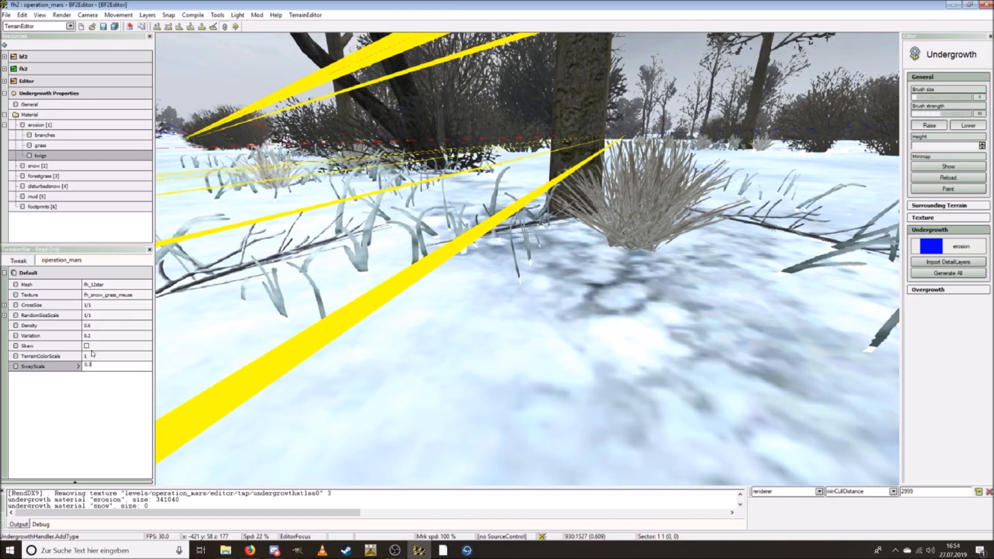
pyautogui.press('Return')
pyautogui.press('s')
pyautogui.moveTo(239, 303); pyautogui.dragTo(285, 272, button='right')
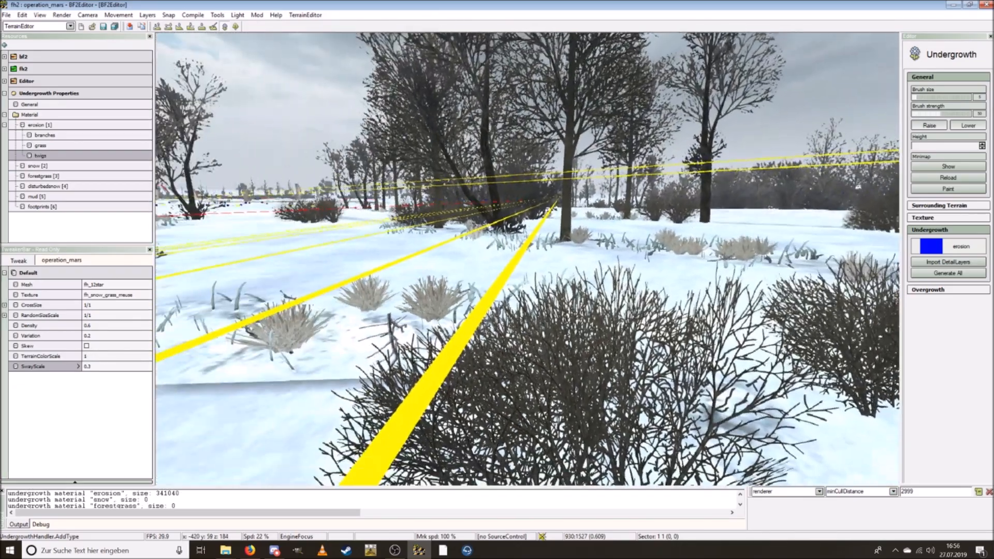
# Step: Assign the fh_winter_twigs_c texture to the erosion material's twigs type and inspect the plants up close
pyautogui.scroll(-5, 527, 259)
pyautogui.press('w')
pyautogui.press('w')
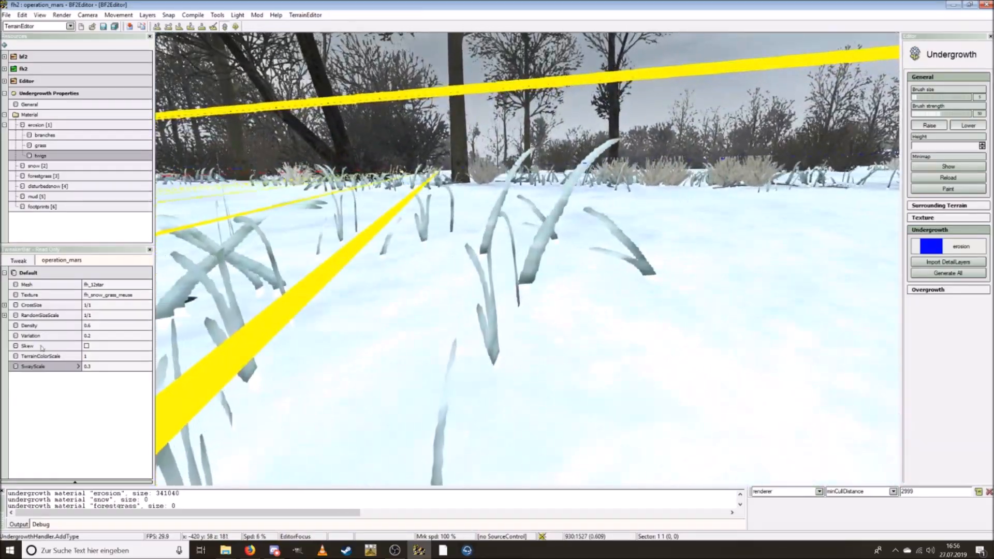
pyautogui.press('w')
pyautogui.press('a')
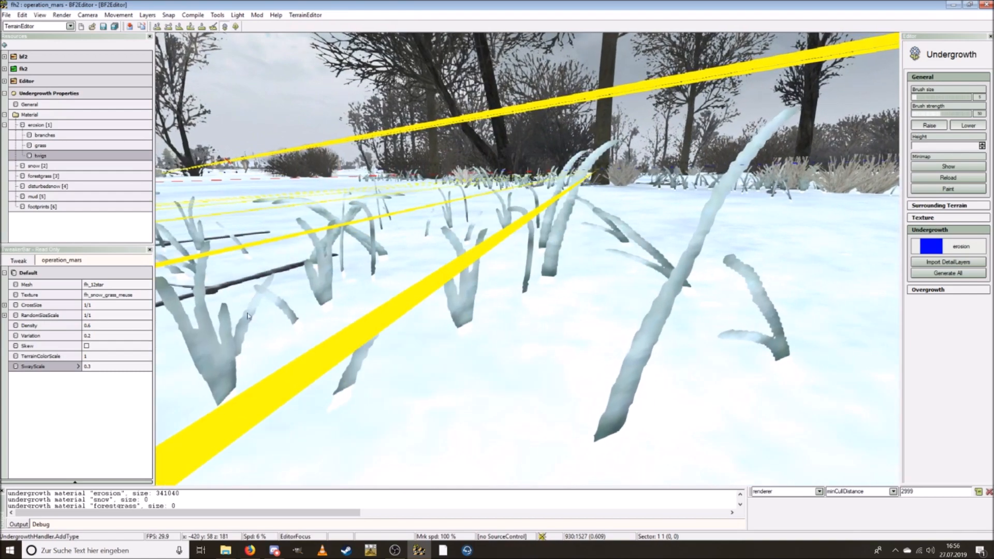
pyautogui.click(103, 297)
pyautogui.scroll(-3, 105, 307)
pyautogui.scroll(-2, 106, 315)
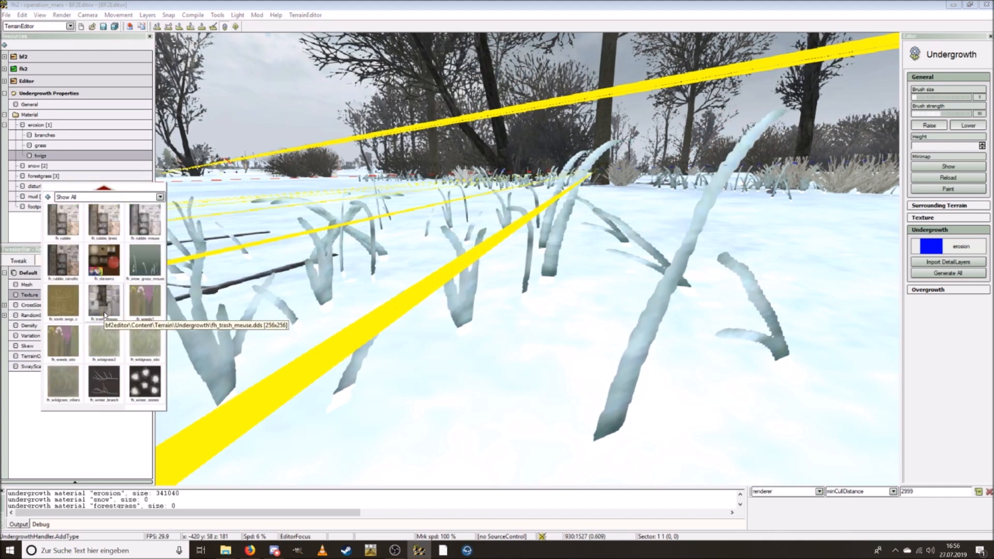
pyautogui.scroll(-2, 114, 326)
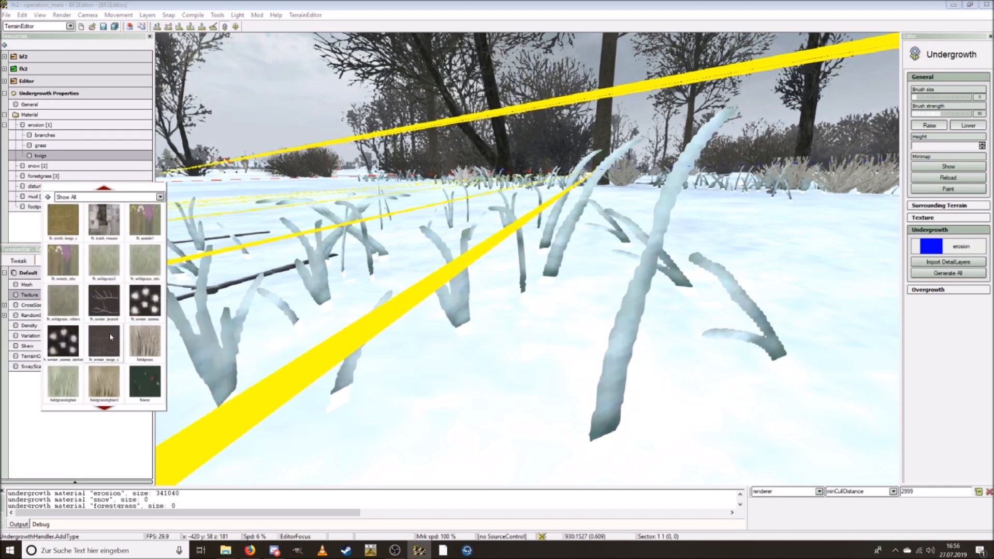
pyautogui.click(110, 337)
pyautogui.moveTo(447, 318); pyautogui.dragTo(321, 280, button='right')
pyautogui.press('s')
pyautogui.press('s')
pyautogui.press('w')
pyautogui.press('s')
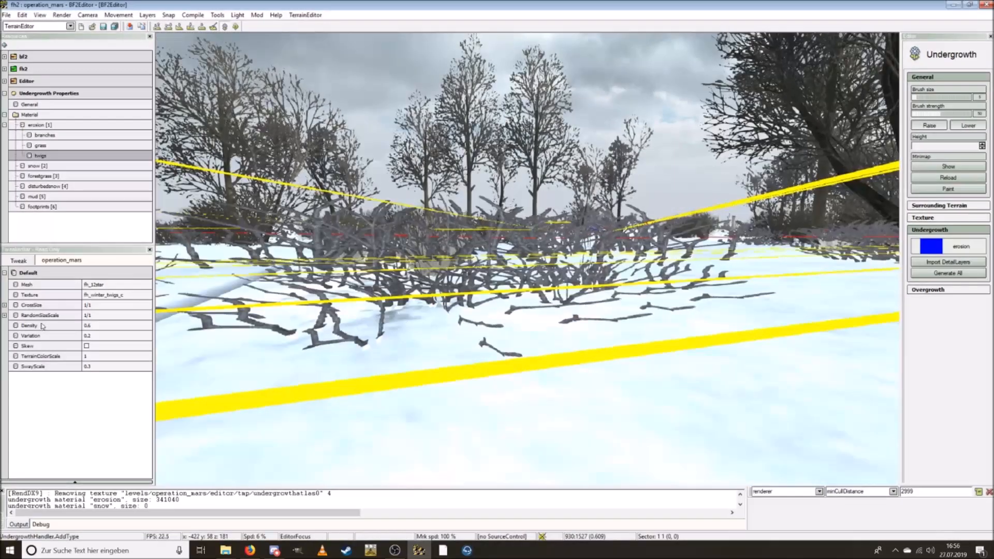
# Step: Try the fh_6star mesh on the twigs type and check the undergrowth from farther away
pyautogui.click(112, 288)
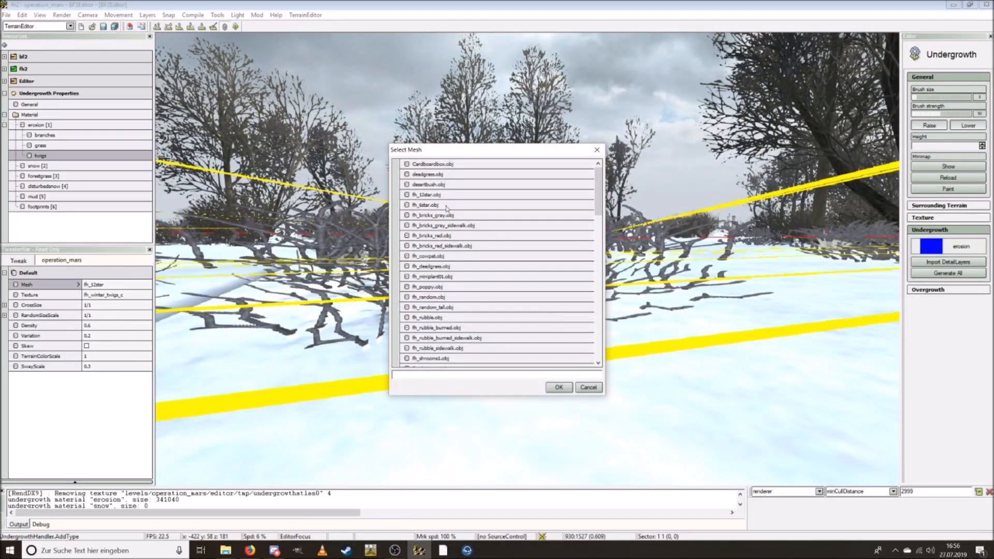
pyautogui.click(414, 205)
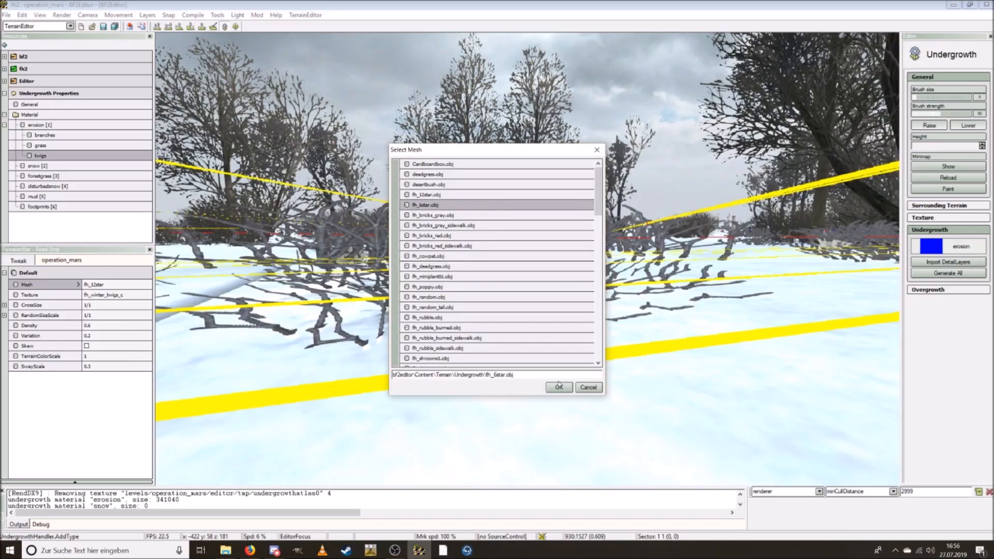
pyautogui.click(563, 391)
pyautogui.press('w')
pyautogui.moveTo(547, 388); pyautogui.dragTo(565, 363, button='right')
pyautogui.moveTo(497, 363); pyautogui.dragTo(543, 372, button='right')
pyautogui.scroll(3, 526, 375)
pyautogui.press('s')
pyautogui.press('s')
pyautogui.press('a')
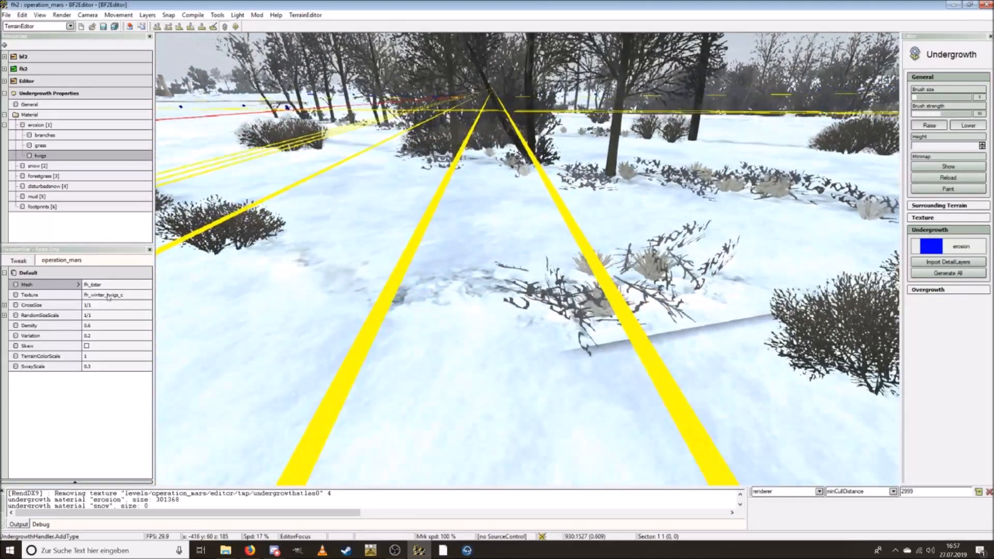
# Step: Assign the fh_winter_twigs mesh to the twigs type and inspect the plants at ground level
pyautogui.click(101, 287)
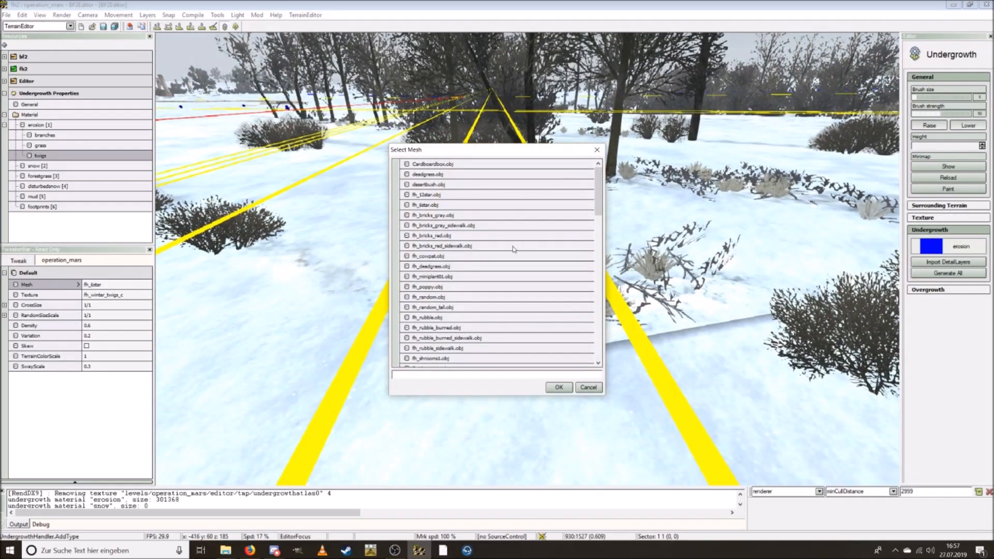
pyautogui.scroll(-3, 497, 255)
pyautogui.scroll(-1, 470, 344)
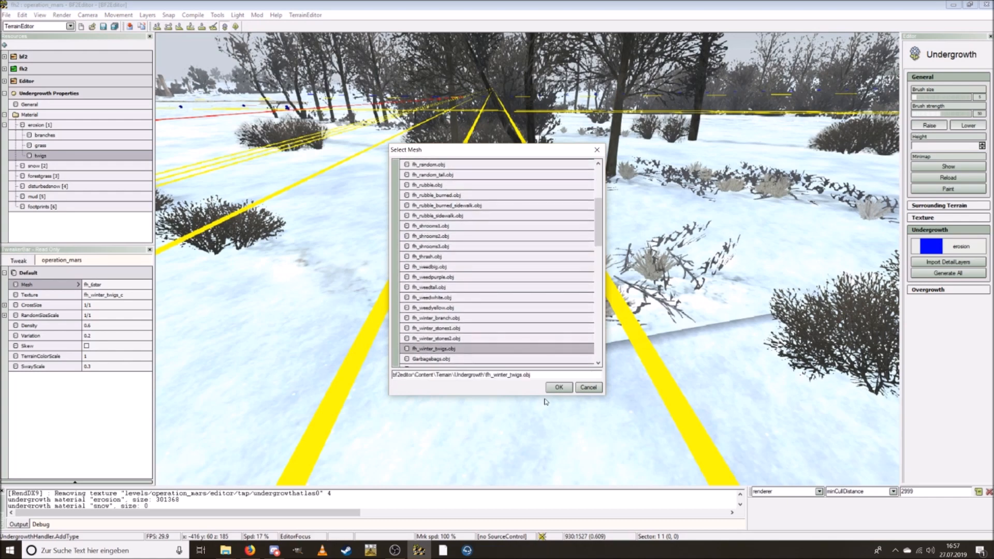
pyautogui.click(559, 387)
pyautogui.moveTo(527, 287); pyautogui.dragTo(513, 241, button='right')
pyautogui.press('w')
pyautogui.press('w')
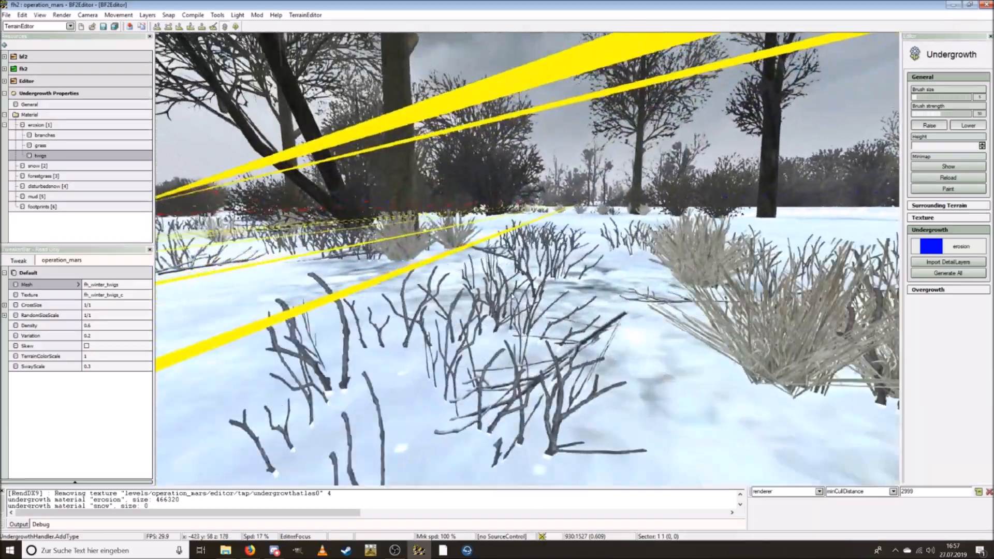
# Step: Set the twigs type's sway scale to 0 and check the undergrowth across the terrain as far as the pine forest
pyautogui.click(105, 367)
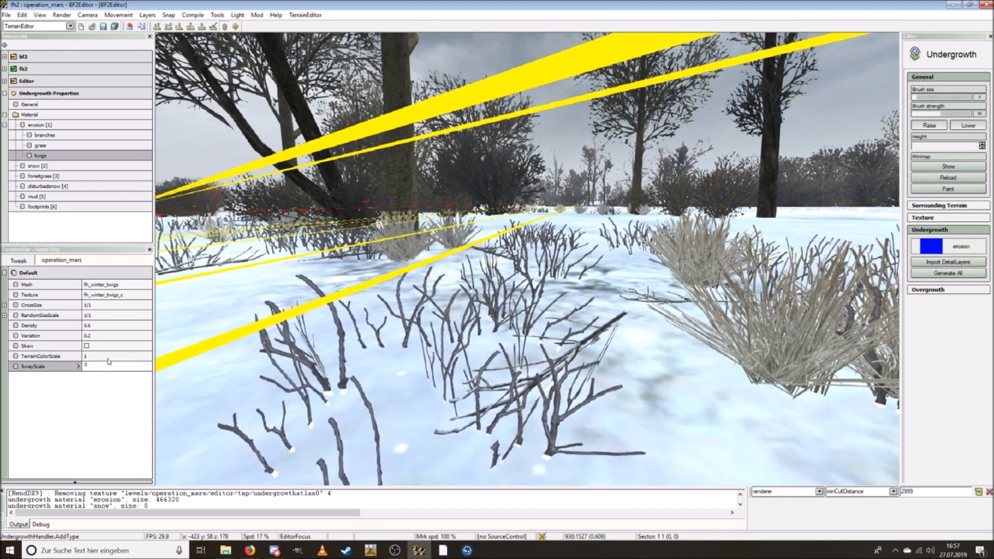
pyautogui.press('Return')
pyautogui.press('s')
pyautogui.moveTo(322, 305); pyautogui.dragTo(363, 292, button='right')
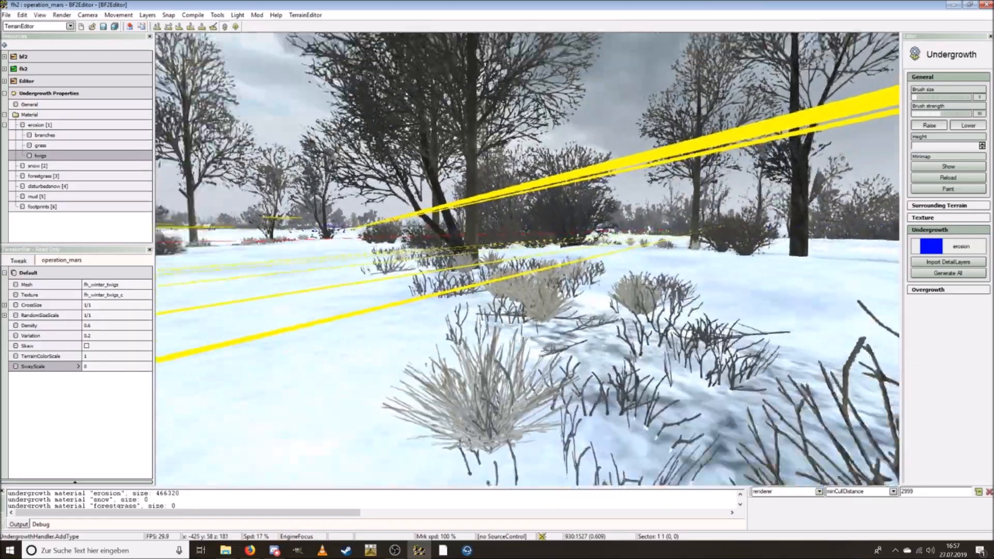
pyautogui.press('w')
pyautogui.moveTo(429, 370); pyautogui.dragTo(468, 351, button='right')
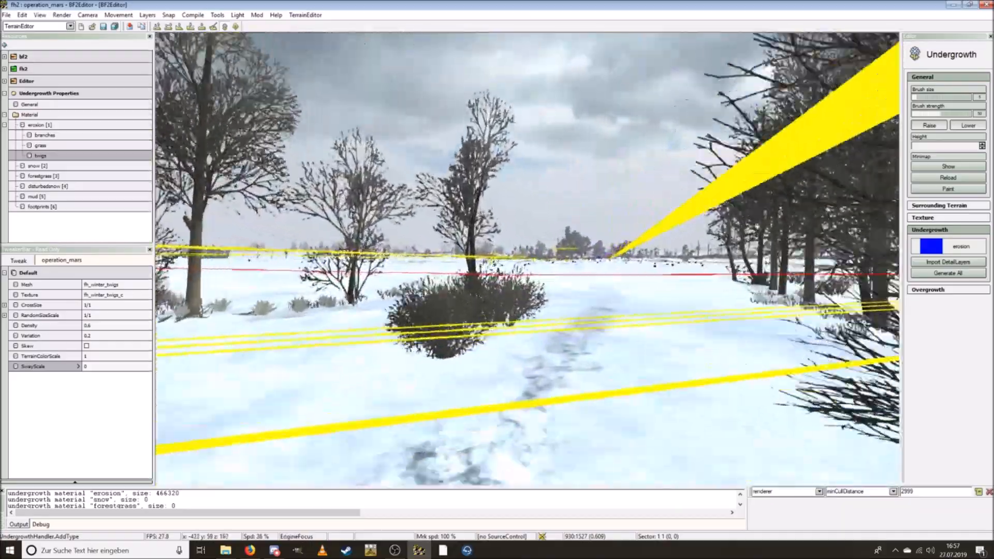
pyautogui.press('w')
pyautogui.moveTo(469, 351); pyautogui.dragTo(513, 365, button='right')
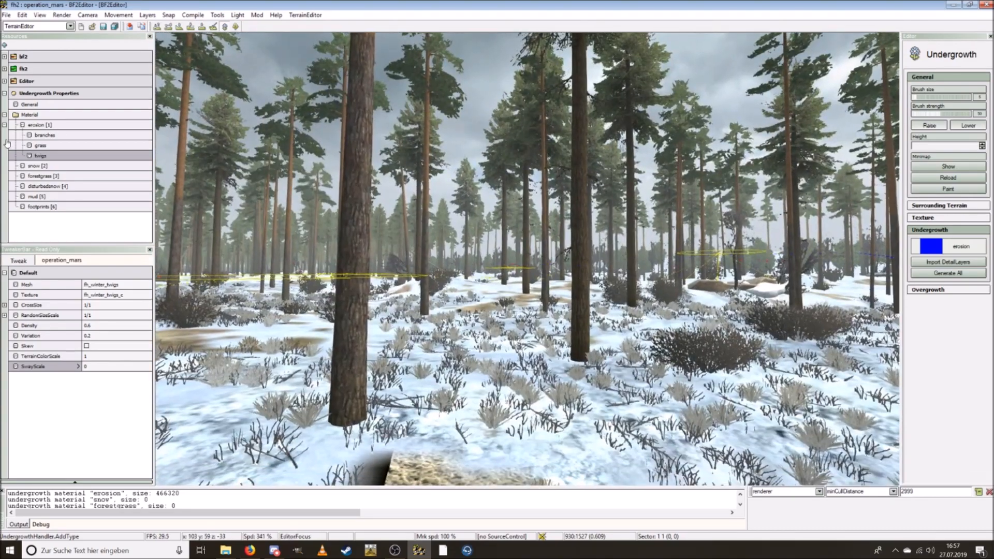
# Step: Save the terrain's undergrowth, leaving the other terrain items out of the save
pyautogui.click(5, 16)
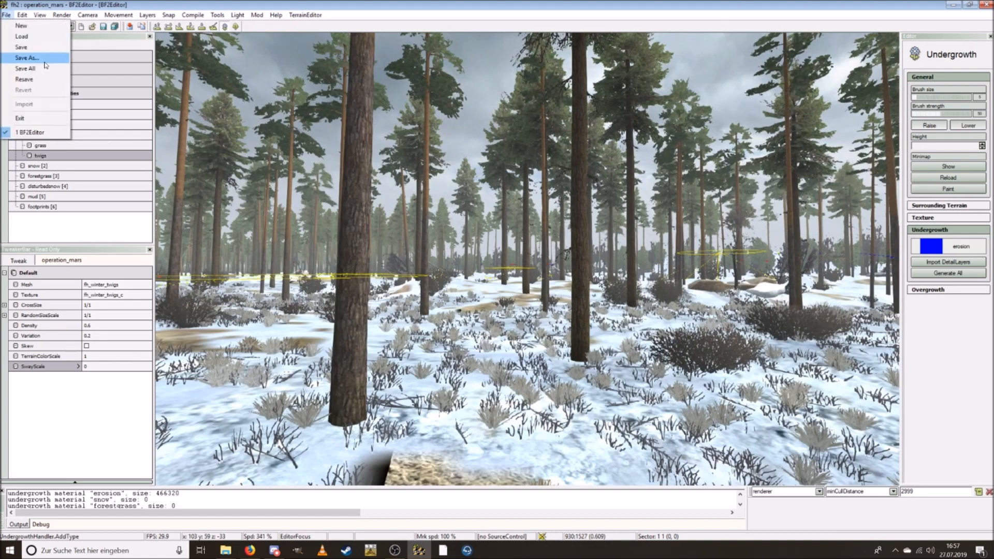
pyautogui.click(23, 46)
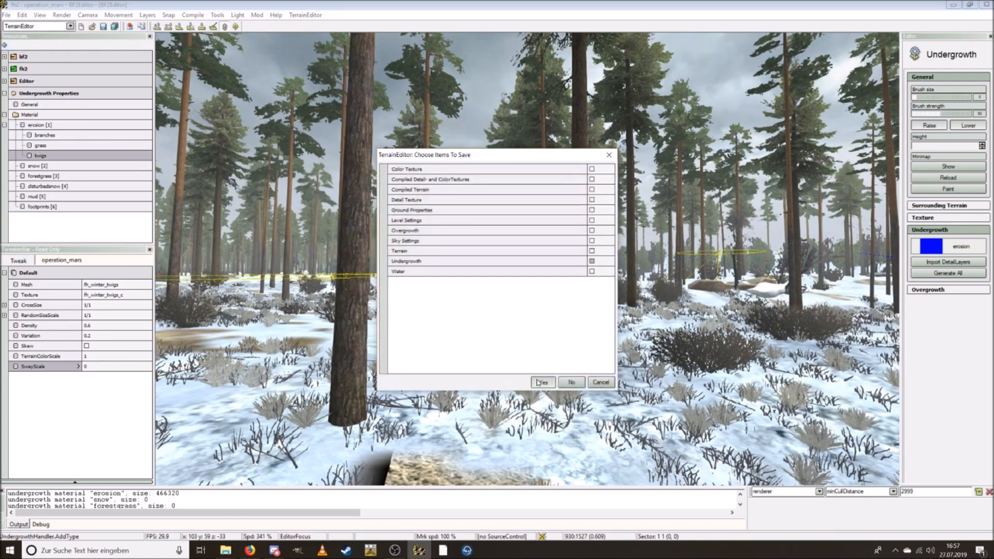
pyautogui.click(541, 383)
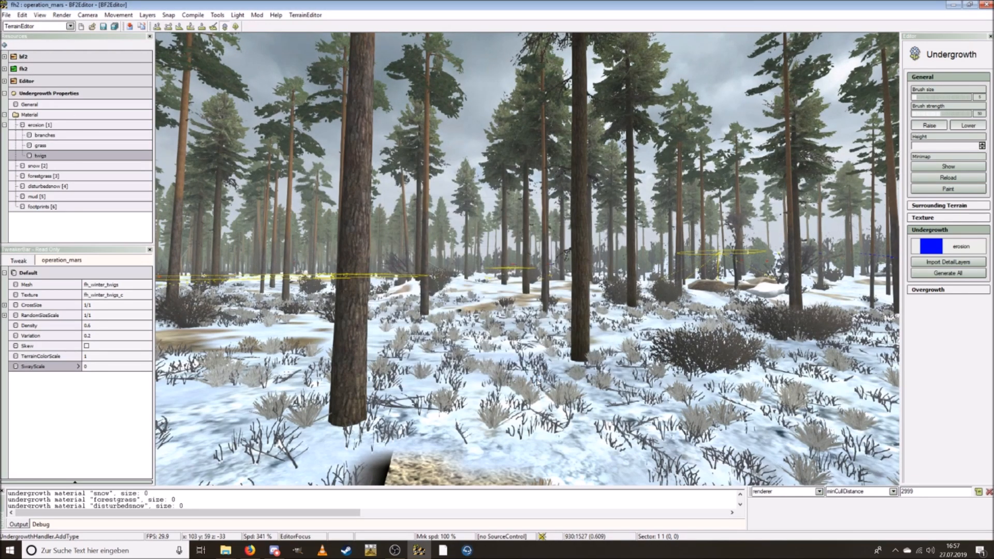
# Step: Select the snow material and examine the open snowfield and the ground around the windmill
pyautogui.click(36, 166)
pyautogui.press('w')
pyautogui.moveTo(445, 332); pyautogui.dragTo(562, 339, button='right')
pyautogui.scroll(1, 486, 338)
pyautogui.press('w')
pyautogui.press('w')
pyautogui.press('w')
pyautogui.moveTo(483, 339); pyautogui.dragTo(534, 353, button='right')
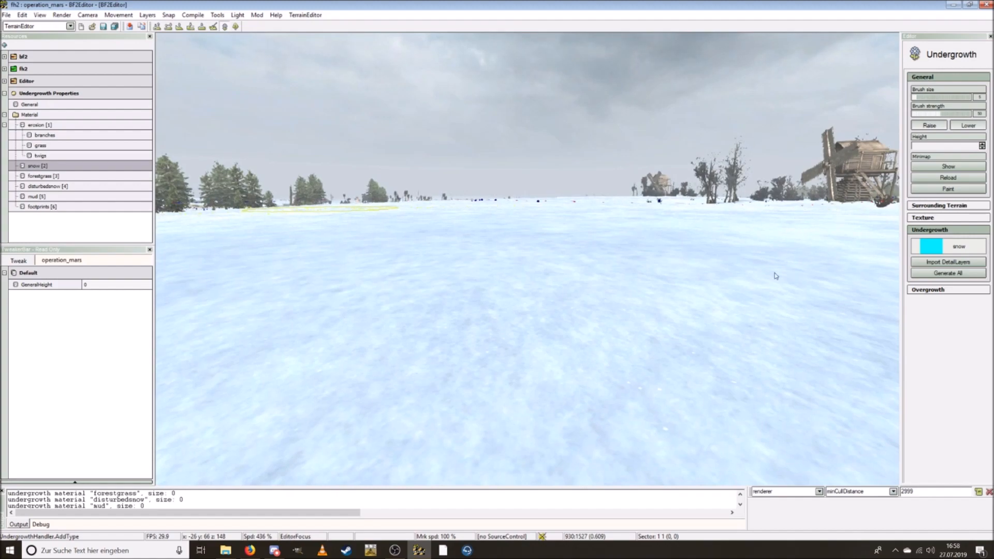
pyautogui.moveTo(703, 235); pyautogui.dragTo(750, 226, button='right')
pyautogui.press('s')
pyautogui.press('w')
pyautogui.moveTo(622, 298); pyautogui.dragTo(648, 305, button='right')
pyautogui.press('s')
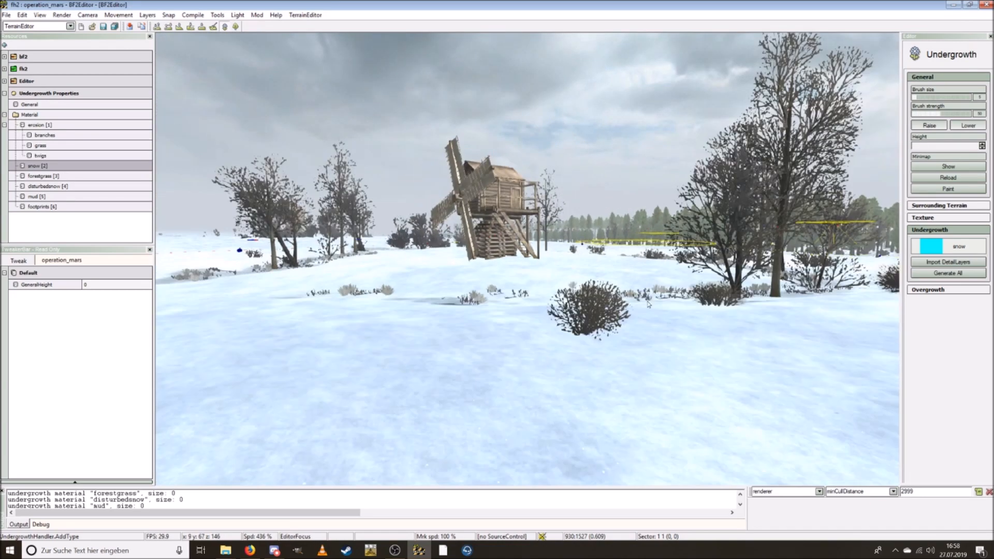
# Step: Add a type named grass to the forestgrass material
pyautogui.click(47, 177)
pyautogui.rightClick(48, 179)
pyautogui.click(65, 184)
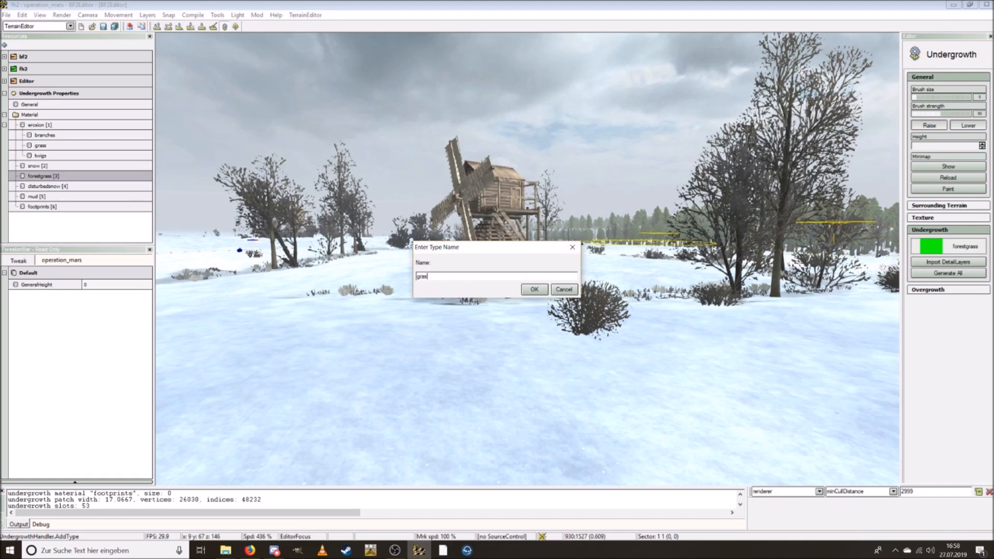
pyautogui.write('grass')
pyautogui.click(533, 289)
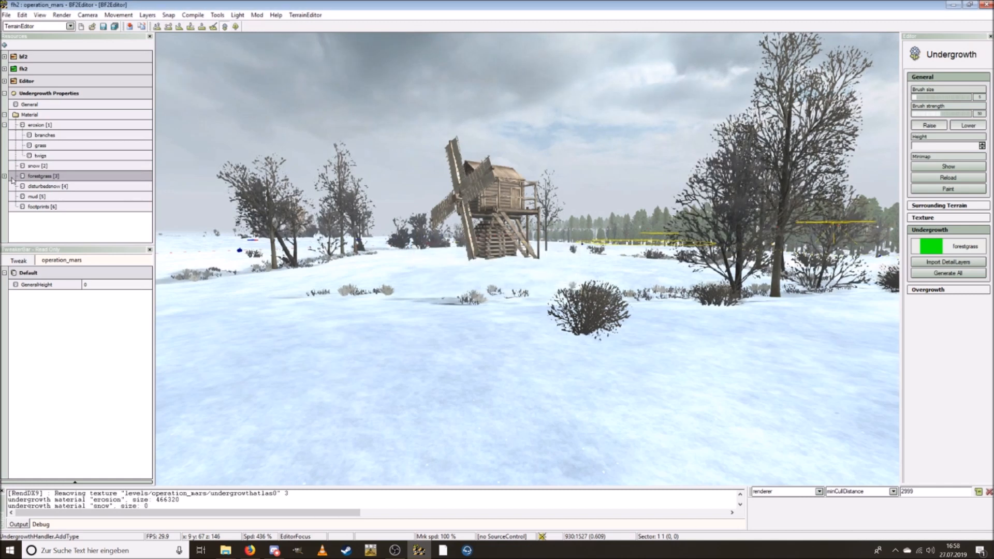
# Step: Assign the fh_12star mesh to the forestgrass material's grass type and view the bare grass patches in the forest
pyautogui.click(40, 186)
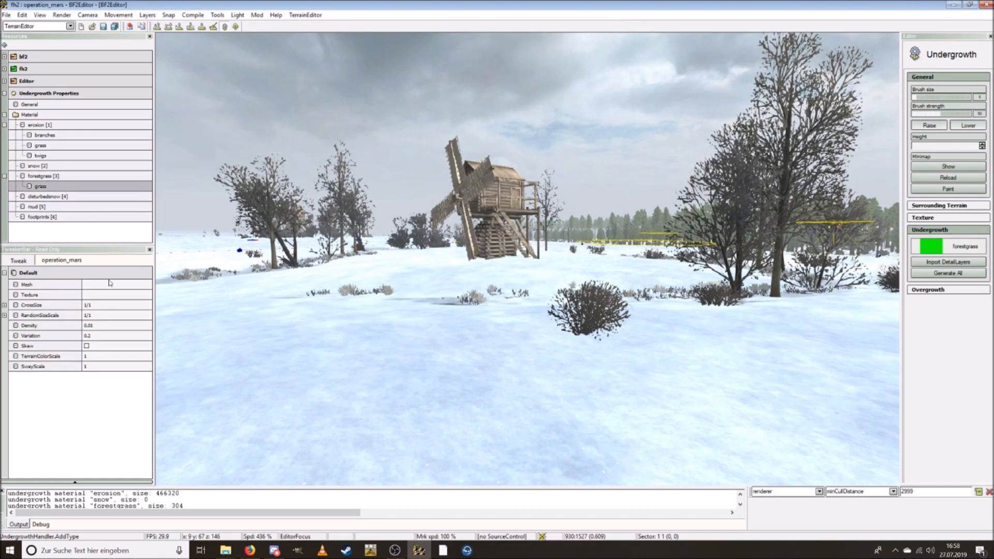
pyautogui.click(78, 285)
pyautogui.click(420, 198)
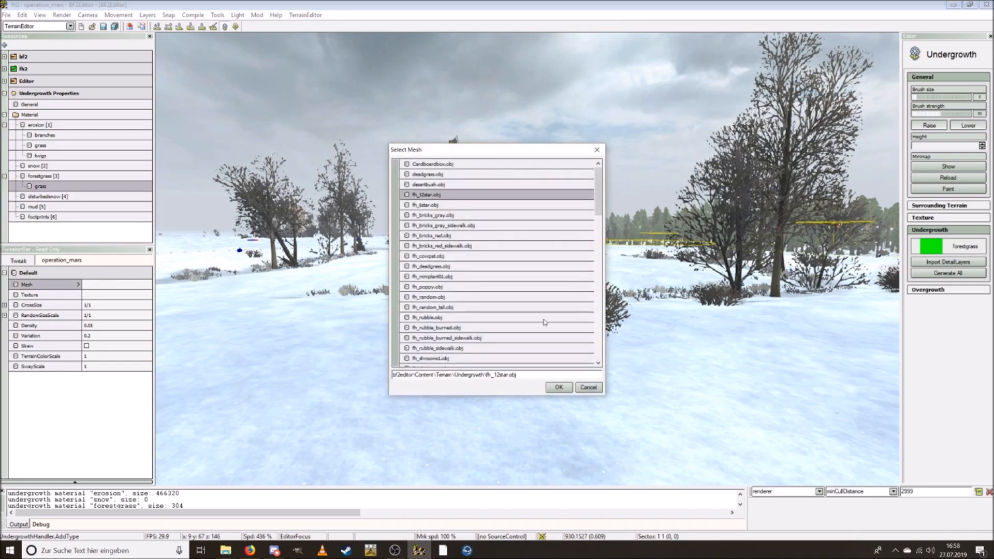
pyautogui.click(559, 388)
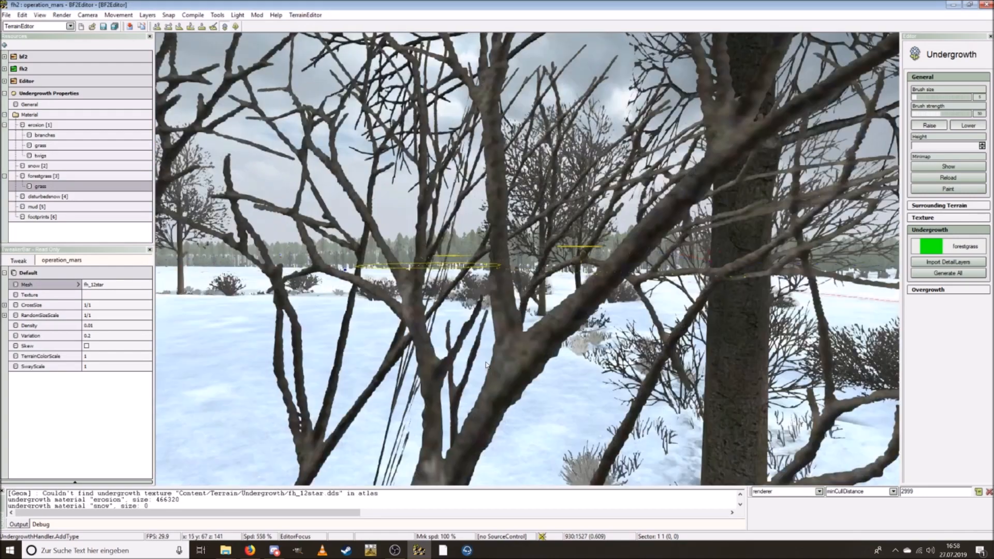
pyautogui.hotkey('ctrl', 'w')
pyautogui.scroll(-2, 487, 364)
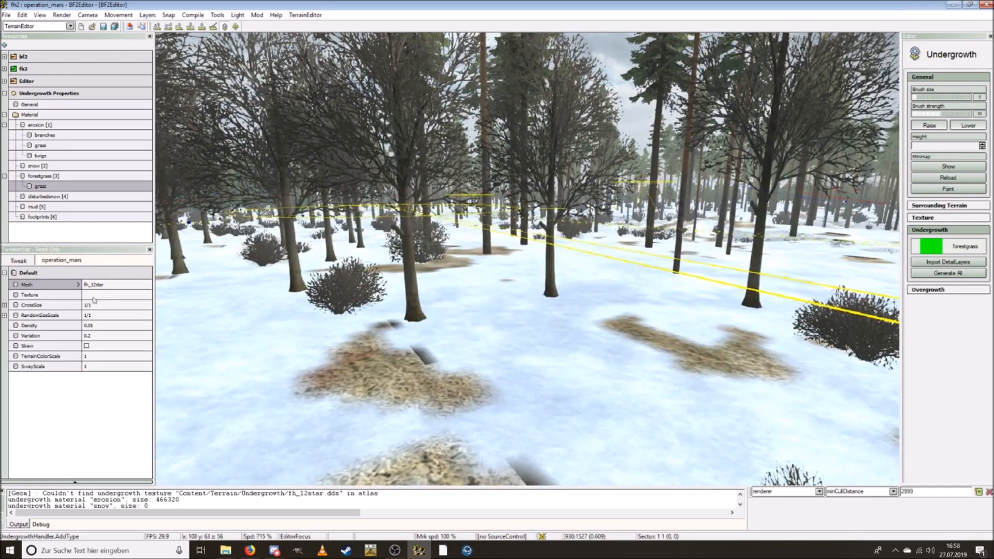
# Step: Set the variation to 1 for both the forestgrass material's grass type and the erosion material's twigs type
pyautogui.click(95, 337)
pyautogui.write('1')
pyautogui.press('Return')
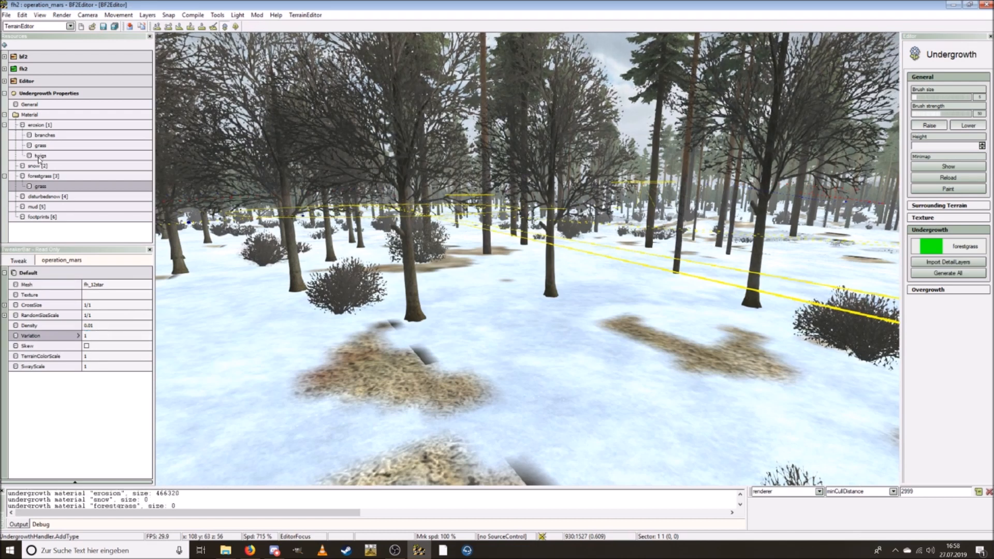
pyautogui.click(38, 157)
pyautogui.click(102, 335)
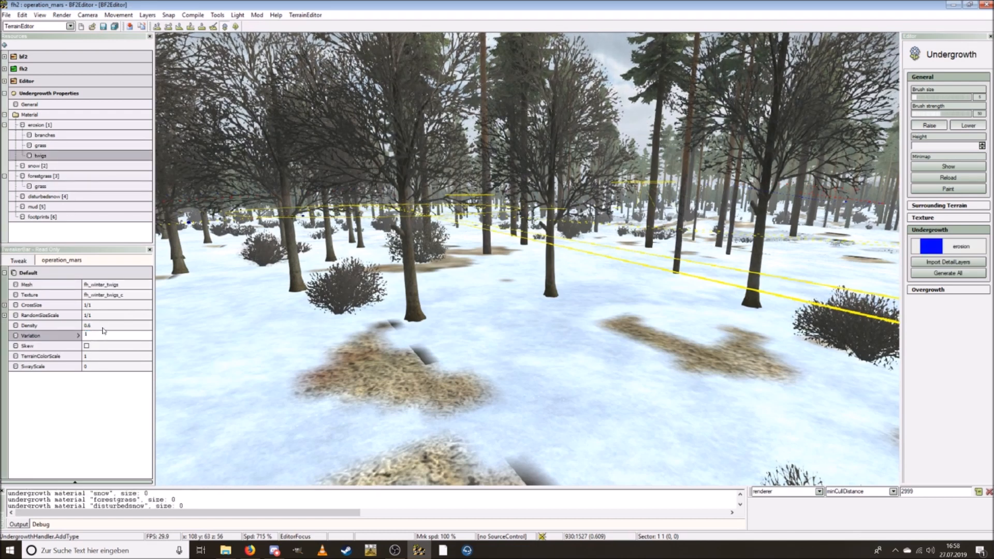
pyautogui.press('Return')
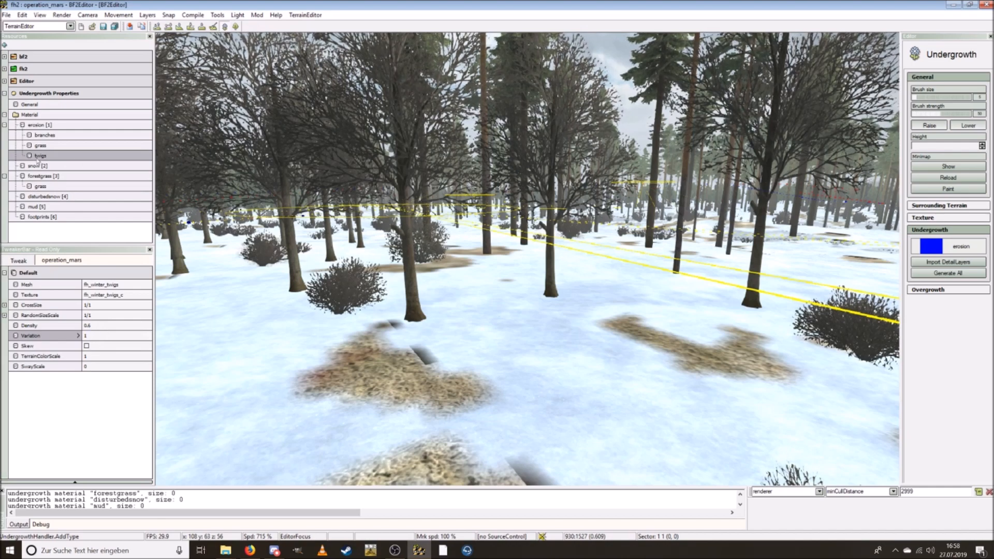
# Step: Set the density of the forestgrass material's grass type to 0.7
pyautogui.click(41, 187)
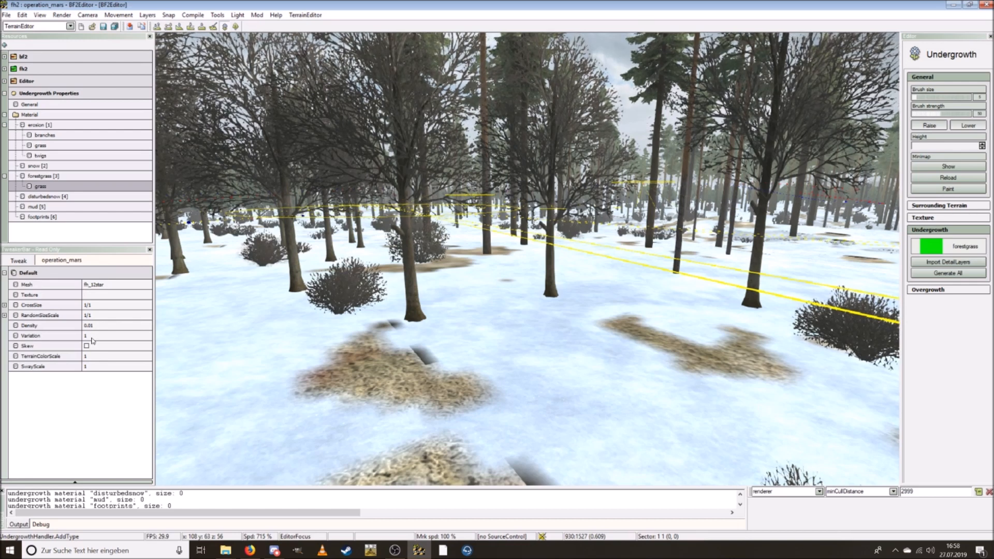
pyautogui.click(96, 325)
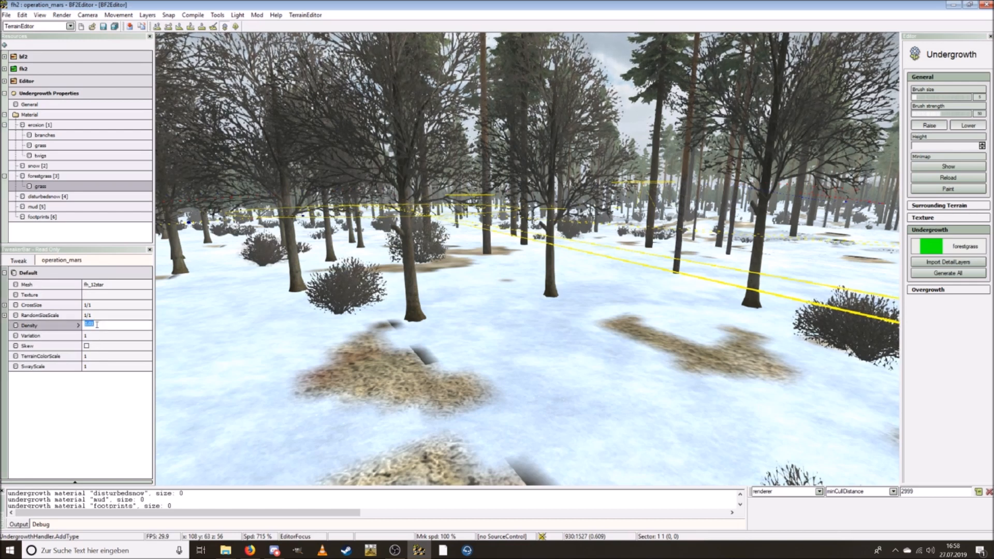
pyautogui.write('0')
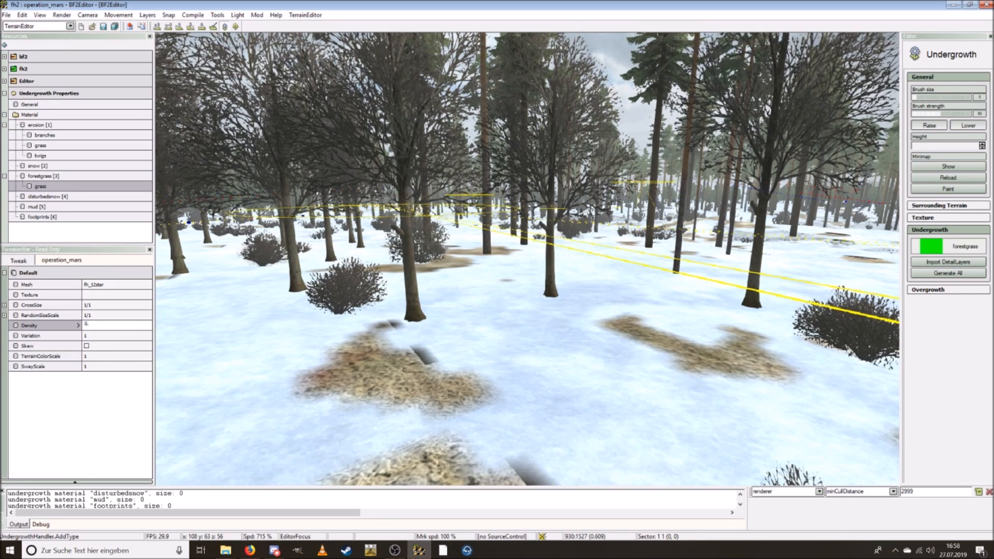
pyautogui.write('.7')
pyautogui.press('Return')
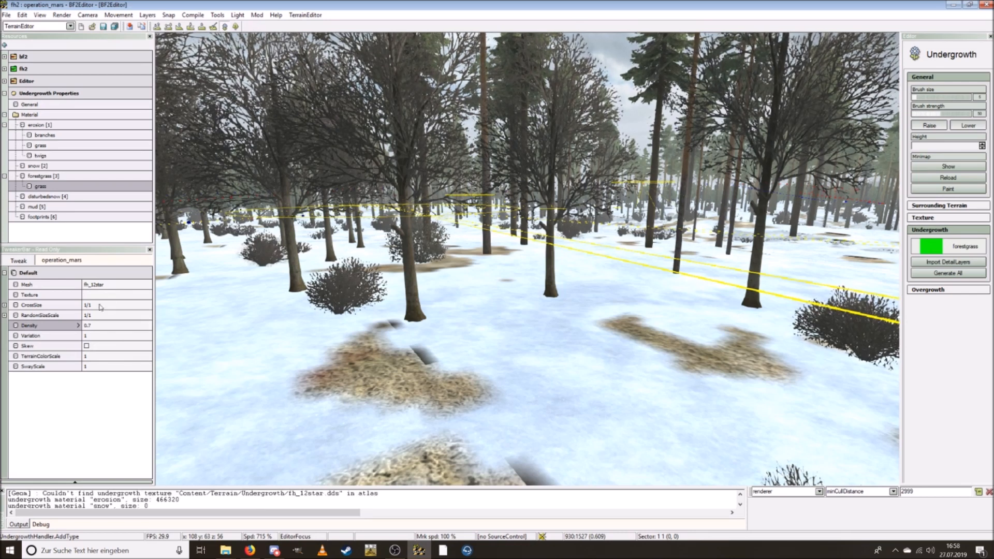
# Step: Assign the fieldgrass texture to the forestgrass material's grass type
pyautogui.click(102, 295)
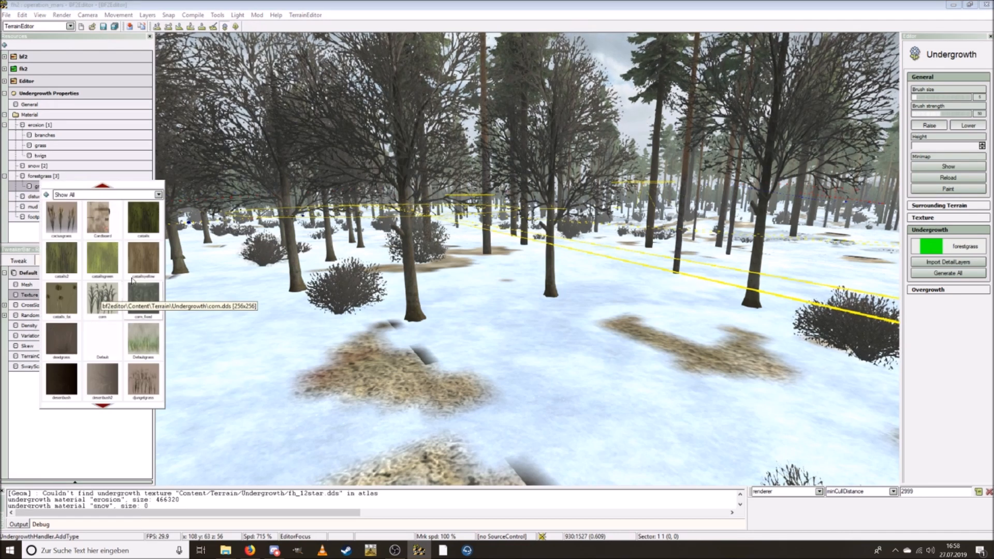
pyautogui.scroll(-2, 134, 277)
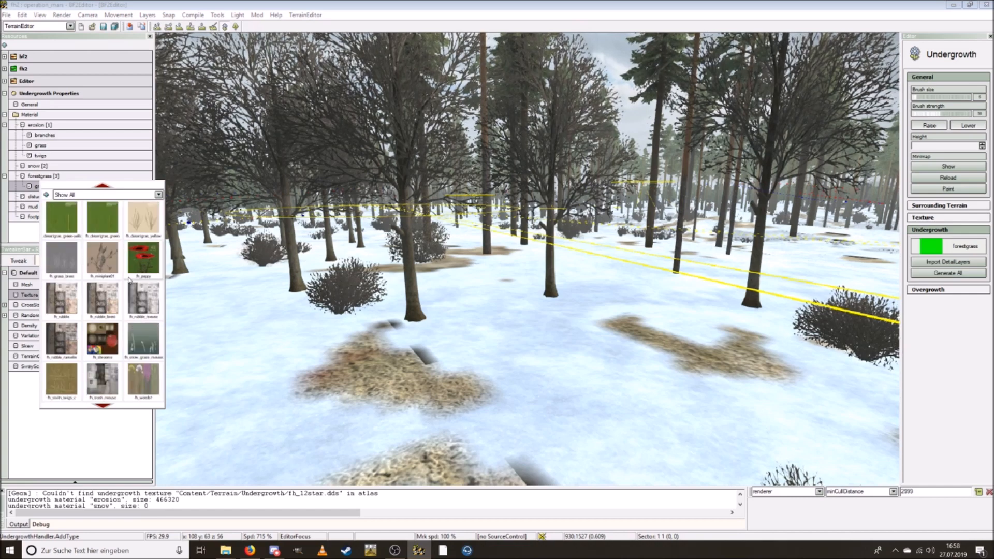
pyautogui.scroll(-3, 129, 280)
pyautogui.click(141, 303)
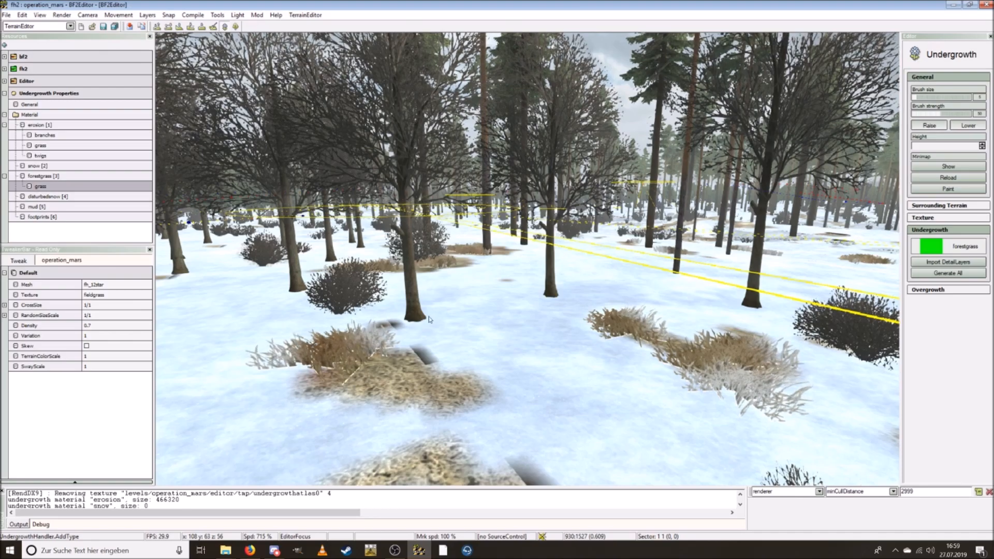
# Step: Set the sway scale of the forestgrass material's grass type to 0.1
pyautogui.keyDown('ctrl'); pyautogui.scroll(-5, 429, 319); pyautogui.keyUp('ctrl')
pyautogui.hotkey('ctrl', 'w')
pyautogui.hotkey('ctrl', 'w')
pyautogui.keyDown('ctrl'); pyautogui.scroll(-2, 434, 342); pyautogui.keyUp('ctrl')
pyautogui.hotkey('ctrl', 's')
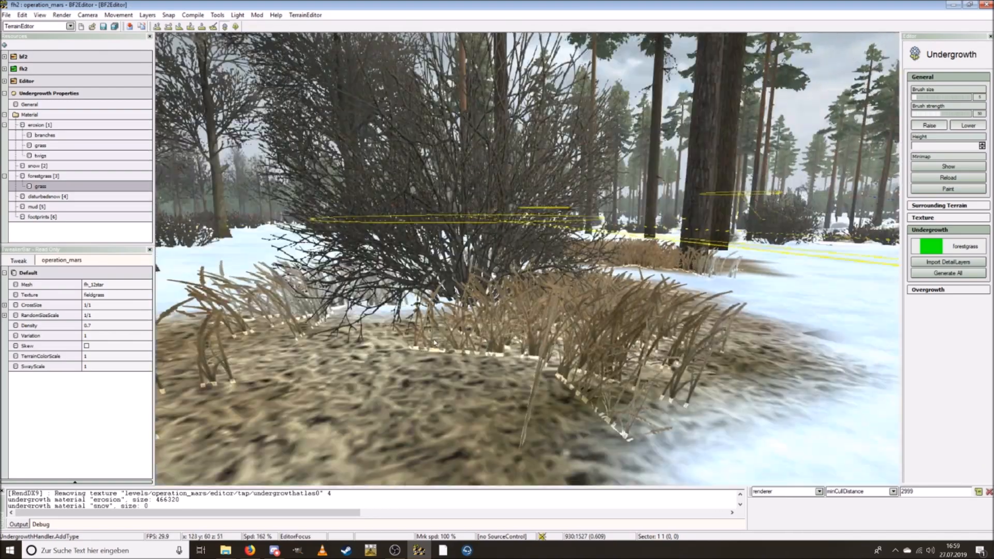
pyautogui.press('ctrl')
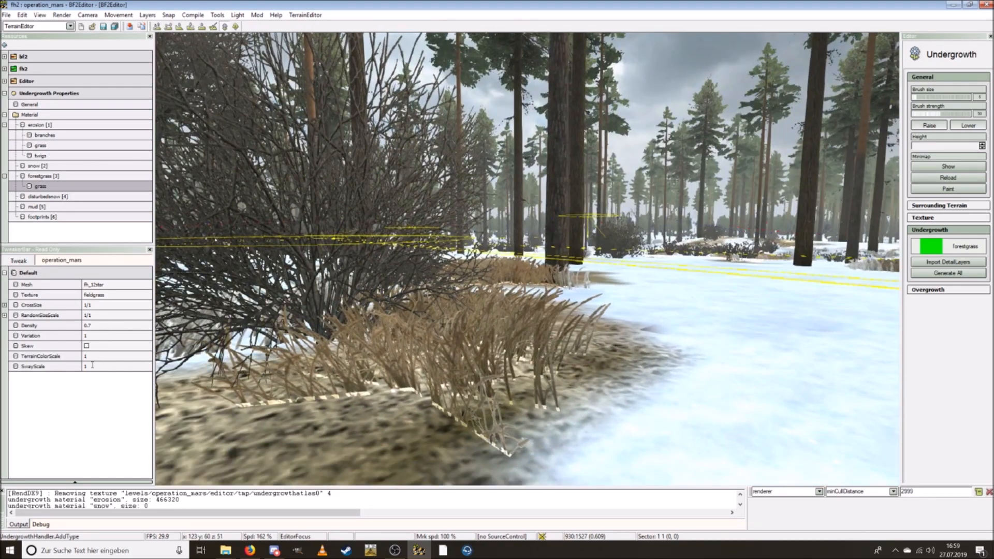
pyautogui.click(92, 366)
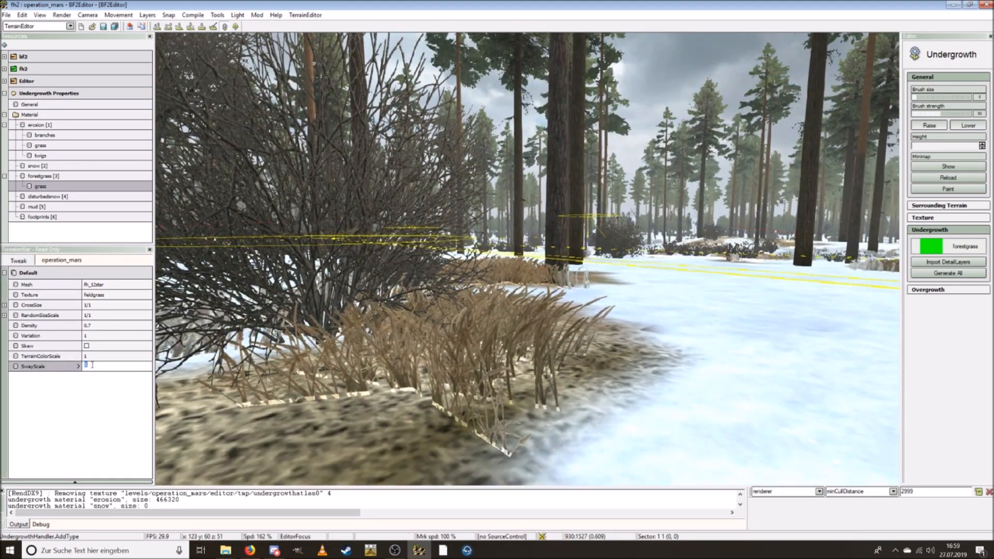
pyautogui.write('0.1')
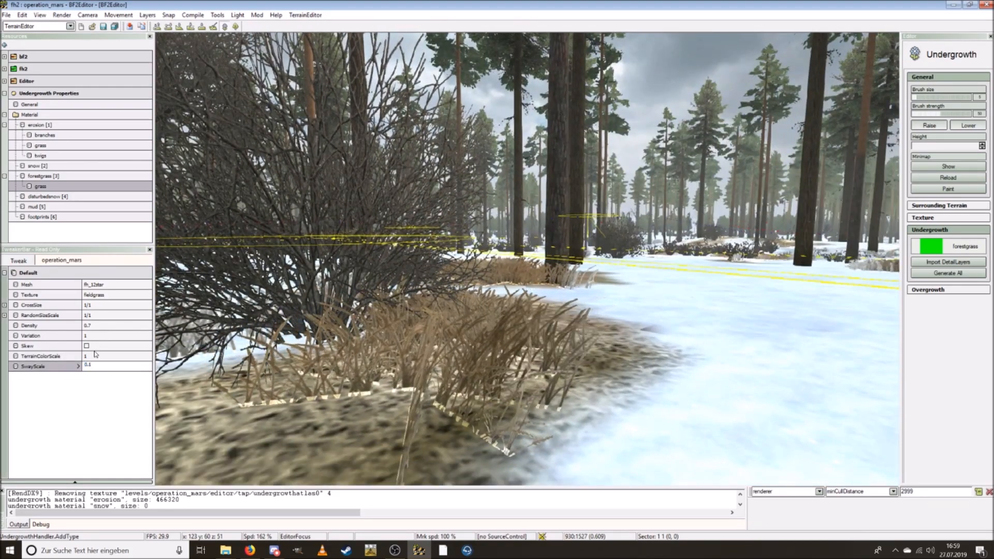
pyautogui.press('Return')
# Step: Set the Y random size scale of the forestgrass material's grass type to 1.4
pyautogui.press('ctrl')
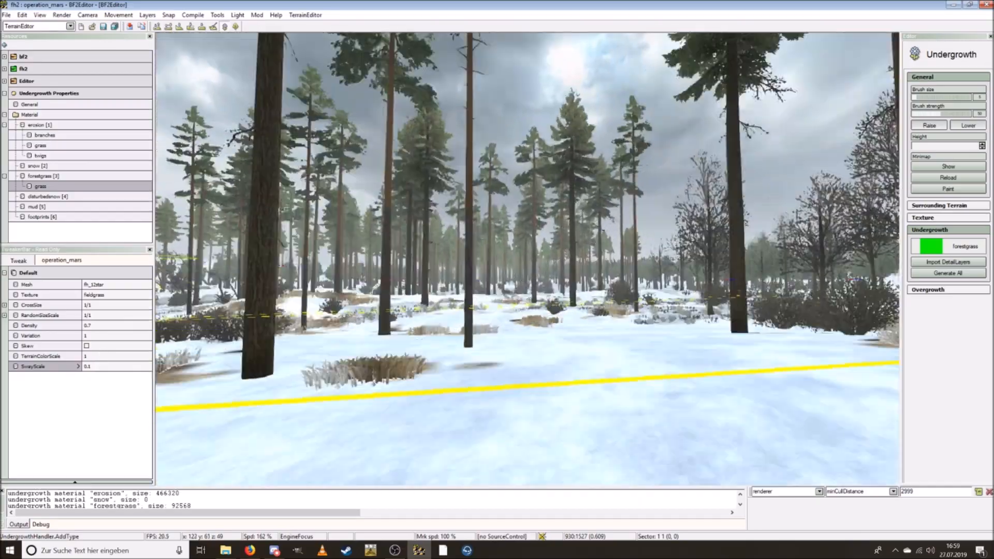
pyautogui.press('w')
pyautogui.scroll(-5, 528, 259)
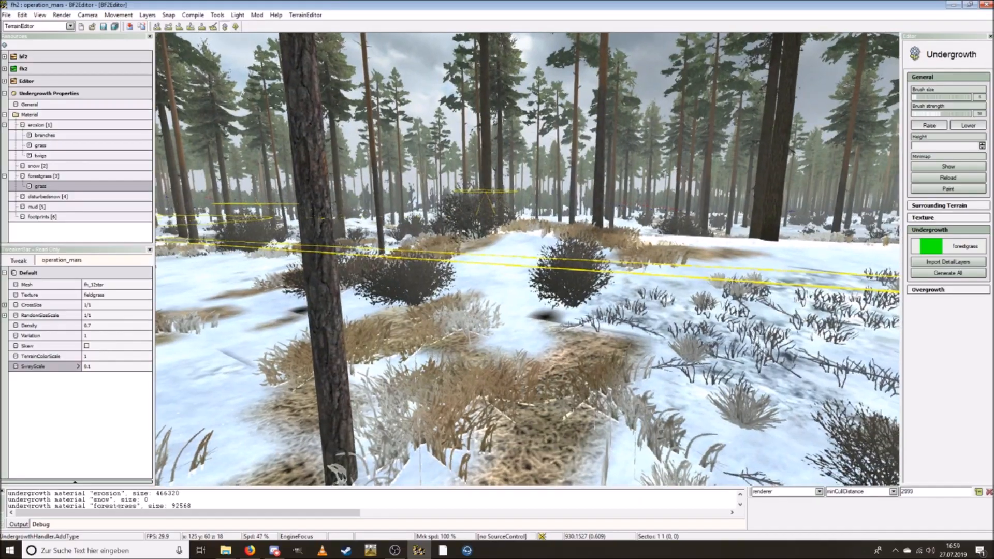
pyautogui.press('w')
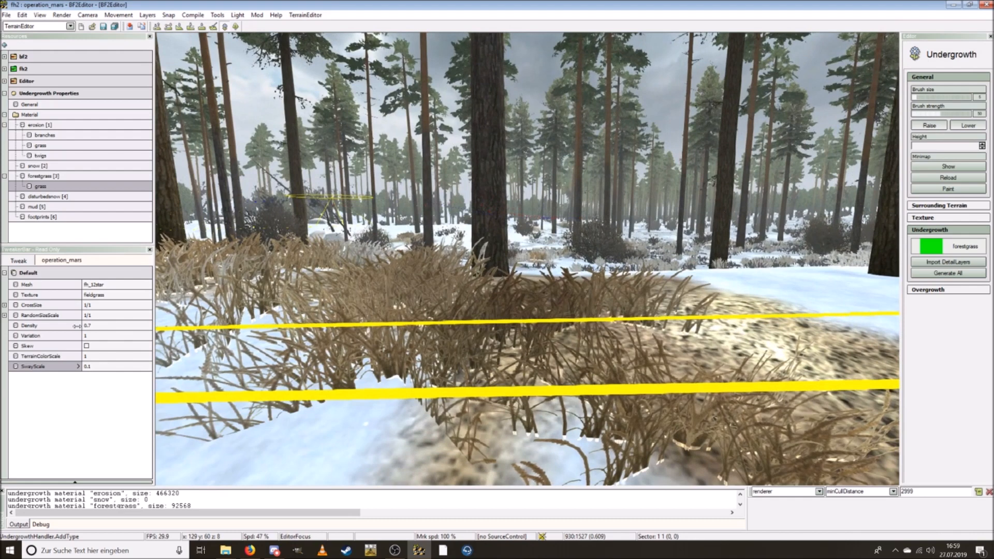
pyautogui.click(4, 316)
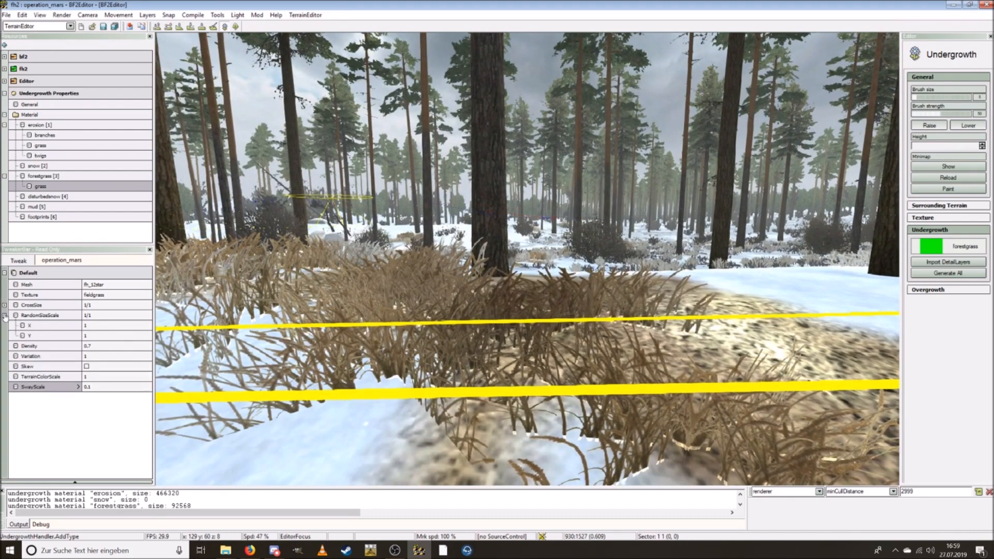
pyautogui.click(98, 334)
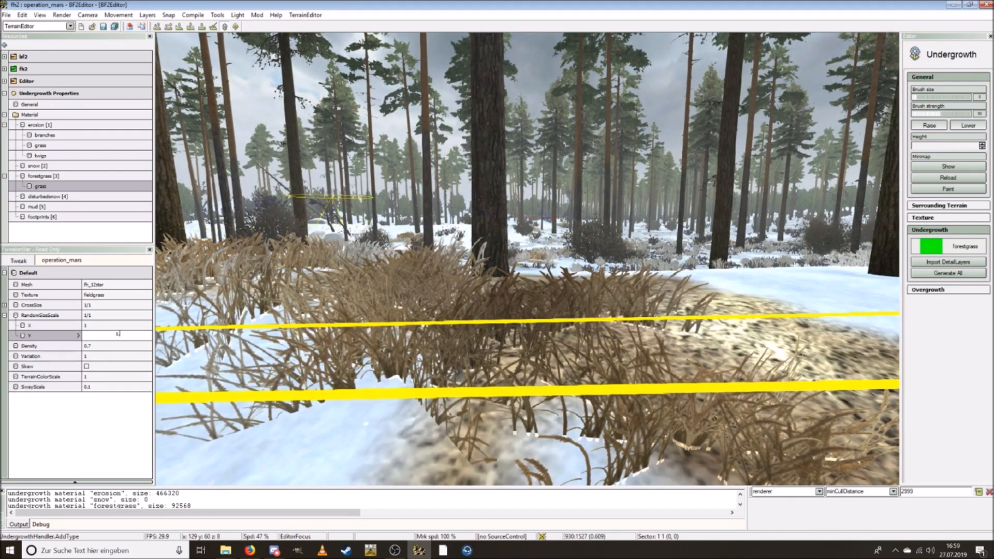
pyautogui.press('Return')
# Step: Check the grass patches throughout the forest and save only the Undergrowth item of the level
pyautogui.press('s')
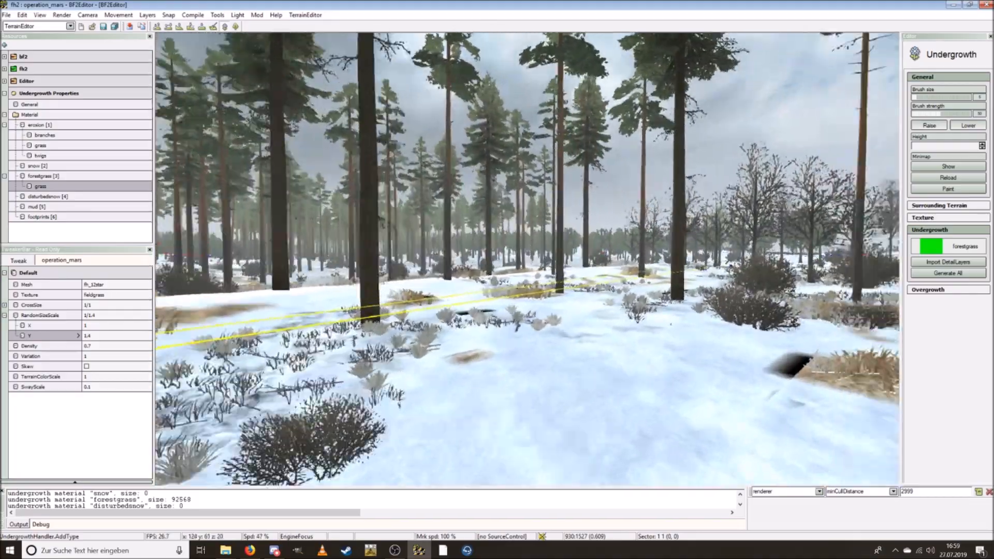
pyautogui.press('w')
pyautogui.scroll(3, 527, 259)
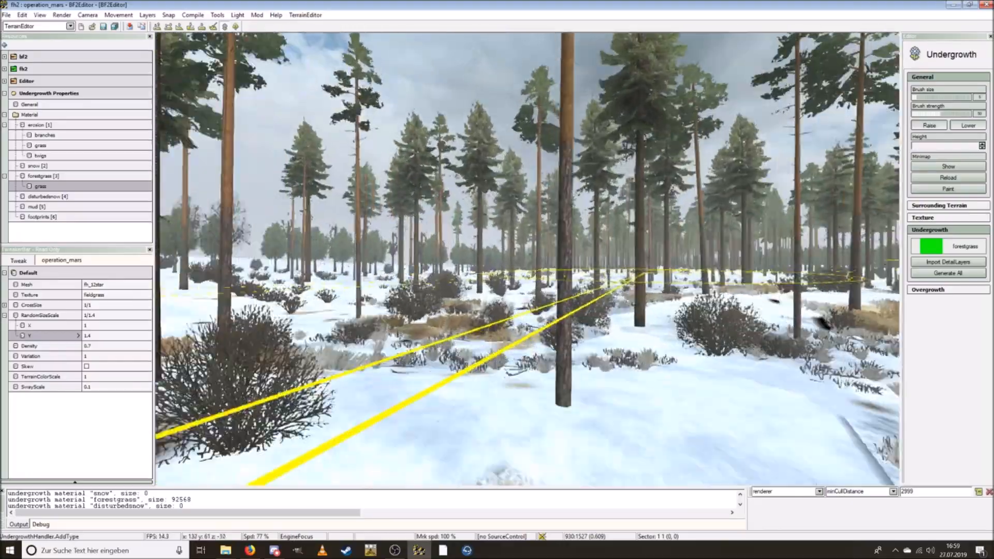
pyautogui.press('w')
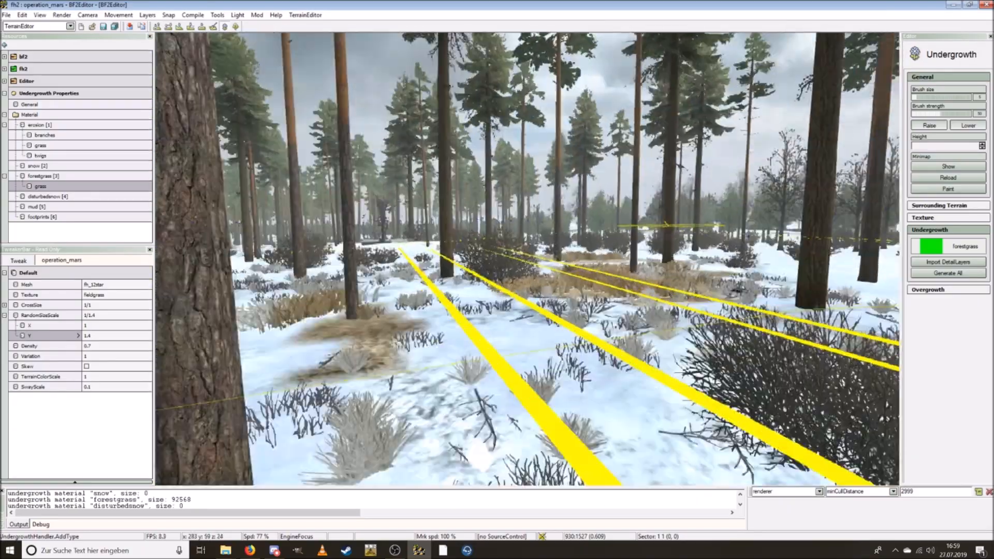
pyautogui.press('w')
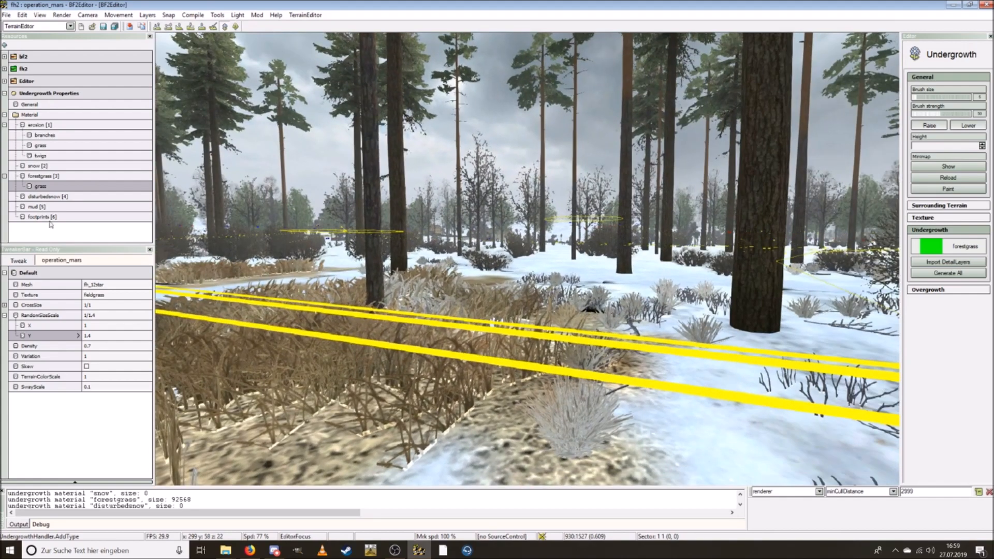
pyautogui.click(4, 14)
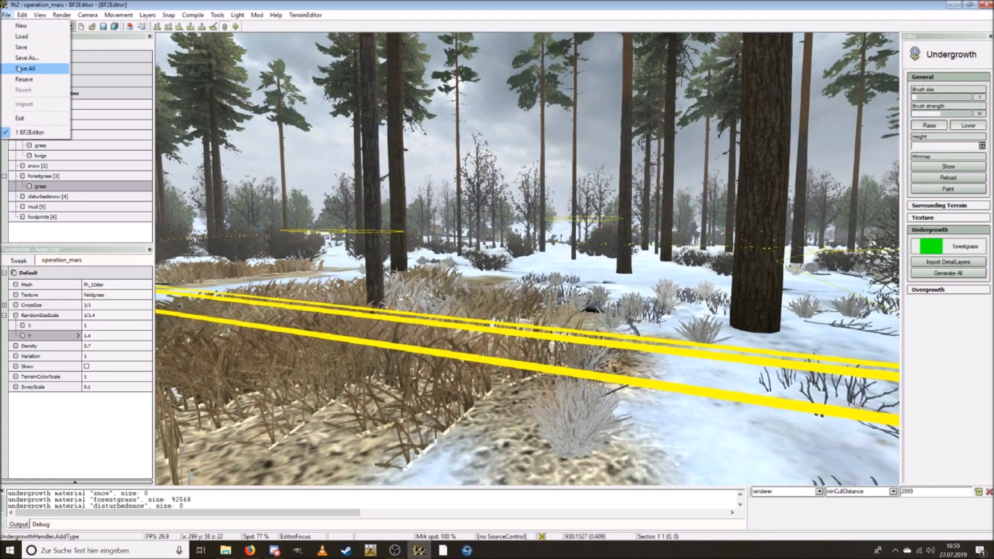
pyautogui.click(29, 51)
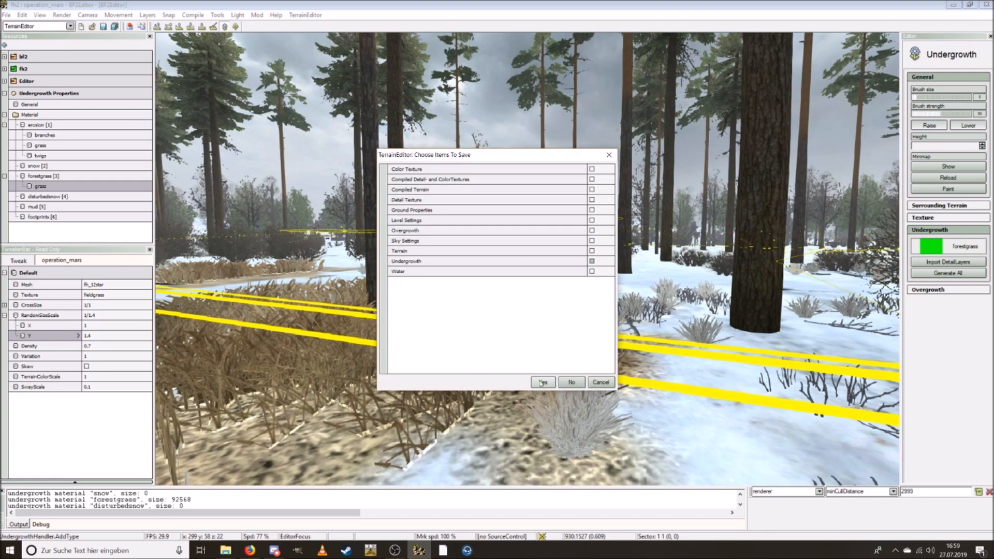
pyautogui.click(542, 383)
# Step: Add a type named snowball1 to the disturbedsnow material
pyautogui.click(40, 197)
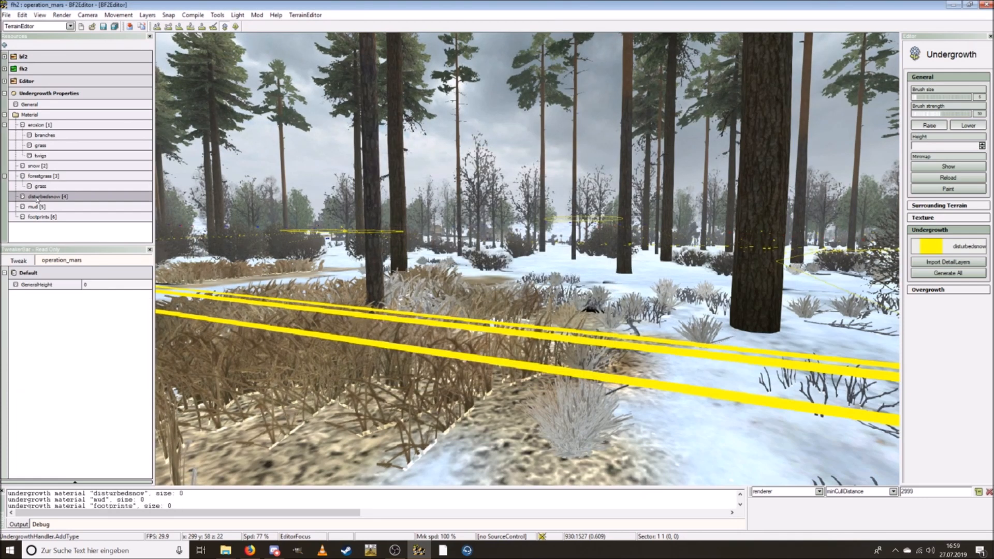
pyautogui.rightClick(49, 197)
pyautogui.click(85, 203)
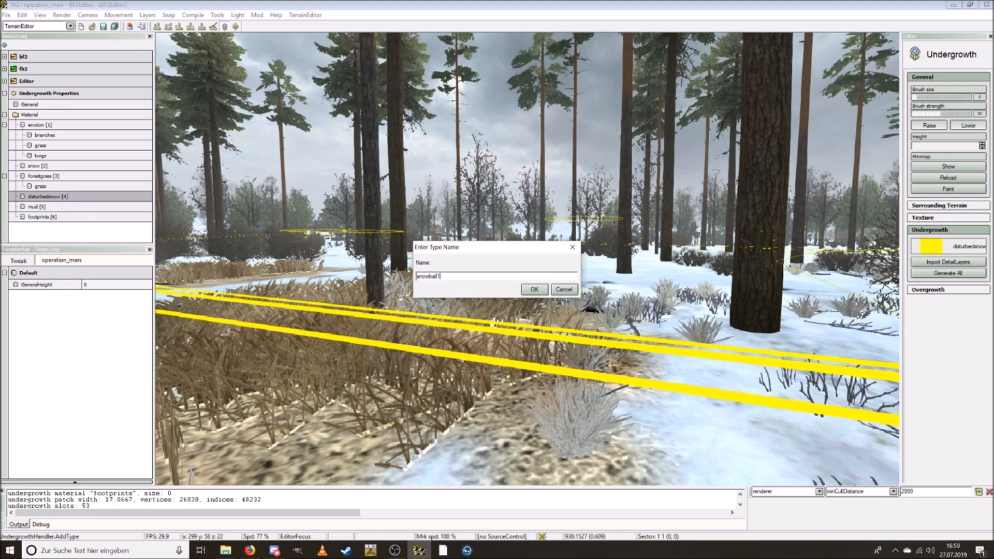
pyautogui.click(535, 289)
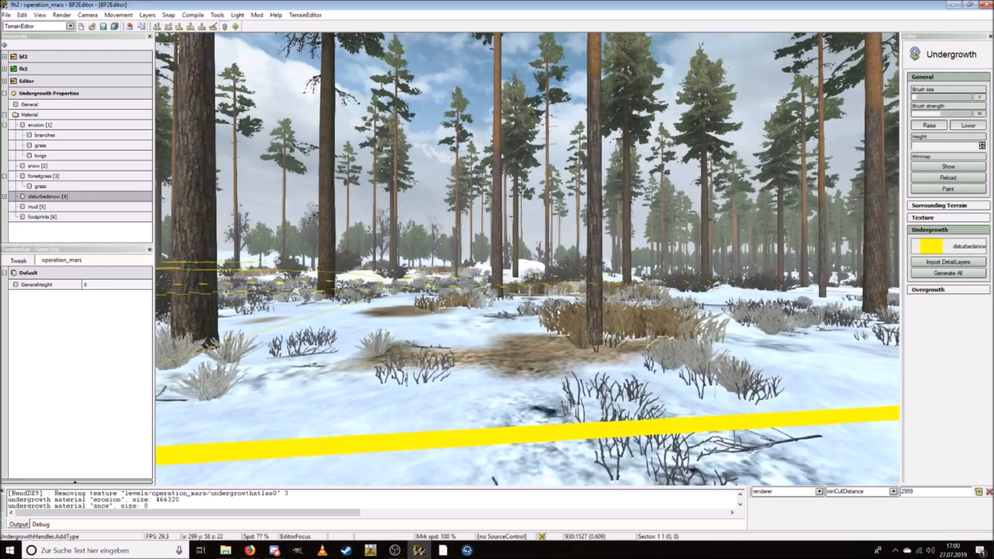
# Step: Fly out of the forest across the open field and examine the disturbed snow around a crater
pyautogui.press('w')
pyautogui.moveTo(558, 312); pyautogui.dragTo(529, 309, button='right')
pyautogui.press('w')
pyautogui.press('w')
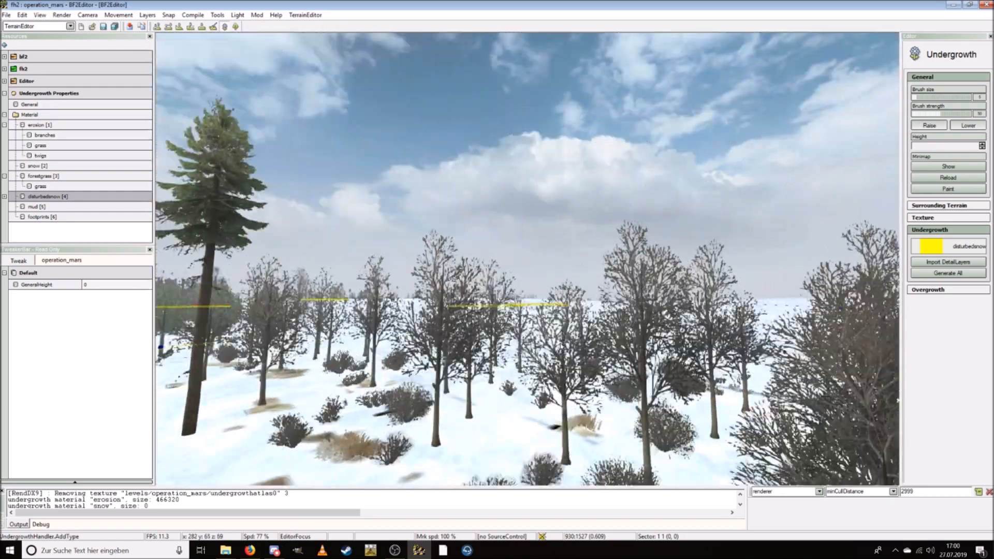
pyautogui.press('w')
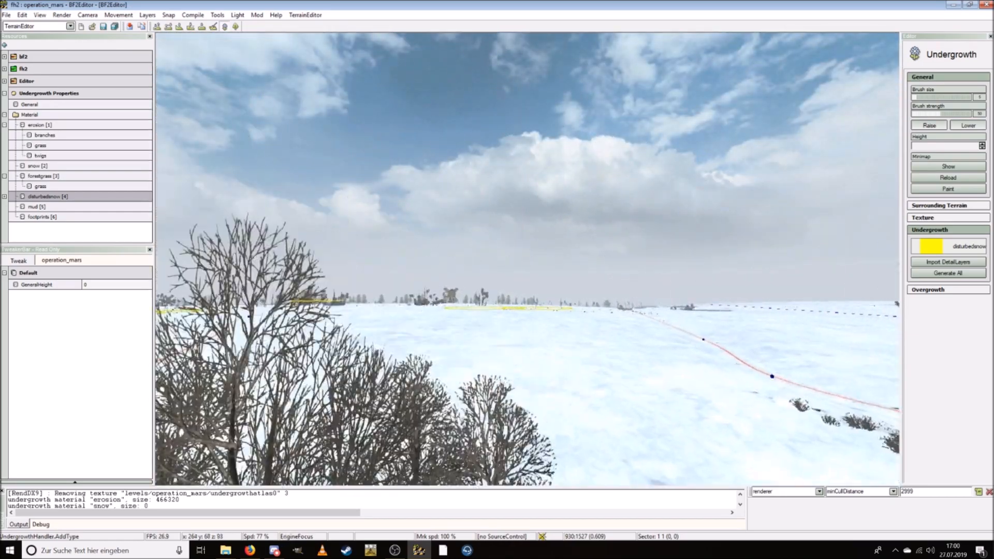
pyautogui.press('w')
pyautogui.moveTo(557, 347)
pyautogui.mouseDown(button='right')
pyautogui.moveTo(578, 347)
pyautogui.moveTo(557, 288)
pyautogui.moveTo(548, 339)
pyautogui.mouseUp(button='right')
pyautogui.press('w')
pyautogui.press('w')
pyautogui.press('w')
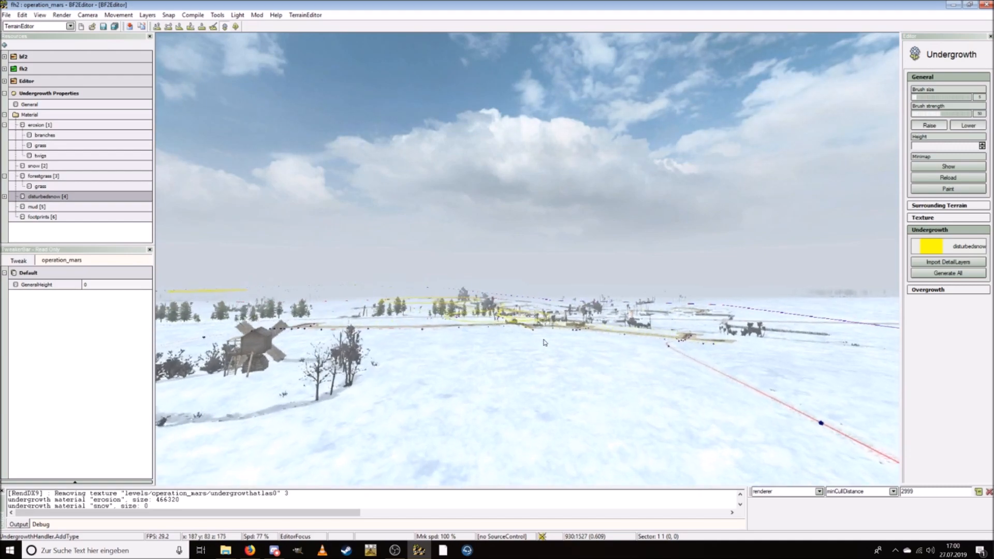
pyautogui.moveTo(544, 344); pyautogui.dragTo(489, 326, button='right')
pyautogui.press('w')
pyautogui.scroll(10, 531, 348)
pyautogui.press('w')
pyautogui.press('w')
pyautogui.press('s')
pyautogui.press('w')
pyautogui.scroll(-2, 489, 327)
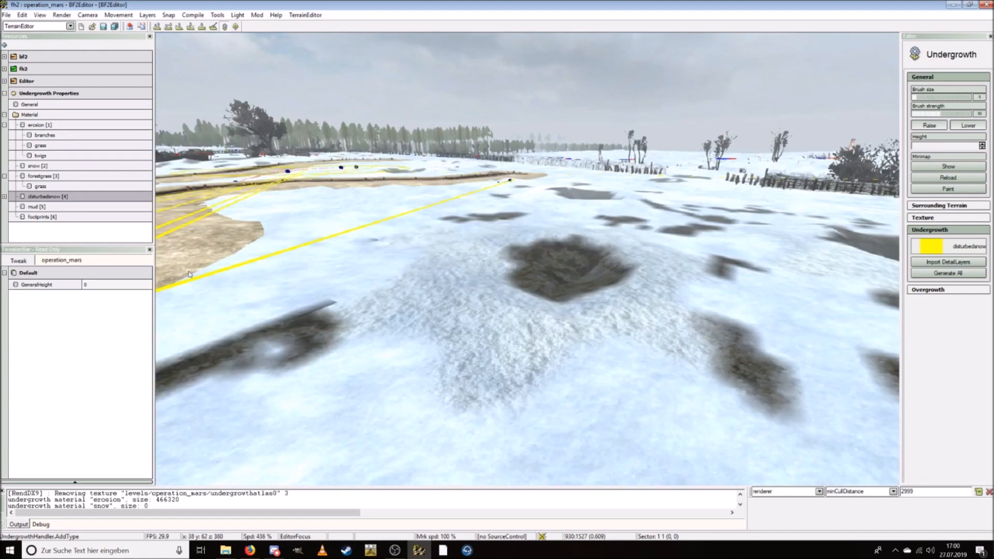
# Step: Assign the ME_genrock01 mesh to the disturbedsnow material's snowball1 type
pyautogui.click(5, 197)
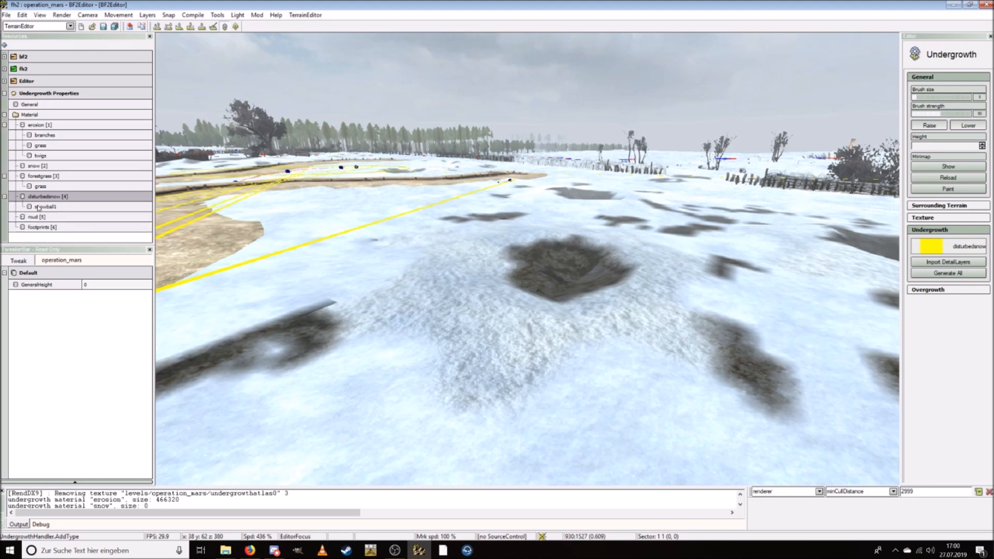
pyautogui.click(45, 206)
pyautogui.click(89, 285)
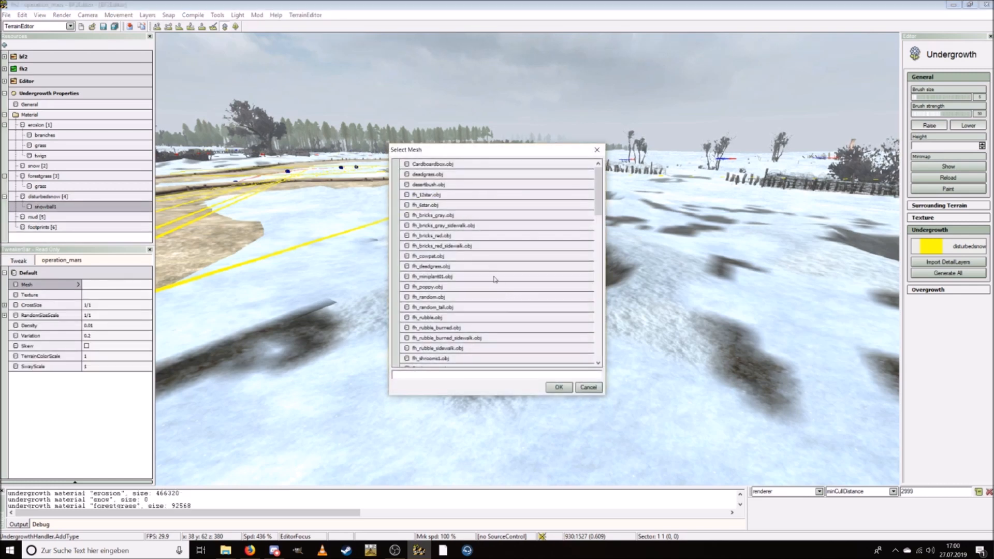
pyautogui.scroll(-3, 490, 279)
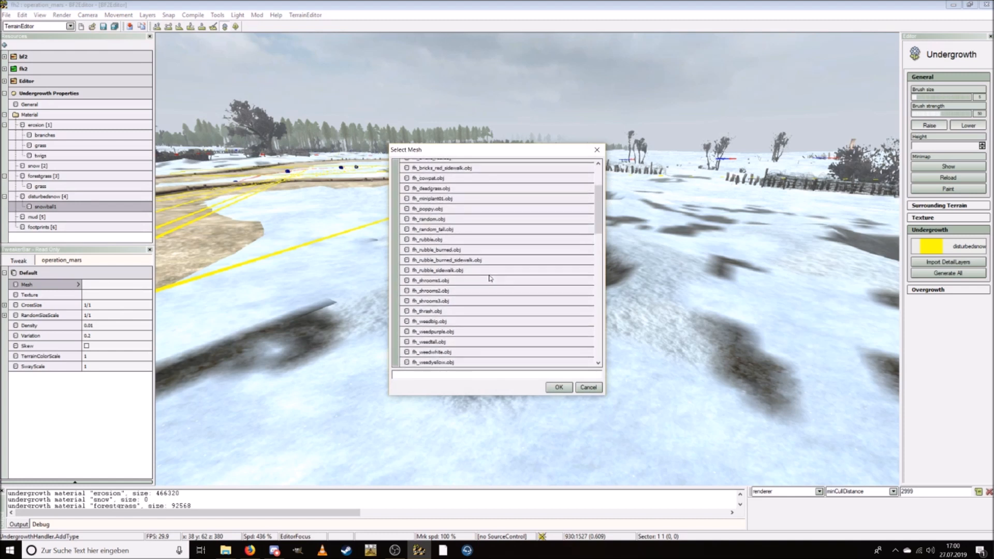
pyautogui.scroll(-2, 488, 283)
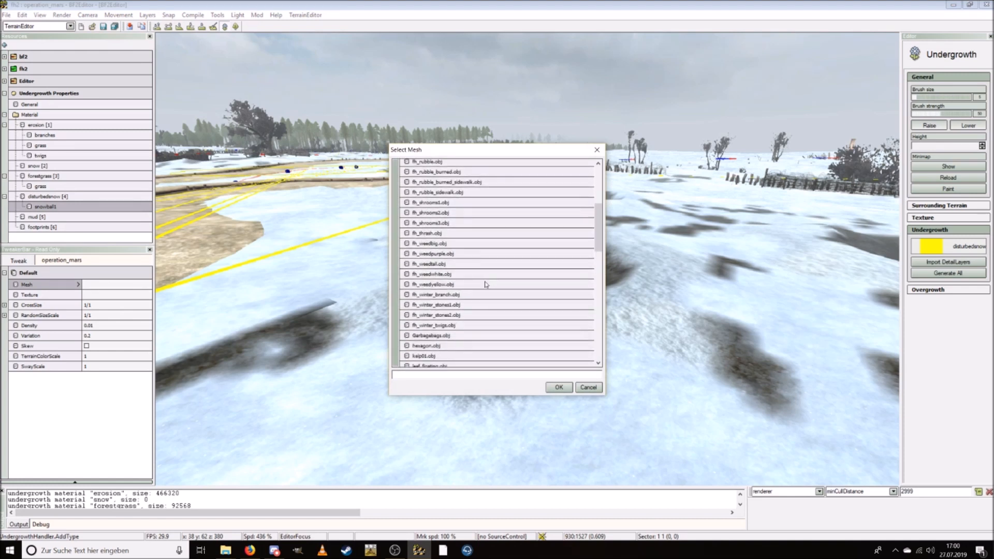
pyautogui.scroll(-2, 481, 310)
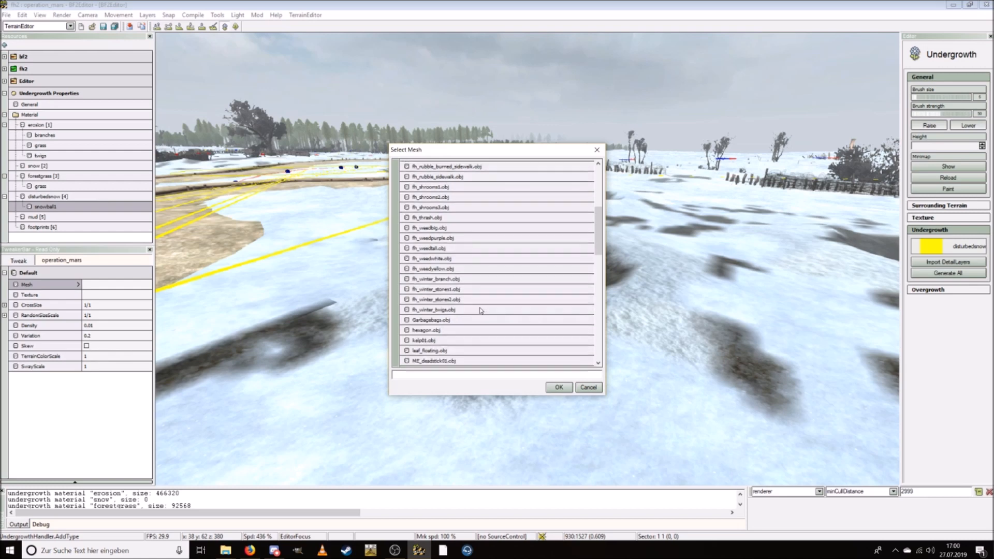
pyautogui.scroll(-2, 481, 310)
pyautogui.click(443, 309)
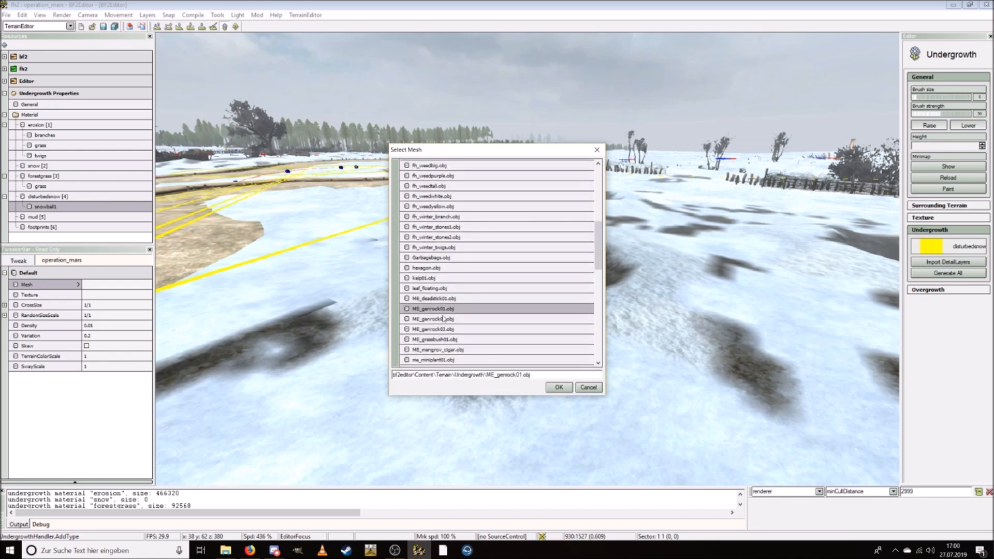
pyautogui.click(558, 388)
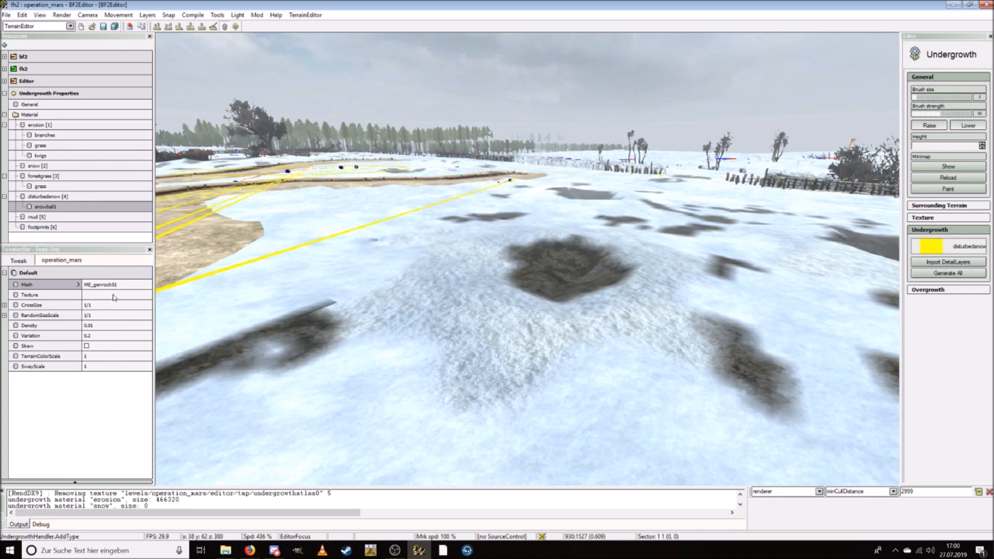
# Step: Assign the ME_genrock01 texture to the disturbedsnow material's snowball1 type
pyautogui.click(110, 296)
pyautogui.scroll(-5, 125, 322)
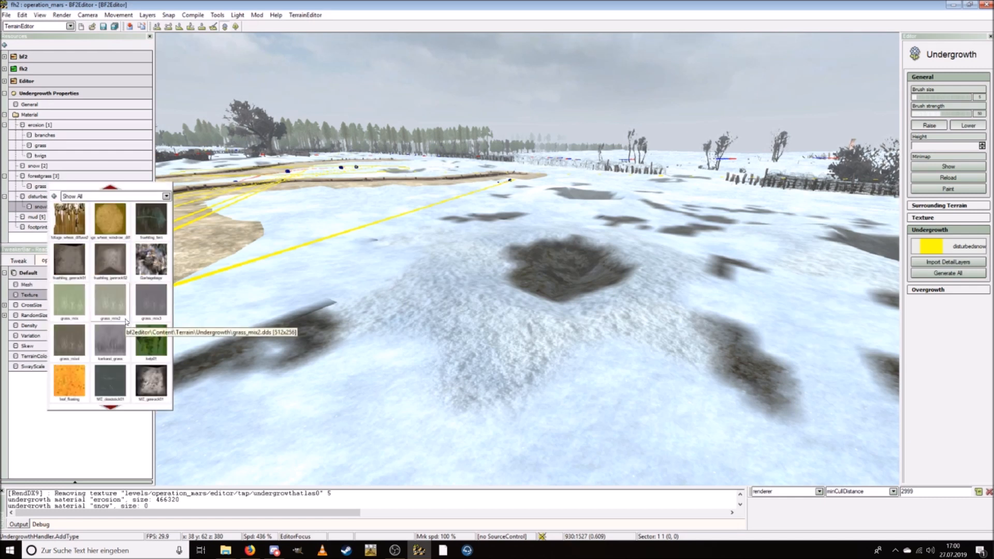
pyautogui.click(151, 382)
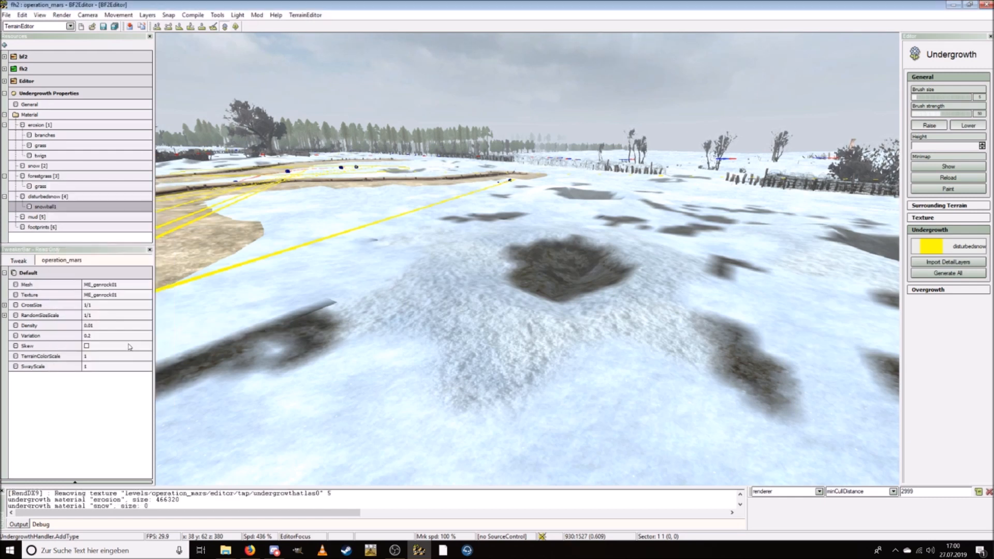
# Step: Set the snowball1 type's sway scale to 0 and its variation to 1
pyautogui.click(88, 366)
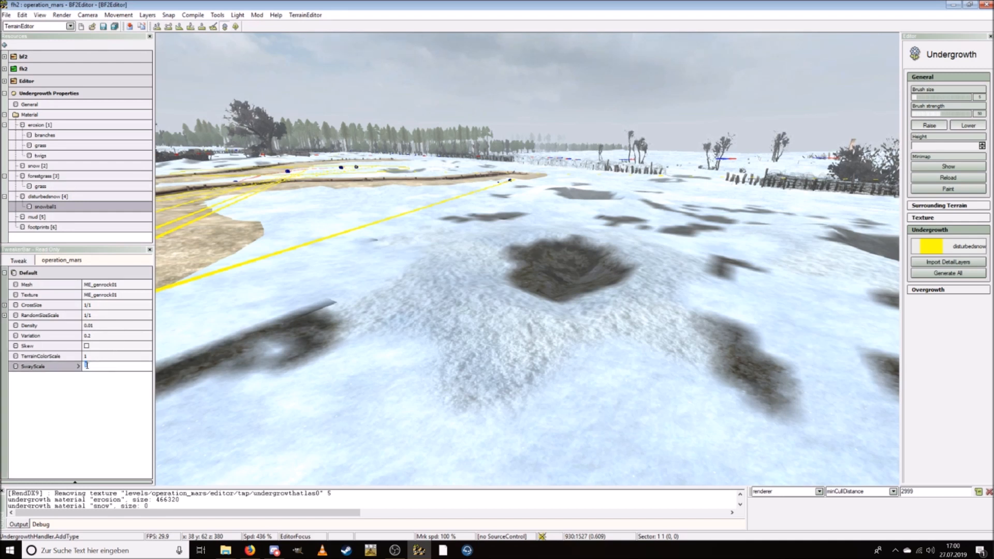
pyautogui.press('Return')
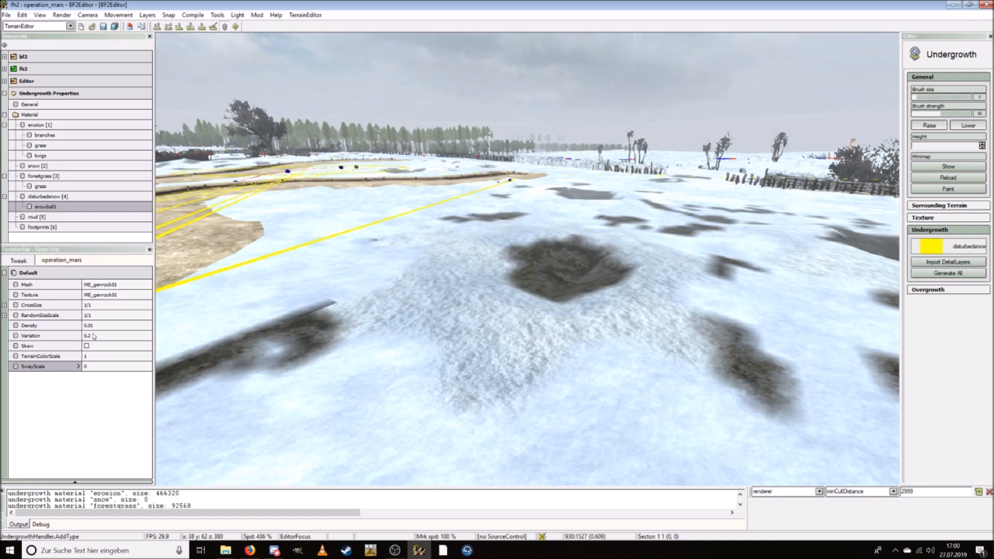
pyautogui.click(93, 337)
pyautogui.write('1')
pyautogui.press('Return')
# Step: Set the snowball1 type's density to 0.5
pyautogui.click(98, 325)
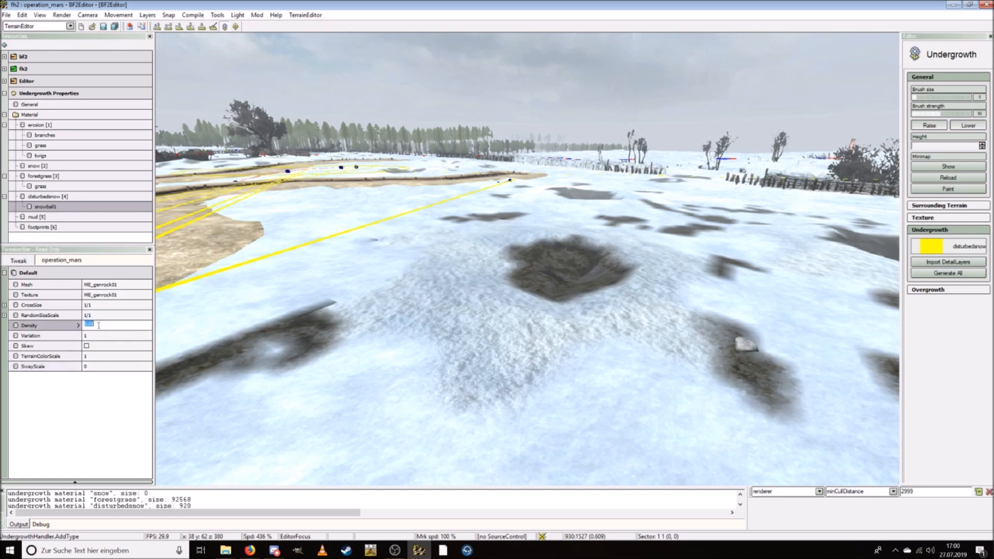
pyautogui.write('0')
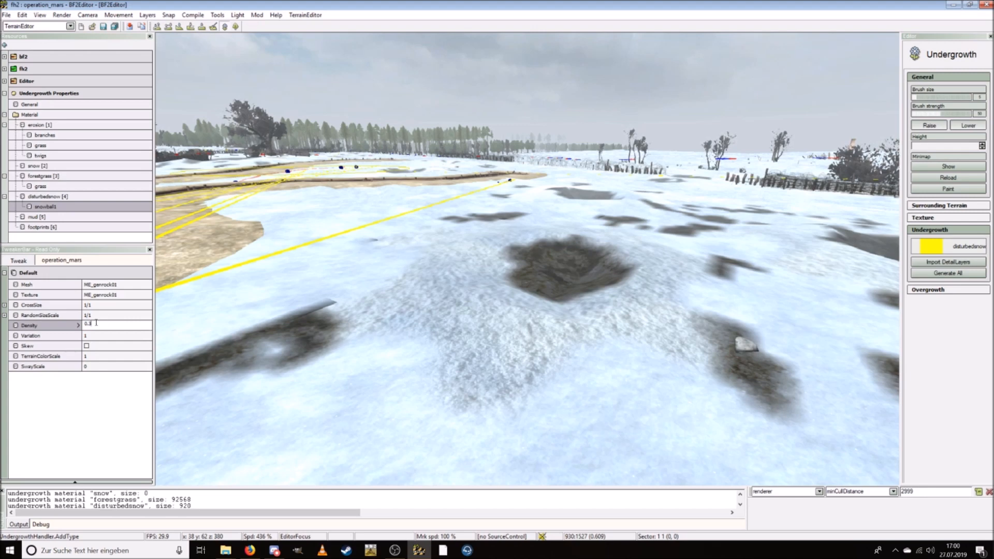
pyautogui.write('.5')
pyautogui.press('Return')
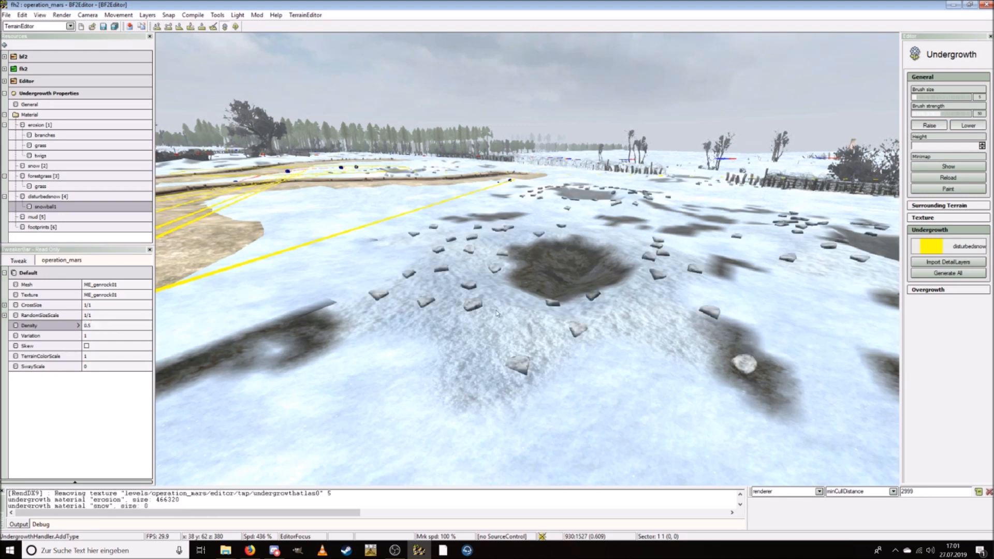
# Step: Examine the generated rocks around the crater up close at ground level and from above
pyautogui.scroll(3, 568, 291)
pyautogui.scroll(-1, 554, 290)
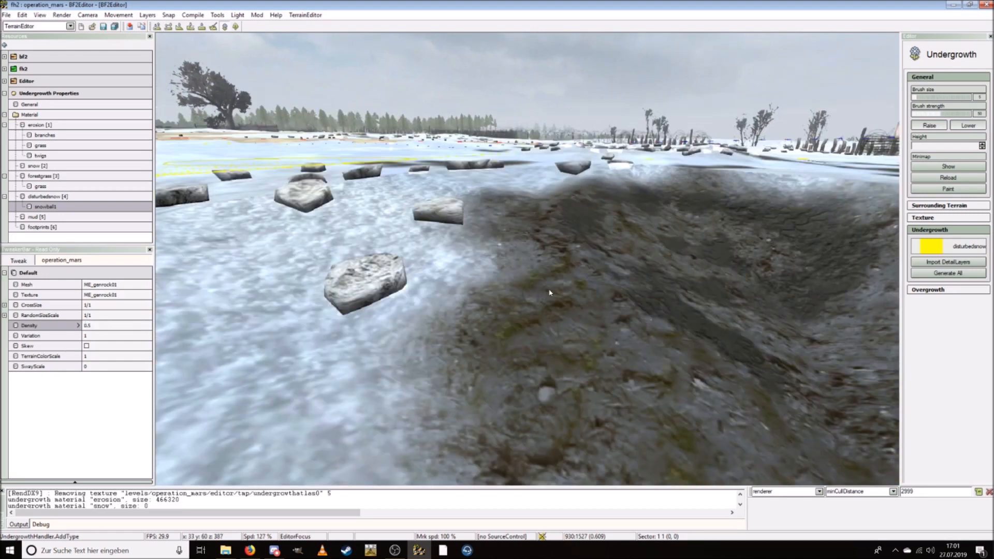
pyautogui.press('a')
pyautogui.scroll(-2, 538, 293)
pyautogui.press('w')
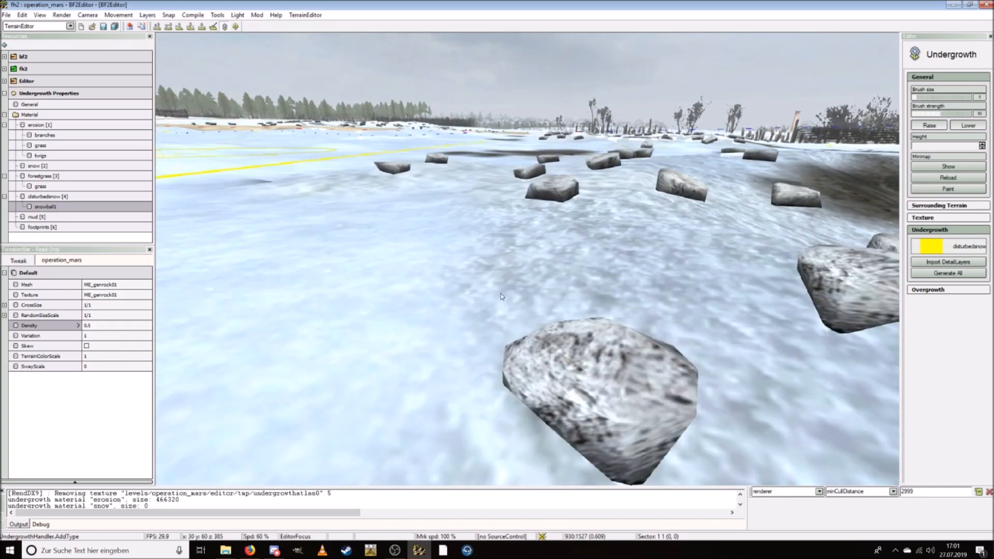
pyautogui.press('w')
pyautogui.scroll(-2, 495, 297)
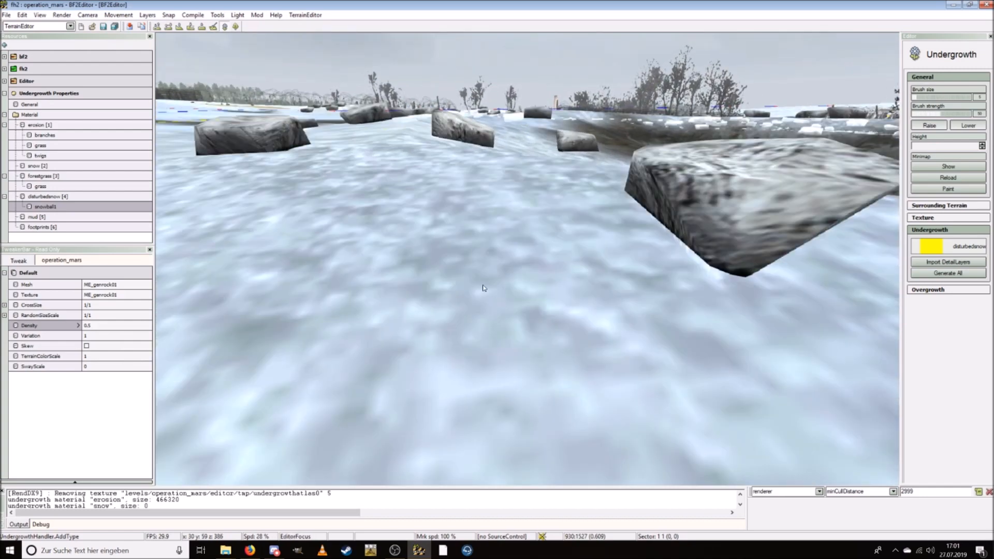
pyautogui.press('w')
pyautogui.scroll(-3, 482, 283)
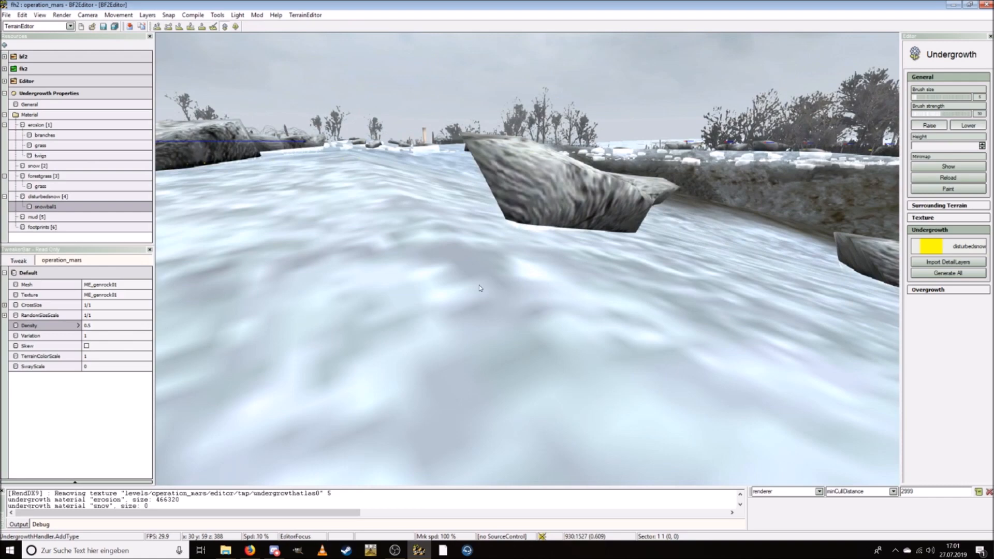
pyautogui.press('w')
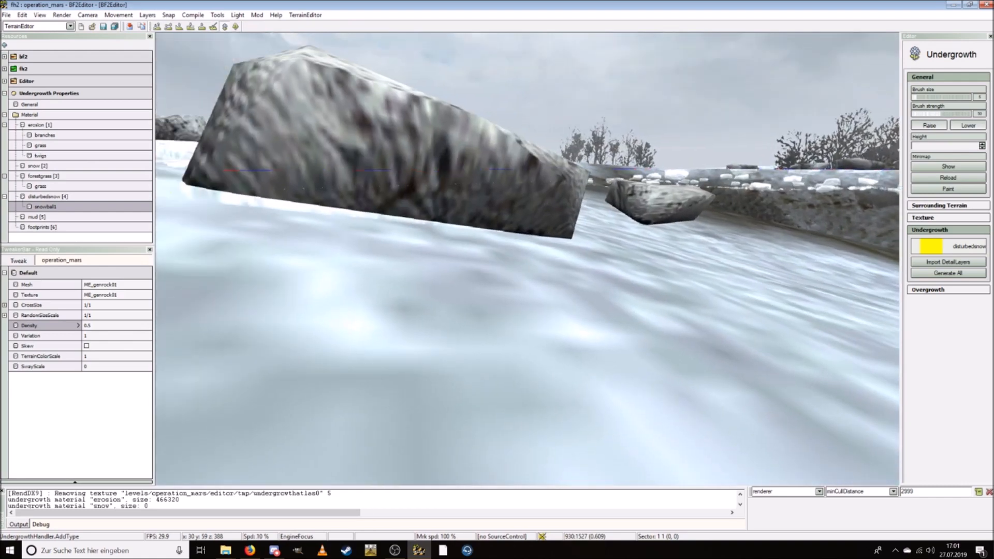
pyautogui.press('w')
pyautogui.press('s')
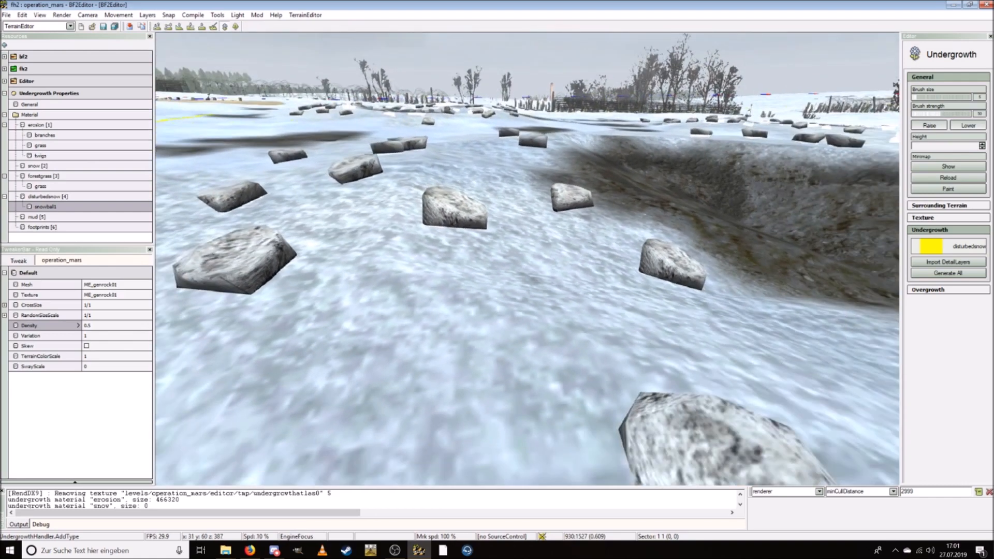
pyautogui.press('s')
pyautogui.scroll(5, 455, 213)
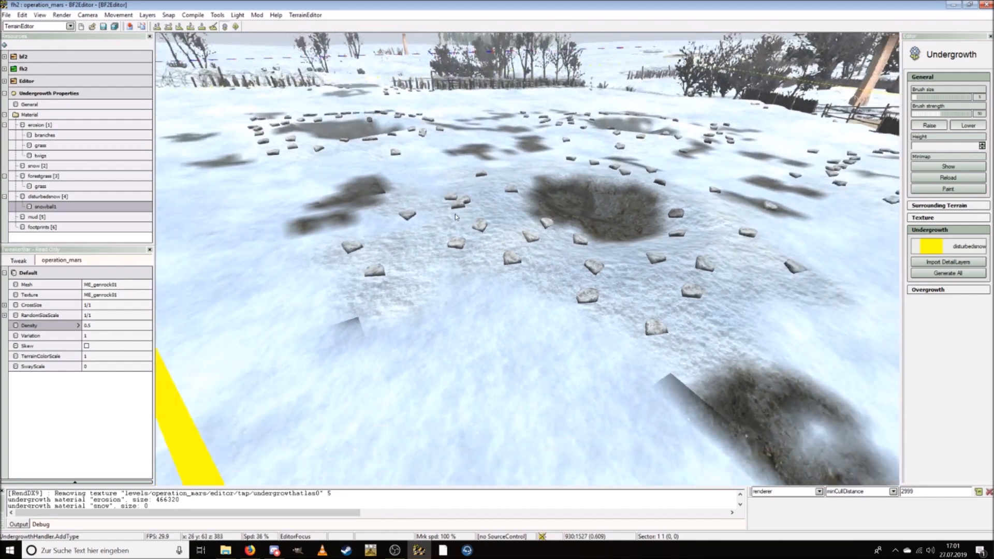
pyautogui.press('w')
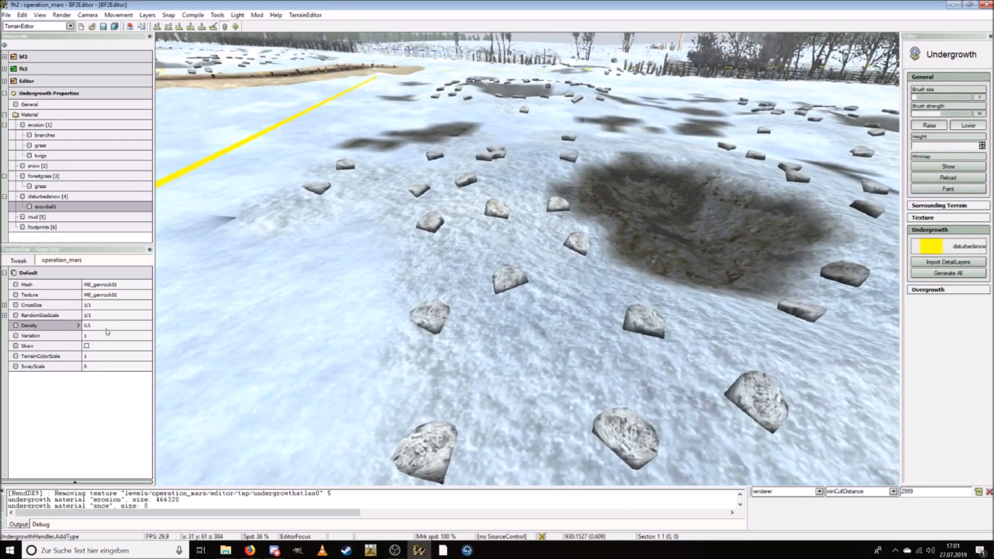
# Step: Try the ramelle_genrock01 texture on the disturbedsnow material's snowball1 type
pyautogui.click(116, 296)
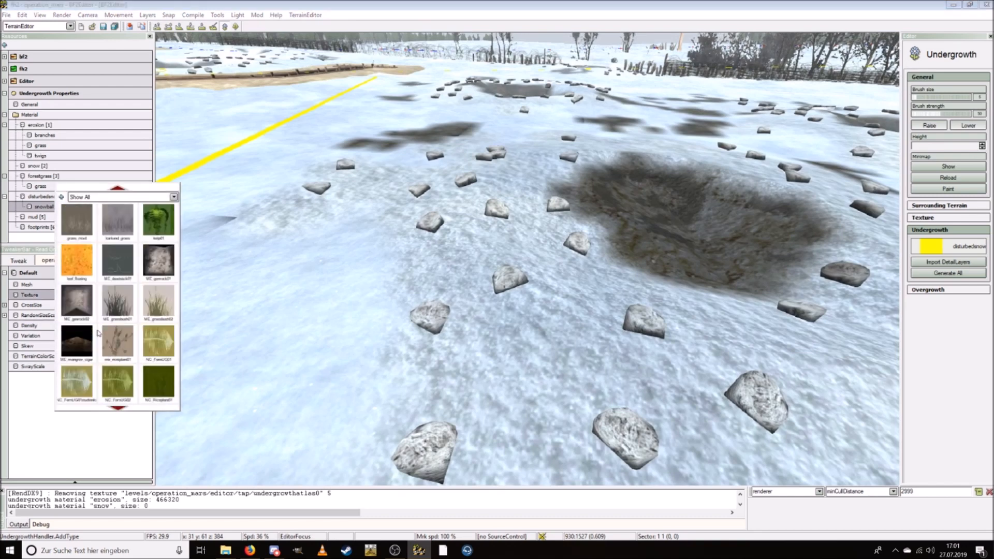
pyautogui.scroll(-5, 97, 333)
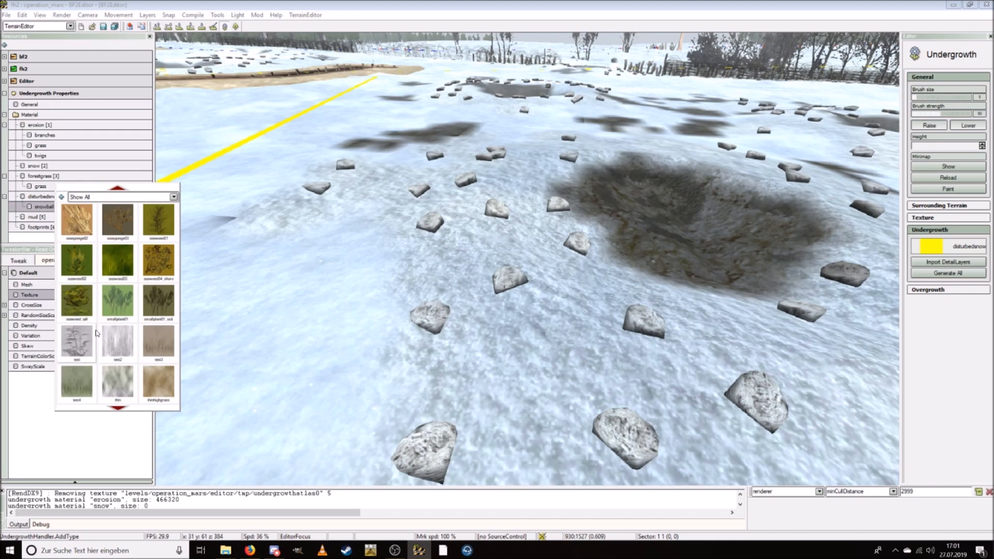
pyautogui.scroll(-3, 108, 328)
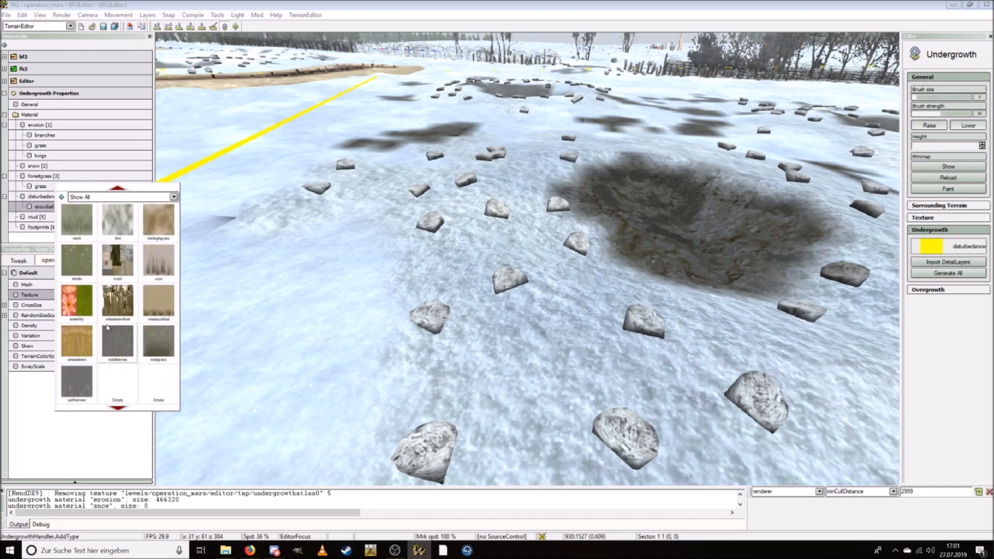
pyautogui.scroll(5, 107, 327)
pyautogui.scroll(3, 106, 327)
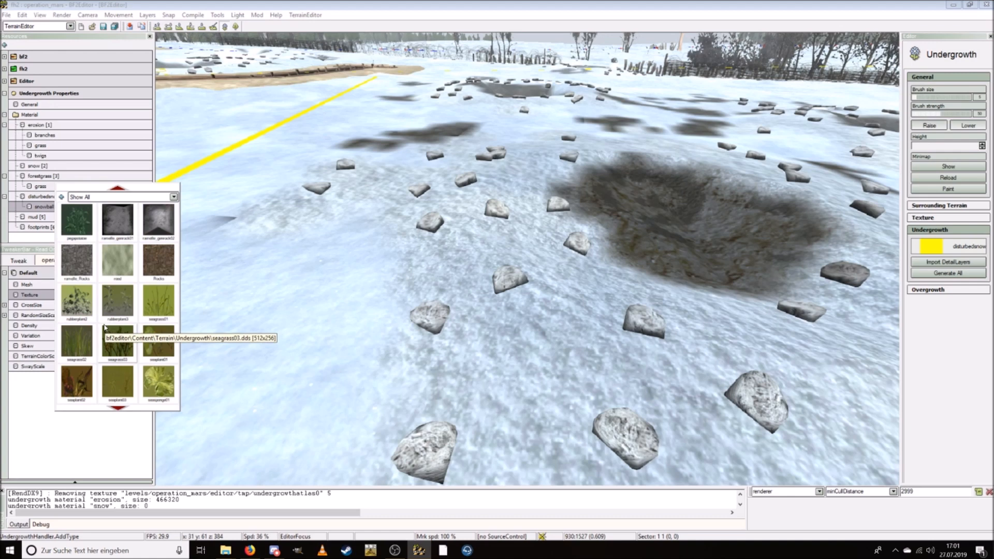
pyautogui.scroll(1, 105, 328)
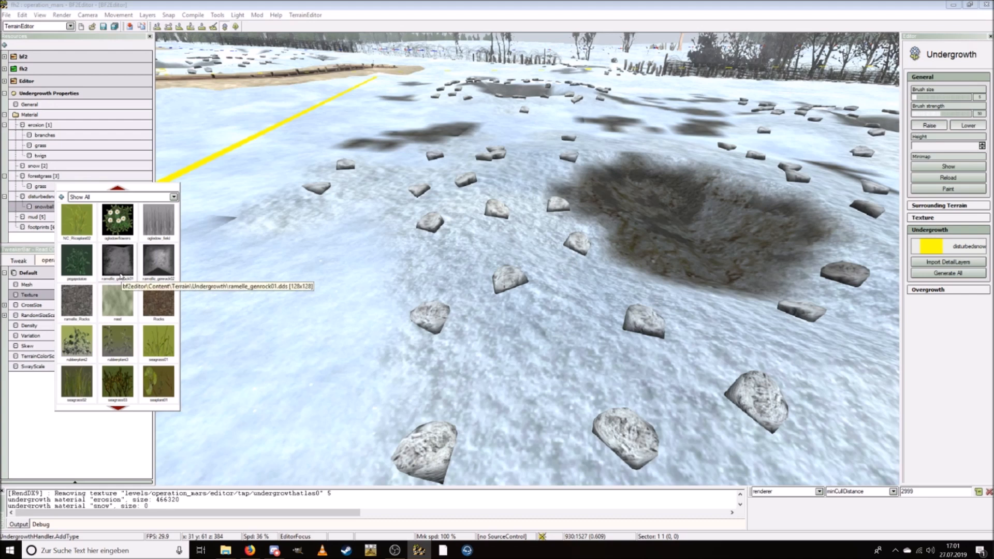
pyautogui.scroll(4, 119, 276)
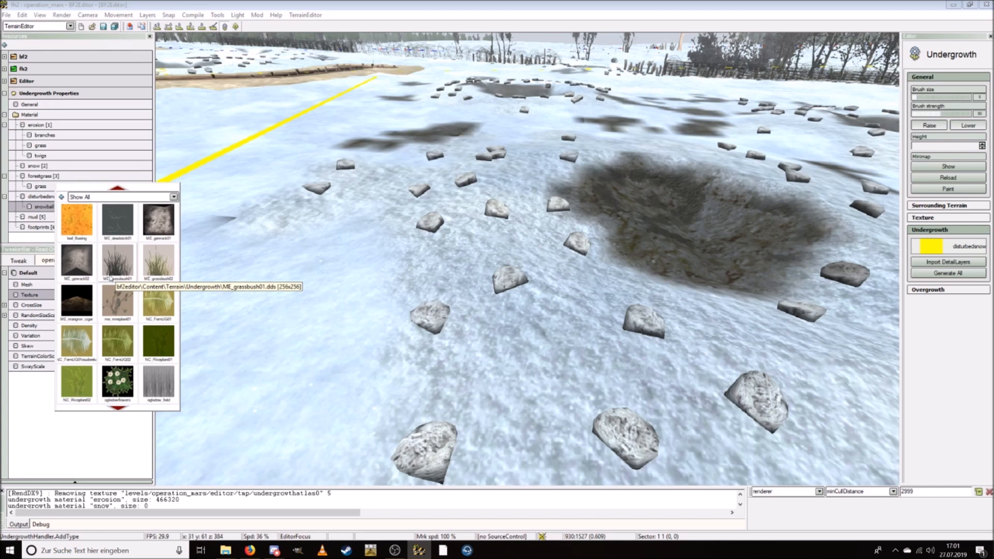
pyautogui.scroll(-2, 109, 278)
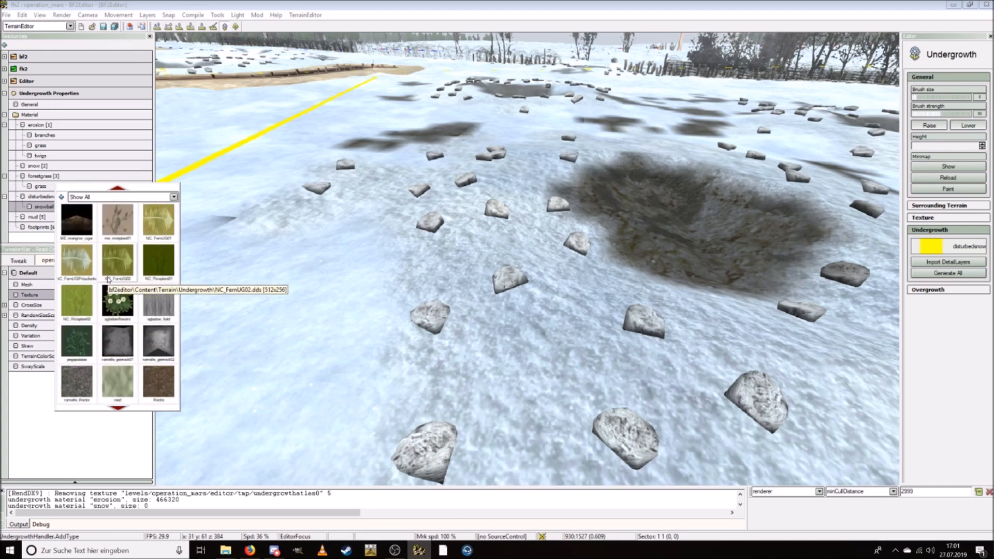
pyautogui.click(112, 345)
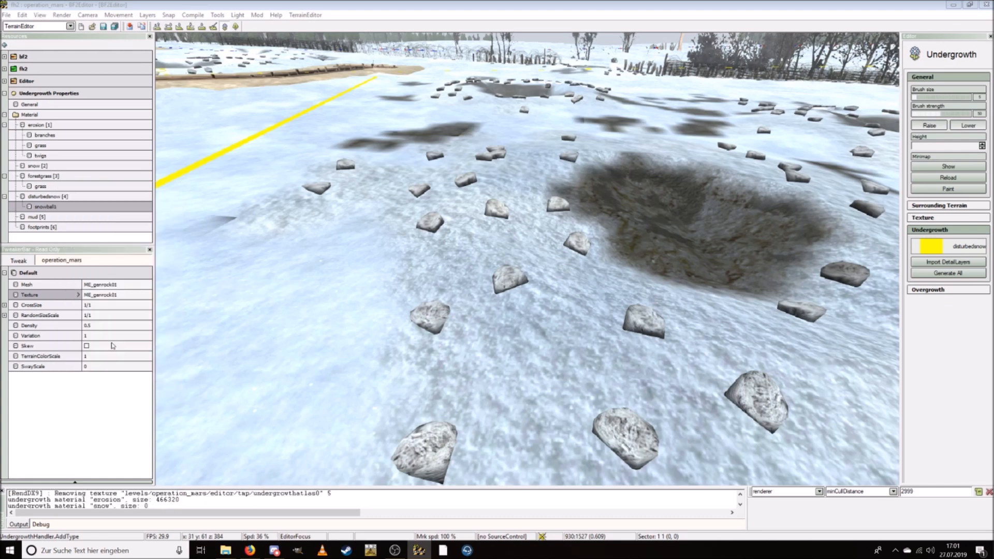
# Step: Switch the snowball1 type's texture back to ME_genrock01
pyautogui.click(117, 298)
pyautogui.scroll(2, 98, 330)
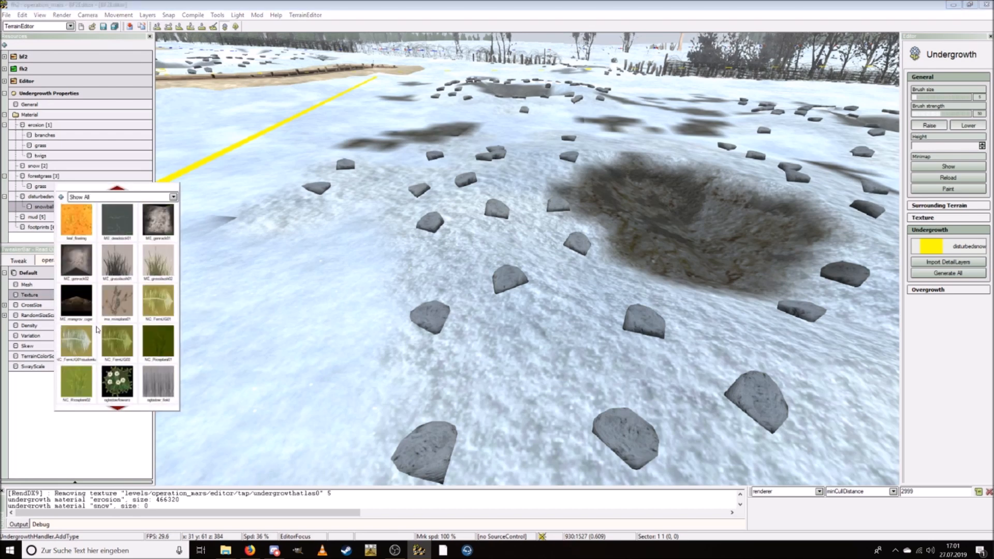
pyautogui.scroll(1, 97, 328)
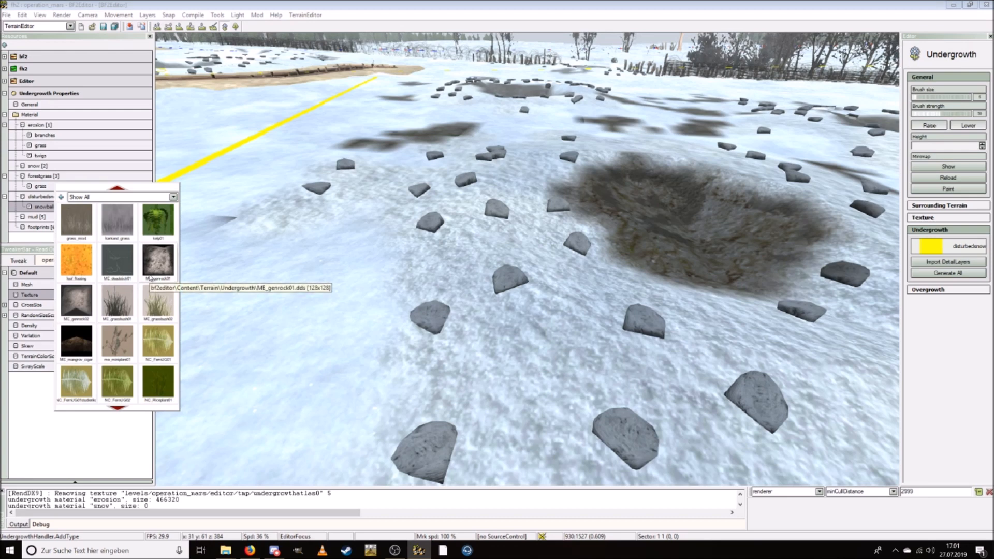
pyautogui.click(149, 278)
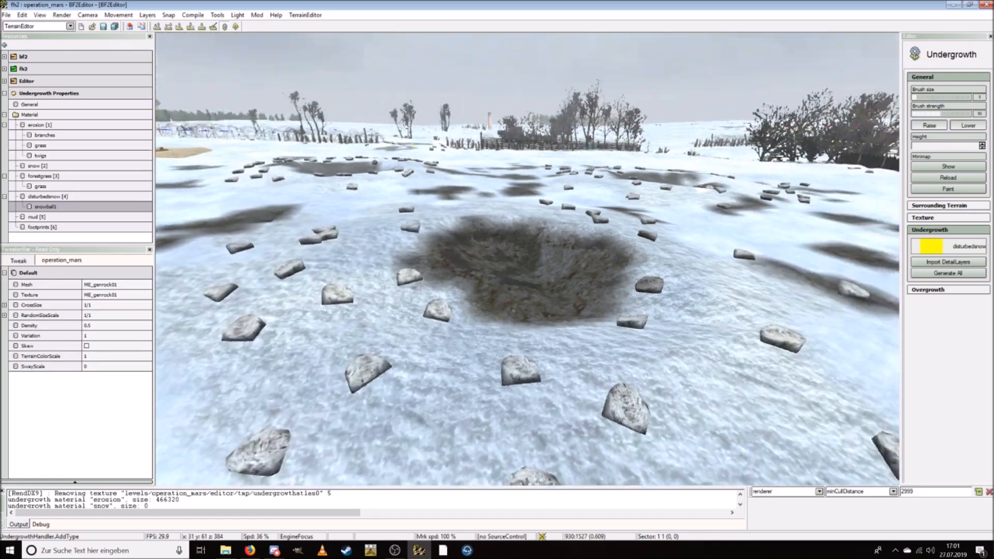
# Step: Fly over the craters, trench and surrounding field to examine how the rocks are distributed on the disturbed snow
pyautogui.hotkey('ctrl', 'w')
pyautogui.hotkey('ctrl', 'w')
pyautogui.keyDown('ctrl'); pyautogui.scroll(3, 490, 306); pyautogui.keyUp('ctrl')
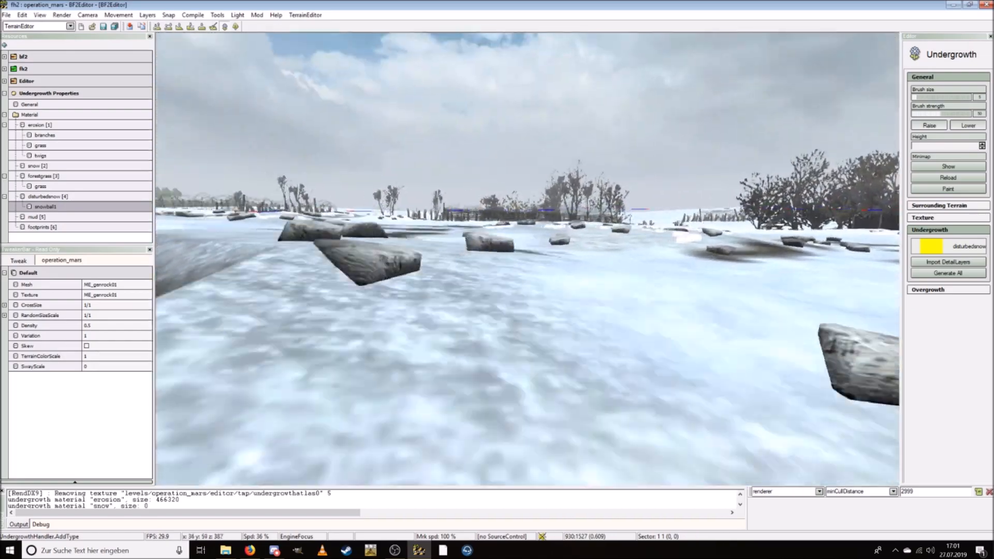
pyautogui.hotkey('ctrl', 's')
pyautogui.keyDown('ctrl'); pyautogui.scroll(2, 491, 305); pyautogui.keyUp('ctrl')
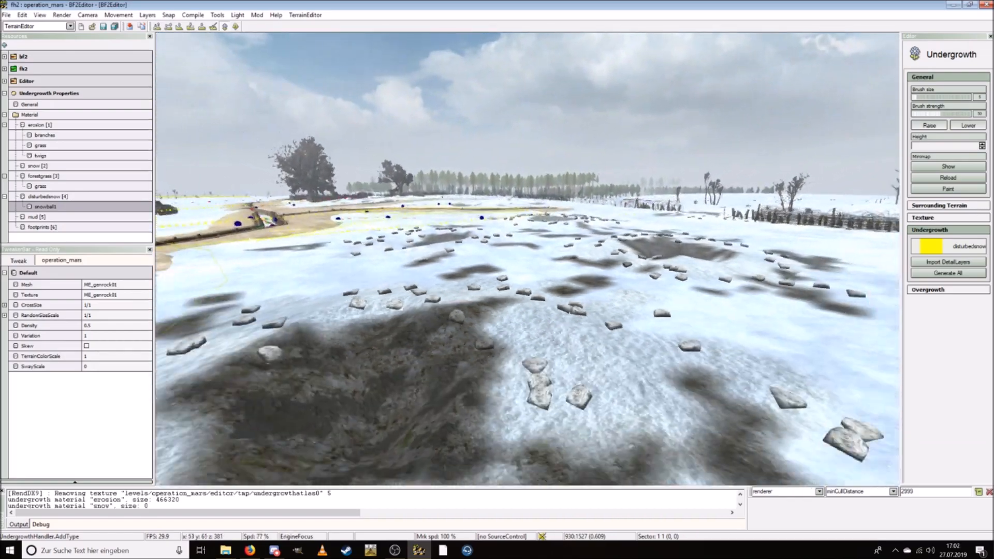
pyautogui.hotkey('ctrl', 'w')
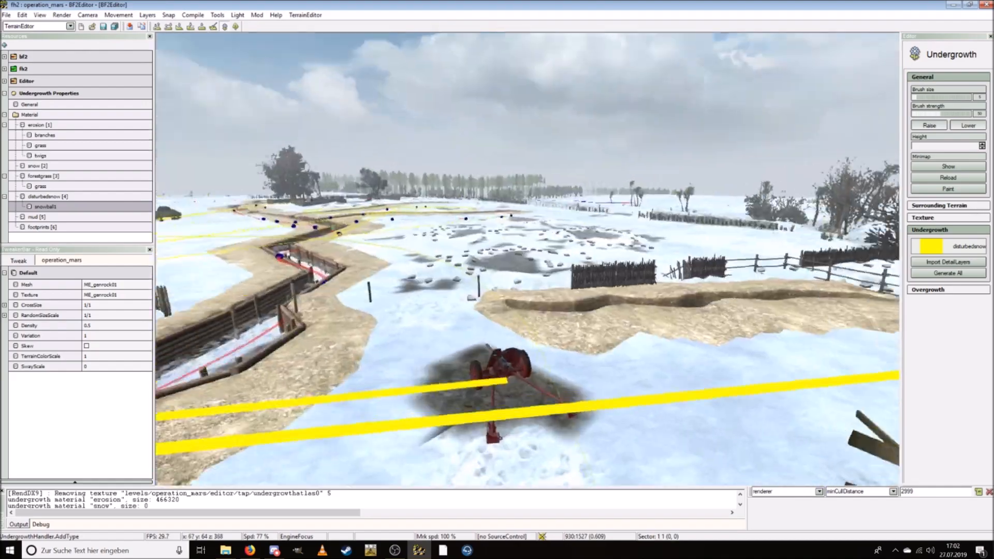
pyautogui.hotkey('ctrl', 's')
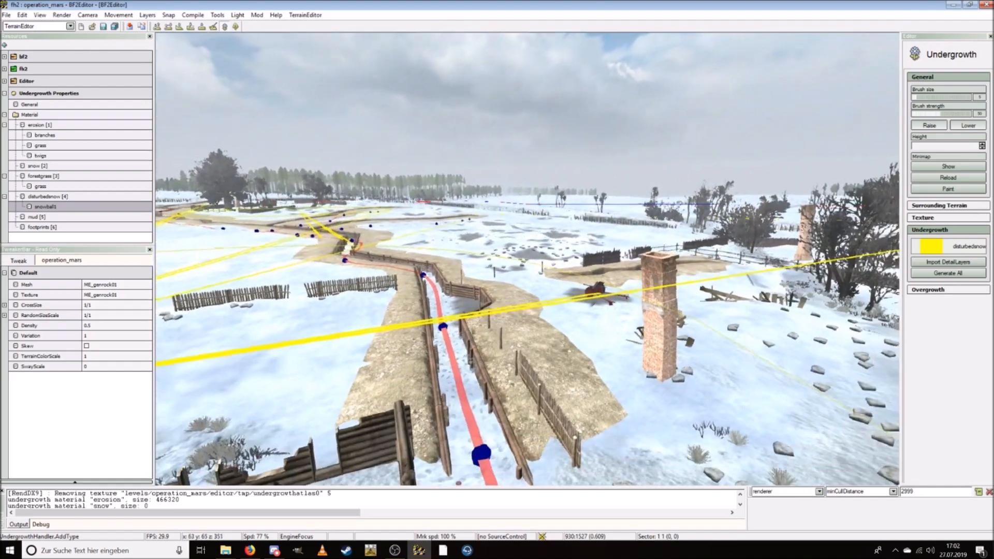
pyautogui.hotkey('ctrl', 'w')
pyautogui.hotkey('ctrl', 'w')
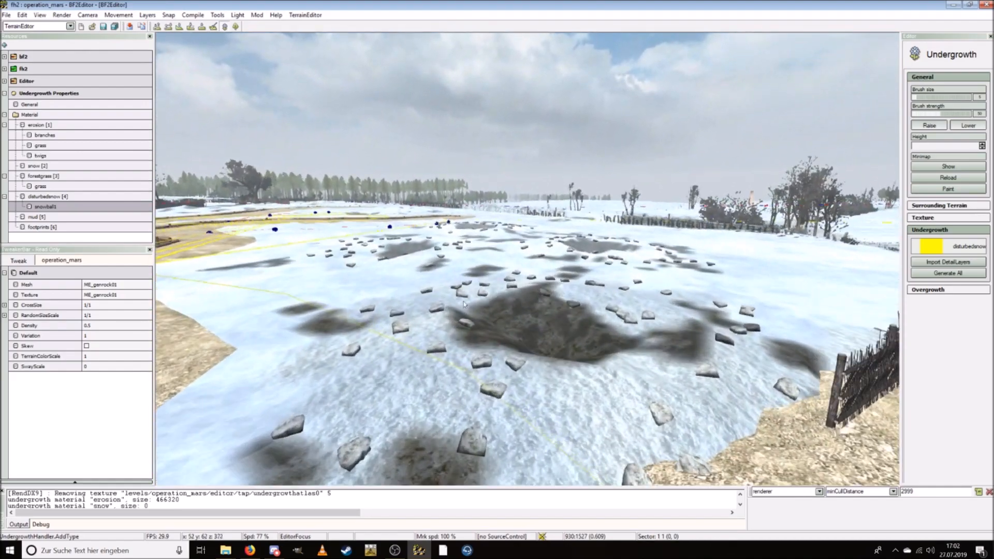
# Step: Add a second type named snowball2 to the disturbedsnow material
pyautogui.rightClick(55, 199)
pyautogui.click(66, 205)
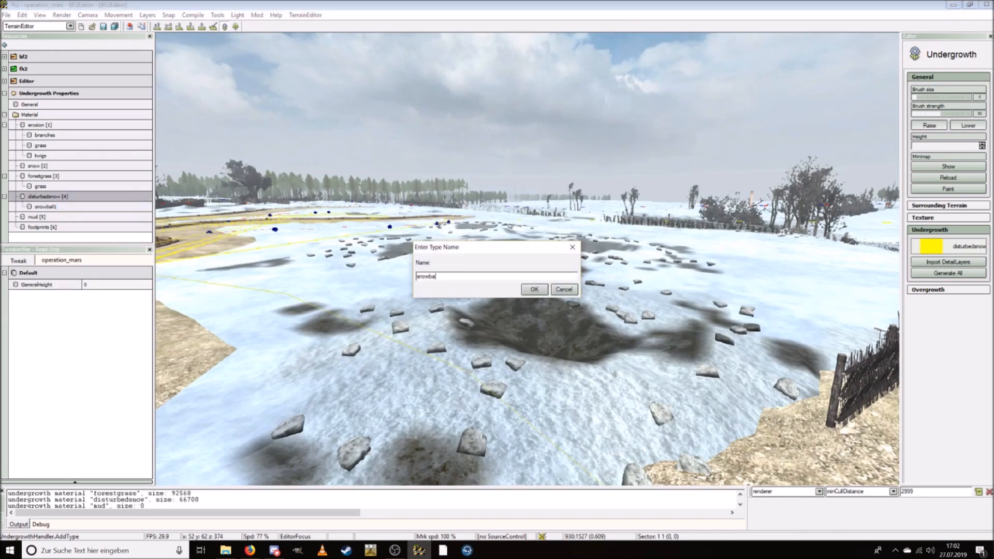
pyautogui.click(533, 290)
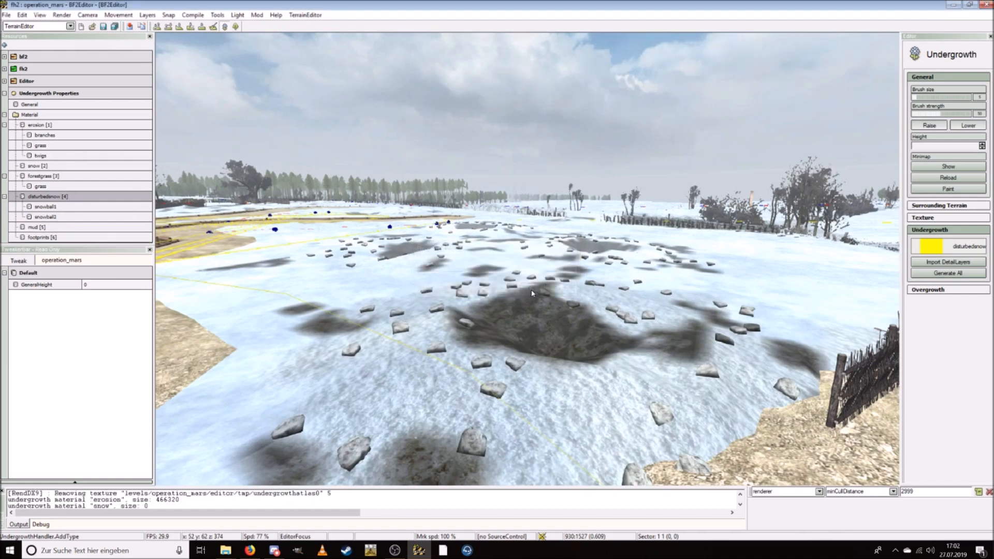
# Step: Assign the ME_genrock02 mesh to the disturbedsnow material's snowball2 type
pyautogui.click(58, 217)
pyautogui.click(106, 285)
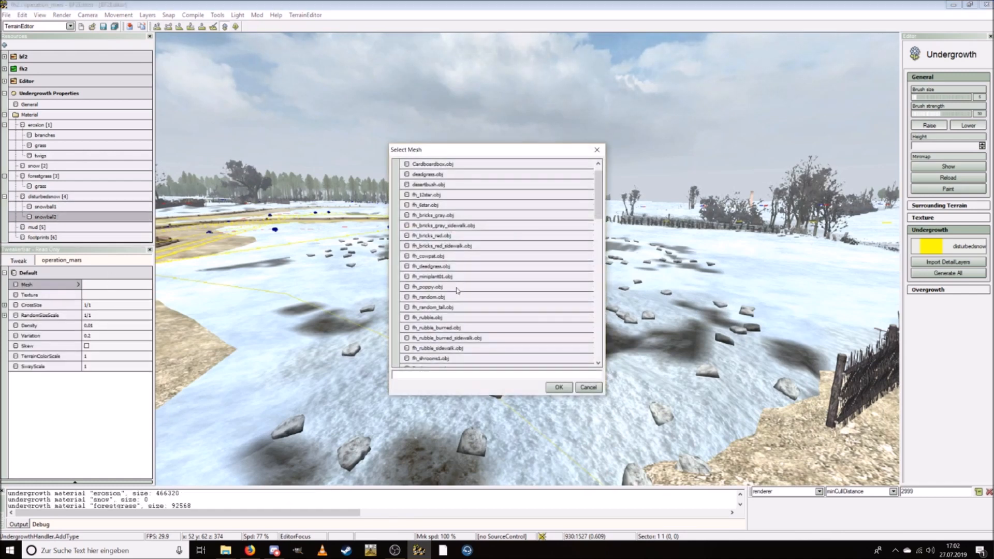
pyautogui.scroll(-10, 459, 346)
pyautogui.scroll(-1, 458, 346)
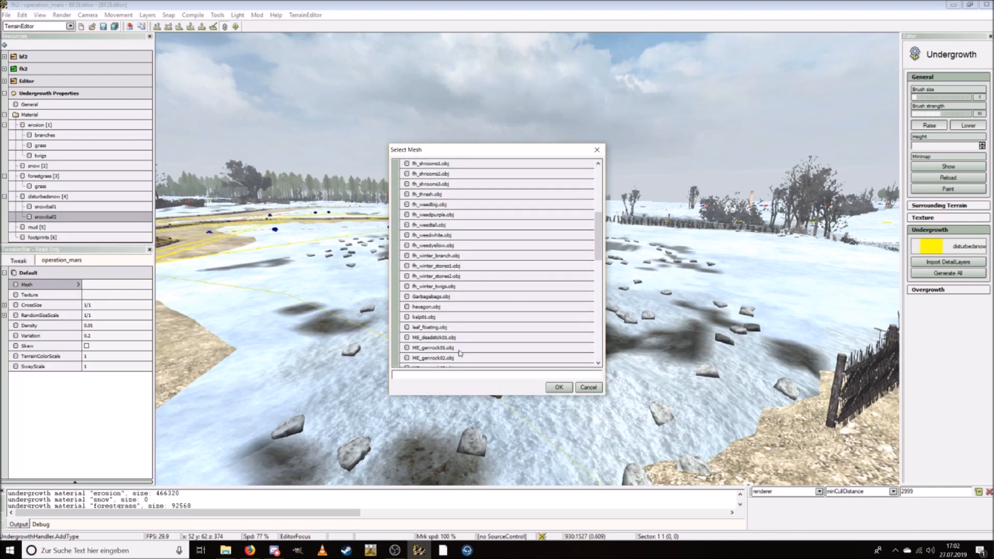
pyautogui.scroll(-3, 472, 363)
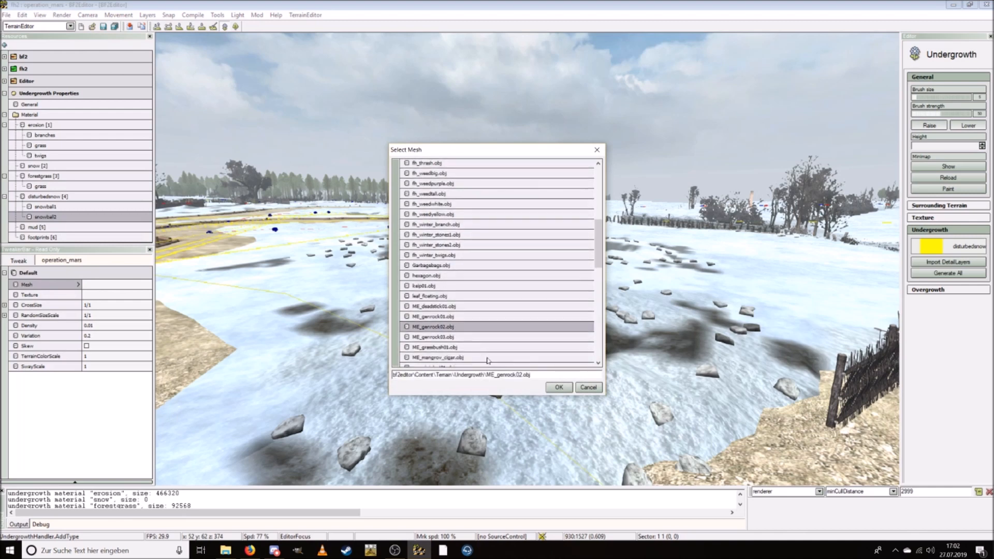
pyautogui.click(550, 390)
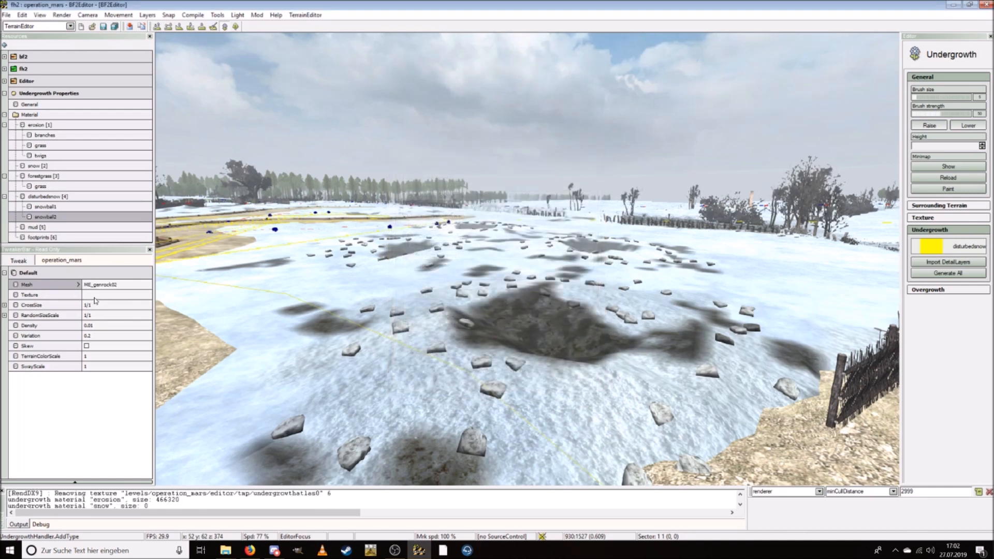
# Step: Give the snowball2 type the ME_genrock02 texture, a density of 0.4 and a sway scale of 0
pyautogui.click(94, 297)
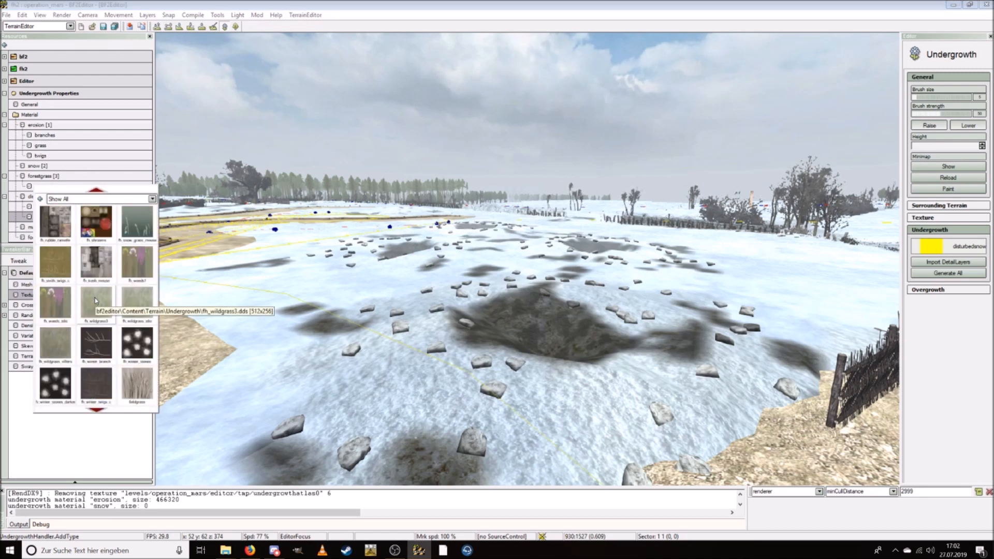
pyautogui.scroll(-8, 95, 299)
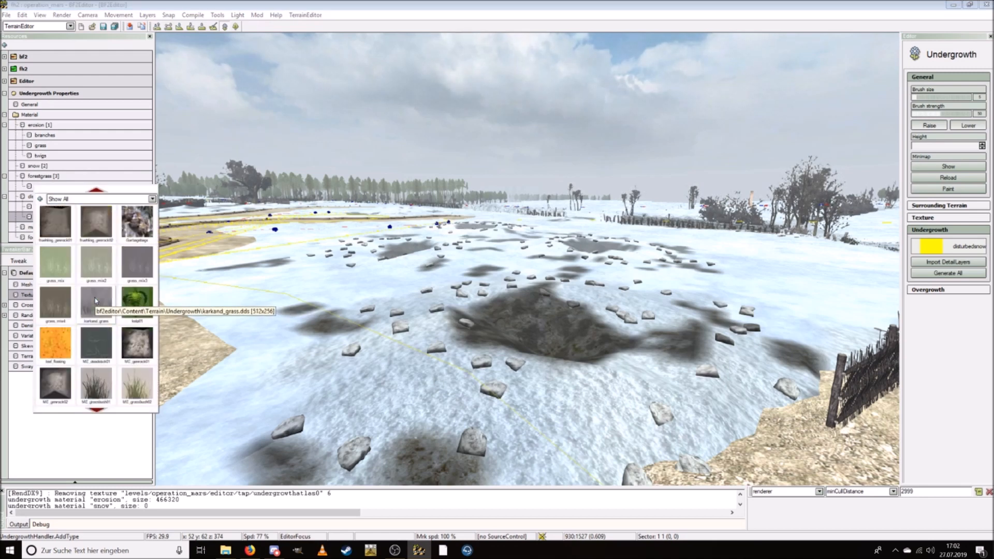
pyautogui.click(56, 344)
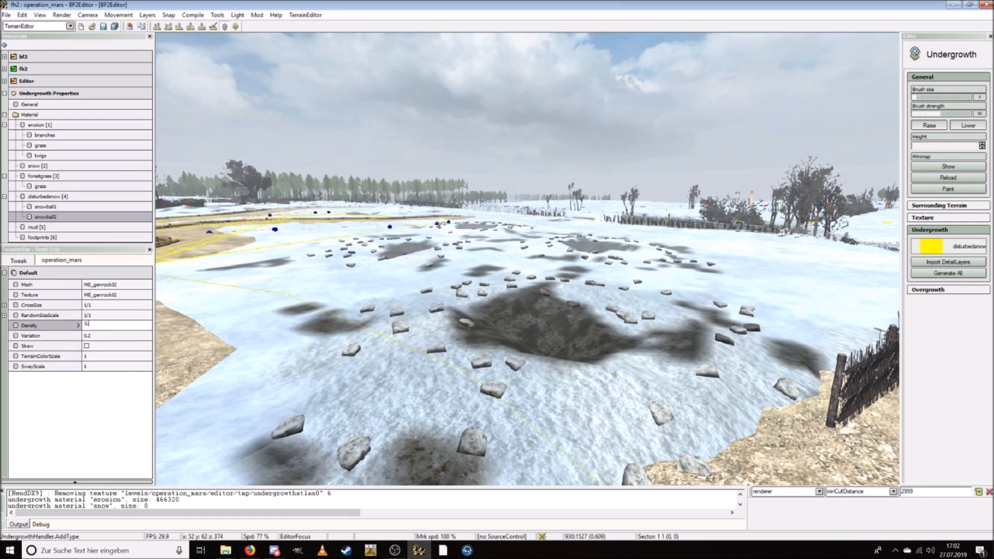
pyautogui.press('Return')
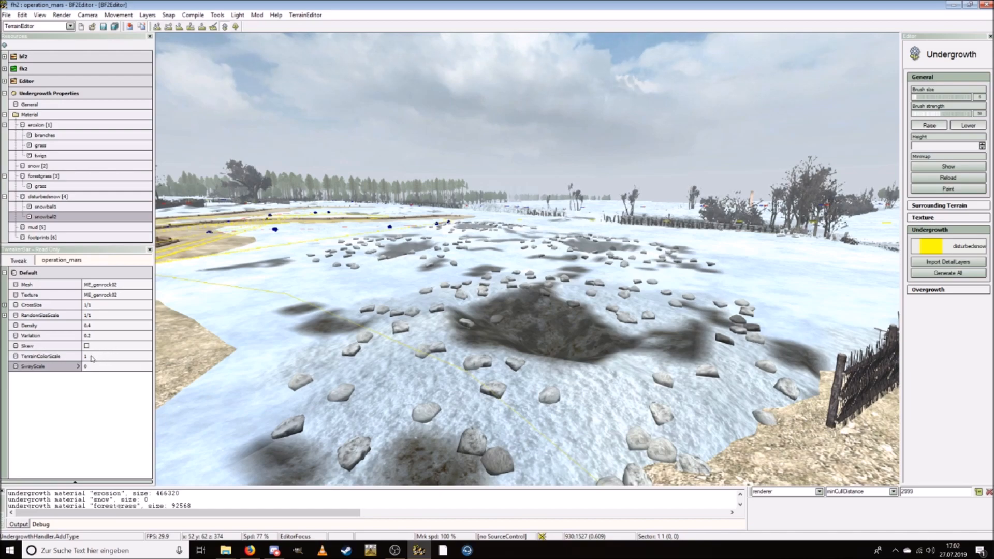
# Step: Fly over the cratered snow and the open field to examine the combined distribution of both rock types
pyautogui.moveTo(391, 365); pyautogui.dragTo(375, 326, button='right')
pyautogui.press('w')
pyautogui.scroll(-5, 392, 365)
pyautogui.press('s')
pyautogui.scroll(2, 450, 361)
pyautogui.press('s')
pyautogui.scroll(1, 472, 330)
pyautogui.press('s')
pyautogui.press('w')
pyautogui.press('w')
pyautogui.moveTo(471, 330); pyautogui.dragTo(375, 320, button='right')
pyautogui.press('d')
pyautogui.moveTo(495, 334); pyautogui.dragTo(393, 331, button='right')
pyautogui.moveTo(496, 332)
pyautogui.mouseDown(button='right')
pyautogui.moveTo(570, 319)
pyautogui.moveTo(635, 335)
pyautogui.moveTo(451, 322)
pyautogui.moveTo(482, 315)
pyautogui.moveTo(501, 334)
pyautogui.moveTo(518, 332)
pyautogui.moveTo(482, 332)
pyautogui.mouseUp(button='right')
pyautogui.press('w')
pyautogui.press('d')
pyautogui.press('s')
pyautogui.press('w')
pyautogui.scroll(4, 495, 335)
pyautogui.press('w')
pyautogui.press('w')
pyautogui.press('w')
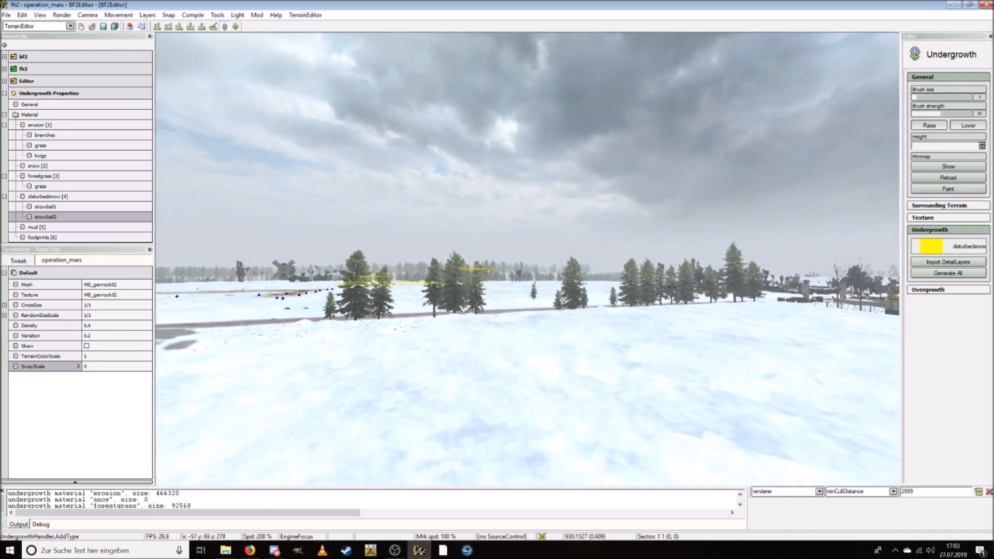
# Step: Fly down to the road by the fir trees and follow it to examine the rocks along both verges
pyautogui.press('w')
pyautogui.press('a')
pyautogui.moveTo(482, 333); pyautogui.dragTo(511, 347, button='right')
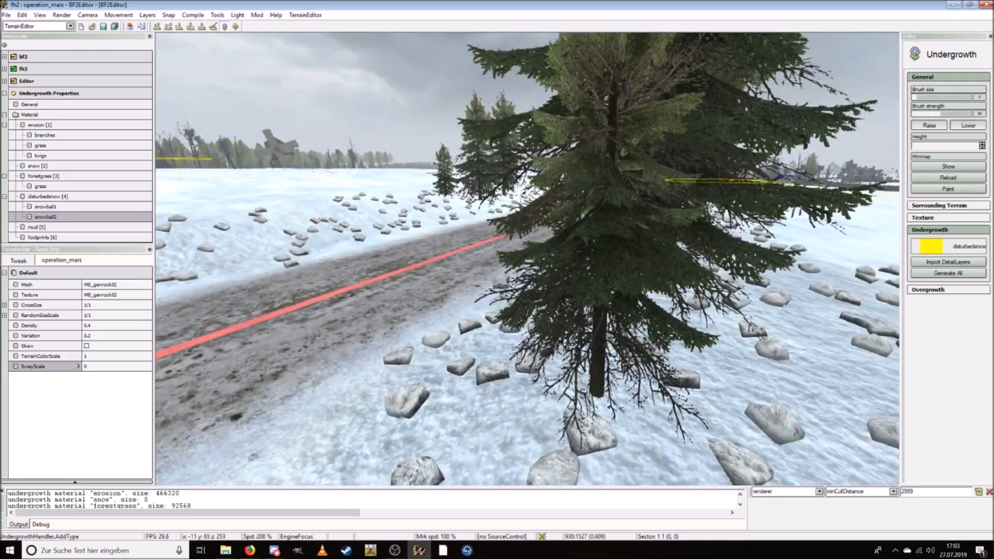
pyautogui.press('w')
pyautogui.moveTo(511, 346)
pyautogui.mouseDown(button='right')
pyautogui.moveTo(557, 325)
pyautogui.moveTo(528, 318)
pyautogui.moveTo(600, 331)
pyautogui.moveTo(445, 322)
pyautogui.moveTo(533, 318)
pyautogui.moveTo(516, 344)
pyautogui.mouseUp(button='right')
pyautogui.scroll(-5, 512, 347)
pyautogui.press('w')
pyautogui.press('w')
pyautogui.press('s')
pyautogui.press('w')
pyautogui.press('w')
pyautogui.press('w')
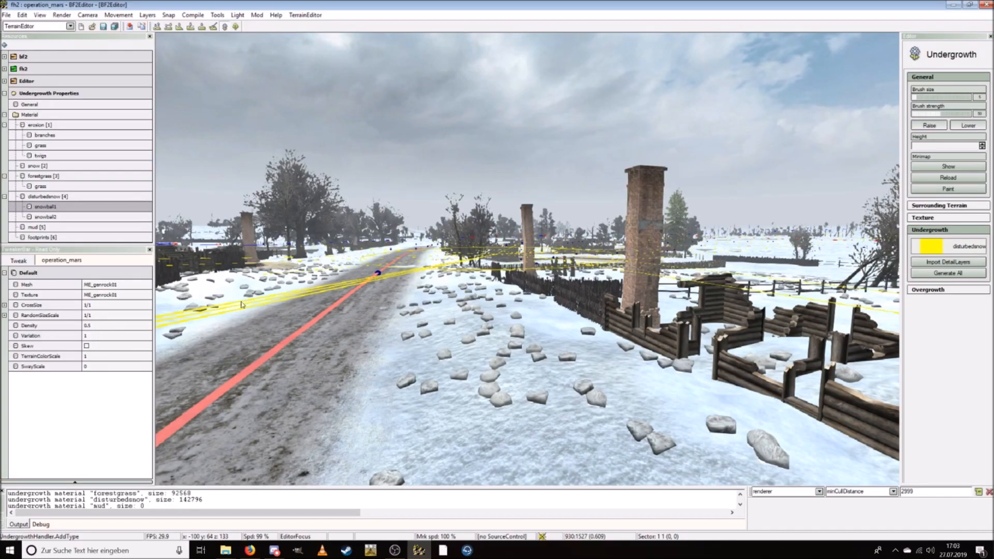
# Step: Fly around the fenced craters and the tree-lined road to examine the rock placement on the disturbed snow
pyautogui.press('w')
pyautogui.moveTo(391, 317); pyautogui.dragTo(315, 296, button='right')
pyautogui.press('w')
pyautogui.press('a')
pyautogui.press('s')
pyautogui.press('d')
pyautogui.press('w')
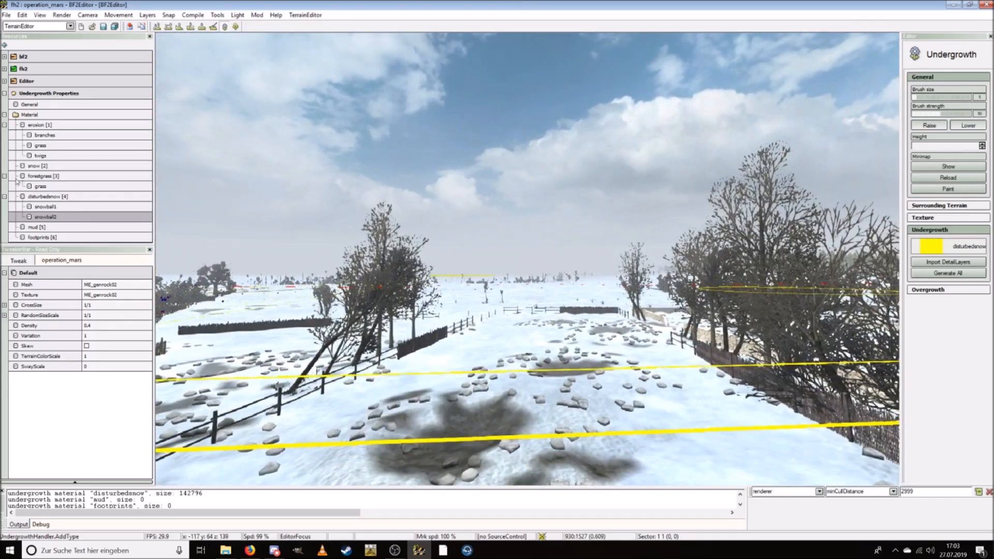
pyautogui.moveTo(446, 339); pyautogui.dragTo(577, 344, button='right')
pyautogui.press('w')
pyautogui.press('w')
pyautogui.press('d')
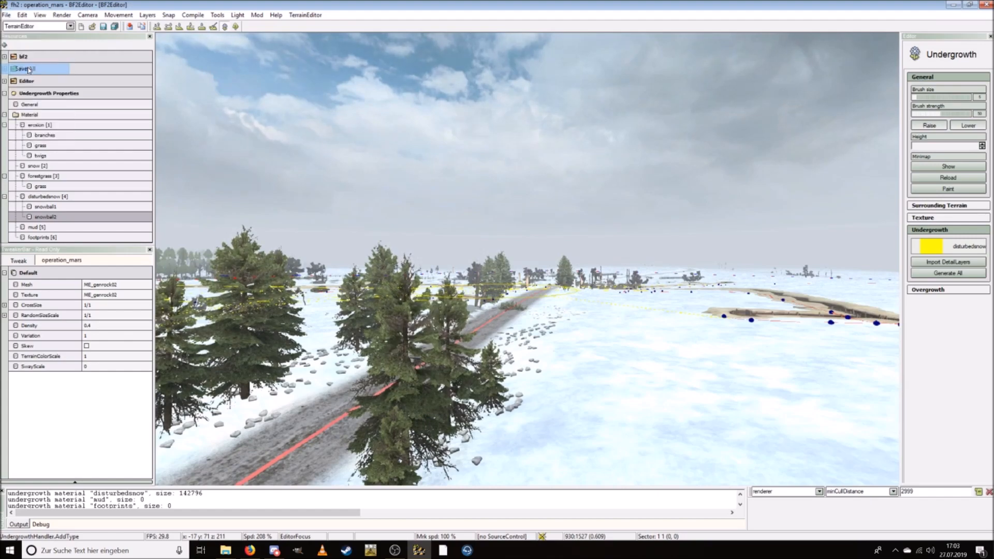
# Step: Save all changes to the operation_mars level, including the disturbedsnow undergrowth types
pyautogui.click(29, 69)
pyautogui.click(544, 379)
pyautogui.press('w')
pyautogui.press('d')
pyautogui.moveTo(527, 310); pyautogui.dragTo(414, 301, button='right')
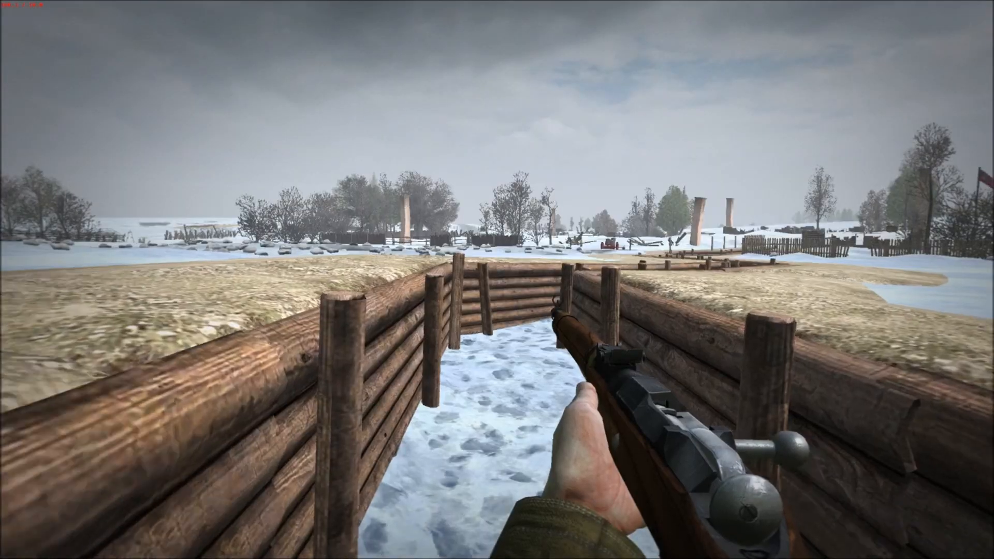
pyautogui.hotkey('shift', 'w')
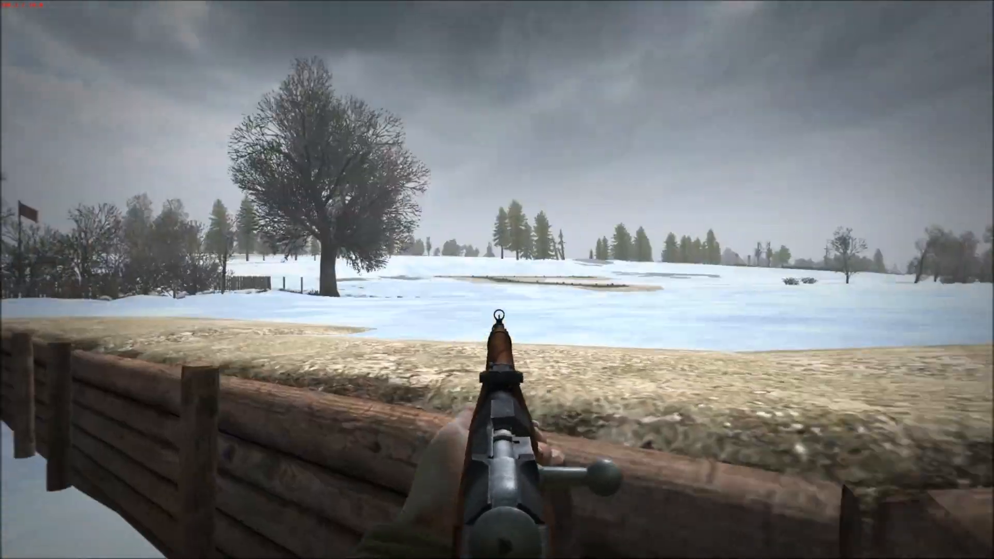
pyautogui.press('d')
pyautogui.hotkey('shift', 'w')
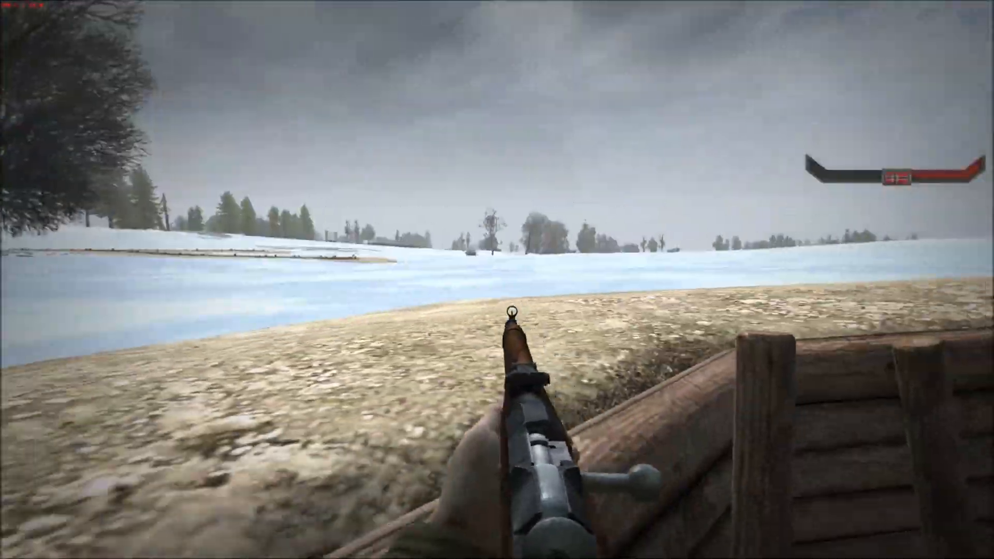
pyautogui.press('w')
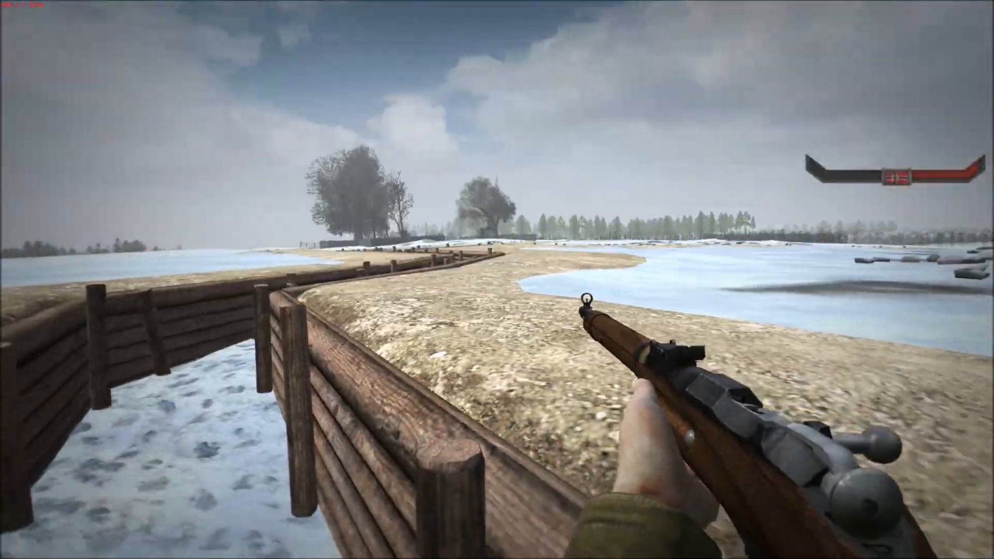
pyautogui.hotkey('shift', 'w')
pyautogui.press('w')
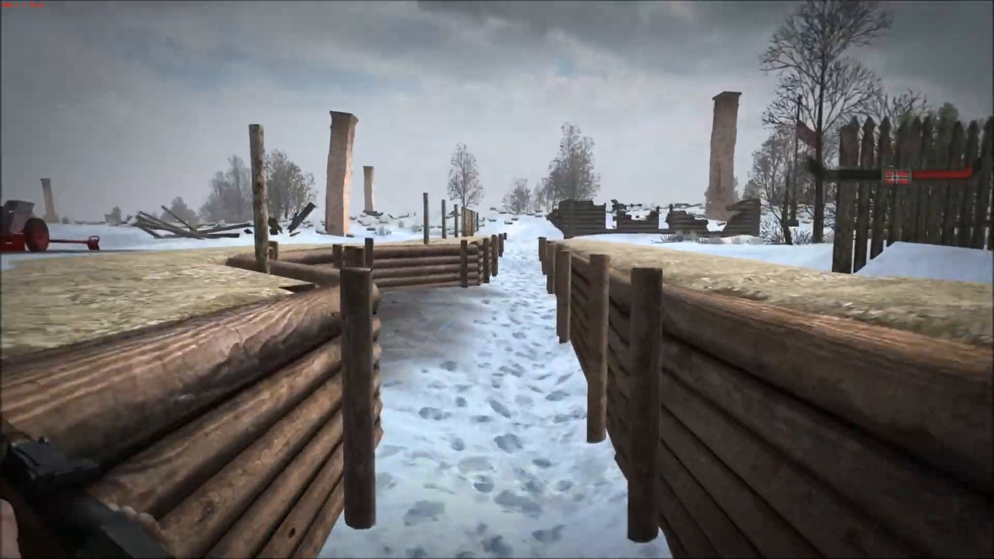
pyautogui.press('w')
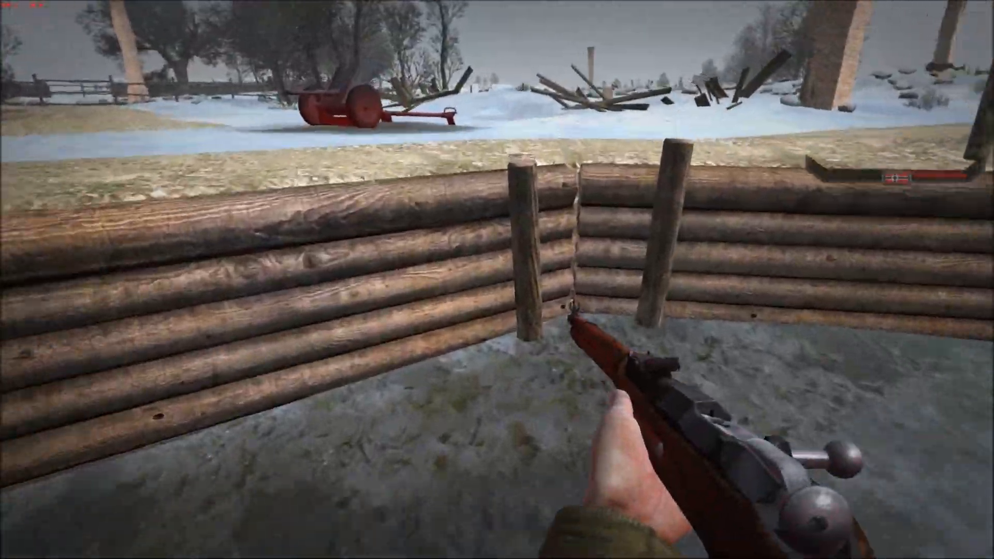
pyautogui.press('w')
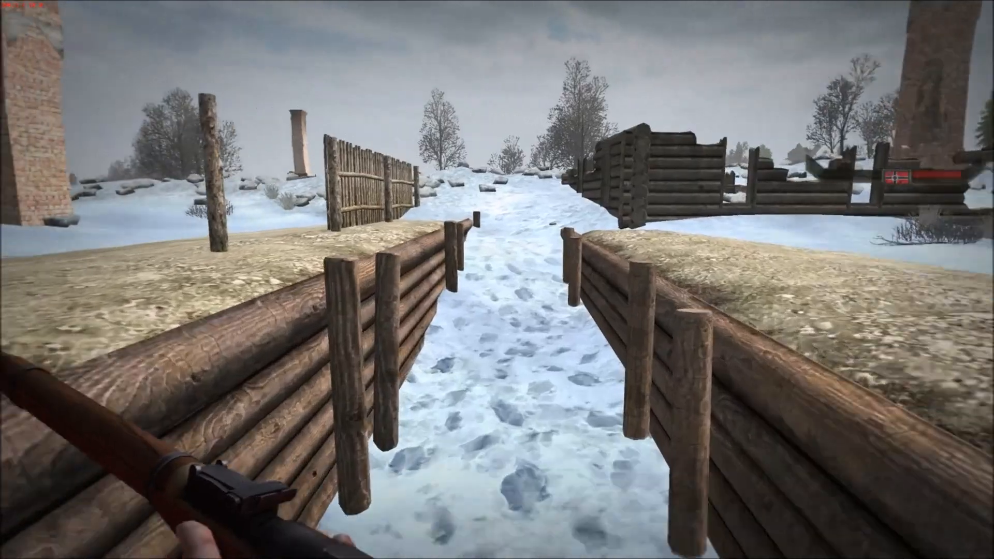
pyautogui.press('w')
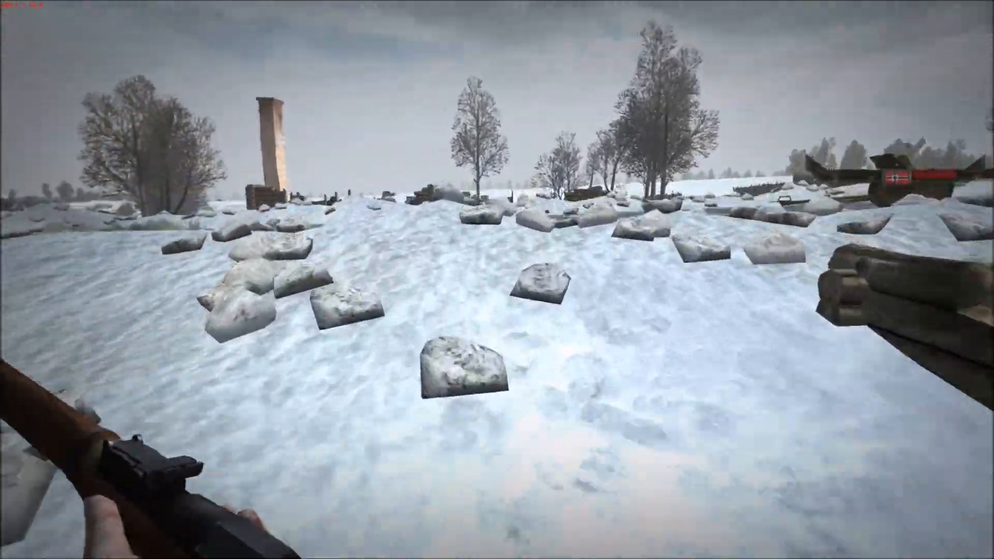
pyautogui.press('w')
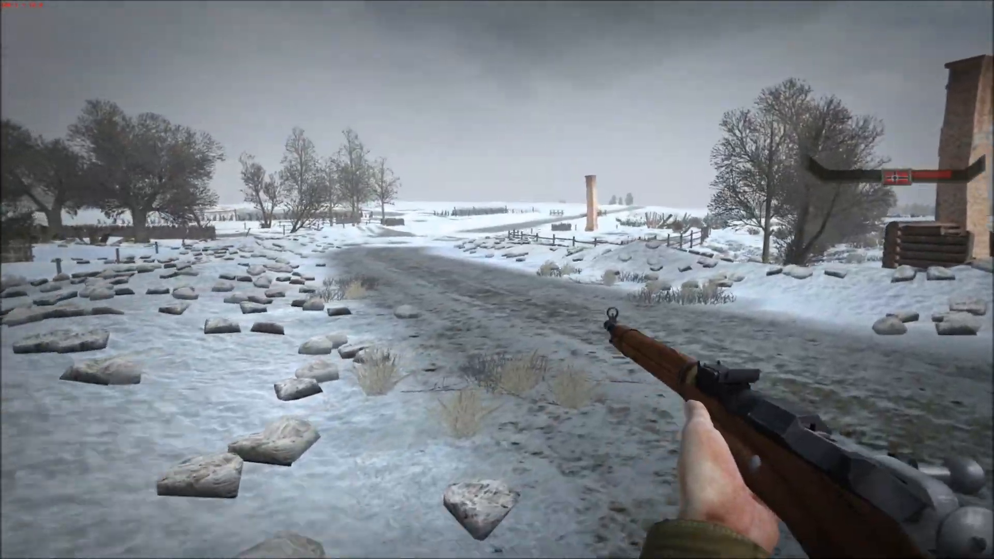
pyautogui.press('w')
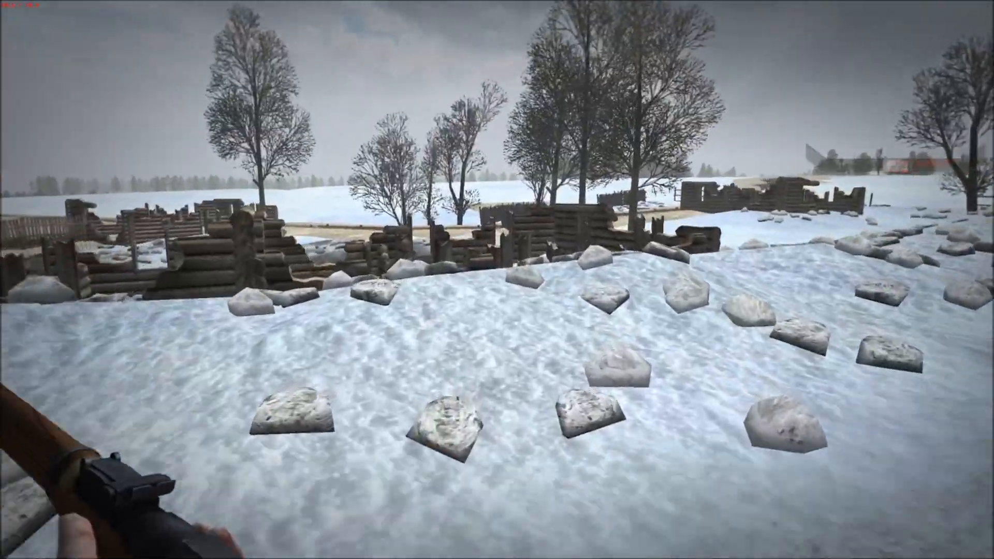
pyautogui.press('w')
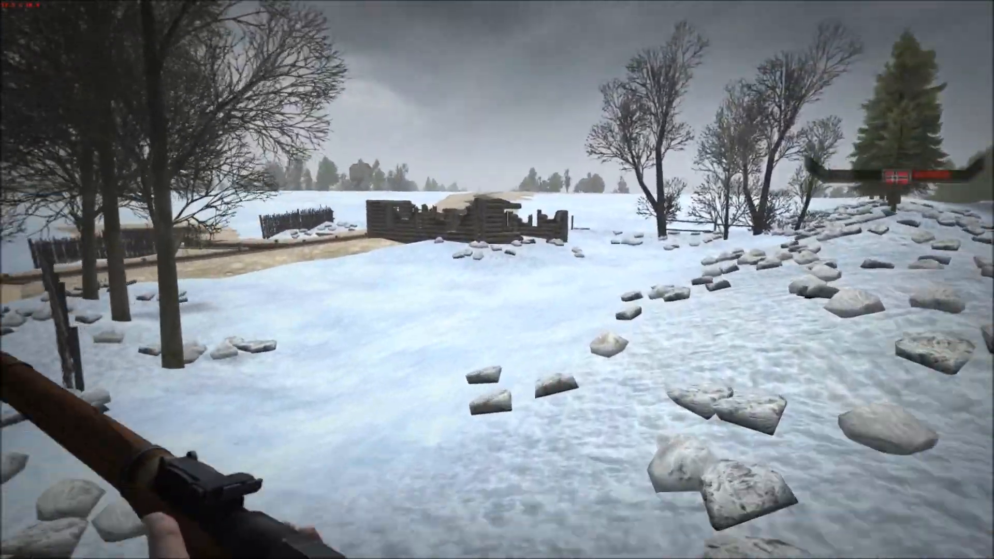
pyautogui.press('w')
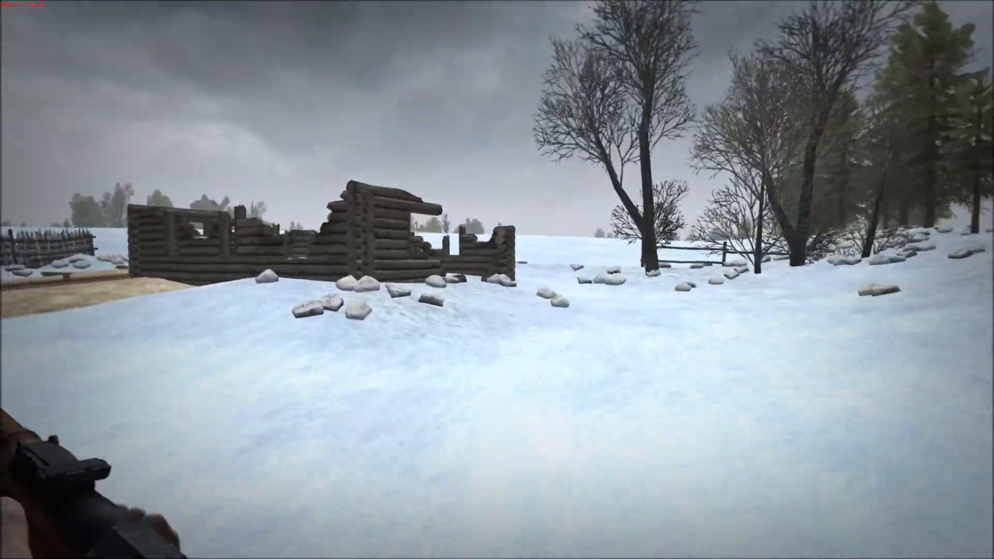
pyautogui.press('w')
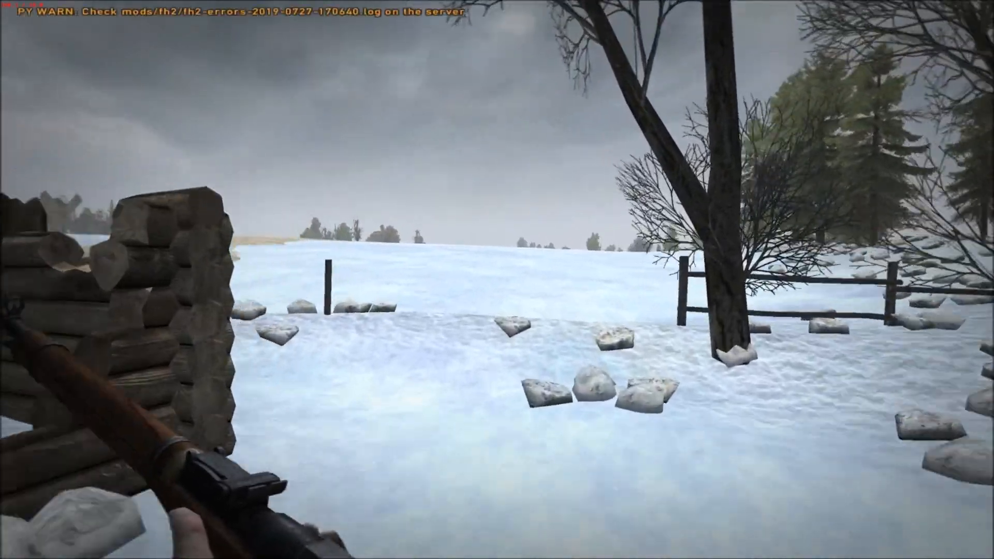
pyautogui.press('w')
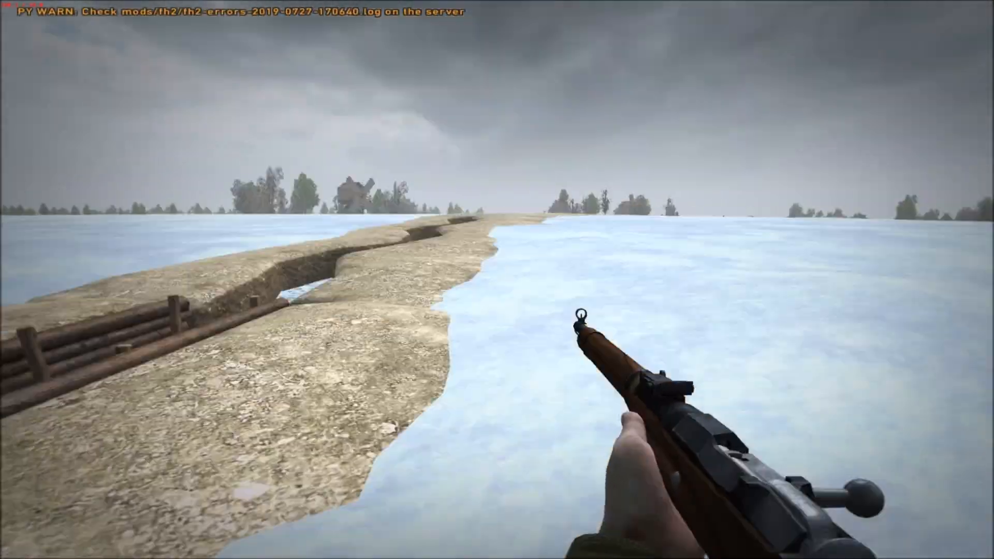
pyautogui.press('w')
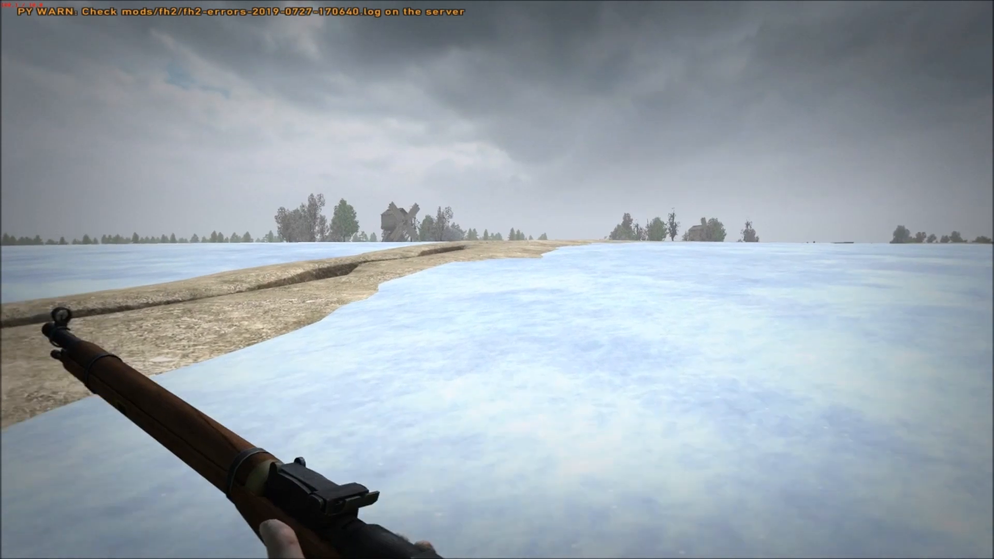
pyautogui.press('w')
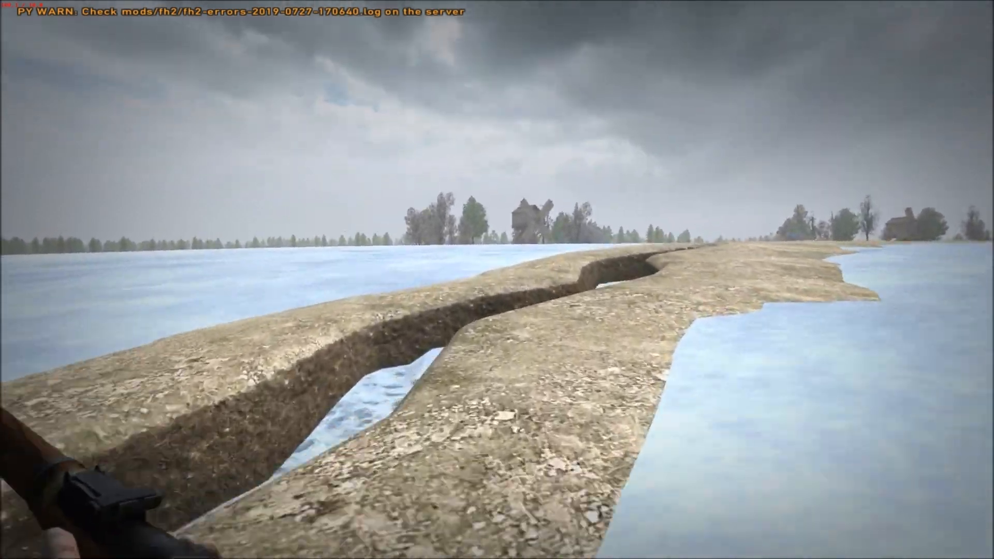
pyautogui.press('w')
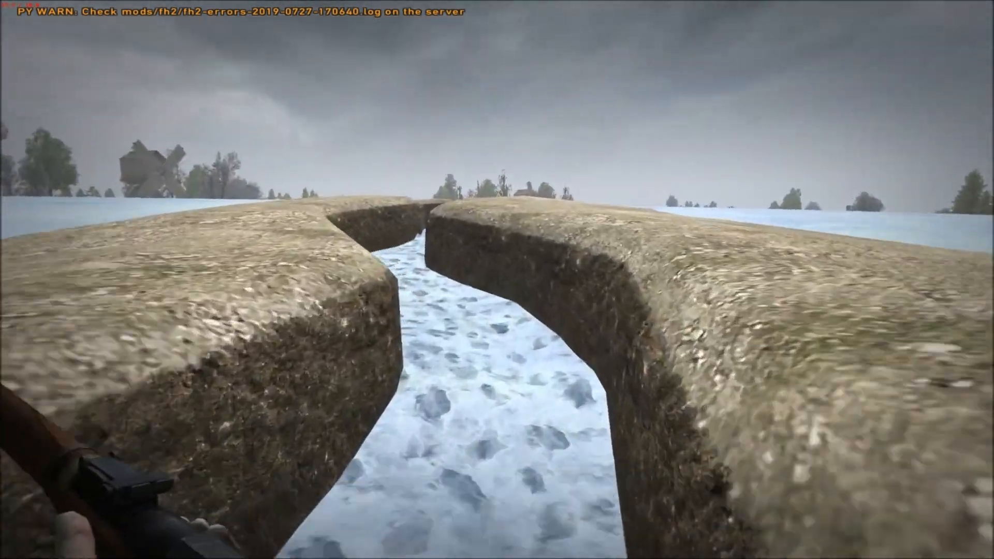
pyautogui.press('w')
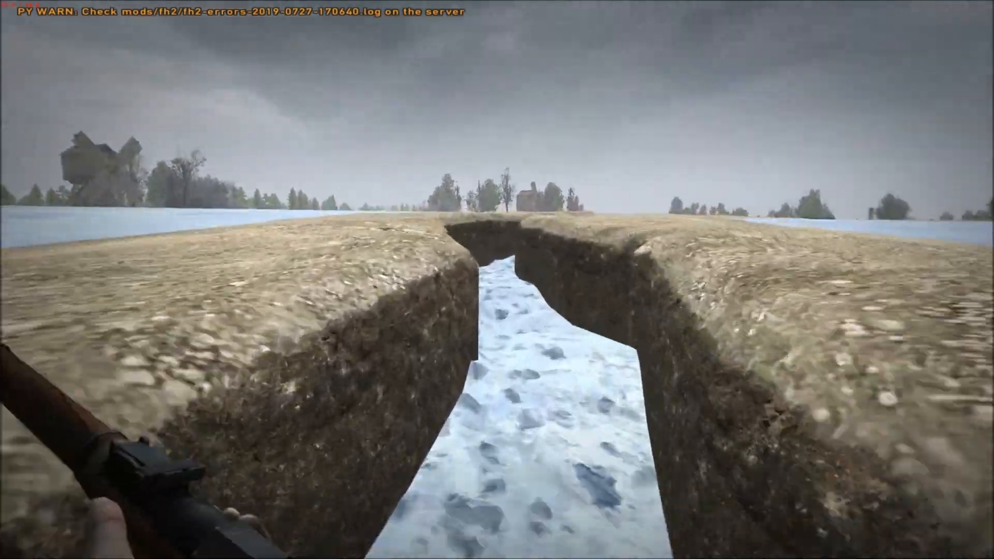
pyautogui.press('w')
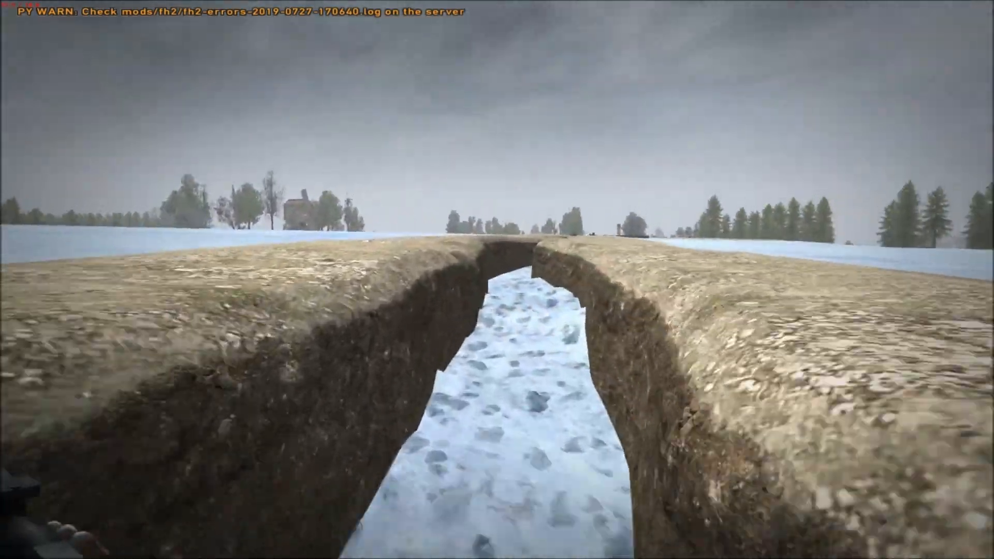
pyautogui.press('w')
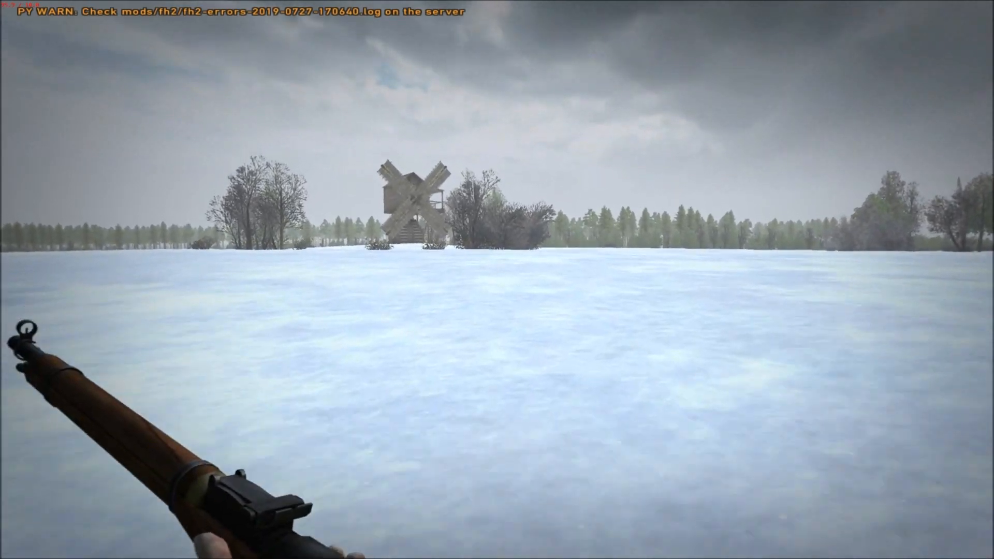
pyautogui.press('w')
pyautogui.press('w')
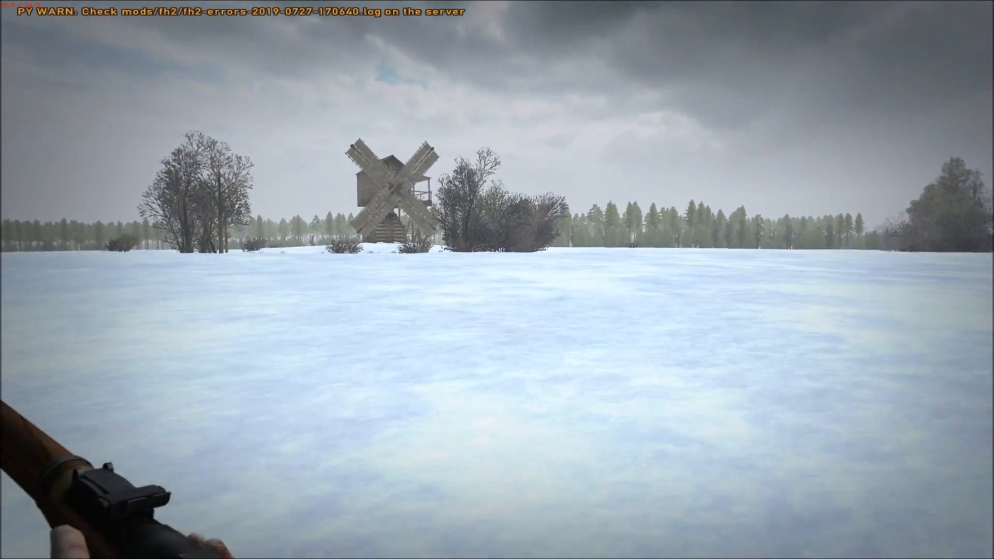
pyautogui.press('w')
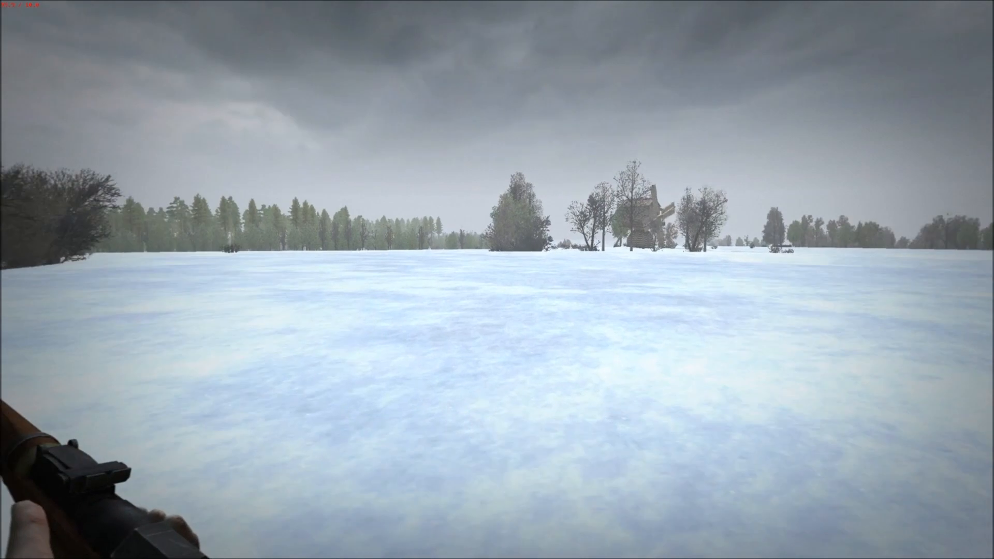
pyautogui.press('w')
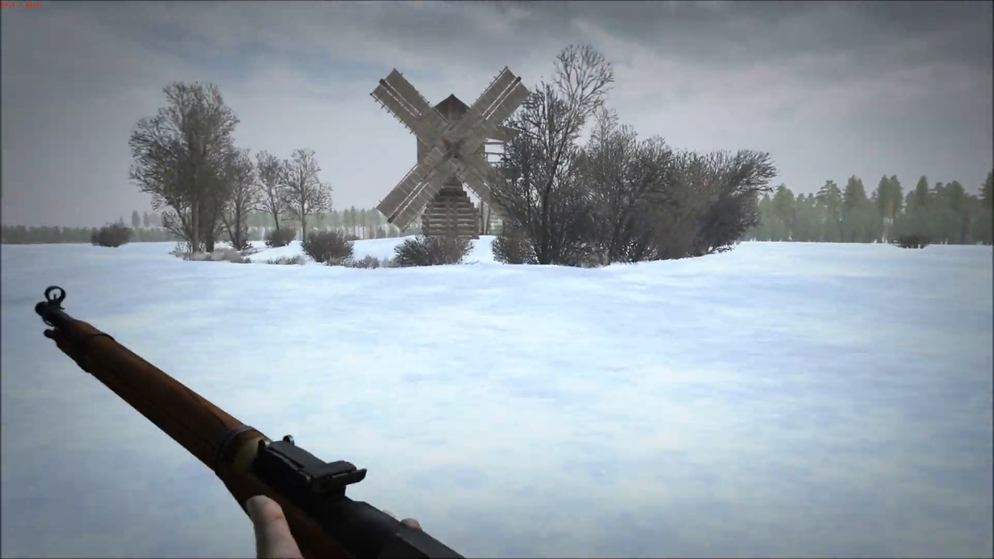
pyautogui.press('w')
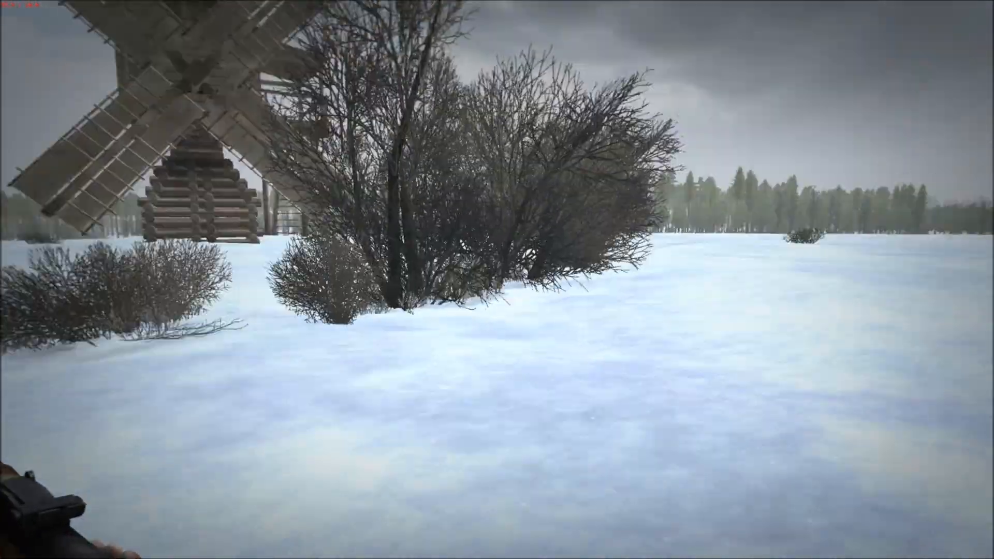
pyautogui.press('w')
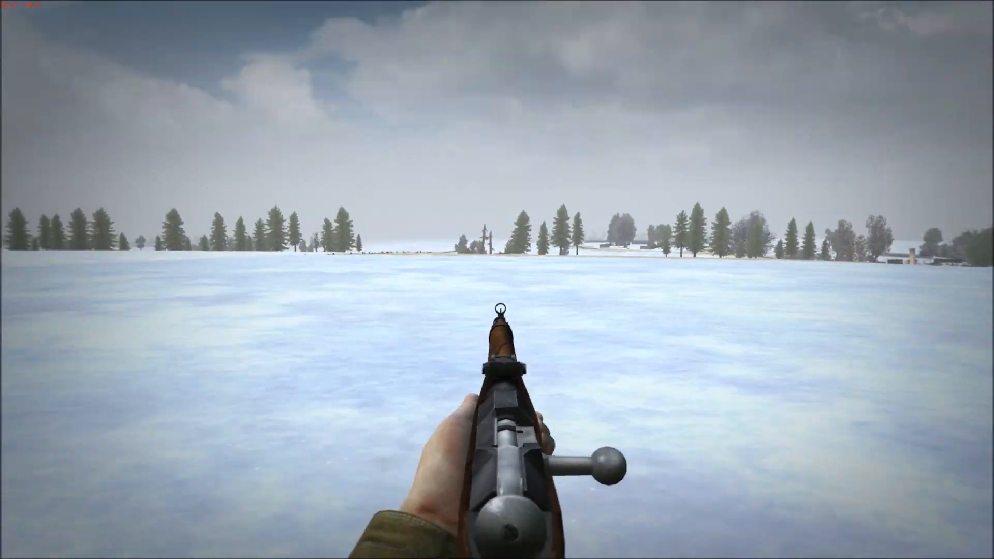
pyautogui.press('w')
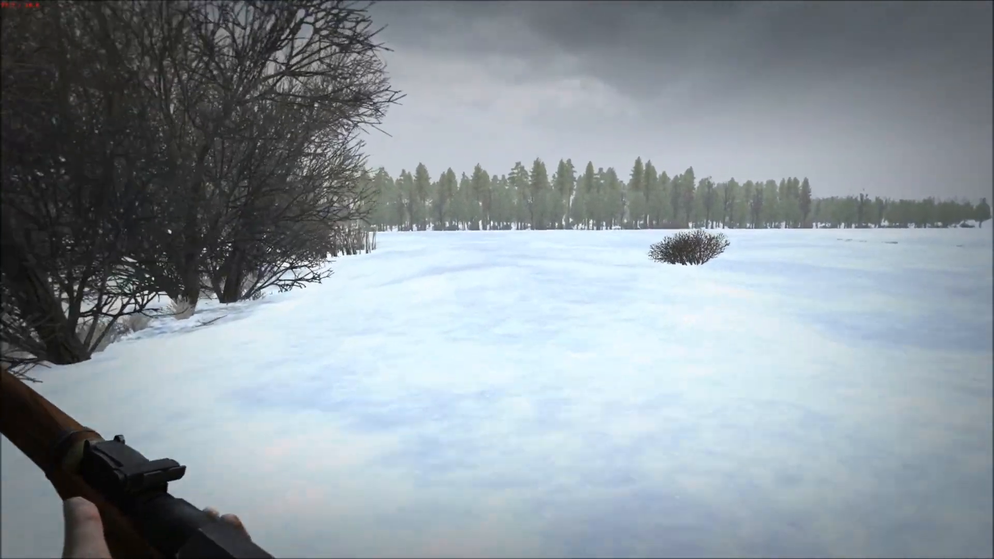
pyautogui.press('w')
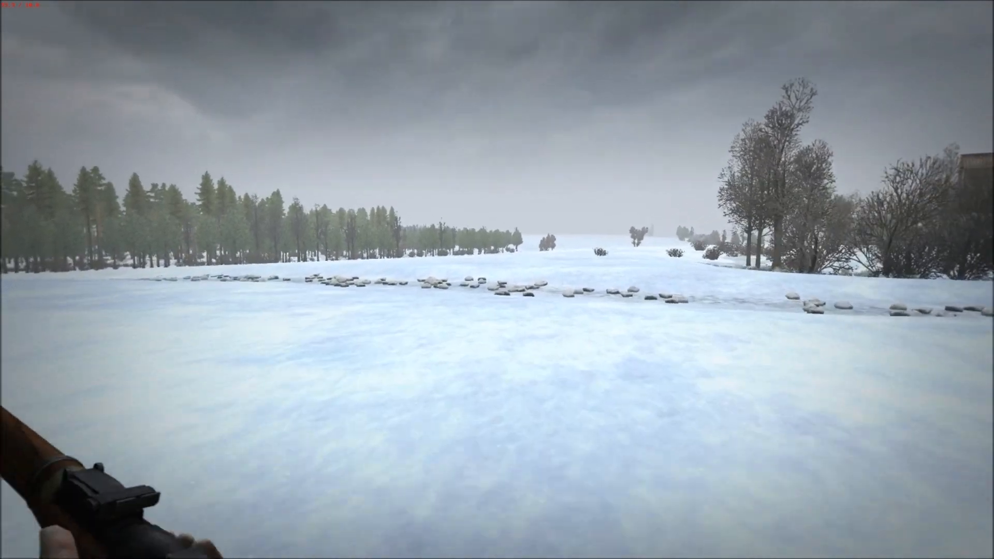
pyautogui.press('w')
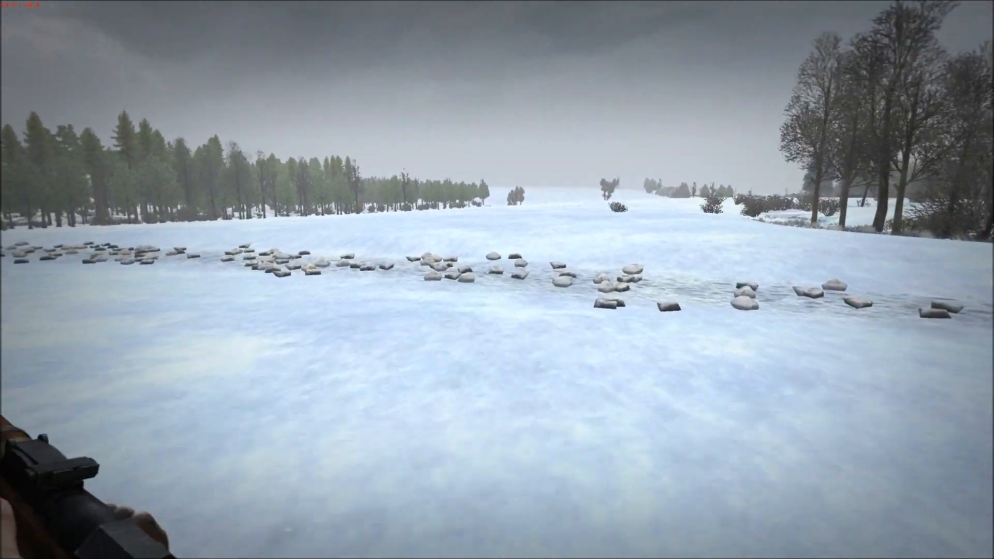
pyautogui.press('w')
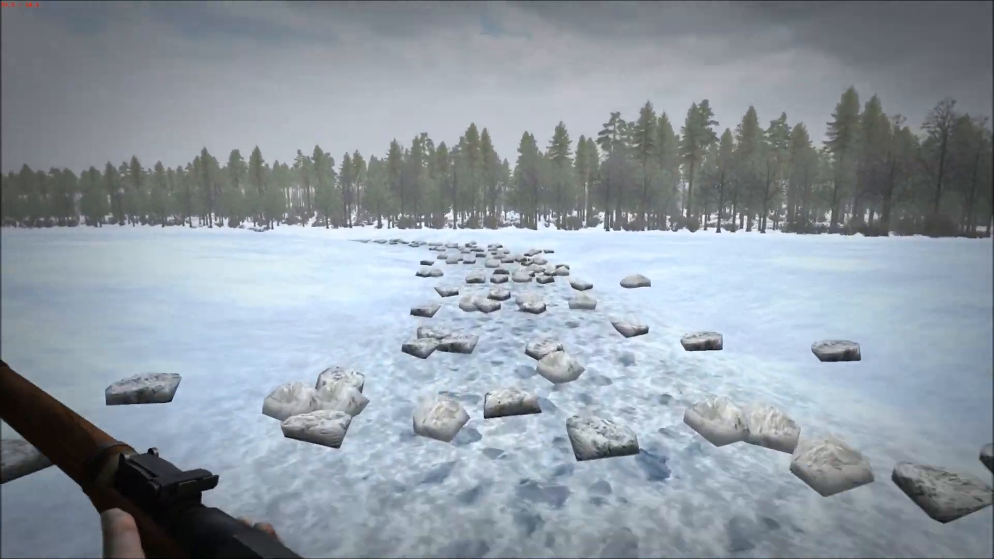
pyautogui.press('w')
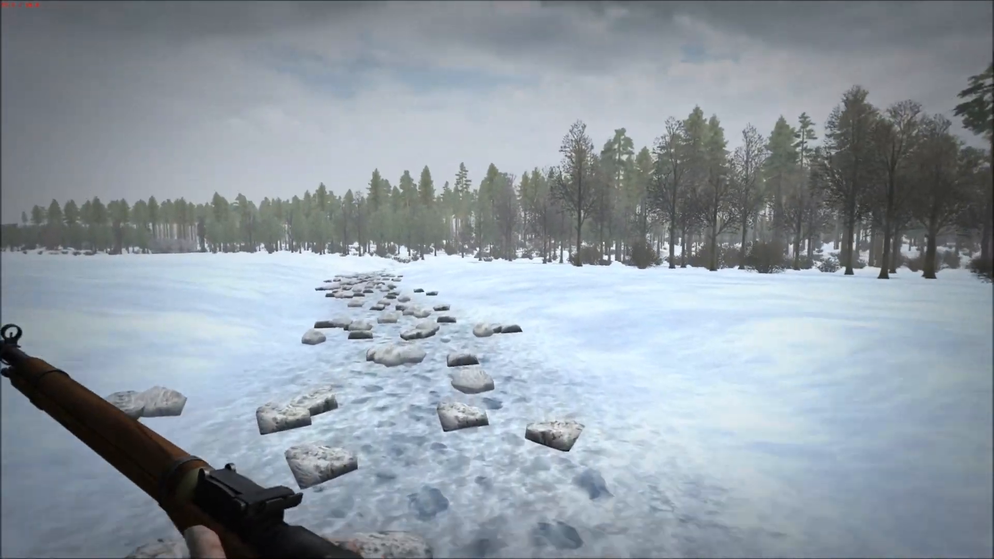
pyautogui.press('w')
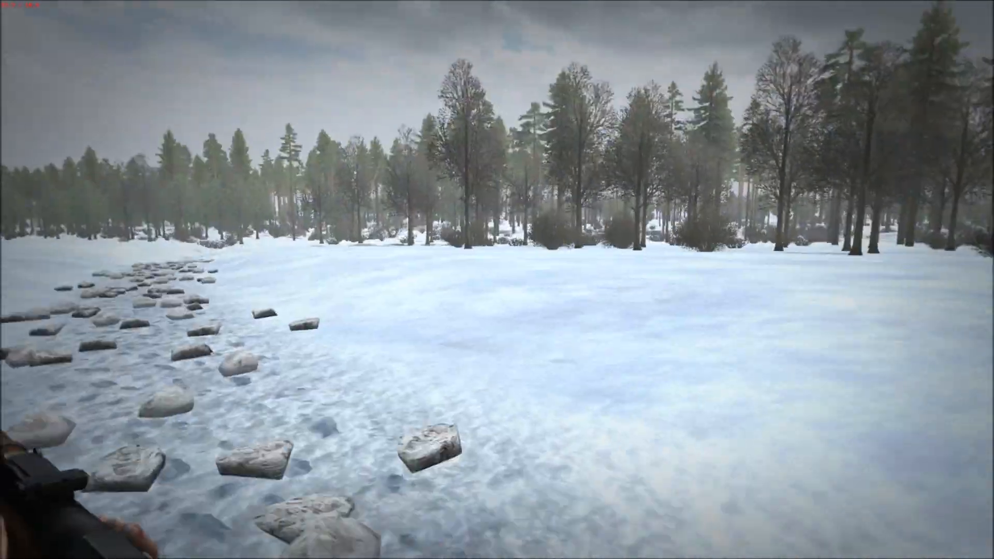
pyautogui.press('w')
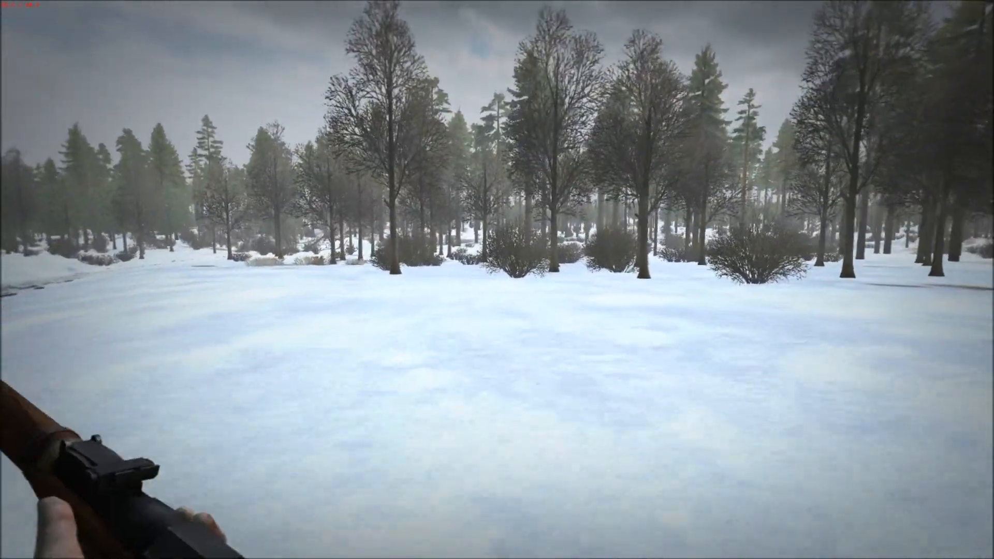
pyautogui.press('w')
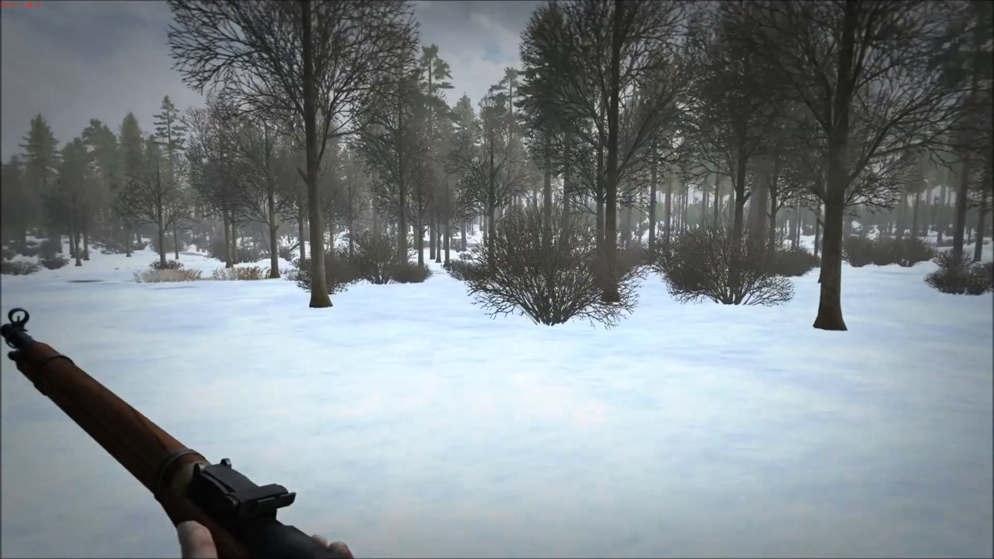
pyautogui.press('w')
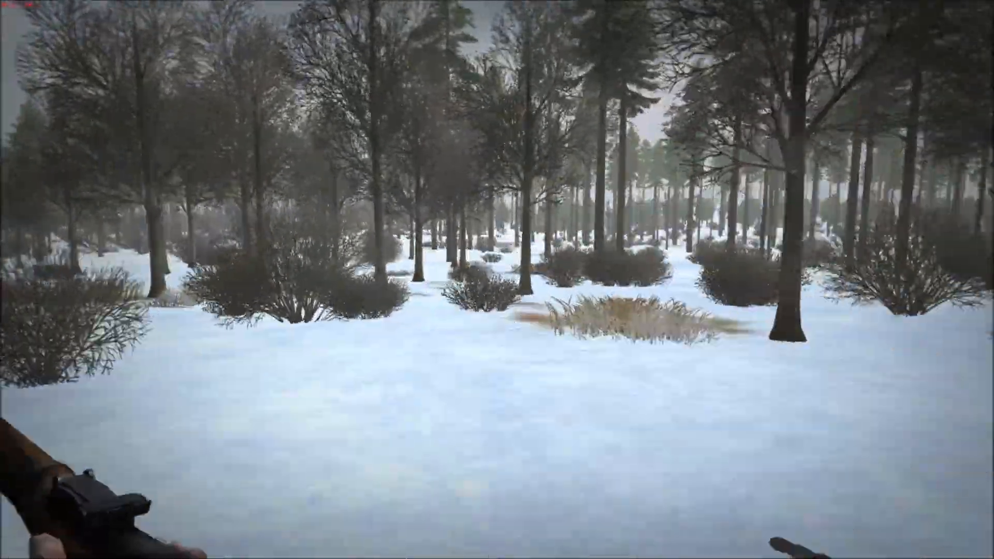
pyautogui.press('w')
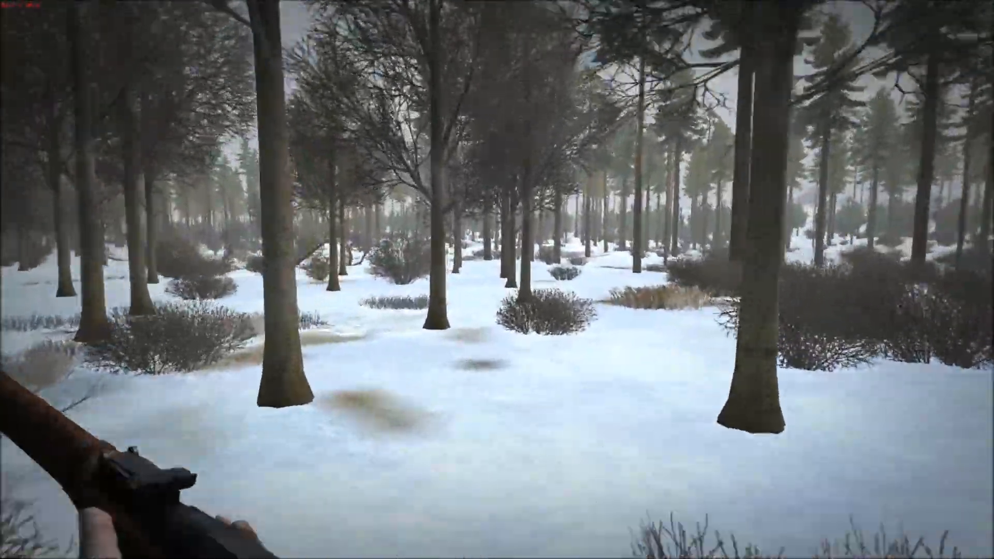
pyautogui.press('w')
pyautogui.press('w')
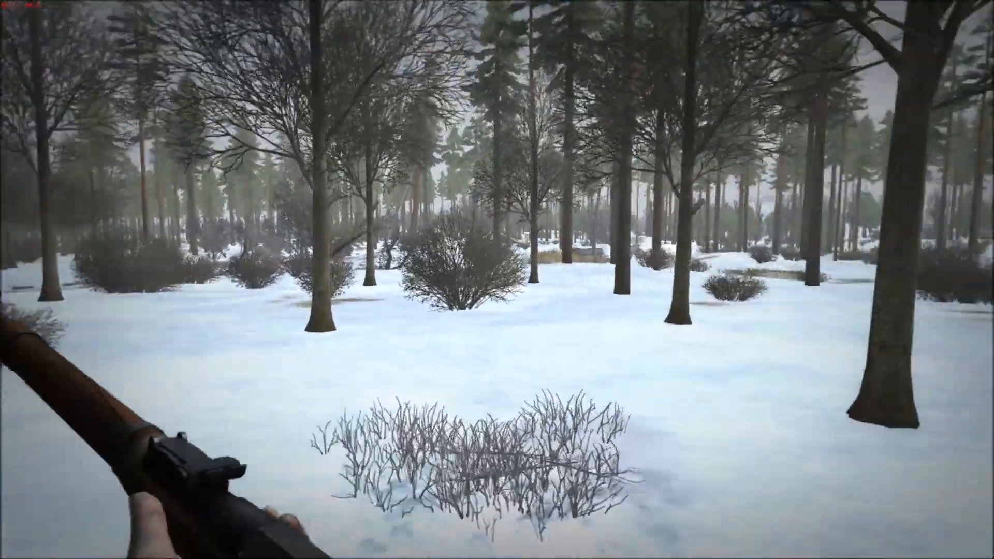
pyautogui.press('w')
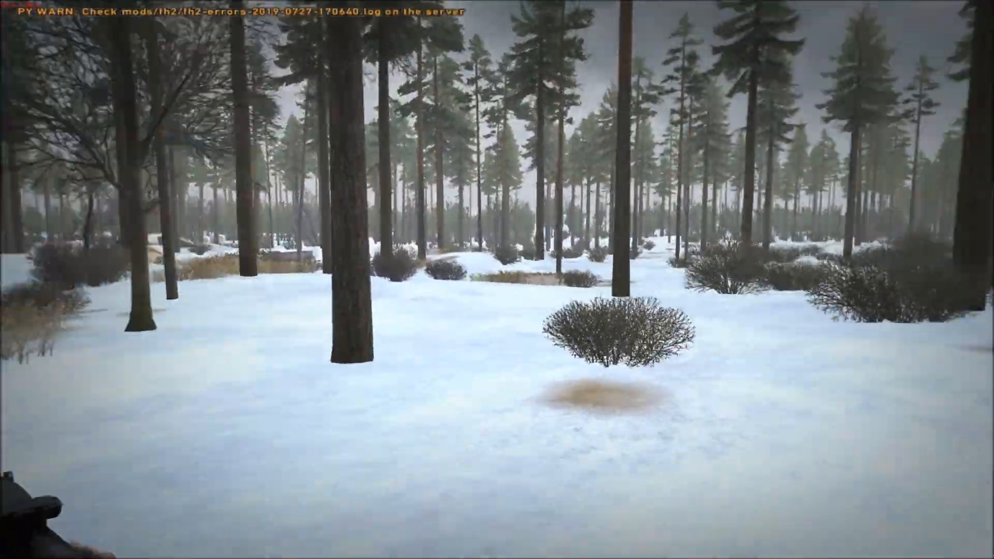
pyautogui.press('w')
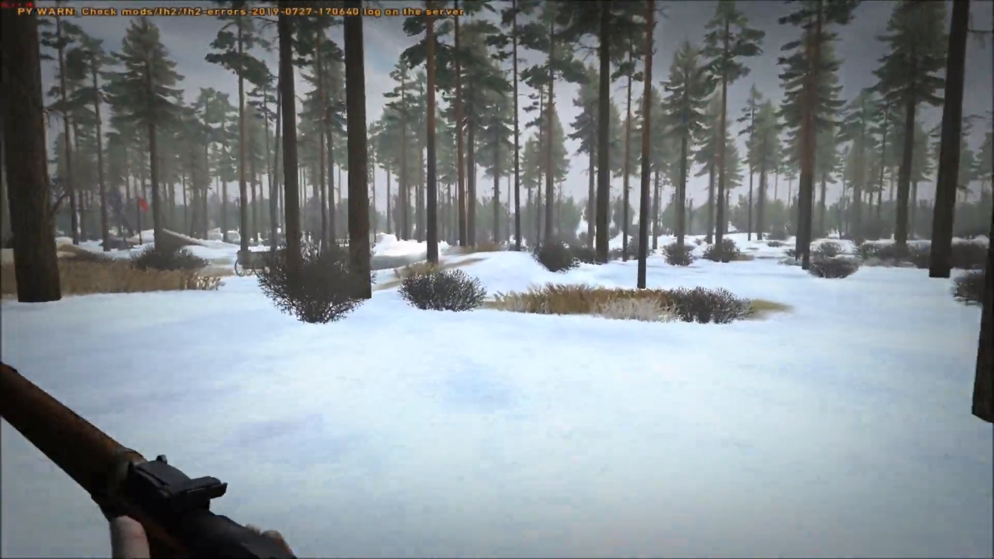
pyautogui.press('w')
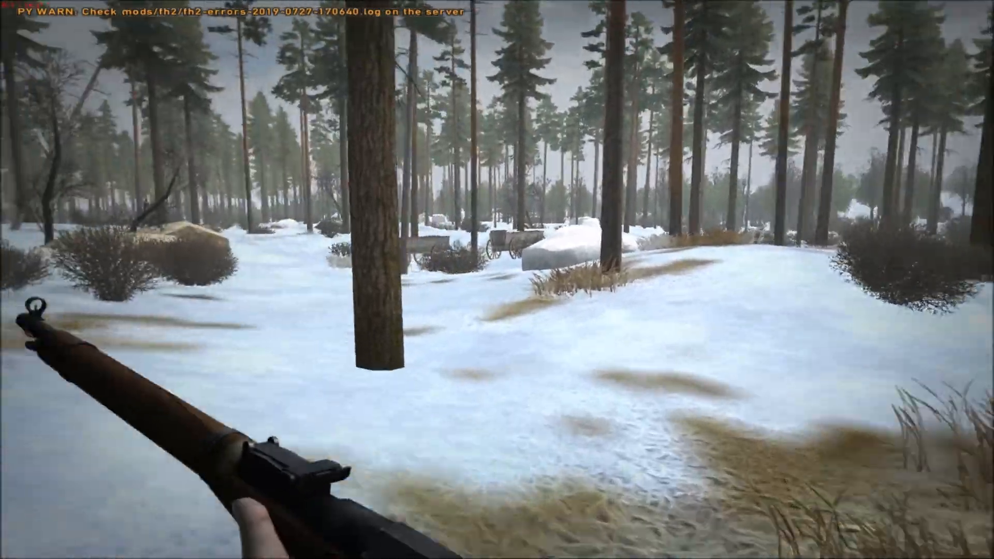
pyautogui.press('w')
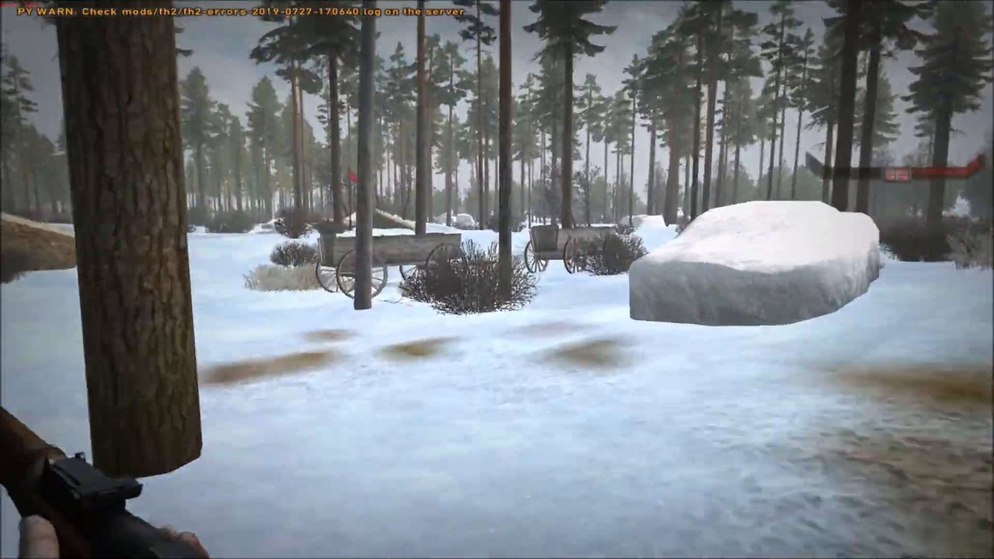
pyautogui.press('w')
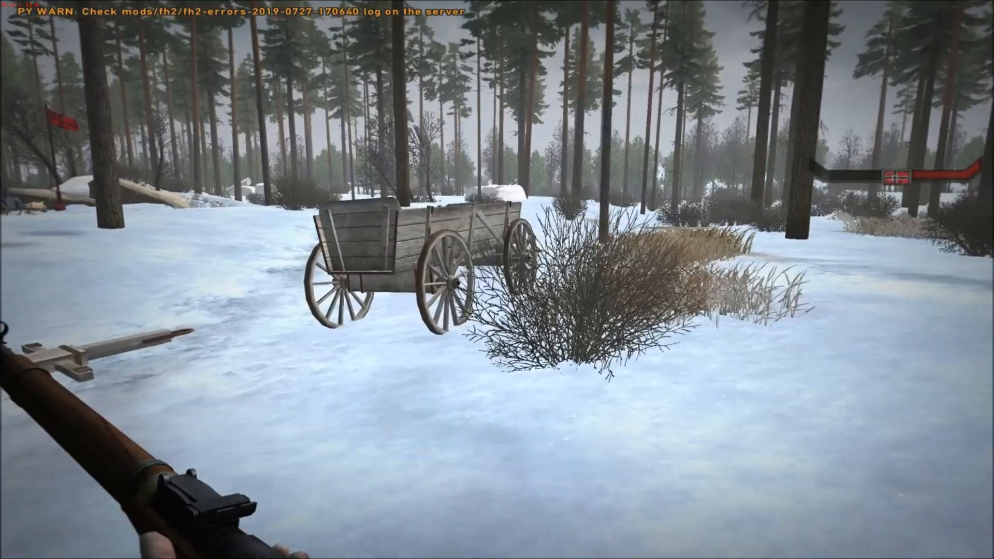
pyautogui.press('w')
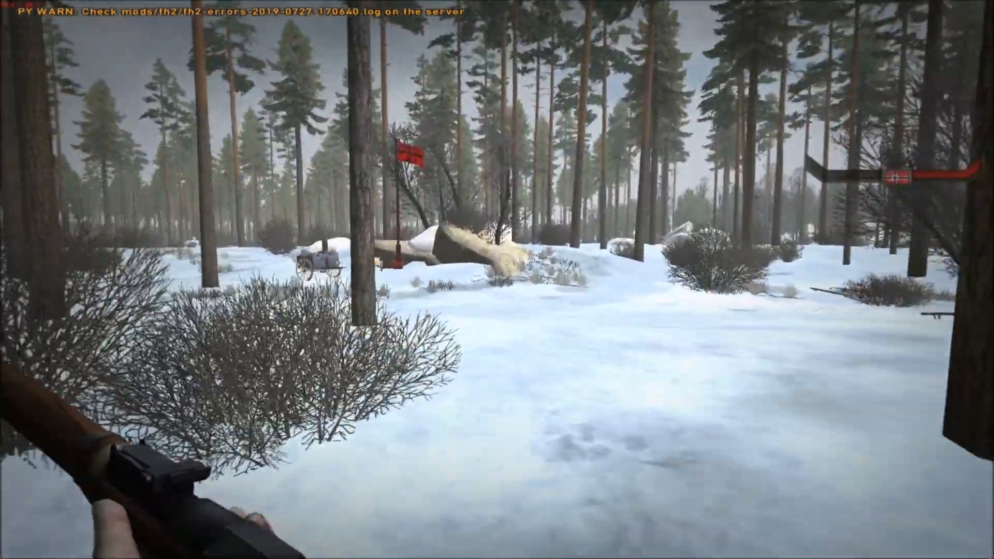
pyautogui.press('w')
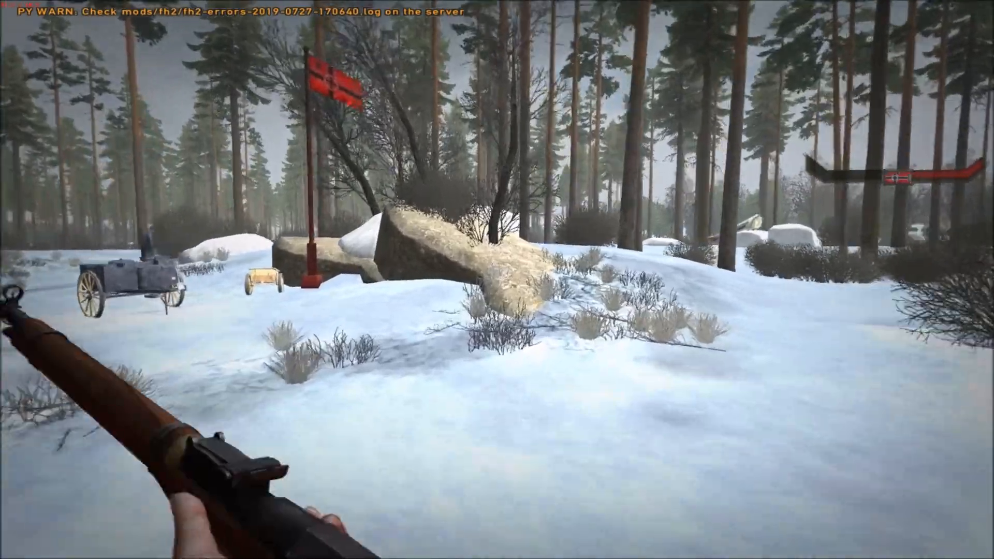
pyautogui.press('w')
pyautogui.press('w')
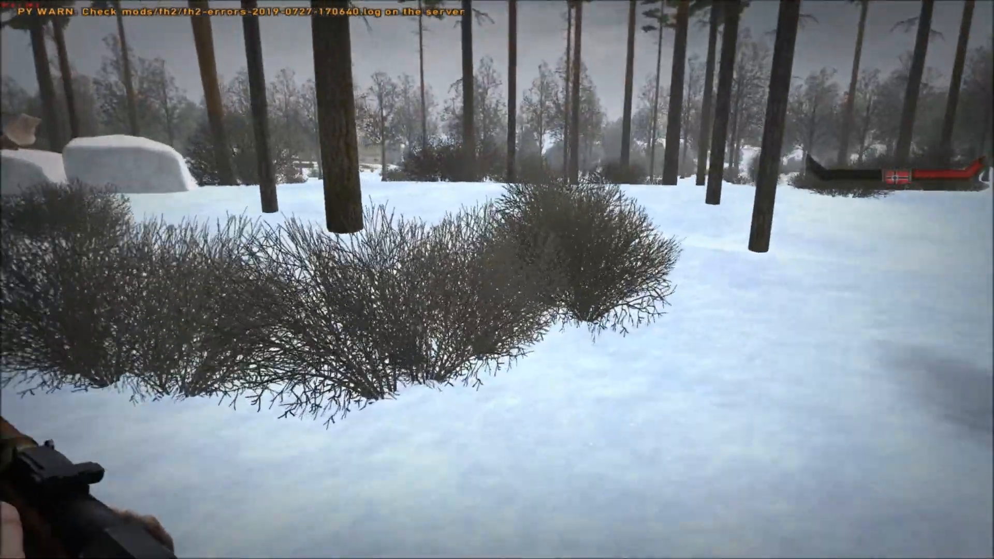
pyautogui.press('w')
pyautogui.press('w')
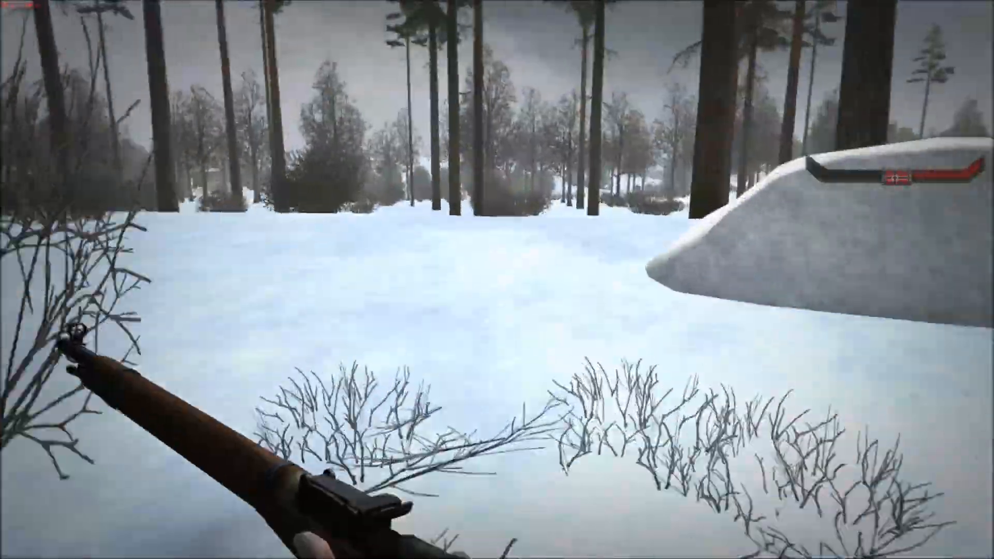
pyautogui.press('w')
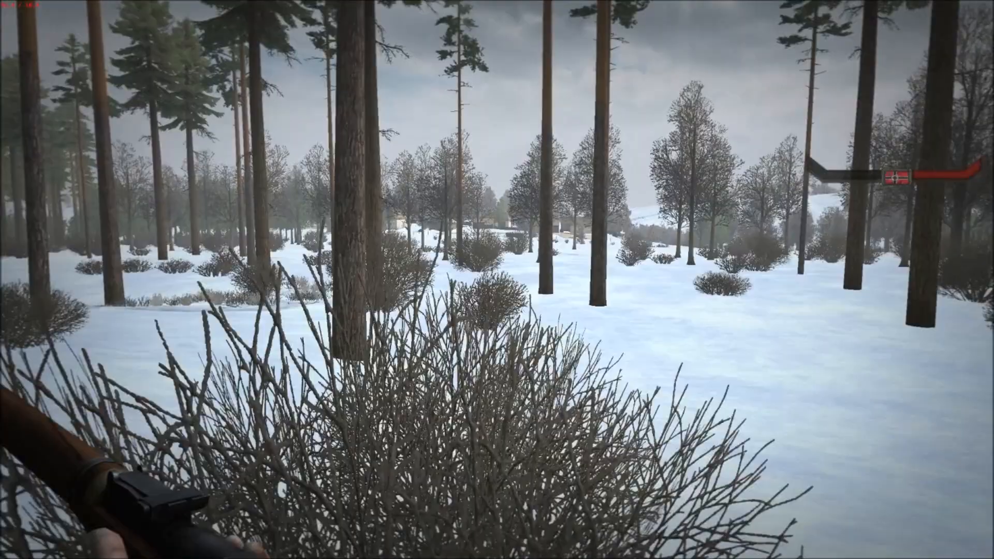
pyautogui.press('w')
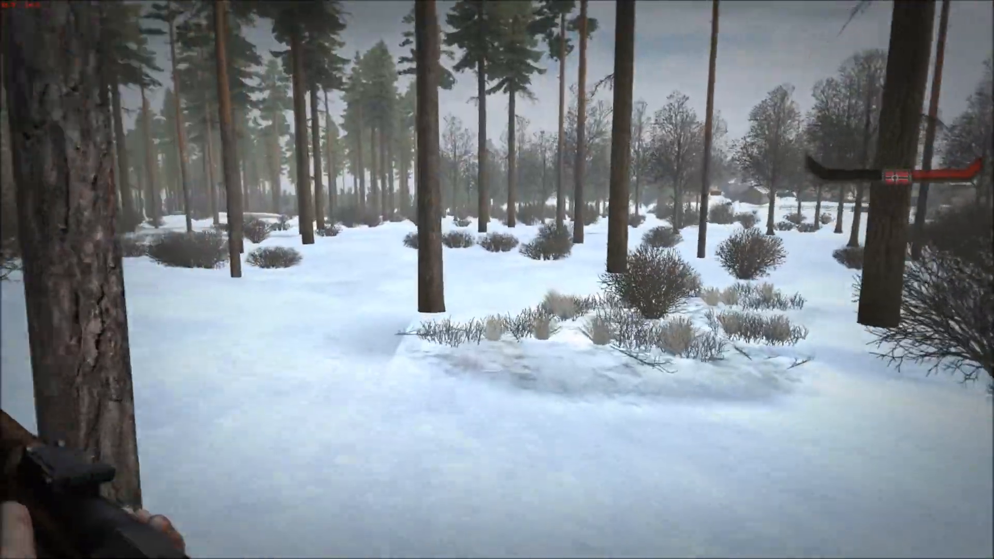
pyautogui.press('w')
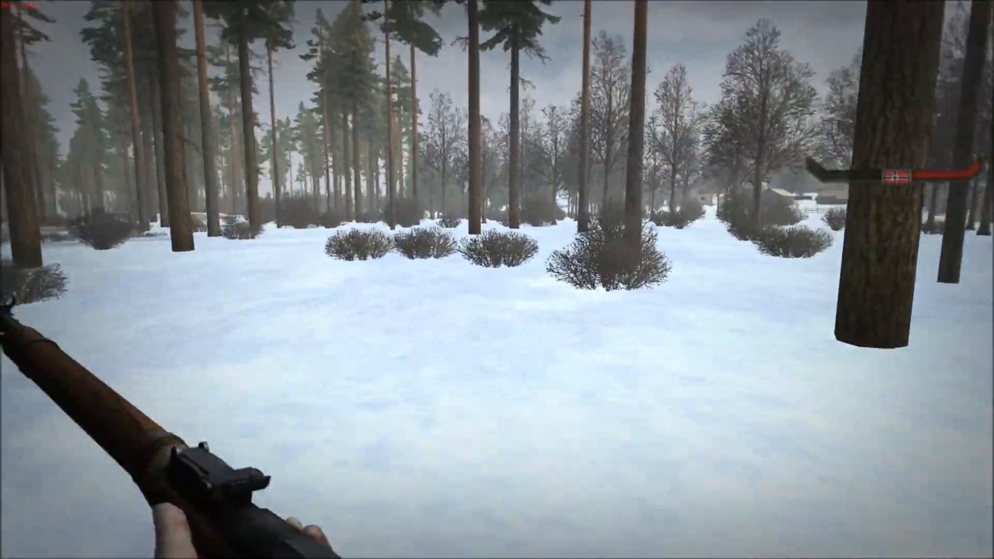
pyautogui.press('w')
pyautogui.press('m')
pyautogui.press('m')
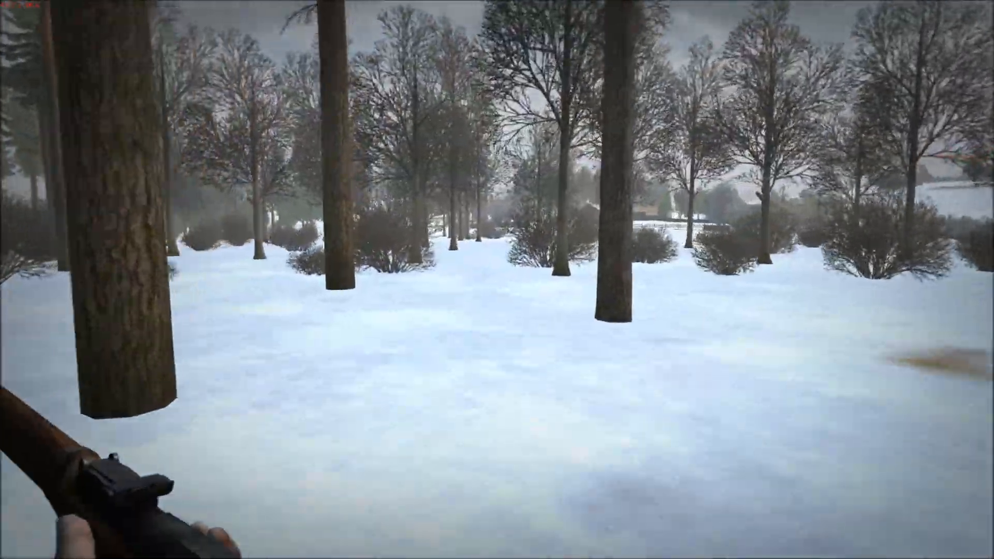
pyautogui.press('w')
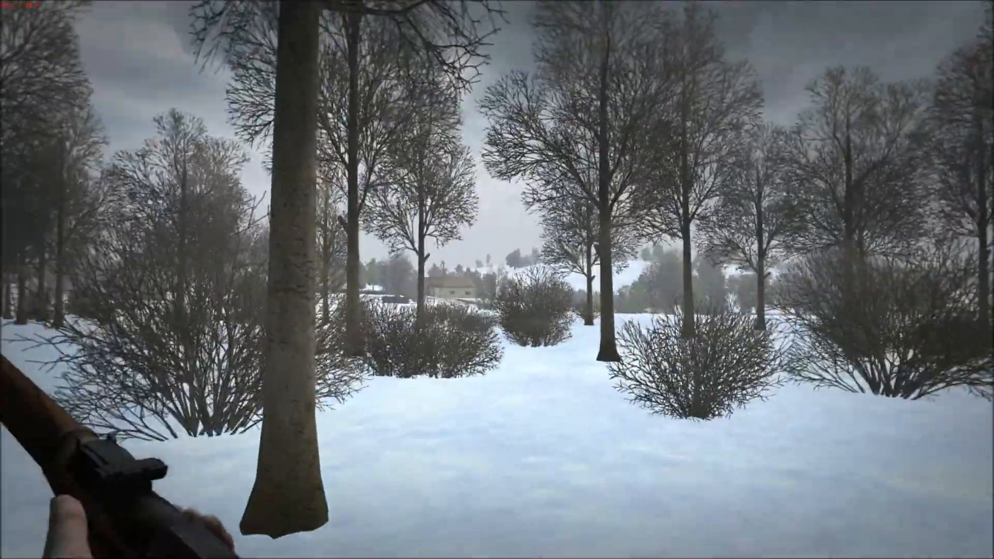
pyautogui.press('w')
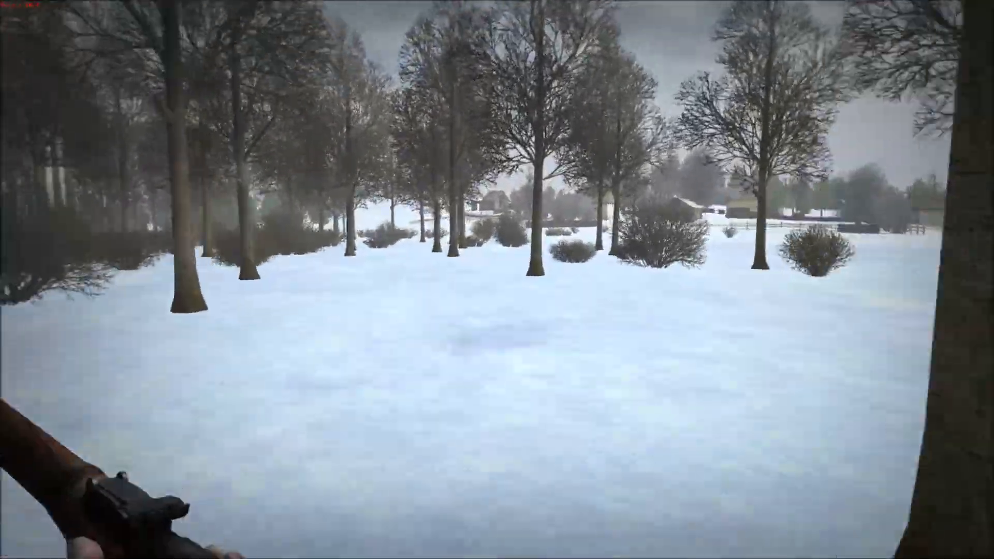
pyautogui.press('w')
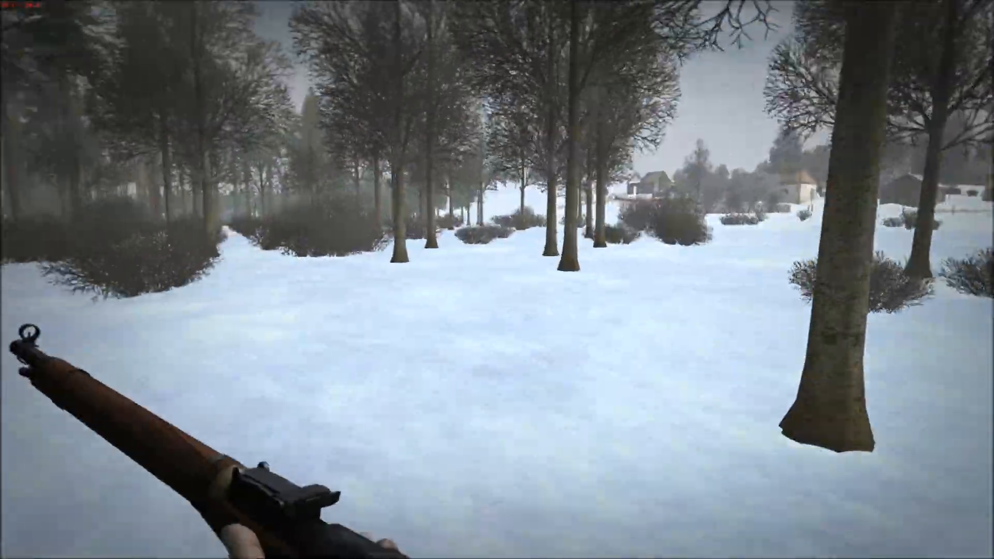
pyautogui.press('w')
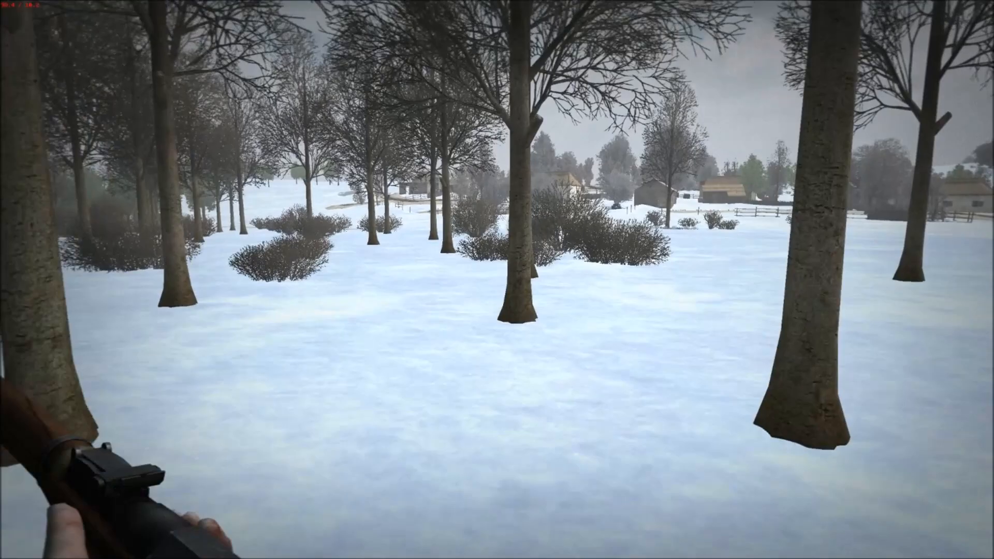
pyautogui.press('w')
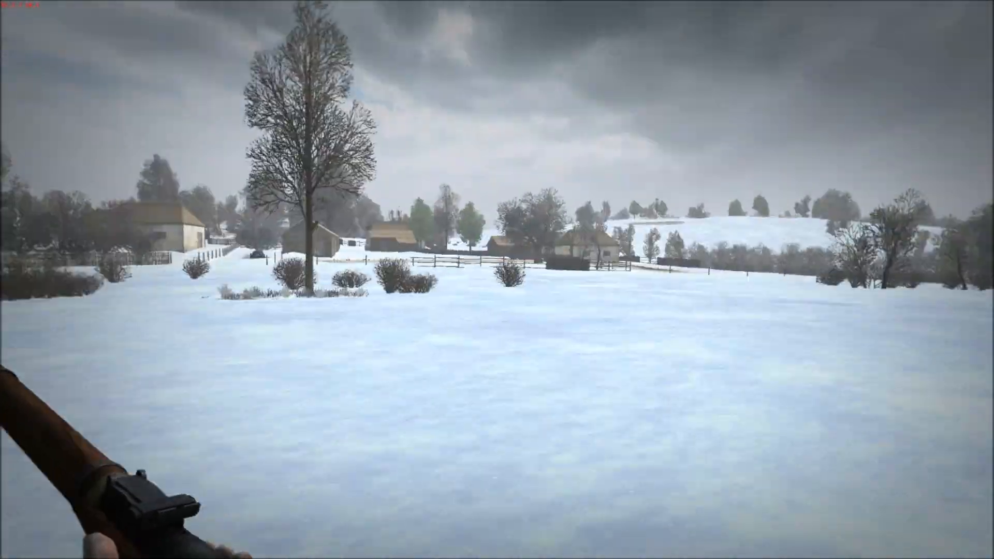
pyautogui.press('w')
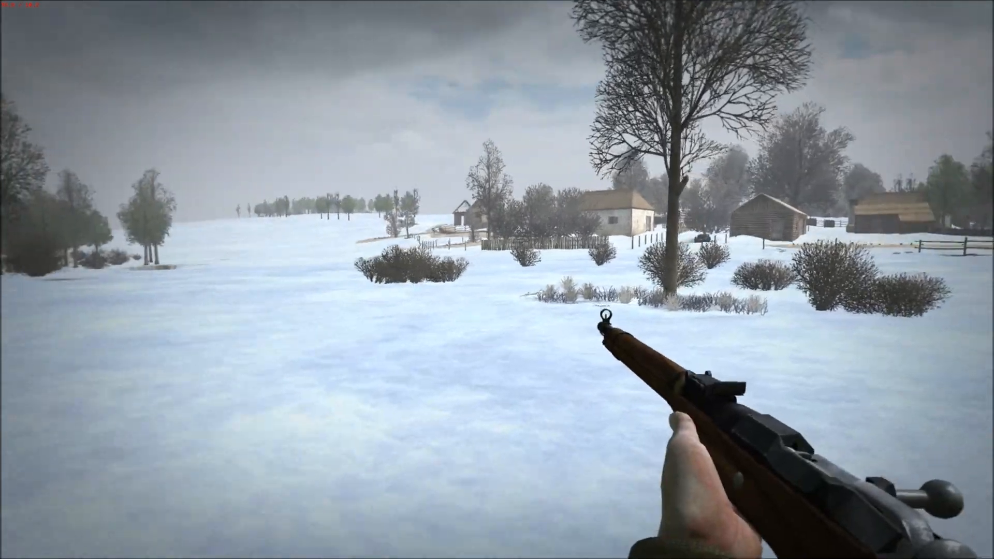
pyautogui.press('w')
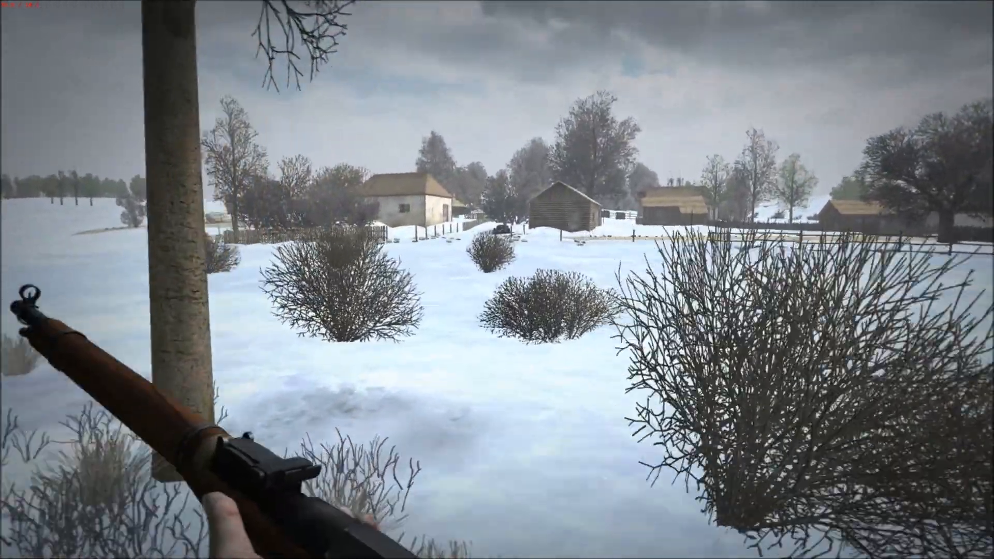
pyautogui.press('w')
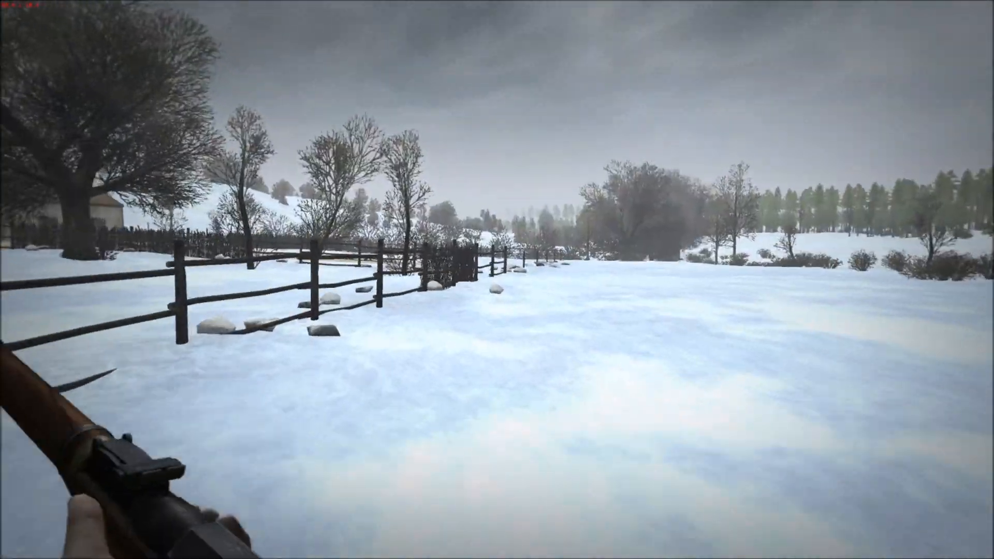
pyautogui.press('w')
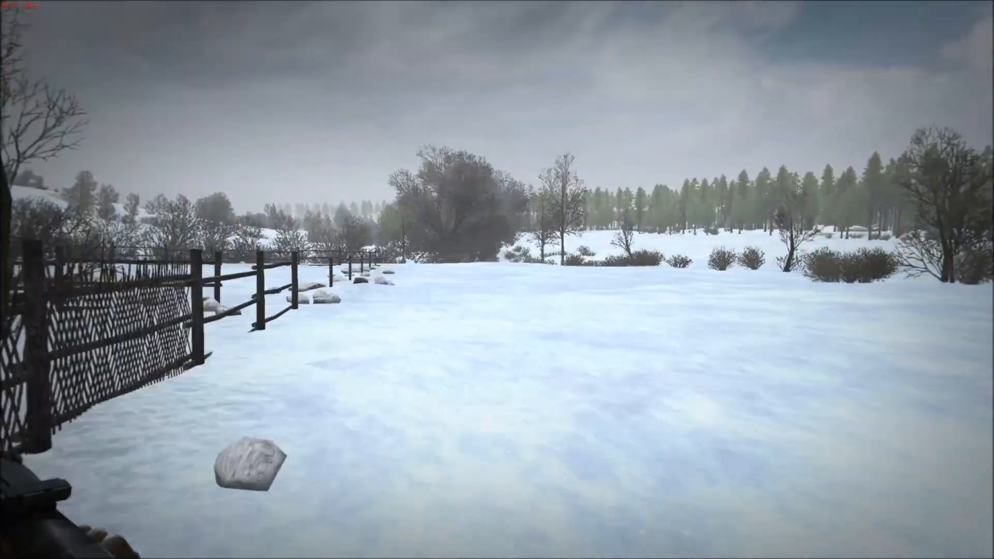
pyautogui.press('w')
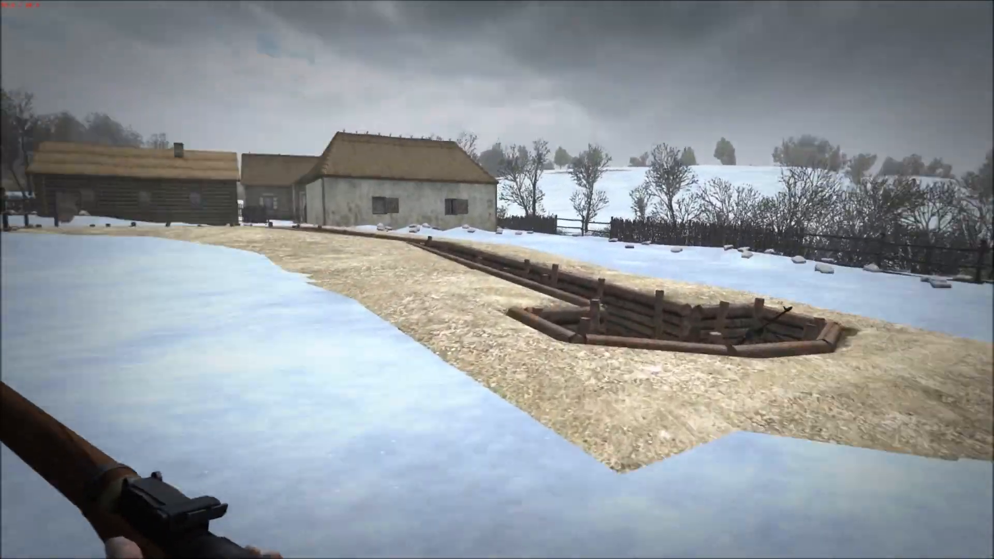
pyautogui.press('w')
pyautogui.press('w')
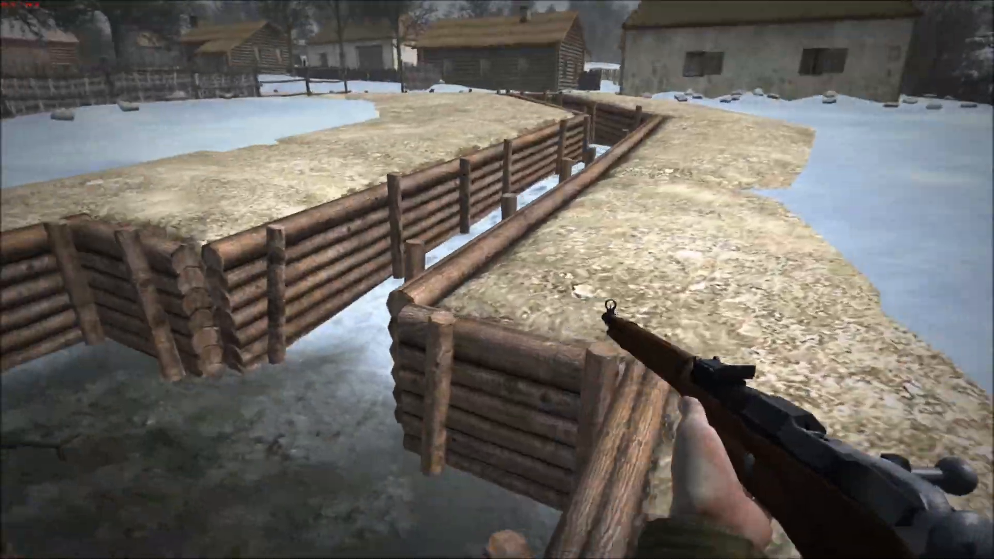
pyautogui.press('w')
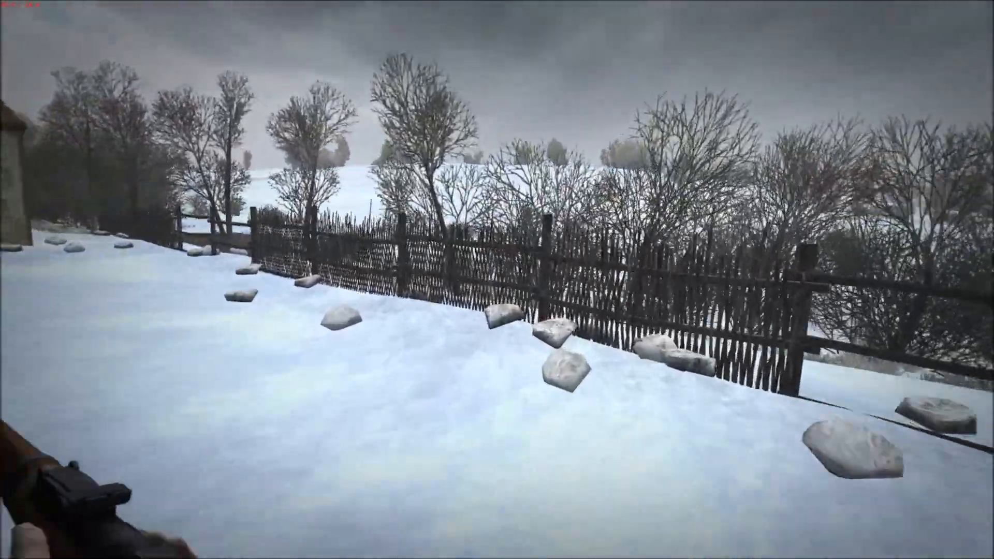
pyautogui.press('w')
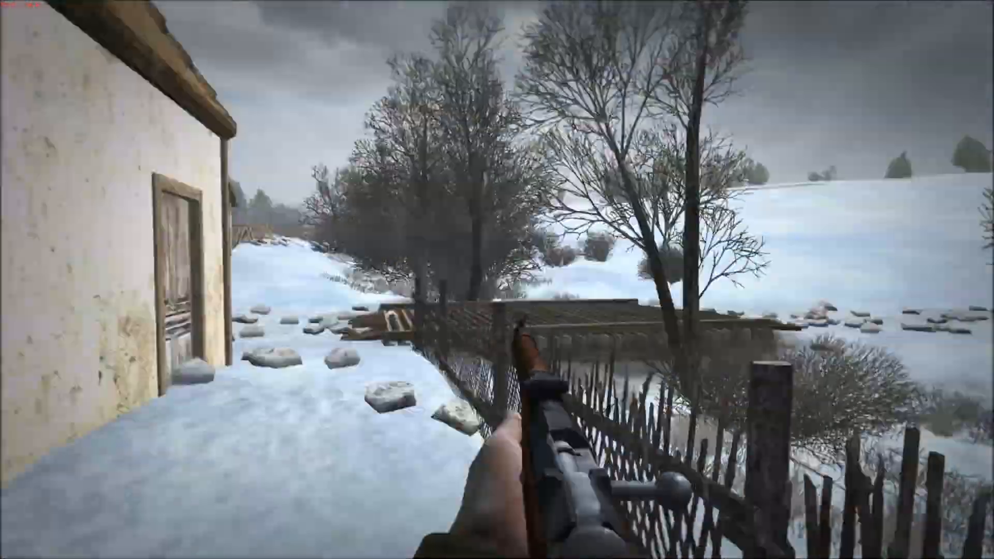
pyautogui.press('w')
pyautogui.press('w')
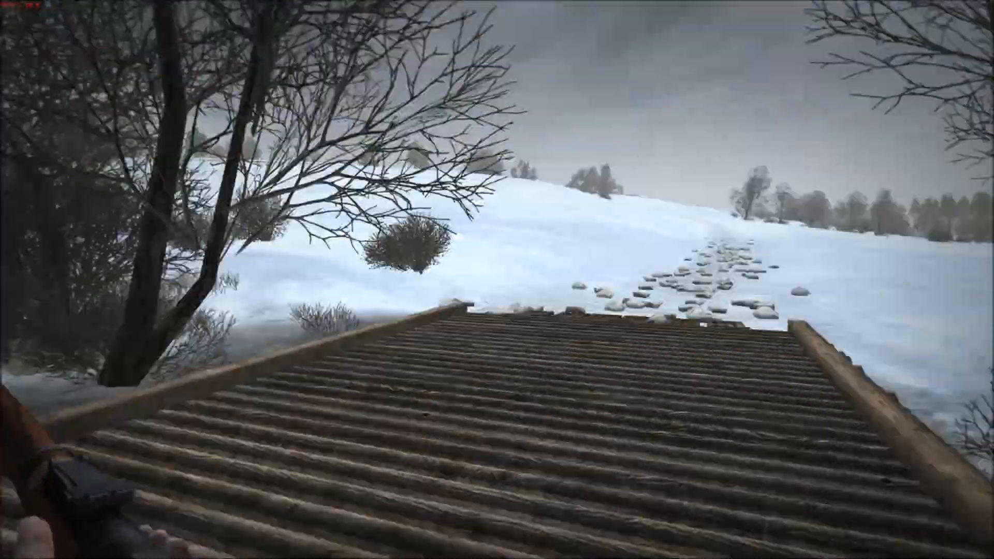